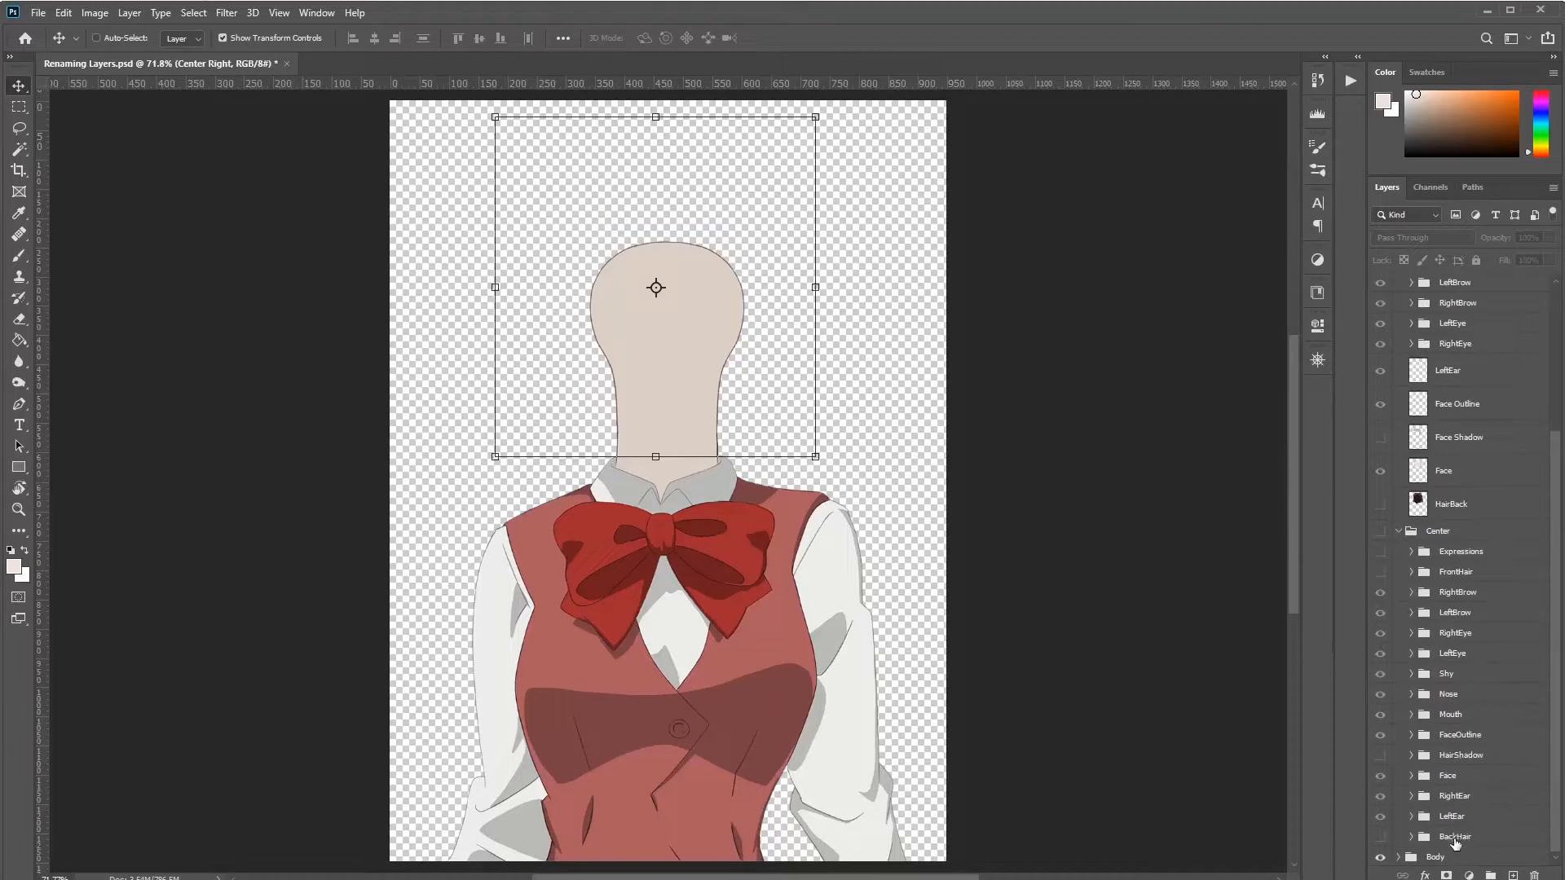
# Step: Rename the HairBack layer in the Center Right group to BackHair, copying the name from the matching folder in the Center group
pyautogui.click(1449, 840)
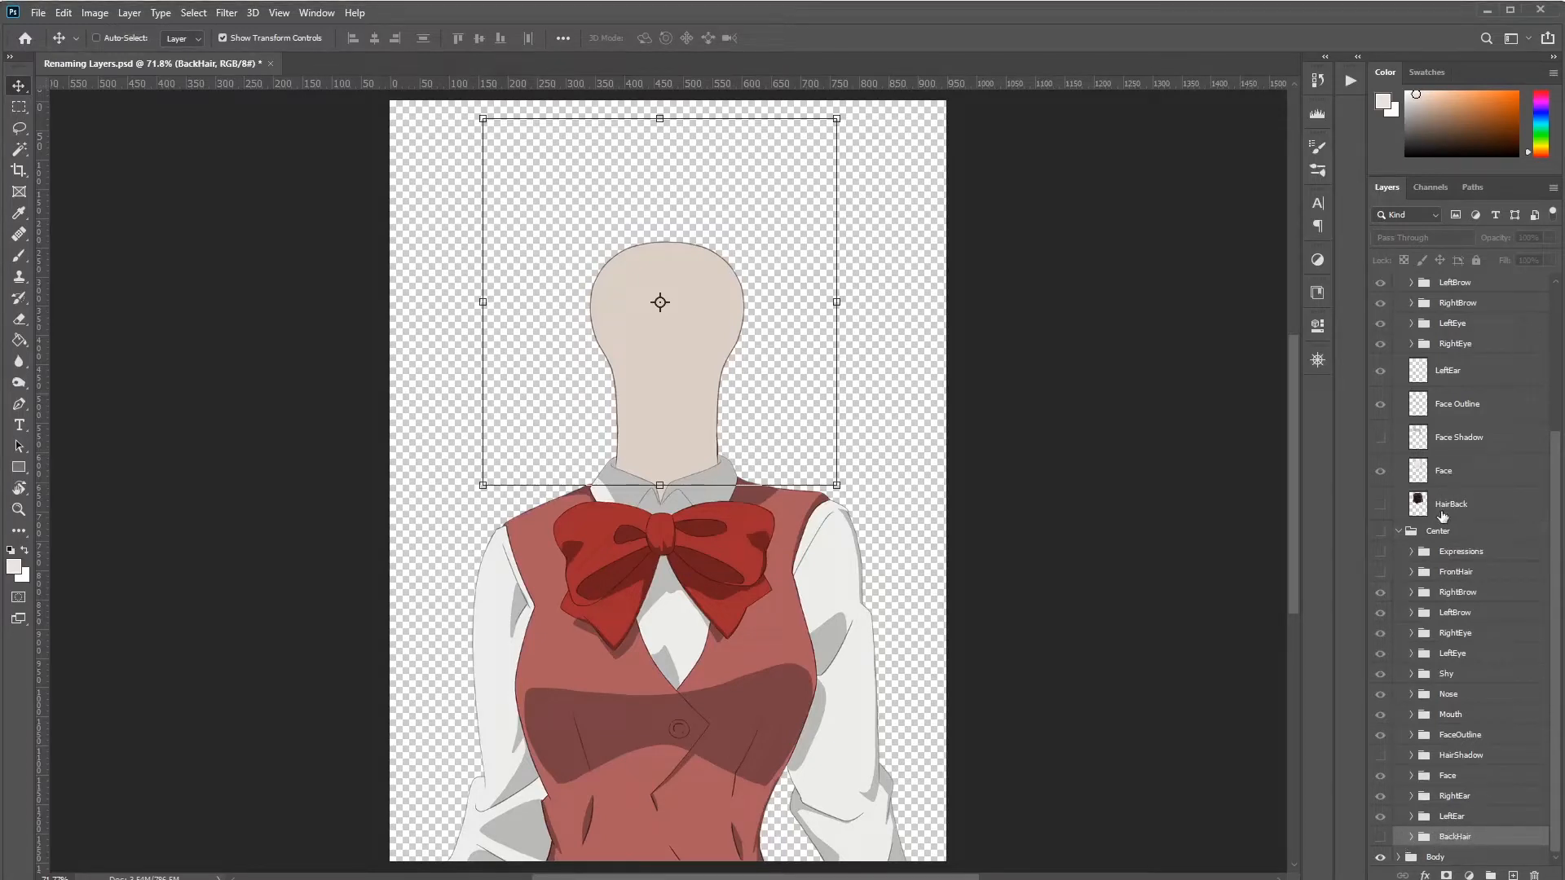
pyautogui.doubleClick(1455, 839)
pyautogui.hotkey('ctrl', 'c')
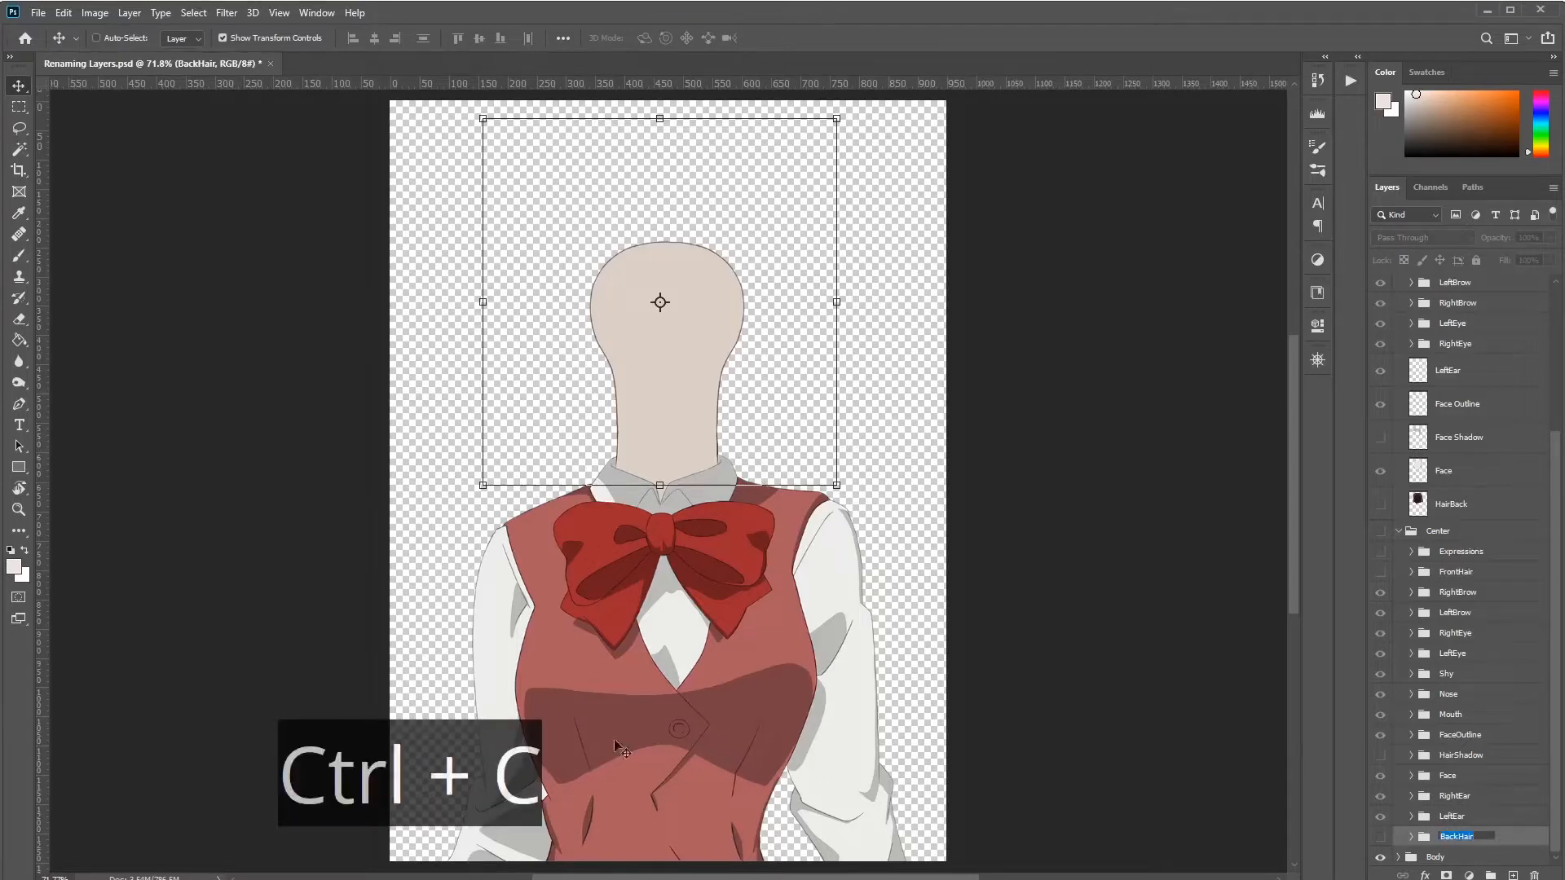
pyautogui.press('Return')
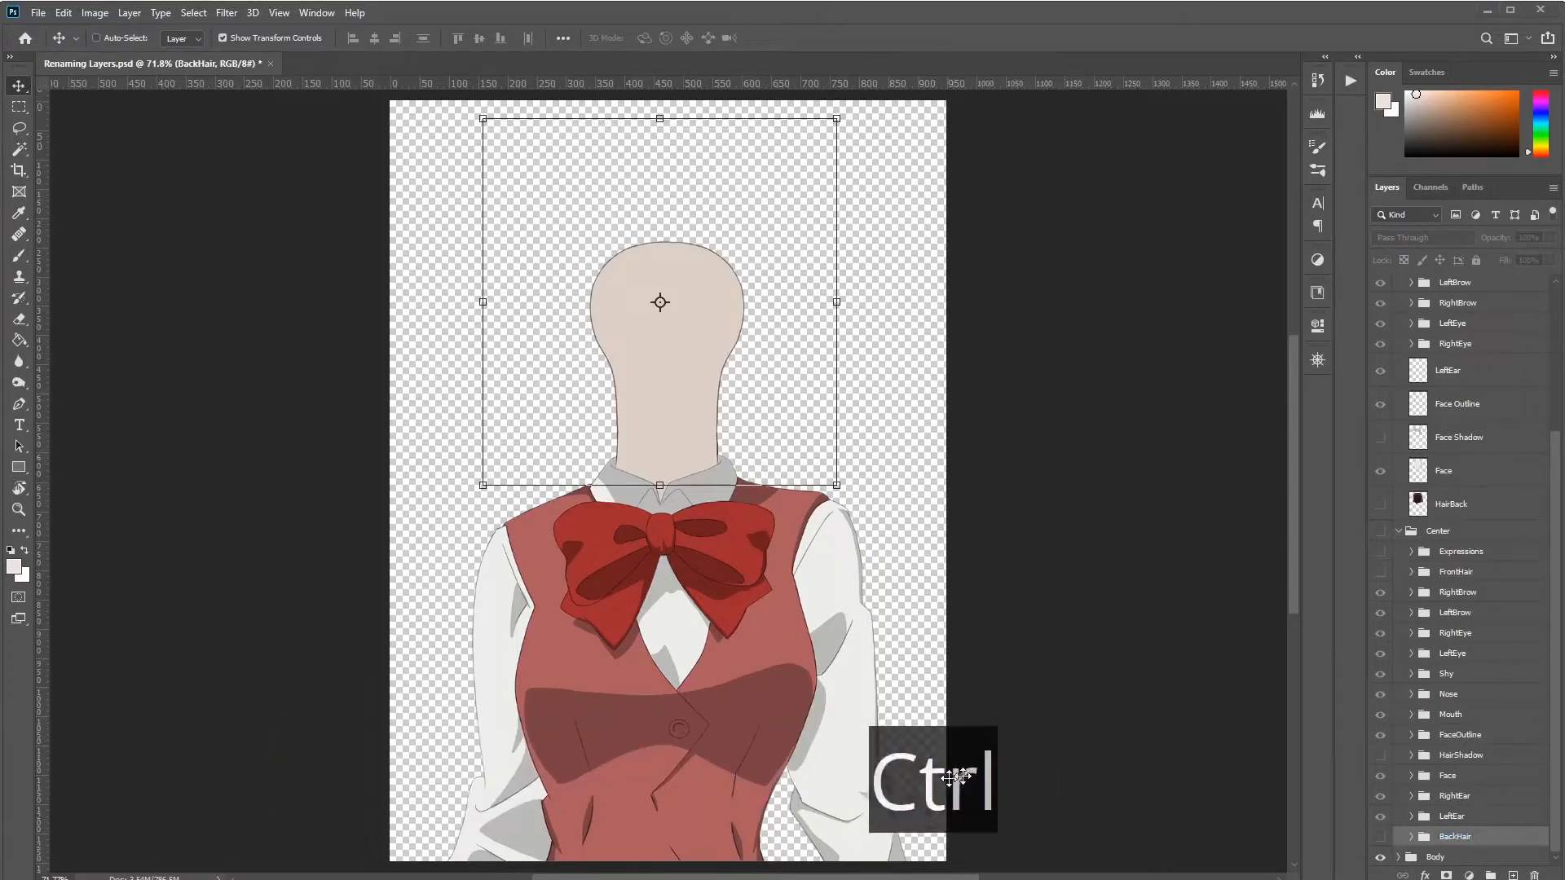
pyautogui.doubleClick(1459, 840)
pyautogui.hotkey('ctrl', 'c')
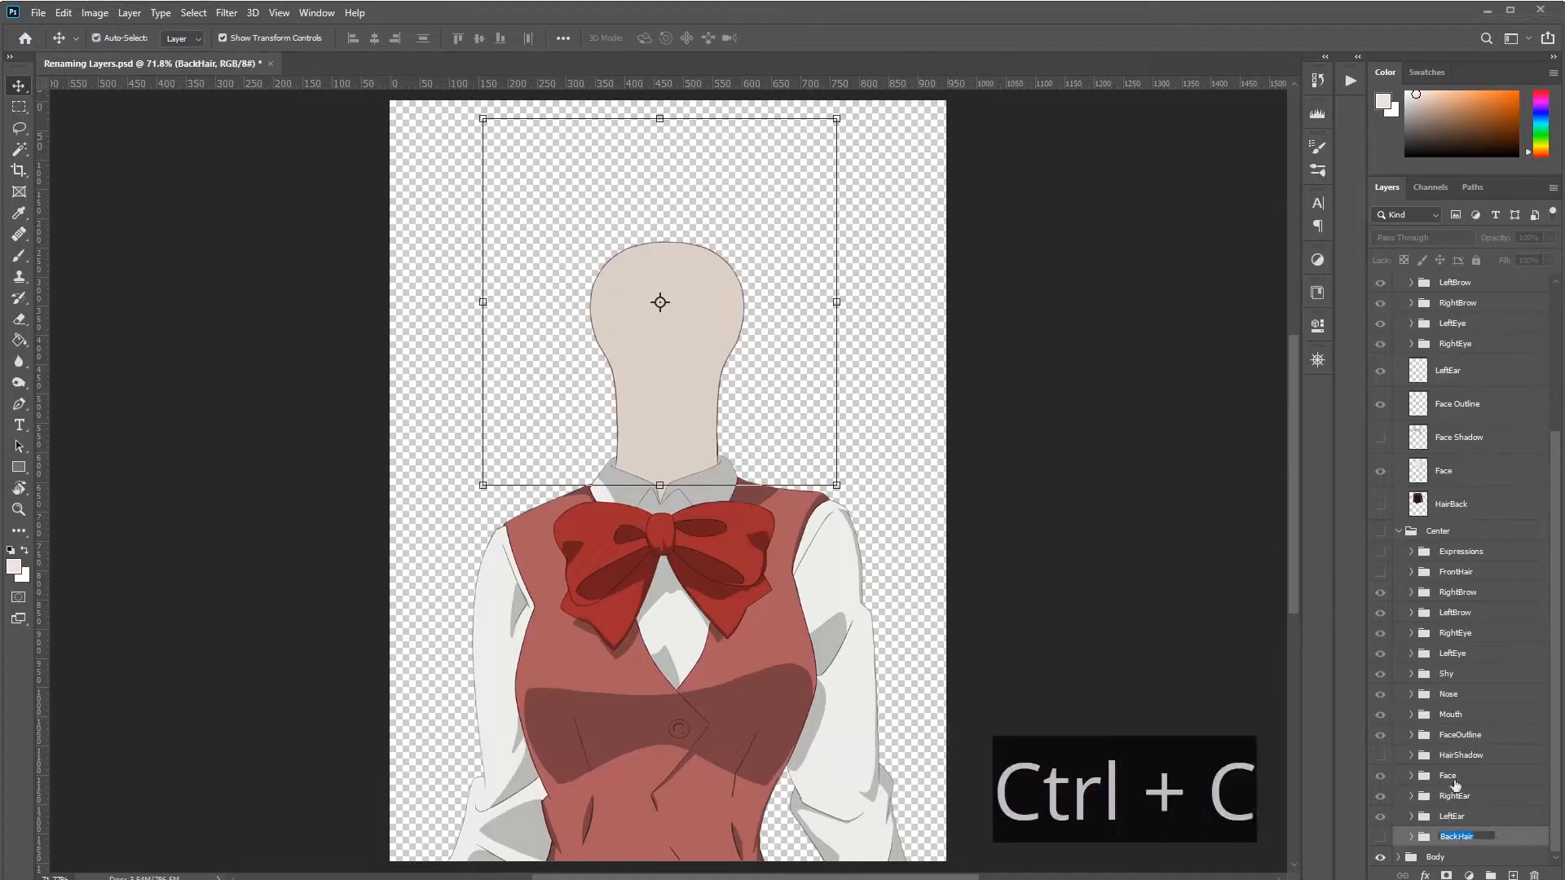
pyautogui.press('Return')
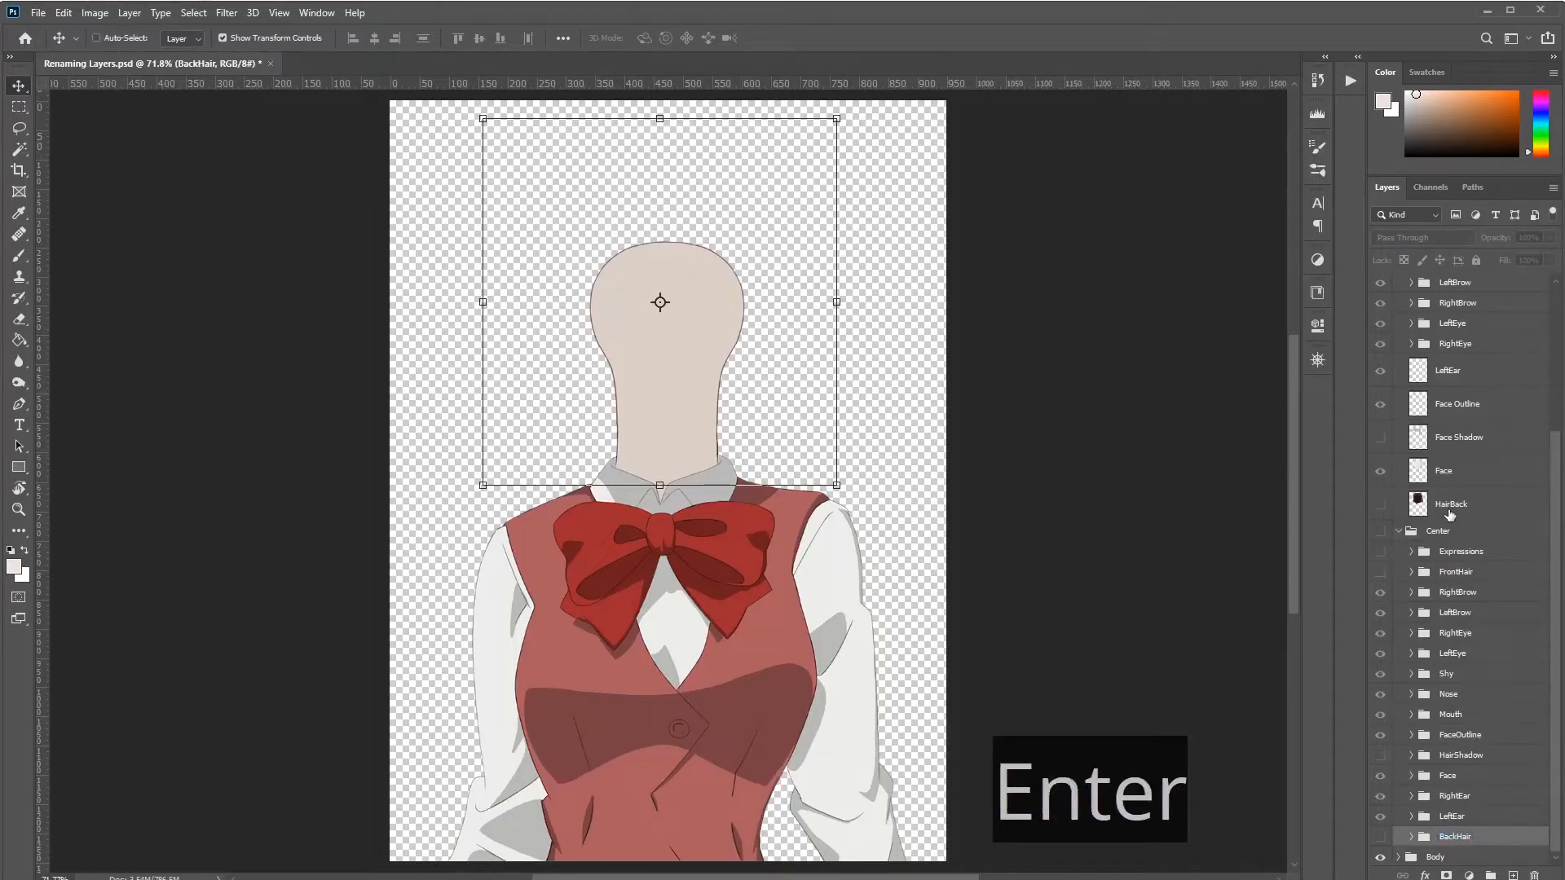
pyautogui.doubleClick(1449, 505)
pyautogui.hotkey('ctrl', 'v')
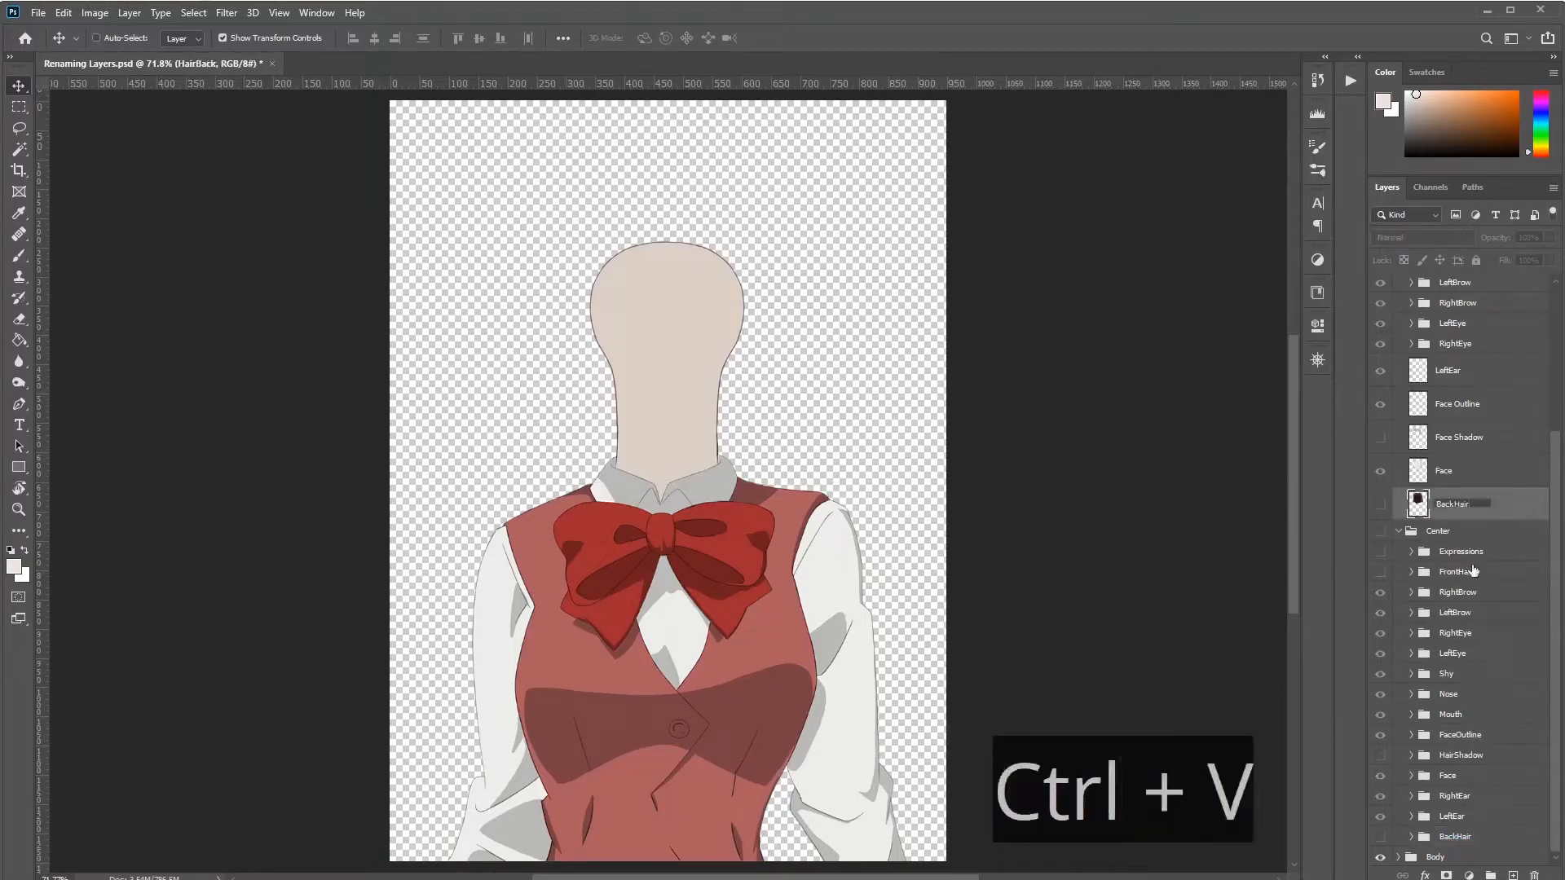
pyautogui.press('Return')
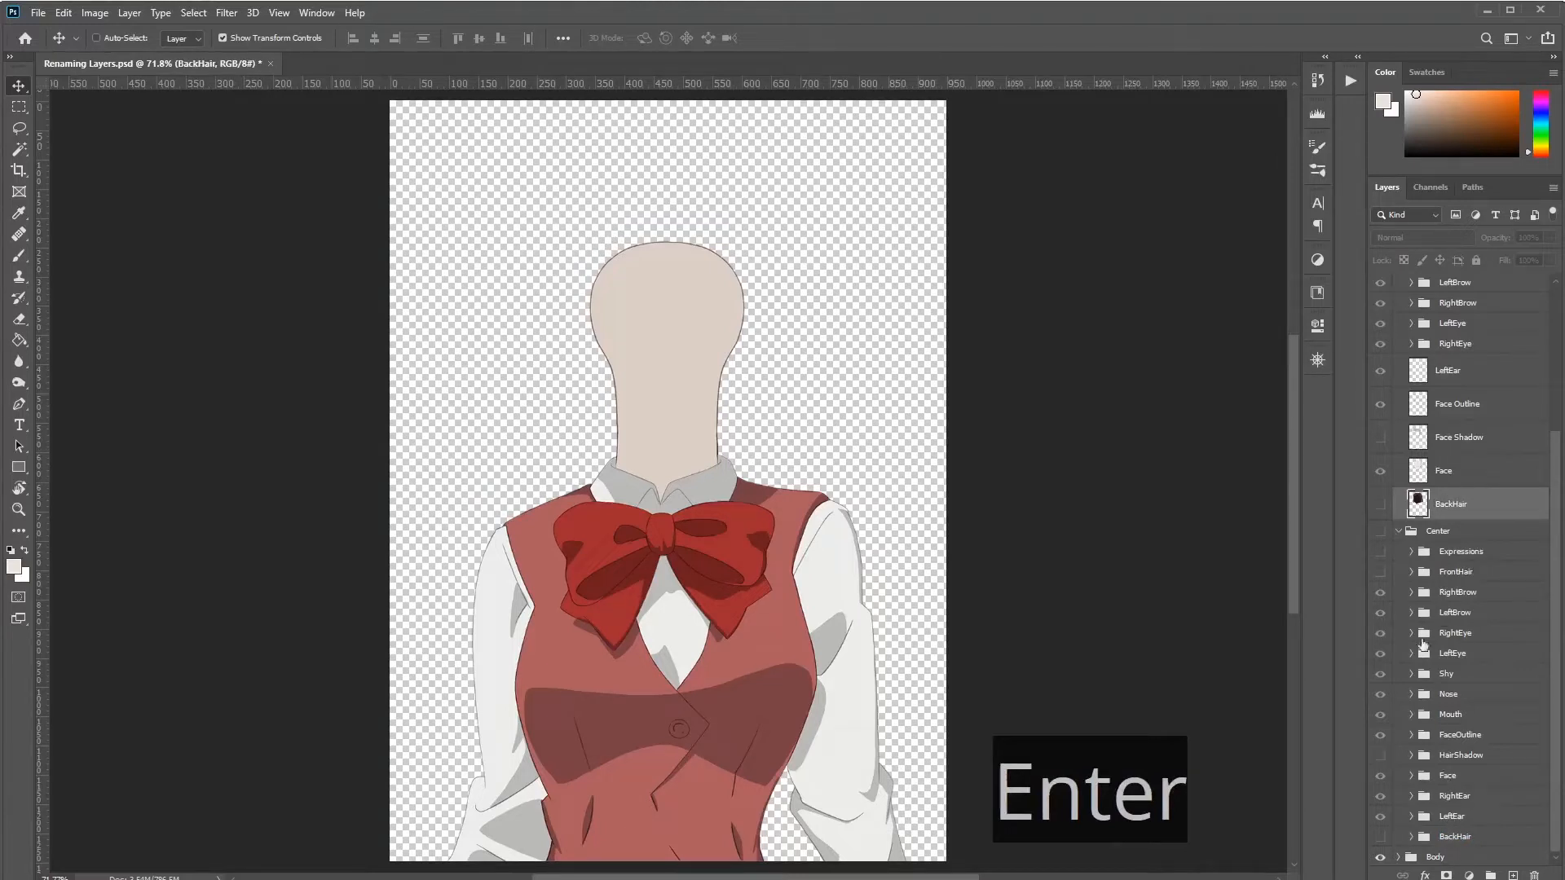
# Step: Rename the Face Shadow layer in the Center Right group to HairShadow, copying the name from the Center group's matching folder
pyautogui.click(1446, 473)
pyautogui.click(1453, 778)
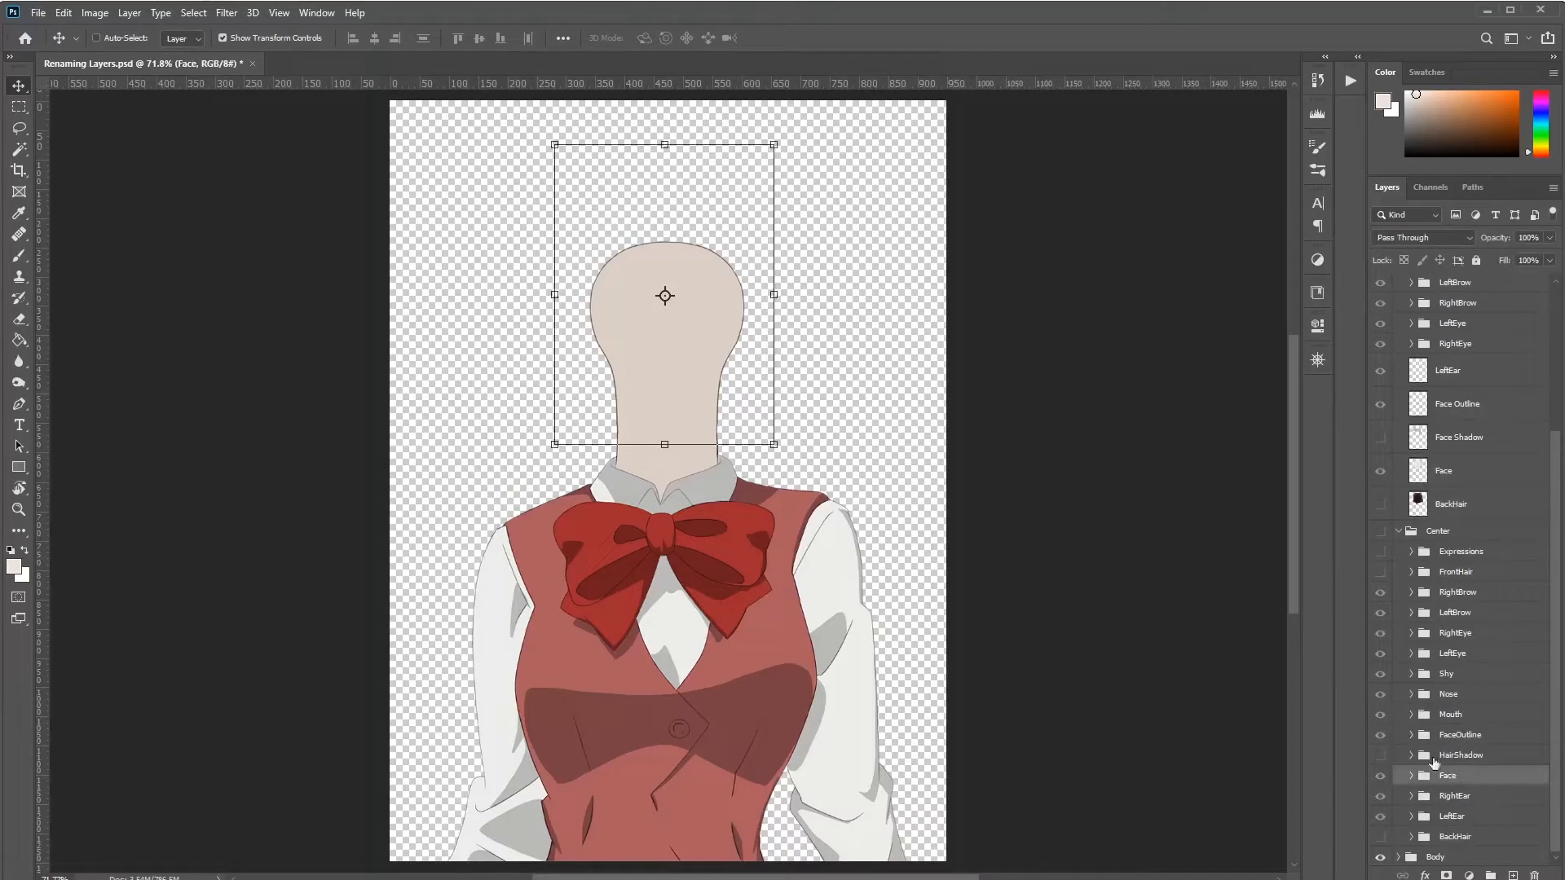
pyautogui.click(1457, 441)
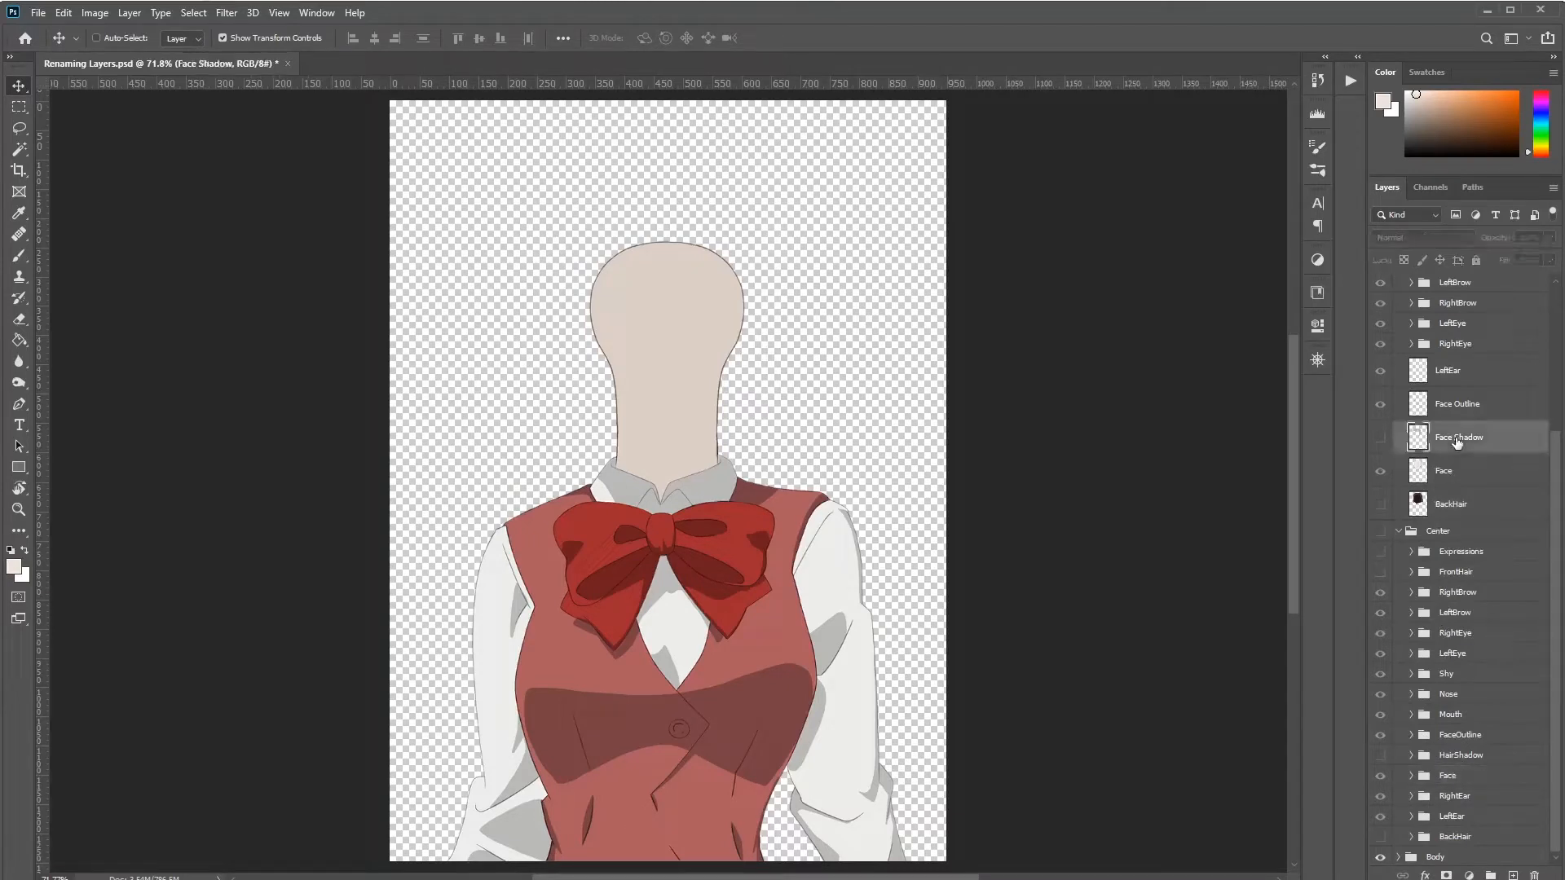
pyautogui.click(1458, 758)
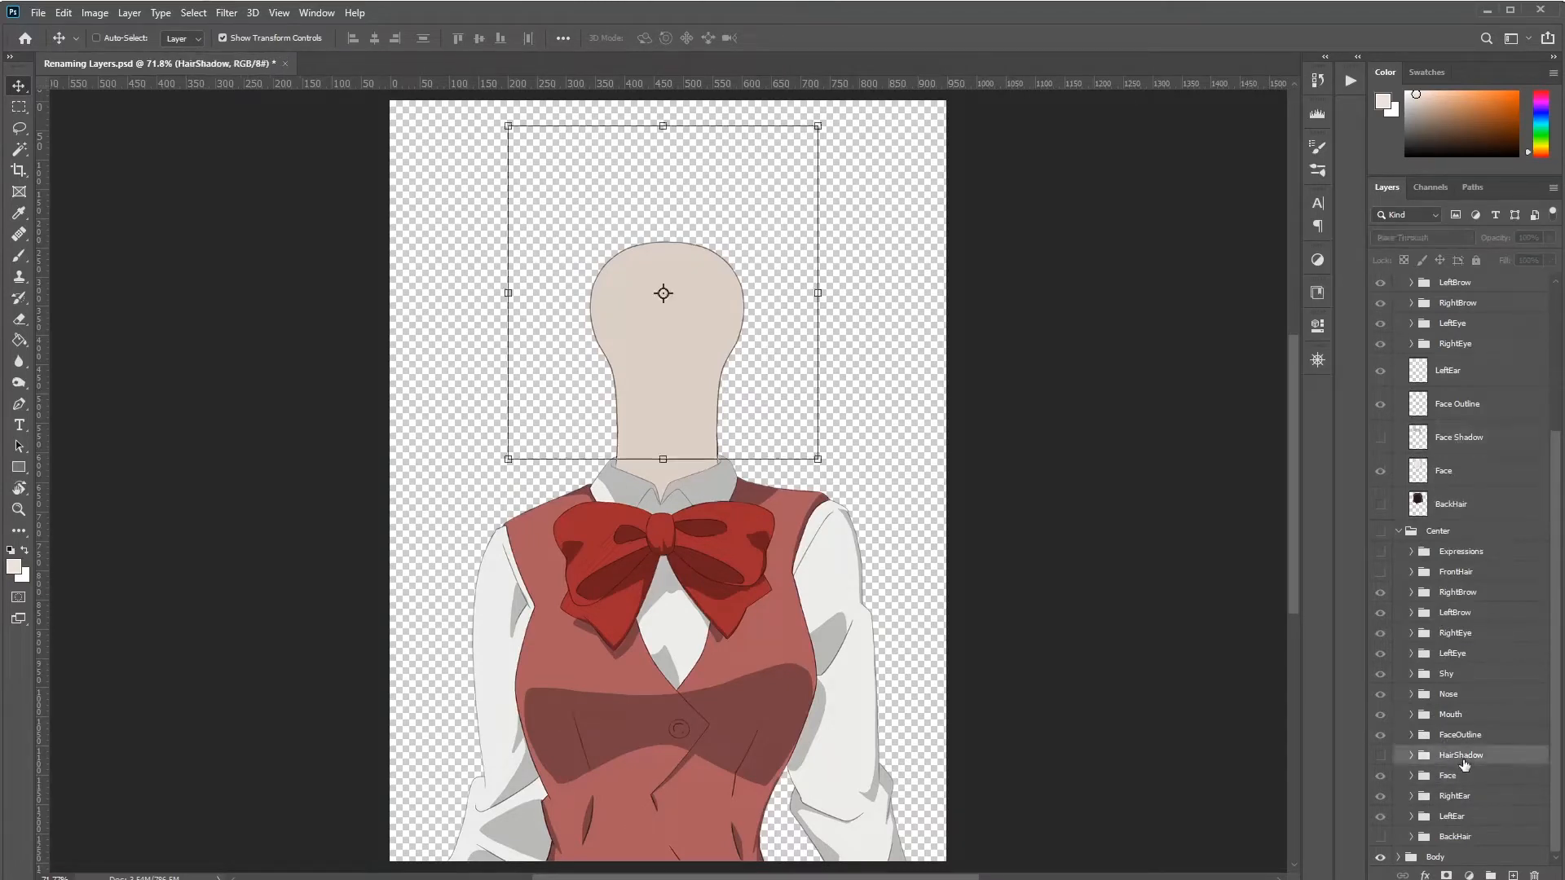
pyautogui.doubleClick(1463, 755)
pyautogui.hotkey('ctrl', 'c')
pyautogui.doubleClick(1463, 441)
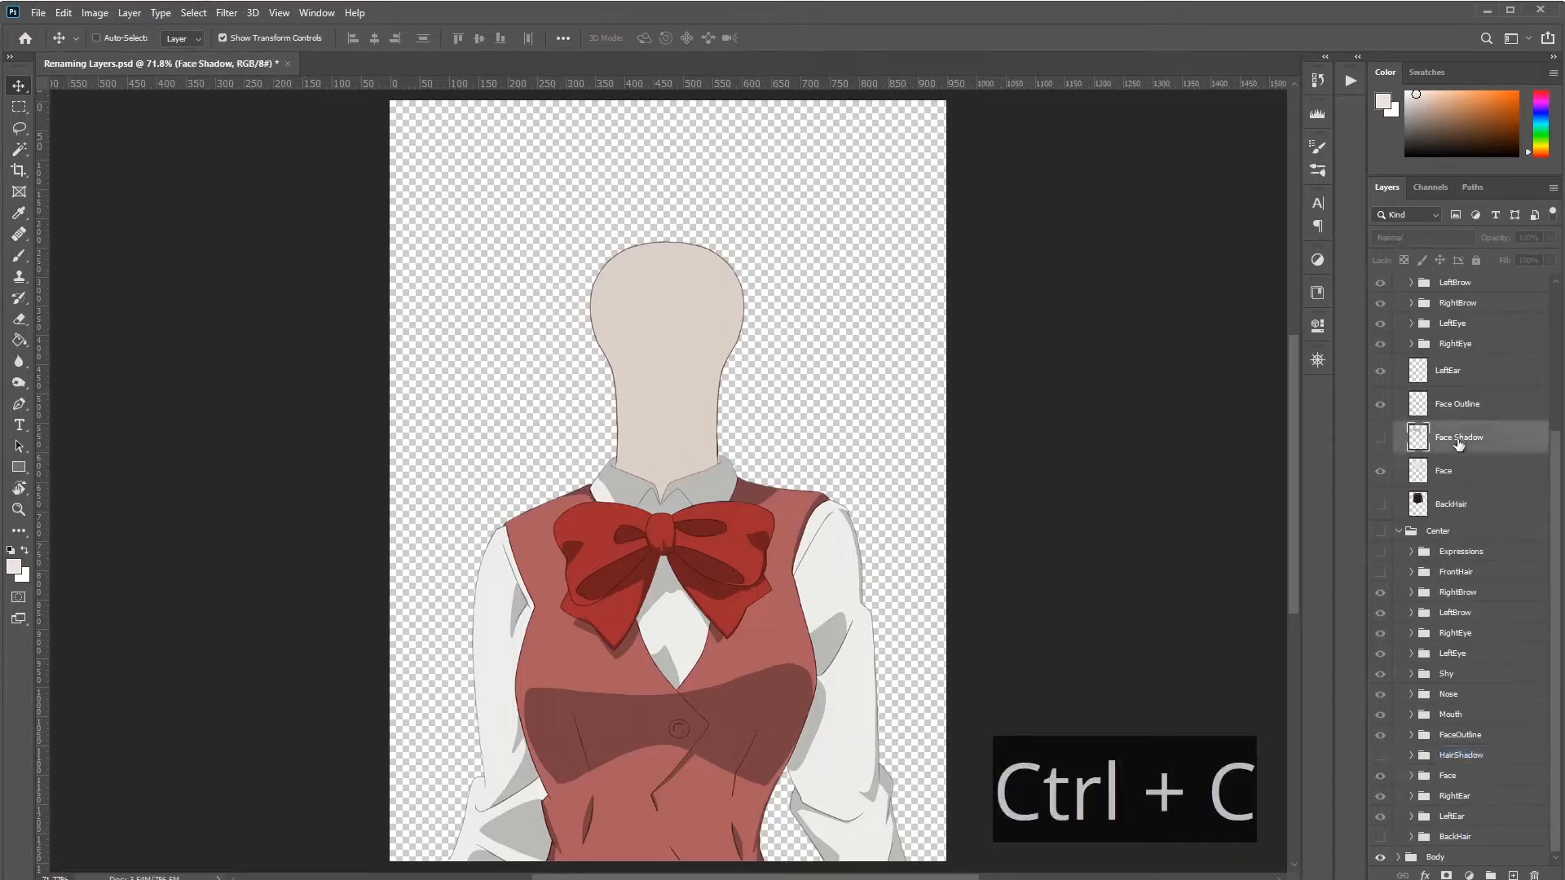
pyautogui.hotkey('ctrl', 'v')
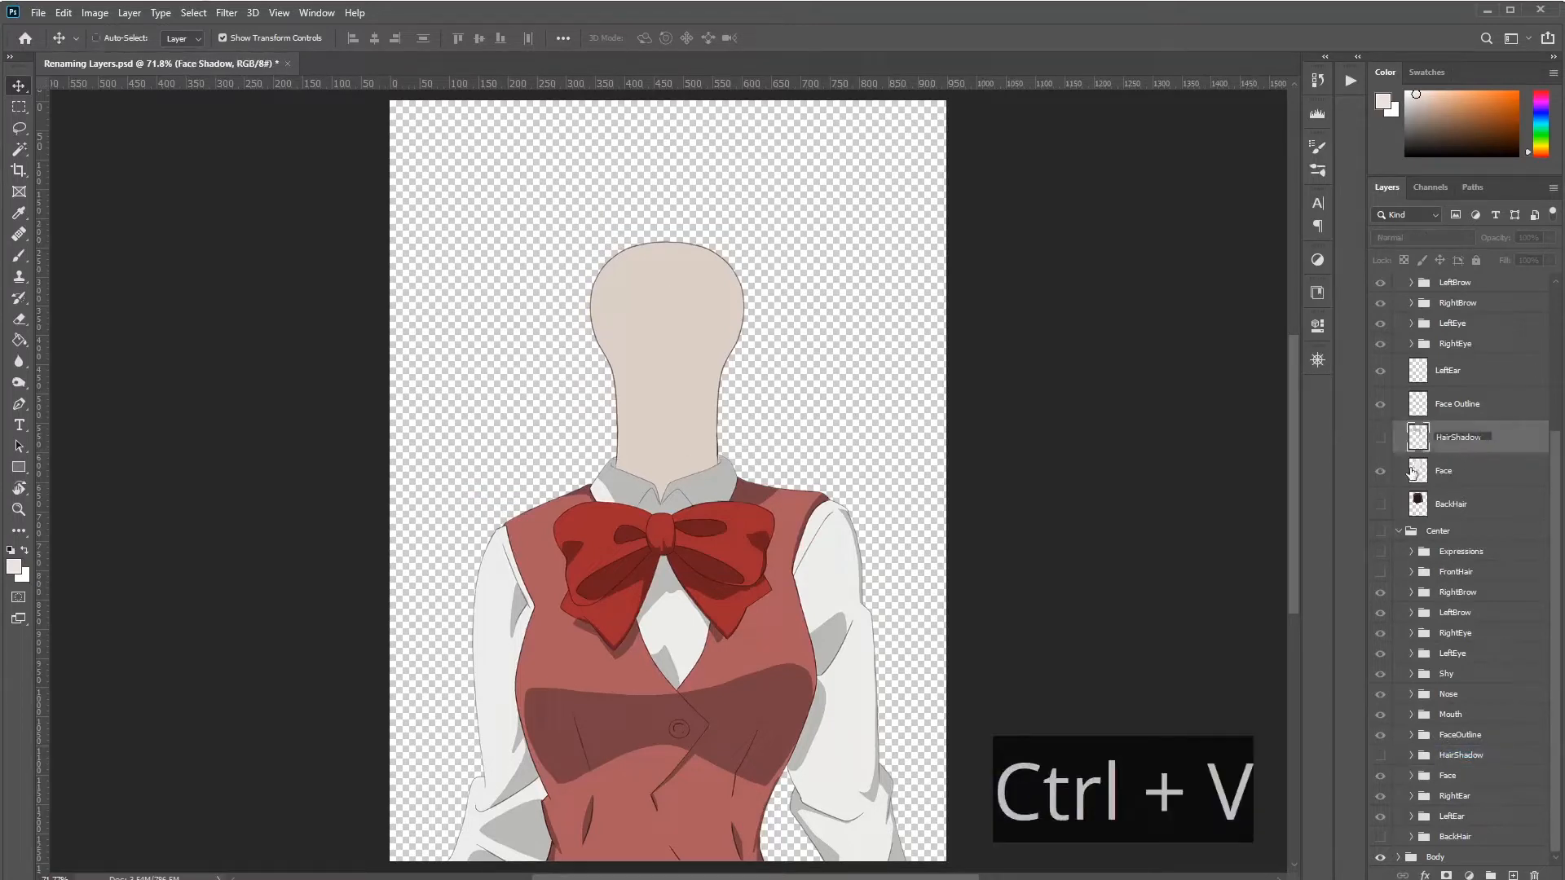
pyautogui.press('Return')
# Step: Rename Center Right's Face Outline layer to FaceOutline, copying the name from the matching folder in the Center group
pyautogui.click(1472, 414)
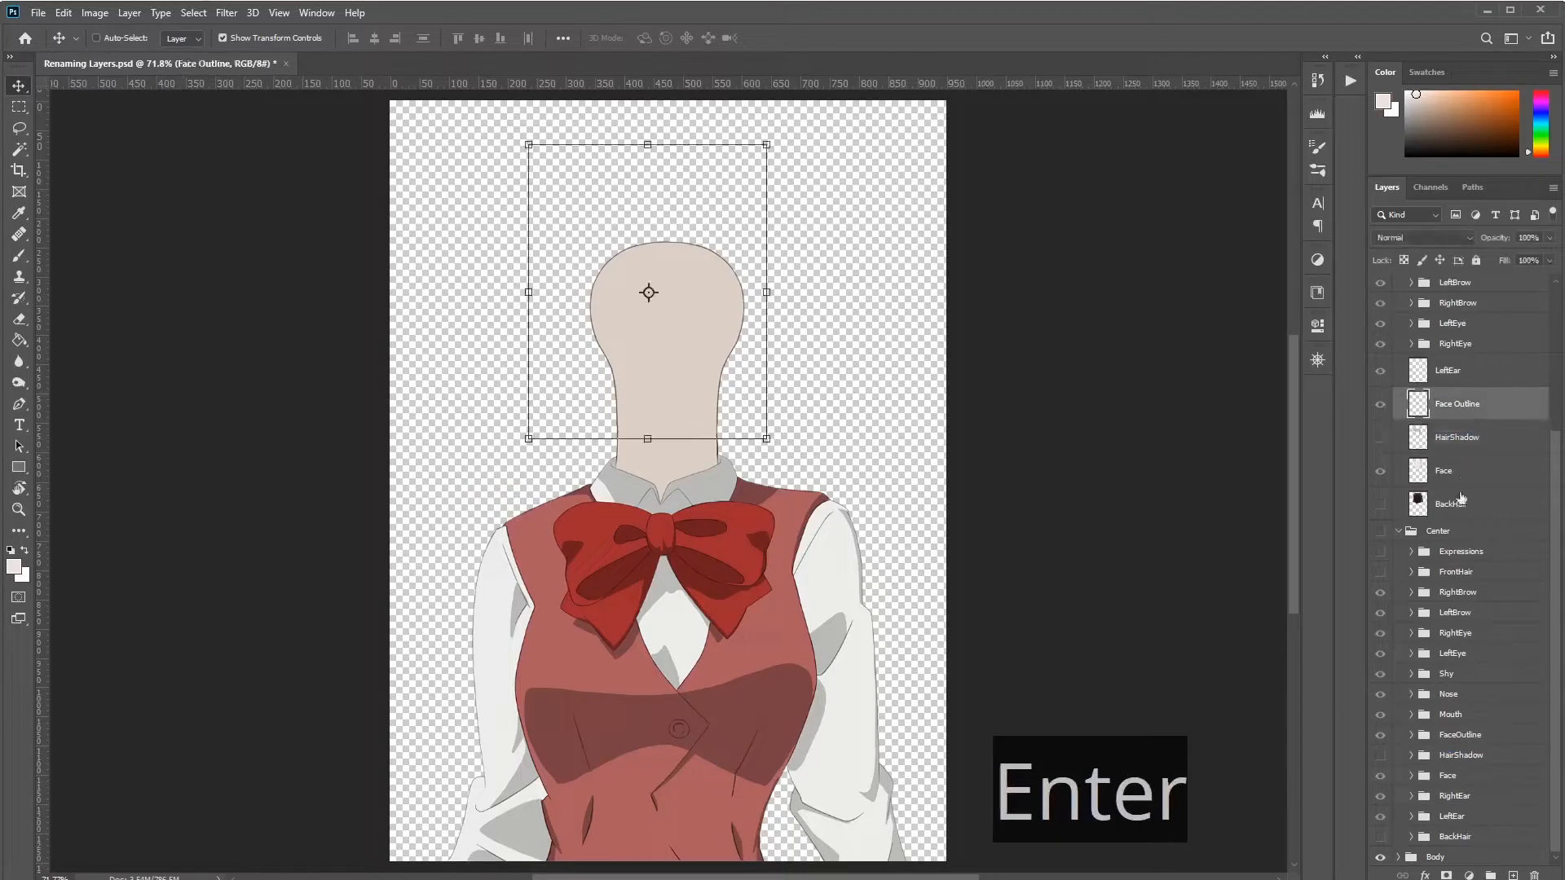
pyautogui.doubleClick(1458, 736)
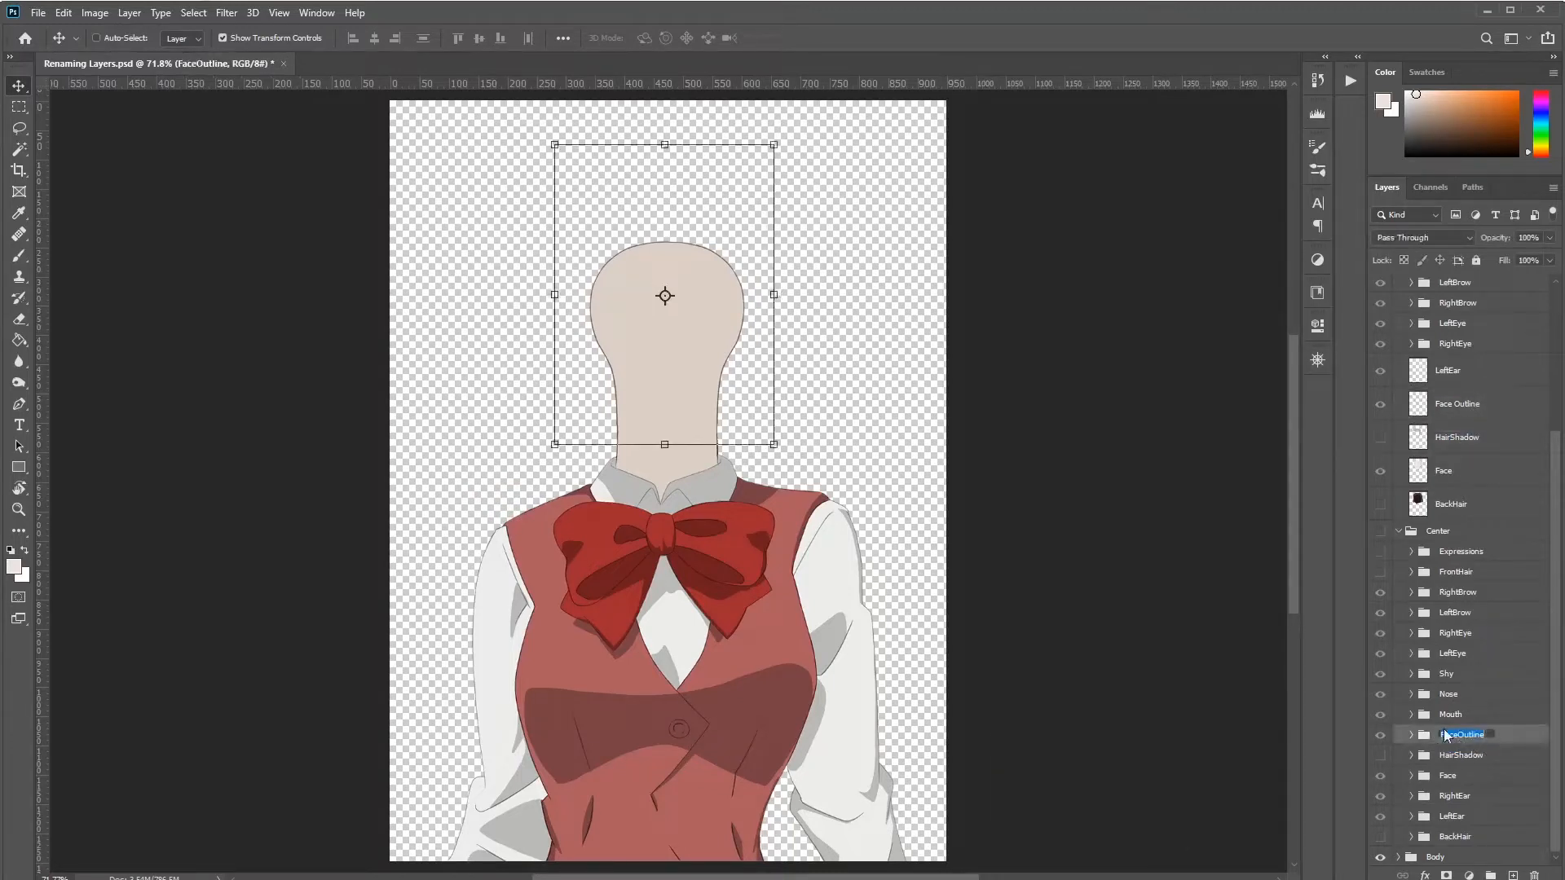
pyautogui.hotkey('ctrl', 'c')
pyautogui.doubleClick(1455, 406)
pyautogui.hotkey('ctrl', 'v')
pyautogui.press('Return')
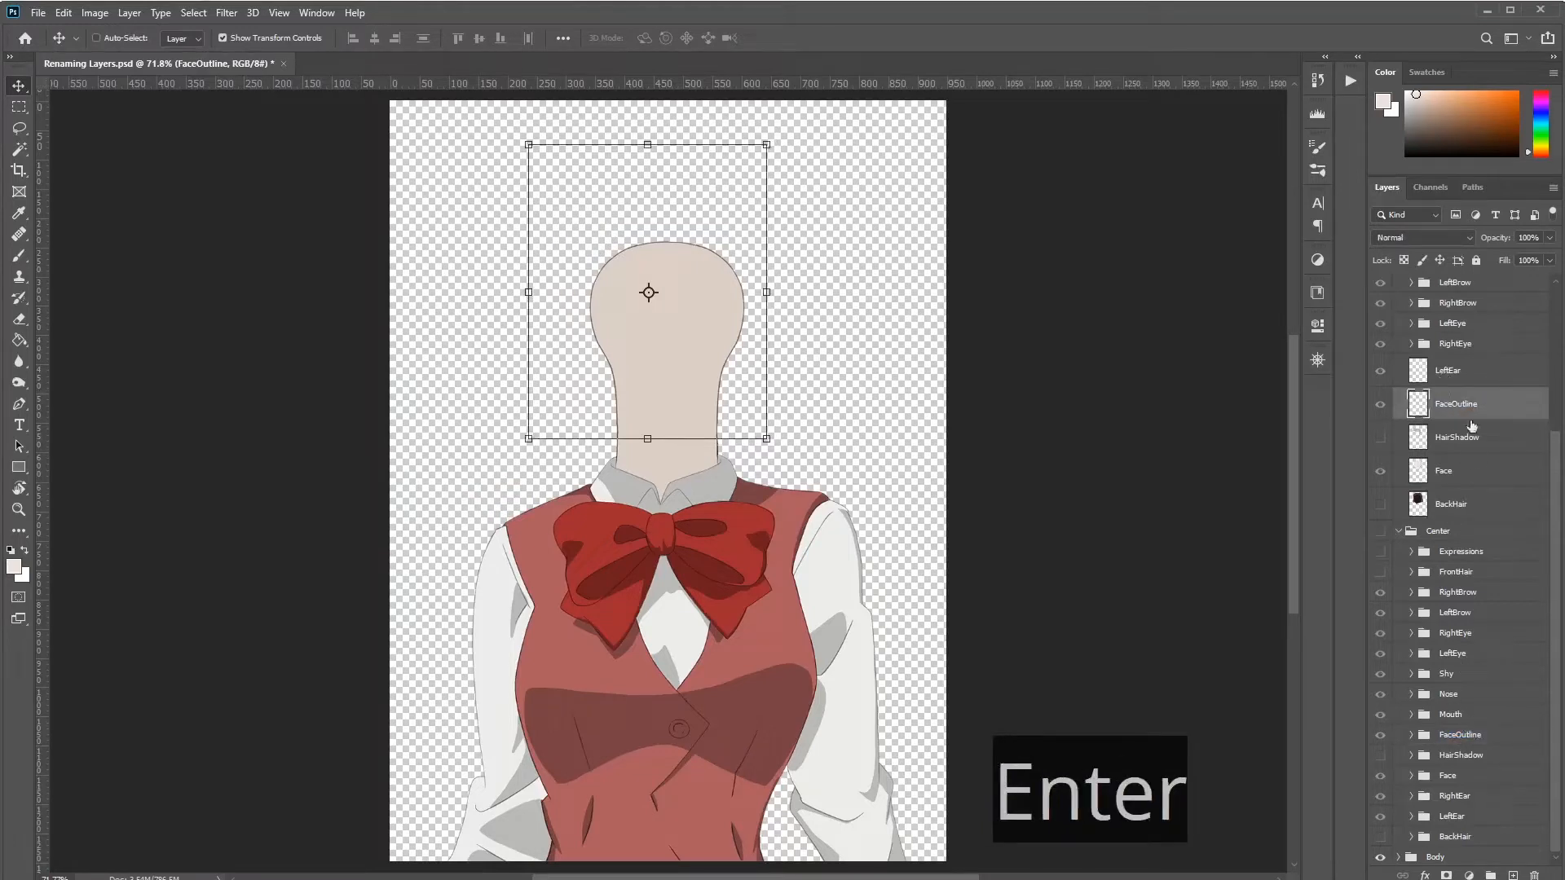
# Step: Compare the ear, eye, brow, mouth, nose and Shy layer names in the Center Right group with those in the Center group
pyautogui.click(1450, 371)
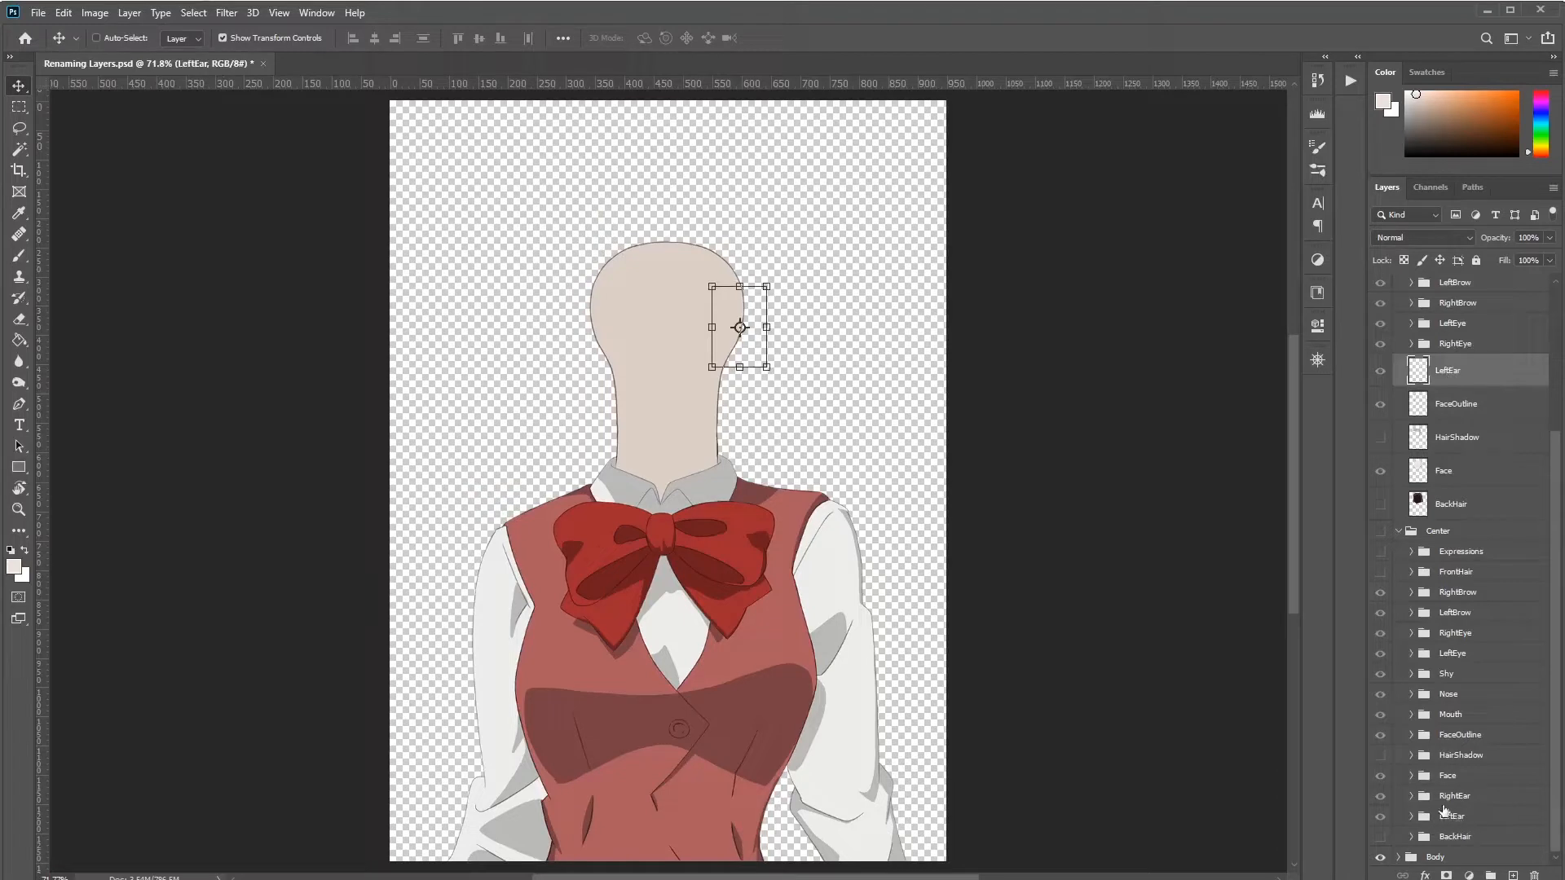
pyautogui.click(1453, 346)
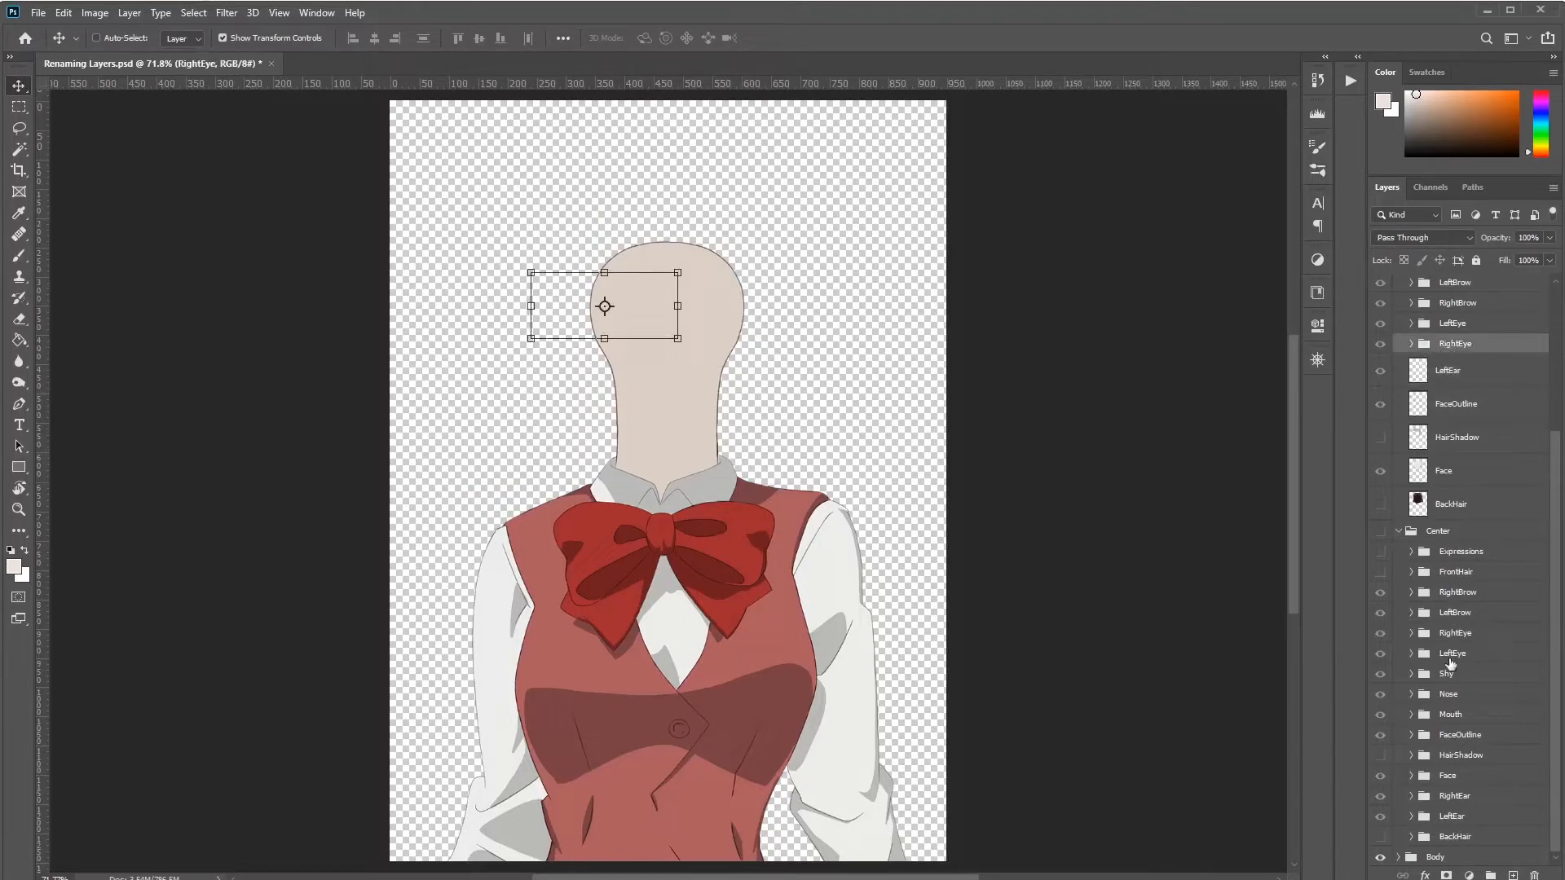
pyautogui.click(1456, 327)
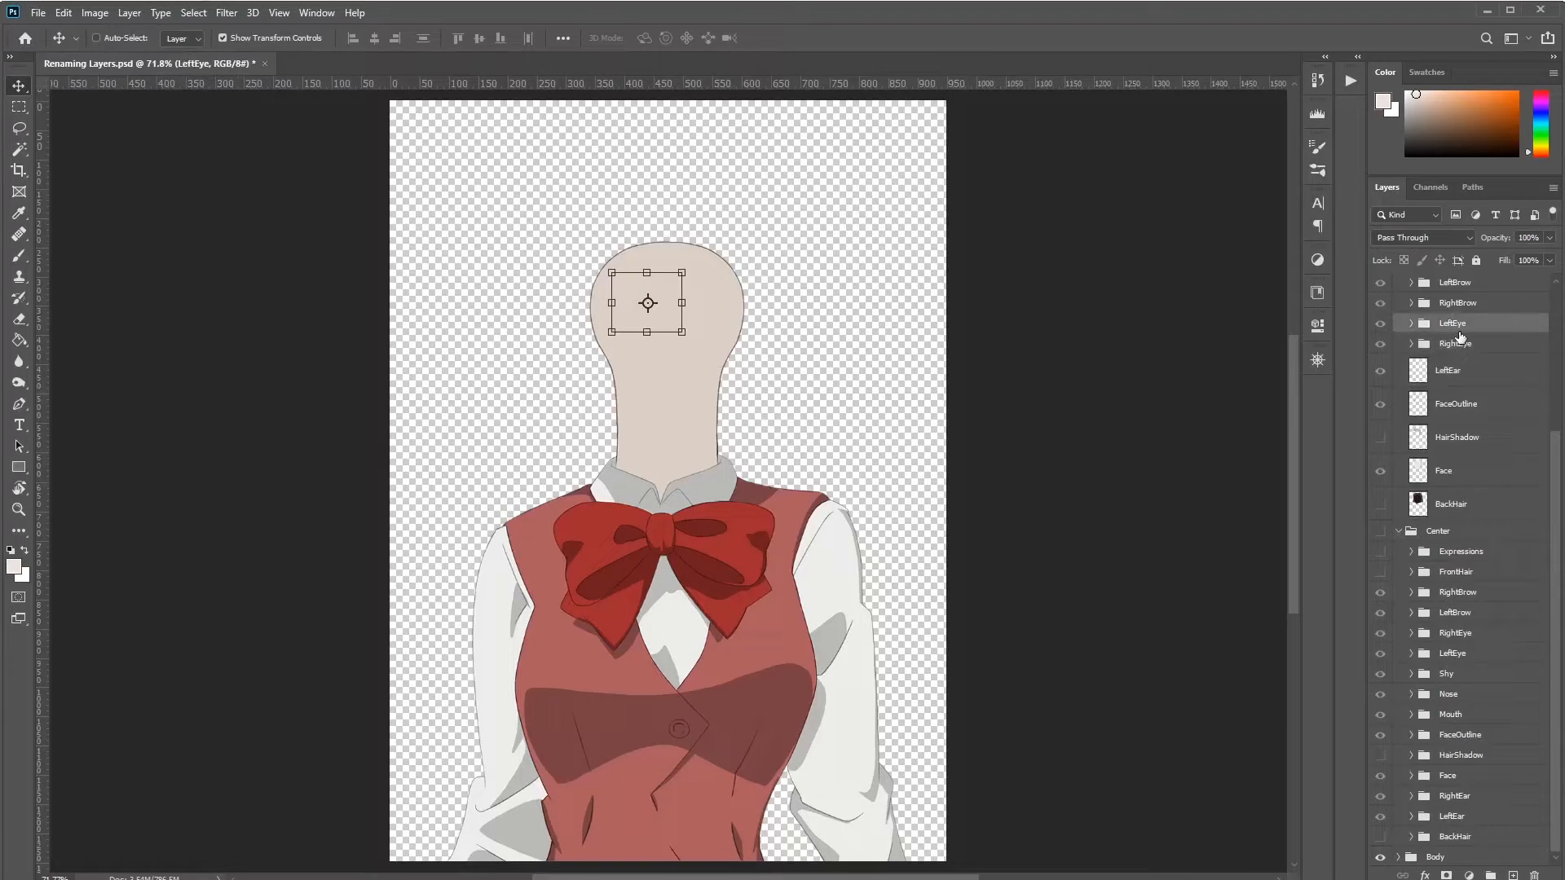
pyautogui.click(1458, 657)
pyautogui.click(1459, 302)
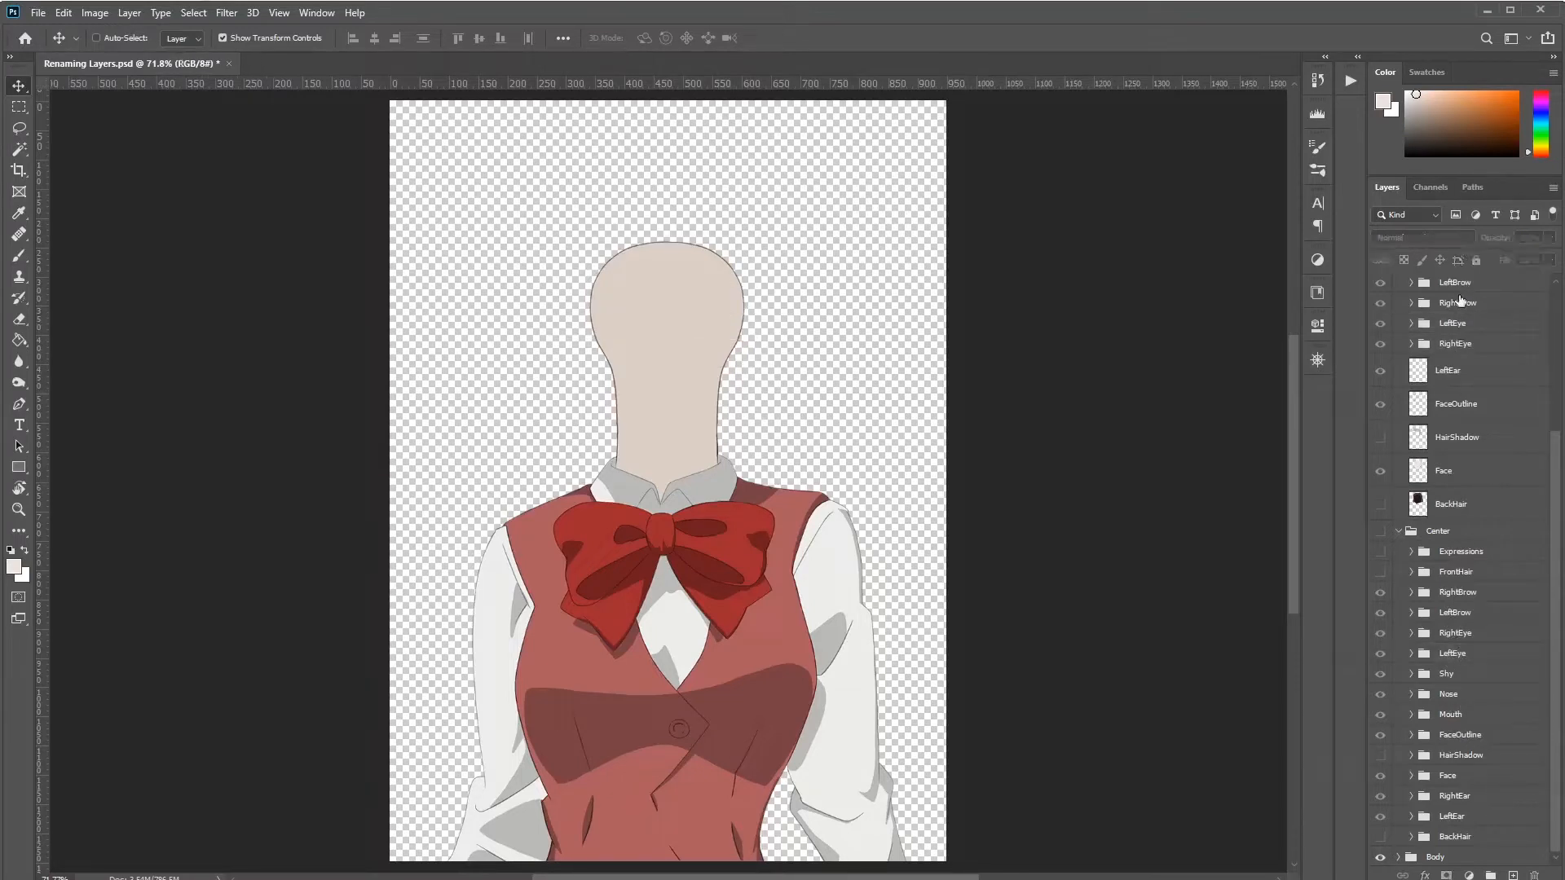
pyautogui.click(1459, 592)
pyautogui.scroll(2, 1498, 422)
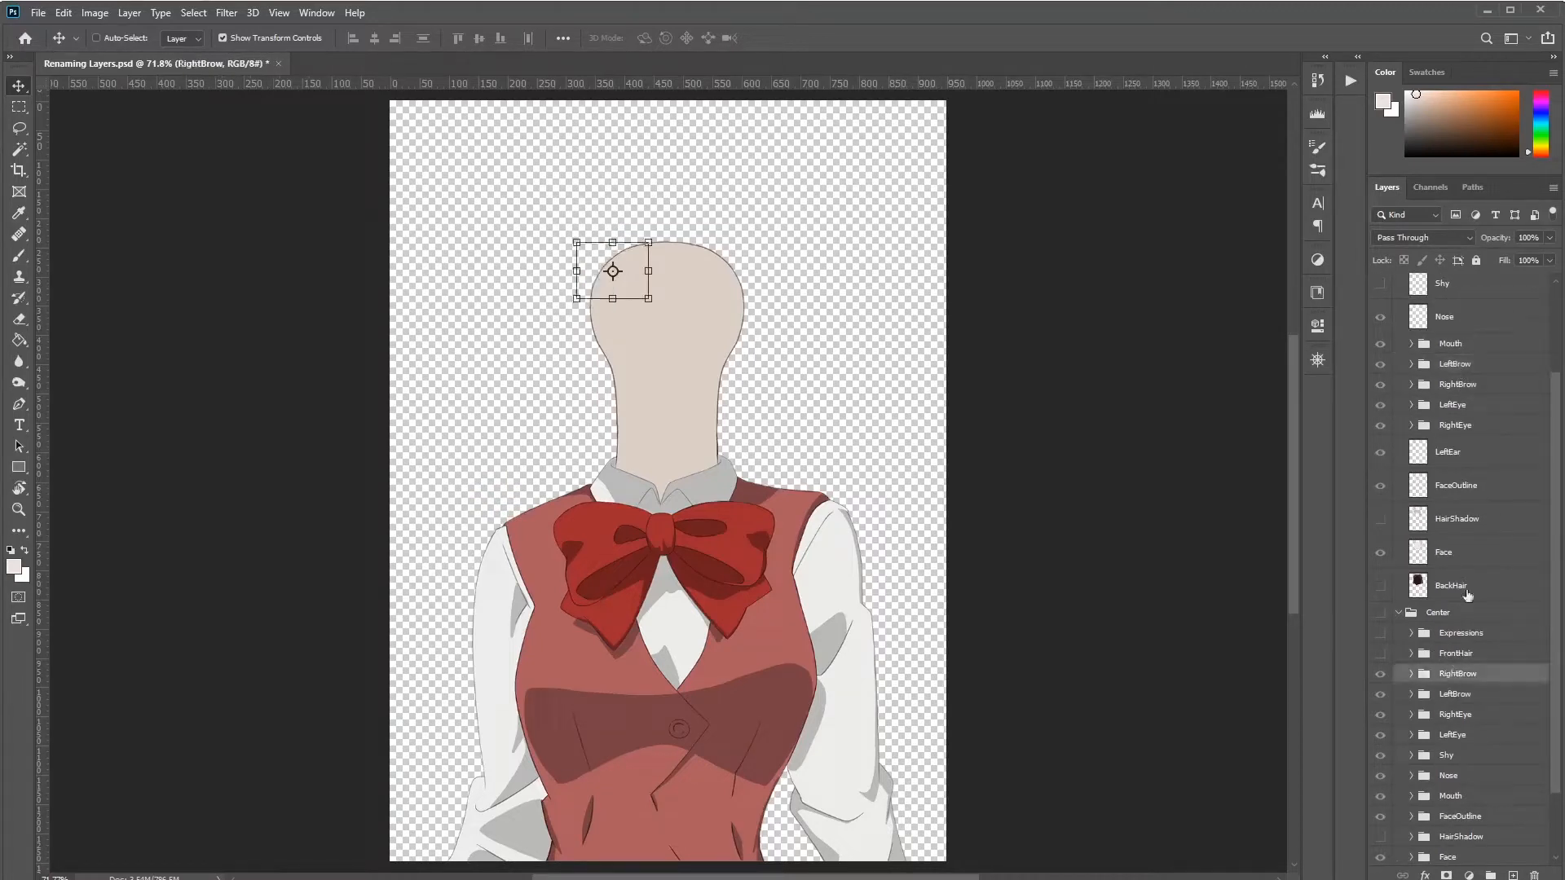
pyautogui.click(1452, 346)
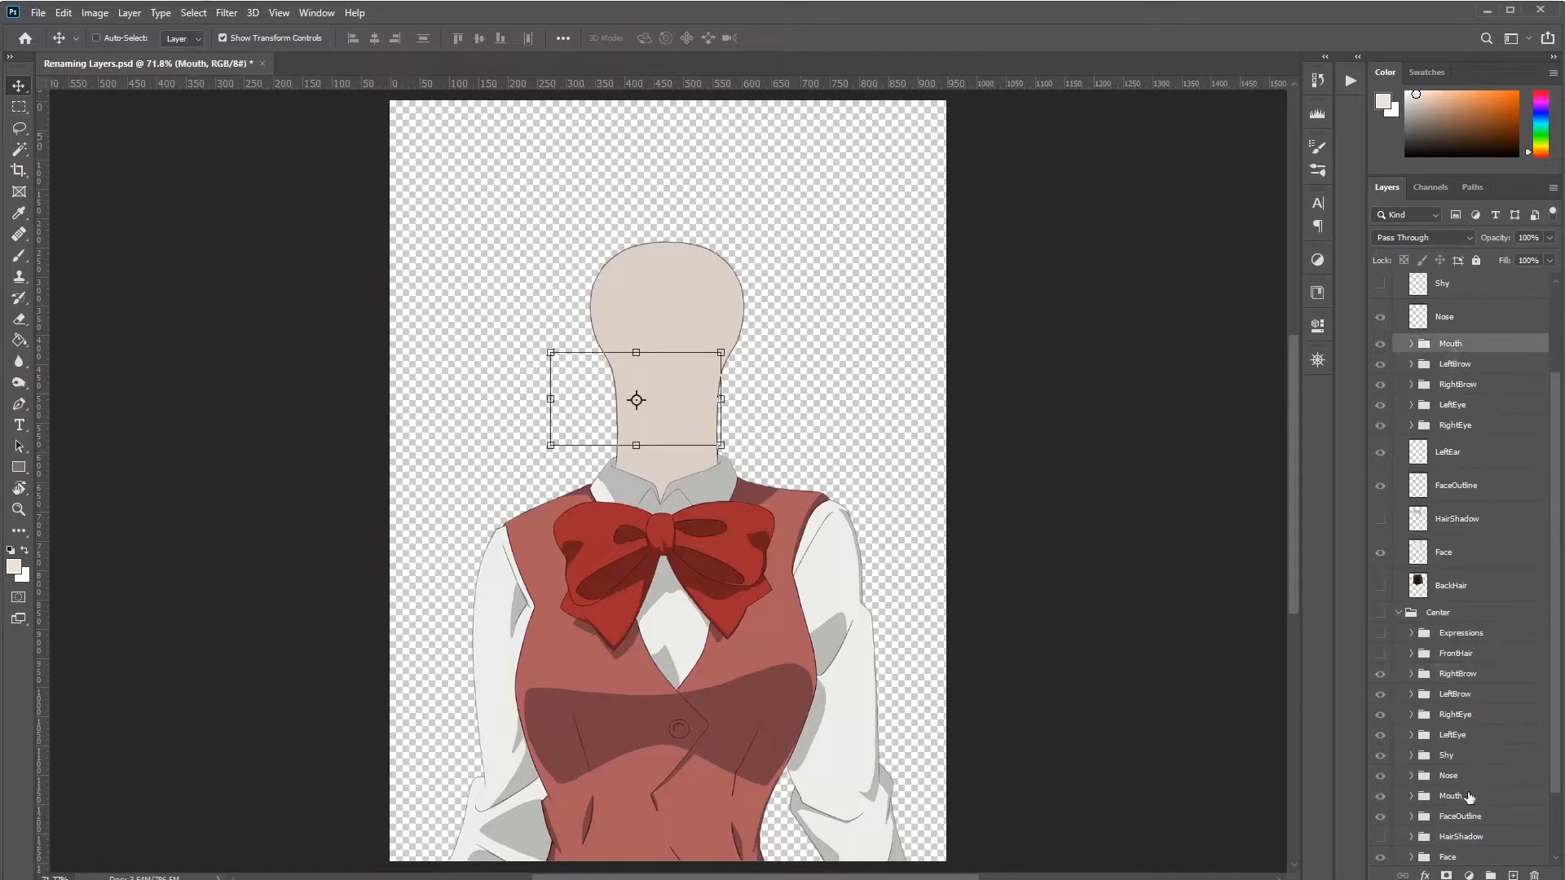
pyautogui.click(1472, 794)
pyautogui.click(1448, 323)
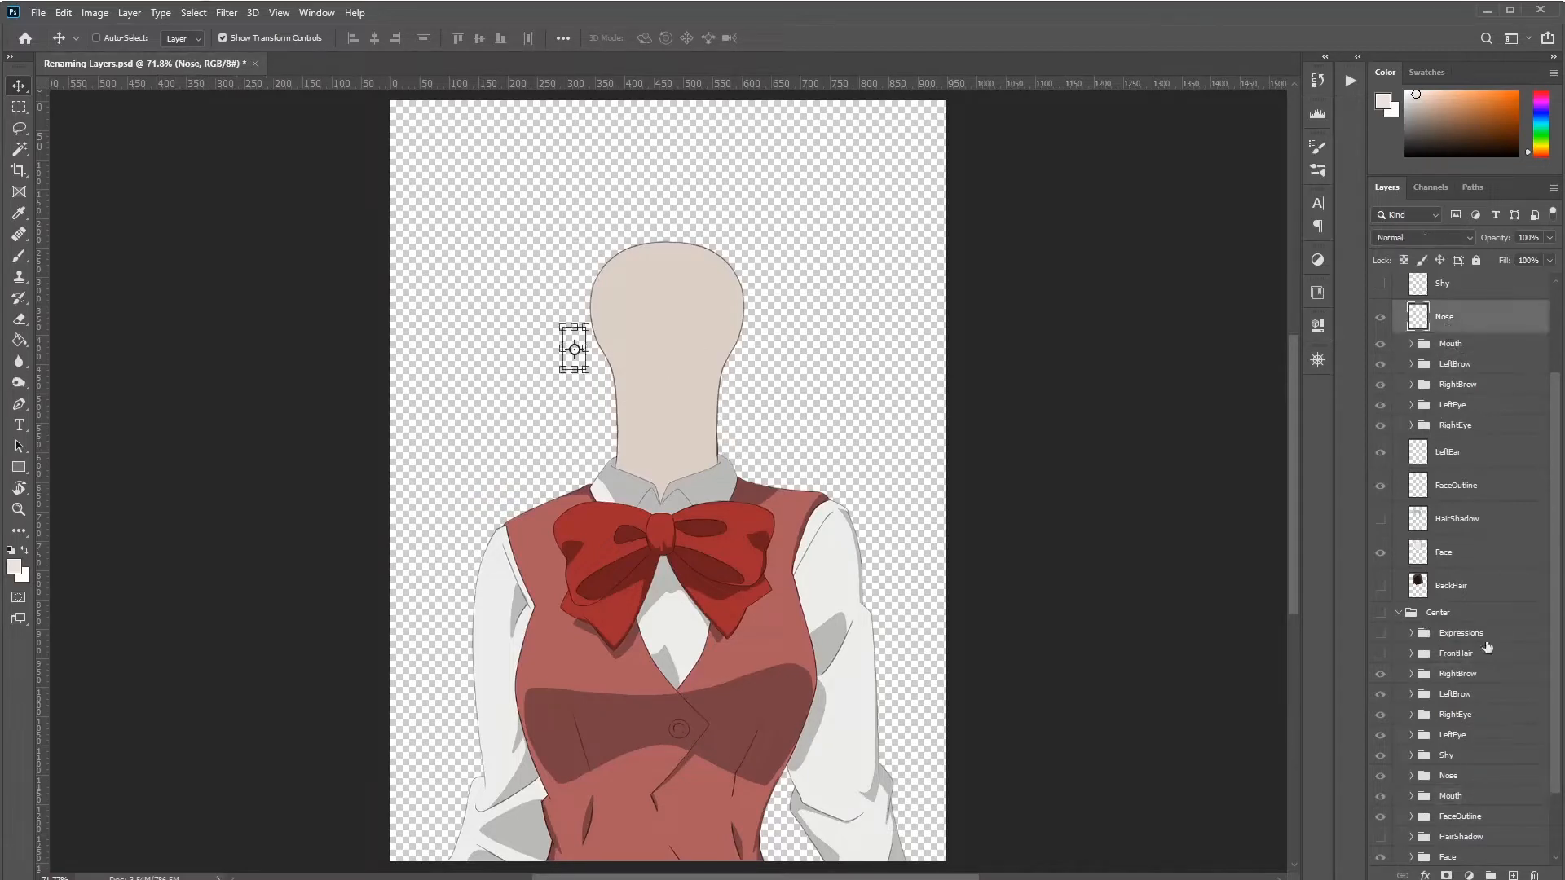
pyautogui.click(1468, 777)
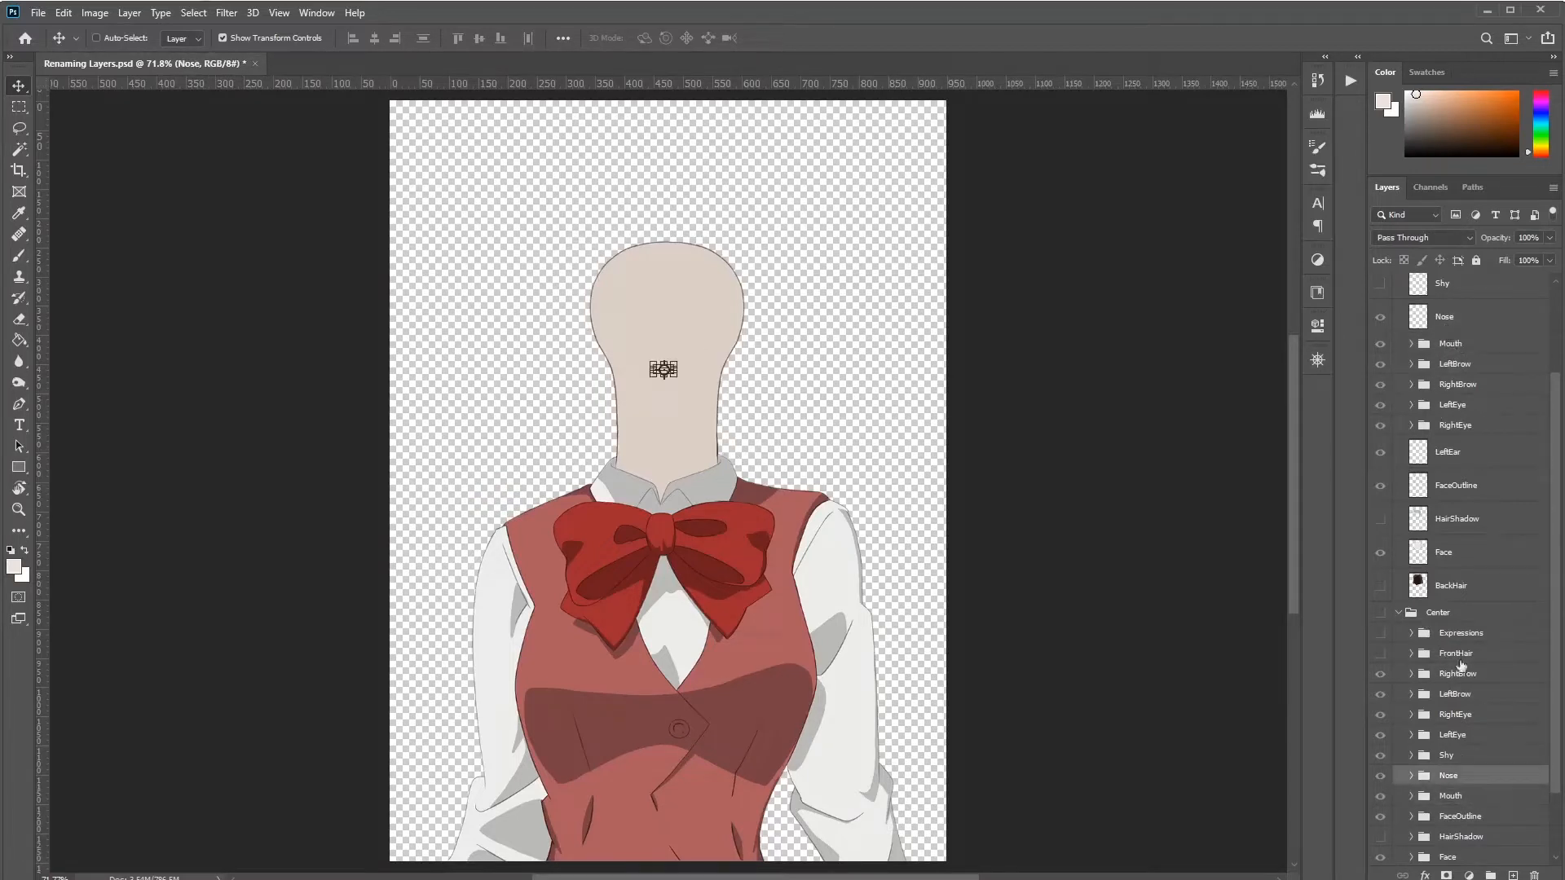
pyautogui.click(1448, 290)
pyautogui.click(1458, 761)
# Step: Rename the HairFront layer in the Center Right group to FrontHair, copying the name from the Center group's matching folder
pyautogui.scroll(3, 1455, 530)
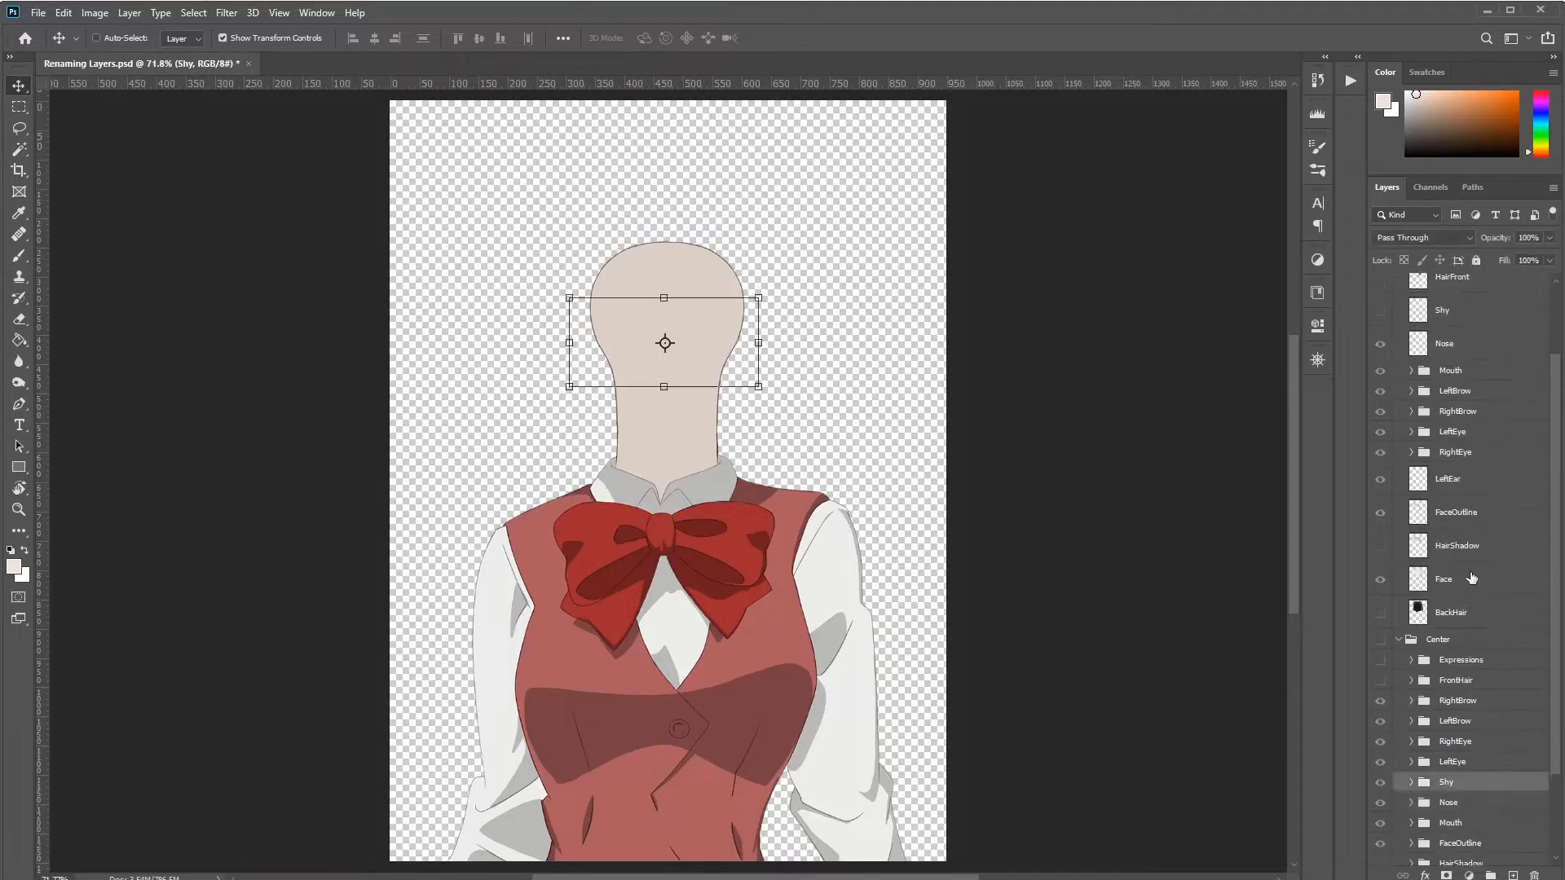
pyautogui.click(1448, 327)
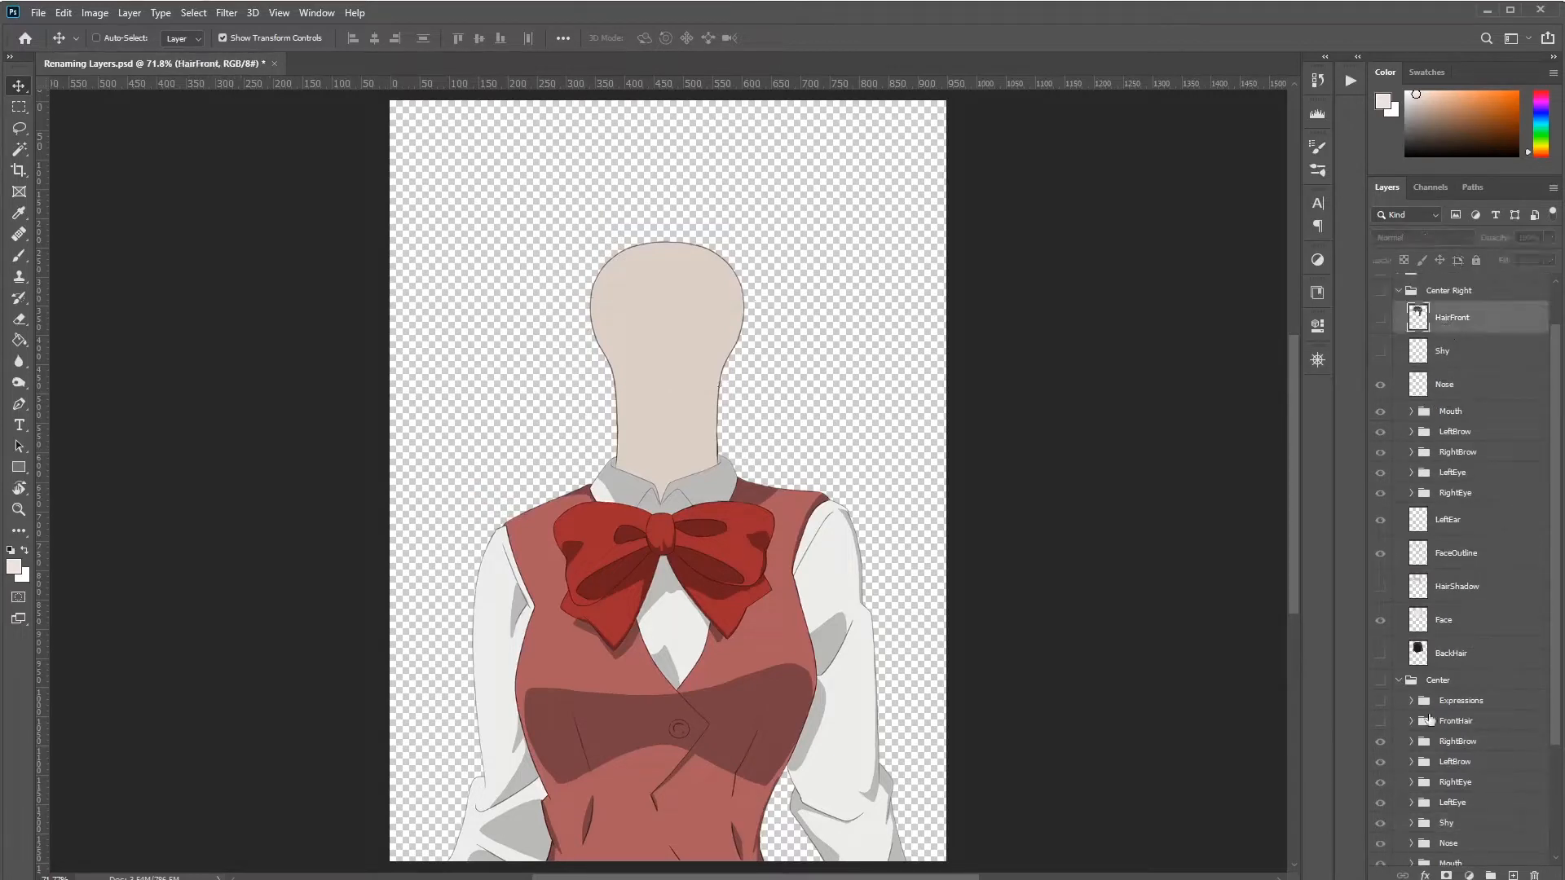
pyautogui.click(1458, 722)
pyautogui.doubleClick(1456, 722)
pyautogui.hotkey('ctrl', 'c')
pyautogui.press('Return')
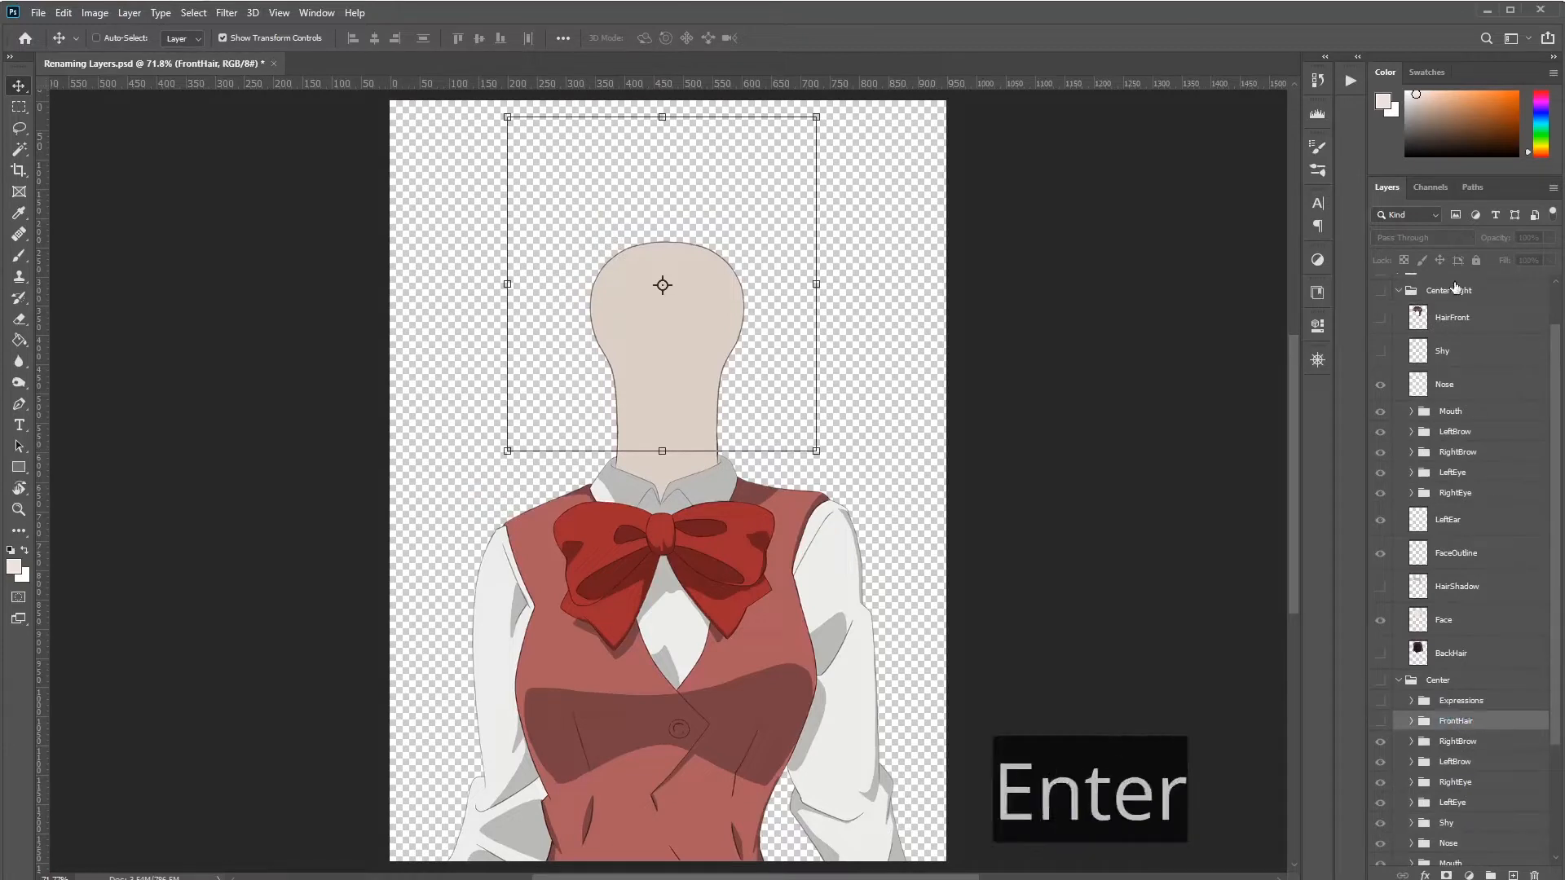
pyautogui.doubleClick(1454, 318)
pyautogui.hotkey('ctrl', 'v')
pyautogui.press('Return')
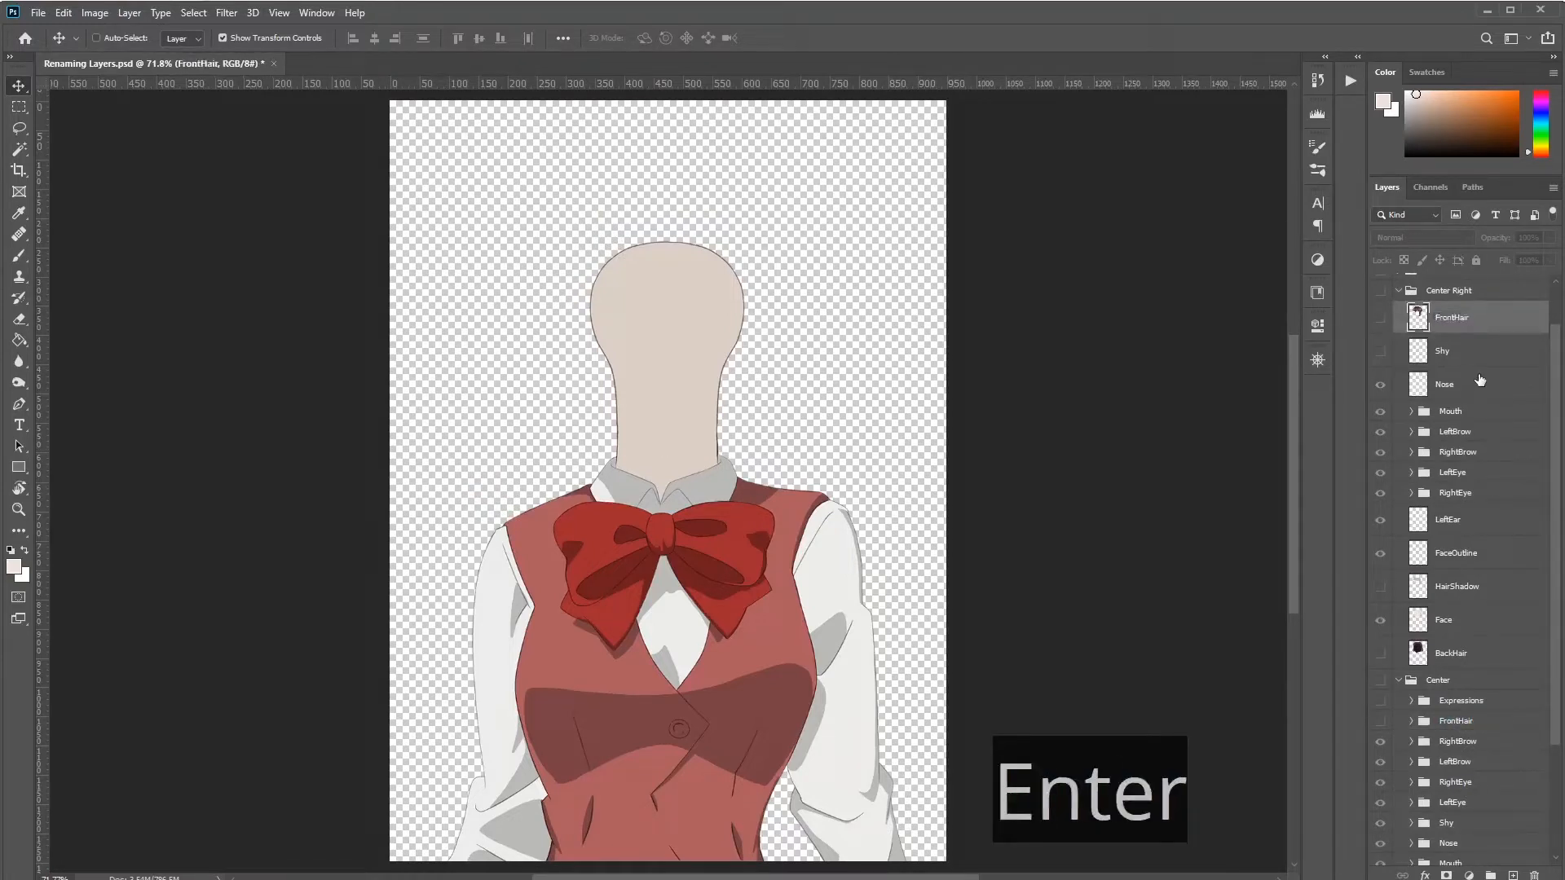
# Step: Expand the Center group's Mouth folder and review its Normal, Upset and Scared mouth names
pyautogui.scroll(-3, 1438, 476)
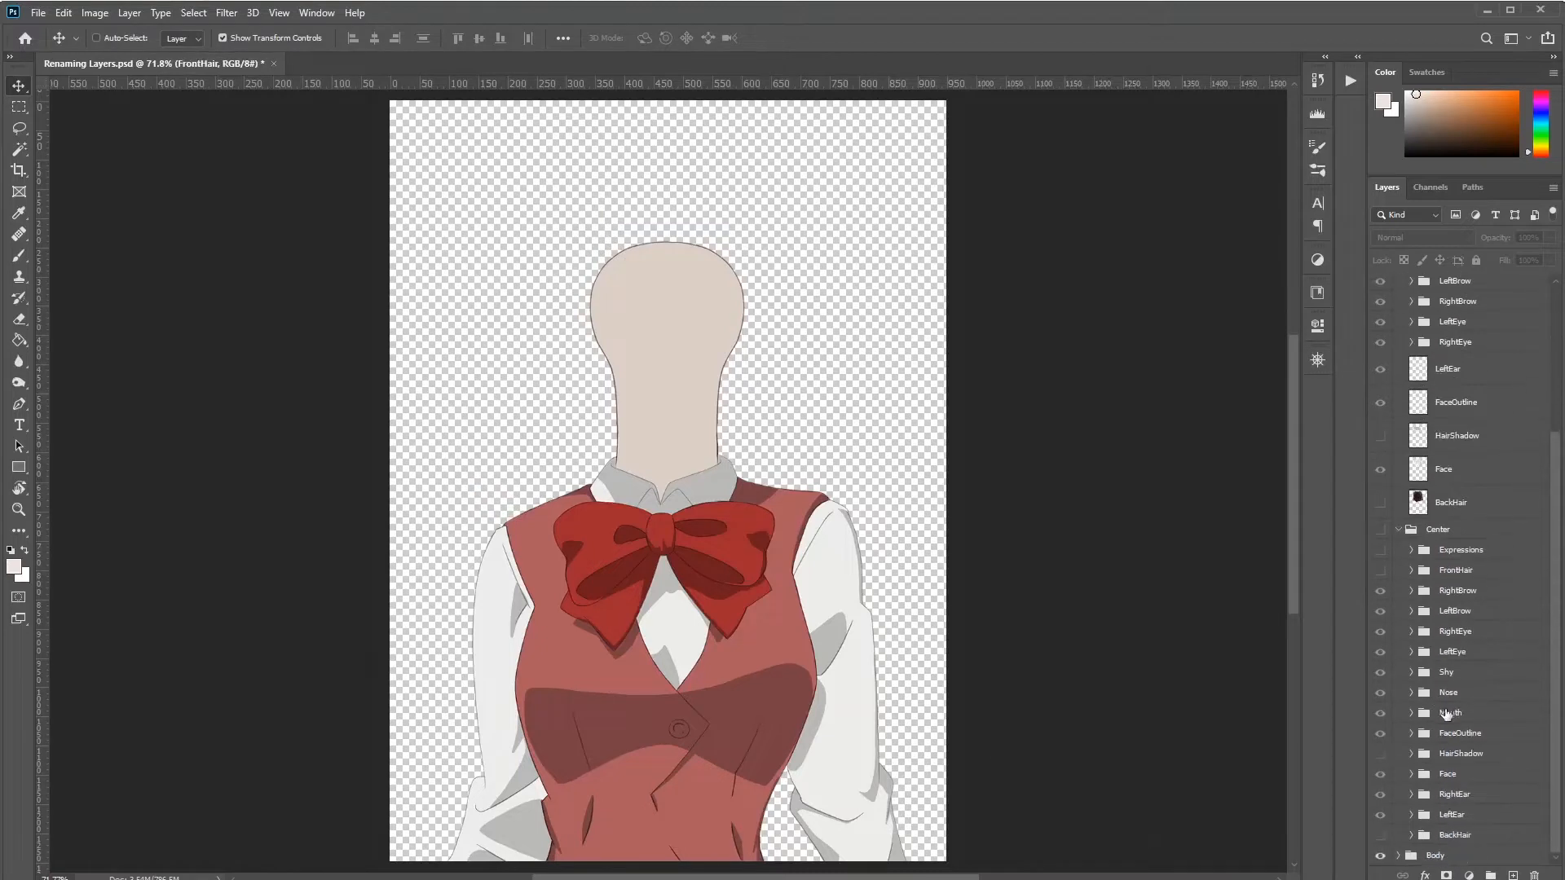
pyautogui.scroll(1, 1437, 738)
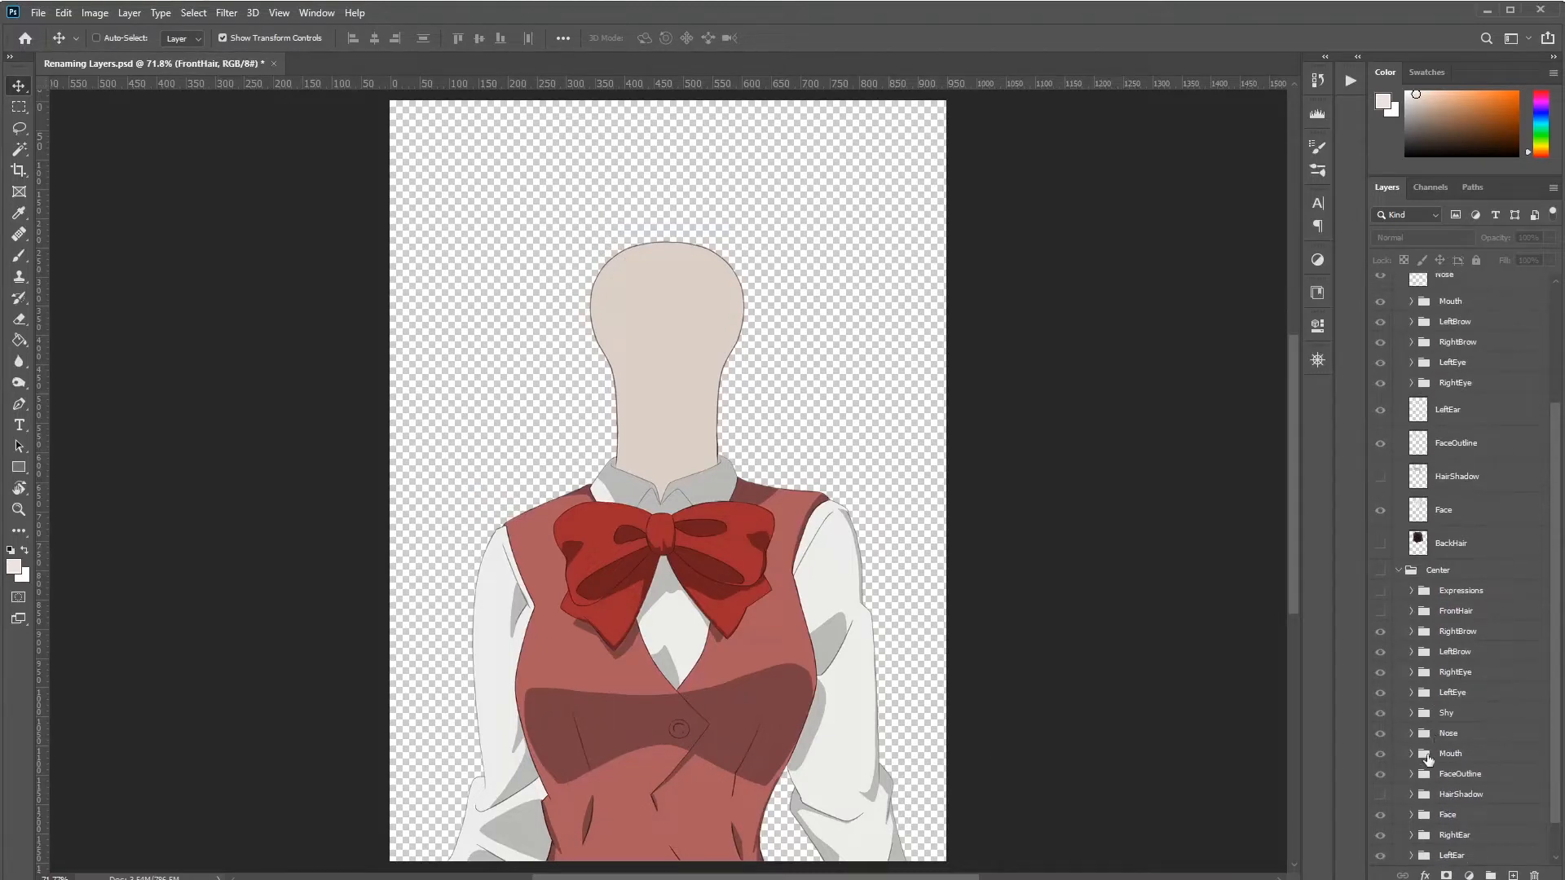
pyautogui.click(1412, 754)
pyautogui.scroll(-3, 1437, 747)
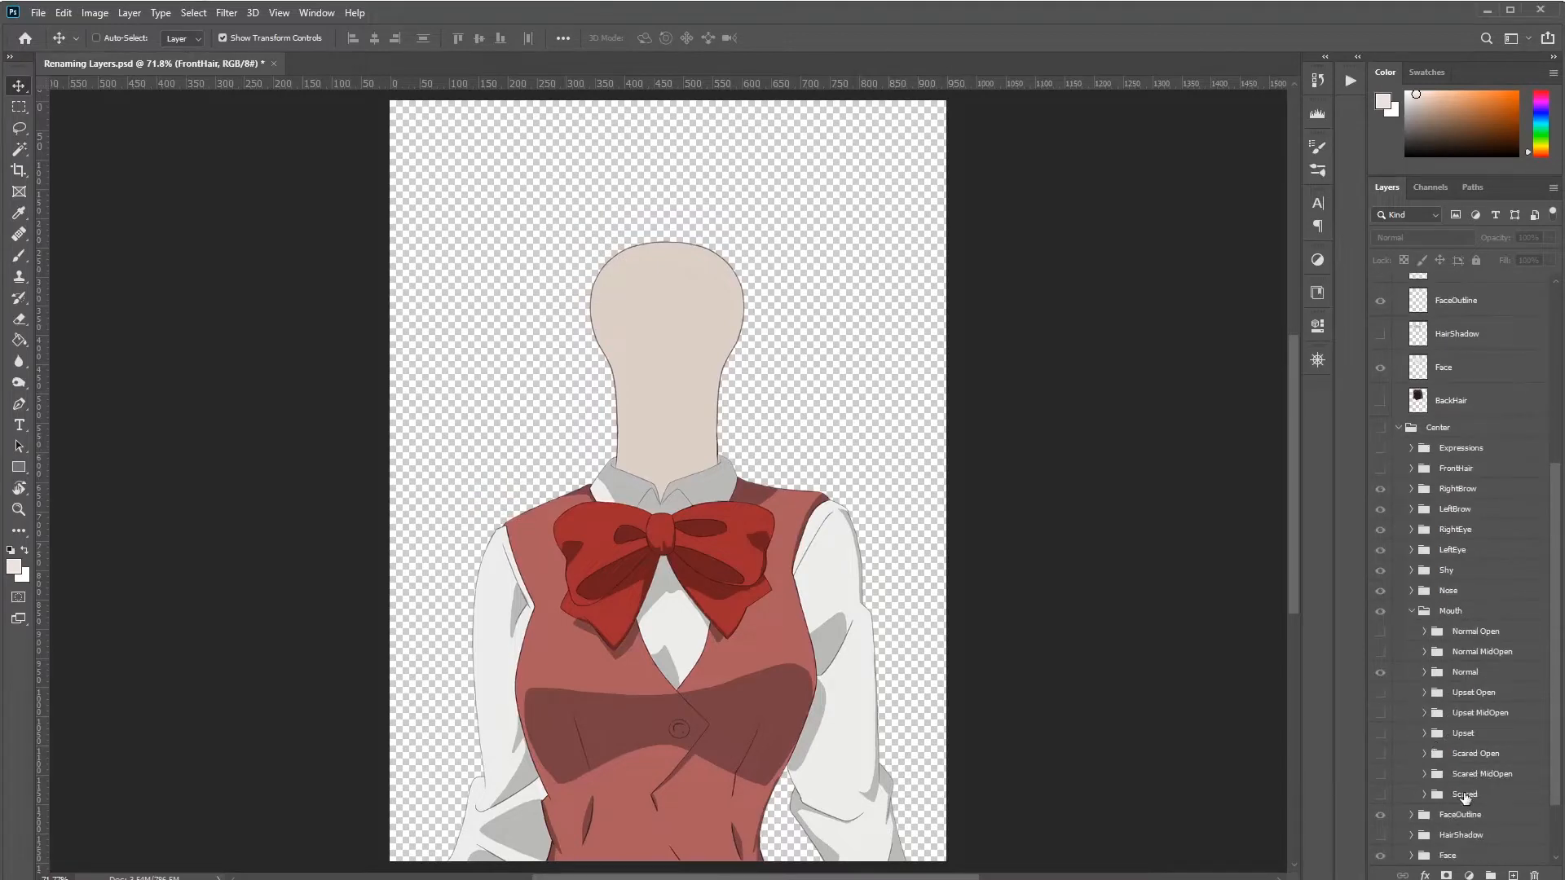
pyautogui.click(1468, 633)
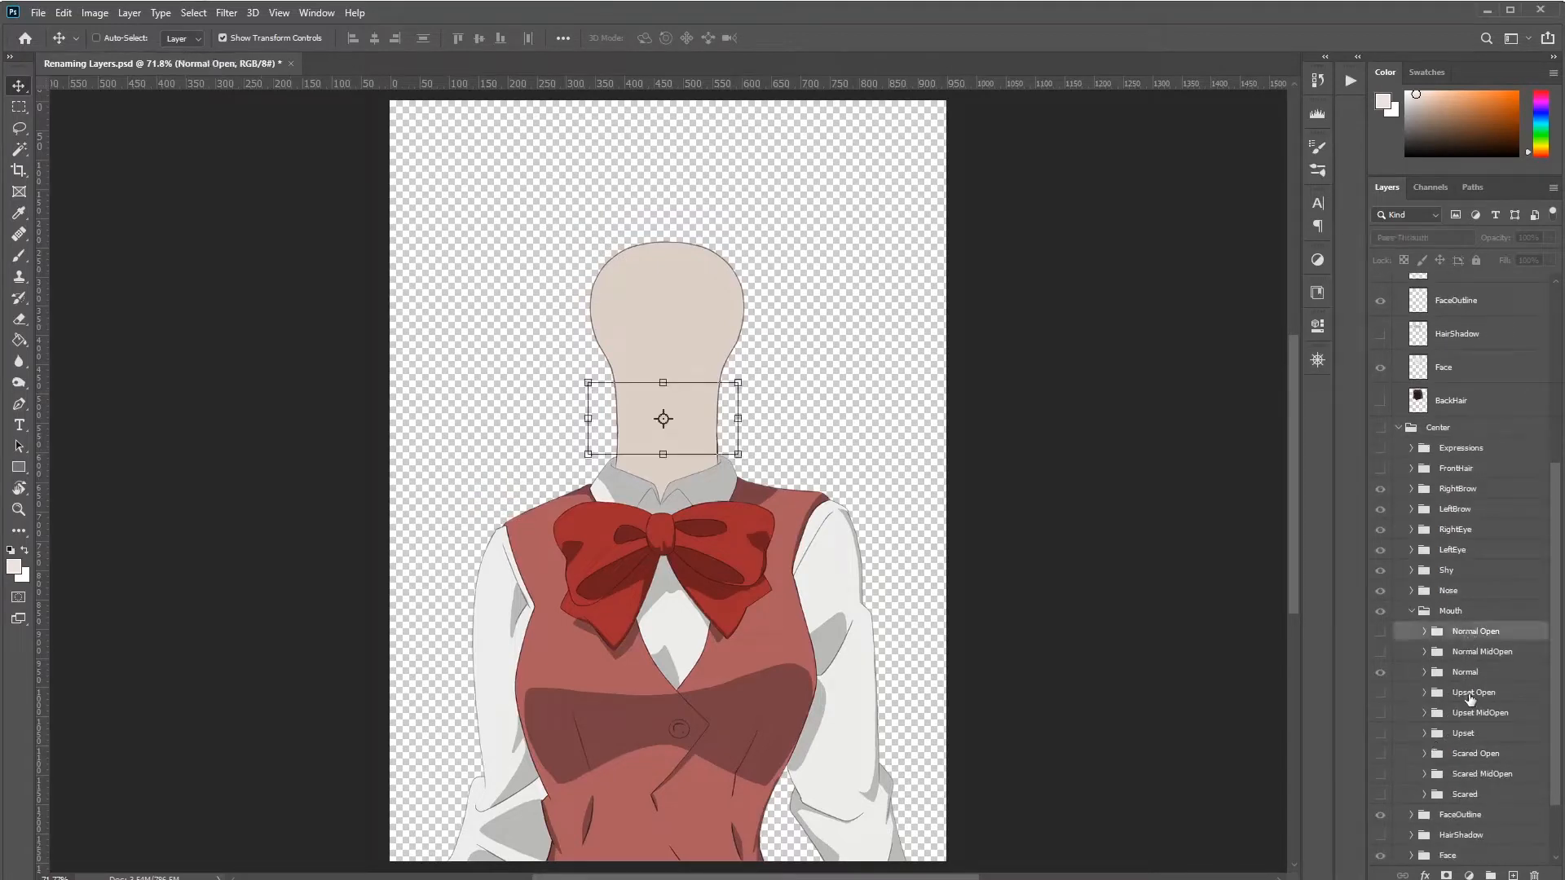
pyautogui.click(1470, 695)
pyautogui.click(1465, 756)
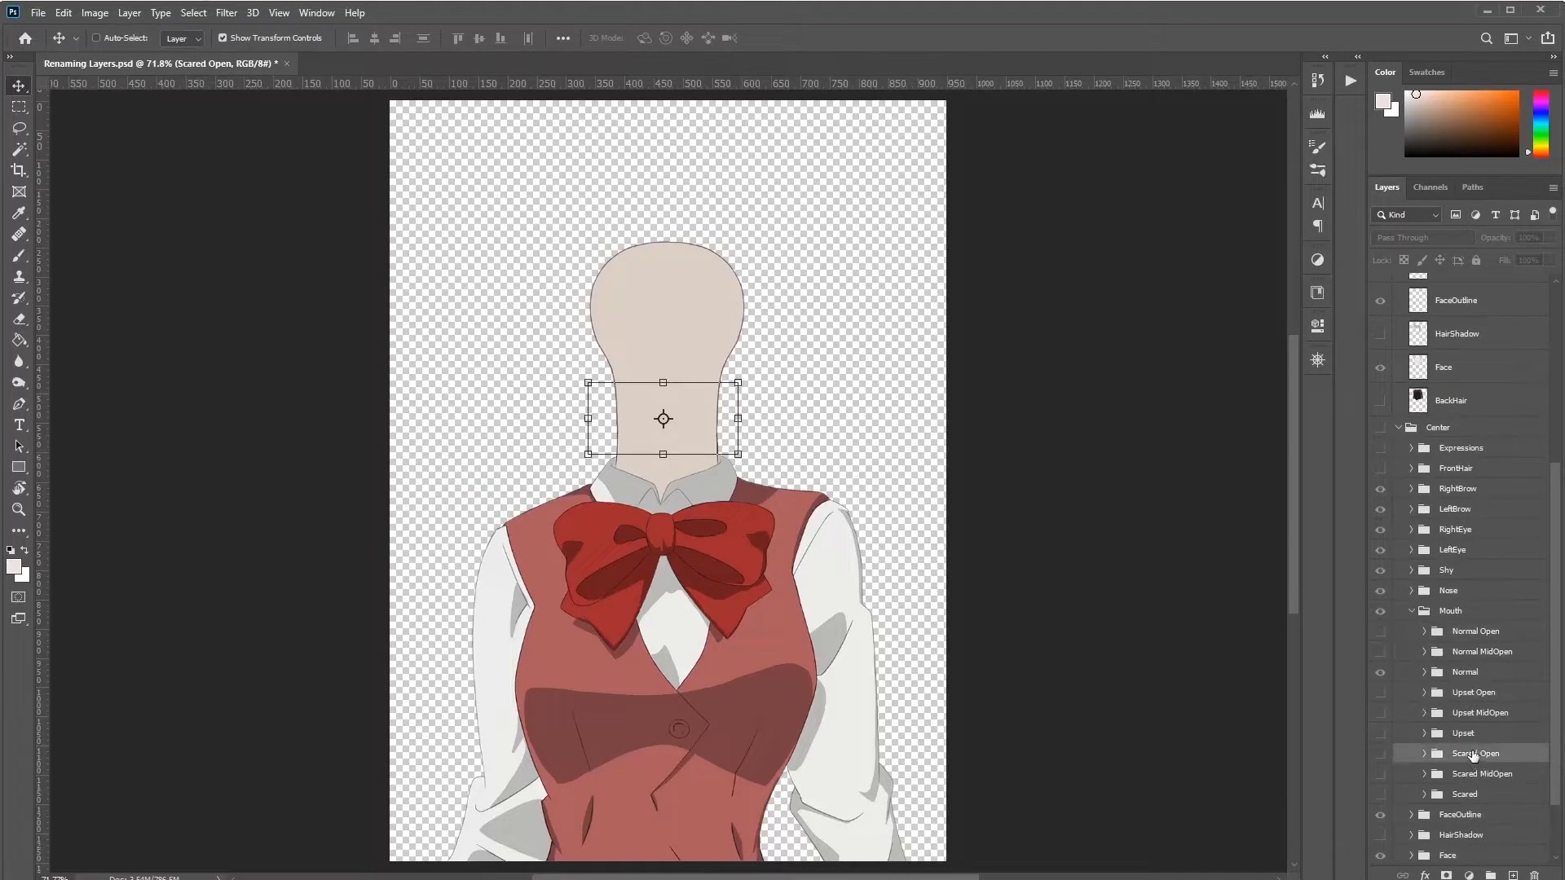
# Step: Expand the Center Right group's Mouth folder and compare its Normal, Upset and Angry layer names with the Center group's mouths
pyautogui.scroll(5, 1467, 457)
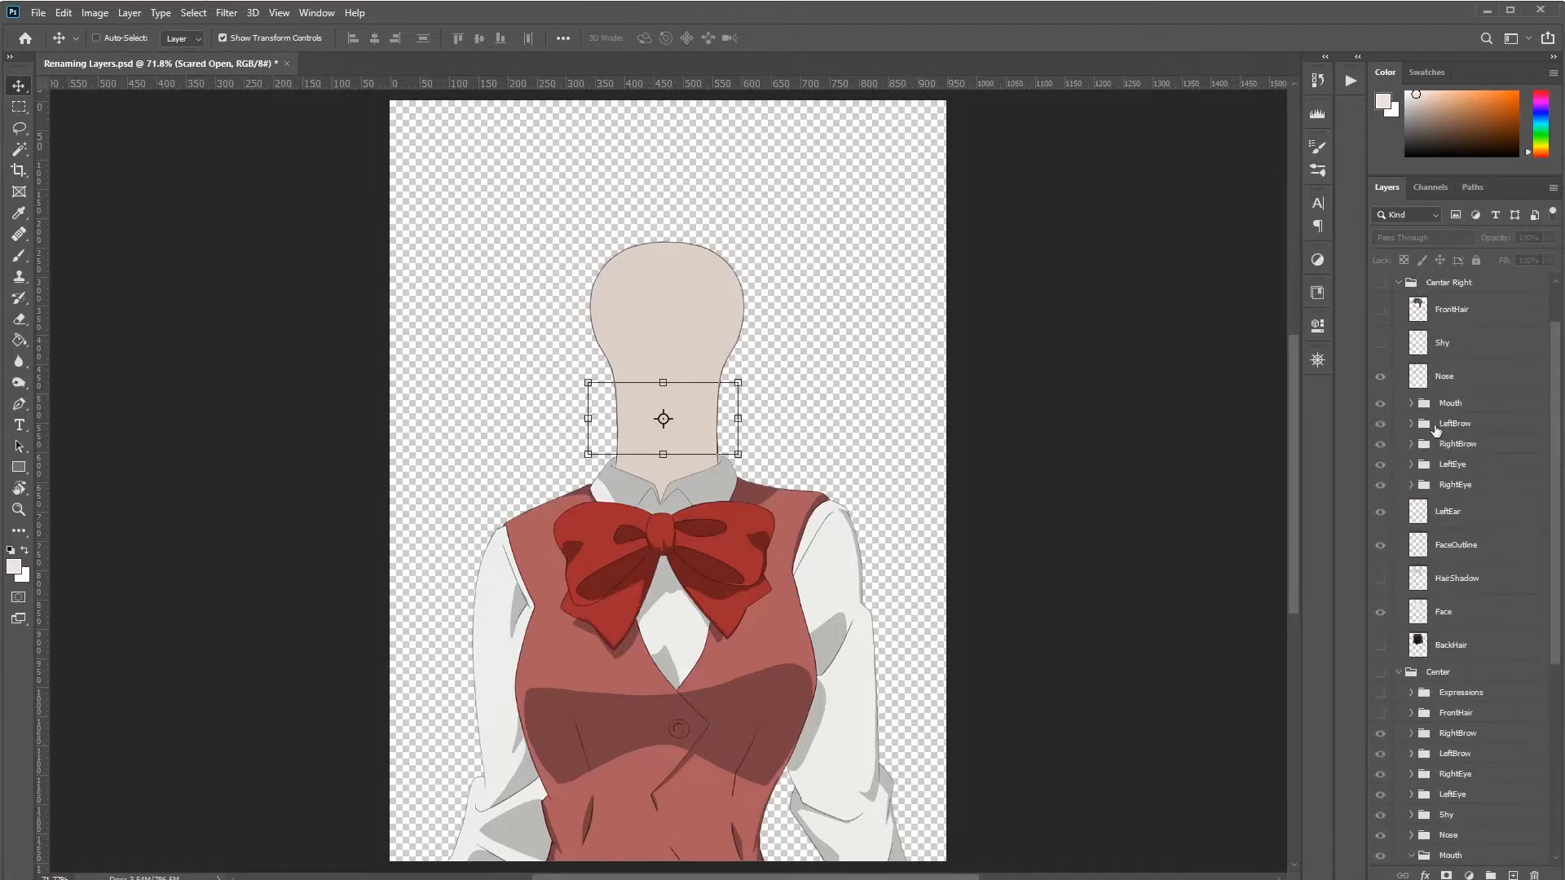
pyautogui.click(1414, 402)
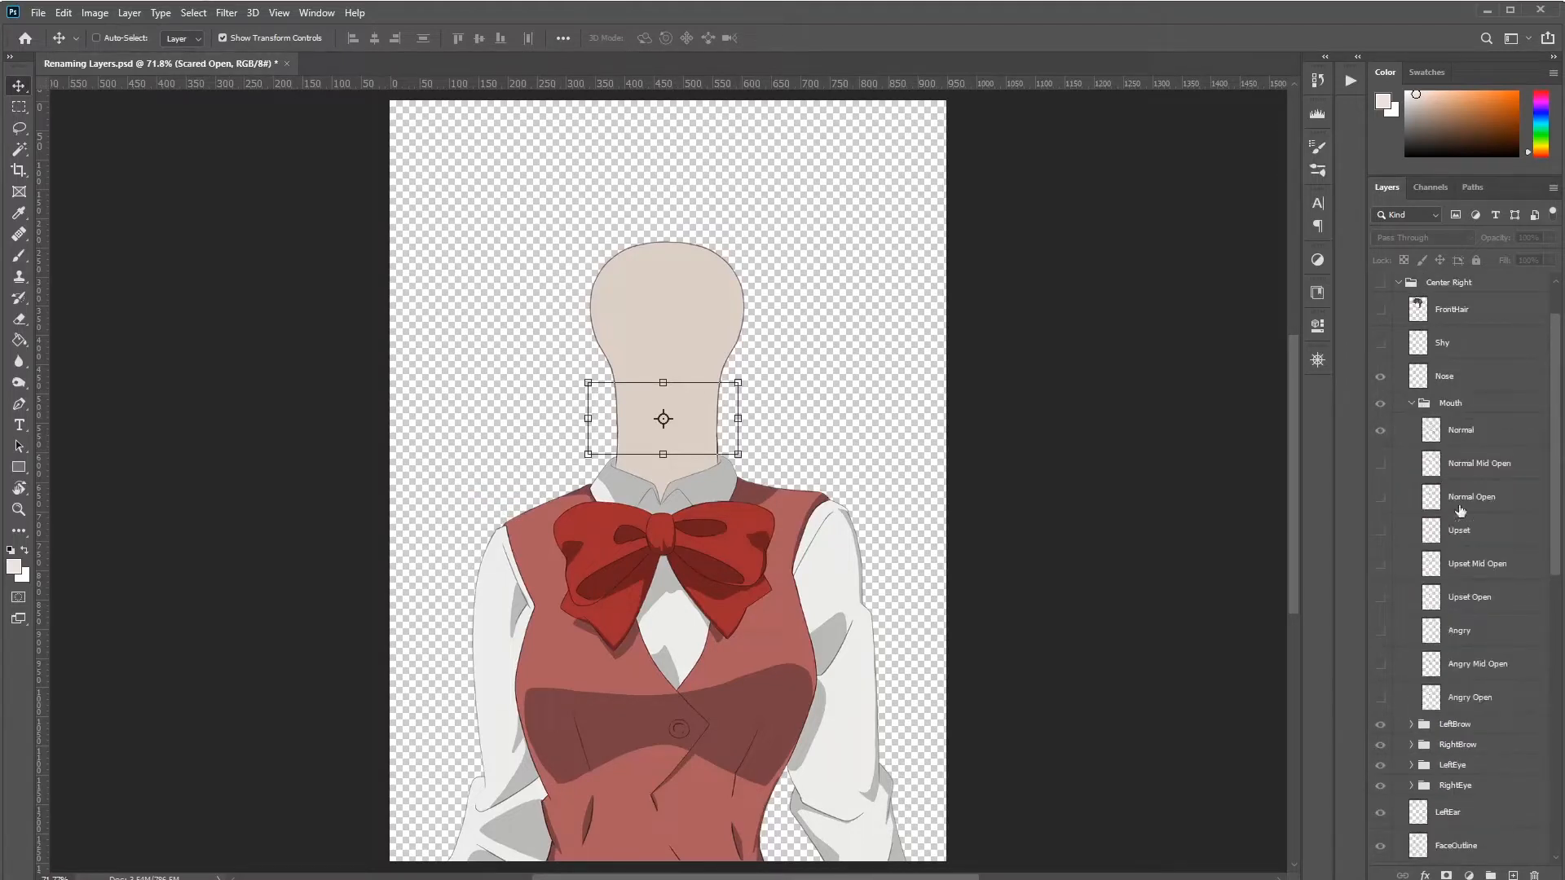
pyautogui.click(1459, 432)
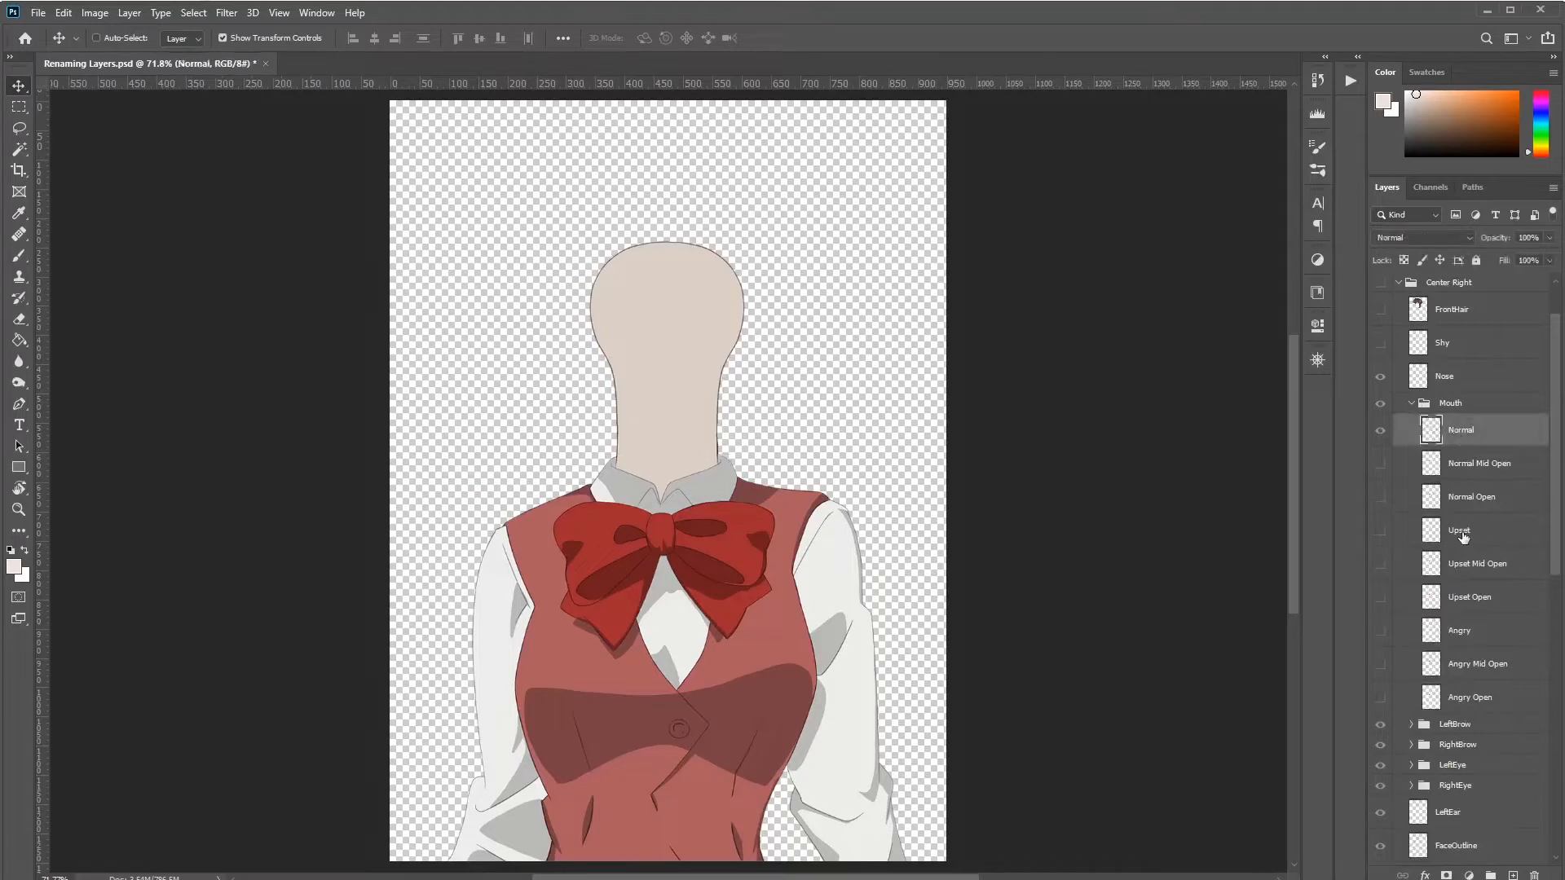
pyautogui.click(1463, 536)
pyautogui.click(1463, 637)
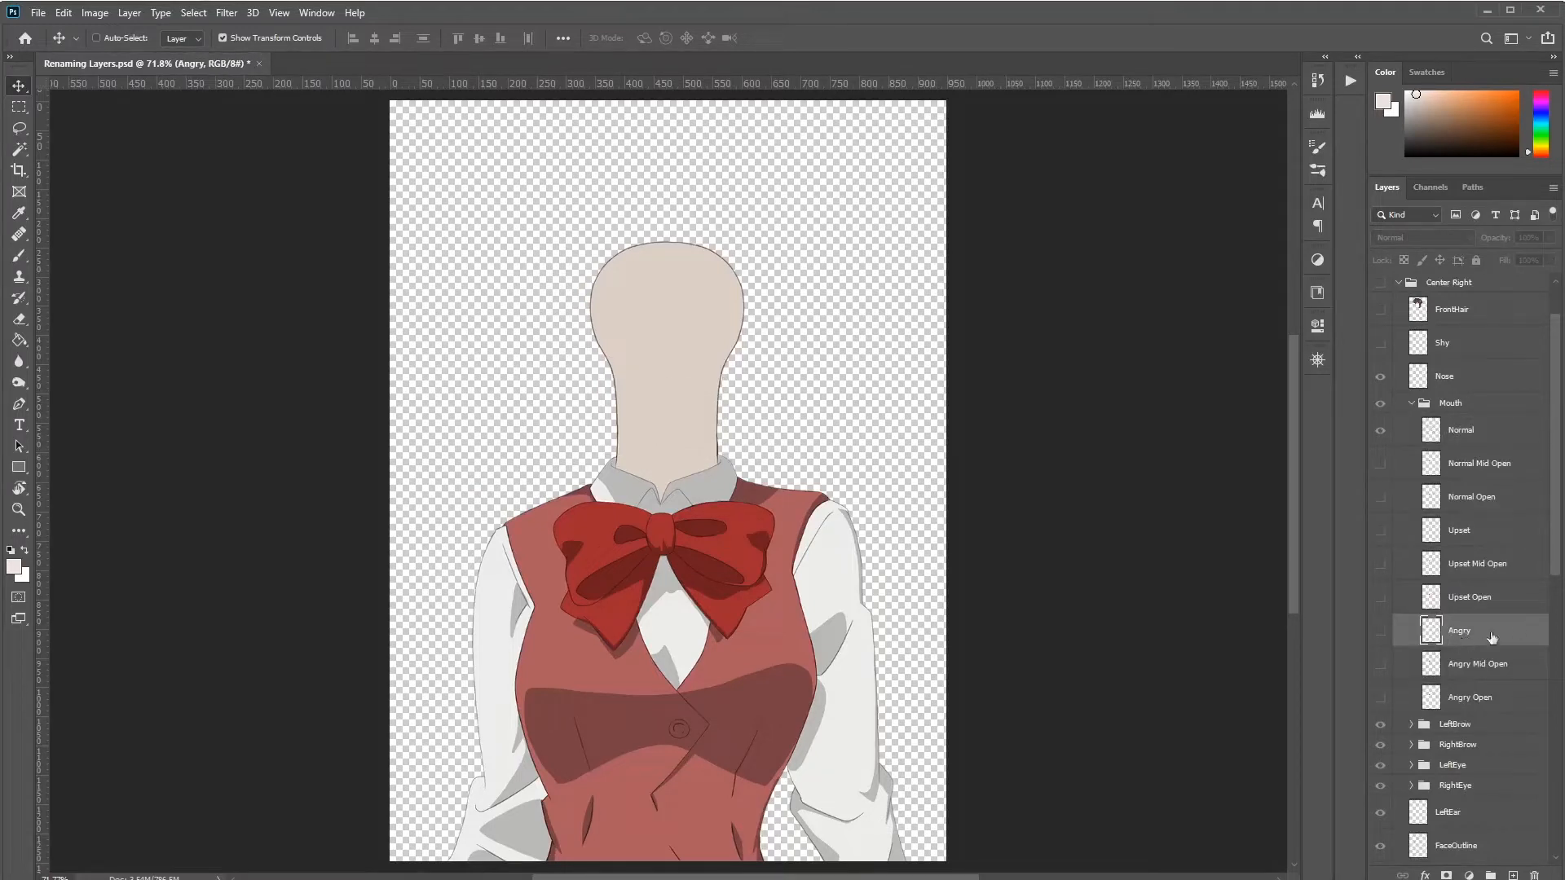
pyautogui.scroll(-5, 1451, 720)
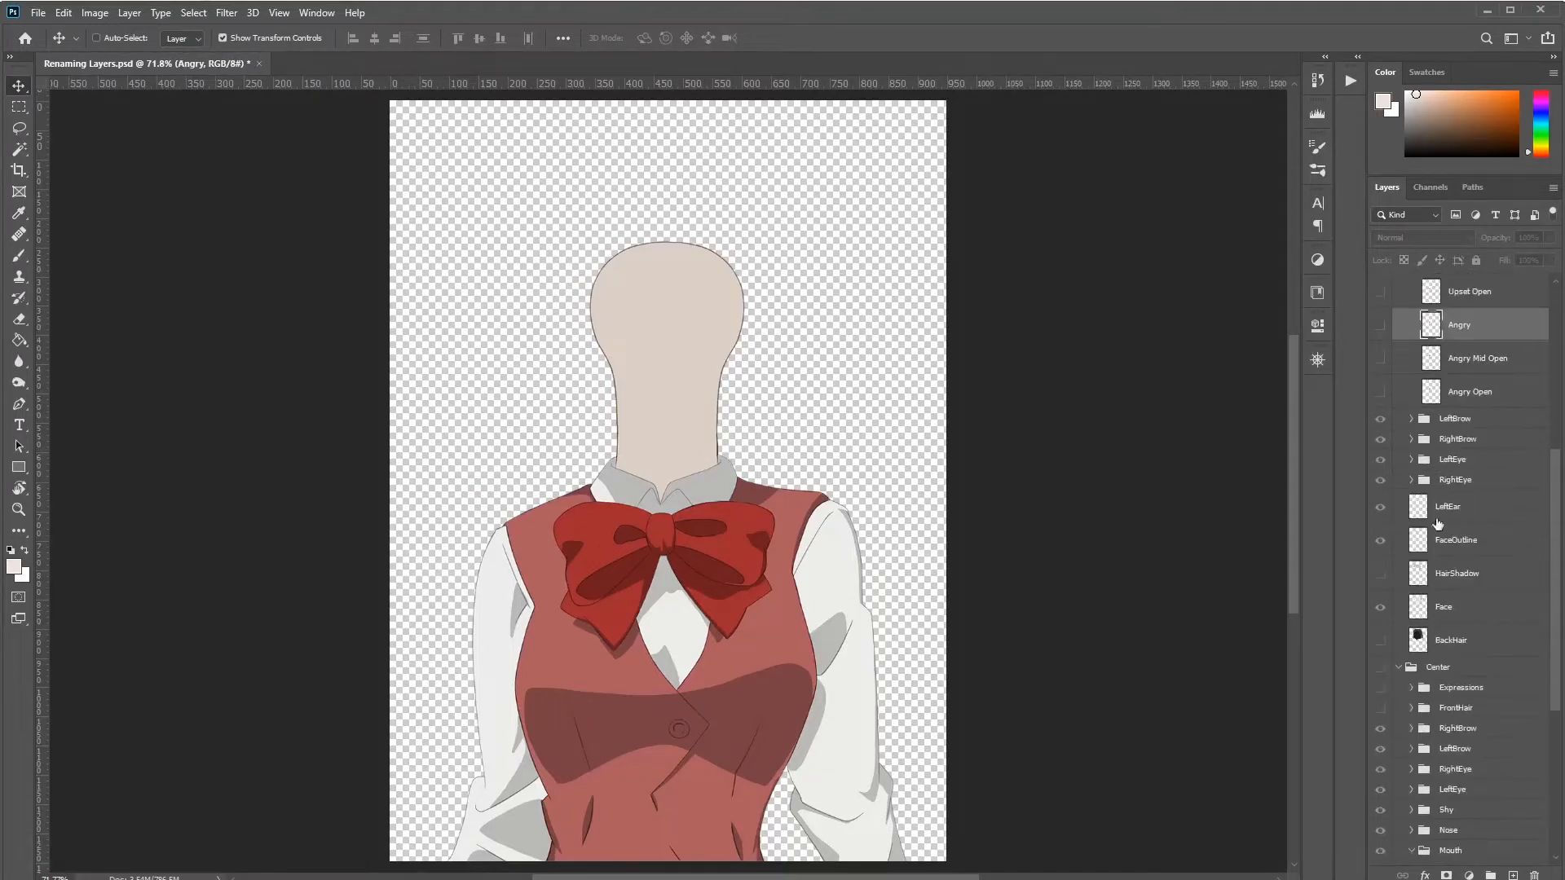
pyautogui.scroll(-4, 1438, 524)
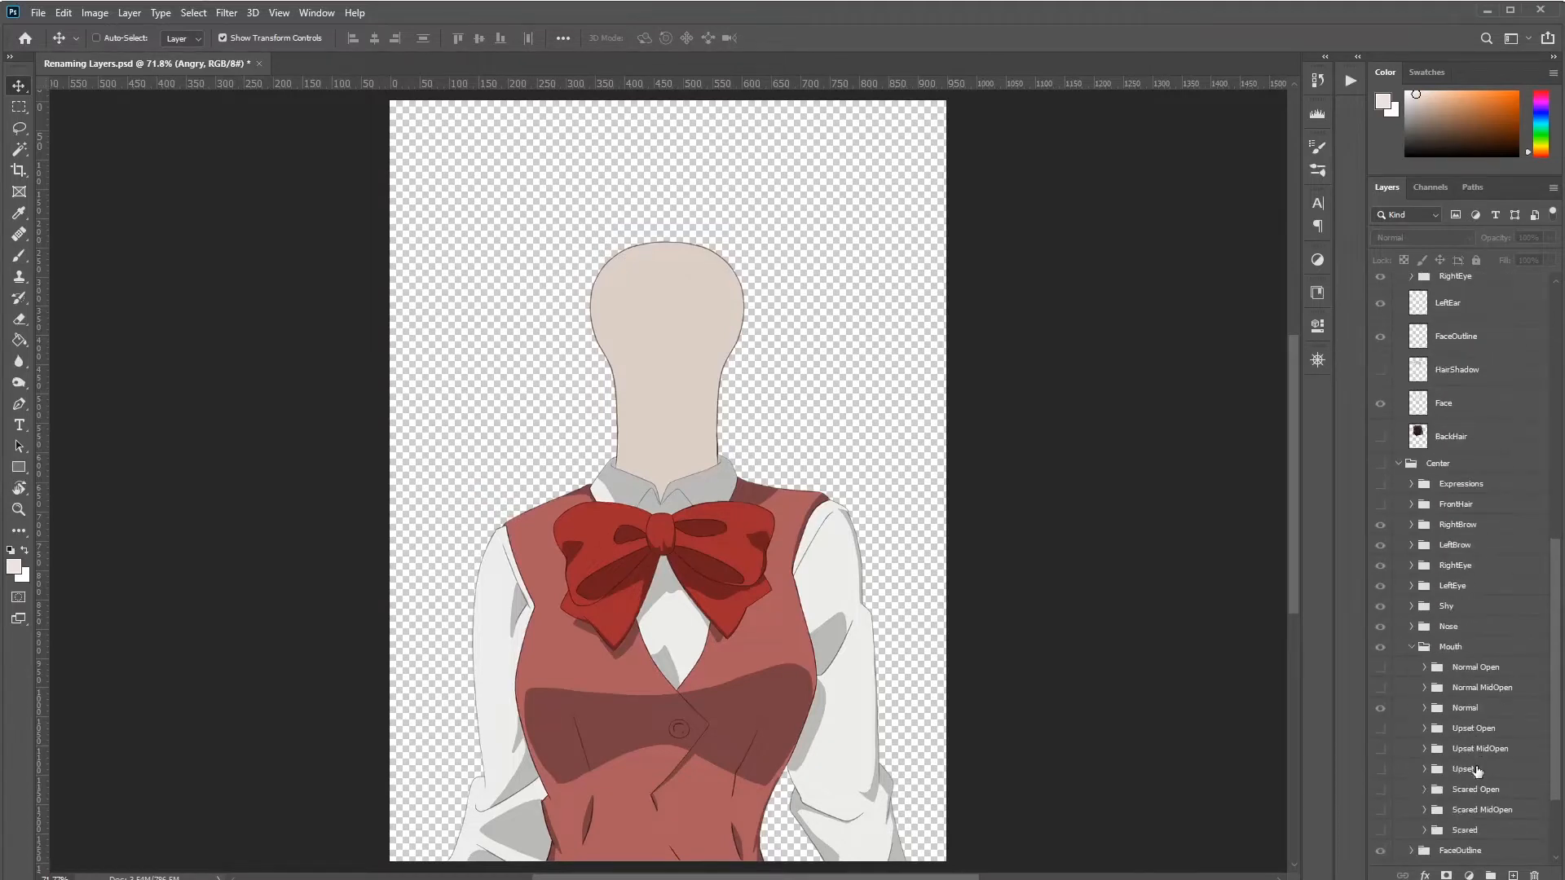
# Step: Rename the Angry mouth layer in the Center Right group to Scared, copying the name from the Center group's Mouth folder
pyautogui.doubleClick(1465, 829)
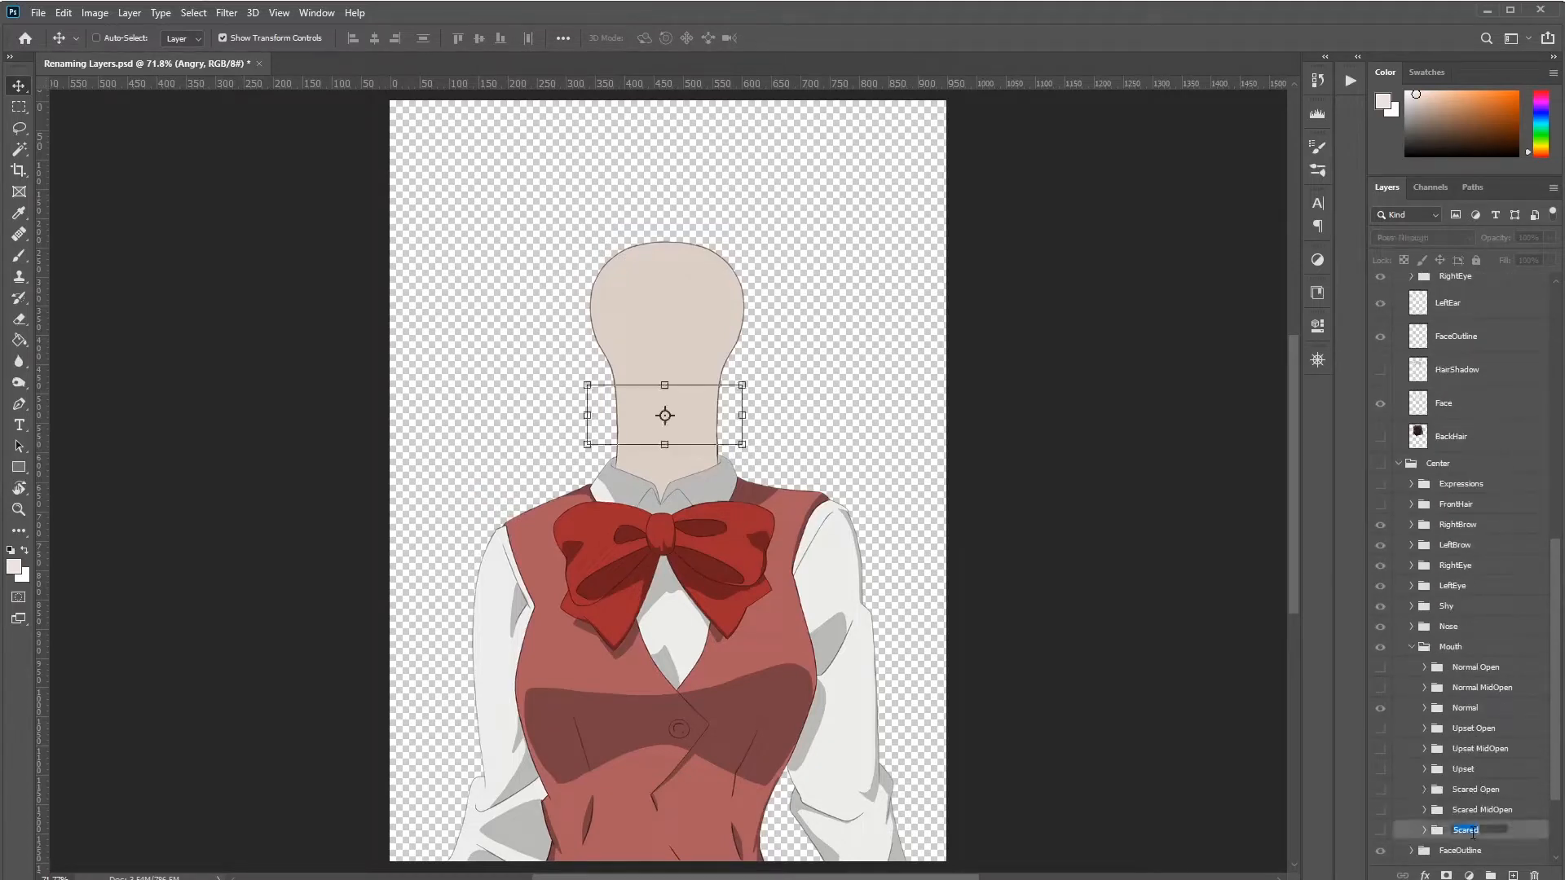
pyautogui.hotkey('ctrl', 'c')
pyautogui.press('Return')
pyautogui.scroll(5, 1484, 491)
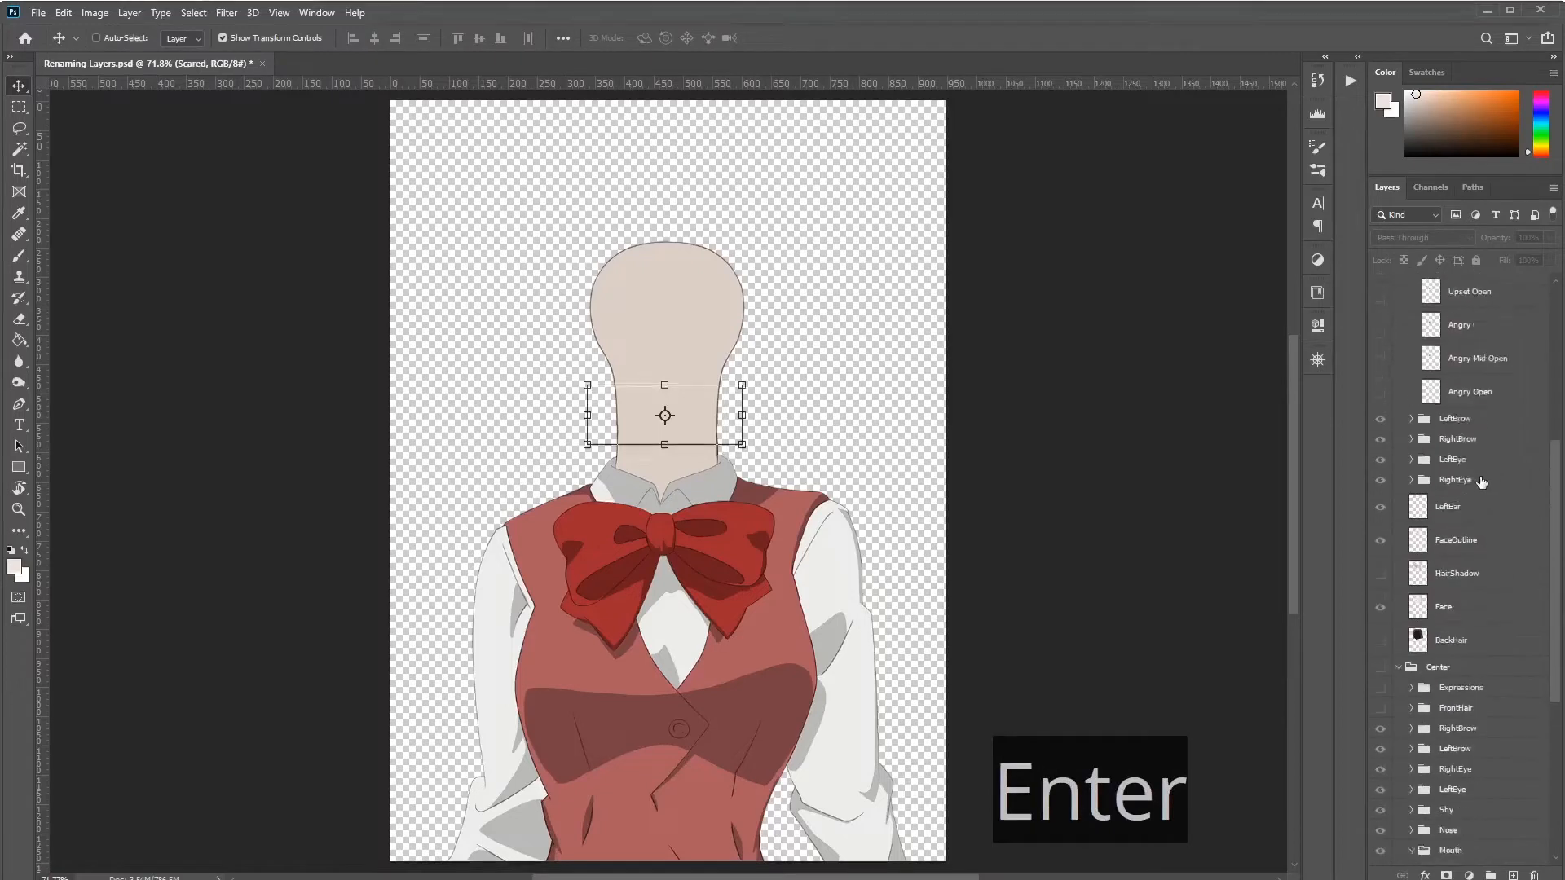
pyautogui.doubleClick(1458, 366)
pyautogui.hotkey('ctrl', 'v')
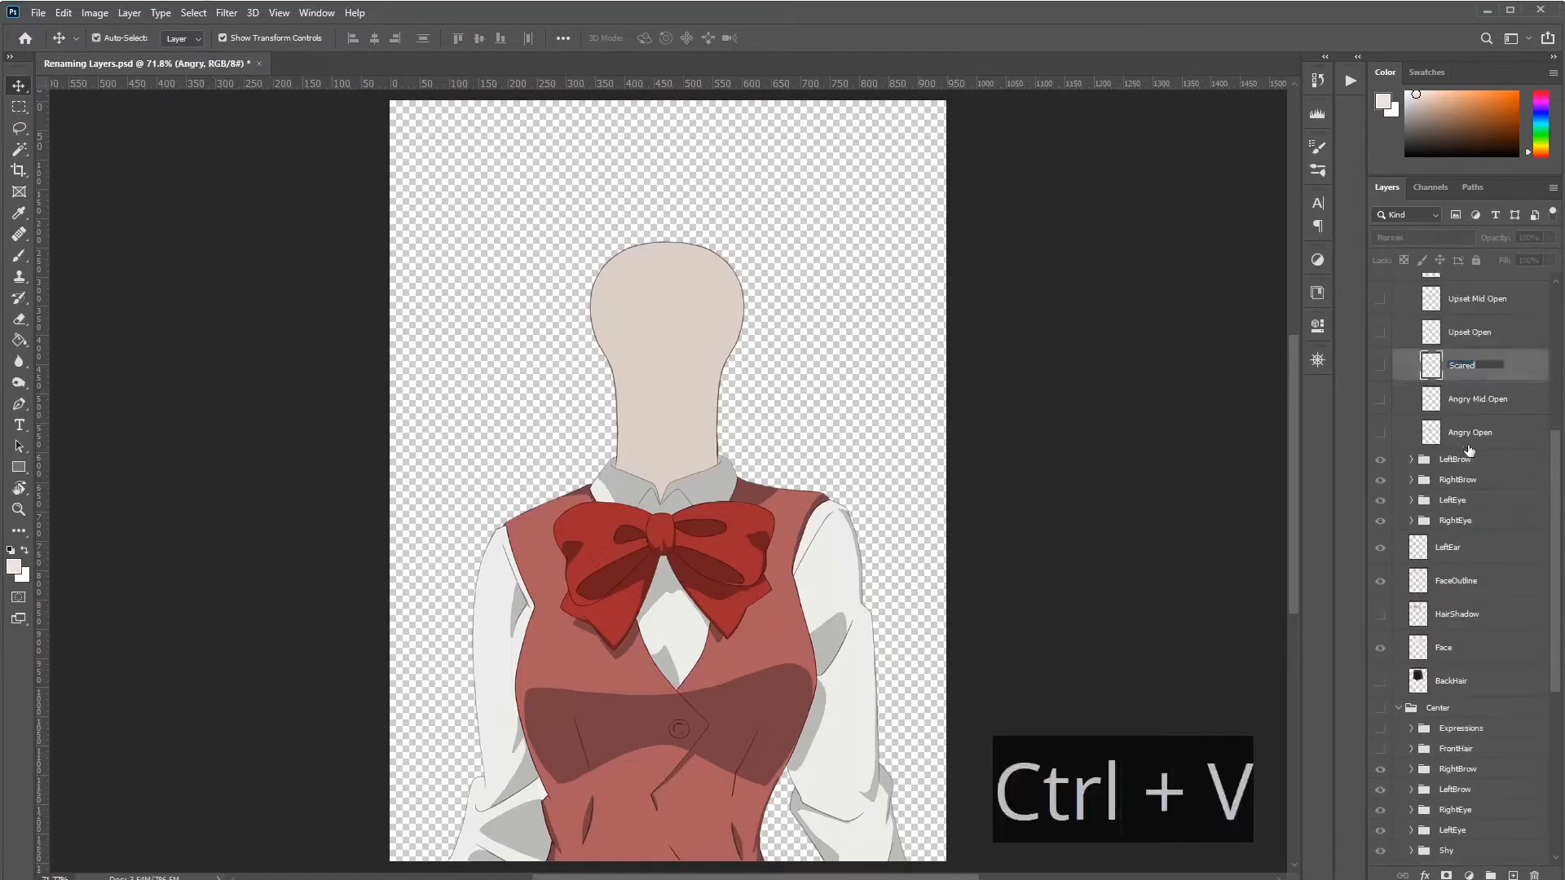
pyautogui.press('Return')
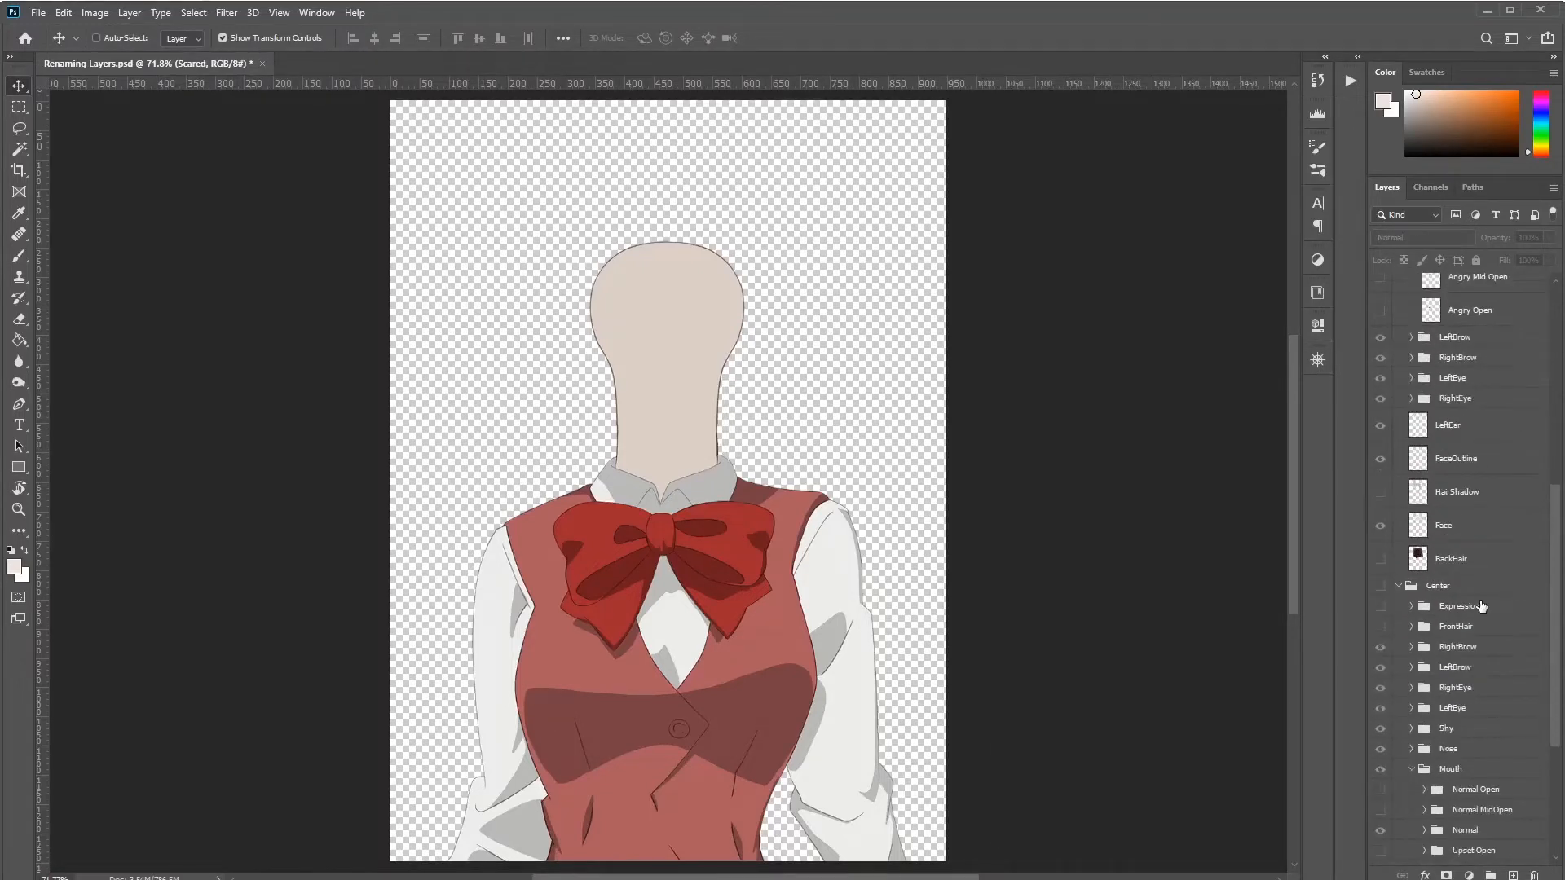
# Step: Rename Center Right's Angry Mid Open and Angry Open mouth layers to Scared Mid Open and Scared Open
pyautogui.scroll(1, 1468, 447)
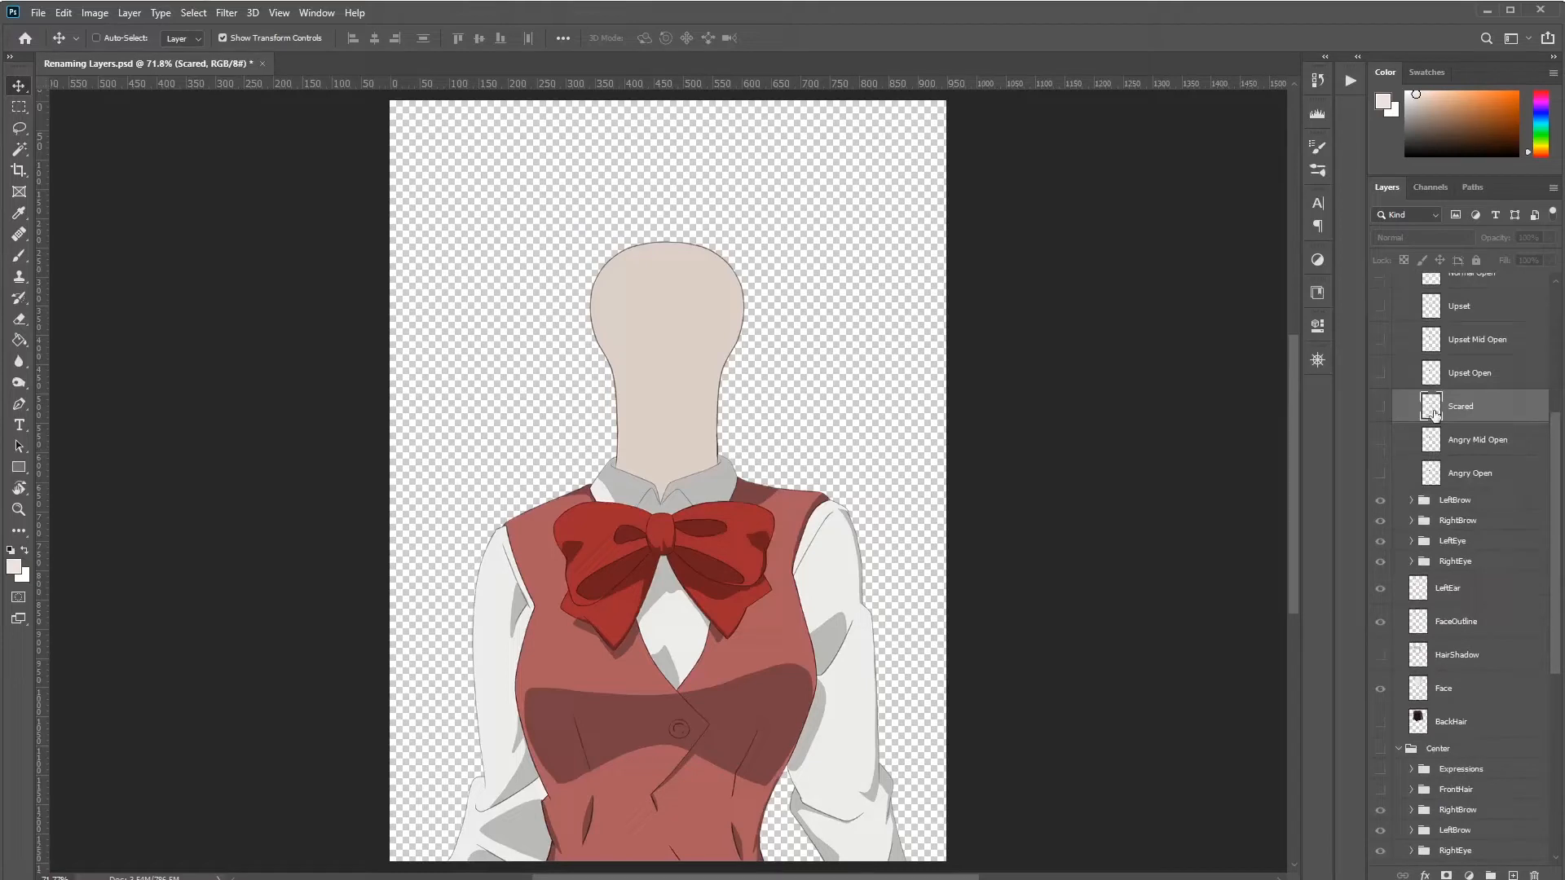
pyautogui.doubleClick(1461, 444)
pyautogui.doubleClick(1460, 440)
pyautogui.hotkey('ctrl', 'v')
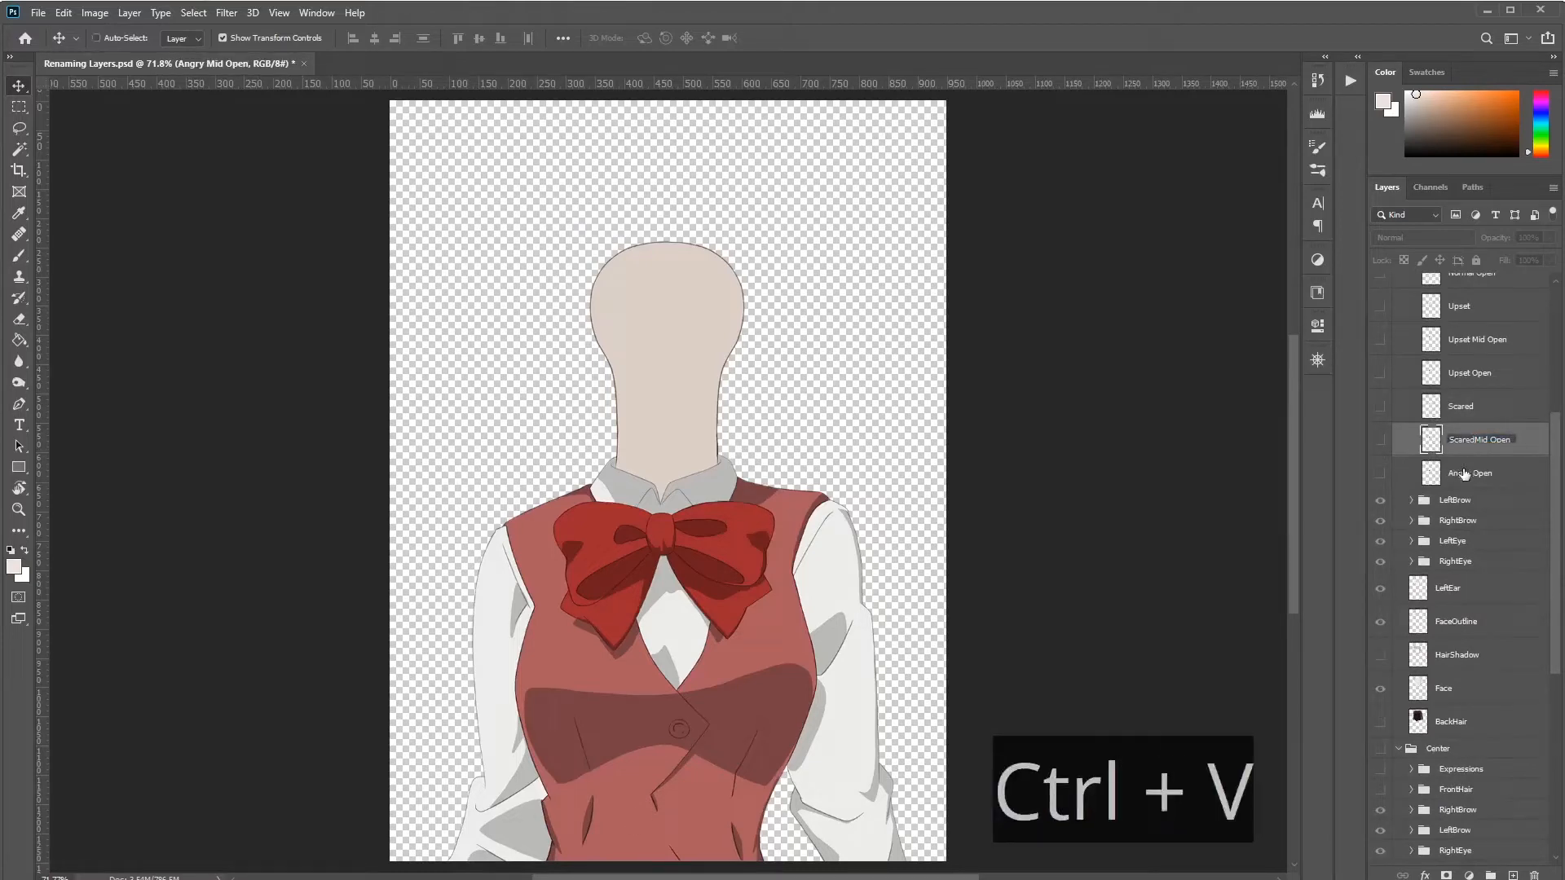
pyautogui.doubleClick(1464, 473)
pyautogui.doubleClick(1464, 472)
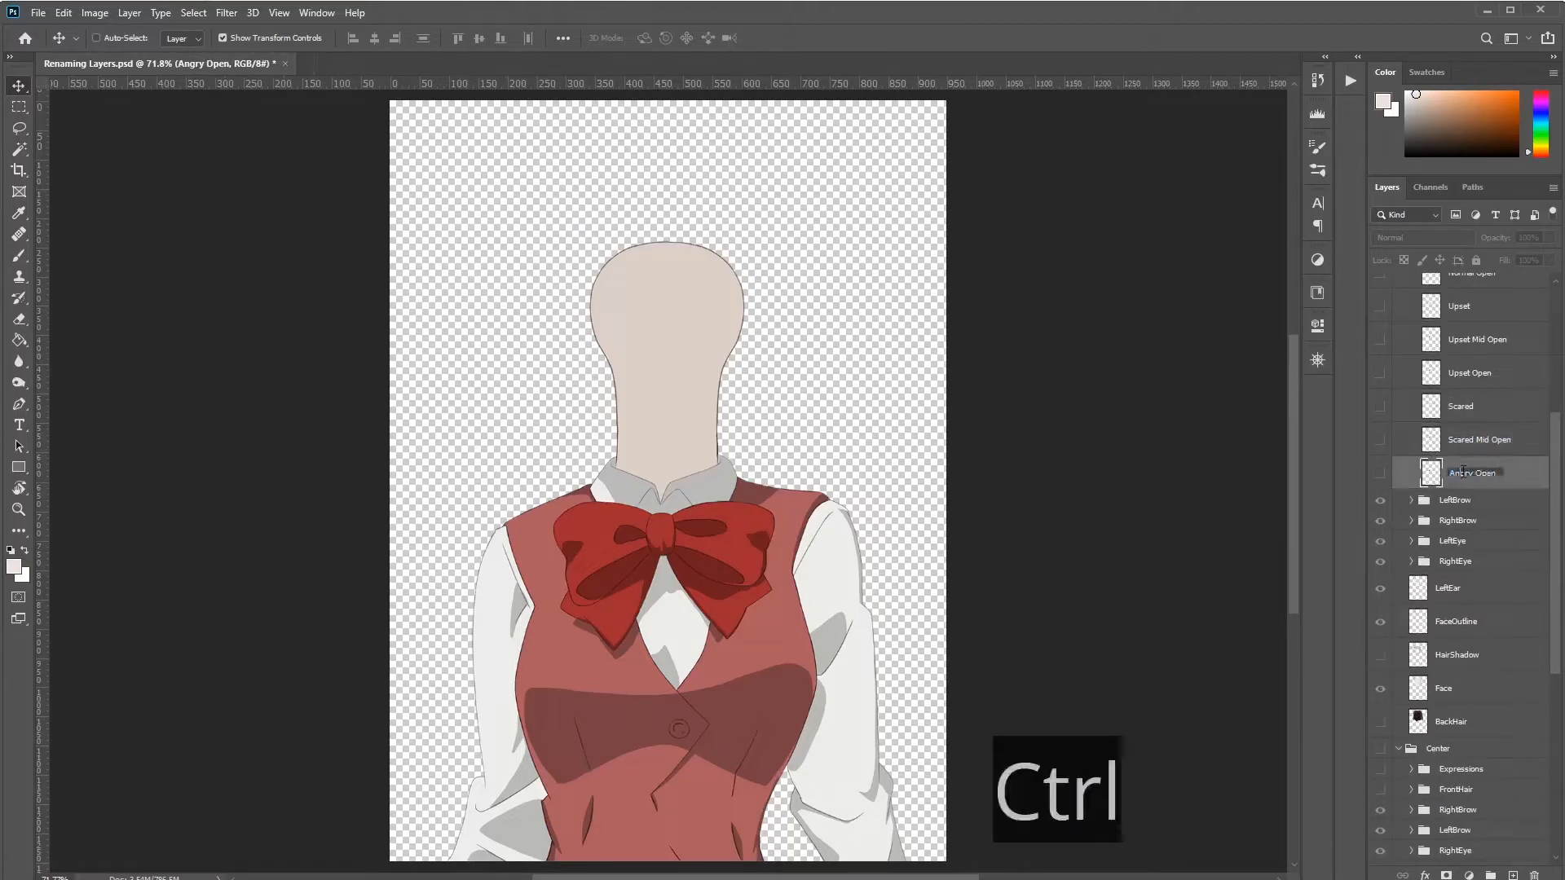
pyautogui.hotkey('ctrl', 'v')
pyautogui.press('Return')
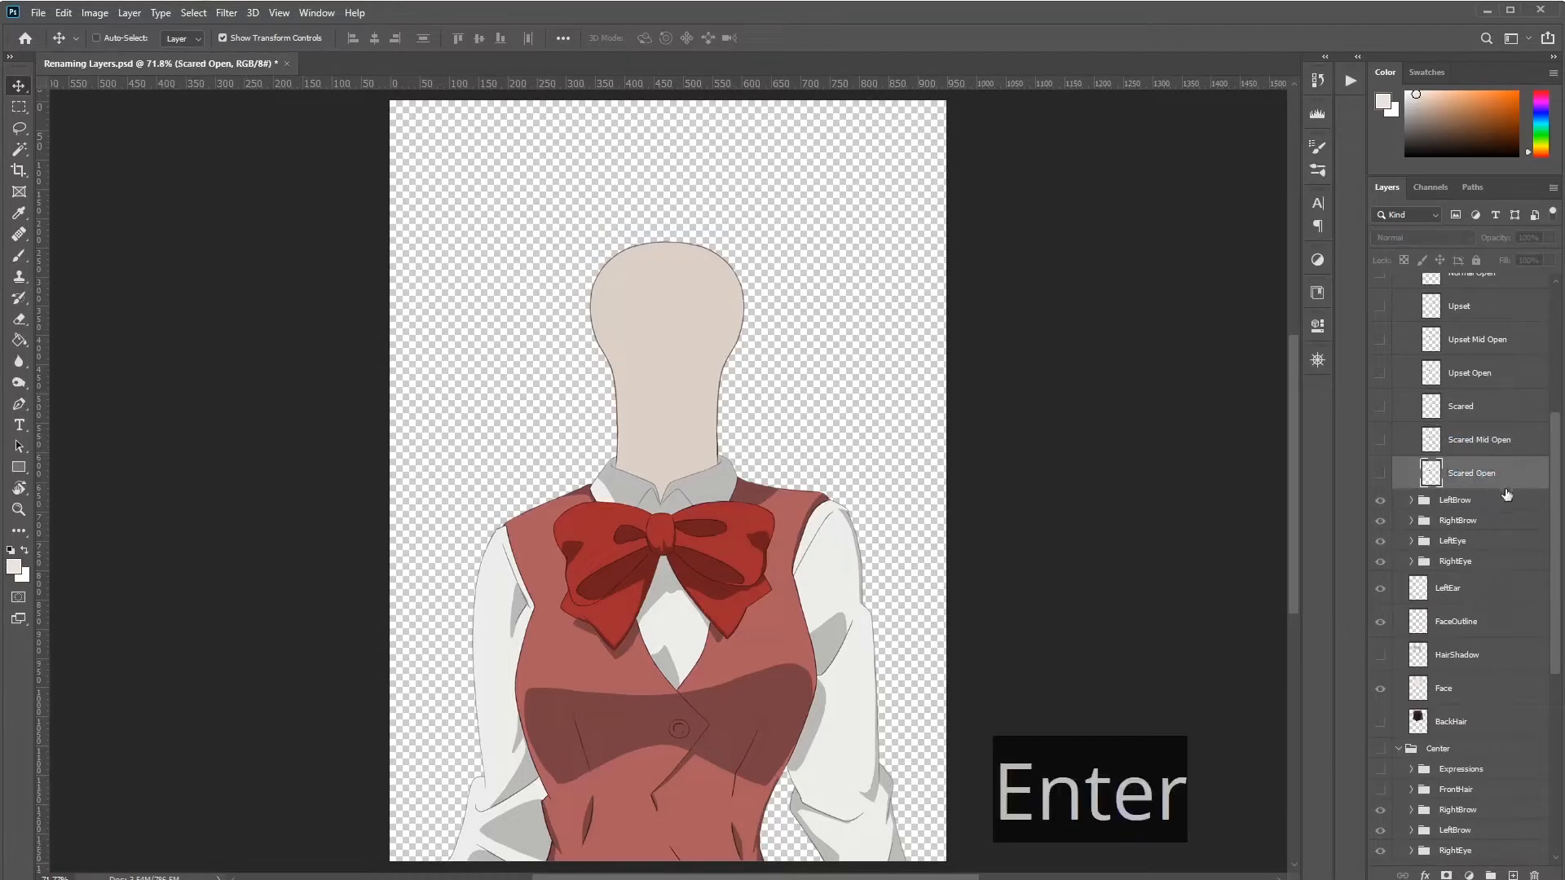
# Step: Recheck the mouth layer names against the Center group, then collapse the Center group's Mouth folder
pyautogui.scroll(2, 1505, 494)
pyautogui.scroll(-7, 1476, 395)
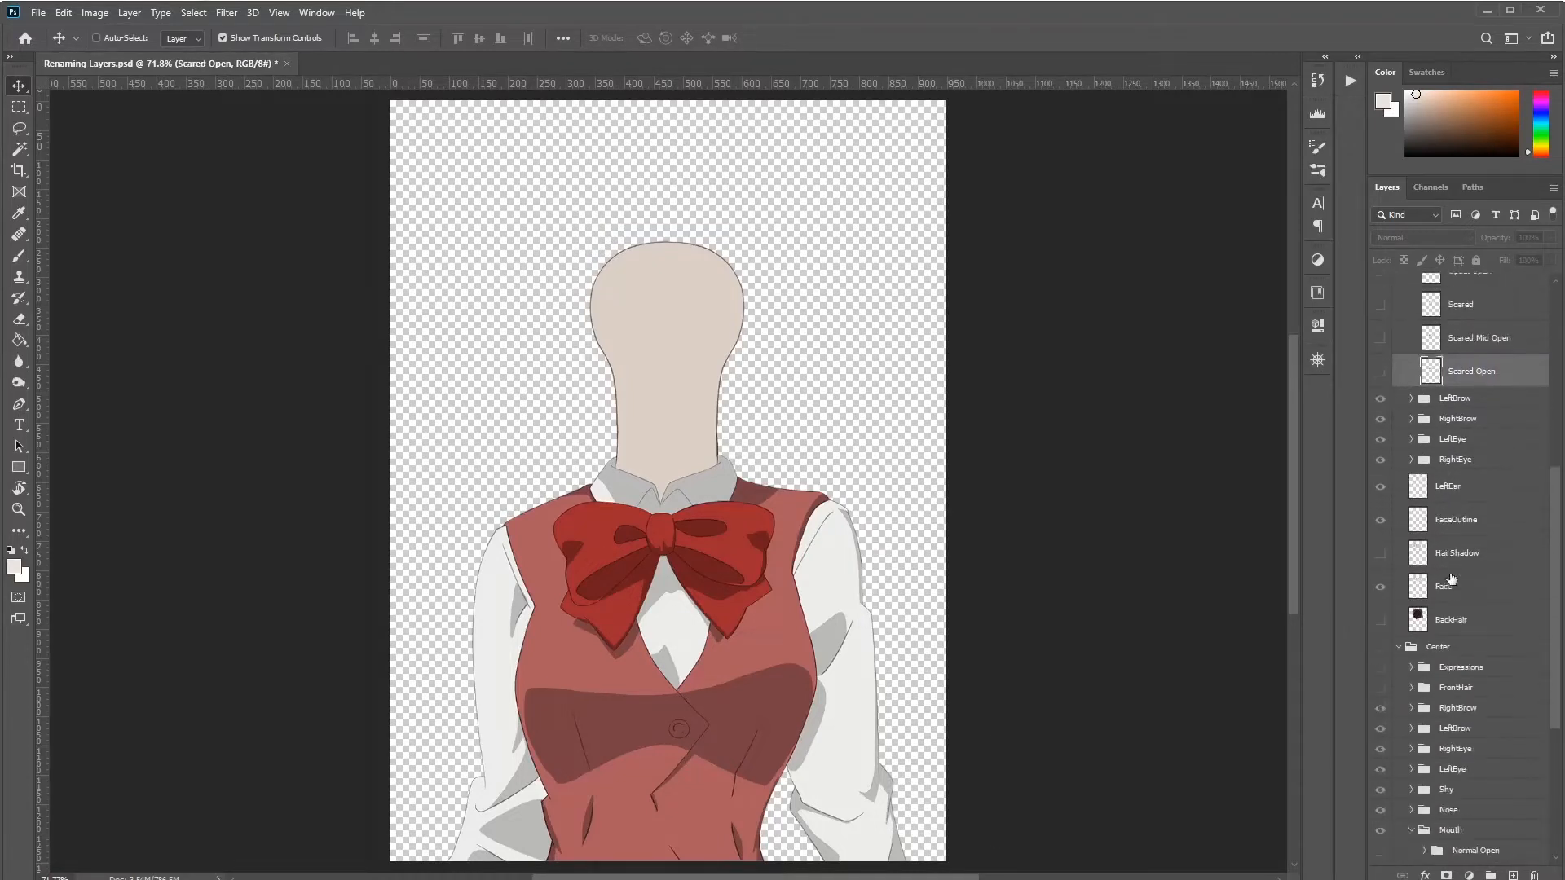
pyautogui.scroll(-1, 1452, 715)
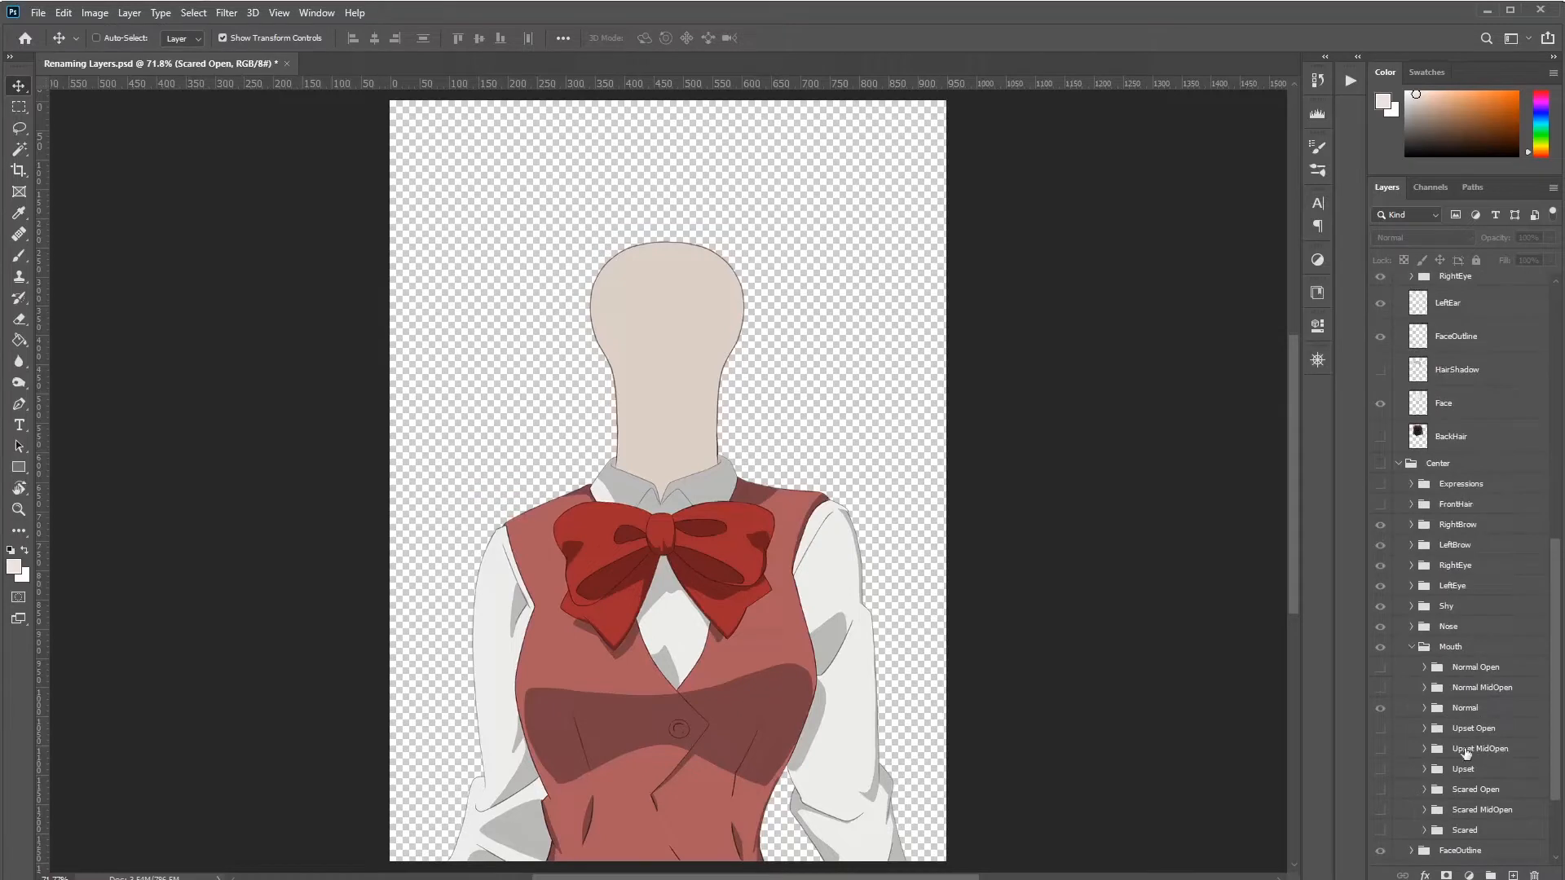
pyautogui.click(1417, 649)
pyautogui.click(1414, 649)
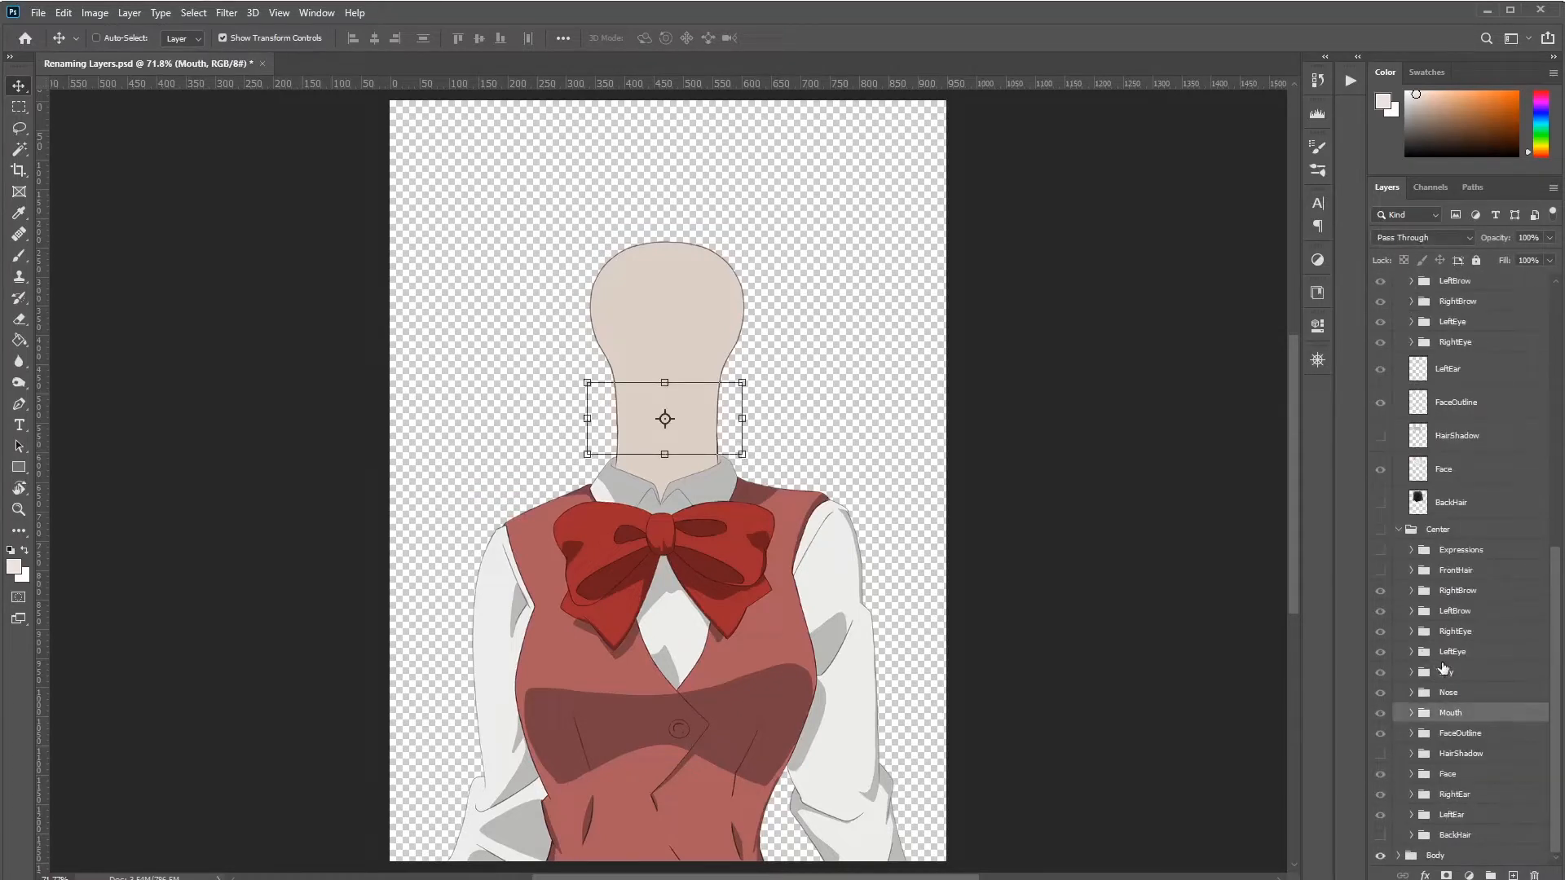
# Step: Expand the LeftEye folders in both the Center and Center Right groups
pyautogui.click(1412, 652)
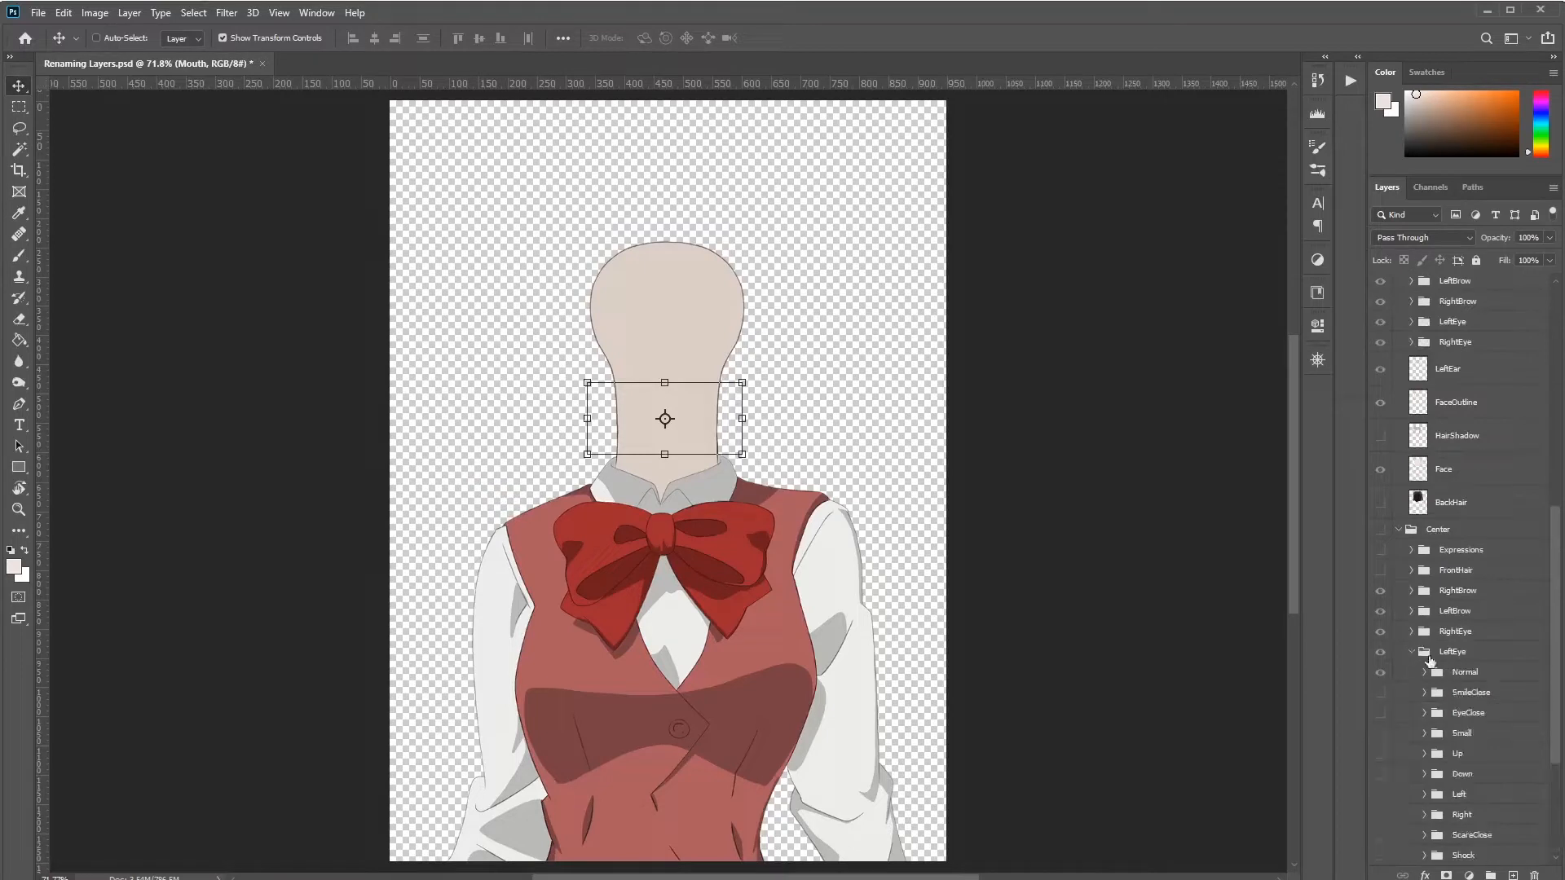
pyautogui.scroll(1, 1488, 648)
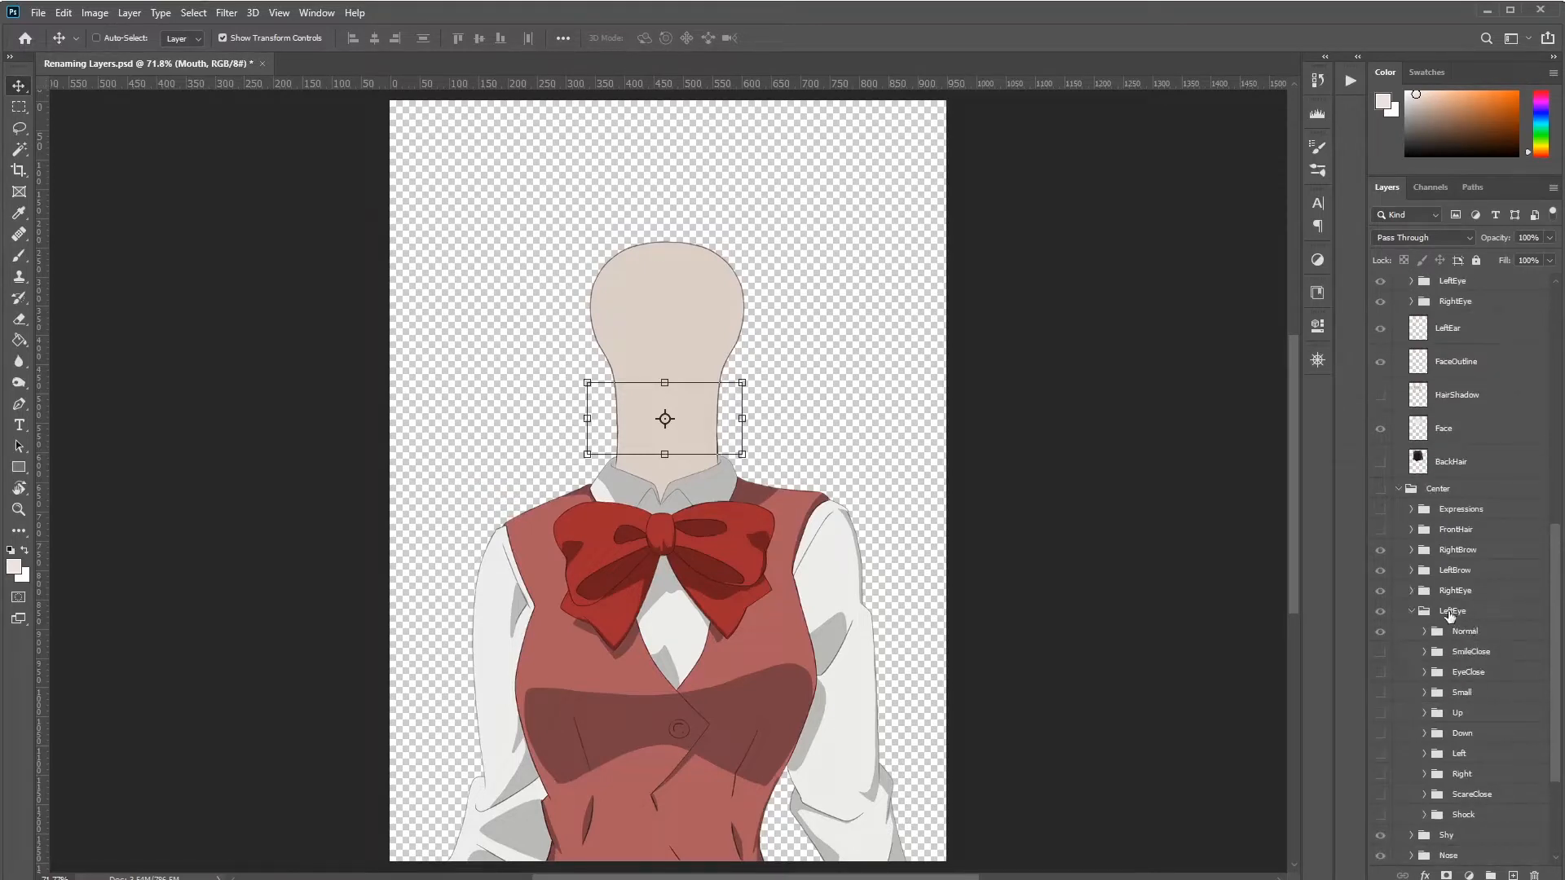
pyautogui.click(1452, 613)
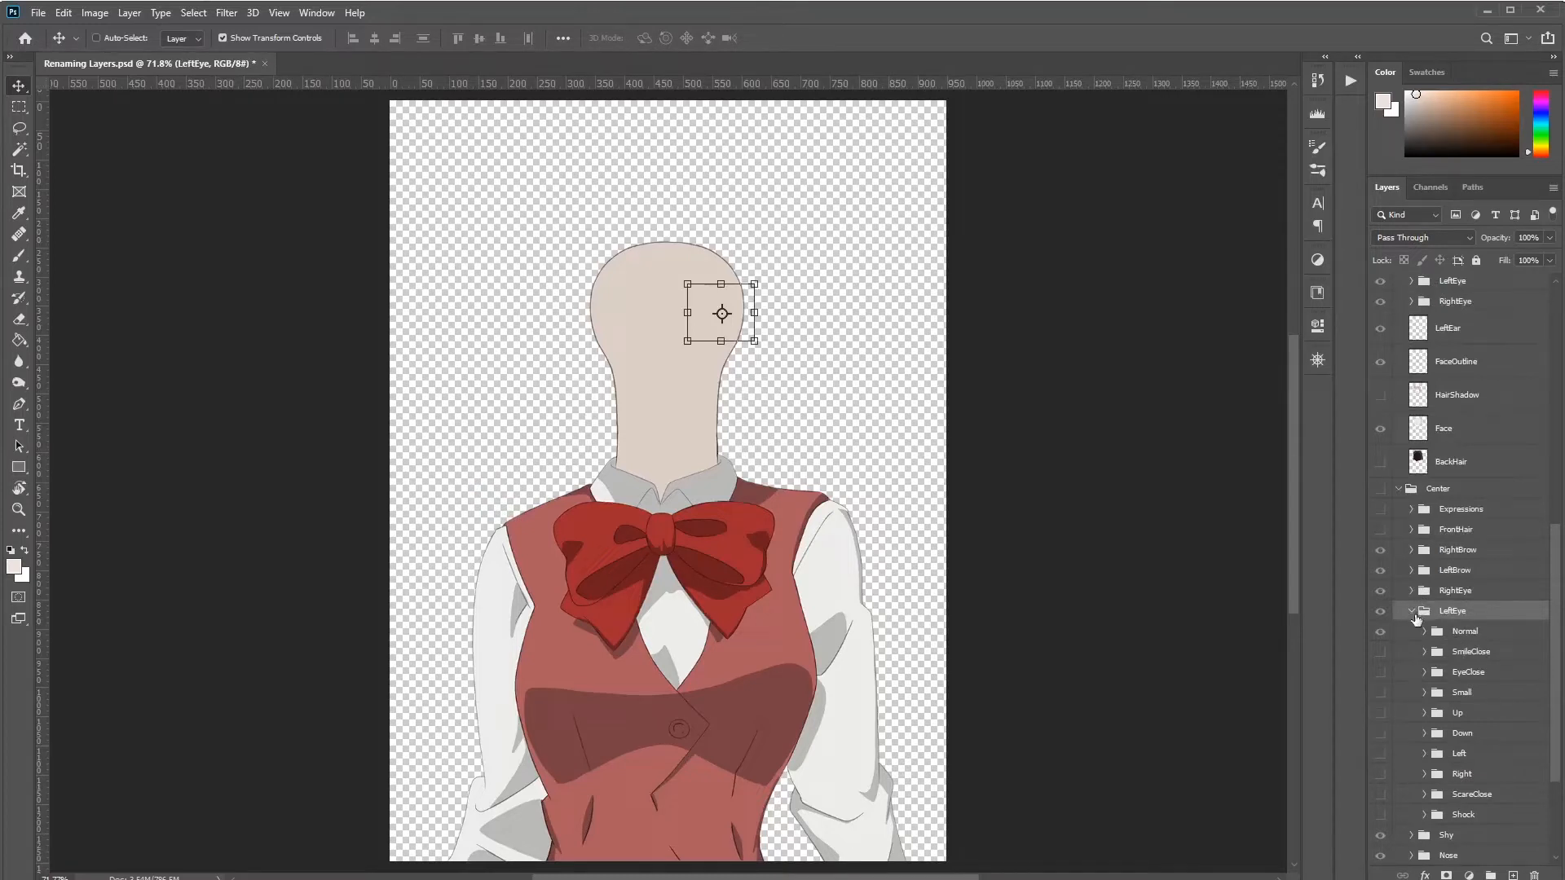
pyautogui.click(1411, 281)
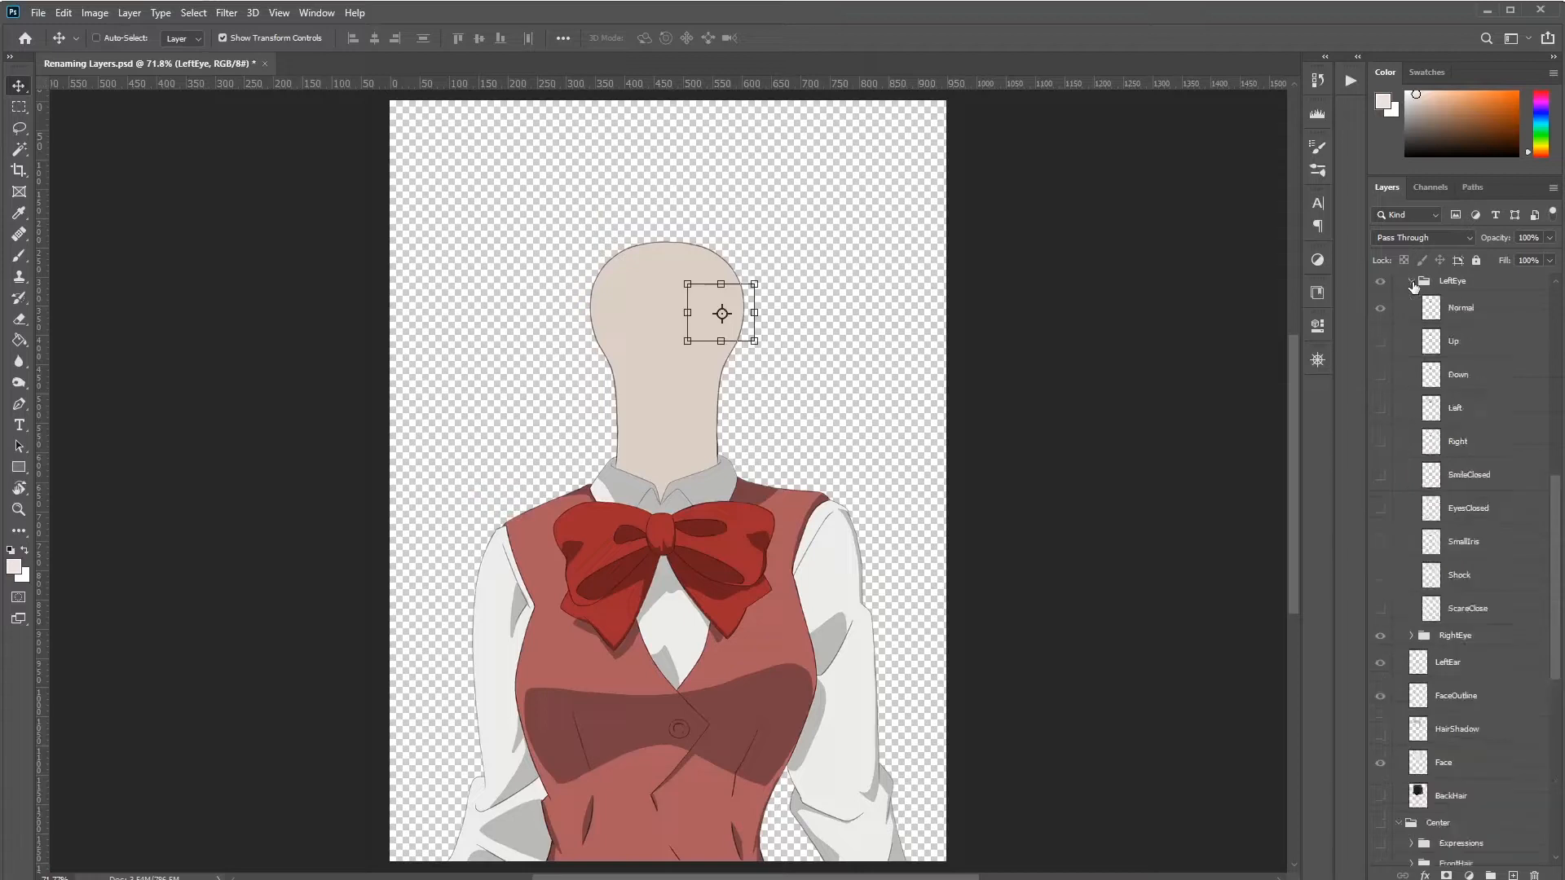
pyautogui.scroll(1, 1459, 406)
# Step: Compare the Normal, Up, Down, Left and Right names in Center Right's LeftEye folder with those in the Center group
pyautogui.click(1471, 342)
pyautogui.scroll(-8, 1468, 538)
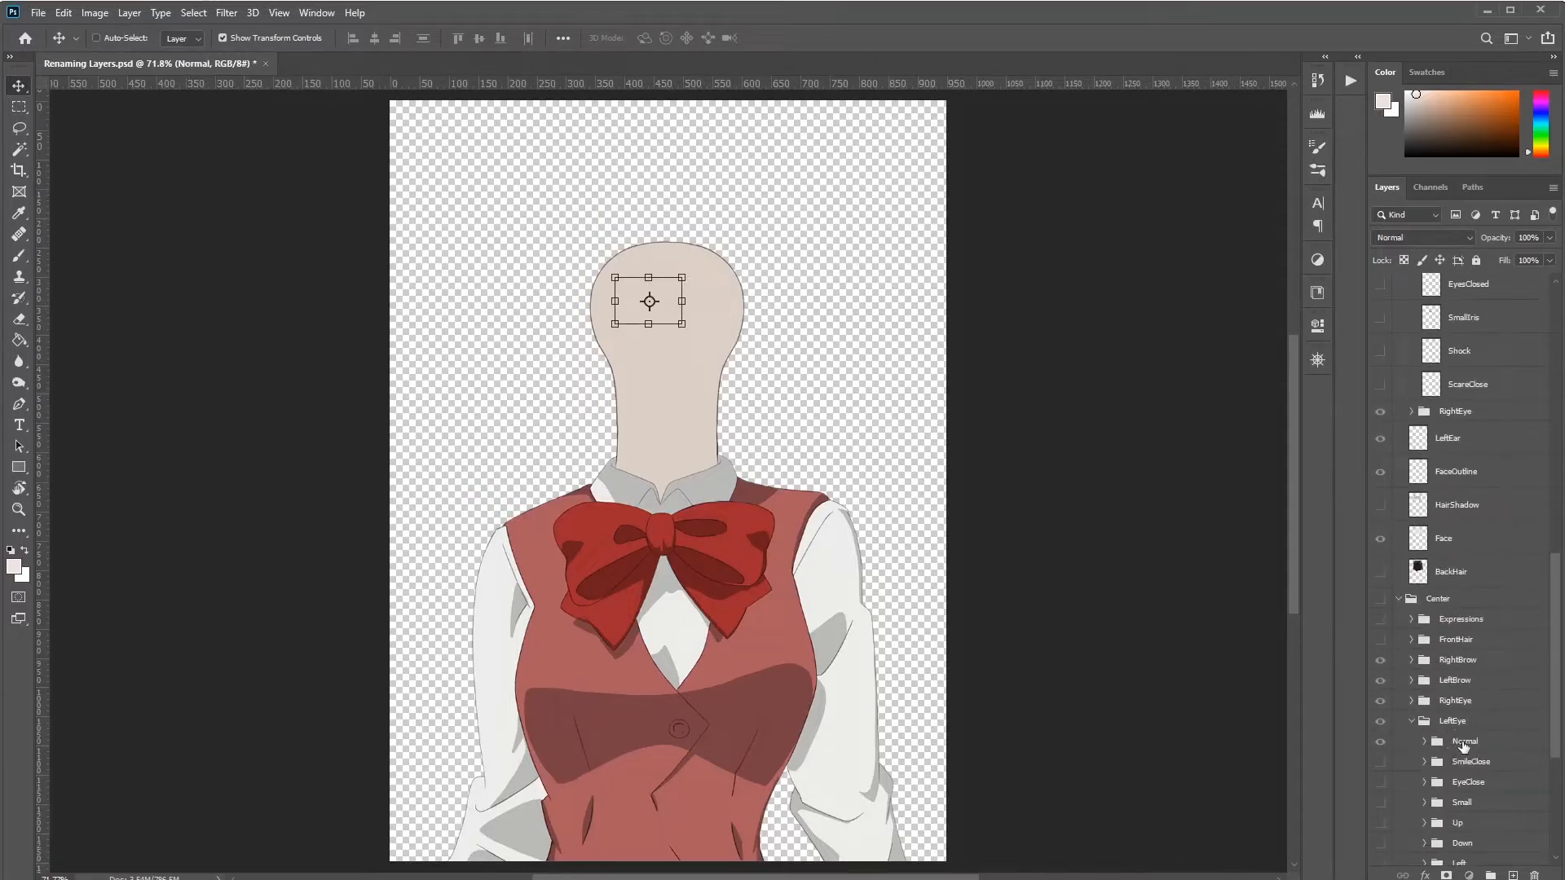
pyautogui.click(1465, 746)
pyautogui.scroll(7, 1463, 489)
pyautogui.click(1460, 350)
pyautogui.click(1468, 377)
pyautogui.click(1470, 408)
pyautogui.click(1470, 442)
pyautogui.scroll(-7, 1463, 465)
pyautogui.scroll(-9, 1449, 499)
pyautogui.click(1463, 640)
pyautogui.click(1463, 660)
pyautogui.click(1467, 680)
pyautogui.click(1468, 701)
pyautogui.scroll(5, 1464, 495)
pyautogui.scroll(9, 1465, 494)
# Step: Compare Center Right's SmileClosed and EyesClosed left-eye layers with SmileClose and EyeClose in the Center group
pyautogui.click(1479, 487)
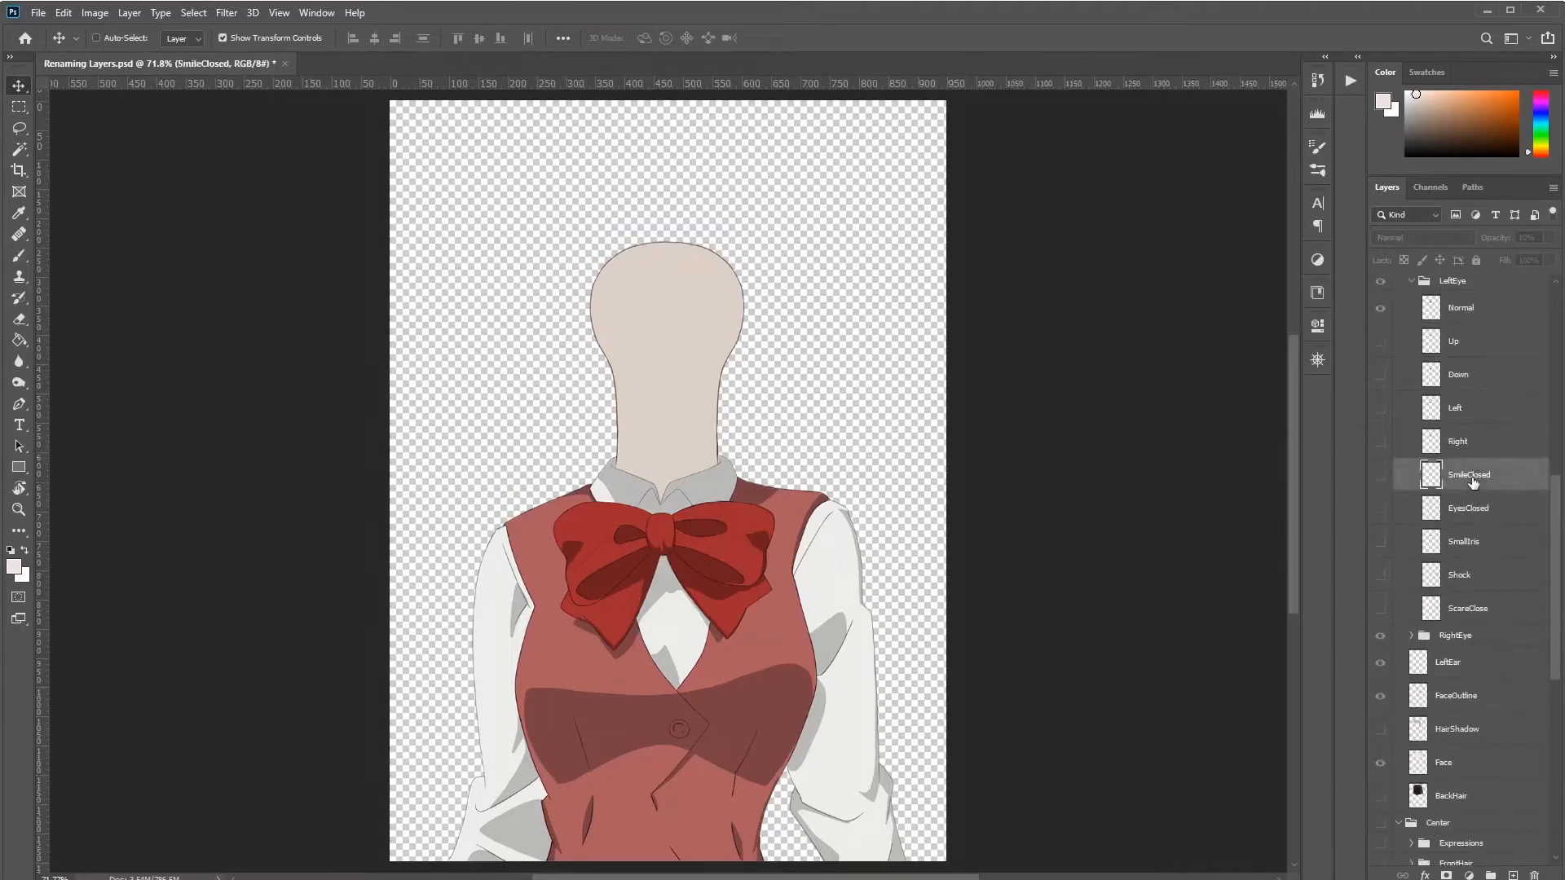
pyautogui.scroll(-5, 1474, 576)
pyautogui.scroll(-6, 1473, 576)
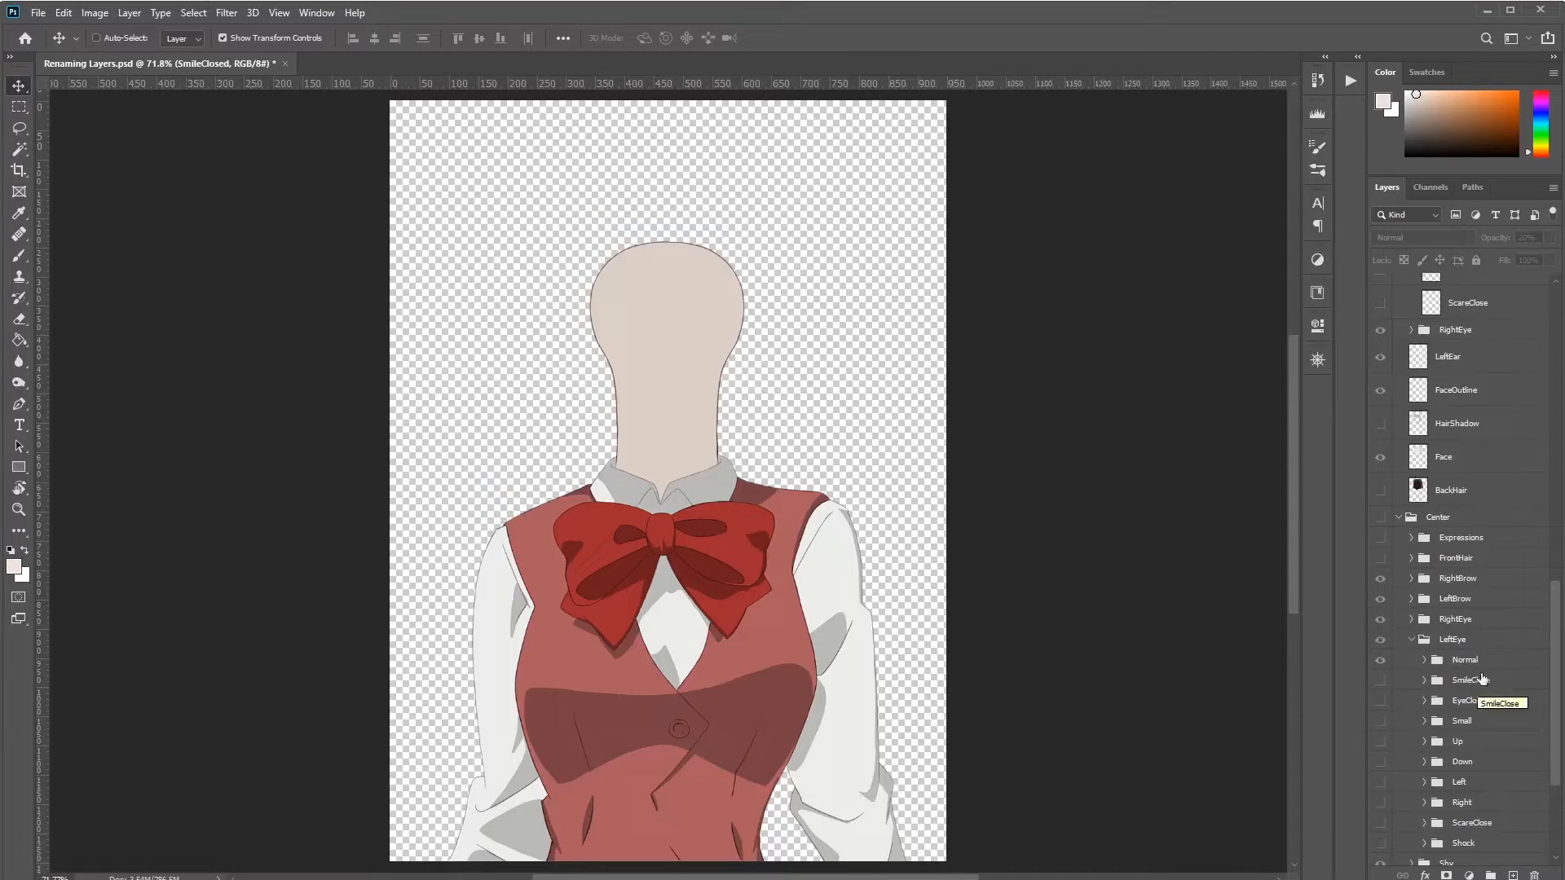
pyautogui.press('alt')
pyautogui.click(1480, 680)
pyautogui.click(1477, 700)
pyautogui.scroll(5, 1437, 443)
pyautogui.scroll(4, 1437, 443)
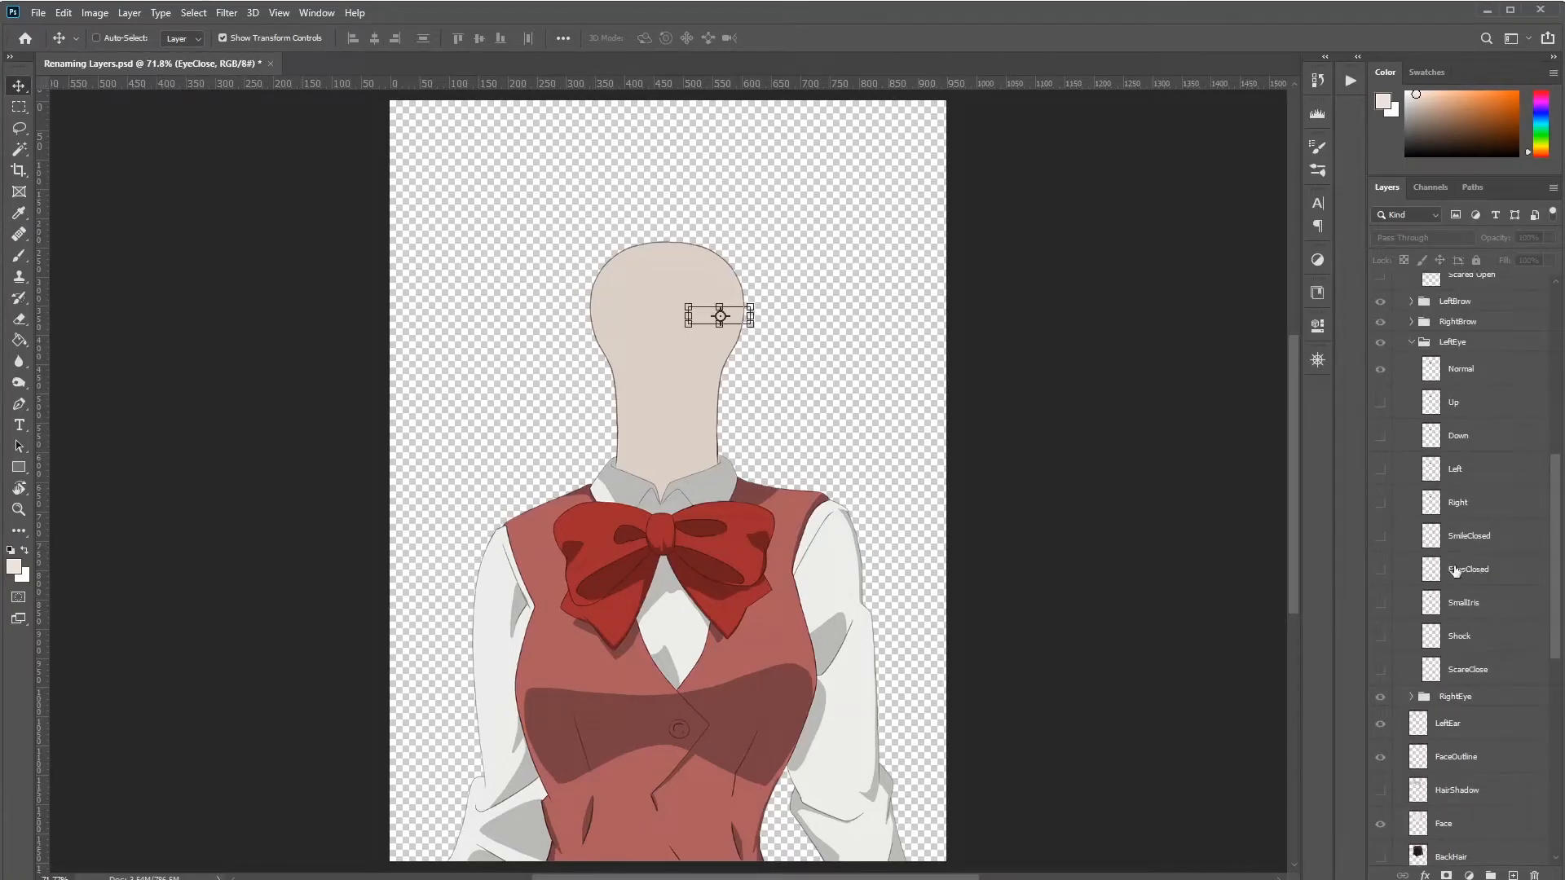
pyautogui.scroll(-8, 1479, 571)
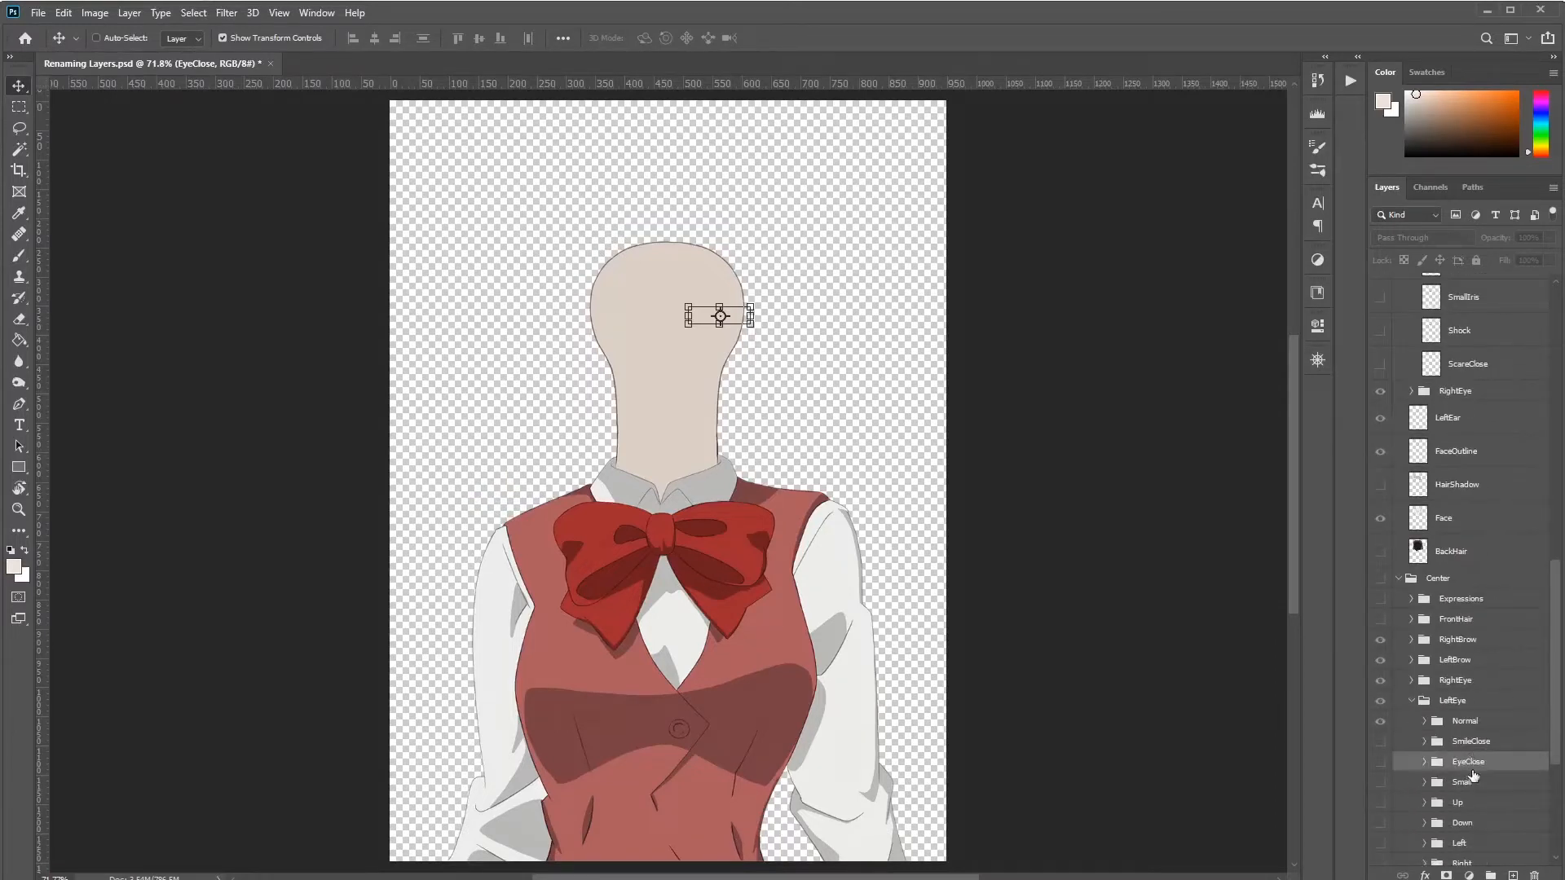
# Step: Rename the SmallIris layer in Center Right's LeftEye folder to Small, copying the name from the Center group's LeftEye folder
pyautogui.click(1468, 782)
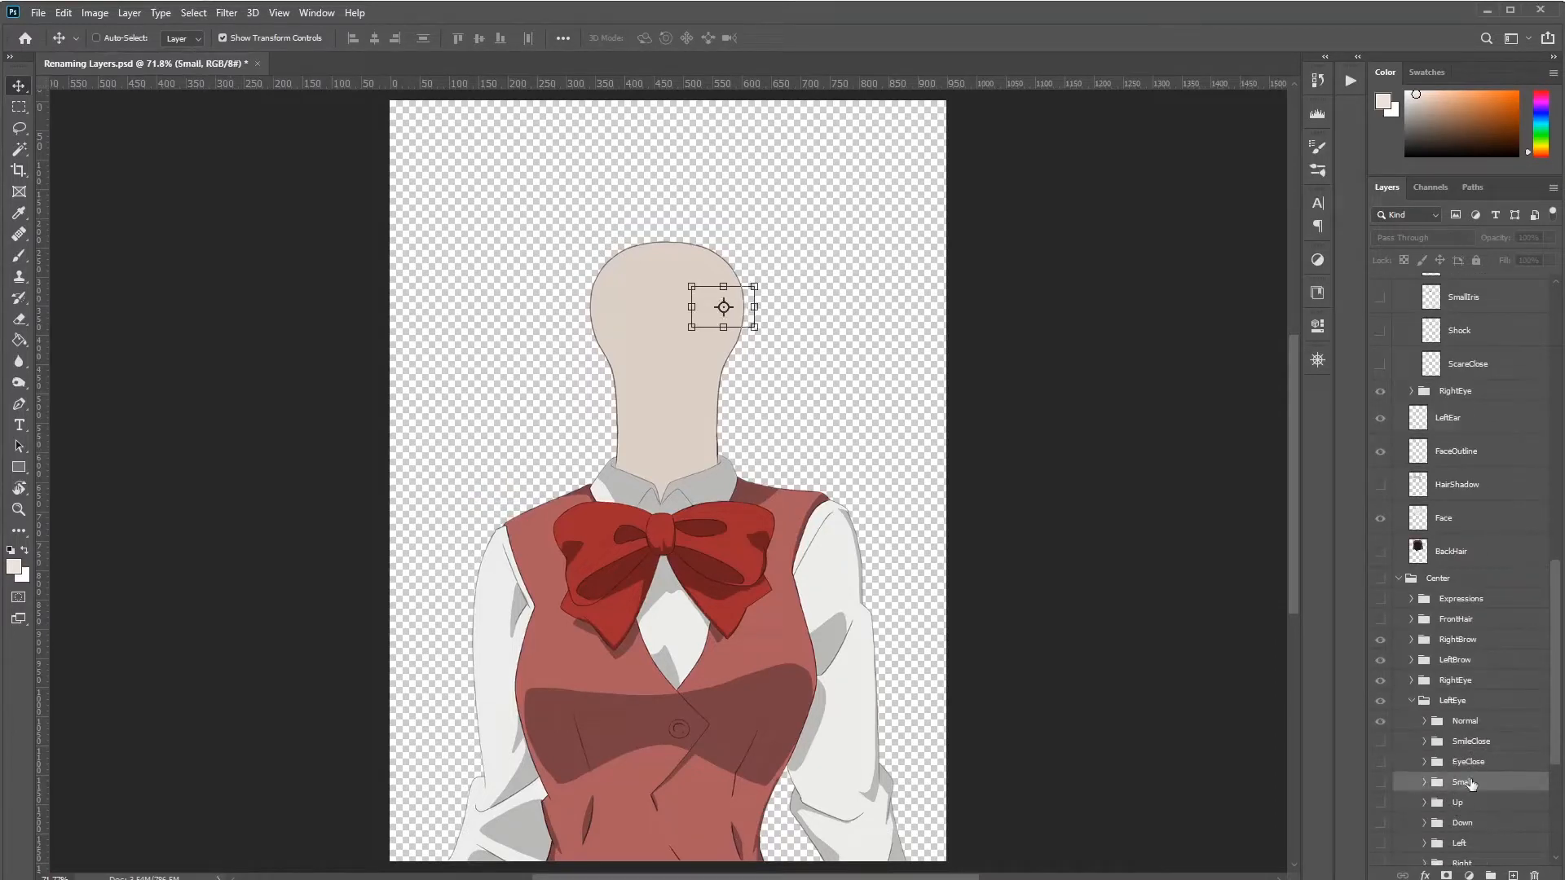
pyautogui.scroll(1, 1491, 440)
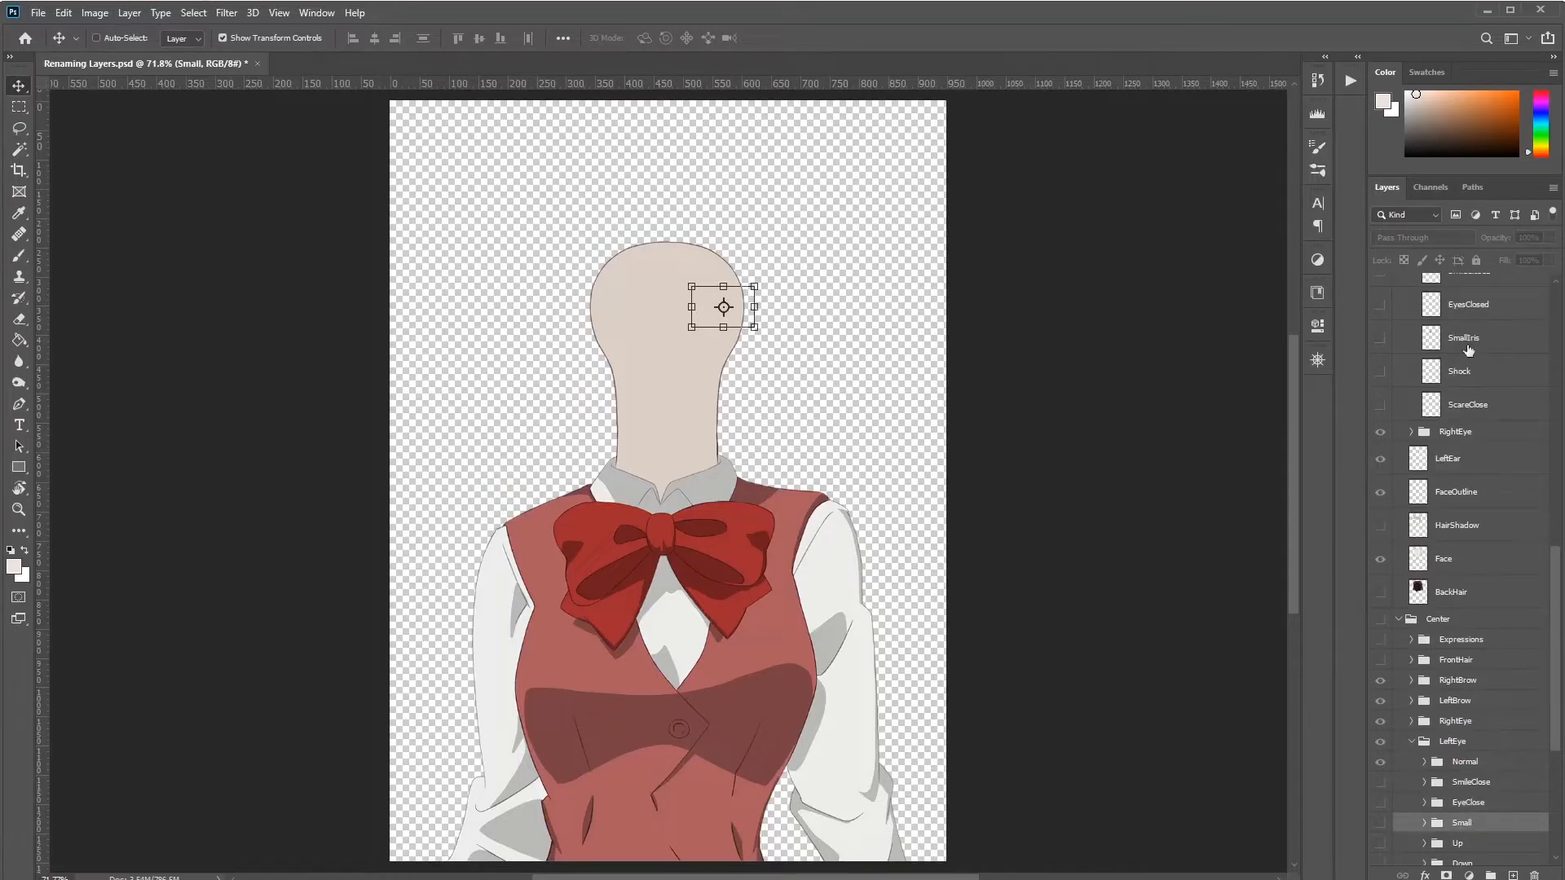
pyautogui.doubleClick(1462, 823)
pyautogui.hotkey('ctrl', 'c')
pyautogui.press('Return')
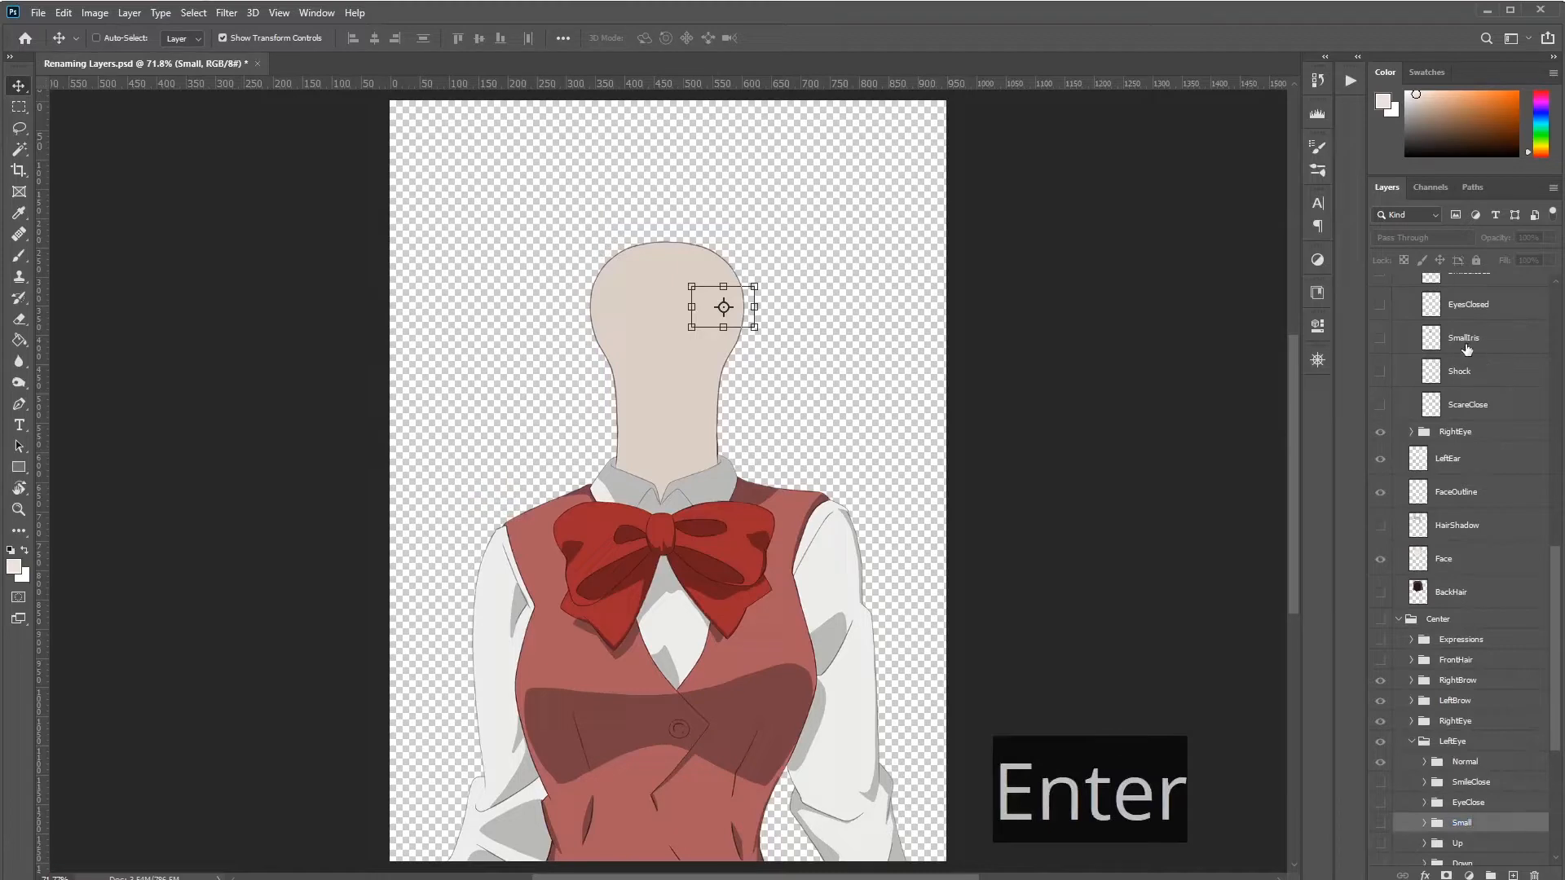
pyautogui.doubleClick(1466, 344)
pyautogui.hotkey('ctrl', 'v')
pyautogui.press('Return')
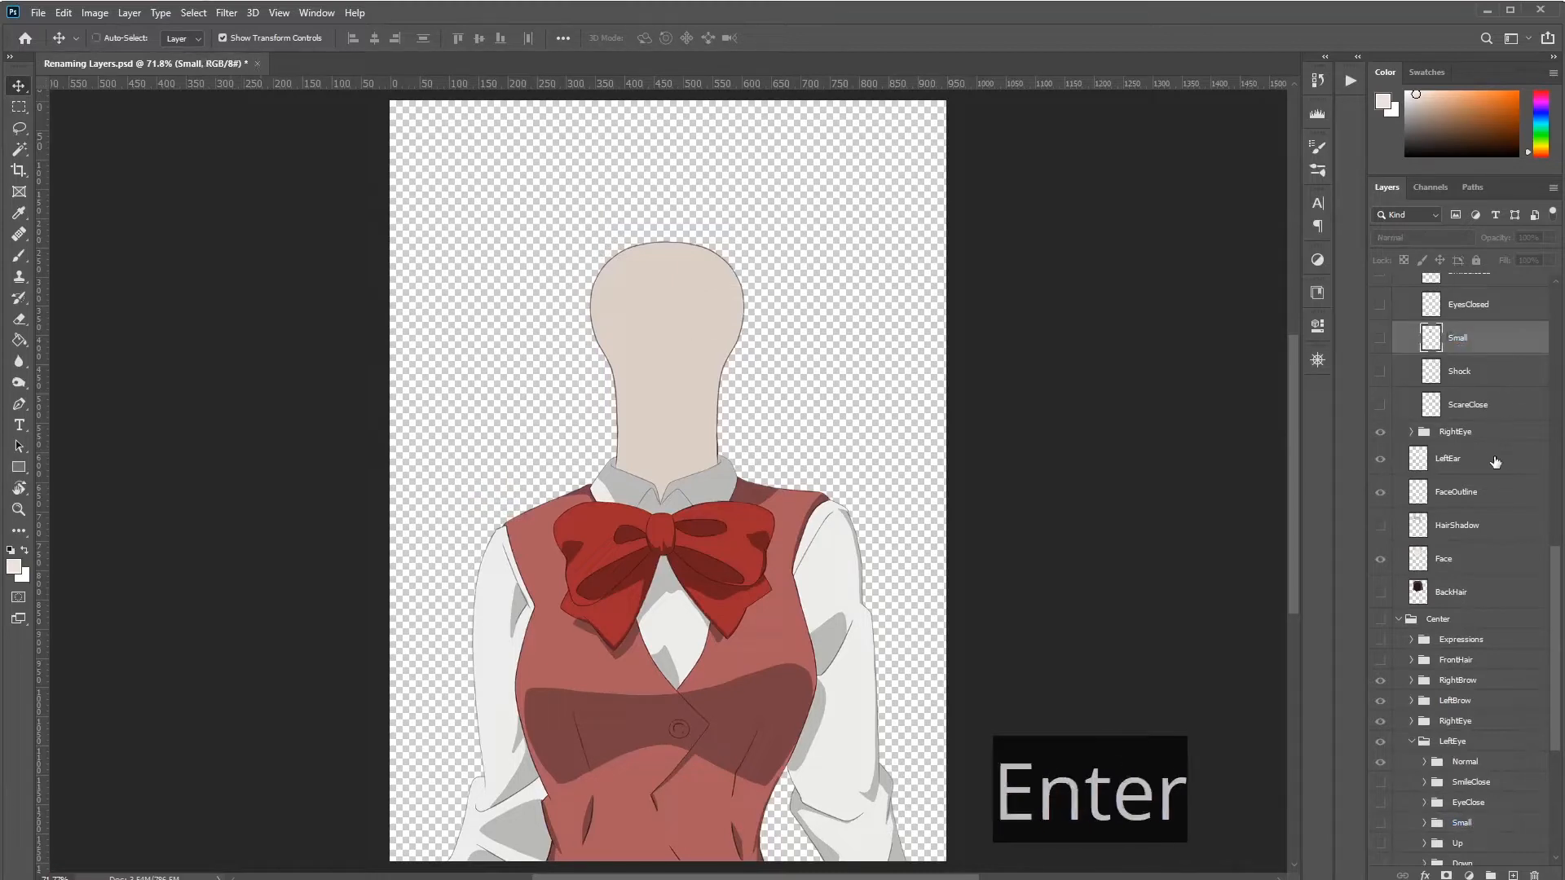
# Step: Compare the Shock and ScareClose names in Center Right's LeftEye folder with those in the Center group
pyautogui.click(1456, 377)
pyautogui.scroll(-3, 1456, 376)
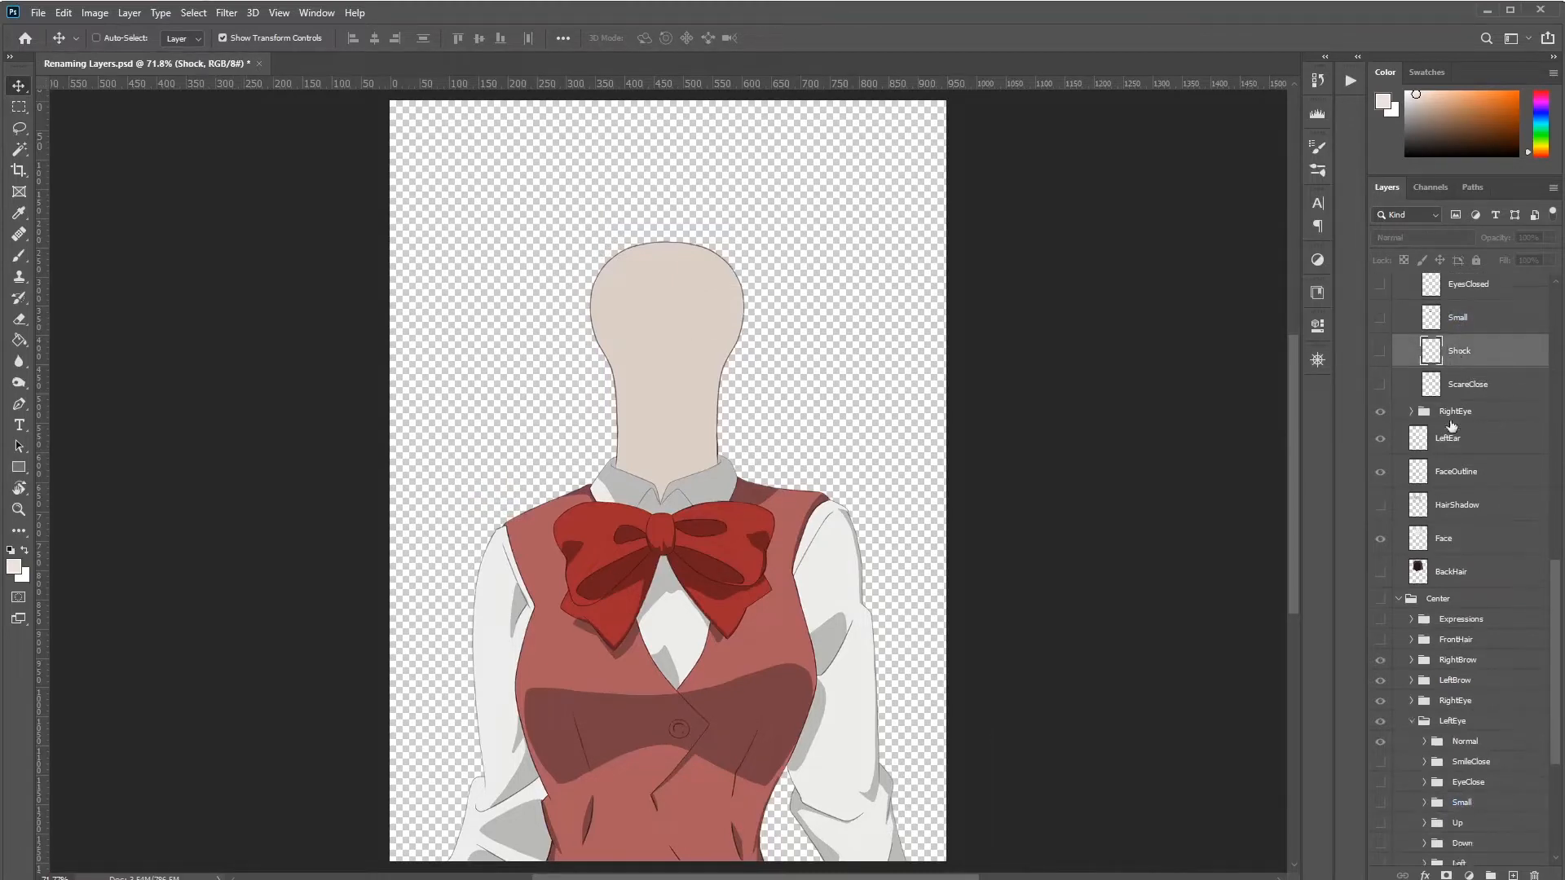
pyautogui.click(1472, 823)
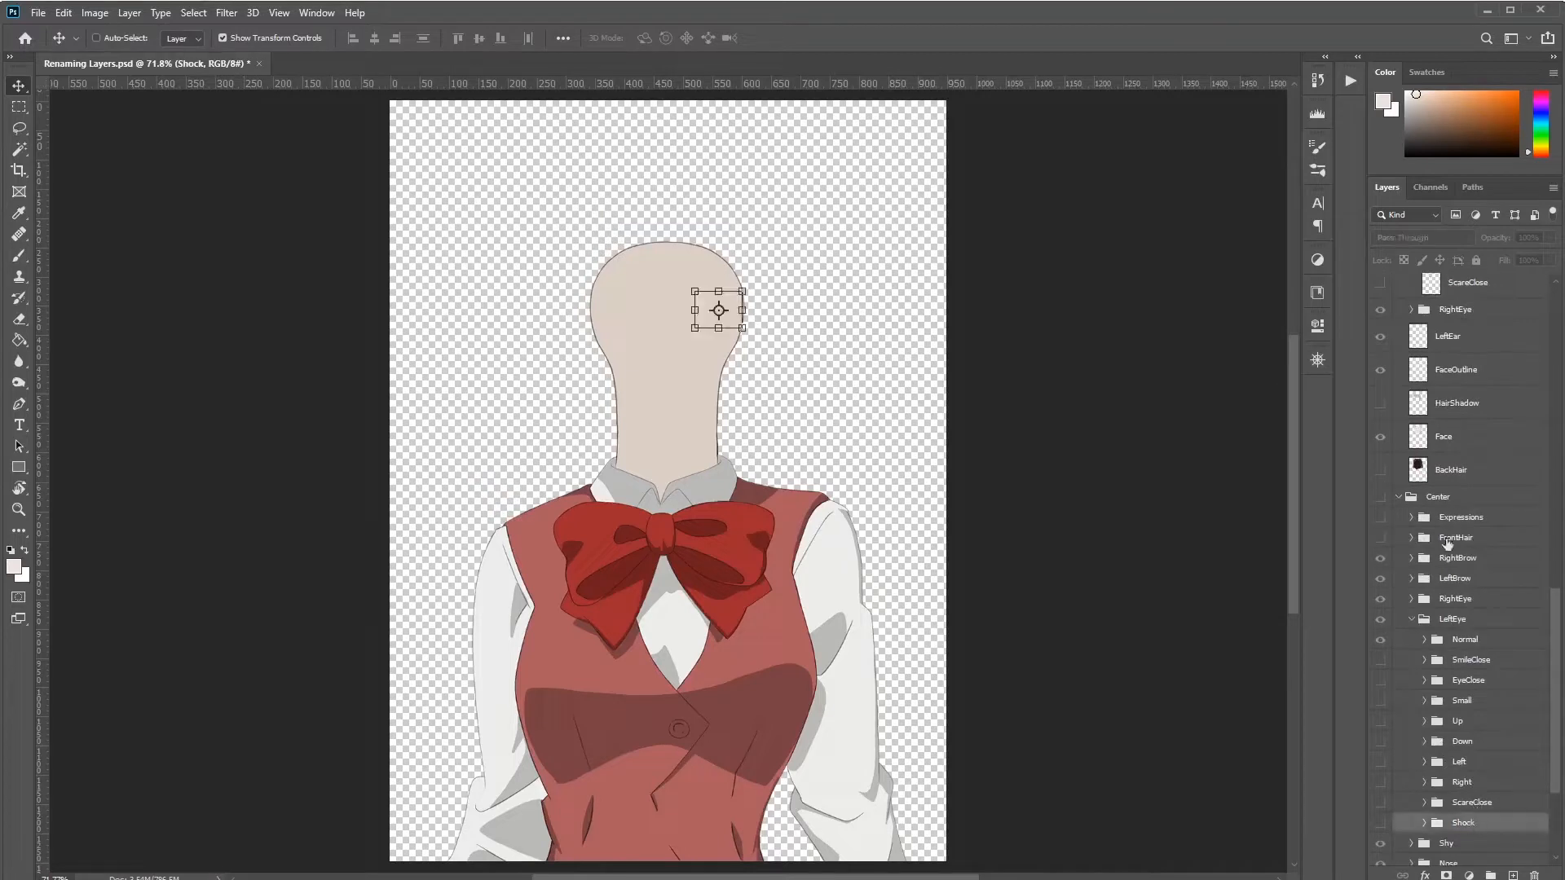
pyautogui.scroll(2, 1453, 481)
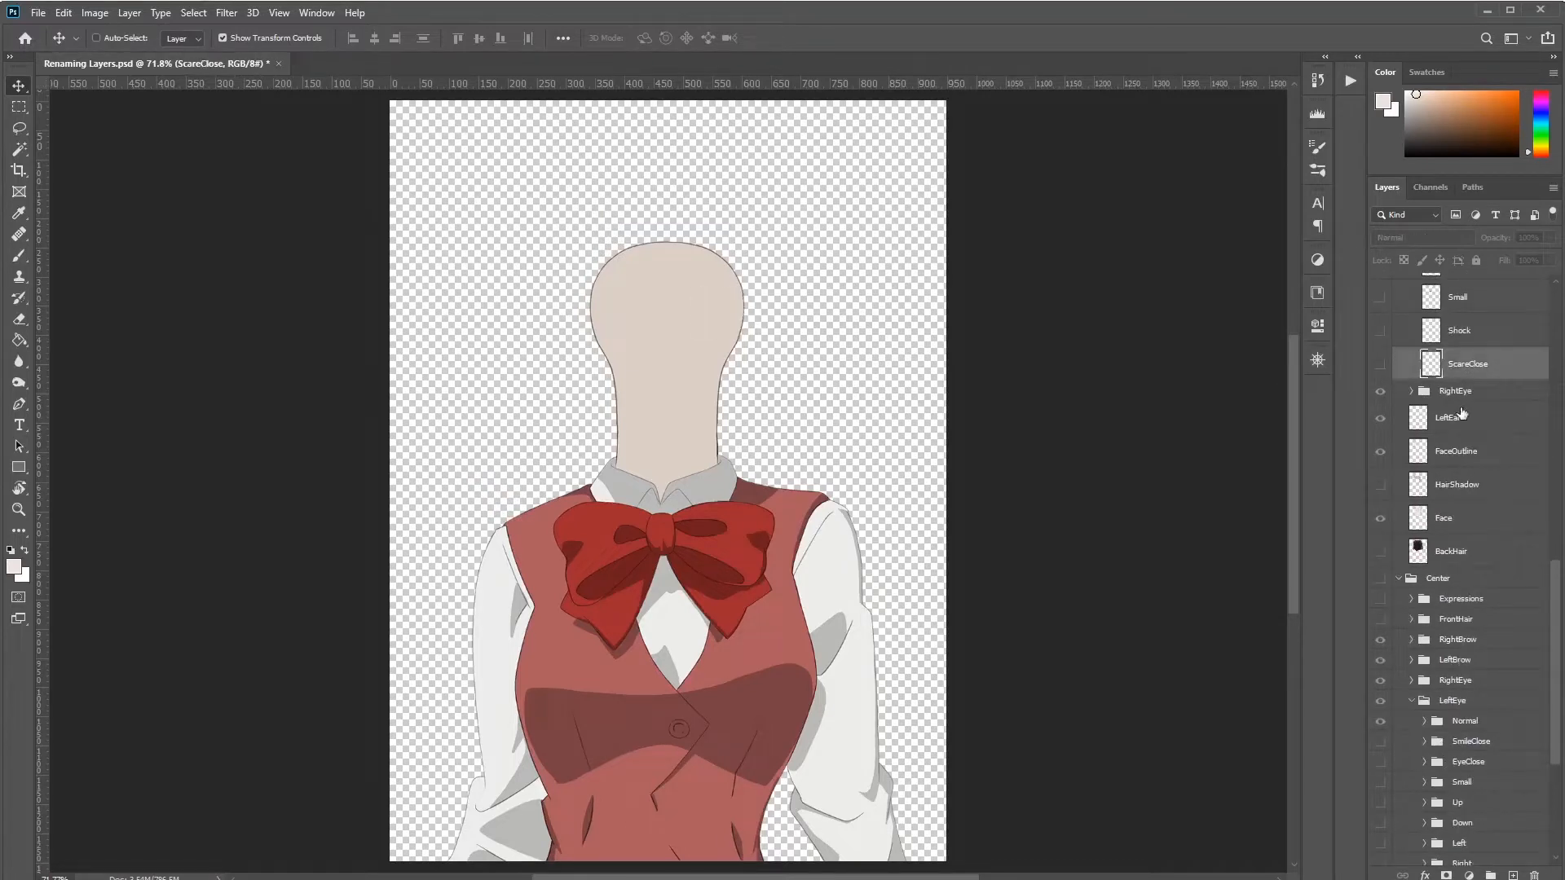
pyautogui.scroll(-2, 1464, 603)
pyautogui.click(1472, 804)
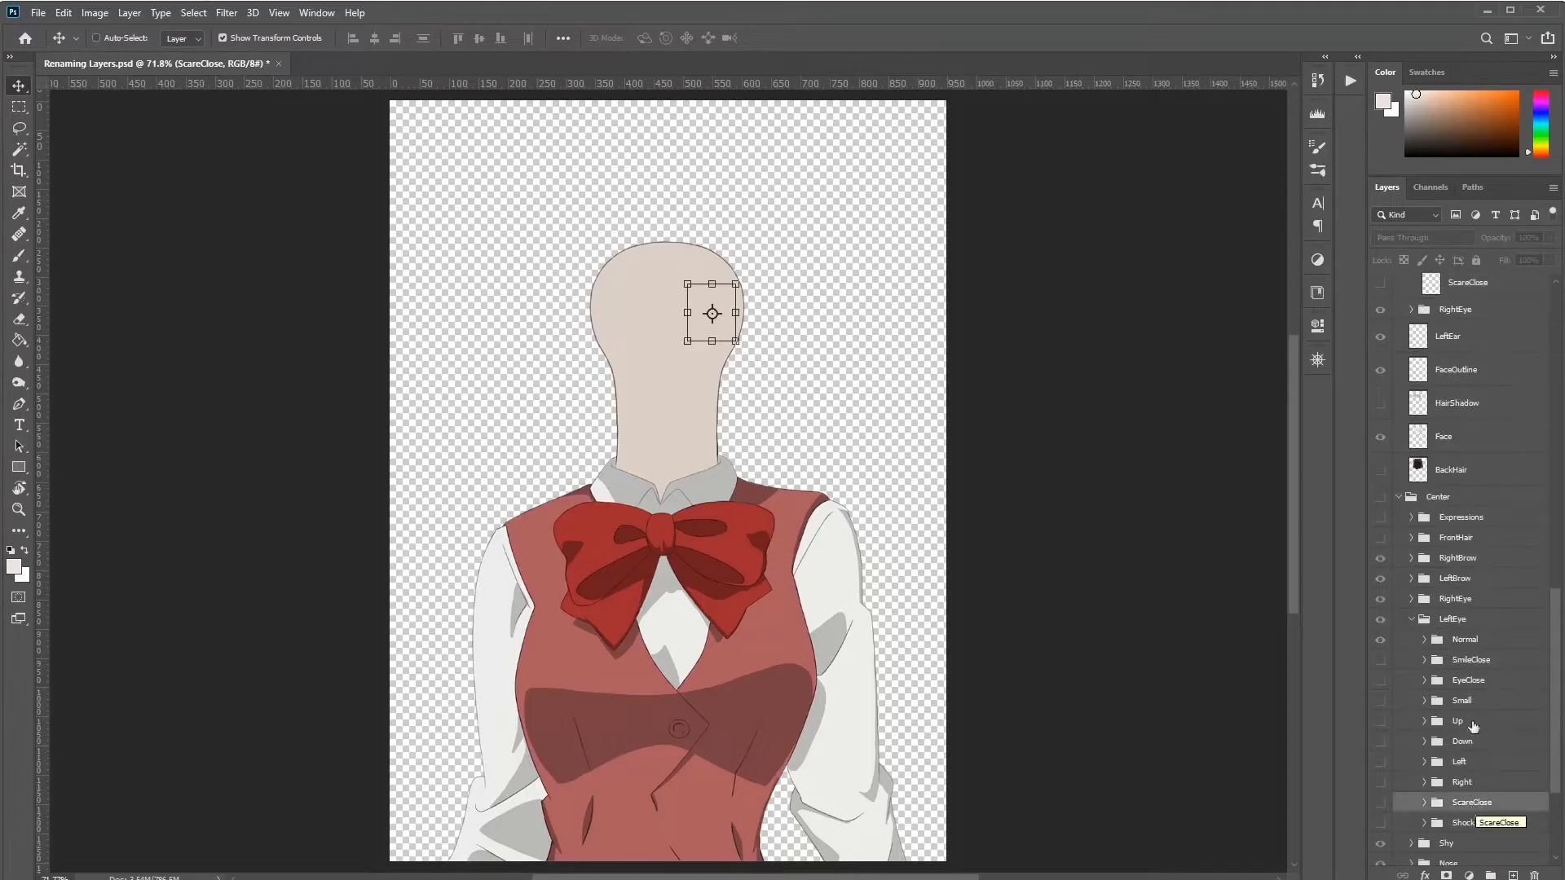
# Step: Collapse Center Right's LeftEye and Mouth folders, then the Center Right and Center groups
pyautogui.scroll(10, 1477, 750)
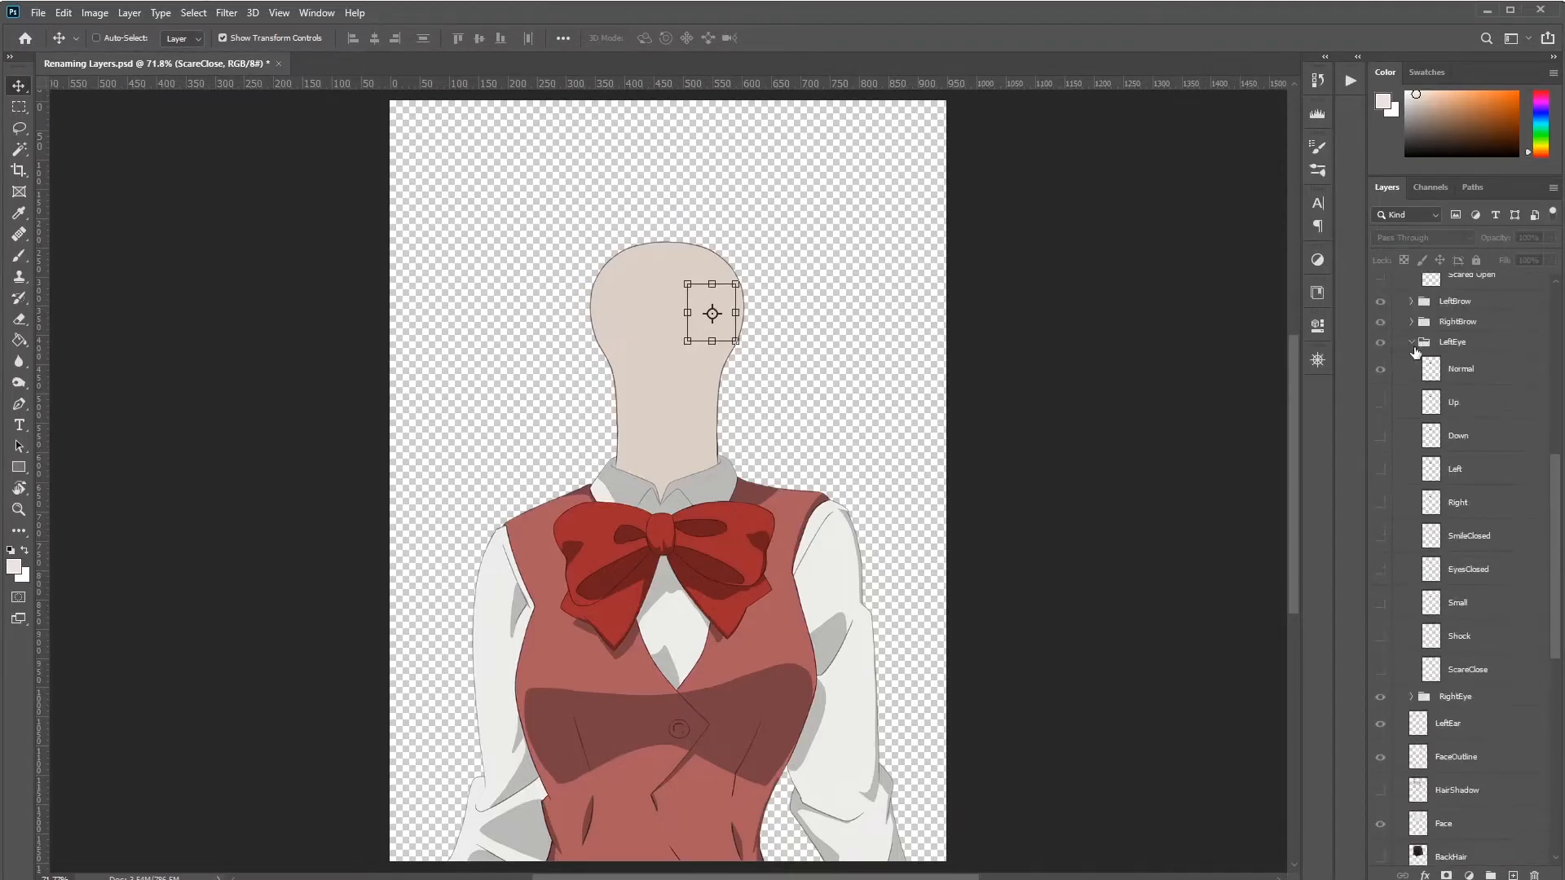
pyautogui.click(1413, 343)
pyautogui.scroll(12, 1411, 431)
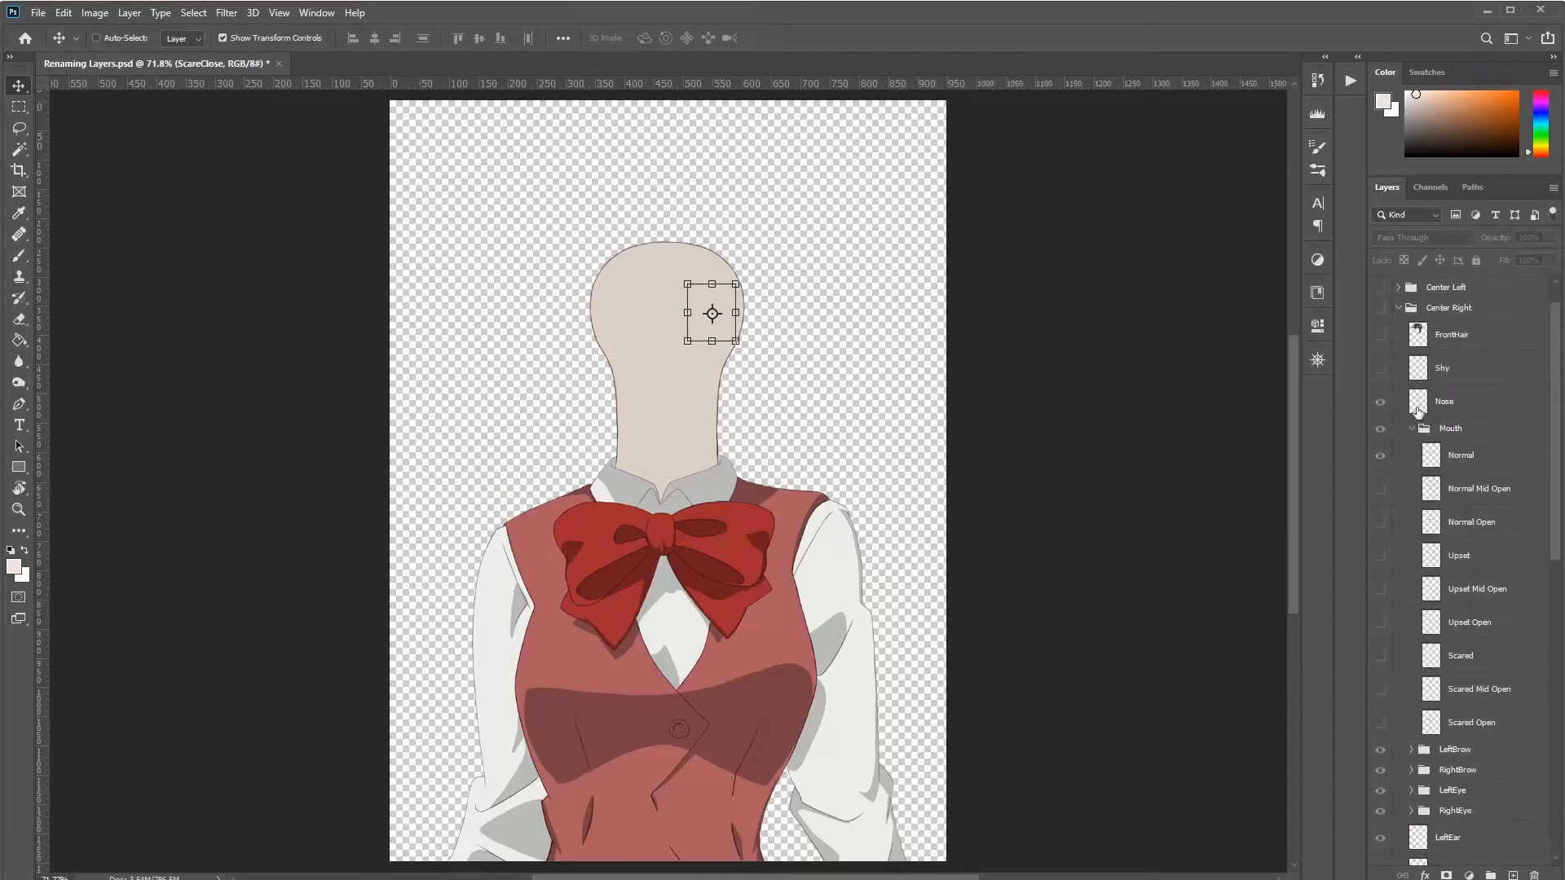
pyautogui.click(1411, 428)
pyautogui.click(1398, 308)
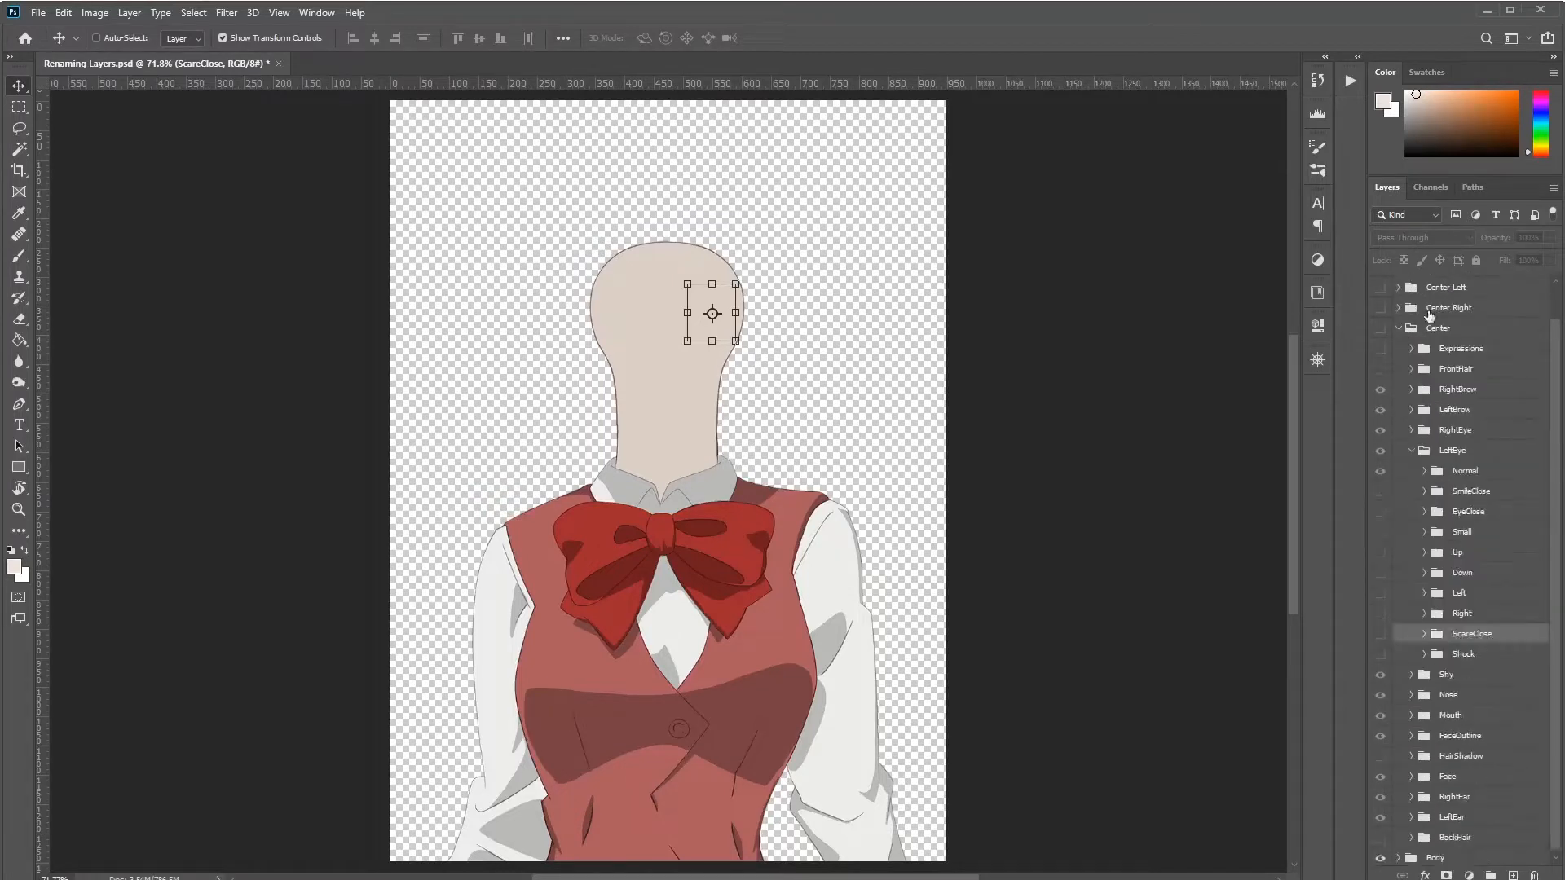
pyautogui.click(1443, 310)
pyautogui.scroll(1, 1428, 380)
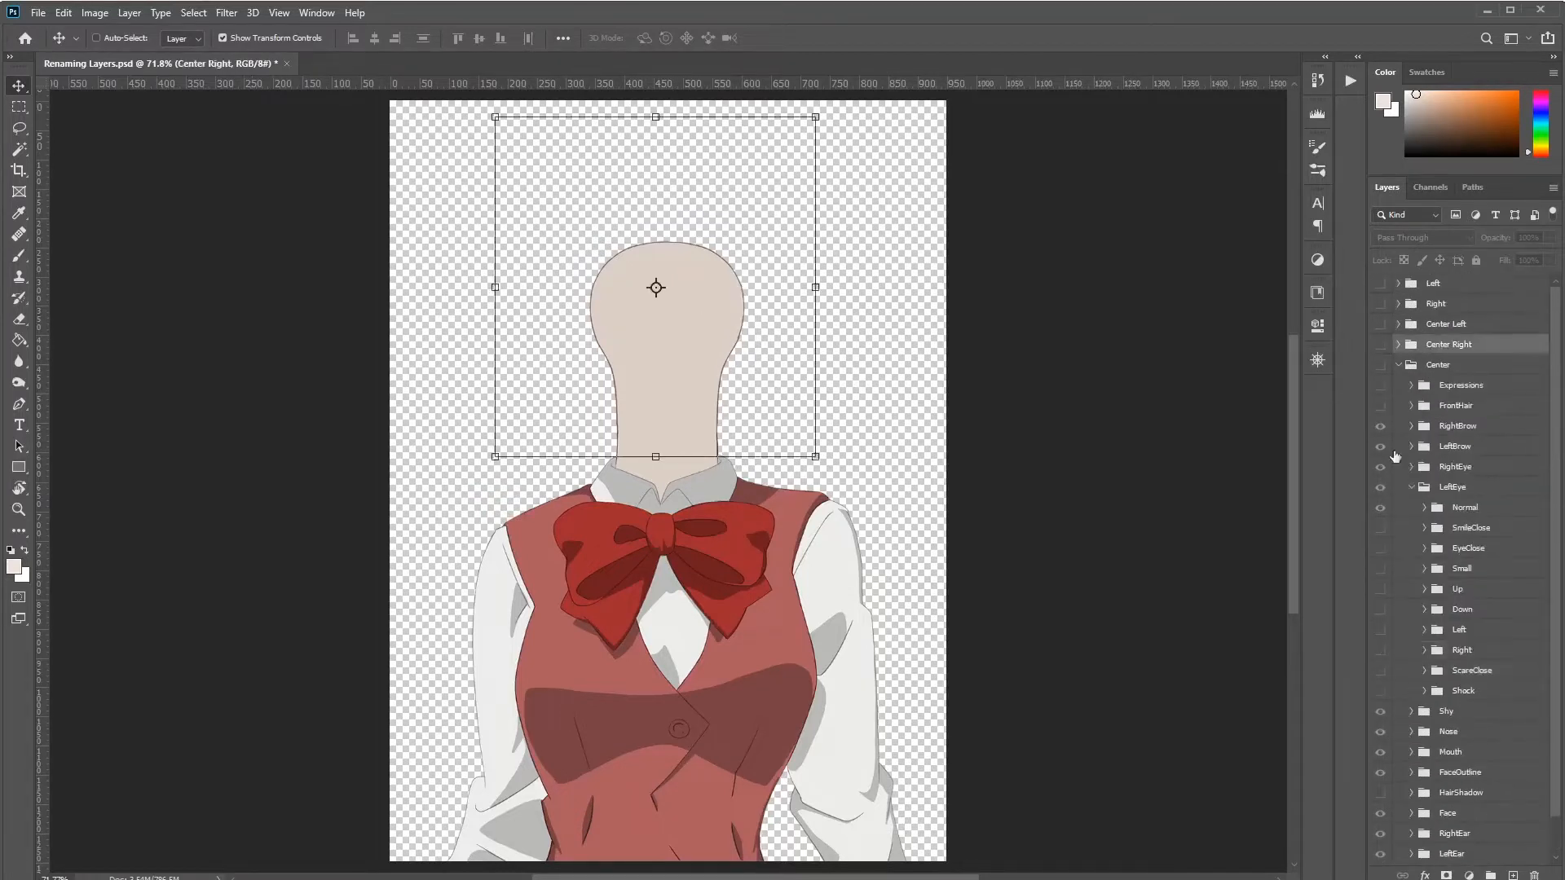
pyautogui.click(1399, 366)
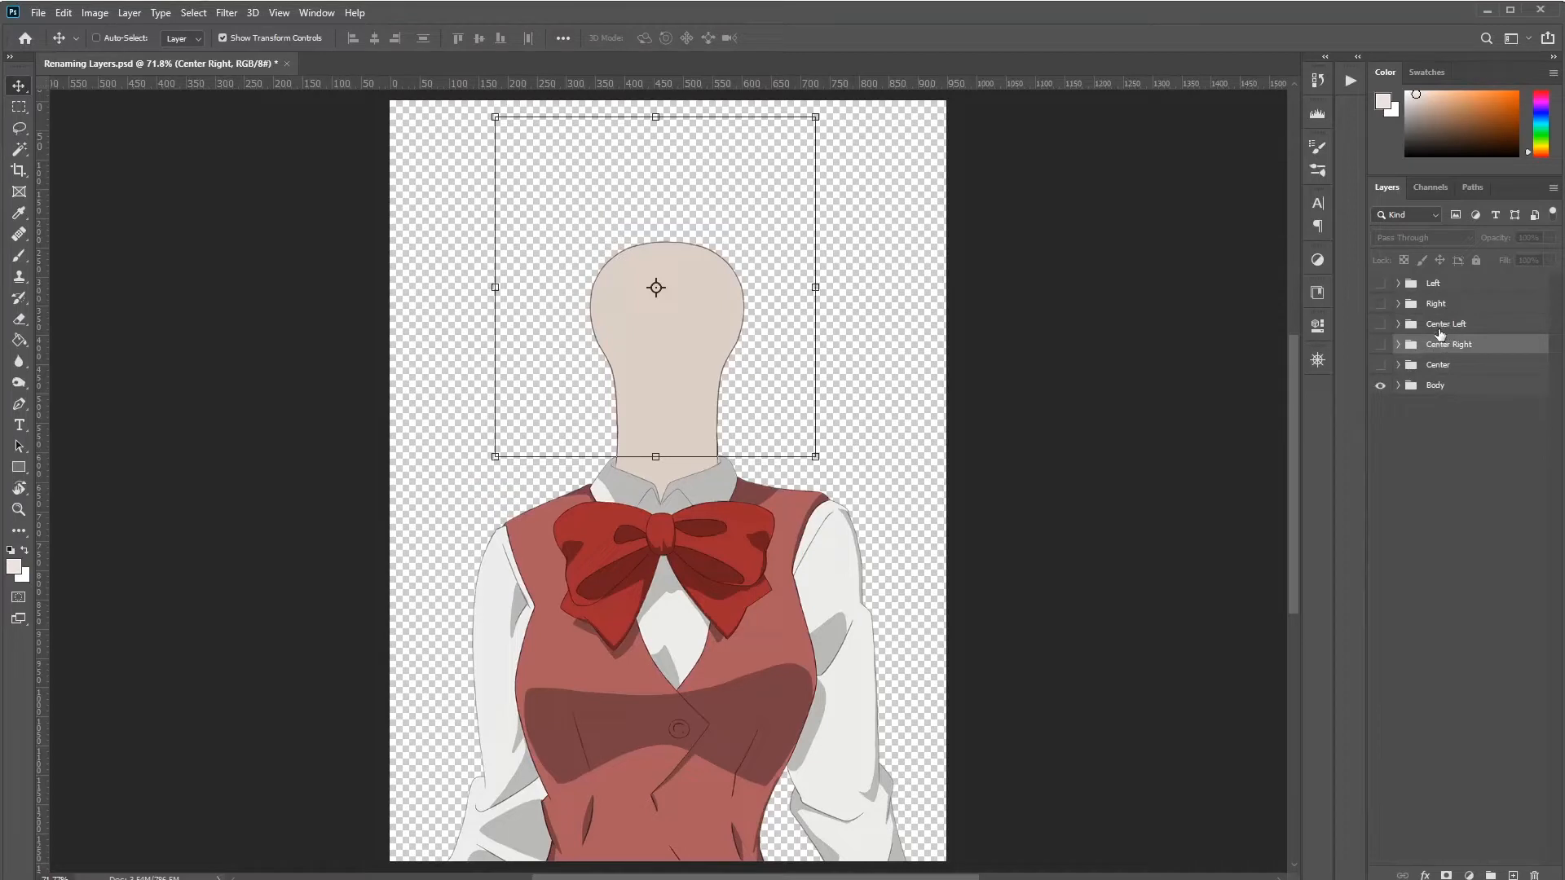
# Step: Show the Center Right and Center Left groups together to compare the two heads
pyautogui.click(1440, 324)
pyautogui.click(1381, 345)
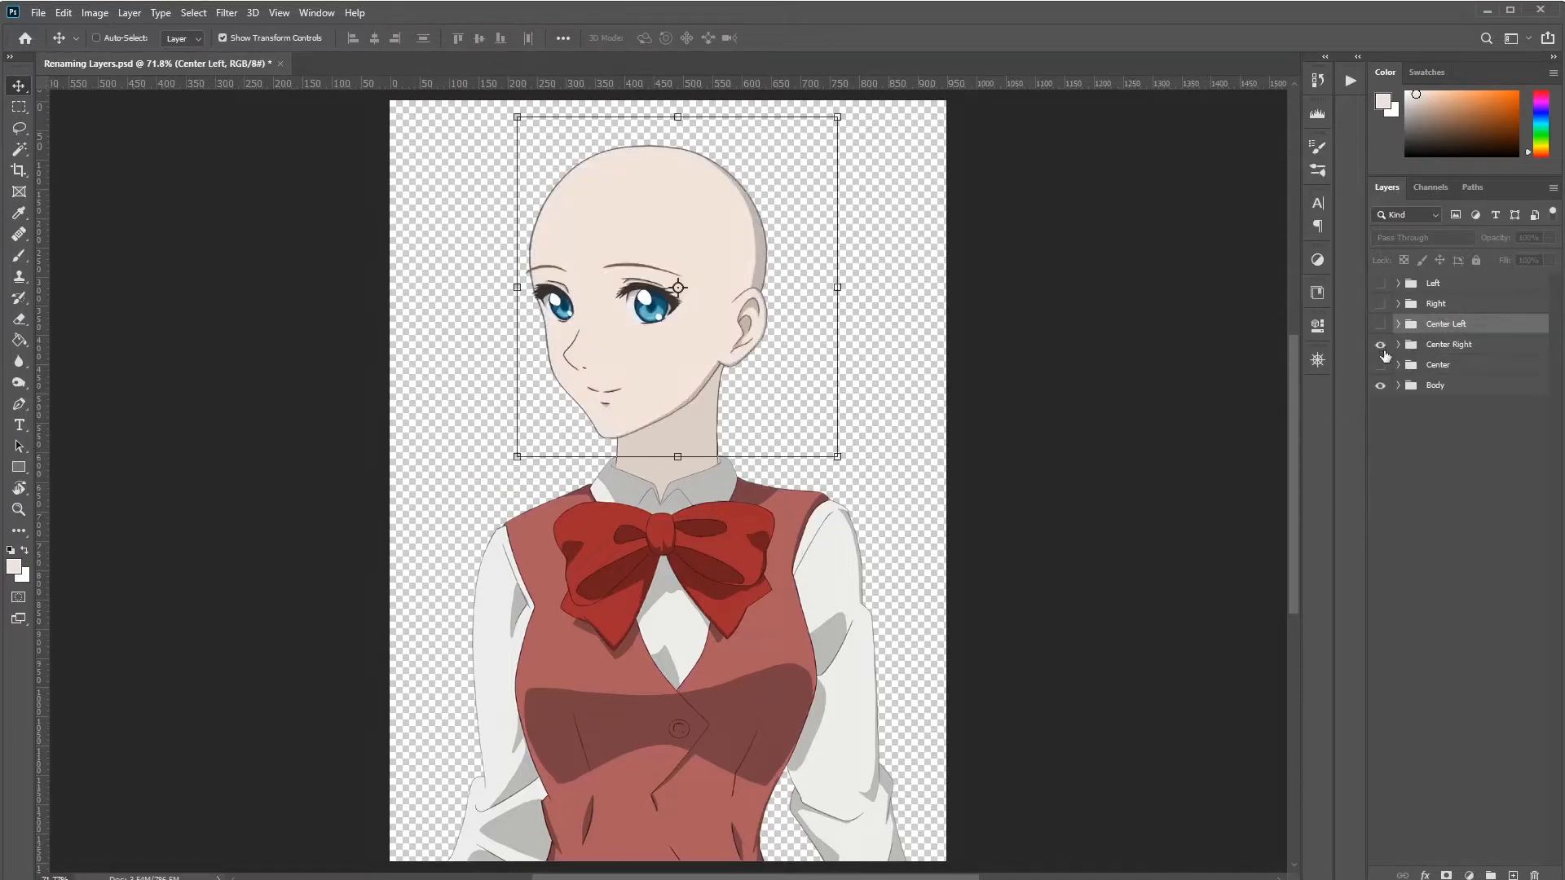
pyautogui.click(1381, 326)
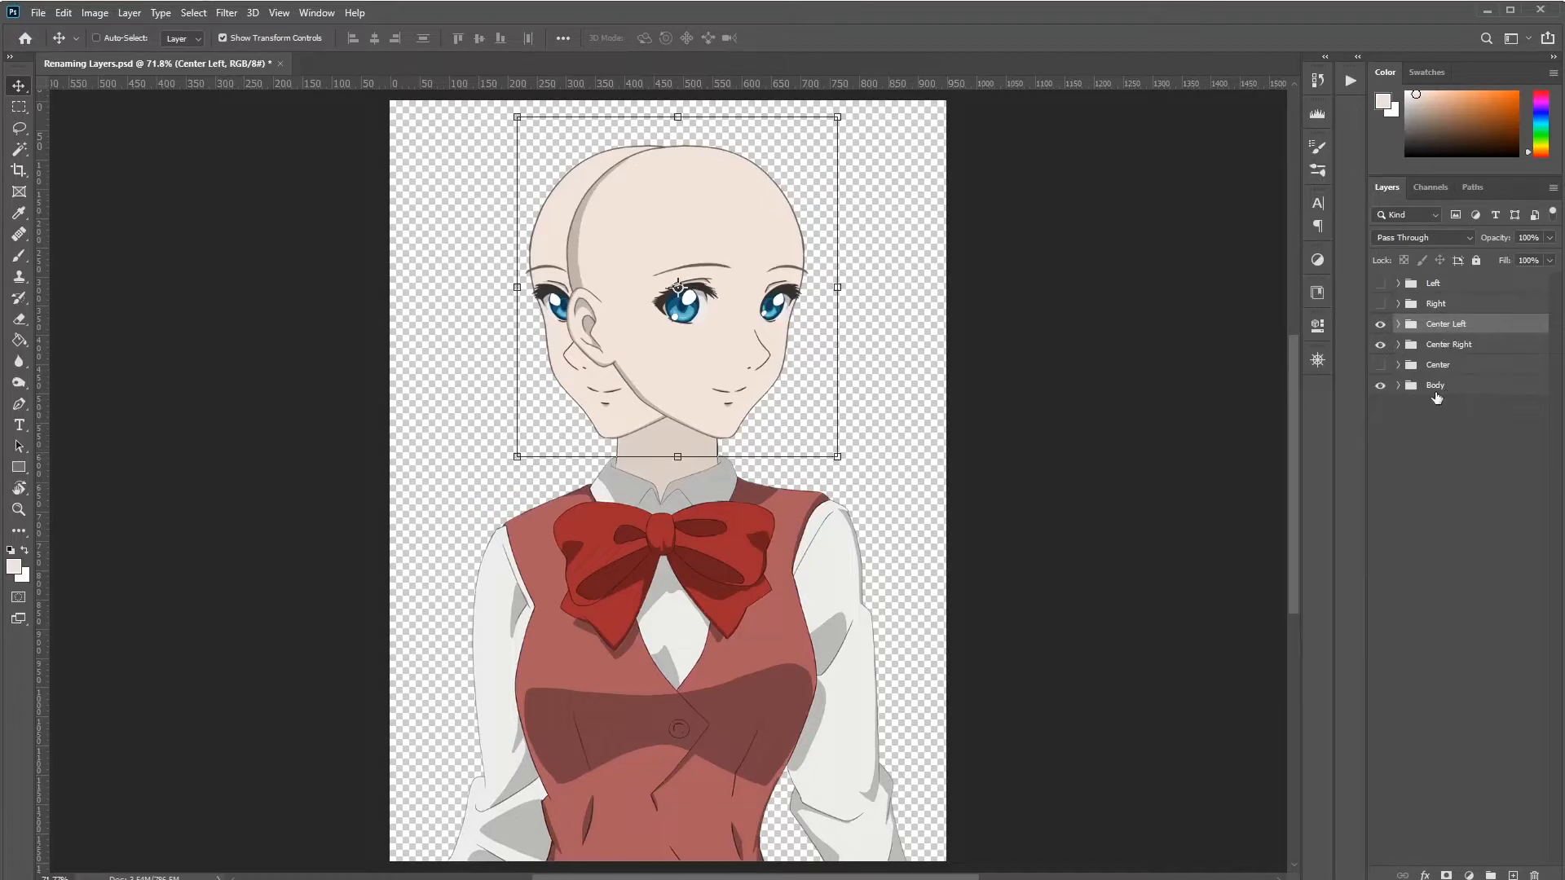
# Step: Replace the Center Left group with a duplicate of Center Right named Center Left
pyautogui.press('Delete')
pyautogui.hotkey('ctrl', 'j')
pyautogui.doubleClick(1460, 331)
pyautogui.hotkey('ctrl', 'Right')
pyautogui.hotkey('ctrl', 'shift', 'Left')
pyautogui.write('Left')
pyautogui.press('Return')
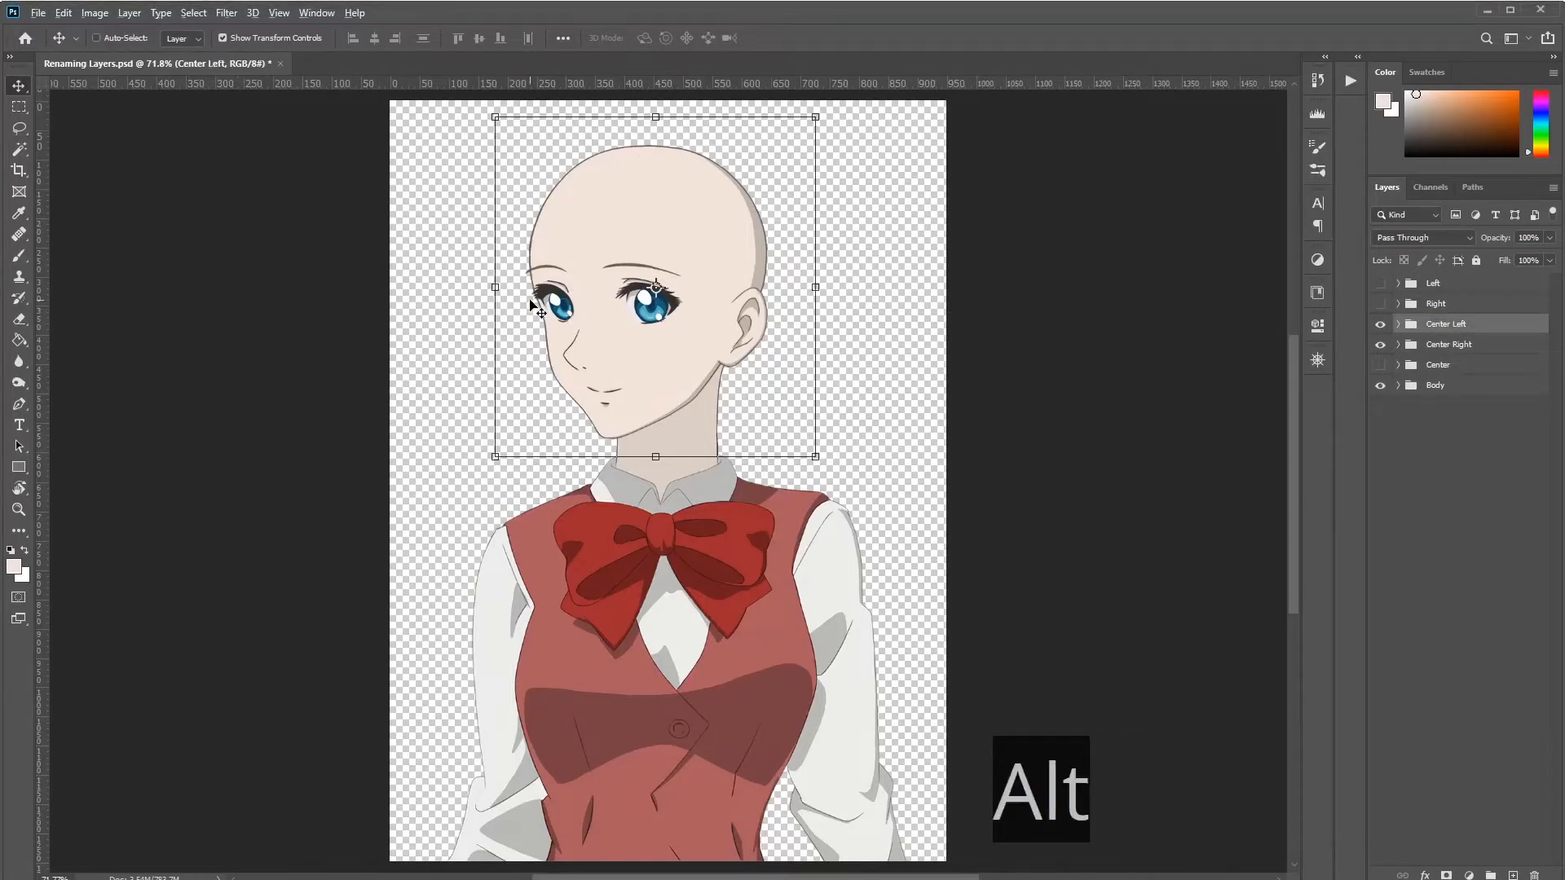
# Step: Flip the duplicated Center Left group horizontally
pyautogui.hotkey('alt', 'e')
pyautogui.press('a')
pyautogui.press('h')
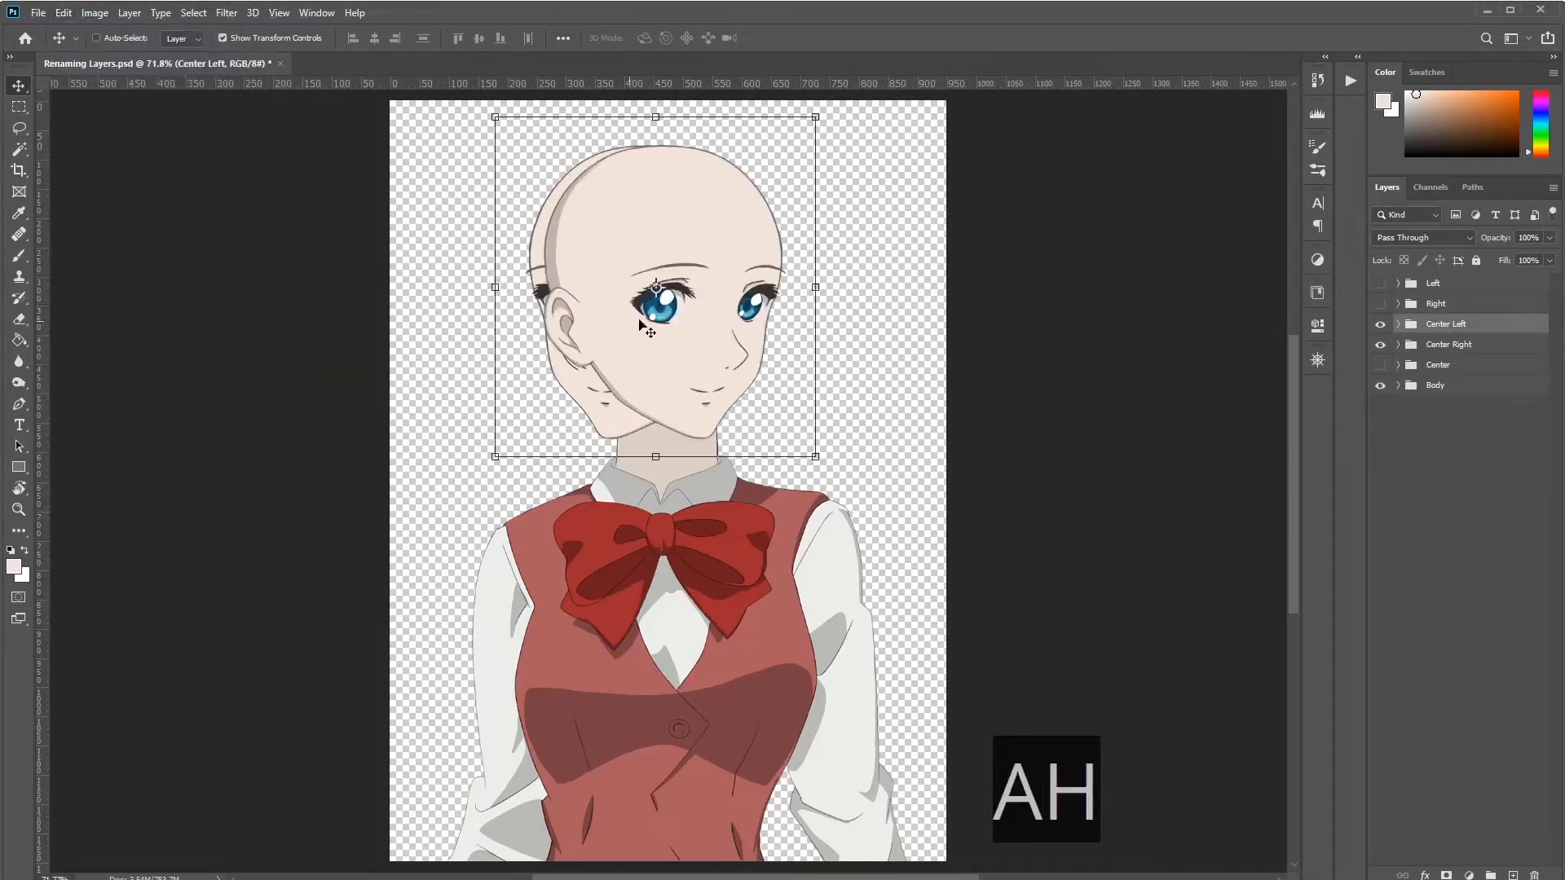
# Step: Hide the Center Right group and nudge the flipped Center Left head to the right so its jaw lines up with the neck
pyautogui.click(1380, 345)
pyautogui.hotkey('ctrl', 'space')
pyautogui.moveTo(636, 338); pyautogui.dragTo(698, 331)
pyautogui.hotkey('shift', 'Right')
pyautogui.hotkey('shift', 'Right')
pyautogui.hotkey('shift', 'Right')
pyautogui.hotkey('shift', 'Right')
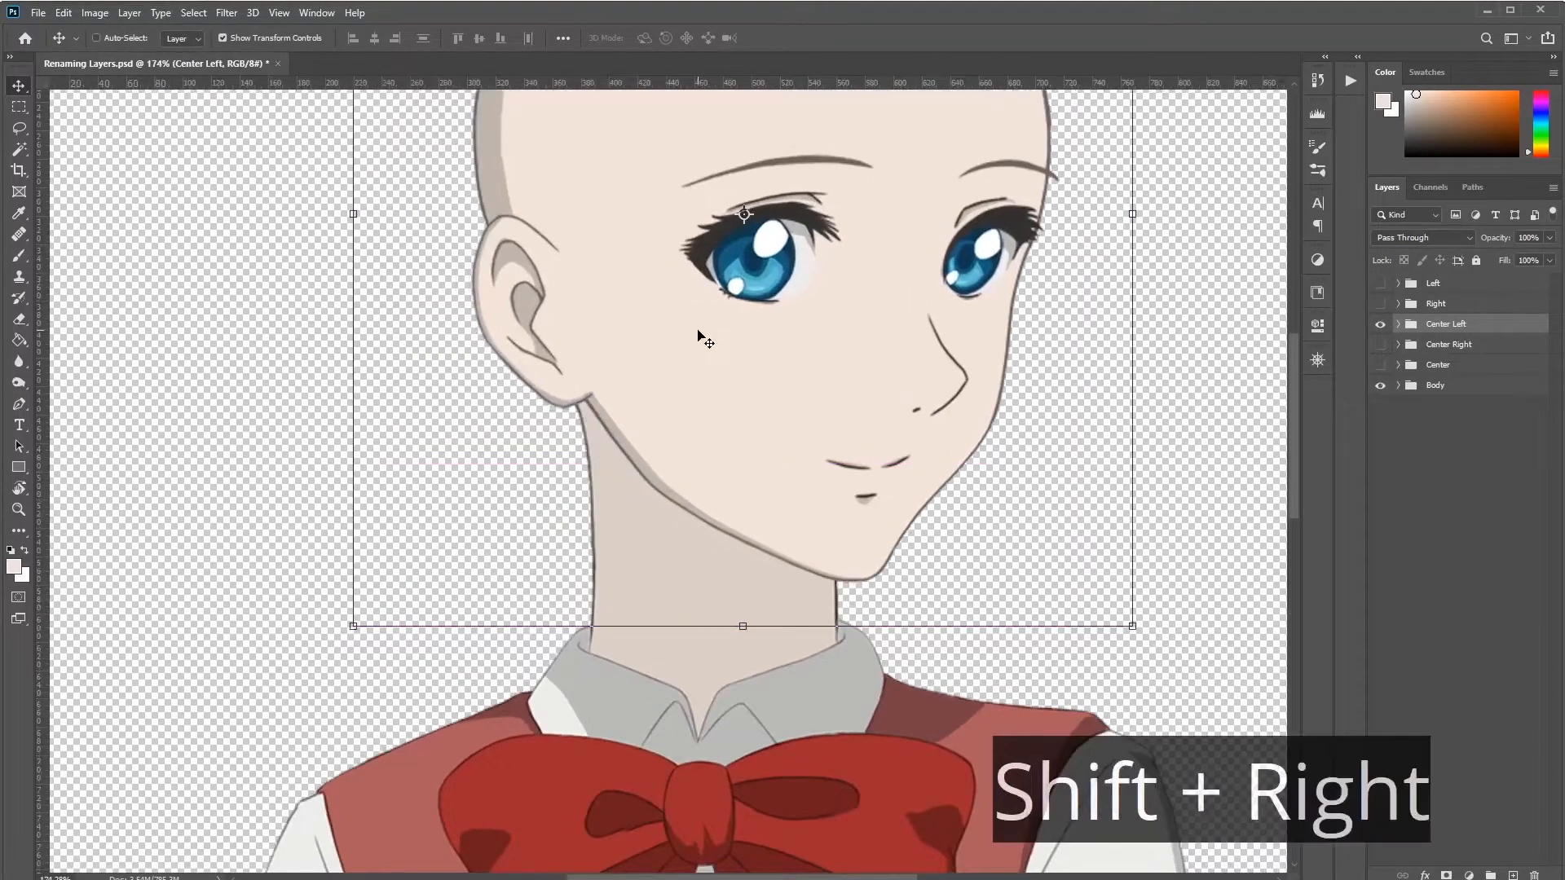
pyautogui.press('Left')
pyautogui.press('Left')
pyautogui.press('Left')
pyautogui.press('Left')
pyautogui.press('Right')
pyautogui.press('Right')
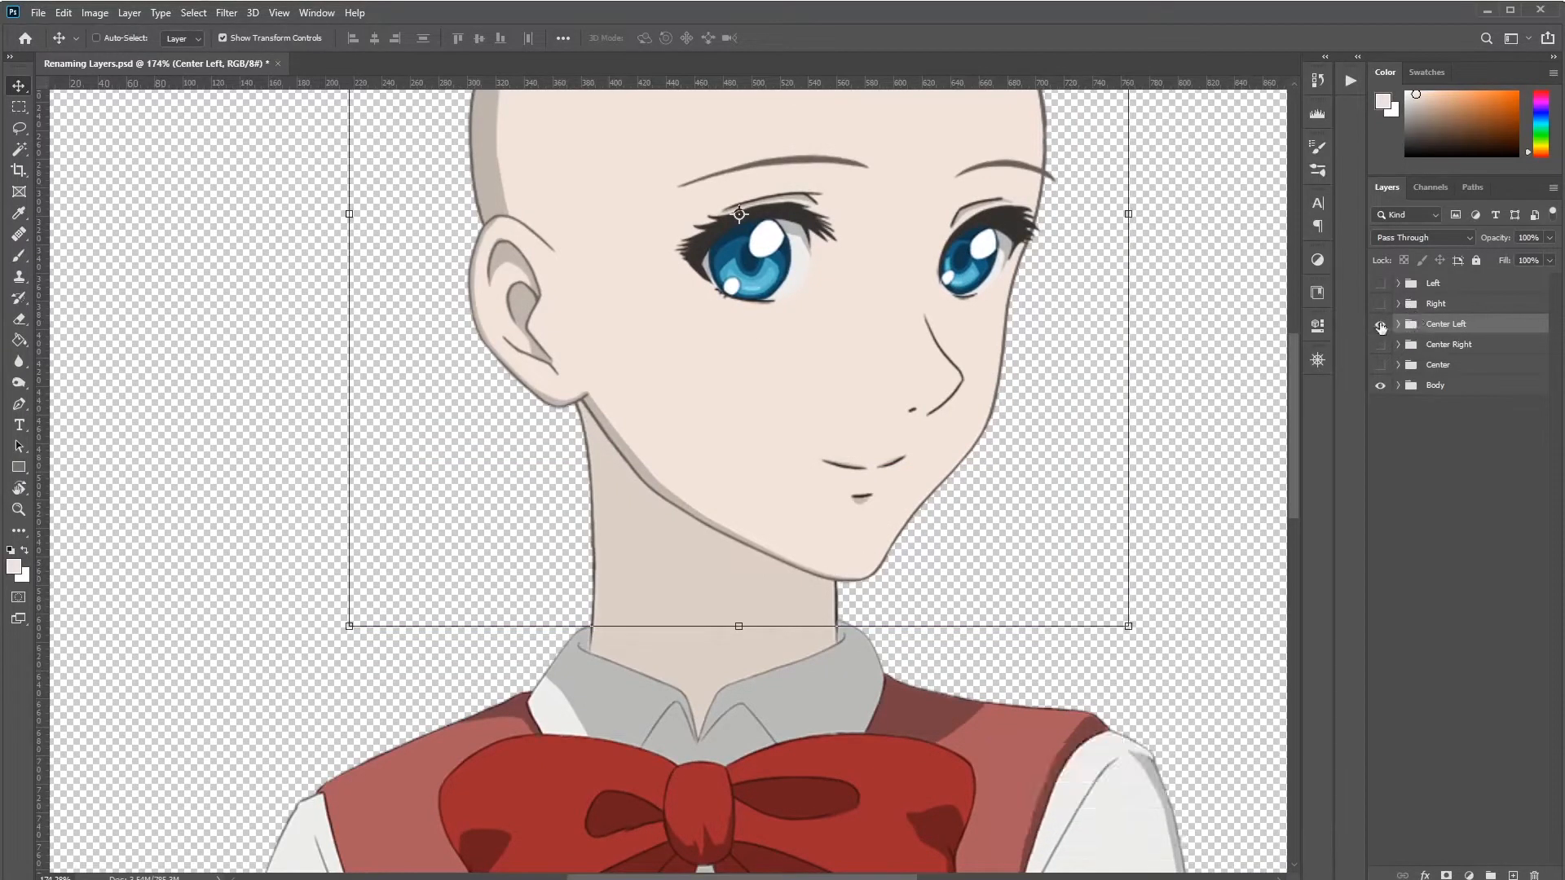
# Step: Flip the Center Left group horizontally once more and flip it back
pyautogui.click(63, 13)
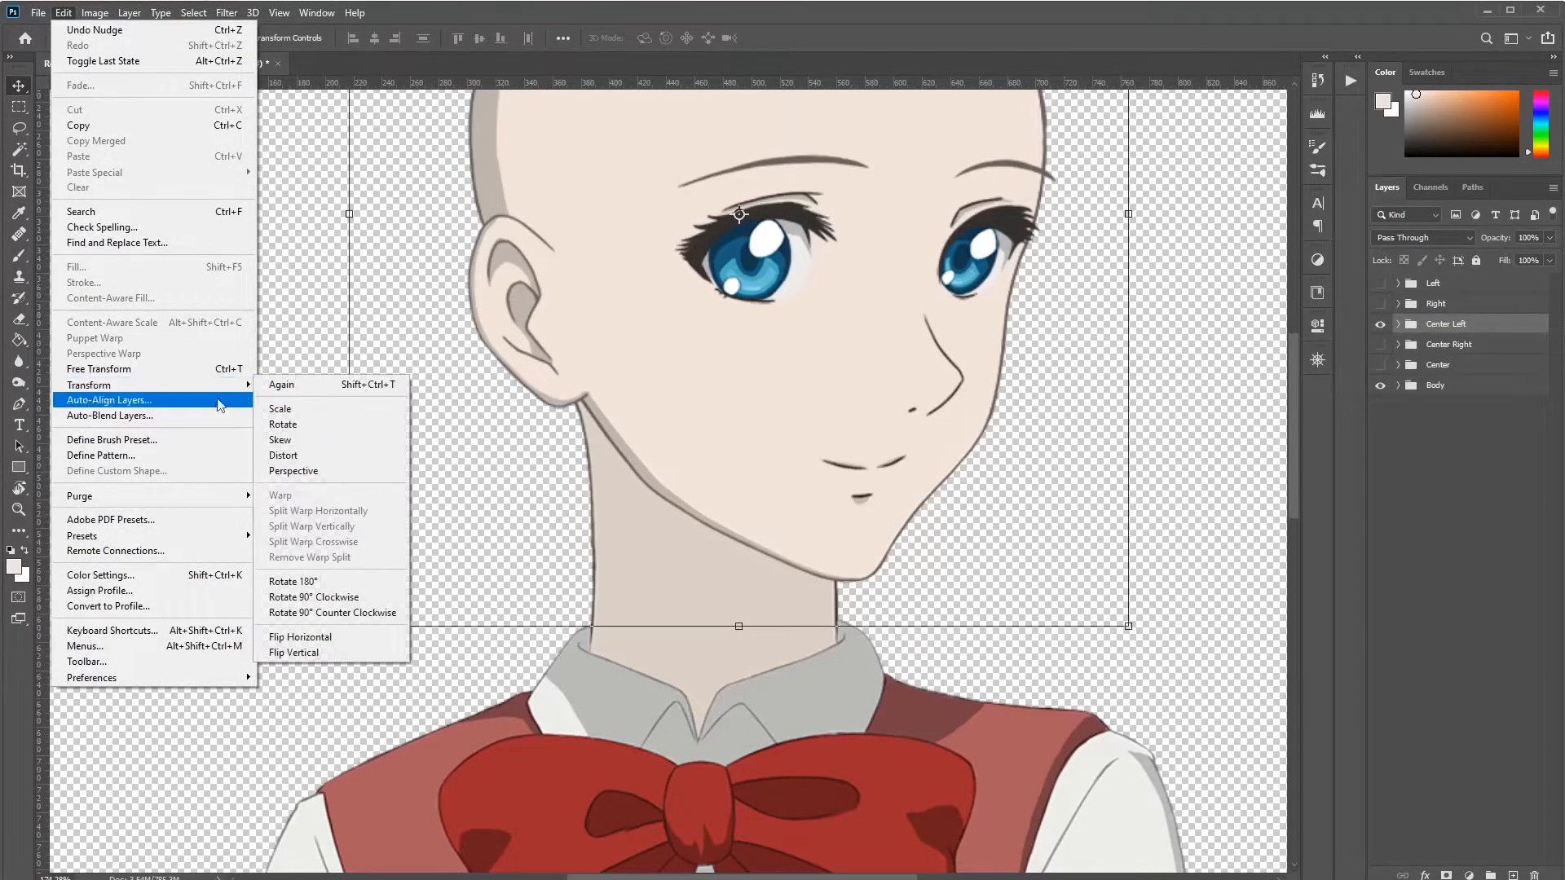
pyautogui.click(311, 643)
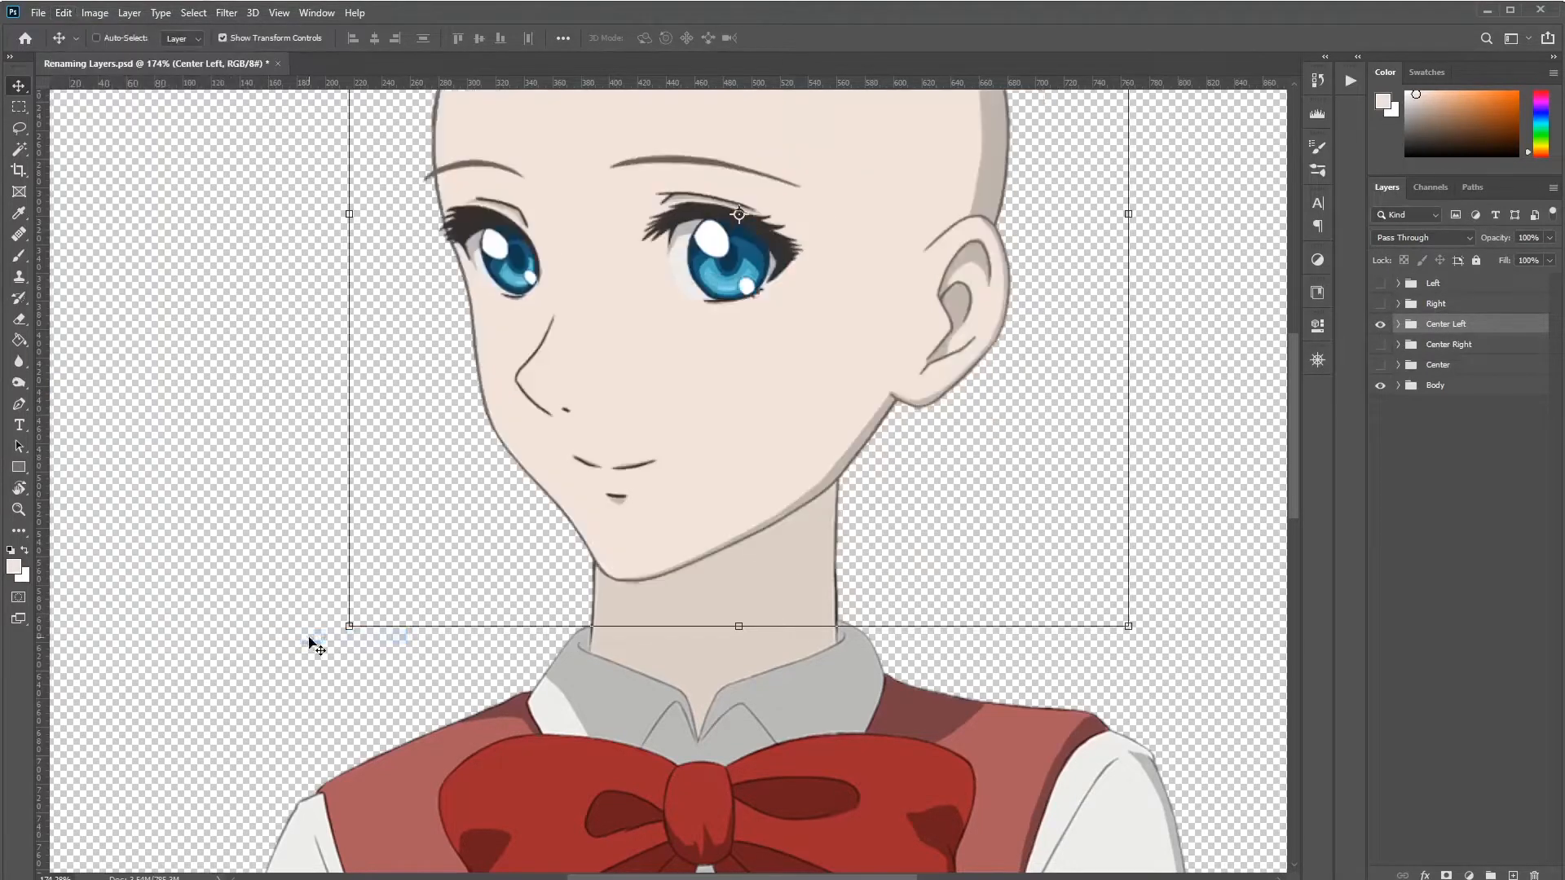
pyautogui.click(62, 13)
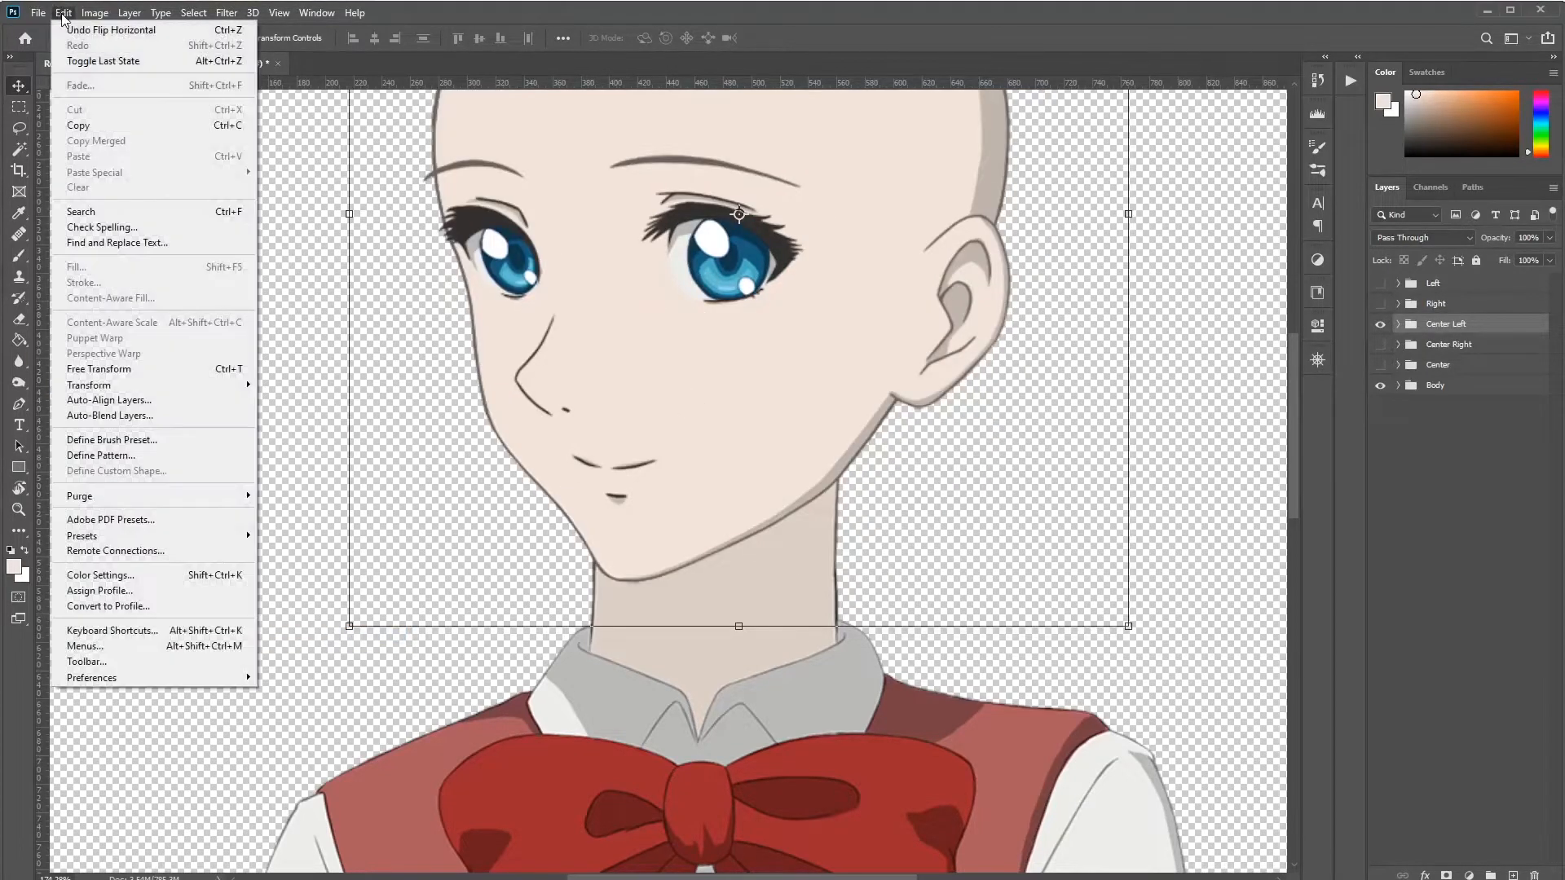
pyautogui.moveTo(279, 13)
pyautogui.click(62, 12)
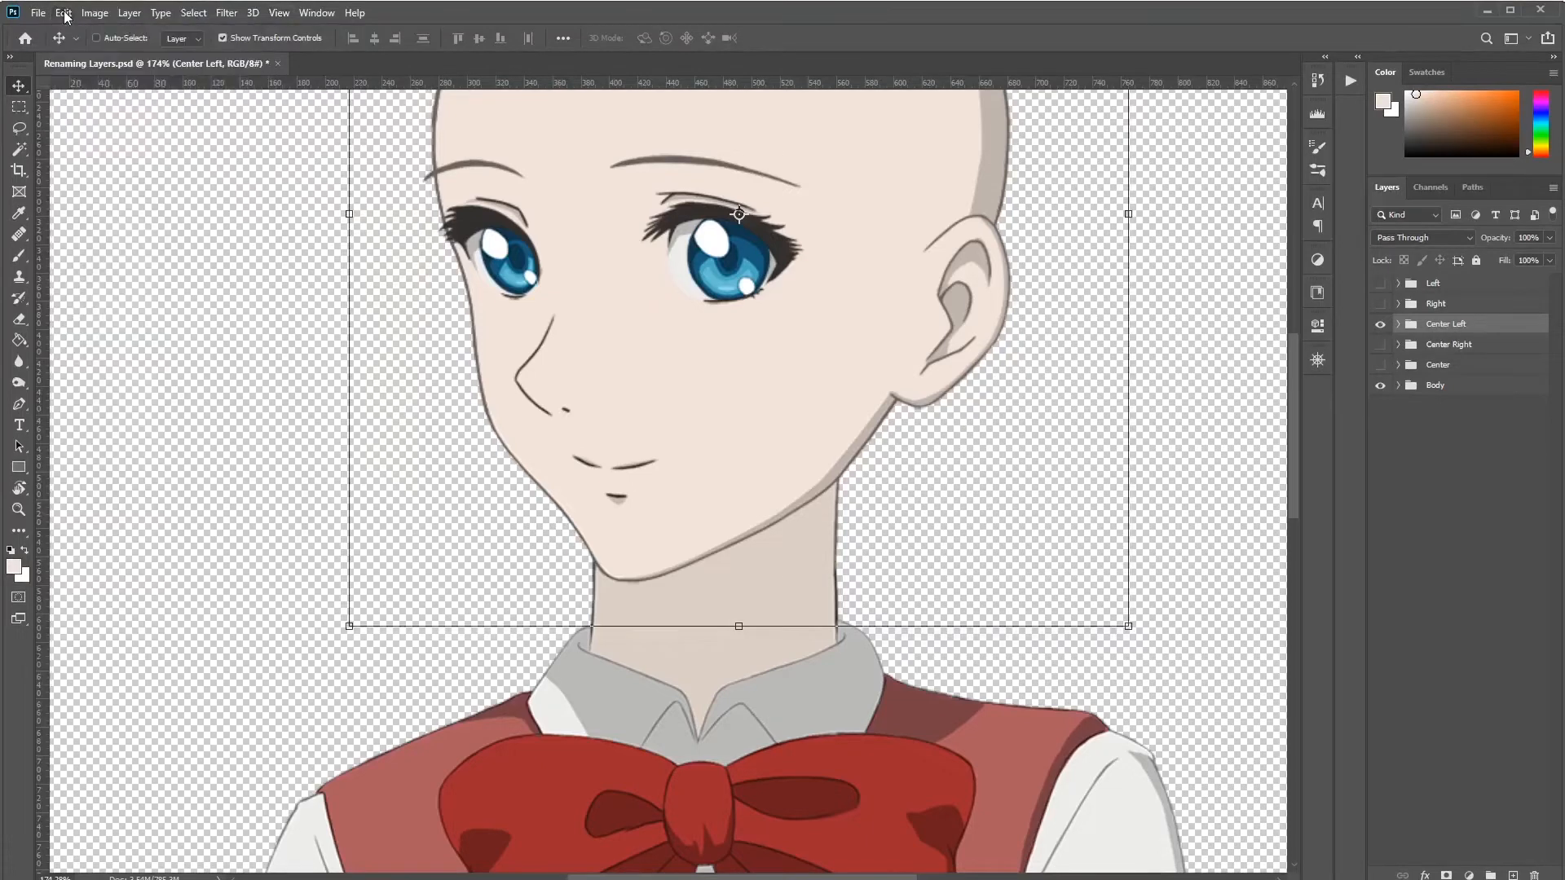
pyautogui.hotkey('alt', 'e')
pyautogui.press('a')
pyautogui.press('h')
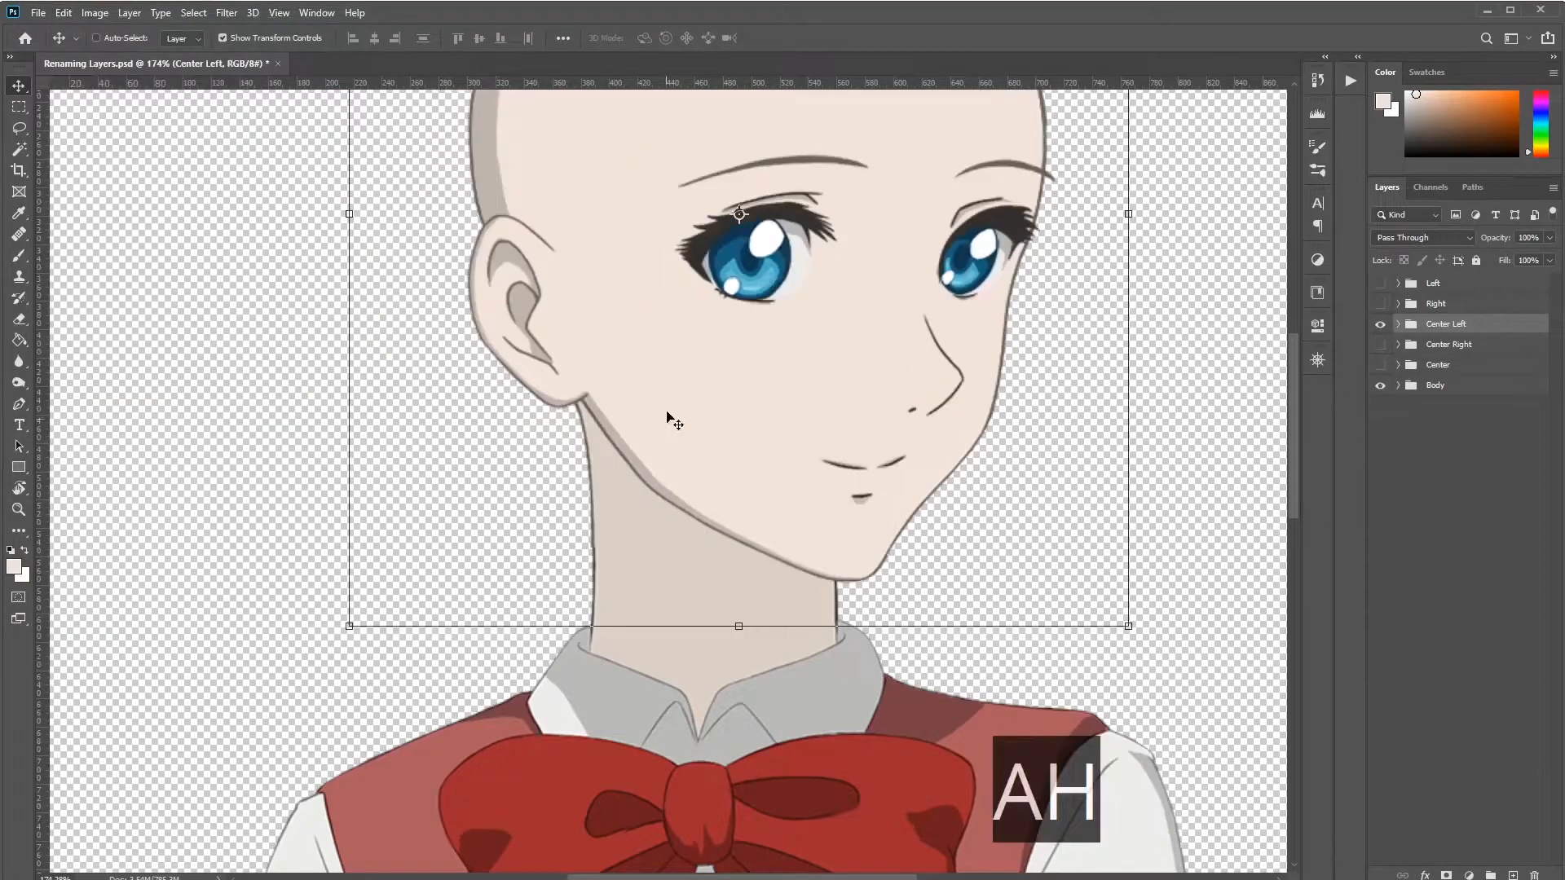
# Step: Expand the Center Left group and check which side of the face its LeftBrow, RightBrow and LeftEye folders hold
pyautogui.click(1379, 325)
pyautogui.click(1398, 325)
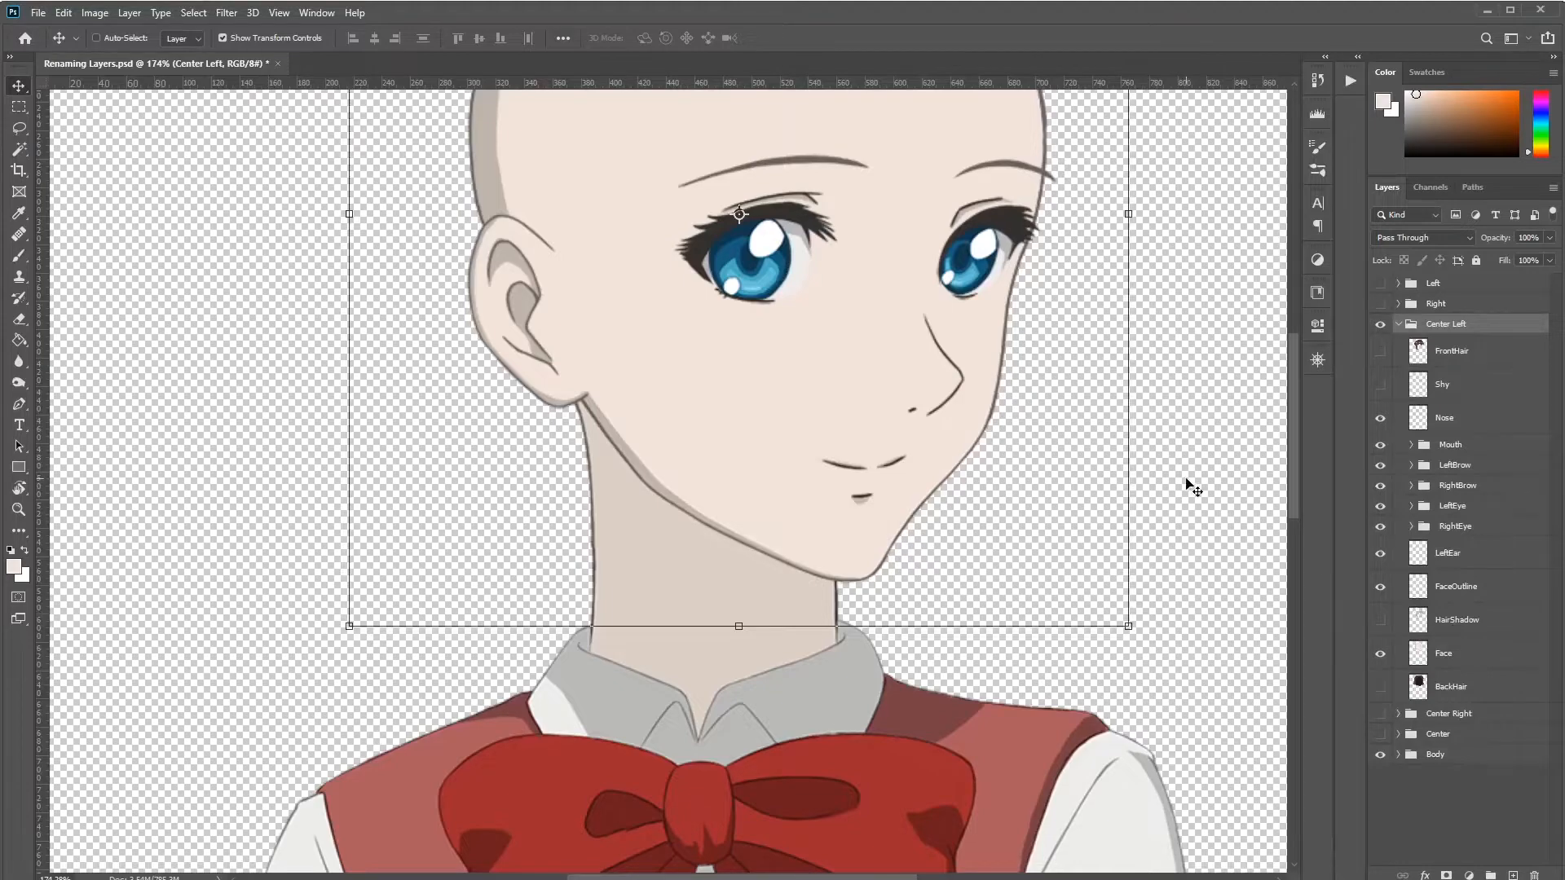
pyautogui.hotkey('ctrl', '0')
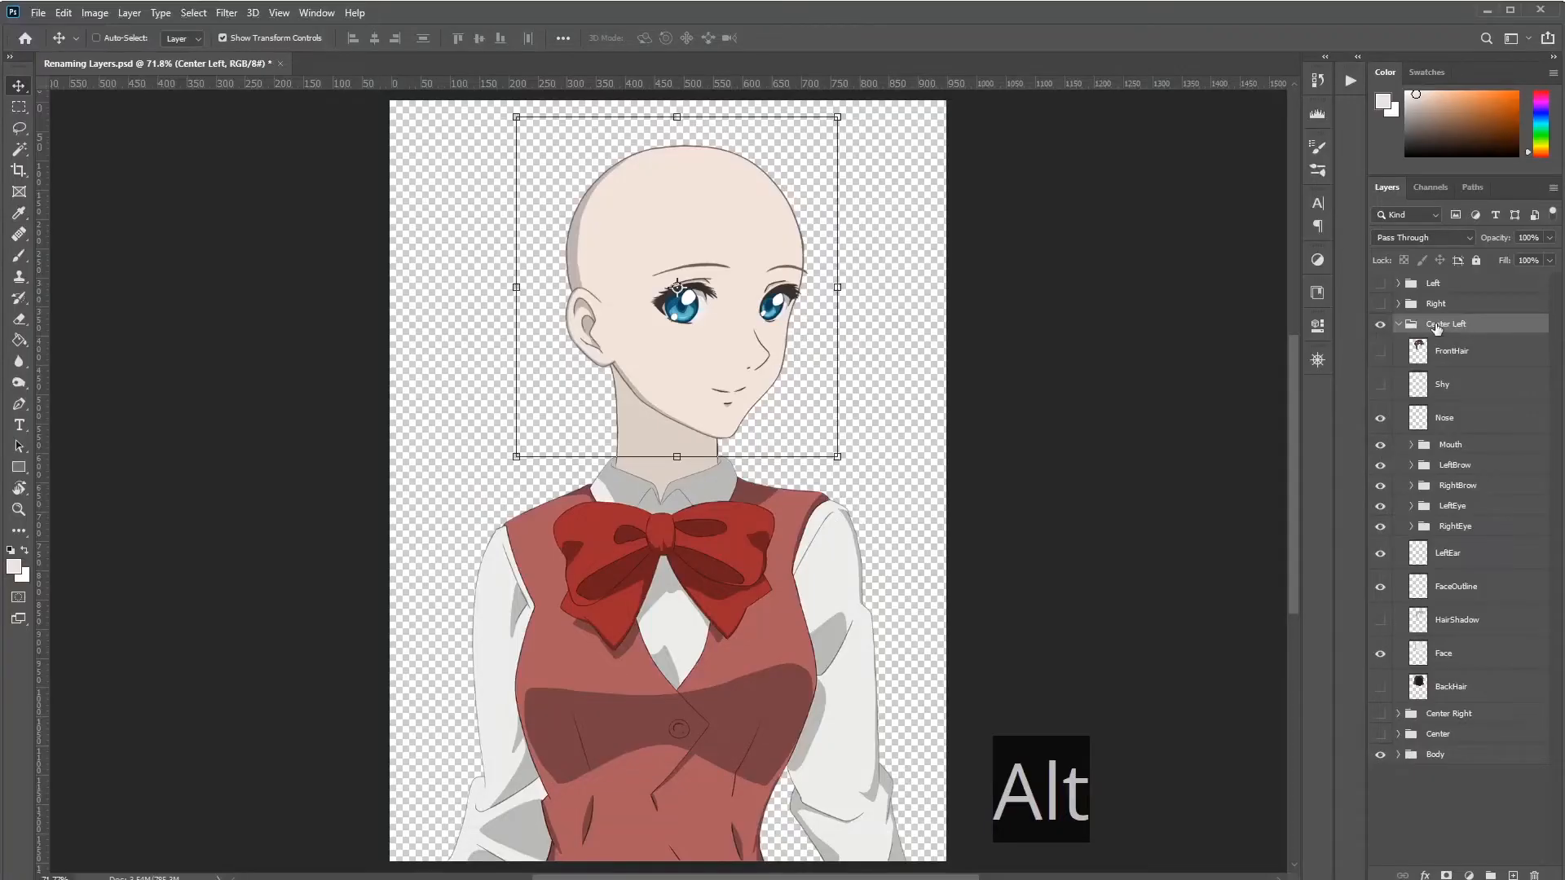
pyautogui.click(1455, 466)
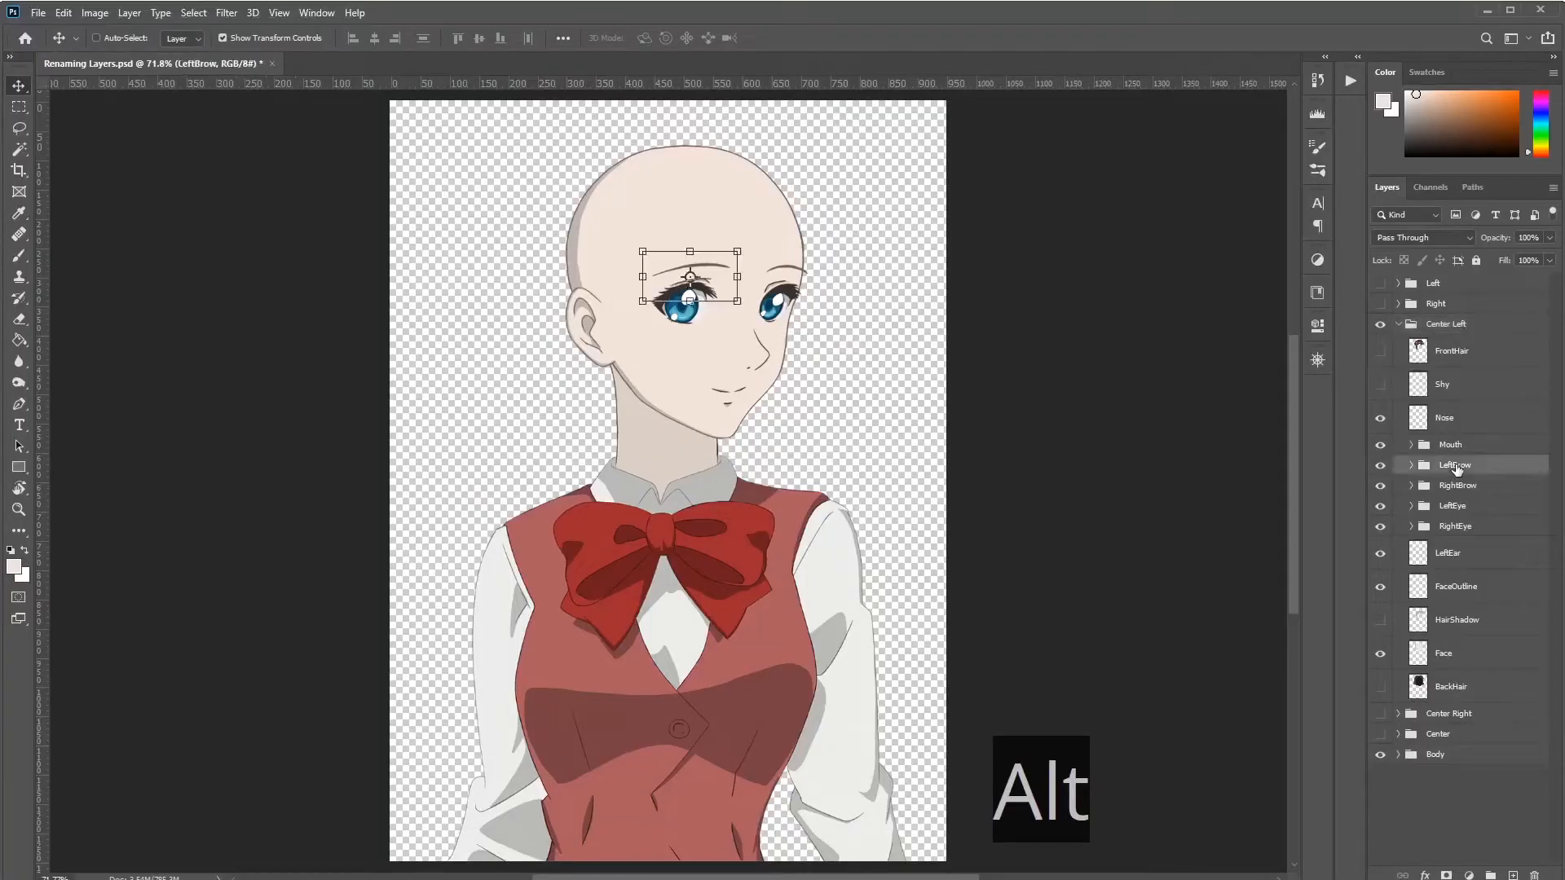
pyautogui.click(1456, 513)
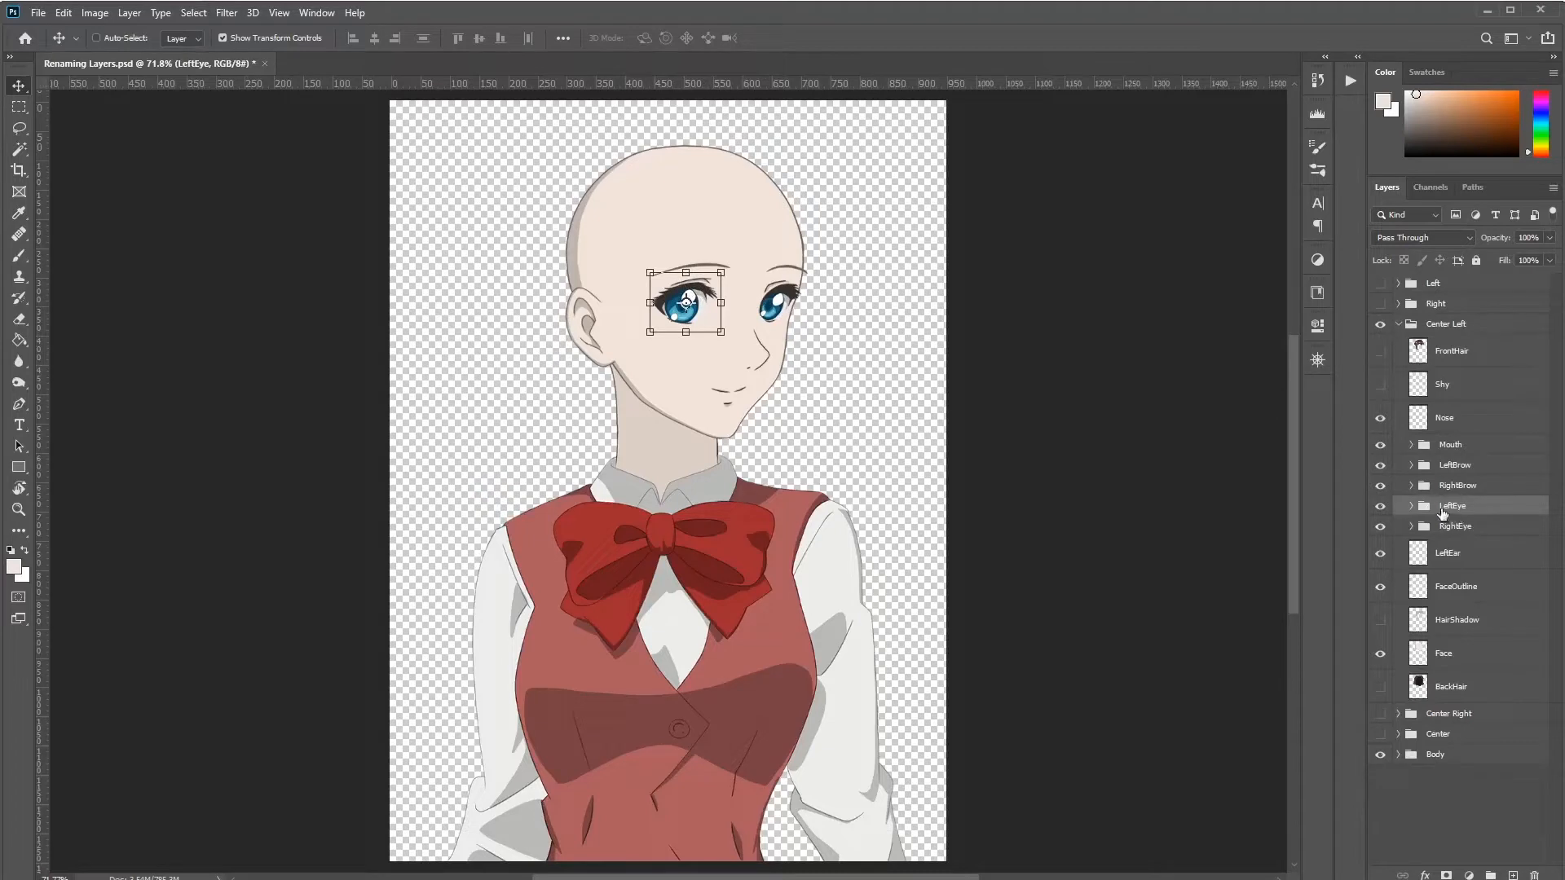
pyautogui.click(1452, 468)
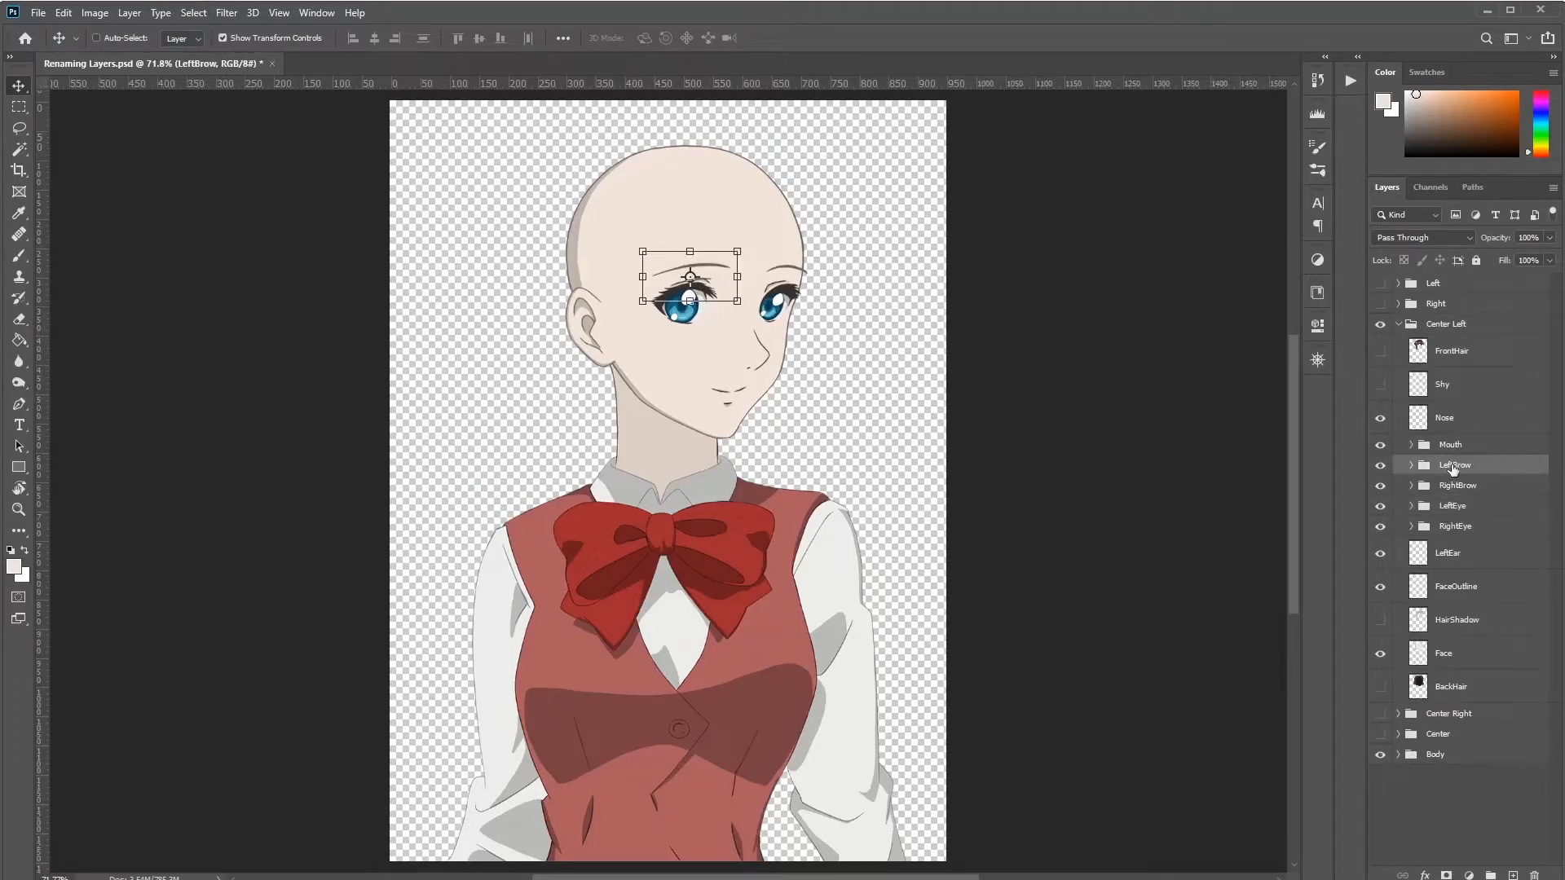
pyautogui.click(1447, 491)
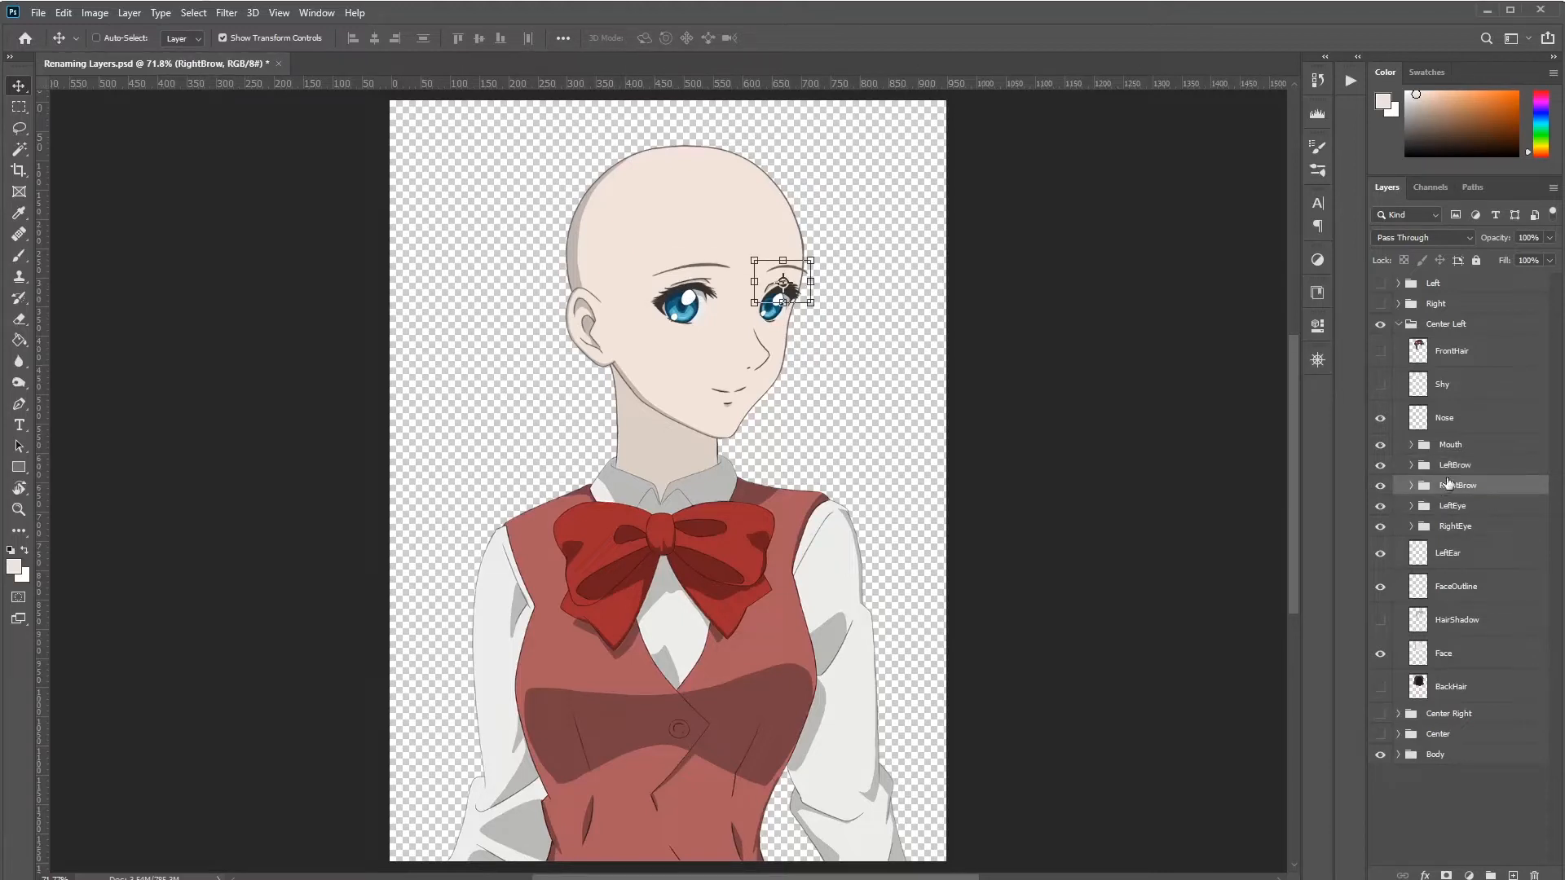
# Step: Rename the LeftBrow folder in the Center Left group to RightBrow
pyautogui.doubleClick(1447, 464)
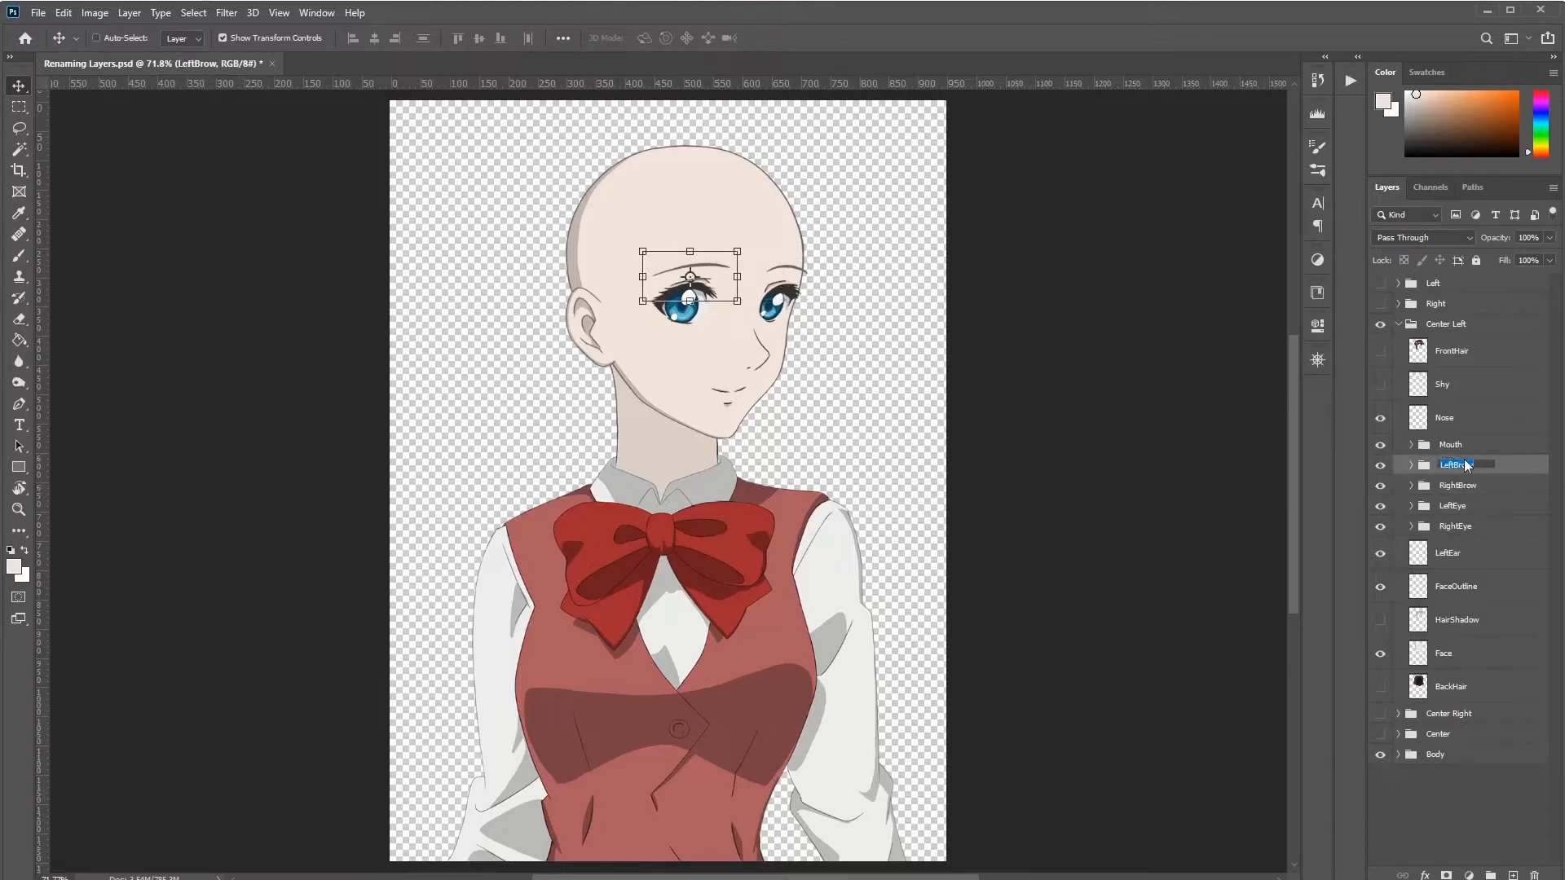
pyautogui.press('Home')
pyautogui.press('Delete')
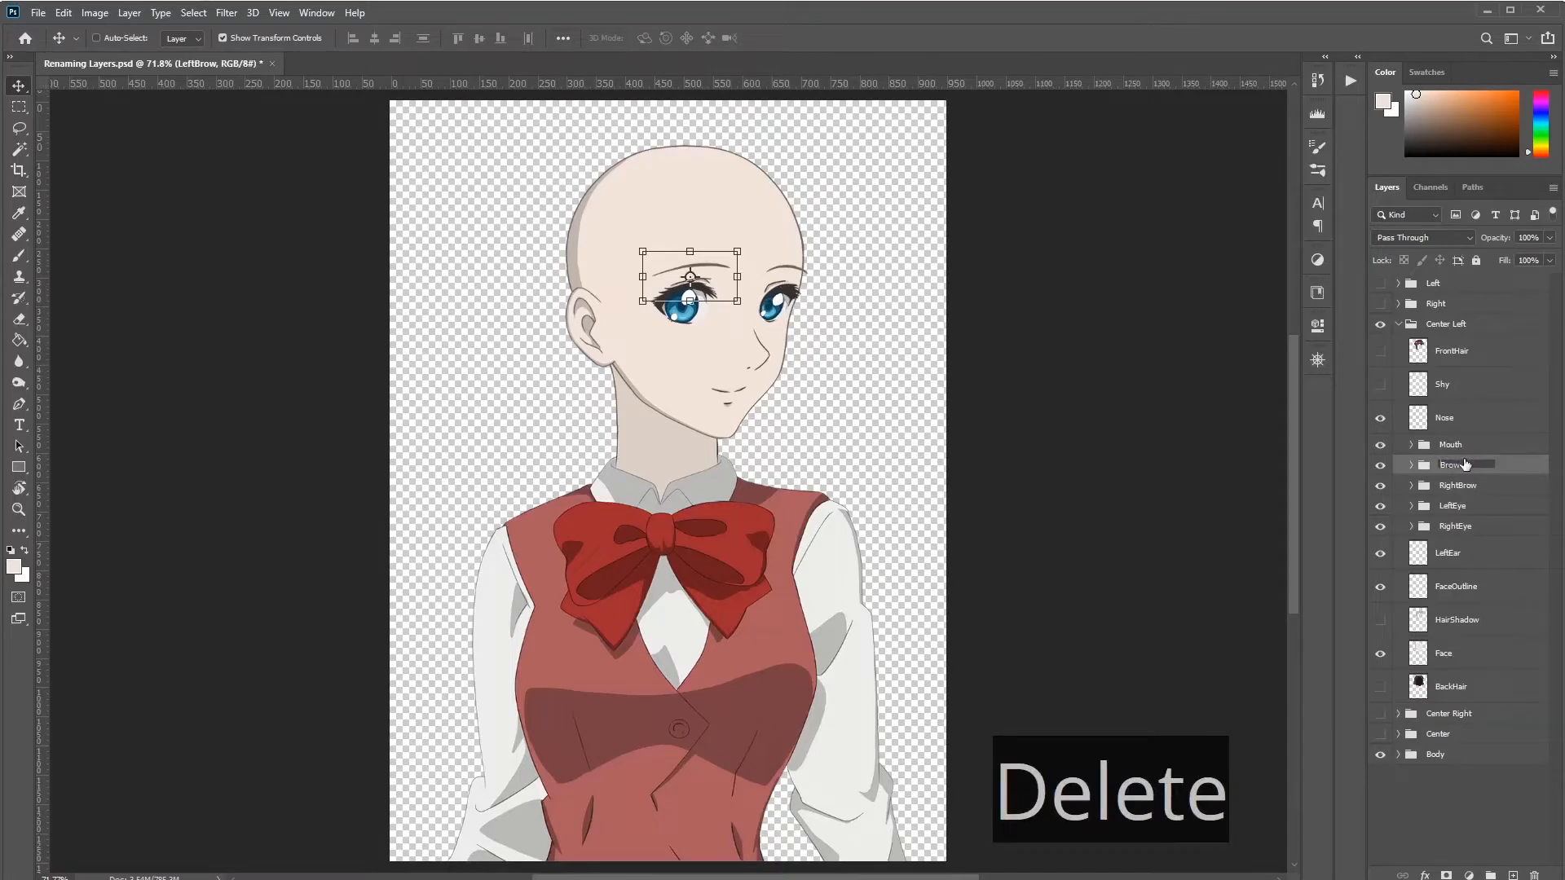
pyautogui.write('Right')
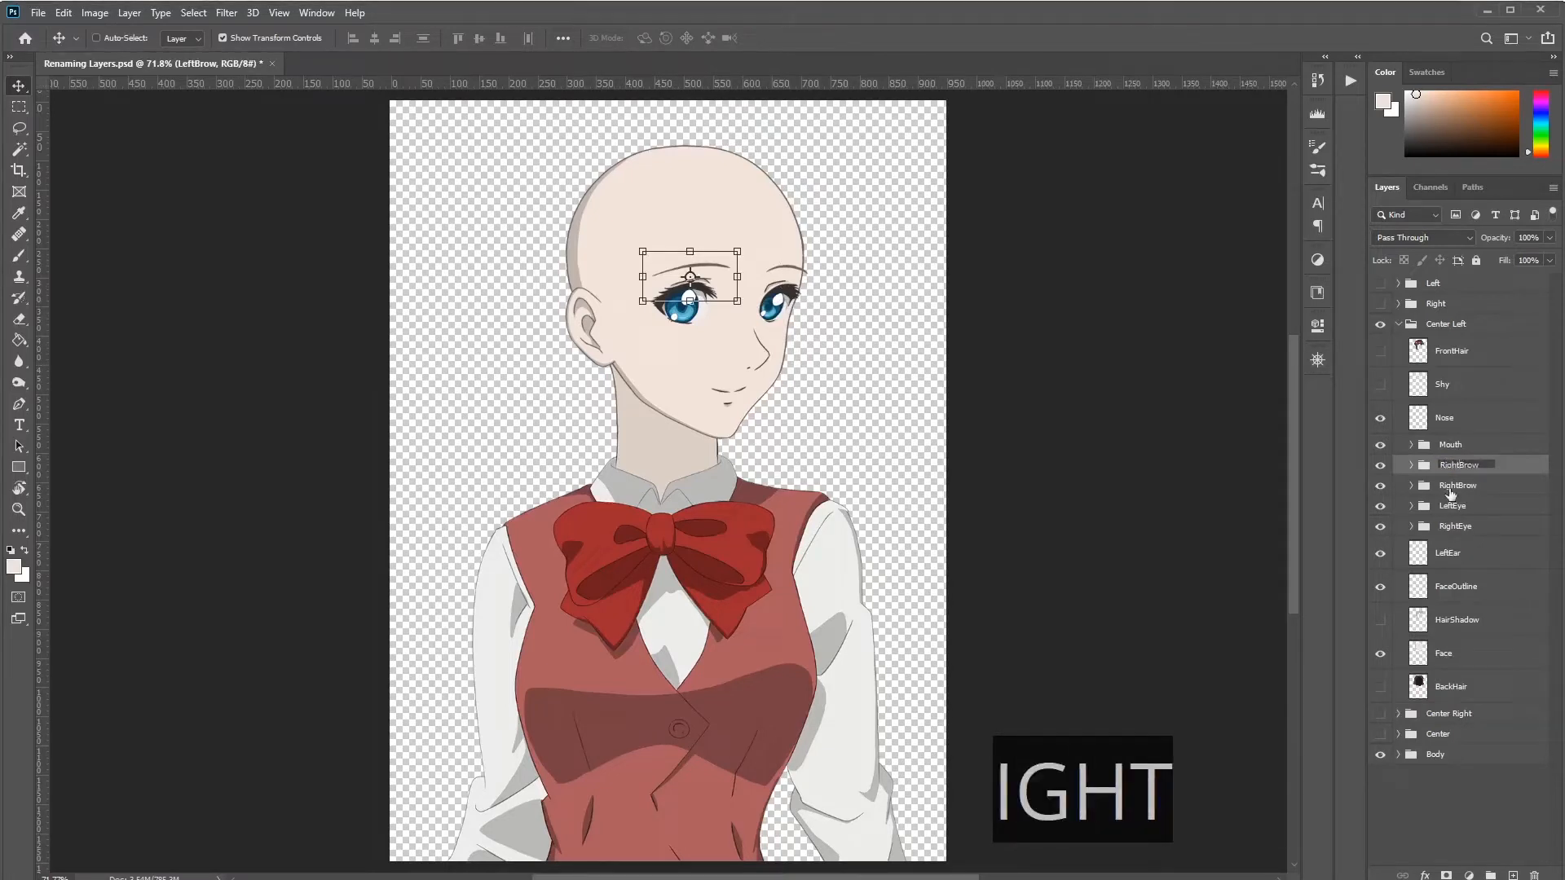
# Step: Rename the original RightBrow folder, the lower of the two in the Center Left group, to LeftBrow
pyautogui.doubleClick(1458, 486)
pyautogui.press('Home')
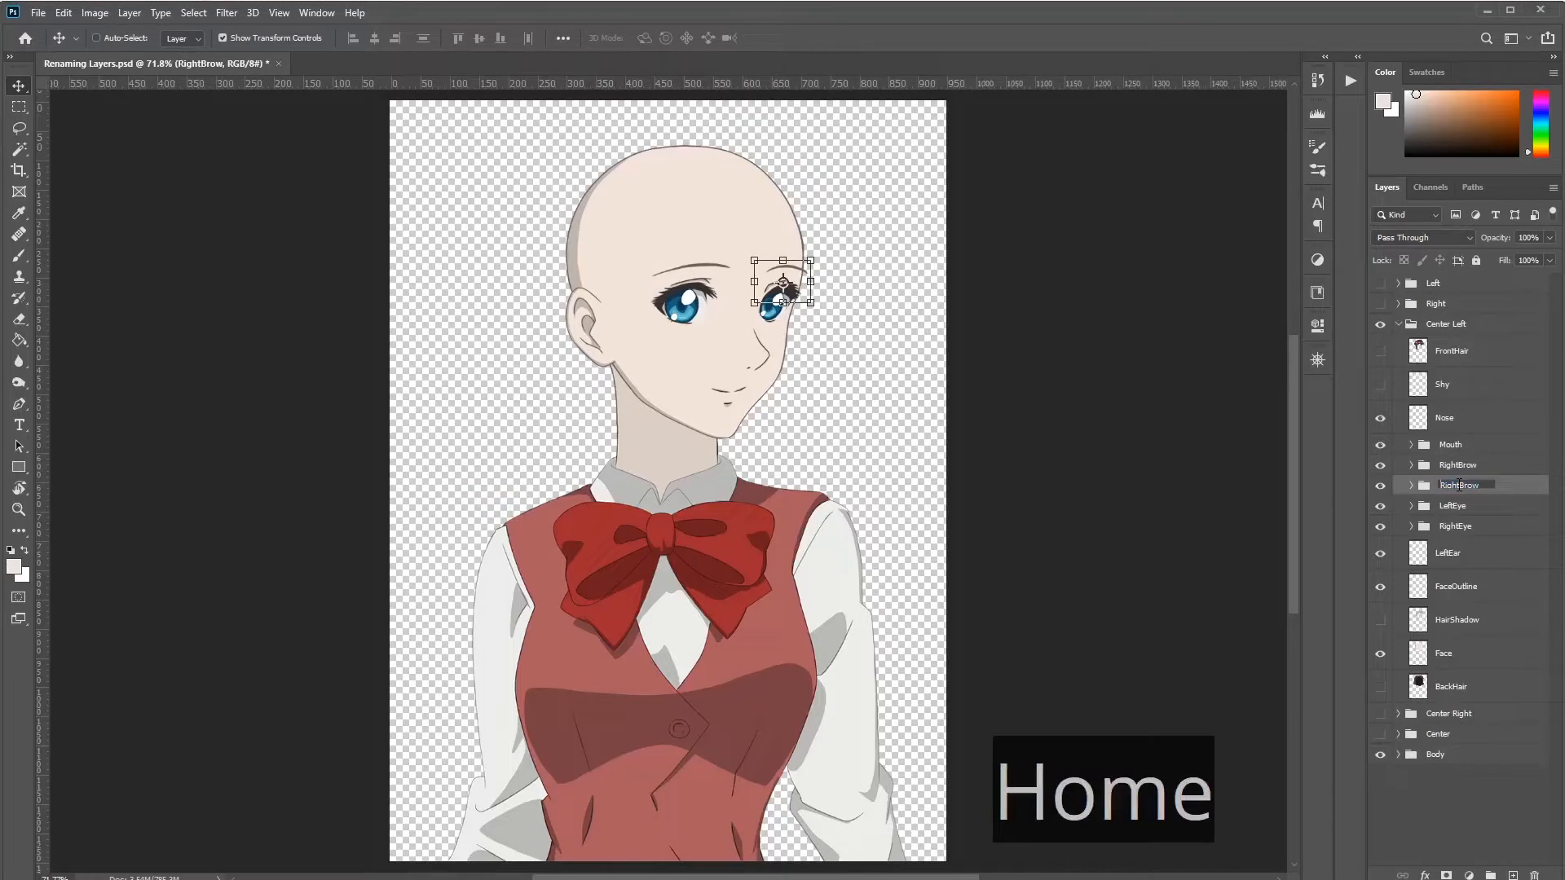
pyautogui.press('Delete')
pyautogui.press('Delete')
pyautogui.press('Delete')
pyautogui.write('Left')
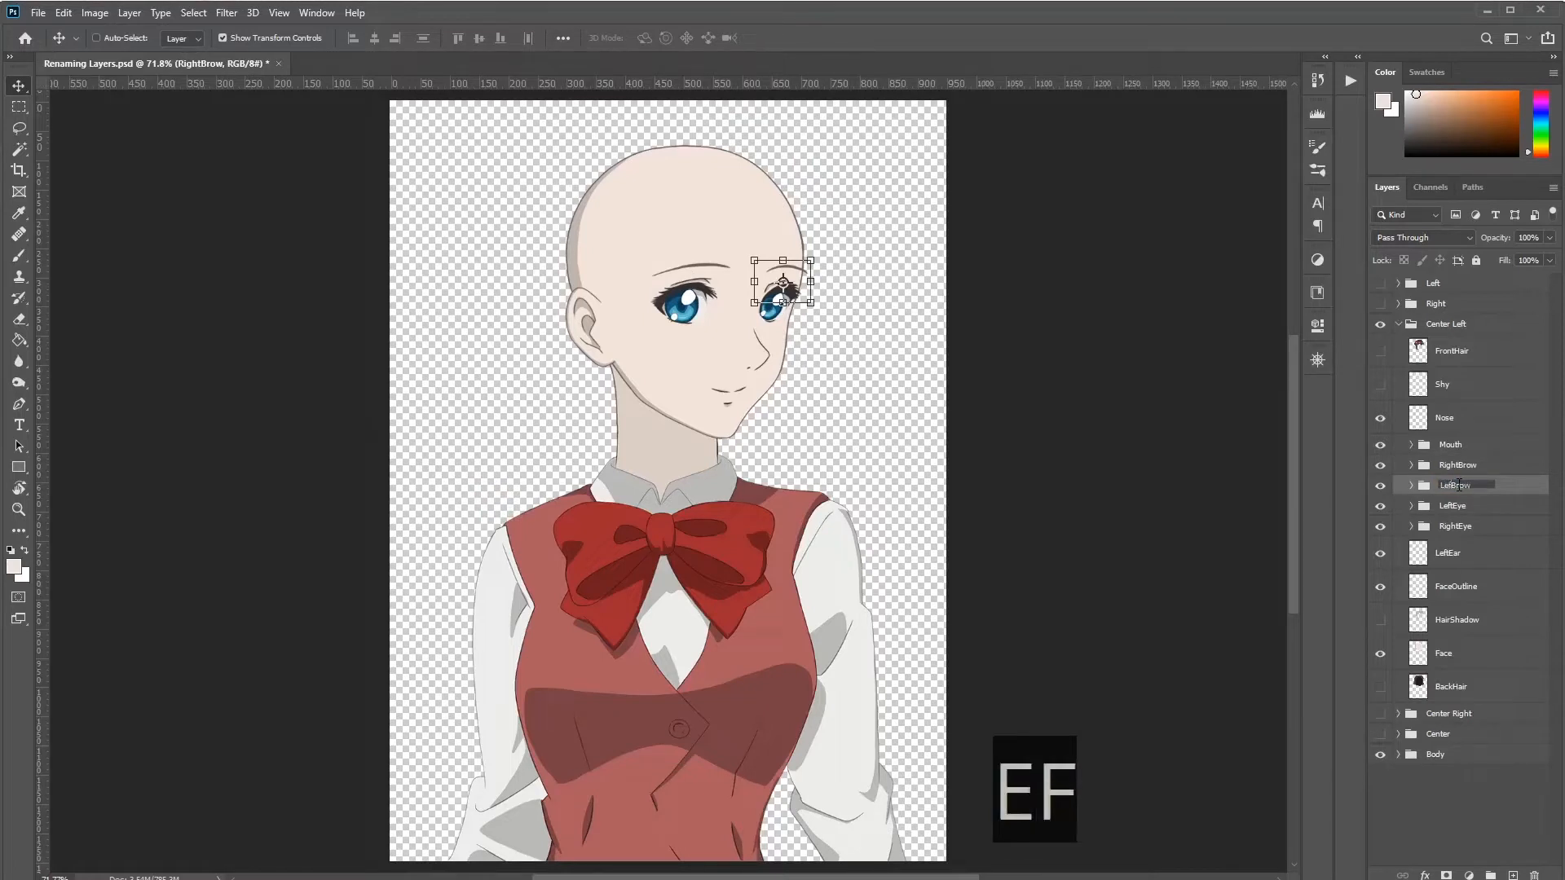
# Step: Rename the LeftEye folder in the Center Left group to RightEye
pyautogui.click(1455, 507)
pyautogui.doubleClick(1455, 507)
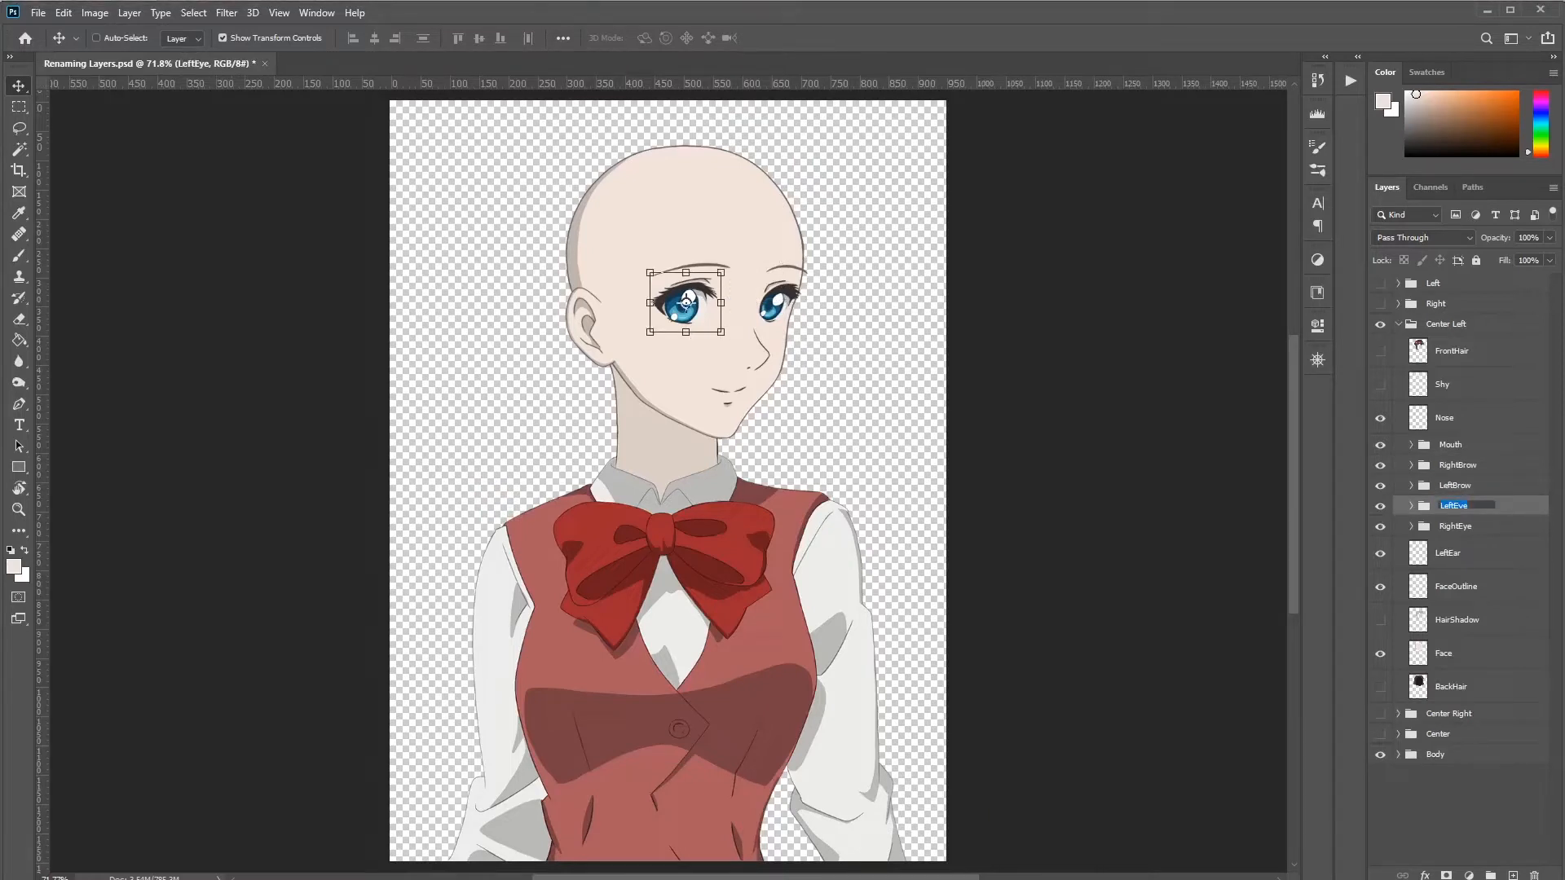
pyautogui.press('Home')
pyautogui.press('Delete')
pyautogui.press('Delete')
pyautogui.write('Right')
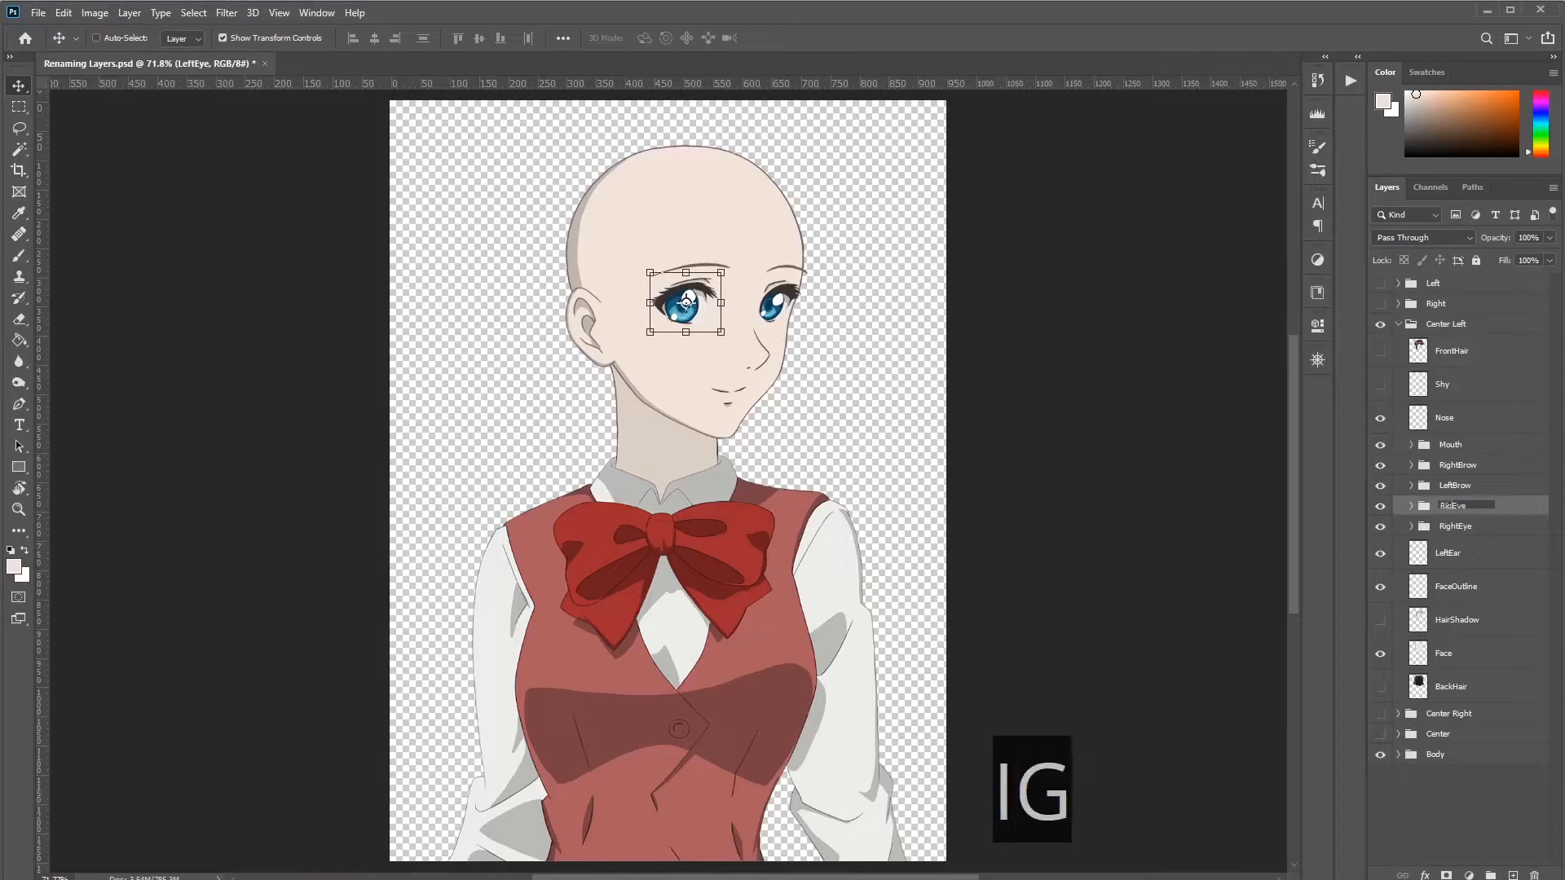
# Step: Rename the original RightEye folder, the lower of the two in the Center Left group, to LeftEye
pyautogui.doubleClick(1459, 527)
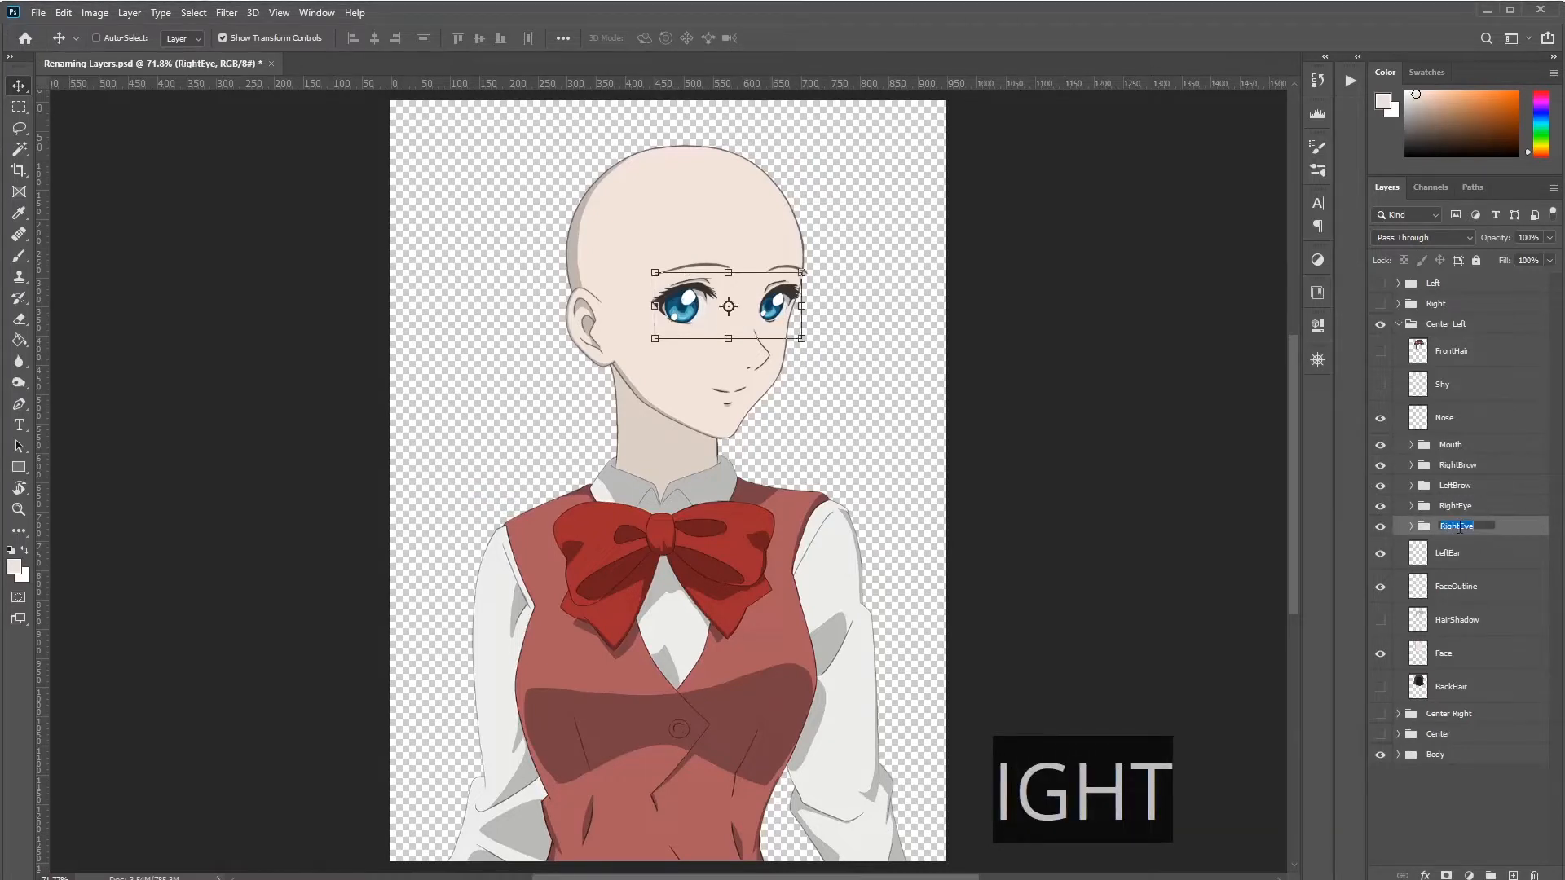
pyautogui.press('Home')
pyautogui.press('Delete')
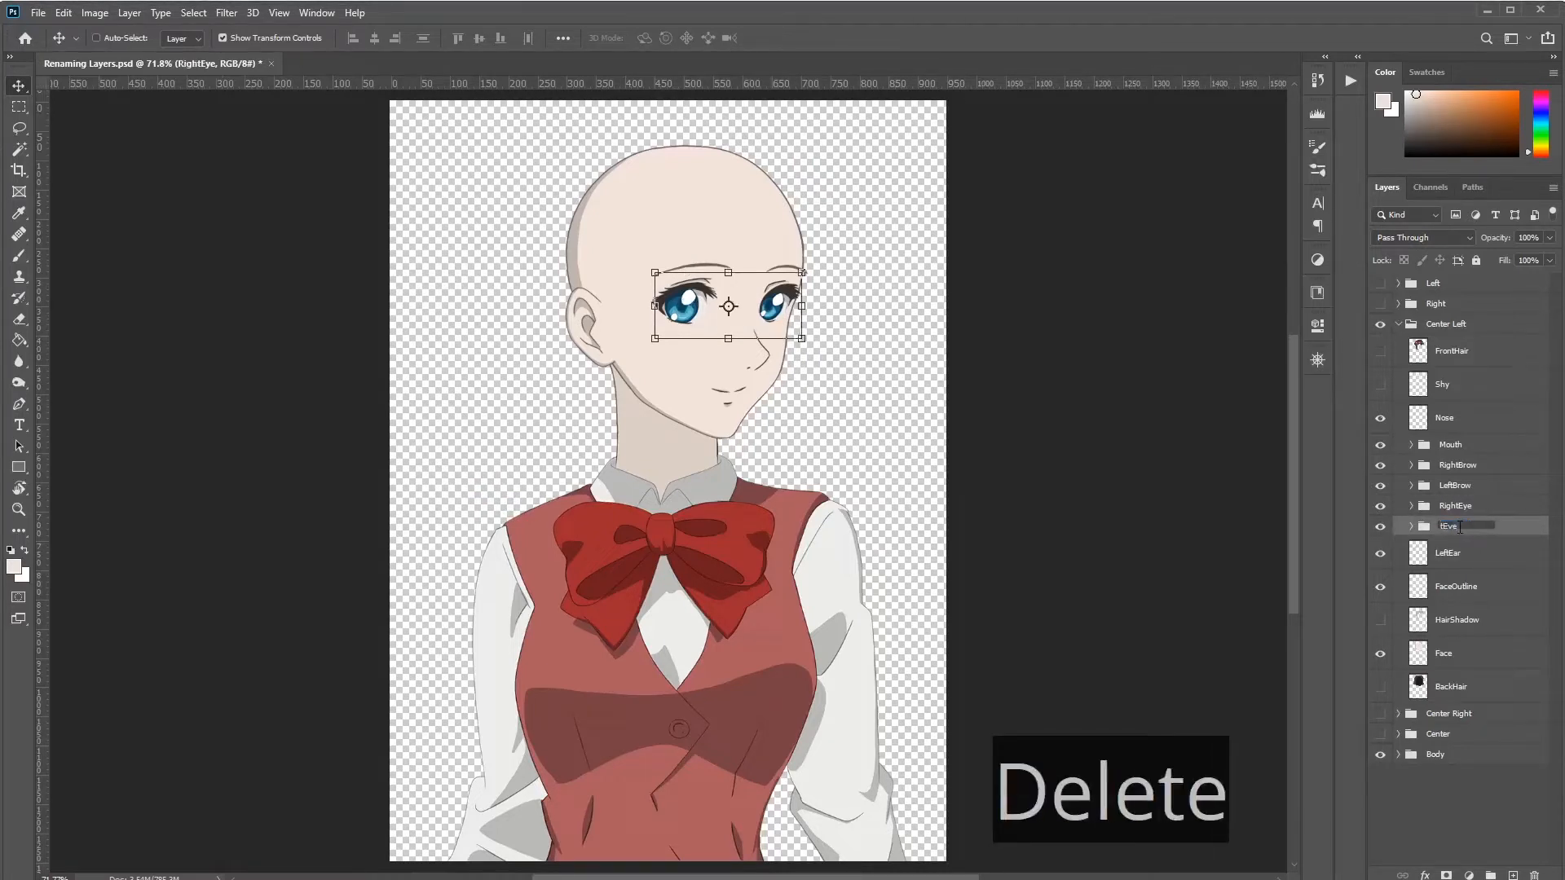
pyautogui.write('Left')
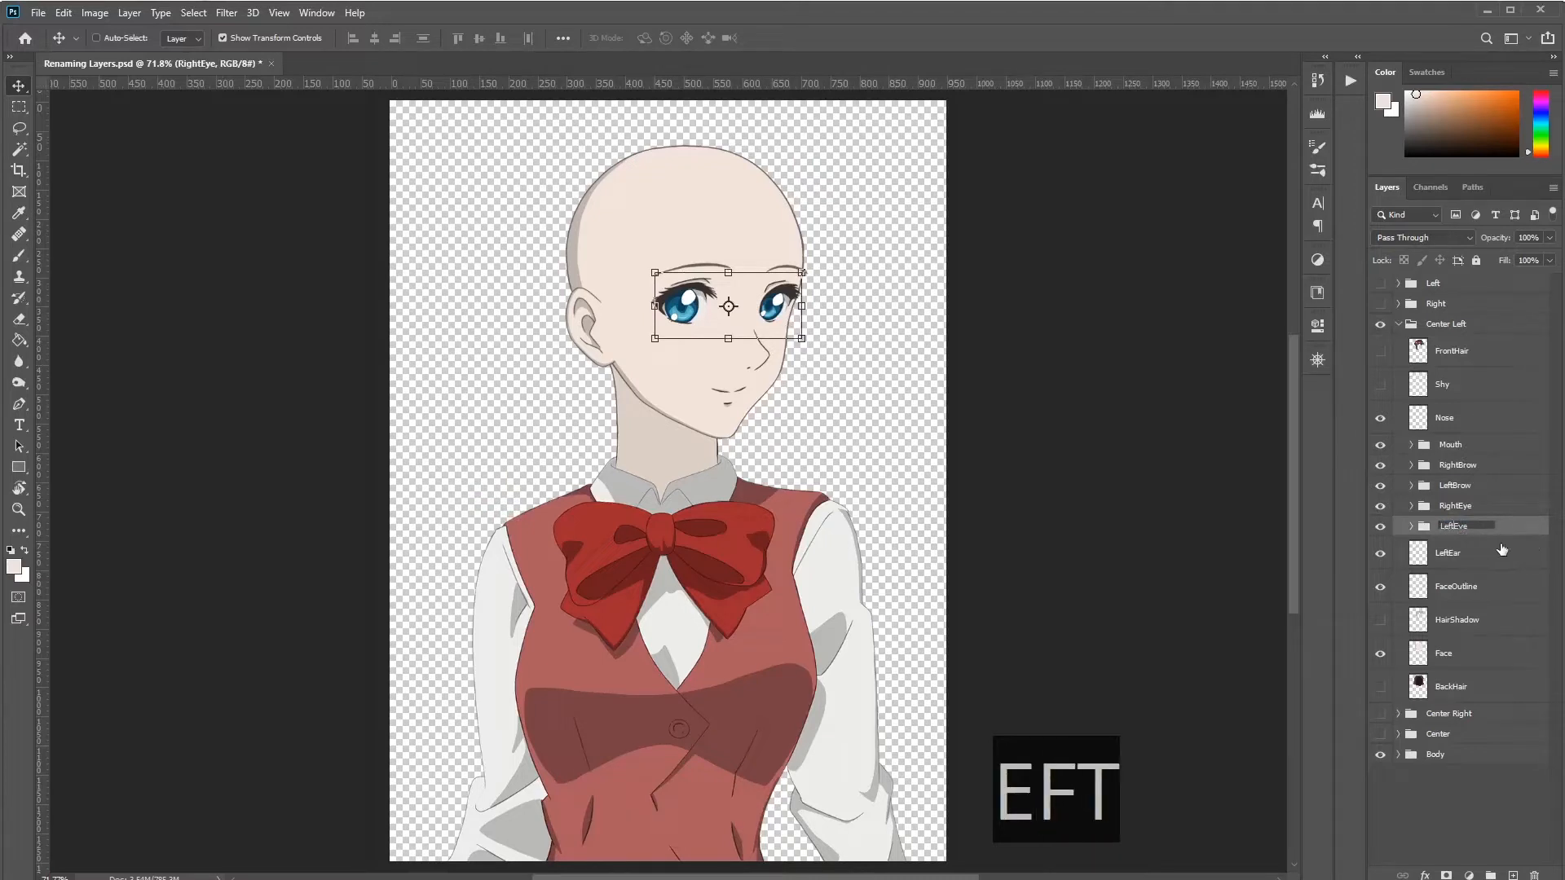
pyautogui.press('Return')
# Step: Rename the LeftEar layer in the Center Left group to RightEar
pyautogui.click(1447, 557)
pyautogui.doubleClick(1448, 553)
pyautogui.press('Home')
pyautogui.press('Delete')
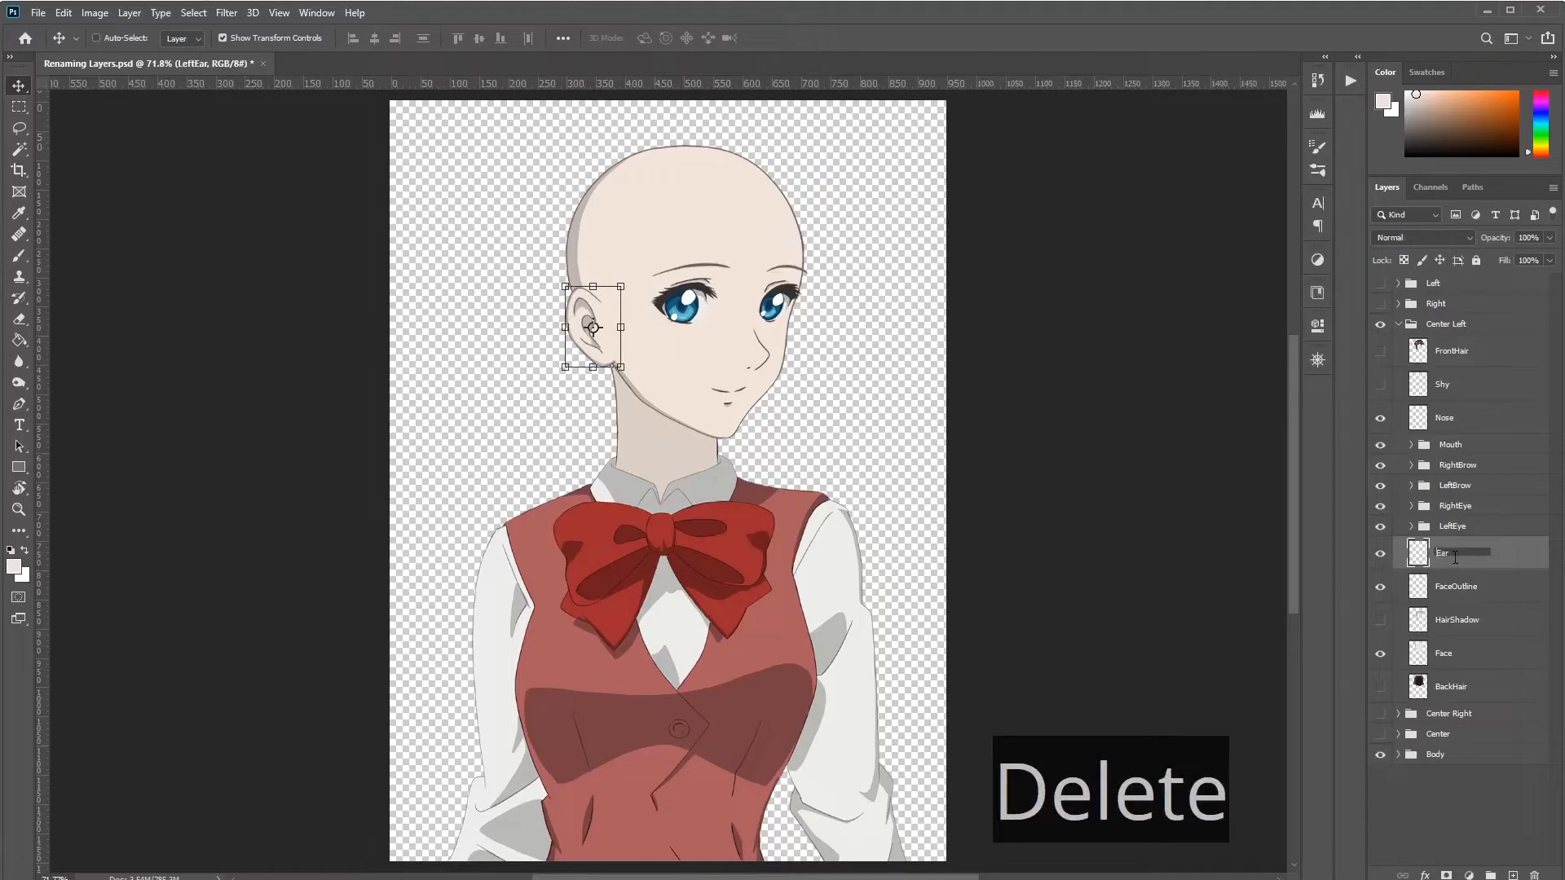
pyautogui.write('Right')
pyautogui.press('Return')
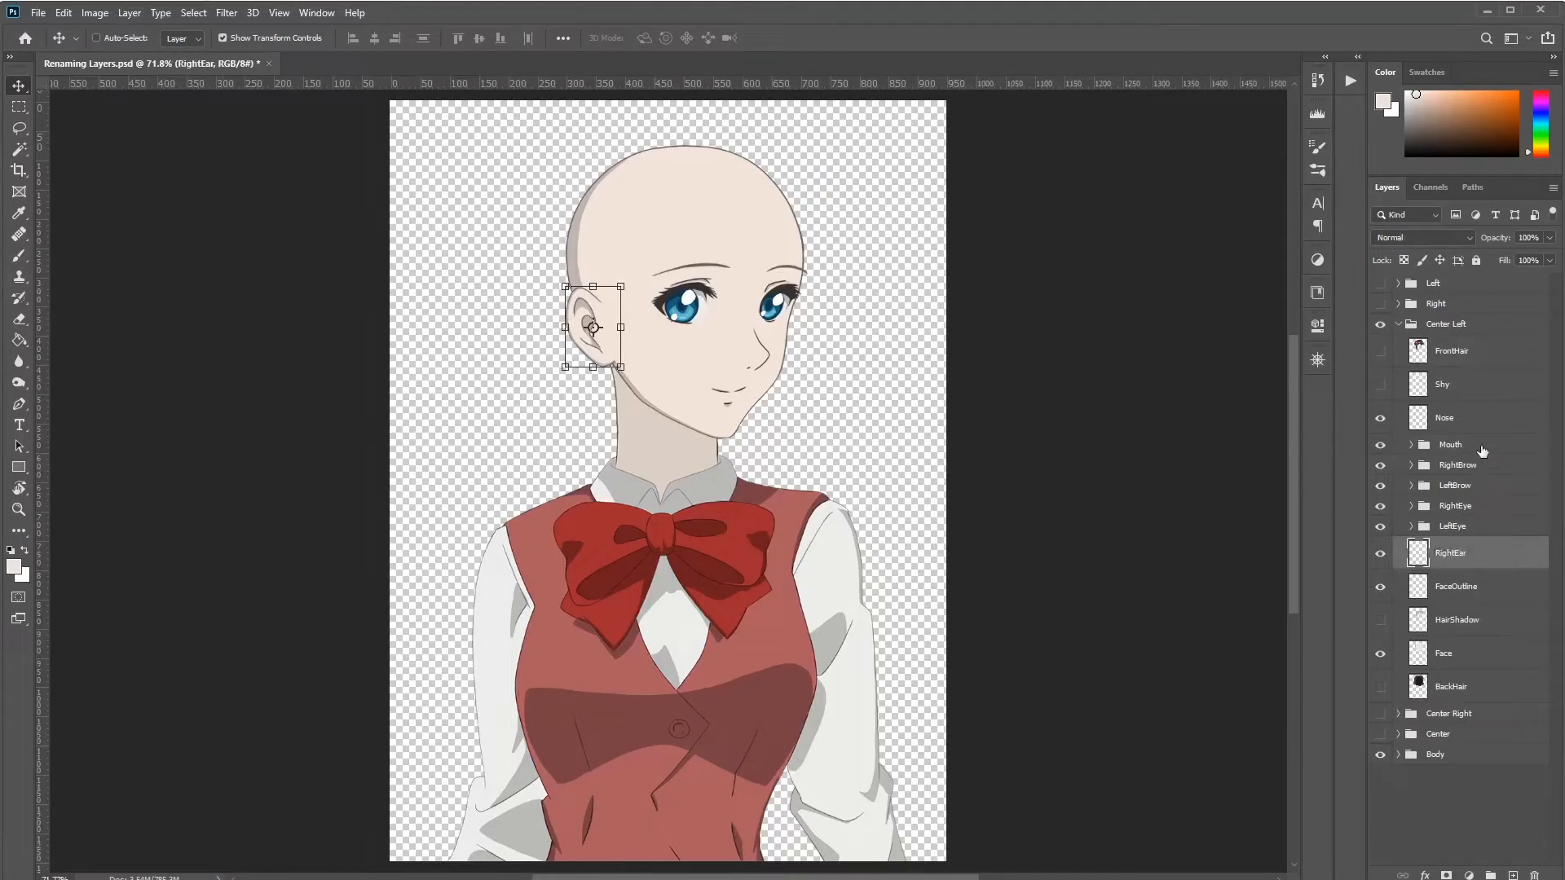
# Step: Collapse and hide the Center Left group, show the Right group instead, and delete the Left group
pyautogui.click(1399, 325)
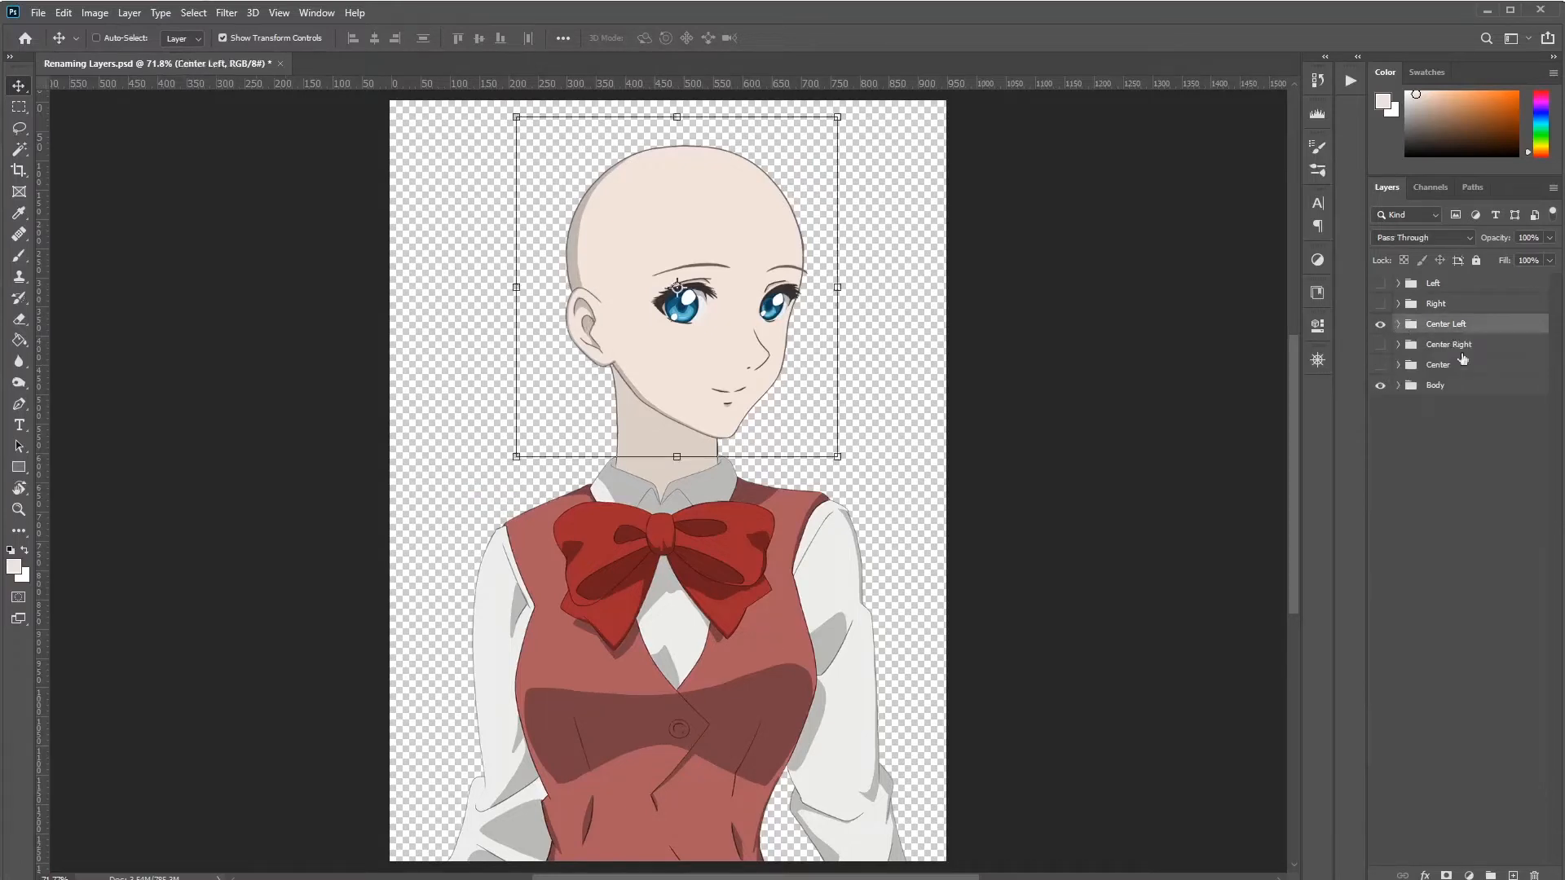
pyautogui.click(1381, 326)
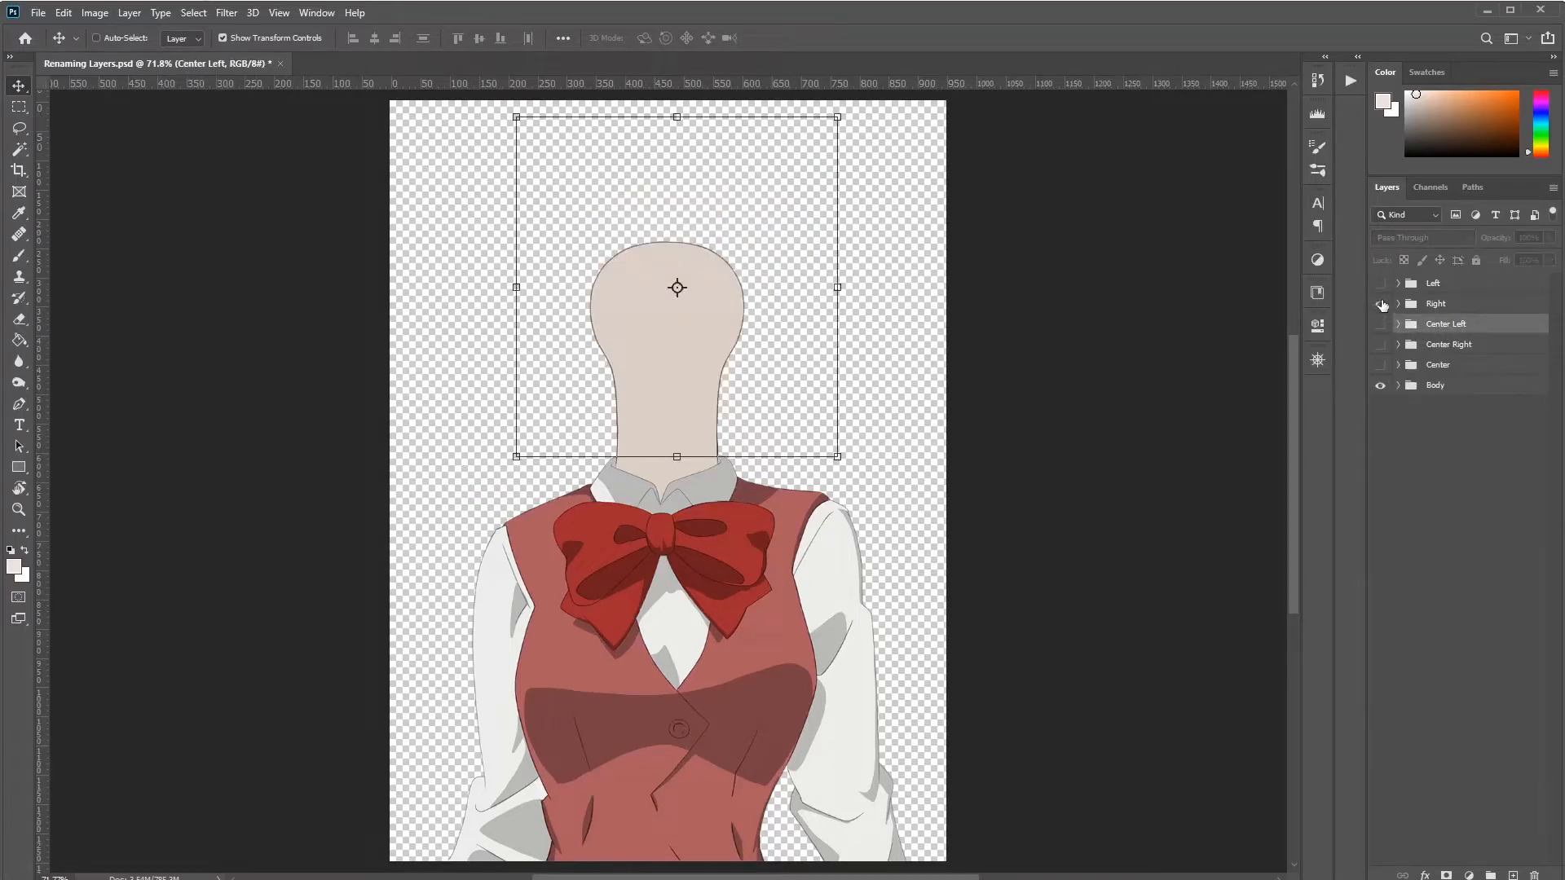
pyautogui.click(1381, 304)
pyautogui.click(1444, 286)
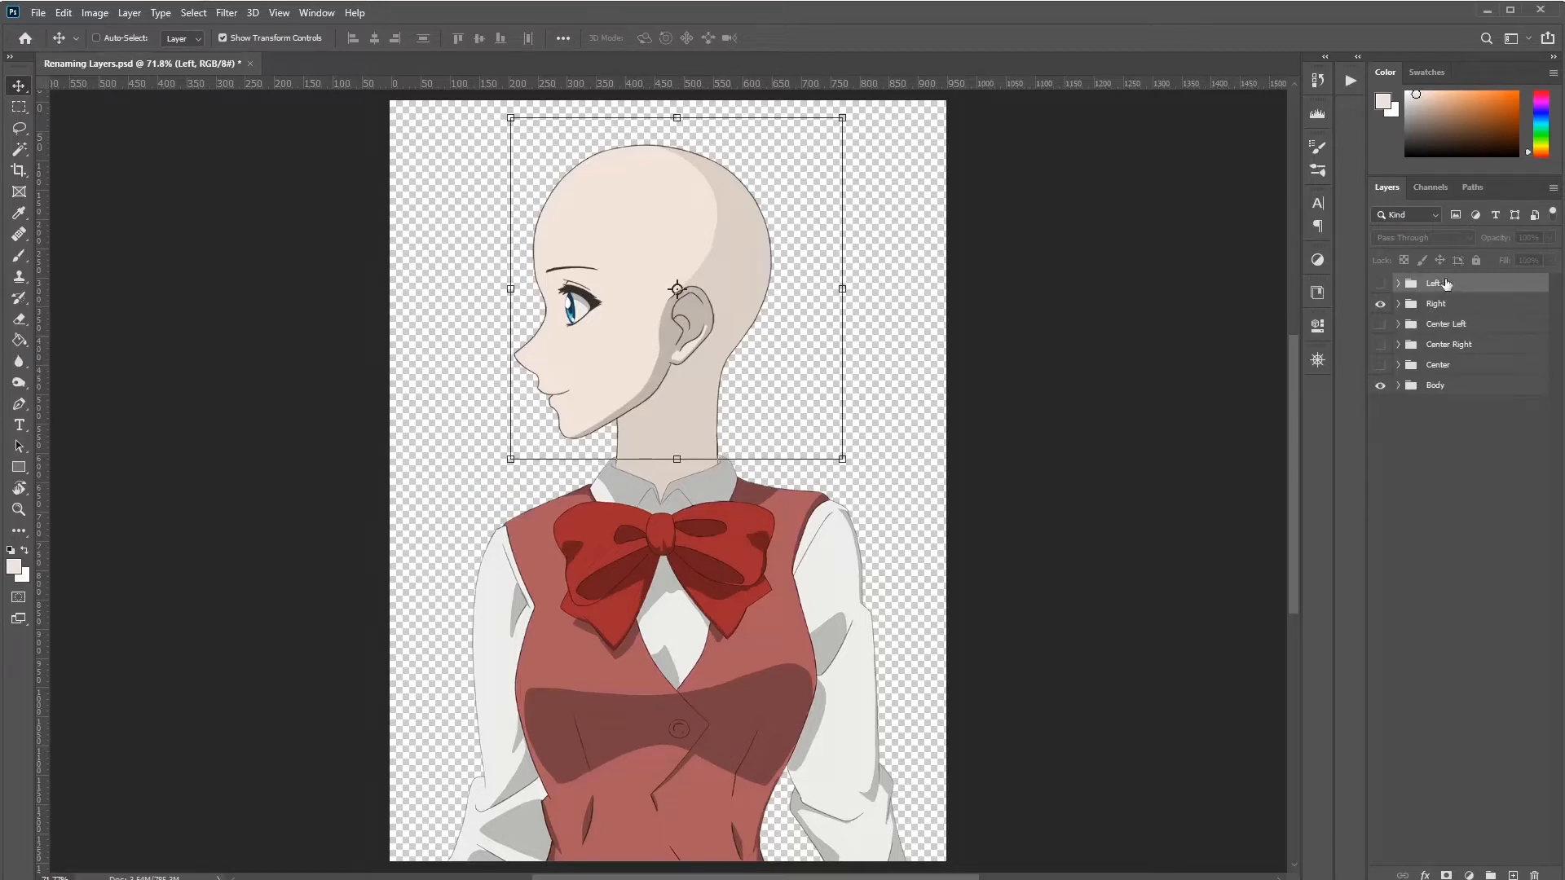
pyautogui.press('Delete')
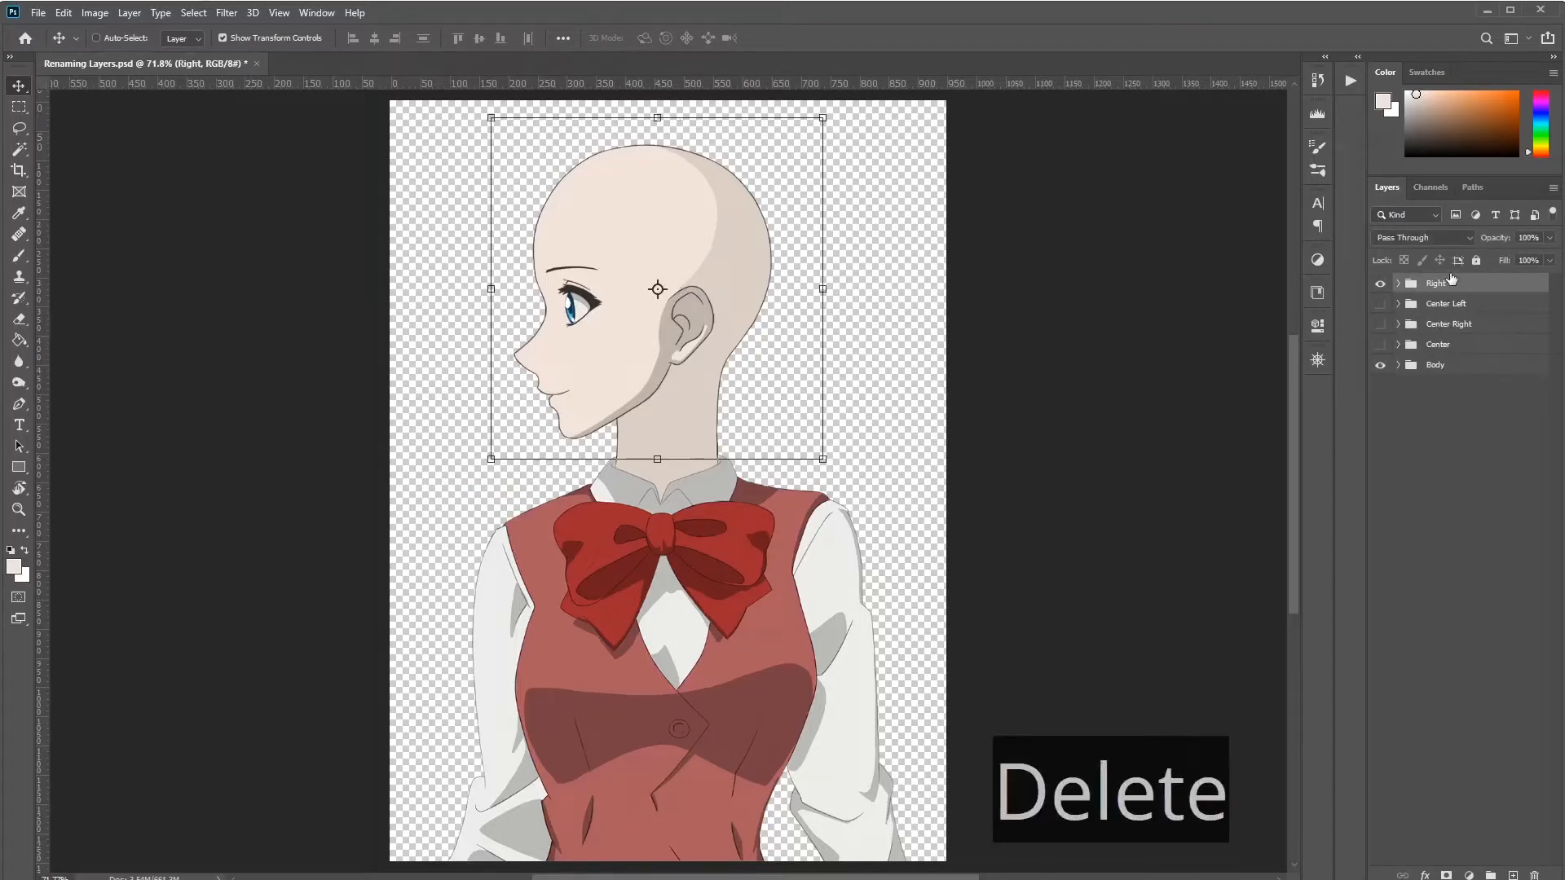
# Step: Expand the Right and Center groups and collapse the open folders inside Center for comparing their layer names
pyautogui.click(1399, 284)
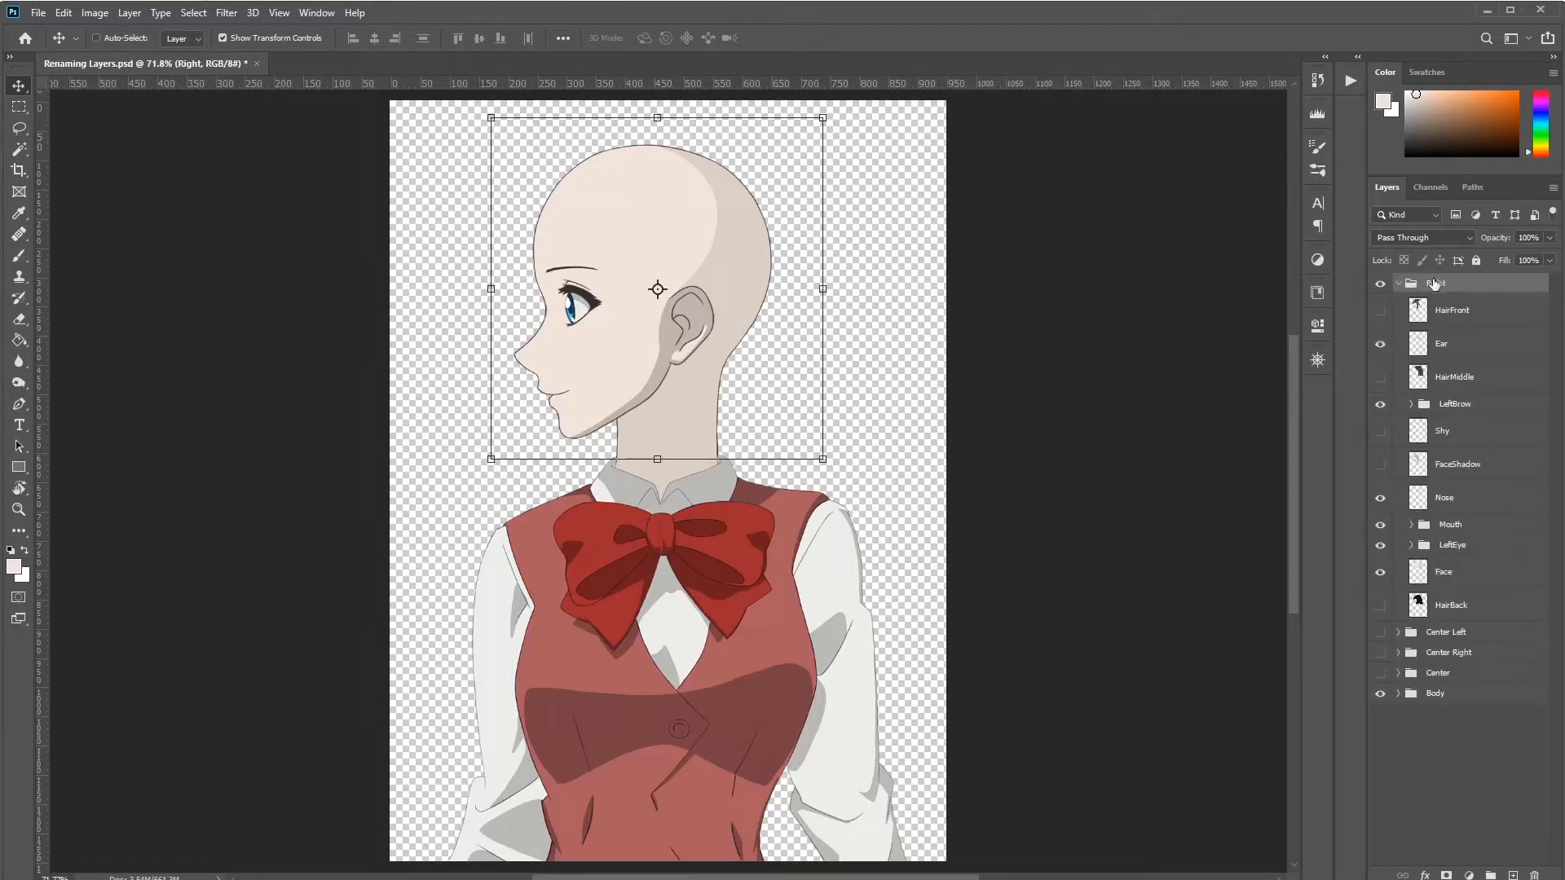
pyautogui.click(1399, 673)
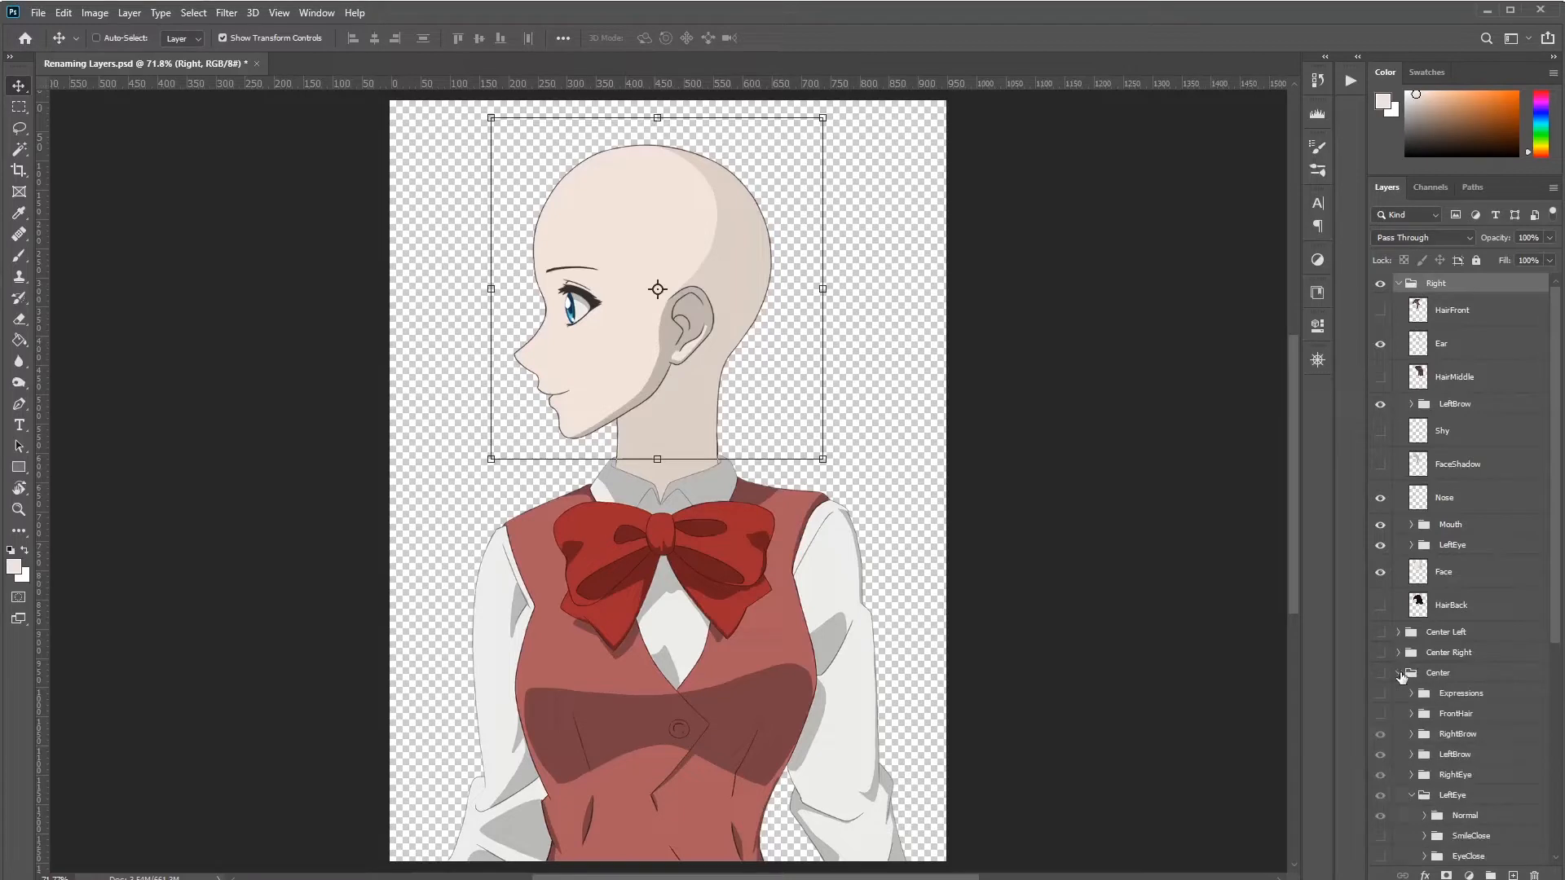
pyautogui.scroll(-2, 1414, 680)
pyautogui.press('ctrl')
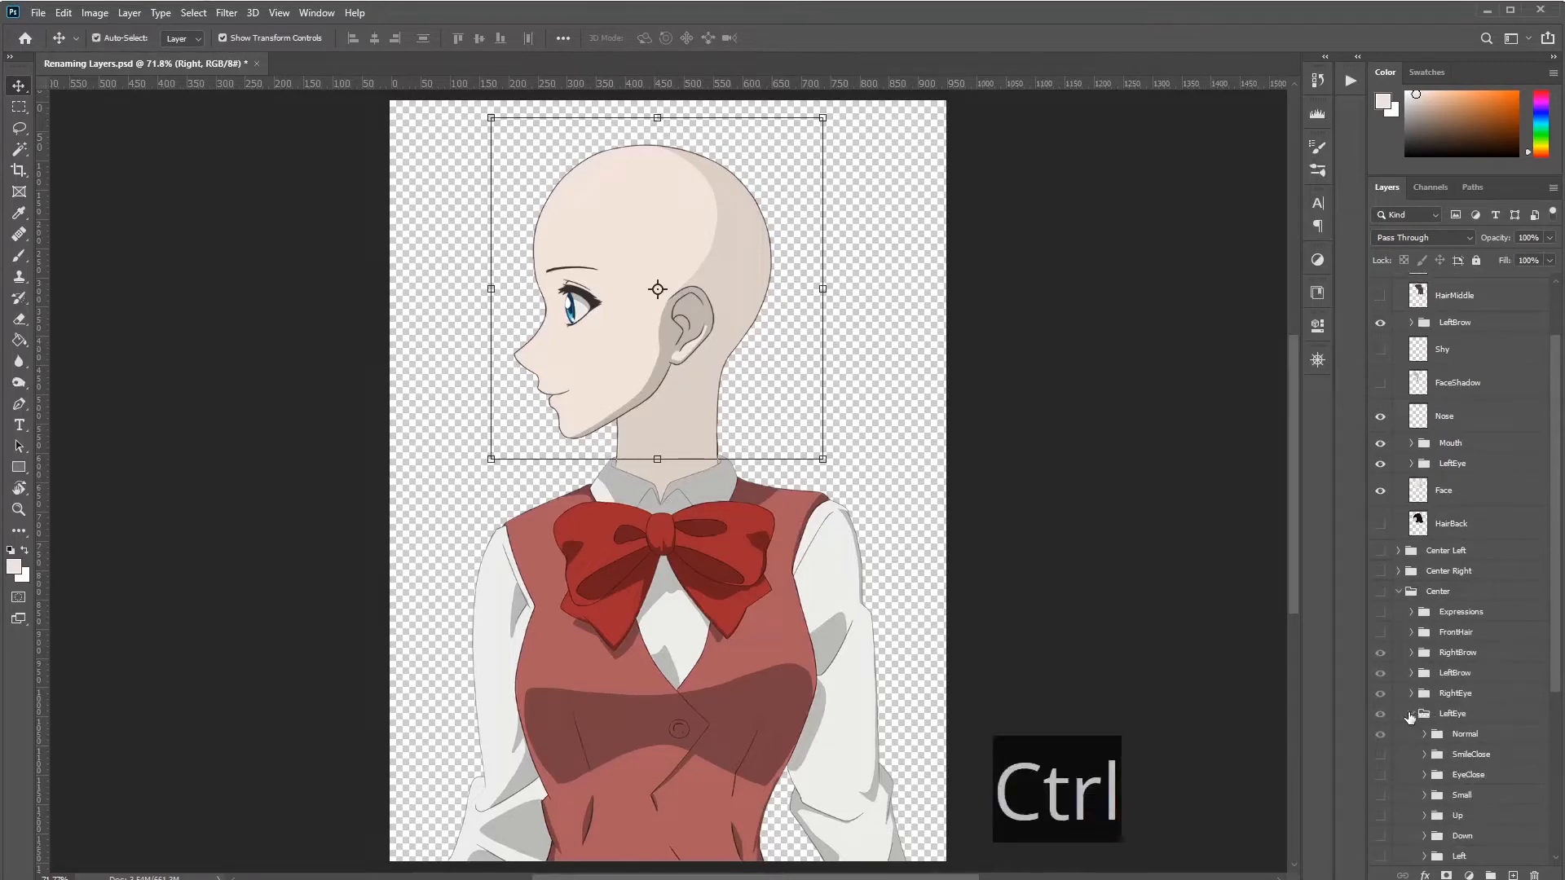
pyautogui.keyDown('ctrl'); pyautogui.click(1415, 717); pyautogui.keyUp('ctrl')
pyautogui.keyDown('ctrl'); pyautogui.click(1451, 761); pyautogui.keyUp('ctrl')
pyautogui.keyDown('ctrl'); pyautogui.click(1450, 762); pyautogui.keyUp('ctrl')
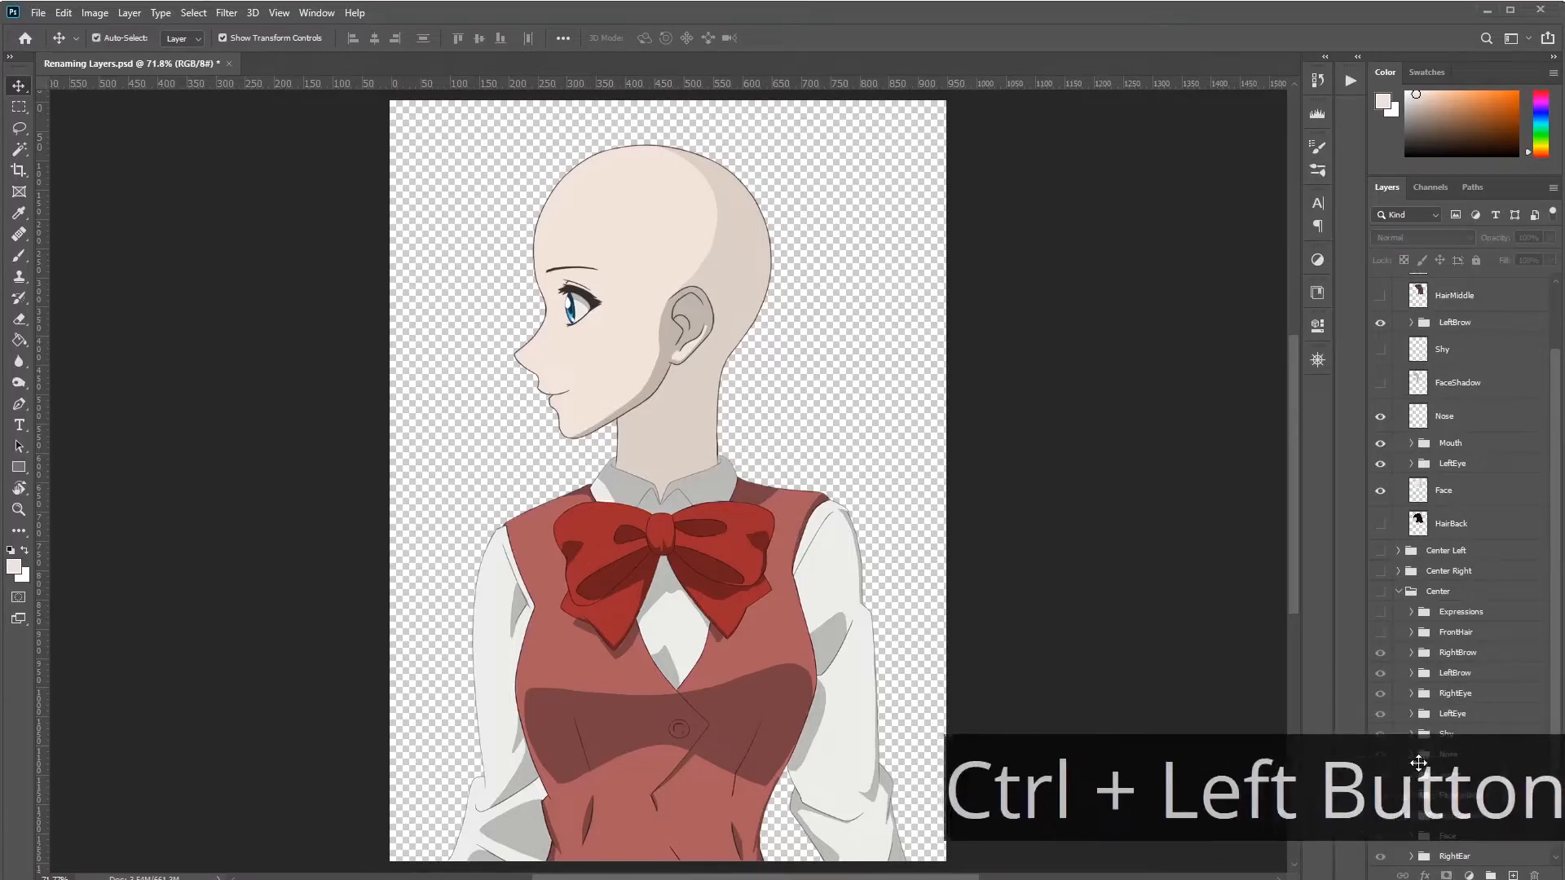
# Step: Rename the HairBack layer in the Right group to BackHair, copying the name from the Center group
pyautogui.click(1455, 675)
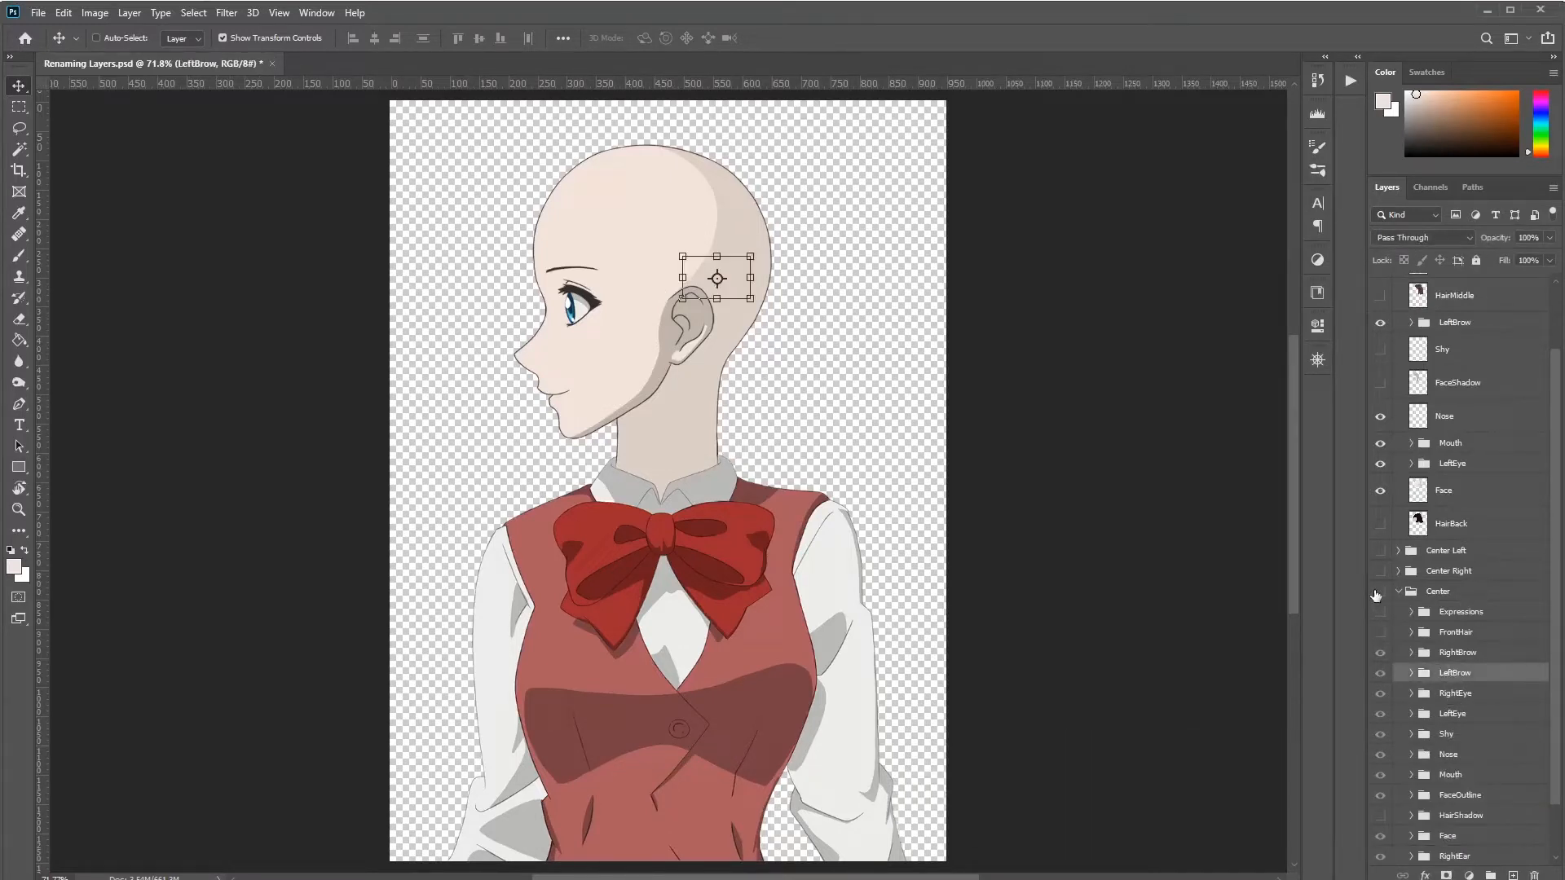
pyautogui.scroll(-2, 1428, 678)
pyautogui.scroll(4, 1435, 652)
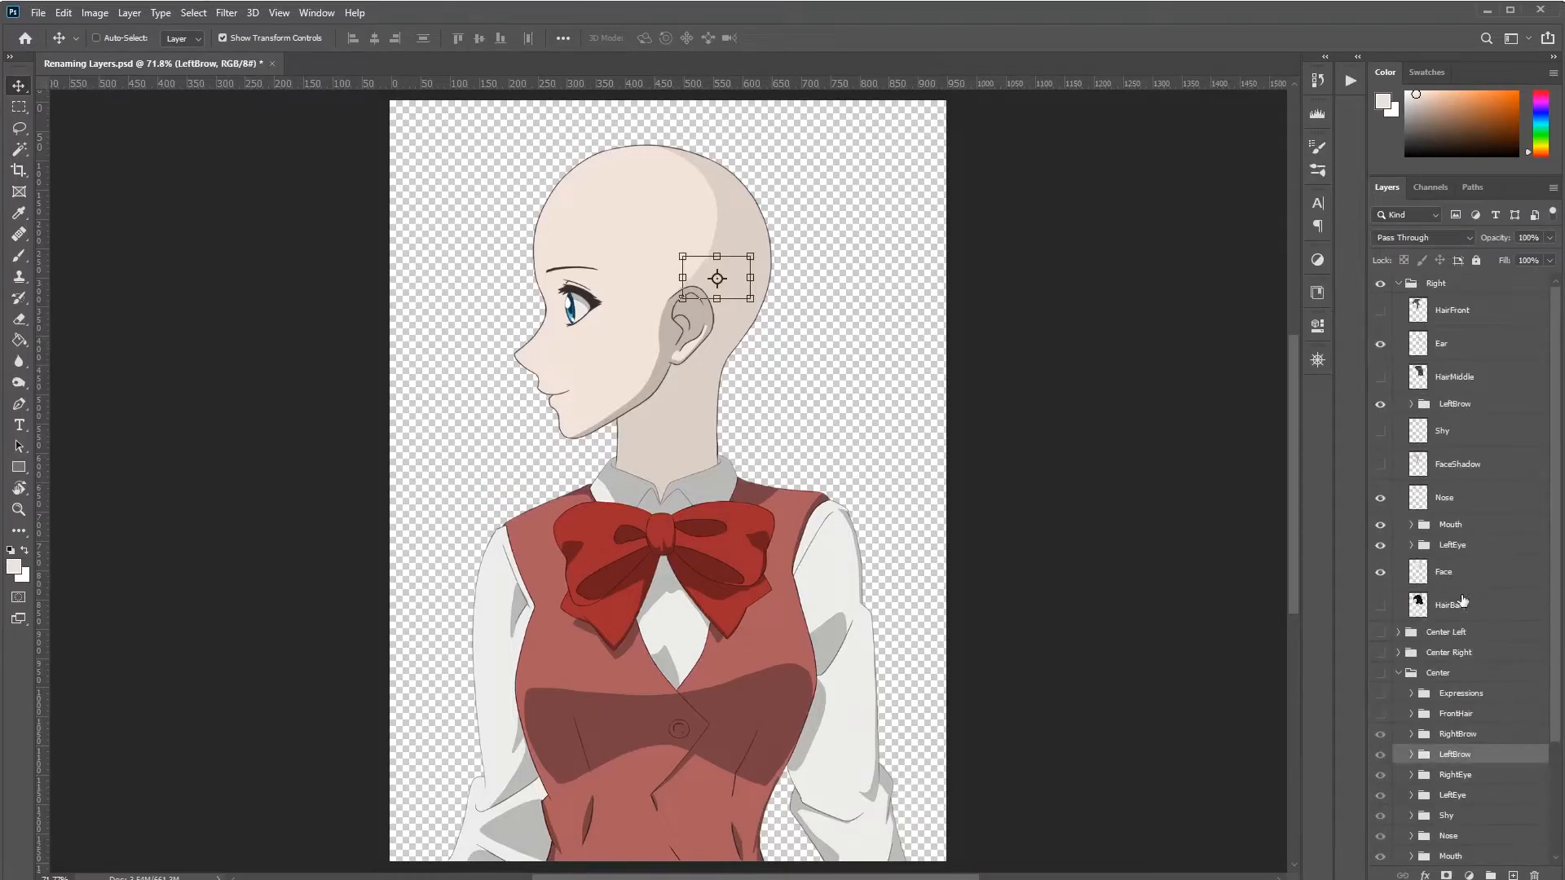
pyautogui.click(1455, 613)
pyautogui.scroll(-4, 1467, 606)
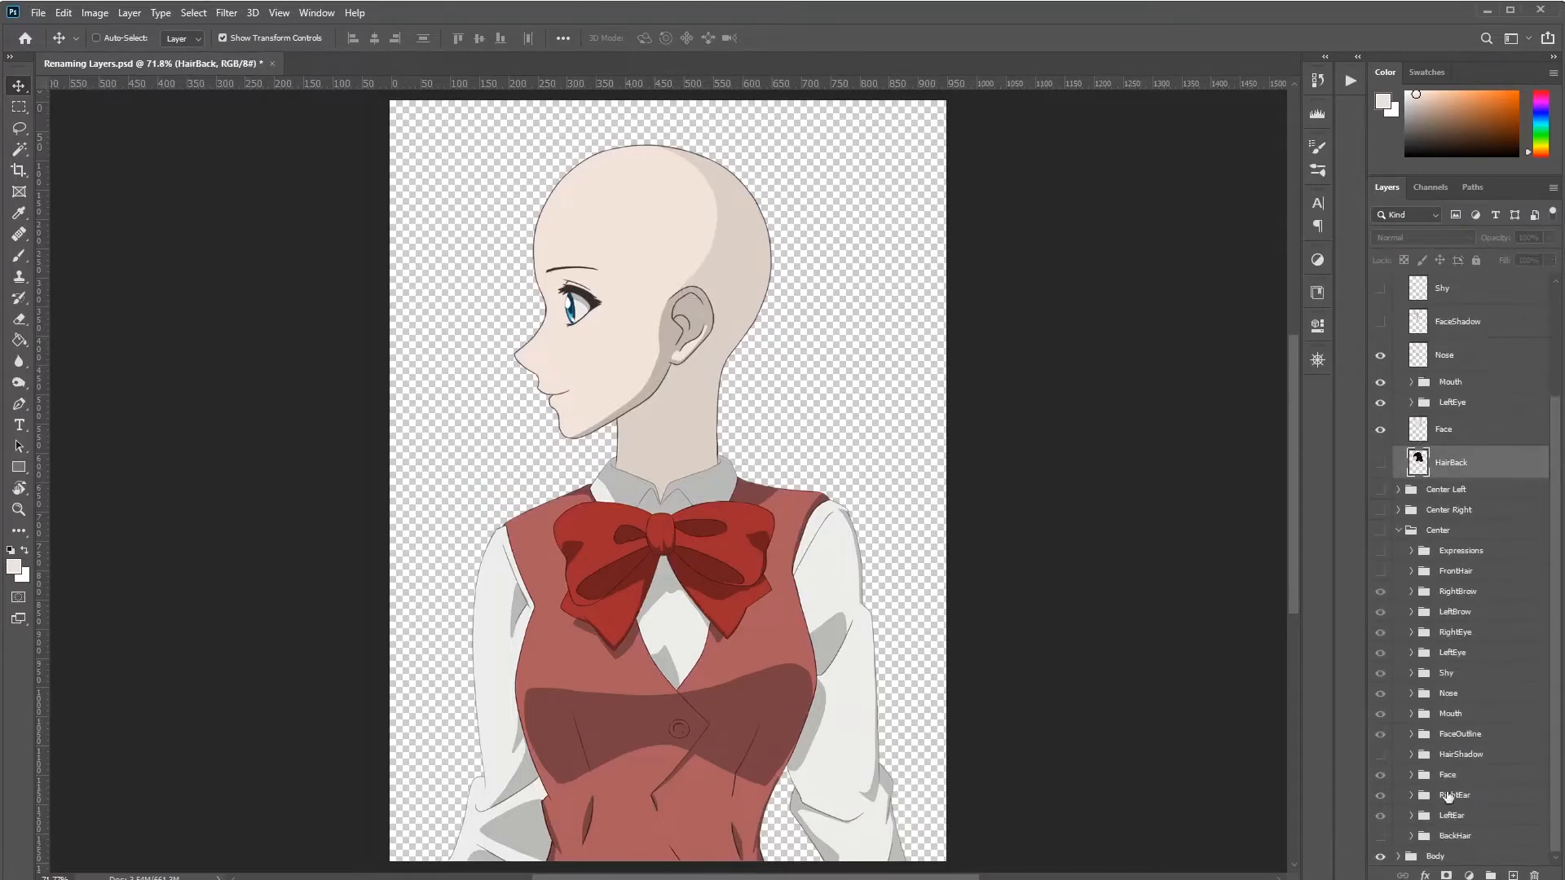
pyautogui.doubleClick(1459, 834)
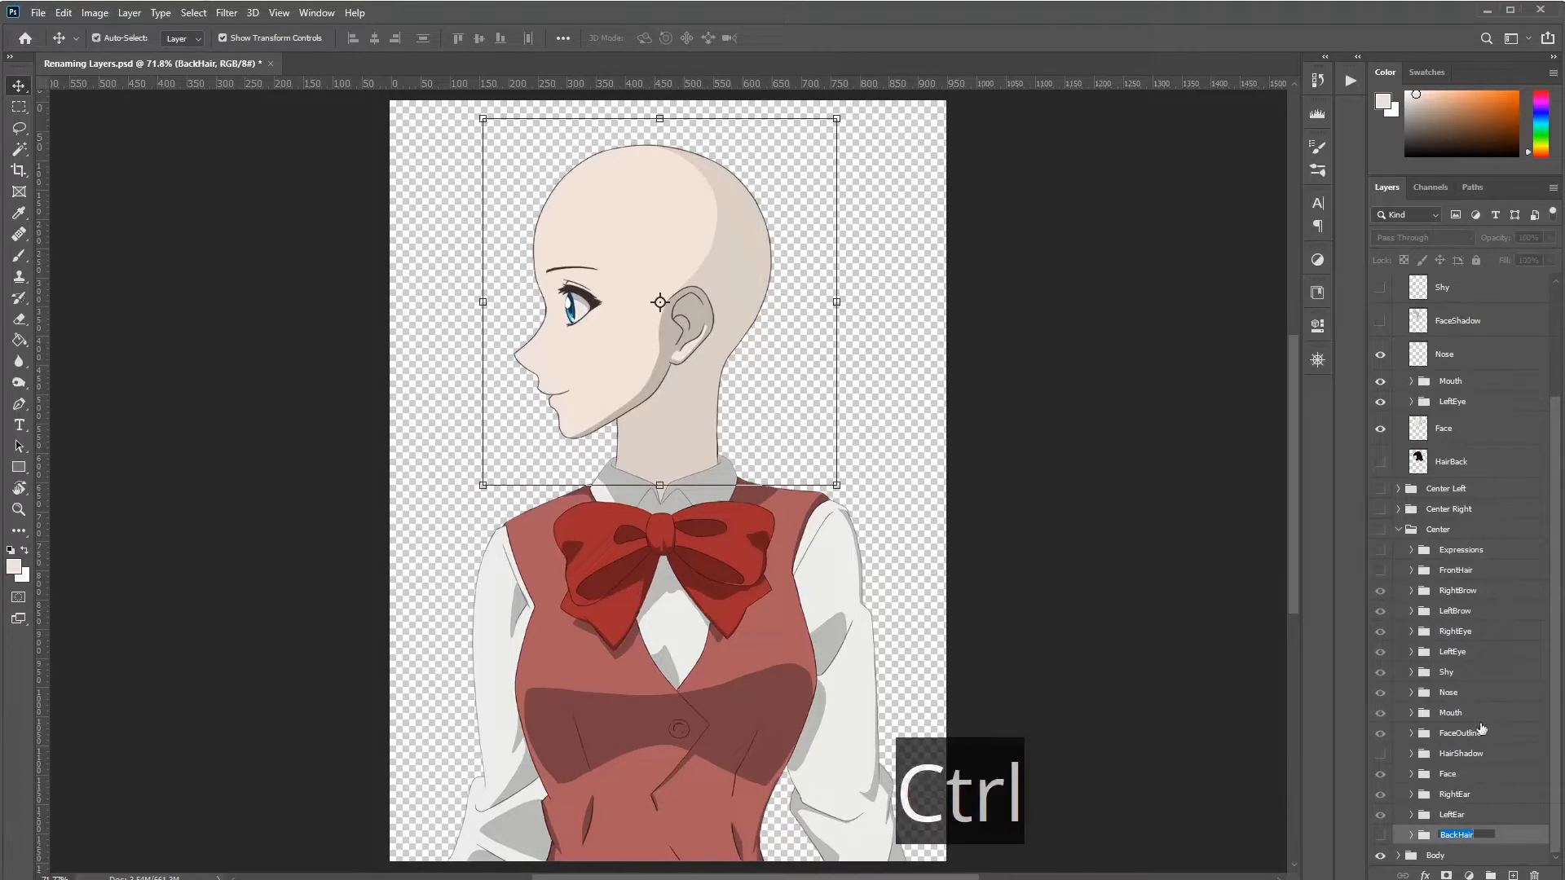
pyautogui.hotkey('ctrl', 'c')
pyautogui.doubleClick(1451, 462)
pyautogui.hotkey('ctrl', 'v')
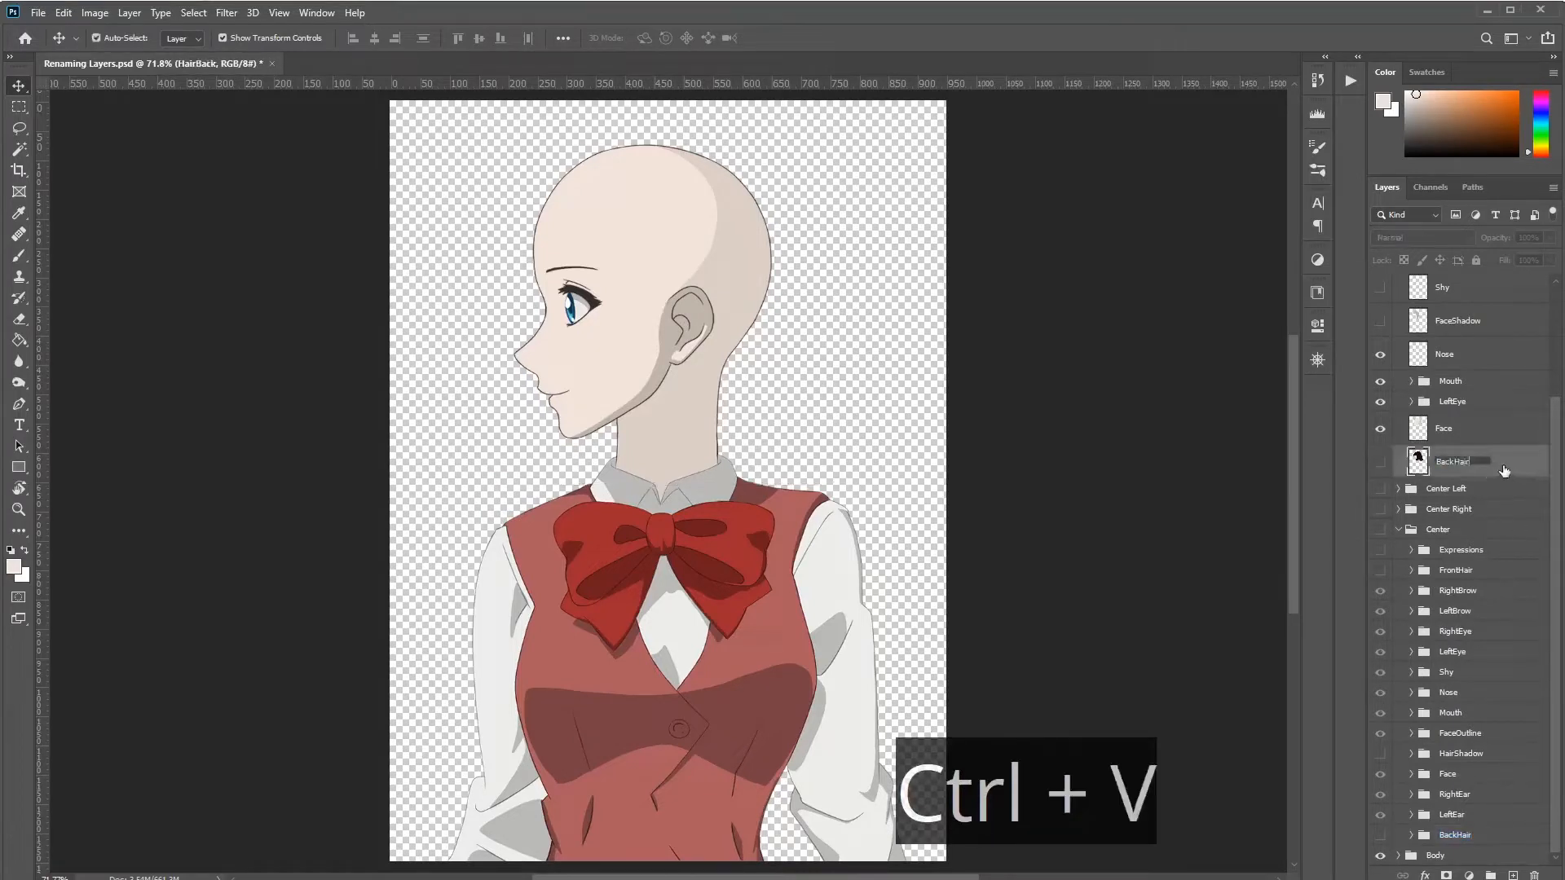
pyautogui.press('Return')
# Step: Compare the Face, LeftEye and Mouth names in the Right group with their counterparts in Center
pyautogui.click(1445, 775)
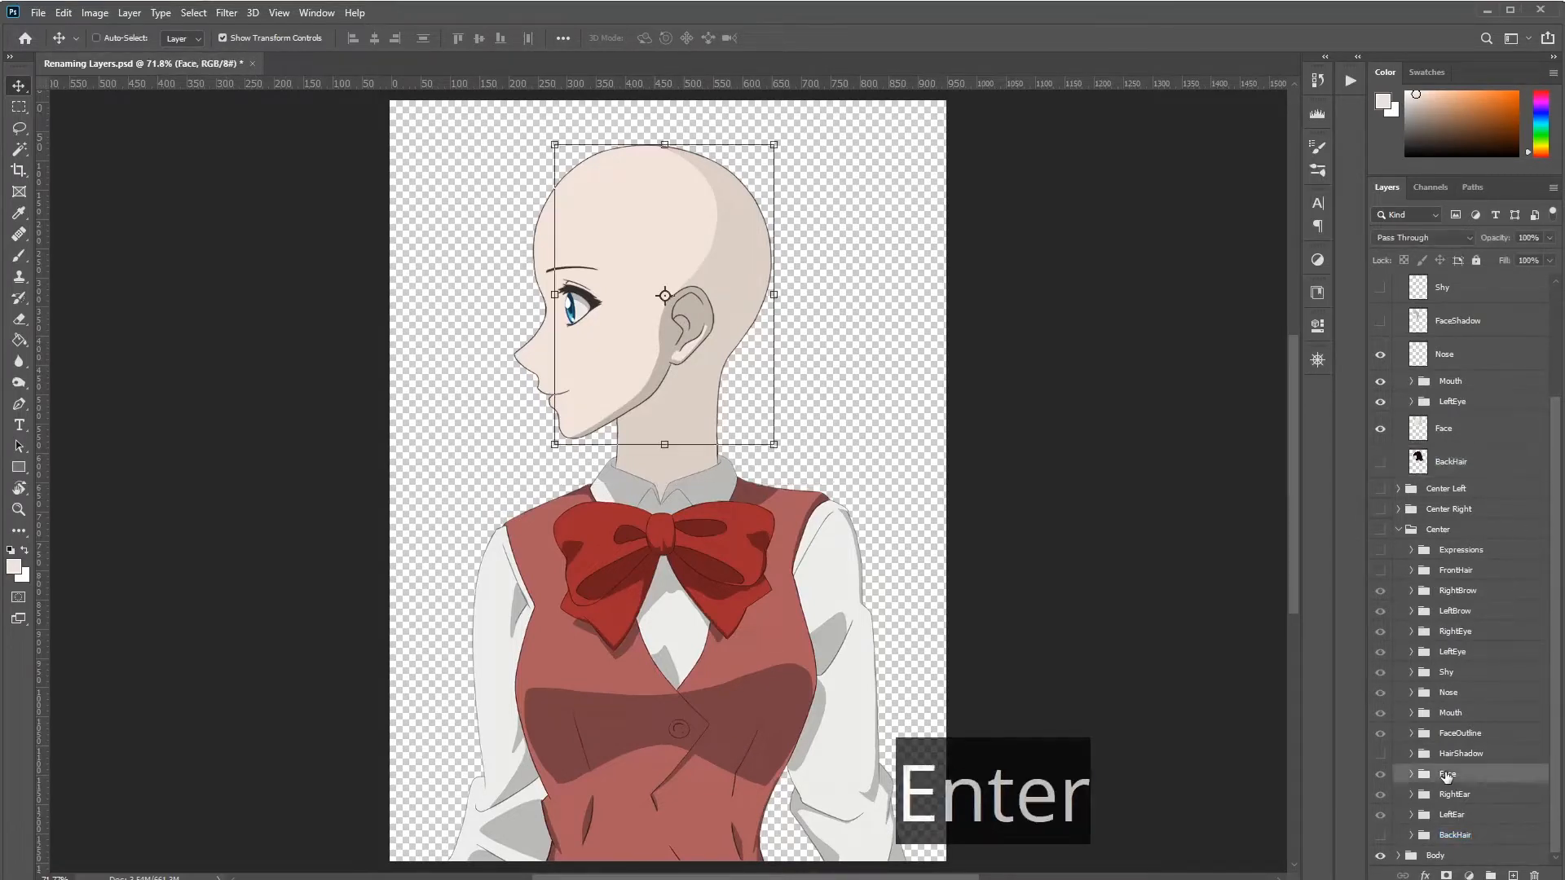
pyautogui.click(1447, 426)
pyautogui.click(1459, 406)
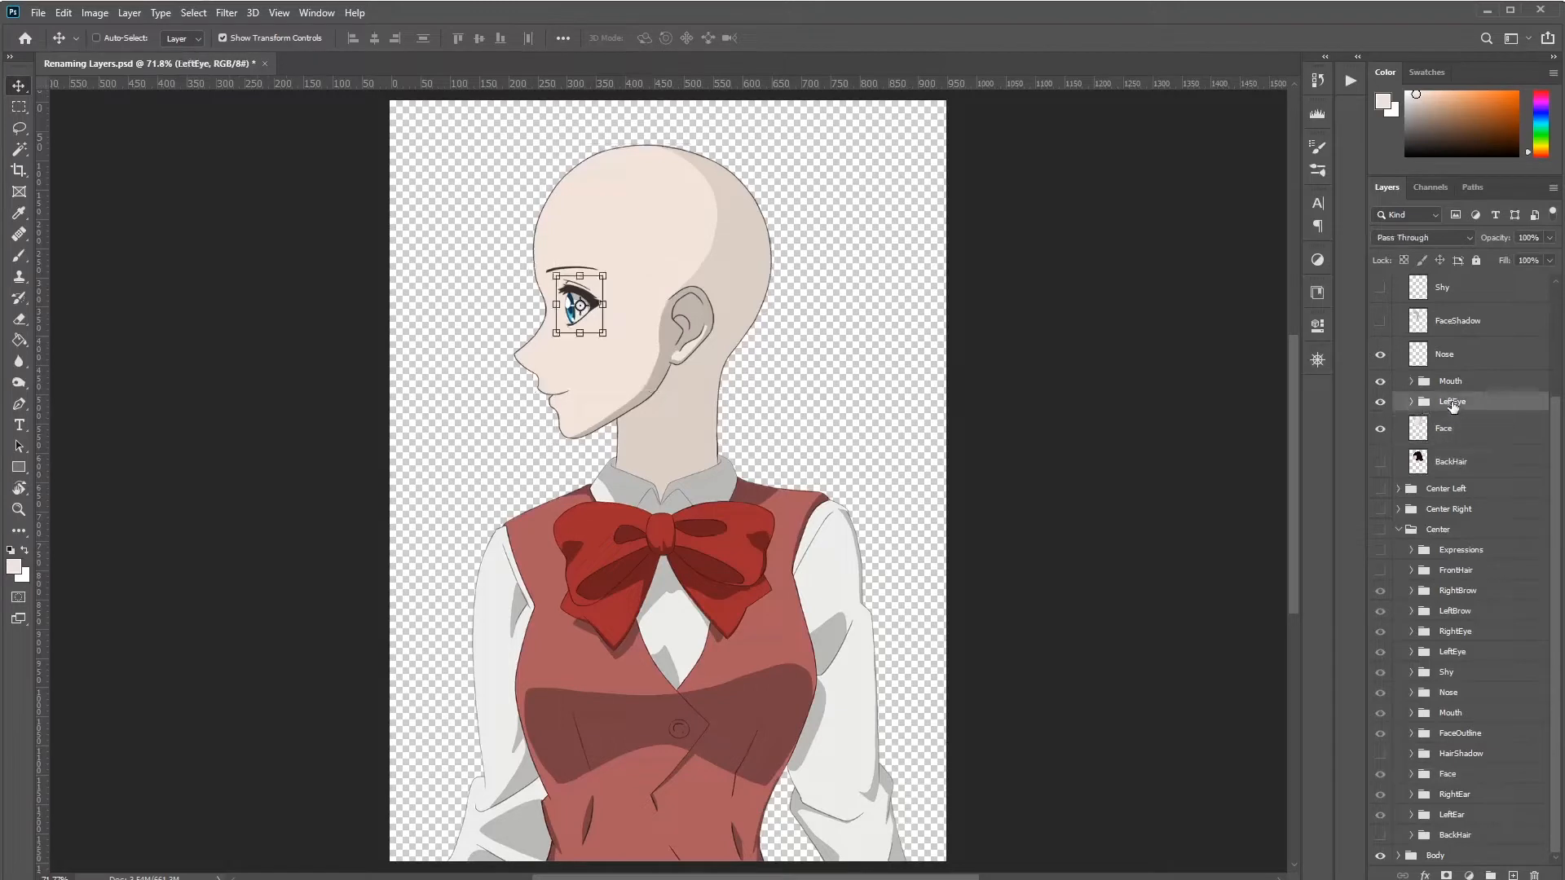
pyautogui.click(1445, 662)
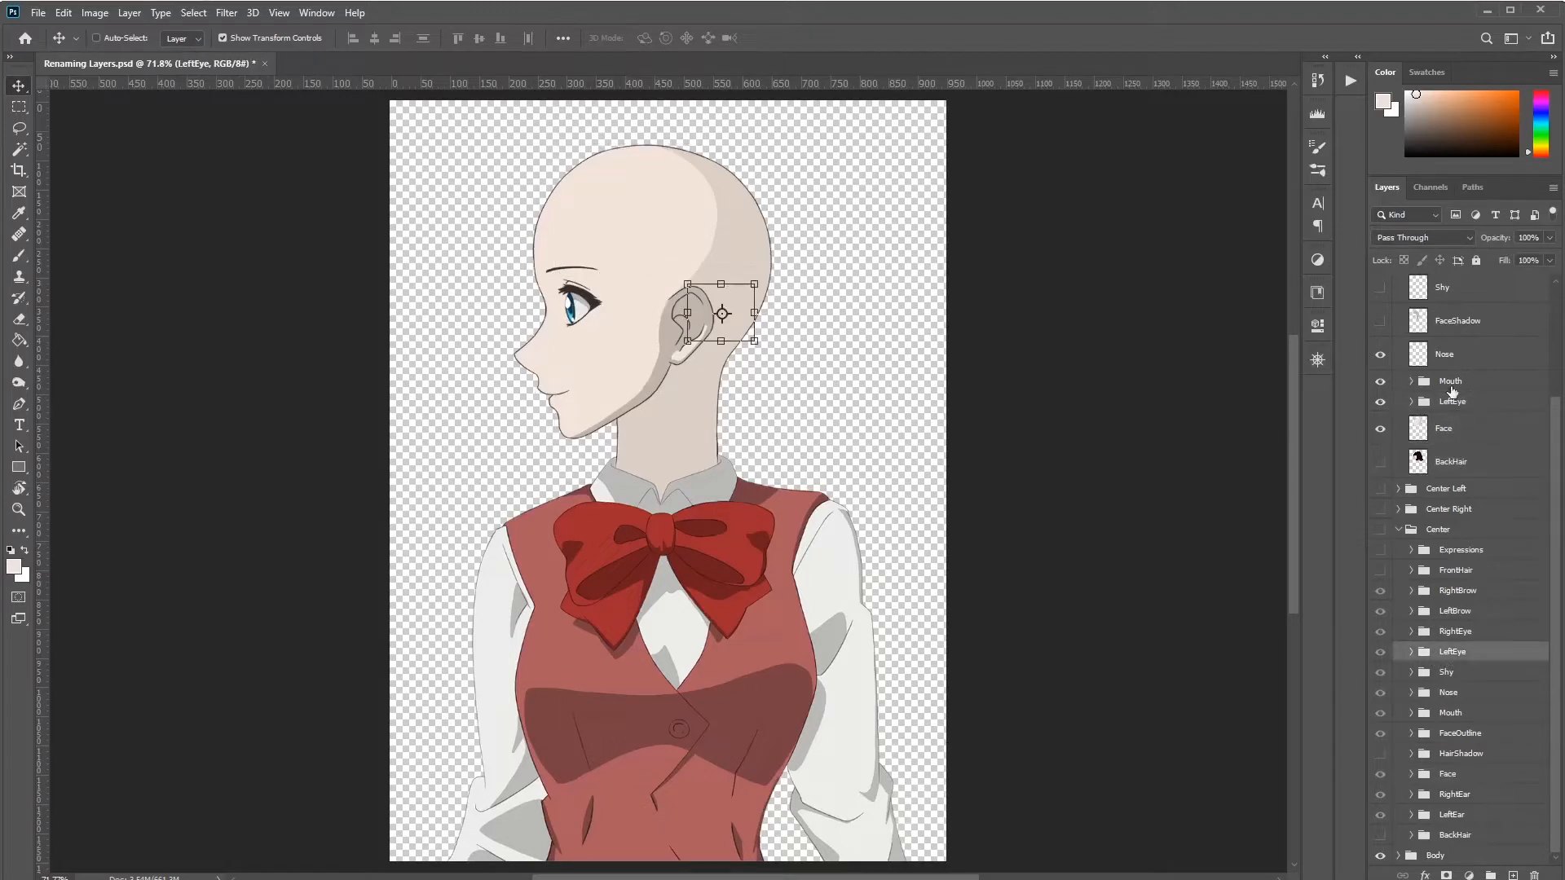
pyautogui.click(1451, 384)
pyautogui.click(1448, 715)
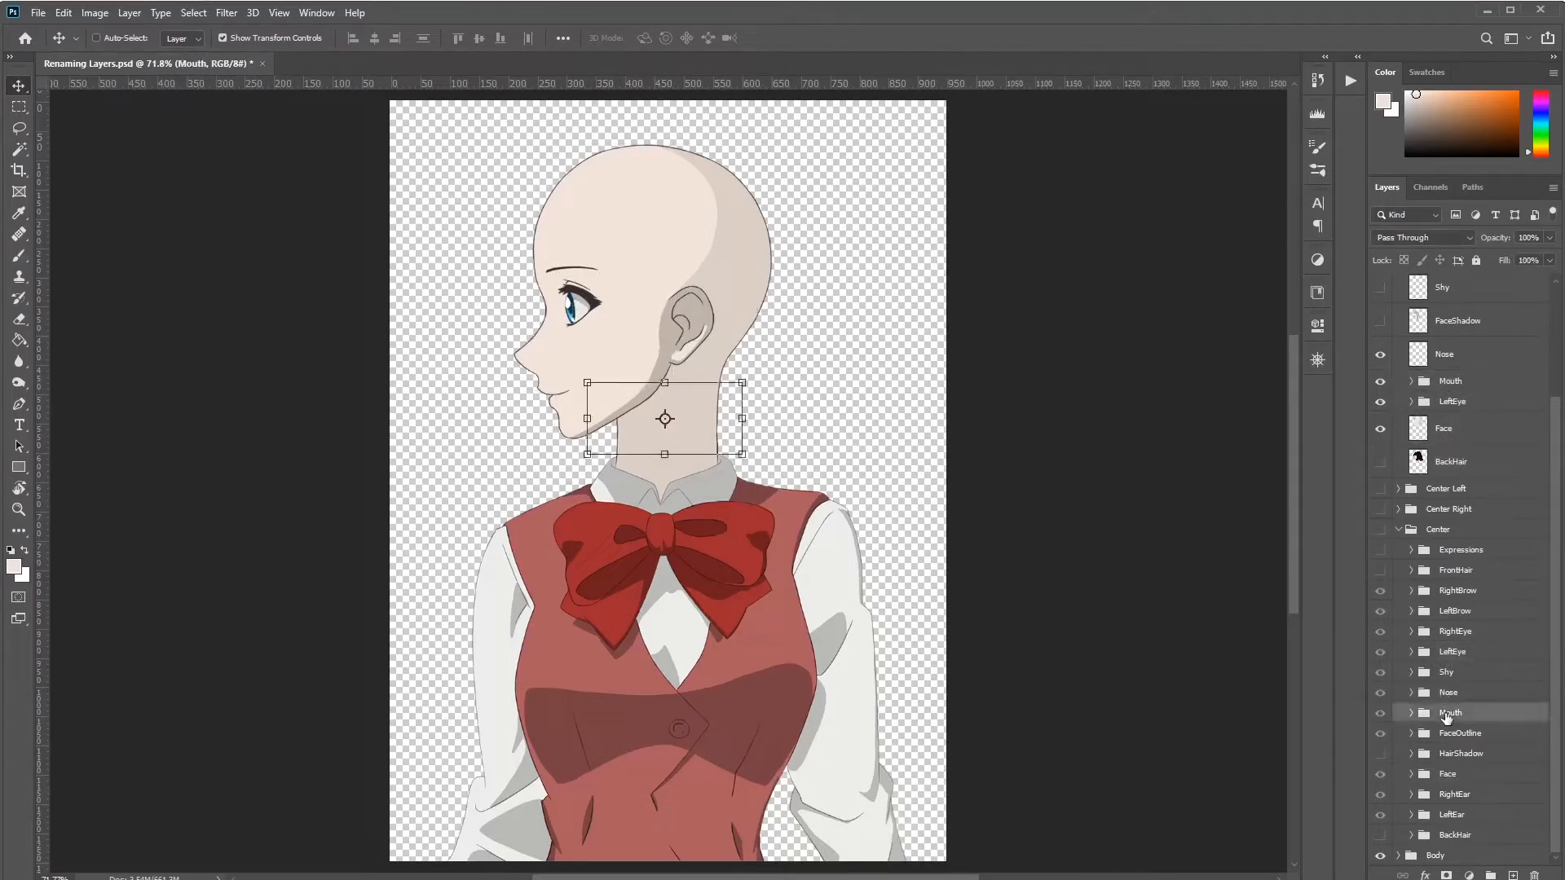
# Step: Expand the Mouth folders in Center and Right and compare the names of their mouth expressions
pyautogui.click(1412, 714)
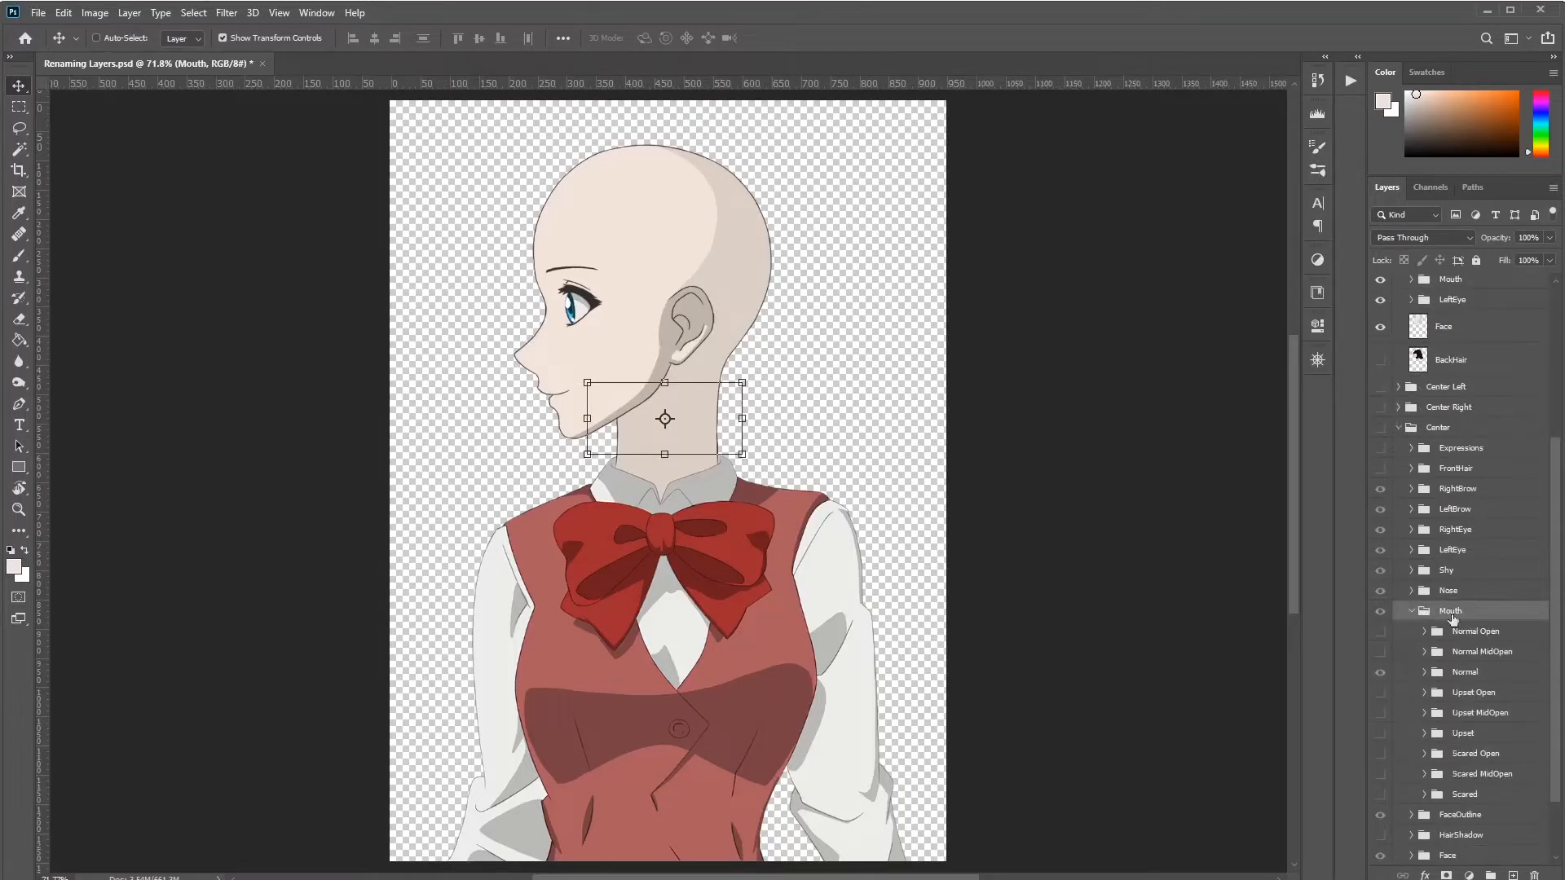
pyautogui.click(1412, 280)
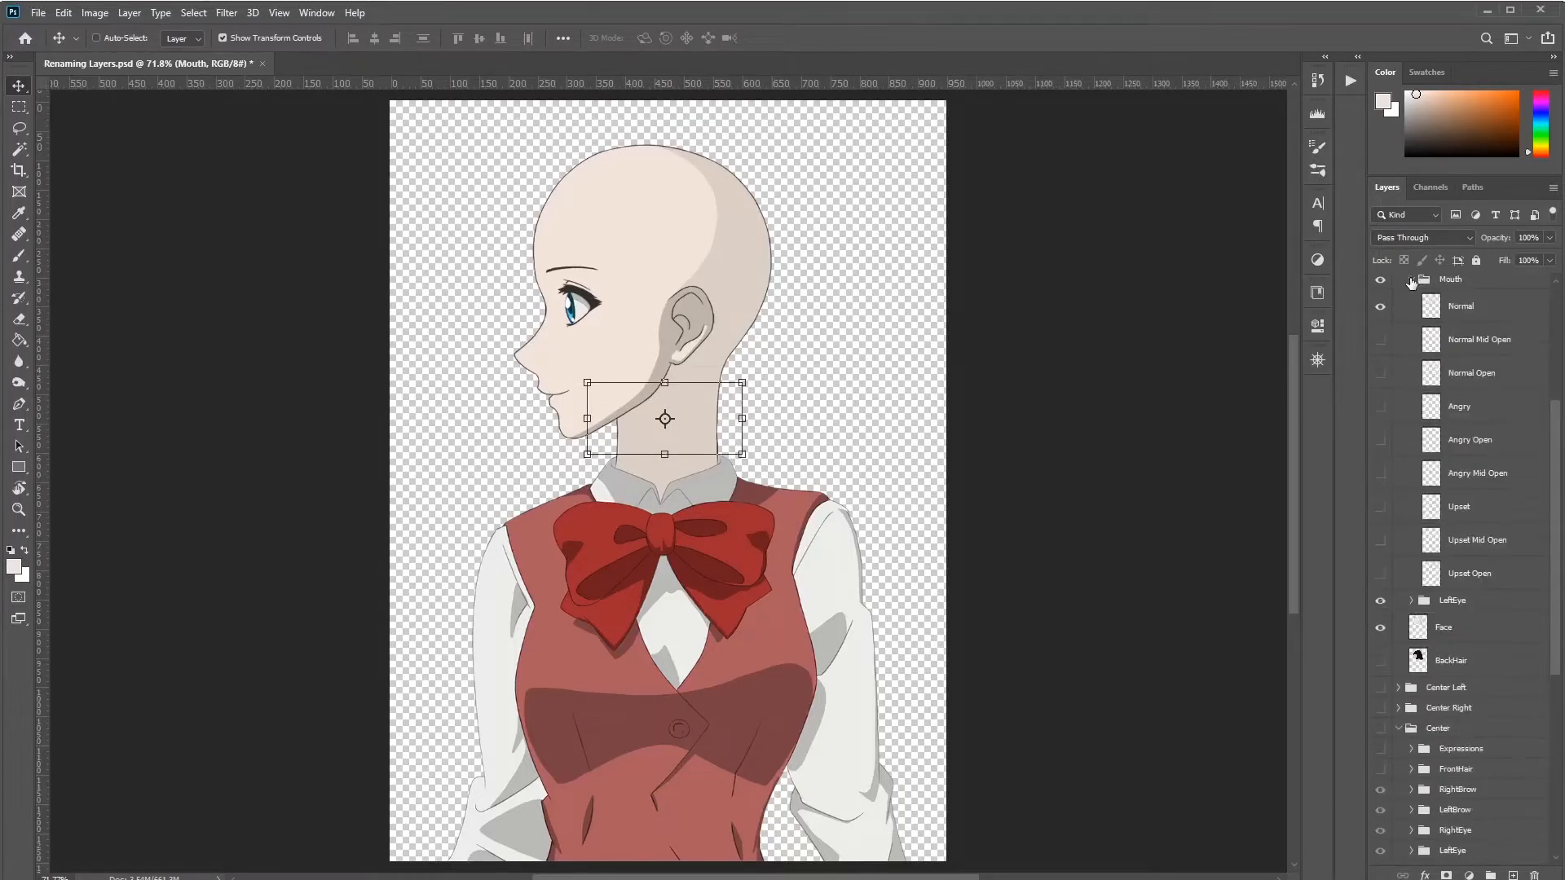
pyautogui.scroll(-3, 1457, 494)
pyautogui.scroll(2, 1470, 413)
pyautogui.click(1463, 329)
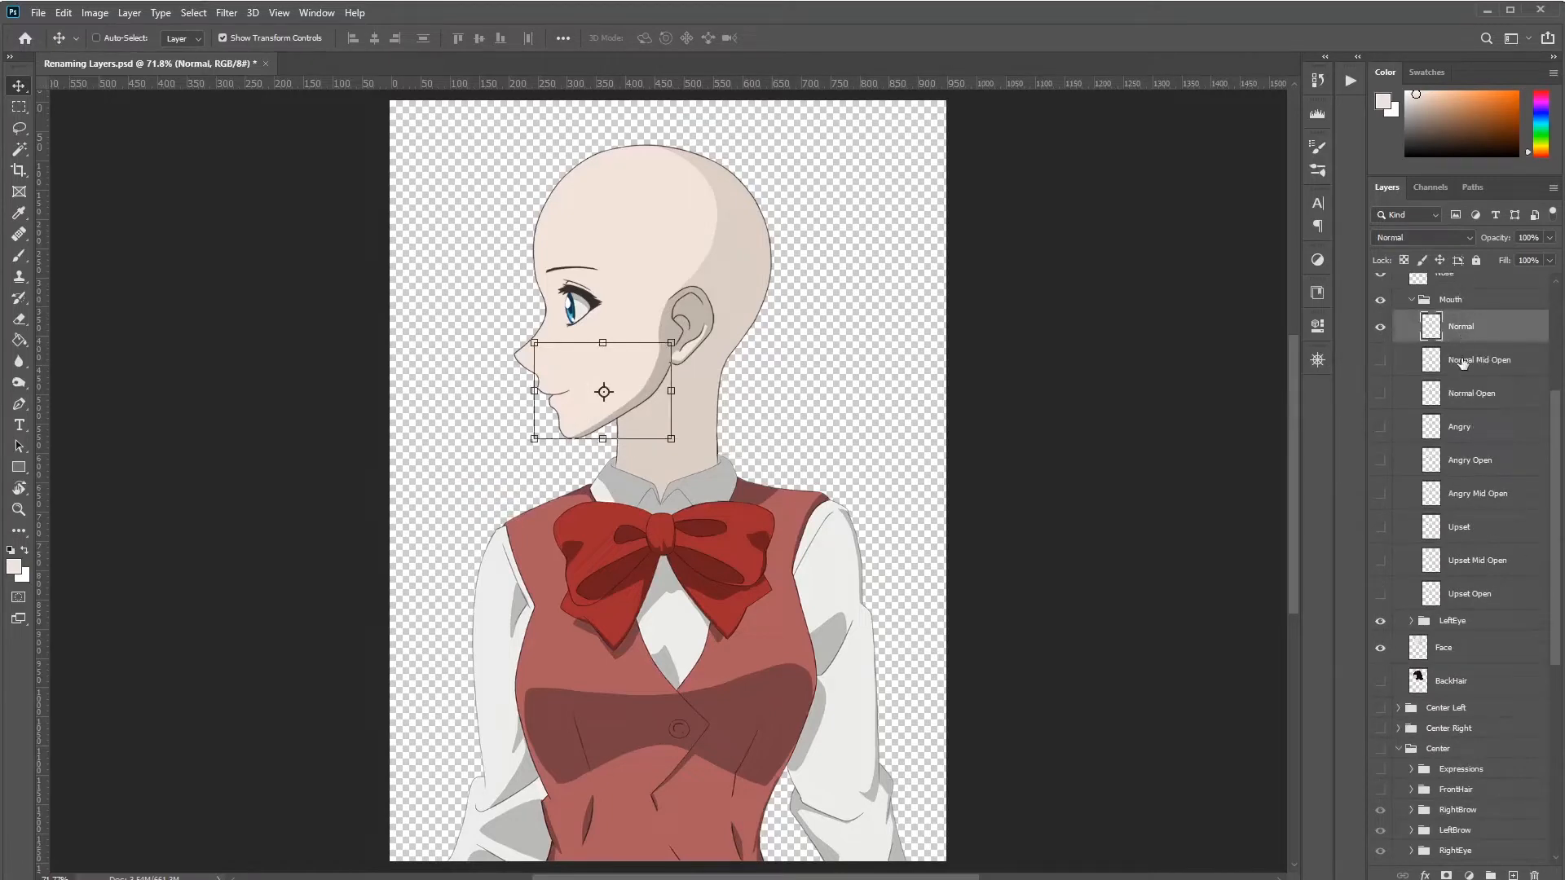
pyautogui.click(1463, 427)
pyautogui.click(1467, 528)
pyautogui.scroll(-5, 1463, 587)
pyautogui.scroll(-2, 1454, 746)
pyautogui.click(1470, 673)
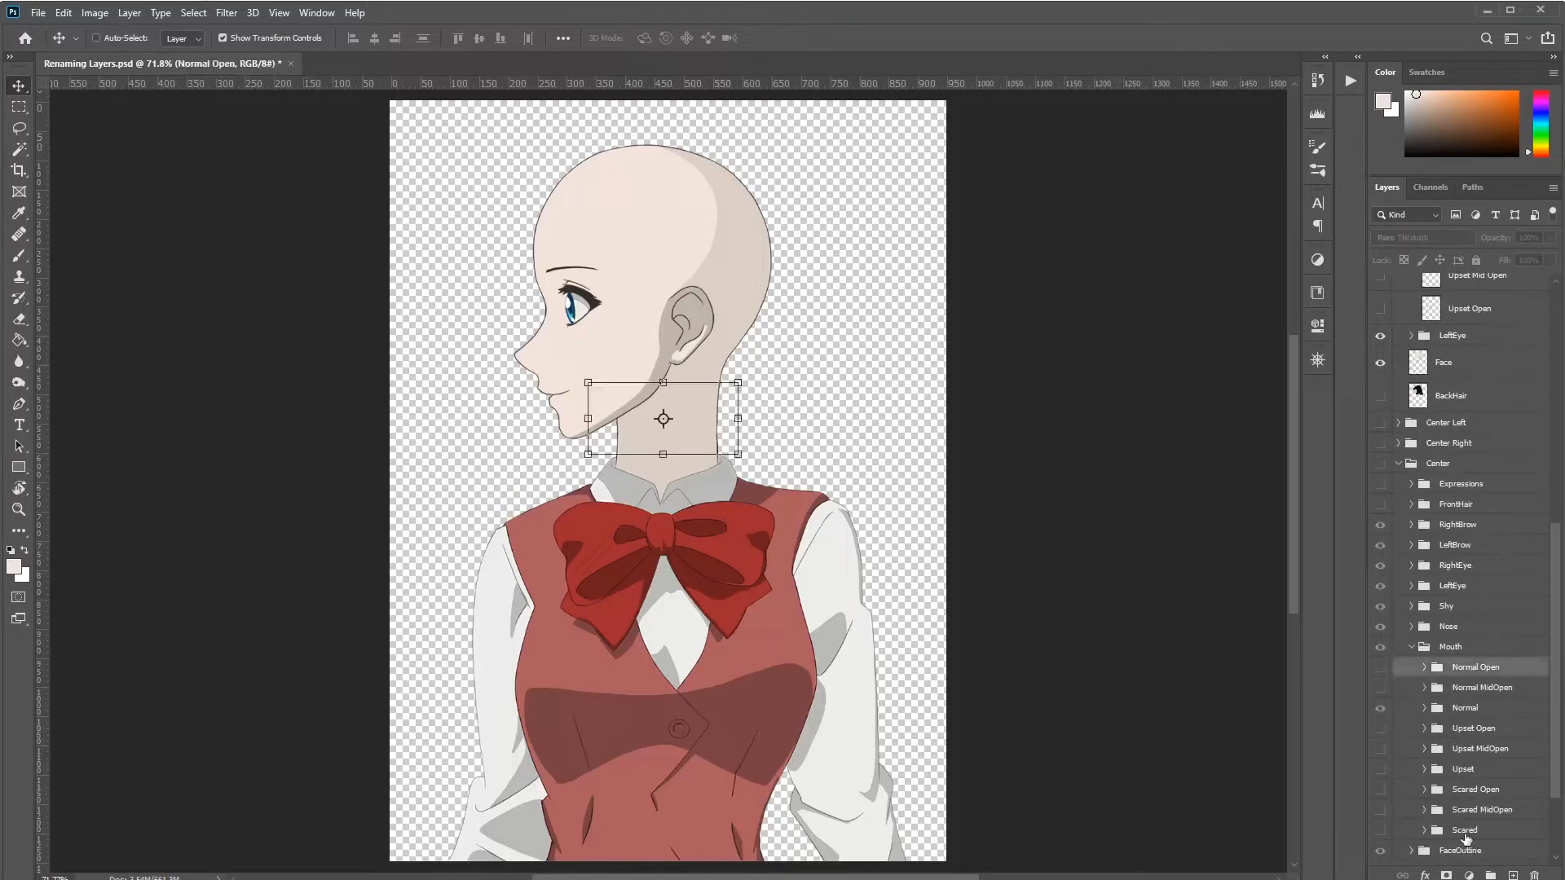
pyautogui.click(1467, 790)
pyautogui.click(1466, 734)
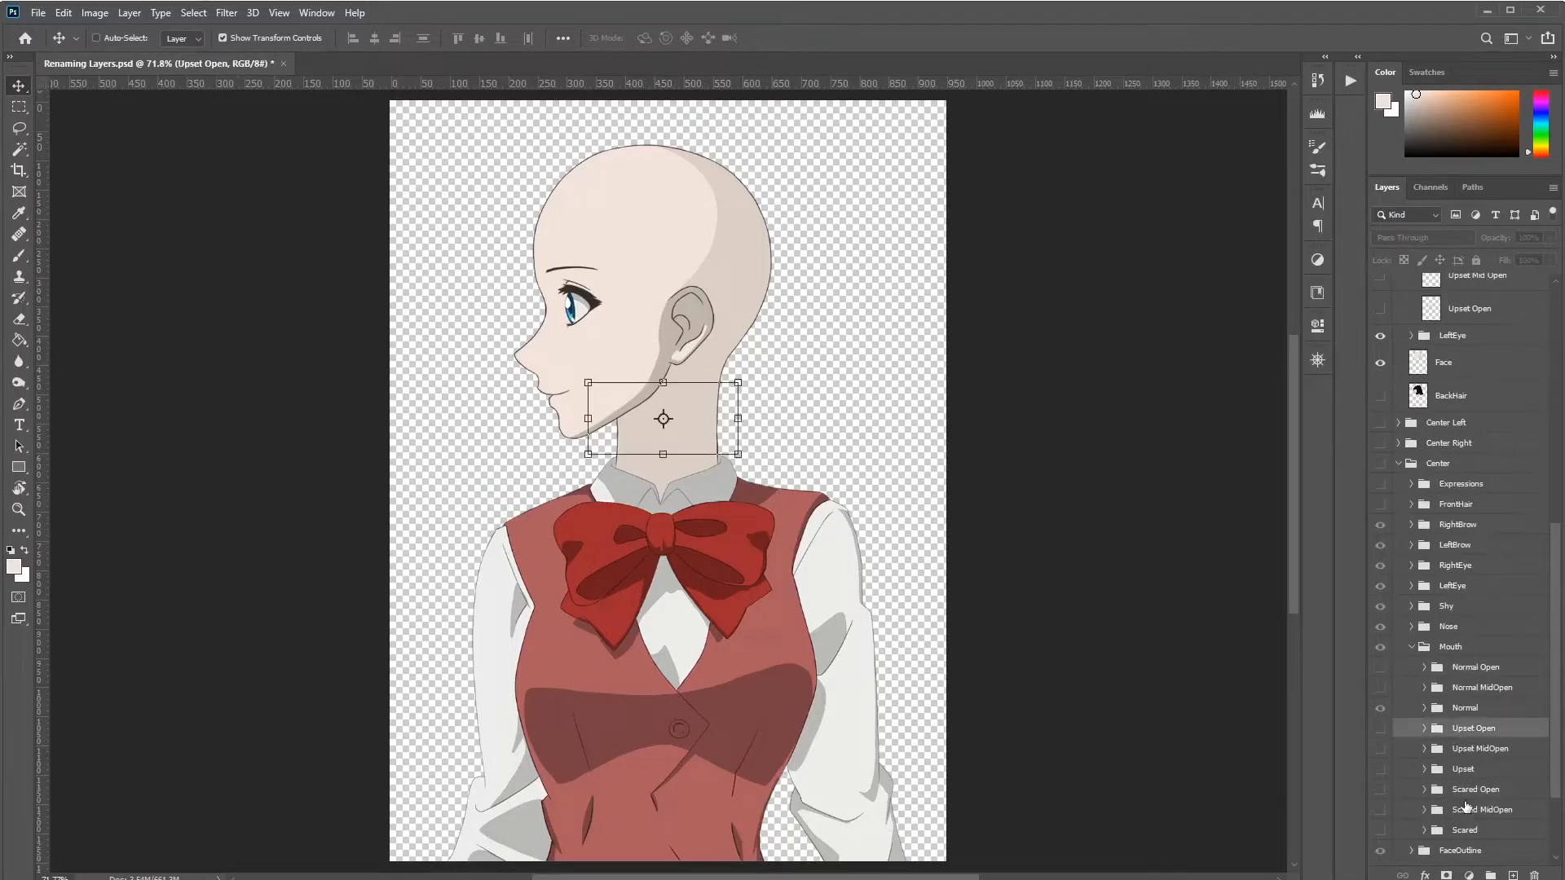
# Step: Copy the name Scared from the Scared folder inside Center's Mouth folder
pyautogui.doubleClick(1469, 791)
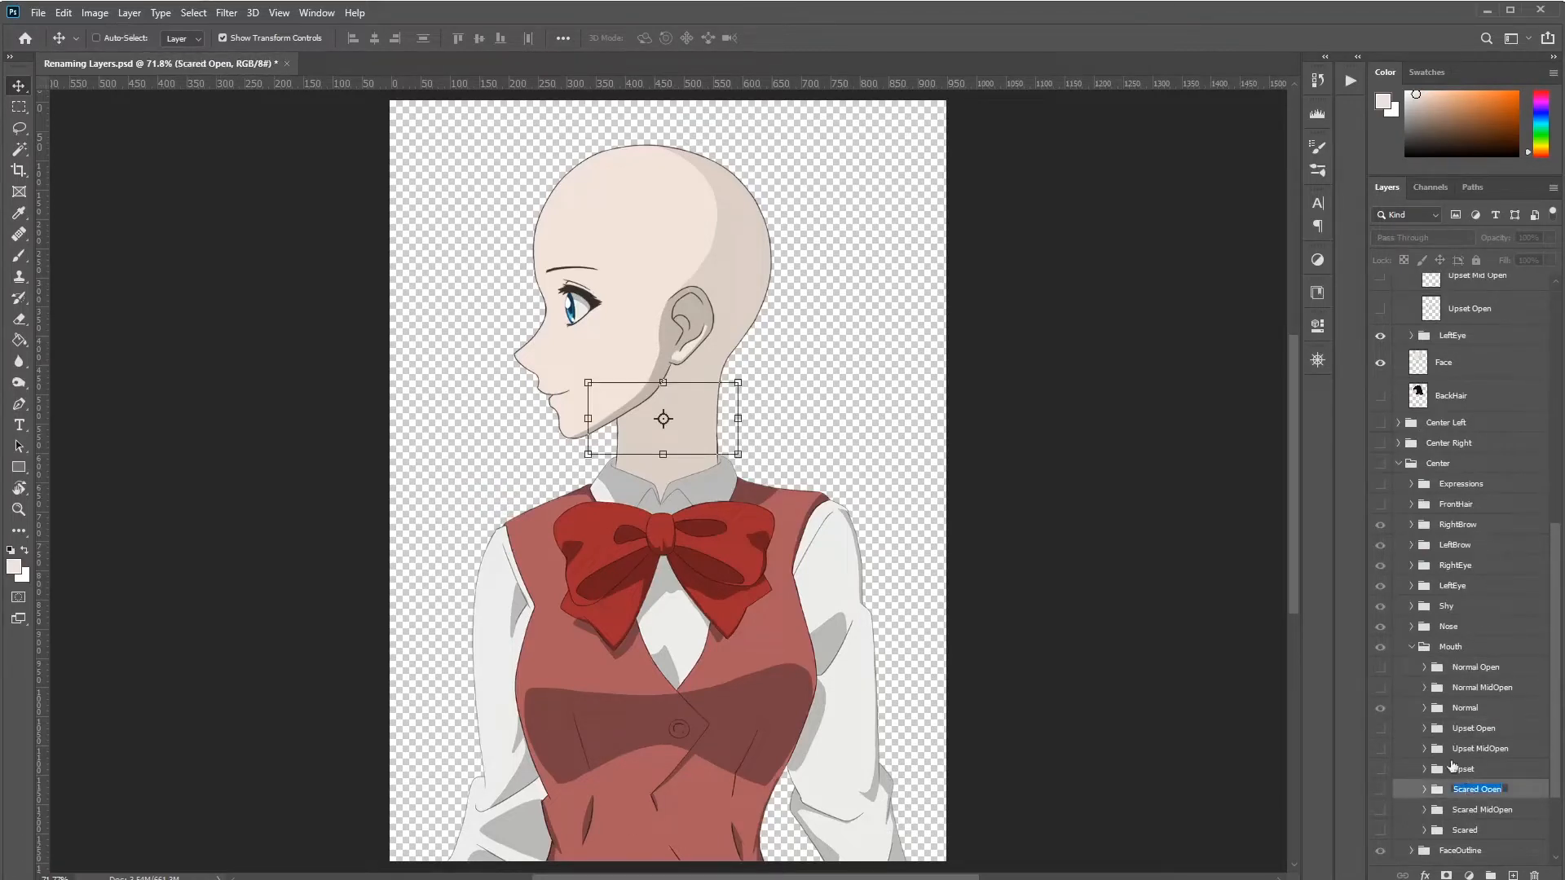
pyautogui.doubleClick(1465, 789)
pyautogui.hotkey('ctrl', 'c')
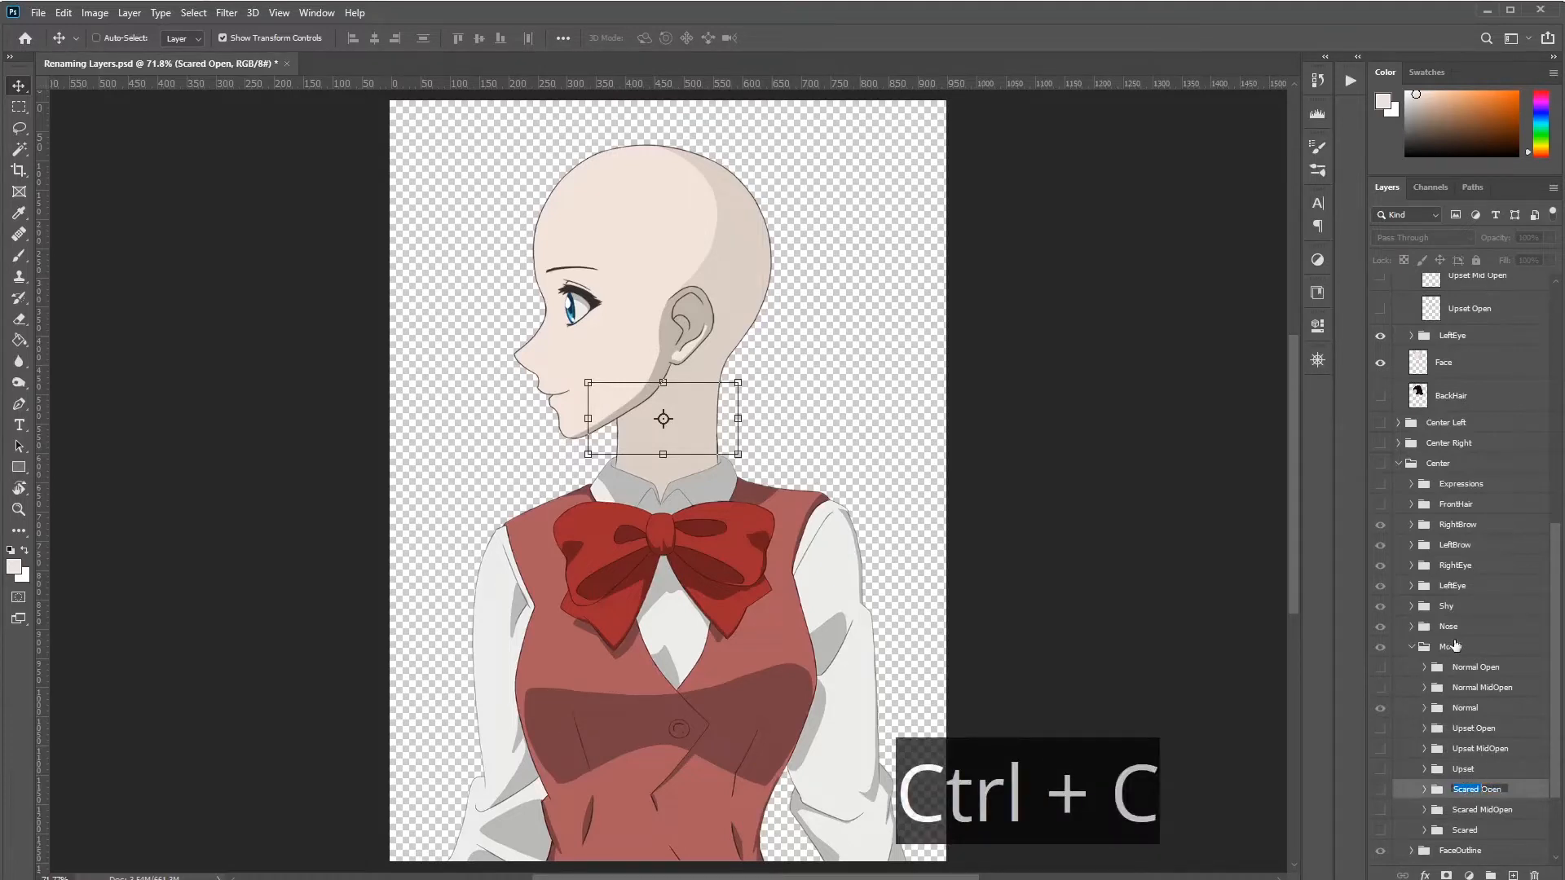
pyautogui.press('Return')
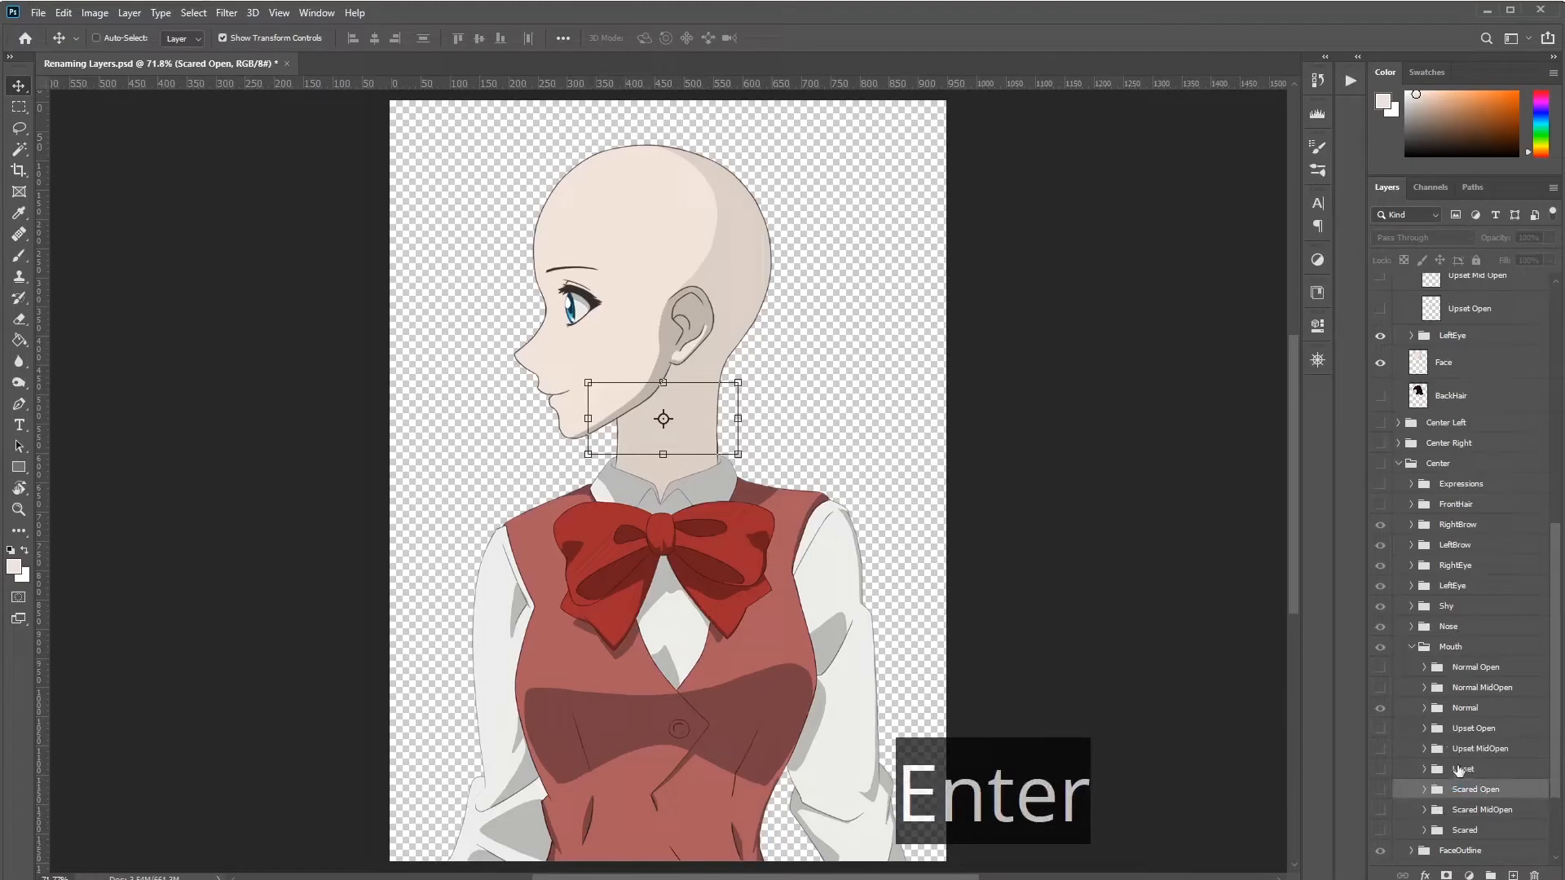
pyautogui.doubleClick(1465, 831)
pyautogui.hotkey('ctrl', 'c')
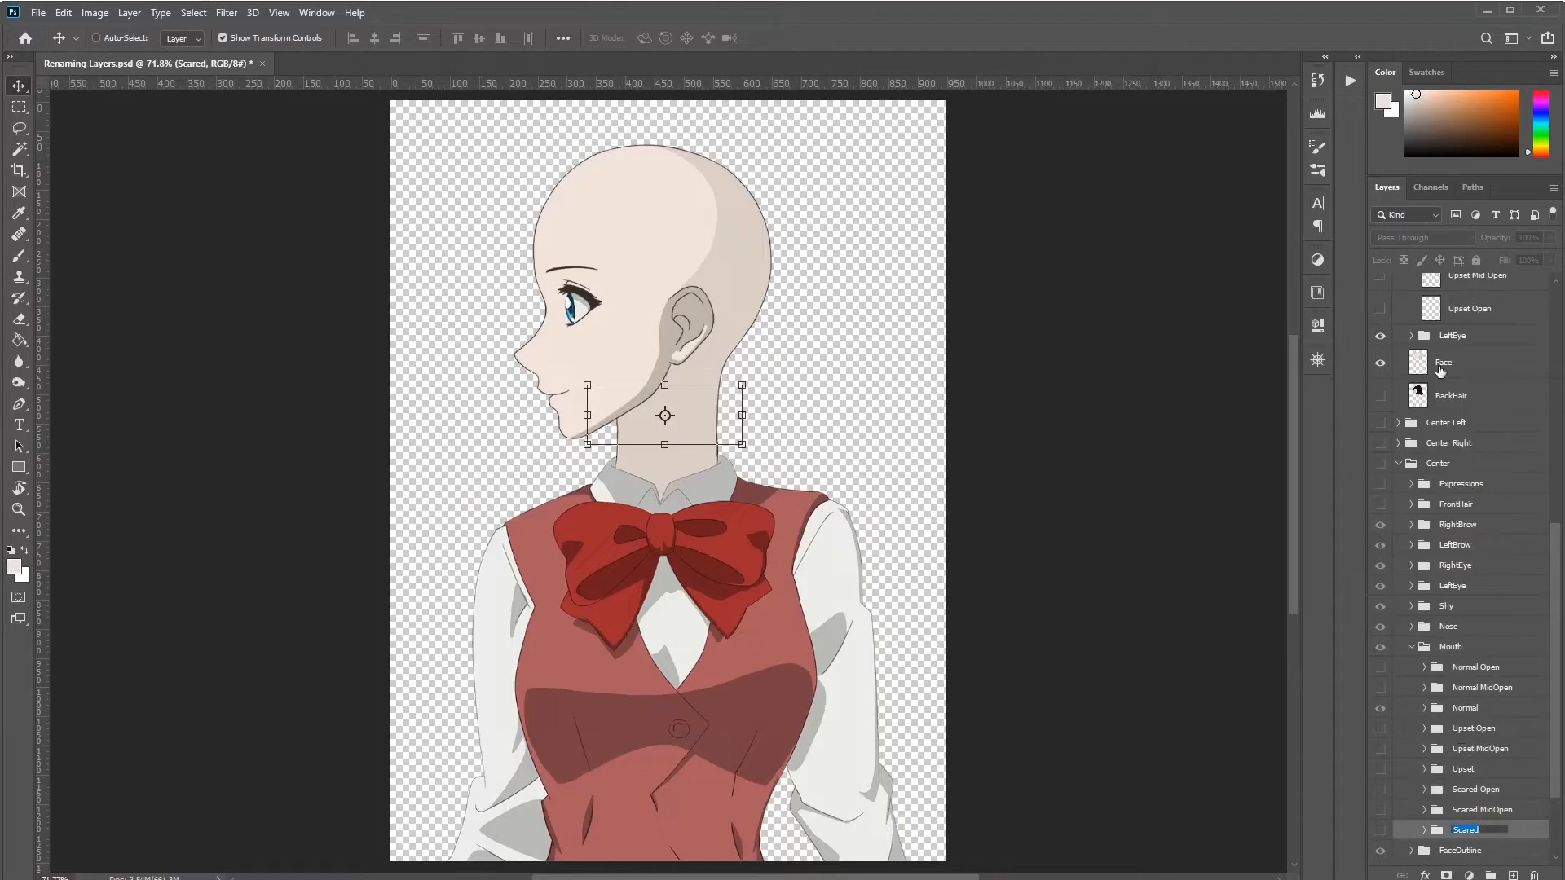
# Step: Rename the Angry layer in the Right group's Mouth folder to Scared
pyautogui.click(1463, 316)
pyautogui.scroll(3, 1424, 509)
pyautogui.scroll(3, 1424, 509)
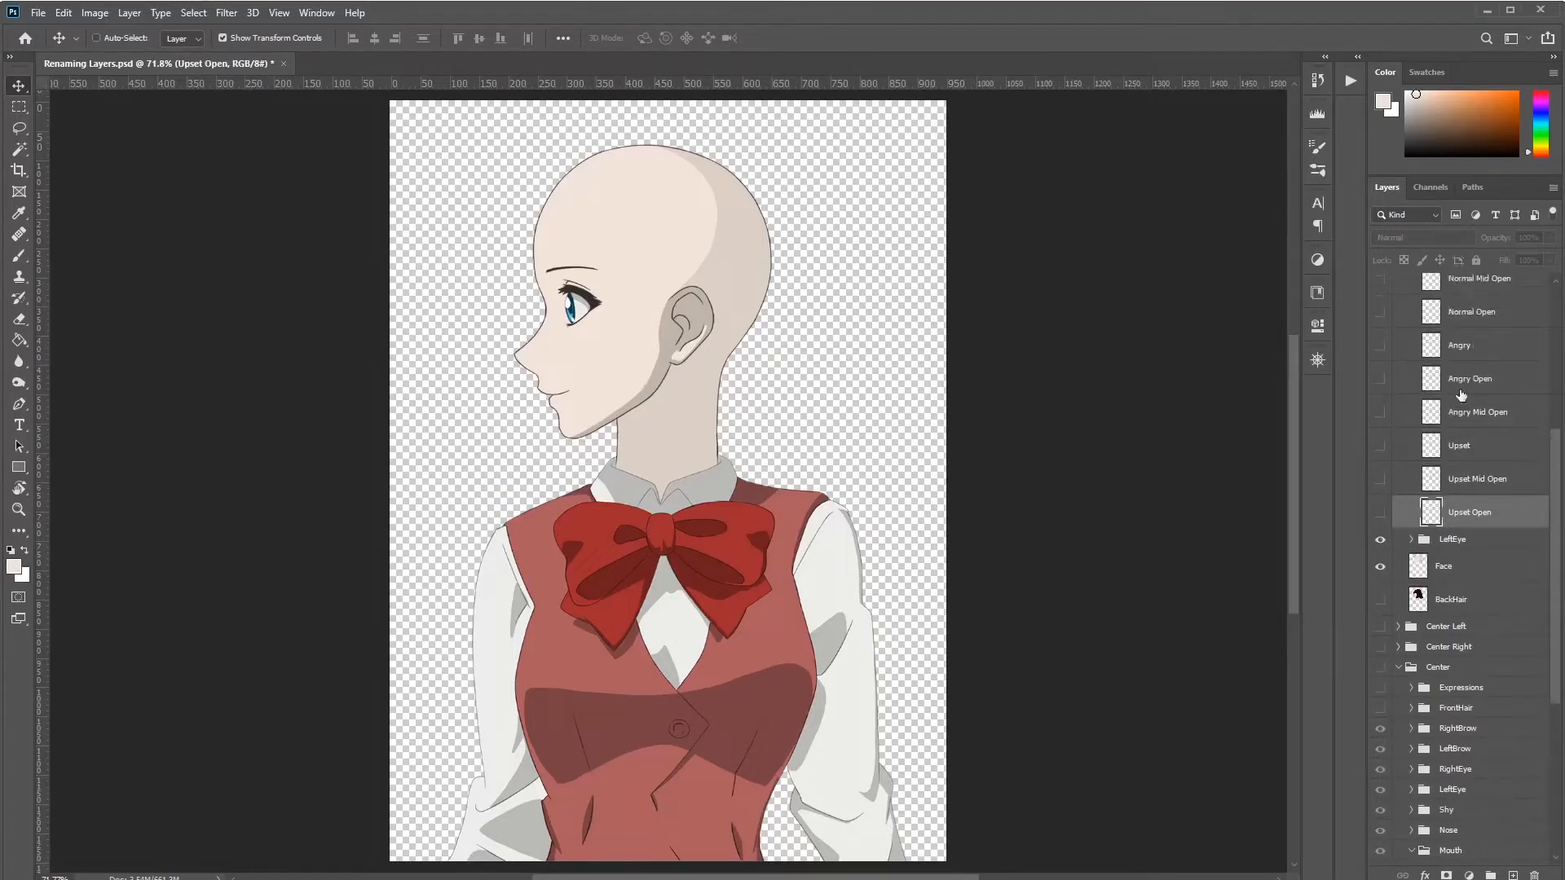
pyautogui.doubleClick(1463, 347)
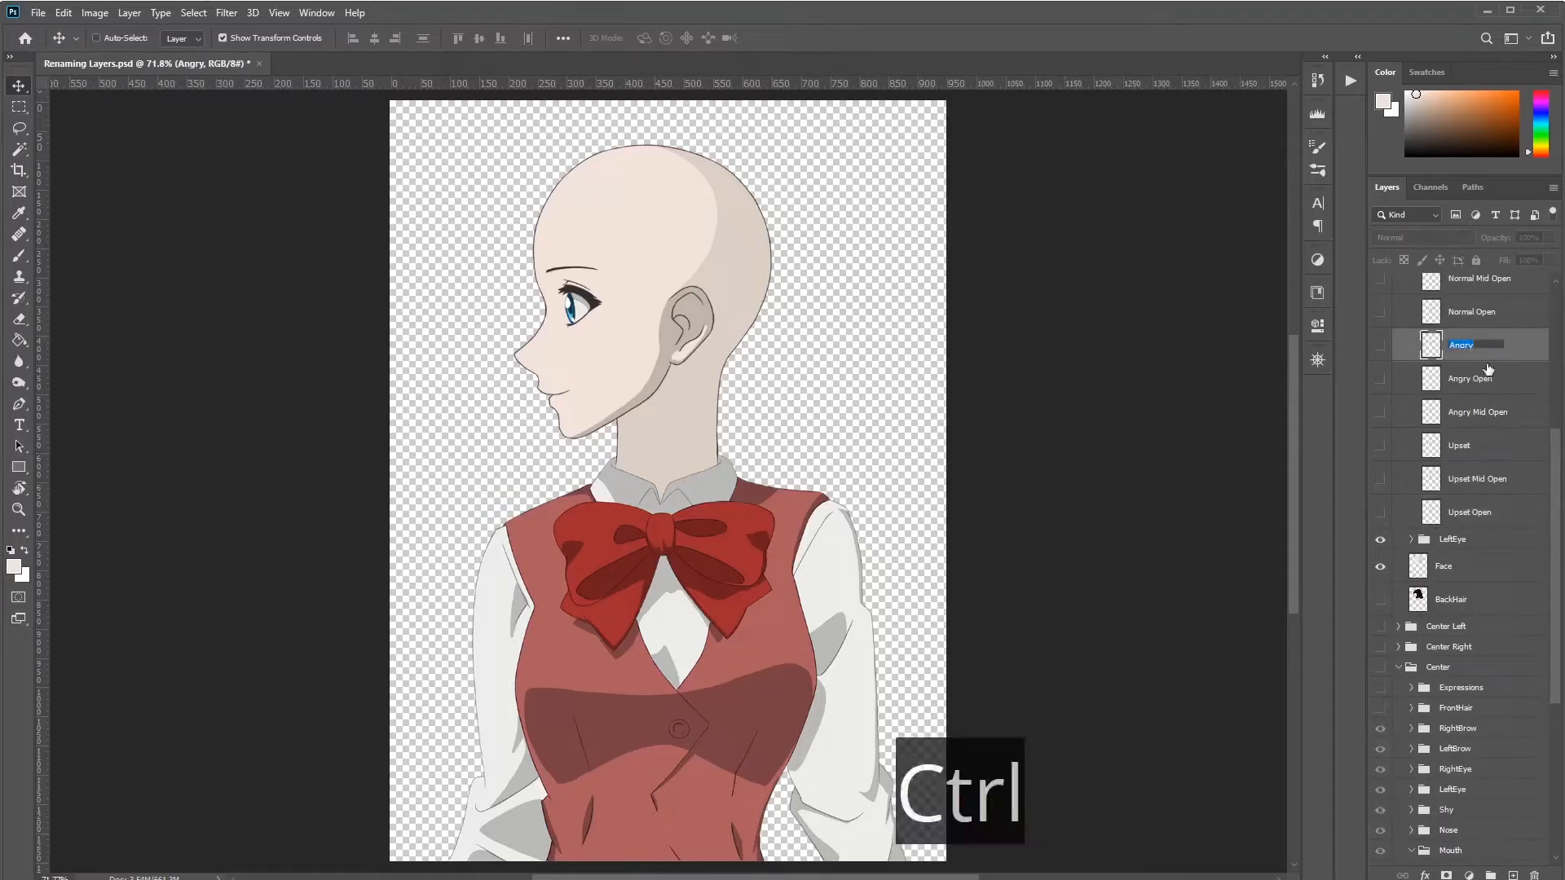
pyautogui.hotkey('ctrl', 'v')
# Step: Rename the Angry Open and Angry Mid Open layers in the Right group's Mouth folder to Scared Open and Scared Mid Open
pyautogui.doubleClick(1462, 384)
pyautogui.hotkey('ctrl', 'v')
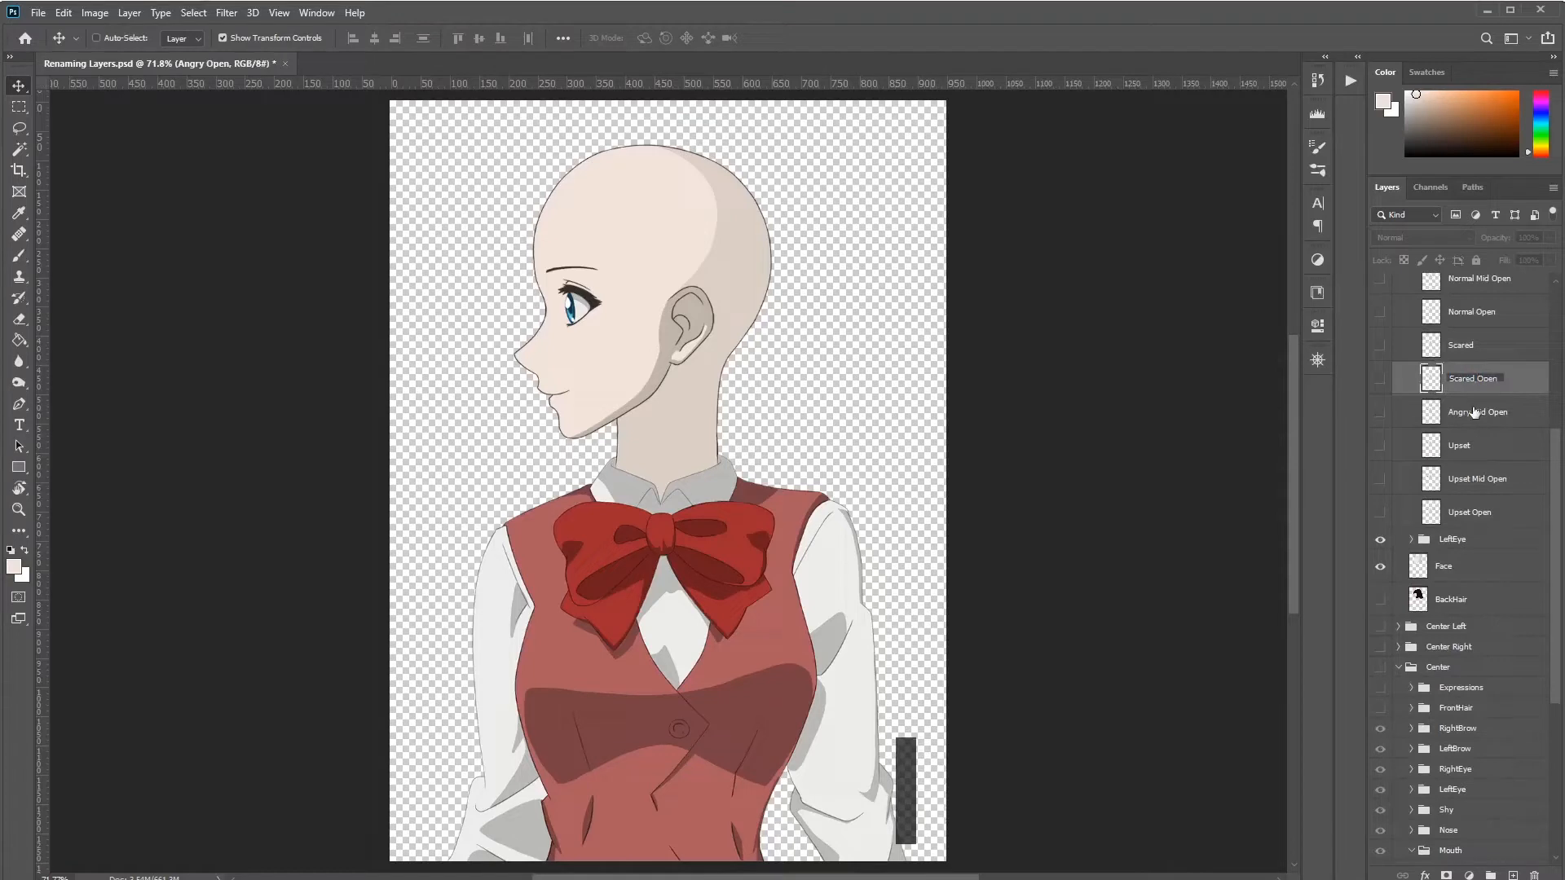
pyautogui.doubleClick(1464, 416)
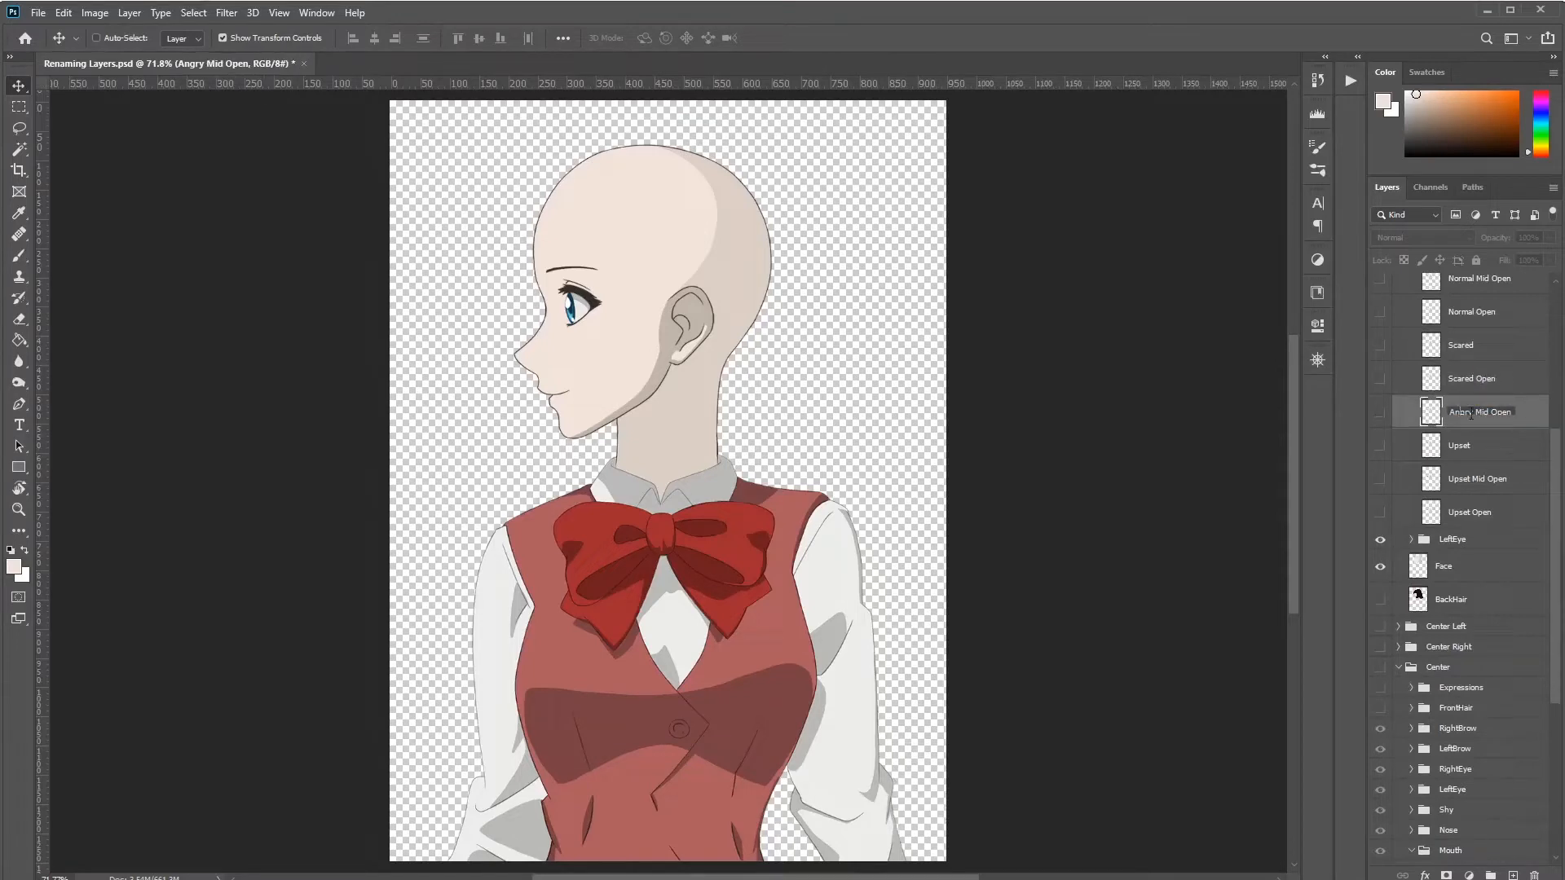
pyautogui.hotkey('ctrl', 'v')
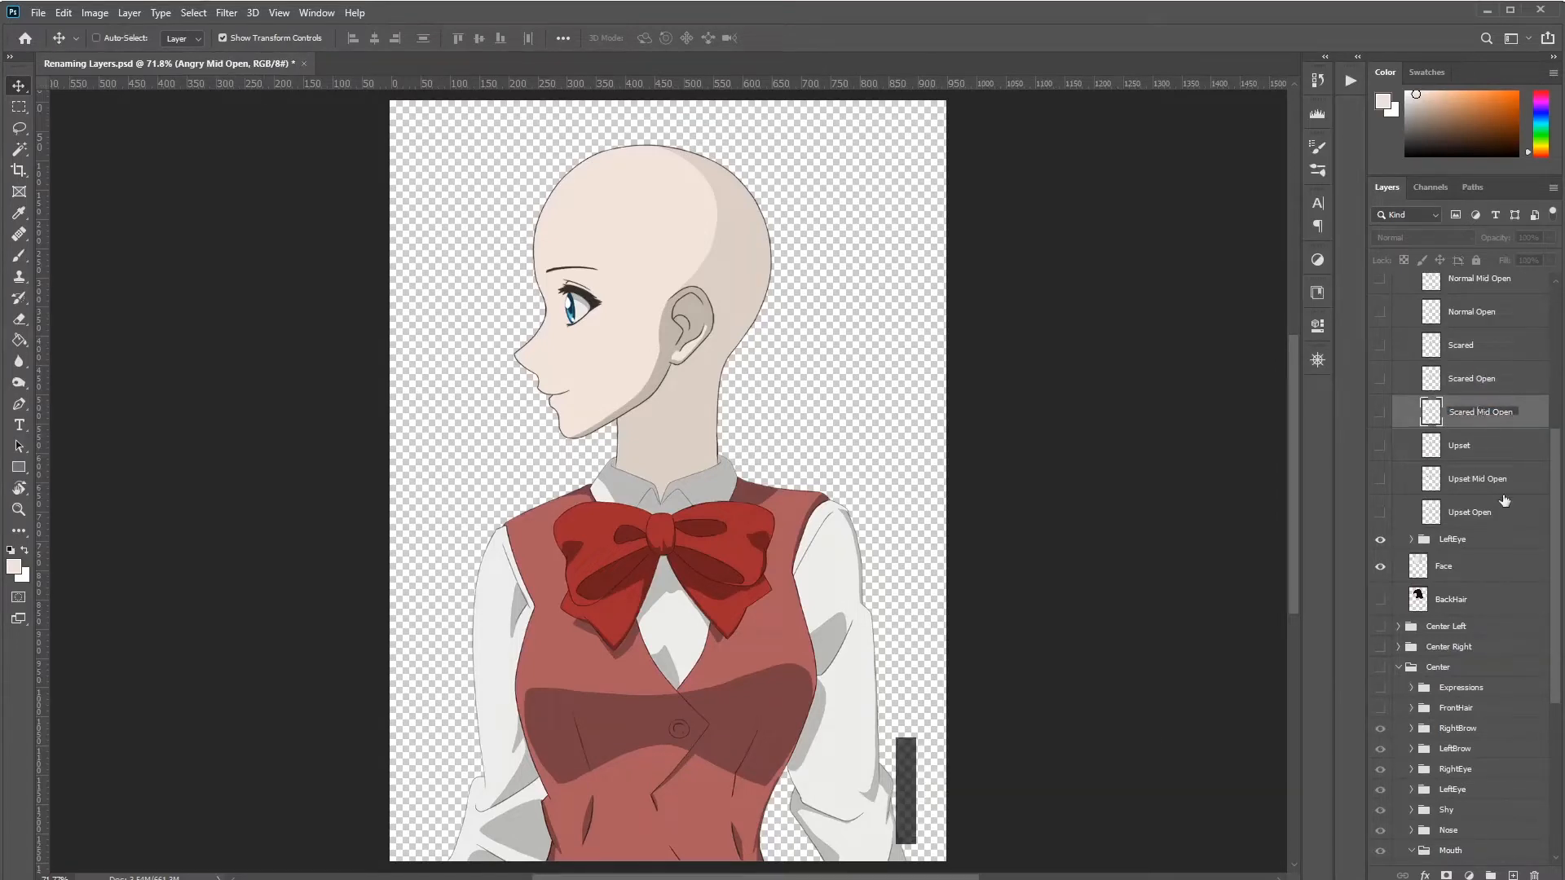
pyautogui.press('Return')
# Step: Collapse the Mouth folders in the Center and Right groups
pyautogui.scroll(-4, 1492, 499)
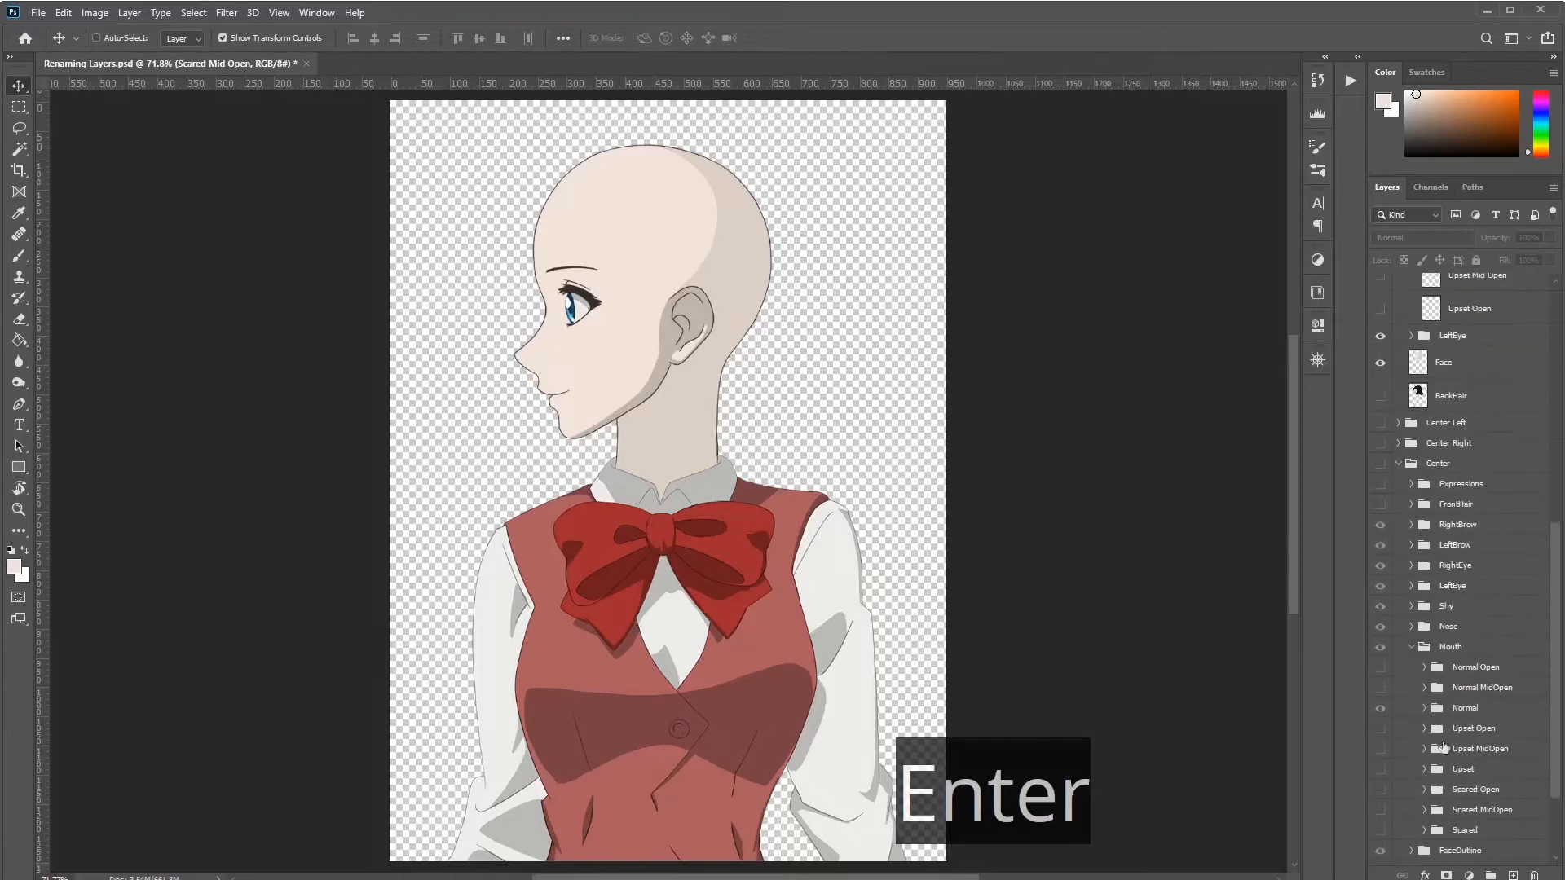
pyautogui.click(1411, 647)
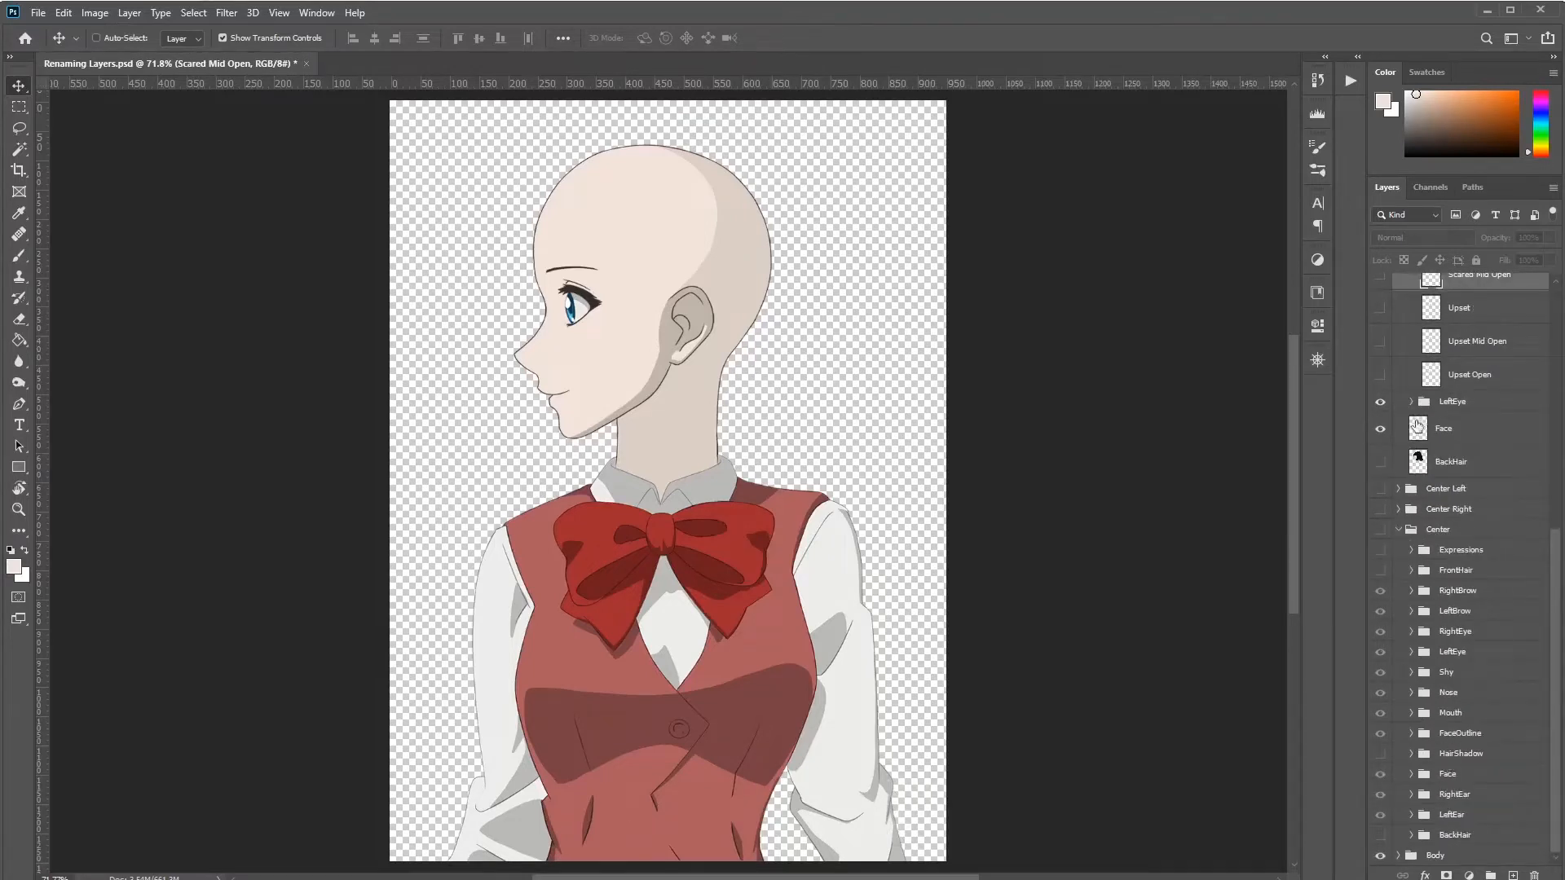
pyautogui.scroll(5, 1414, 440)
pyautogui.click(1414, 389)
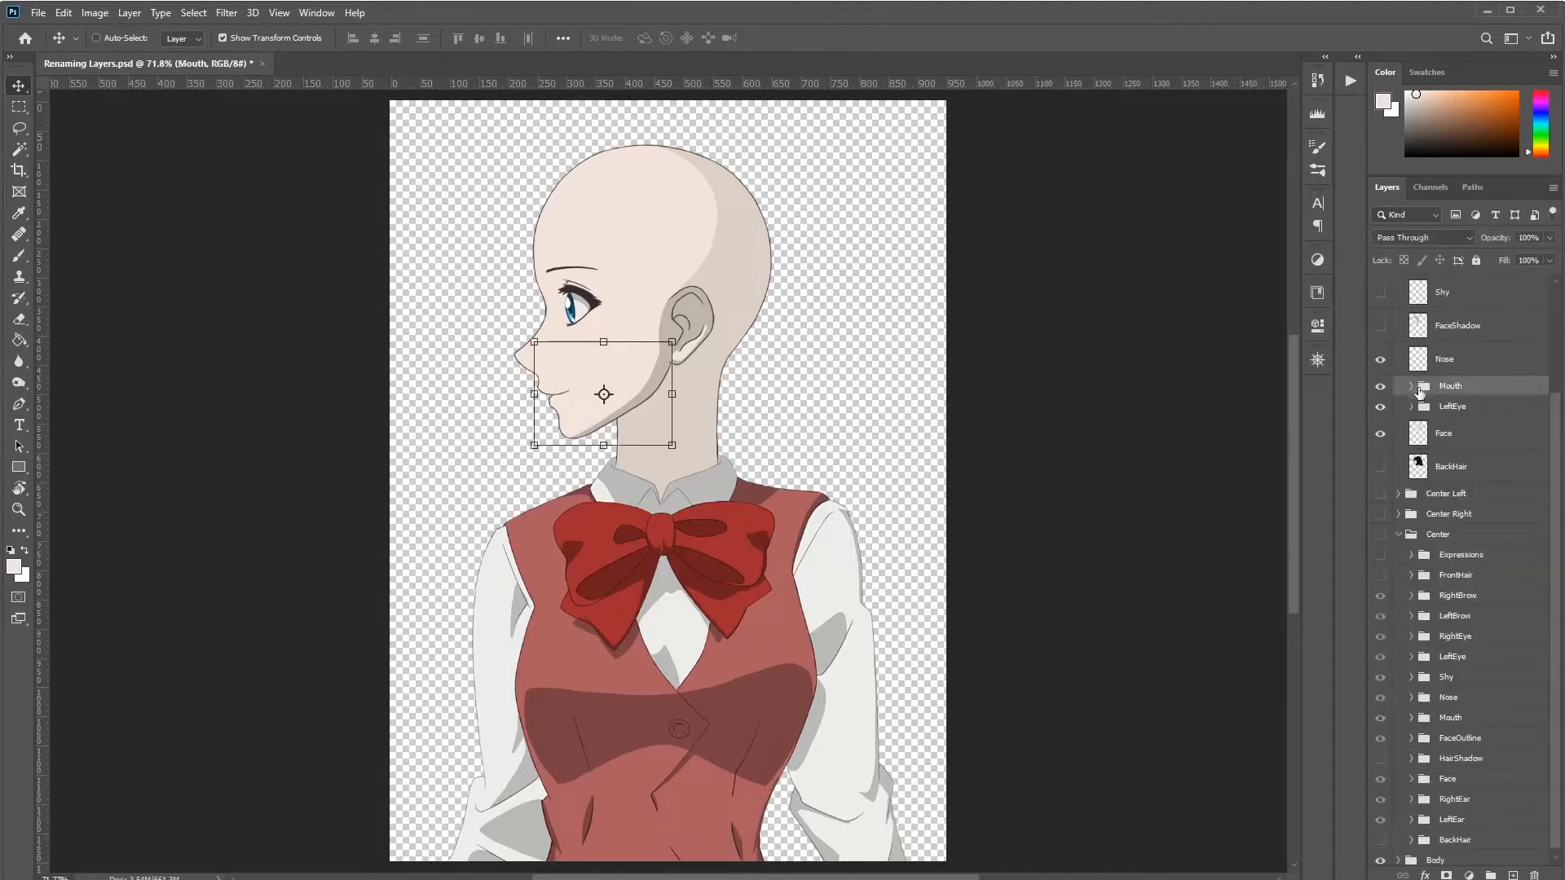
# Step: Check the Nose and LeftEye names in the Right group against those in Center
pyautogui.click(1446, 363)
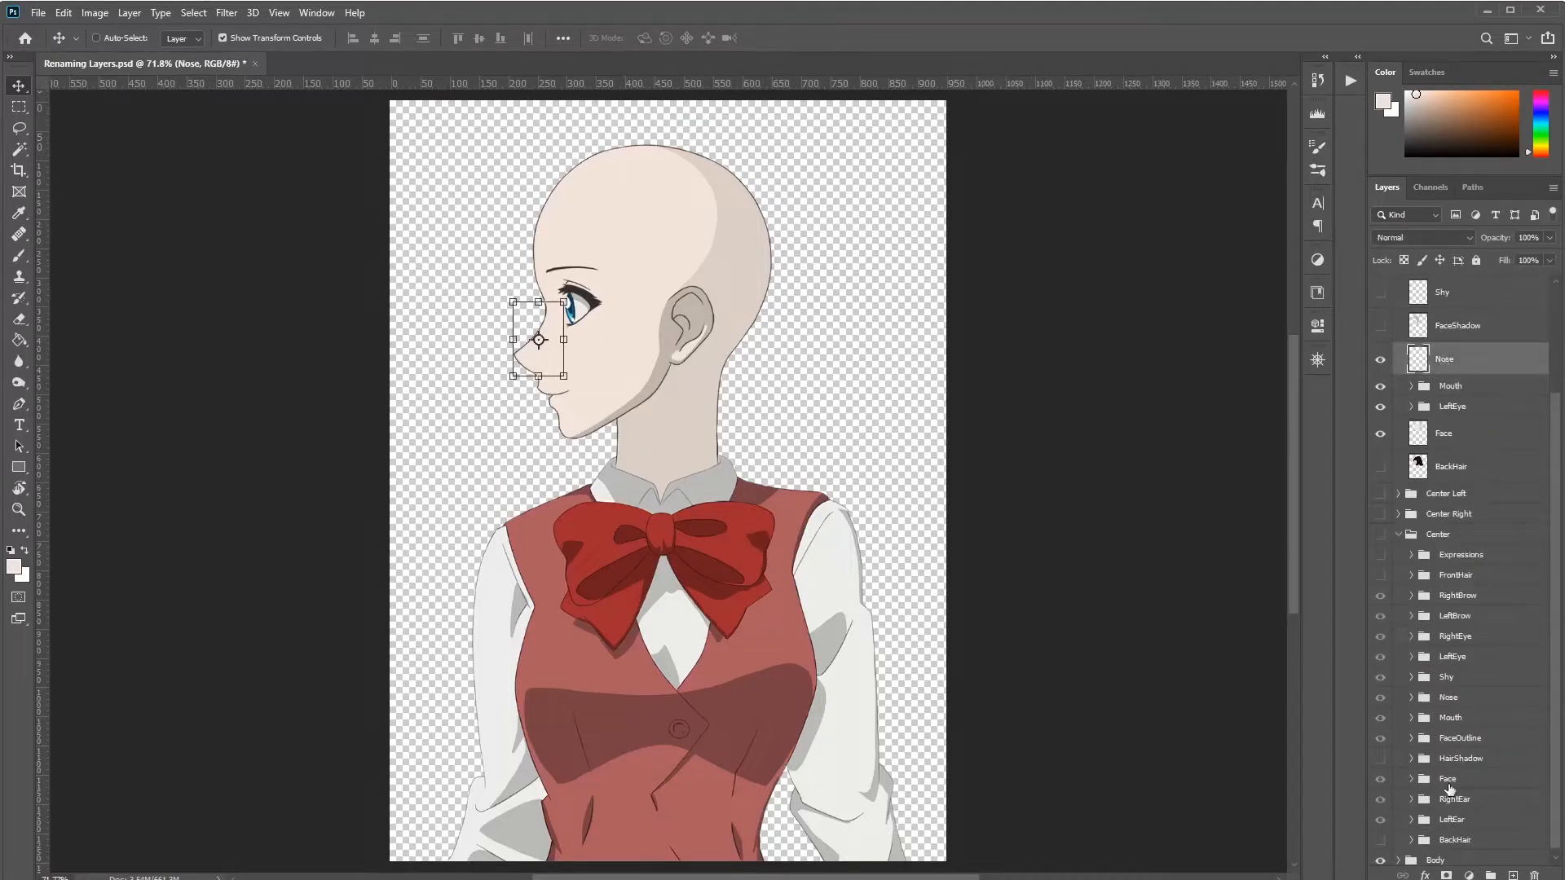
pyautogui.click(1455, 699)
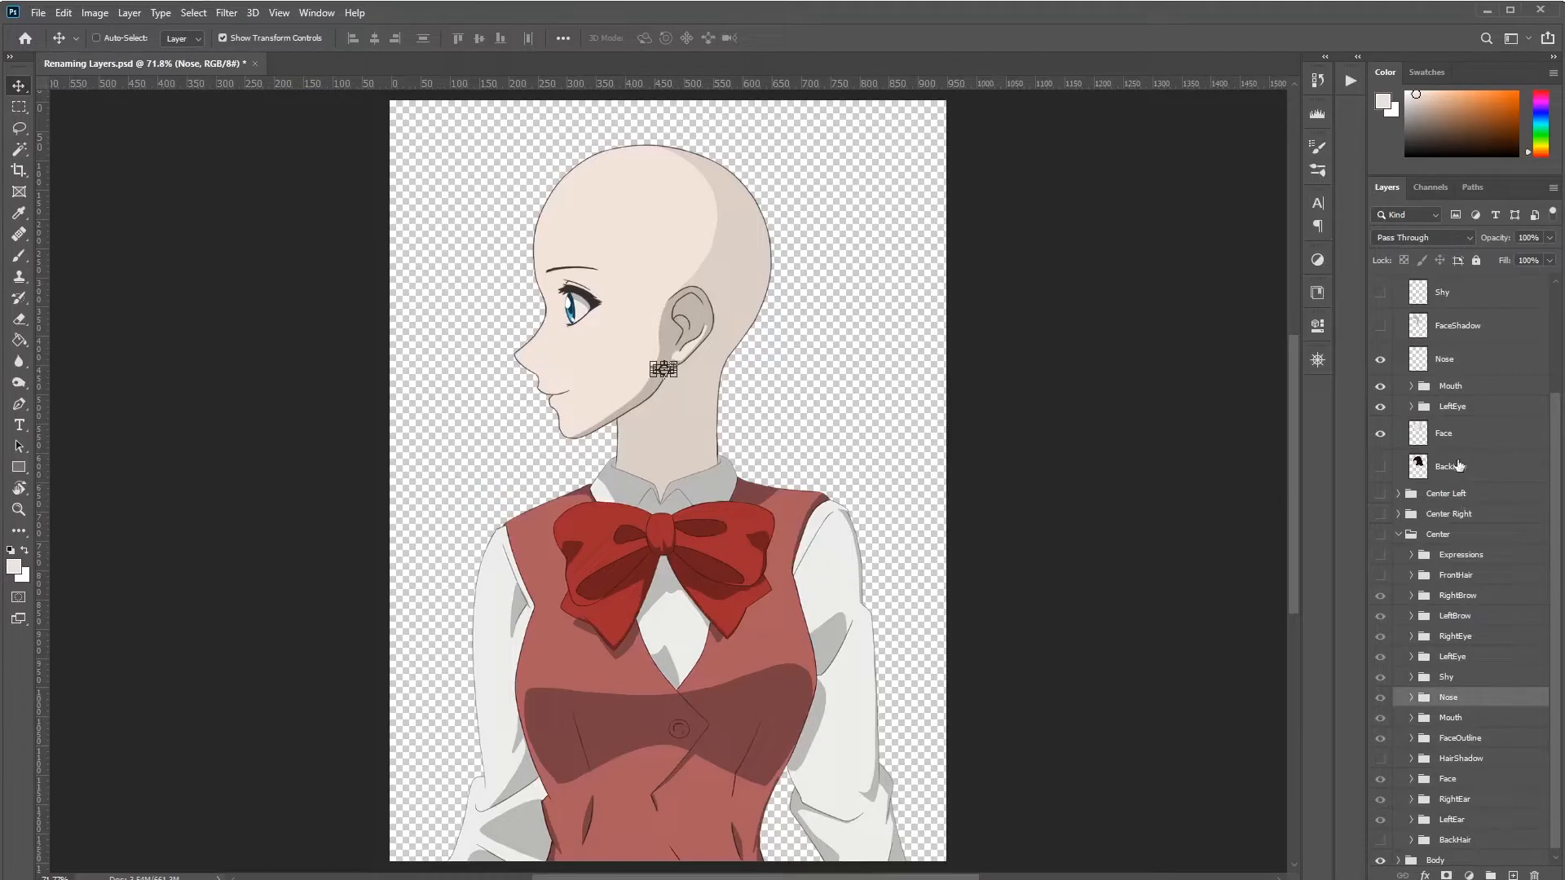
pyautogui.click(1454, 410)
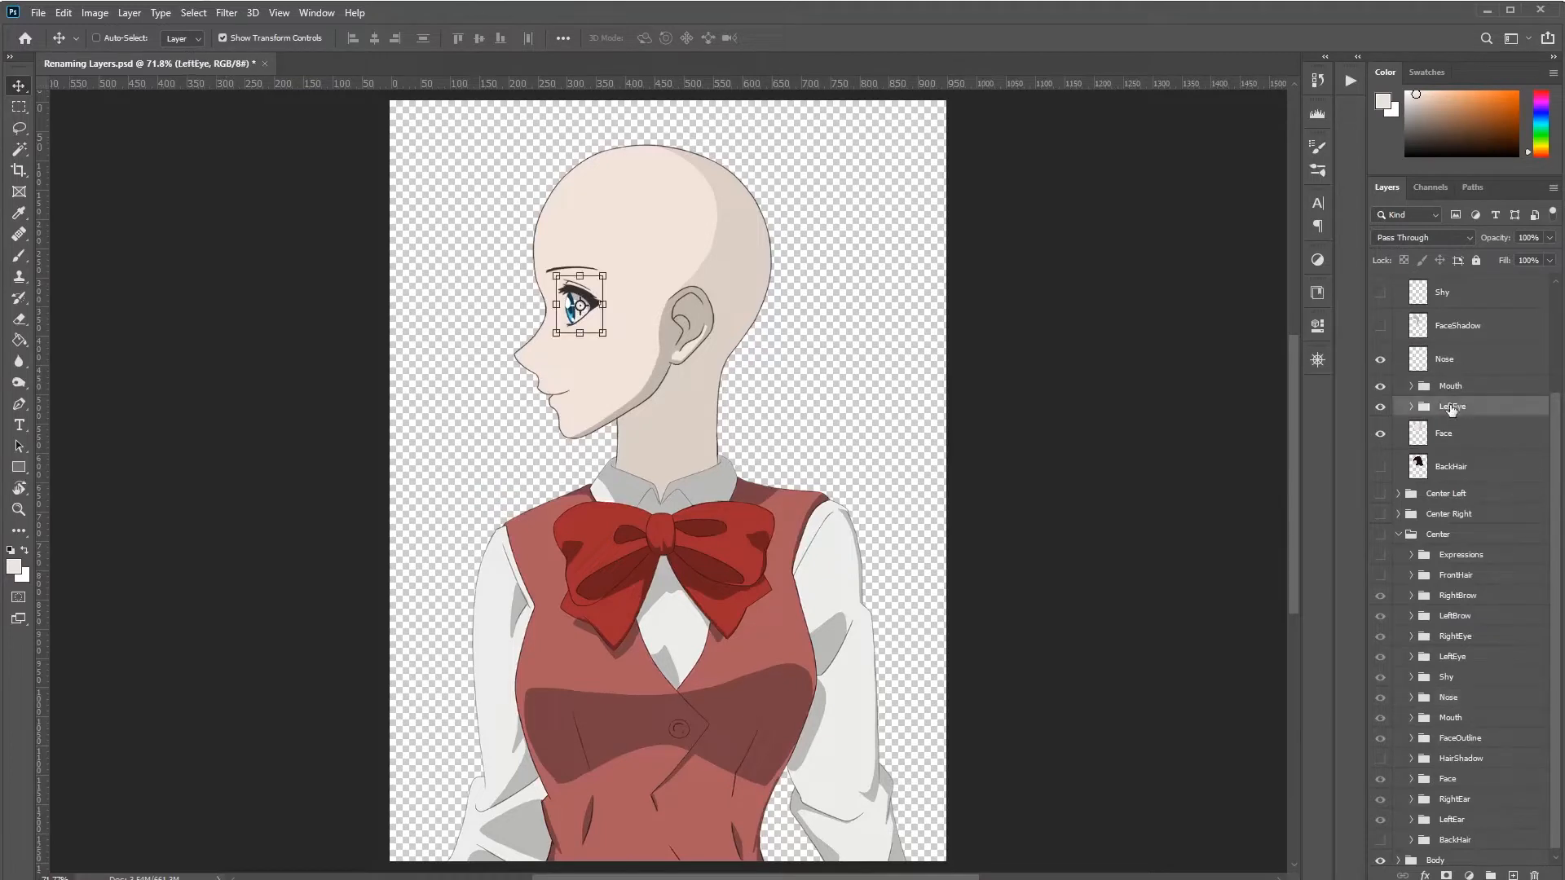
pyautogui.scroll(2, 1458, 371)
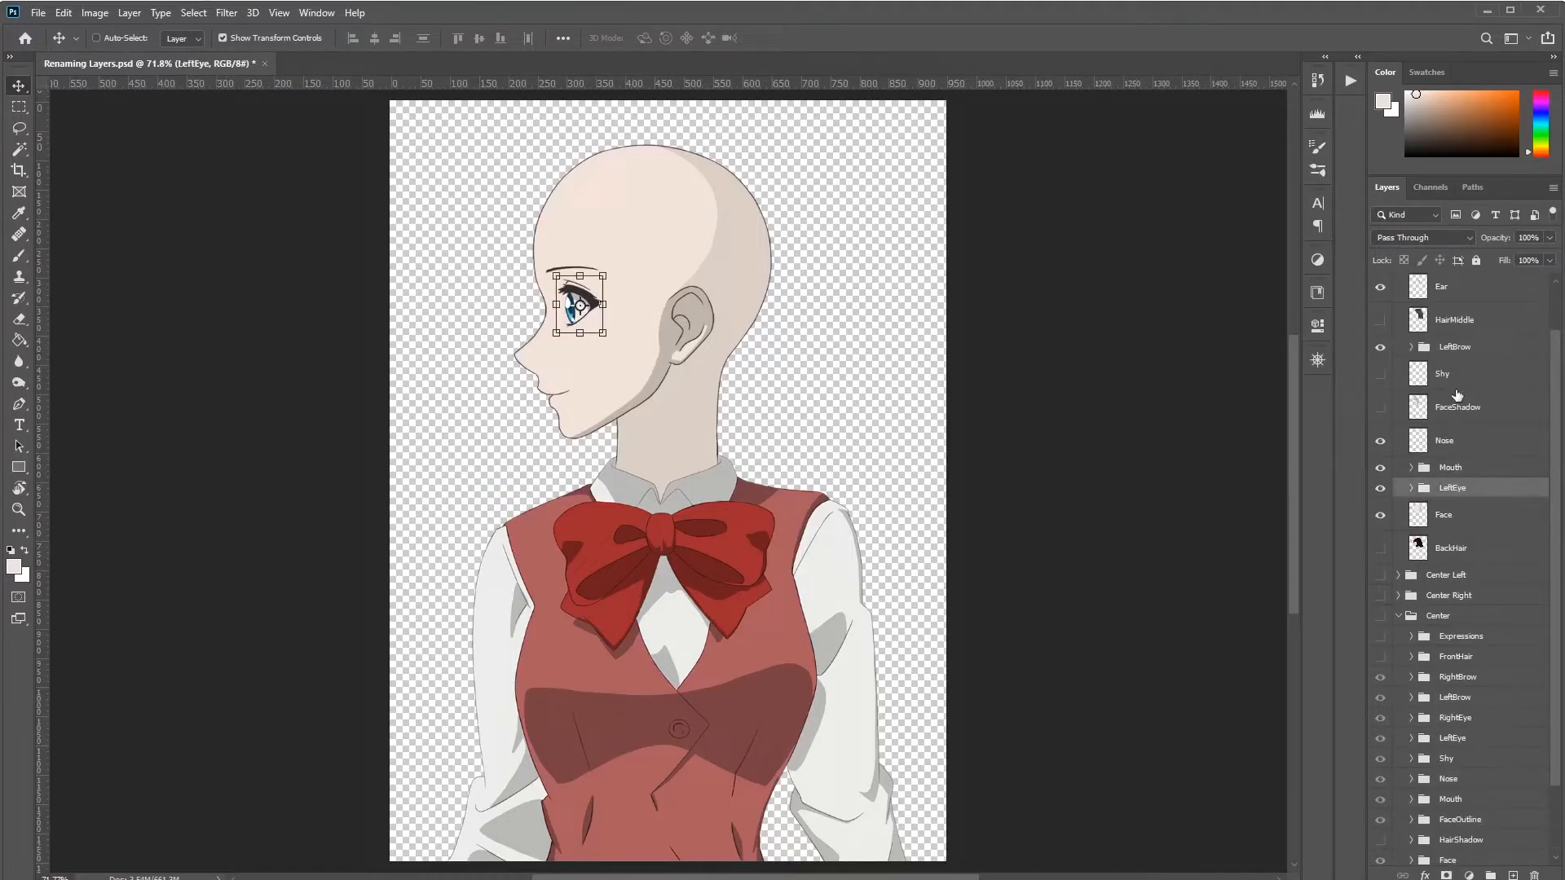
# Step: Rename the Right group's FaceShadow layer to HairShadow, copying the name from the matching folder in Center
pyautogui.click(1459, 414)
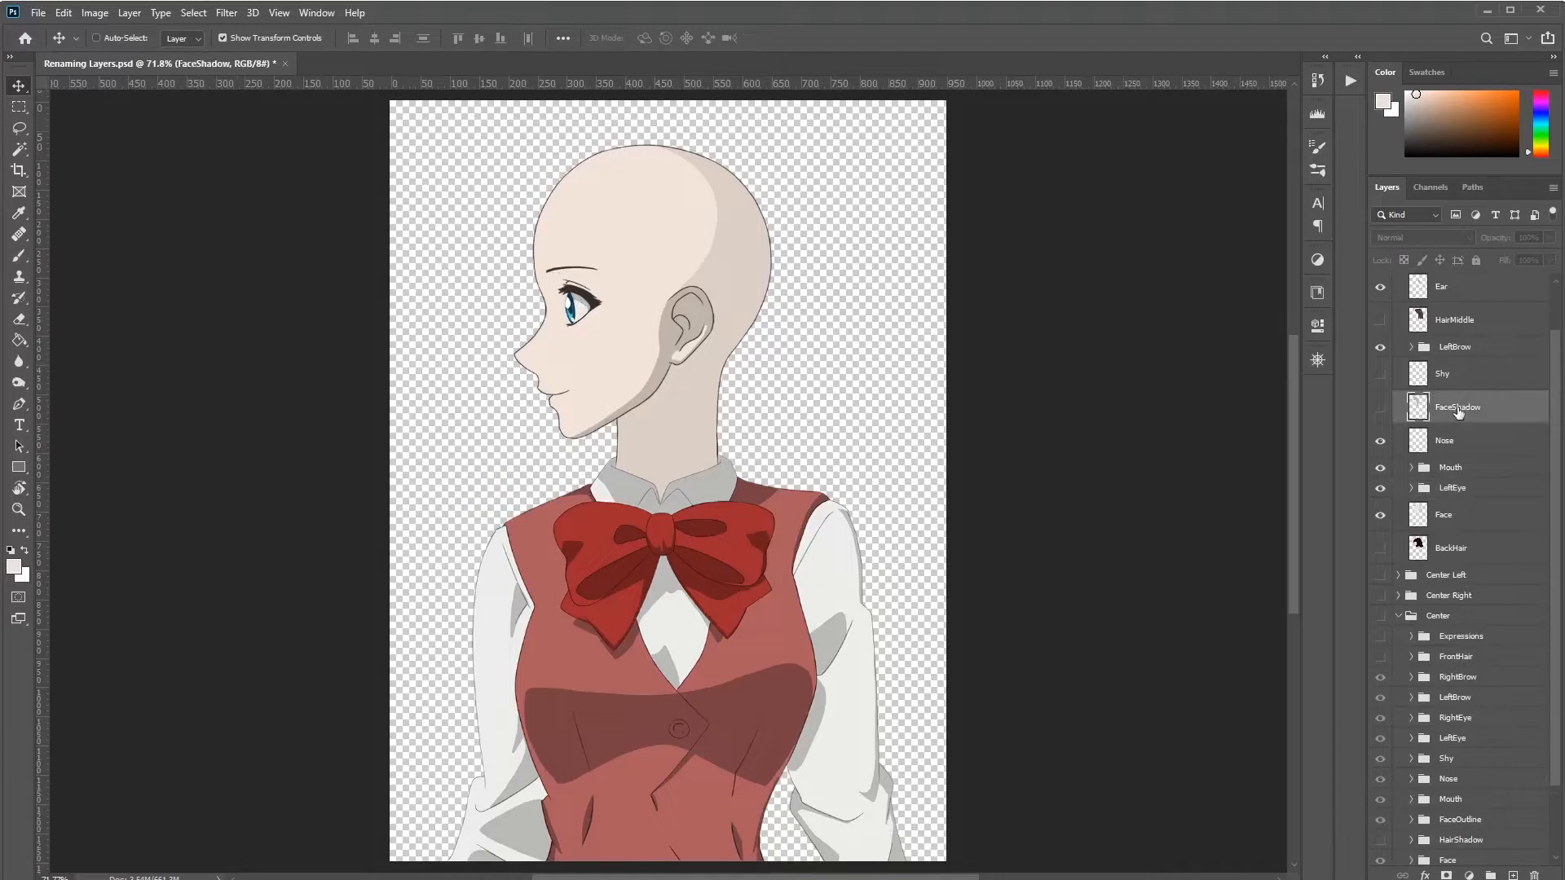
pyautogui.click(1461, 847)
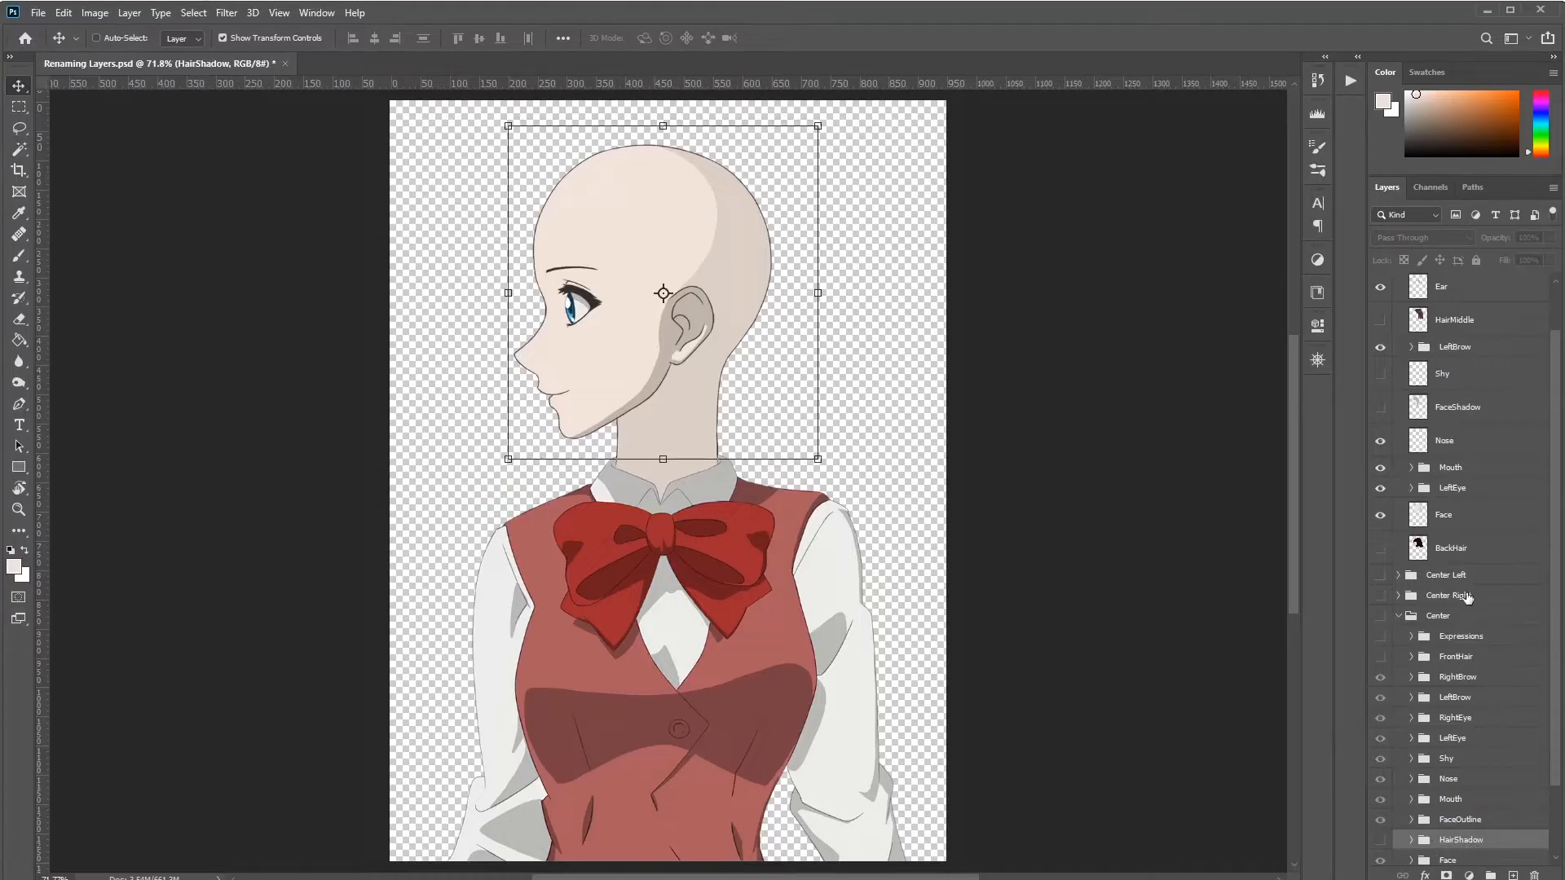
pyautogui.doubleClick(1459, 840)
pyautogui.hotkey('ctrl', 'c')
pyautogui.click(1456, 321)
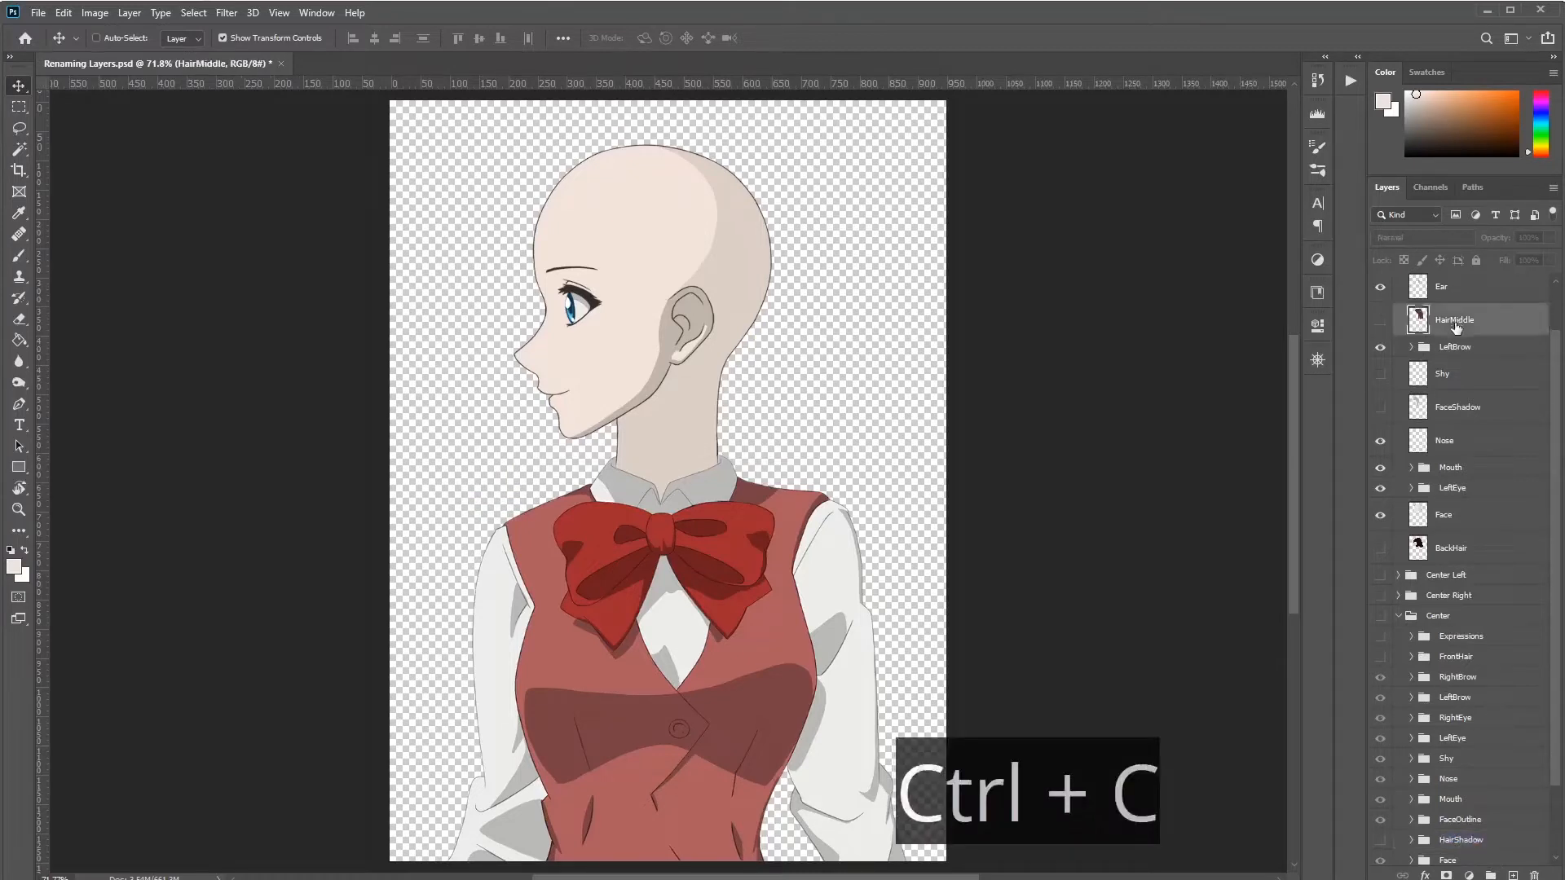
pyautogui.scroll(2, 1458, 392)
pyautogui.click(1459, 466)
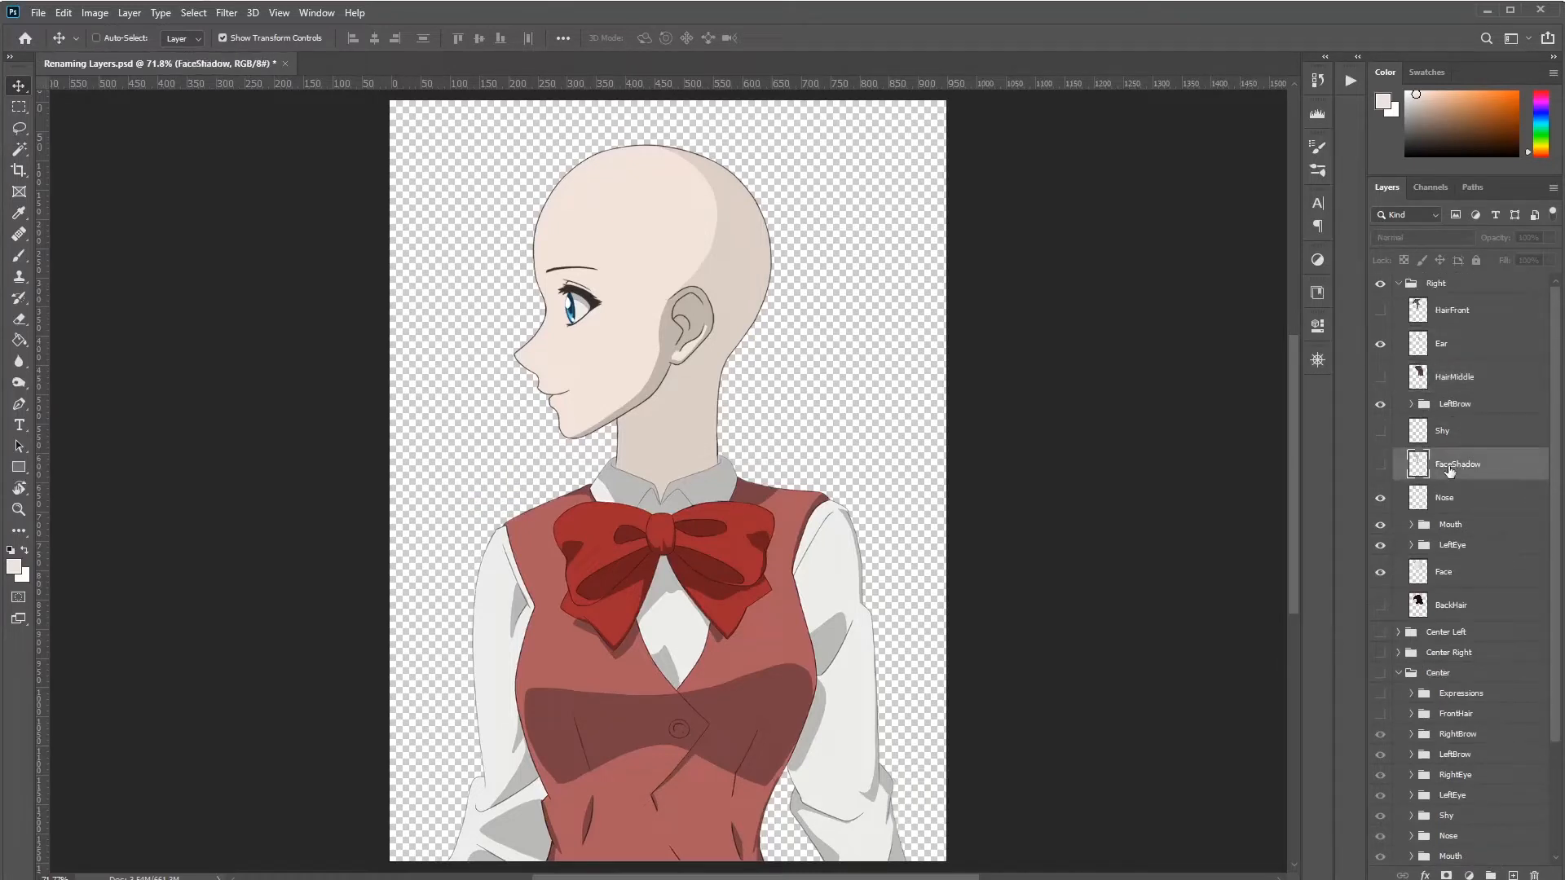
pyautogui.doubleClick(1467, 464)
pyautogui.hotkey('ctrl', 'v')
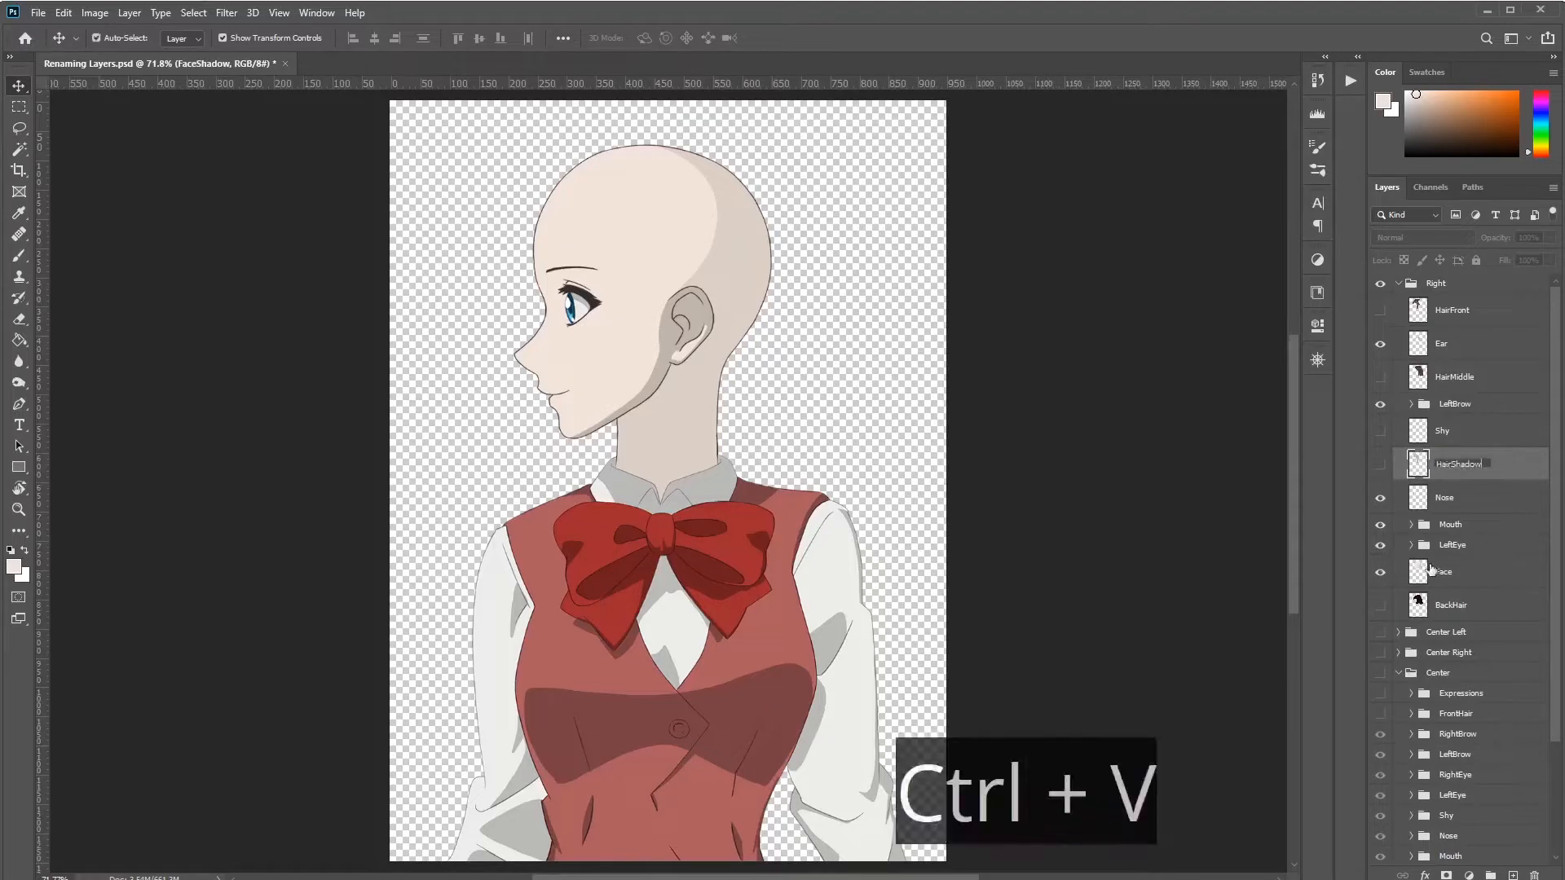
pyautogui.press('Return')
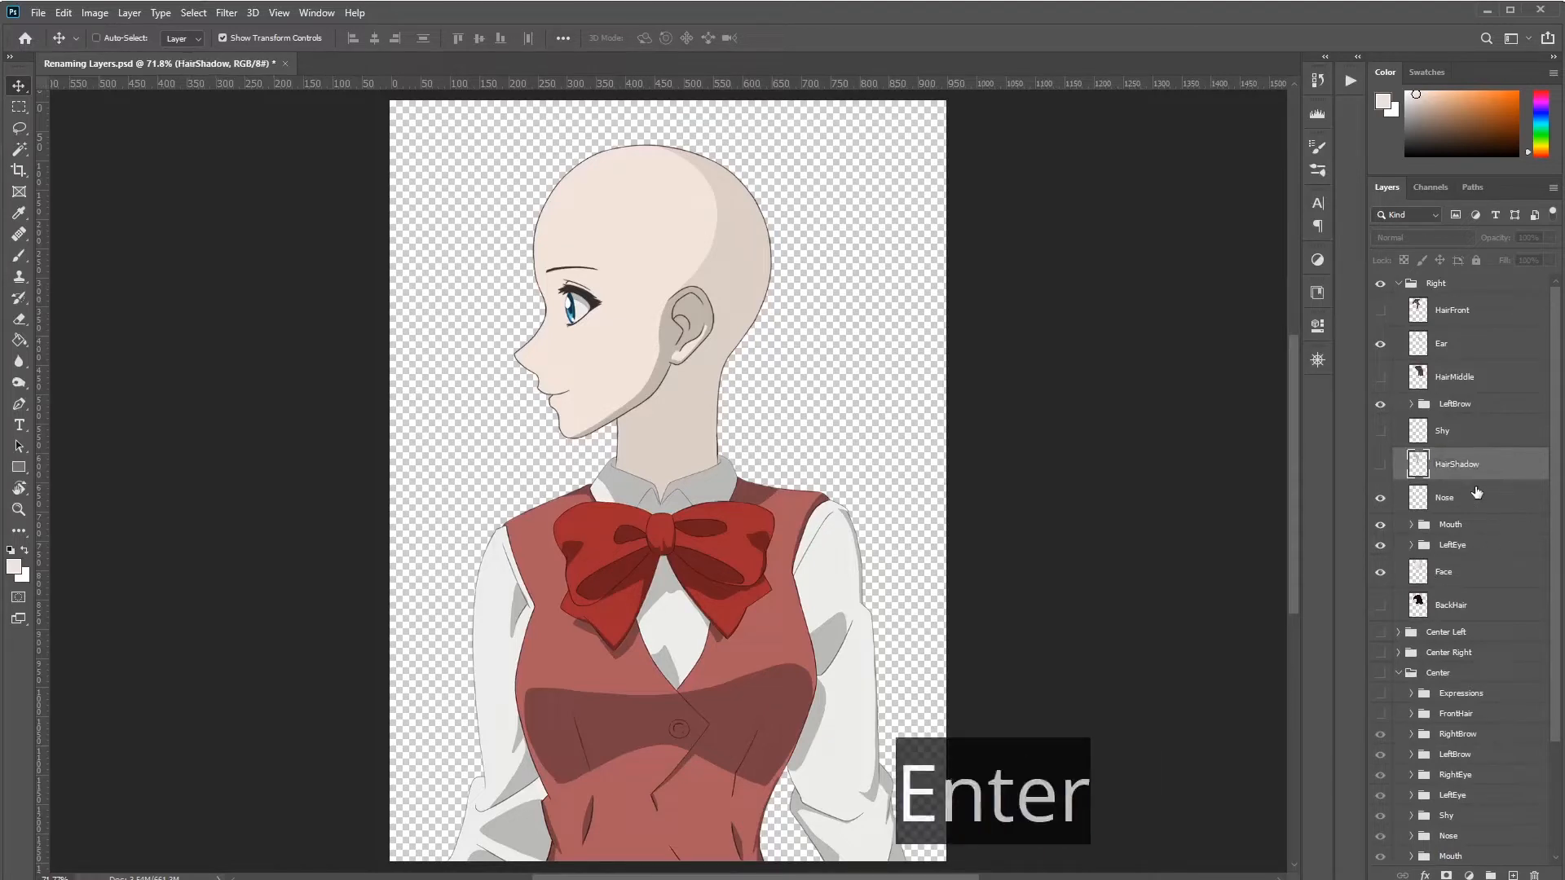
# Step: Rename the Right group's HairFront layer to FrontHair, copying the name from the folder in Center
pyautogui.click(1445, 377)
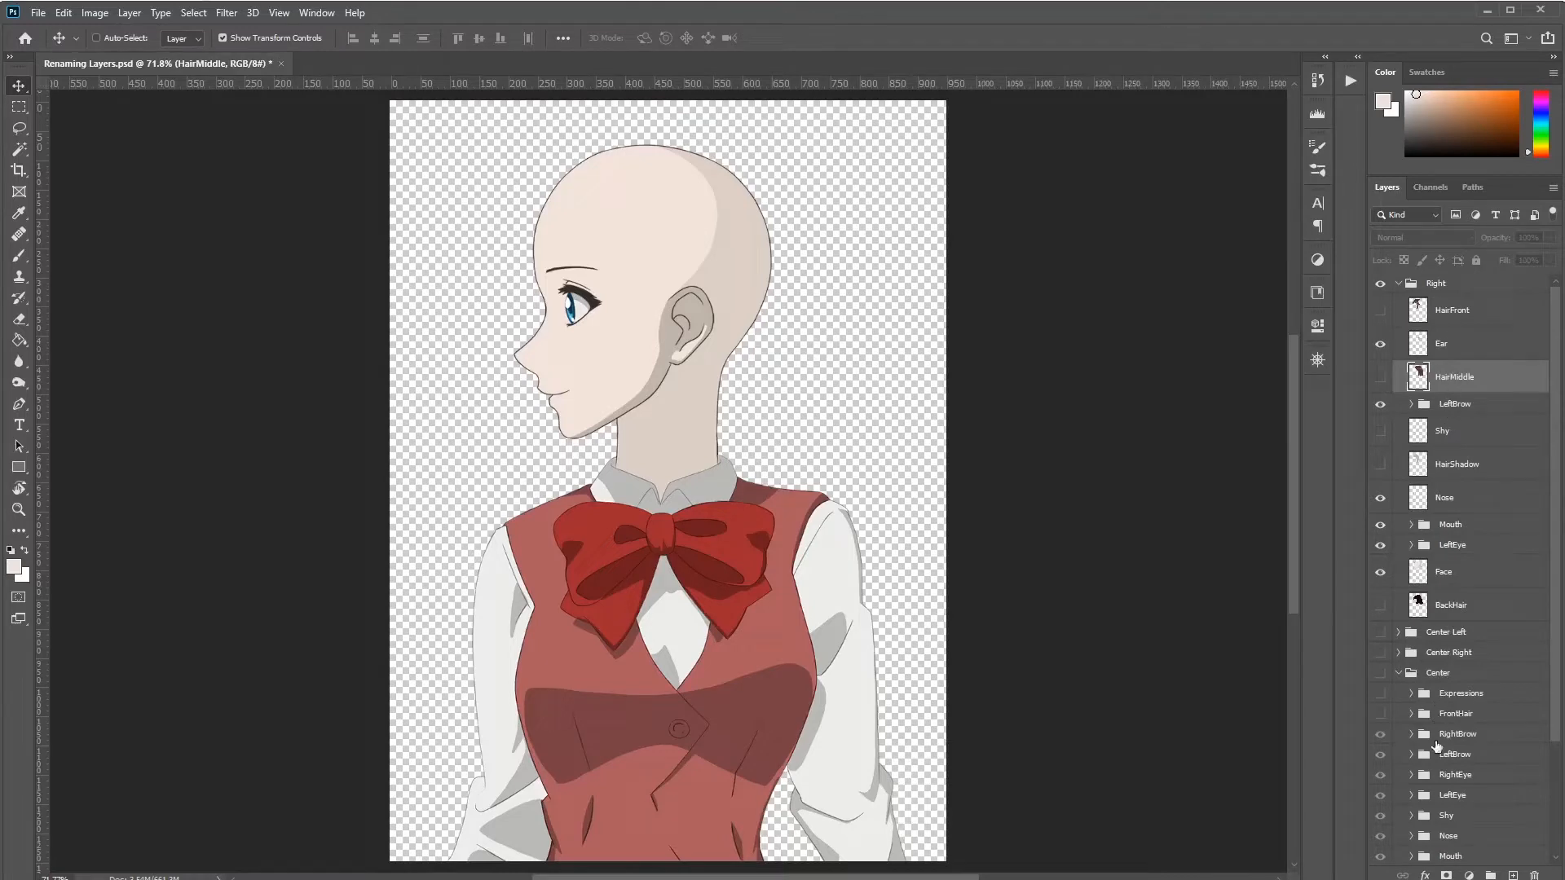
pyautogui.click(1453, 716)
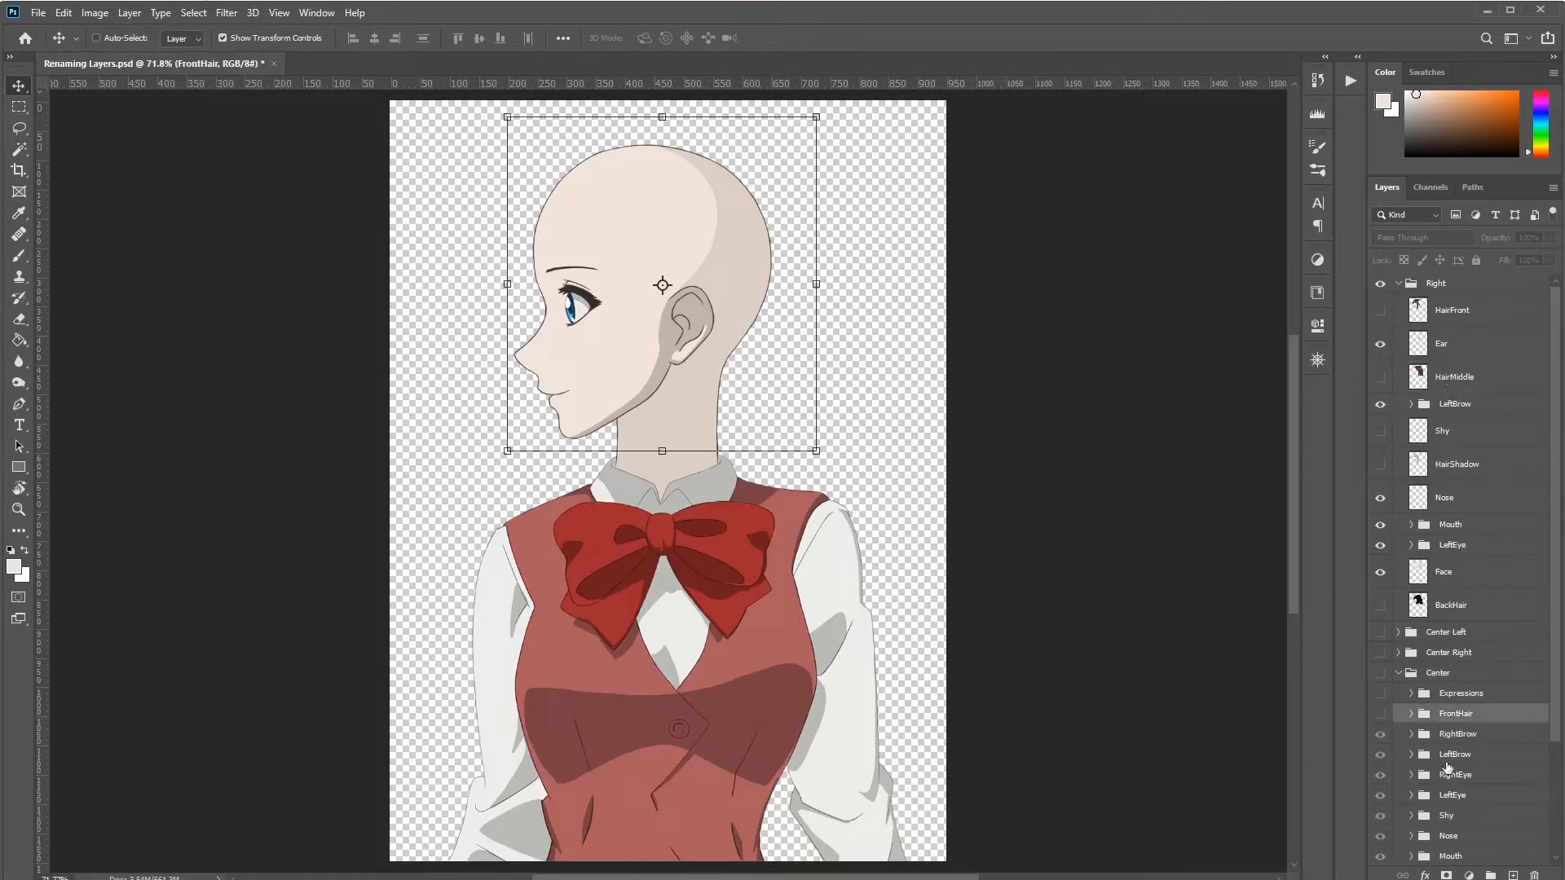
pyautogui.doubleClick(1456, 715)
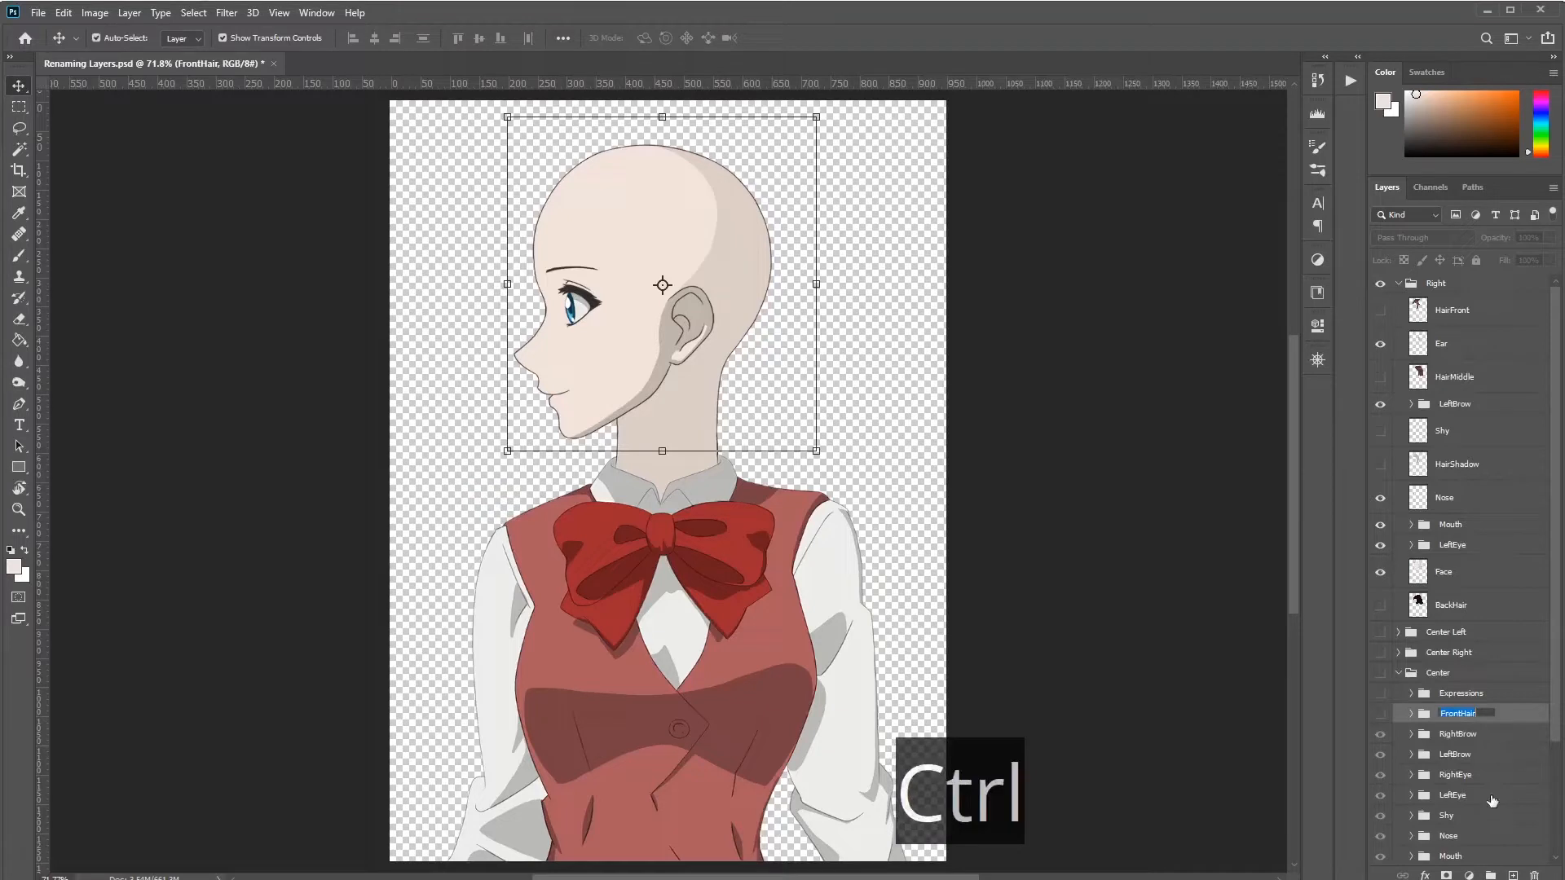
pyautogui.hotkey('ctrl', 'c')
pyautogui.press('Return')
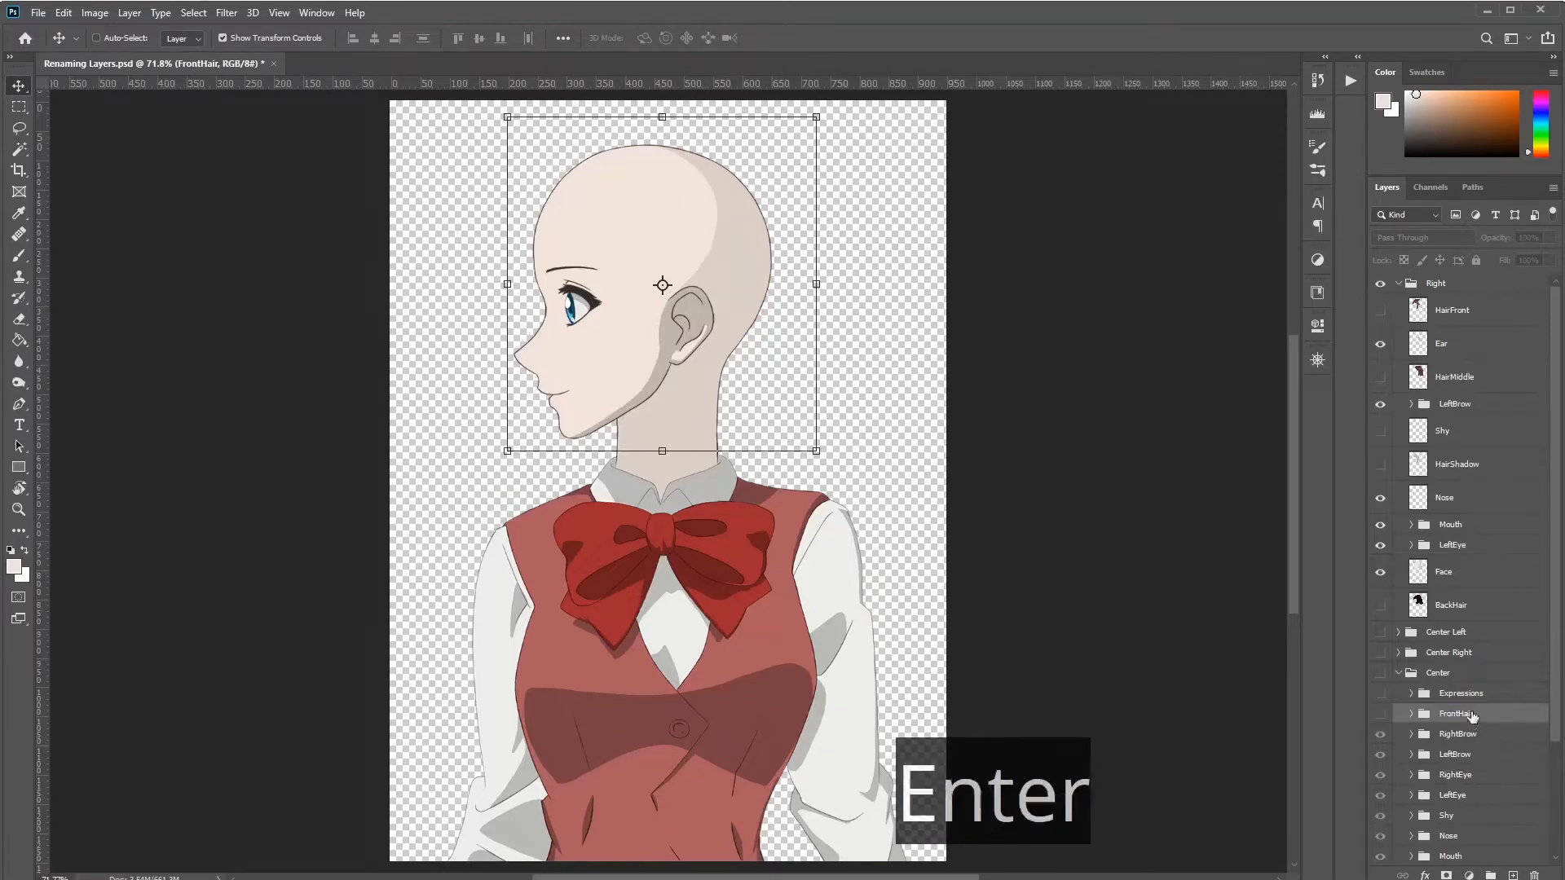
pyautogui.doubleClick(1447, 311)
pyautogui.hotkey('ctrl', 'v')
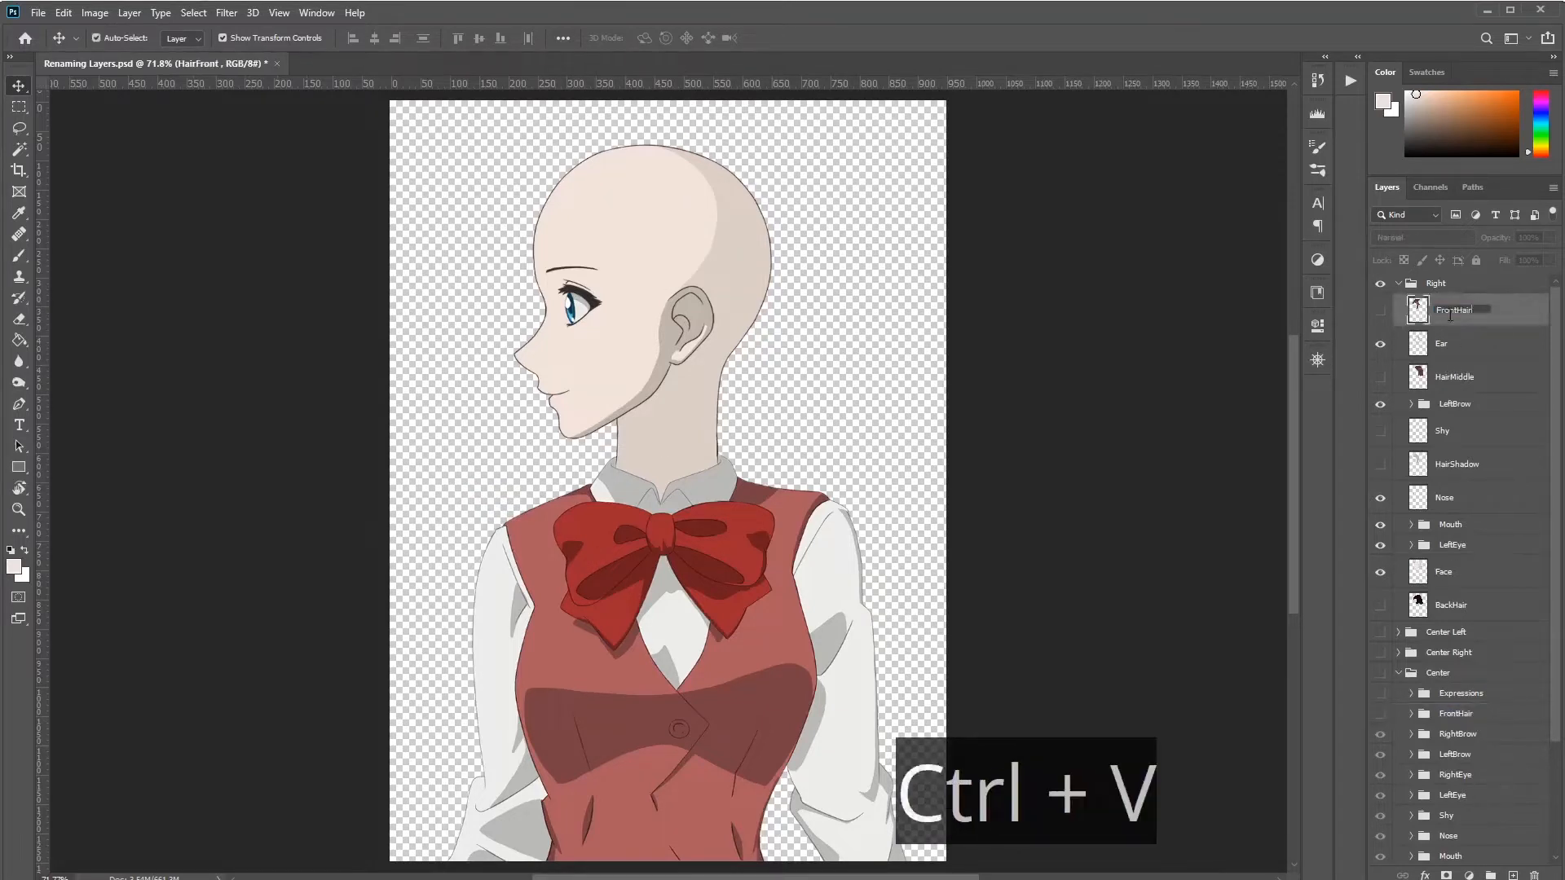
# Step: Rename the HairMiddle layer in the Right group to MiddleHair
pyautogui.doubleClick(1455, 378)
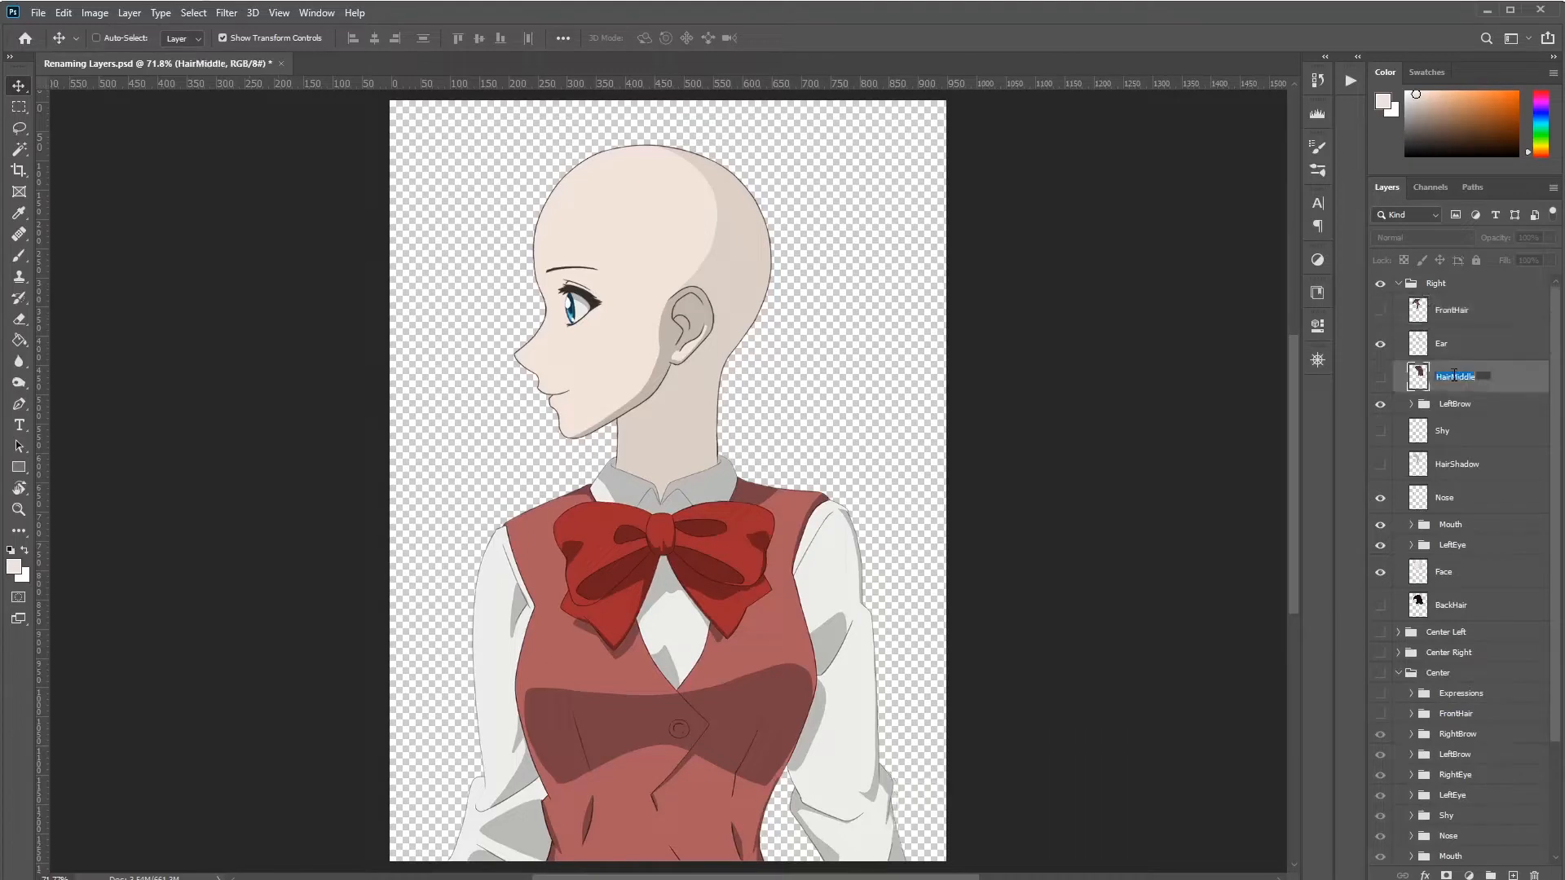
pyautogui.press('Home')
pyautogui.hotkey('shift', 'Right')
pyautogui.hotkey('shift', 'Right')
pyautogui.hotkey('shift', 'Right')
pyautogui.hotkey('shift', 'Right')
pyautogui.press('BackSpace')
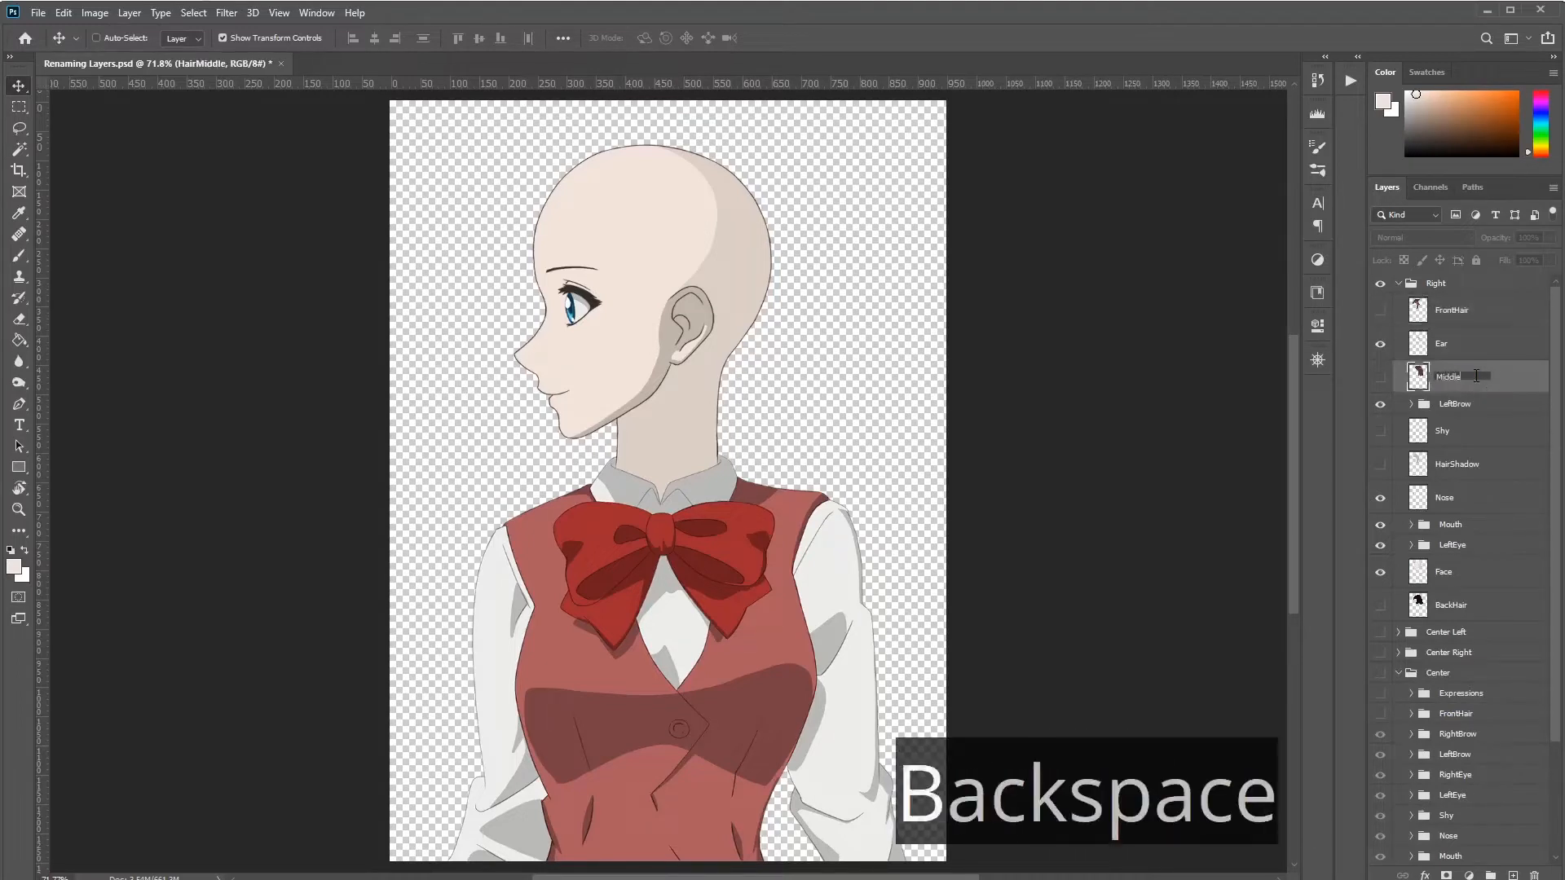
pyautogui.press('End')
pyautogui.write('Hair')
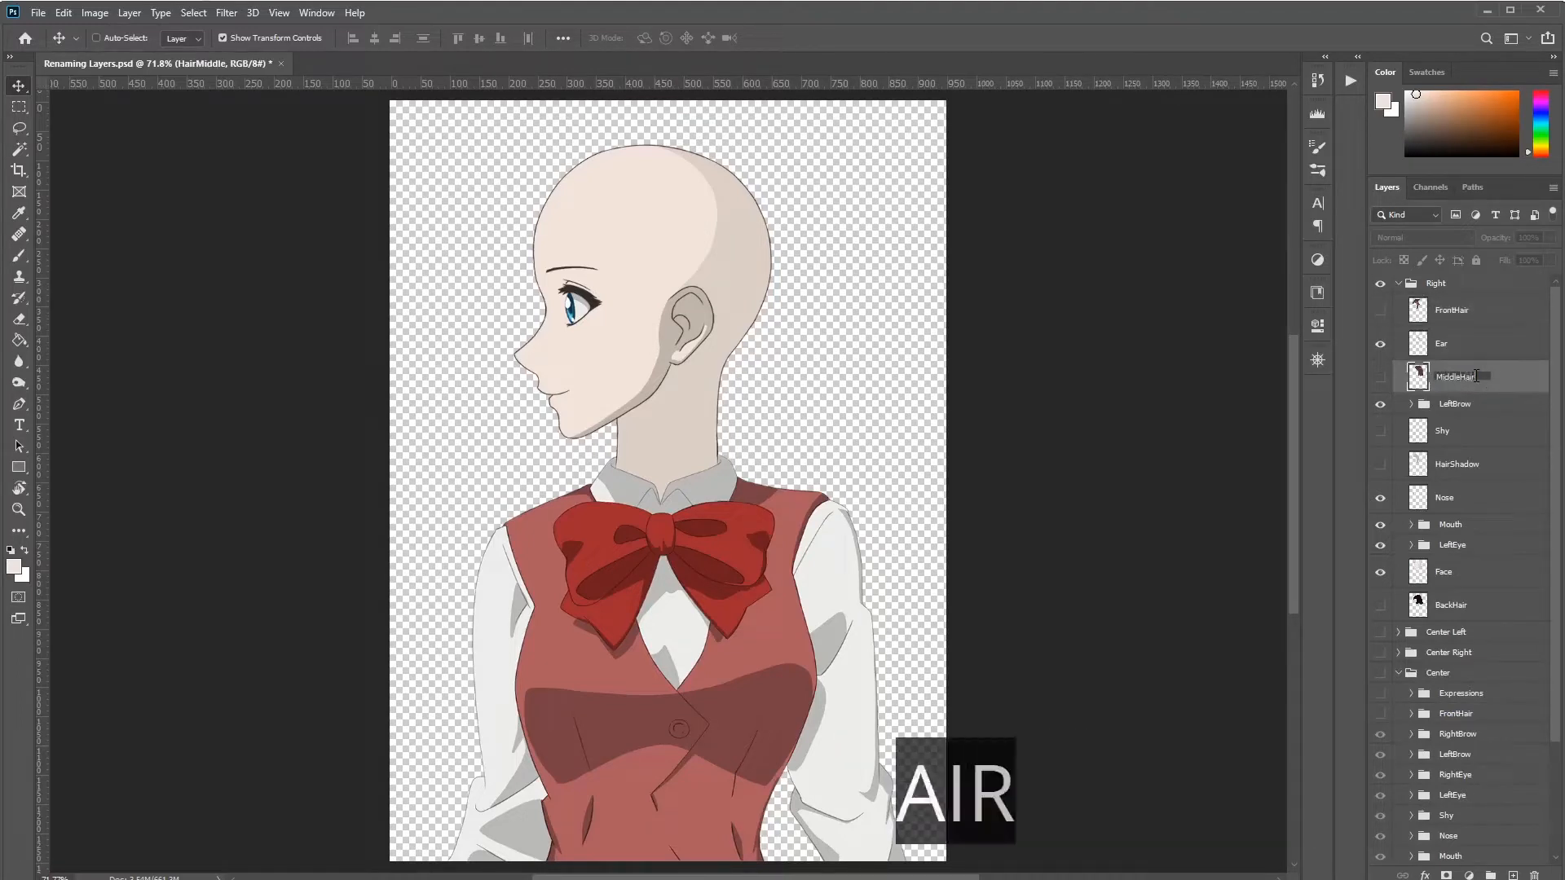
pyautogui.press('Return')
# Step: Compare the hair, HairShadow, Shy and LeftBrow names in the Right group with their counterparts in Center
pyautogui.click(1453, 308)
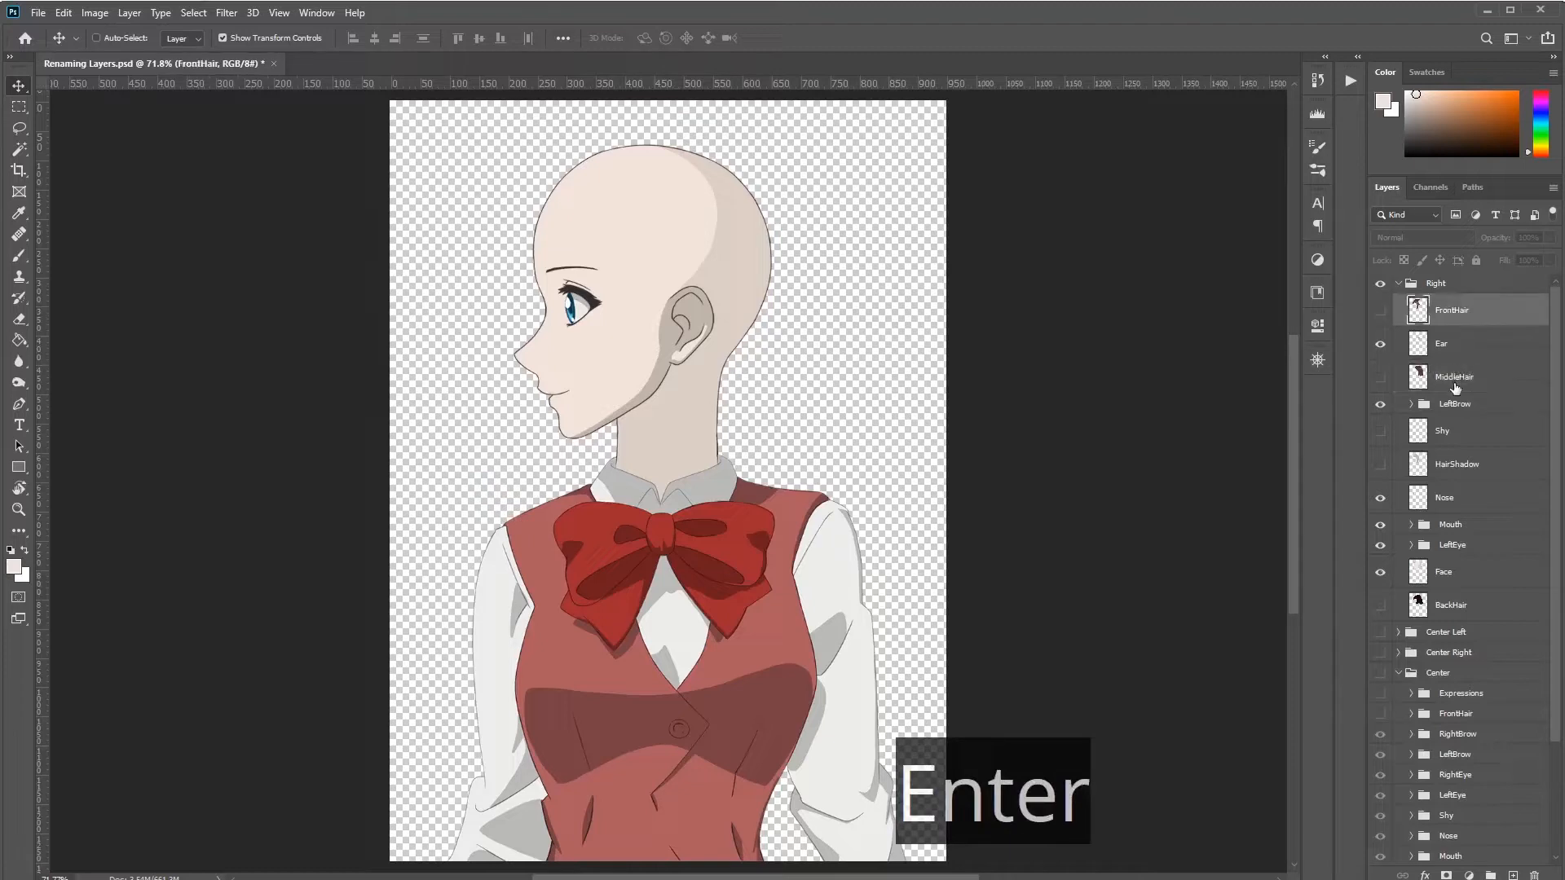
pyautogui.click(1454, 383)
pyautogui.click(1441, 608)
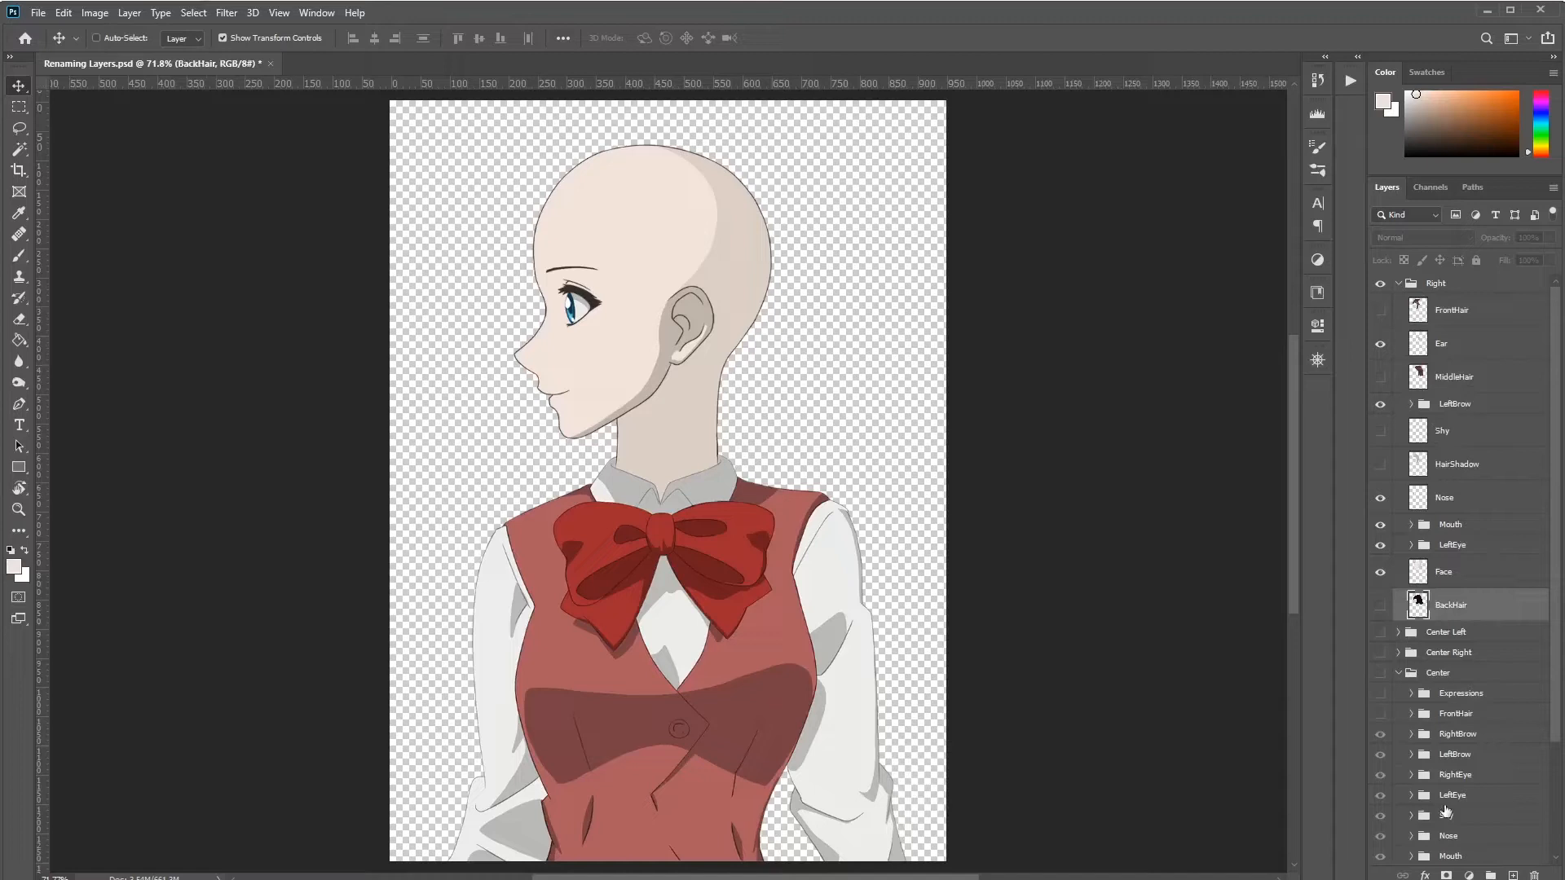
pyautogui.click(1449, 463)
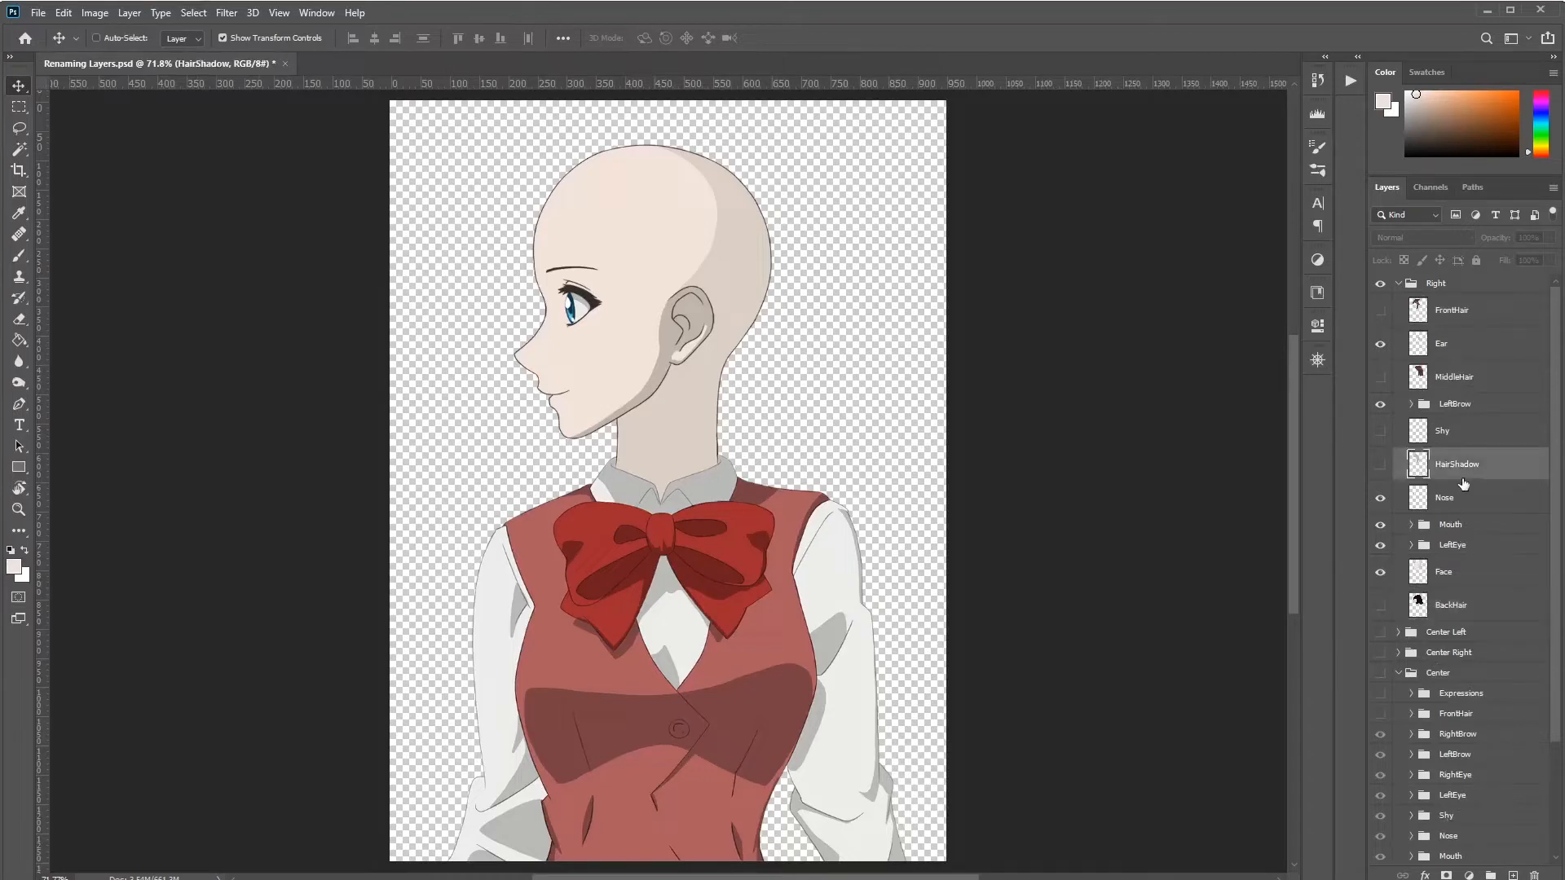
pyautogui.click(1450, 433)
pyautogui.click(1456, 819)
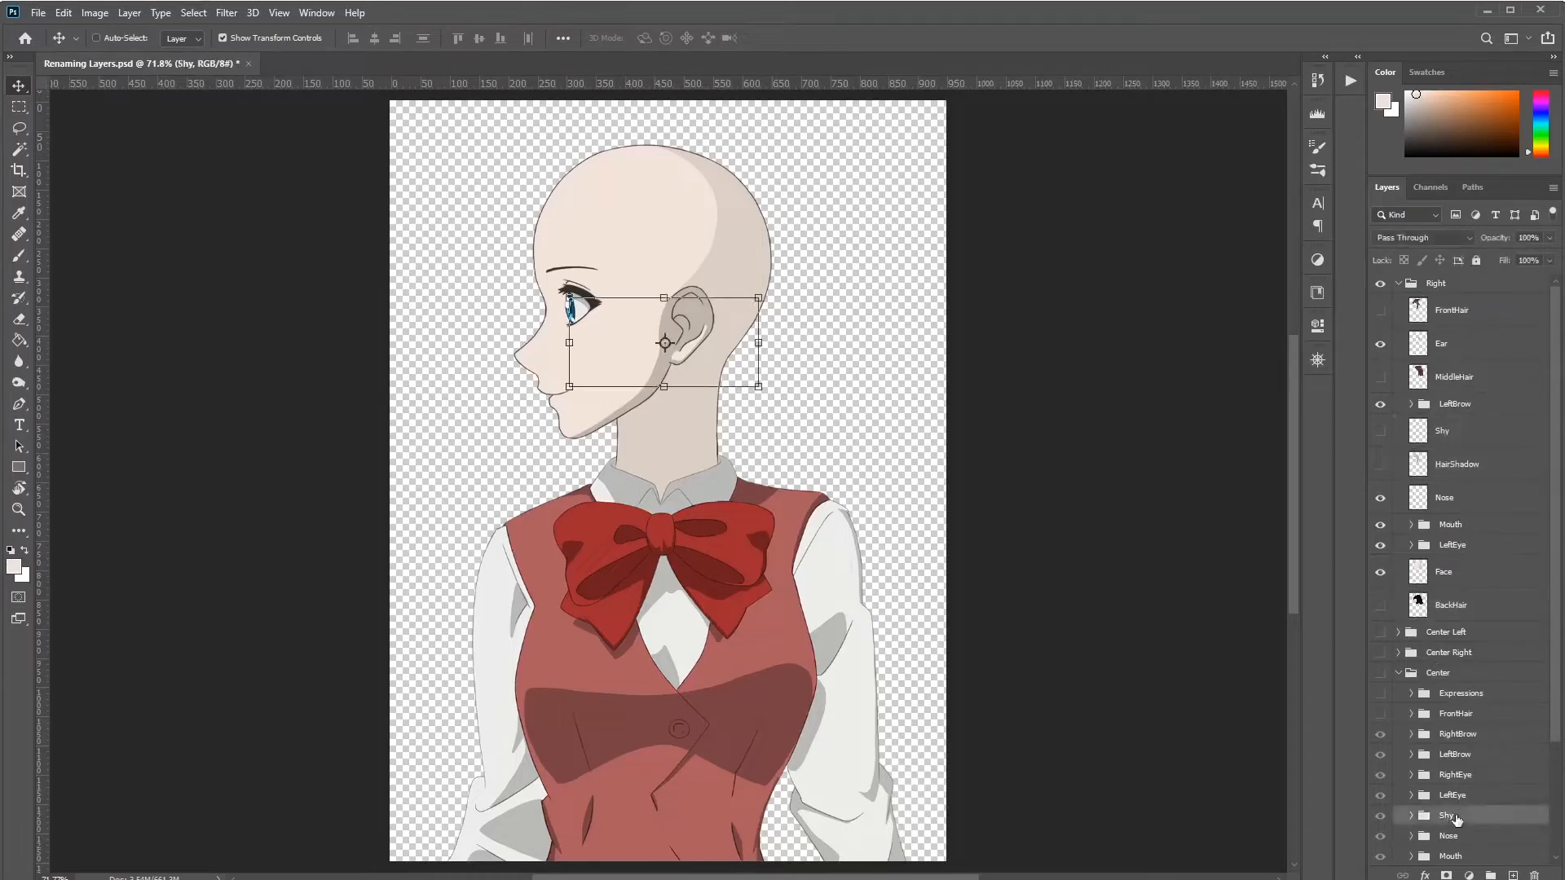
pyautogui.click(1457, 407)
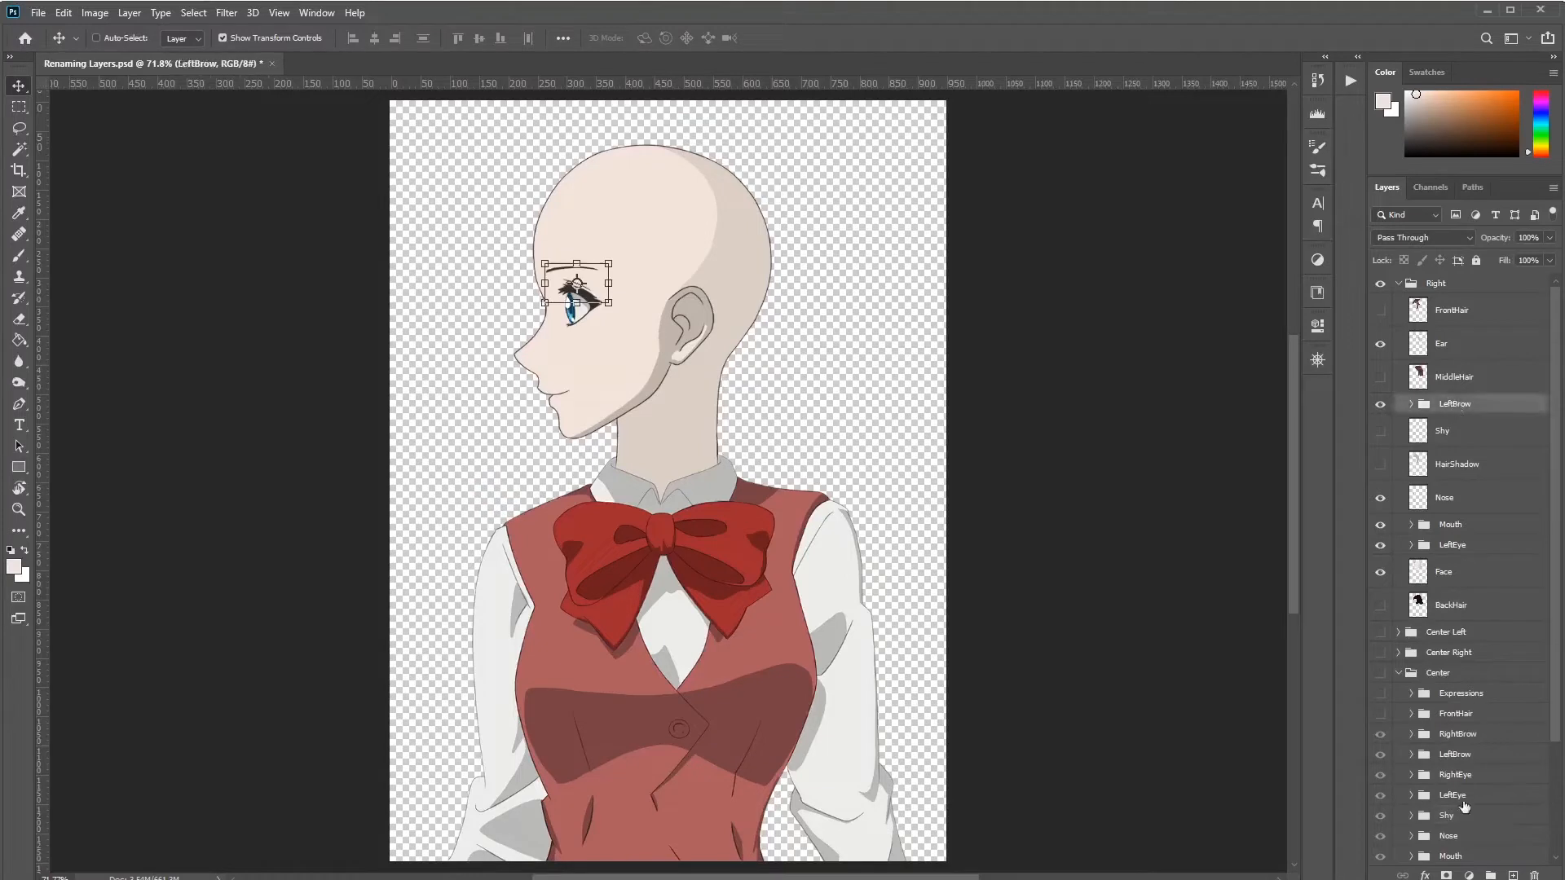
pyautogui.click(1464, 761)
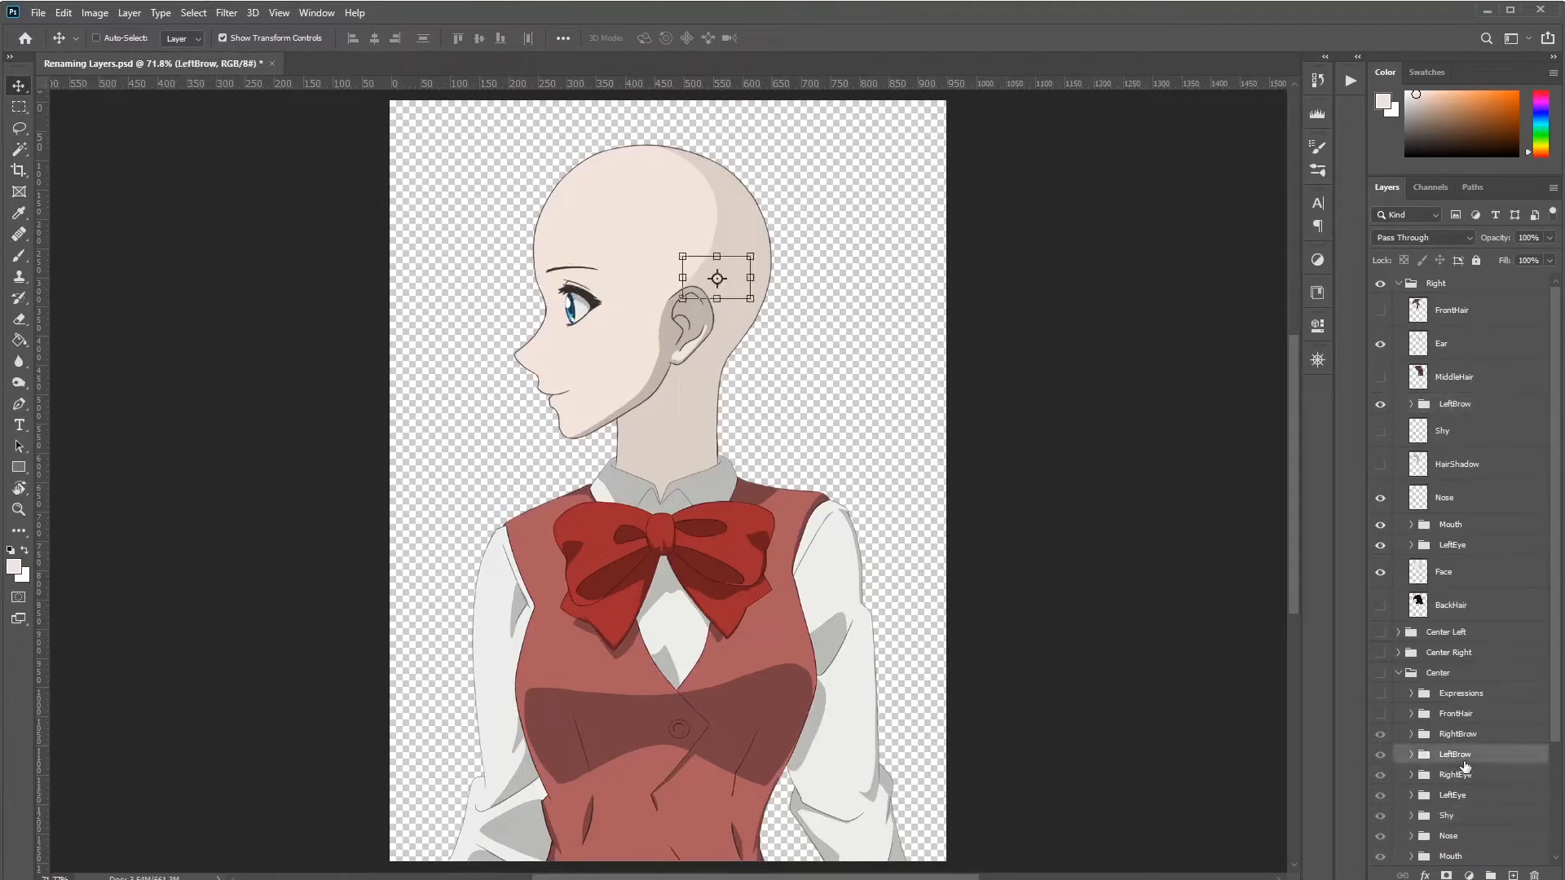
pyautogui.click(1451, 381)
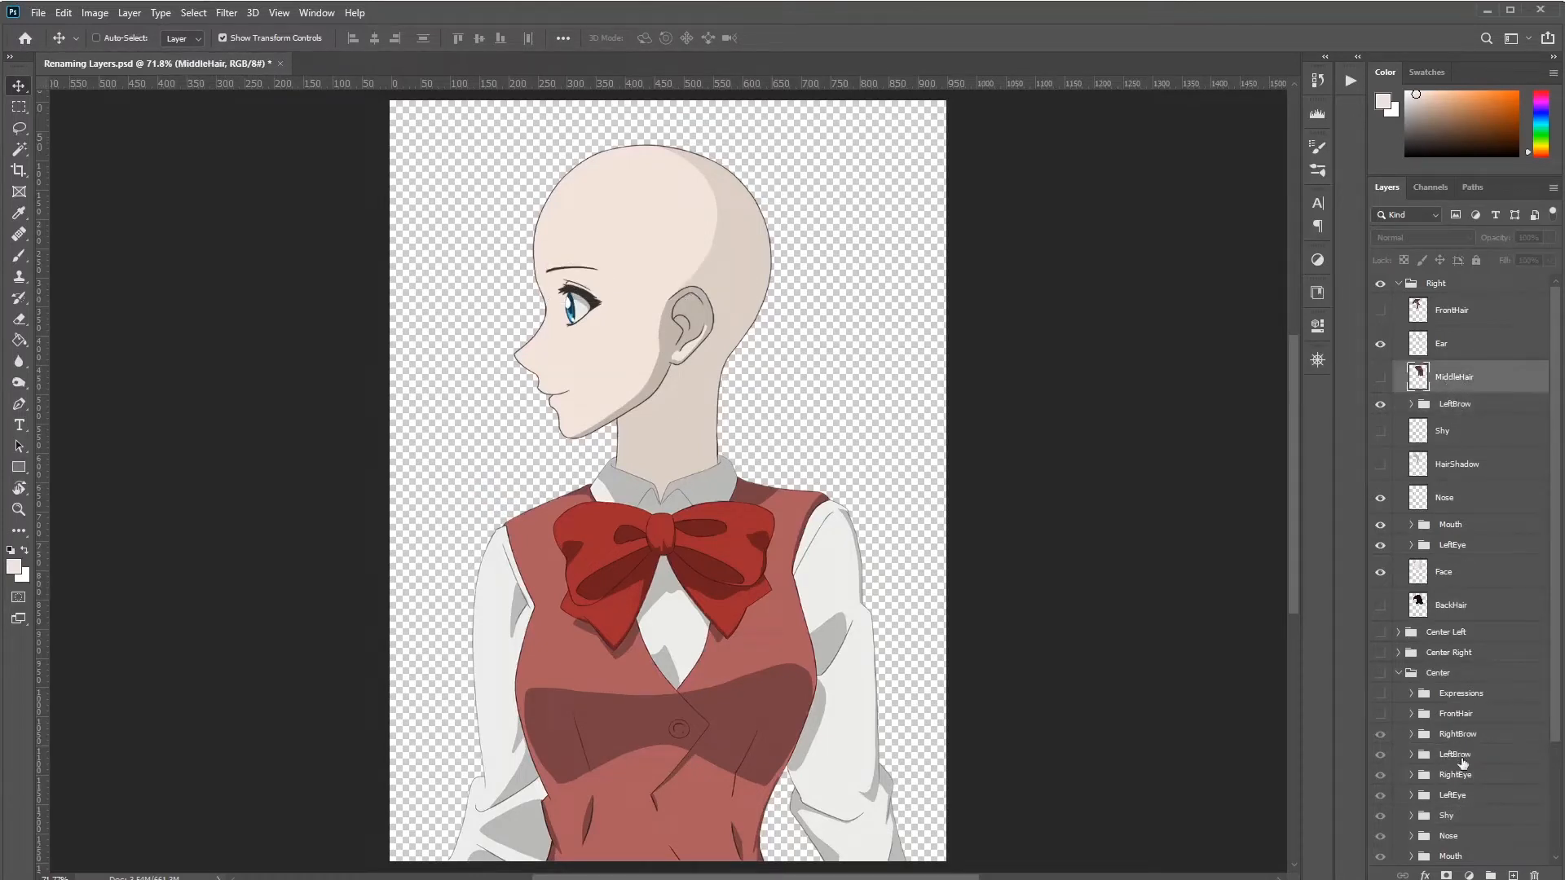
# Step: Rename the Ear layer in the Right group to LeftEar, matching the ear naming in Center
pyautogui.click(1441, 349)
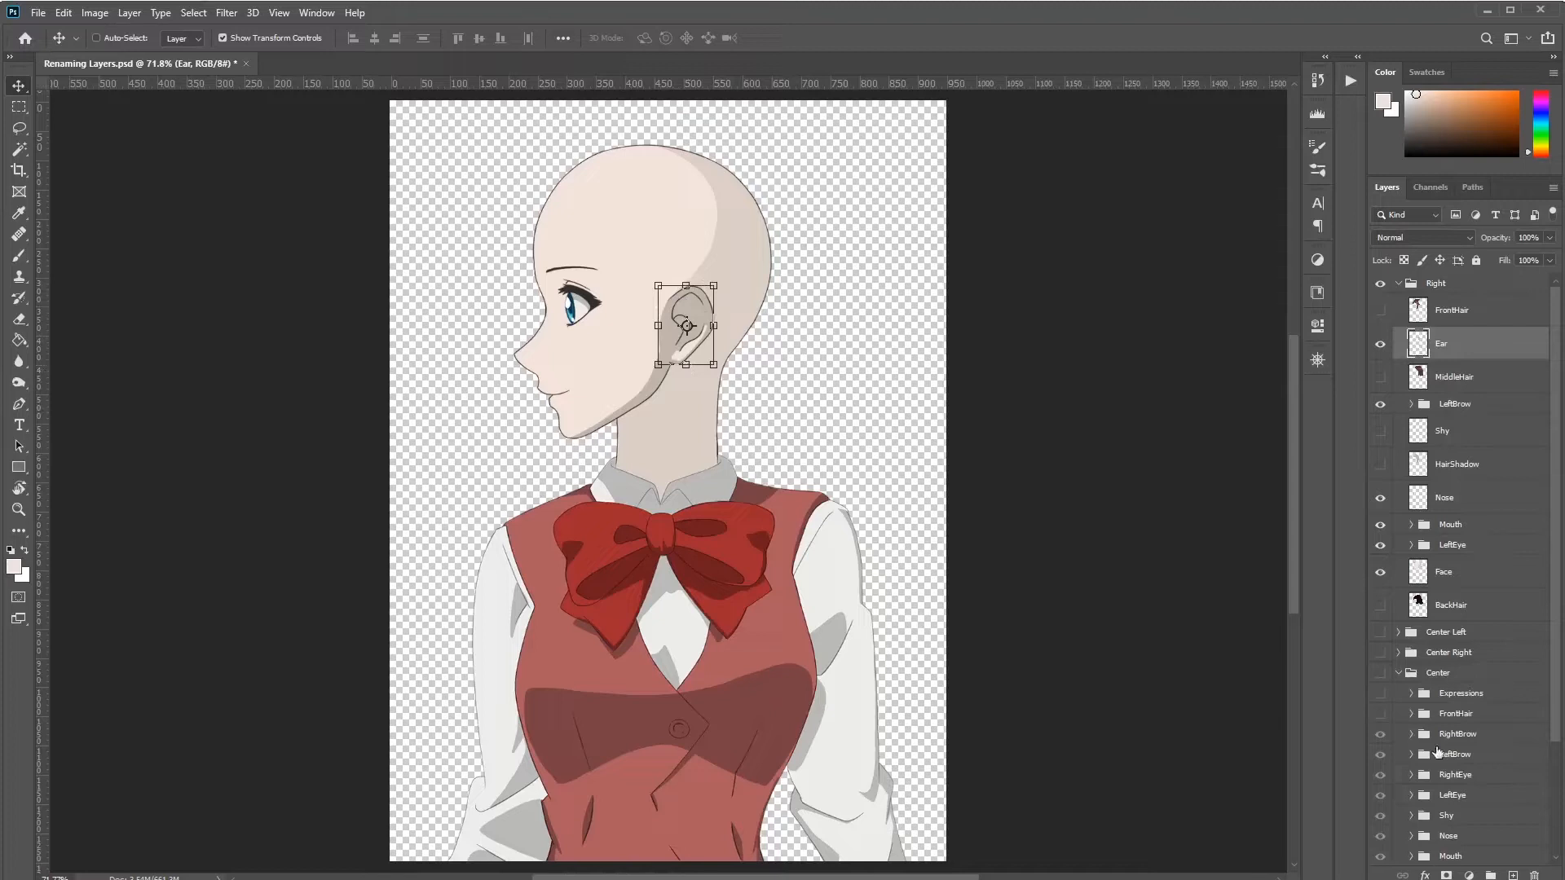
pyautogui.click(1459, 776)
pyautogui.scroll(-2, 1463, 762)
pyautogui.scroll(2, 1477, 462)
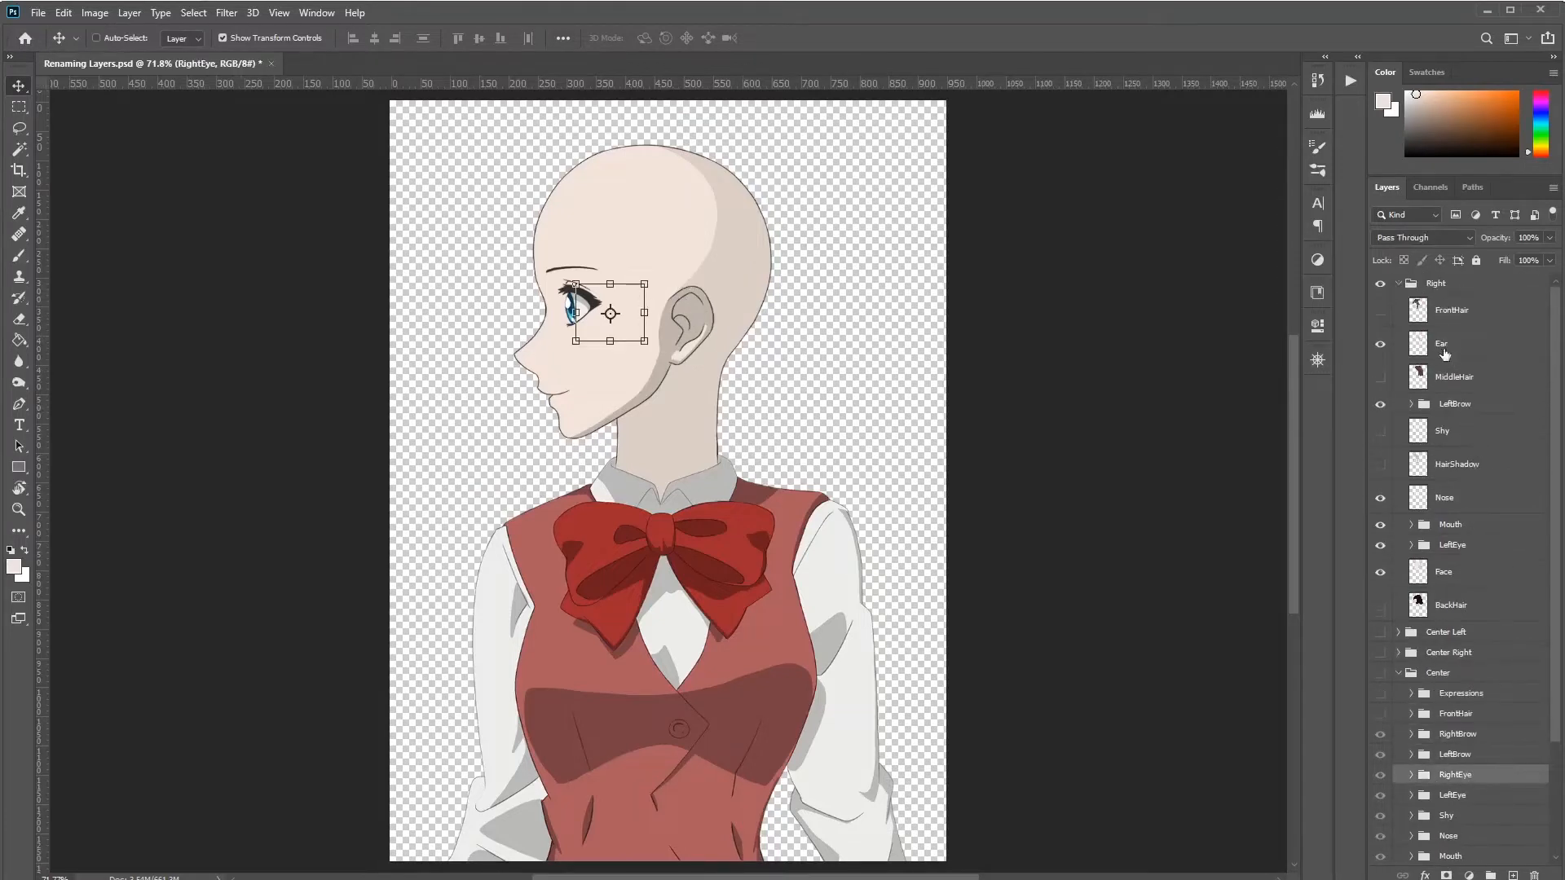
pyautogui.click(1447, 355)
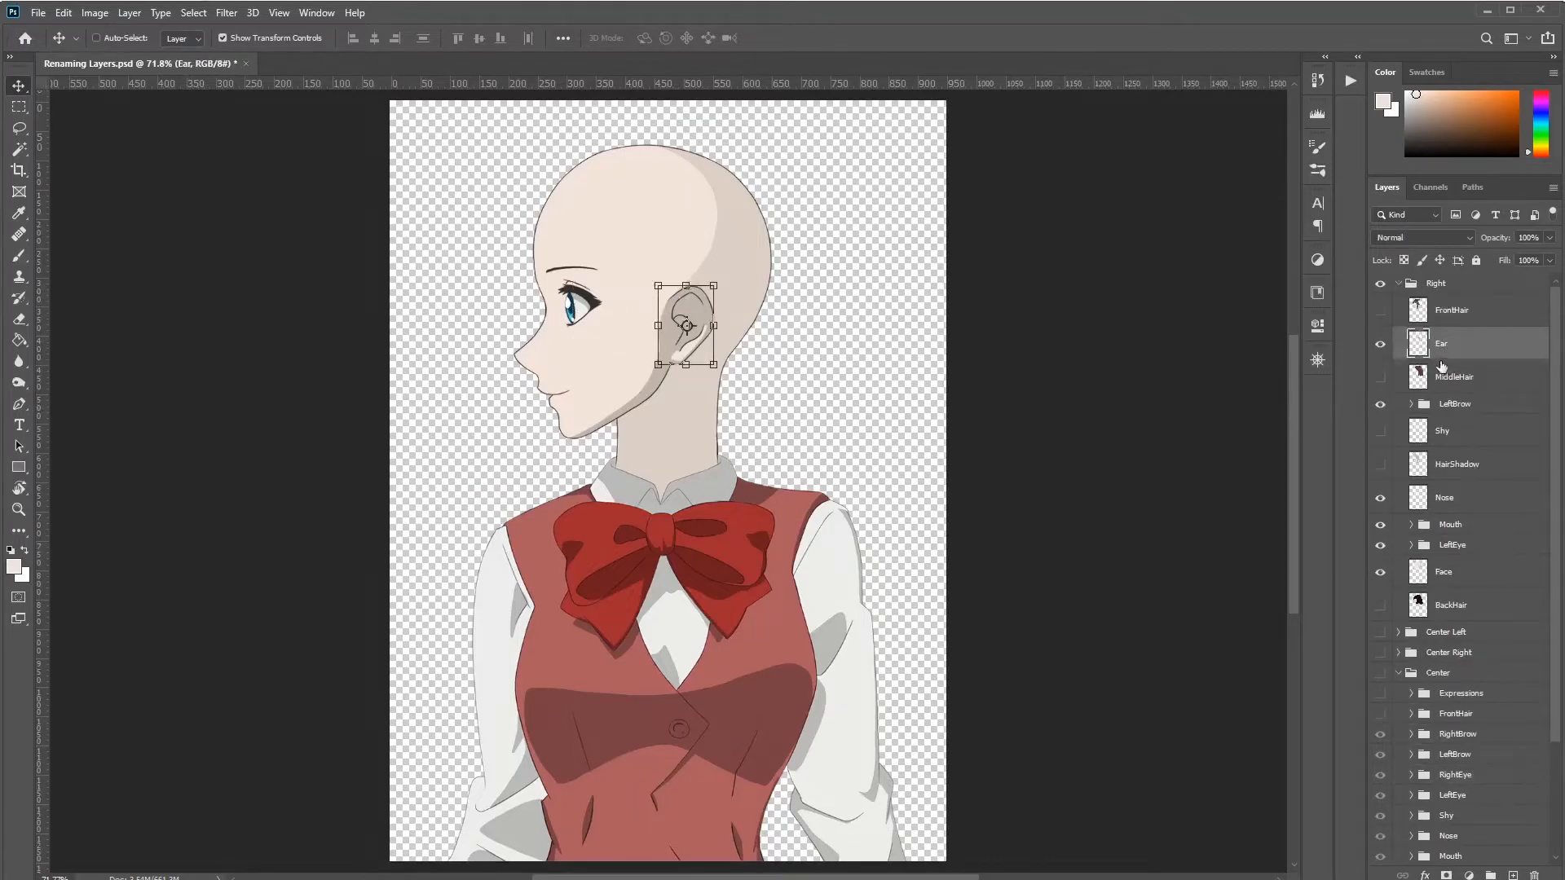
pyautogui.doubleClick(1440, 346)
pyautogui.press('Home')
pyautogui.write('Left')
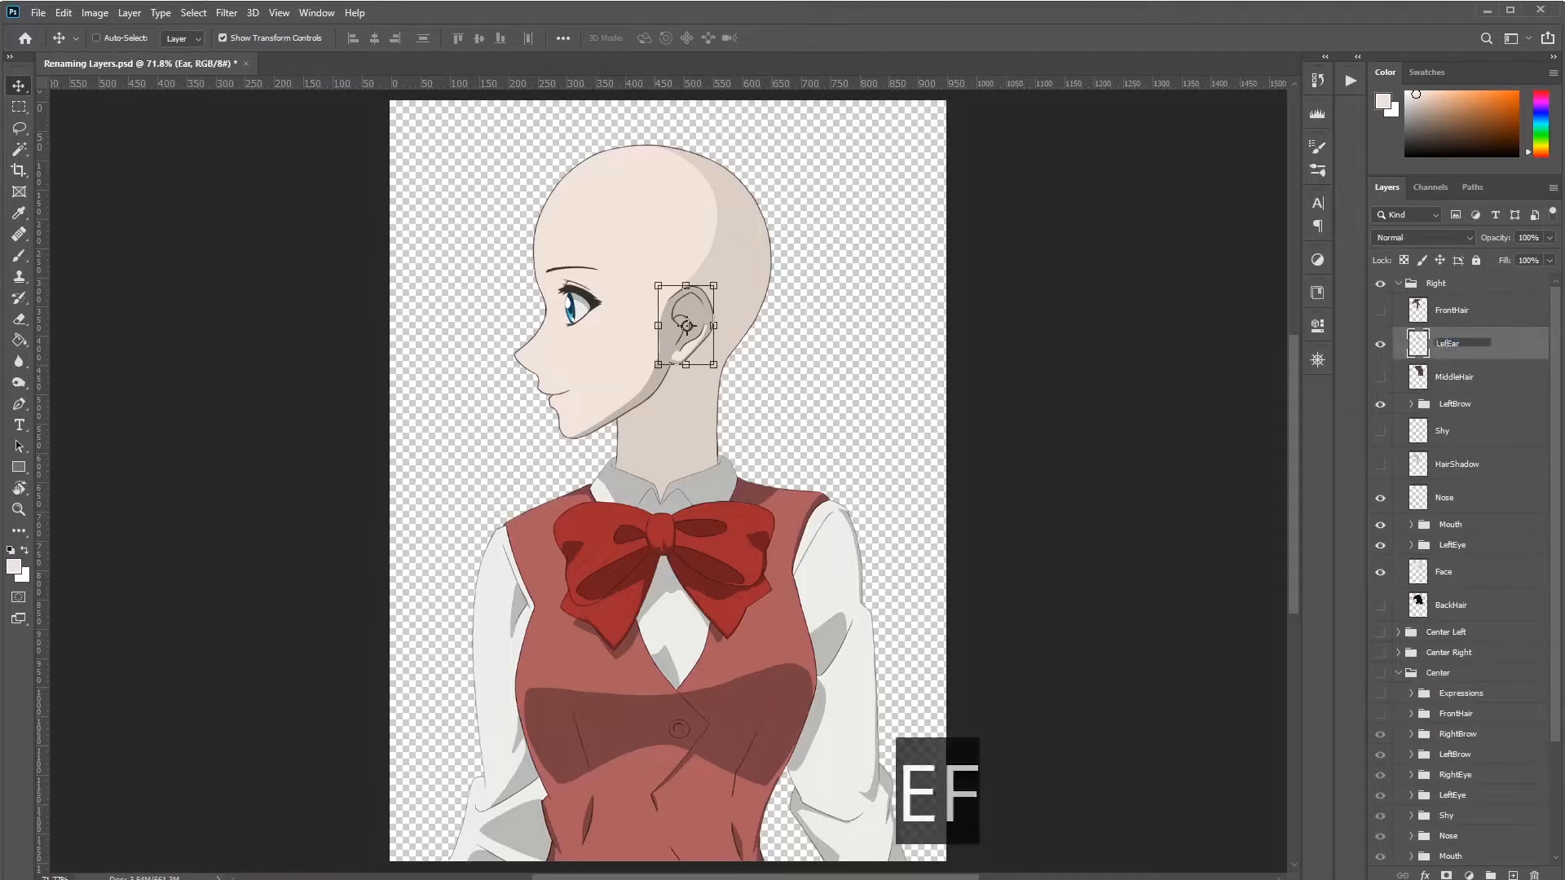
pyautogui.press('Return')
pyautogui.scroll(-4, 1534, 435)
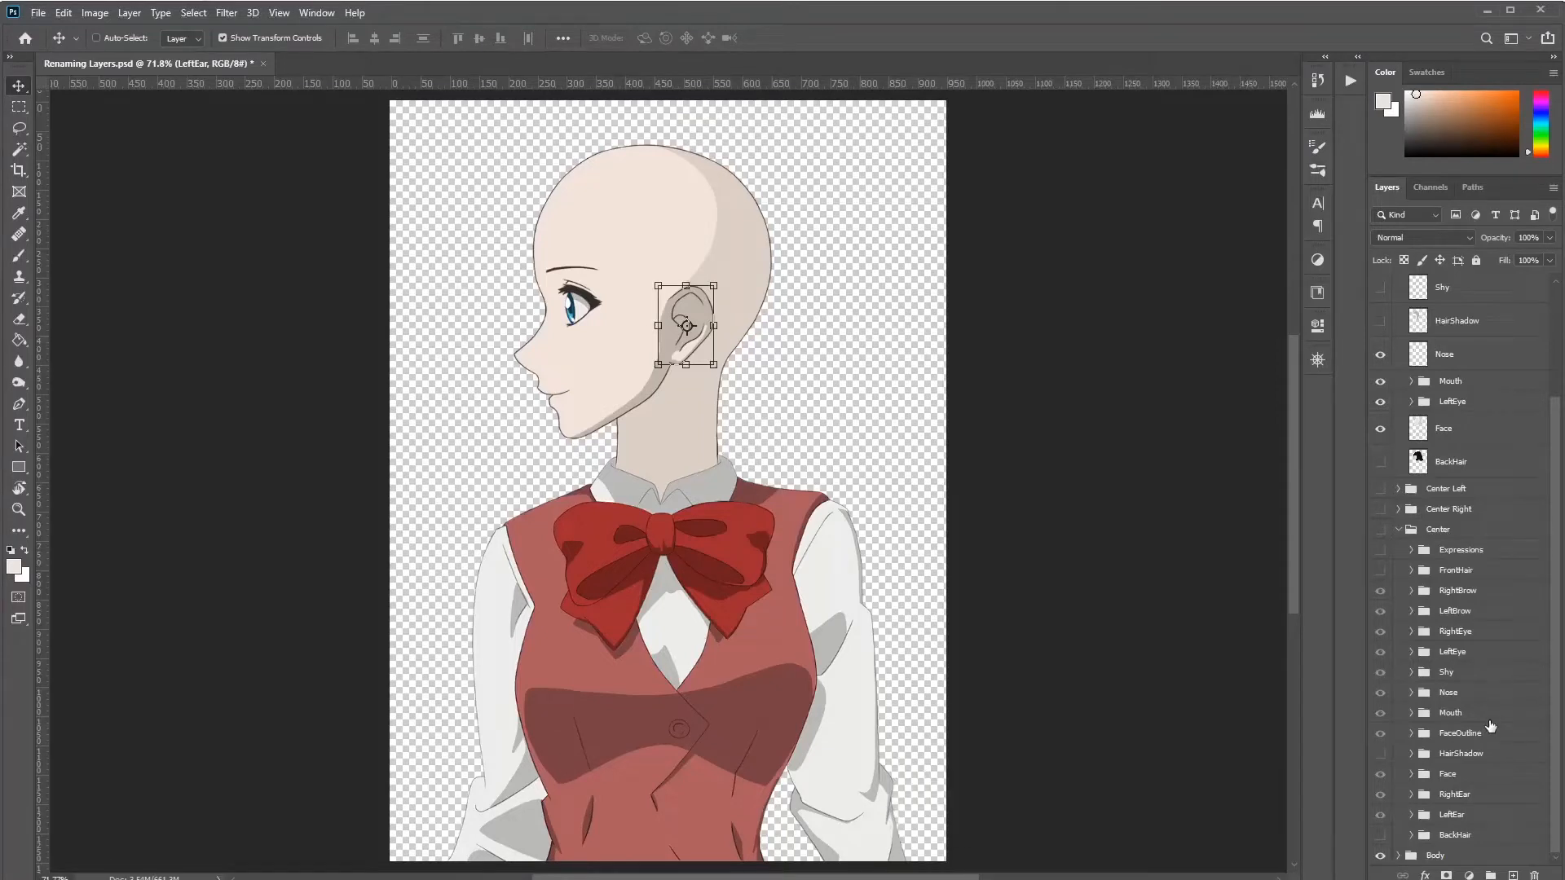
pyautogui.scroll(4, 1465, 439)
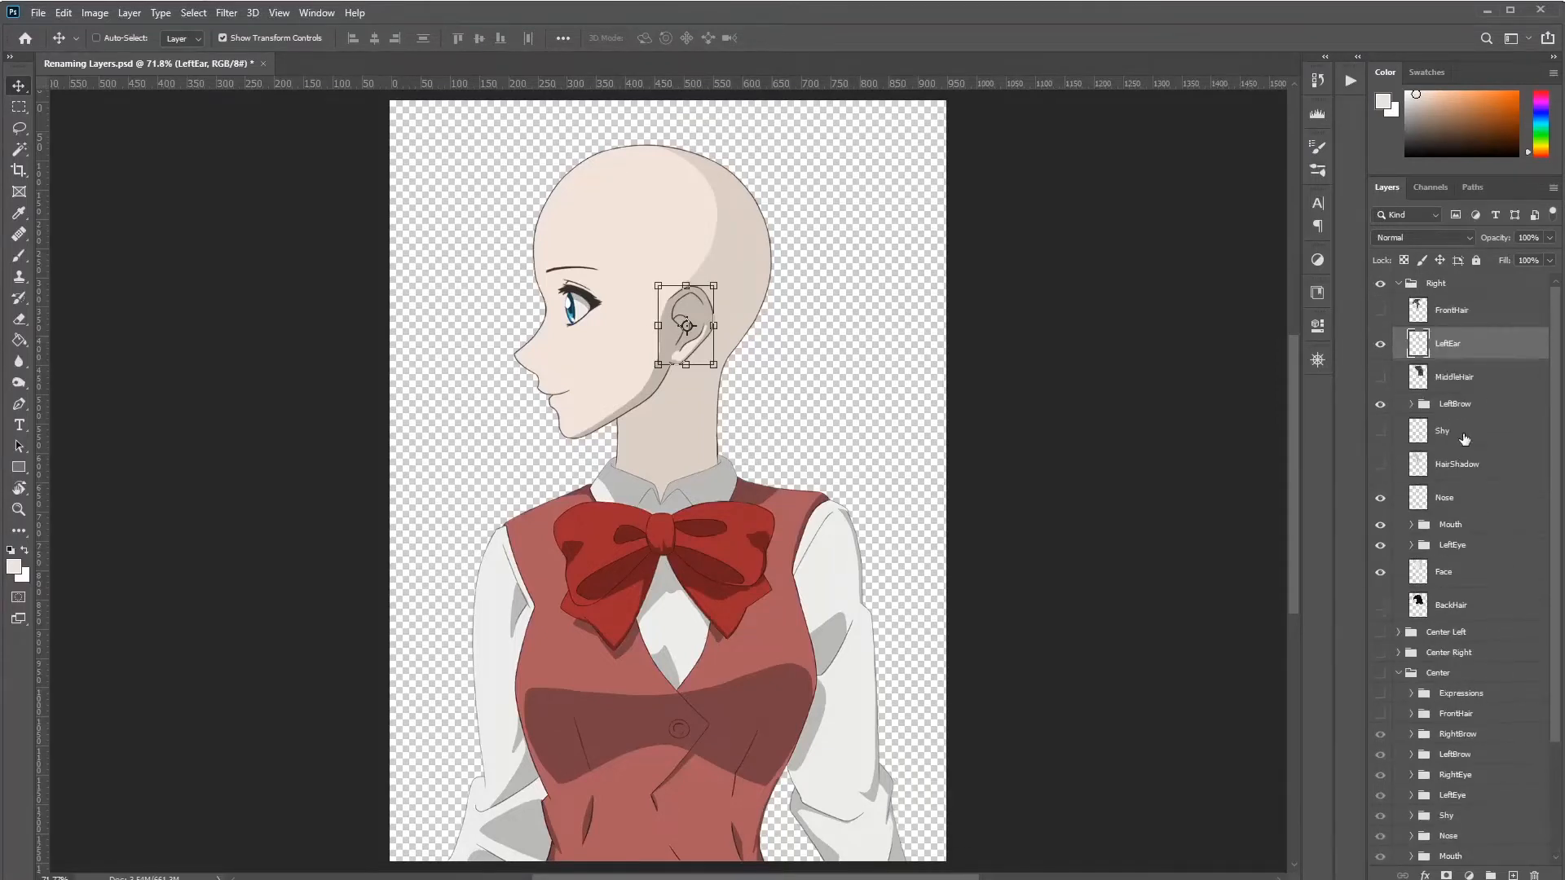
# Step: Collapse the Right group and duplicate it as a group named Left, with the original hidden
pyautogui.click(1412, 285)
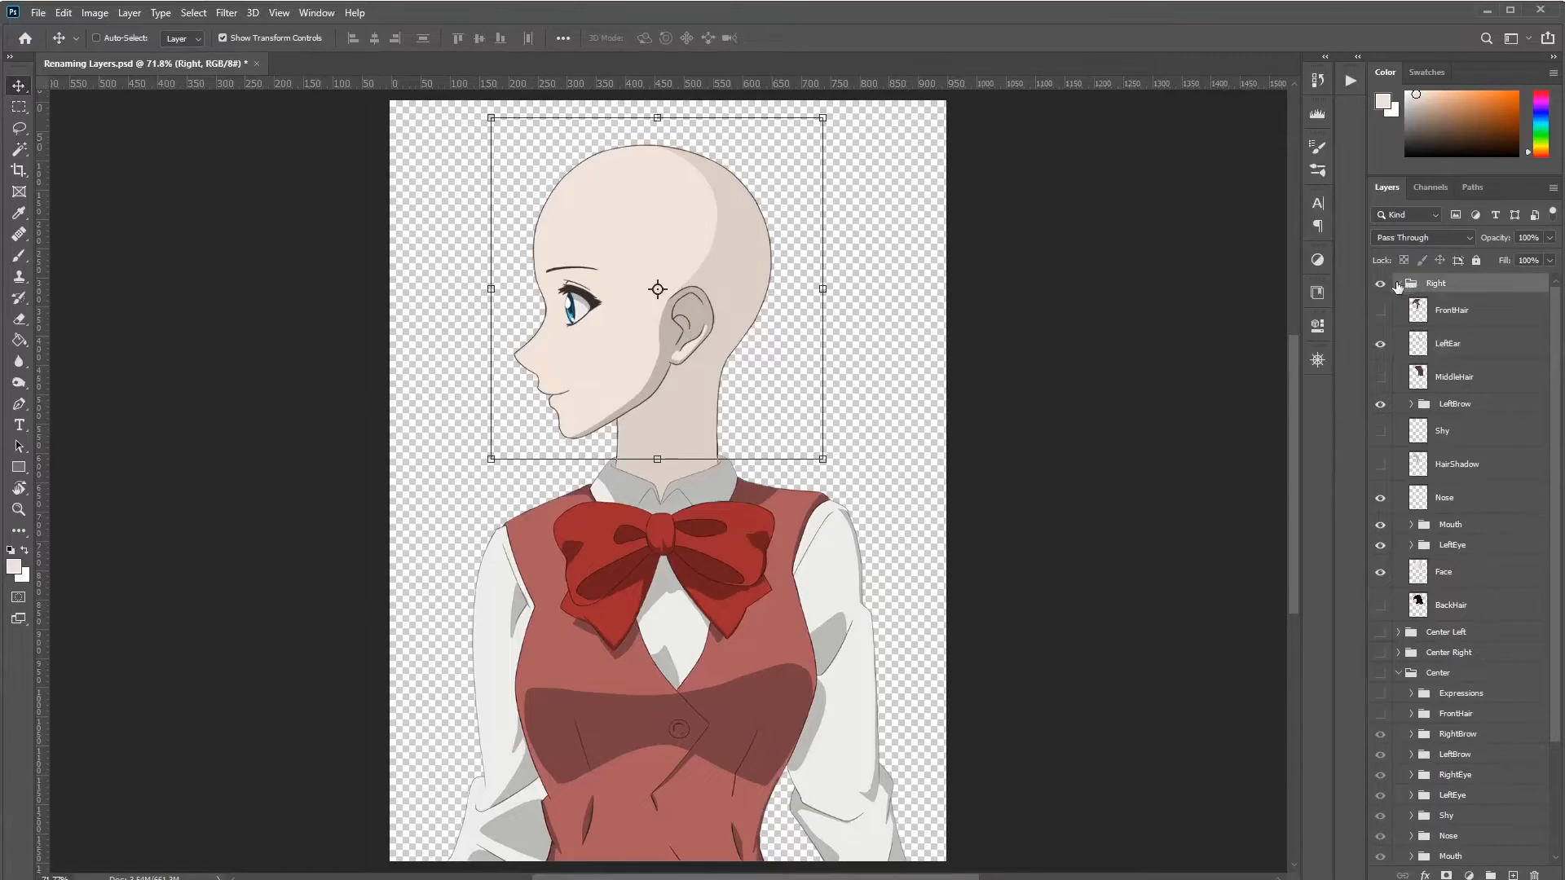
pyautogui.click(1399, 284)
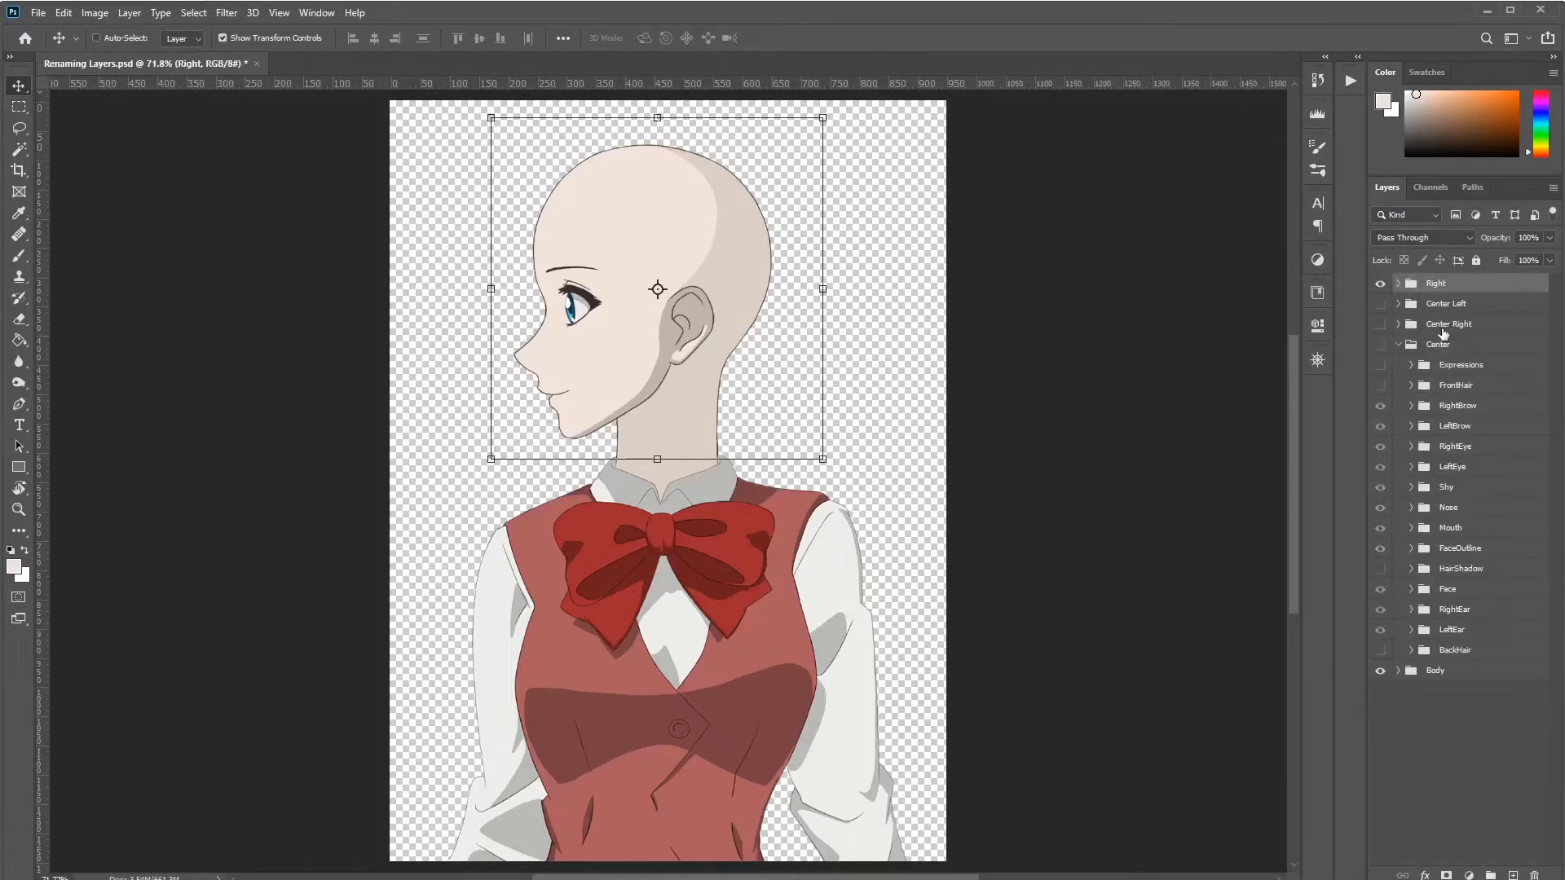
pyautogui.hotkey('ctrl', 'j')
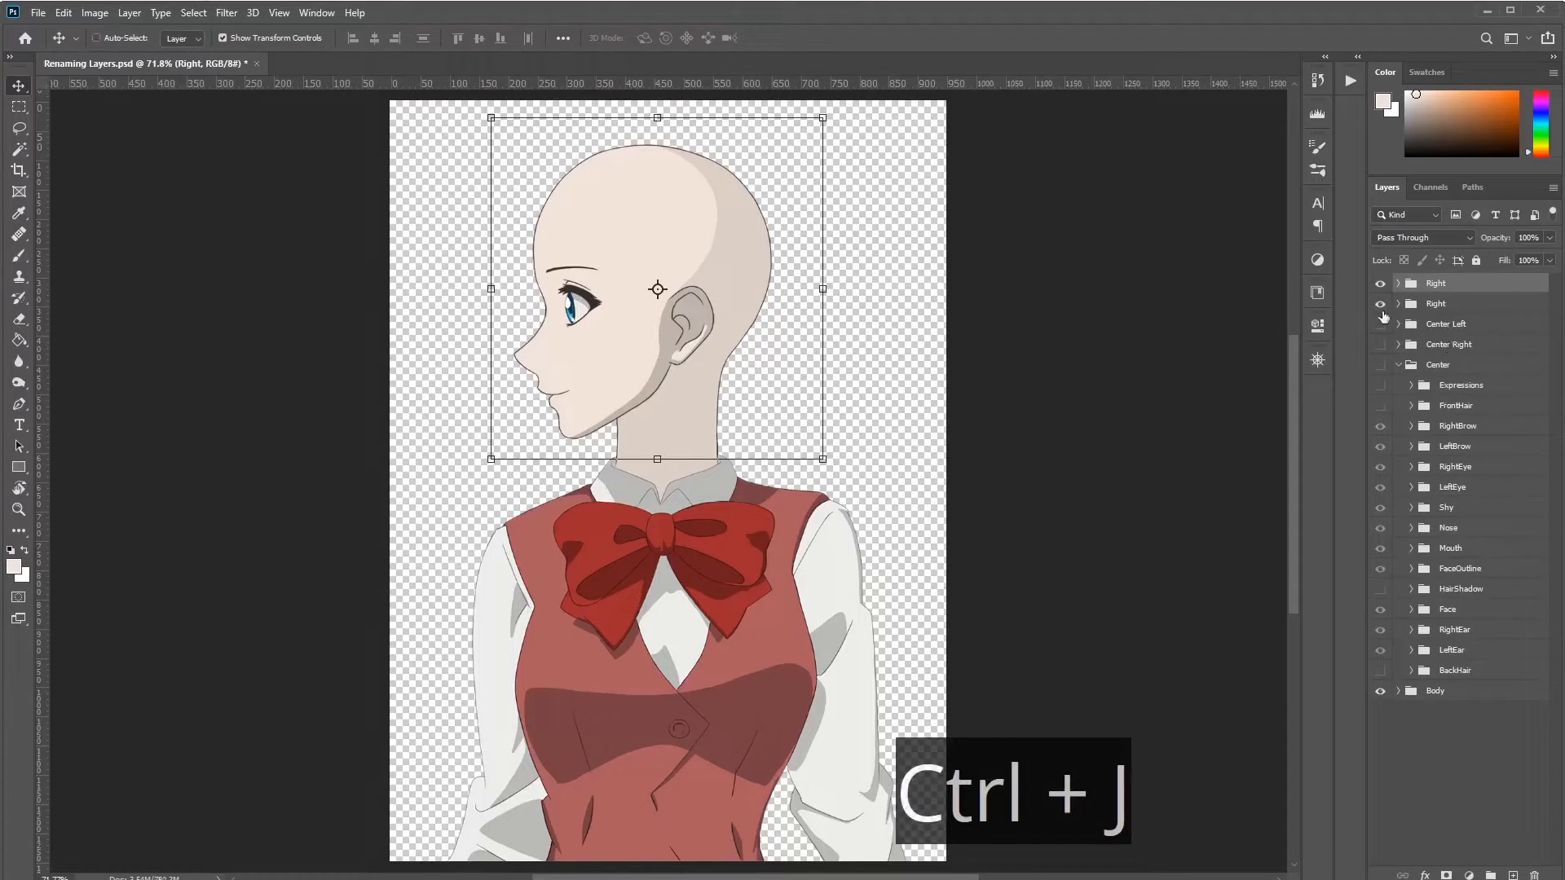
pyautogui.doubleClick(1435, 283)
pyautogui.write('Left')
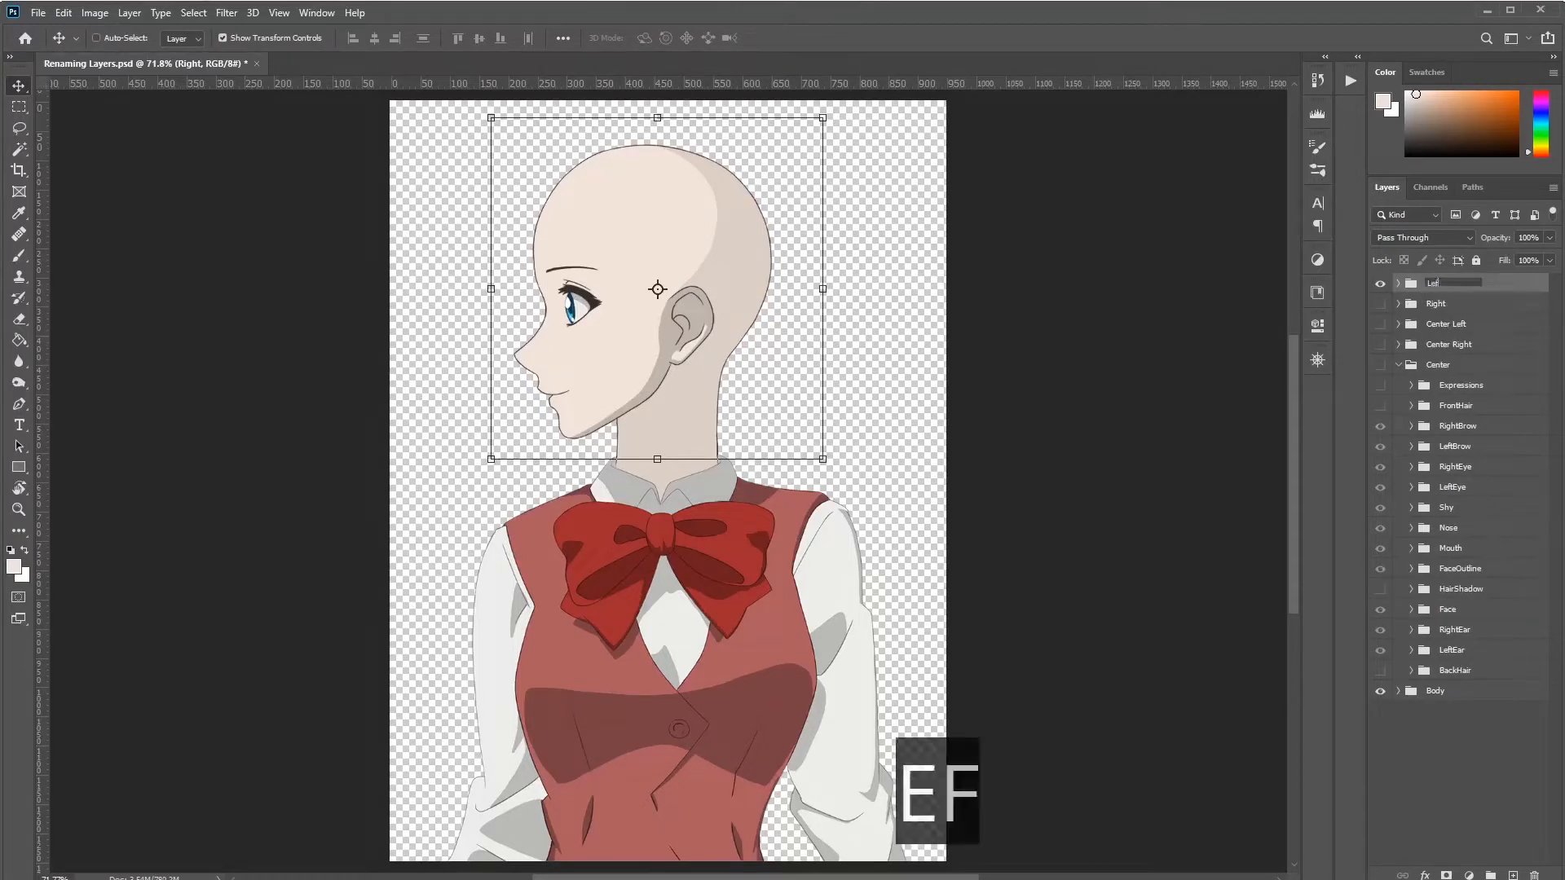
pyautogui.press('Return')
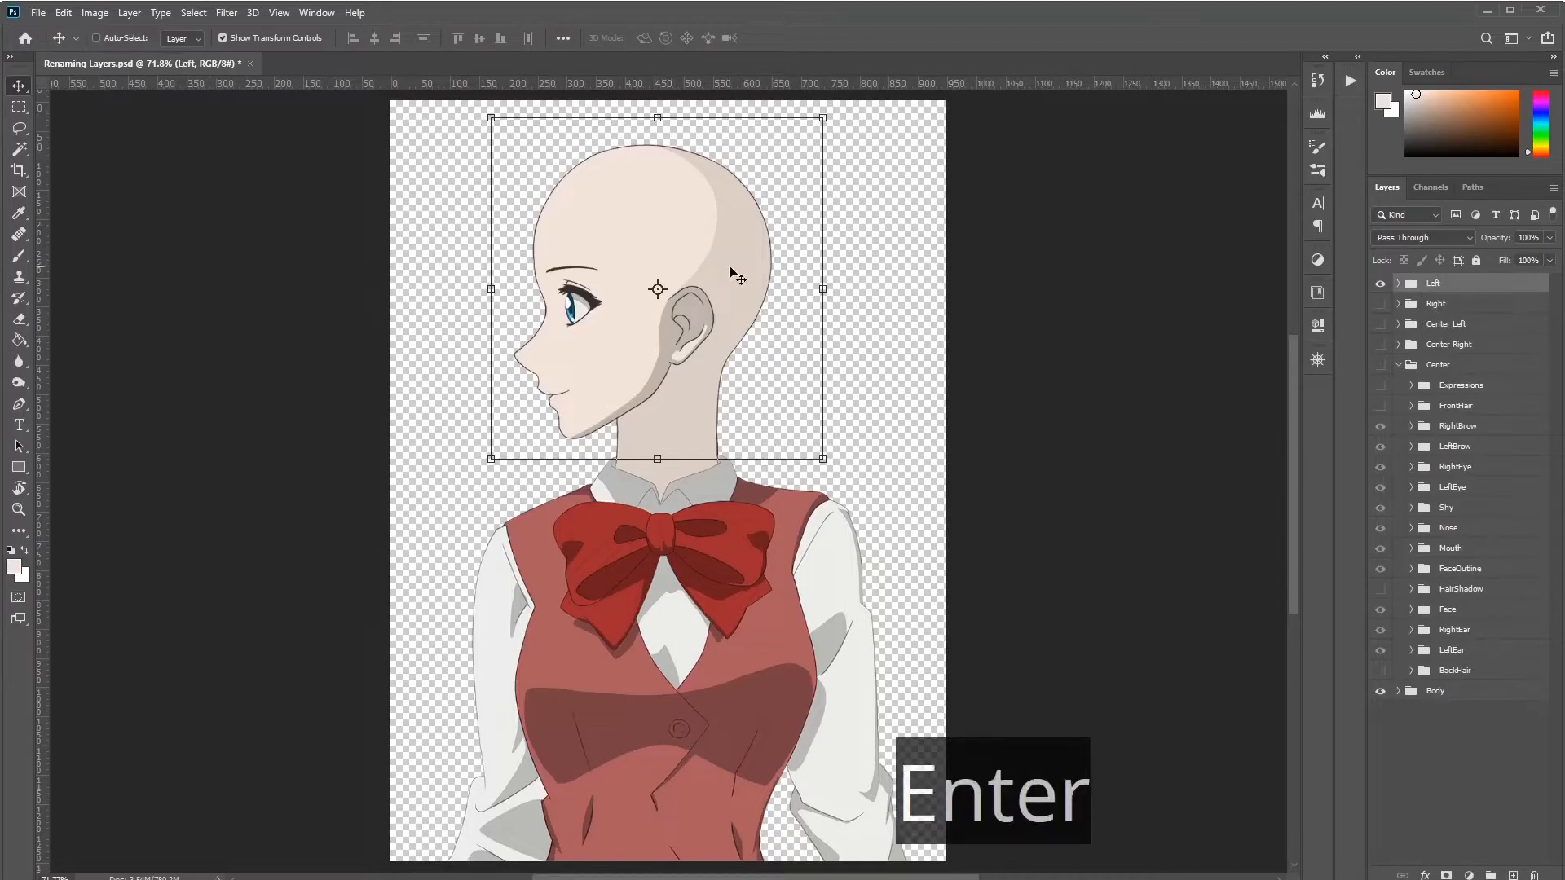
# Step: Flip the Left group horizontally so the profile faces the opposite way
pyautogui.hotkey('alt', 'e')
pyautogui.press('a')
pyautogui.press('h')
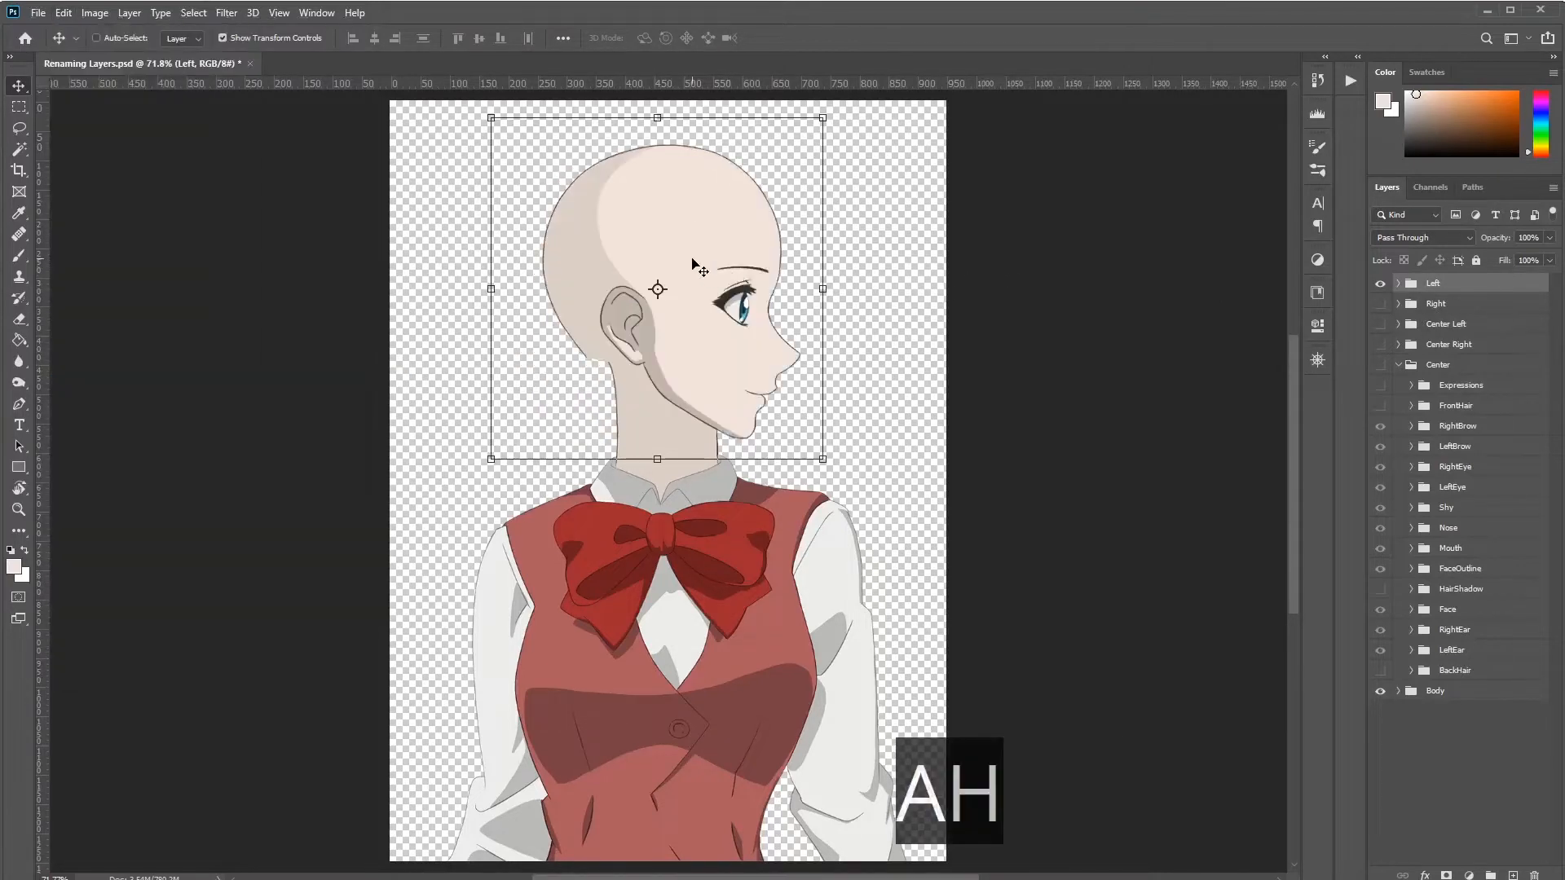
# Step: Nudge the flipped Left group to the right until the back of the head lines up with the body's neck
pyautogui.keyDown('ctrl'); pyautogui.click(595, 332); pyautogui.keyUp('ctrl')
pyautogui.hotkey('shift', 'Right')
pyautogui.hotkey('shift', 'Right')
pyautogui.hotkey('shift', 'Right')
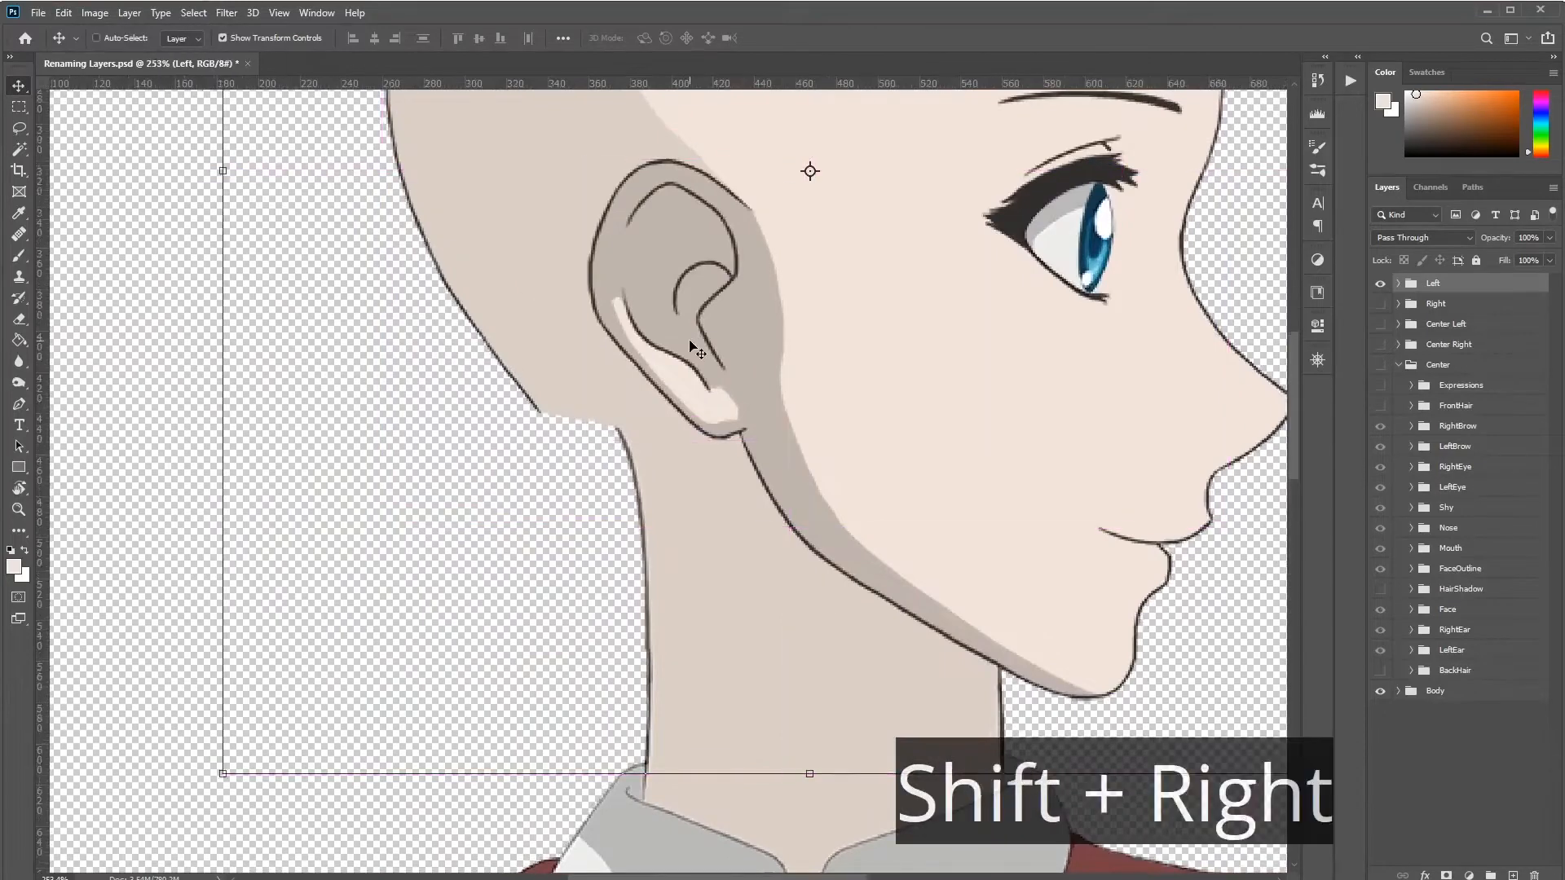
pyautogui.press('Right')
pyautogui.press('Right')
pyautogui.press('Right')
pyautogui.press('Right')
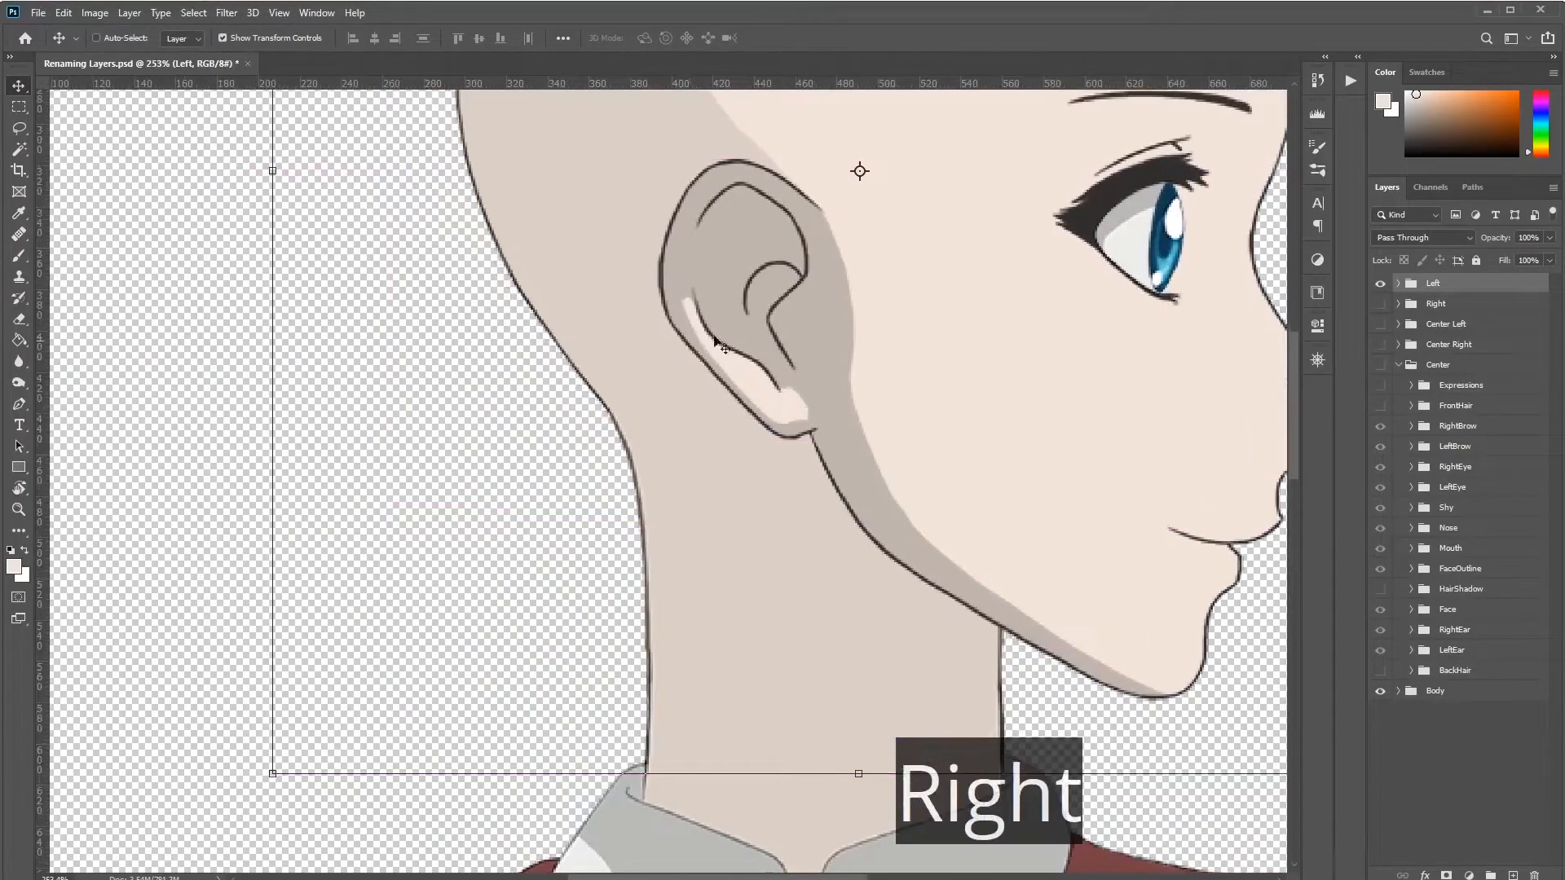
pyautogui.hotkey('ctrl', '0')
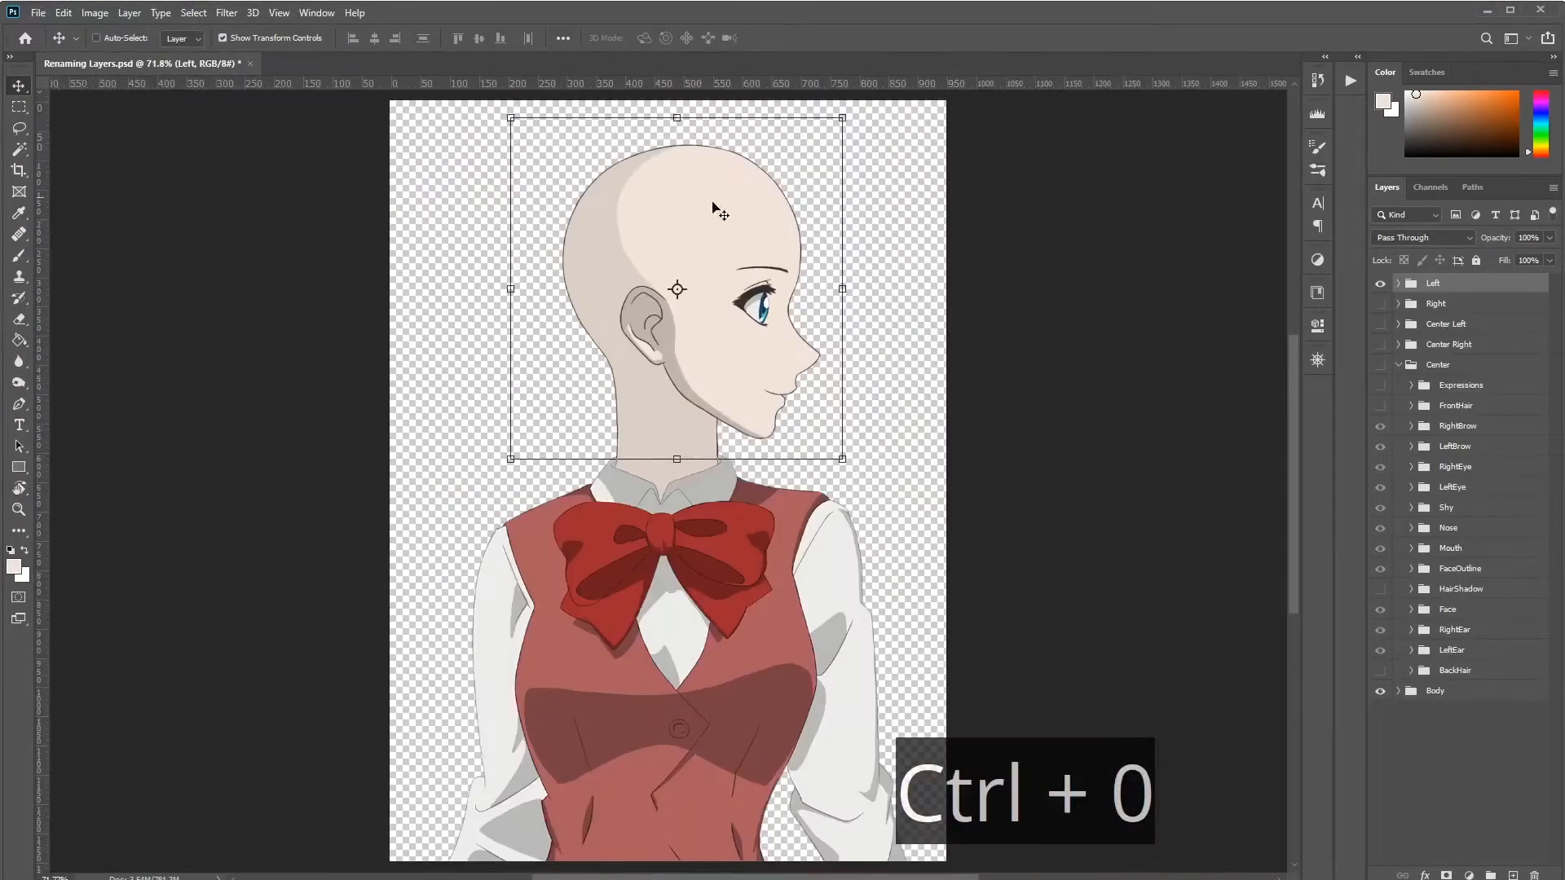
# Step: Rename the LeftEar layer in the Left group to RightEar
pyautogui.click(1398, 284)
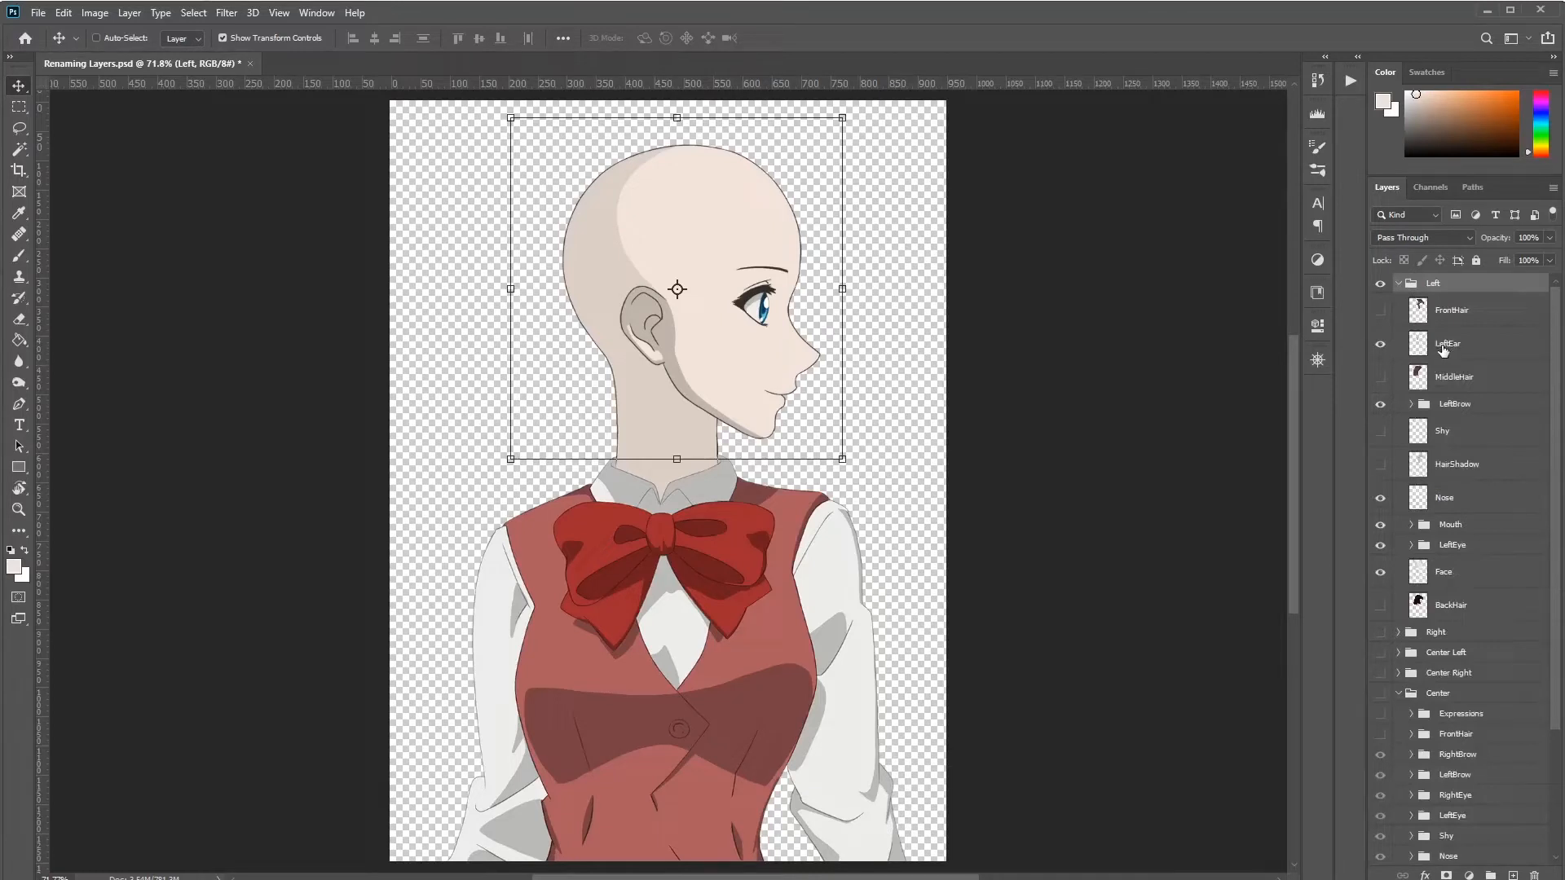
pyautogui.doubleClick(1447, 344)
pyautogui.press('Home')
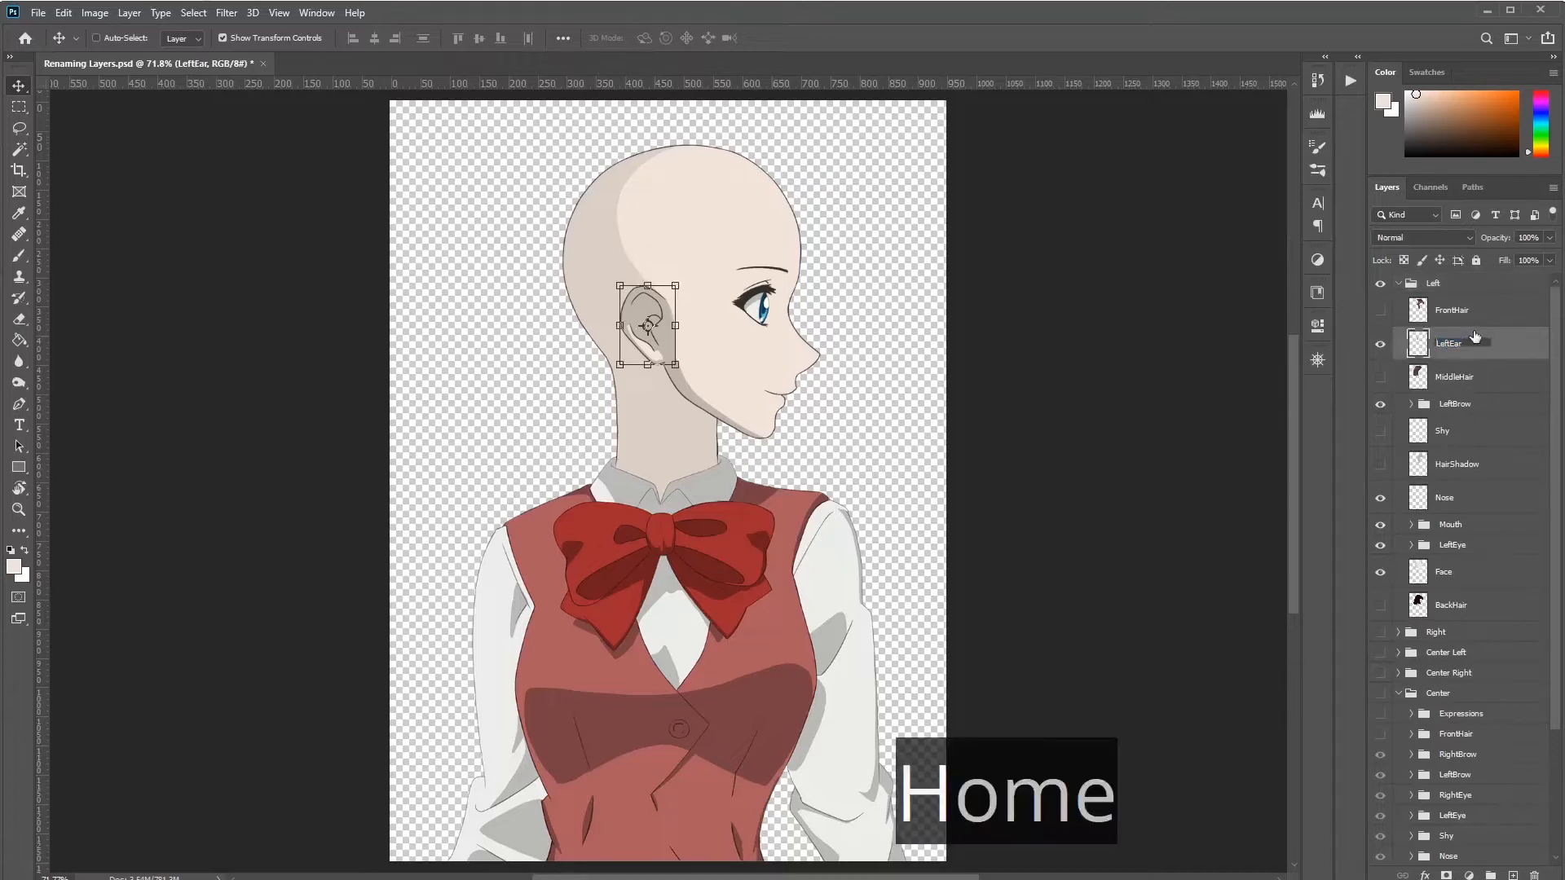
pyautogui.press('Delete')
pyautogui.press('Delete')
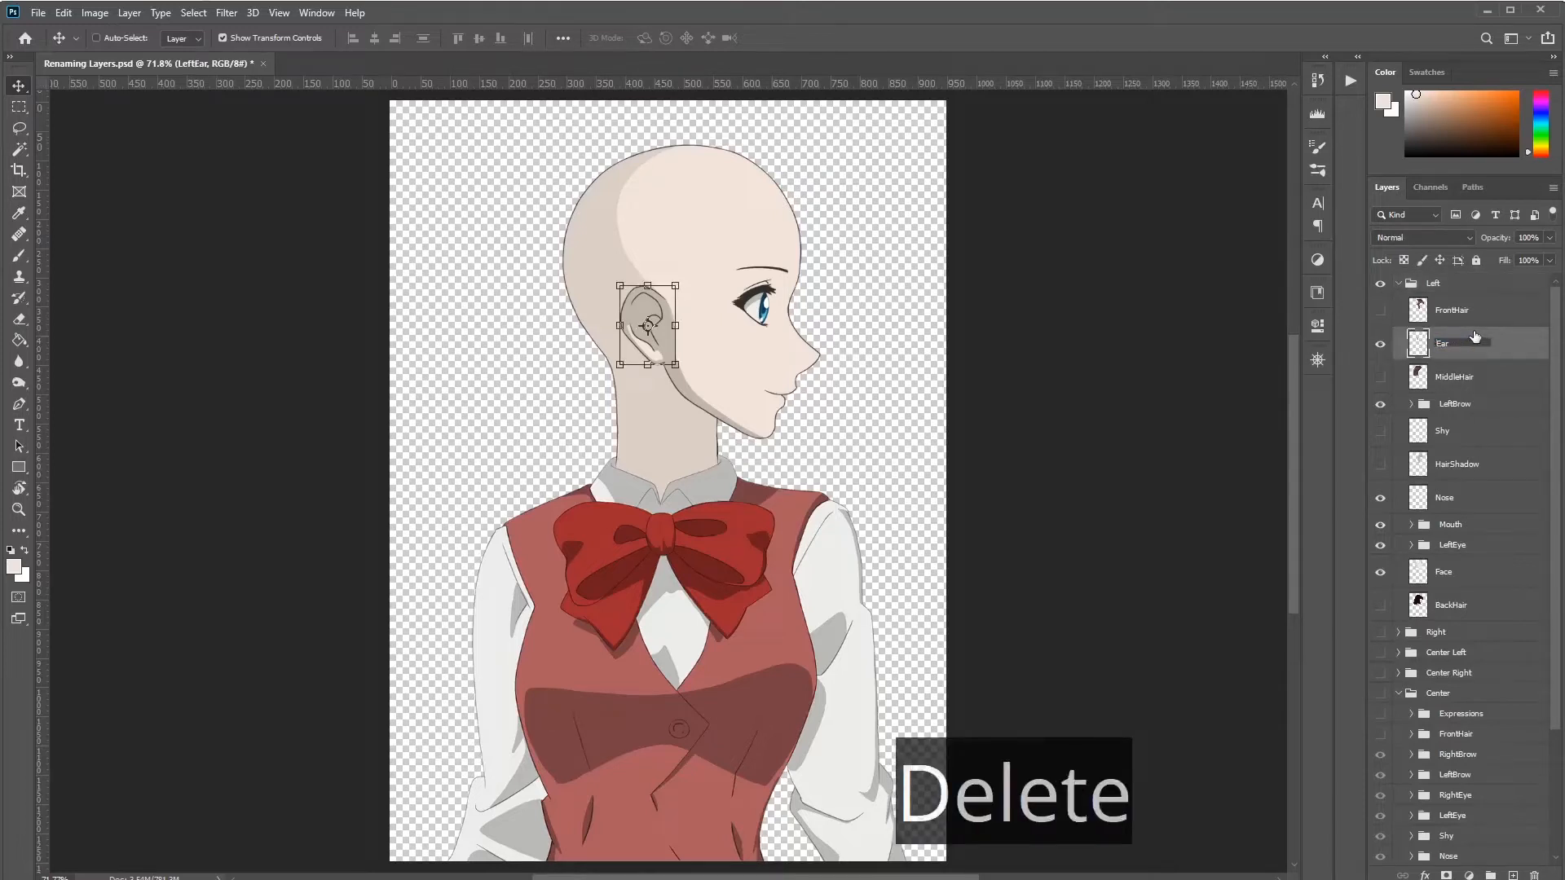
pyautogui.write('Right')
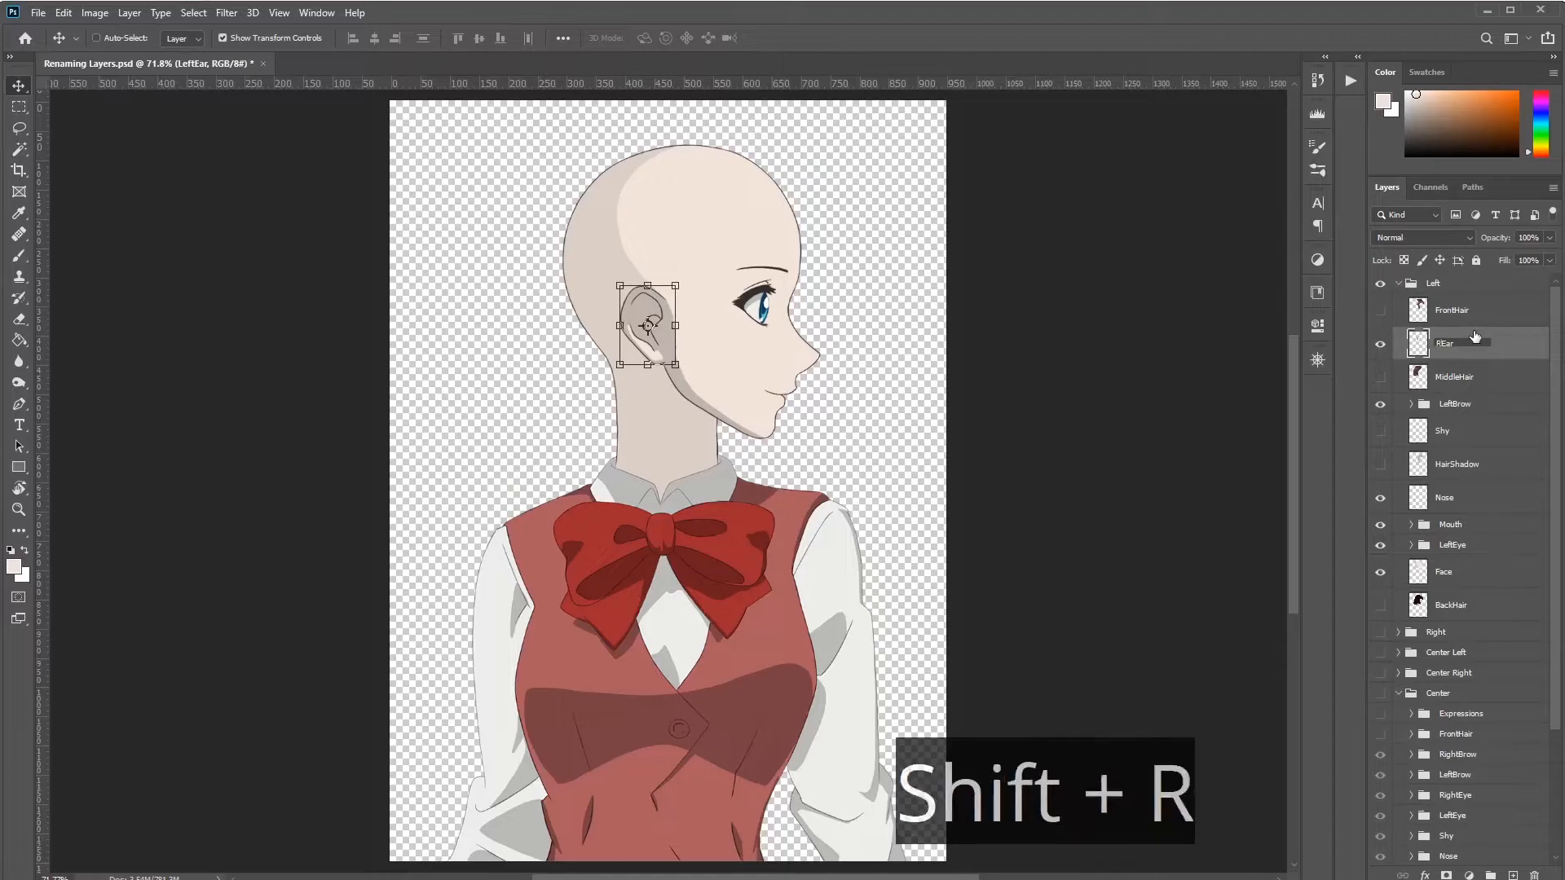
pyautogui.press('Return')
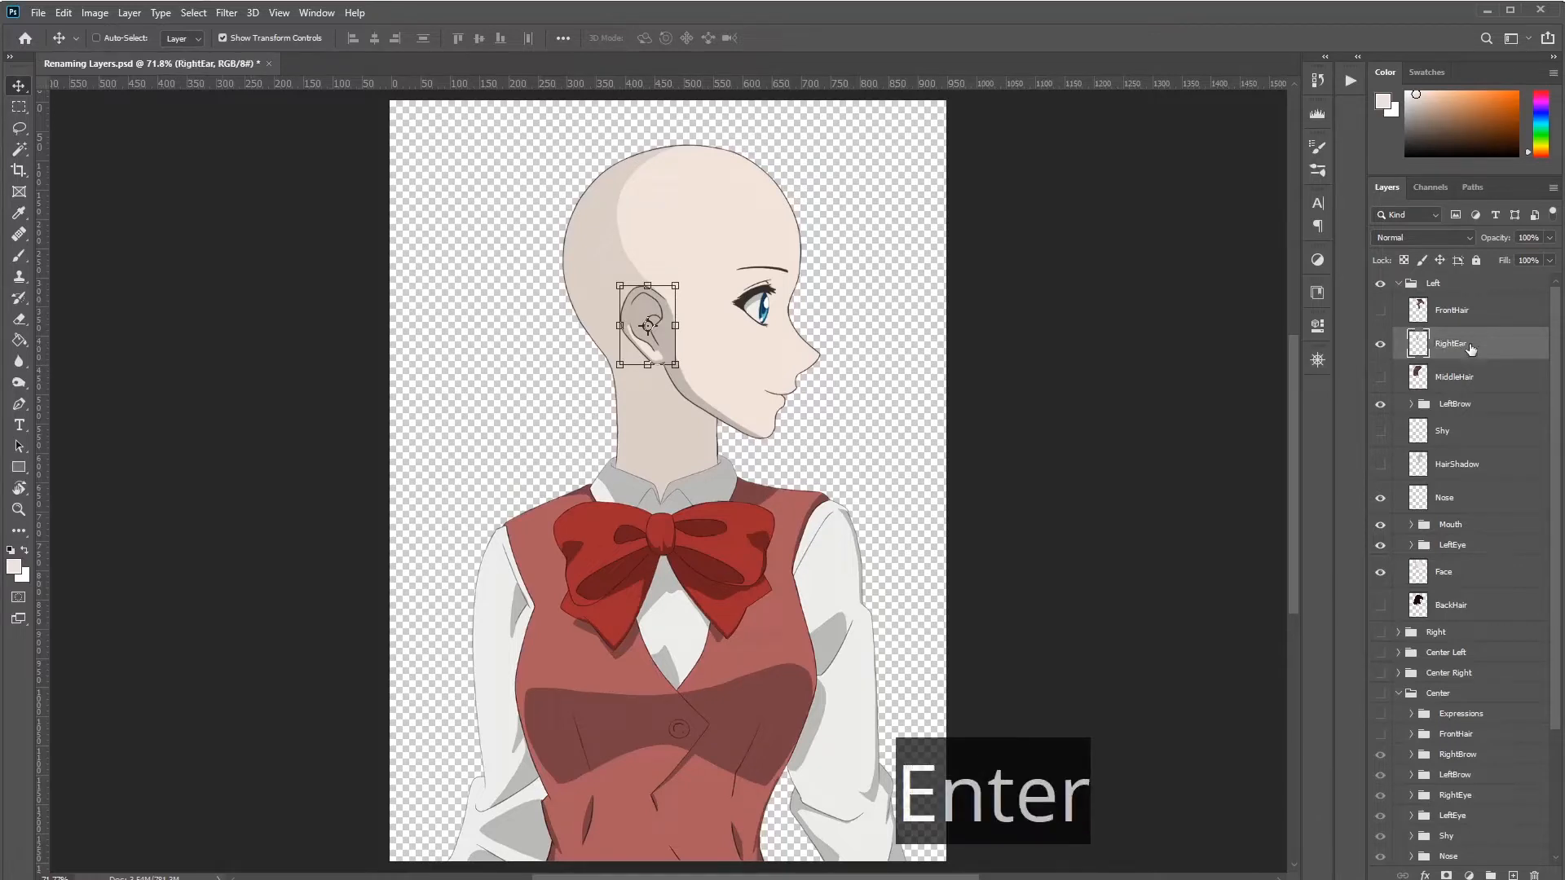
# Step: Rename the LeftBrow folder in the Left group to RightBrow
pyautogui.click(1458, 407)
pyautogui.doubleClick(1458, 405)
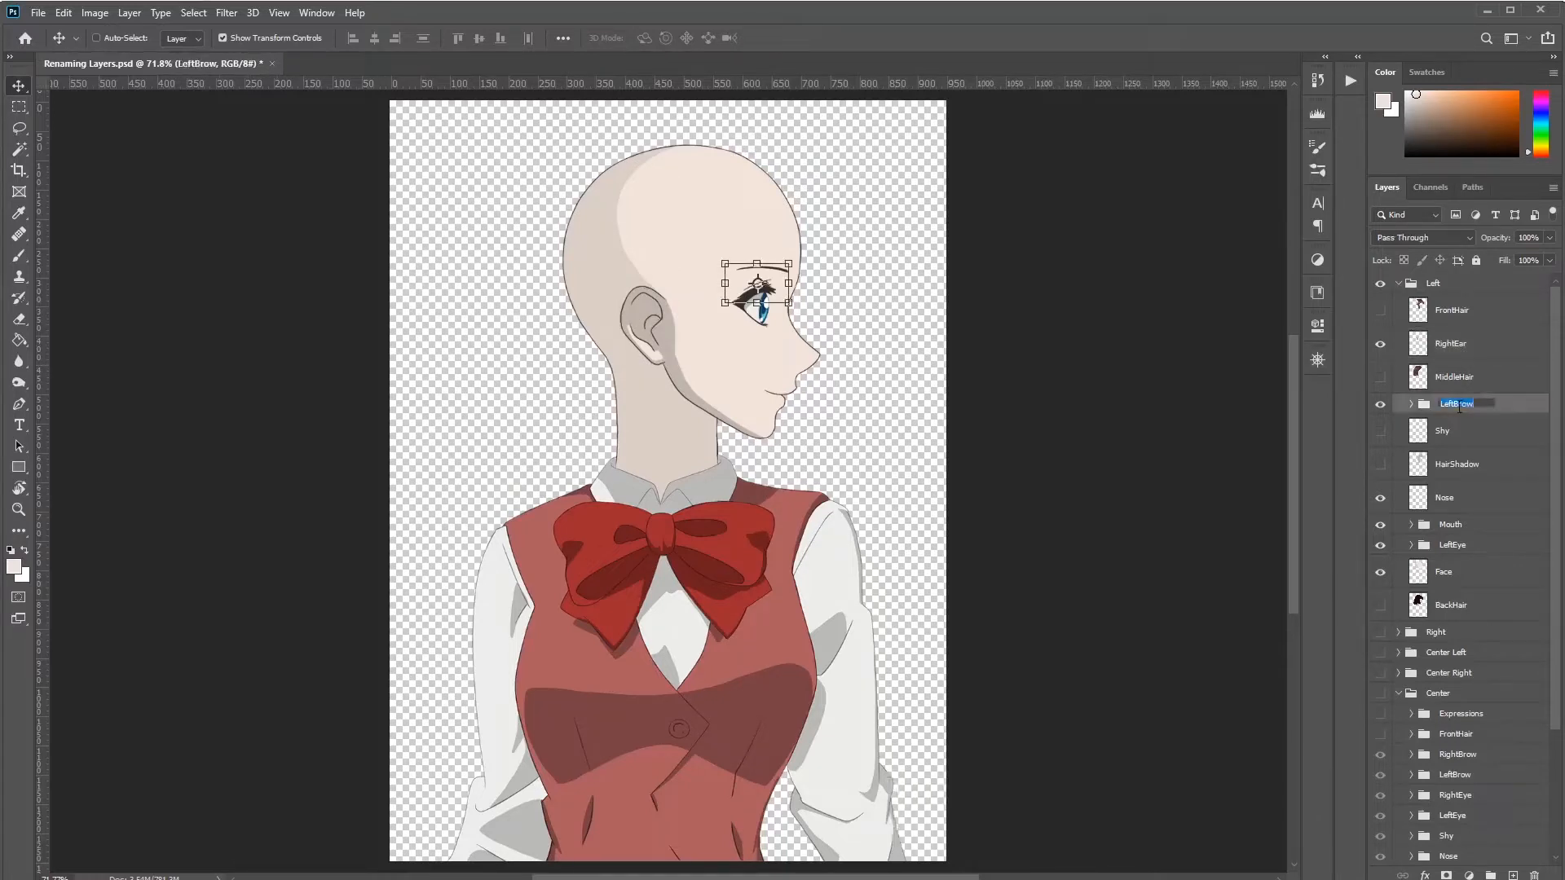
pyautogui.press('Delete')
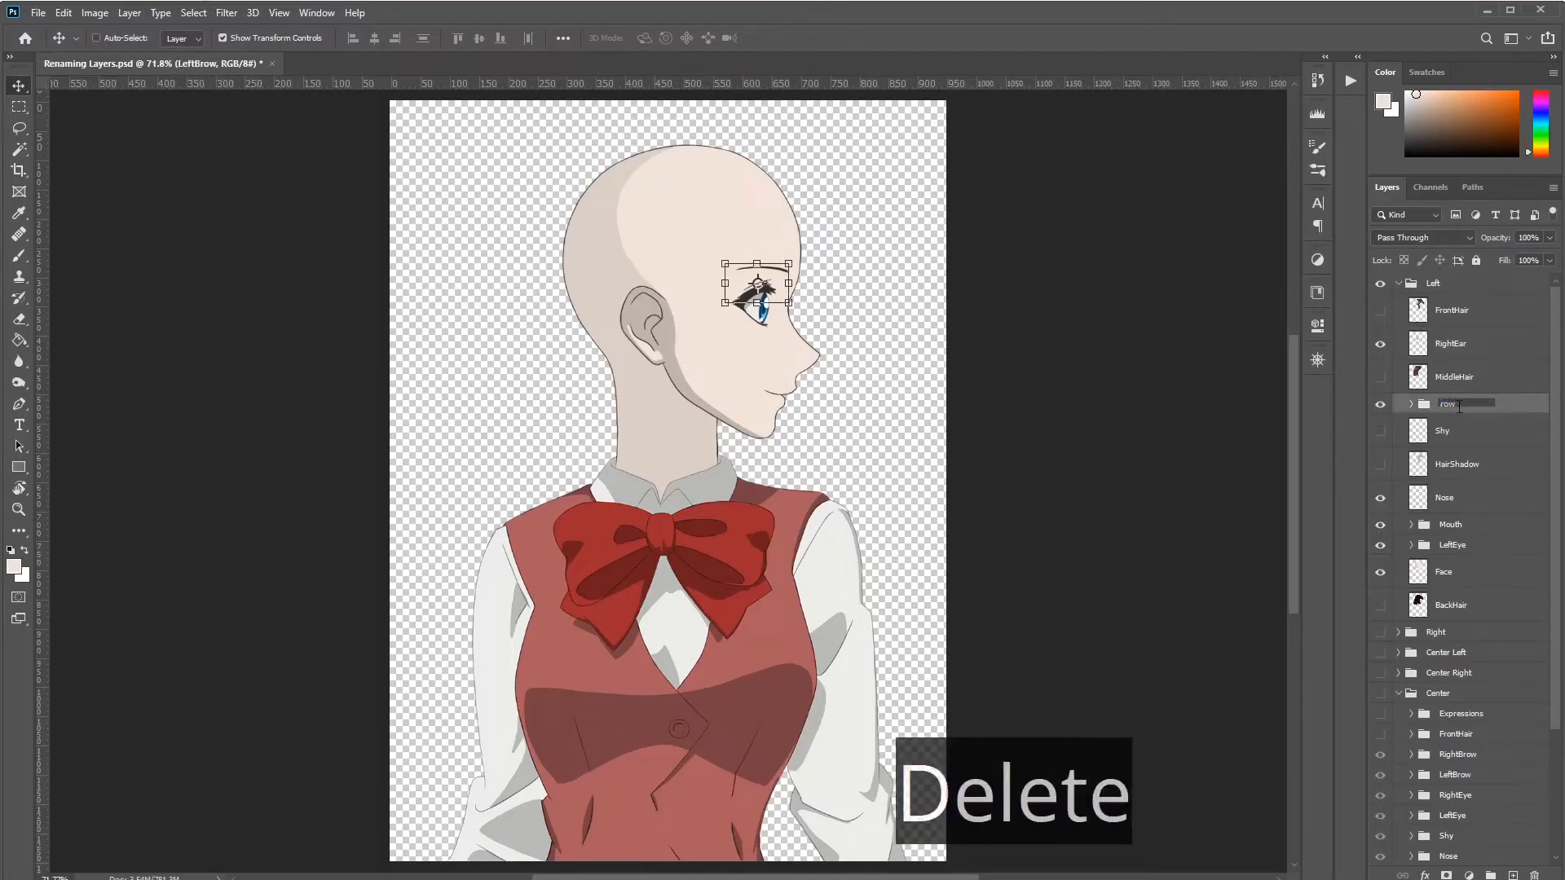
pyautogui.write('RightB')
pyautogui.press('Return')
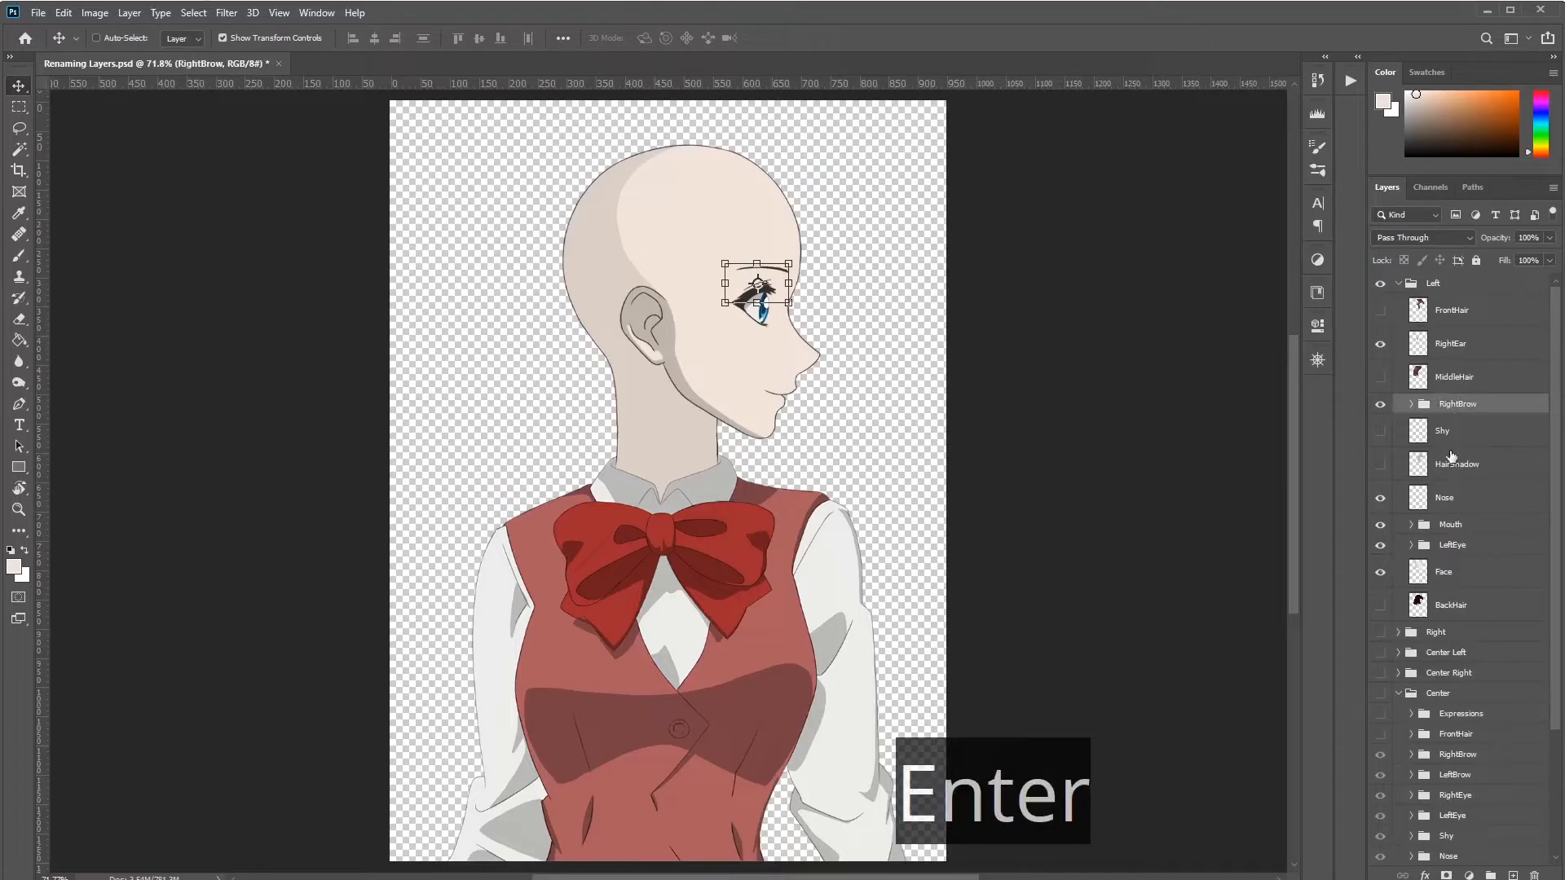
# Step: Rename the LeftEye folder in the Left group to RightEye
pyautogui.doubleClick(1452, 545)
pyautogui.press('Home')
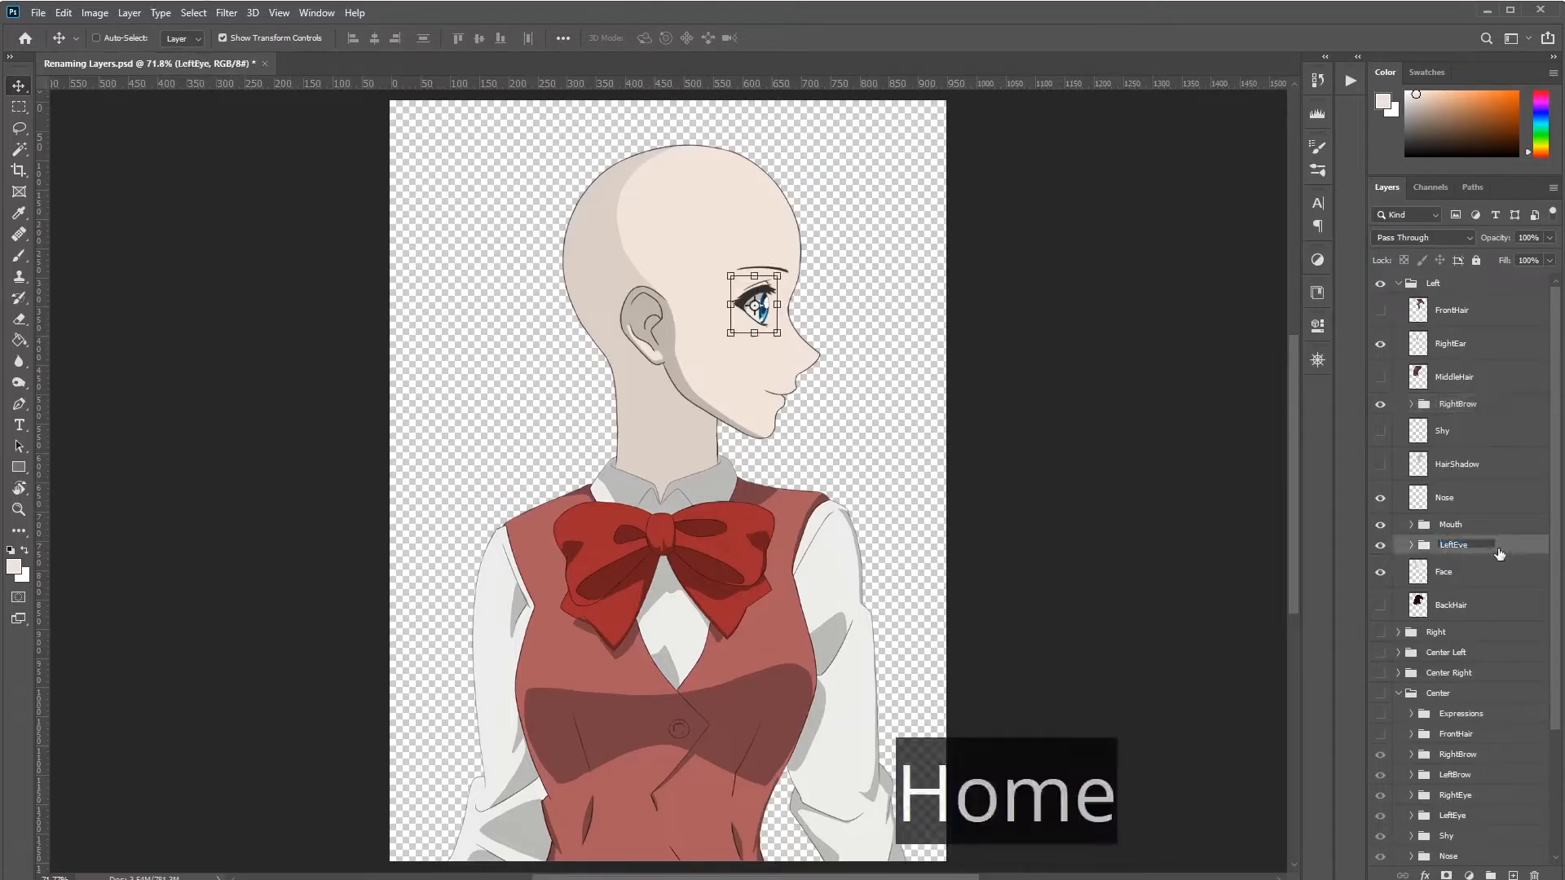
pyautogui.press('Delete')
pyautogui.press('Delete')
pyautogui.press('Delete')
pyautogui.write('Right')
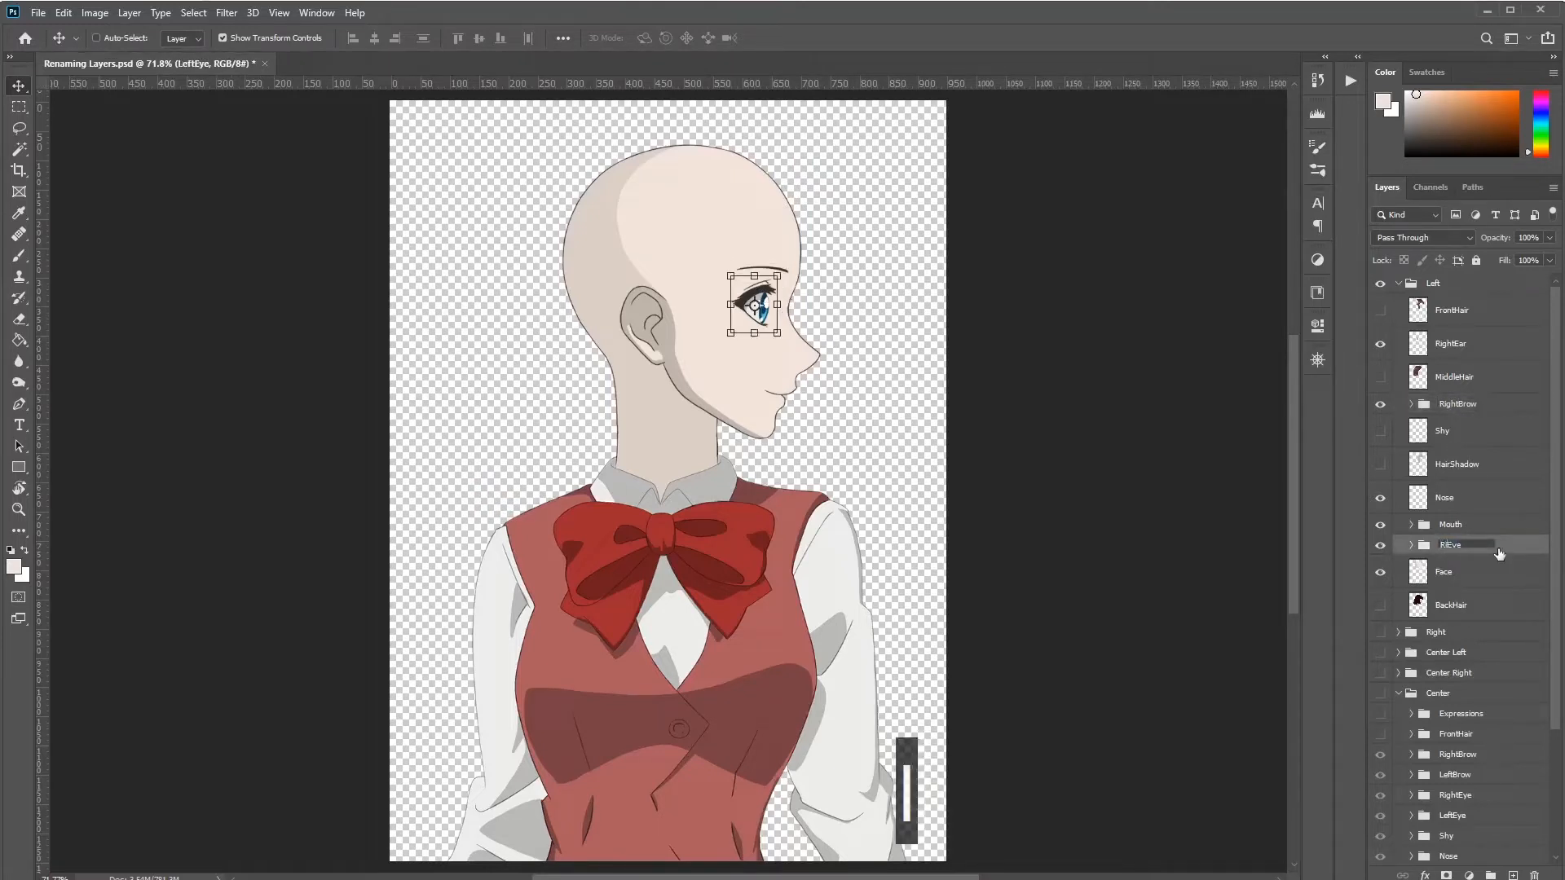
pyautogui.press('Return')
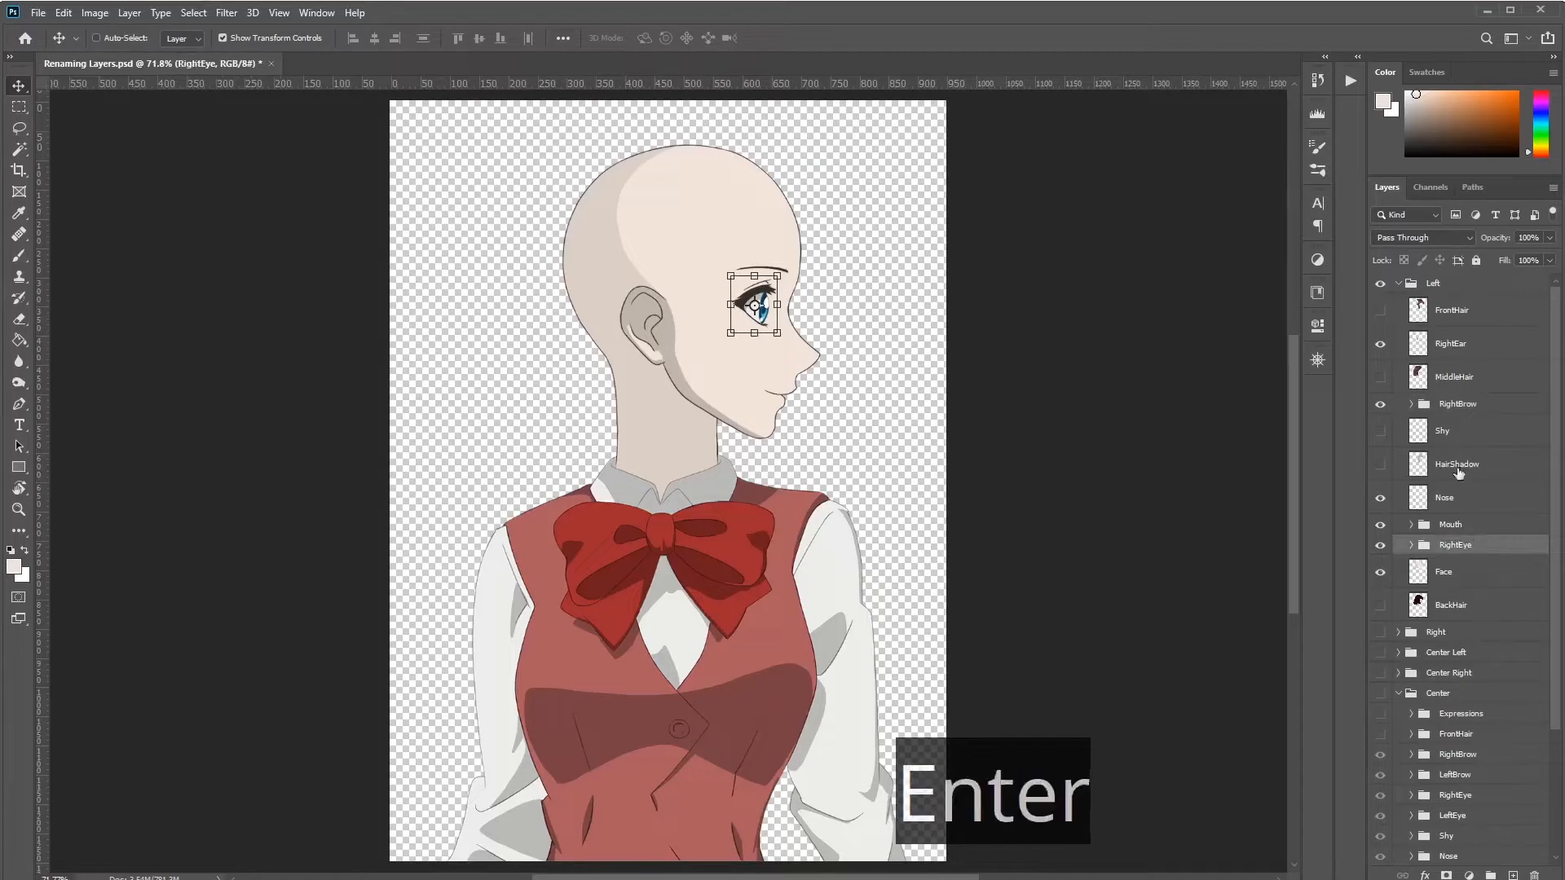
# Step: Collapse the Left and Center groups in the layer list
pyautogui.click(1392, 287)
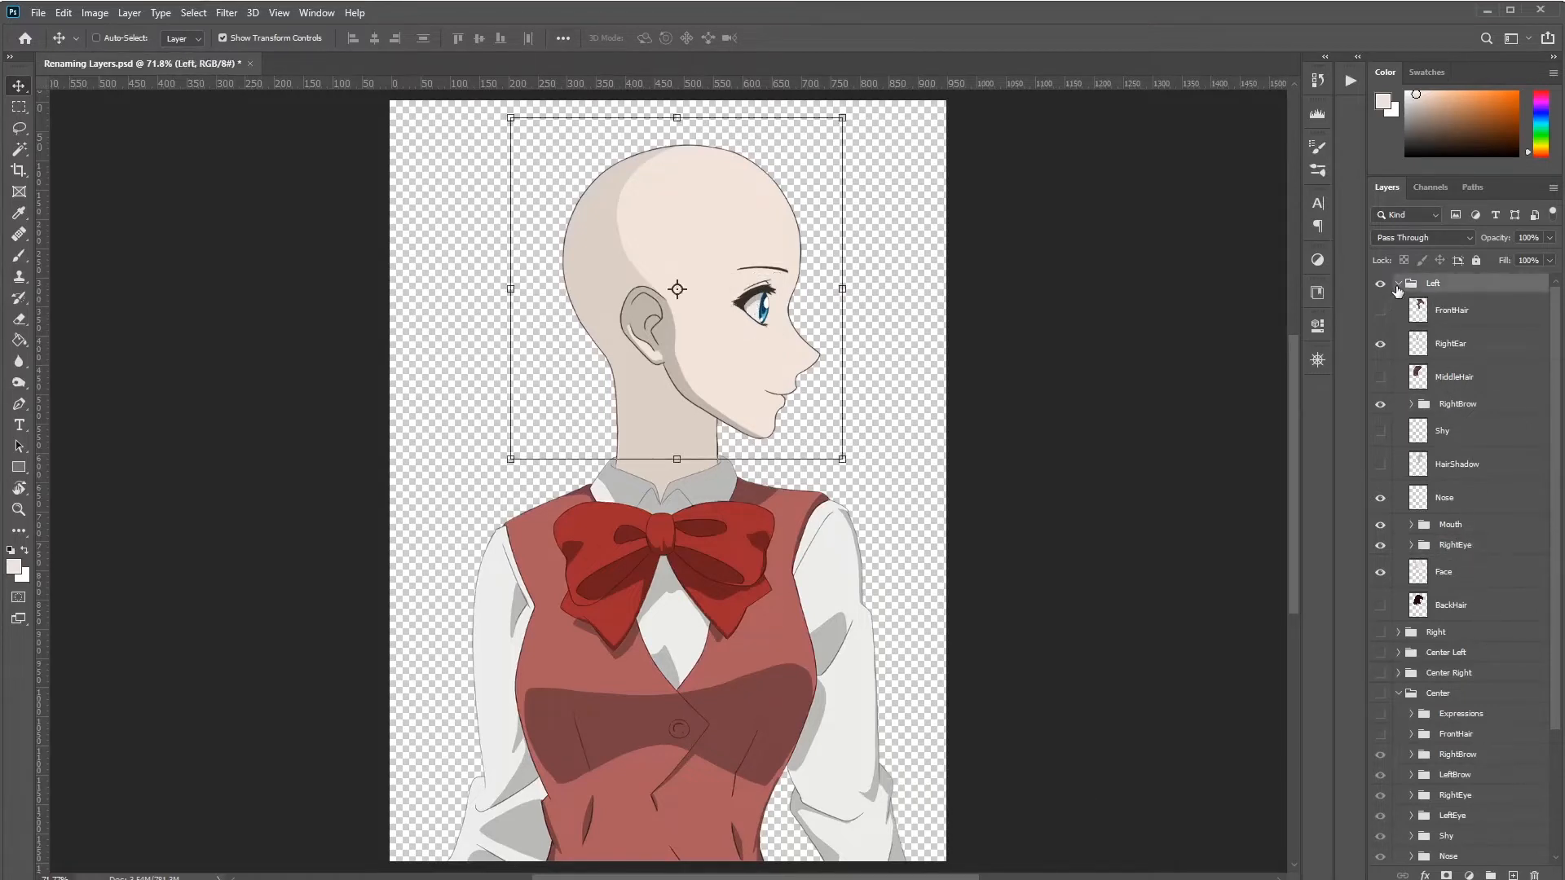
pyautogui.click(1399, 284)
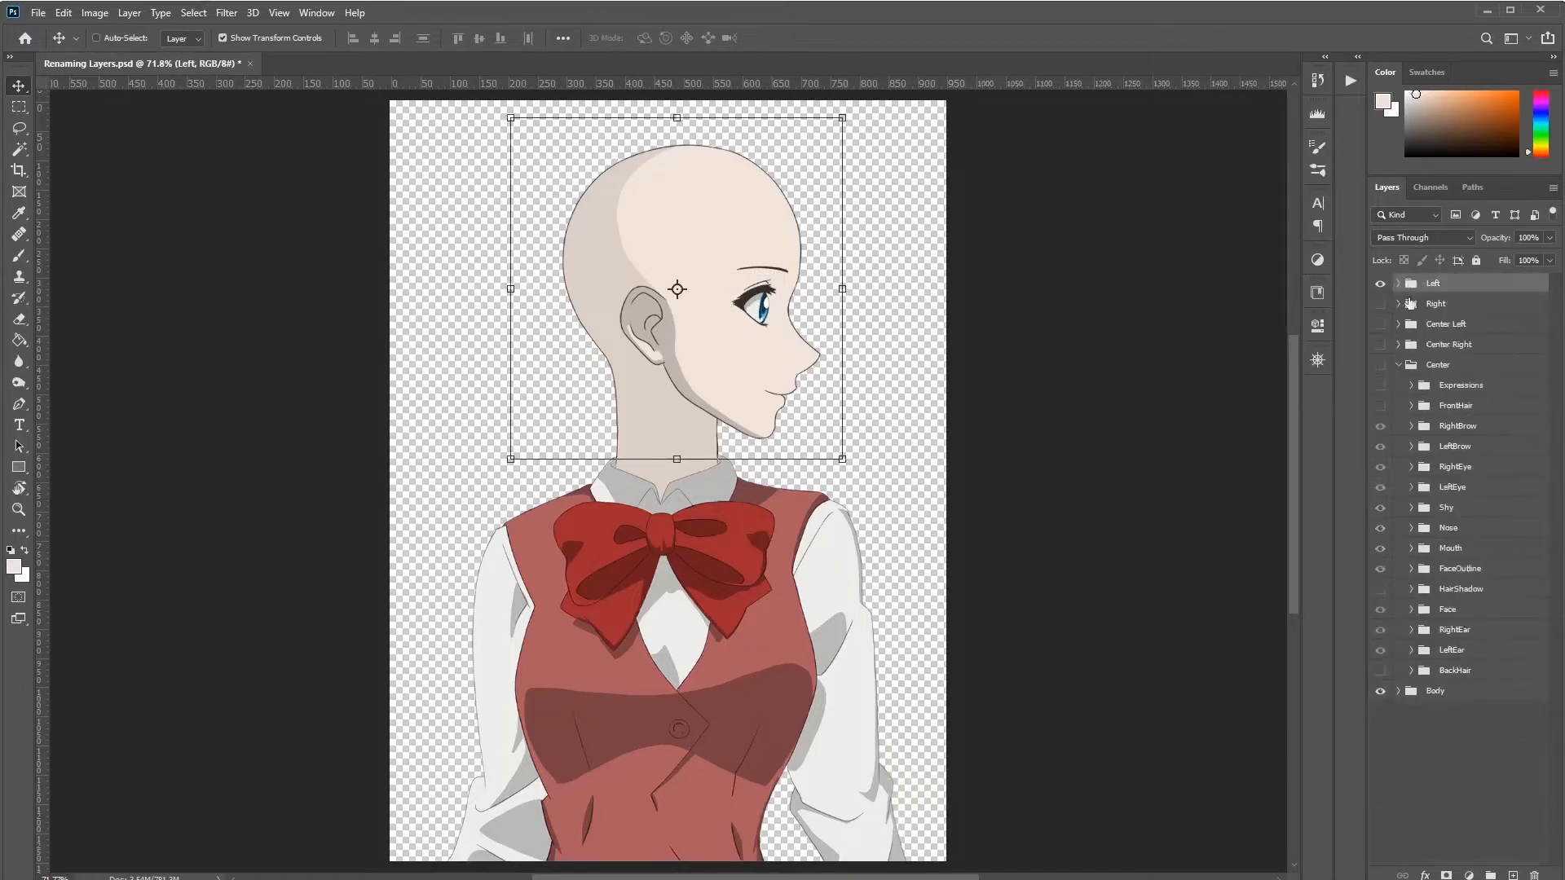
pyautogui.click(1399, 366)
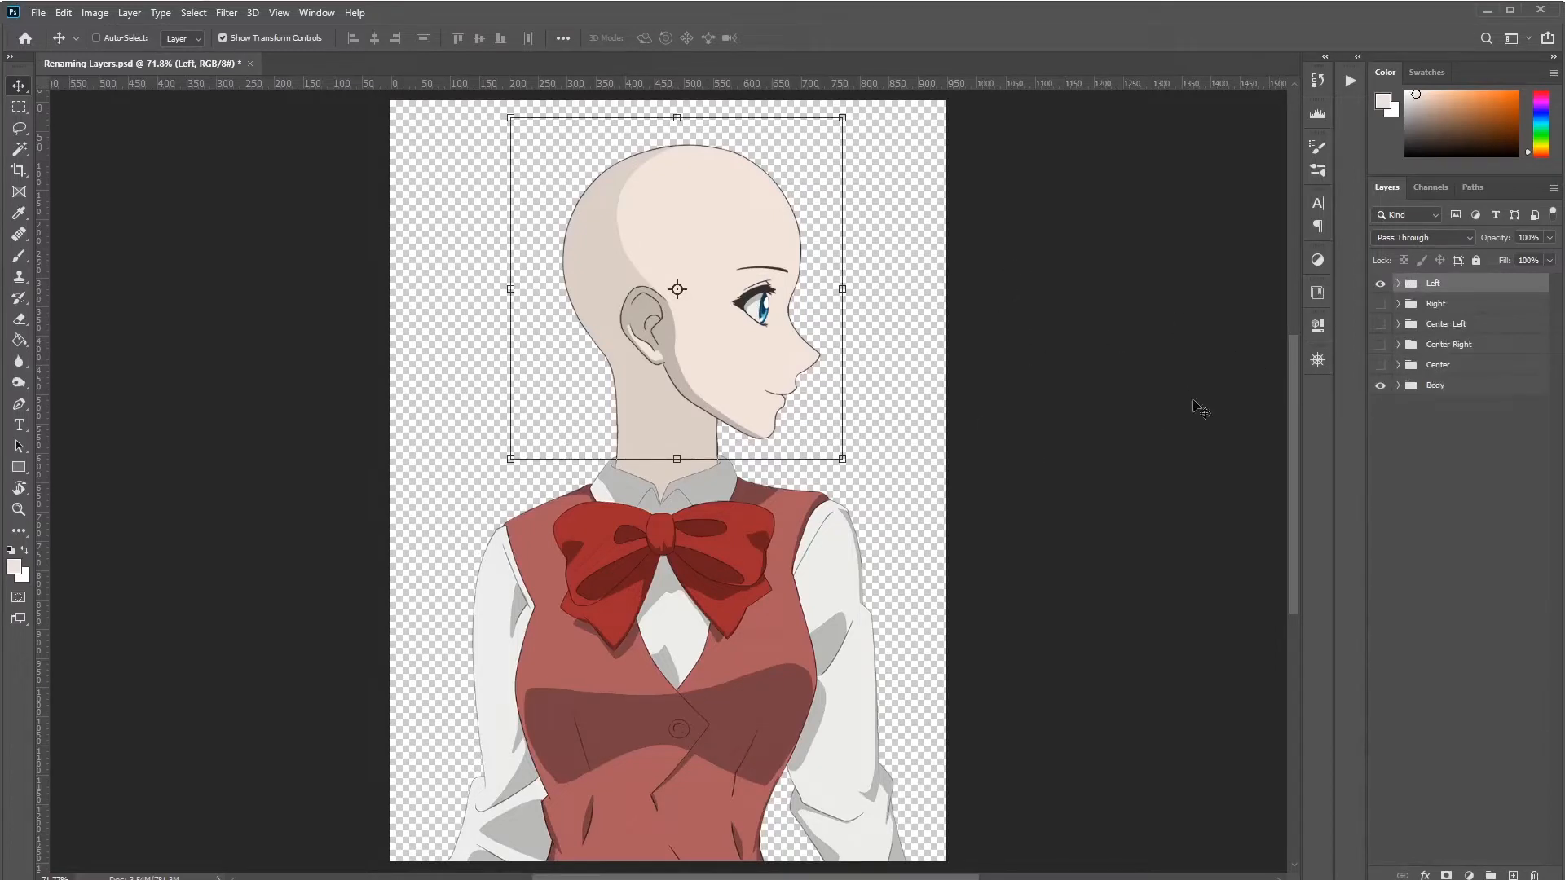
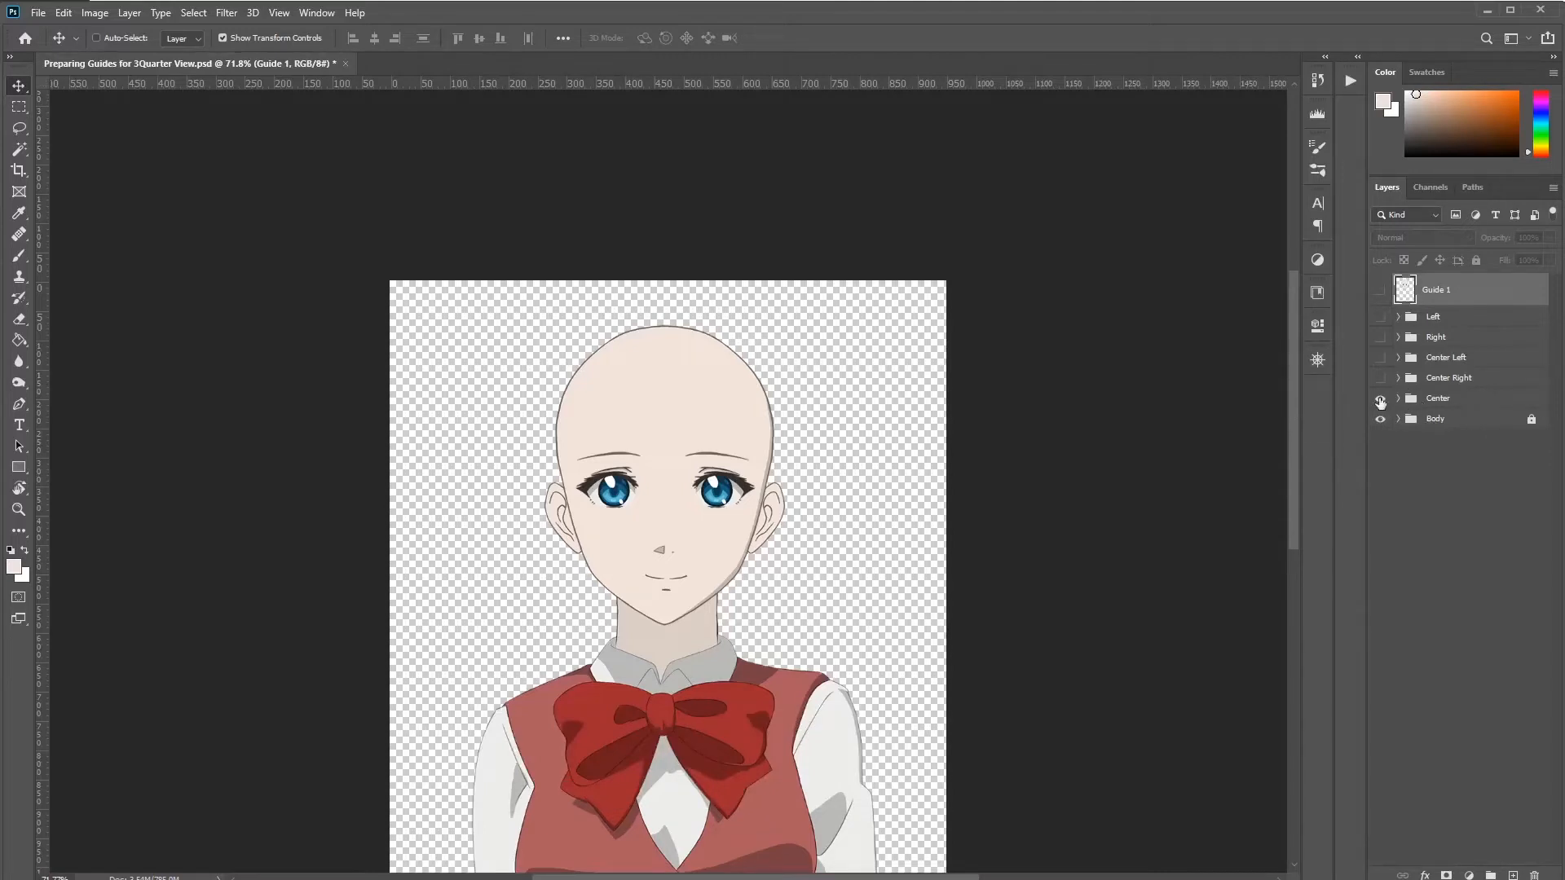
# Step: Hide the Center head group and show the Center Right group instead
pyautogui.click(1380, 399)
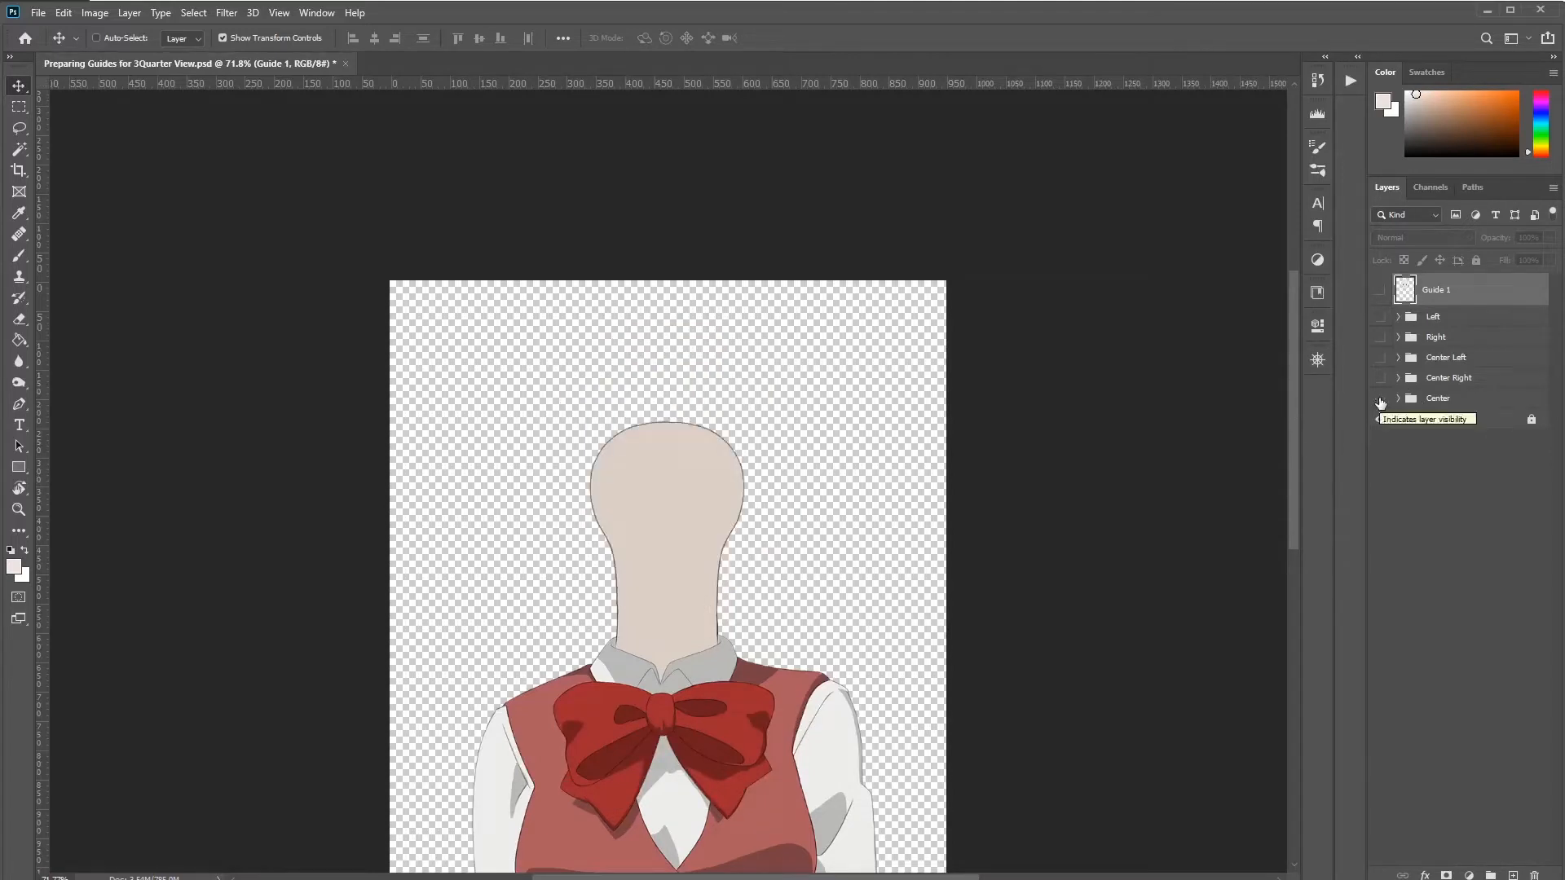
pyautogui.click(1438, 387)
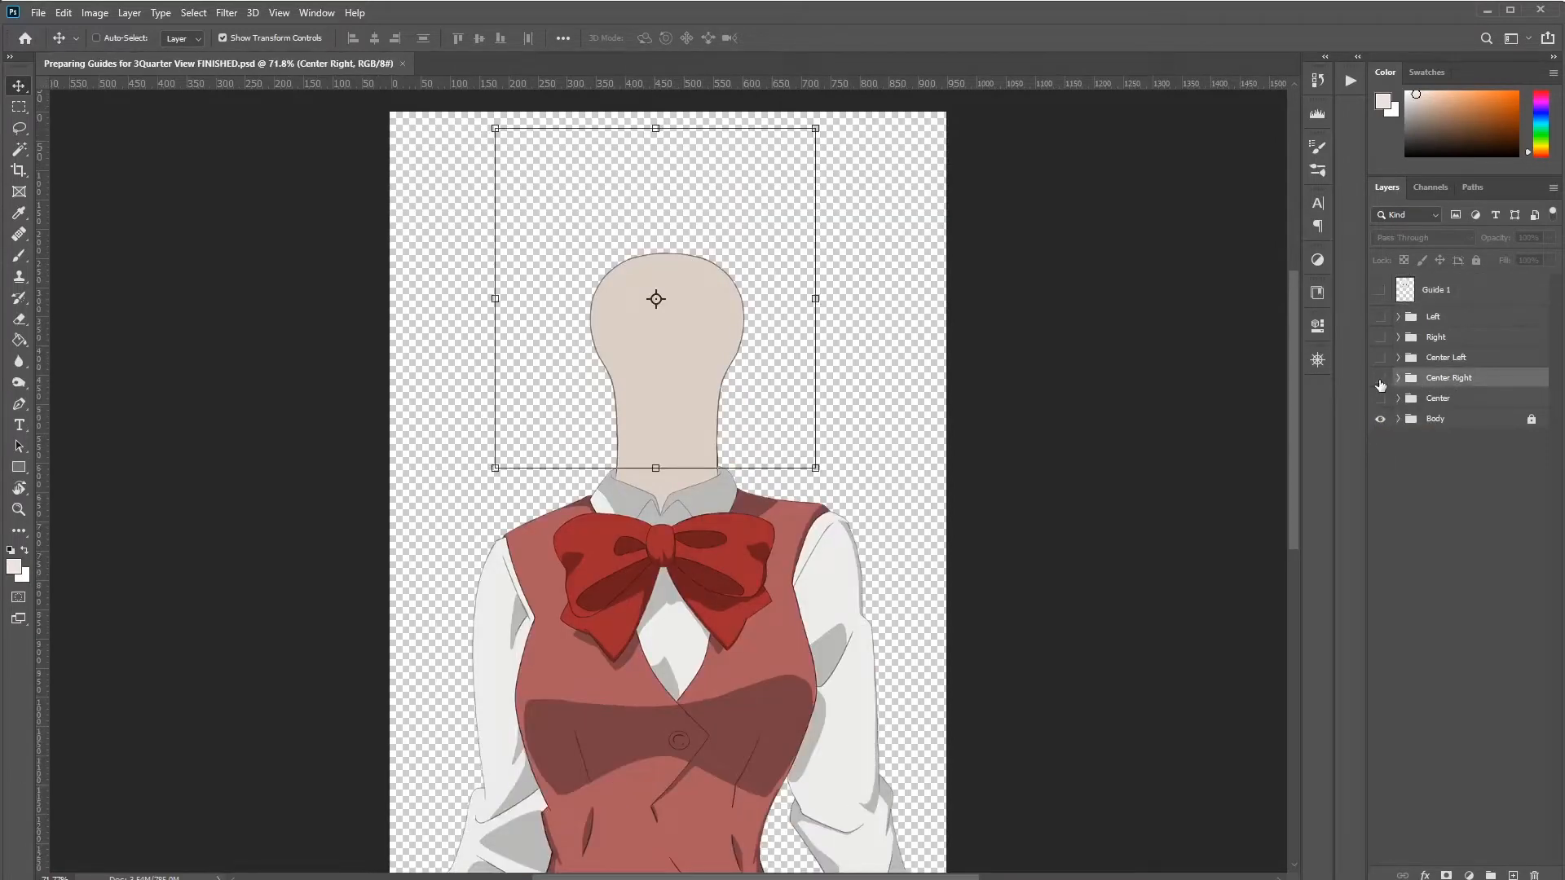
pyautogui.click(1380, 382)
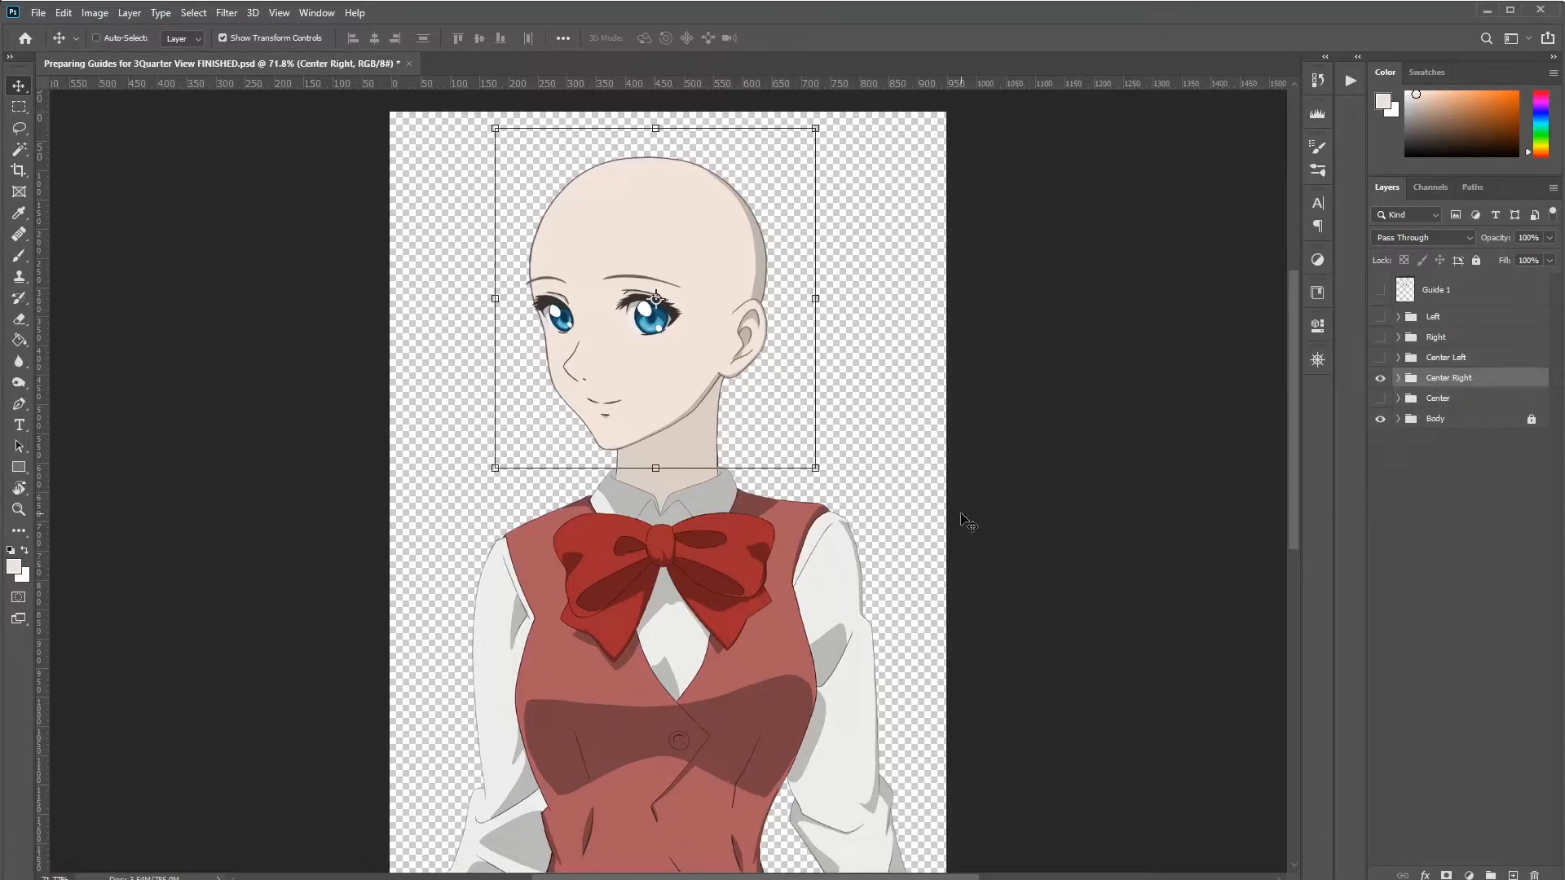
# Step: Duplicate the visible Center Right head layers, bring the copies to the top of the layer stack and merge them into one layer
pyautogui.keyDown('ctrl'); pyautogui.click(534, 237); pyautogui.keyUp('ctrl')
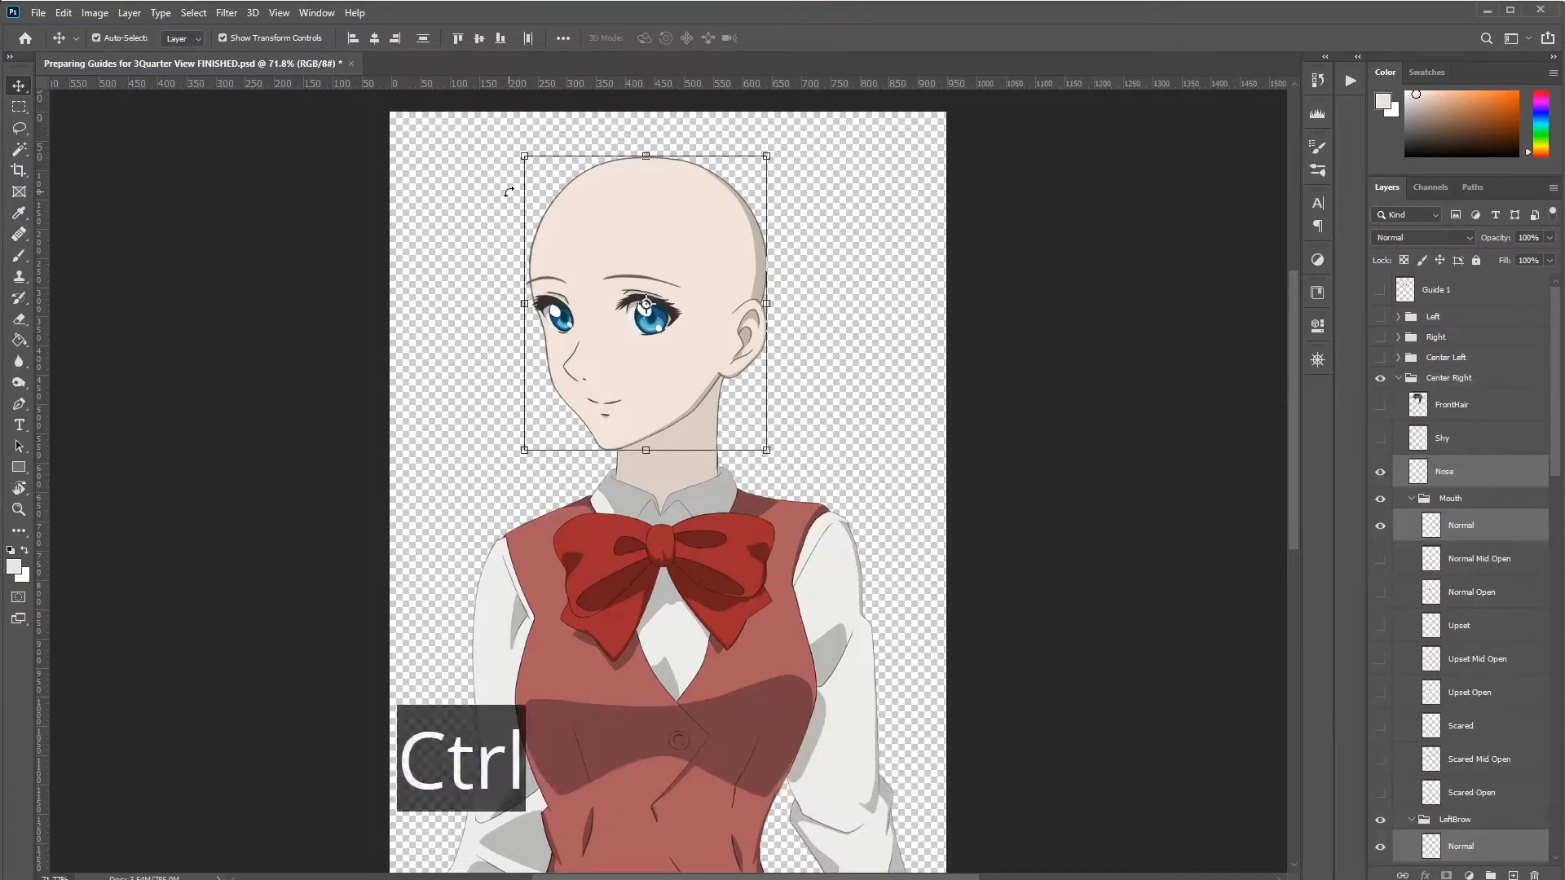
pyautogui.hotkey('ctrl', 'j')
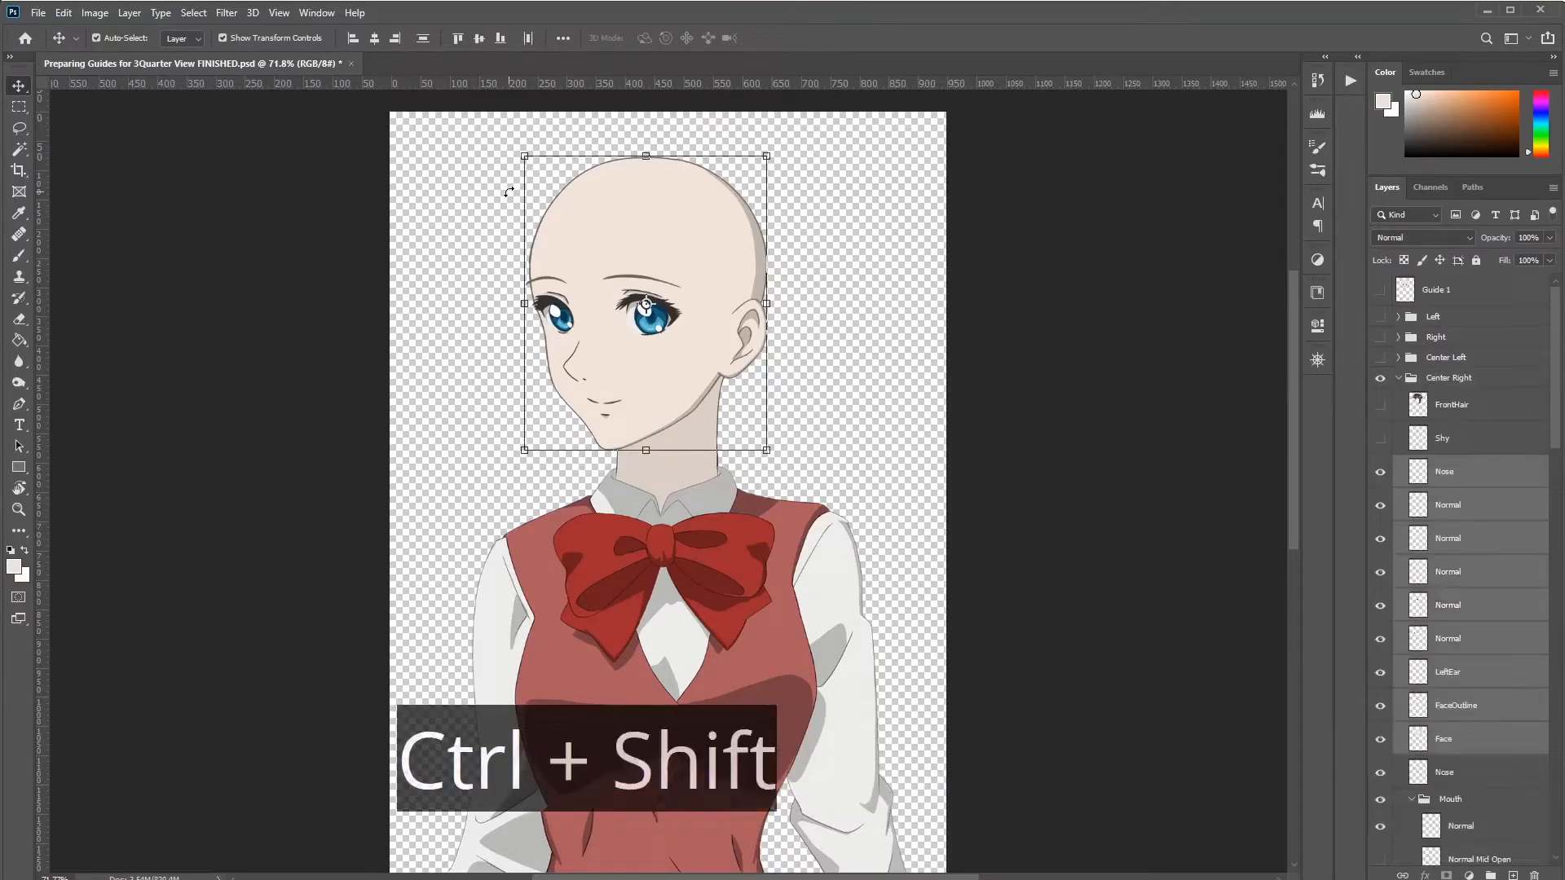
pyautogui.hotkey('ctrl', 'shift', ']')
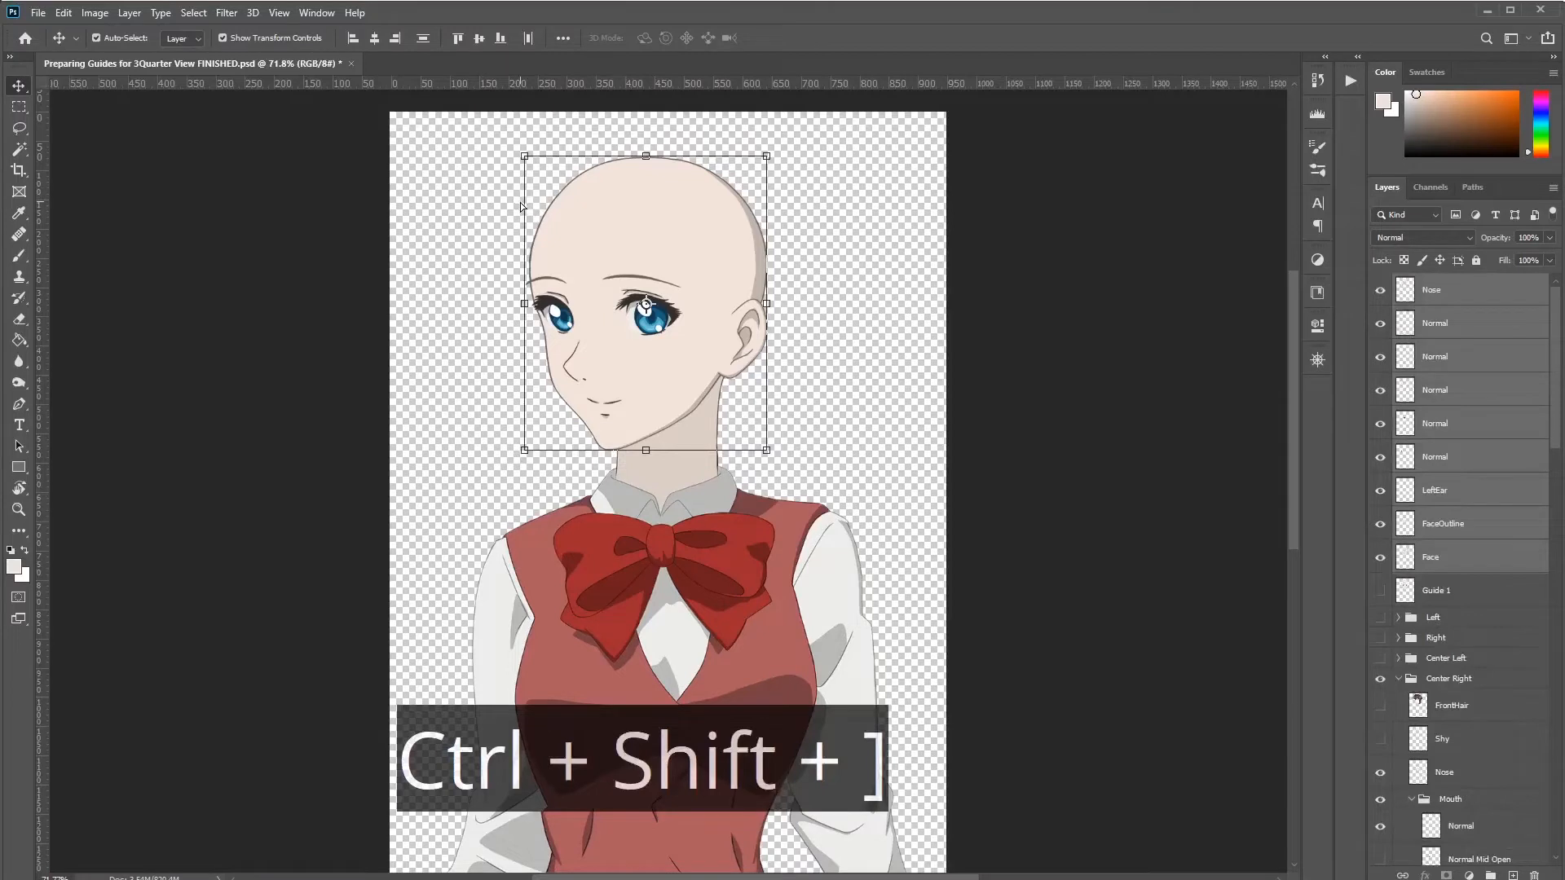
pyautogui.hotkey('ctrl', 'e')
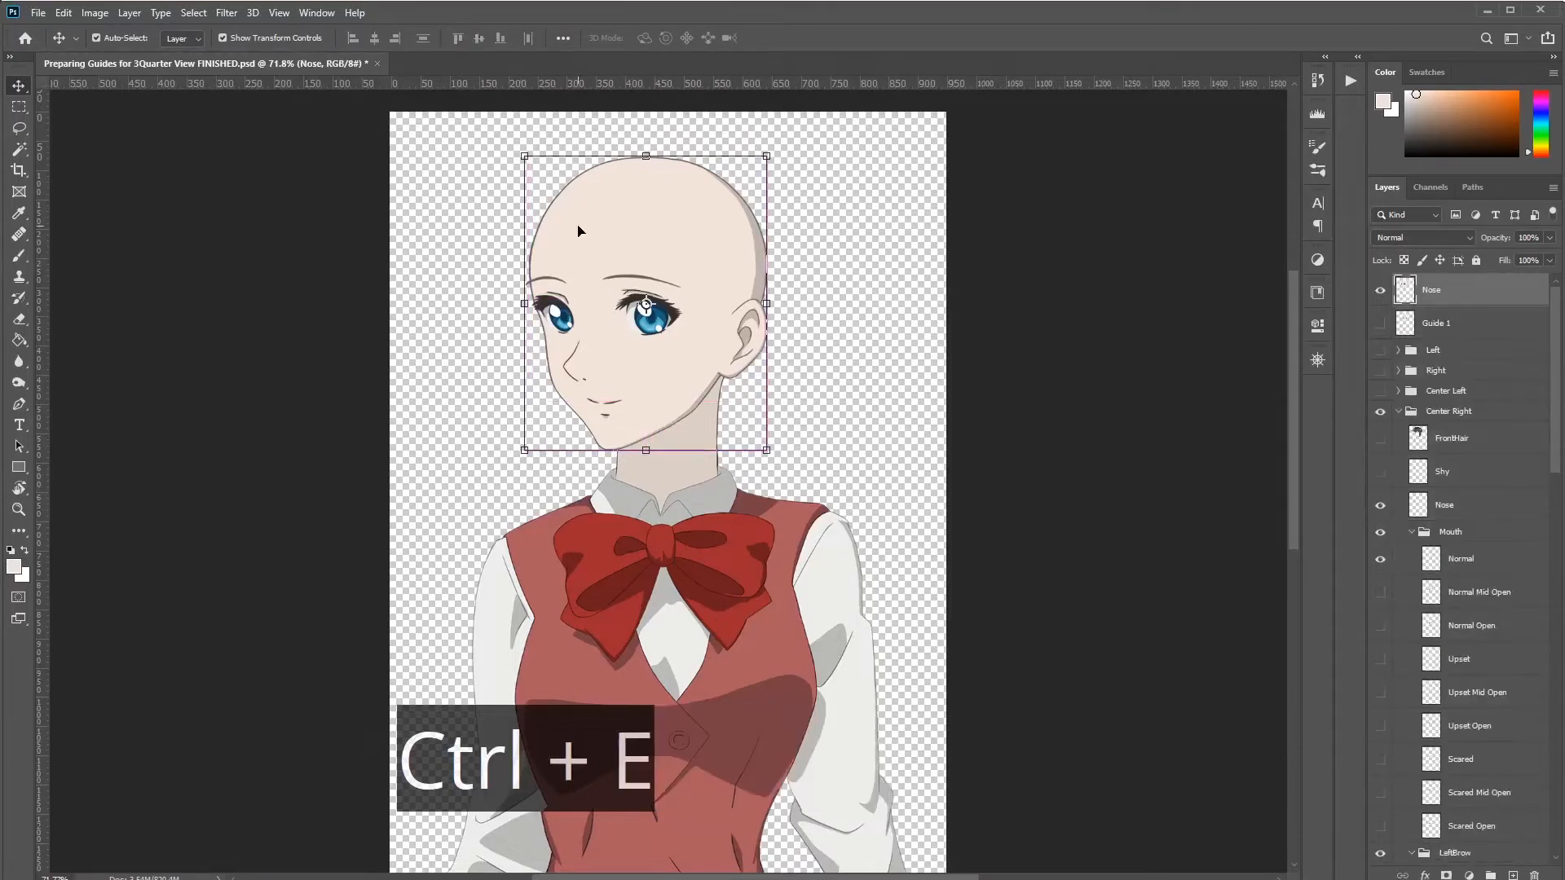
# Step: Rename the merged head layer as C_Right 1
pyautogui.doubleClick(1432, 290)
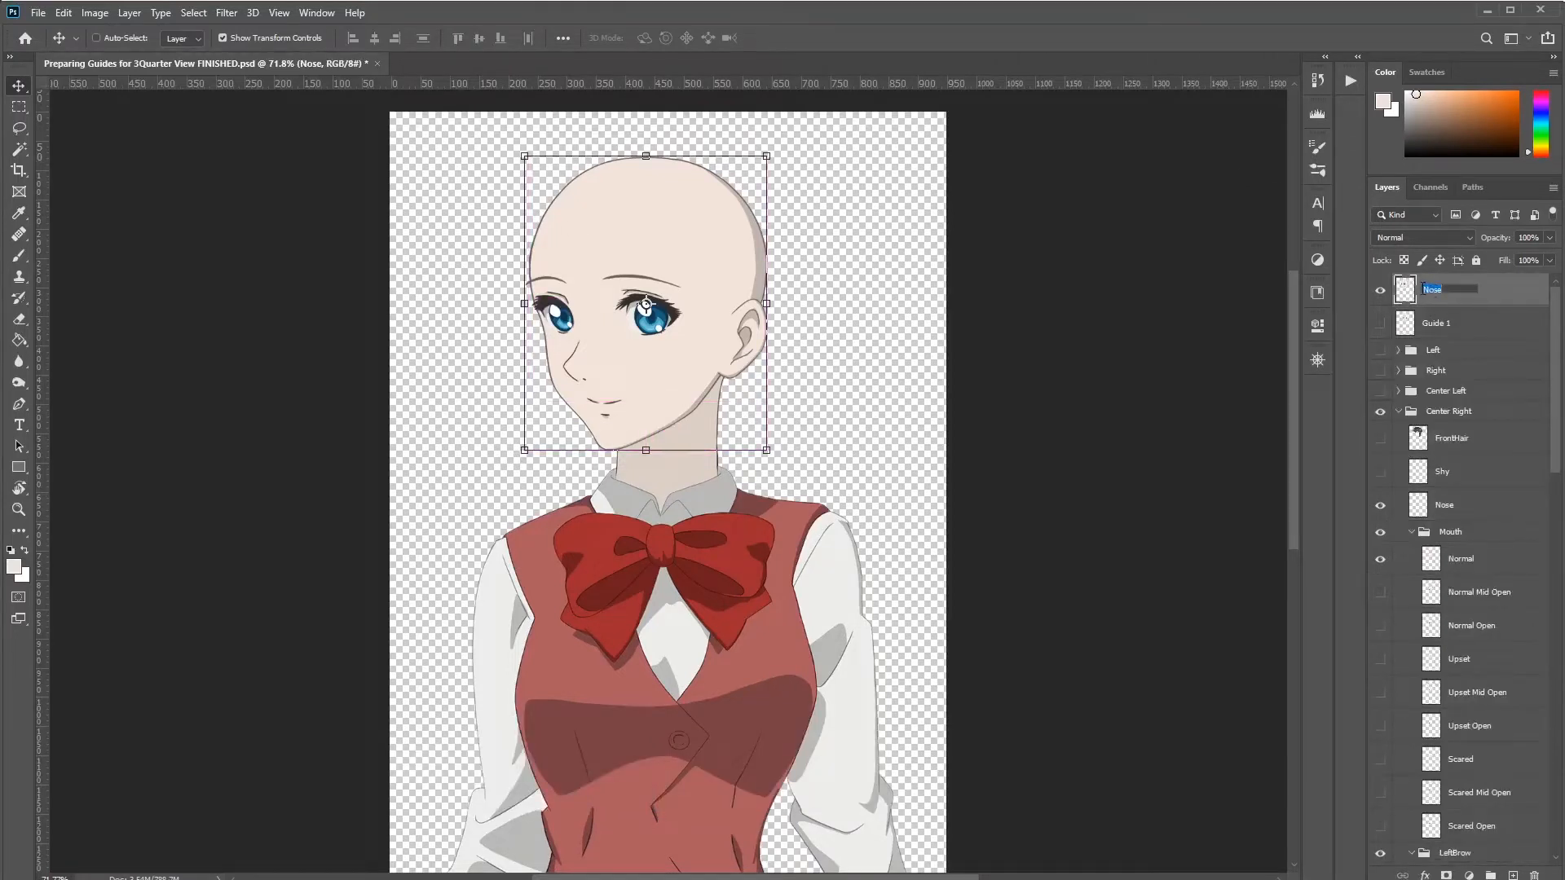
pyautogui.write('C_Right')
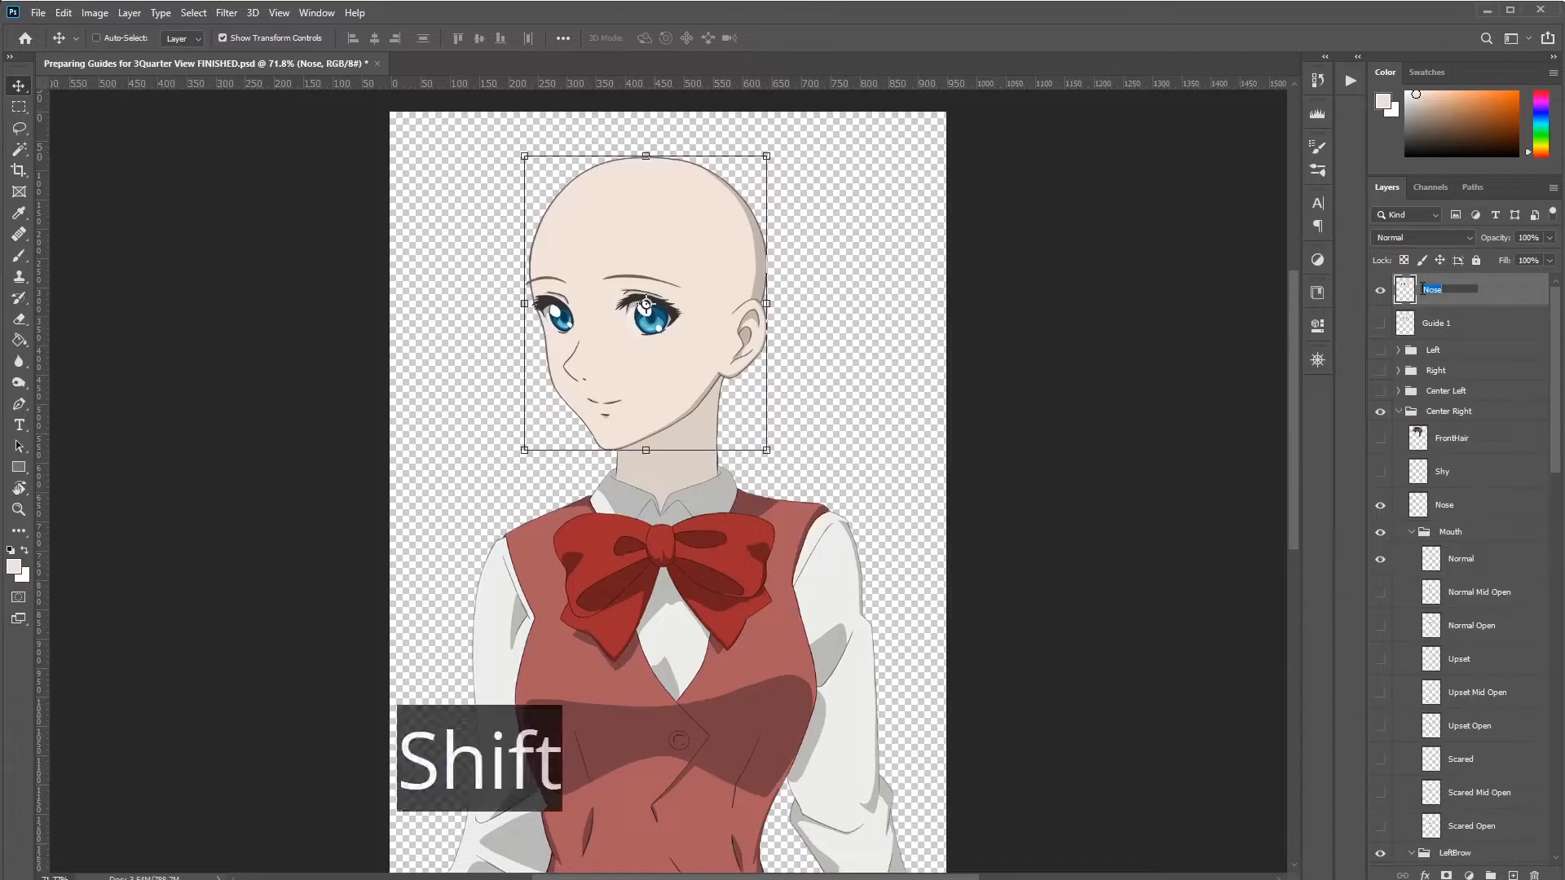
pyautogui.write(' 1')
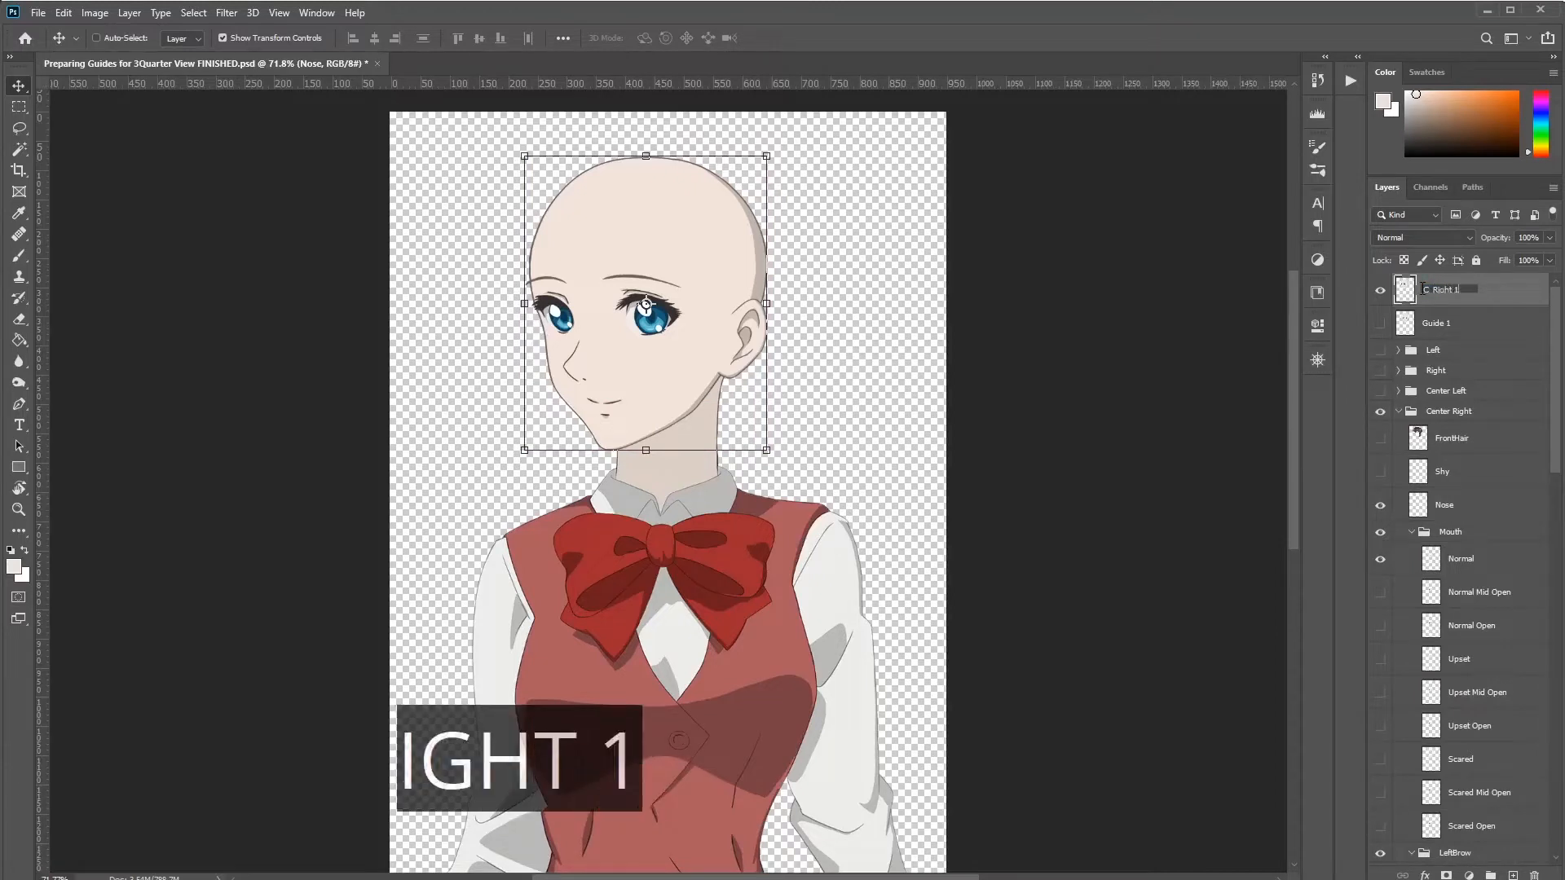
pyautogui.press('Return')
# Step: Rename the Guide 1 layer as Normal
pyautogui.doubleClick(1439, 325)
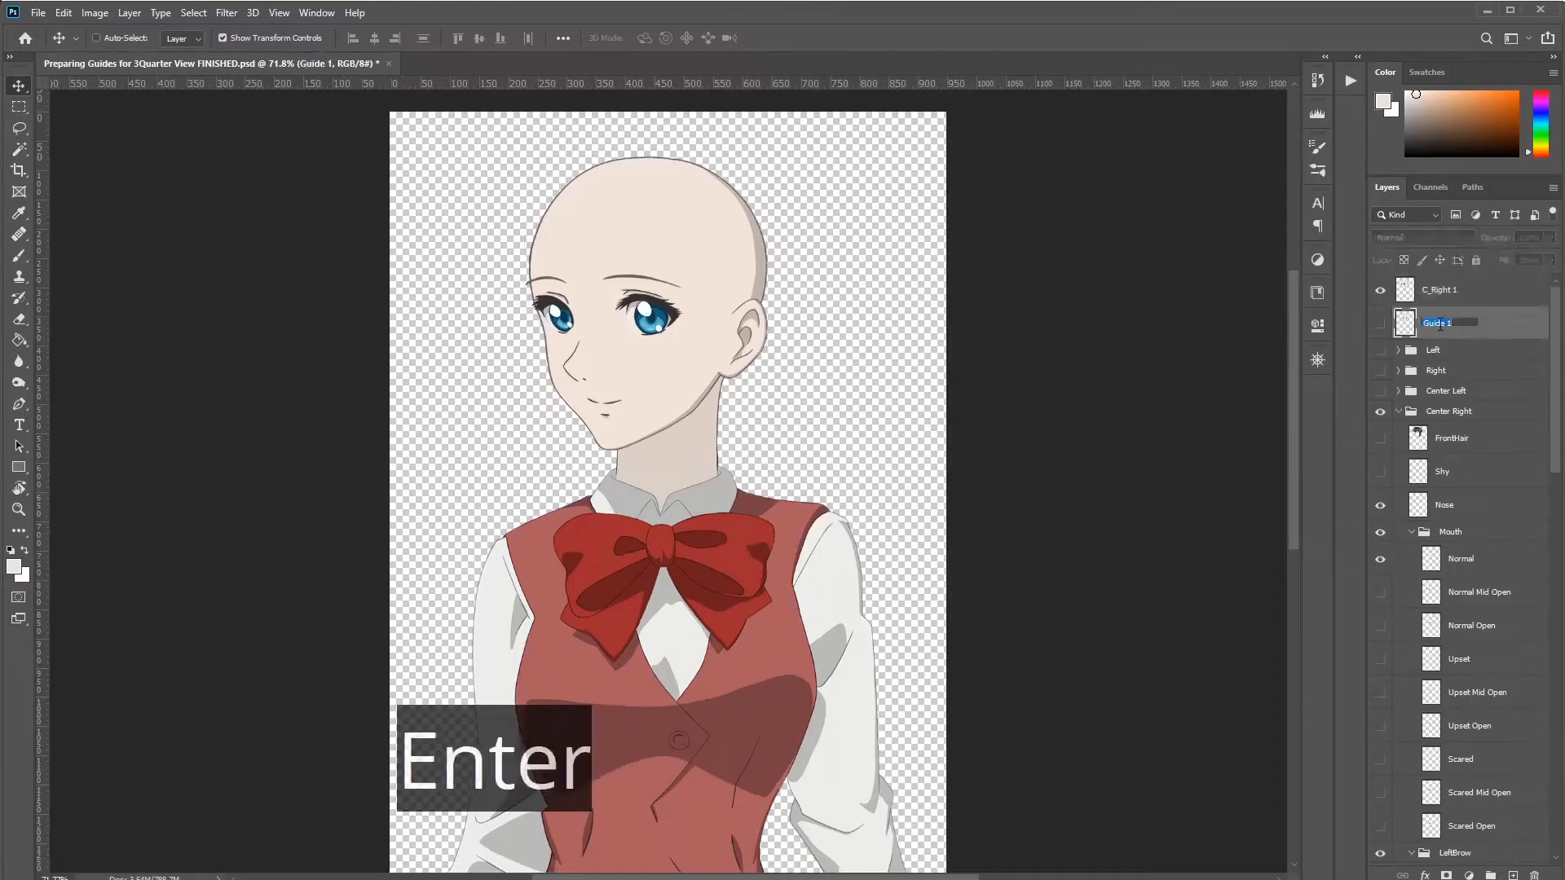
pyautogui.write('Normal')
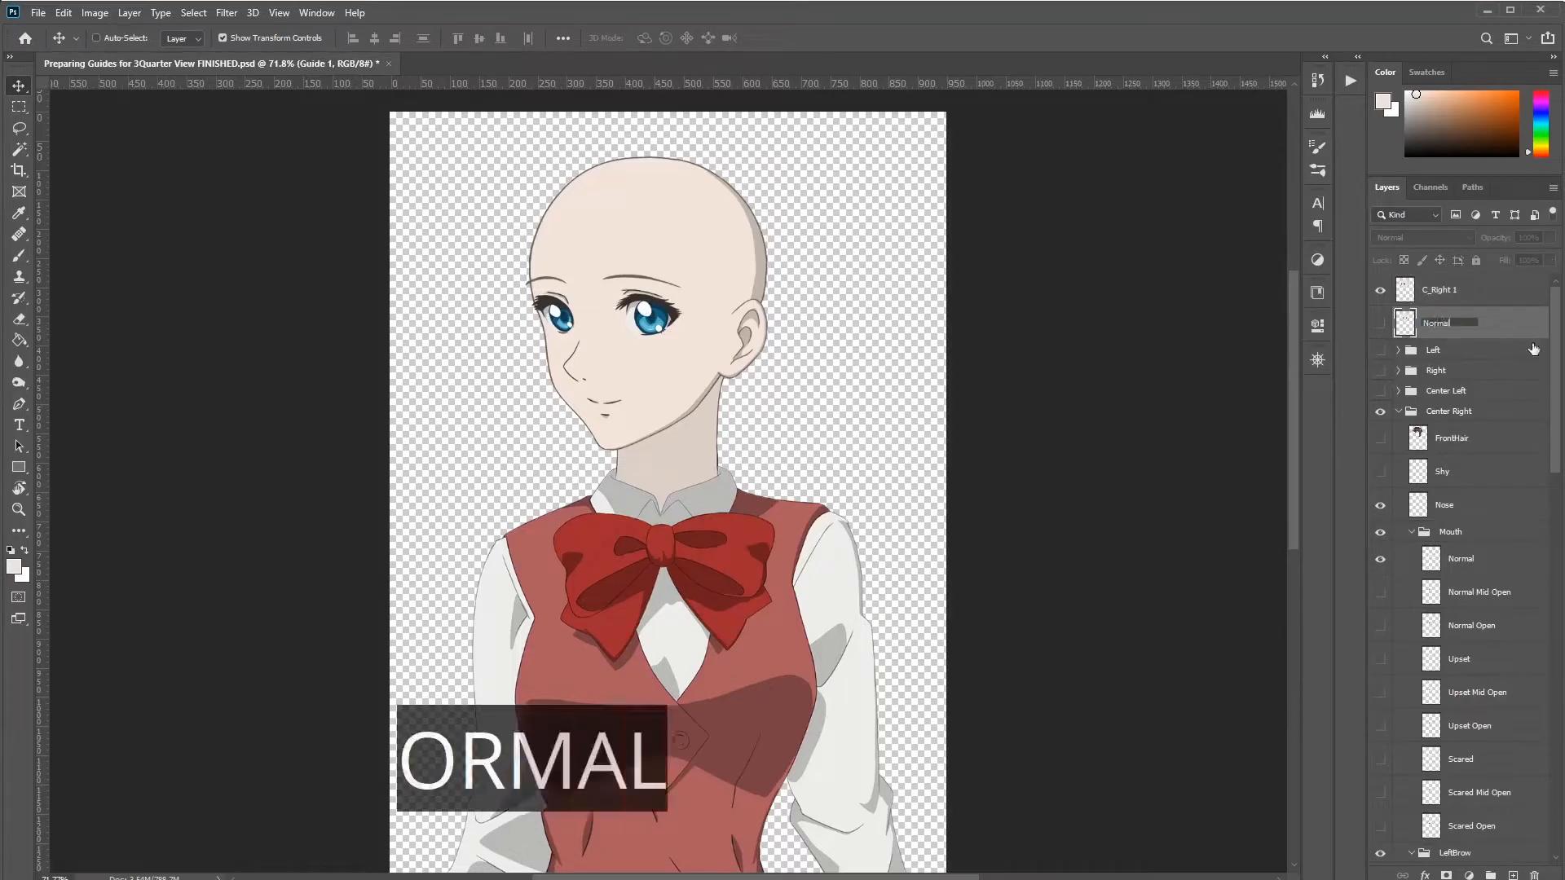
pyautogui.press('Return')
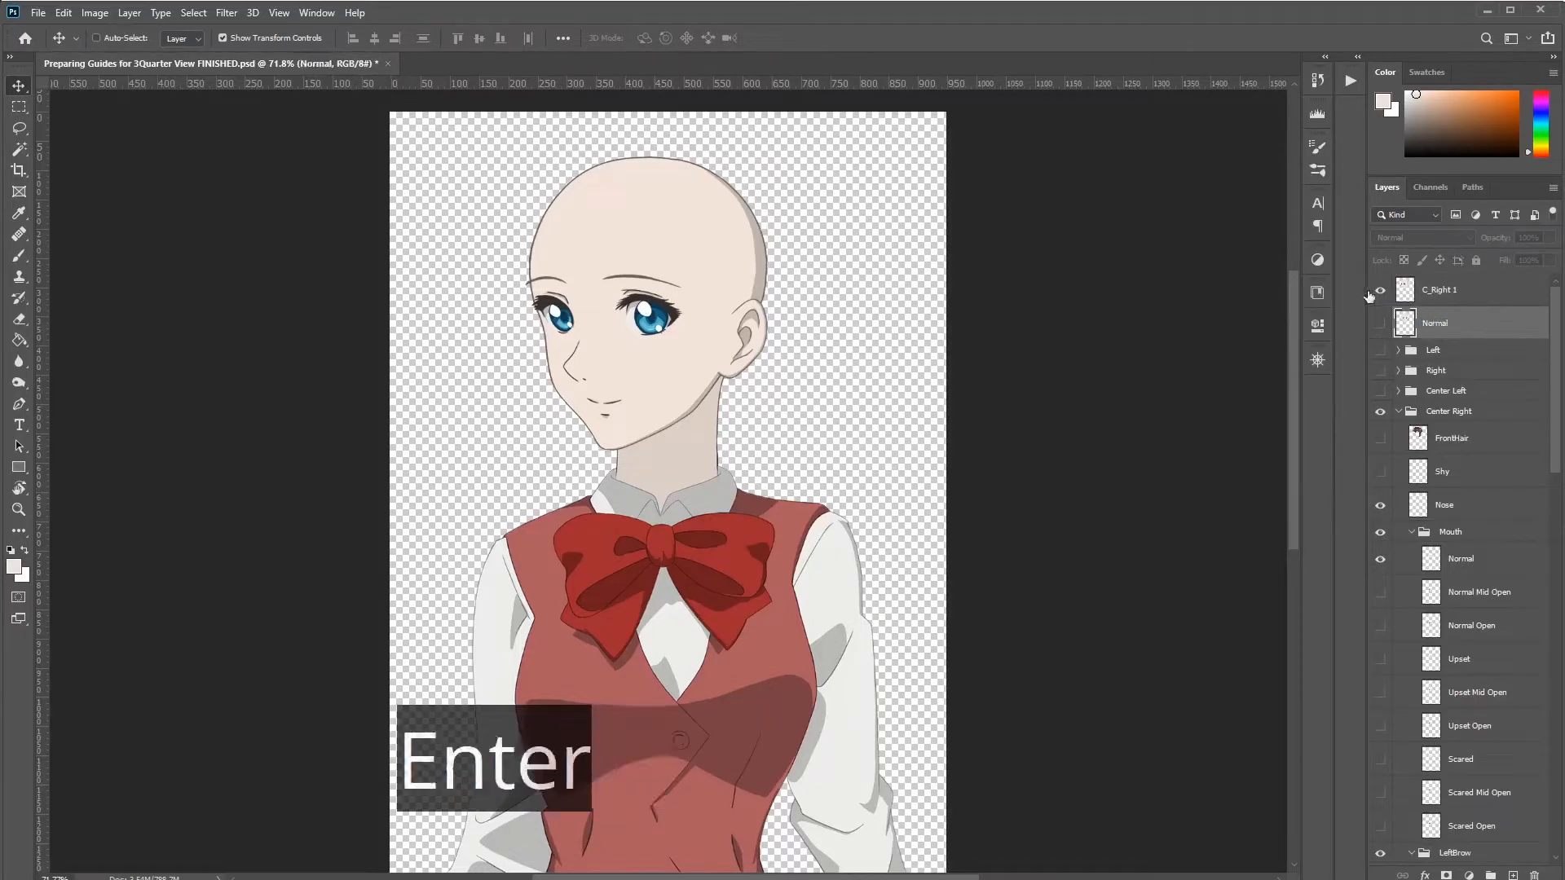
# Step: Hide the Center Right group and compare the Normal and C_Right 1 guides, leaving only C_Right 1 shown over the body
pyautogui.click(1380, 323)
pyautogui.click(1380, 290)
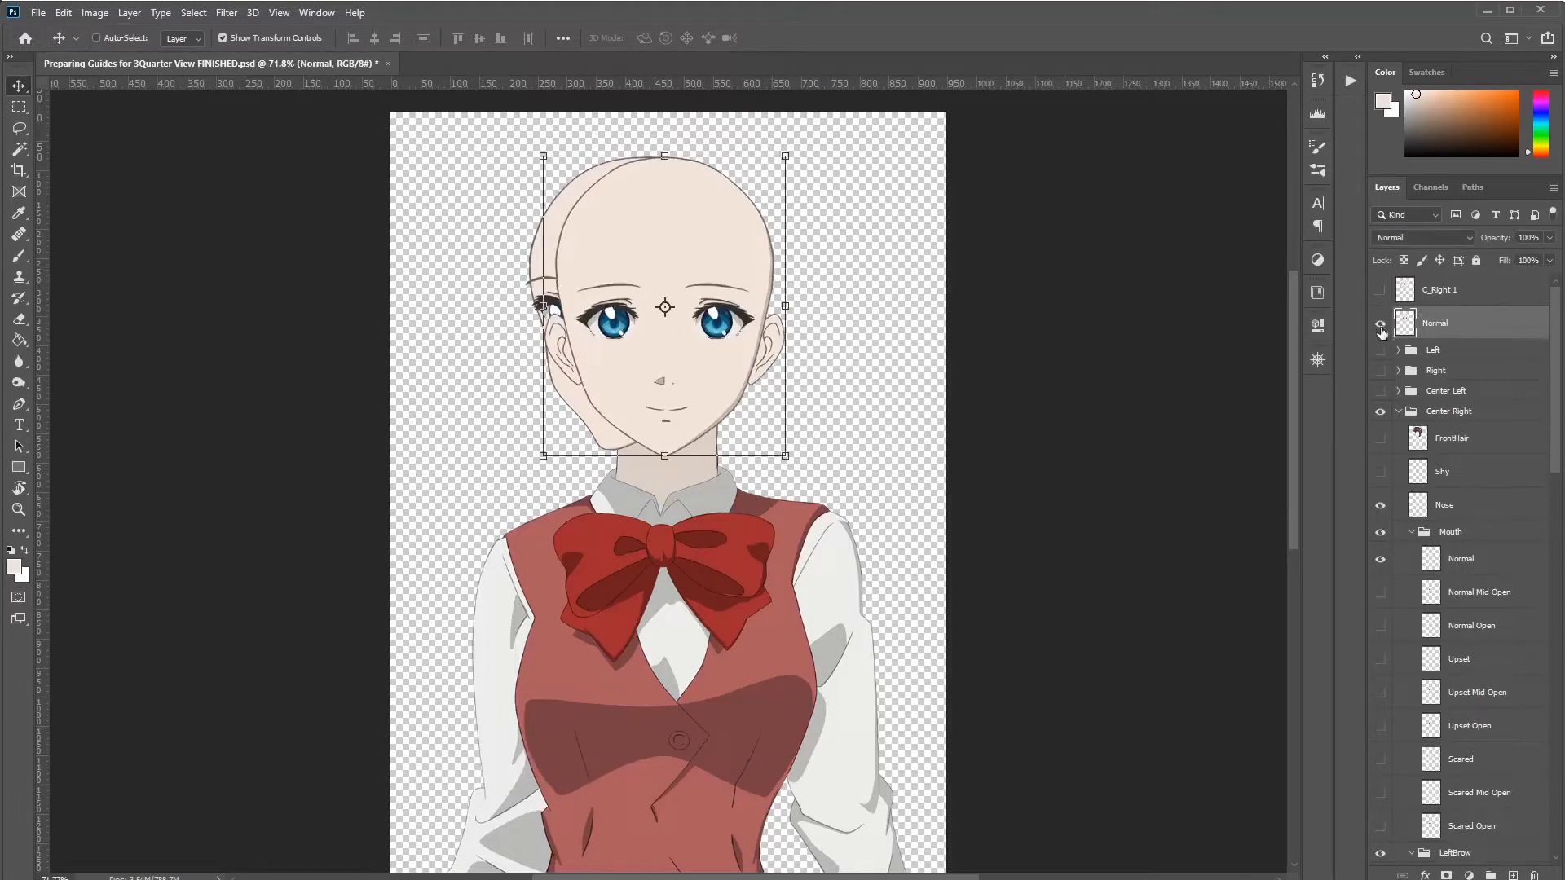
pyautogui.click(1381, 414)
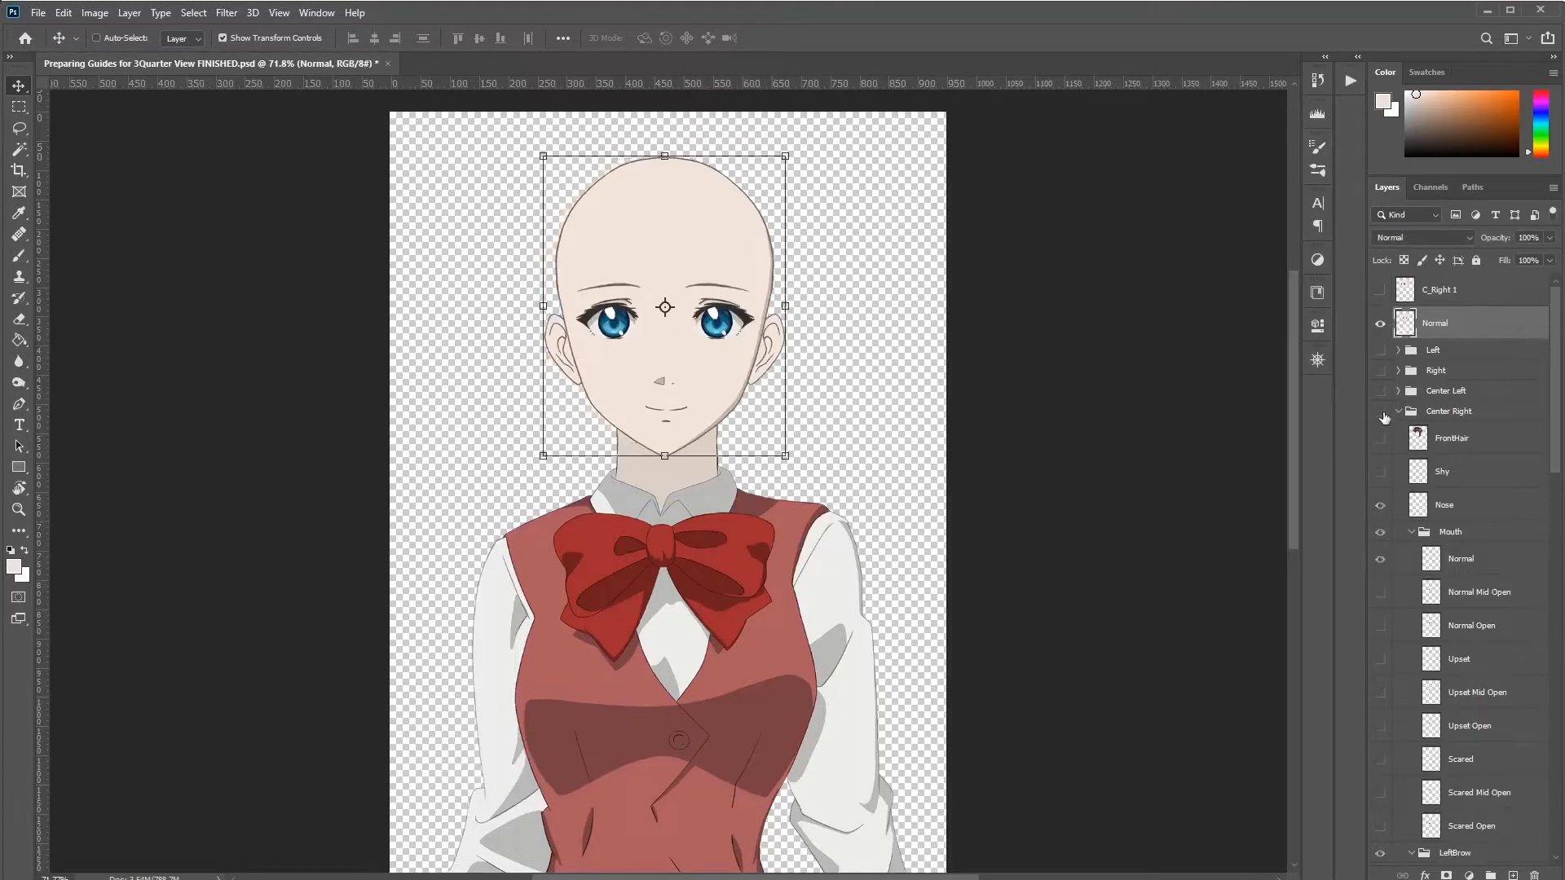
pyautogui.click(1381, 324)
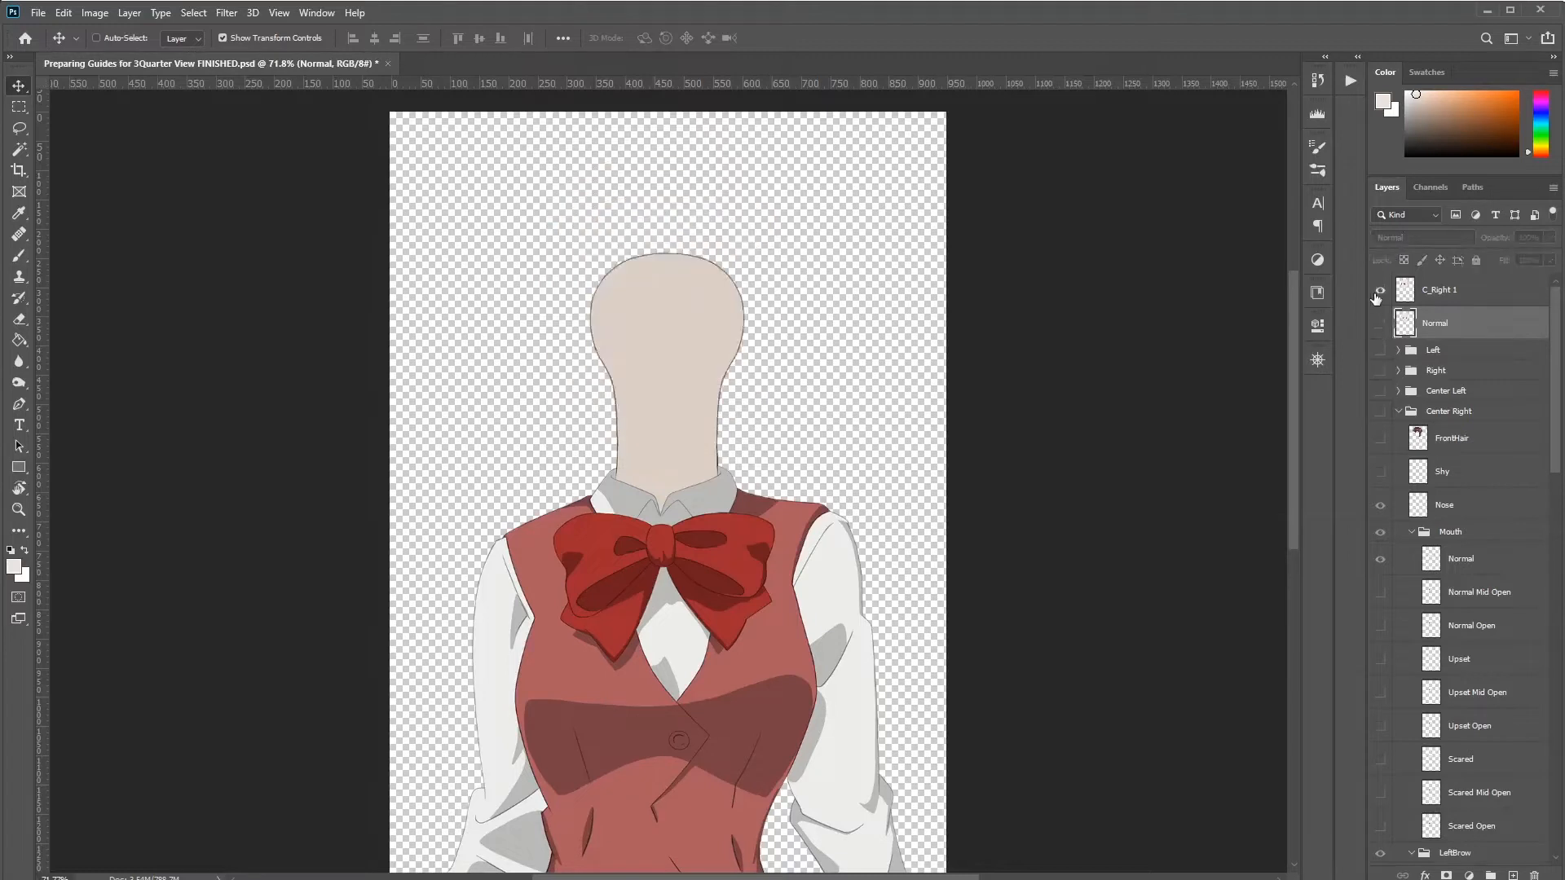
pyautogui.click(1381, 291)
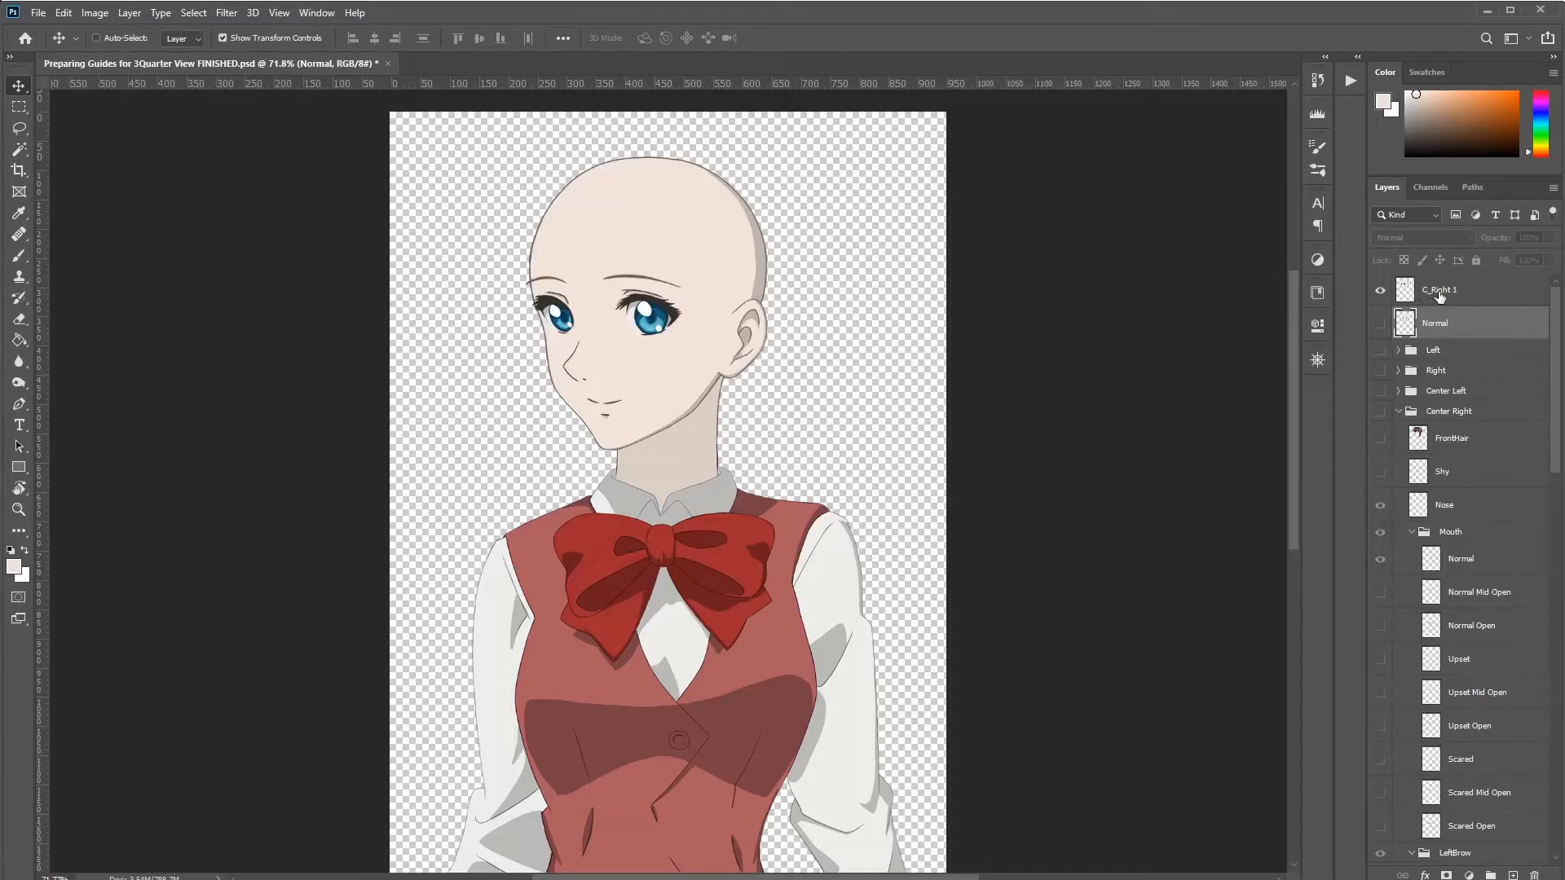
# Step: Rename the C_Right 1 guide layer as Center Right 1
pyautogui.doubleClick(1439, 291)
pyautogui.press('Delete')
pyautogui.write('Center Right 1')
pyautogui.press('Return')
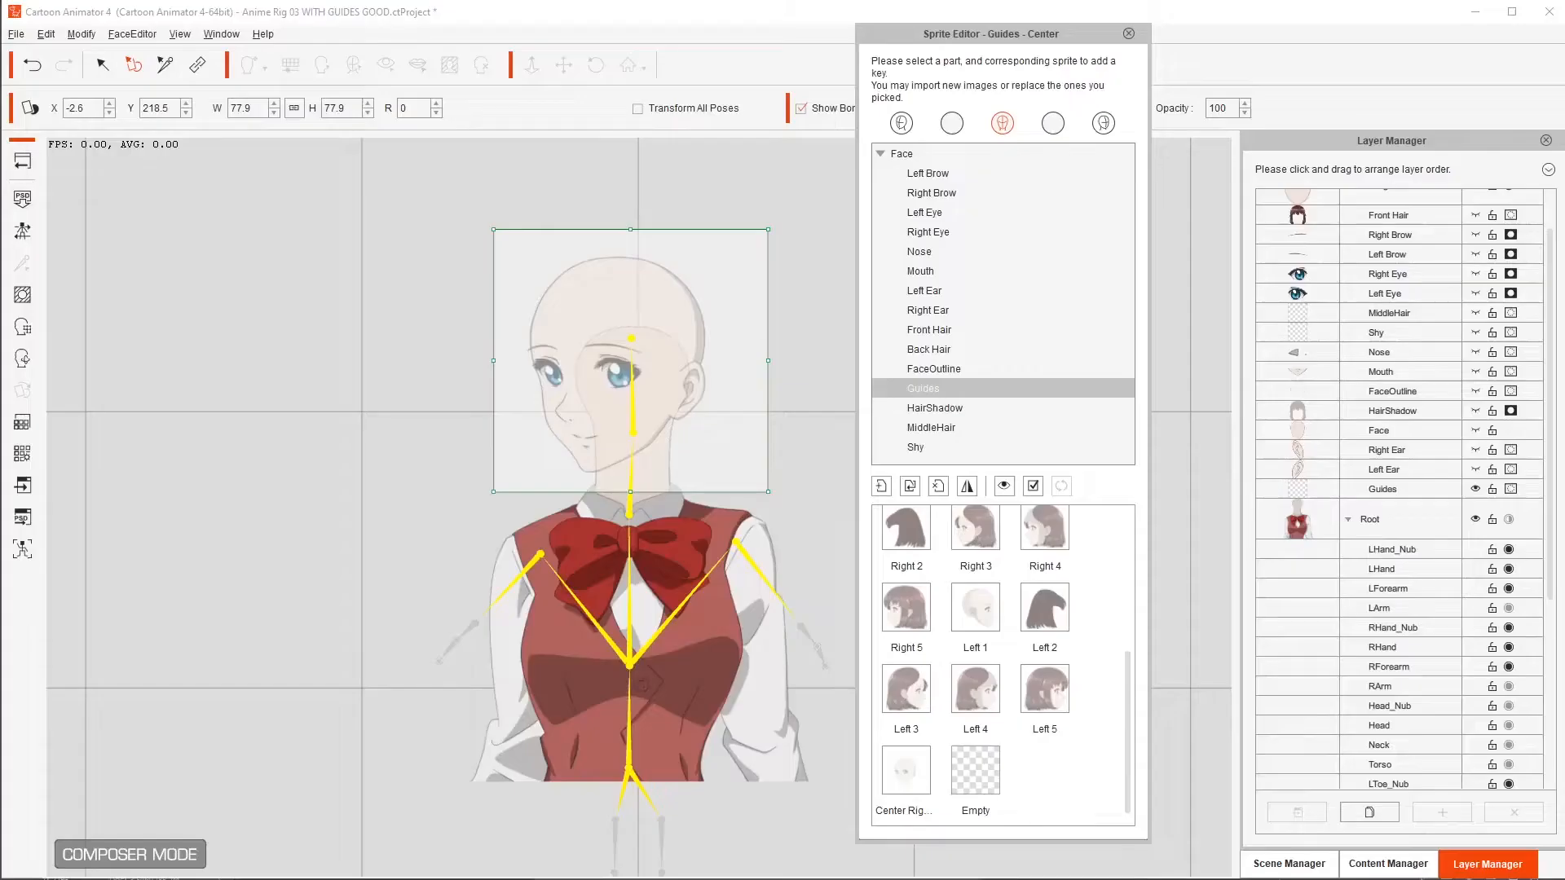
# Step: Switch to Cartoon Animator, preview the Normal guide and examine the names in the Guides sprite list
pyautogui.scroll(3, 1015, 591)
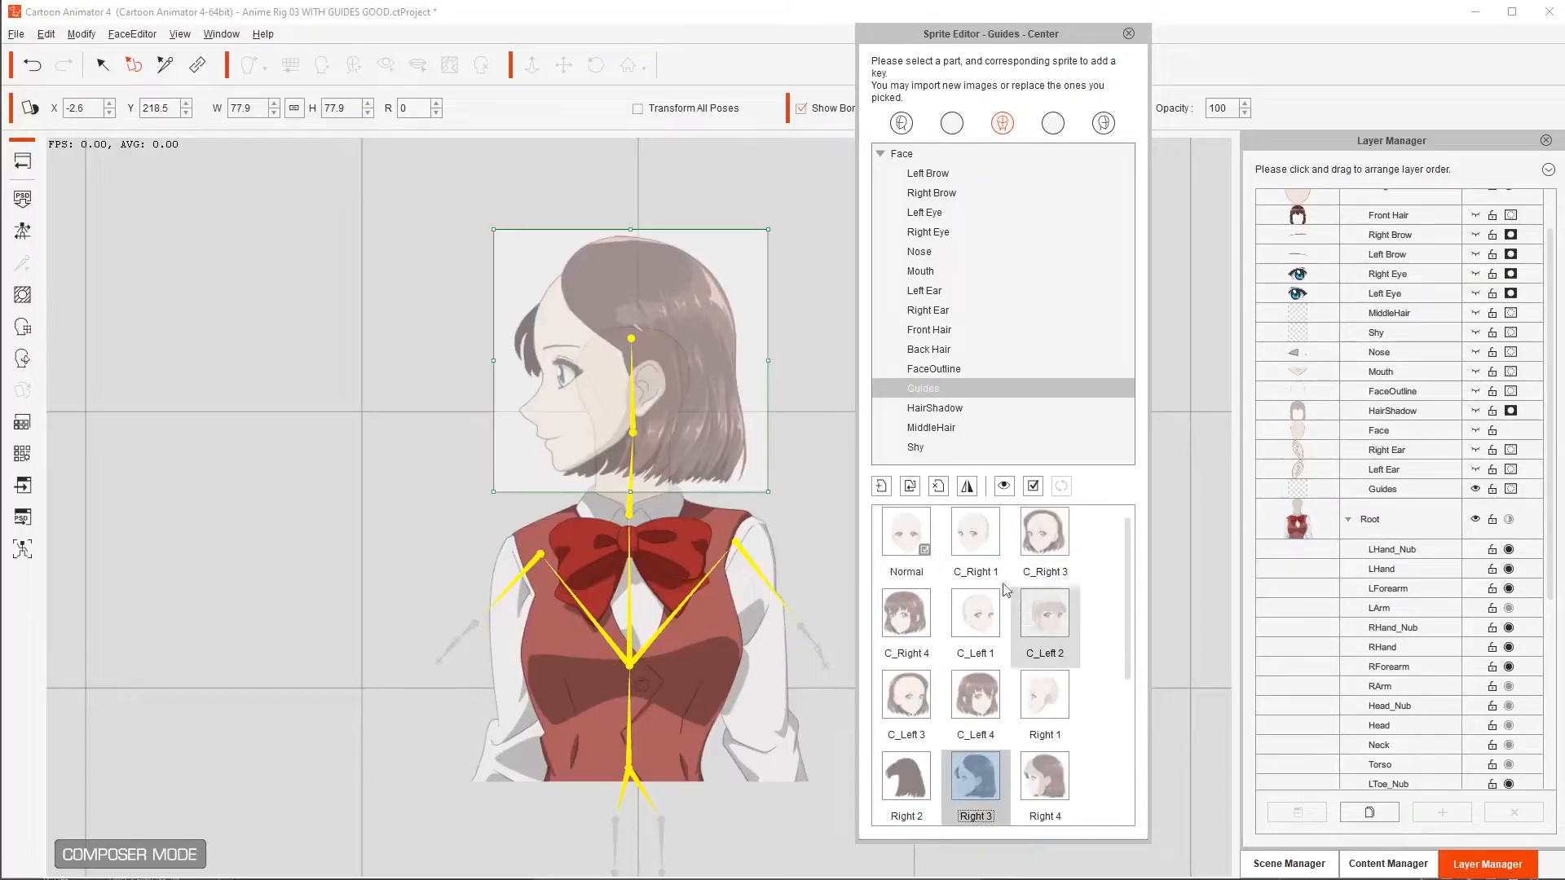
pyautogui.click(913, 544)
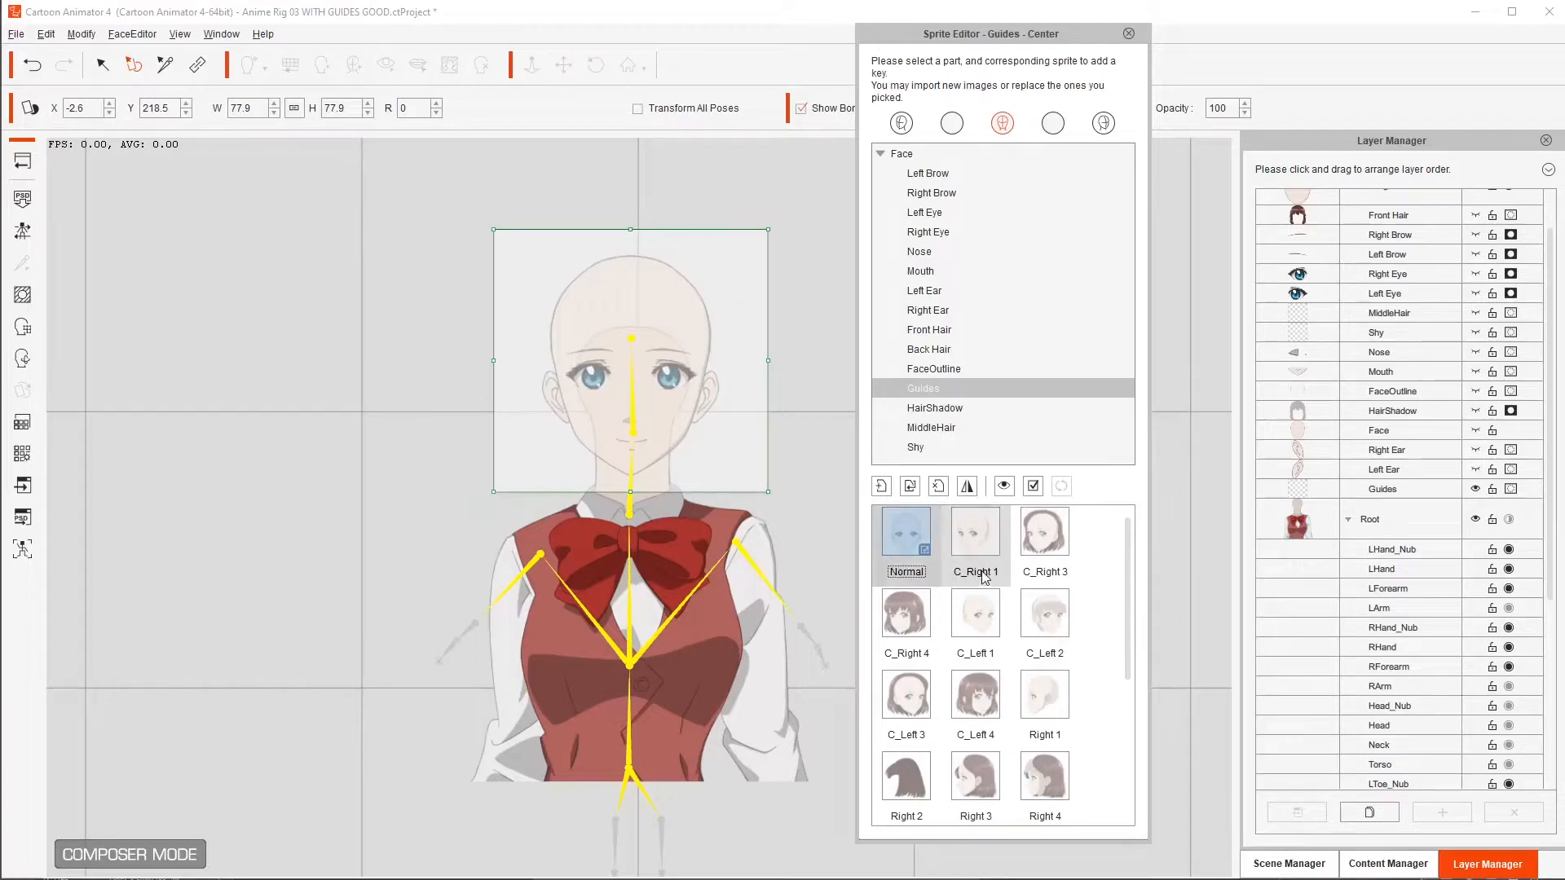
pyautogui.scroll(-3, 984, 577)
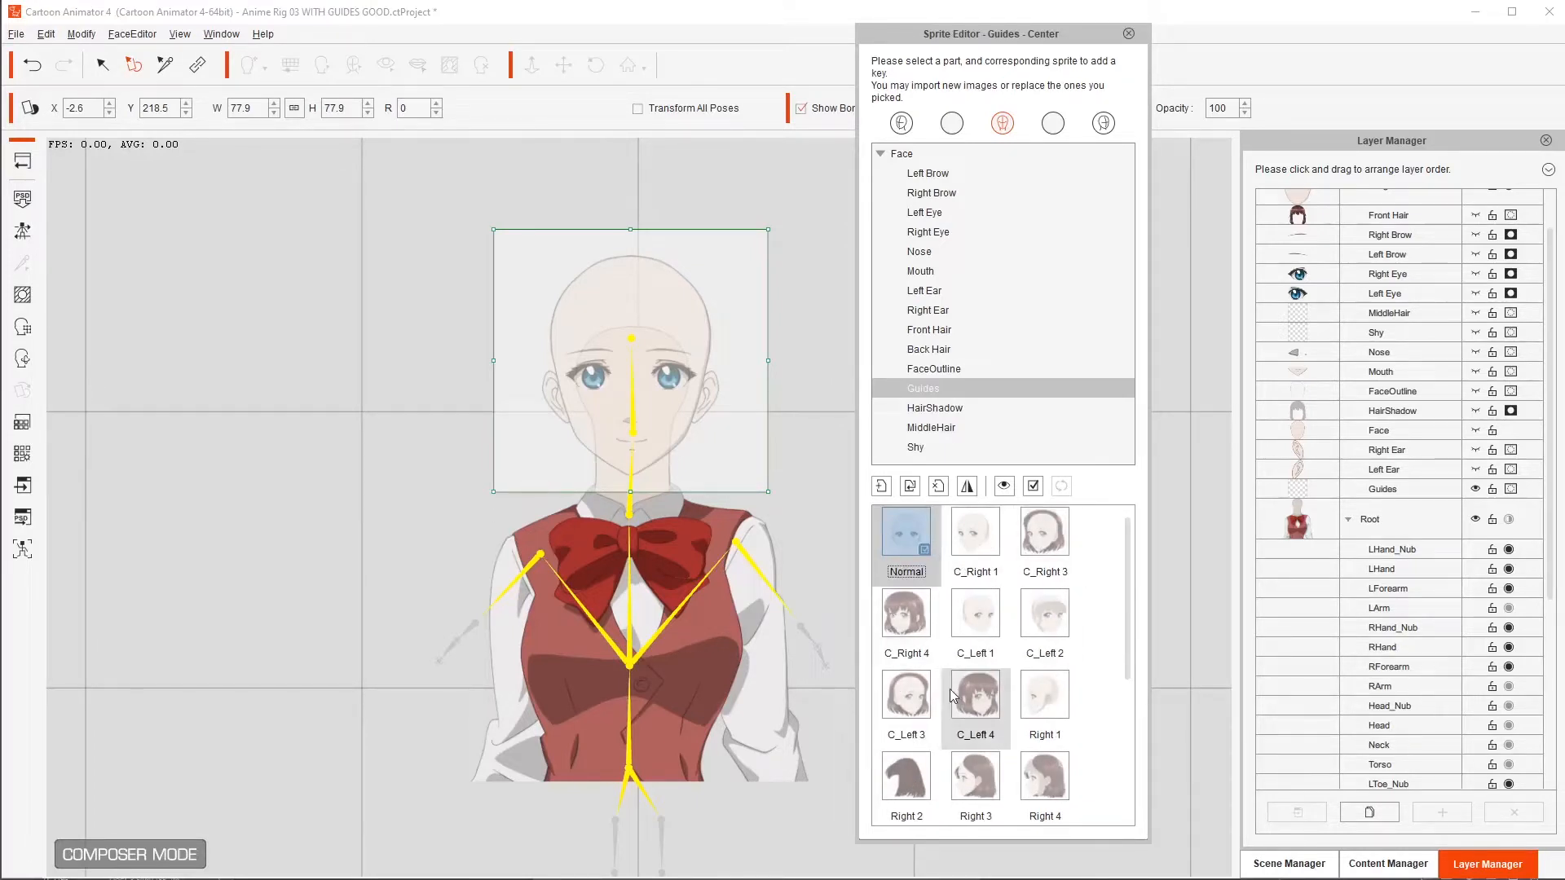
pyautogui.scroll(-3, 948, 694)
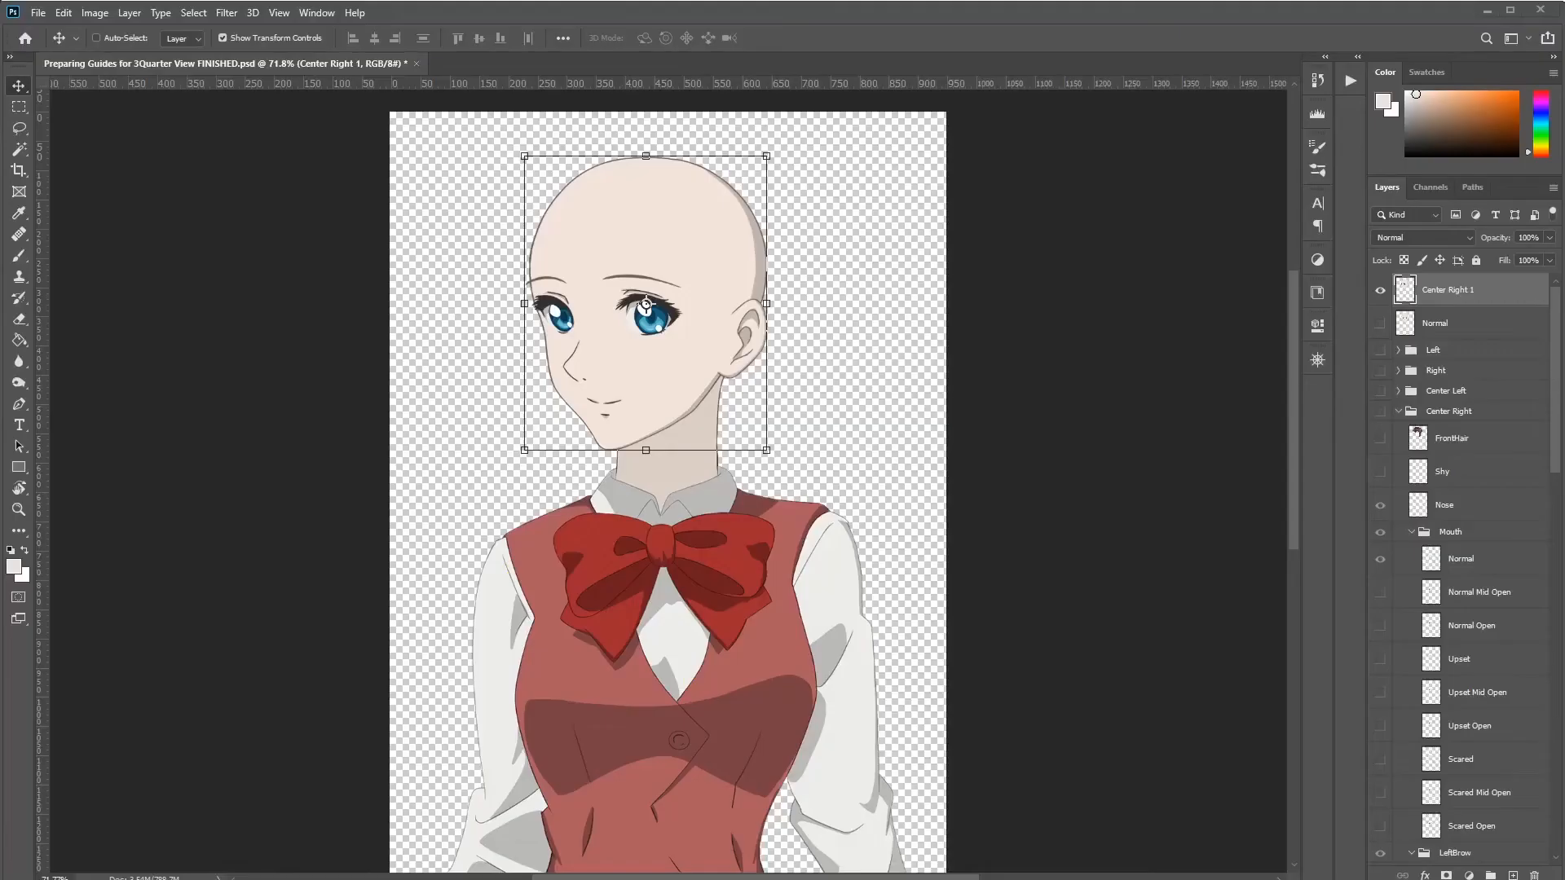
# Step: Switch to Photoshop and shorten the Center Right 1 layer's name to C_Right 1
pyautogui.doubleClick(1459, 293)
pyautogui.press('Home')
pyautogui.hotkey('ctrl', 'shift', 'Right')
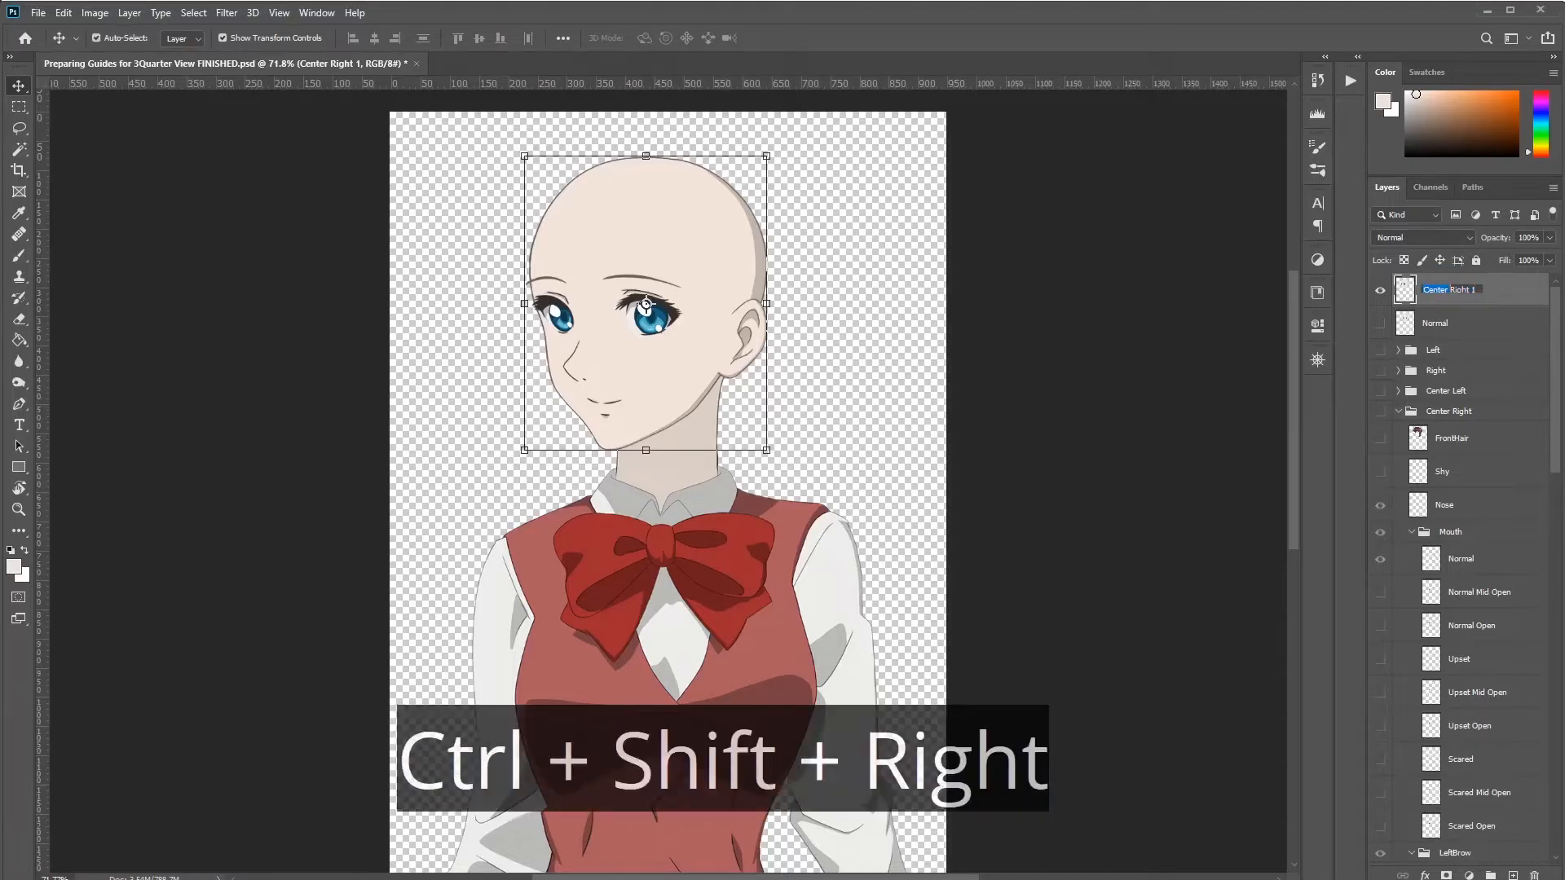
pyautogui.write('_')
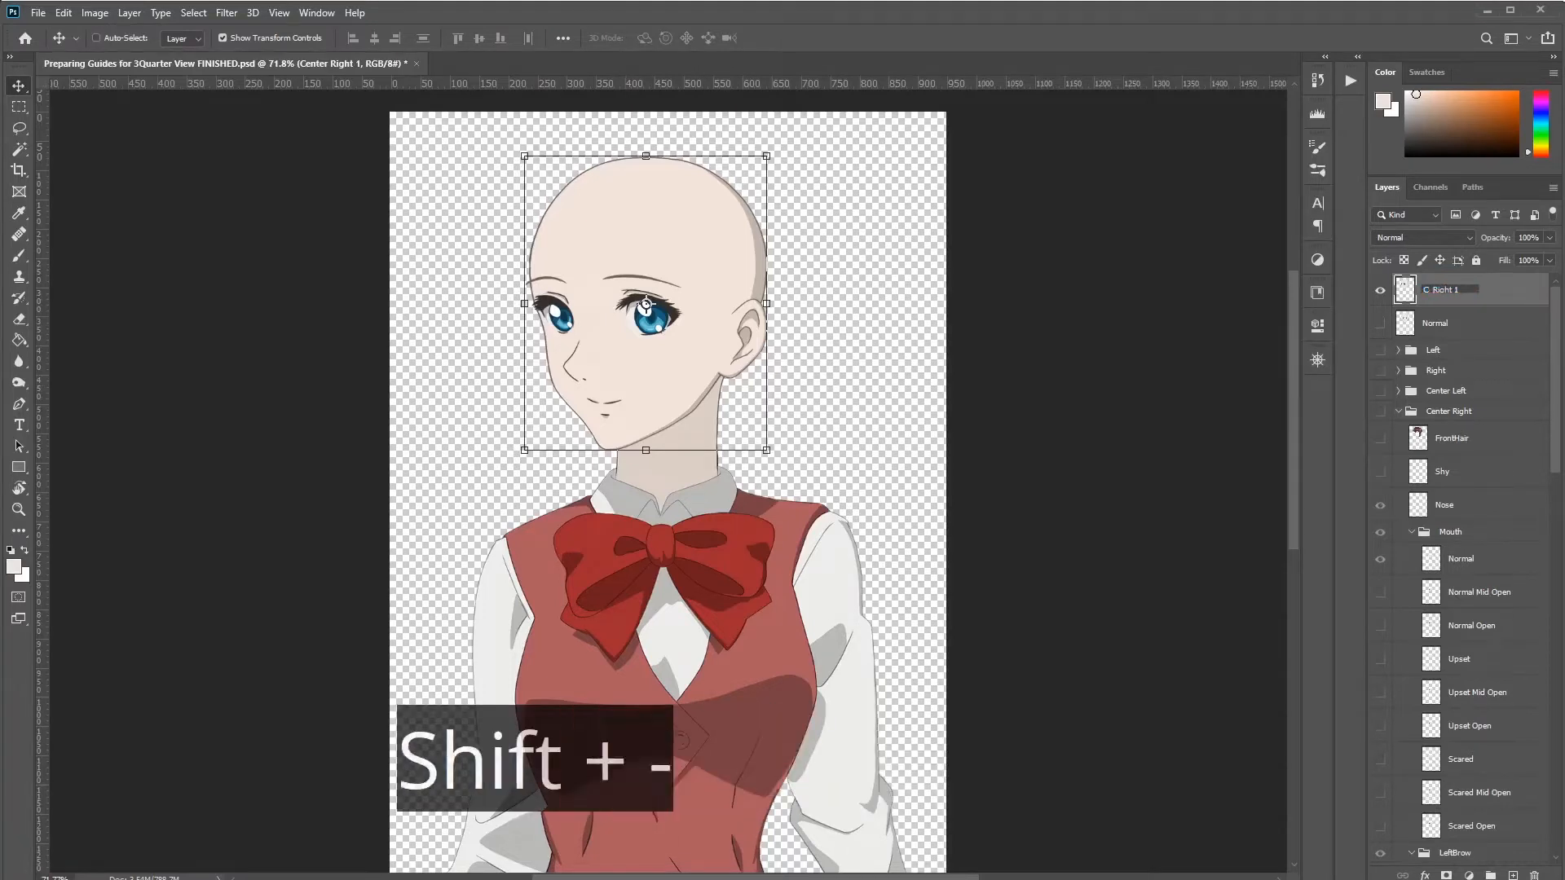
pyautogui.press('Return')
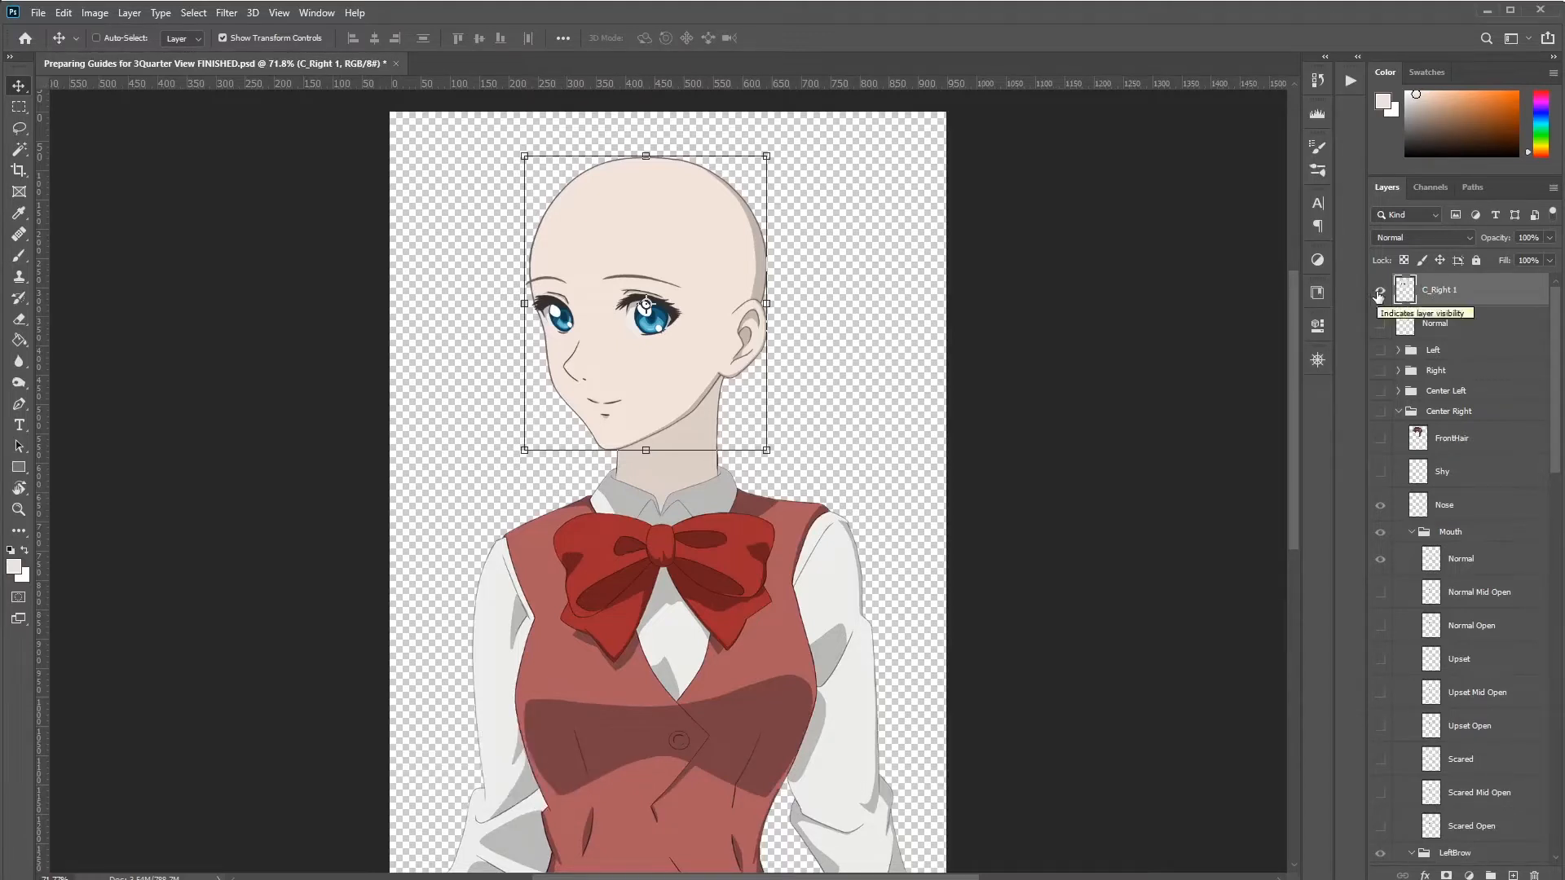
# Step: Hide the C_Right 1 guide and show the Center Right group again
pyautogui.click(1379, 294)
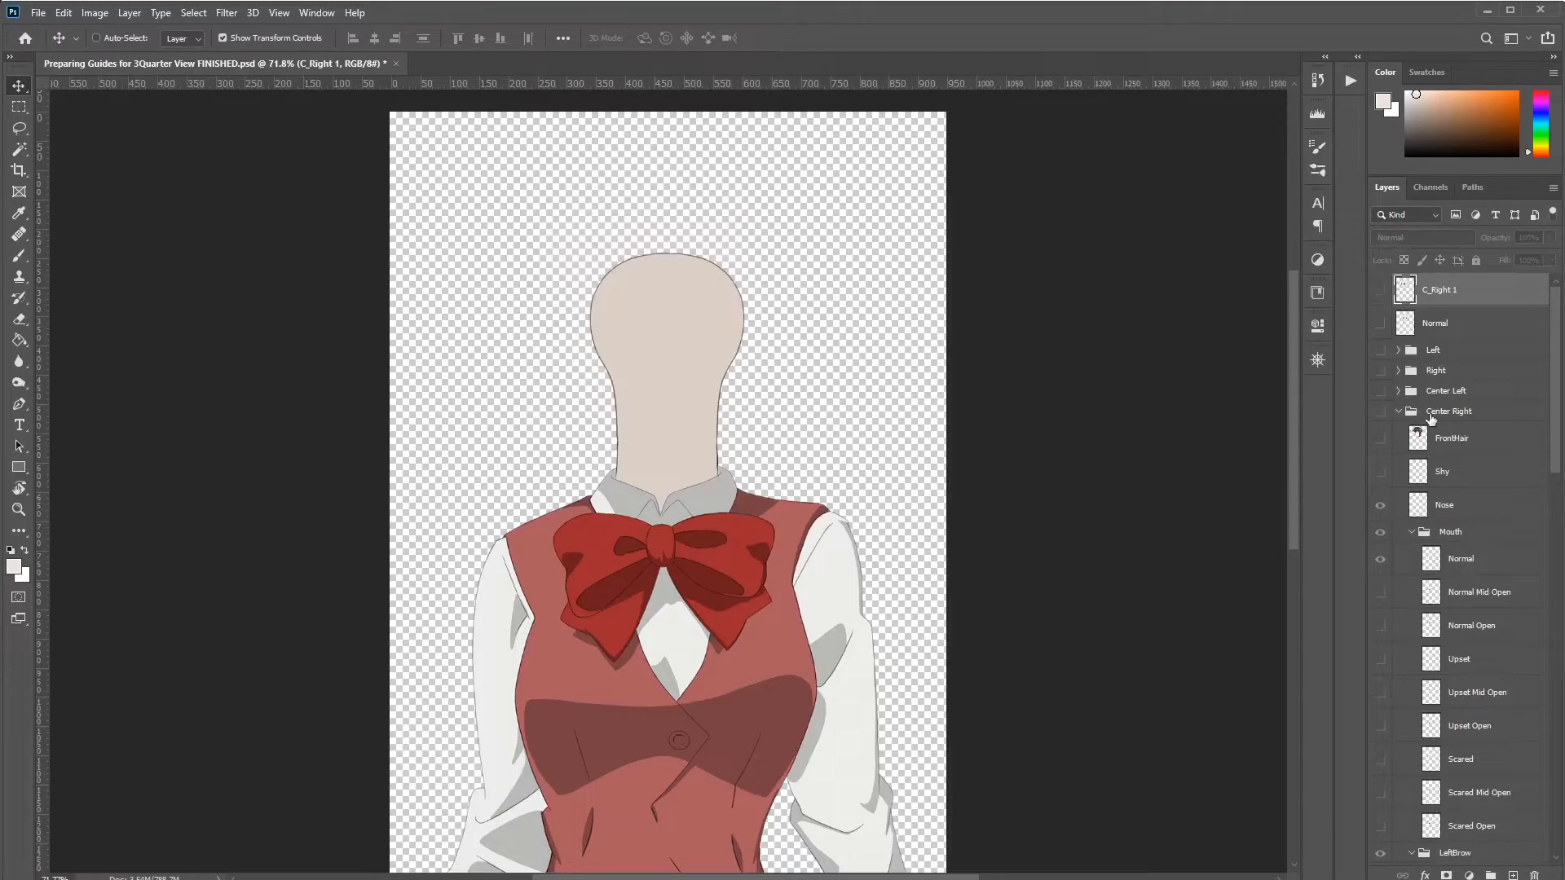
pyautogui.click(1432, 414)
pyautogui.click(1381, 413)
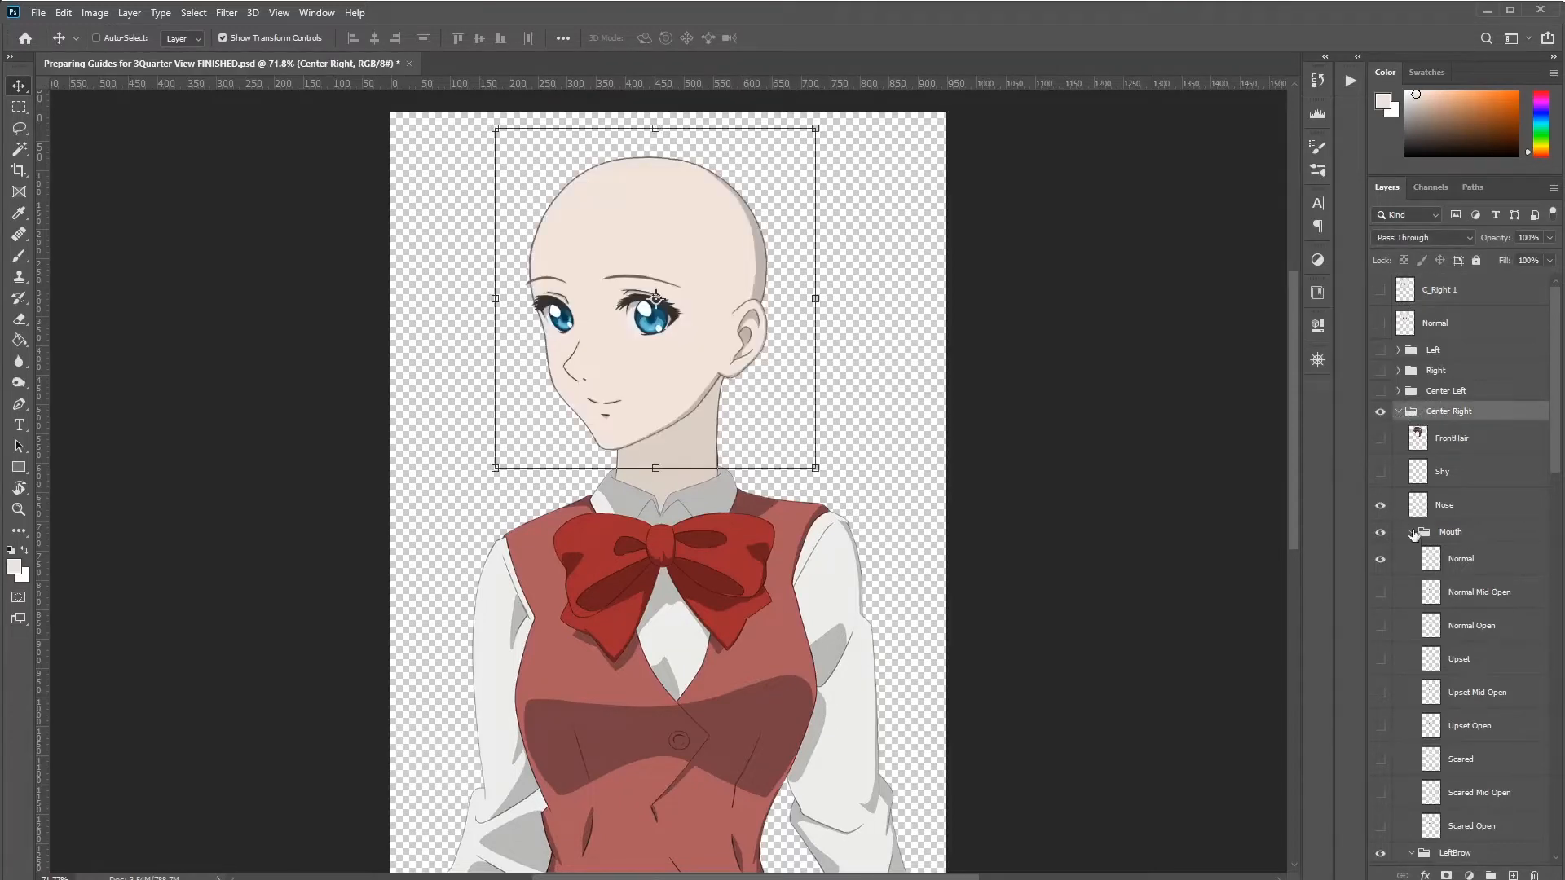
# Step: Collapse all the subfolders inside the Center Right group and show its HairShadow layer
pyautogui.press('ctrl')
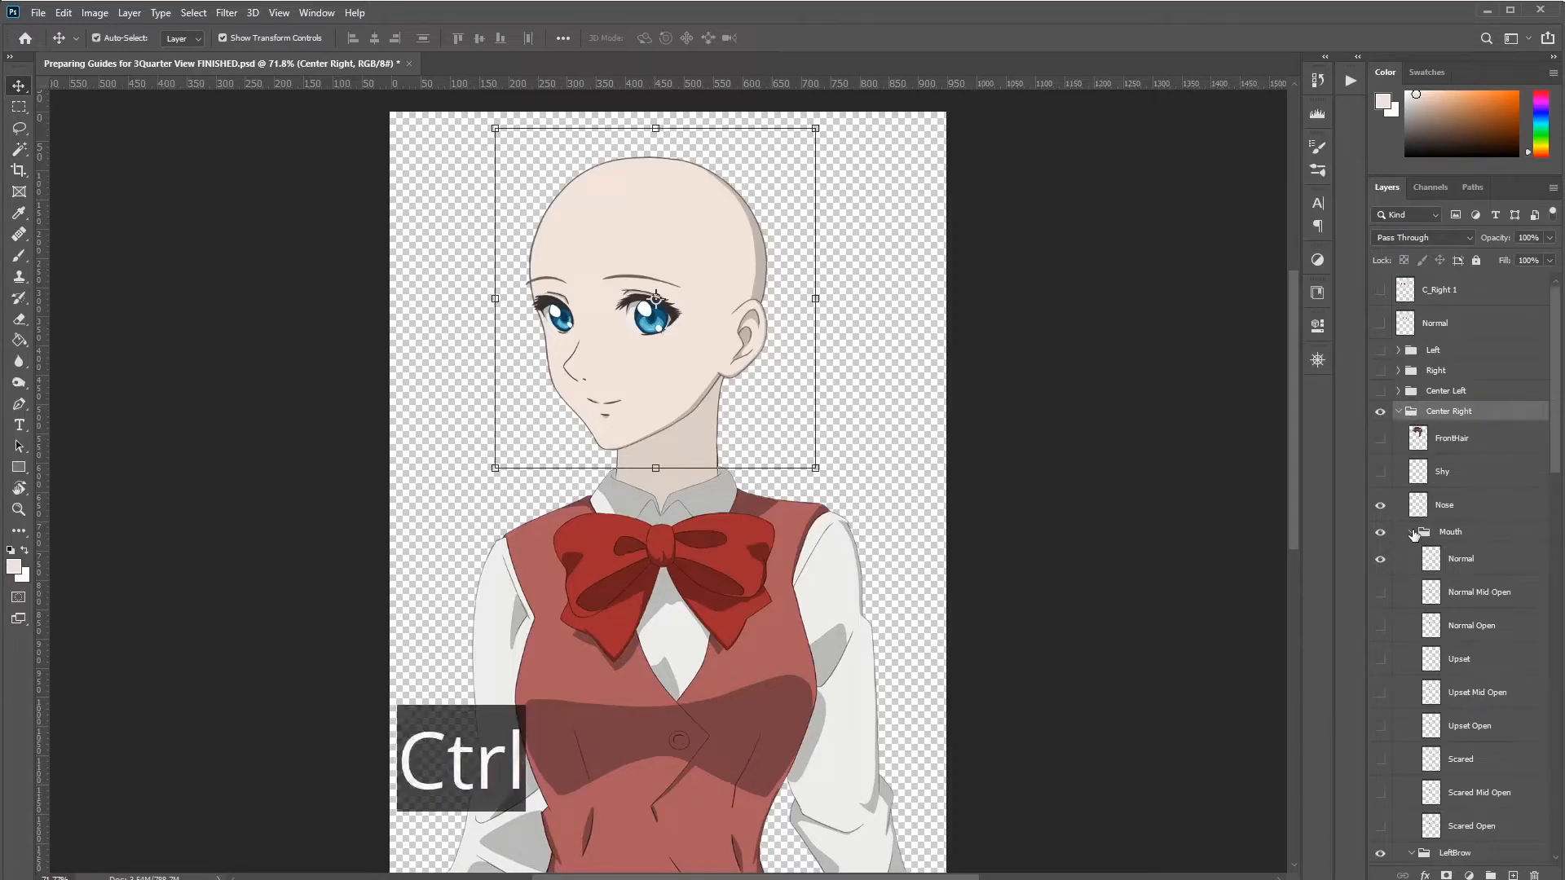
pyautogui.keyDown('ctrl'); pyautogui.click(1414, 533); pyautogui.keyUp('ctrl')
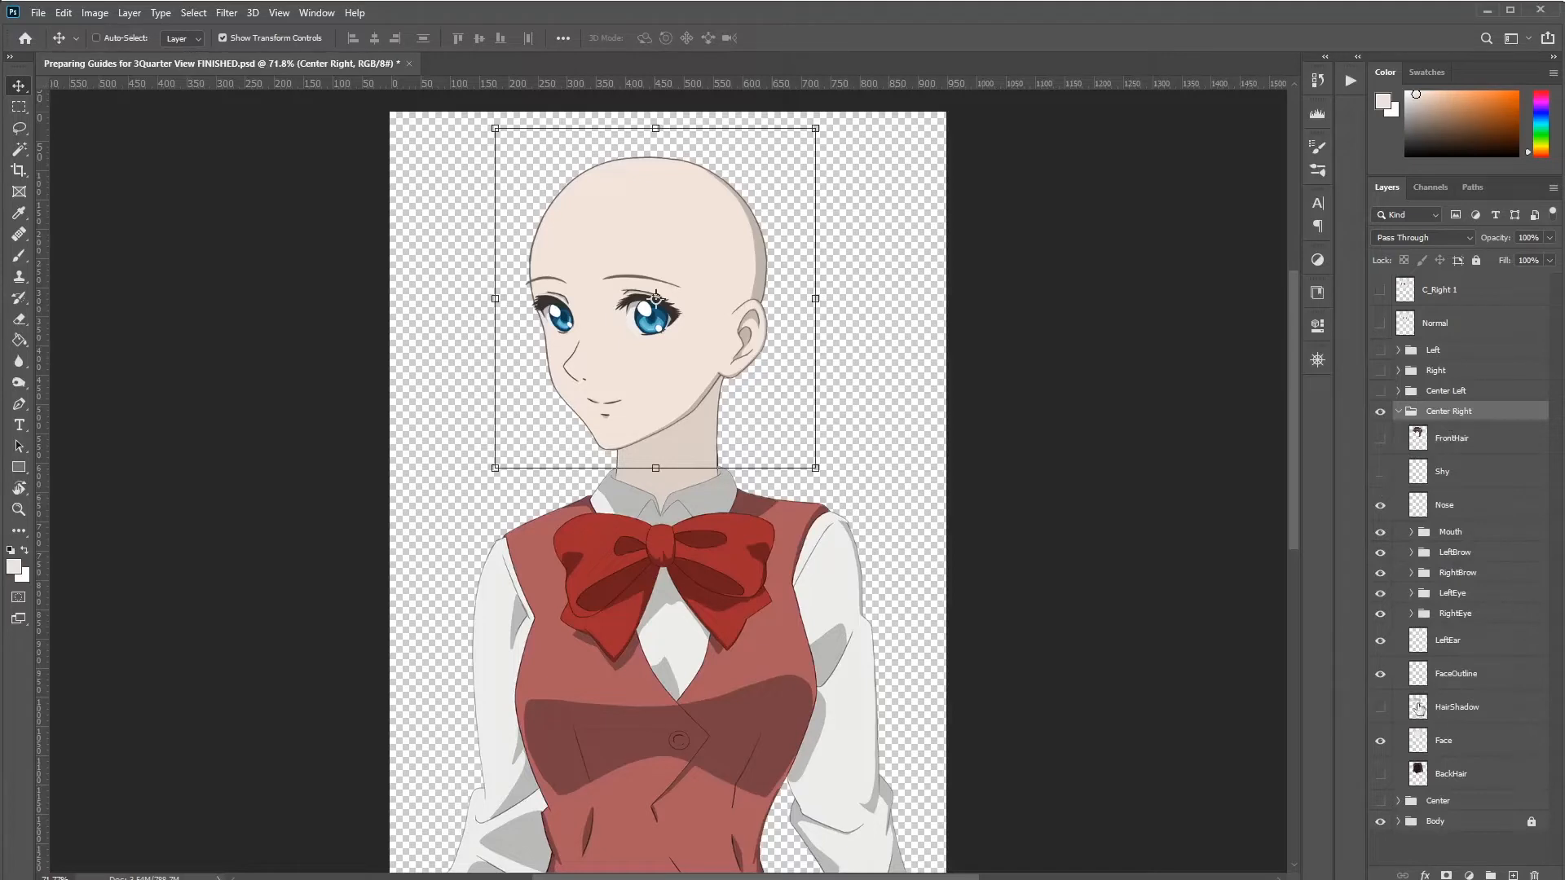
pyautogui.click(1379, 709)
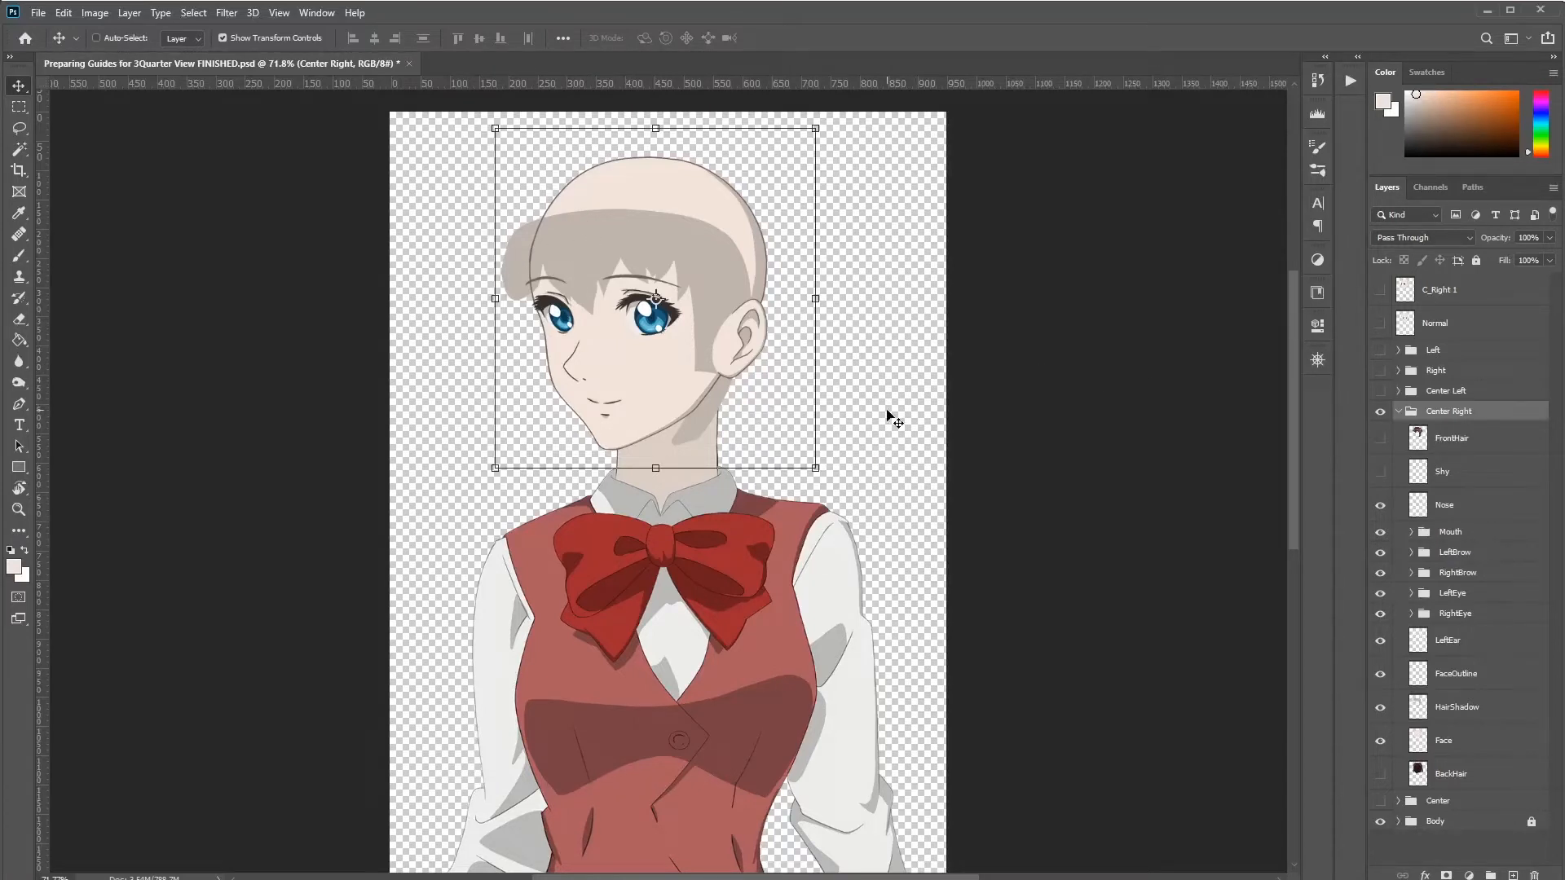
pyautogui.keyDown('ctrl'); pyautogui.moveTo(873, 590); pyautogui.dragTo(356, 140); pyautogui.keyUp('ctrl')
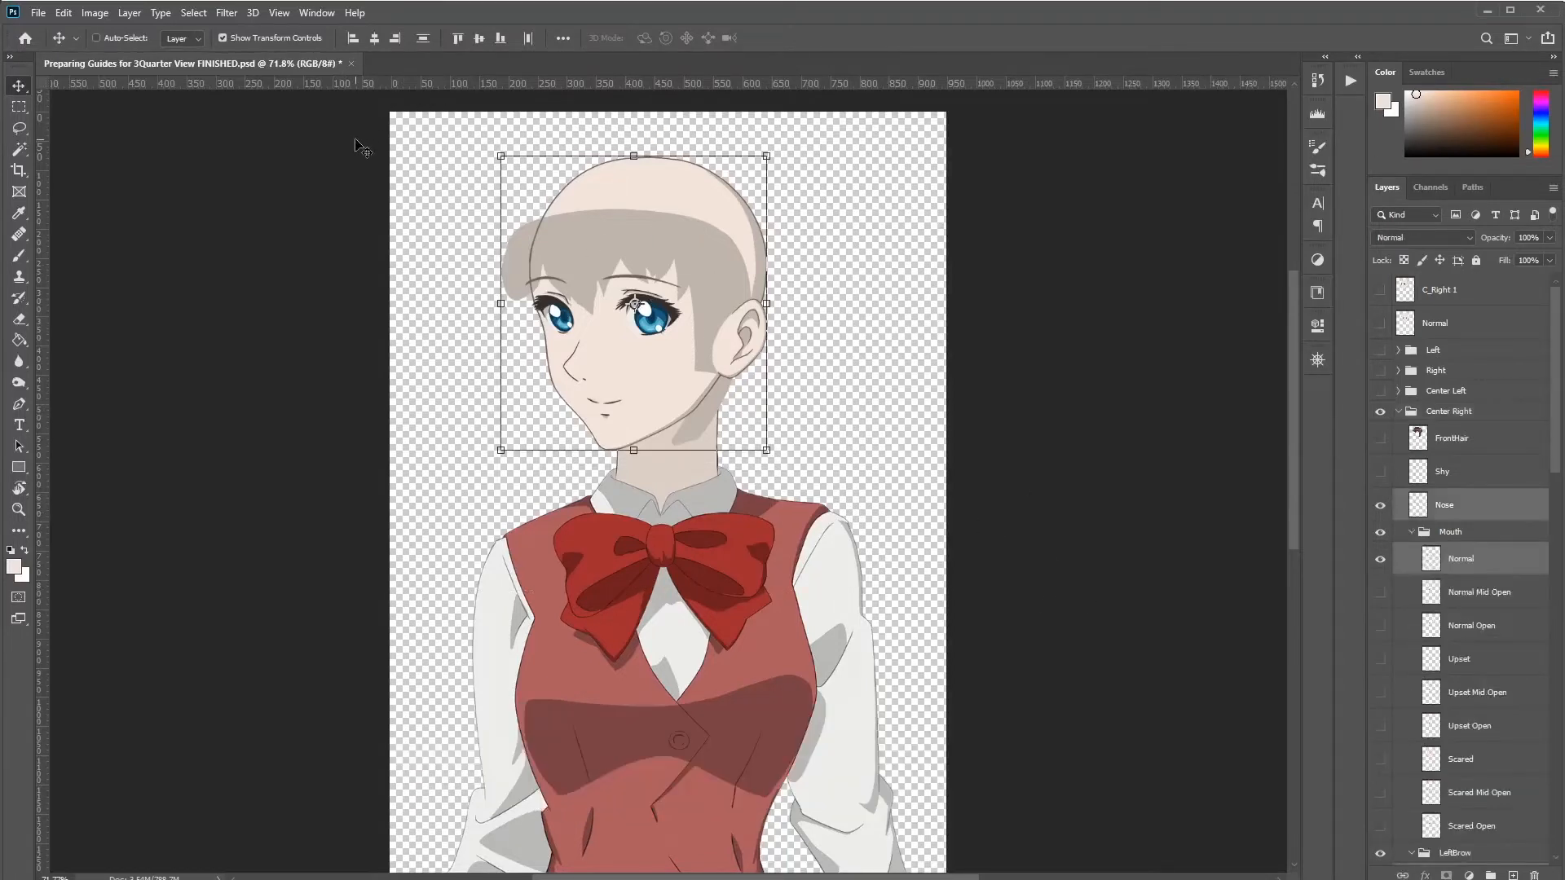
pyautogui.hotkey('ctrl', 'j')
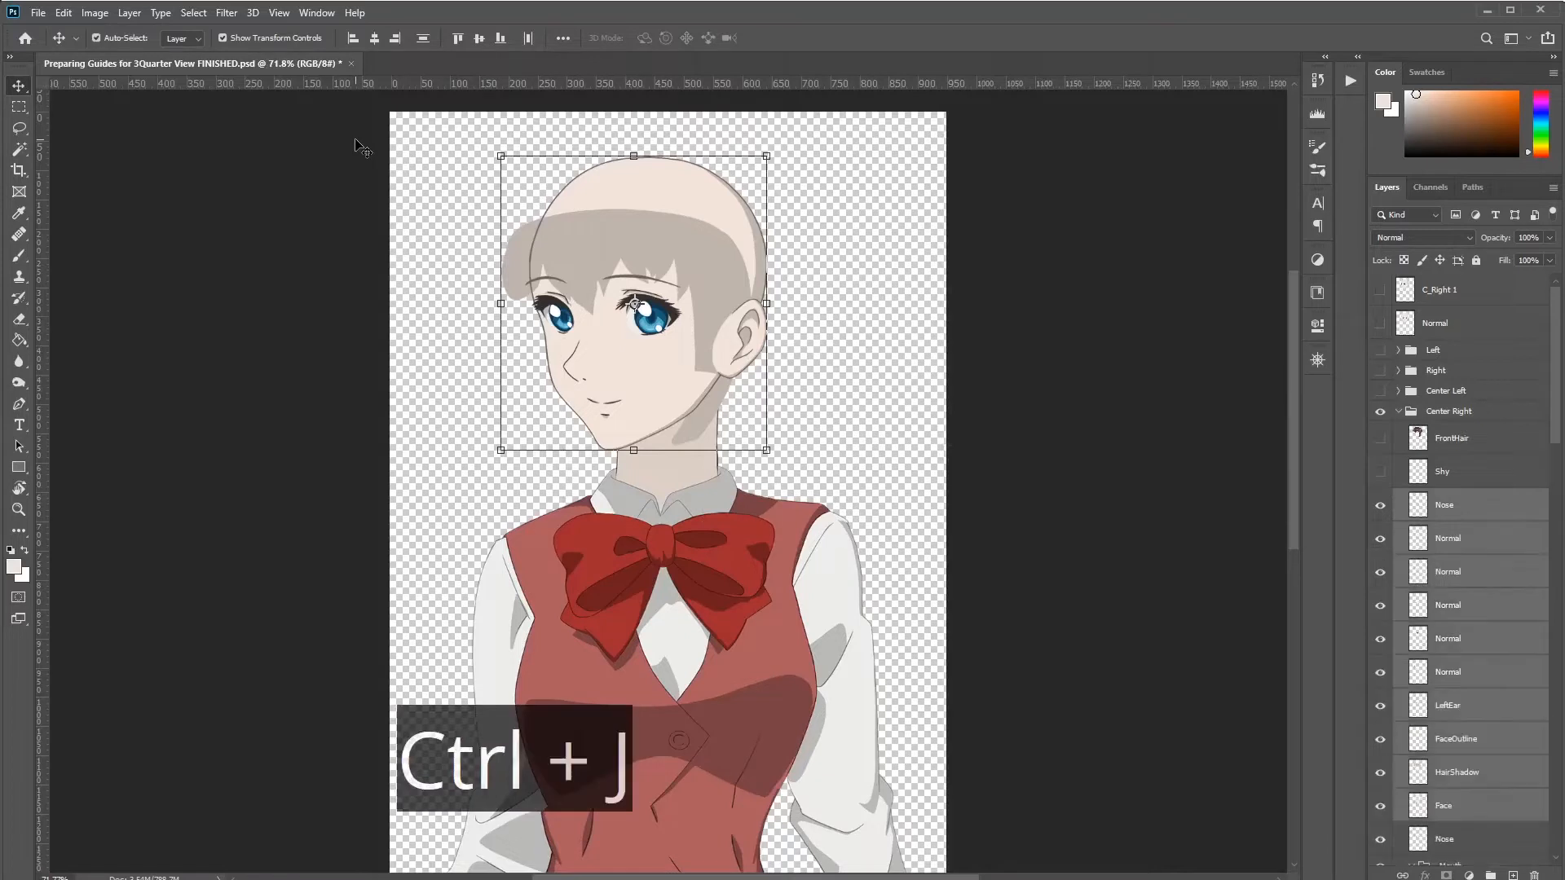
pyautogui.hotkey('ctrl', 'shift', ']')
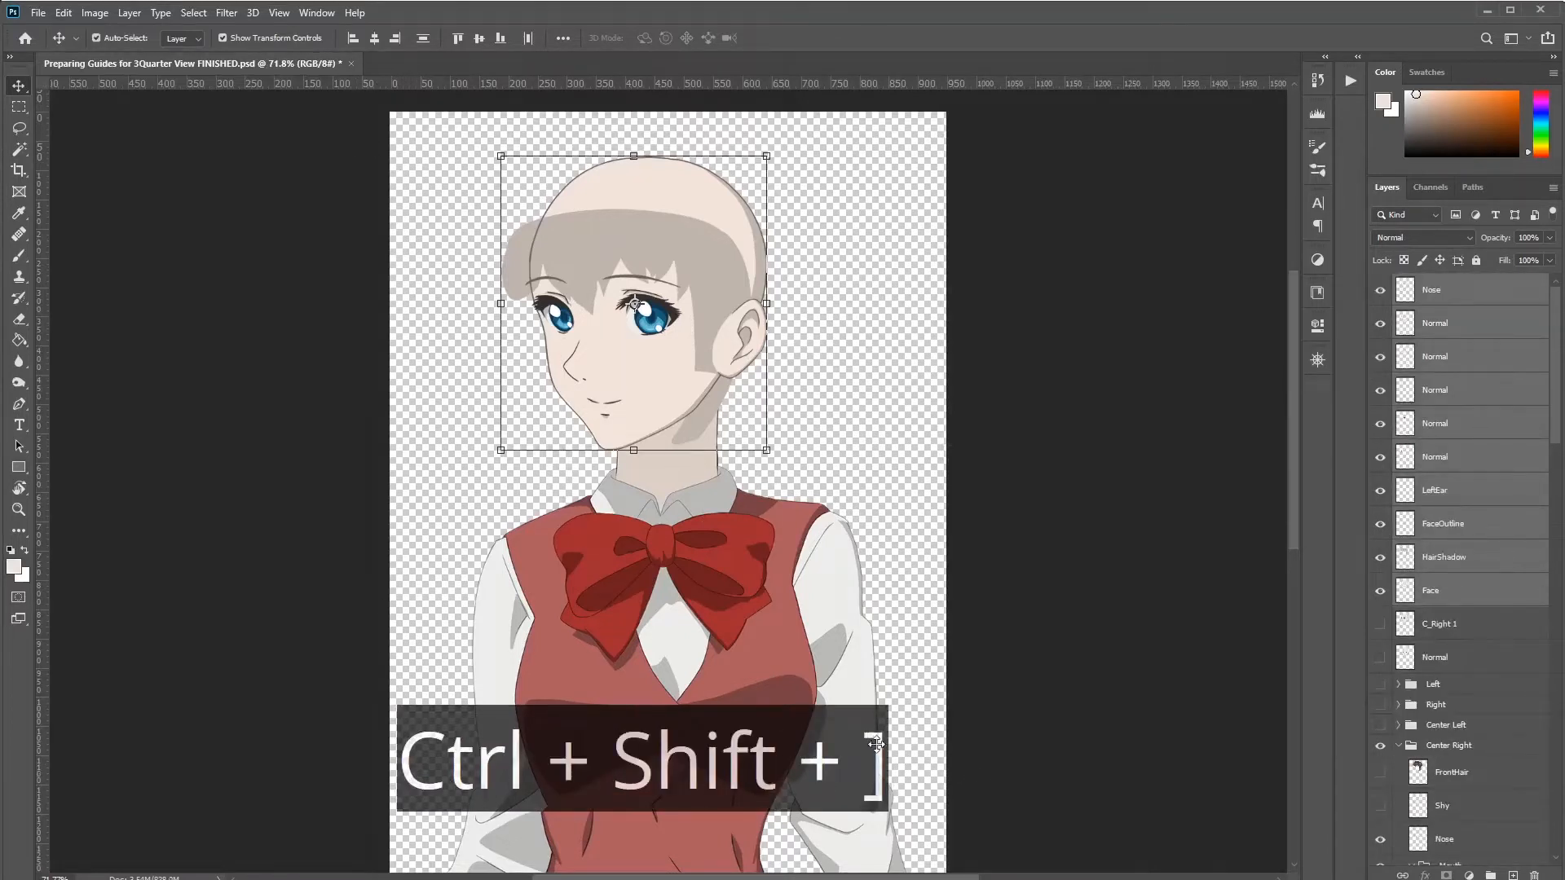
pyautogui.hotkey('ctrl', 'e')
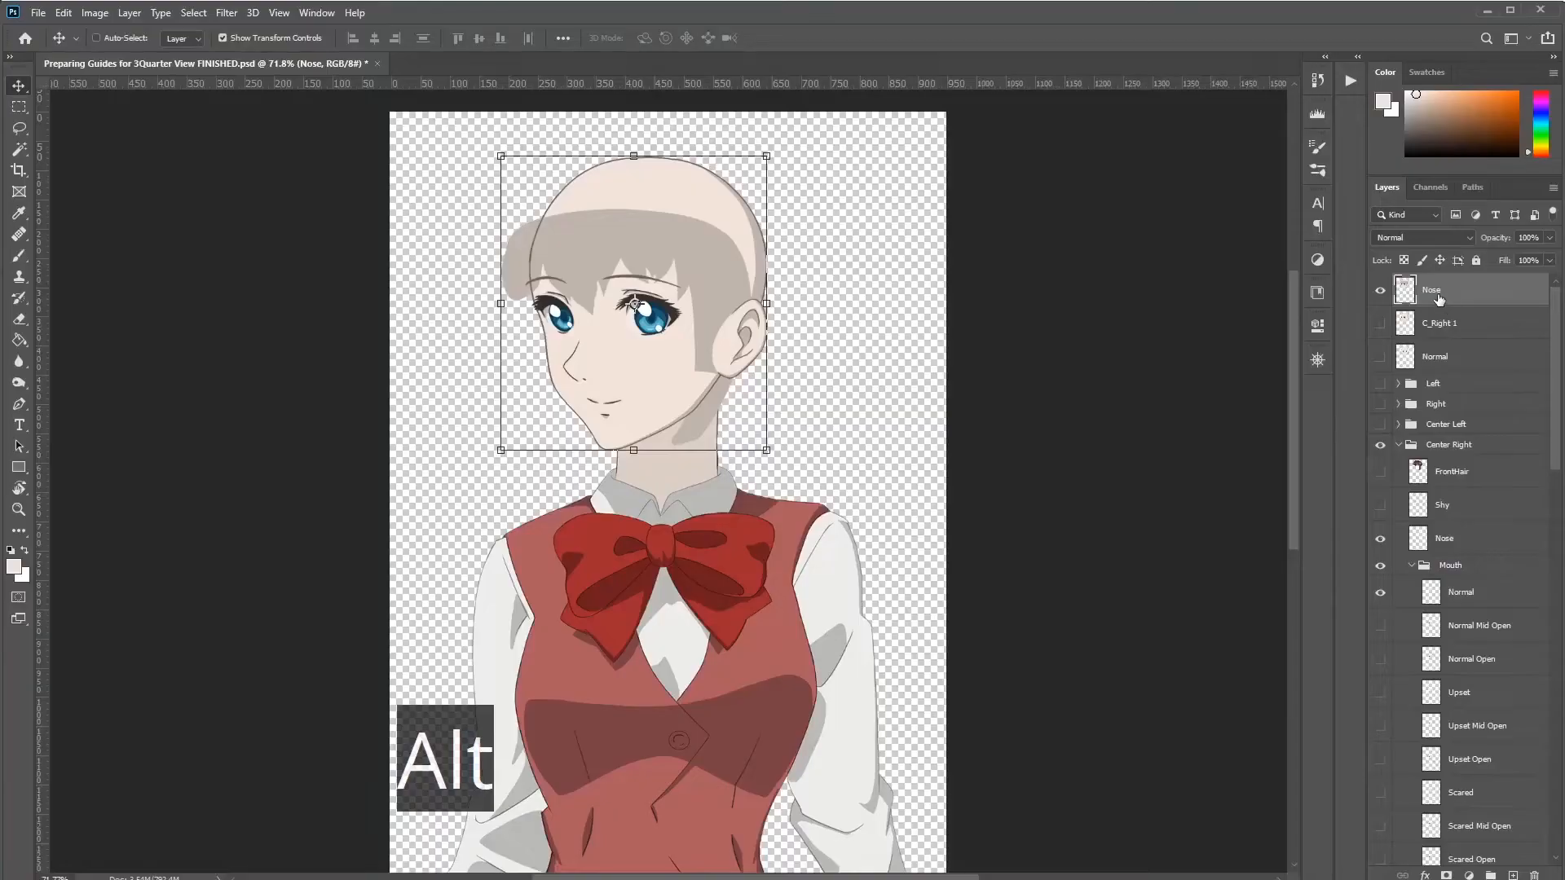
pyautogui.hotkey('ctrl', 'z')
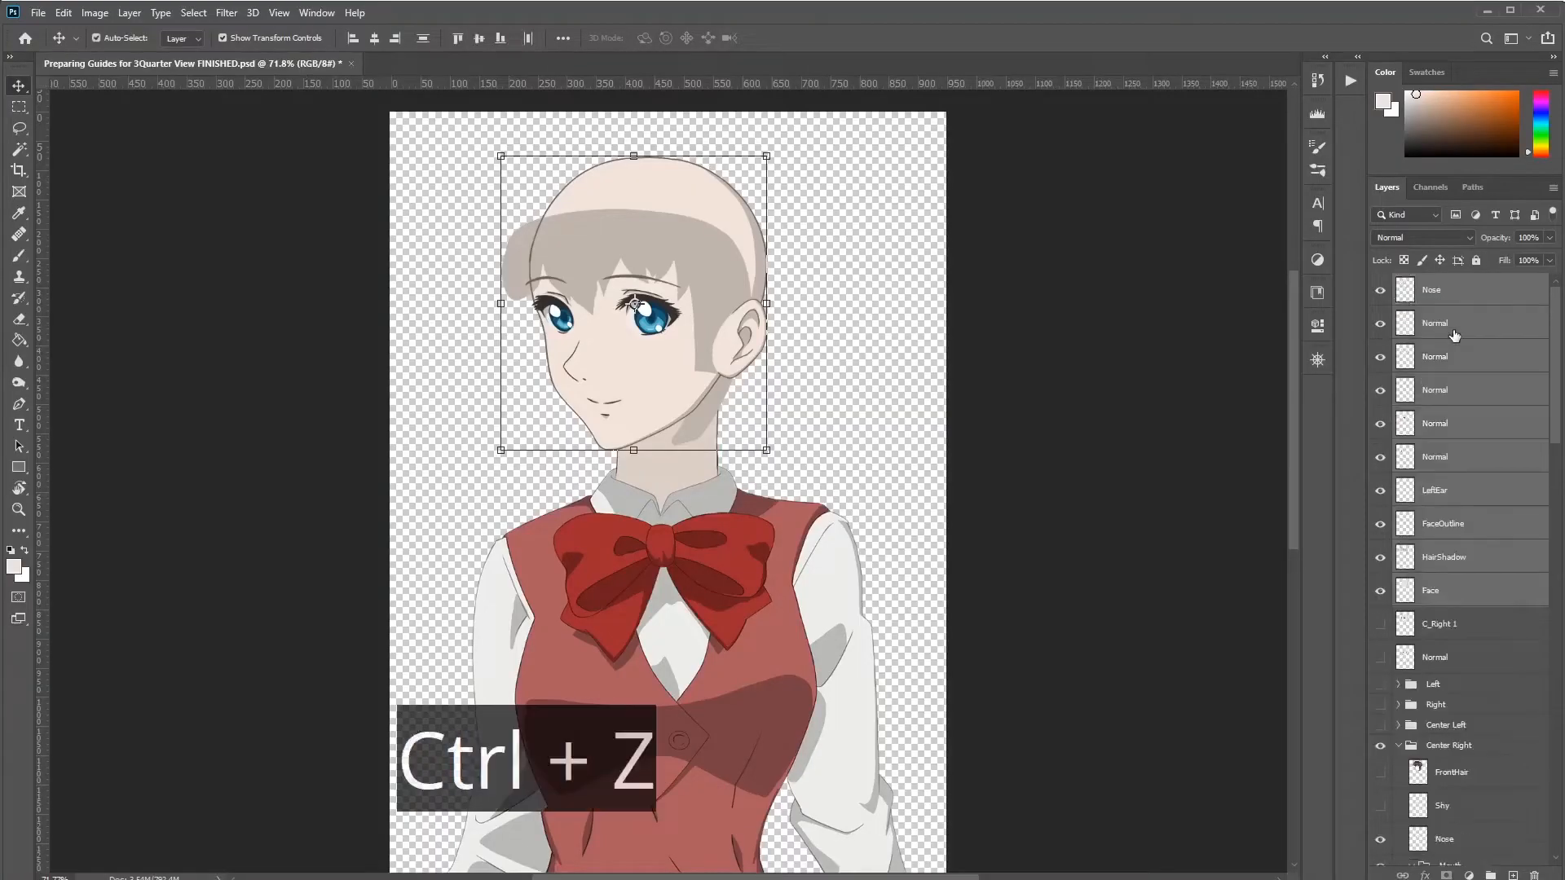
pyautogui.hotkey('ctrl', 'z')
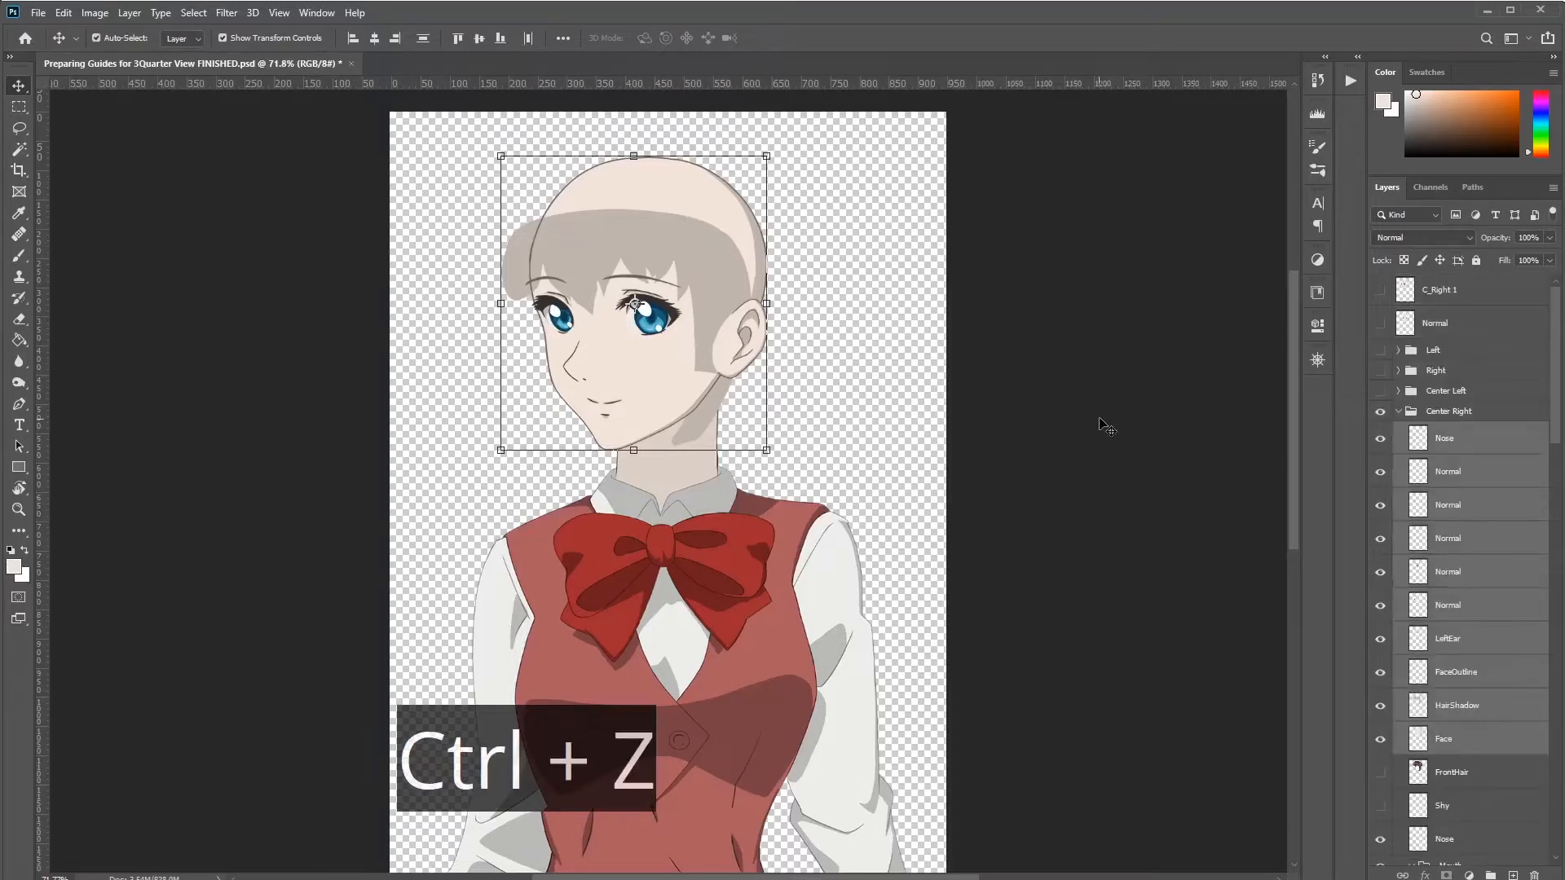
pyautogui.hotkey('ctrl', 'z')
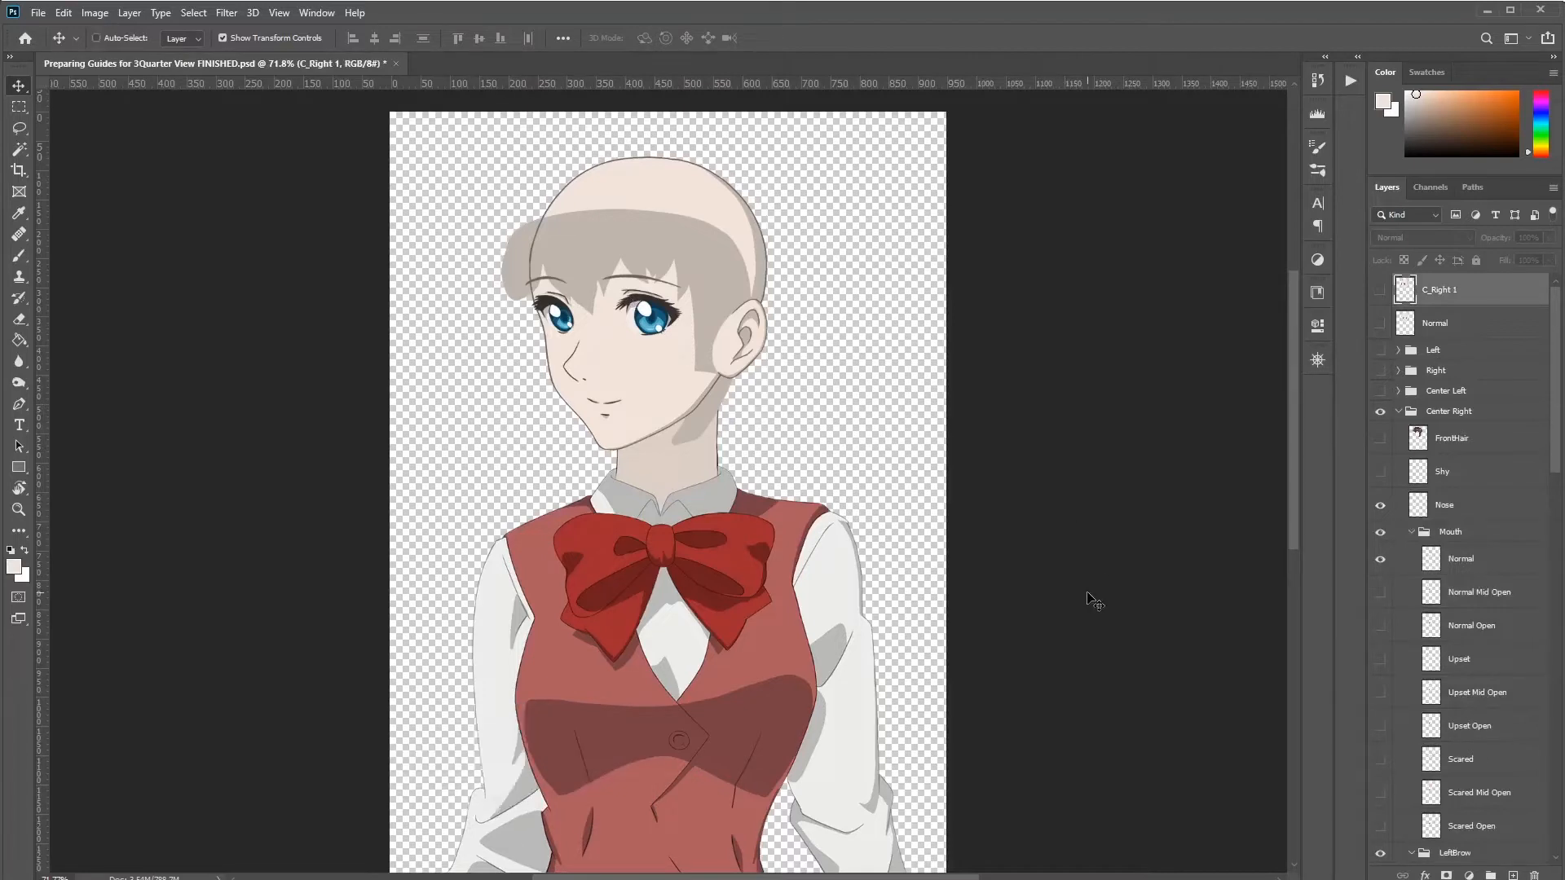
# Step: Merge copies of all visible Center Right head layers, including HairShadow, into a single layer above all other layers
pyautogui.moveTo(1021, 594); pyautogui.dragTo(371, 124)
pyautogui.hotkey('ctrl', 'j')
pyautogui.hotkey('ctrl', 'shift', ']')
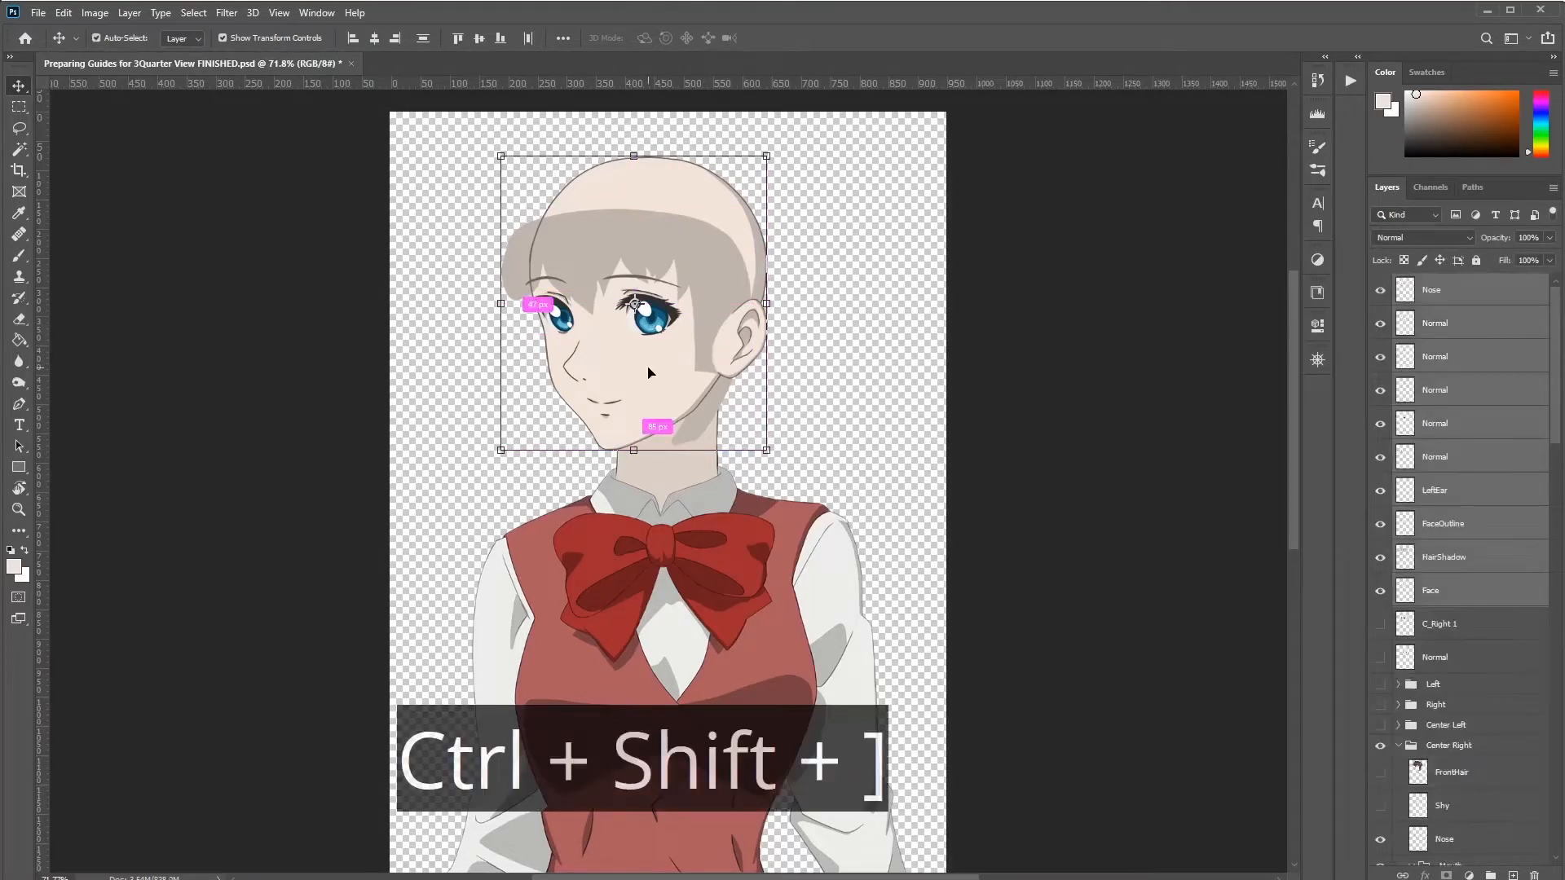
pyautogui.hotkey('ctrl', 'e')
# Step: Rename the merged hair-shadow head layer as C_Right 2 and hide it
pyautogui.doubleClick(1435, 288)
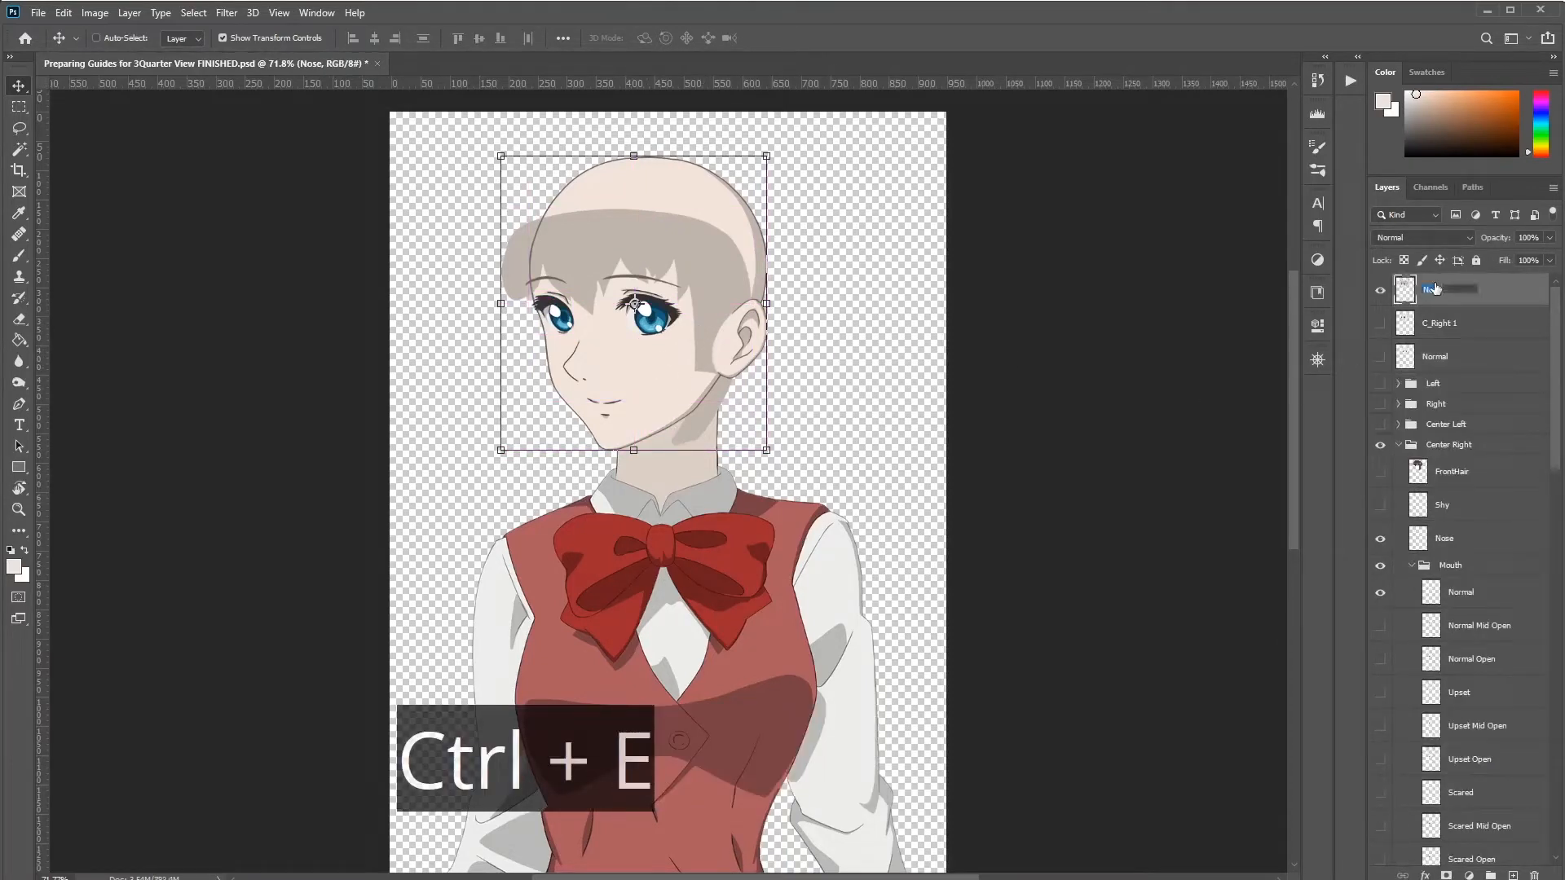
pyautogui.write('C_Right 2')
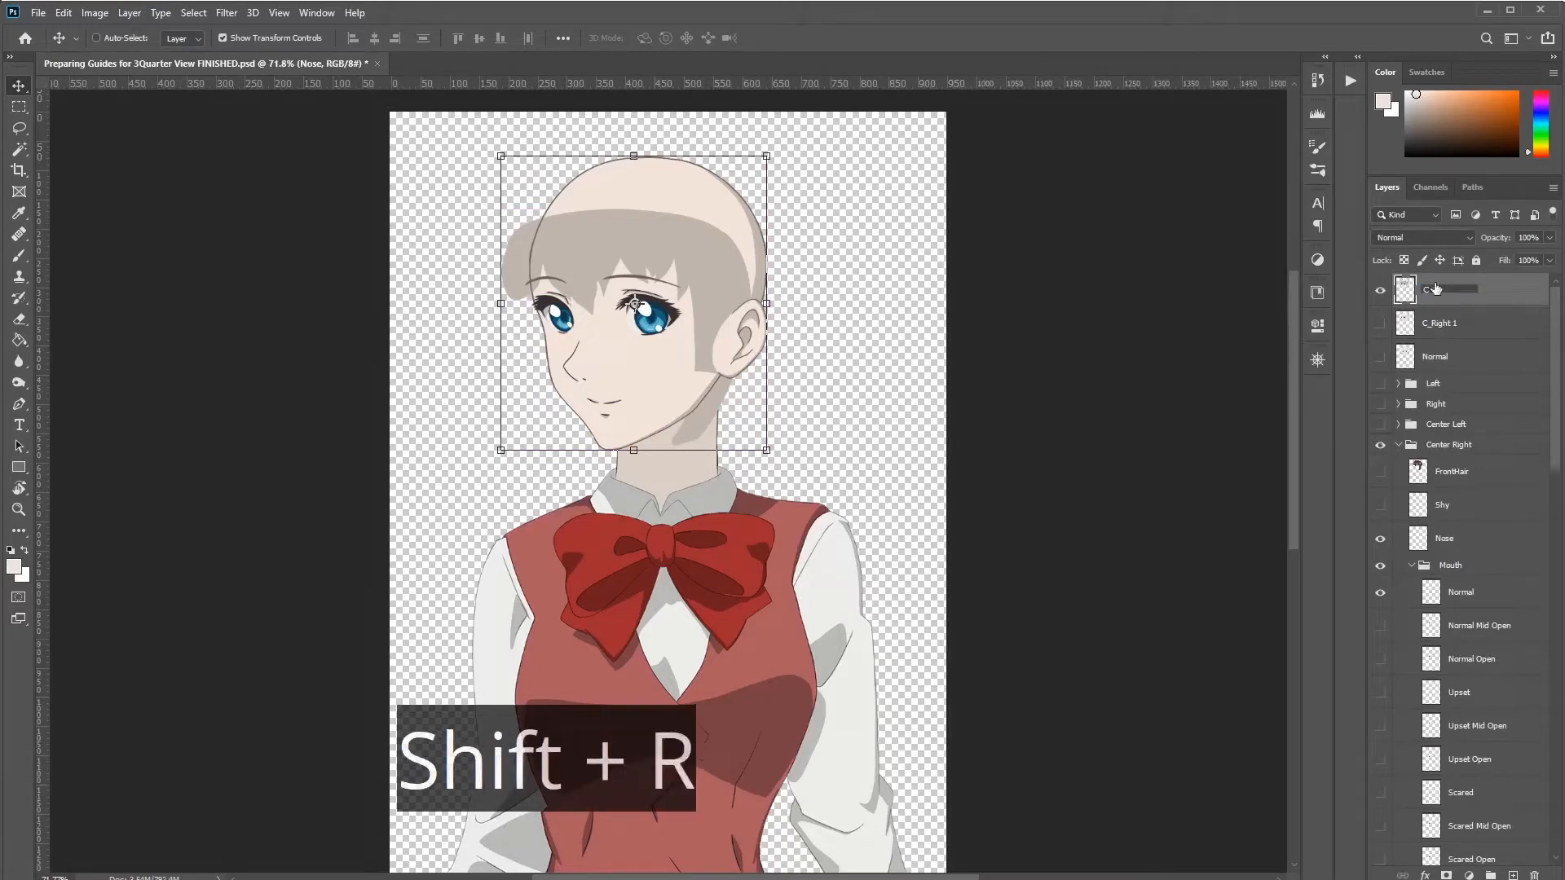
pyautogui.press('Return')
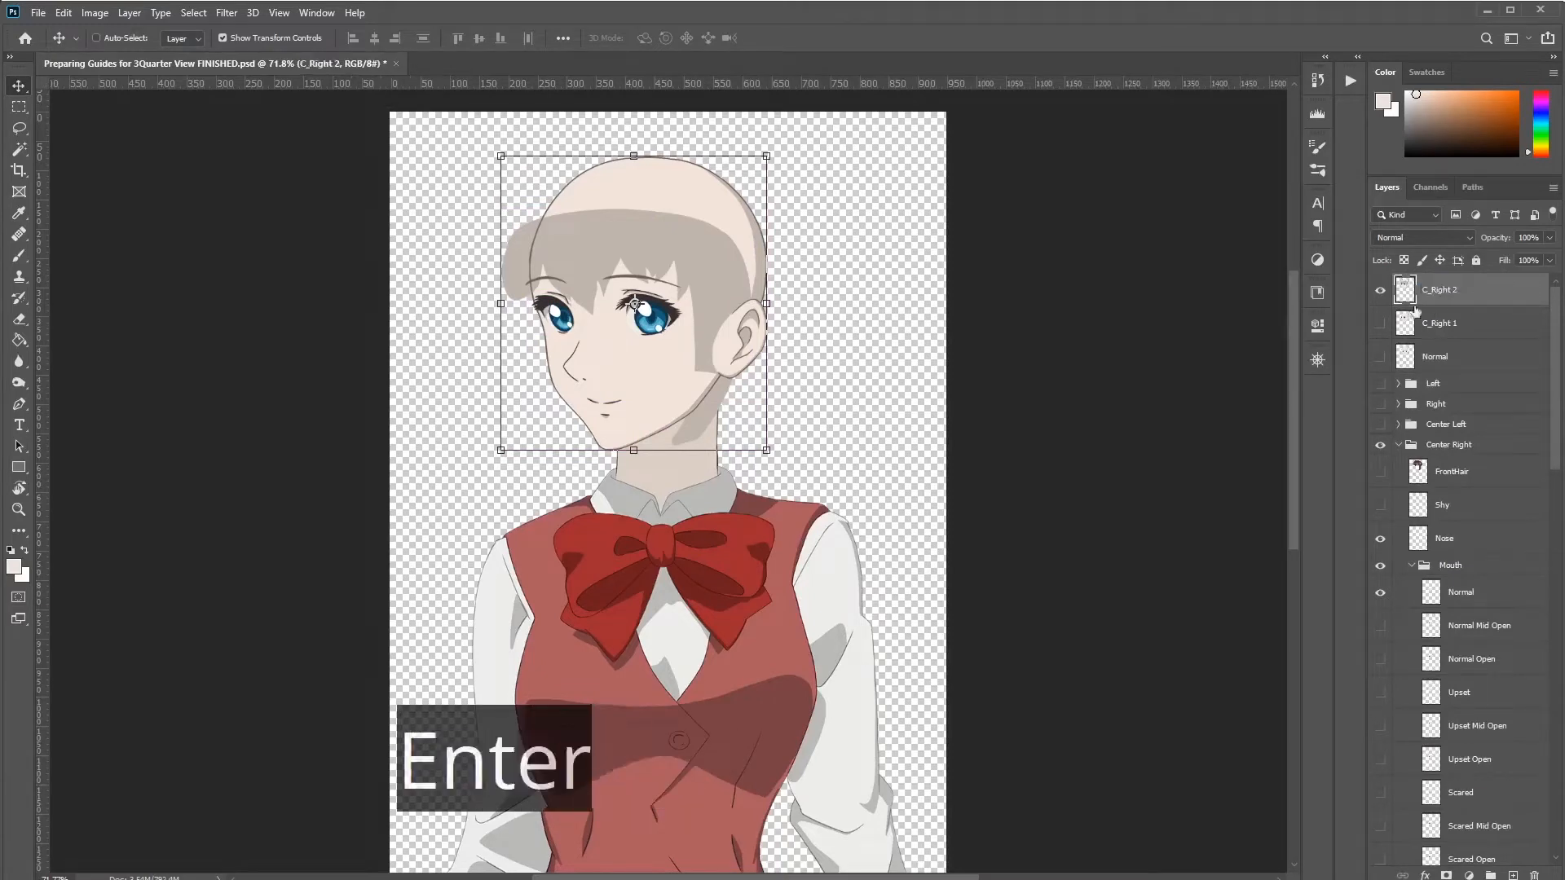
pyautogui.click(1381, 292)
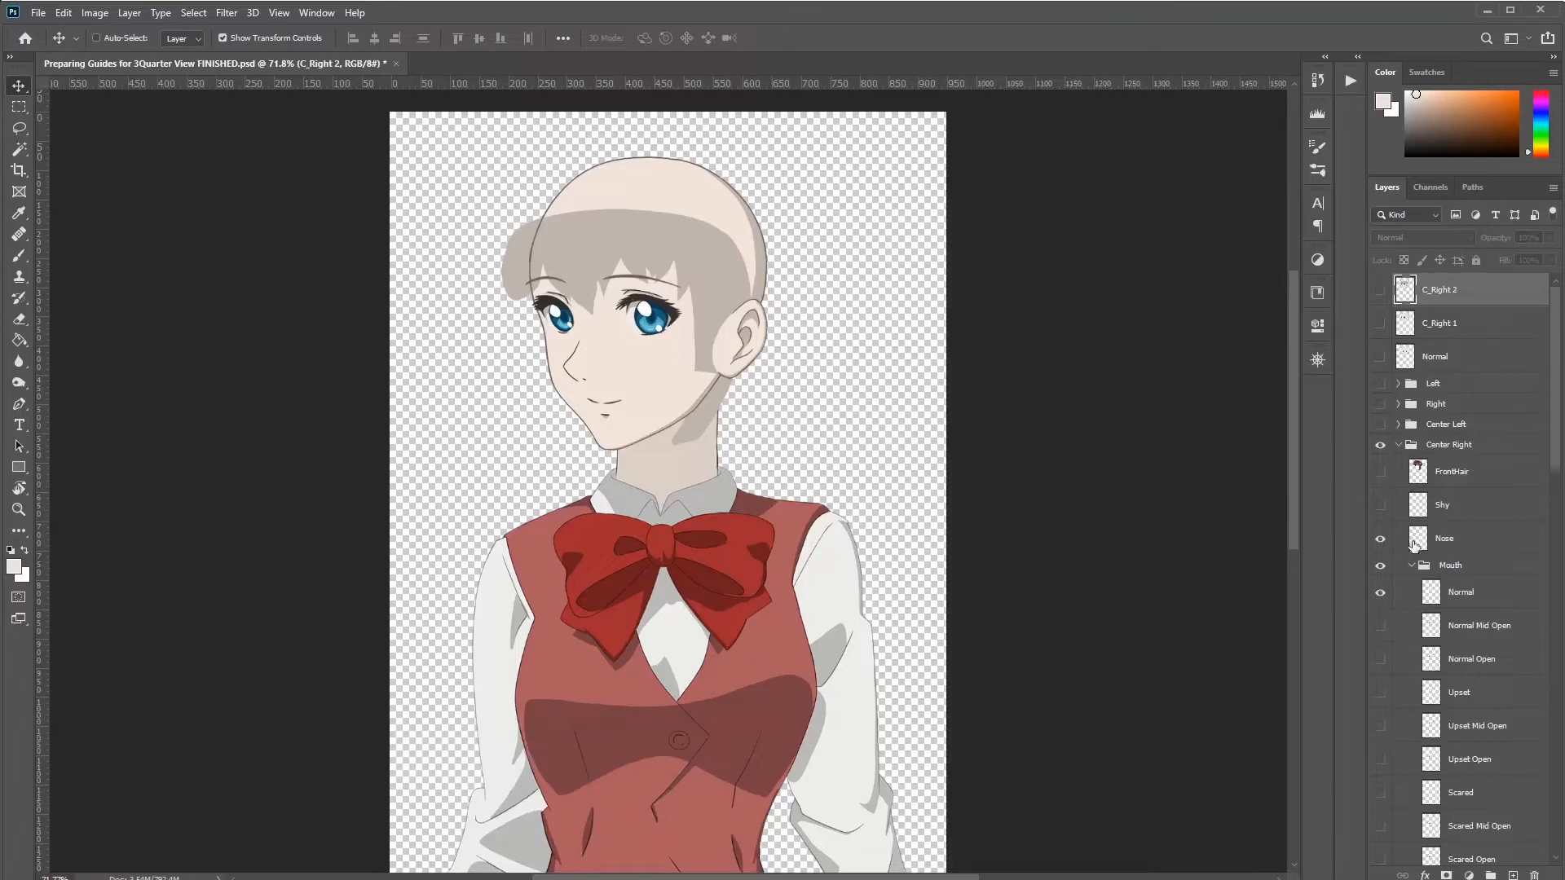
# Step: Collapse the subfolders in the Center Right group, then show its BackHair layer and hide HairShadow
pyautogui.keyDown('ctrl'); pyautogui.click(1409, 565); pyautogui.keyUp('ctrl')
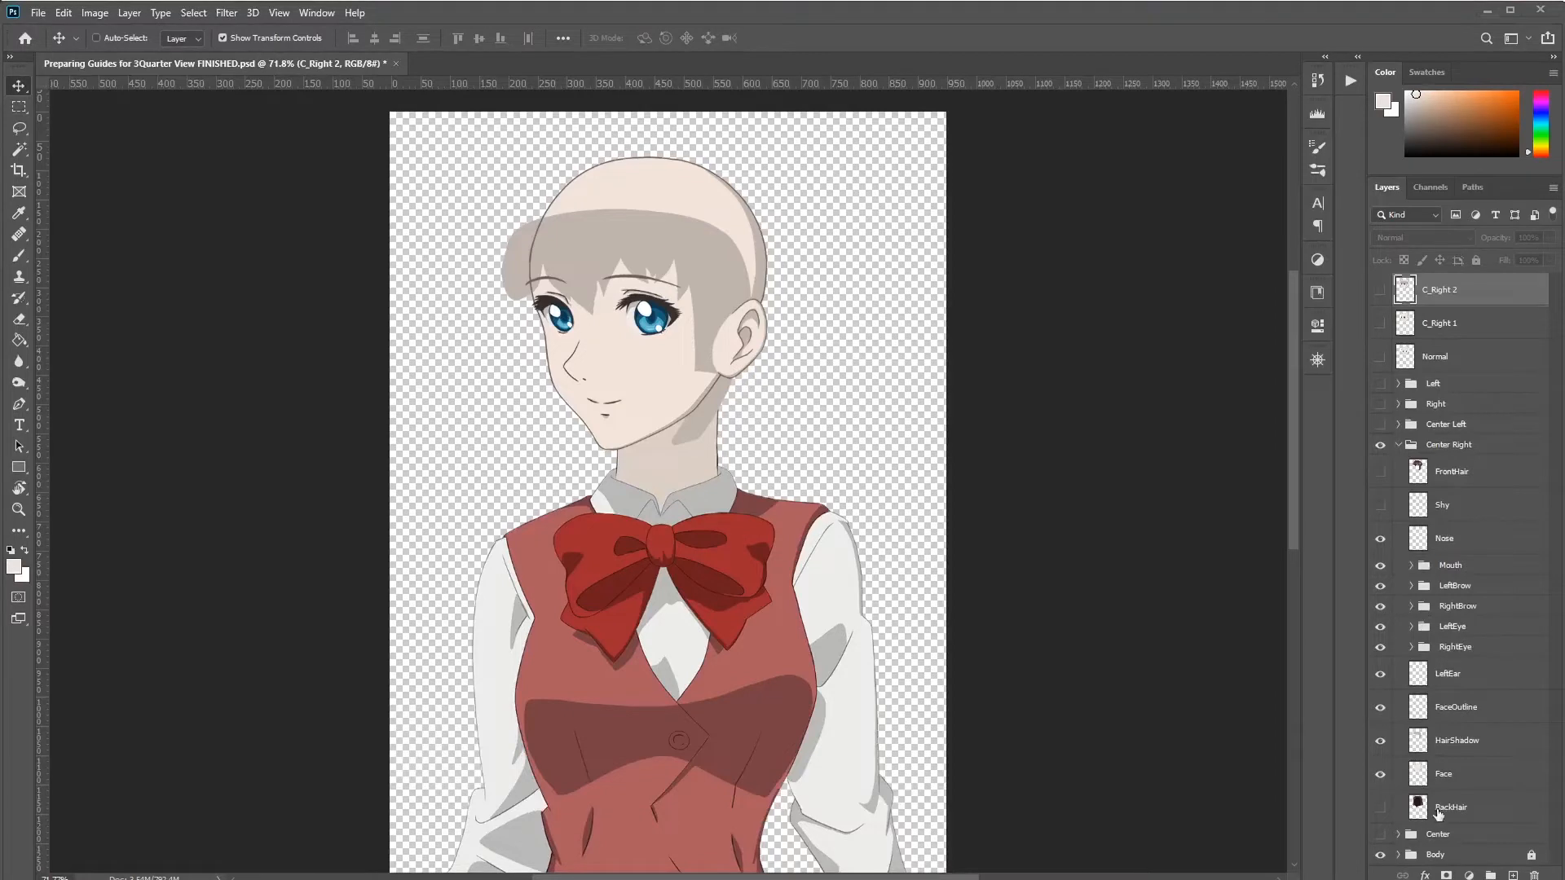
pyautogui.click(1380, 810)
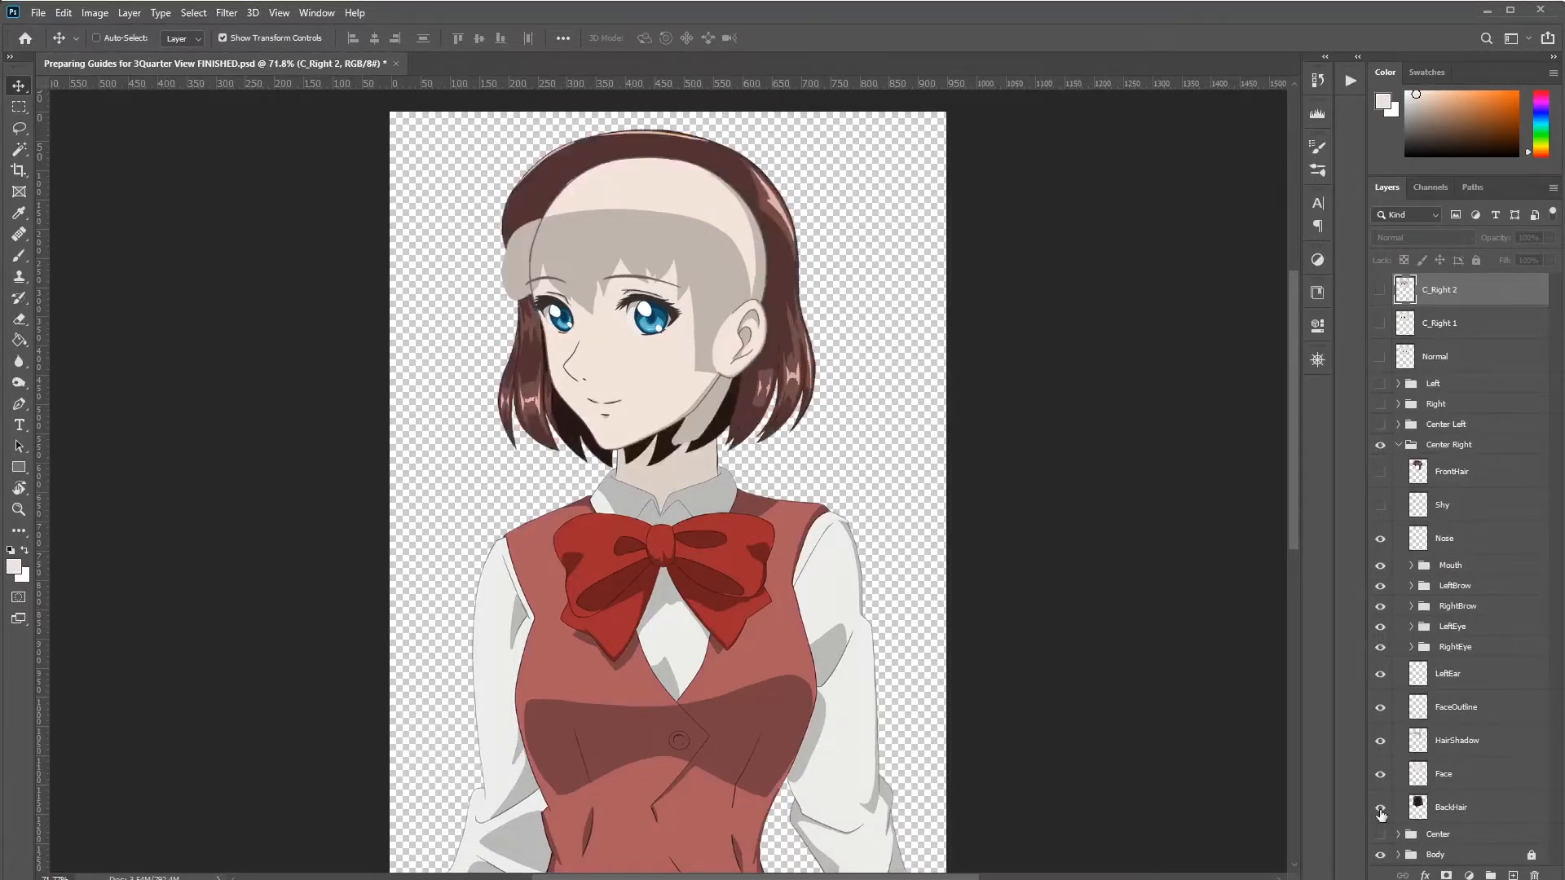
pyautogui.click(1381, 742)
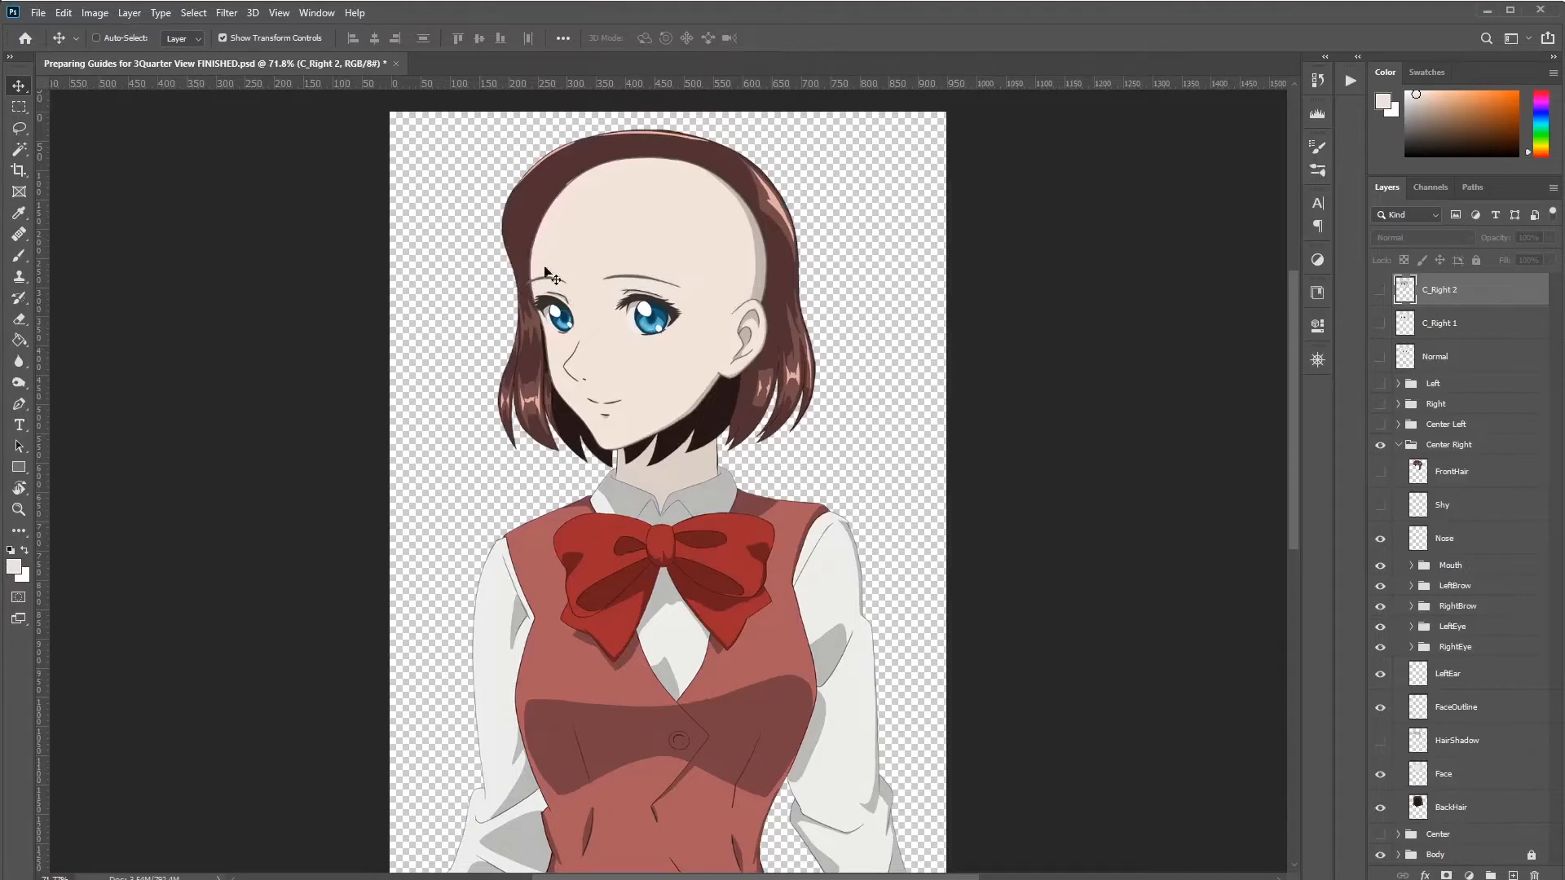
# Step: Merge copies of the visible Center Right head layers and BackHair into a single layer at the top of the stack
pyautogui.moveTo(982, 555); pyautogui.dragTo(380, 95)
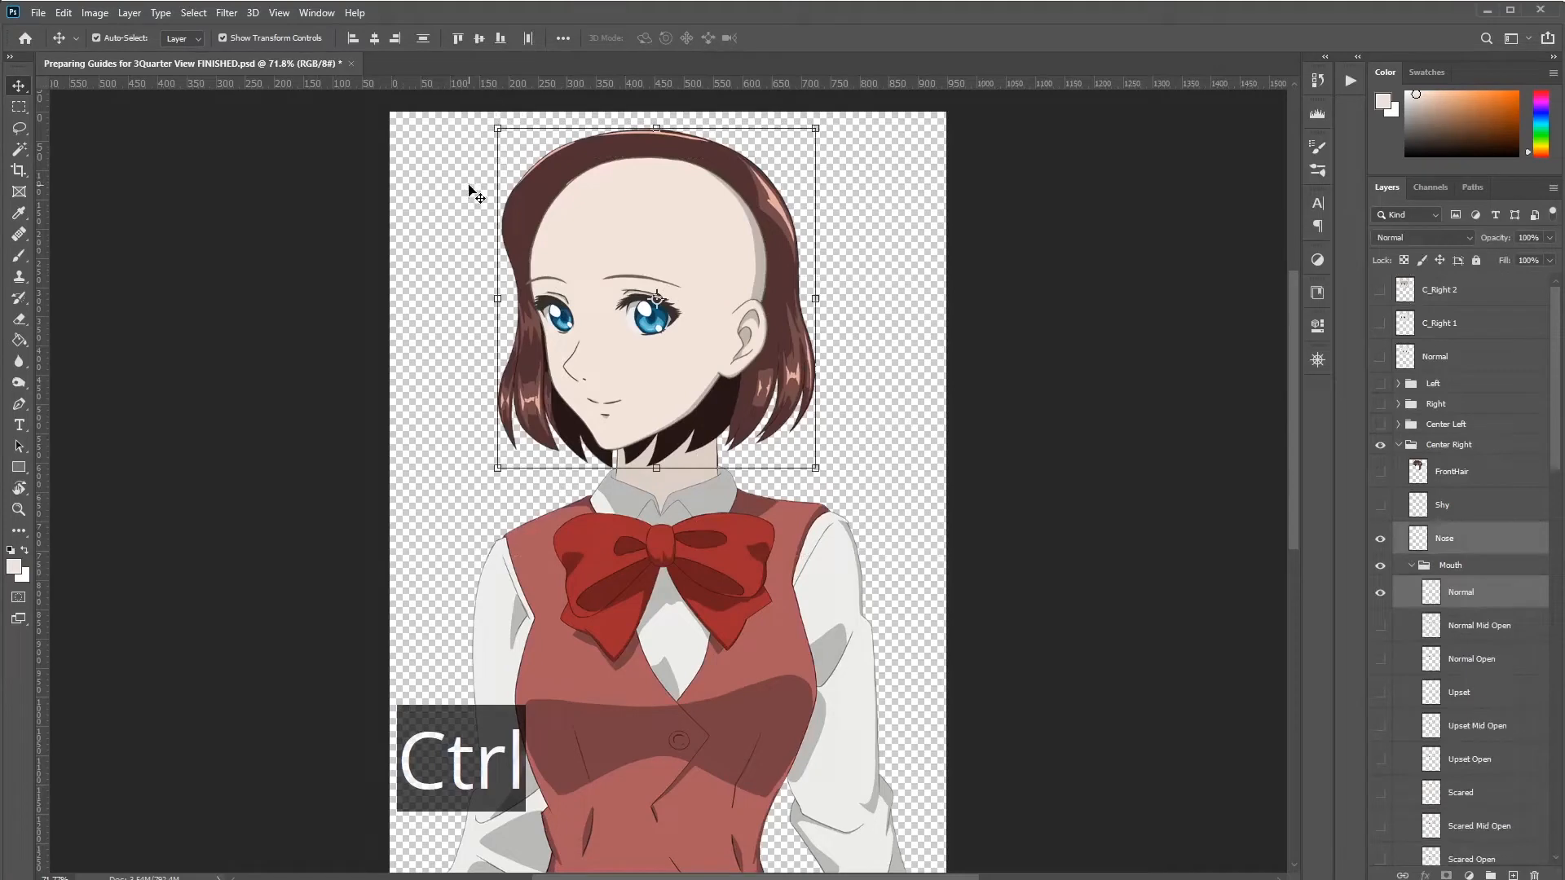
pyautogui.hotkey('ctrl', 'j')
pyautogui.hotkey('ctrl', 'shift', ']')
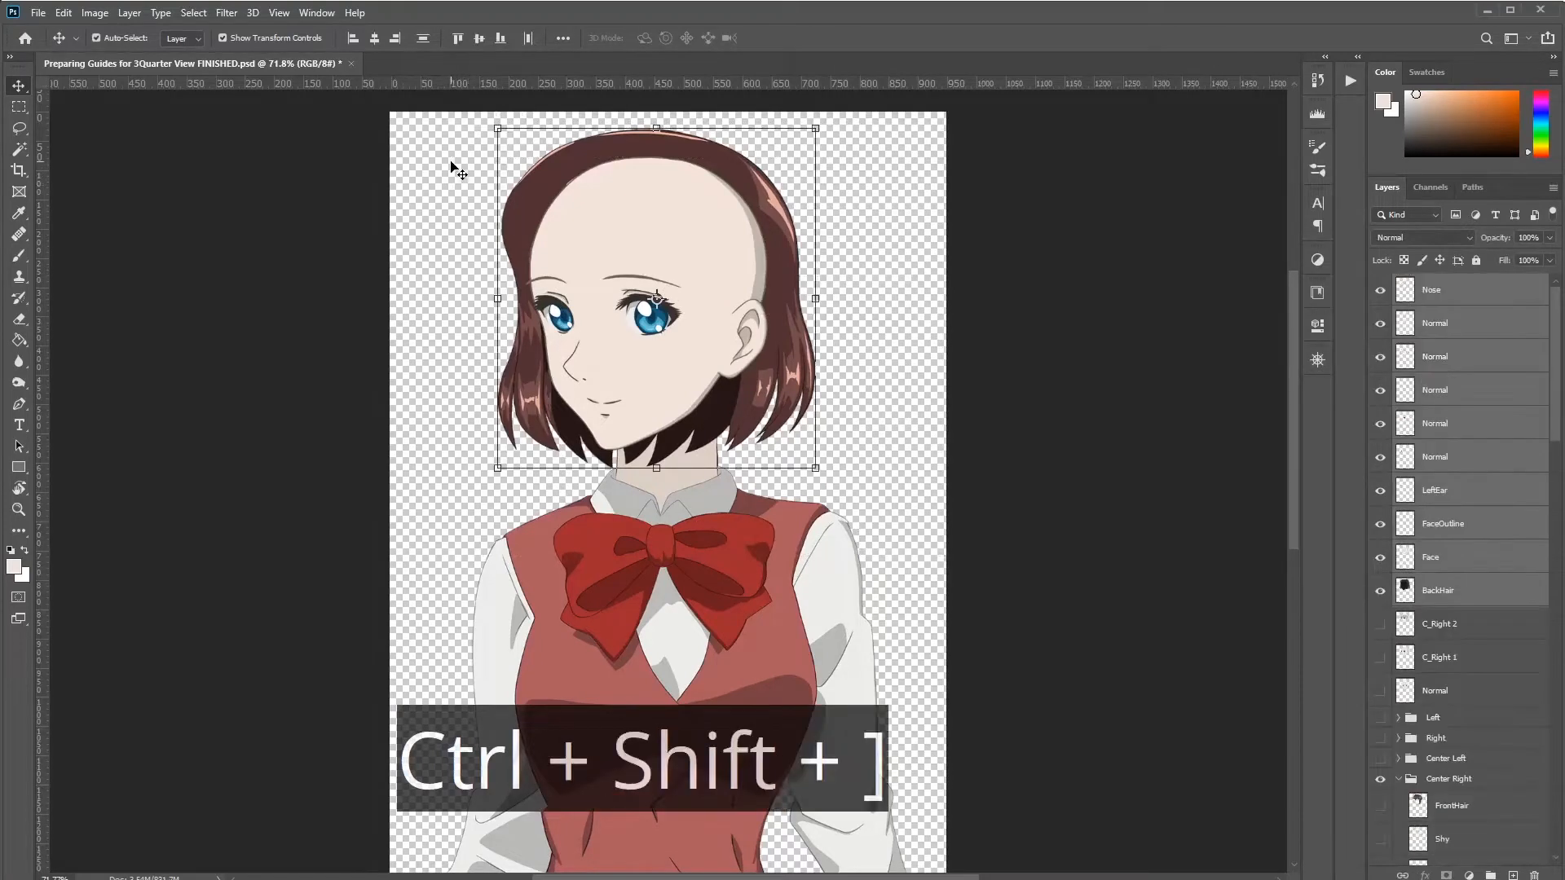
pyautogui.hotkey('ctrl', 'e')
# Step: Name the merged head with back hair C_Right 3 and hide it
pyautogui.doubleClick(1435, 290)
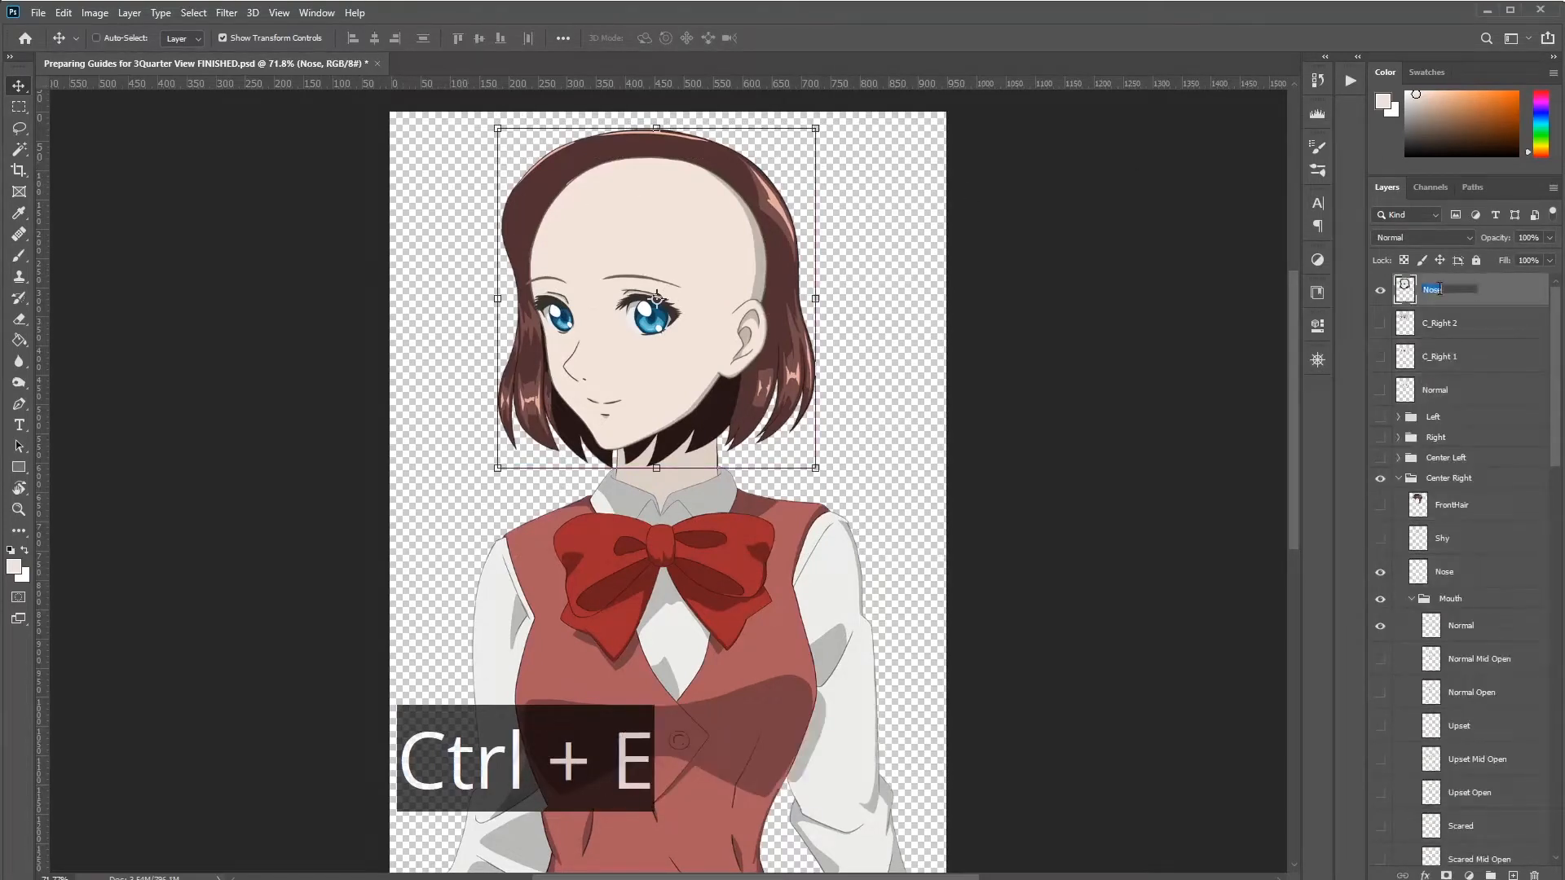
pyautogui.write('C_R')
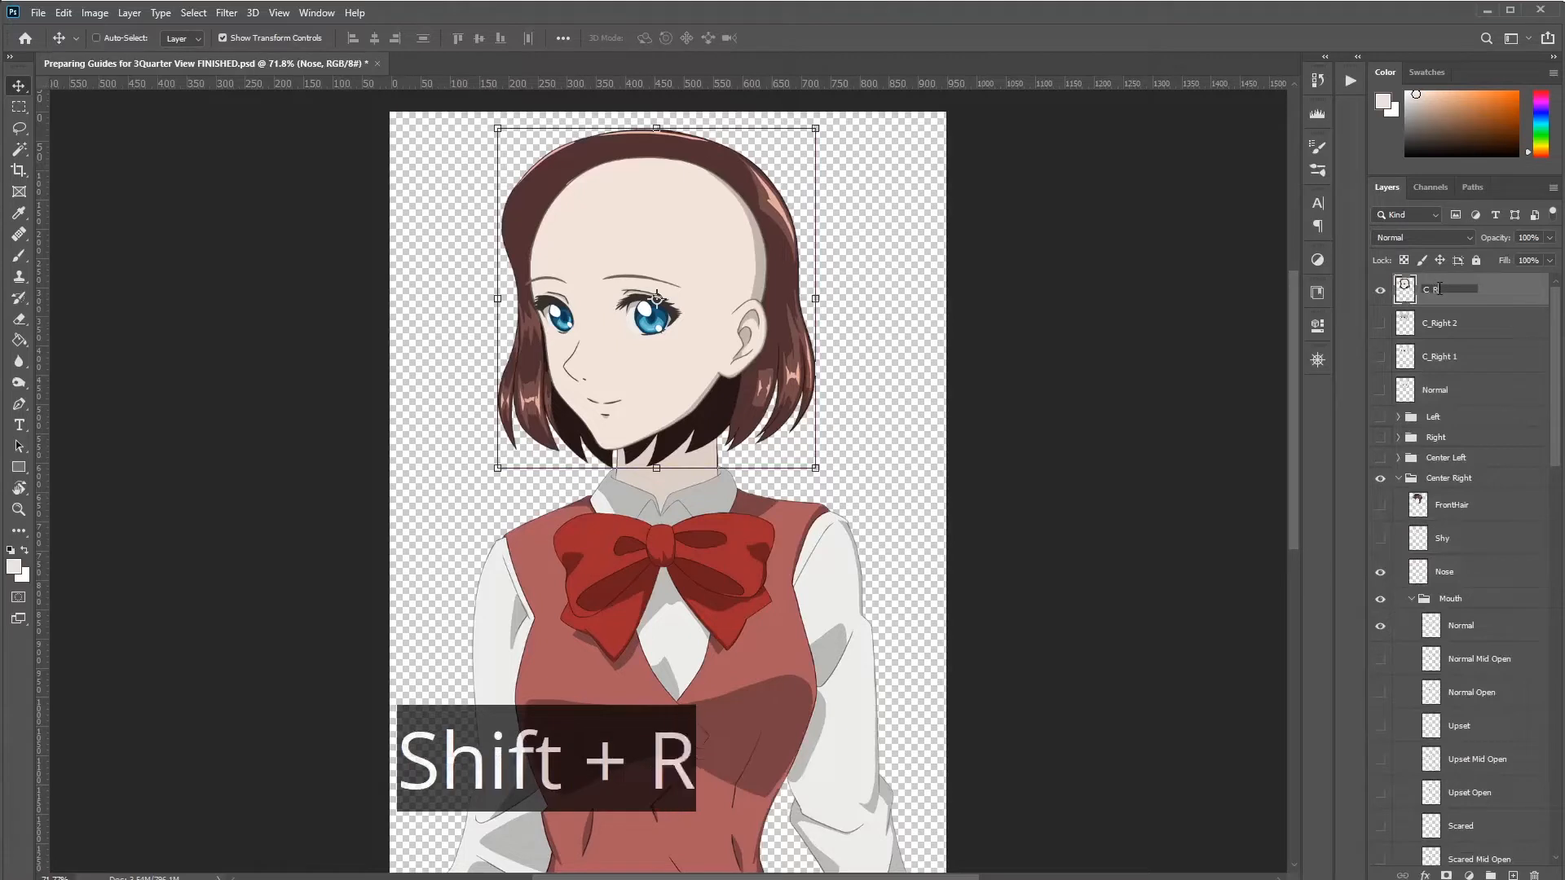
pyautogui.write('ight 3')
pyautogui.press('Return')
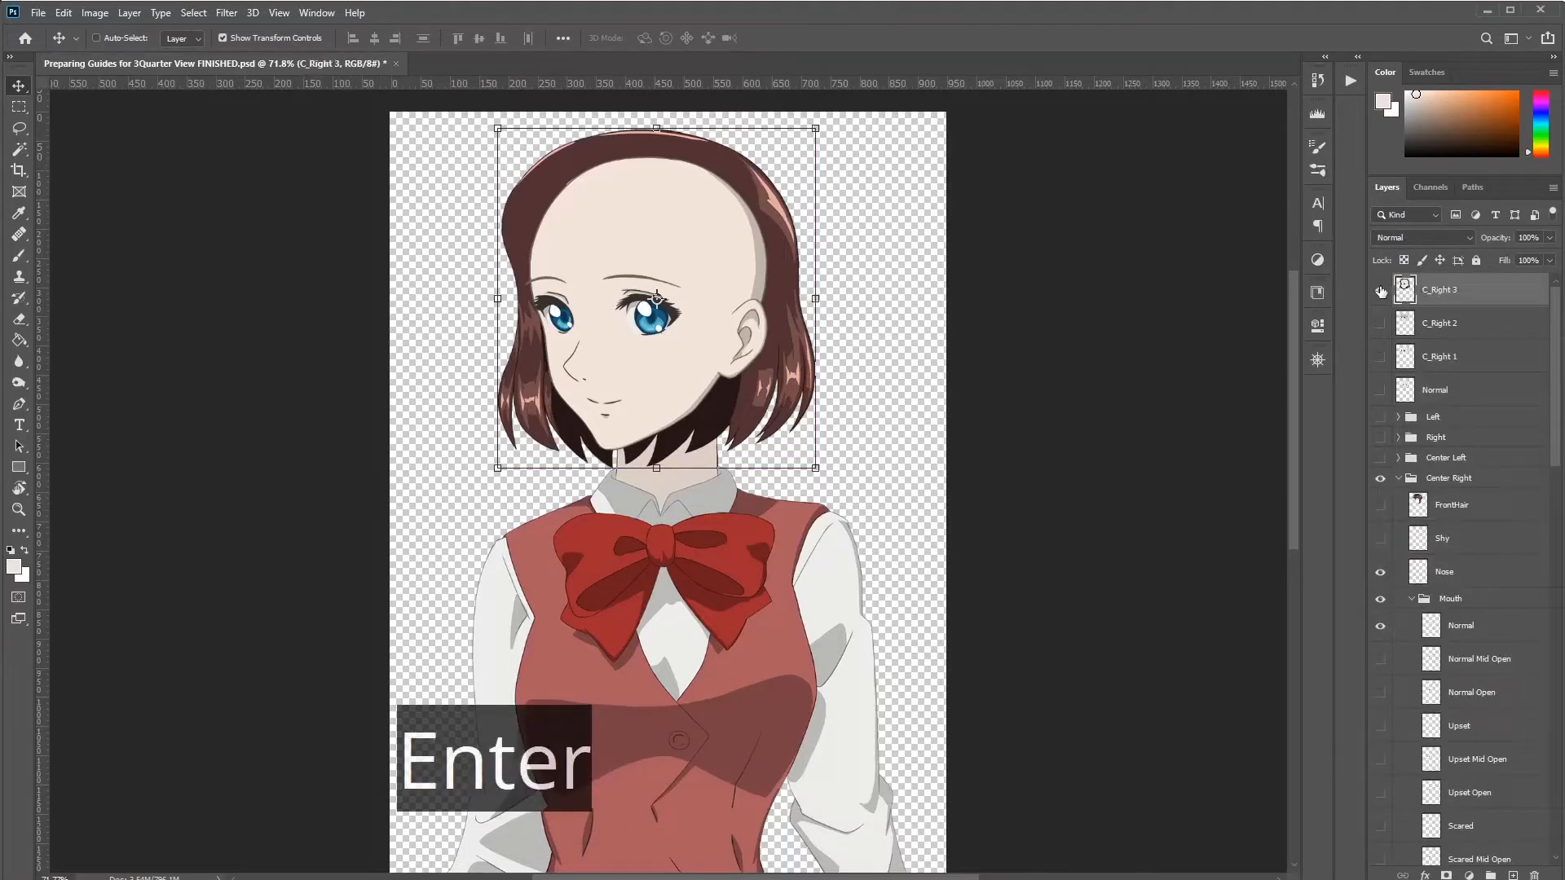
pyautogui.click(1380, 291)
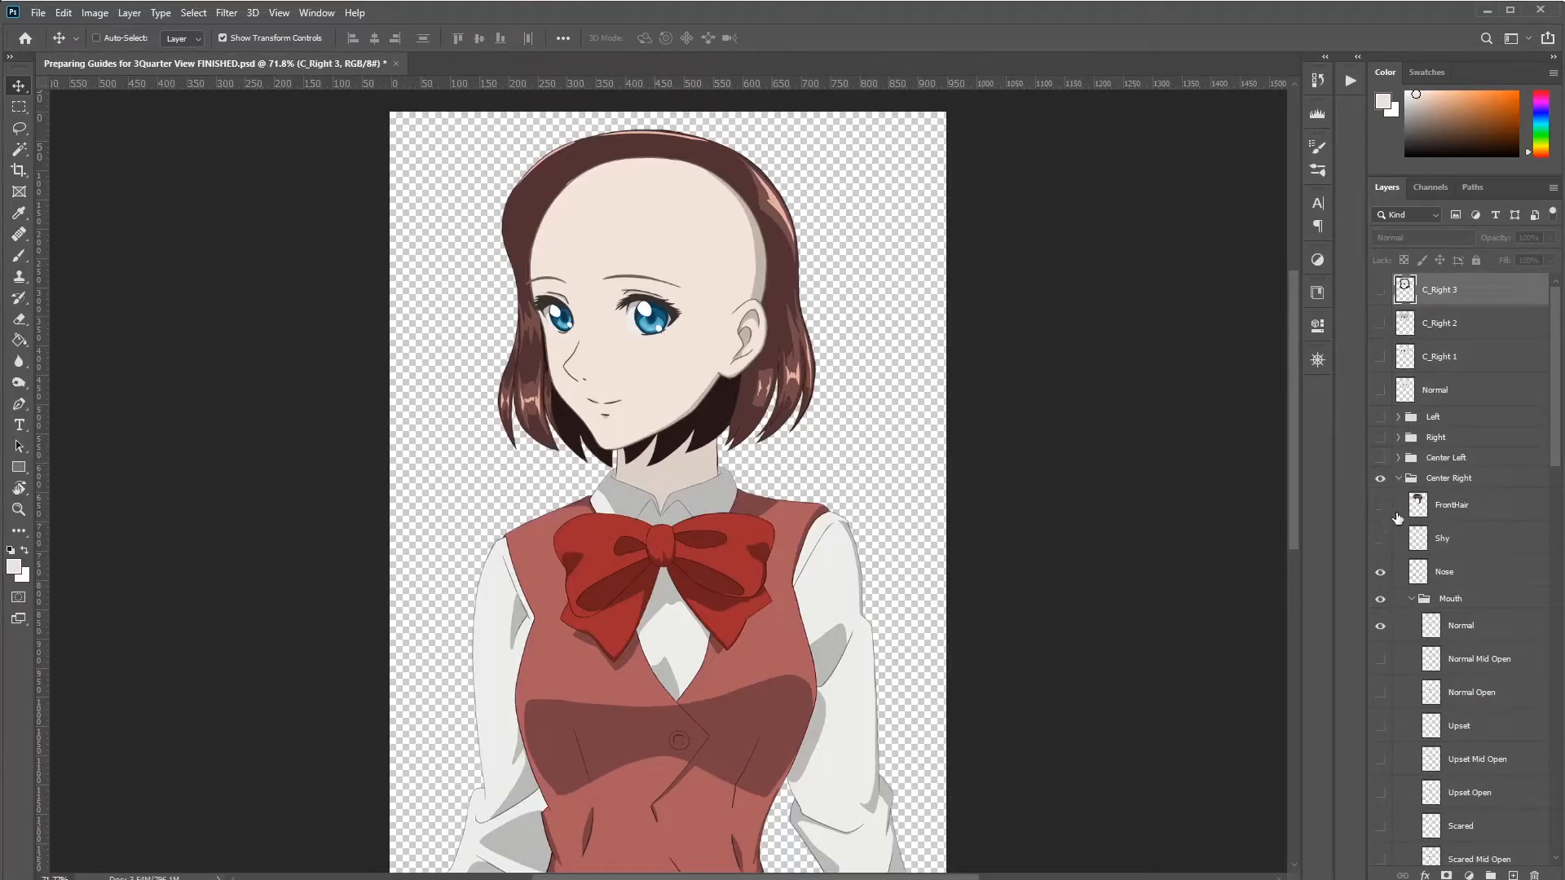
# Step: Collapse all subfolders inside the Center Right group and show its FrontHair layer
pyautogui.keyDown('ctrl'); pyautogui.click(1412, 600); pyautogui.keyUp('ctrl')
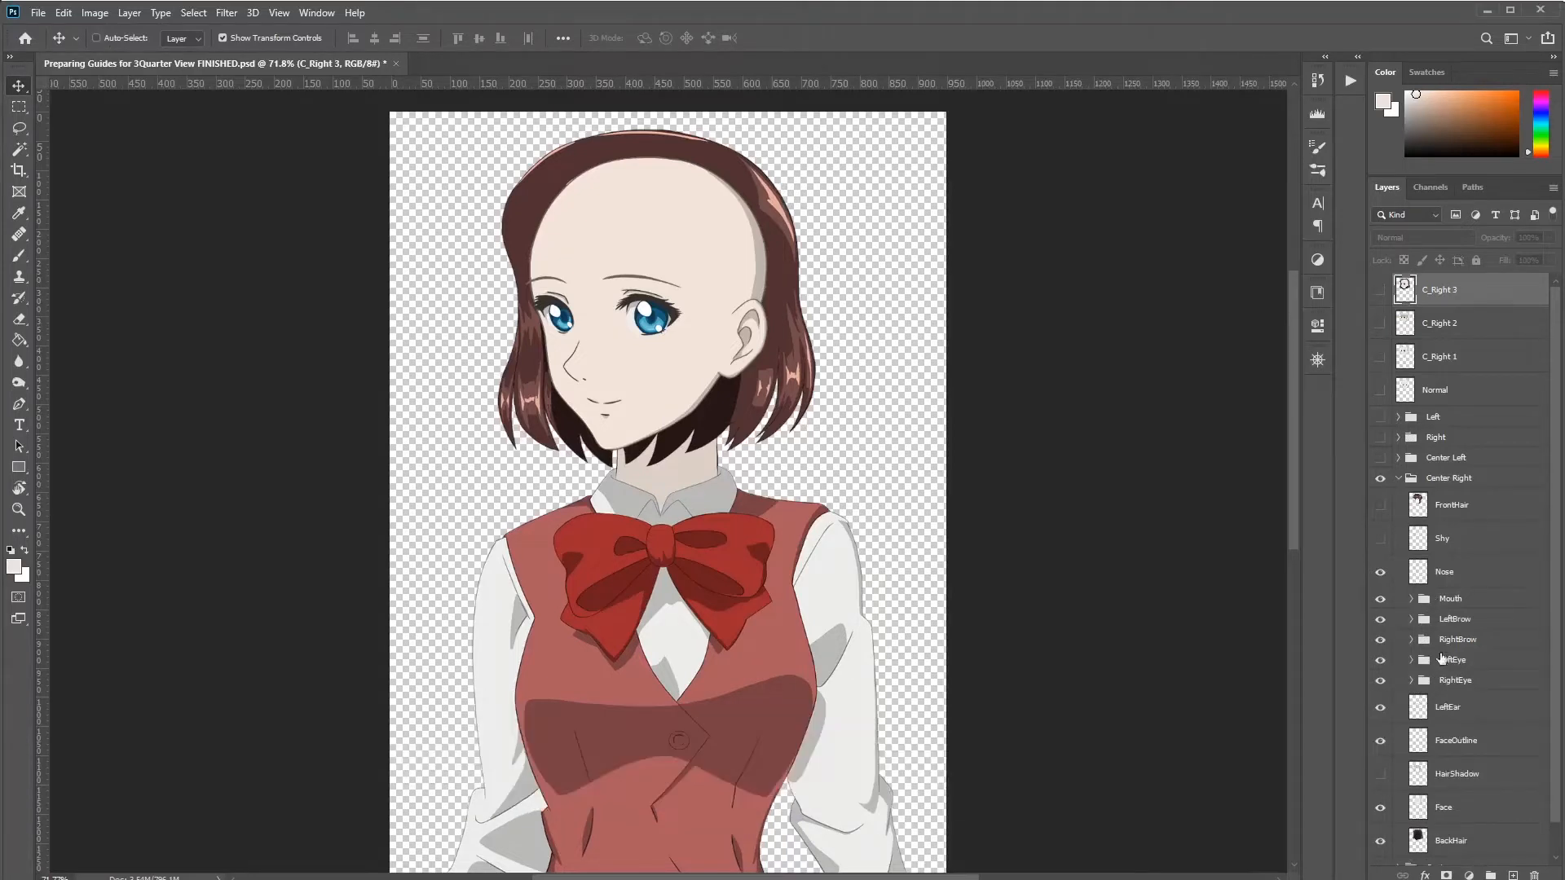
pyautogui.keyDown('ctrl'); pyautogui.click(1413, 600); pyautogui.keyUp('ctrl')
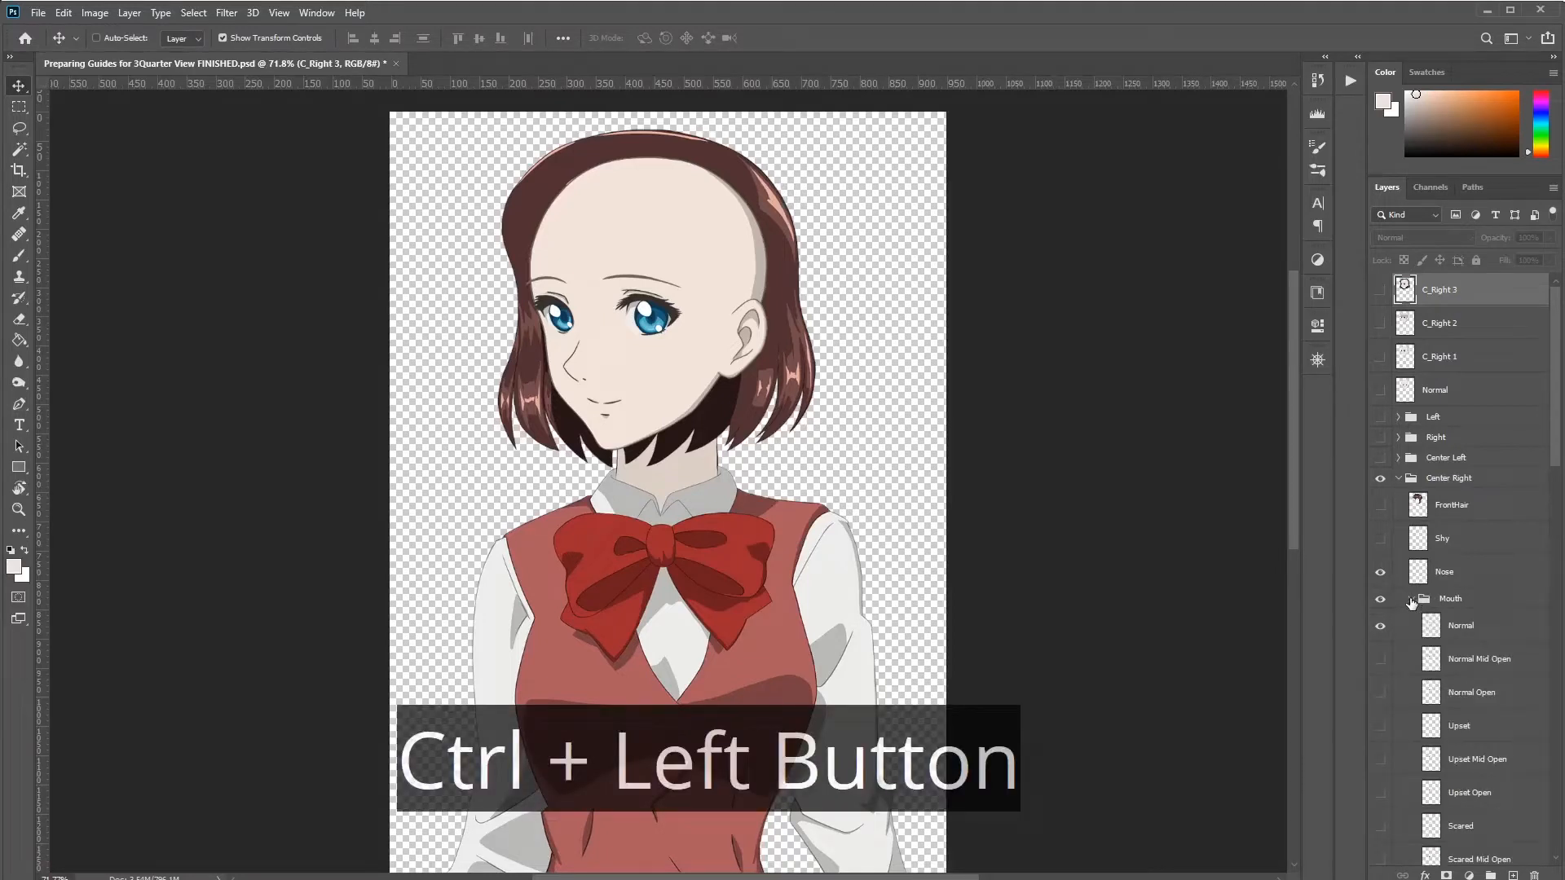
pyautogui.keyDown('ctrl'); pyautogui.click(1413, 601); pyautogui.keyUp('ctrl')
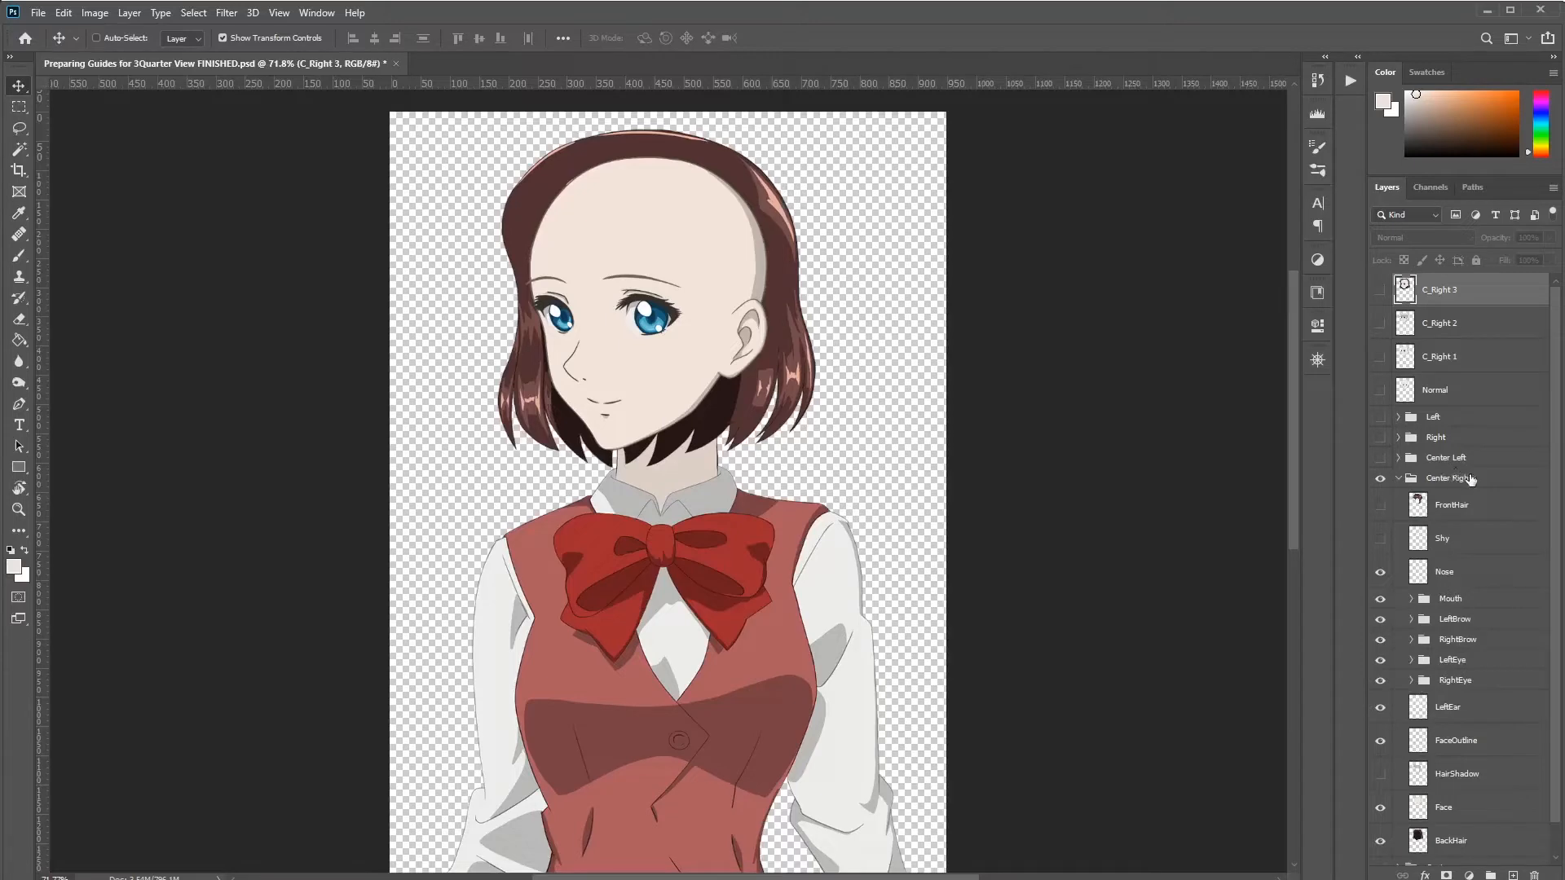
pyautogui.press('alt')
pyautogui.click(1380, 506)
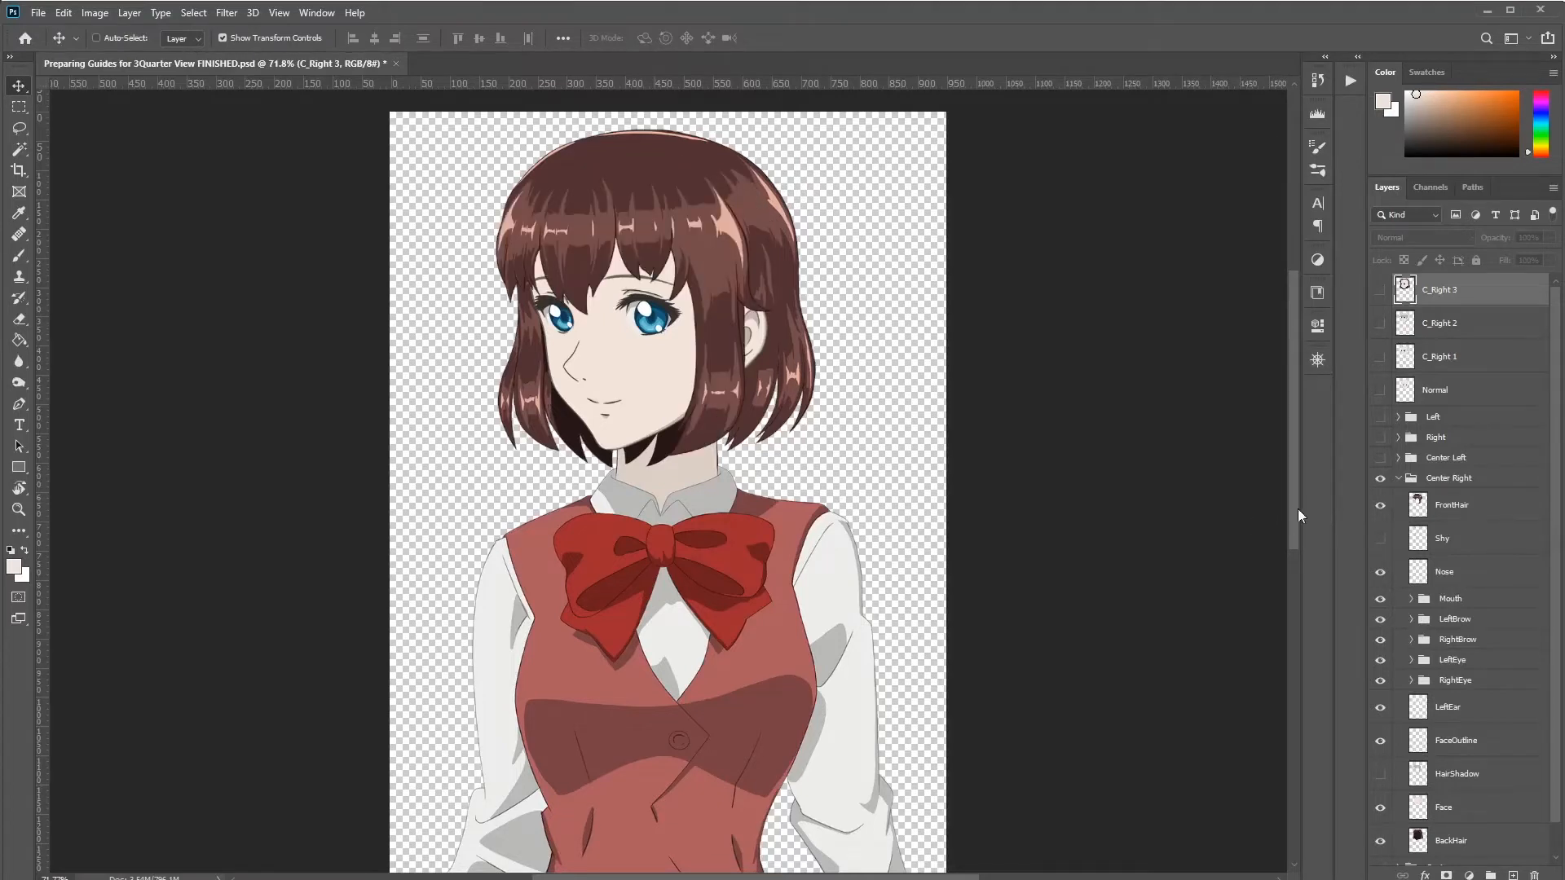
# Step: Merge copies of the visible Center Right head layers, with both FrontHair and BackHair, into one layer above all others
pyautogui.press('ctrl')
pyautogui.moveTo(992, 522); pyautogui.dragTo(449, 152)
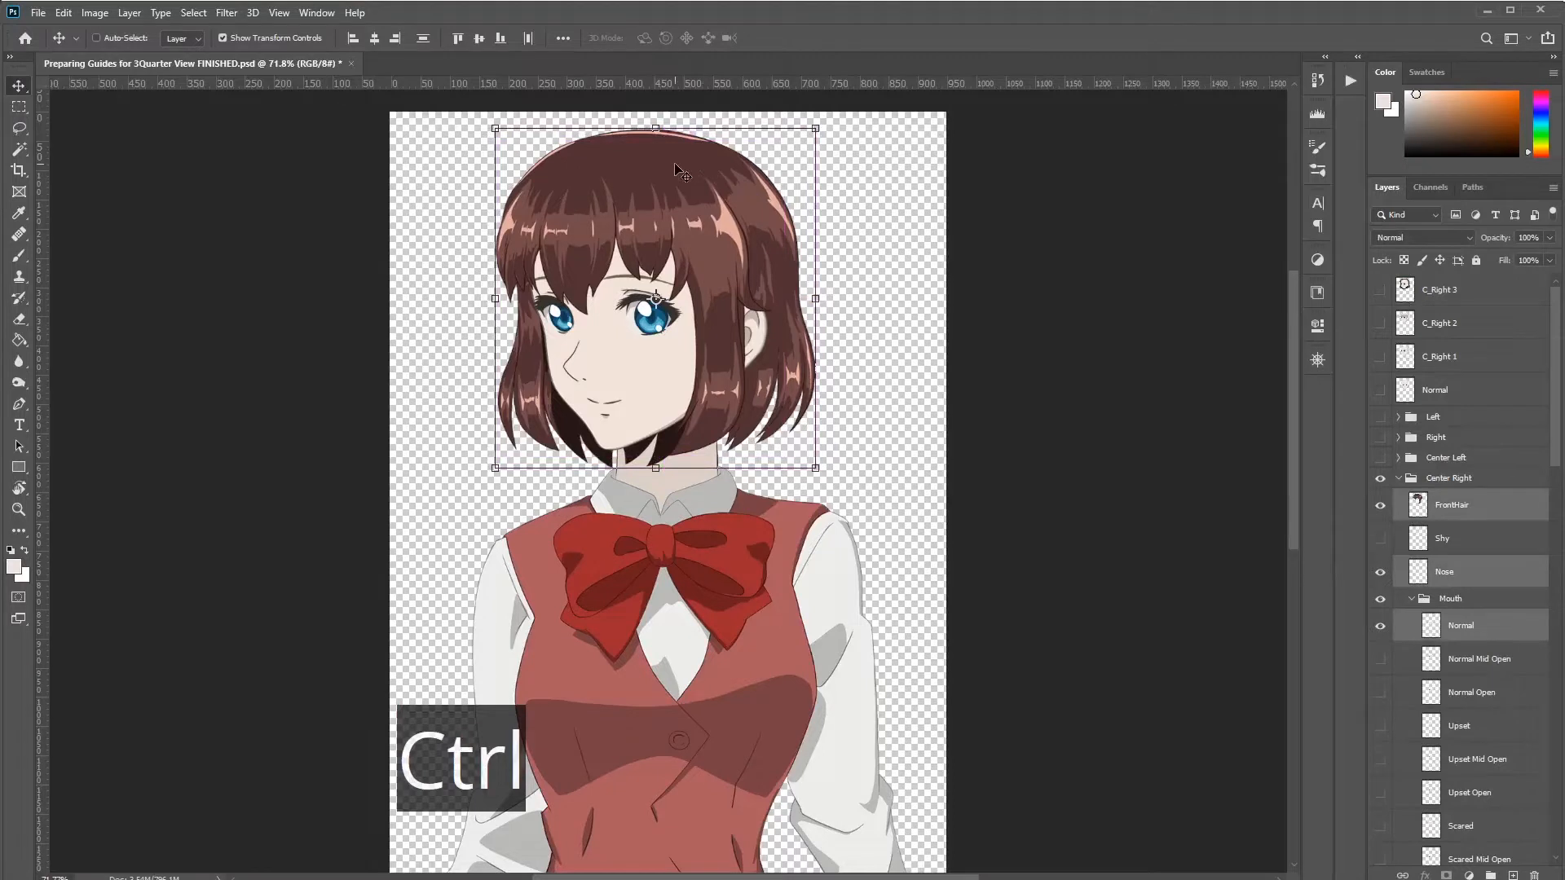
pyautogui.hotkey('ctrl', 'j')
pyautogui.hotkey('ctrl', 'shift', ']')
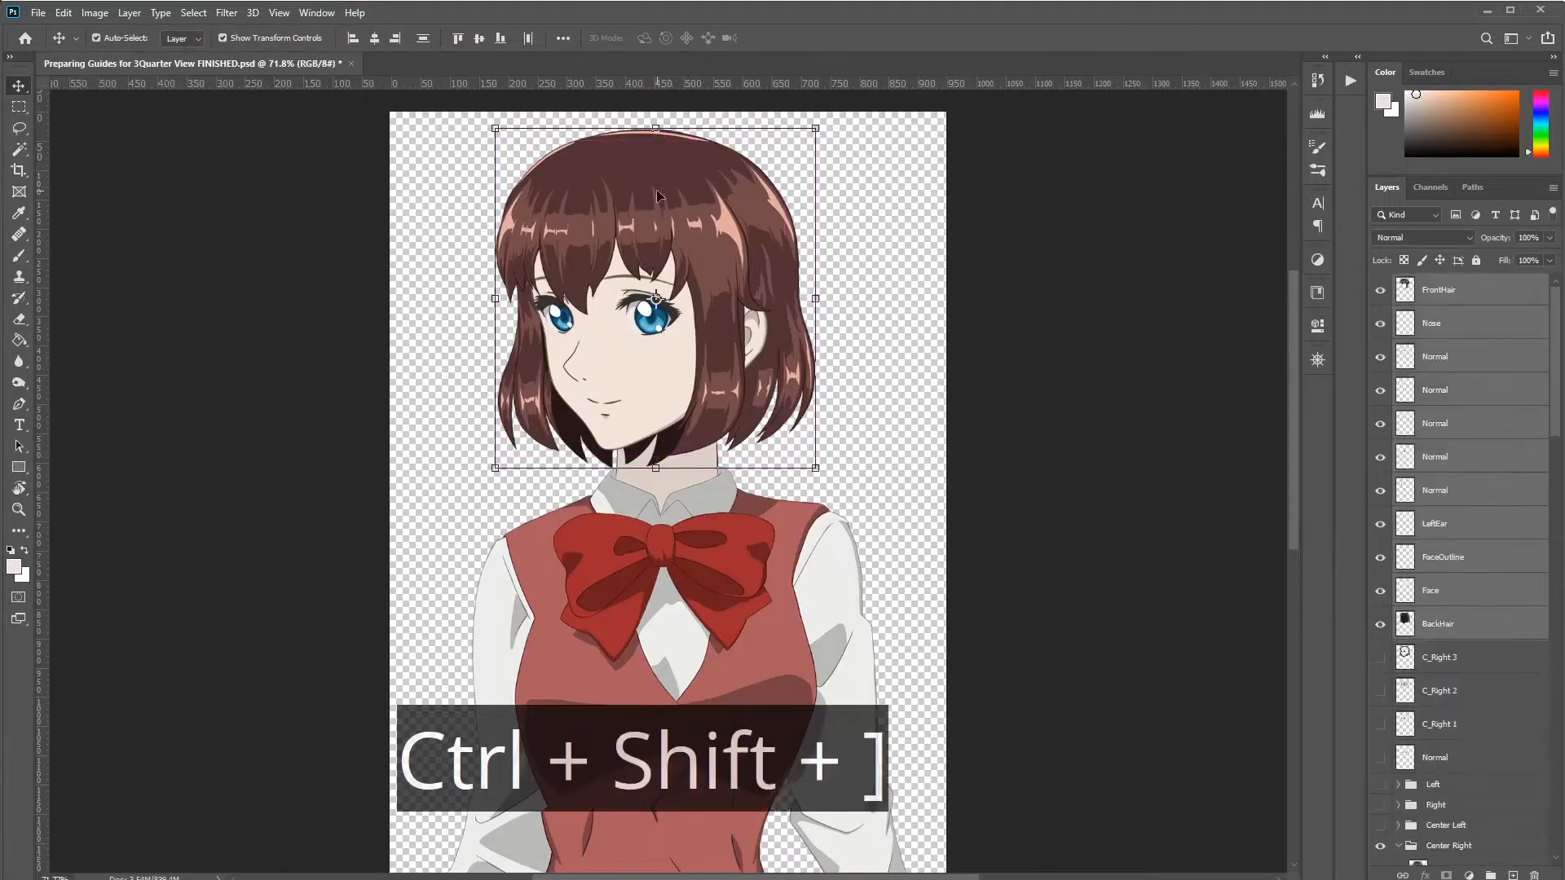
pyautogui.hotkey('ctrl', 'e')
# Step: Rename the merged full-hair head layer as C_Right 4 and hide it
pyautogui.doubleClick(1437, 289)
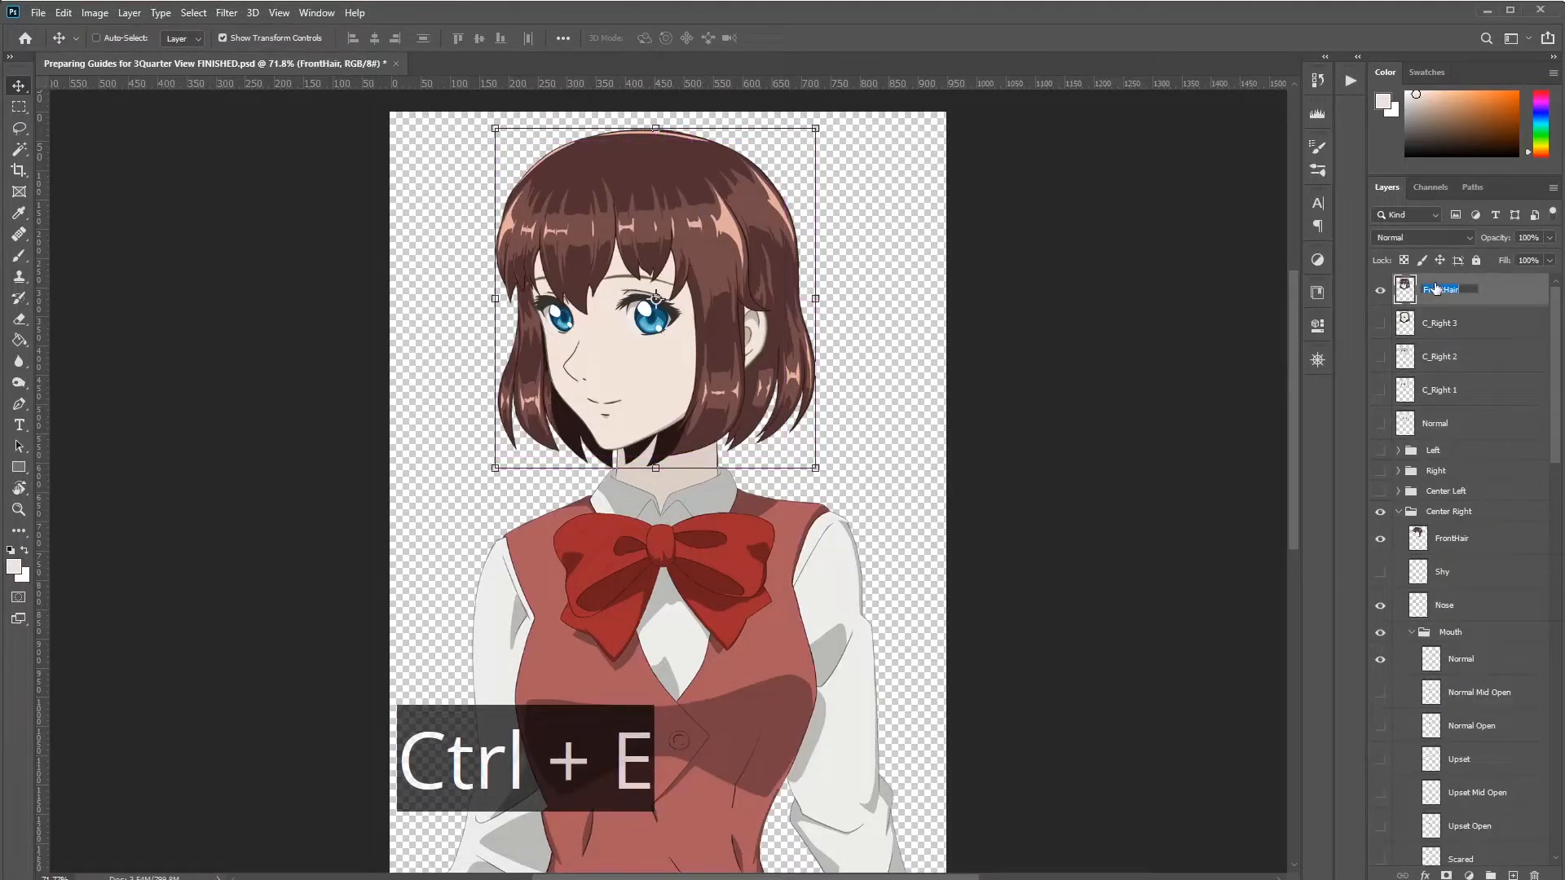
pyautogui.write('C_R')
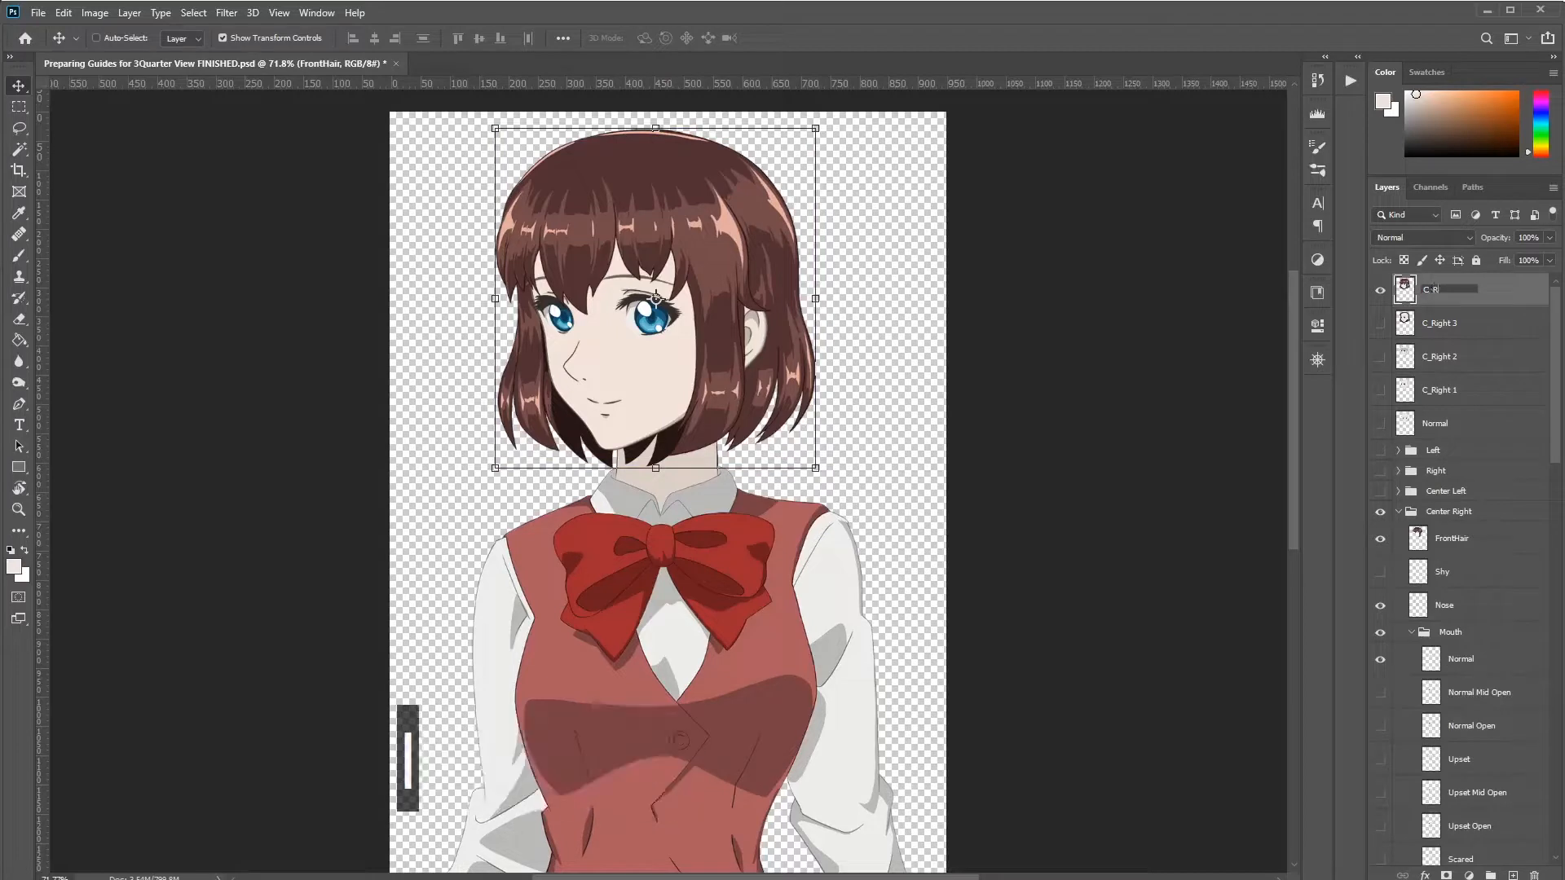
pyautogui.write('ight 4')
pyautogui.press('Return')
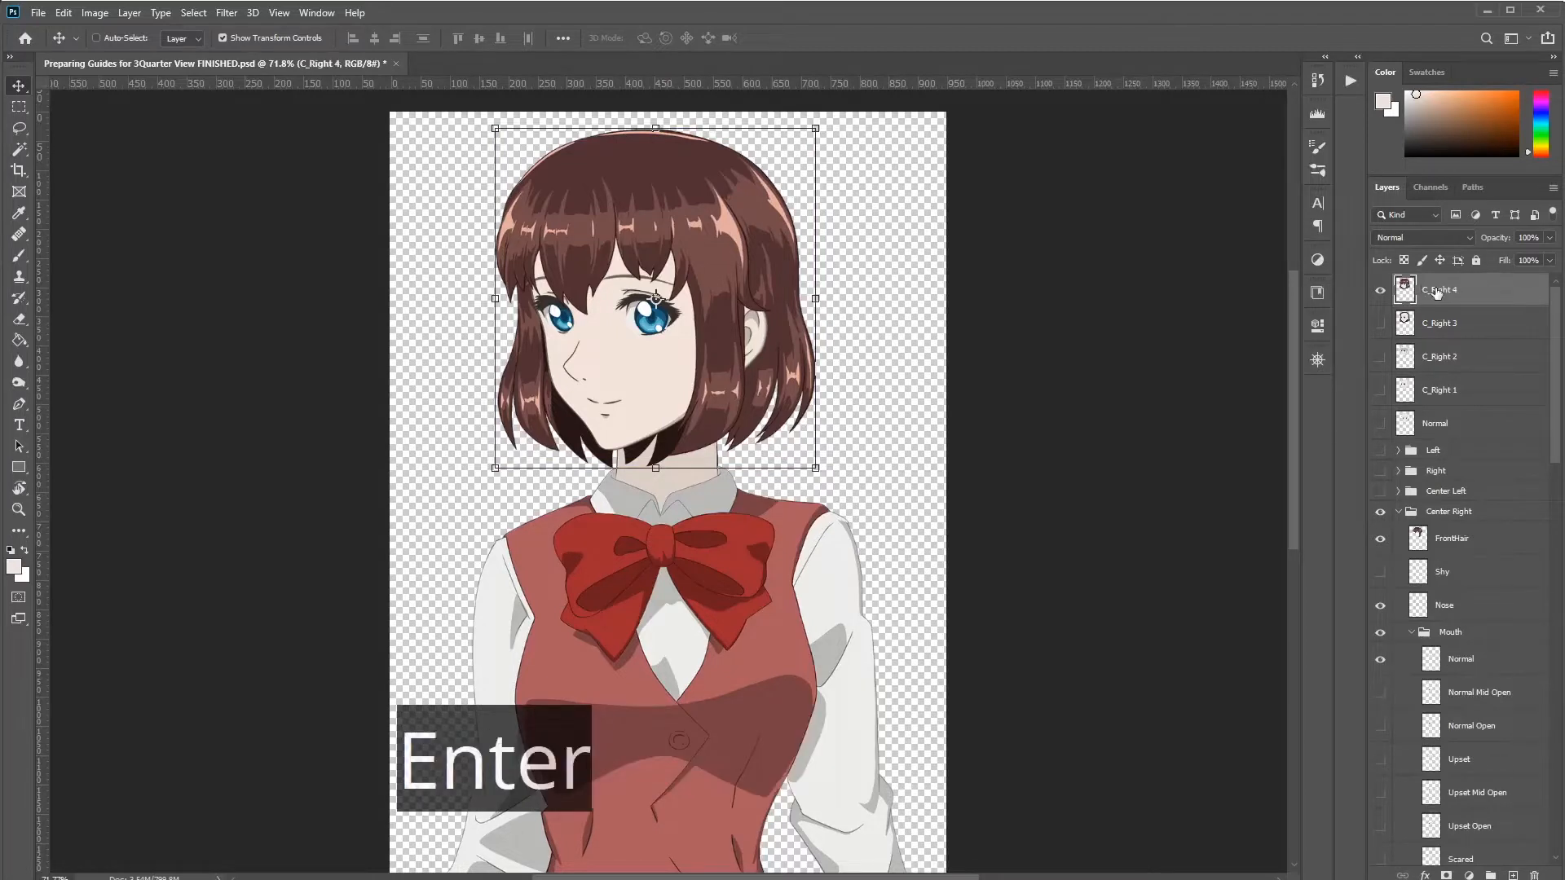
pyautogui.click(1380, 294)
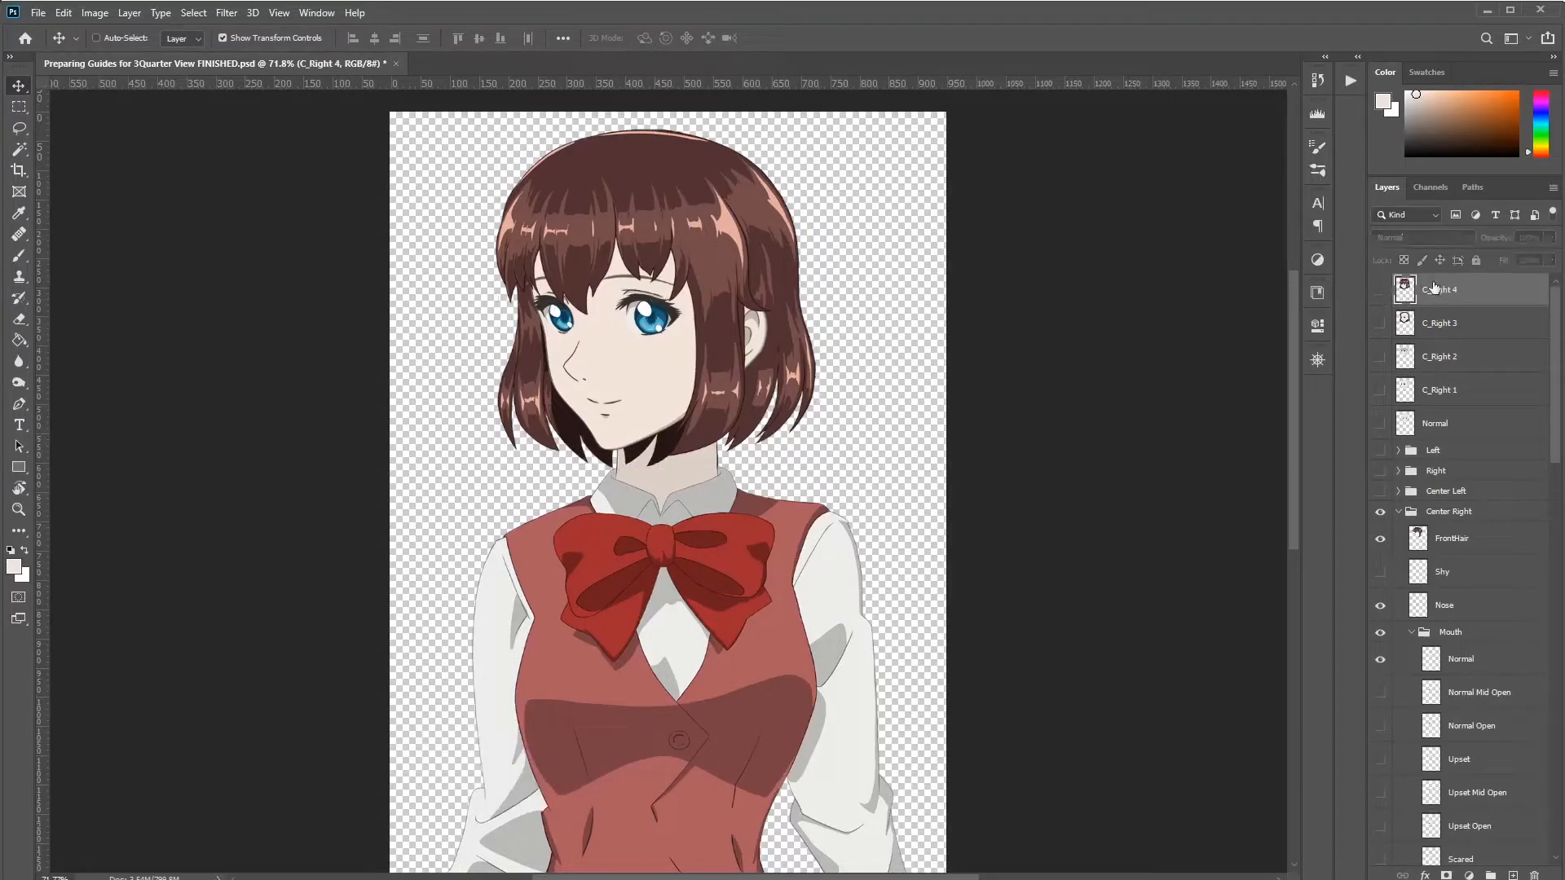
# Step: Collapse and hide the Center Right group, and show the C_Right 1 guide instead
pyautogui.click(1398, 512)
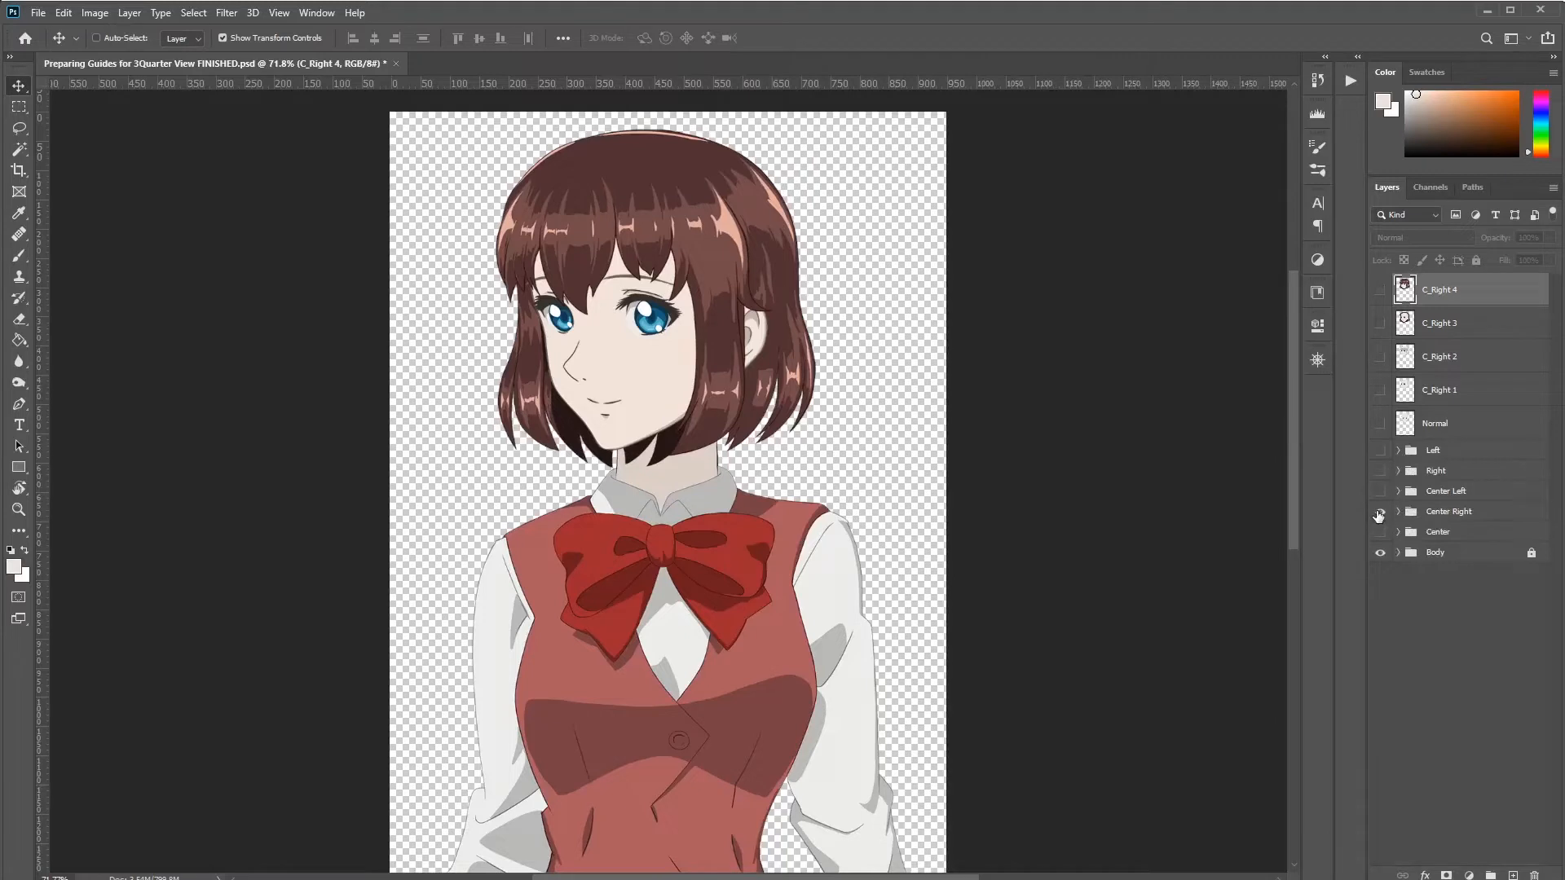
pyautogui.click(1380, 512)
pyautogui.click(1447, 392)
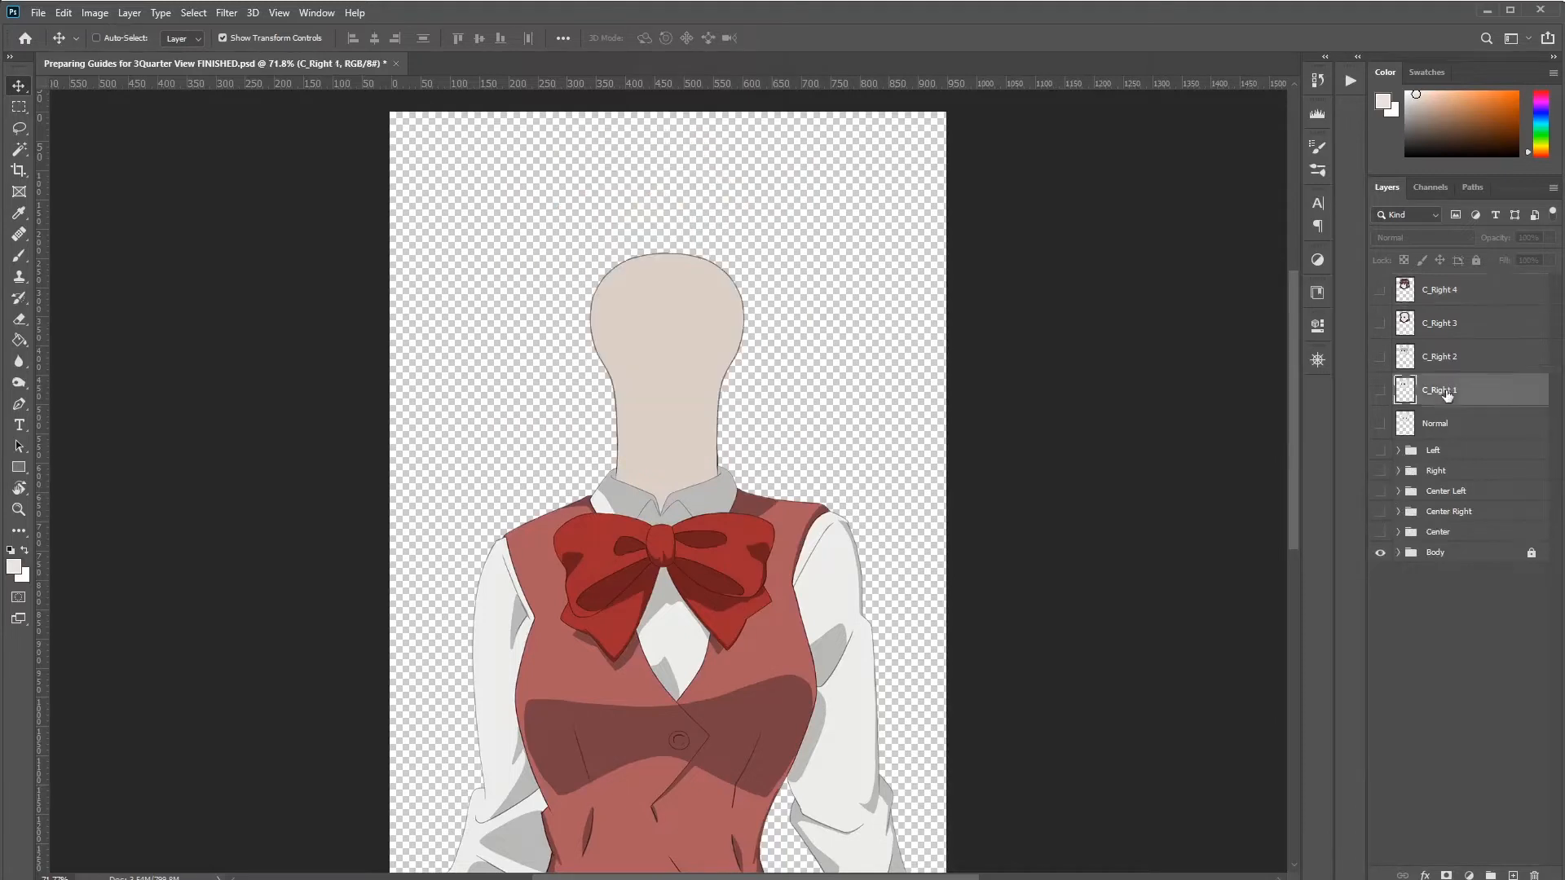
pyautogui.click(1380, 392)
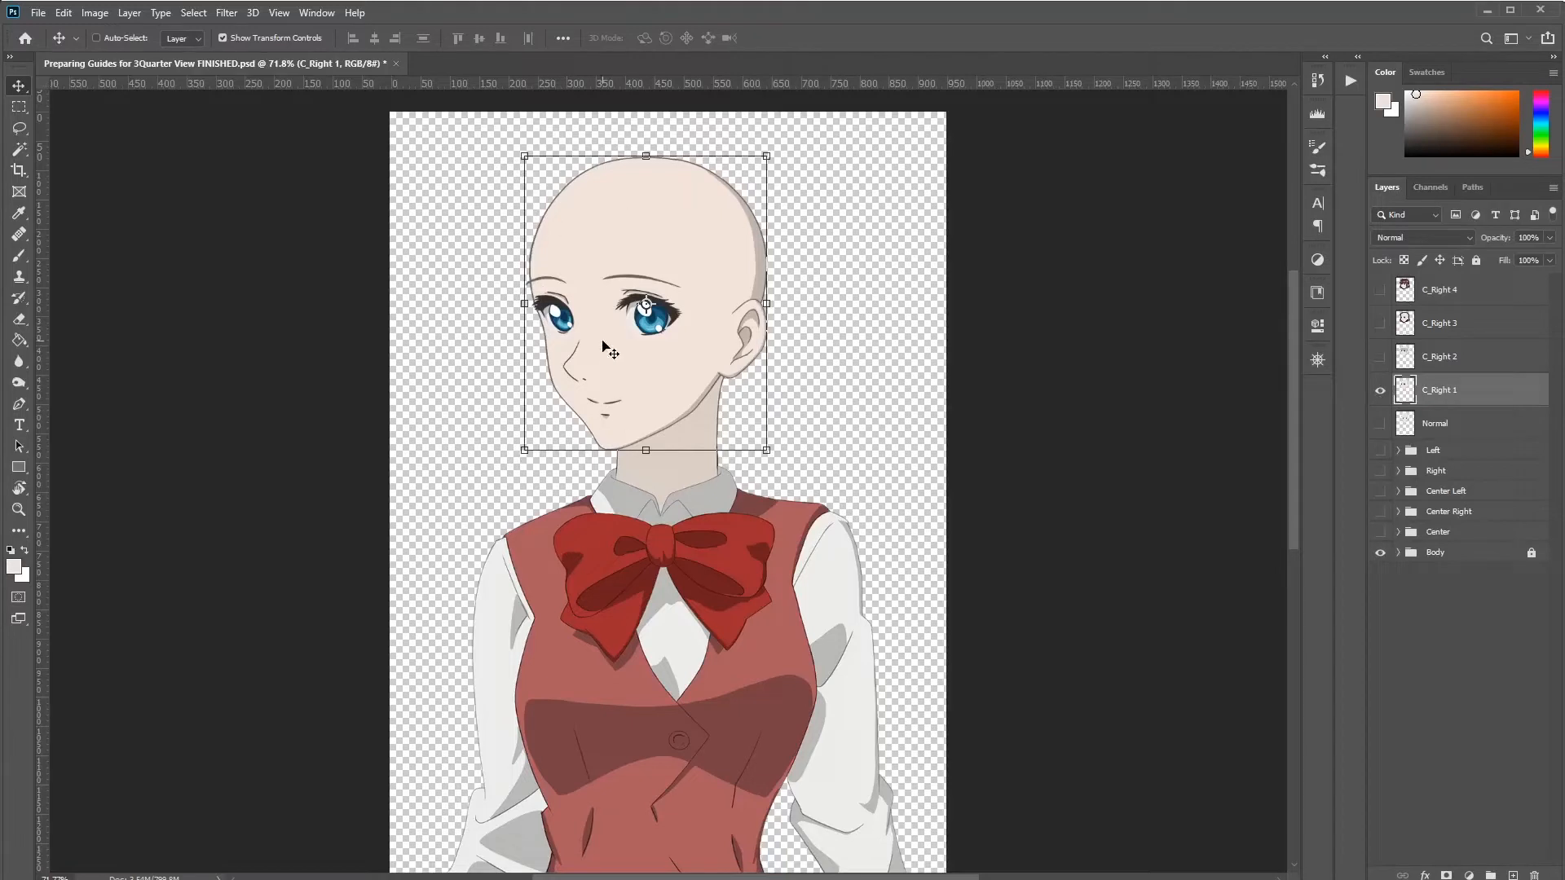
# Step: Group the four guide layers C_Right 1 through C_Right 4
pyautogui.keyDown('shift'); pyautogui.click(1448, 298); pyautogui.keyUp('shift')
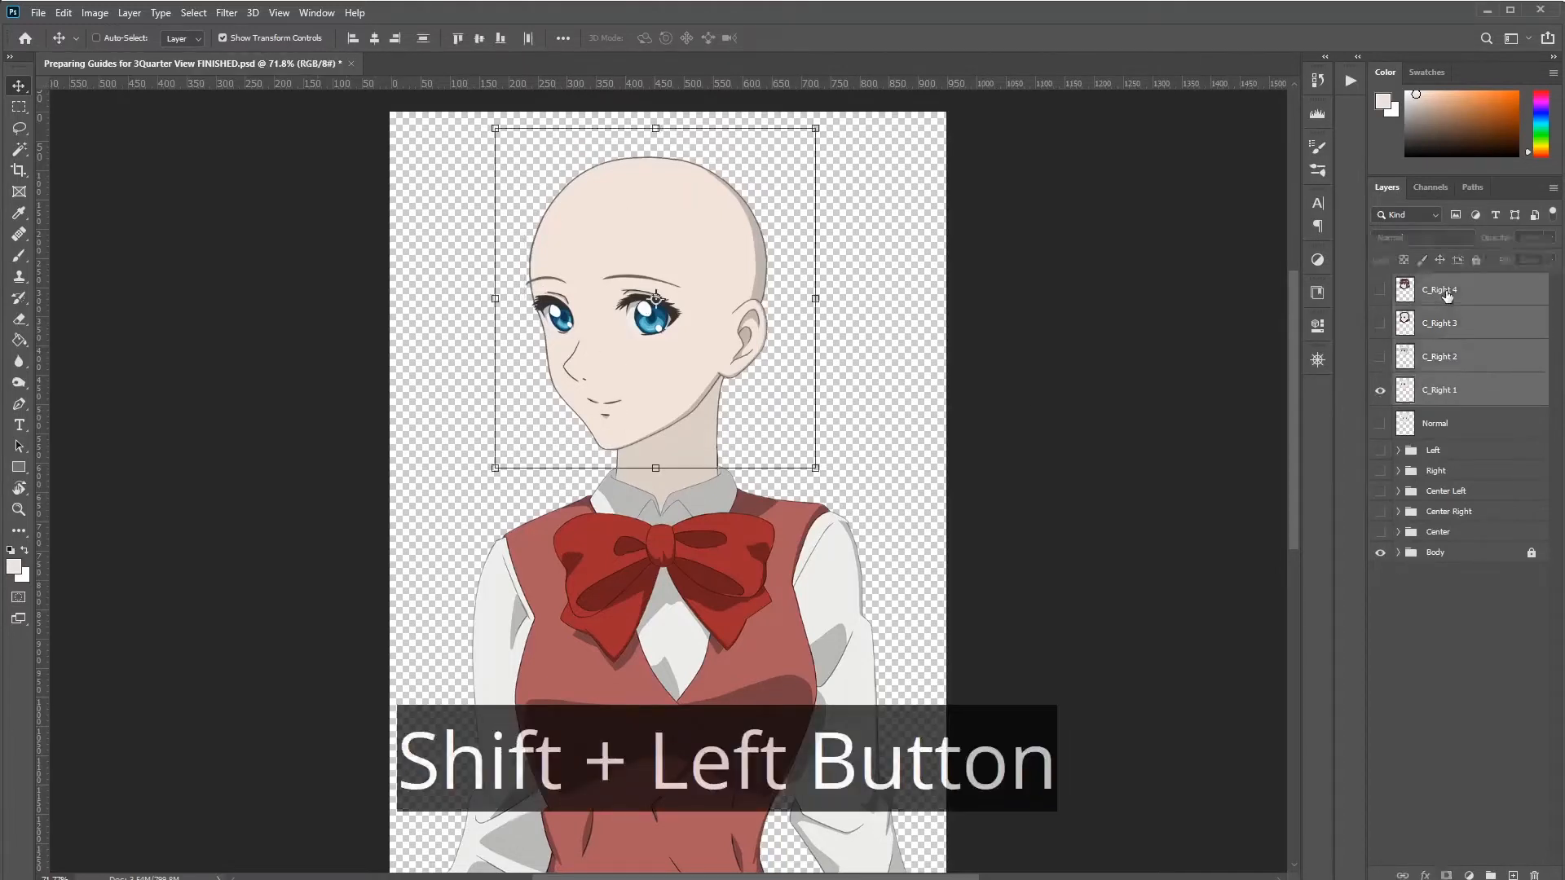
pyautogui.click(1443, 398)
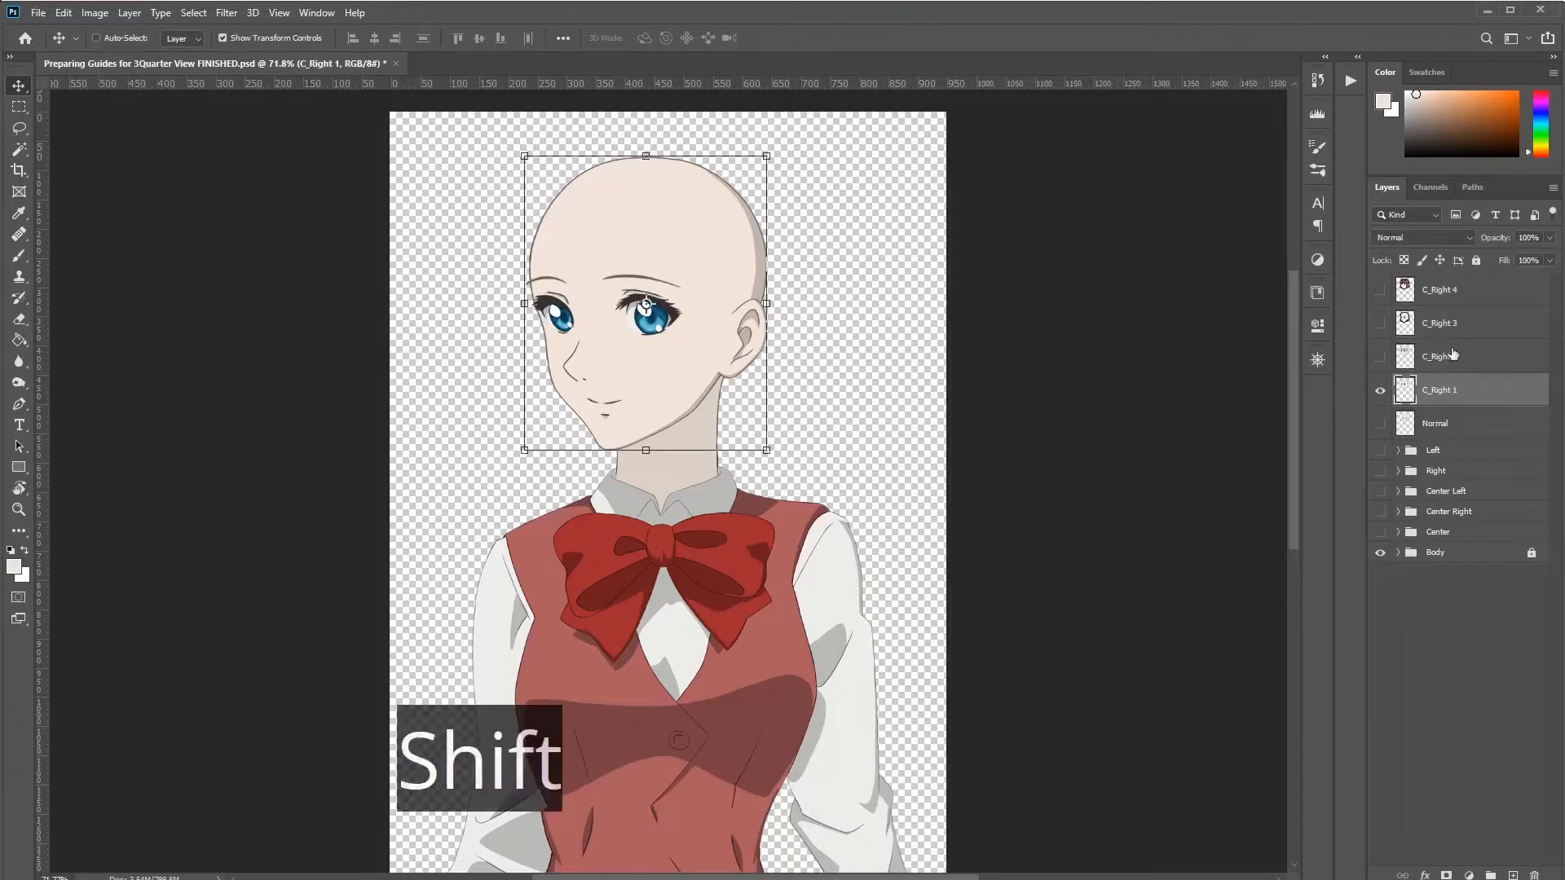
pyautogui.keyDown('shift'); pyautogui.click(1438, 293); pyautogui.keyUp('shift')
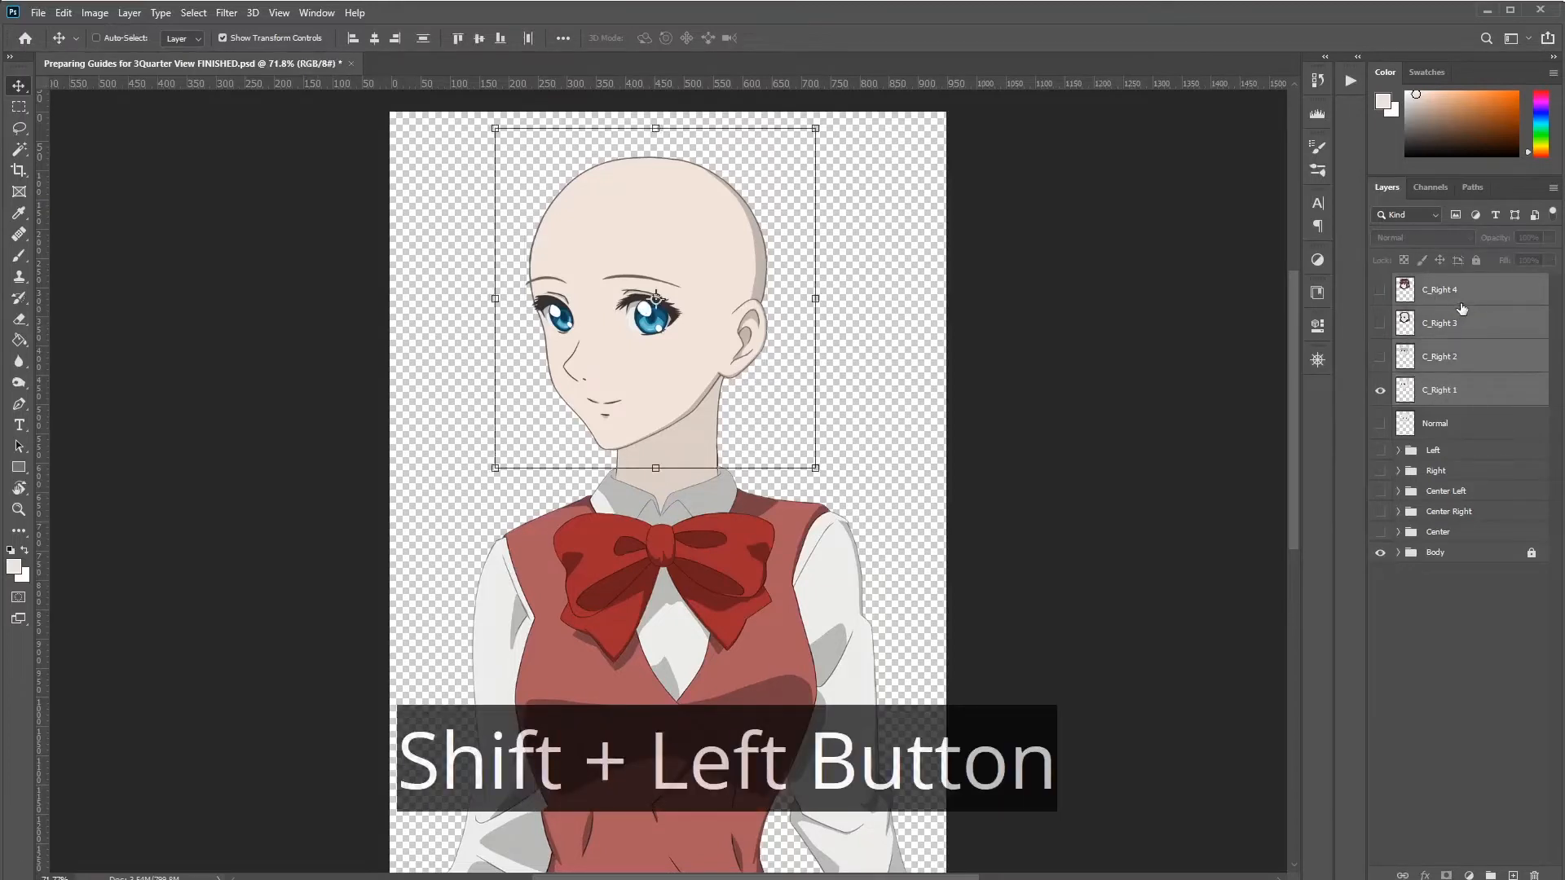
pyautogui.hotkey('ctrl', 'g')
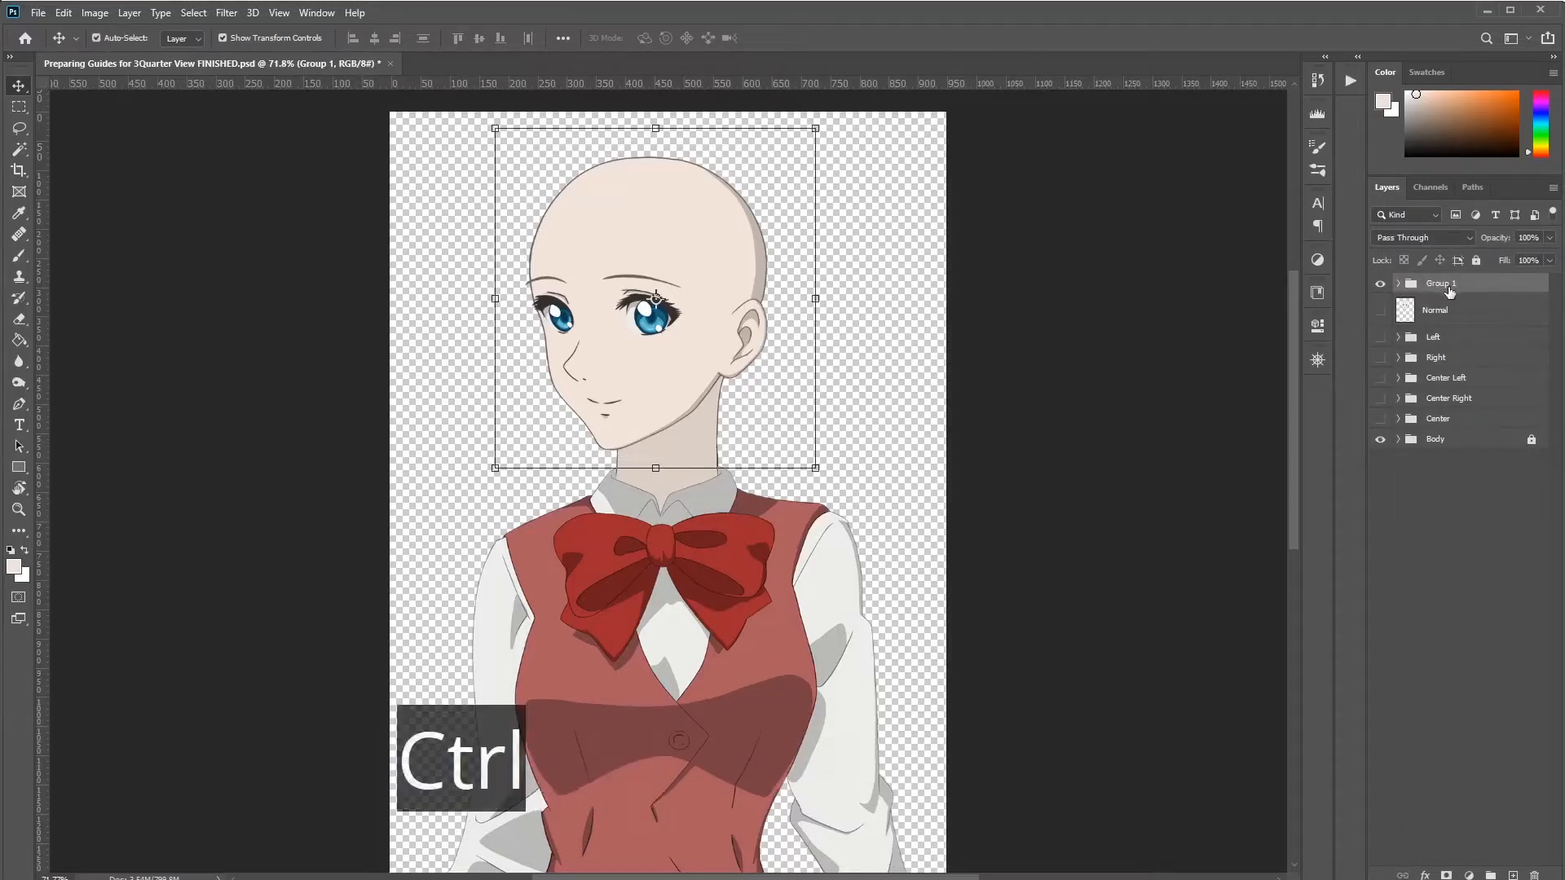
# Step: Duplicate the group of C_Right guides, flip the copy horizontally and hide the original group
pyautogui.hotkey('ctrl', 'j')
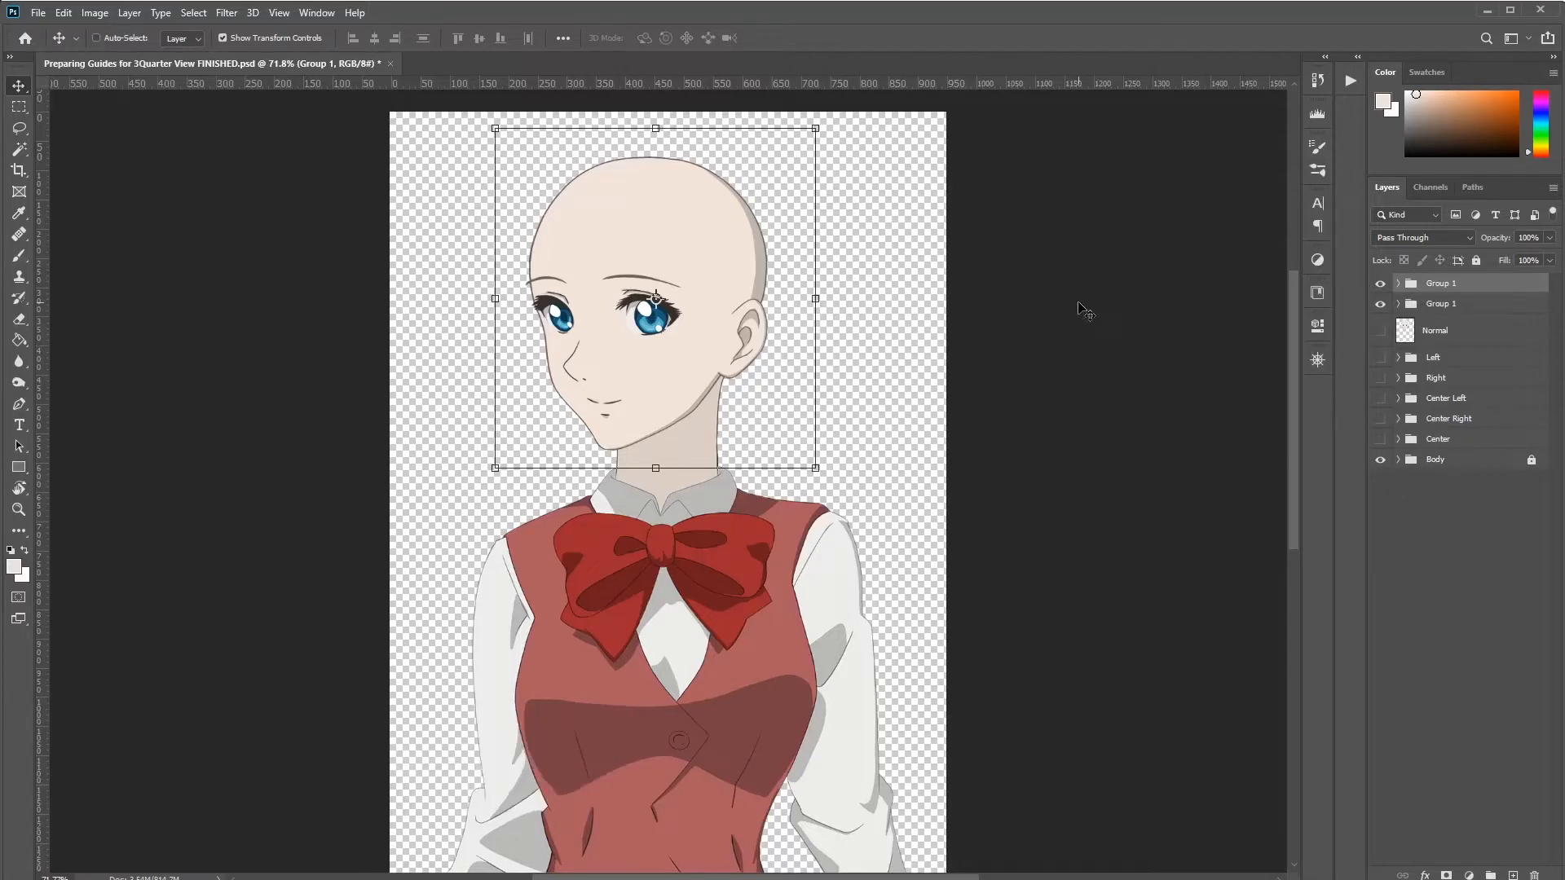
pyautogui.hotkey('alt', 'e')
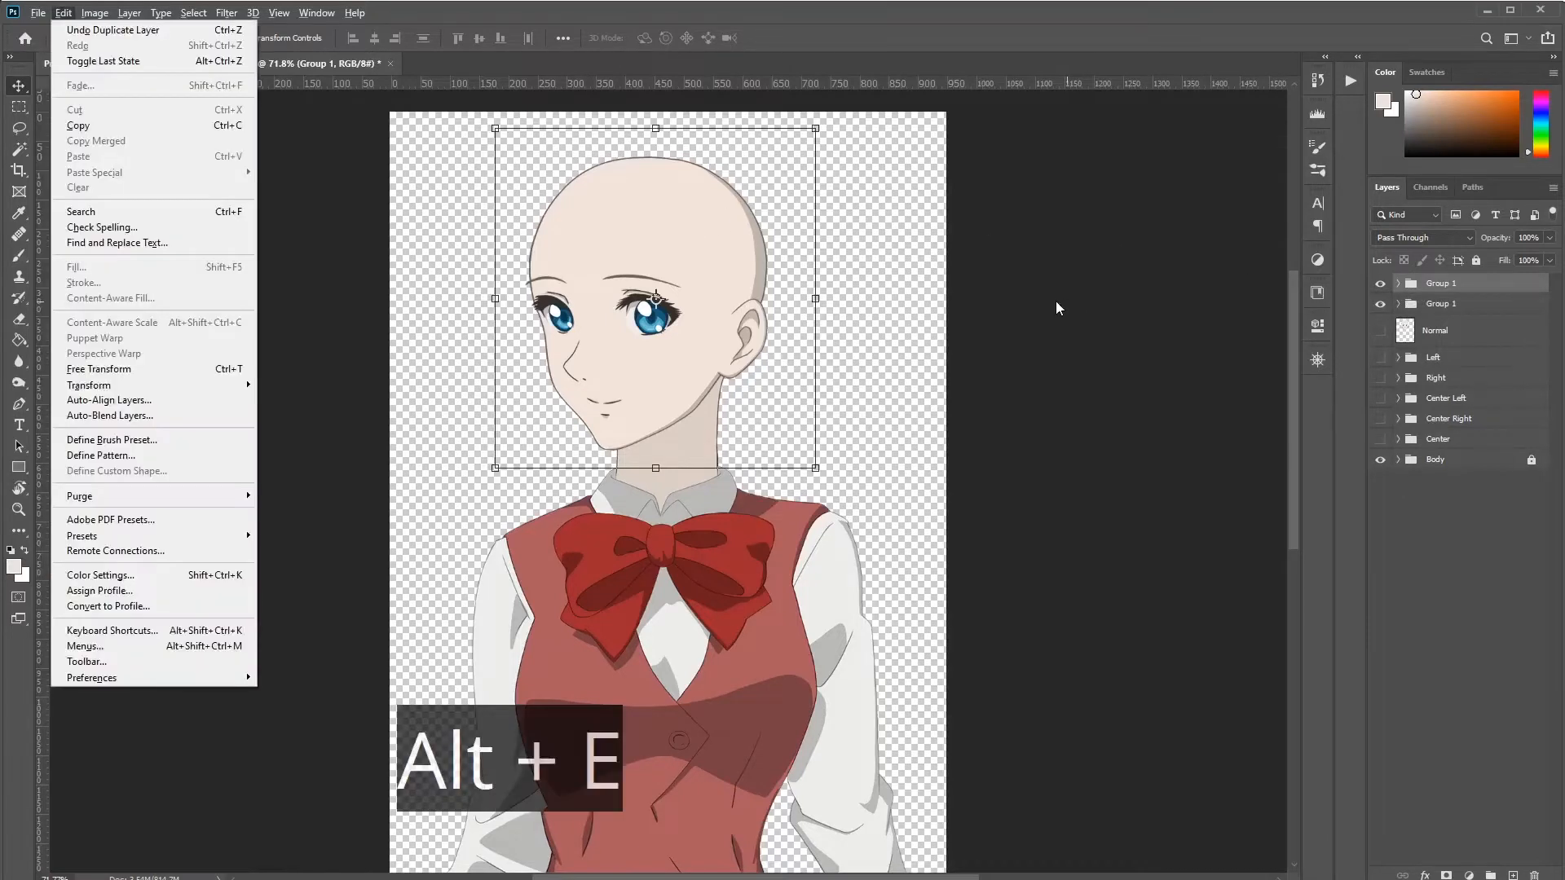
pyautogui.press('a')
pyautogui.press('h')
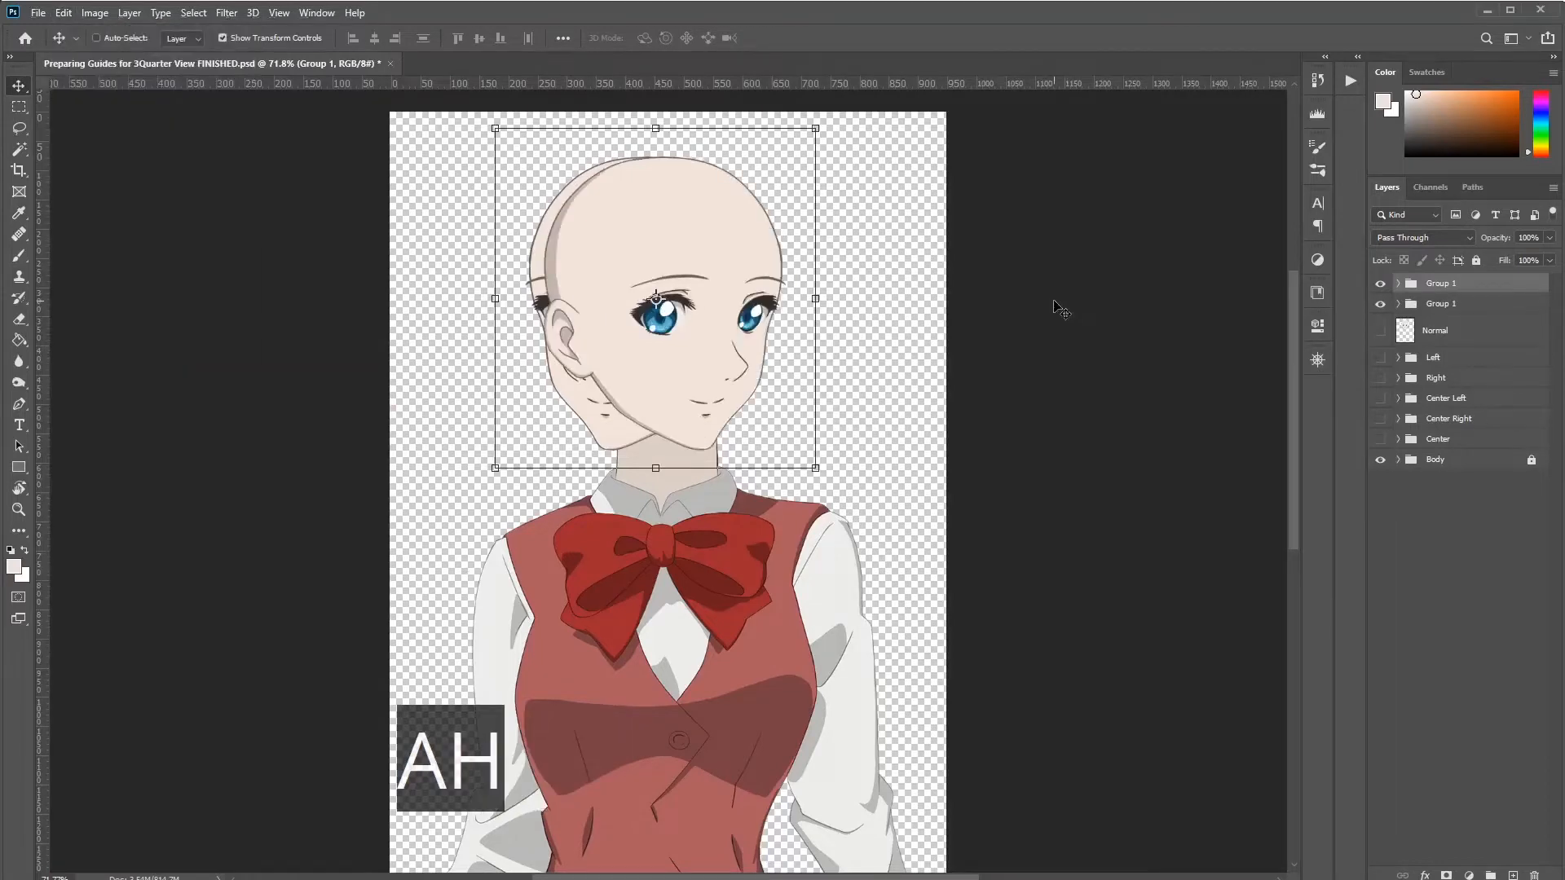
pyautogui.click(1380, 303)
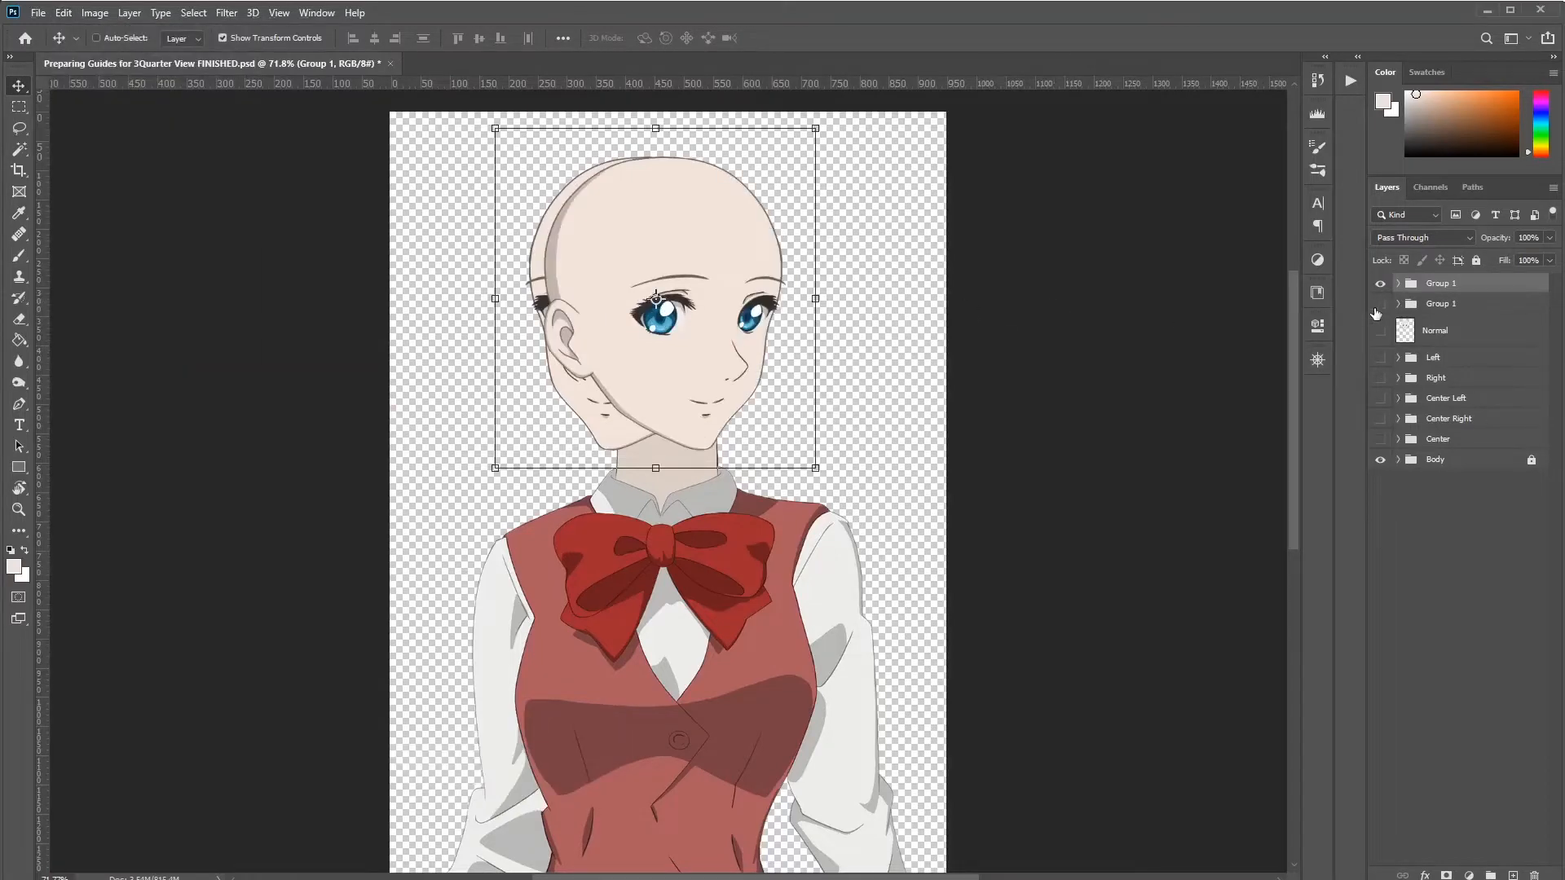
# Step: Move the flipped head copy into place over the neck and ungroup its guide layers
pyautogui.moveTo(611, 375); pyautogui.dragTo(648, 380)
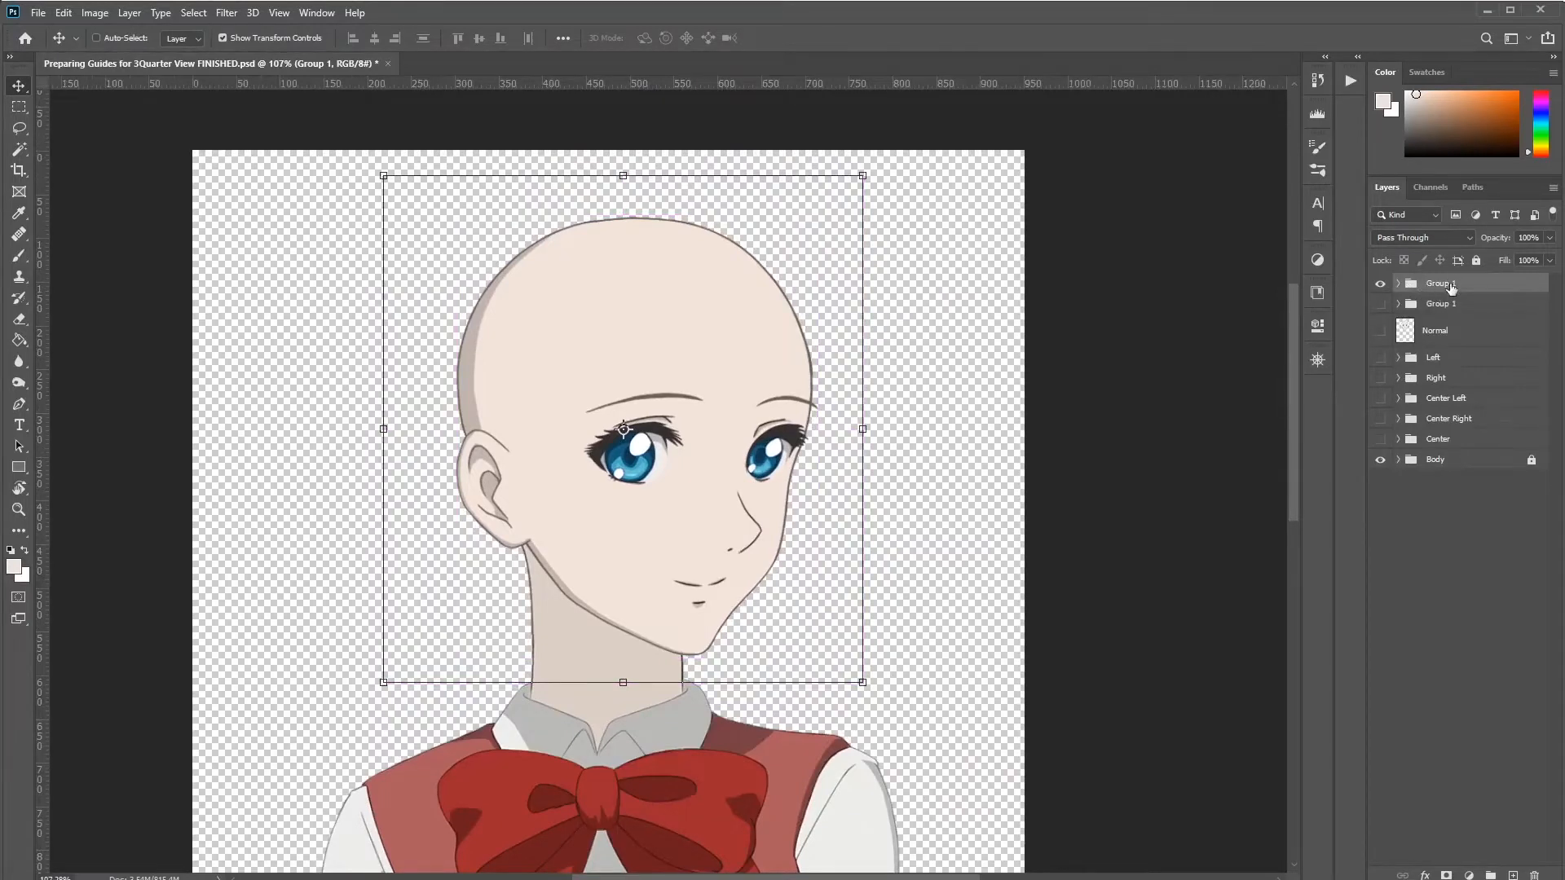
pyautogui.hotkey('ctrl', 'shift', 'g')
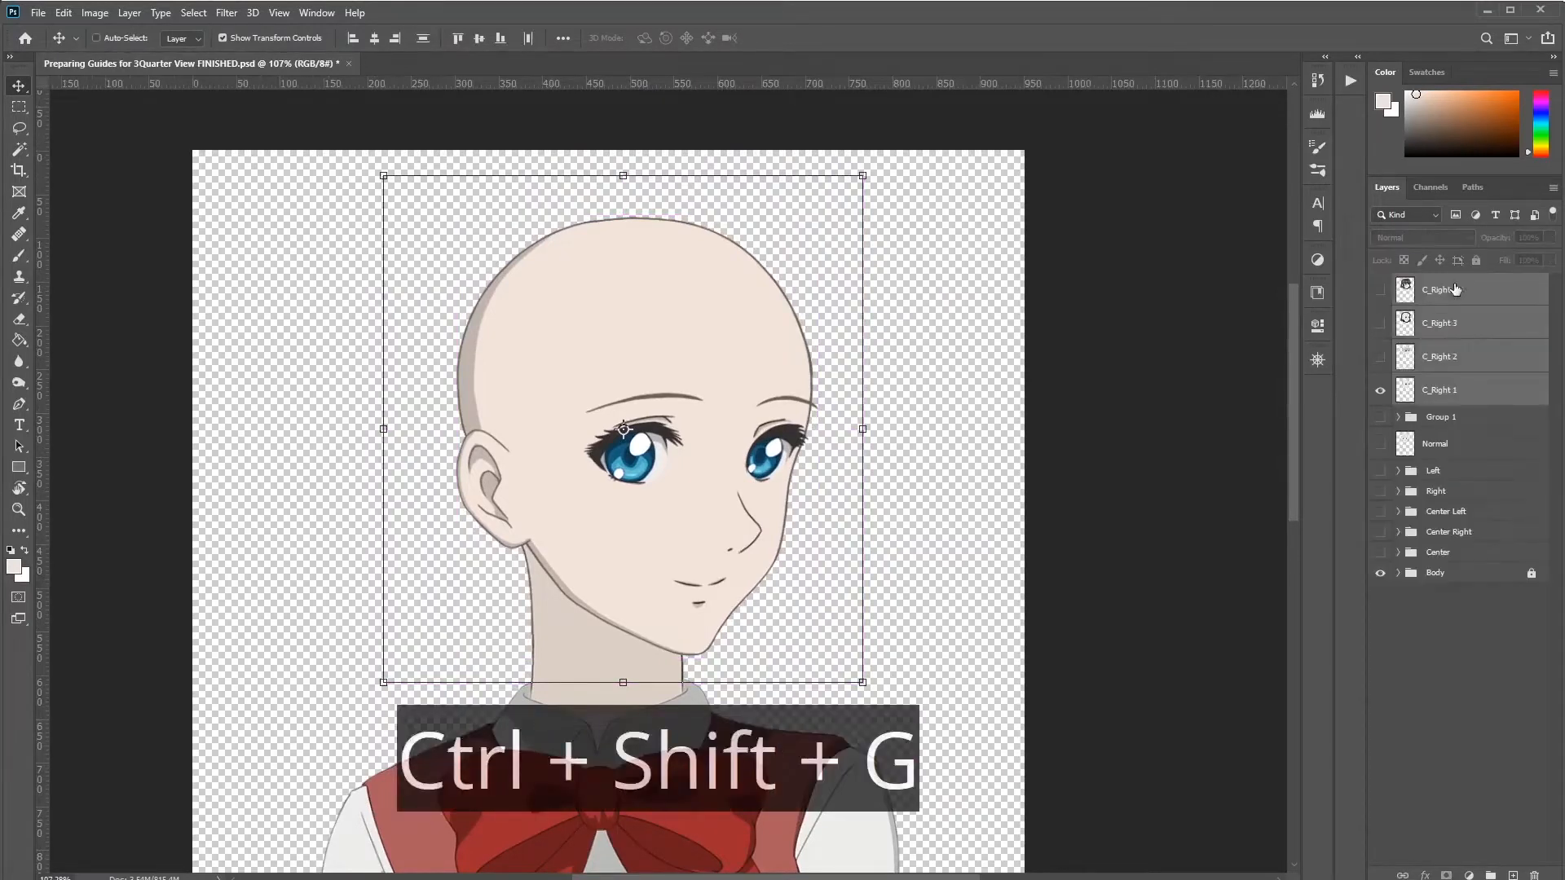
pyautogui.hotkey('ctrl', 'z')
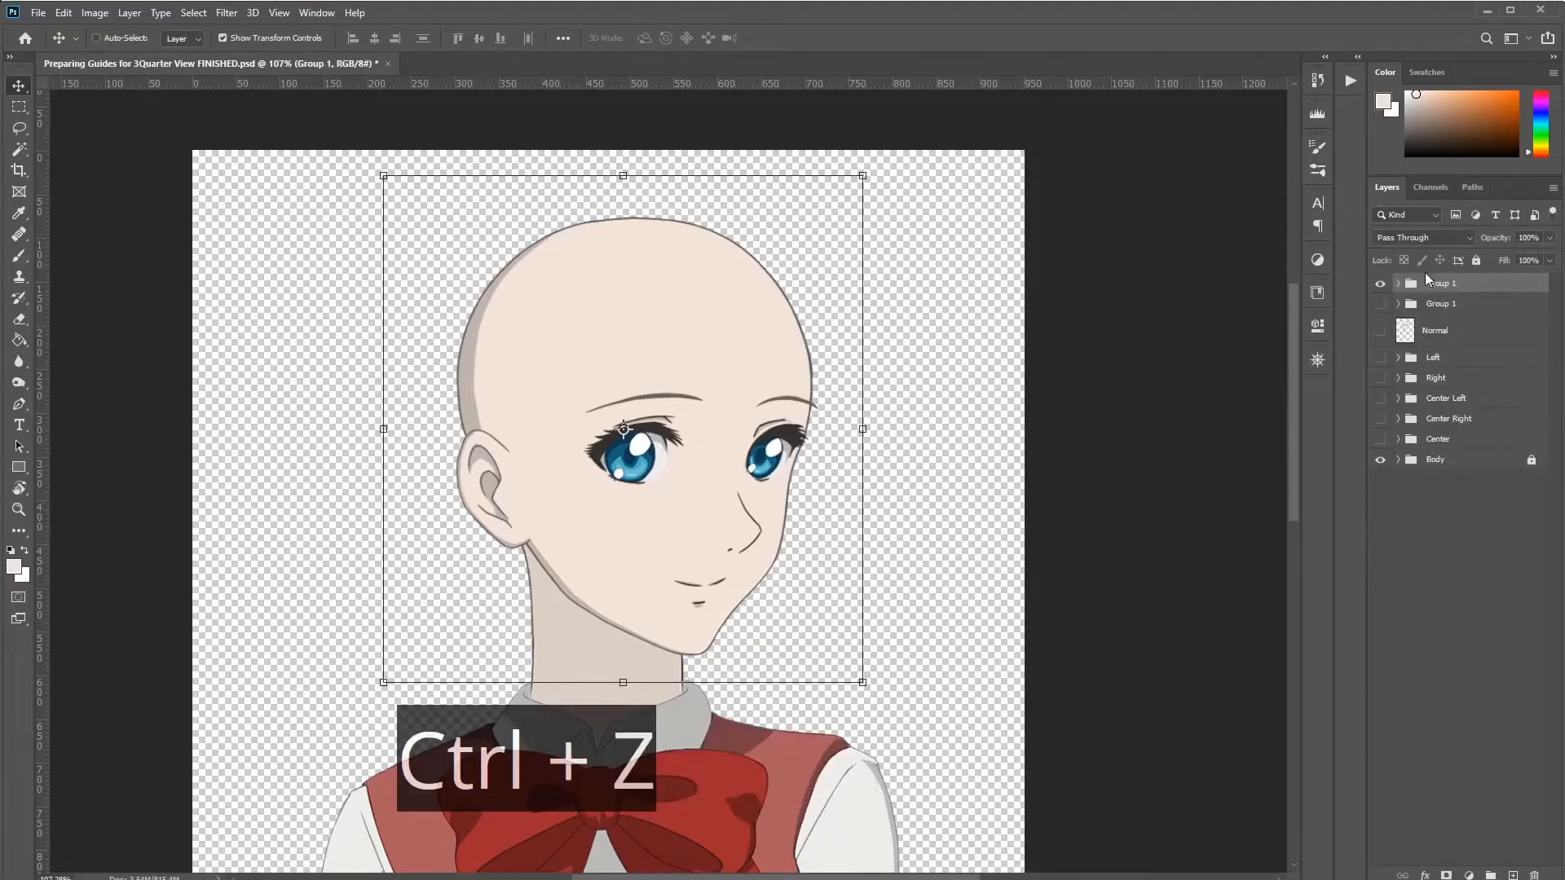
pyautogui.click(64, 13)
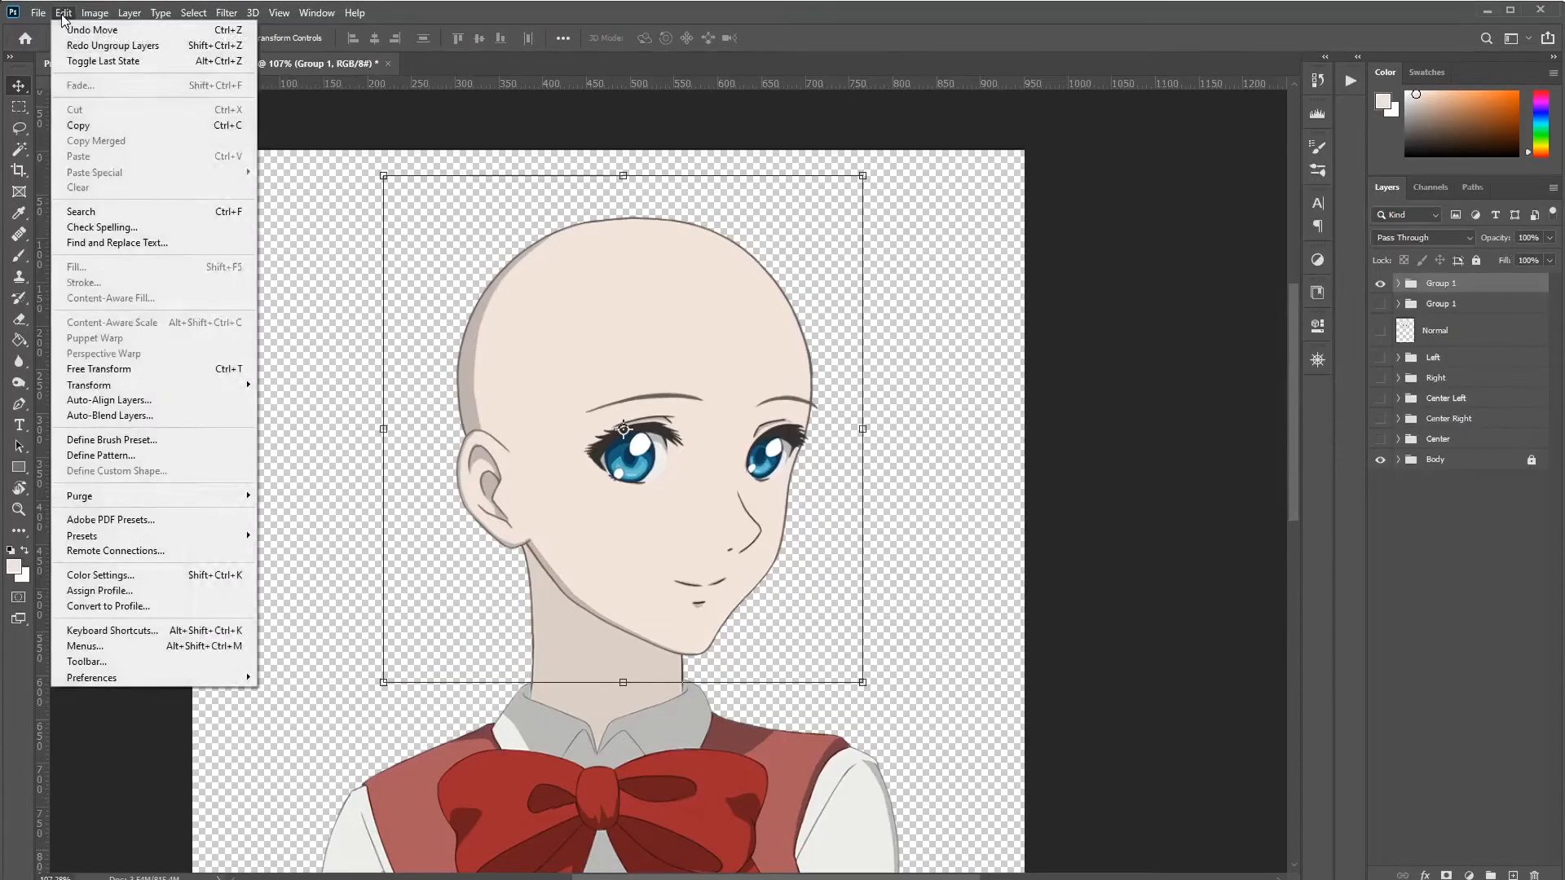
pyautogui.moveTo(133, 18)
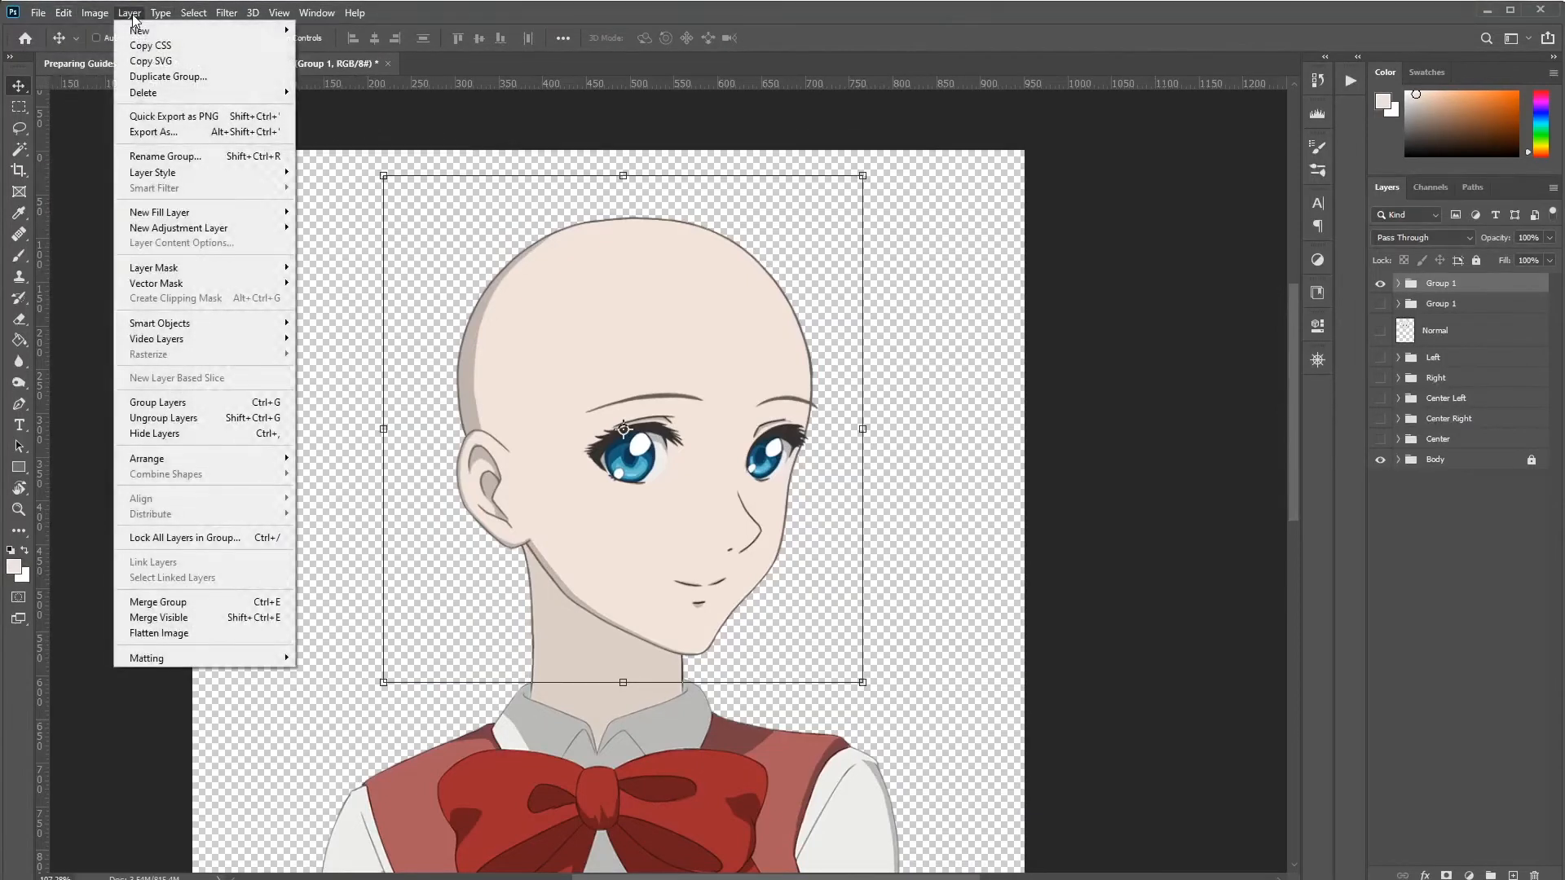
pyautogui.click(220, 424)
# Step: Try renaming the four flipped guide layers as C_Left 1, C_Left 2, C_Left 3 and C_Left 4
pyautogui.click(1448, 396)
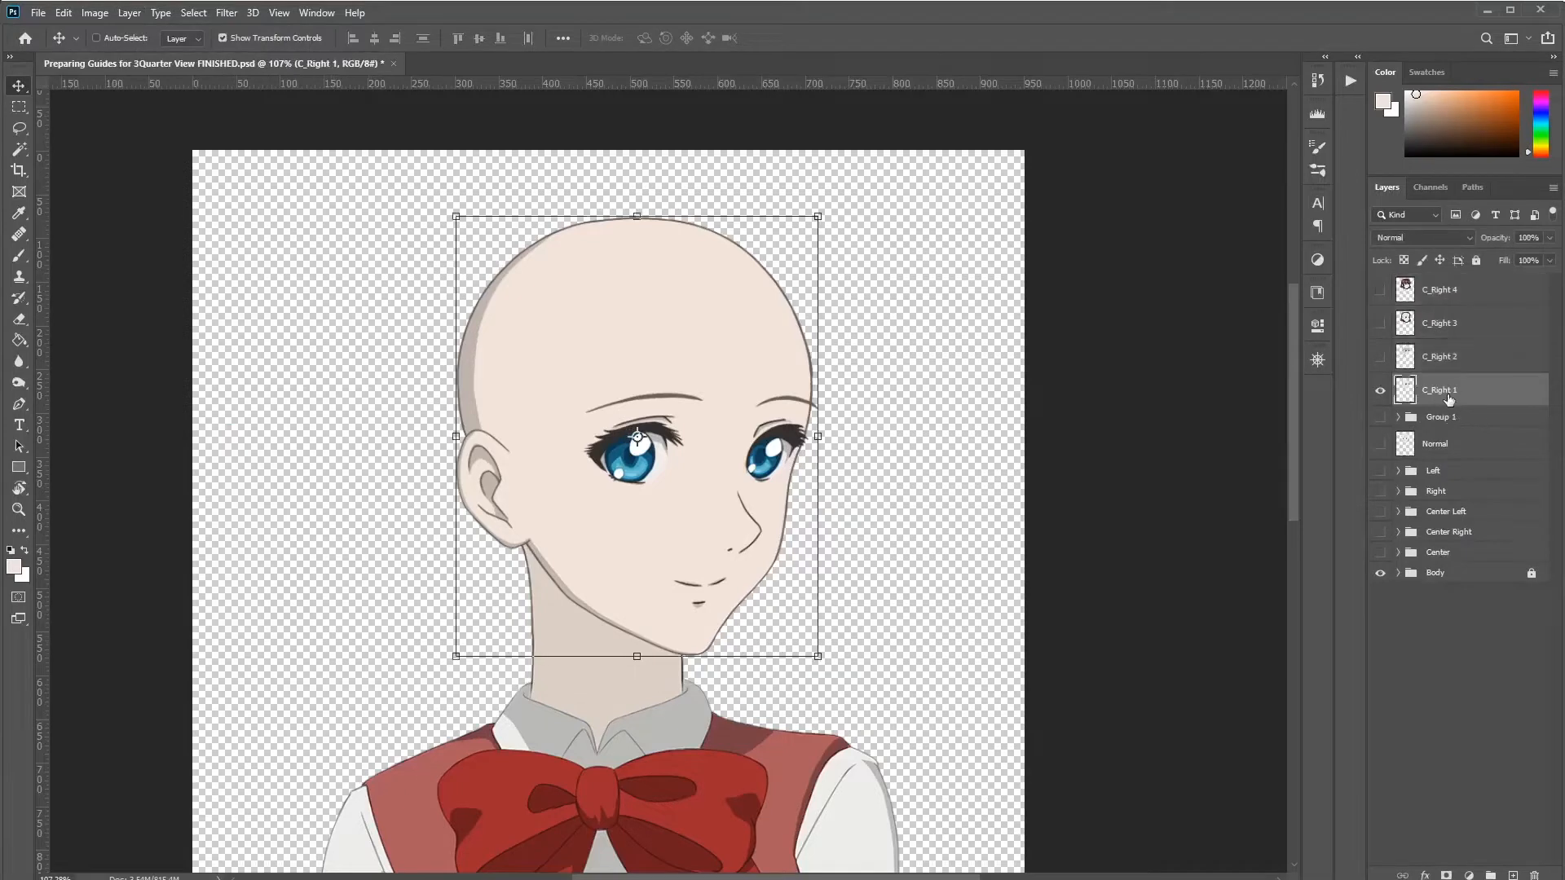
pyautogui.doubleClick(1445, 398)
pyautogui.write('_Left')
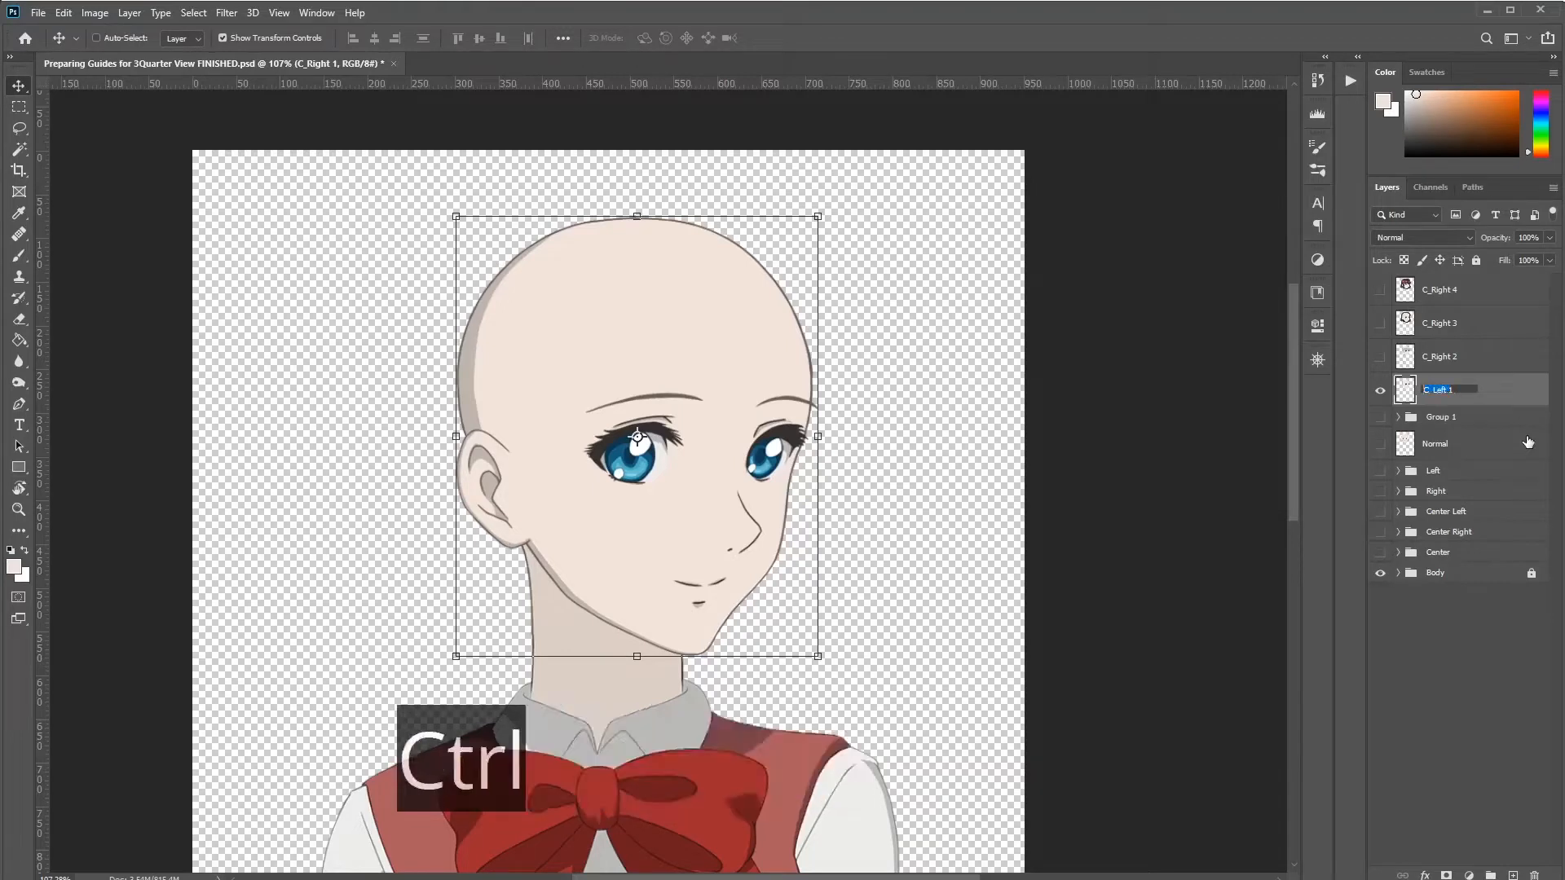
pyautogui.hotkey('ctrl', 'c')
pyautogui.doubleClick(1441, 357)
pyautogui.hotkey('ctrl', 'v')
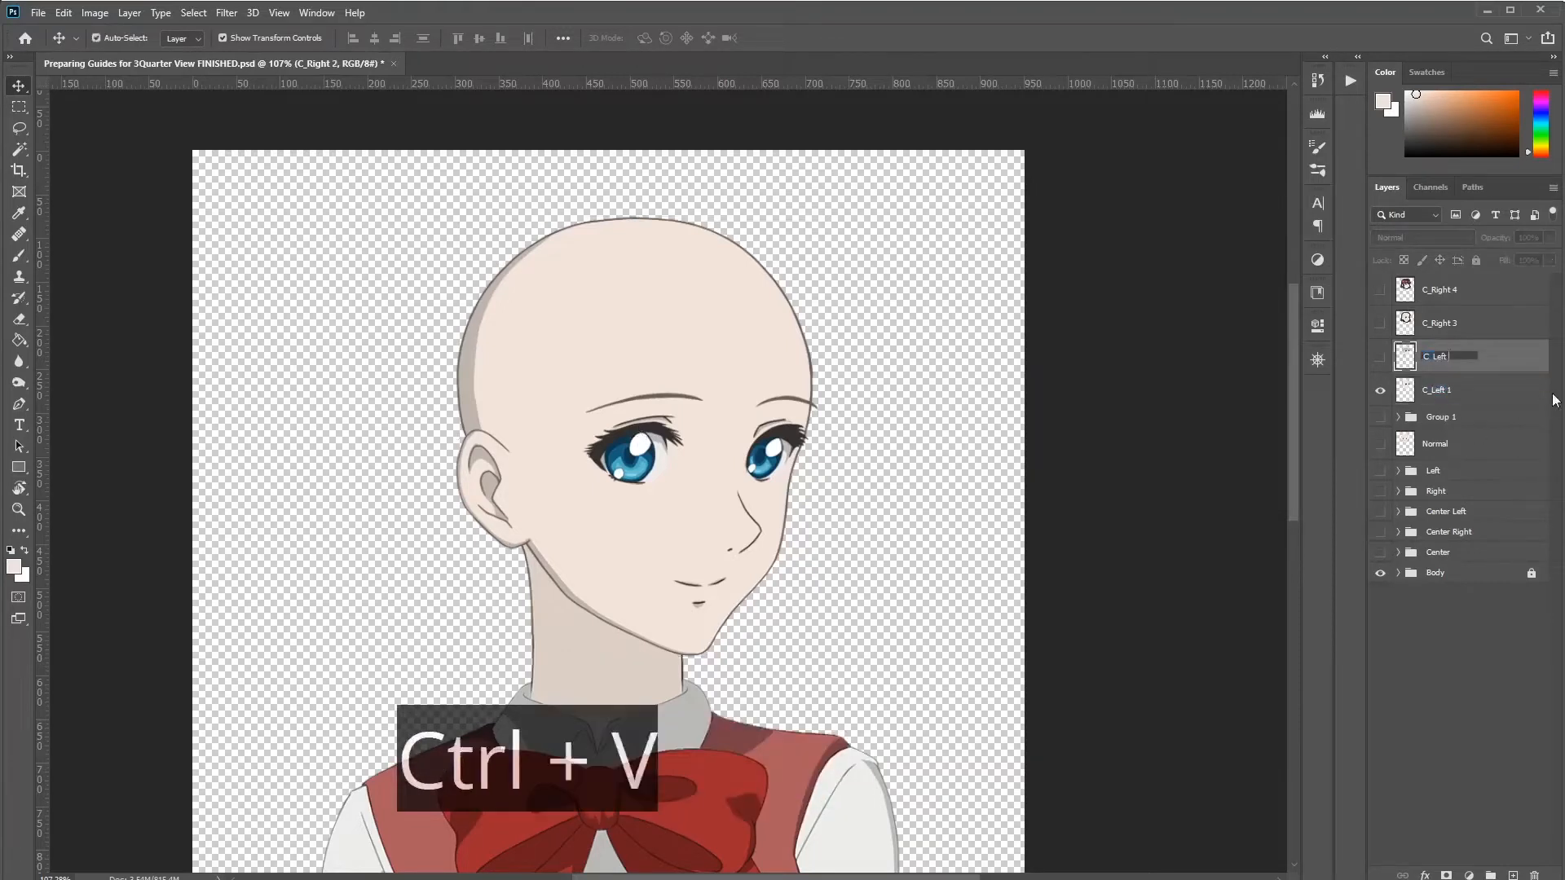
pyautogui.write('2')
pyautogui.doubleClick(1456, 326)
pyautogui.hotkey('ctrl', 'v')
pyautogui.write('3')
pyautogui.doubleClick(1443, 290)
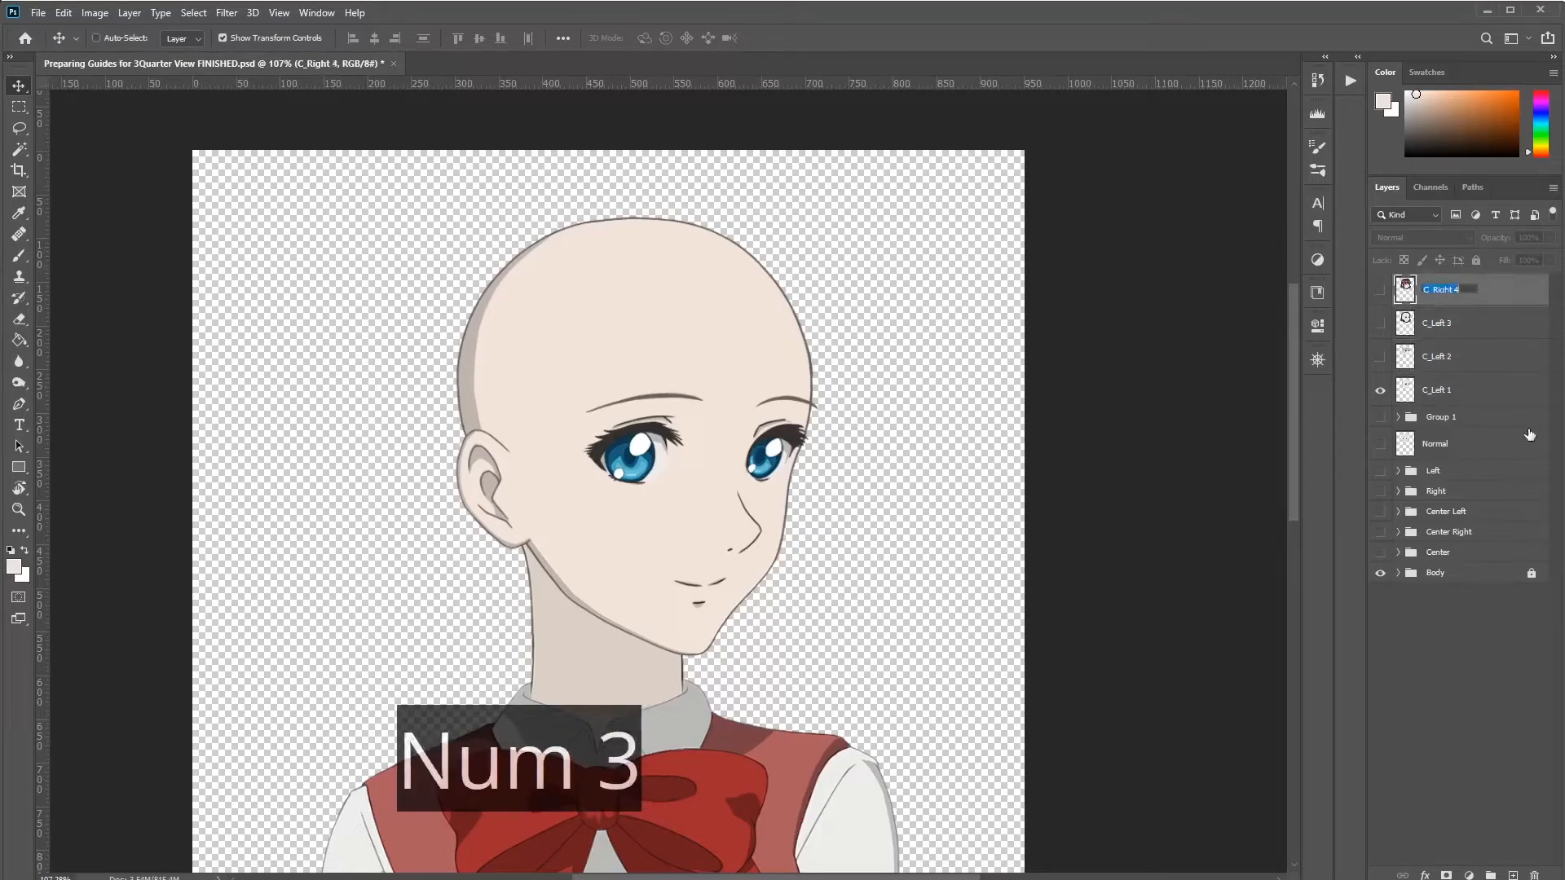
pyautogui.hotkey('ctrl', 'v')
pyautogui.write('4')
pyautogui.press('Return')
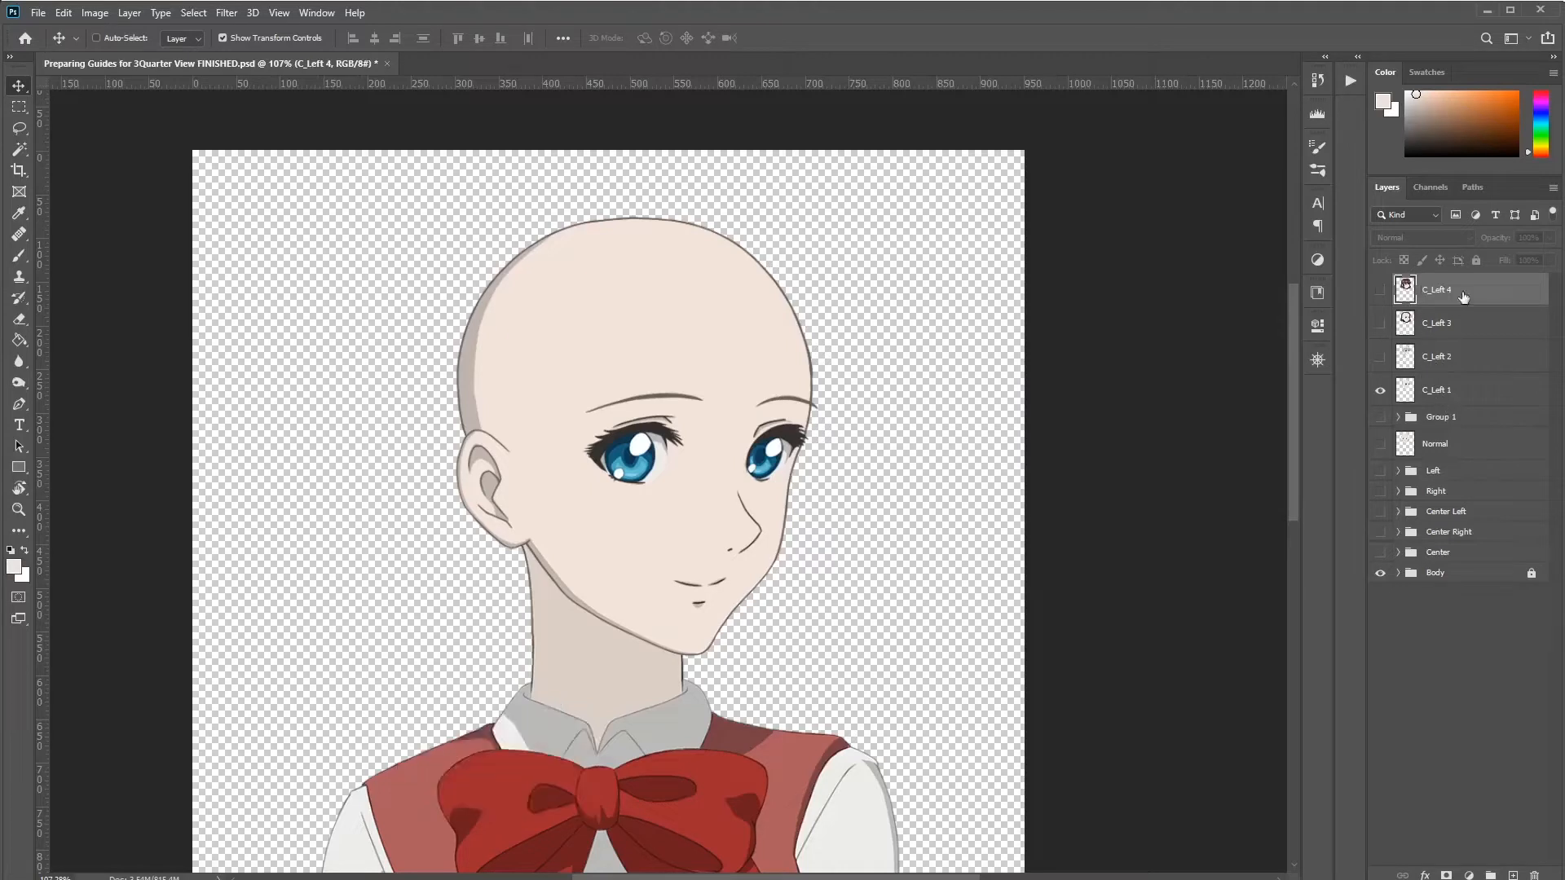
# Step: Undo the four C_Left layer renames
pyautogui.hotkey('ctrl', 'z')
pyautogui.hotkey('ctrl', 'z')
pyautogui.hotkey('ctrl', 'z')
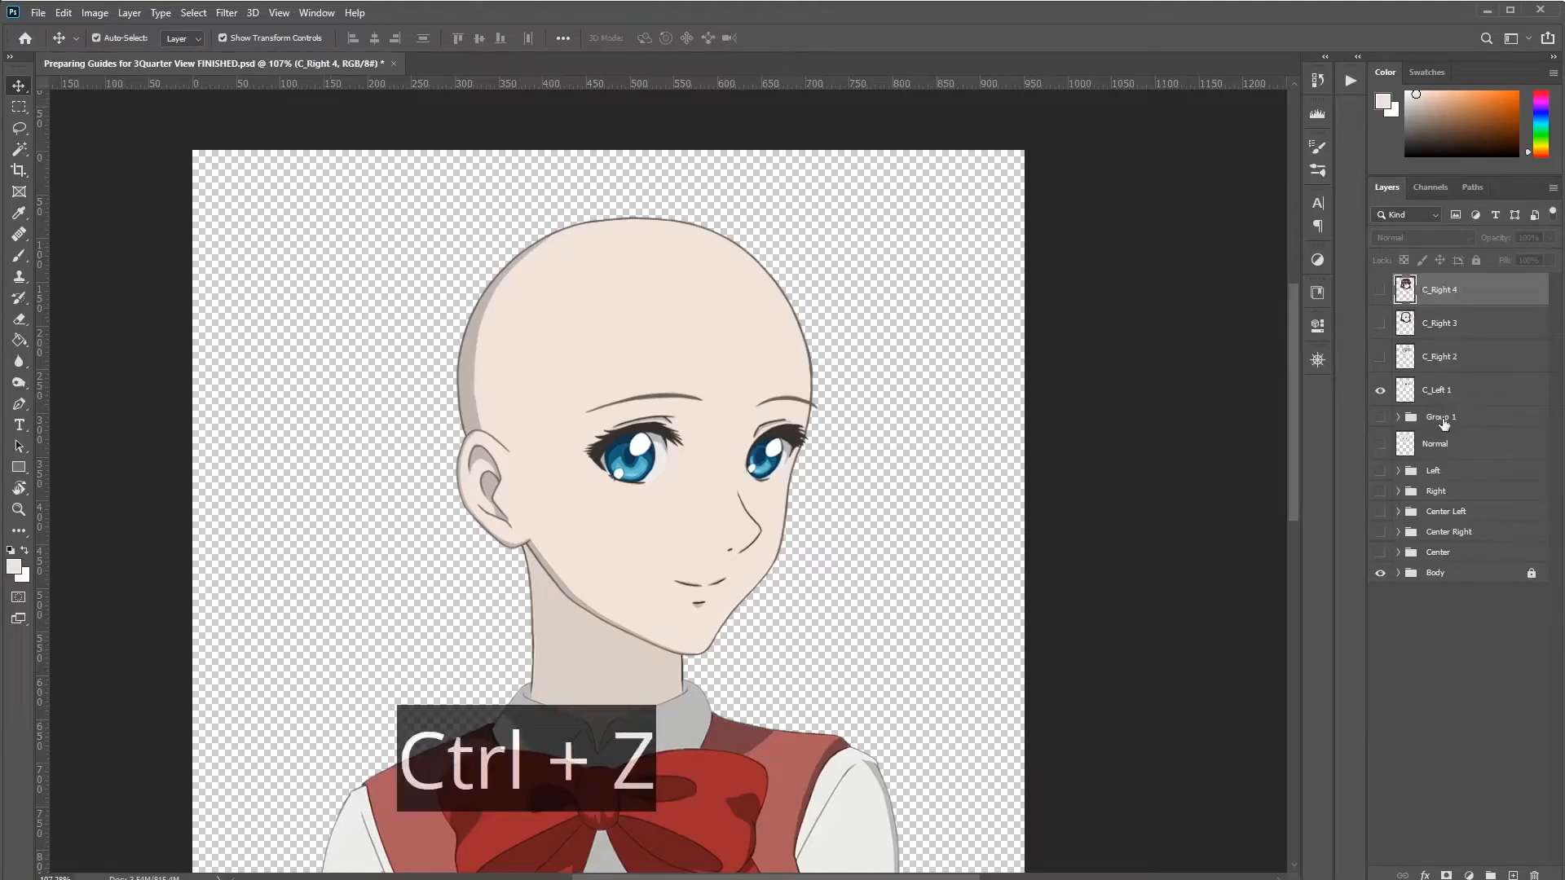
pyautogui.hotkey('ctrl', 'z')
# Step: Rename the flipped bald-head layer as C_Left 1, copying the base name C_Left for reuse
pyautogui.doubleClick(1440, 393)
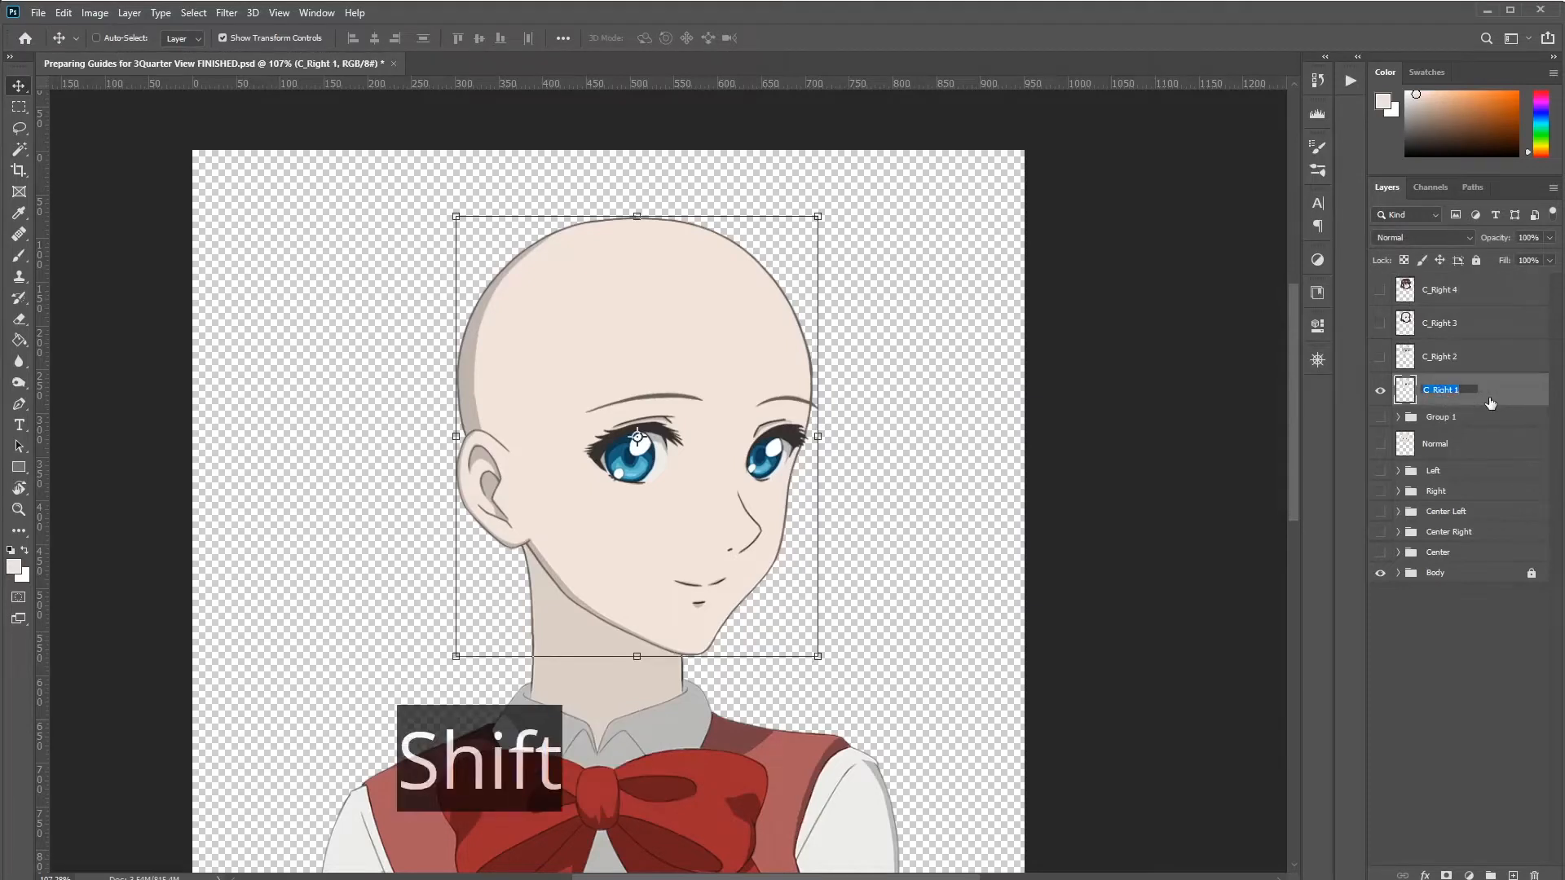
pyautogui.write('C_Left')
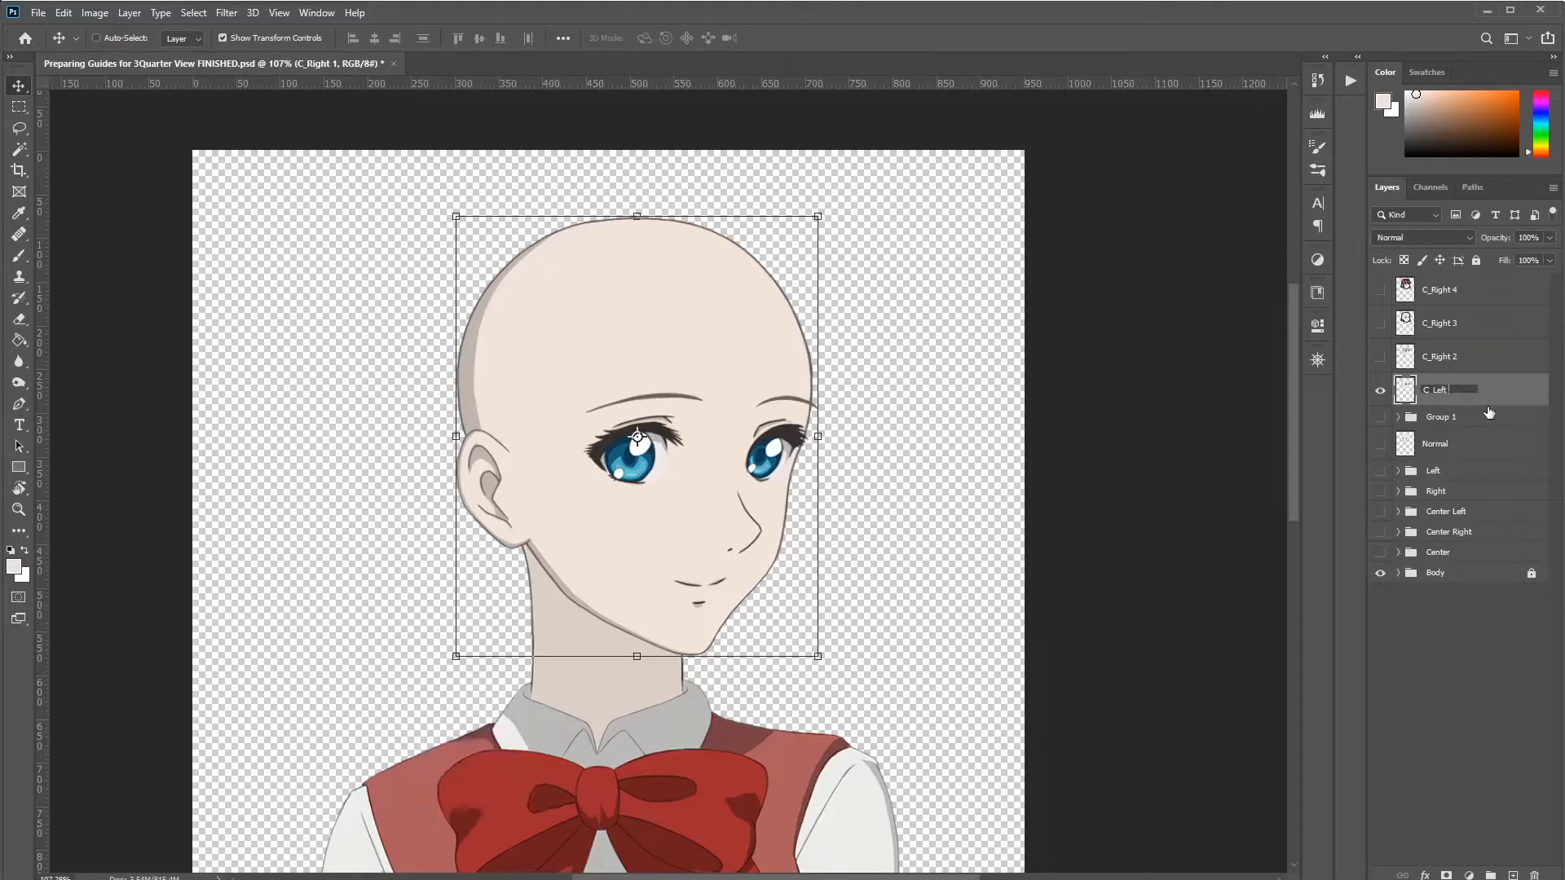
pyautogui.hotkey('ctrl', 'a')
pyautogui.hotkey('ctrl', 'c')
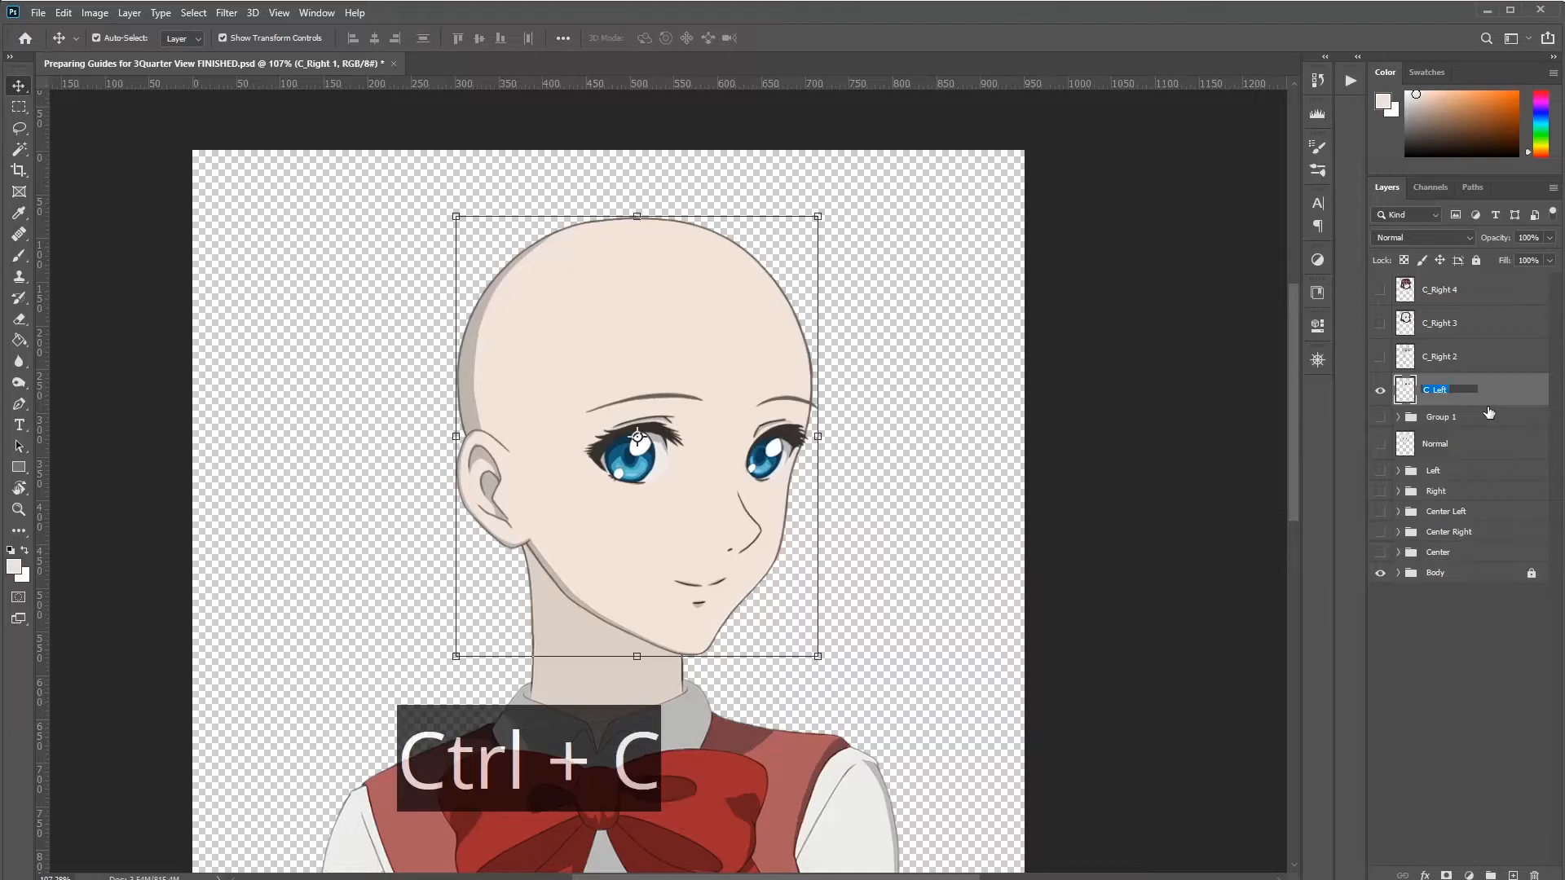
pyautogui.hotkey('ctrl', 'v')
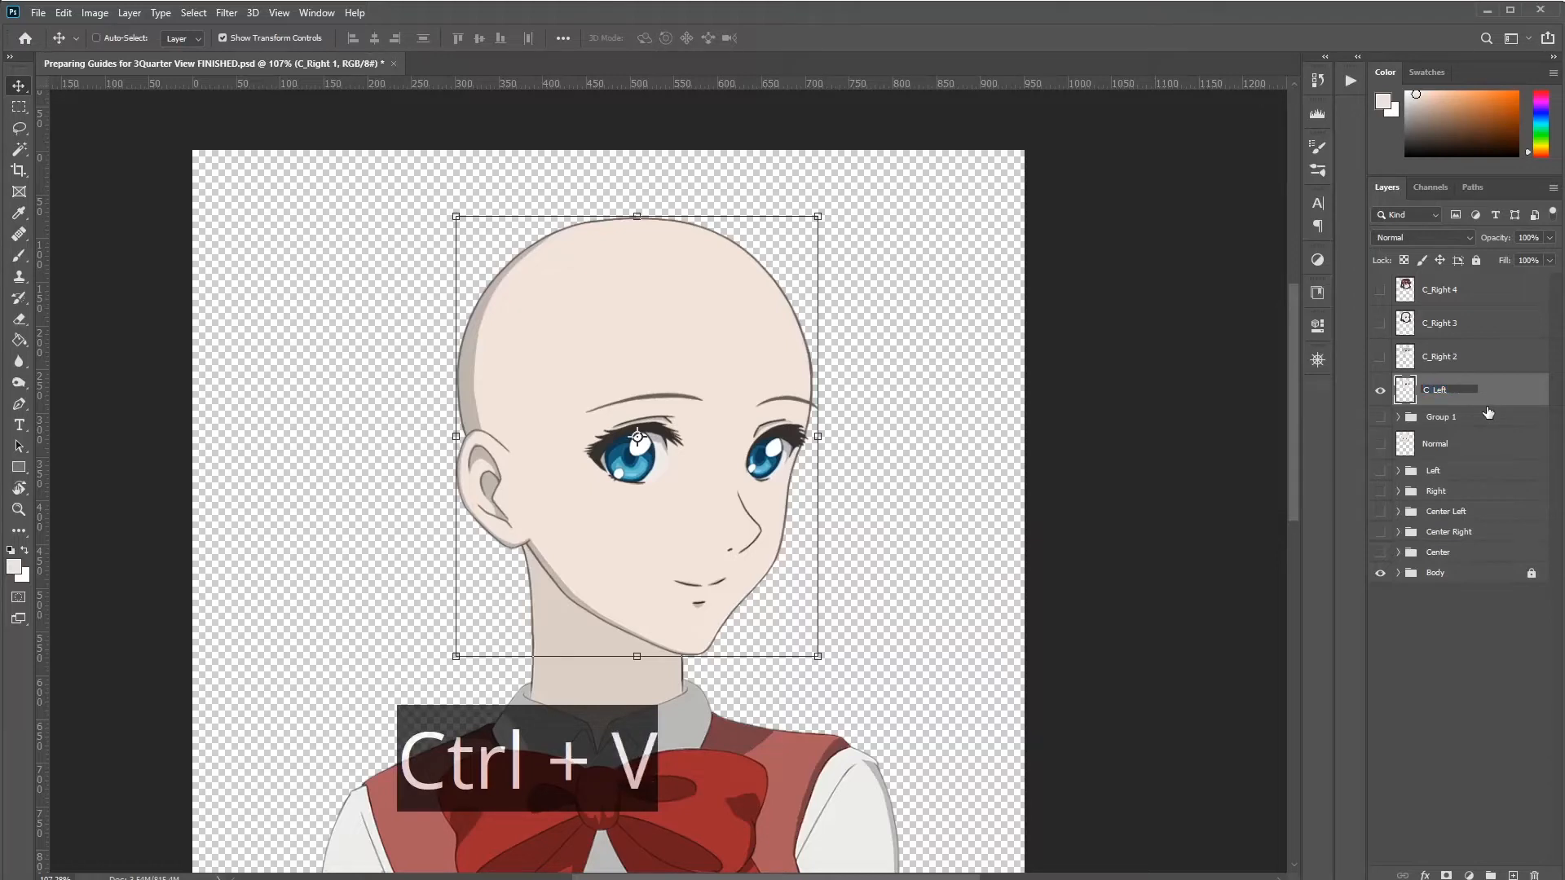
pyautogui.write('1')
# Step: Rename the three remaining flipped guide layers as C_Left 2, C_Left 3 and C_Left 4
pyautogui.doubleClick(1438, 357)
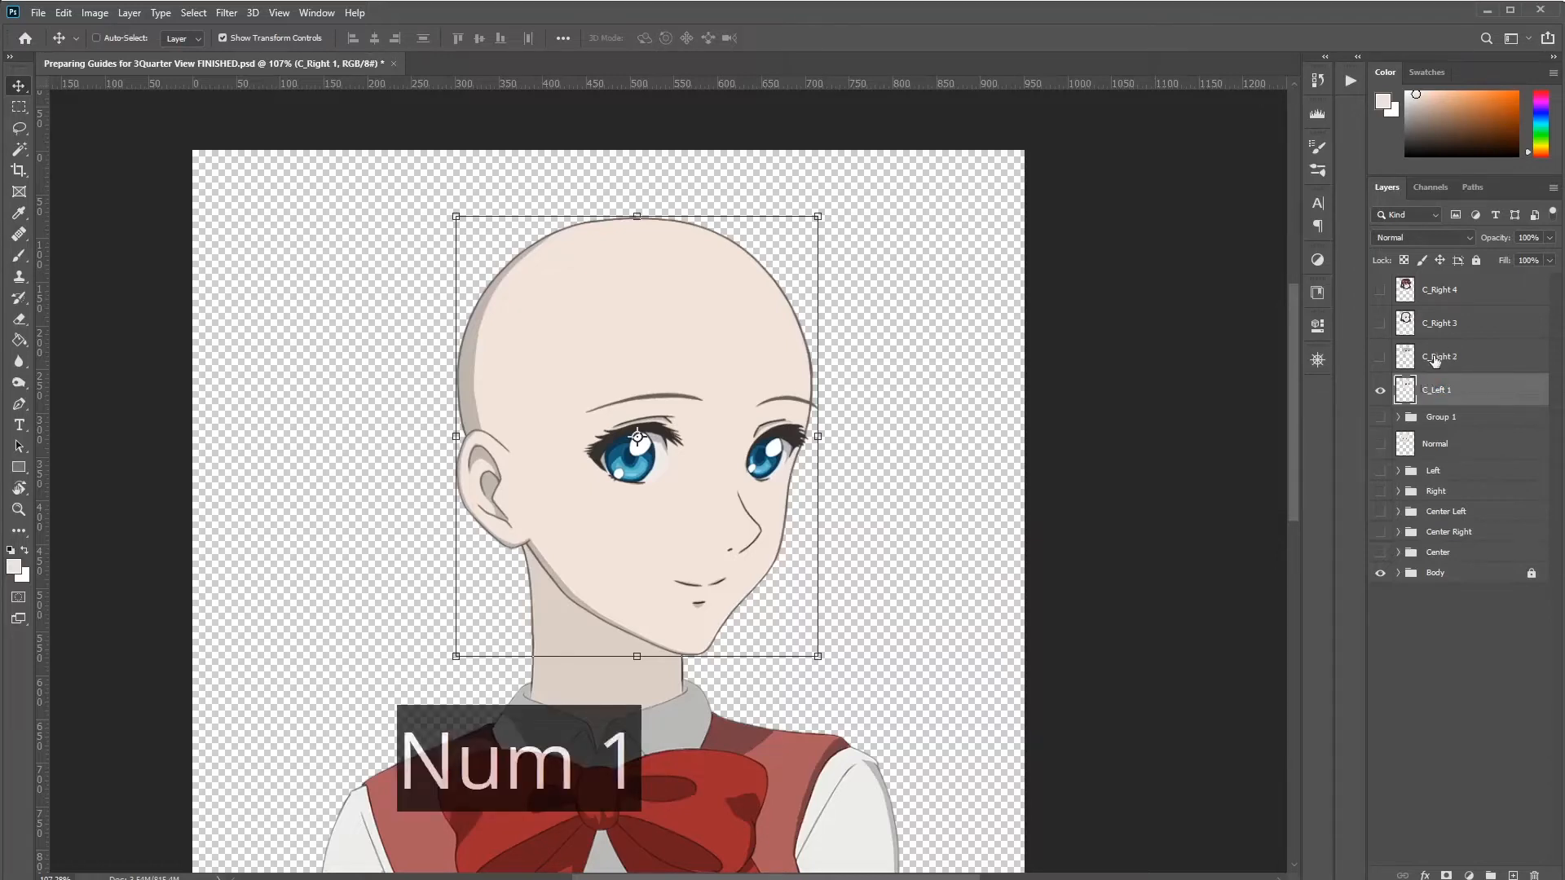
pyautogui.hotkey('ctrl', 'v')
pyautogui.write('2')
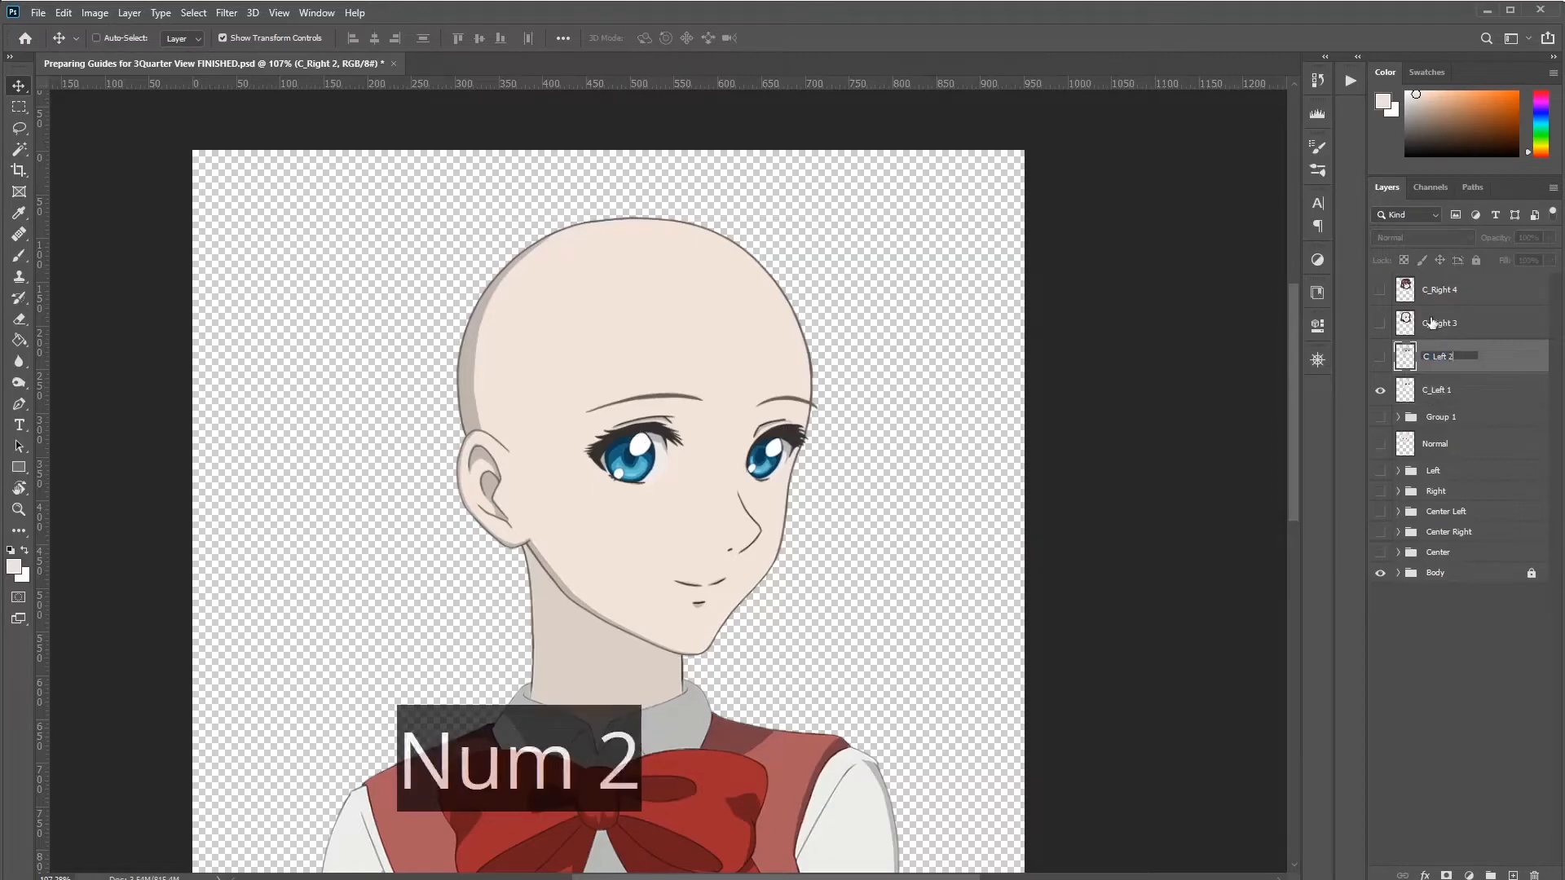
pyautogui.doubleClick(1455, 323)
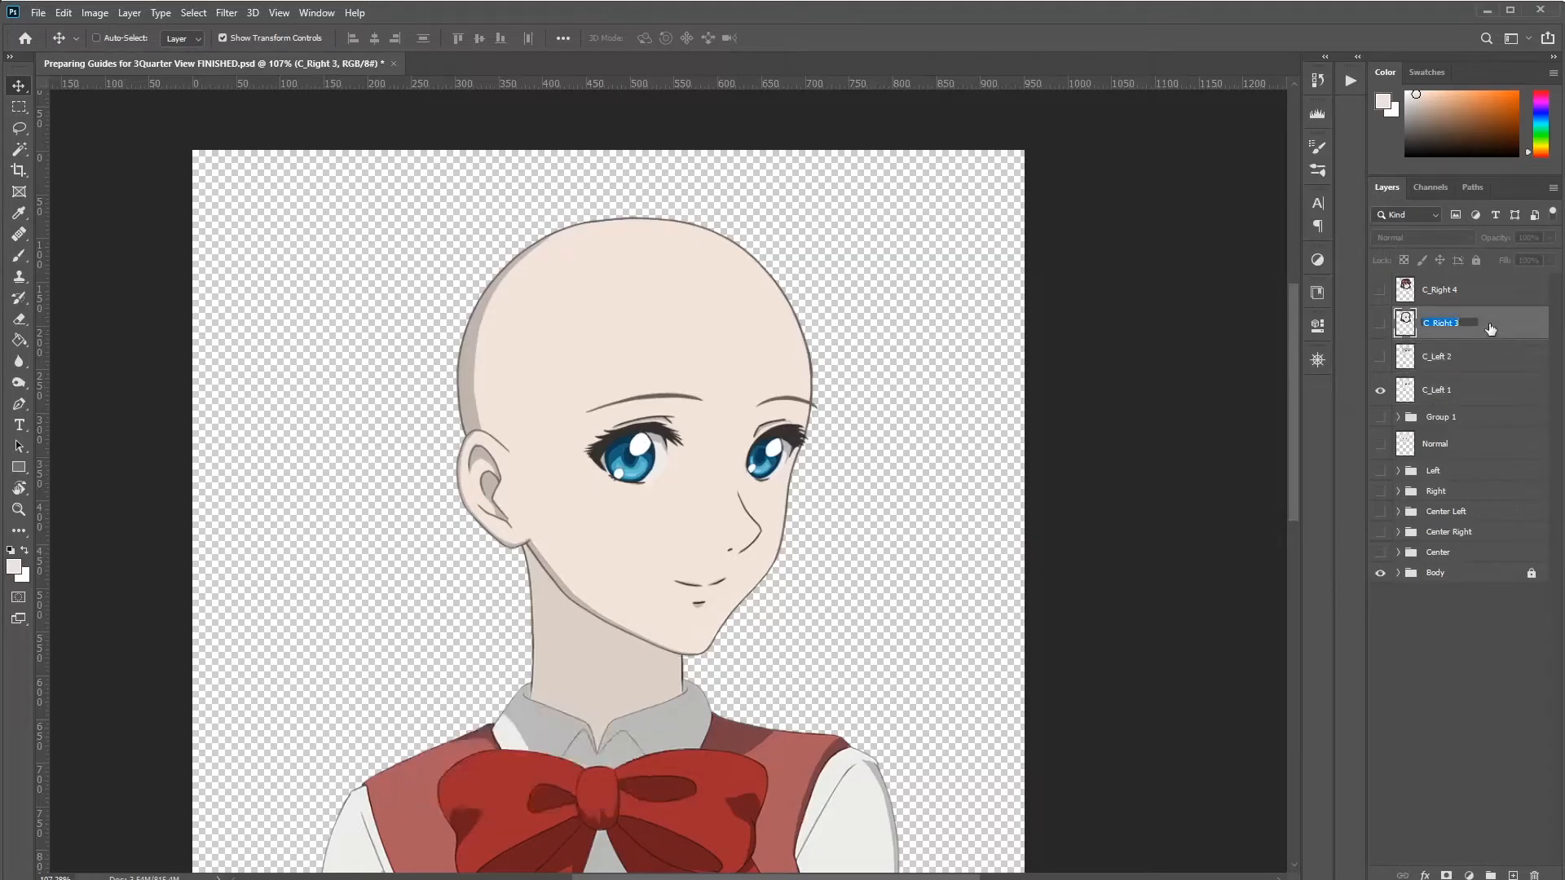
pyautogui.hotkey('ctrl', 'v')
pyautogui.write('3')
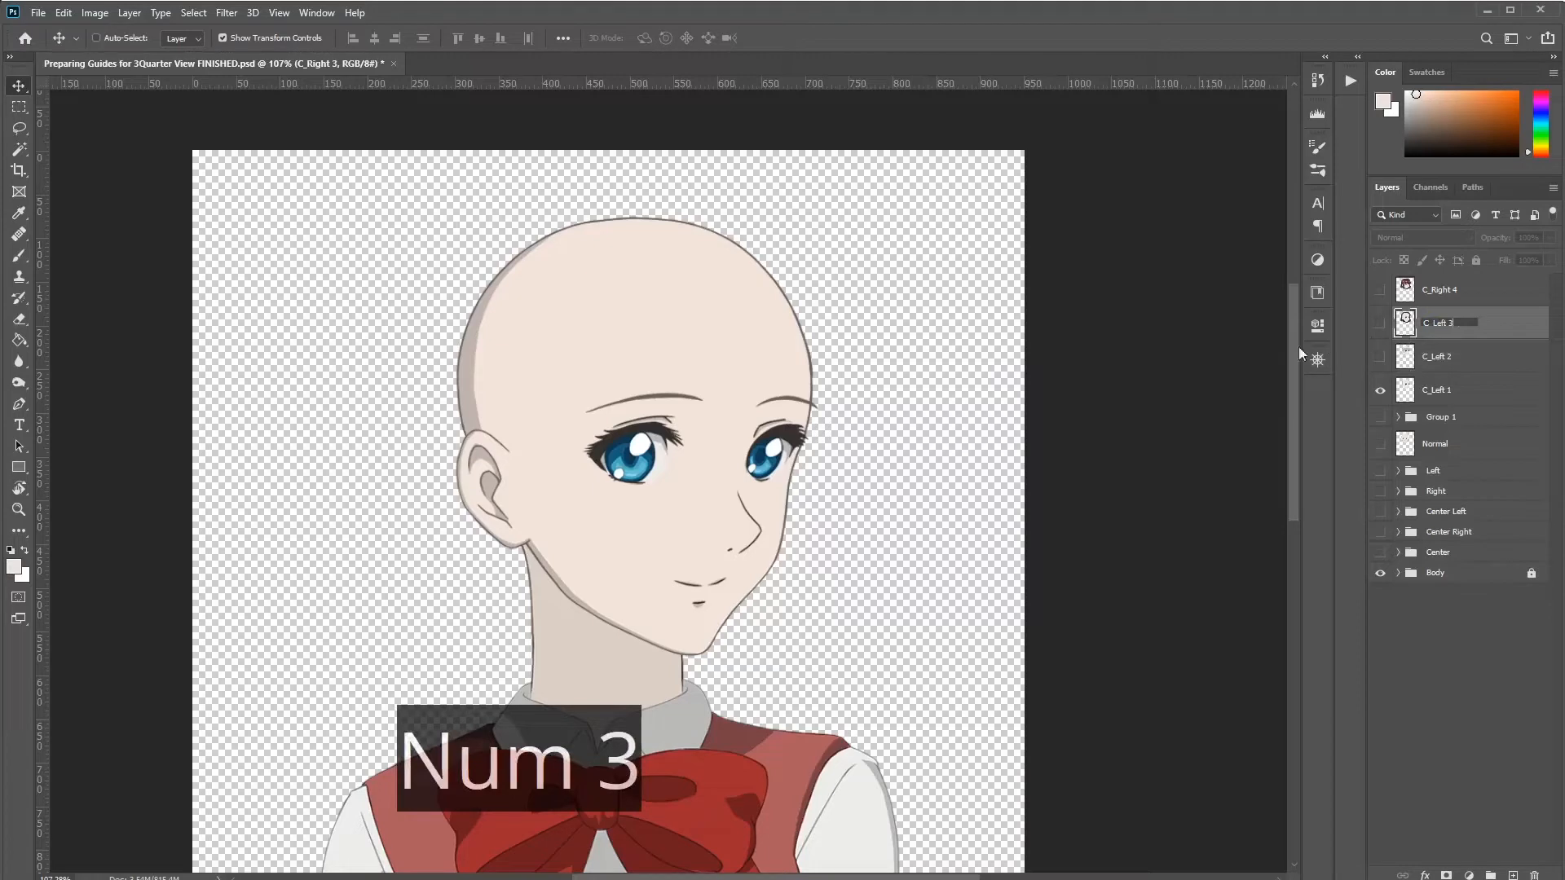
pyautogui.doubleClick(1434, 289)
pyautogui.hotkey('ctrl', 'v')
pyautogui.write('4')
pyautogui.press('Return')
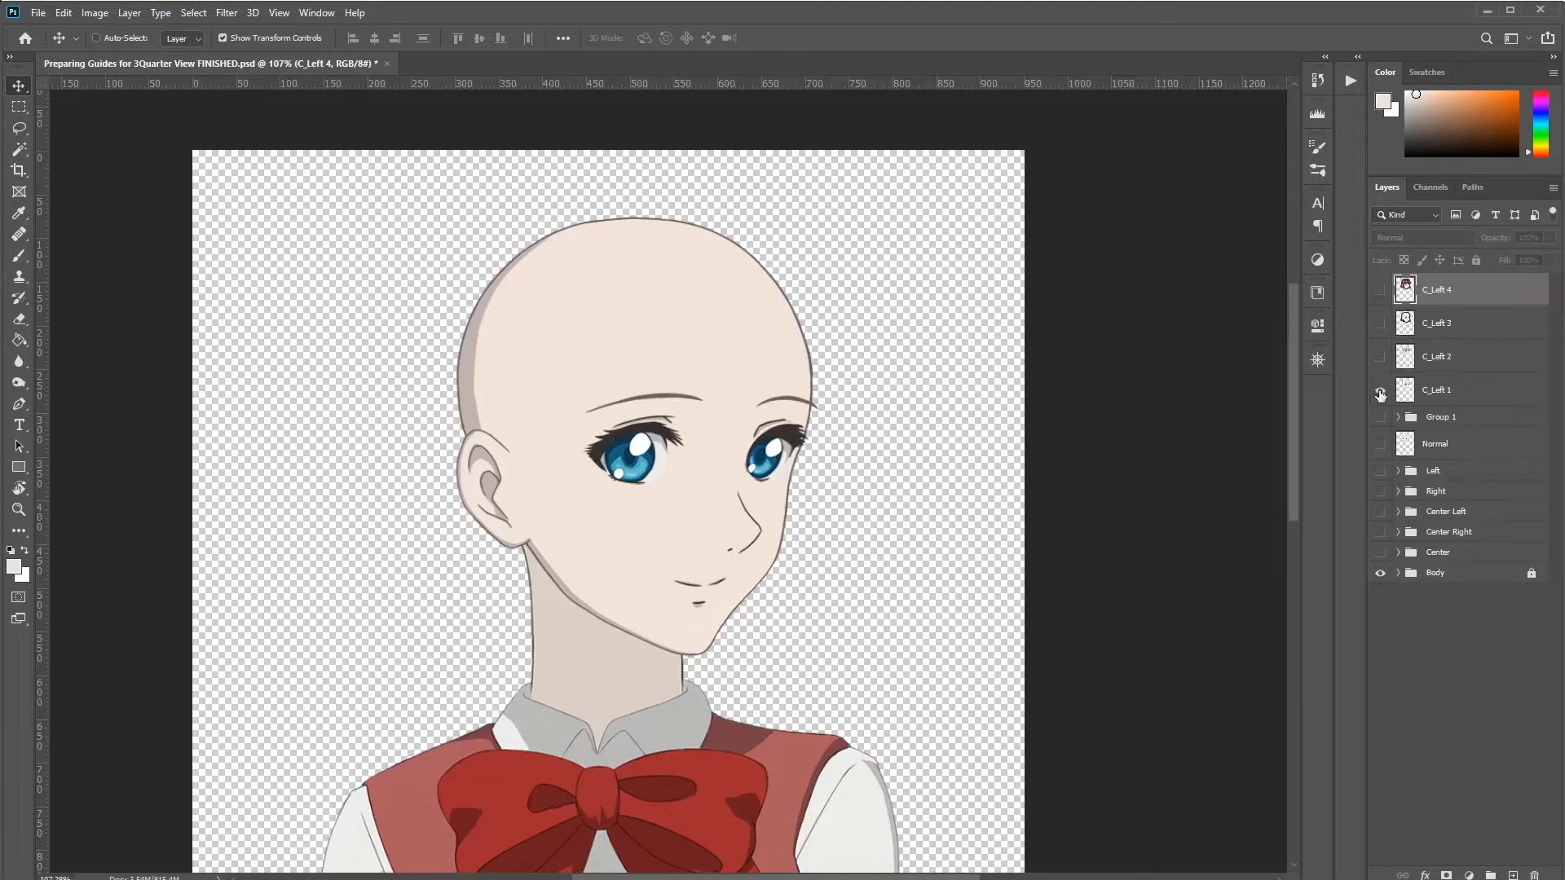
# Step: Ungroup the original C_Right guide layers and hide the C_Left 1 layer
pyautogui.click(1440, 420)
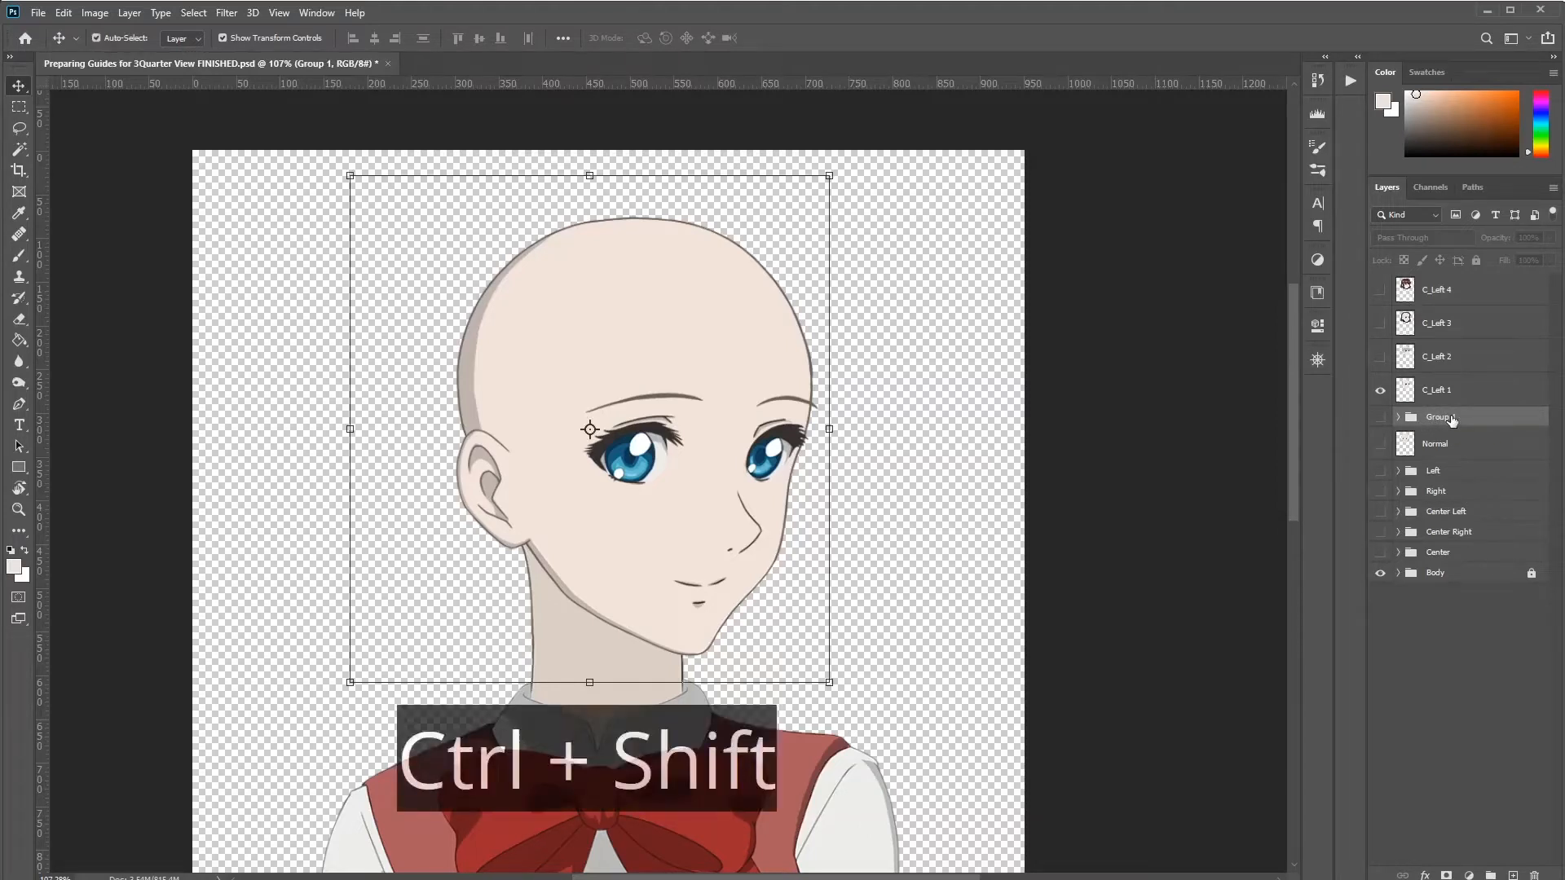
pyautogui.hotkey('ctrl', 'shift', 'g')
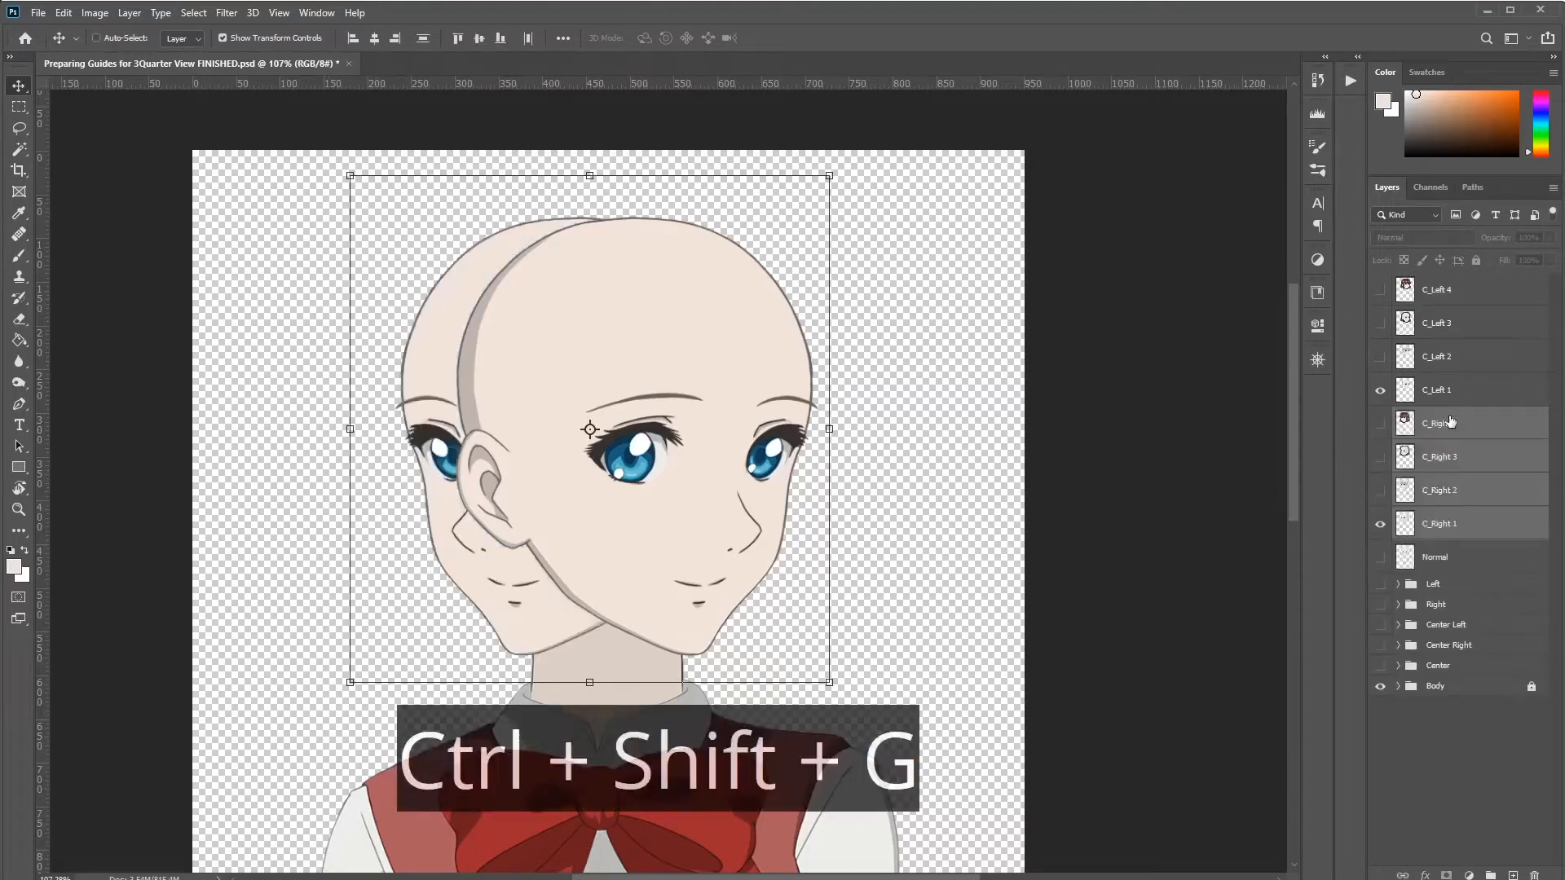
pyautogui.click(1380, 392)
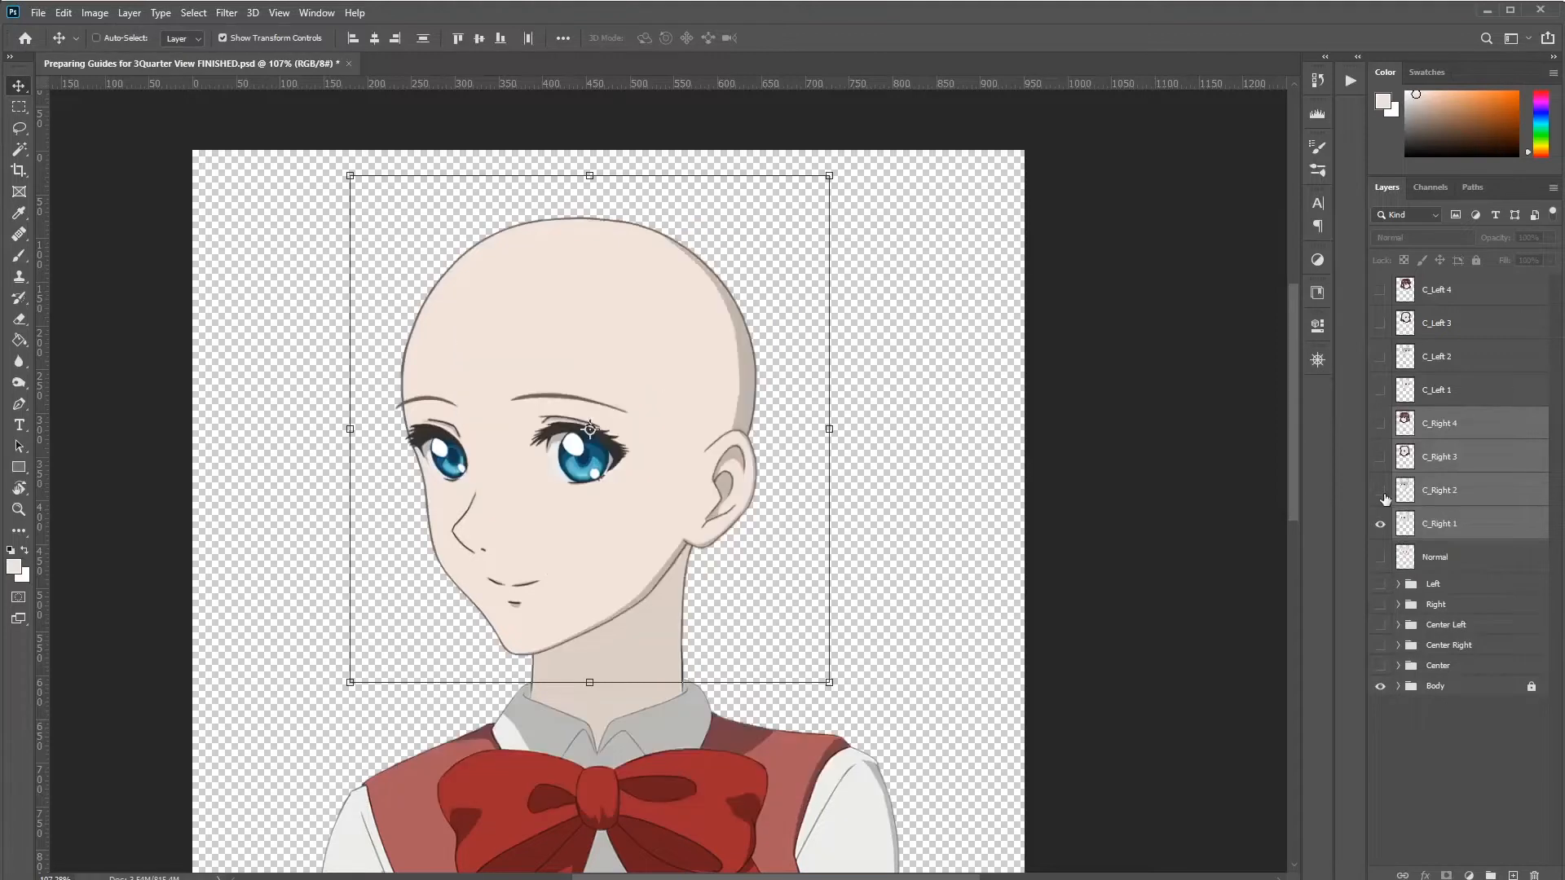
pyautogui.click(1439, 560)
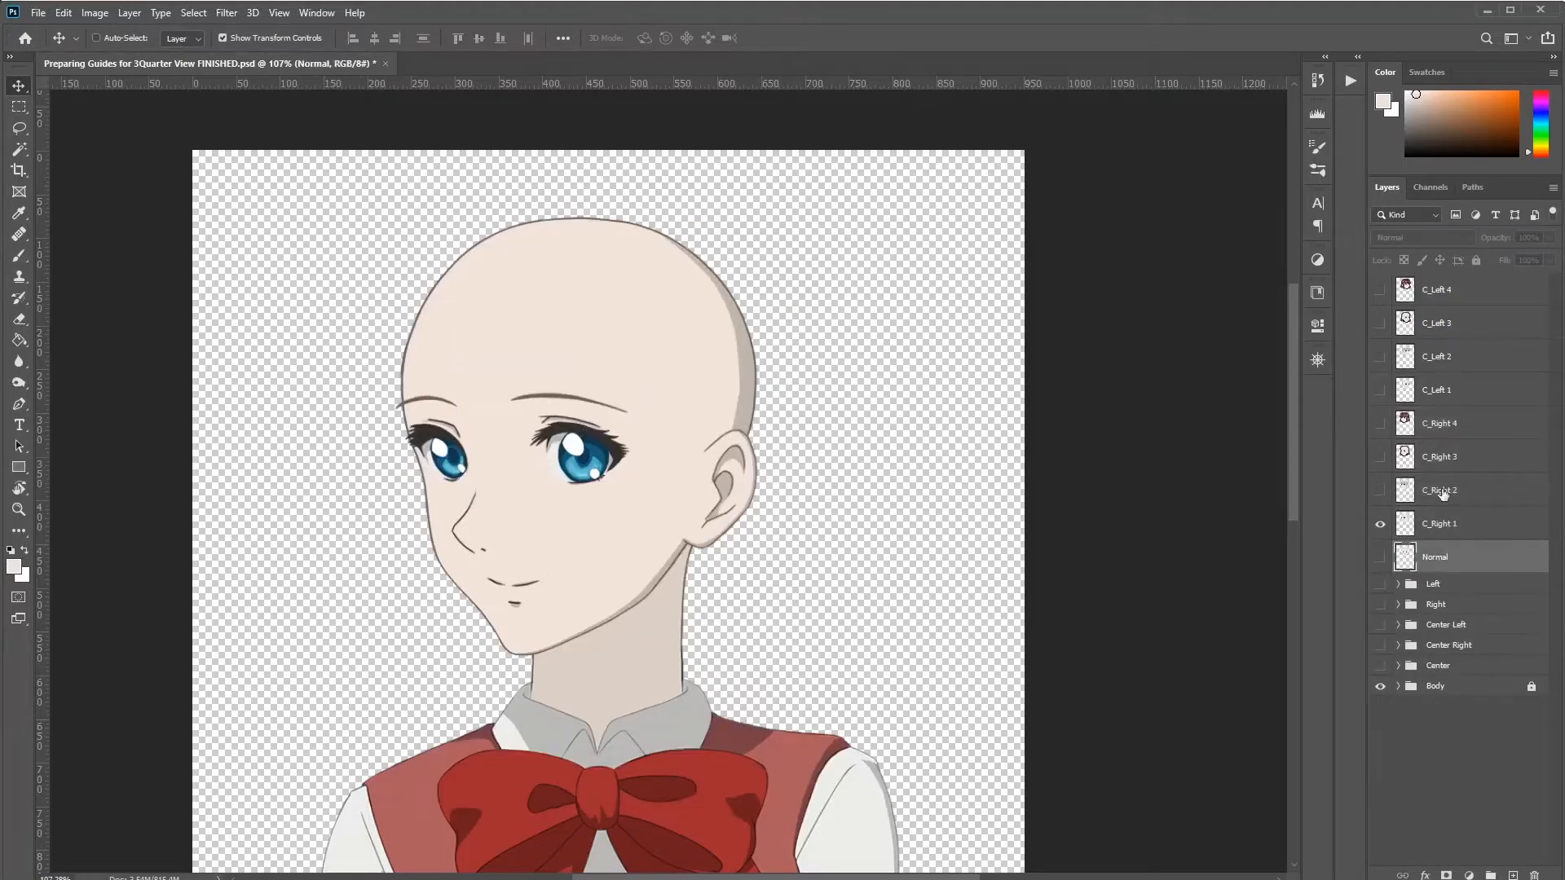
pyautogui.click(1442, 435)
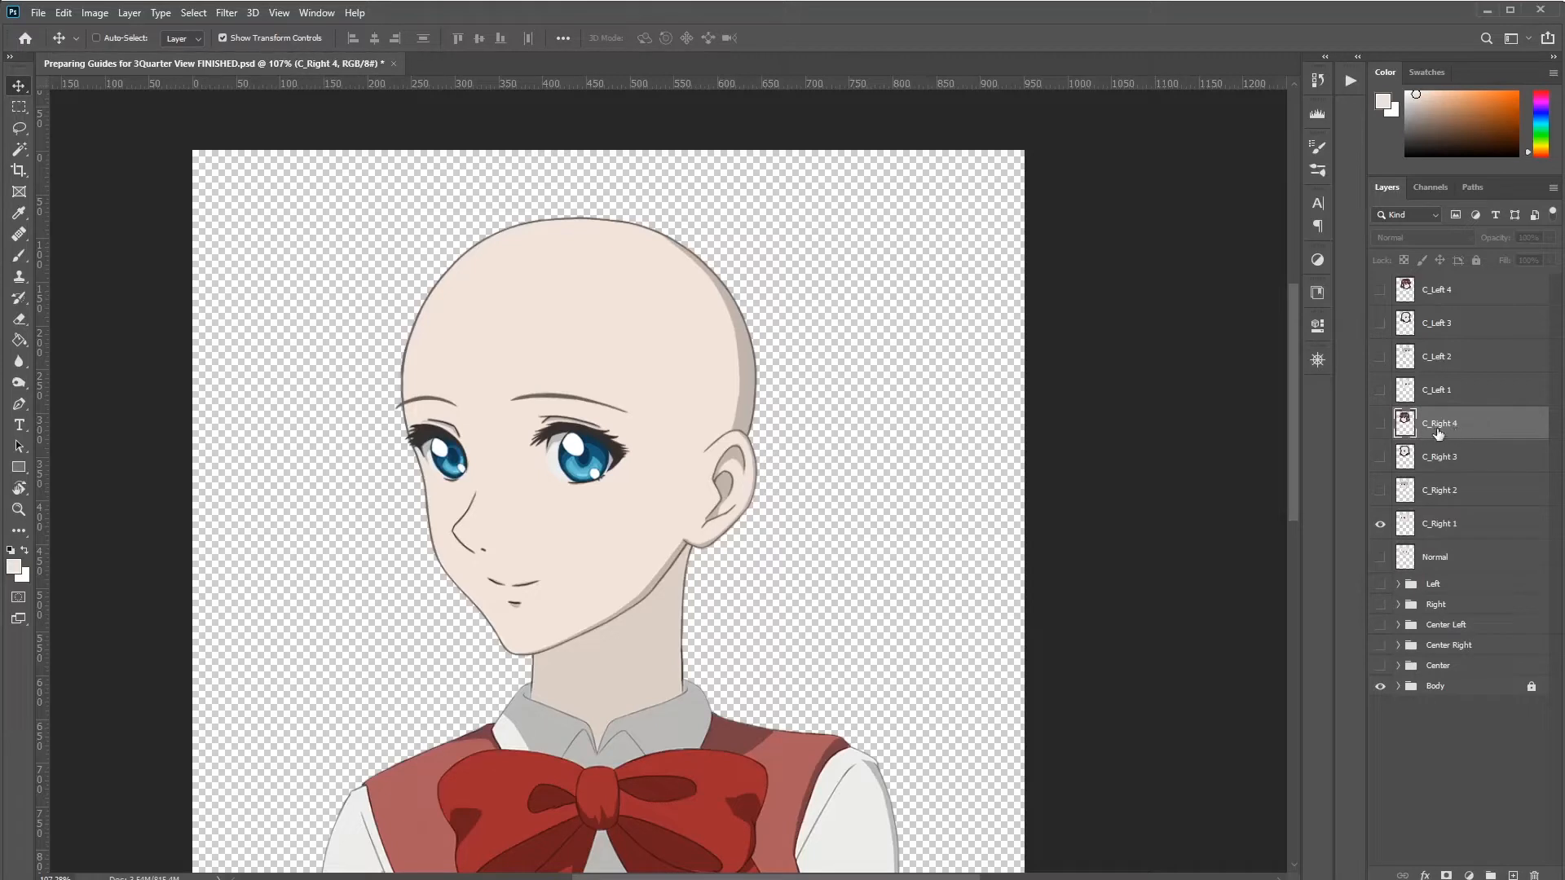
pyautogui.click(1434, 291)
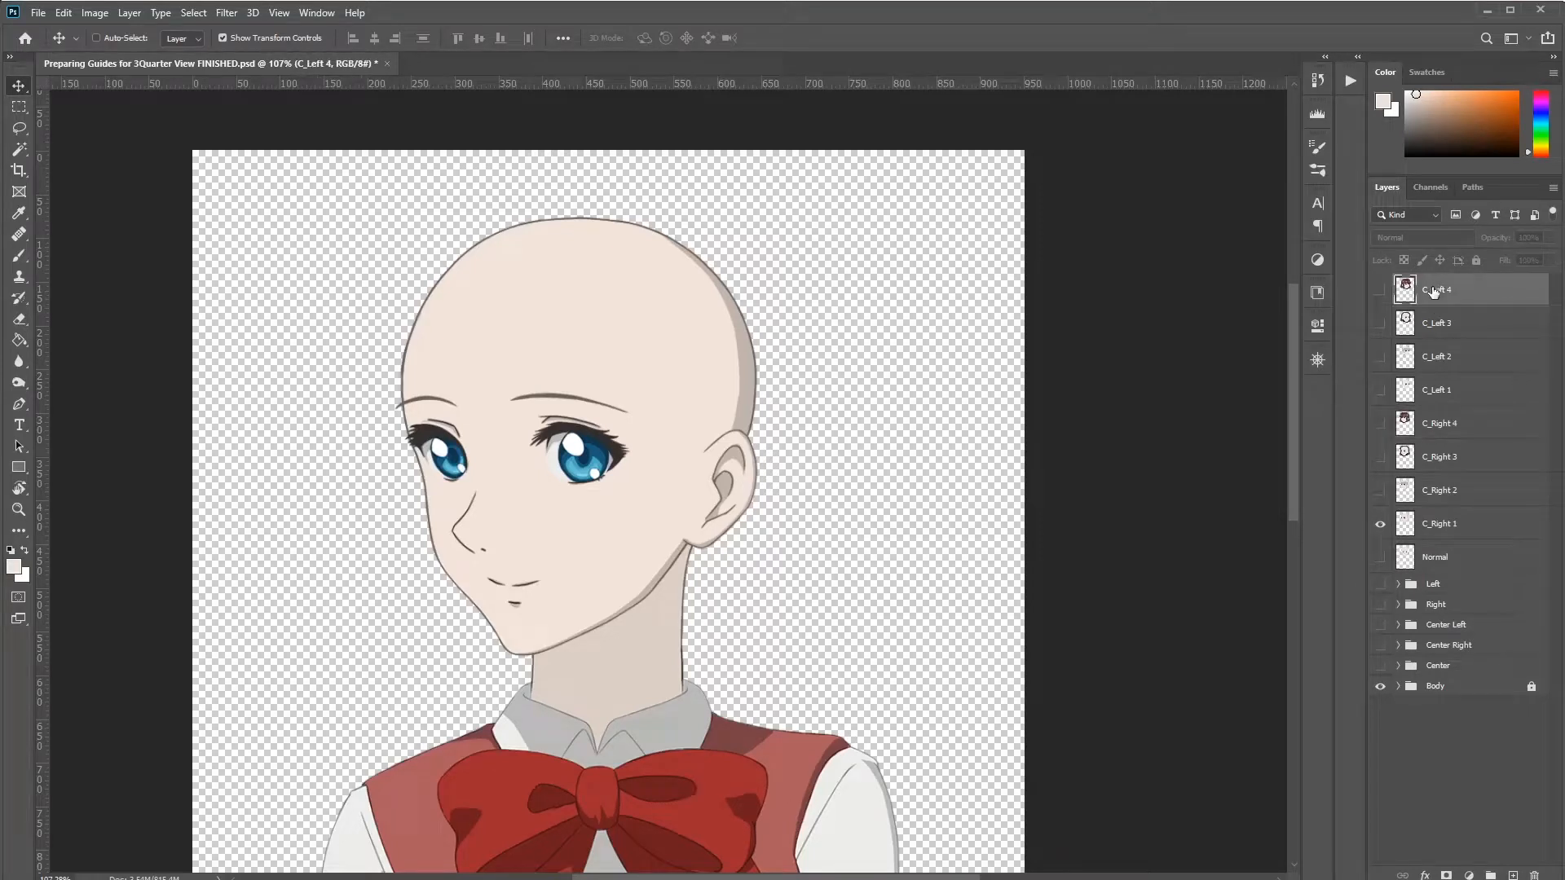
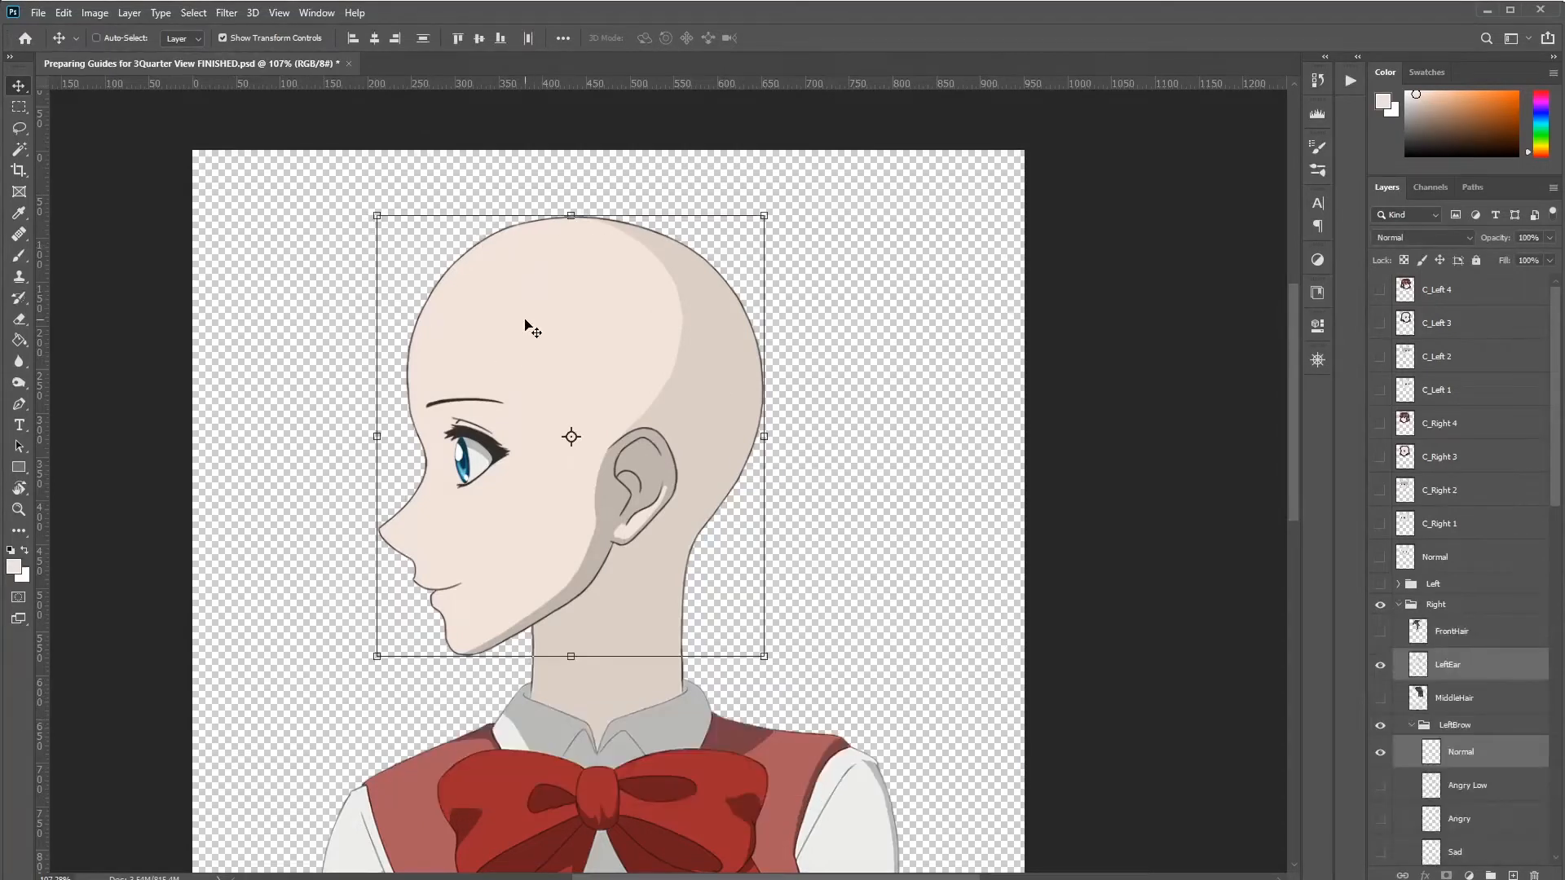
# Step: Duplicate the selected bald-head layers of the Right group, bring the copies to the front and merge them
pyautogui.hotkey('ctrl', 'j')
pyautogui.hotkey('ctrl', 'shift', ']')
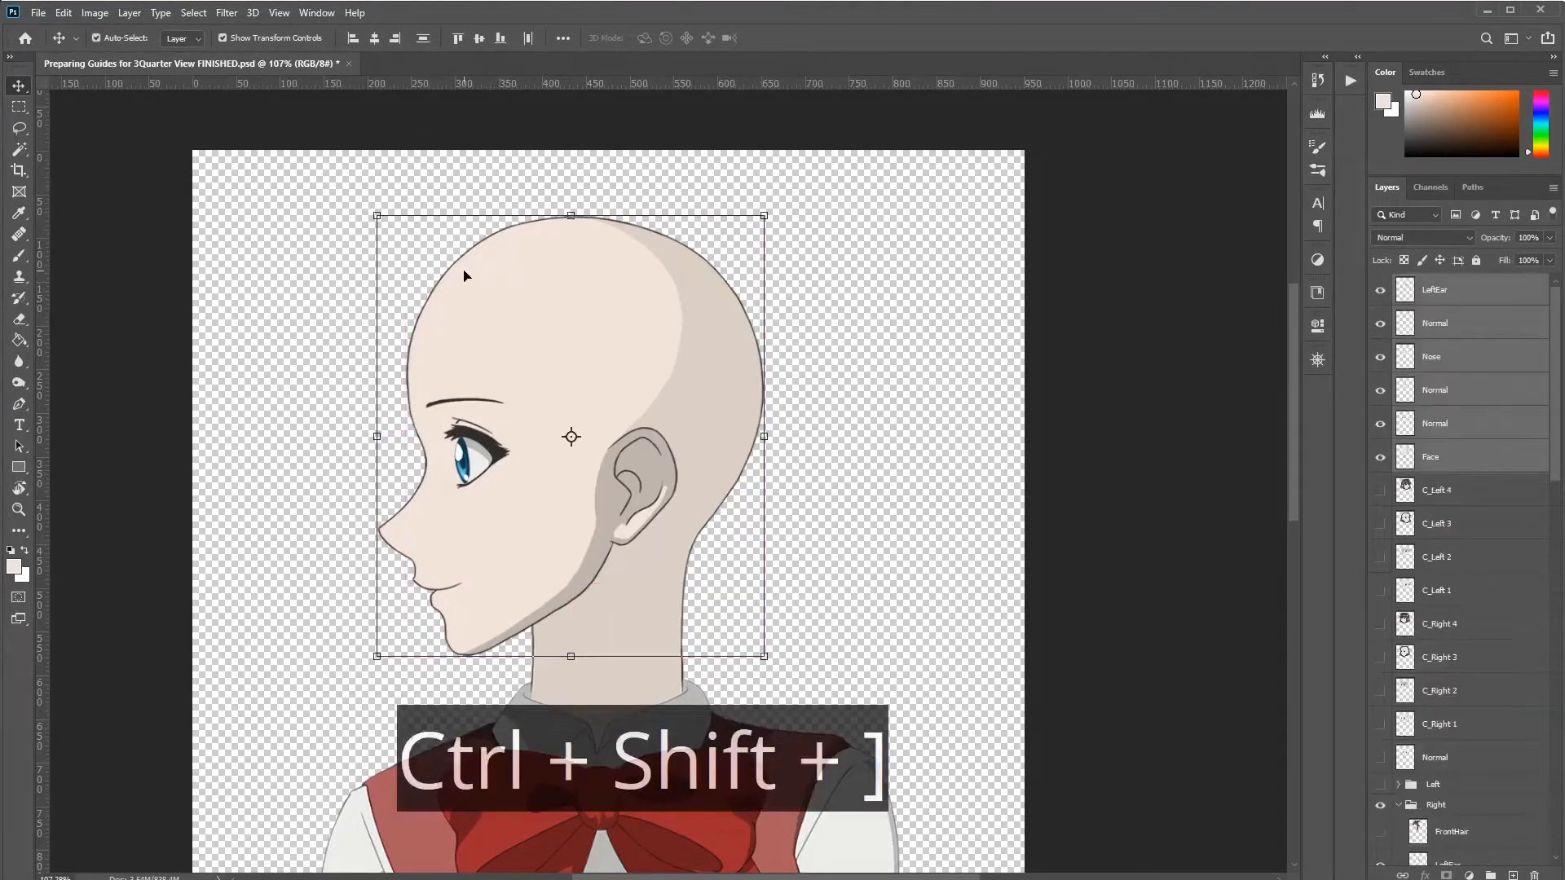
pyautogui.hotkey('ctrl', 'e')
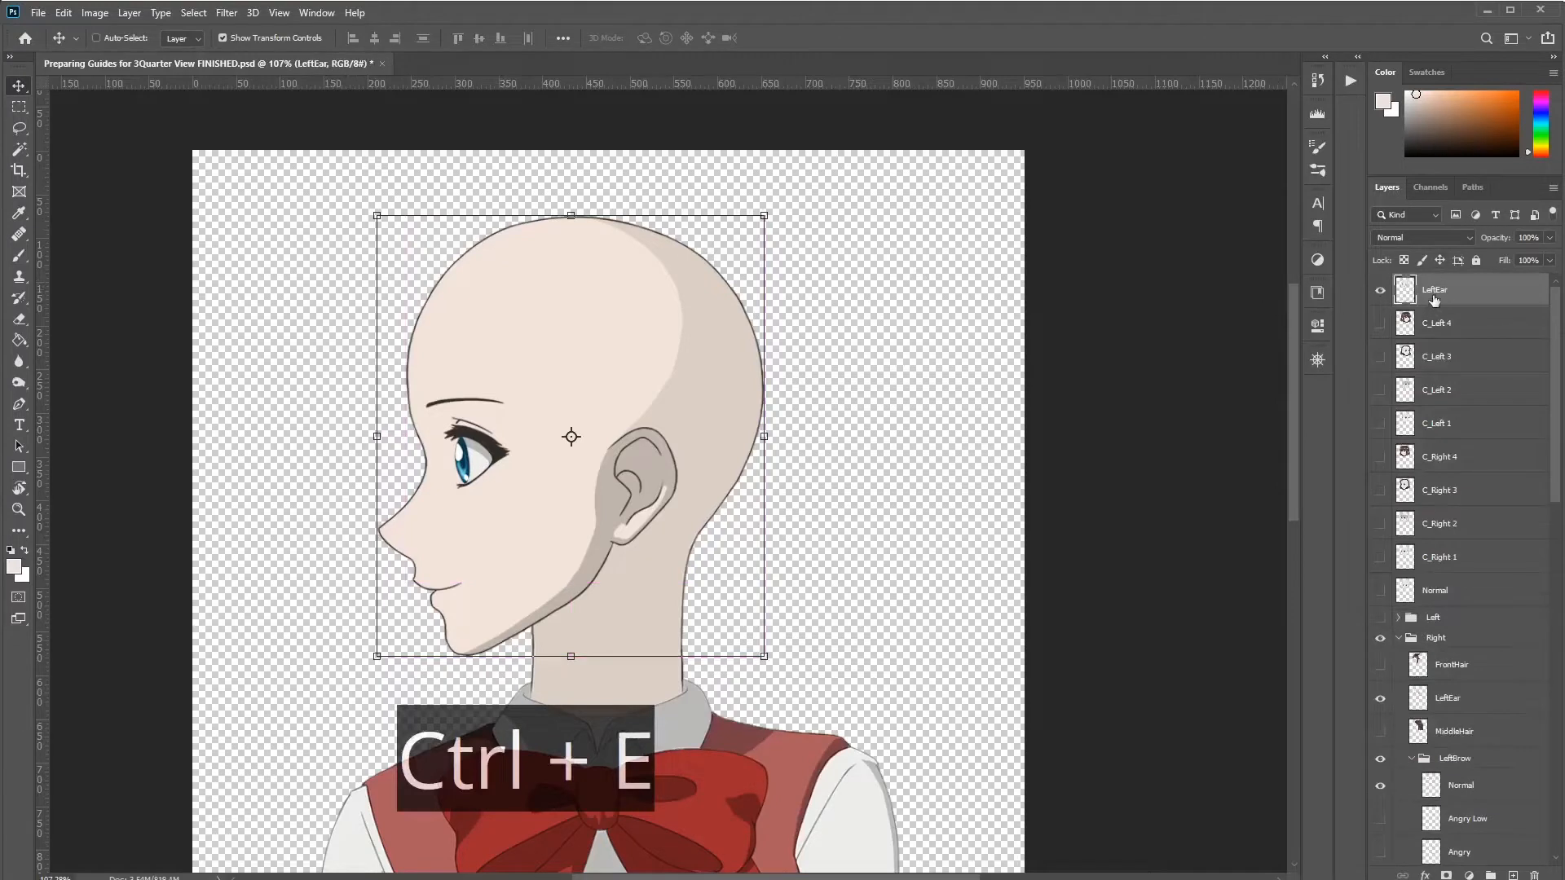
# Step: Rename the merged profile head layer as Right 1 and hide it
pyautogui.doubleClick(1431, 295)
pyautogui.write('Rgi')
pyautogui.press('BackSpace')
pyautogui.press('BackSpace')
pyautogui.write('ight 1')
pyautogui.press('Return')
pyautogui.click(1380, 292)
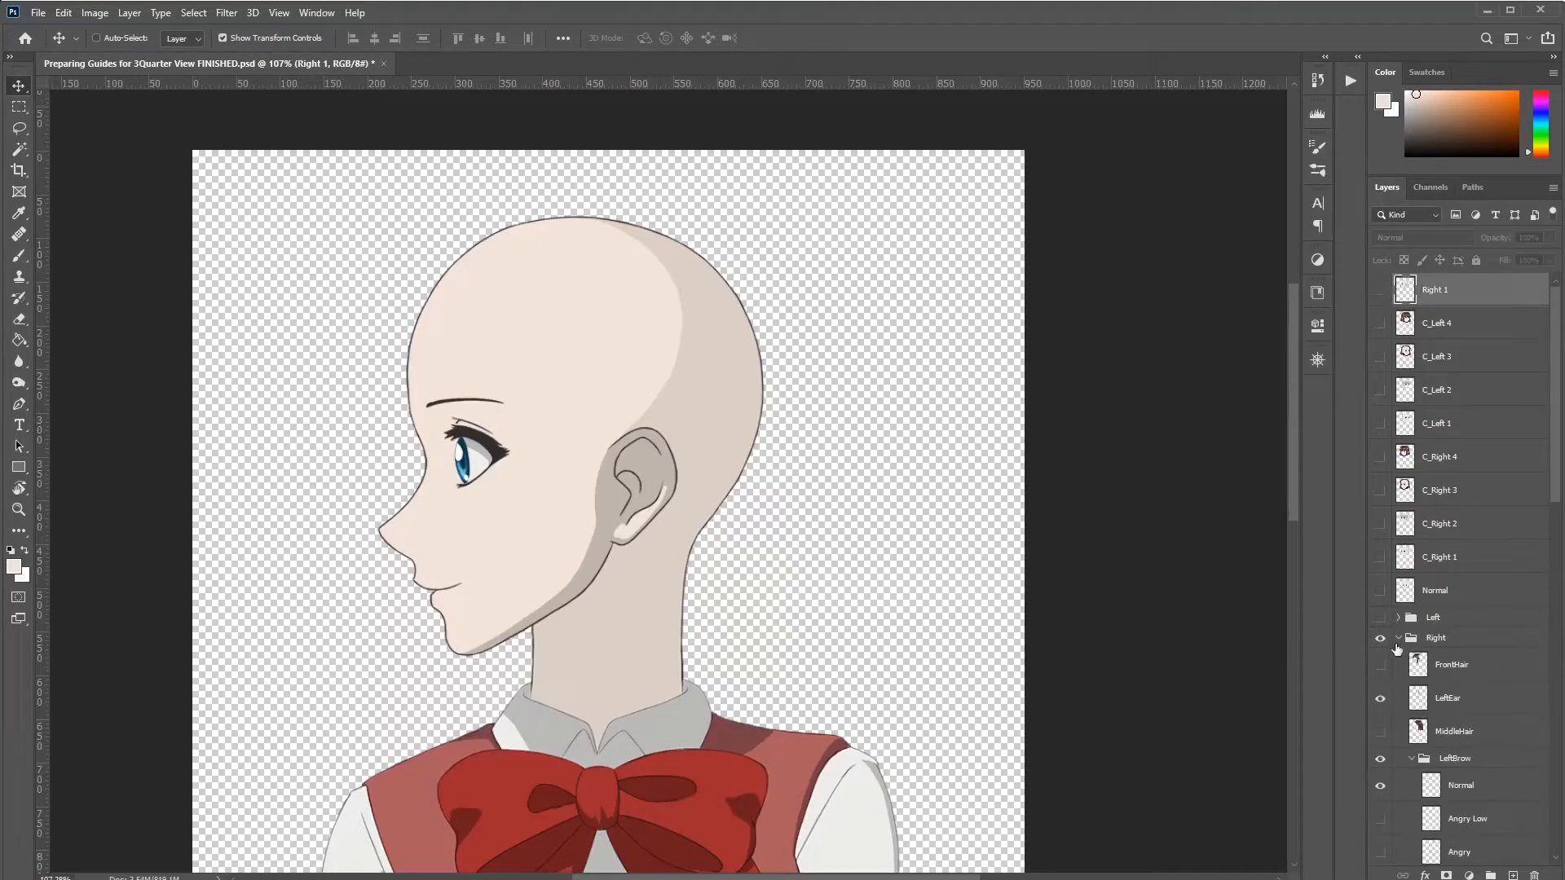
# Step: Collapse the subgroups in the Right group and leave only its BackHair layer visible
pyautogui.keyDown('ctrl'); pyautogui.click(1411, 760); pyautogui.keyUp('ctrl')
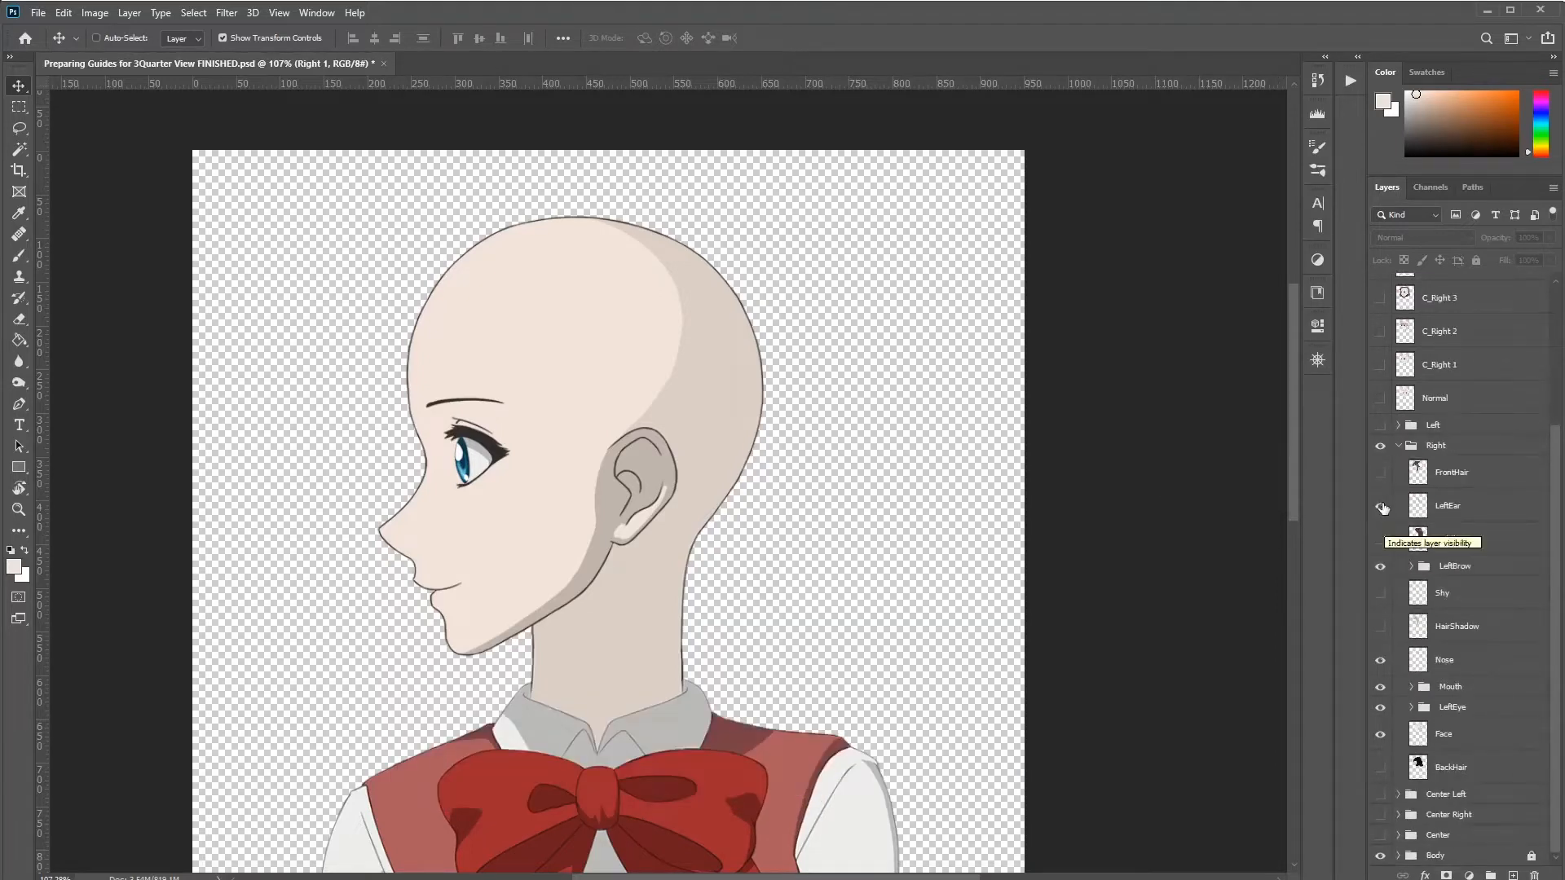
pyautogui.click(1380, 767)
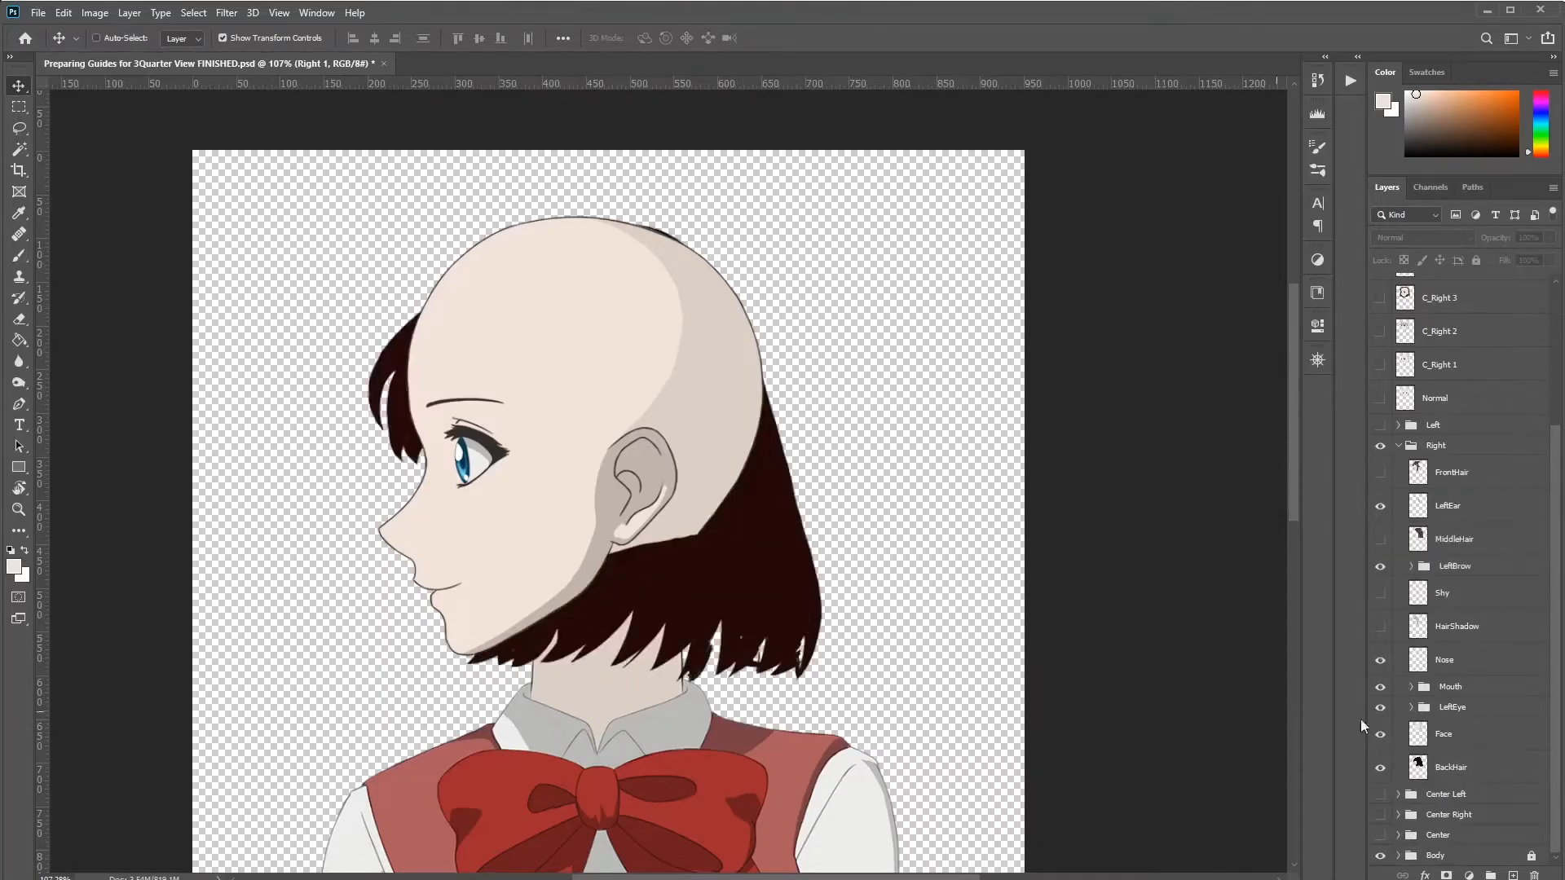
pyautogui.moveTo(1380, 733); pyautogui.dragTo(1380, 506)
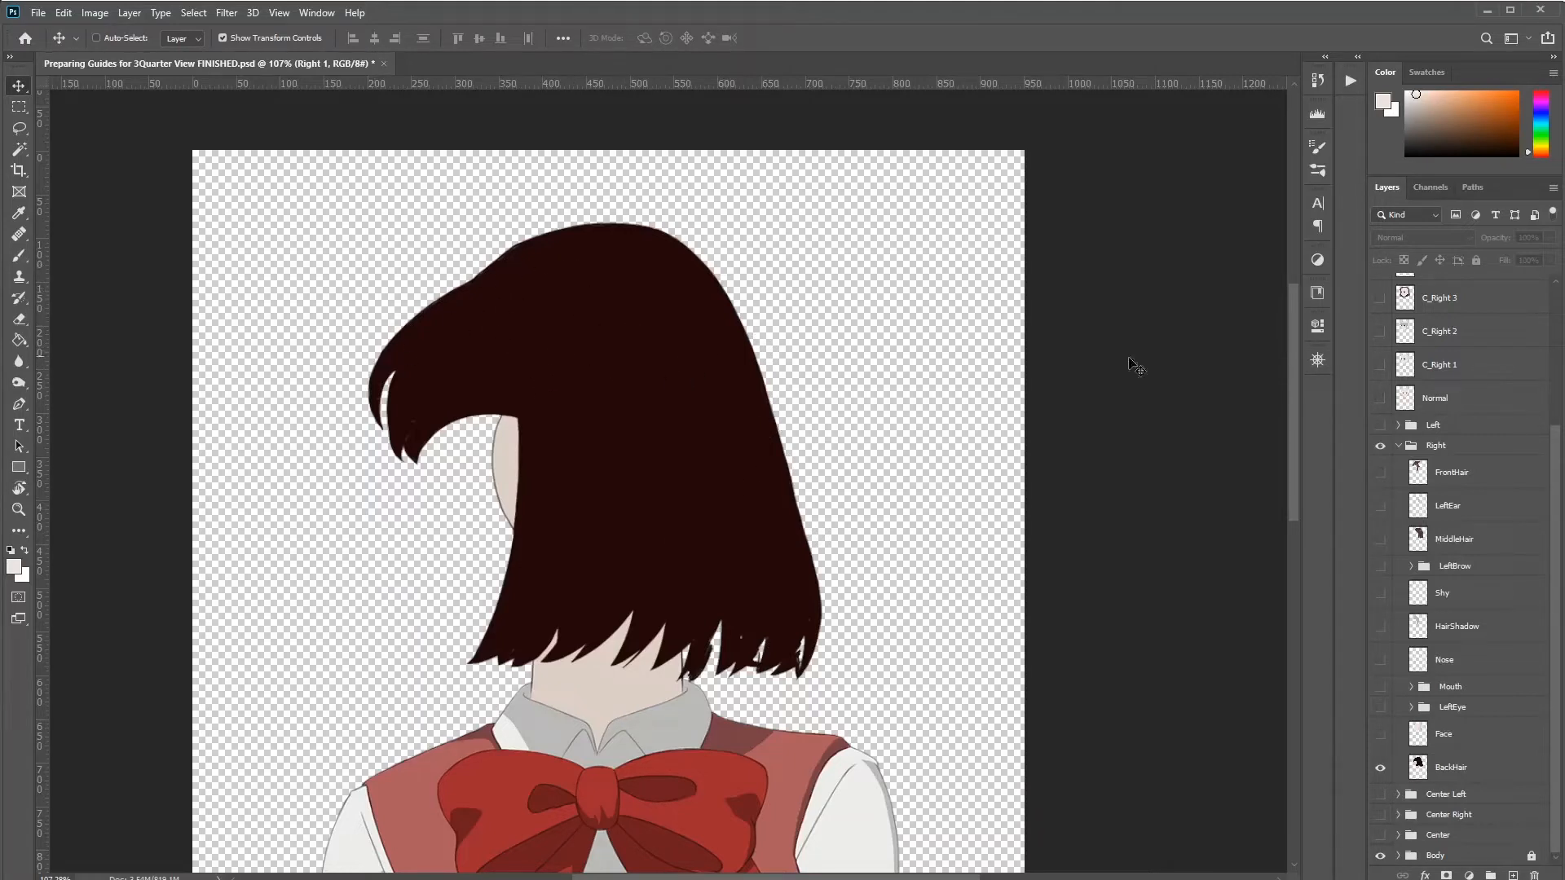
# Step: Select the profile view's BackHair layer and bring it to the front of the layer stack
pyautogui.press('ctrl')
pyautogui.keyDown('ctrl'); pyautogui.click(689, 469); pyautogui.keyUp('ctrl')
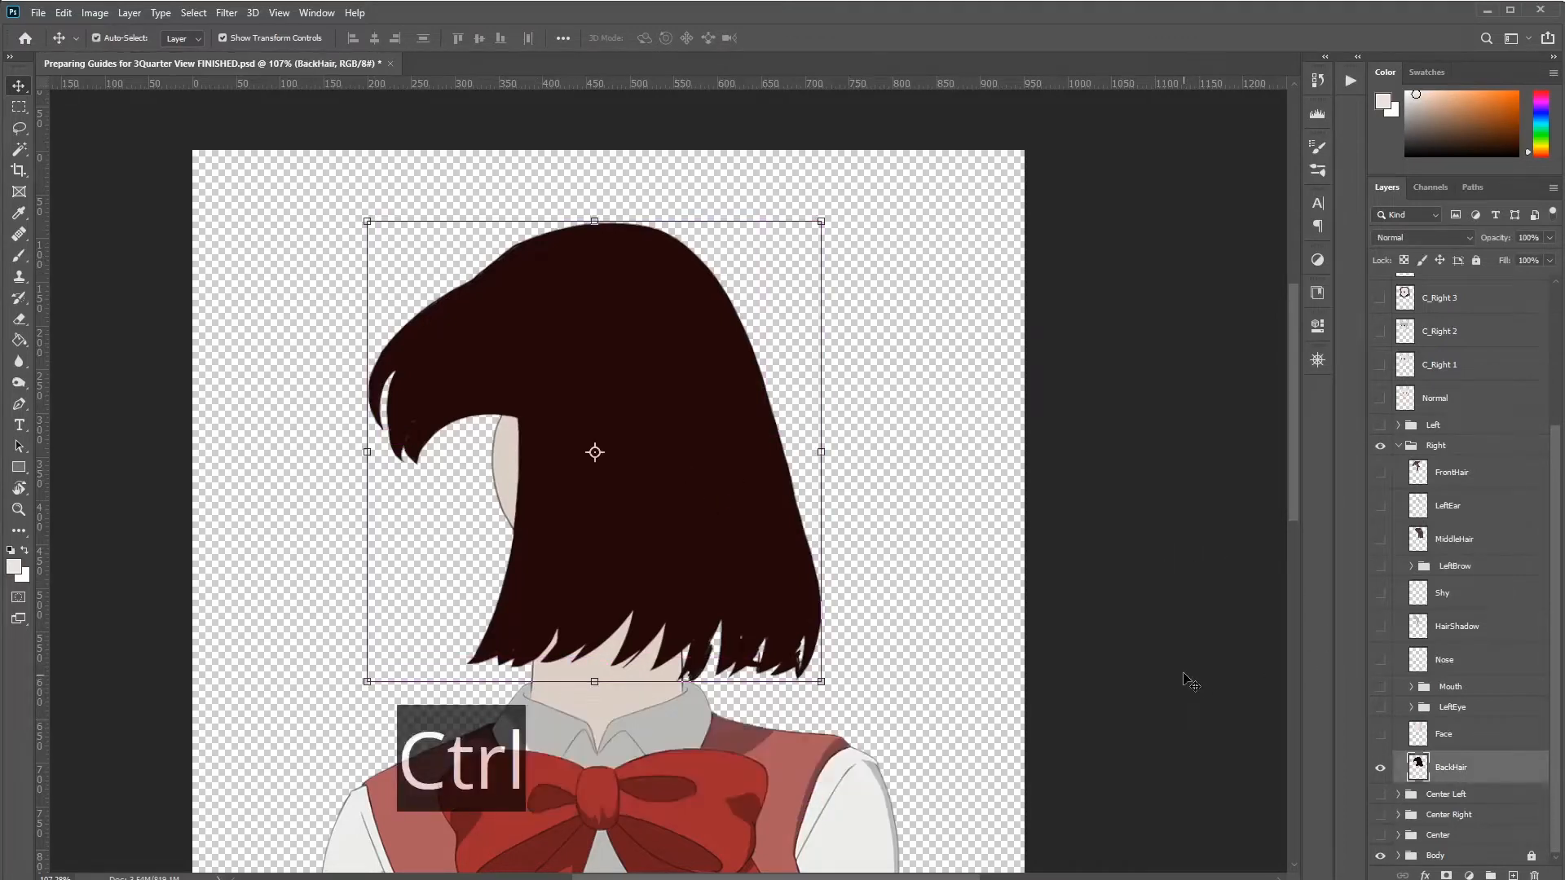
pyautogui.hotkey('ctrl', 'shift', ']')
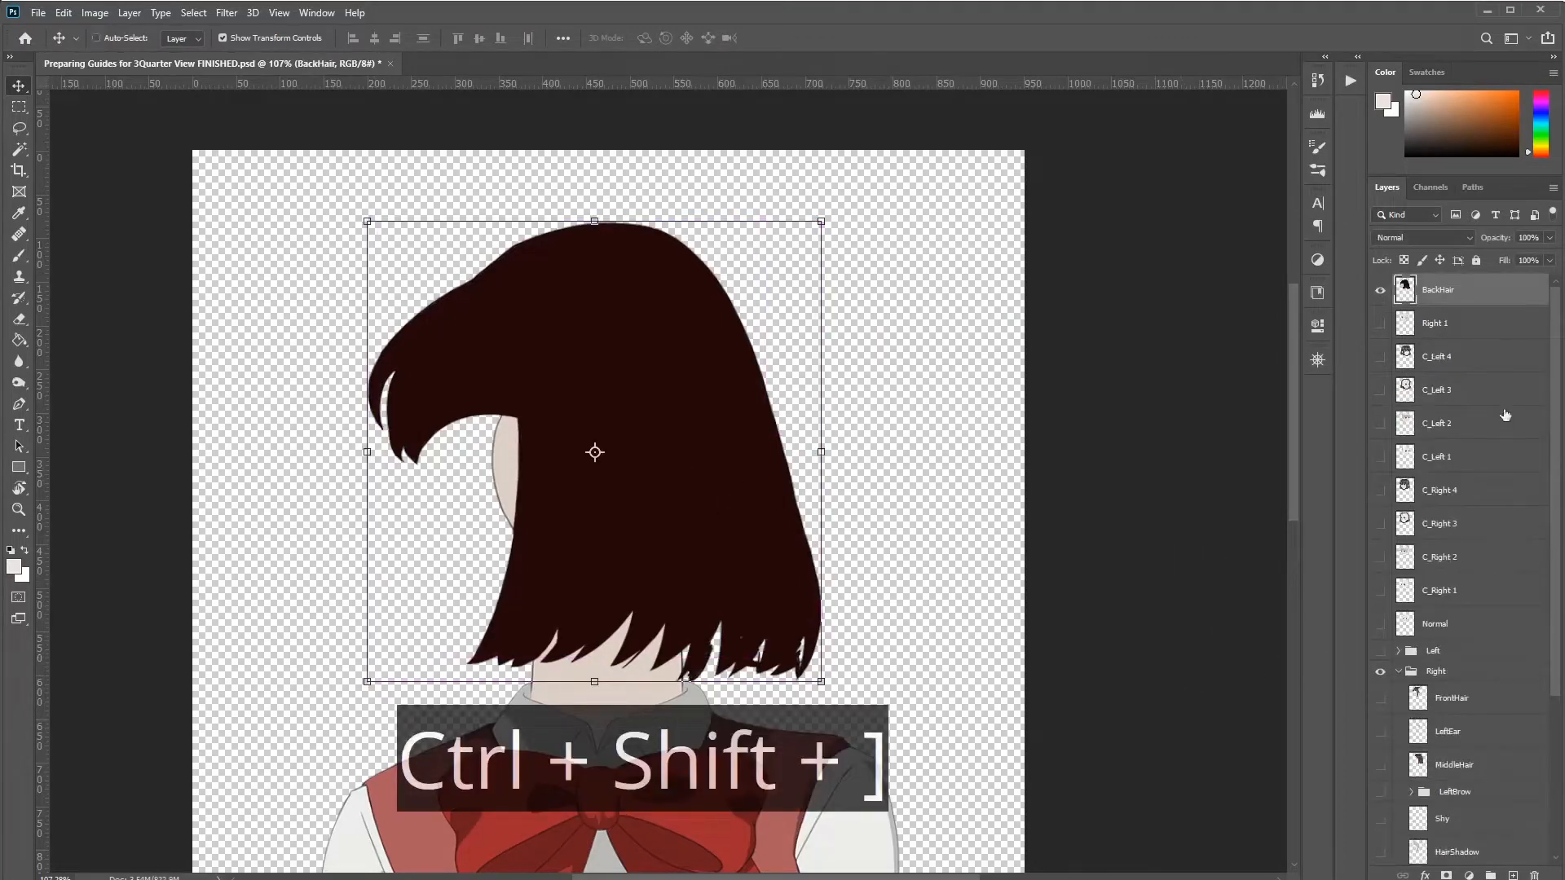
# Step: Rename the copied profile BackHair layer at the front of the stack as Right 2 and hide it
pyautogui.doubleClick(1438, 290)
pyautogui.write('Right')
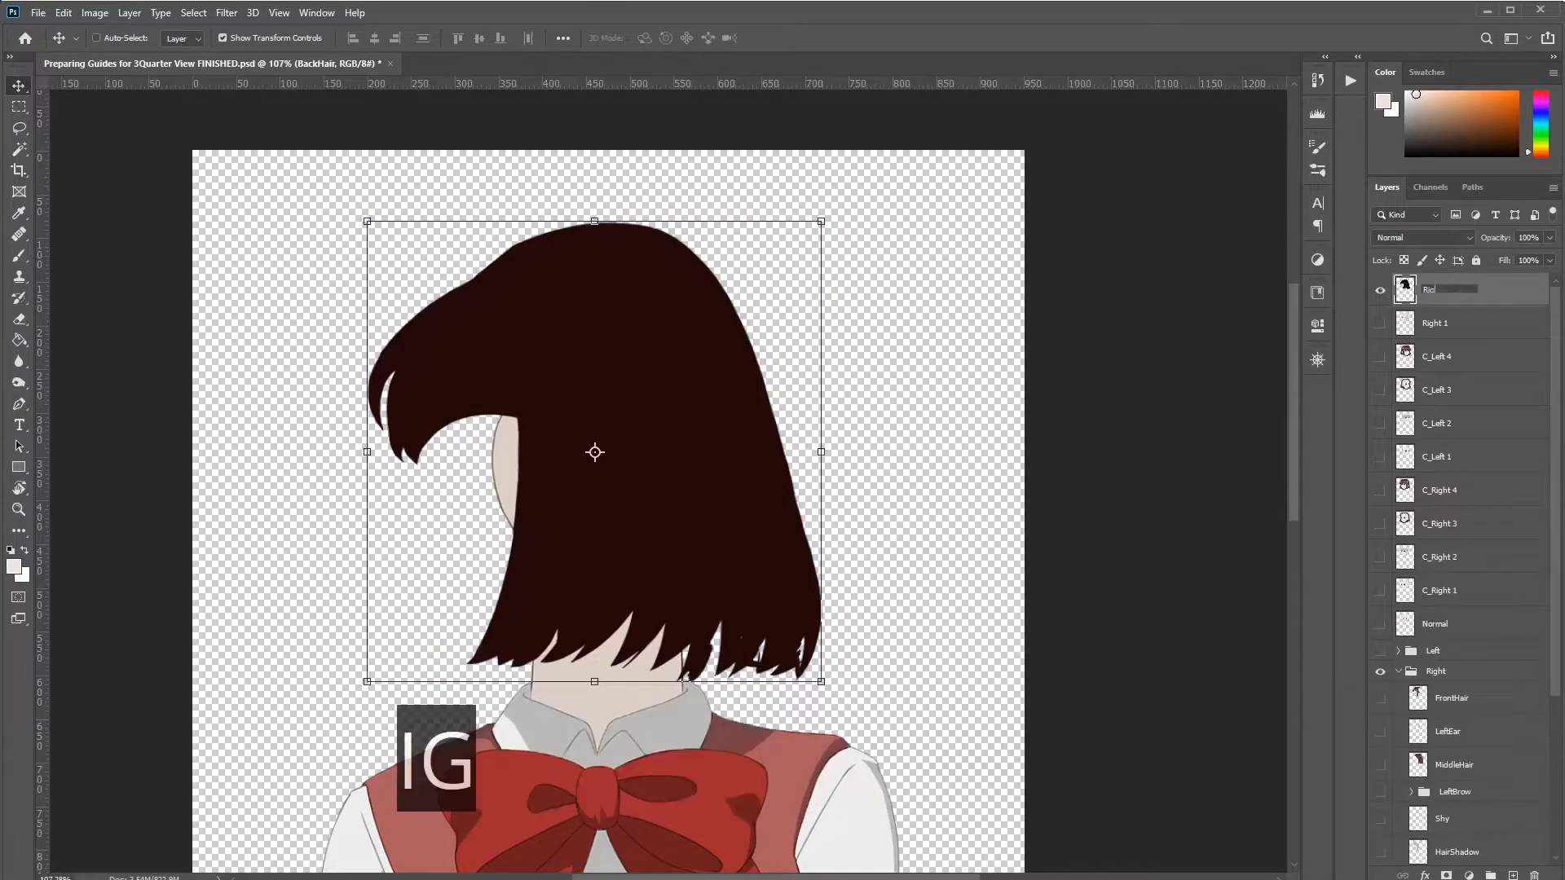
pyautogui.write(' 2')
pyautogui.press('Return')
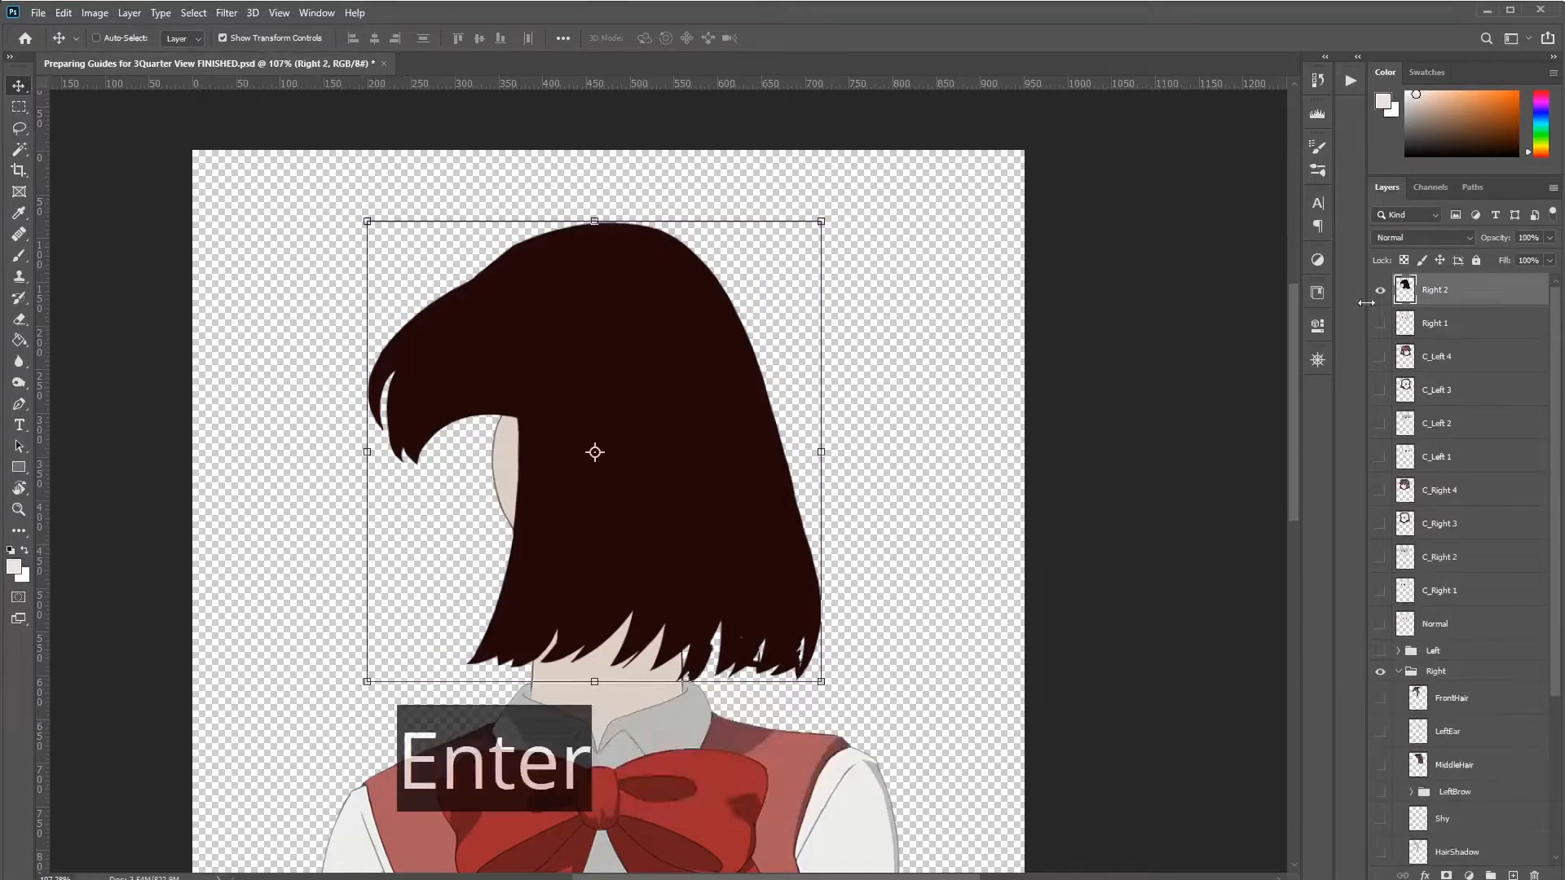
# Step: Show the Face, LeftEye, Mouth, Nose, LeftBrow and MiddleHair layers in the Right group alongside BackHair
pyautogui.scroll(-5, 1377, 750)
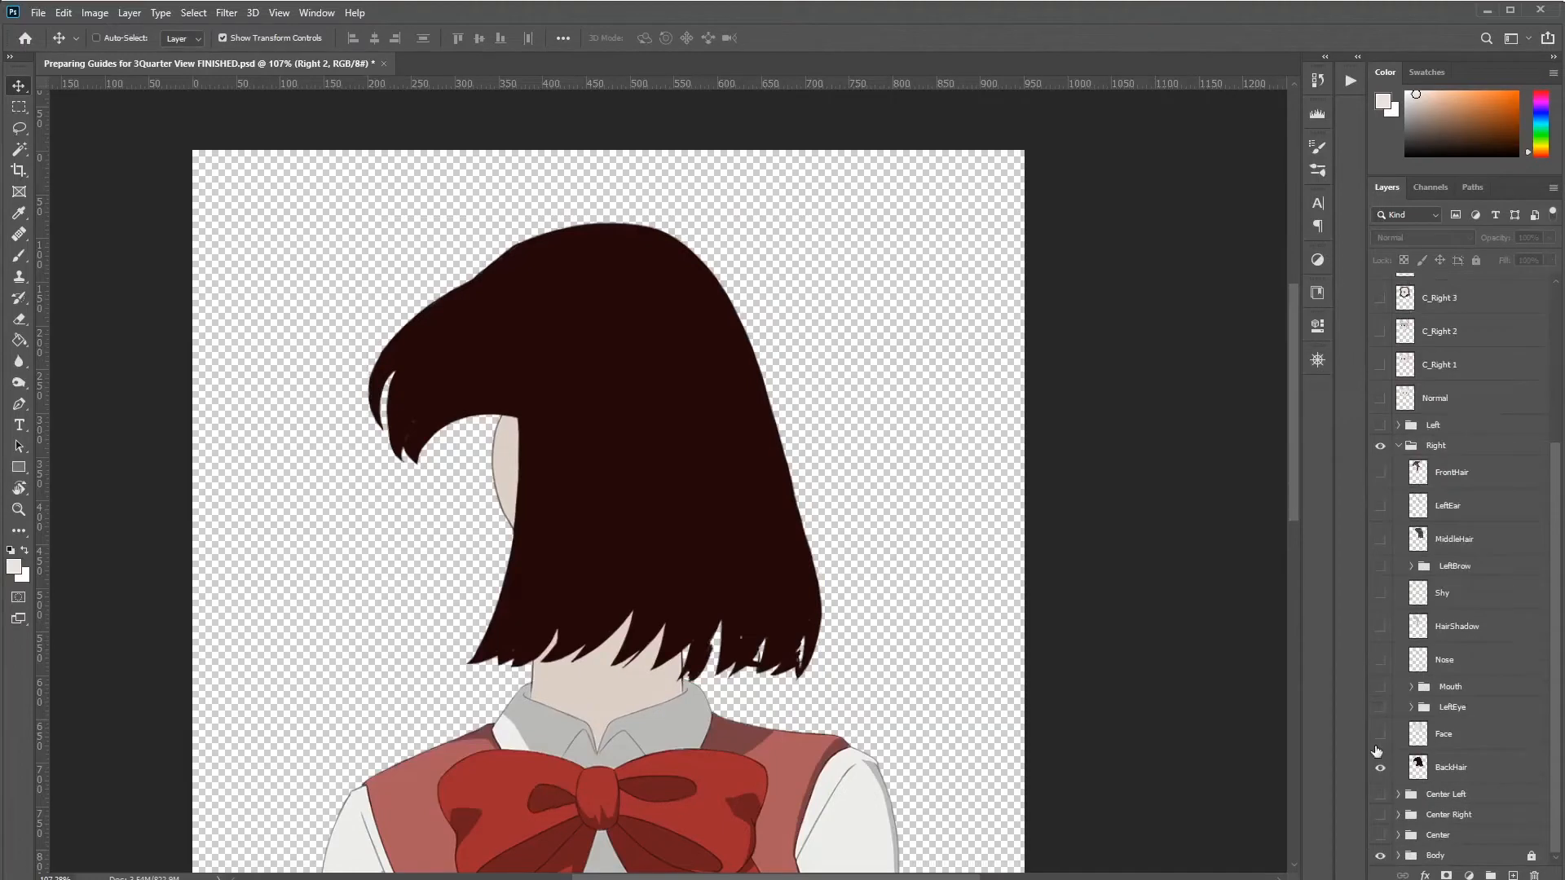
pyautogui.click(1381, 737)
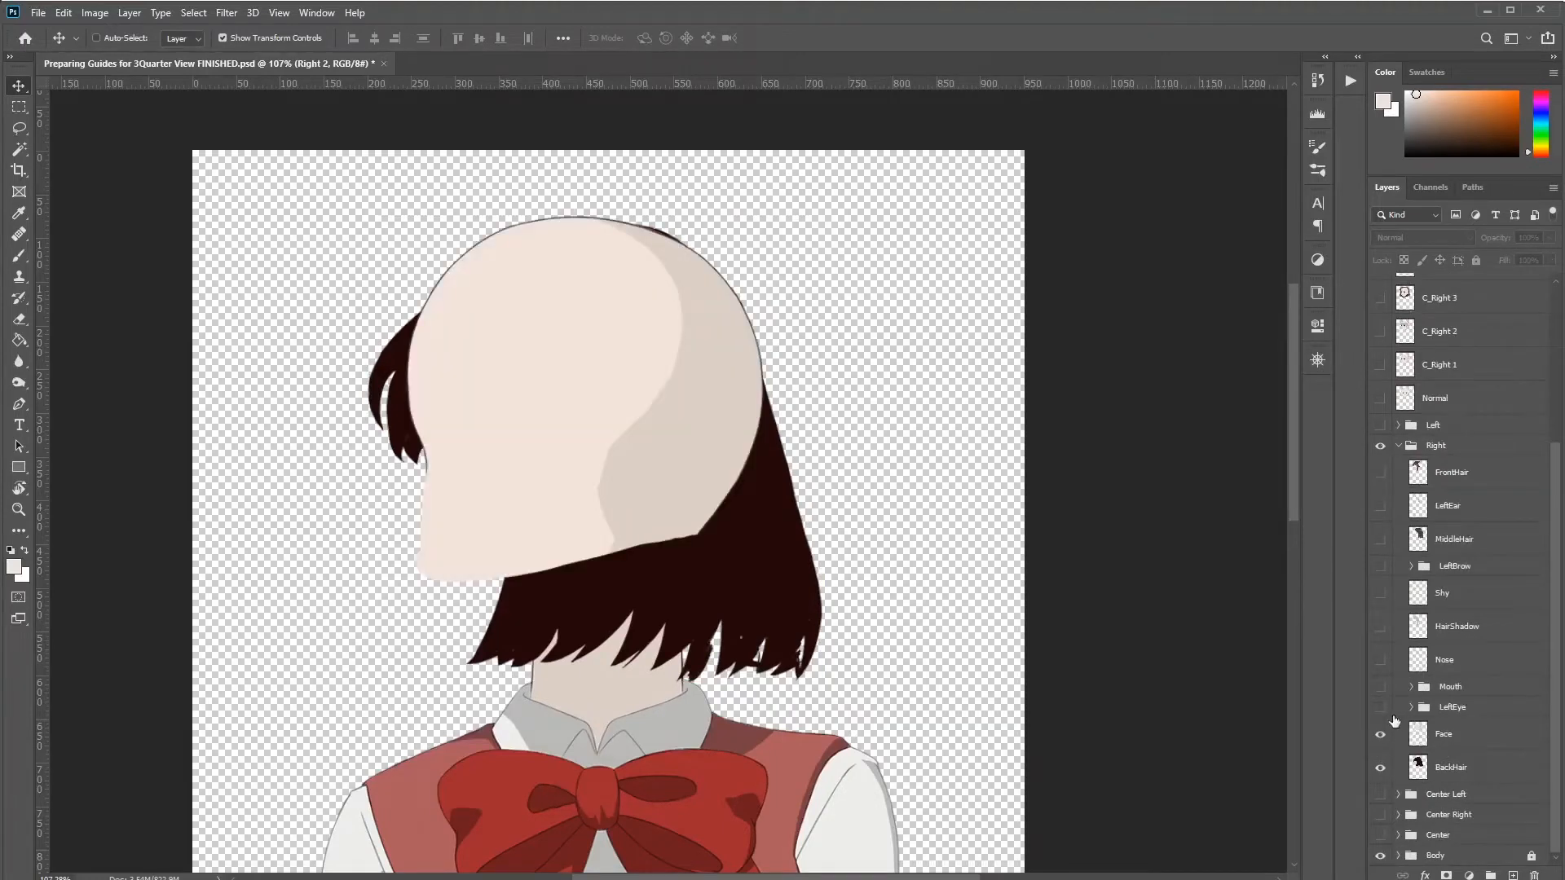
pyautogui.click(1381, 707)
pyautogui.click(1381, 687)
pyautogui.click(1379, 660)
pyautogui.click(1380, 567)
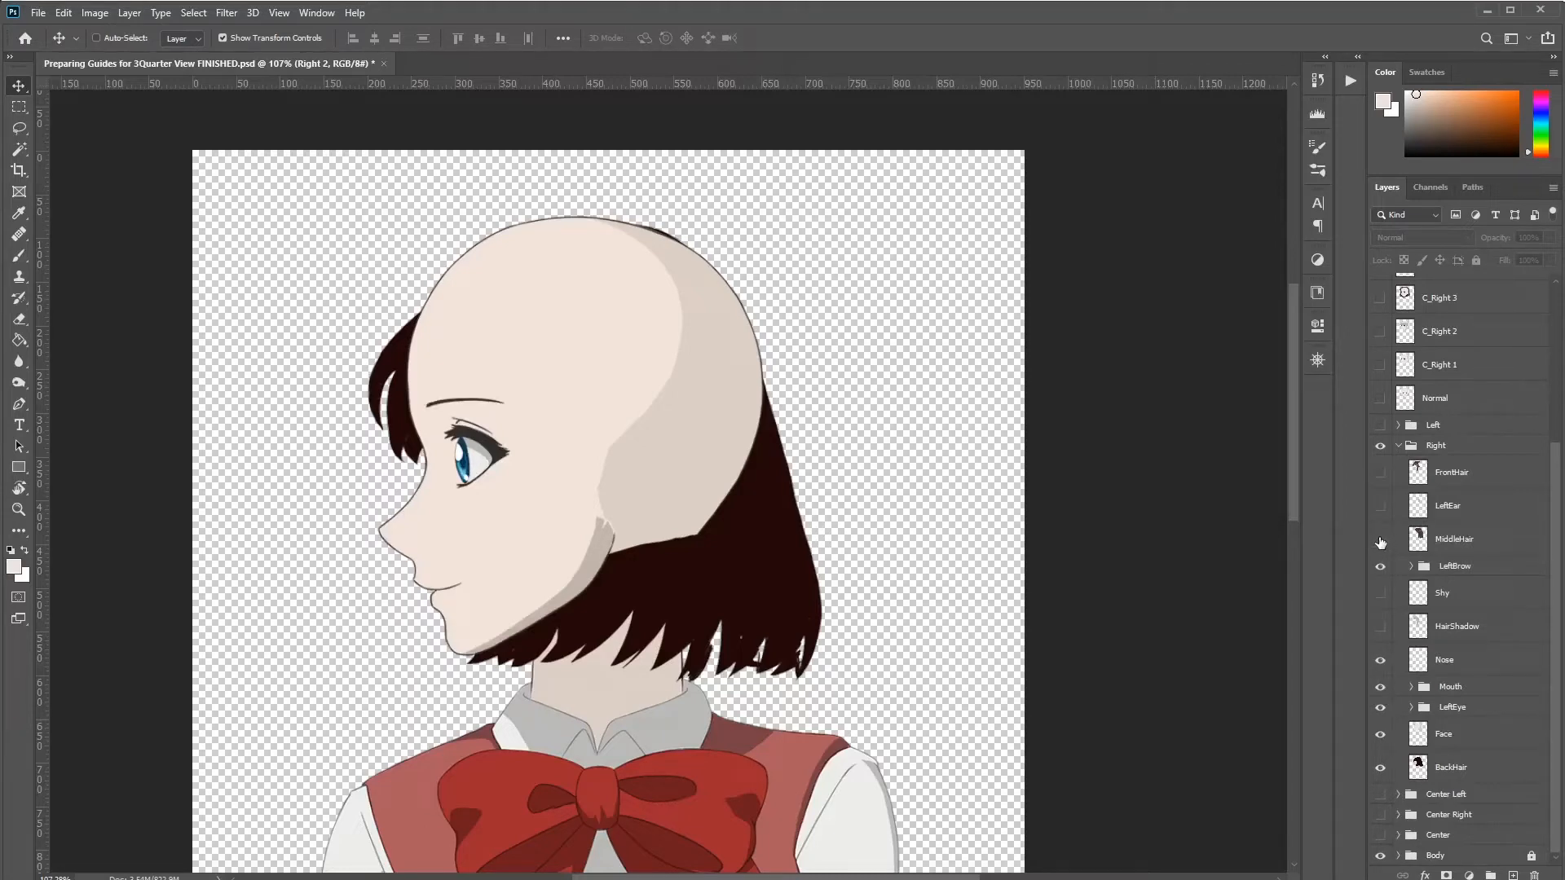
pyautogui.click(1380, 540)
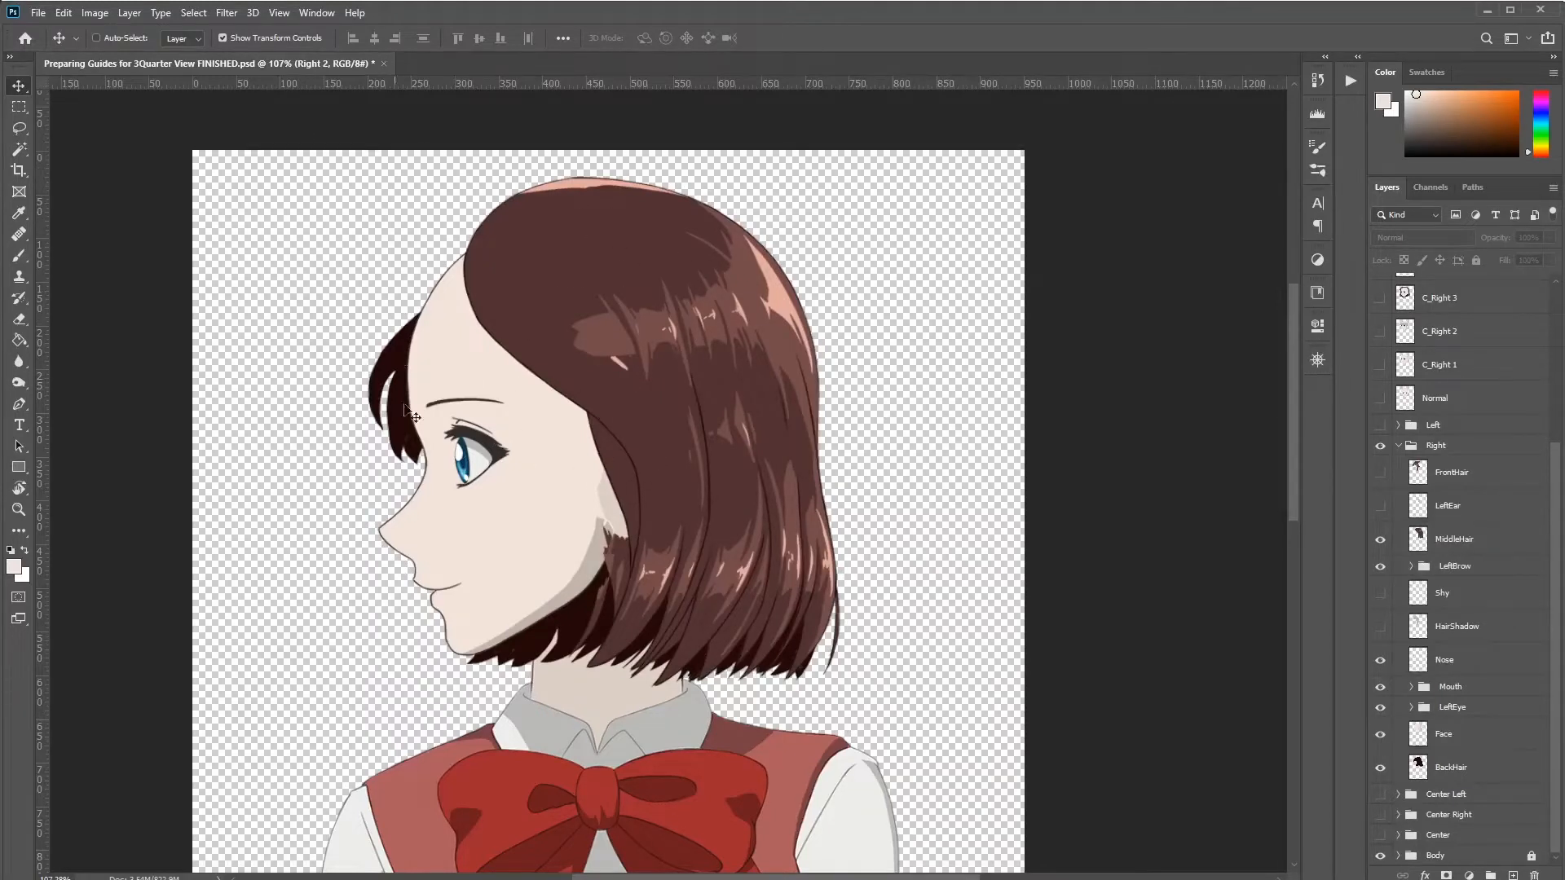
# Step: Select all visible profile head layers, duplicate them, bring the copies to the front and merge them
pyautogui.moveTo(992, 734); pyautogui.dragTo(251, 155)
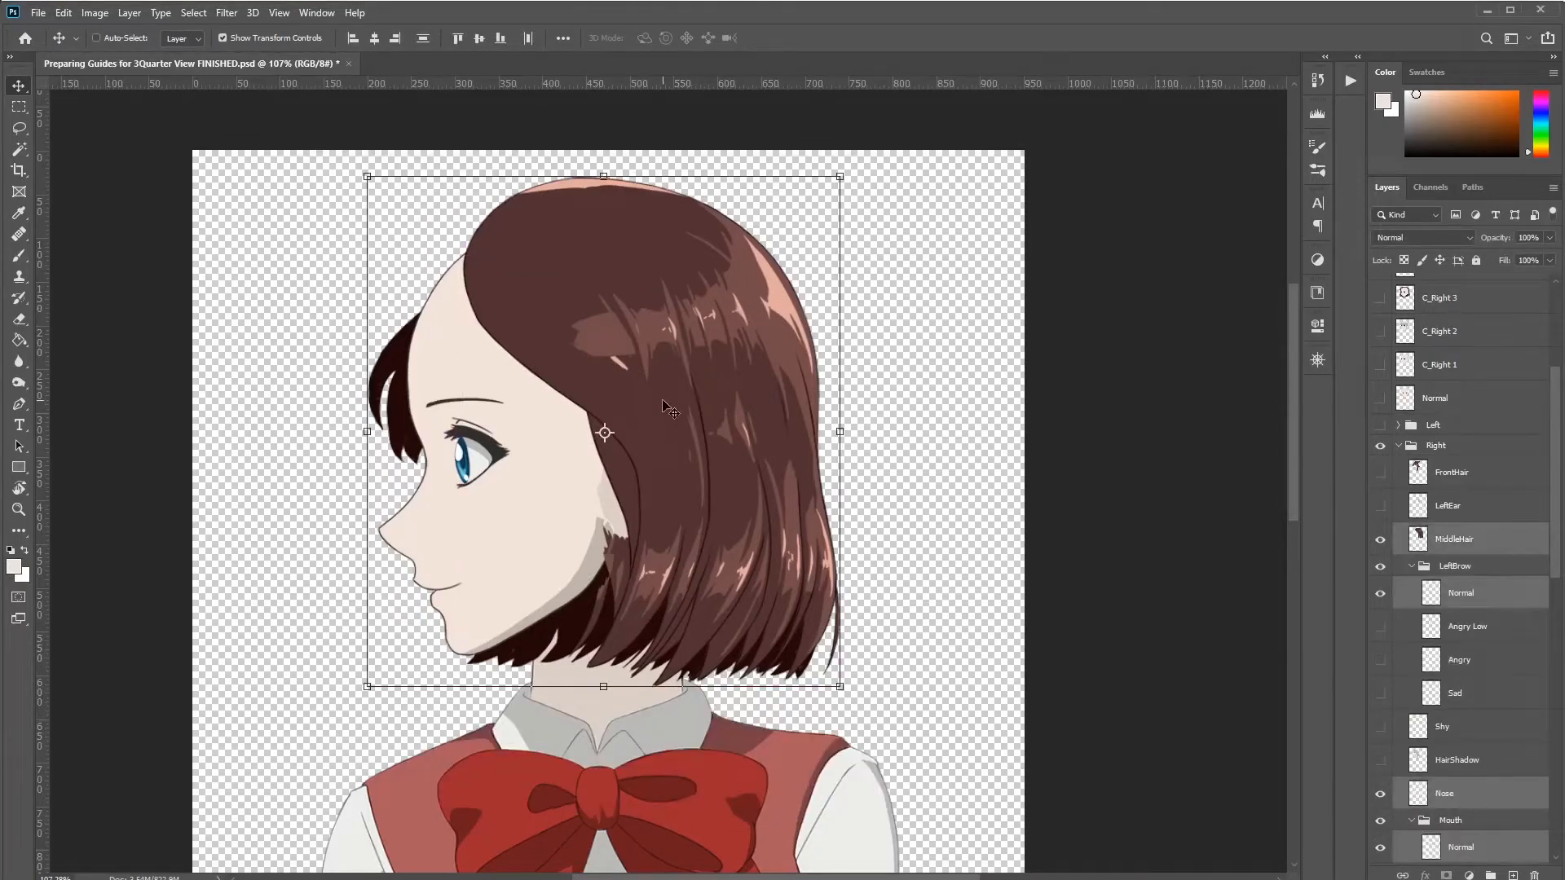
pyautogui.hotkey('ctrl', 'j')
pyautogui.hotkey('ctrl', 'shift', ']')
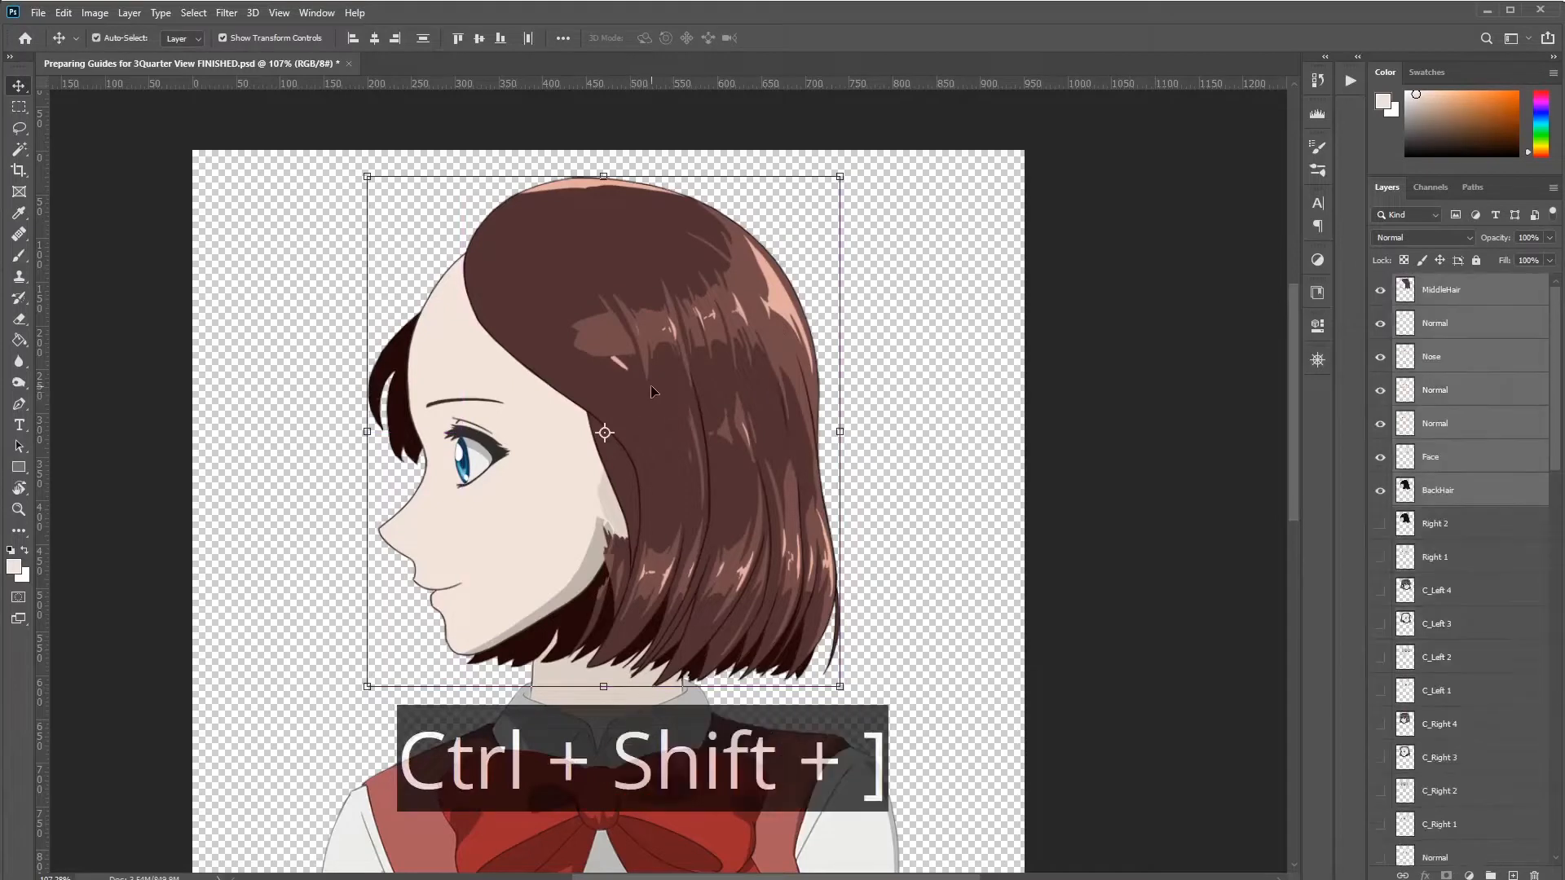
pyautogui.hotkey('ctrl', 'e')
# Step: Rename the merged profile layer with middle hair as Right 3 and hide it
pyautogui.doubleClick(1447, 289)
pyautogui.write('Right 3')
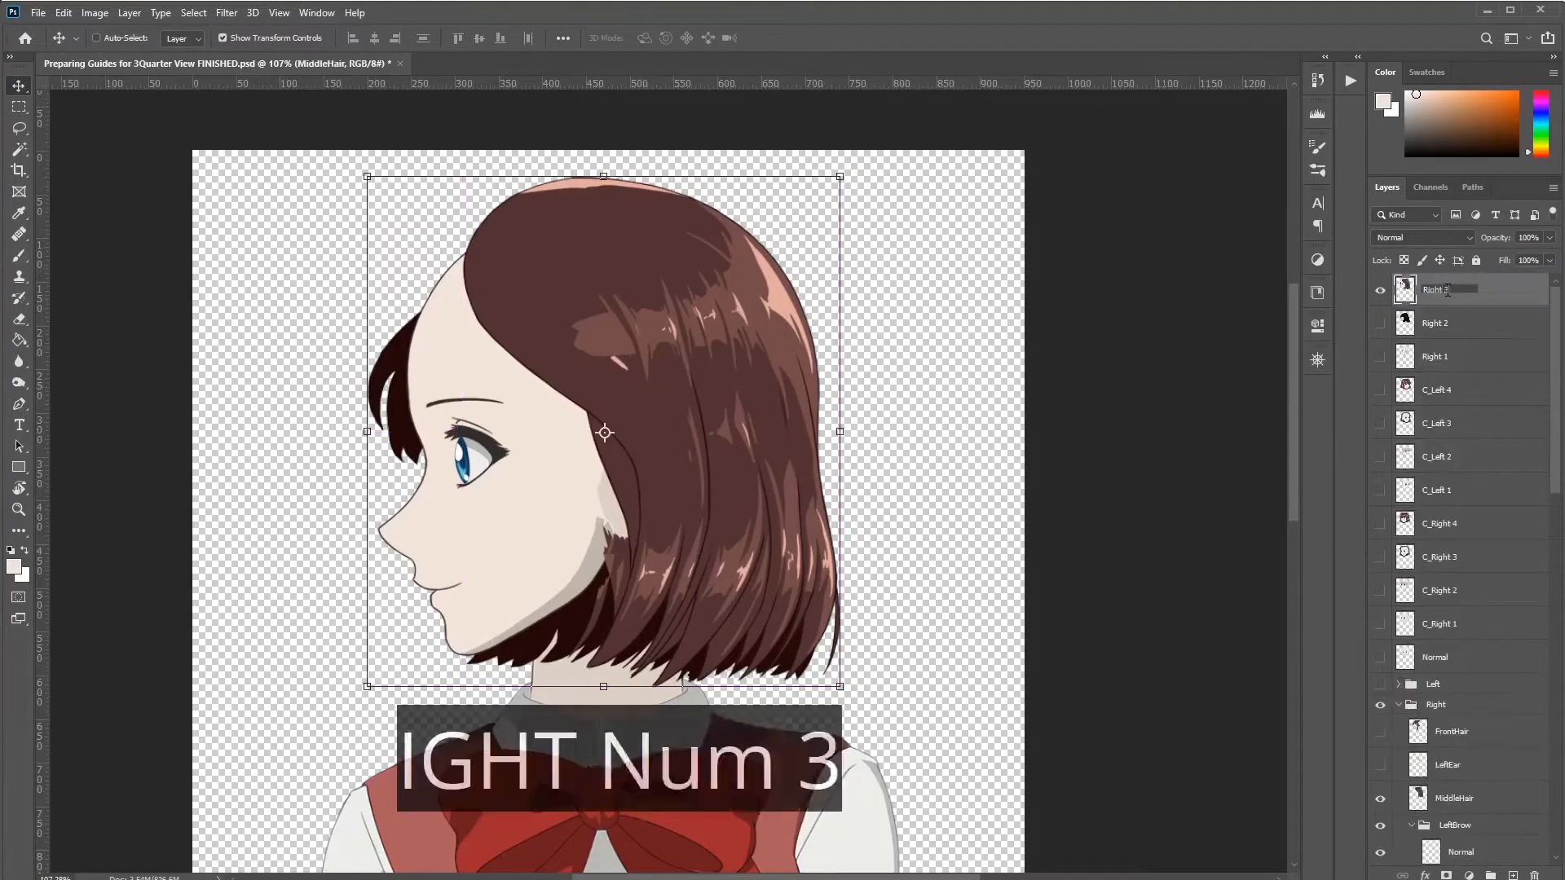
pyautogui.press('Return')
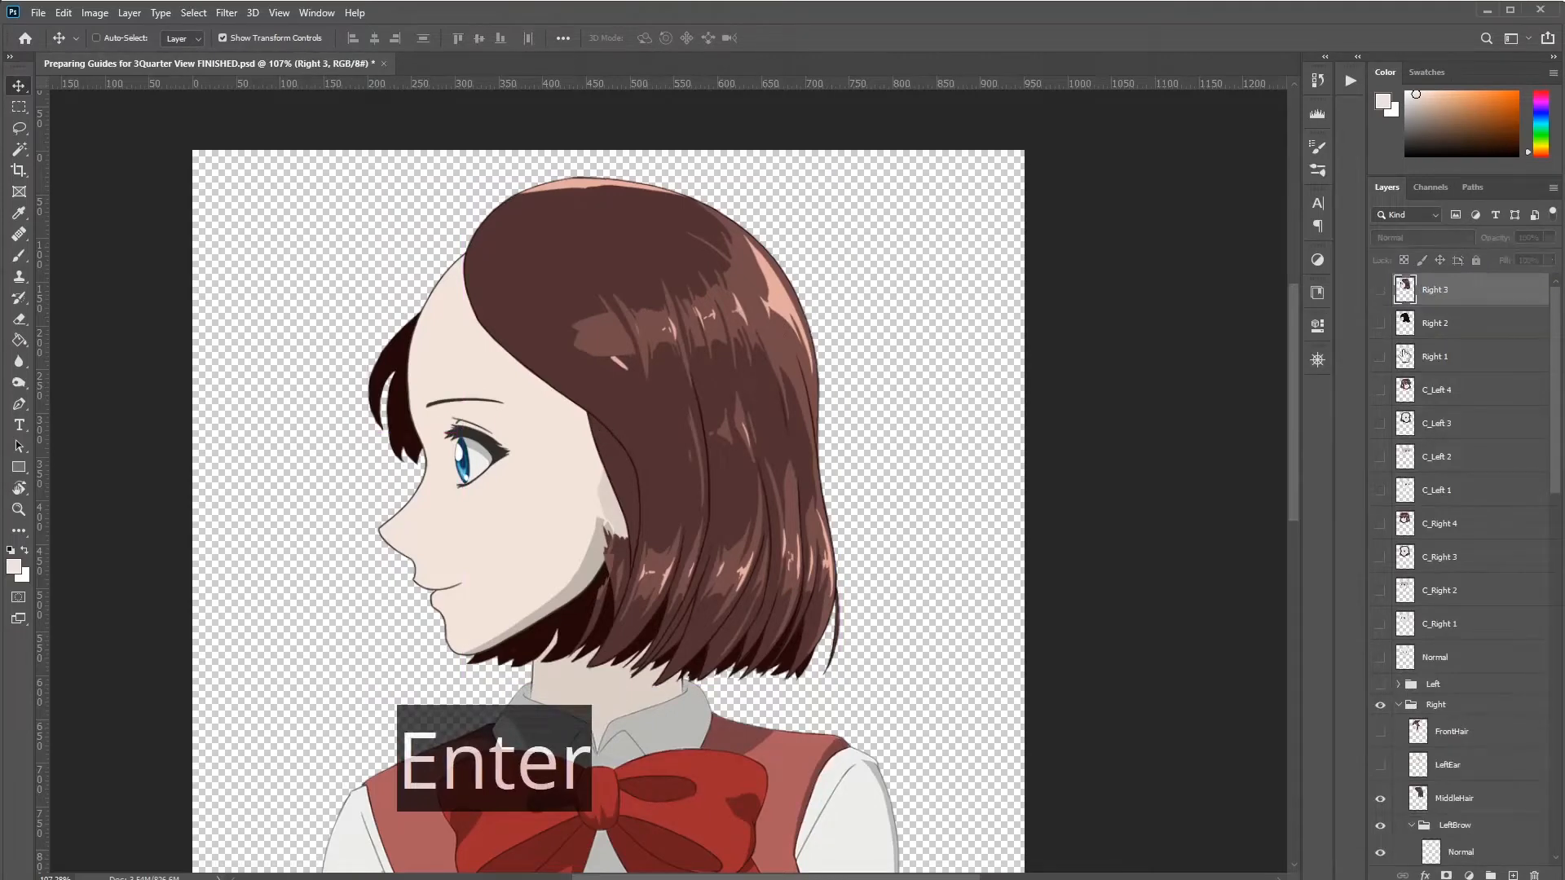
# Step: Collapse the subgroups in the Right group and show its HairShadow layer
pyautogui.scroll(-2, 1445, 565)
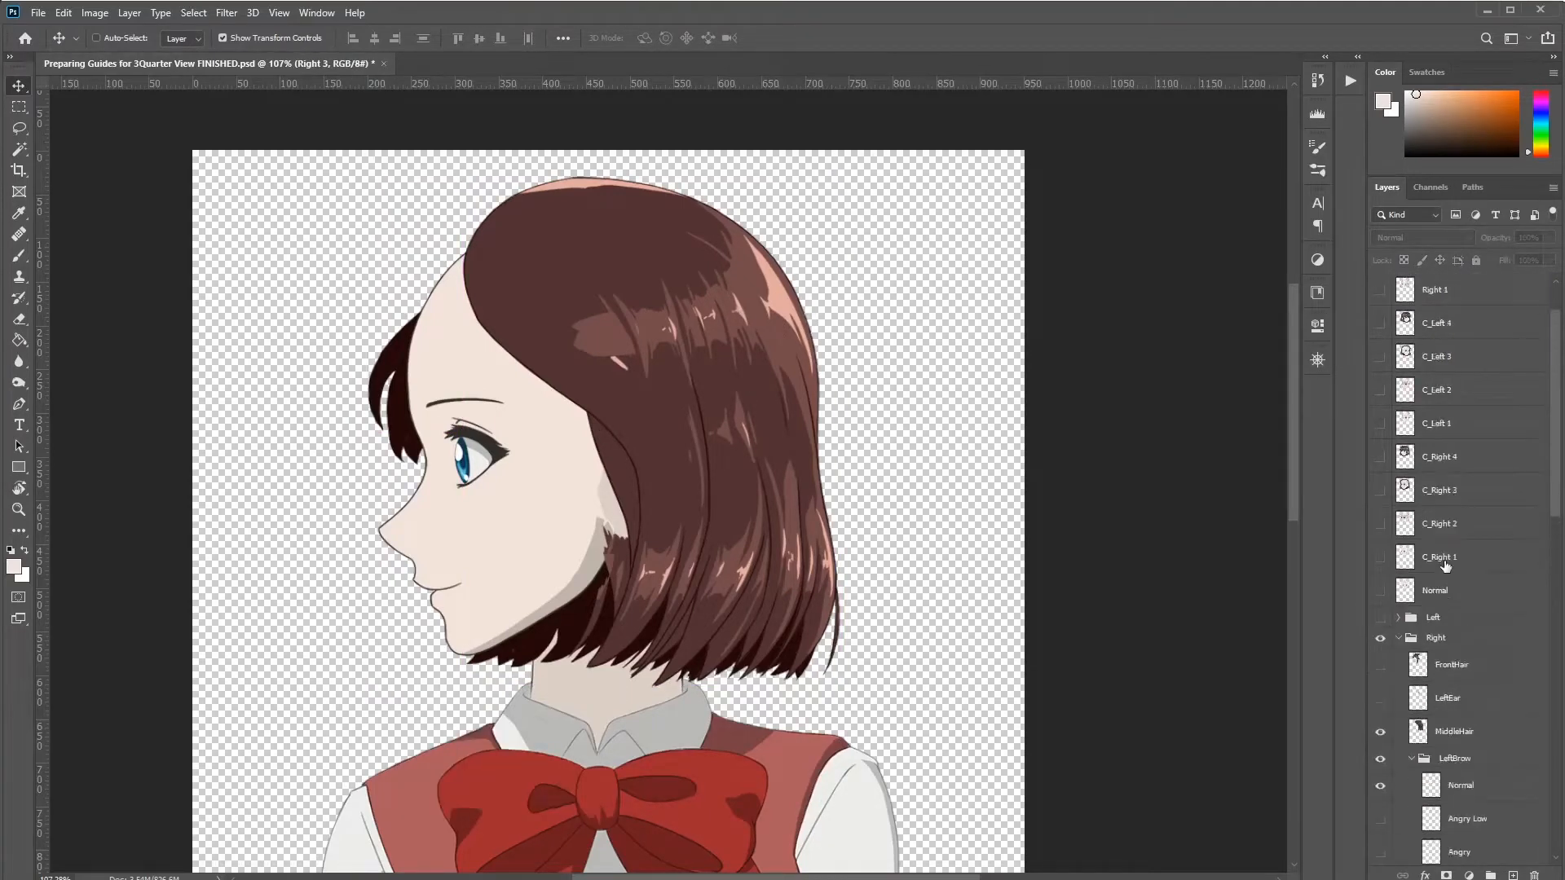
pyautogui.keyDown('ctrl'); pyautogui.click(1411, 760); pyautogui.keyUp('ctrl')
pyautogui.keyDown('ctrl'); pyautogui.click(1410, 759); pyautogui.keyUp('ctrl')
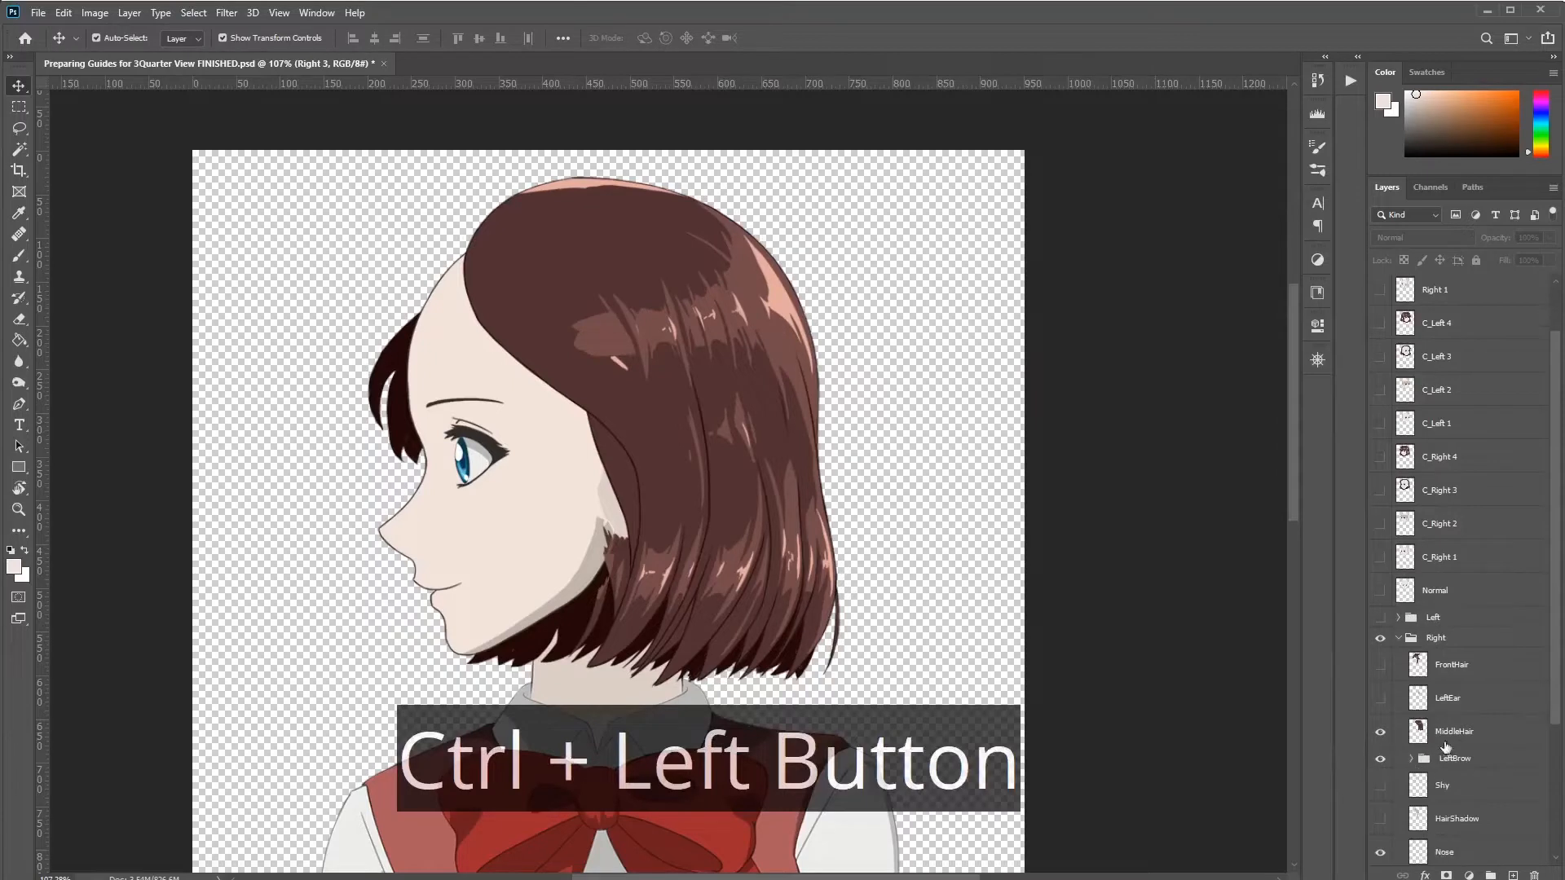
pyautogui.scroll(-3, 1463, 675)
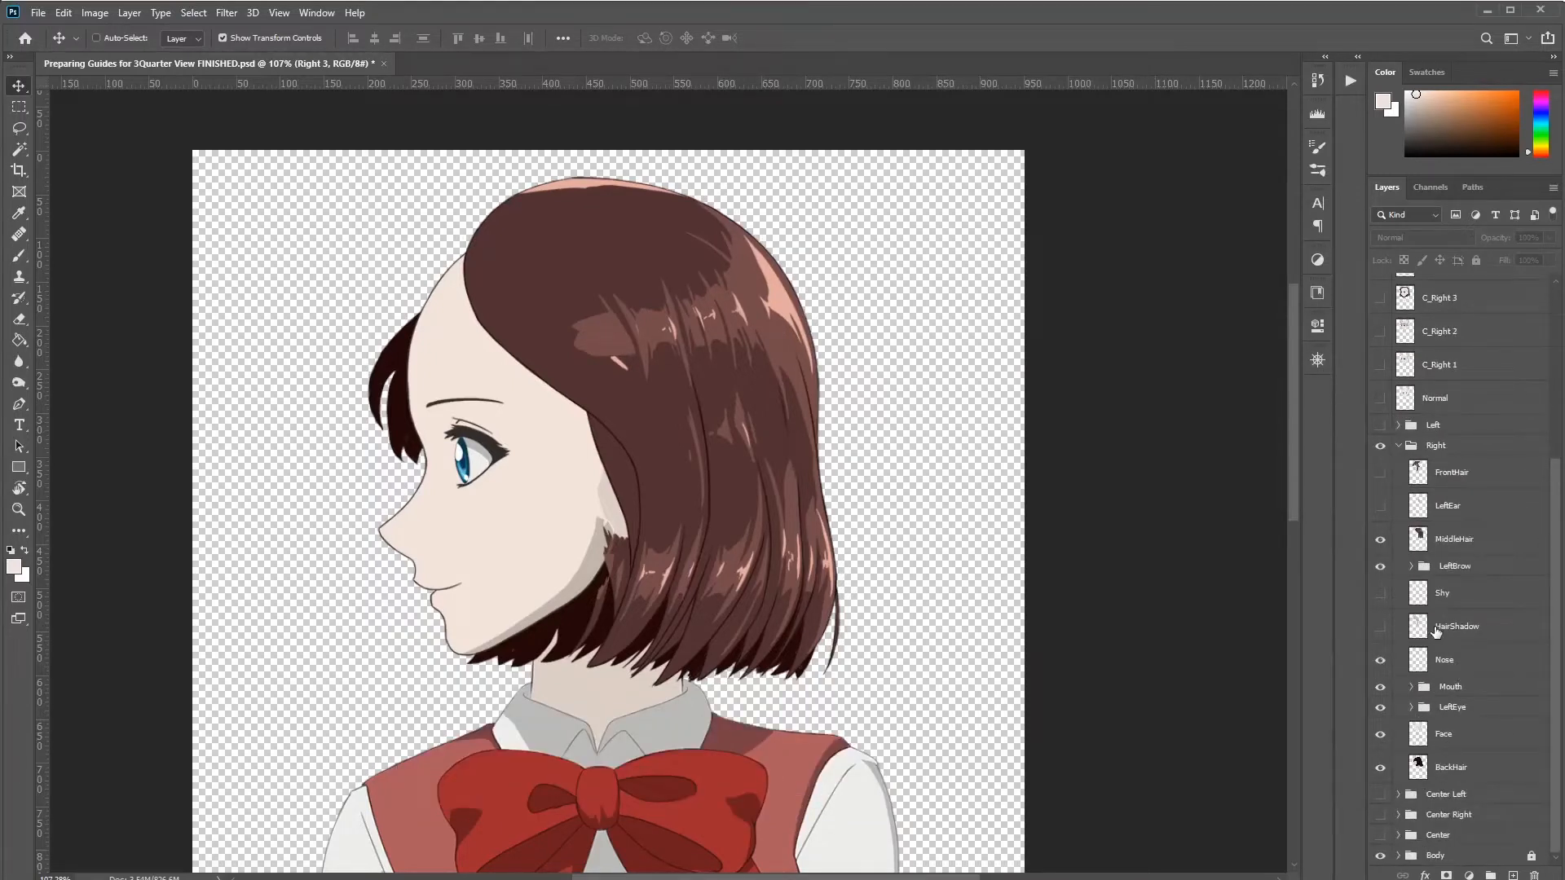
pyautogui.click(1378, 628)
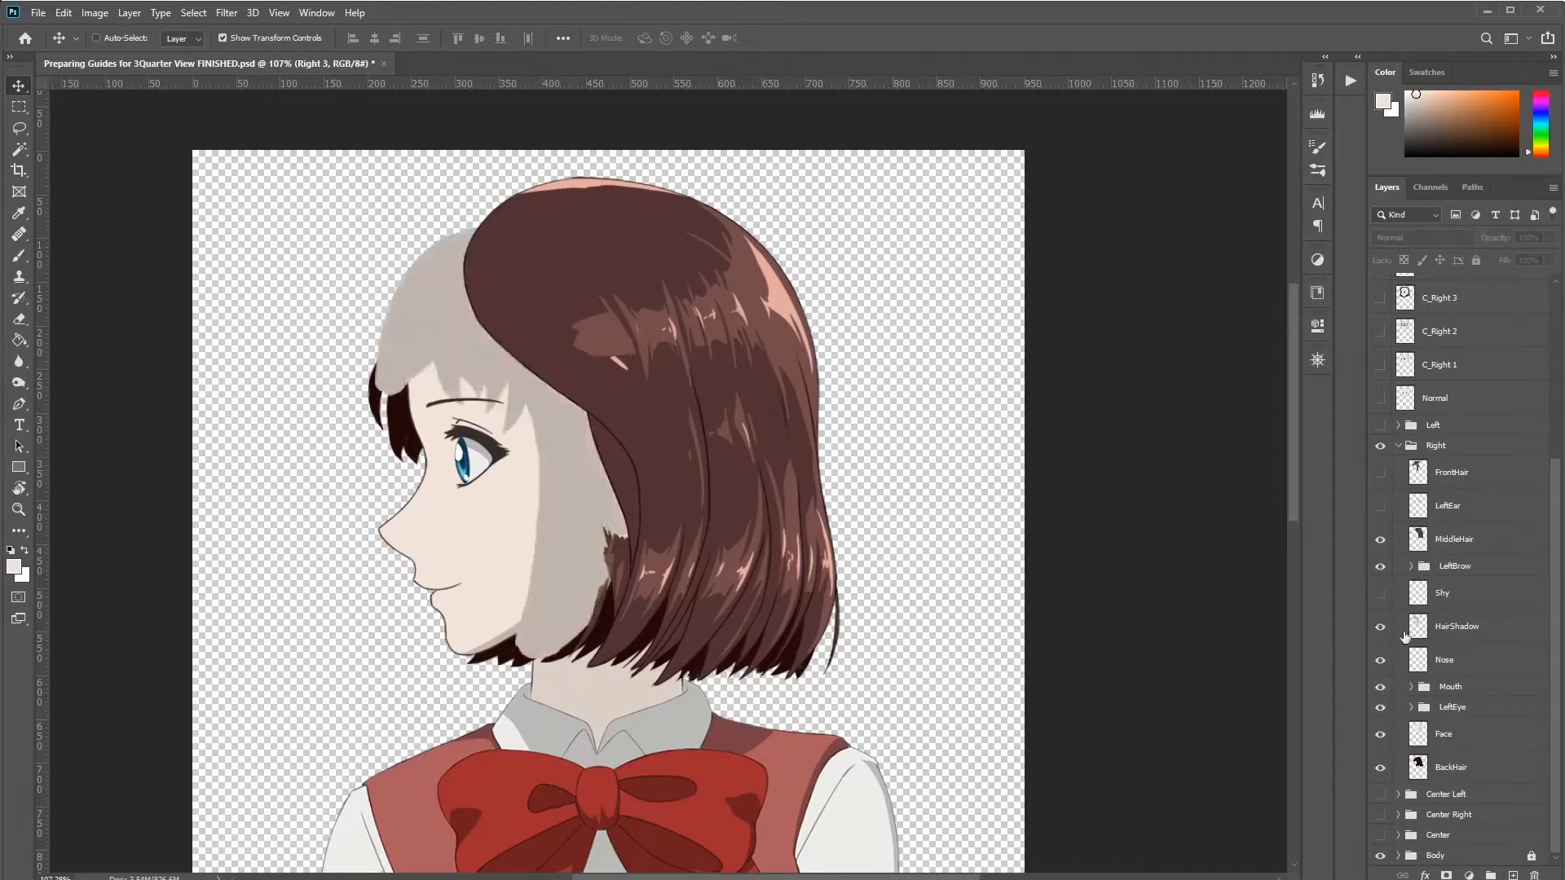
# Step: Duplicate all visible profile head layers including HairShadow, bring the copies to the front and merge them
pyautogui.click(1460, 637)
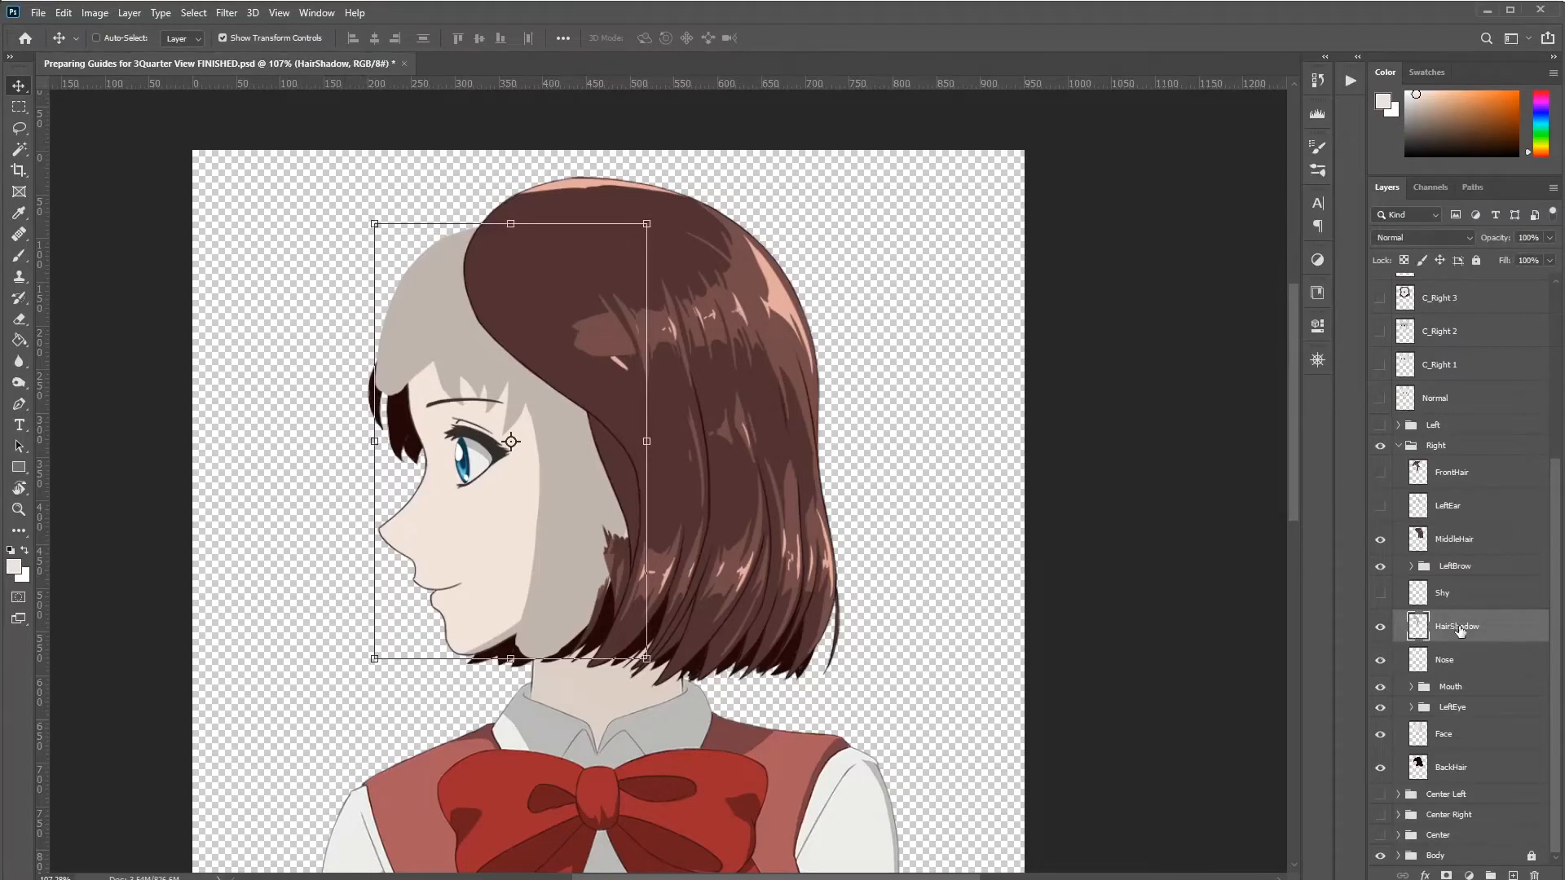
pyautogui.moveTo(1093, 705); pyautogui.dragTo(189, 131)
pyautogui.hotkey('ctrl', 'j')
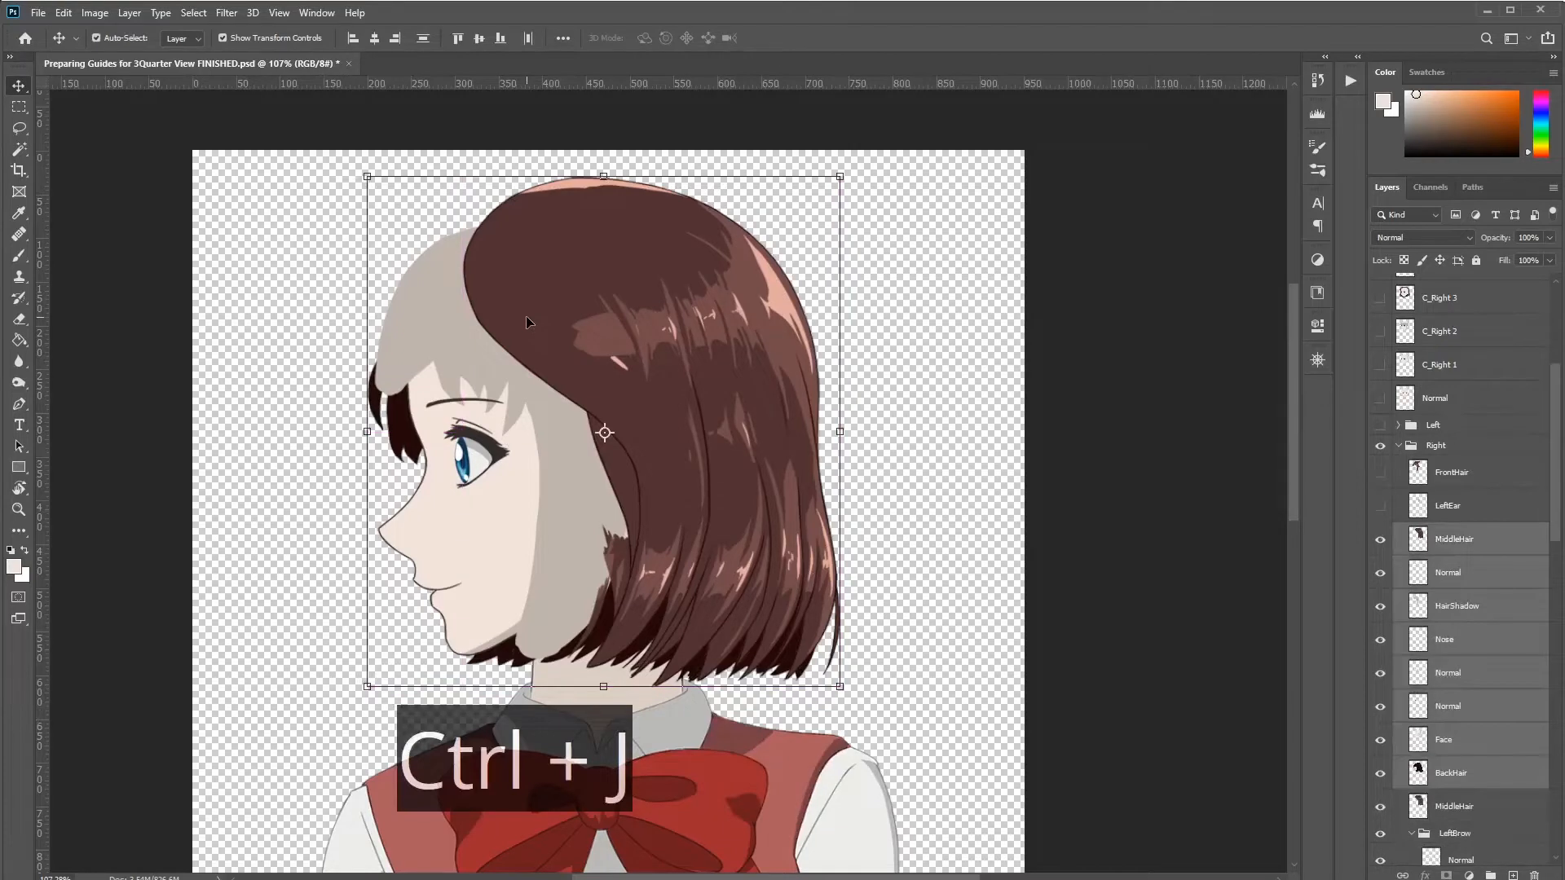
pyautogui.hotkey('ctrl', 'shift', ']')
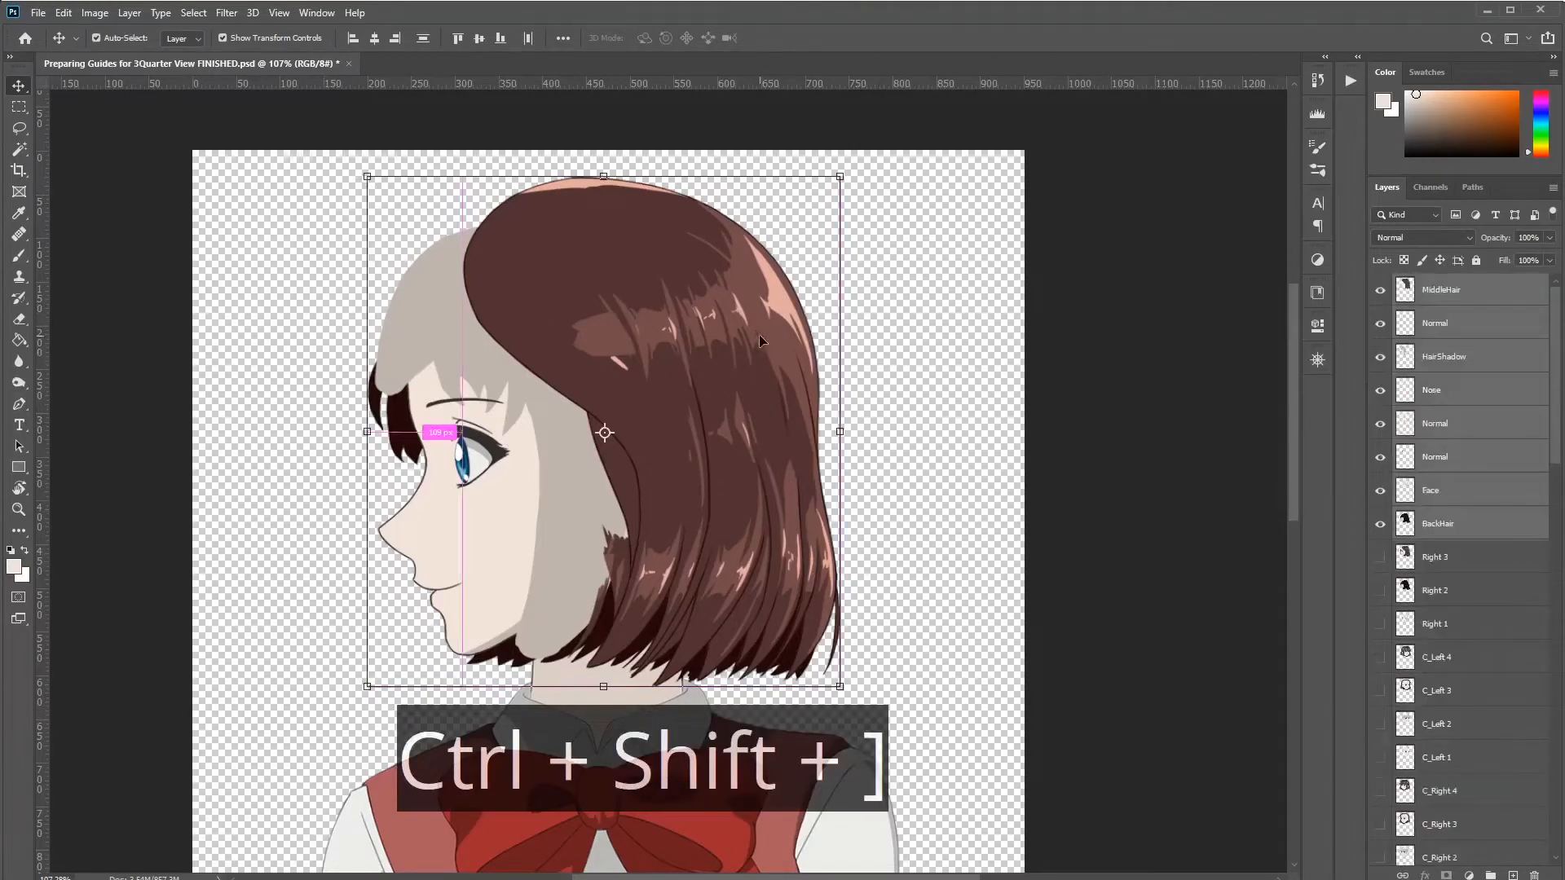
pyautogui.hotkey('ctrl', 'e')
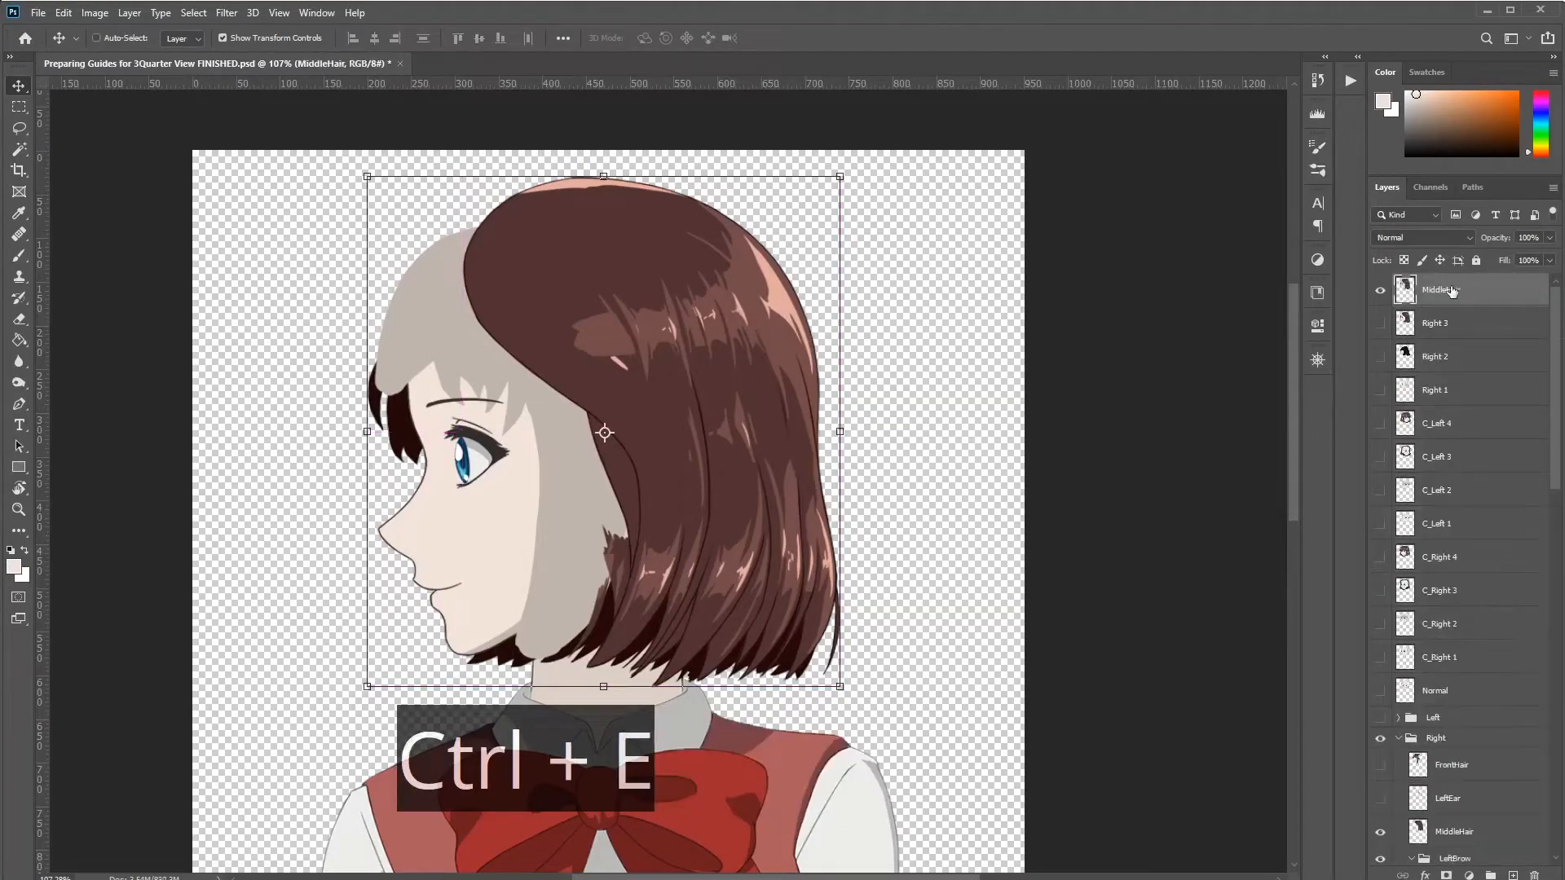
# Step: Rename the merged profile layer with the hair shadow as Right 4 and hide it
pyautogui.doubleClick(1447, 290)
pyautogui.write('Right 4')
pyautogui.press('Return')
pyautogui.click(1381, 291)
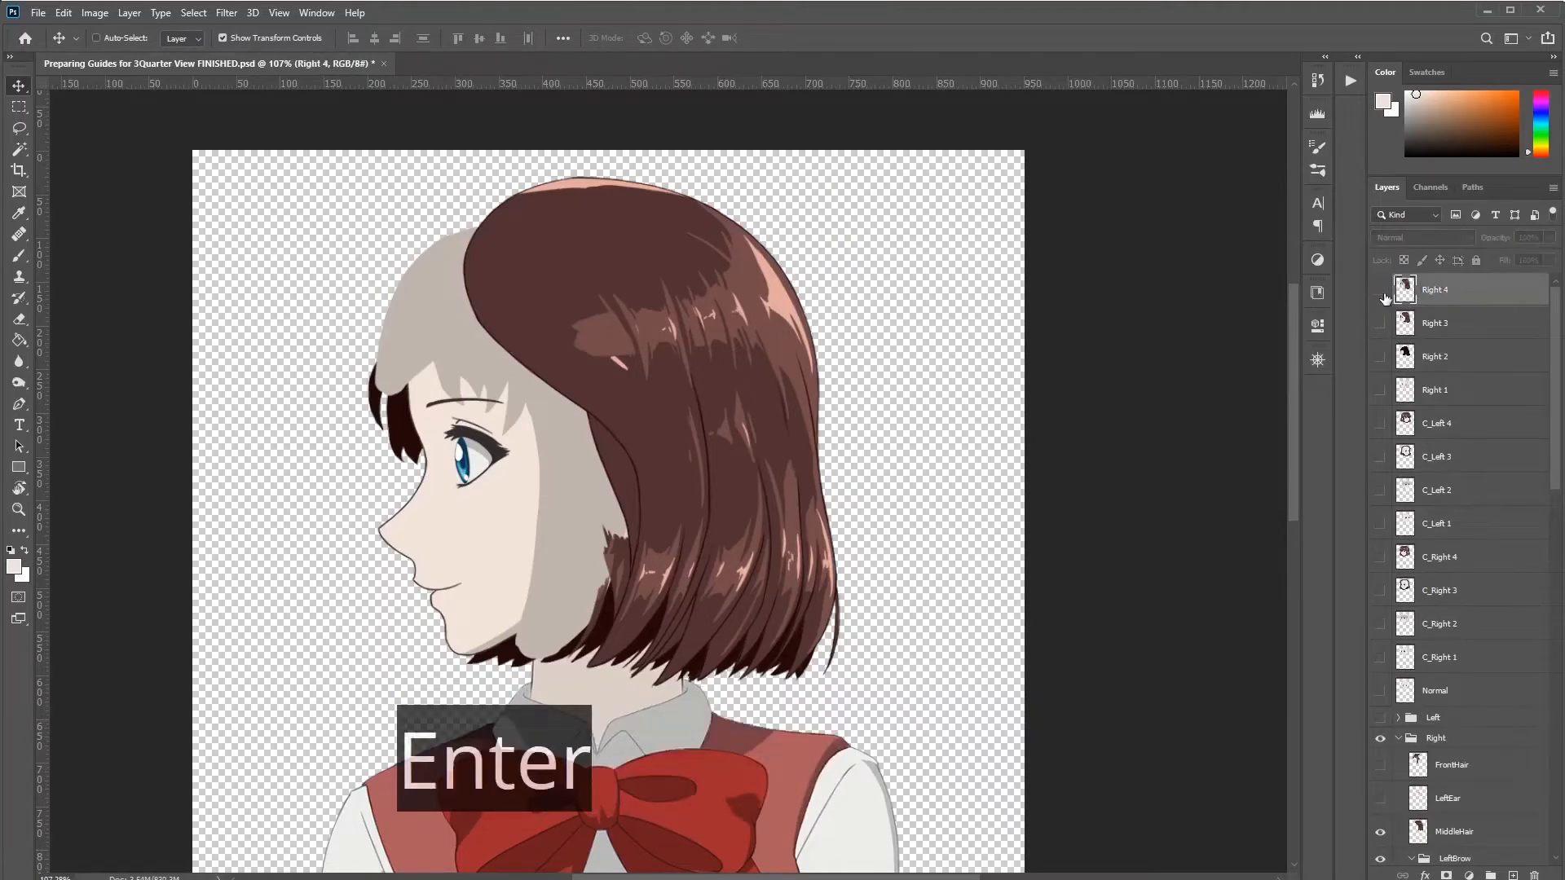
# Step: Show the FrontHair and LeftEar layers in the Right group and collapse the group
pyautogui.scroll(-1, 1479, 668)
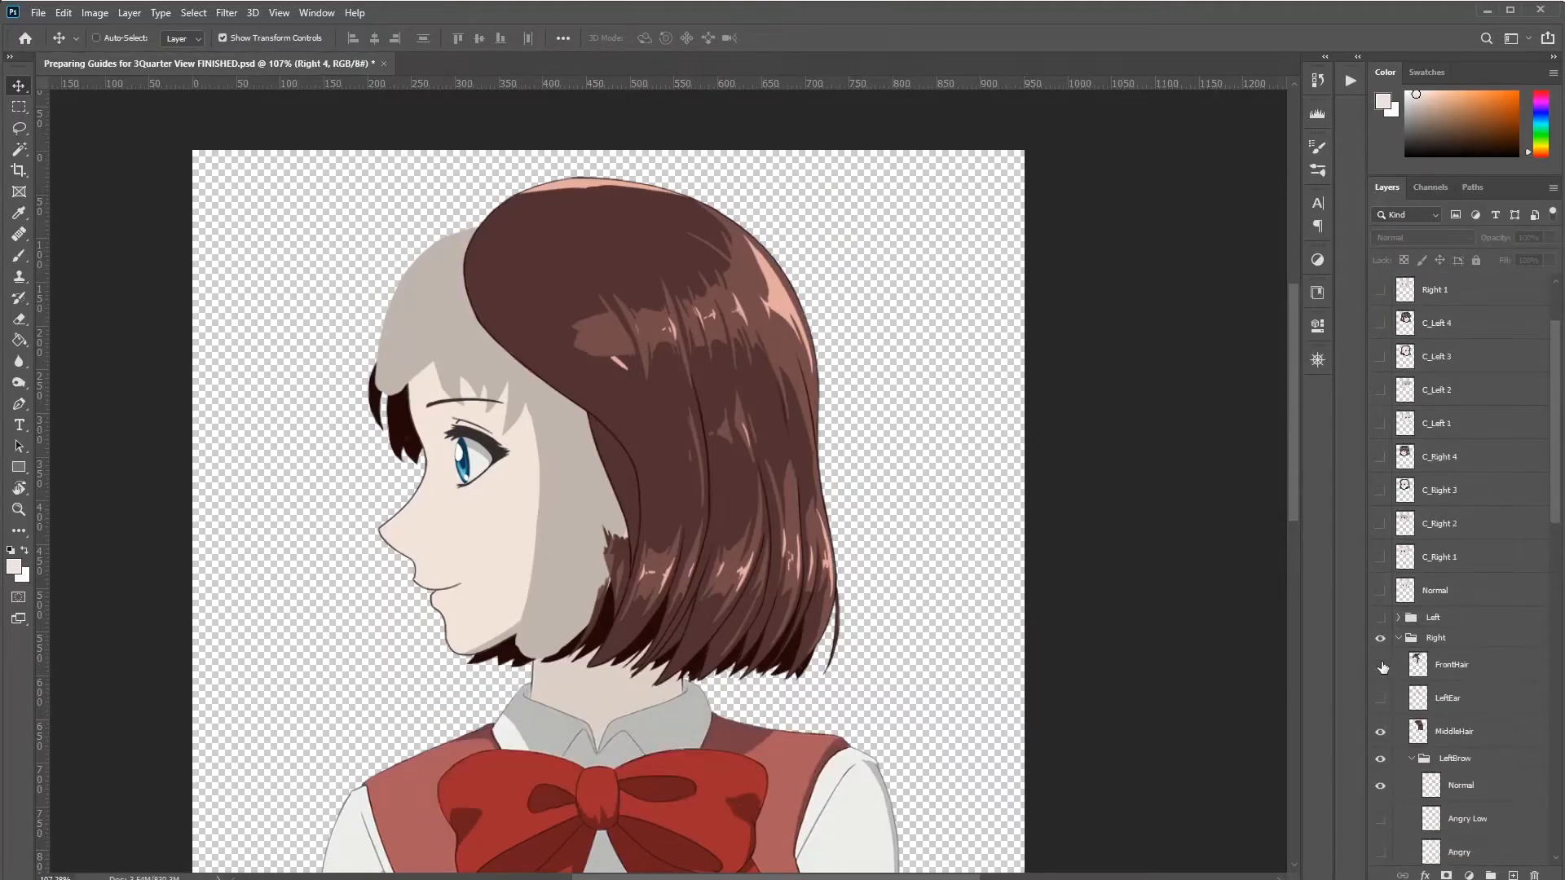
pyautogui.click(1381, 665)
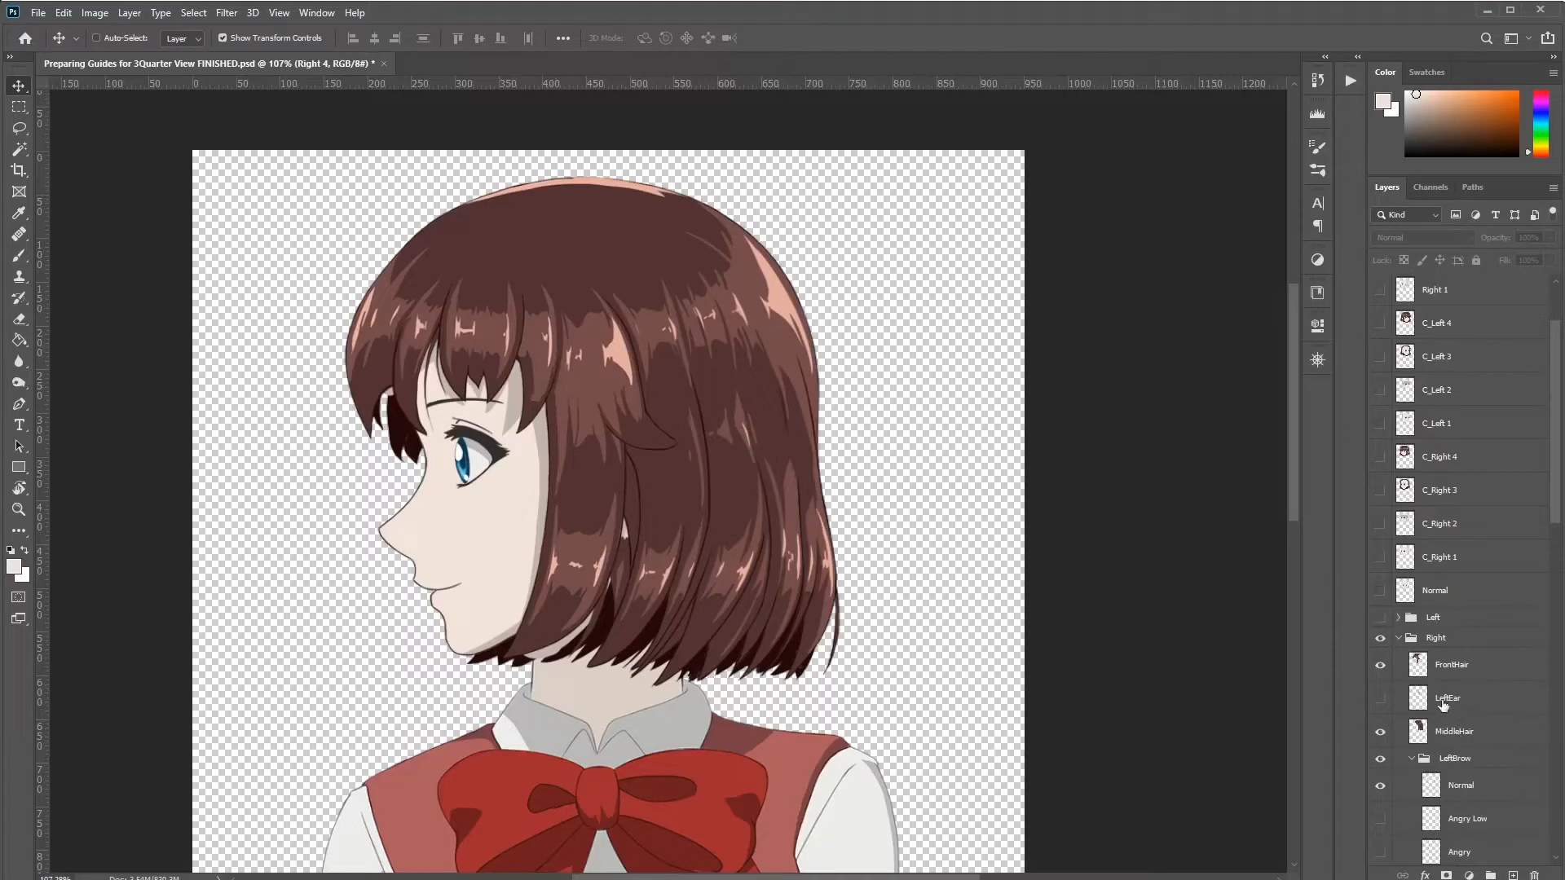
pyautogui.click(1382, 701)
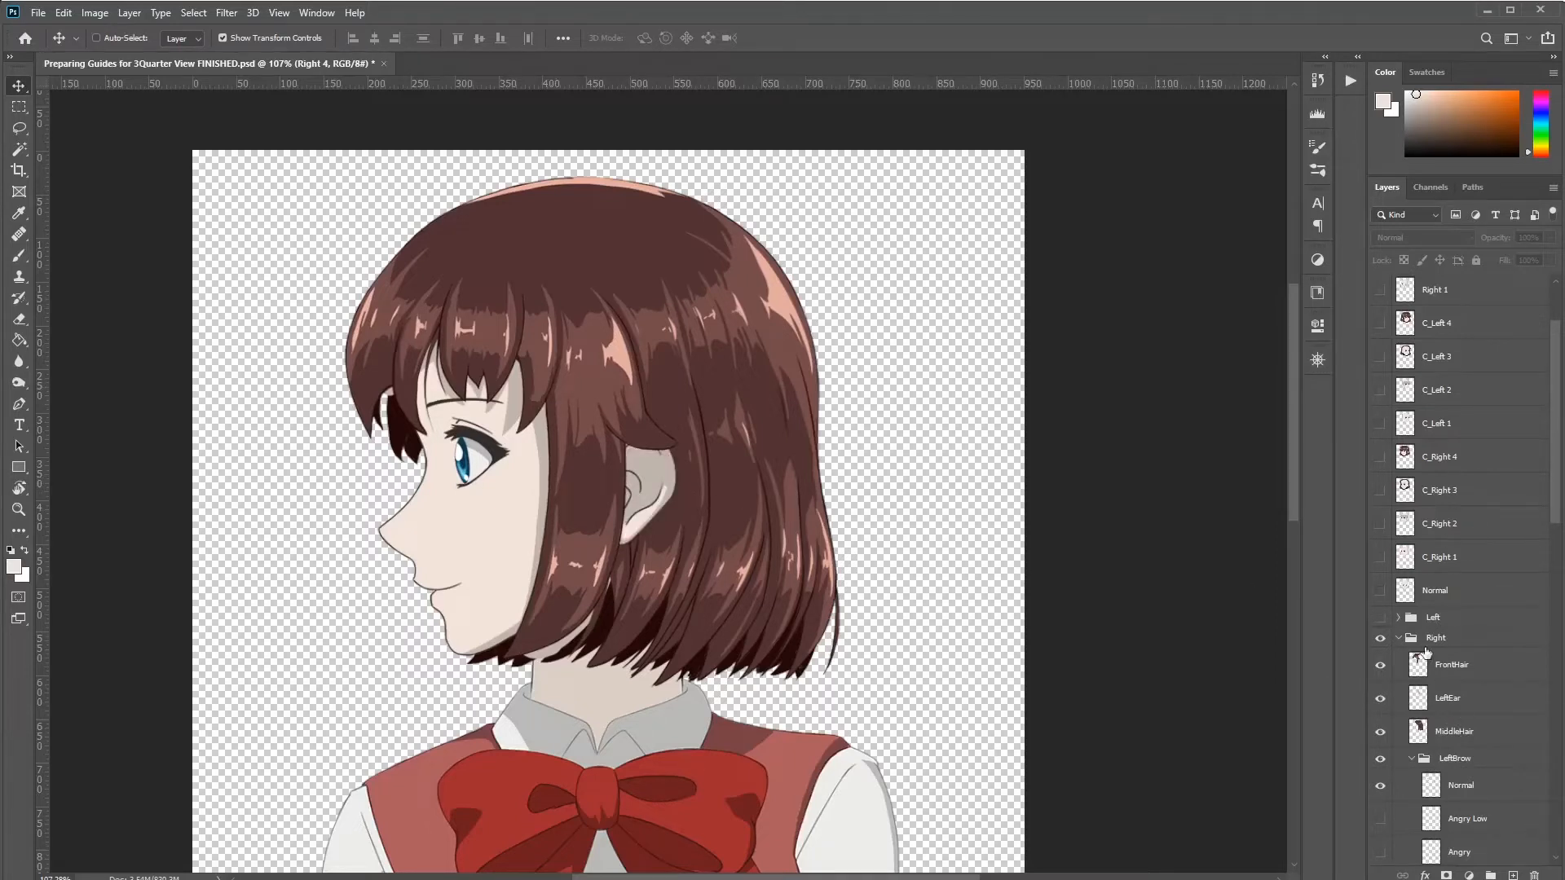
pyautogui.click(1398, 638)
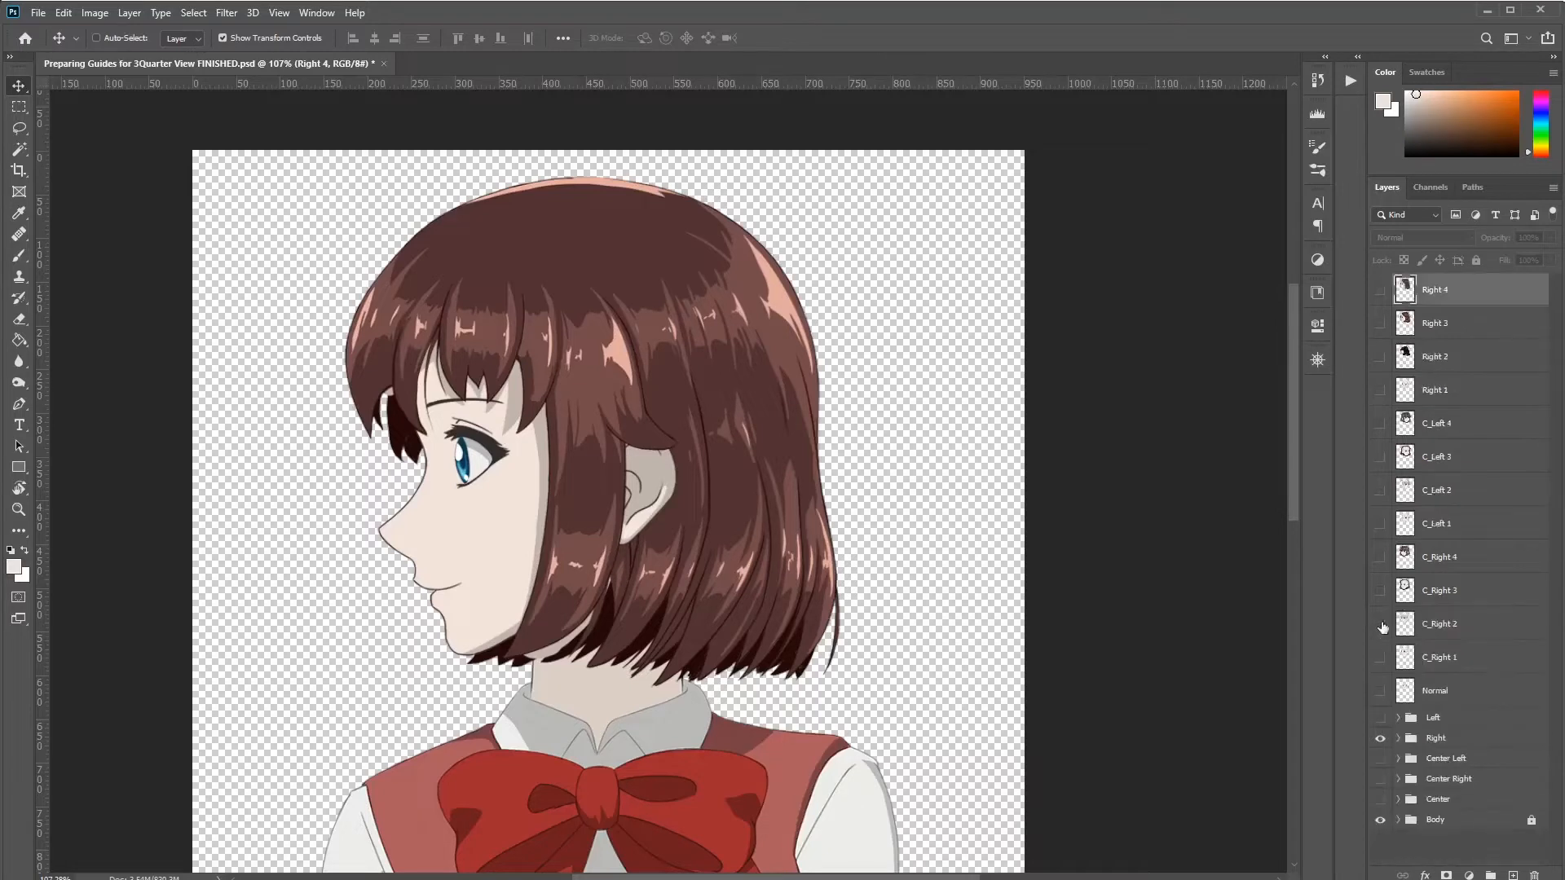
# Step: Check the Right 1 and Right 4 guides one at a time with the Right group hidden, then show the group again
pyautogui.click(1381, 739)
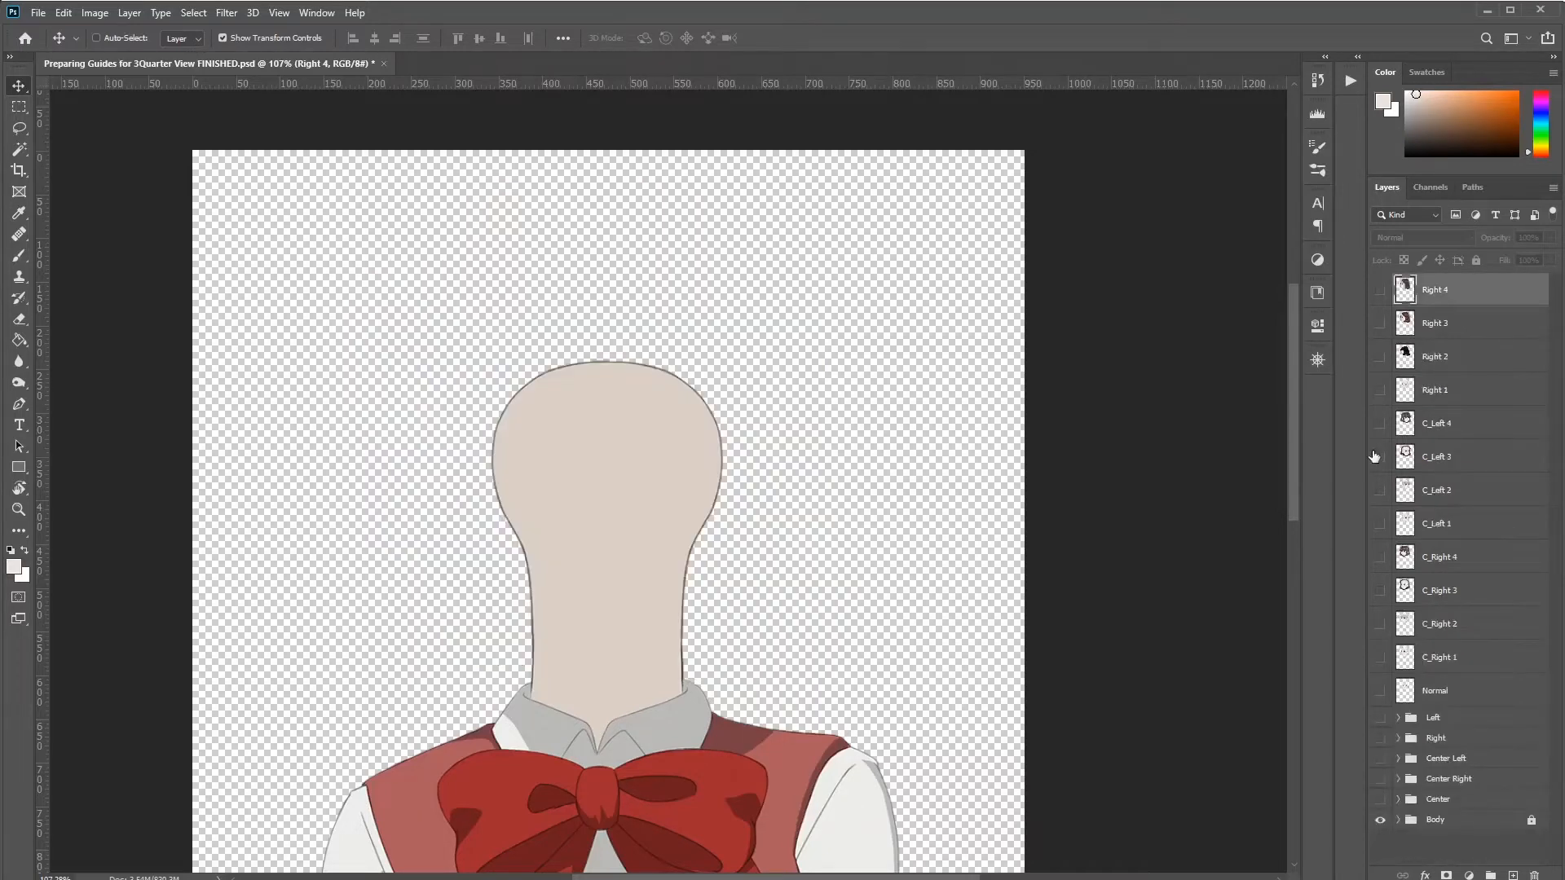
pyautogui.click(1380, 391)
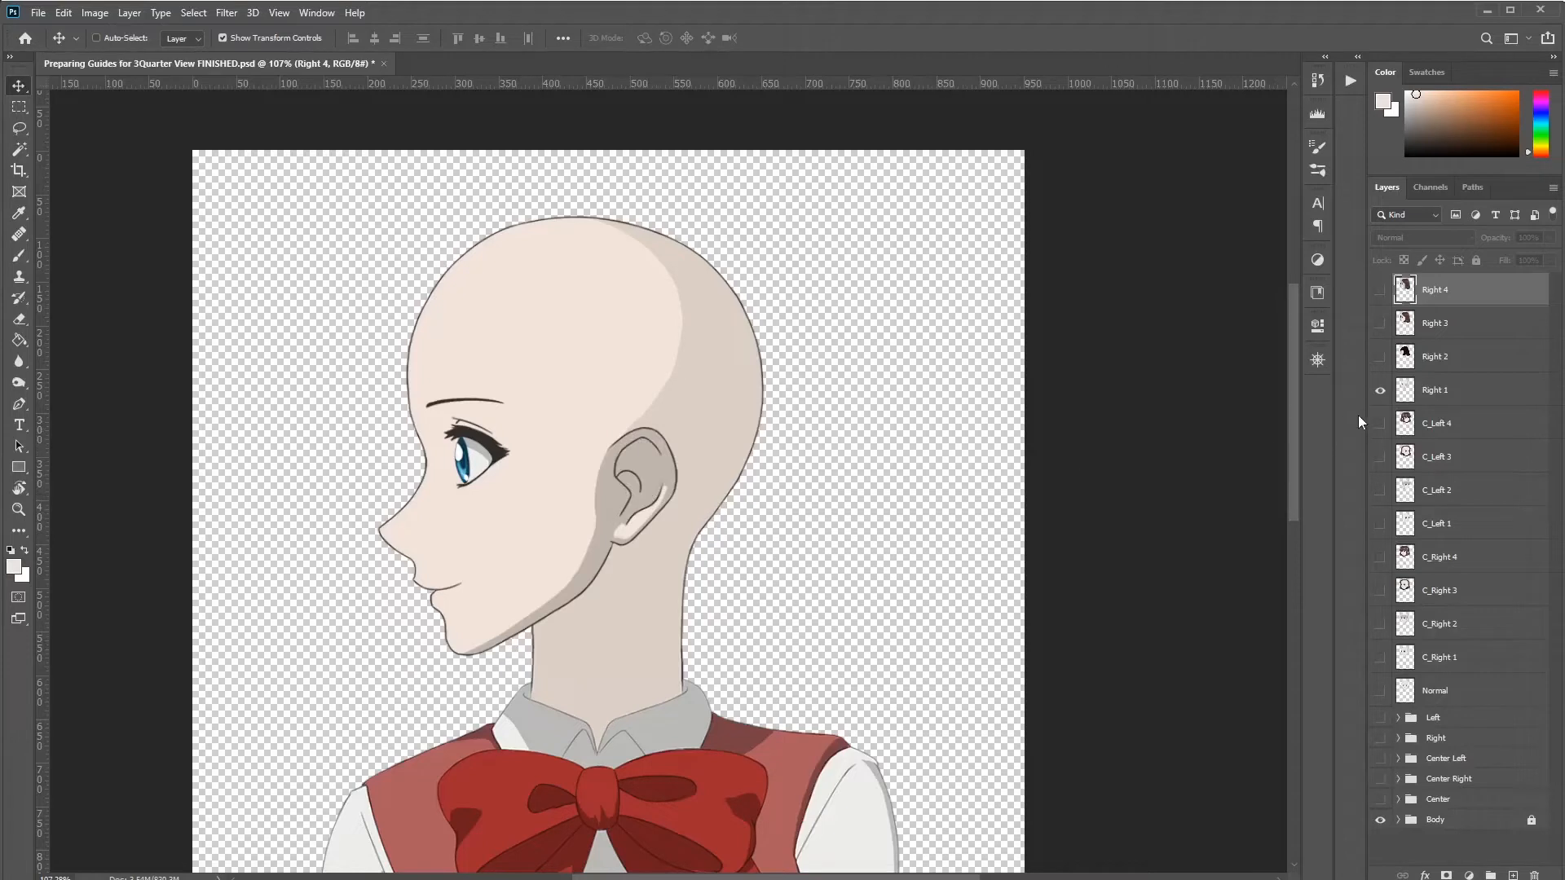
pyautogui.click(1378, 391)
pyautogui.click(1380, 291)
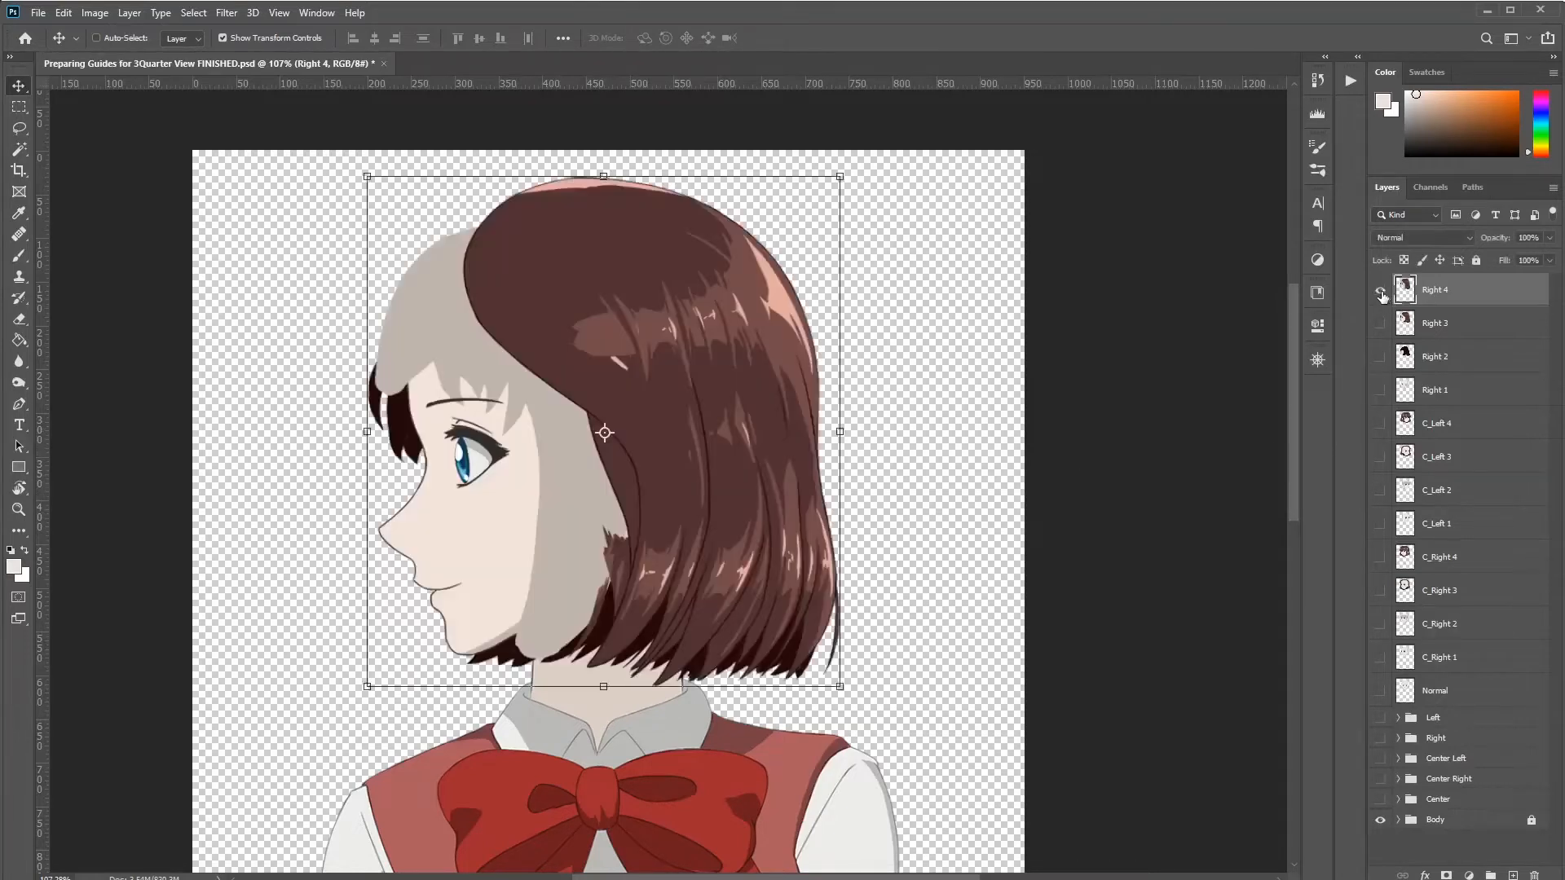
pyautogui.click(1380, 291)
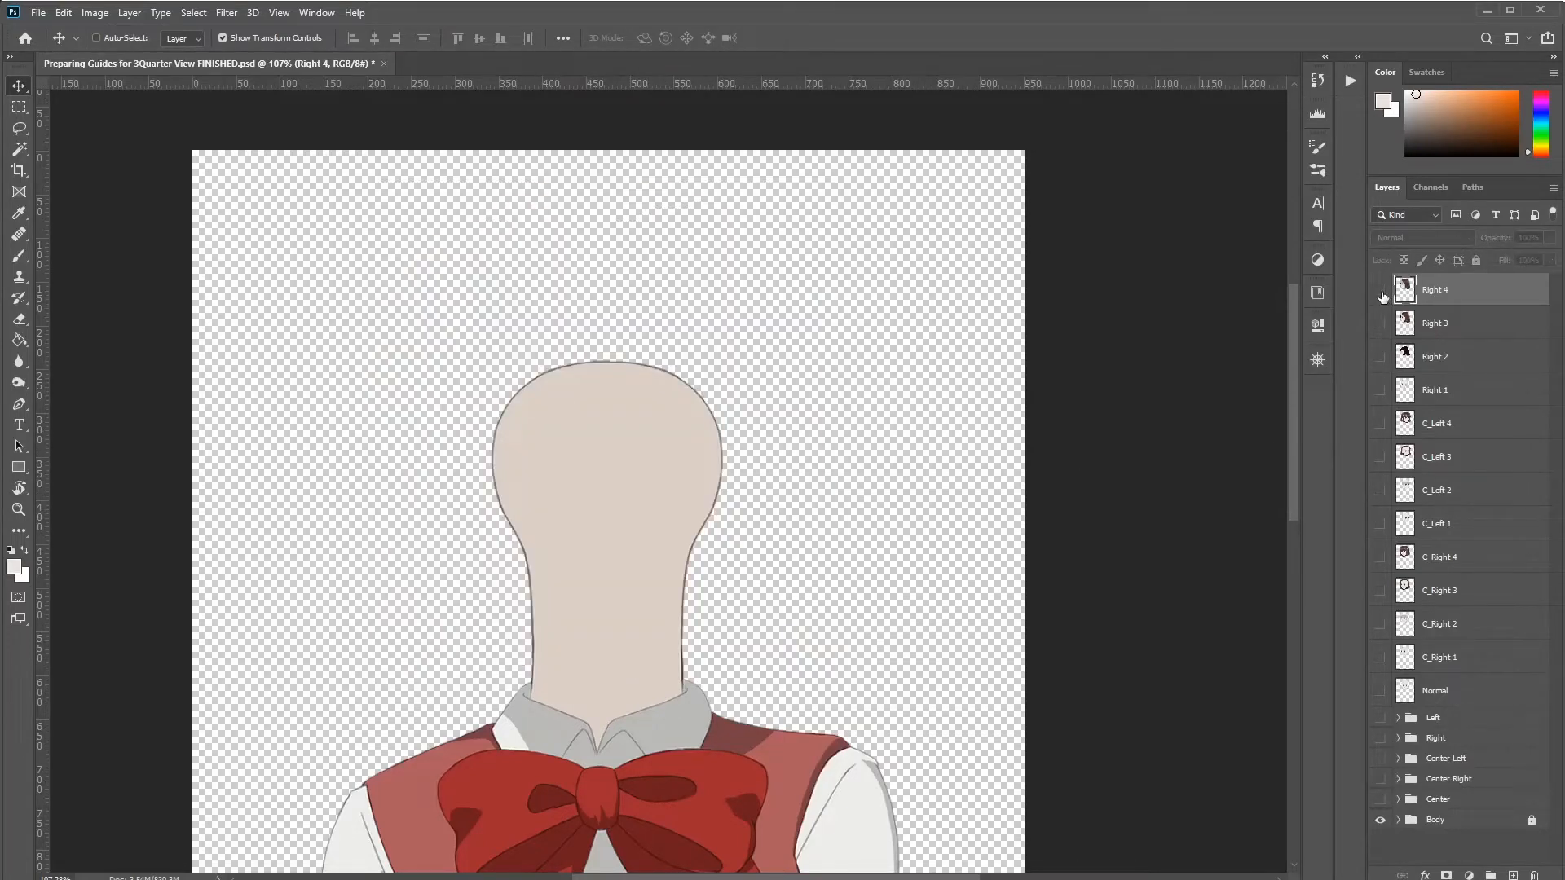
pyautogui.click(1380, 739)
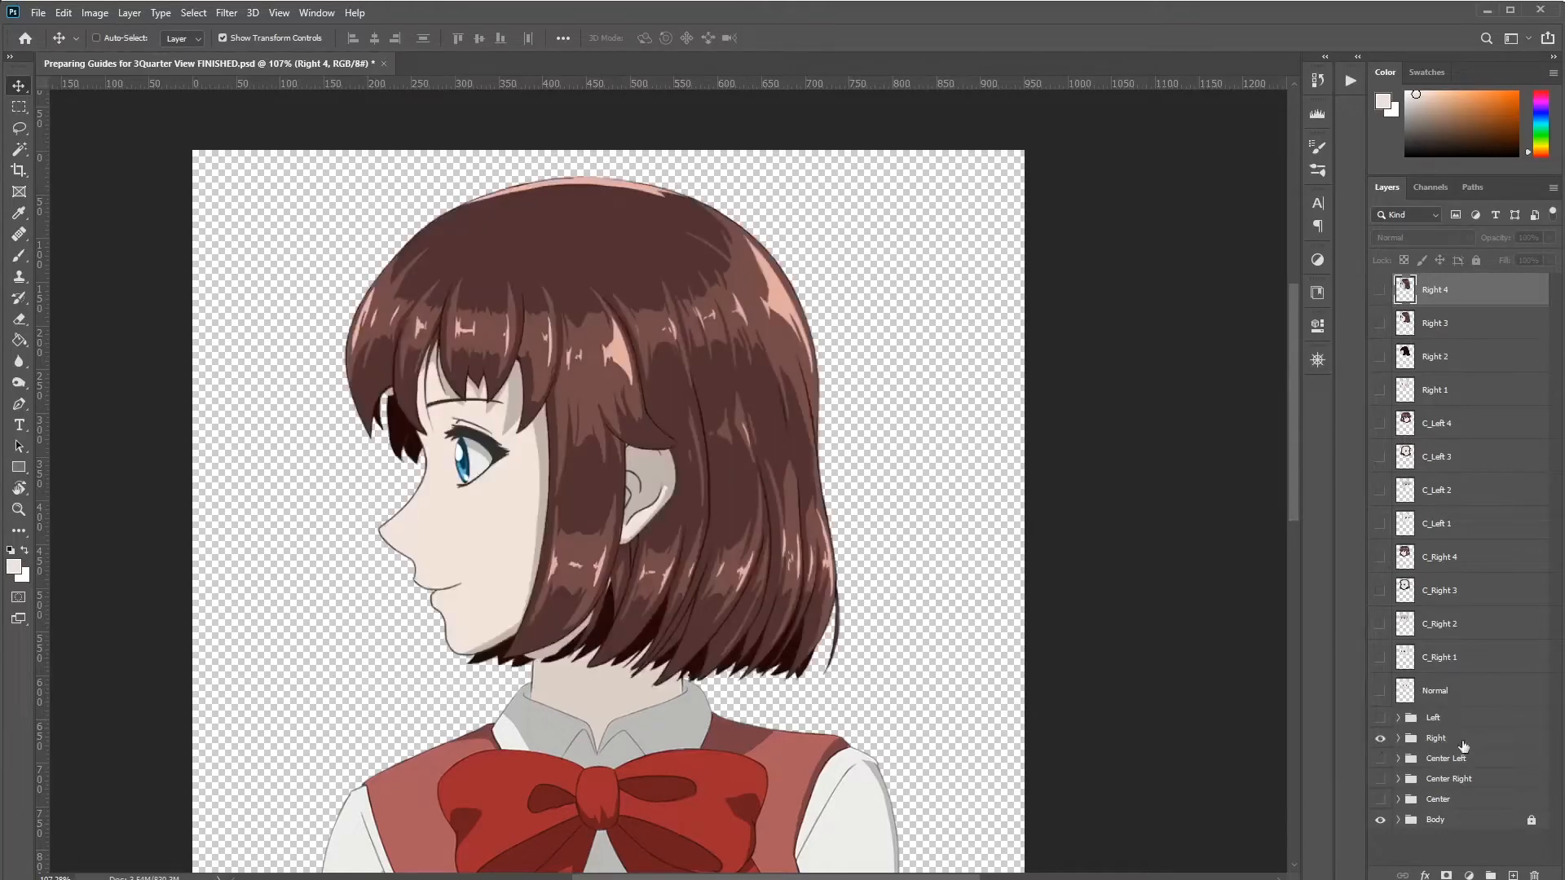
# Step: Duplicate the complete Right group, bring the copy to the front and merge it into one layer
pyautogui.click(1452, 740)
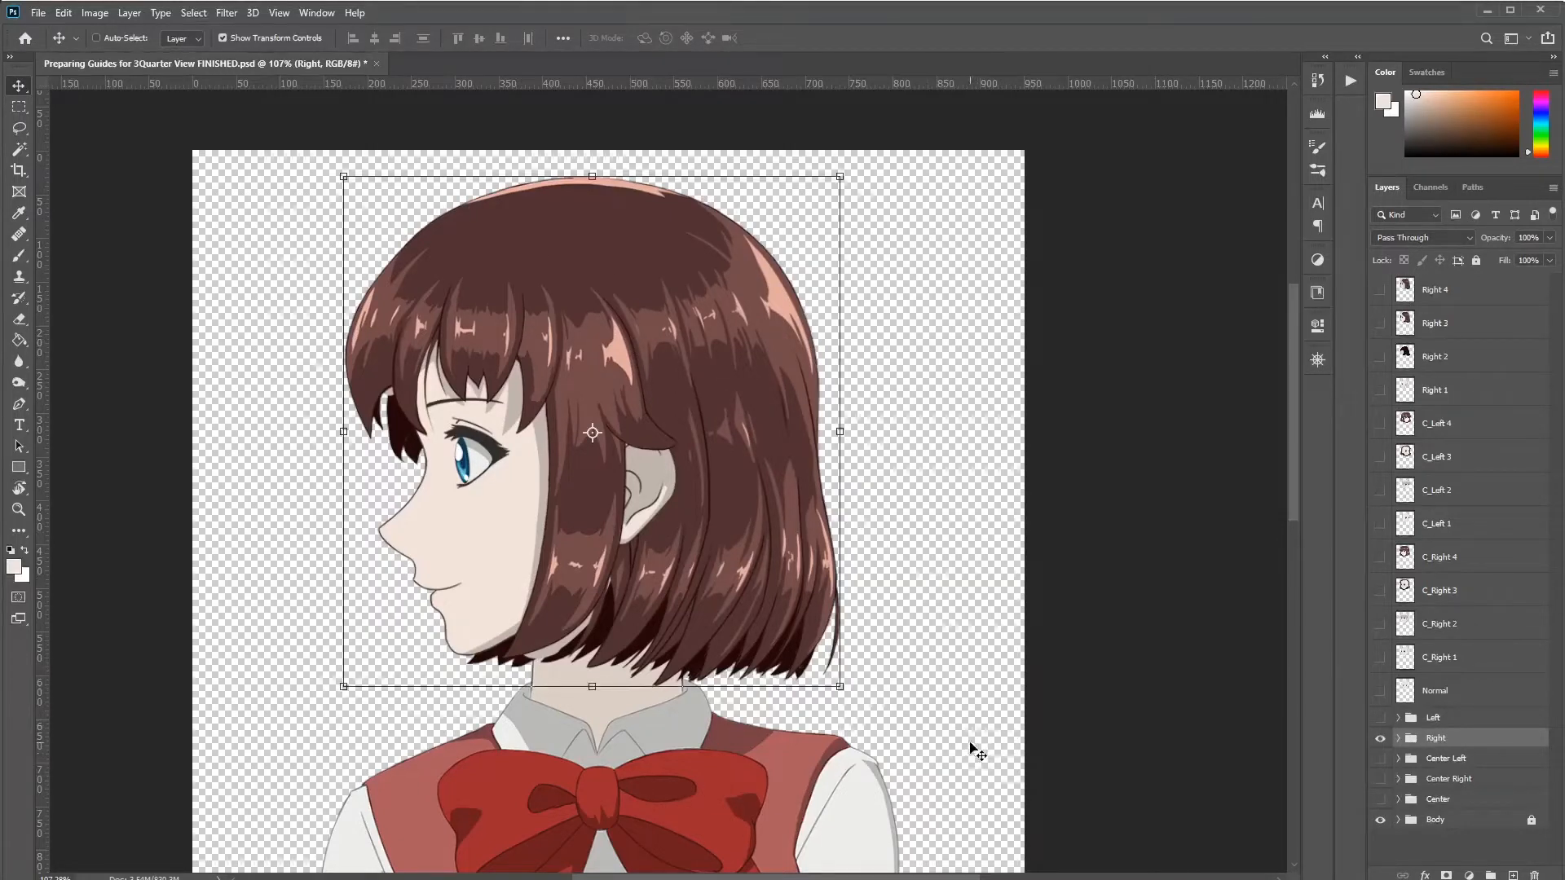
pyautogui.press('ctrl')
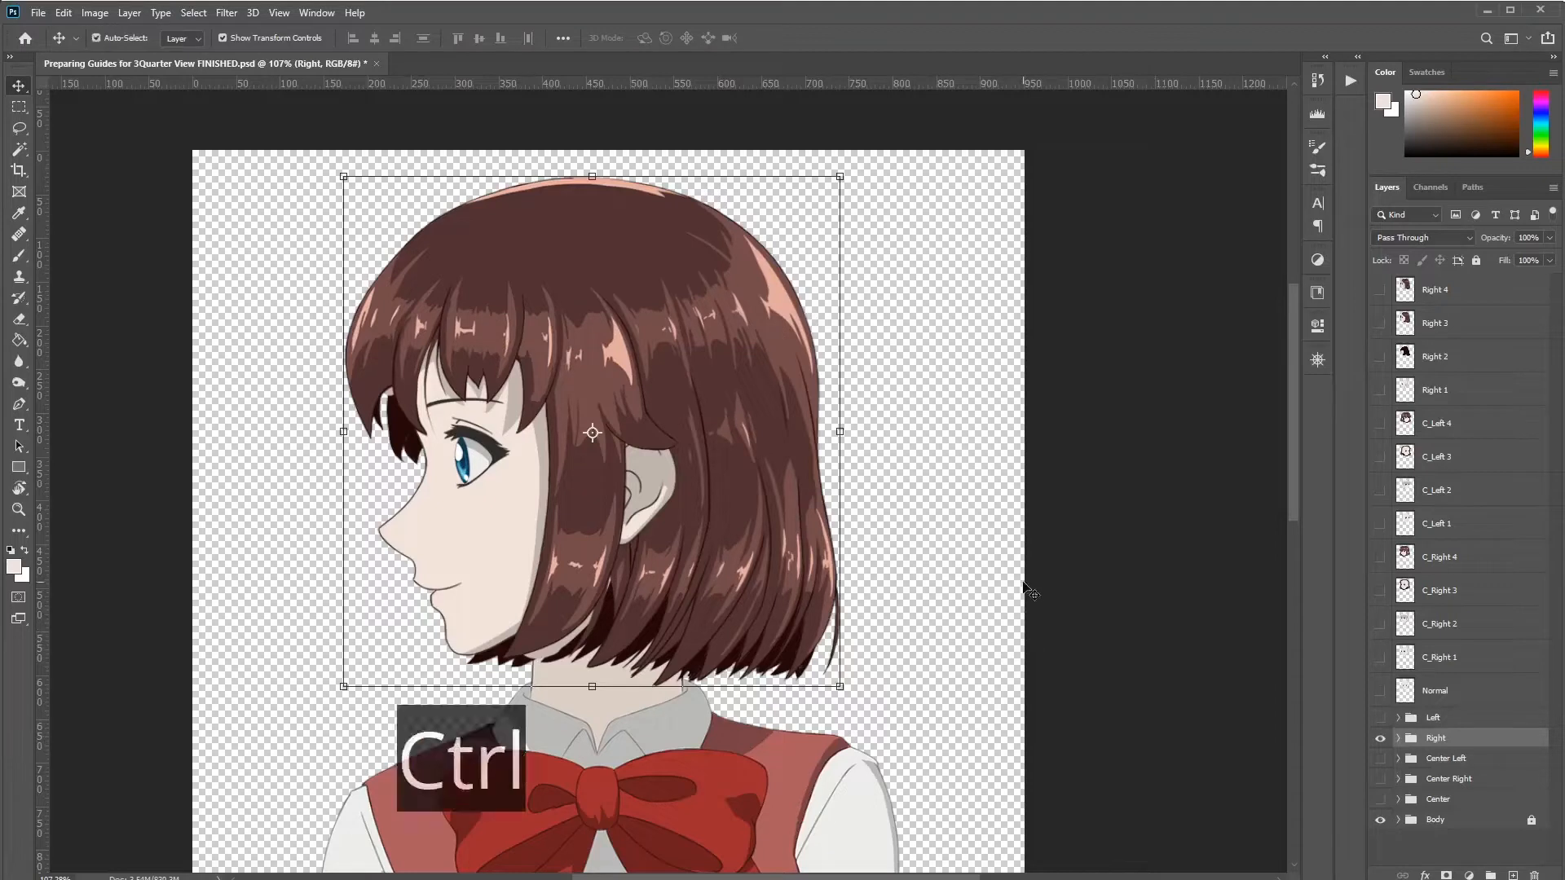
pyautogui.hotkey('ctrl', 'j')
pyautogui.hotkey('ctrl', 'shift', ']')
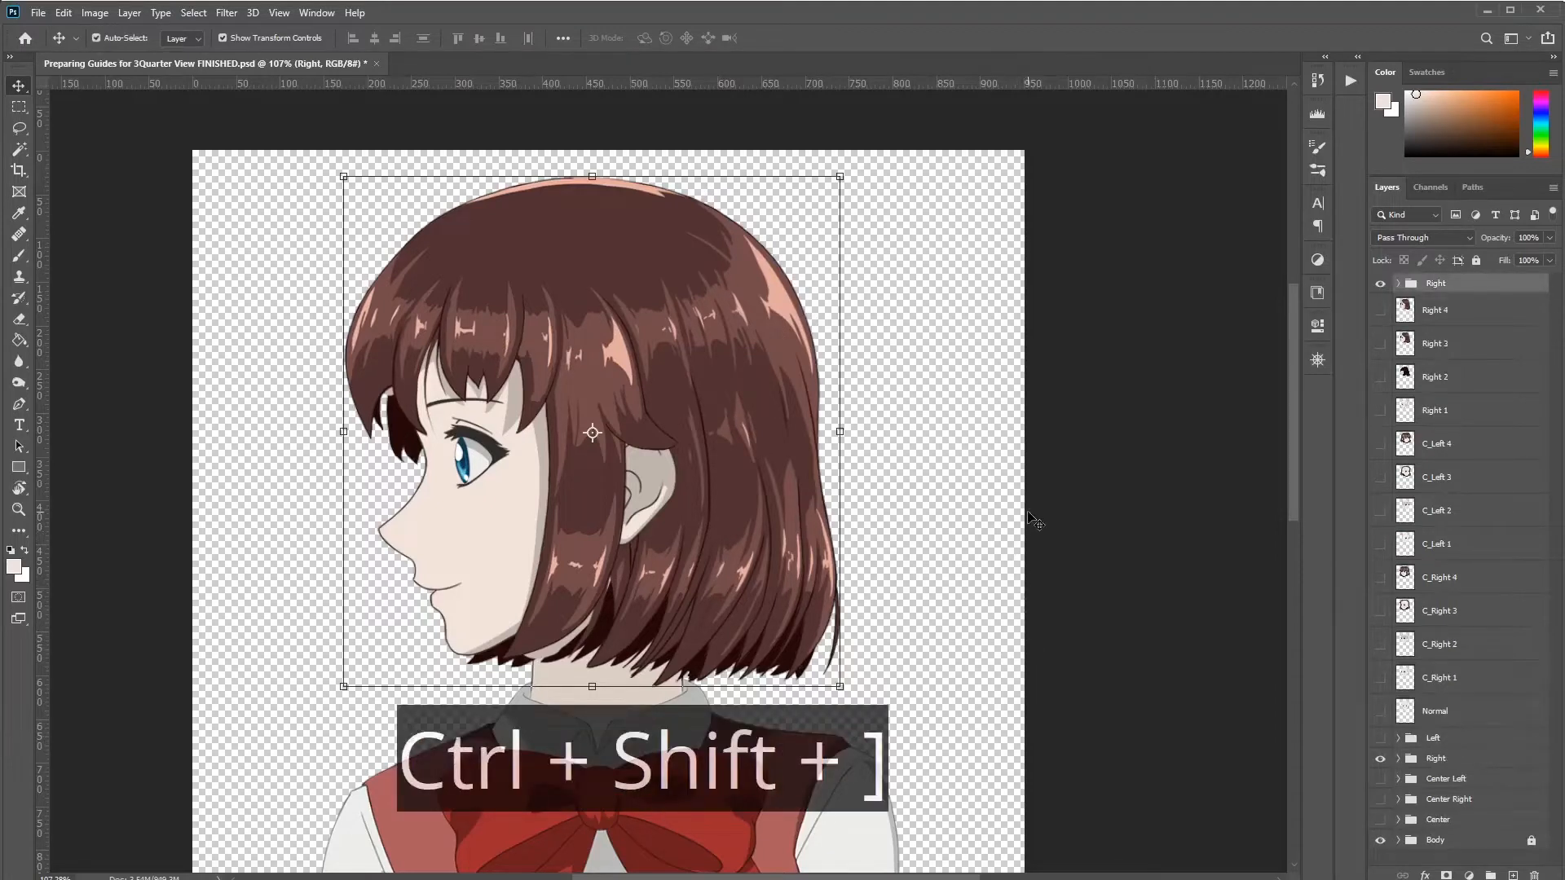
pyautogui.hotkey('ctrl', 'e')
# Step: Rename the merged full profile layer as Right 5, and hide both the Right group and the Right 5 layer
pyautogui.doubleClick(1432, 290)
pyautogui.write('Right')
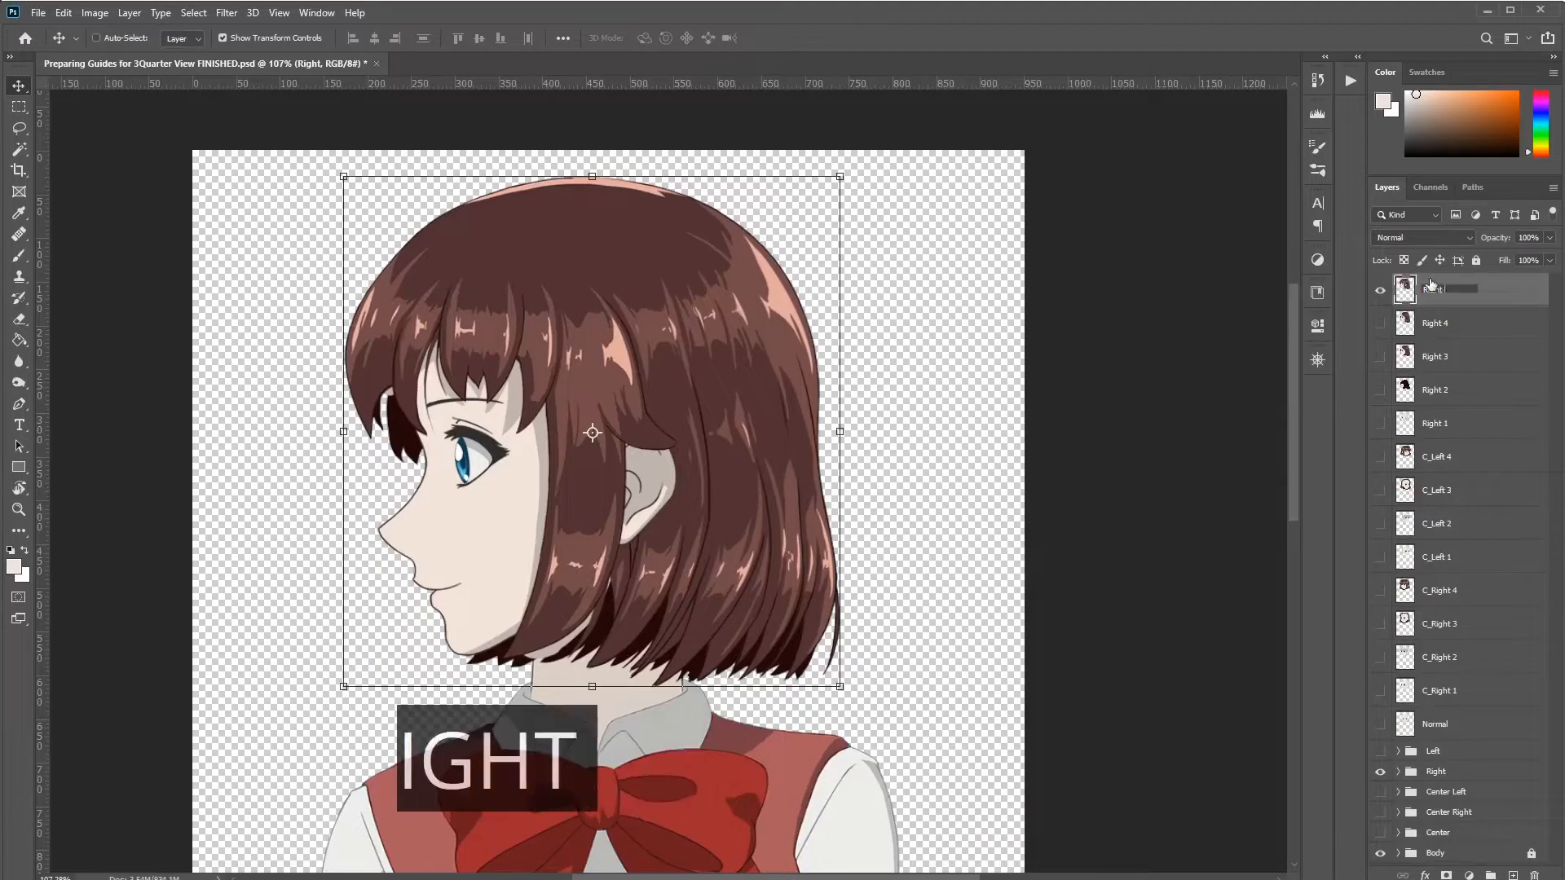
pyautogui.write(' 5')
pyautogui.press('Return')
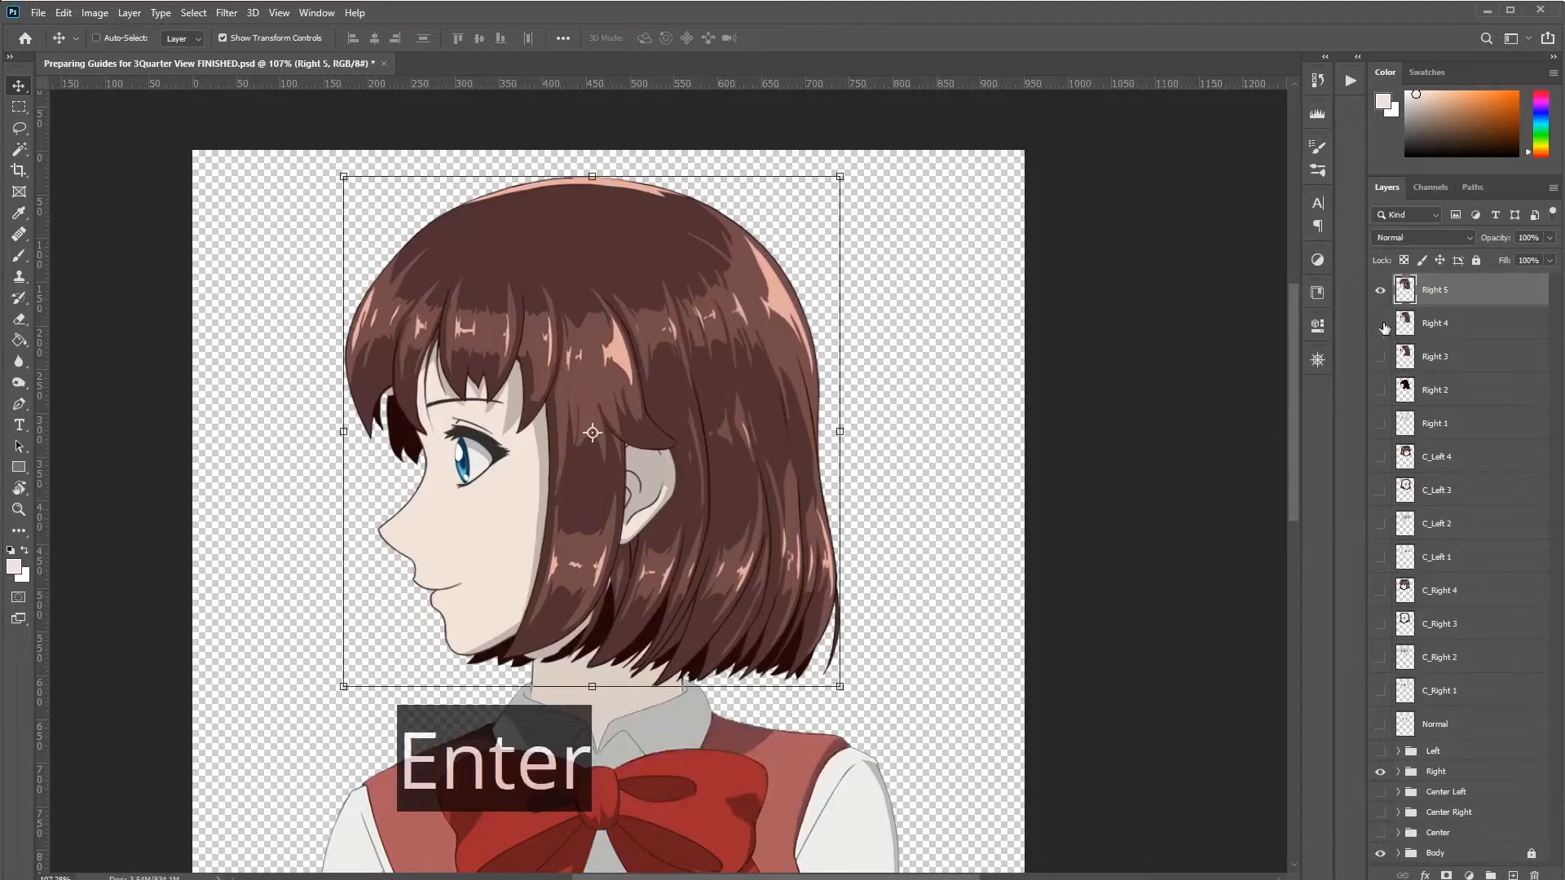
pyautogui.click(1379, 777)
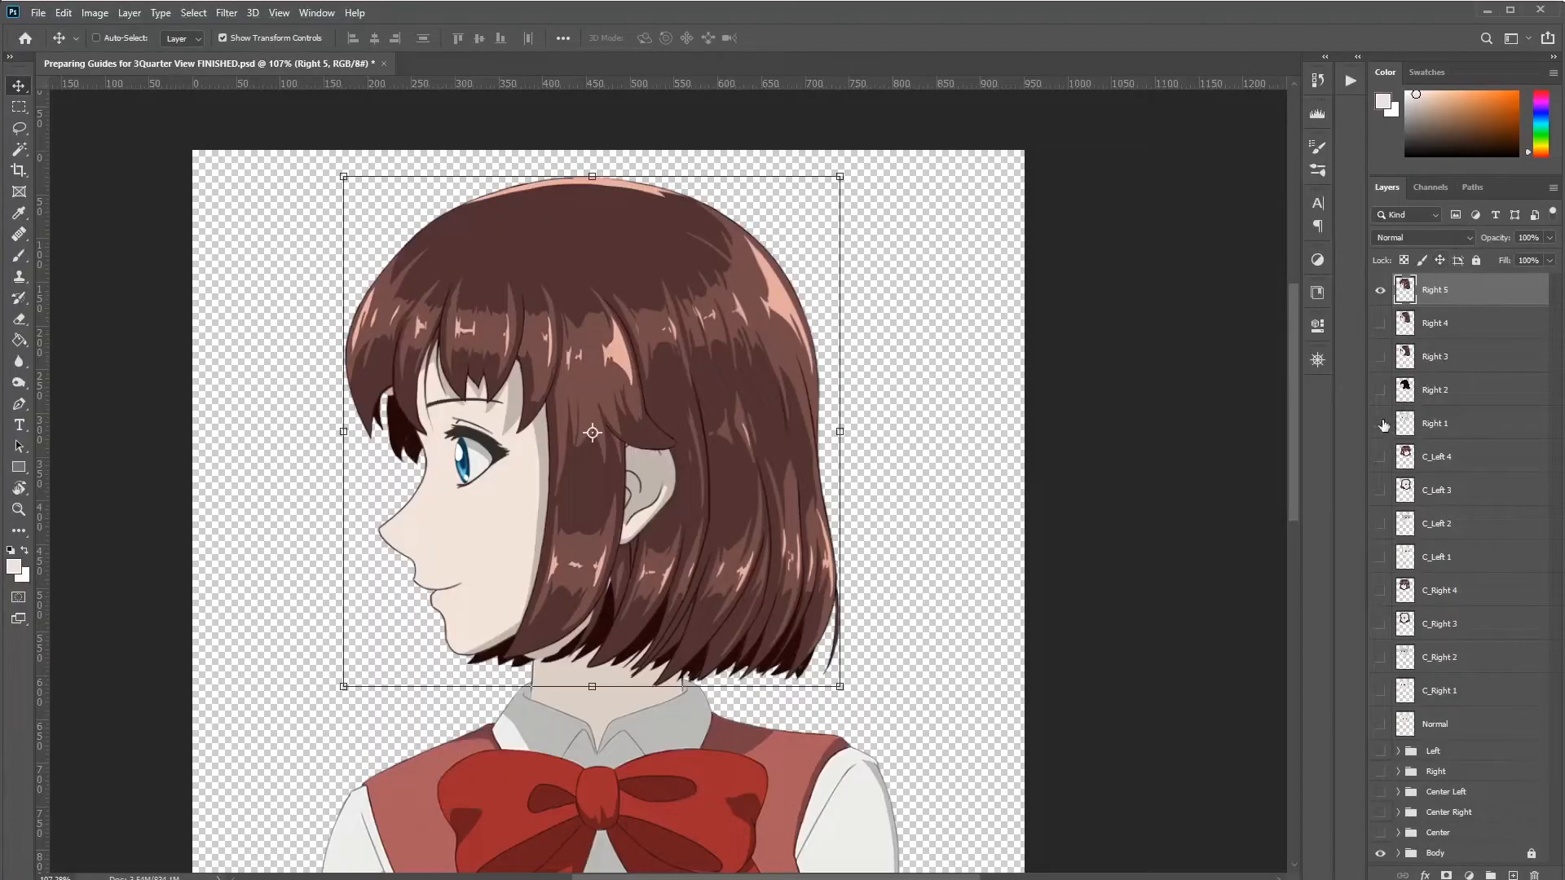
pyautogui.click(1379, 292)
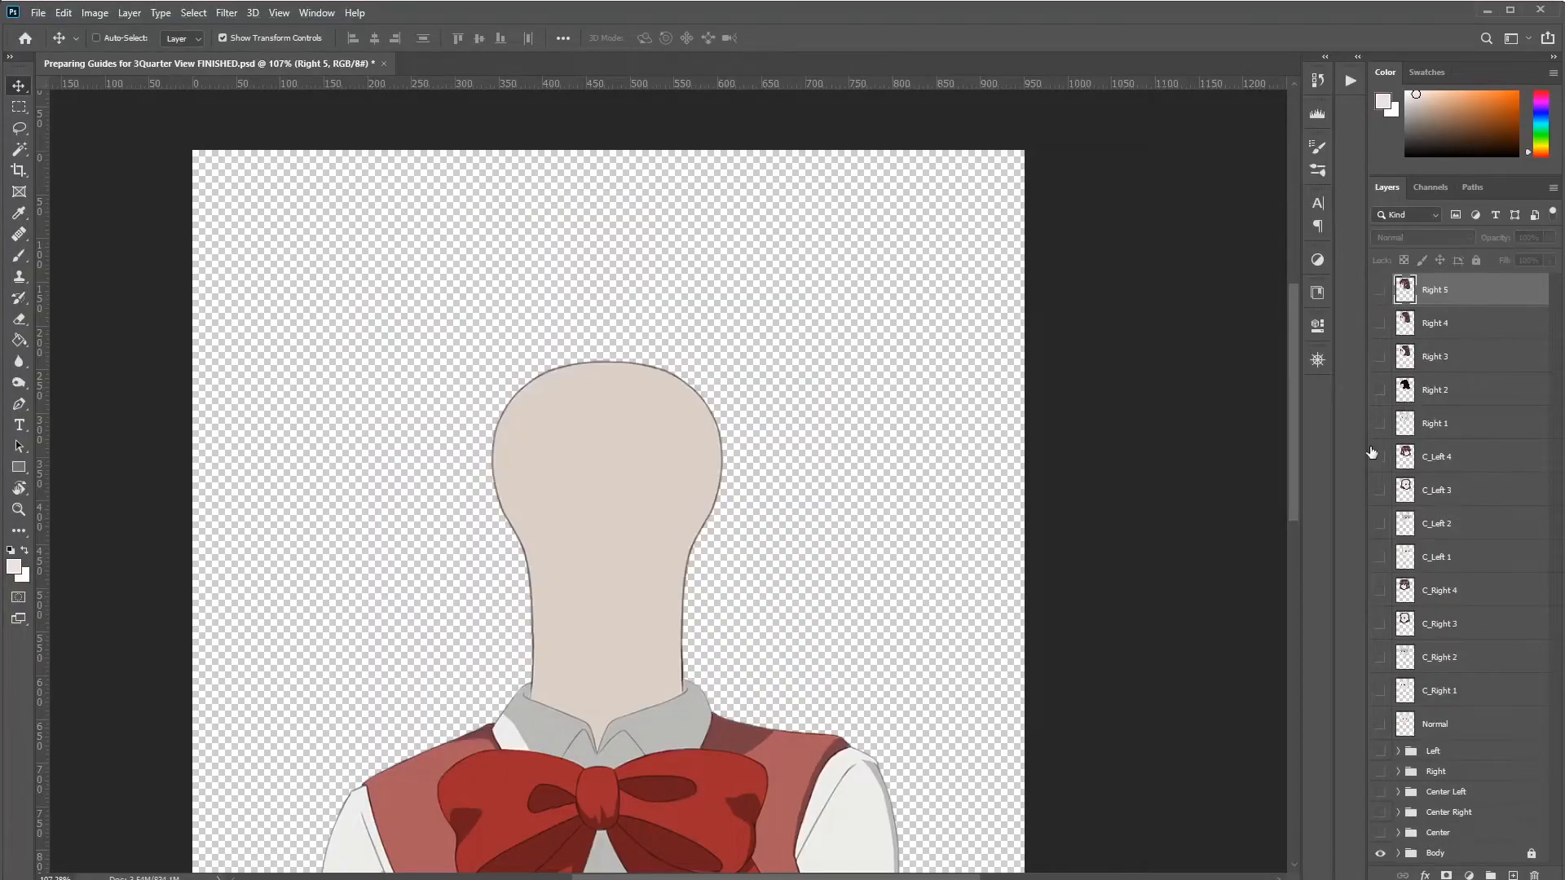
# Step: Show the Right 1 layer, group the Right 1 through Right 5 guides, and duplicate the group
pyautogui.click(1379, 423)
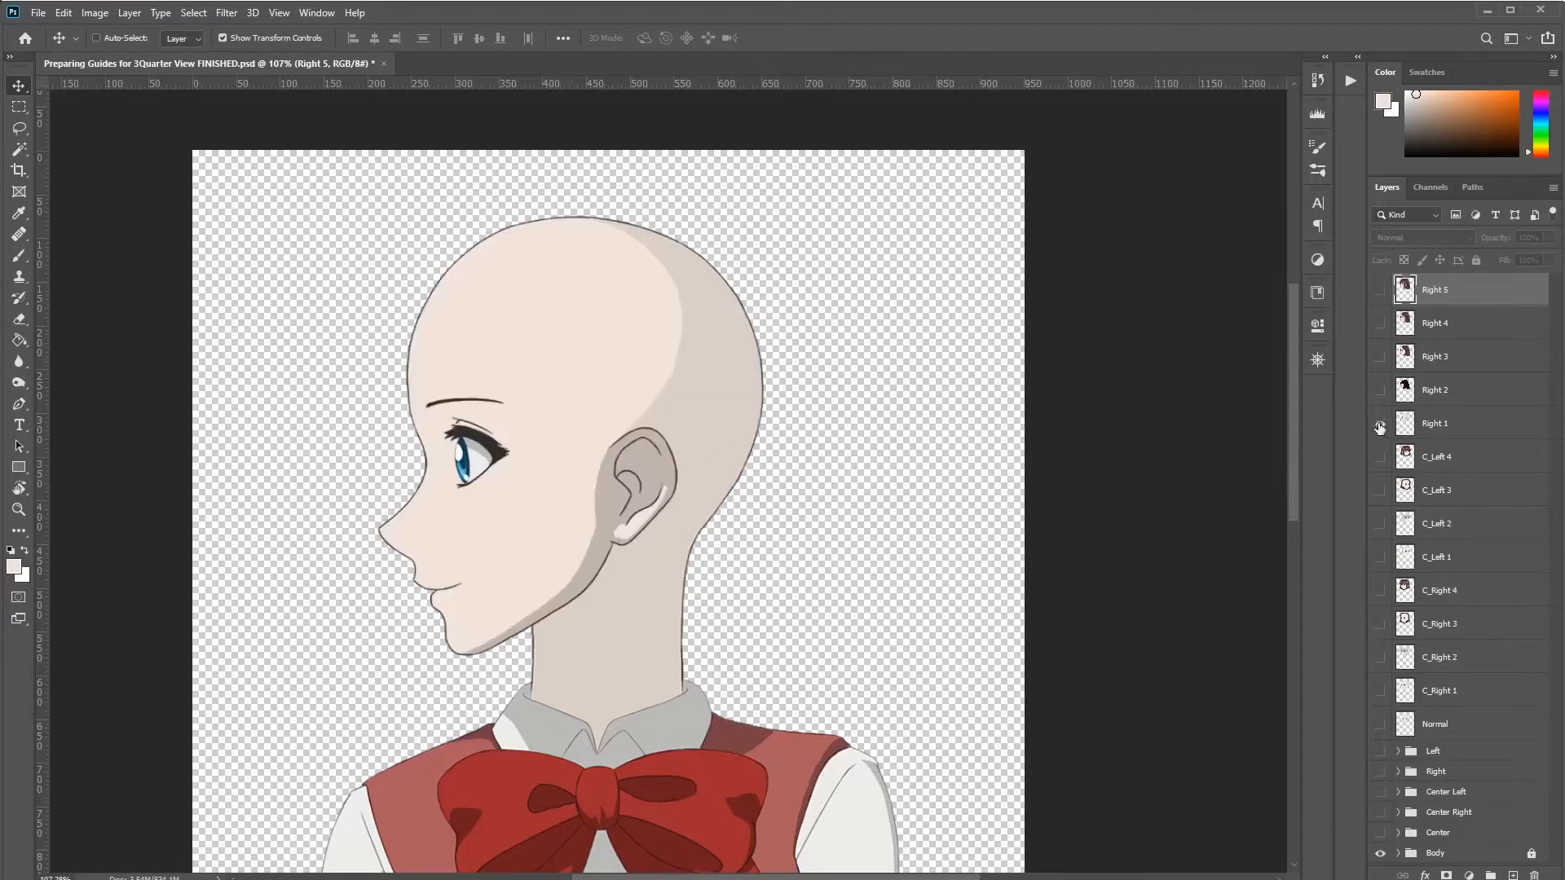
pyautogui.click(1450, 432)
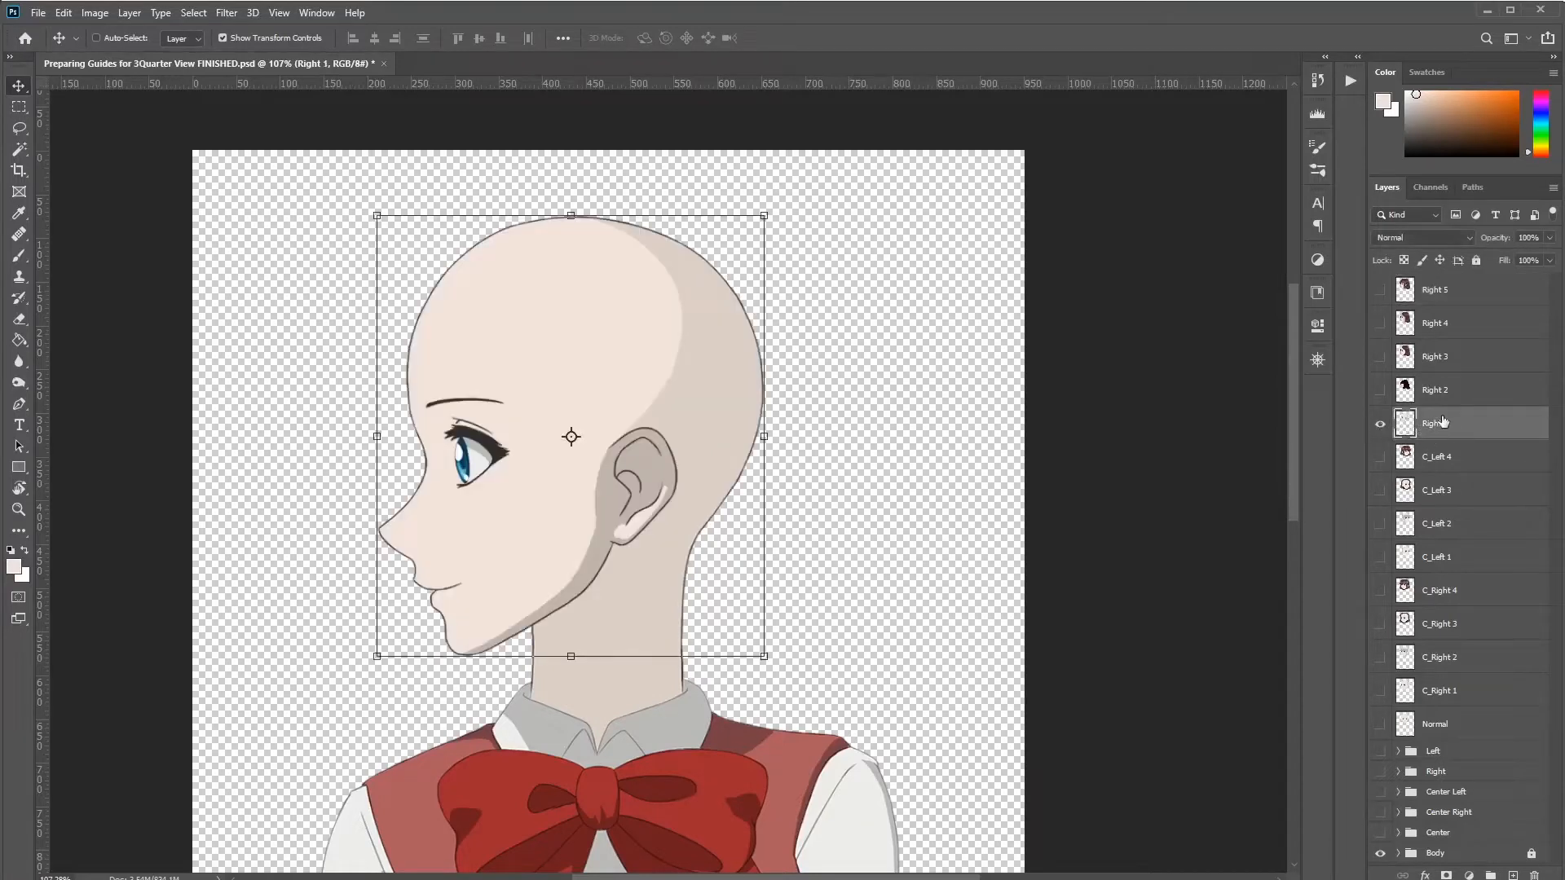
pyautogui.keyDown('shift'); pyautogui.click(1441, 294); pyautogui.keyUp('shift')
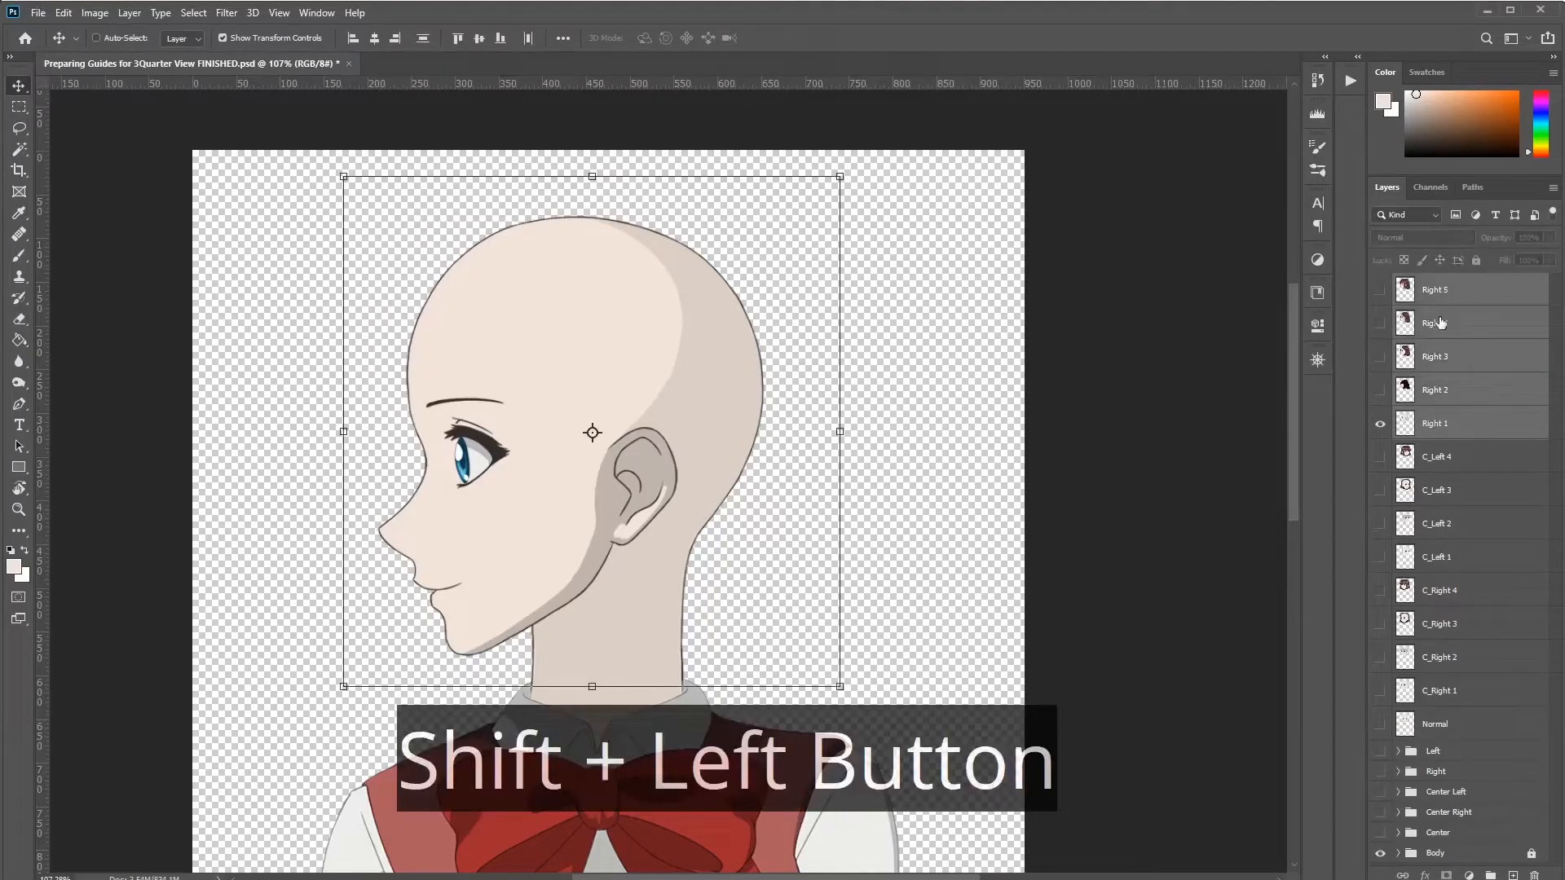
pyautogui.click(1451, 432)
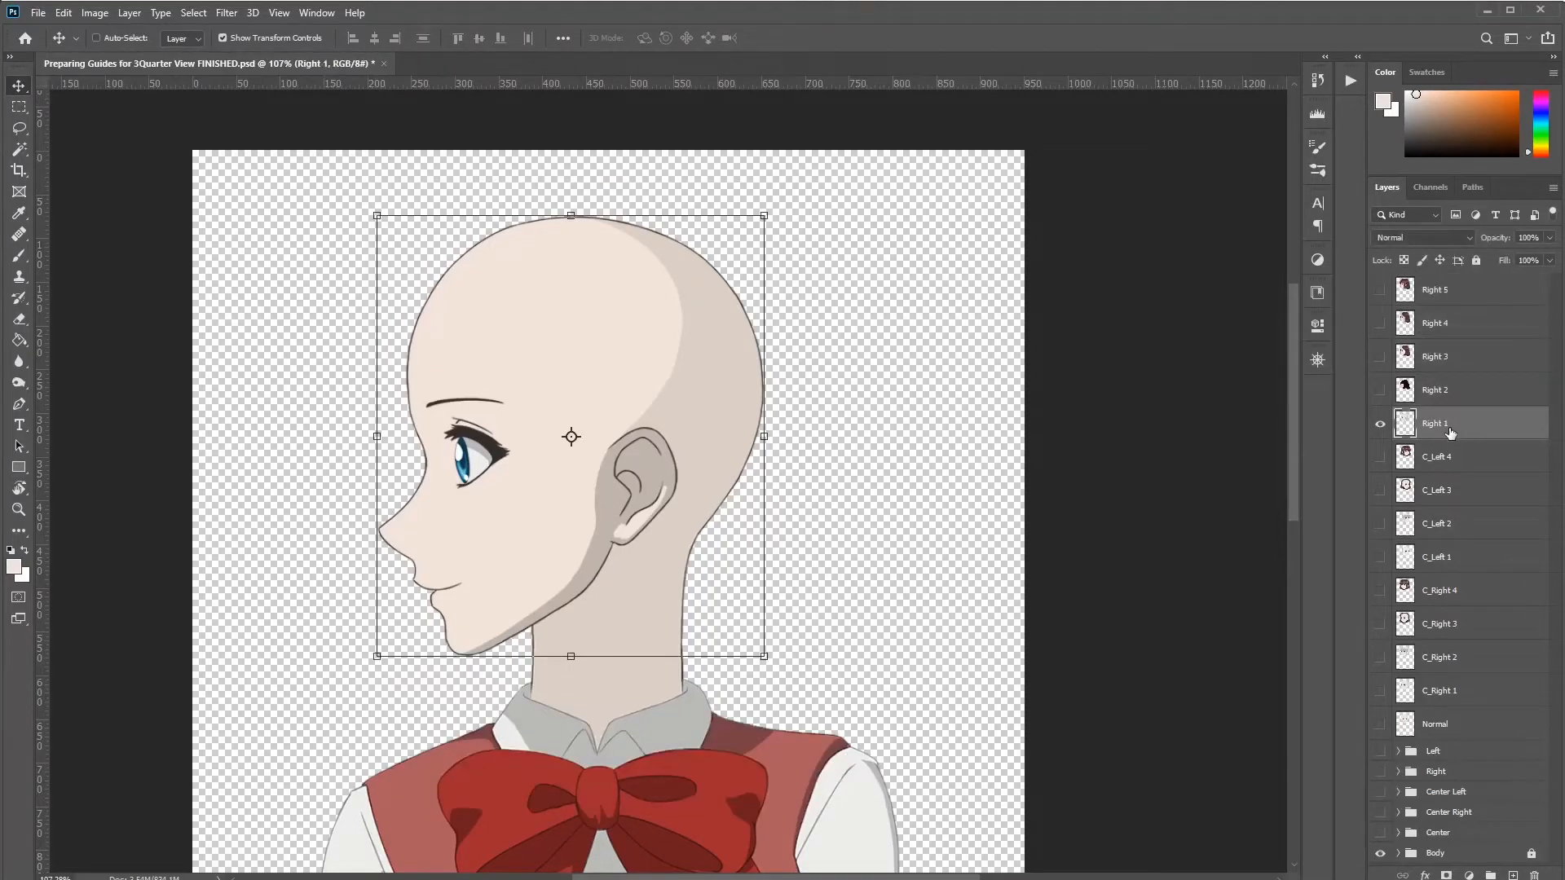
pyautogui.keyDown('shift'); pyautogui.click(1441, 293); pyautogui.keyUp('shift')
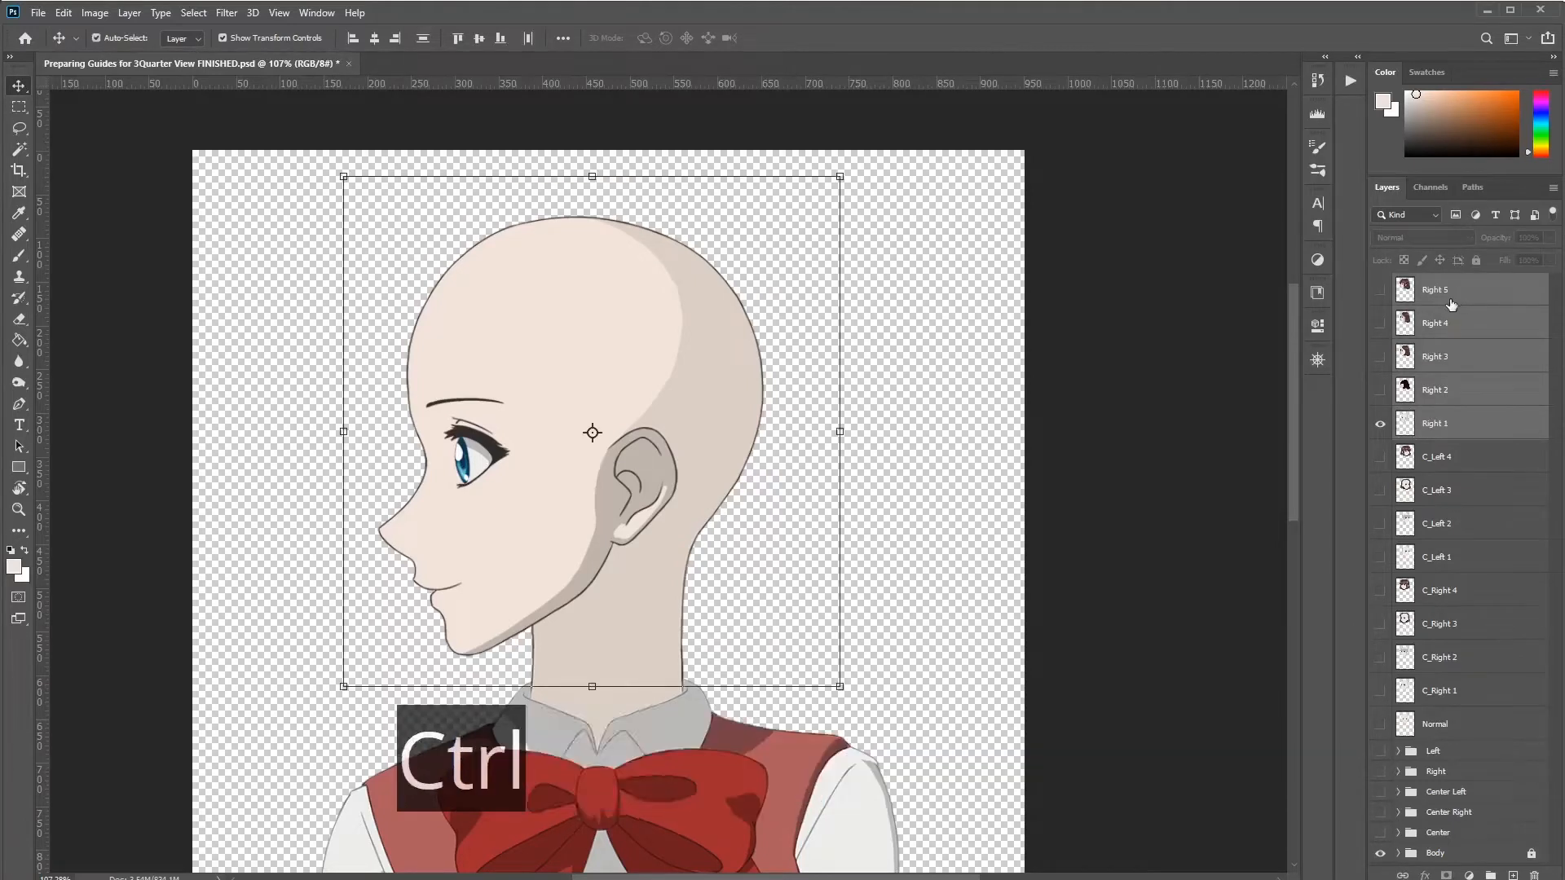
pyautogui.hotkey('ctrl', 'g')
pyautogui.hotkey('ctrl', 'j')
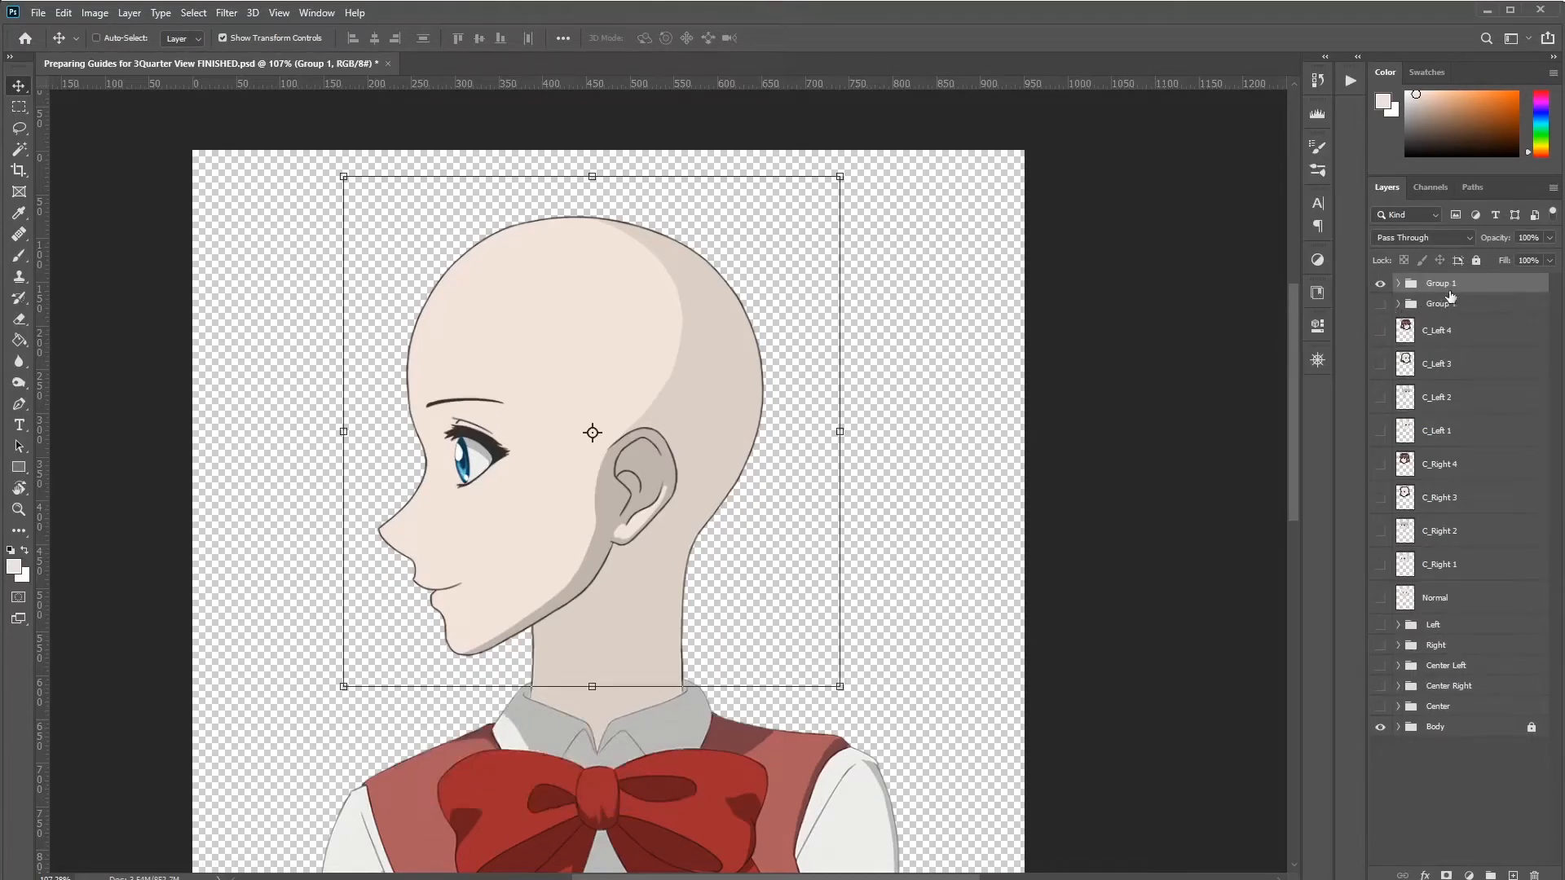
# Step: Flip the duplicated group of profile guides horizontally and undo the accidental move
pyautogui.hotkey('alt', 'e')
pyautogui.press('a')
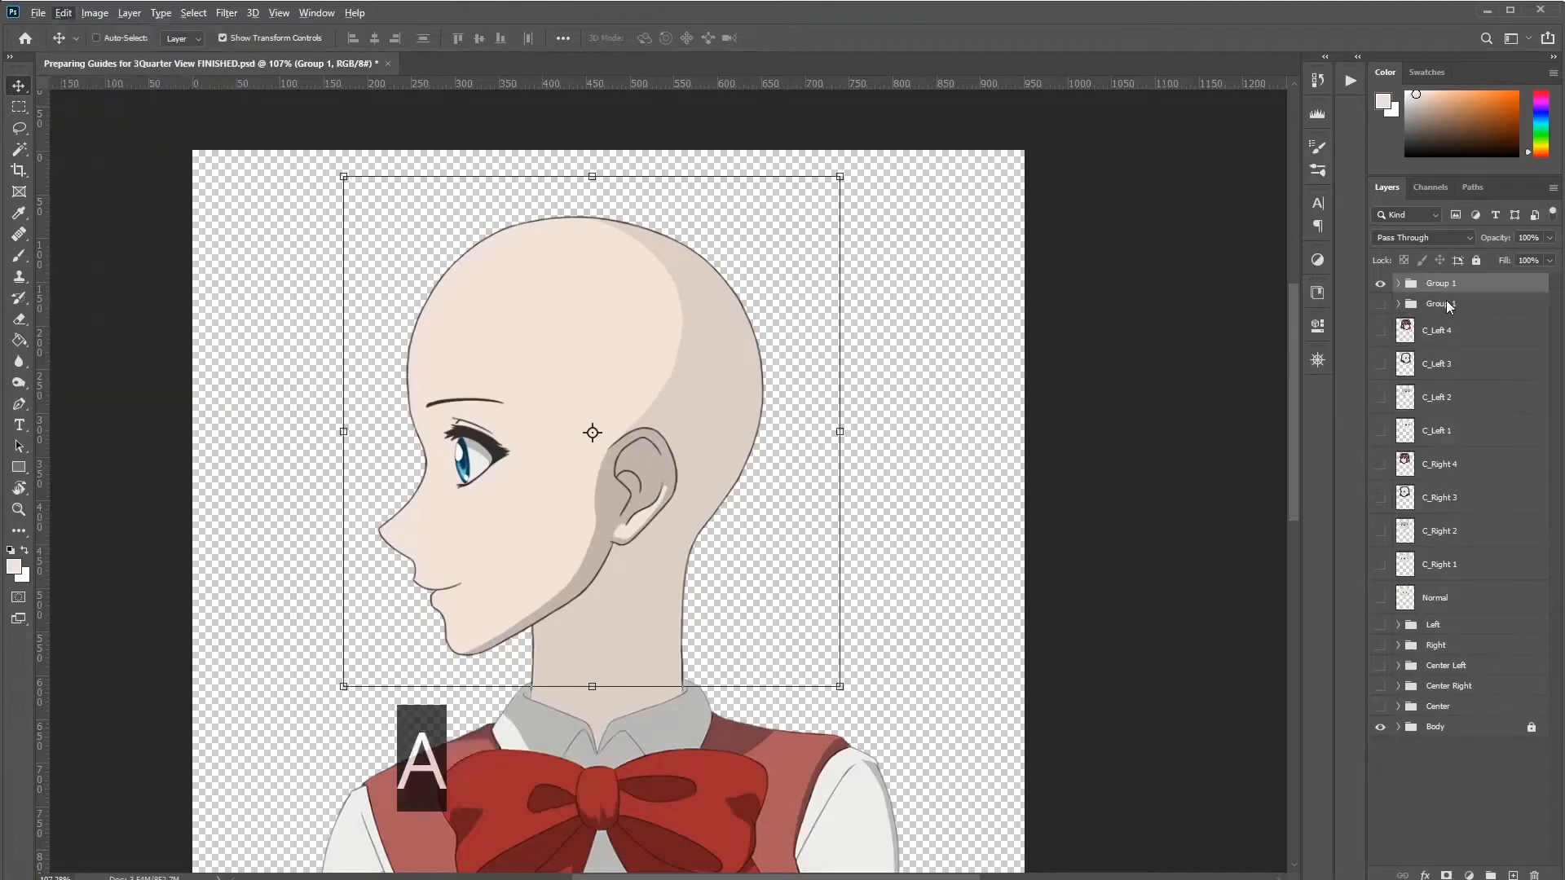
pyautogui.press('h')
pyautogui.moveTo(656, 461); pyautogui.dragTo(645, 548)
pyautogui.hotkey('ctrl', 'z')
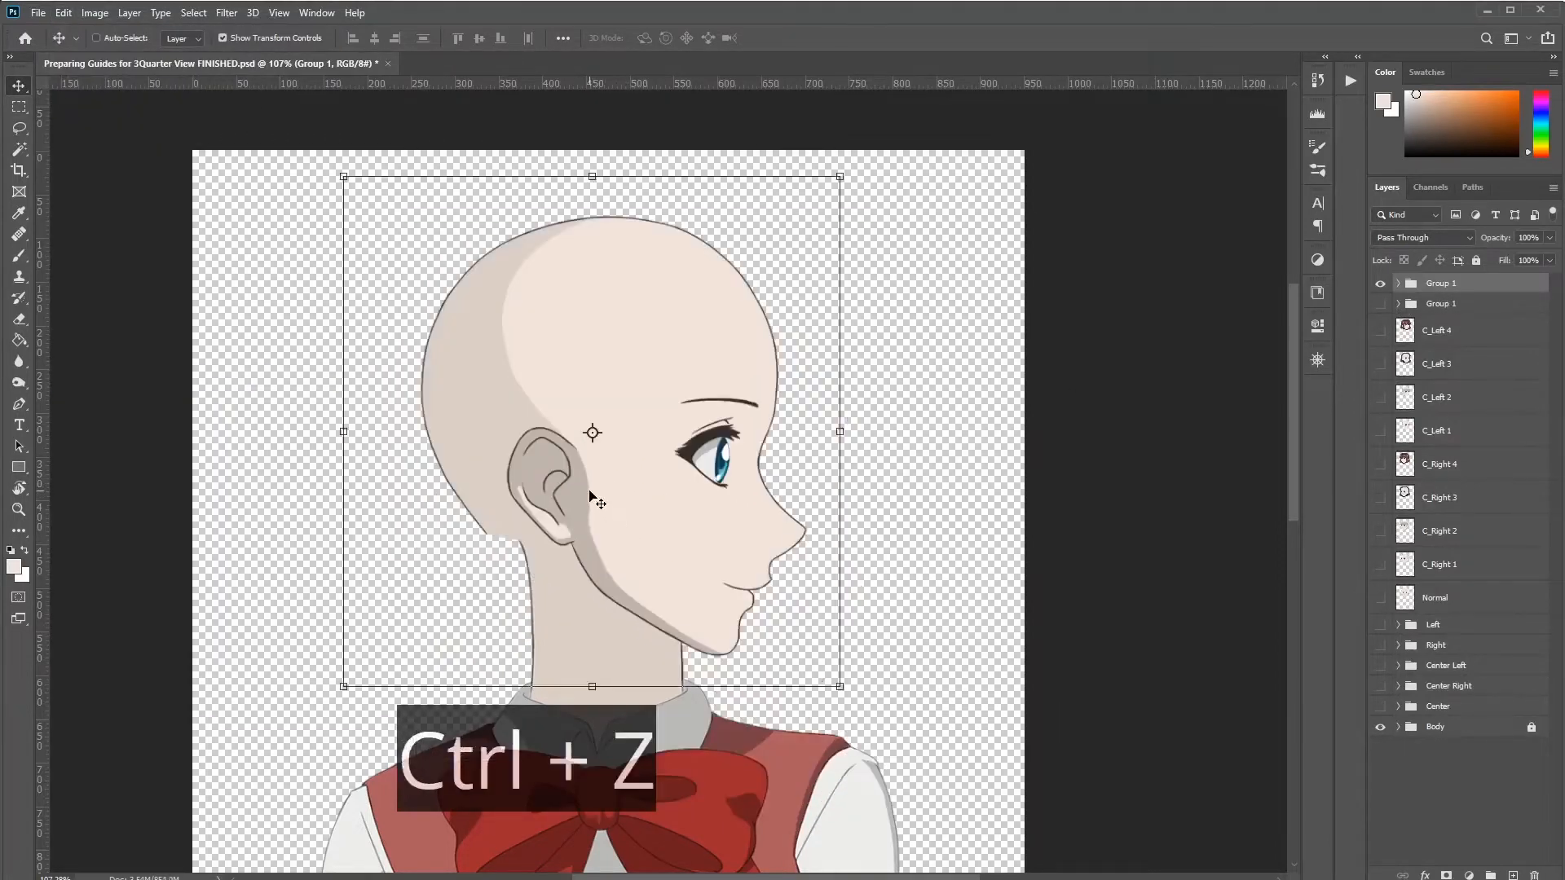
# Step: Shift the mirrored group about 34 pixels to the right so the head lines up with the neck
pyautogui.moveTo(554, 529); pyautogui.dragTo(616, 541)
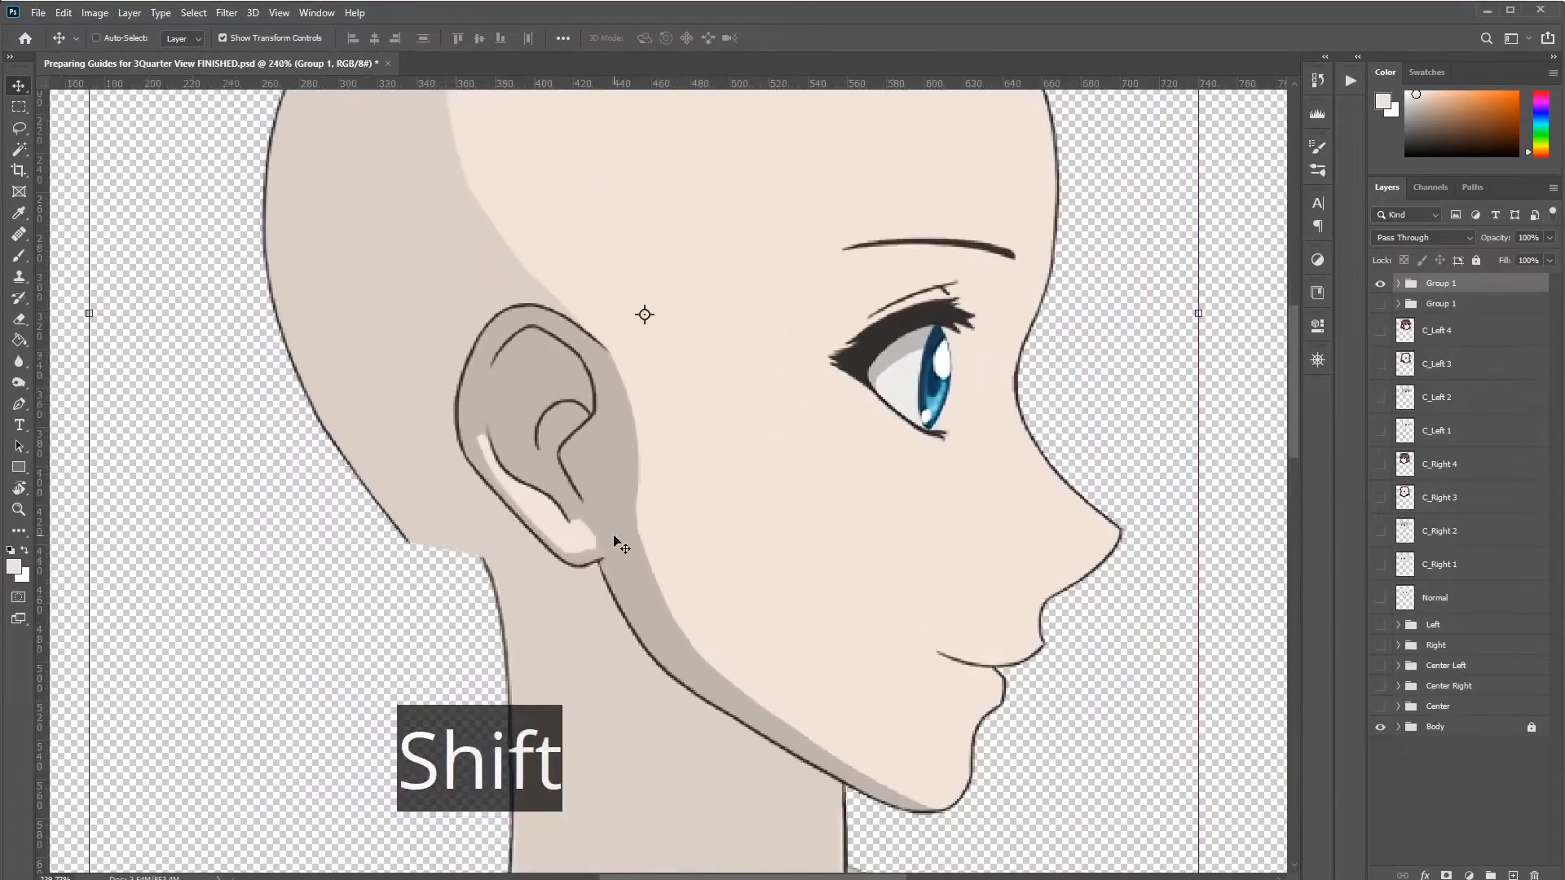
pyautogui.hotkey('shift', 'Right')
pyautogui.hotkey('shift', 'Right')
pyautogui.hotkey('shift', 'Right')
pyautogui.press('Right')
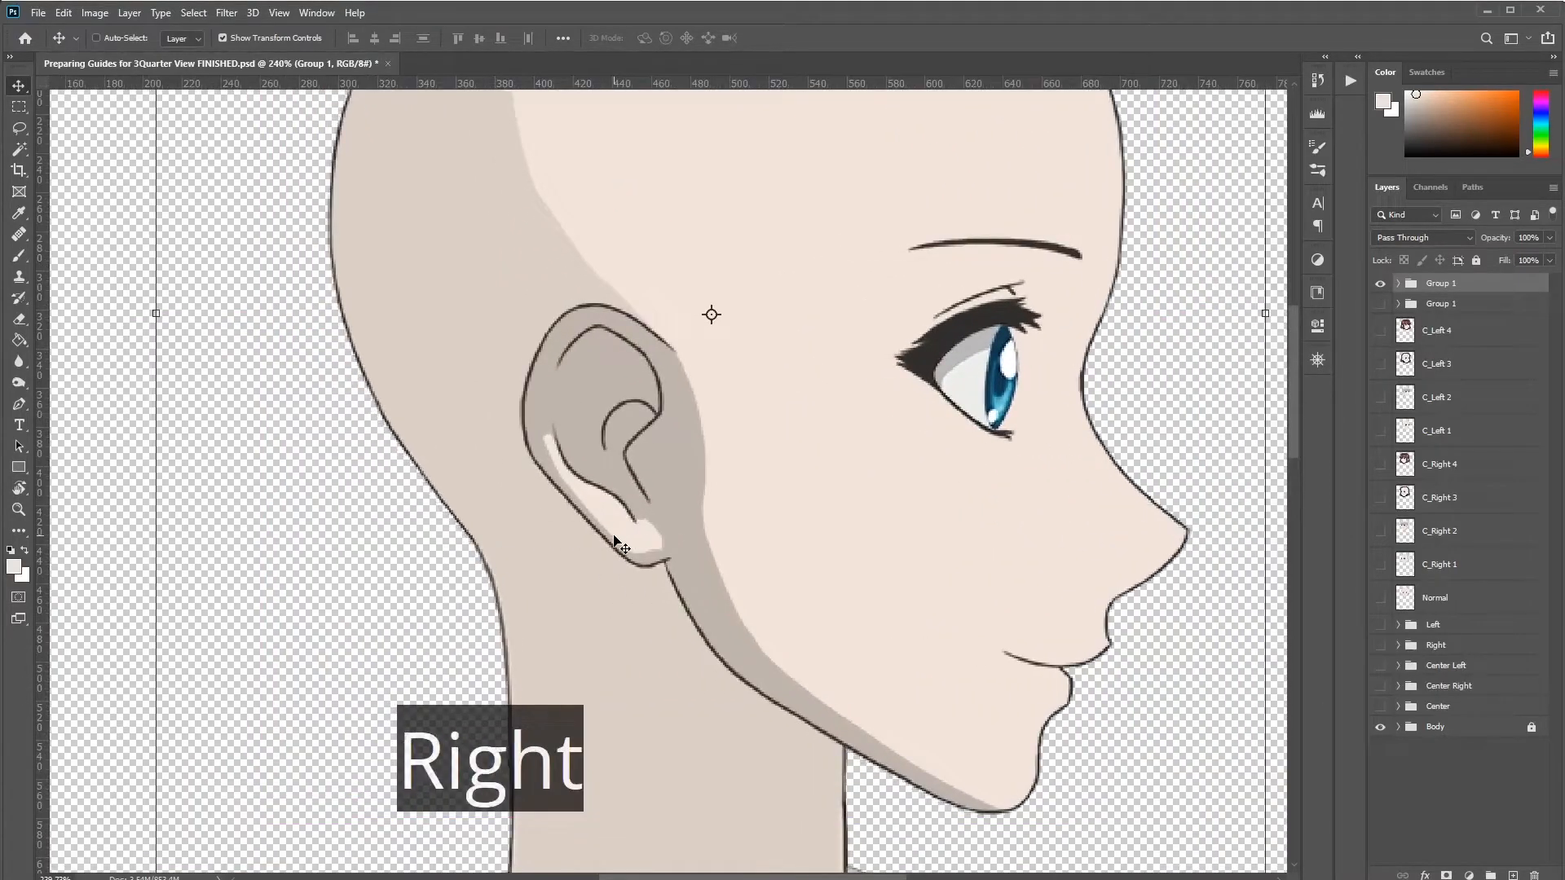
pyautogui.moveTo(617, 543); pyautogui.dragTo(799, 554)
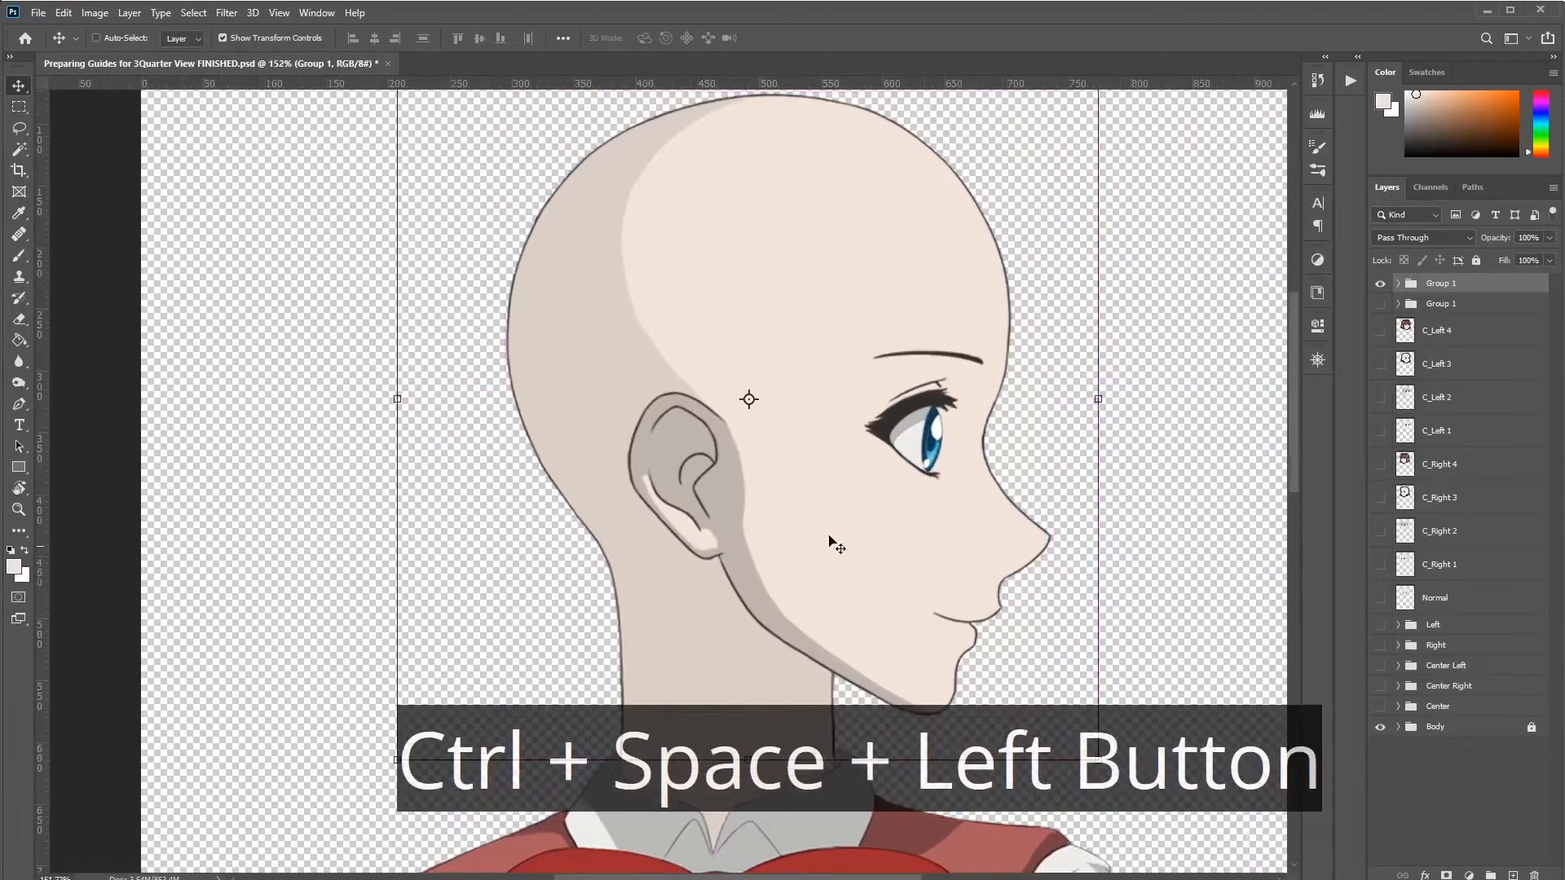
pyautogui.moveTo(882, 467); pyautogui.dragTo(826, 517)
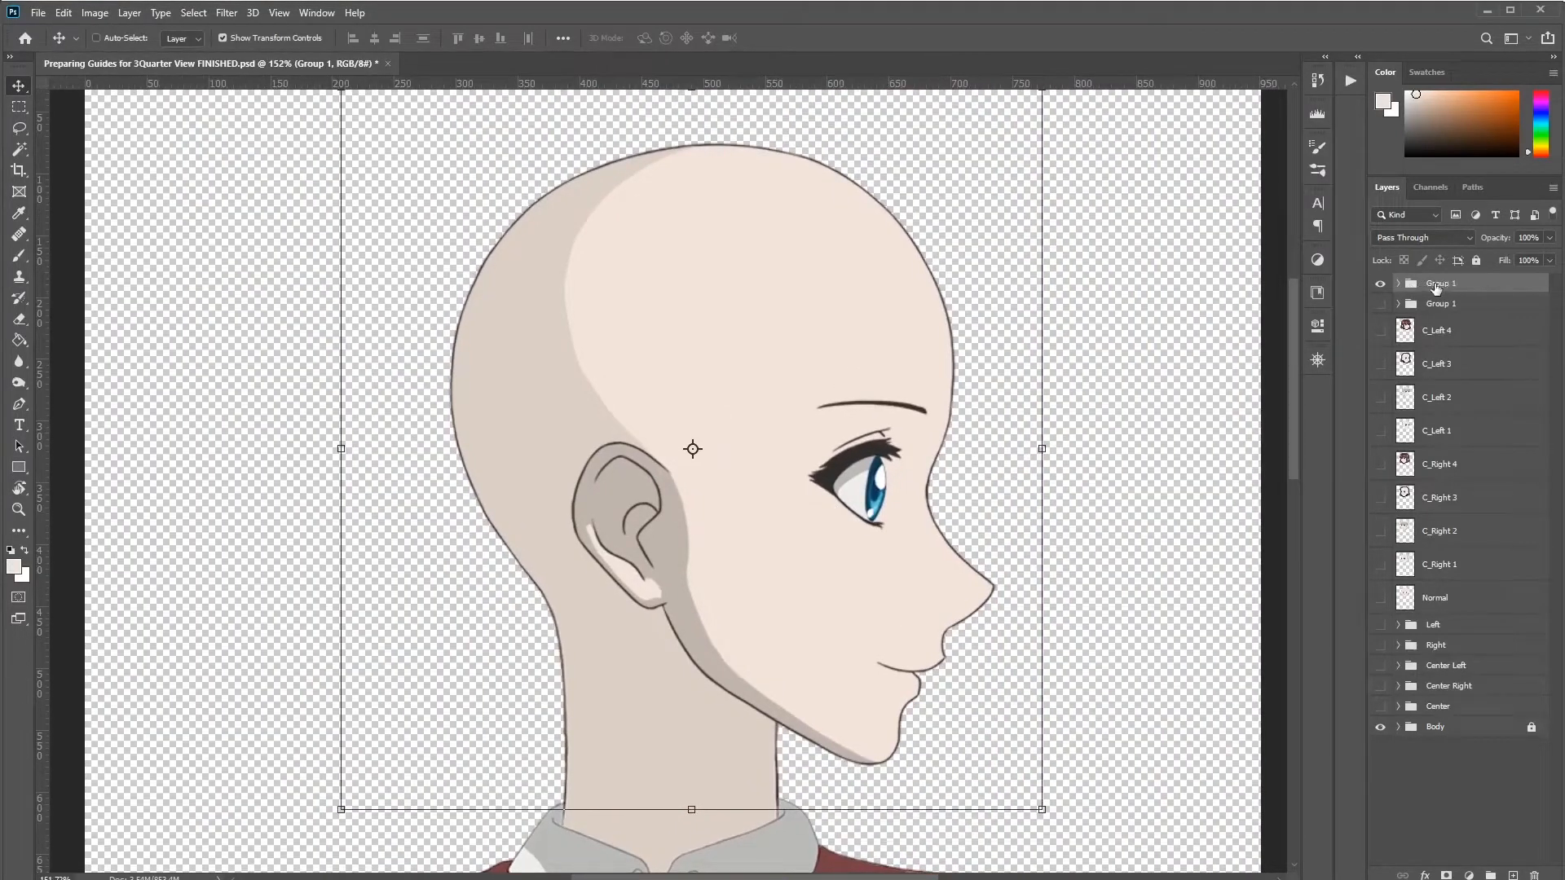
# Step: Ungroup the mirrored guides and rename the flipped Right 1 layer as Left 1
pyautogui.hotkey('ctrl', 'shift', 'g')
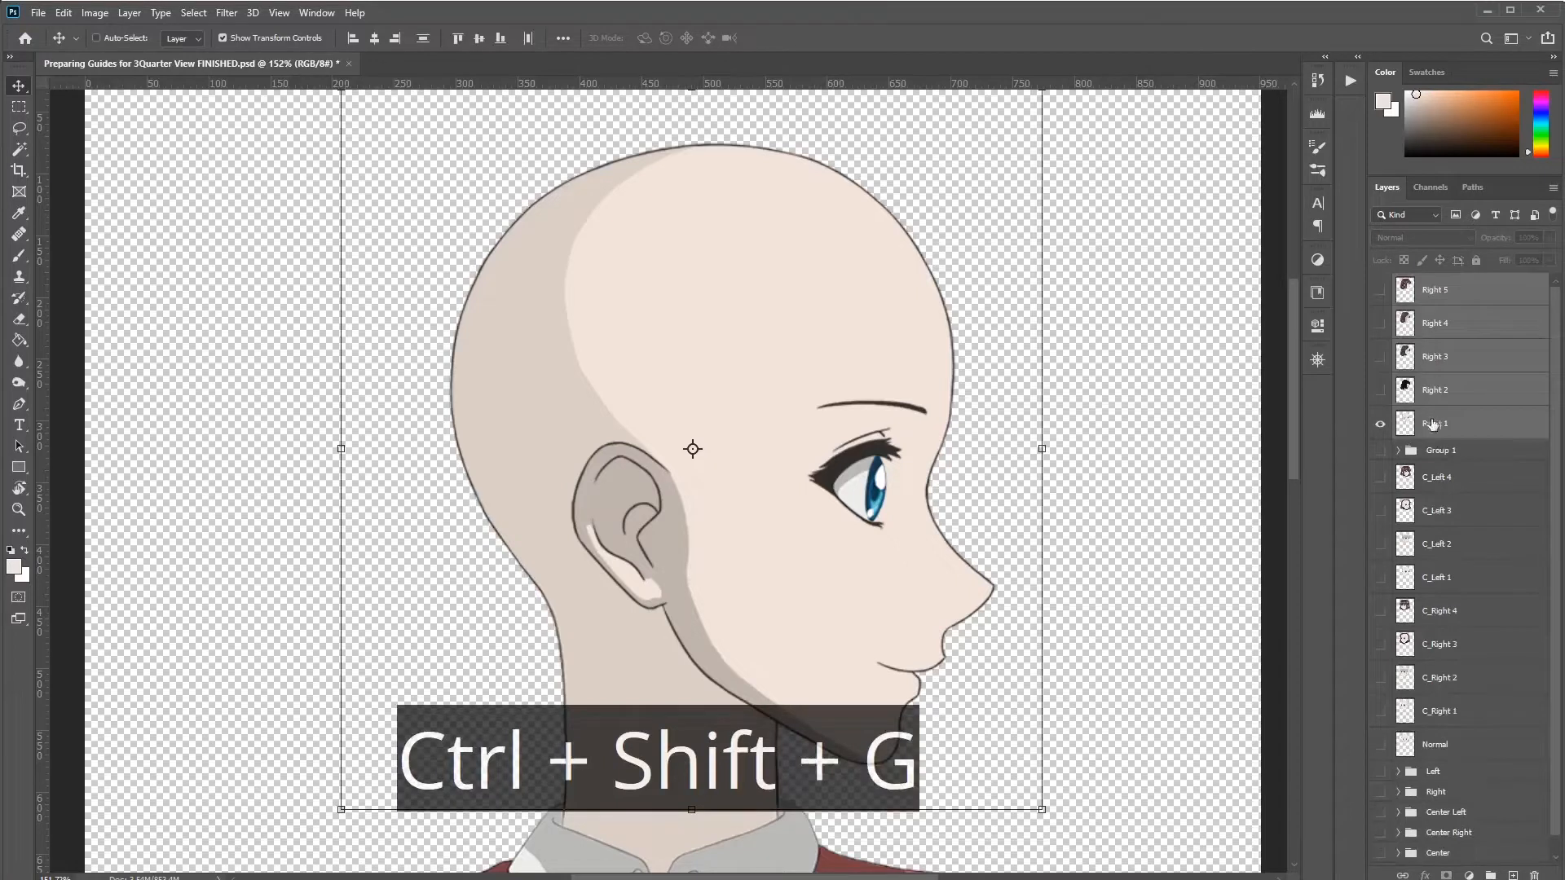
pyautogui.click(1431, 432)
pyautogui.doubleClick(1431, 427)
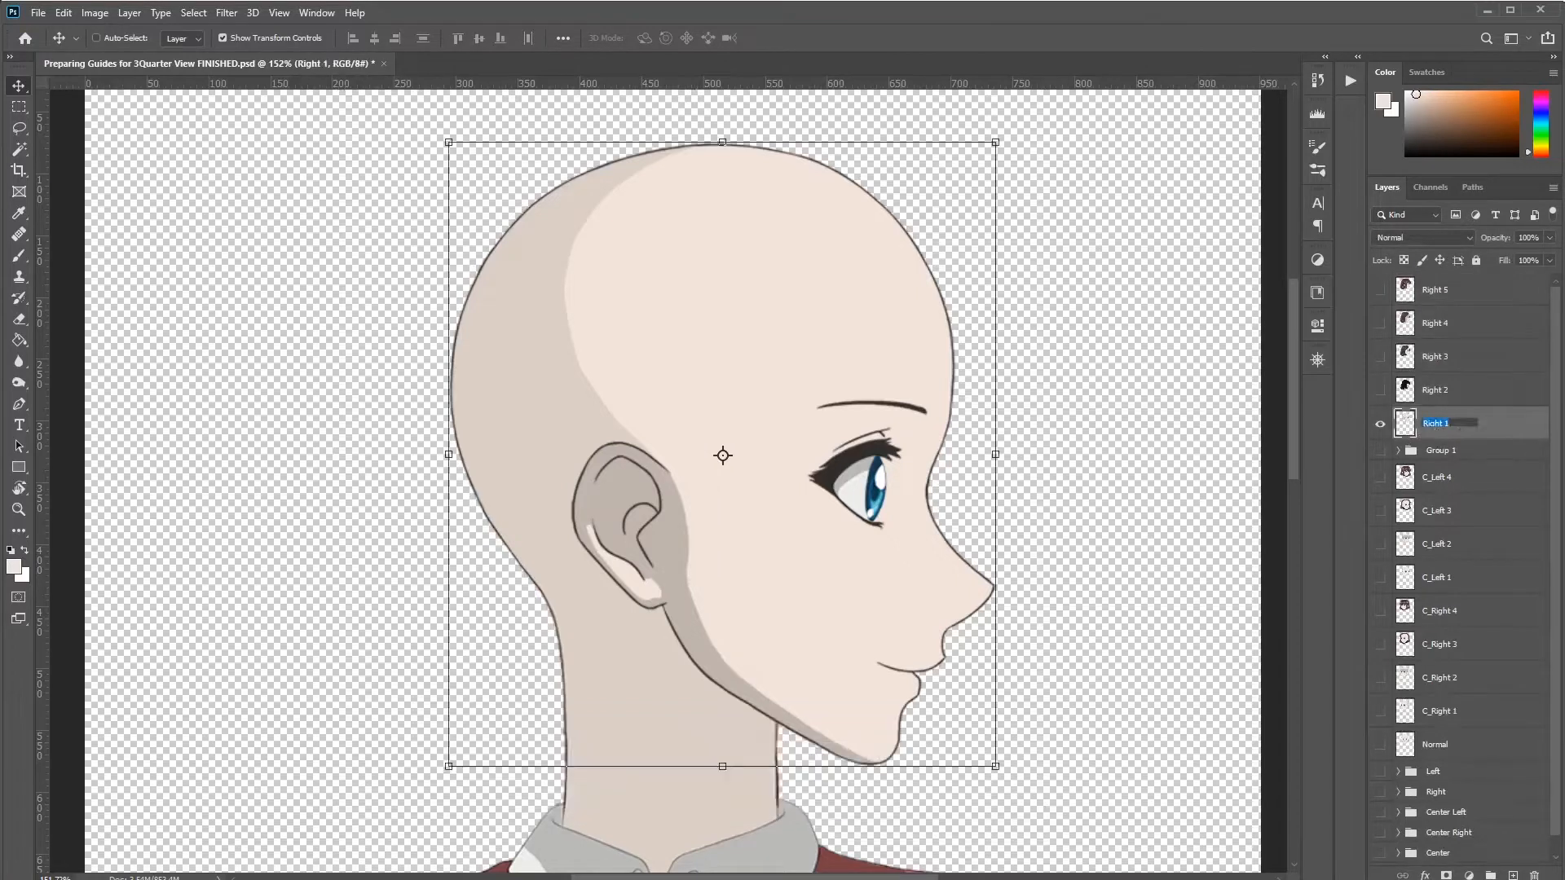
pyautogui.write('Left')
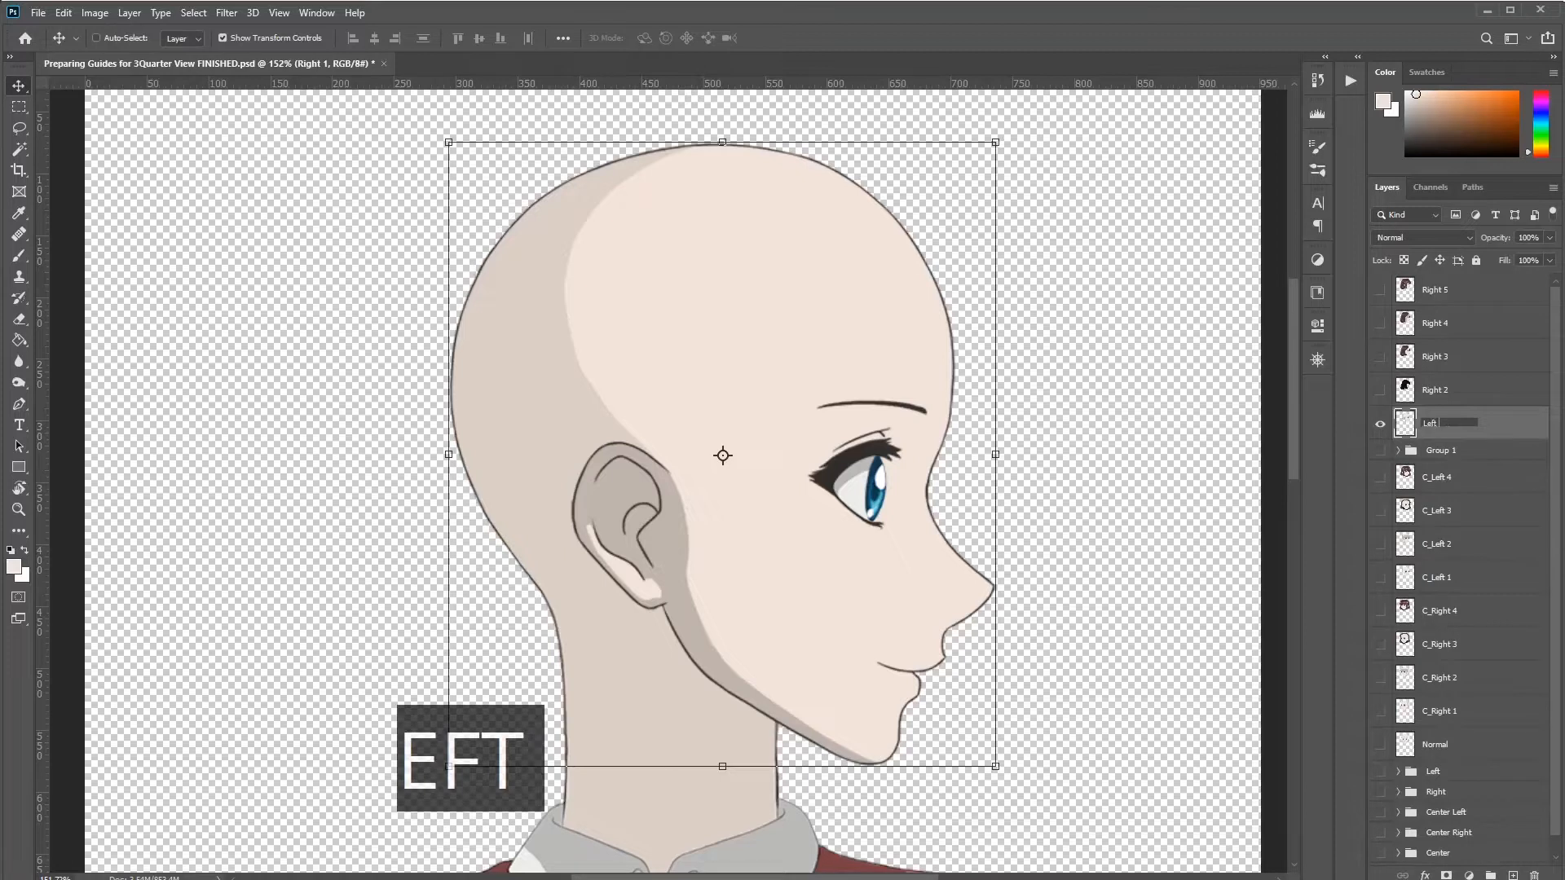
pyautogui.hotkey('ctrl', 'a')
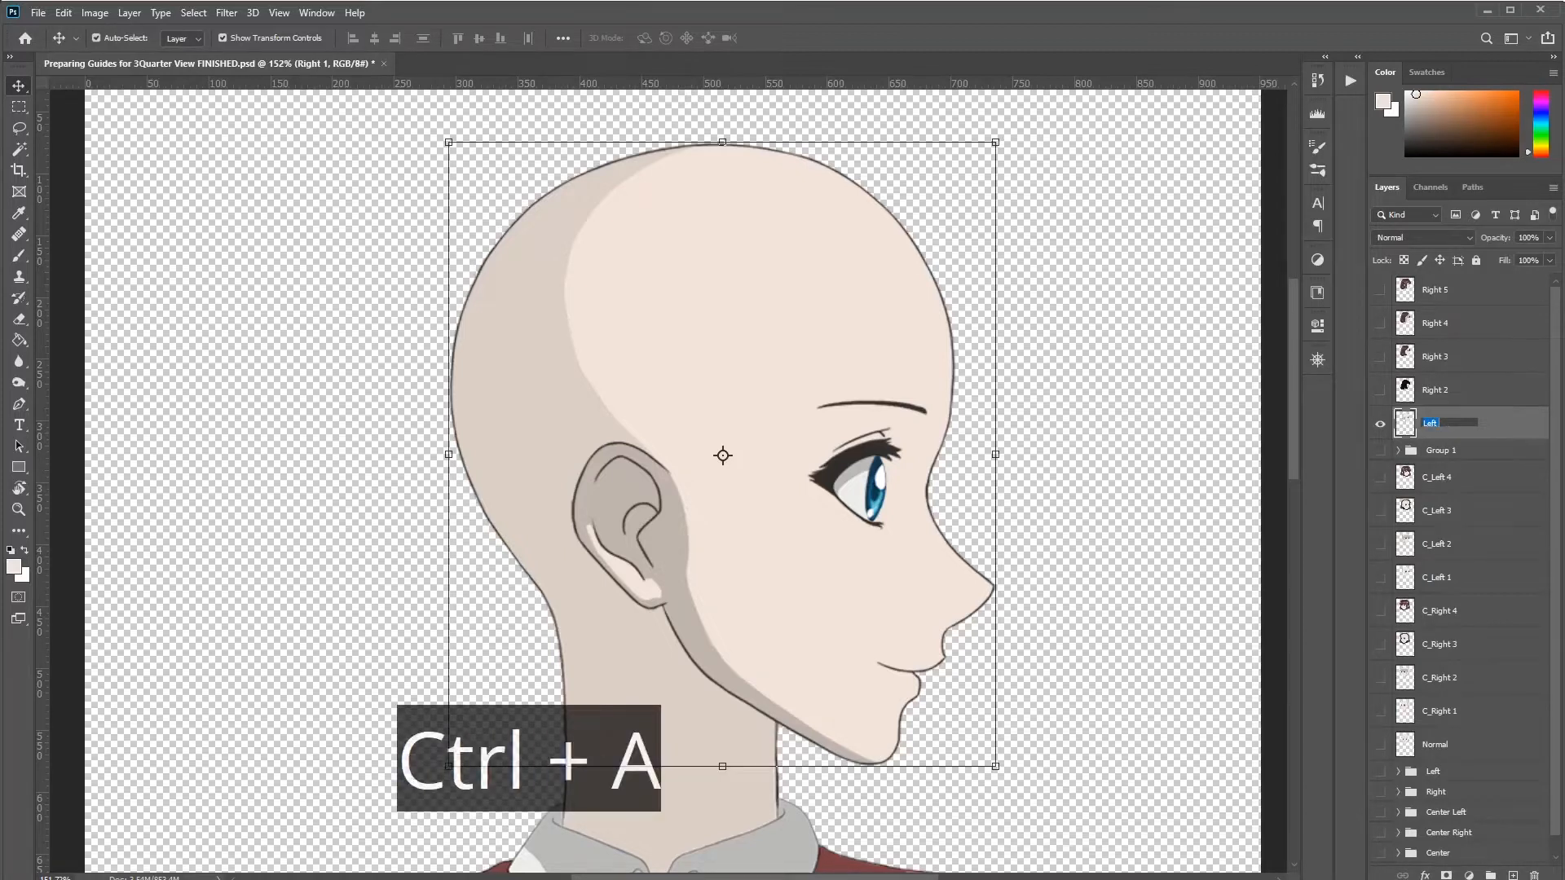
pyautogui.hotkey('ctrl', 'c')
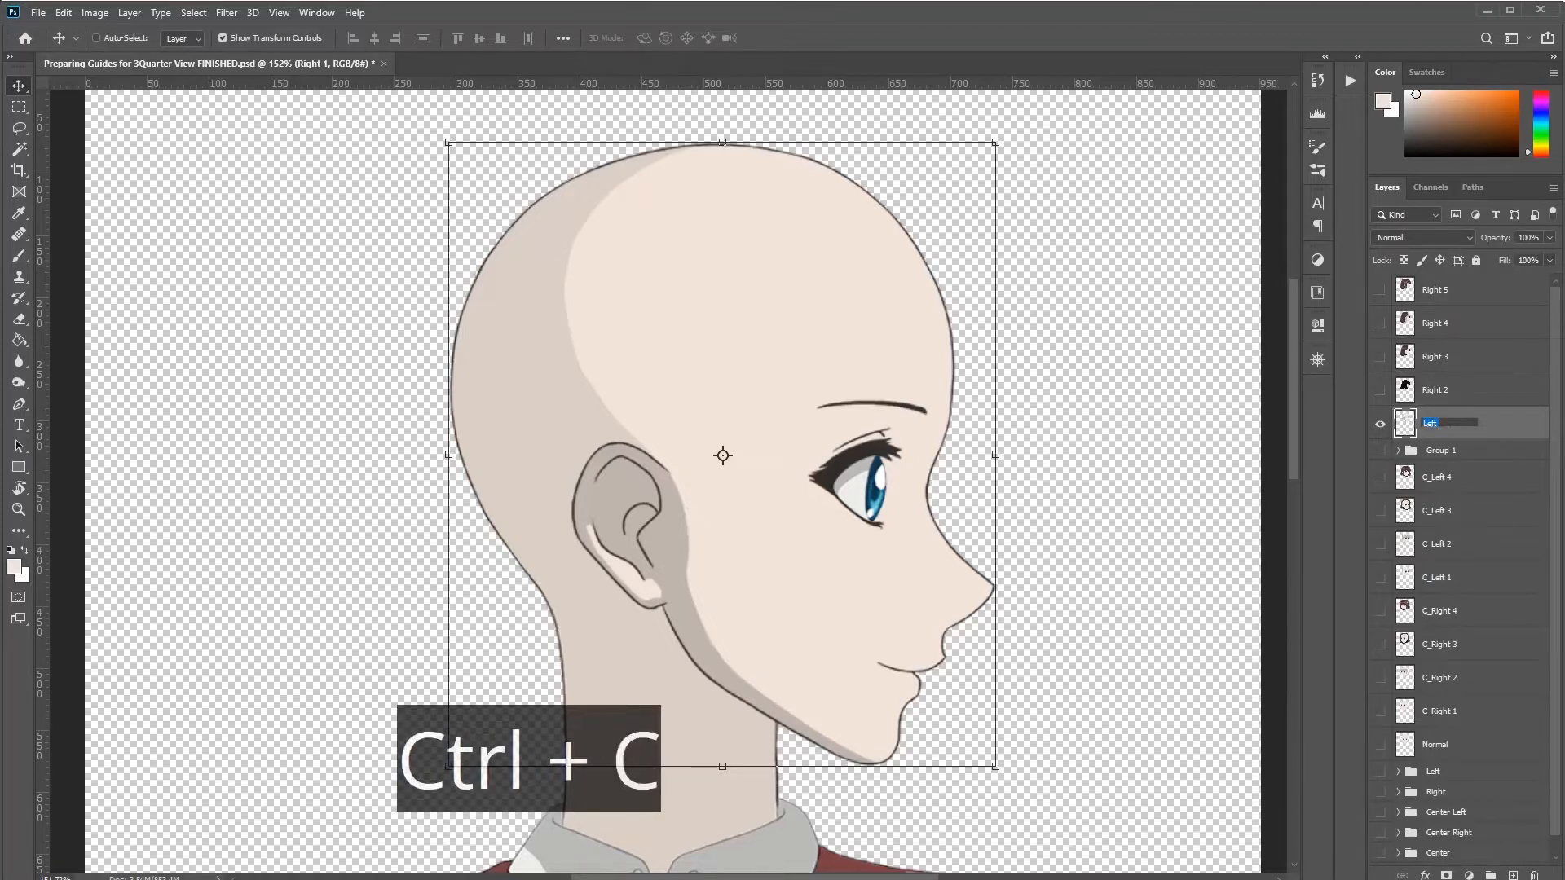
pyautogui.hotkey('ctrl', 'v')
pyautogui.write('1')
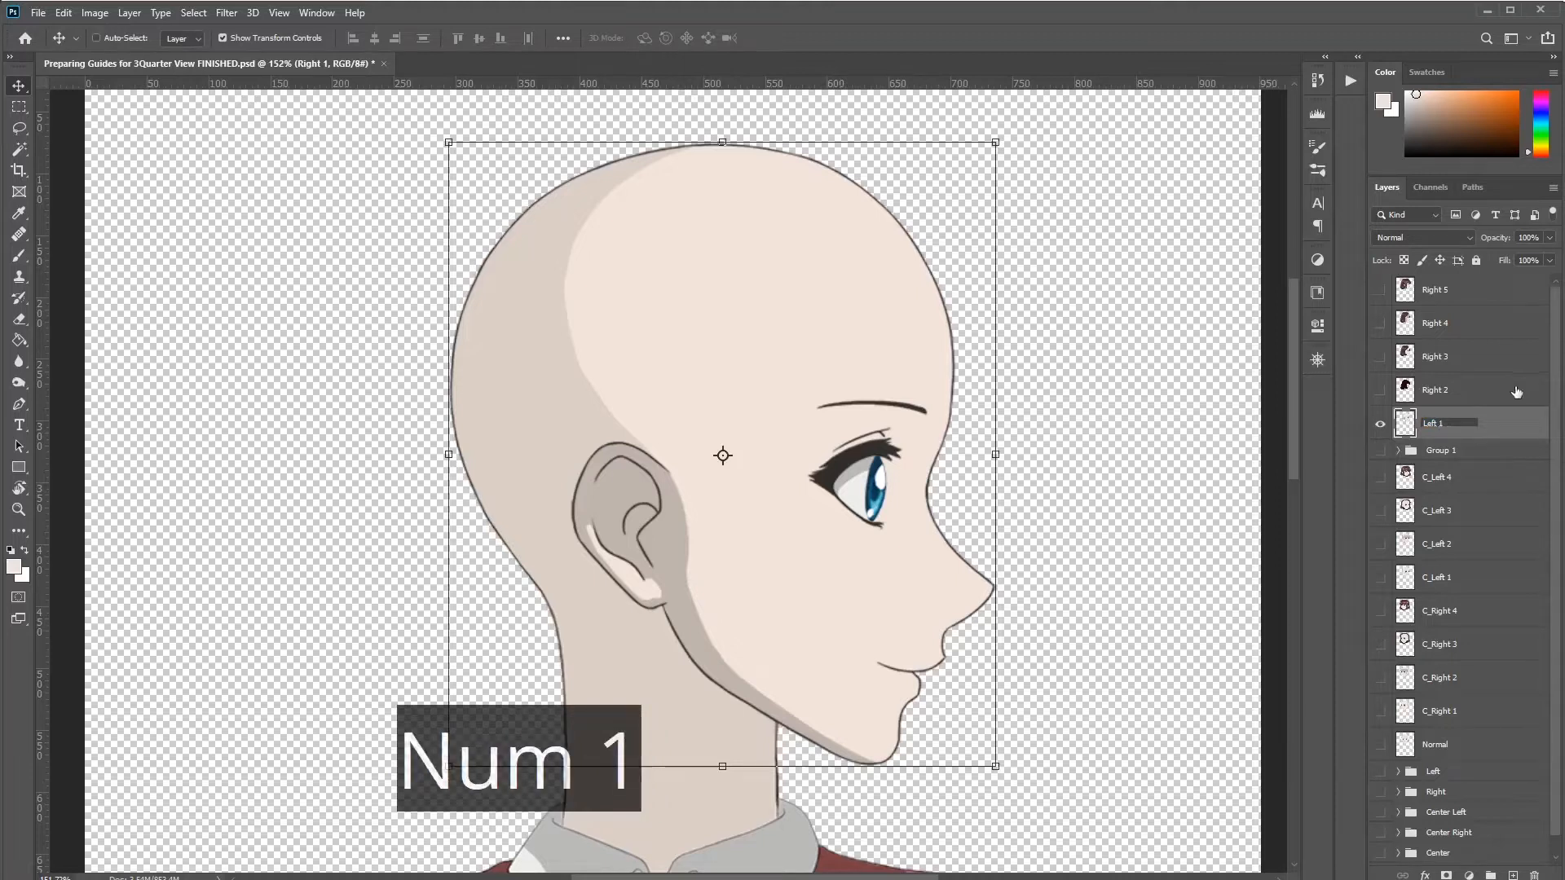
# Step: Rename the flipped Right 2 through Right 5 layers as Left 2, Left 3, Left 4 and Left 5
pyautogui.doubleClick(1435, 390)
pyautogui.hotkey('ctrl', 'v')
pyautogui.write('2')
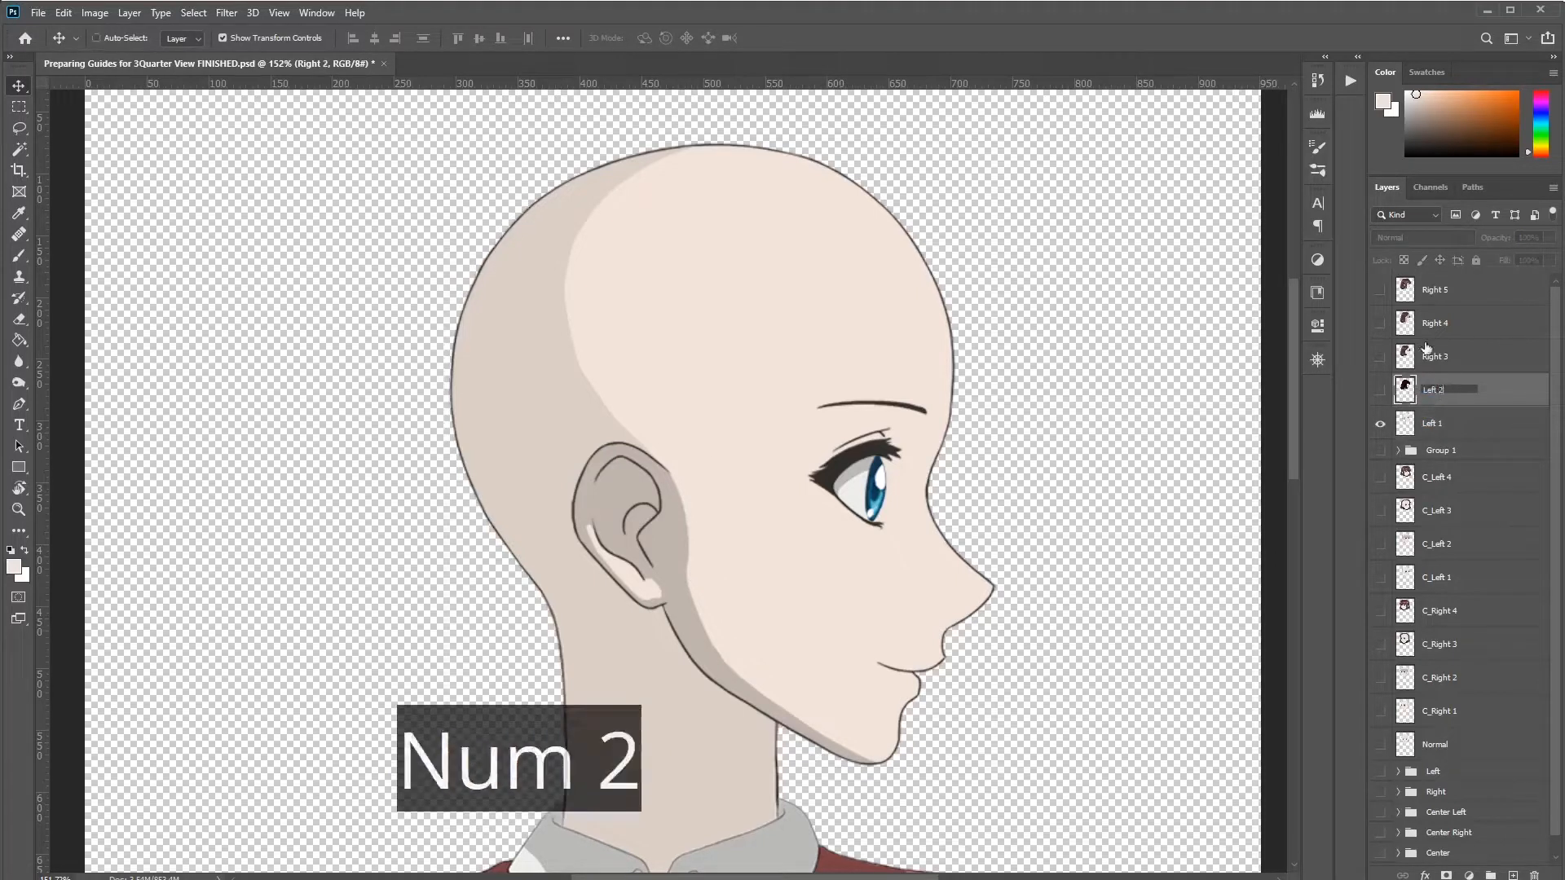
pyautogui.doubleClick(1436, 358)
pyautogui.hotkey('ctrl', 'v')
pyautogui.write('3')
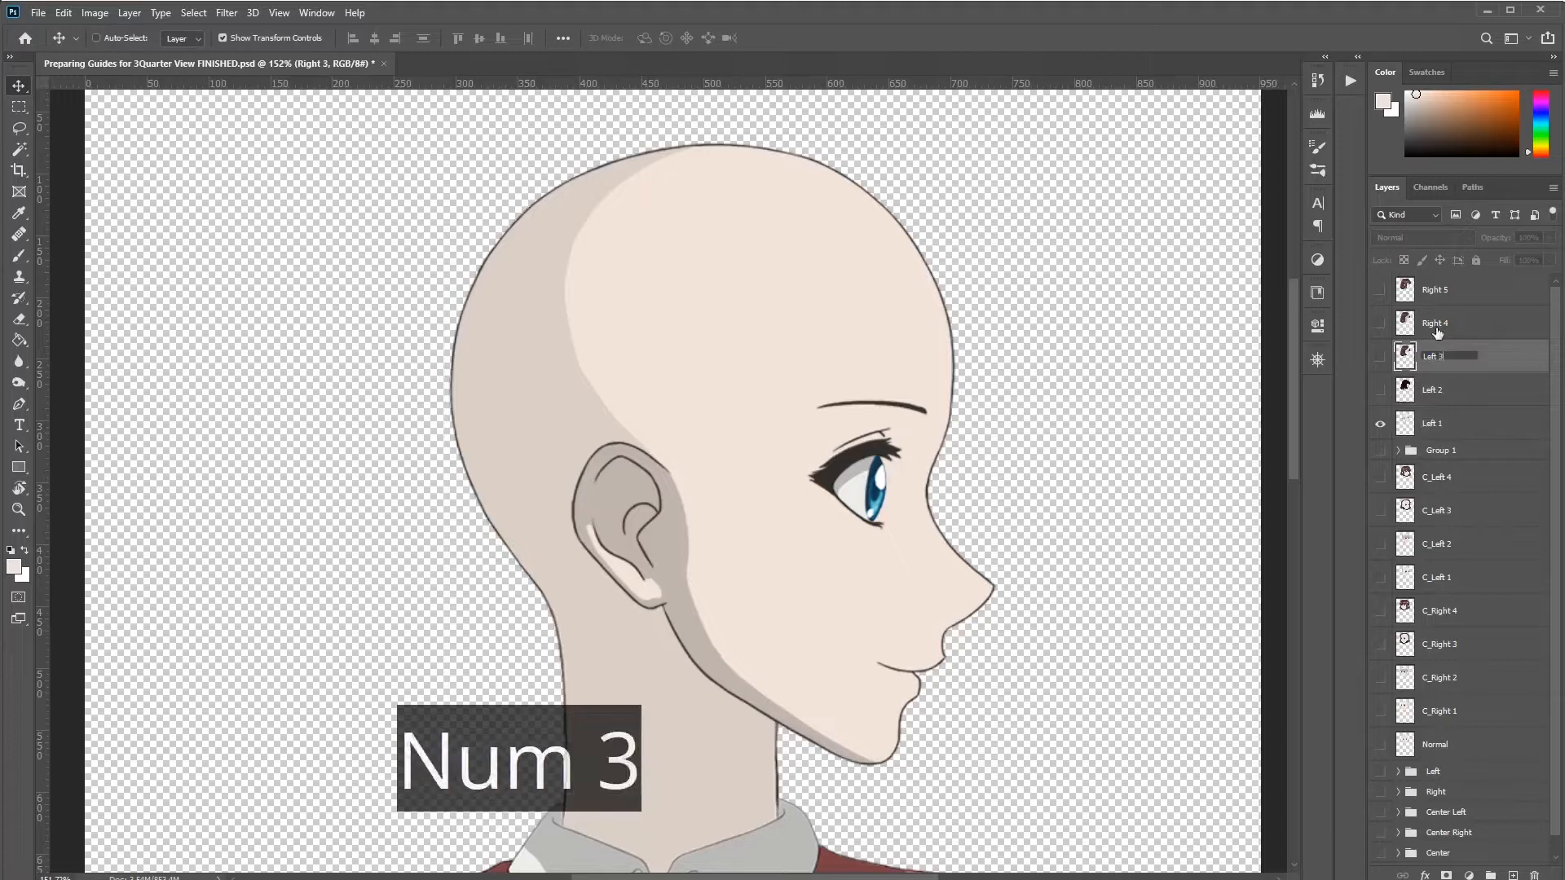
pyautogui.doubleClick(1435, 324)
pyautogui.hotkey('ctrl', 'v')
pyautogui.write('4')
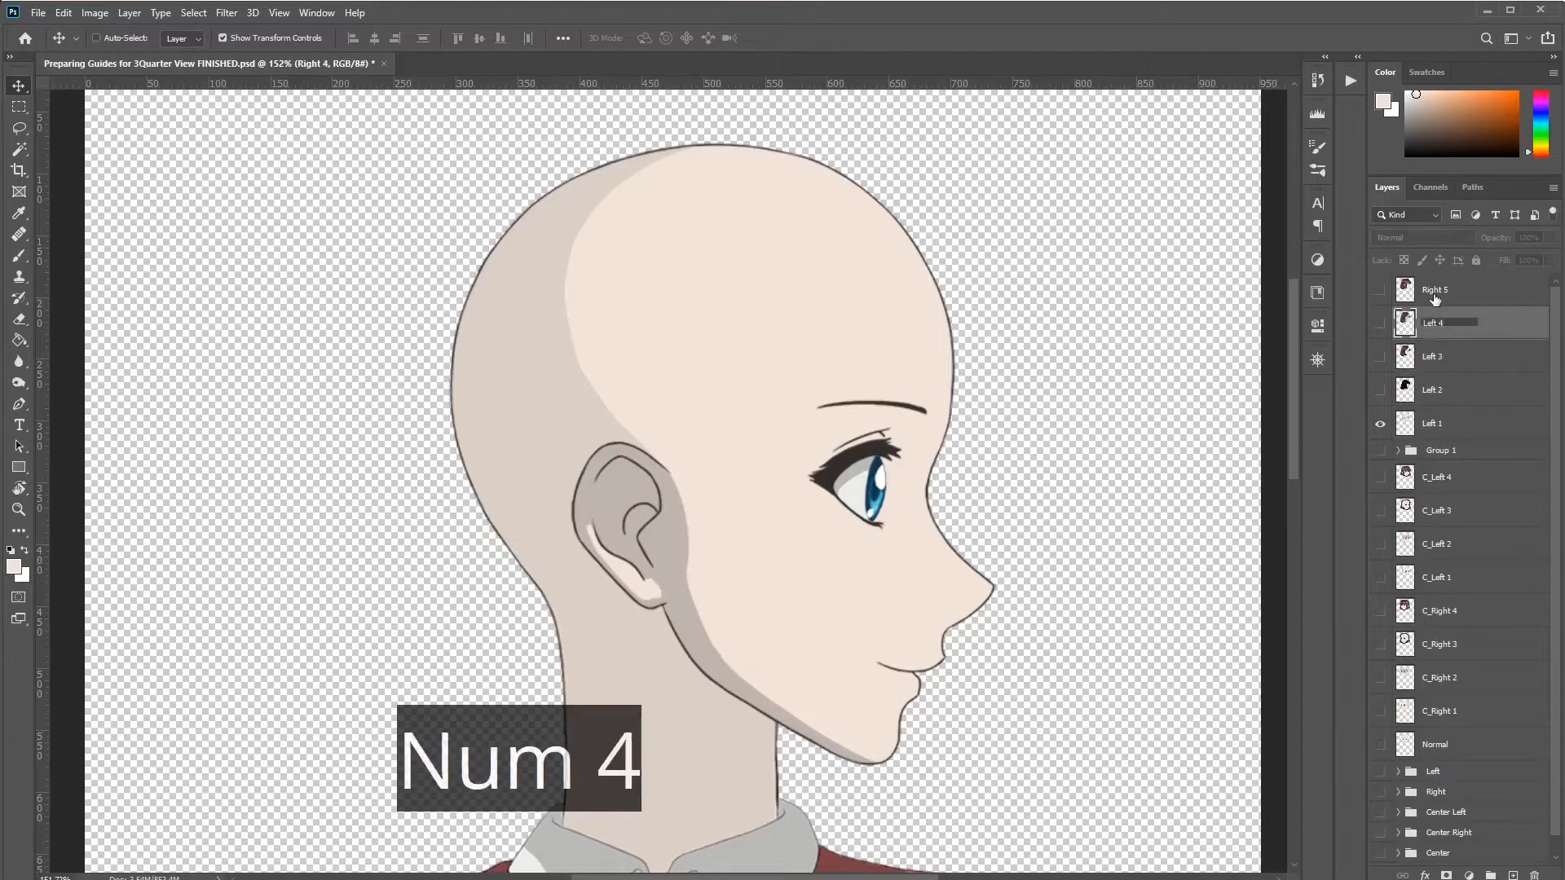
pyautogui.doubleClick(1435, 290)
pyautogui.hotkey('ctrl', 'v')
pyautogui.write('5')
pyautogui.press('Return')
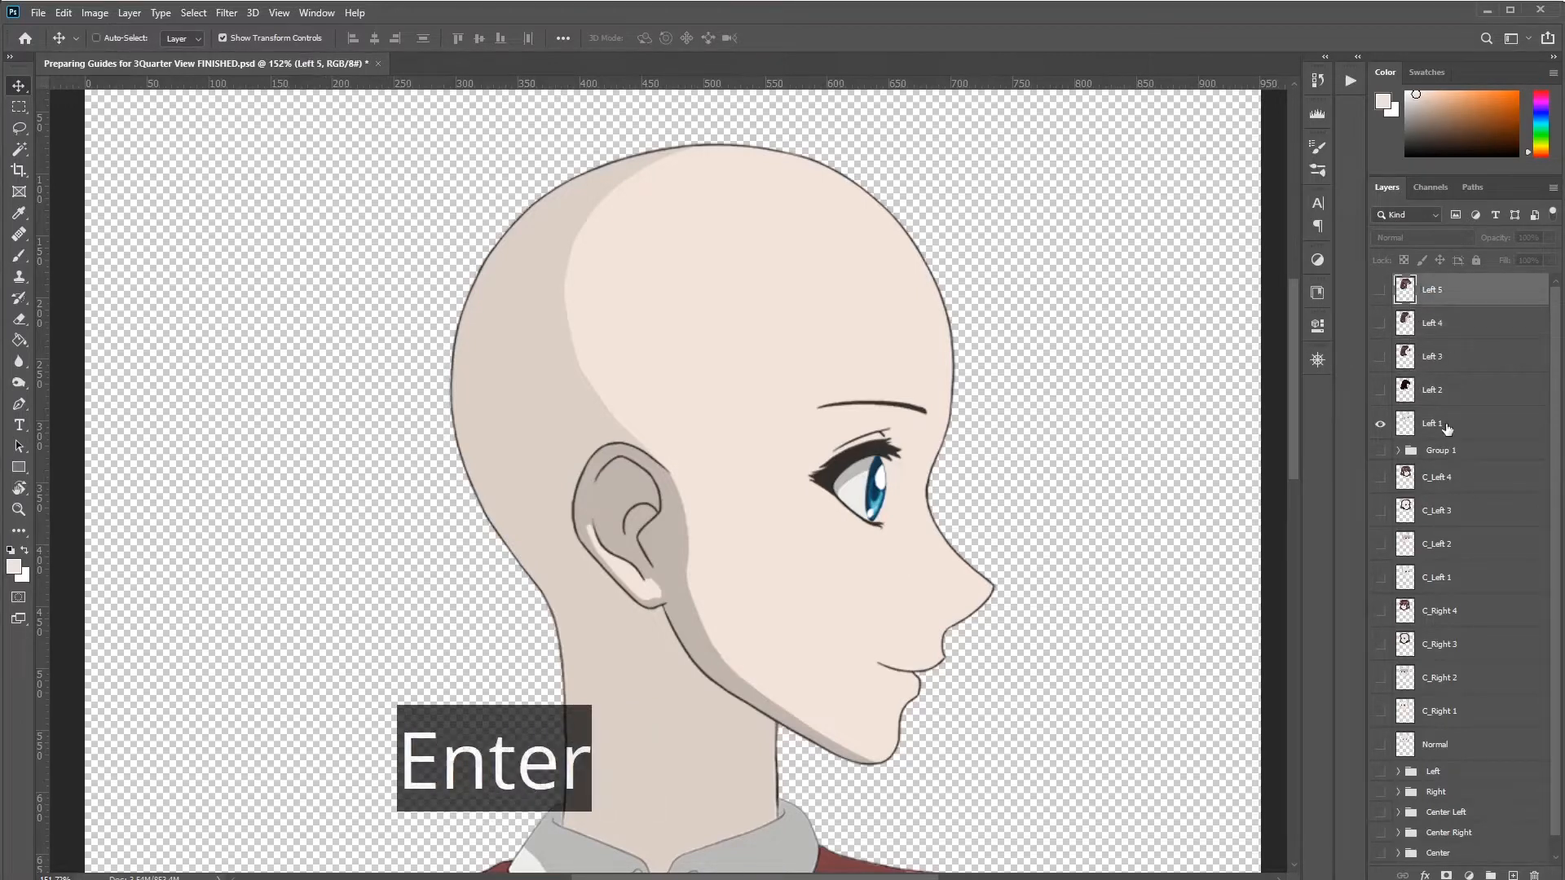
# Step: Preview the Left 2 through Left 5 guides over Left 1, and hide all five Left guides
pyautogui.moveTo(1380, 397); pyautogui.dragTo(1380, 287)
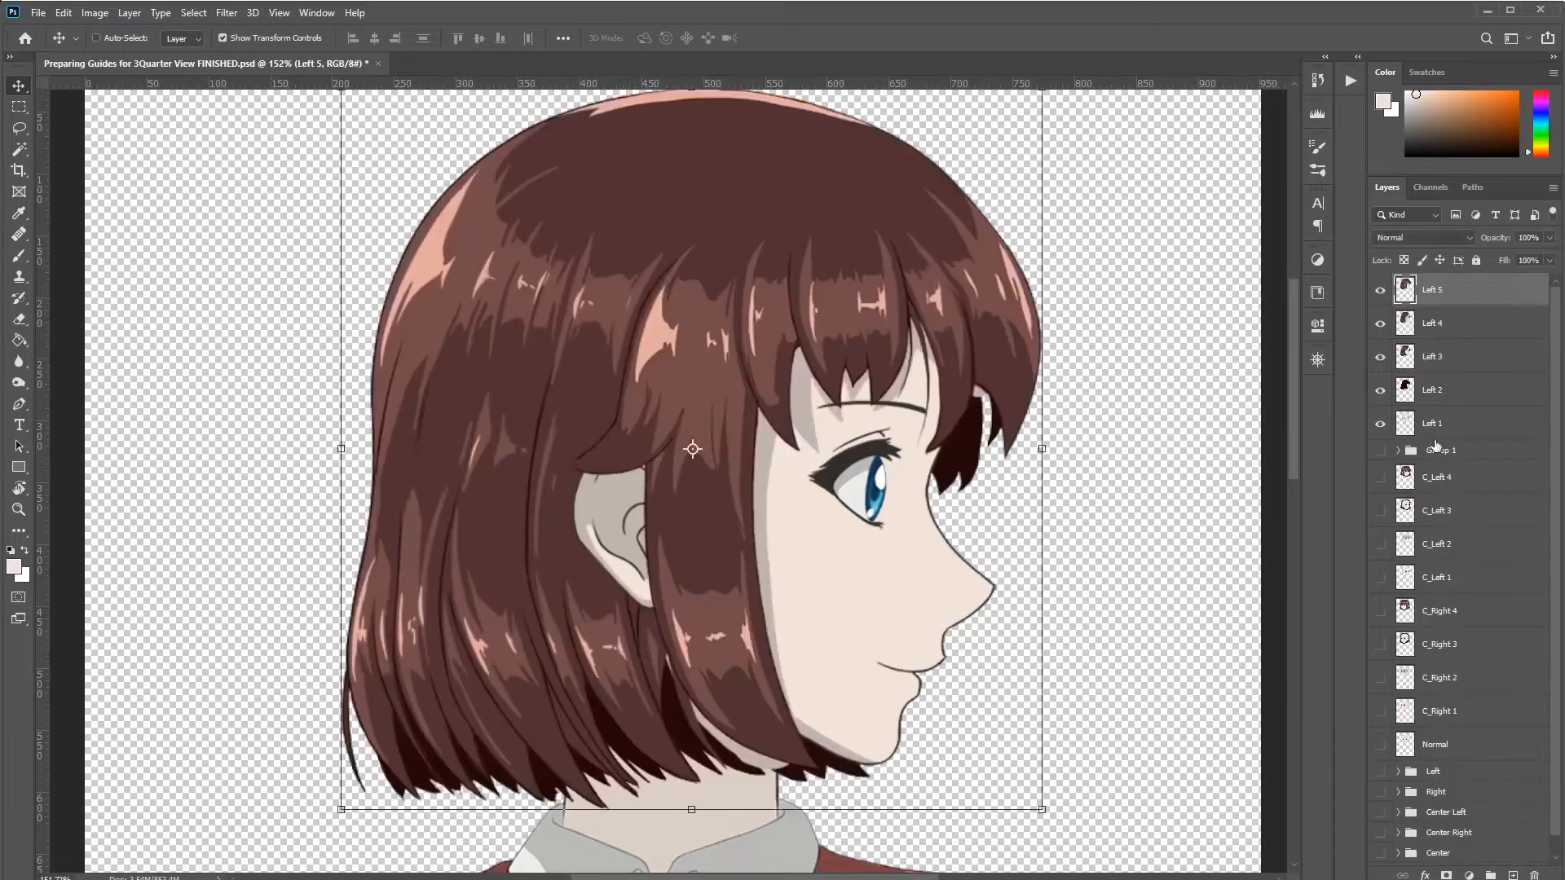
pyautogui.moveTo(1380, 390); pyautogui.dragTo(1380, 290)
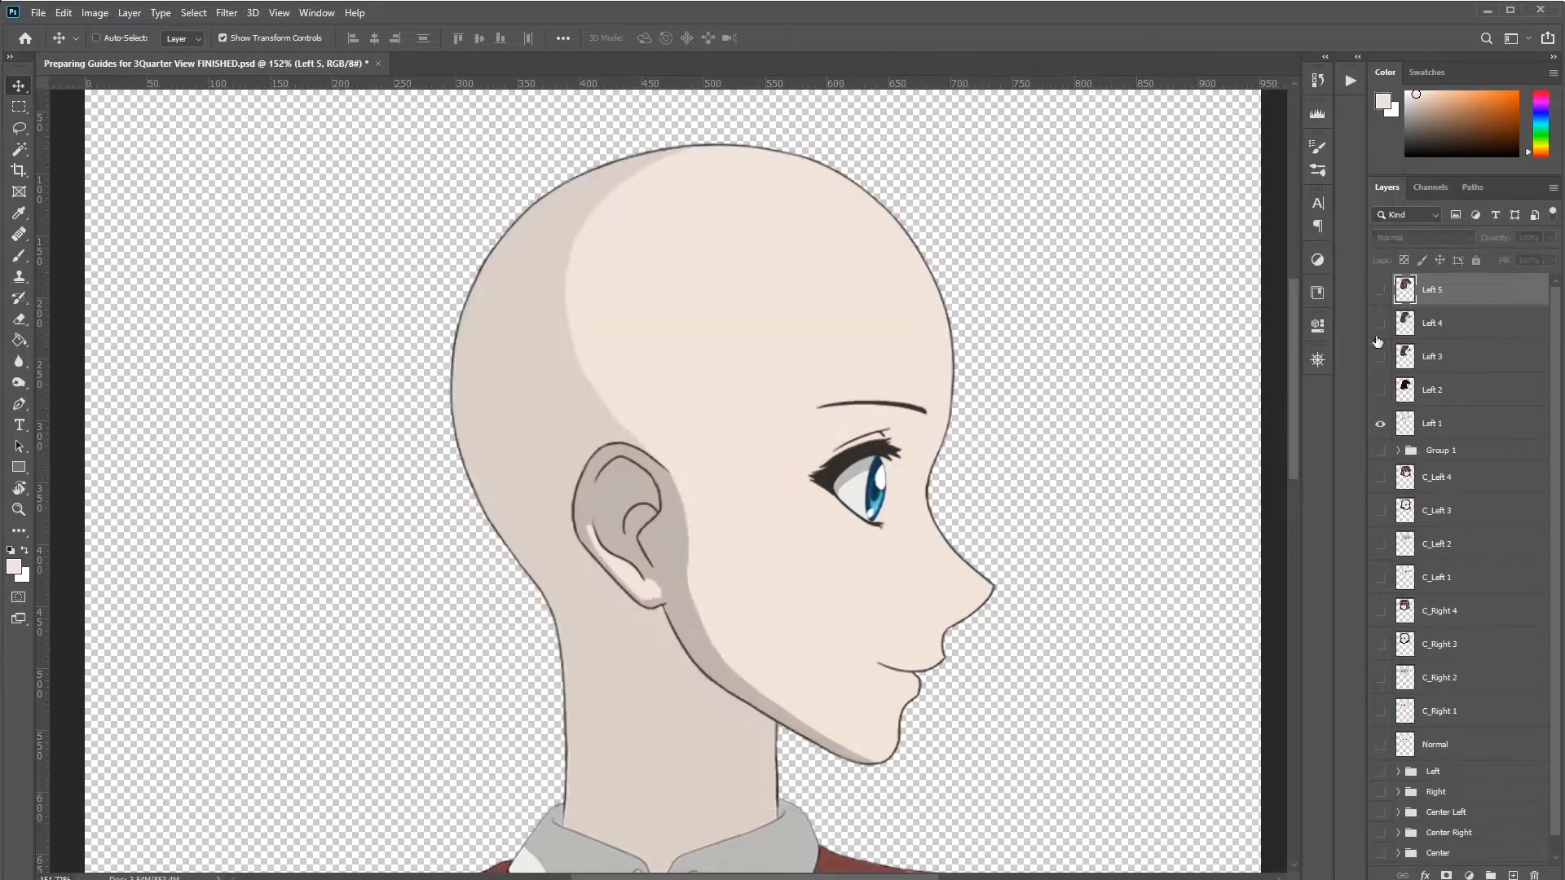
pyautogui.click(1380, 425)
# Step: Ungroup the original Right 1 through Right 5 guides and hide the Right 1 layer
pyautogui.click(1474, 457)
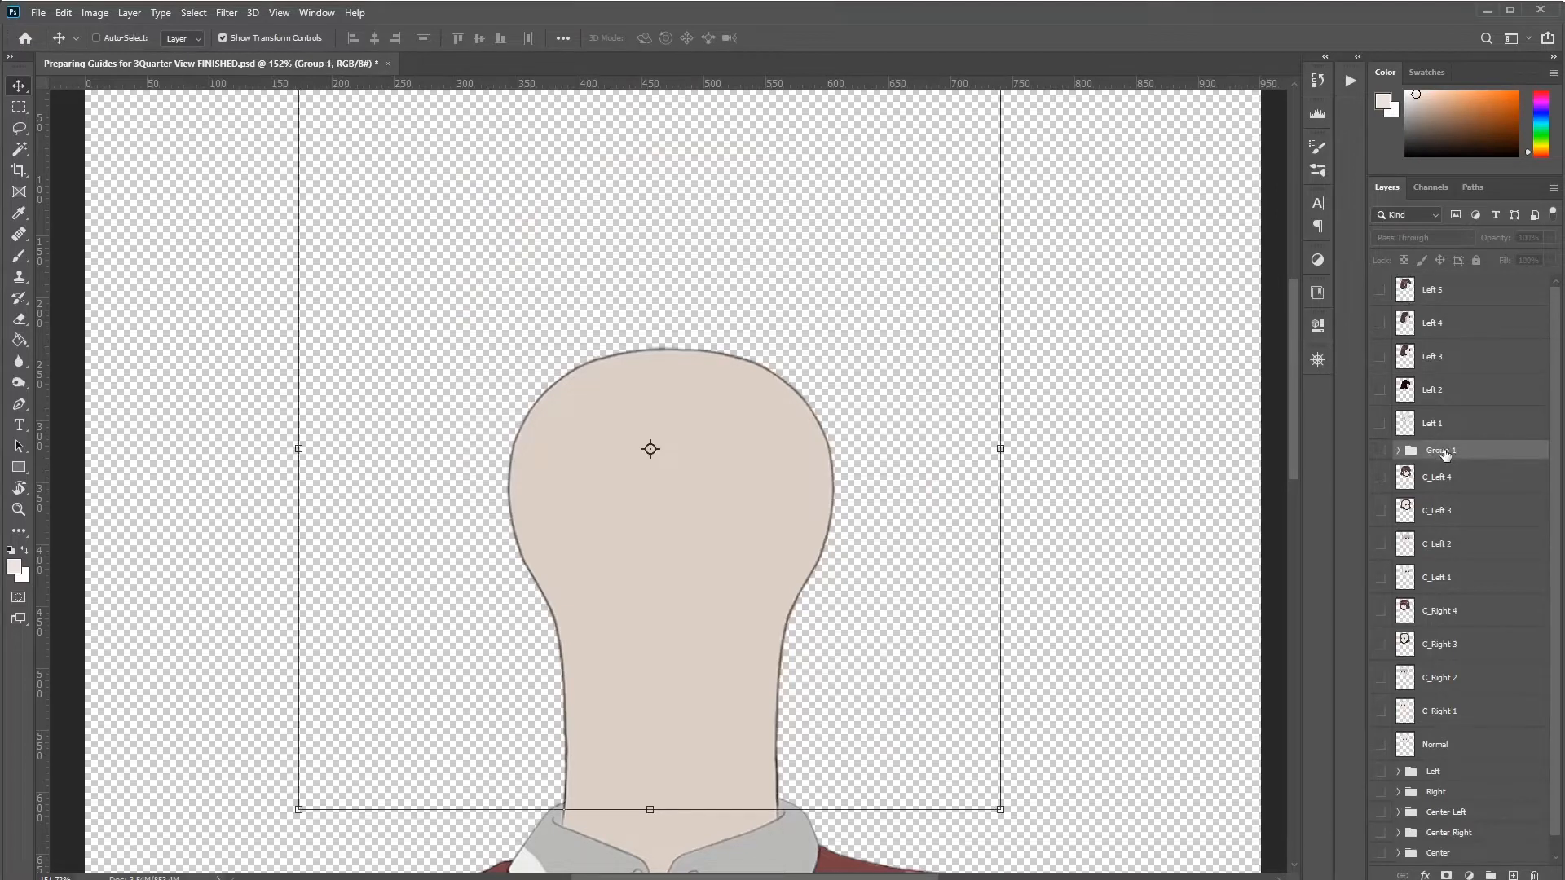
pyautogui.press('ctrl')
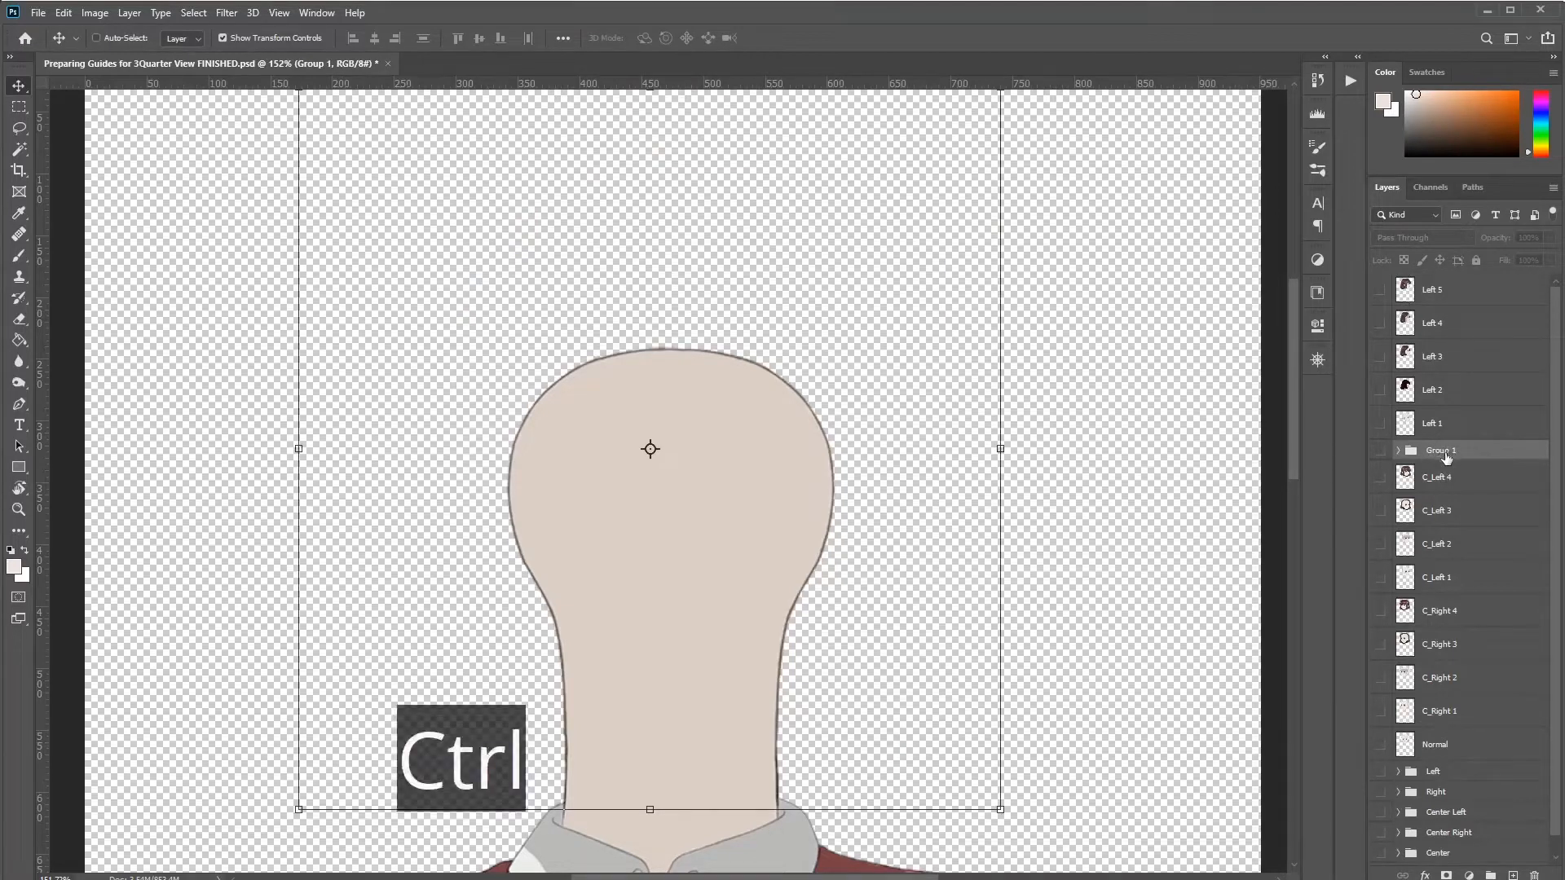
pyautogui.hotkey('ctrl', 'shift', 'g')
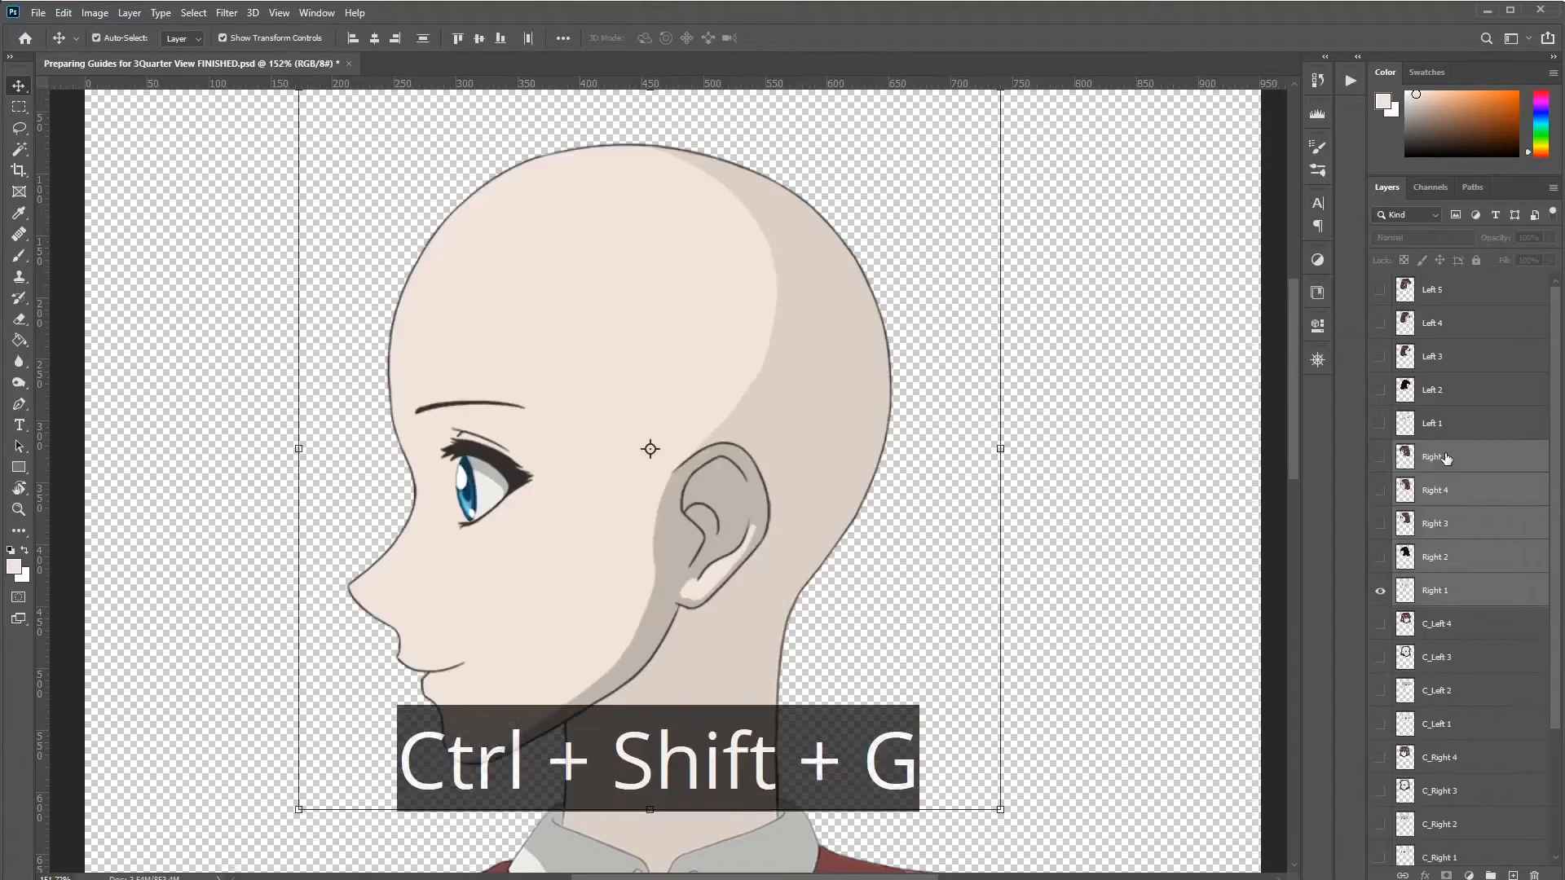
pyautogui.click(1380, 590)
# Step: Select the merged Normal guide layer and make it visible
pyautogui.scroll(-3, 1471, 608)
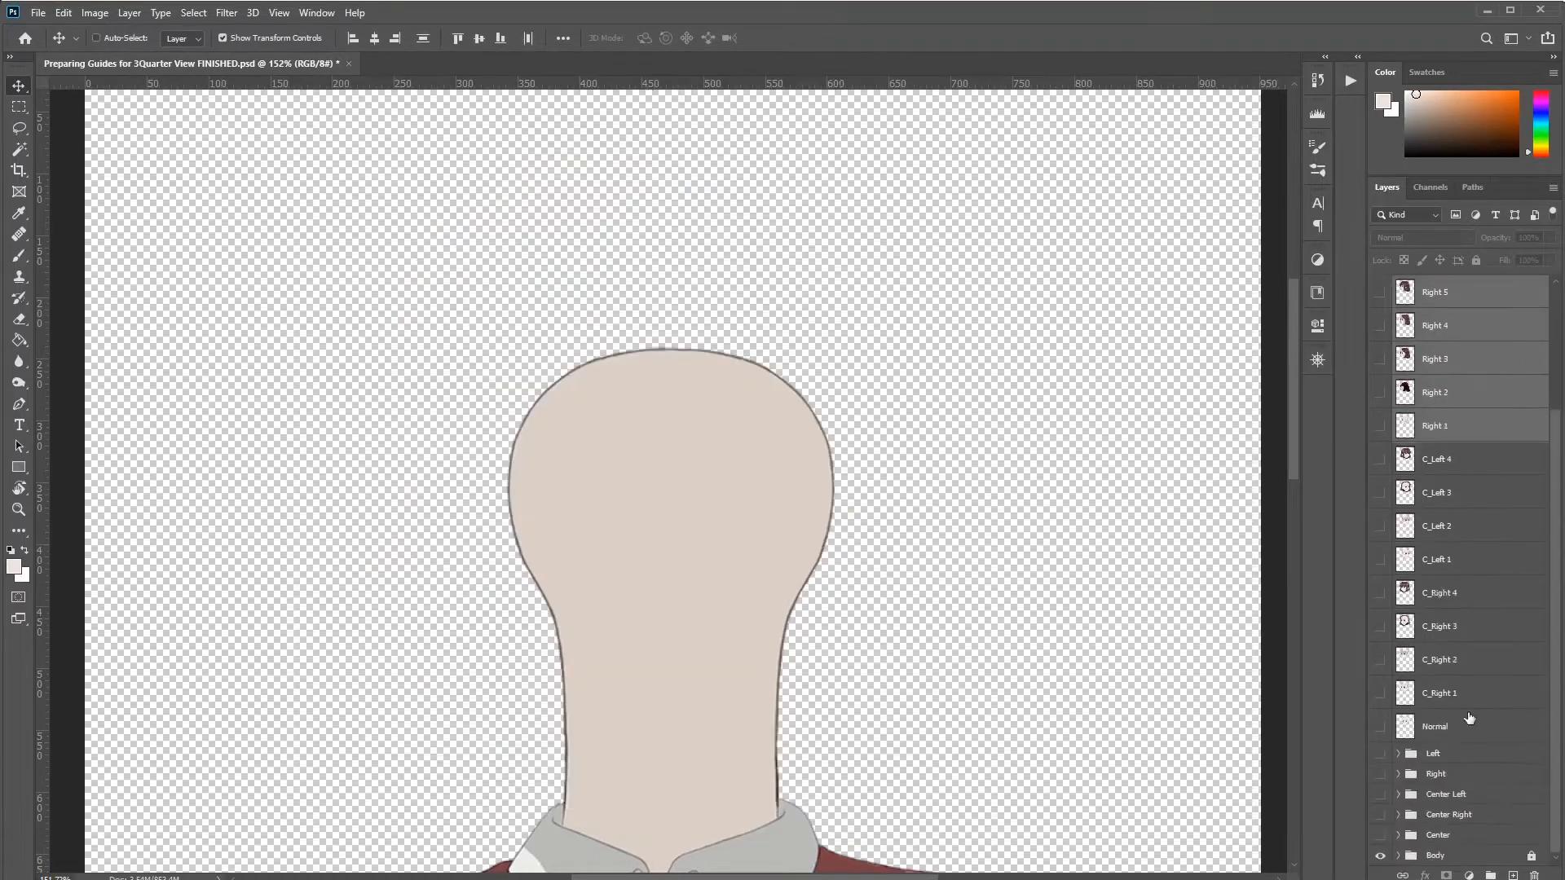
pyautogui.click(1445, 731)
pyautogui.click(1382, 730)
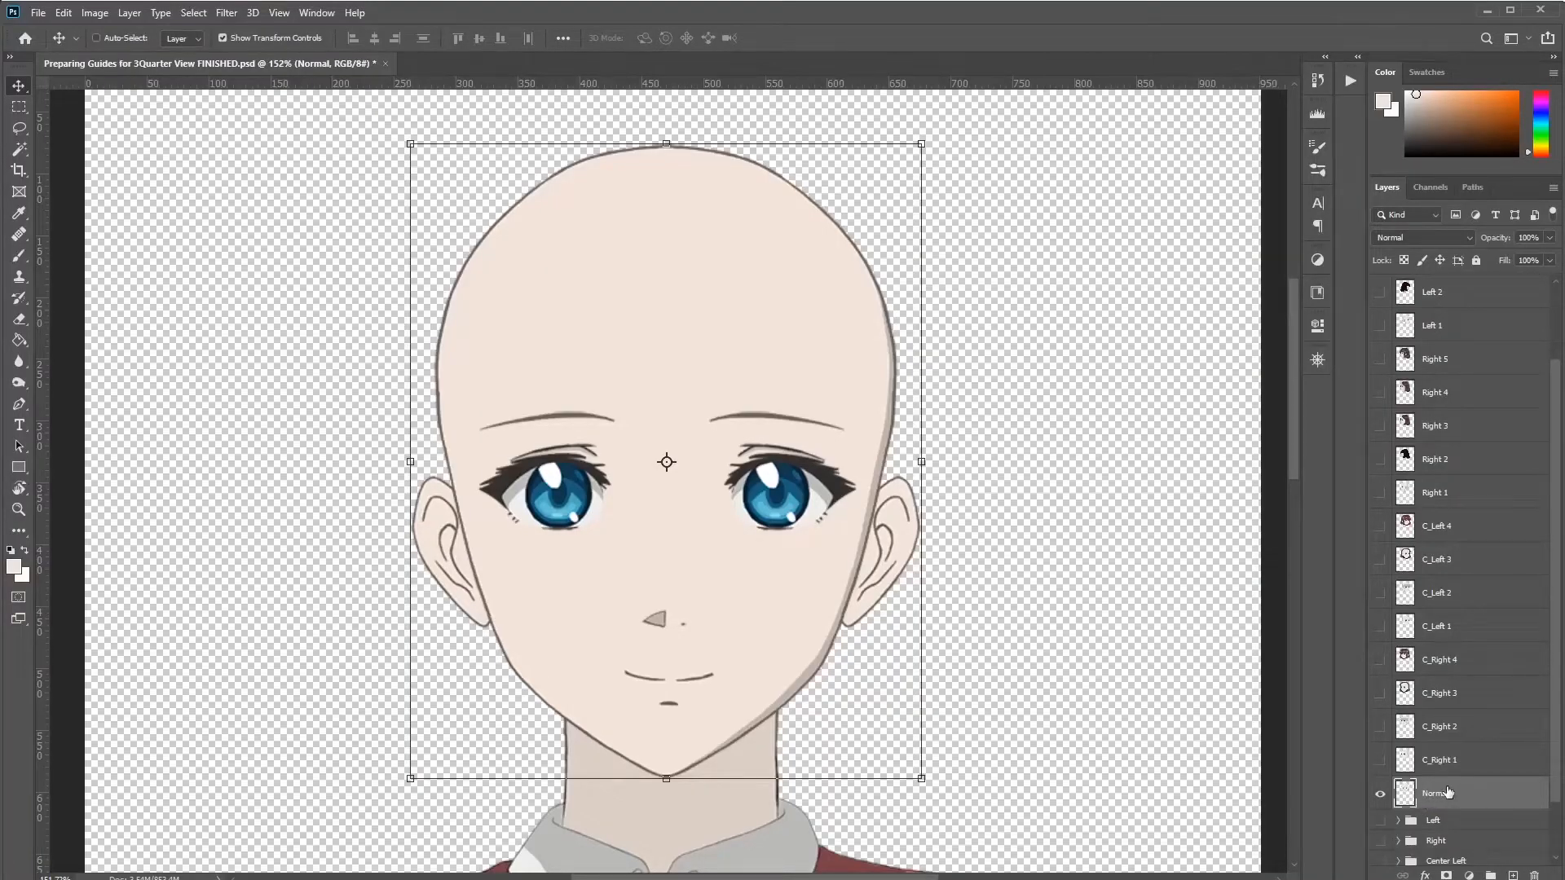
# Step: Select all guide layers from Normal through Left 5 and reverse their stacking order
pyautogui.scroll(3, 1482, 681)
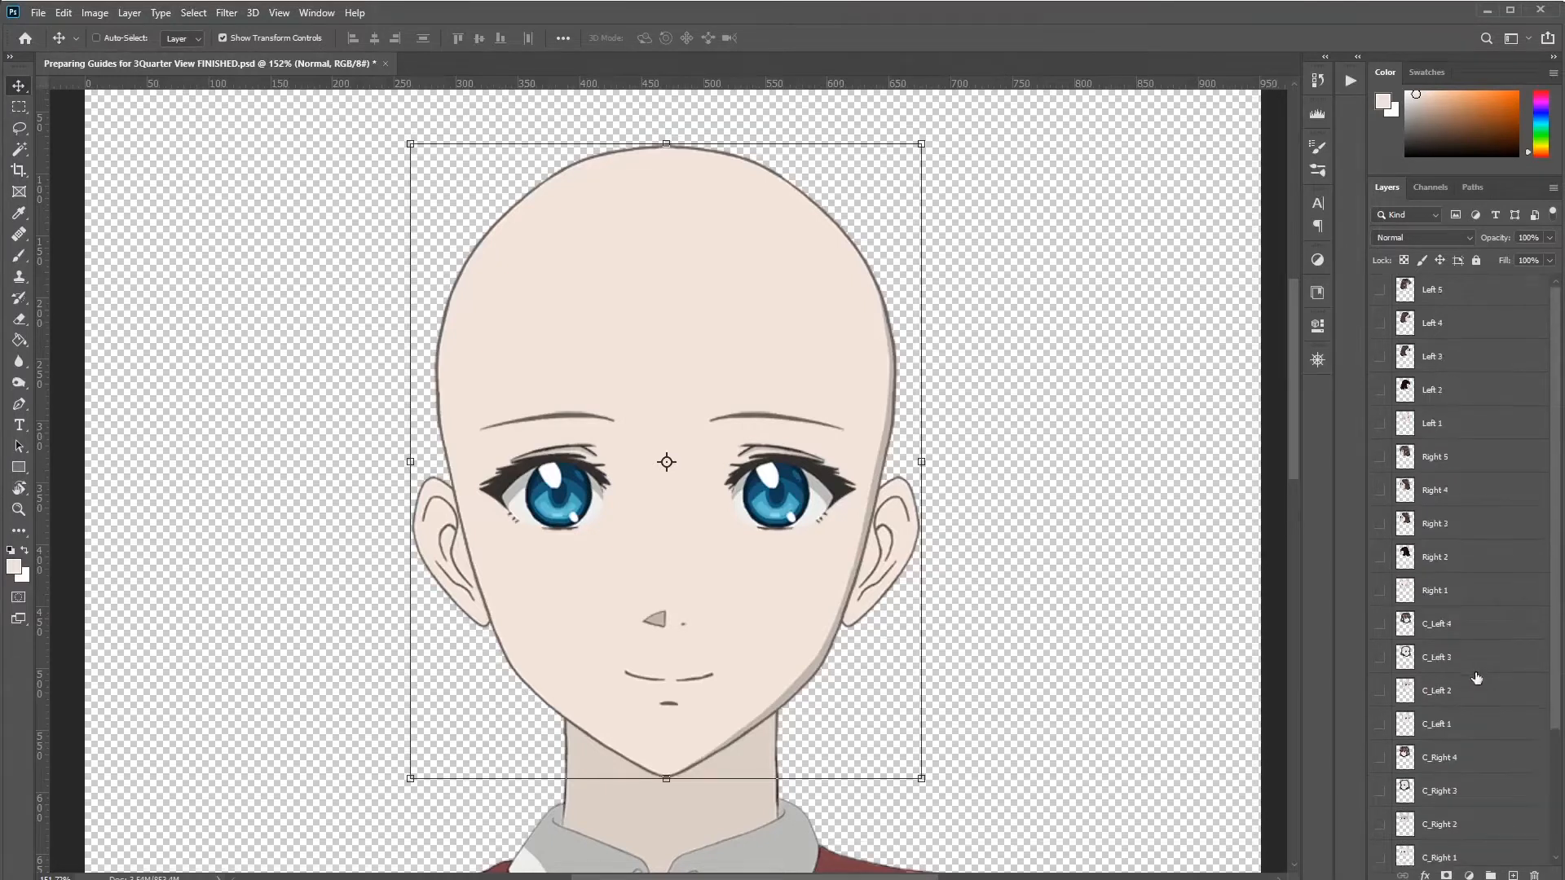
pyautogui.keyDown('shift'); pyautogui.click(1432, 293); pyautogui.keyUp('shift')
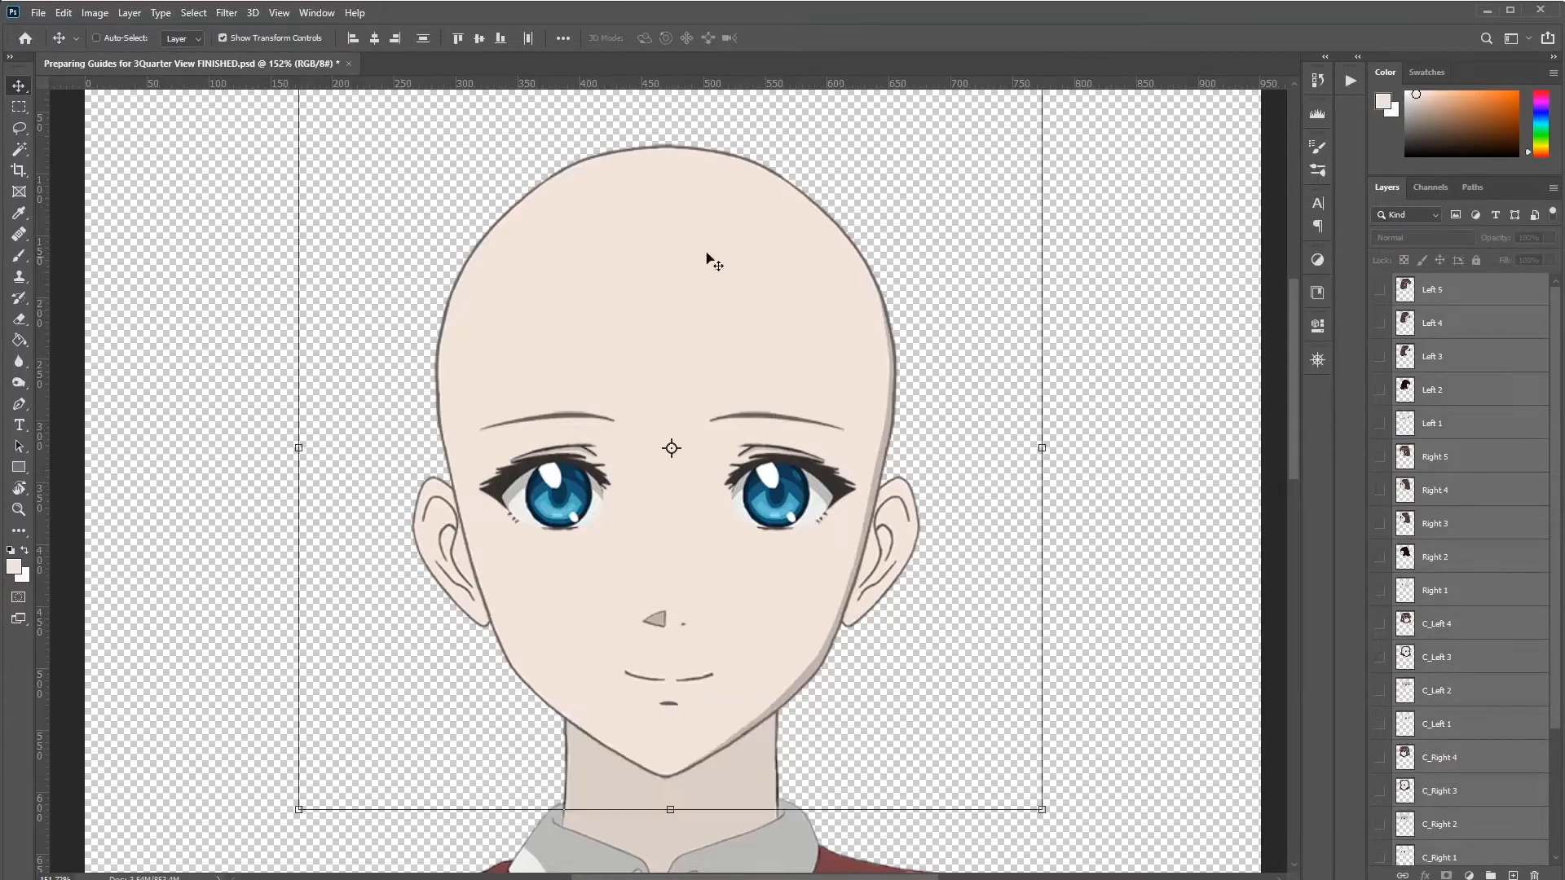
pyautogui.click(130, 13)
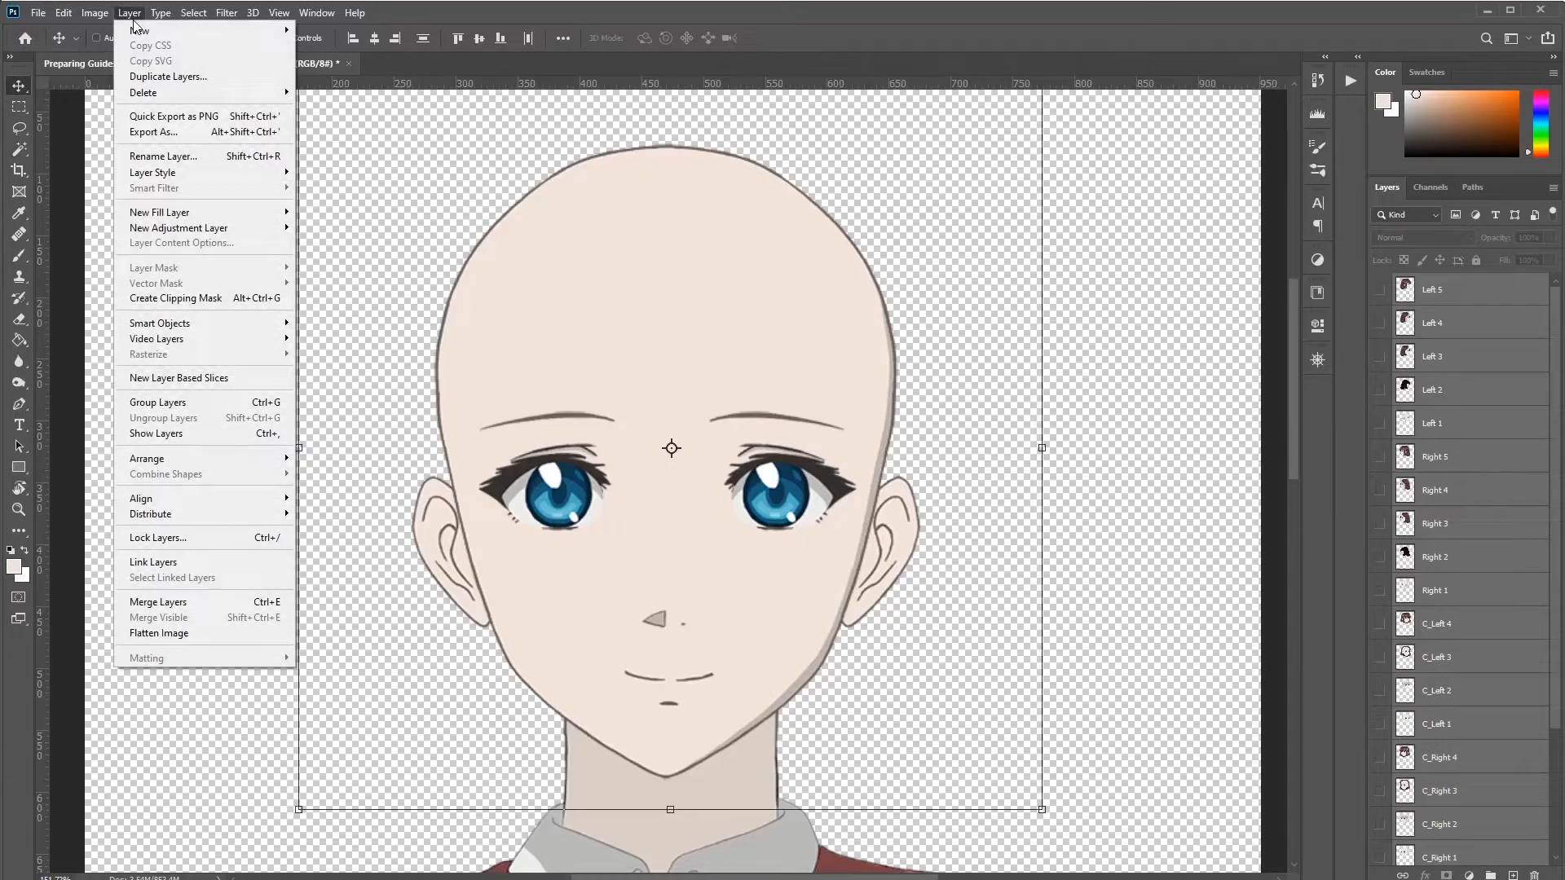
pyautogui.click(131, 15)
pyautogui.click(124, 18)
pyautogui.moveTo(199, 522)
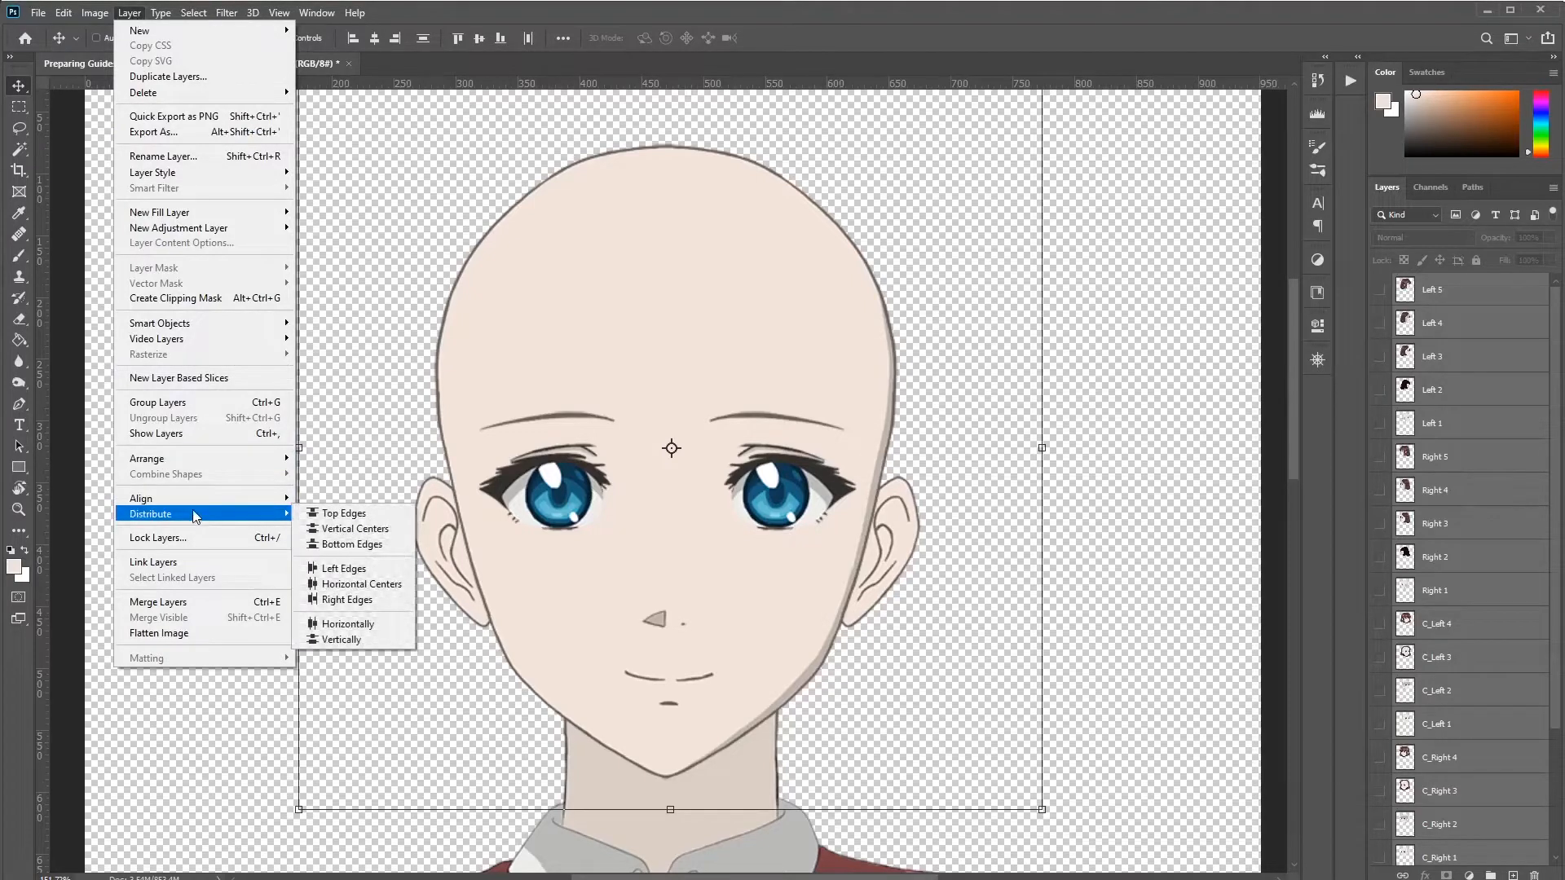
pyautogui.click(200, 461)
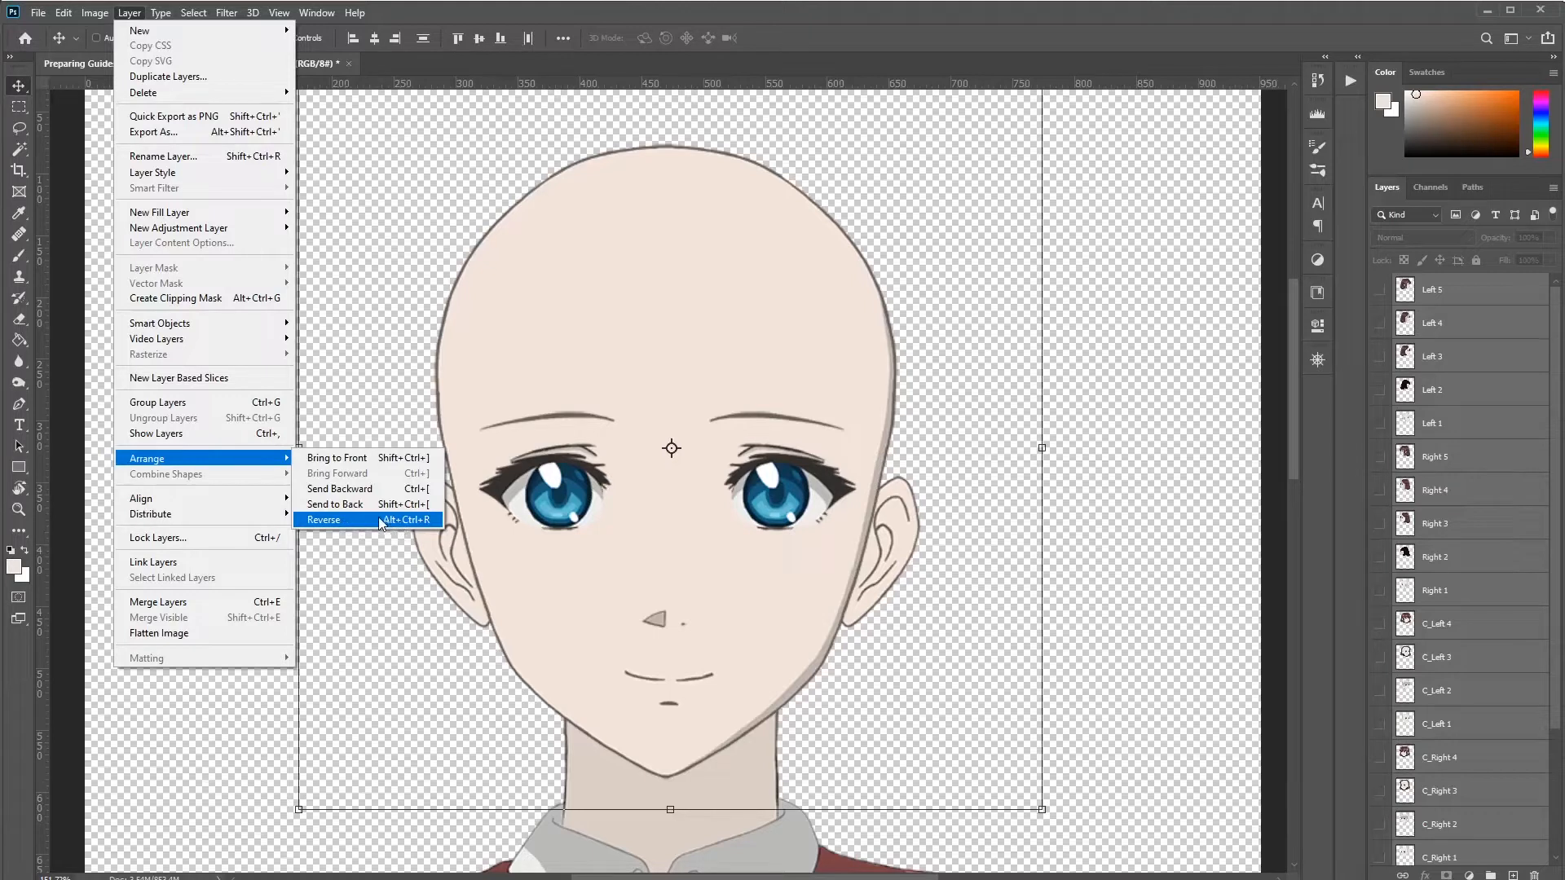
pyautogui.click(343, 526)
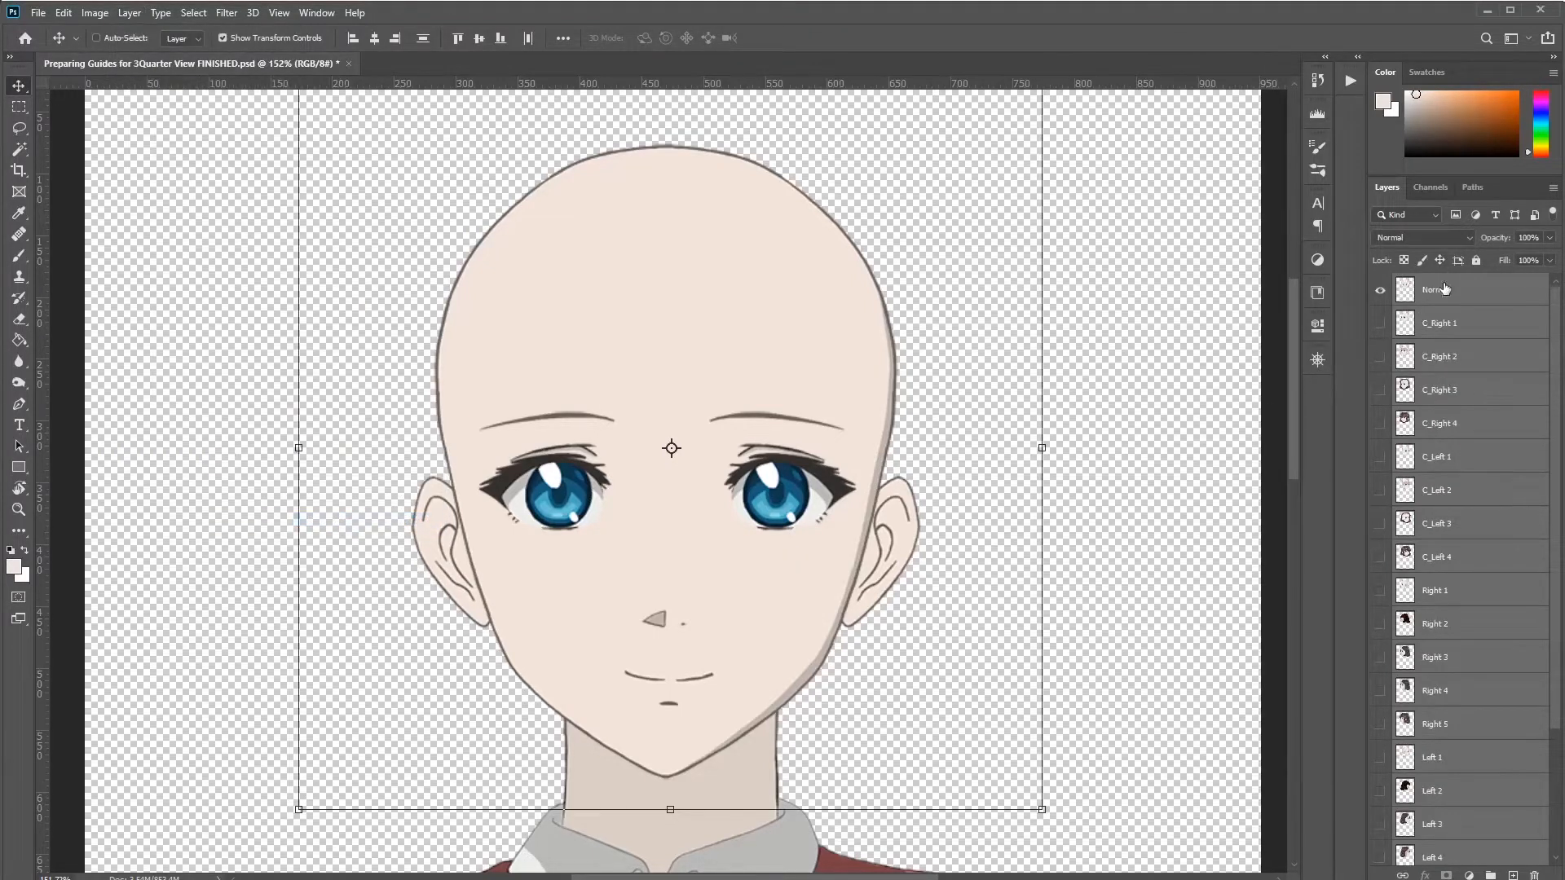
pyautogui.click(1445, 288)
pyautogui.scroll(-3, 1477, 423)
pyautogui.click(1432, 730)
pyautogui.scroll(3, 1451, 652)
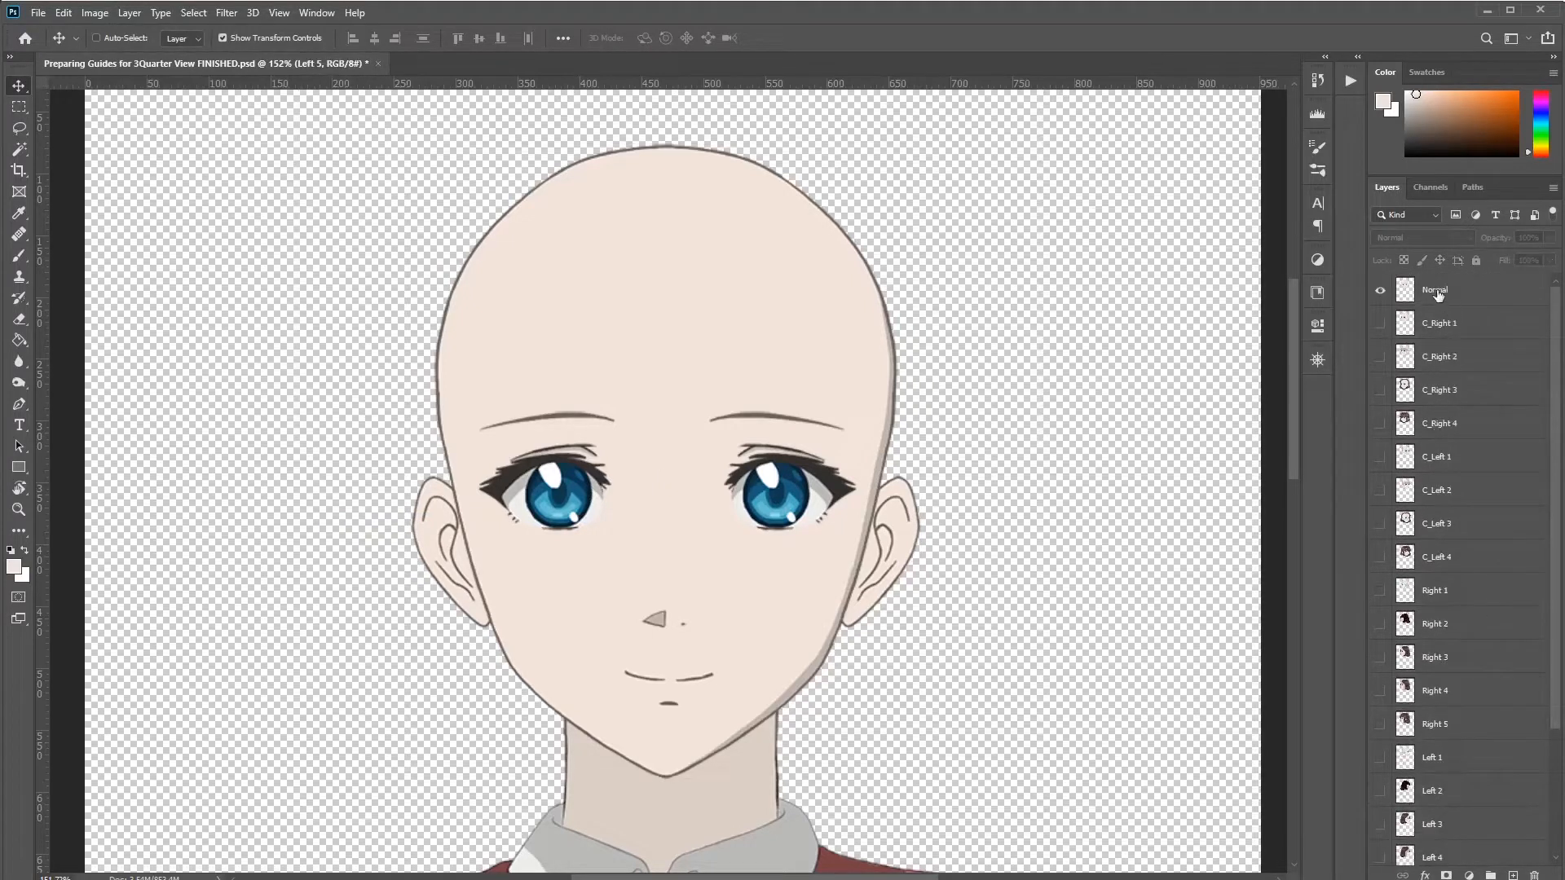
# Step: Group all the guide layers from Normal to Left 5 and name the group Guides
pyautogui.keyDown('shift'); pyautogui.click(1437, 294); pyautogui.keyUp('shift')
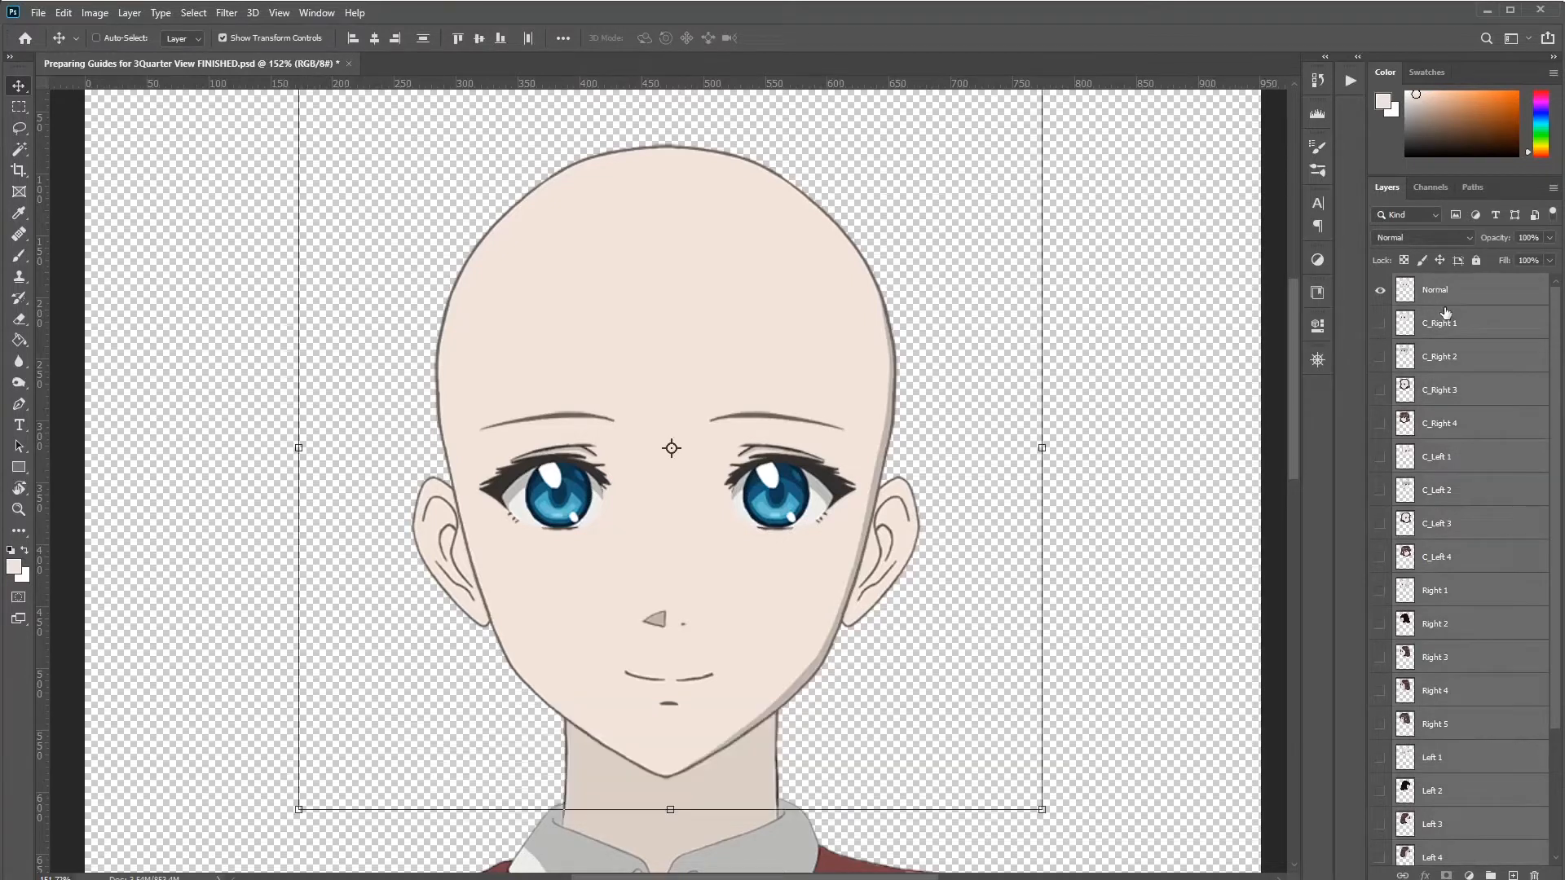
pyautogui.hotkey('ctrl', 'g')
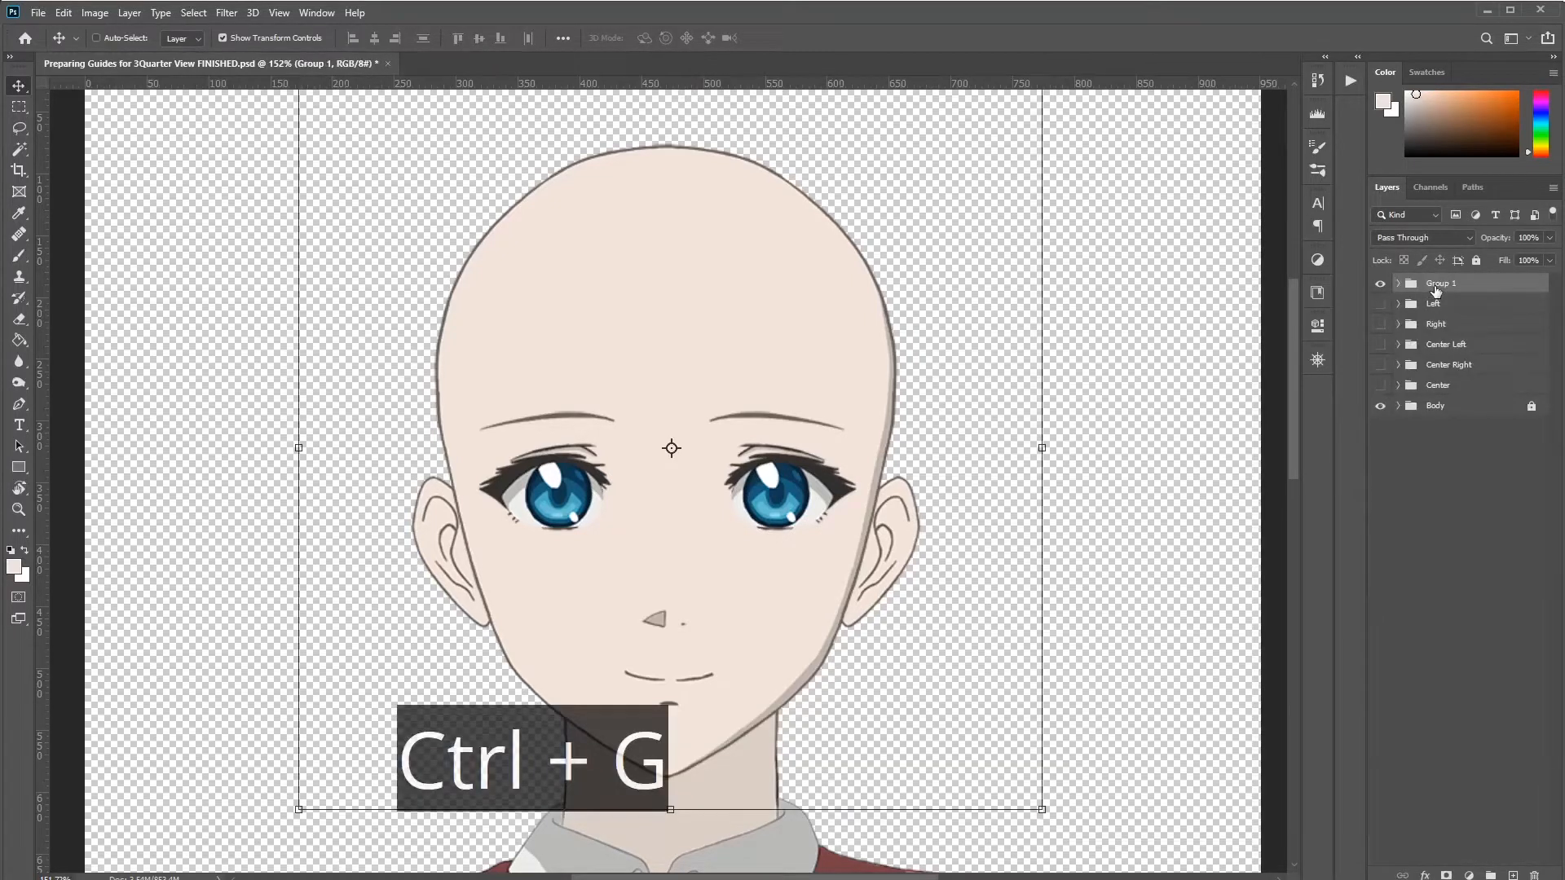
pyautogui.write('Guide')
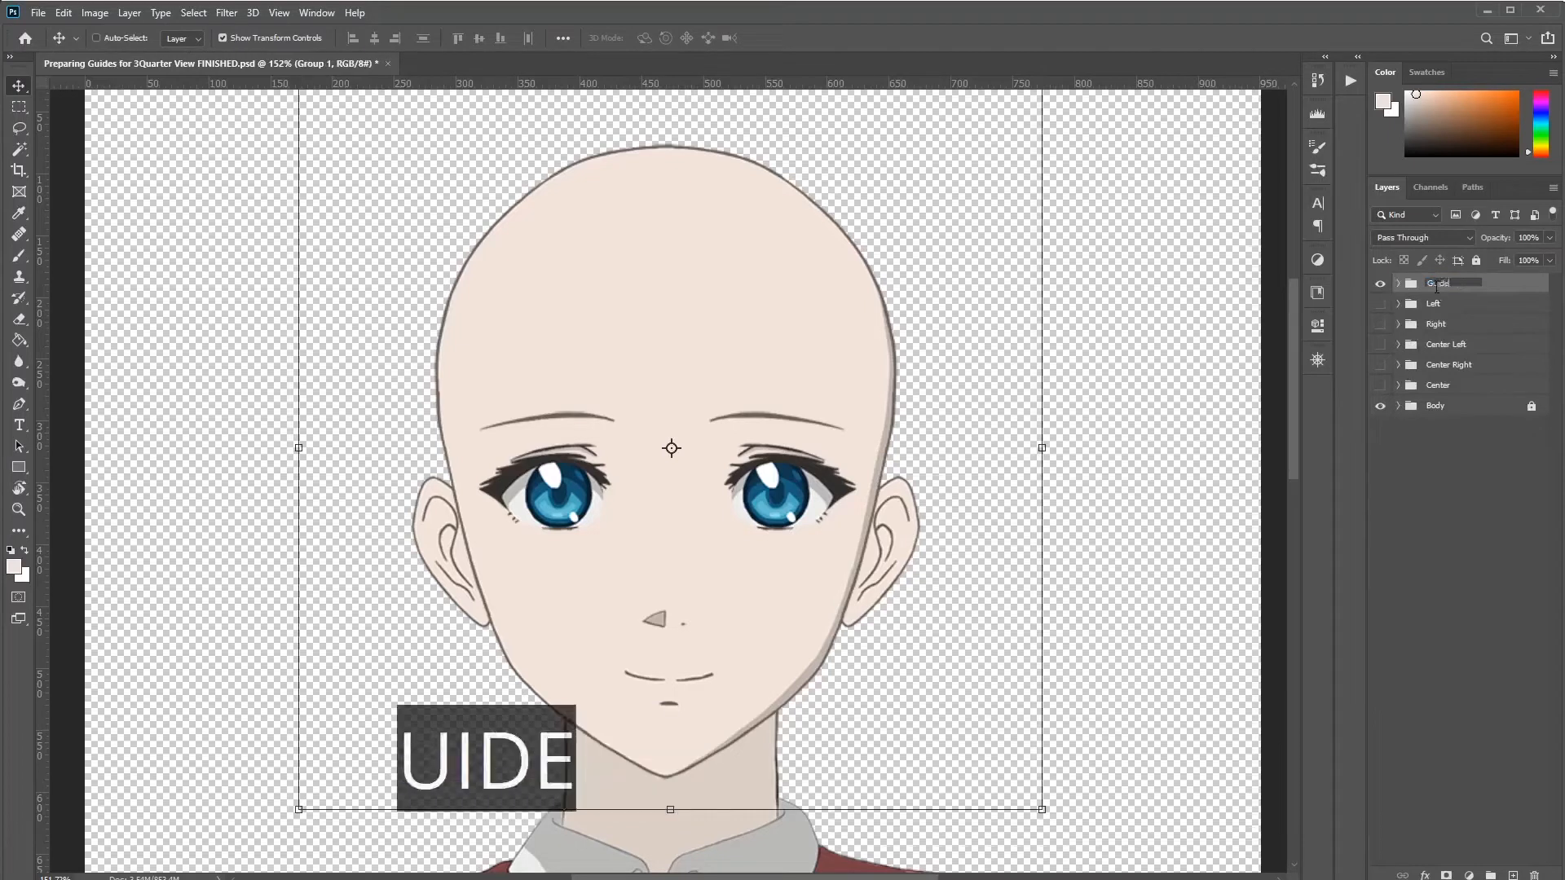
pyautogui.write('s')
pyautogui.press('Return')
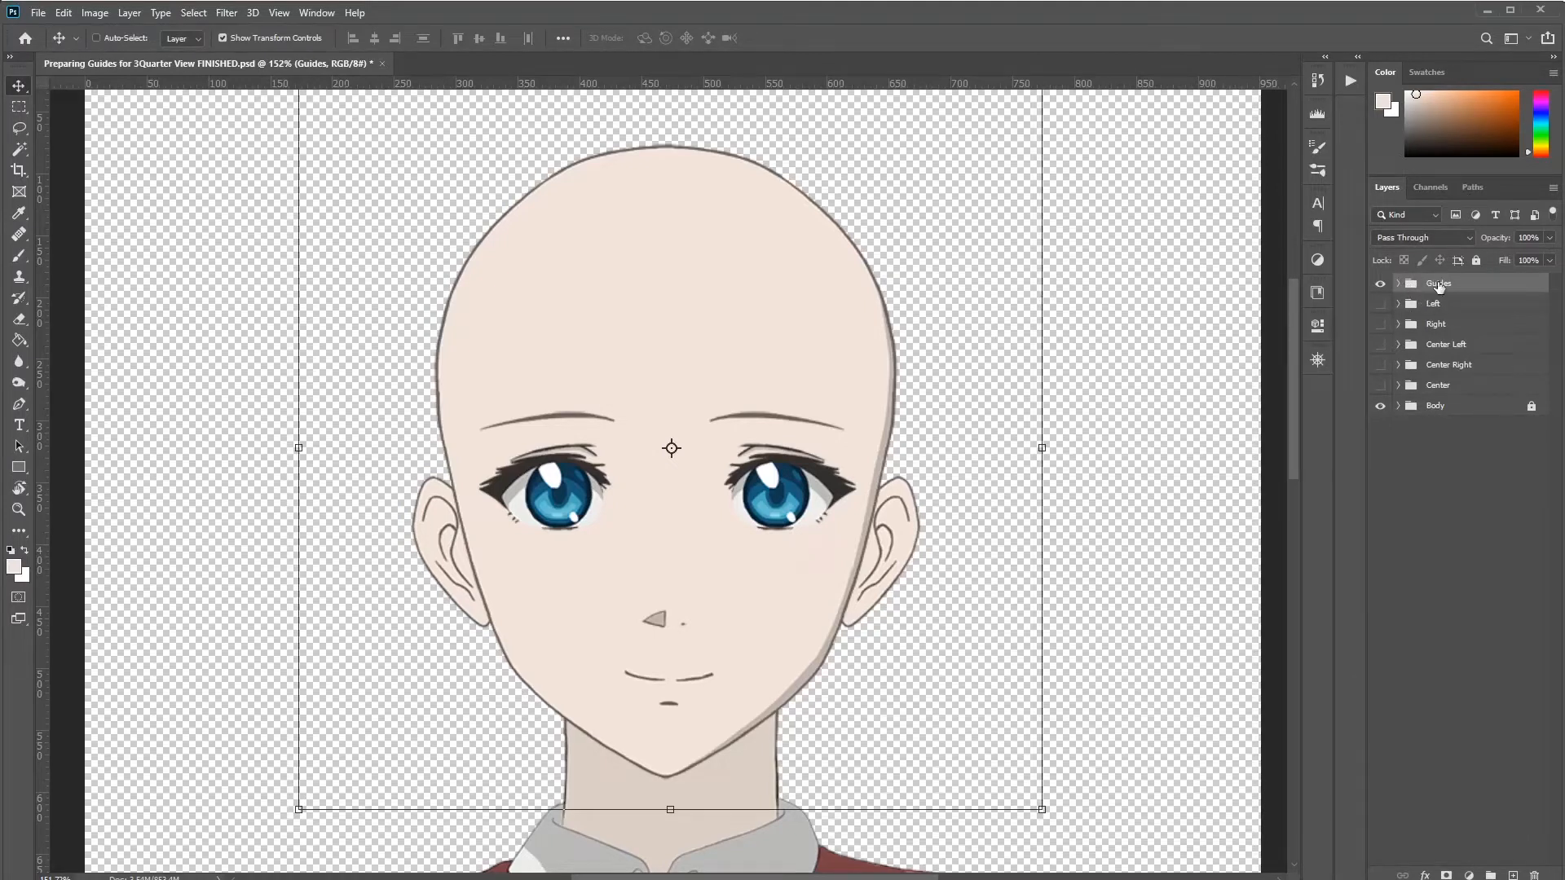
pyautogui.press('alt')
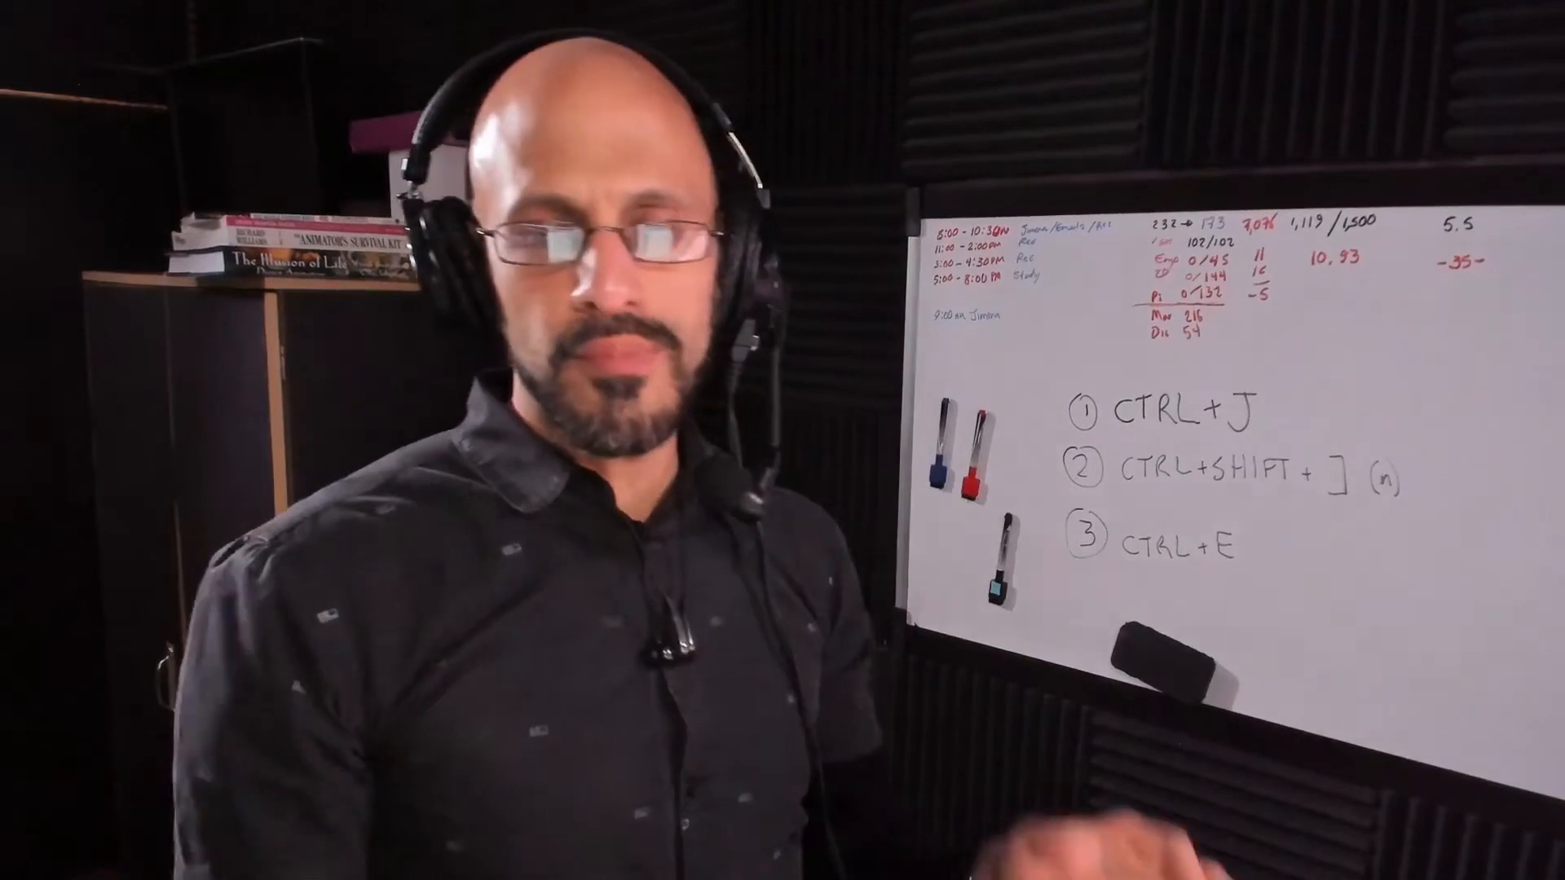
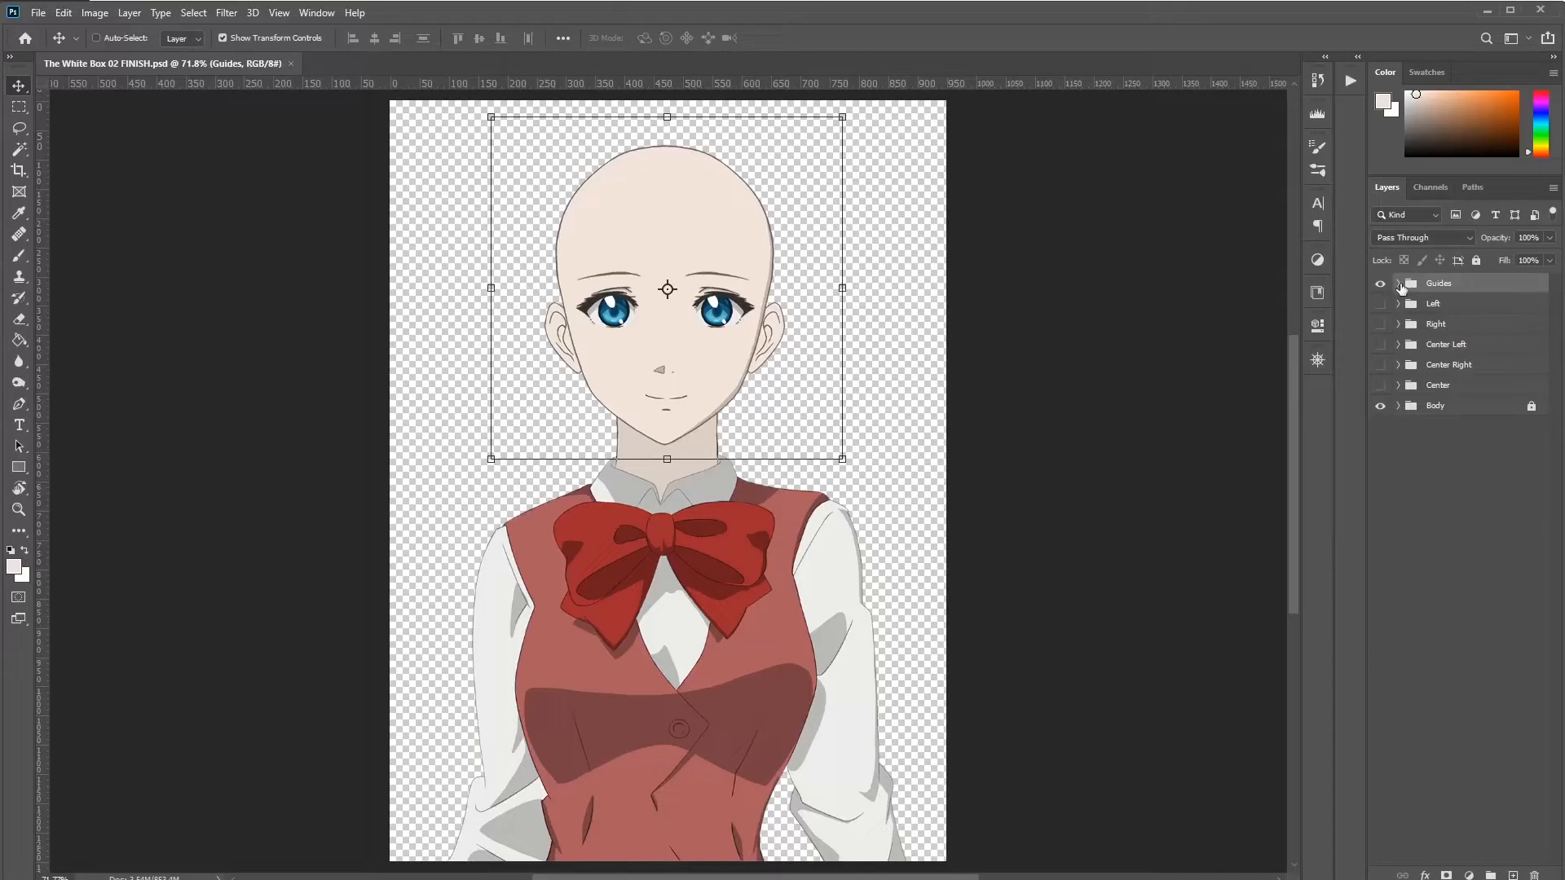
# Step: Make every layer inside the Guides group visible, down to Left 5, and hide the Body group
pyautogui.click(1399, 283)
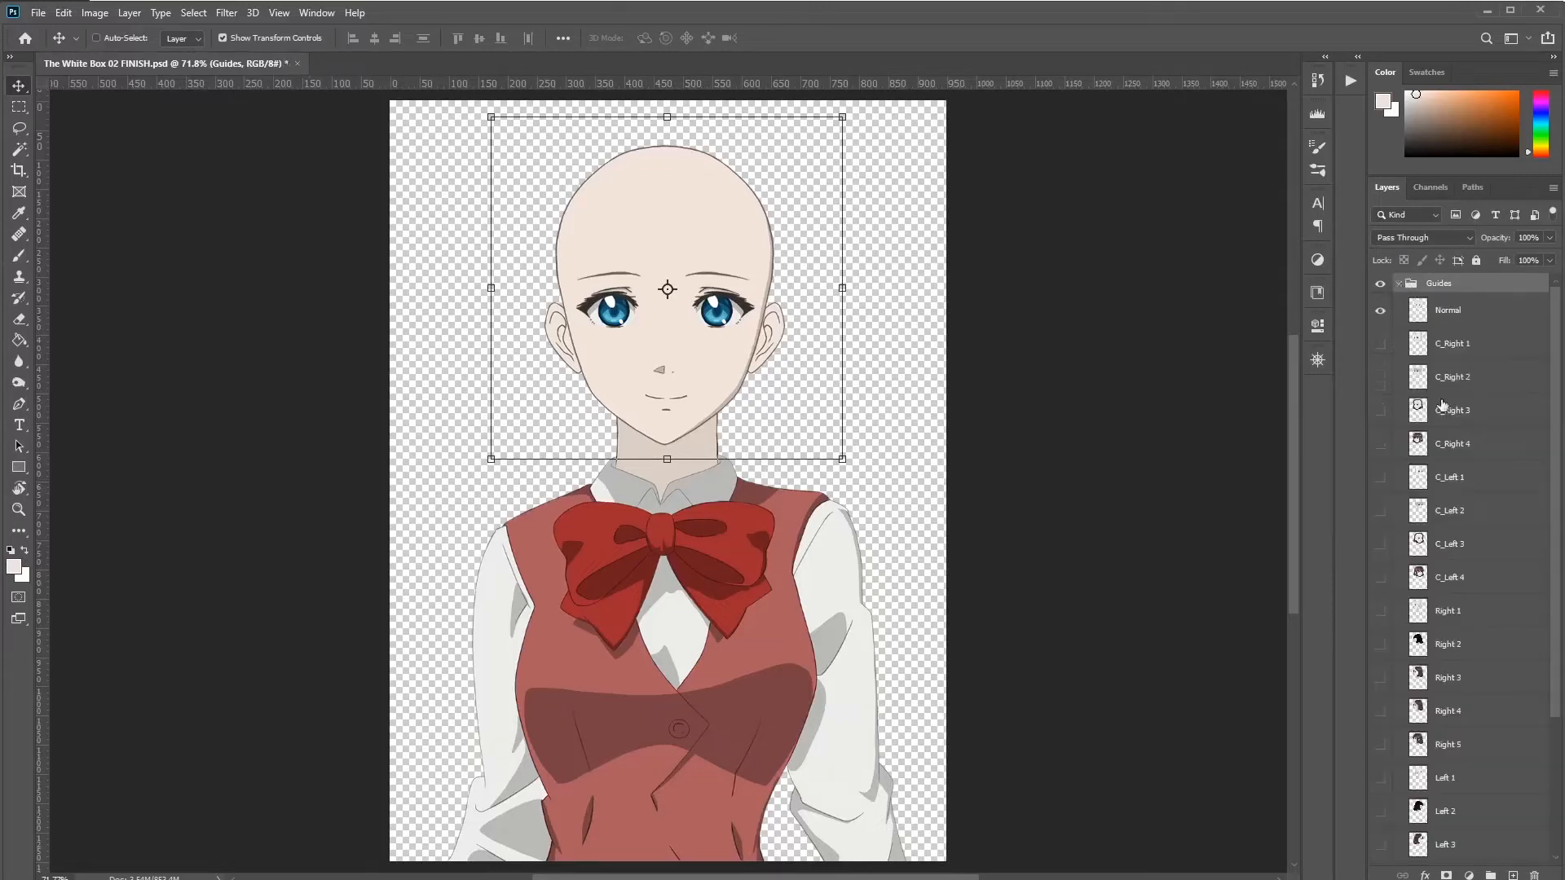
pyautogui.scroll(-3, 1443, 489)
pyautogui.scroll(1, 1459, 571)
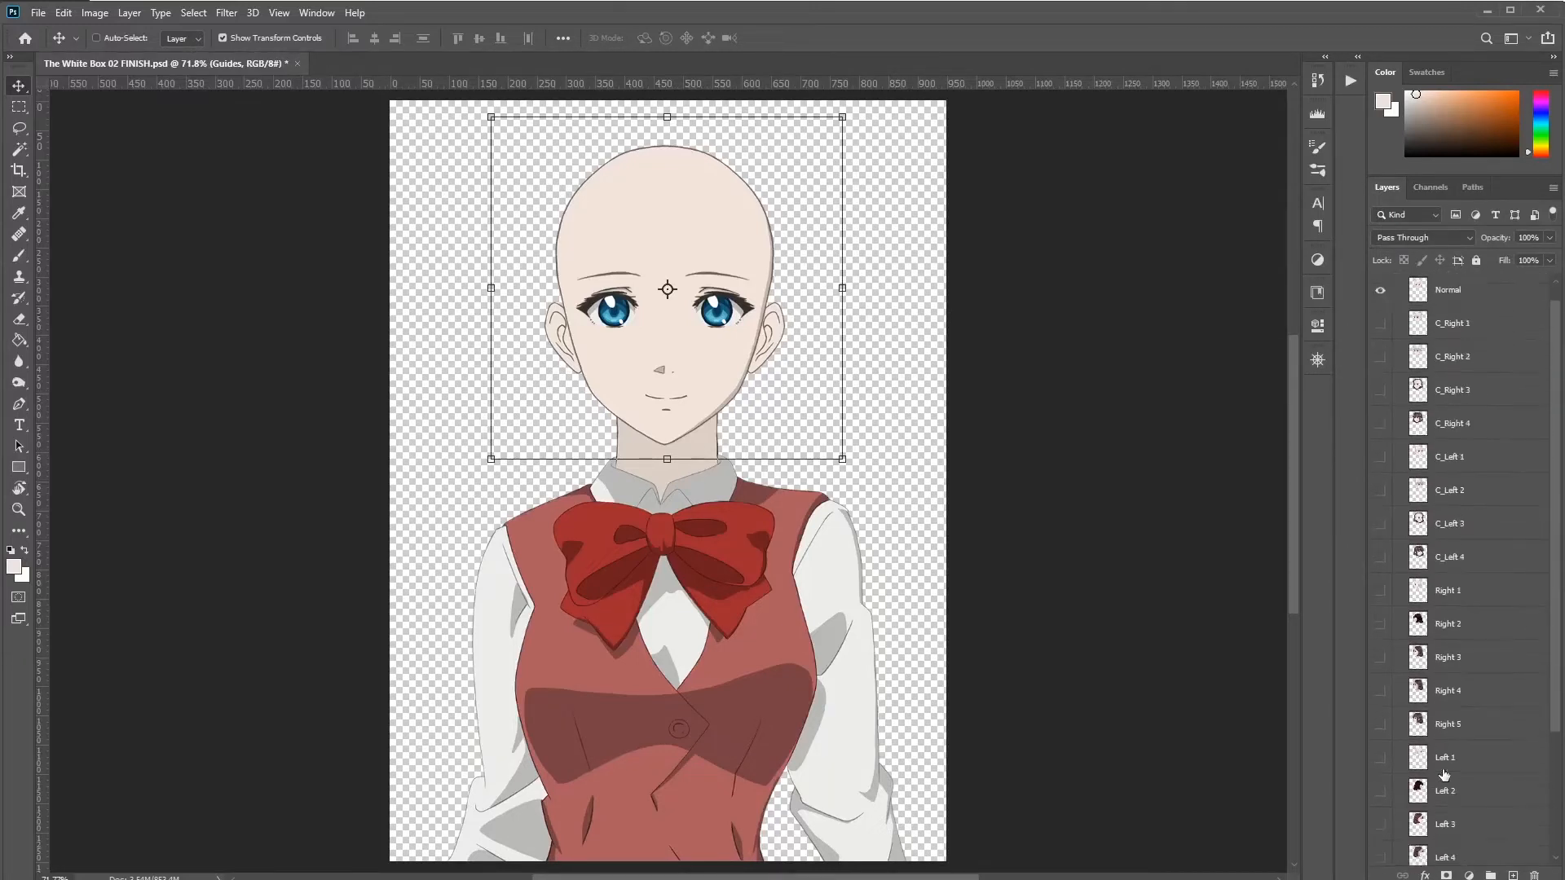
pyautogui.scroll(1, 1474, 454)
pyautogui.scroll(-1, 1476, 713)
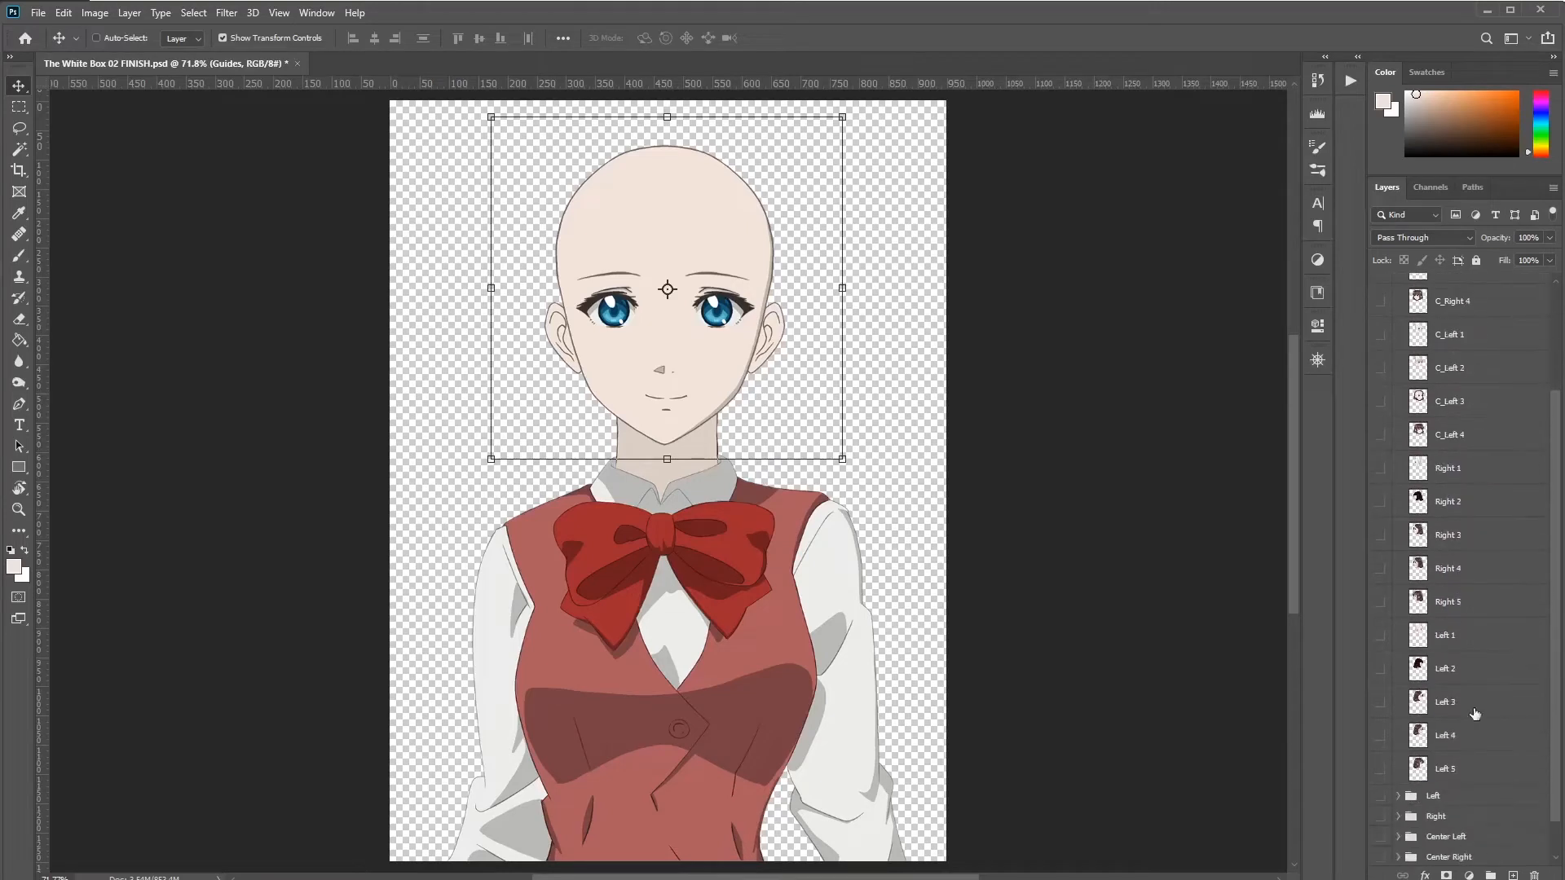
pyautogui.scroll(3, 1455, 762)
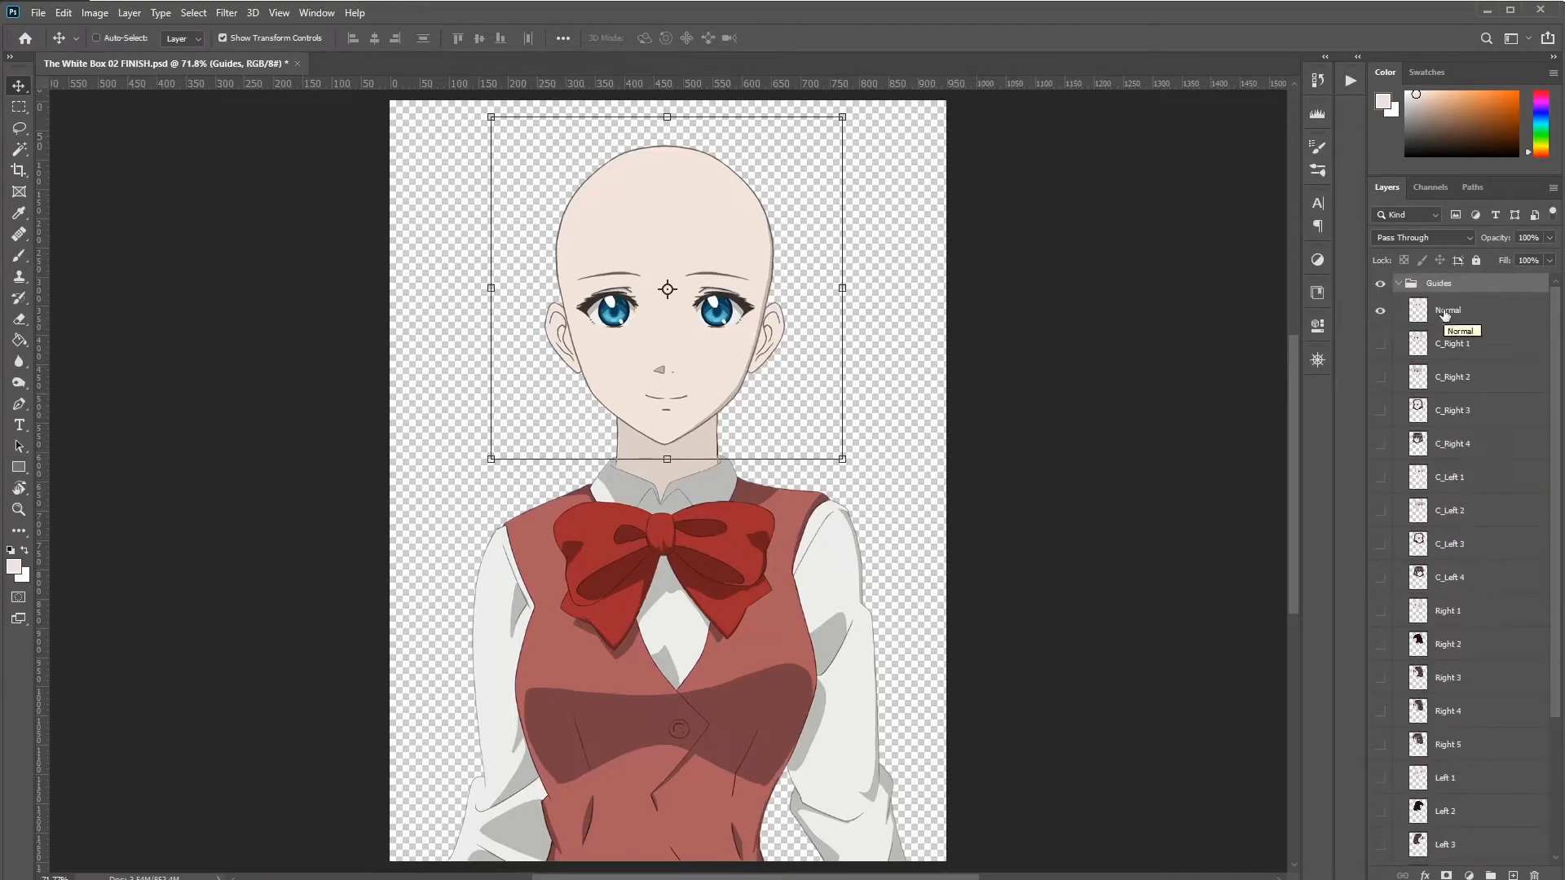
pyautogui.press('alt')
pyautogui.click(1458, 324)
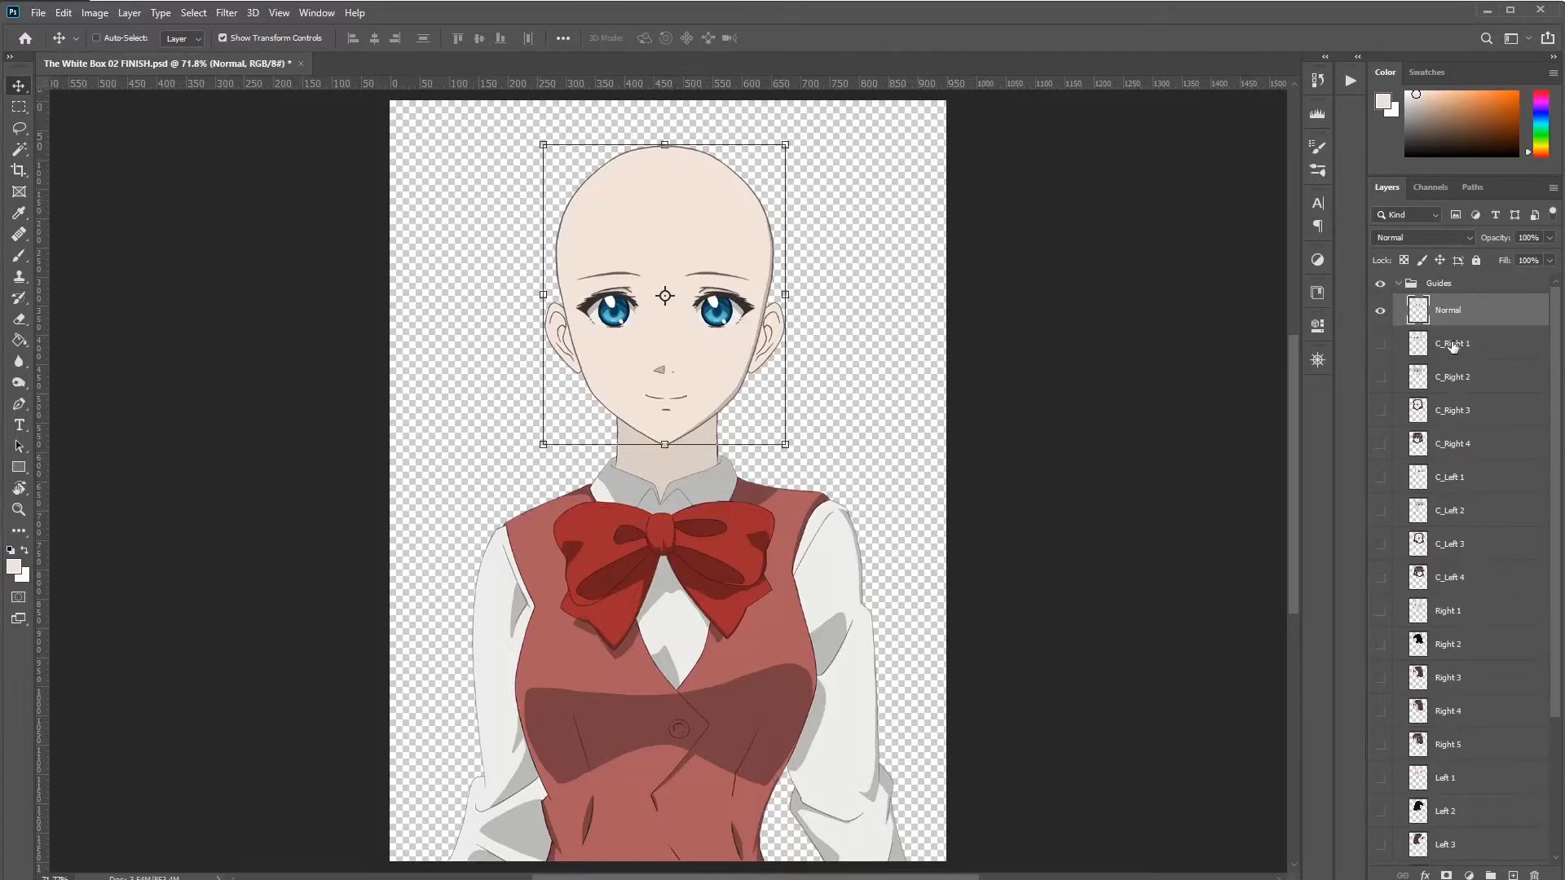
pyautogui.moveTo(1382, 351); pyautogui.dragTo(1380, 845)
pyautogui.scroll(-4, 1380, 774)
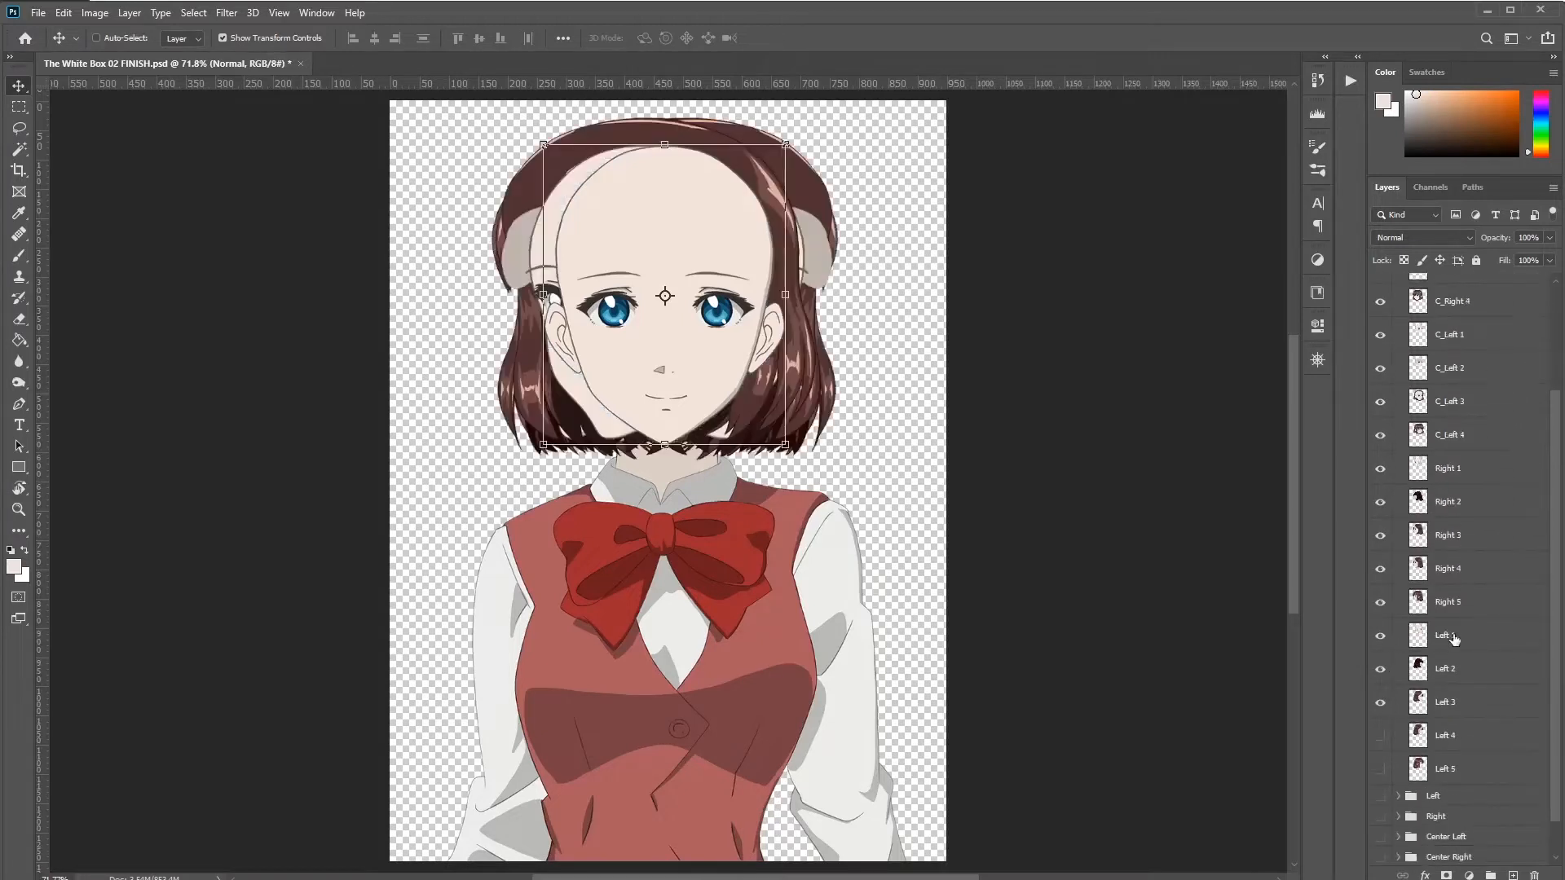
pyautogui.click(1380, 726)
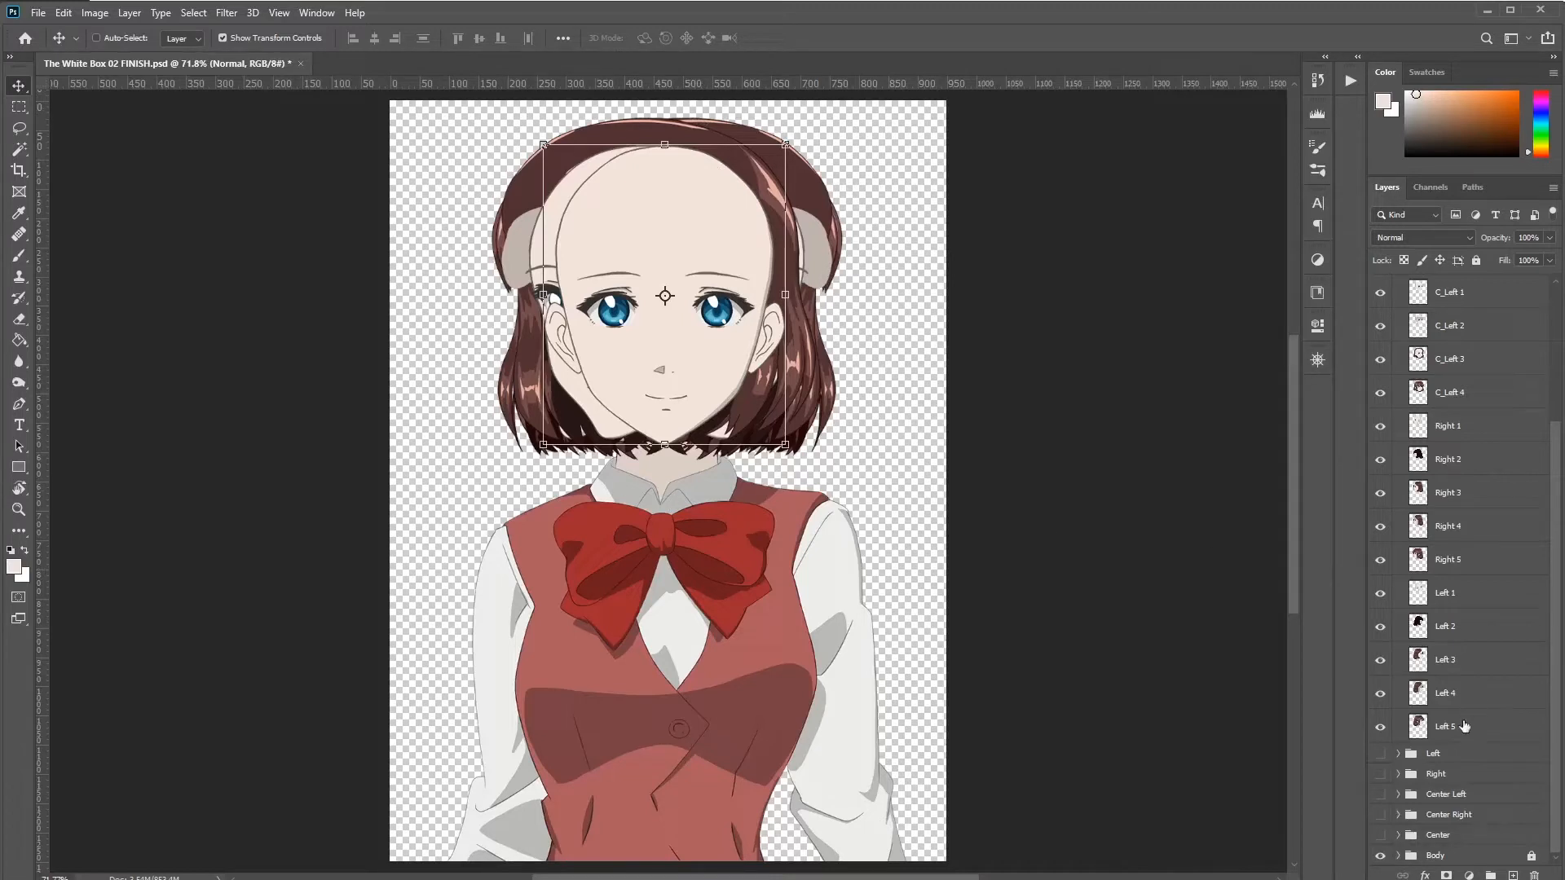
pyautogui.click(1380, 856)
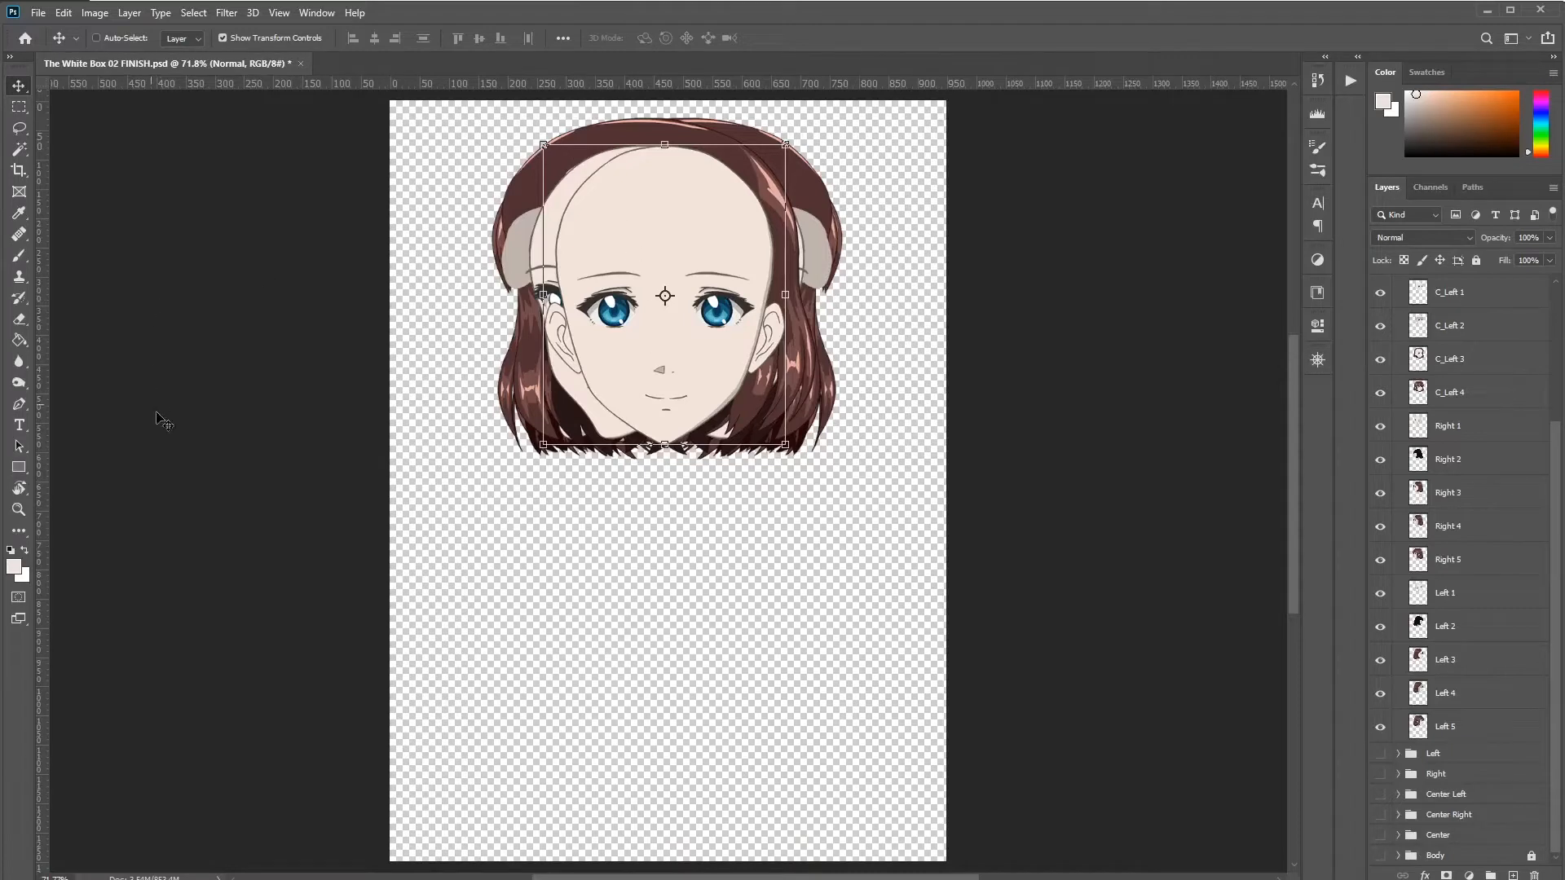
# Step: Set up the Rectangle tool with a solid white fill (ffffff)
pyautogui.click(18, 470)
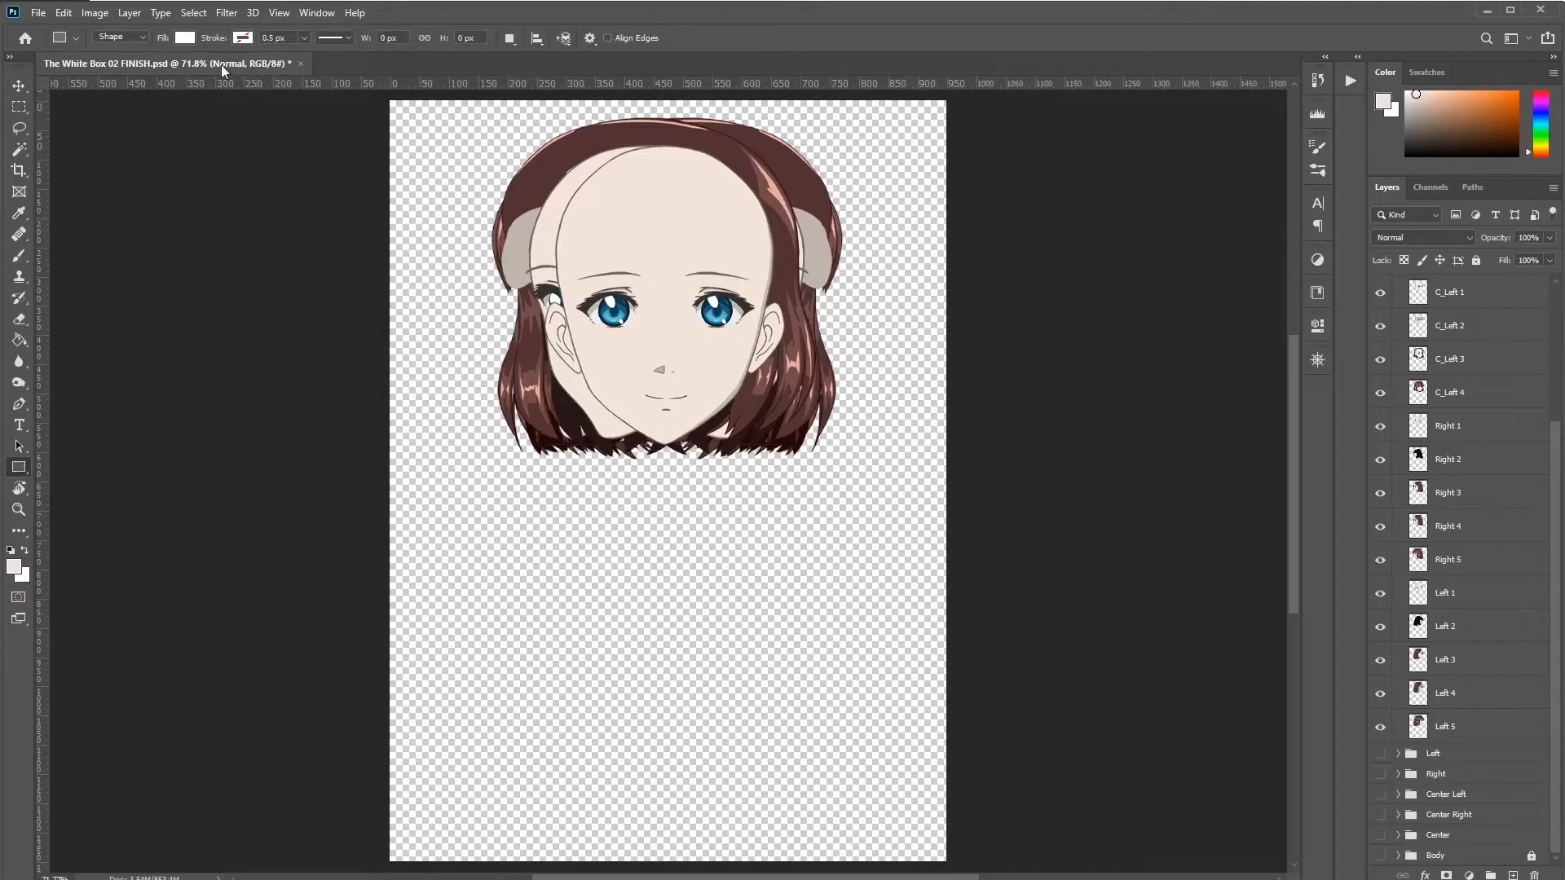
pyautogui.click(184, 39)
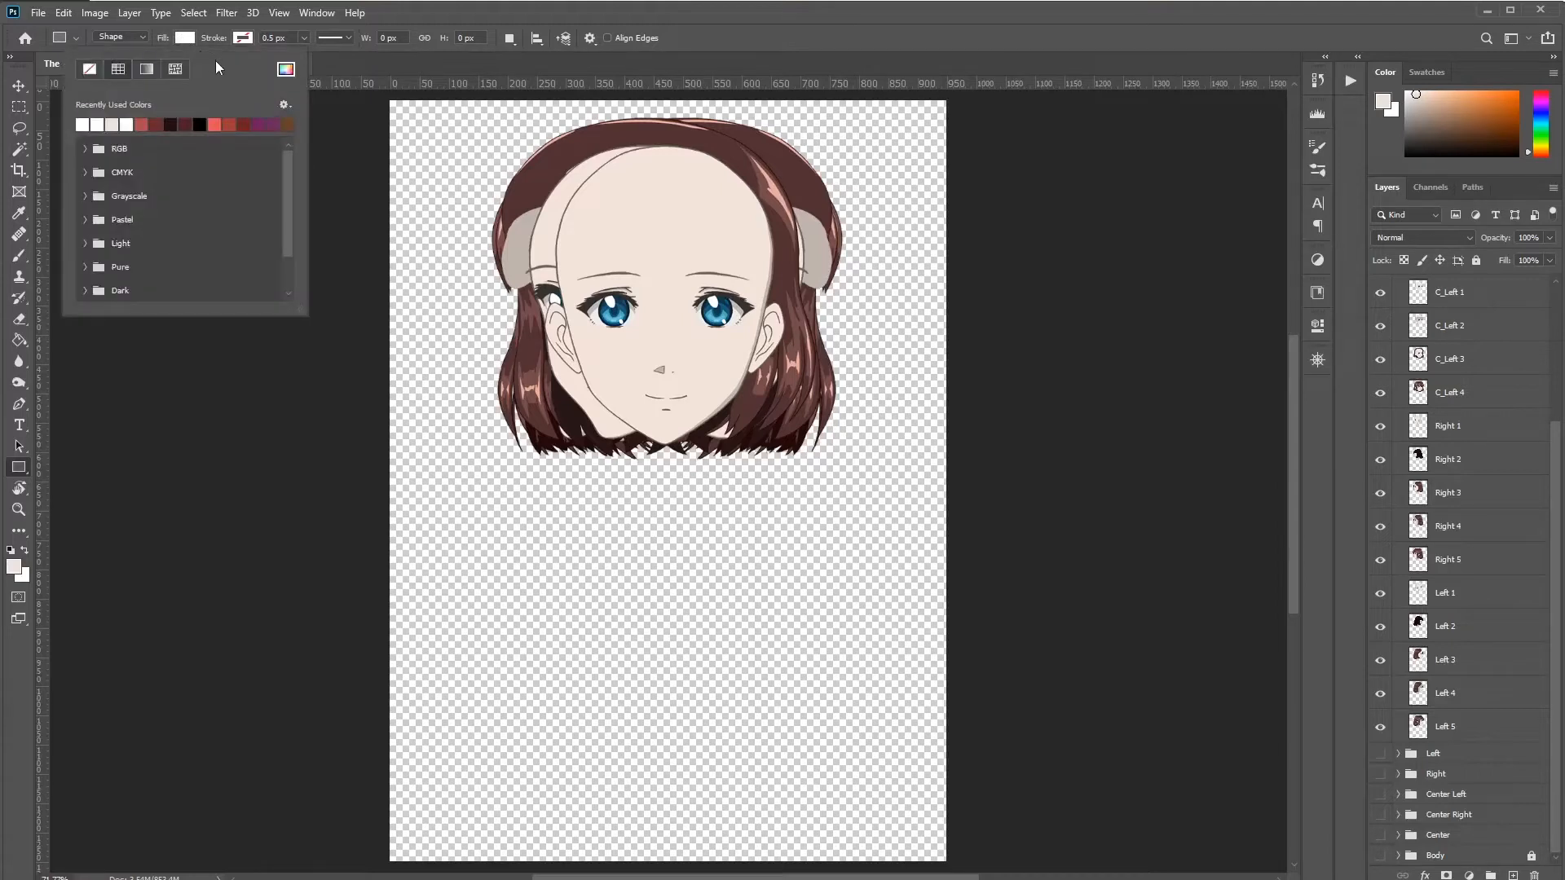
pyautogui.click(88, 68)
pyautogui.click(119, 70)
pyautogui.click(285, 72)
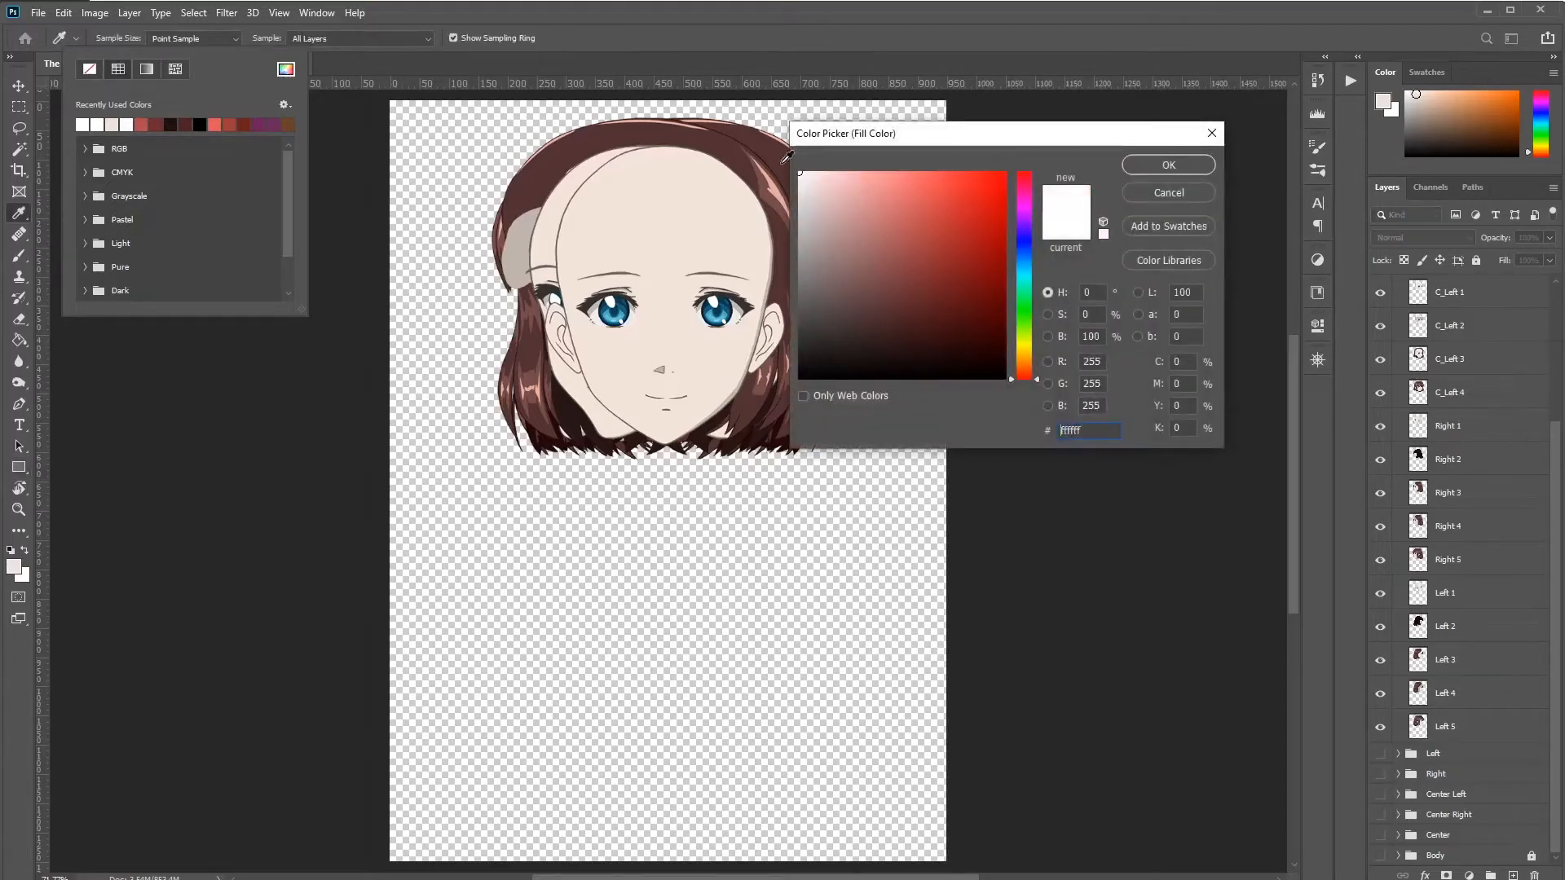
pyautogui.click(1169, 166)
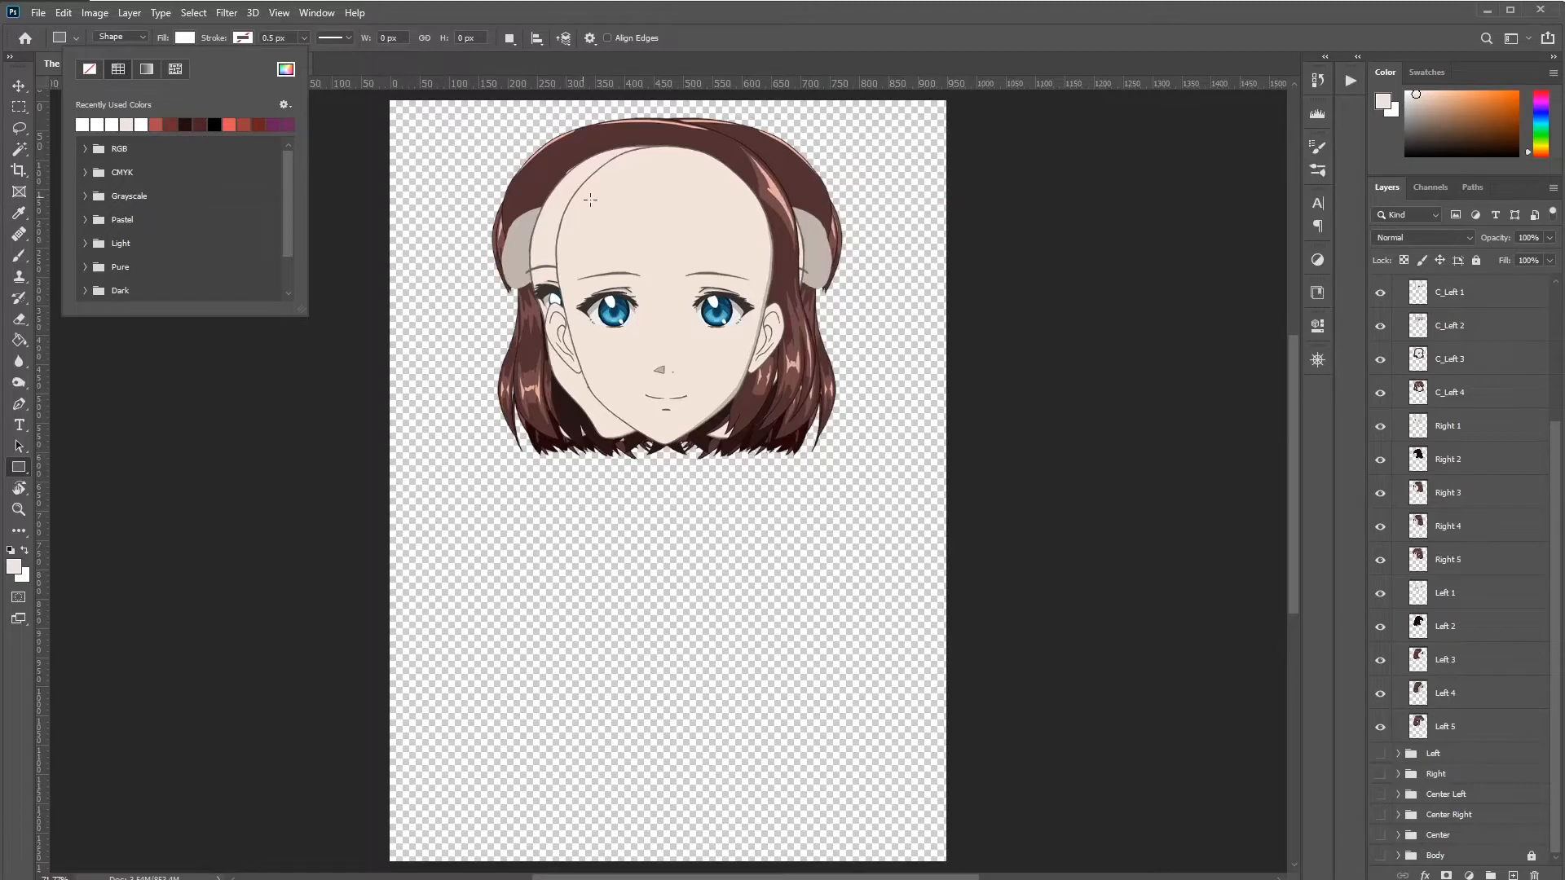
# Step: Draw a white rectangle about 296 by 248 px over the face, above the Normal layer
pyautogui.click(574, 204)
pyautogui.moveTo(570, 202); pyautogui.dragTo(743, 348)
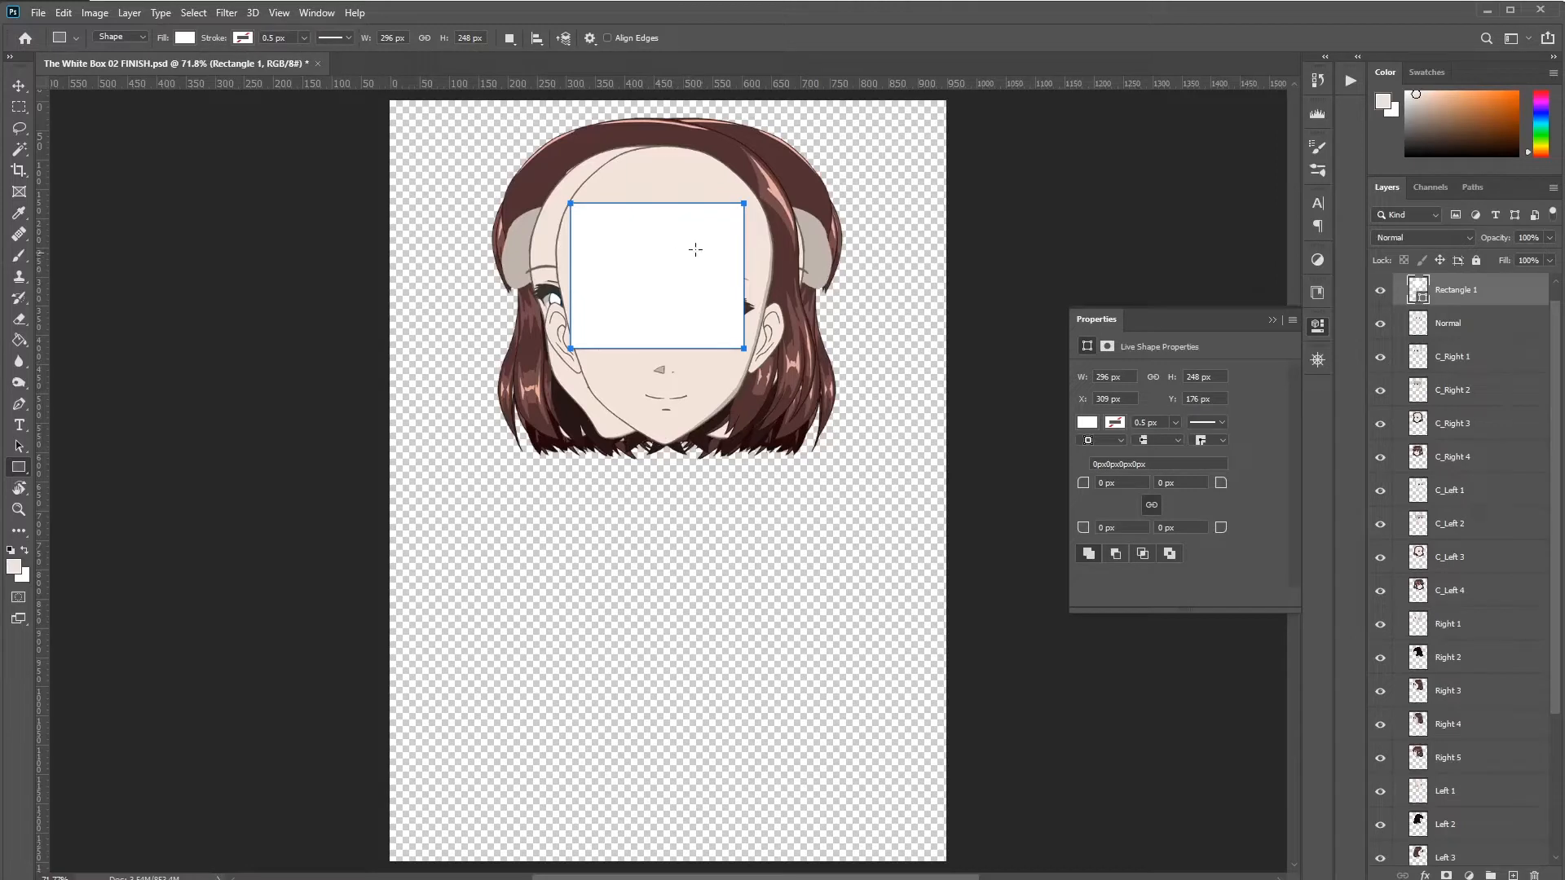
pyautogui.press('Return')
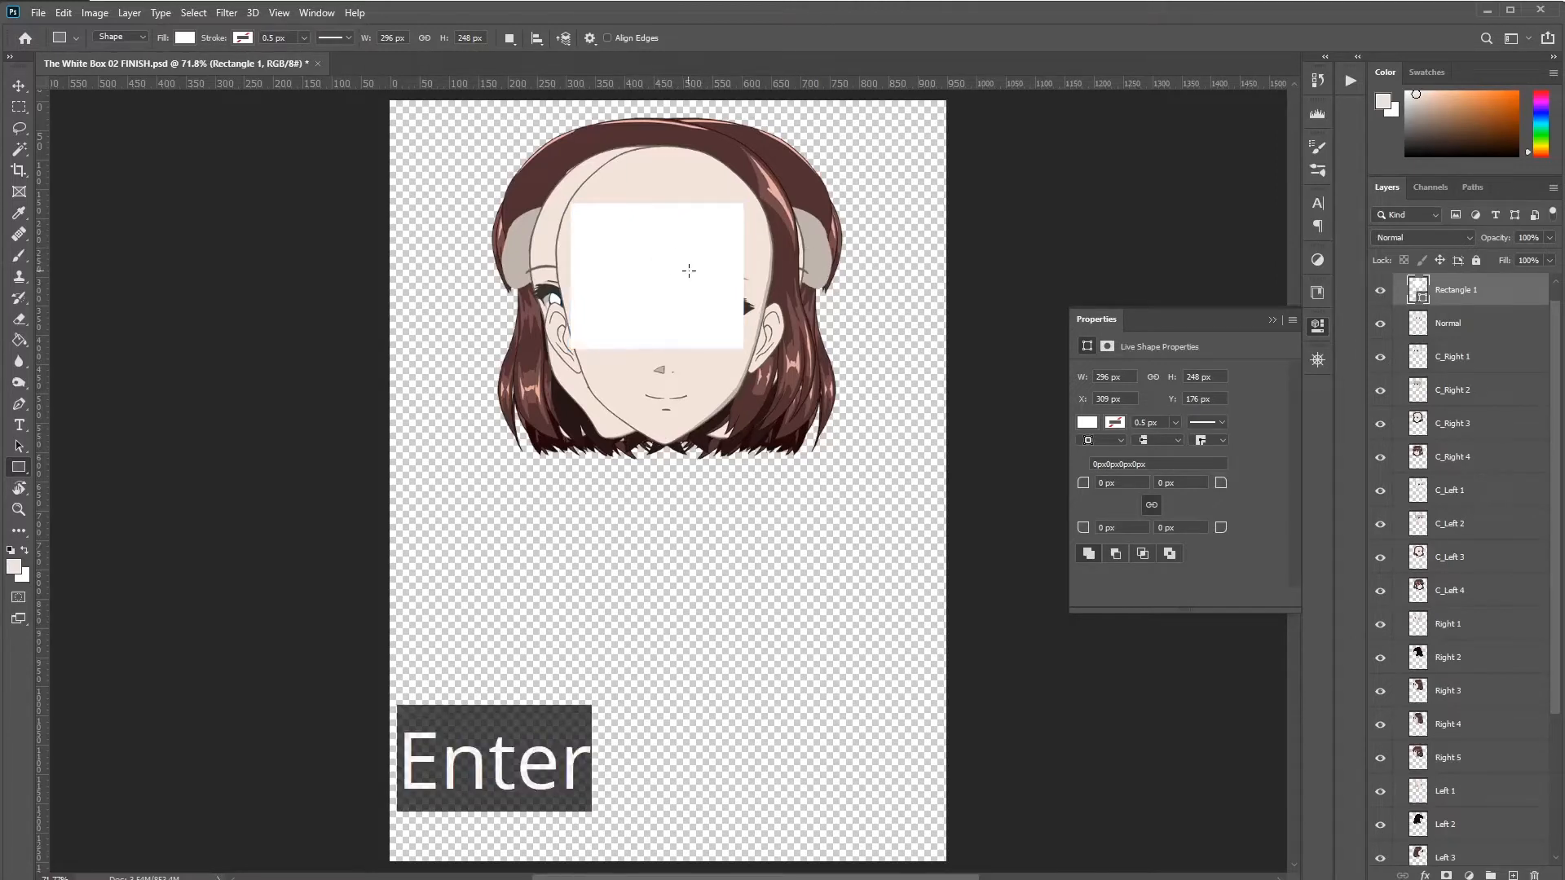
# Step: Stretch the white rectangle up and down to about 613 px tall so it spans the head's full height
pyautogui.press('v')
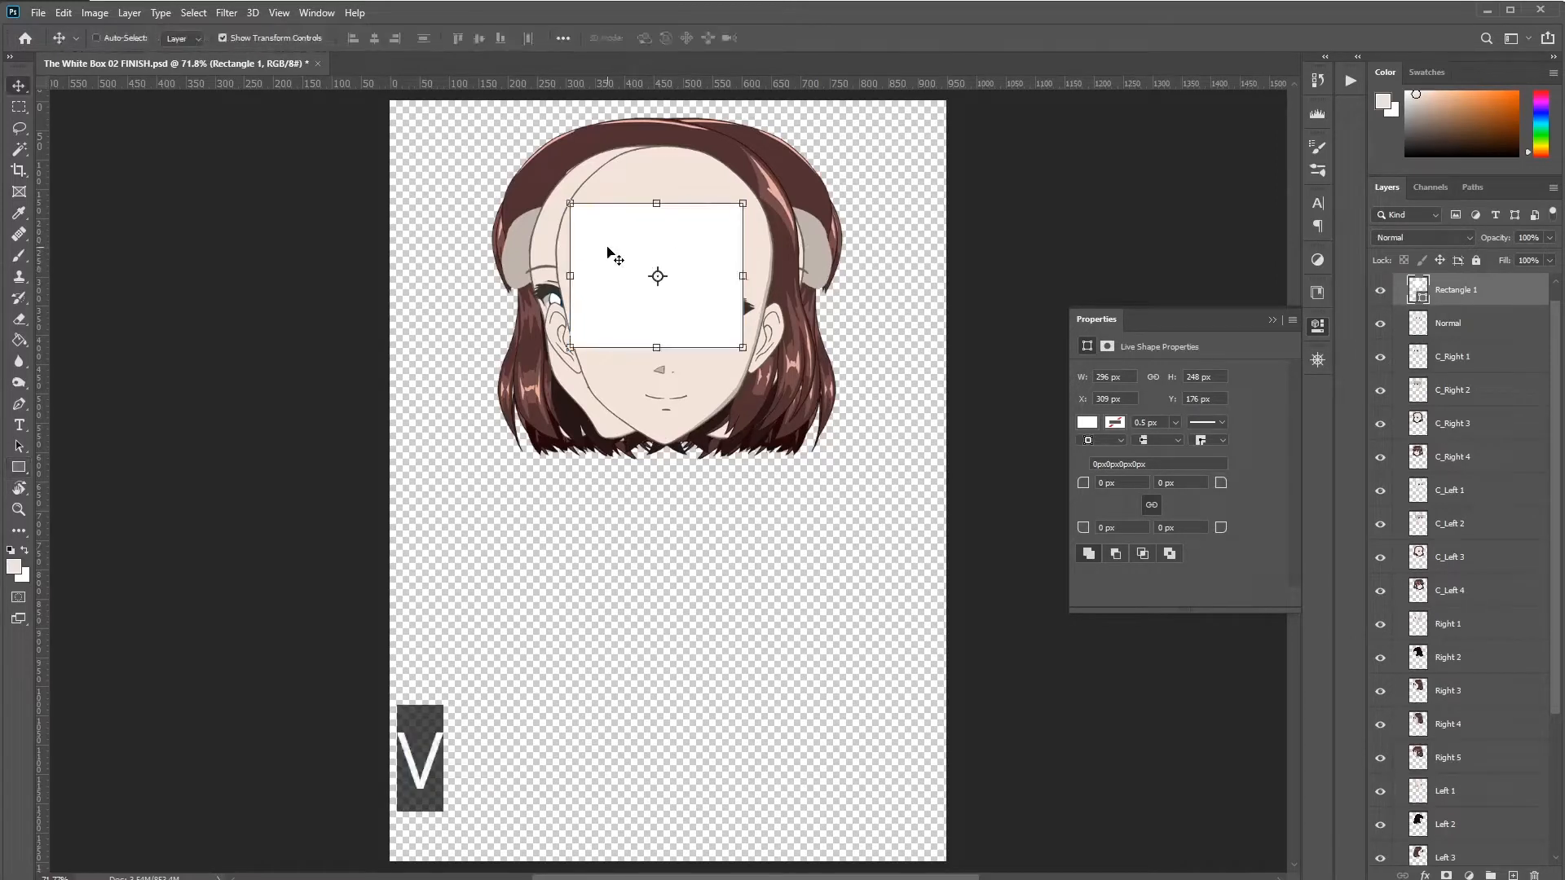
pyautogui.moveTo(638, 245); pyautogui.dragTo(726, 521)
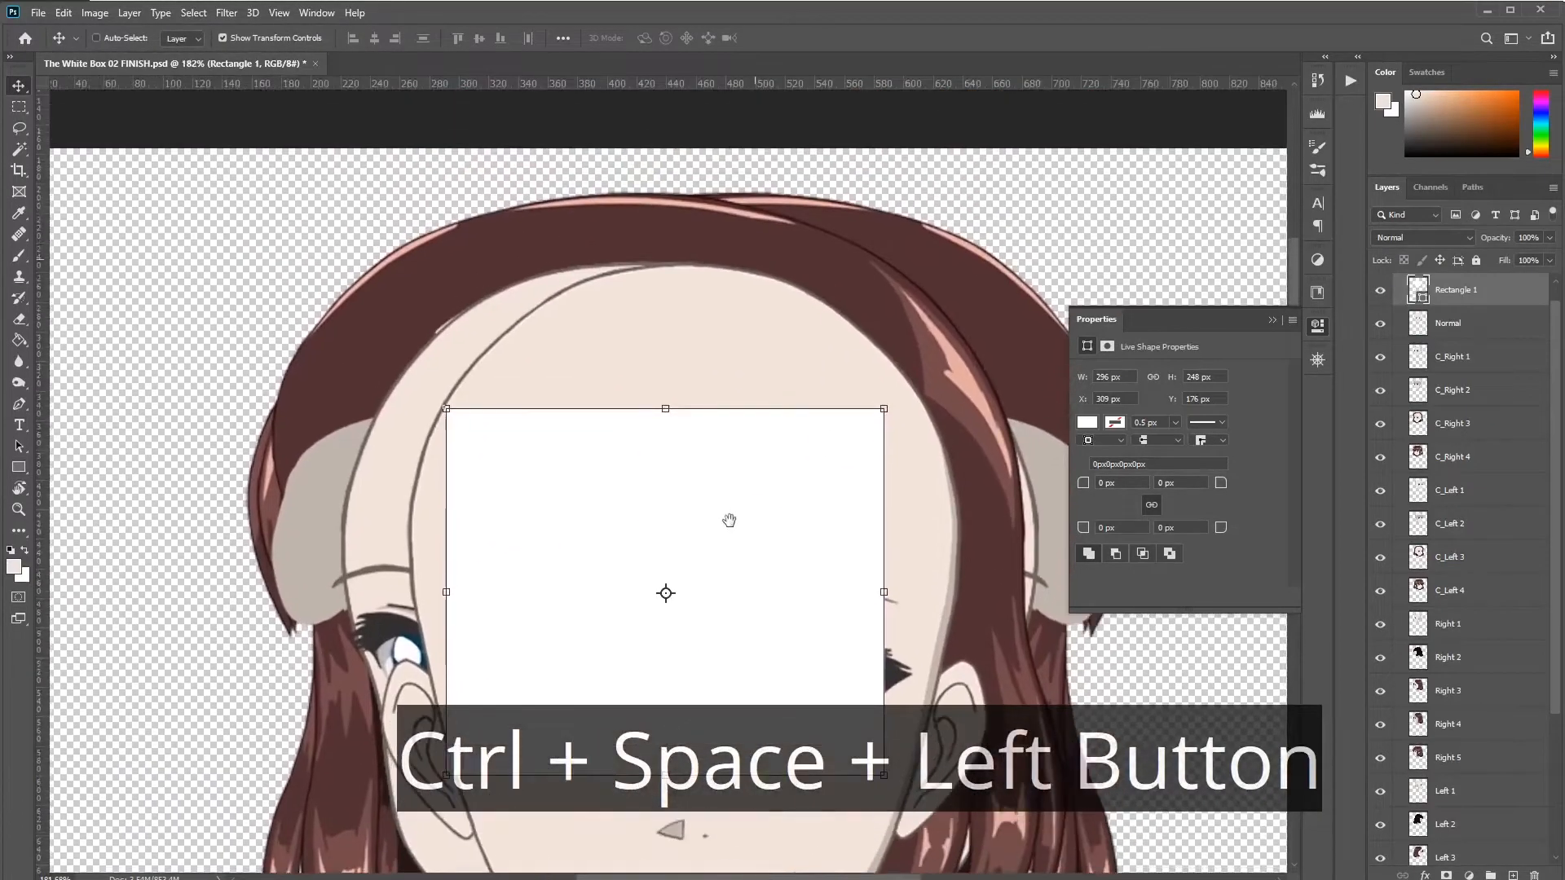
pyautogui.moveTo(666, 408); pyautogui.dragTo(677, 167)
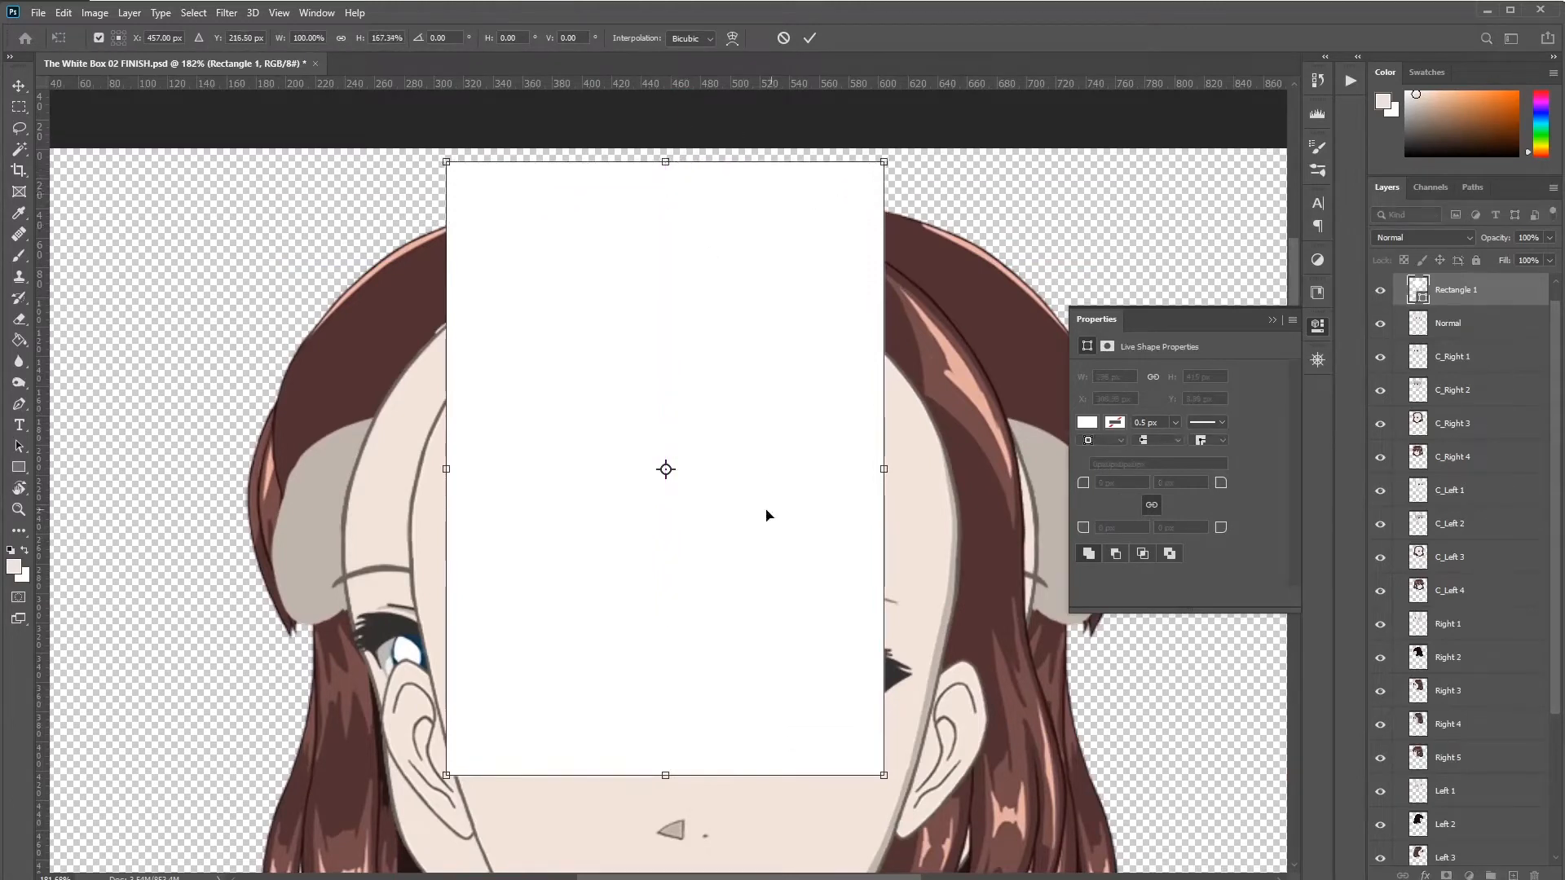
pyautogui.moveTo(657, 650); pyautogui.dragTo(685, 342)
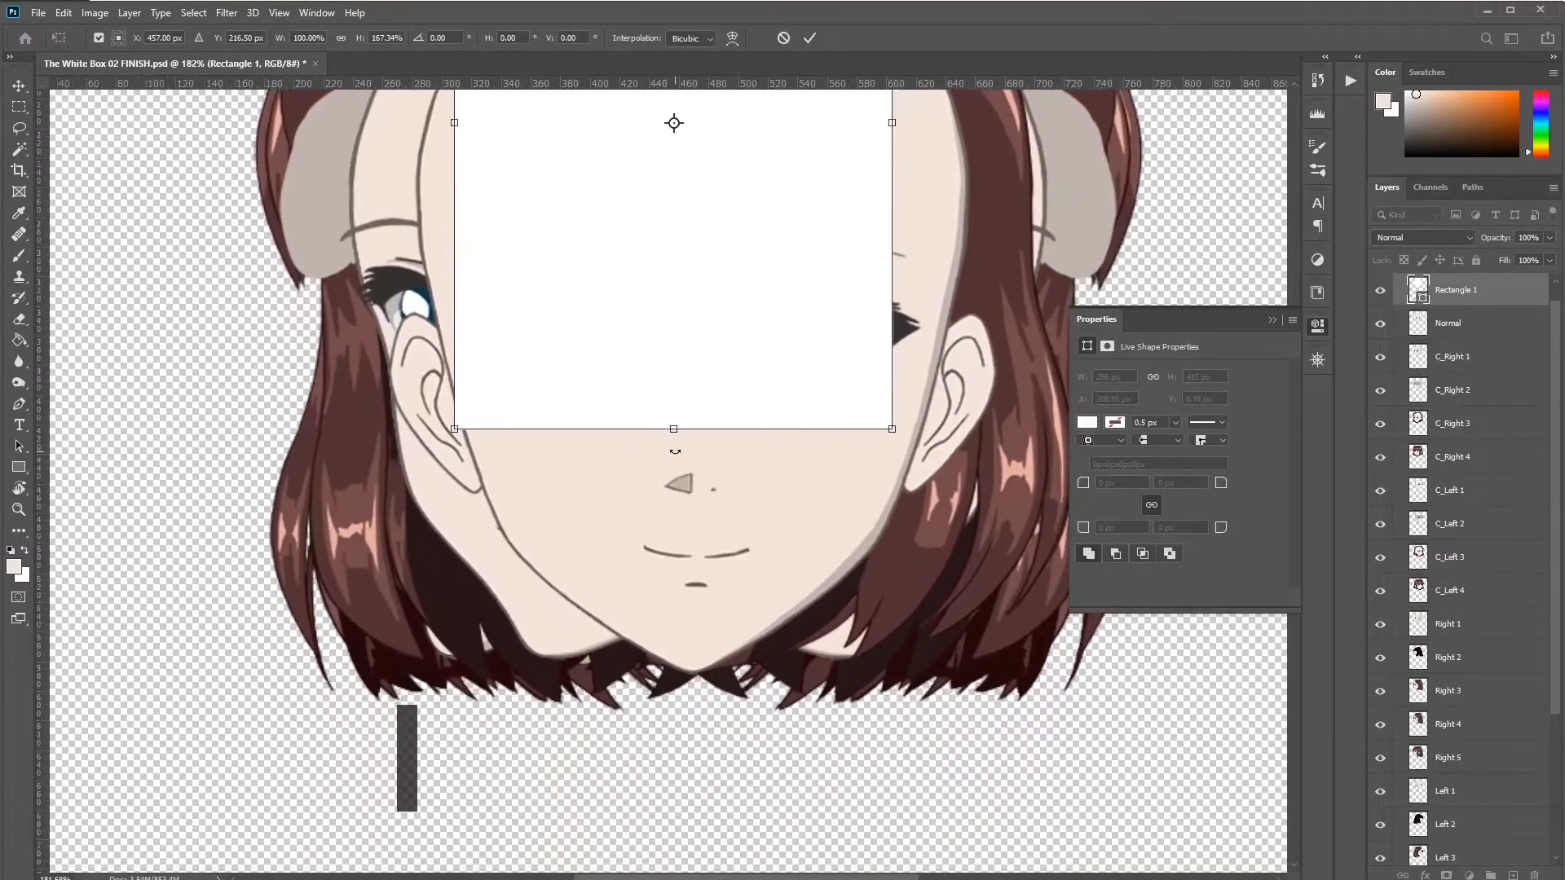
pyautogui.moveTo(674, 428); pyautogui.dragTo(692, 722)
pyautogui.press('Return')
# Step: Widen the white rectangle on both sides to about 640 px so it covers the hair
pyautogui.moveTo(824, 304); pyautogui.dragTo(821, 493)
pyautogui.moveTo(751, 419); pyautogui.dragTo(869, 448)
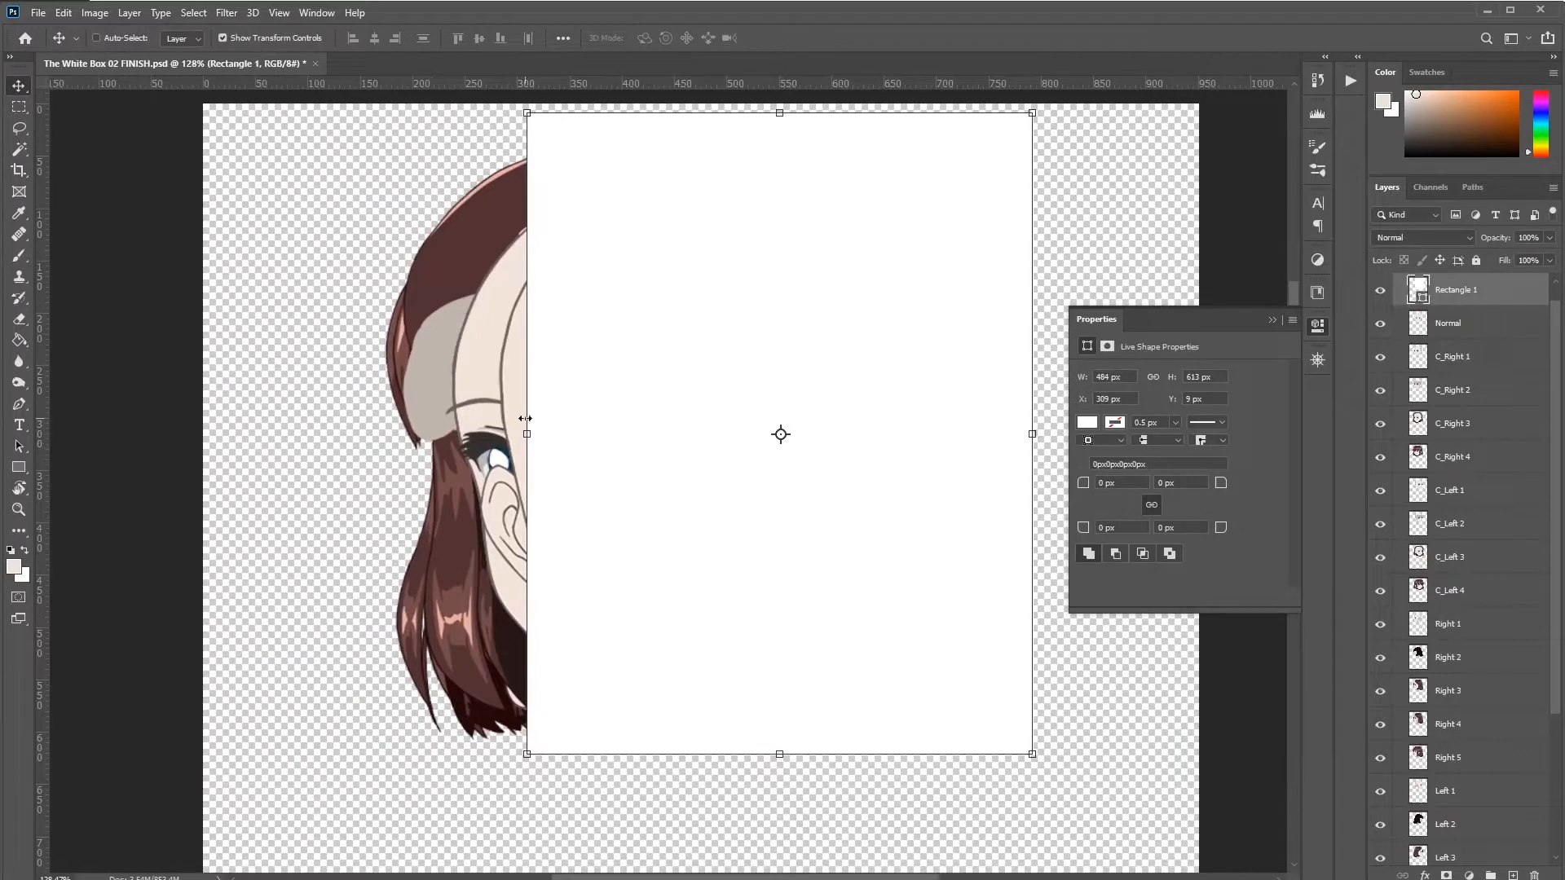
pyautogui.moveTo(528, 434); pyautogui.dragTo(364, 434)
pyautogui.press('Return')
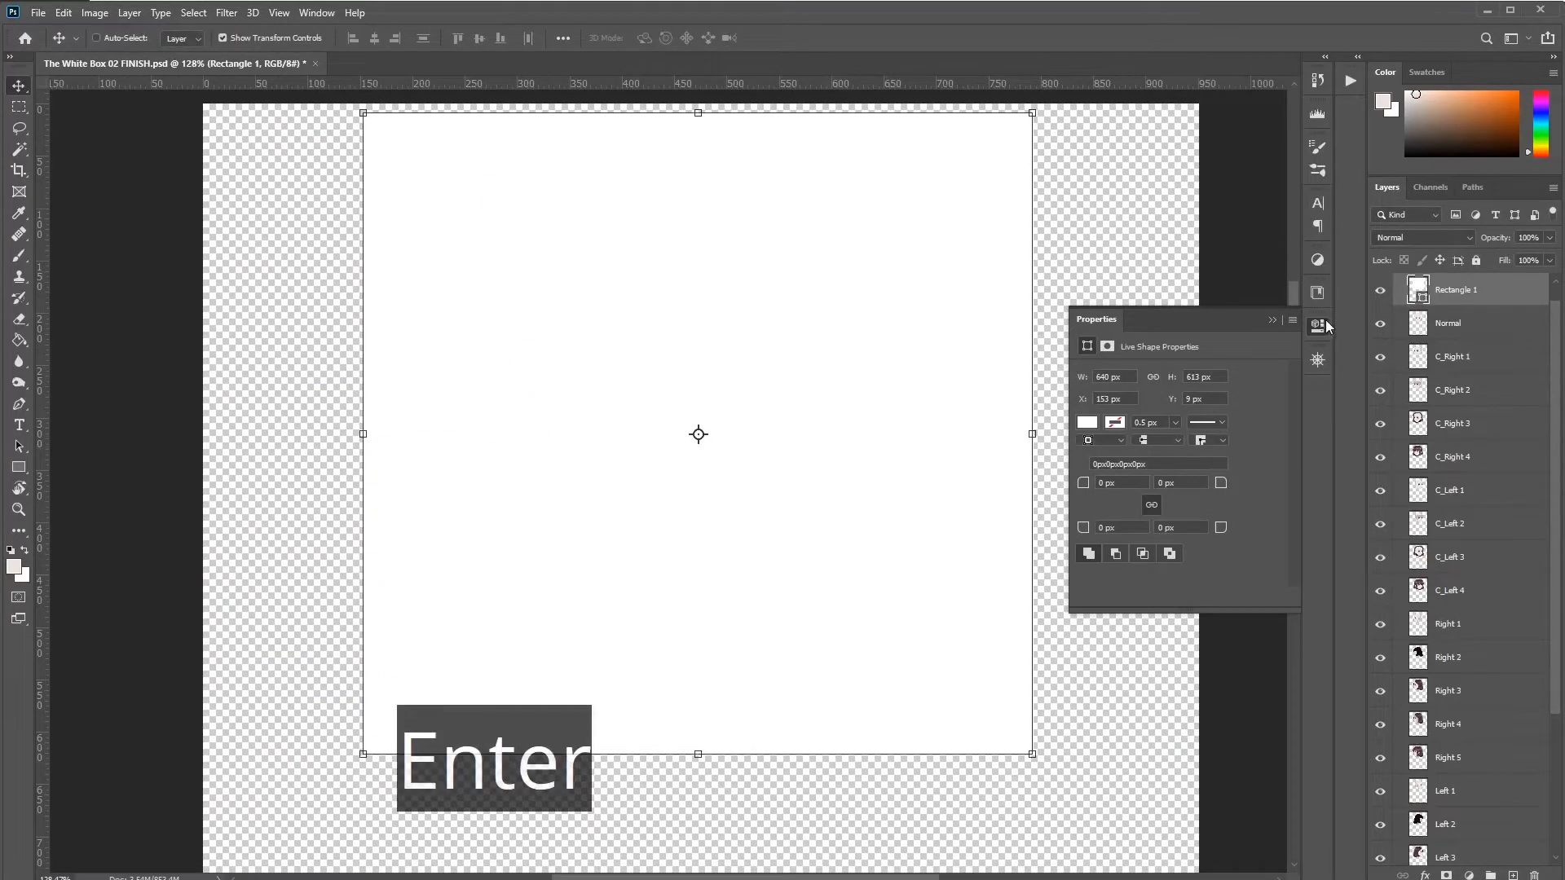
pyautogui.click(1323, 325)
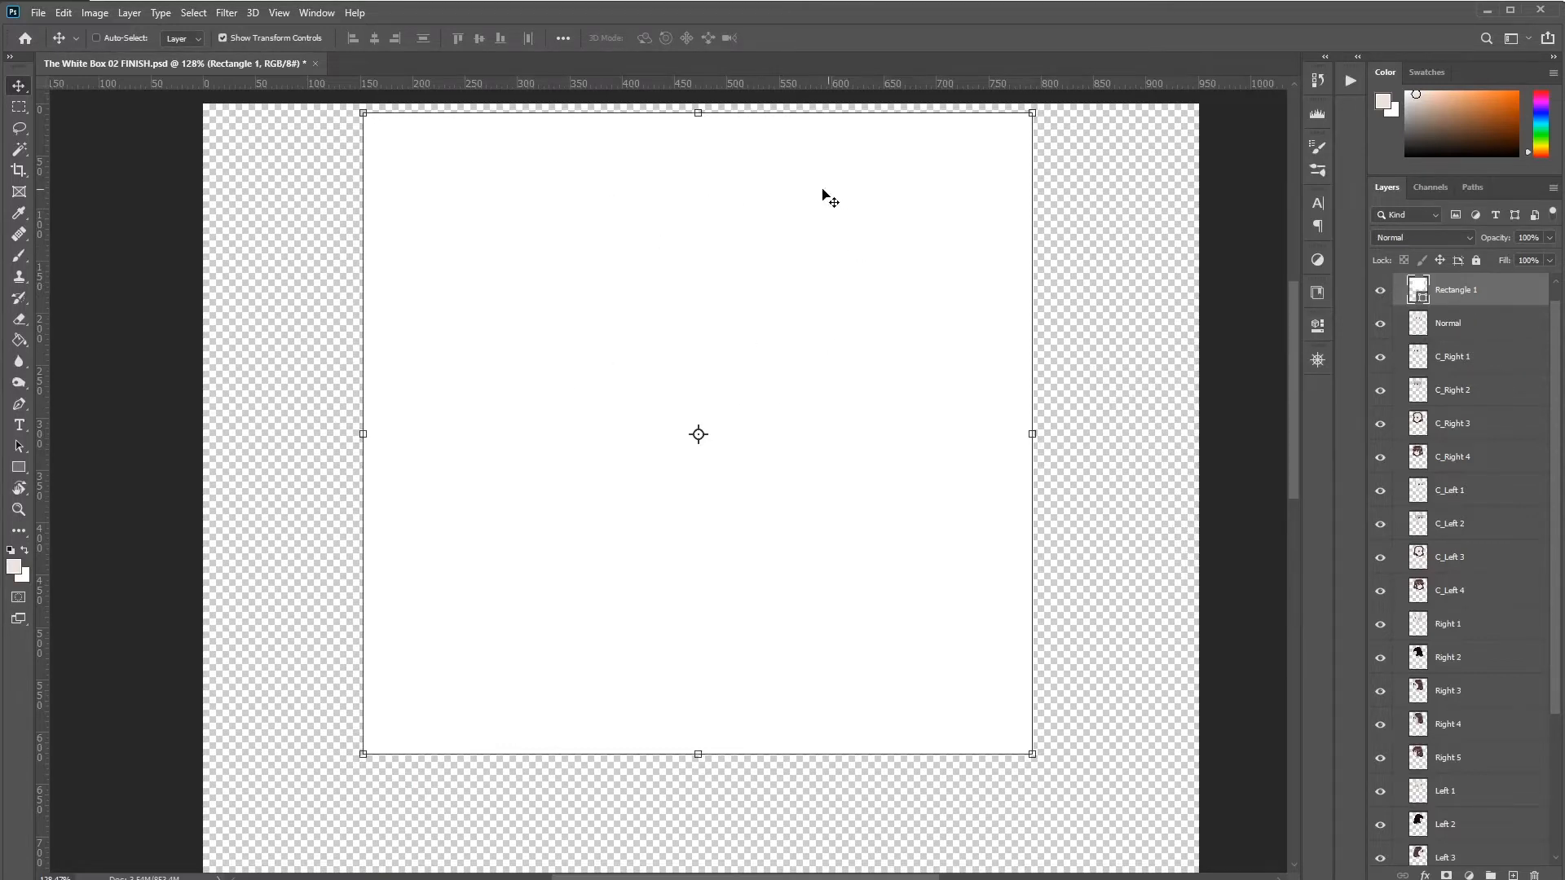
# Step: Send the white rectangle layer to the back of the Guides group, beneath Left 5
pyautogui.moveTo(823, 195); pyautogui.dragTo(795, 228)
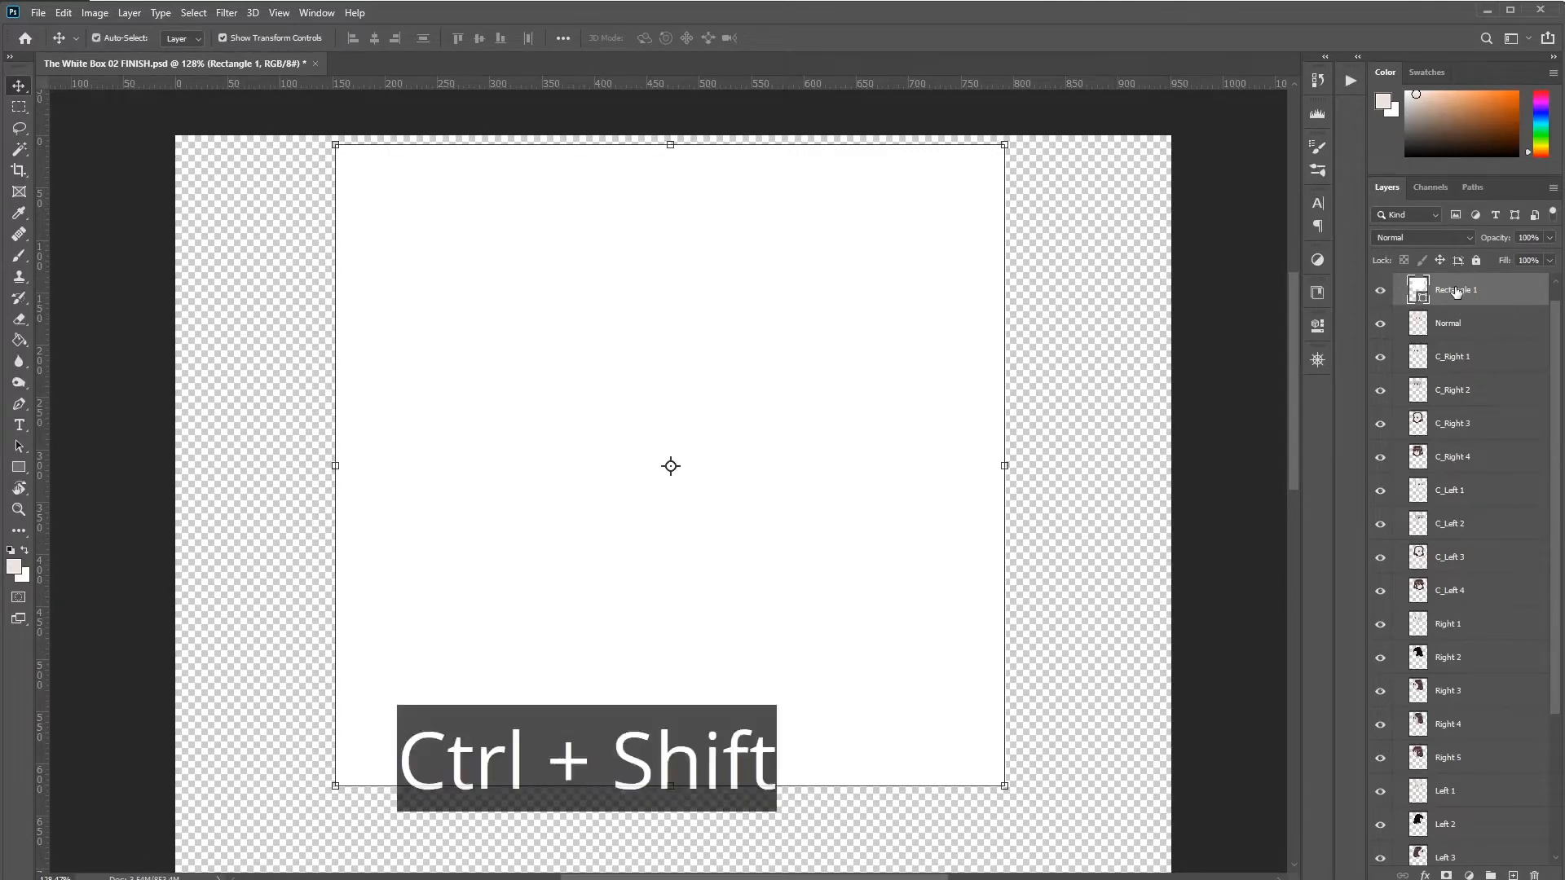
pyautogui.hotkey('ctrl', 'shift', '[')
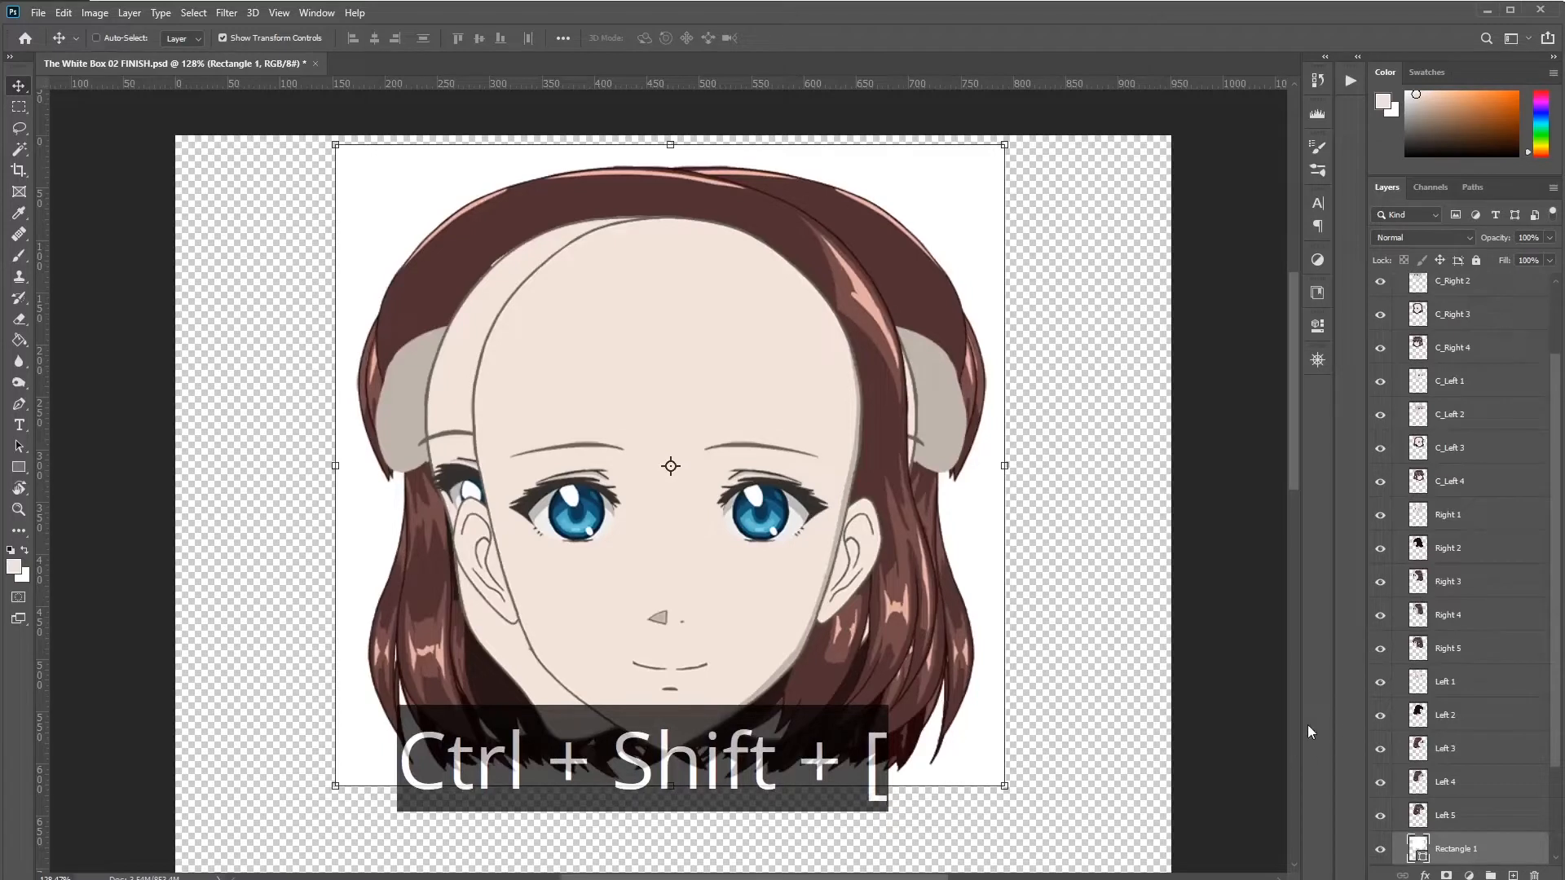
pyautogui.scroll(-2, 1458, 795)
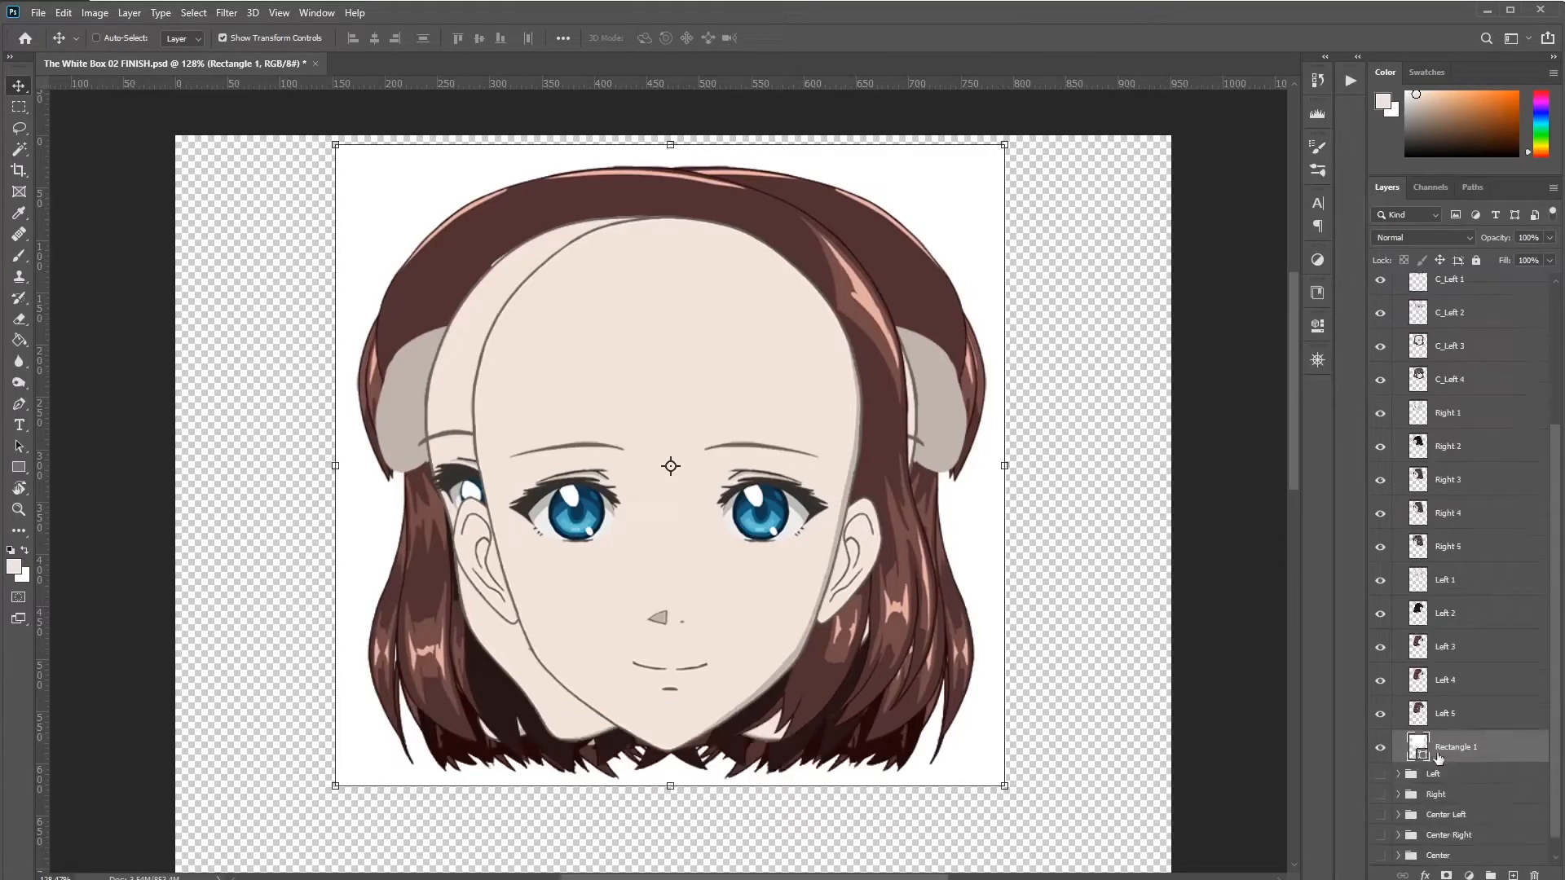
pyautogui.scroll(3, 1448, 696)
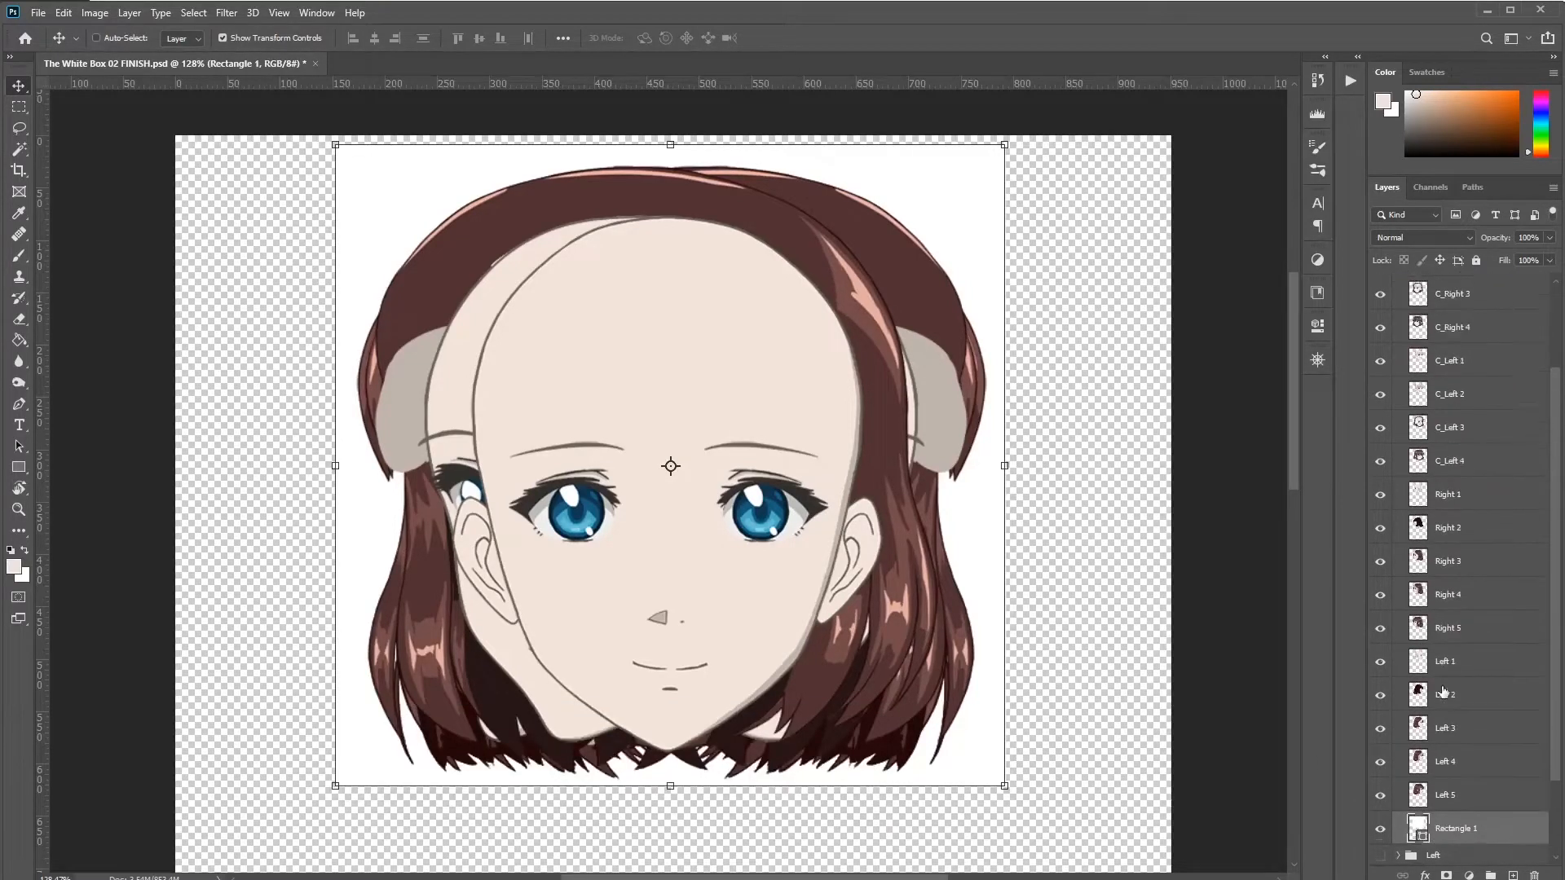
pyautogui.scroll(-2, 1121, 493)
pyautogui.scroll(-3, 1441, 714)
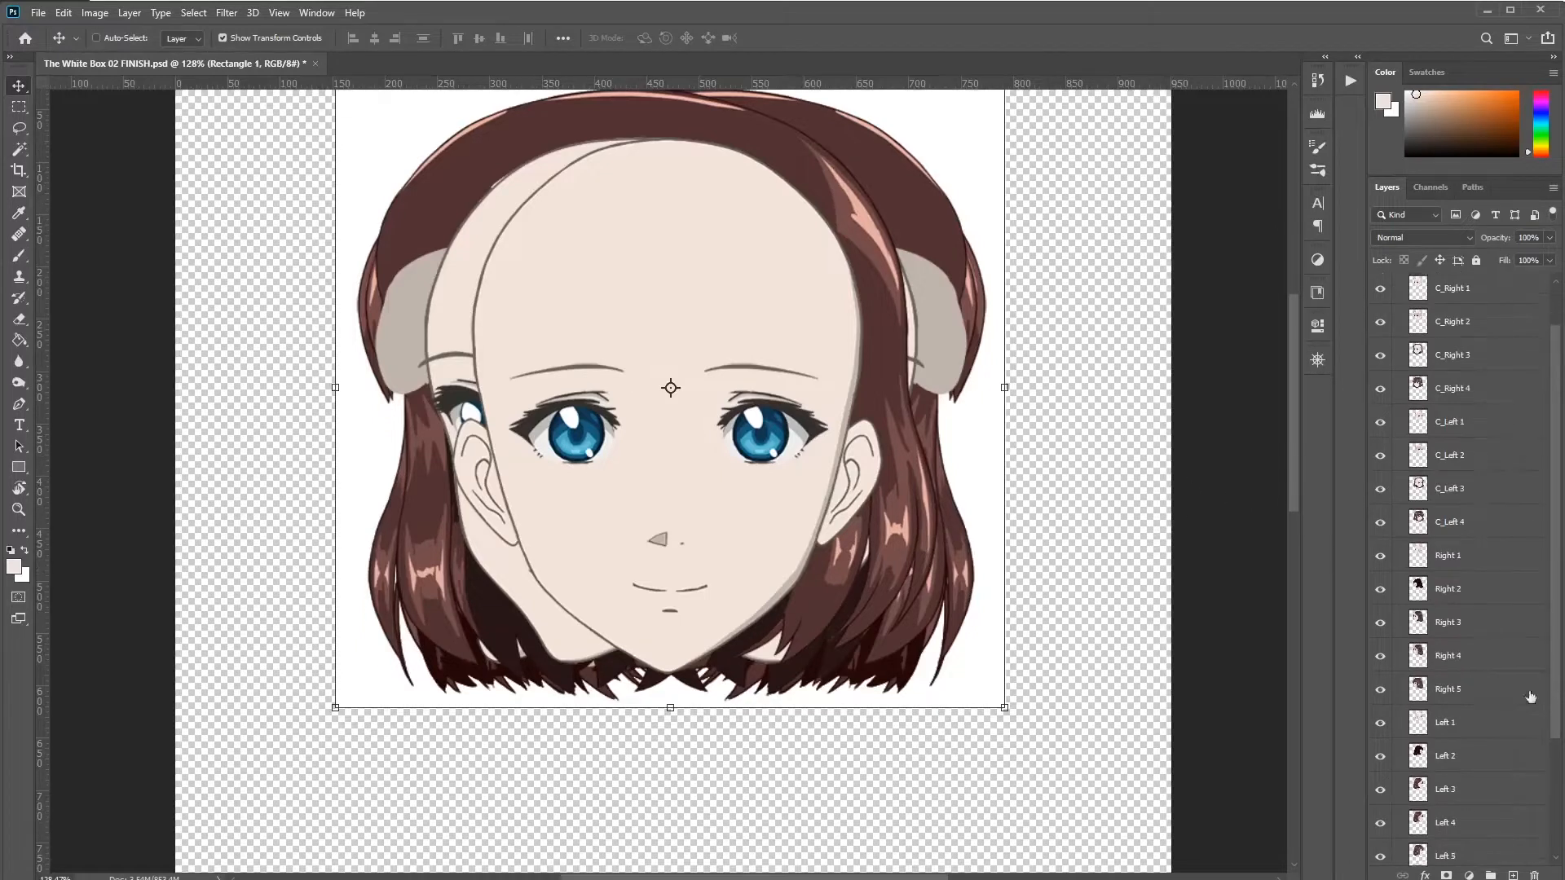
# Step: Duplicate the white rectangle layer and place the copy between Left 4 and Left 5
pyautogui.scroll(-2, 1440, 714)
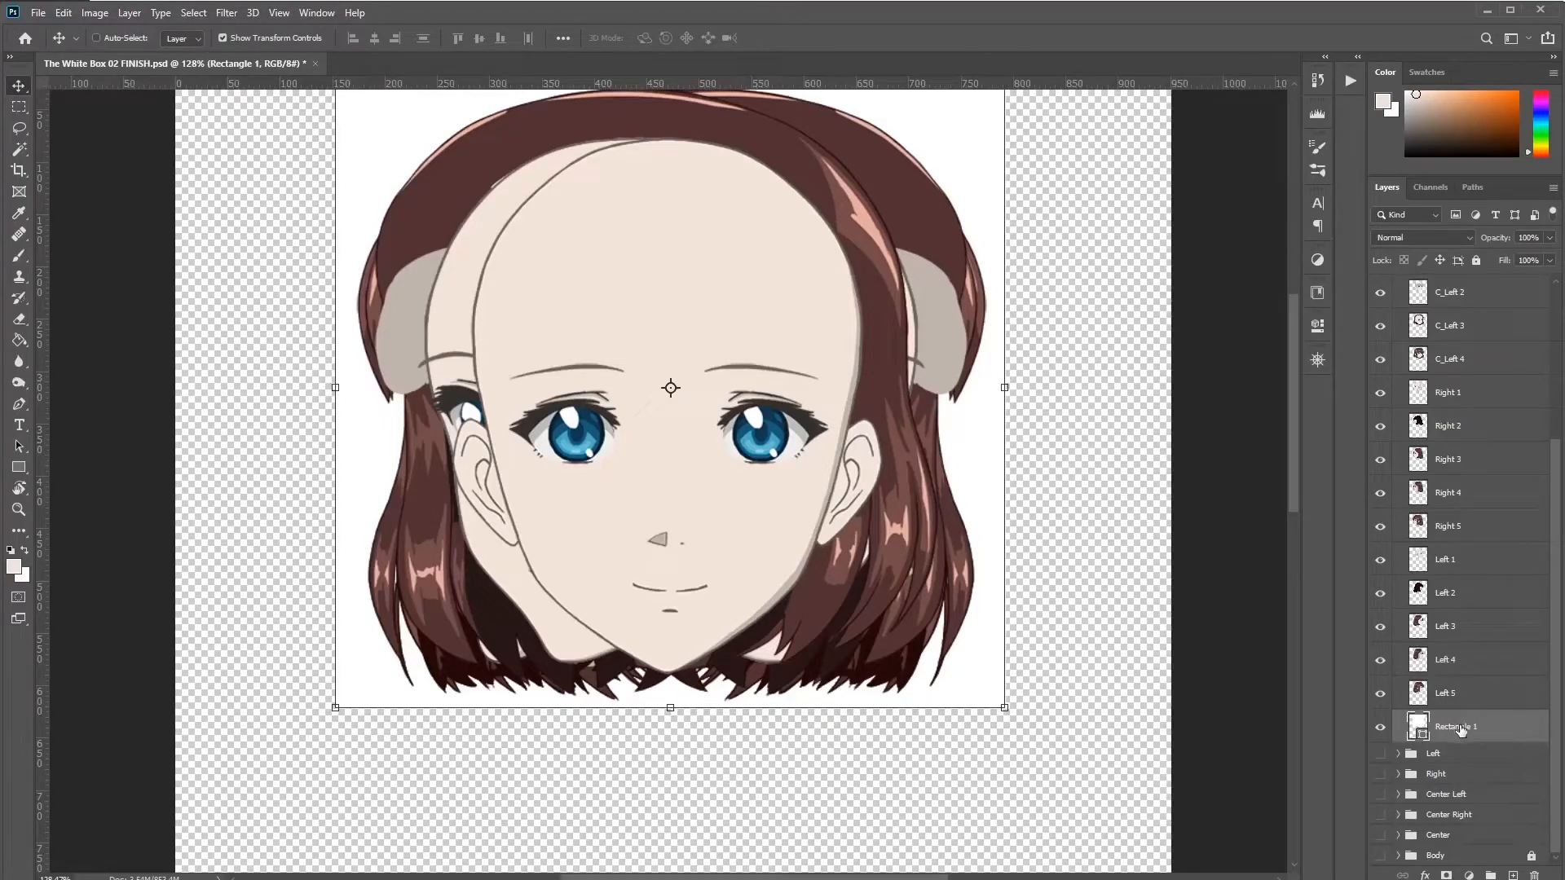
pyautogui.press('alt')
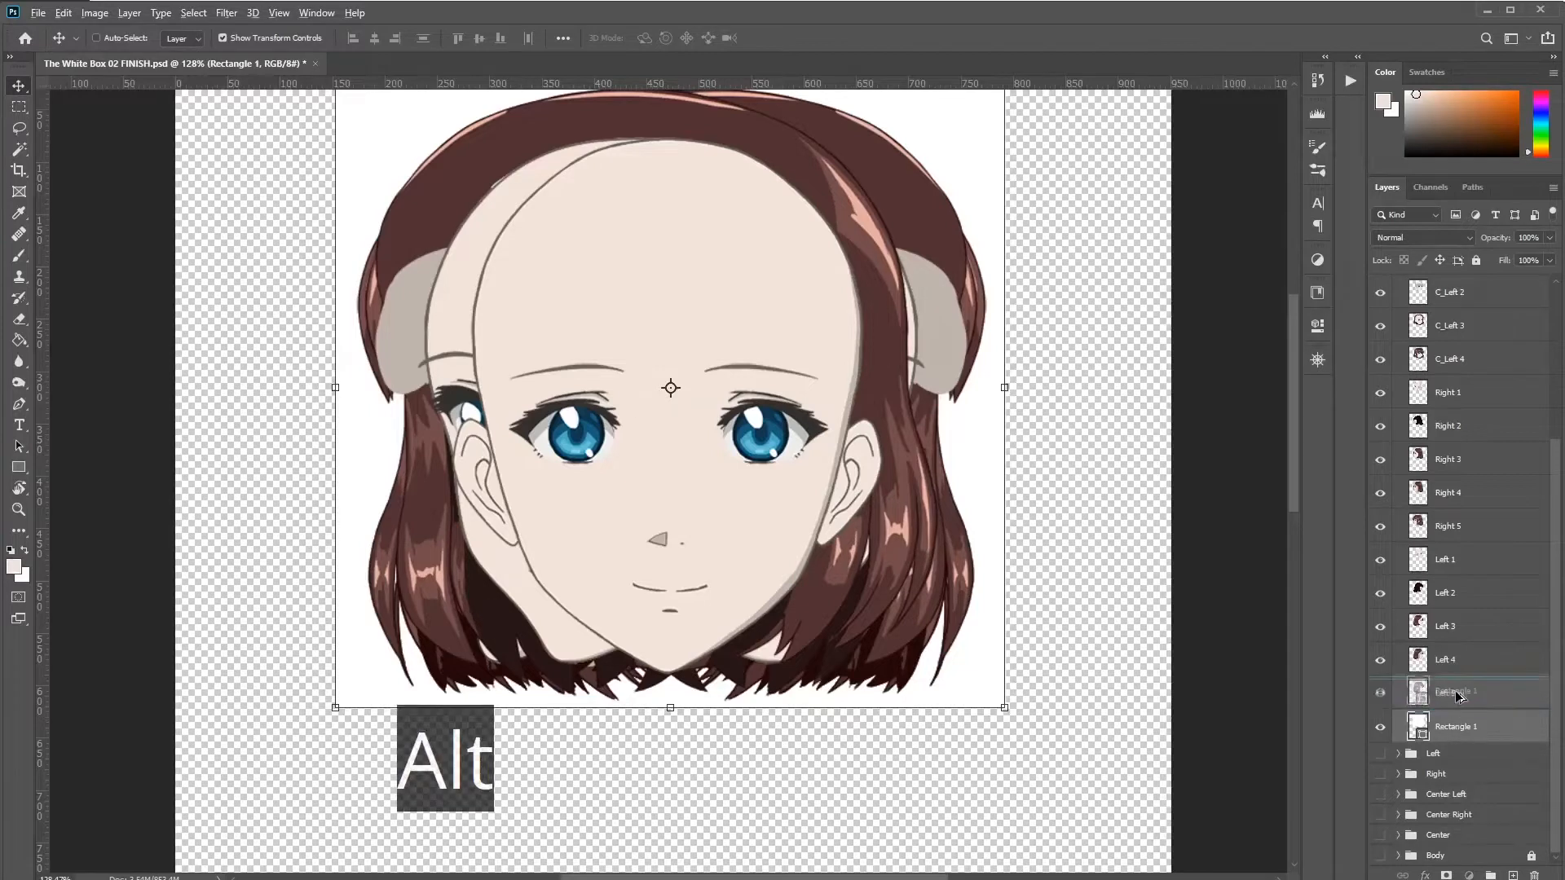
pyautogui.moveTo(1459, 691); pyautogui.dragTo(1457, 693)
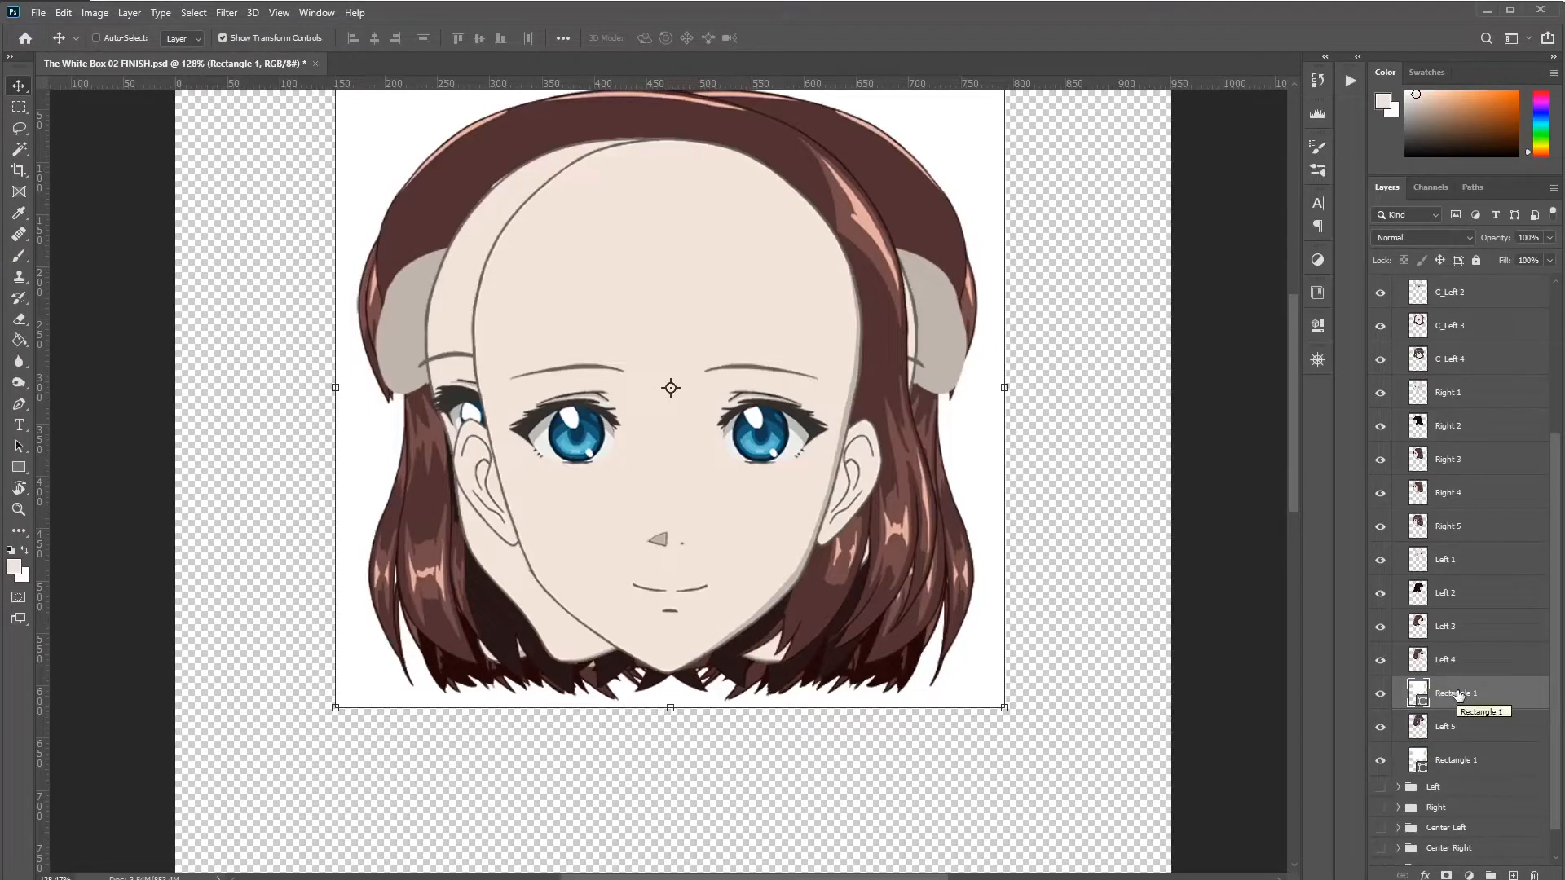
# Step: Duplicate the white rectangle layer and place the copy between Left 3 and Left 4
pyautogui.hotkey('ctrl', 'j')
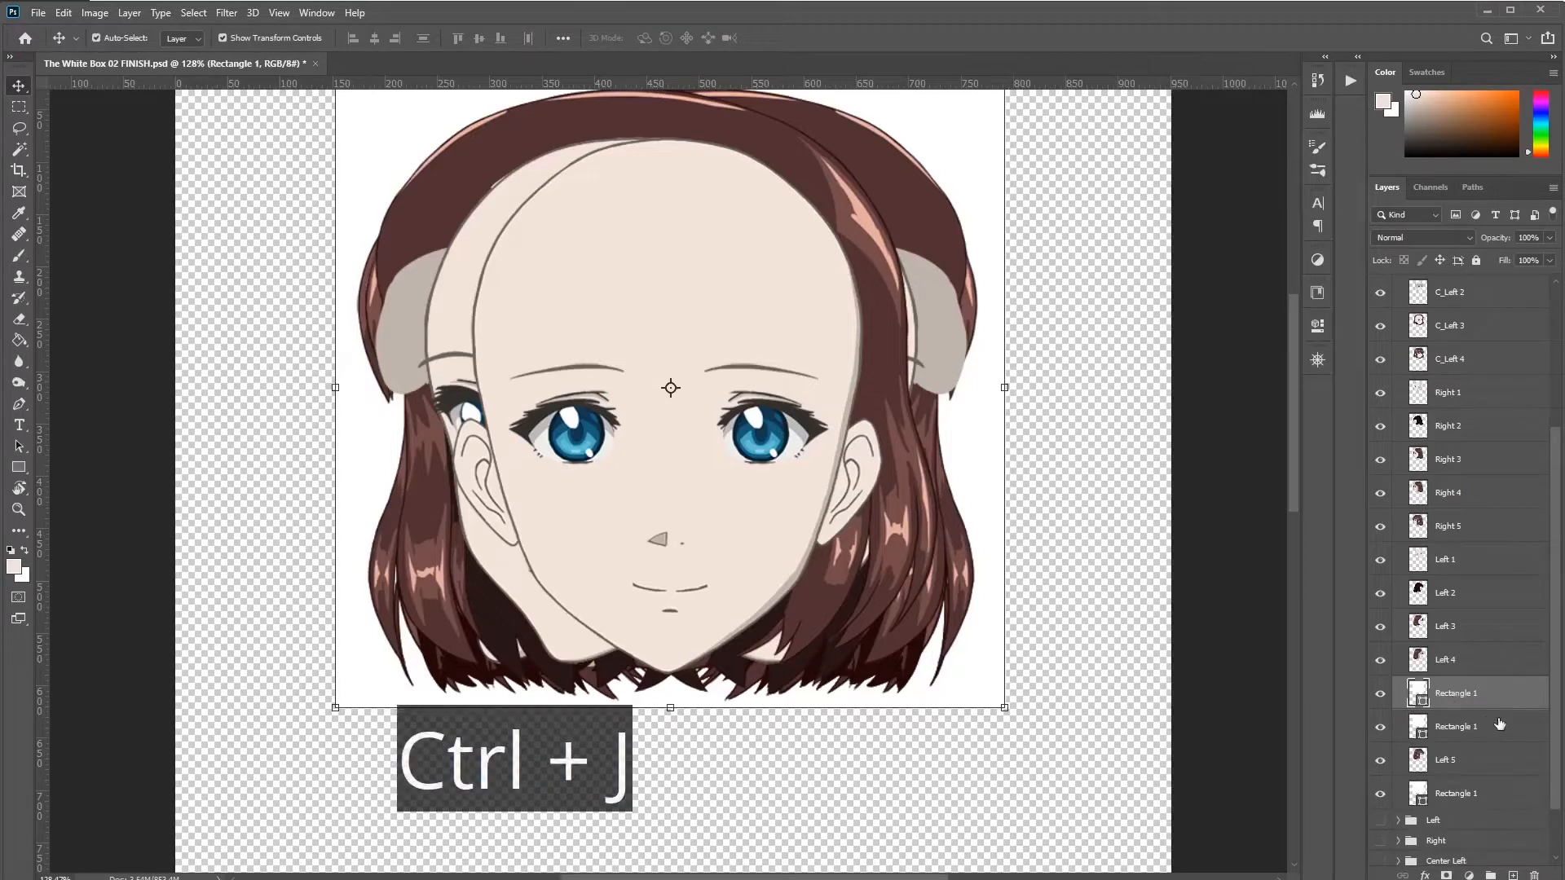
pyautogui.hotkey('ctrl', ']')
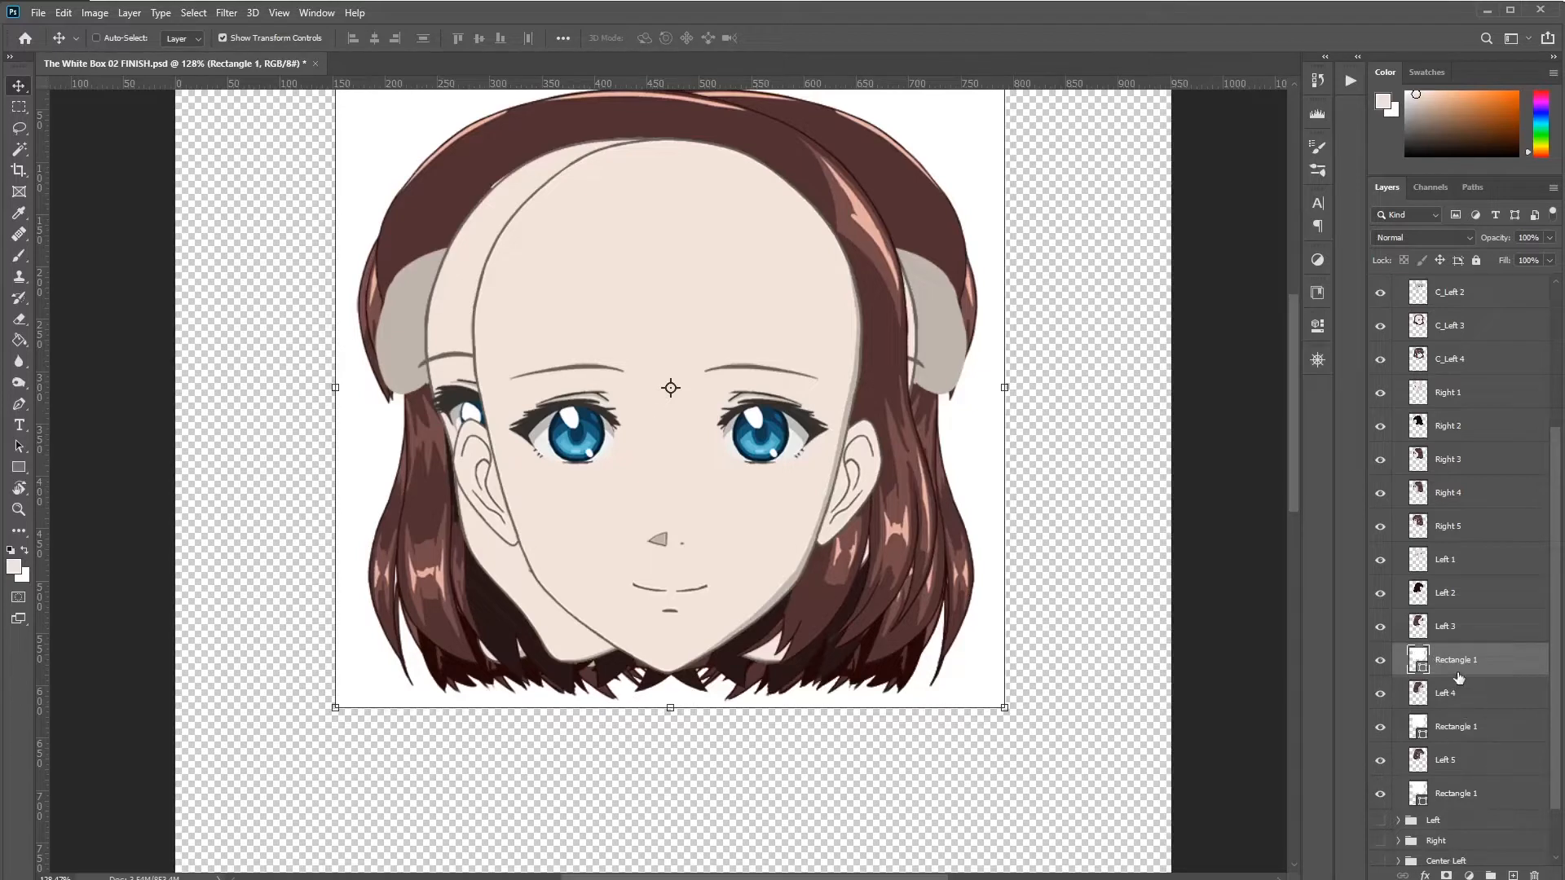
pyautogui.click(1447, 627)
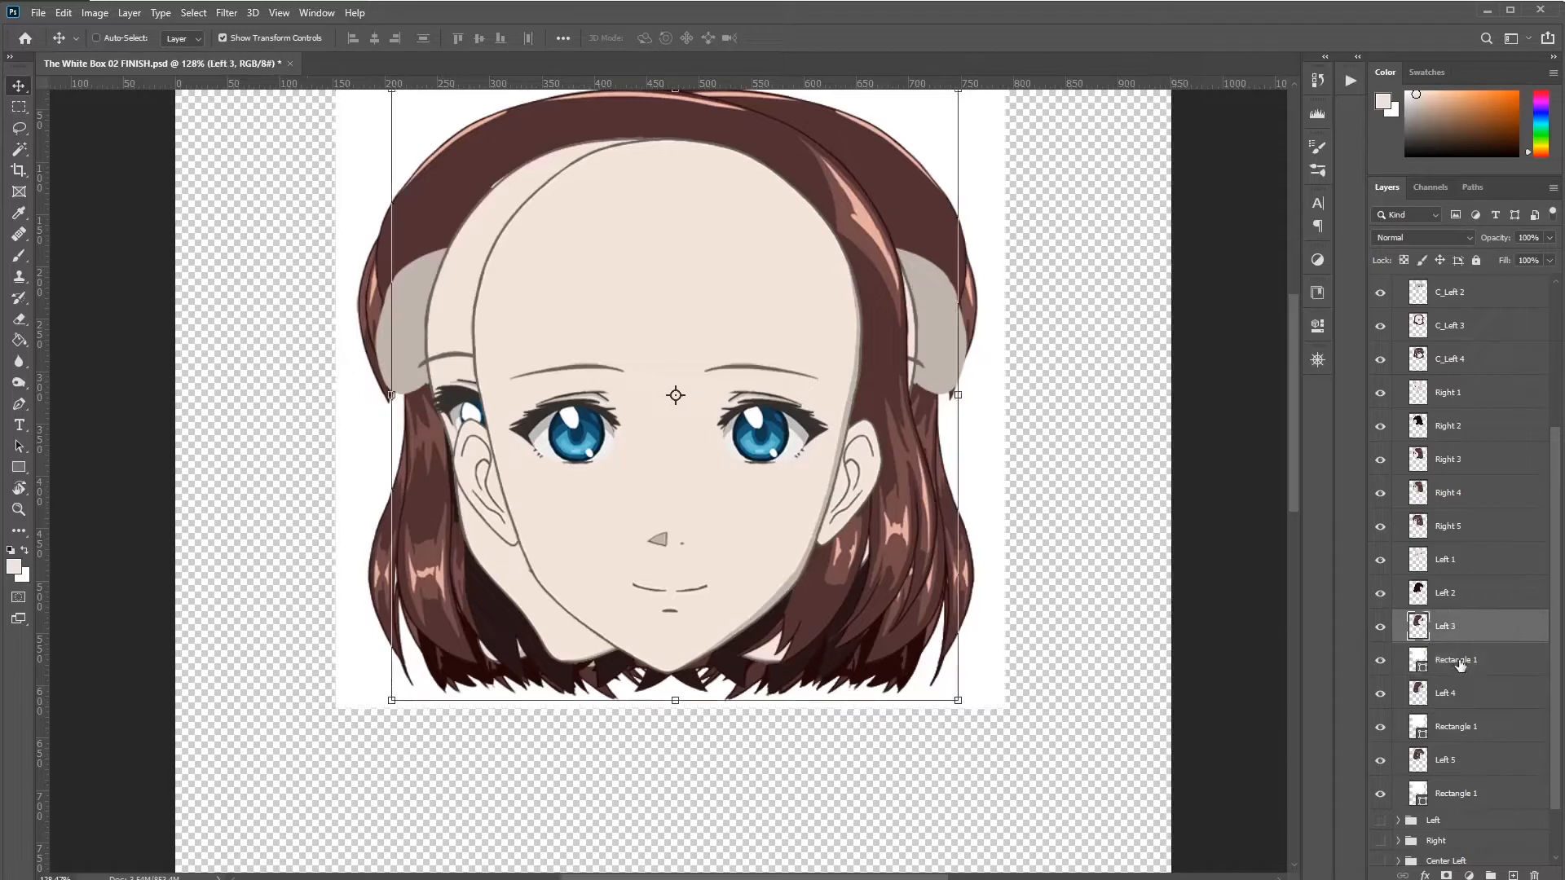
pyautogui.keyDown('shift'); pyautogui.click(1459, 662); pyautogui.keyUp('shift')
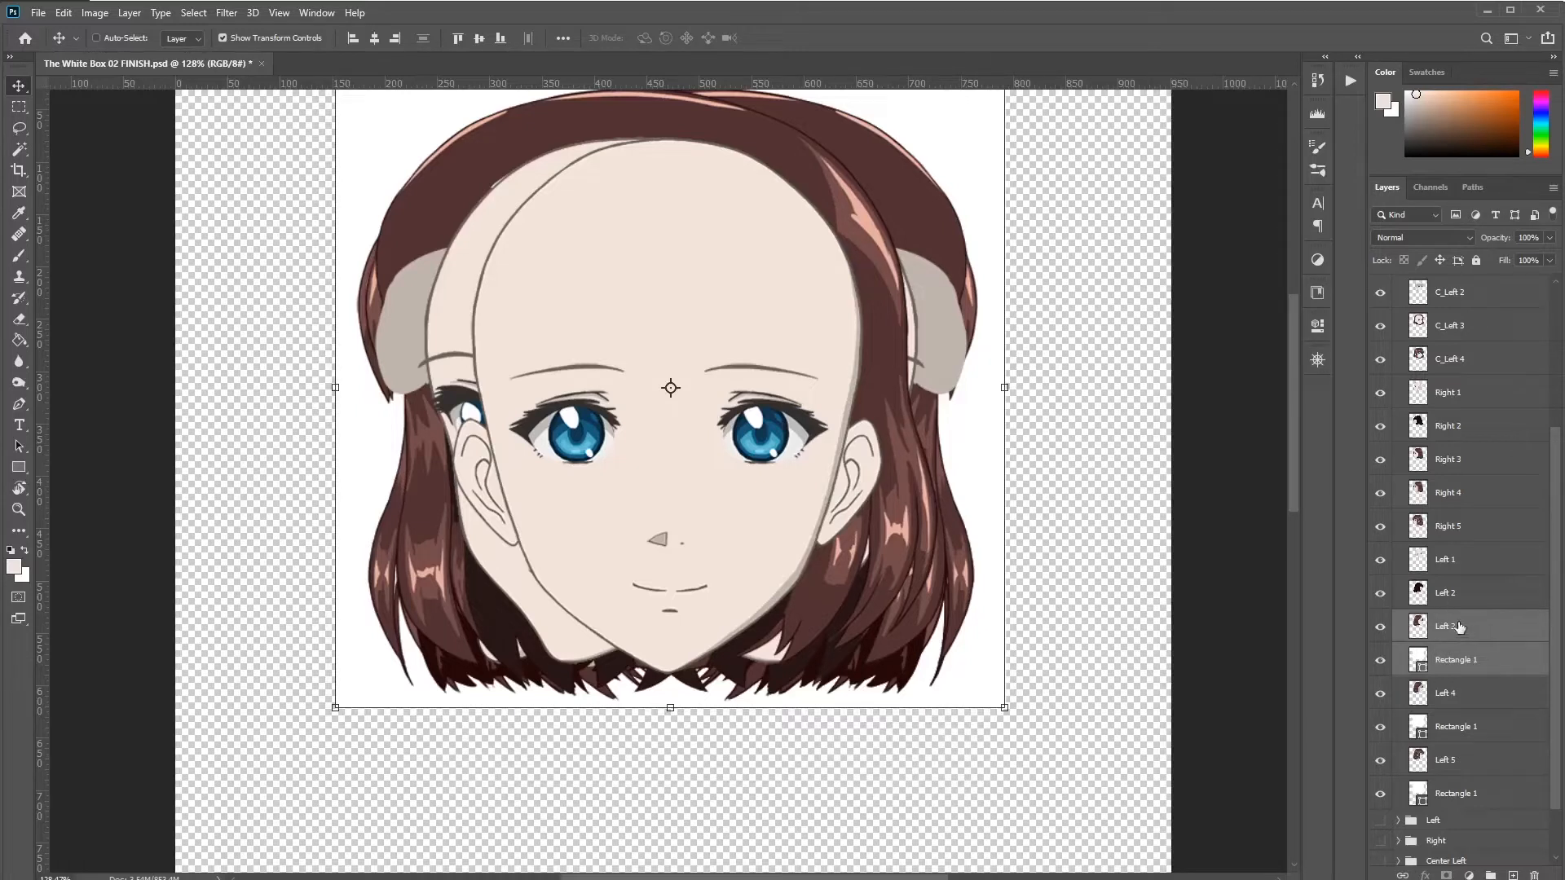
pyautogui.keyDown('ctrl'); pyautogui.click(1465, 661); pyautogui.keyUp('ctrl')
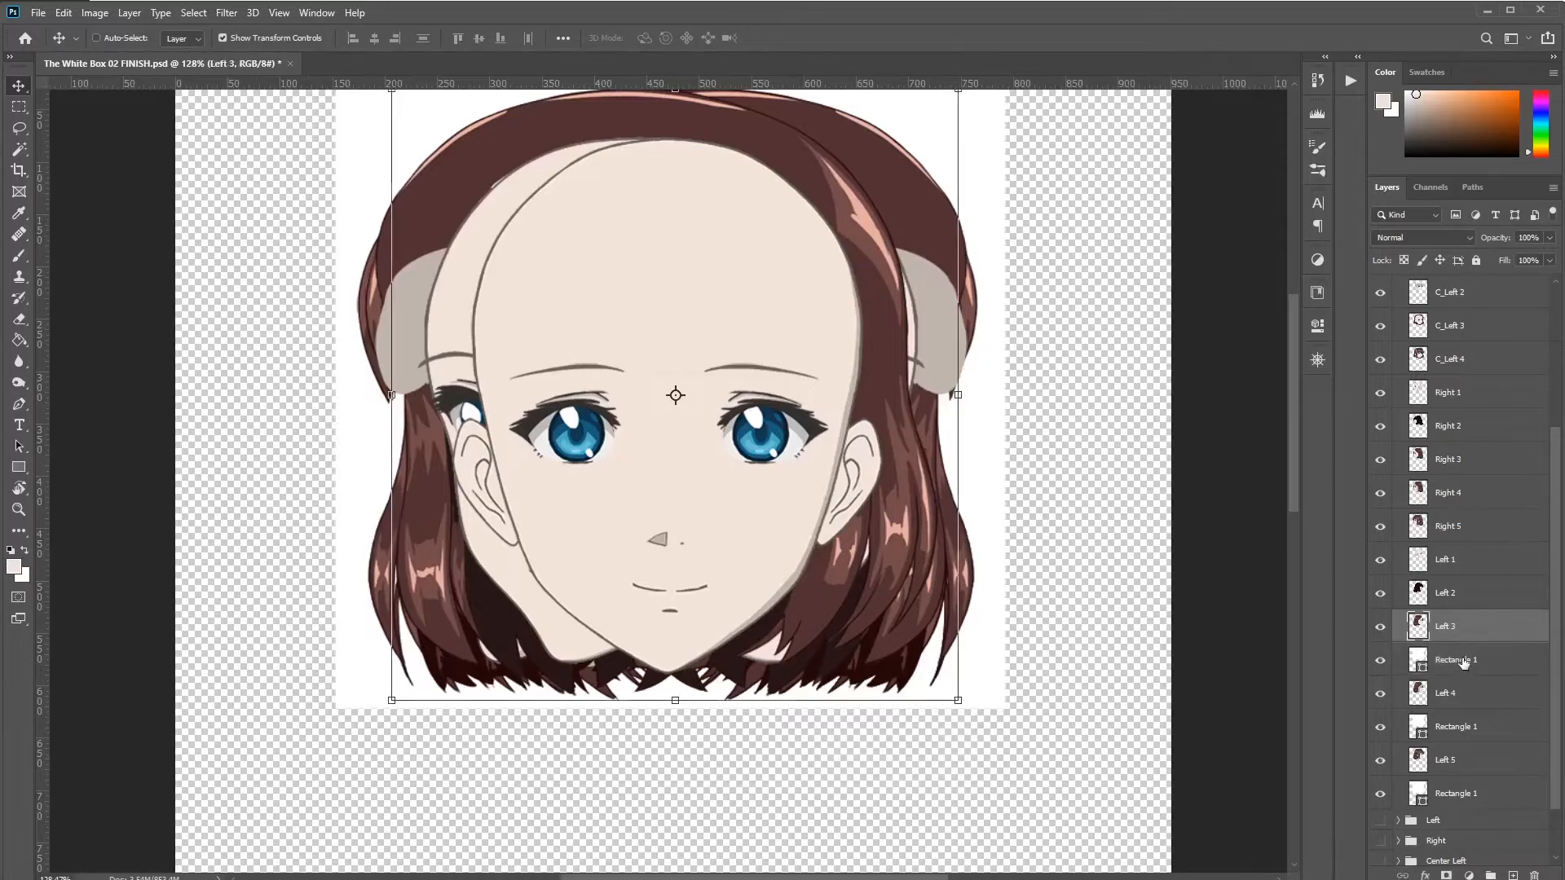
# Step: Duplicate the white rectangle beneath Left 3 and place the copy between Left 2 and Left 3
pyautogui.click(1465, 662)
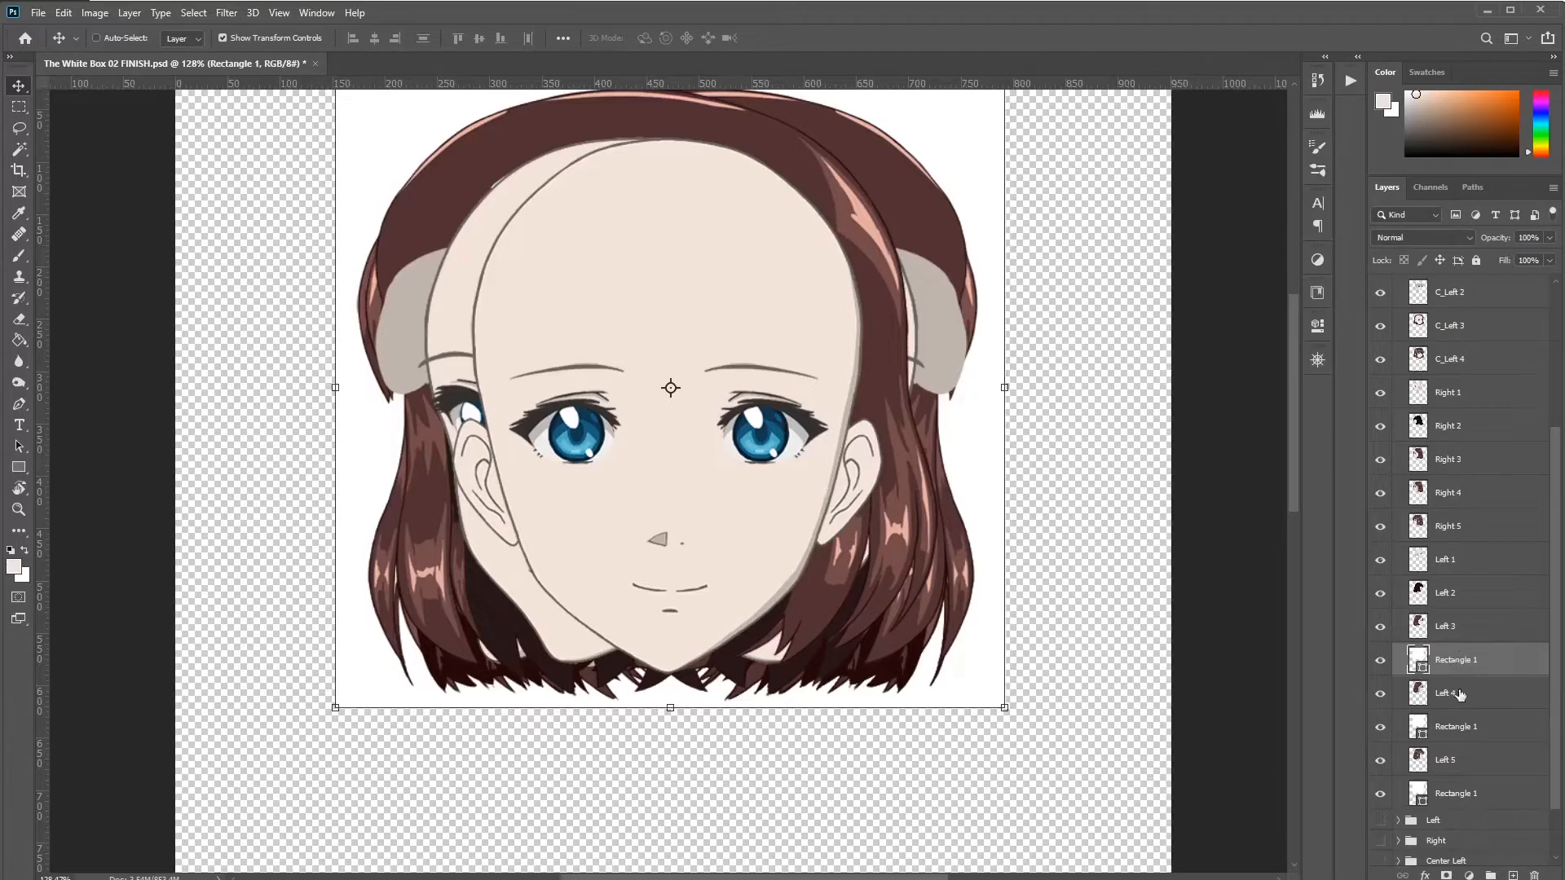
pyautogui.hotkey('ctrl', 'j')
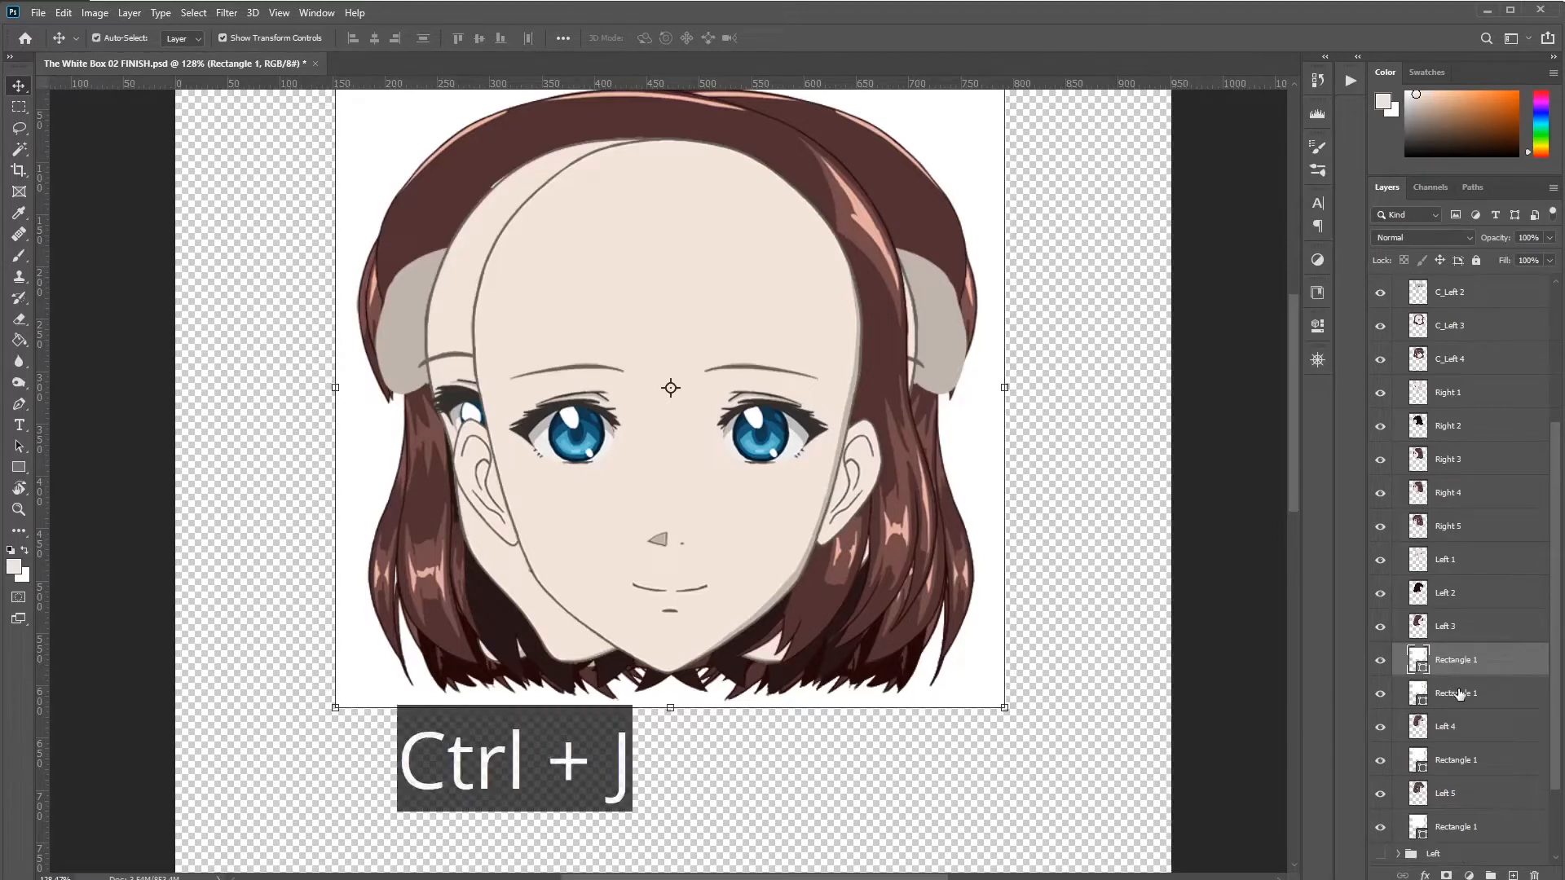
pyautogui.hotkey('ctrl', ']')
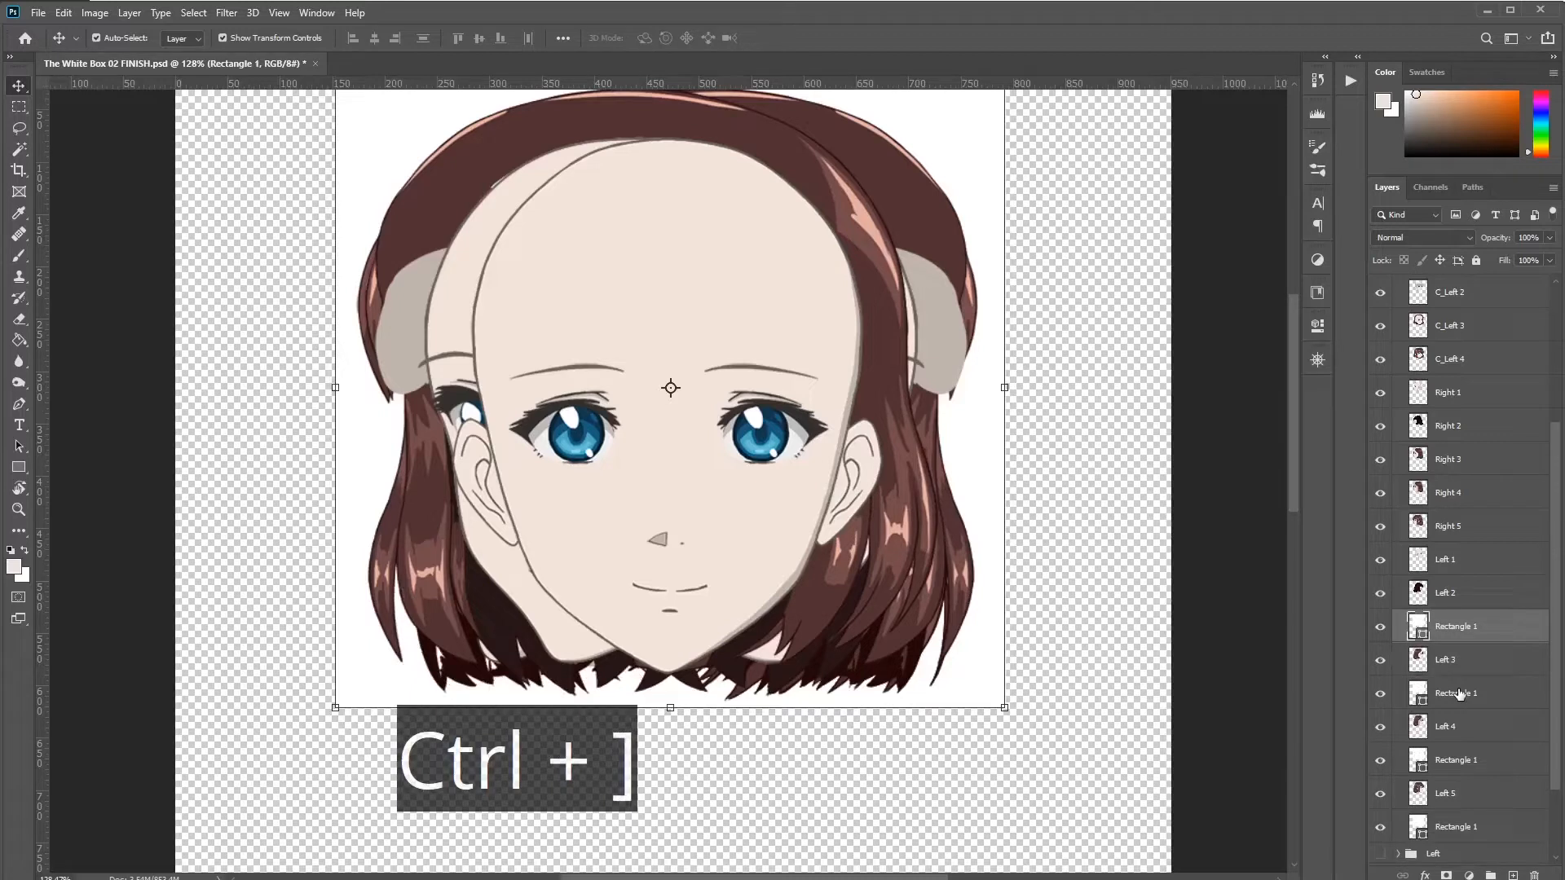
pyautogui.press('alt')
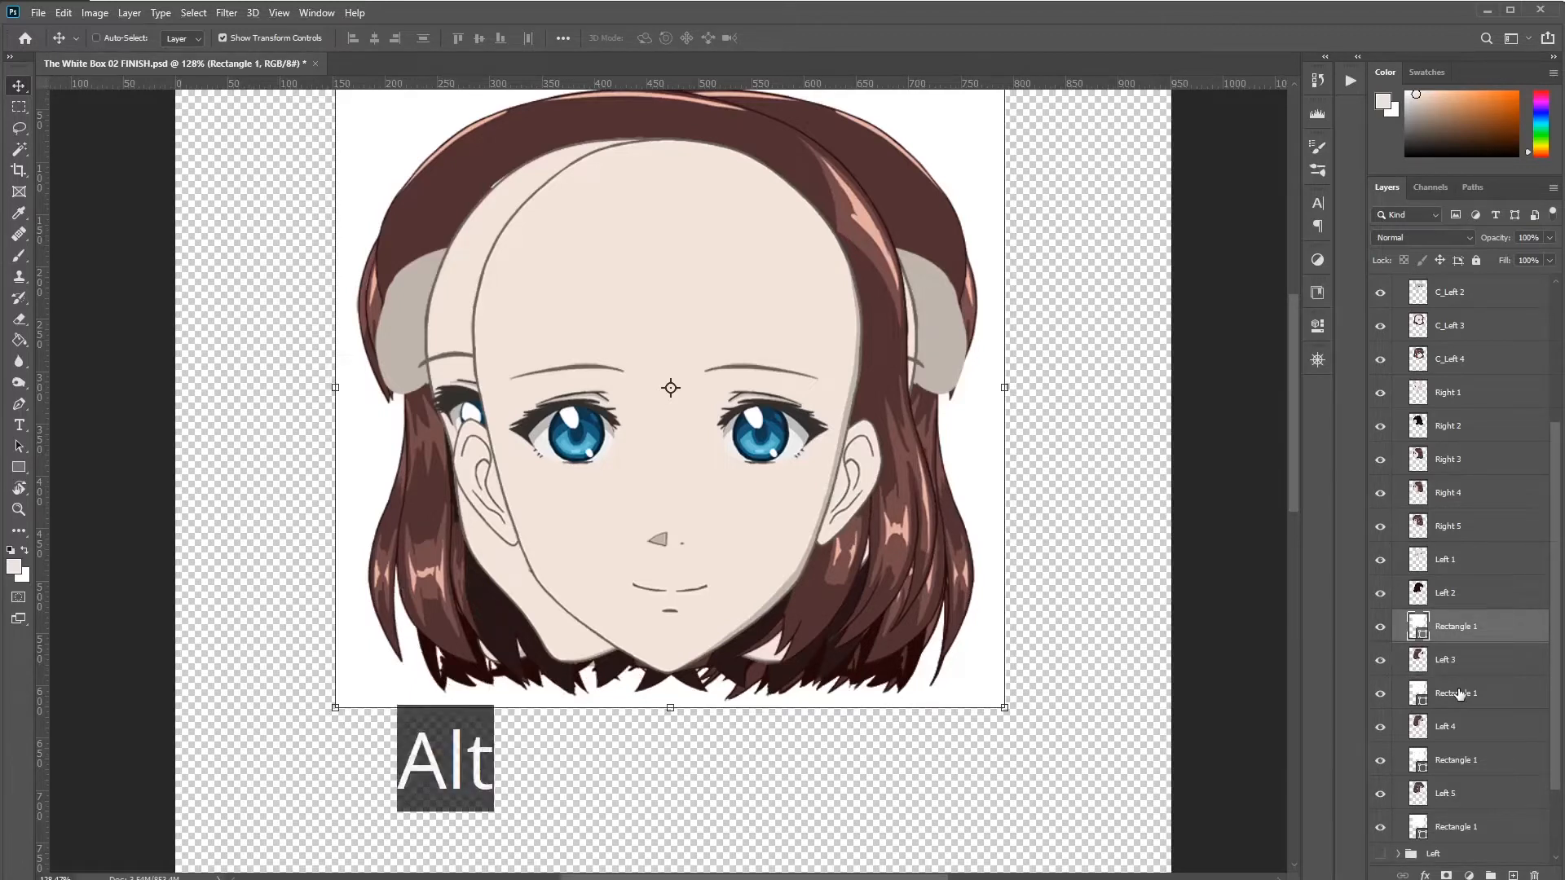
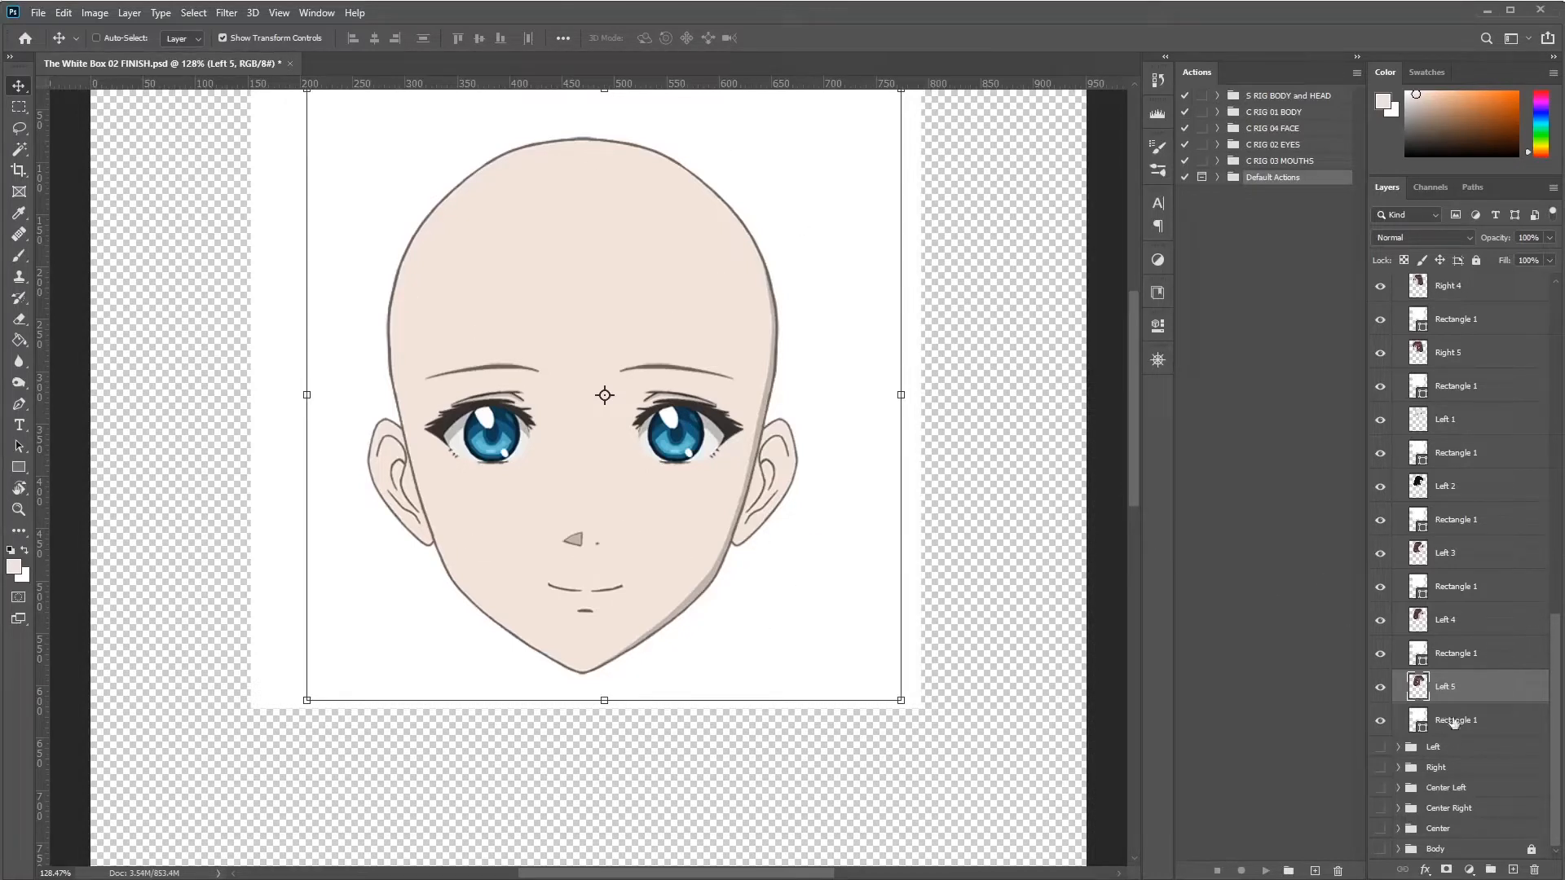
# Step: Merge Left 5 with the white rectangle beneath it and bring the merged layer to the front, above the Guides group
pyautogui.keyDown('shift'); pyautogui.click(1436, 719); pyautogui.keyUp('shift')
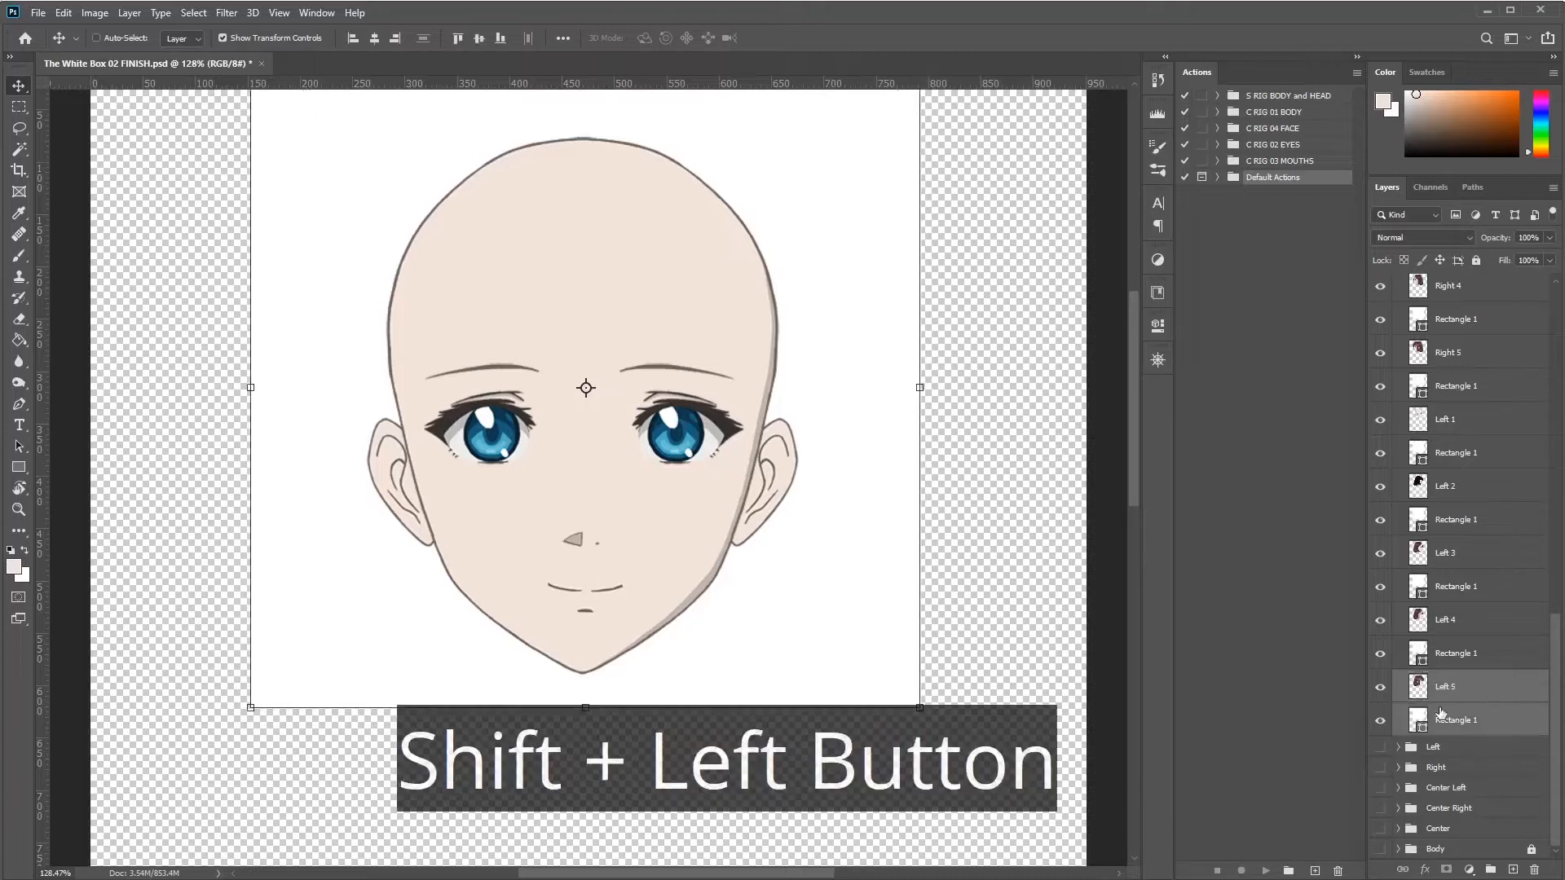
pyautogui.scroll(5, 1455, 659)
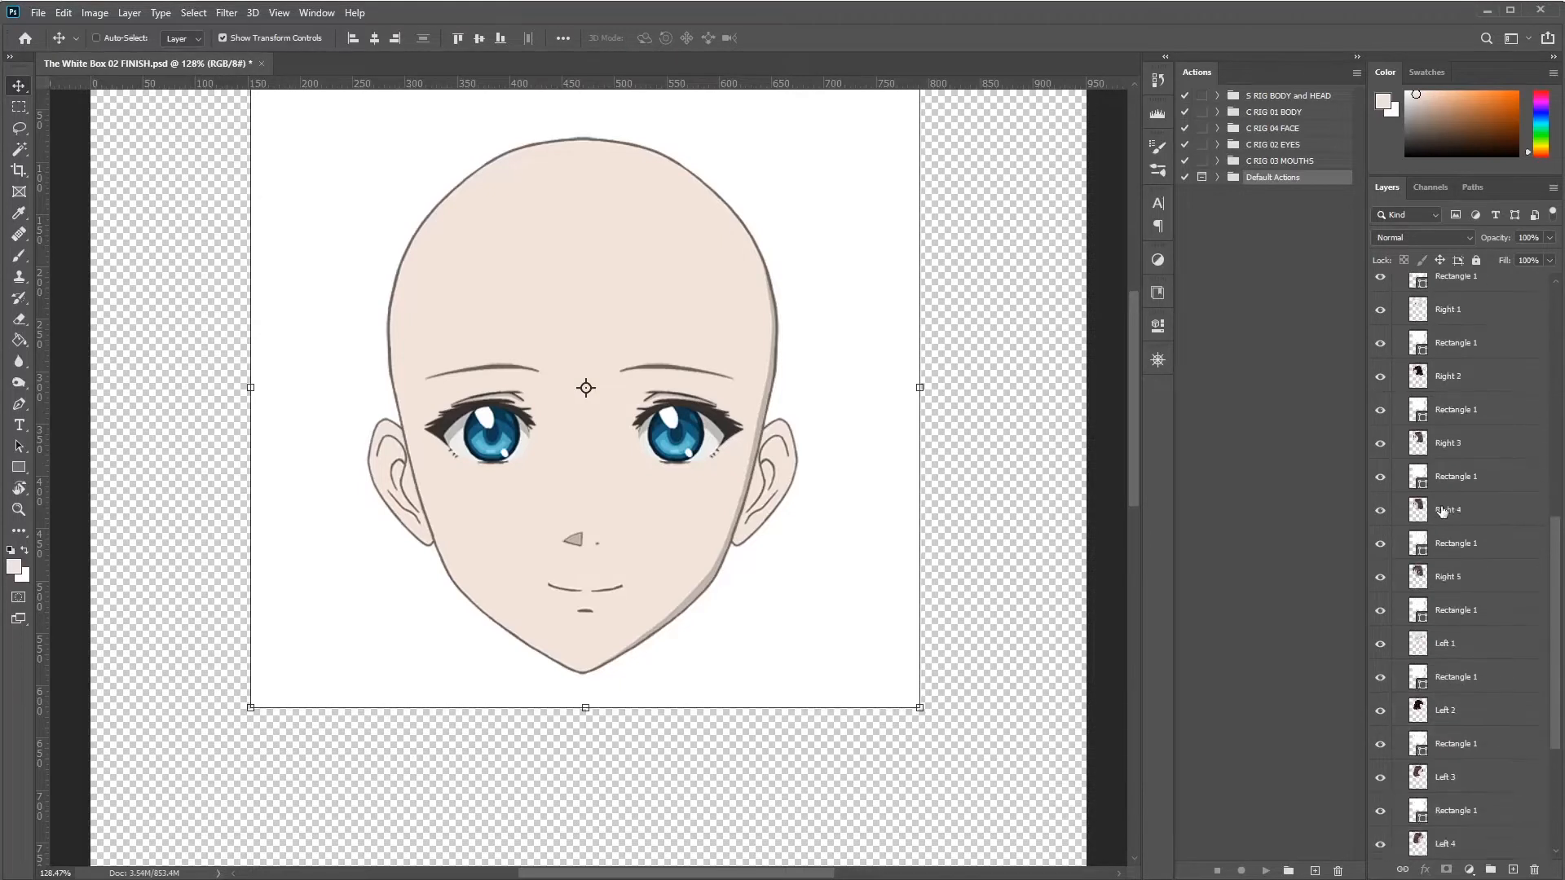
pyautogui.scroll(-5, 1436, 493)
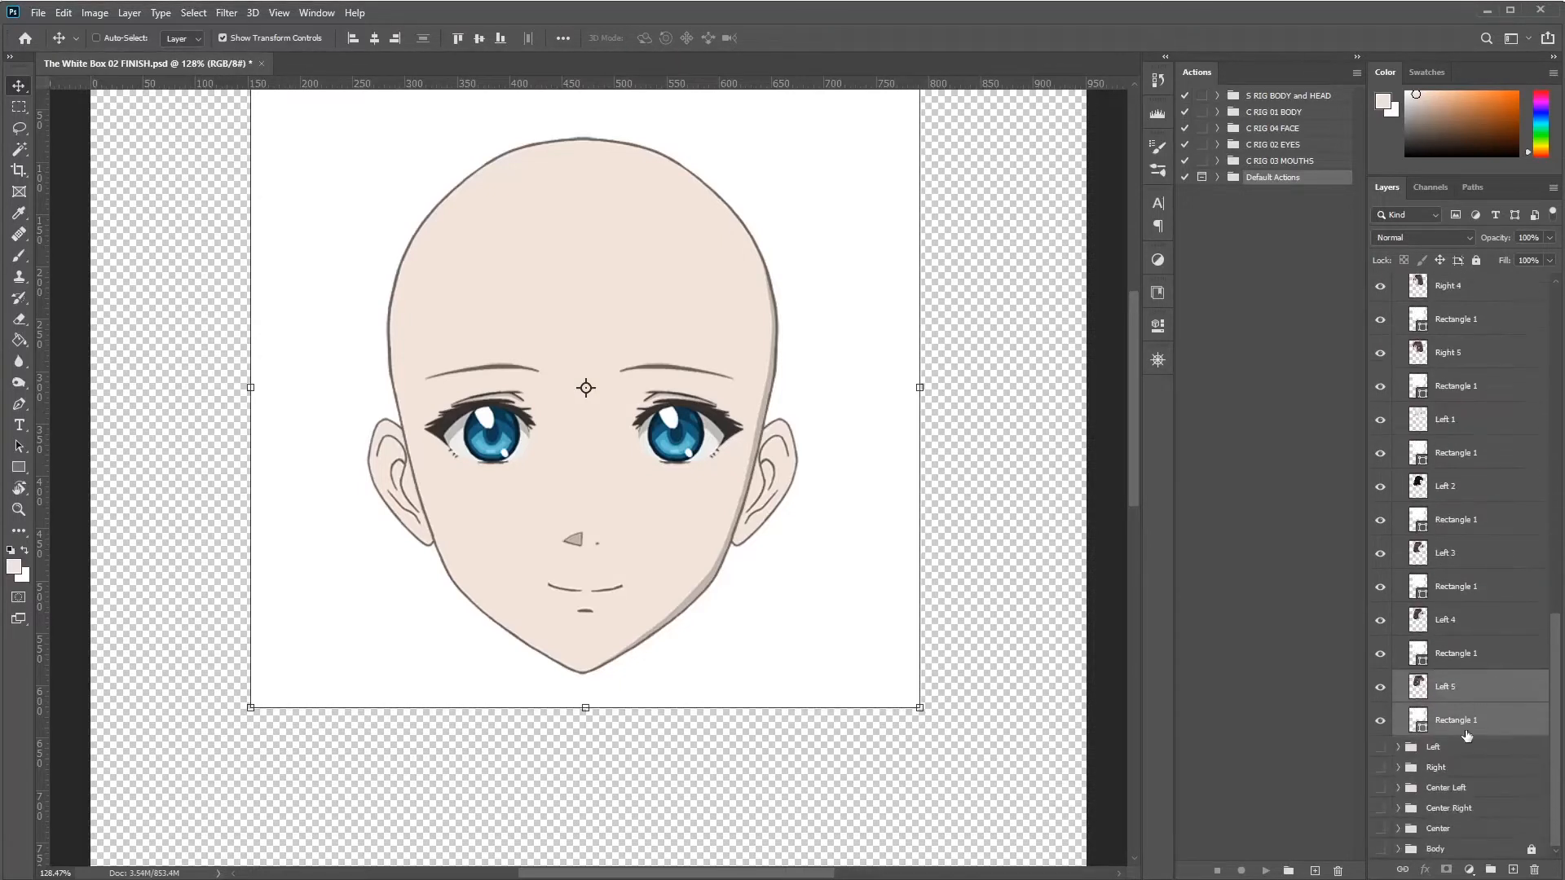
pyautogui.hotkey('ctrl', 'e')
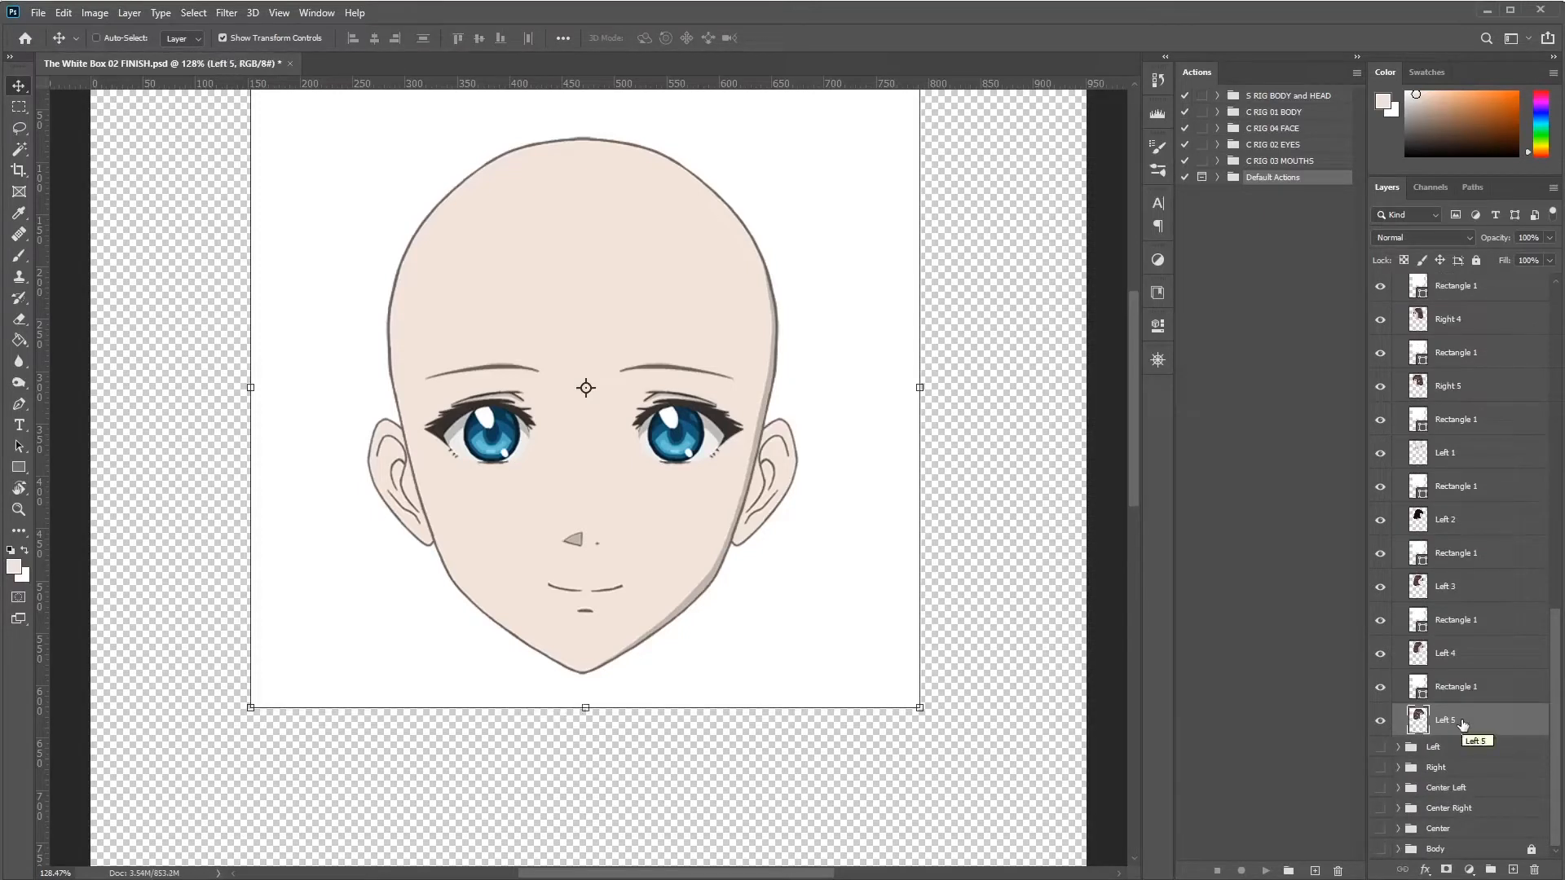
pyautogui.hotkey('ctrl', 'shift', ']')
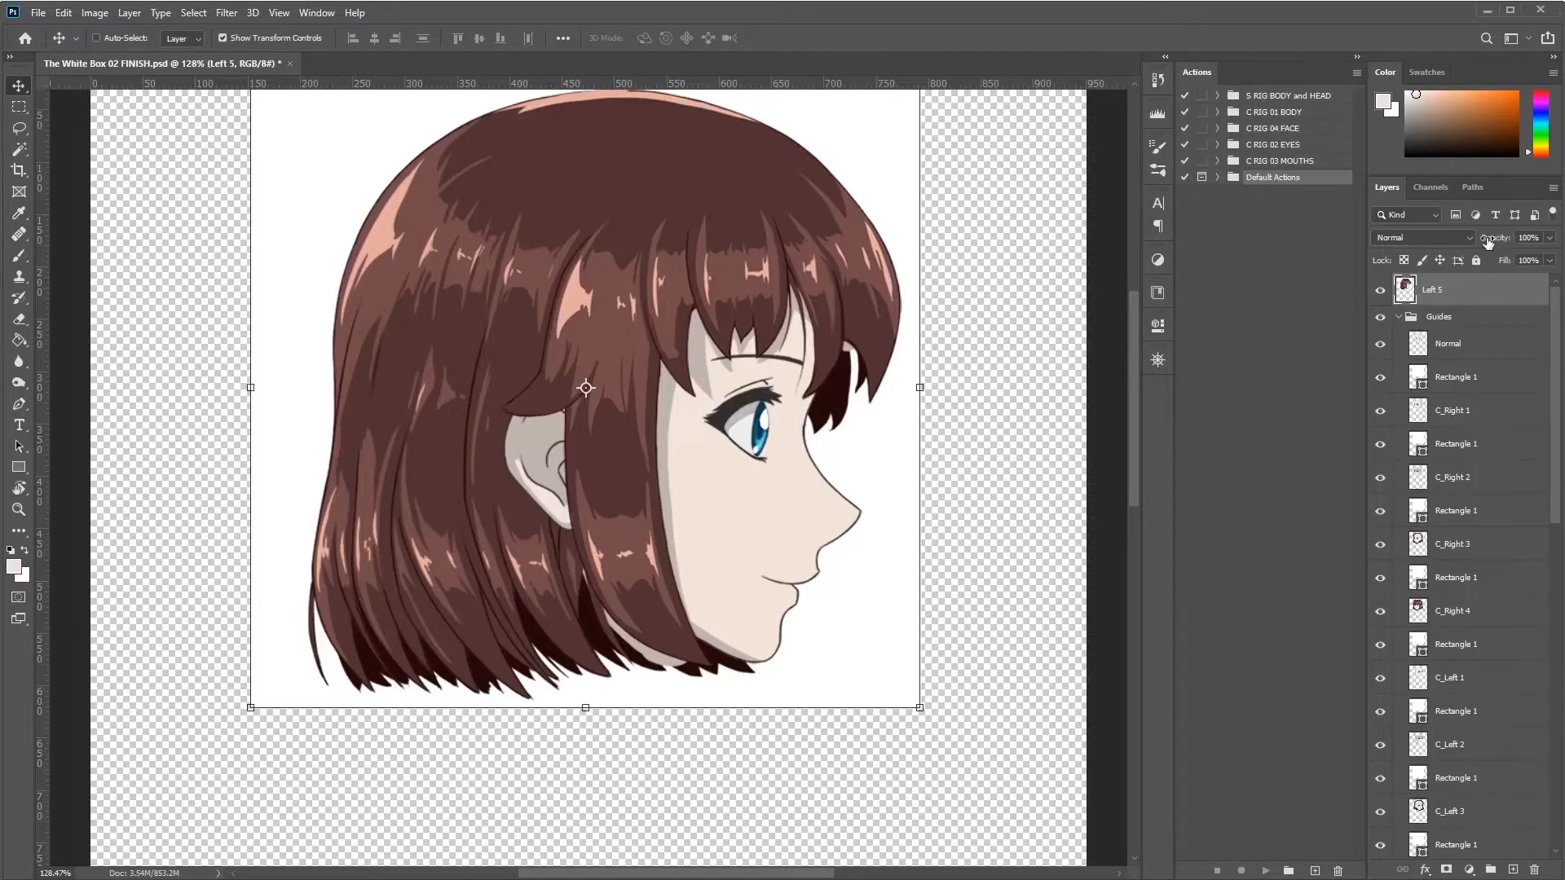
# Step: Preview the merged Left 5 layer at 50% opacity, shifted diagonally over the front-facing head, and restore its opacity to 100%
pyautogui.press('5')
pyautogui.moveTo(662, 437); pyautogui.dragTo(706, 415)
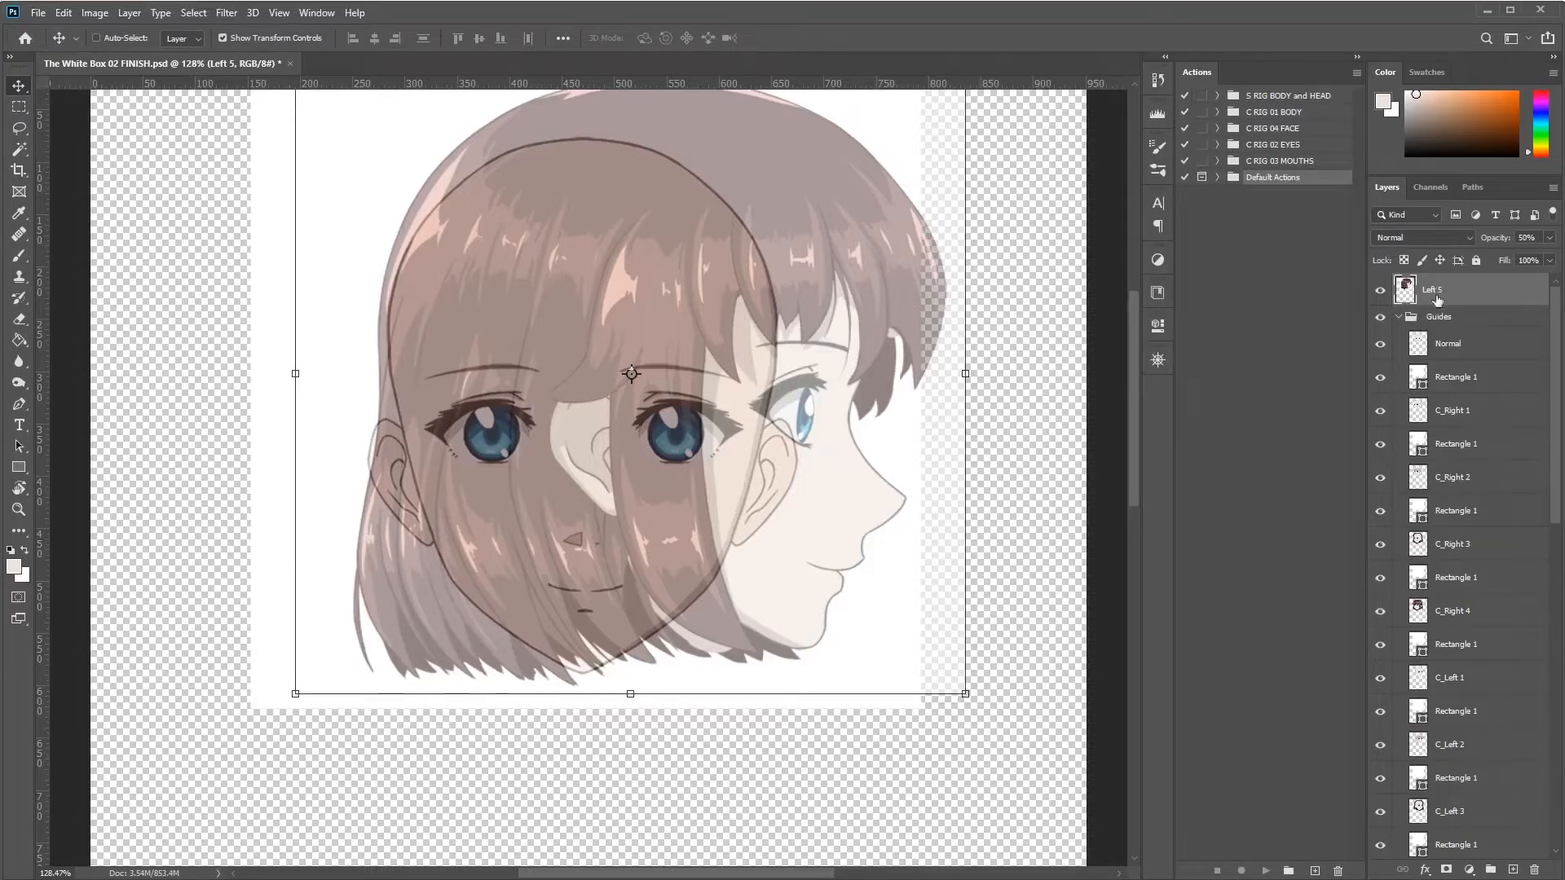
pyautogui.press('0')
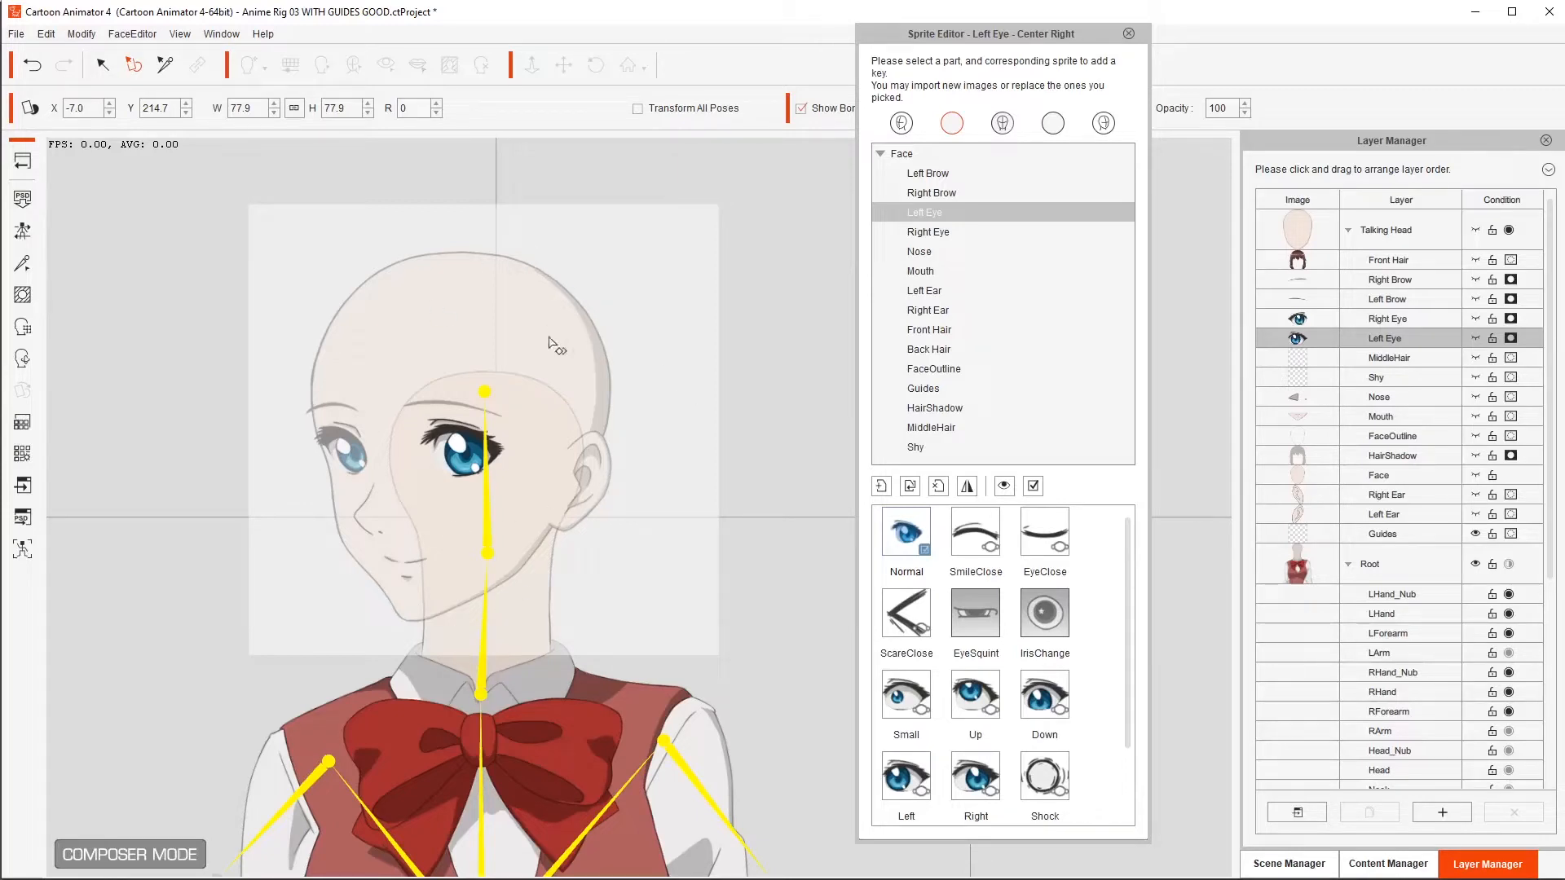
pyautogui.press('alt')
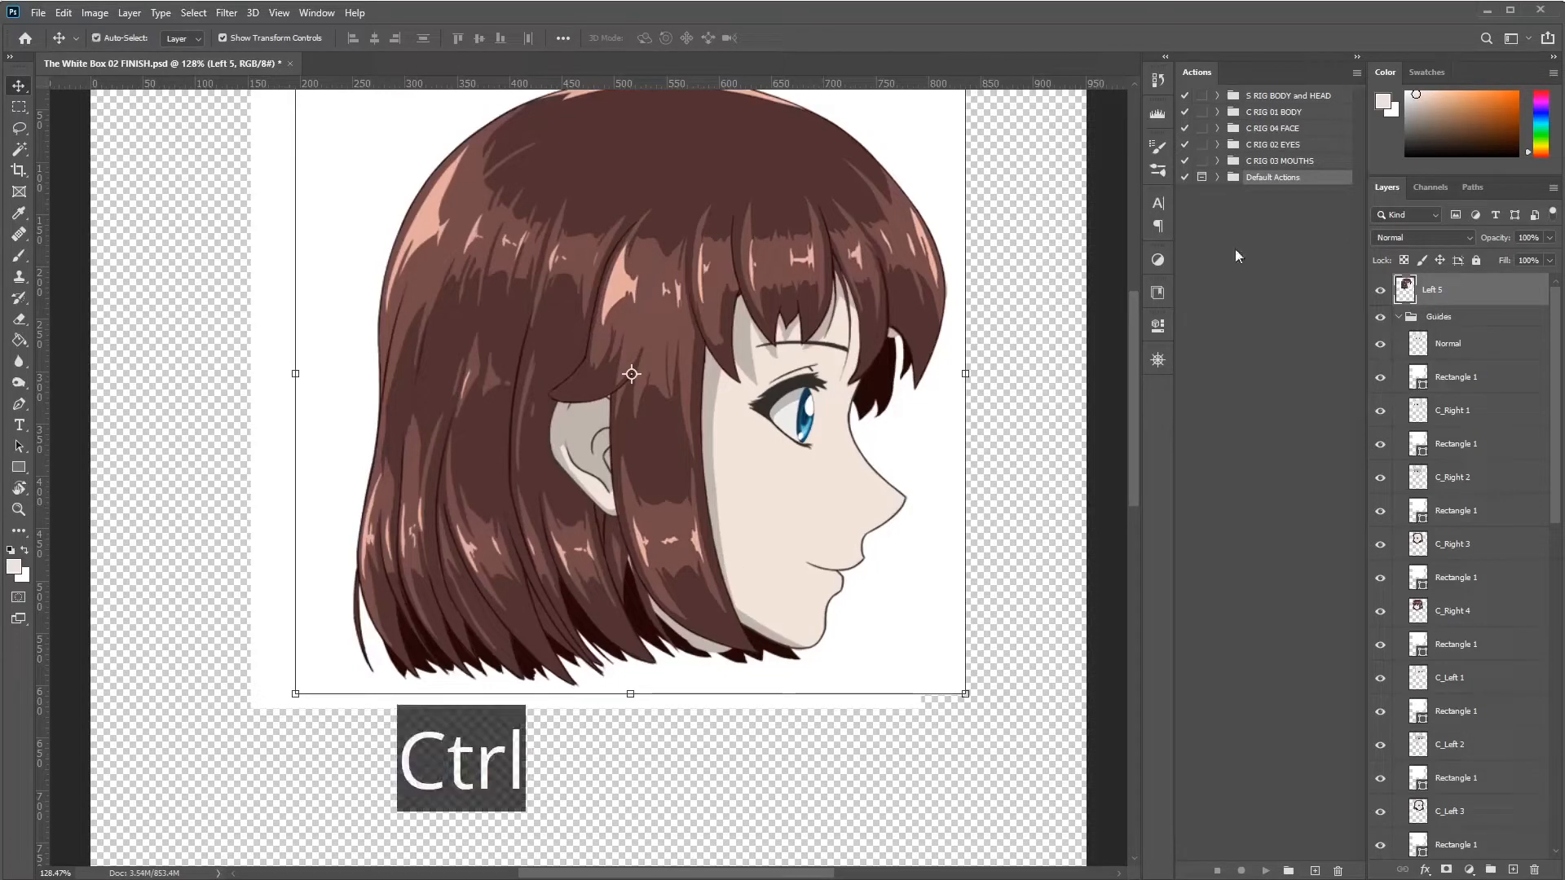
# Step: Undo the opacity changes, the shift, the reordering and the merge of Left 5 with its white rectangle
pyautogui.hotkey('ctrl', 'z')
pyautogui.hotkey('ctrl', 'z')
pyautogui.hotkey('ctrl', 'z')
pyautogui.hotkey('ctrl', 'z')
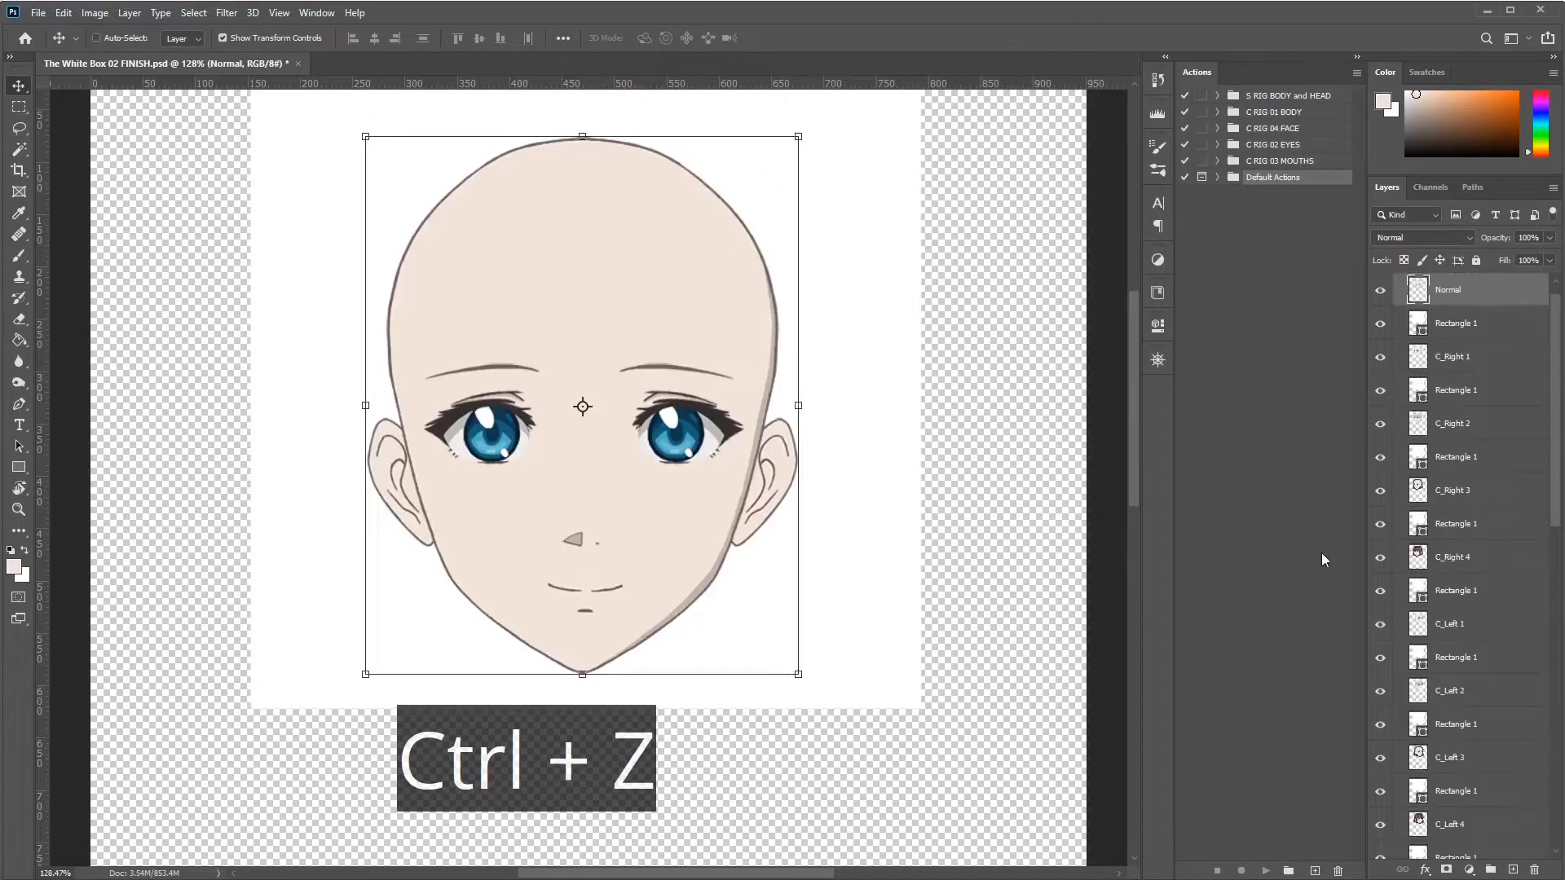
# Step: Select all layers in the Guides group, from the lowest white rectangle up to Normal, and set their opacity to 50%
pyautogui.scroll(-10, 1465, 592)
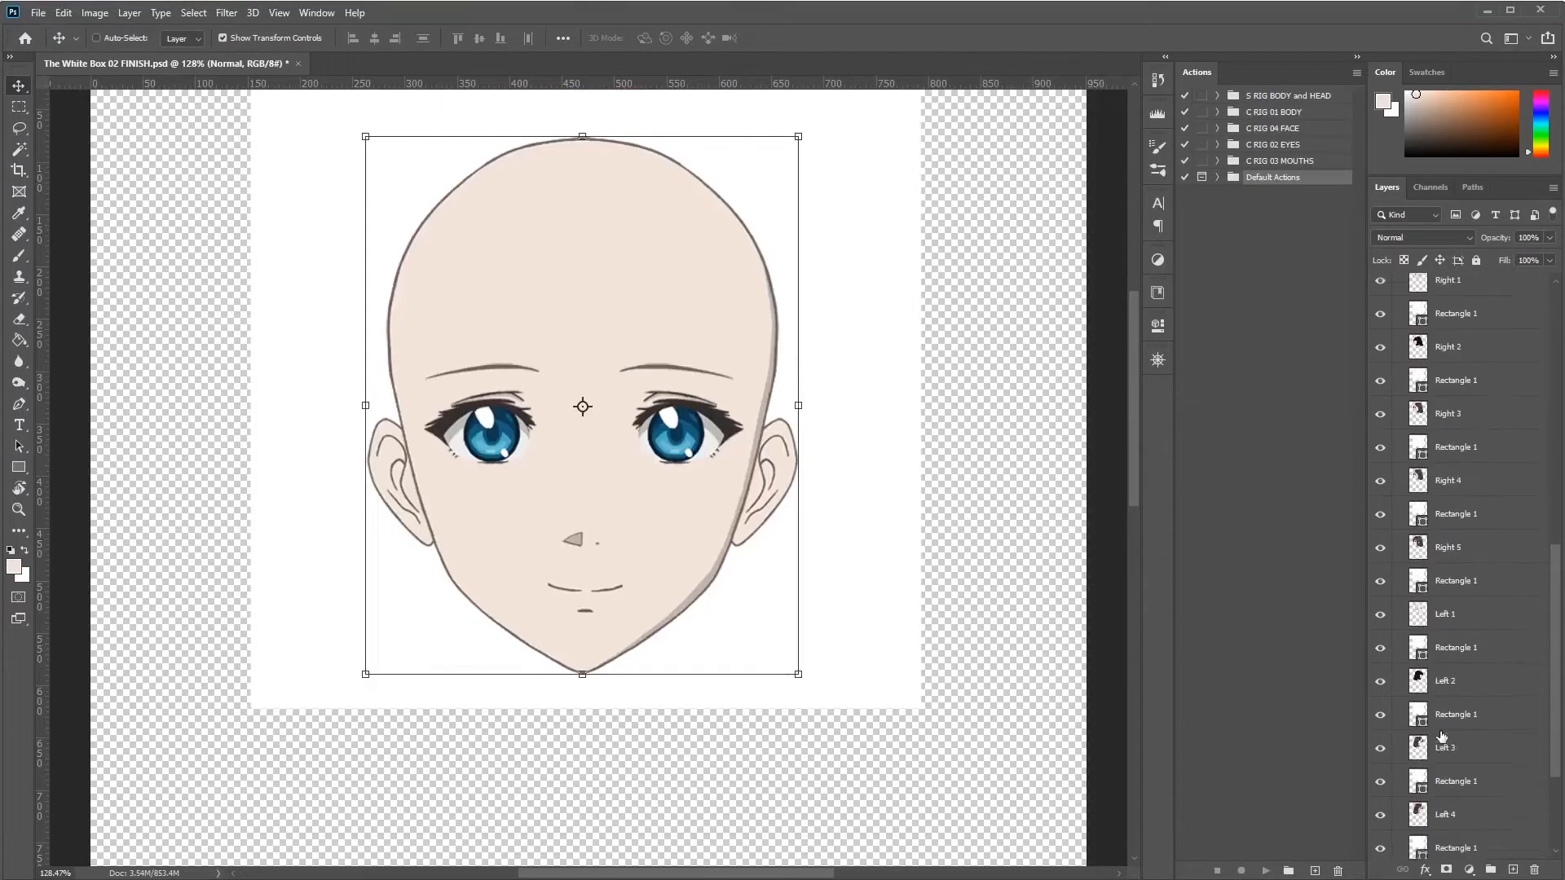
pyautogui.click(1438, 690)
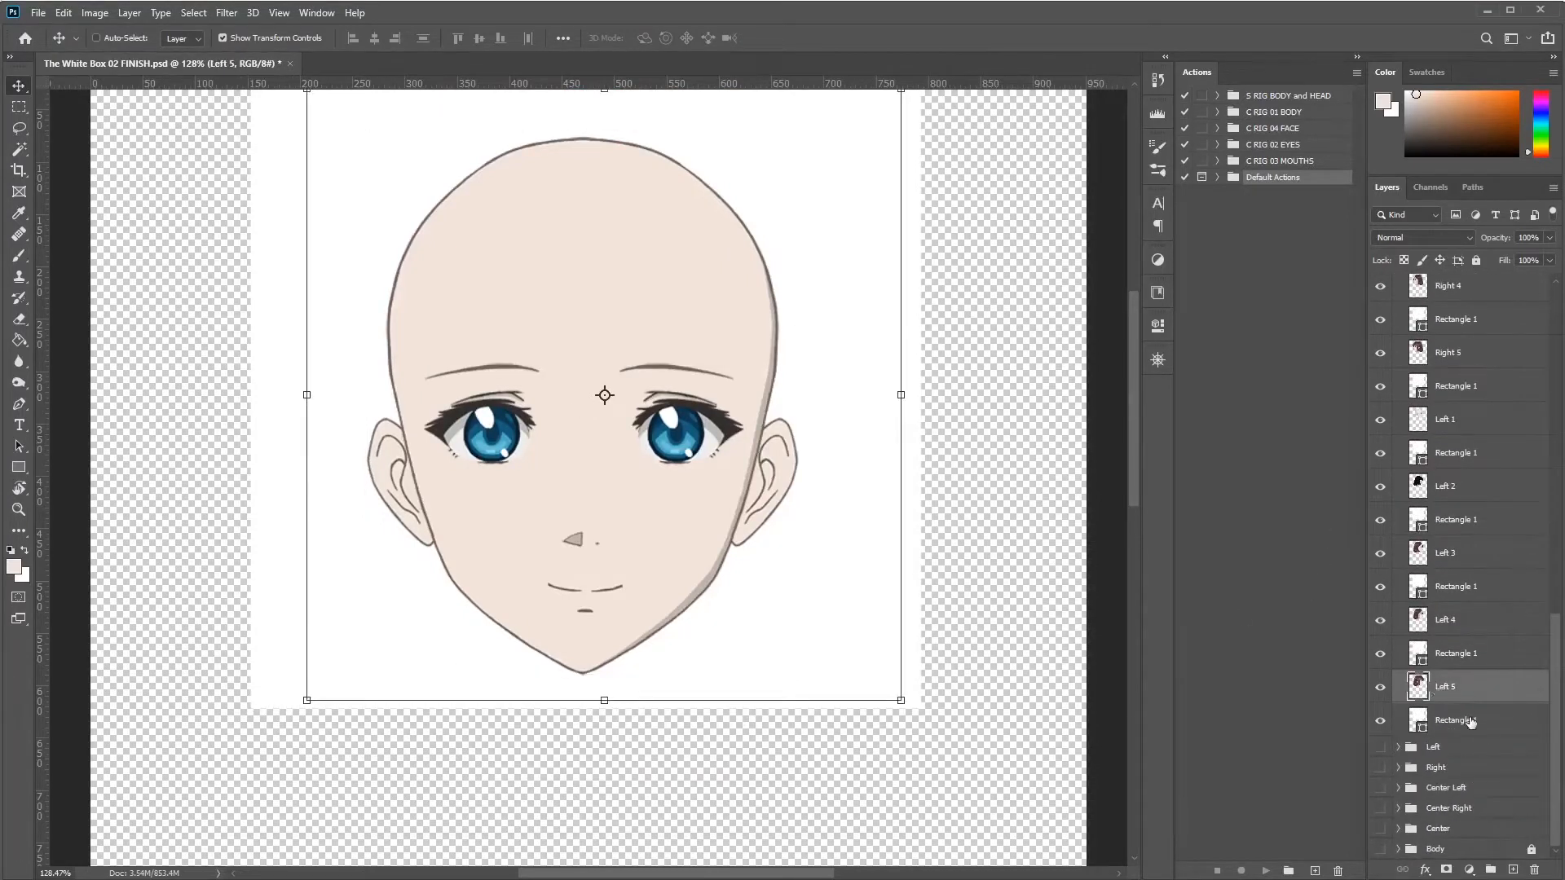
pyautogui.click(1465, 721)
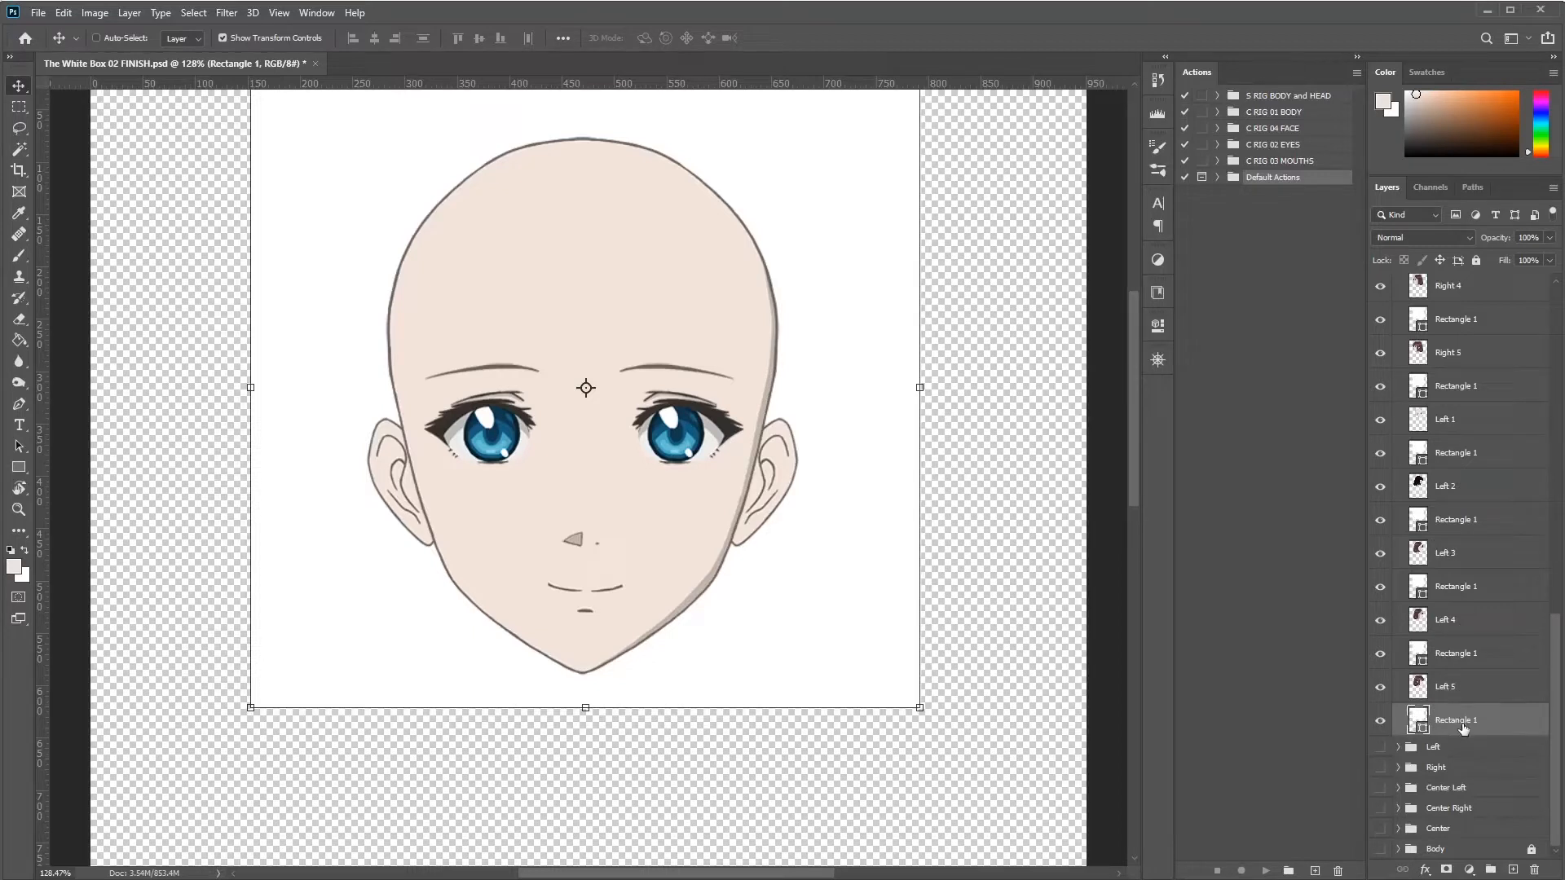
pyautogui.scroll(6, 1484, 683)
pyautogui.scroll(-6, 1464, 496)
pyautogui.scroll(10, 1464, 709)
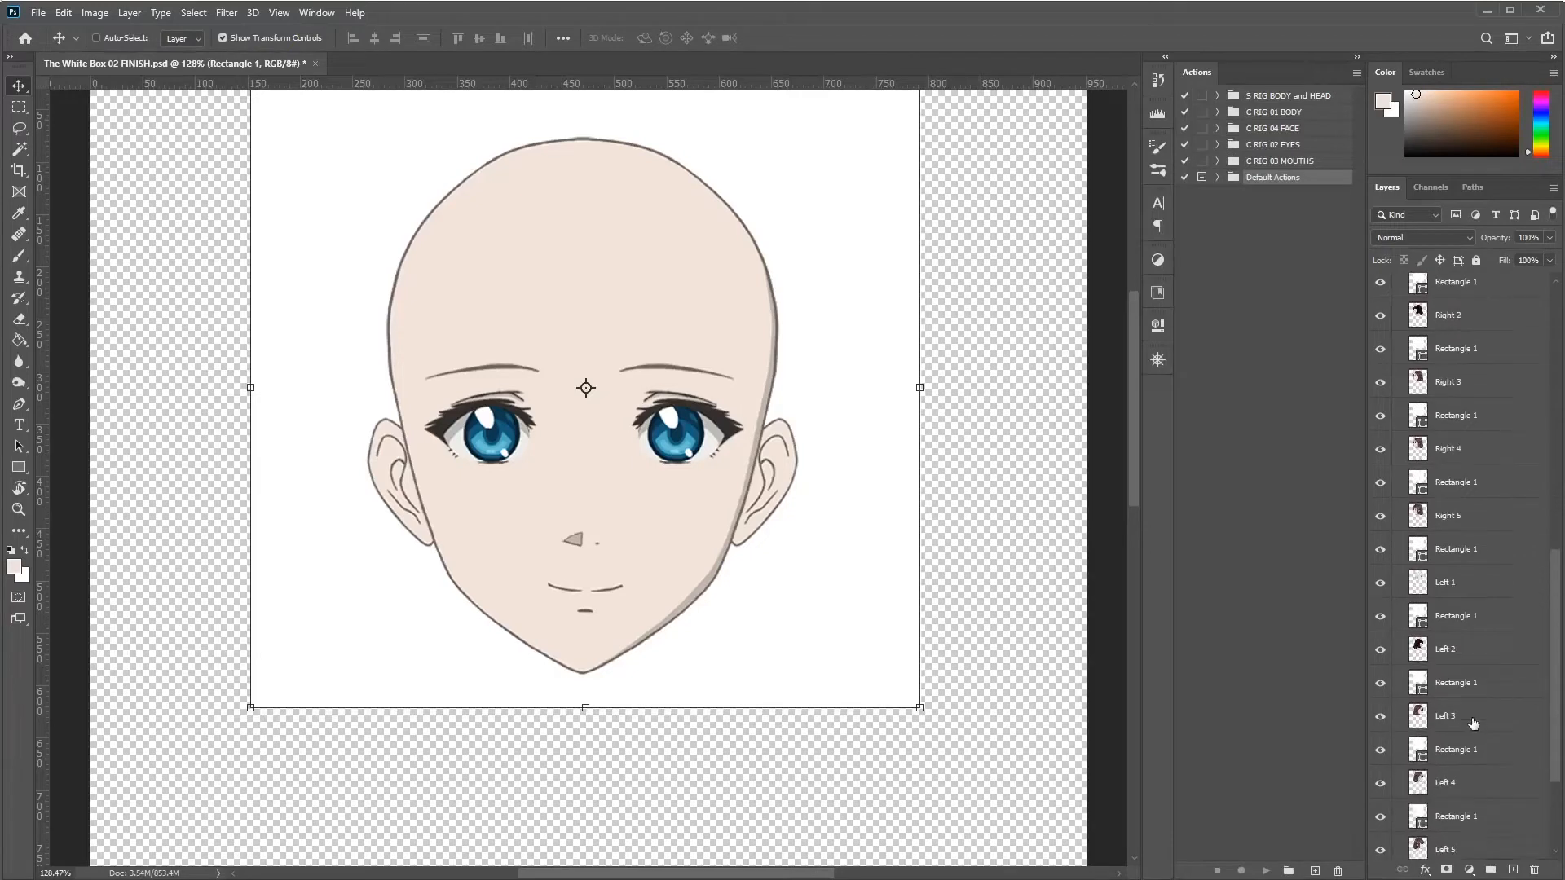
pyautogui.press('shift')
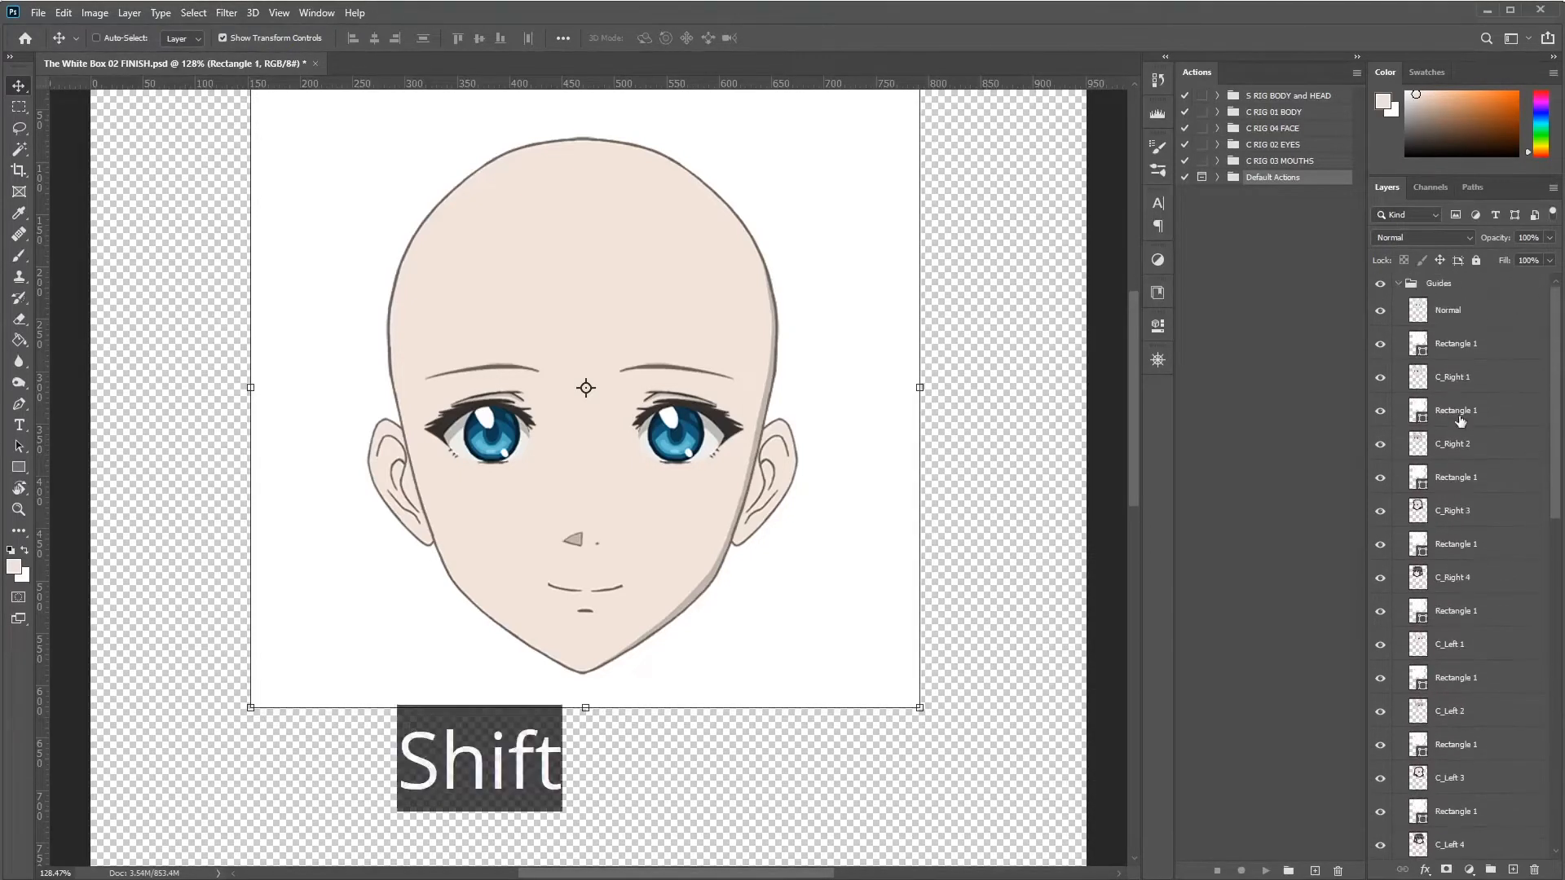
pyautogui.keyDown('shift'); pyautogui.click(1449, 318); pyautogui.keyUp('shift')
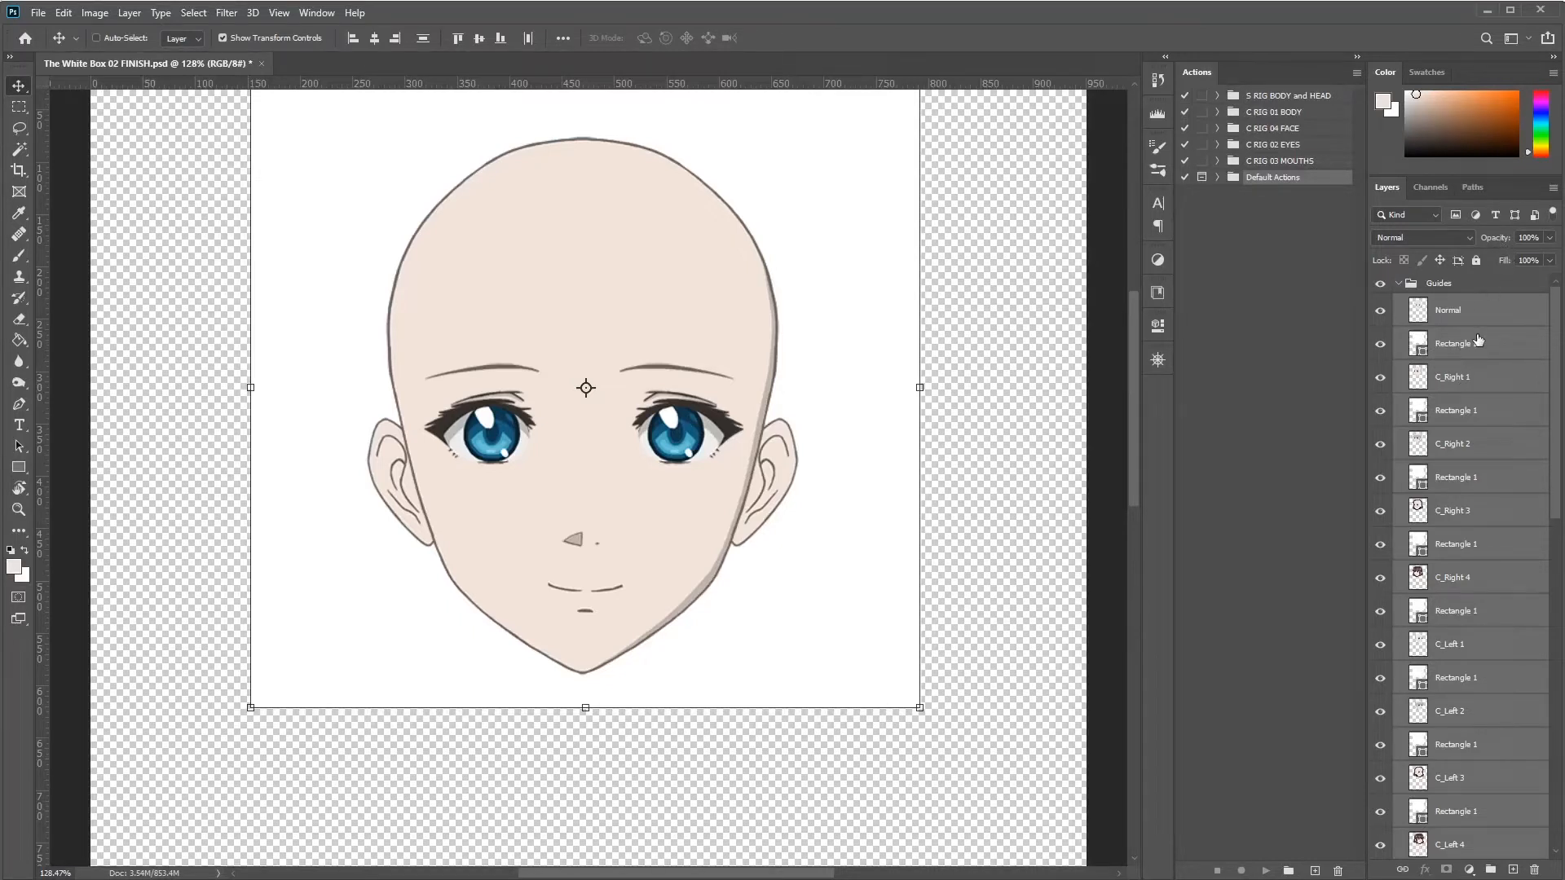
pyautogui.press('alt')
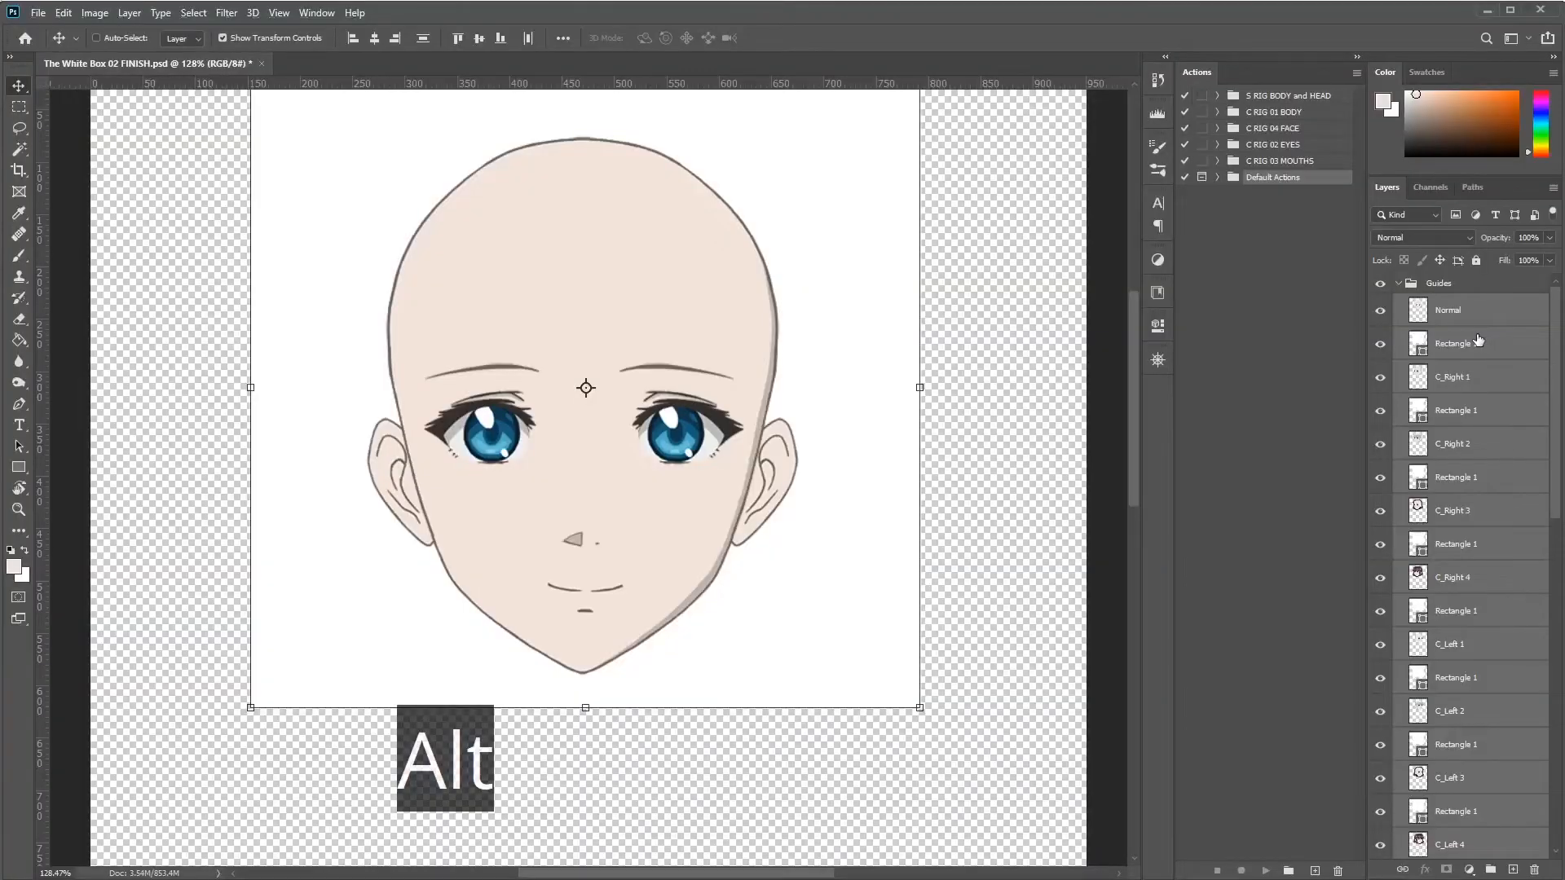
pyautogui.press('5')
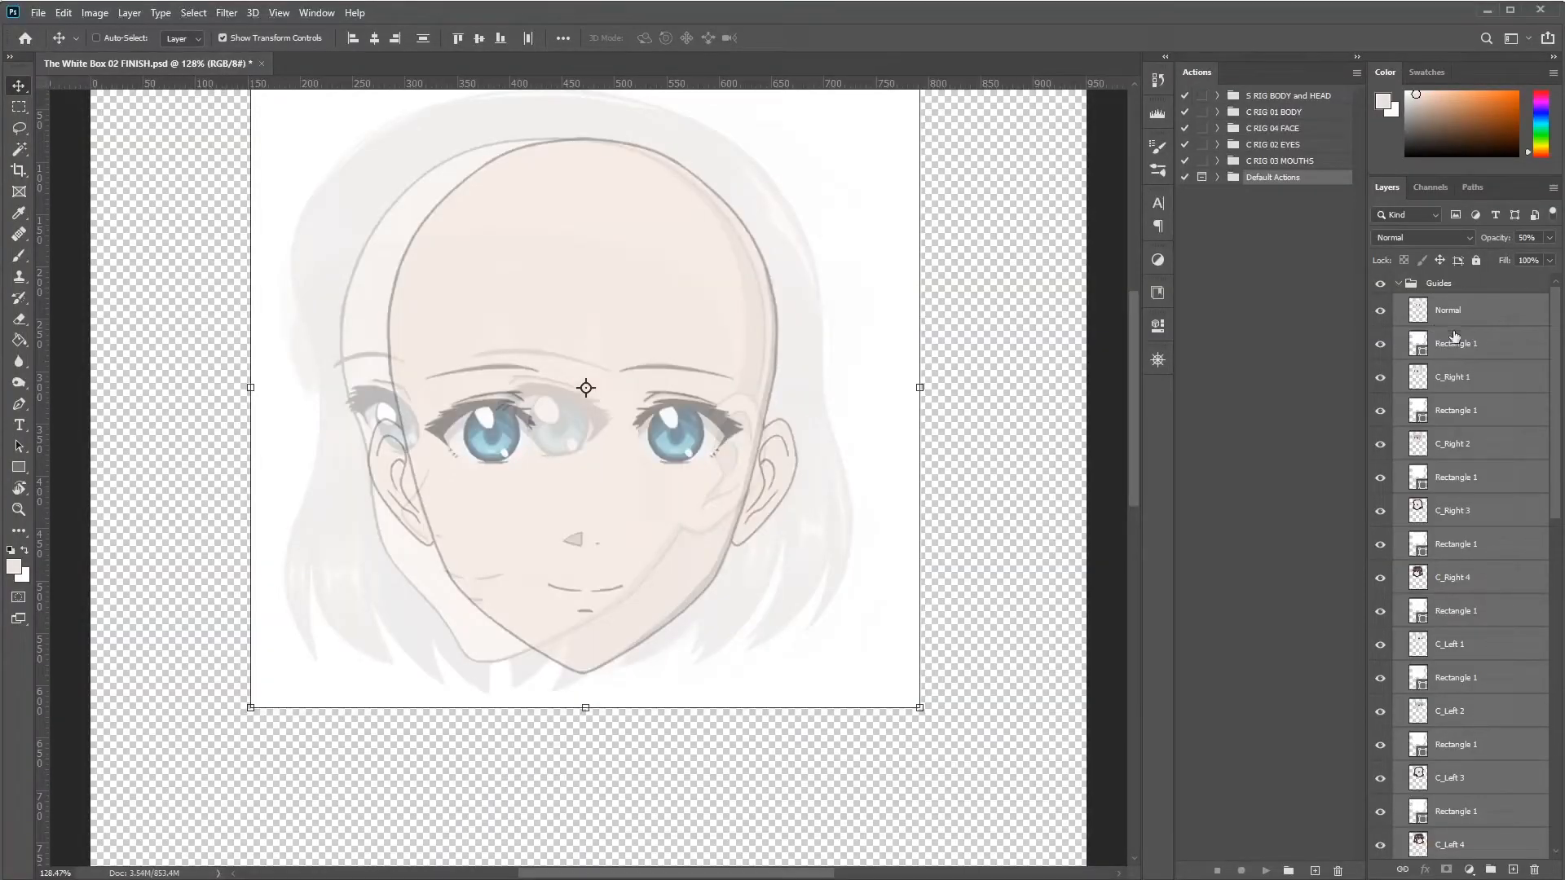
pyautogui.hotkey('ctrl', 'z')
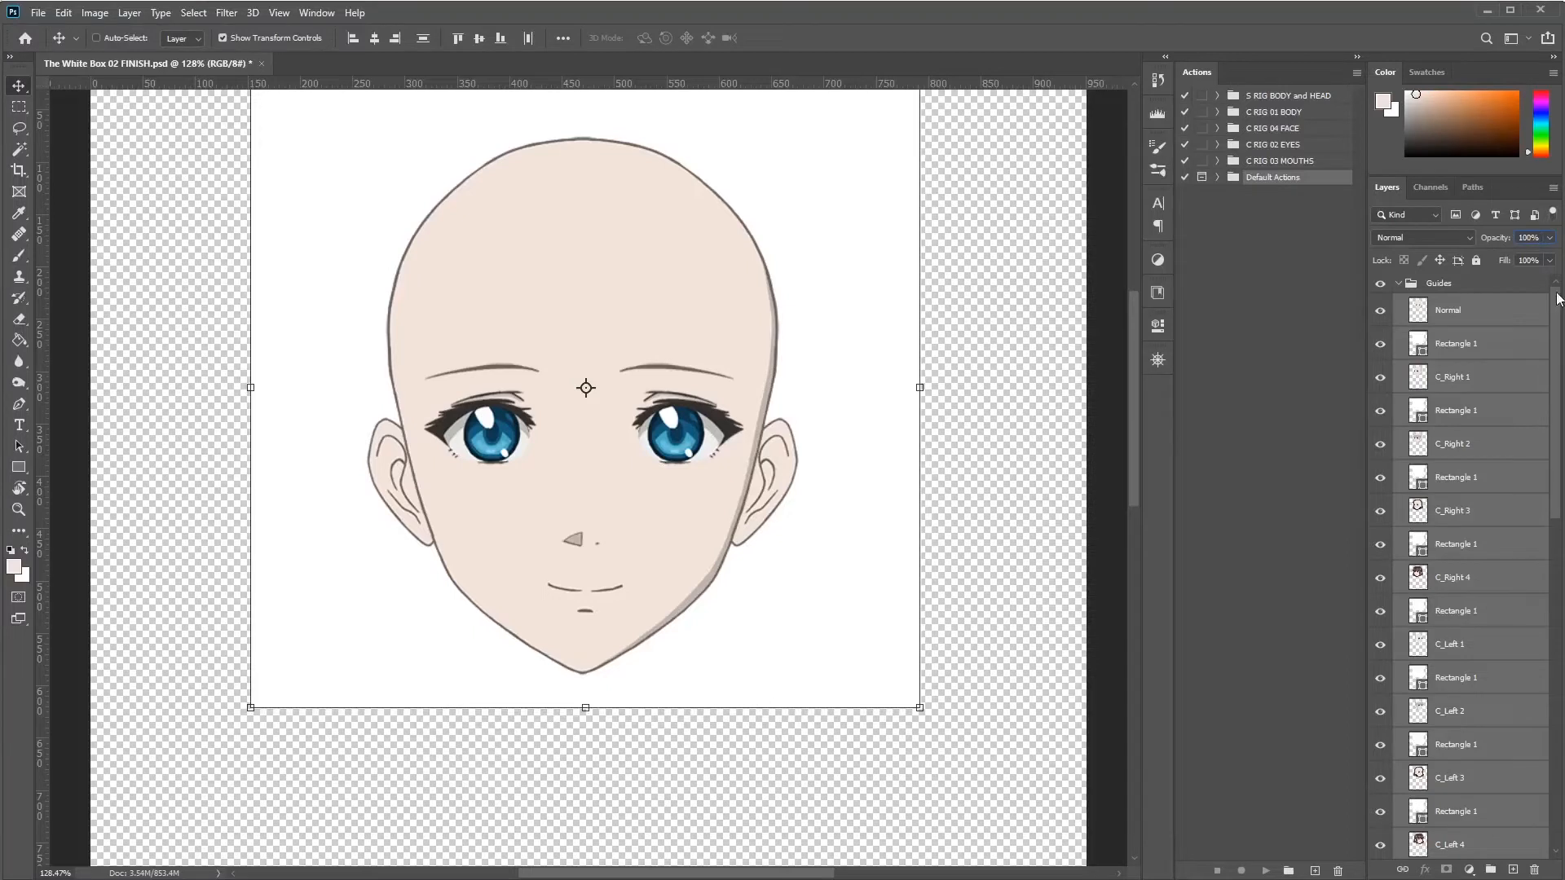
pyautogui.press('BackSpace')
pyautogui.write('50')
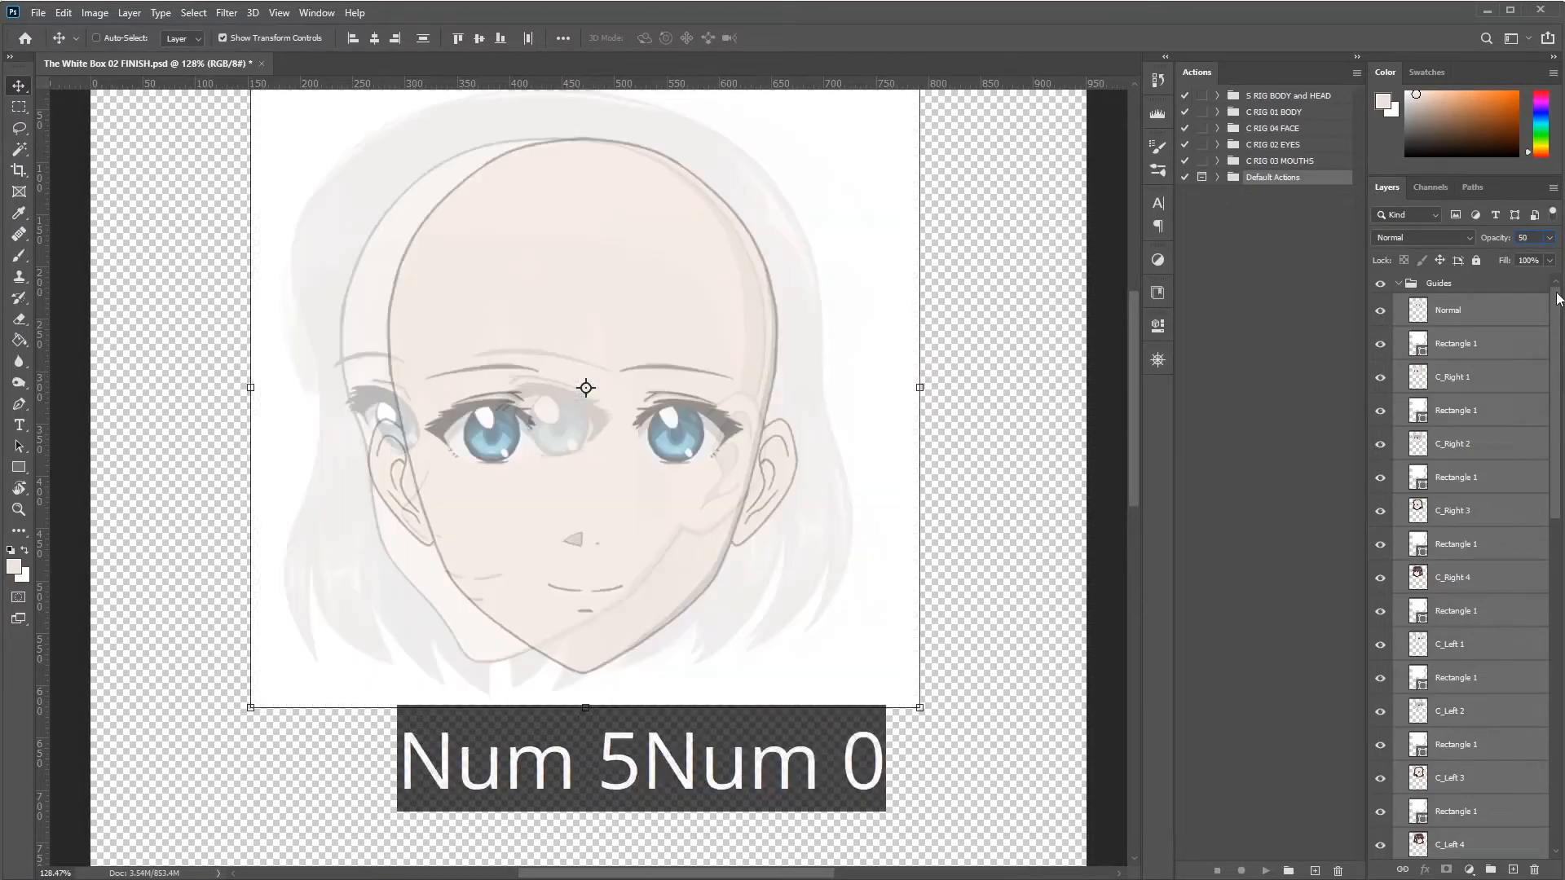
pyautogui.press('Return')
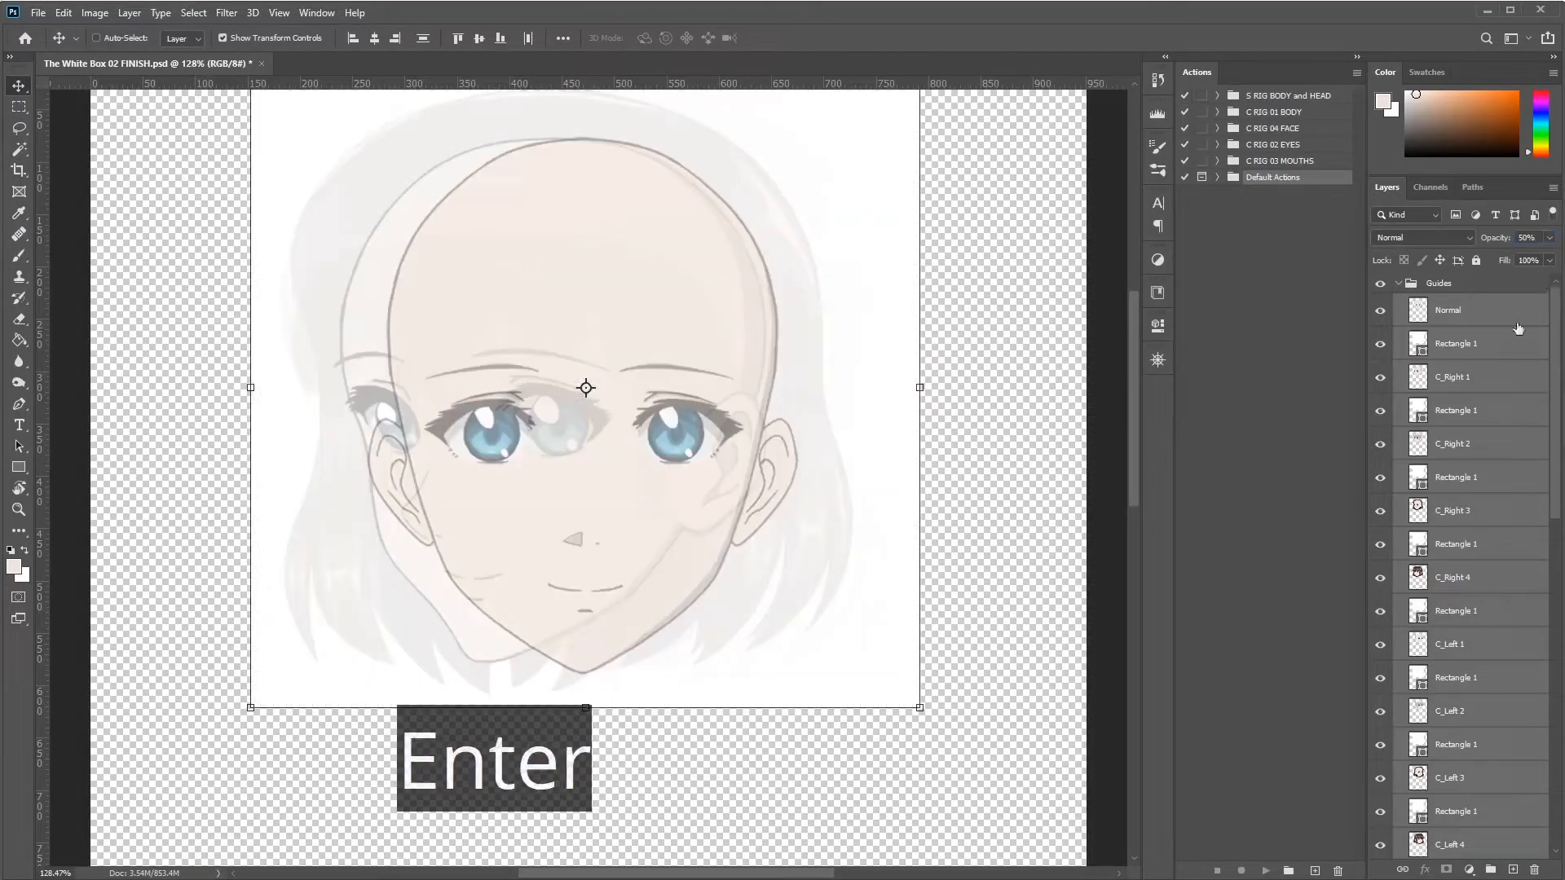
# Step: Merge the Normal guide layer with the white rectangle directly beneath it
pyautogui.click(1453, 312)
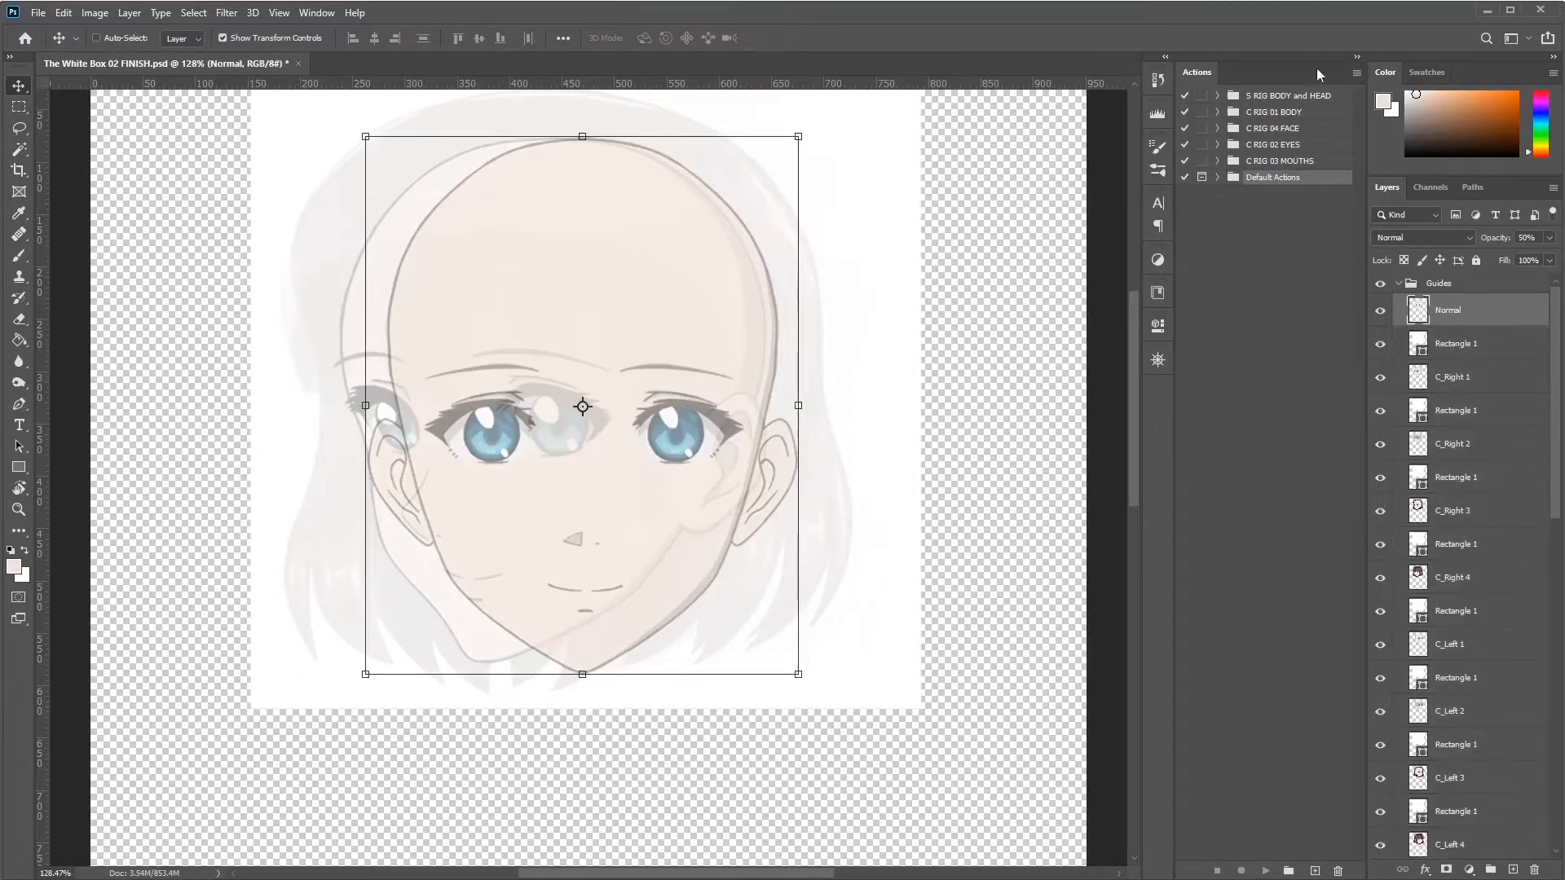
pyautogui.click(1357, 58)
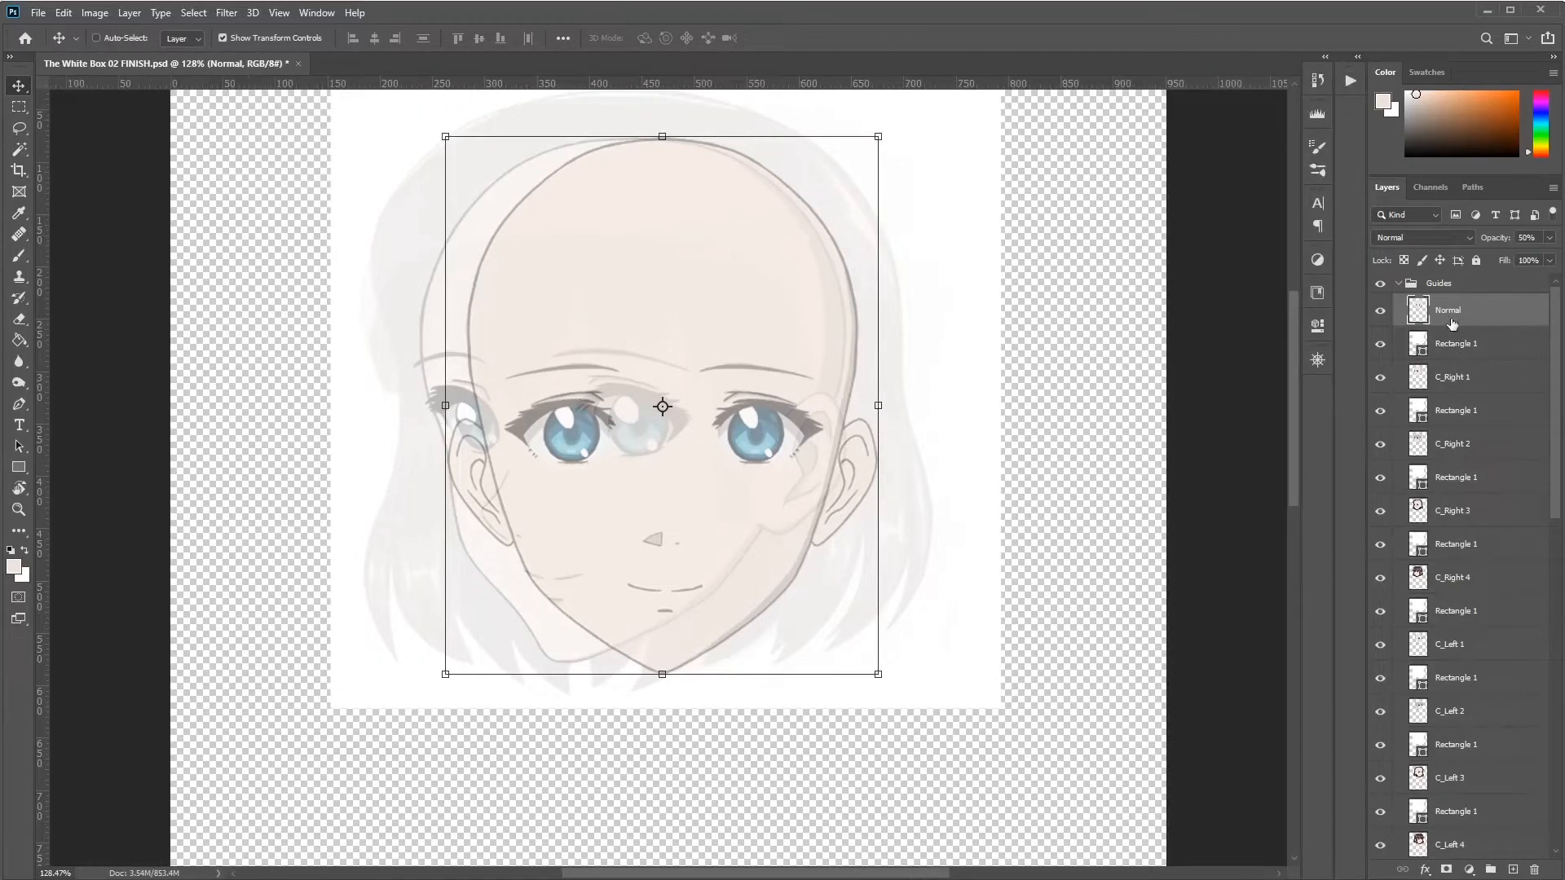
pyautogui.keyDown('shift'); pyautogui.click(1473, 350); pyautogui.keyUp('shift')
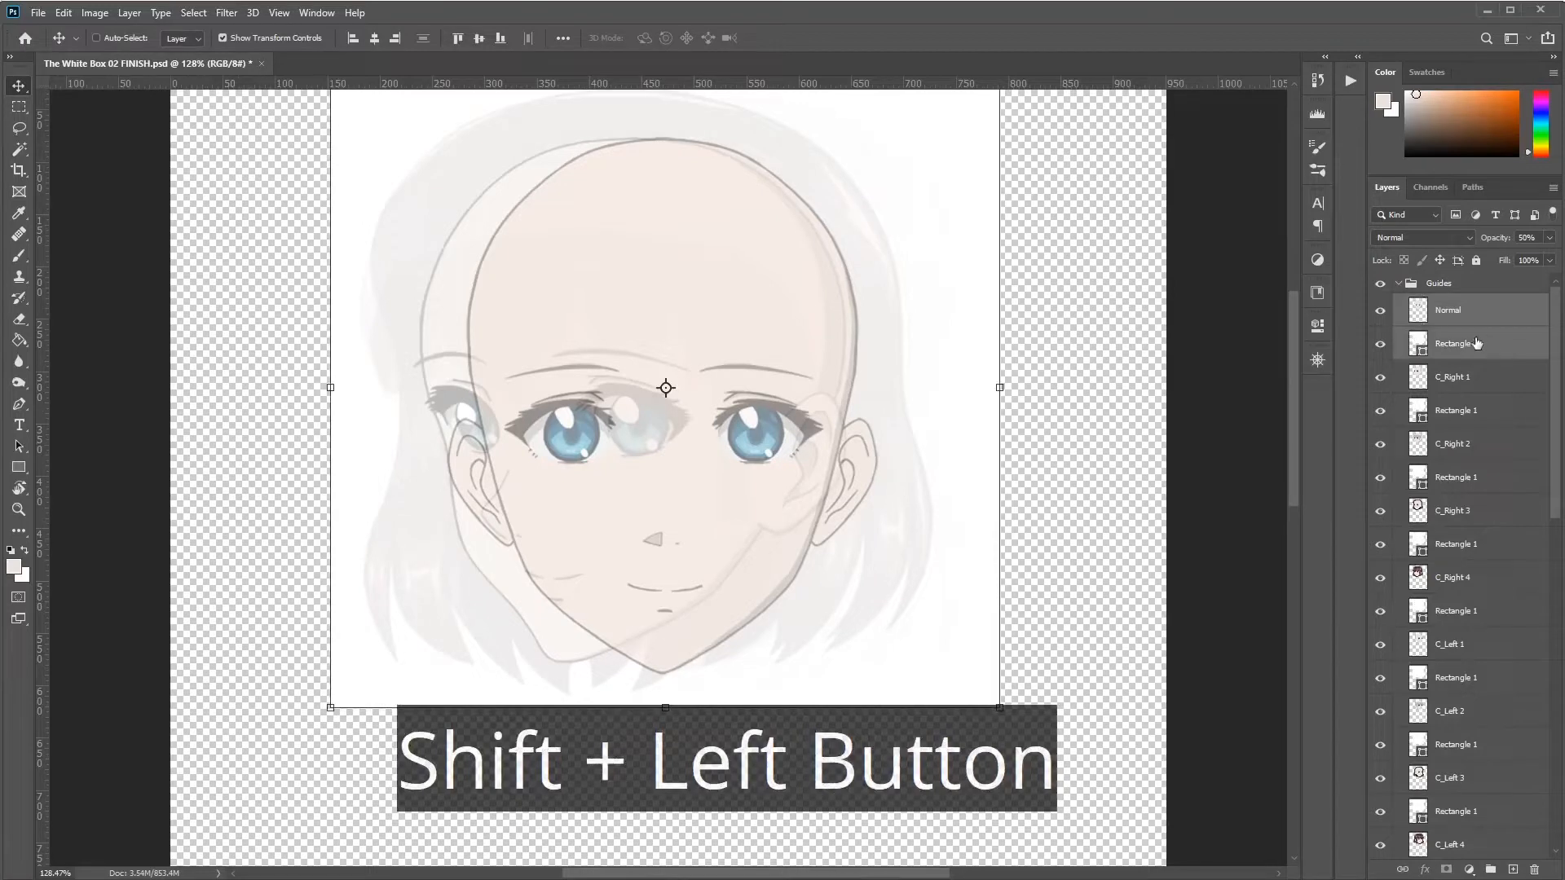
pyautogui.press('ctrl')
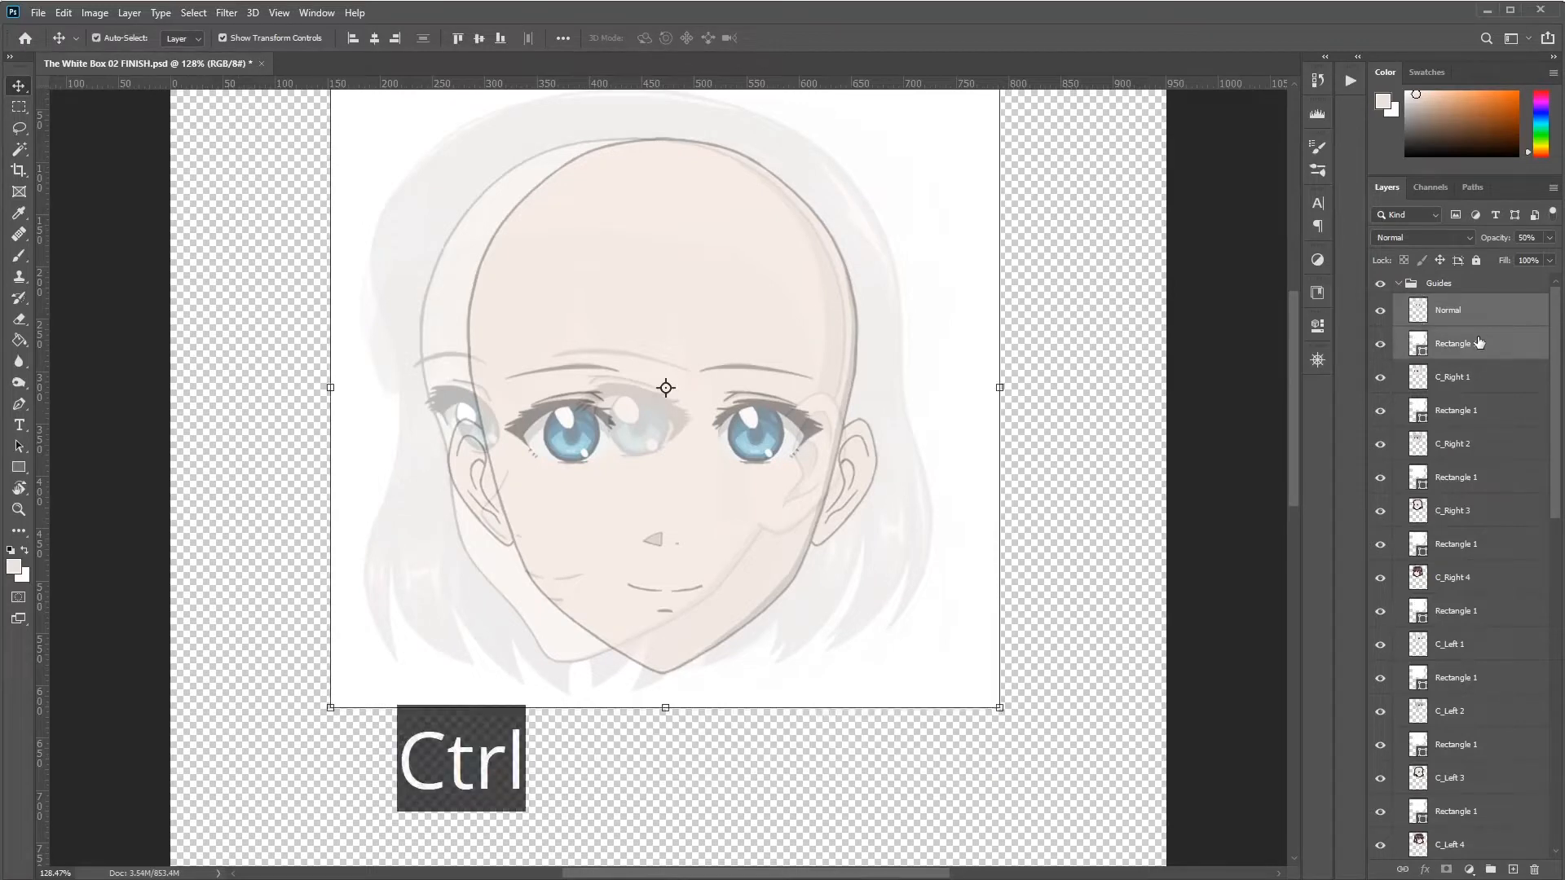
pyautogui.hotkey('ctrl', 'e')
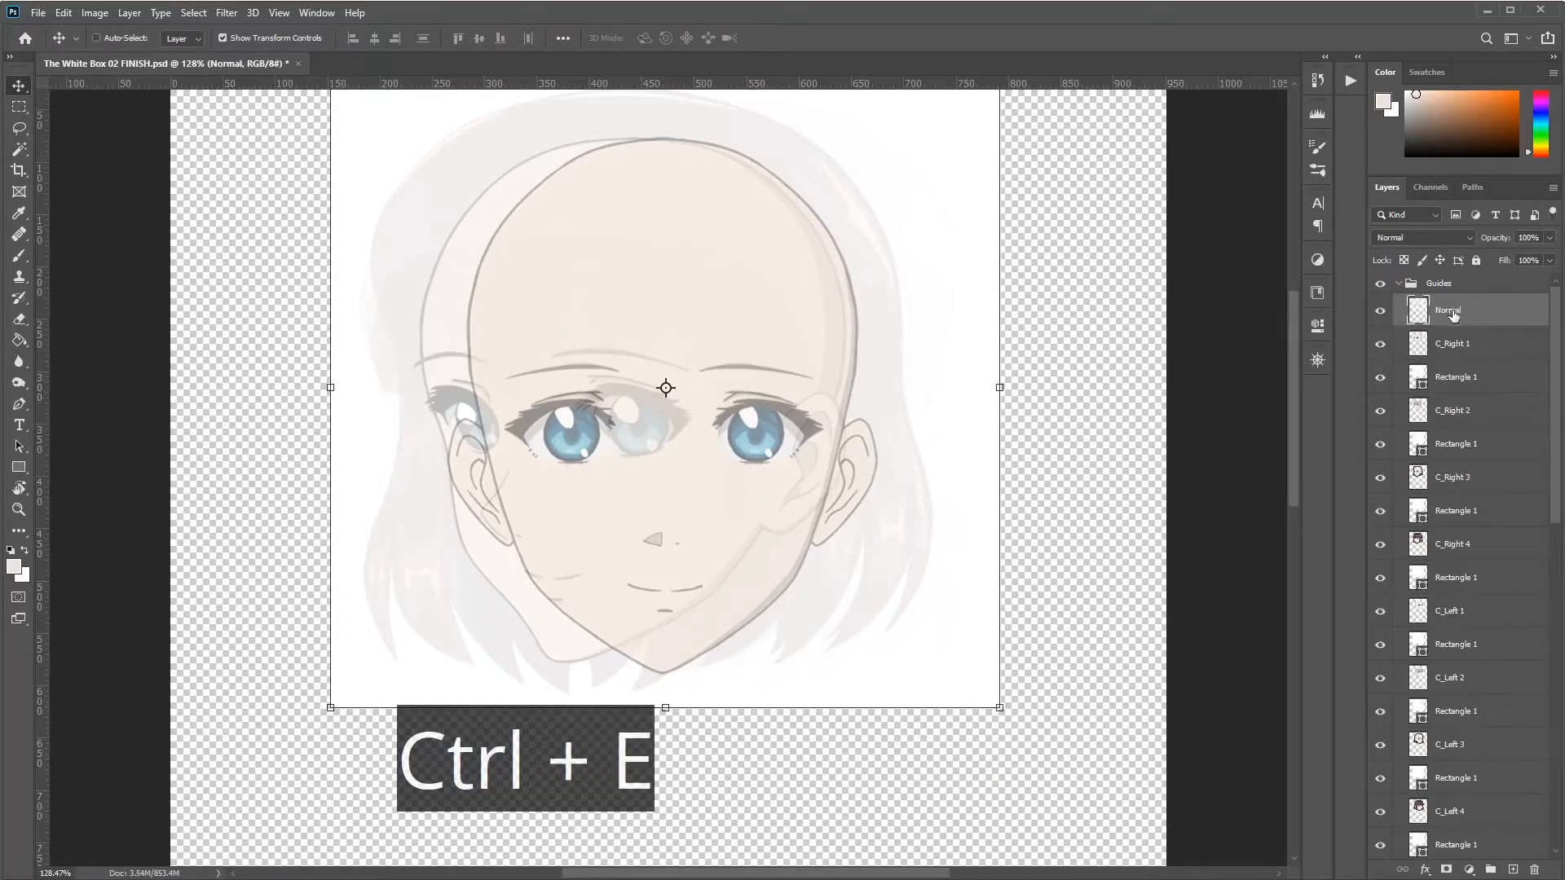
# Step: Try shifting the merged Normal guide across the canvas over the other guides, and undo the moves
pyautogui.moveTo(709, 272); pyautogui.dragTo(464, 481)
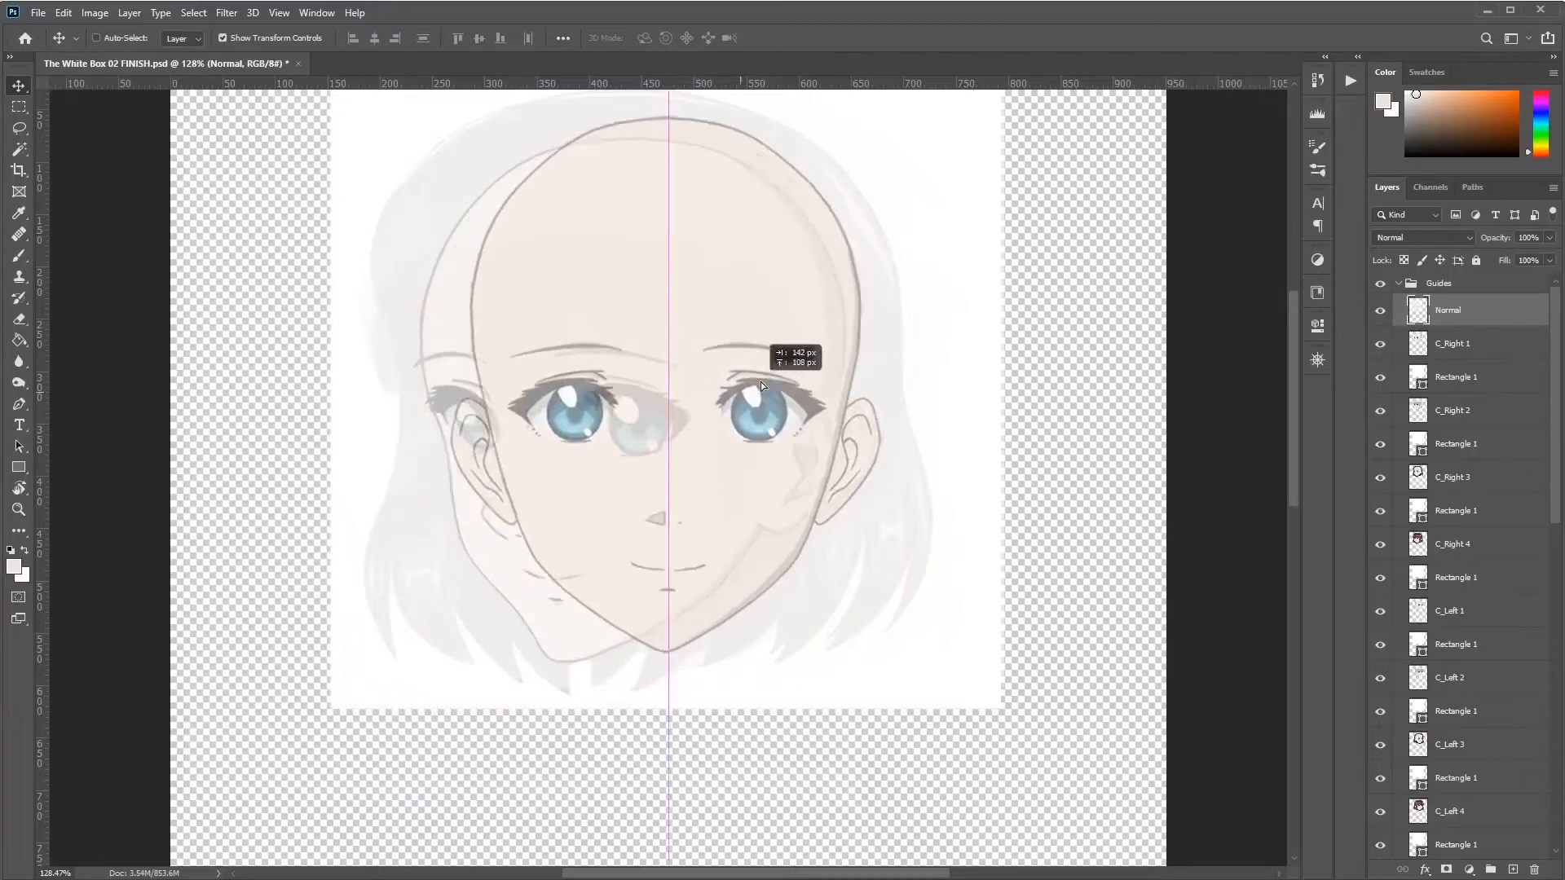
pyautogui.moveTo(760, 381); pyautogui.dragTo(686, 393)
pyautogui.hotkey('ctrl', 'z')
pyautogui.hotkey('ctrl', 'z')
pyautogui.hotkey('ctrl', 'z')
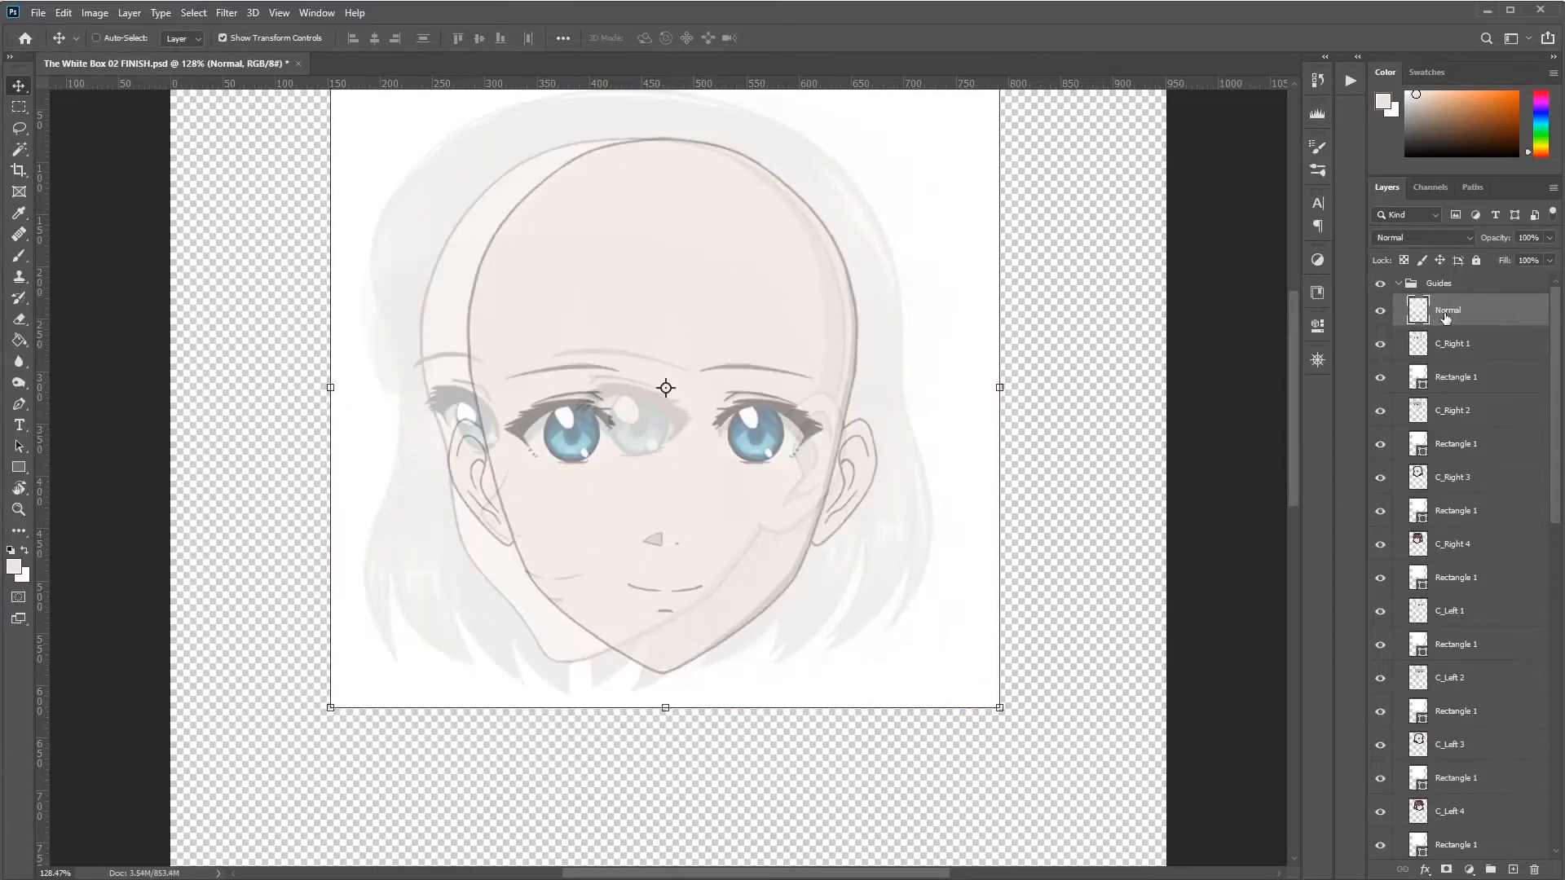
# Step: Merge the C_Right 1 guide layer with the white rectangle directly beneath it
pyautogui.click(1455, 344)
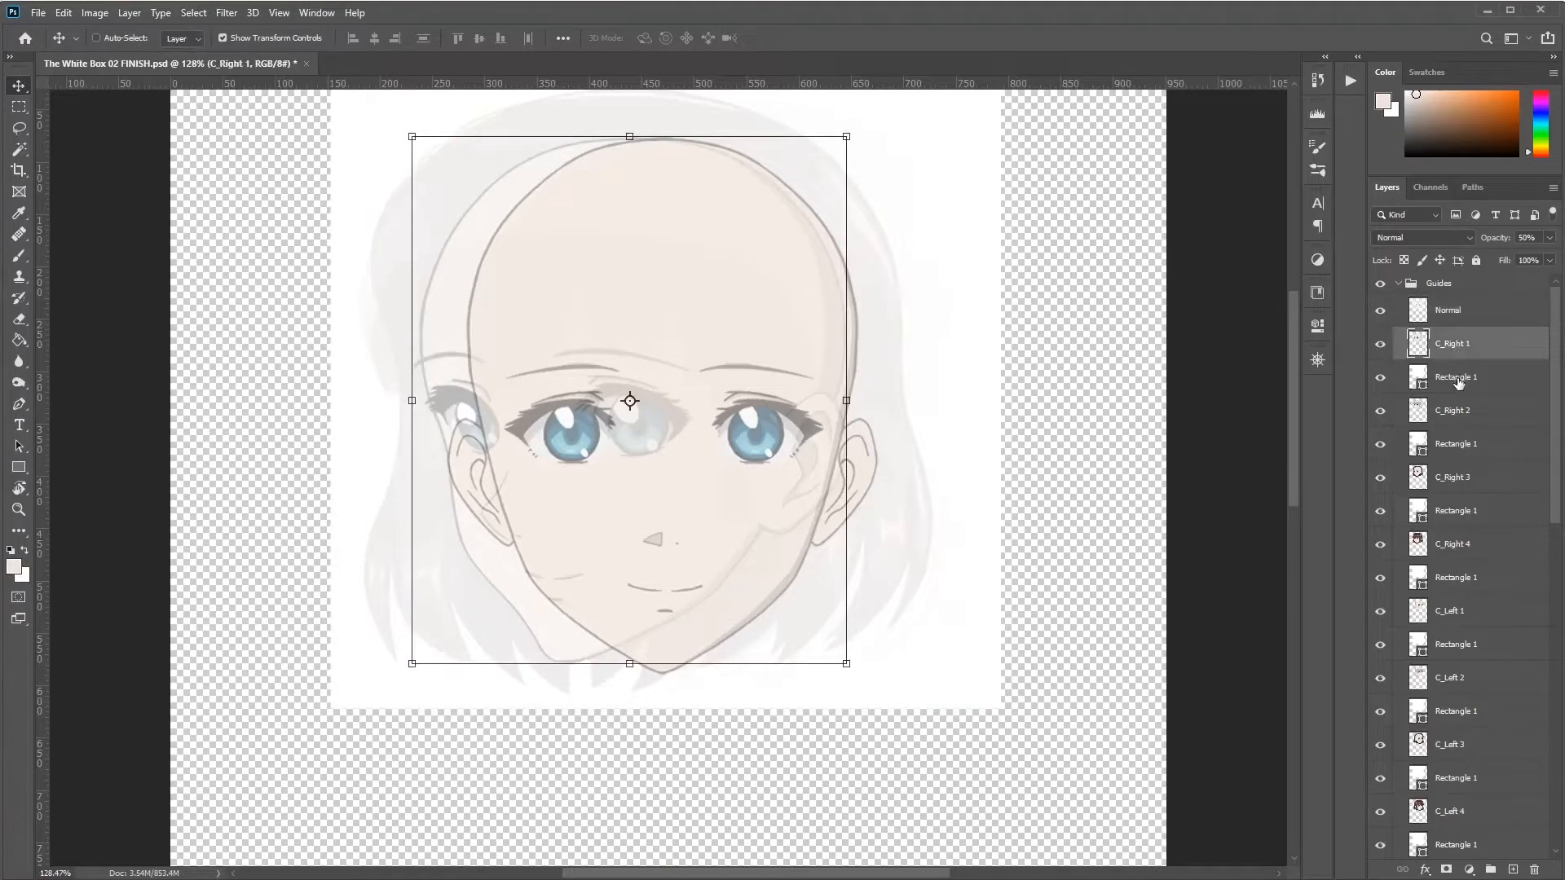
pyautogui.scroll(-2, 1463, 535)
pyautogui.scroll(2, 1463, 542)
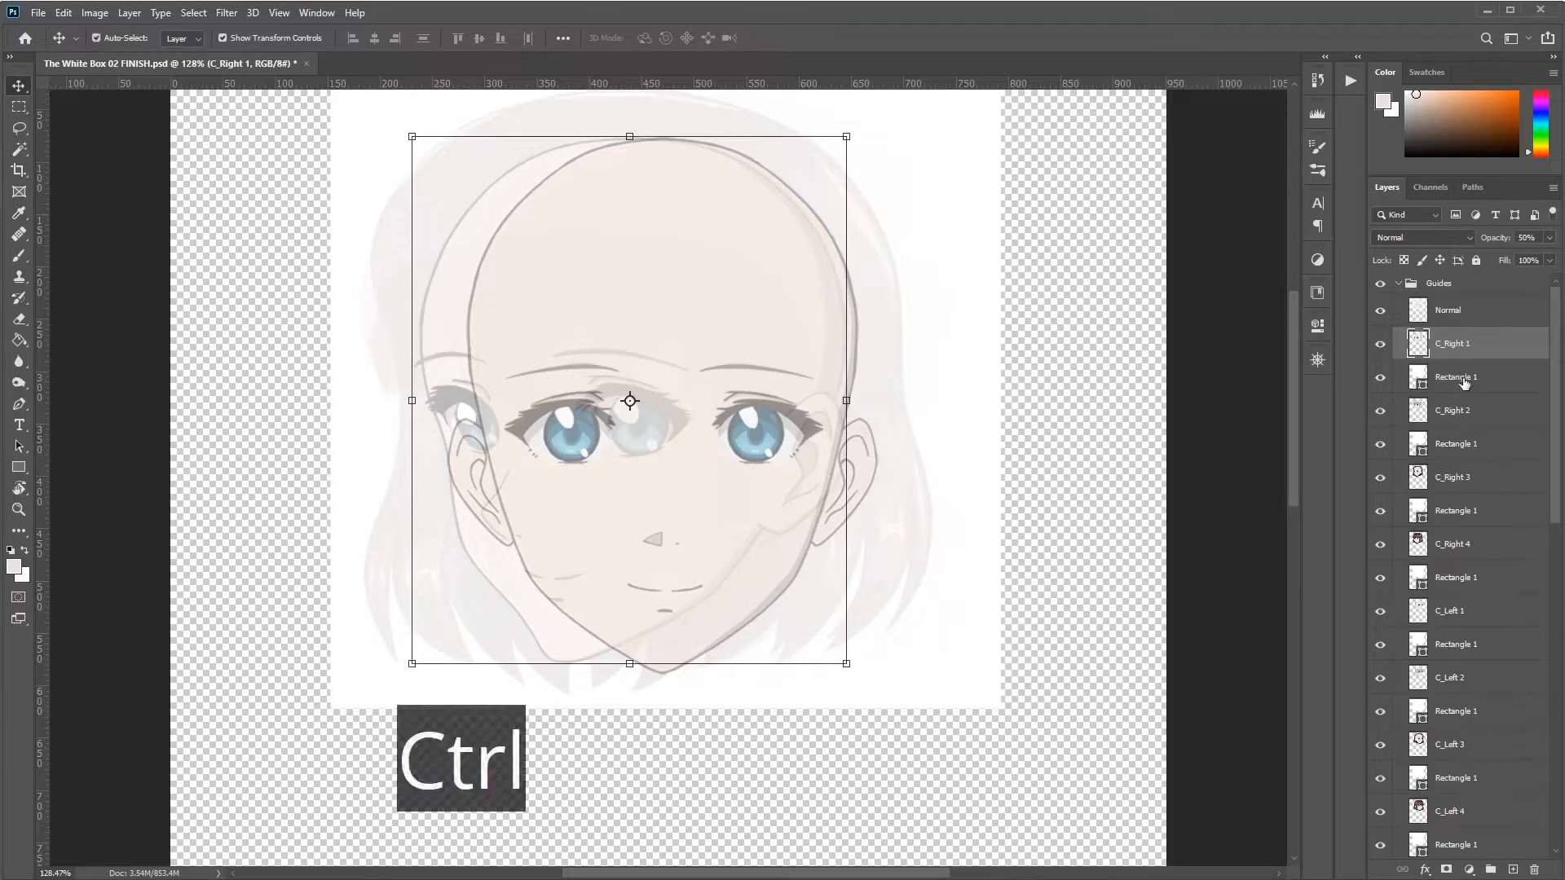
pyautogui.keyDown('ctrl'); pyautogui.click(1461, 380); pyautogui.keyUp('ctrl')
pyautogui.hotkey('ctrl', 'e')
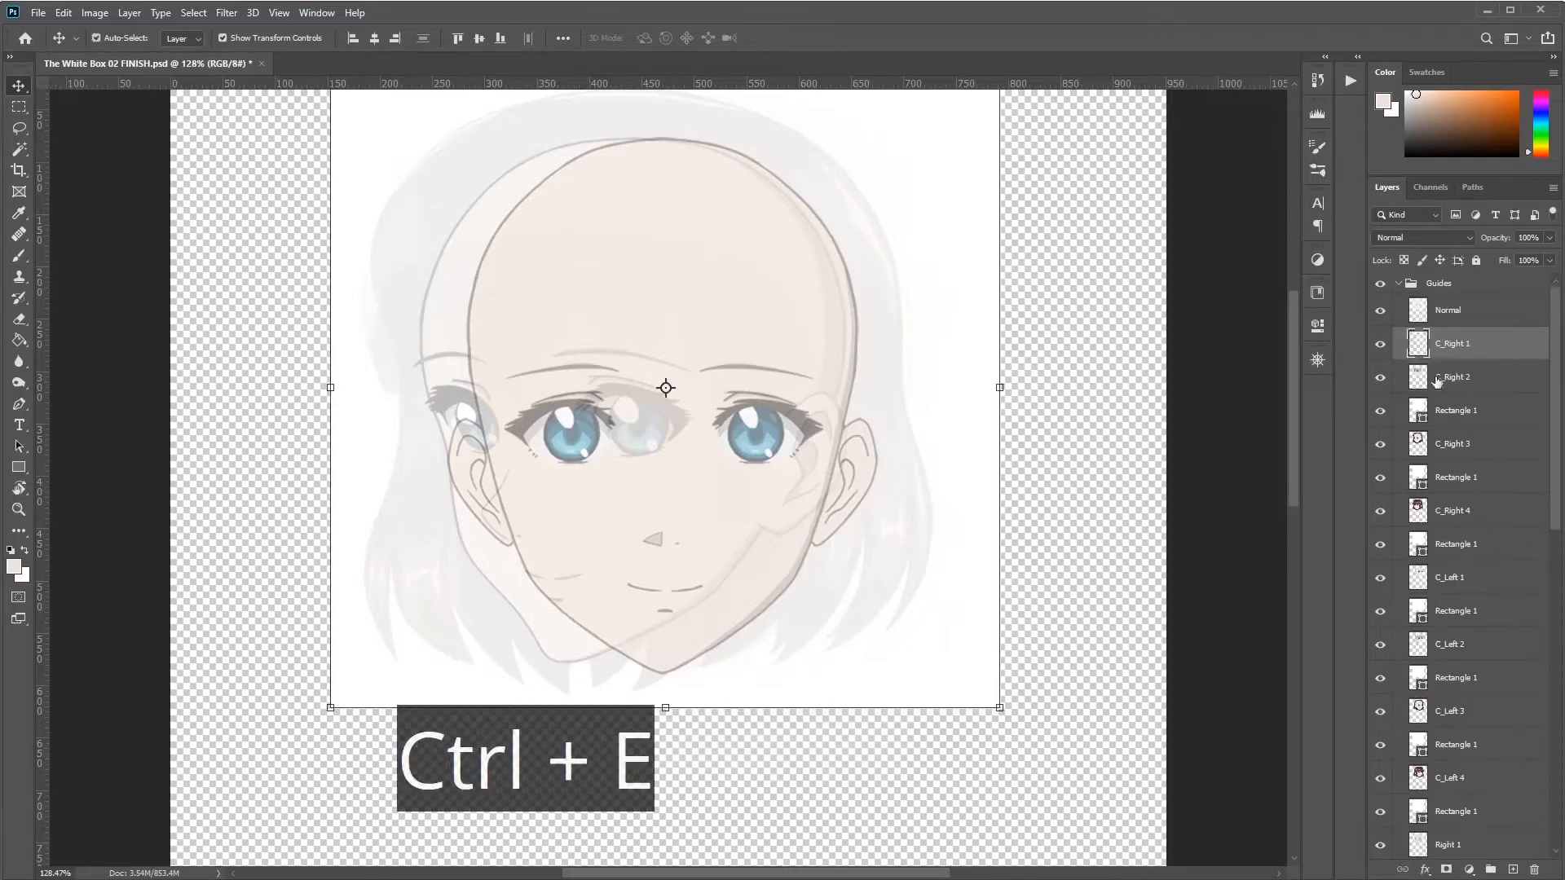
# Step: Merge the C_Right 2 guide layer with the white rectangle directly beneath it
pyautogui.click(1461, 384)
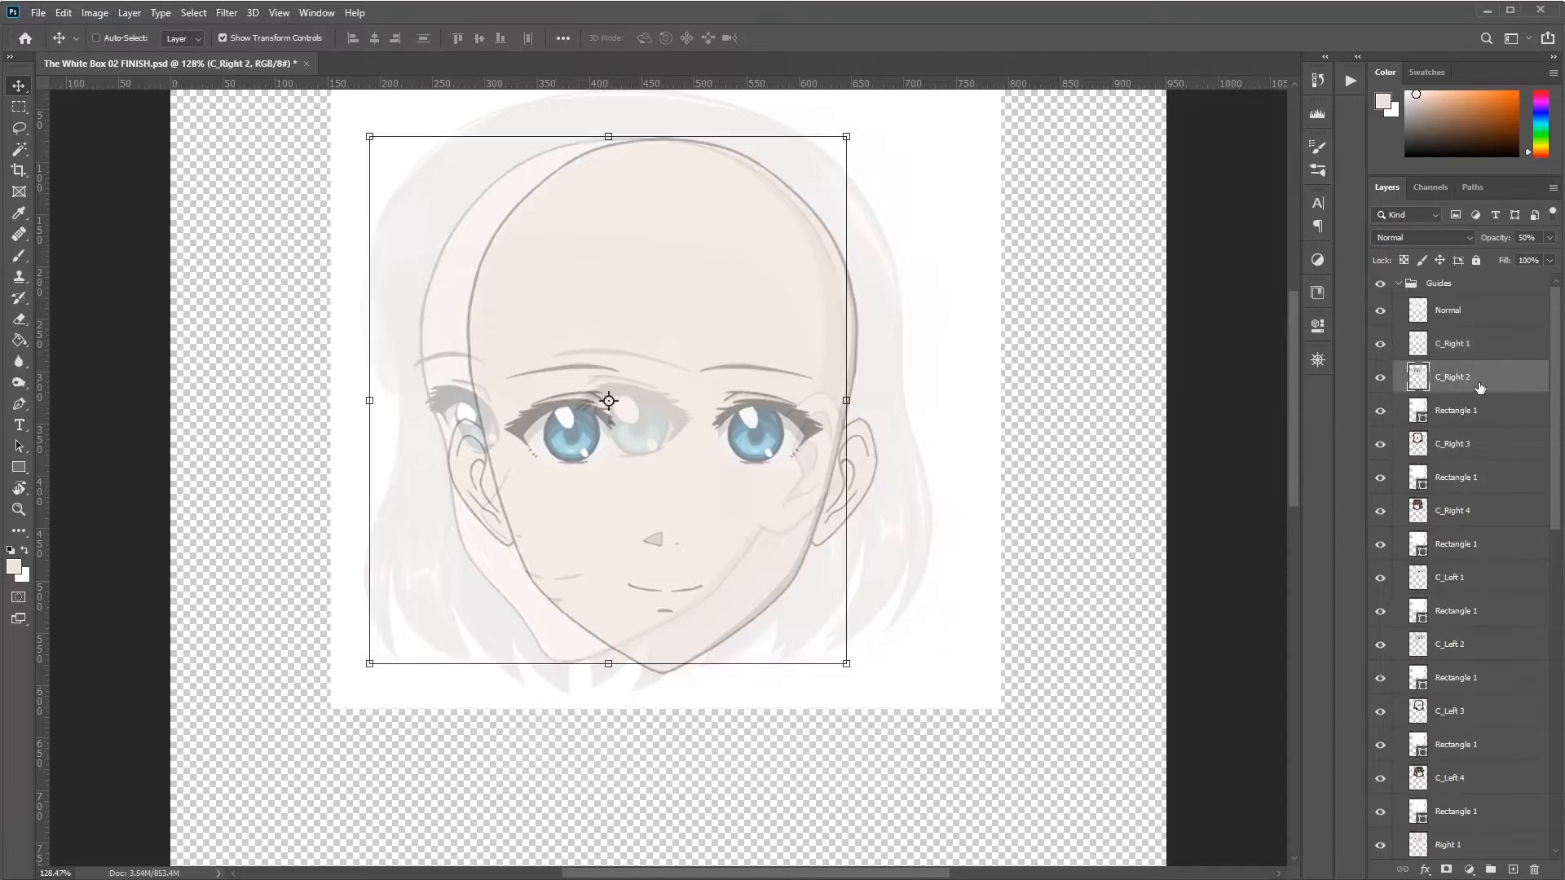
pyautogui.keyDown('ctrl'); pyautogui.click(1462, 422); pyautogui.keyUp('ctrl')
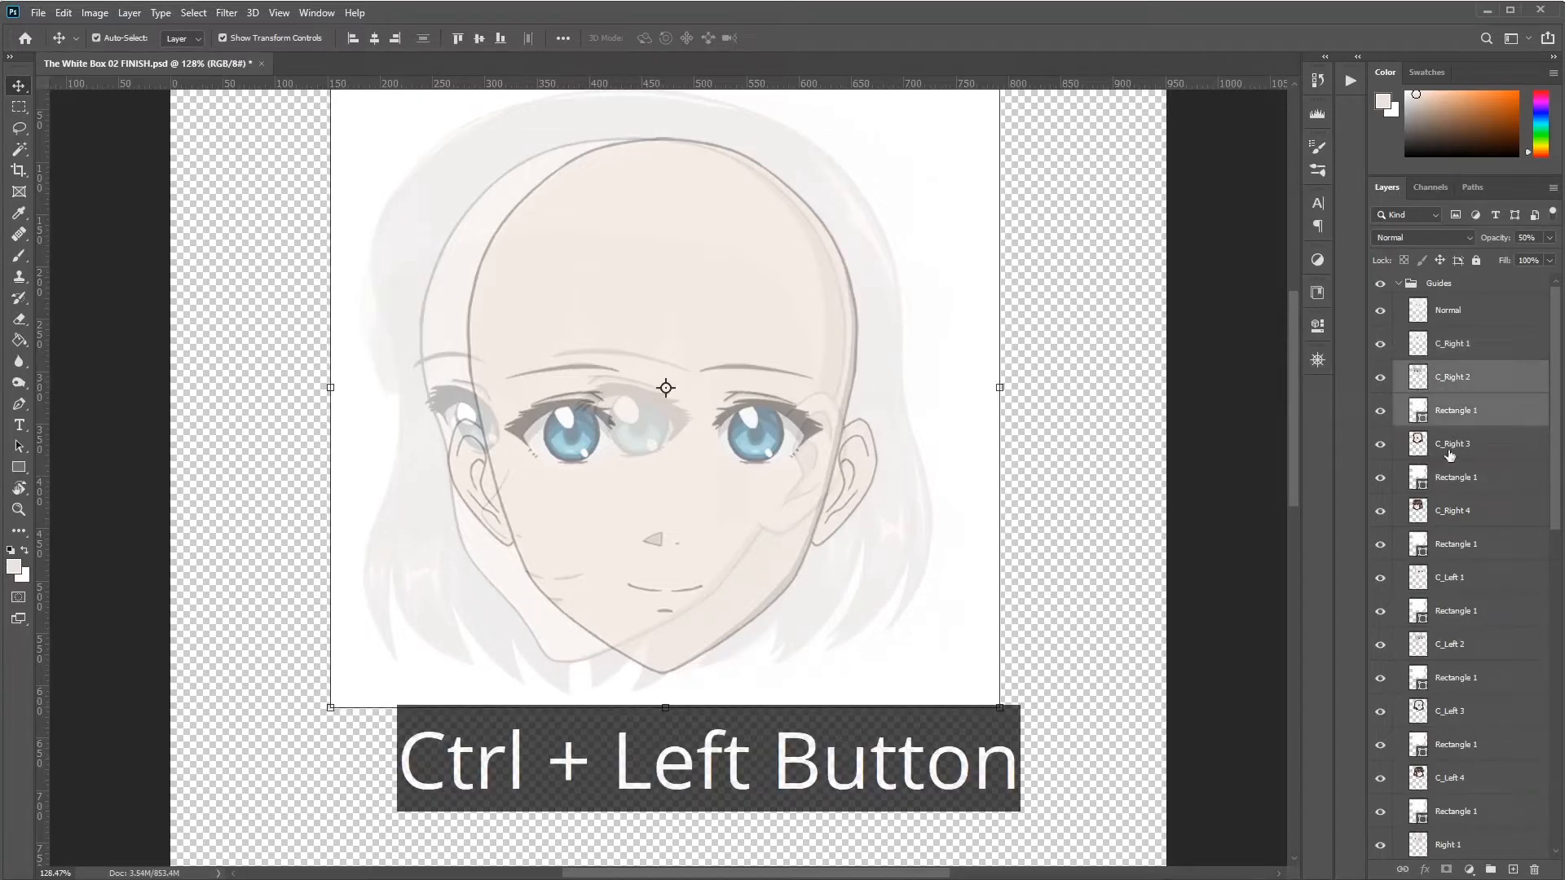
pyautogui.hotkey('ctrl', 'e')
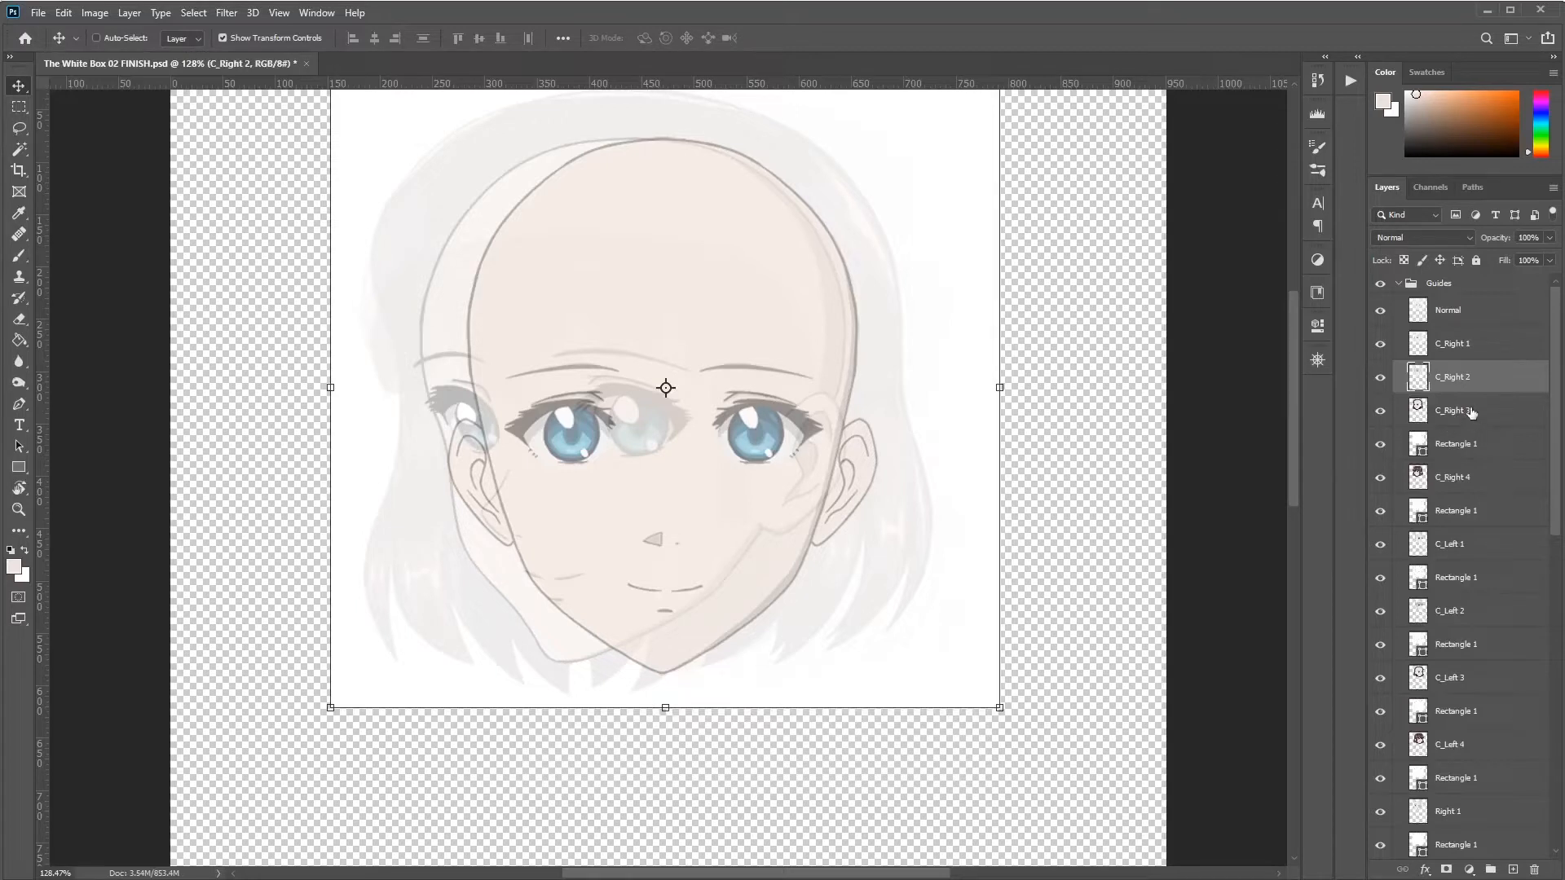
# Step: Merge the C_Right 3 guide layer with the white rectangle beneath it, and make C_Right 4 the active layer
pyautogui.press('alt')
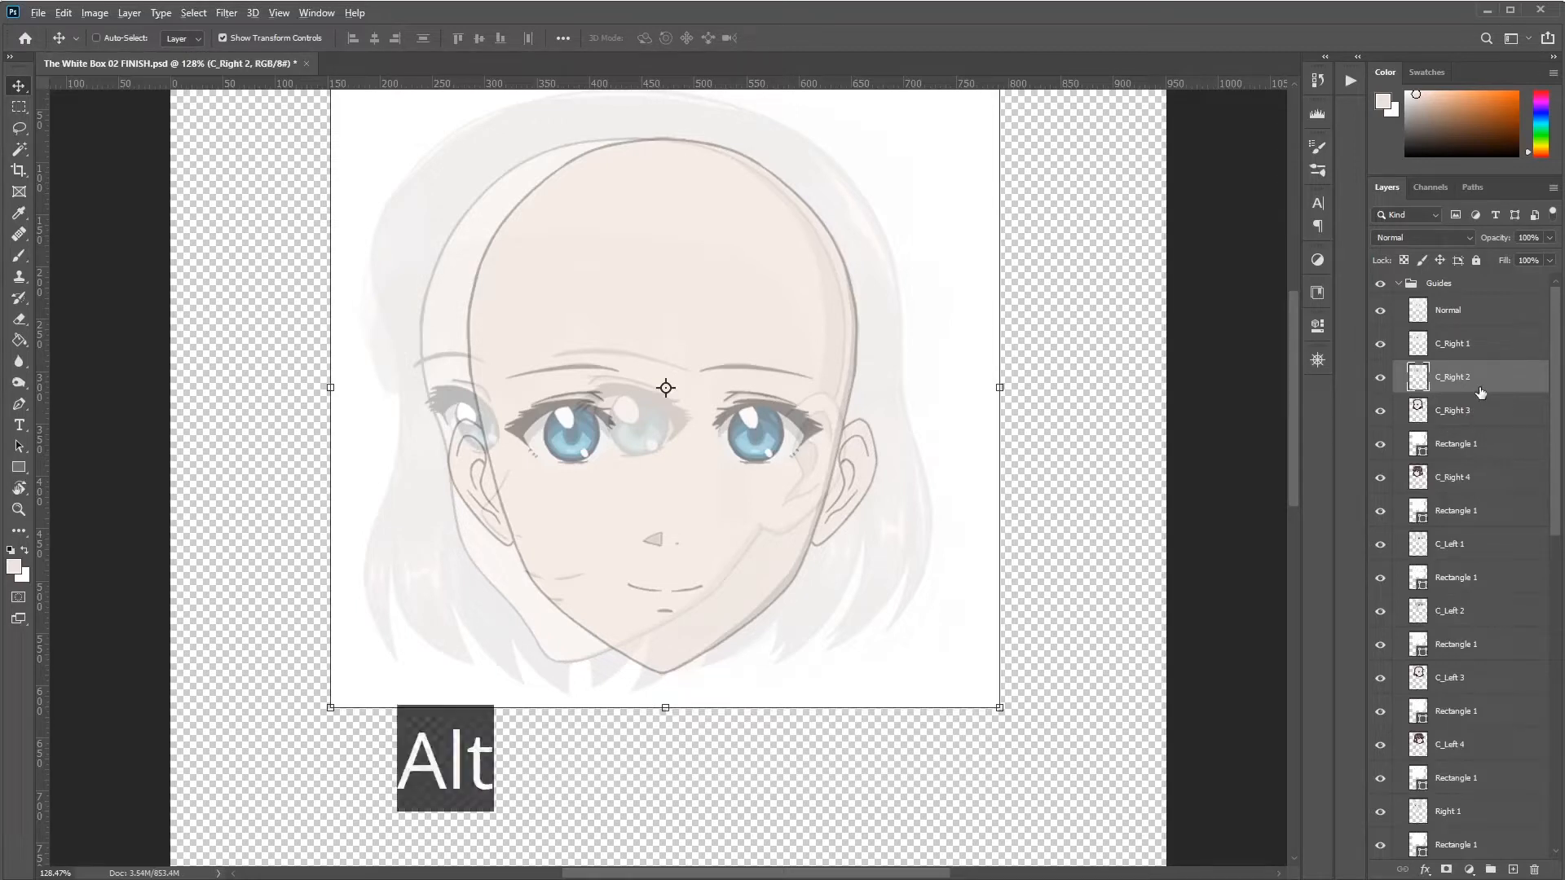
pyautogui.hotkey('alt', '[')
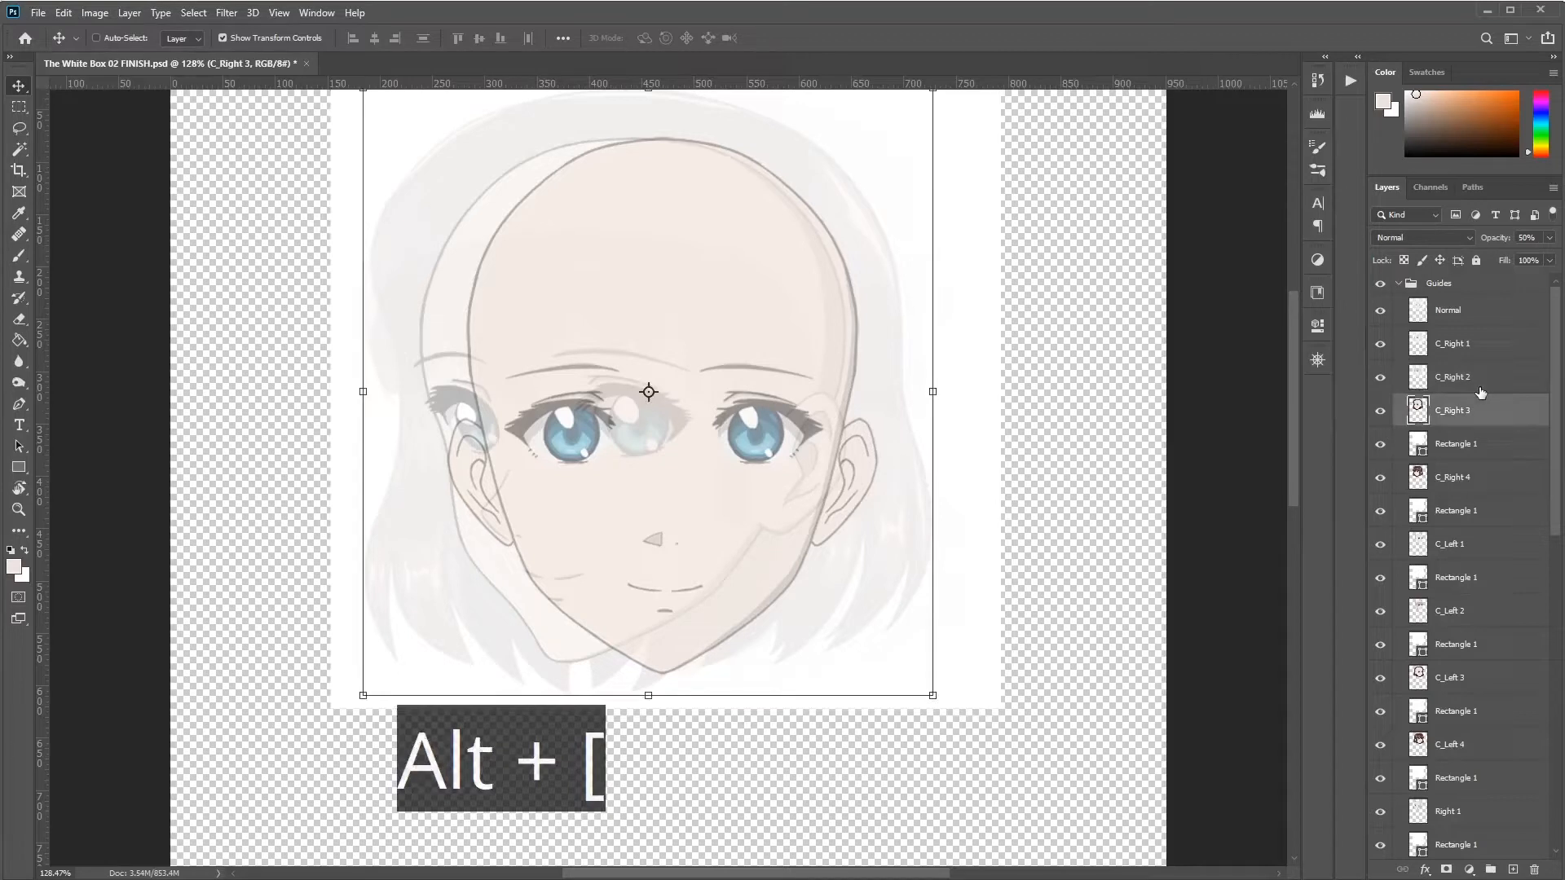
pyautogui.press('alt')
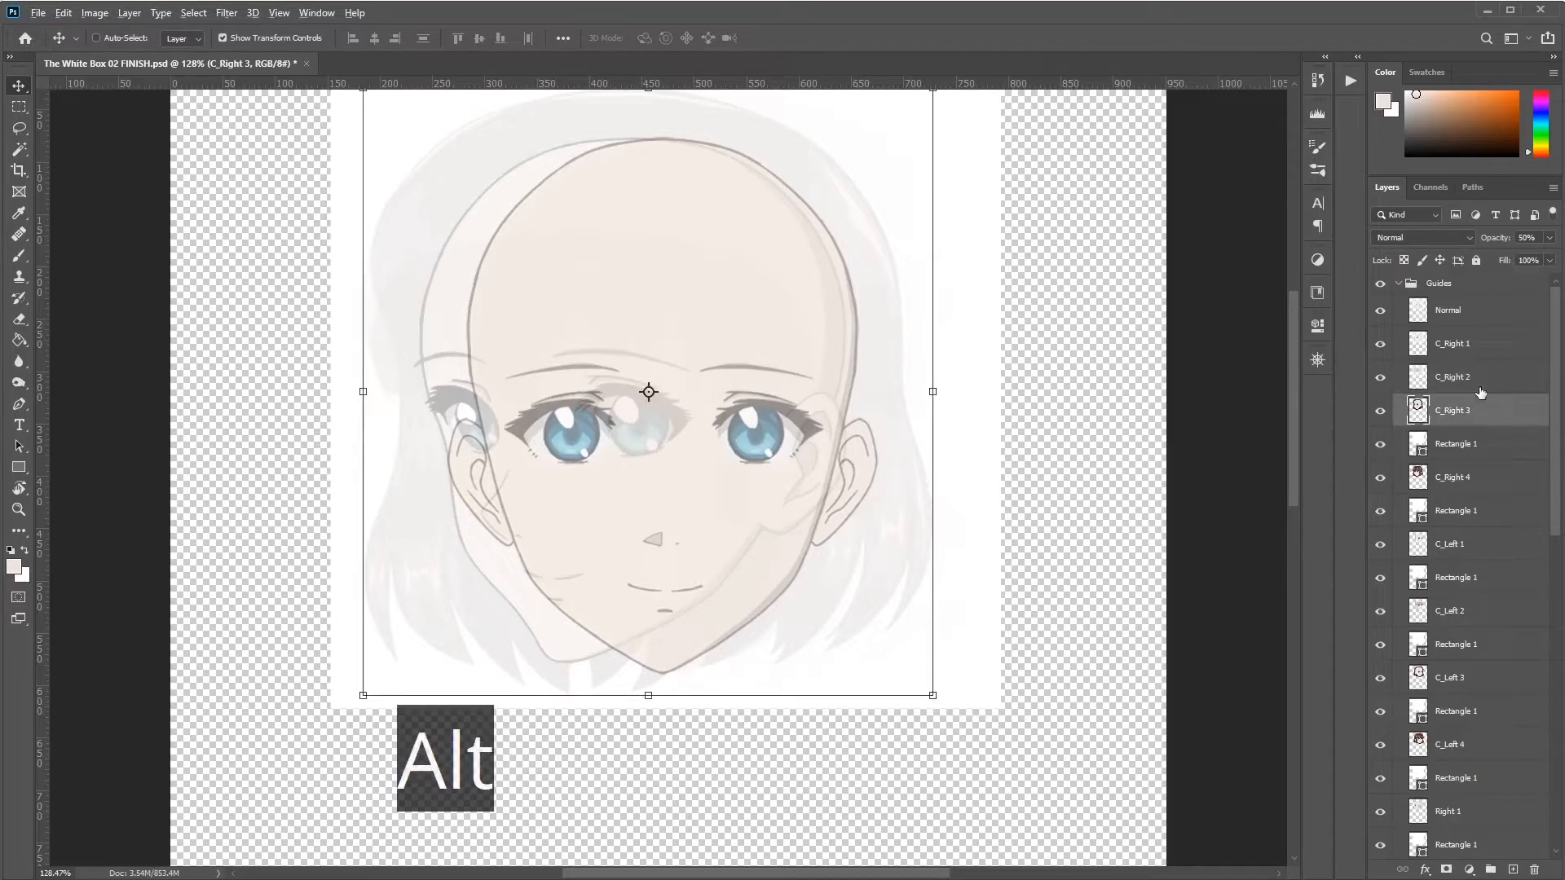
pyautogui.hotkey('alt', 'shift')
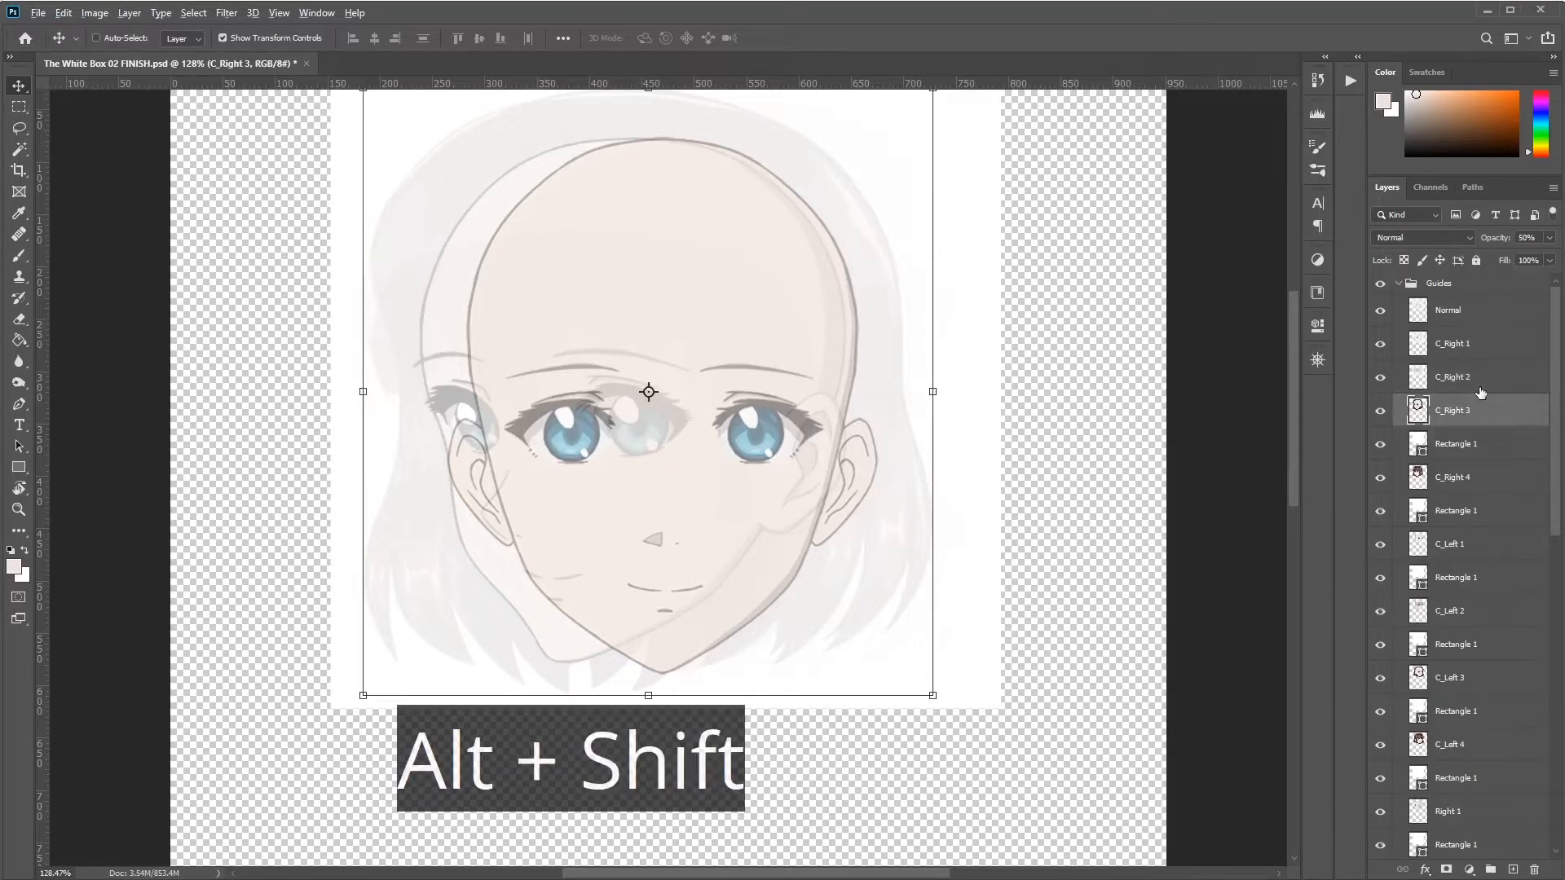
pyautogui.hotkey('alt', 'shift', '[')
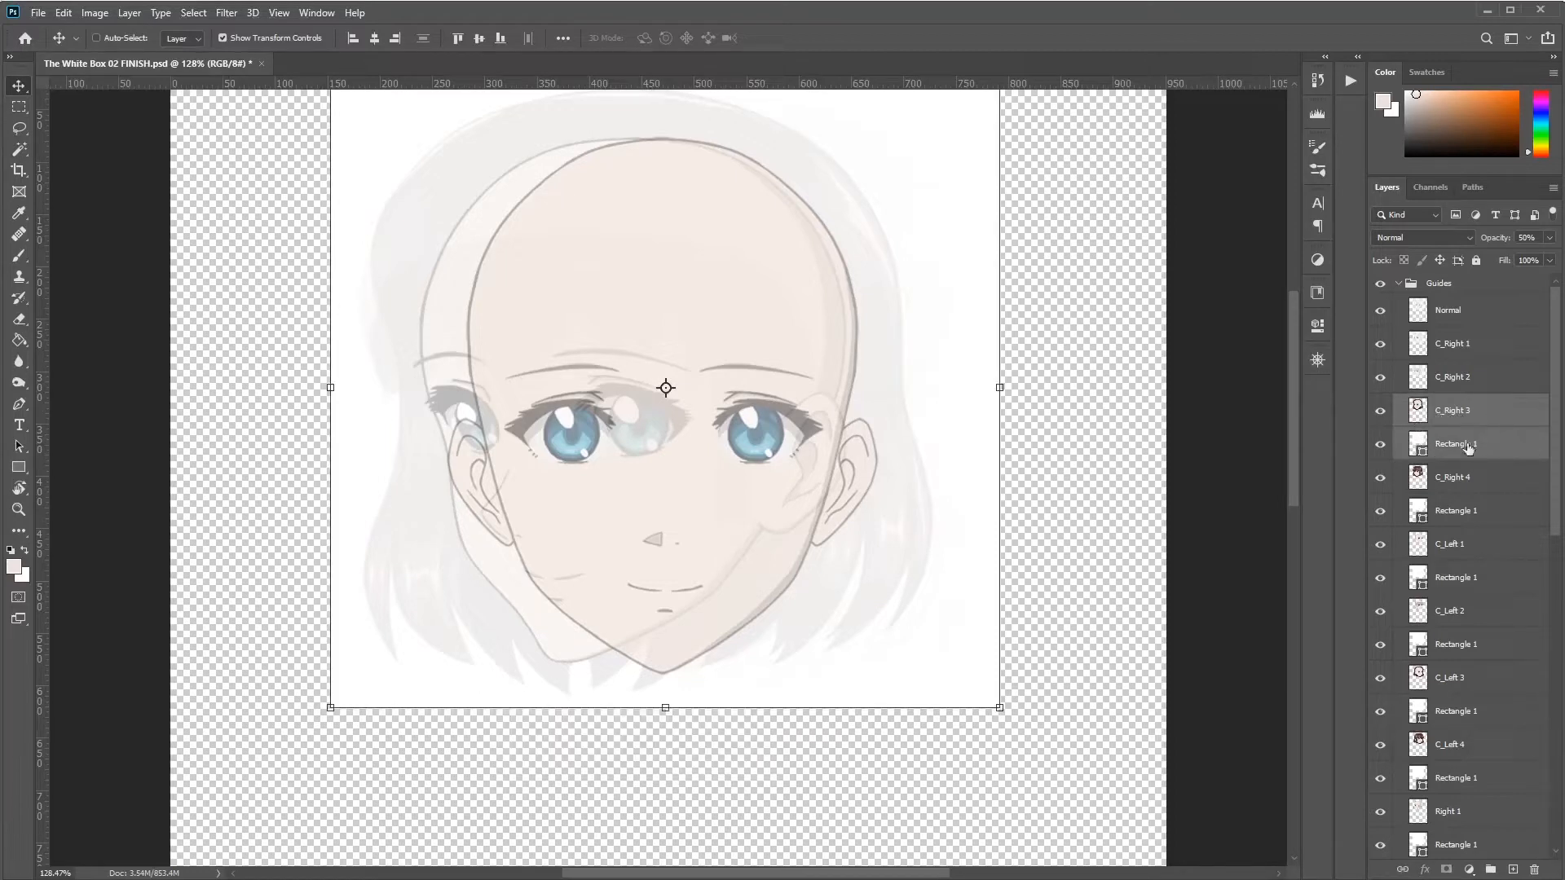
pyautogui.hotkey('ctrl', 'e')
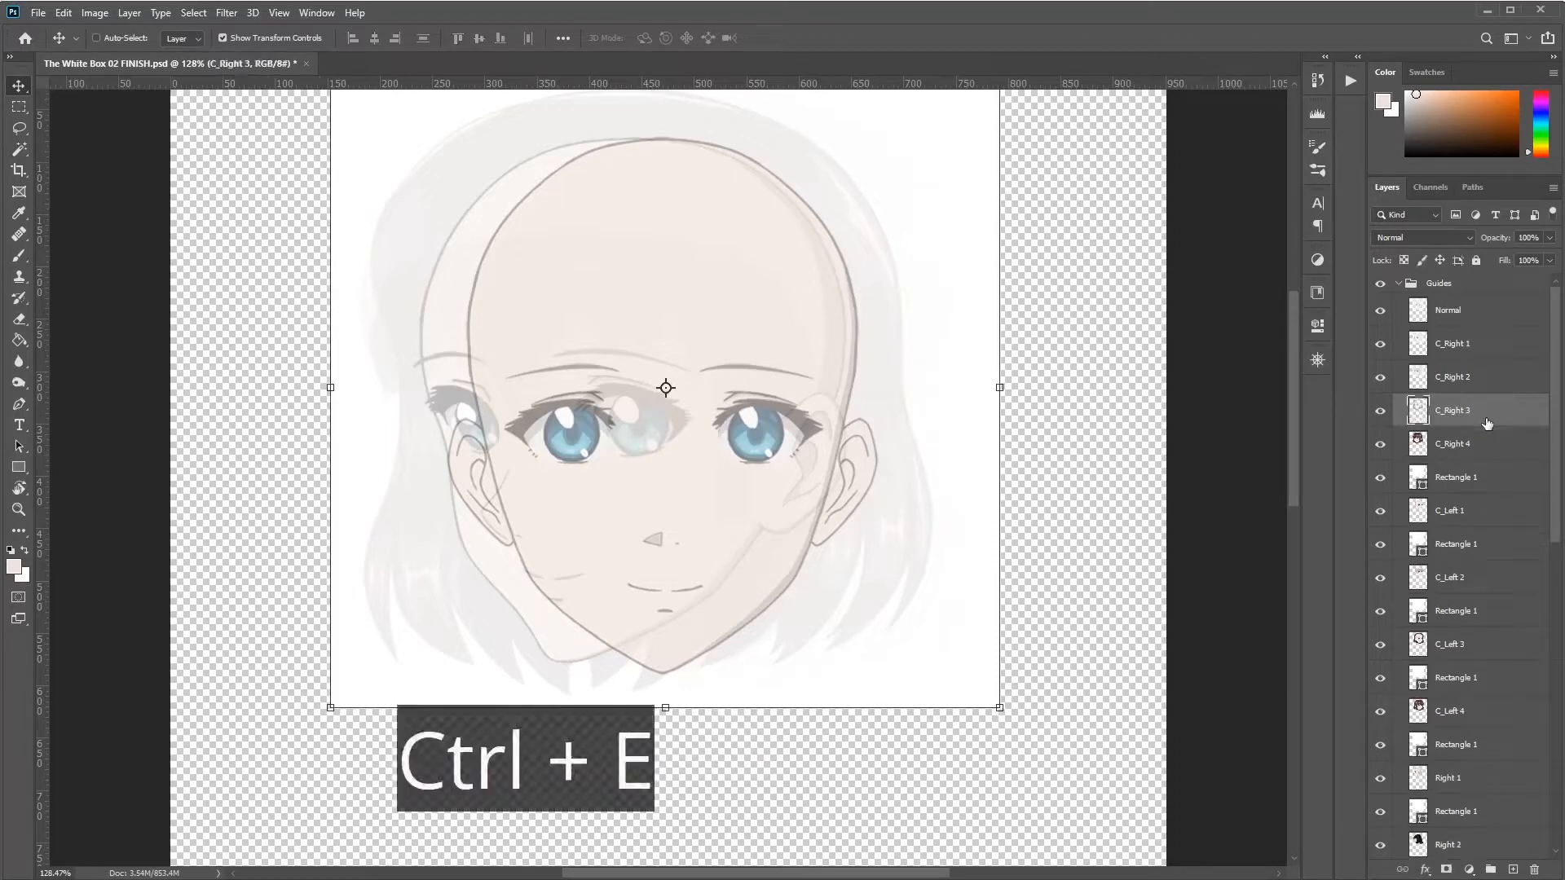
pyautogui.hotkey('alt', '[')
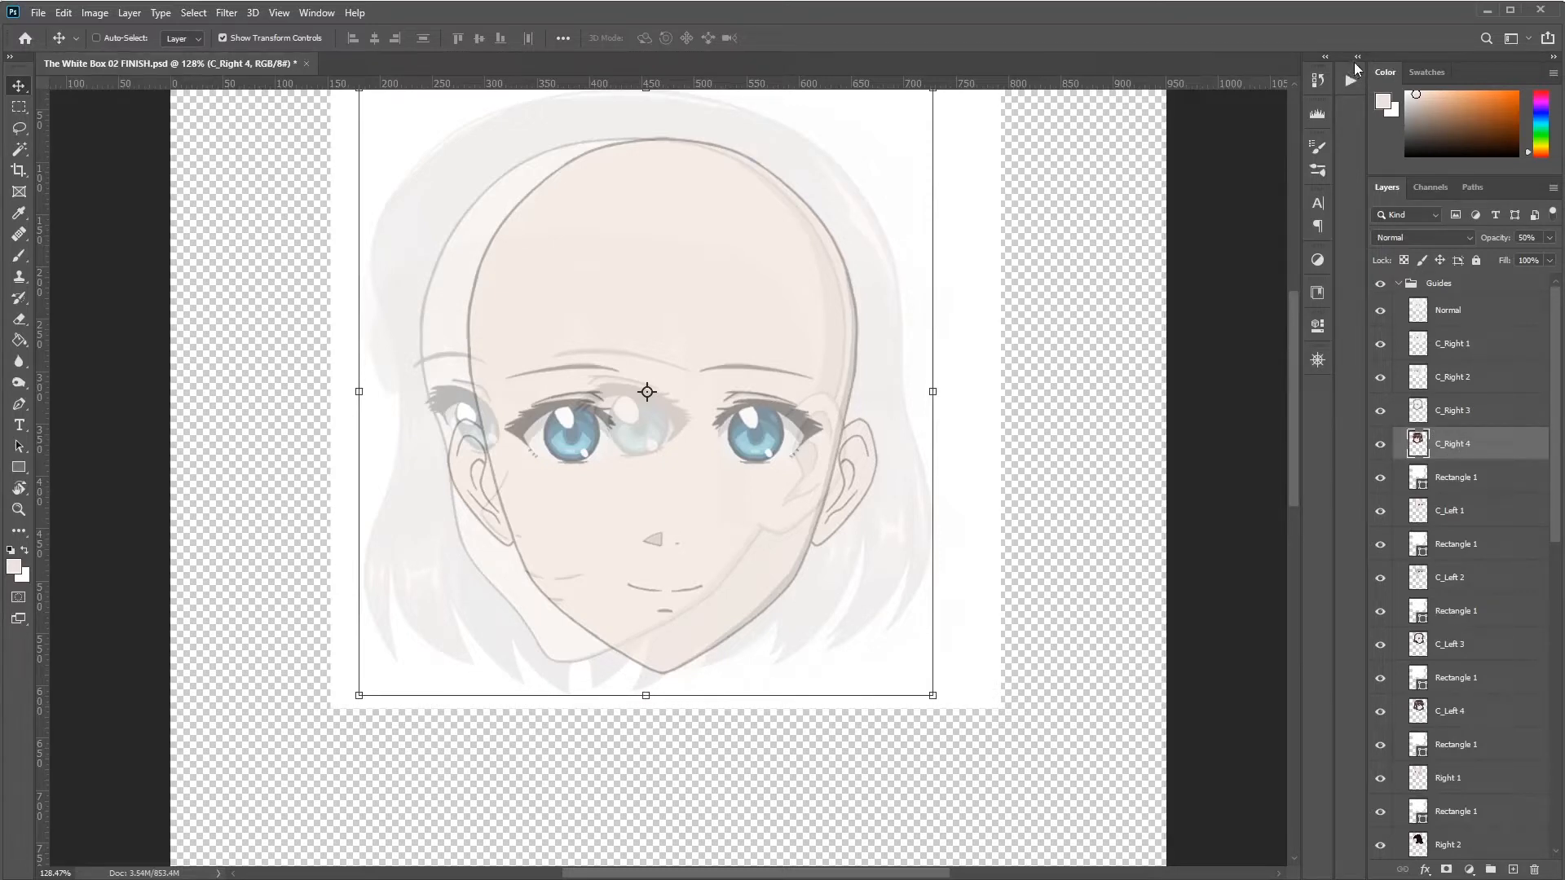
# Step: Close the collapsed Actions panel, reopen it, and dock it expanded beside the Color and Layers panels
pyautogui.moveTo(1353, 75); pyautogui.dragTo(1125, 187)
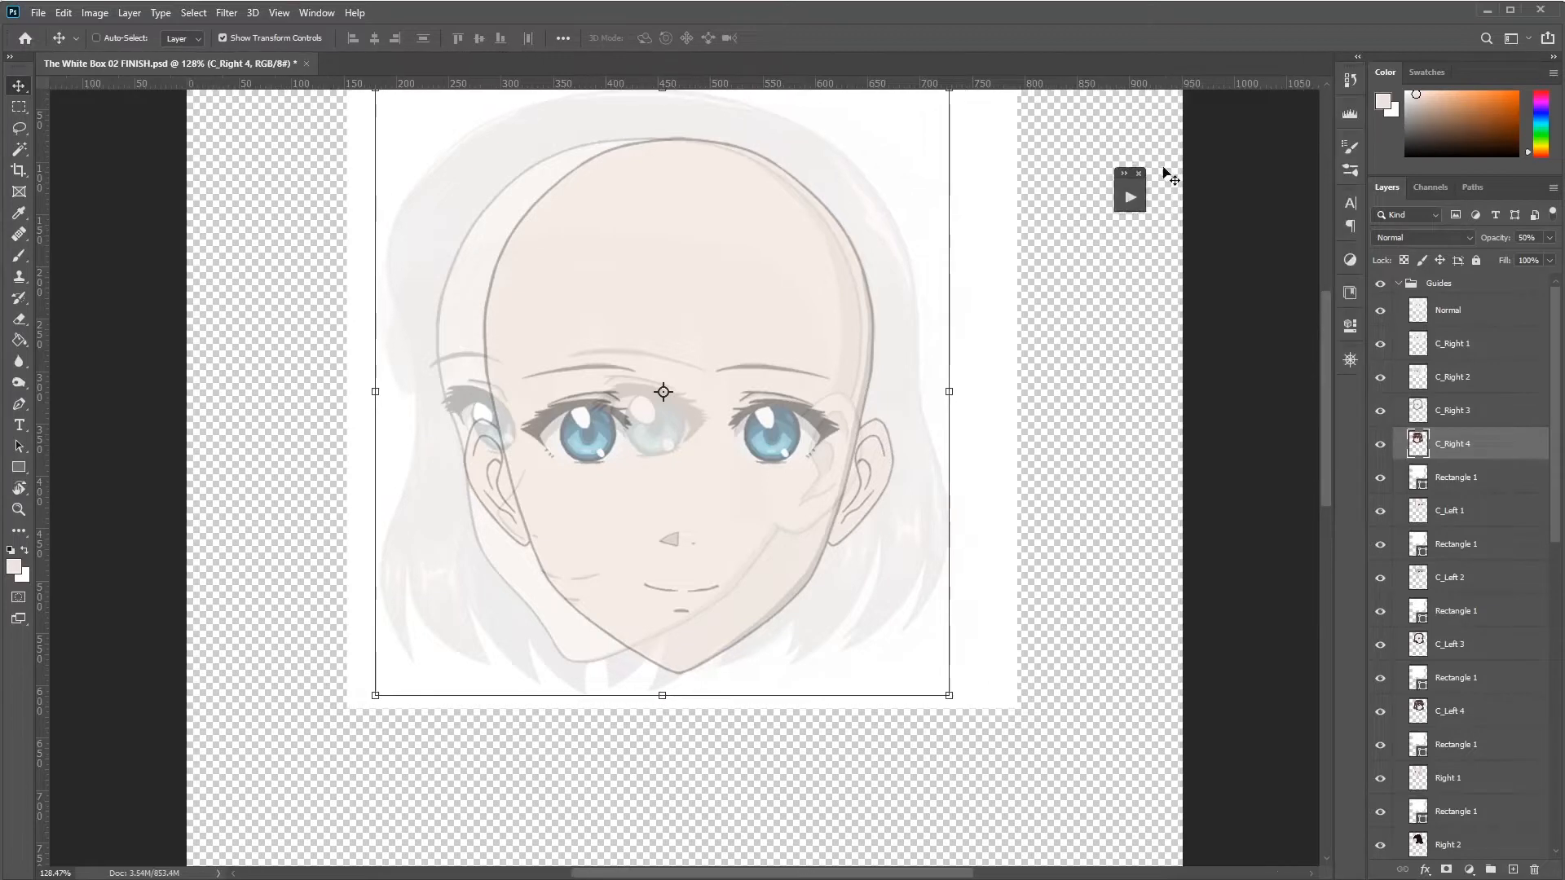
pyautogui.click(1139, 174)
pyautogui.click(316, 13)
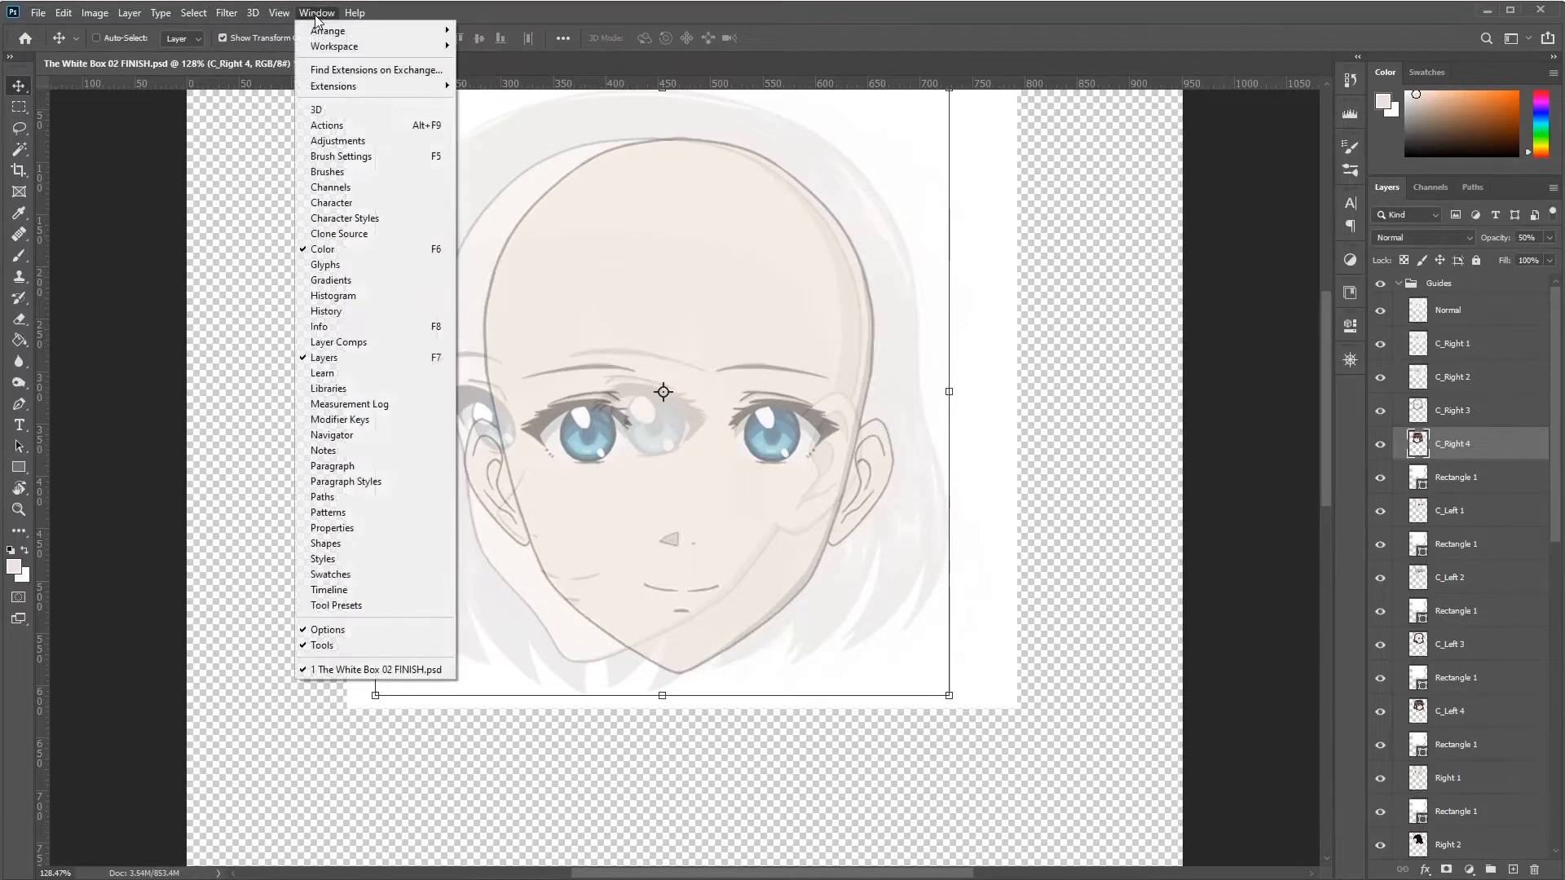
pyautogui.click(334, 125)
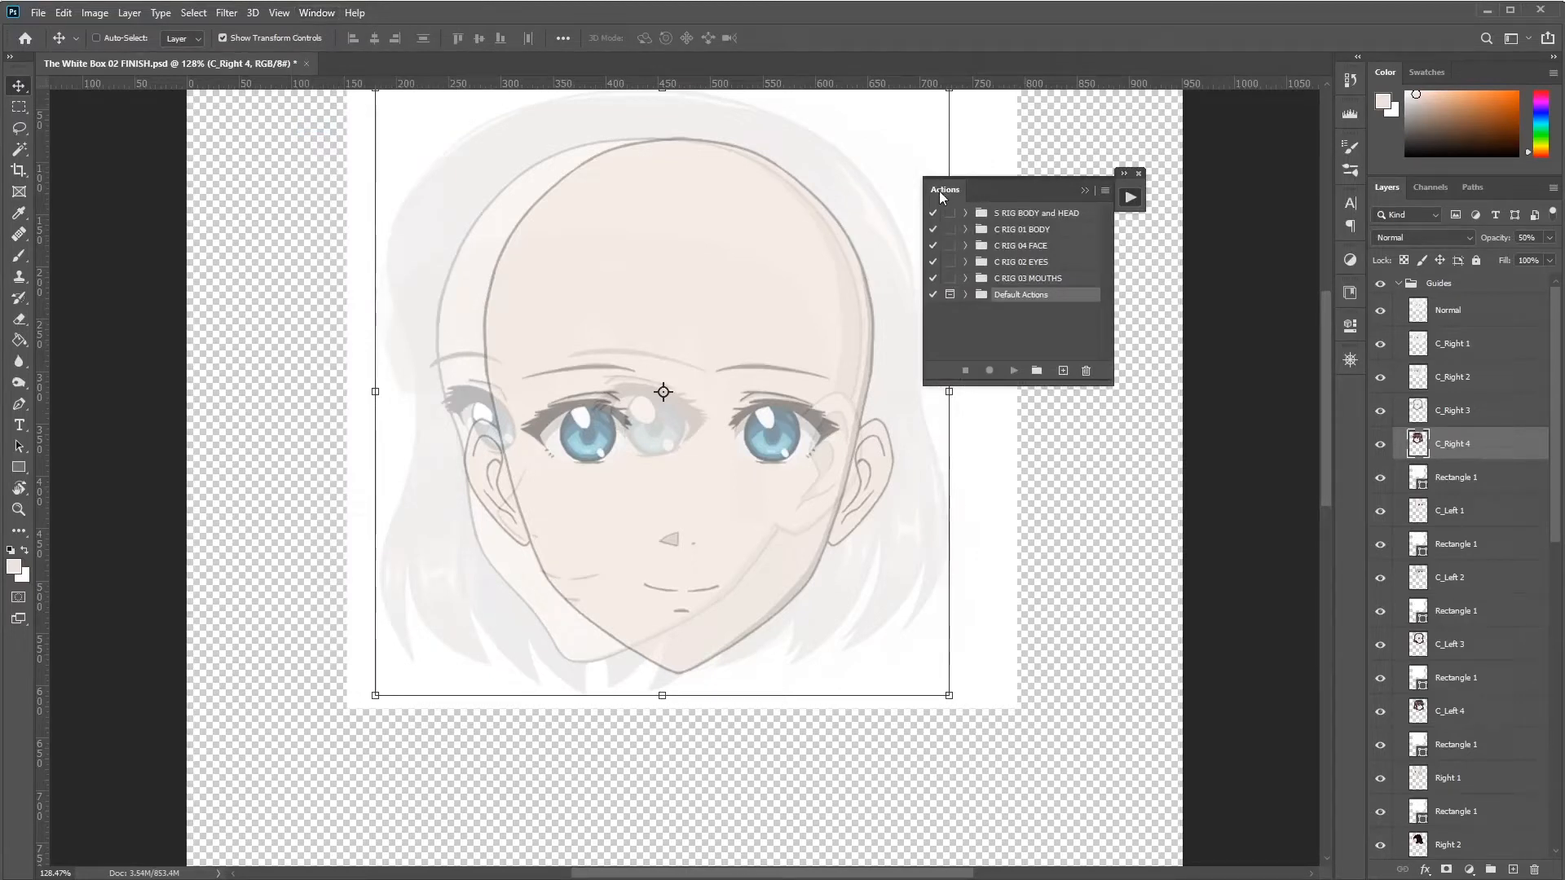
pyautogui.moveTo(946, 189); pyautogui.dragTo(1367, 148)
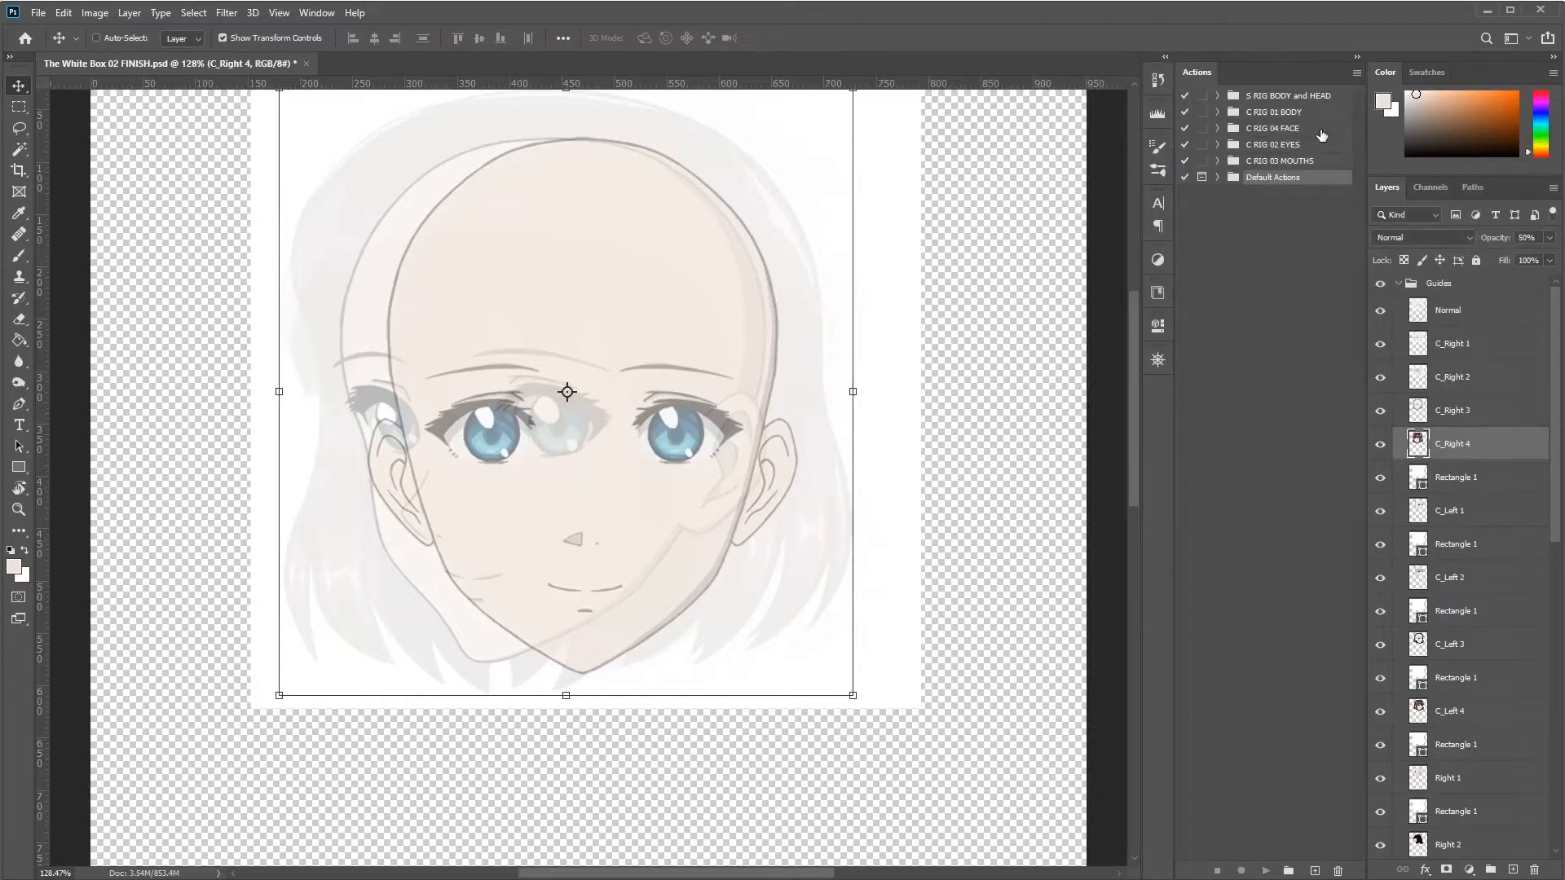
# Step: Create a new action set named AUTOMATION
pyautogui.click(1275, 277)
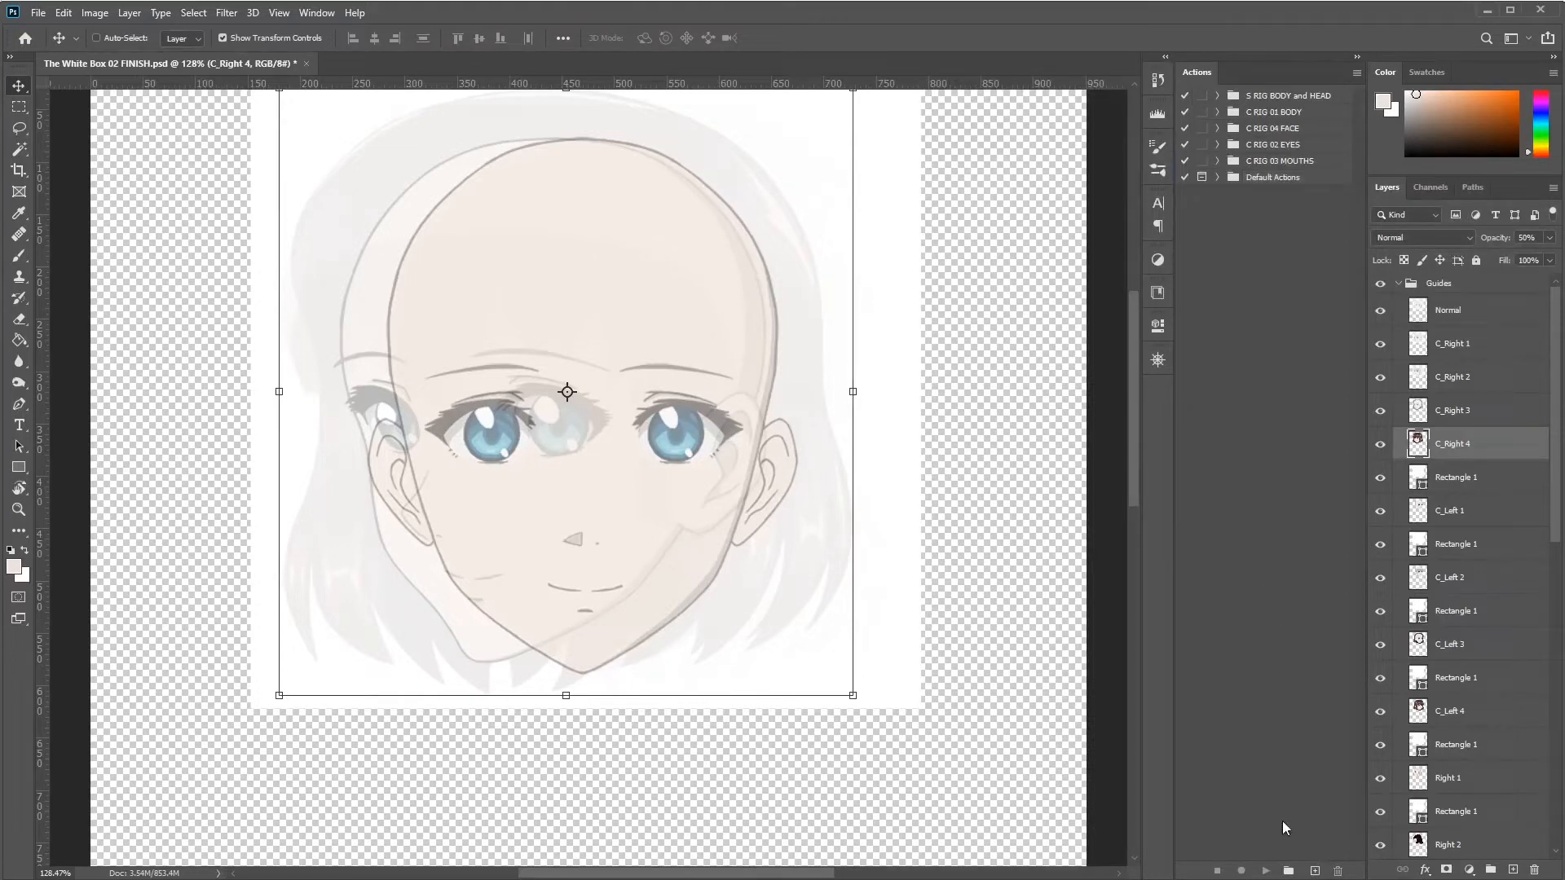
pyautogui.click(1289, 872)
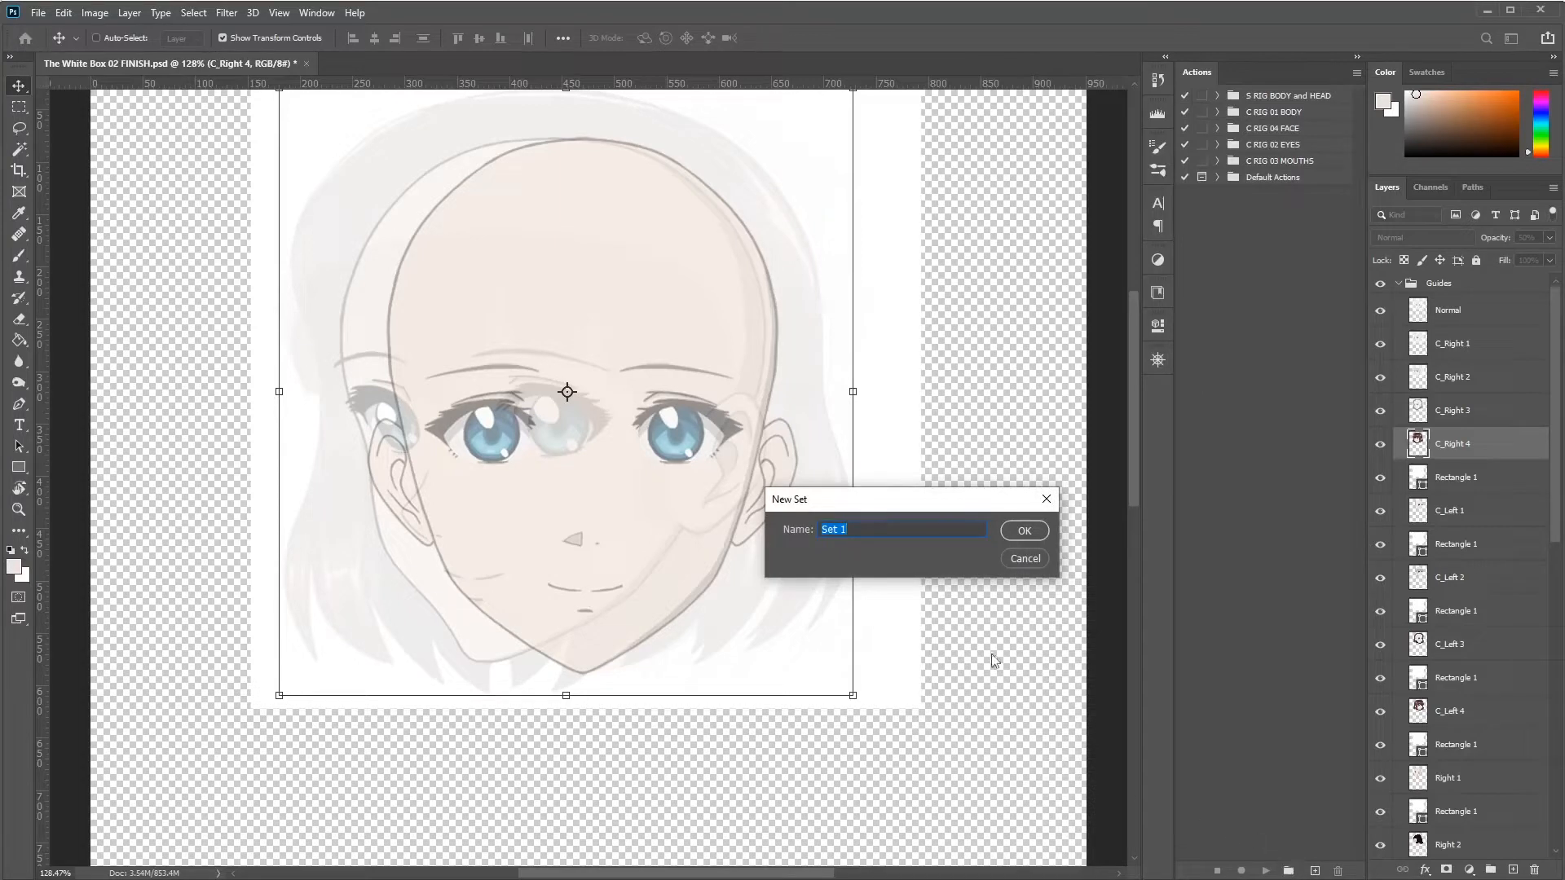
pyautogui.write('AUTOMATION')
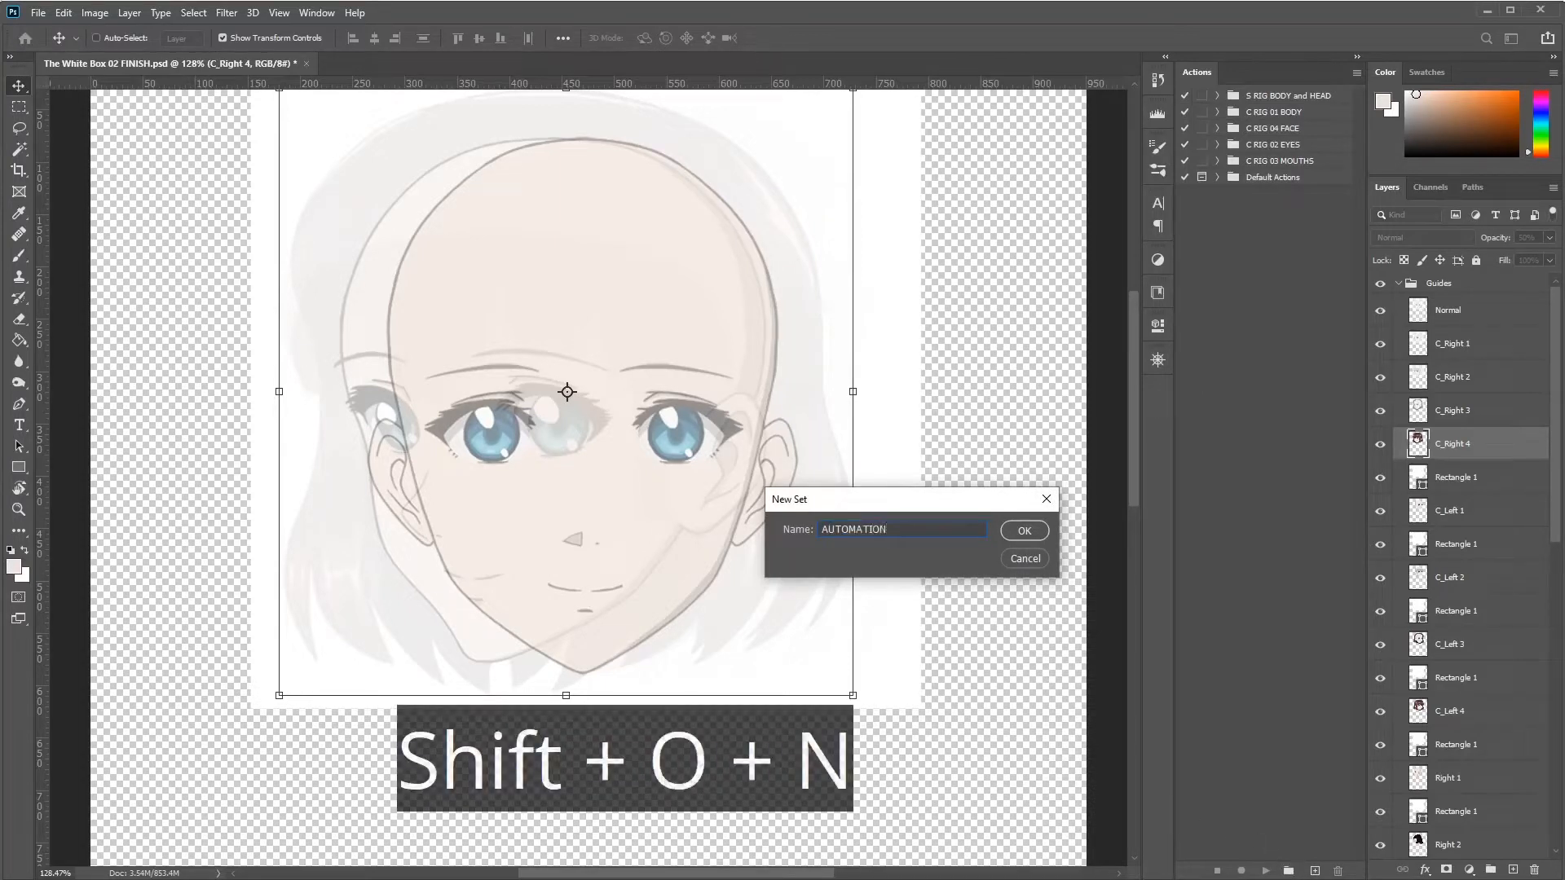
pyautogui.press('Return')
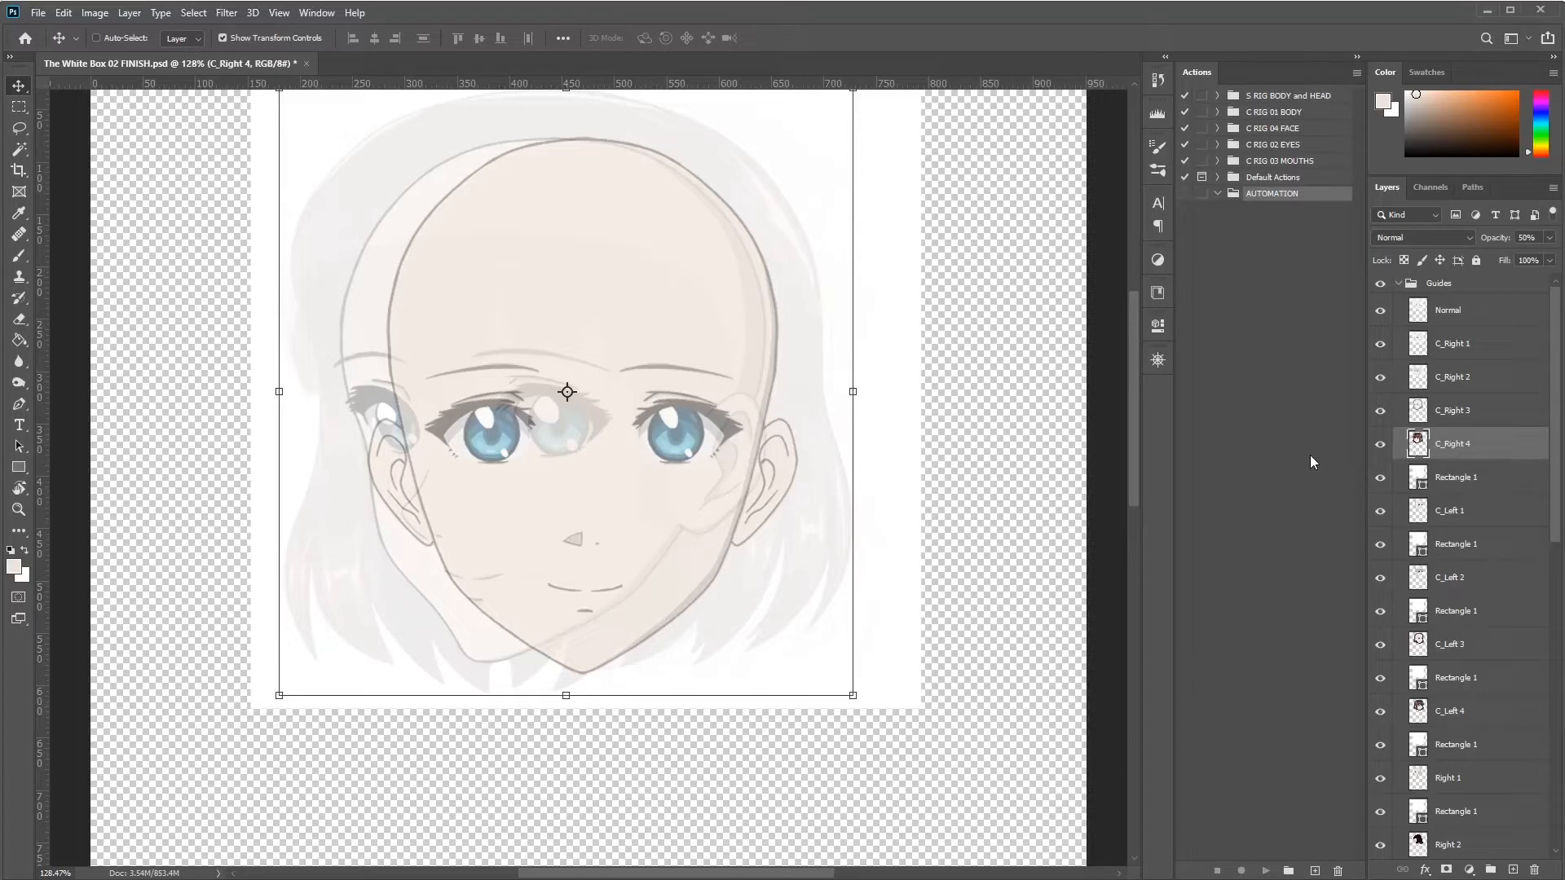
# Step: Merge the C_Right 4 guide layer with the white rectangle beneath it, and make C_Left 1 the active layer
pyautogui.hotkey('alt', 'shift')
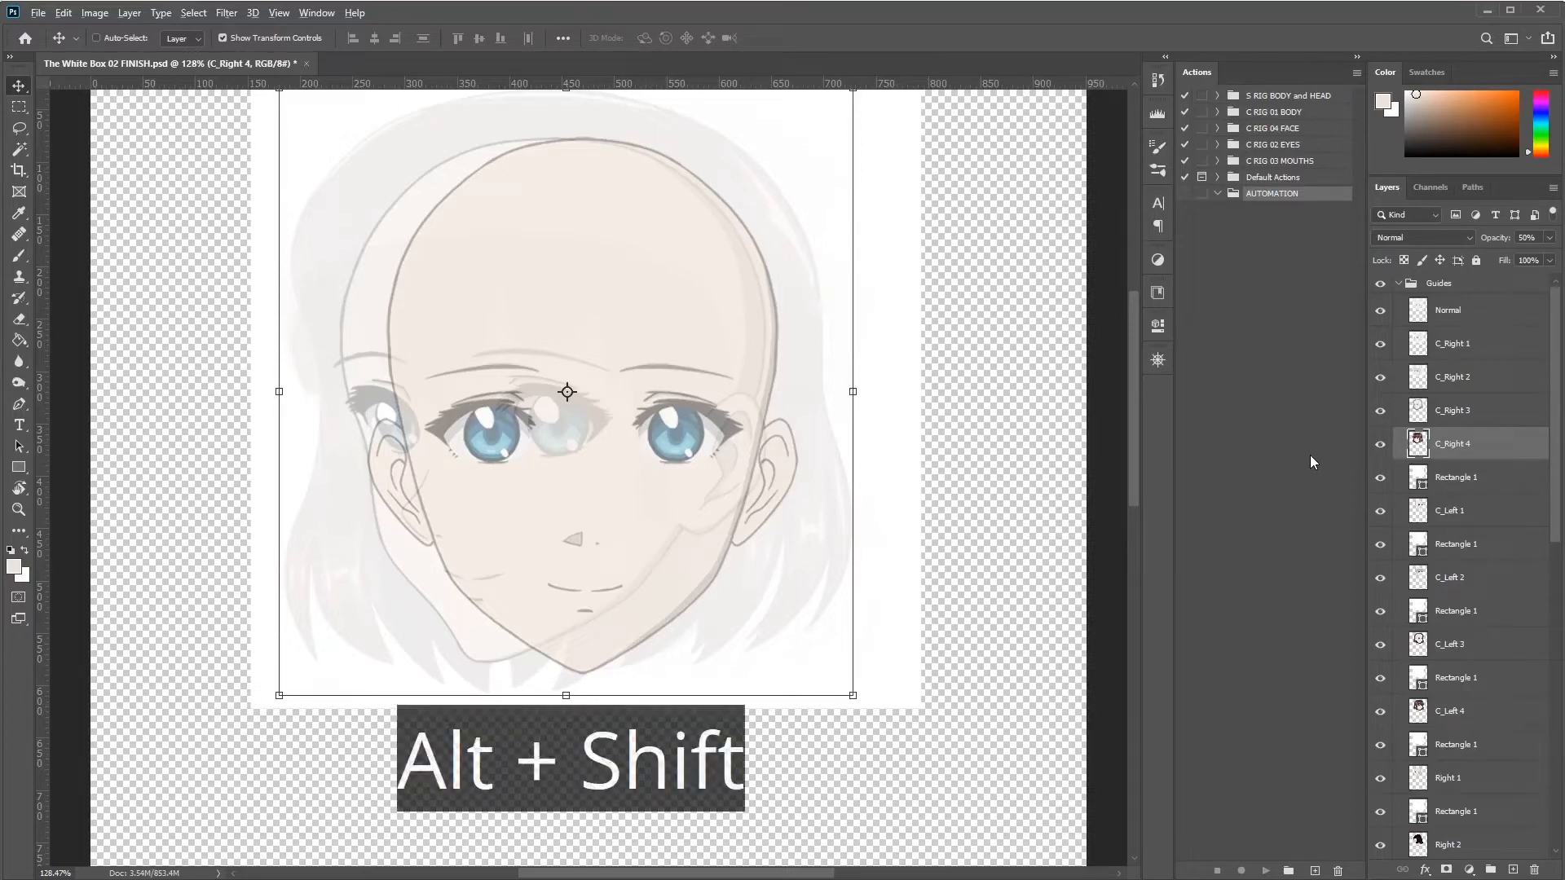
pyautogui.hotkey('alt', 'shift', '[')
pyautogui.hotkey('ctrl', 'e')
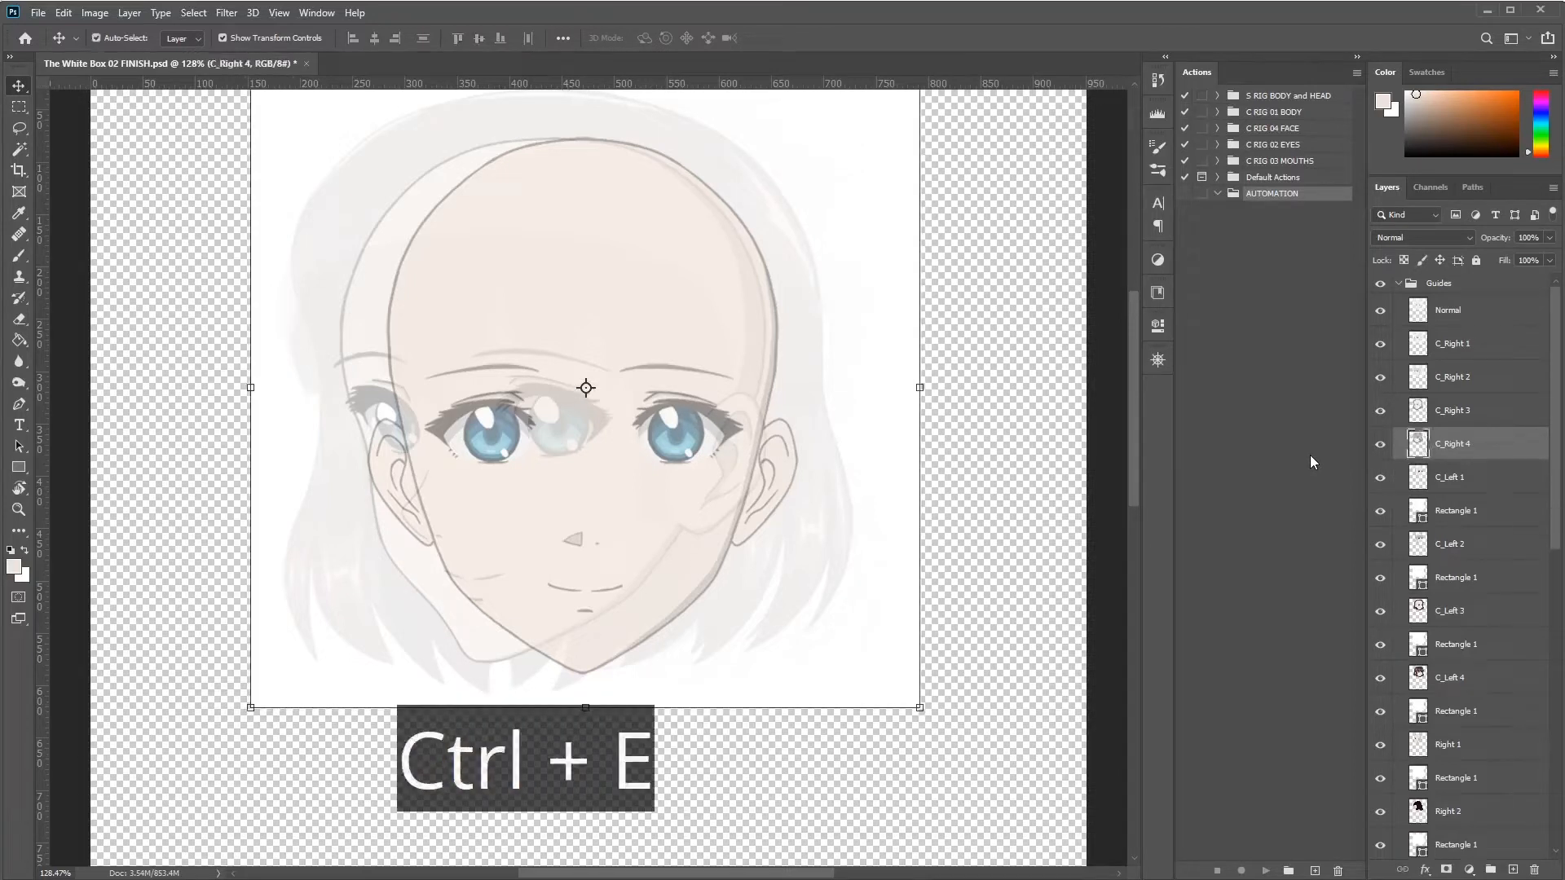
pyautogui.hotkey('alt', '[')
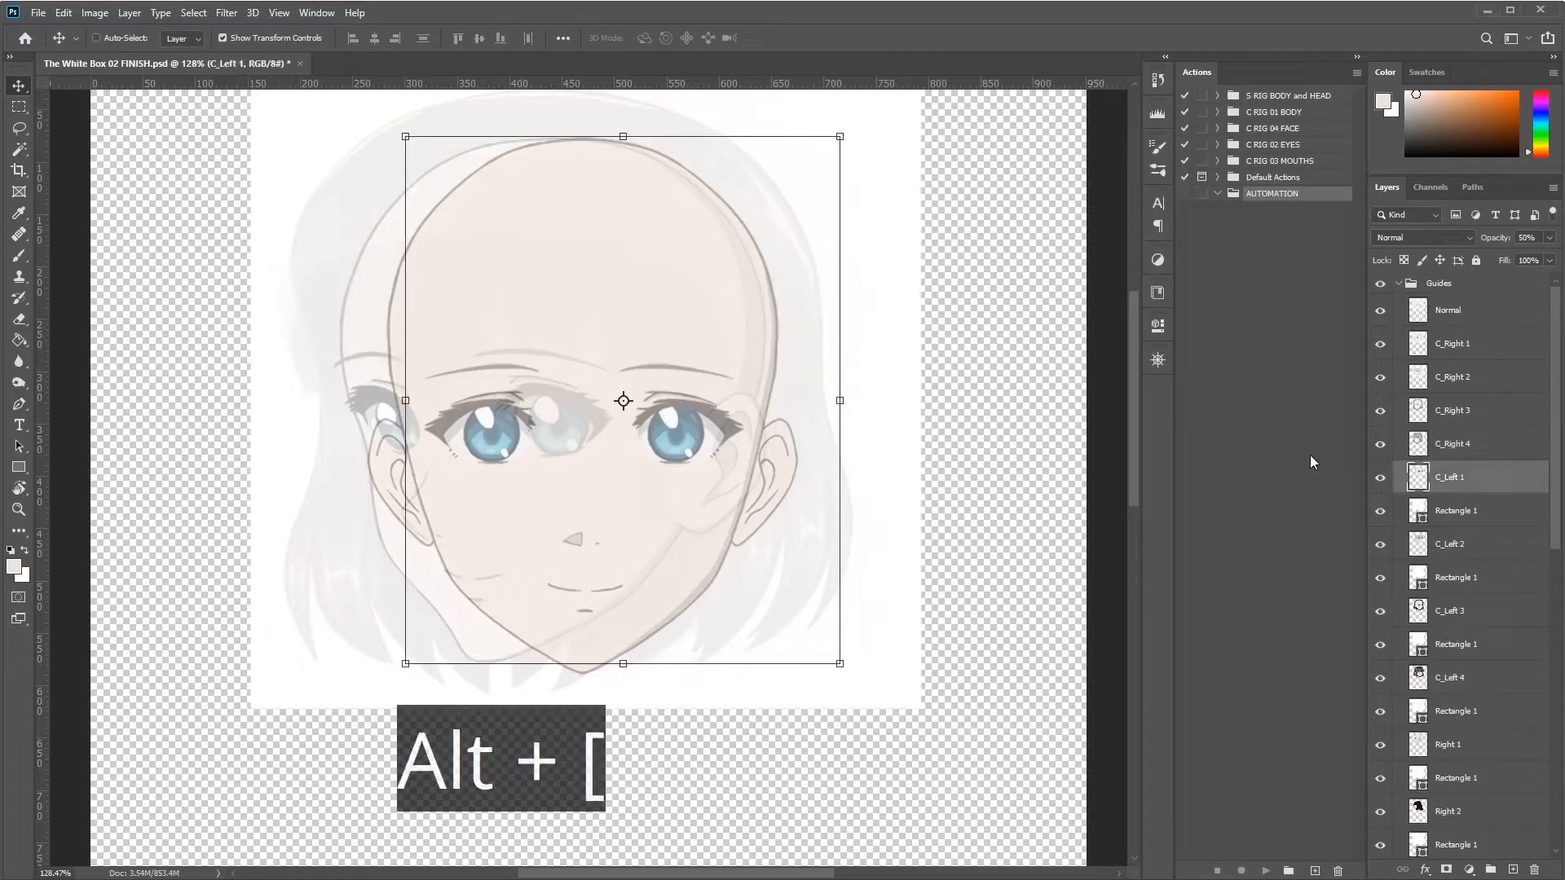
pyautogui.click(1471, 514)
pyautogui.click(1463, 488)
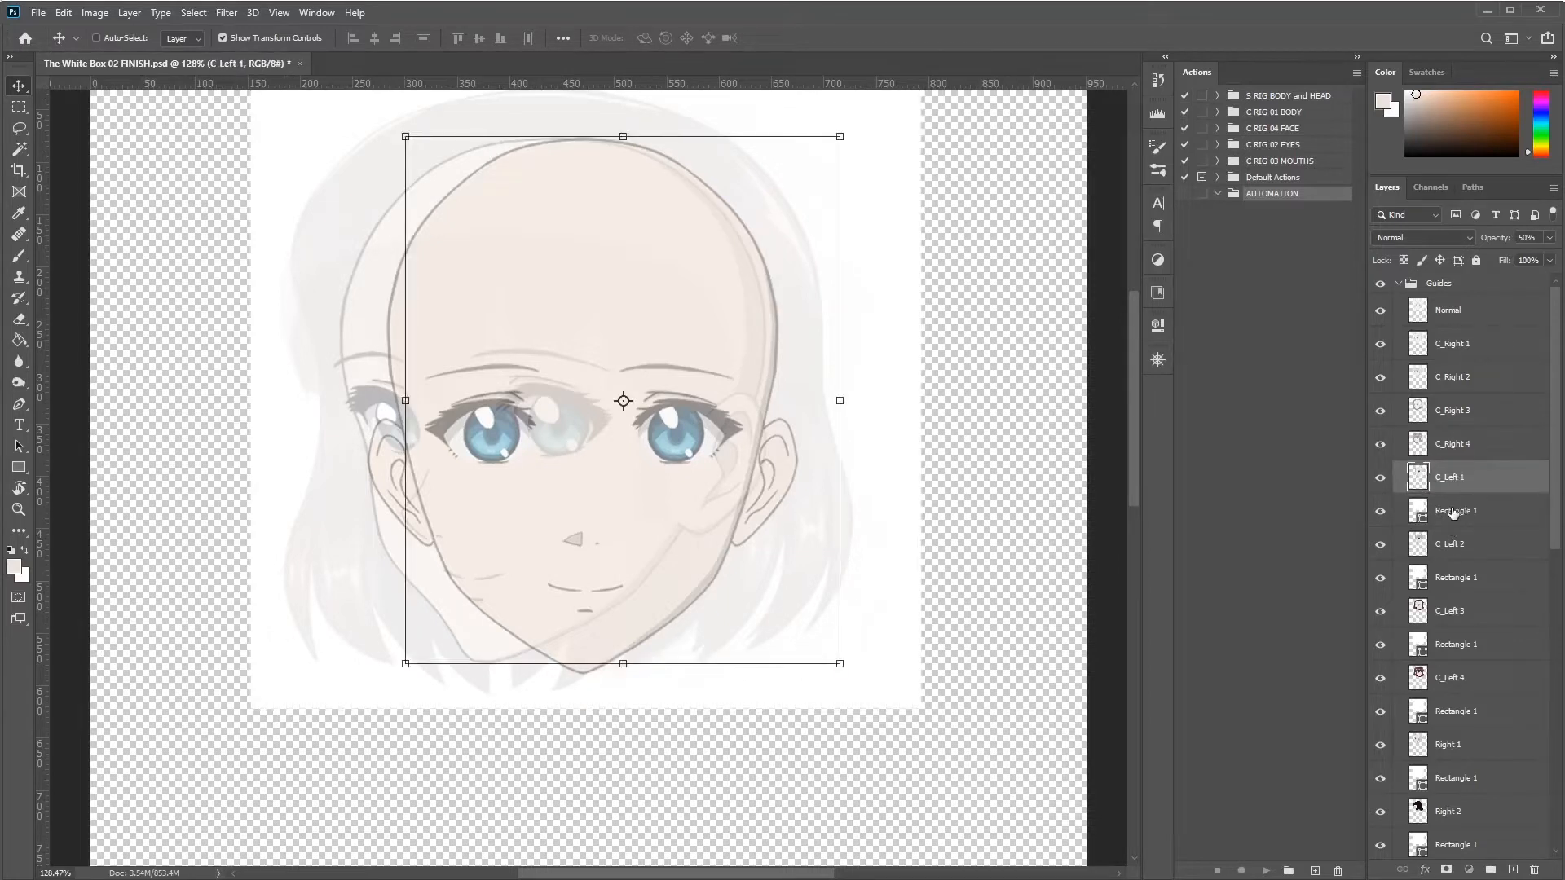
pyautogui.click(1462, 511)
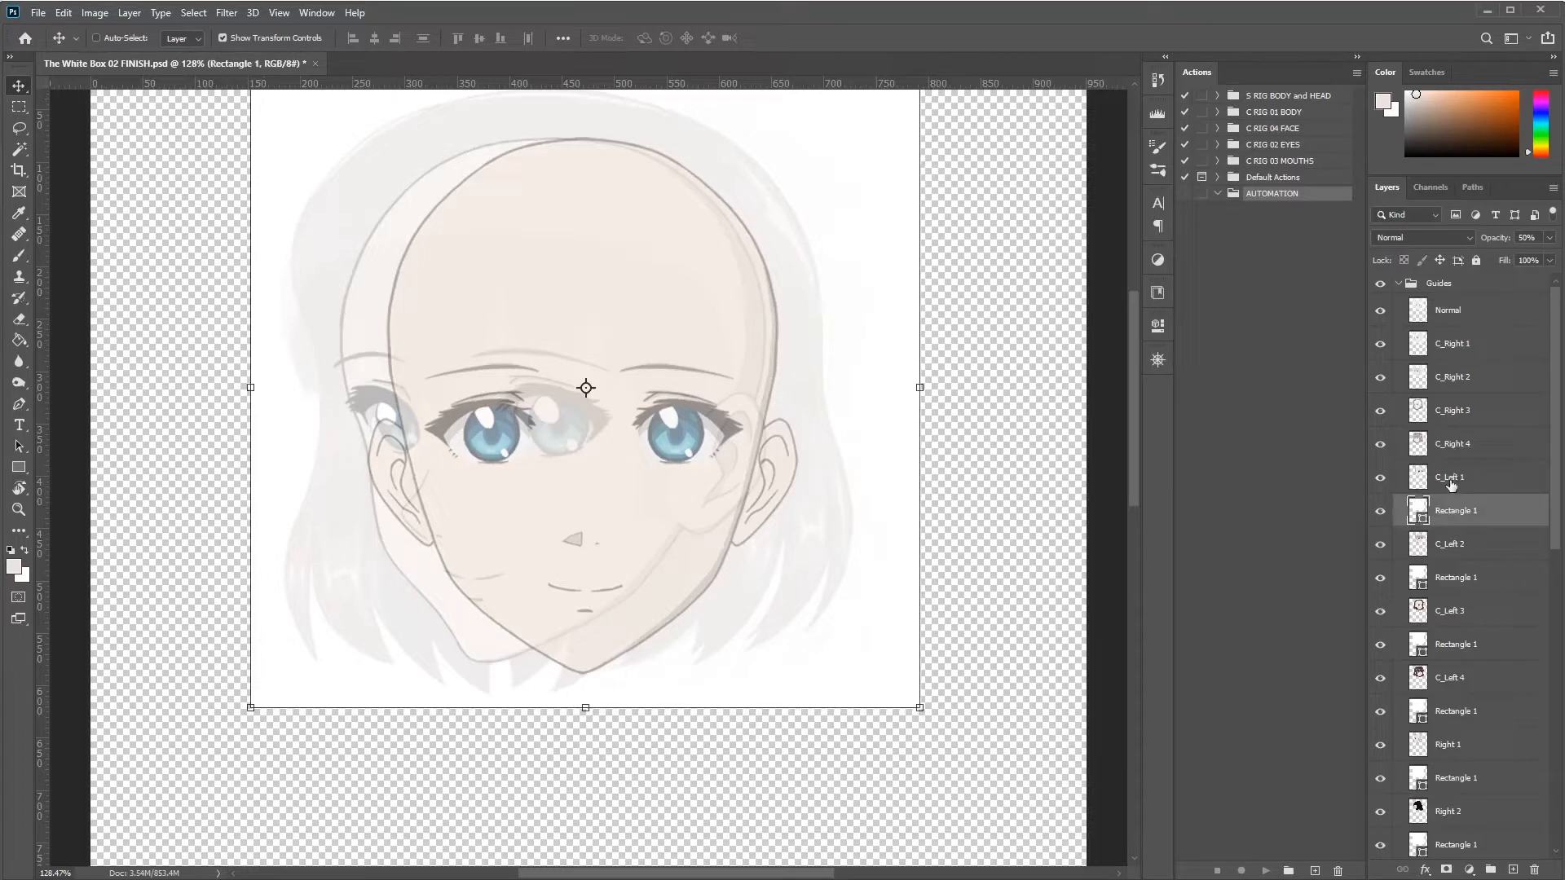
pyautogui.click(1452, 485)
pyautogui.click(1456, 500)
pyautogui.click(1454, 484)
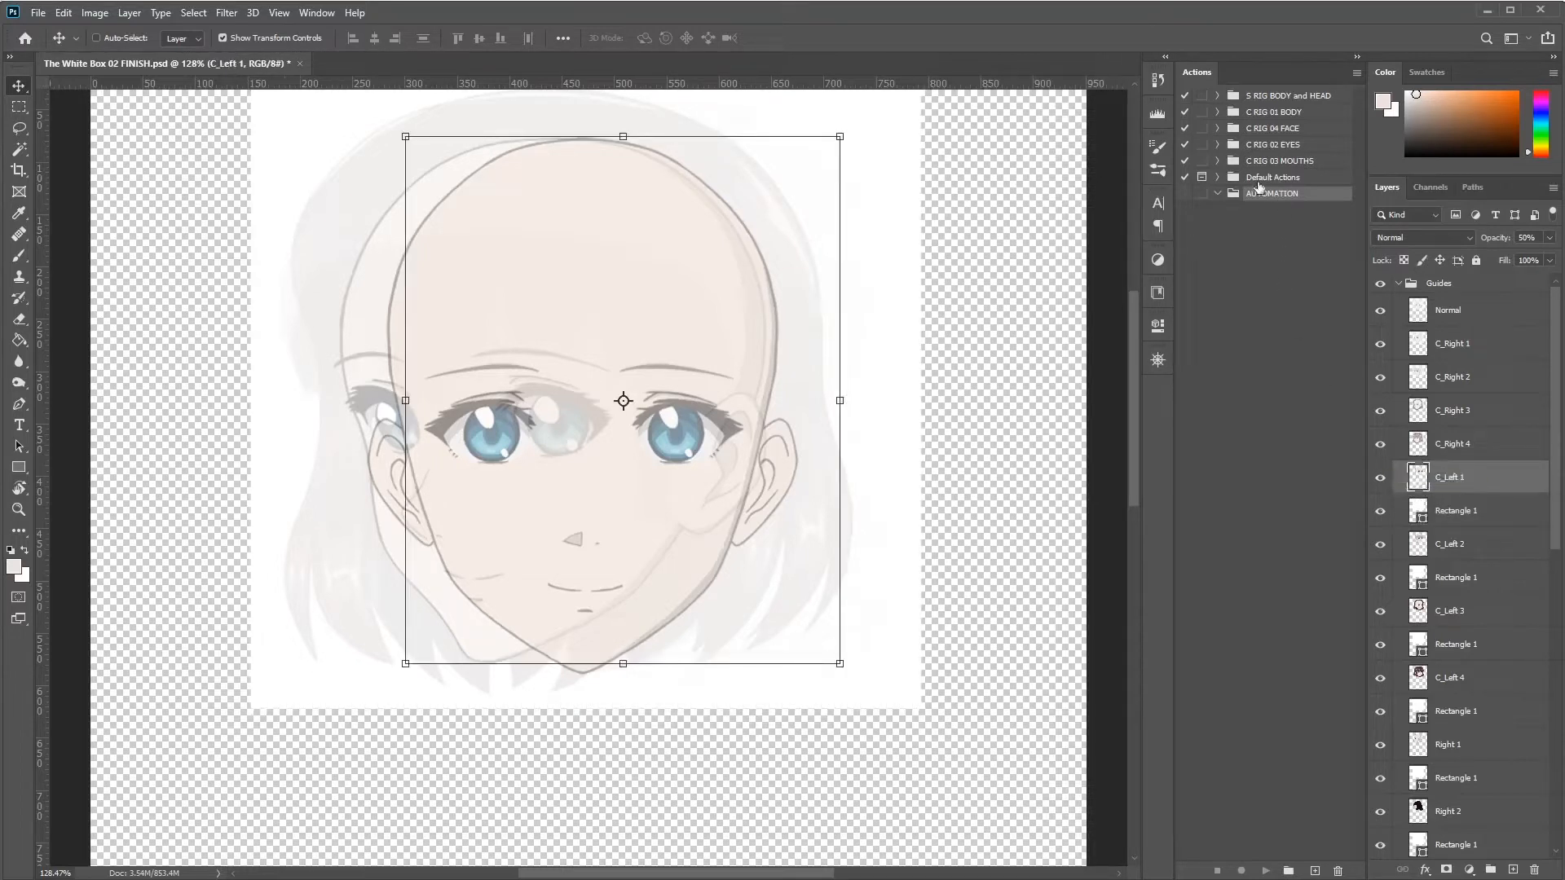
# Step: Preview the actions in Button Mode, and return to the editable action list
pyautogui.click(1358, 72)
pyautogui.click(1400, 79)
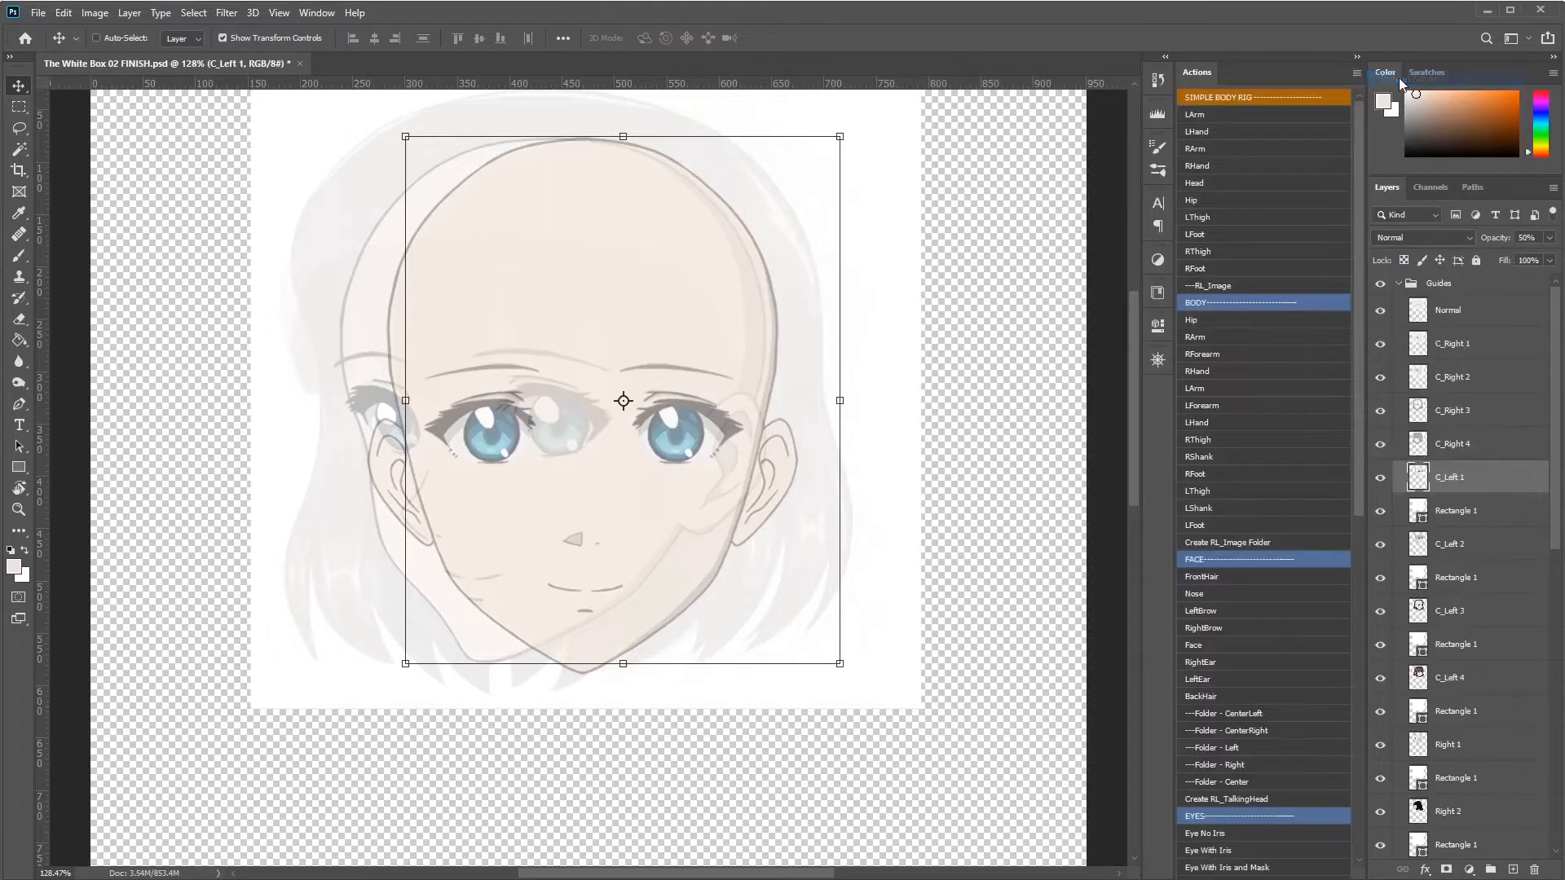
pyautogui.click(1357, 72)
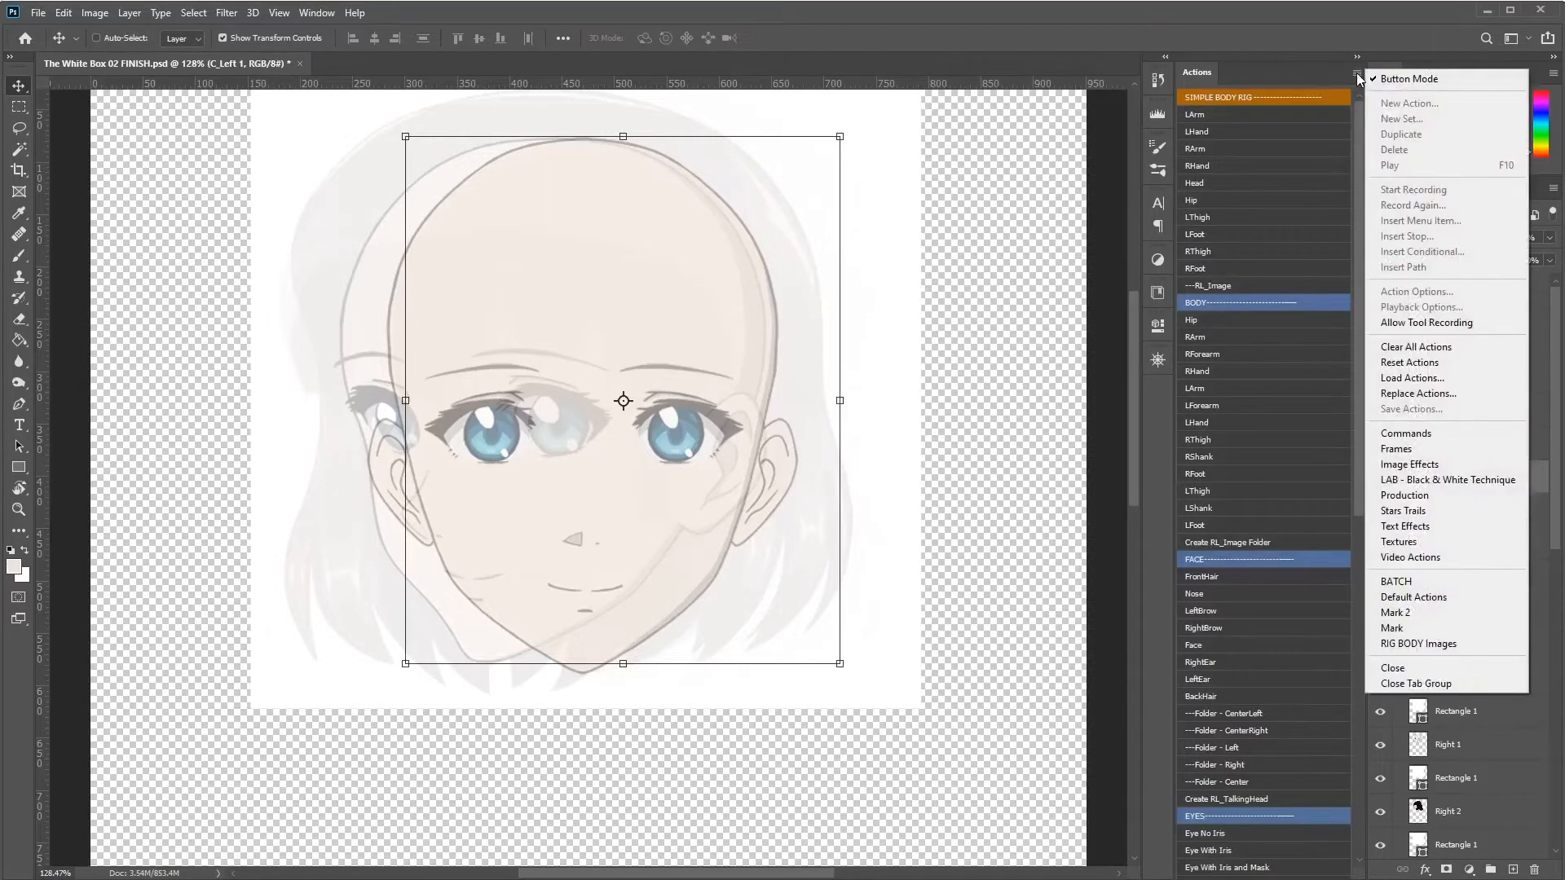
pyautogui.click(1403, 80)
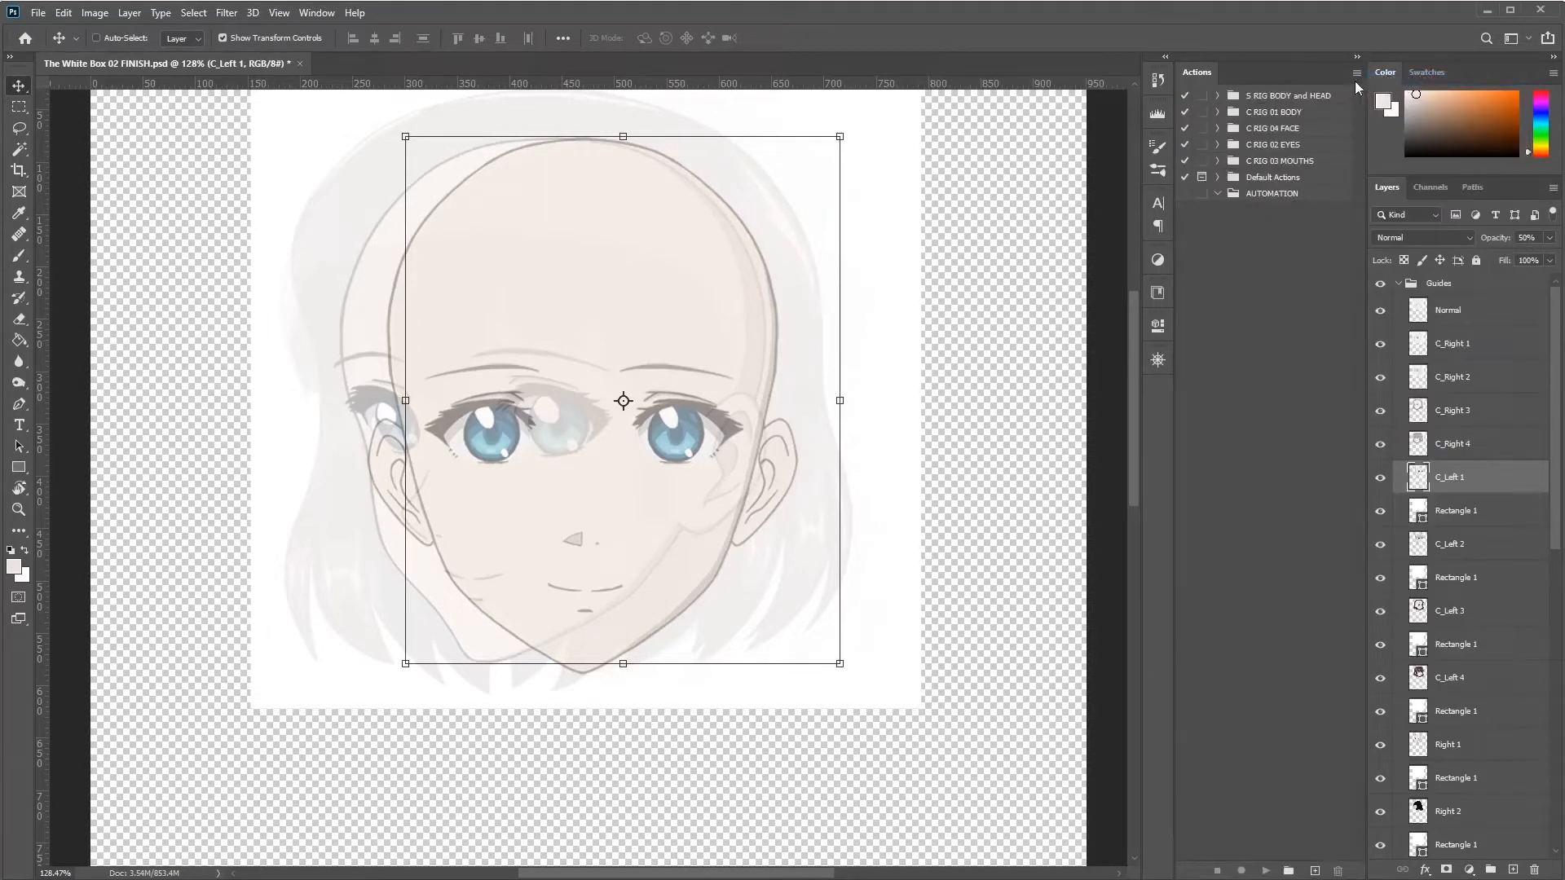
# Step: Create an action named Merge with White Box in the AUTOMATION set, and stop its recording while it is empty
pyautogui.click(1263, 196)
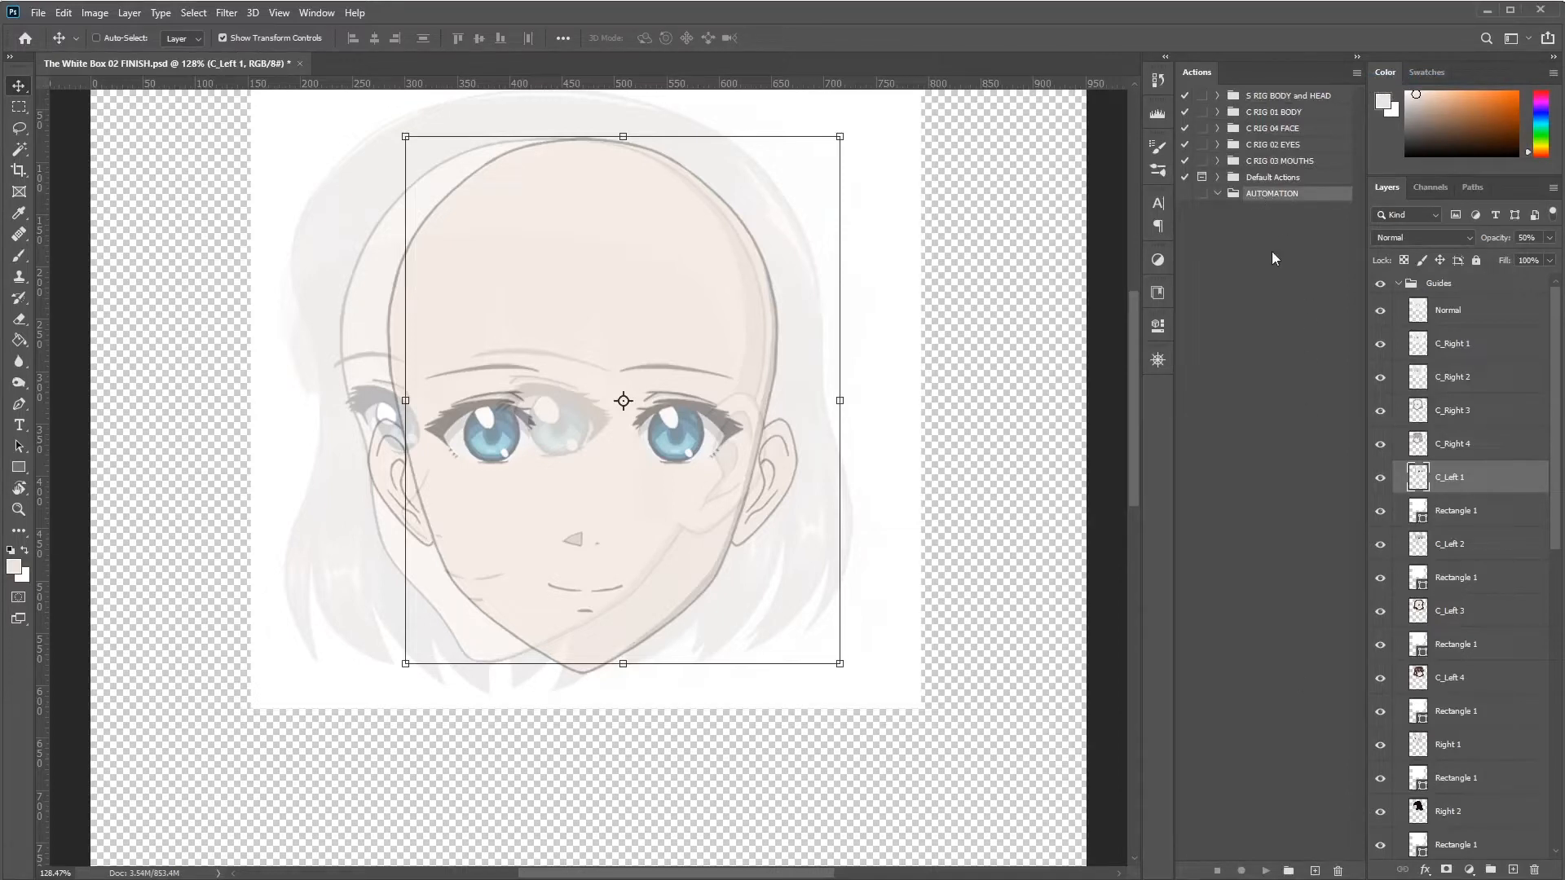
pyautogui.click(1315, 870)
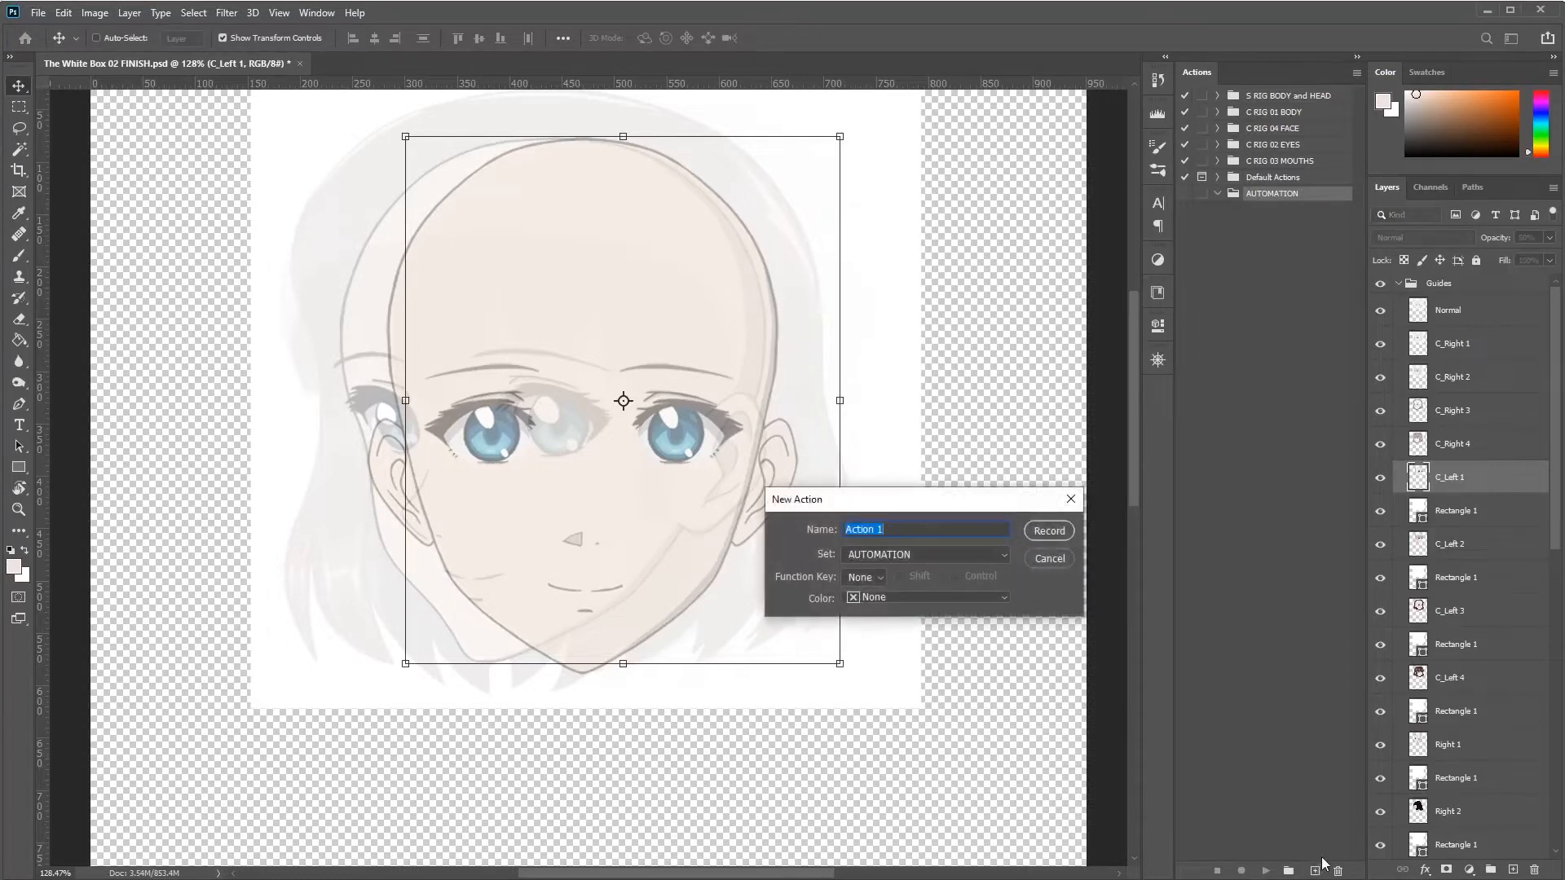
pyautogui.write('Merg')
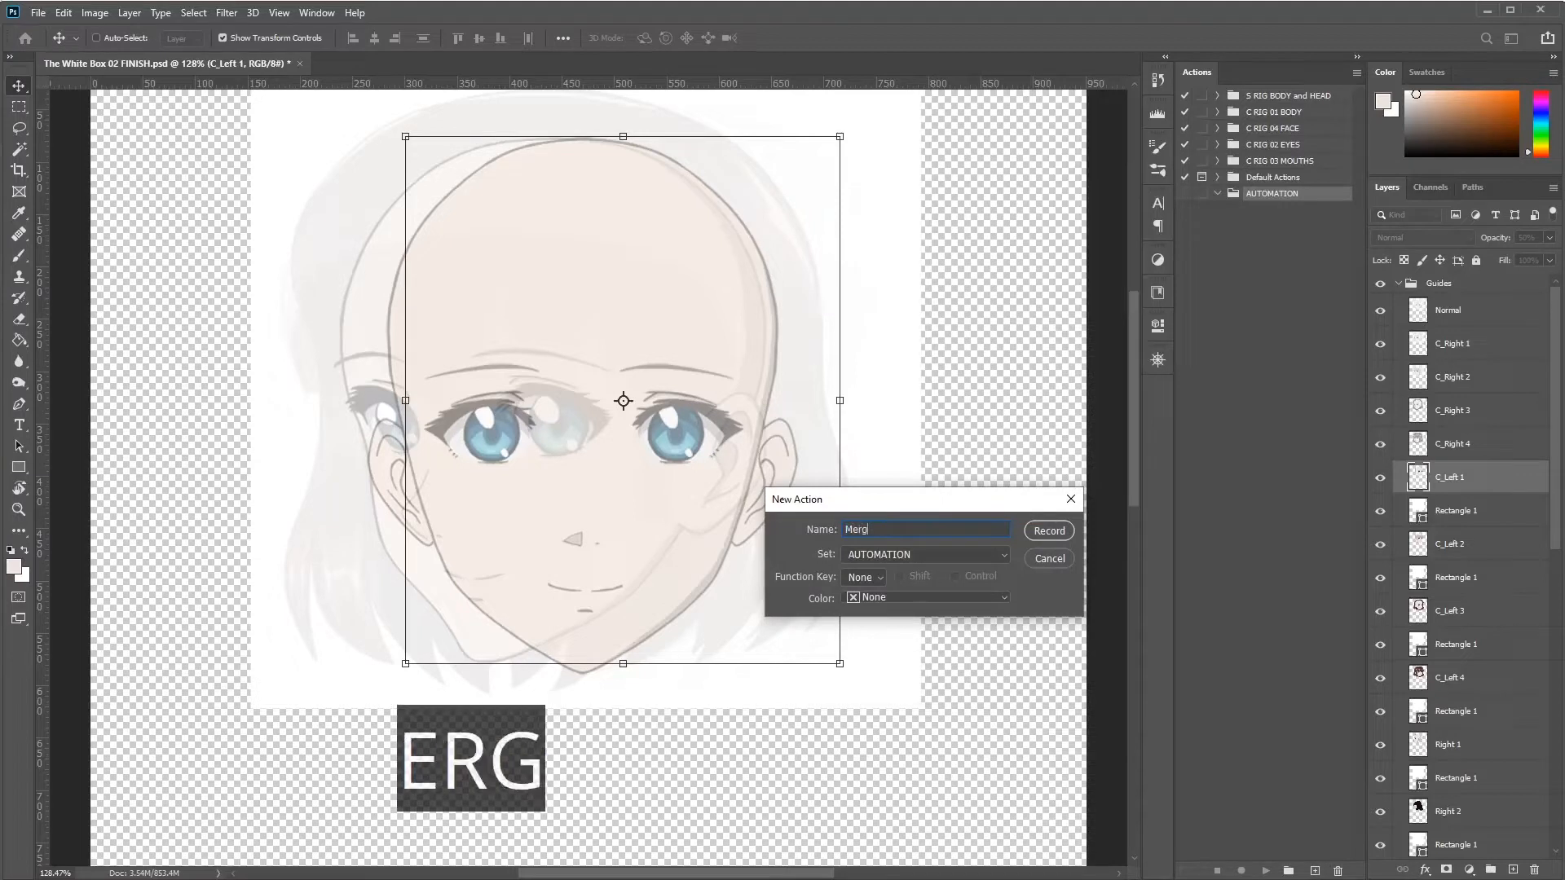
pyautogui.write('e with White Box')
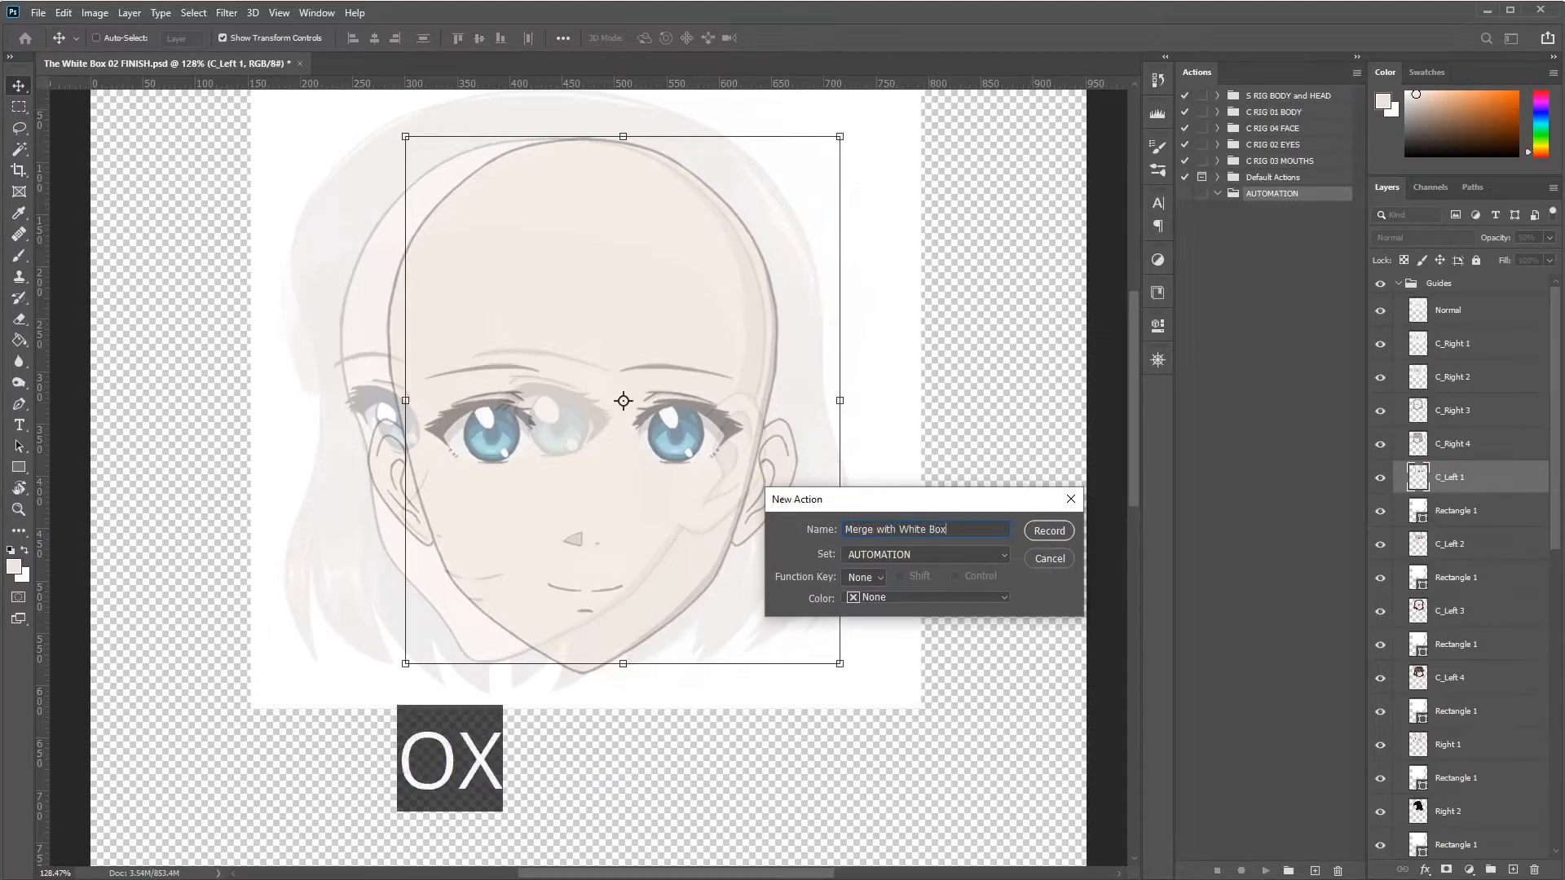
pyautogui.press('Return')
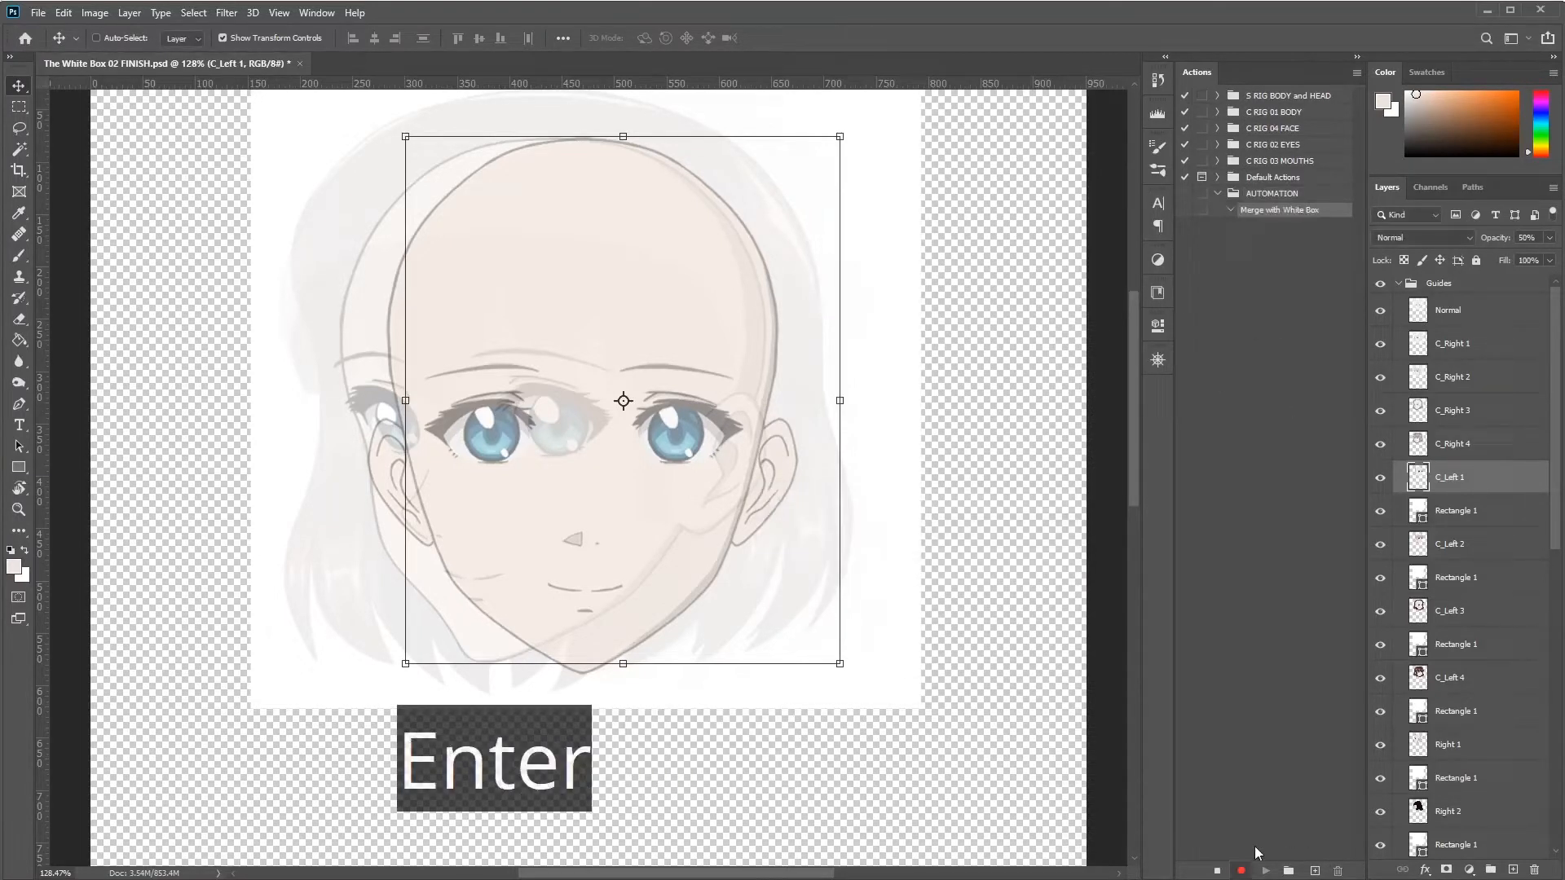
pyautogui.click(1217, 871)
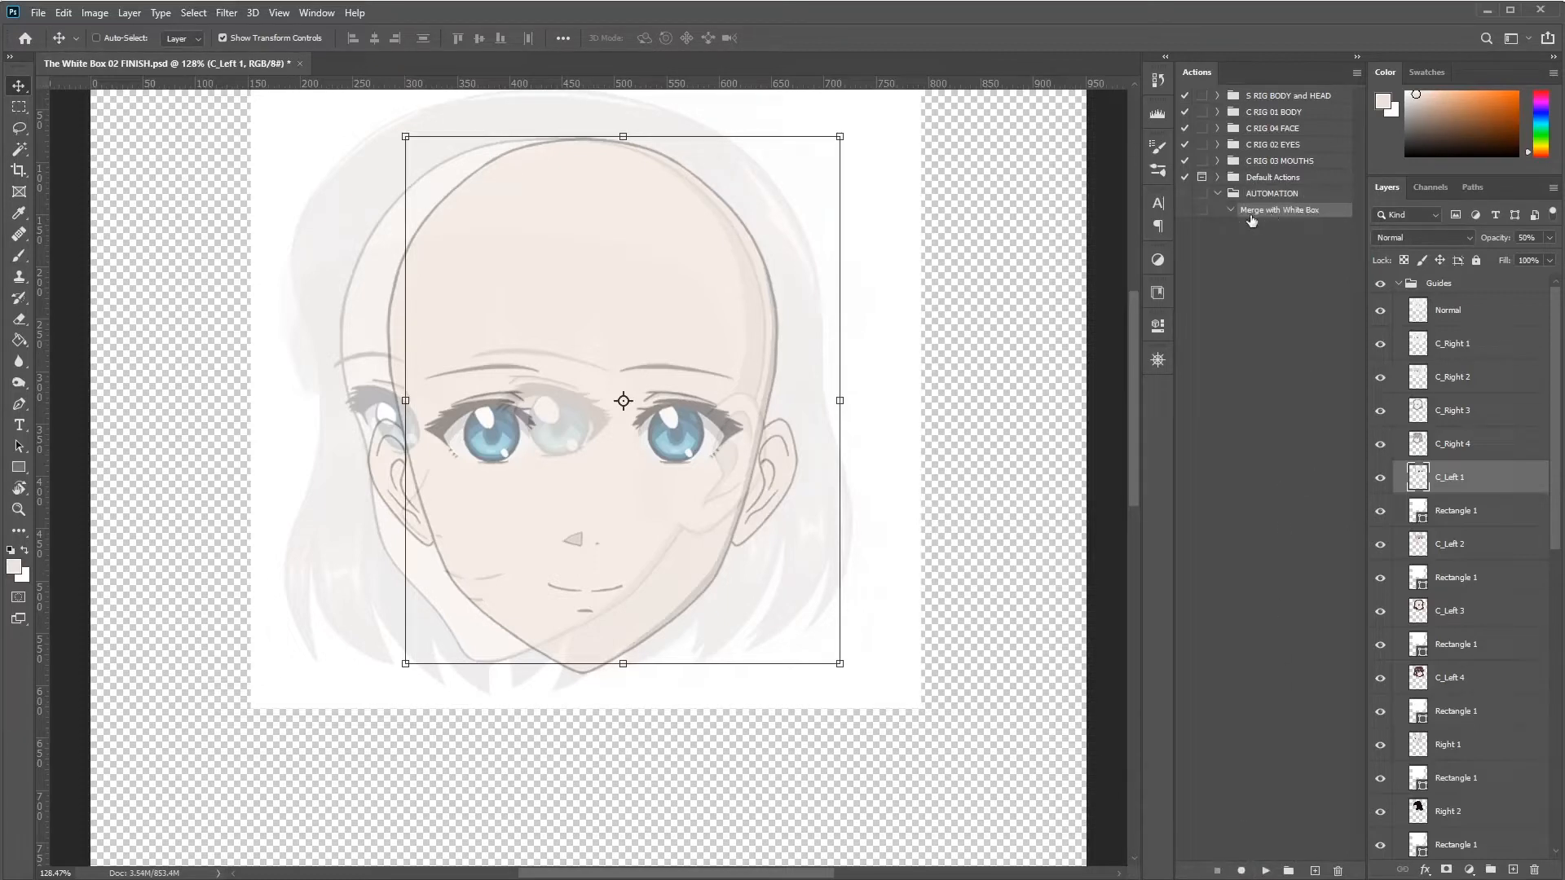
# Step: Record into the action: add the layer below C_Left 1 to the selection, merge both layers, and select the next layer down
pyautogui.press('alt')
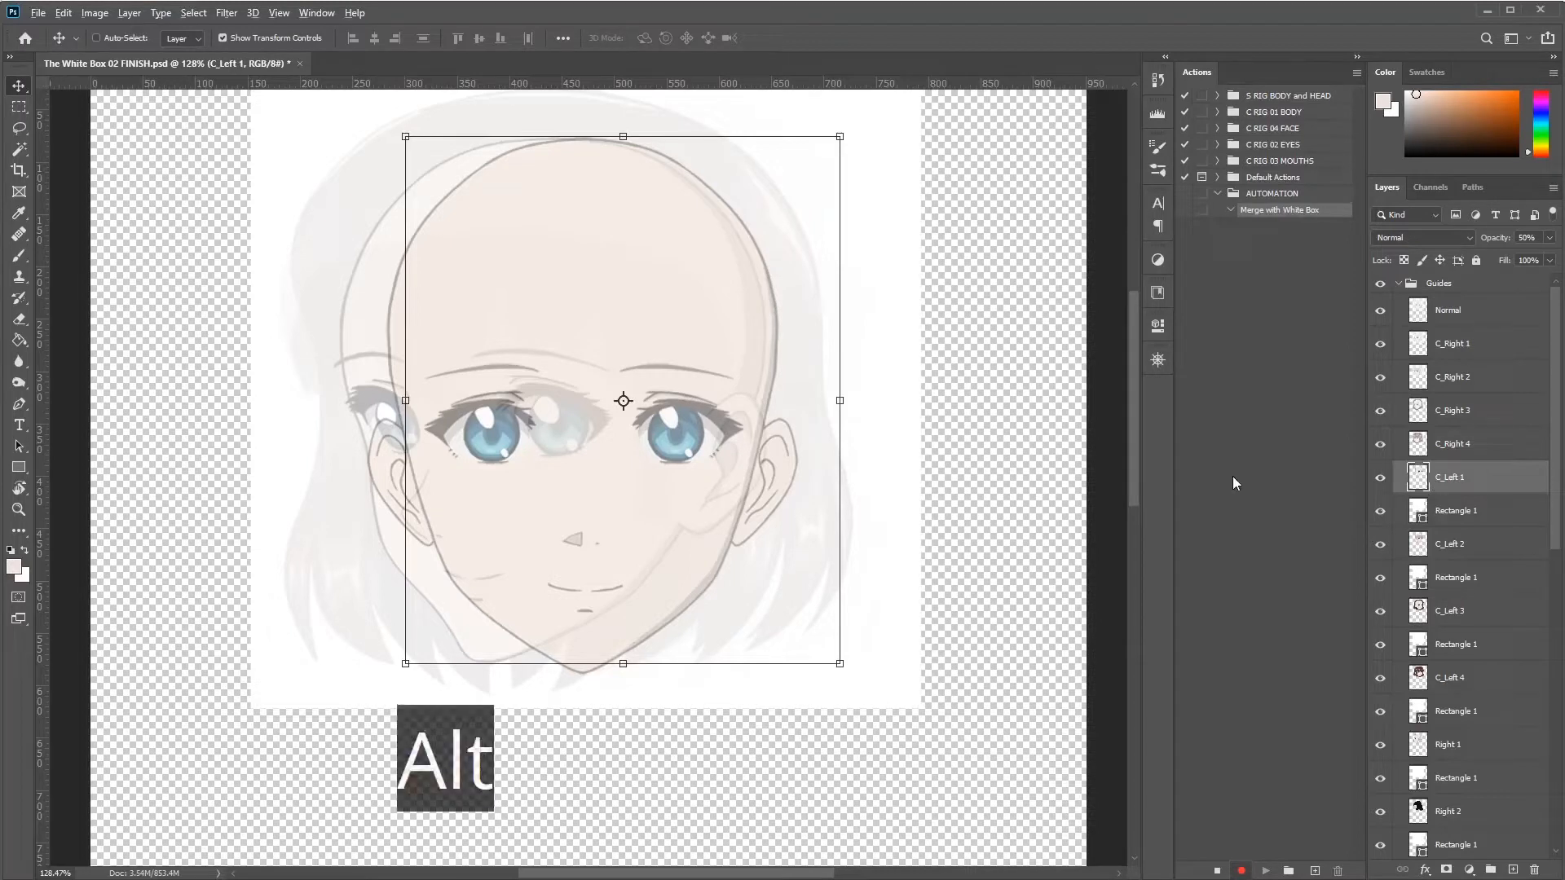
pyautogui.hotkey('alt', 'shift', '[')
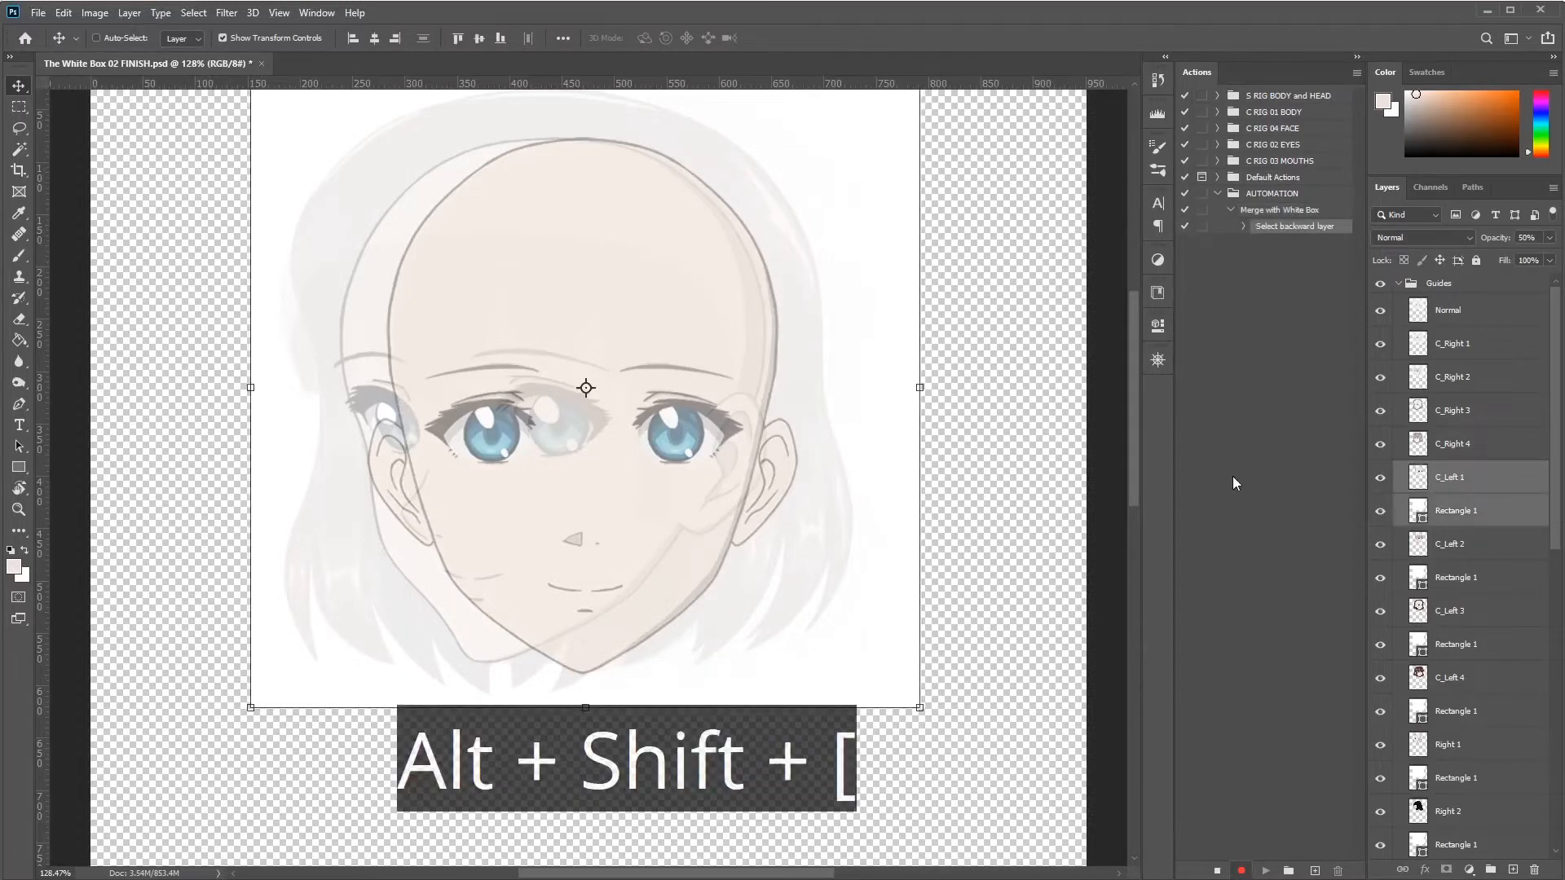
pyautogui.hotkey('ctrl', 'e')
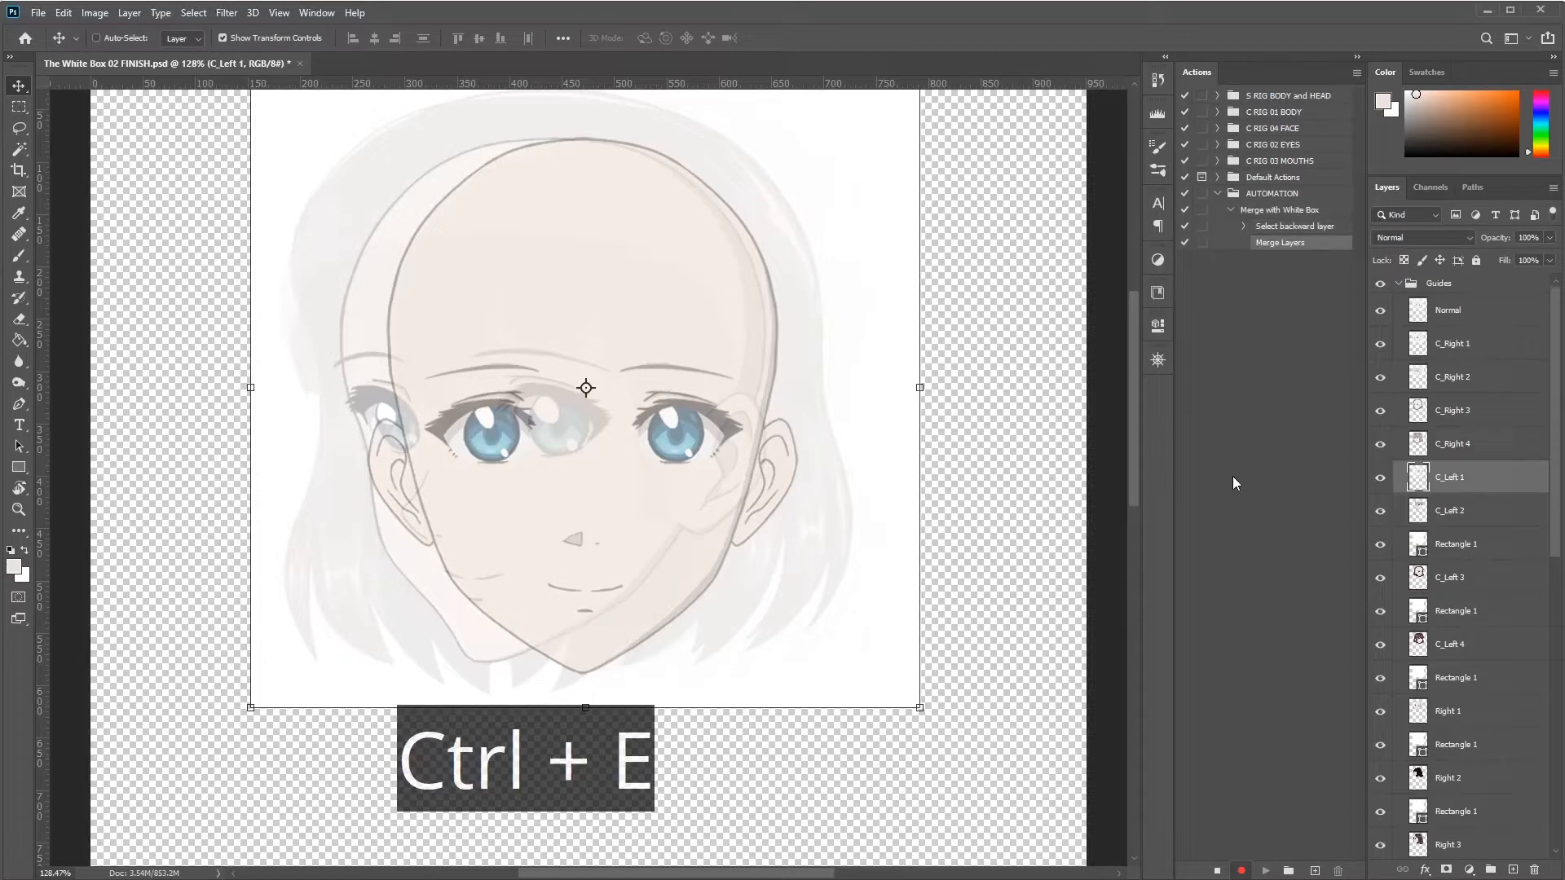
pyautogui.hotkey('alt', '[')
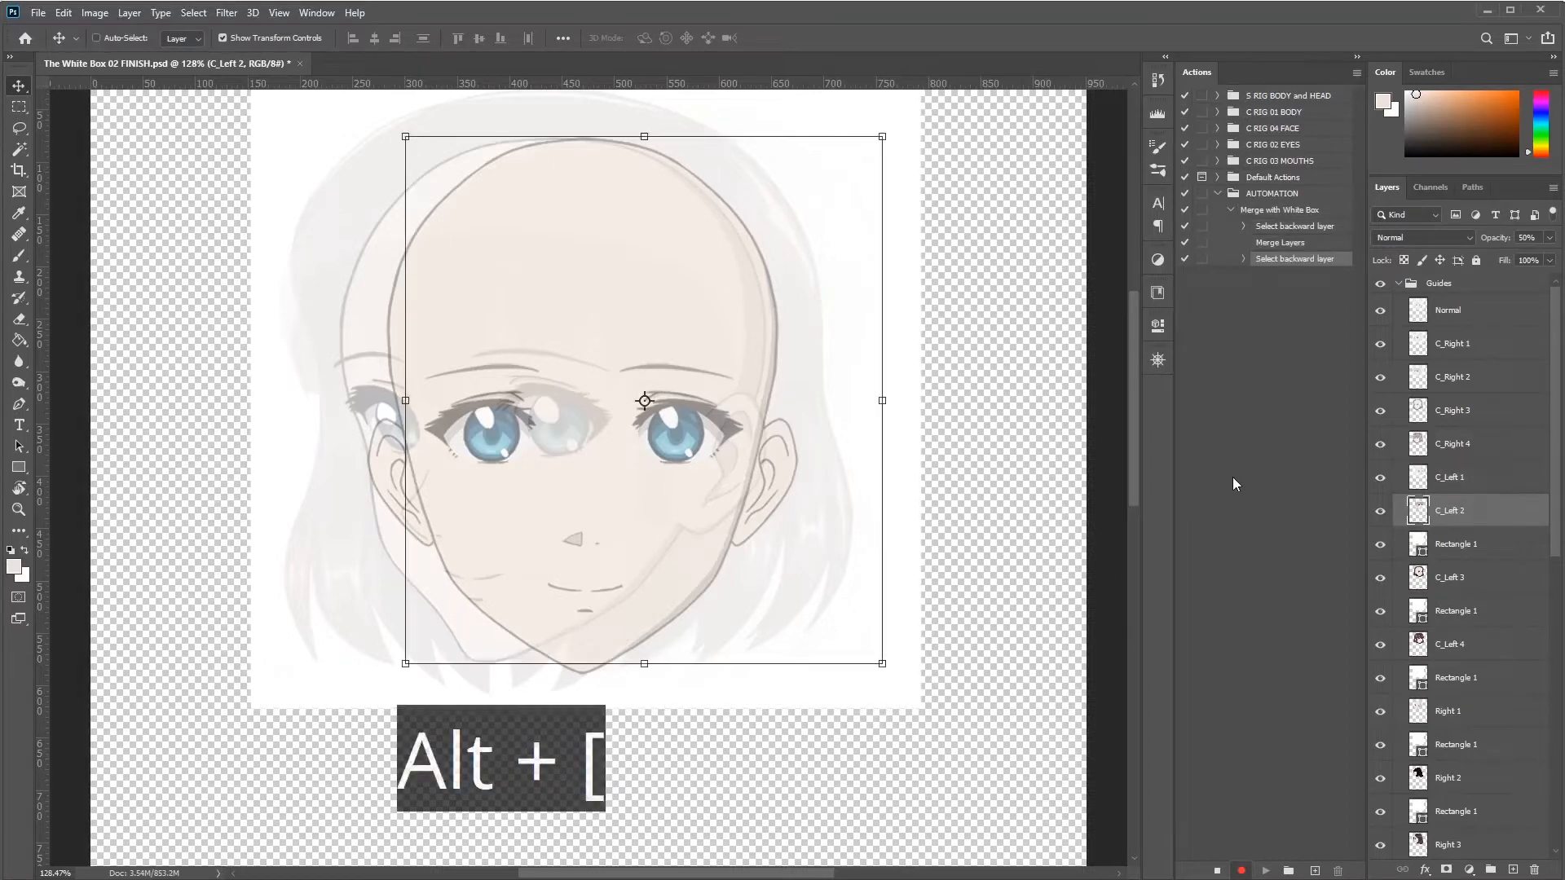
pyautogui.click(1217, 871)
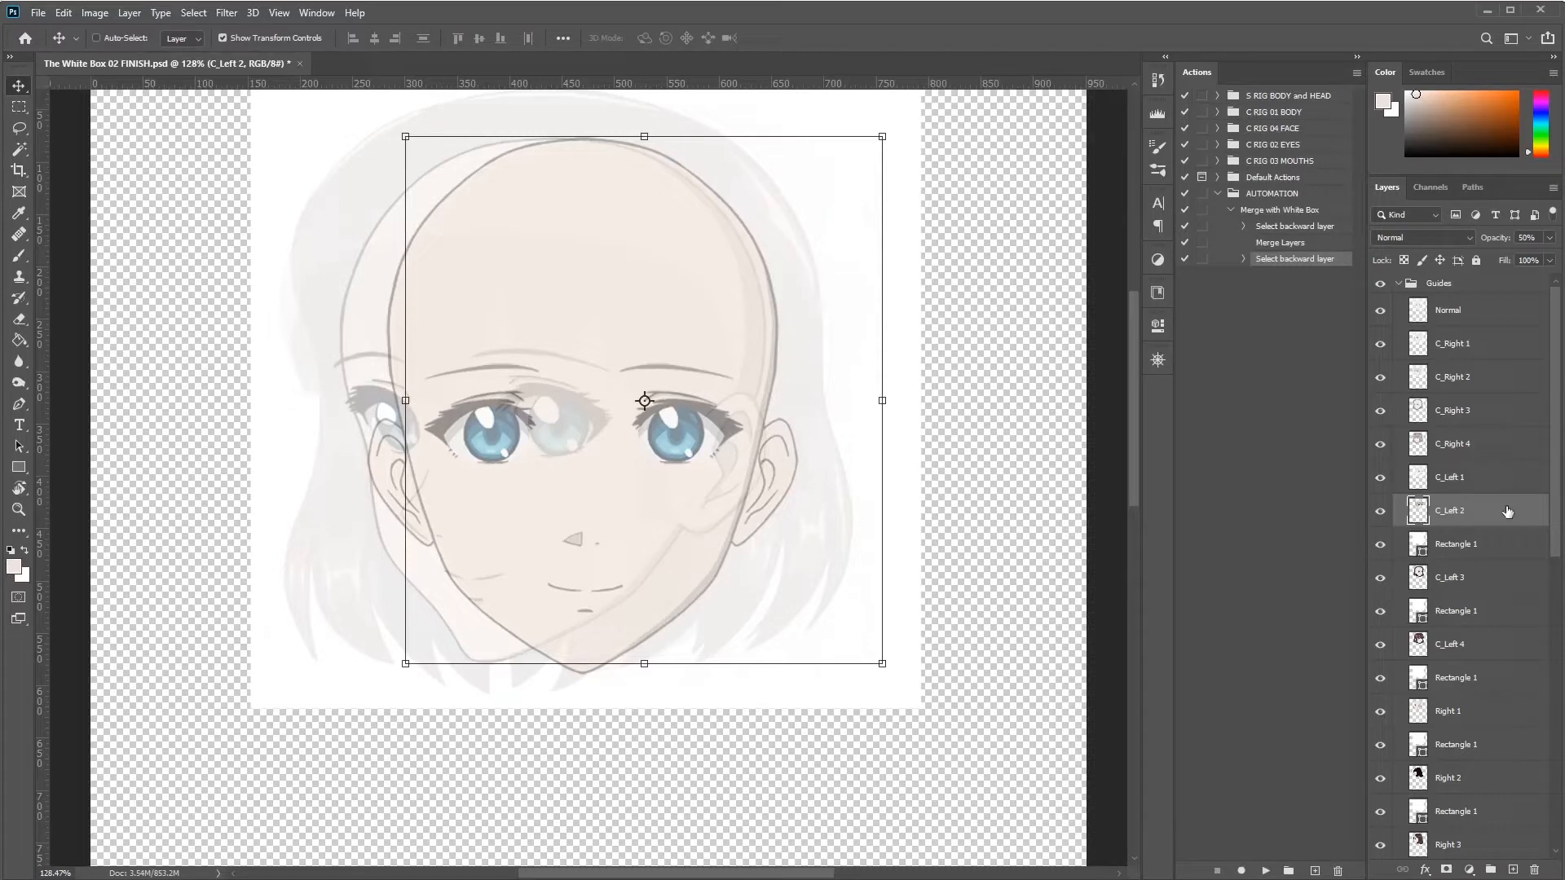
# Step: Play the Merge with White Box action repeatedly to merge guides C_Left 2 through Right 5 with their white rectangles
pyautogui.scroll(-1, 1502, 513)
pyautogui.scroll(1, 1498, 515)
pyautogui.click(1267, 212)
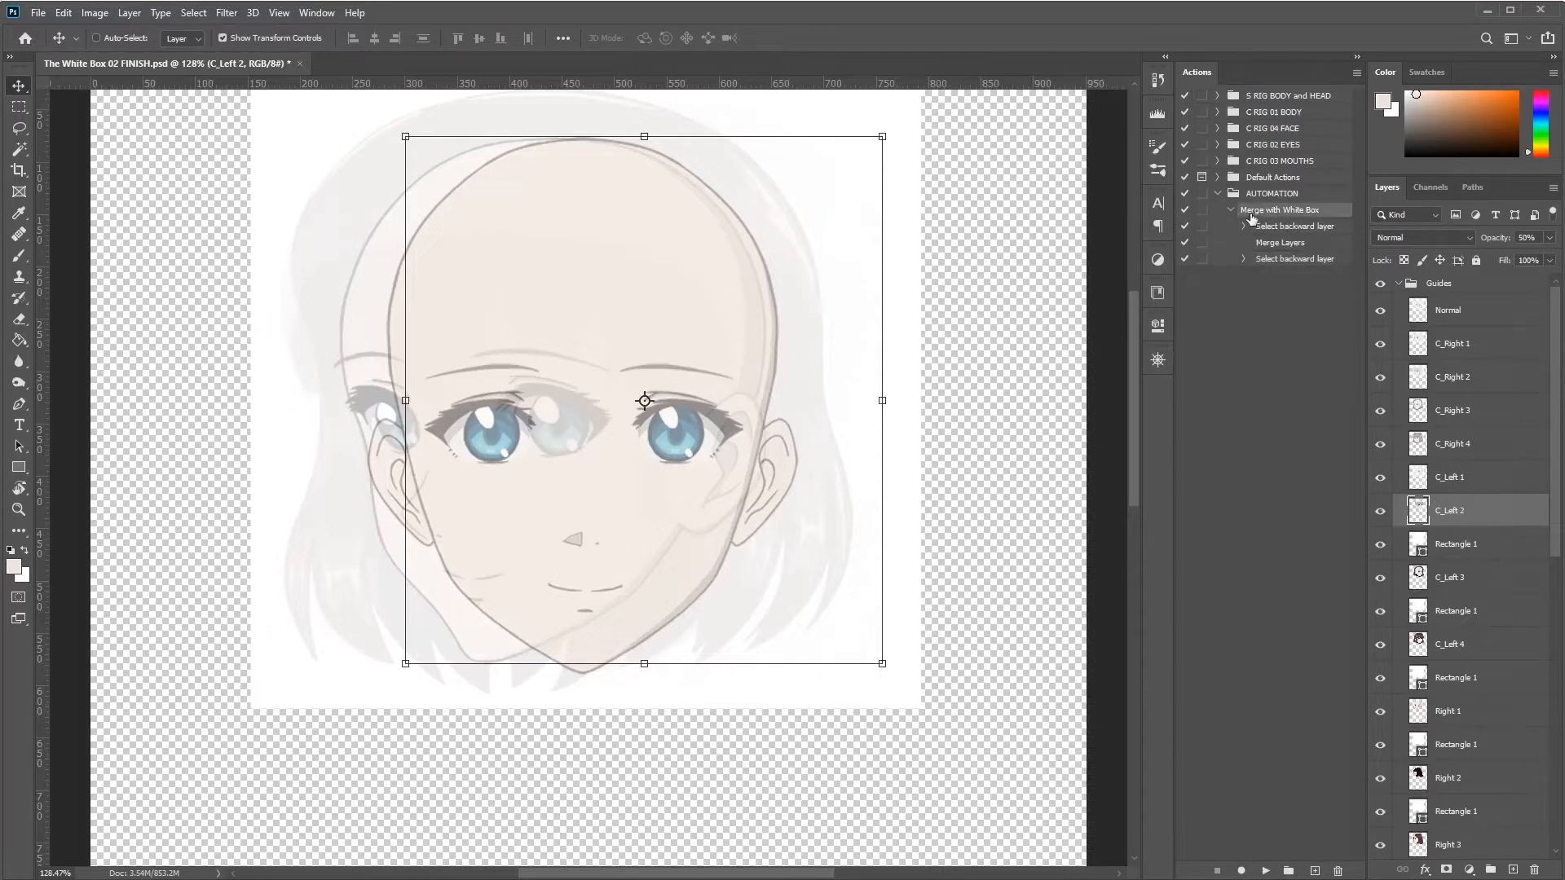
pyautogui.click(1275, 261)
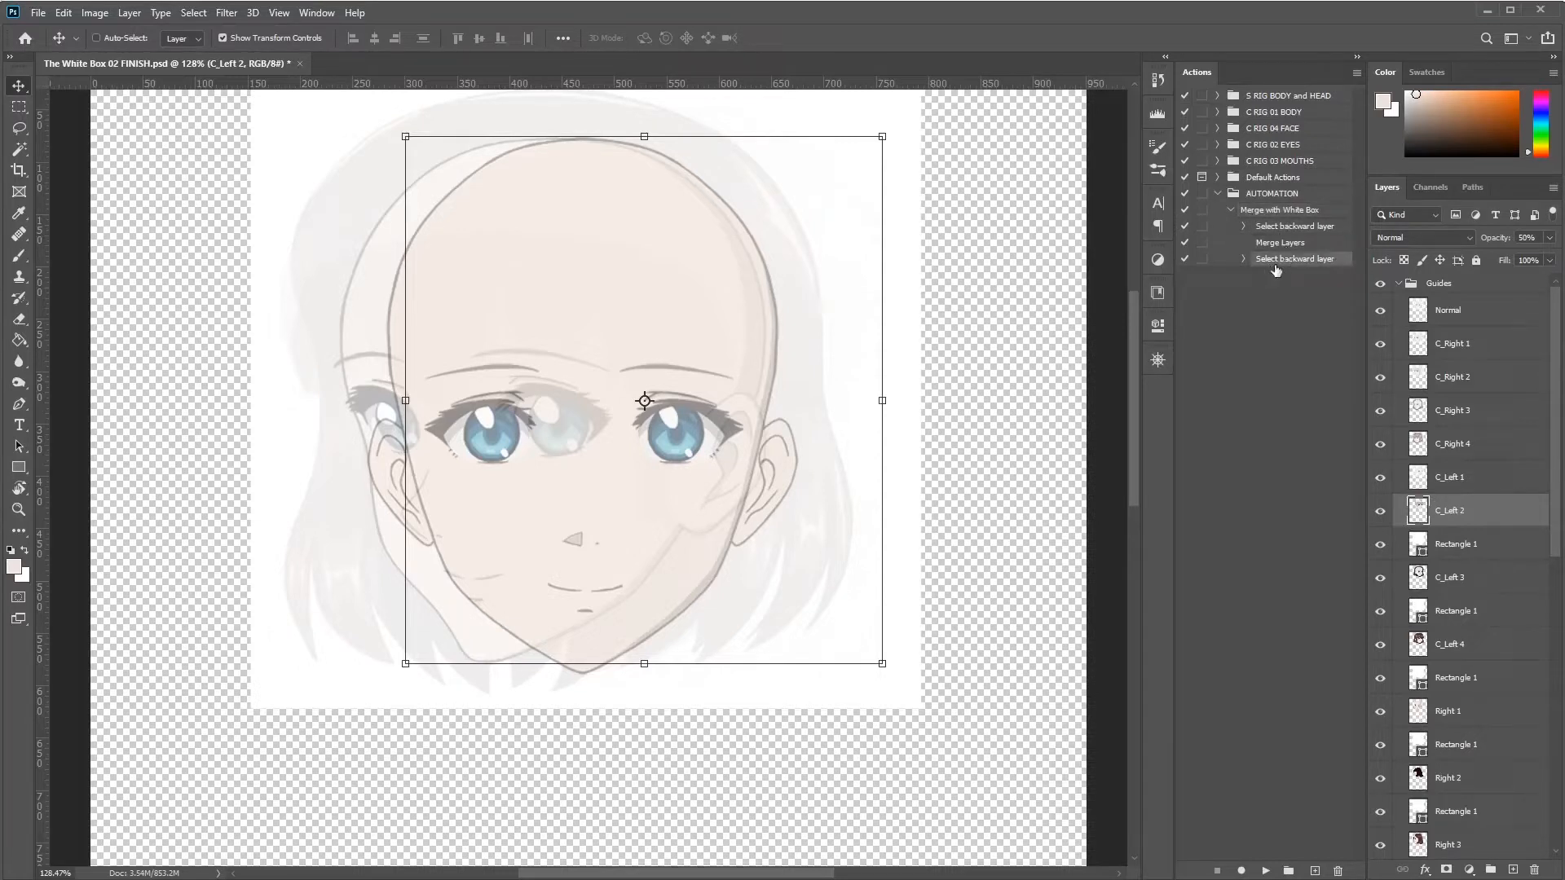
pyautogui.click(1272, 214)
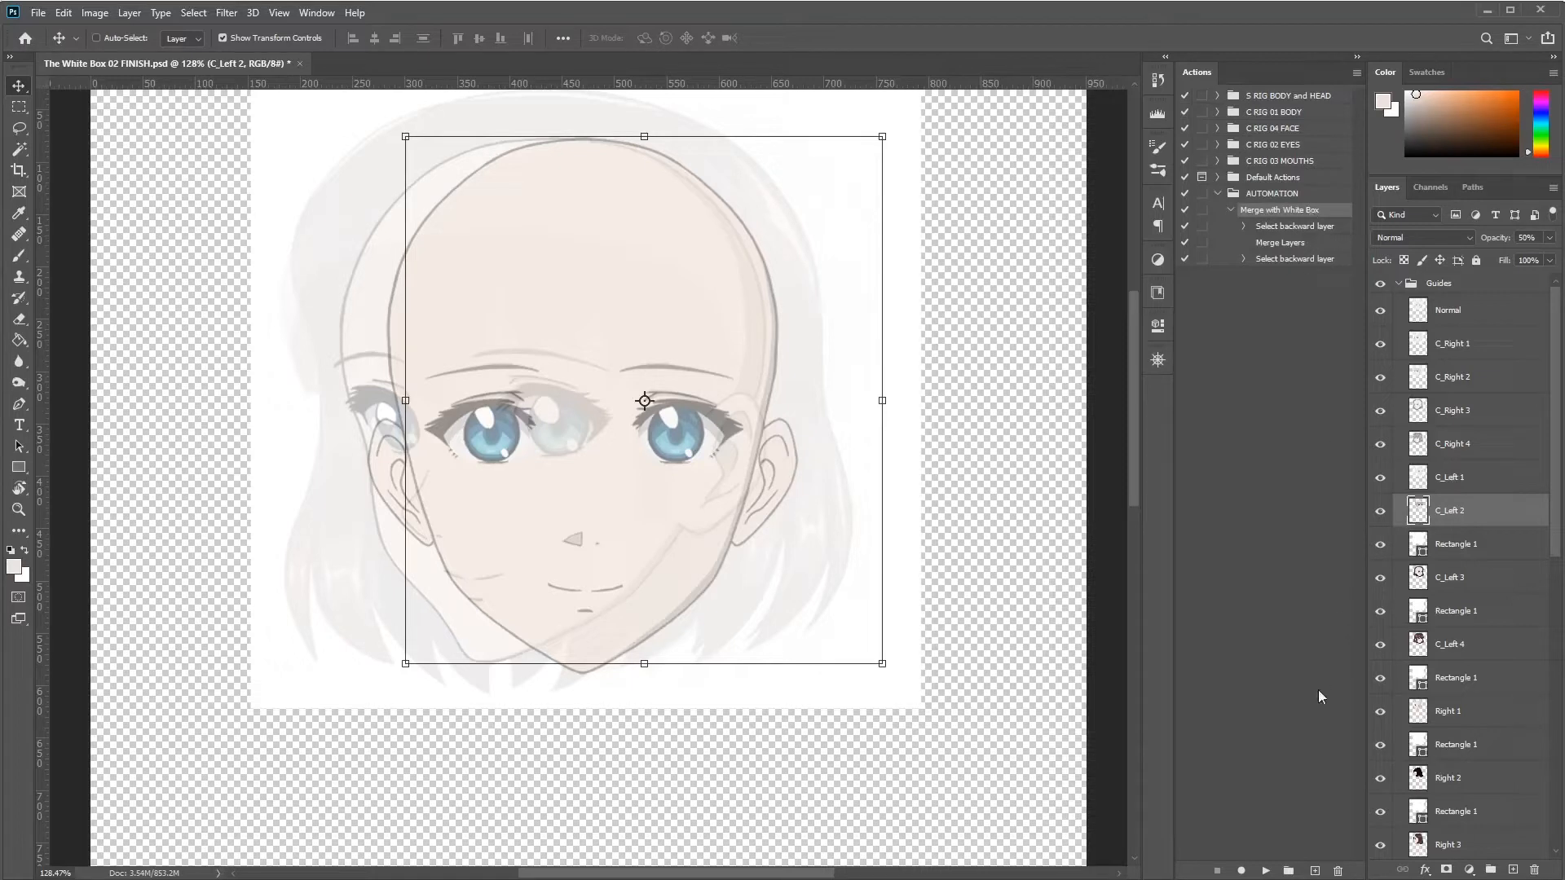
pyautogui.click(1266, 870)
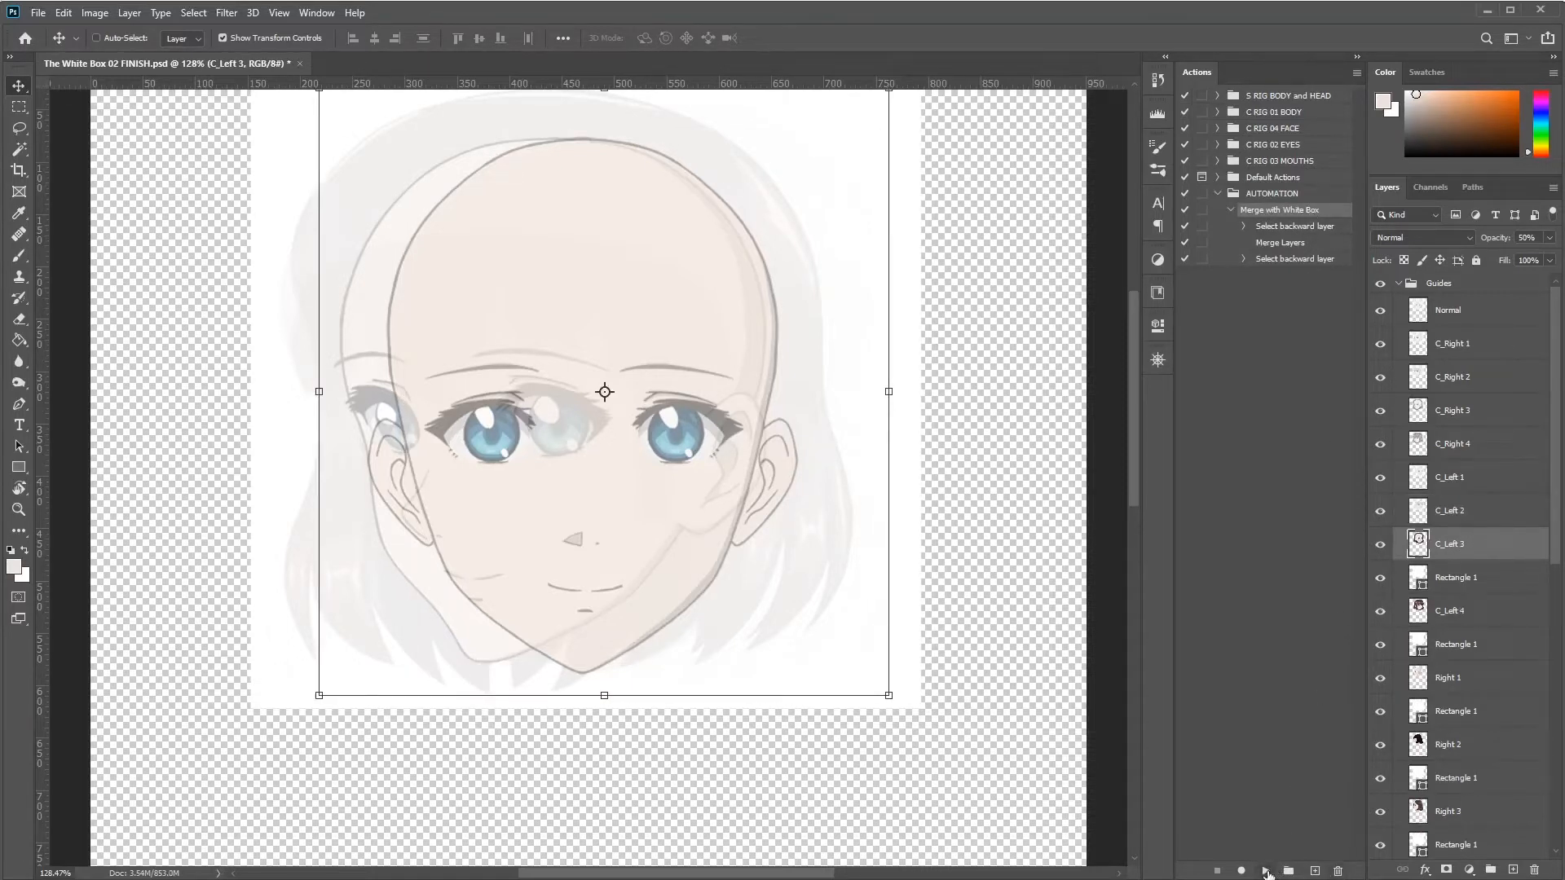
pyautogui.click(1266, 871)
pyautogui.click(1266, 870)
pyautogui.click(1266, 870)
pyautogui.click(1266, 871)
pyautogui.click(1265, 870)
pyautogui.click(1266, 871)
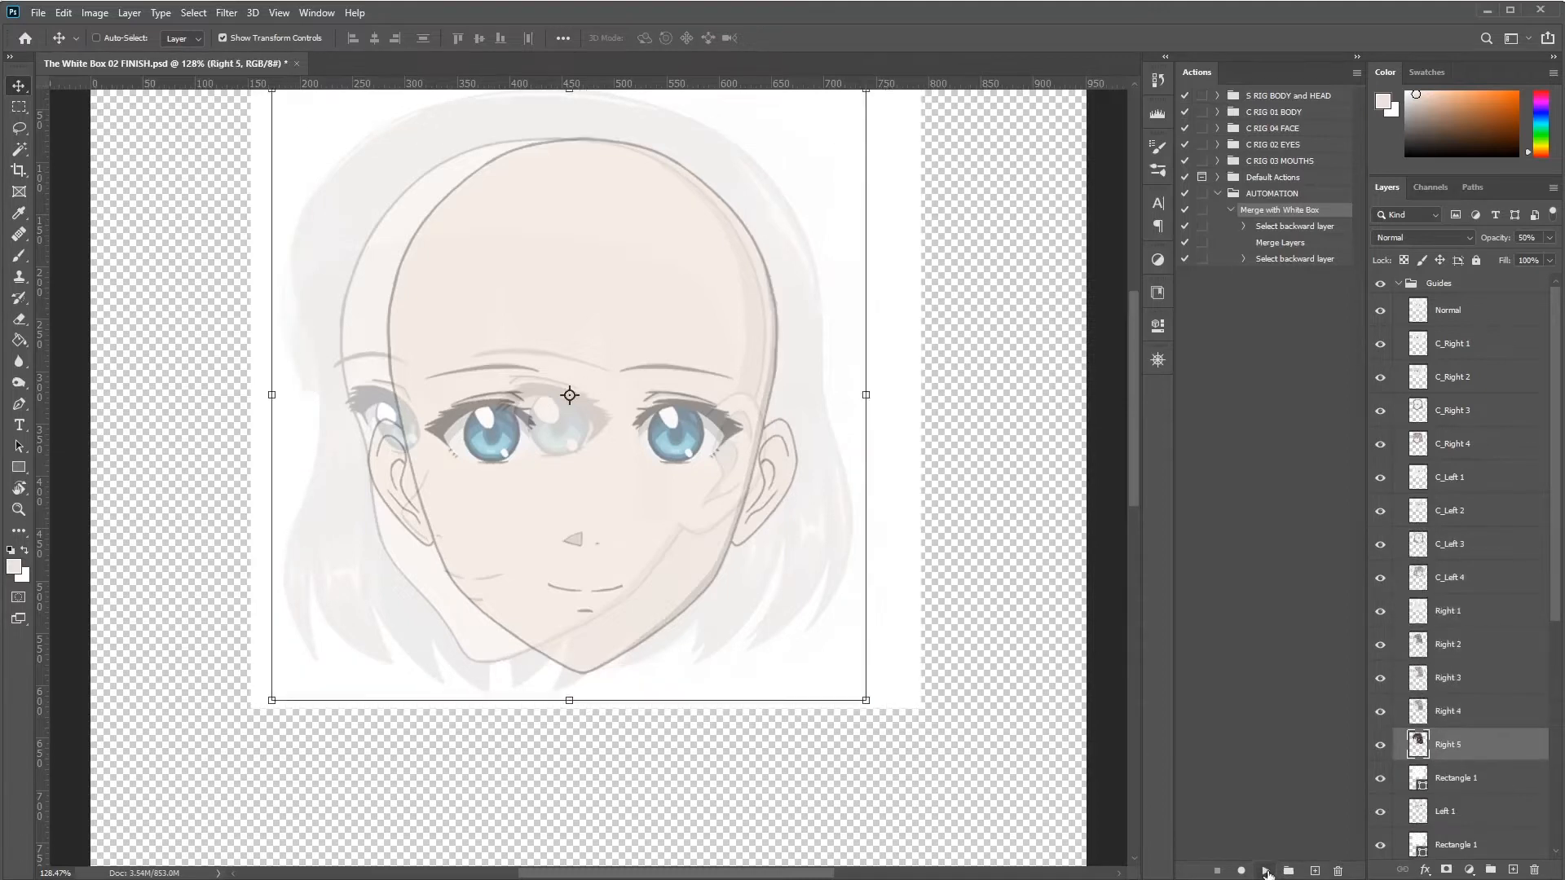
pyautogui.click(1266, 871)
# Step: Run the merge action on guides Left 1 through Left 5, and select the Left 5 layer
pyautogui.scroll(-5, 1475, 673)
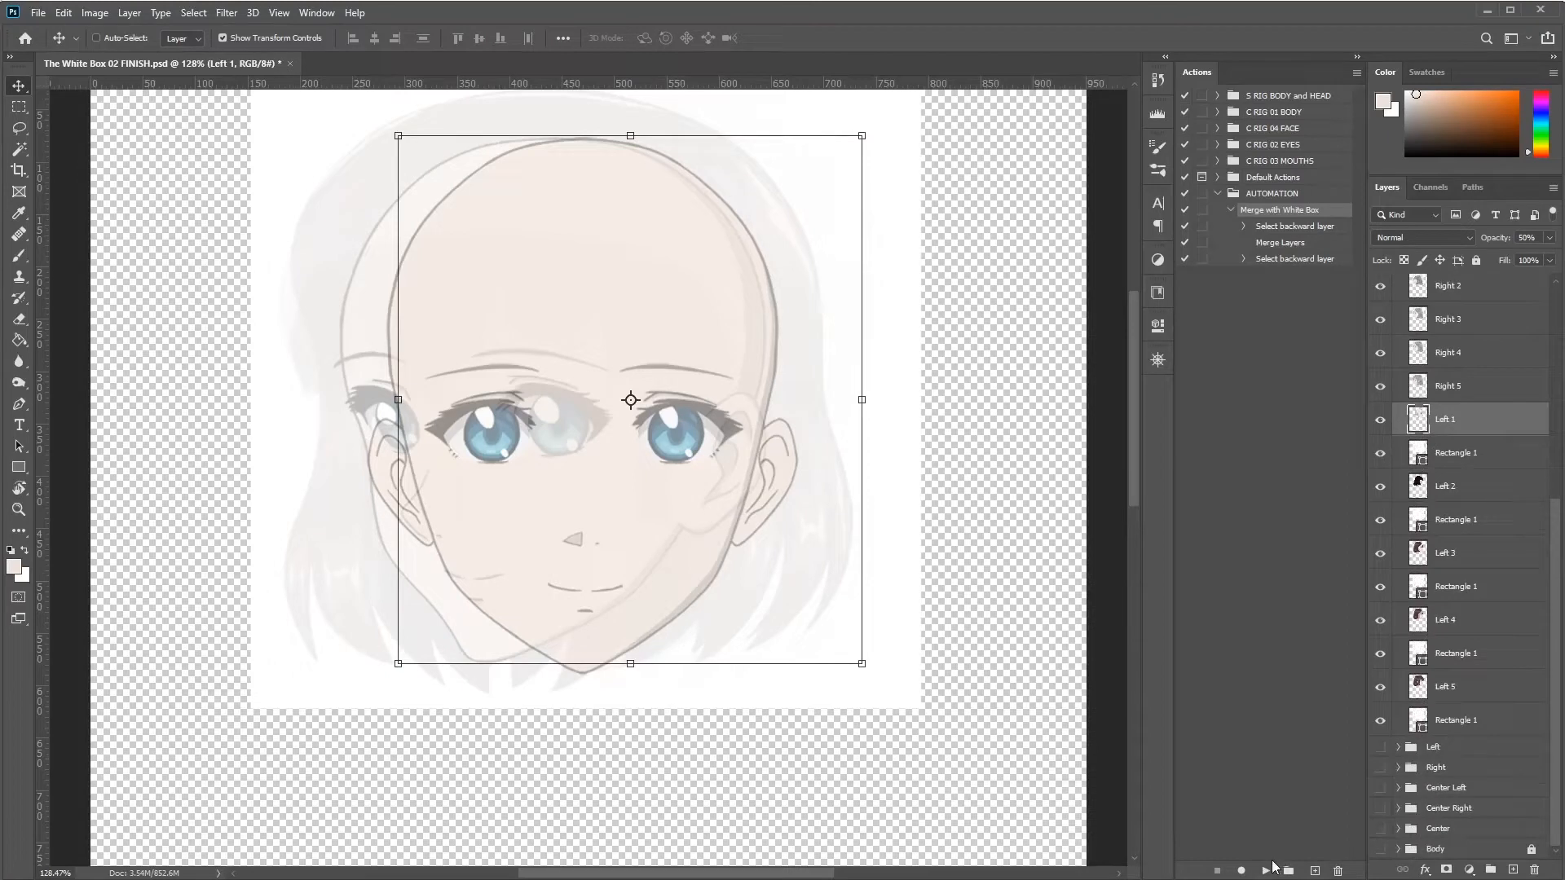
pyautogui.click(1266, 870)
pyautogui.click(1266, 870)
pyautogui.click(1266, 870)
pyautogui.click(1266, 870)
pyautogui.scroll(-3, 1432, 592)
pyautogui.click(1452, 722)
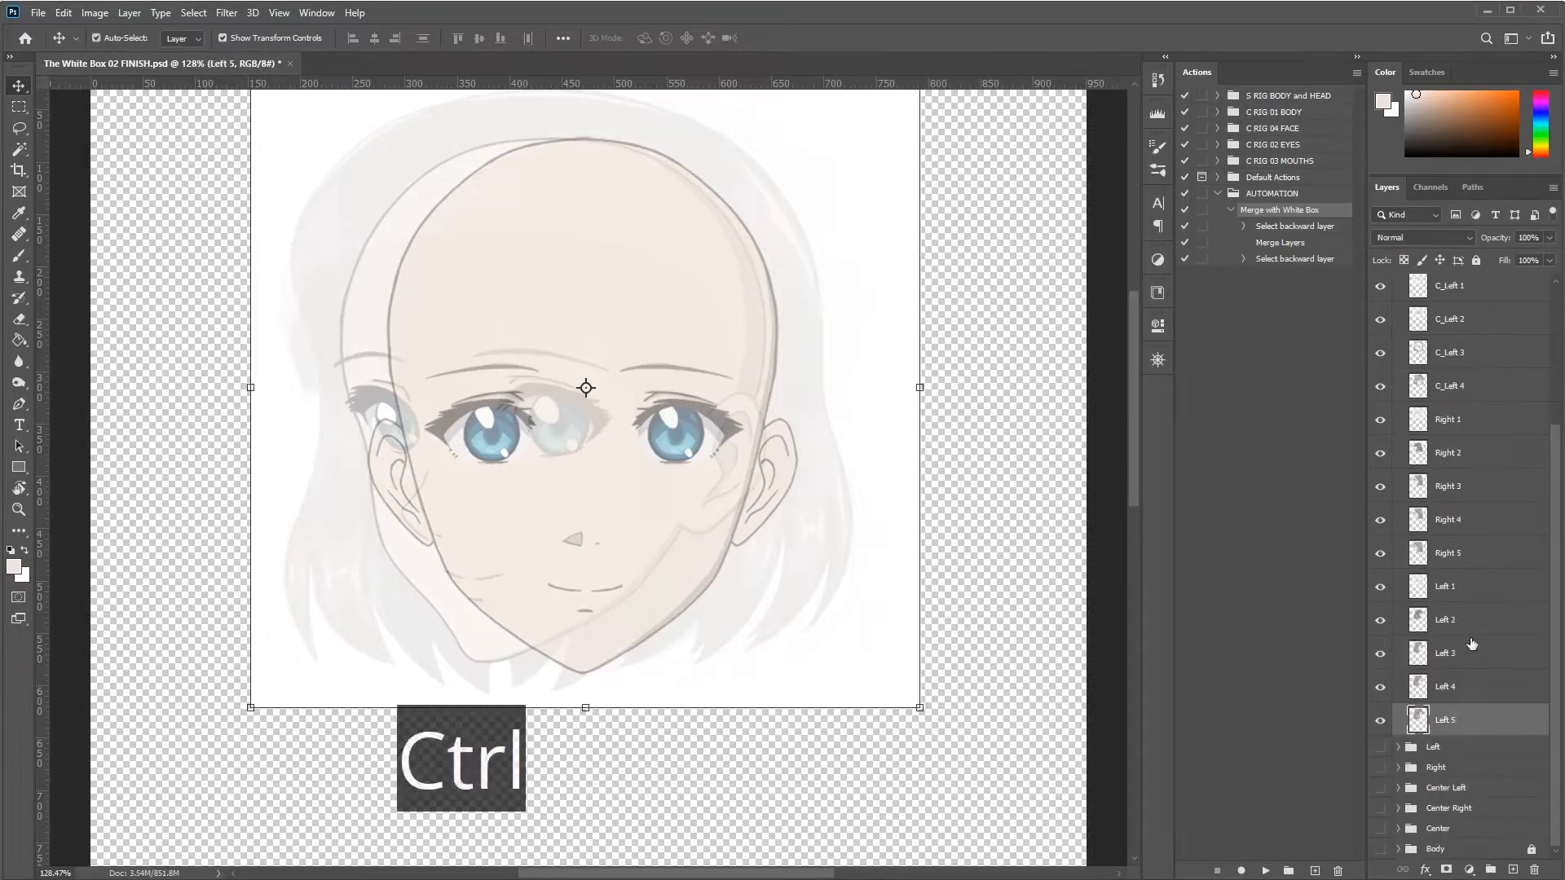
# Step: Undo all the guide merges back to the unmerged Normal layer in the Guides group
pyautogui.hotkey('ctrl', 'z')
pyautogui.hotkey('ctrl', 'z')
pyautogui.hotkey('ctrl', 'z')
pyautogui.hotkey('ctrl', 'z')
pyautogui.hotkey('ctrl', 'z')
pyautogui.hotkey('ctrl', 'z')
pyautogui.hotkey('ctrl', 'z')
pyautogui.hotkey('ctrl', 'z')
pyautogui.hotkey('ctrl', 'z')
pyautogui.hotkey('ctrl', 'z')
pyautogui.hotkey('ctrl', 'z')
pyautogui.hotkey('ctrl', 'z')
pyautogui.hotkey('ctrl', 'z')
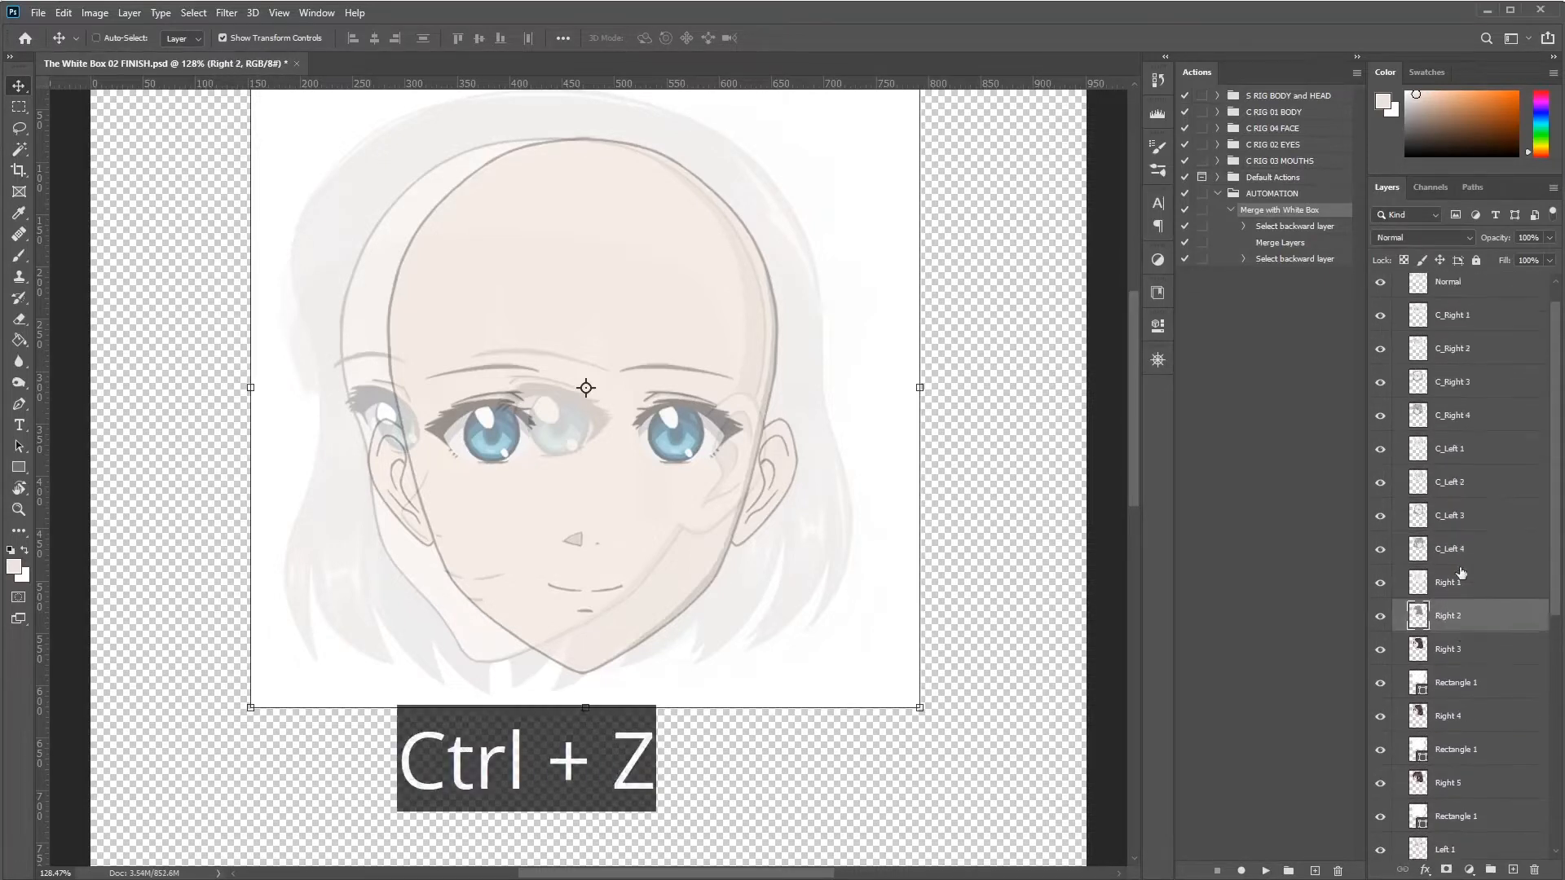
pyautogui.hotkey('ctrl', 'z')
pyautogui.hotkey('ctrl', 'z')
pyautogui.hotkey('ctrl', 'z')
pyautogui.hotkey('ctrl', 'z')
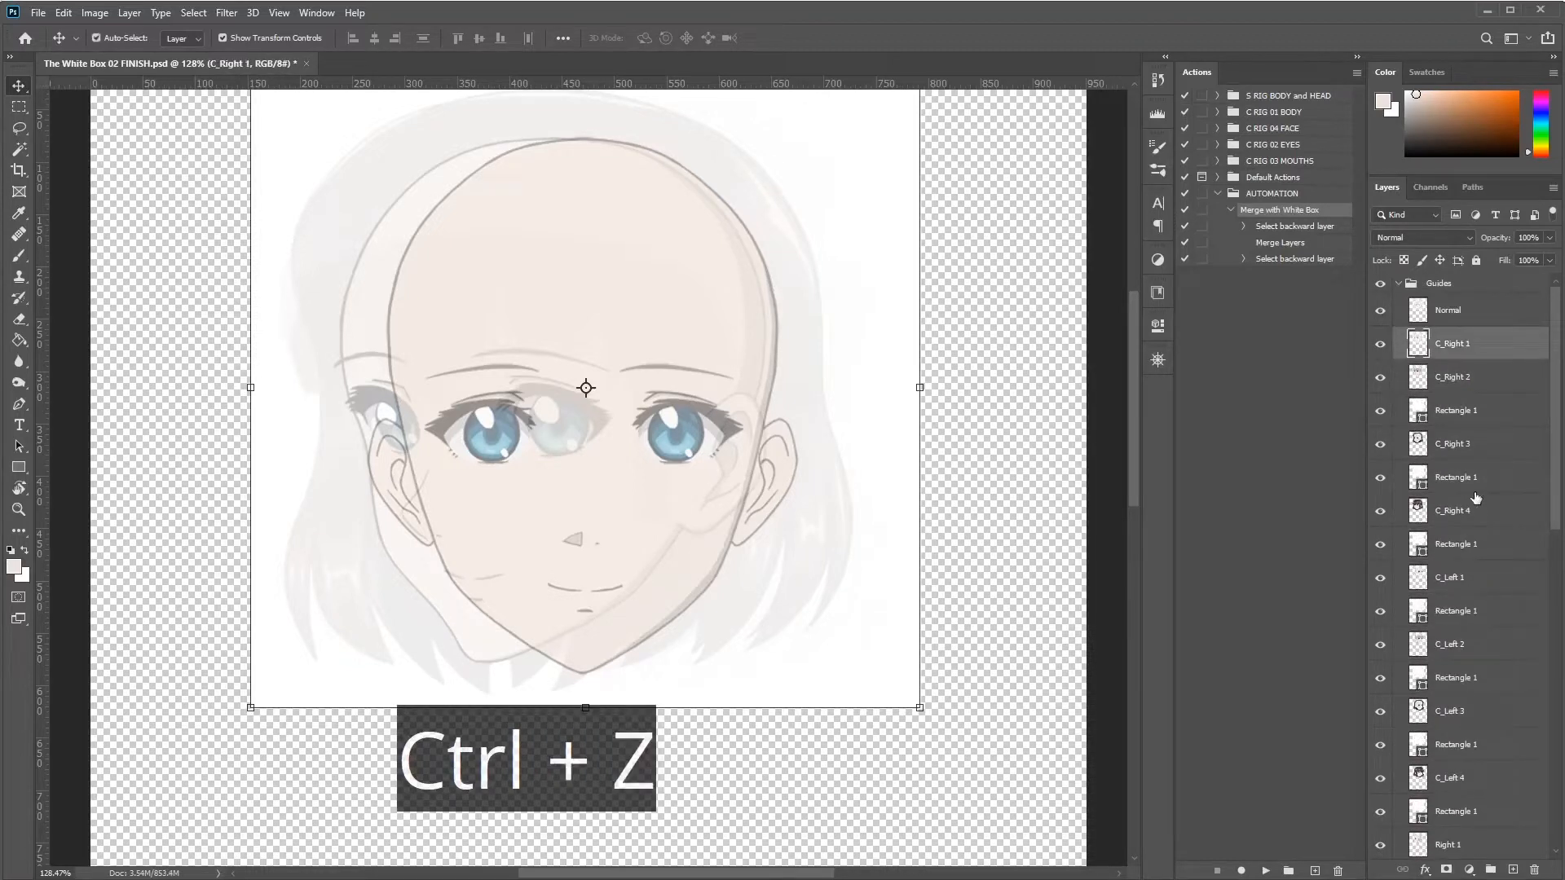
pyautogui.hotkey('ctrl', 'z')
pyautogui.hotkey('ctrl', 'z')
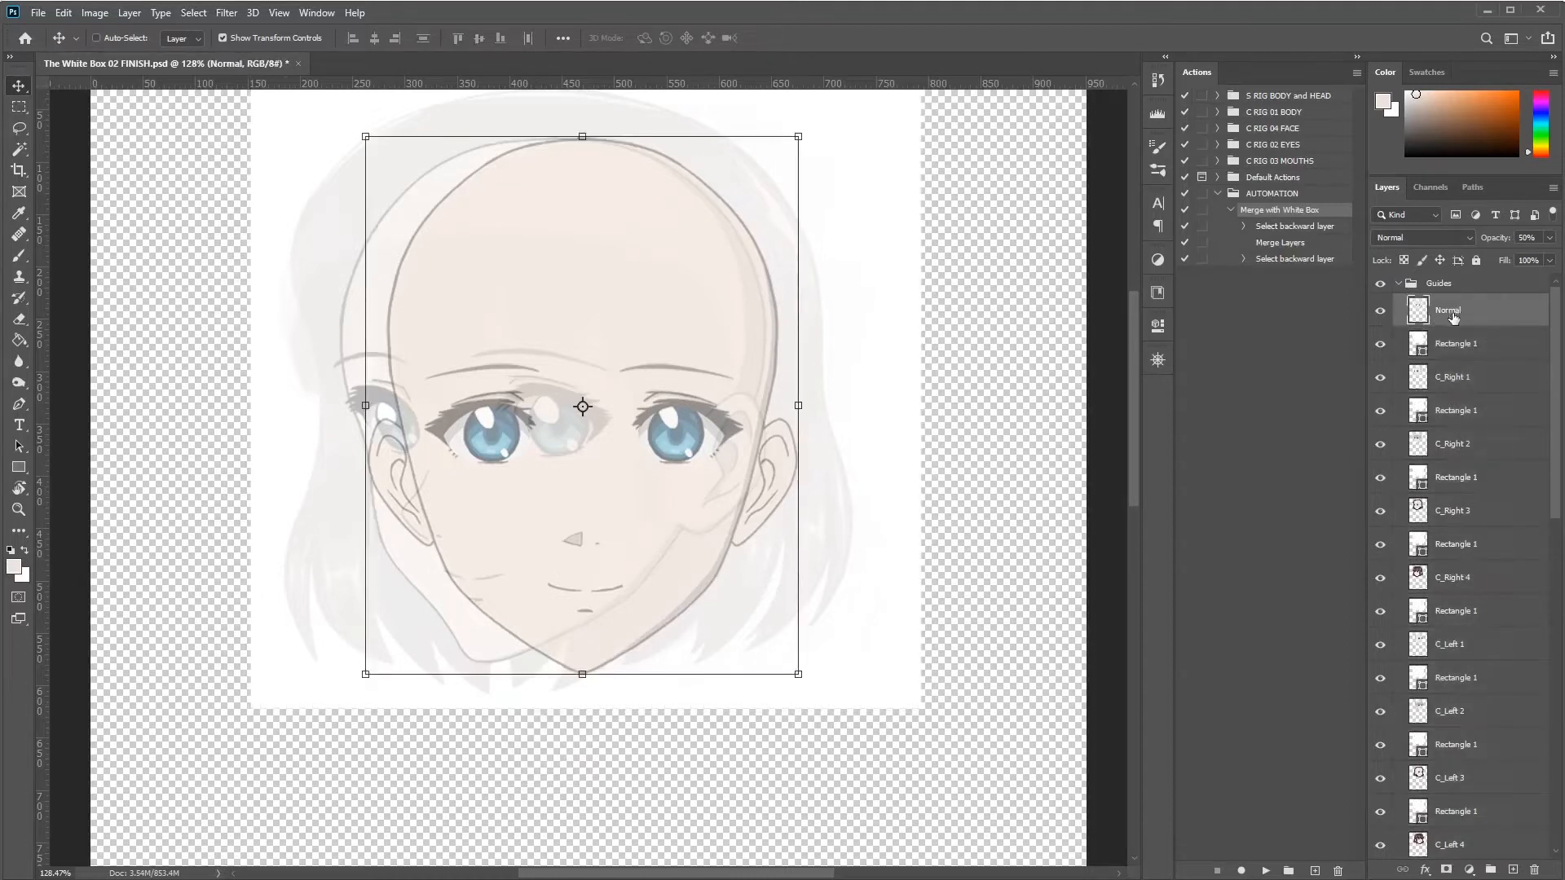
# Step: Starting from the Normal layer, play the Merge with White Box action repeatedly to merge every guide through Right 4
pyautogui.click(1446, 345)
pyautogui.click(1447, 311)
pyautogui.scroll(-3, 1459, 538)
pyautogui.scroll(3, 1518, 318)
pyautogui.click(1264, 870)
pyautogui.click(1264, 870)
pyautogui.click(1265, 870)
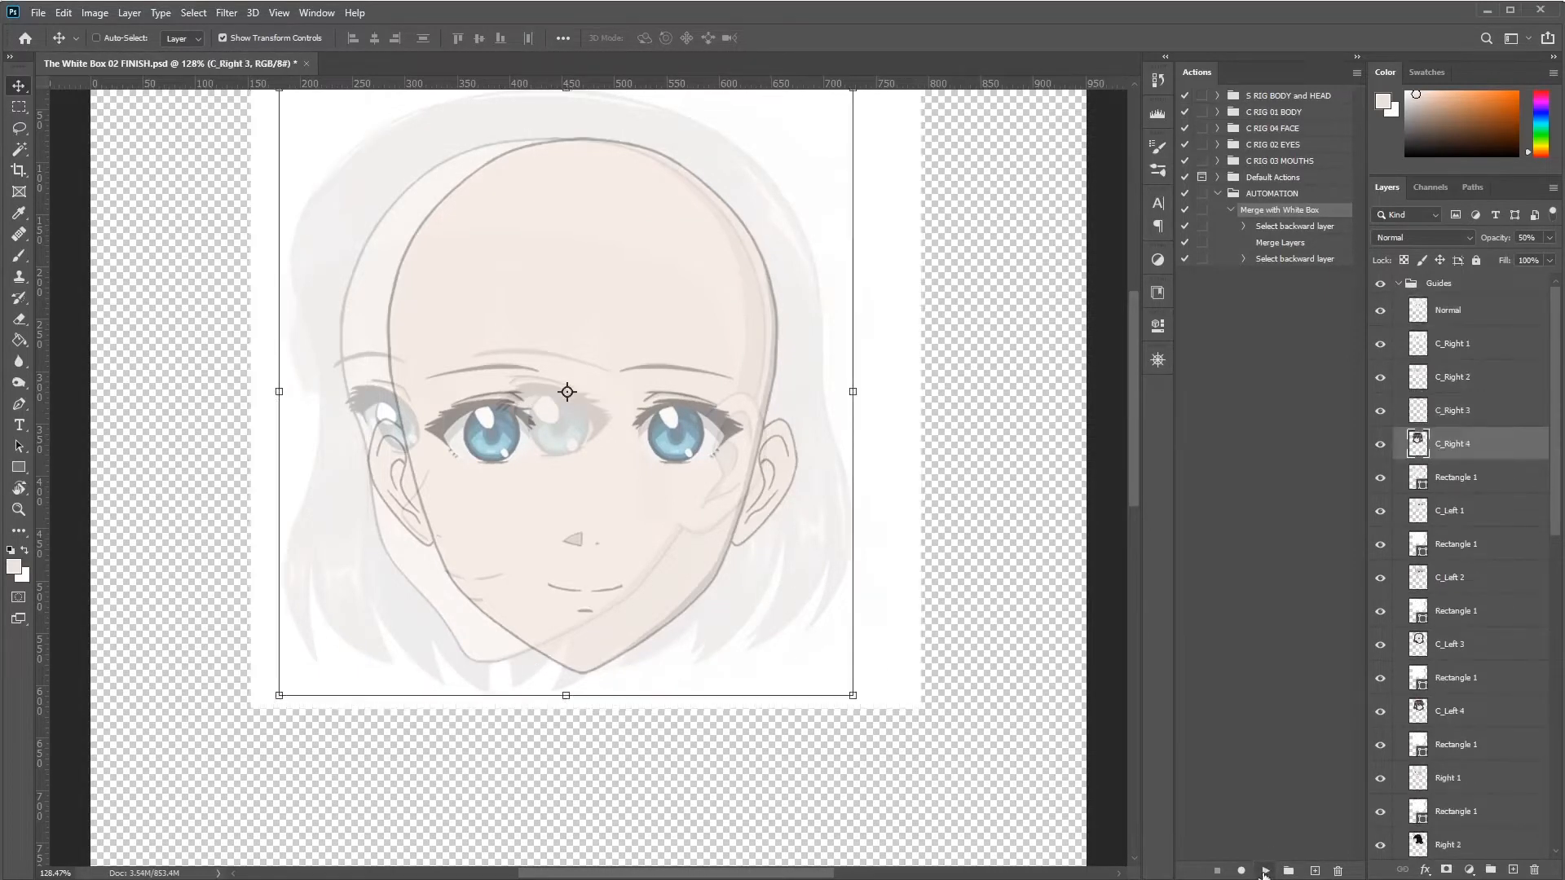
pyautogui.click(1264, 870)
pyautogui.click(1264, 873)
pyautogui.click(1264, 872)
pyautogui.click(1264, 872)
pyautogui.click(1264, 872)
pyautogui.click(1264, 872)
pyautogui.click(1264, 872)
pyautogui.click(1265, 872)
# Step: Continue playing the merge action to combine guides Right 5 through Left 5 with their white rectangles
pyautogui.scroll(-3, 1462, 628)
pyautogui.scroll(-4, 1459, 632)
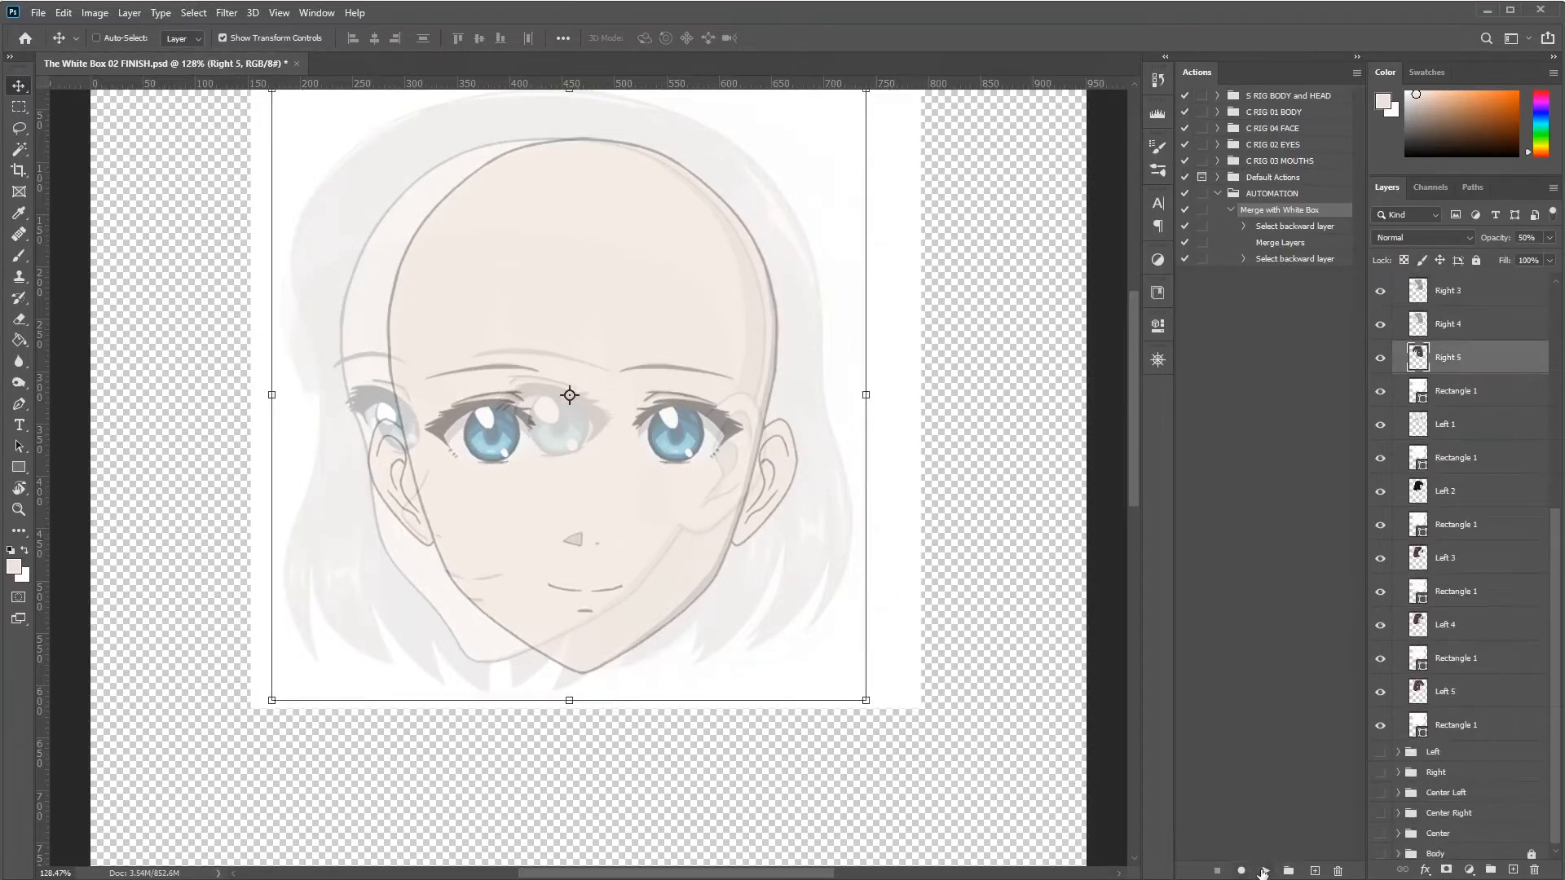
pyautogui.click(1264, 870)
pyautogui.click(1265, 870)
pyautogui.click(1264, 870)
pyautogui.click(1264, 870)
pyautogui.click(1264, 870)
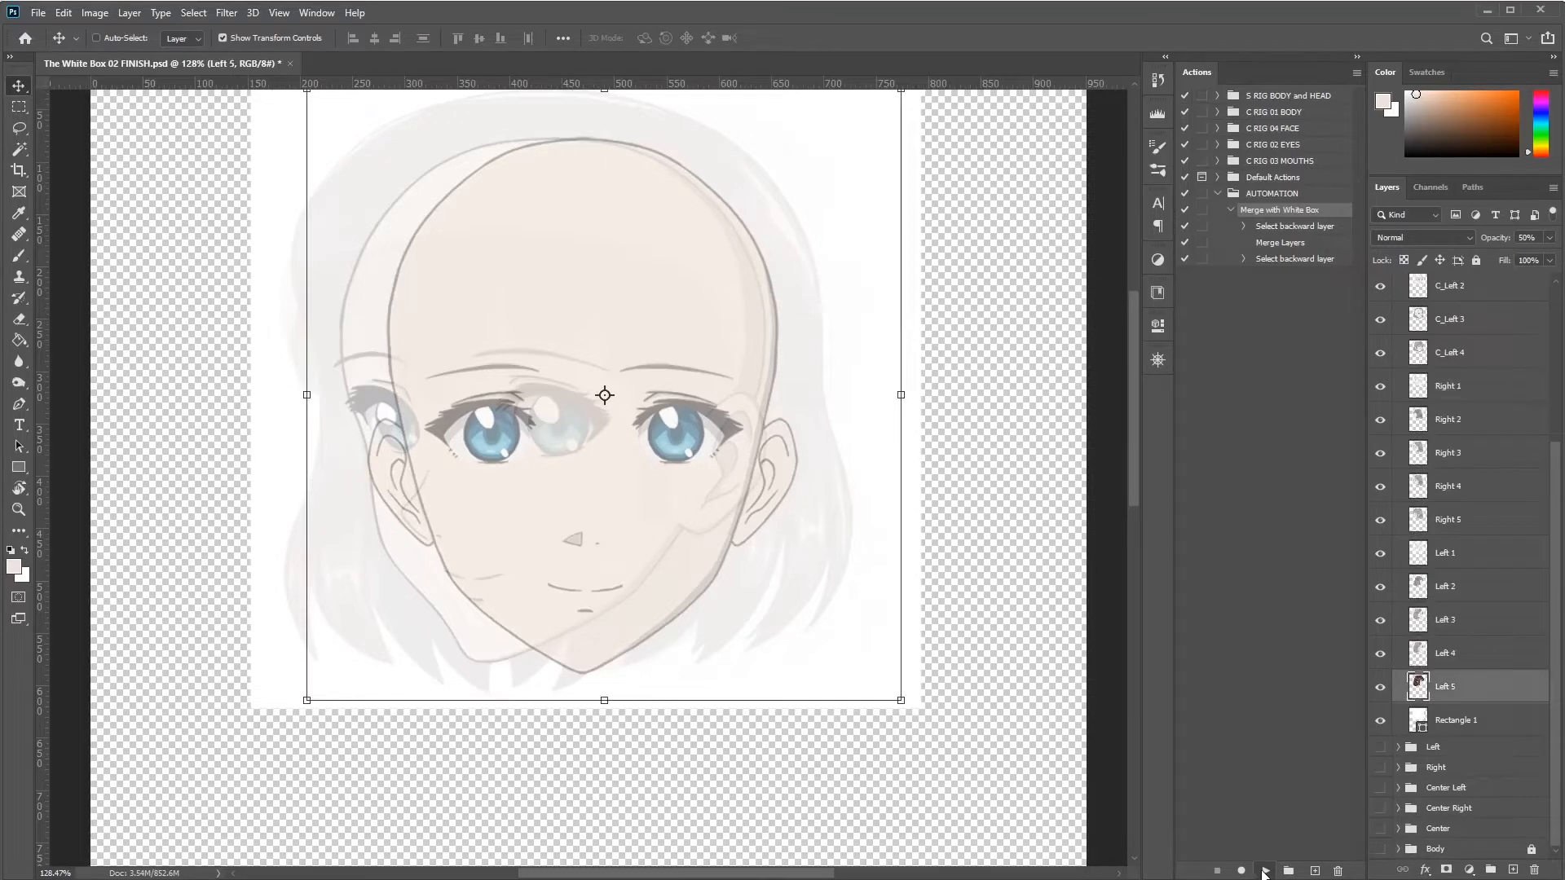
pyautogui.click(1265, 871)
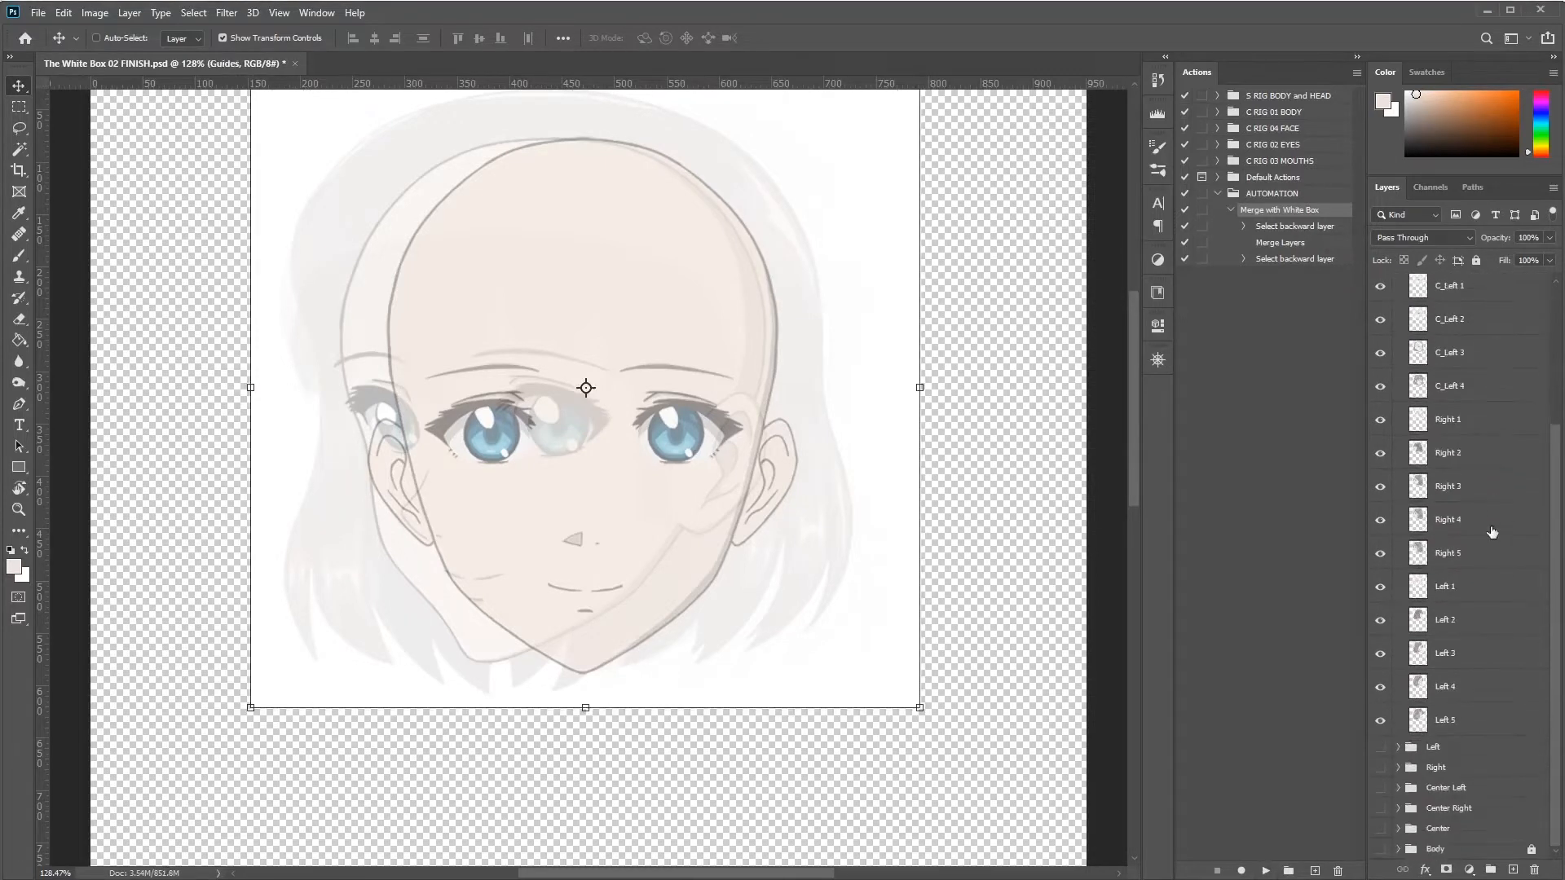
pyautogui.press('alt')
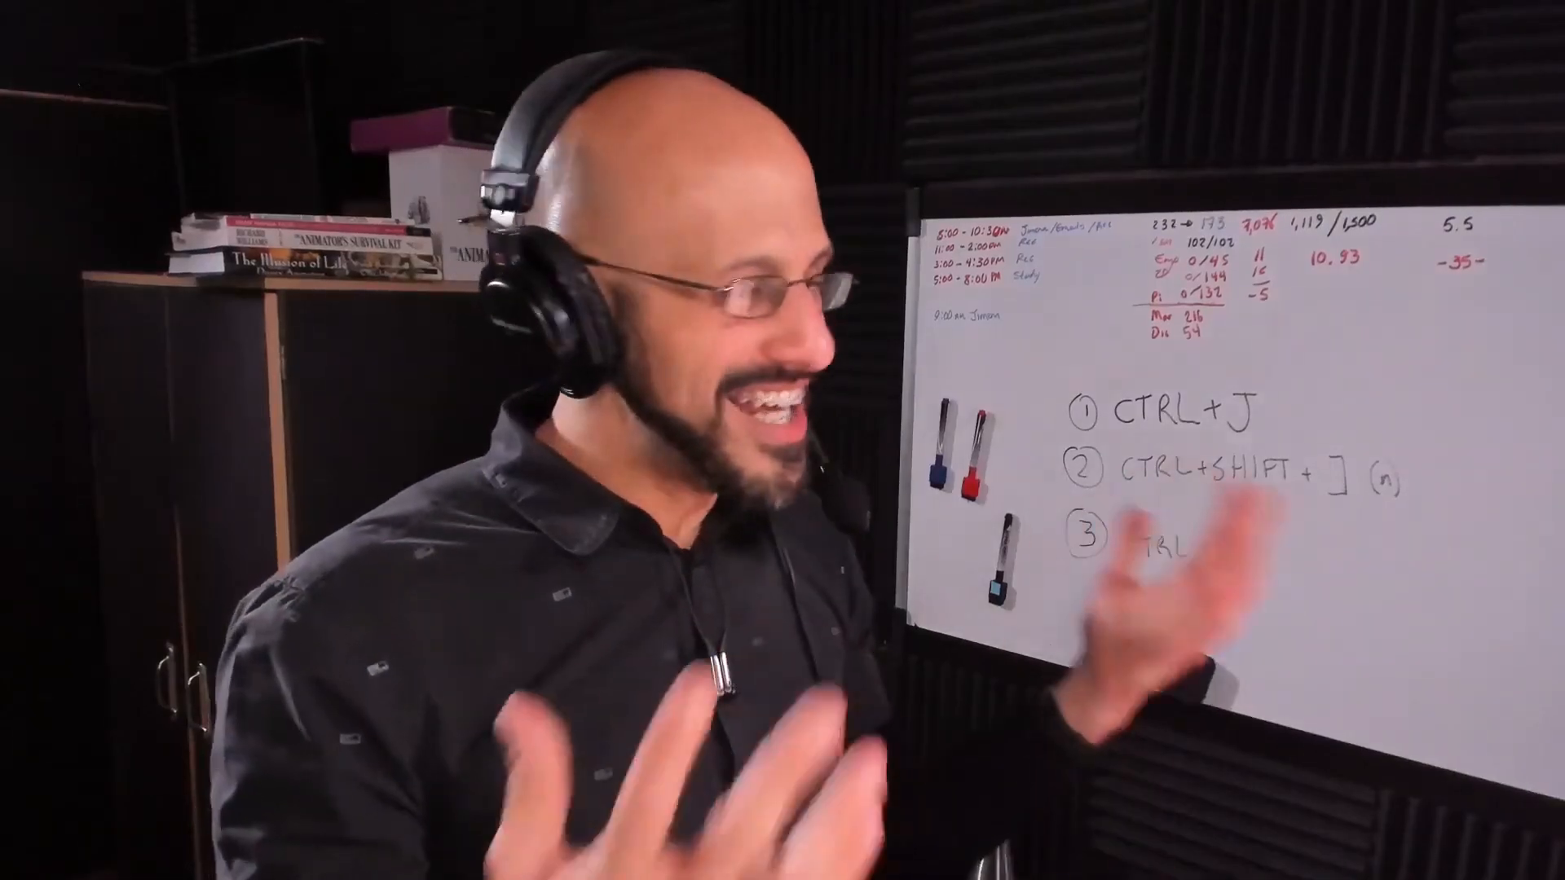
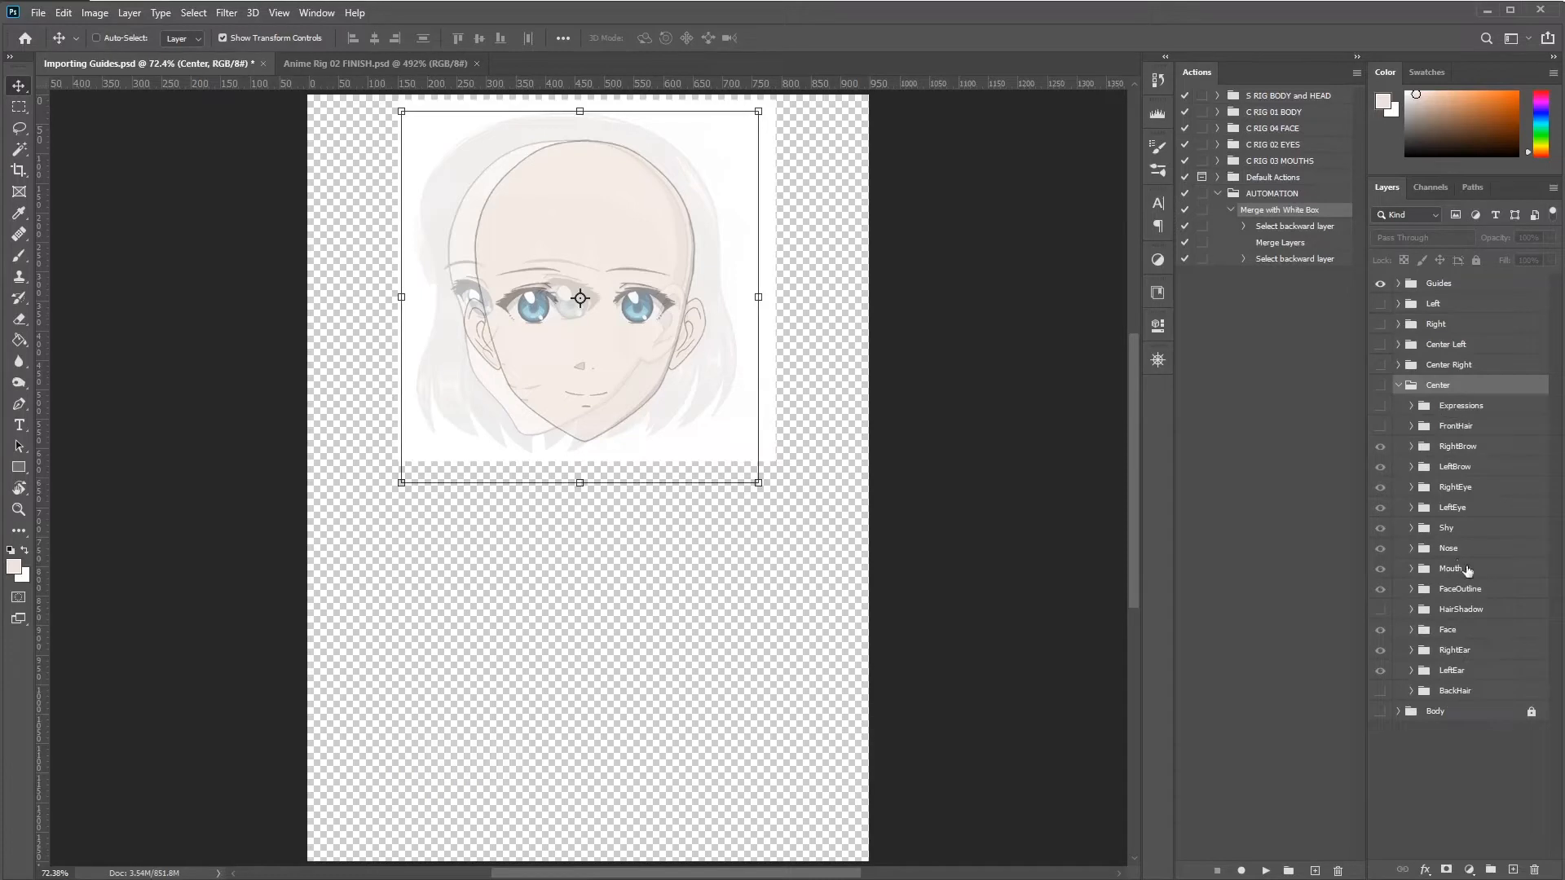
# Step: In Importing Guides.psd, move the Guides group beneath BackHair inside the Center group, then collapse and re-expand Center to check the nesting
pyautogui.click(1445, 695)
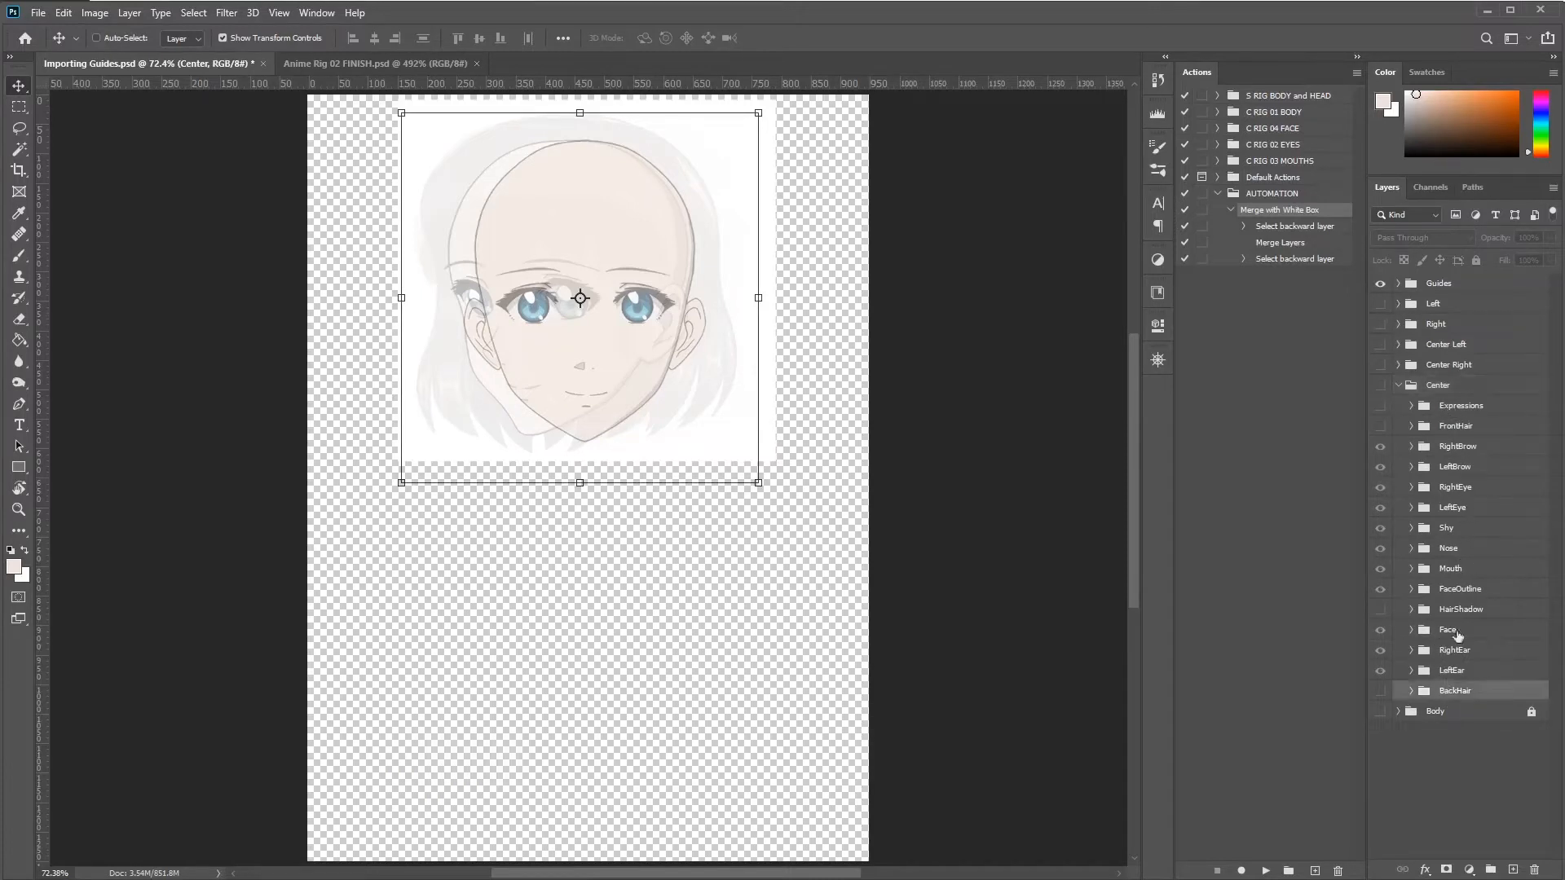
pyautogui.click(1436, 287)
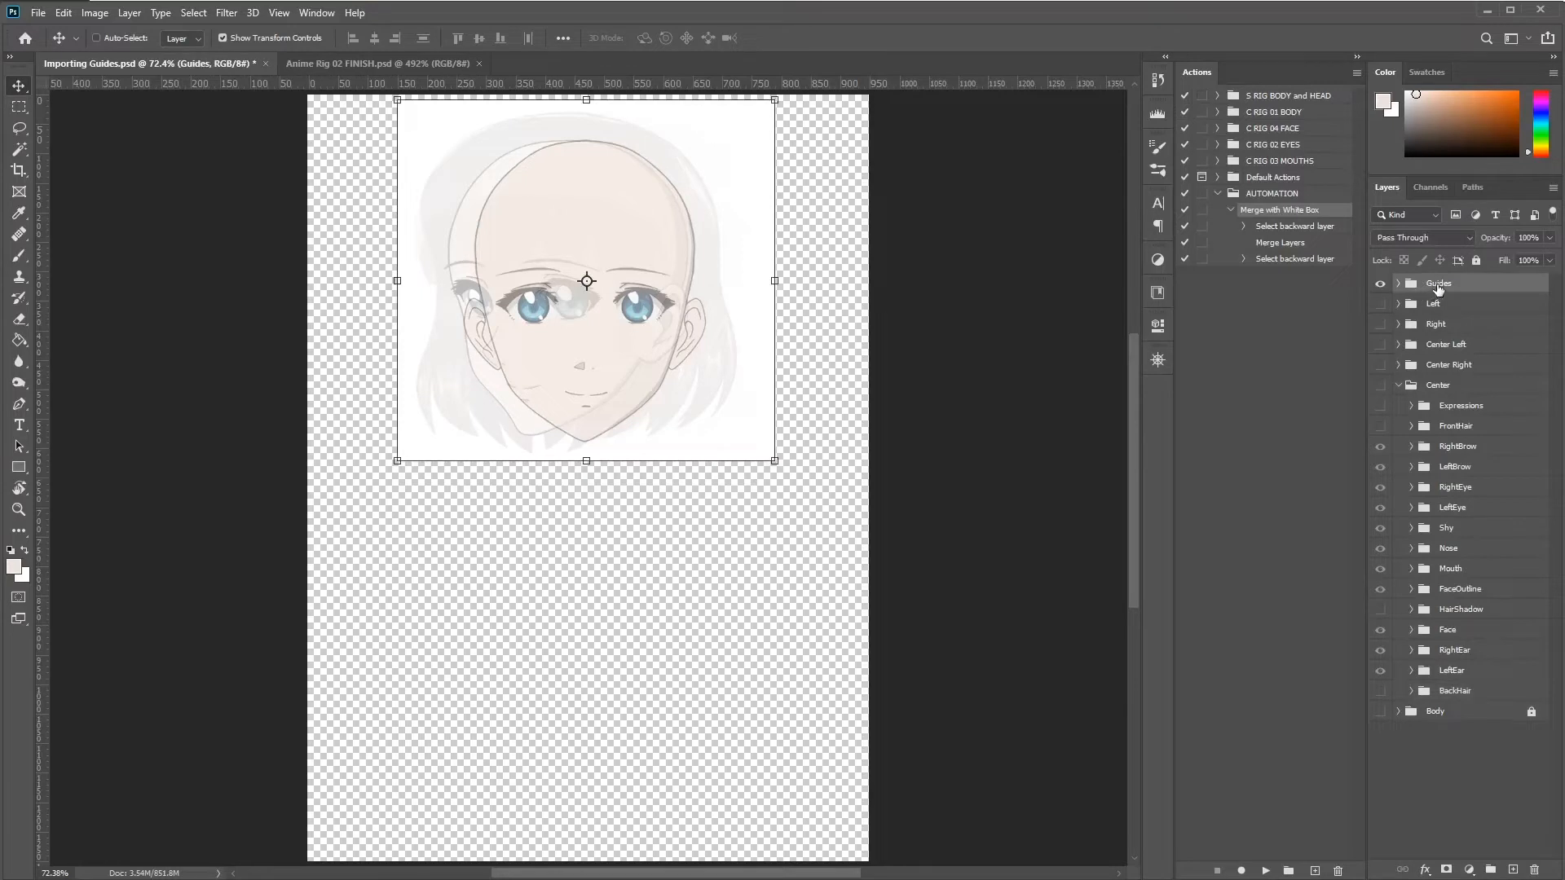
pyautogui.moveTo(1438, 289); pyautogui.dragTo(1471, 705)
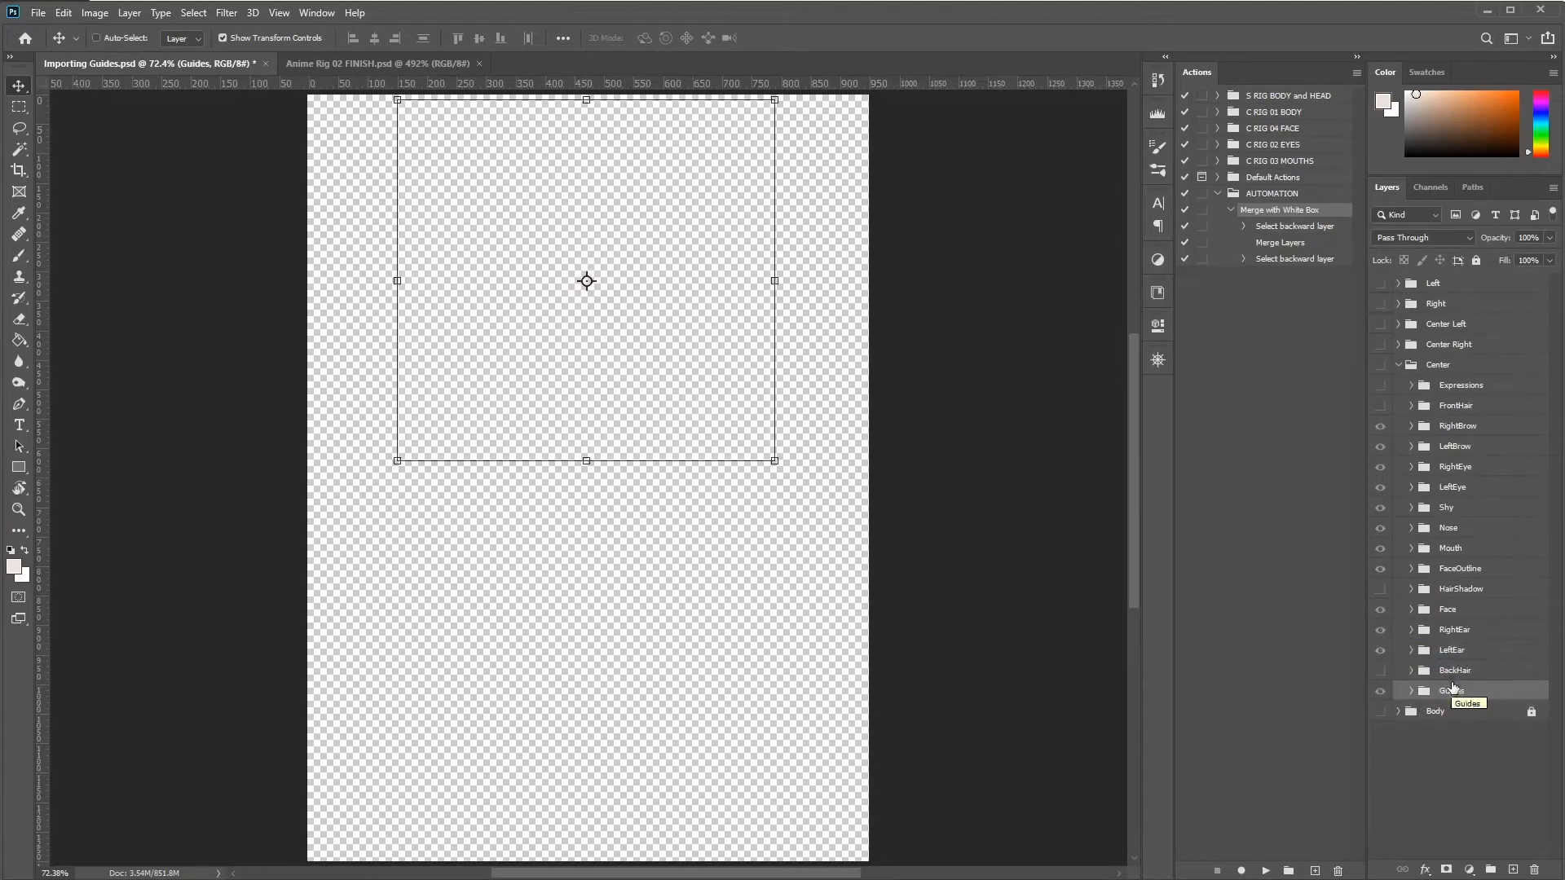
pyautogui.click(1400, 365)
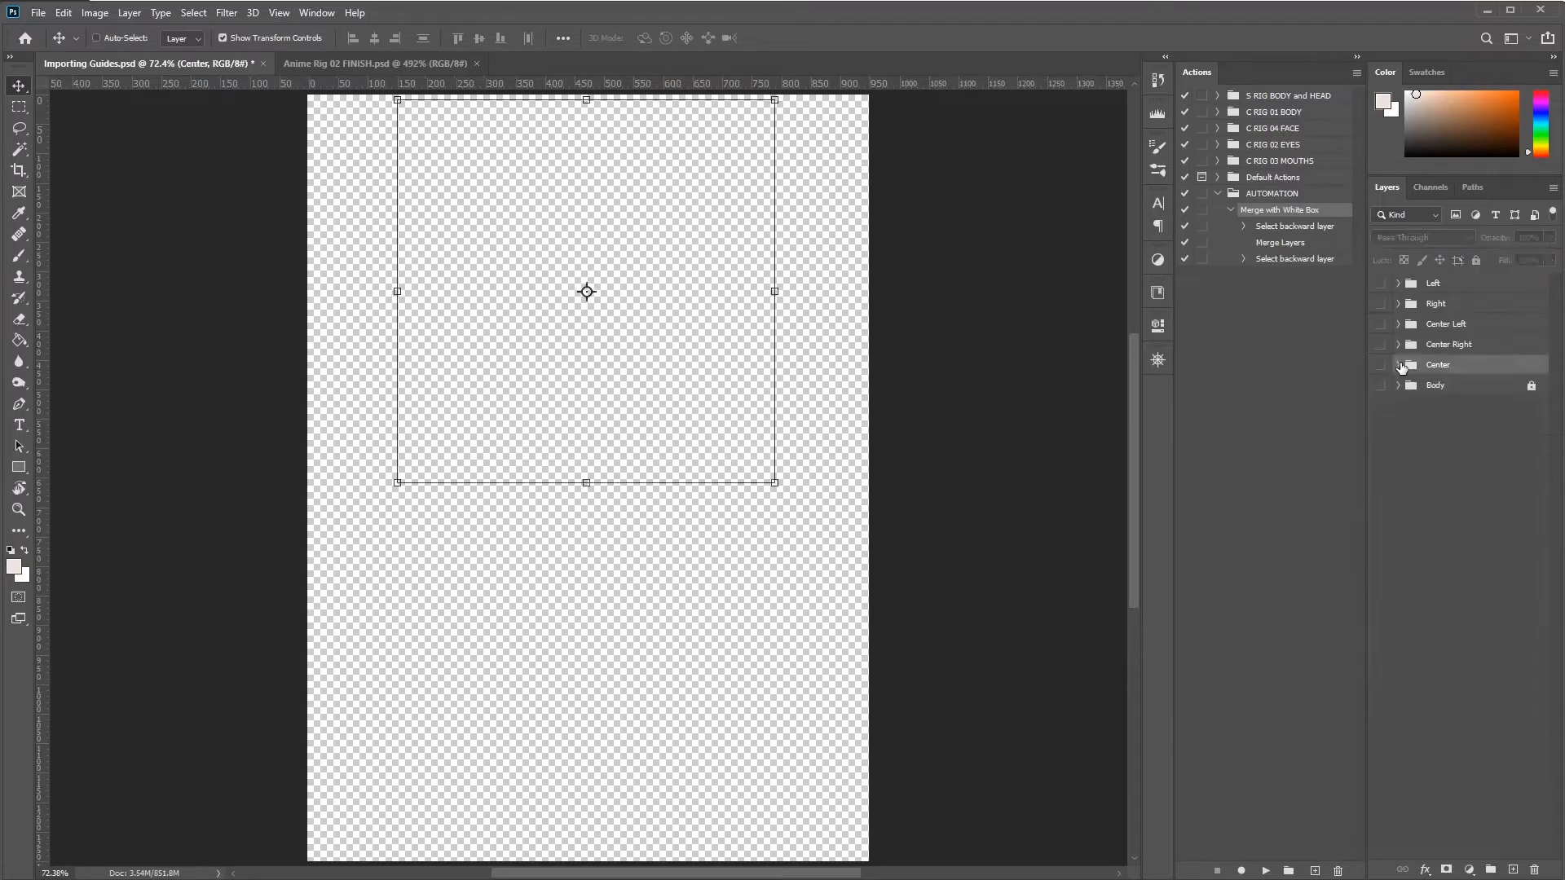
pyautogui.click(1398, 365)
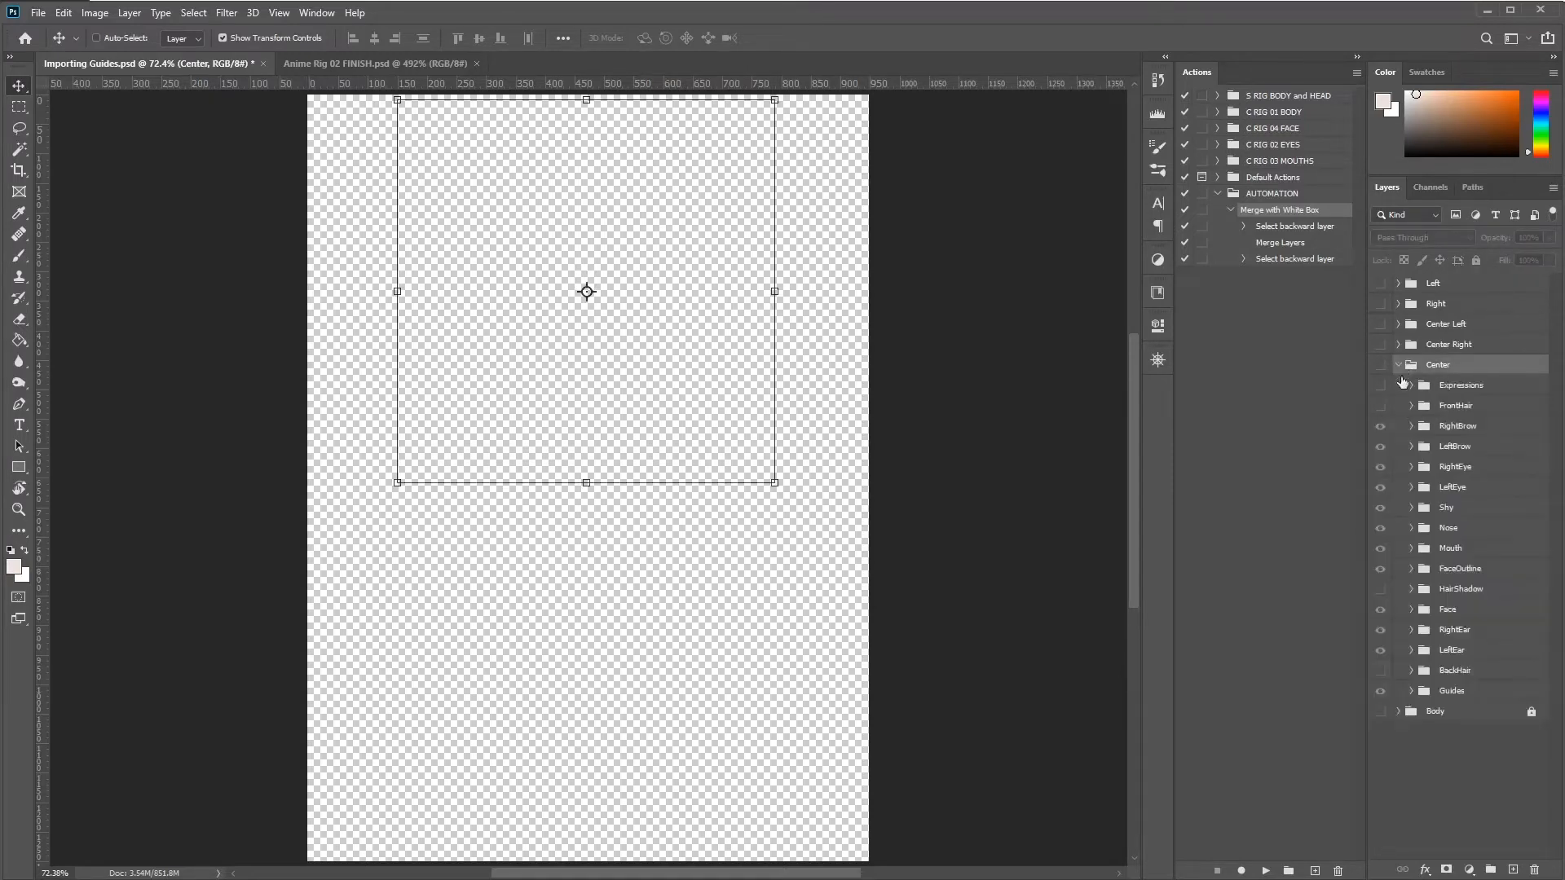
# Step: Move the Guides group out of the Center group so it sits directly above Body, and collapse Center
pyautogui.click(1452, 692)
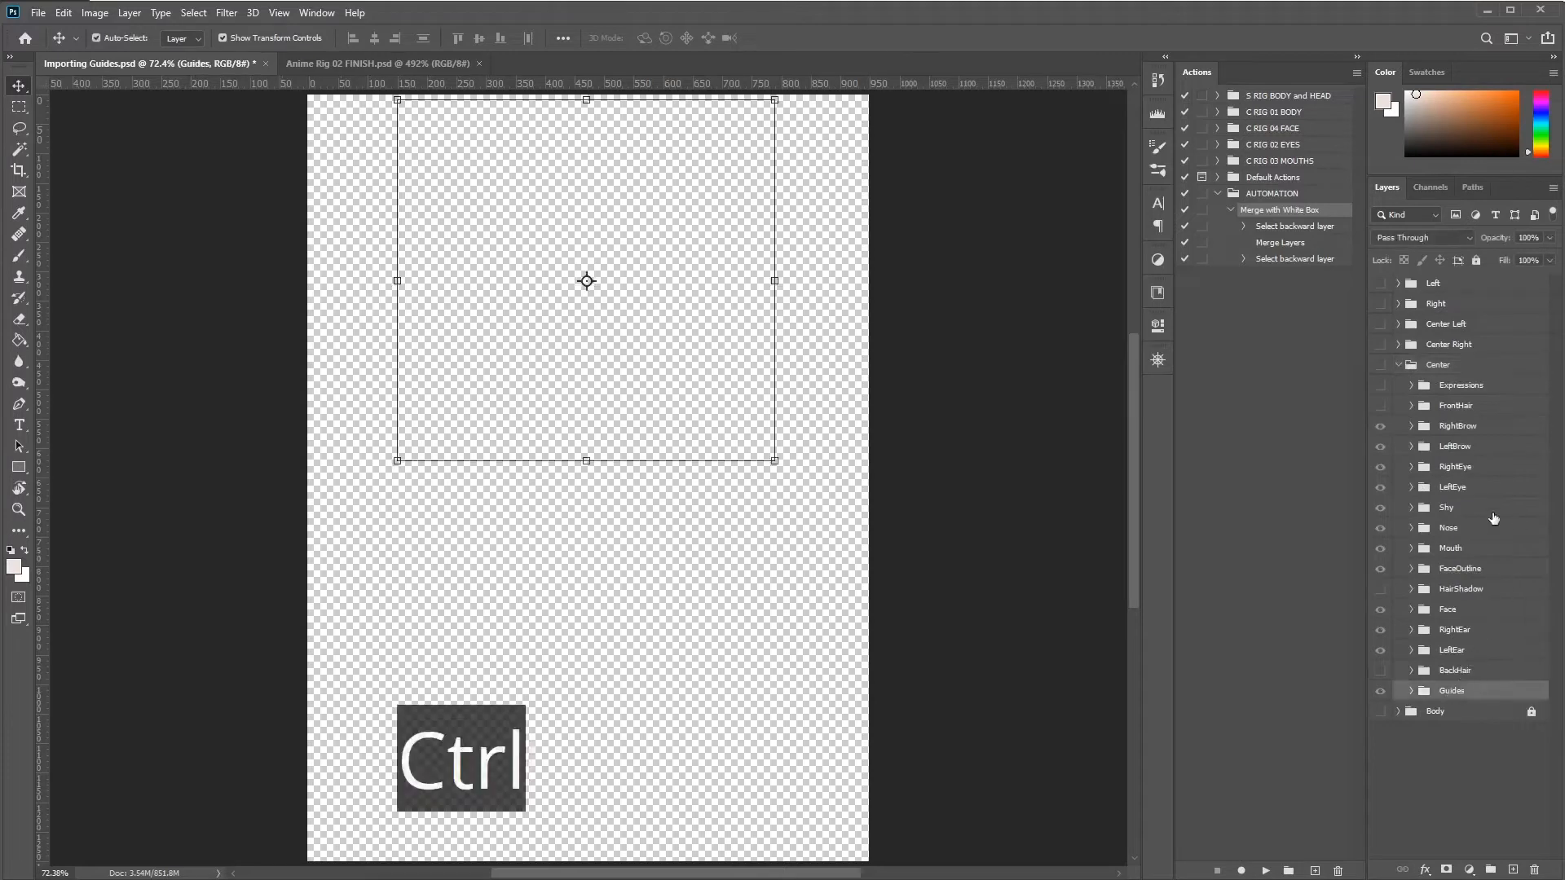
pyautogui.hotkey('ctrl', '[')
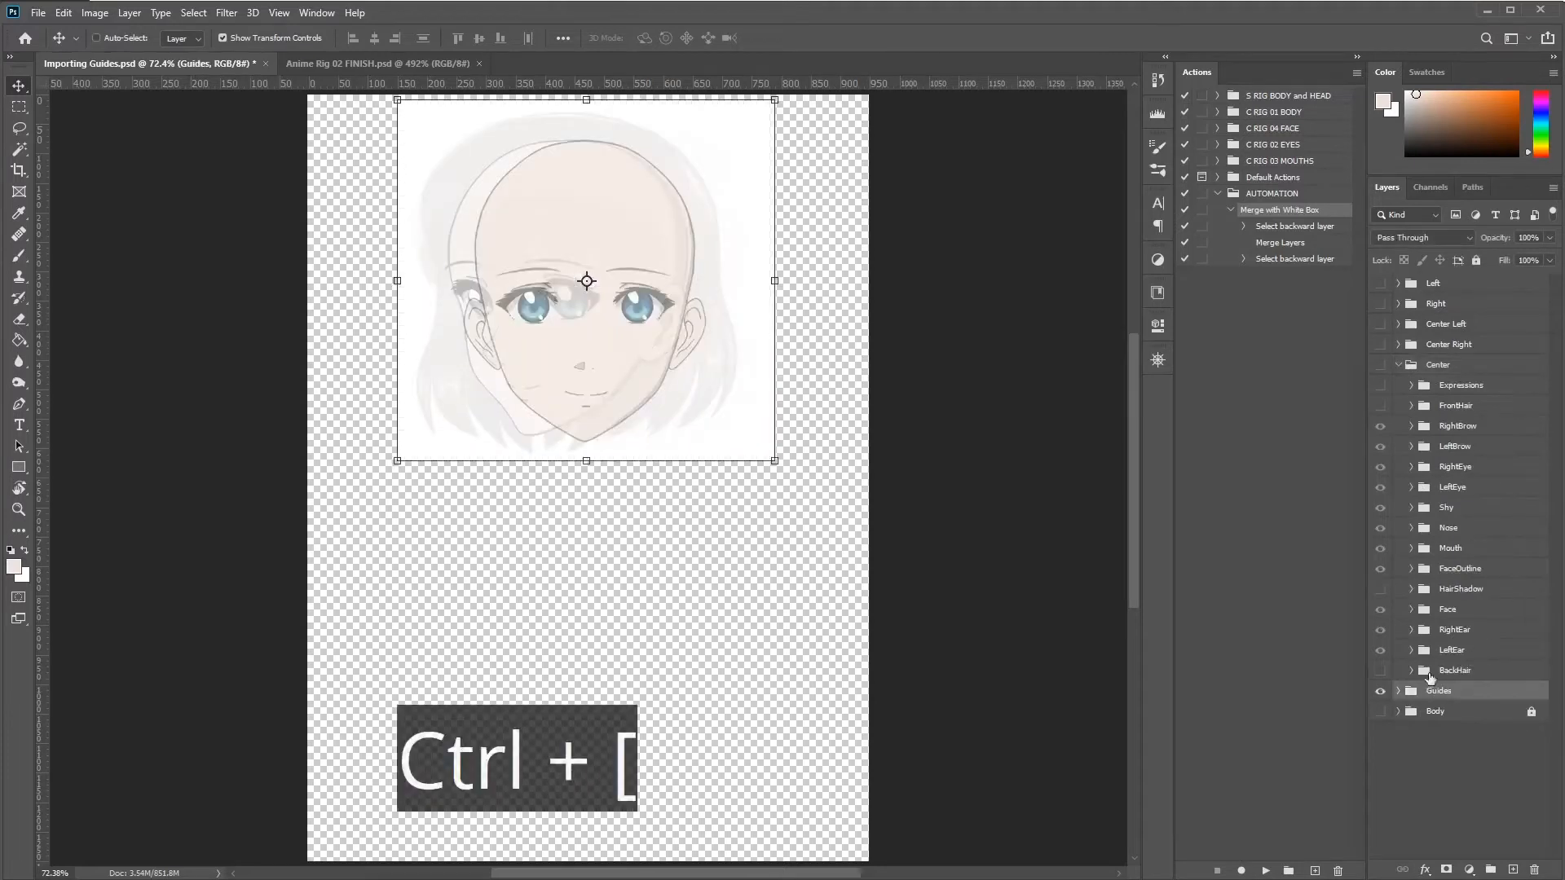
pyautogui.click(1397, 367)
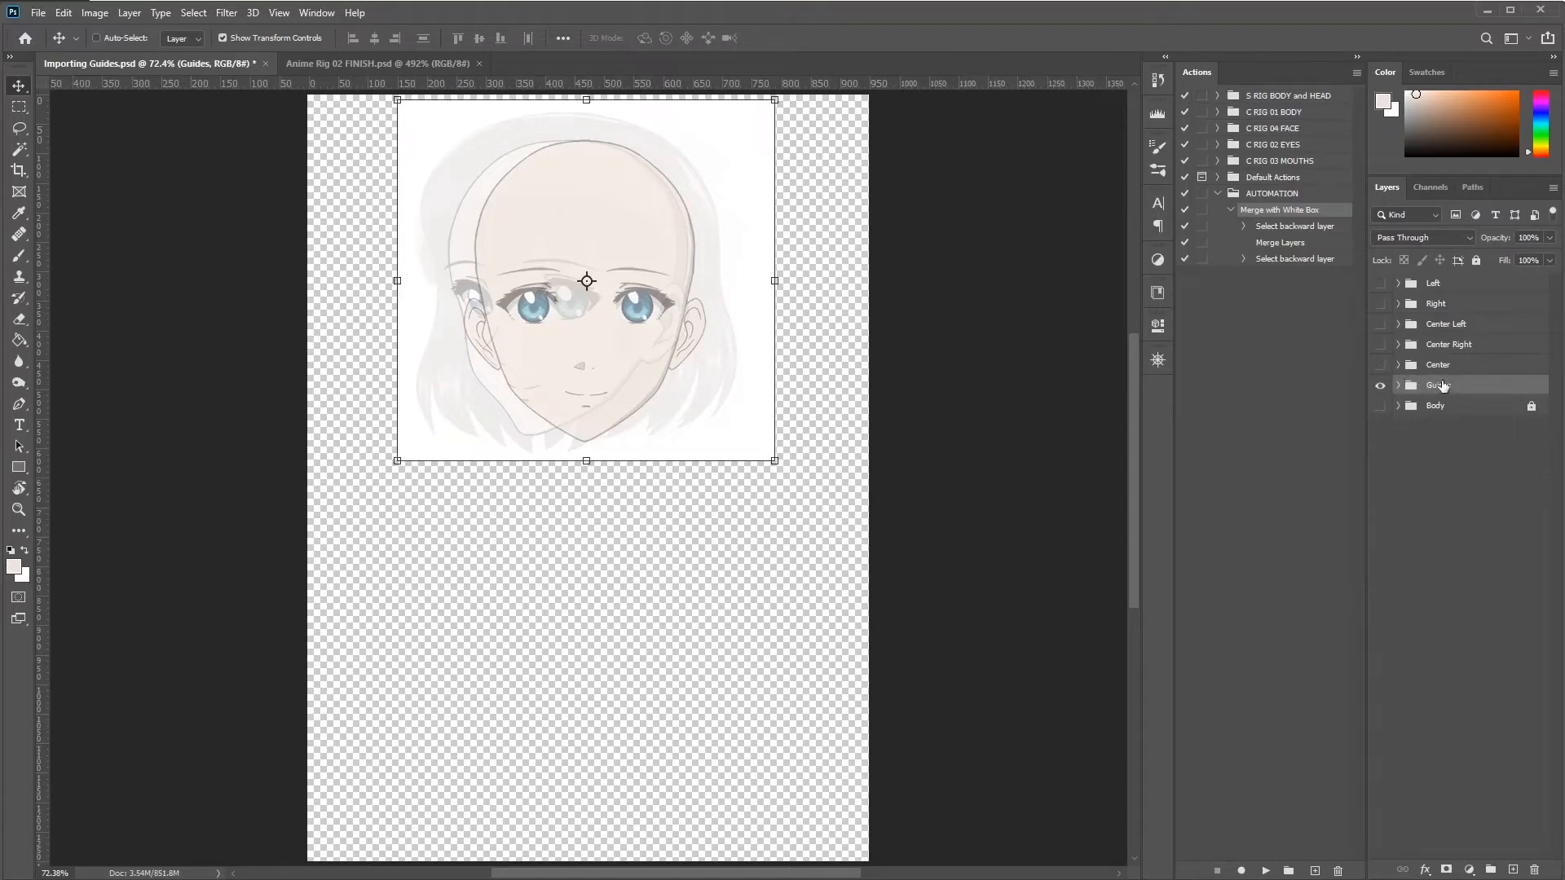
# Step: Move the Guides group inside the Center group beneath BackHair, then check the nesting by collapsing and re-expanding Center
pyautogui.click(1399, 366)
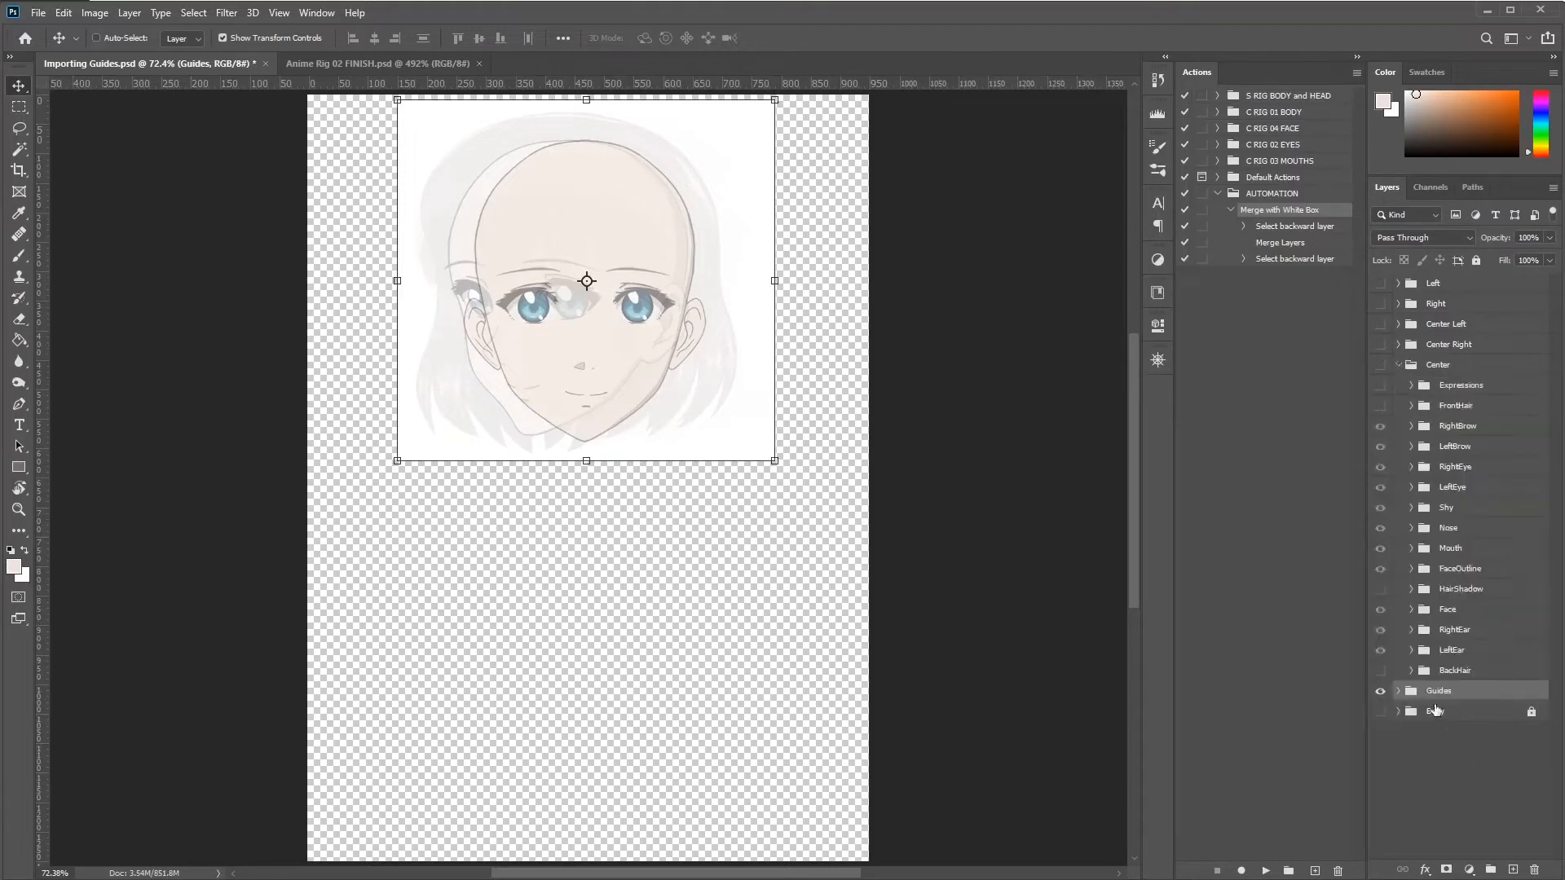
pyautogui.moveTo(1440, 694)
pyautogui.mouseDown()
pyautogui.moveTo(1454, 671)
pyautogui.moveTo(1460, 684)
pyautogui.mouseUp()
pyautogui.hotkey('ctrl', ']')
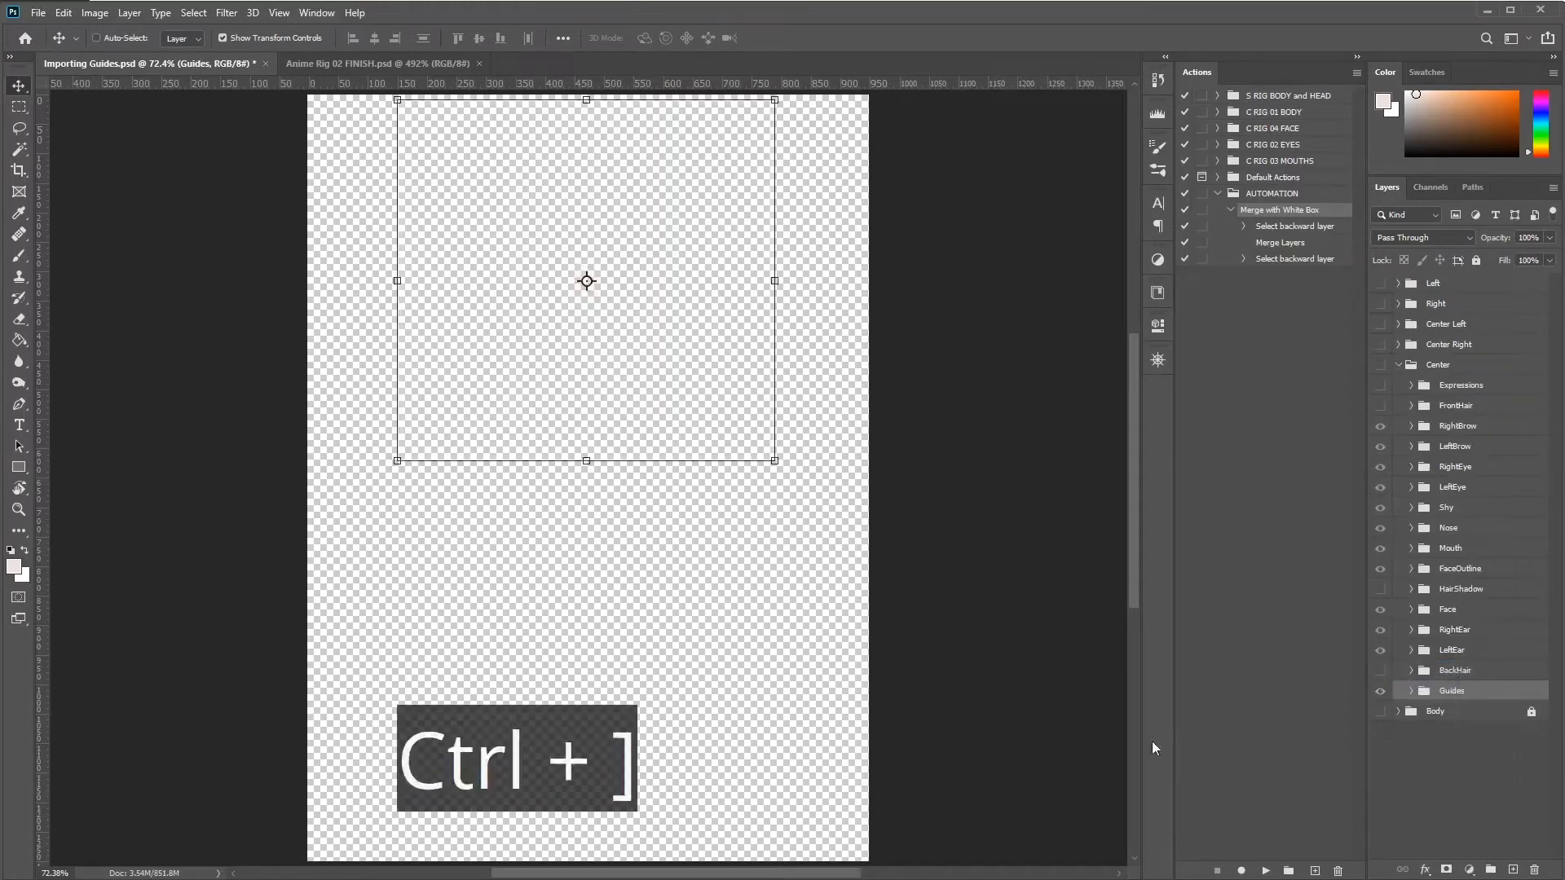
pyautogui.click(1403, 368)
pyautogui.click(1400, 366)
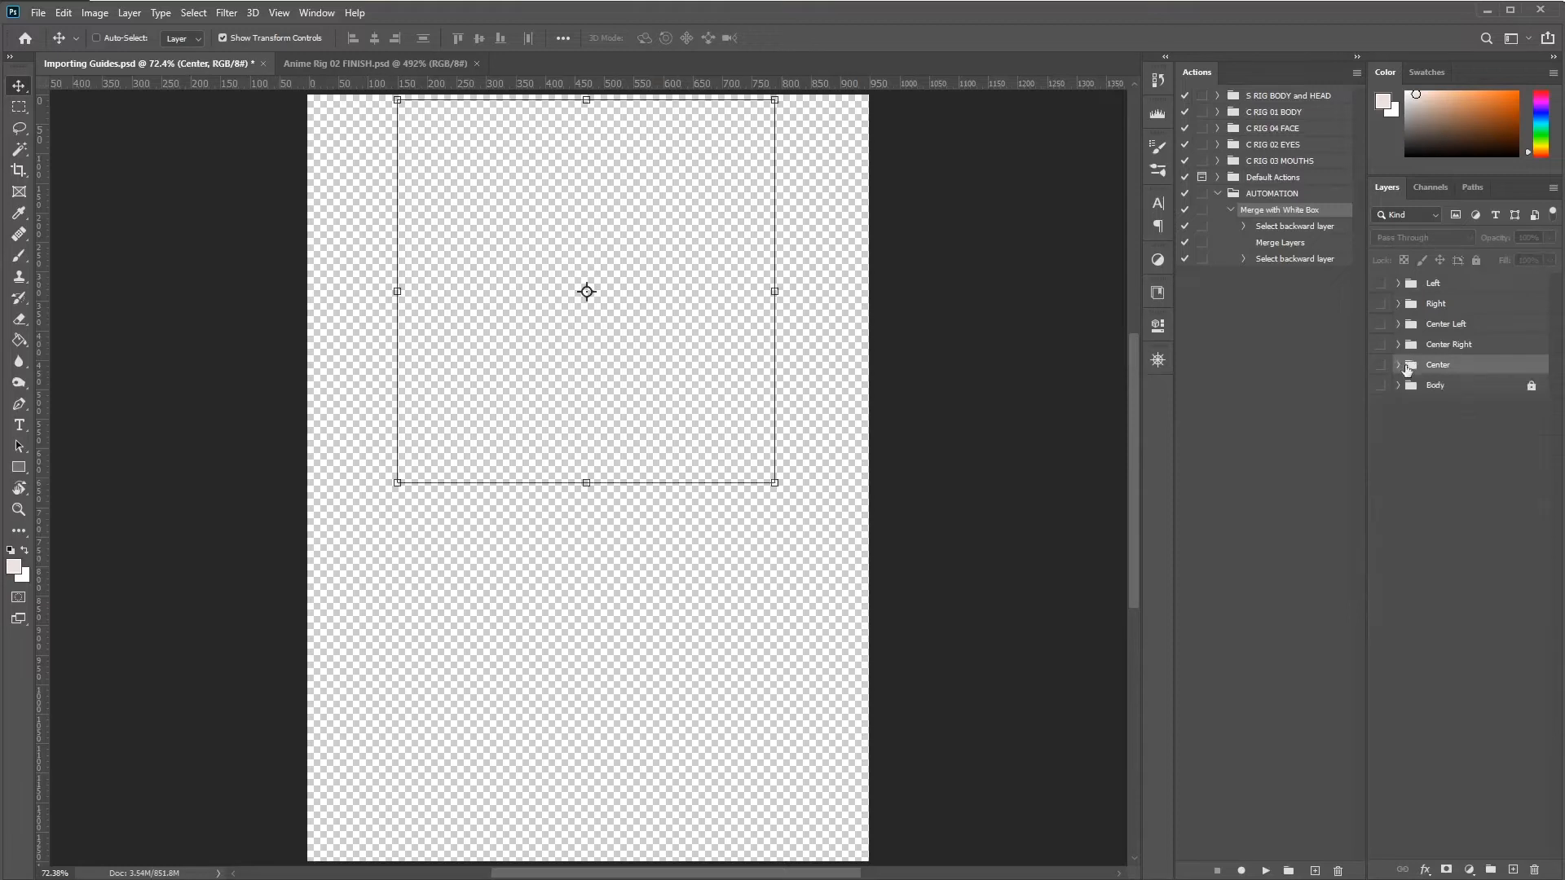
pyautogui.click(1398, 366)
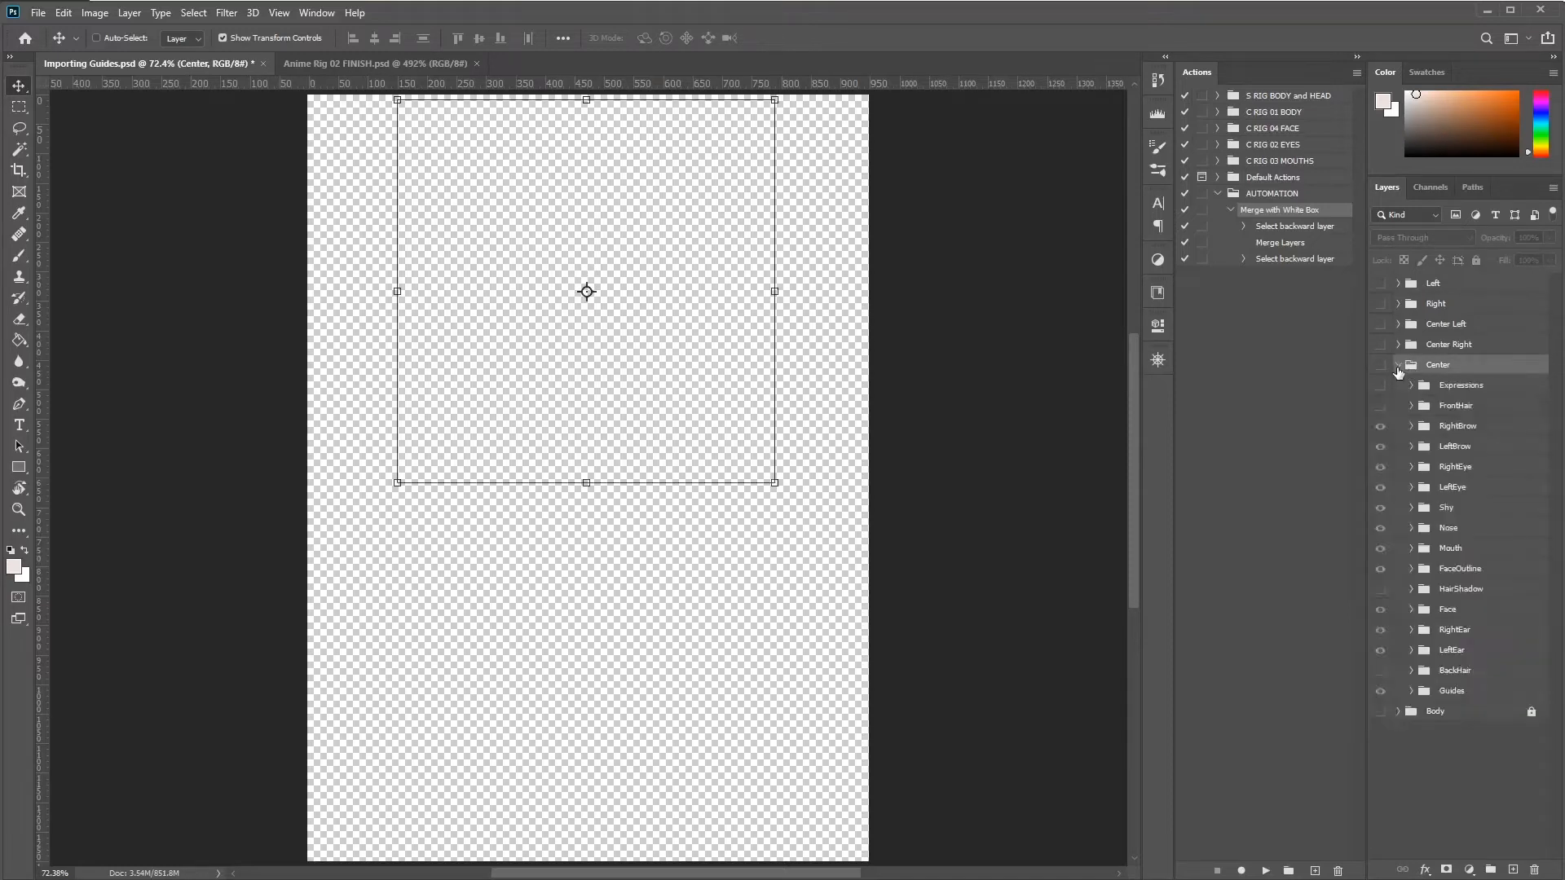
pyautogui.click(1401, 369)
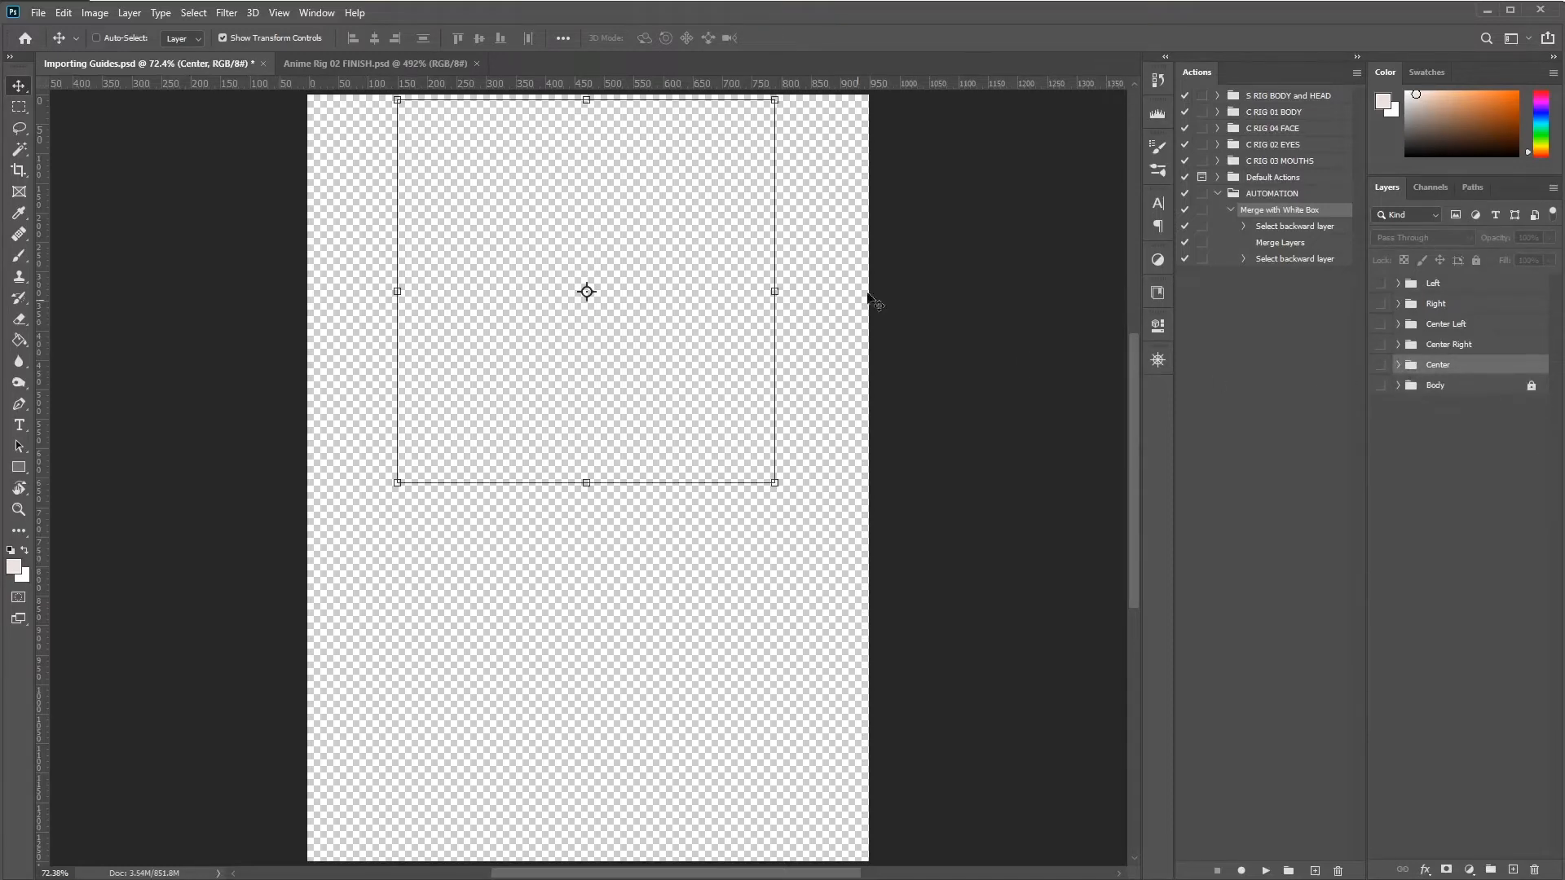
# Step: Save the document as "Anime MASTER GUIDE Ready for Exports" in the ANIME CHARACTER folder under Project Files
pyautogui.hotkey('ctrl', 'shift')
pyautogui.hotkey('ctrl', 'shift', 's')
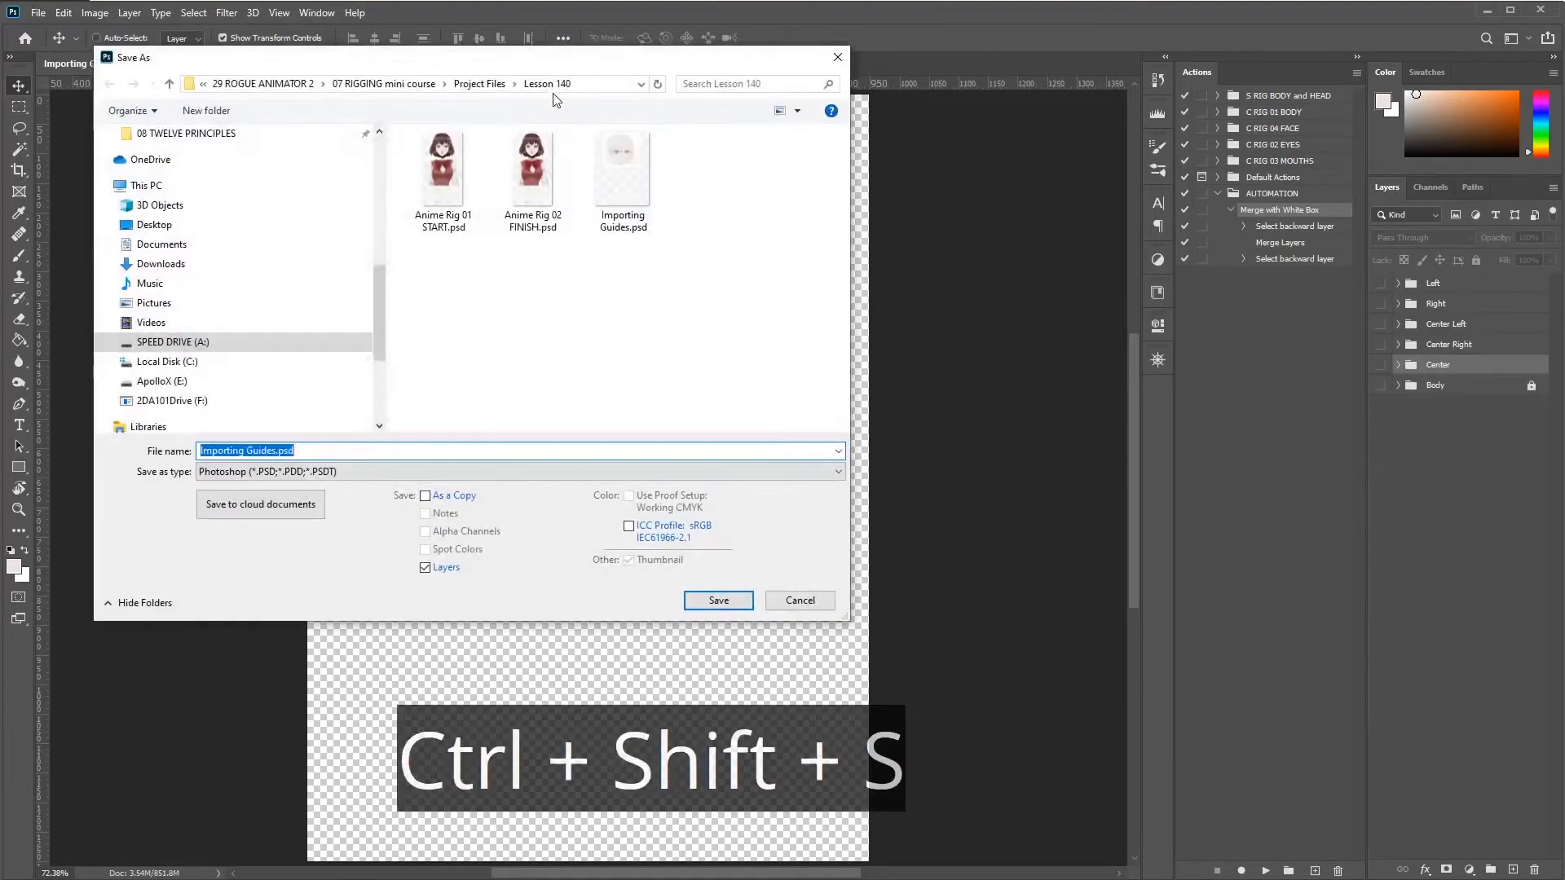
pyautogui.click(480, 85)
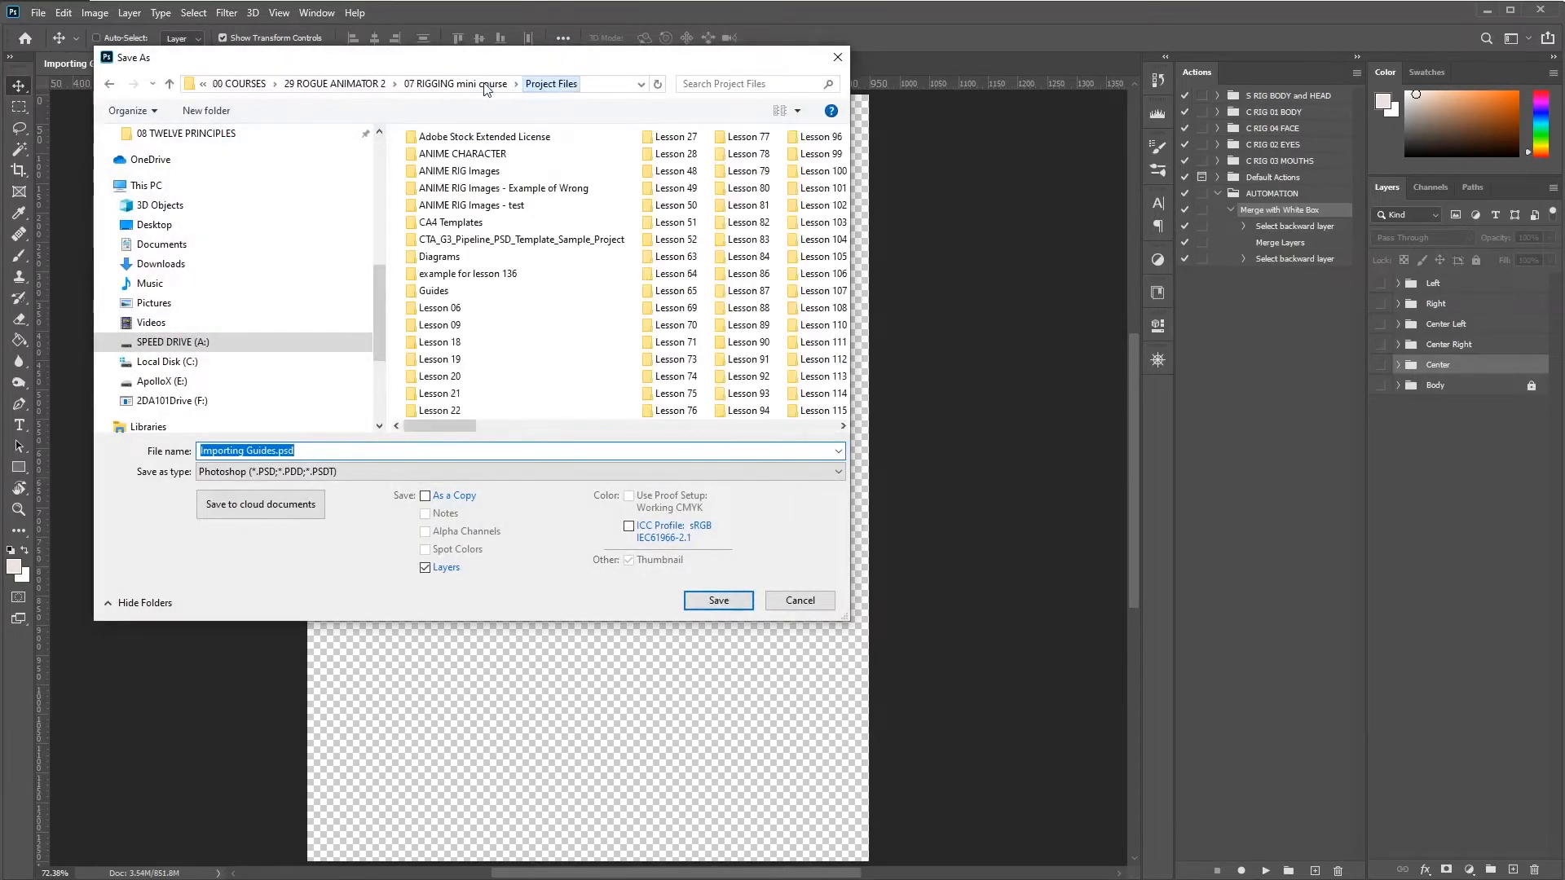
pyautogui.doubleClick(468, 154)
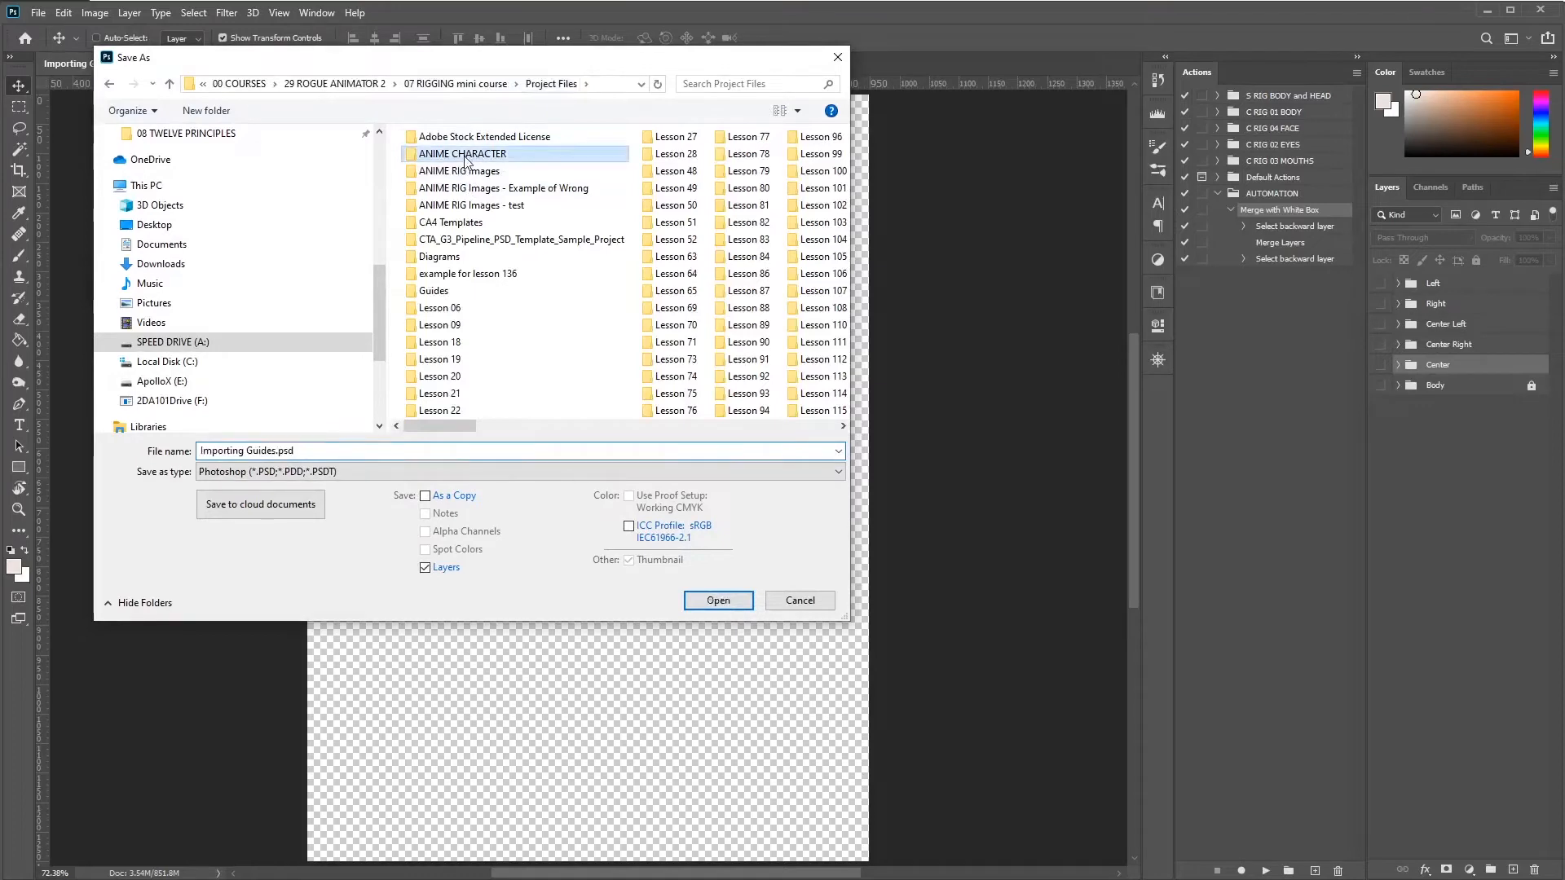
pyautogui.click(320, 452)
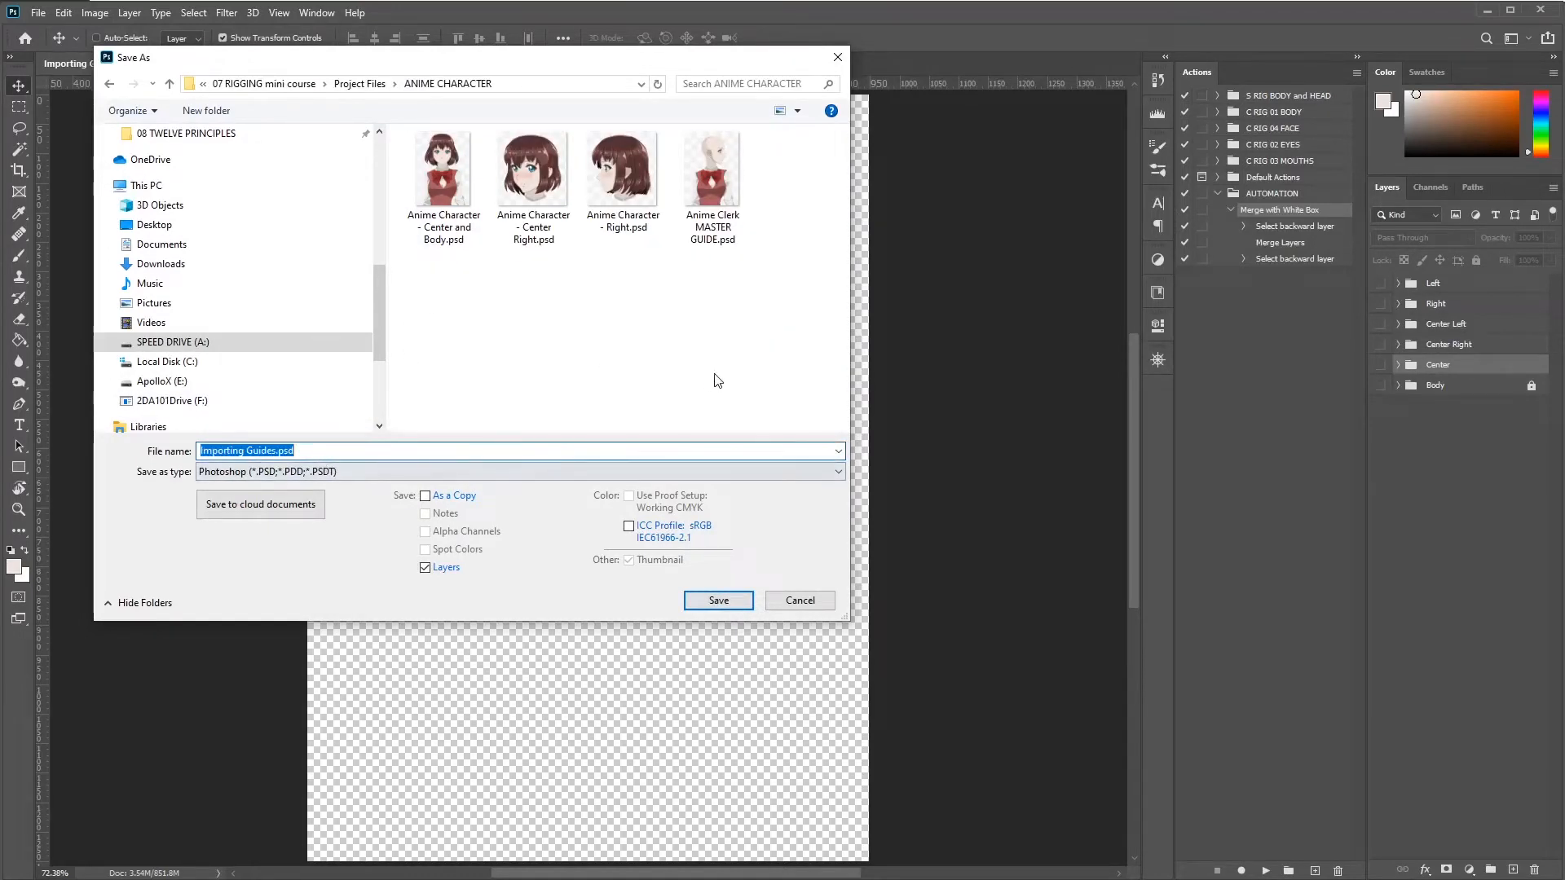
pyautogui.write('Anime M')
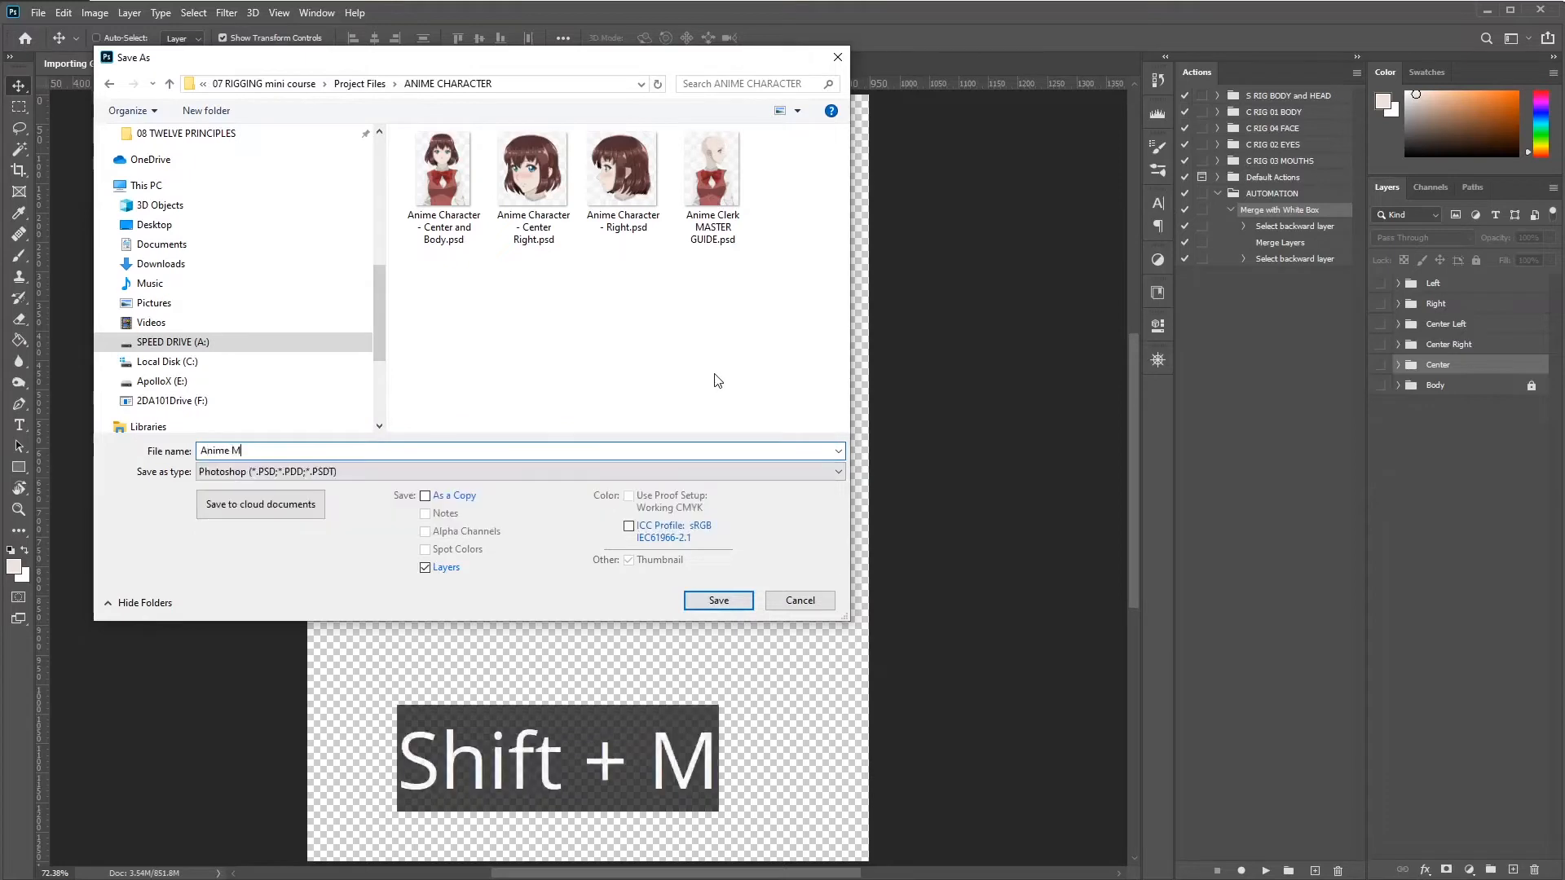
pyautogui.write('ASTER GUIDE ')
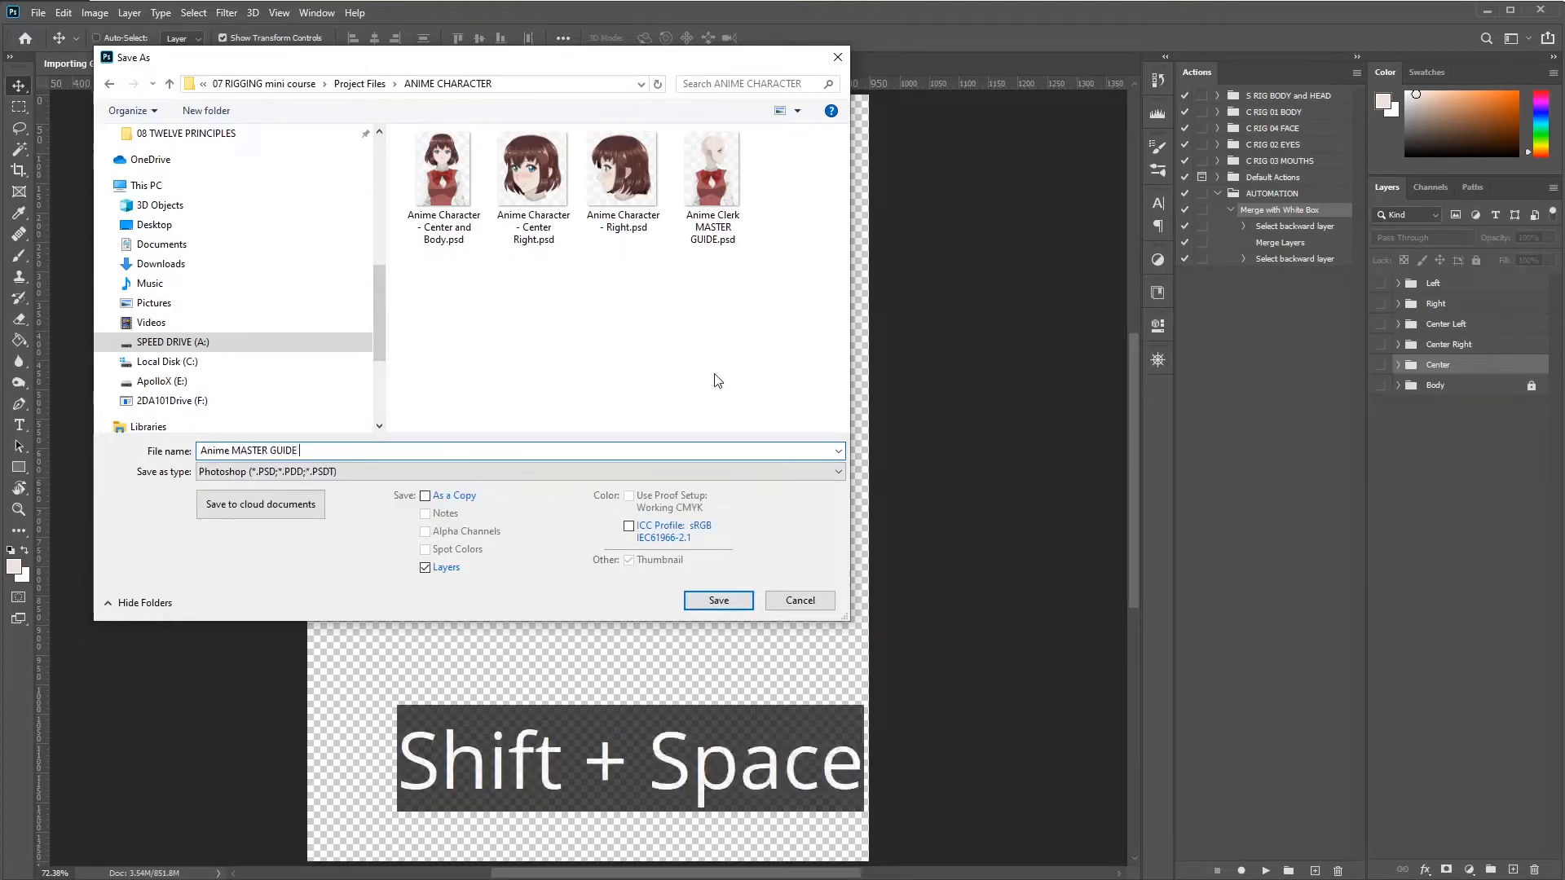
pyautogui.write('Ready')
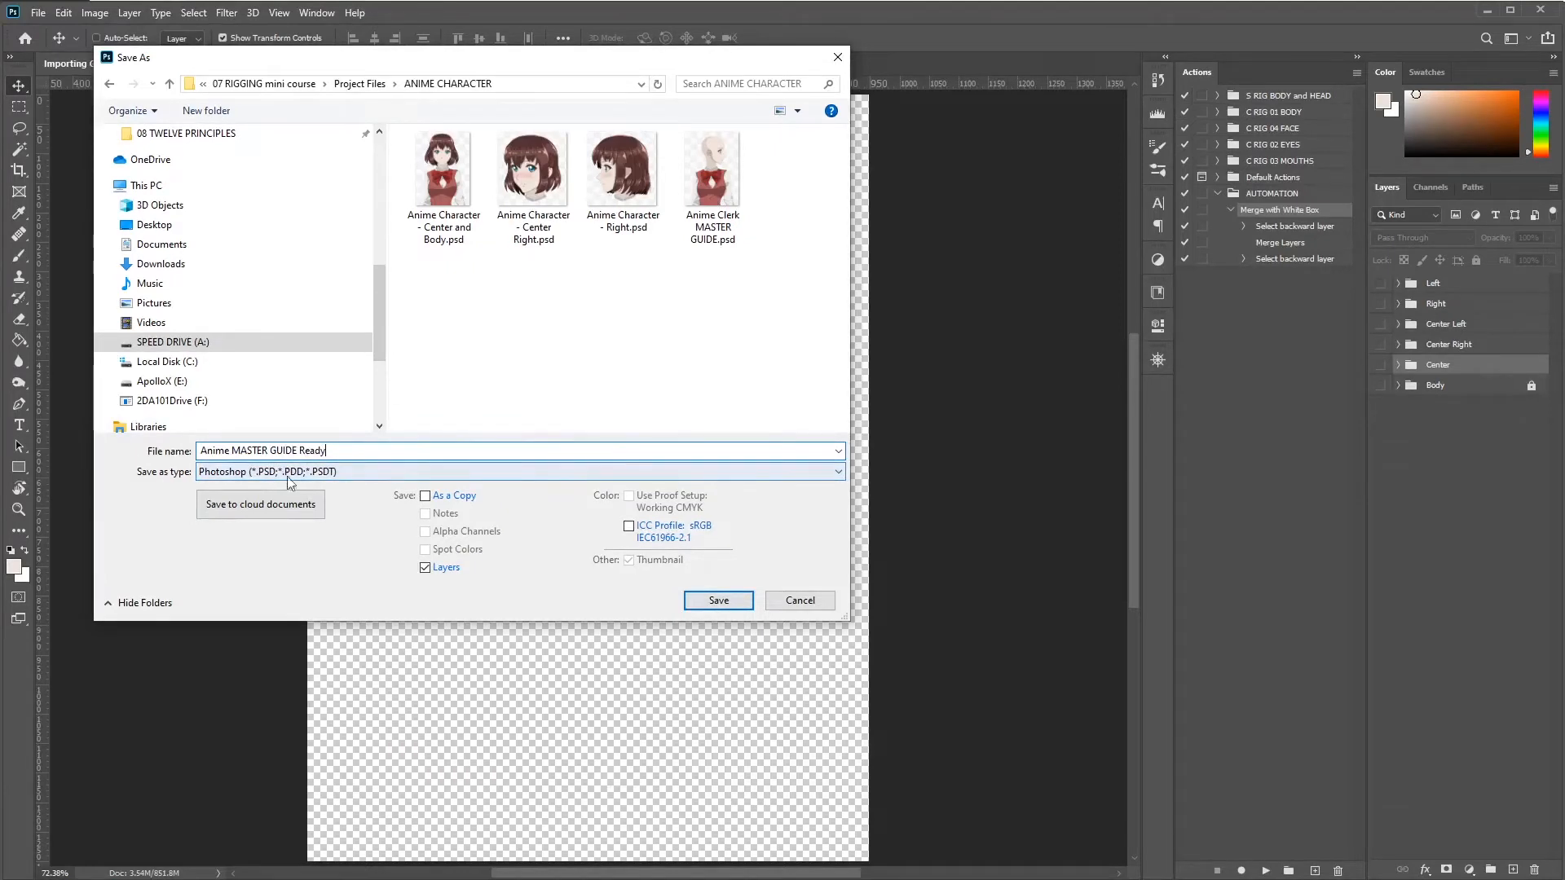
pyautogui.write(' for Exports')
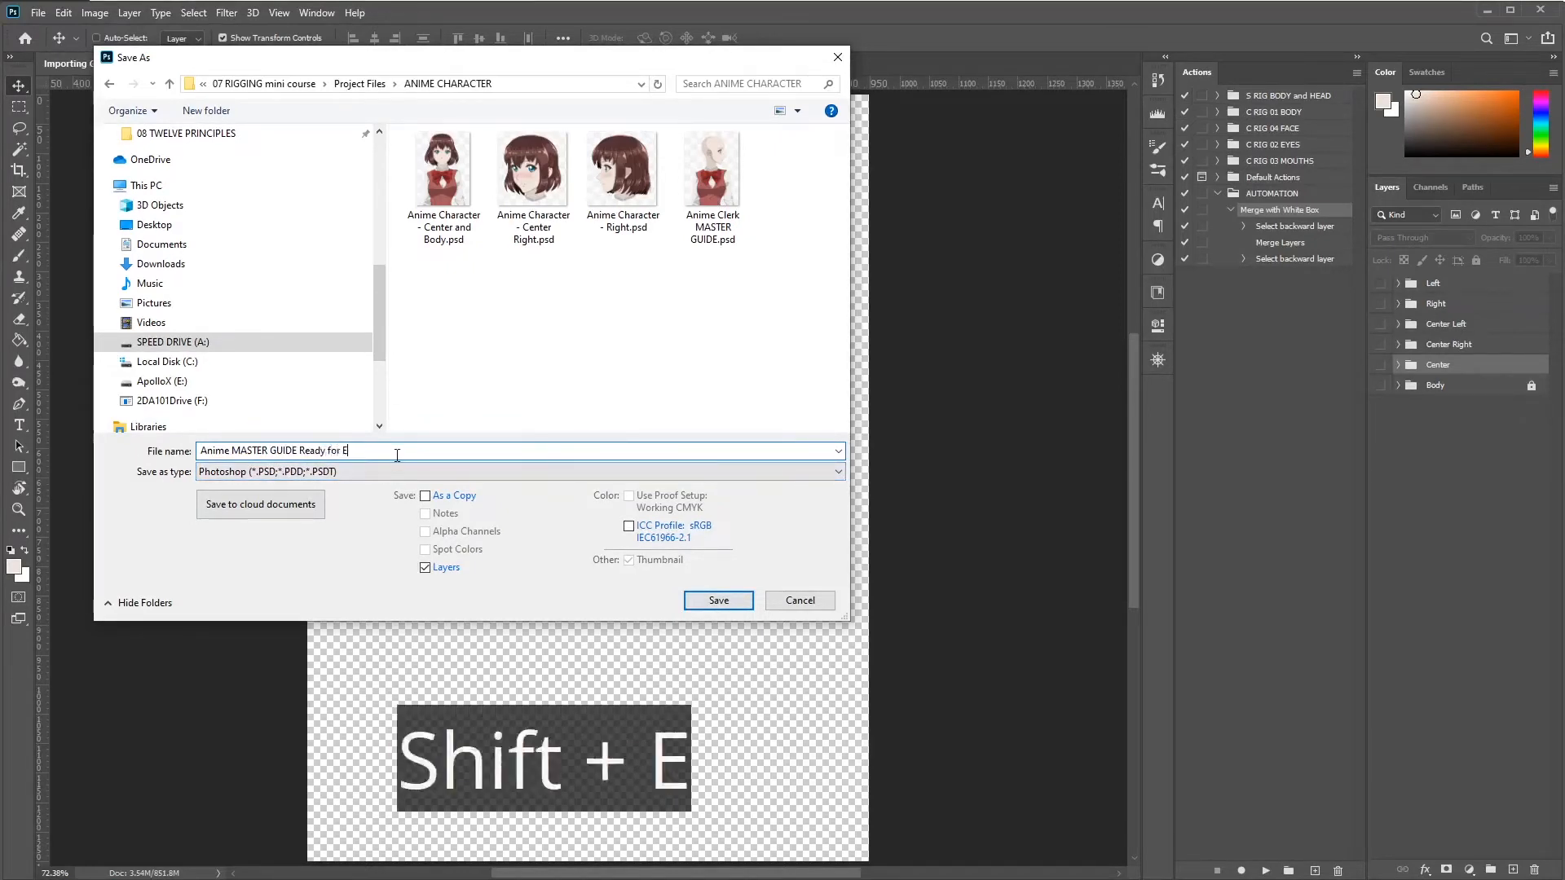
pyautogui.press('BackSpace')
pyautogui.write('xports')
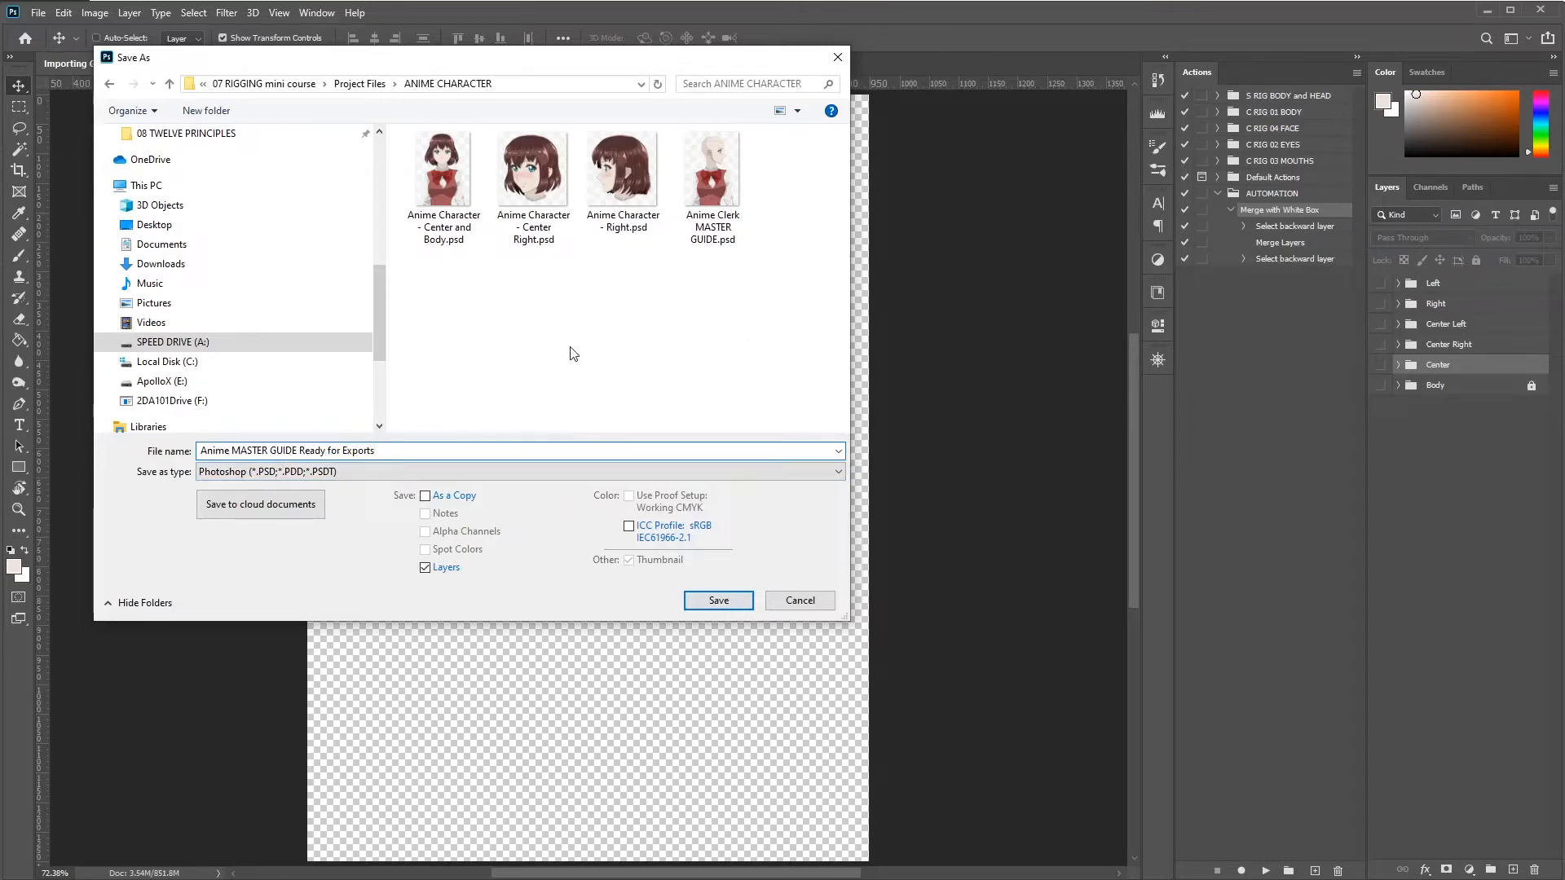
pyautogui.press('Return')
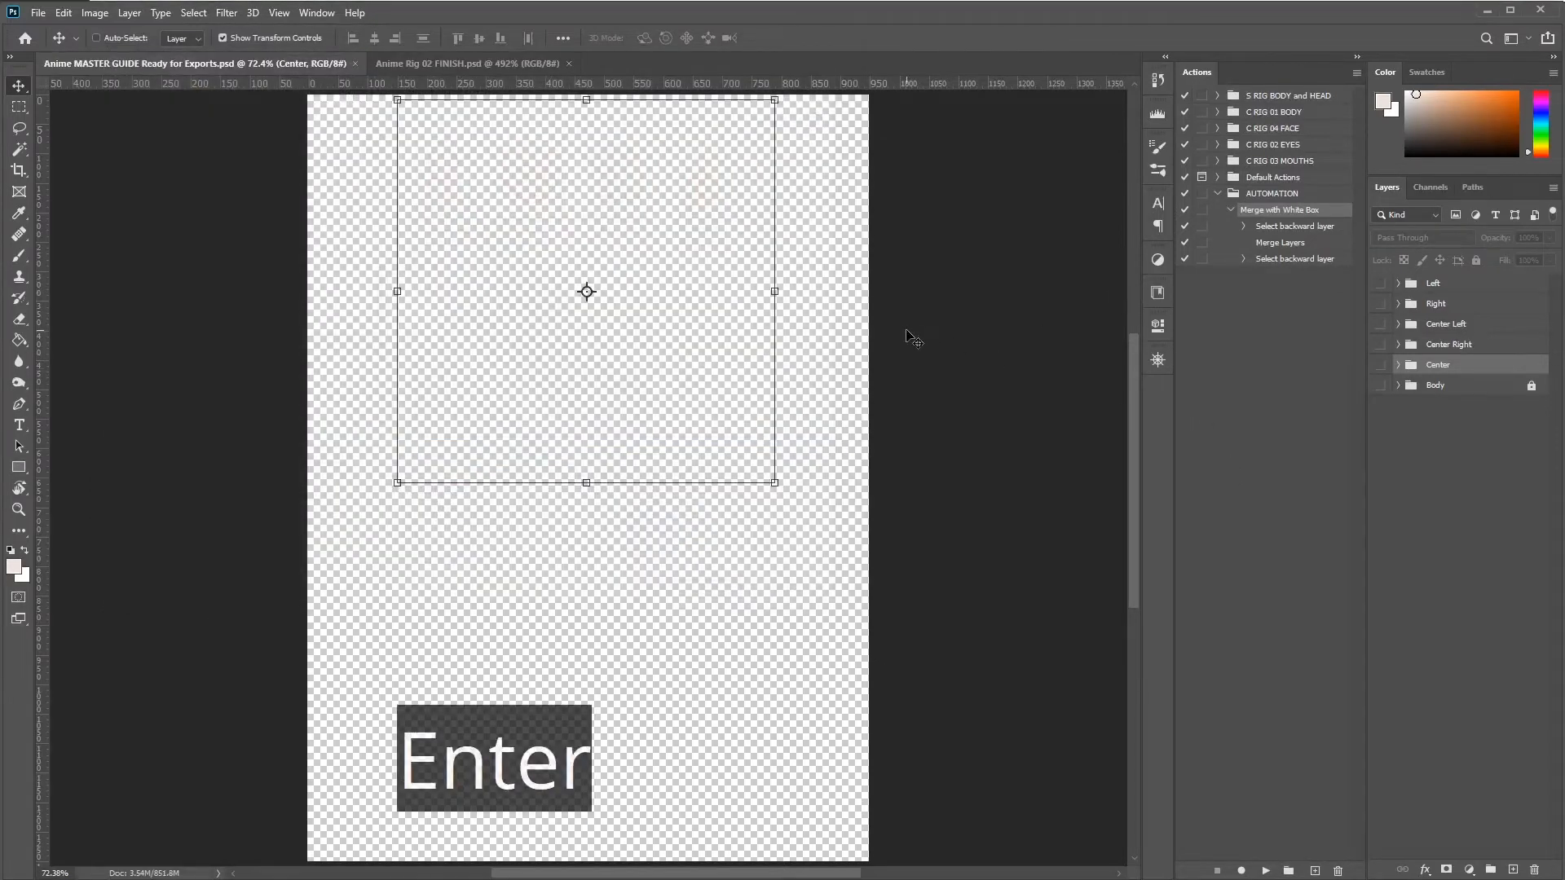
# Step: Save another version of the document as "Anime RIG" in the same ANIME CHARACTER folder
pyautogui.hotkey('ctrl', 'shift', 's')
pyautogui.press('Right')
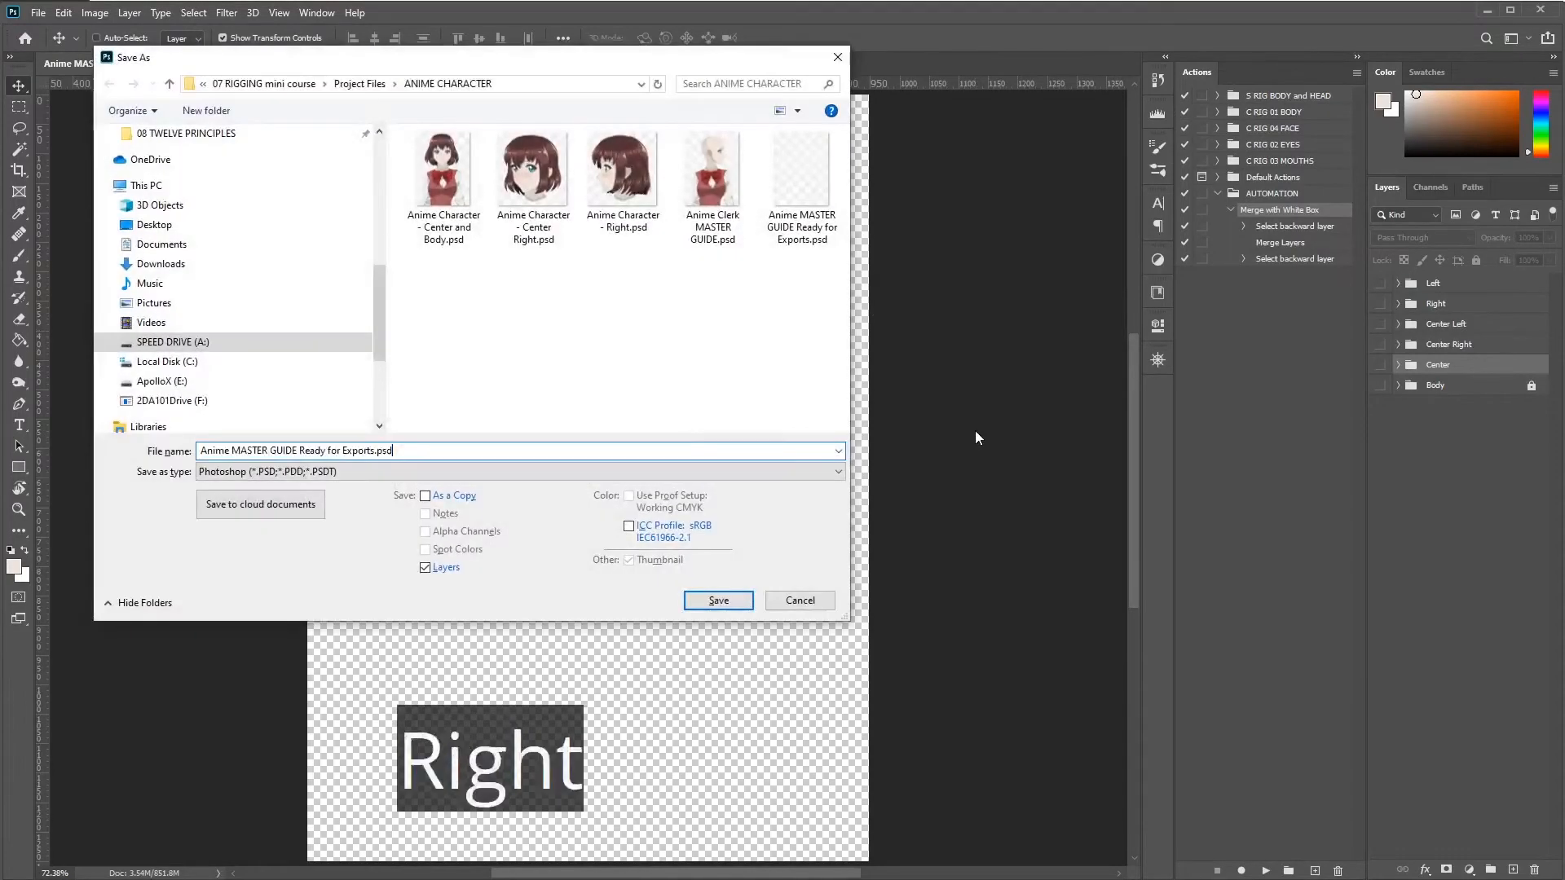
pyautogui.hotkey('ctrl', 'shift', 'Left')
pyautogui.hotkey('ctrl', 'shift', 'Left')
pyautogui.hotkey('ctrl', 'shift', 'Left')
pyautogui.hotkey('ctrl', 'shift', 'Left')
pyautogui.hotkey('ctrl', 'shift', 'Left')
pyautogui.hotkey('ctrl', 'shift', 'Left')
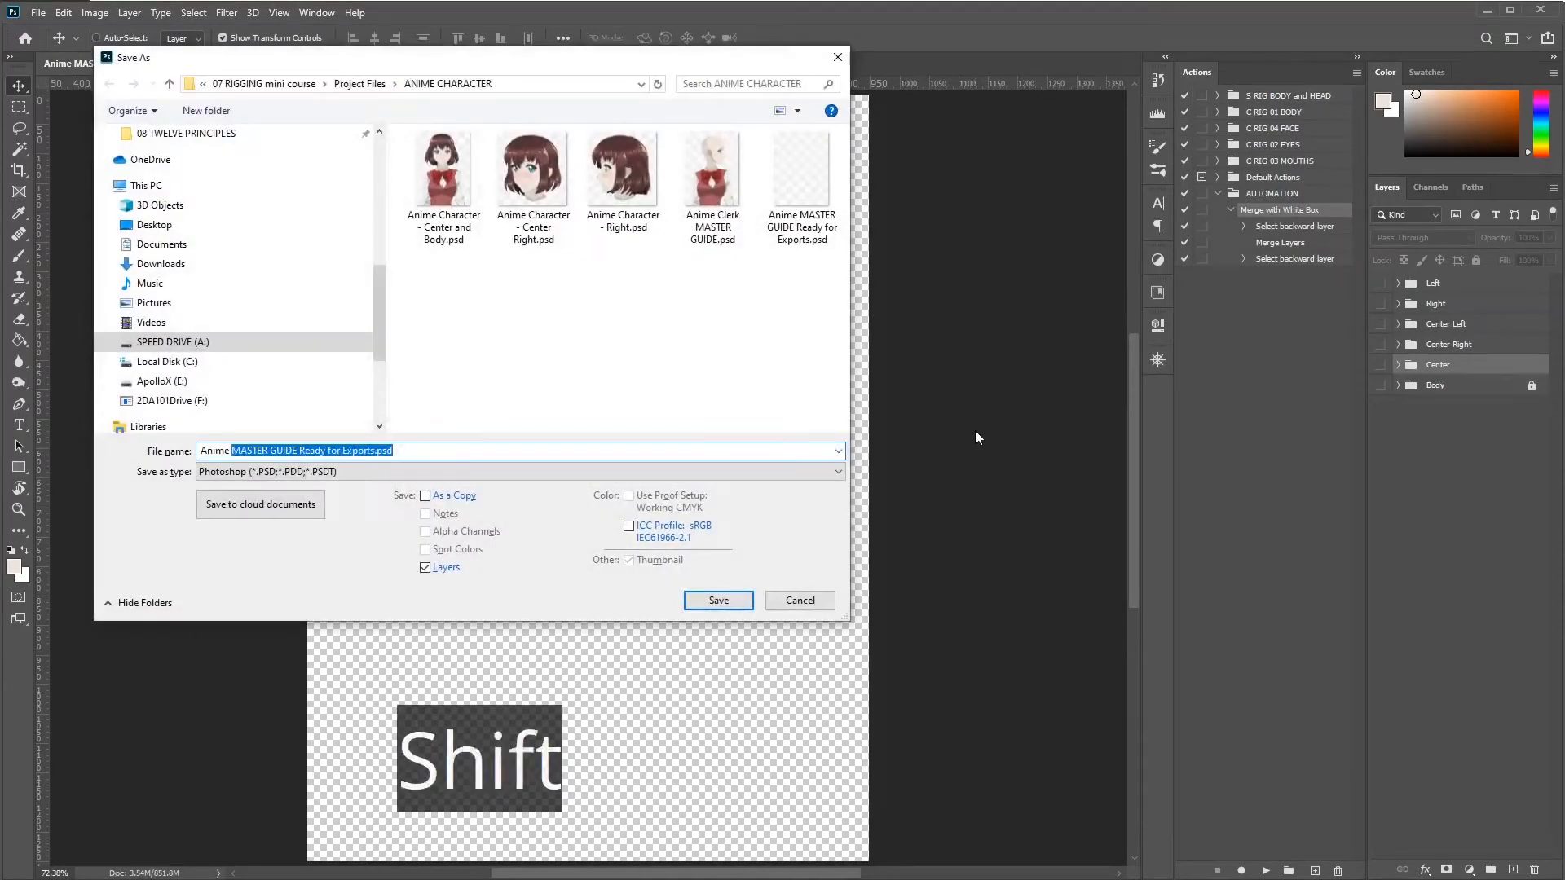
pyautogui.write('RIG')
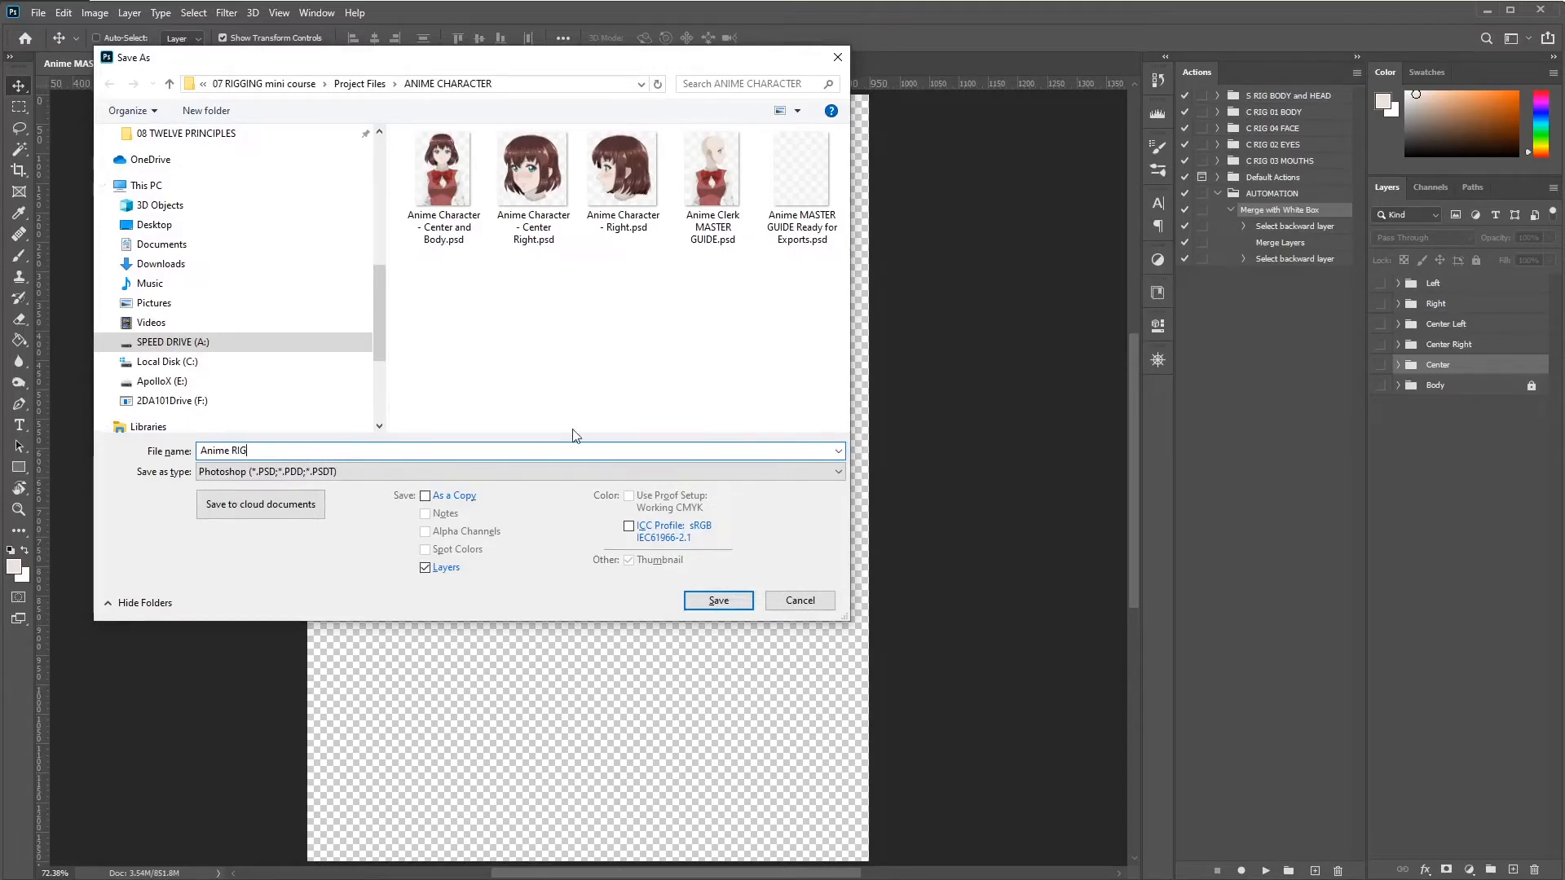
pyautogui.press('Return')
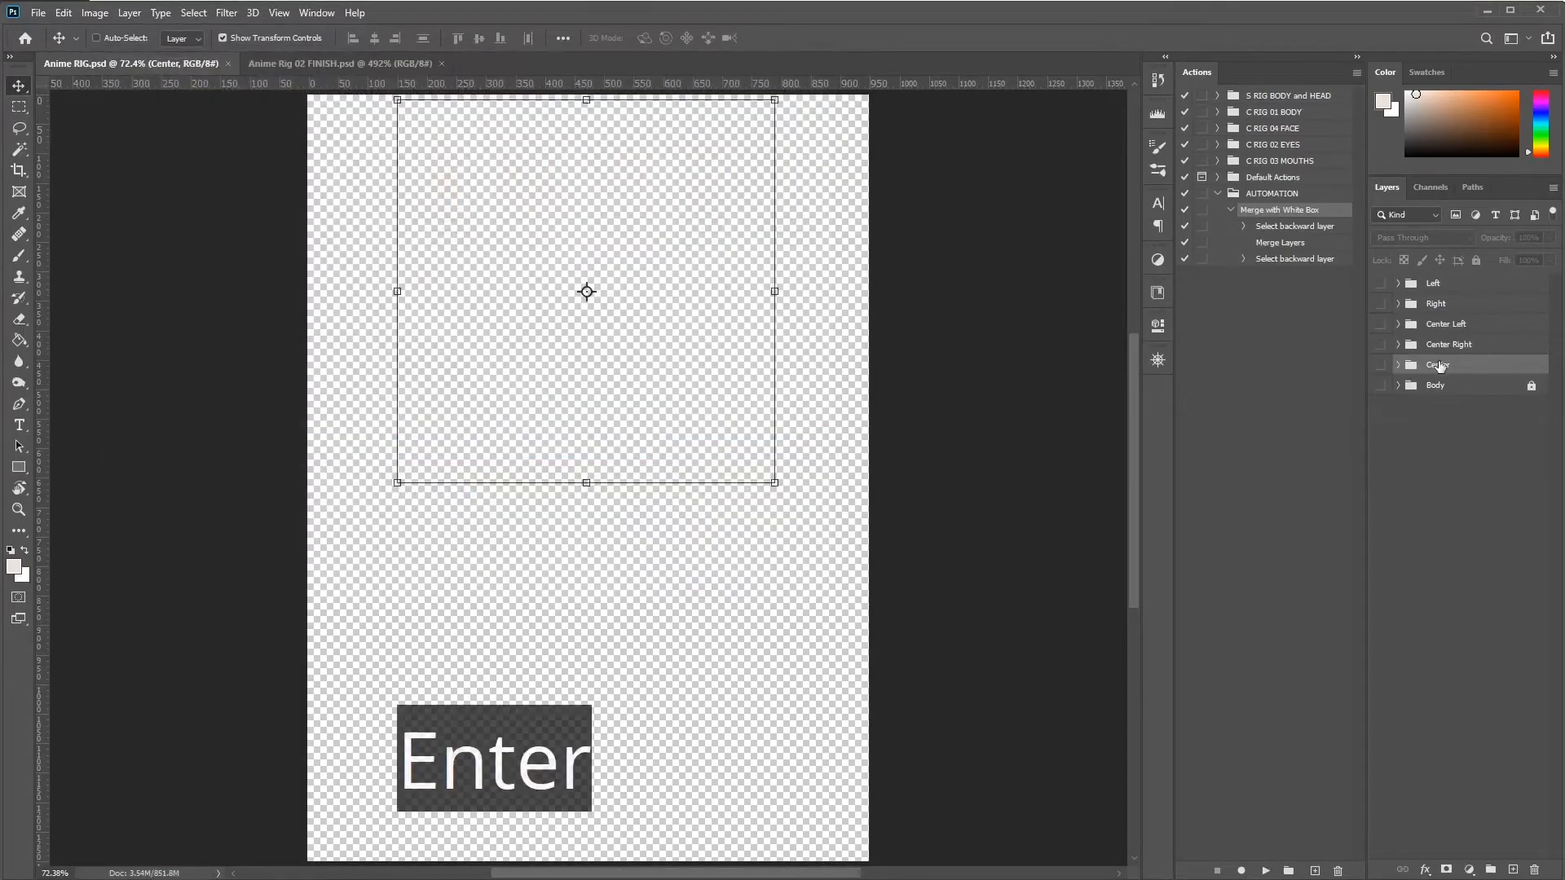
# Step: Make the Center group visible and hide every individual guide layer inside its Guides group, leaving the Guides group itself visible and collapsed
pyautogui.click(1382, 365)
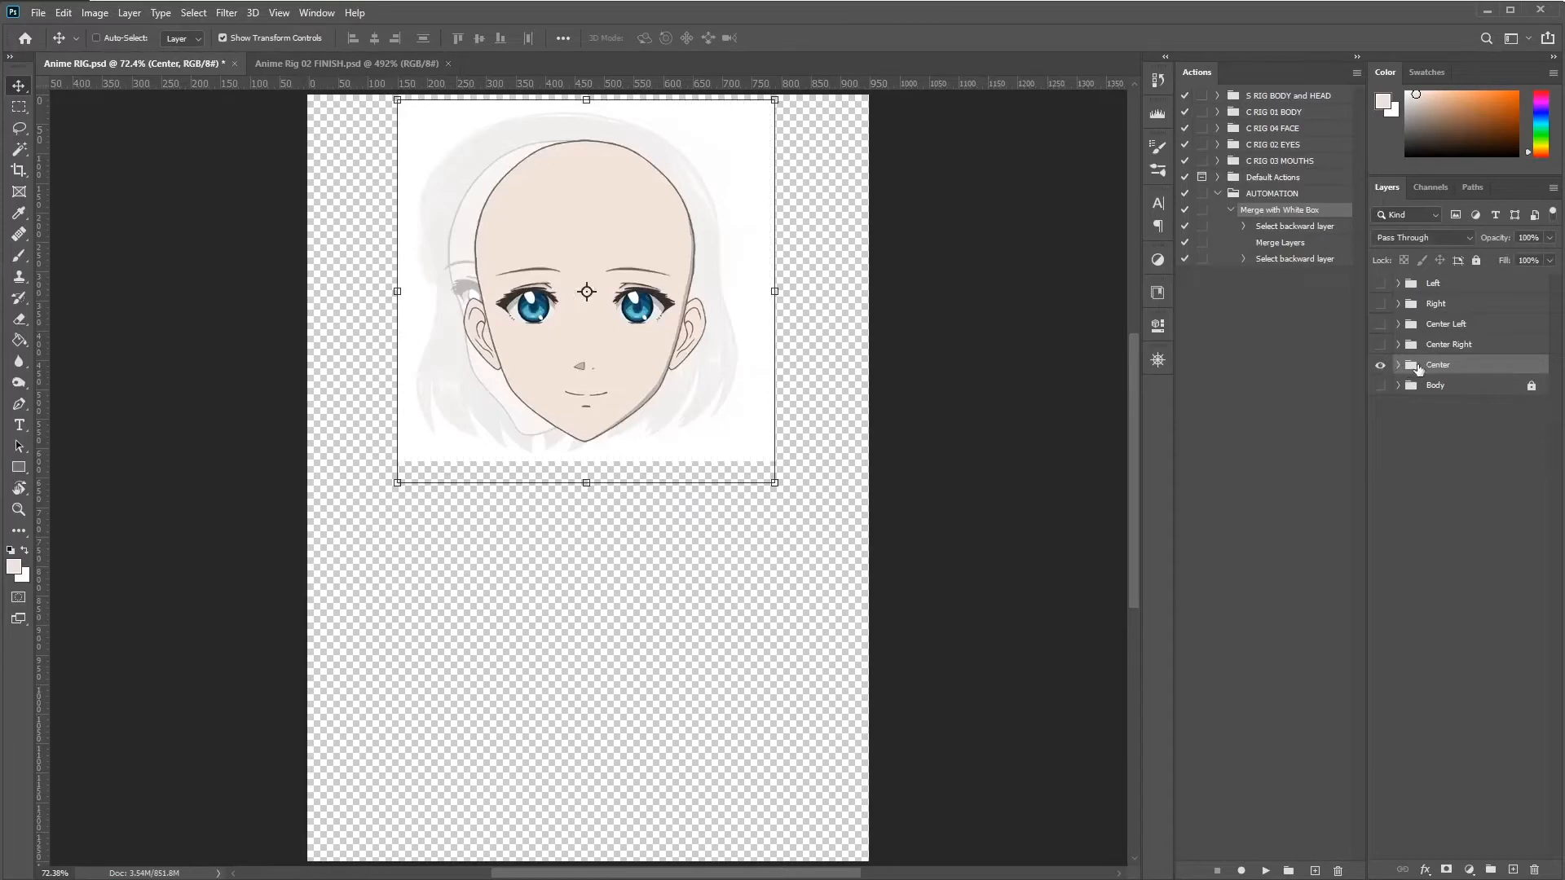
pyautogui.click(1398, 365)
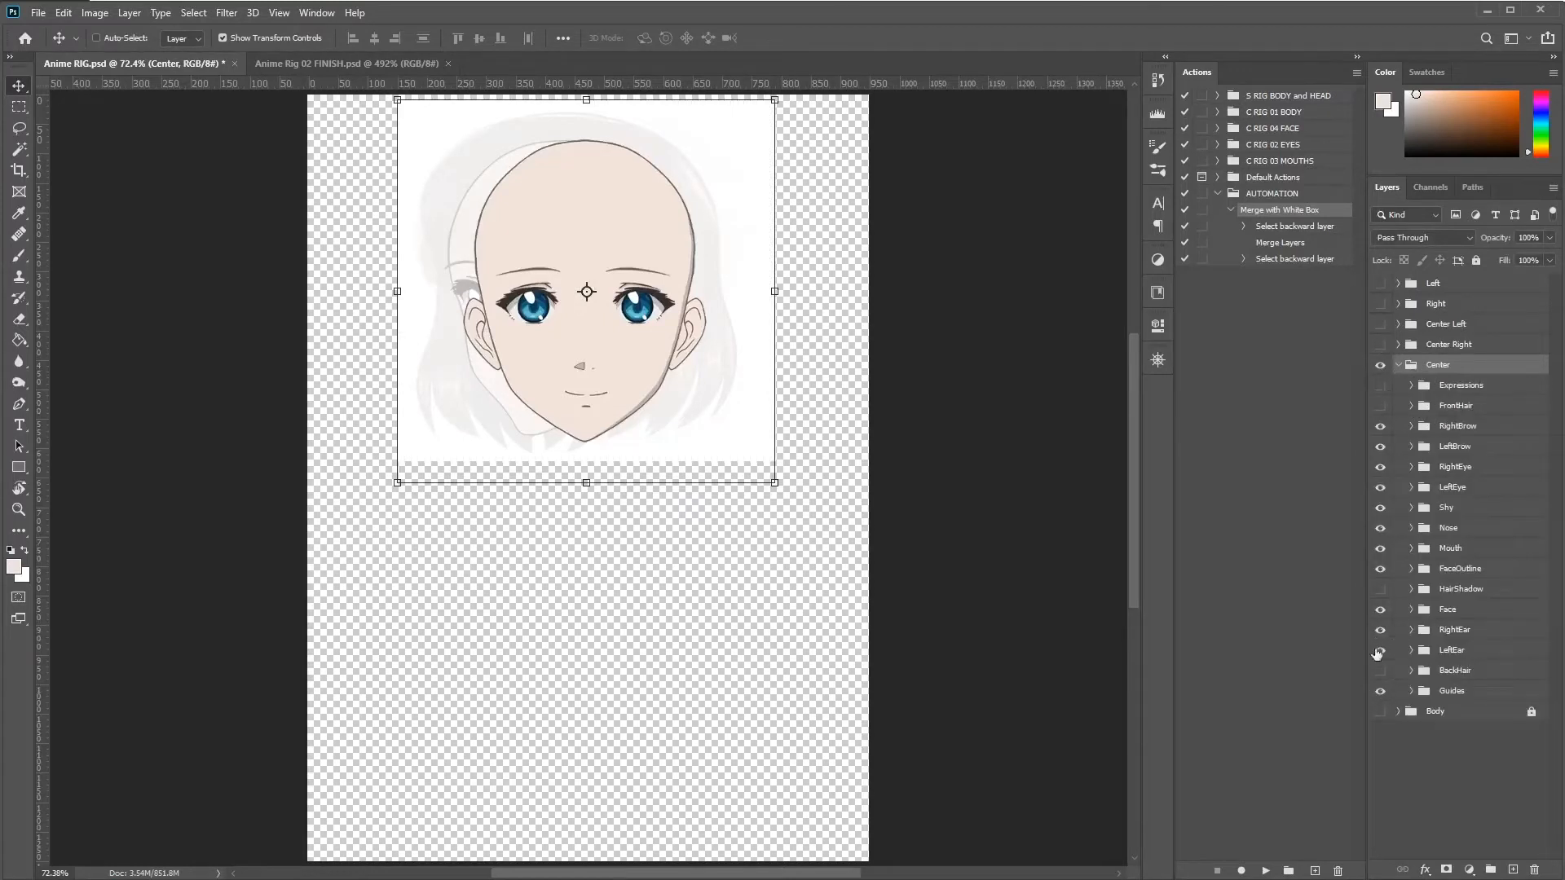
pyautogui.click(1380, 692)
pyautogui.click(1380, 691)
pyautogui.click(1400, 692)
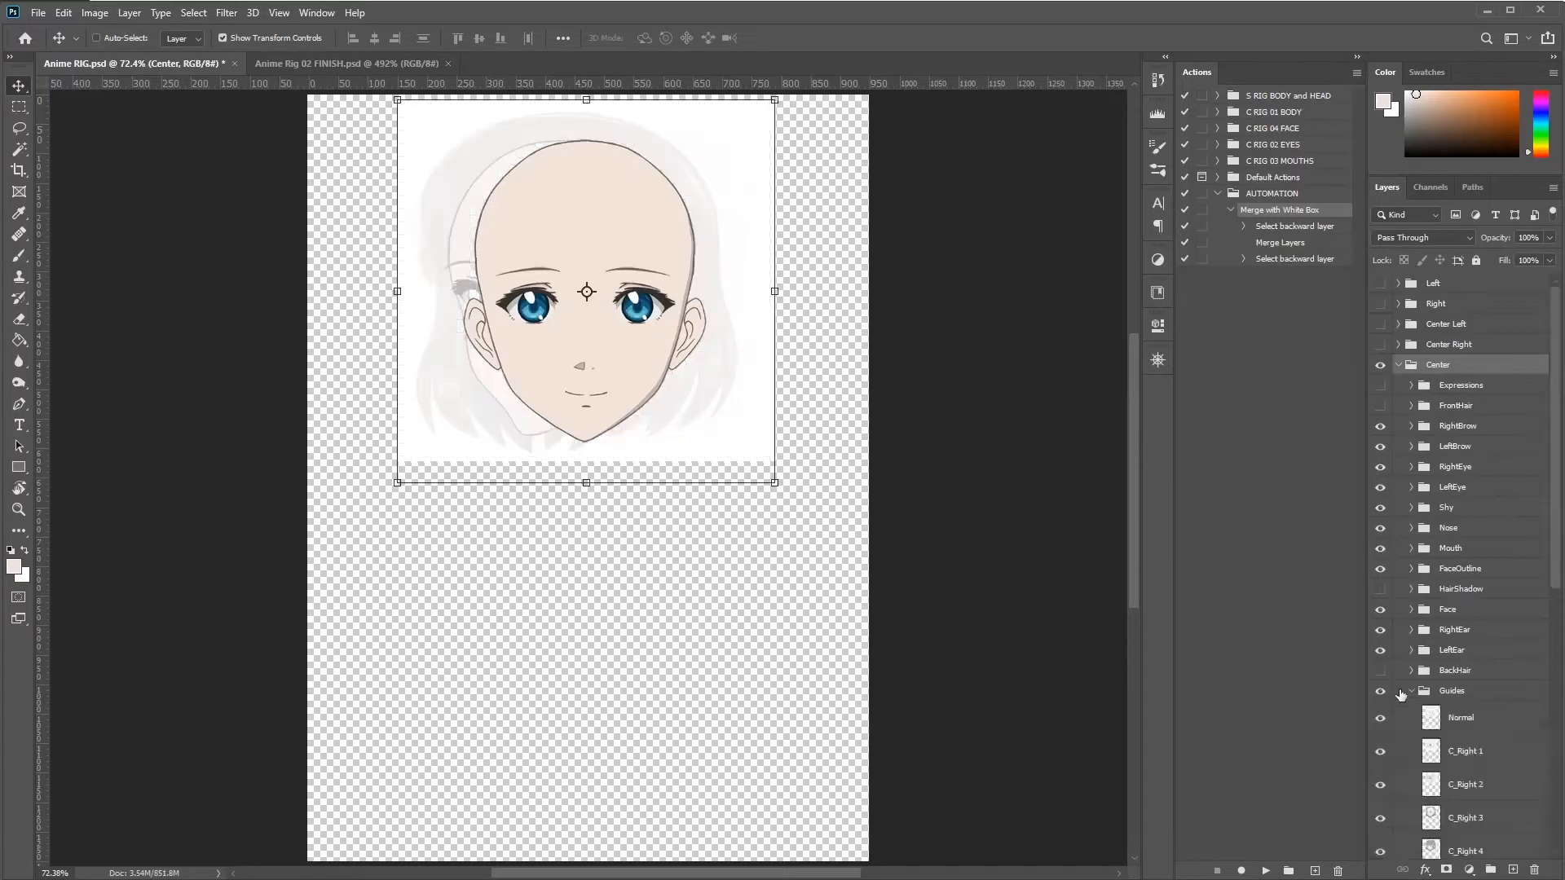
pyautogui.moveTo(1380, 717); pyautogui.dragTo(1376, 838)
pyautogui.scroll(-5, 1386, 815)
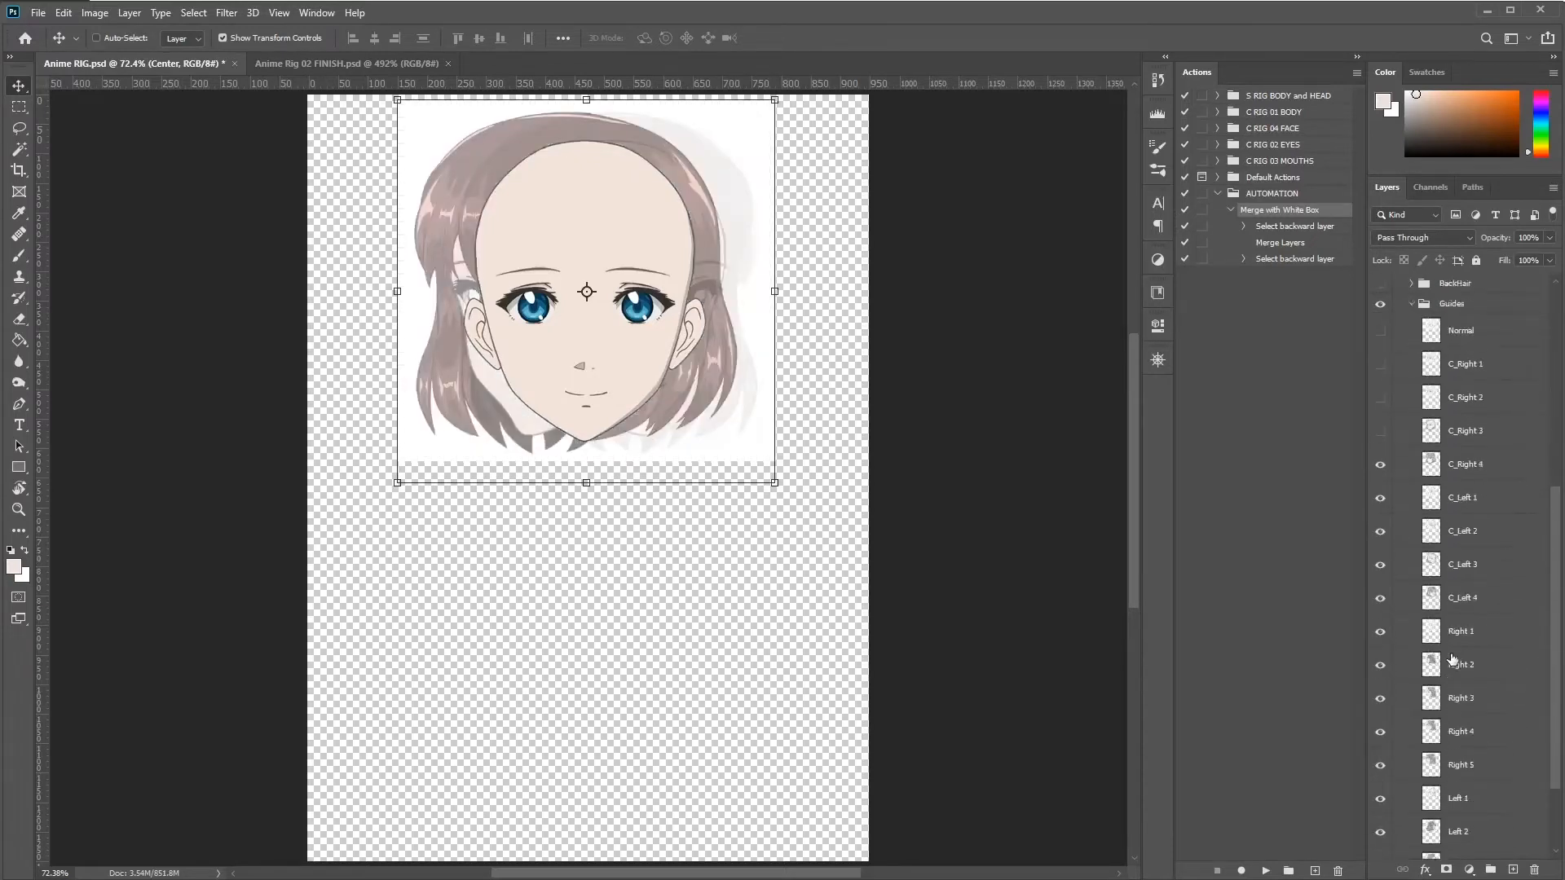
pyautogui.moveTo(1380, 424); pyautogui.dragTo(1385, 835)
pyautogui.scroll(-2, 1469, 670)
pyautogui.scroll(5, 1471, 587)
pyautogui.scroll(1, 1474, 579)
pyautogui.click(1412, 582)
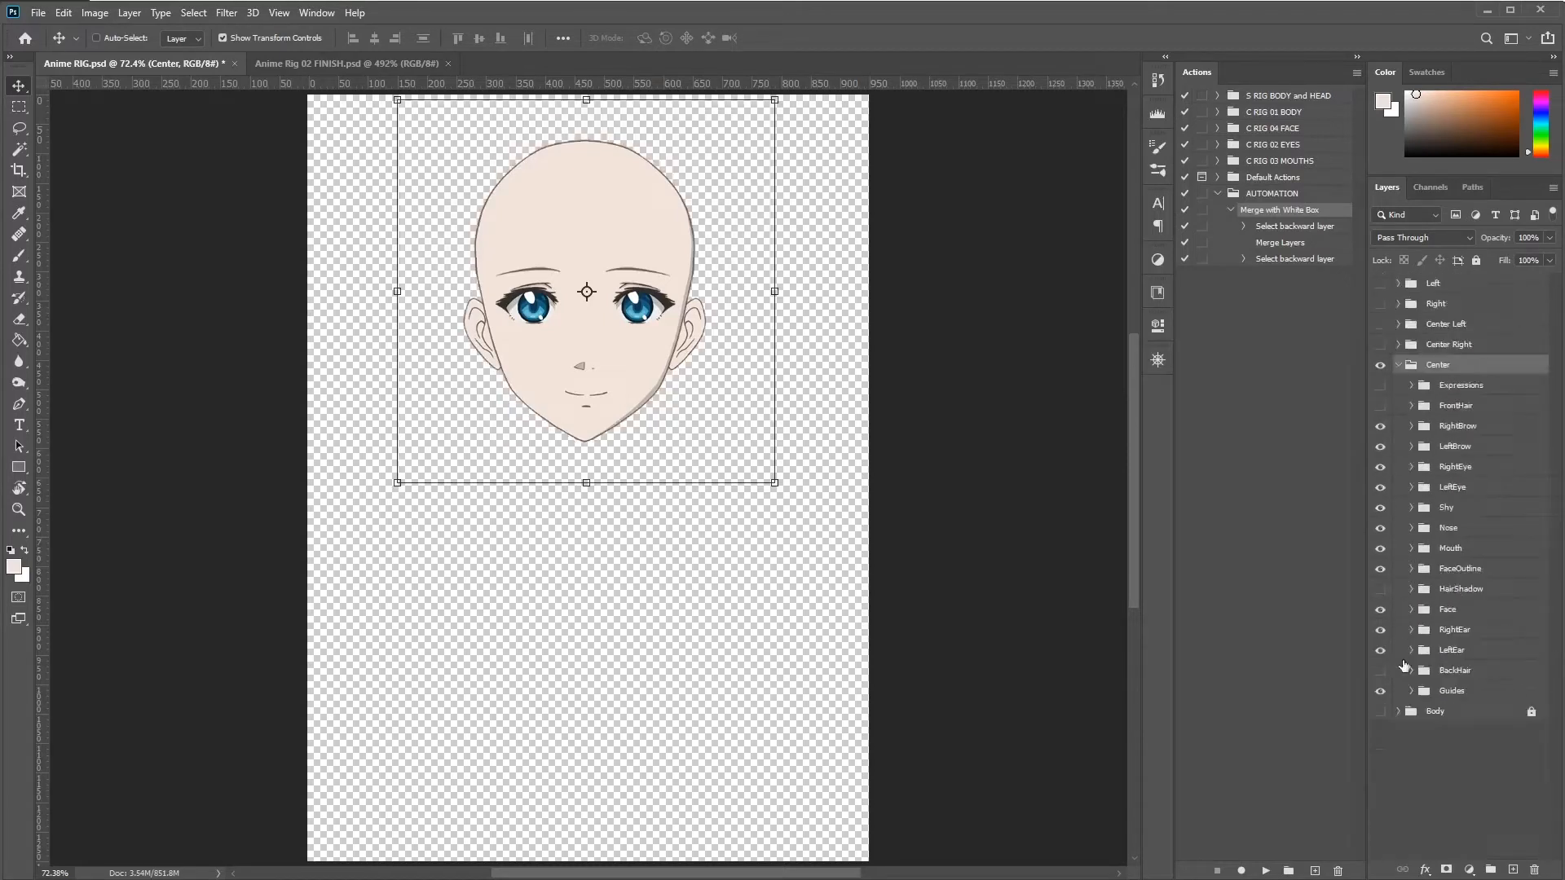
# Step: Show the BackHair, HairShadow, FrontHair and Expressions groups inside Center, unlock the Body group, and collapse Center
pyautogui.click(1380, 670)
pyautogui.click(1380, 589)
pyautogui.click(1380, 405)
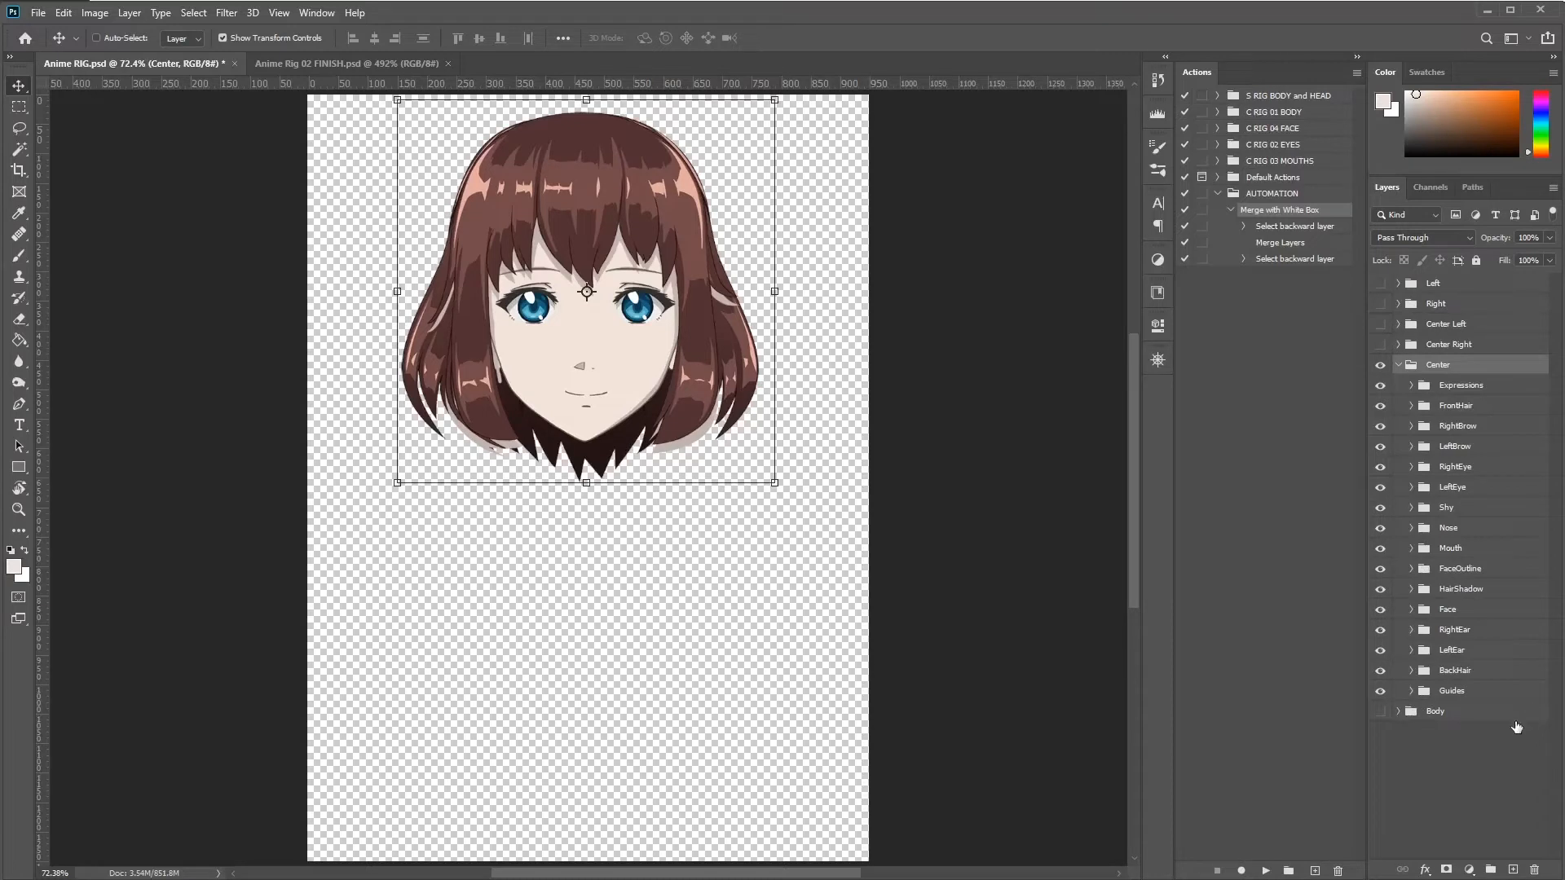
pyautogui.click(1398, 366)
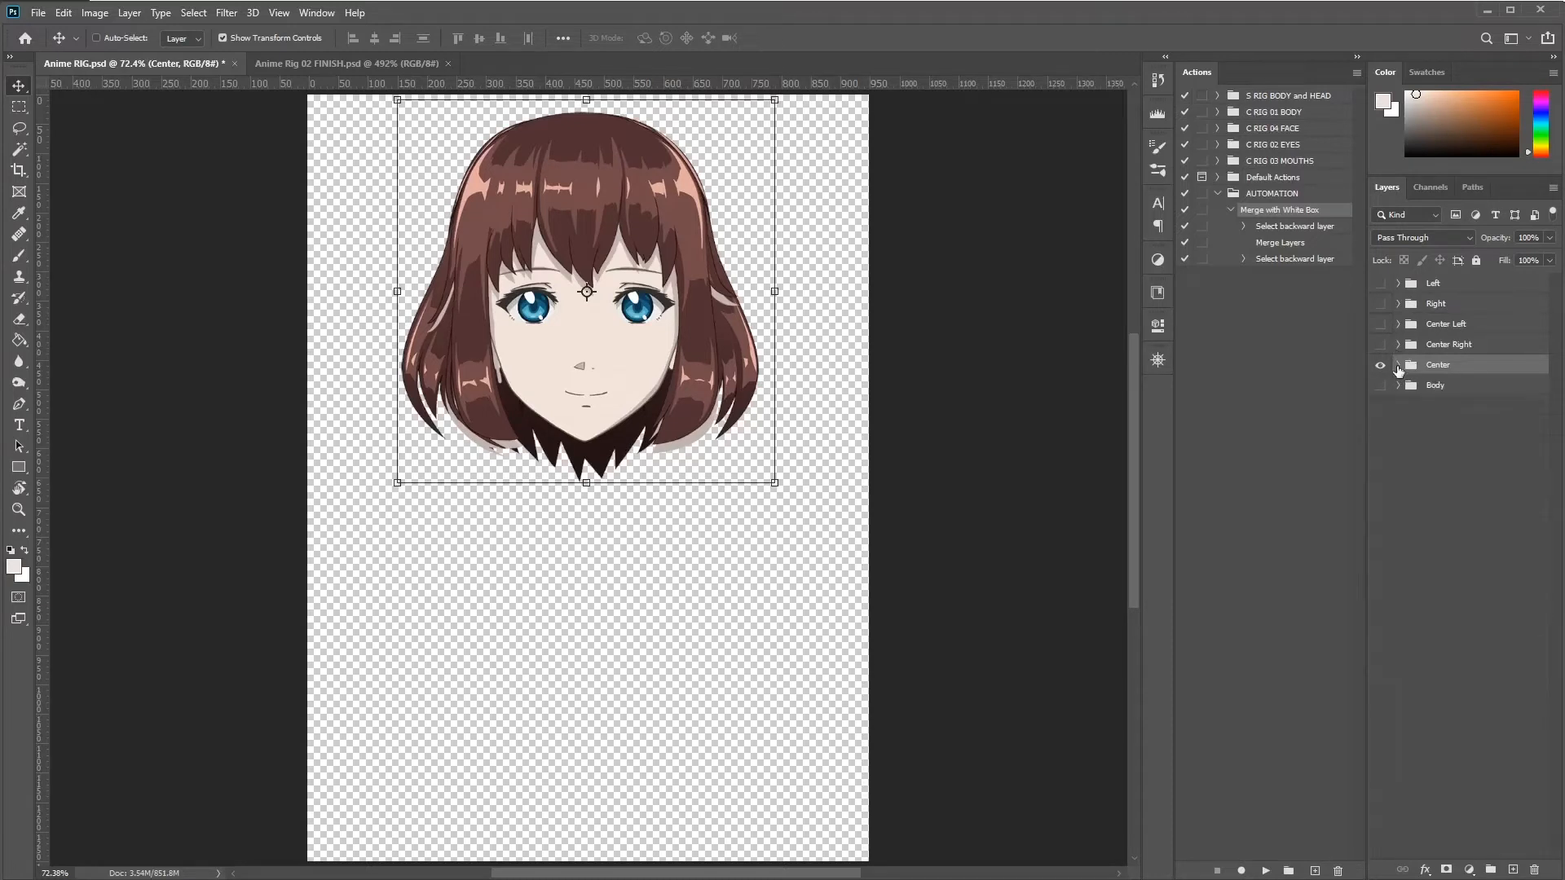
# Step: Delete the Center Right, Center Left, Right and Left groups, and make the Body group visible
pyautogui.click(1448, 347)
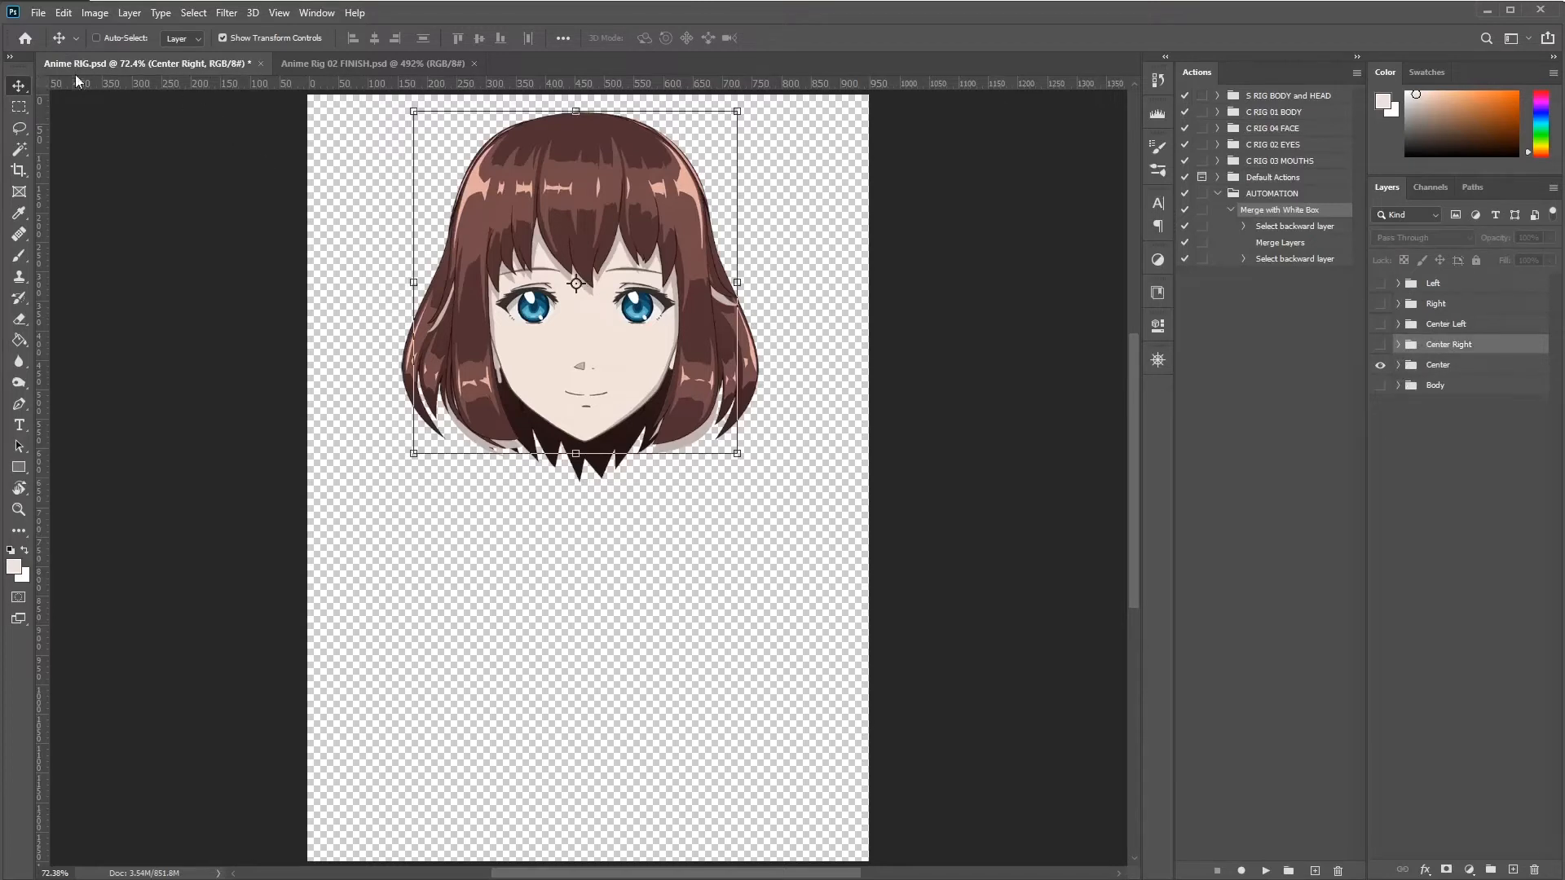
pyautogui.keyDown('shift'); pyautogui.click(1441, 283); pyautogui.keyUp('shift')
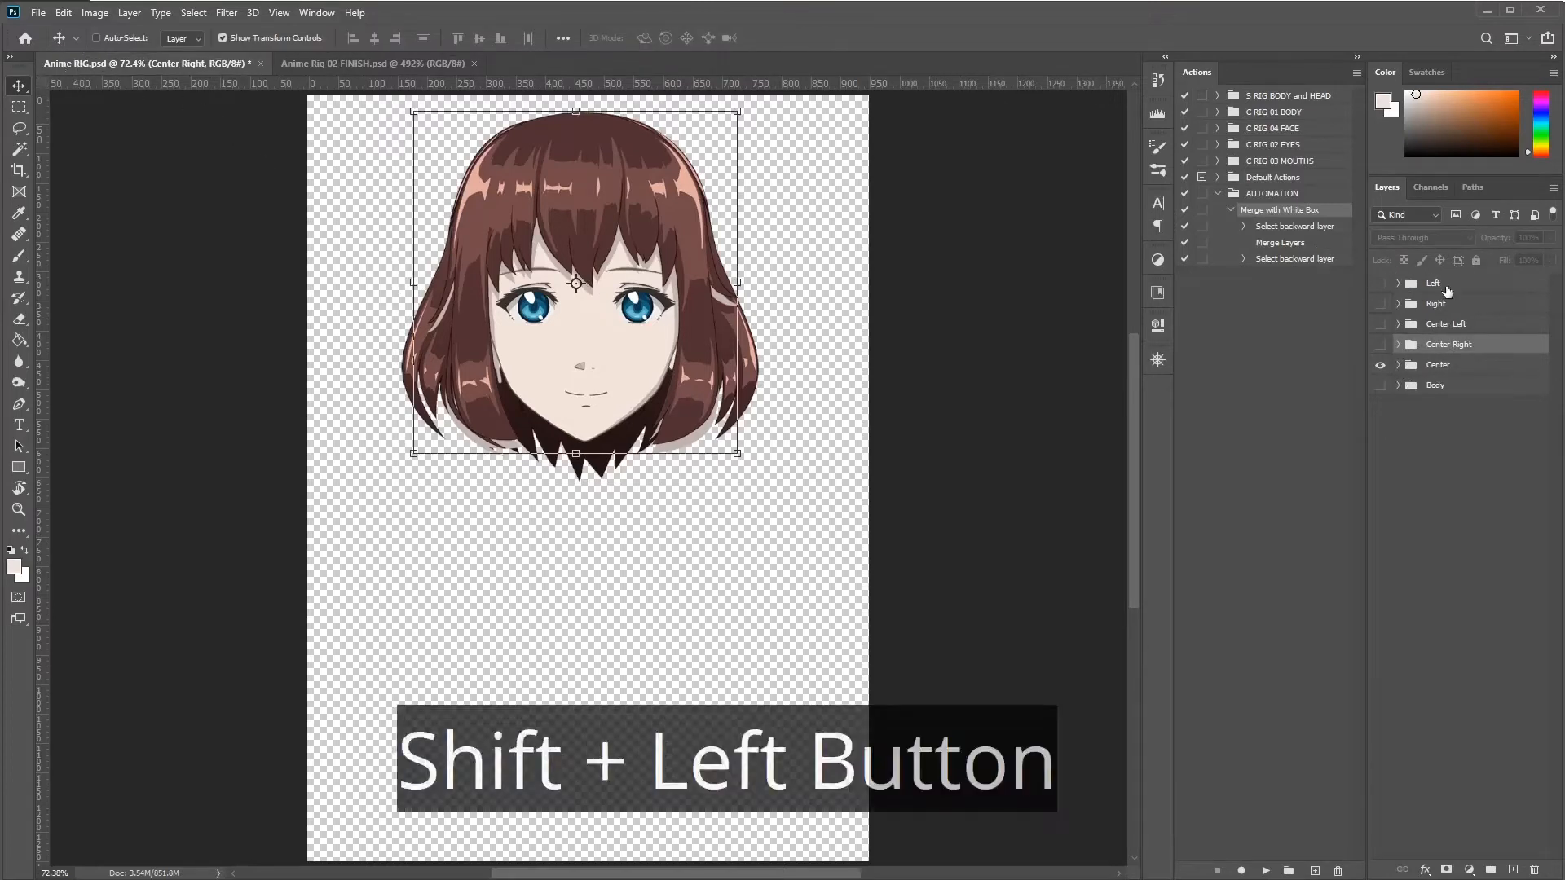
pyautogui.press('Delete')
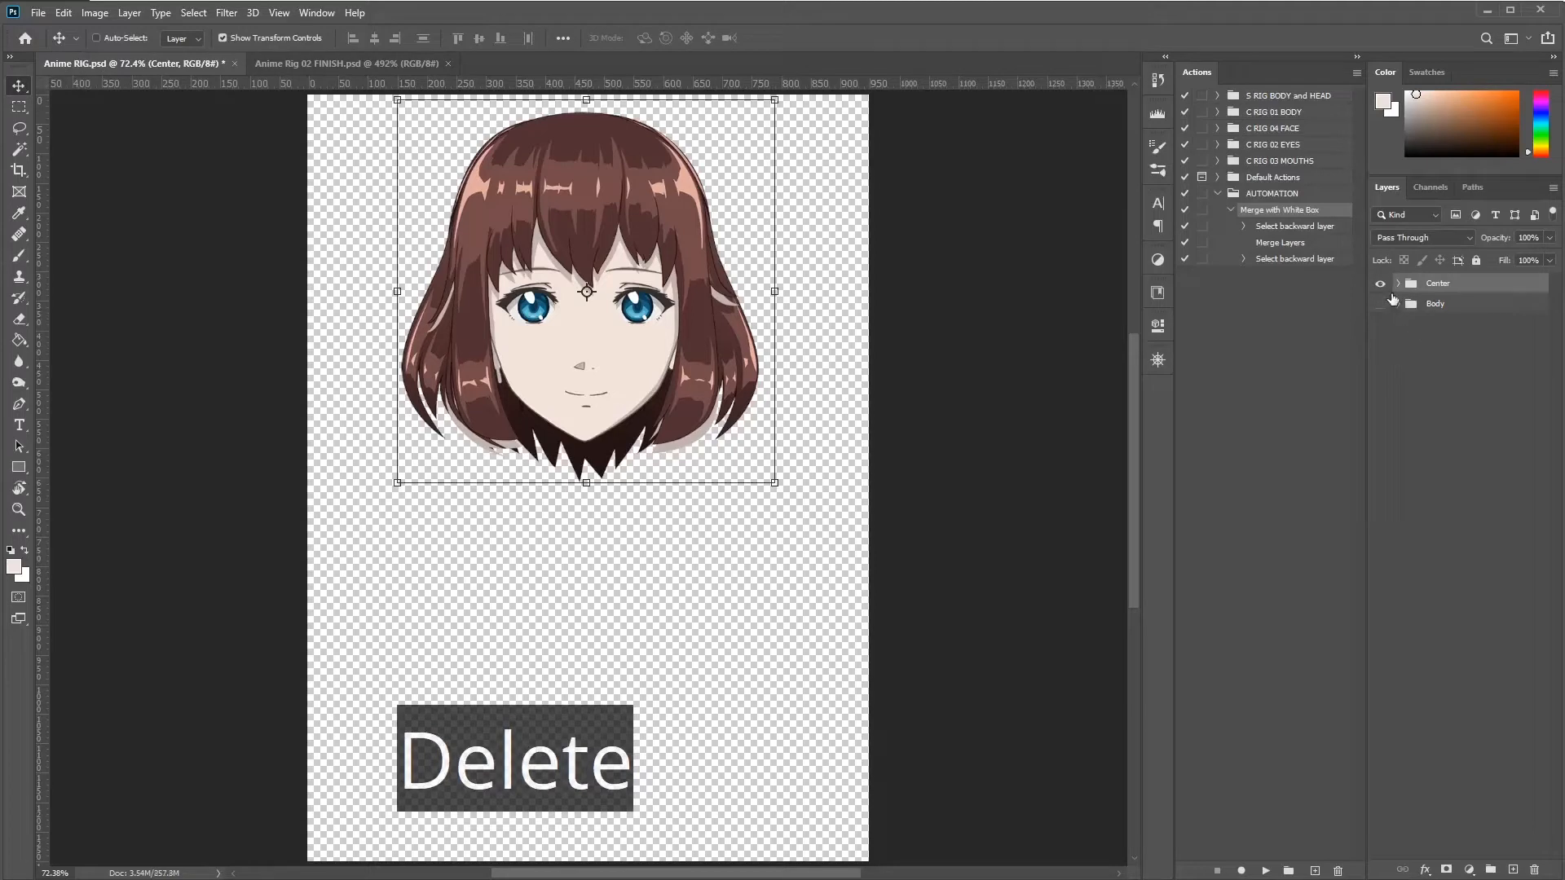
pyautogui.click(1380, 304)
pyautogui.keyDown('ctrl'); pyautogui.click(1445, 284); pyautogui.keyUp('ctrl')
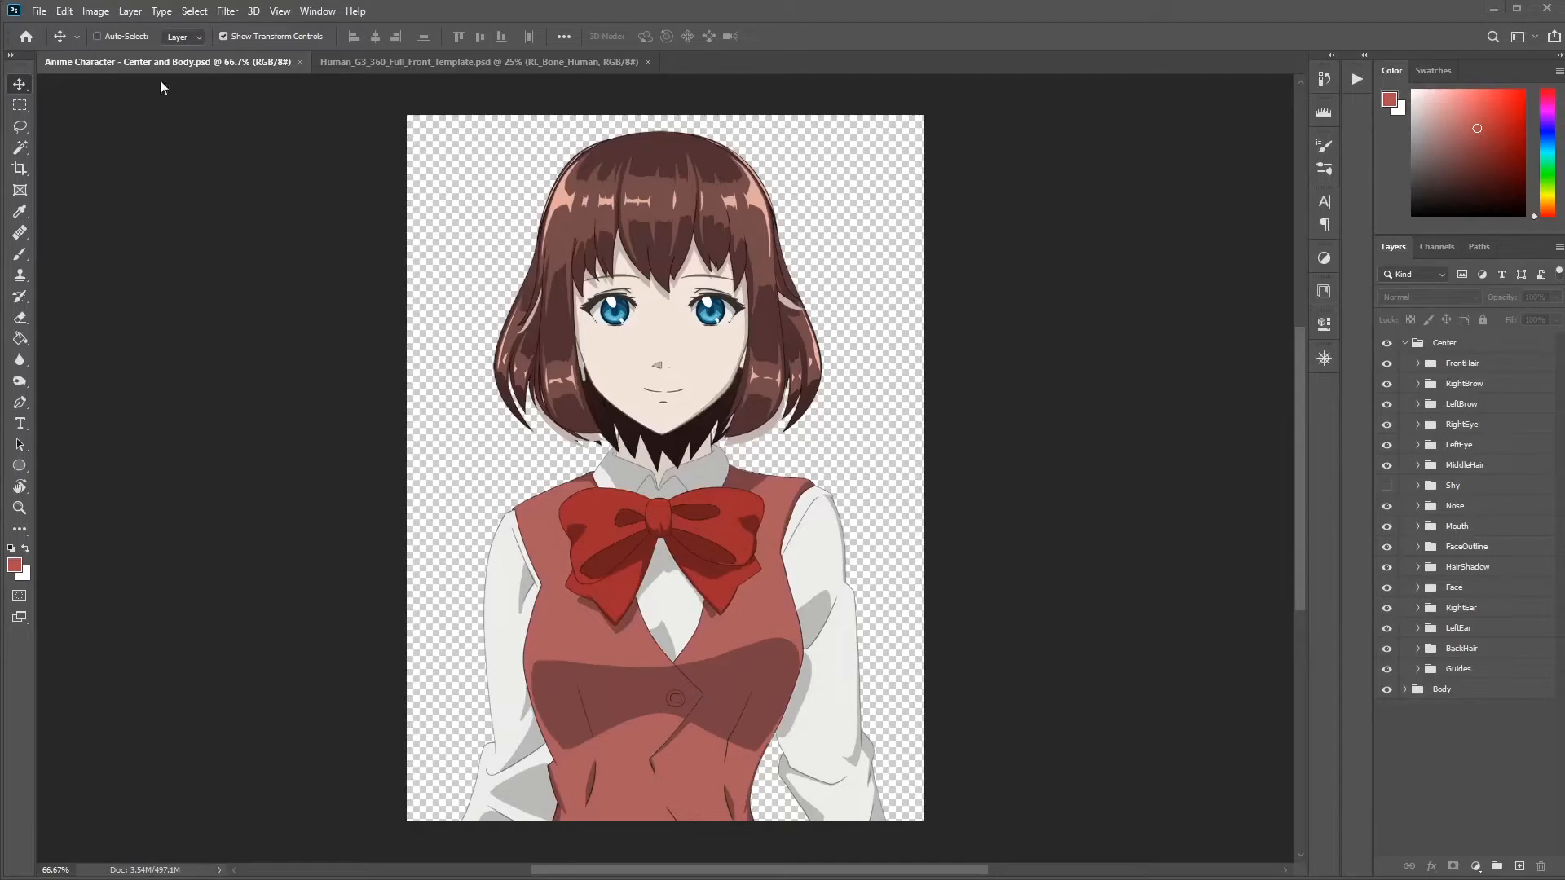
# Step: In Anime Character - Center and Body.psd, examine the Center and Body groups and the Guides group nested in Center
pyautogui.click(1405, 343)
pyautogui.click(1436, 347)
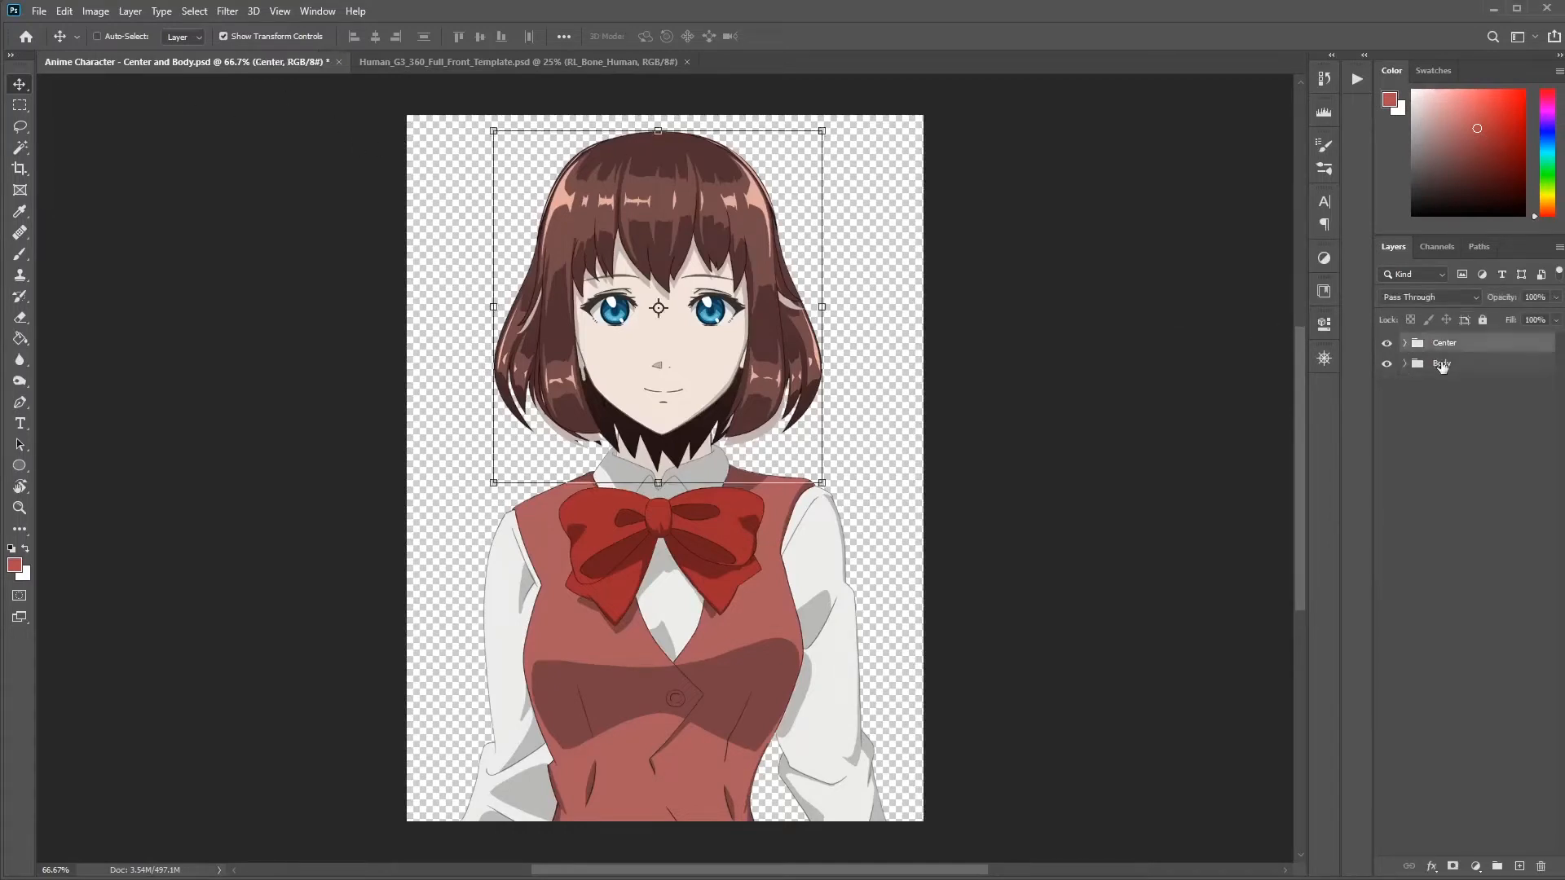
pyautogui.click(1441, 367)
pyautogui.click(1405, 343)
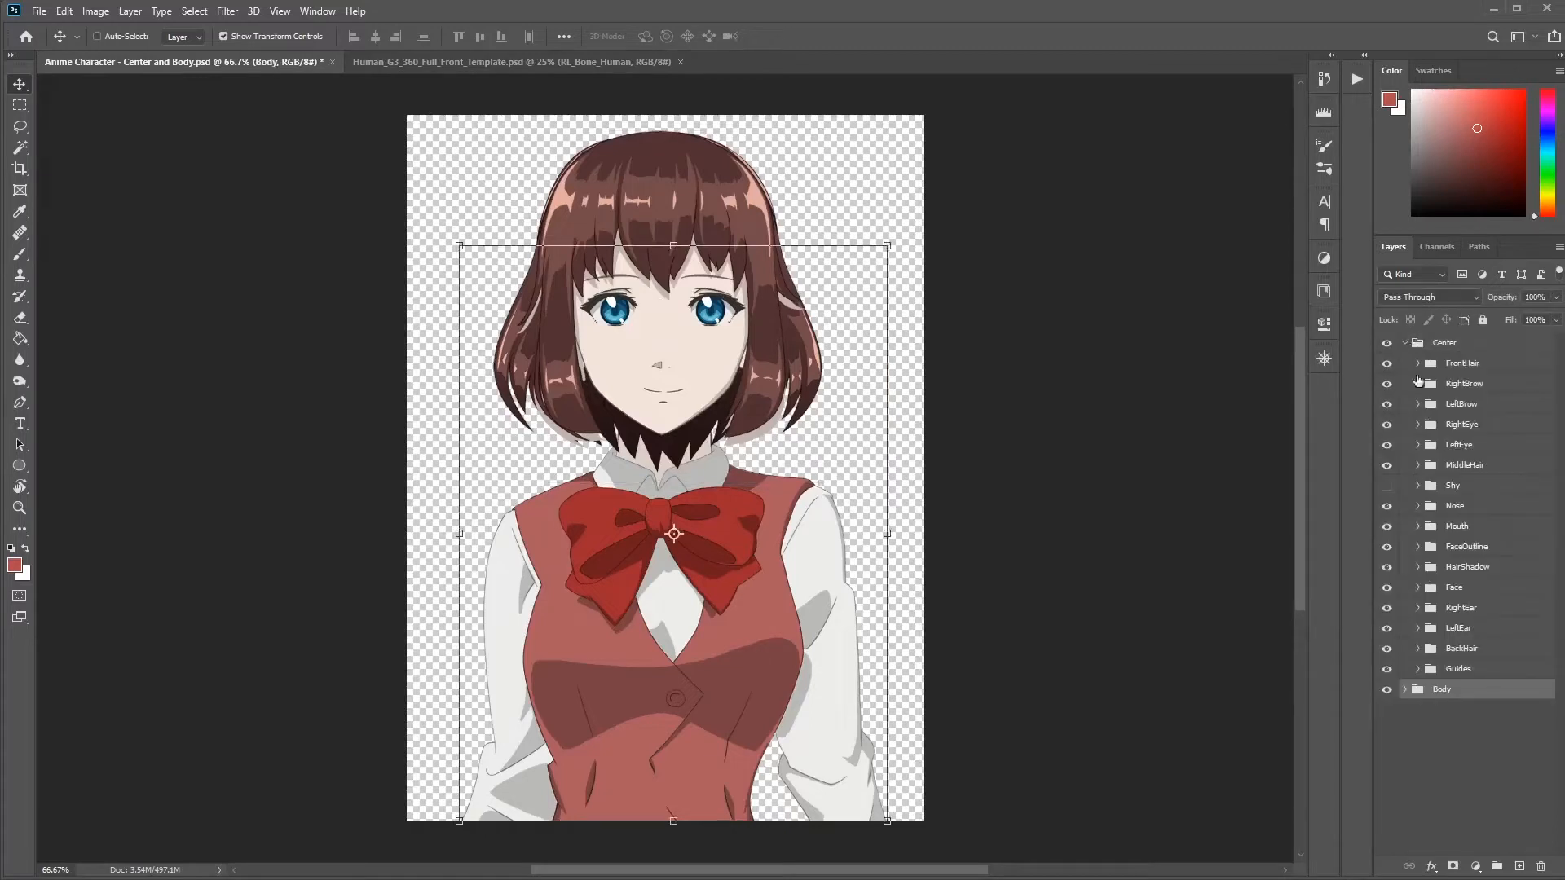
pyautogui.click(1459, 672)
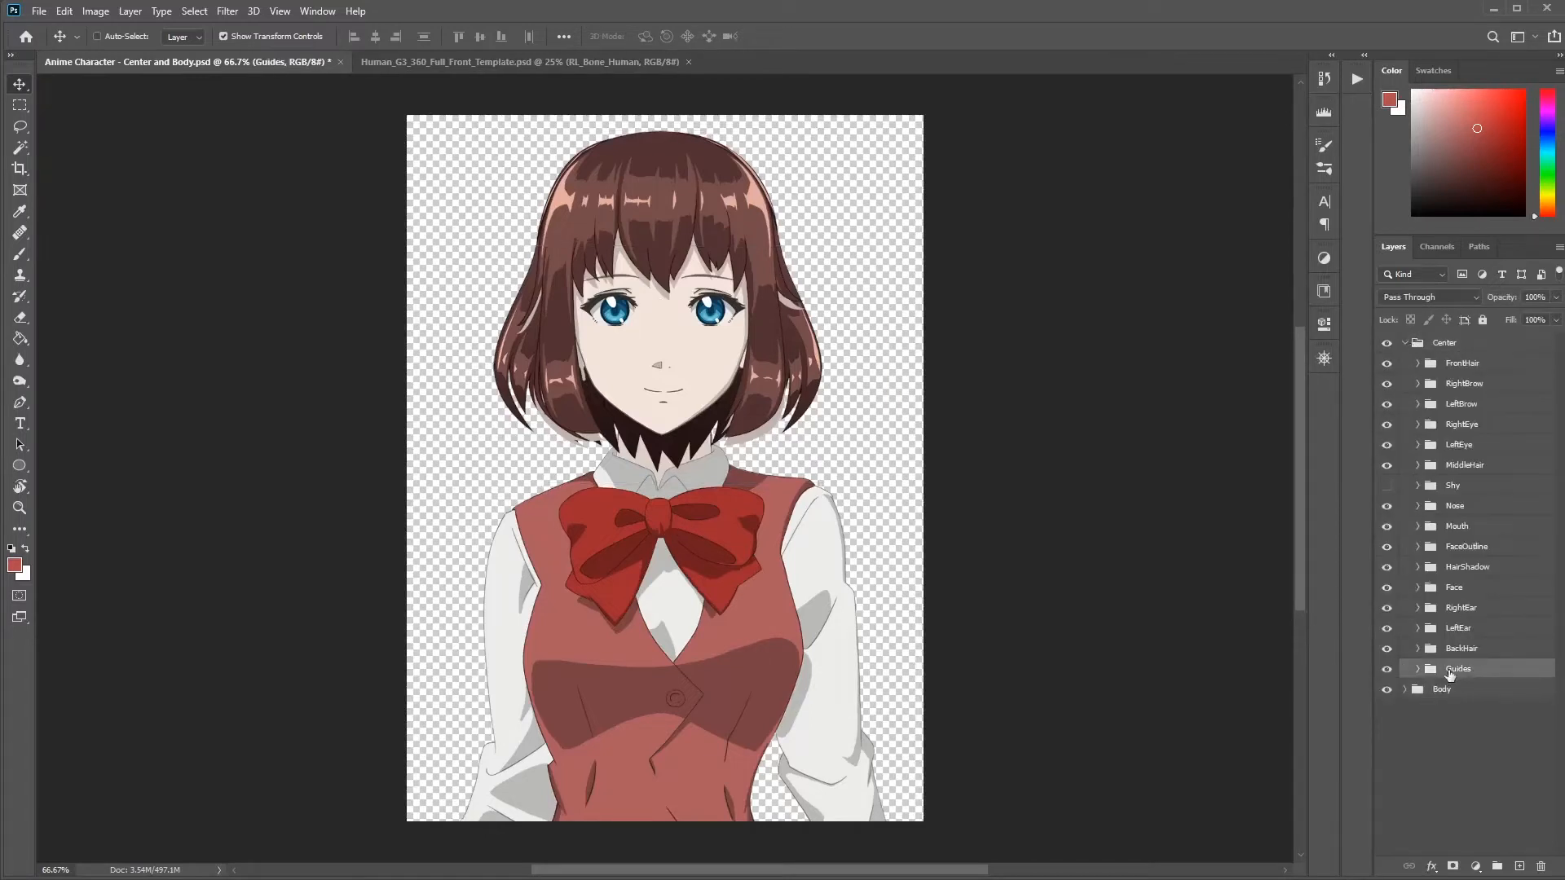
pyautogui.click(1406, 344)
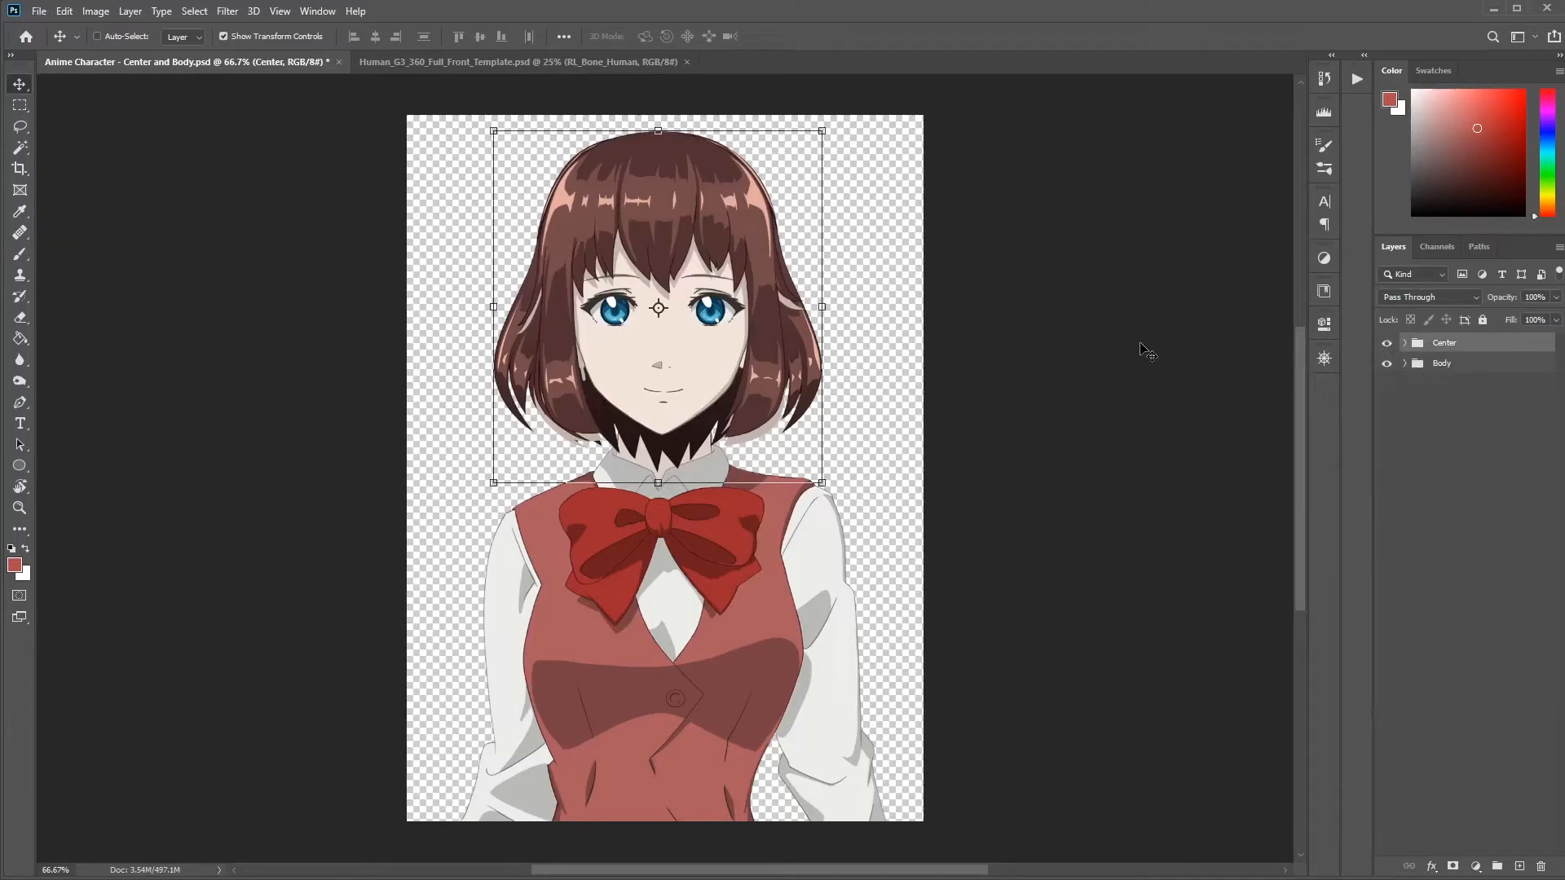
# Step: Save the document as a new PSD named "Anime Character - Center and Body 02 FINISH.psd"
pyautogui.hotkey('ctrl', 'shift', 's')
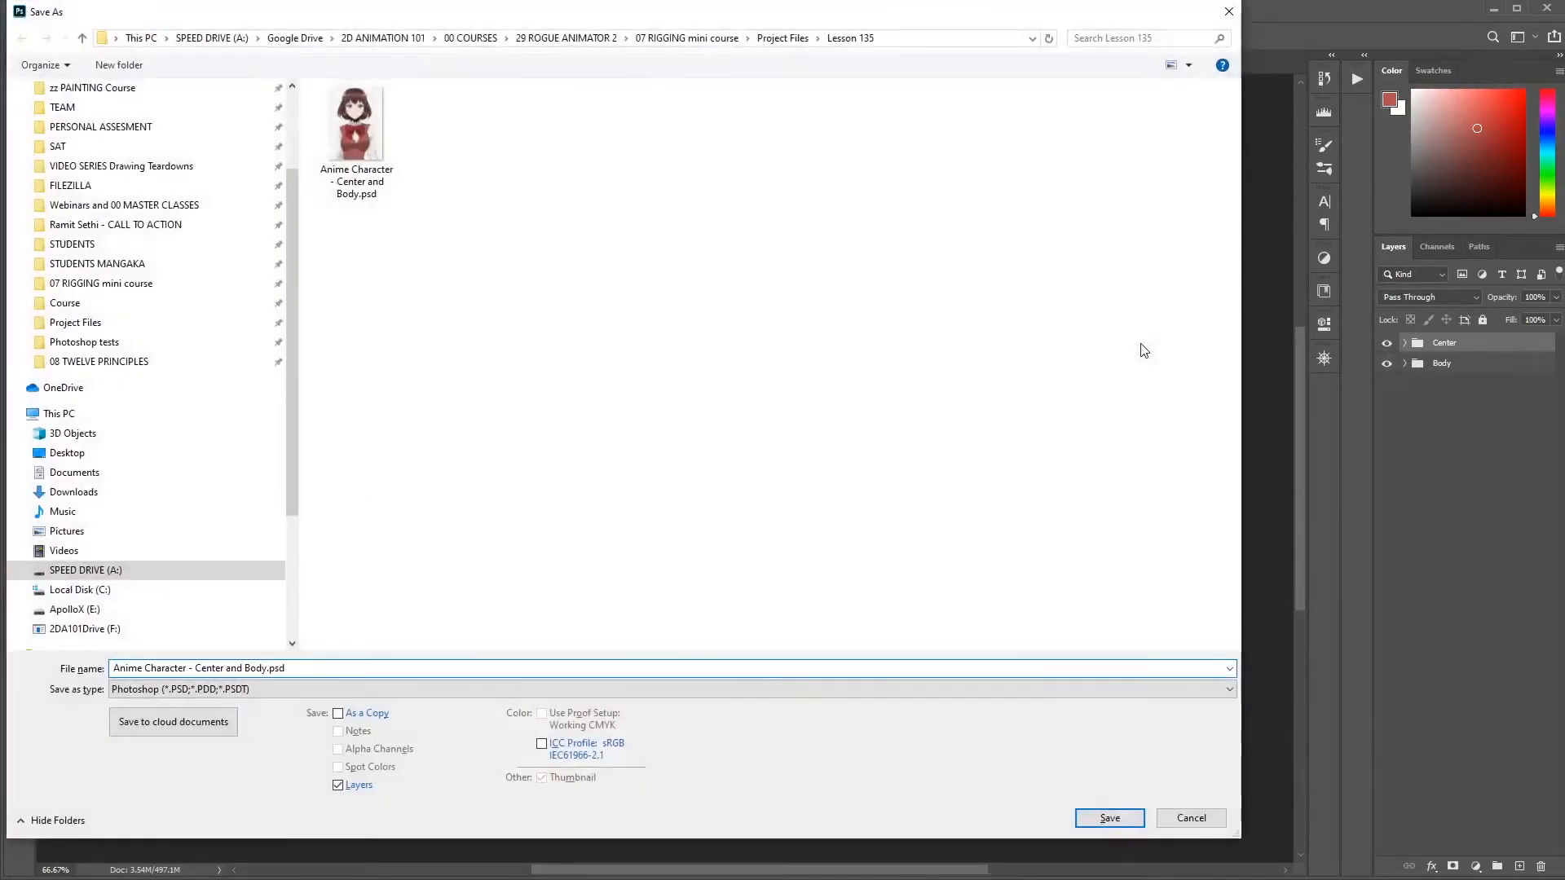
pyautogui.write('02 FINISH')
pyautogui.press('Return')
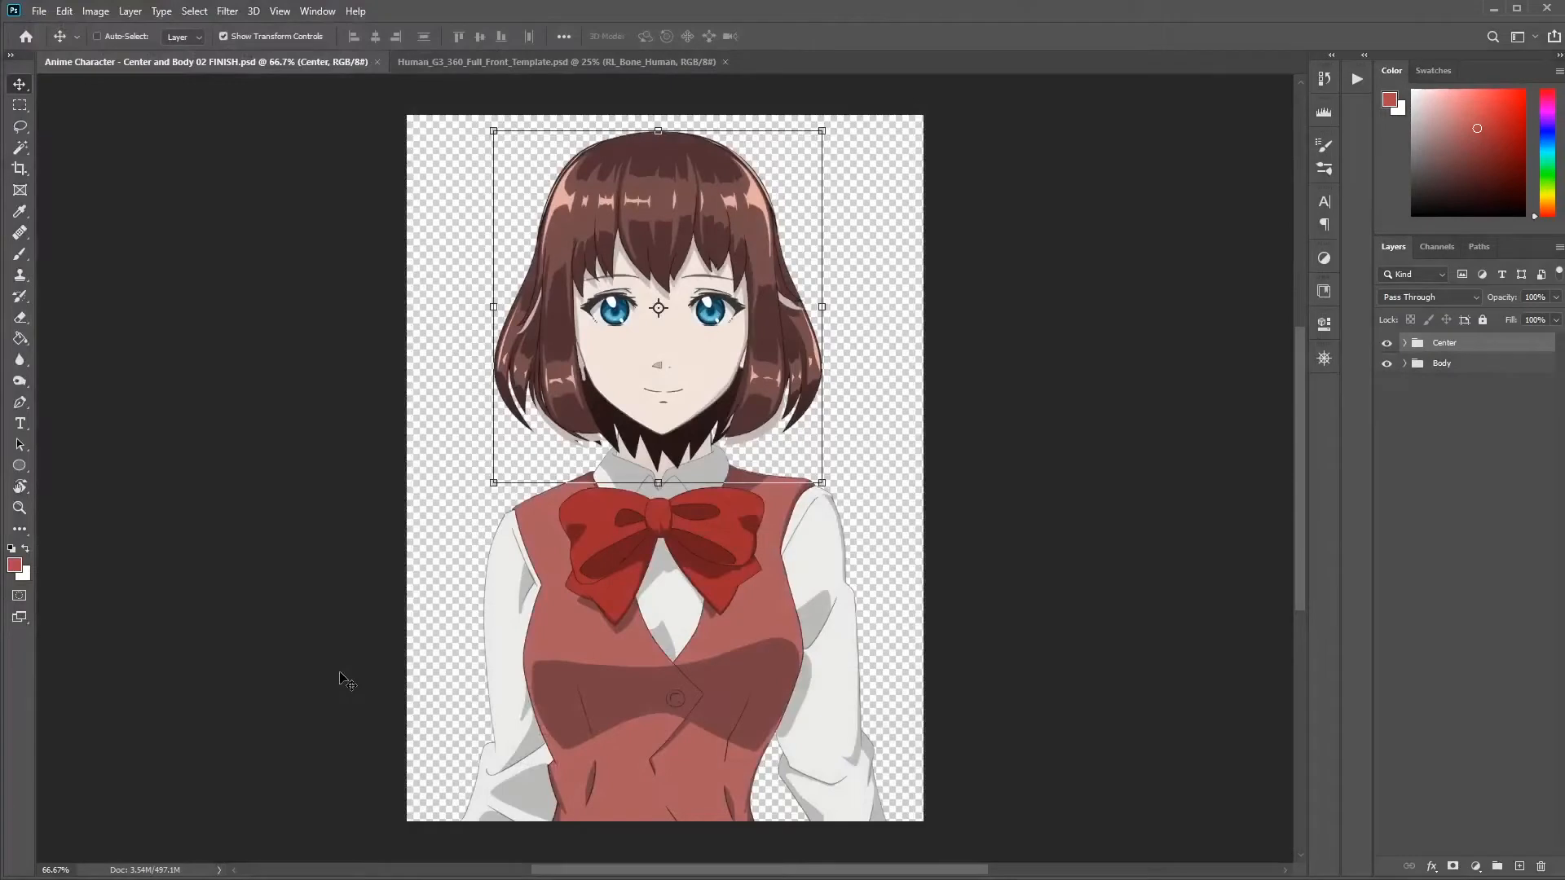
# Step: Copy the RL_Bone_Human, RL_TalkingHead and RL_Image groups from Human_G3_360_Full_Front_Template.psd into the anime character document, with RL_TalkingHead collapsed
pyautogui.click(555, 65)
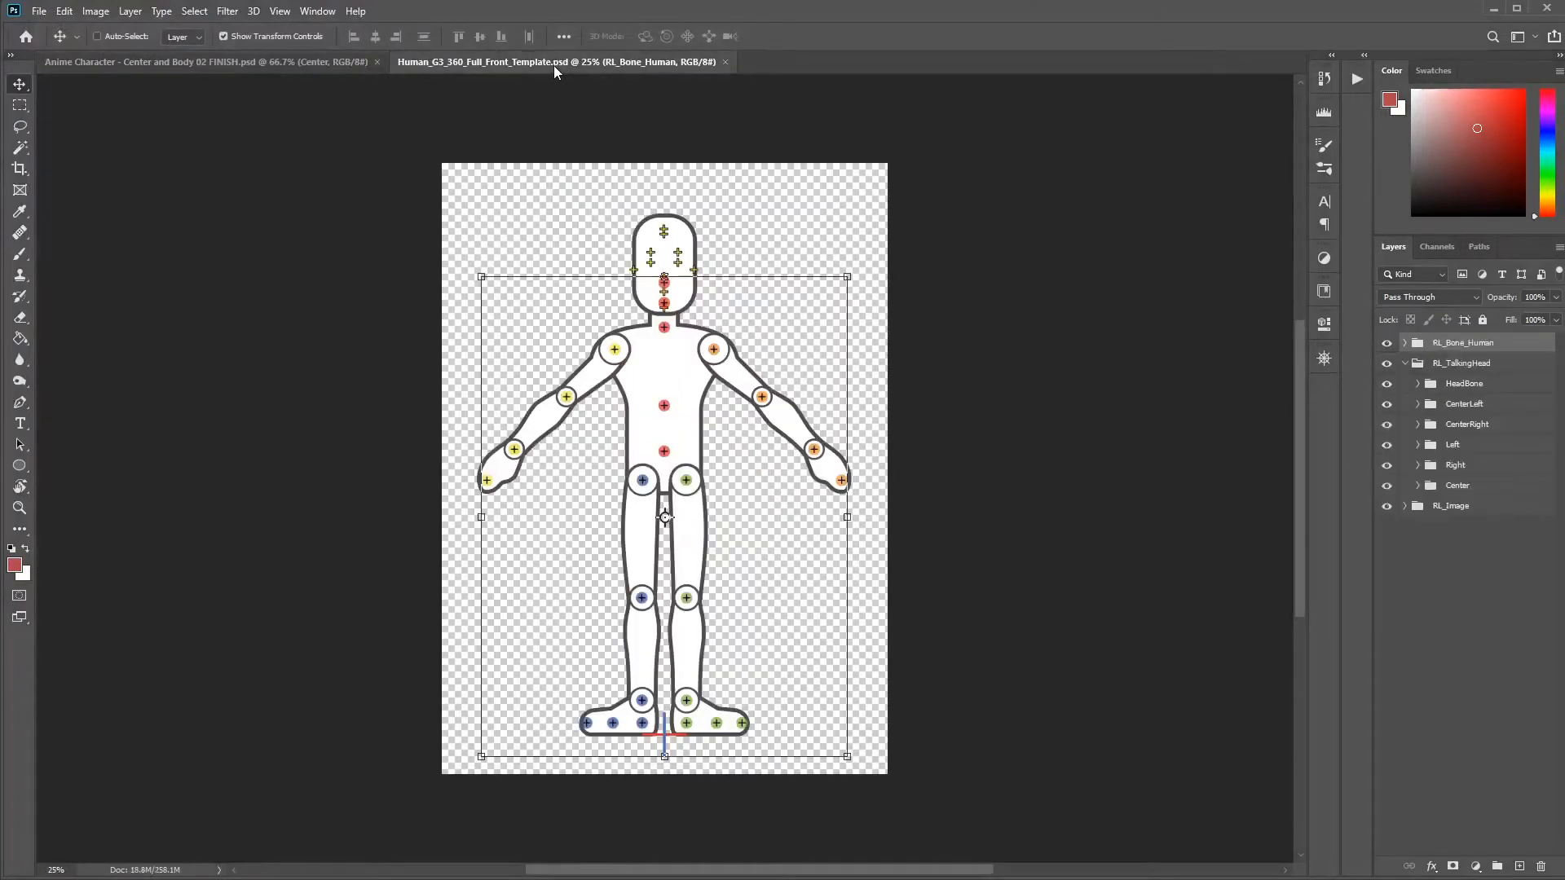
pyautogui.click(1406, 365)
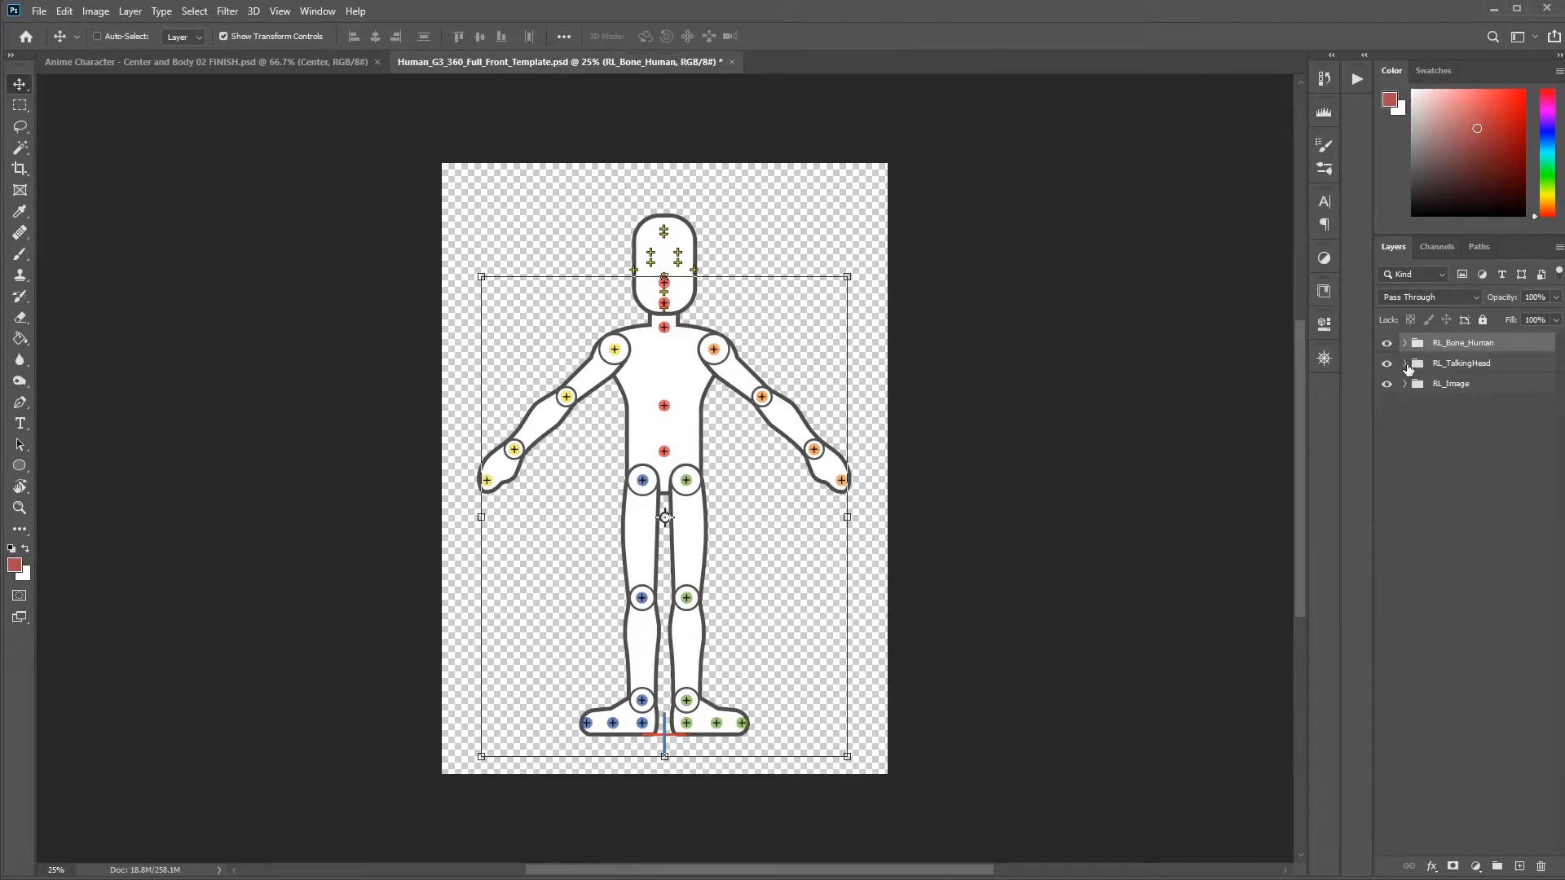
pyautogui.click(1453, 384)
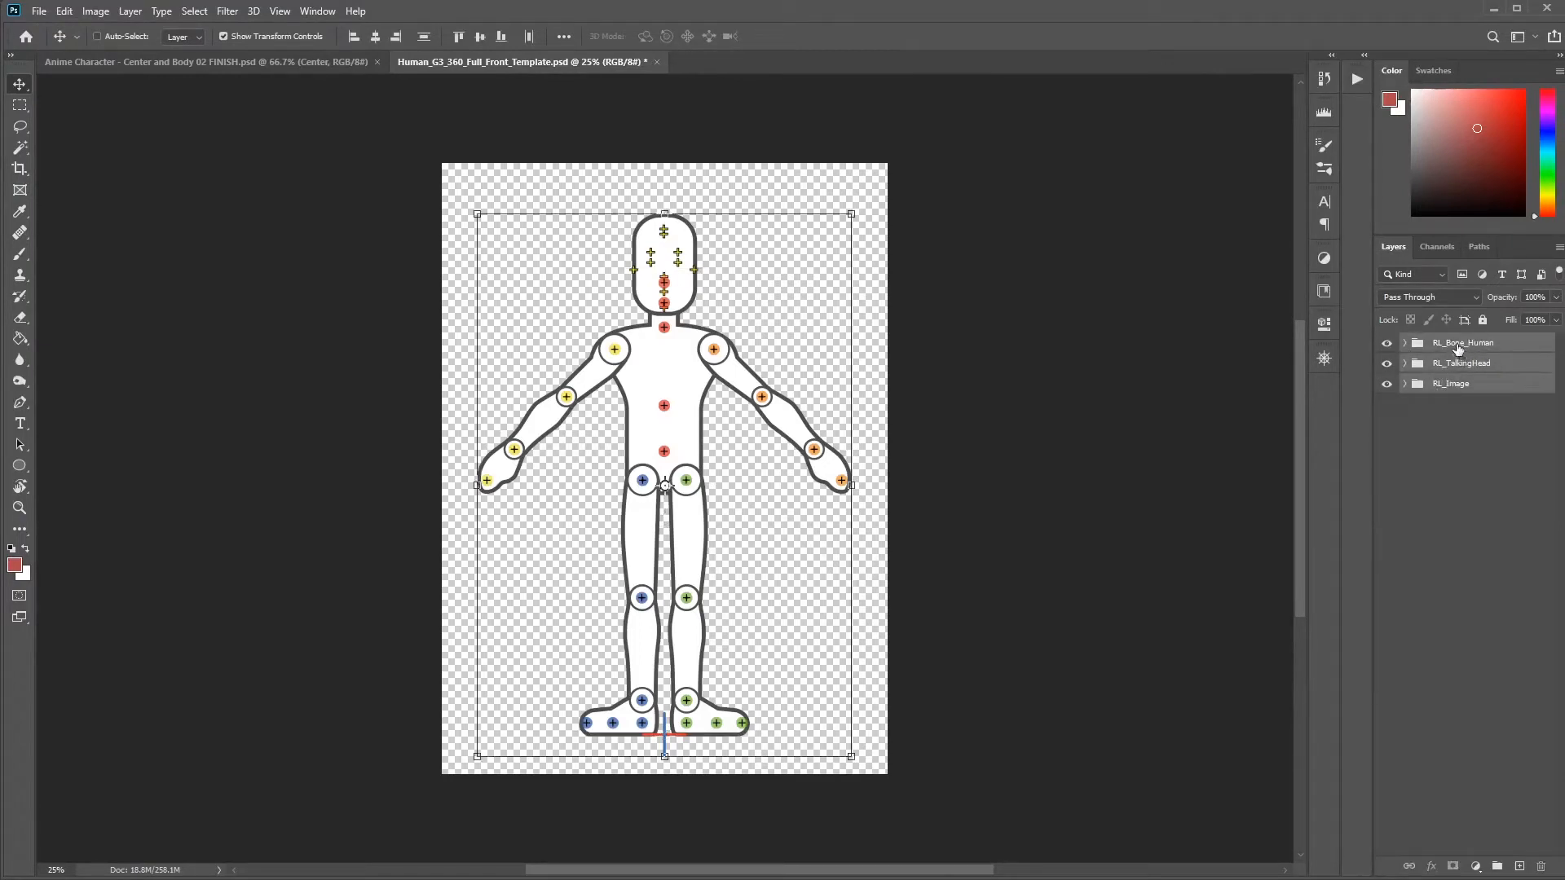
pyautogui.moveTo(1458, 349); pyautogui.dragTo(684, 448)
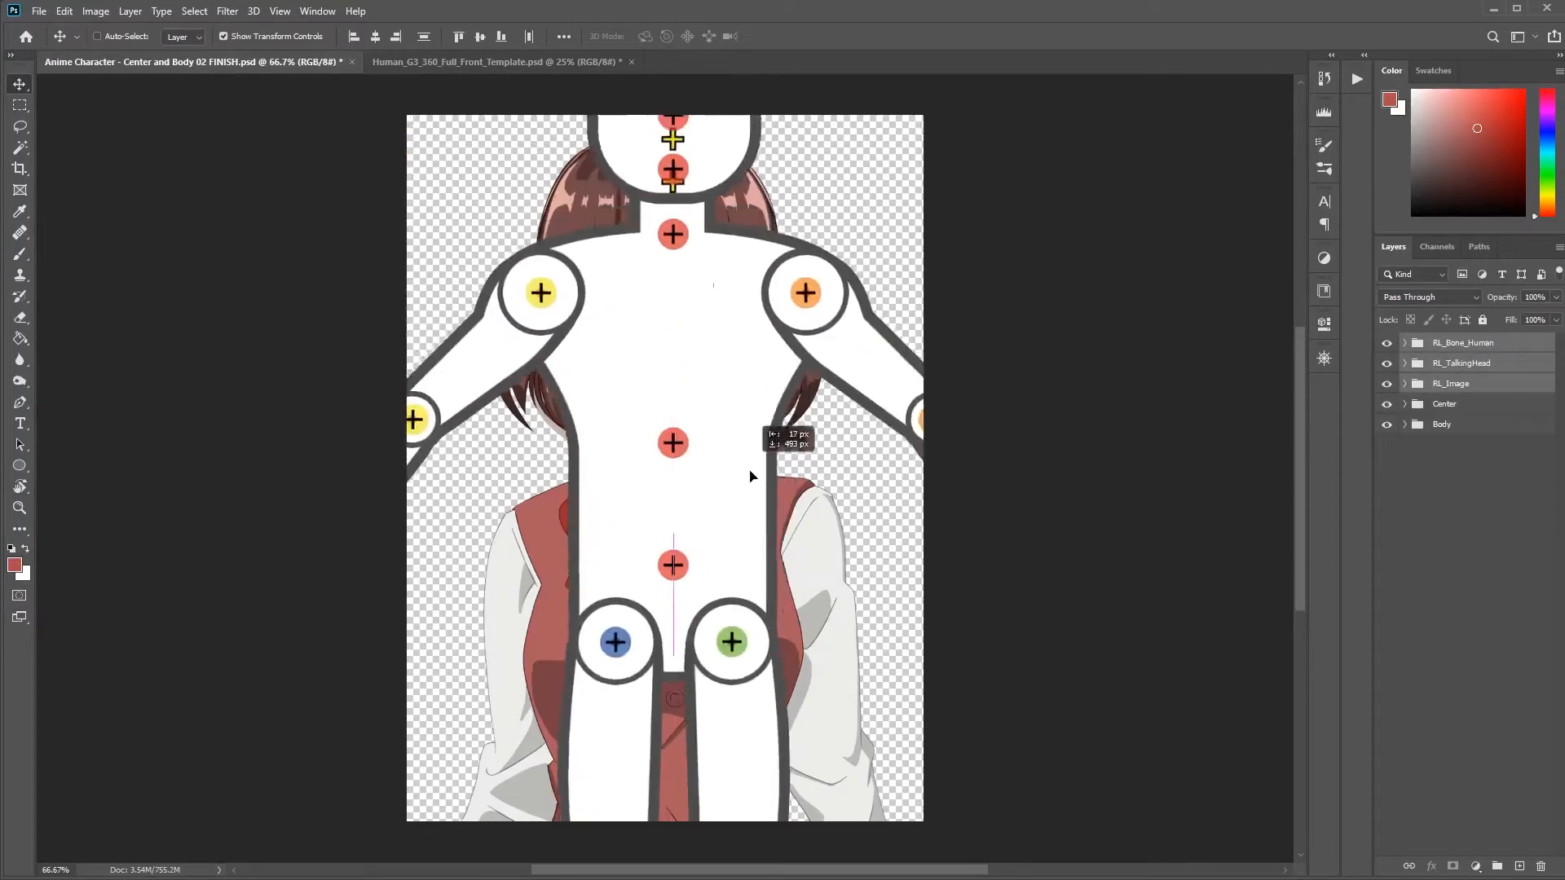
# Step: Scale down the three template groups and centre them over the character, with the head over the hair and the feet at the artwork's lower edge
pyautogui.scroll(-3, 850, 396)
pyautogui.moveTo(1041, 238); pyautogui.dragTo(892, 448)
pyautogui.press('Return')
pyautogui.moveTo(757, 586); pyautogui.dragTo(749, 346)
pyautogui.moveTo(901, 193); pyautogui.dragTo(872, 234)
pyautogui.press('Return')
pyautogui.moveTo(740, 367); pyautogui.dragTo(798, 336)
pyautogui.scroll(-1, 795, 334)
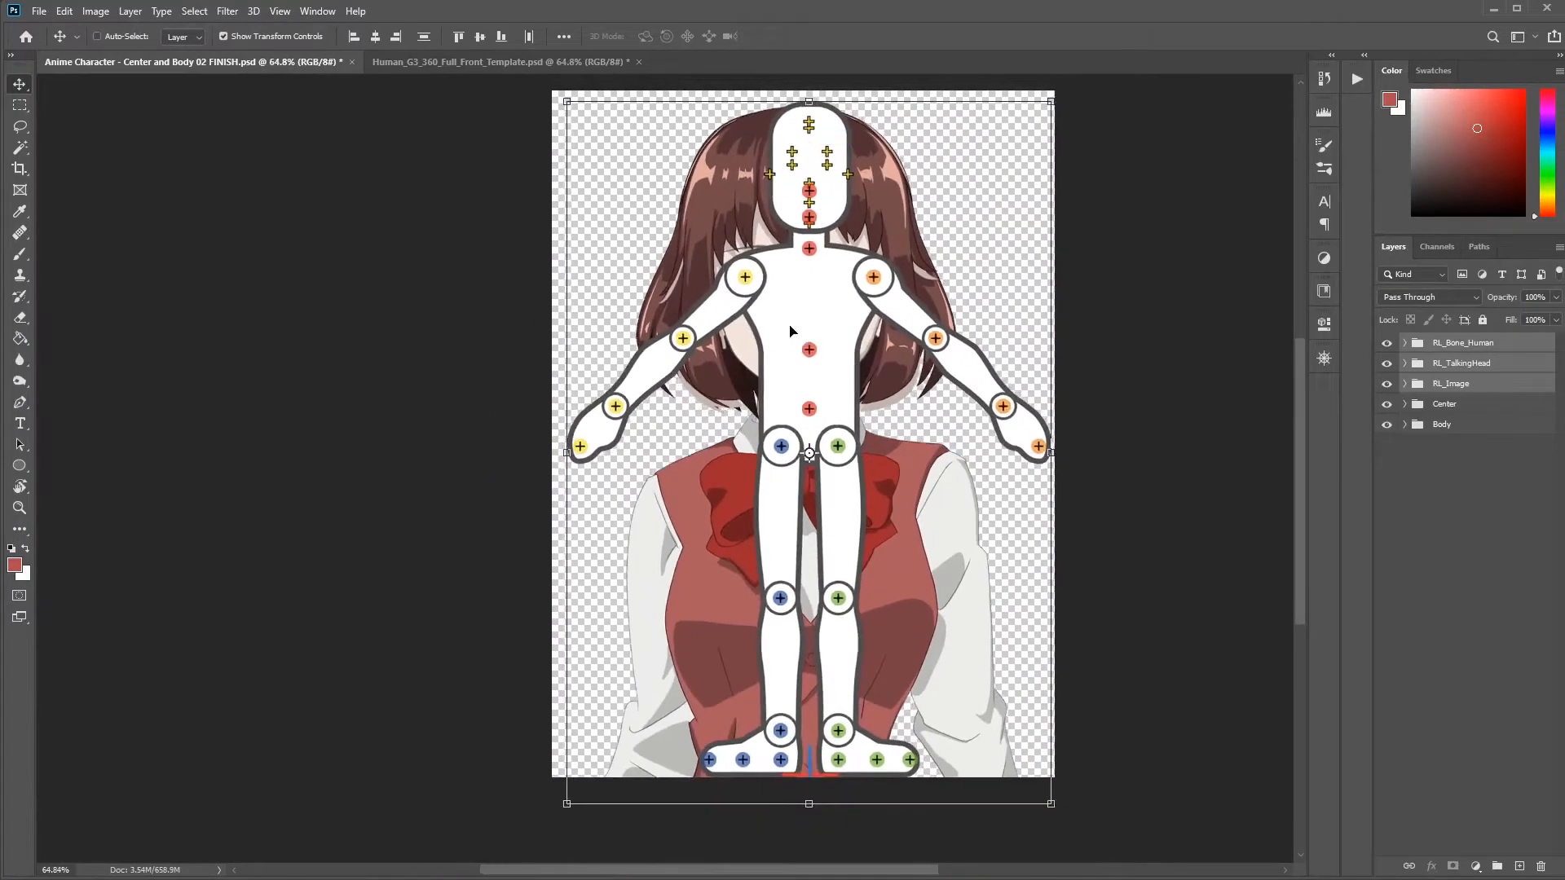
pyautogui.hotkey('ctrl', '-')
pyautogui.hotkey('ctrl', '0')
pyautogui.moveTo(835, 547); pyautogui.dragTo(771, 554)
pyautogui.moveTo(738, 571); pyautogui.dragTo(745, 486)
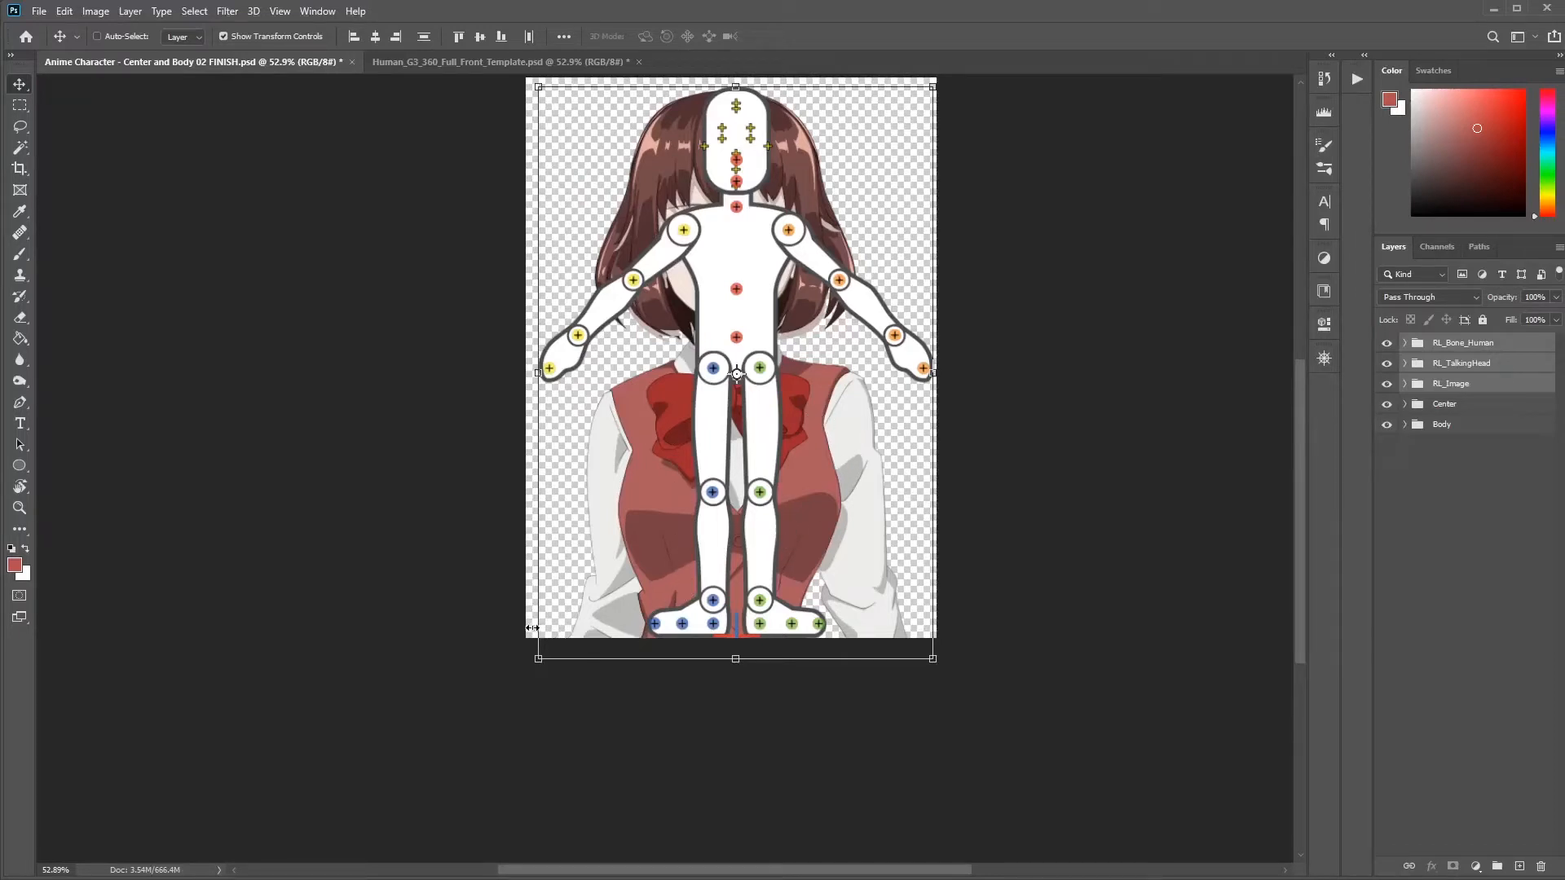
pyautogui.moveTo(534, 642)
pyautogui.mouseDown()
pyautogui.moveTo(525, 793)
pyautogui.moveTo(614, 810)
pyautogui.moveTo(910, 808)
pyautogui.moveTo(952, 686)
pyautogui.moveTo(921, 812)
pyautogui.moveTo(514, 837)
pyautogui.mouseUp()
pyautogui.moveTo(773, 665)
pyautogui.mouseDown()
pyautogui.moveTo(774, 781)
pyautogui.moveTo(842, 787)
pyautogui.mouseUp()
pyautogui.moveTo(706, 669)
pyautogui.mouseDown()
pyautogui.moveTo(706, 722)
pyautogui.moveTo(657, 785)
pyautogui.mouseUp()
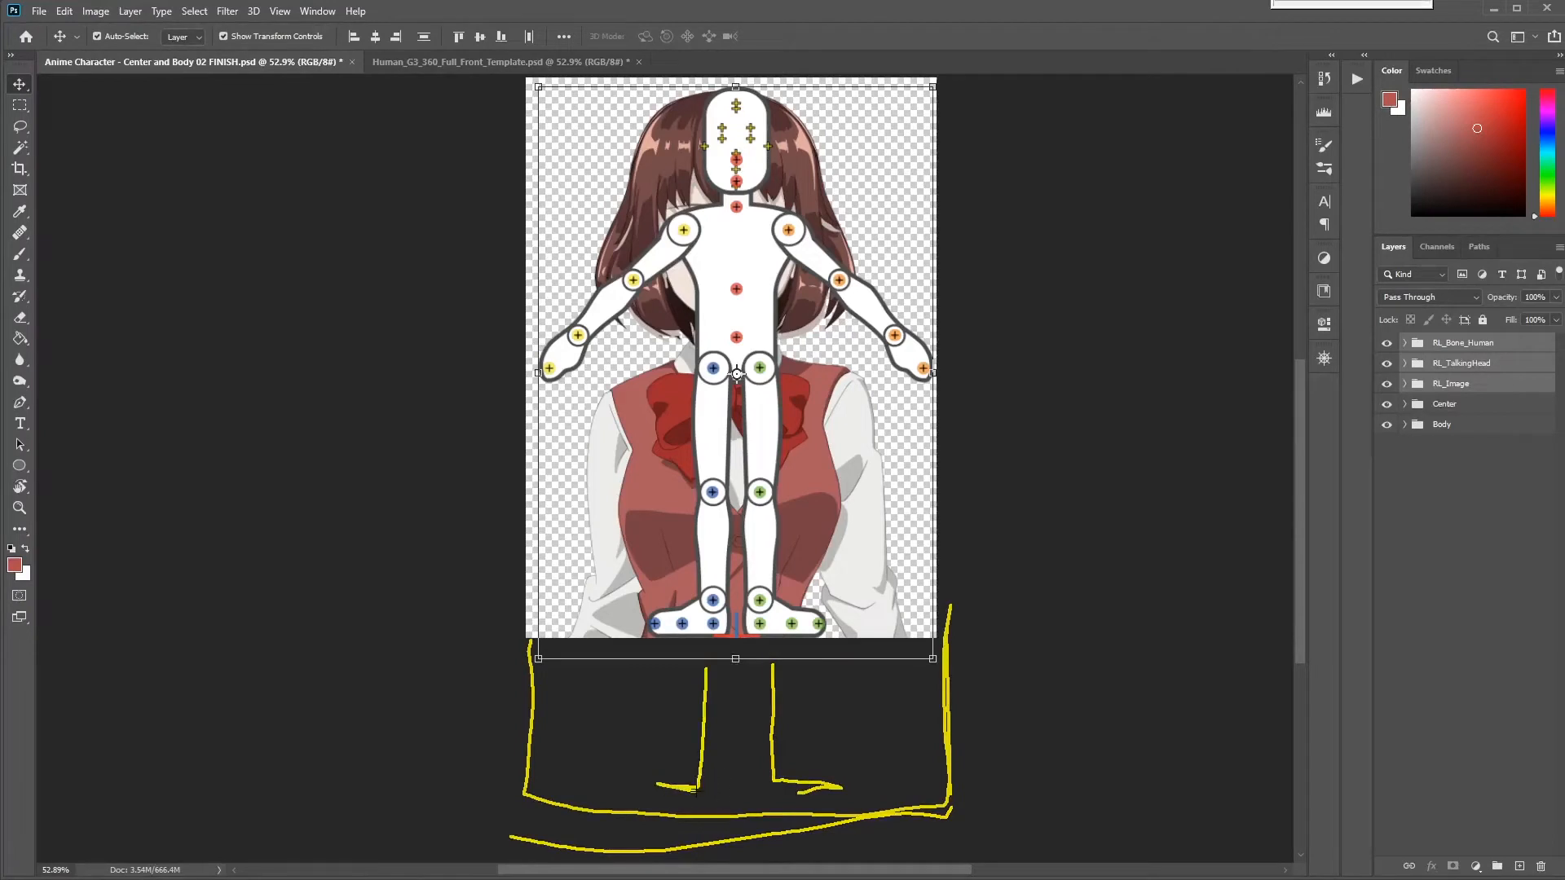
pyautogui.press('Escape')
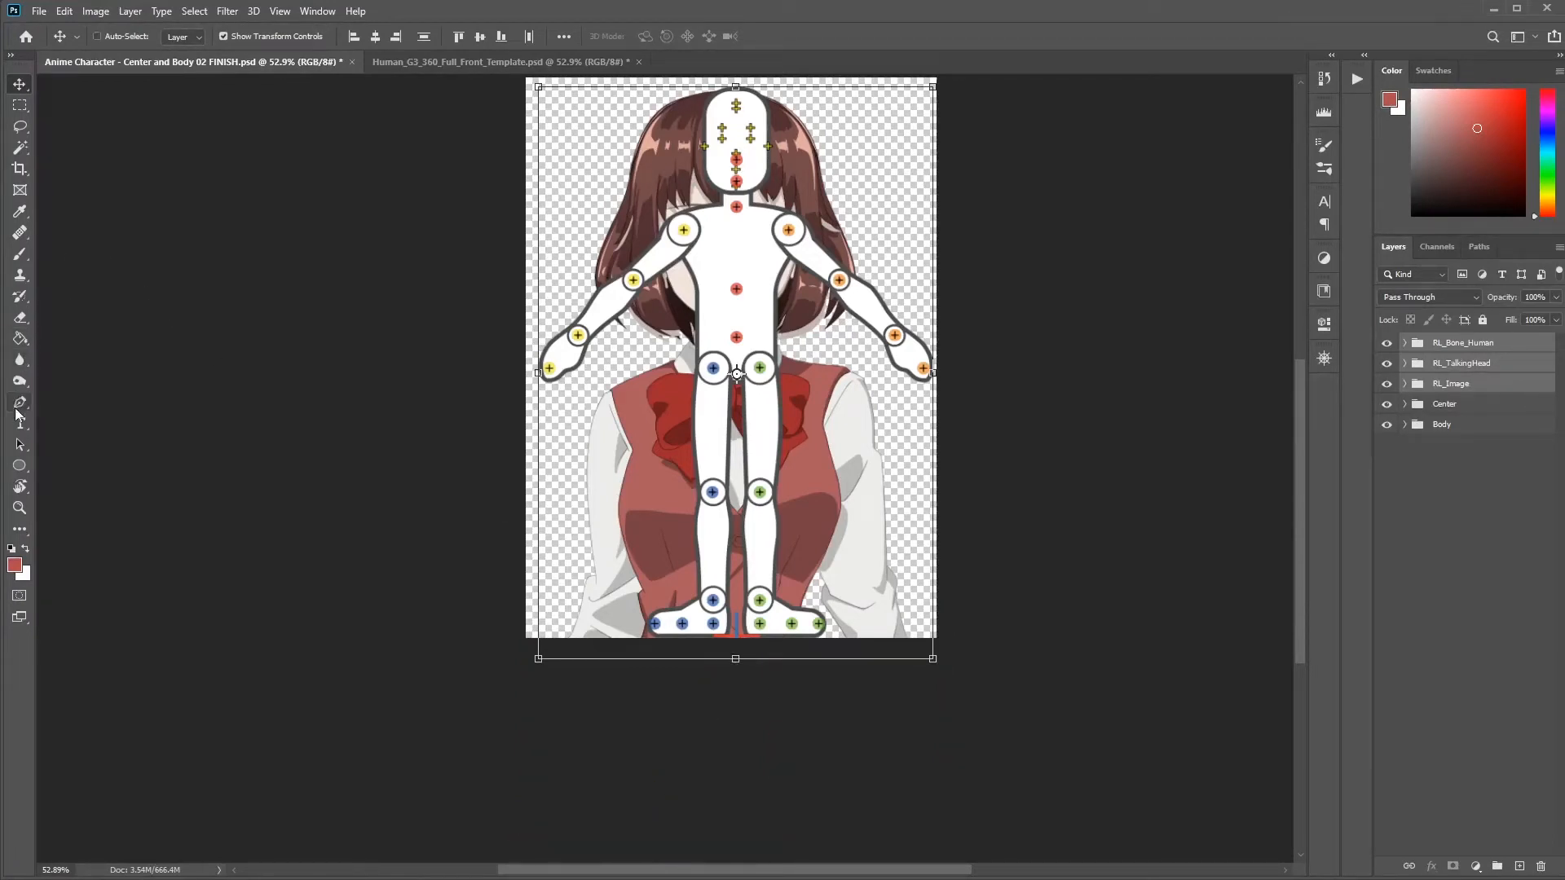
# Step: Extend the canvas downward with the Crop tool to add empty space below the character, and return to the Move tool
pyautogui.click(19, 169)
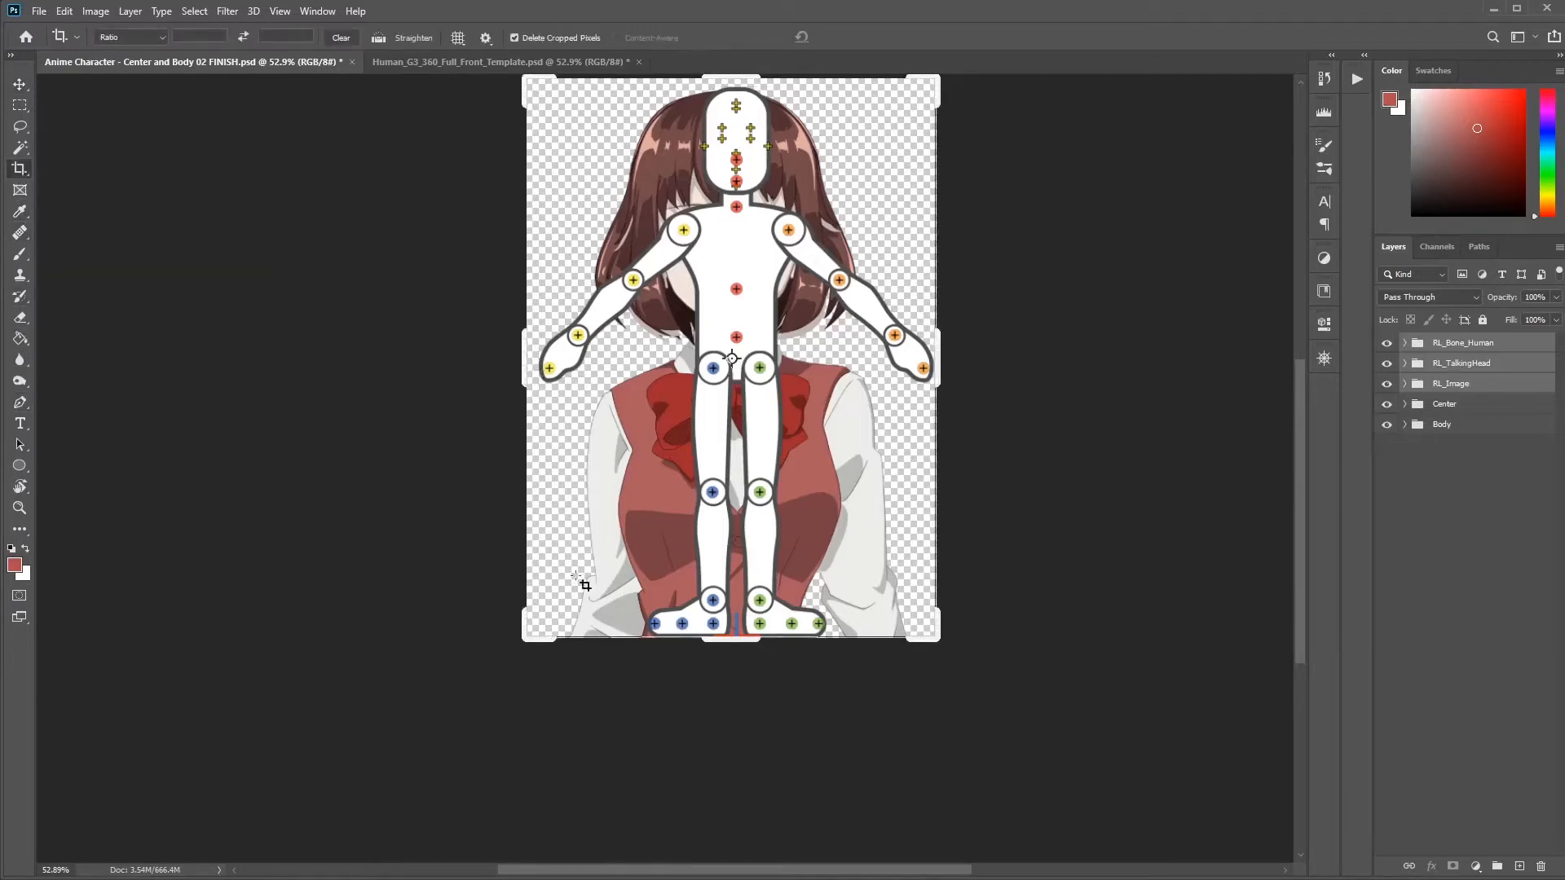
pyautogui.moveTo(742, 641); pyautogui.dragTo(742, 739)
pyautogui.press('Return')
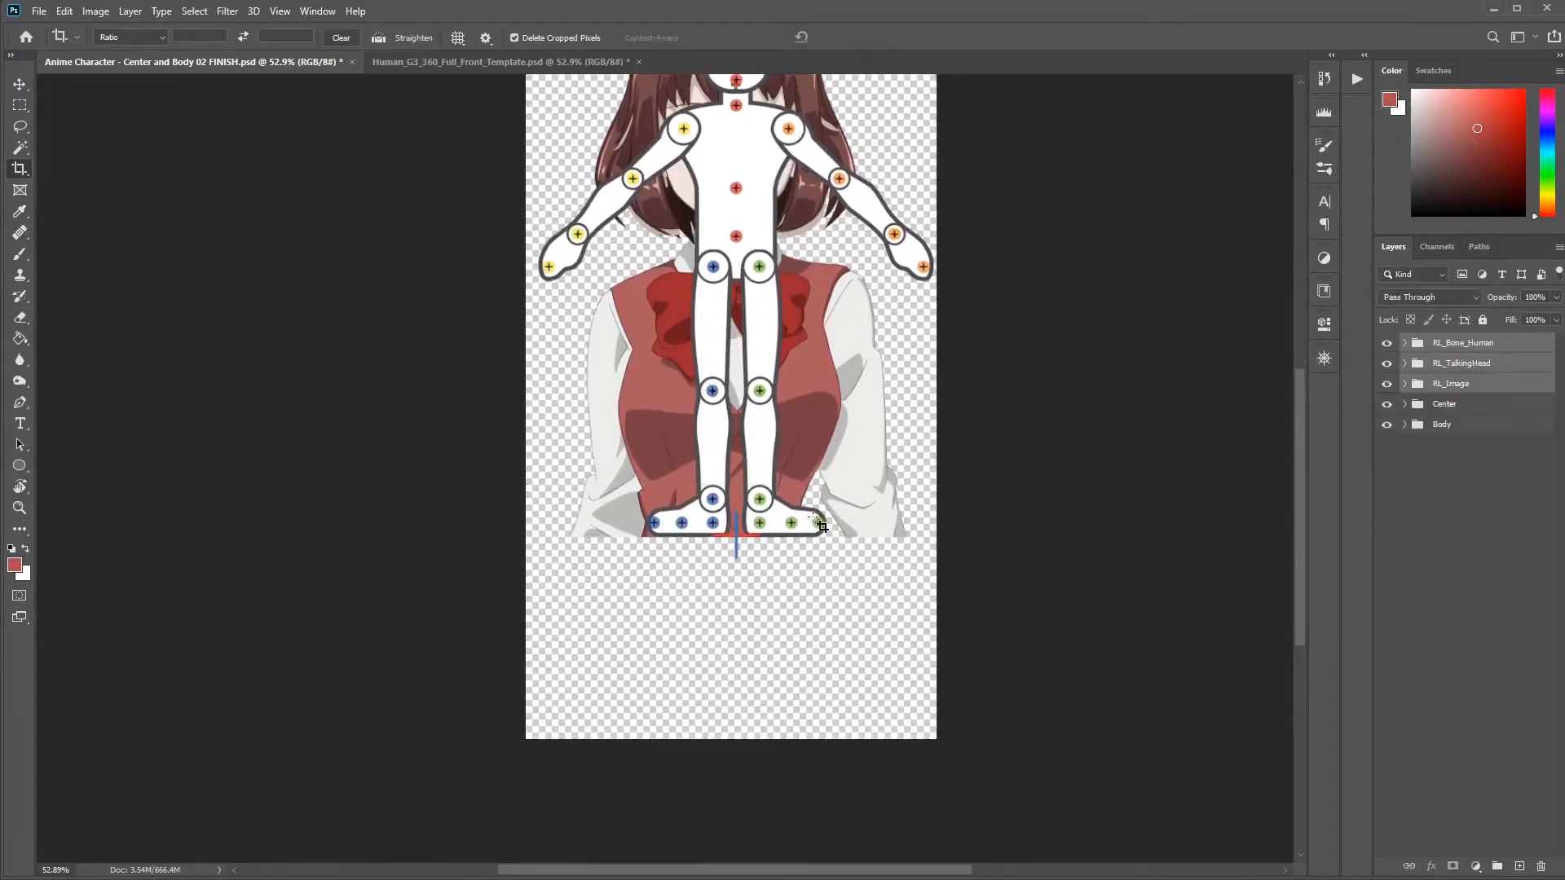
pyautogui.press('v')
# Step: Delete all arm, hand, leg and foot groups from LHand to RThigh inside RL_Image, leaving only the Hip group
pyautogui.scroll(1, 794, 452)
pyautogui.scroll(2, 793, 453)
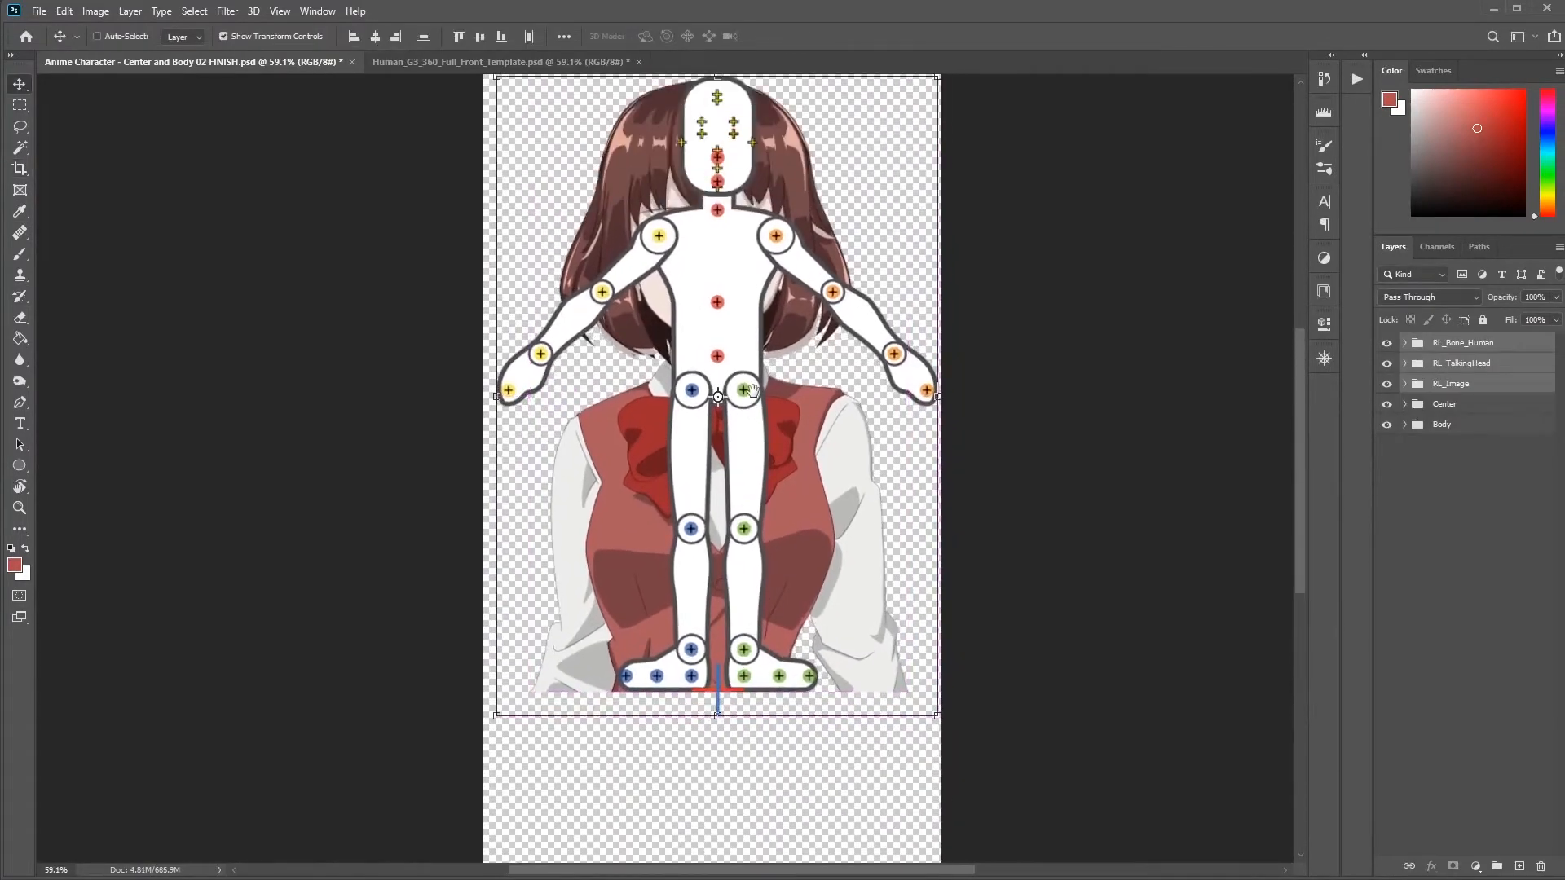
pyautogui.hotkey('ctrl', '0')
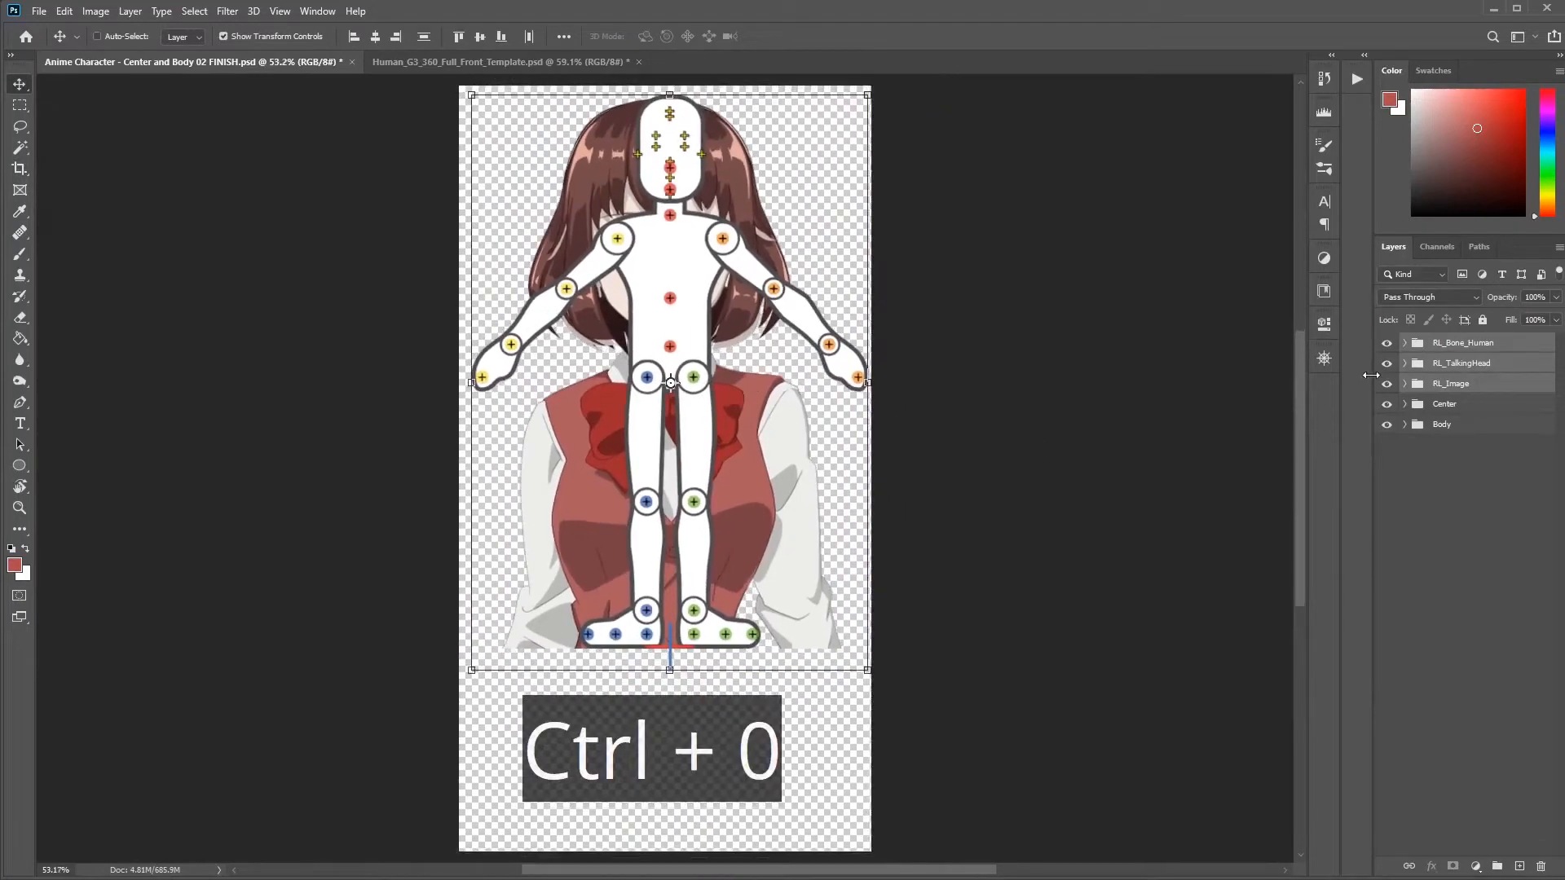
pyautogui.click(1414, 388)
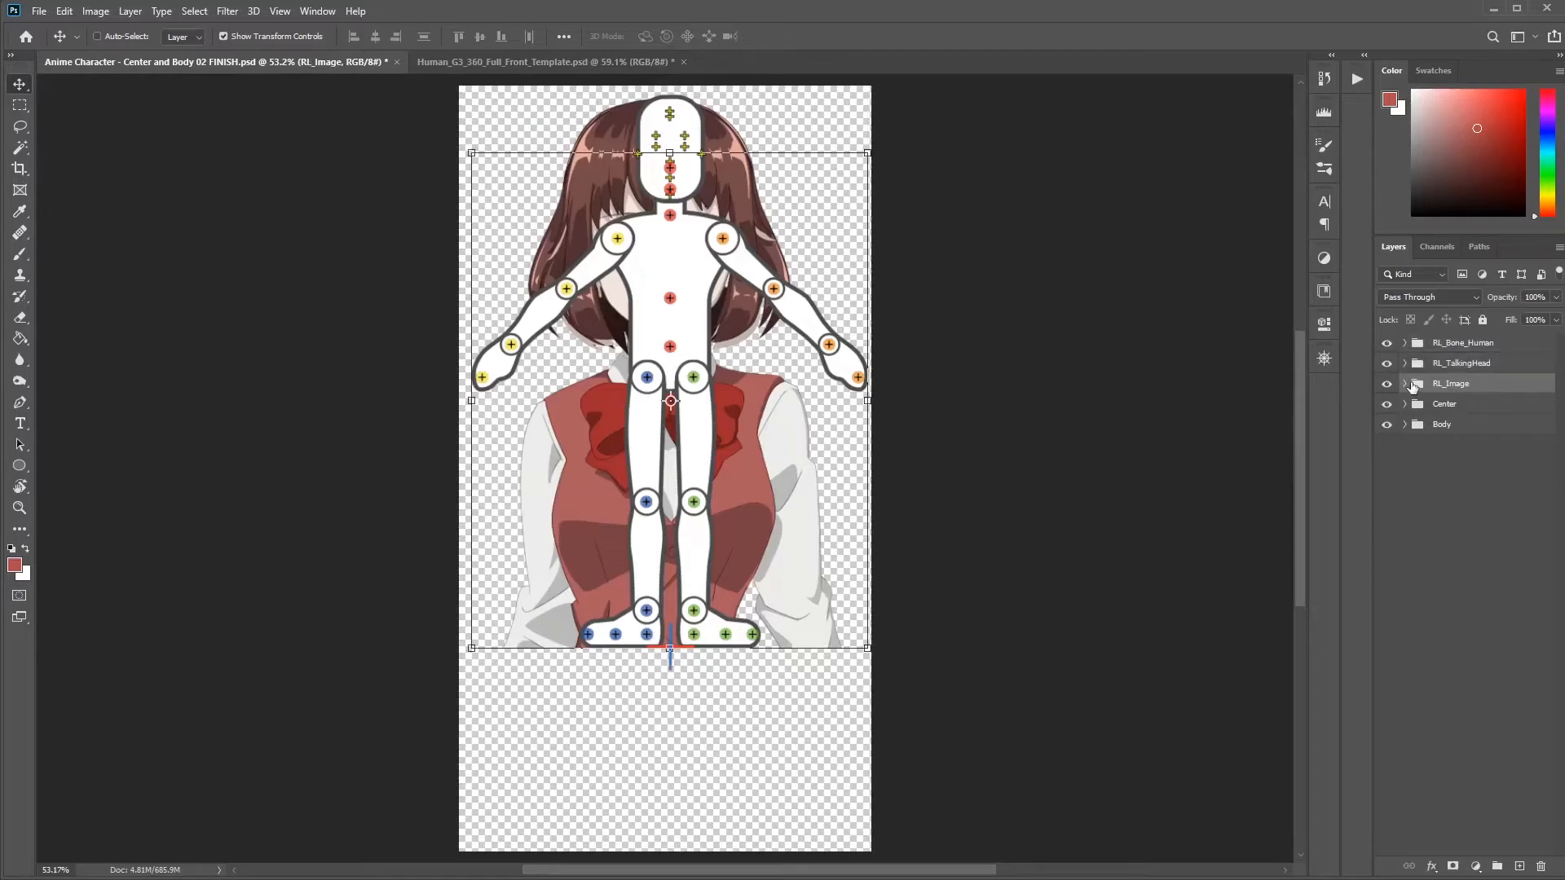
pyautogui.click(1406, 383)
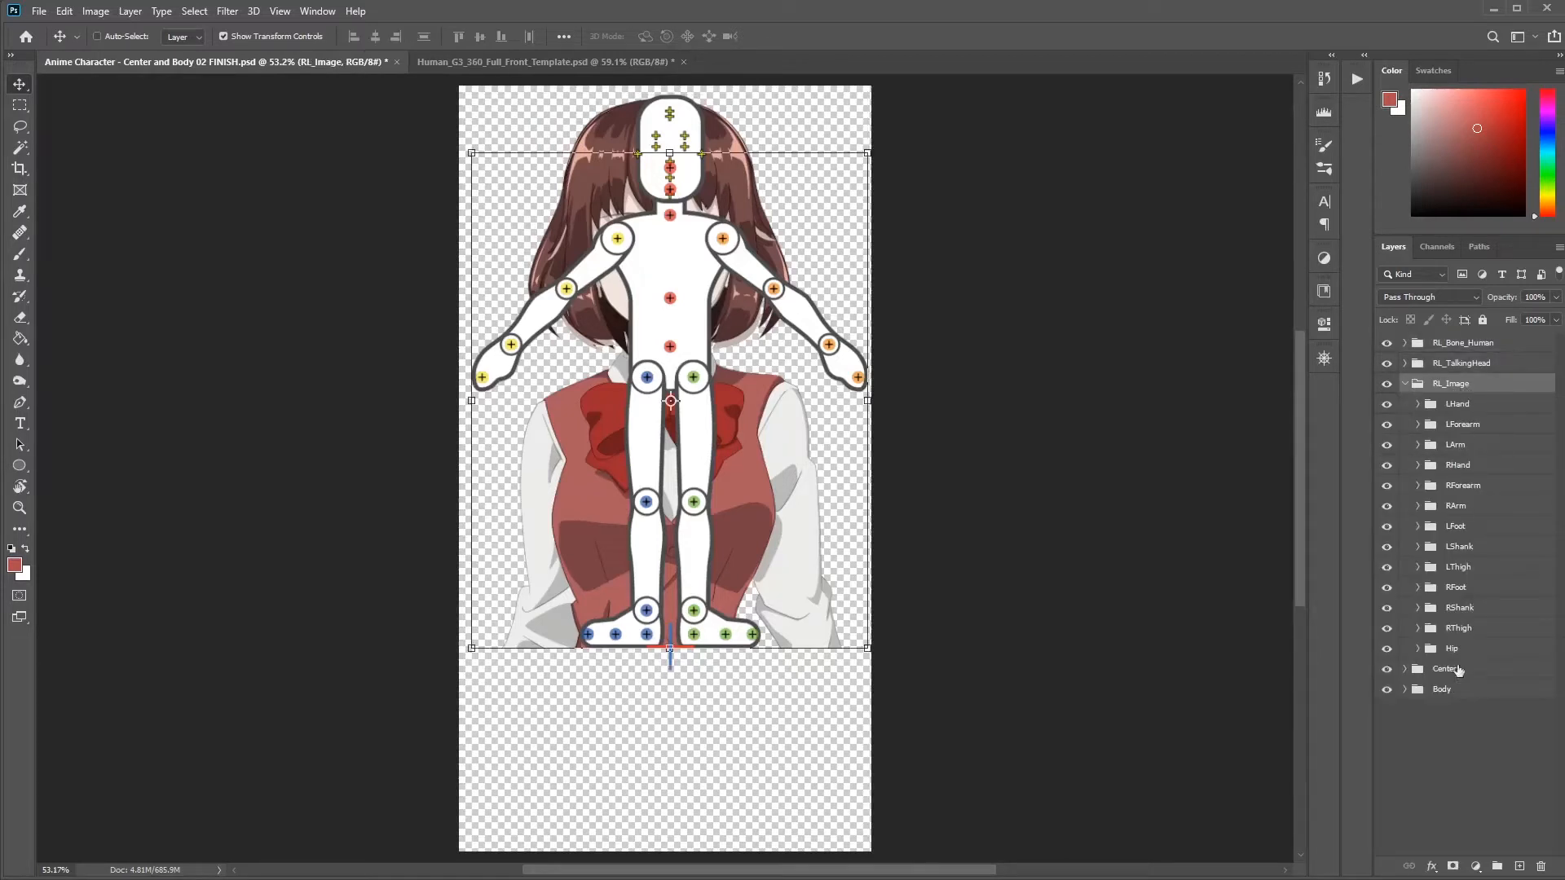
pyautogui.click(1459, 404)
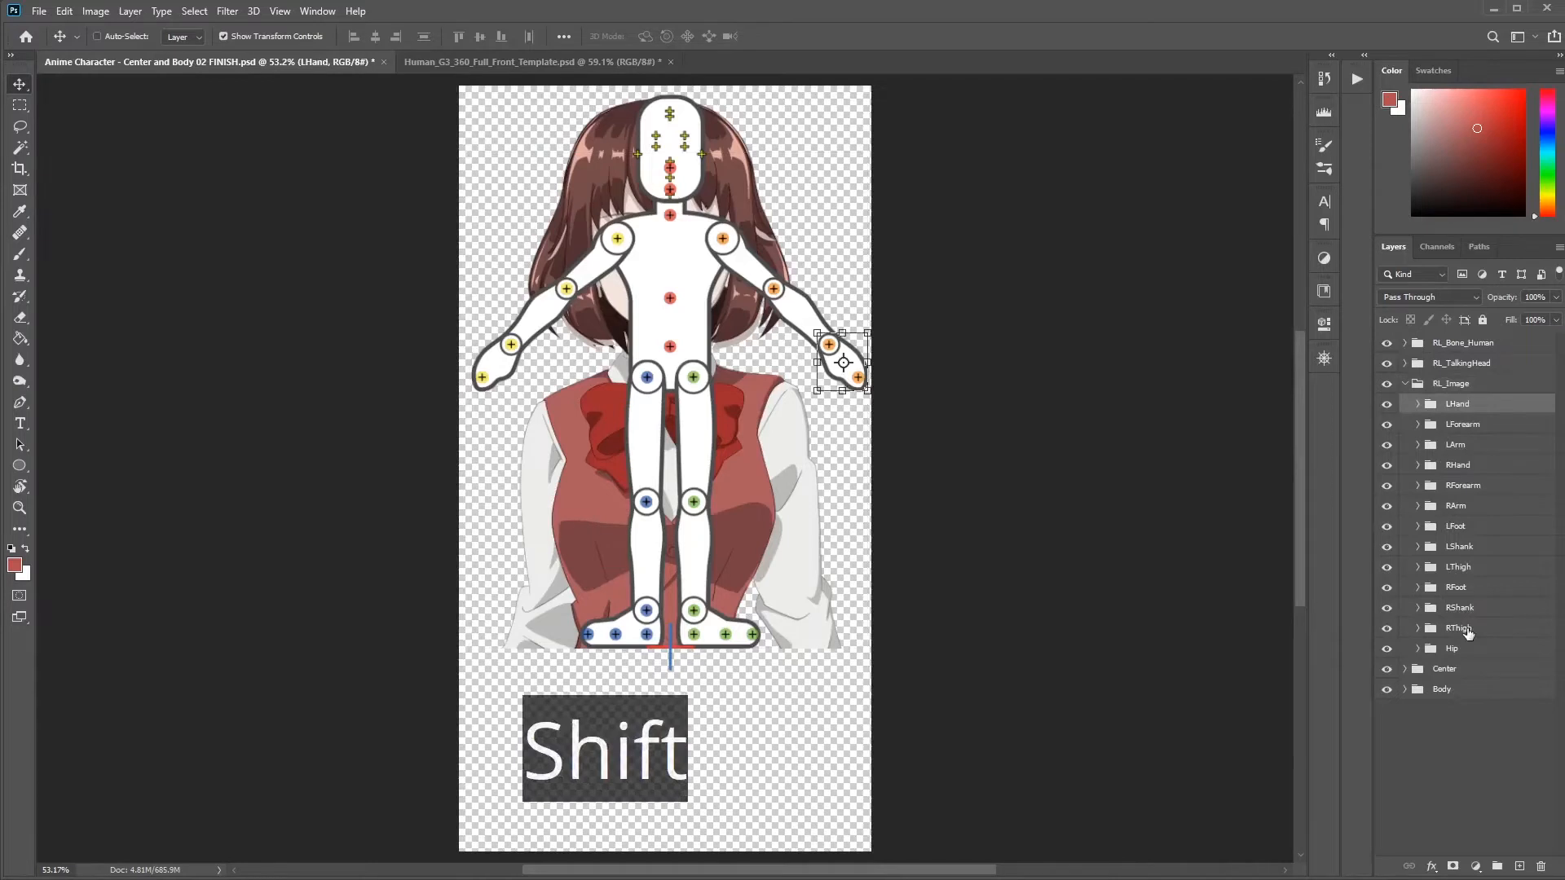
pyautogui.keyDown('shift'); pyautogui.click(1466, 629); pyautogui.keyUp('shift')
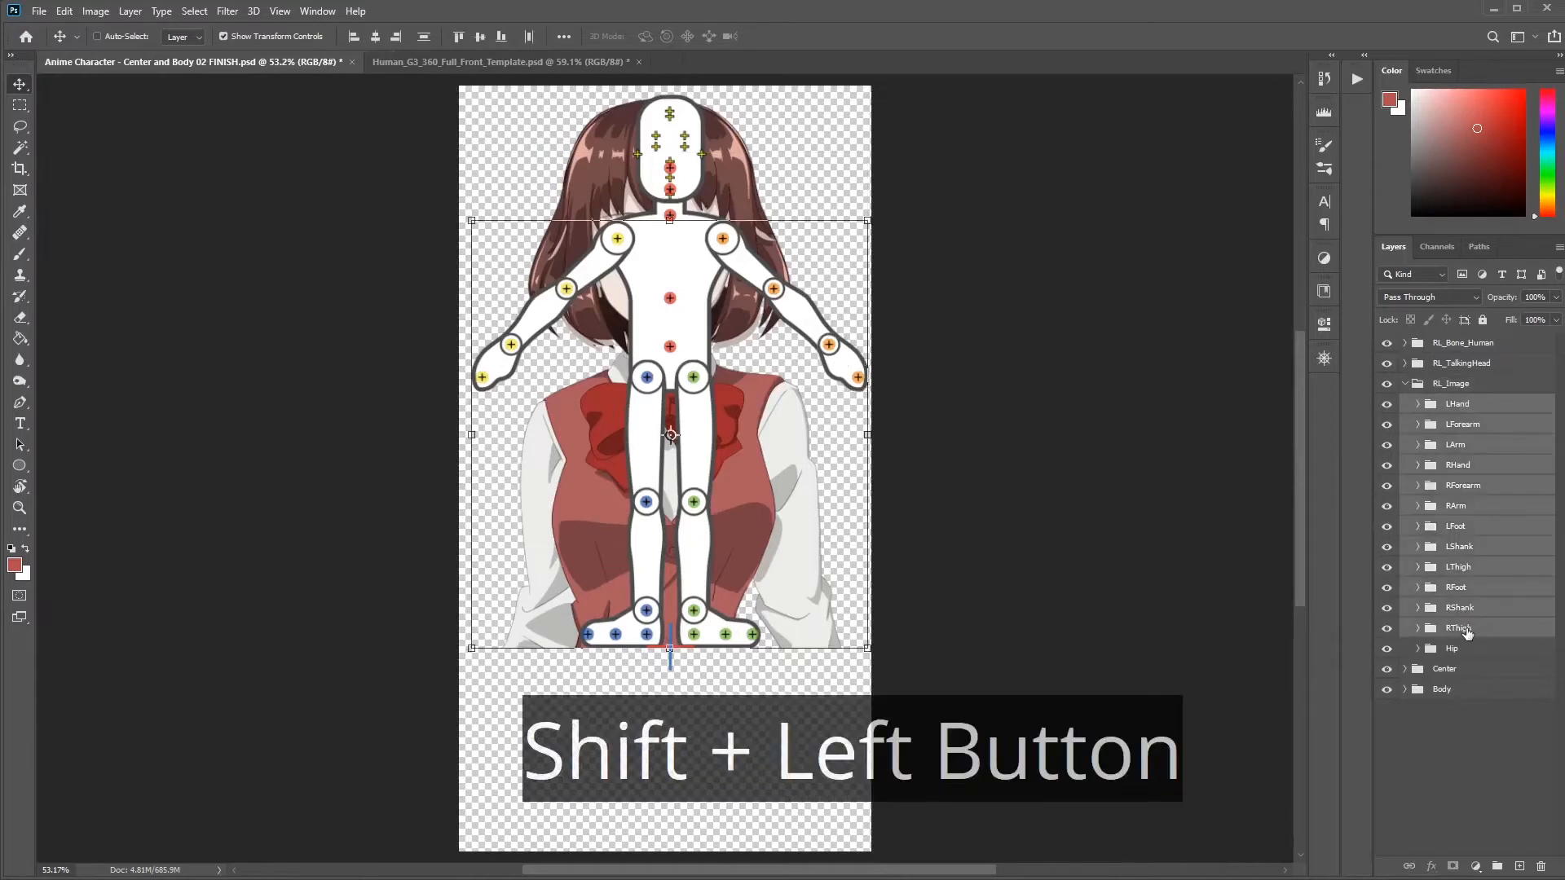
pyautogui.click(1459, 408)
pyautogui.press('shift')
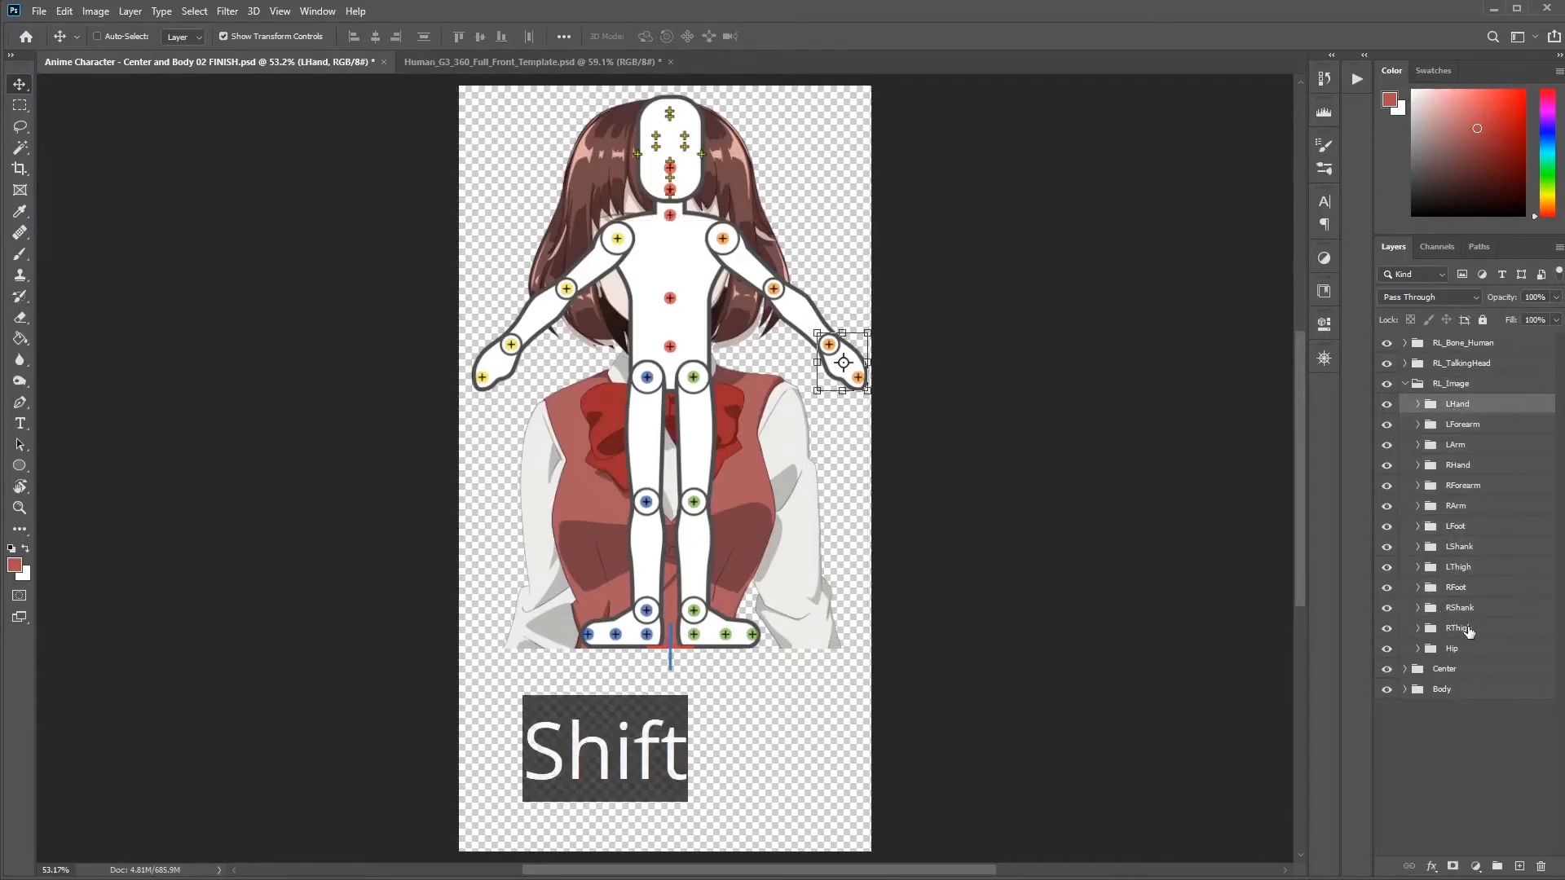
pyautogui.keyDown('shift'); pyautogui.click(1466, 629); pyautogui.keyUp('shift')
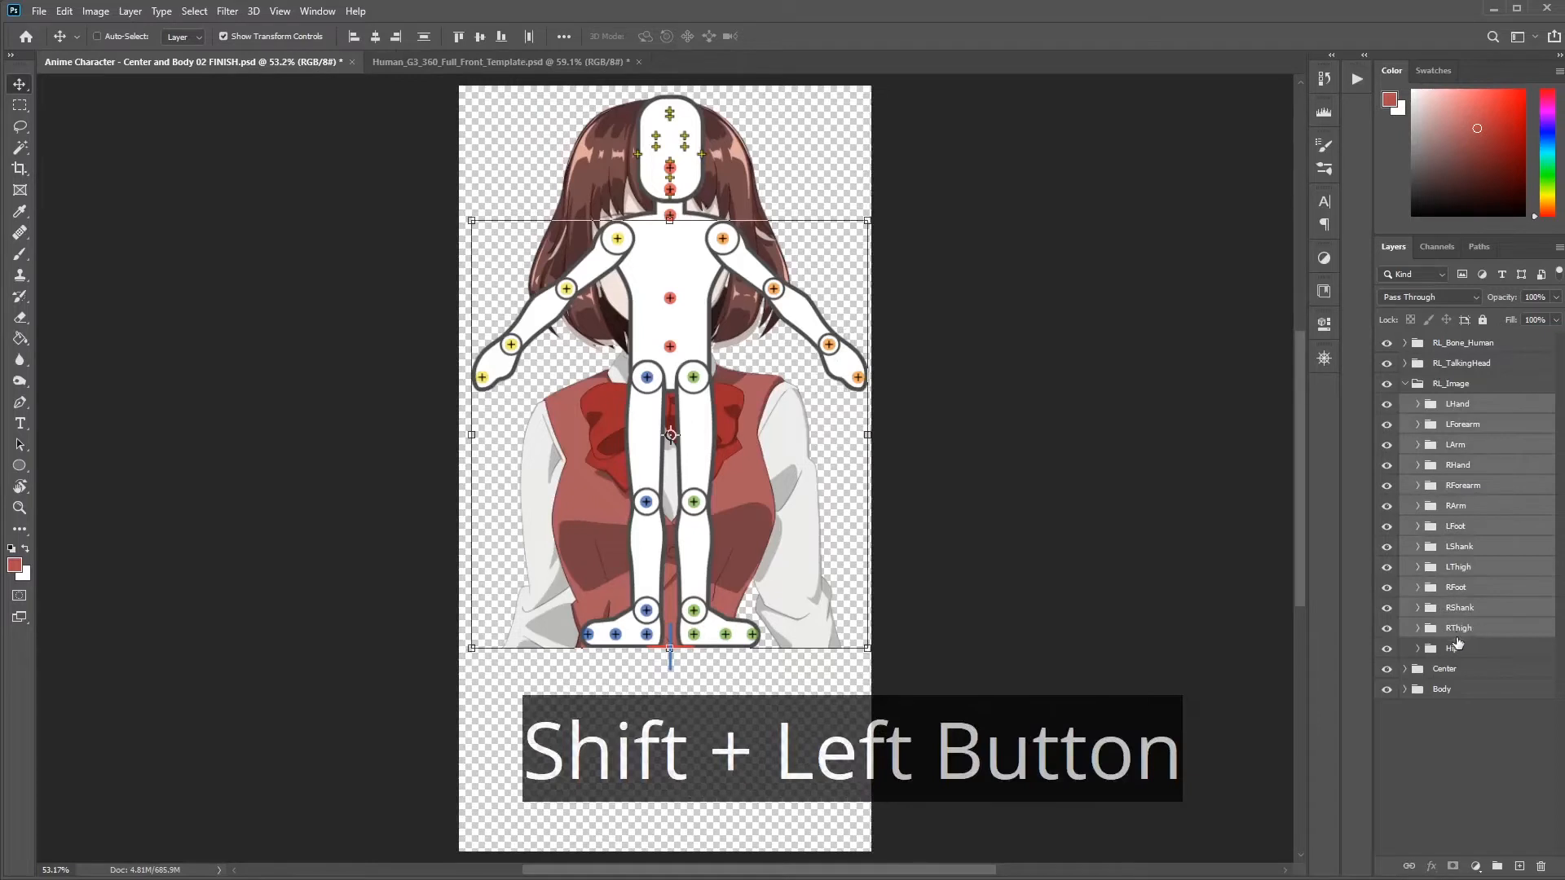
pyautogui.press('Delete')
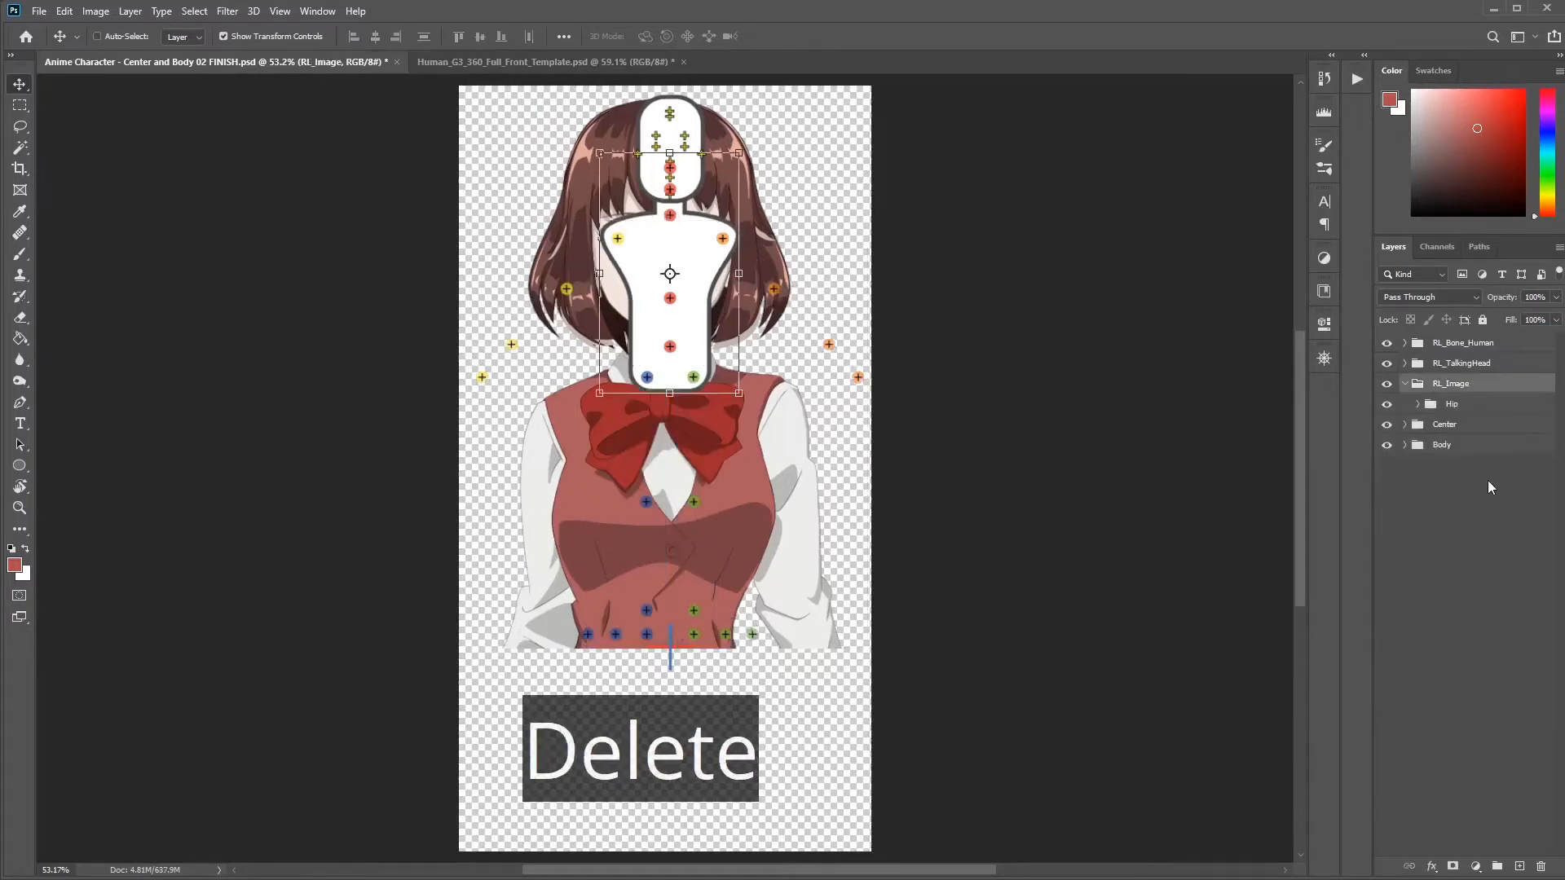
# Step: Merge the Body group into a single layer and move it into the Hip group inside RL_Image
pyautogui.click(1451, 405)
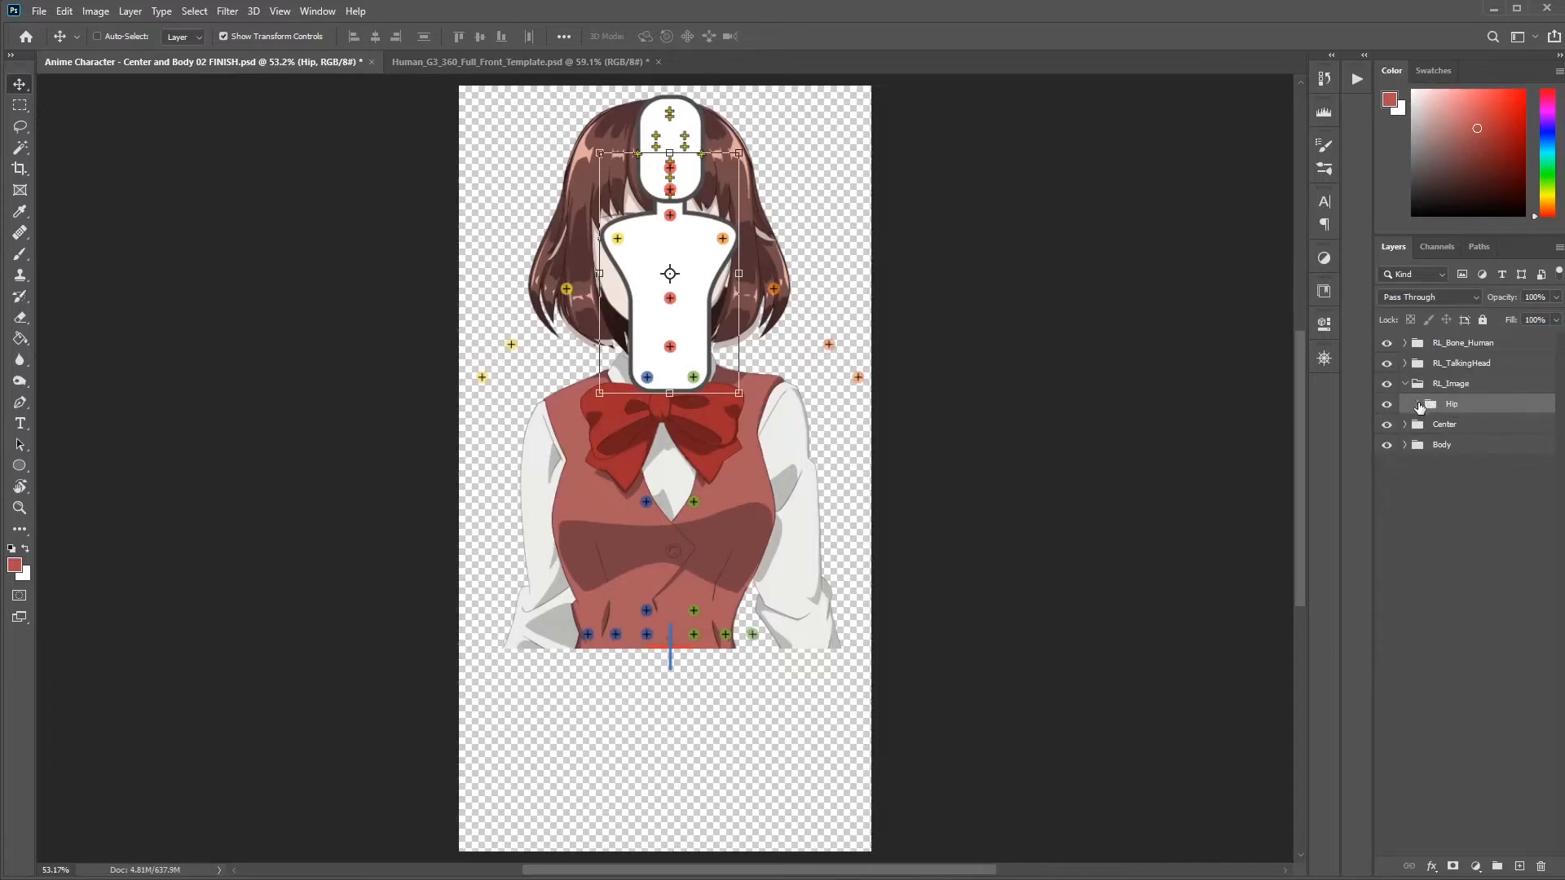
pyautogui.click(1419, 405)
pyautogui.click(1442, 478)
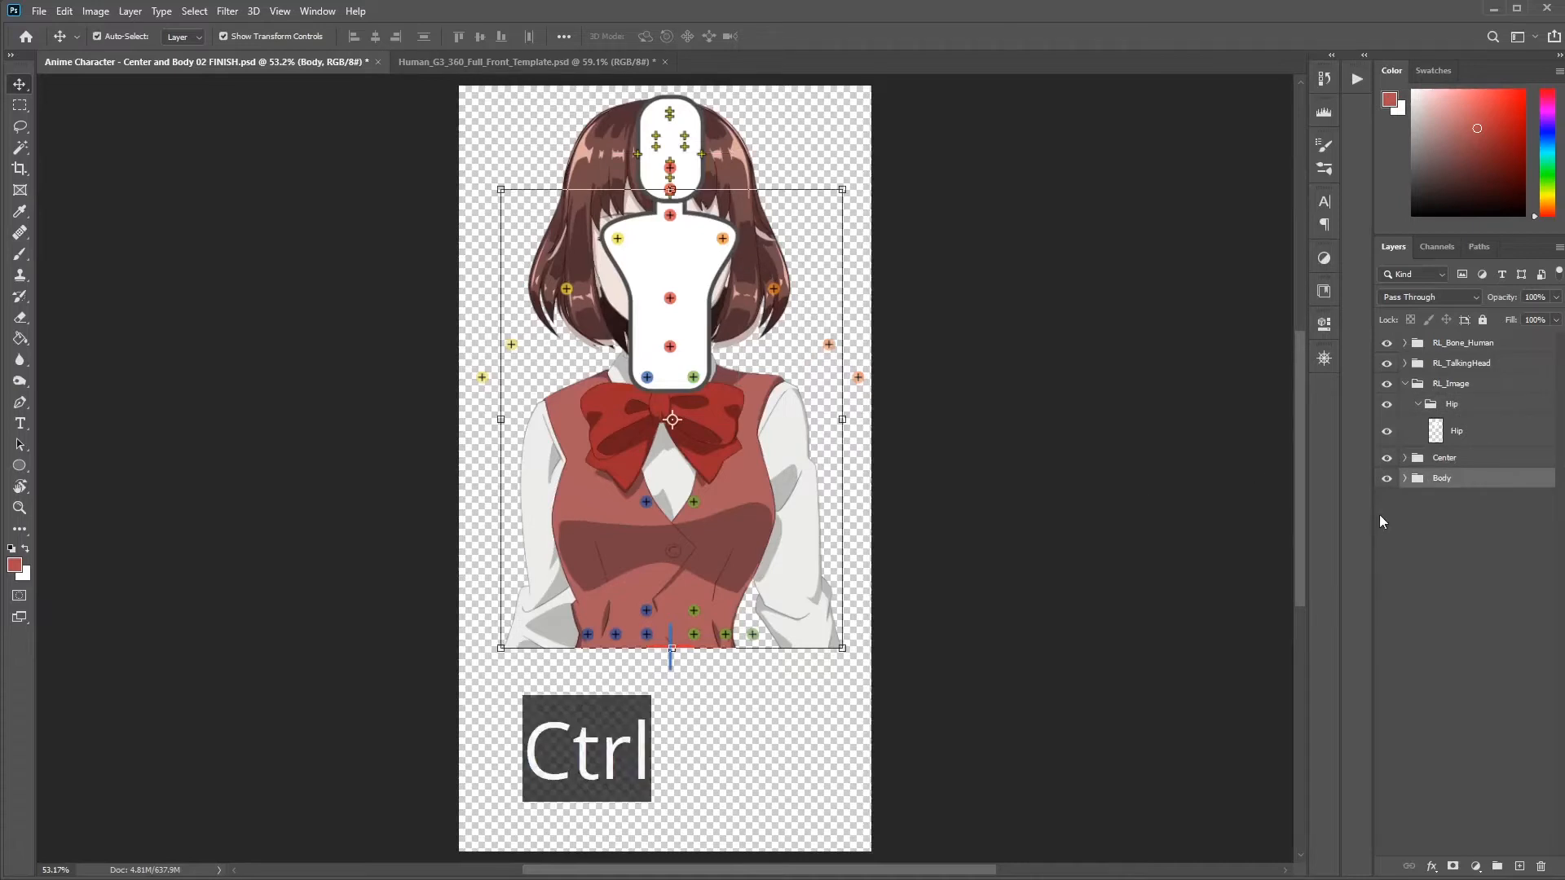
pyautogui.hotkey('ctrl', 'e')
pyautogui.moveTo(1439, 491); pyautogui.dragTo(1456, 405)
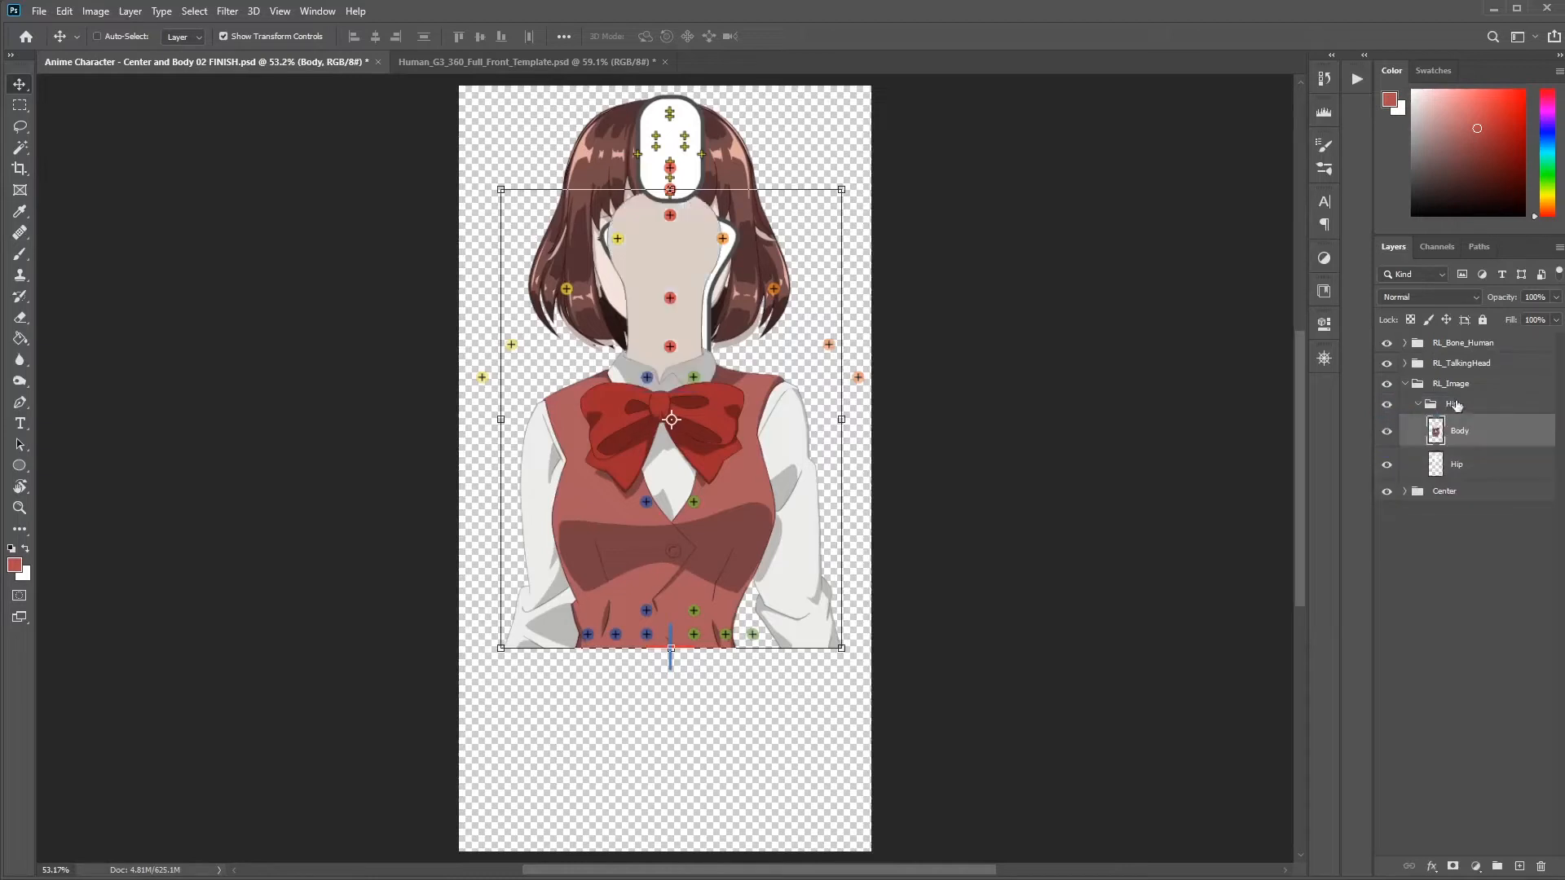
# Step: Delete the template's Hip layer beneath the Body layer, and collapse the Hip and RL_Image groups
pyautogui.click(1454, 468)
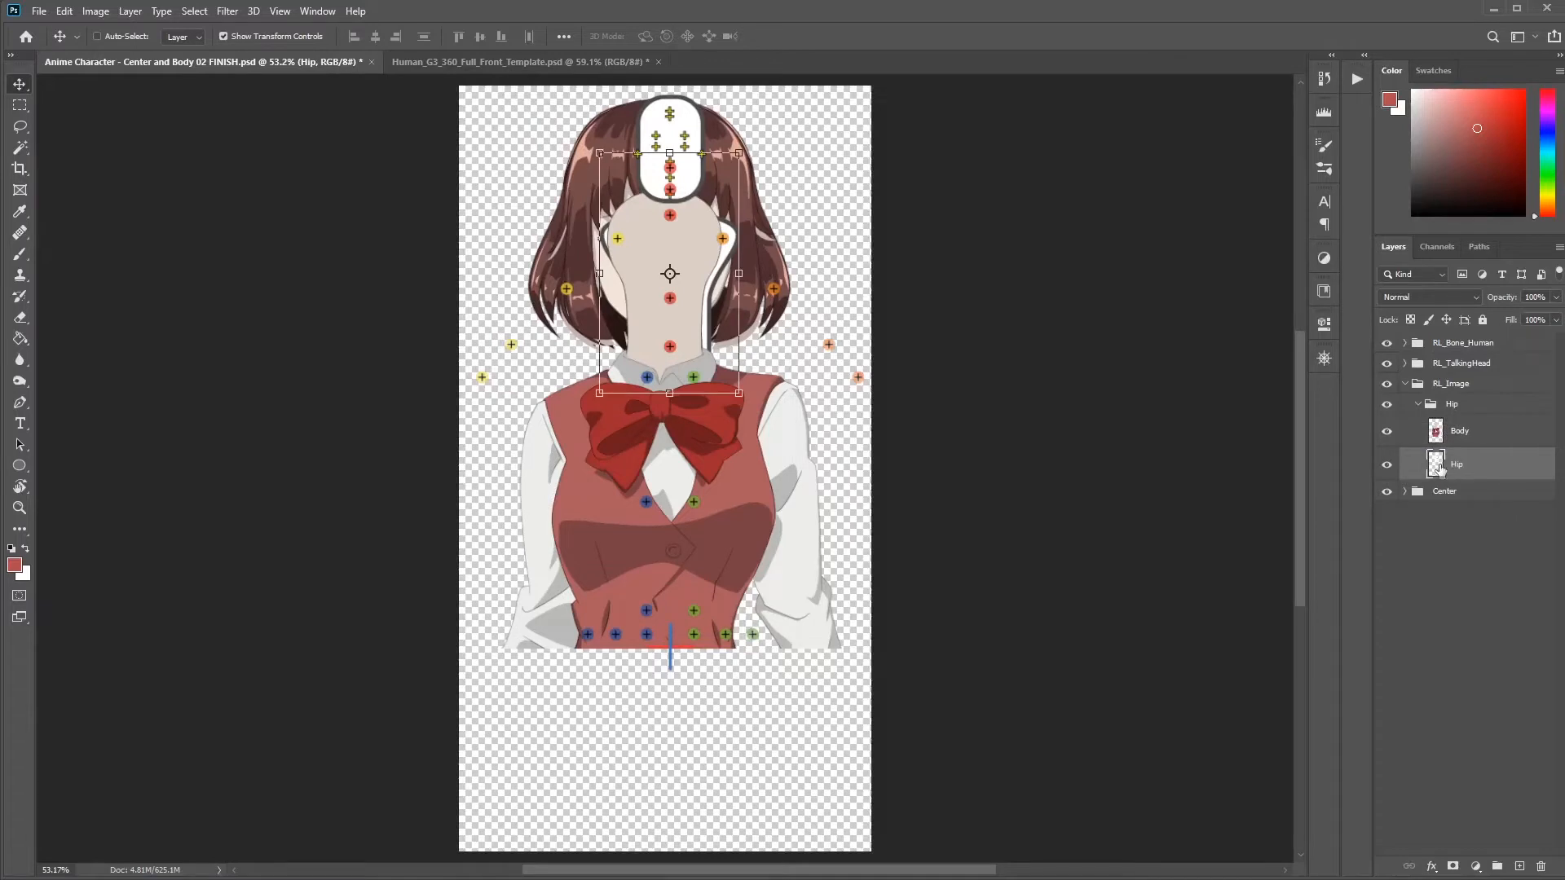
pyautogui.press('Delete')
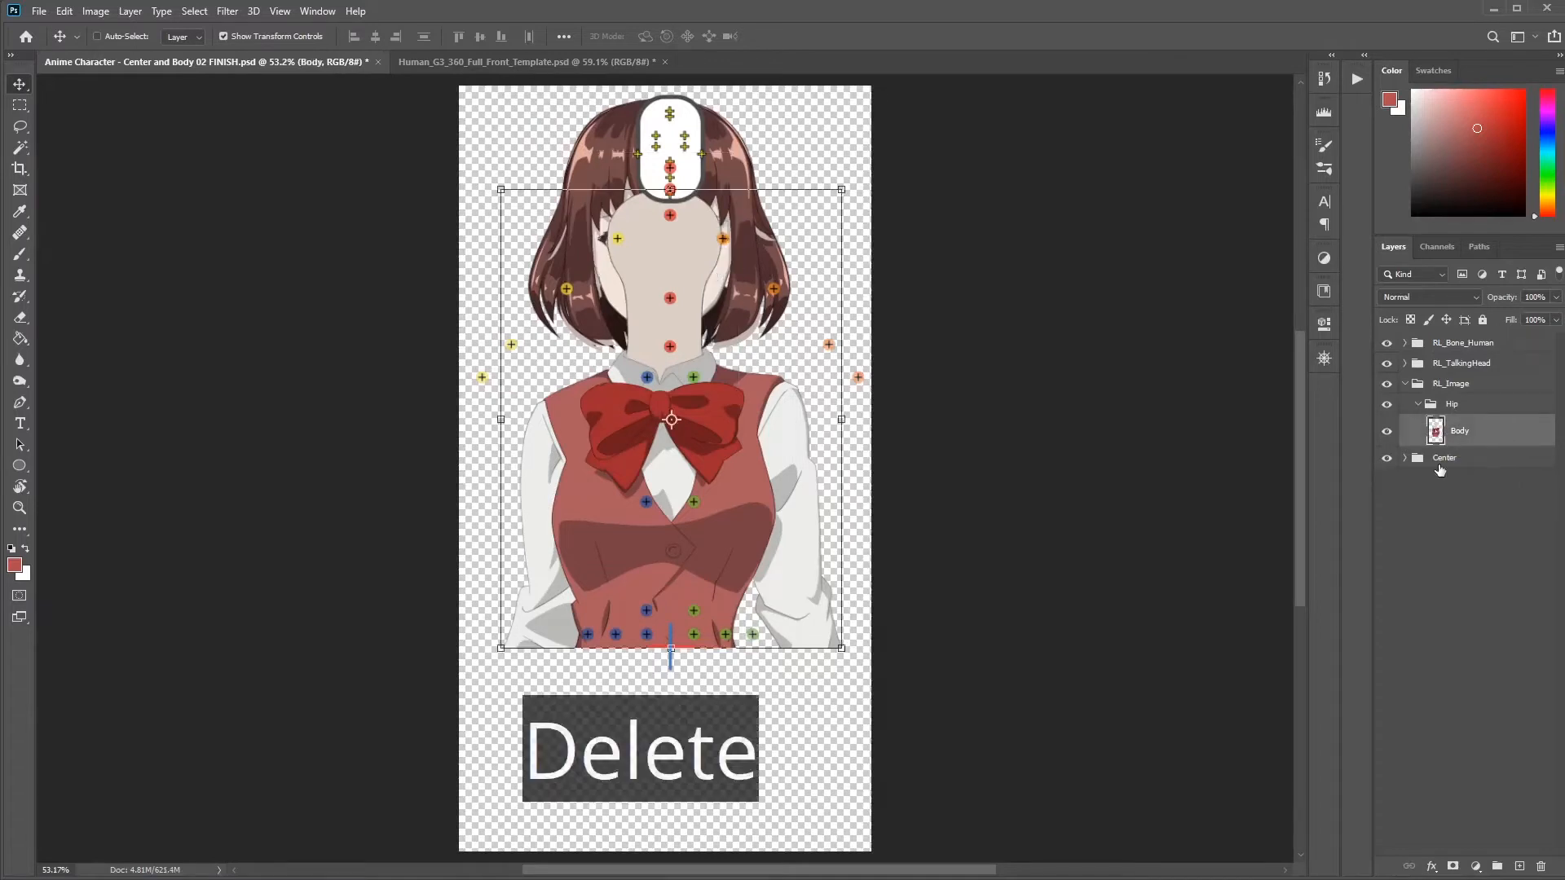
pyautogui.click(1454, 403)
pyautogui.click(1448, 386)
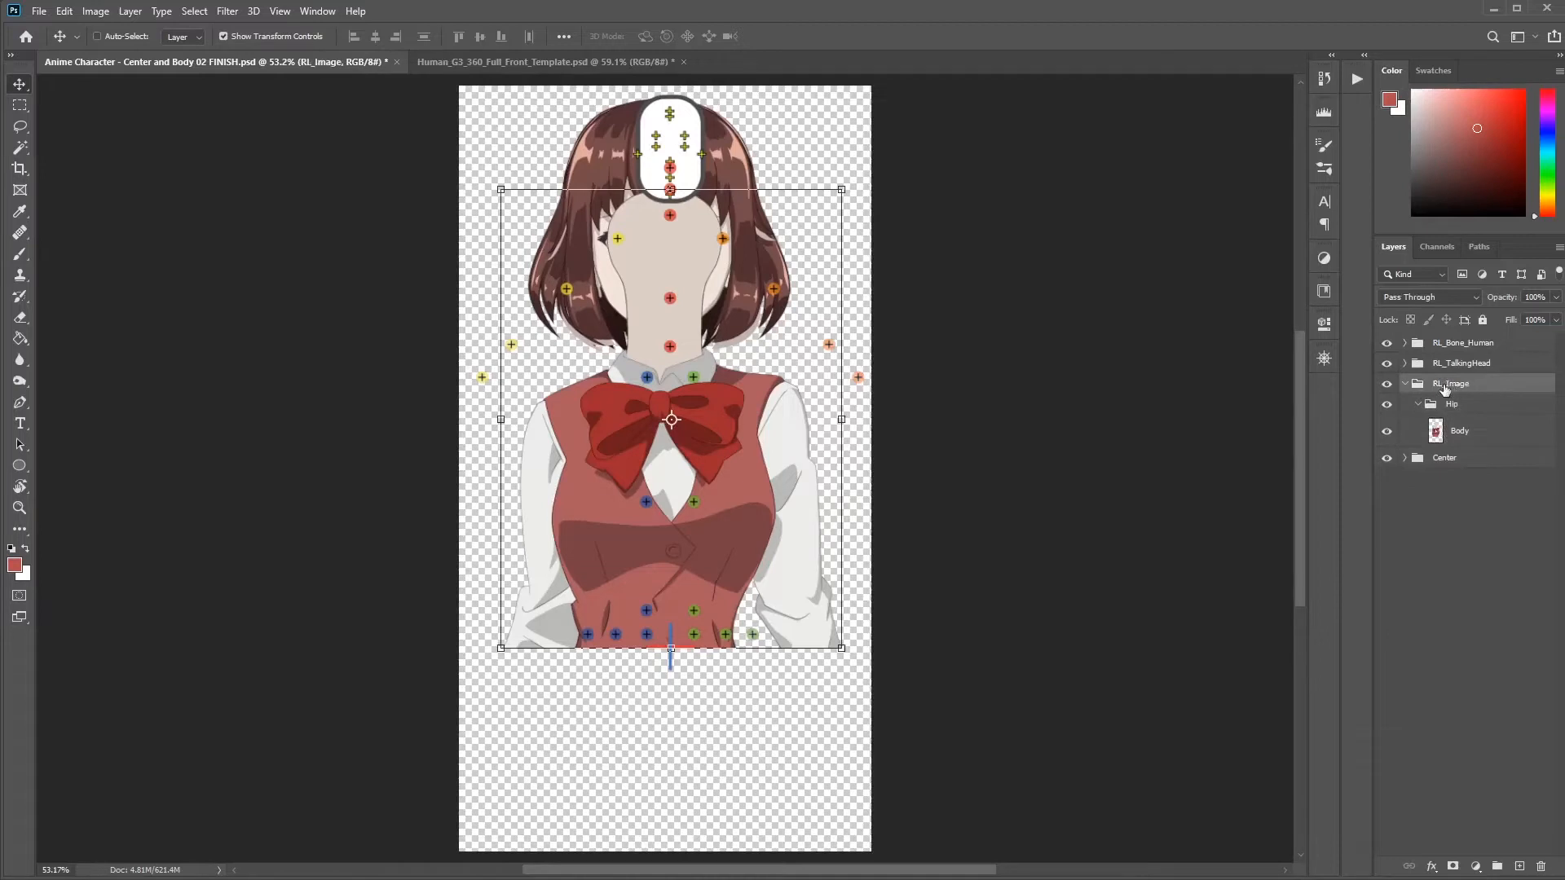
pyautogui.click(1417, 406)
pyautogui.click(1403, 384)
# Step: Examine the bone layers inside the RL_Bone_Human group and collapse it again
pyautogui.click(1404, 343)
pyautogui.click(1451, 373)
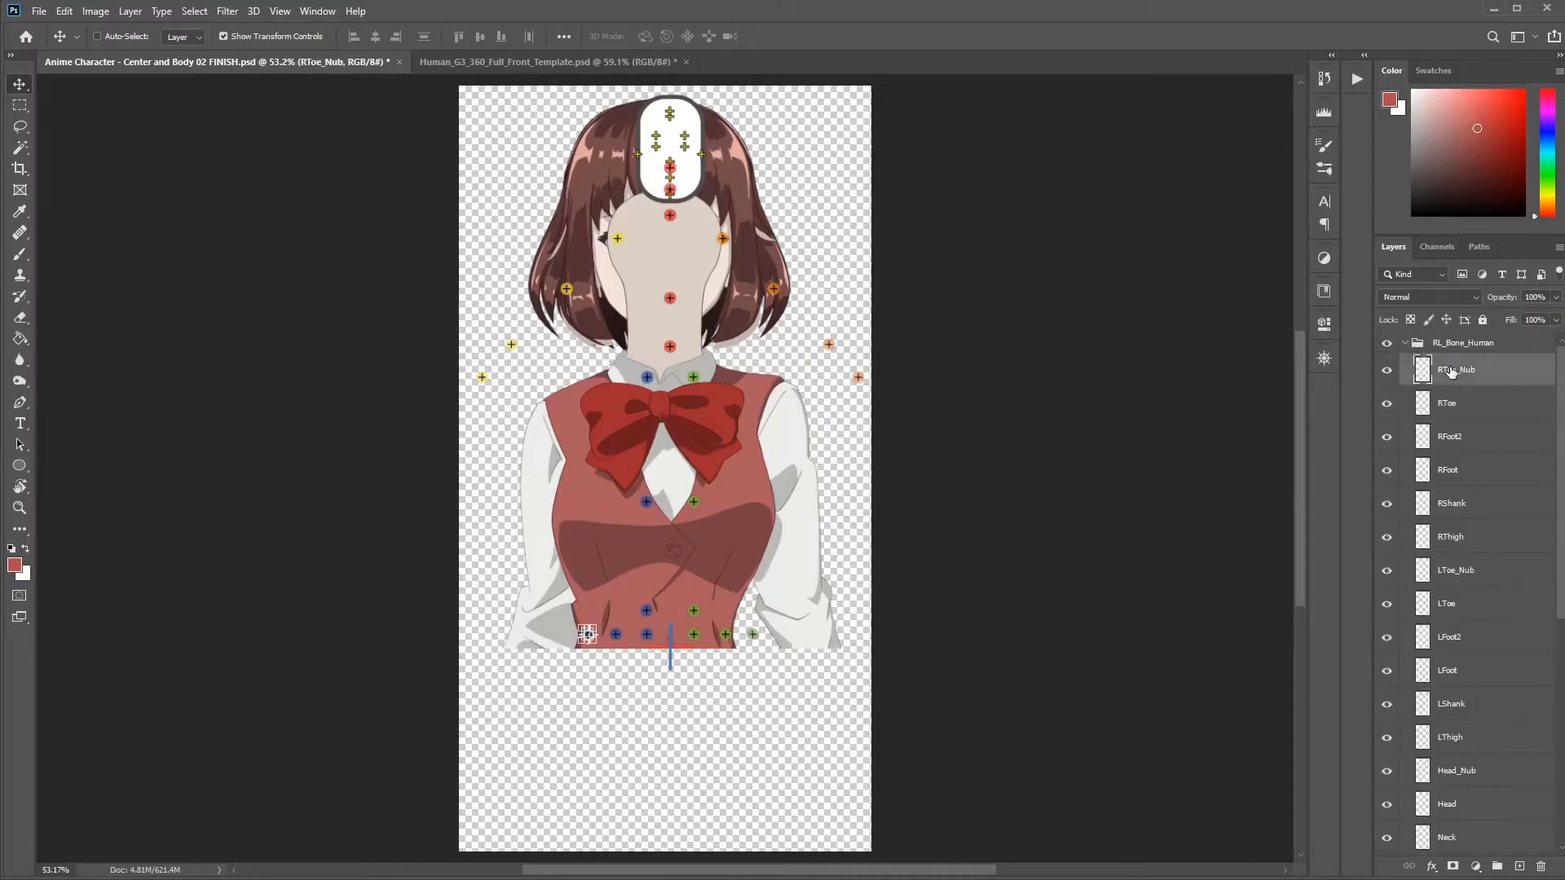
pyautogui.click(1404, 344)
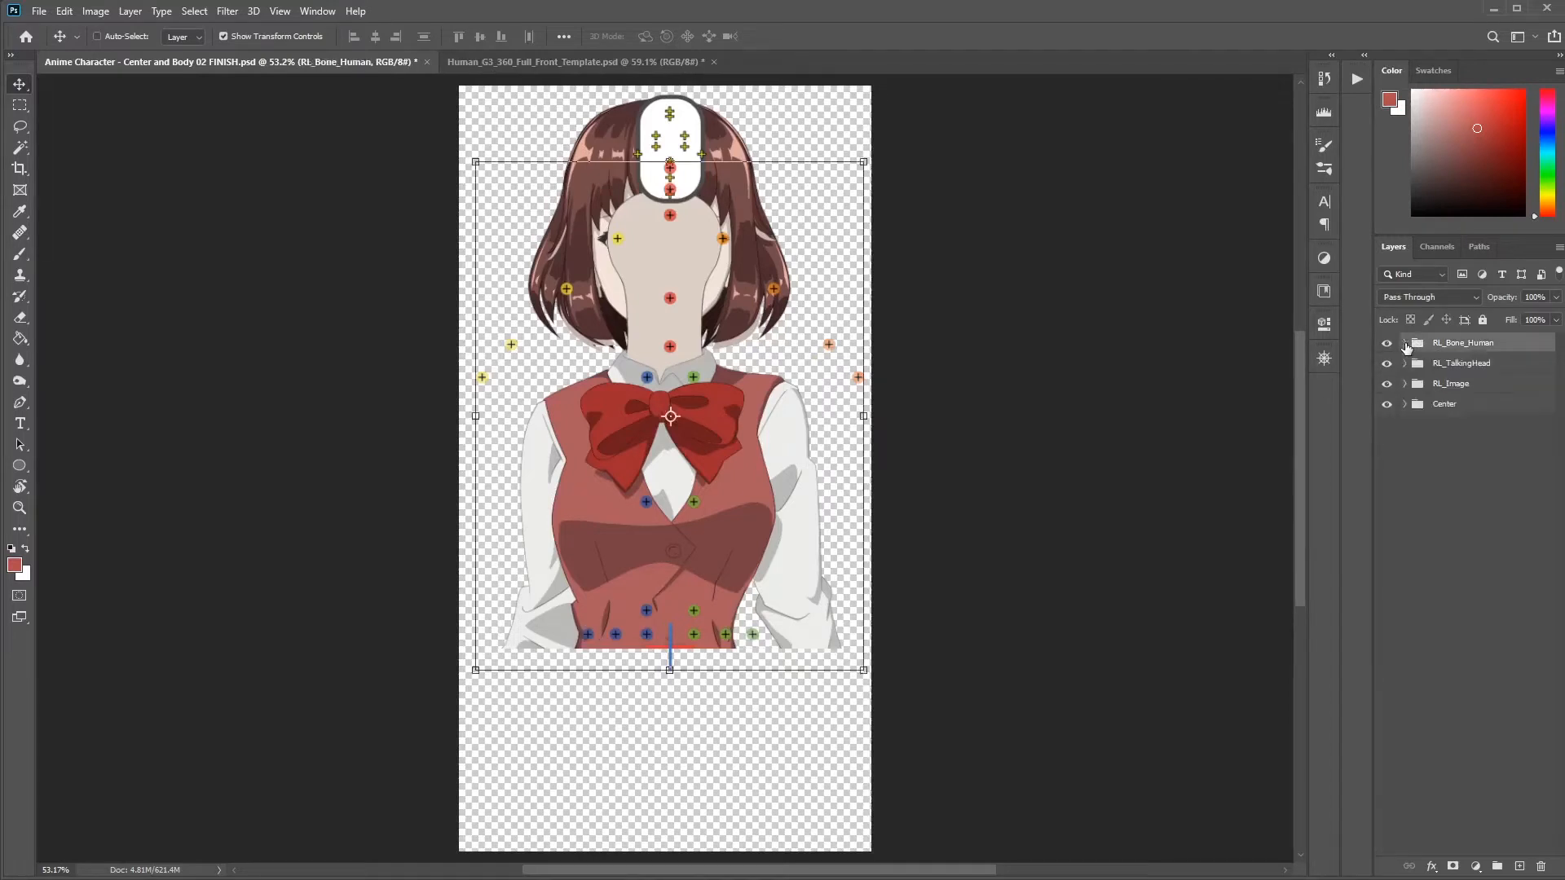
# Step: Rename the Center group as "Center - HEAD" and lock it together with the RL_Image group
pyautogui.click(1444, 405)
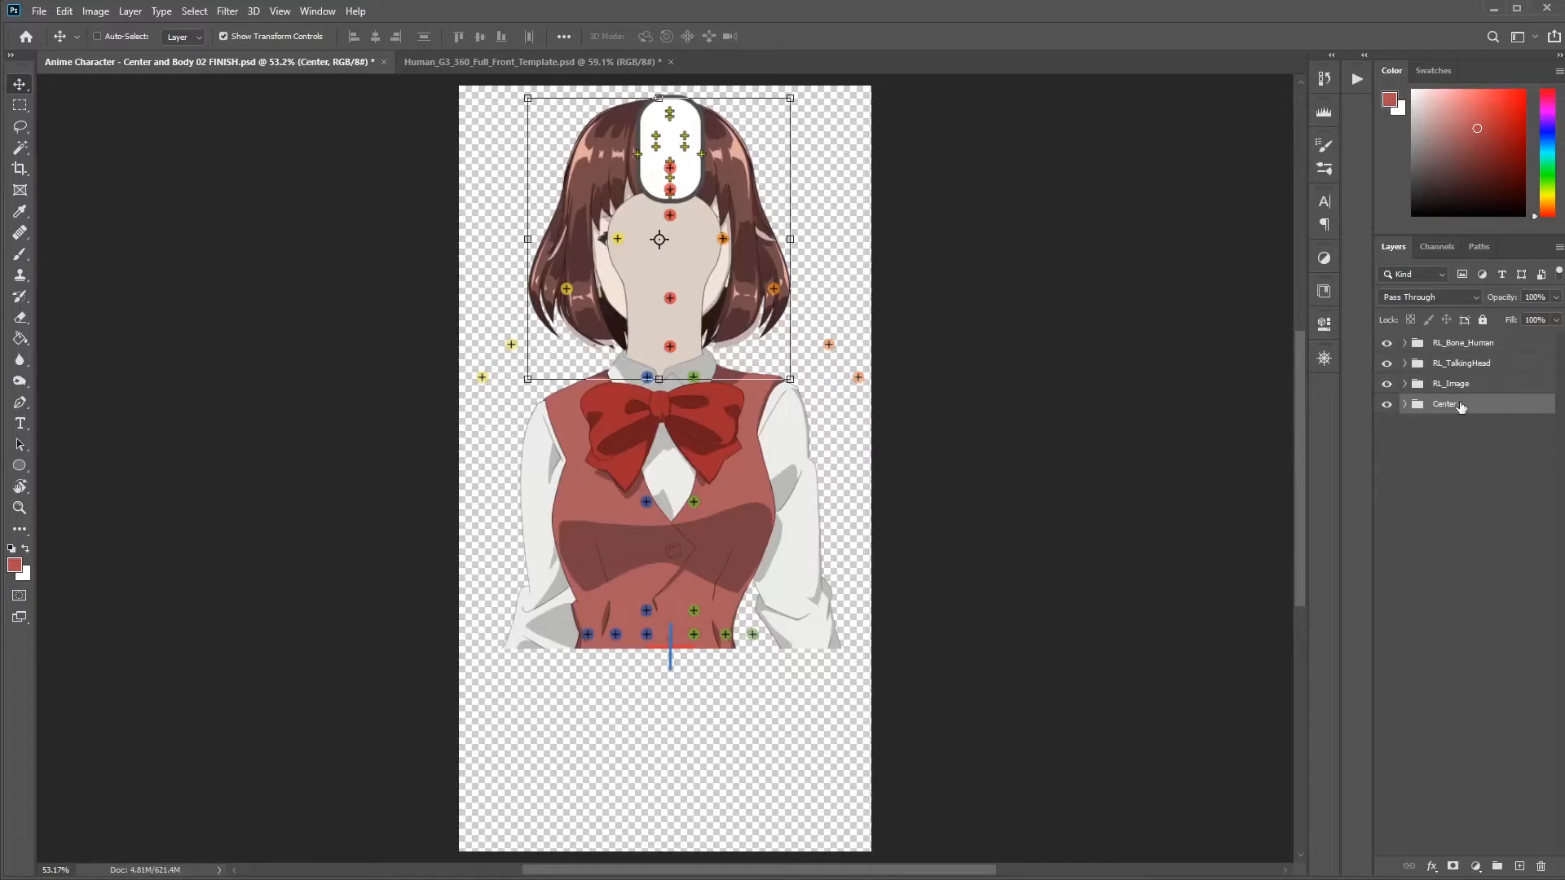
pyautogui.click(1437, 429)
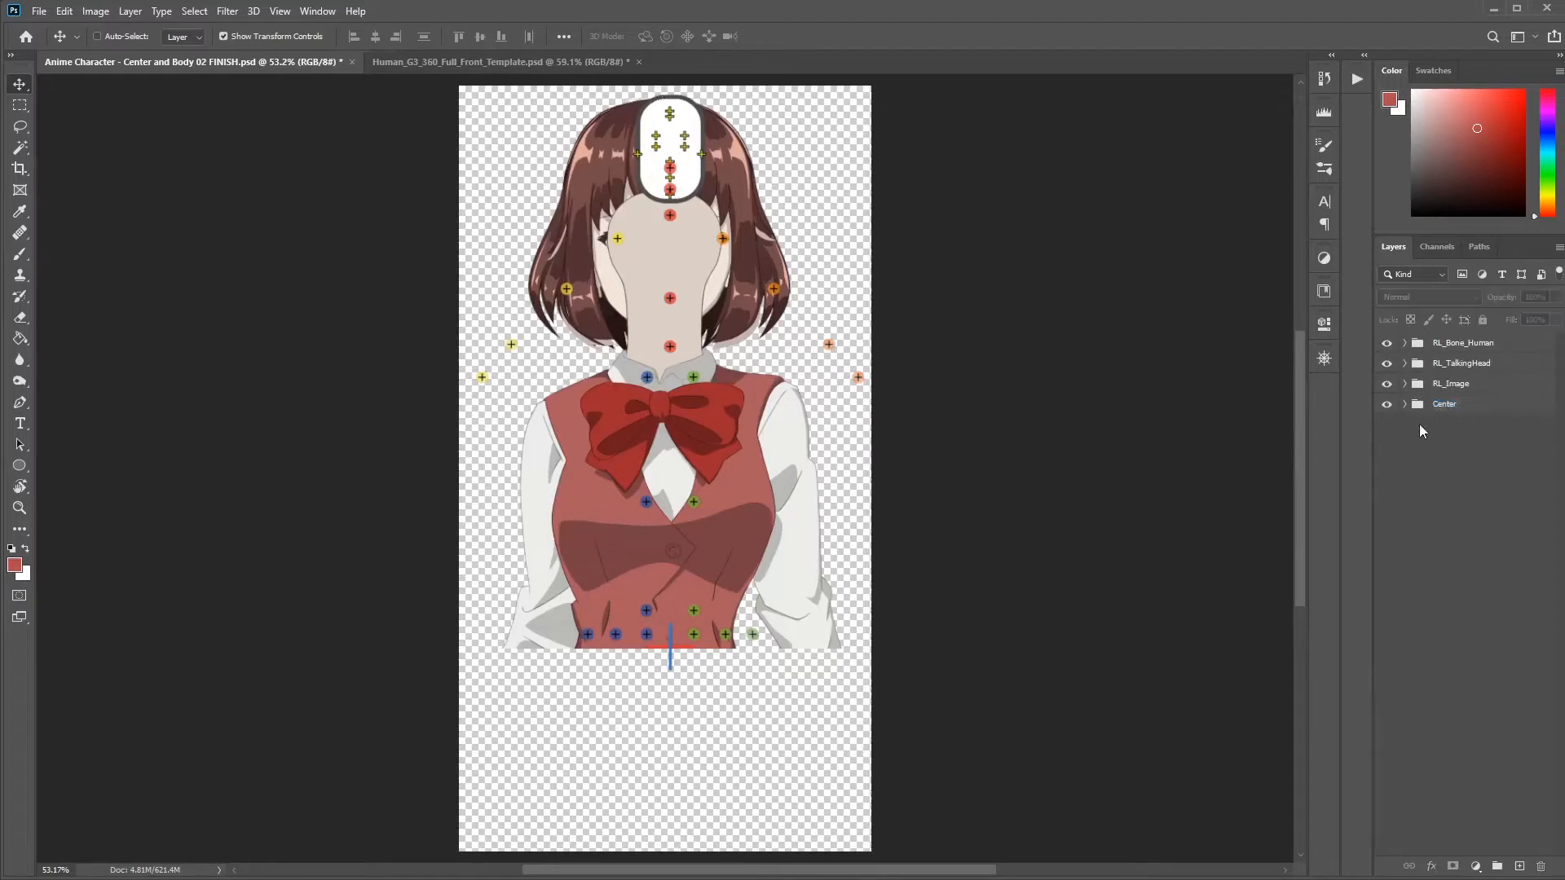
pyautogui.doubleClick(1443, 408)
pyautogui.write('- HEAD')
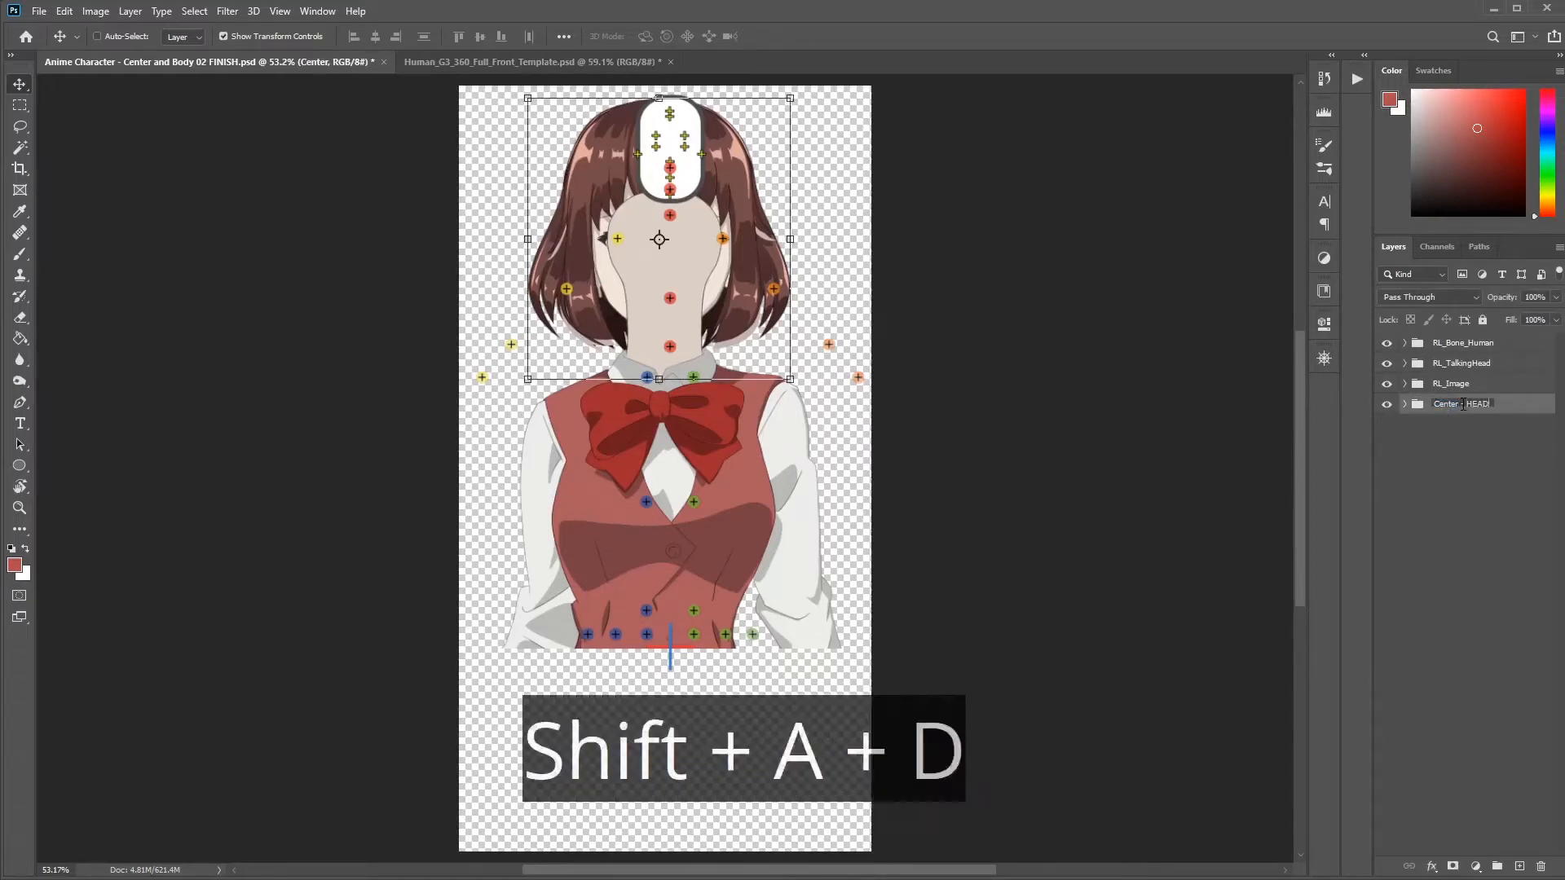
pyautogui.press('Return')
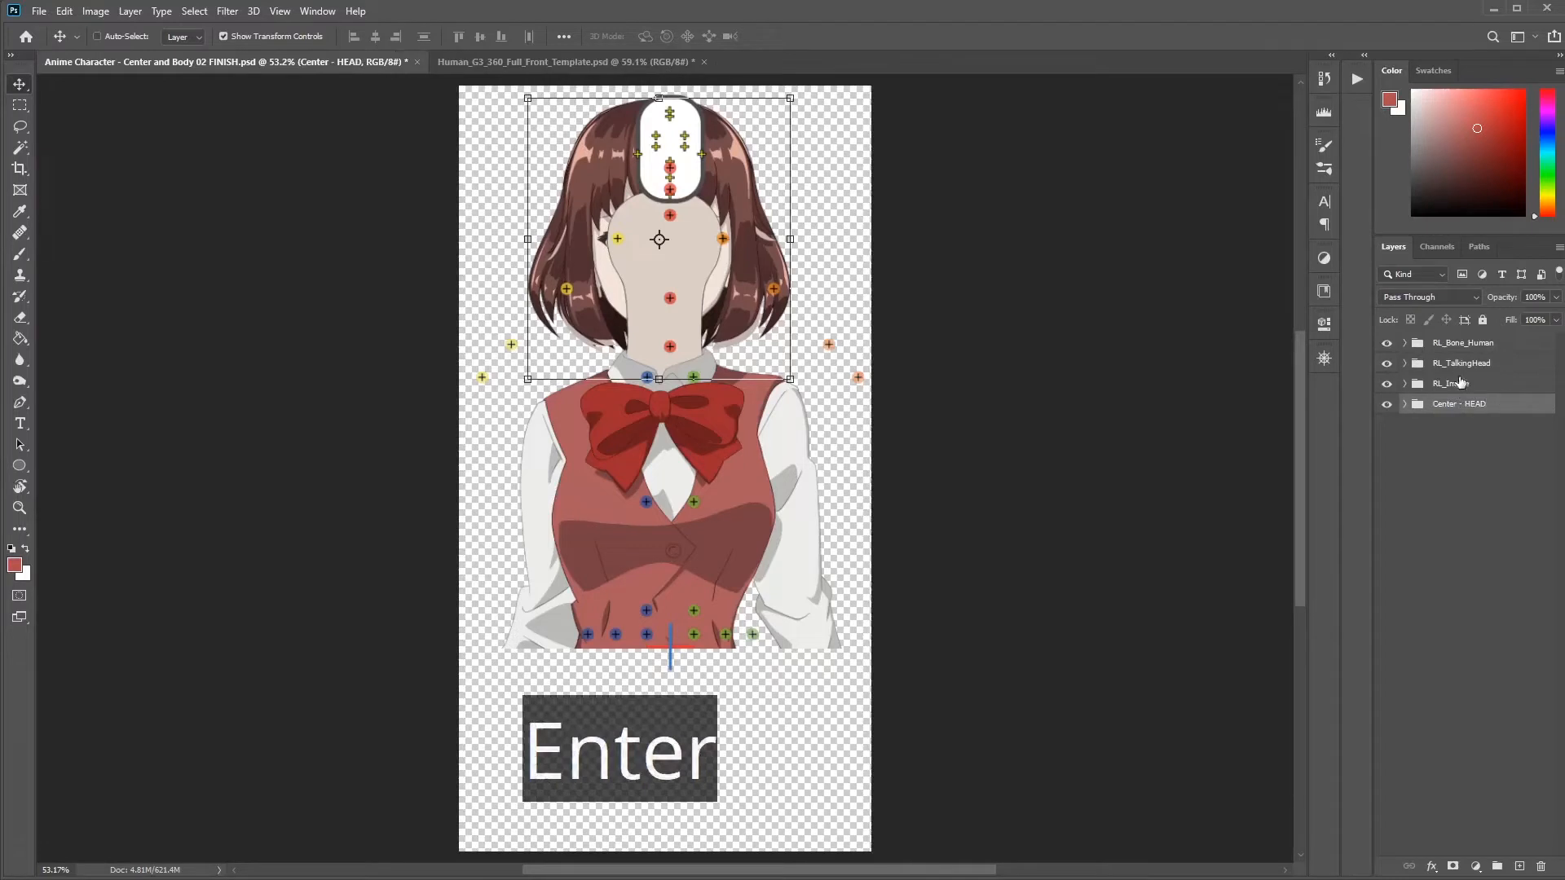
pyautogui.keyDown('ctrl'); pyautogui.click(1450, 383); pyautogui.keyUp('ctrl')
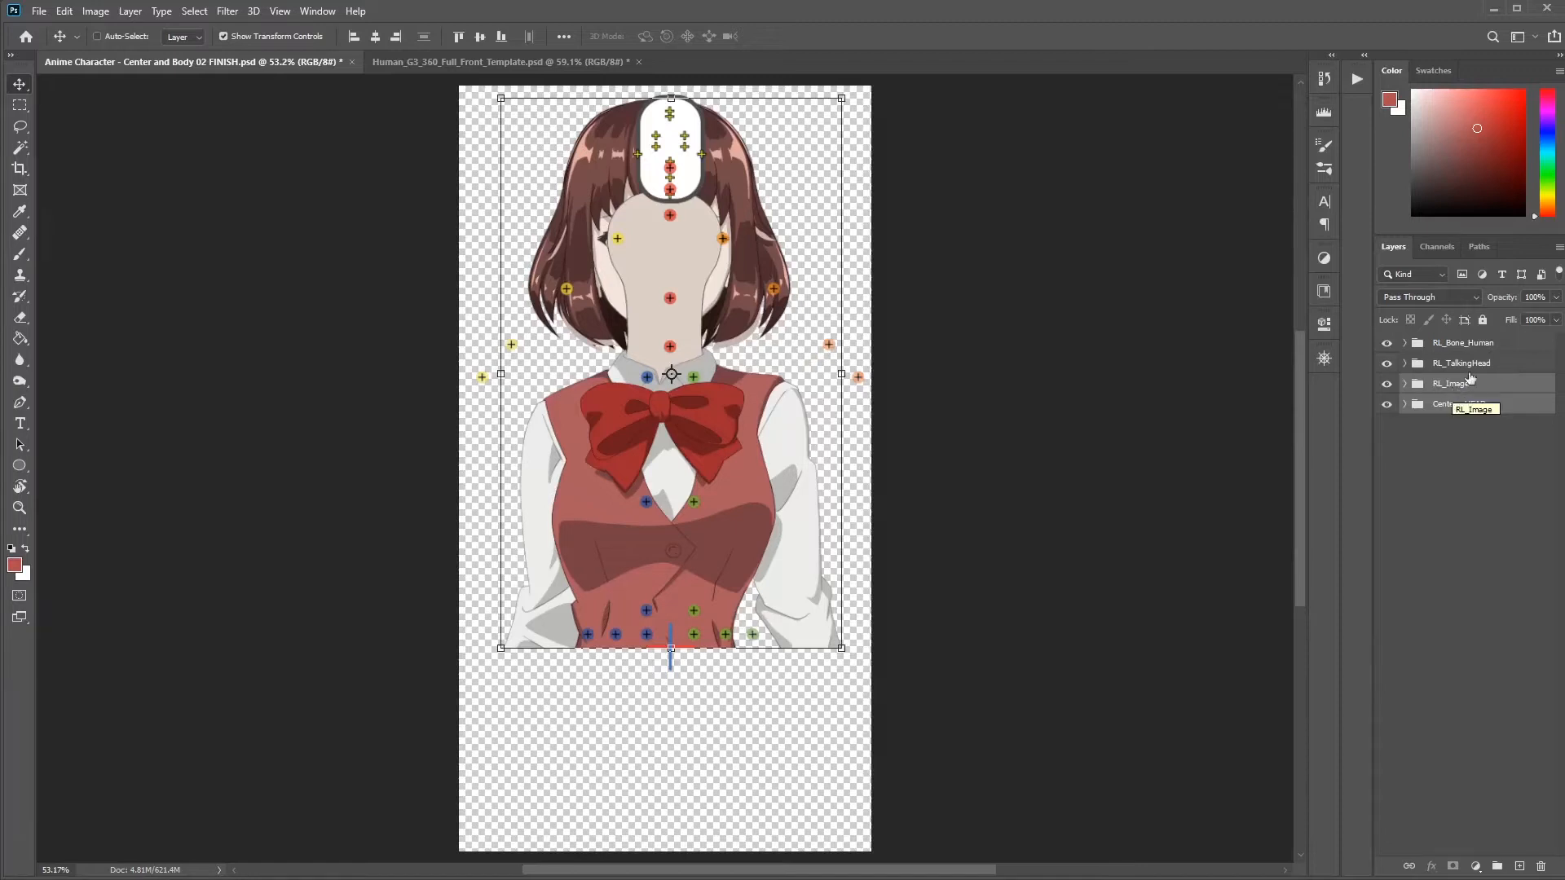
pyautogui.click(1483, 321)
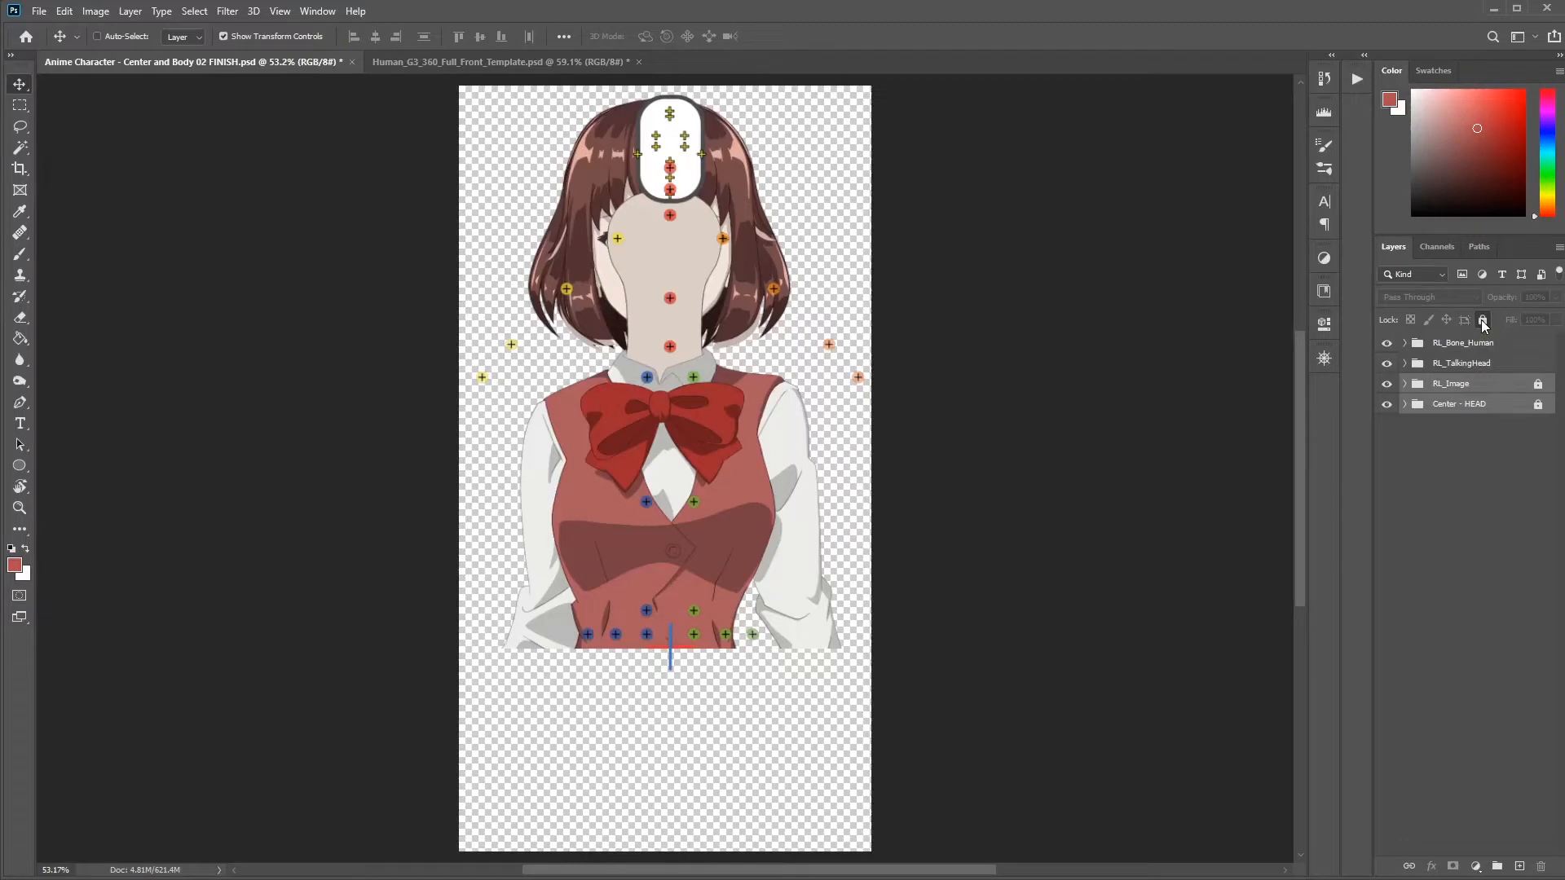
# Step: Move the leg, foot and toe bones down below the character's cropped waist, keeping both sides in paired columns
pyautogui.moveTo(1007, 638); pyautogui.dragTo(584, 464)
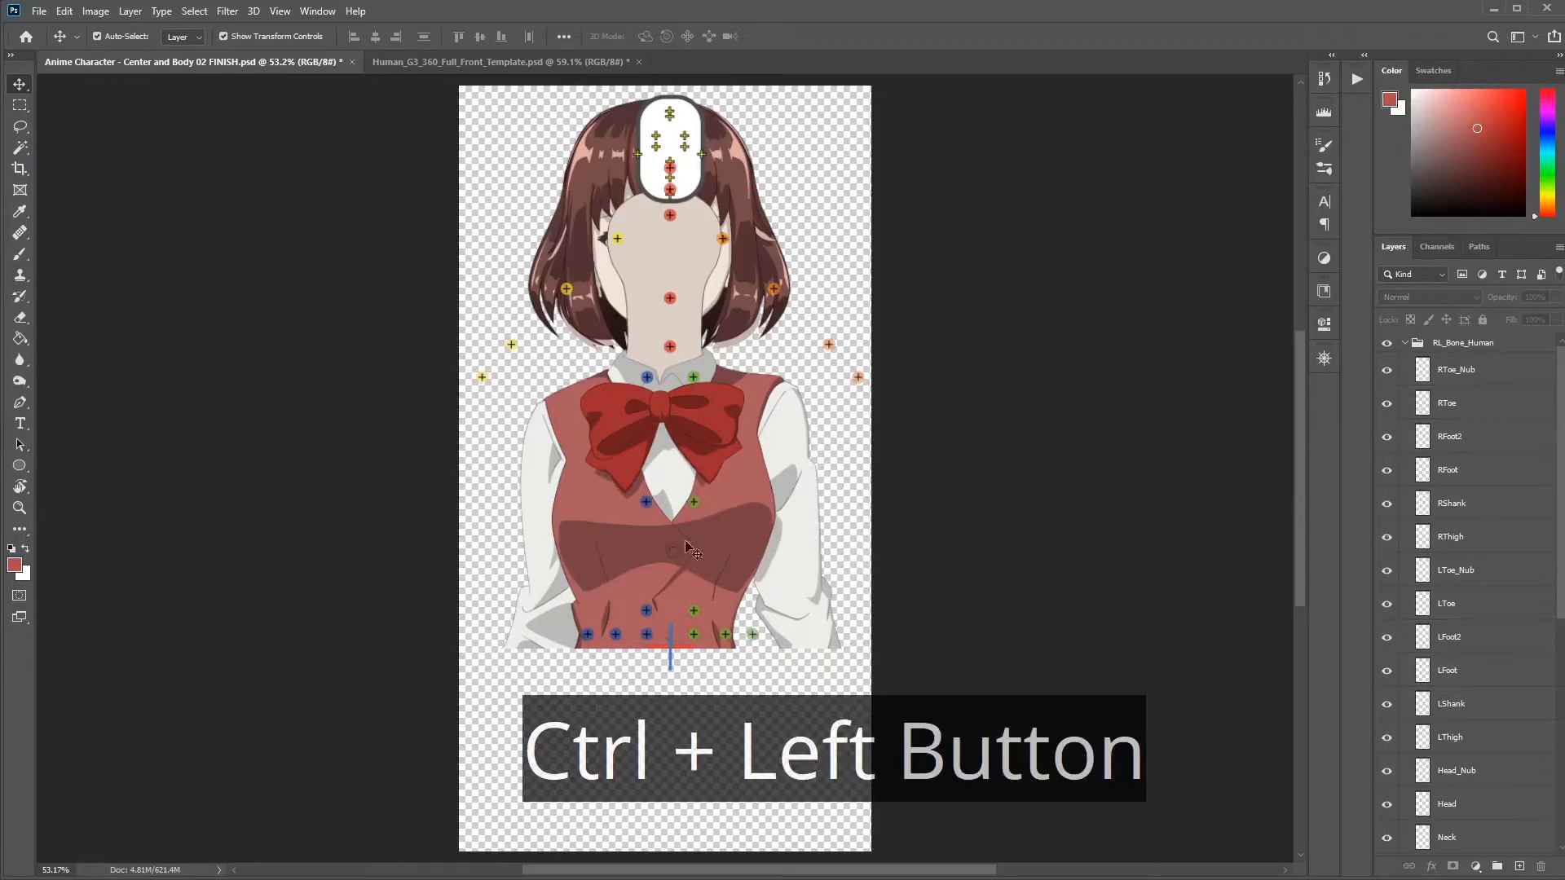
pyautogui.moveTo(929, 621); pyautogui.dragTo(882, 400)
pyautogui.press('ctrl')
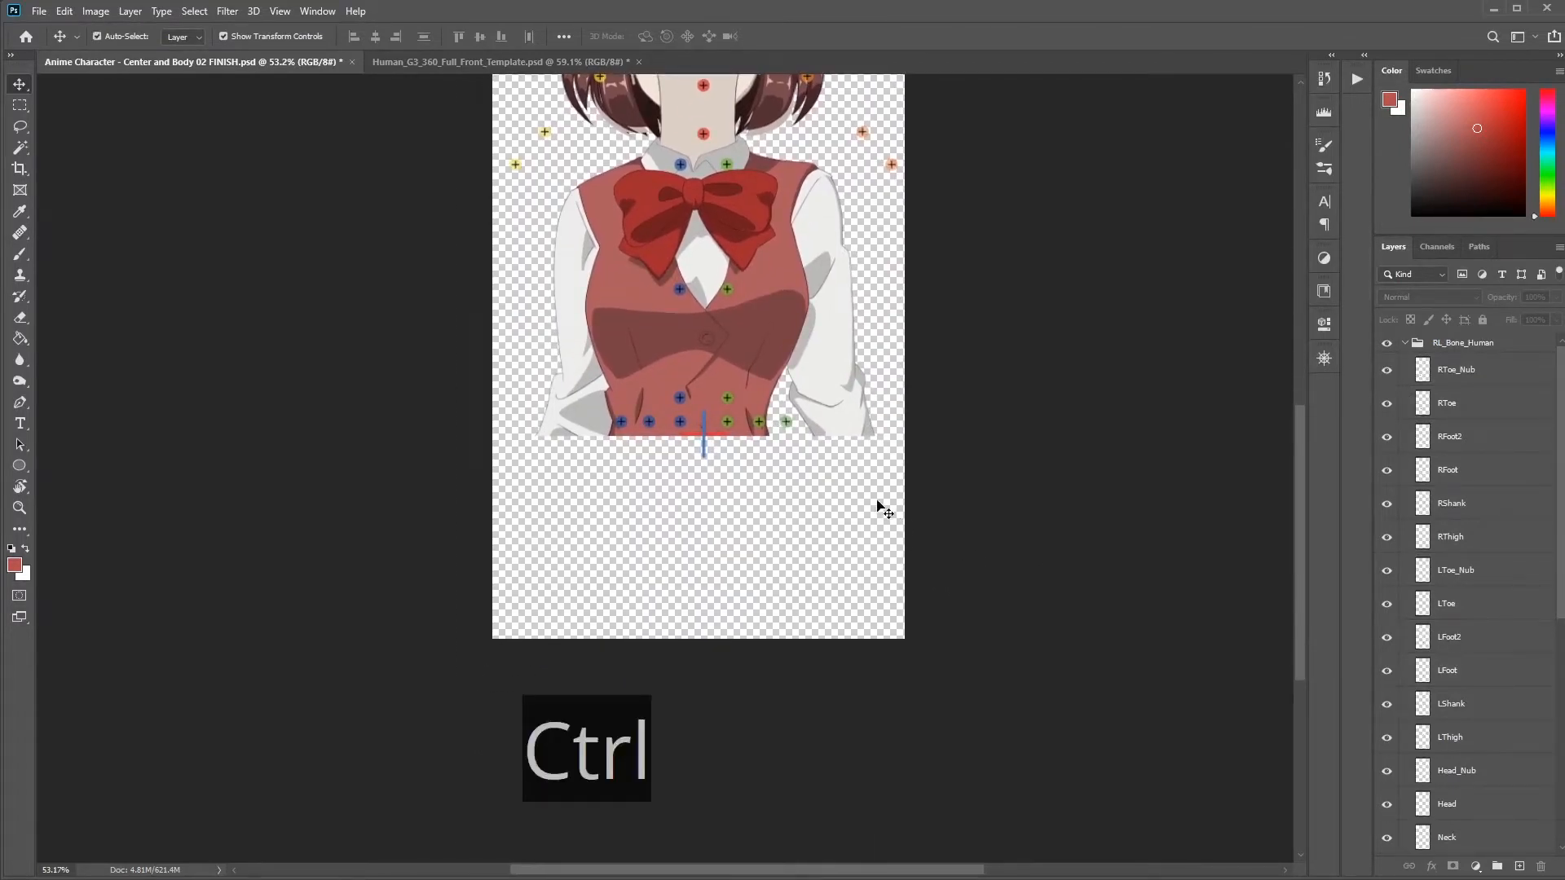
pyautogui.press('ctrl')
pyautogui.moveTo(902, 497); pyautogui.dragTo(543, 375)
pyautogui.moveTo(782, 339); pyautogui.dragTo(772, 522)
pyautogui.moveTo(779, 303); pyautogui.dragTo(657, 245)
pyautogui.moveTo(819, 294); pyautogui.dragTo(810, 517)
pyautogui.moveTo(773, 212); pyautogui.dragTo(701, 151)
pyautogui.moveTo(832, 237); pyautogui.dragTo(814, 543)
# Step: Position the Hip bone at the waist, the Torso bone at the chest and the Neck bone at the collar
pyautogui.moveTo(720, 227)
pyautogui.mouseDown()
pyautogui.moveTo(853, 418)
pyautogui.moveTo(914, 652)
pyautogui.moveTo(913, 578)
pyautogui.mouseUp()
pyautogui.keyDown('ctrl'); pyautogui.click(837, 325); pyautogui.keyUp('ctrl')
pyautogui.keyDown('ctrl'); pyautogui.click(833, 275); pyautogui.keyUp('ctrl')
pyautogui.moveTo(875, 445)
pyautogui.mouseDown()
pyautogui.moveTo(861, 587)
pyautogui.moveTo(874, 670)
pyautogui.mouseUp()
pyautogui.moveTo(962, 481)
pyautogui.mouseDown()
pyautogui.moveTo(942, 496)
pyautogui.moveTo(956, 495)
pyautogui.mouseUp()
pyautogui.keyDown('ctrl'); pyautogui.click(877, 245); pyautogui.keyUp('ctrl')
pyautogui.moveTo(860, 234); pyautogui.dragTo(847, 397)
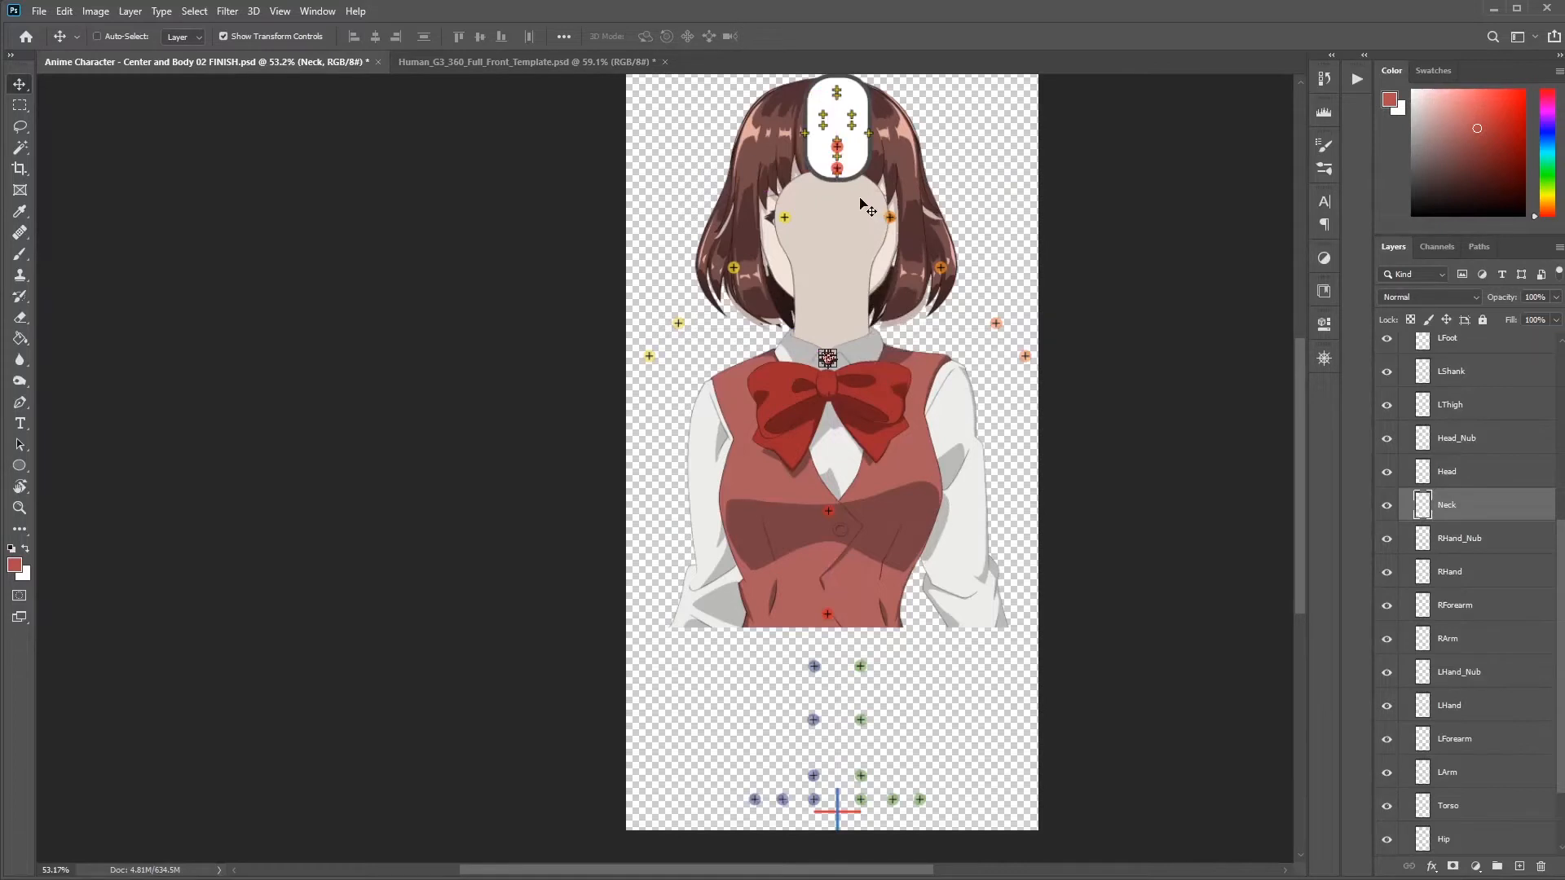
# Step: Position the Head bone at the top of the neck and the Head_Nub bone at the top edge of the blank head shape
pyautogui.moveTo(864, 204); pyautogui.dragTo(928, 286)
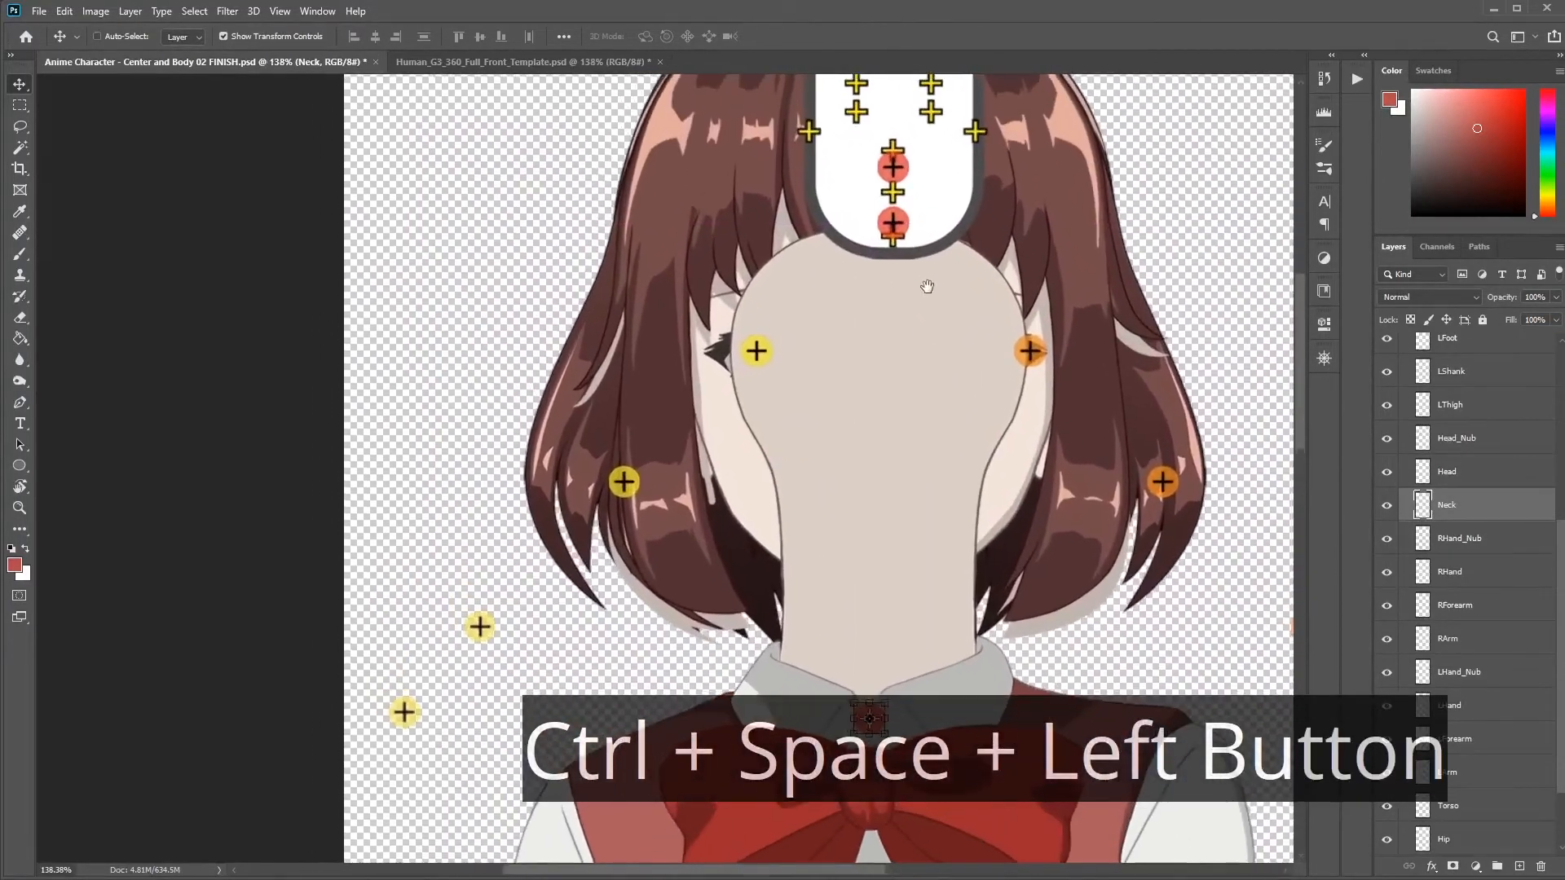
pyautogui.keyDown('ctrl'); pyautogui.click(893, 223); pyautogui.keyUp('ctrl')
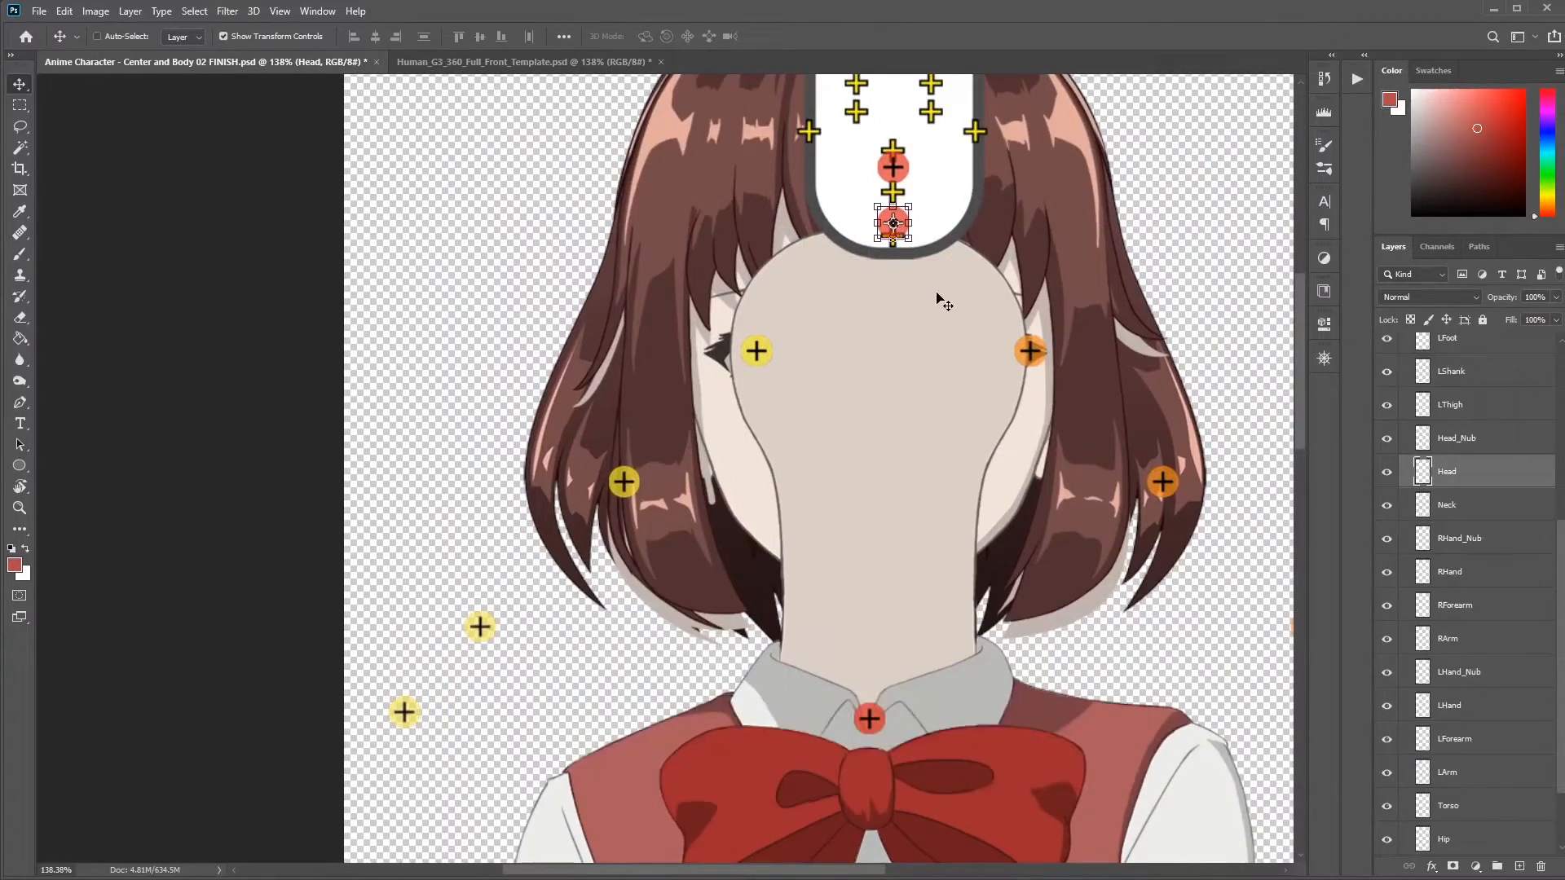
pyautogui.moveTo(936, 298); pyautogui.dragTo(925, 584)
pyautogui.moveTo(924, 578); pyautogui.dragTo(923, 579)
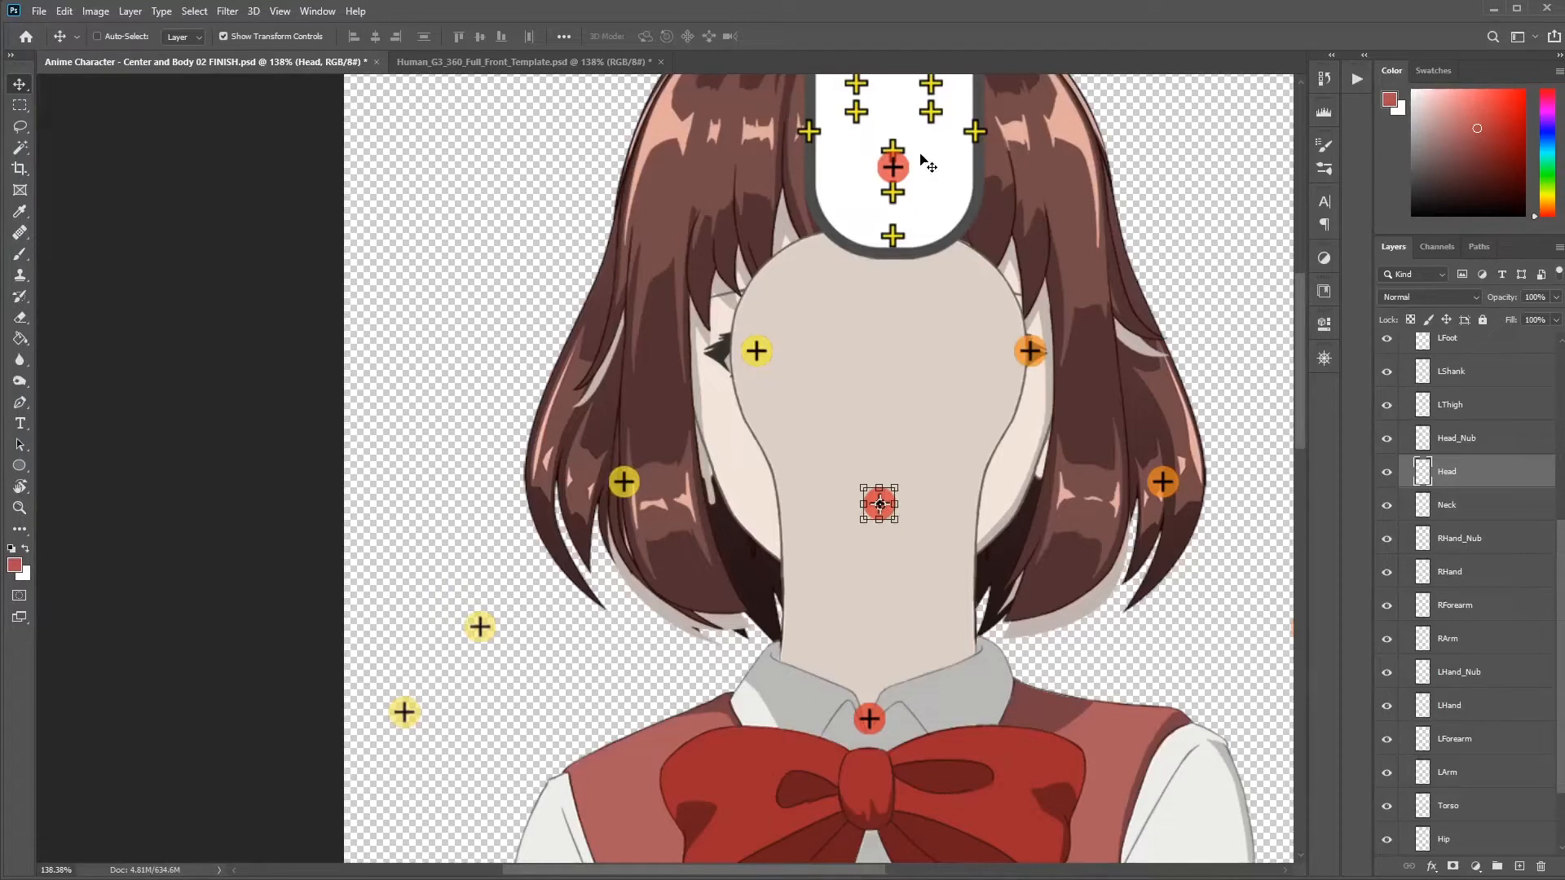
pyautogui.press('ctrl')
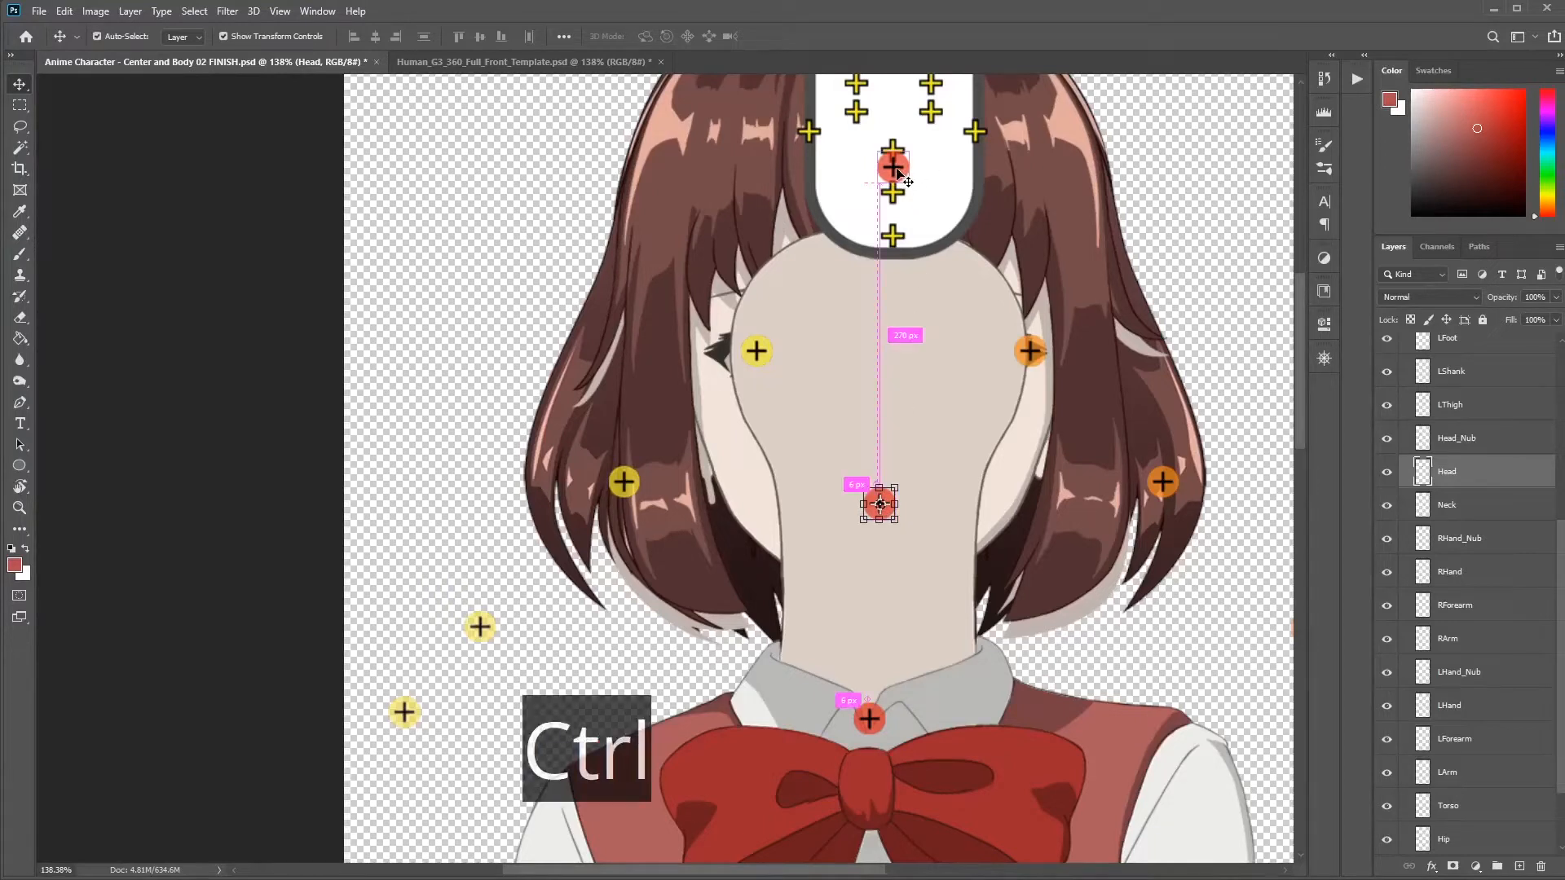
pyautogui.keyDown('ctrl'); pyautogui.click(897, 168); pyautogui.keyUp('ctrl')
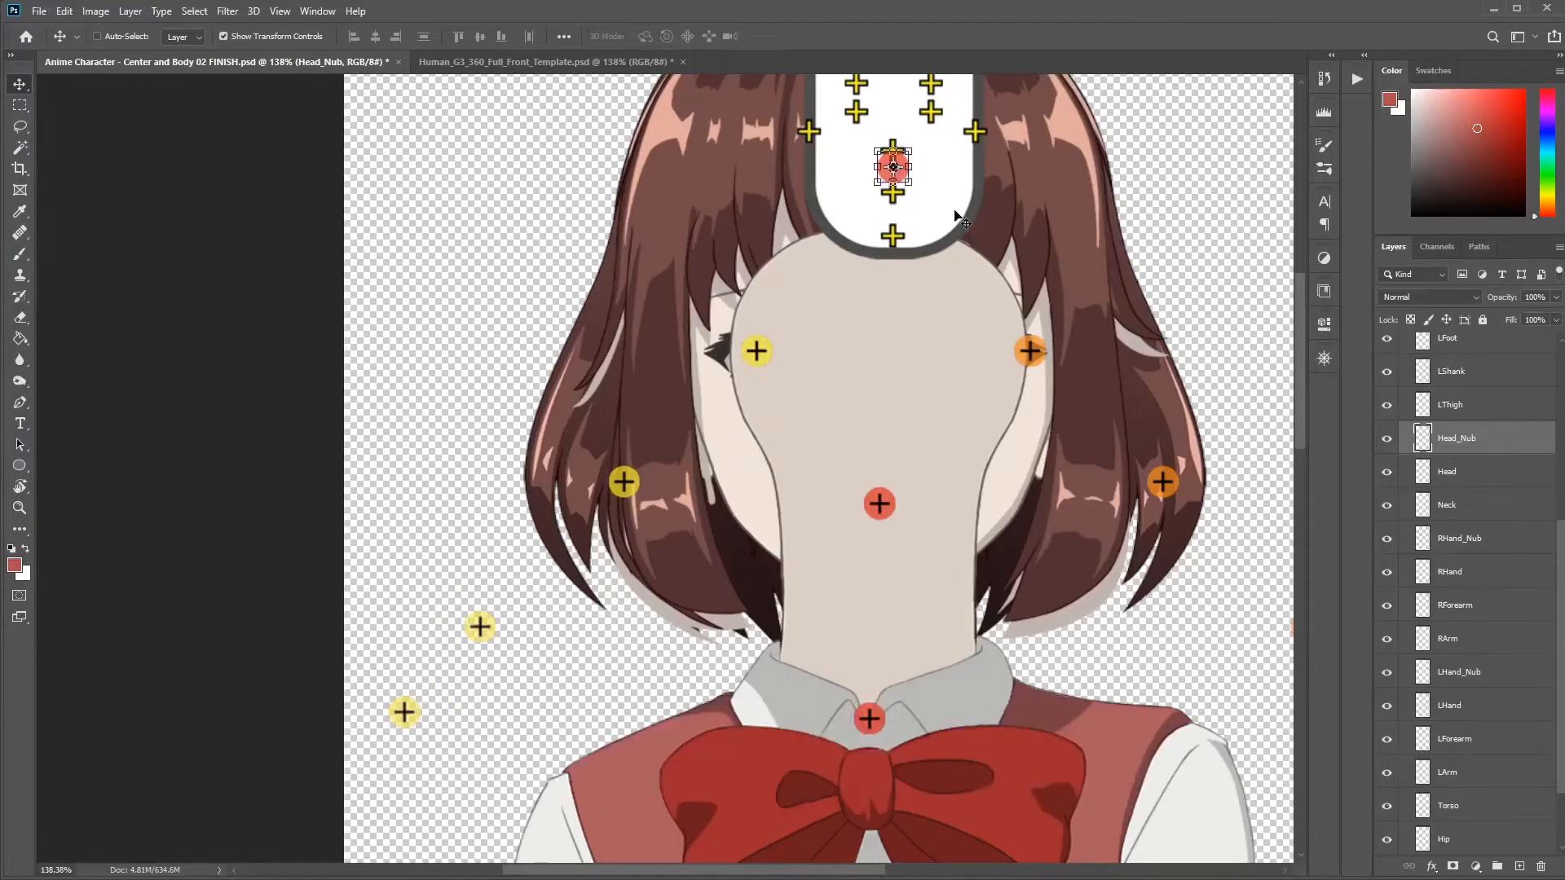
pyautogui.moveTo(994, 186); pyautogui.dragTo(971, 275)
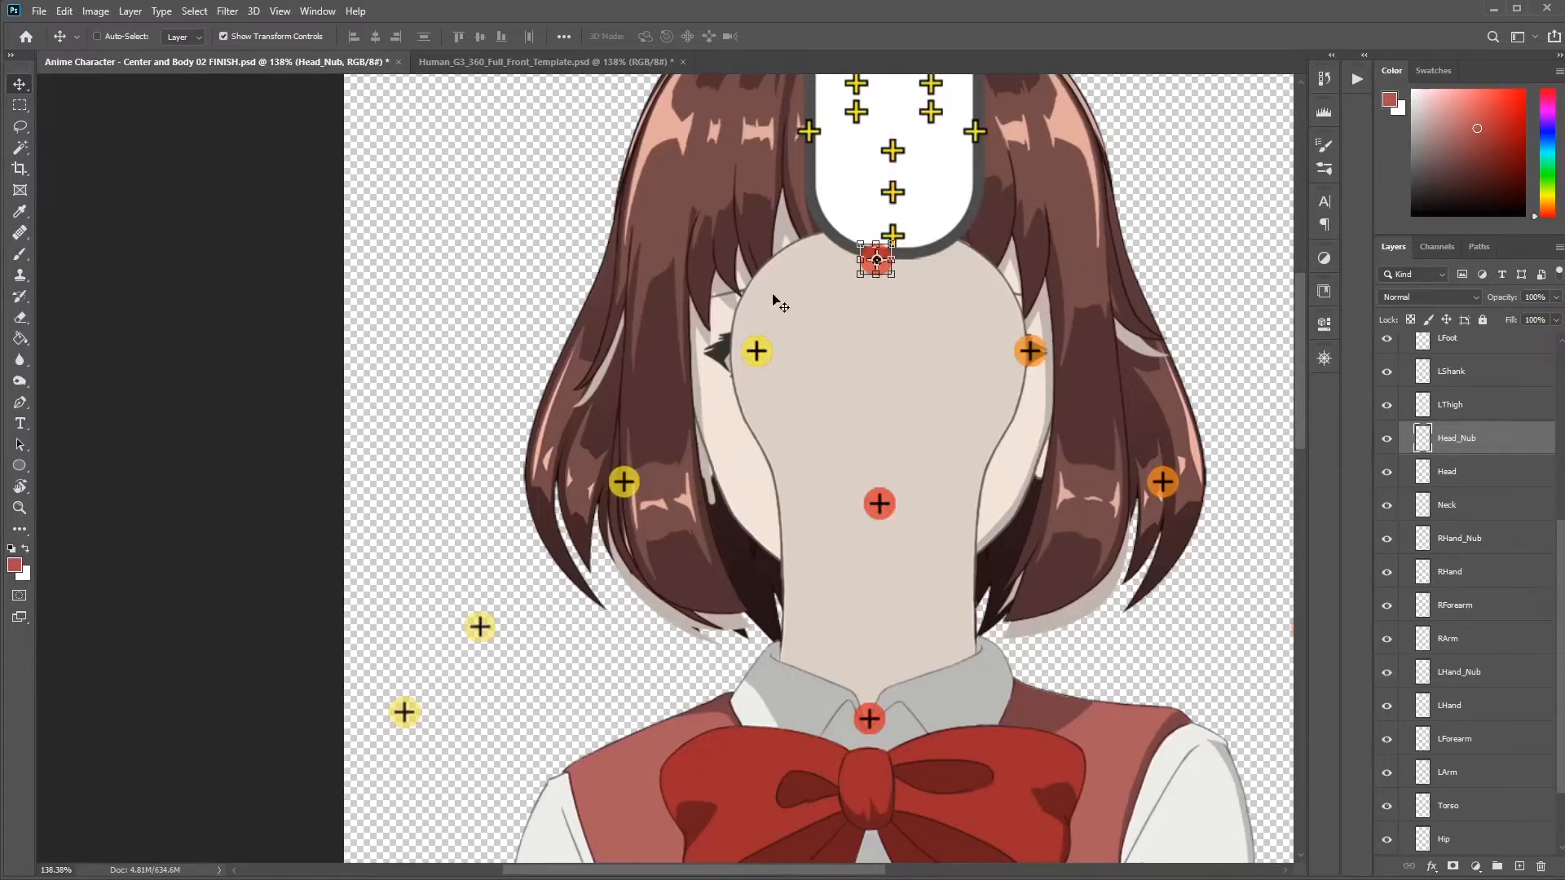
pyautogui.moveTo(911, 336); pyautogui.dragTo(909, 331)
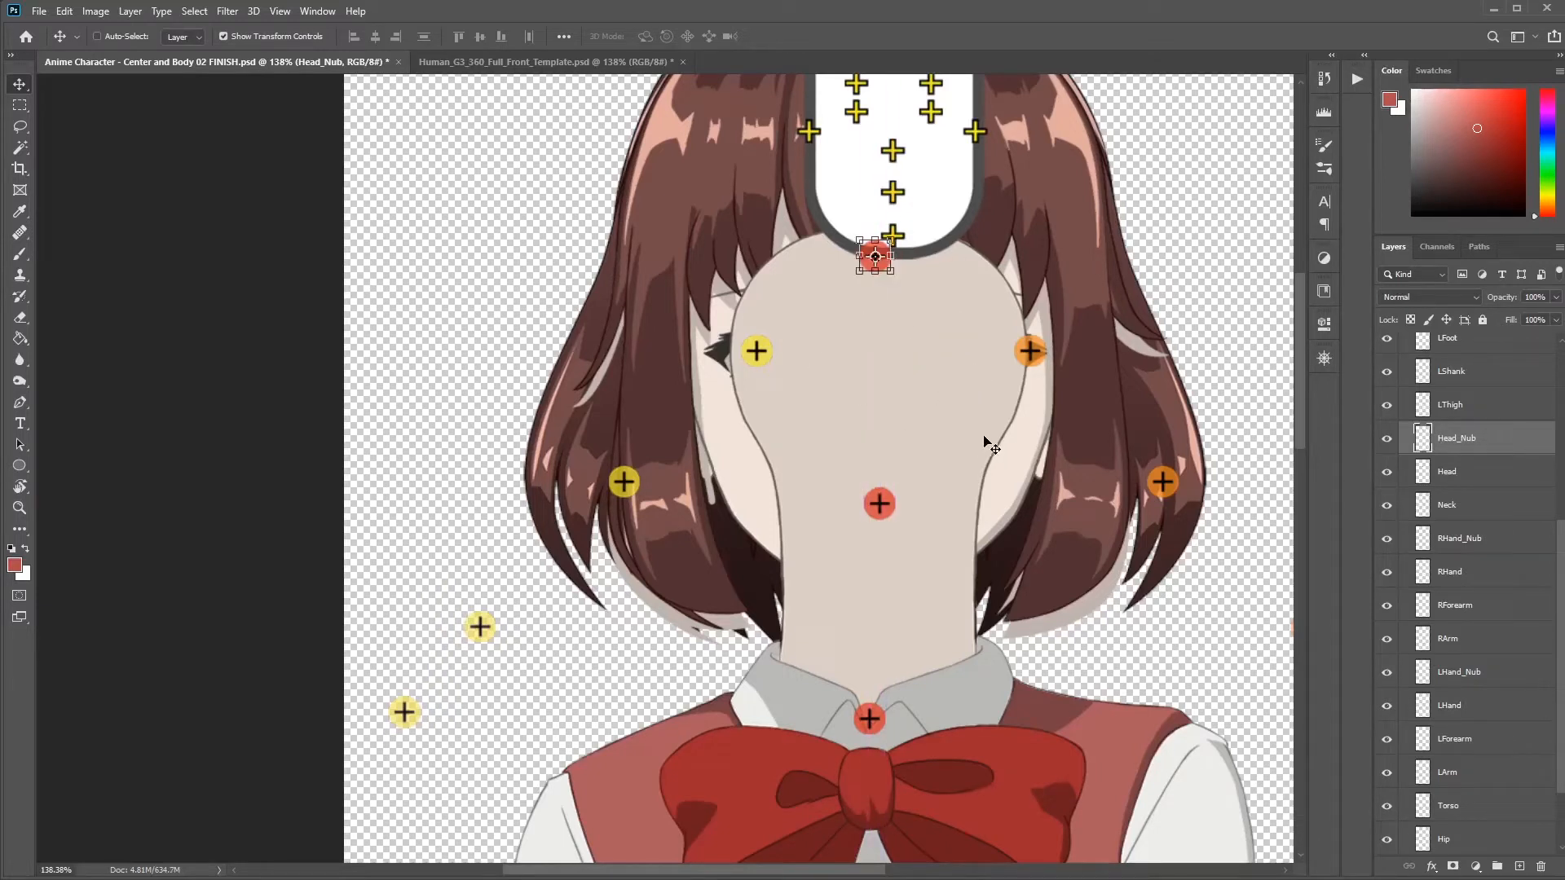
# Step: Move the LArm and RArm bones from beside the face onto the matching shoulders
pyautogui.moveTo(1074, 522); pyautogui.dragTo(783, 278)
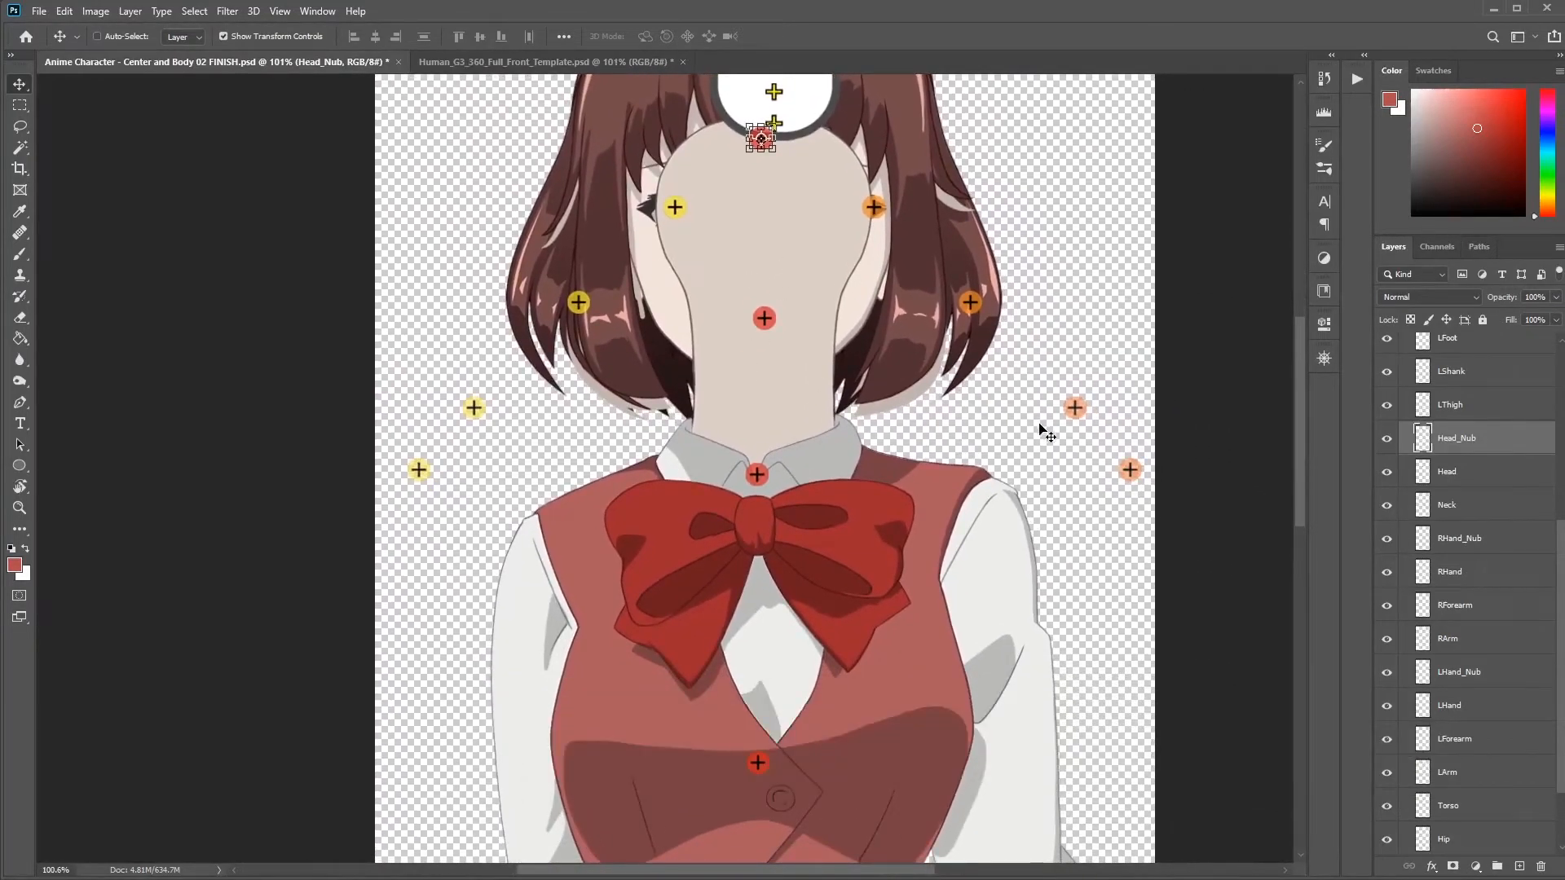
pyautogui.moveTo(1125, 544); pyautogui.dragTo(981, 480)
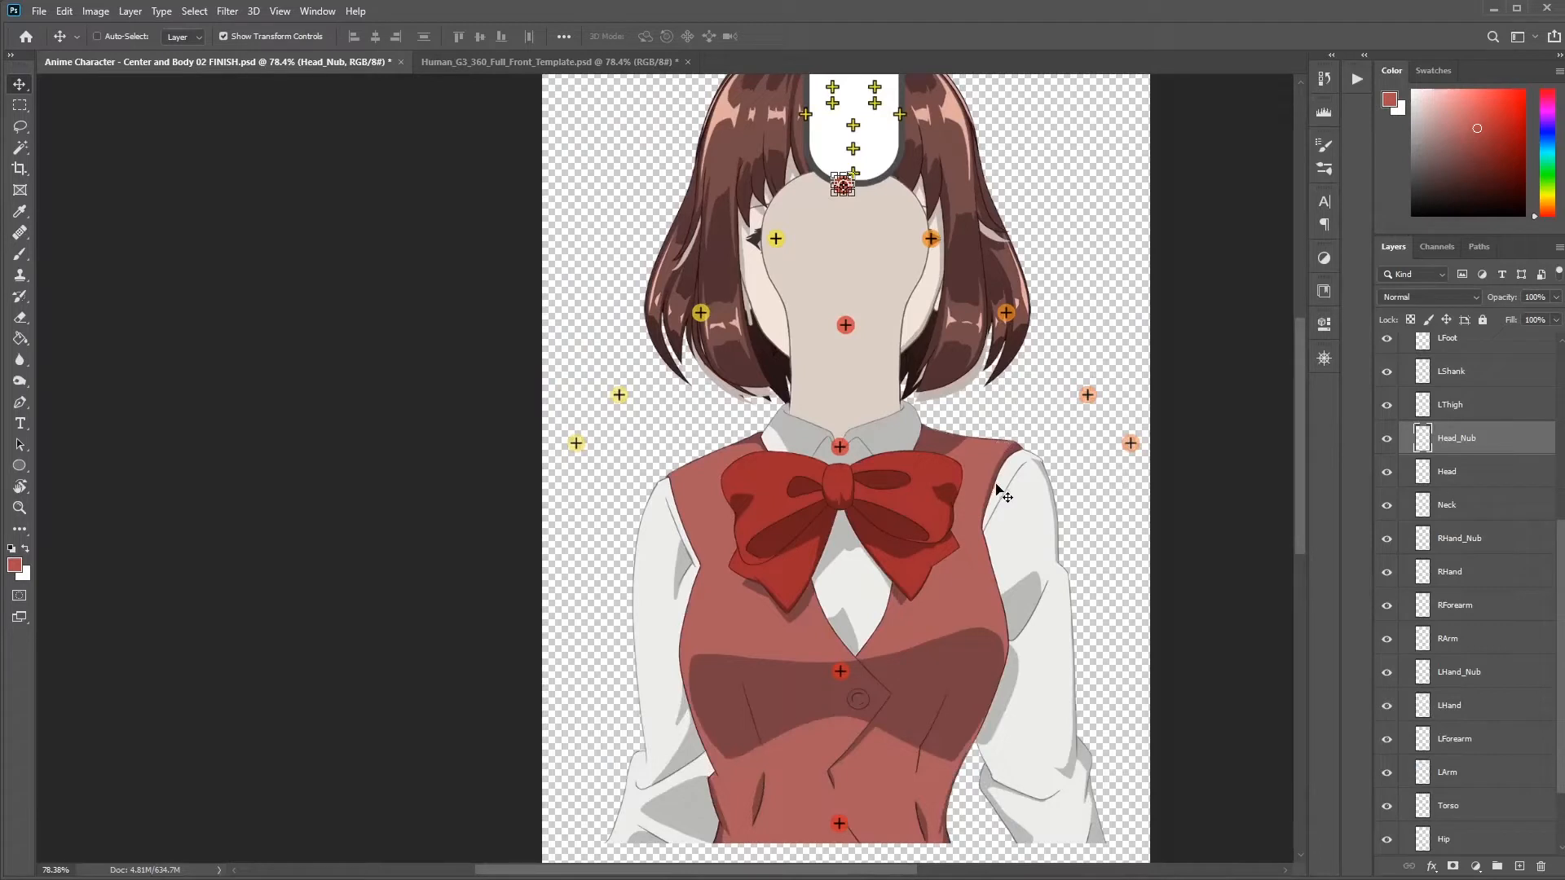
pyautogui.keyDown('ctrl'); pyautogui.click(931, 241); pyautogui.keyUp('ctrl')
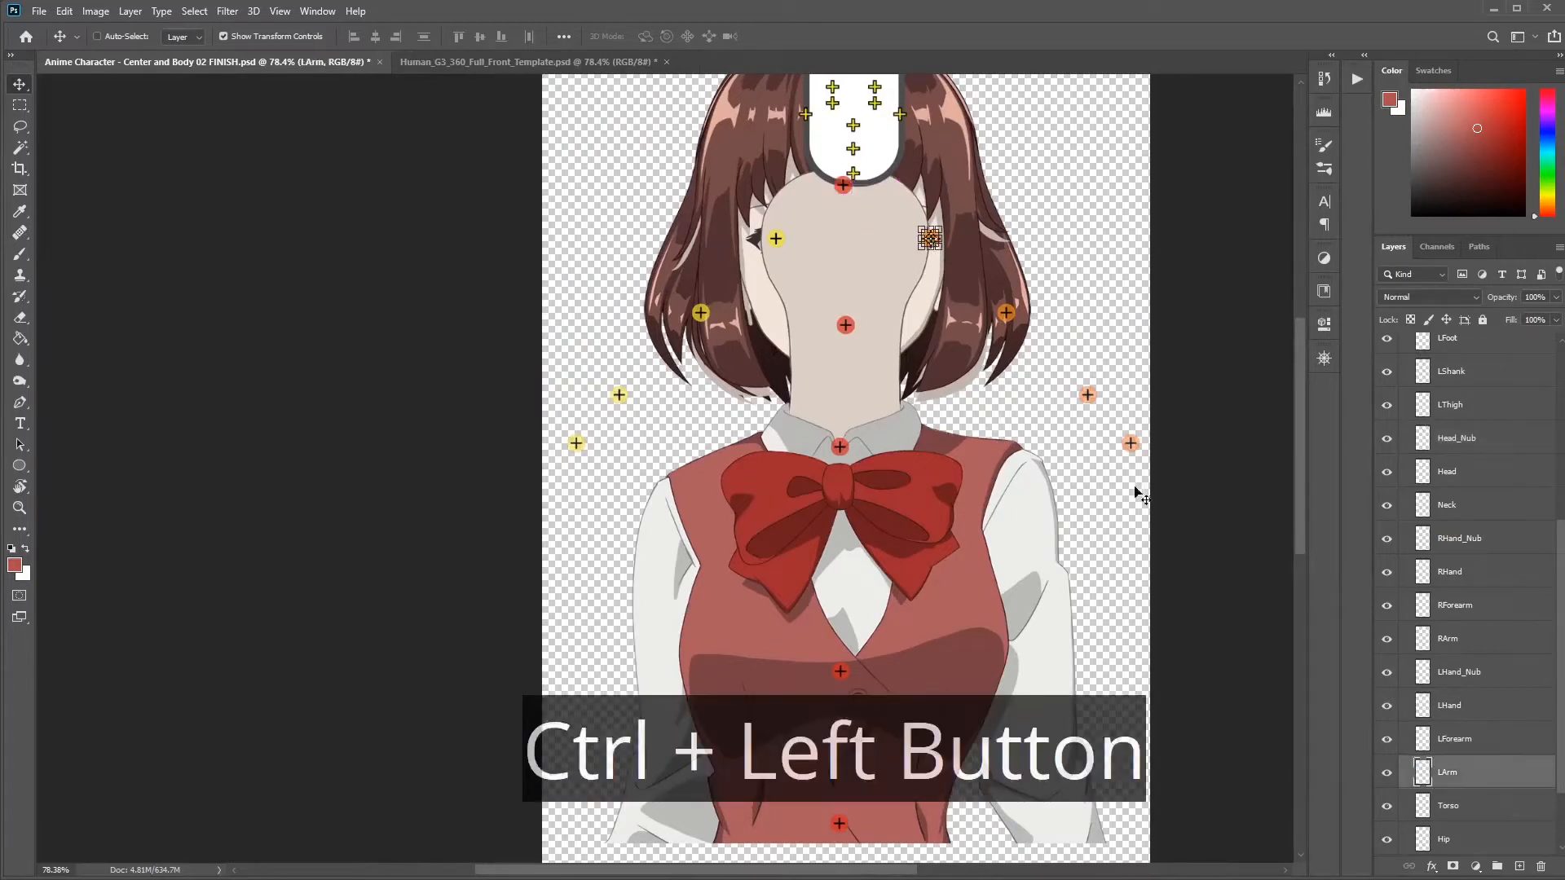
pyautogui.moveTo(986, 232)
pyautogui.mouseDown()
pyautogui.moveTo(1023, 301)
pyautogui.moveTo(1066, 507)
pyautogui.moveTo(1056, 481)
pyautogui.mouseUp()
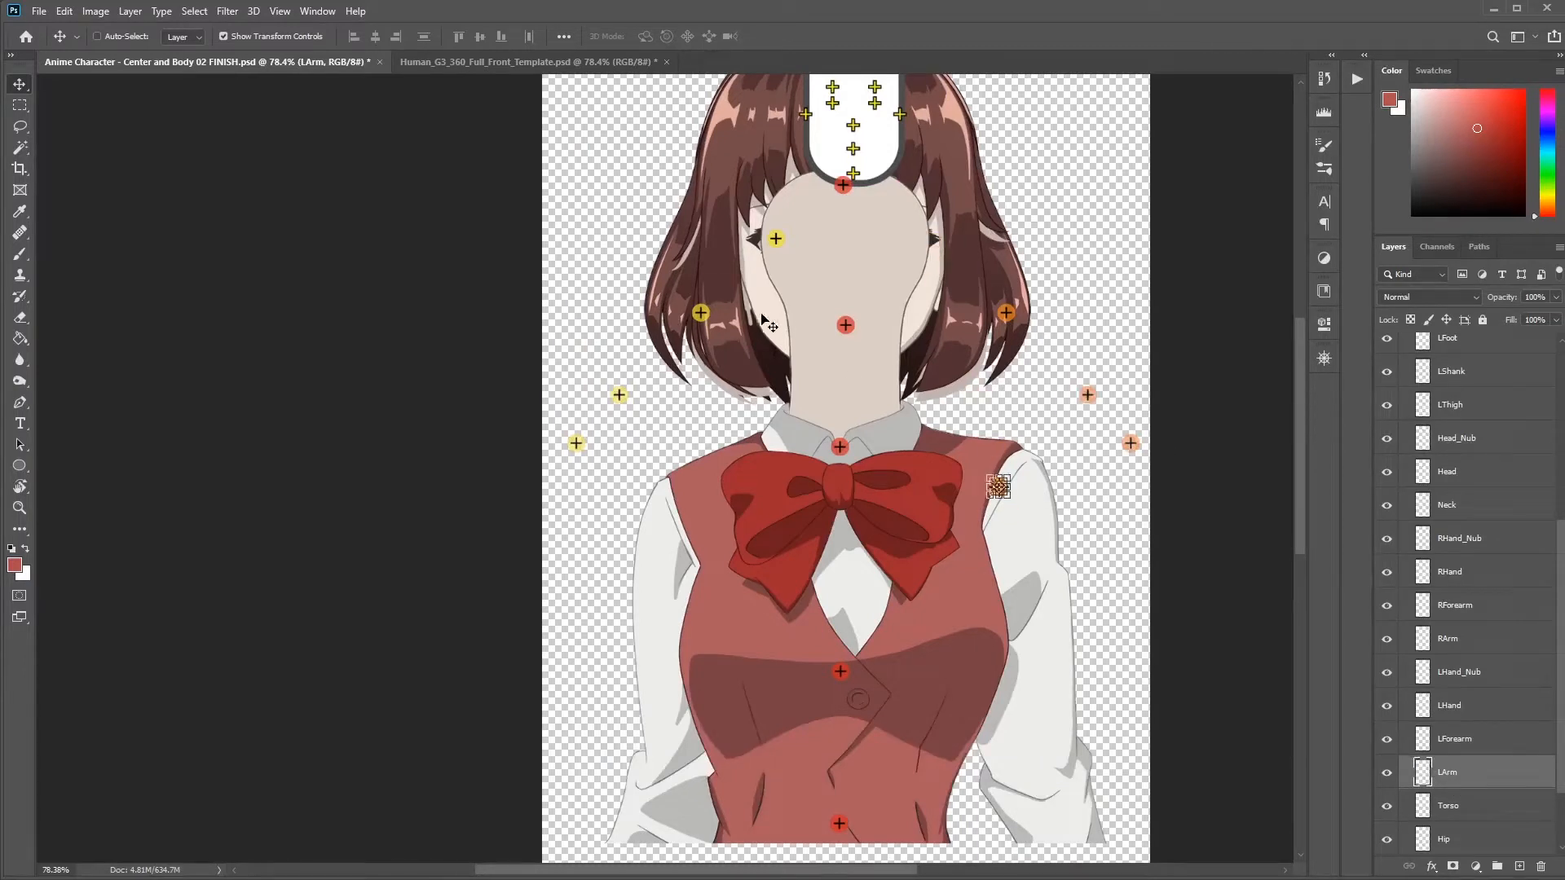
pyautogui.keyDown('ctrl'); pyautogui.click(775, 240); pyautogui.keyUp('ctrl')
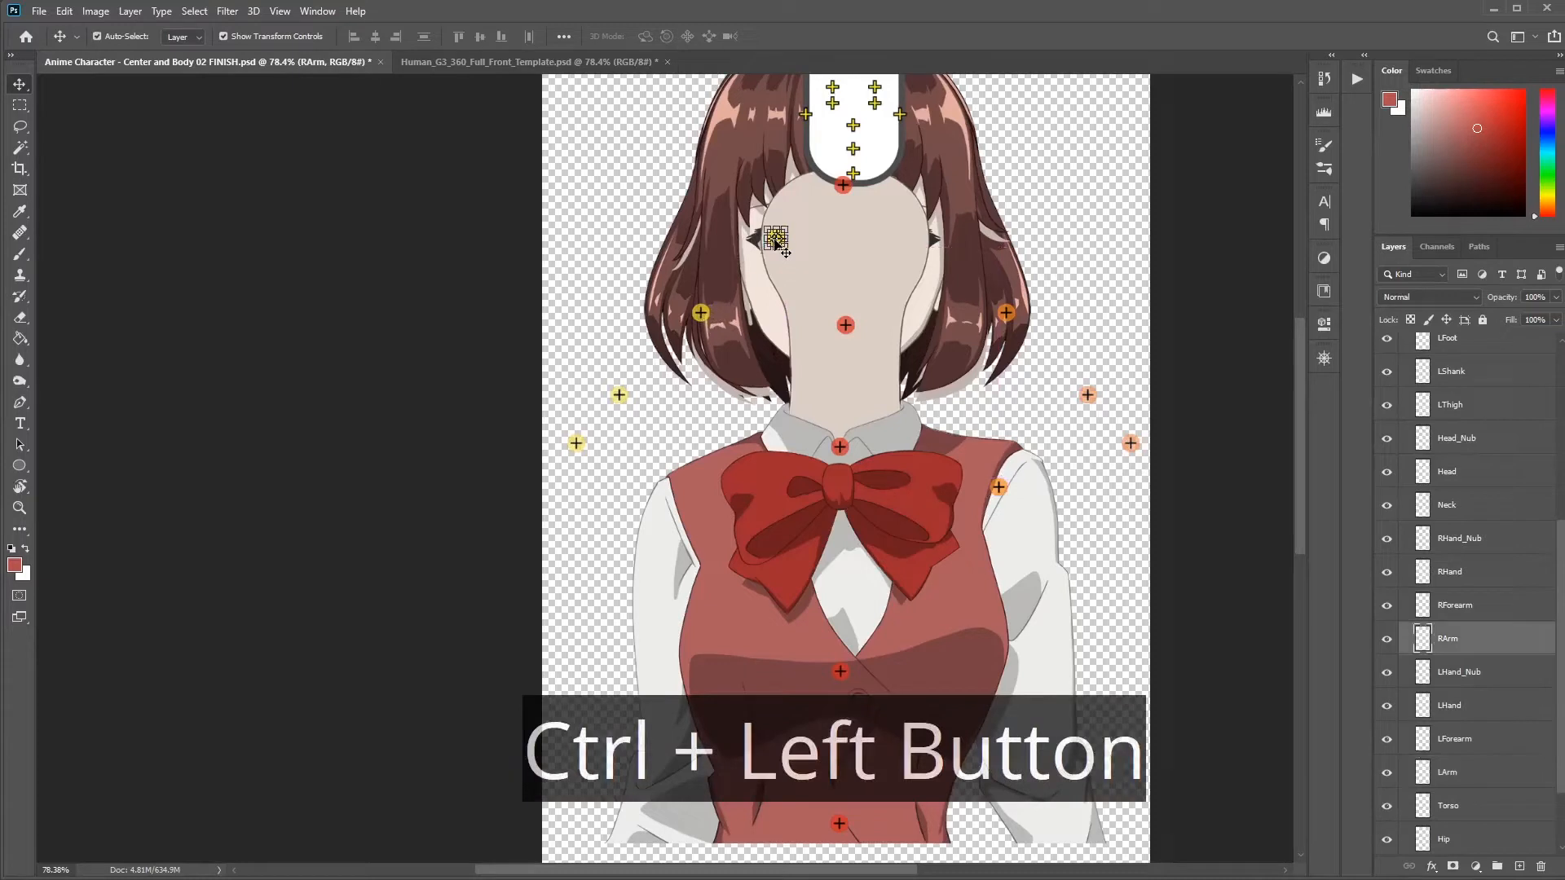
pyautogui.moveTo(776, 241)
pyautogui.mouseDown()
pyautogui.moveTo(787, 424)
pyautogui.moveTo(710, 550)
pyautogui.moveTo(717, 577)
pyautogui.moveTo(726, 564)
pyautogui.mouseUp()
# Step: Move each side's Forearm, Hand and Hand_Nub bones down beside the body, just outside the matching sleeve
pyautogui.moveTo(970, 314)
pyautogui.mouseDown()
pyautogui.moveTo(974, 294)
pyautogui.moveTo(1037, 339)
pyautogui.moveTo(1131, 333)
pyautogui.mouseUp()
pyautogui.moveTo(1131, 443)
pyautogui.mouseDown()
pyautogui.moveTo(1096, 426)
pyautogui.moveTo(1124, 326)
pyautogui.moveTo(1100, 352)
pyautogui.moveTo(1133, 603)
pyautogui.moveTo(1152, 610)
pyautogui.mouseUp()
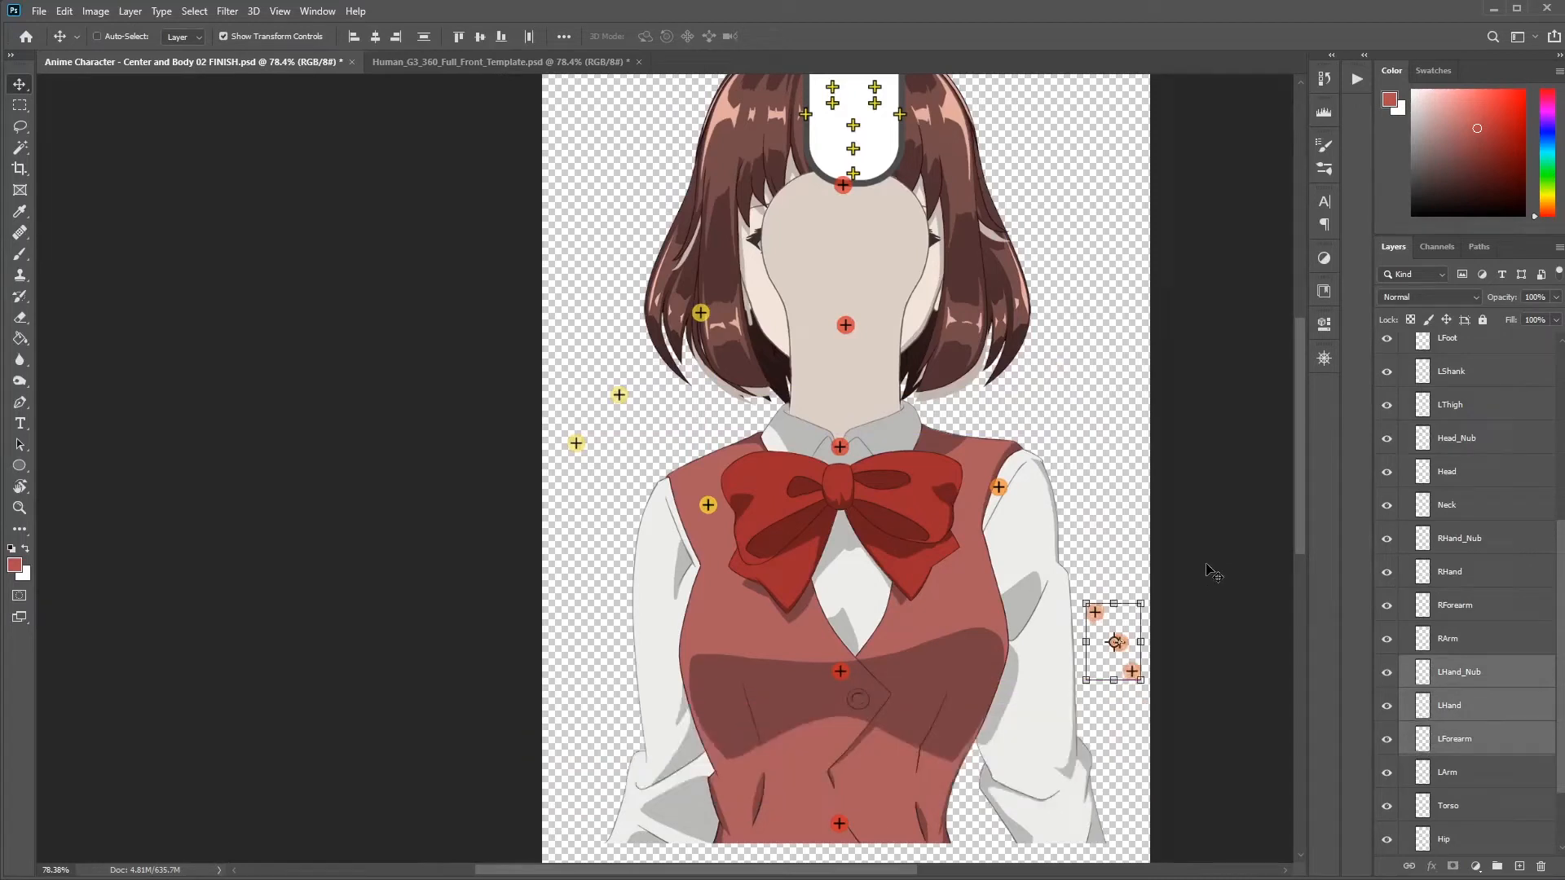
pyautogui.moveTo(737, 399); pyautogui.dragTo(682, 456)
pyautogui.moveTo(611, 308)
pyautogui.keyDown('ctrl'); pyautogui.mouseDown()
pyautogui.moveTo(673, 406)
pyautogui.moveTo(668, 427)
pyautogui.mouseUp(); pyautogui.keyUp('ctrl')
pyautogui.keyDown('ctrl'); pyautogui.moveTo(651, 461); pyautogui.dragTo(546, 358); pyautogui.keyUp('ctrl')
pyautogui.moveTo(682, 351); pyautogui.dragTo(663, 569)
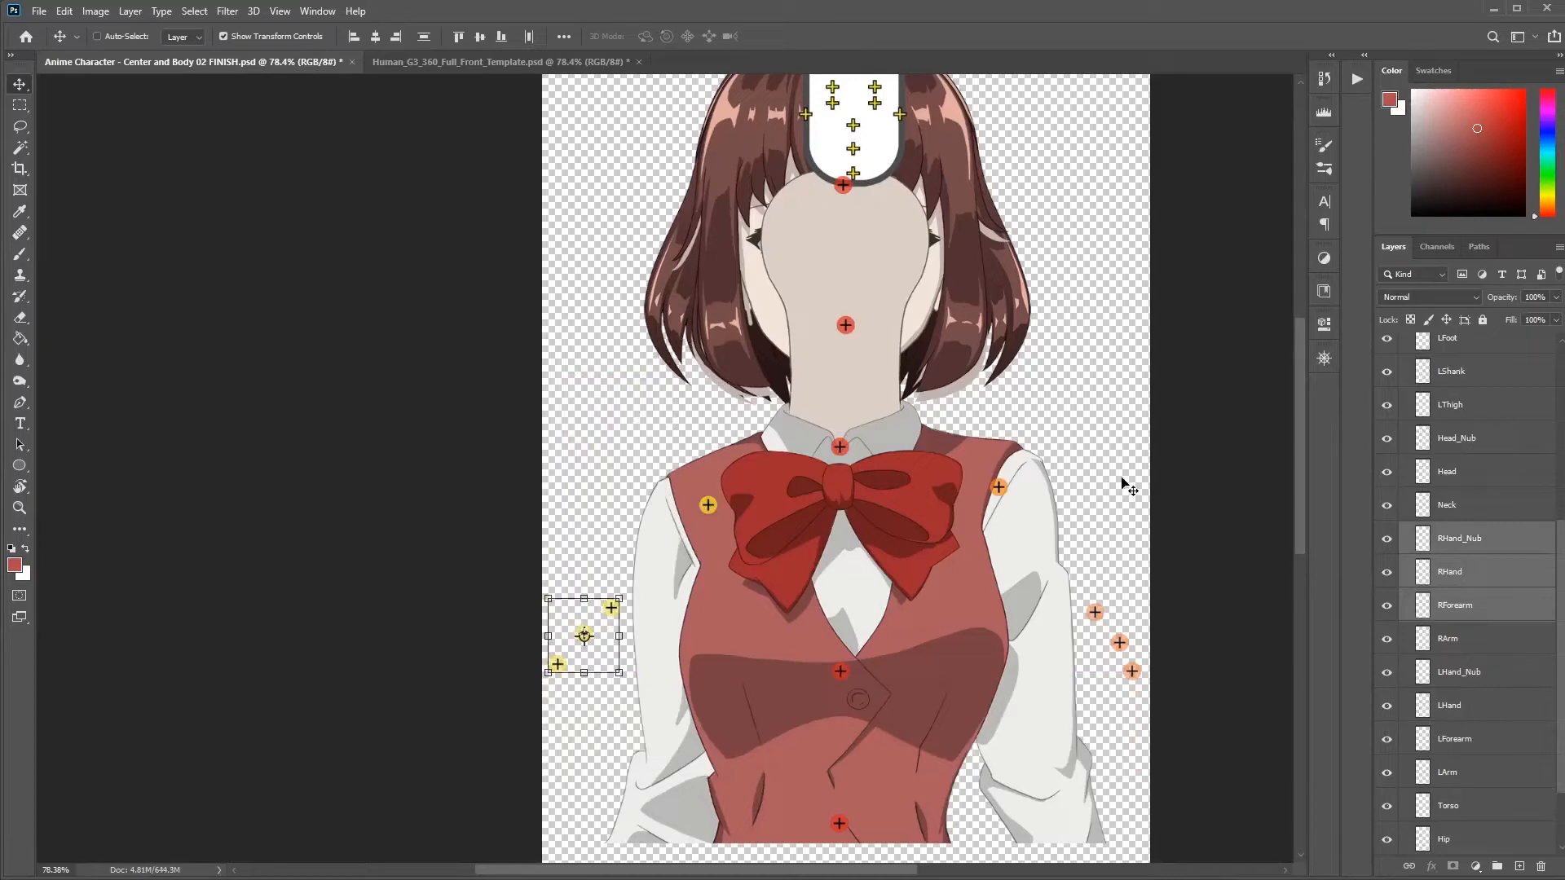
# Step: Undo the arm bone moves one by one and redo them all
pyautogui.press('alt')
pyautogui.hotkey('ctrl', 'z')
pyautogui.hotkey('ctrl', 'z')
pyautogui.hotkey('ctrl', 'z')
pyautogui.hotkey('ctrl', 'z')
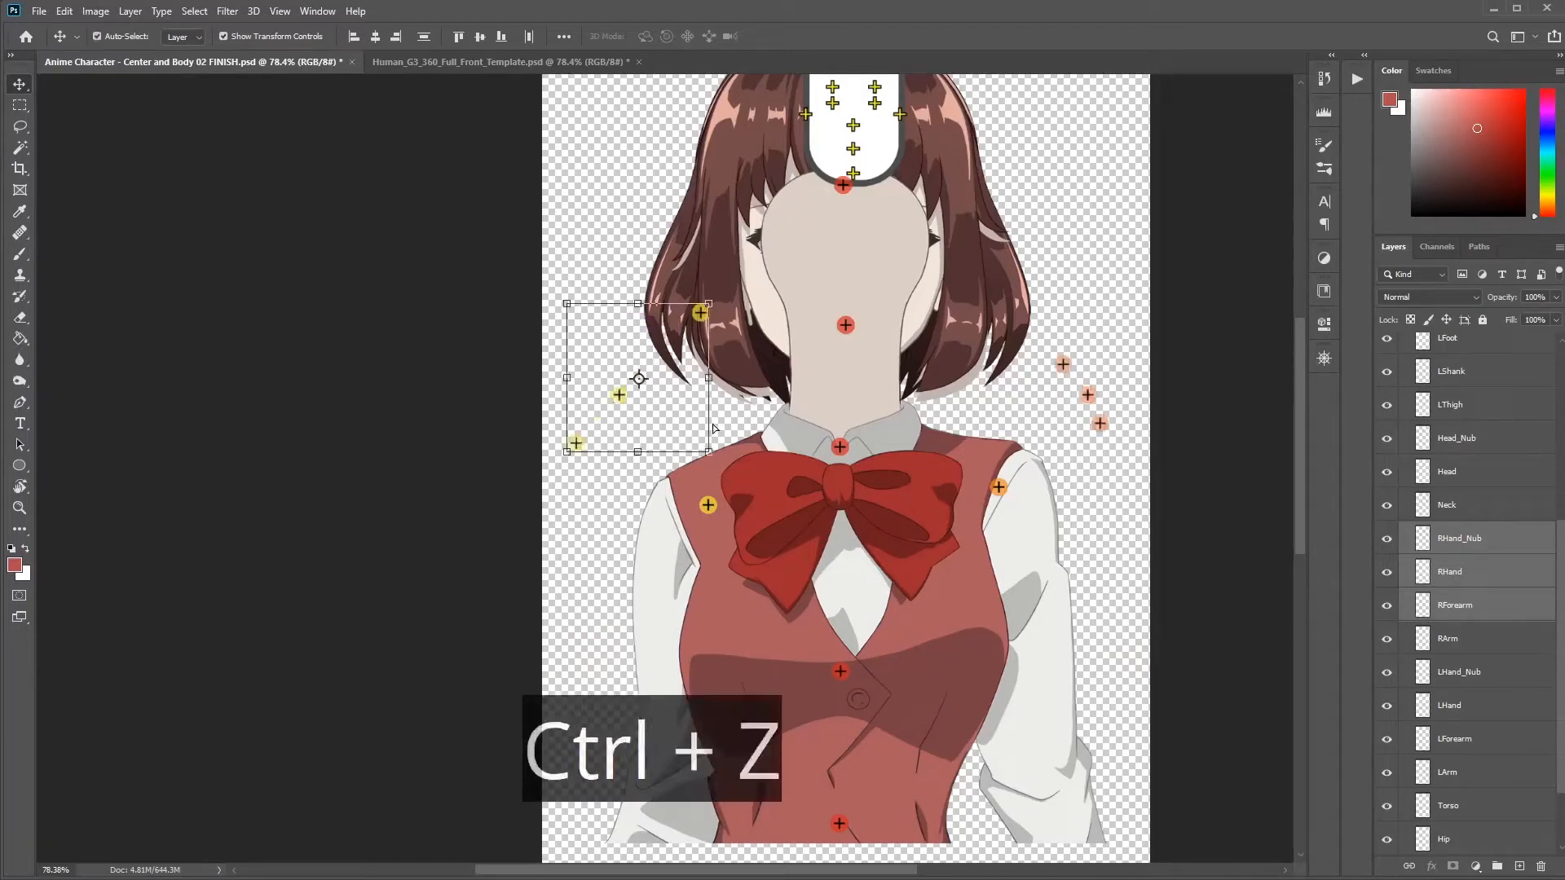
pyautogui.hotkey('ctrl', 'z')
pyautogui.hotkey('ctrl', 'z')
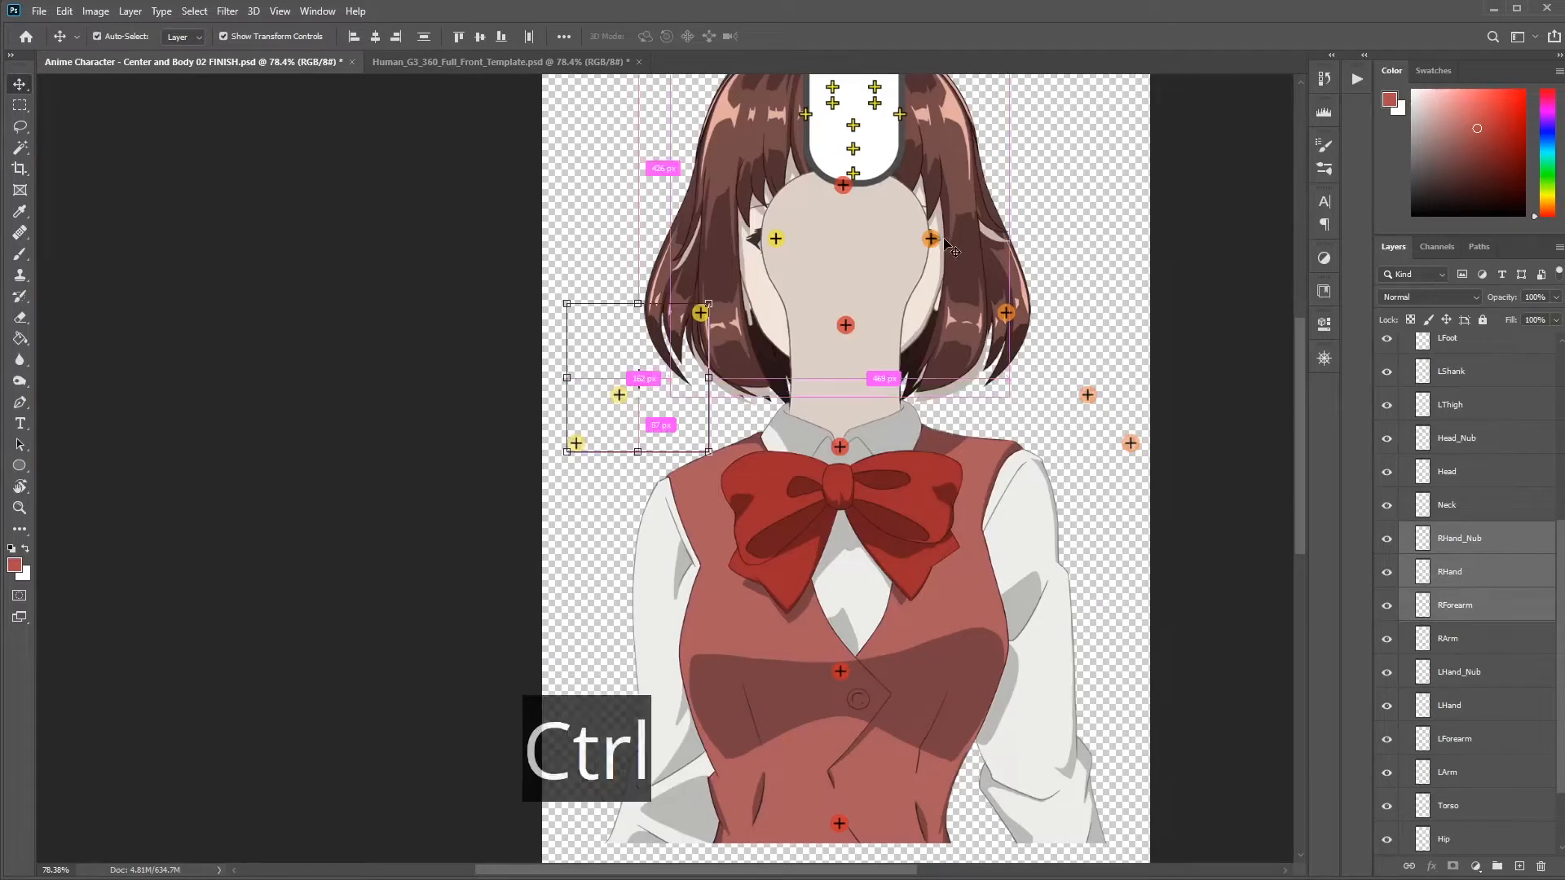
pyautogui.hotkey('ctrl', 'shift', 'z')
pyautogui.hotkey('ctrl', 'shift', 'z')
pyautogui.hotkey('ctrl', 'shift', 'z')
pyautogui.hotkey('ctrl', 'shift', 'z')
pyautogui.hotkey('ctrl', 'shift', 'z')
pyautogui.hotkey('ctrl', 'shift', 'z')
pyautogui.hotkey('ctrl', 'shift', 'z')
pyautogui.hotkey('ctrl', 'shift', 'z')
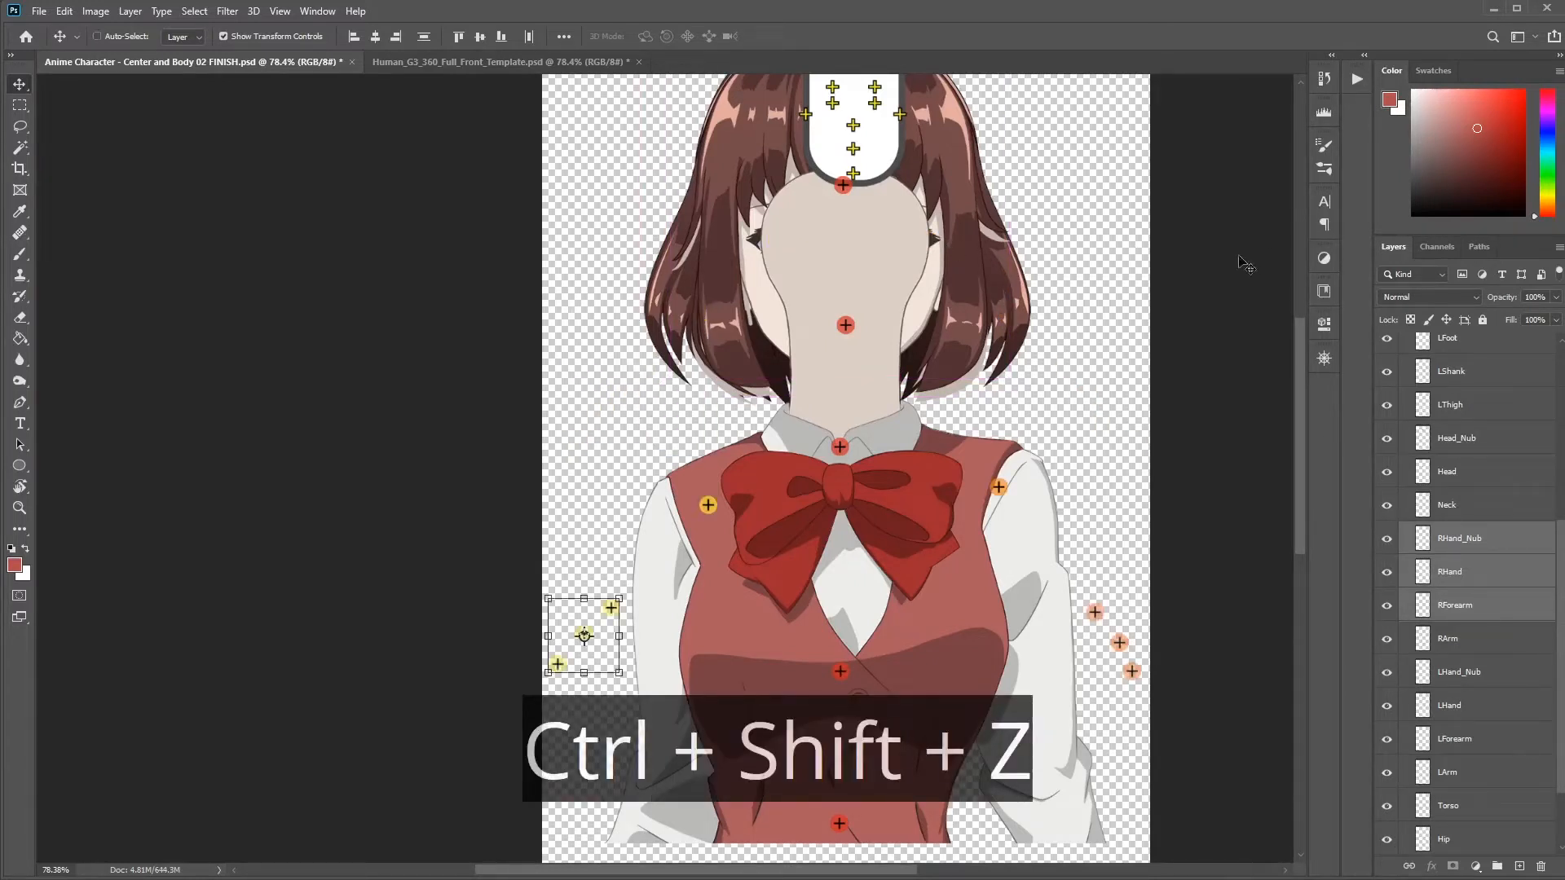
# Step: Deselect the bone layers and collapse the RL_Bone_Human group
pyautogui.keyDown('ctrl'); pyautogui.click(1036, 427); pyautogui.keyUp('ctrl')
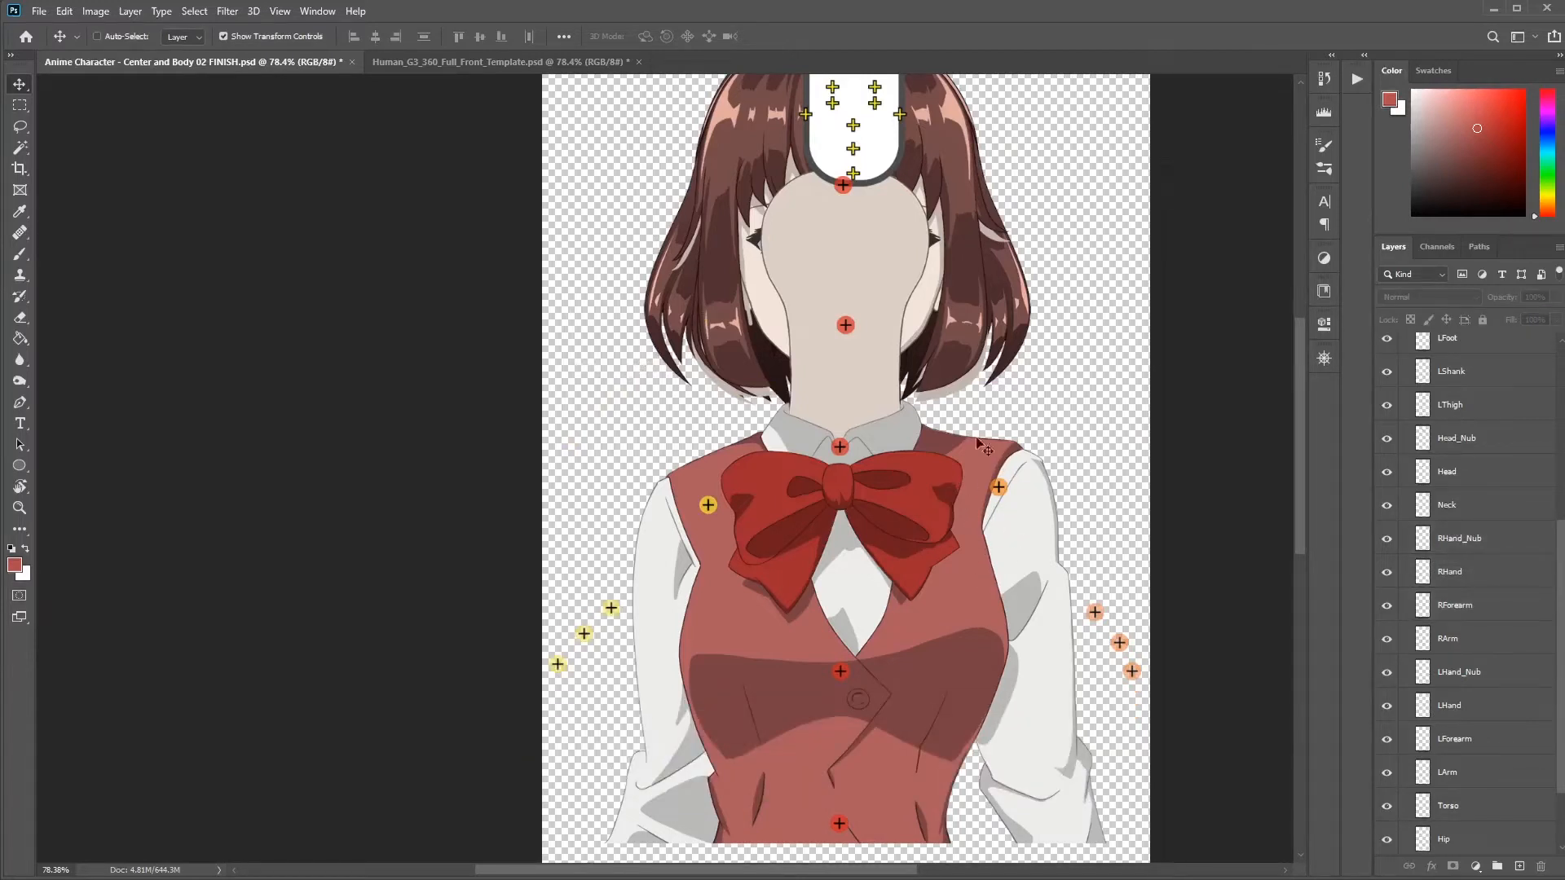
pyautogui.moveTo(899, 220); pyautogui.dragTo(917, 295)
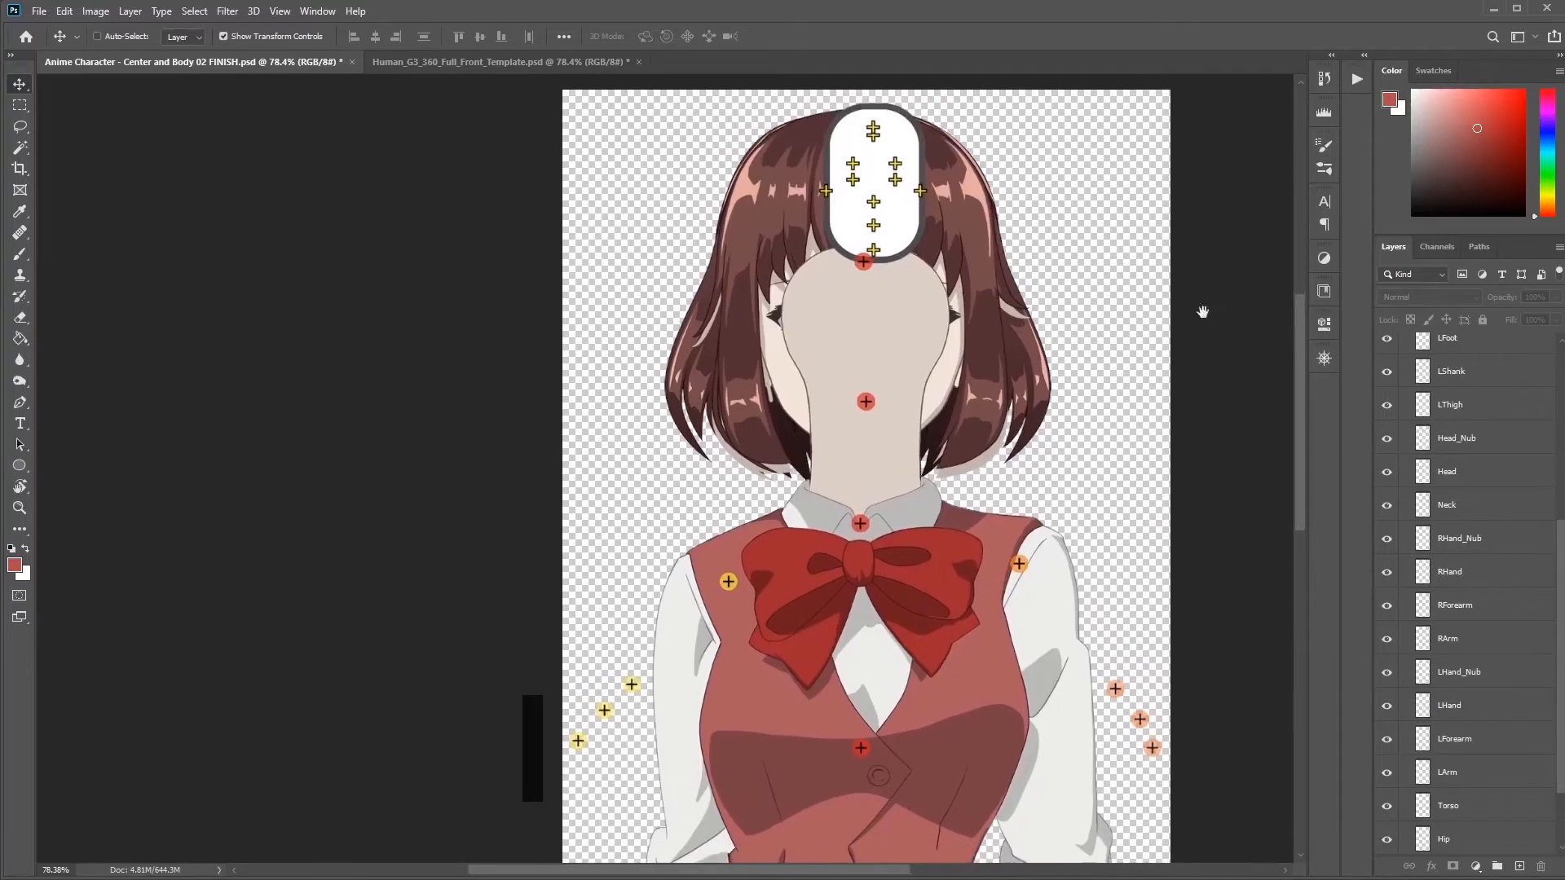
pyautogui.scroll(5, 1537, 532)
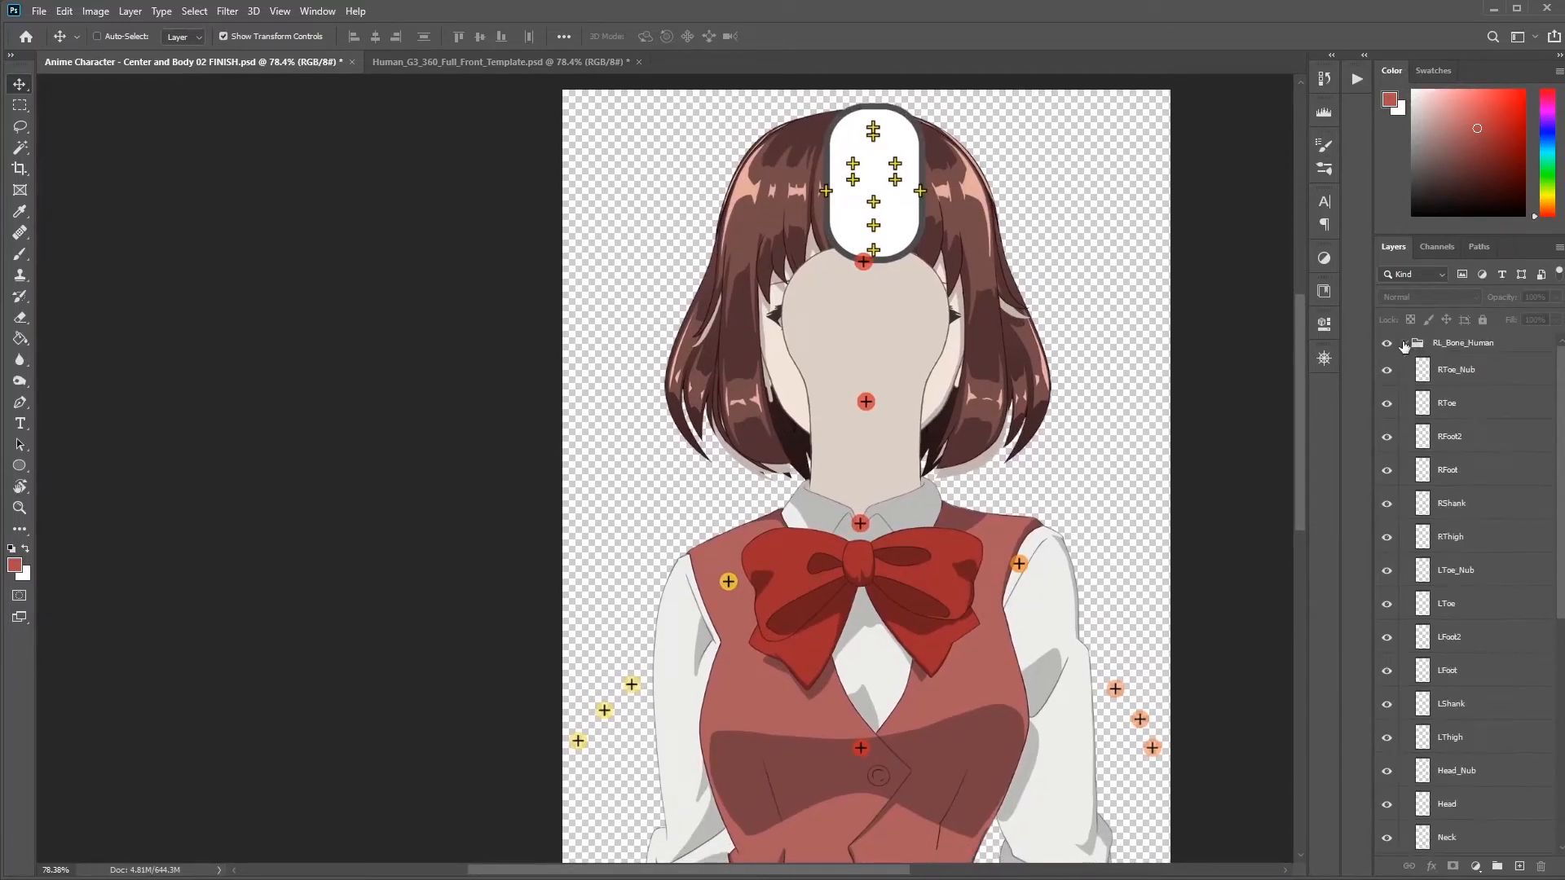
pyautogui.click(1404, 343)
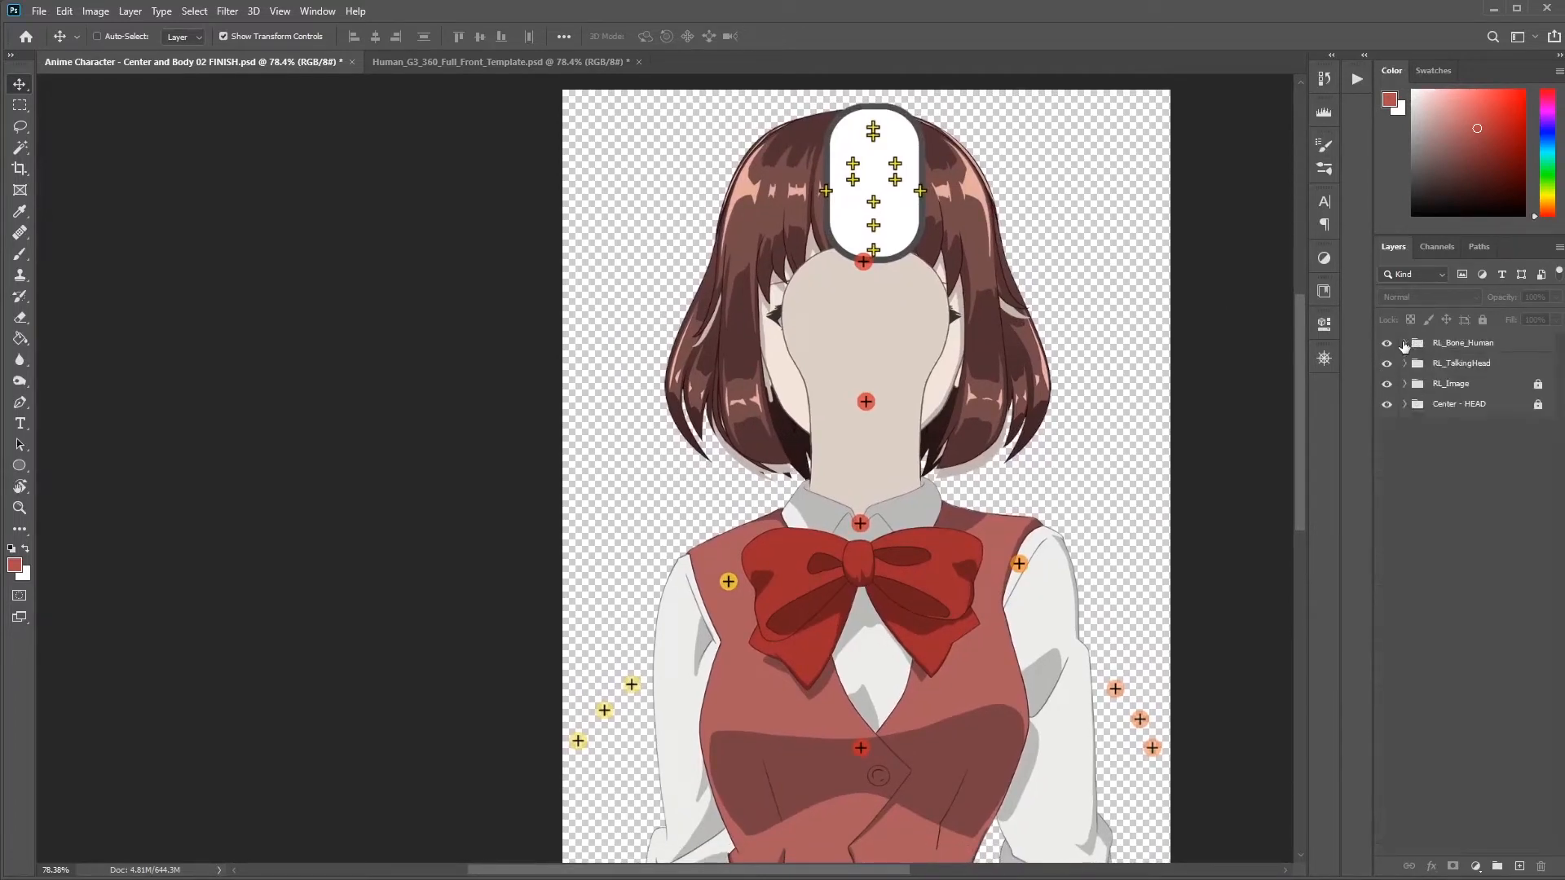
# Step: Delete the CenterLeft, CenterRight, Left and Right groups from the RL_TalkingHead group
pyautogui.click(1459, 364)
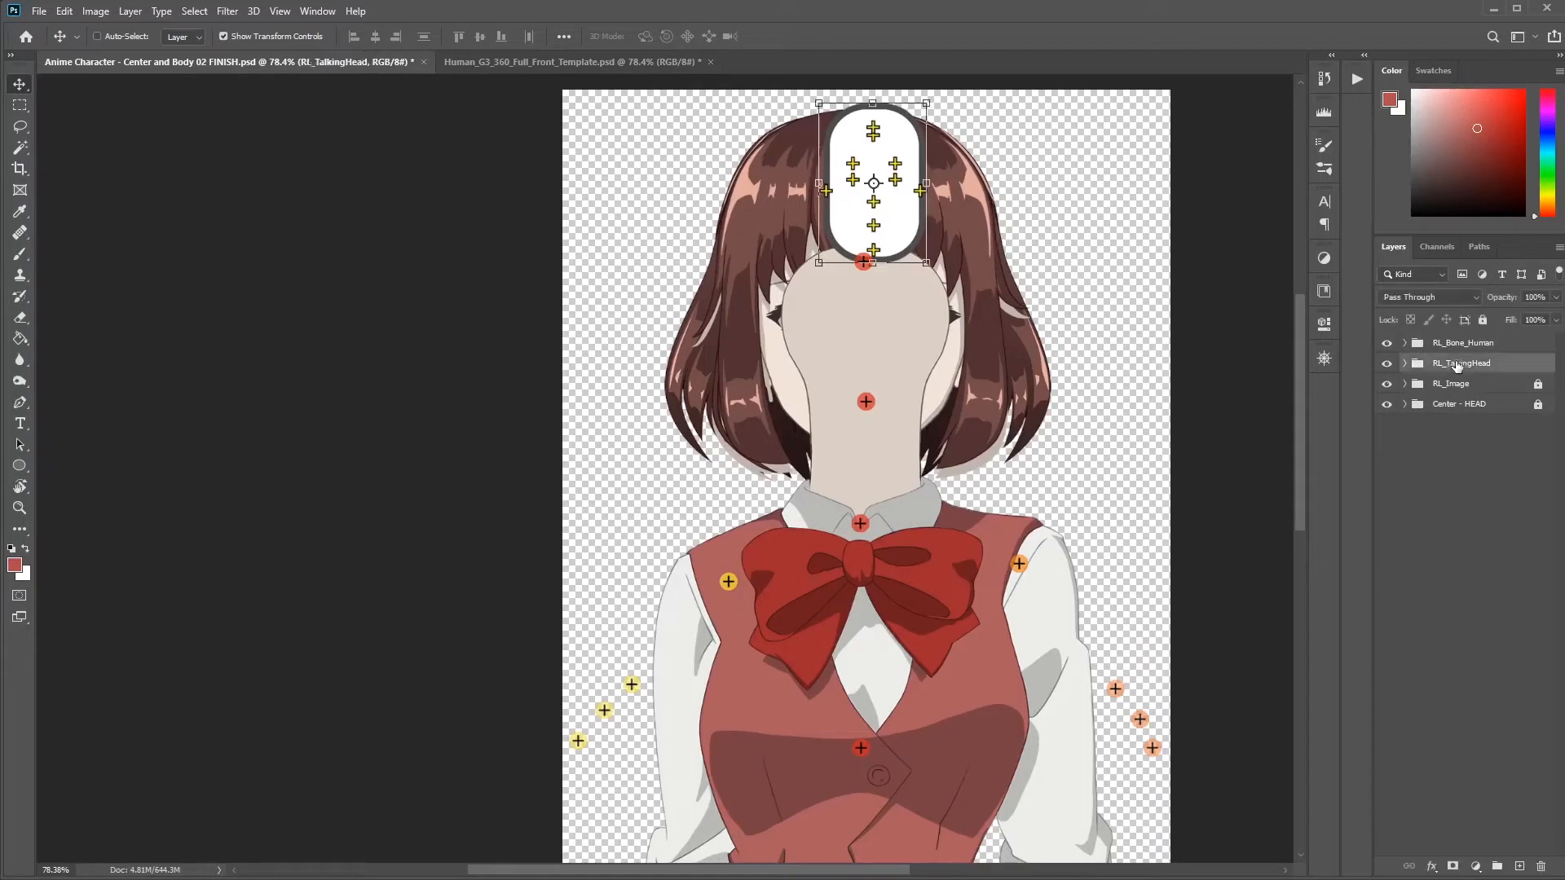
pyautogui.click(1405, 364)
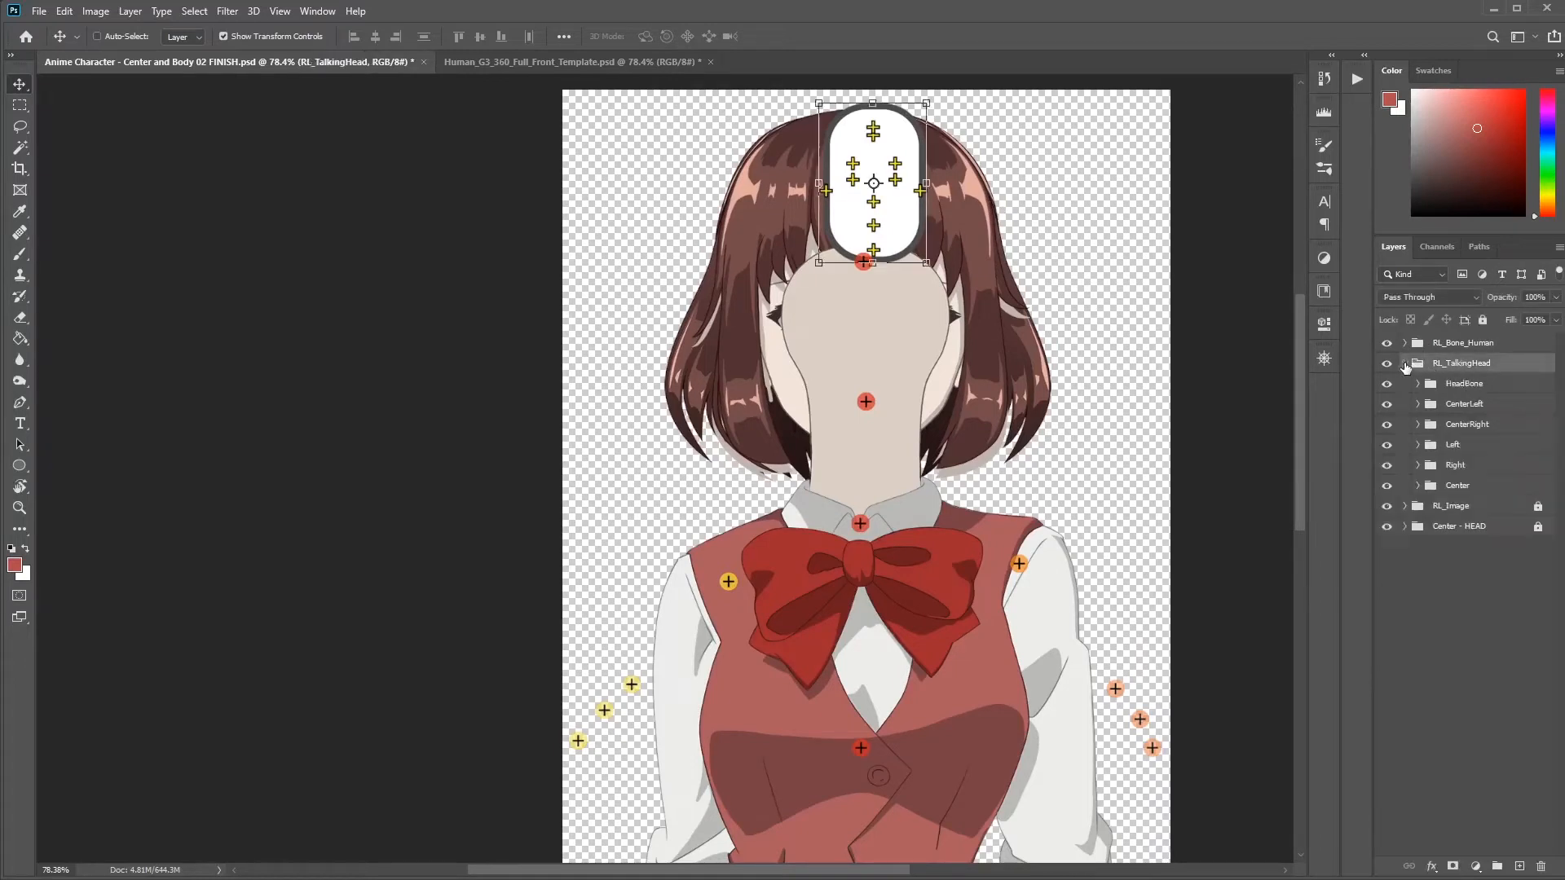
pyautogui.click(1465, 407)
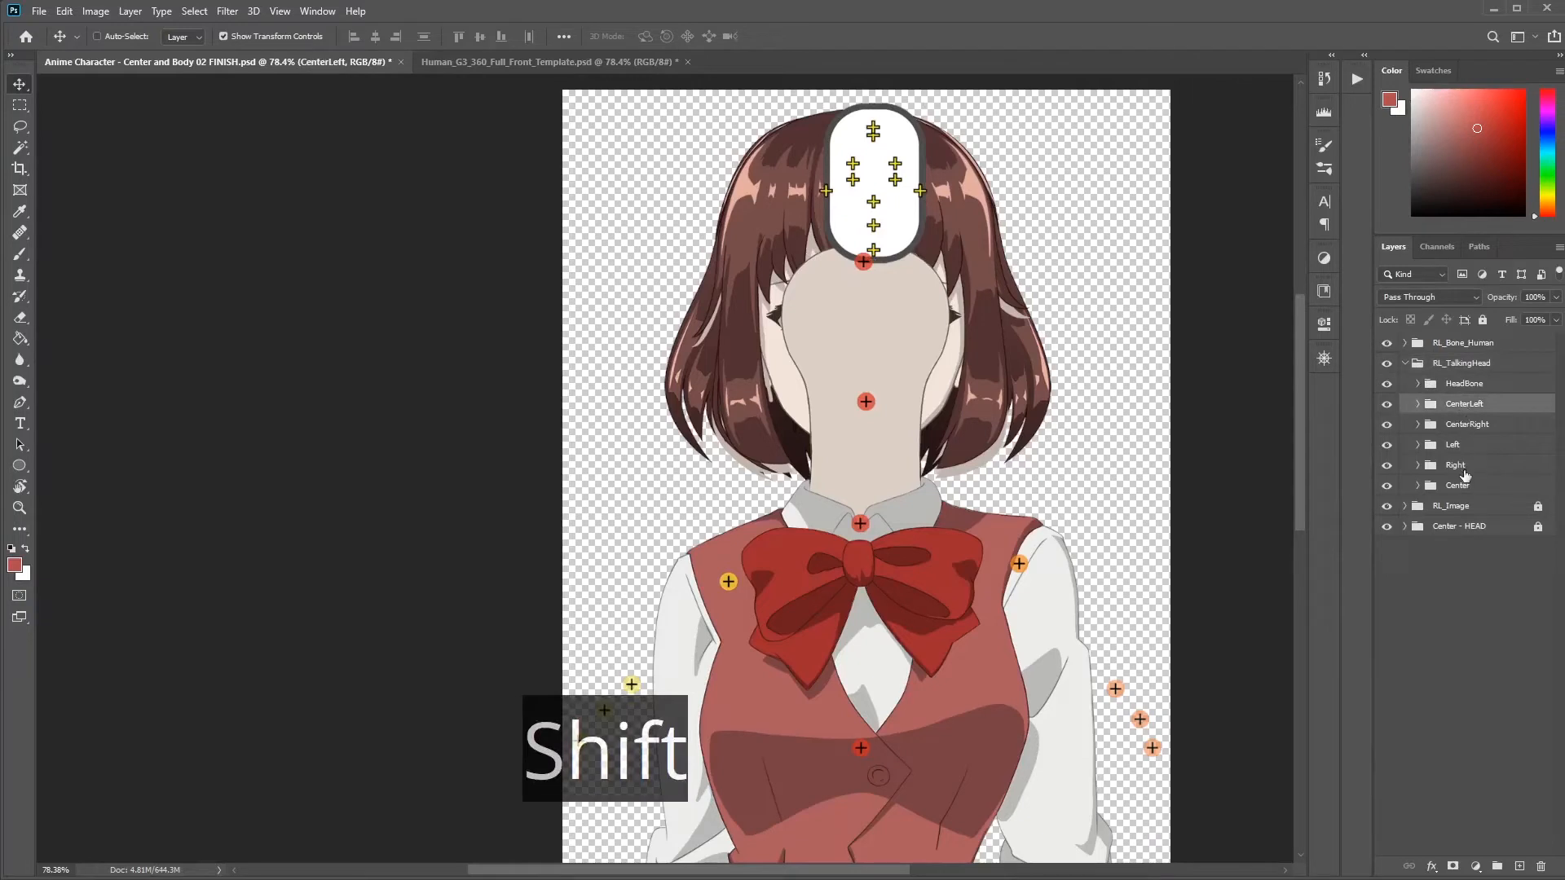
pyautogui.keyDown('shift'); pyautogui.click(1459, 466); pyautogui.keyUp('shift')
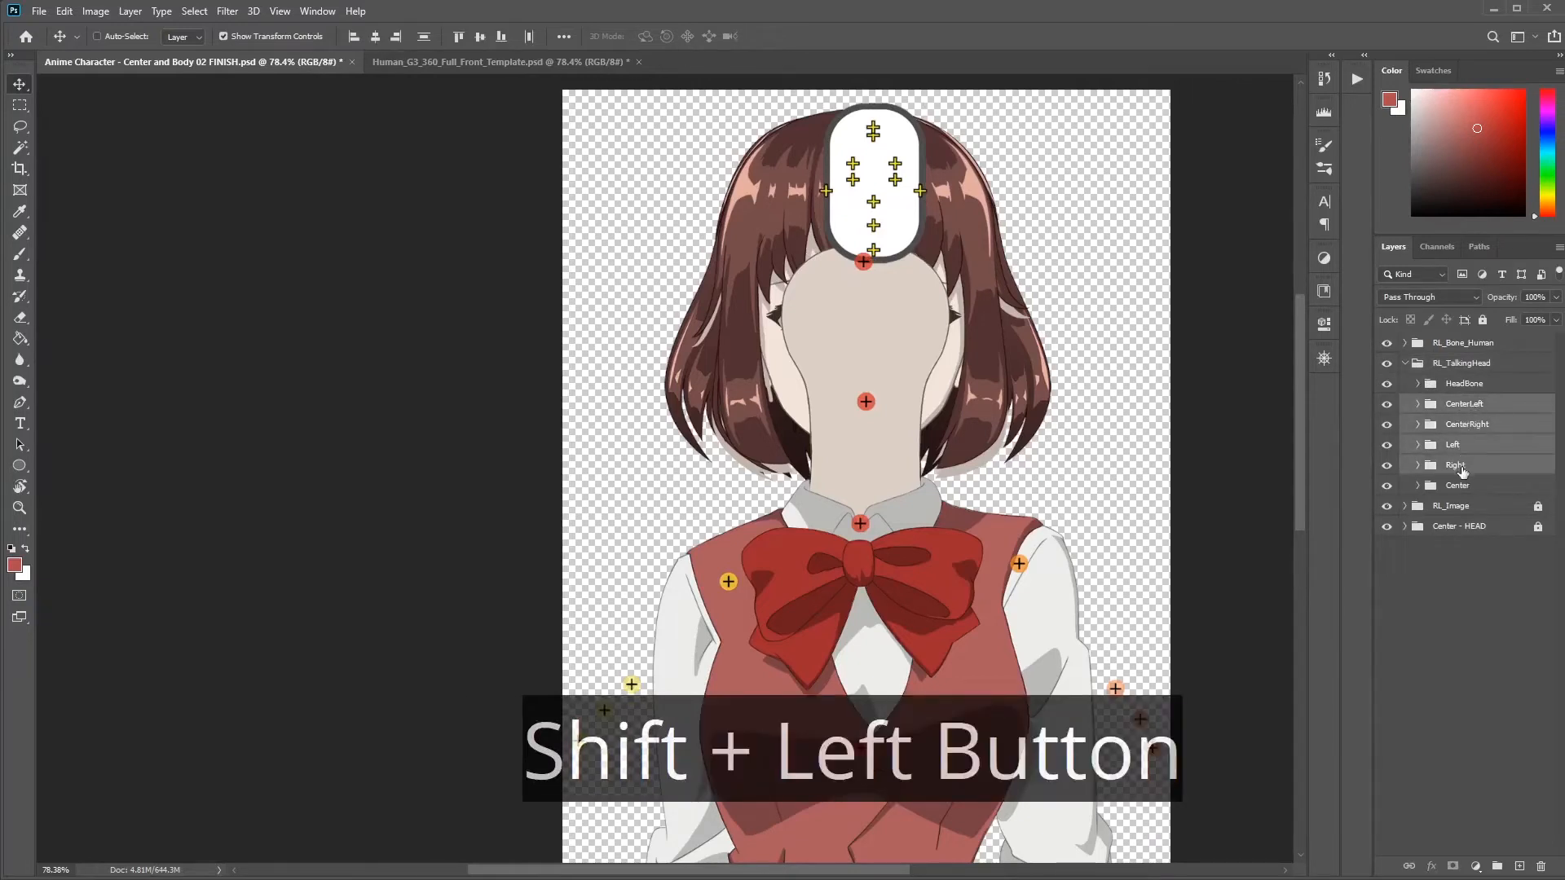
pyautogui.click(1467, 409)
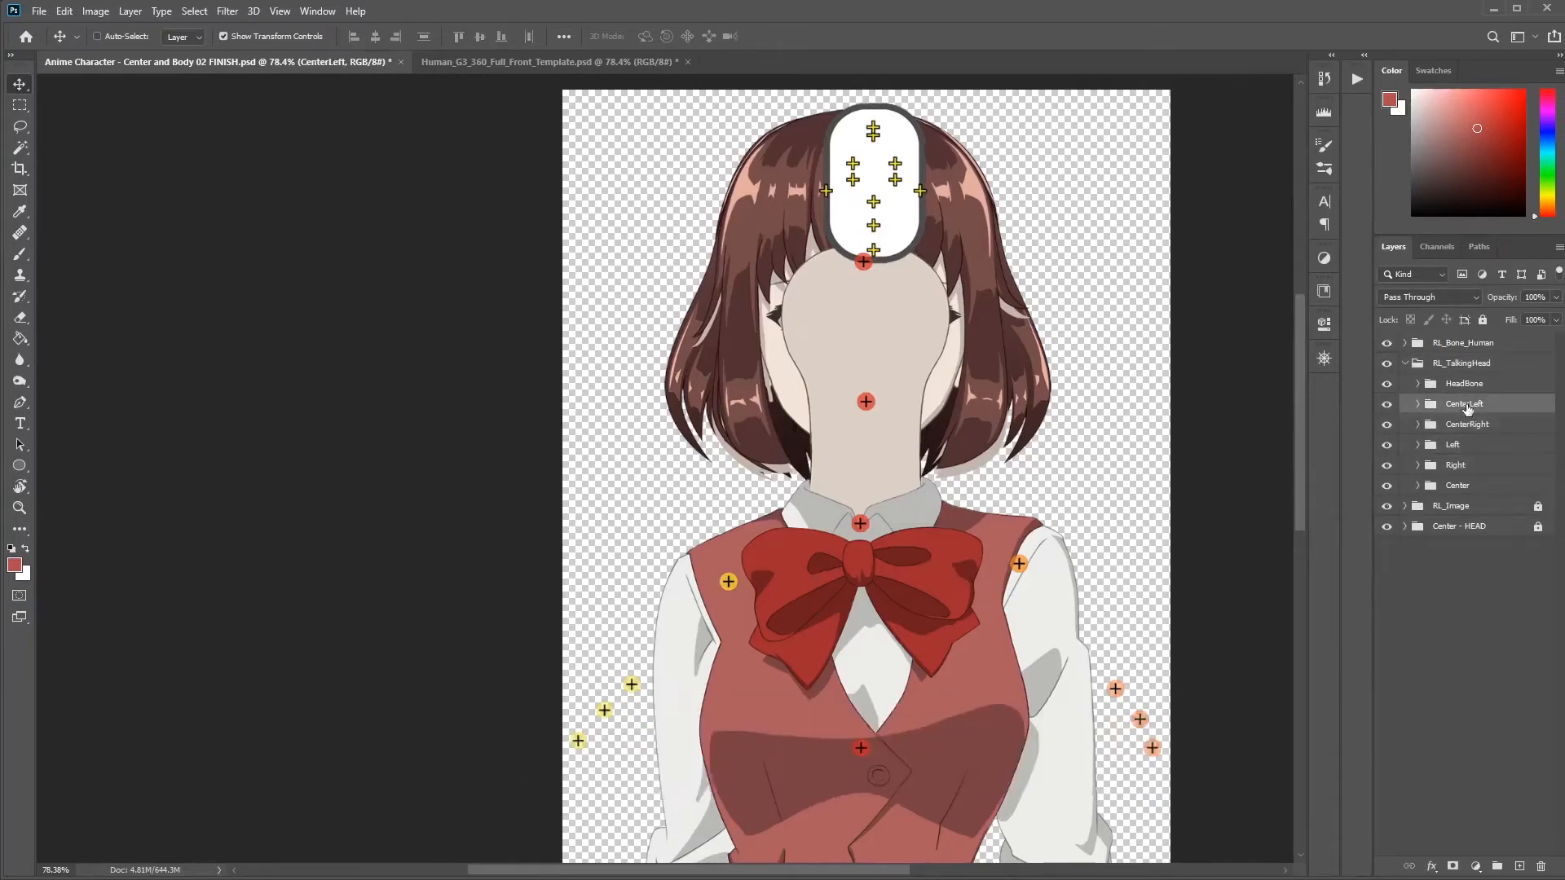
pyautogui.press('shift')
pyautogui.keyDown('shift'); pyautogui.click(1467, 467); pyautogui.keyUp('shift')
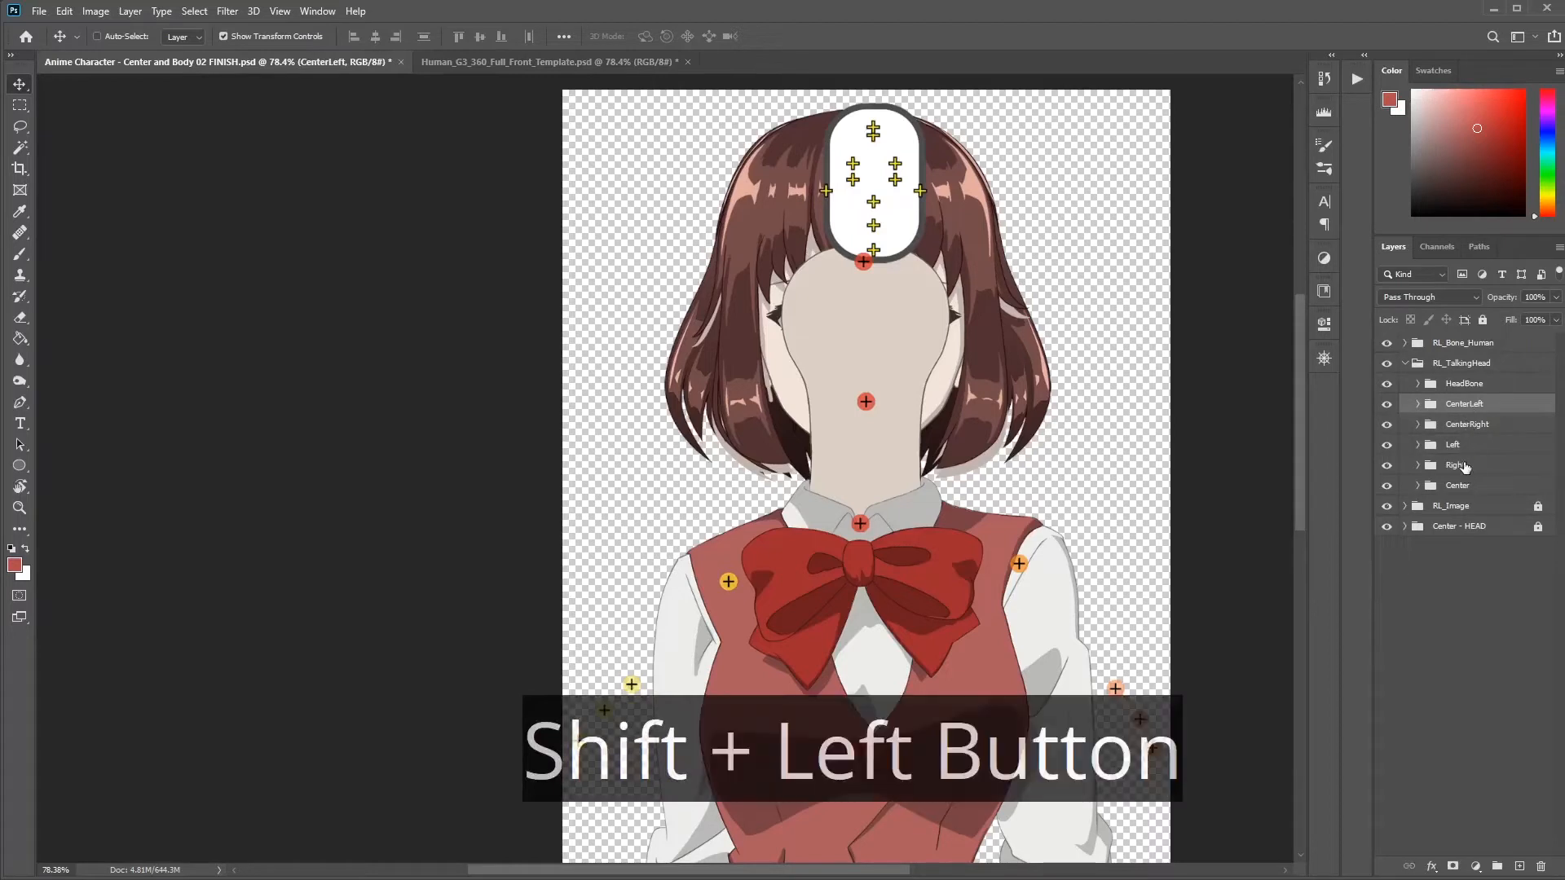
pyautogui.press('Delete')
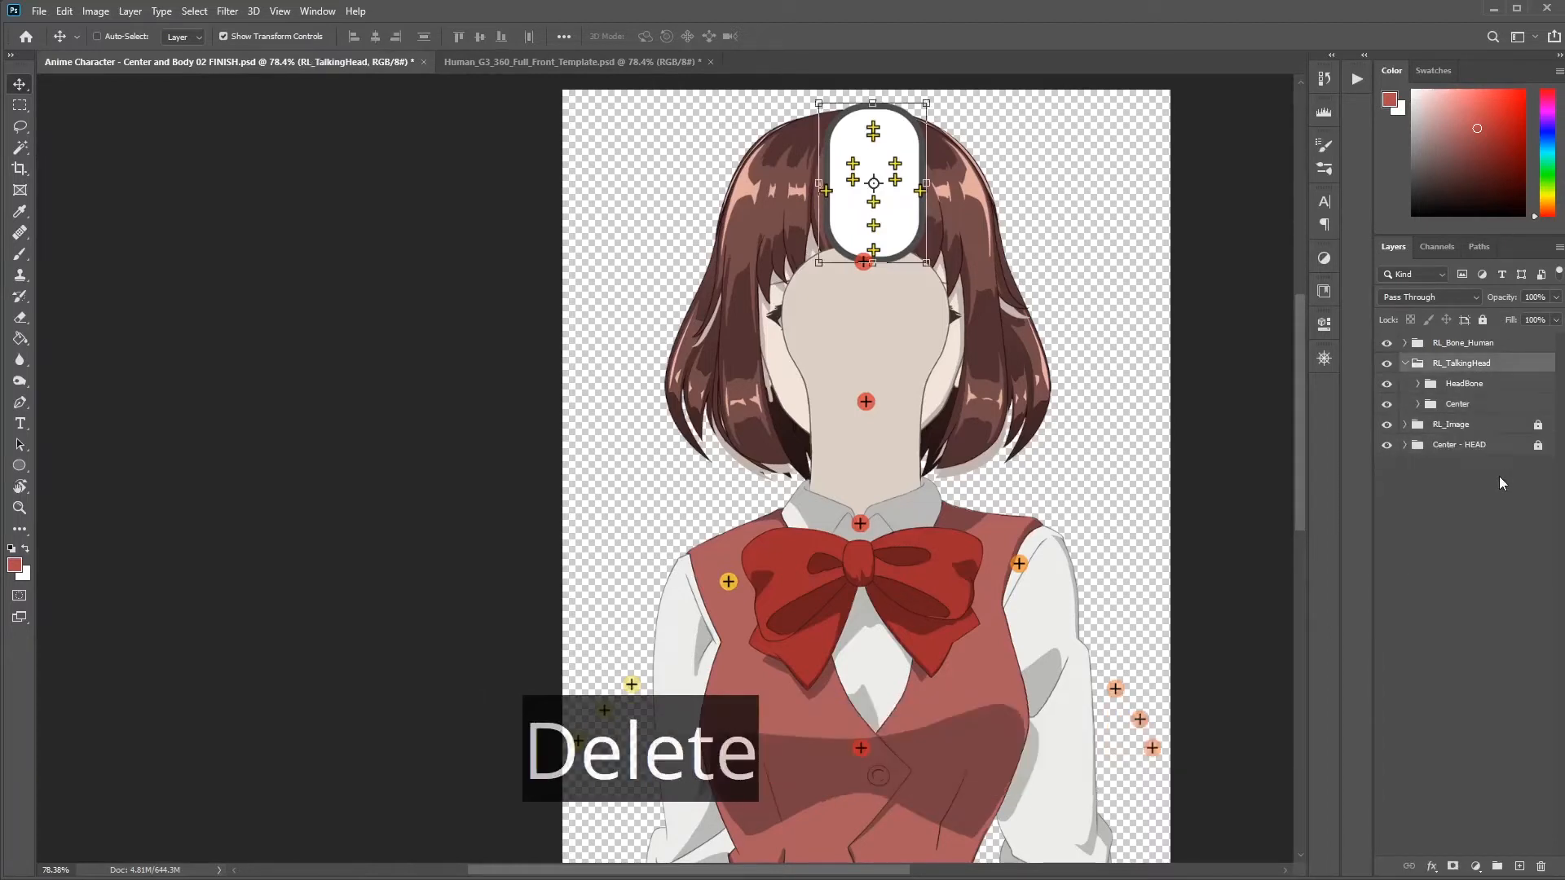
# Step: Expand the Center group inside RL_TalkingHead to show its face-part groups, and select the Center - HEAD group
pyautogui.click(1458, 404)
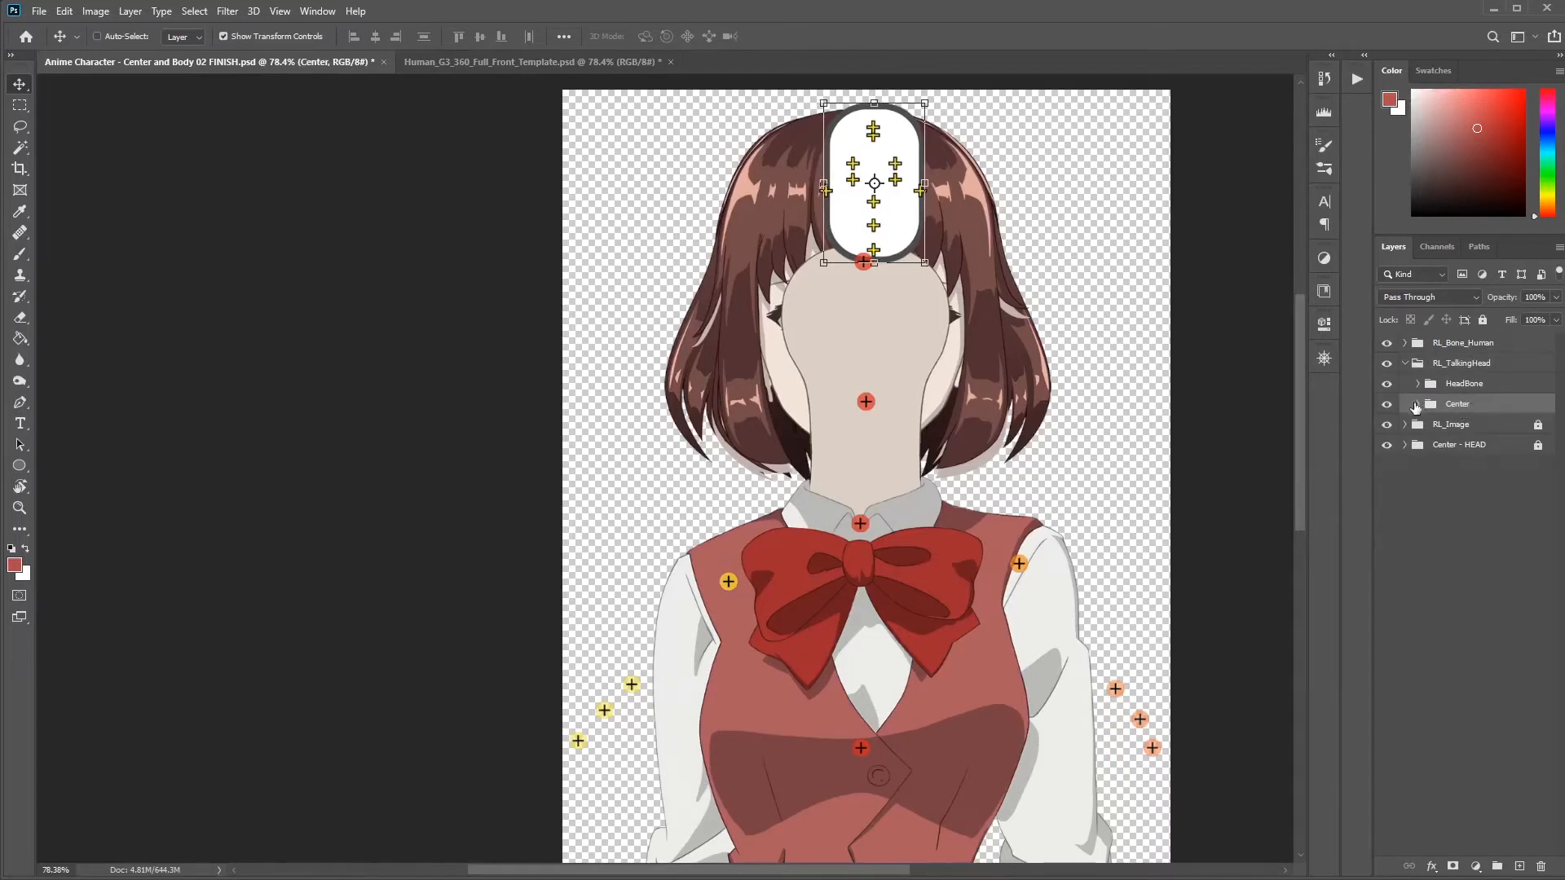
pyautogui.click(1417, 405)
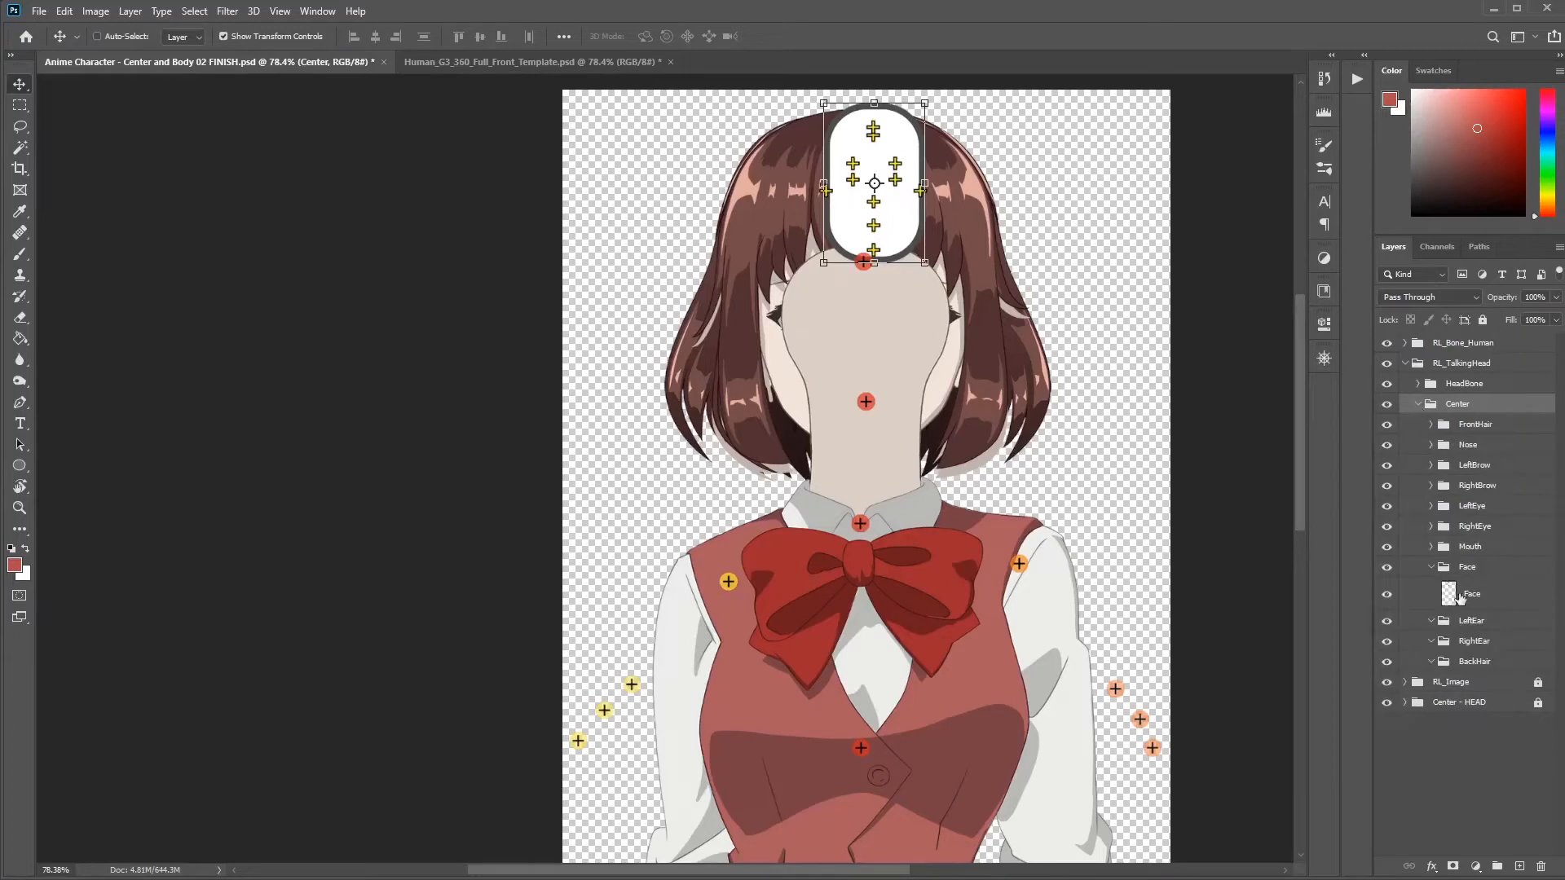
pyautogui.click(1470, 597)
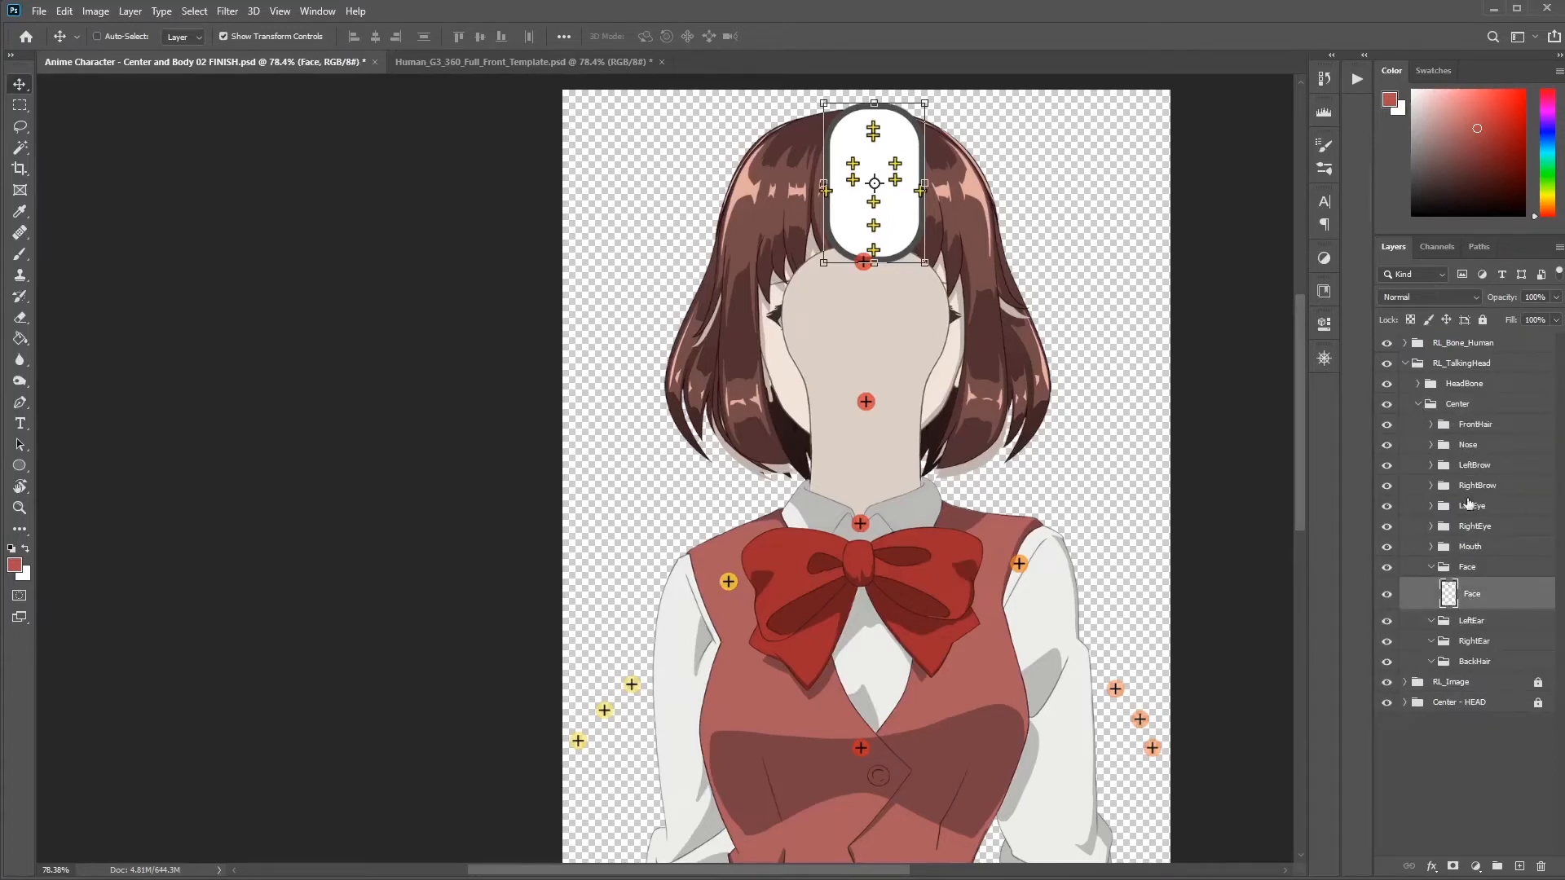
pyautogui.click(1496, 704)
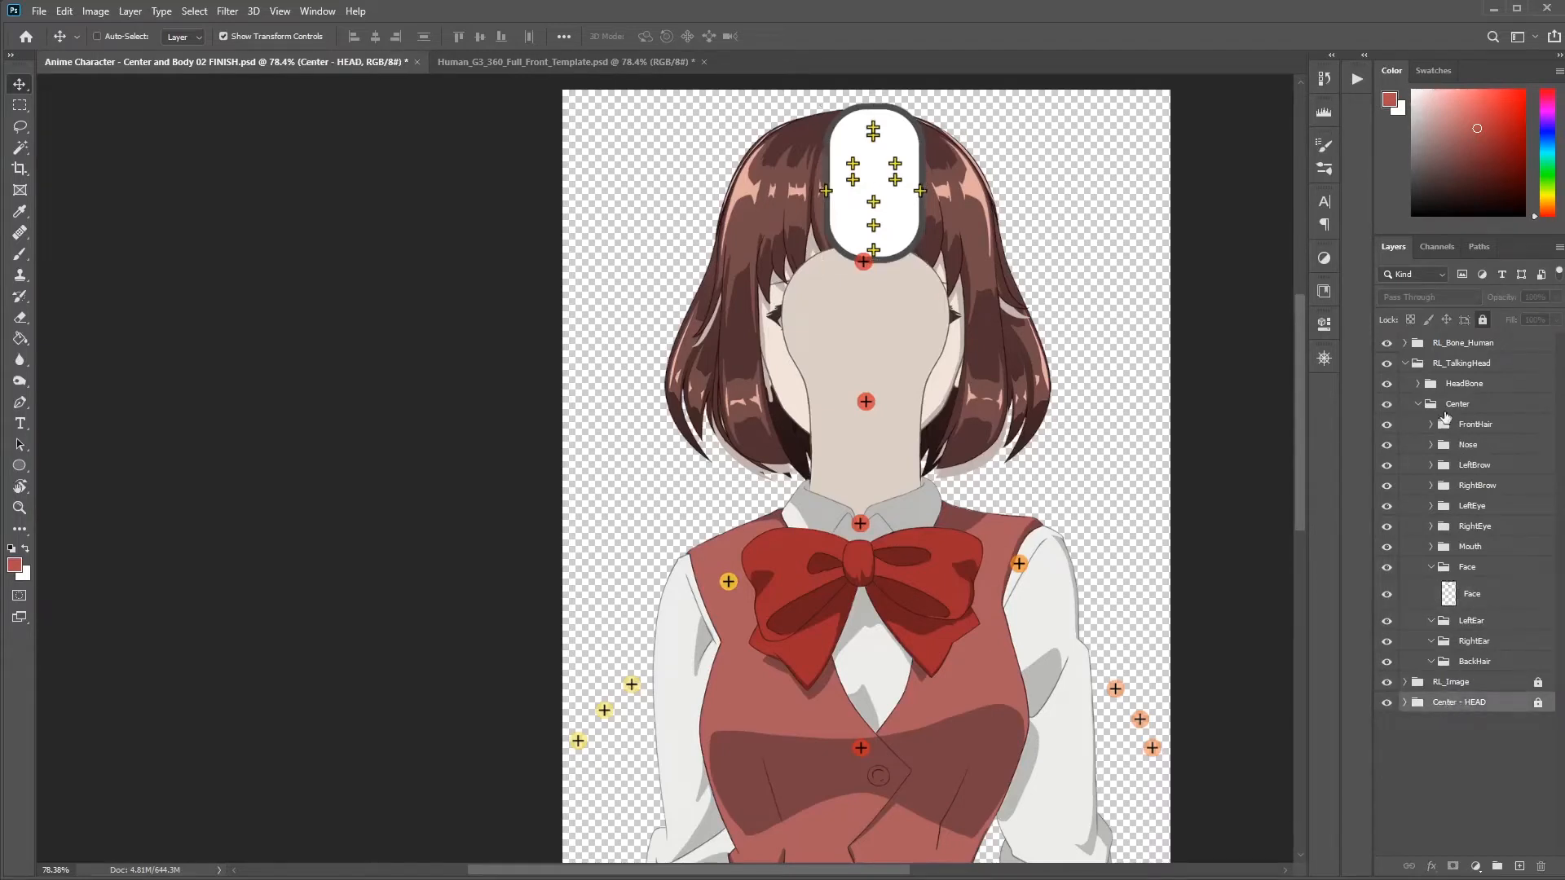
# Step: Move the Center - HEAD group into RL_TalkingHead, directly above the template's Center group, and expand it
pyautogui.moveTo(1453, 712); pyautogui.dragTo(1463, 397)
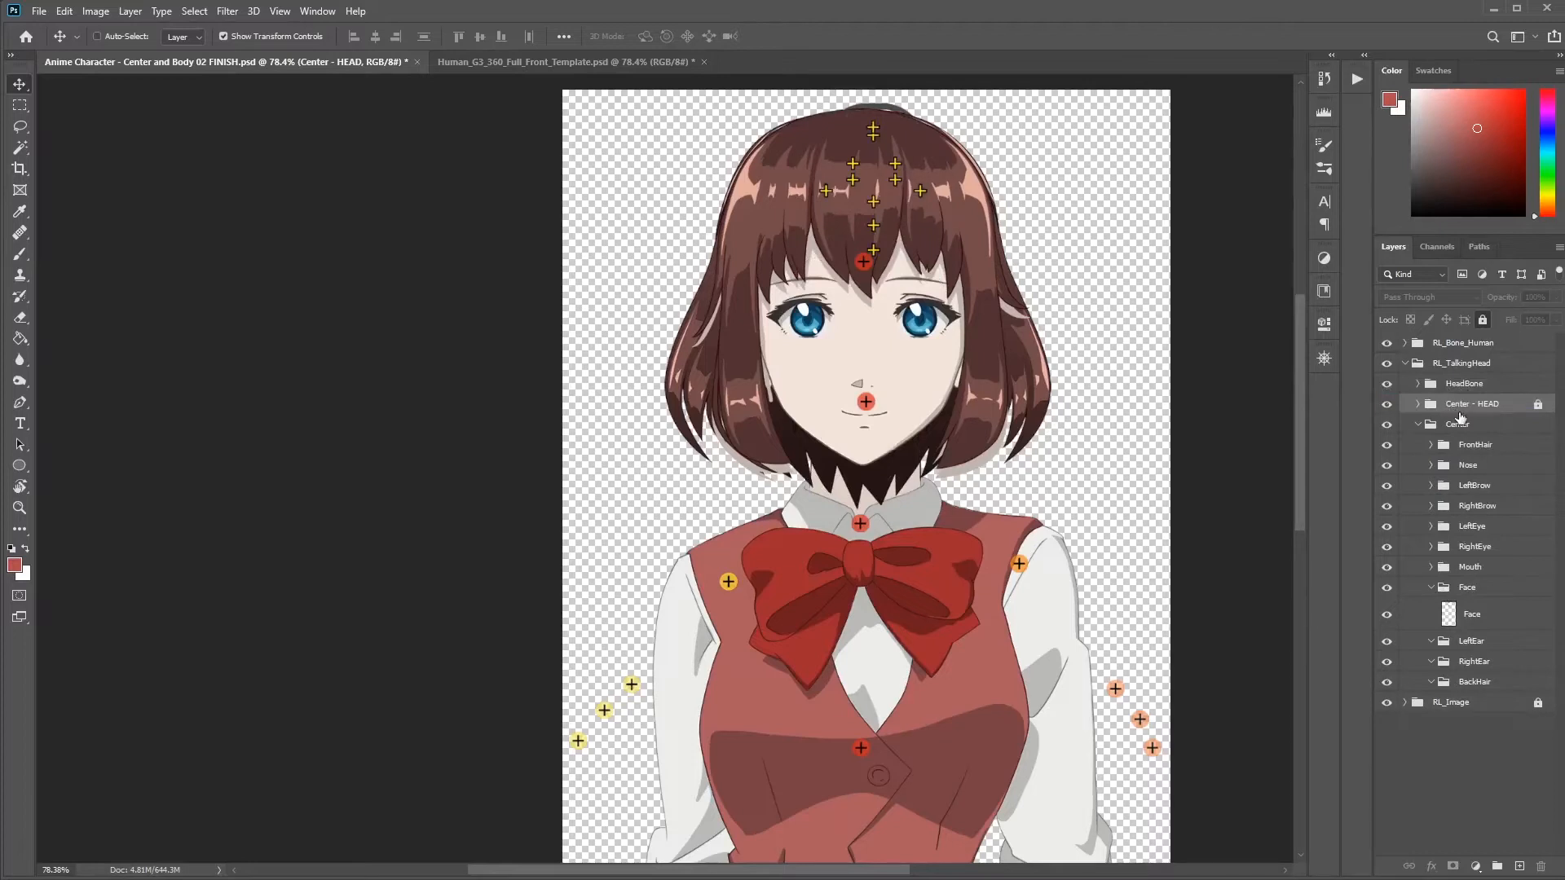
pyautogui.click(1418, 404)
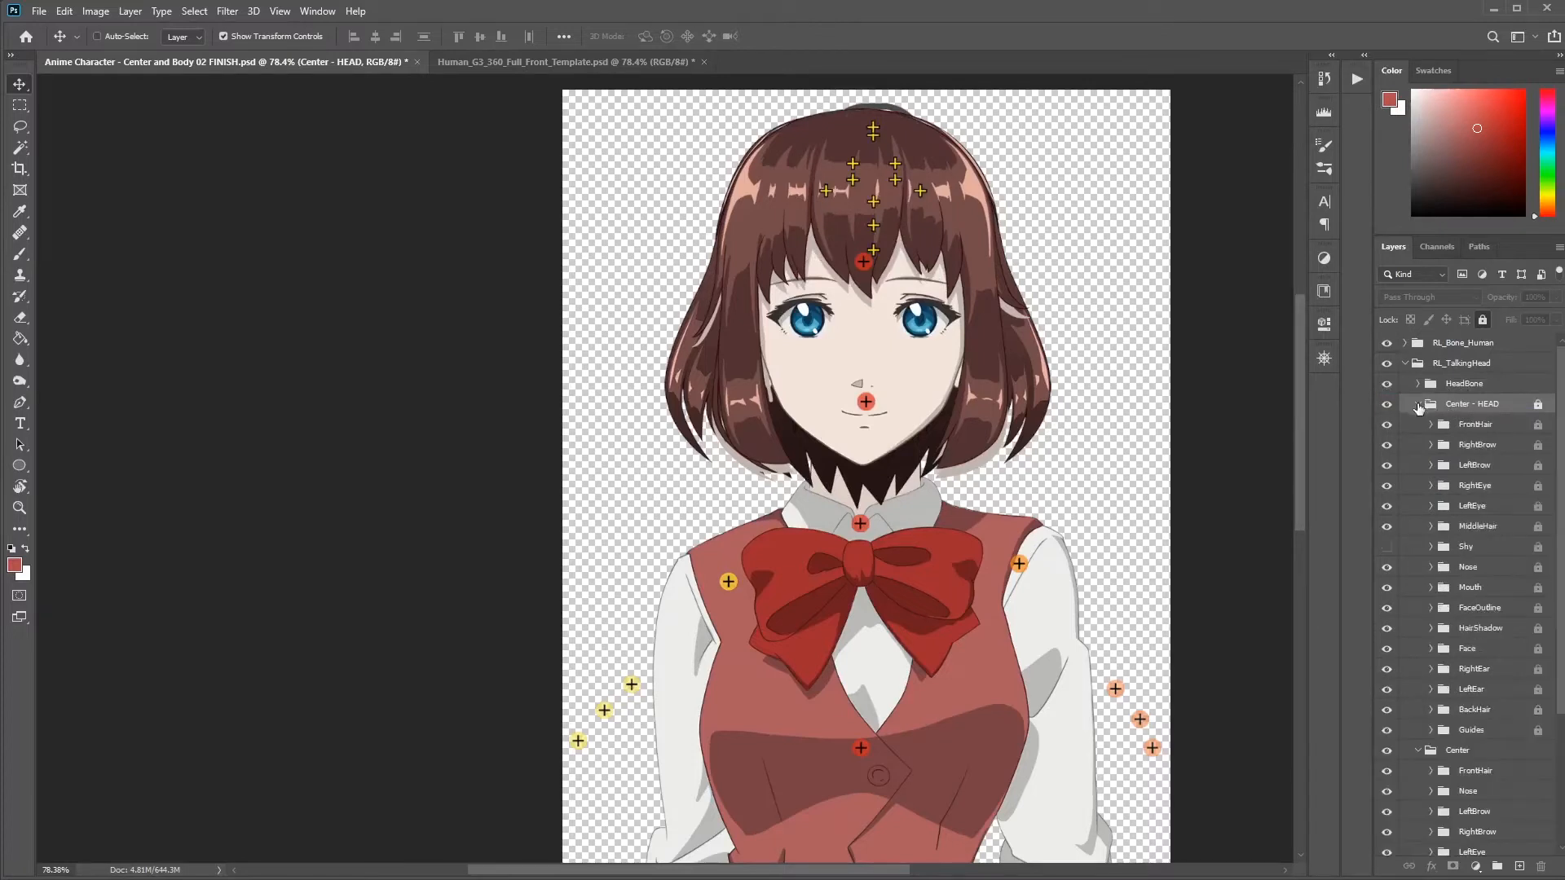
# Step: Compare the part groups inside Center - HEAD with those in the template's Center group, from FrontHair to BackHair and Guides
pyautogui.click(1478, 431)
pyautogui.click(1477, 772)
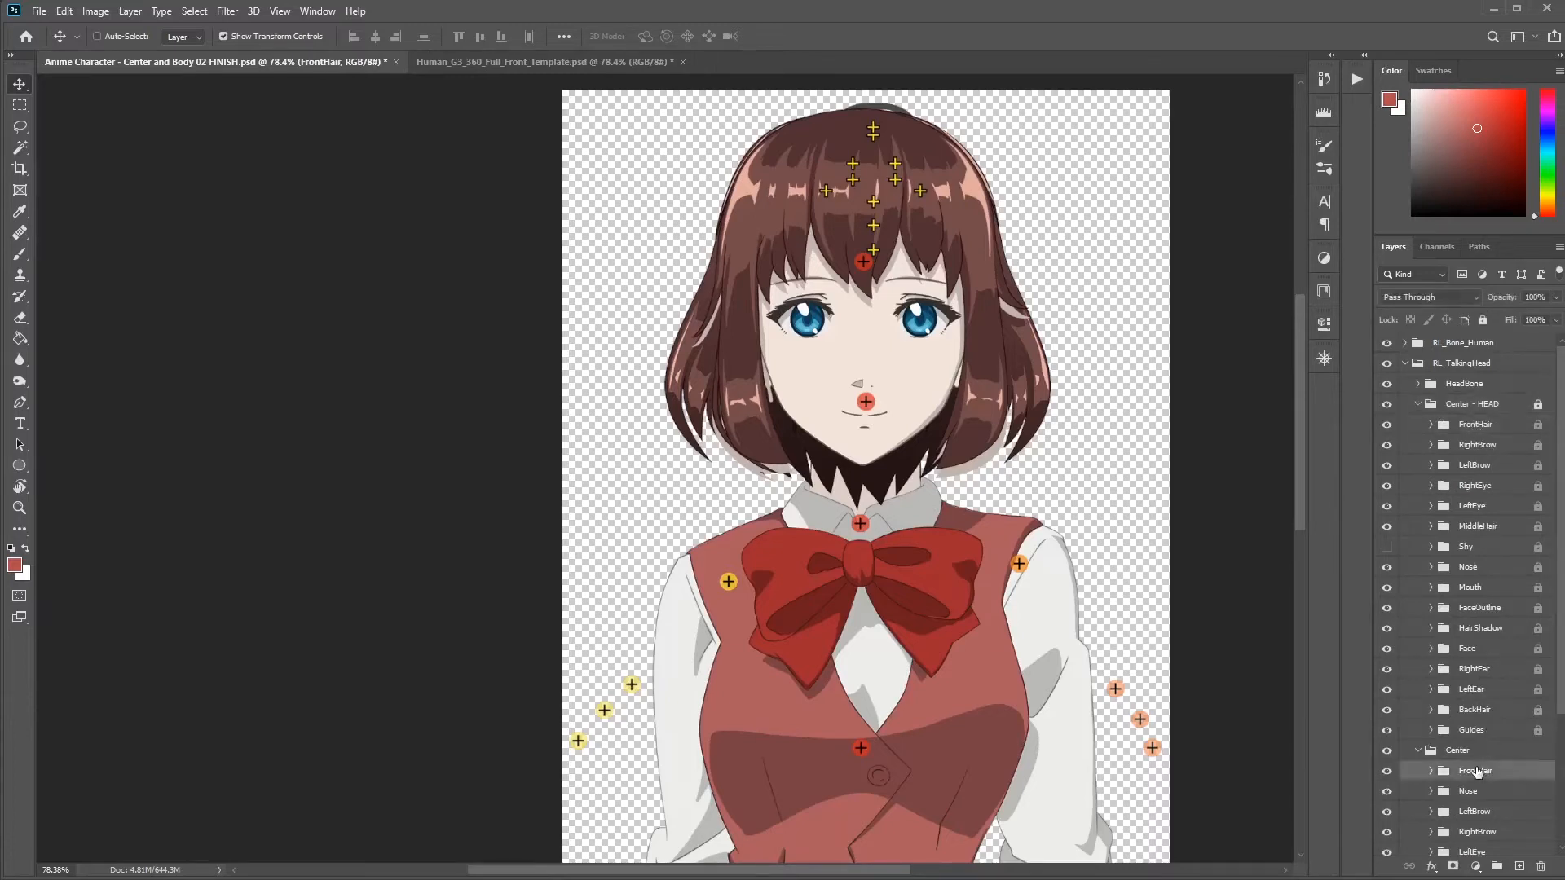
pyautogui.click(1473, 815)
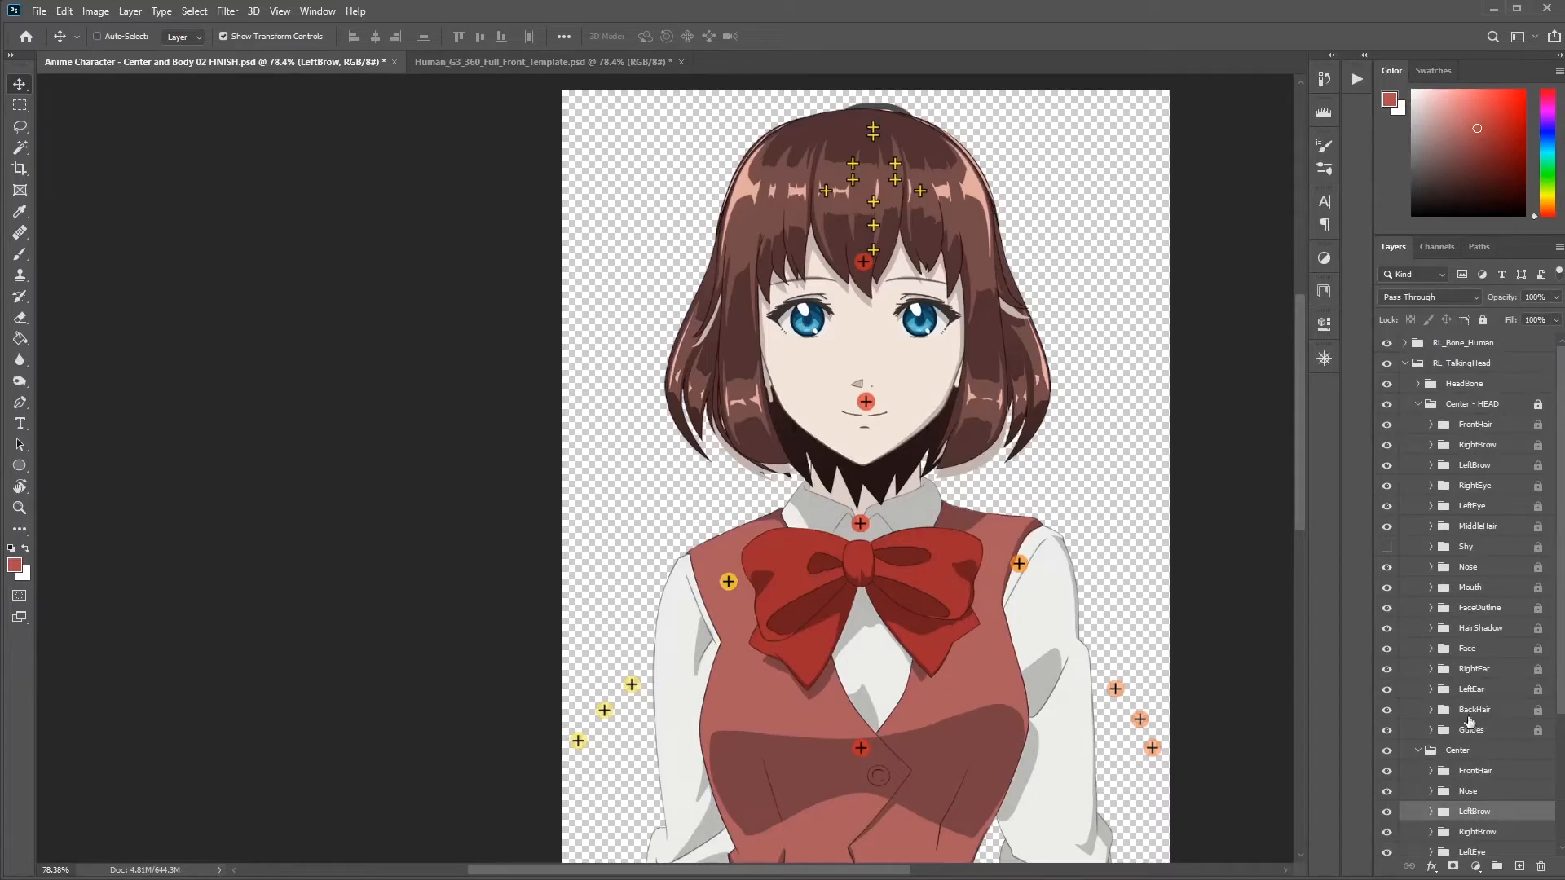
pyautogui.scroll(-3, 1465, 768)
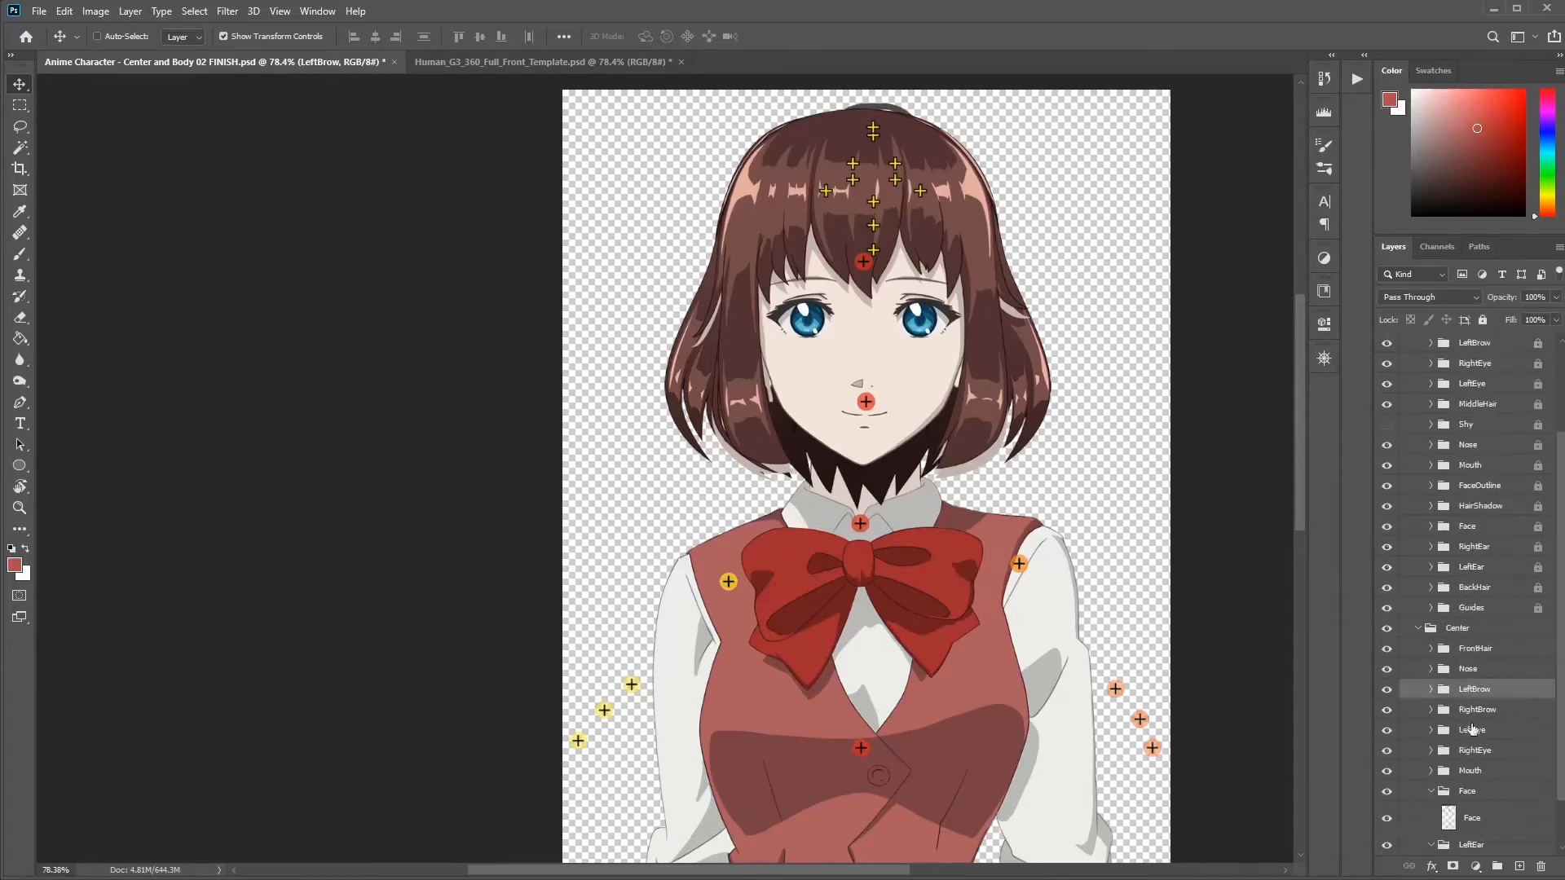
pyautogui.click(1474, 748)
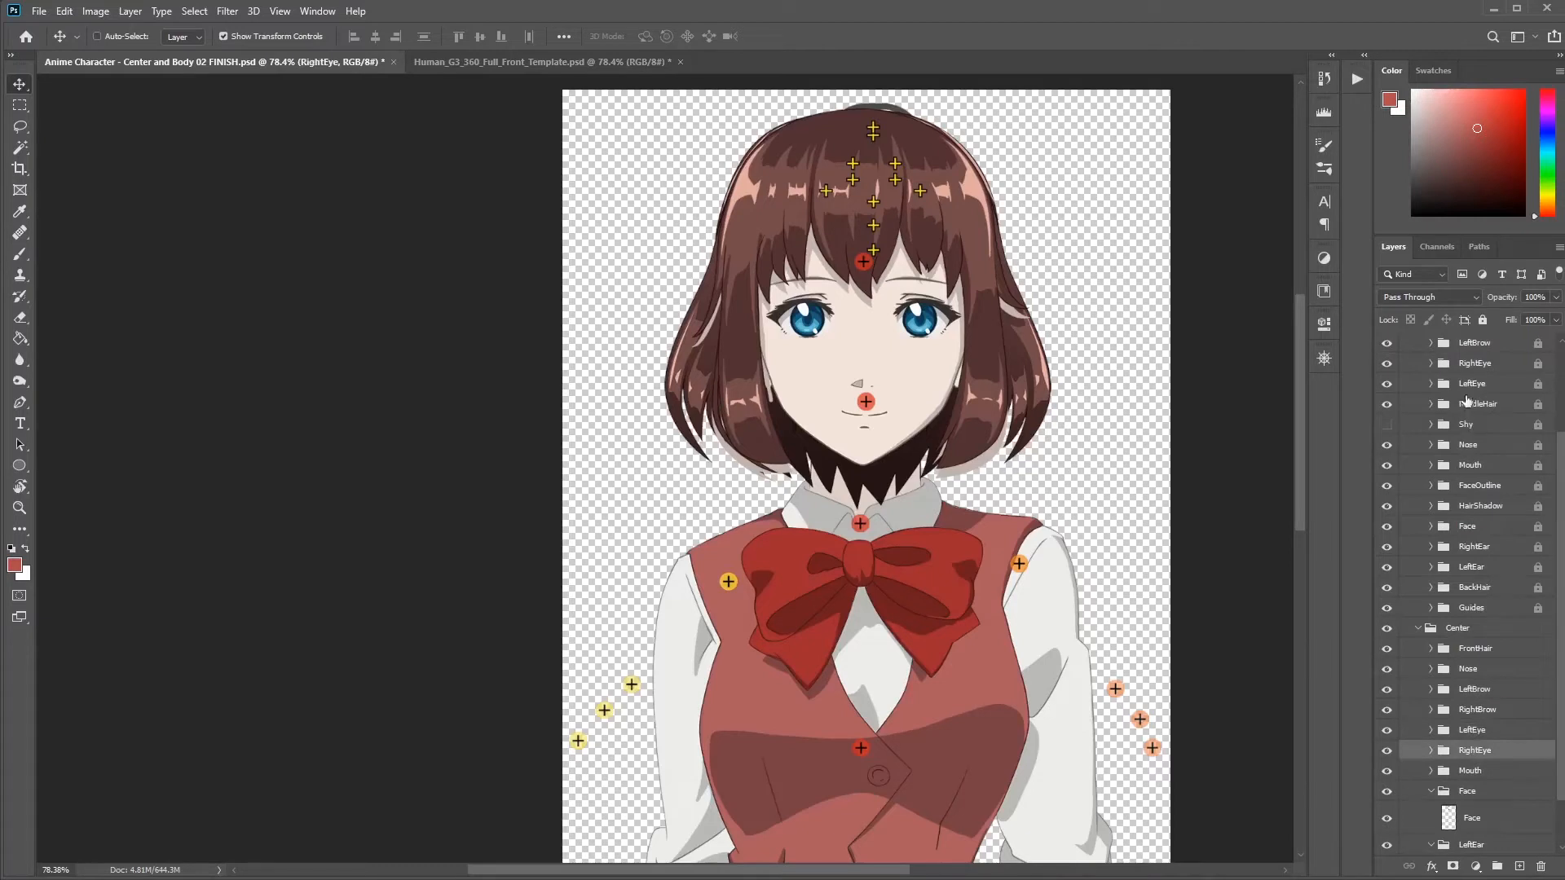
pyautogui.scroll(-1, 1495, 742)
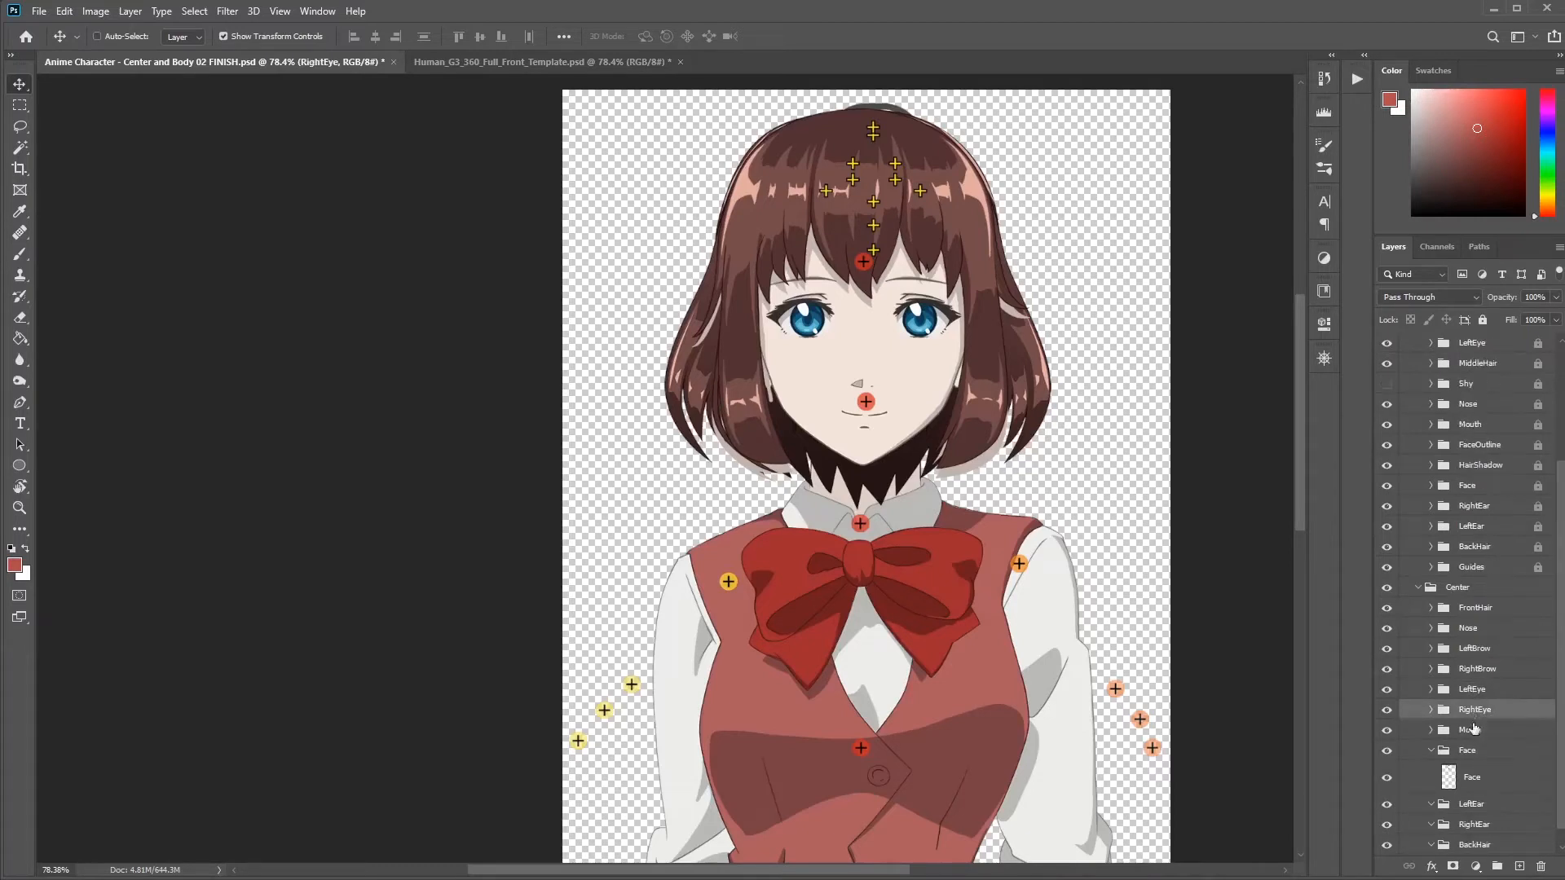
pyautogui.click(1472, 732)
pyautogui.click(1469, 428)
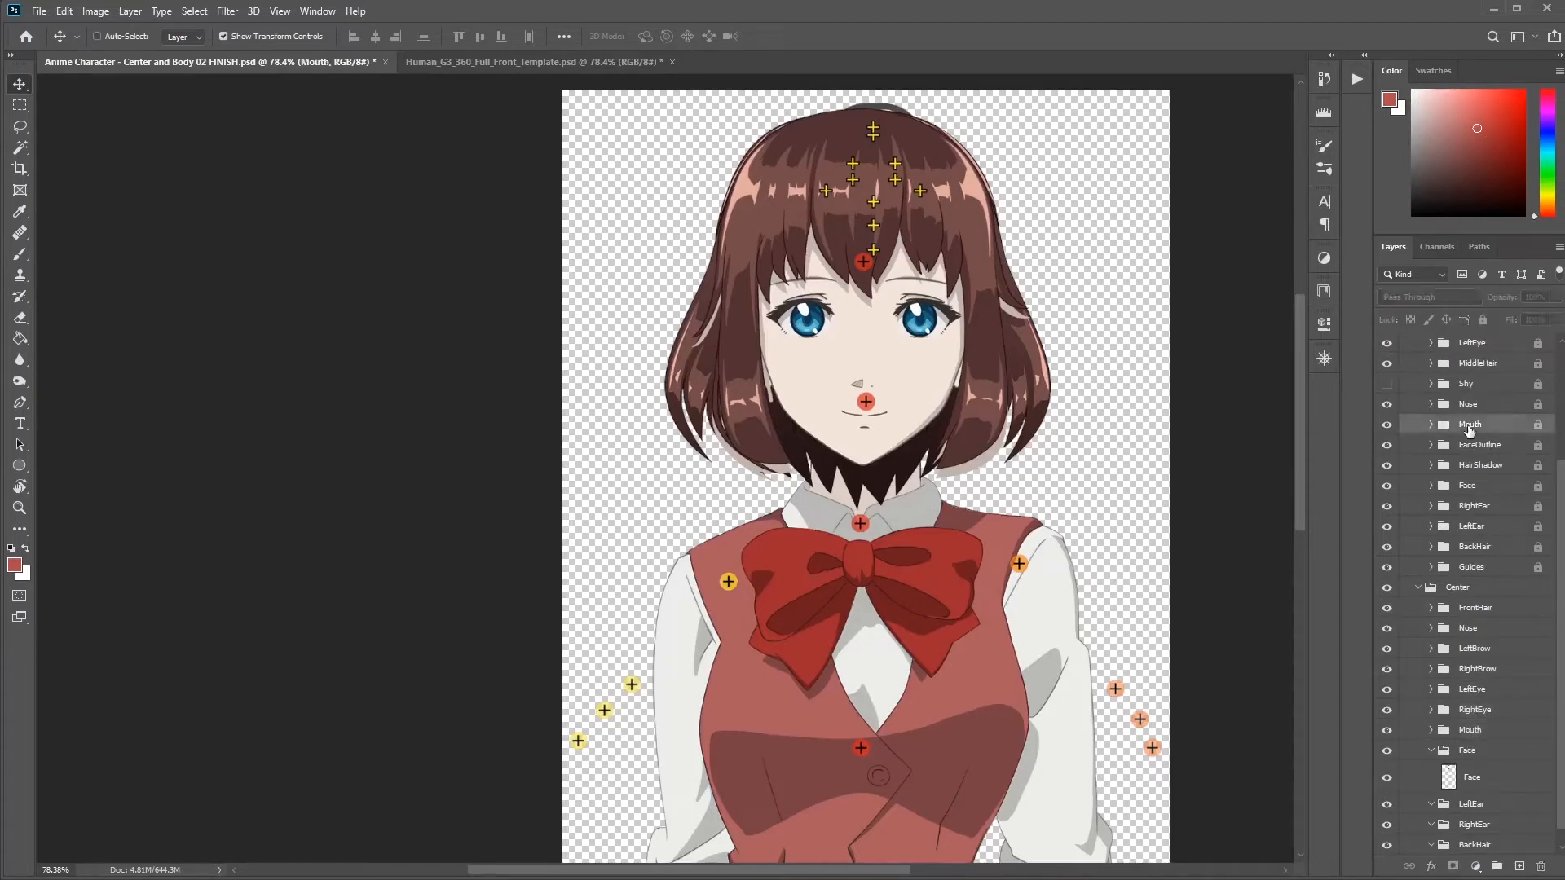
pyautogui.click(1486, 465)
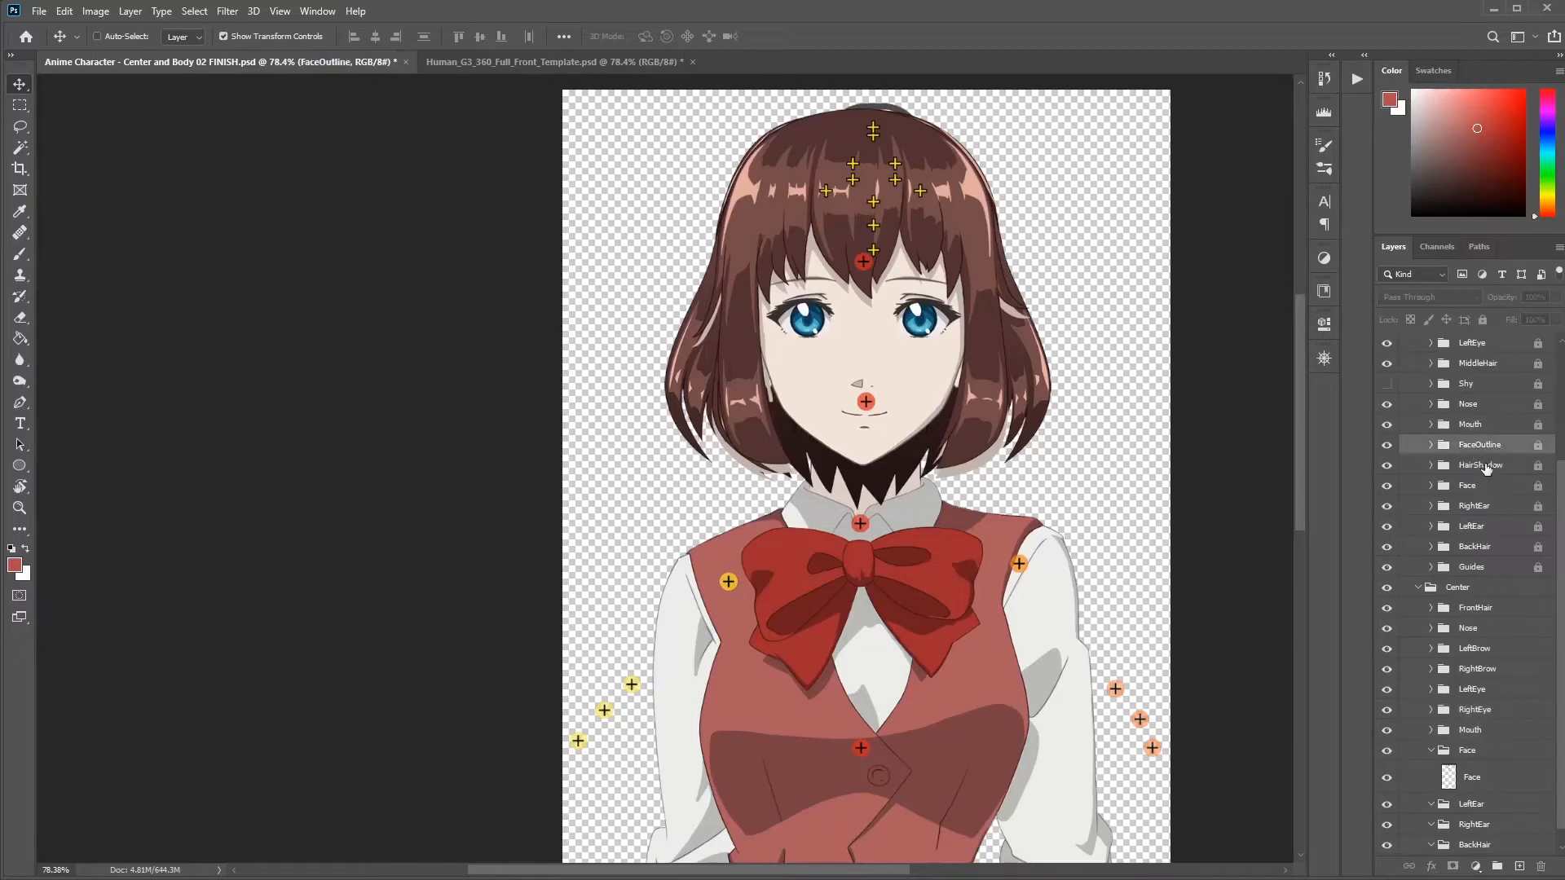
pyautogui.click(1479, 487)
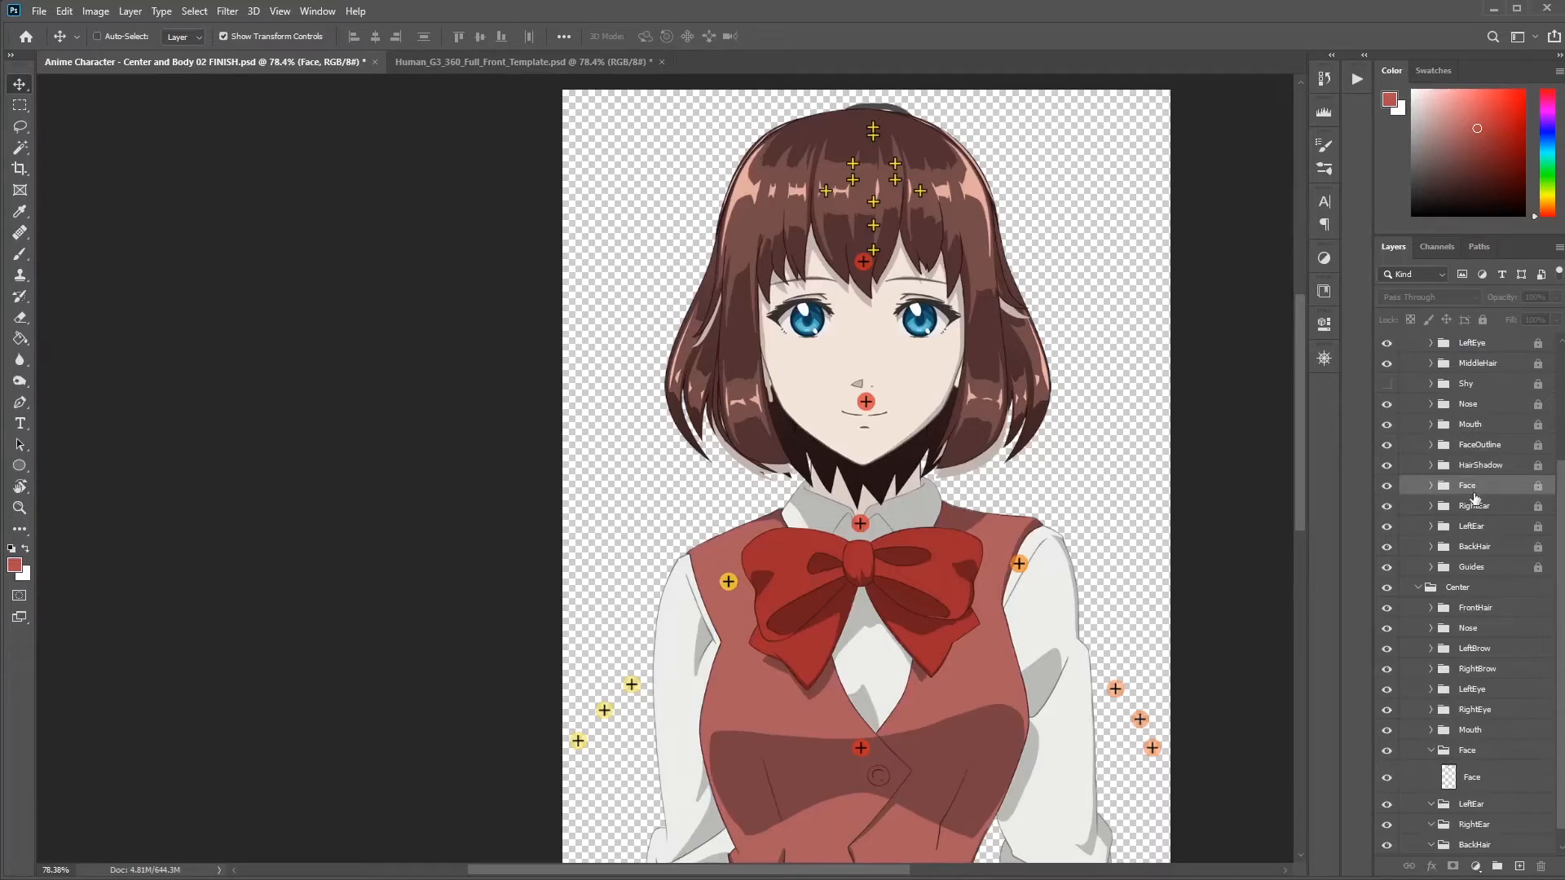
pyautogui.click(1478, 518)
pyautogui.press('alt')
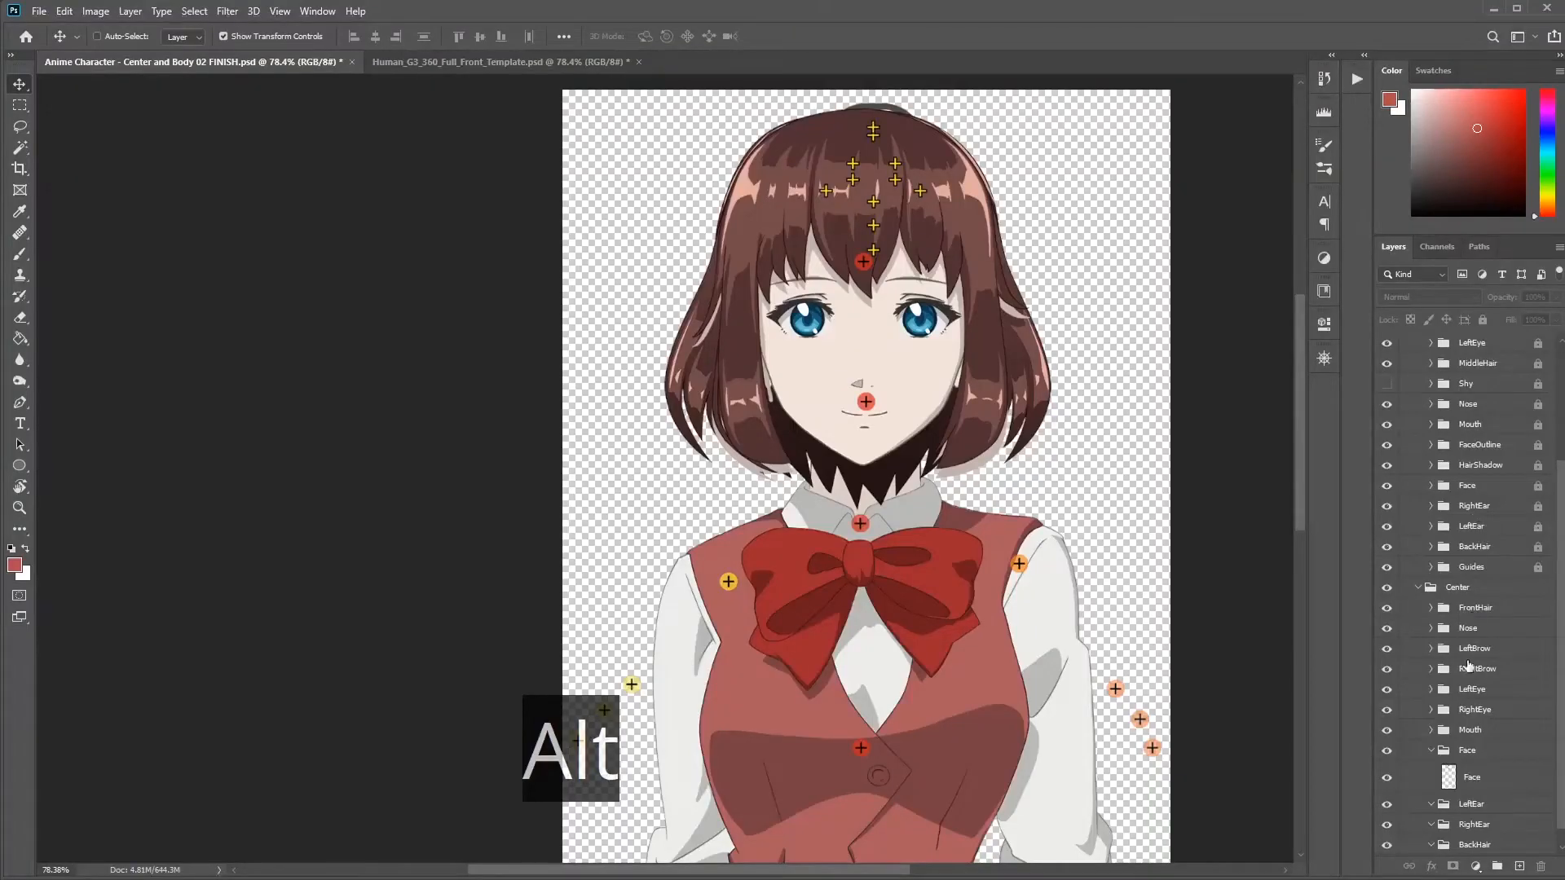
pyautogui.scroll(-1, 1470, 664)
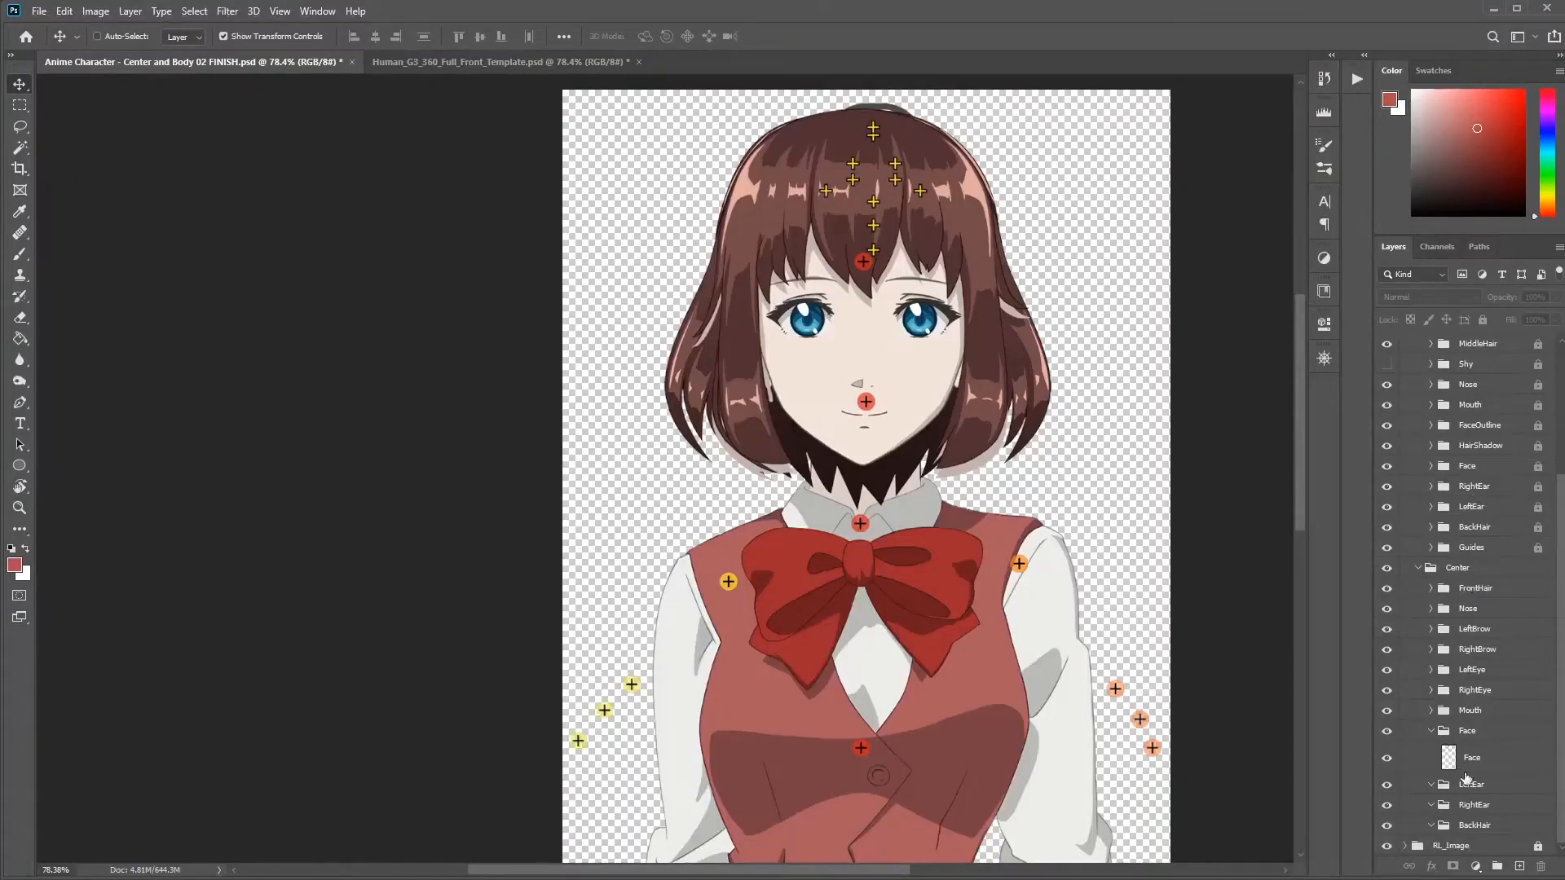
pyautogui.click(1471, 804)
pyautogui.click(1477, 487)
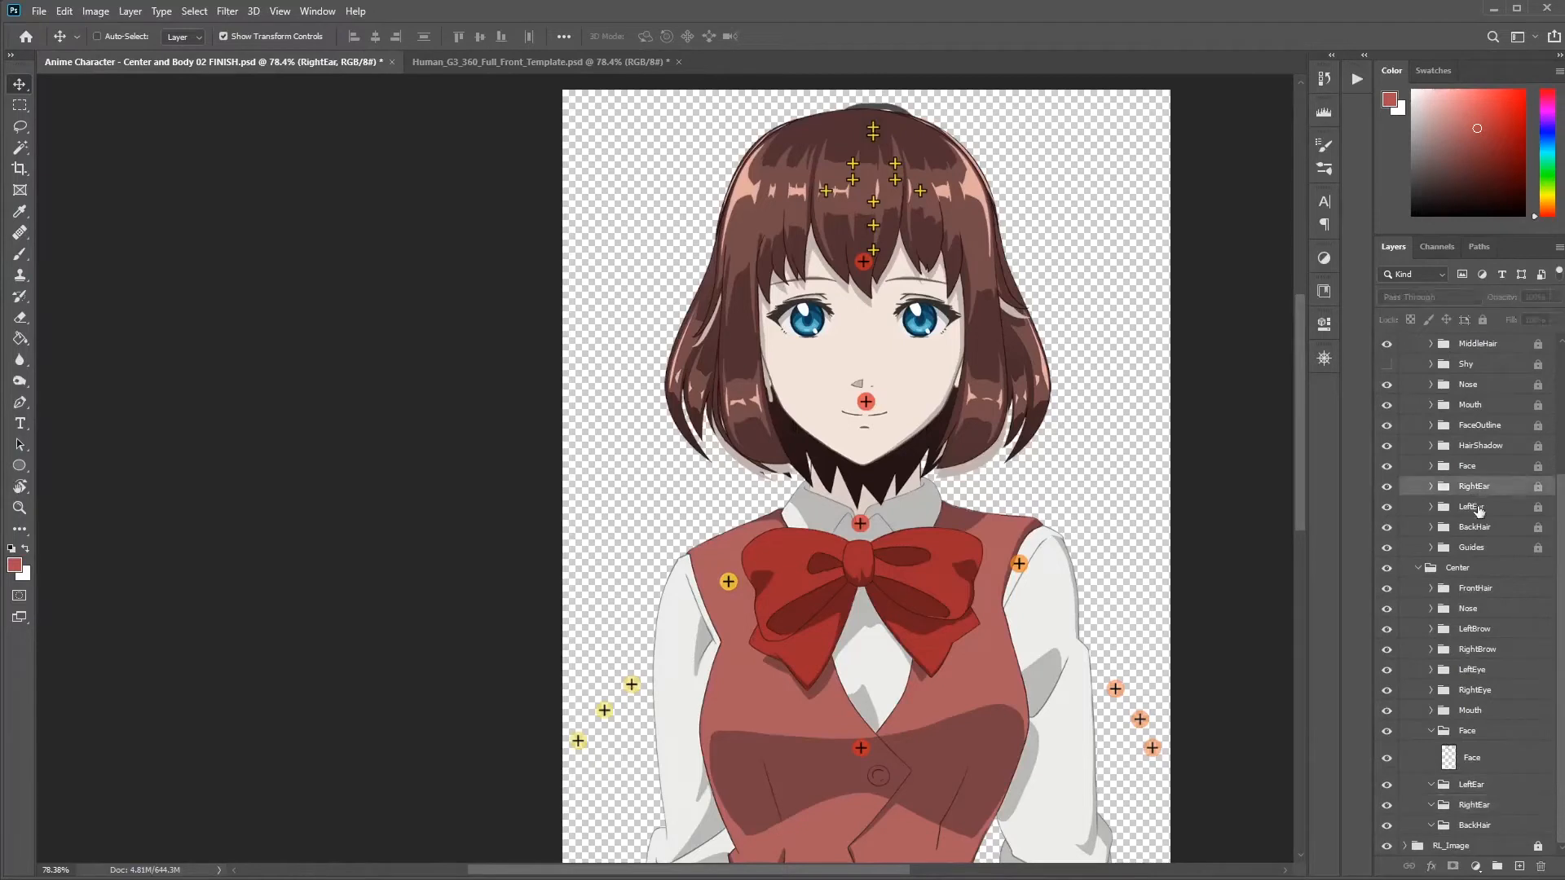
pyautogui.click(1475, 528)
pyautogui.click(1477, 825)
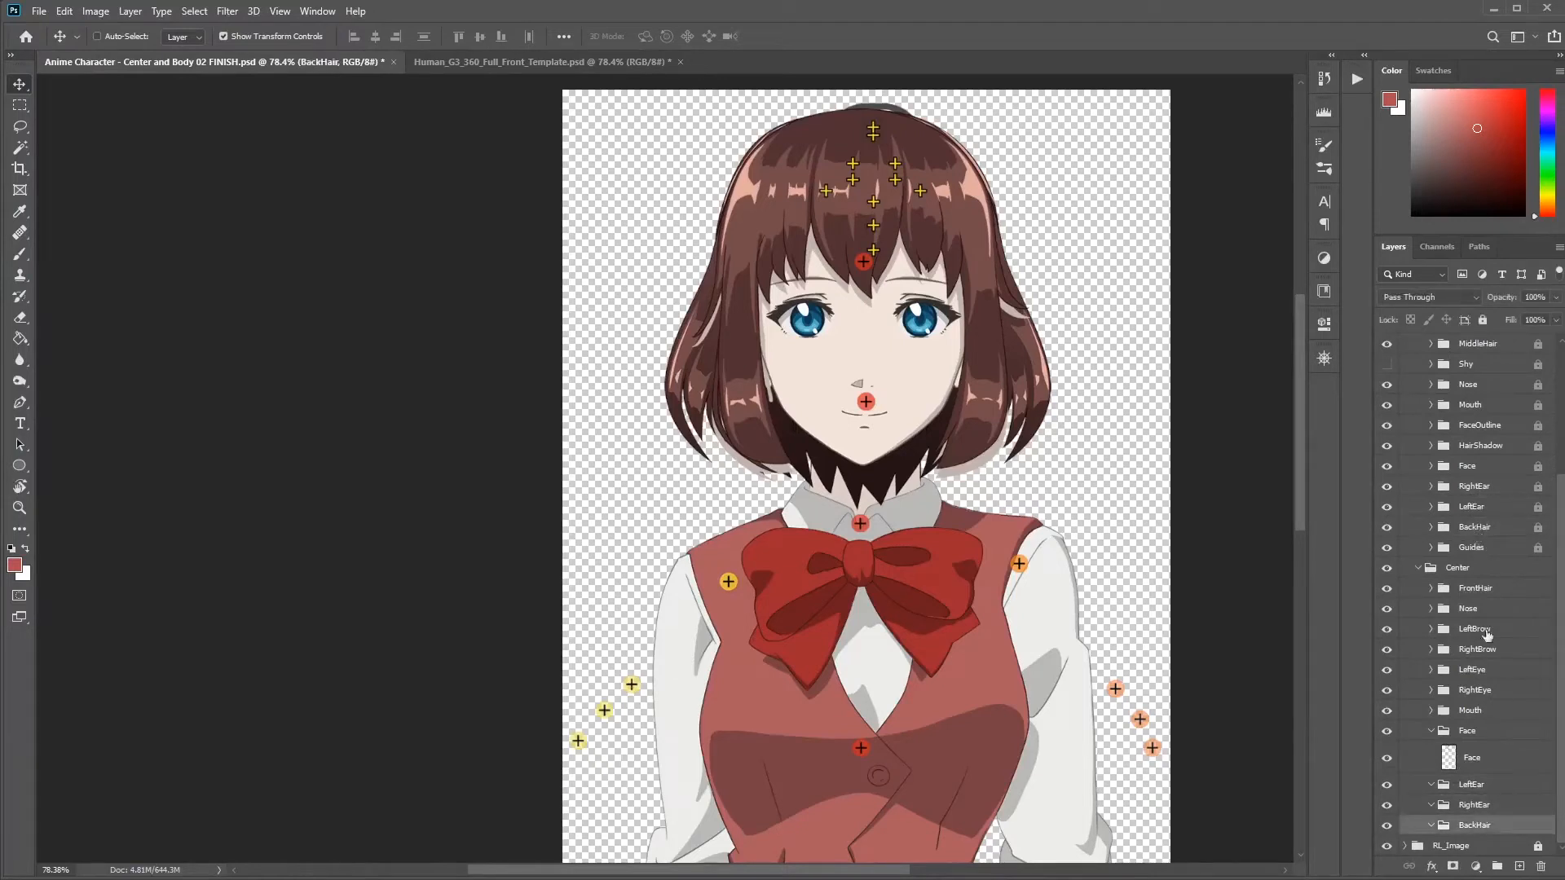
pyautogui.click(1472, 550)
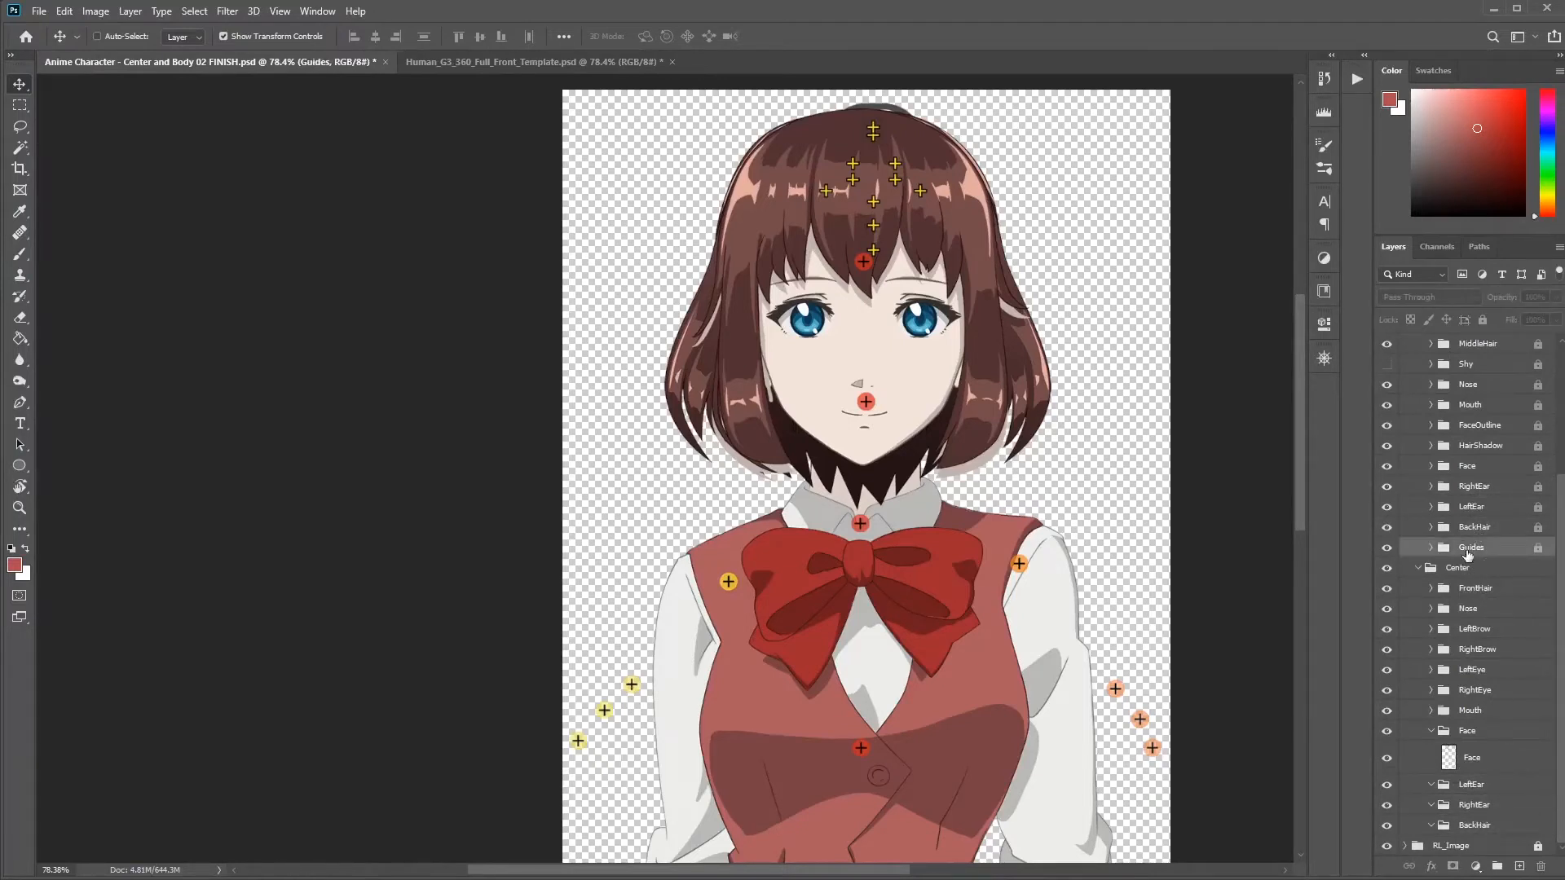
# Step: Delete the template's Center group from RL_TalkingHead and unlock the Center - HEAD group
pyautogui.click(1458, 571)
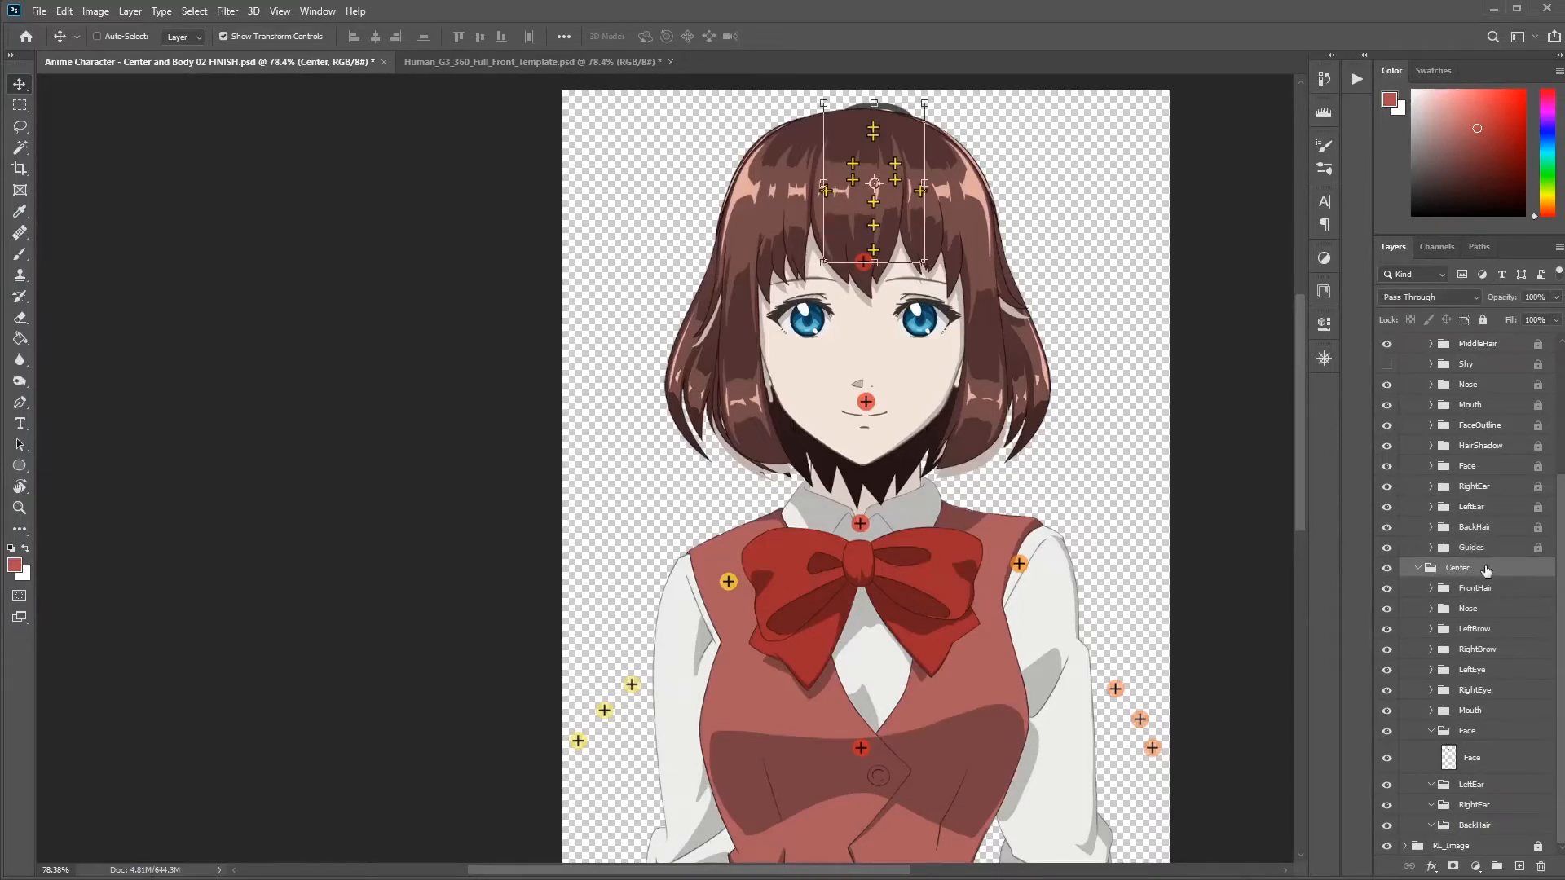
pyautogui.press('Delete')
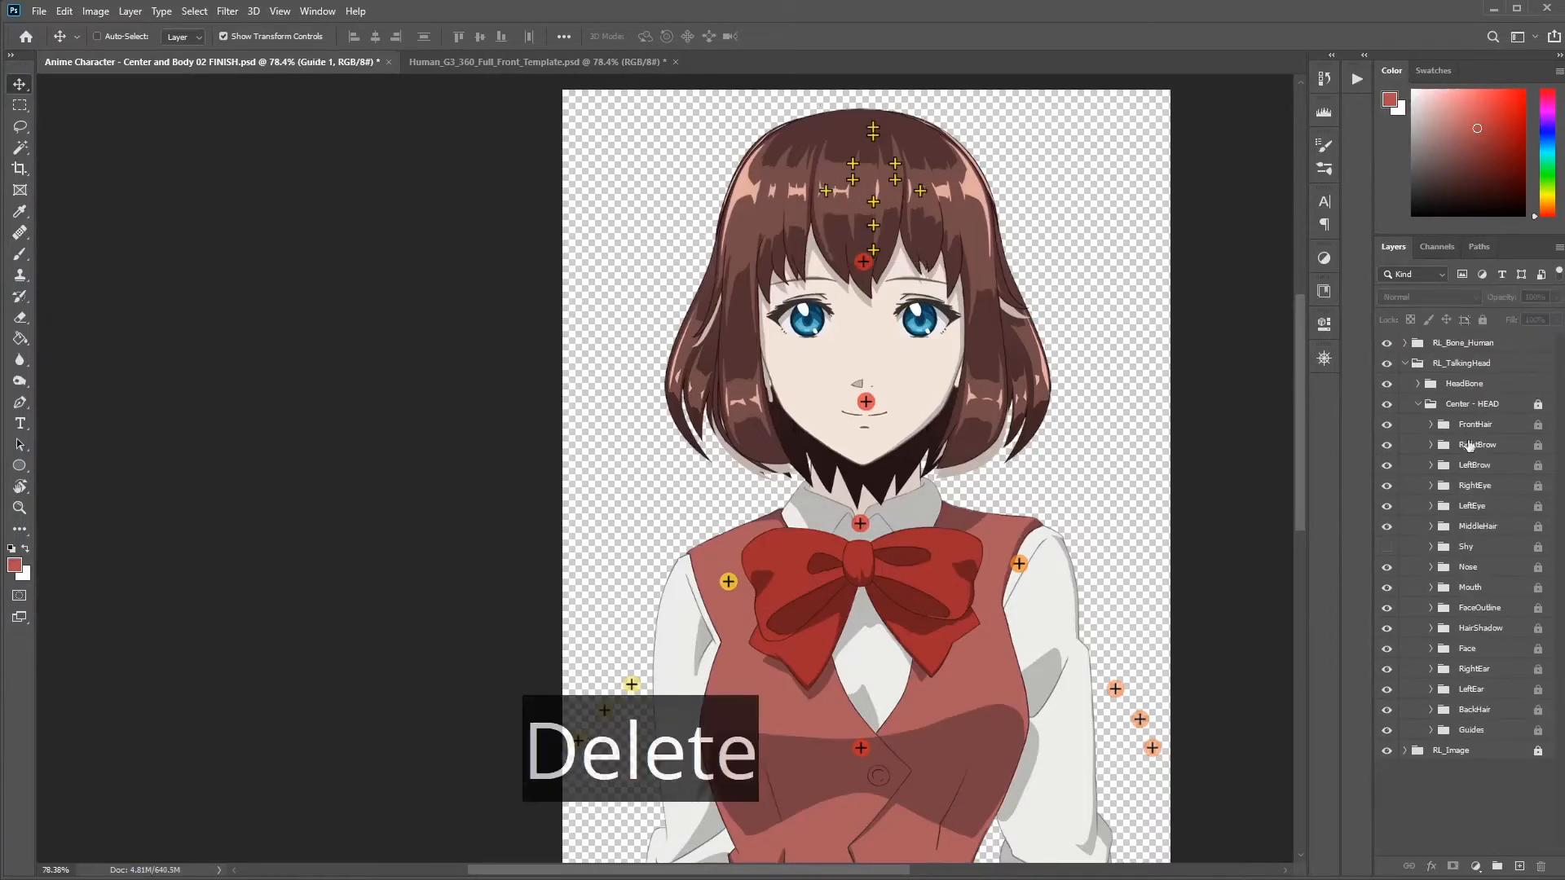
pyautogui.click(1476, 405)
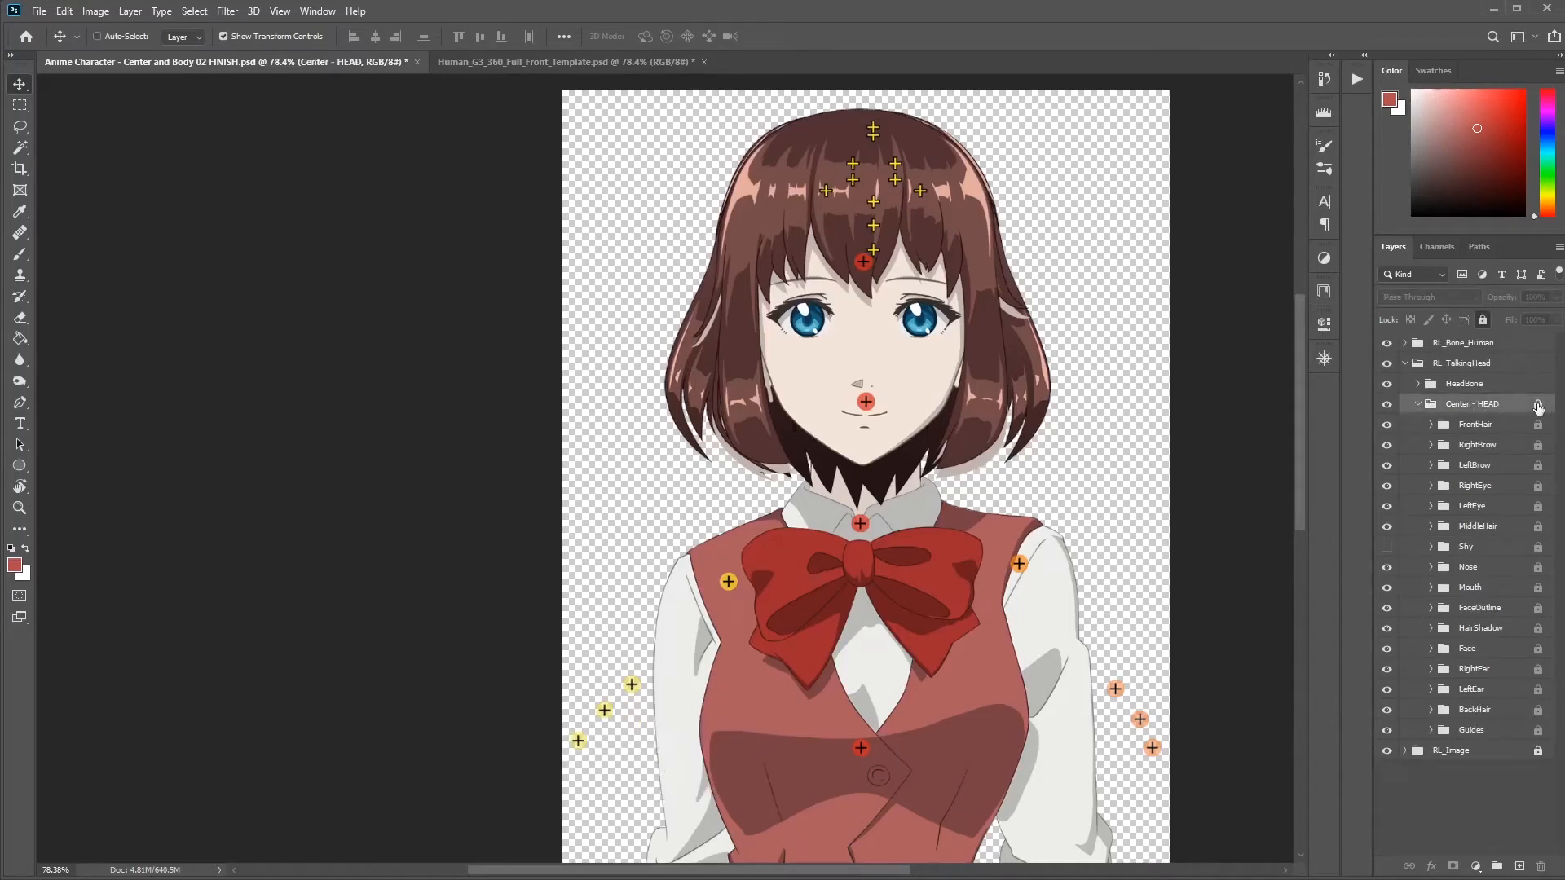
pyautogui.click(1538, 405)
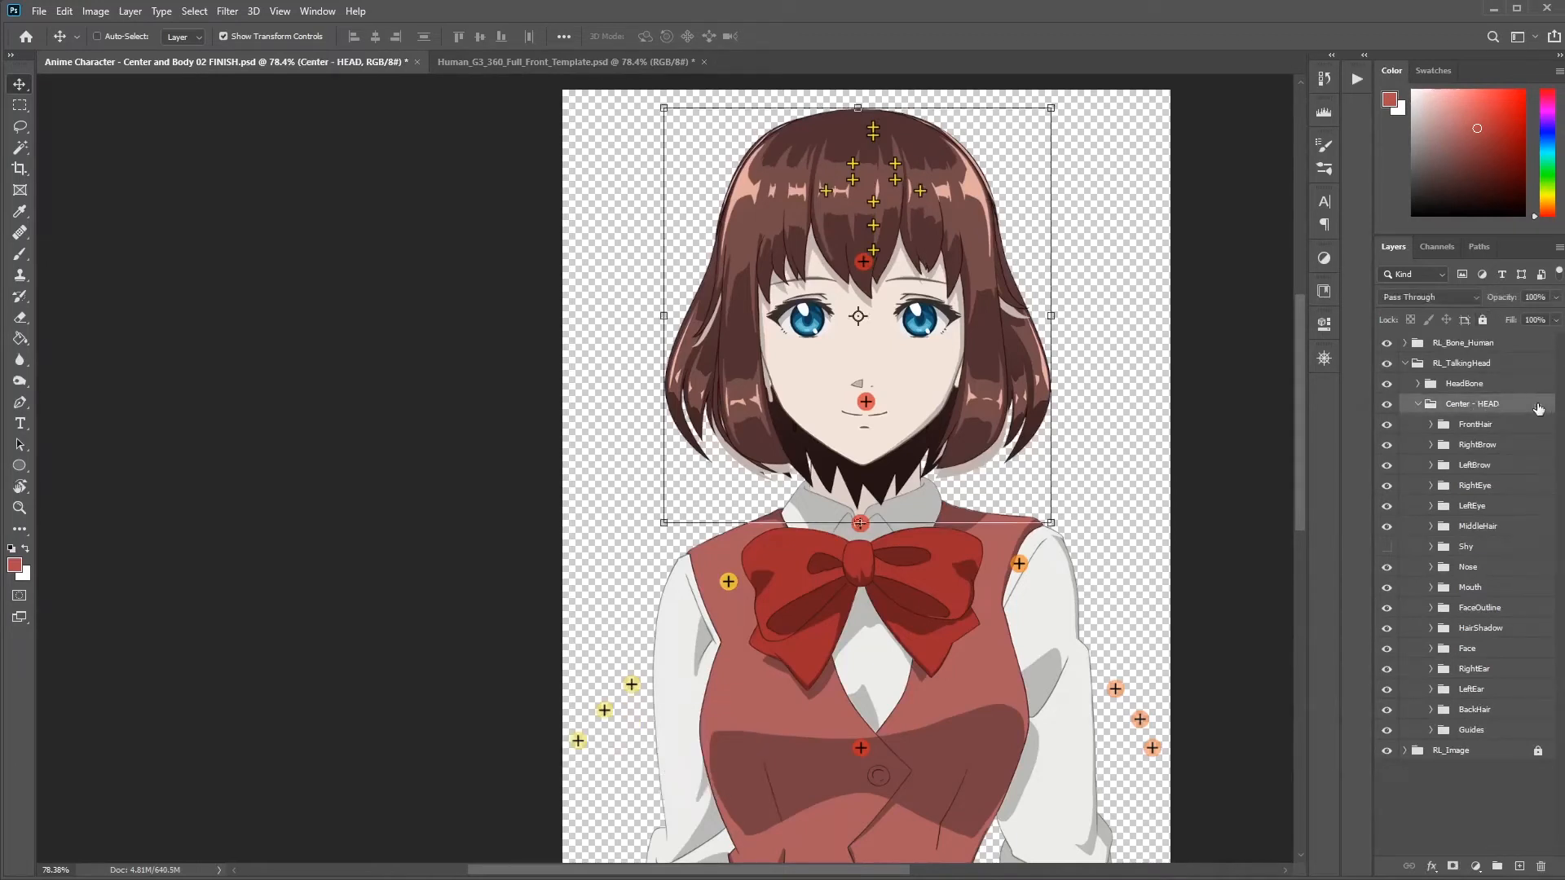
# Step: Rename the Center - HEAD group as Center and collapse it
pyautogui.doubleClick(1492, 405)
pyautogui.press('Right')
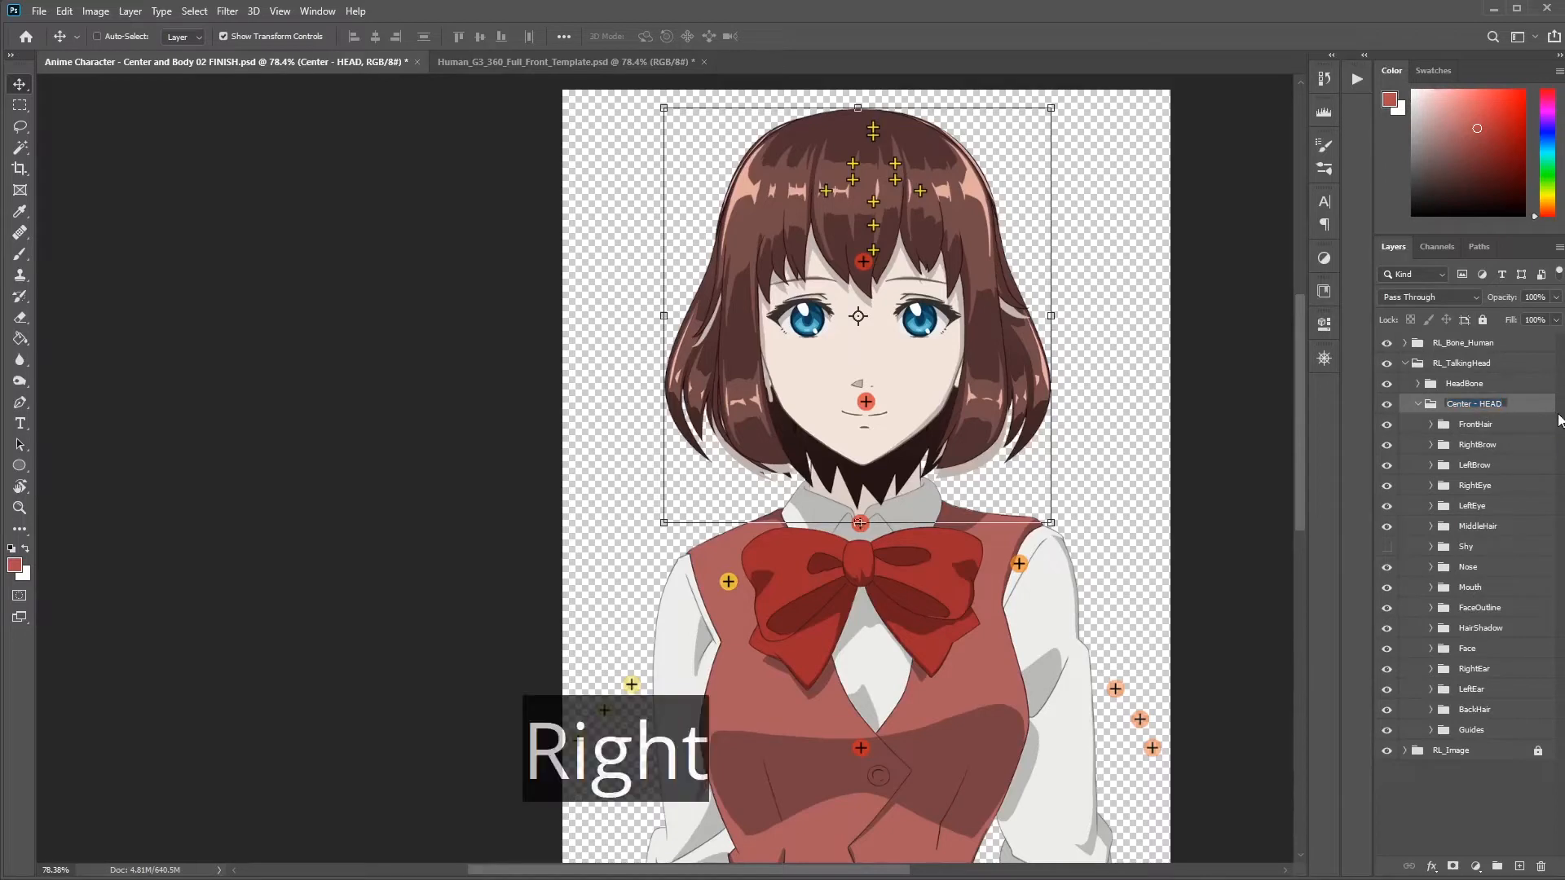
pyautogui.press('BackSpace')
pyautogui.press('BackSpace')
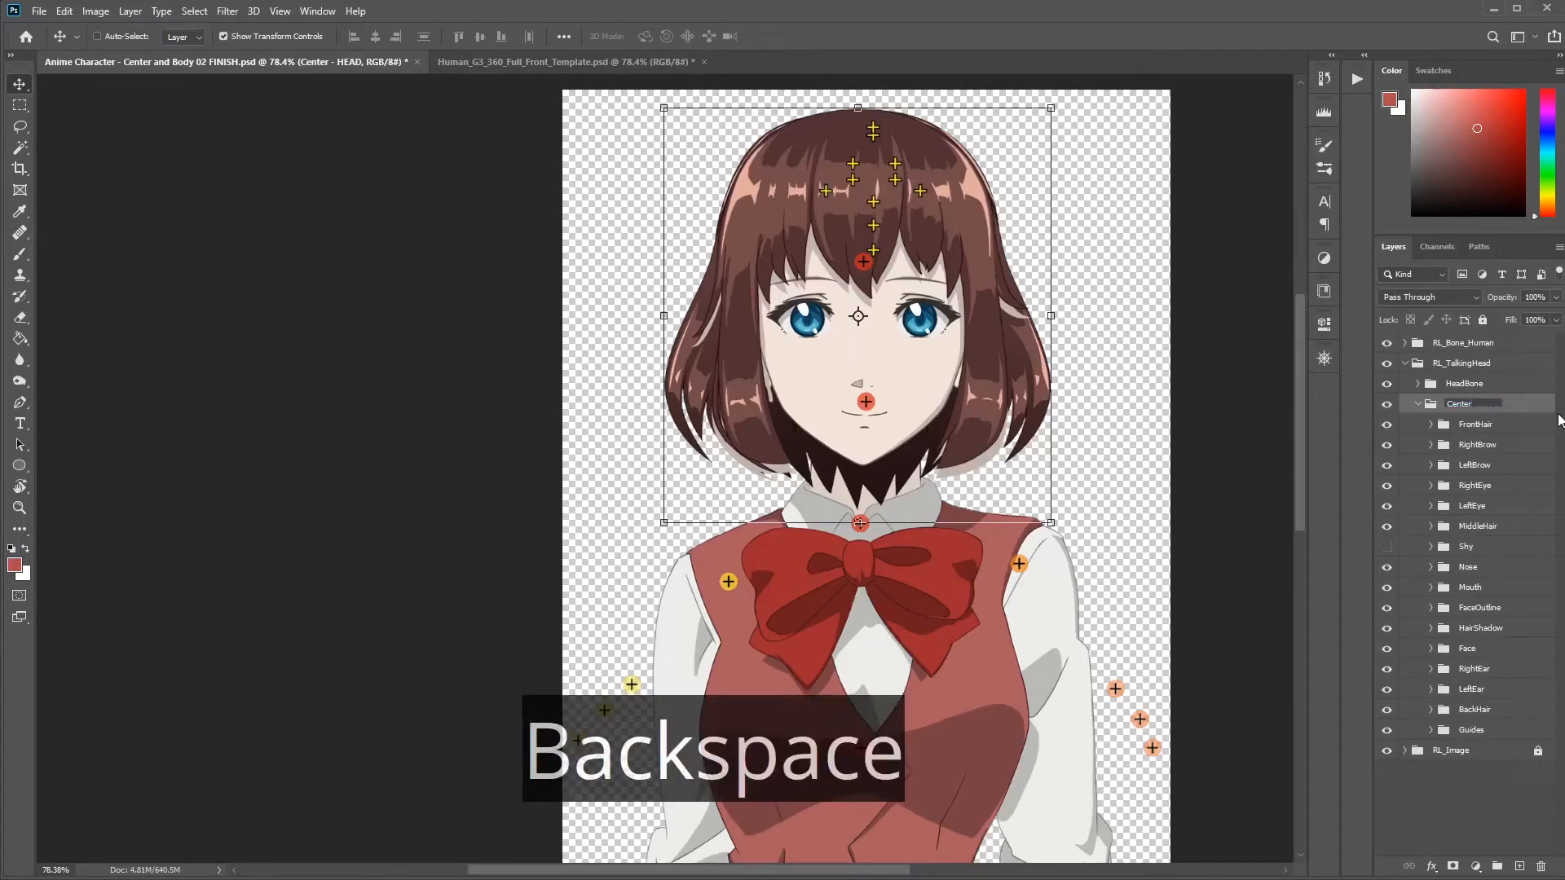
pyautogui.press('Return')
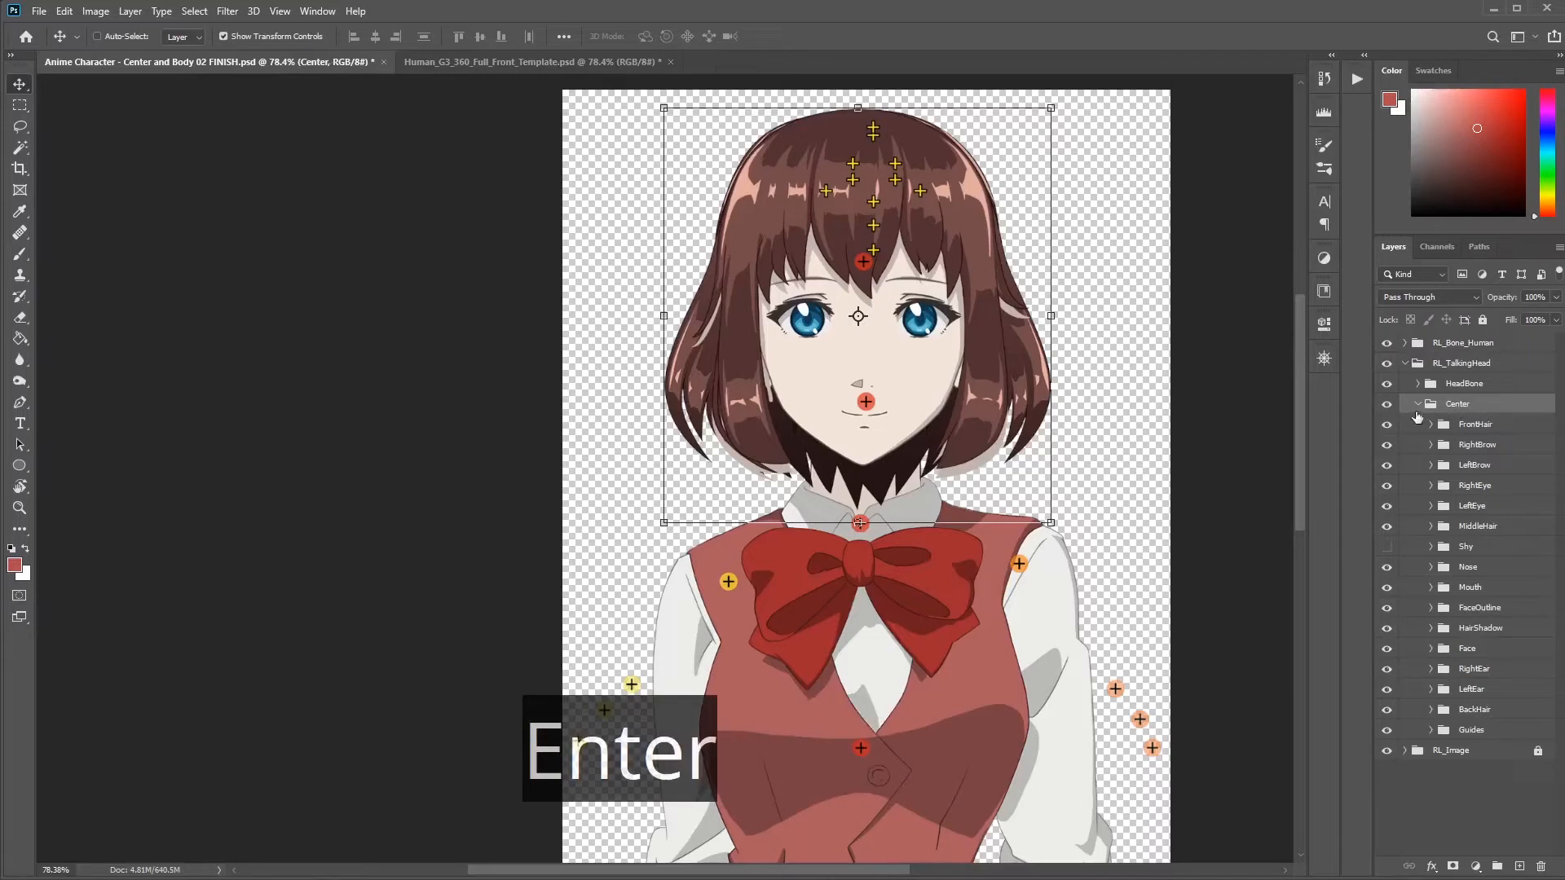
pyautogui.click(1418, 405)
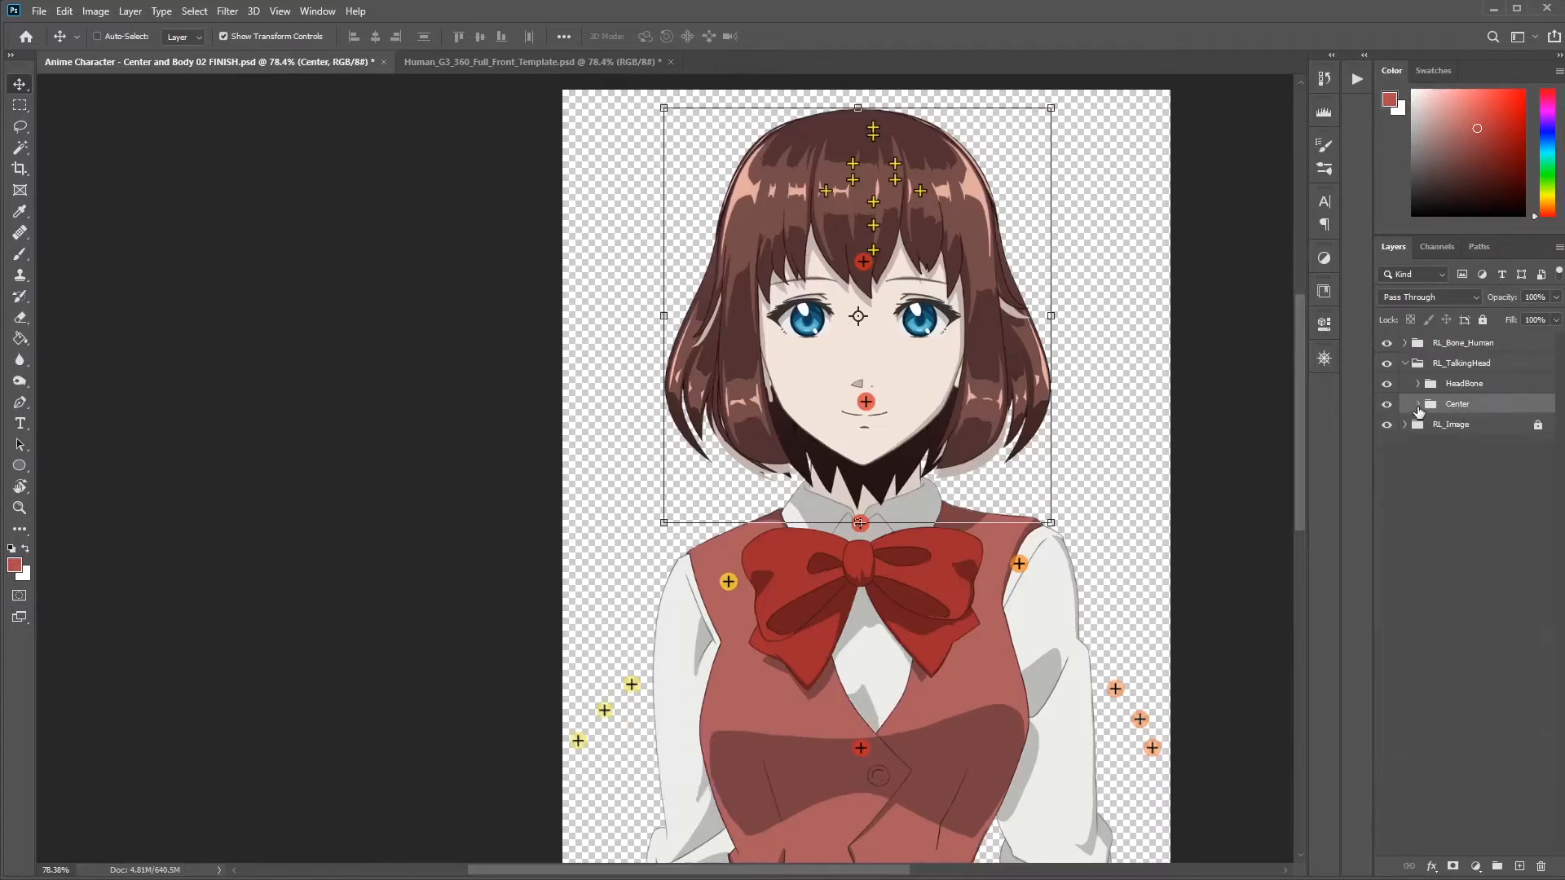
# Step: Expand the HeadBone group and move the BackHair bone down to the middle of the front hair, on the head's vertical centreline
pyautogui.click(1464, 387)
pyautogui.click(1481, 403)
pyautogui.click(1419, 384)
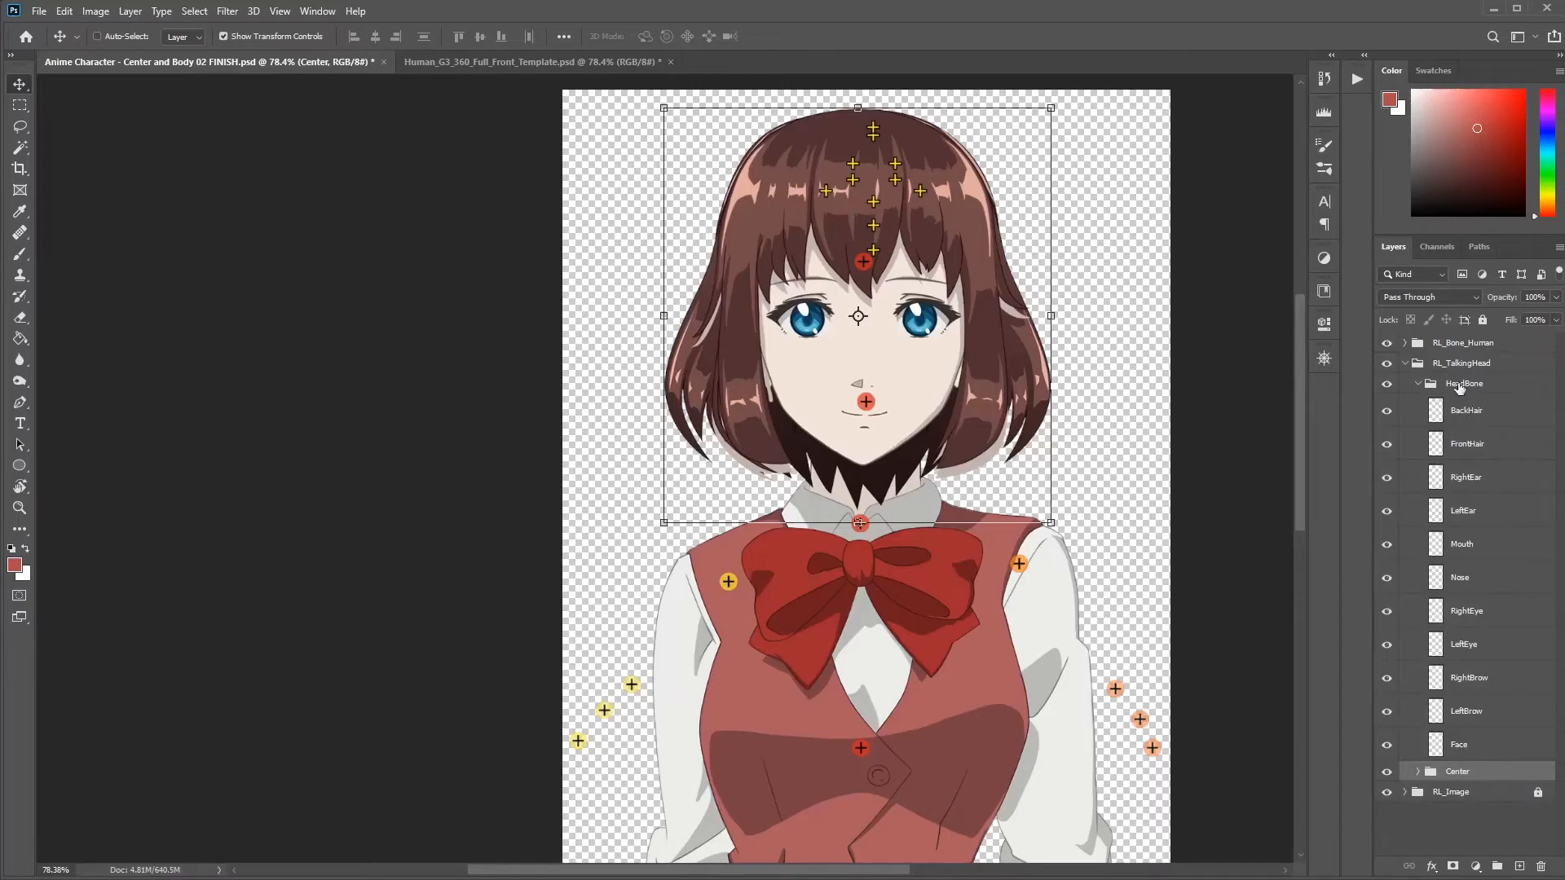
pyautogui.click(1469, 410)
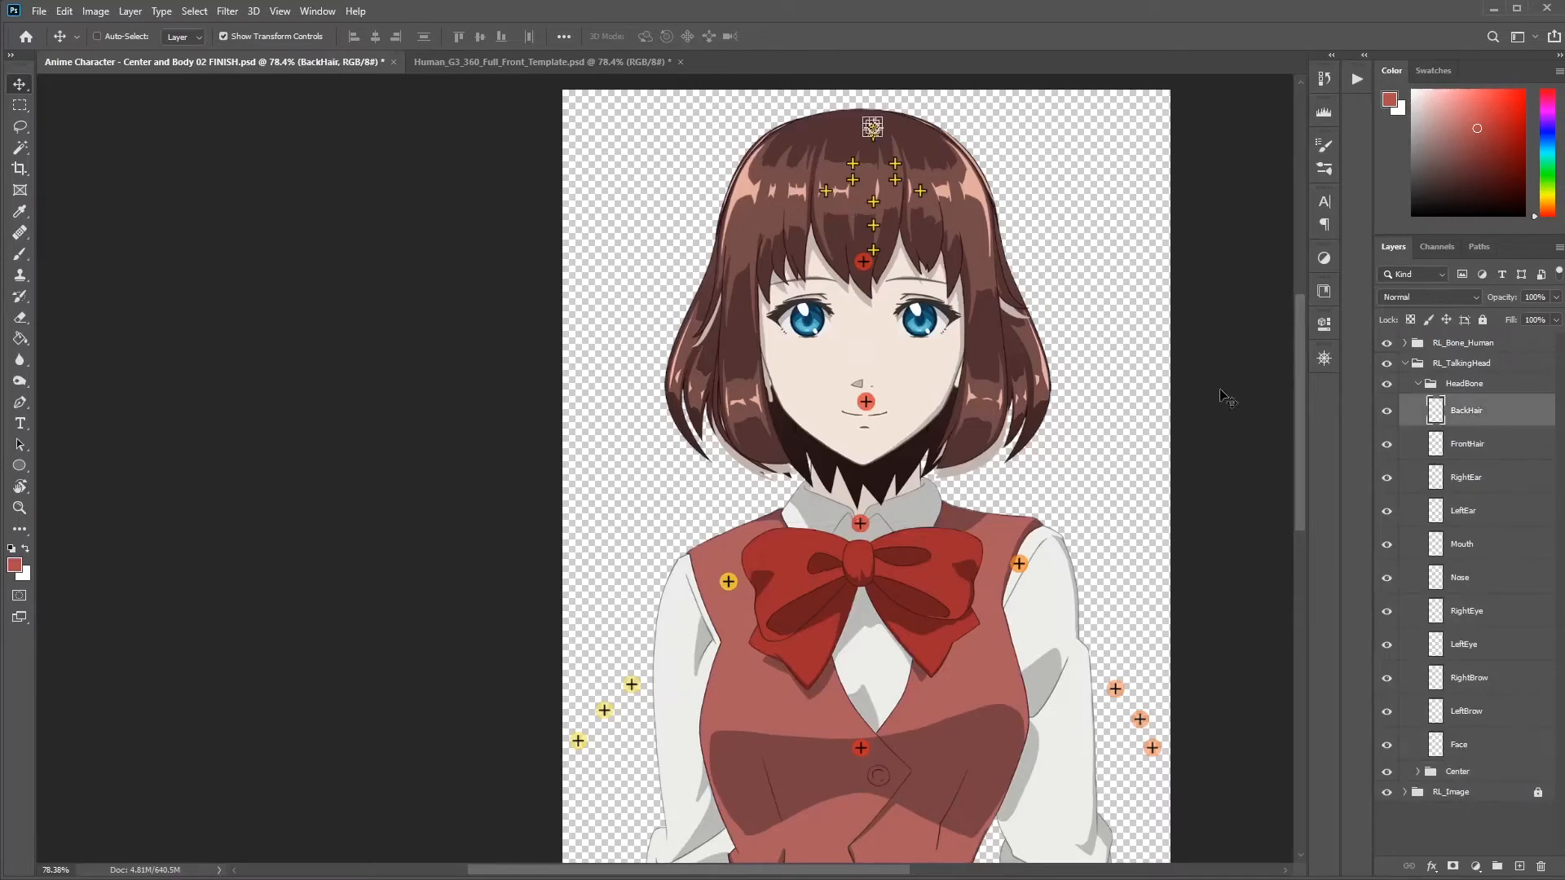
pyautogui.moveTo(873, 244); pyautogui.dragTo(931, 341)
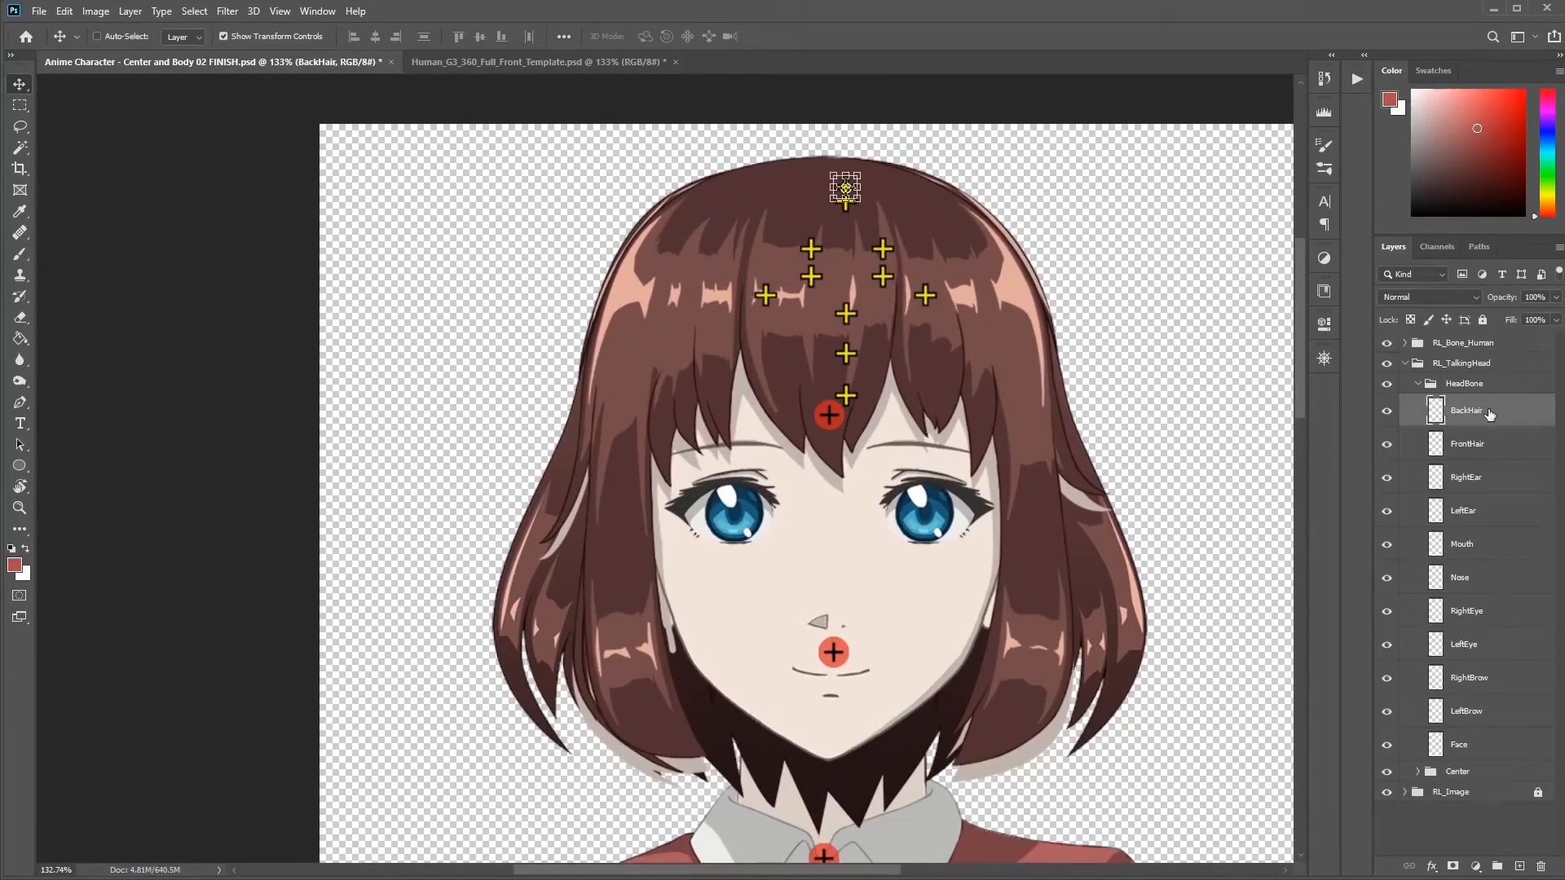
pyautogui.moveTo(1019, 192); pyautogui.dragTo(996, 321)
# Step: Hide all part groups in Center from FrontHair through LeftEar, leaving BackHair and Guides on, and select the BackHair group
pyautogui.click(1418, 771)
pyautogui.scroll(-5, 1509, 666)
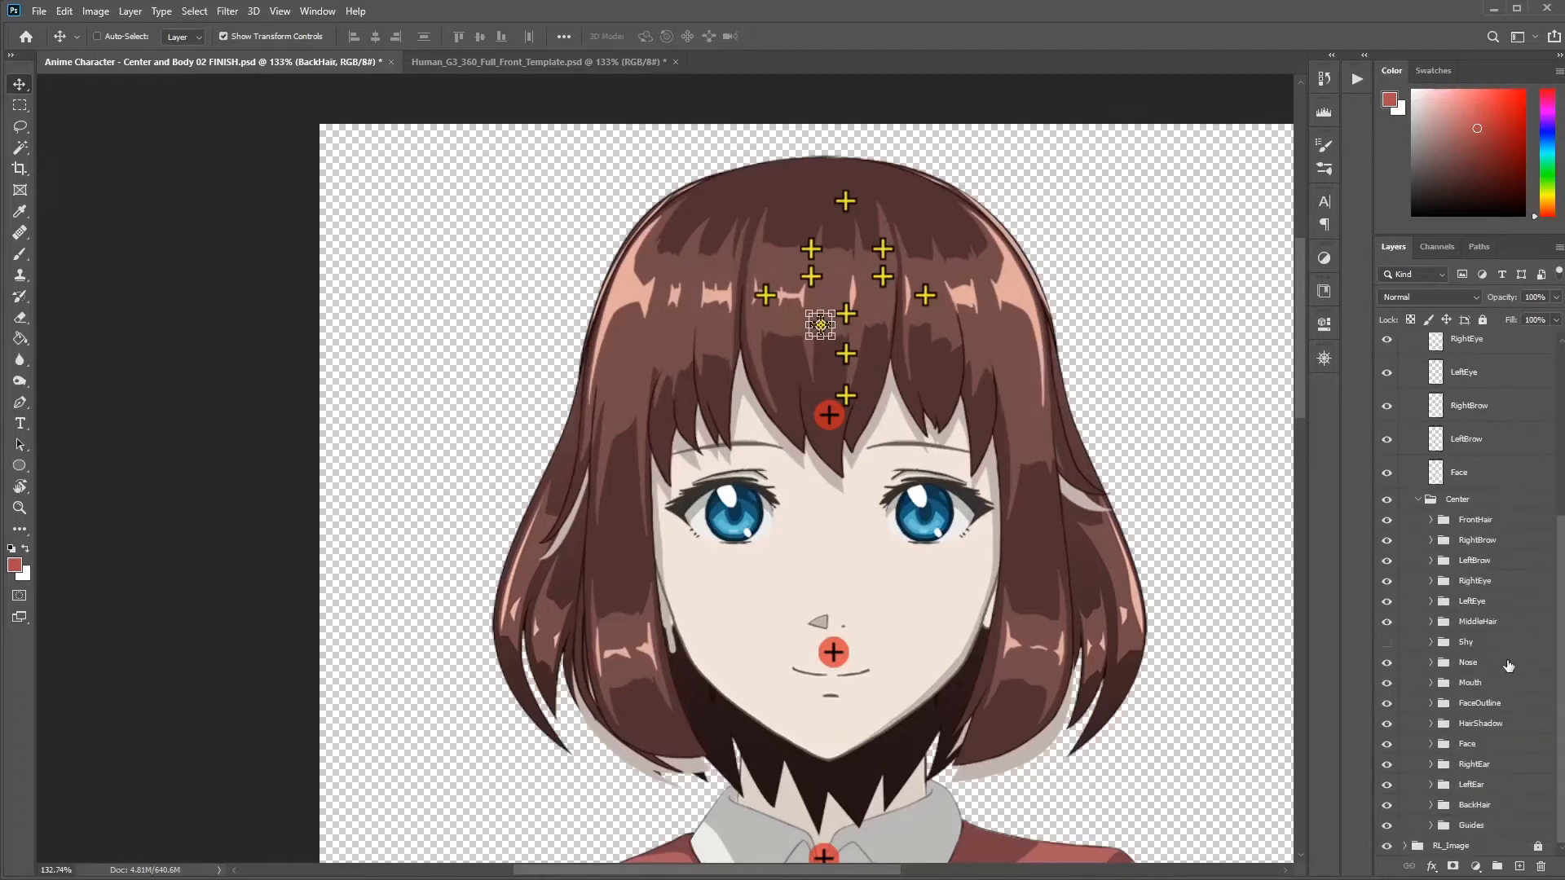
pyautogui.moveTo(1388, 526); pyautogui.dragTo(1394, 797)
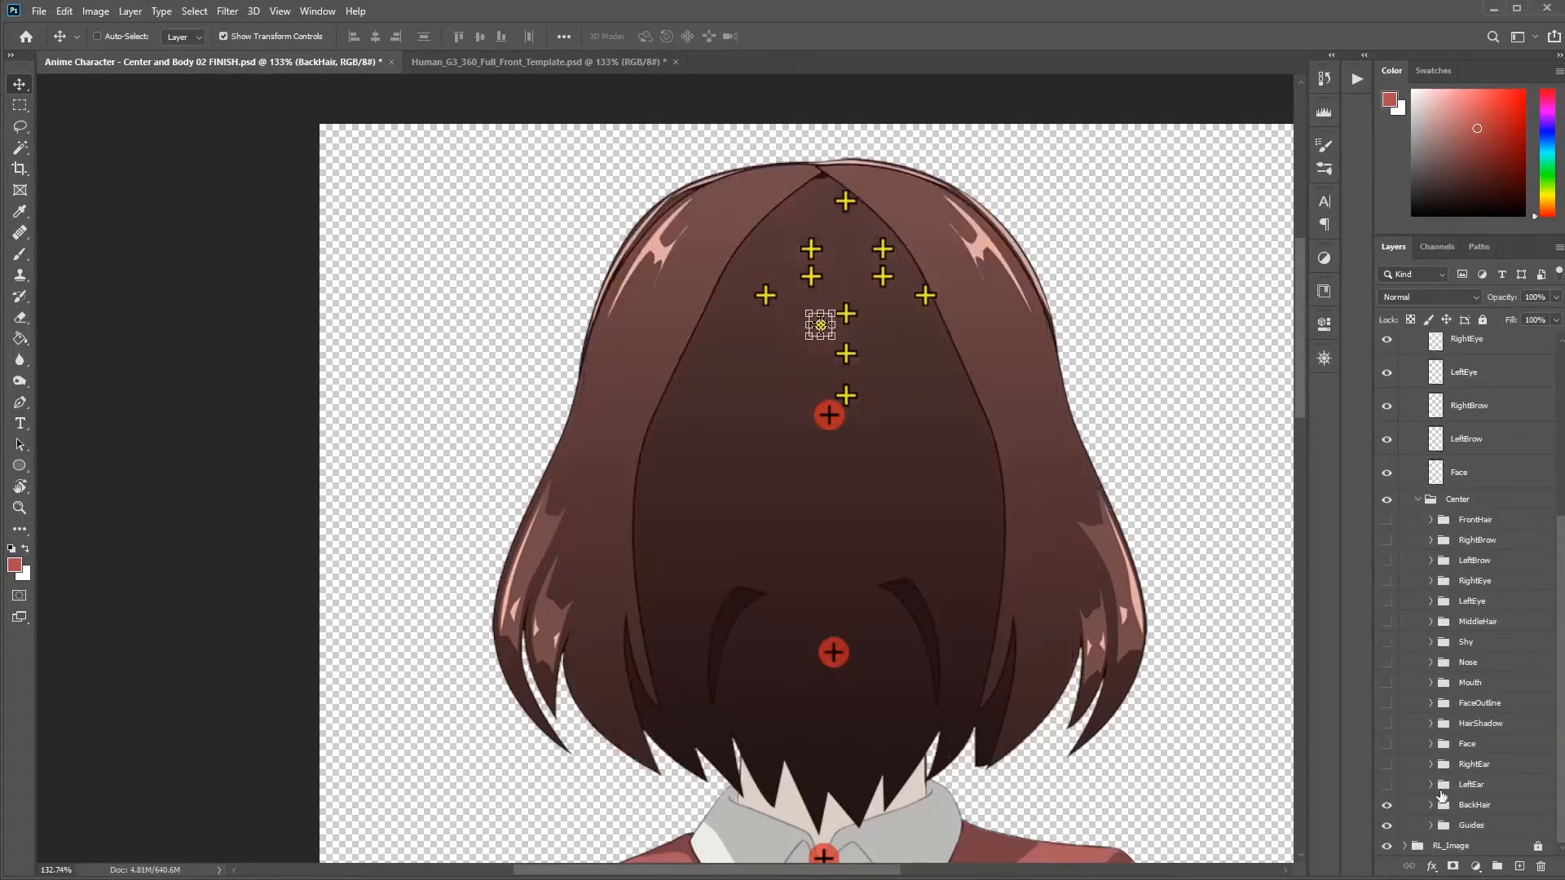
pyautogui.click(1470, 805)
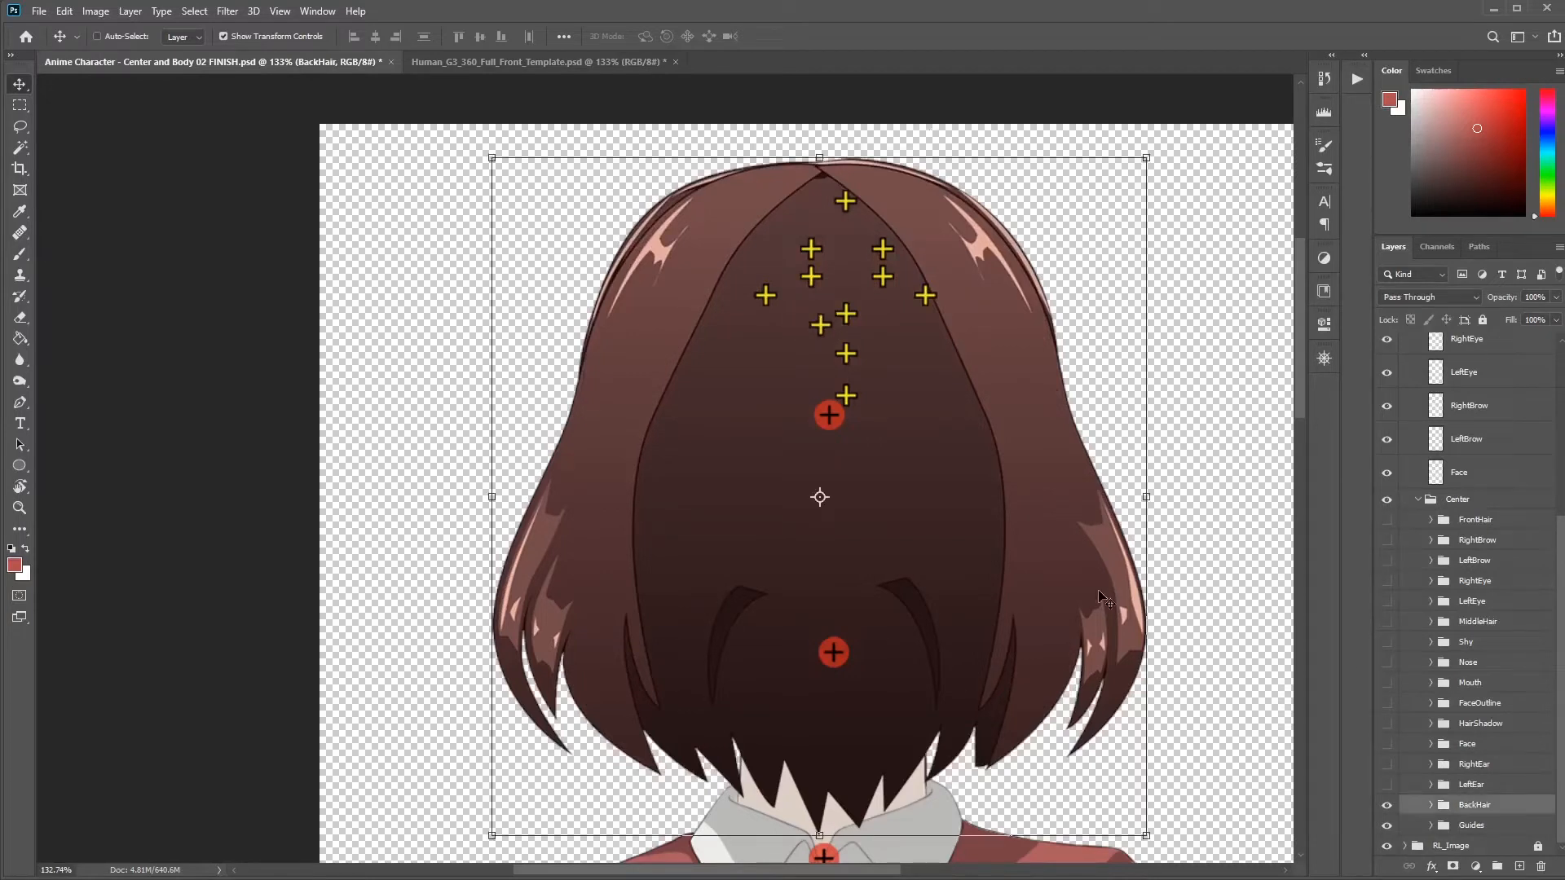
# Step: Move the BackHair bone straight up to the crown of the back hair, just below the parting
pyautogui.scroll(5, 1470, 461)
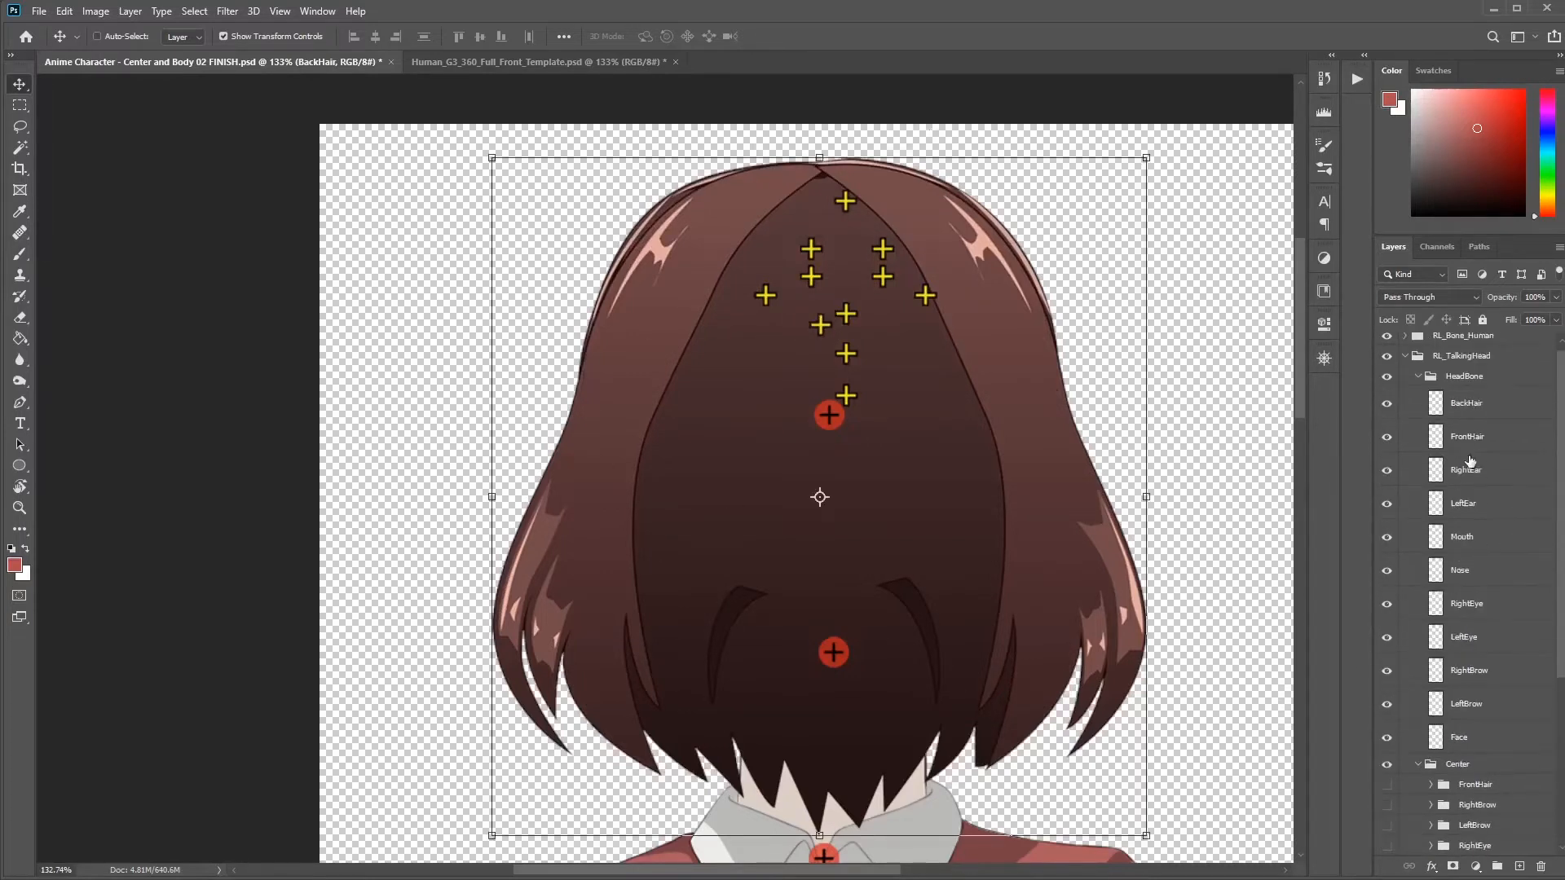
pyautogui.click(1470, 414)
pyautogui.scroll(-5, 1463, 726)
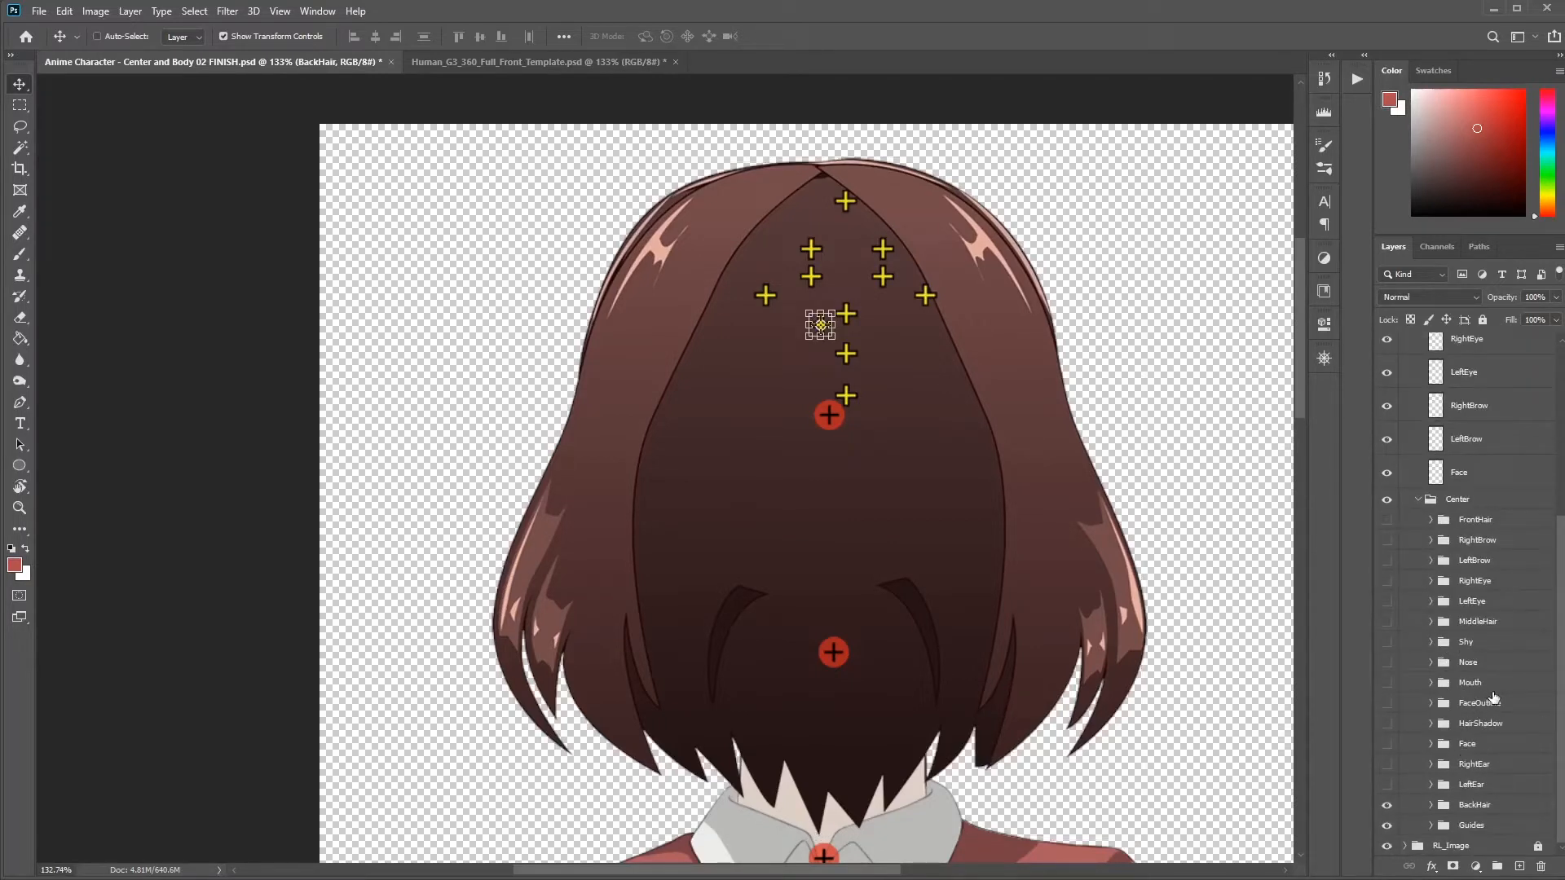
pyautogui.click(1475, 807)
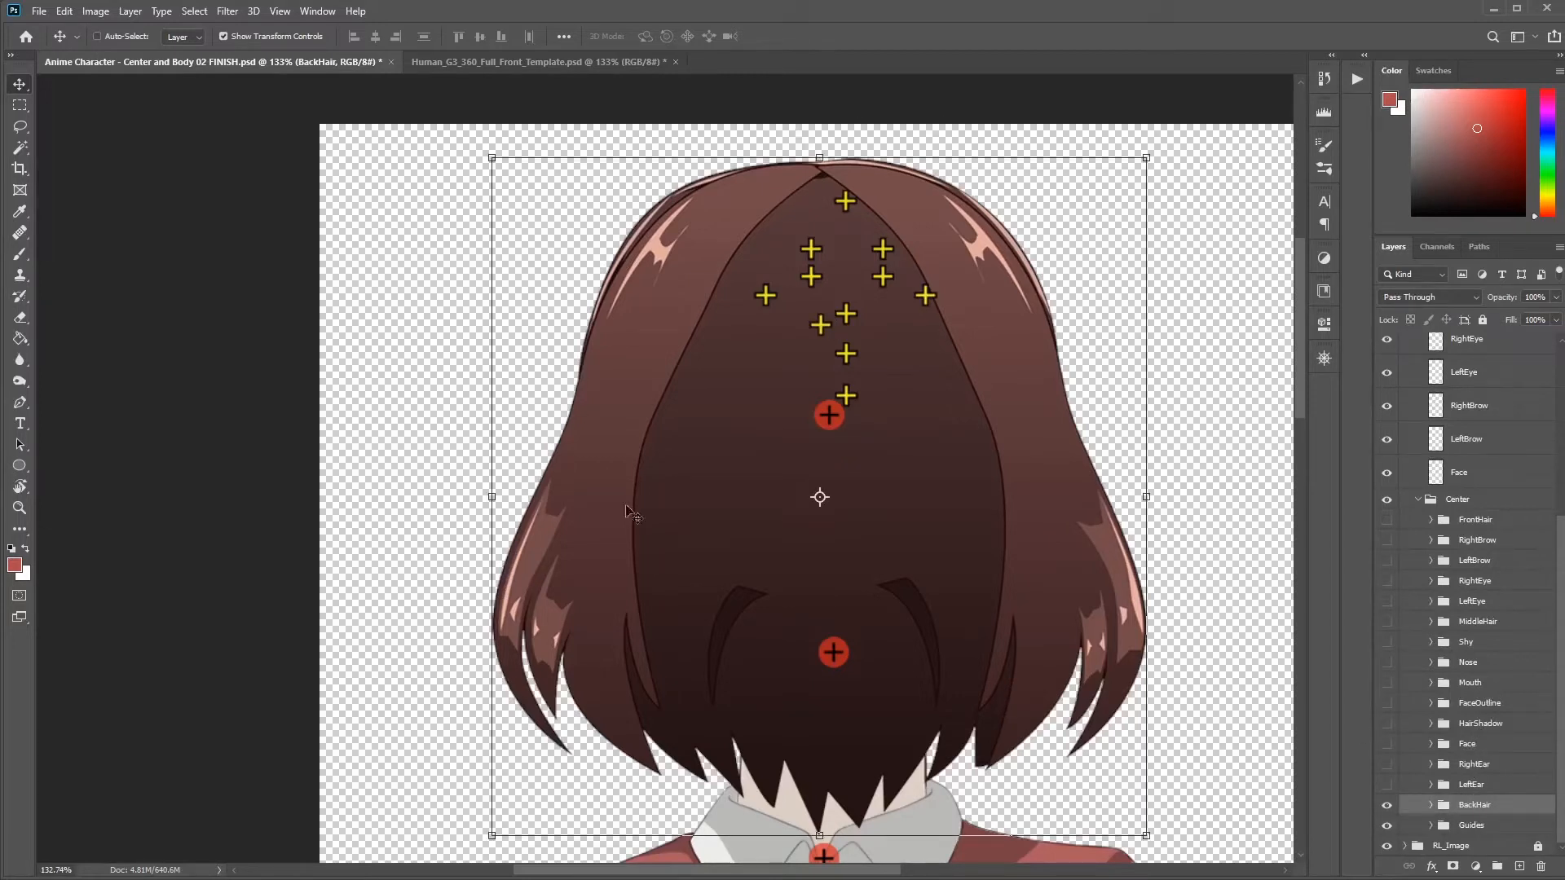
pyautogui.scroll(4, 1471, 612)
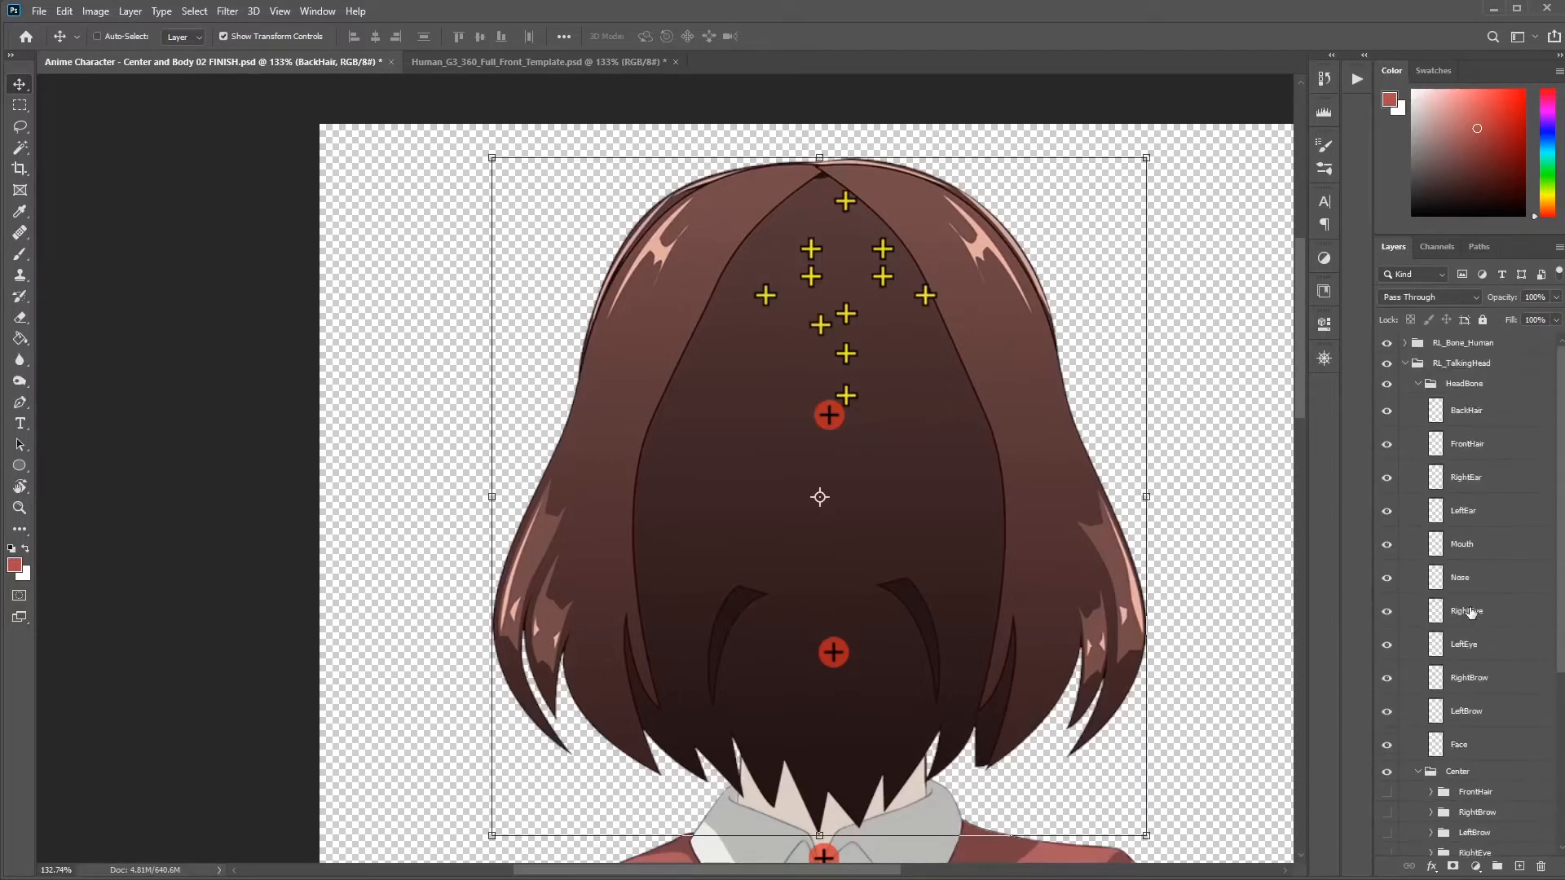
pyautogui.click(1472, 412)
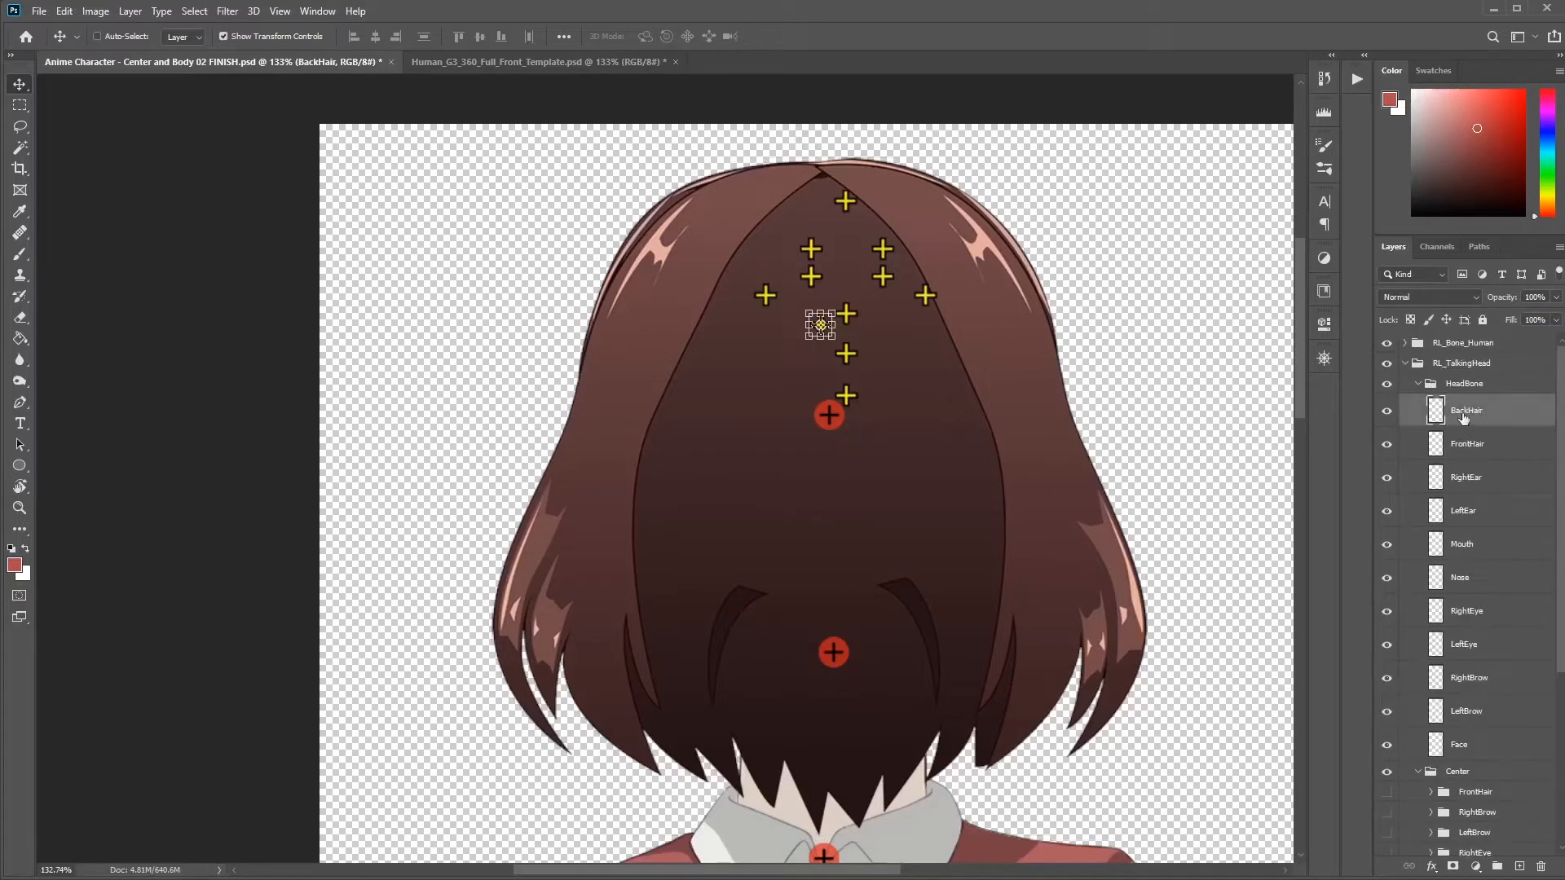
pyautogui.moveTo(1055, 457)
pyautogui.mouseDown()
pyautogui.moveTo(1034, 455)
pyautogui.moveTo(833, 189)
pyautogui.moveTo(1127, 251)
pyautogui.moveTo(985, 490)
pyautogui.moveTo(960, 407)
pyautogui.moveTo(970, 385)
pyautogui.moveTo(970, 400)
pyautogui.mouseUp()
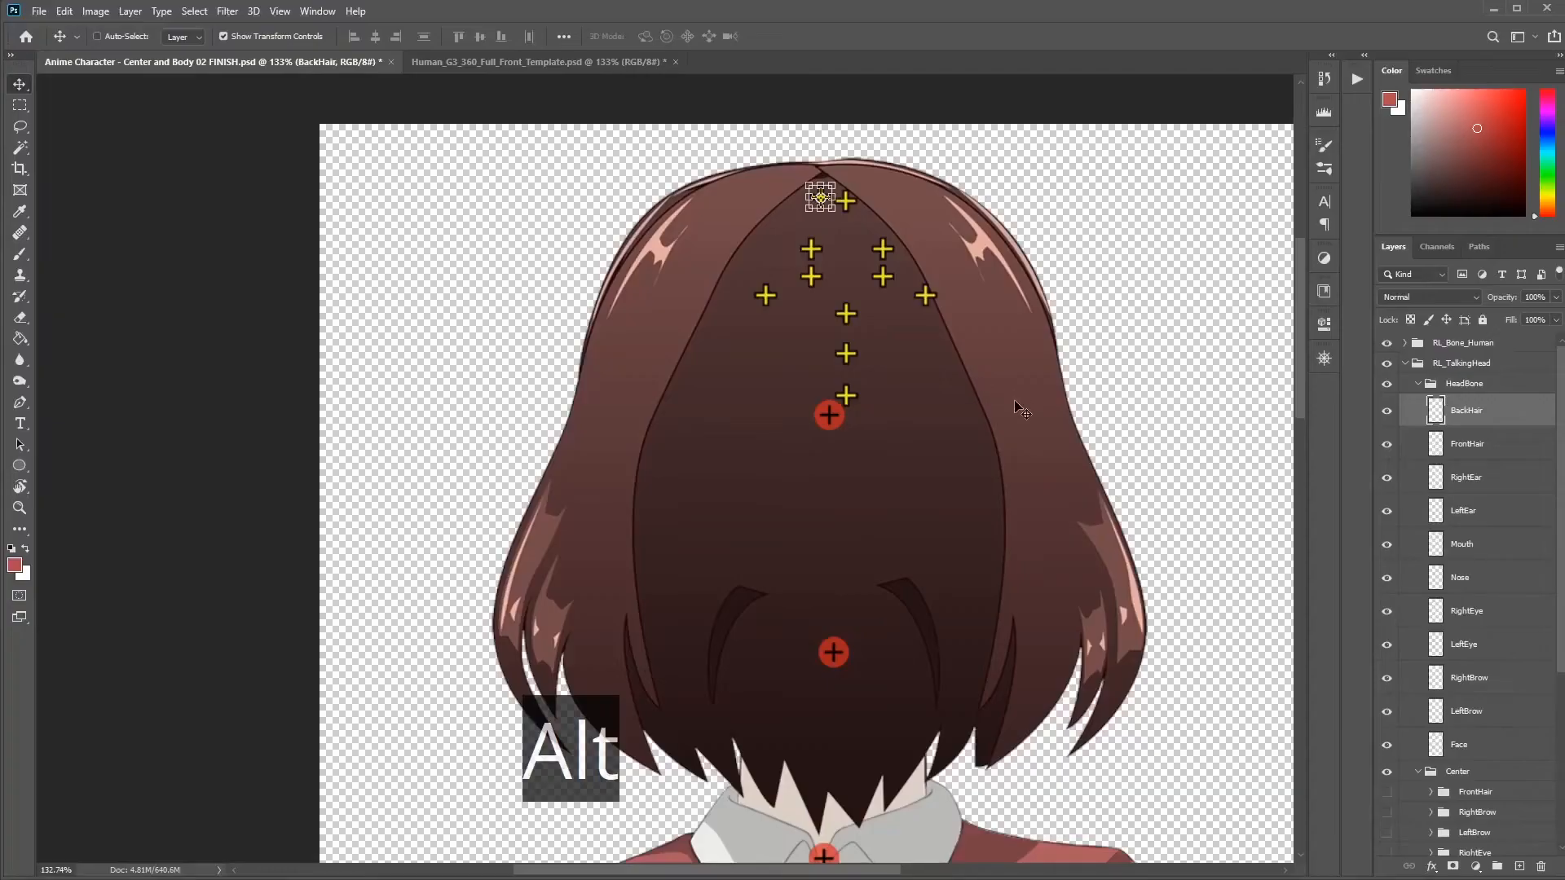
# Step: Reposition the BackHair bone at the crown of the back hair, slightly lower below the parting
pyautogui.moveTo(989, 453); pyautogui.dragTo(943, 400)
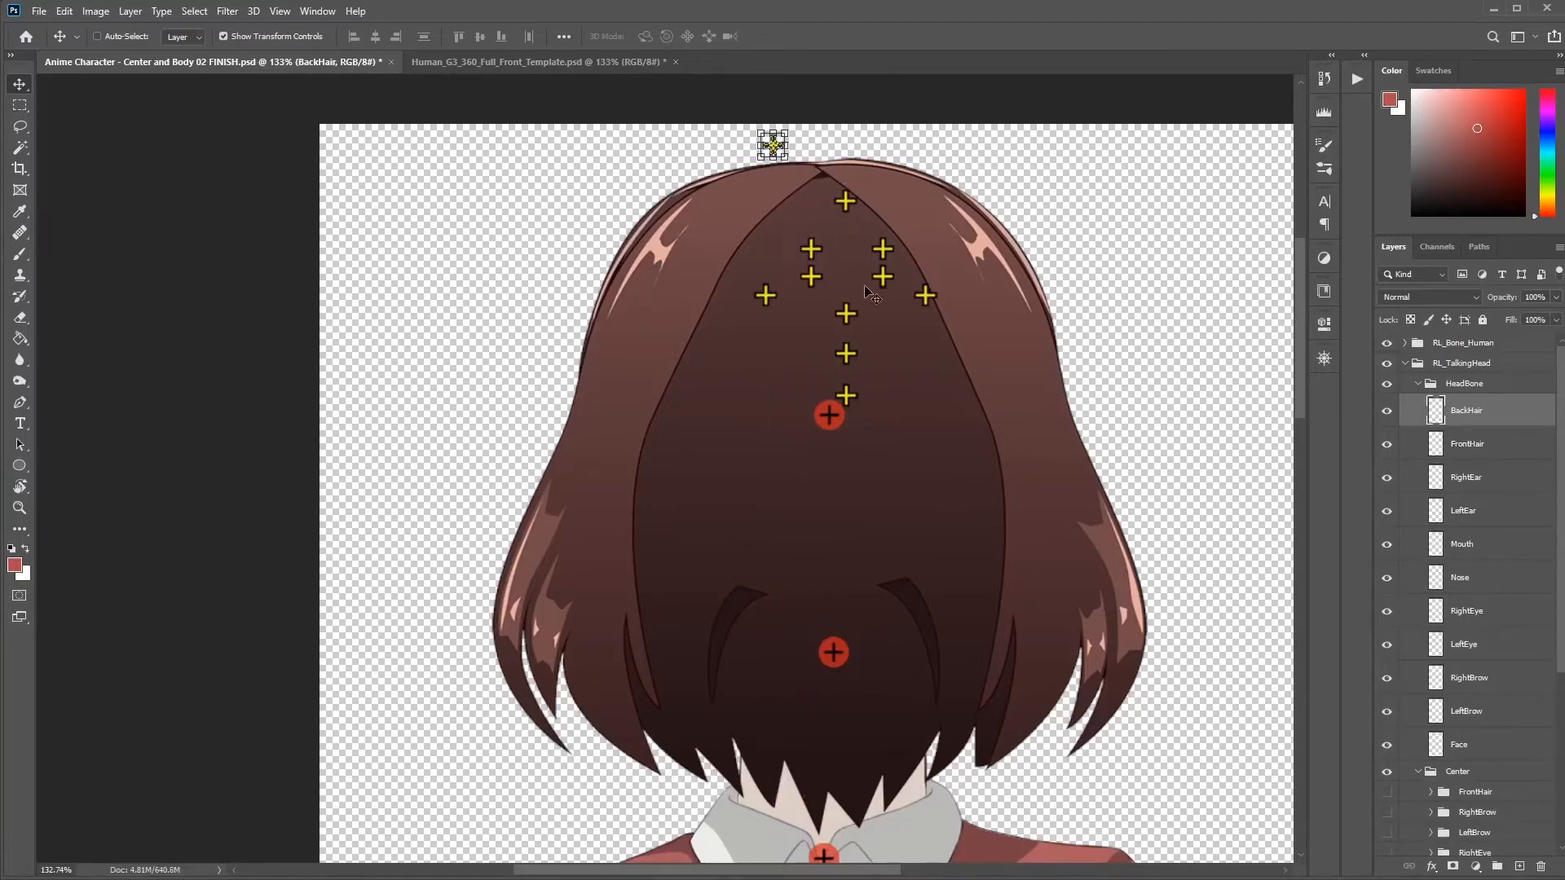
pyautogui.moveTo(1026, 306)
pyautogui.mouseDown()
pyautogui.moveTo(1039, 376)
pyautogui.moveTo(1072, 372)
pyautogui.mouseUp()
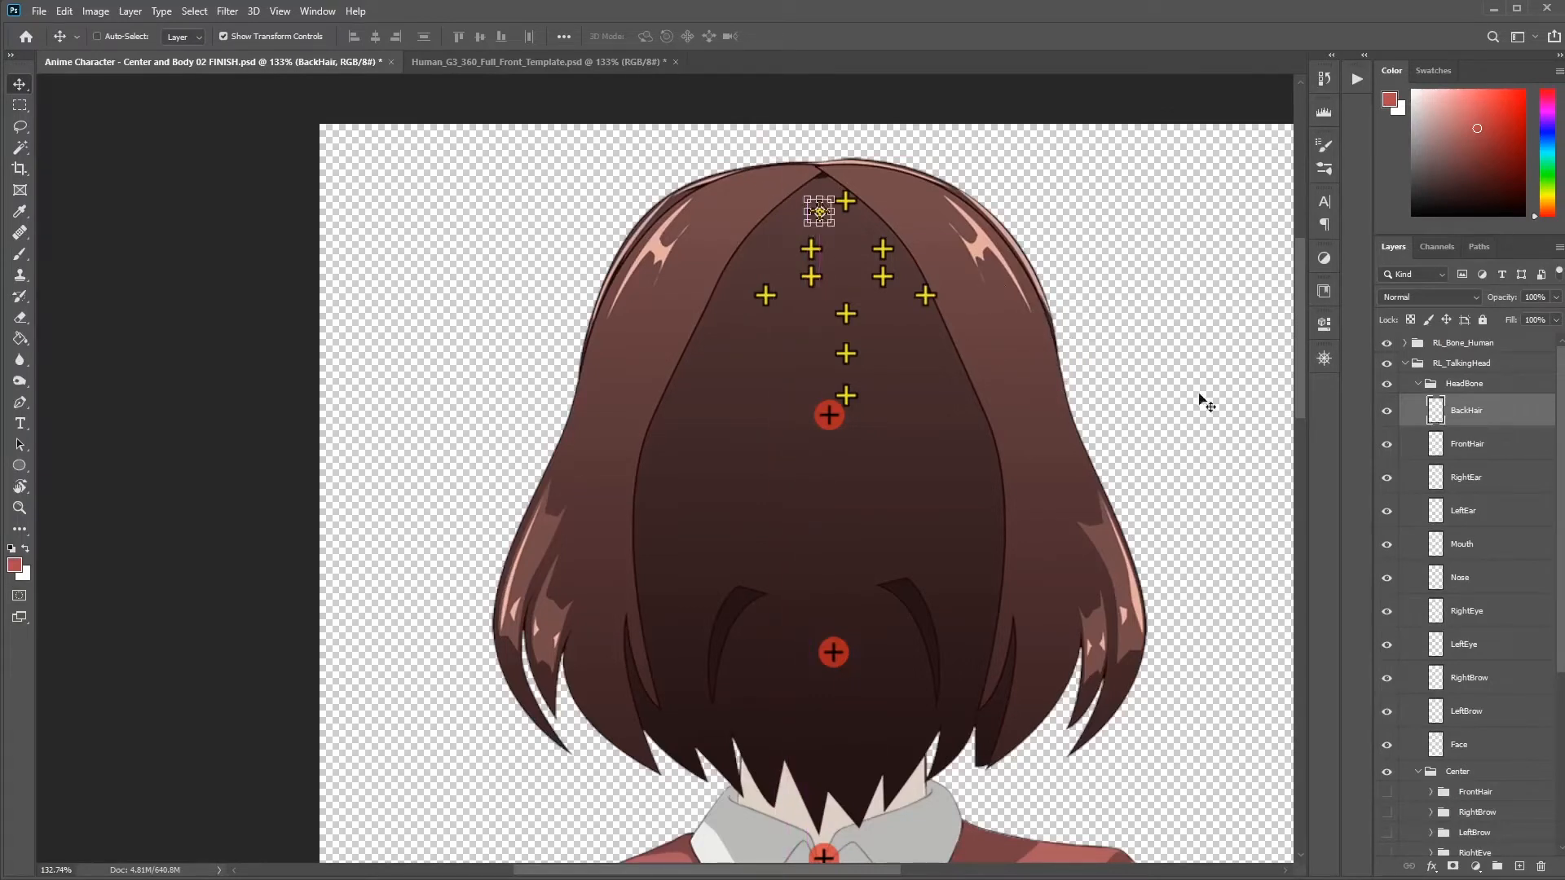
# Step: Show the hidden part groups in Center again except Shy, and move the FrontHair bone right beside the BackHair bone at the crown
pyautogui.scroll(-3, 1491, 548)
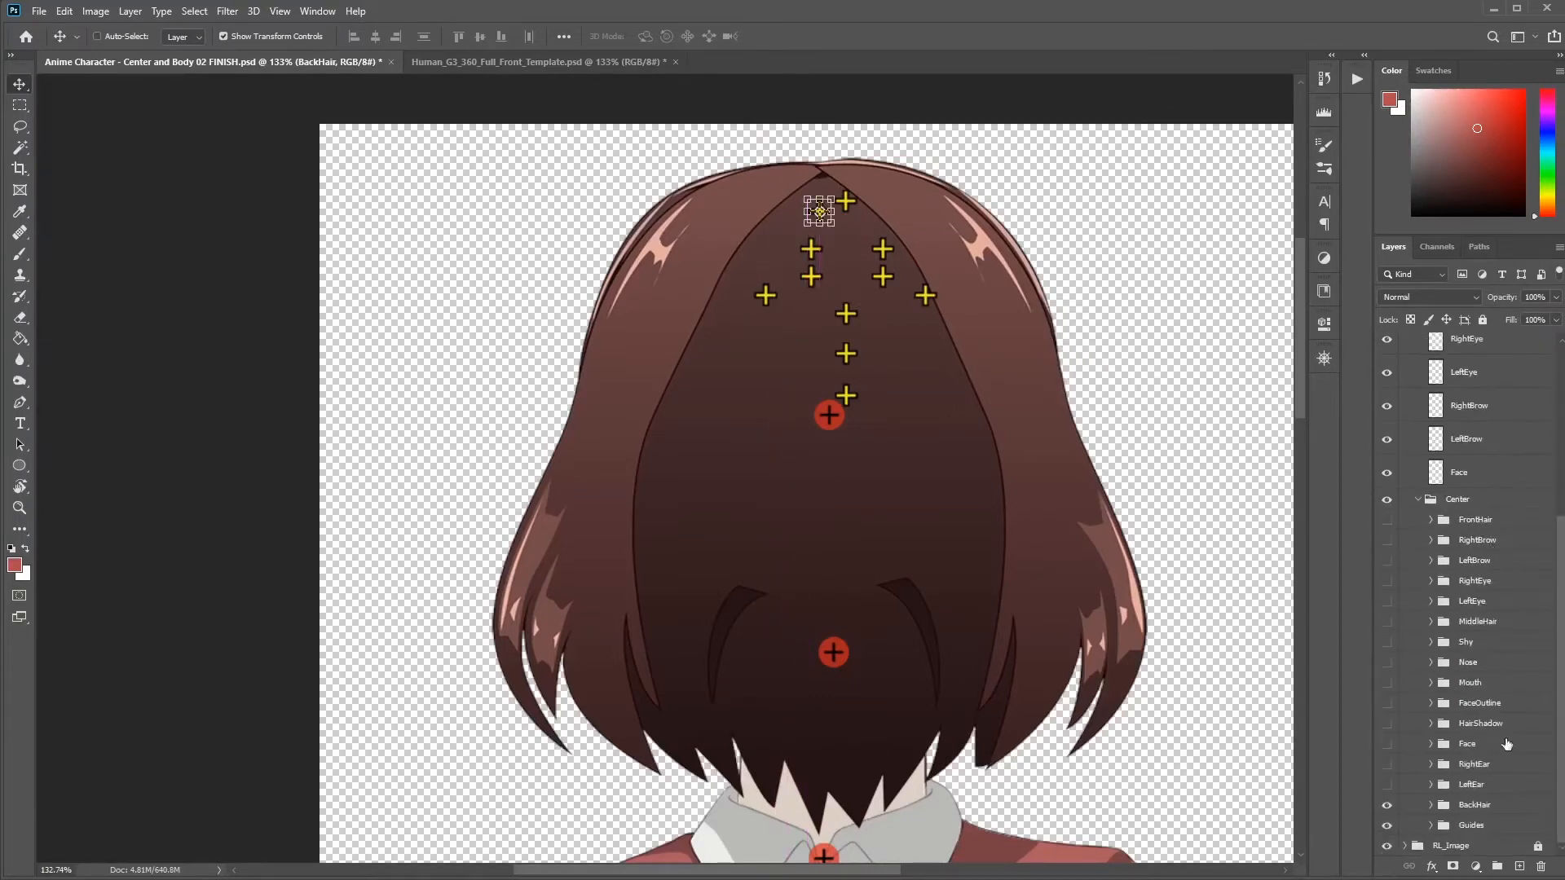
pyautogui.moveTo(1389, 785); pyautogui.dragTo(1384, 524)
pyautogui.click(1387, 645)
pyautogui.scroll(4, 1419, 619)
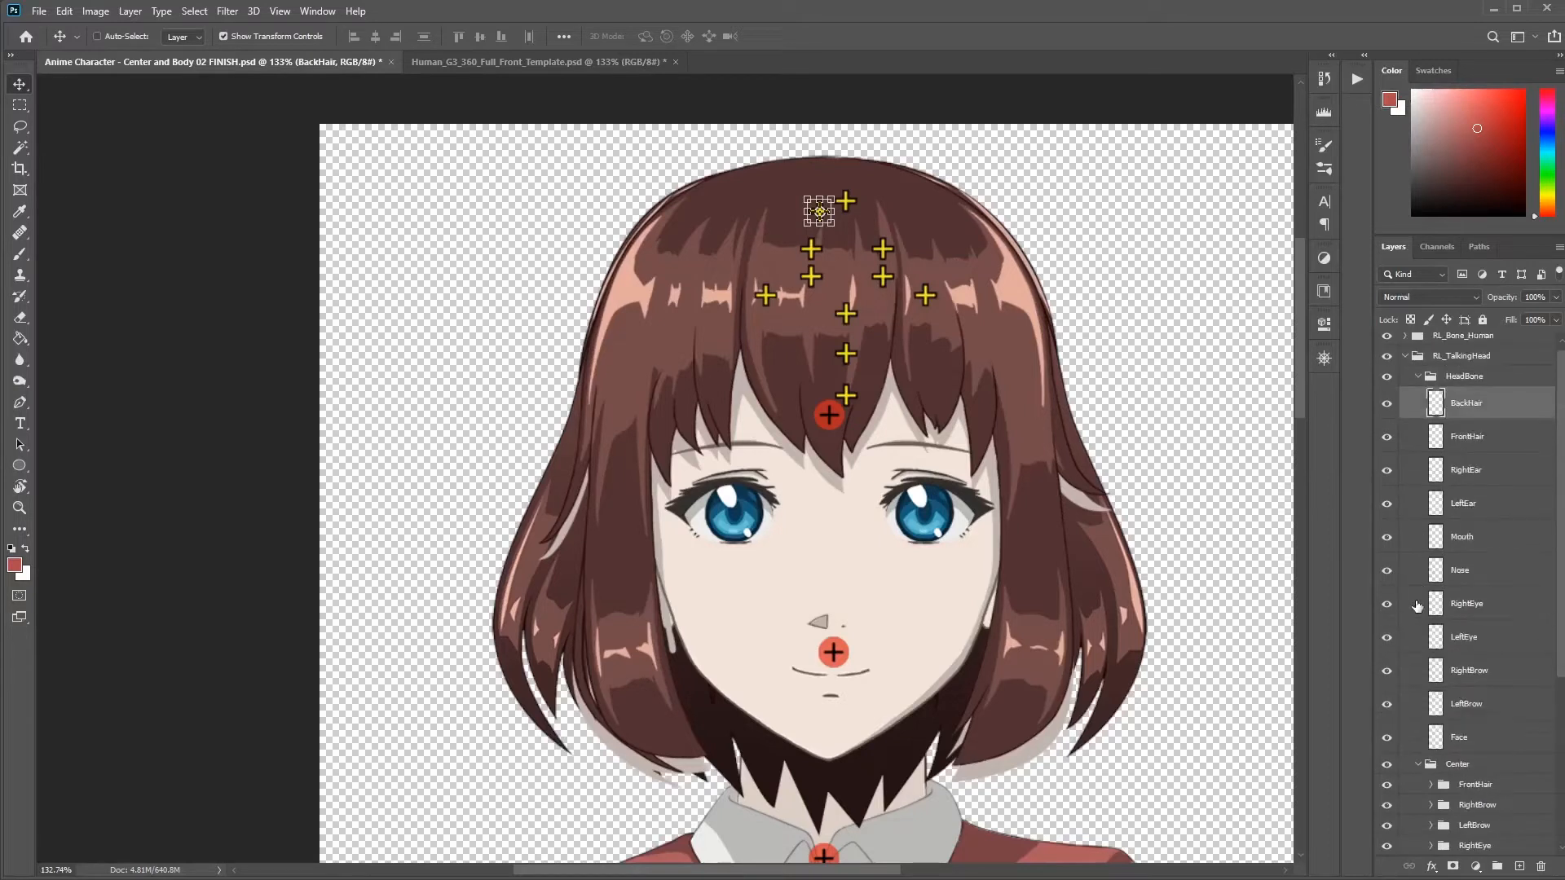
pyautogui.click(1467, 440)
pyautogui.moveTo(1080, 320); pyautogui.dragTo(1068, 333)
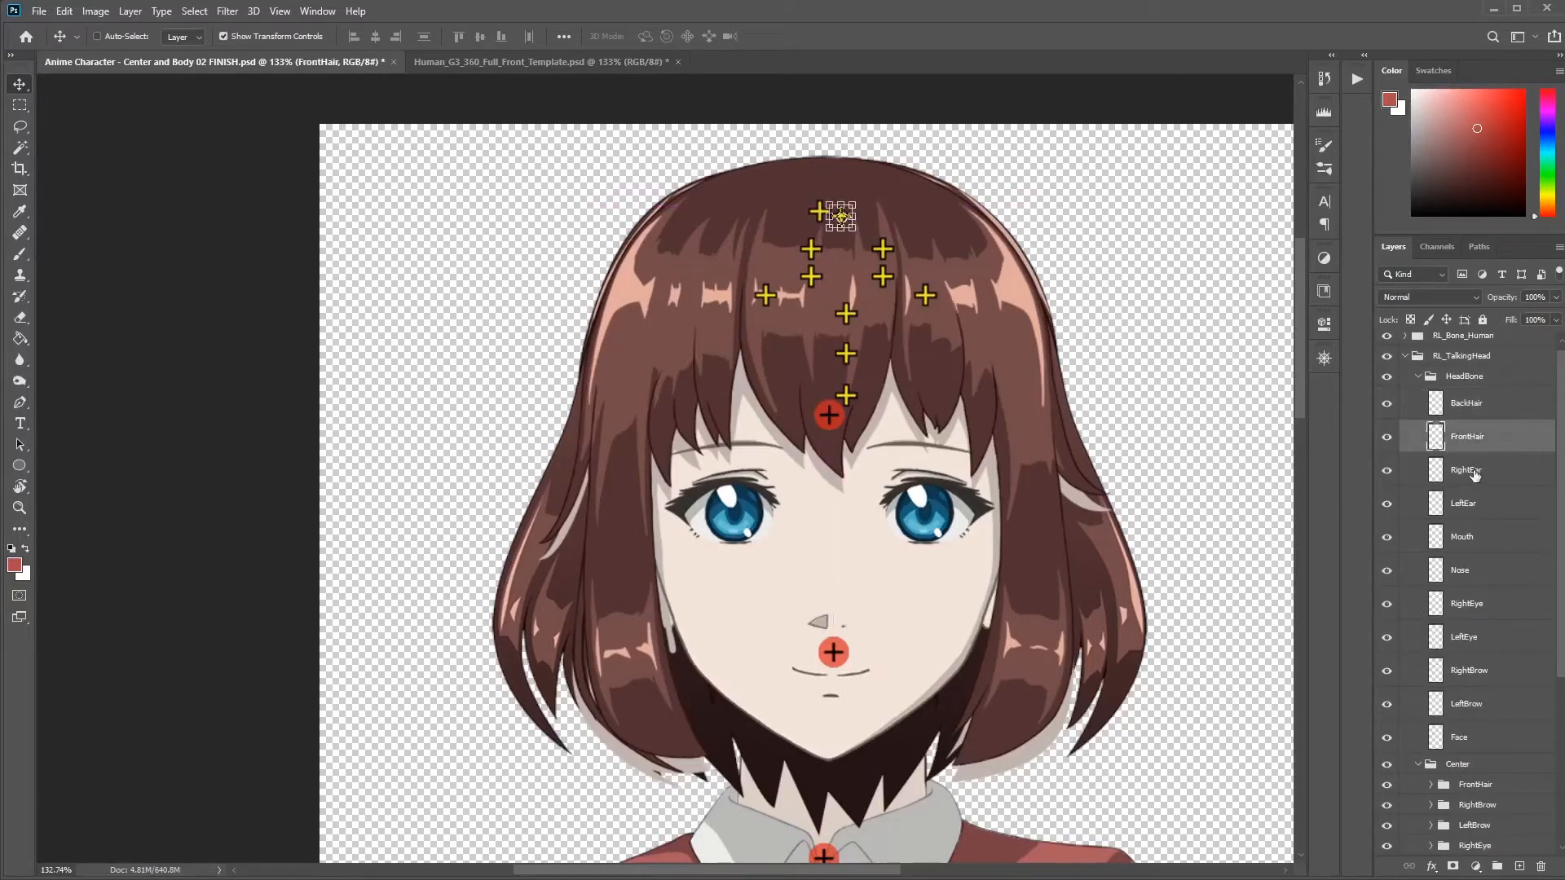
# Step: Hide the FrontHair and HairShadow groups and move the RightEar and LeftEar bones to where each ear meets the face
pyautogui.hotkey('alt', '[')
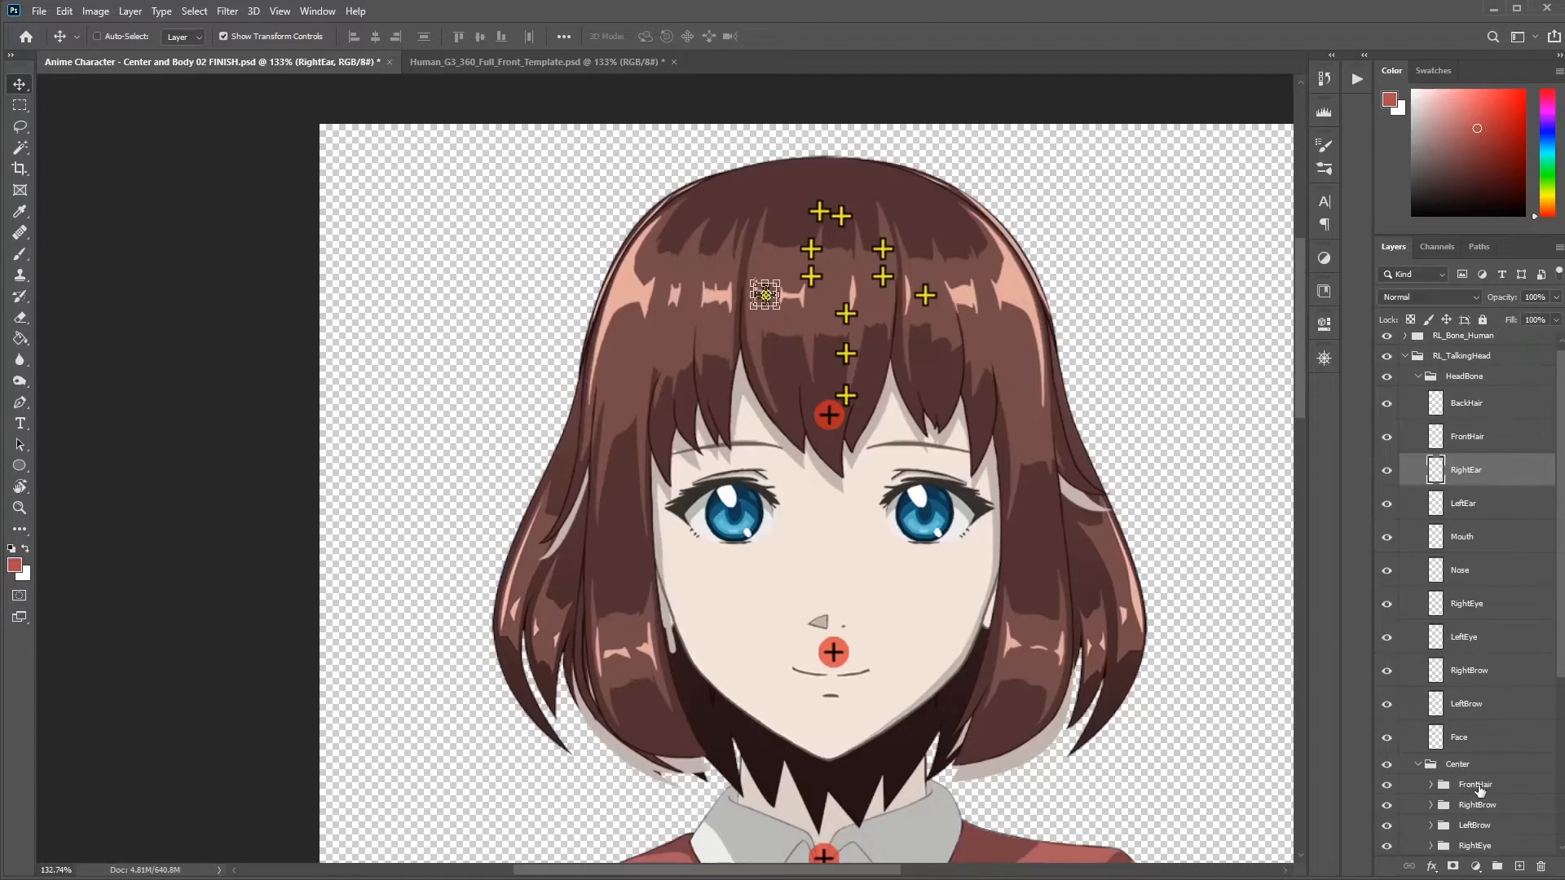
pyautogui.click(1386, 786)
pyautogui.scroll(-3, 1394, 783)
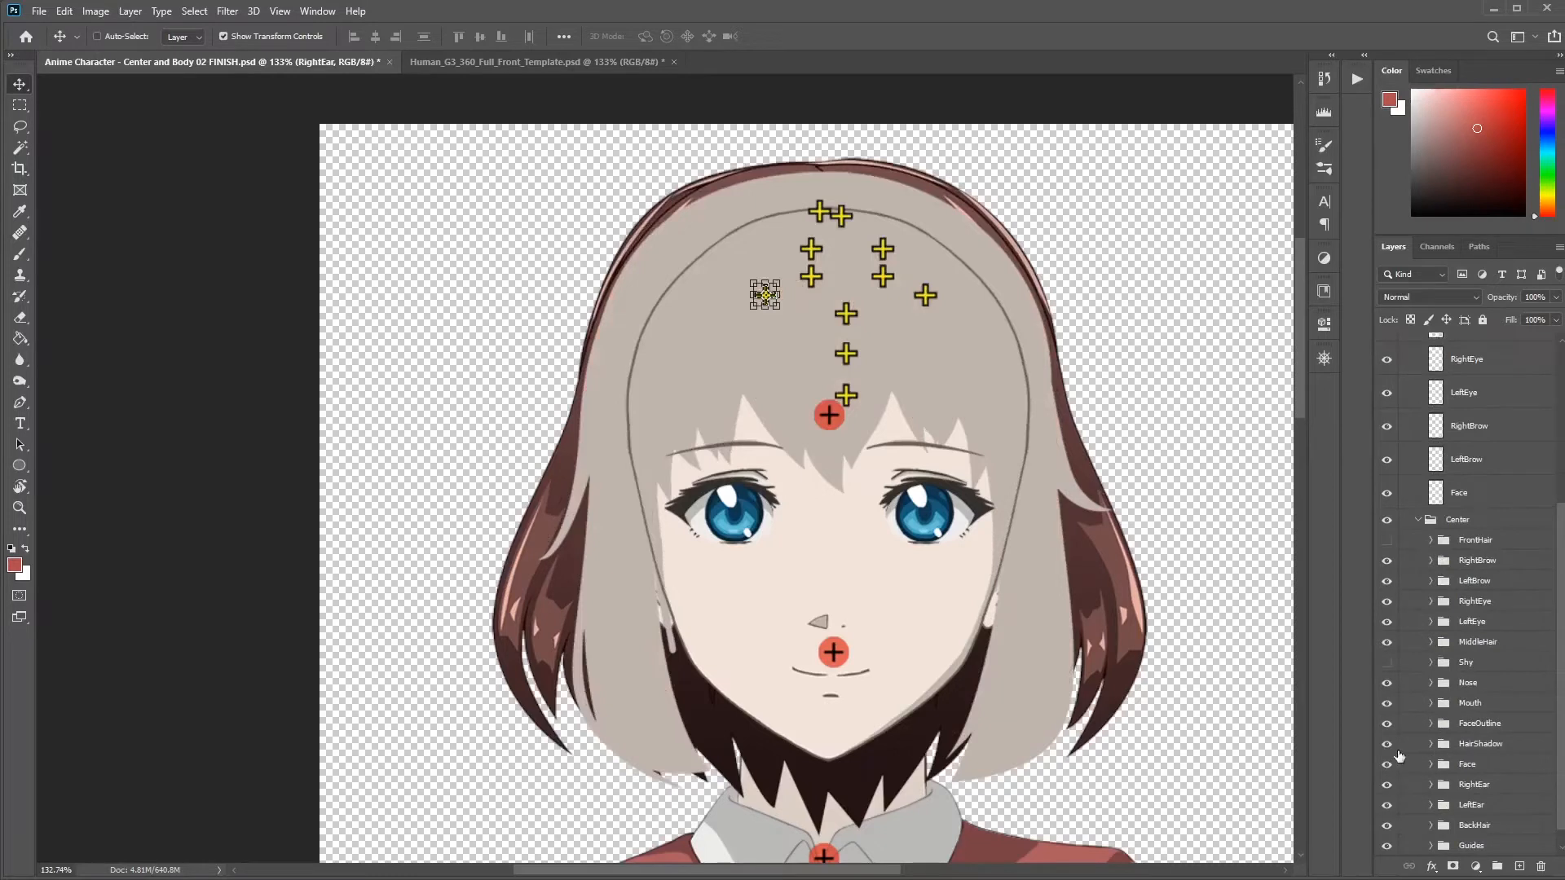
pyautogui.click(1386, 745)
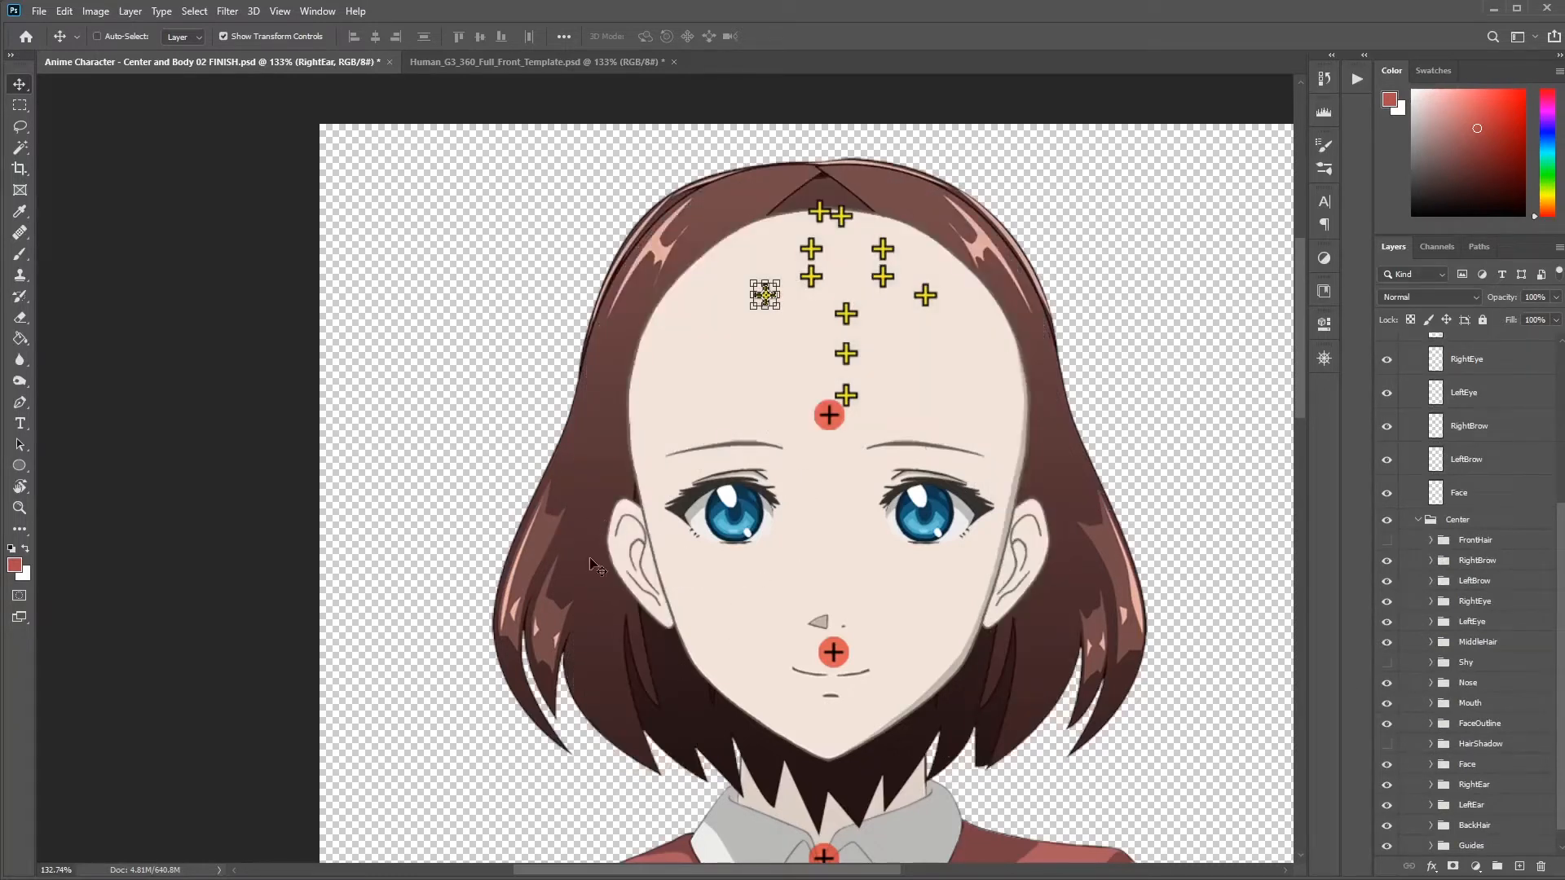
pyautogui.moveTo(948, 349)
pyautogui.mouseDown()
pyautogui.moveTo(939, 424)
pyautogui.moveTo(839, 622)
pyautogui.mouseUp()
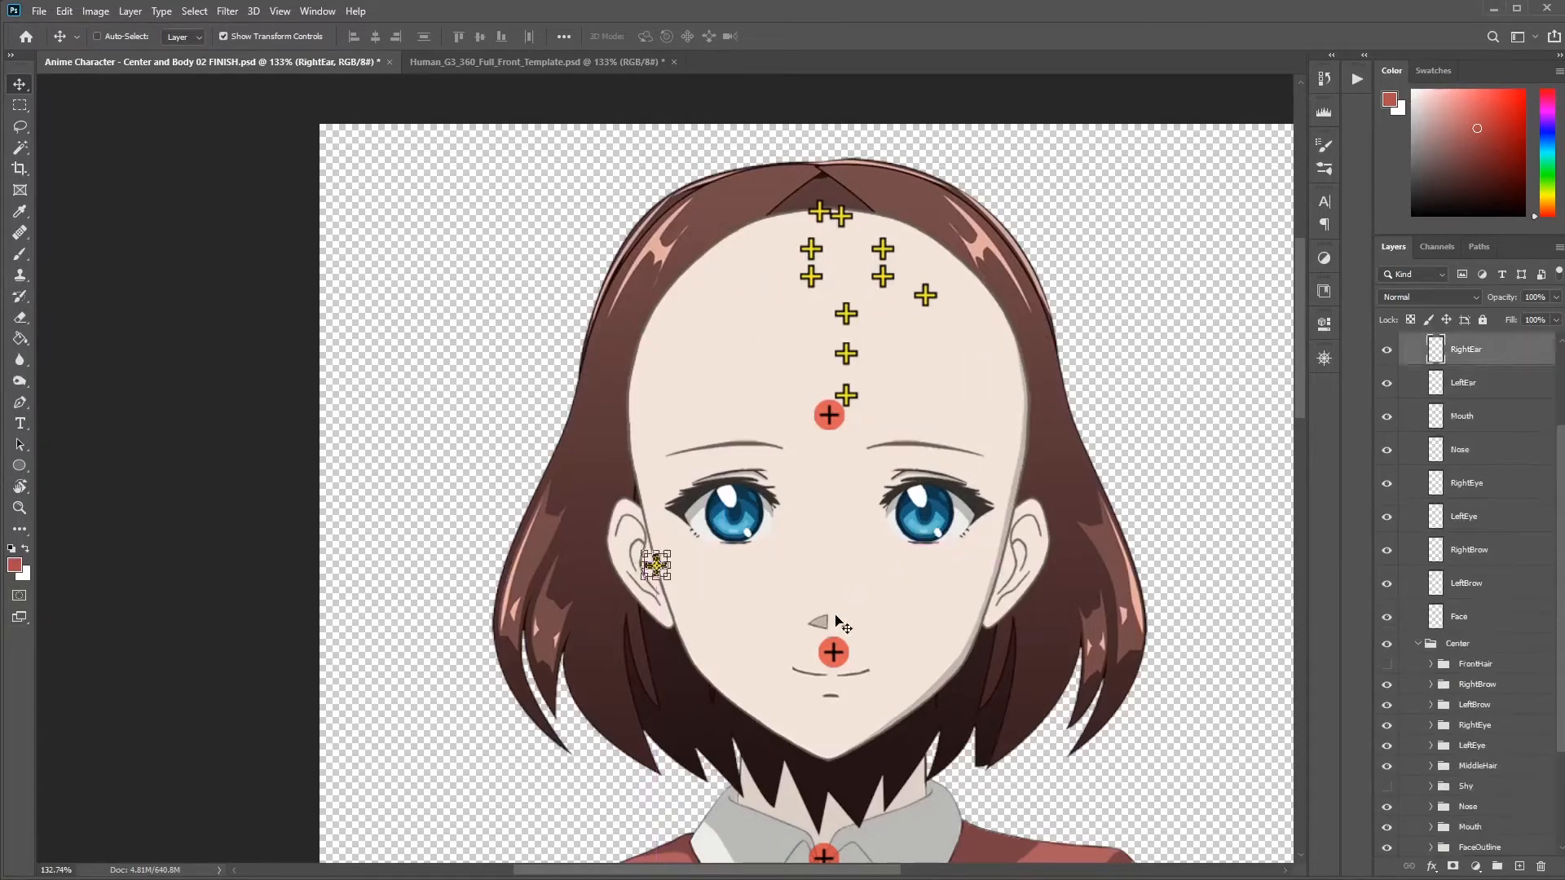
pyautogui.hotkey('alt', '[')
pyautogui.moveTo(915, 392)
pyautogui.mouseDown()
pyautogui.moveTo(992, 679)
pyautogui.moveTo(988, 662)
pyautogui.mouseUp()
# Step: Move the Mouth bone onto the middle of the mouth line and the Nose bone onto the nose
pyautogui.hotkey('alt', '[')
pyautogui.moveTo(998, 318)
pyautogui.mouseDown()
pyautogui.moveTo(949, 632)
pyautogui.moveTo(976, 636)
pyautogui.mouseUp()
pyautogui.hotkey('alt', '[')
pyautogui.moveTo(989, 384); pyautogui.dragTo(974, 662)
# Step: Move the RightEye and LeftEye bones onto the centres of their matching pupils
pyautogui.hotkey('alt', '[')
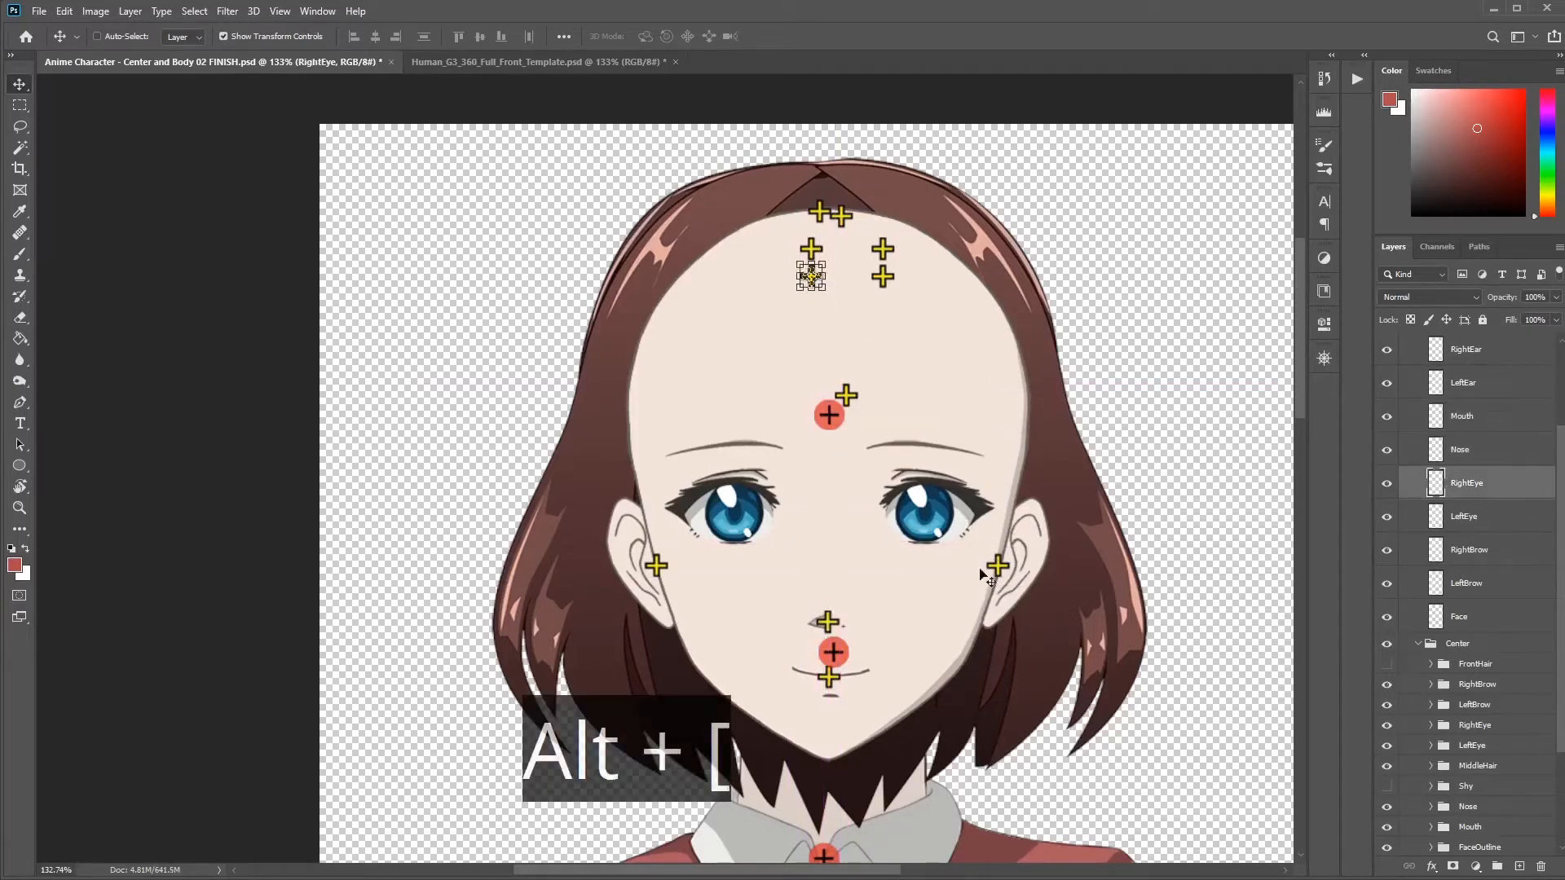
pyautogui.moveTo(974, 385); pyautogui.dragTo(896, 626)
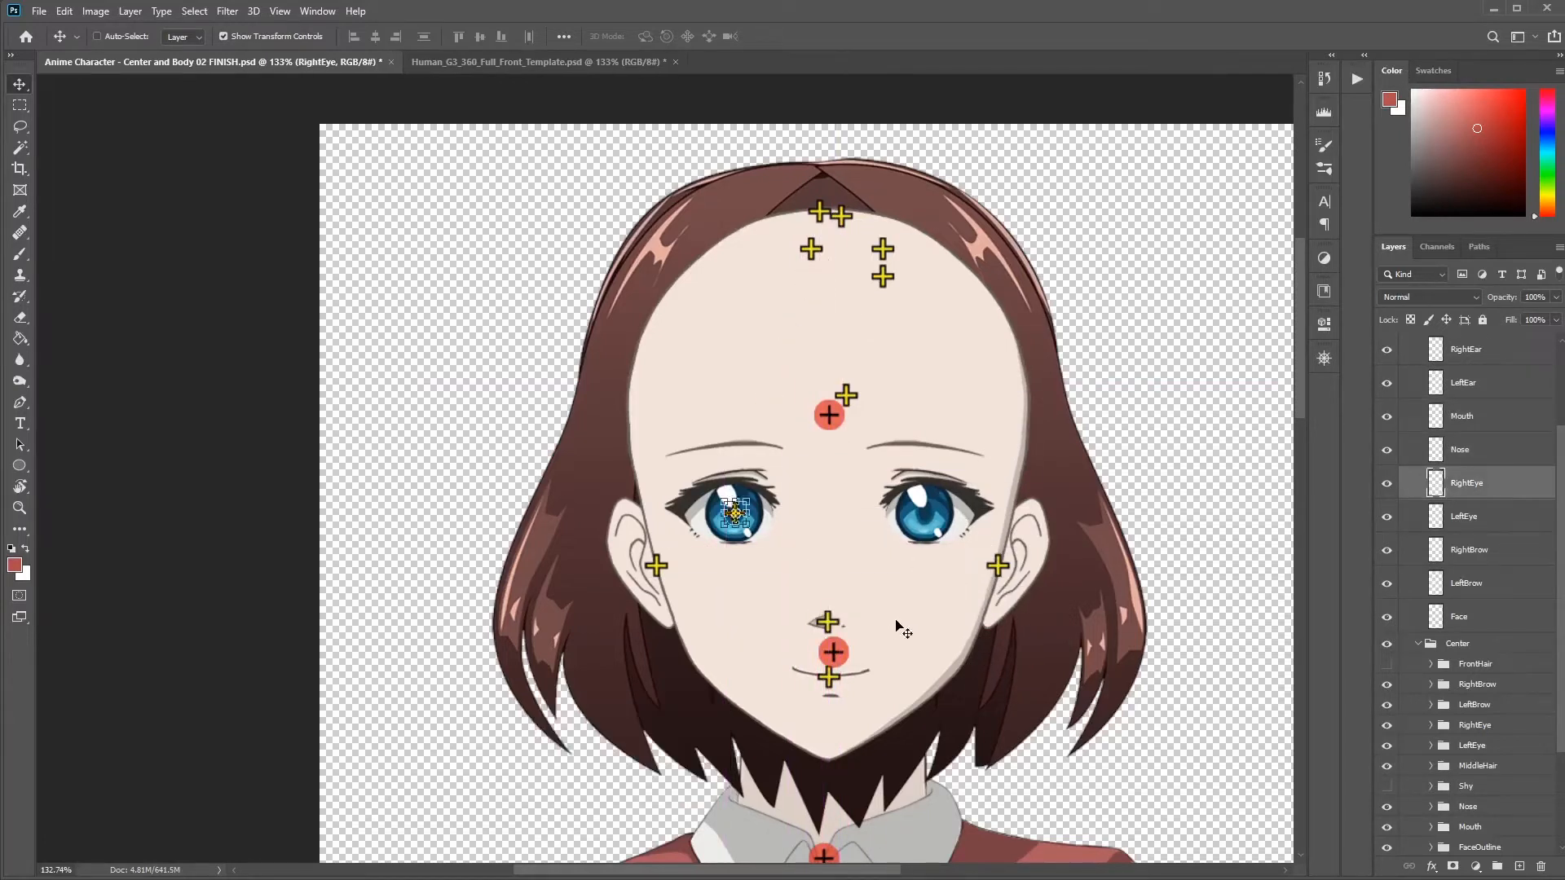
pyautogui.hotkey('alt', '[')
pyautogui.moveTo(960, 335)
pyautogui.mouseDown()
pyautogui.moveTo(955, 409)
pyautogui.moveTo(1004, 574)
pyautogui.moveTo(1005, 554)
pyautogui.mouseUp()
# Step: Move the RightBrow and LeftBrow bones onto the eyebrow lines, towards the inner end of each brow
pyautogui.hotkey('alt', '[')
pyautogui.moveTo(993, 313); pyautogui.dragTo(941, 511)
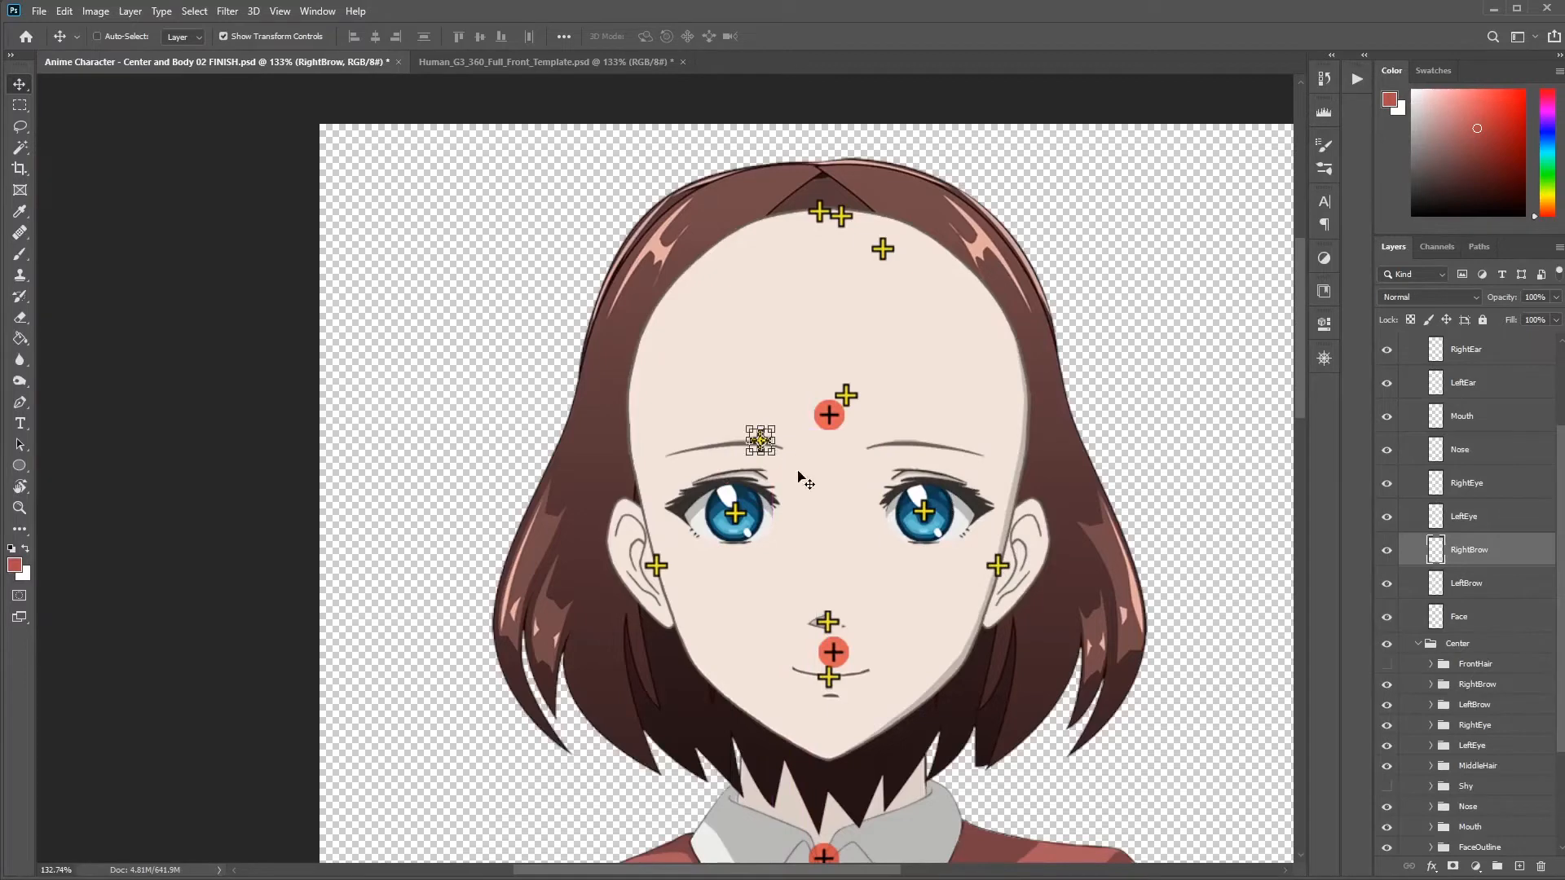
pyautogui.moveTo(753, 445); pyautogui.dragTo(917, 359)
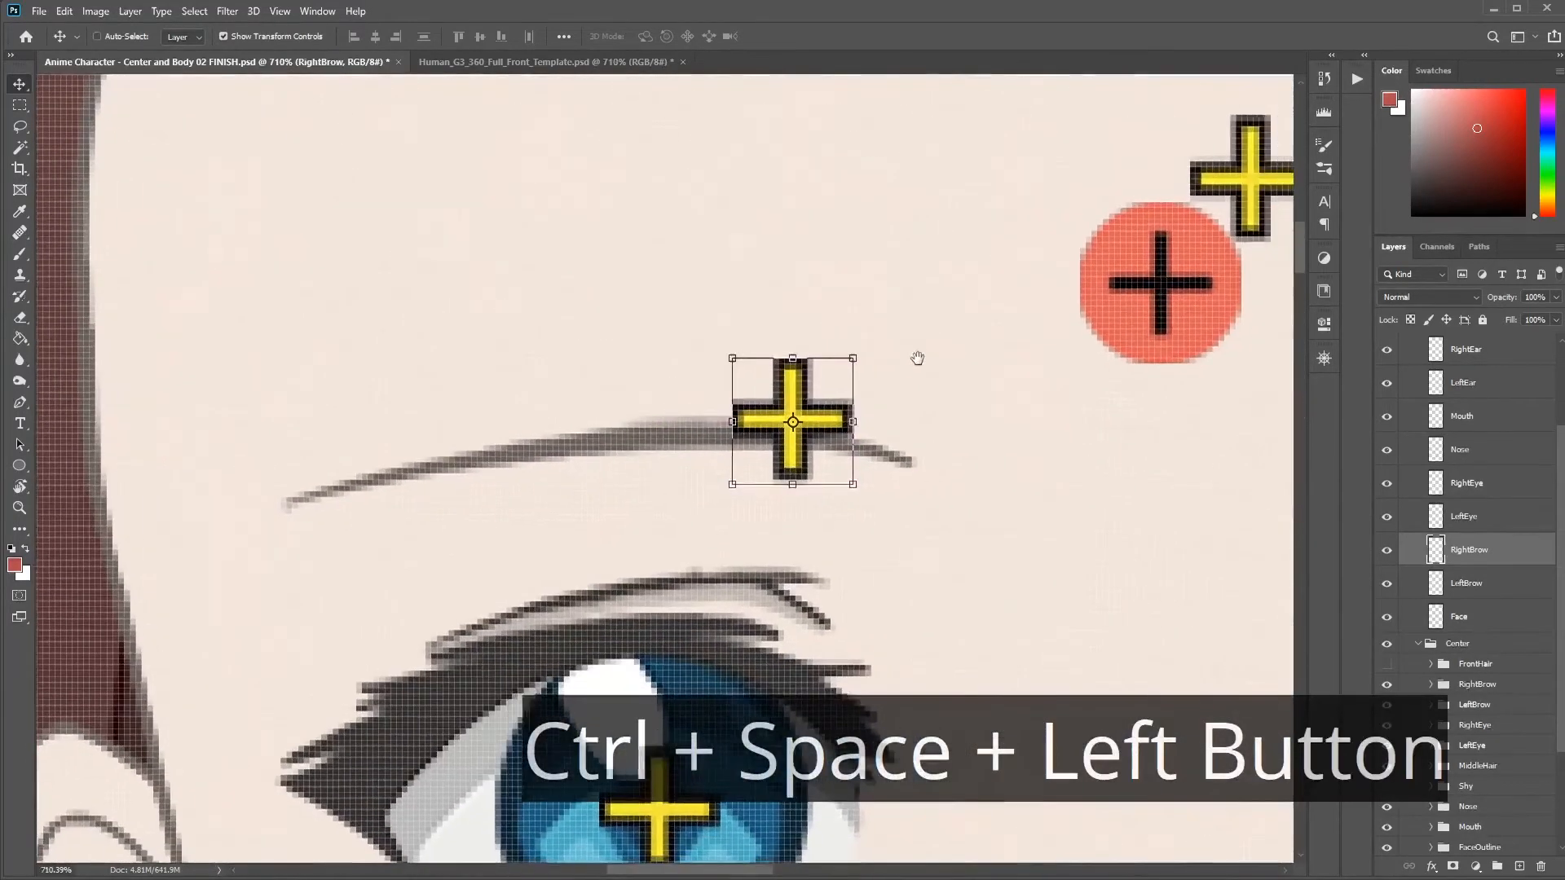
pyautogui.moveTo(1006, 380)
pyautogui.mouseDown()
pyautogui.moveTo(967, 416)
pyautogui.moveTo(974, 394)
pyautogui.mouseUp()
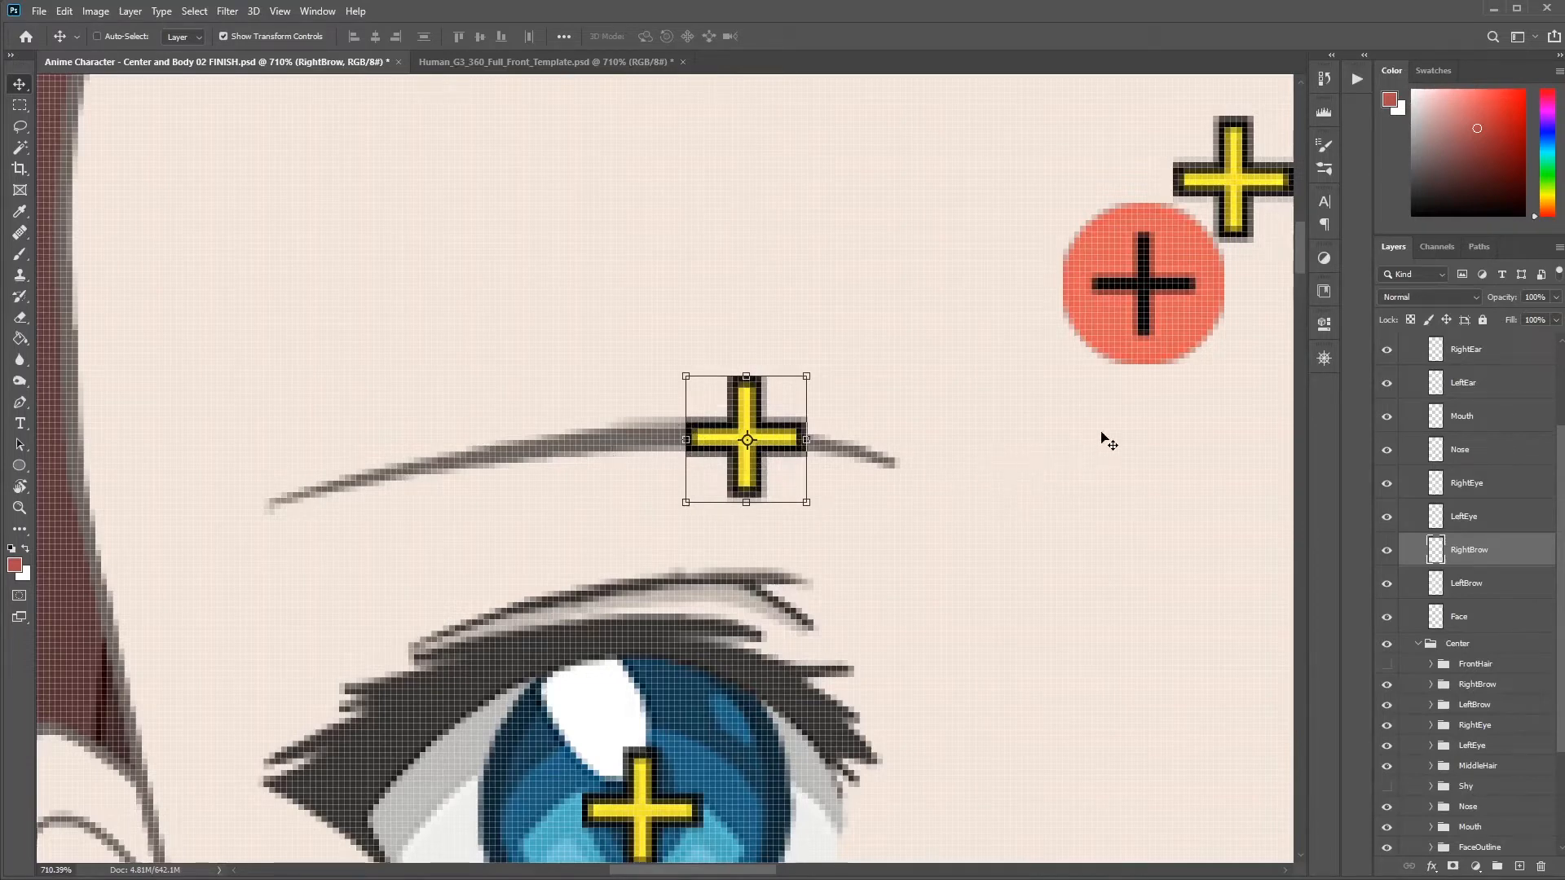
pyautogui.moveTo(1145, 467); pyautogui.dragTo(731, 518)
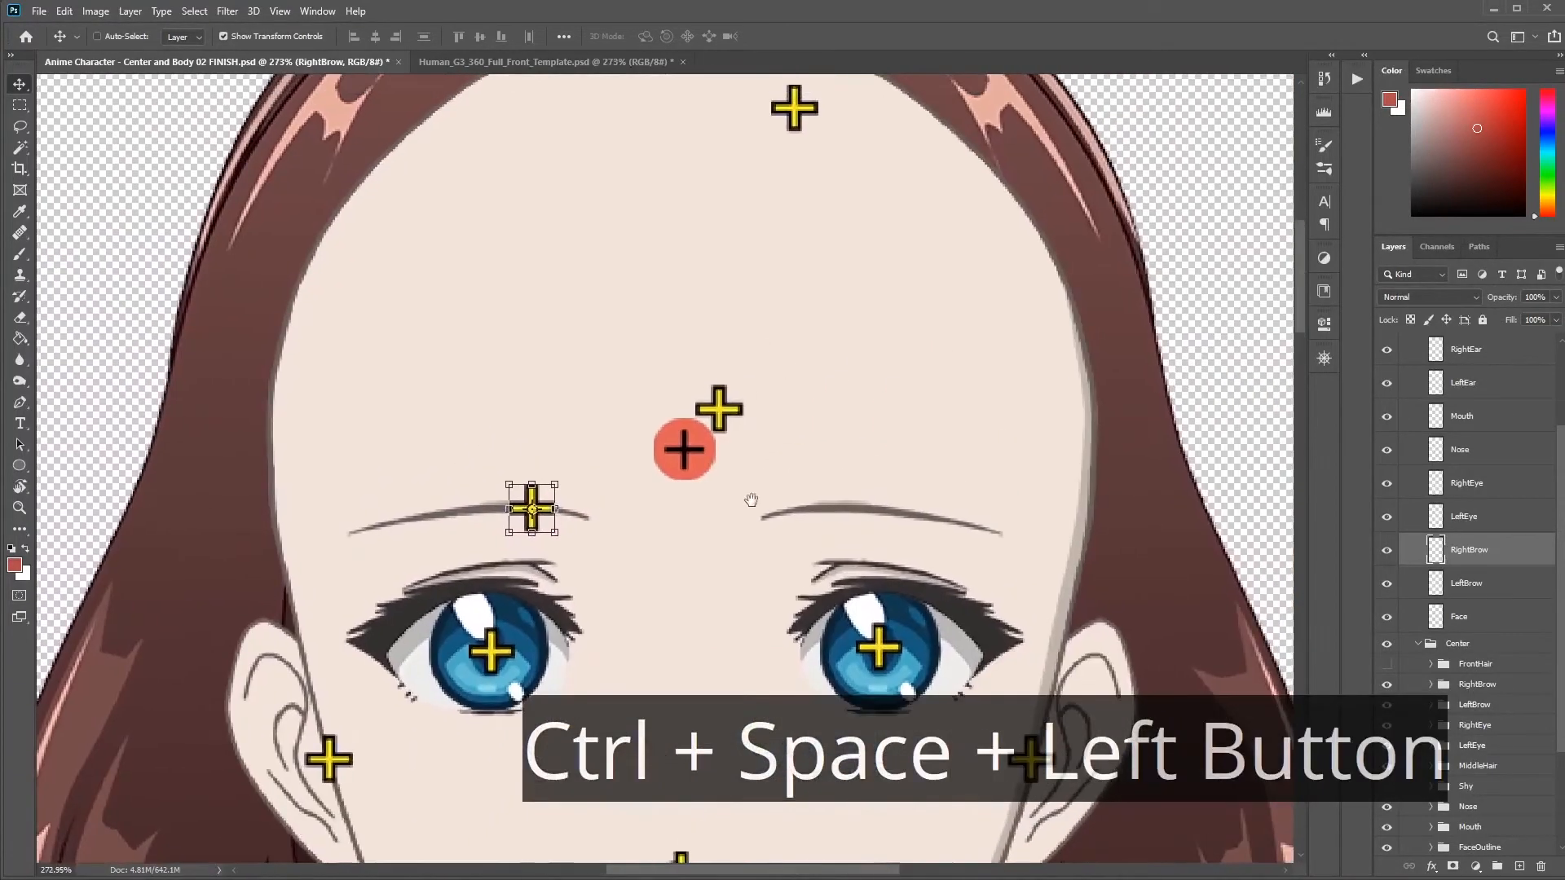
pyautogui.hotkey('alt', '[')
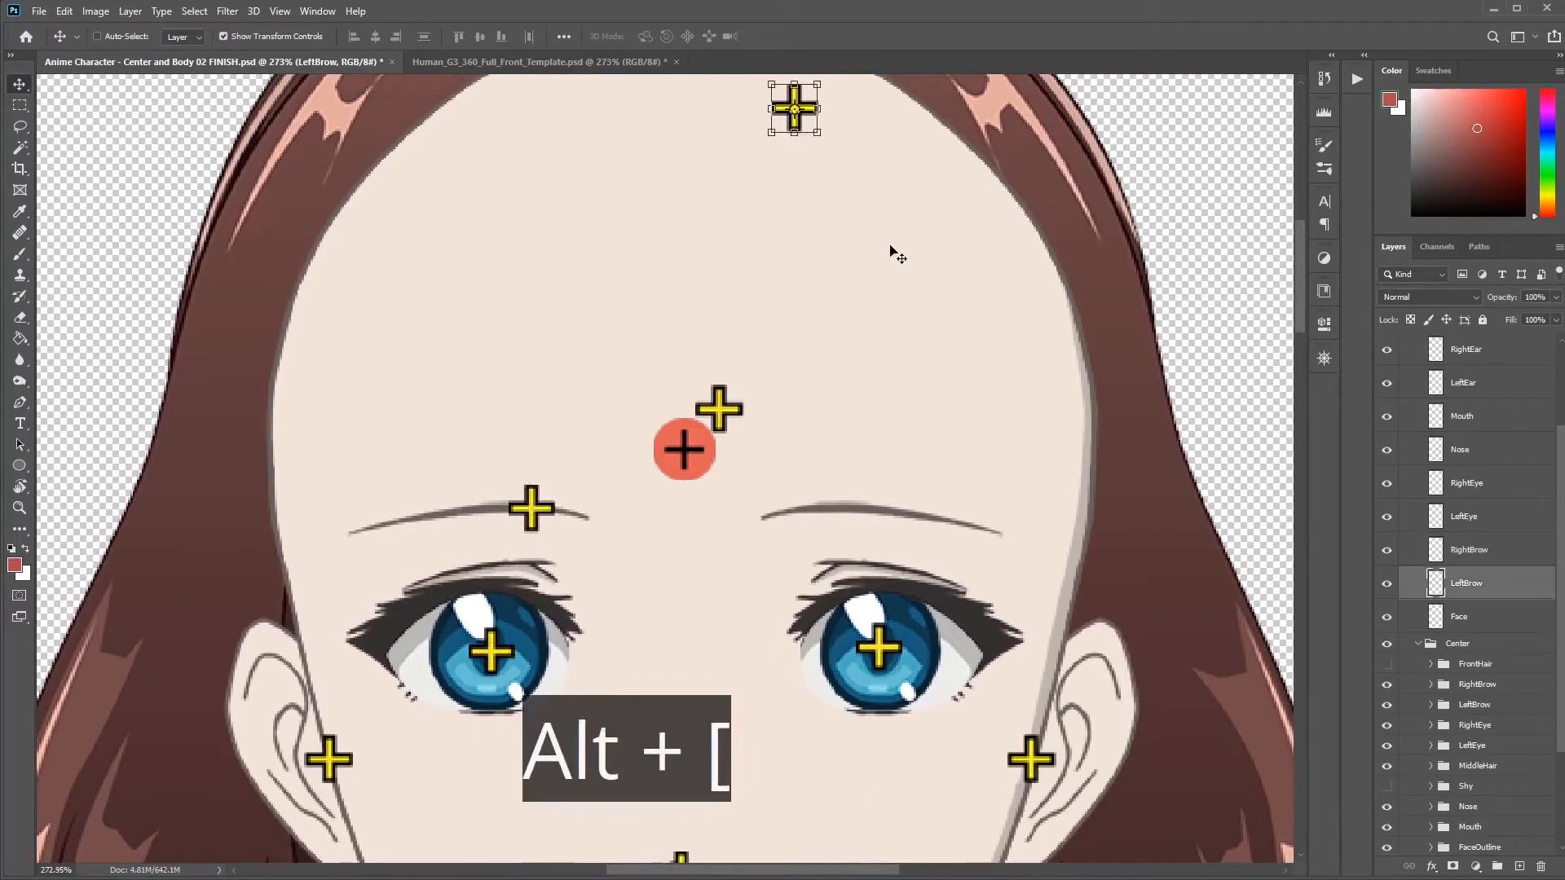
pyautogui.moveTo(906, 218)
pyautogui.mouseDown()
pyautogui.moveTo(909, 558)
pyautogui.moveTo(926, 616)
pyautogui.mouseUp()
# Step: Move the Face bone down onto the red bone point between the nose and the mouth
pyautogui.moveTo(775, 591)
pyautogui.mouseDown()
pyautogui.moveTo(834, 582)
pyautogui.moveTo(1034, 454)
pyautogui.moveTo(1039, 482)
pyautogui.moveTo(824, 489)
pyautogui.moveTo(937, 343)
pyautogui.moveTo(919, 422)
pyautogui.mouseUp()
pyautogui.hotkey('alt', '[')
pyautogui.moveTo(1046, 293); pyautogui.dragTo(1031, 600)
pyautogui.moveTo(909, 562); pyautogui.dragTo(1007, 538)
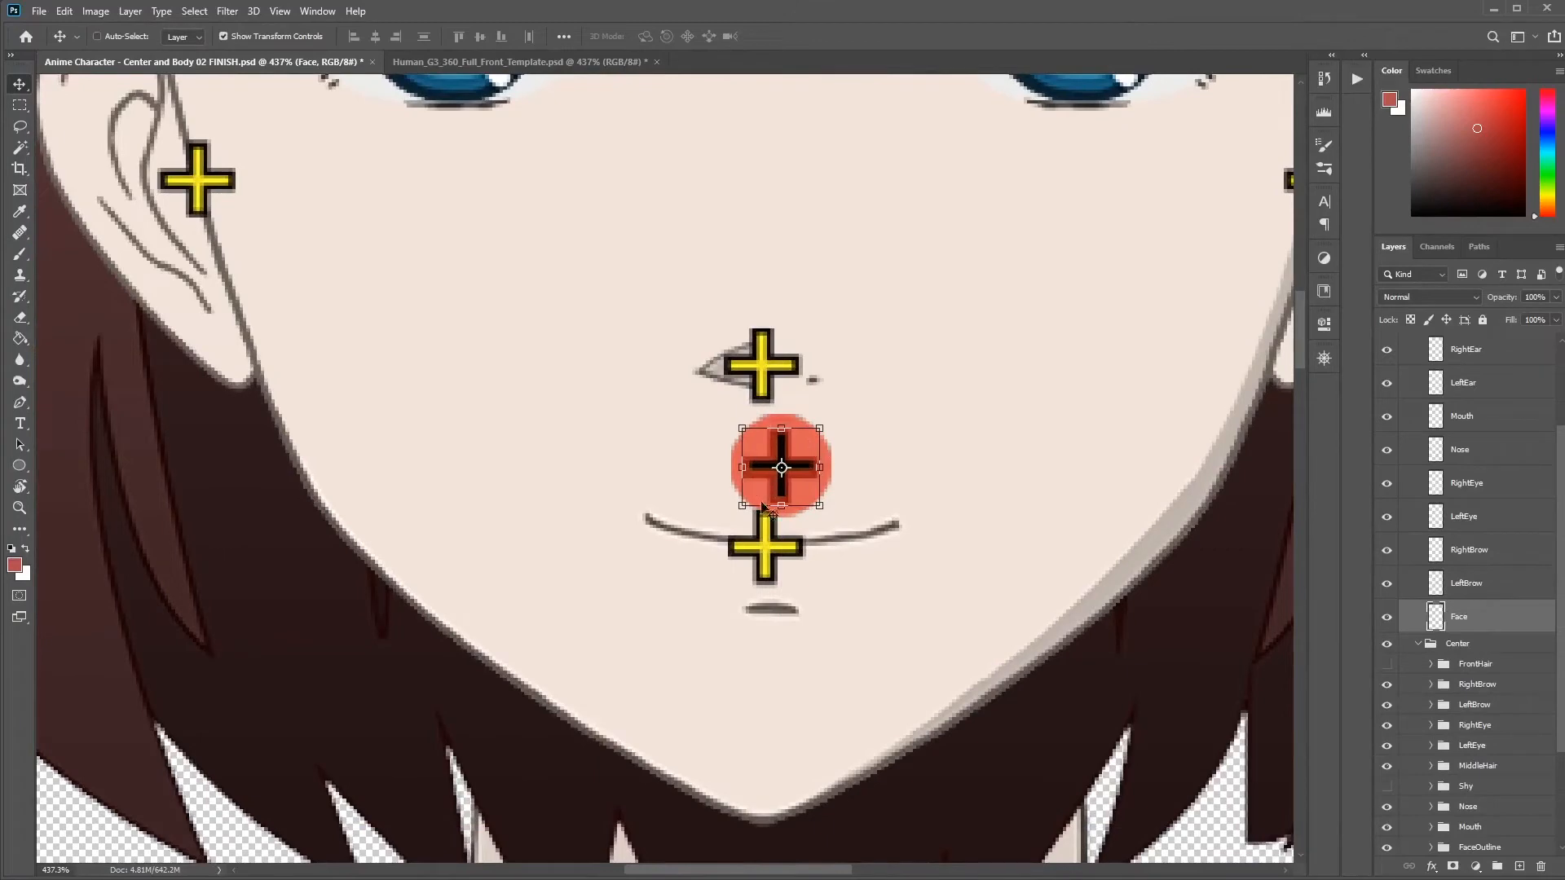
# Step: Show the FrontHair and HairShadow groups in Center again and save the character file
pyautogui.hotkey('ctrl', '0')
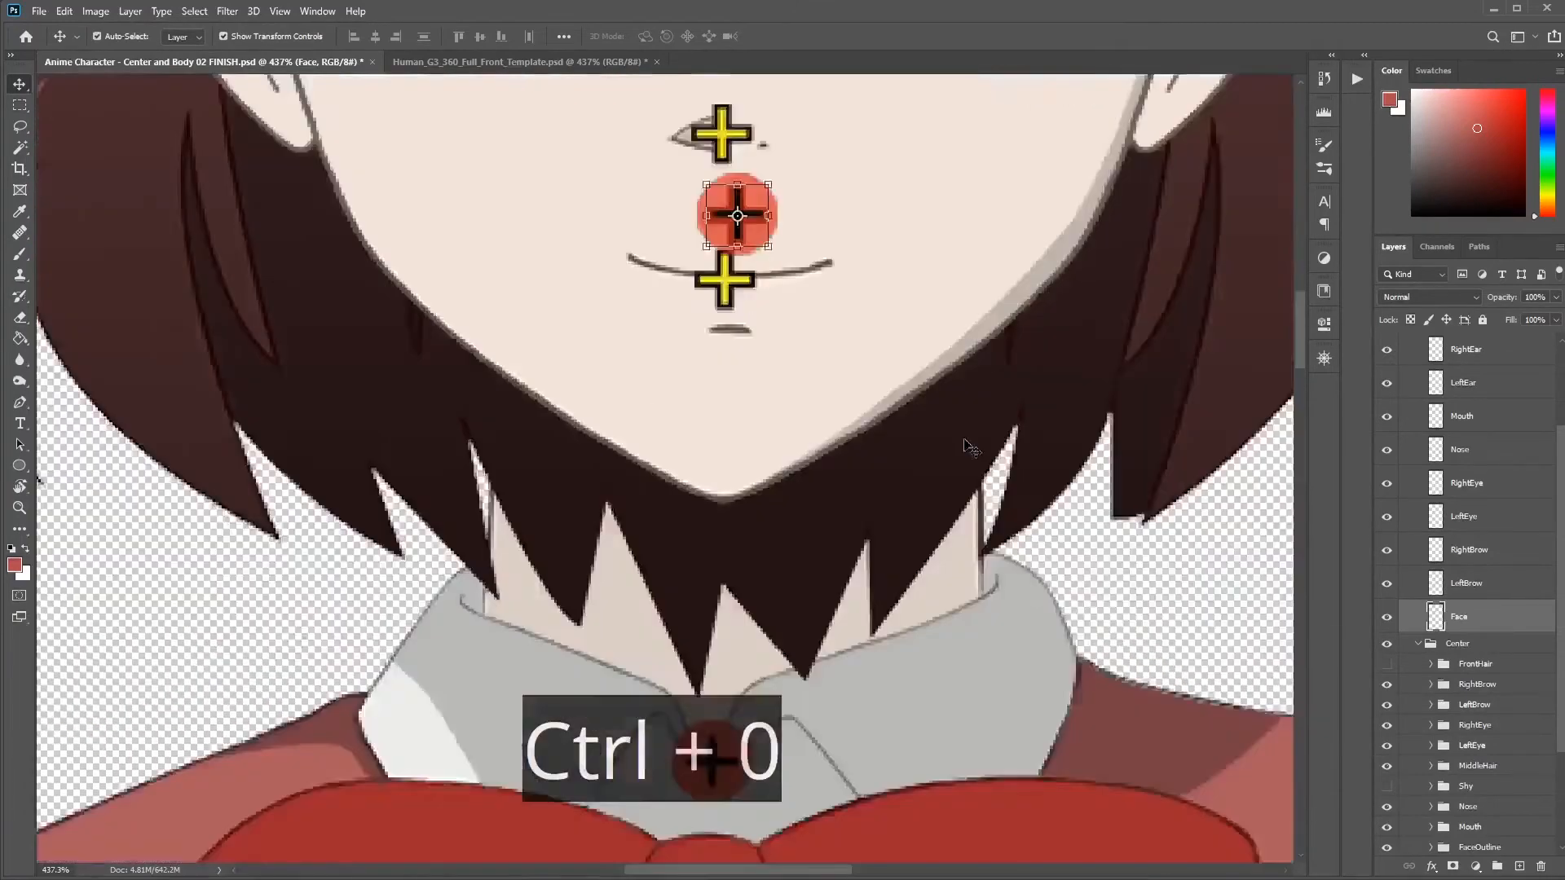
pyautogui.keyDown('ctrl'); pyautogui.click(644, 291); pyautogui.keyUp('ctrl')
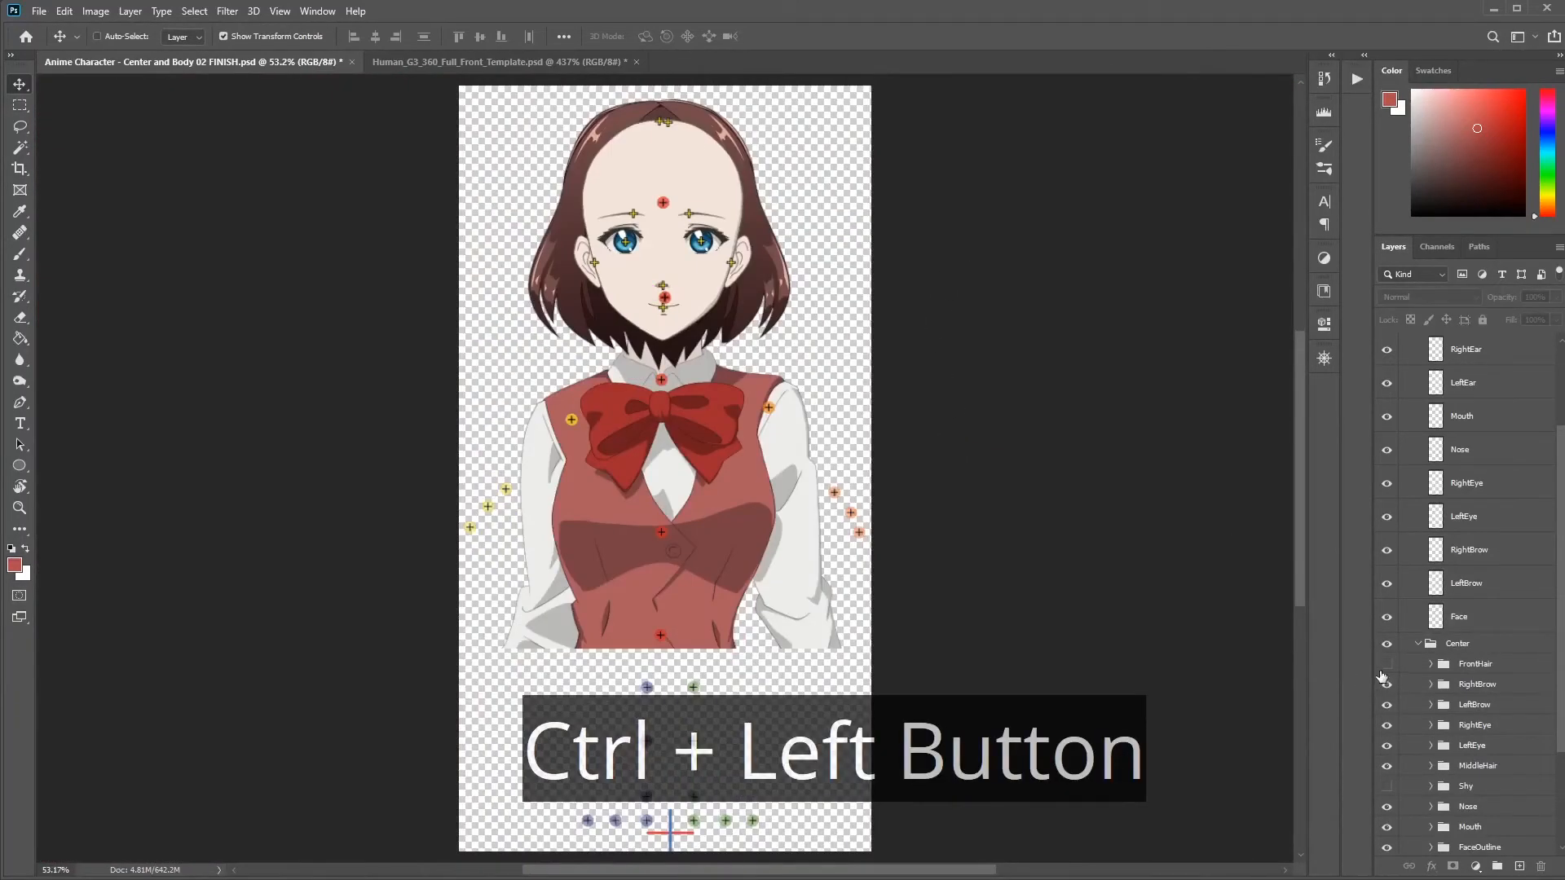
pyautogui.click(1387, 664)
pyautogui.scroll(-3, 1423, 701)
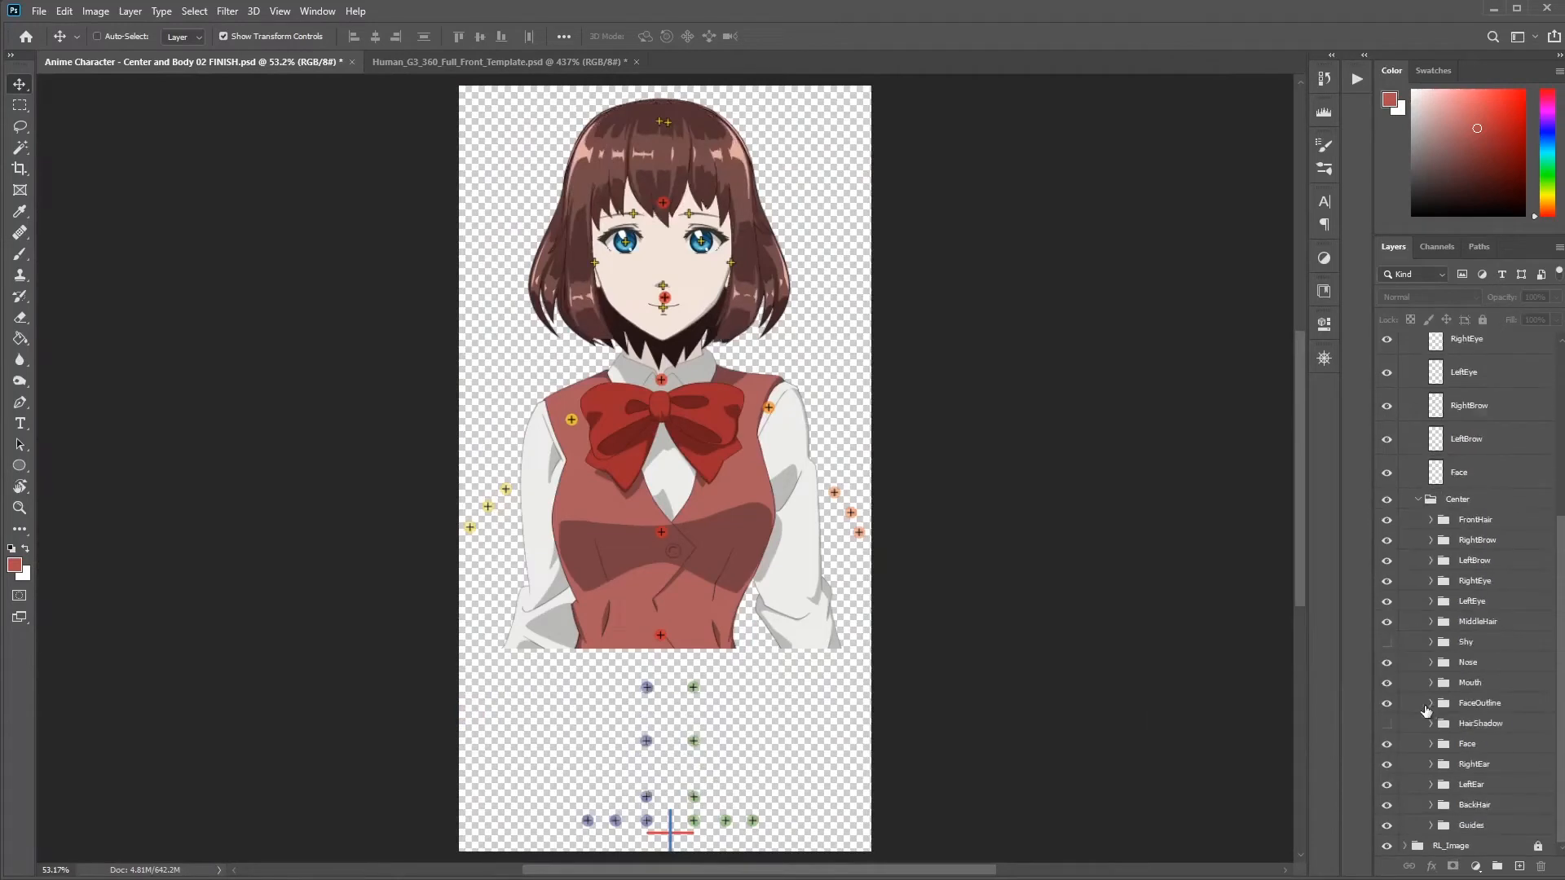
pyautogui.click(1387, 725)
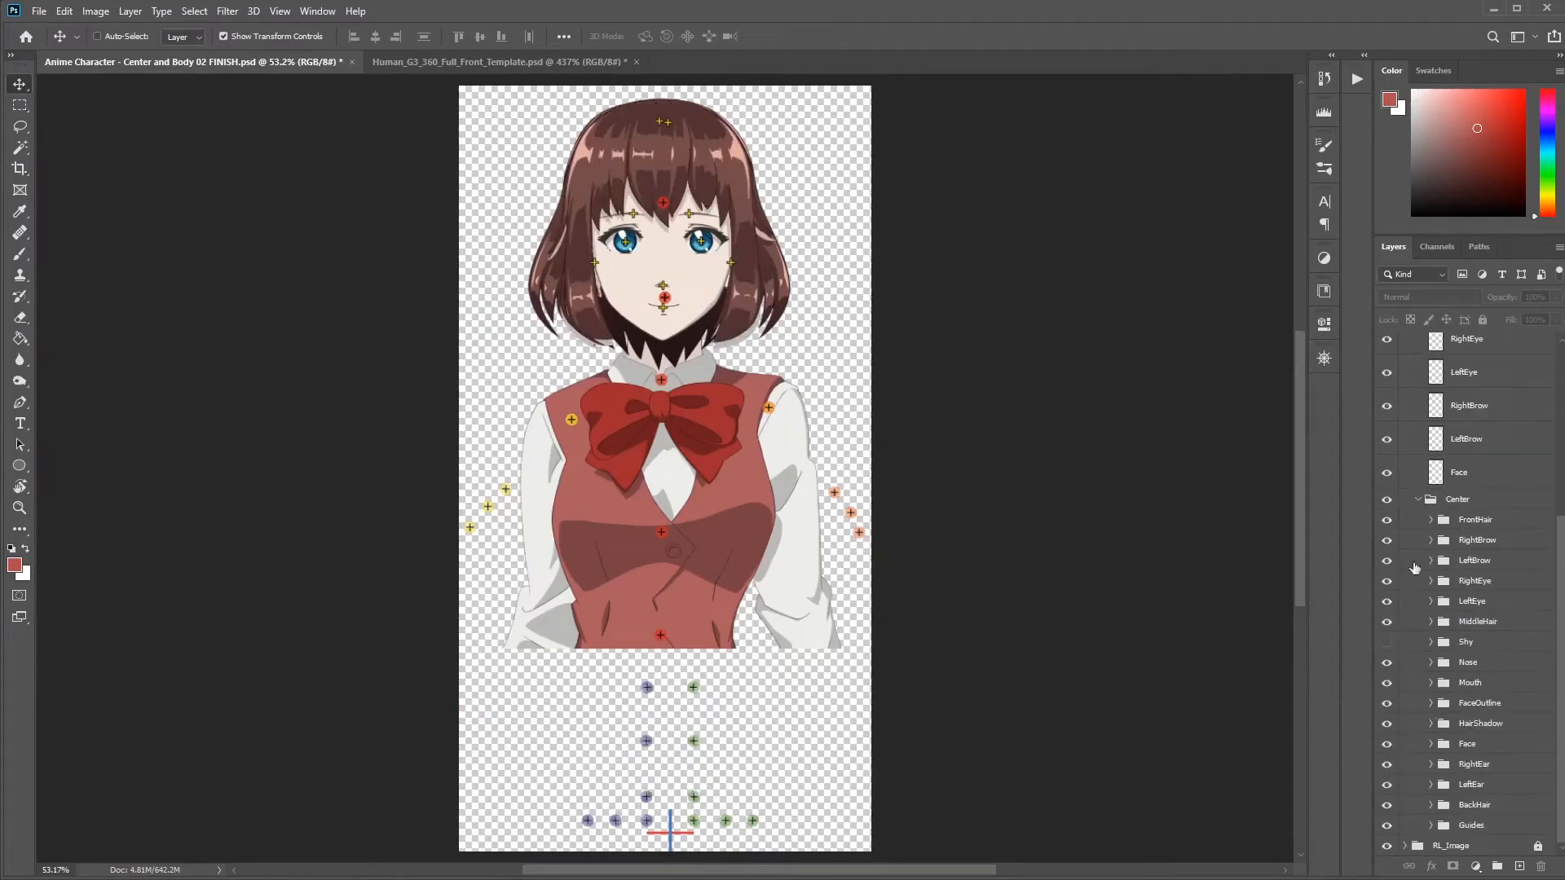
pyautogui.moveTo(762, 332); pyautogui.dragTo(776, 411)
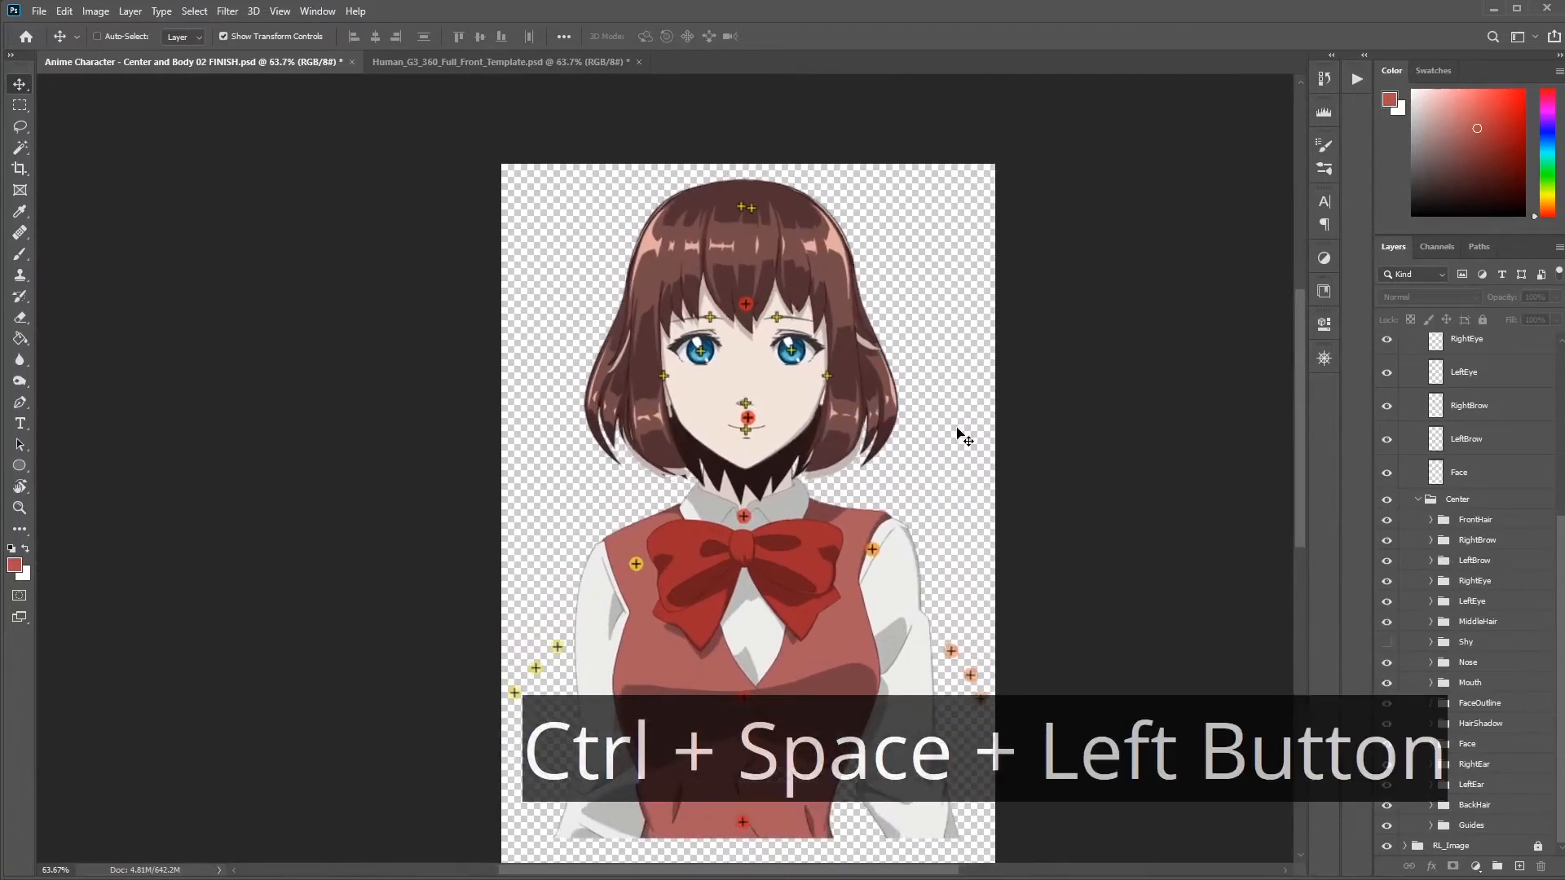
pyautogui.hotkey('ctrl', '0')
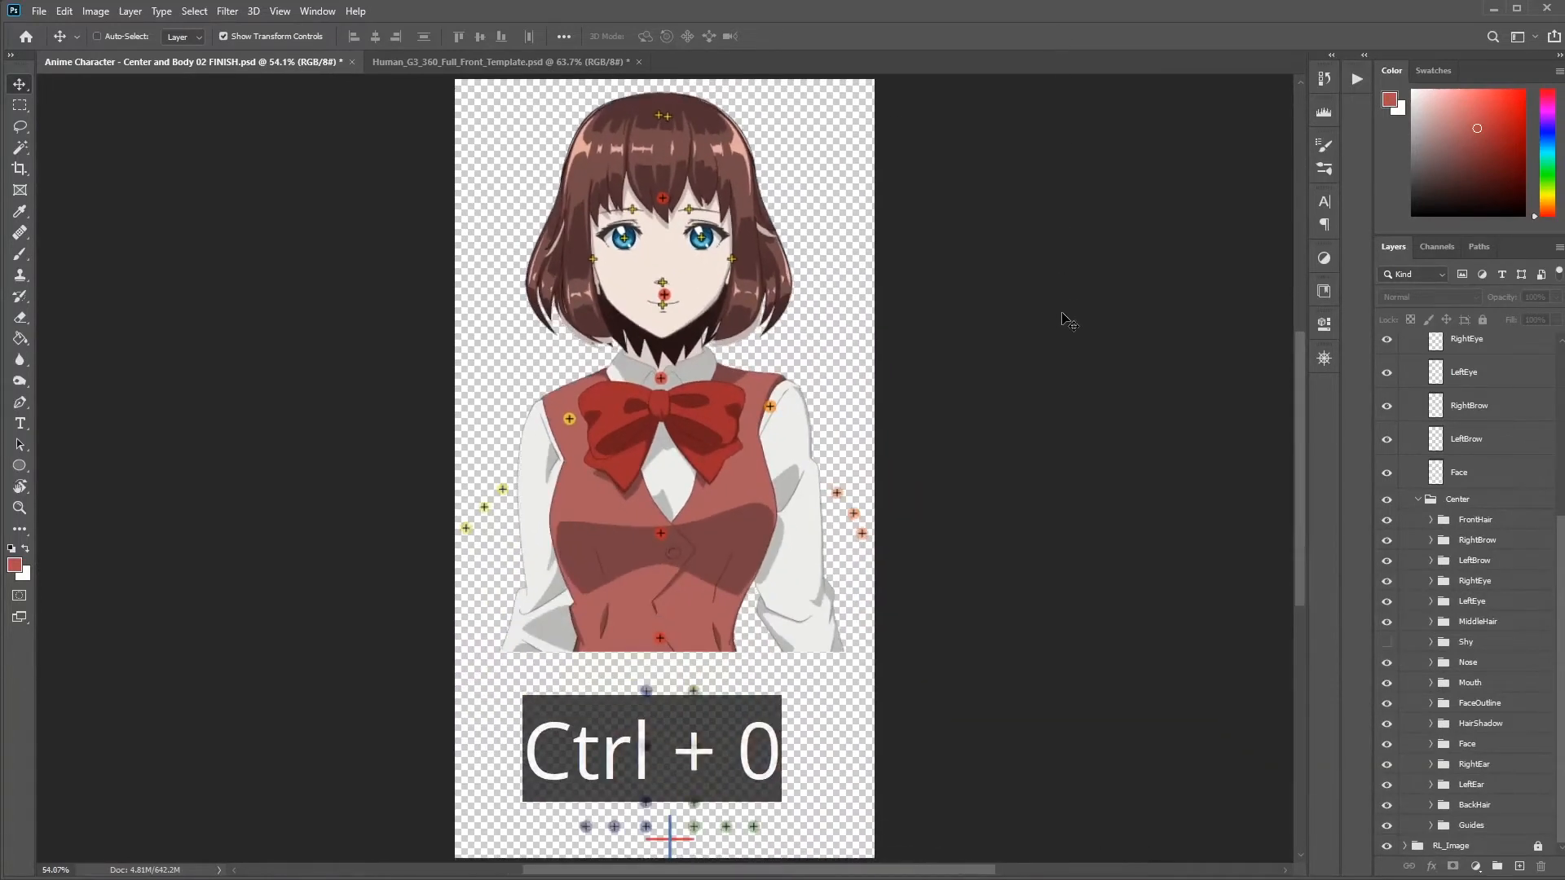
pyautogui.hotkey('ctrl', 's')
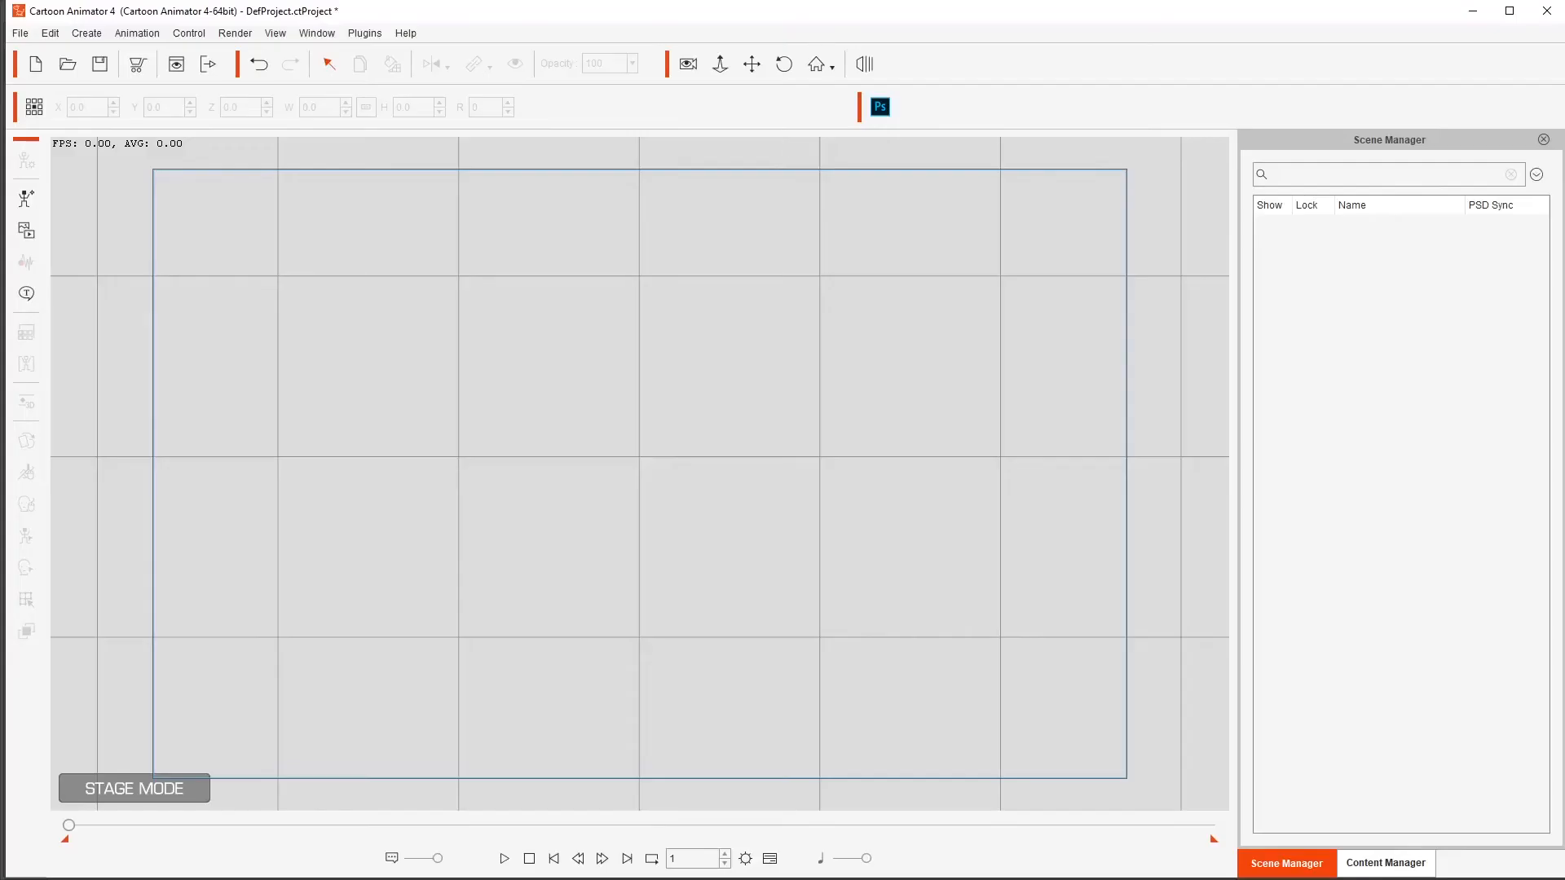
# Step: Import Anime Character - Center and Body 02 FINISH.psd into the Cartoon Animator stage and open the character in Composer mode
pyautogui.hotkey('alt', 'Tab')
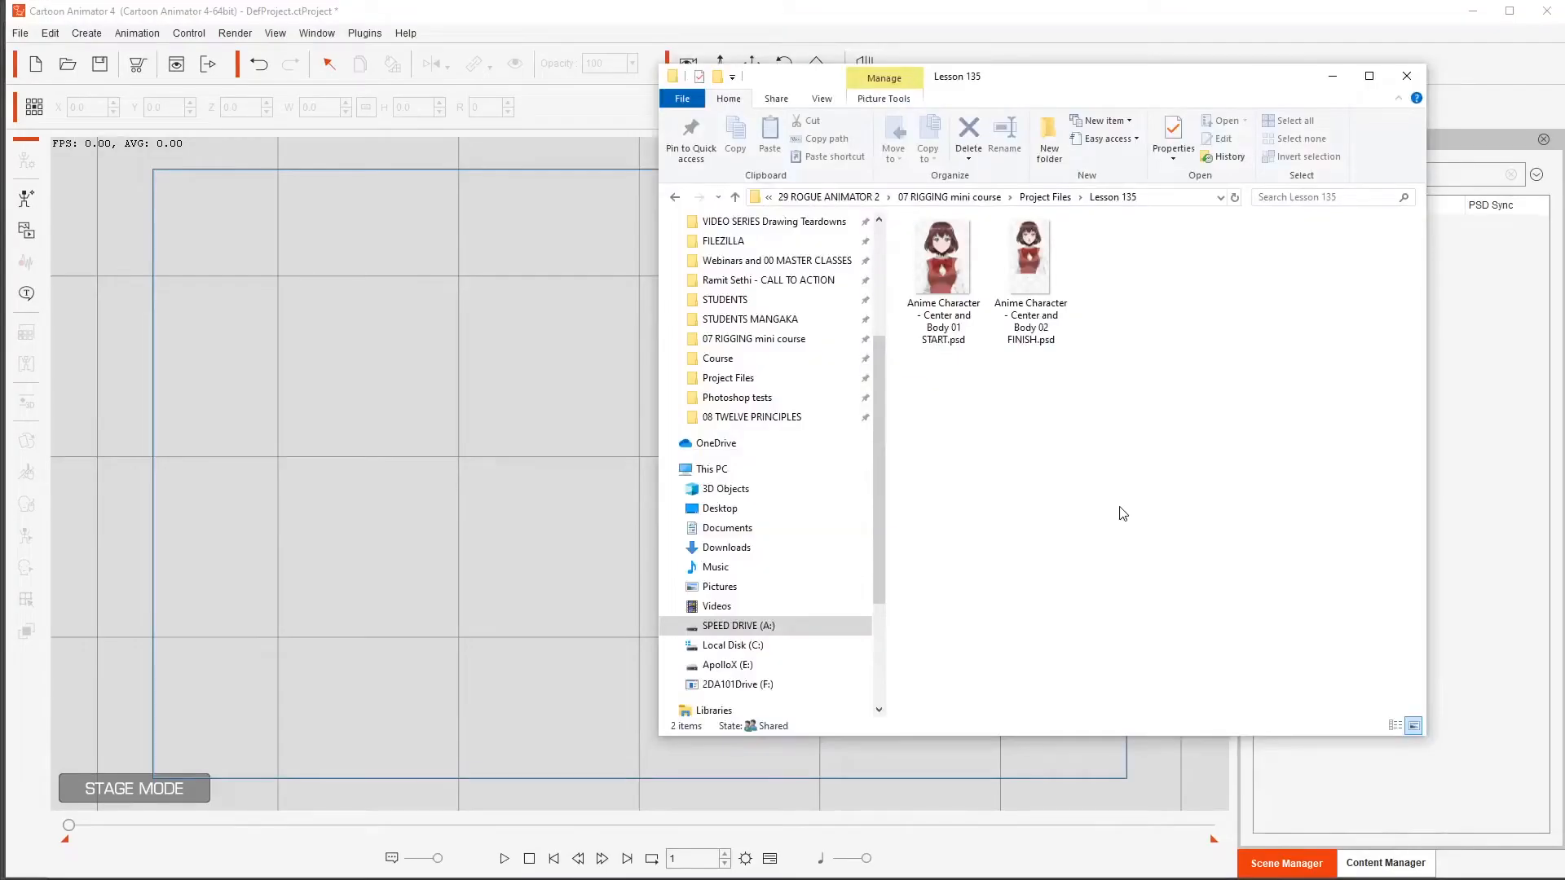
pyautogui.click(1049, 286)
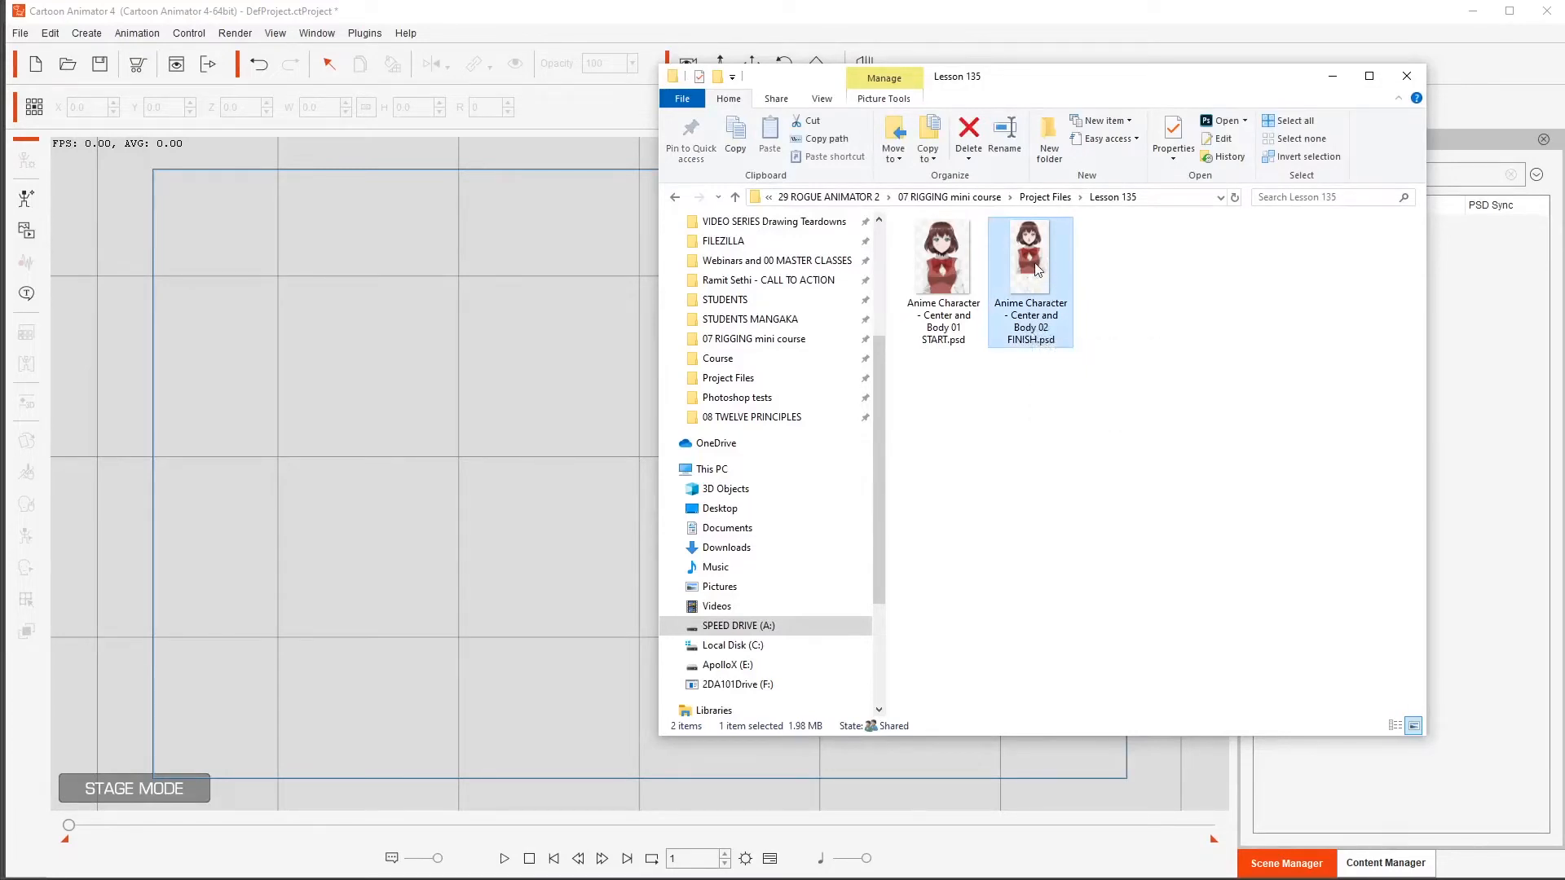
pyautogui.moveTo(1030, 267); pyautogui.dragTo(613, 385)
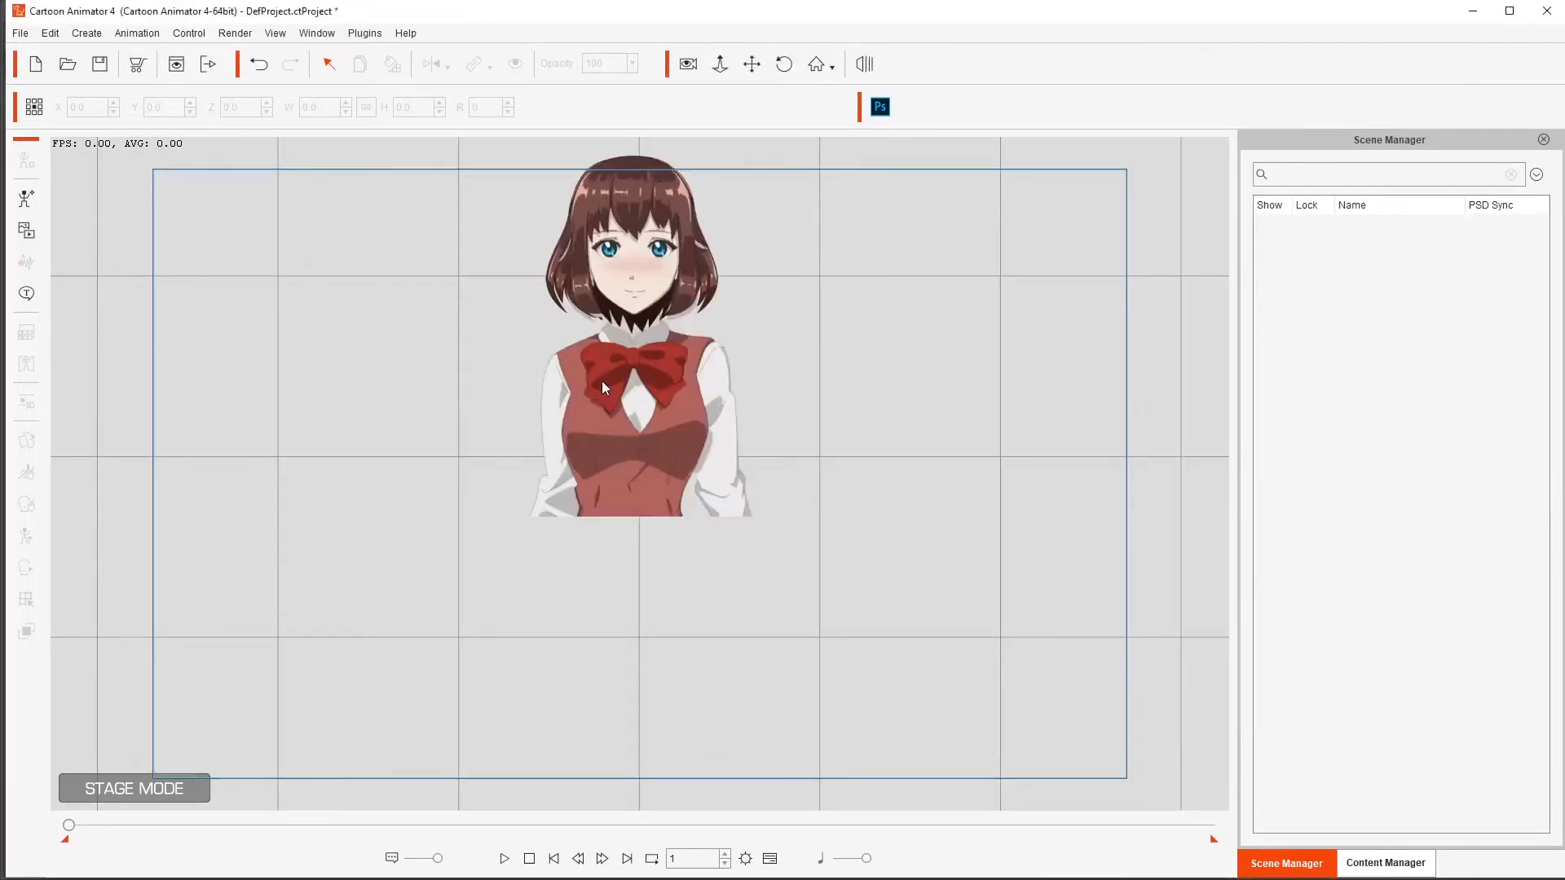
pyautogui.doubleClick(652, 357)
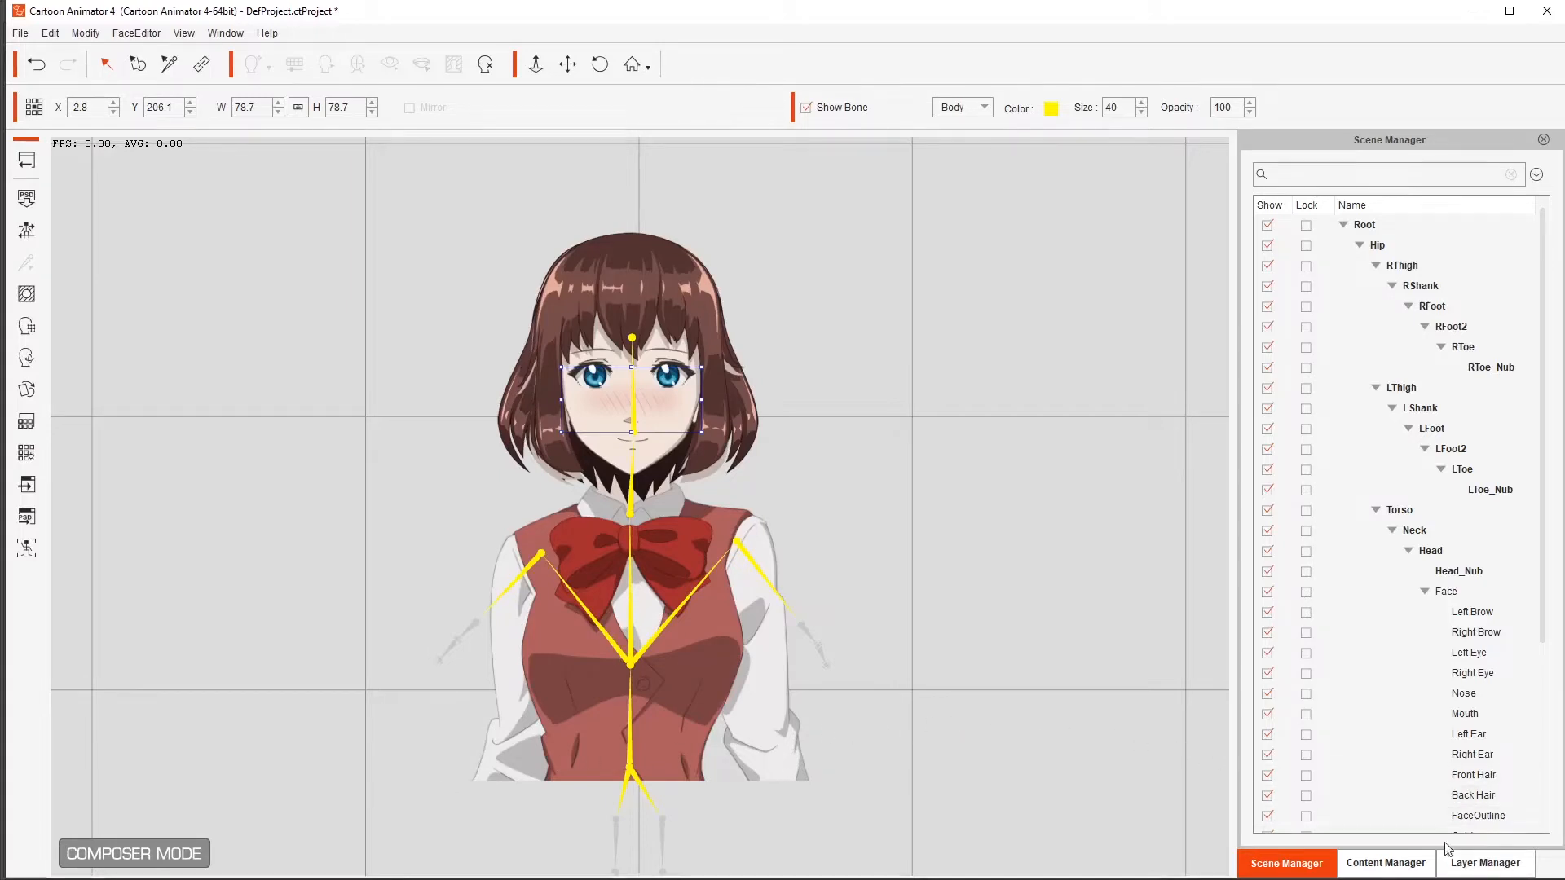
# Step: Open the Layer Manager, collapse the whole layer list and expand only the Talking Head layers
pyautogui.click(1471, 871)
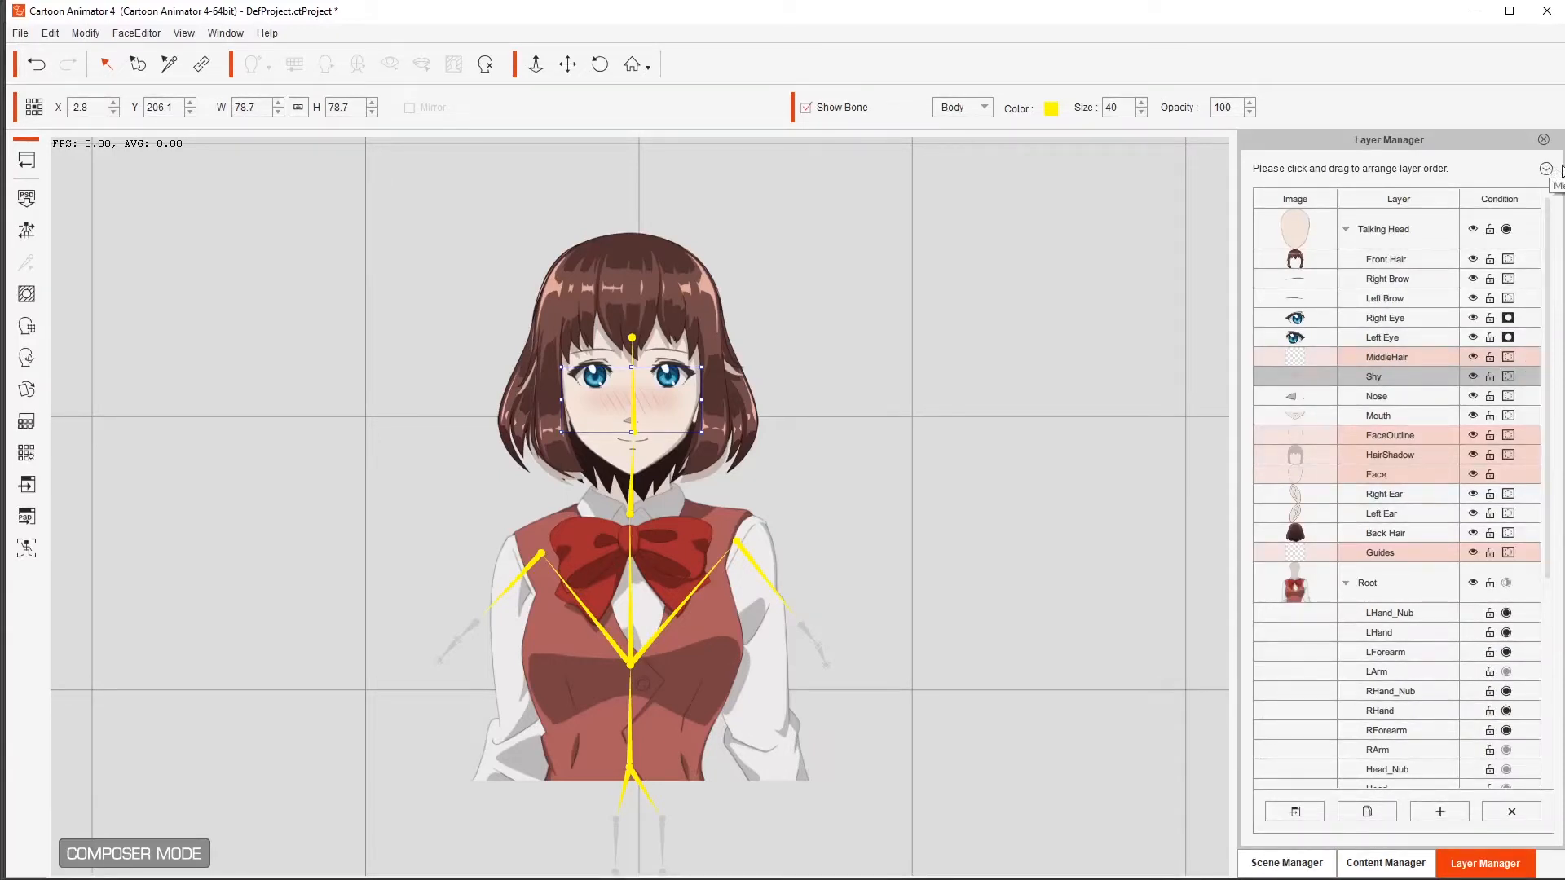
pyautogui.moveTo(1560, 167); pyautogui.dragTo(1369, 160)
pyautogui.click(1349, 169)
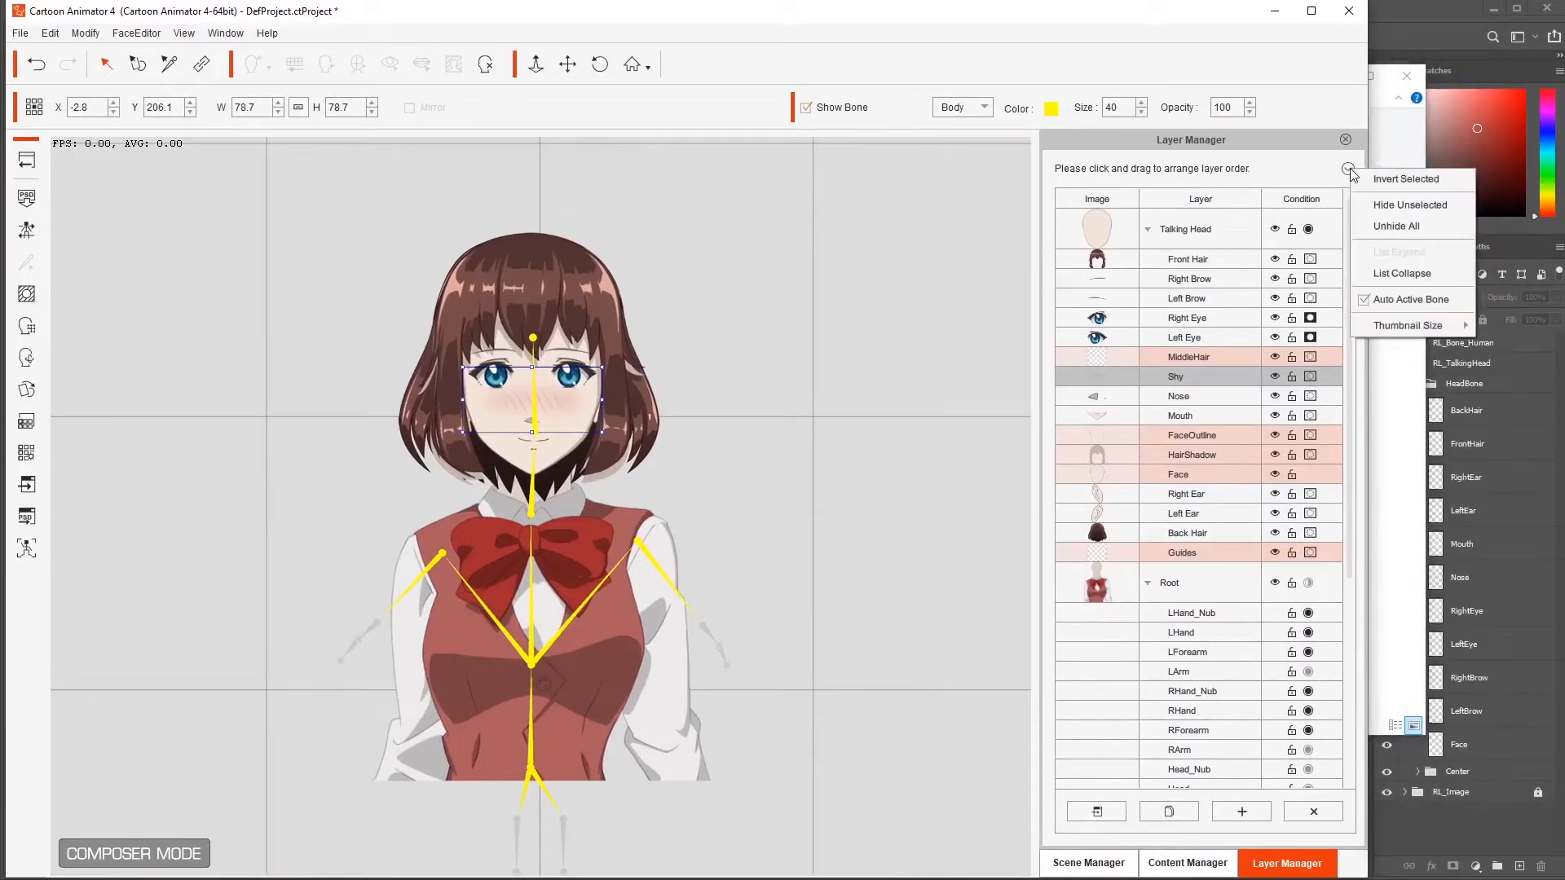
pyautogui.click(1401, 279)
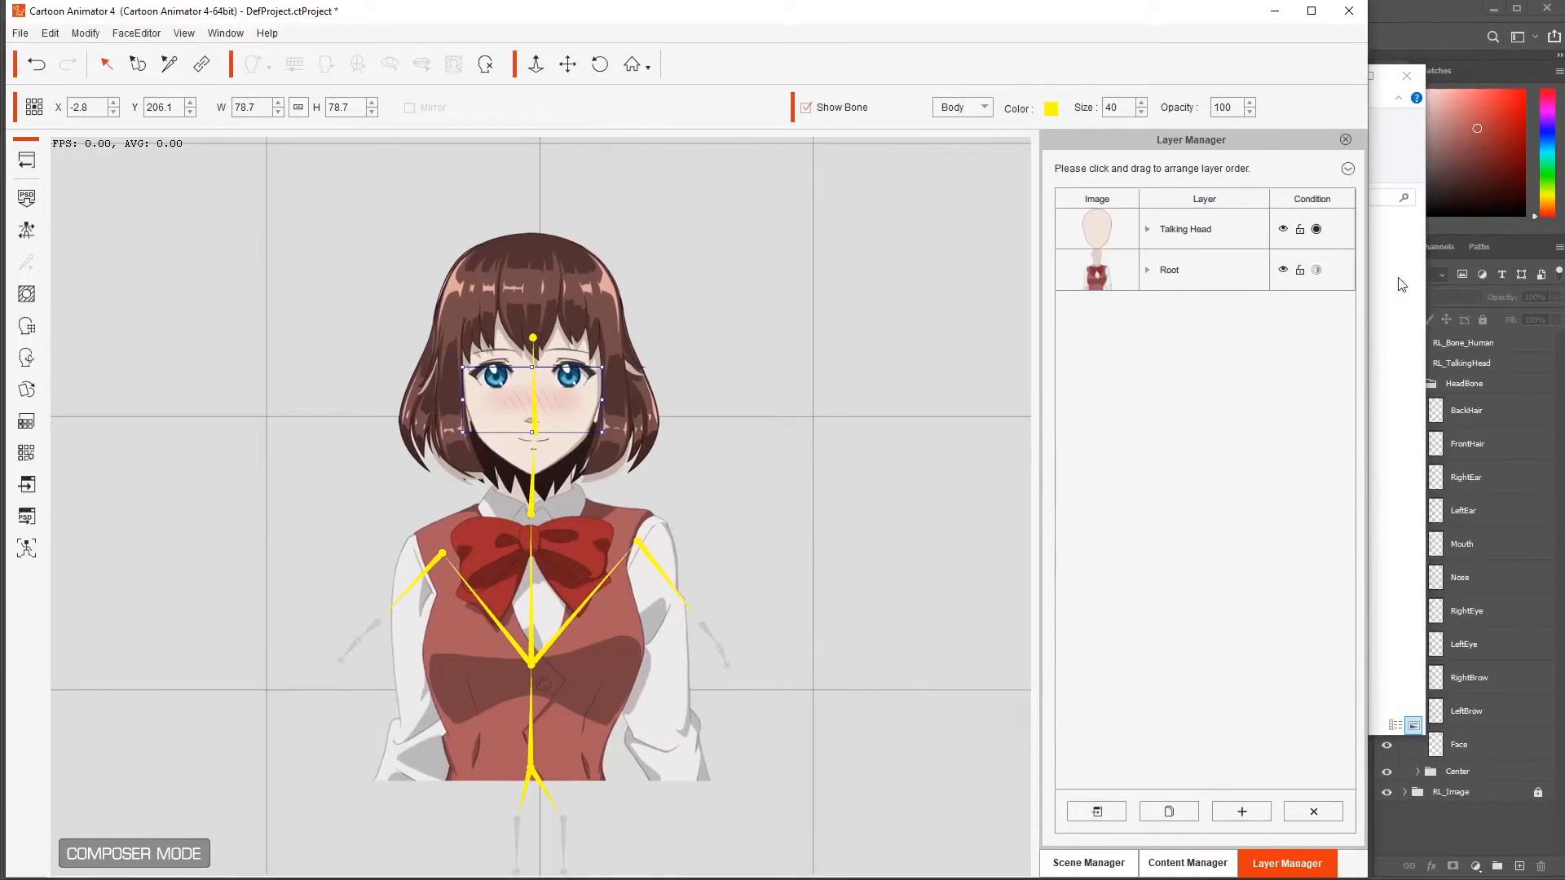
pyautogui.moveTo(1369, 269); pyautogui.dragTo(1559, 278)
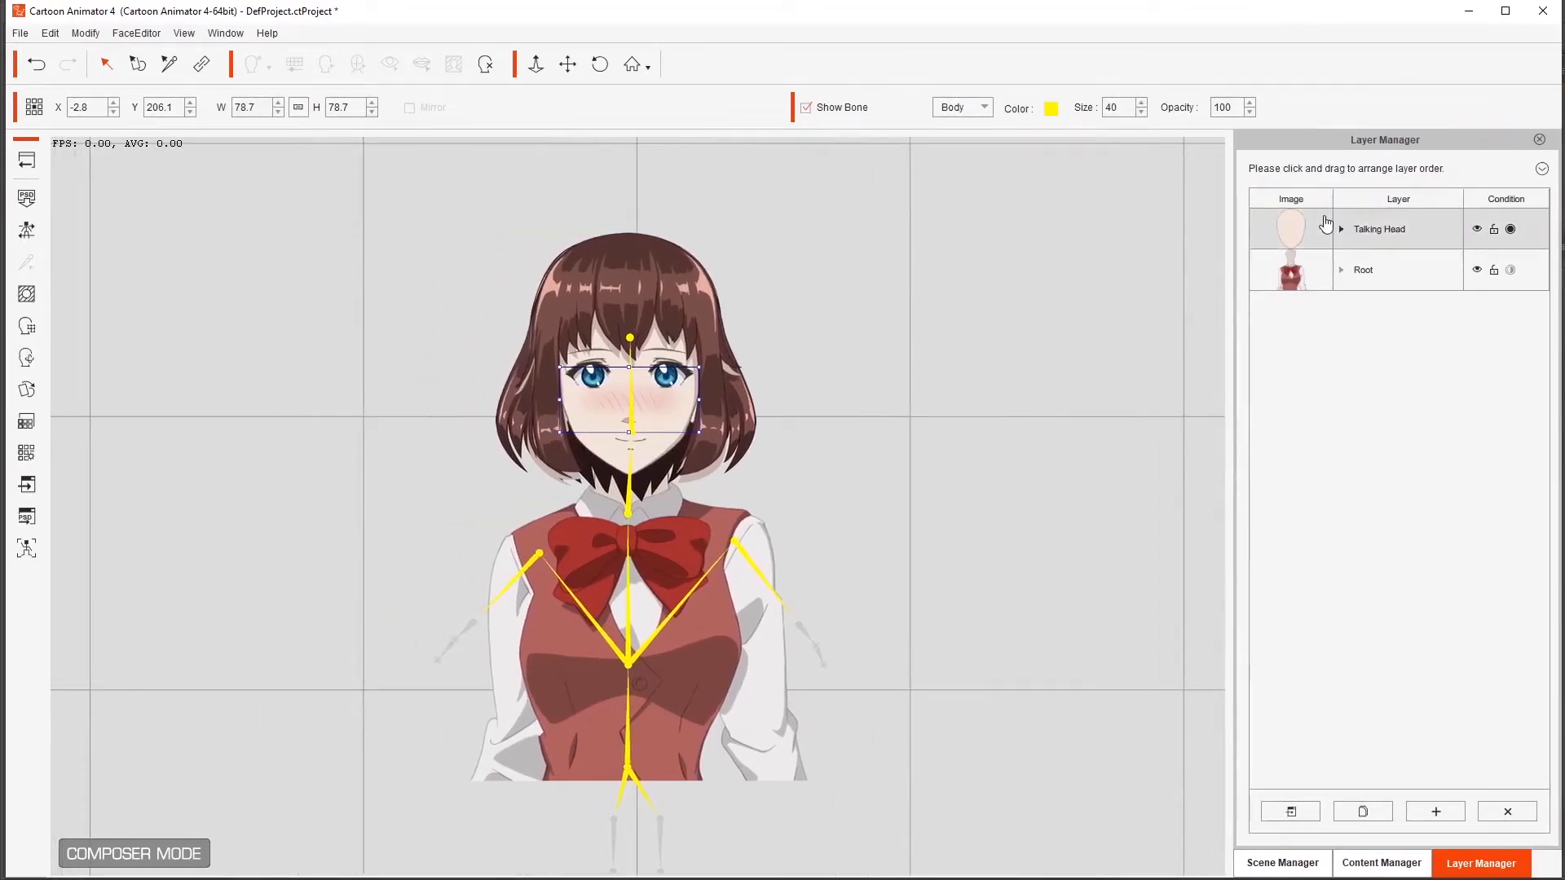
pyautogui.click(1341, 228)
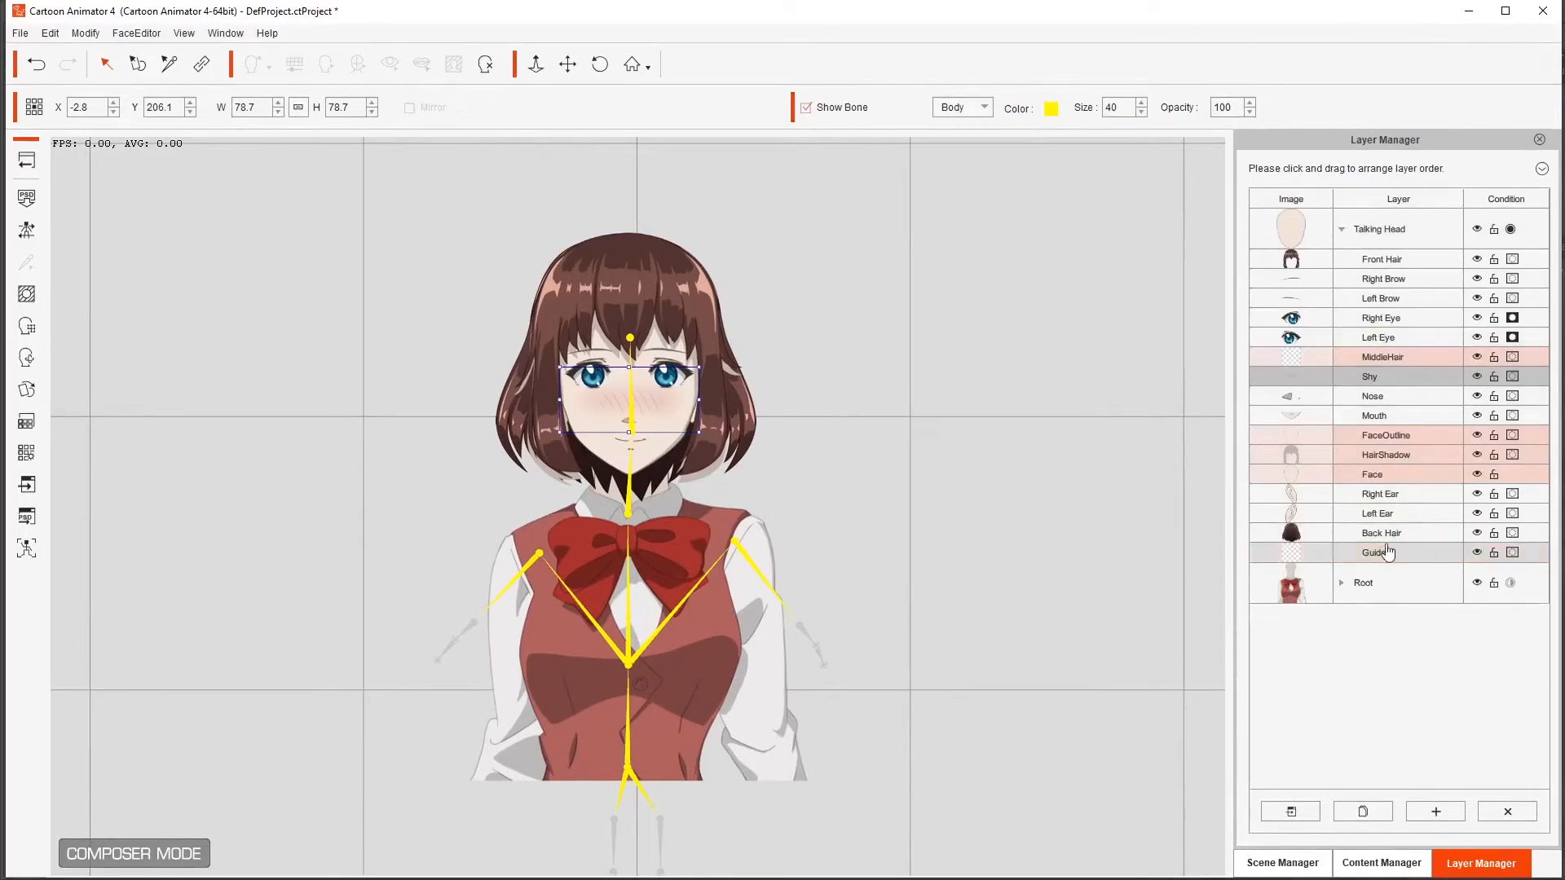
# Step: Move the Back Hair layer out of Talking Head to below Root, and turn on masking for the HairShadow layer
pyautogui.moveTo(1385, 538); pyautogui.dragTo(1389, 606)
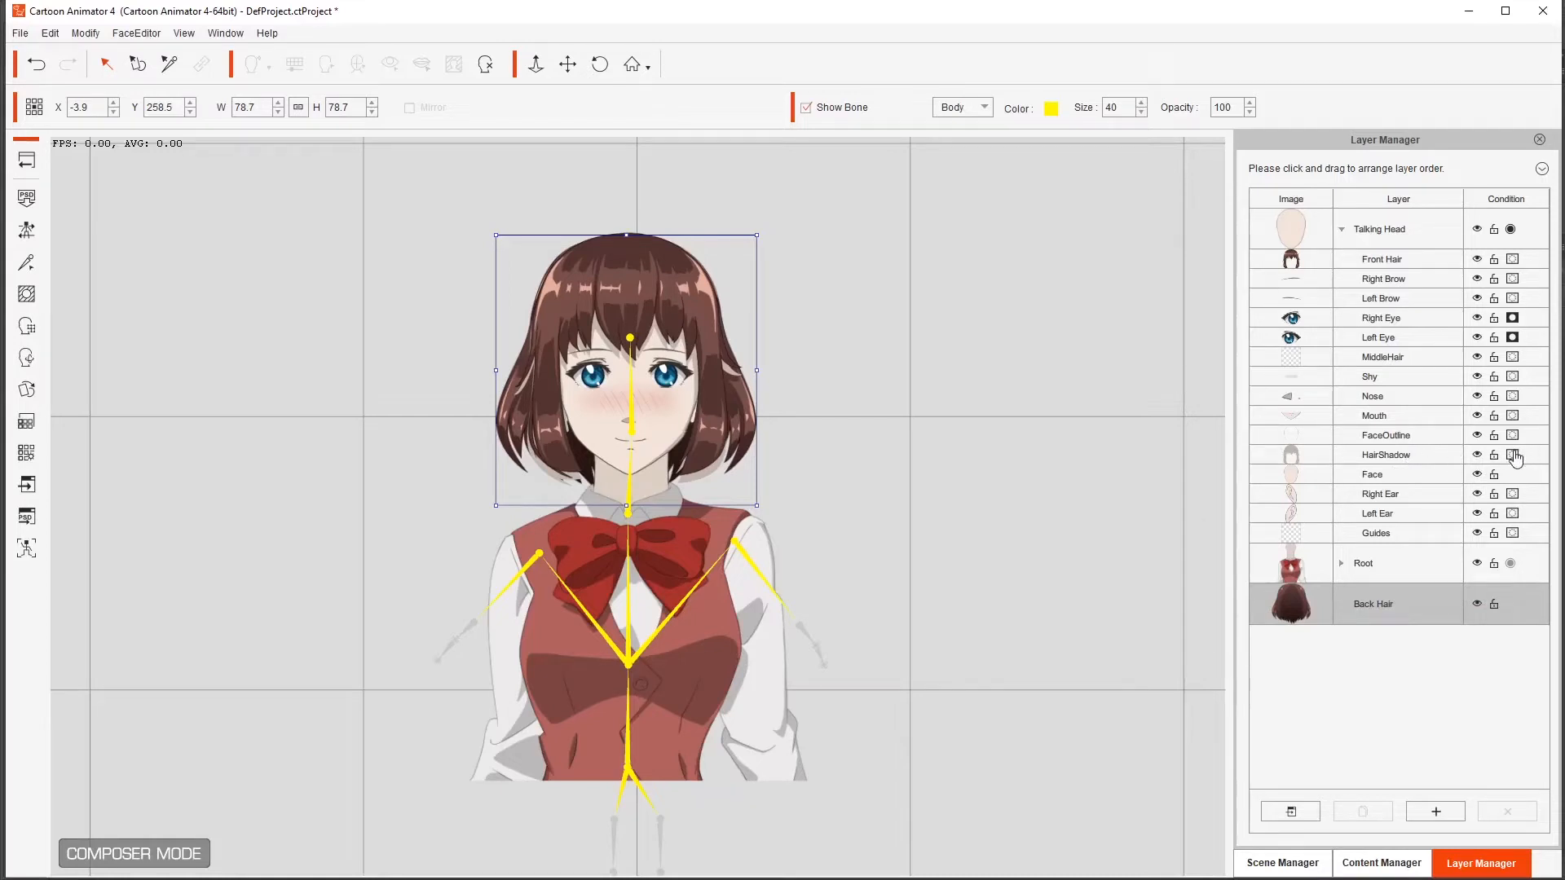
pyautogui.click(1513, 456)
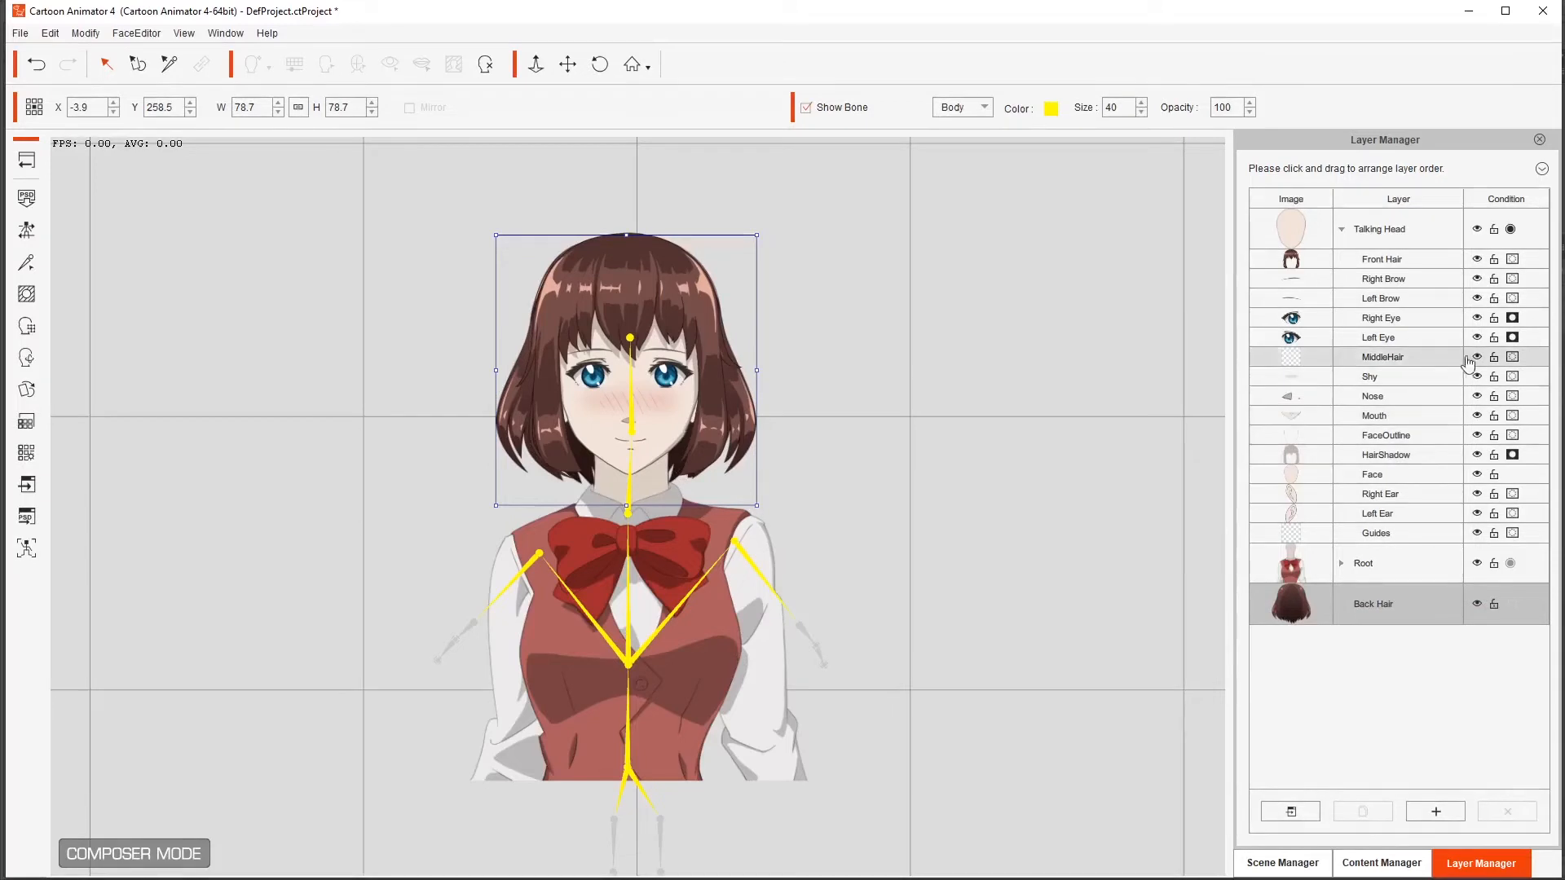
# Step: Turn on masking for the Left Brow, Right Brow and Shy layers of Talking Head
pyautogui.click(1513, 299)
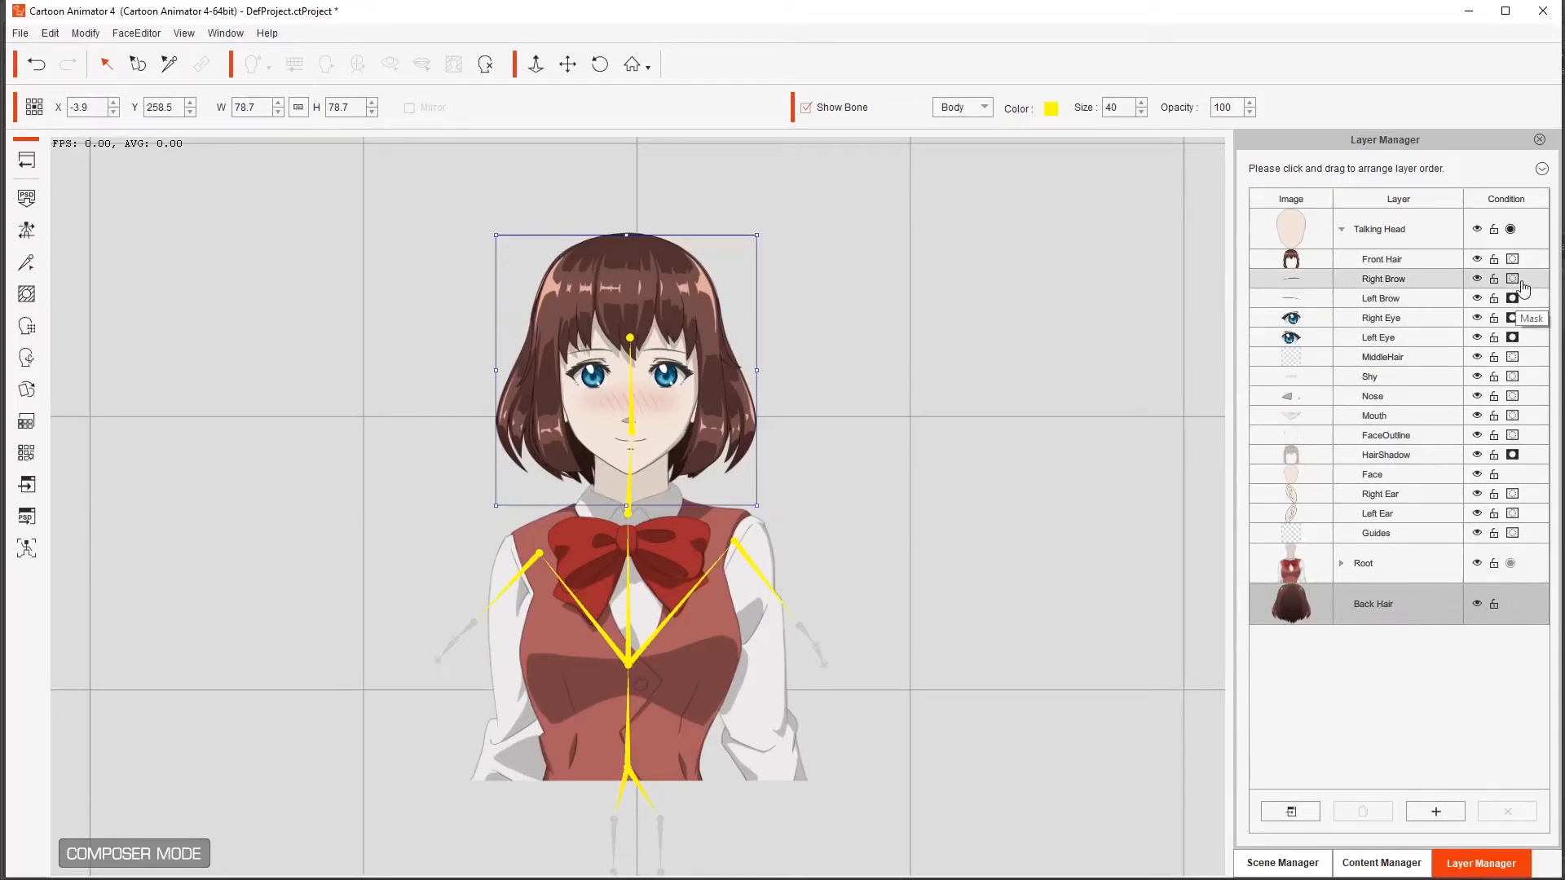
pyautogui.click(1513, 279)
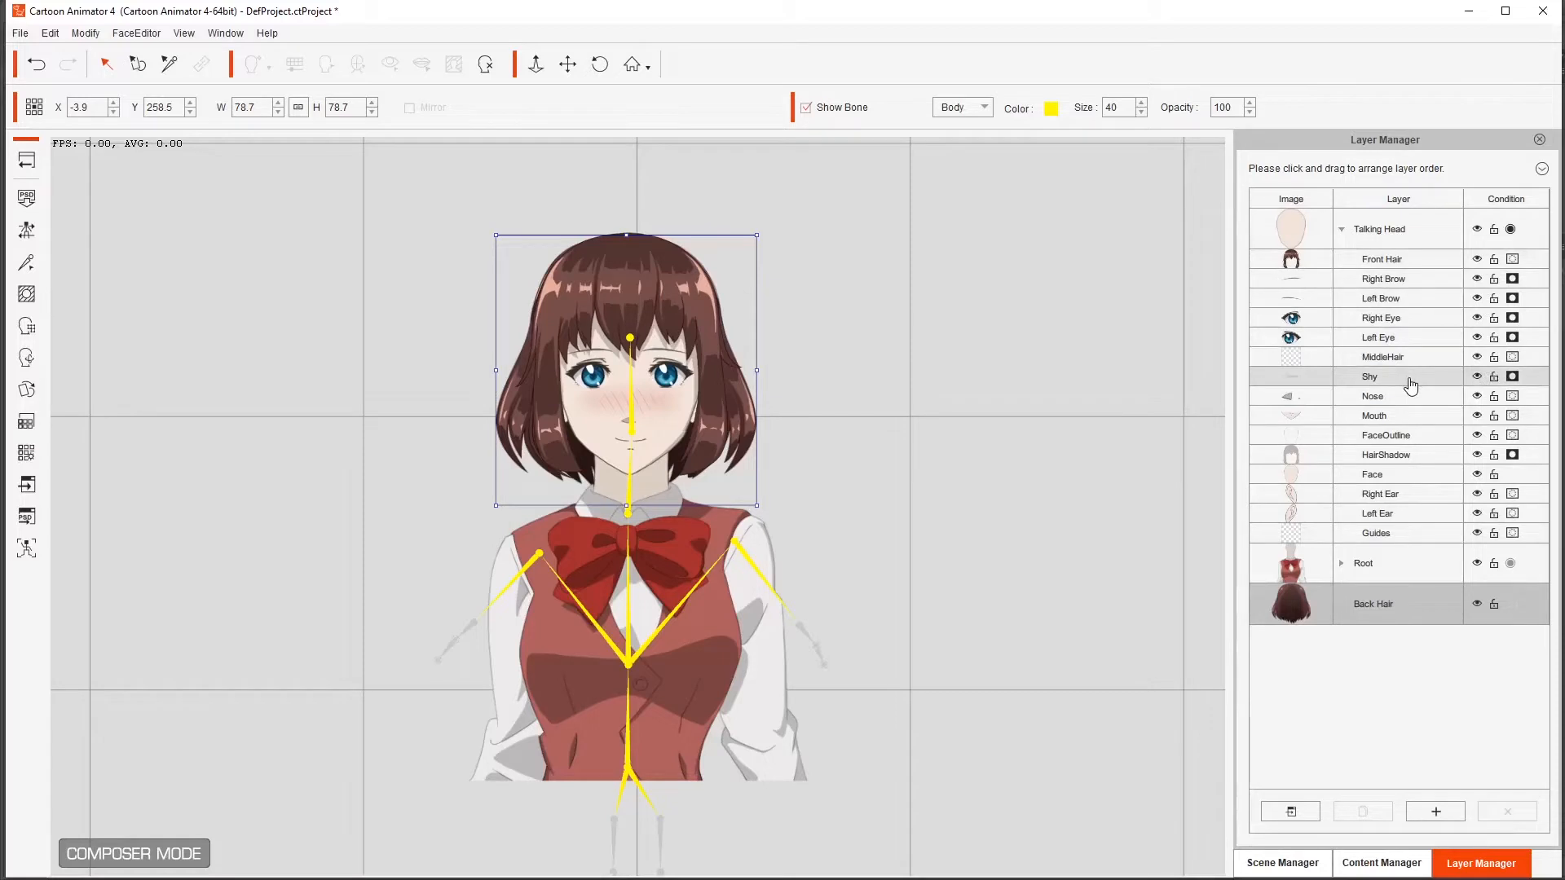
pyautogui.click(1034, 416)
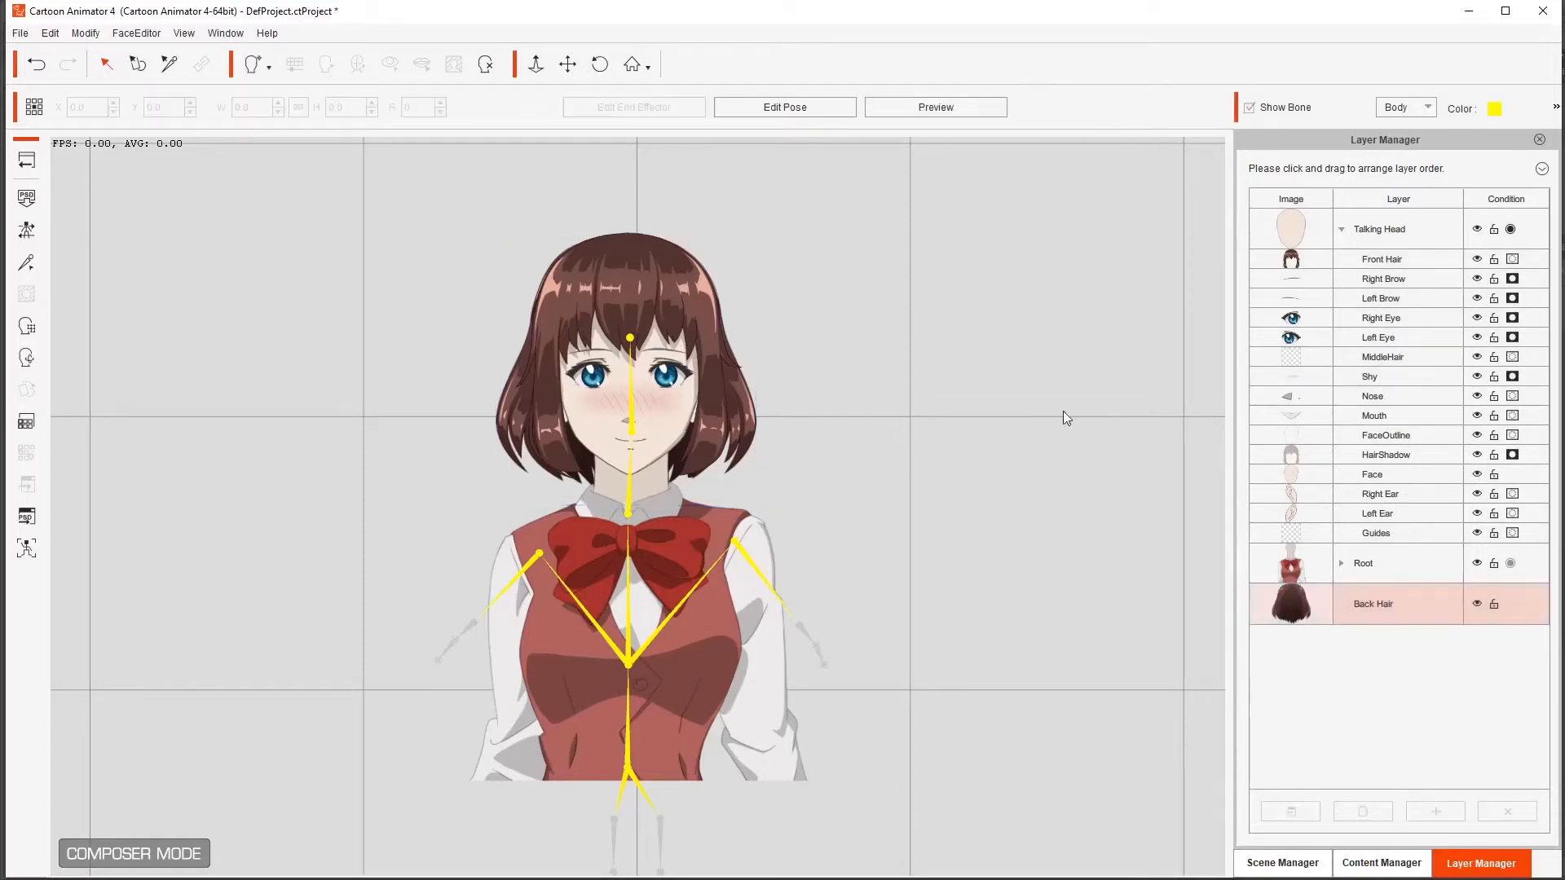
pyautogui.click(1377, 364)
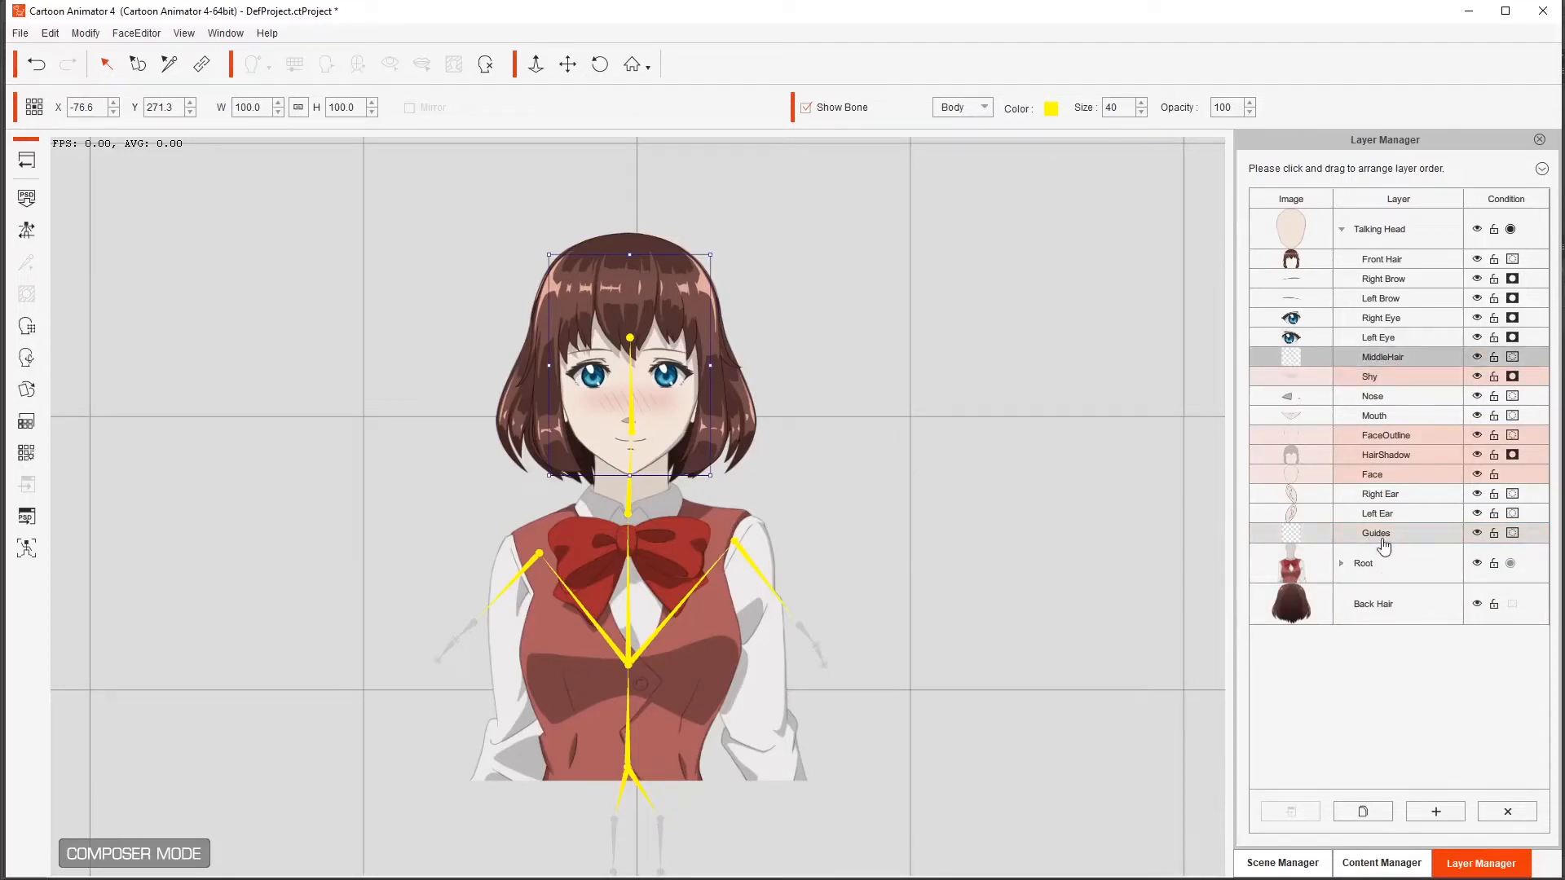
pyautogui.click(1027, 413)
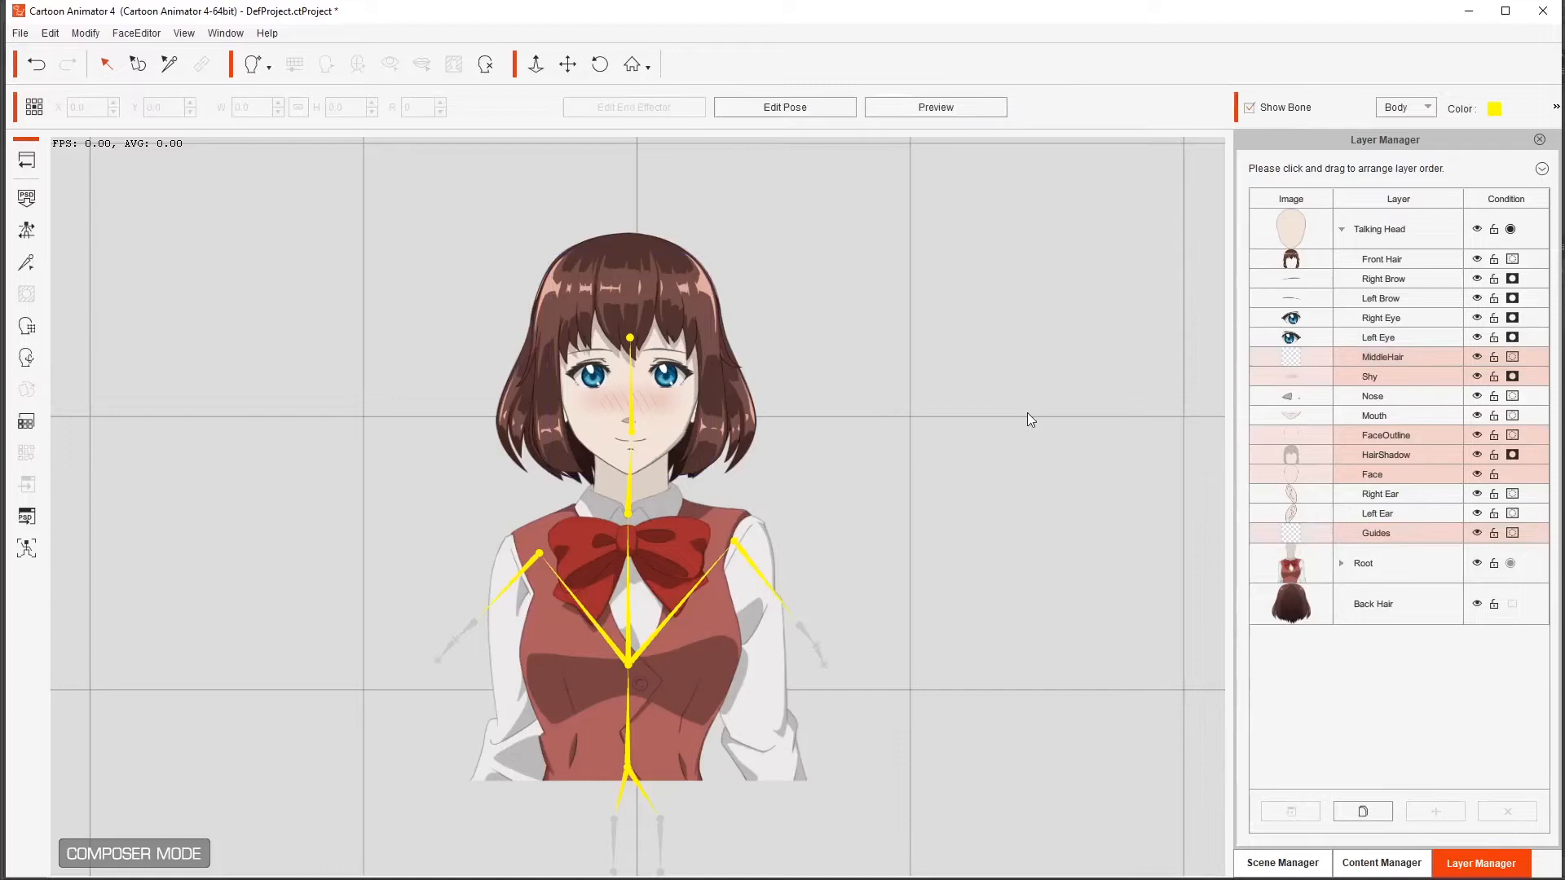
pyautogui.click(590, 302)
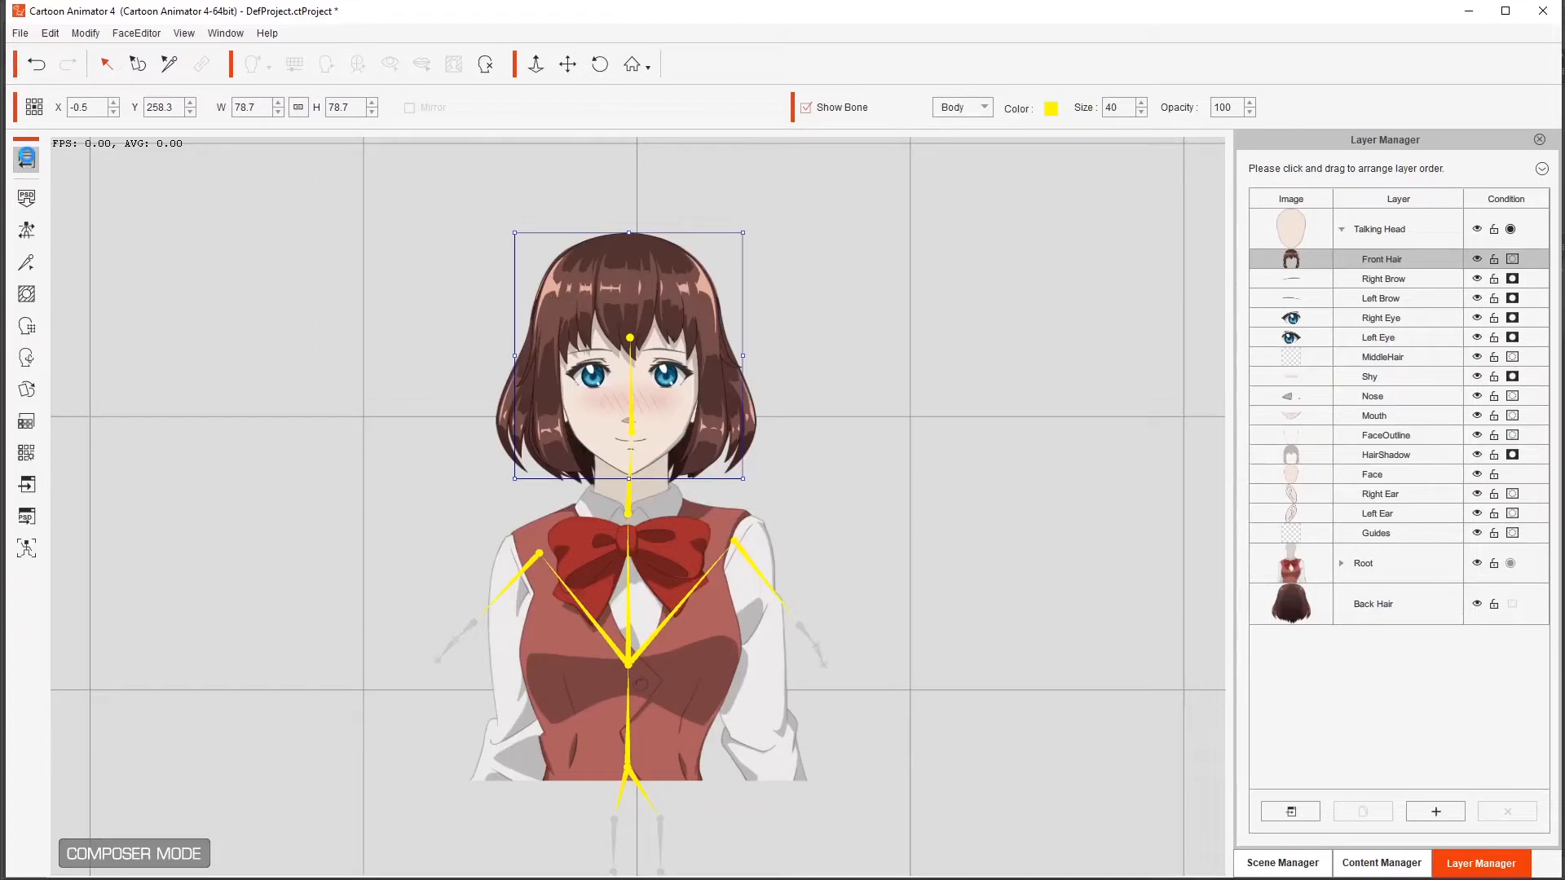
# Step: Return the character to Stage mode and open the Sprite Editor on its face parts
pyautogui.click(28, 160)
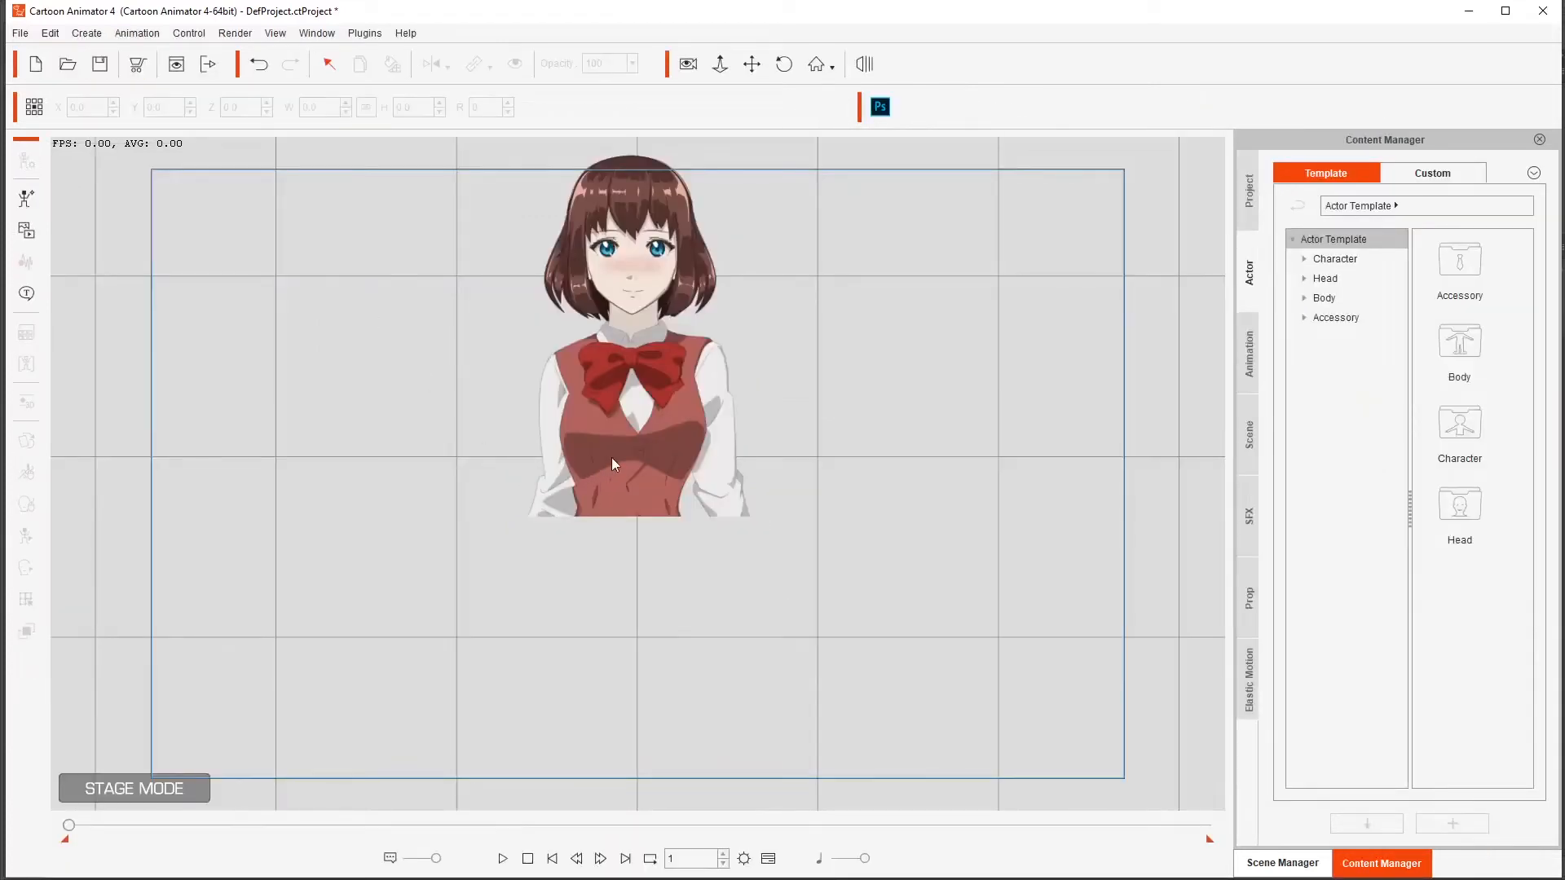
pyautogui.keyDown('alt'); pyautogui.moveTo(612, 458); pyautogui.dragTo(765, 458); pyautogui.keyUp('alt')
pyautogui.click(717, 412)
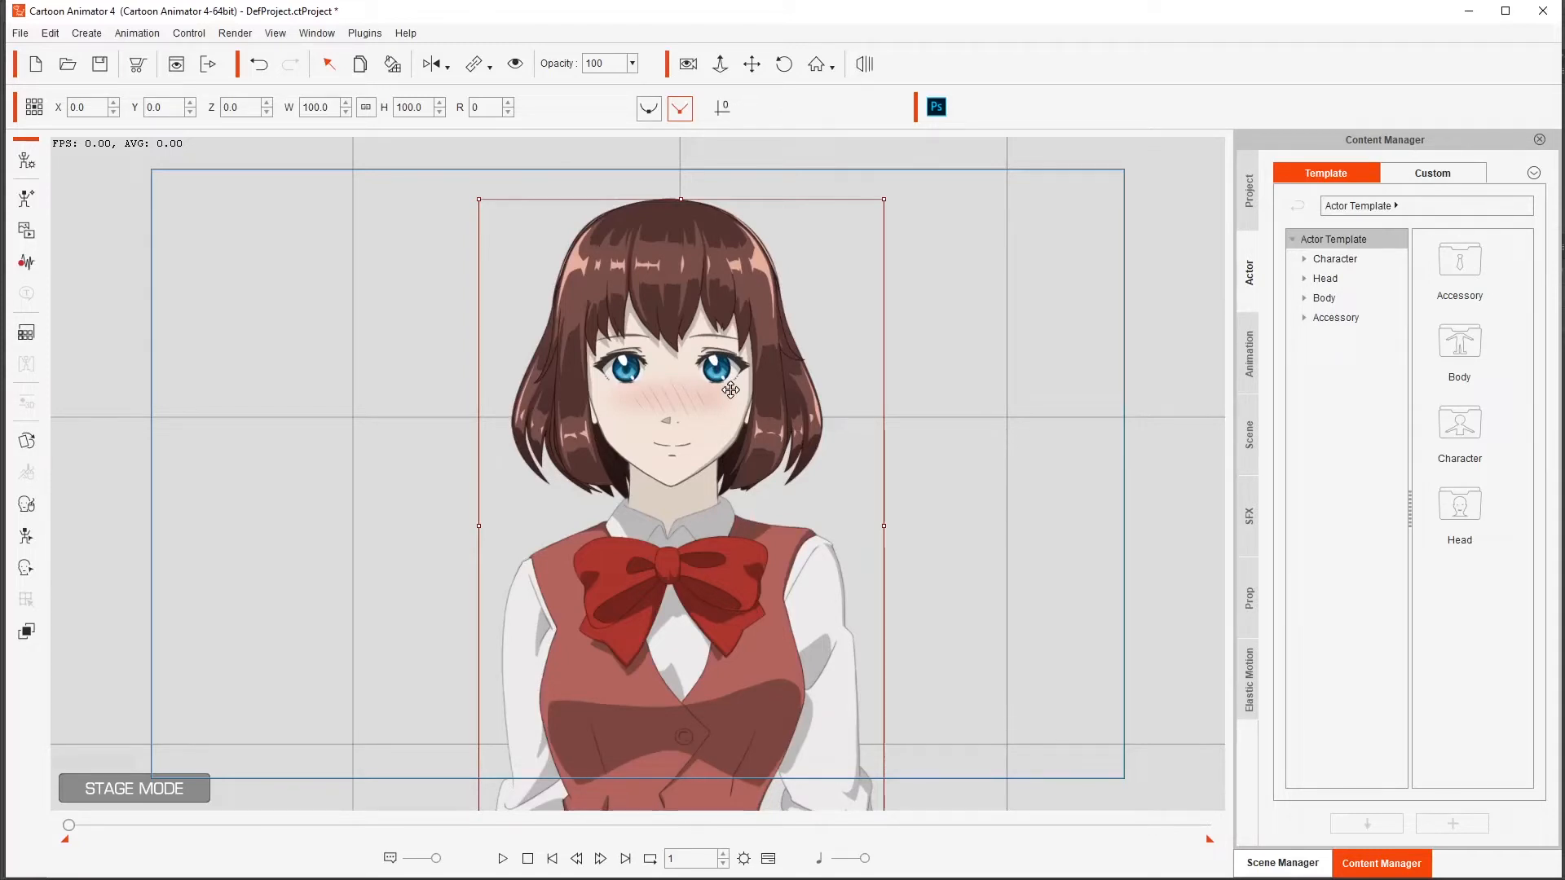
pyautogui.press('s')
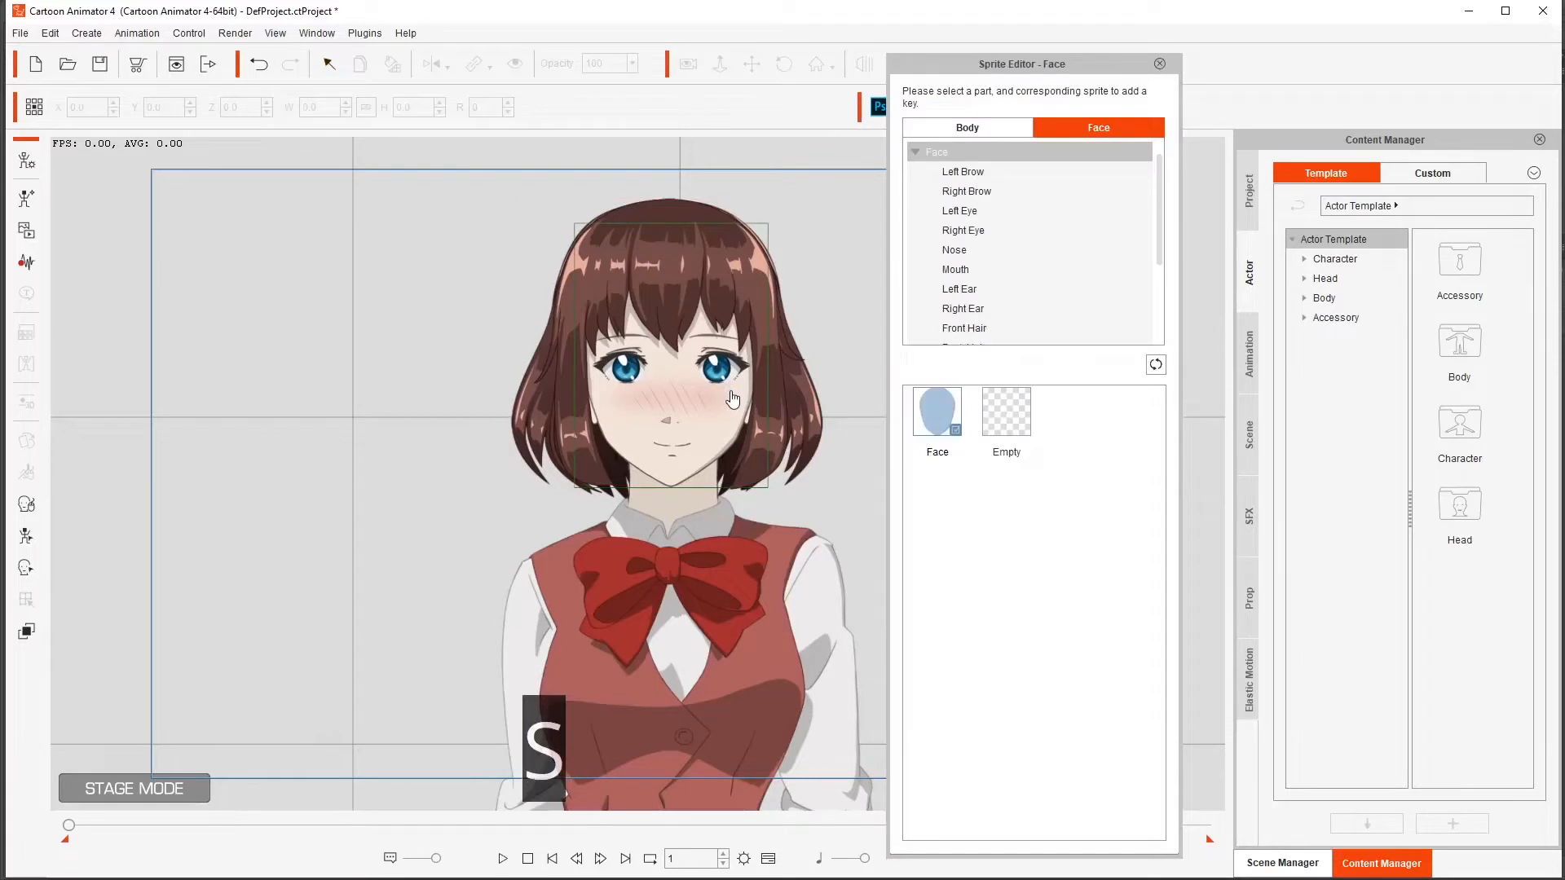
# Step: Test the Left Brow with its AngryLow sprite and set it back to Normal
pyautogui.click(953, 173)
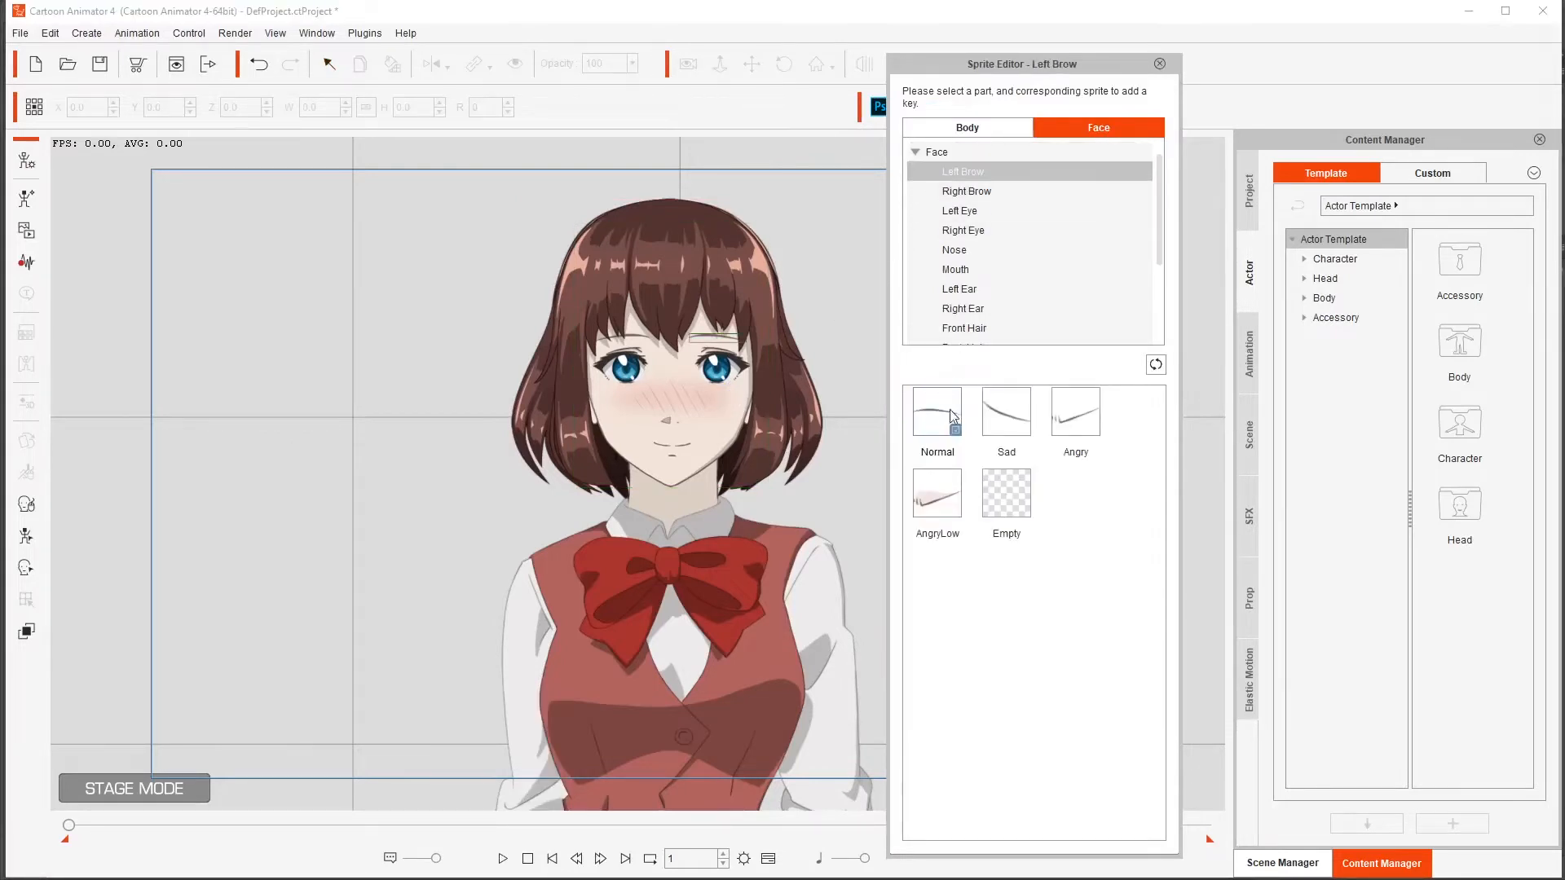
pyautogui.click(922, 507)
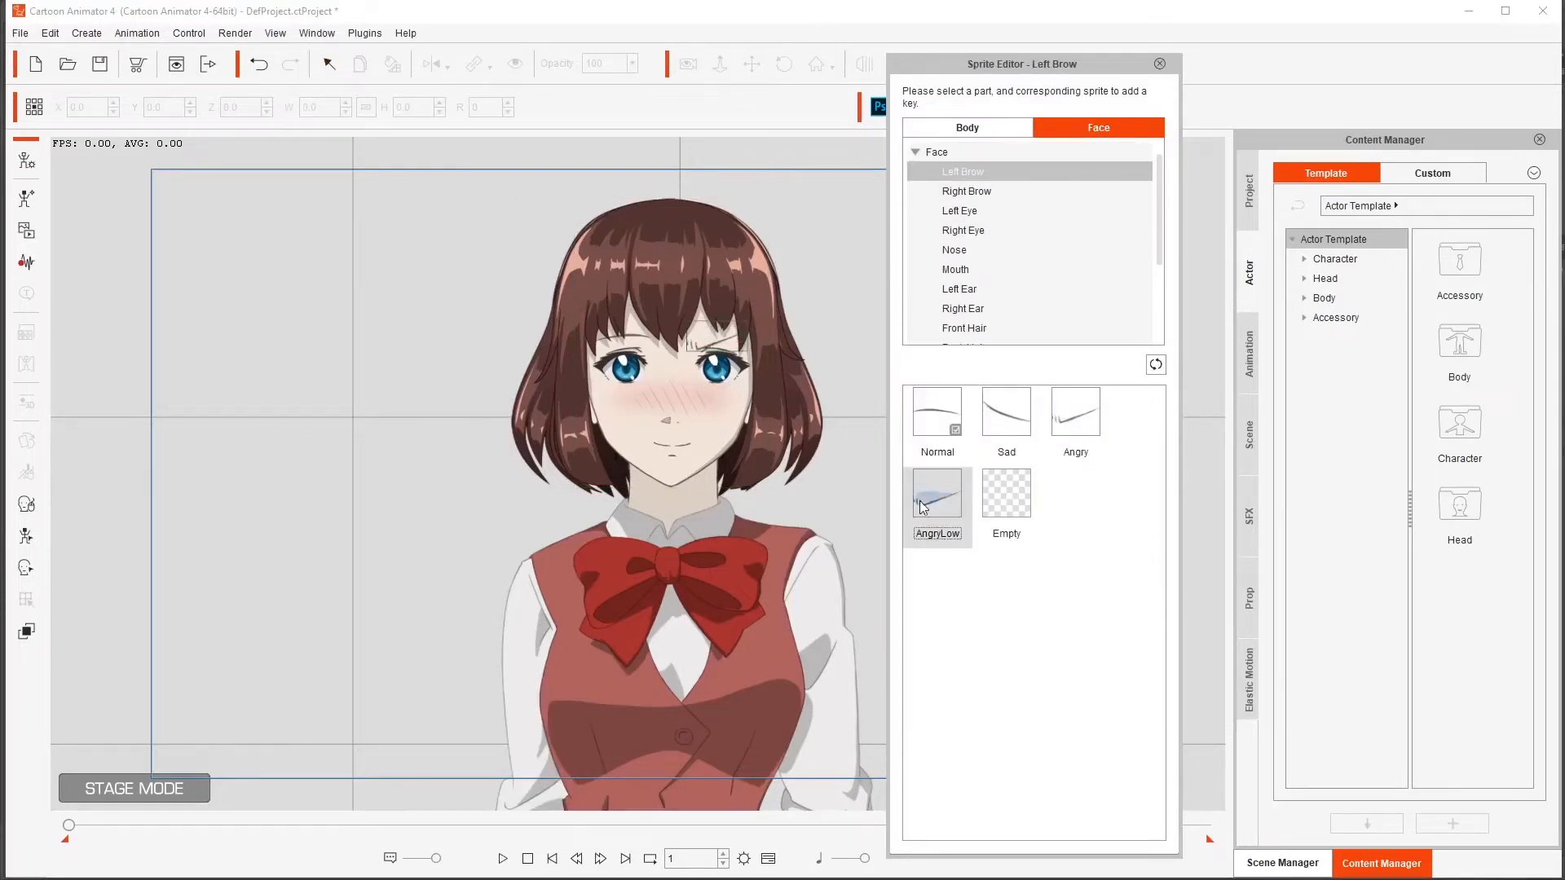
pyautogui.click(931, 417)
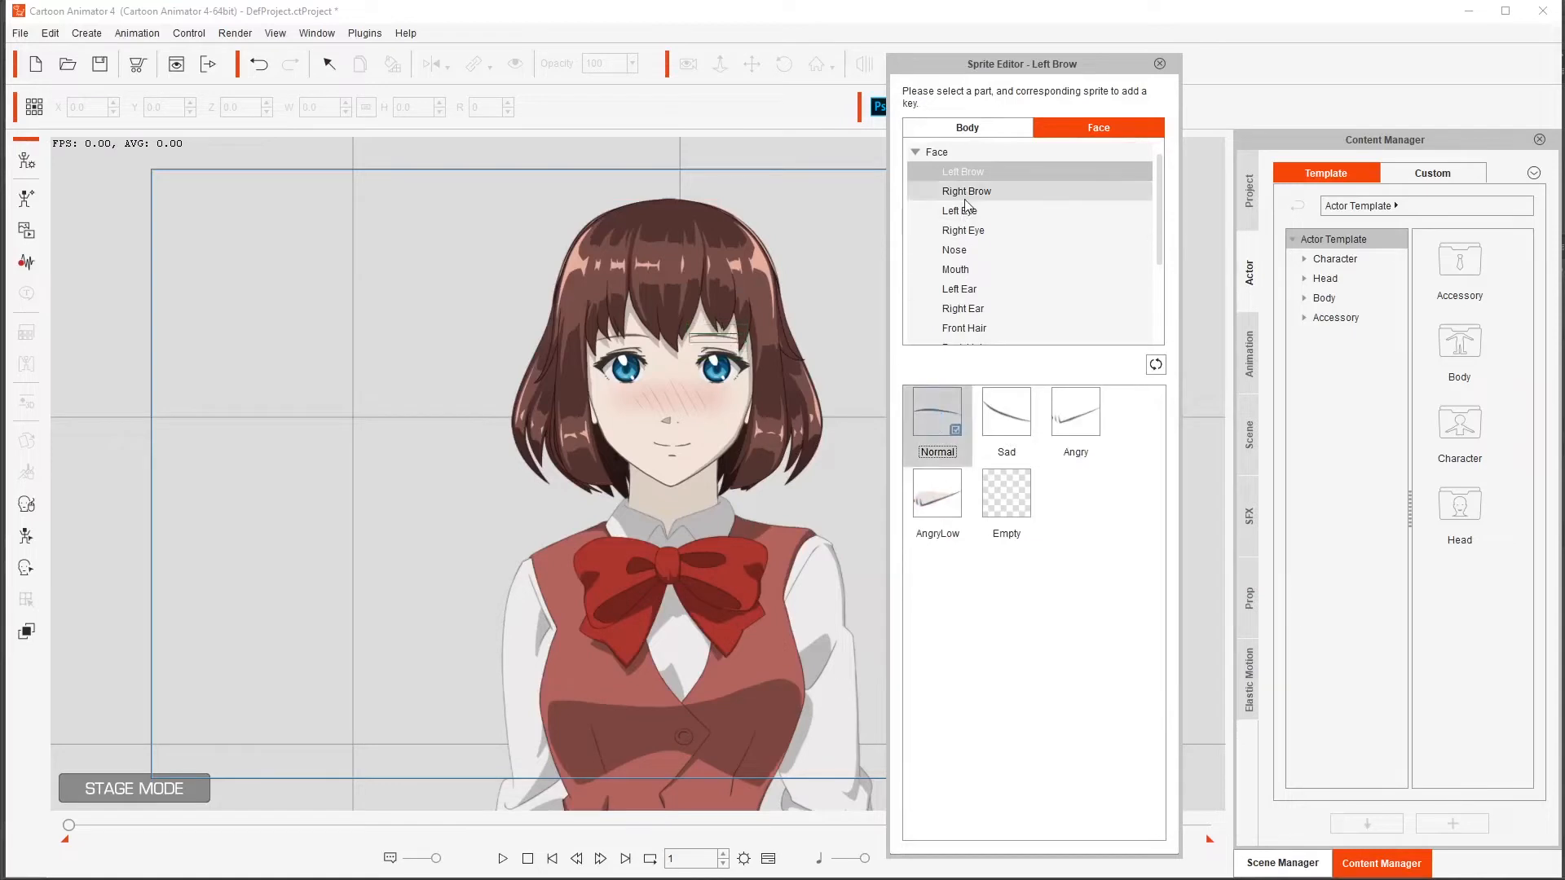
# Step: Test the Right Brow with its Sad and Angry sprites, ending on AngryLow
pyautogui.click(966, 194)
pyautogui.click(991, 410)
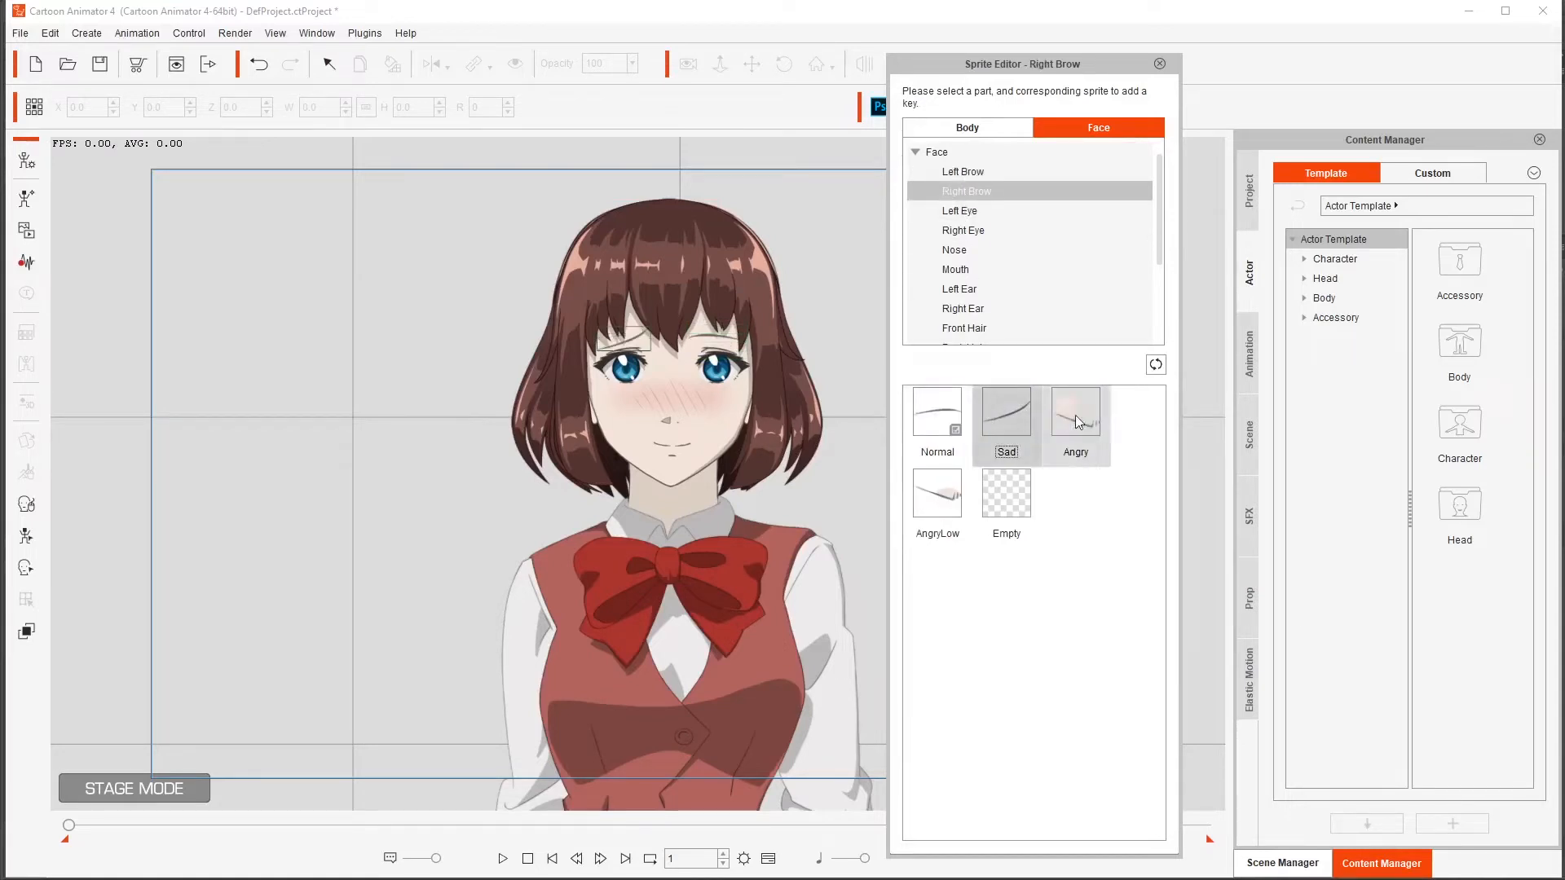
pyautogui.click(1074, 414)
pyautogui.click(937, 494)
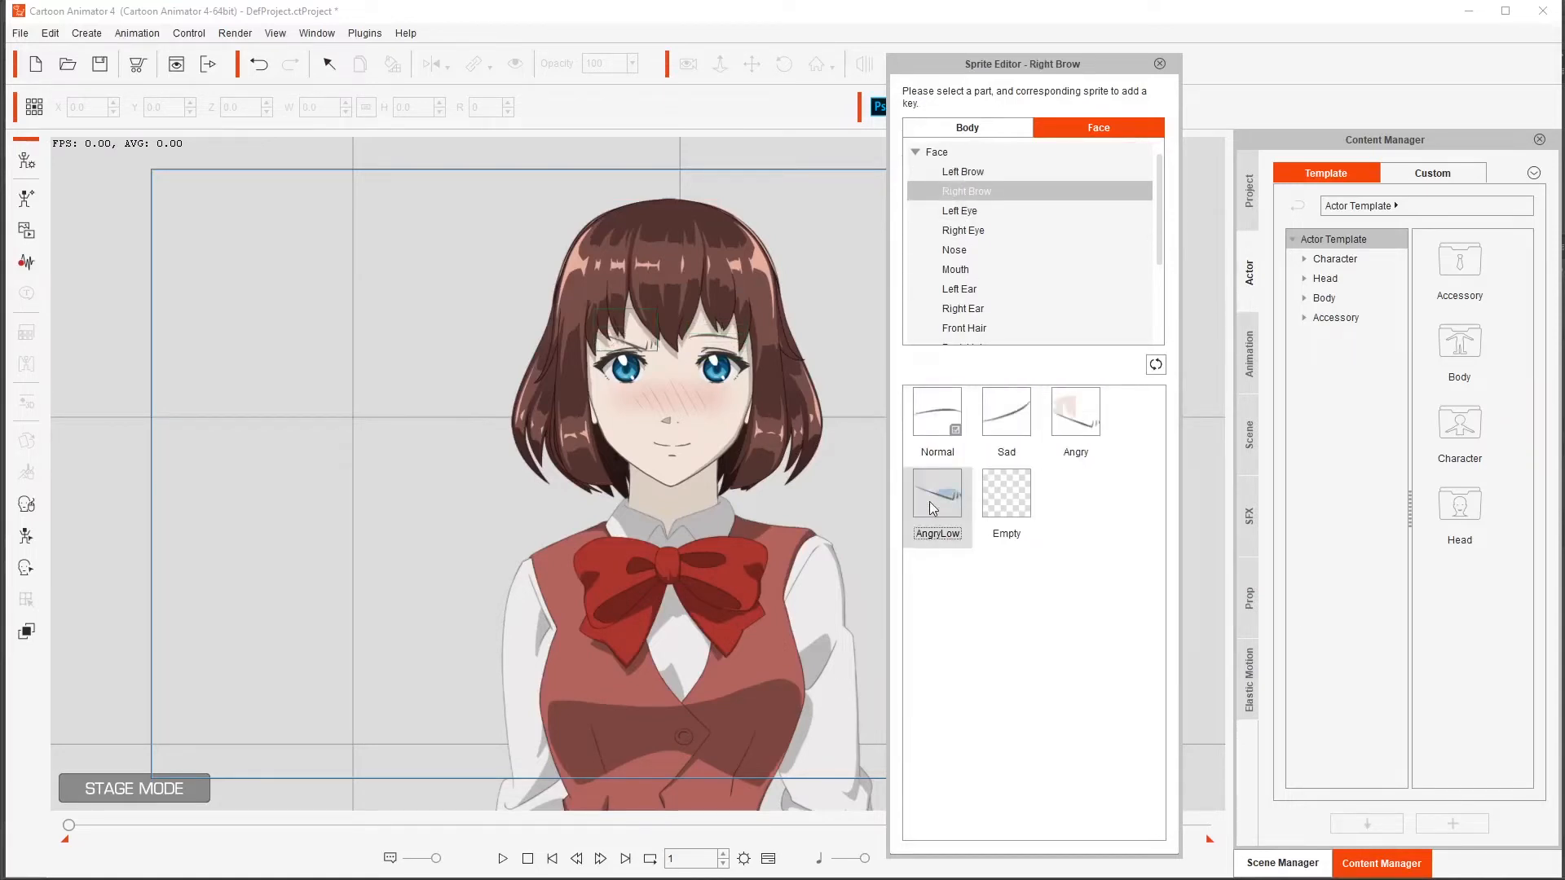
# Step: Test the Left Eye's closed, Small, directional and Shock sprites one after another, then set it back to Normal
pyautogui.click(972, 209)
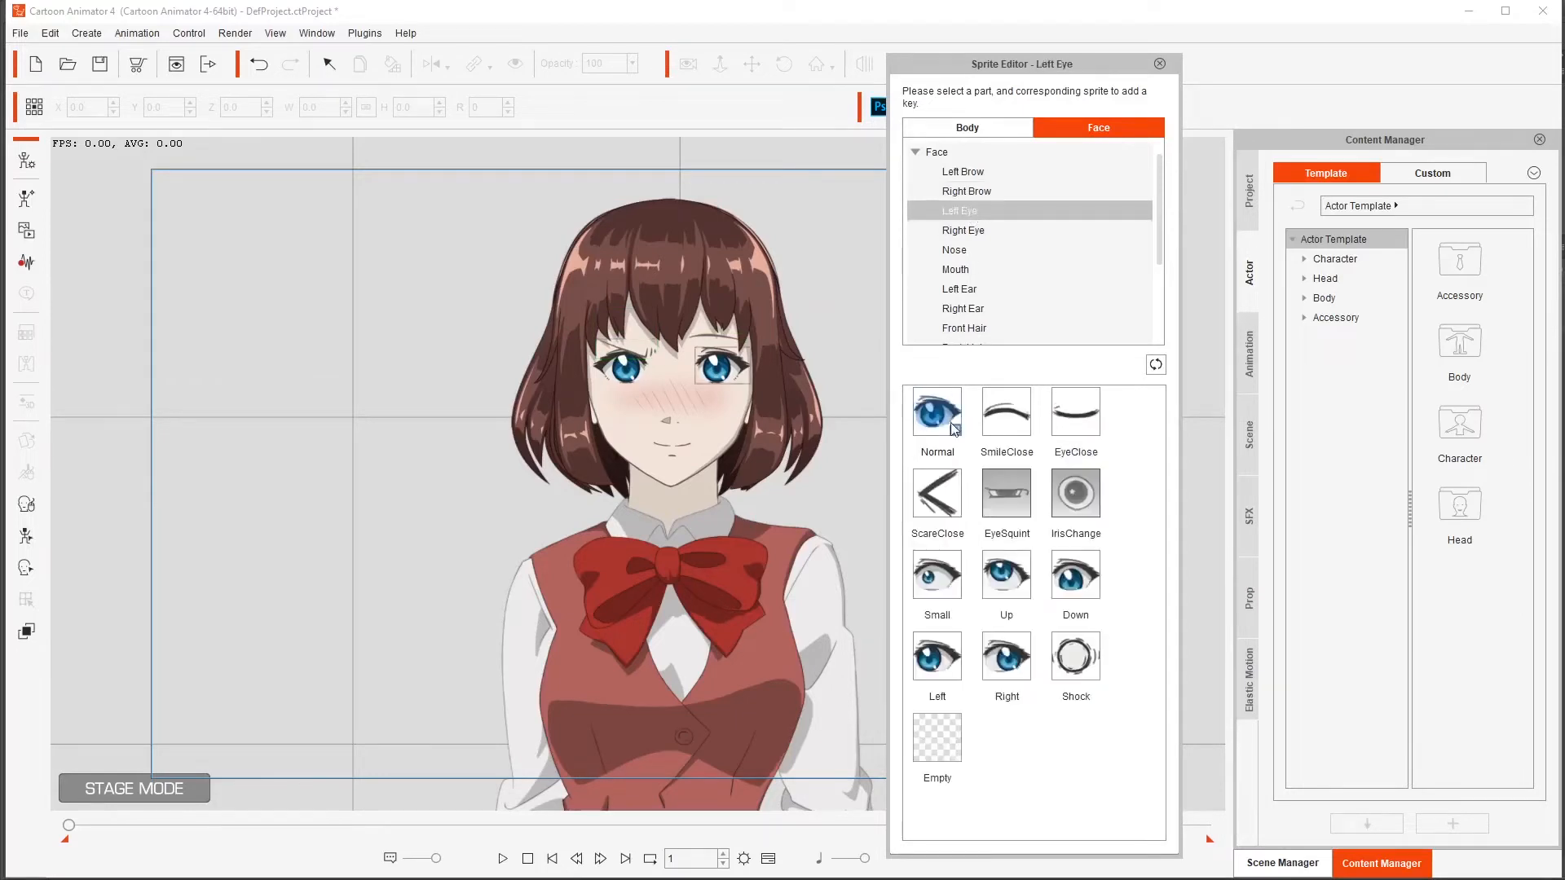
pyautogui.click(1007, 411)
pyautogui.click(1076, 411)
pyautogui.click(938, 494)
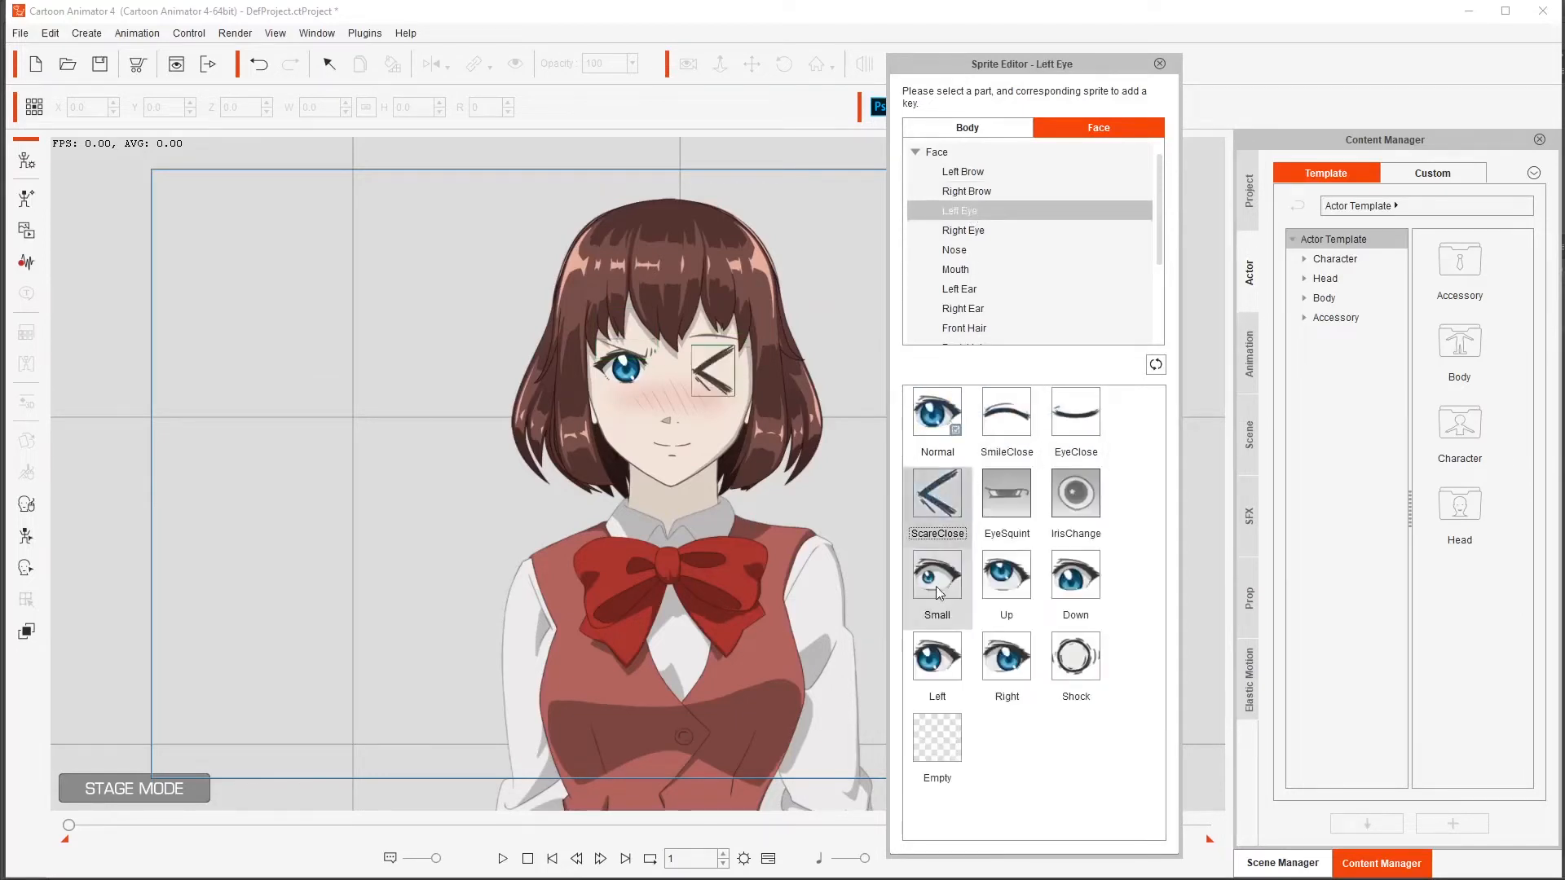
pyautogui.click(937, 579)
pyautogui.click(1006, 579)
pyautogui.click(1076, 579)
pyautogui.click(937, 660)
pyautogui.click(1007, 660)
pyautogui.click(1072, 673)
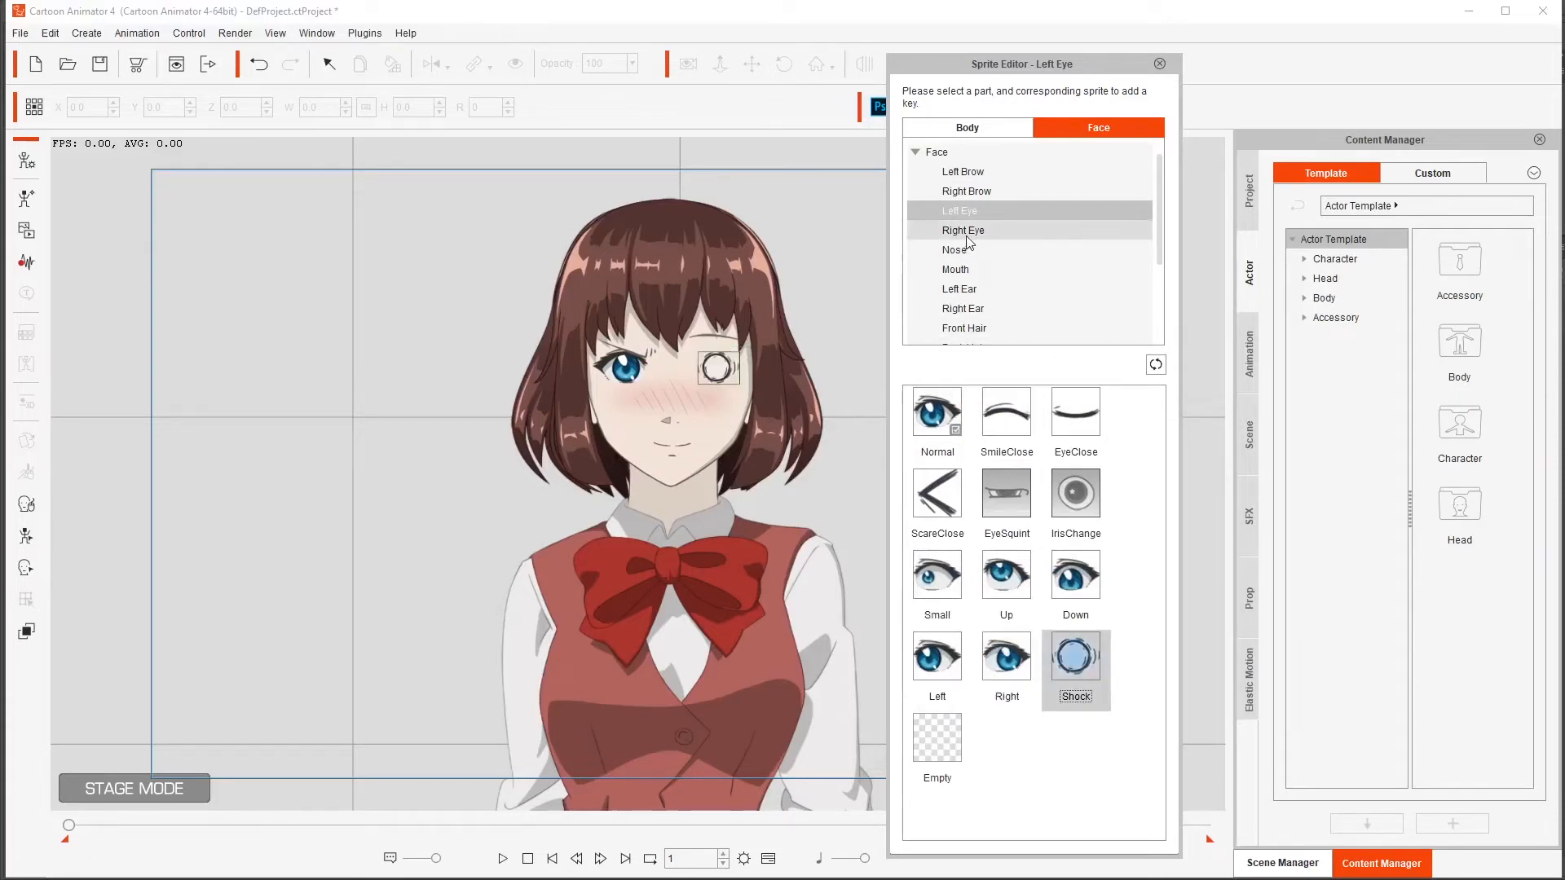
pyautogui.click(934, 418)
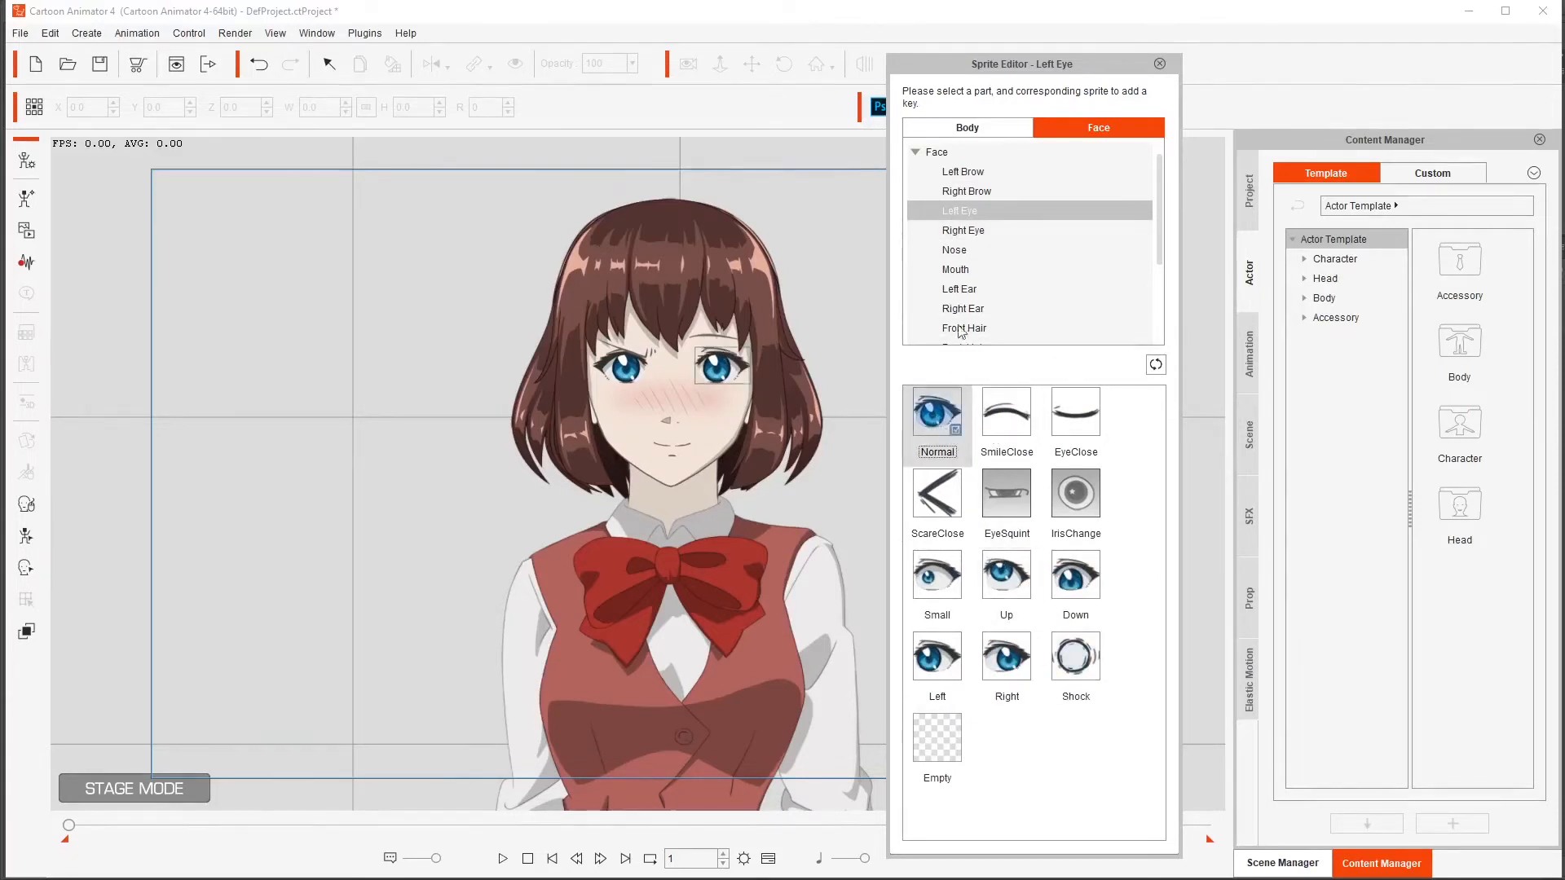
# Step: Test the Right Eye's closed, Up, Down, Shock, Right and Left sprites, then set it back to Normal
pyautogui.click(963, 229)
pyautogui.click(1002, 425)
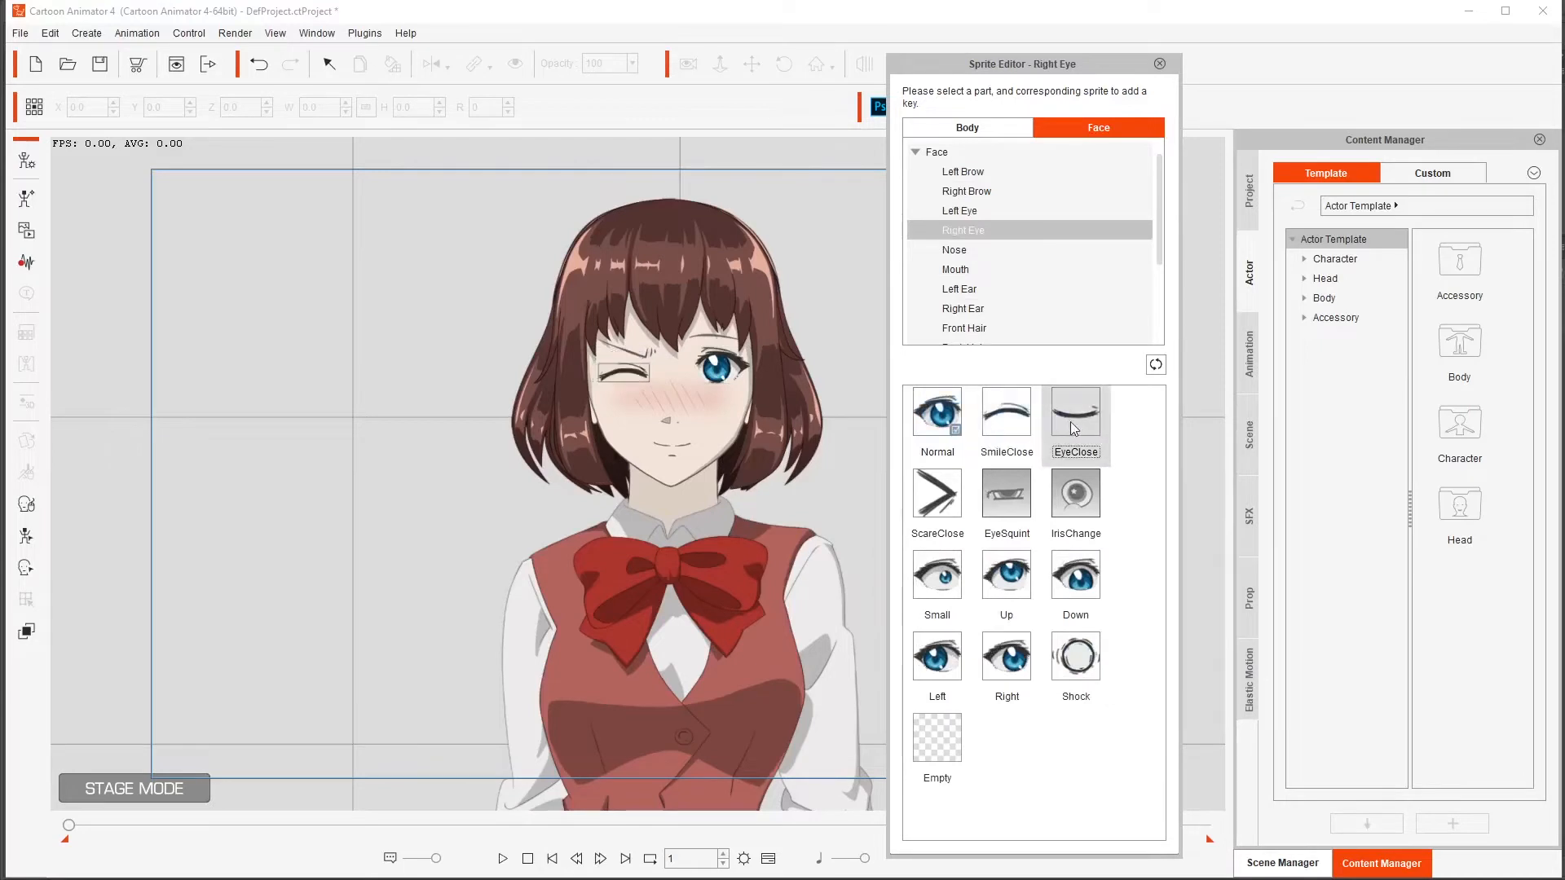
pyautogui.click(1007, 575)
pyautogui.click(1076, 574)
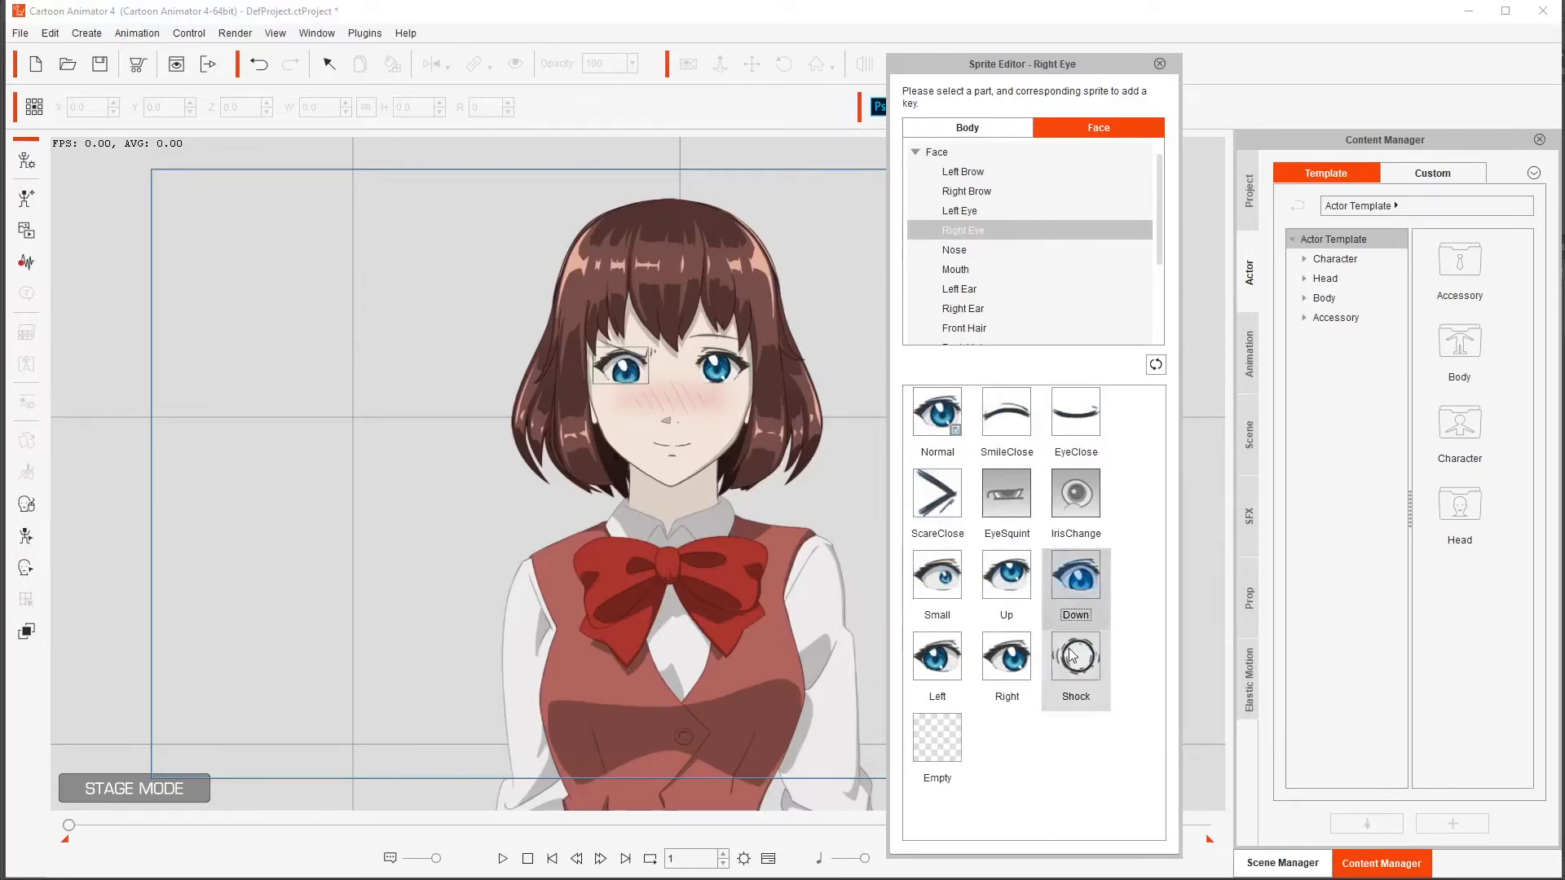
pyautogui.click(1076, 656)
pyautogui.click(1006, 656)
pyautogui.click(937, 664)
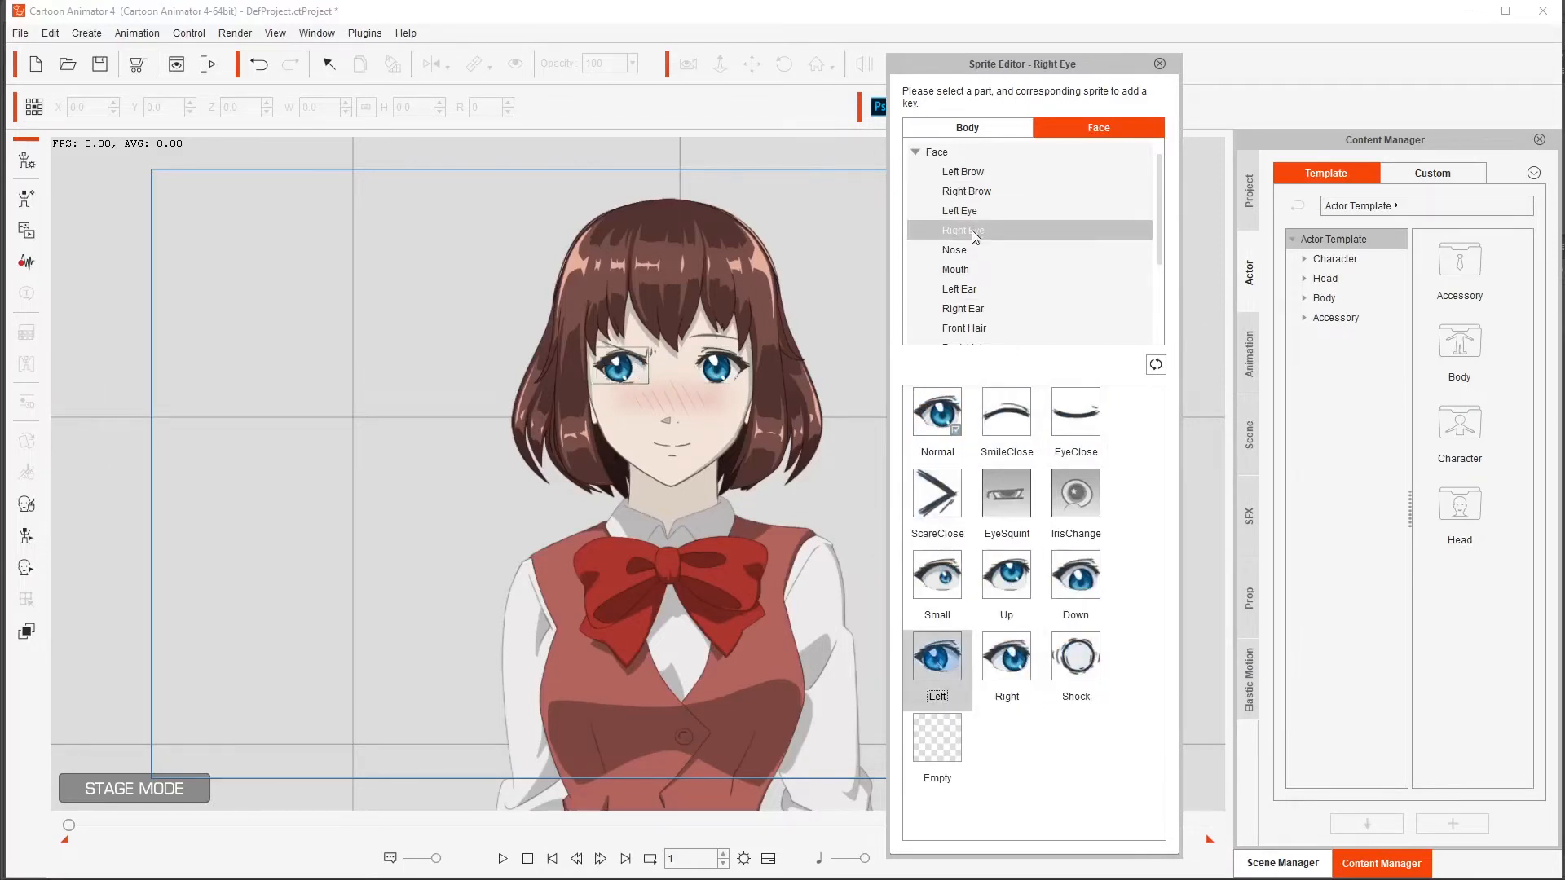
pyautogui.click(941, 411)
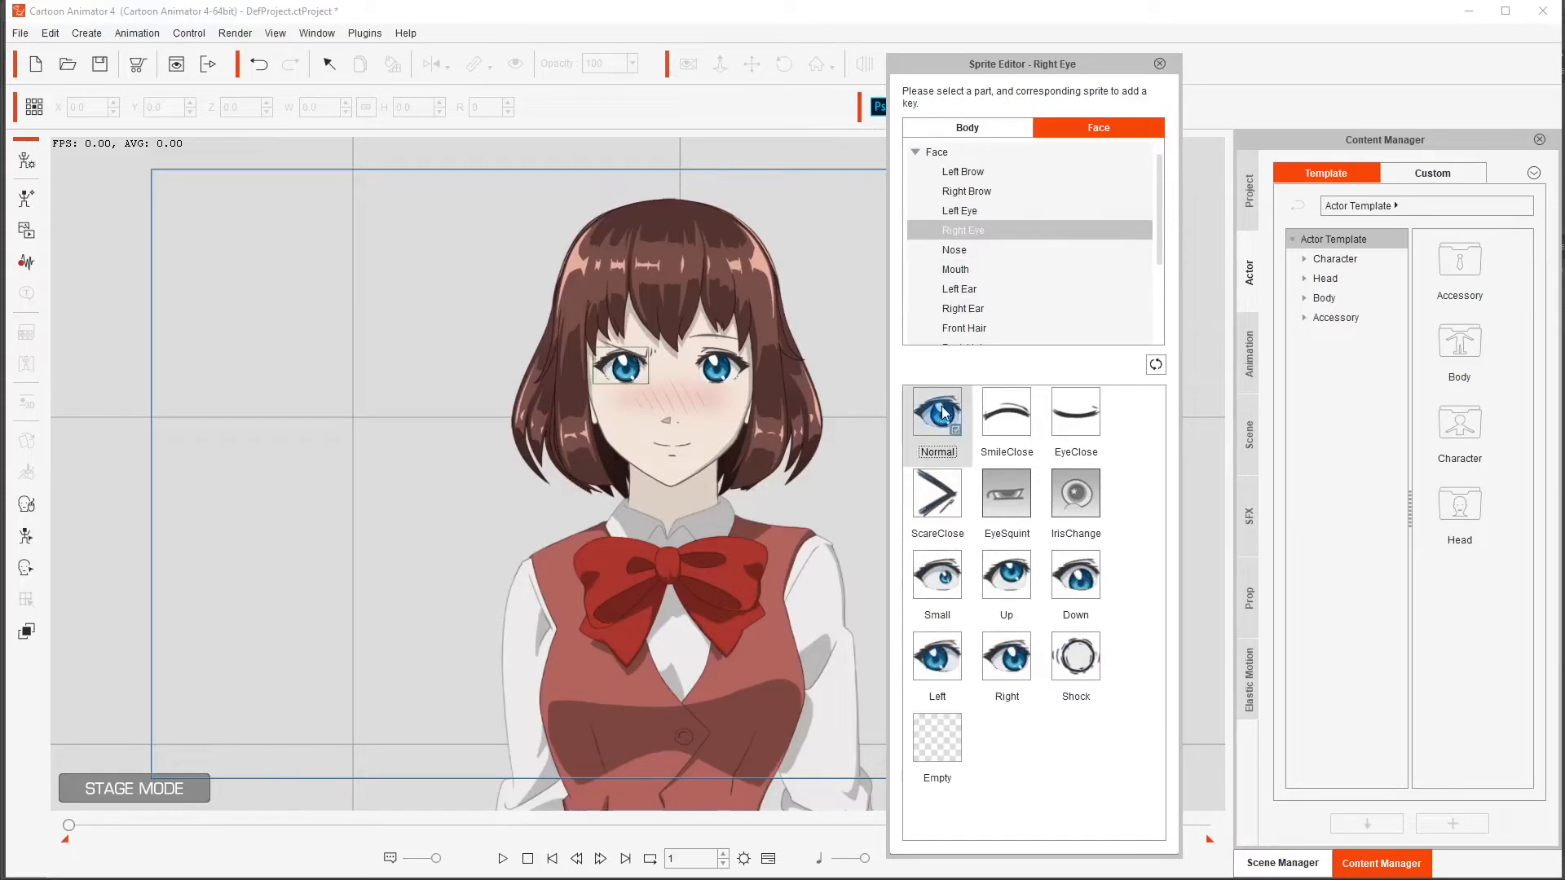
# Step: Test the Nose with the Empty sprite and set it back to Normal
pyautogui.click(954, 268)
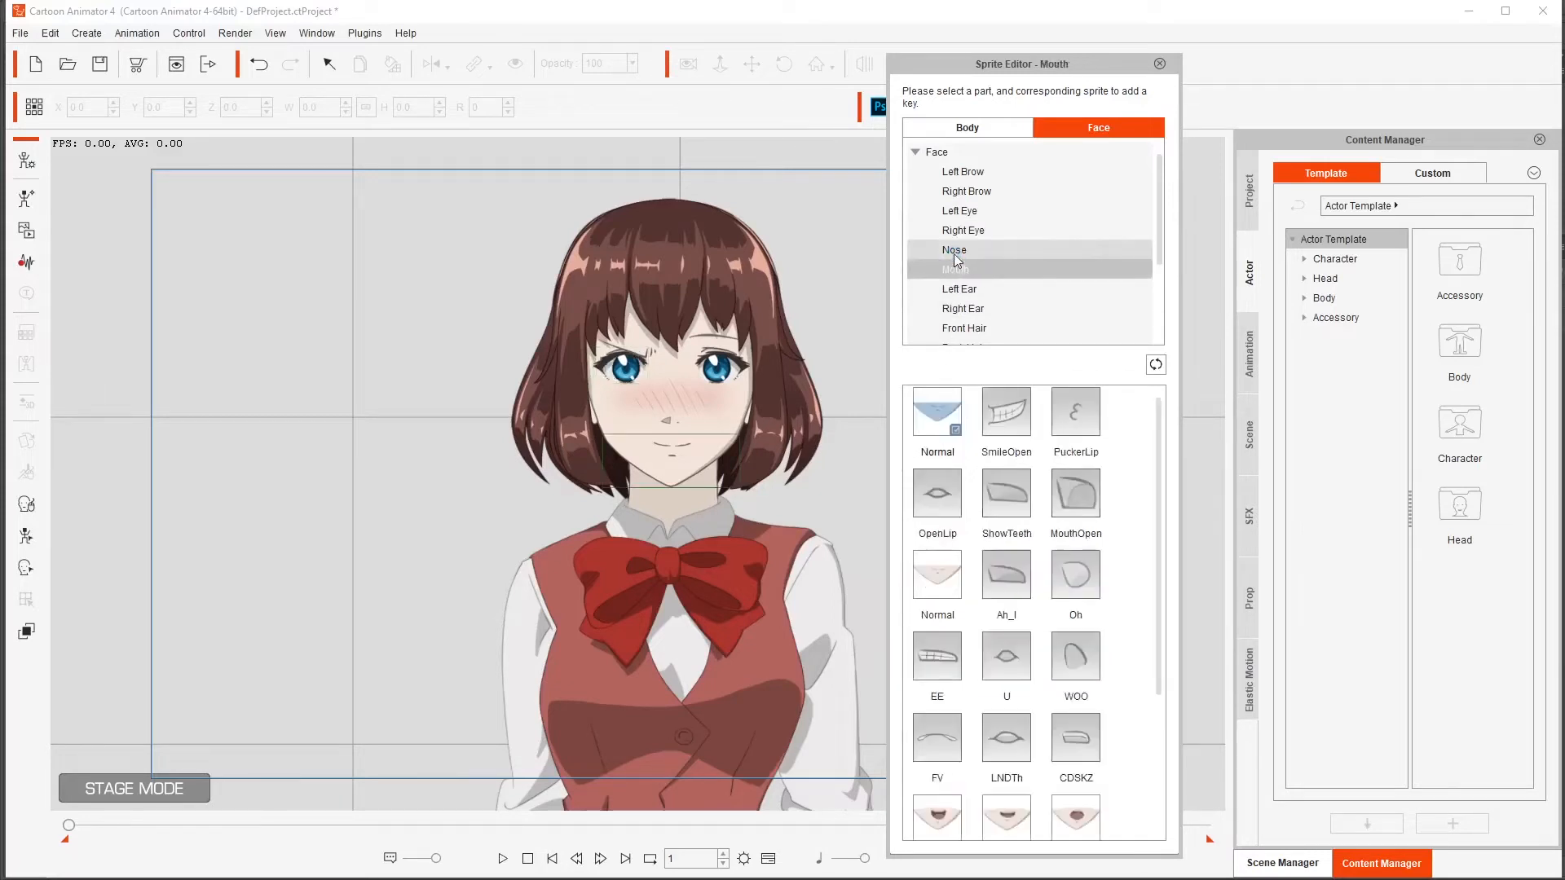
pyautogui.click(953, 250)
pyautogui.click(1007, 414)
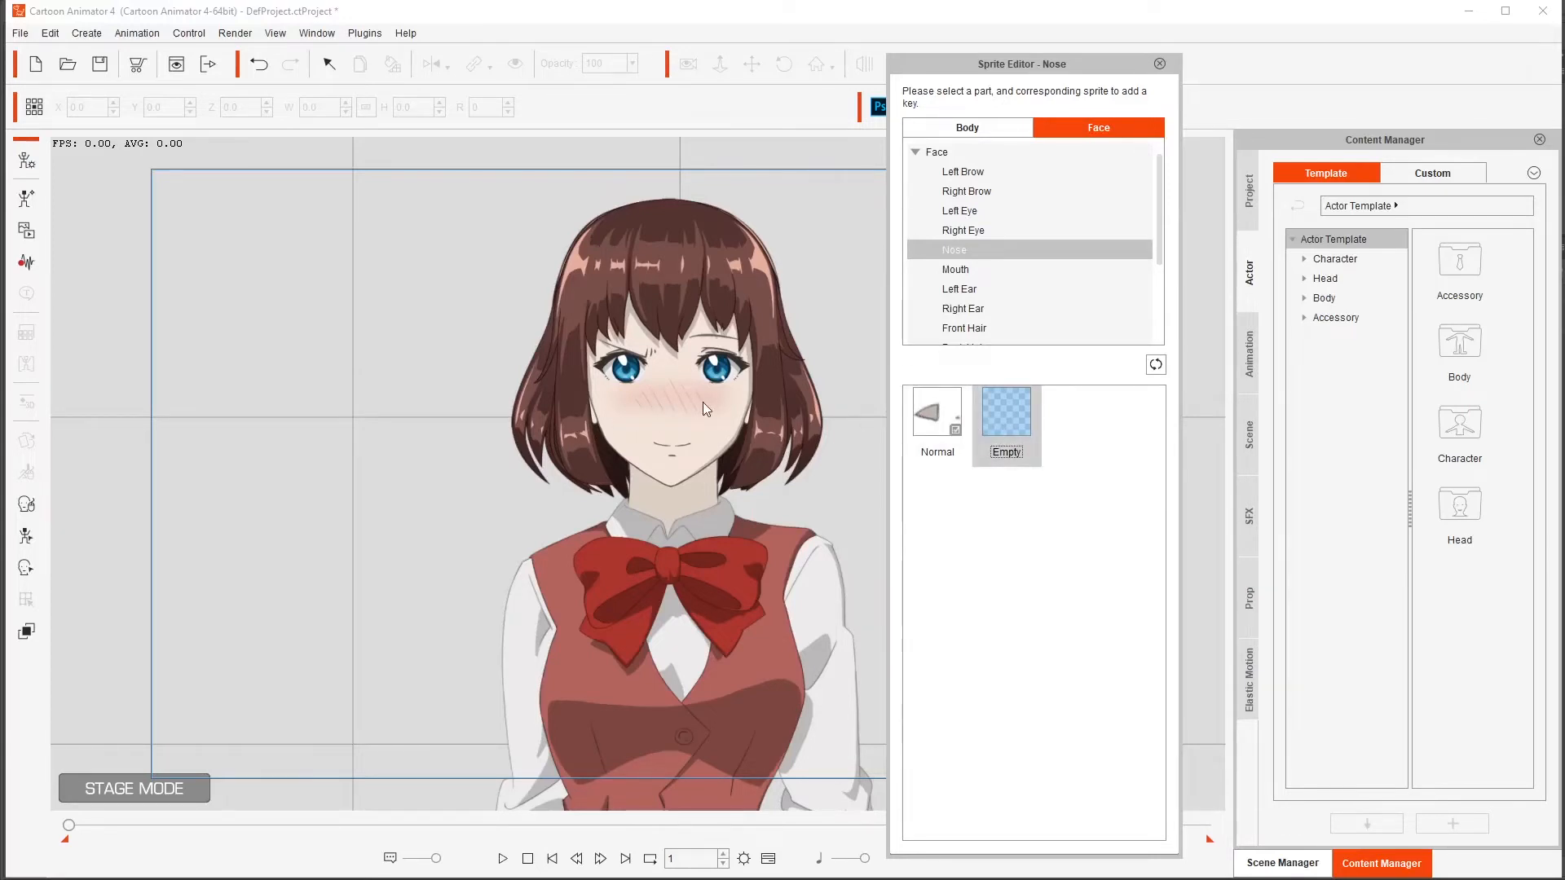
pyautogui.click(941, 406)
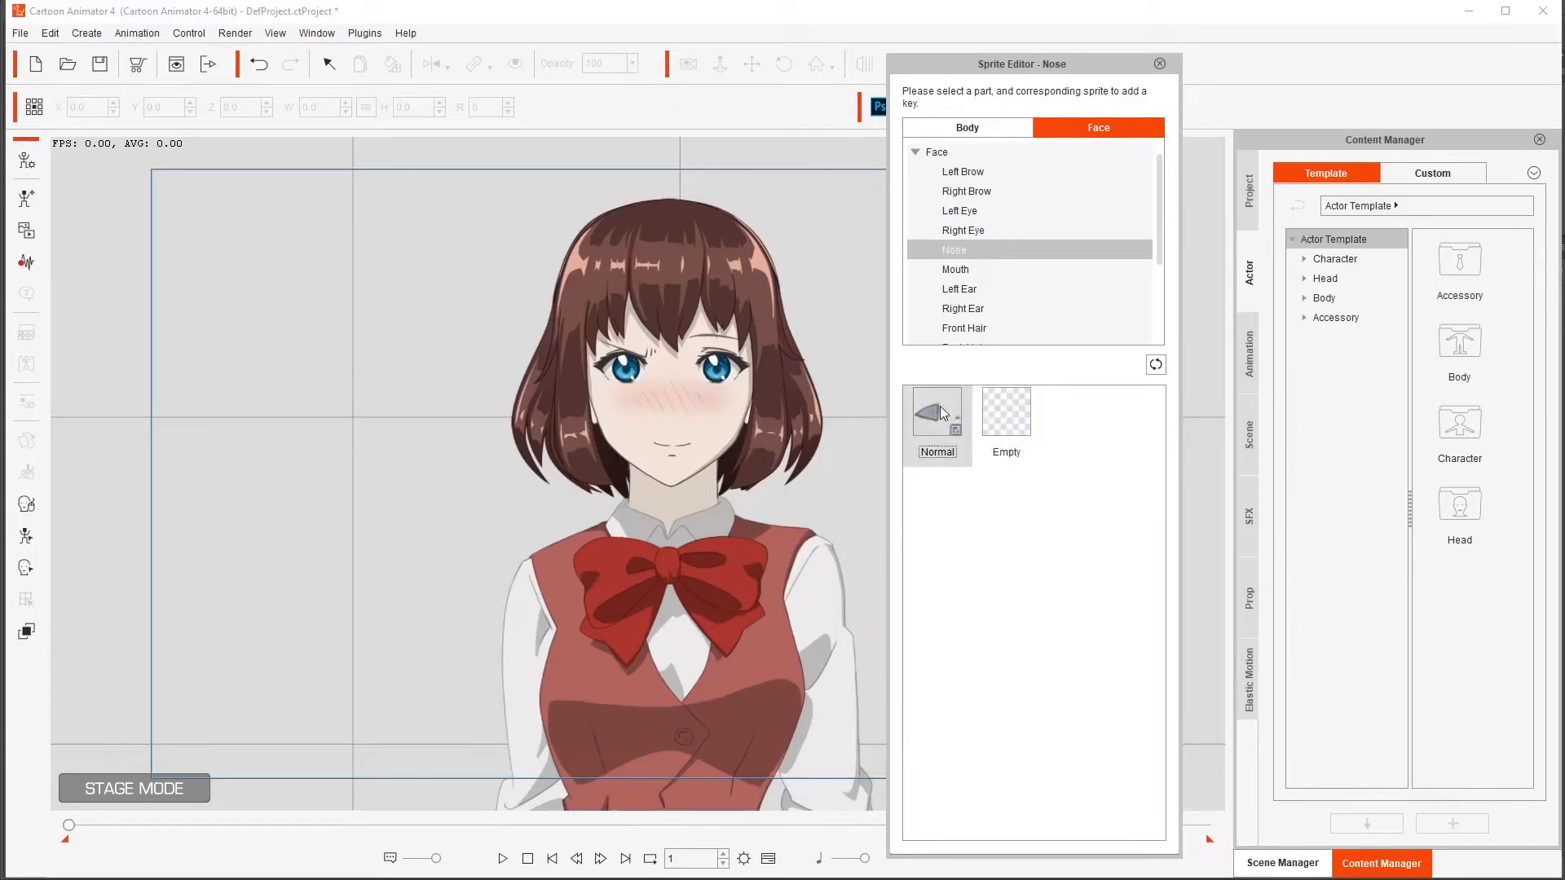
# Step: Test the Mouth with the second Normal sprite and the Normal Open and Normal Mid sprites
pyautogui.click(960, 269)
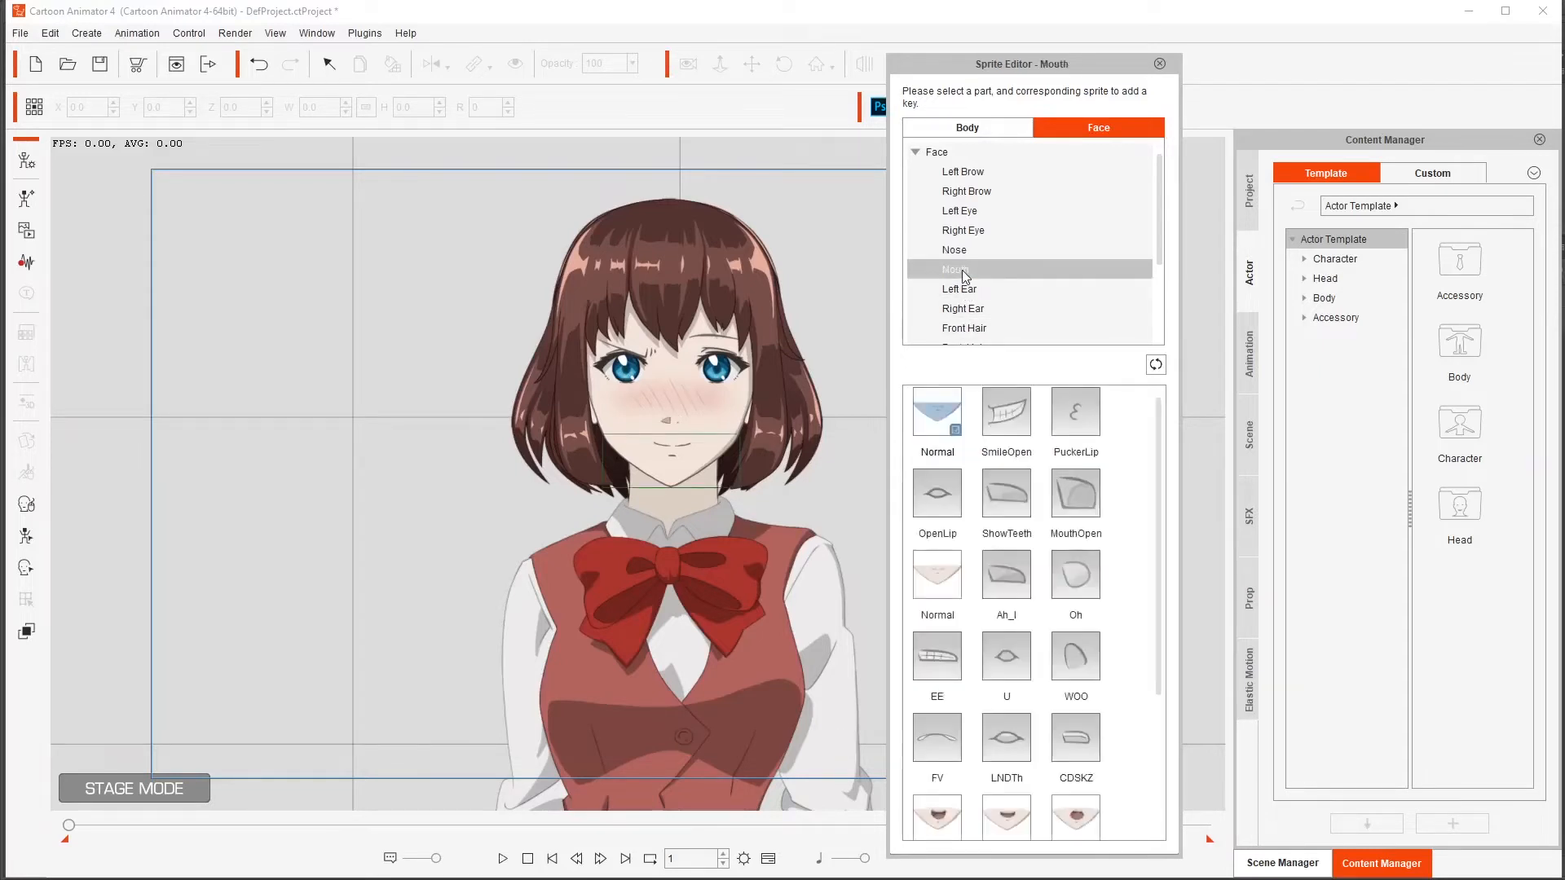
pyautogui.click(942, 579)
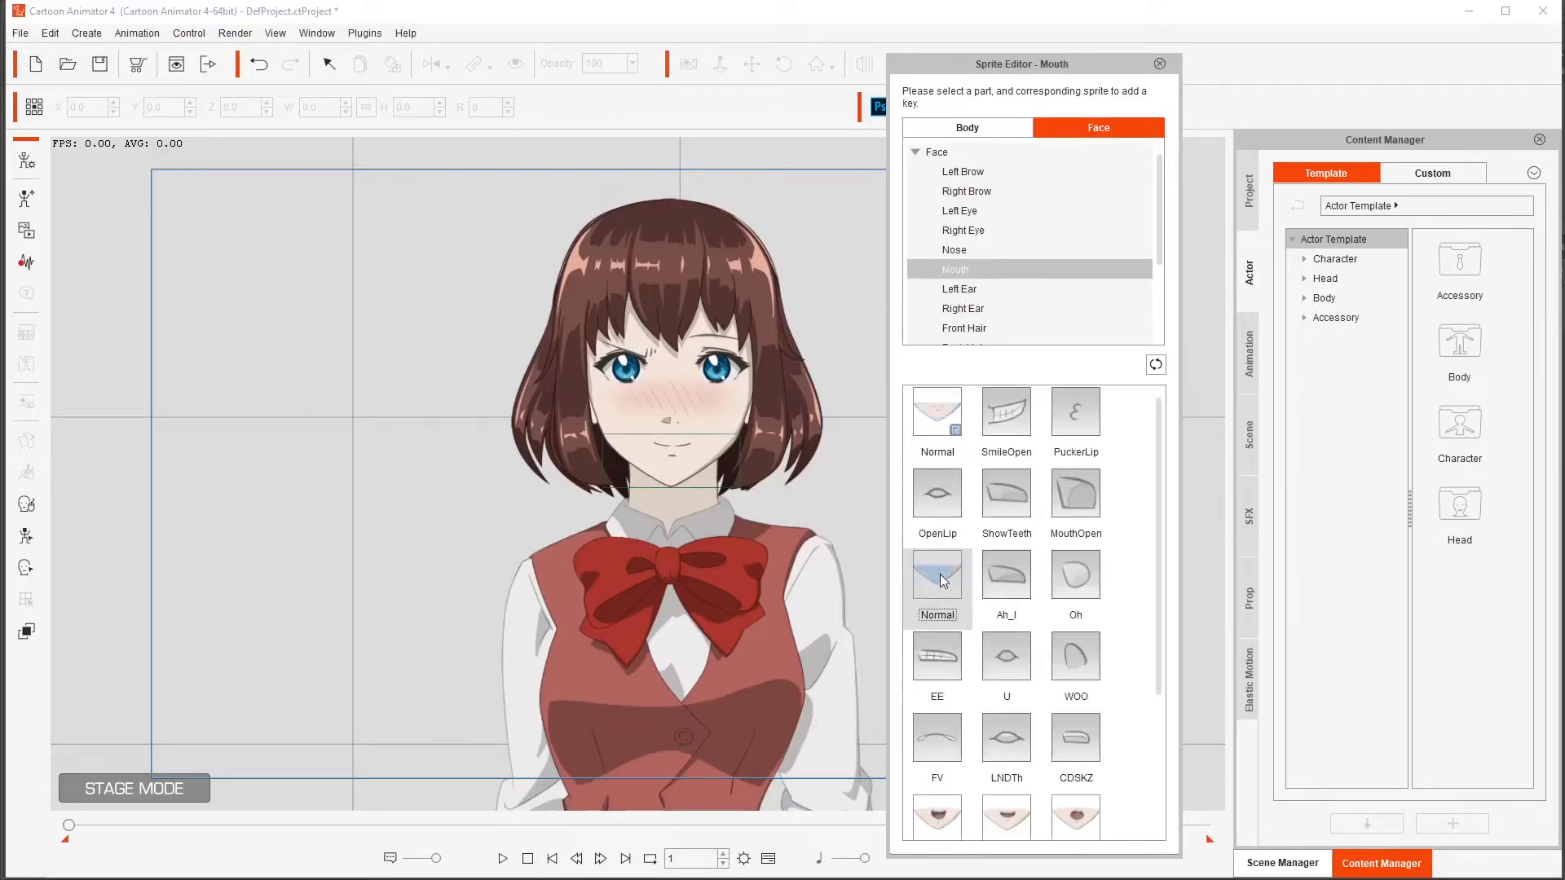
pyautogui.scroll(-3, 939, 603)
pyautogui.click(935, 637)
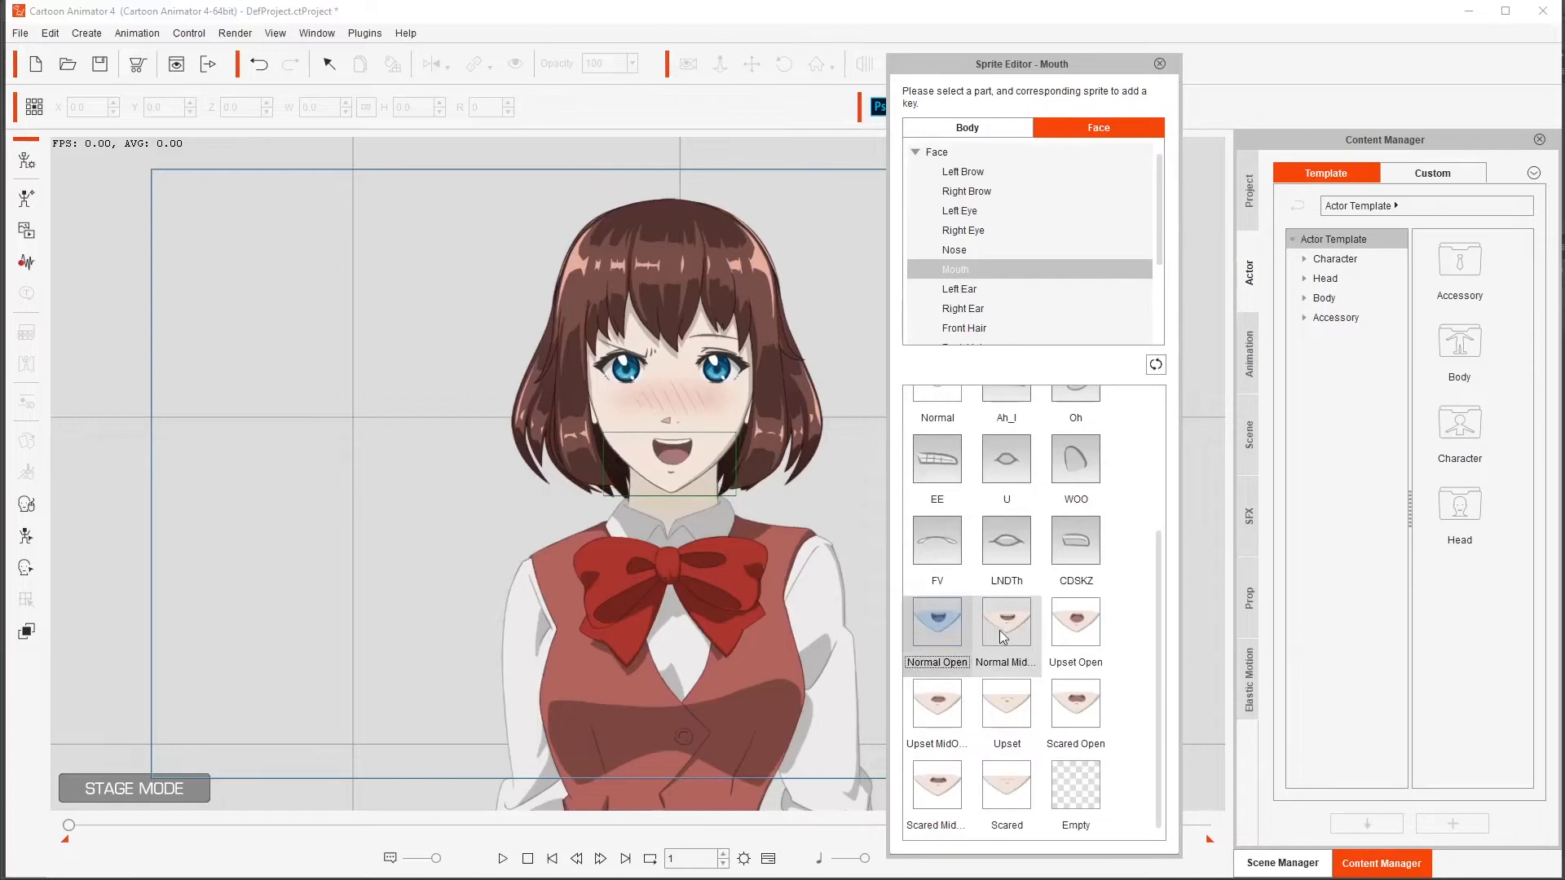
pyautogui.click(1015, 628)
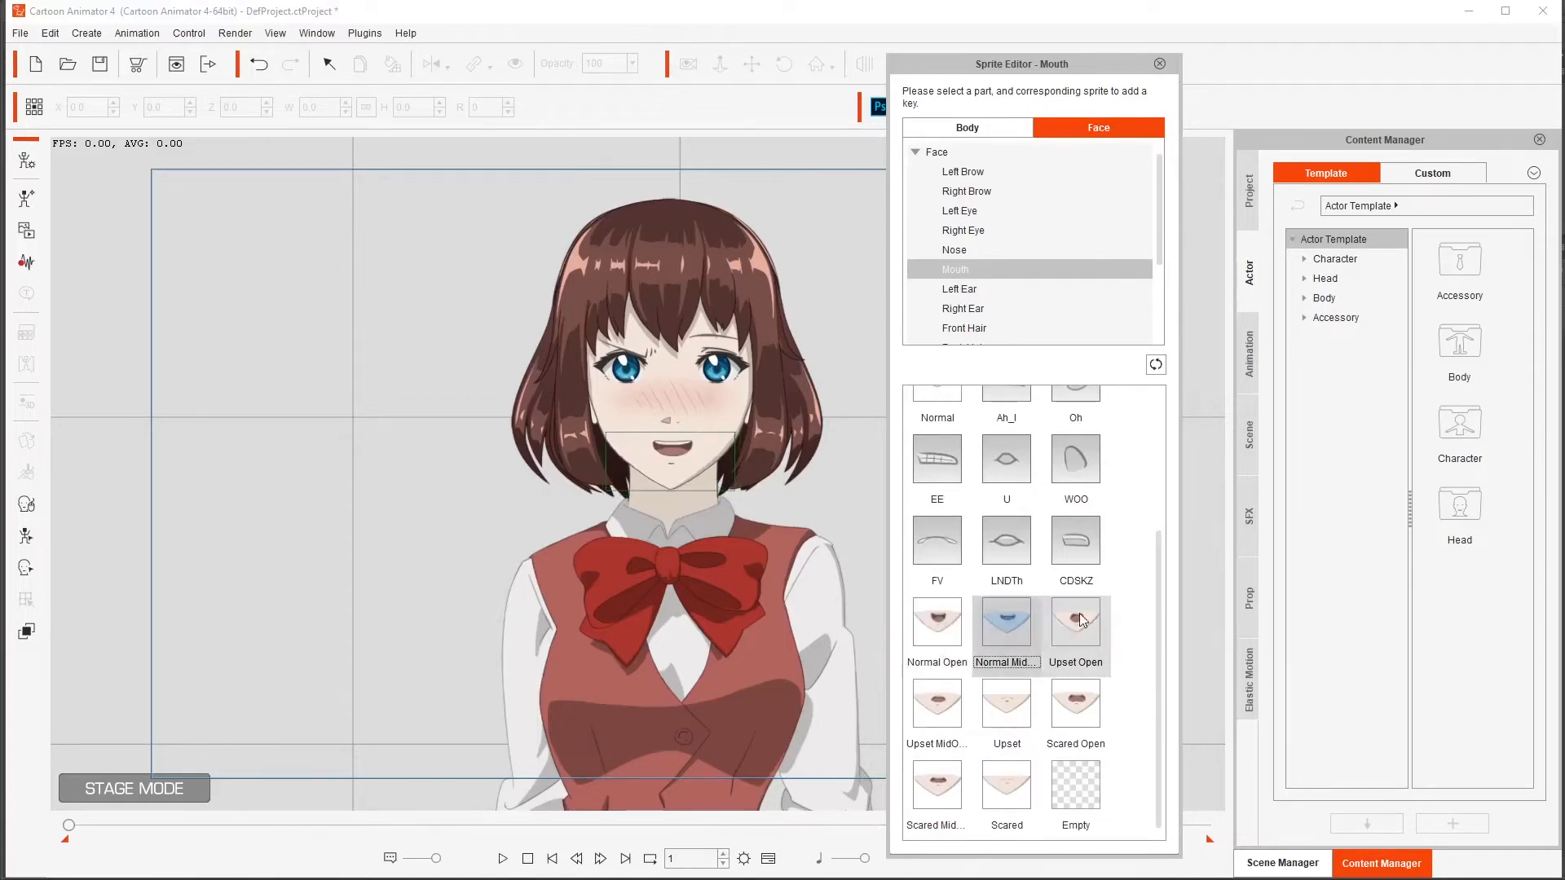
# Step: Test the Mouth with the Upset Open, Upset MidOpen and Upset sprites
pyautogui.click(1076, 621)
pyautogui.click(1007, 703)
pyautogui.click(938, 703)
pyautogui.click(1001, 701)
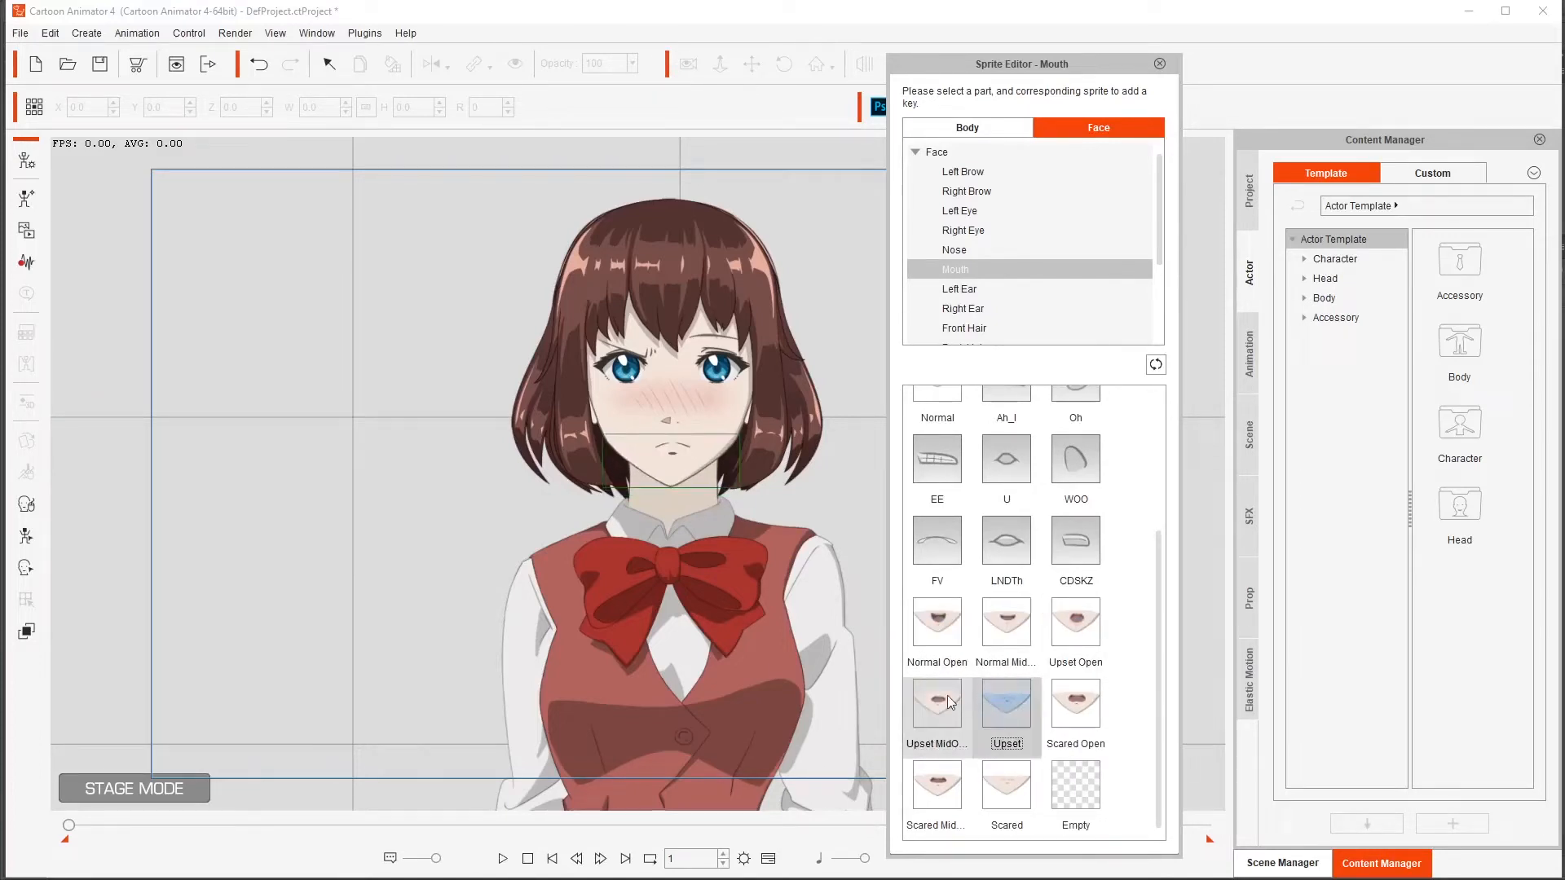
pyautogui.click(938, 703)
pyautogui.click(1006, 702)
# Step: Test the Mouth with the Scared Open, Scared Mid and Scared sprites, then set it back to the first Normal sprite
pyautogui.click(1076, 702)
pyautogui.click(964, 794)
pyautogui.click(1006, 784)
pyautogui.scroll(3, 1011, 570)
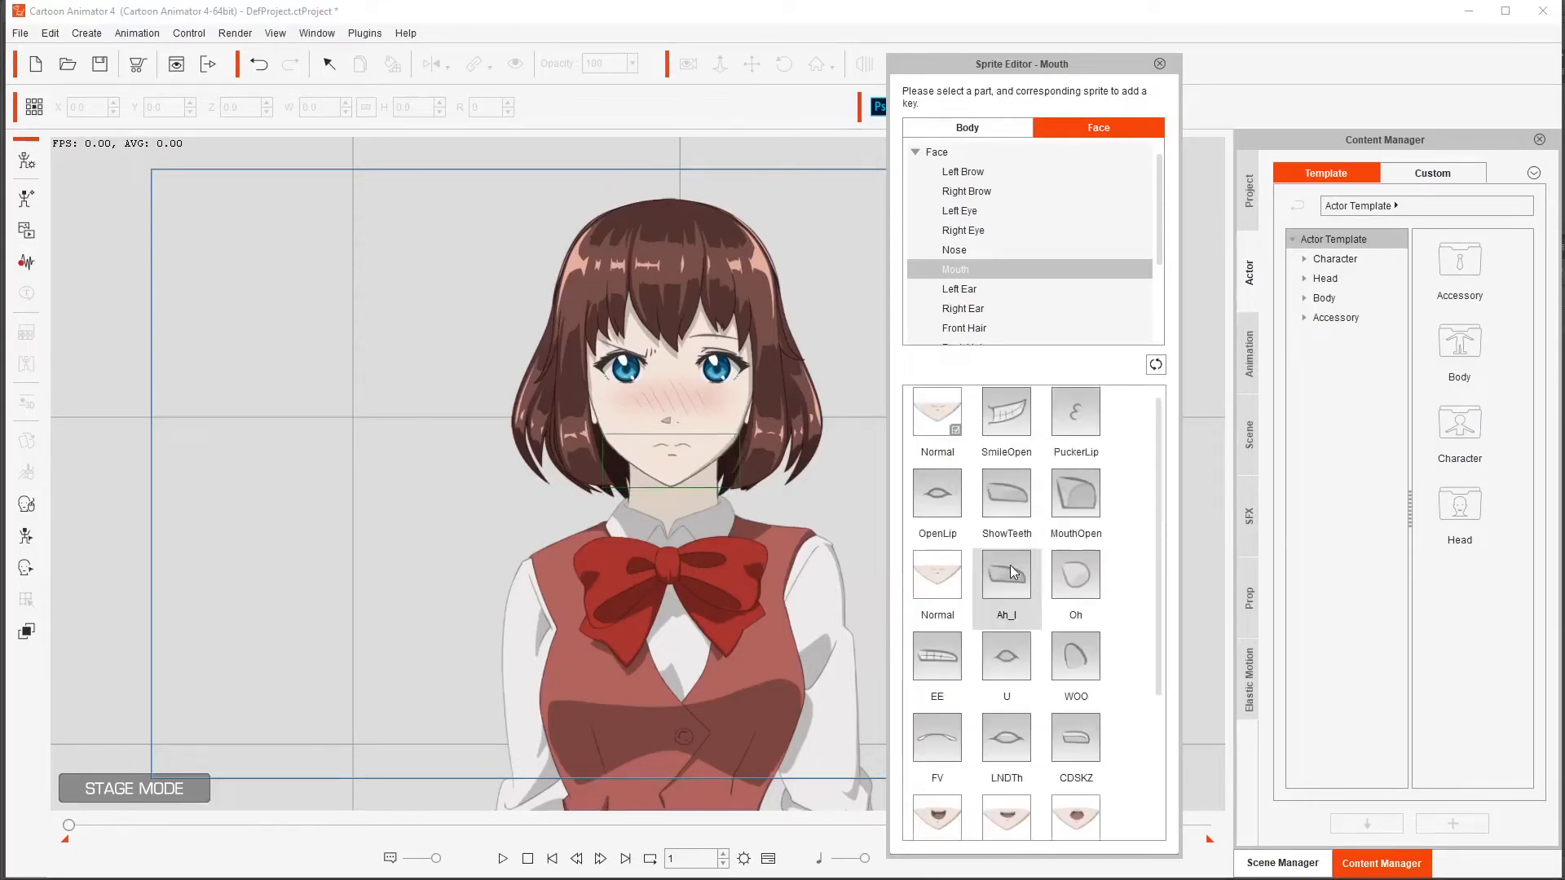
pyautogui.click(942, 413)
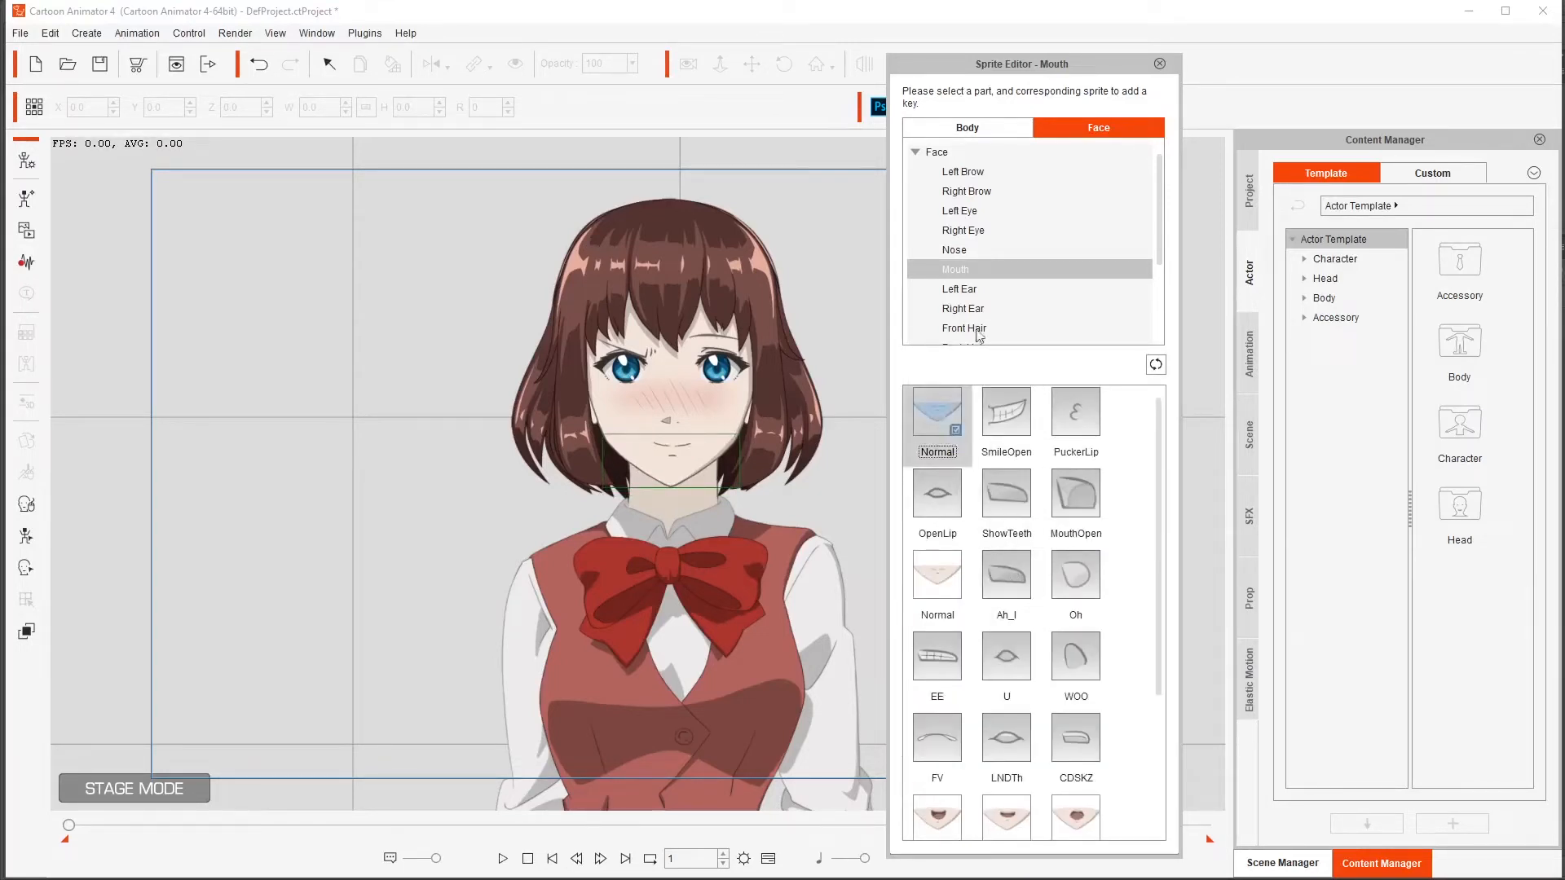
# Step: Examine the available sprites for the Left Ear, Front Hair, FaceOutline, HairShadow and MiddleHair, and close the Sprite Editor
pyautogui.click(962, 291)
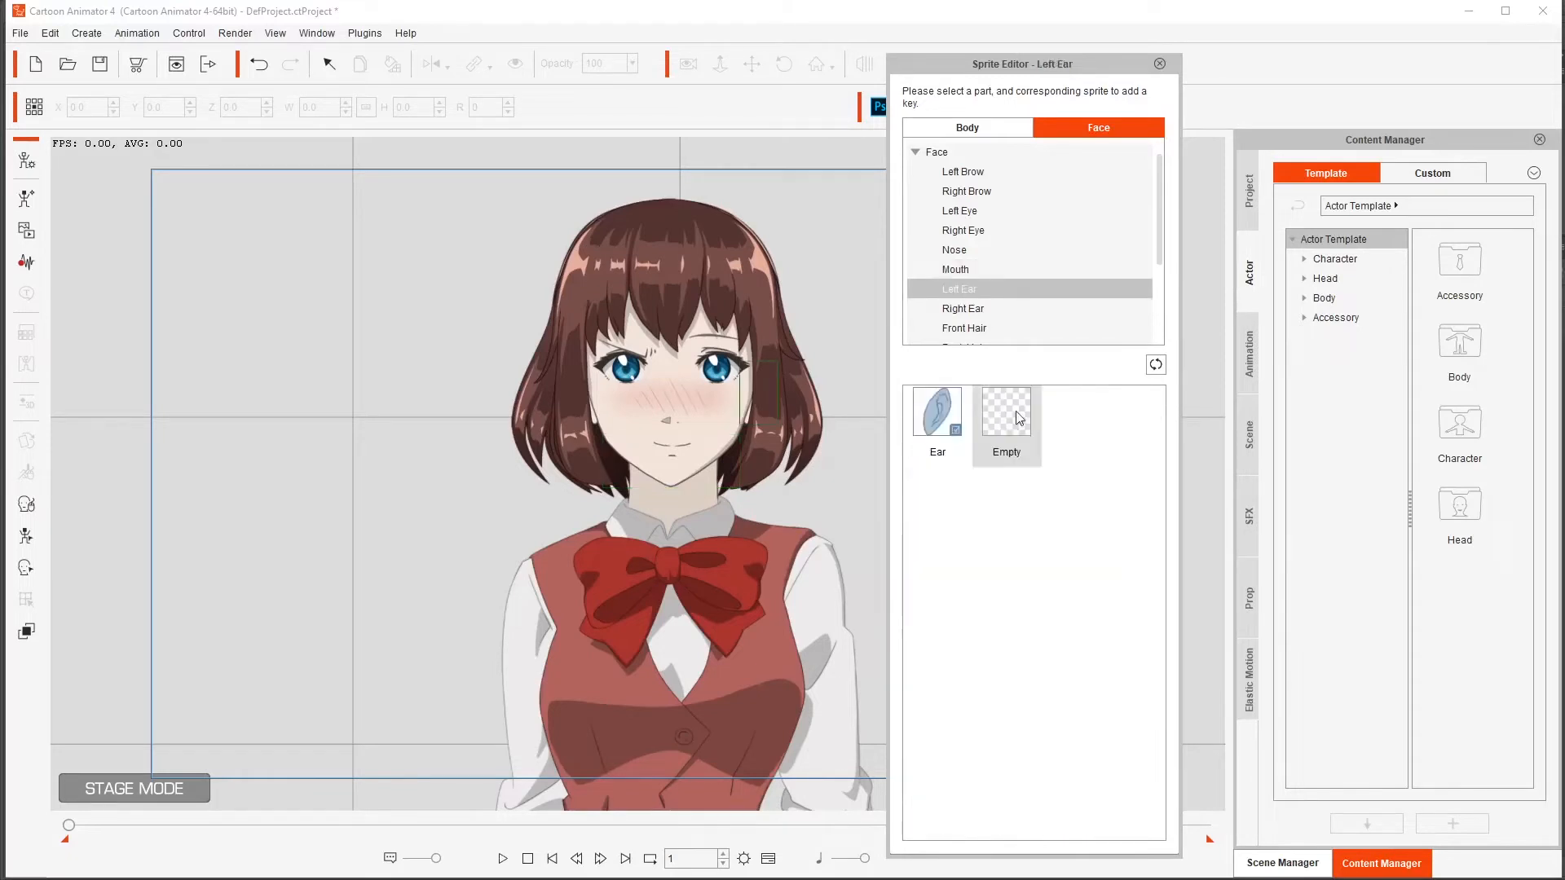
pyautogui.click(967, 327)
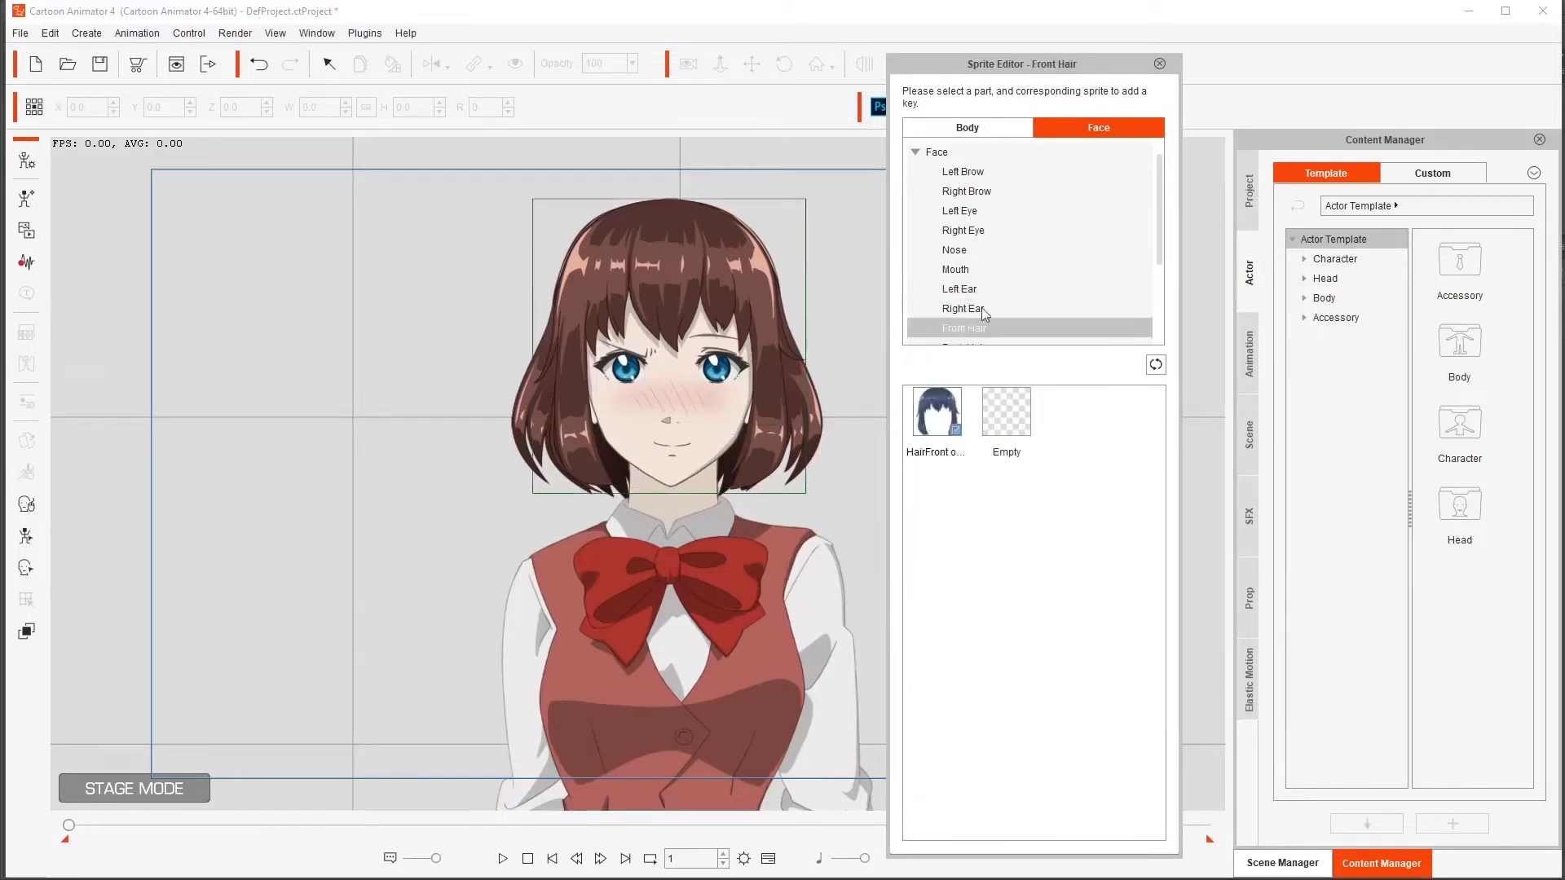
pyautogui.scroll(-2, 968, 325)
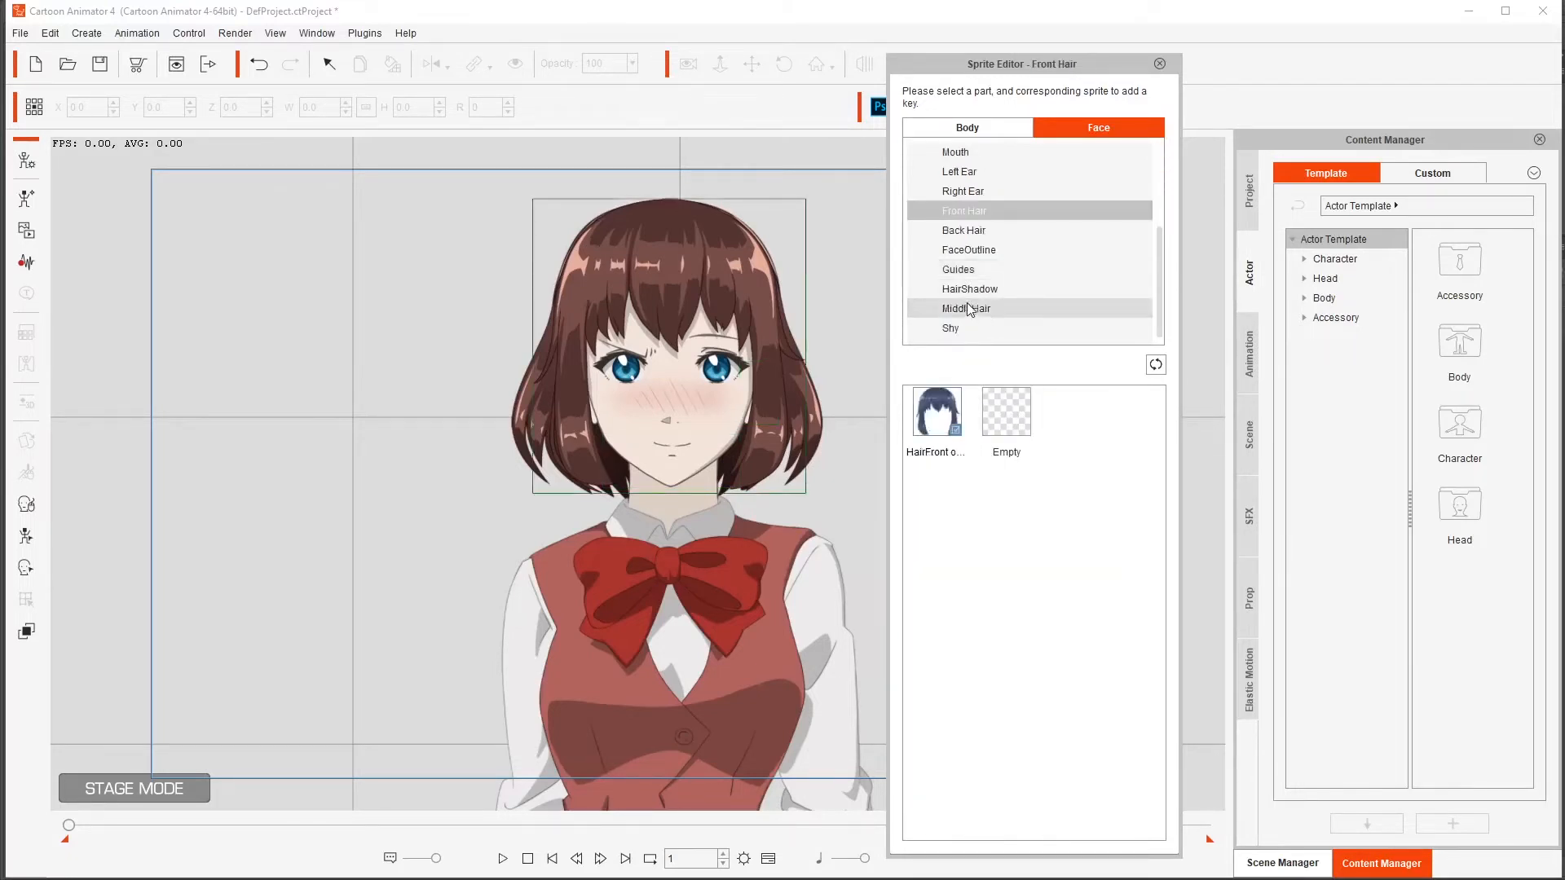
pyautogui.click(970, 251)
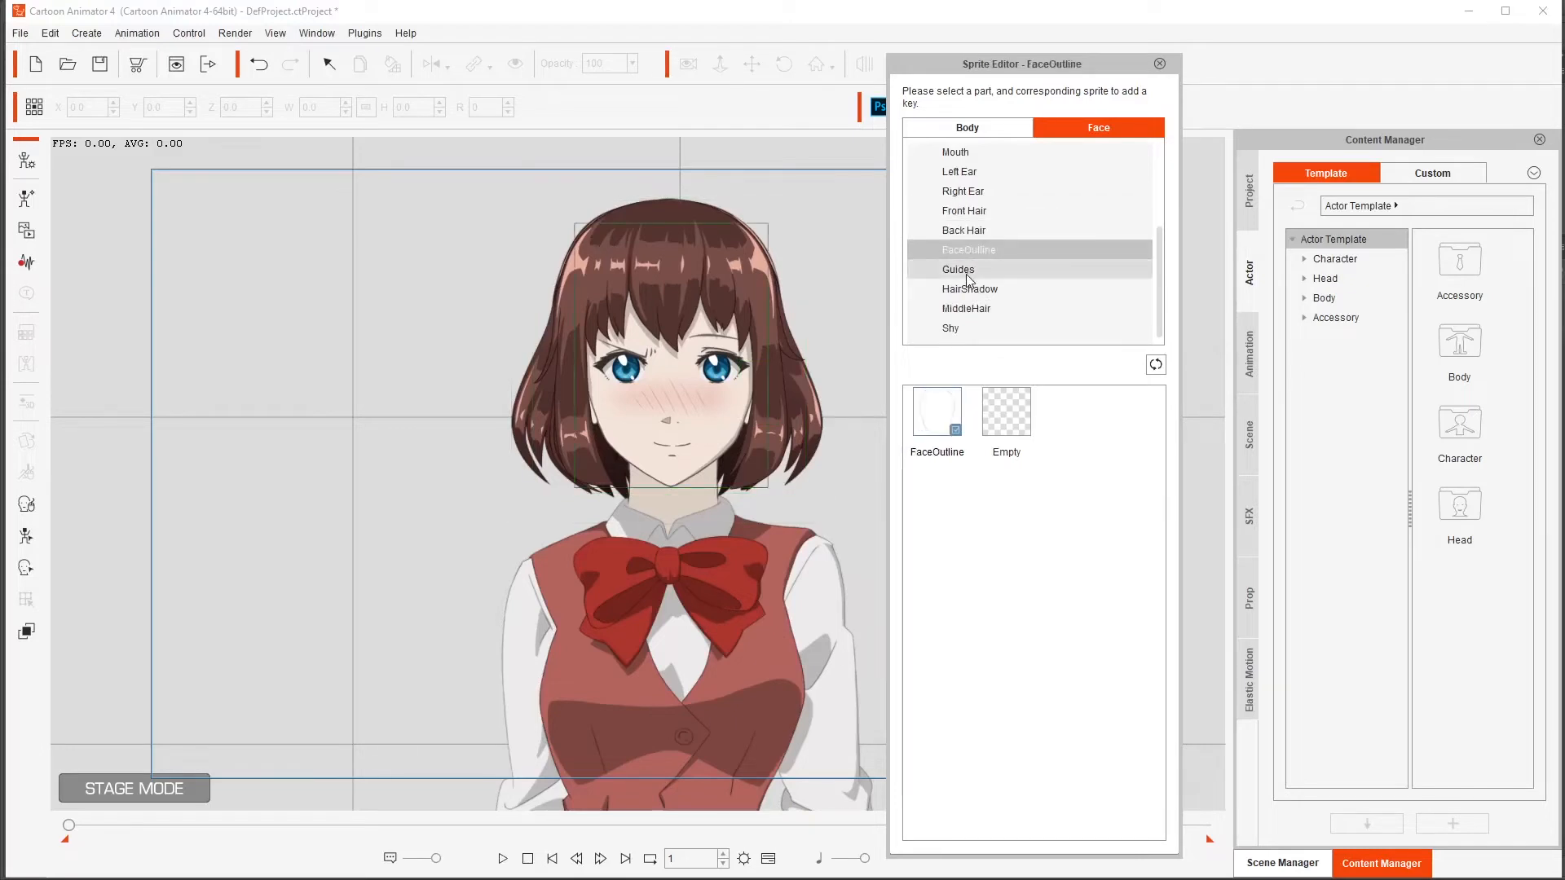
pyautogui.click(968, 290)
pyautogui.click(970, 307)
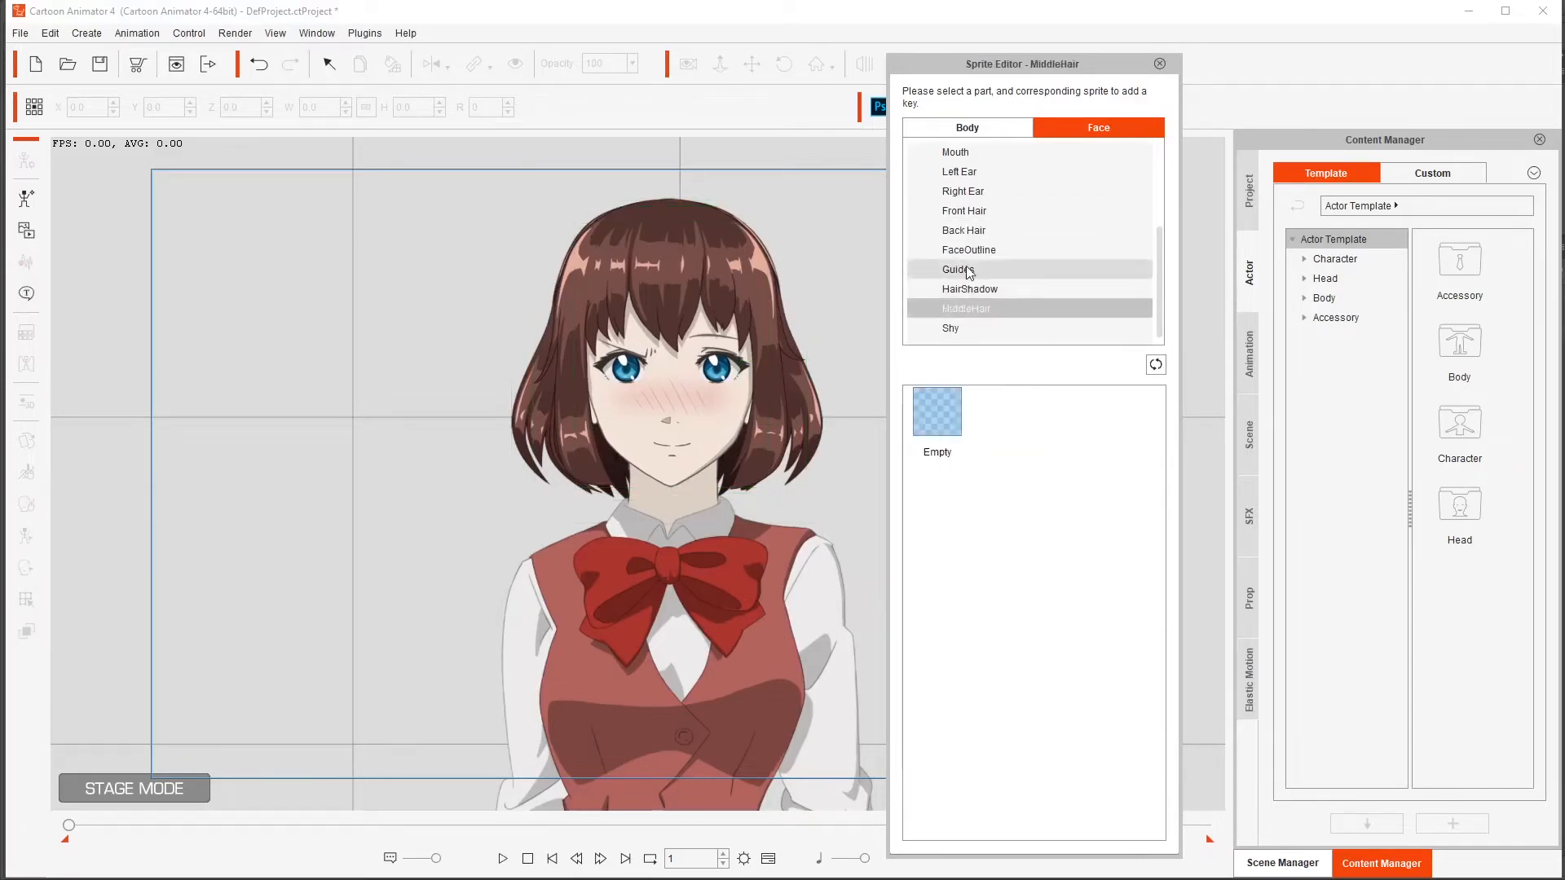
pyautogui.click(959, 172)
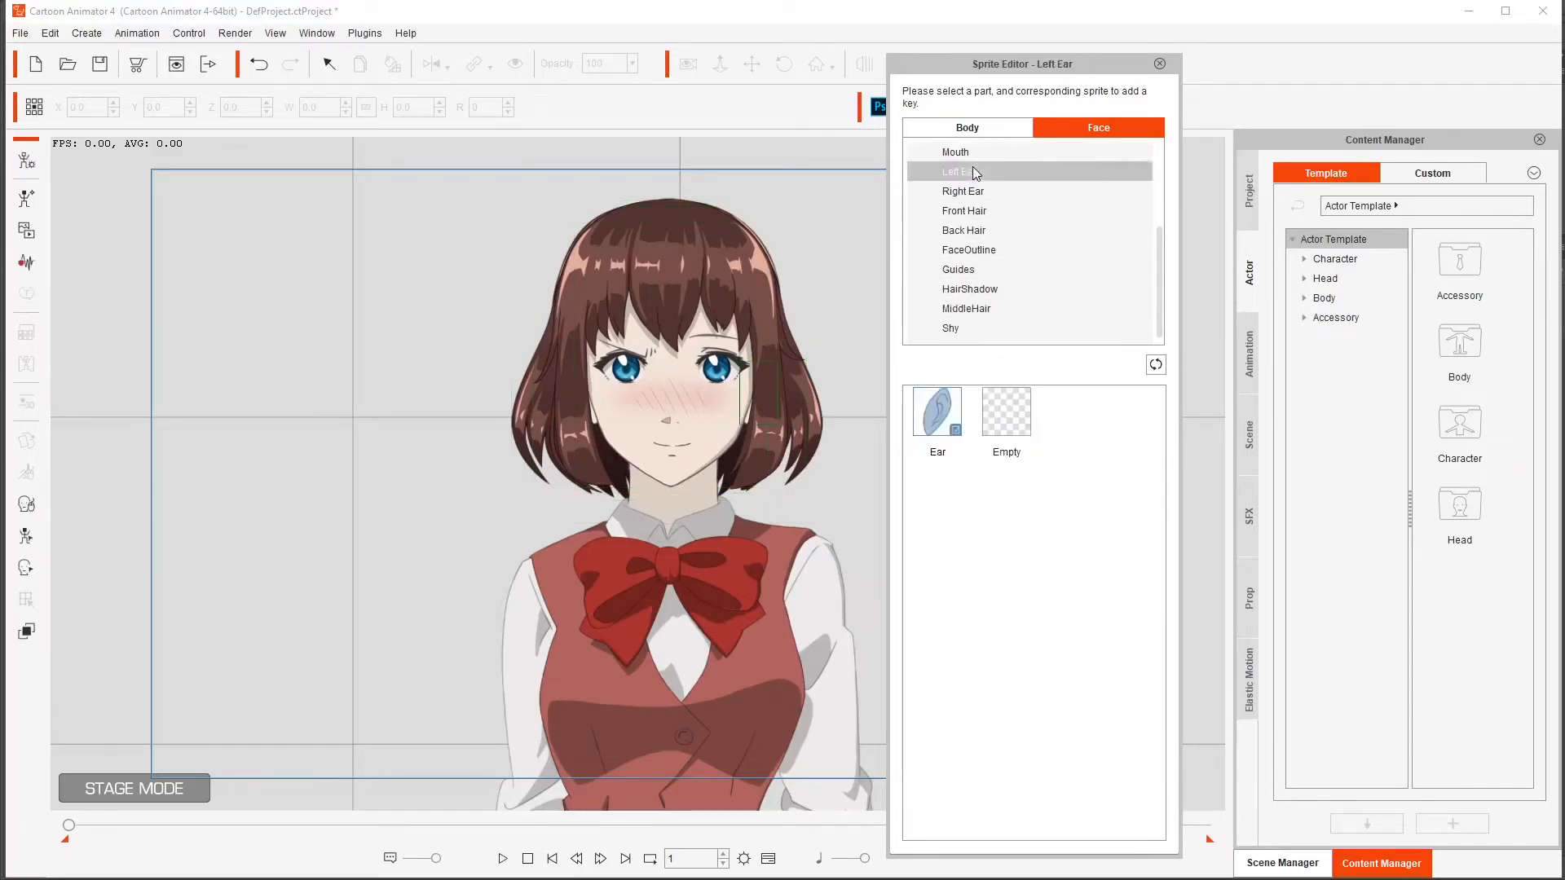
pyautogui.click(1159, 65)
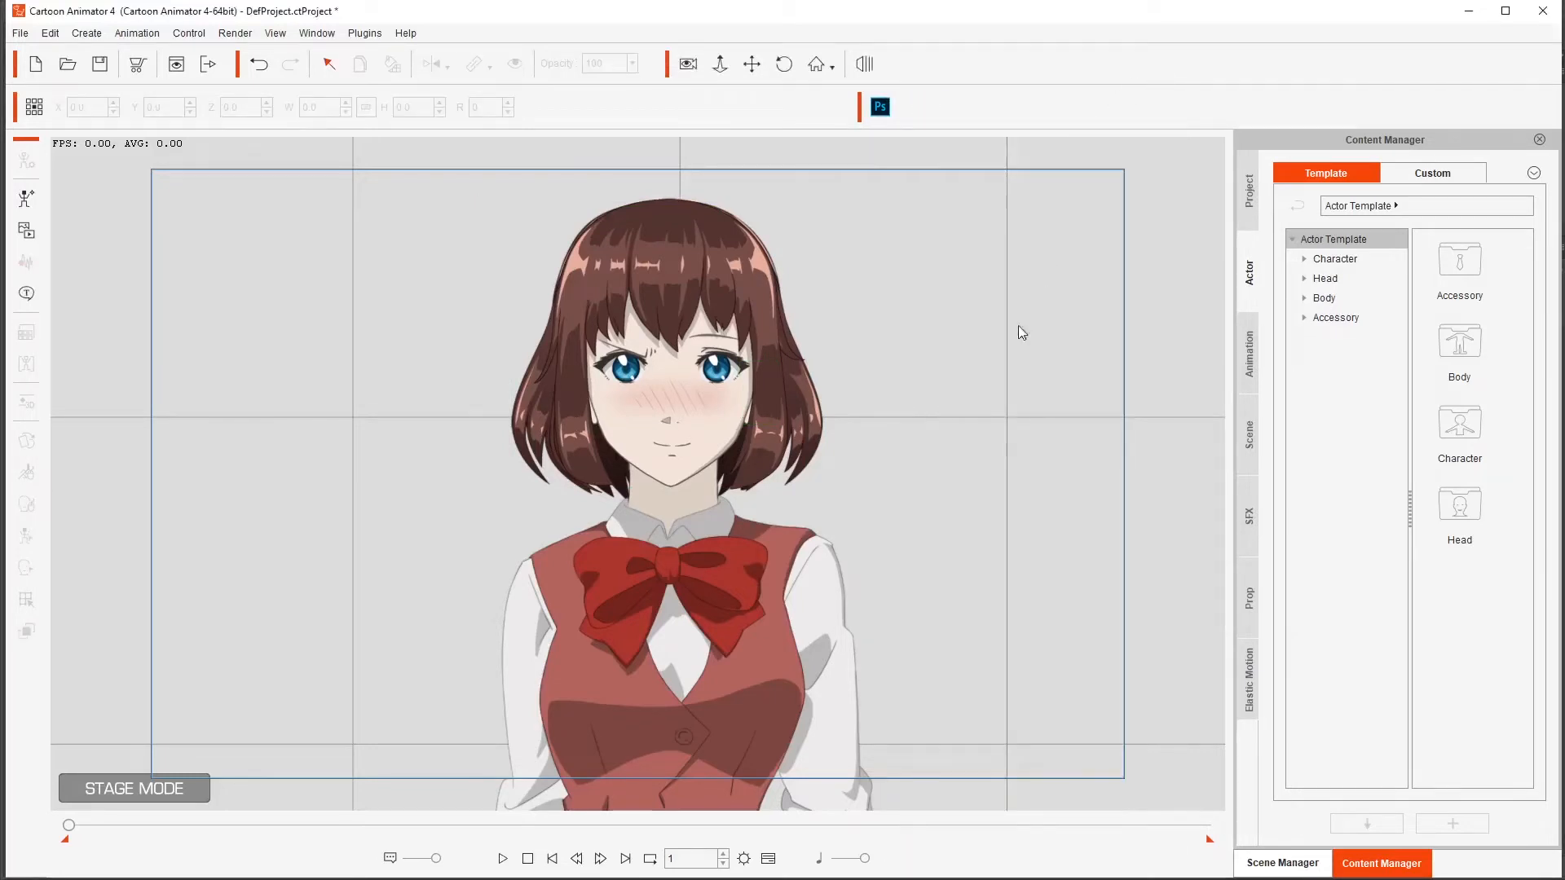
# Step: Reopen the Sprite Editor for the character and set the Right Brow to the Normal sprite
pyautogui.click(634, 353)
pyautogui.press('s')
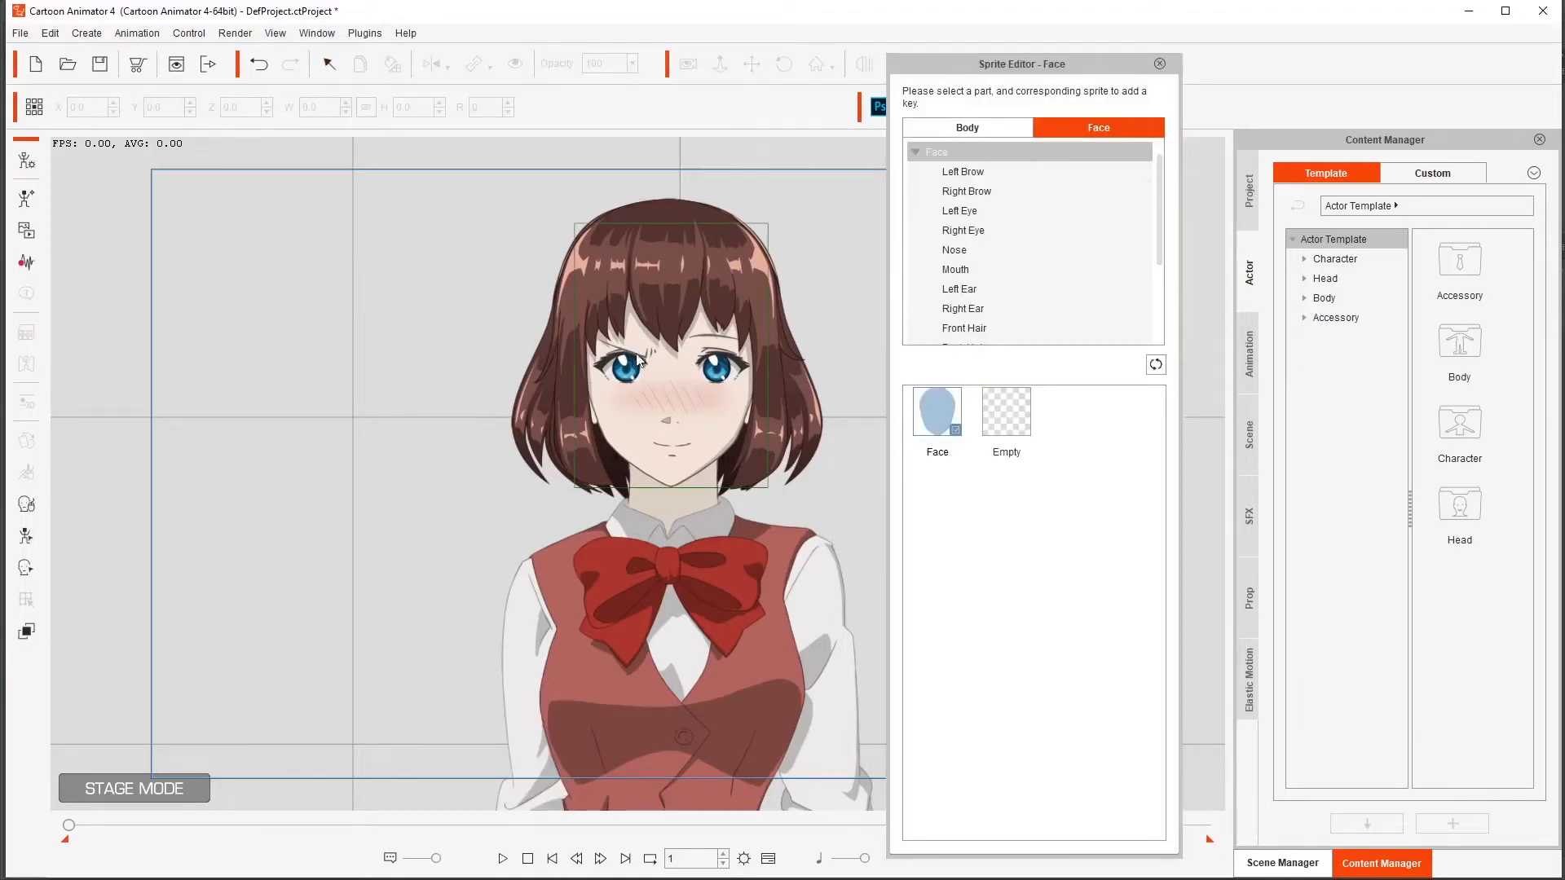
pyautogui.click(638, 357)
pyautogui.click(935, 410)
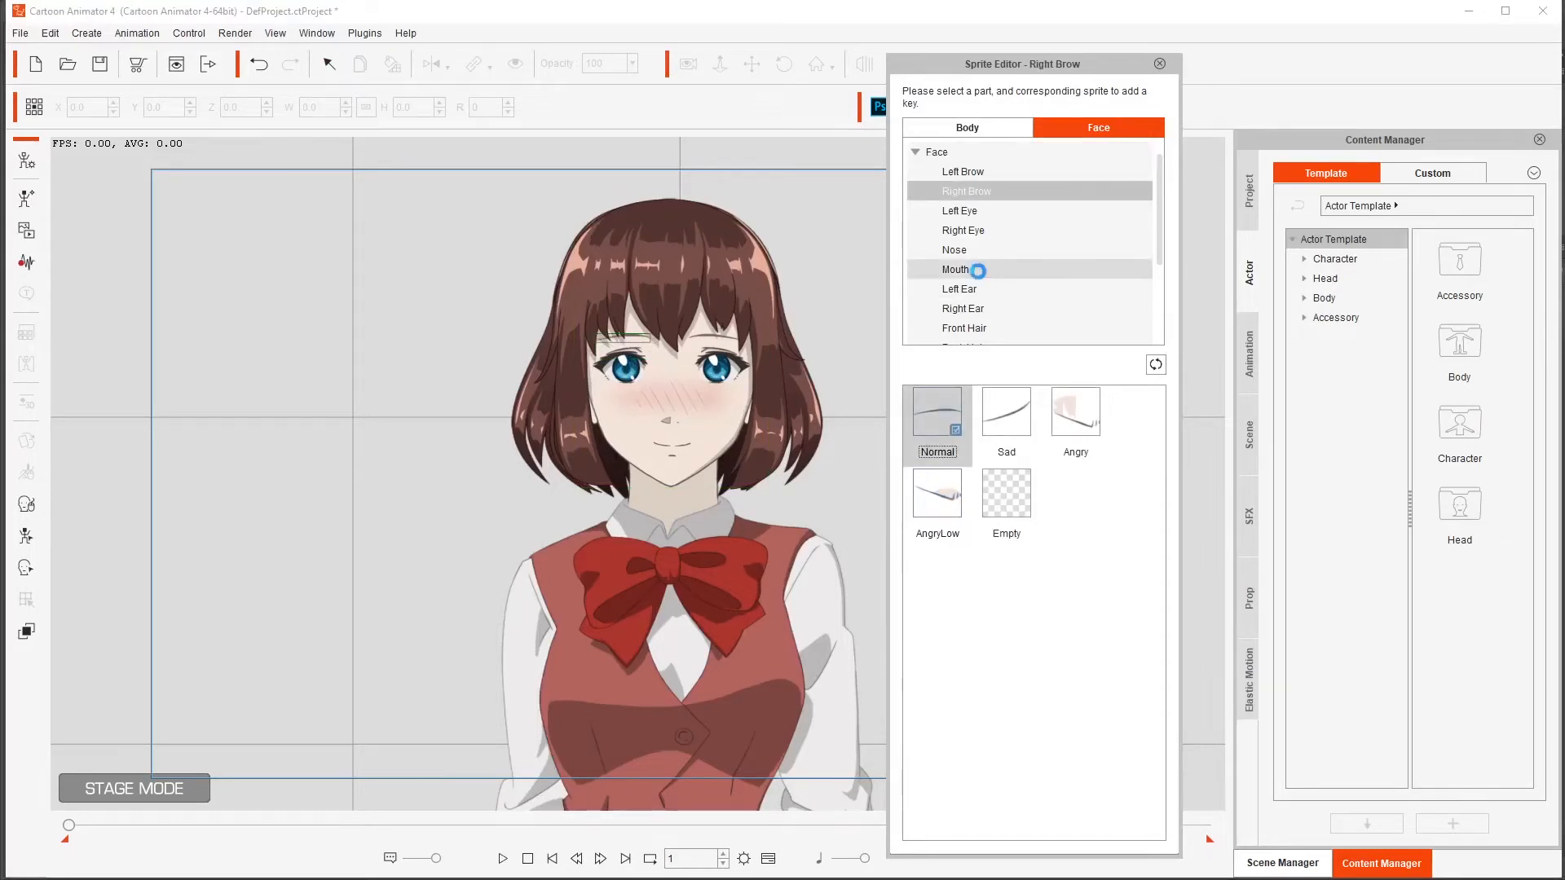
# Step: Set the Shy part to the Empty sprite and close the Sprite Editor
pyautogui.click(974, 269)
pyautogui.scroll(-1, 972, 271)
pyautogui.scroll(-1, 972, 273)
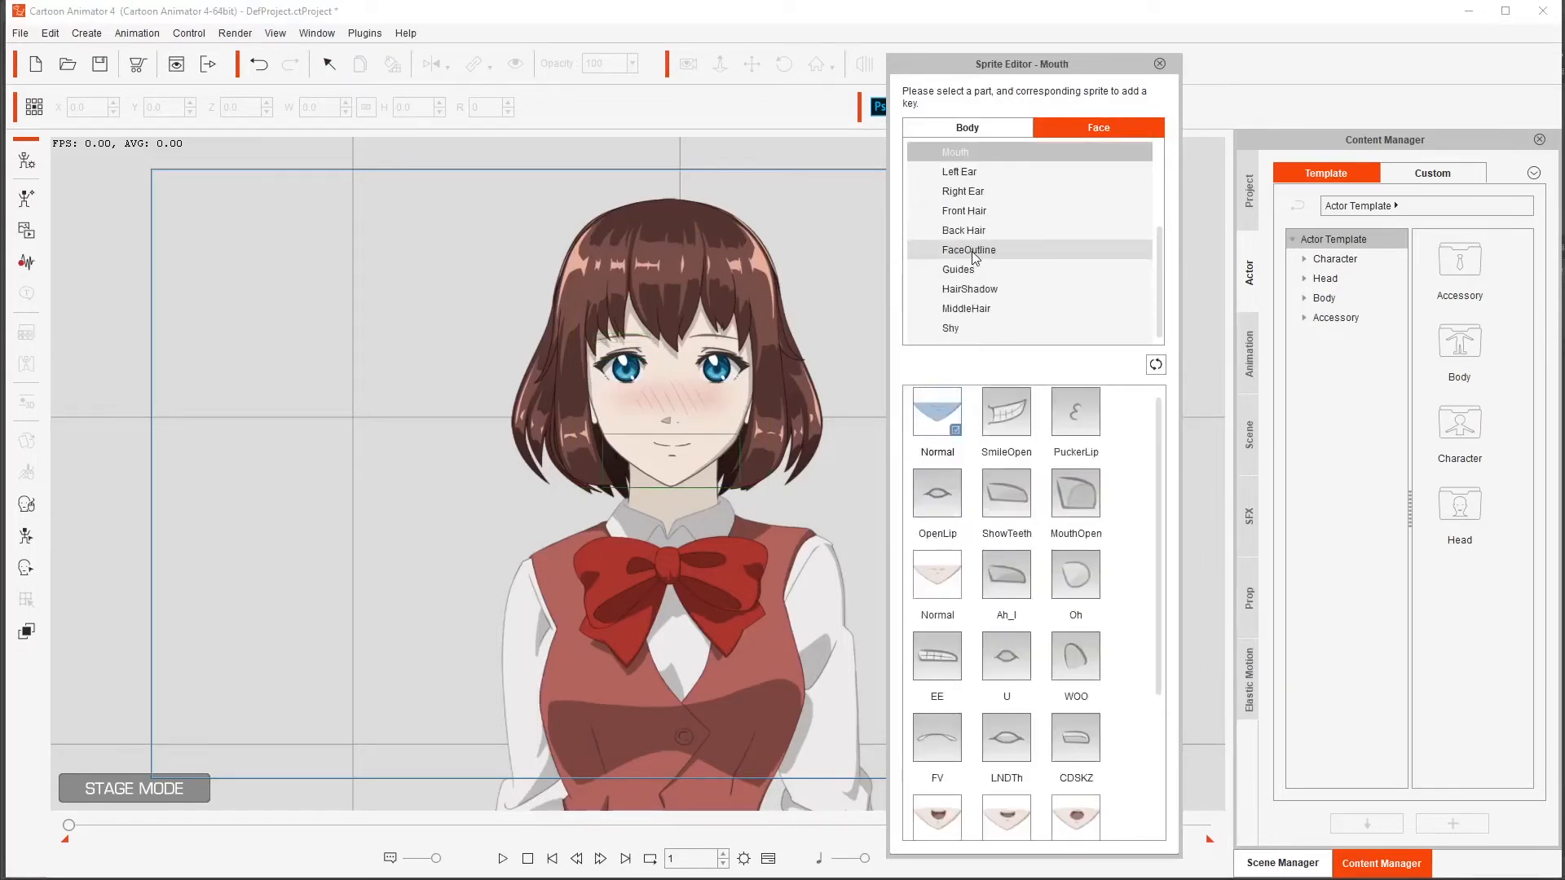
pyautogui.click(947, 330)
pyautogui.click(1002, 420)
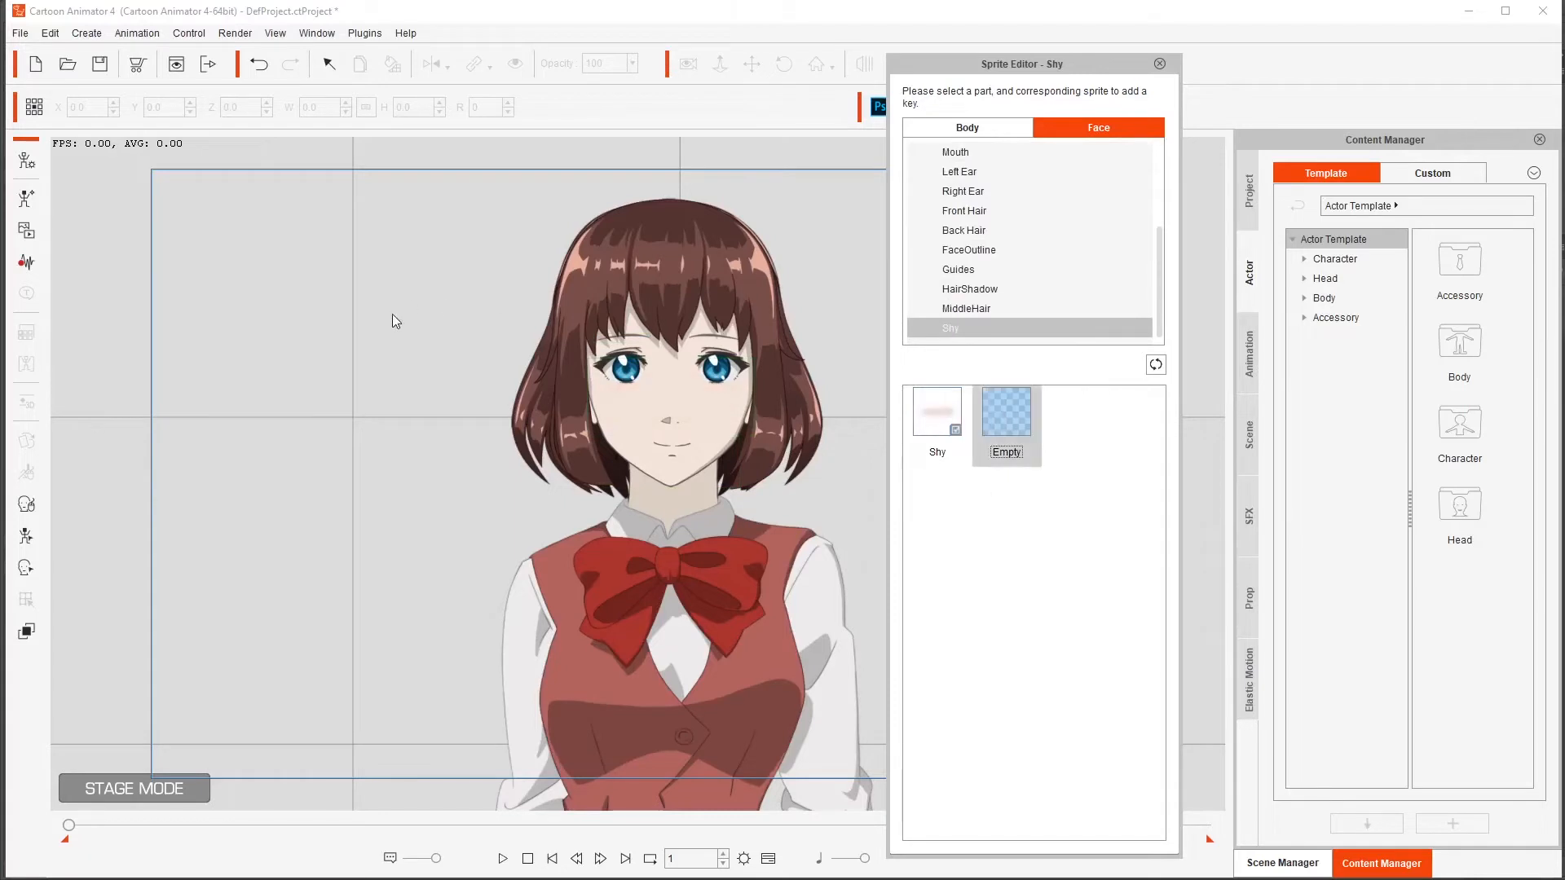
pyautogui.click(1159, 63)
pyautogui.moveTo(779, 419); pyautogui.dragTo(842, 496)
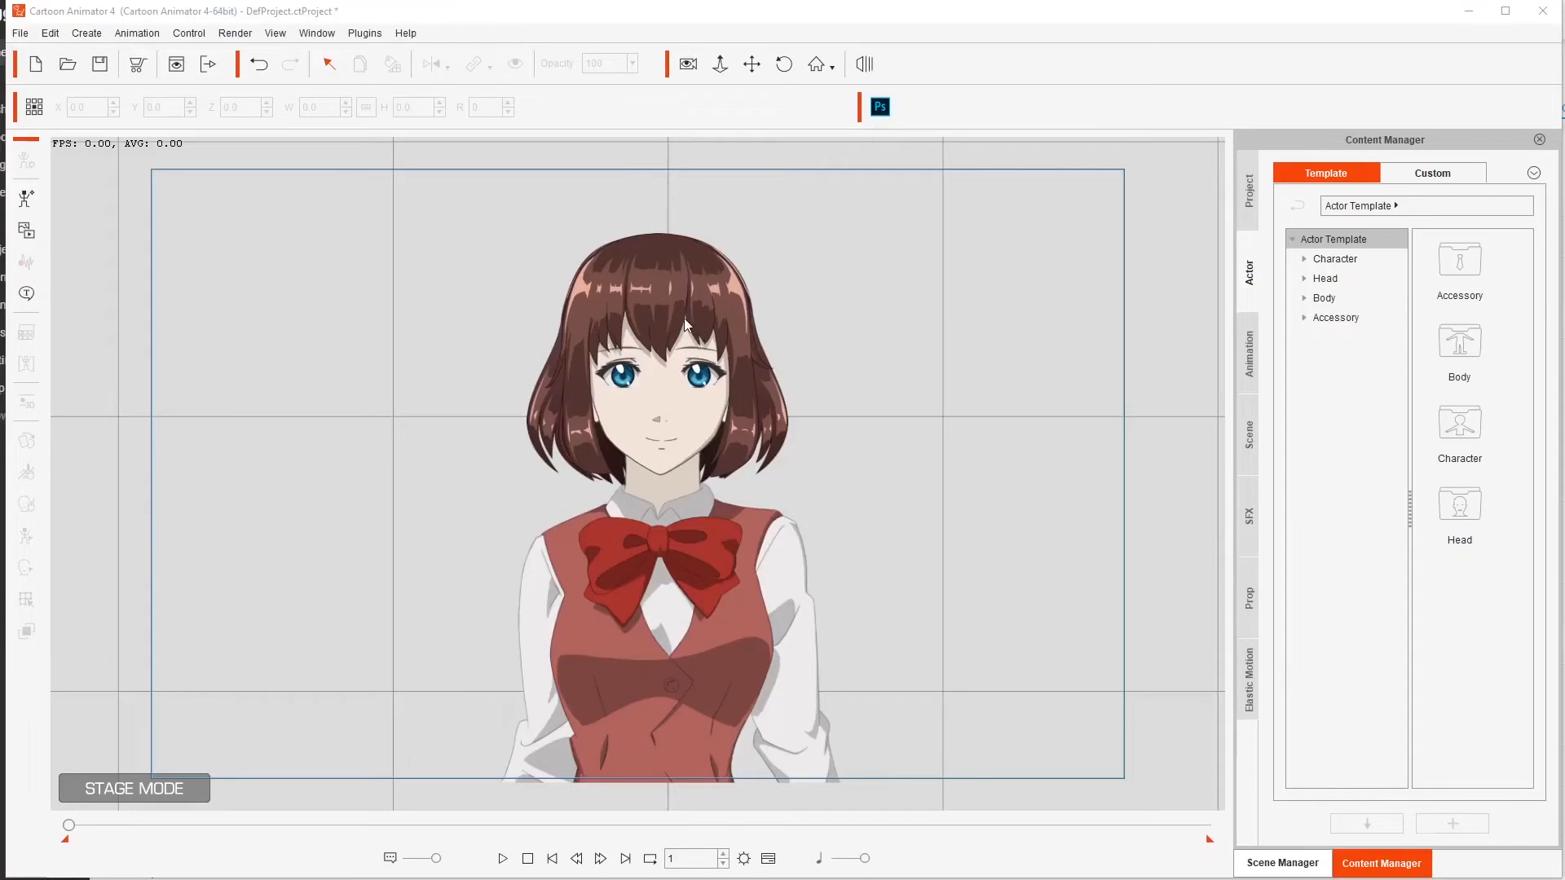
# Step: Open the character in Composer Mode and launch the 360 Head Creator for its face
pyautogui.click(685, 324)
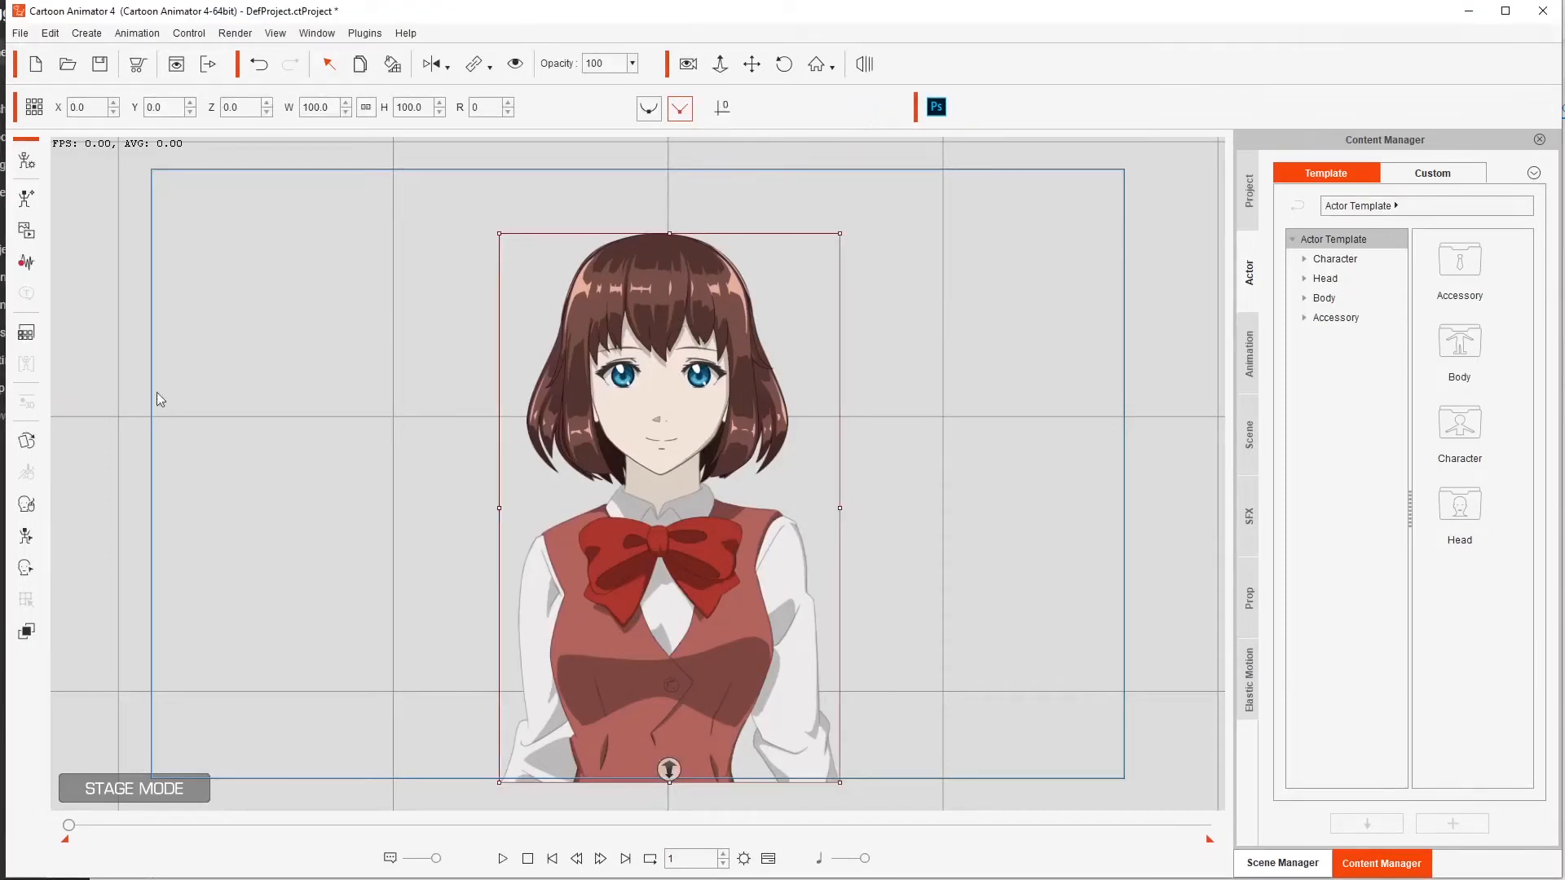
pyautogui.click(26, 163)
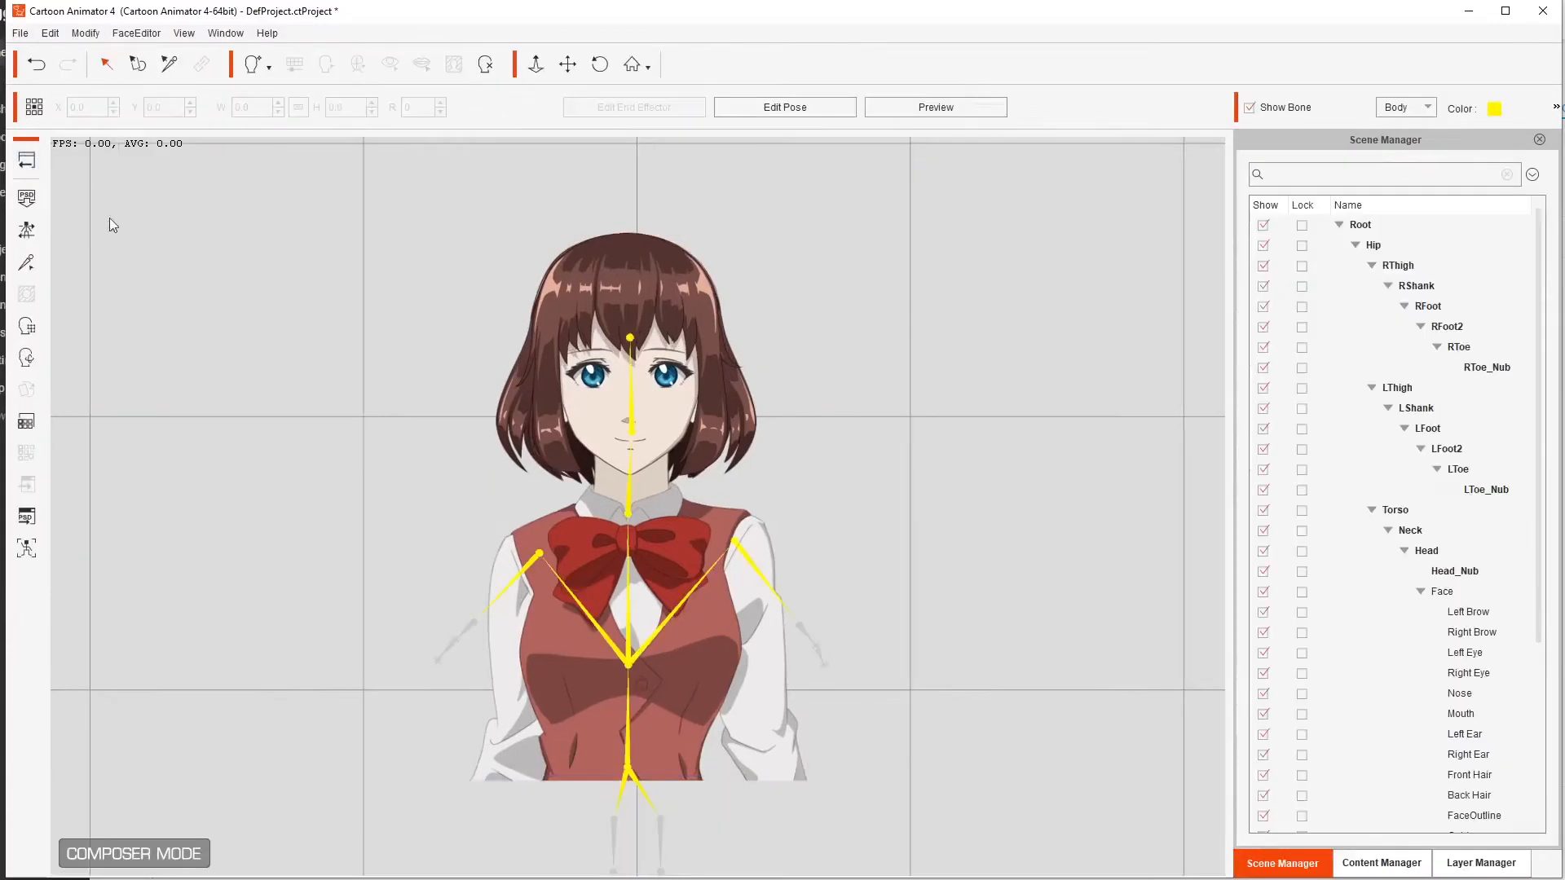
pyautogui.click(678, 412)
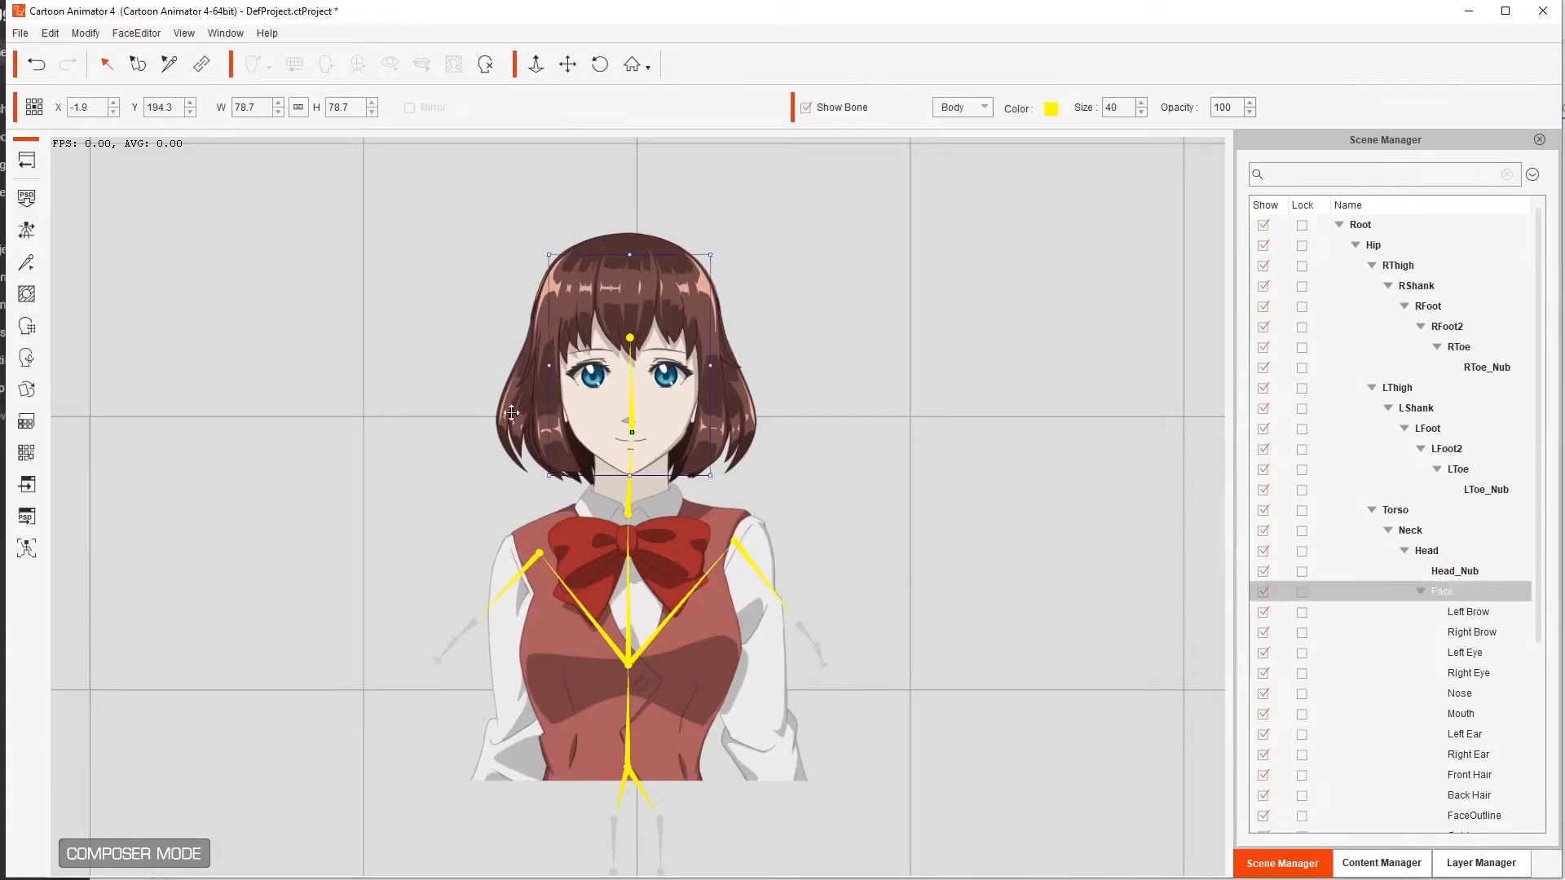
pyautogui.click(26, 359)
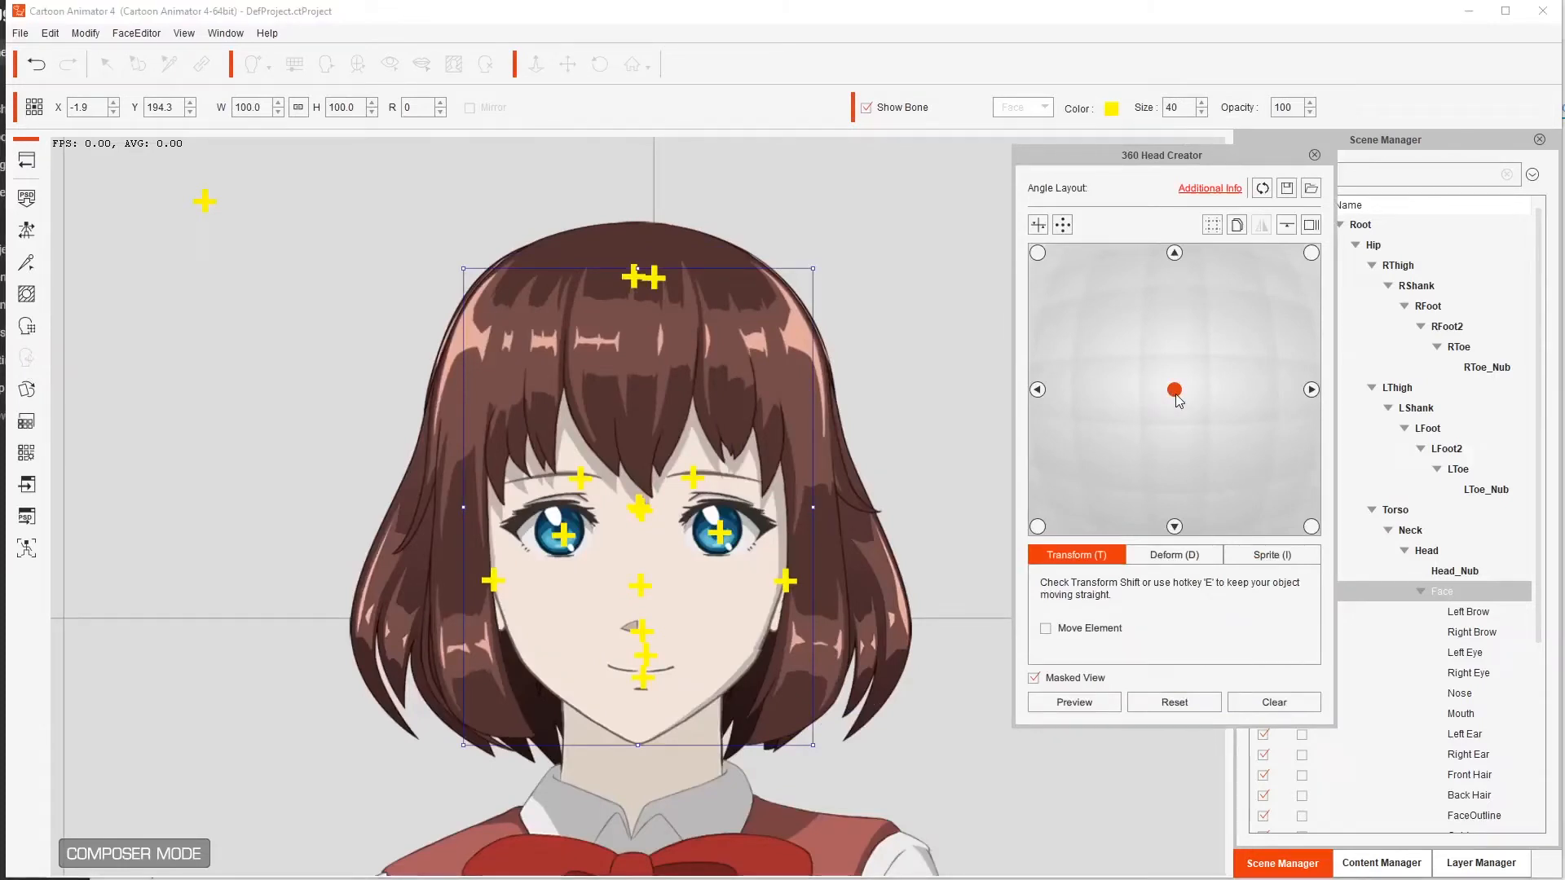
# Step: Preview the head turning in the 360 Head Creator, reset it to the front angle and return to Stage Mode
pyautogui.press('space')
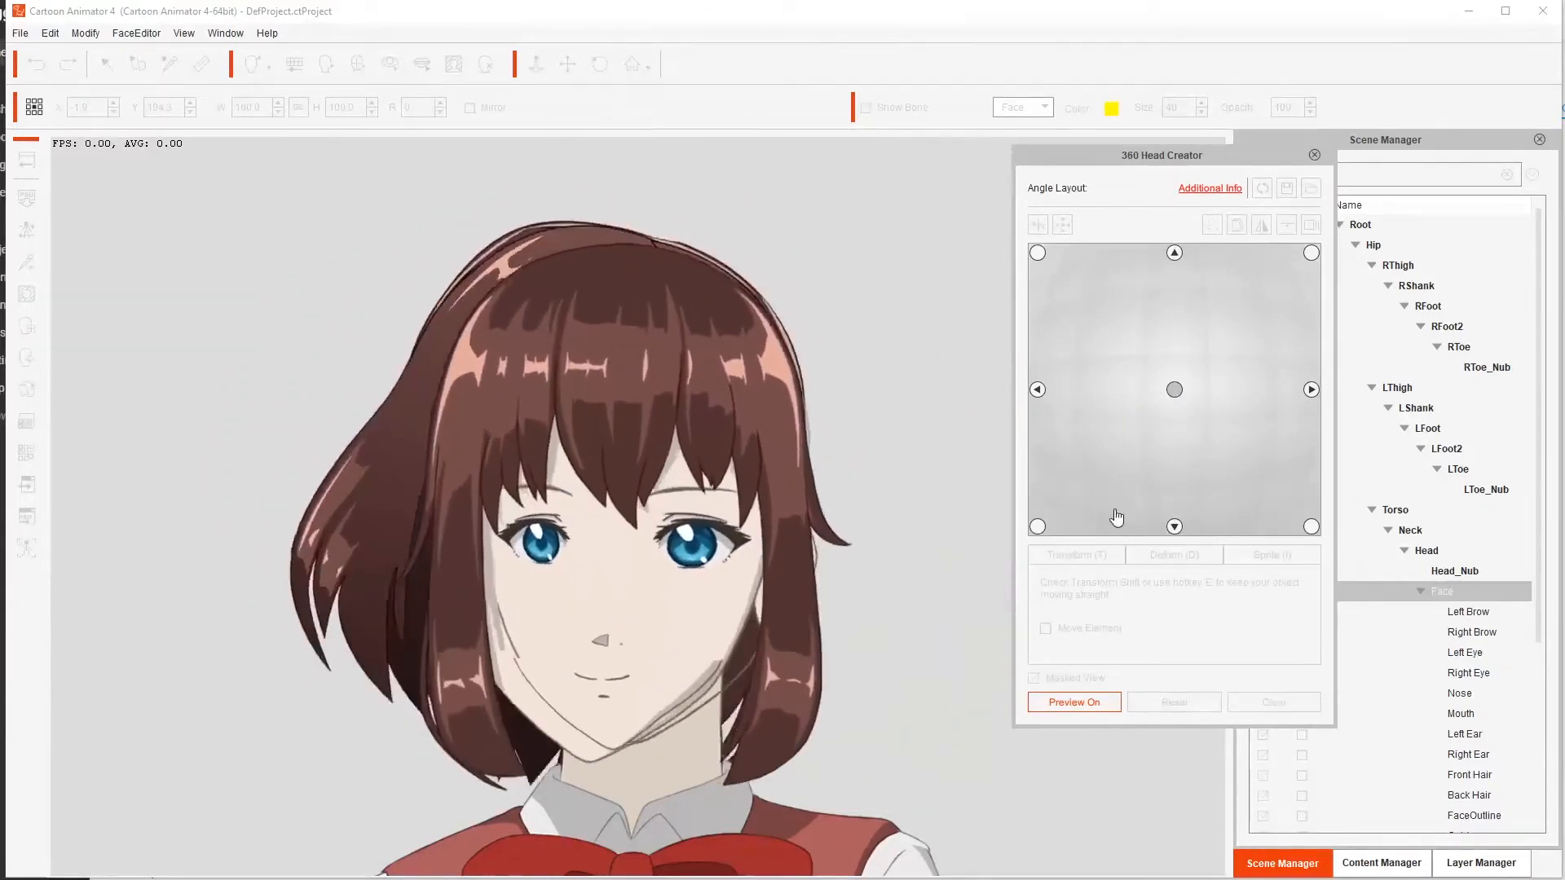
pyautogui.click(1174, 390)
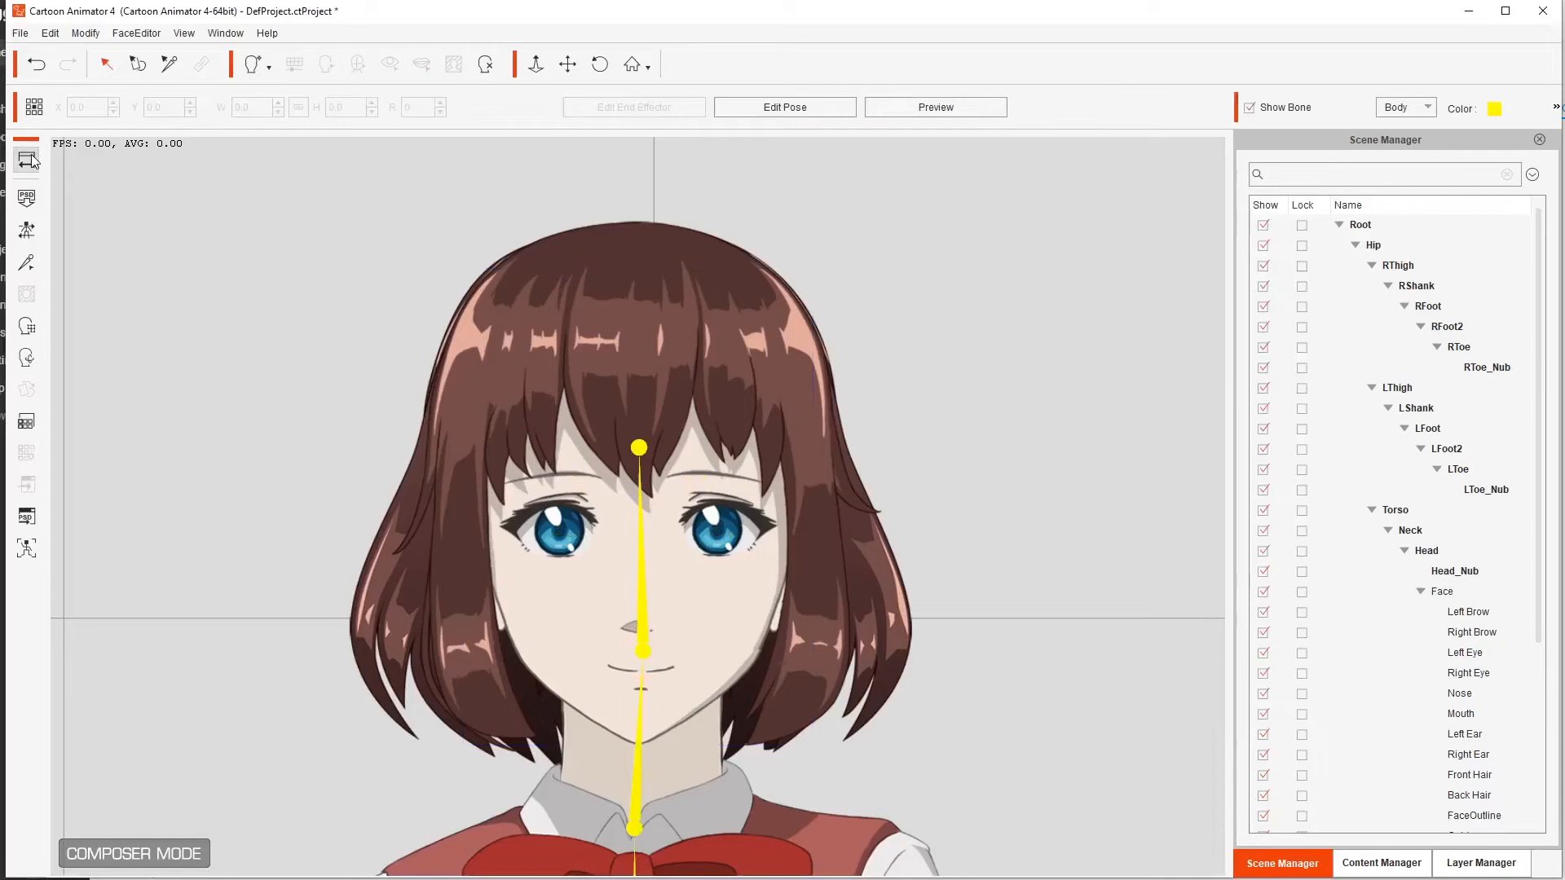
pyautogui.click(30, 155)
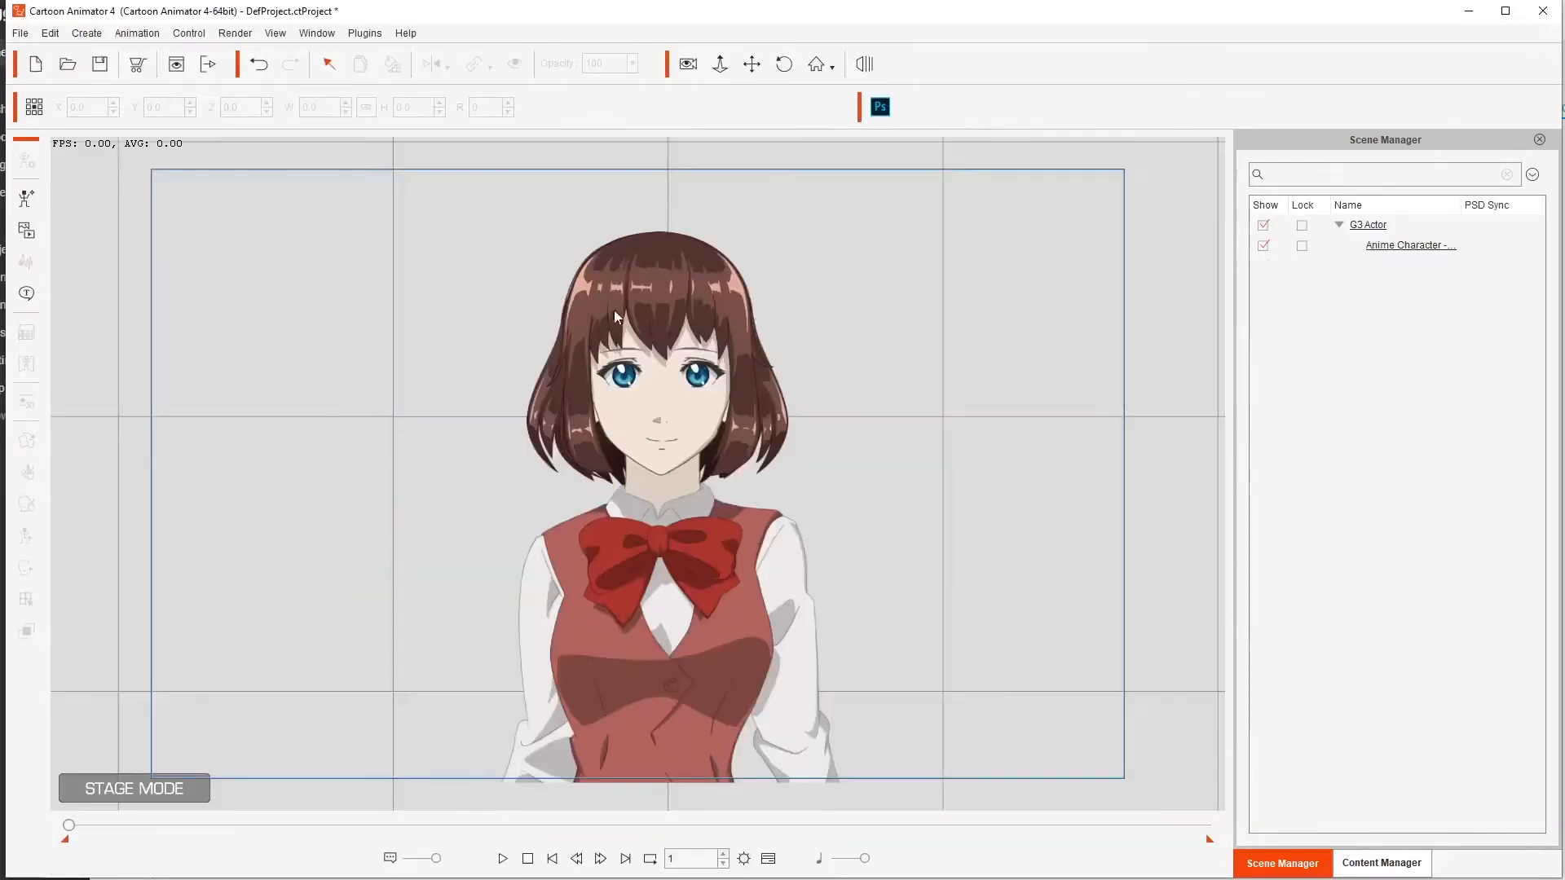
# Step: Open the 2D Motion Key Editor for the character and test a slight movement of the head bone
pyautogui.click(667, 345)
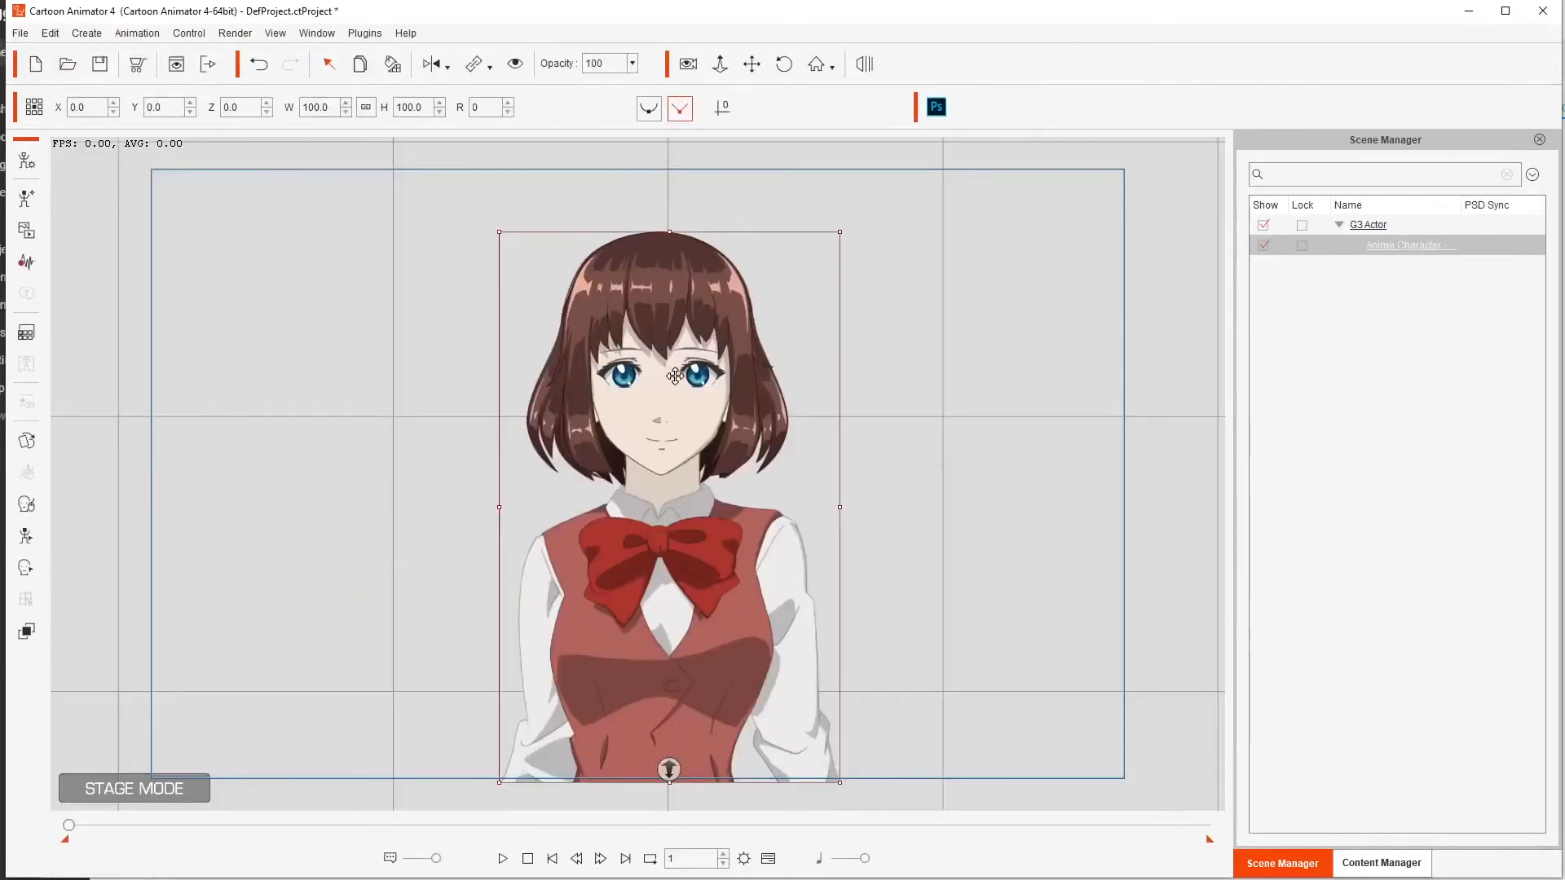
pyautogui.doubleClick(688, 424)
pyautogui.click(672, 392)
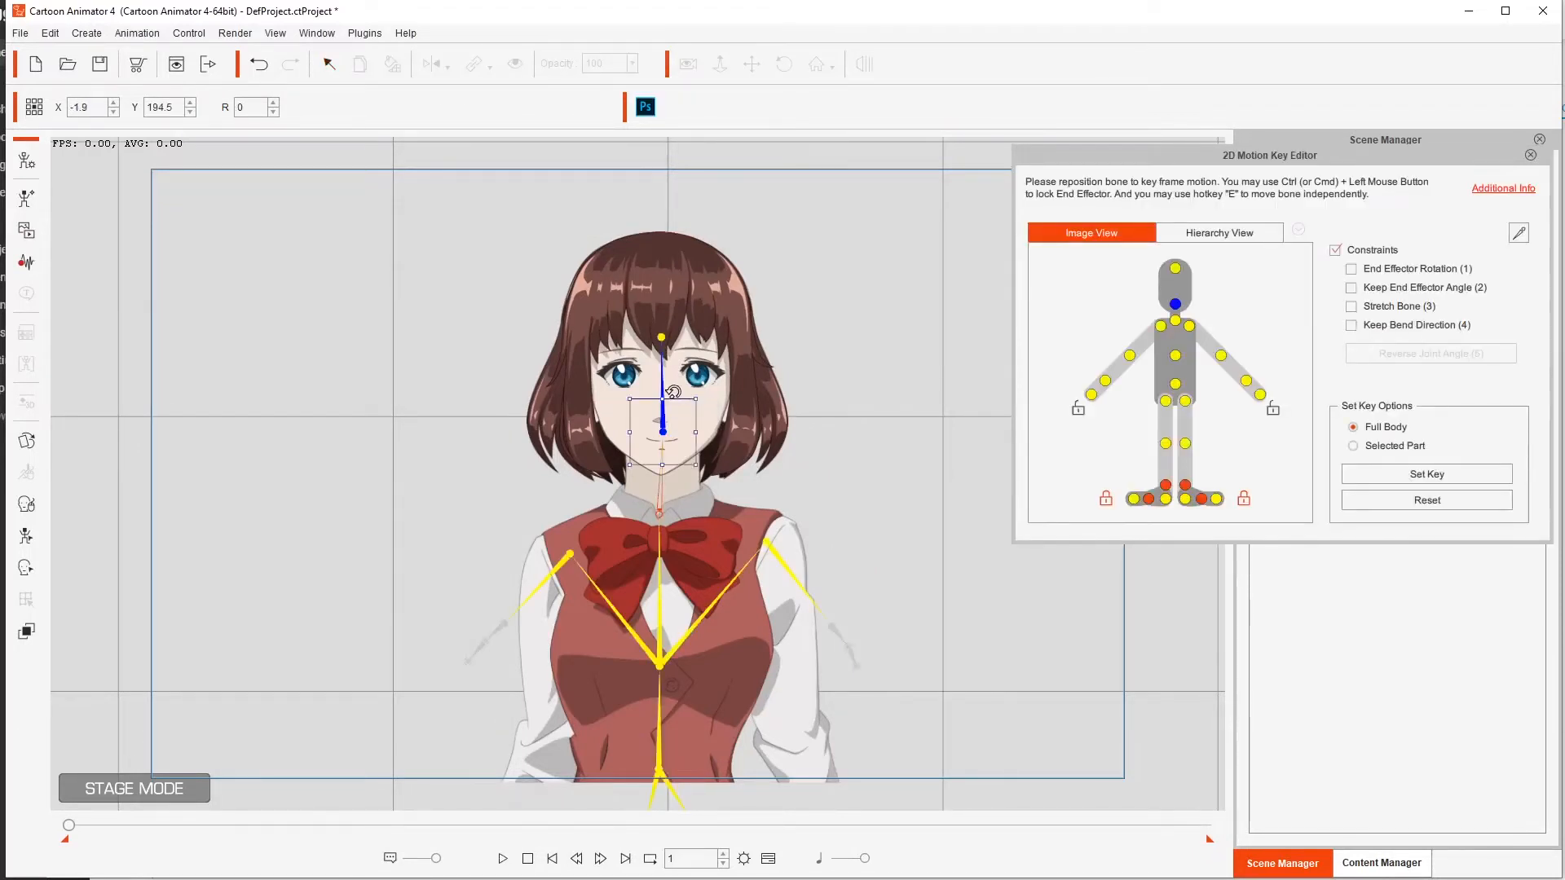
pyautogui.moveTo(680, 388)
pyautogui.mouseDown()
pyautogui.moveTo(708, 393)
pyautogui.moveTo(657, 392)
pyautogui.moveTo(683, 383)
pyautogui.mouseUp()
# Step: Raise the character's left shoulder bone to about Y 159.6 and shift the right shoulder bone slightly inward and up
pyautogui.click(784, 563)
pyautogui.moveTo(785, 562); pyautogui.dragTo(795, 544)
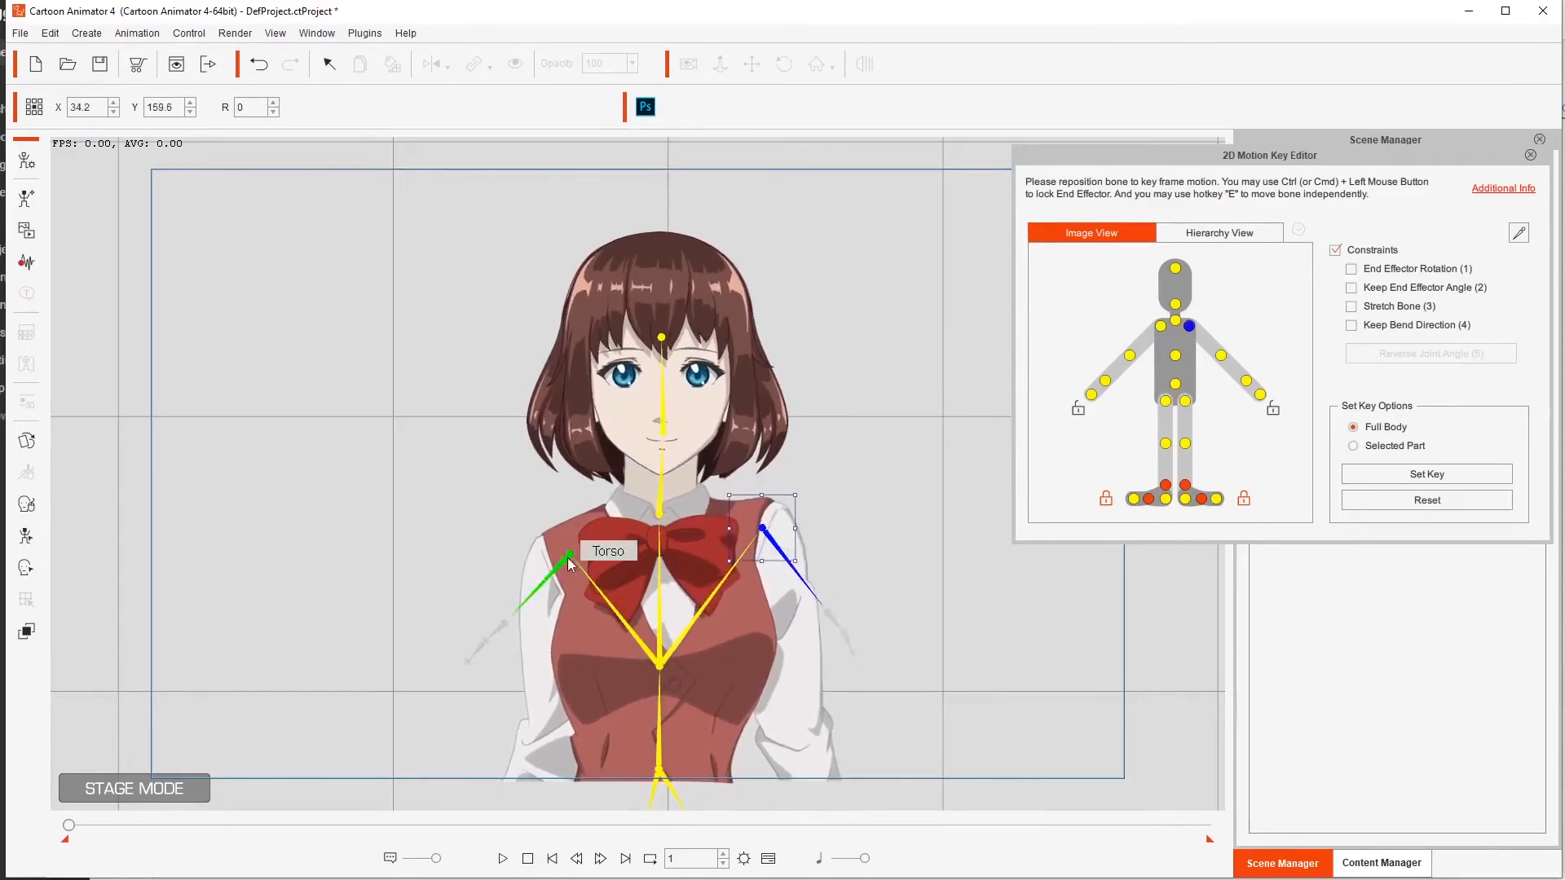
pyautogui.click(548, 576)
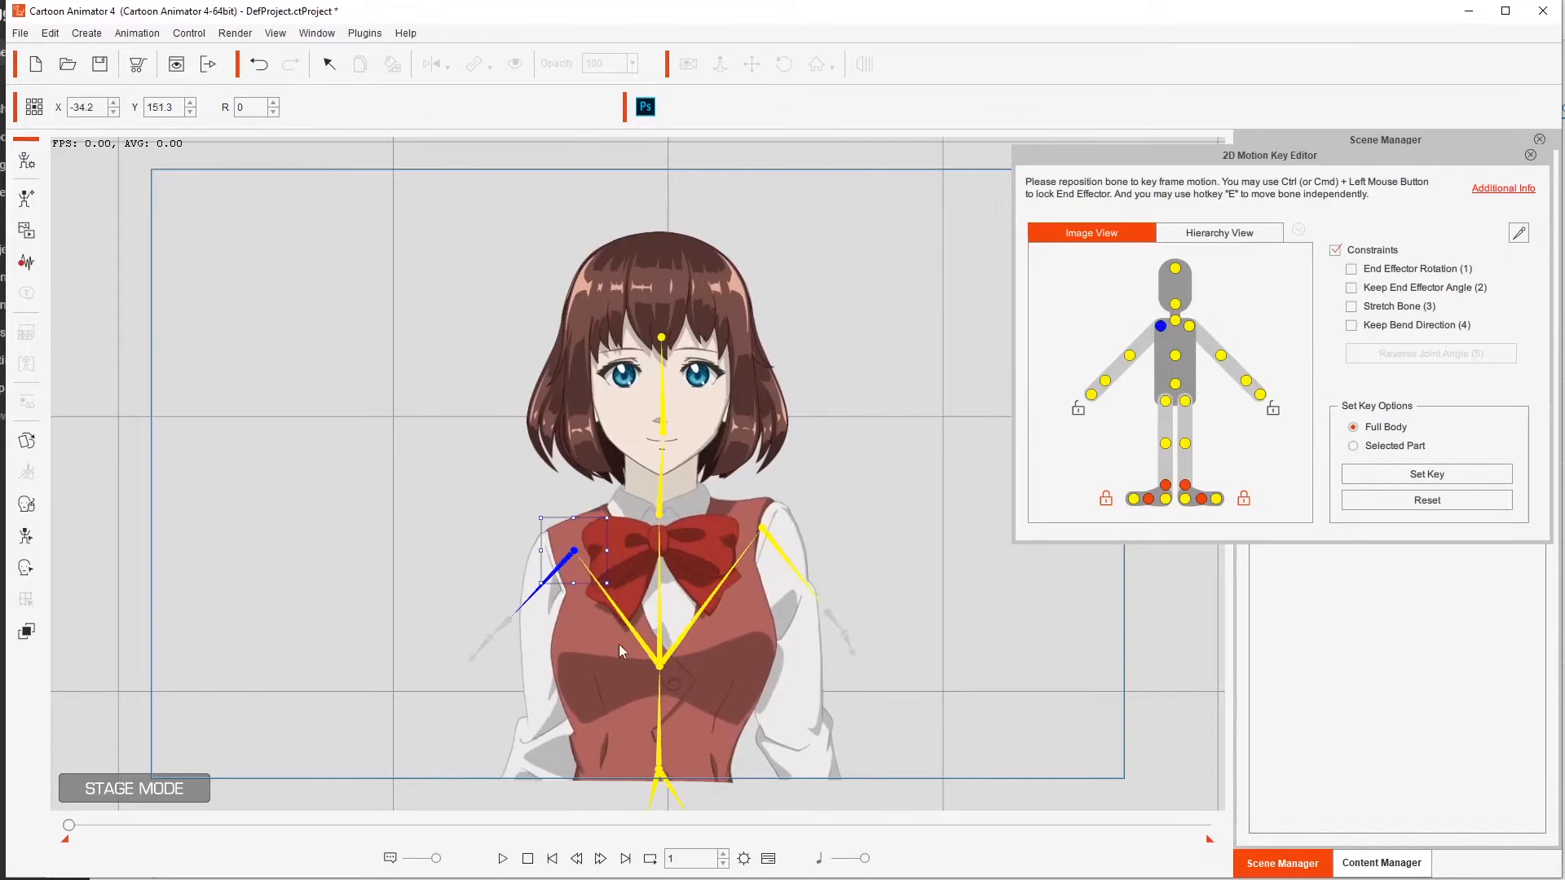
# Step: Move the torso bone to about X -5.2, Y 111.6 and tilt the head bone to about 358 degrees
pyautogui.moveTo(661, 654); pyautogui.dragTo(655, 649)
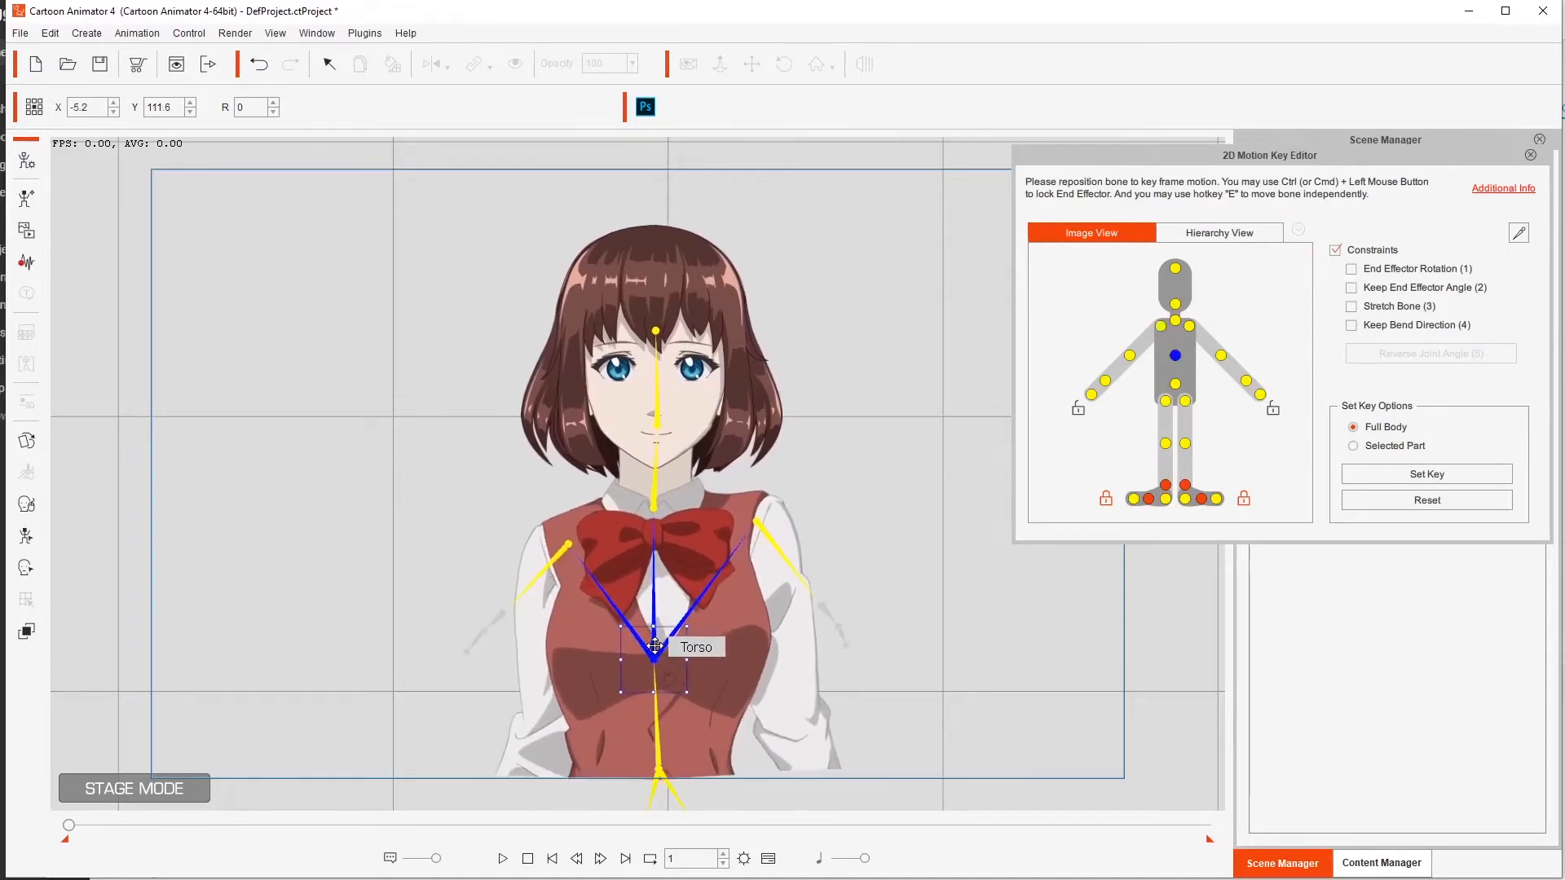
pyautogui.click(657, 397)
pyautogui.moveTo(656, 397)
pyautogui.mouseDown()
pyautogui.moveTo(620, 400)
pyautogui.moveTo(687, 395)
pyautogui.moveTo(662, 396)
pyautogui.mouseUp()
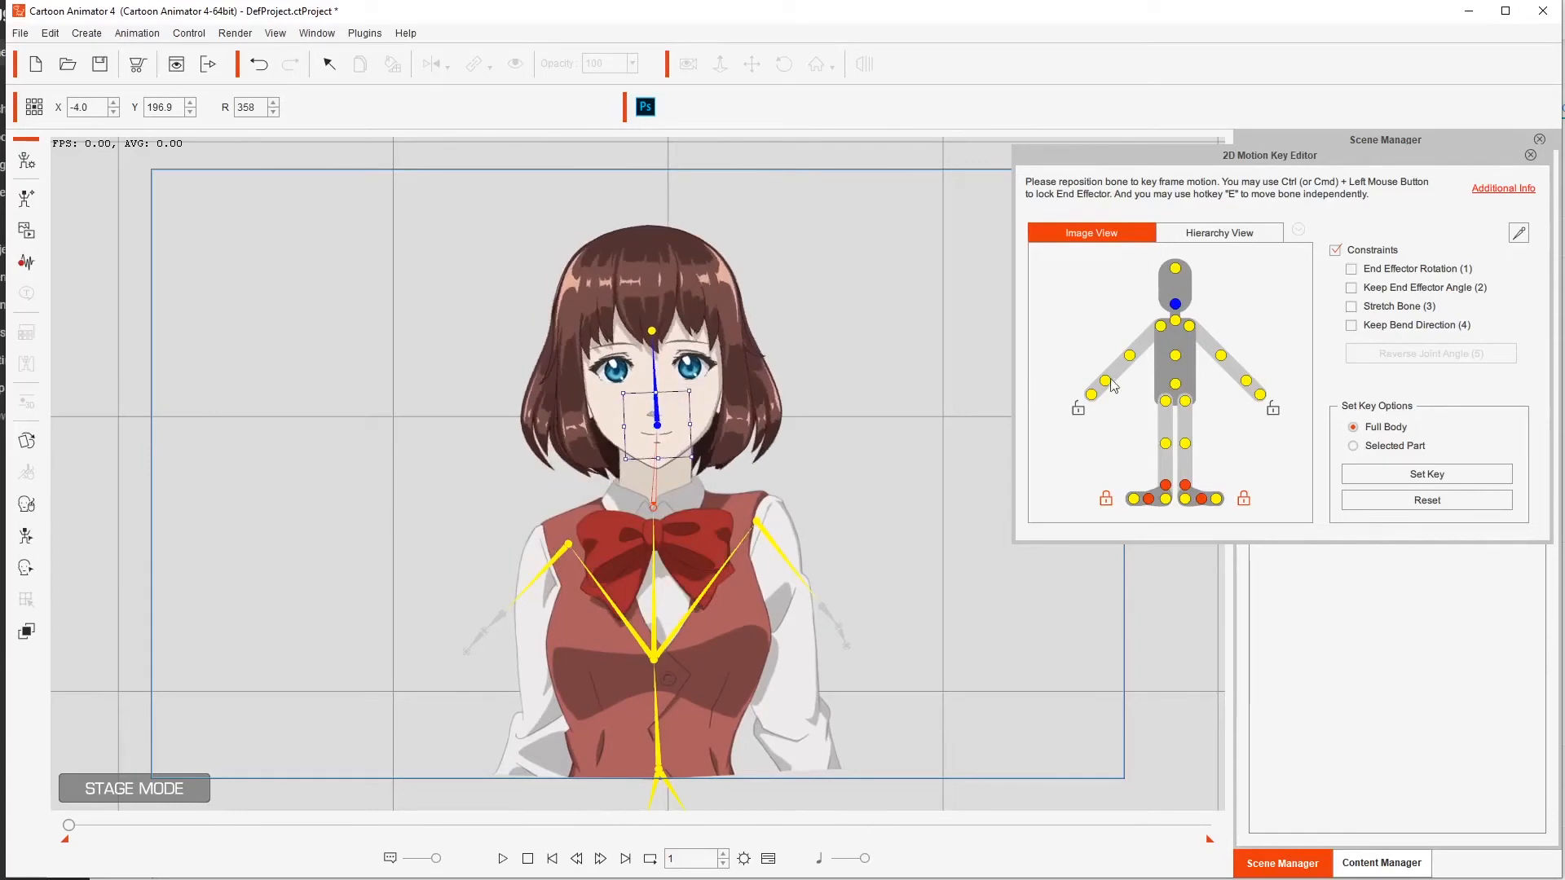
# Step: With the bone constraints turned off, pose the character in a shrug by lowering the head and raising both upper arms
pyautogui.click(1335, 250)
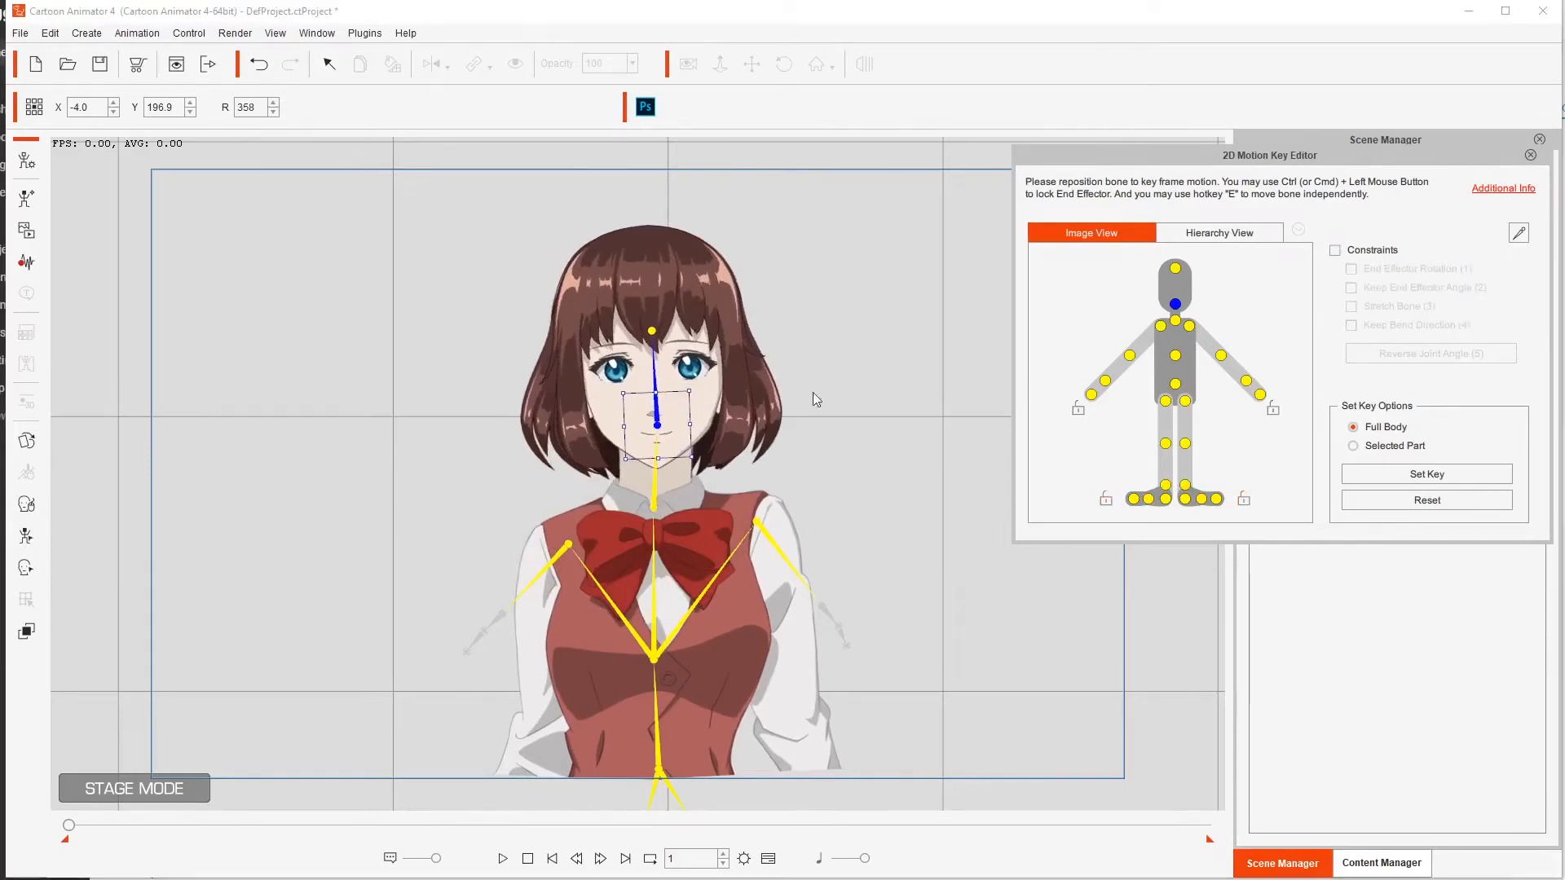
pyautogui.moveTo(668, 415); pyautogui.dragTo(655, 438)
pyautogui.click(765, 532)
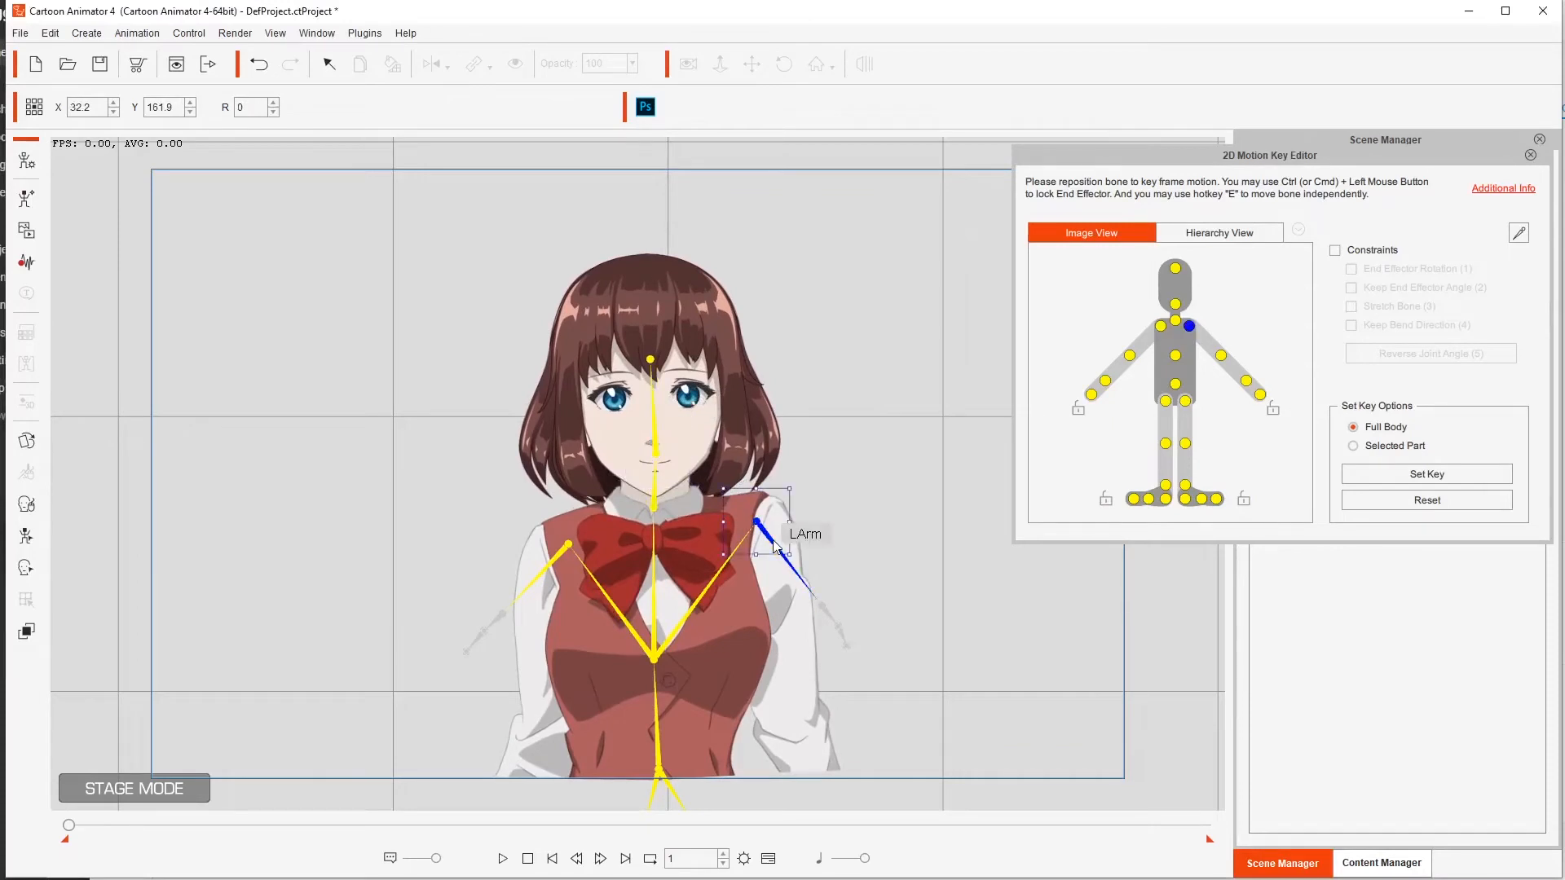
pyautogui.moveTo(765, 532); pyautogui.dragTo(758, 490)
pyautogui.moveTo(556, 560); pyautogui.dragTo(559, 515)
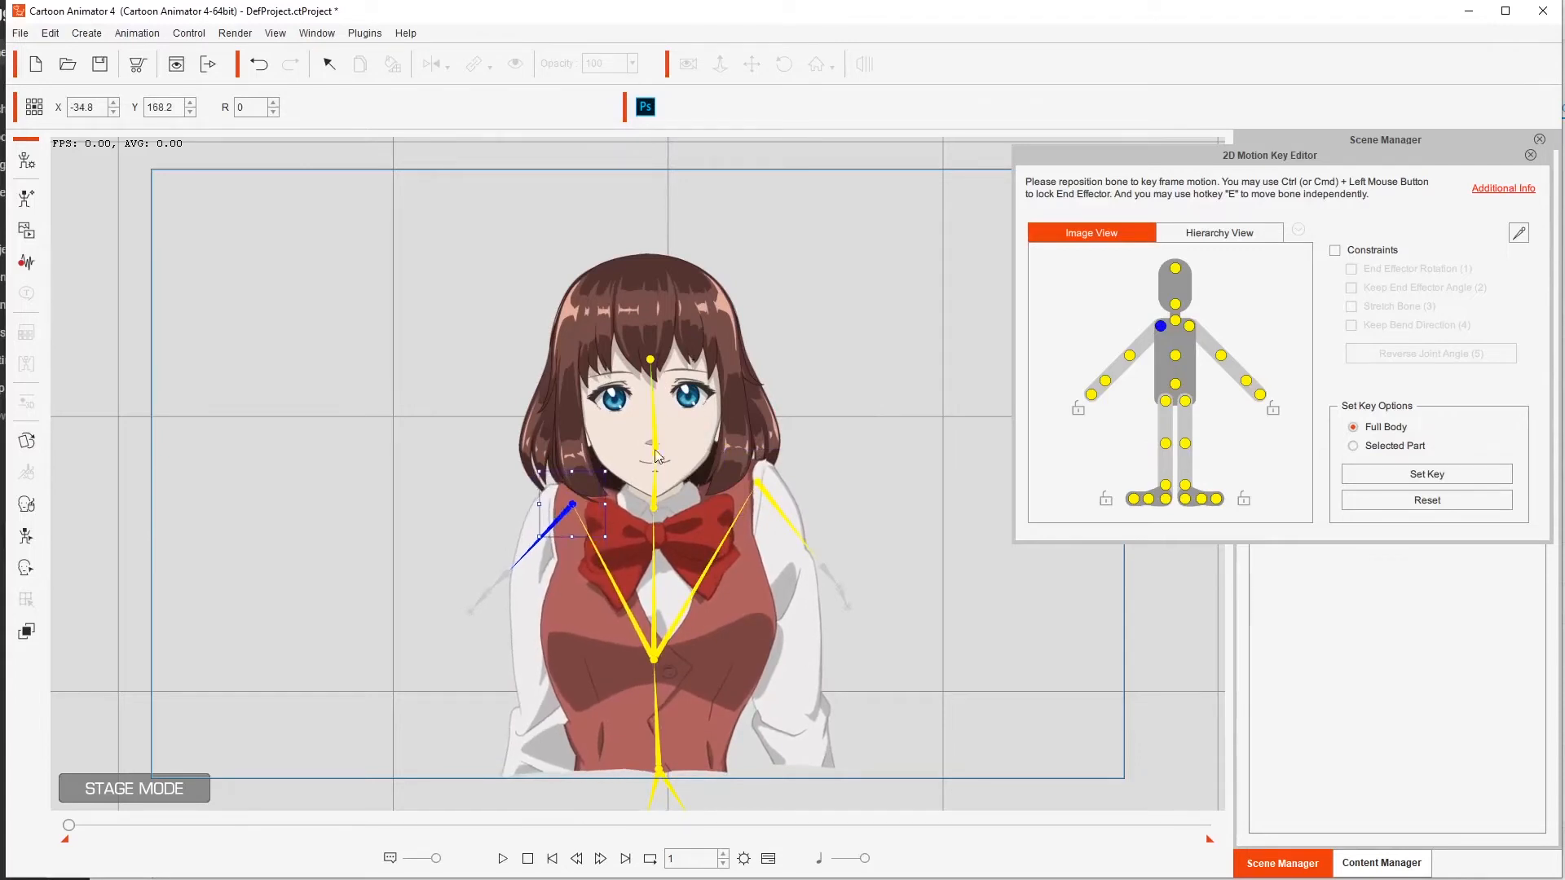
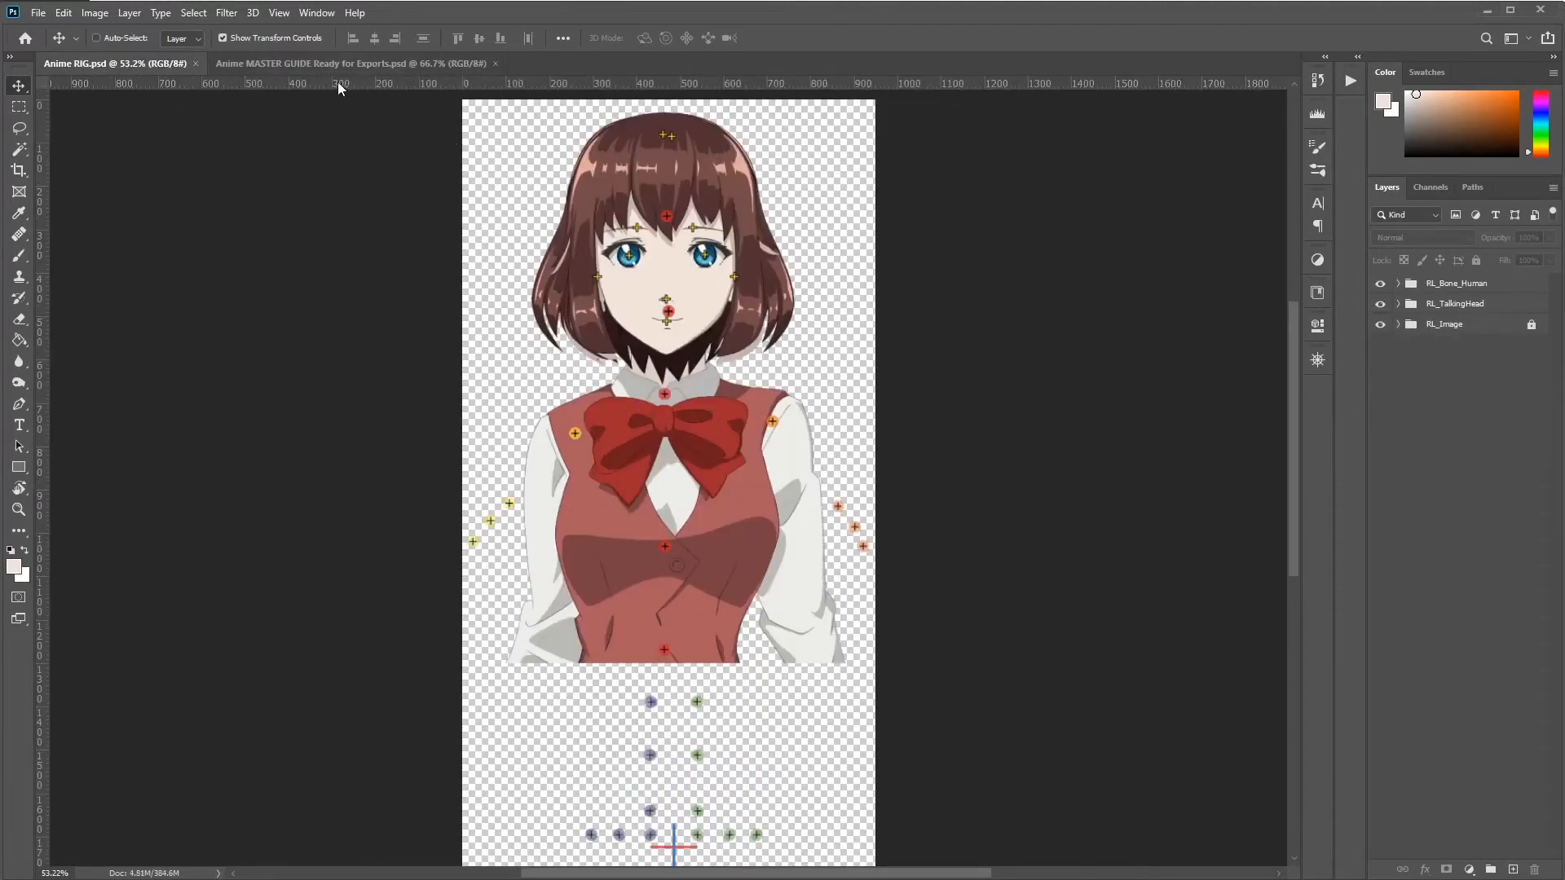
# Step: In Photoshop's Anime MASTER GUIDE Ready for Exports document, hide the Center group and show the Center Right group, leaving it selected
pyautogui.click(323, 62)
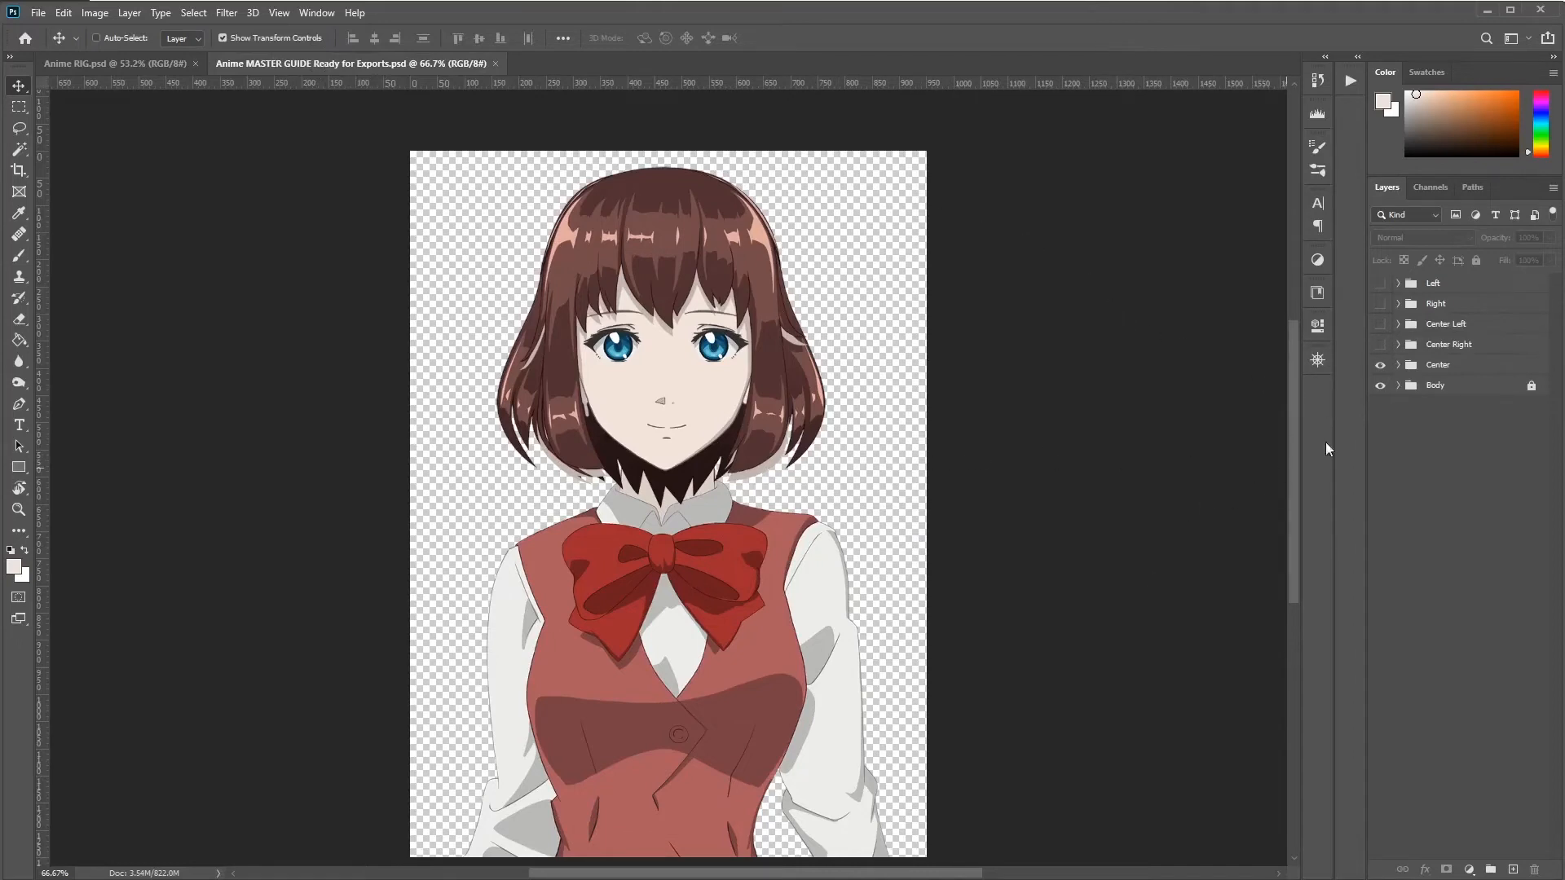
pyautogui.click(1380, 367)
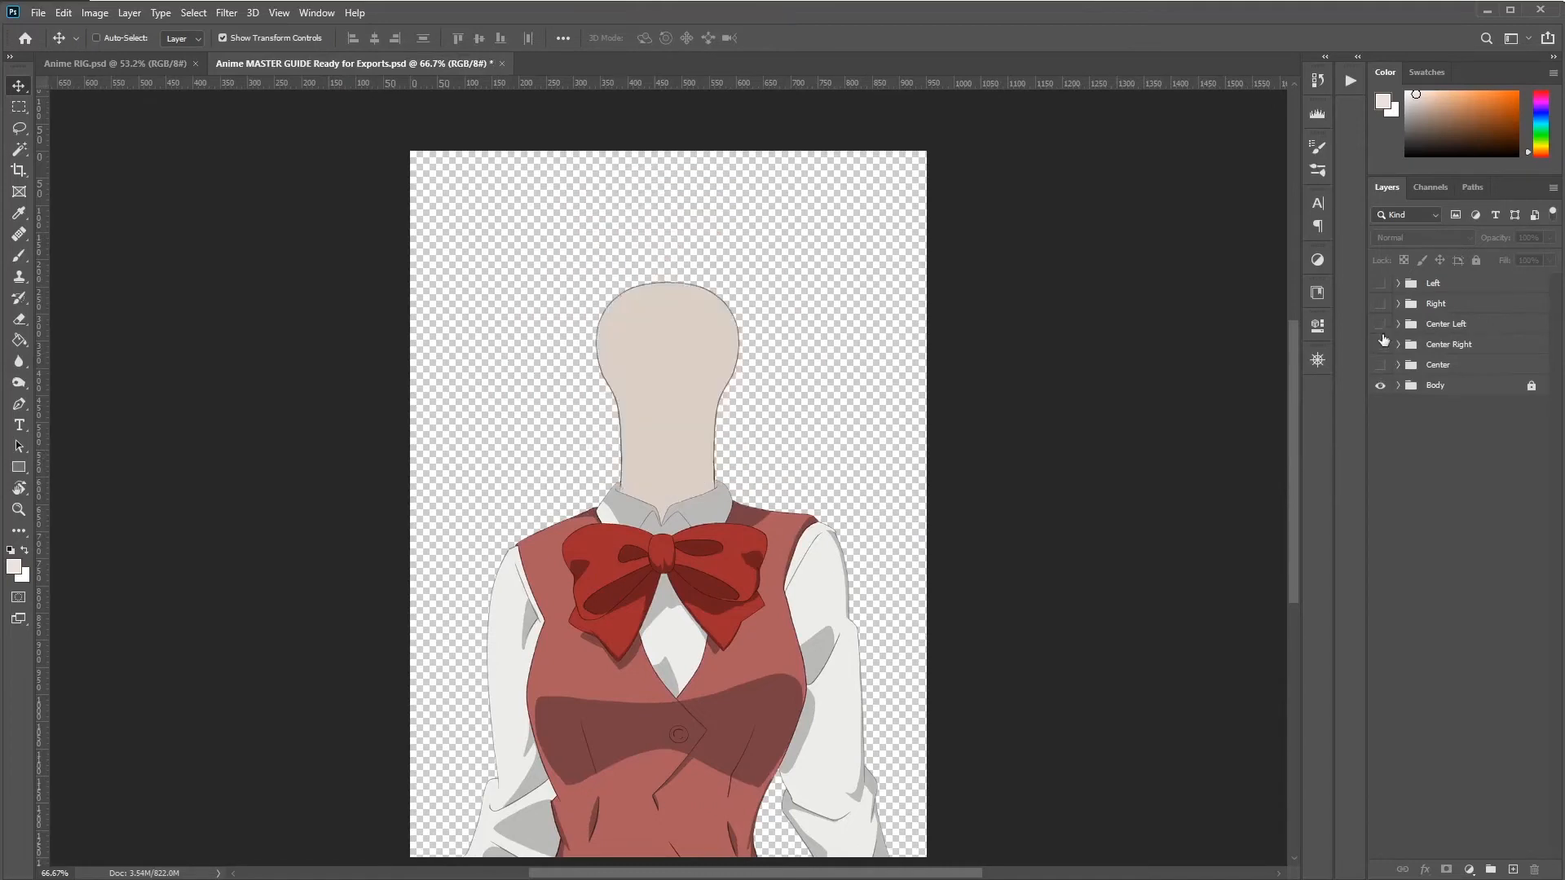
pyautogui.click(1380, 346)
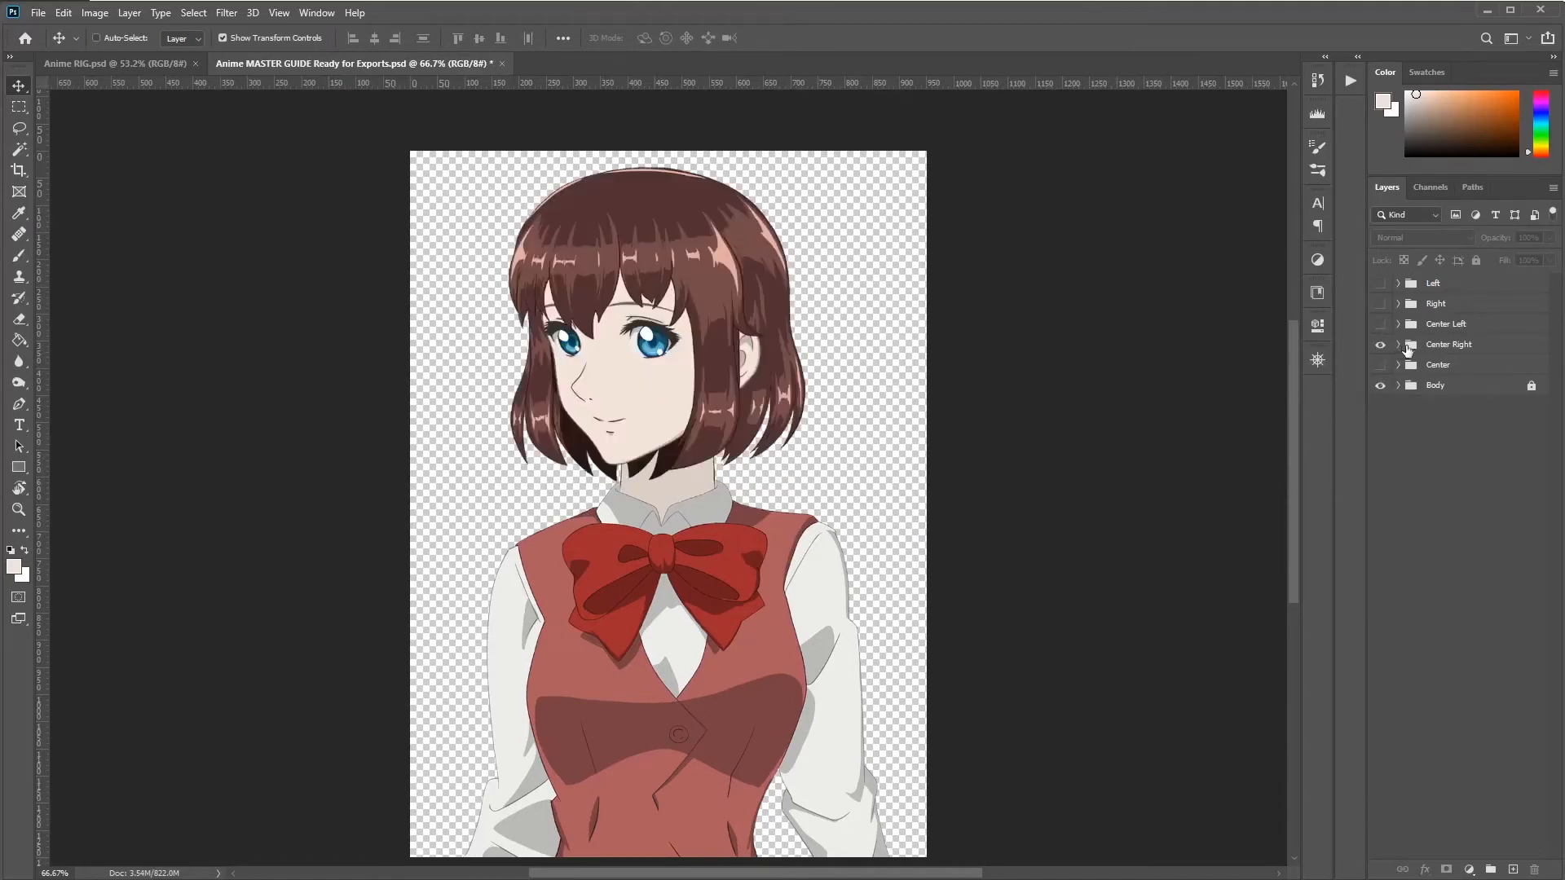
pyautogui.click(1418, 349)
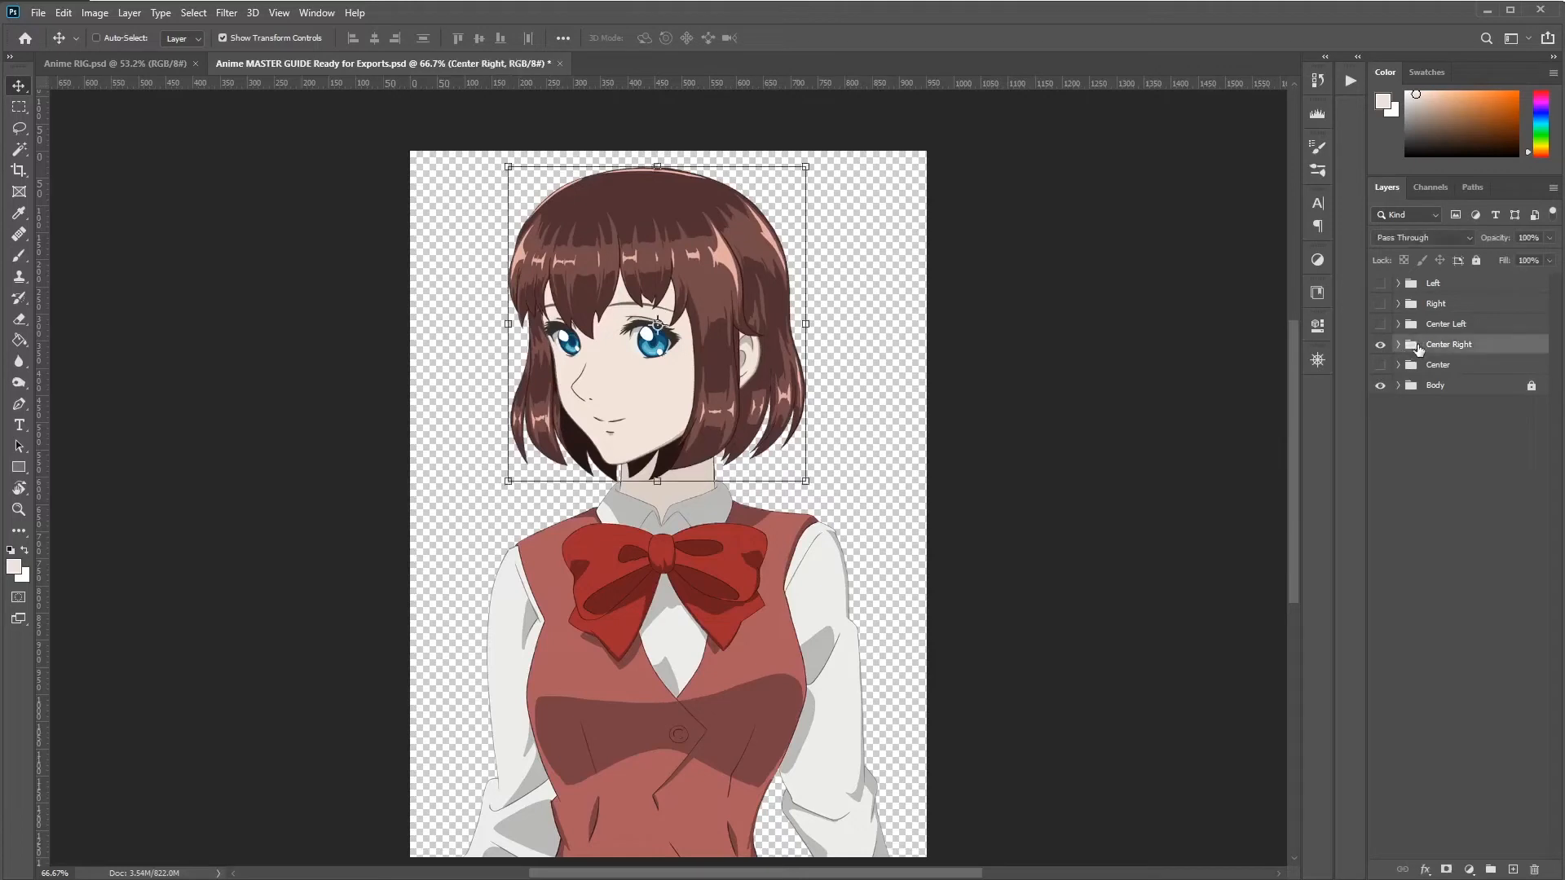
pyautogui.click(1440, 326)
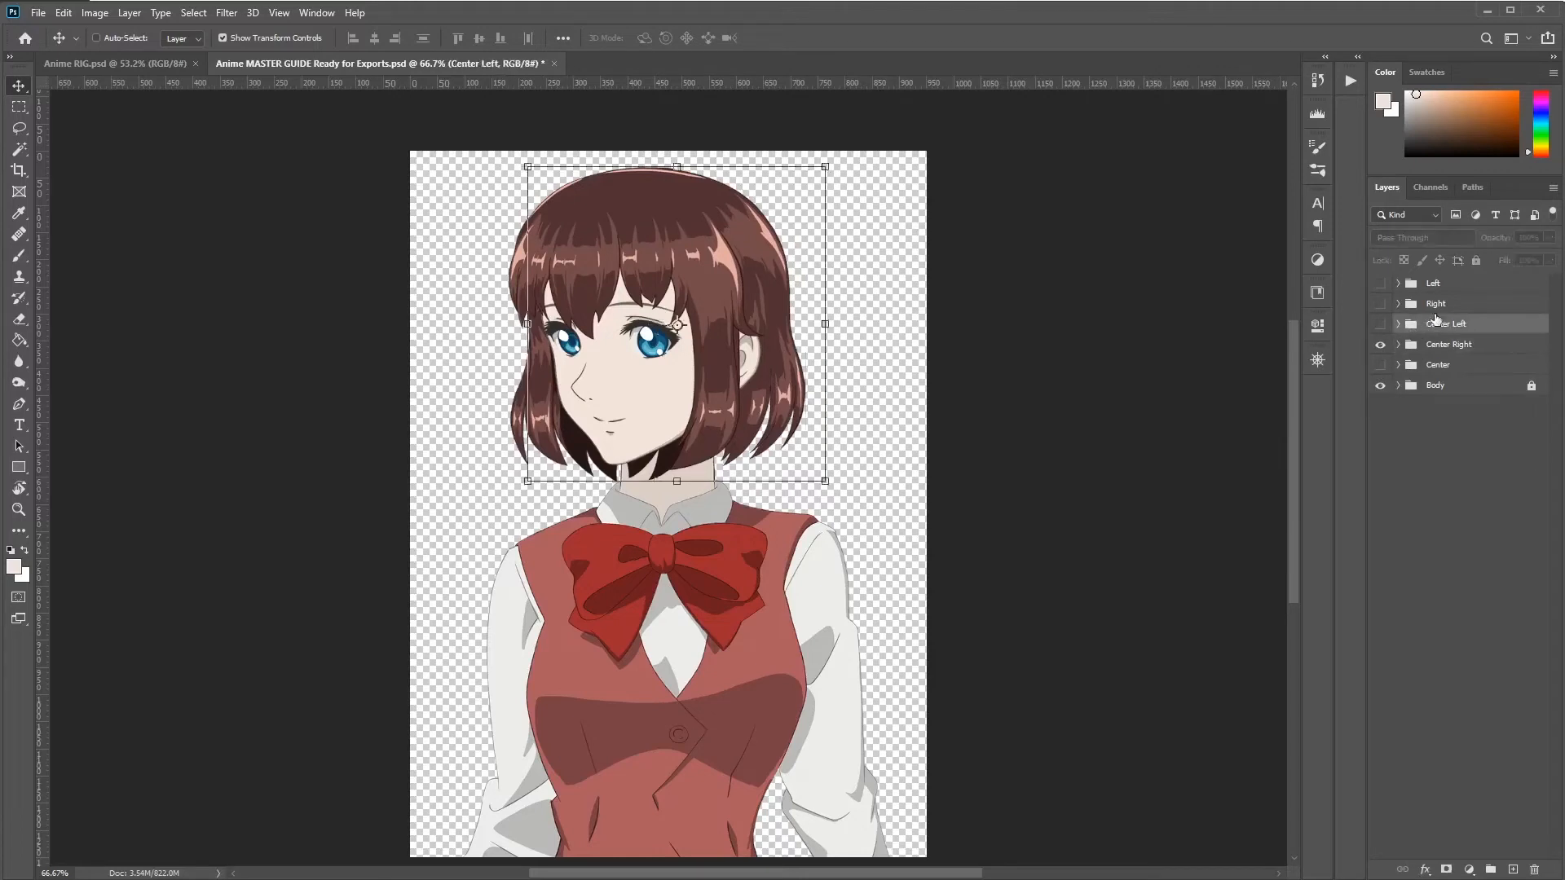
pyautogui.click(1436, 304)
pyautogui.click(1436, 287)
pyautogui.click(1418, 350)
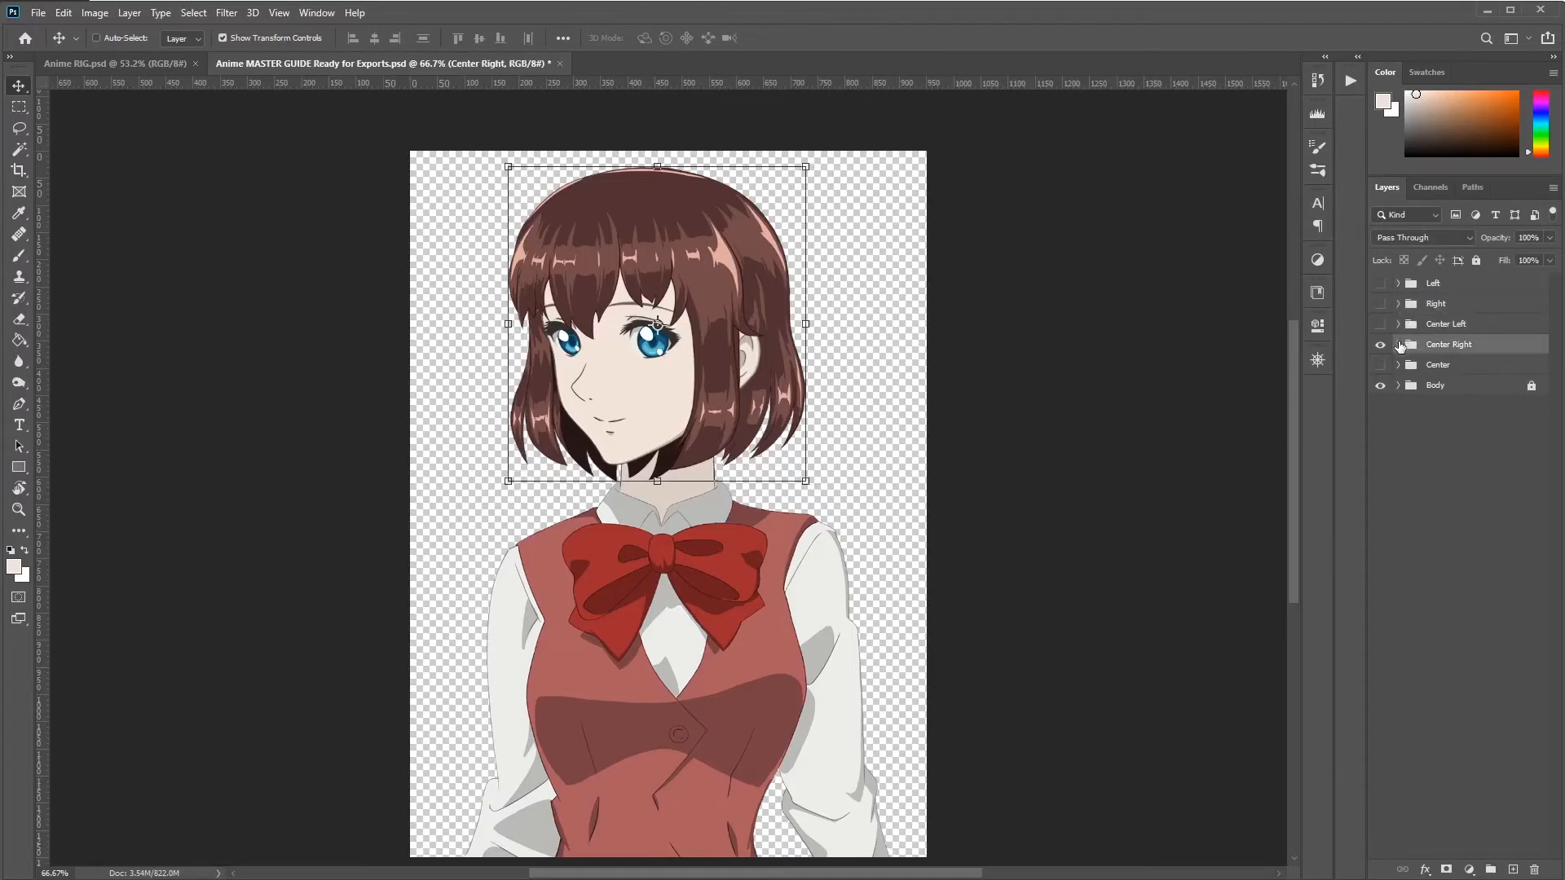
# Step: Expand the Center Right group and make its Shy layer and every hidden Mouth layer visible
pyautogui.click(1398, 345)
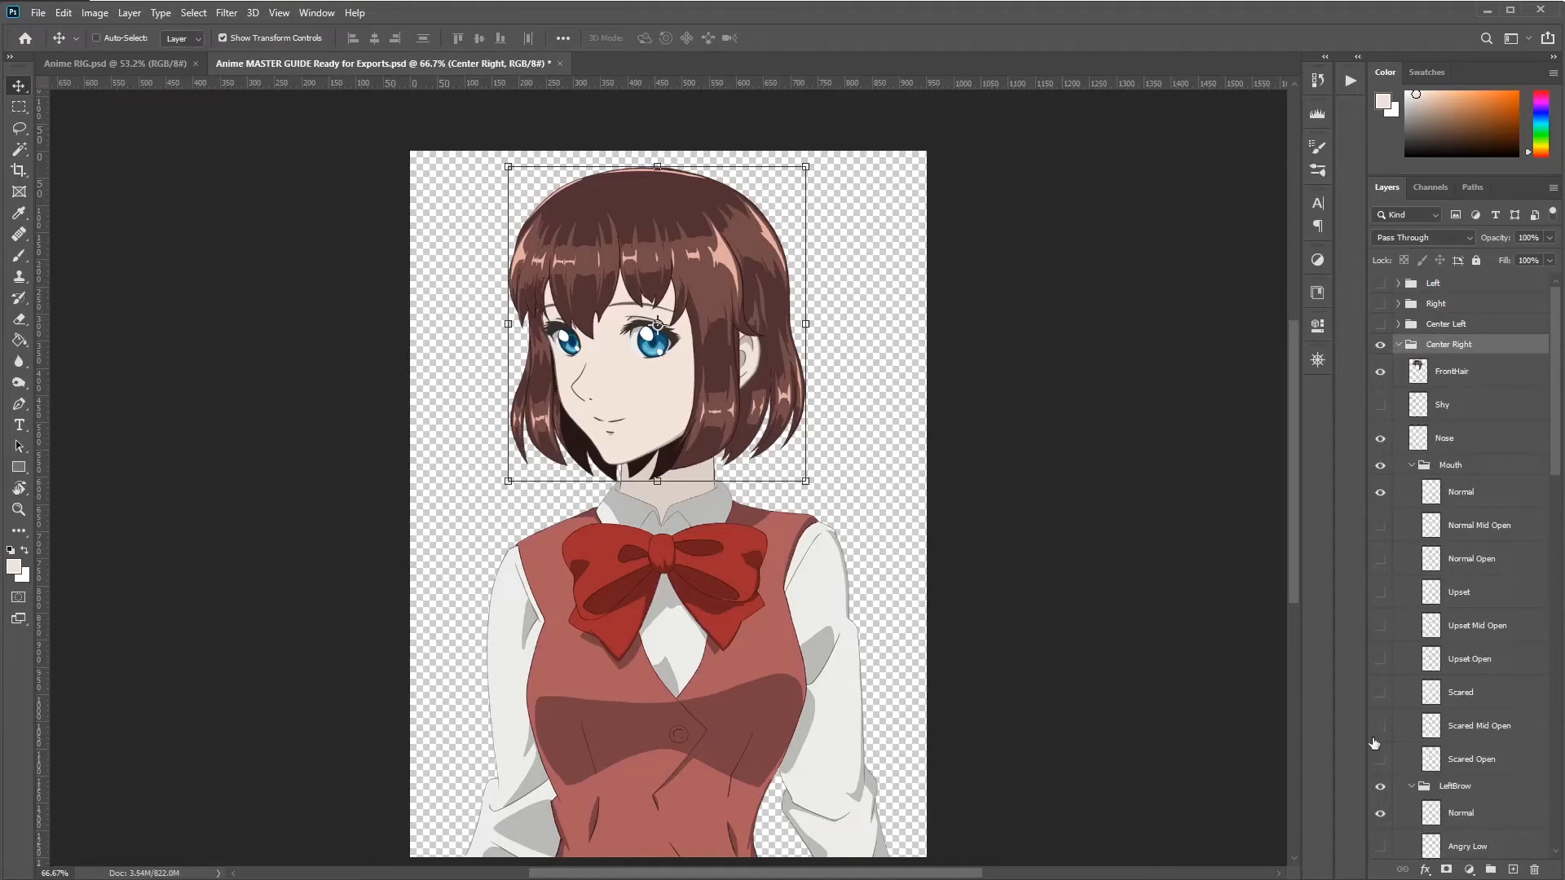
pyautogui.moveTo(1380, 402); pyautogui.dragTo(1377, 760)
pyautogui.scroll(-3, 1491, 549)
pyautogui.scroll(2, 1491, 549)
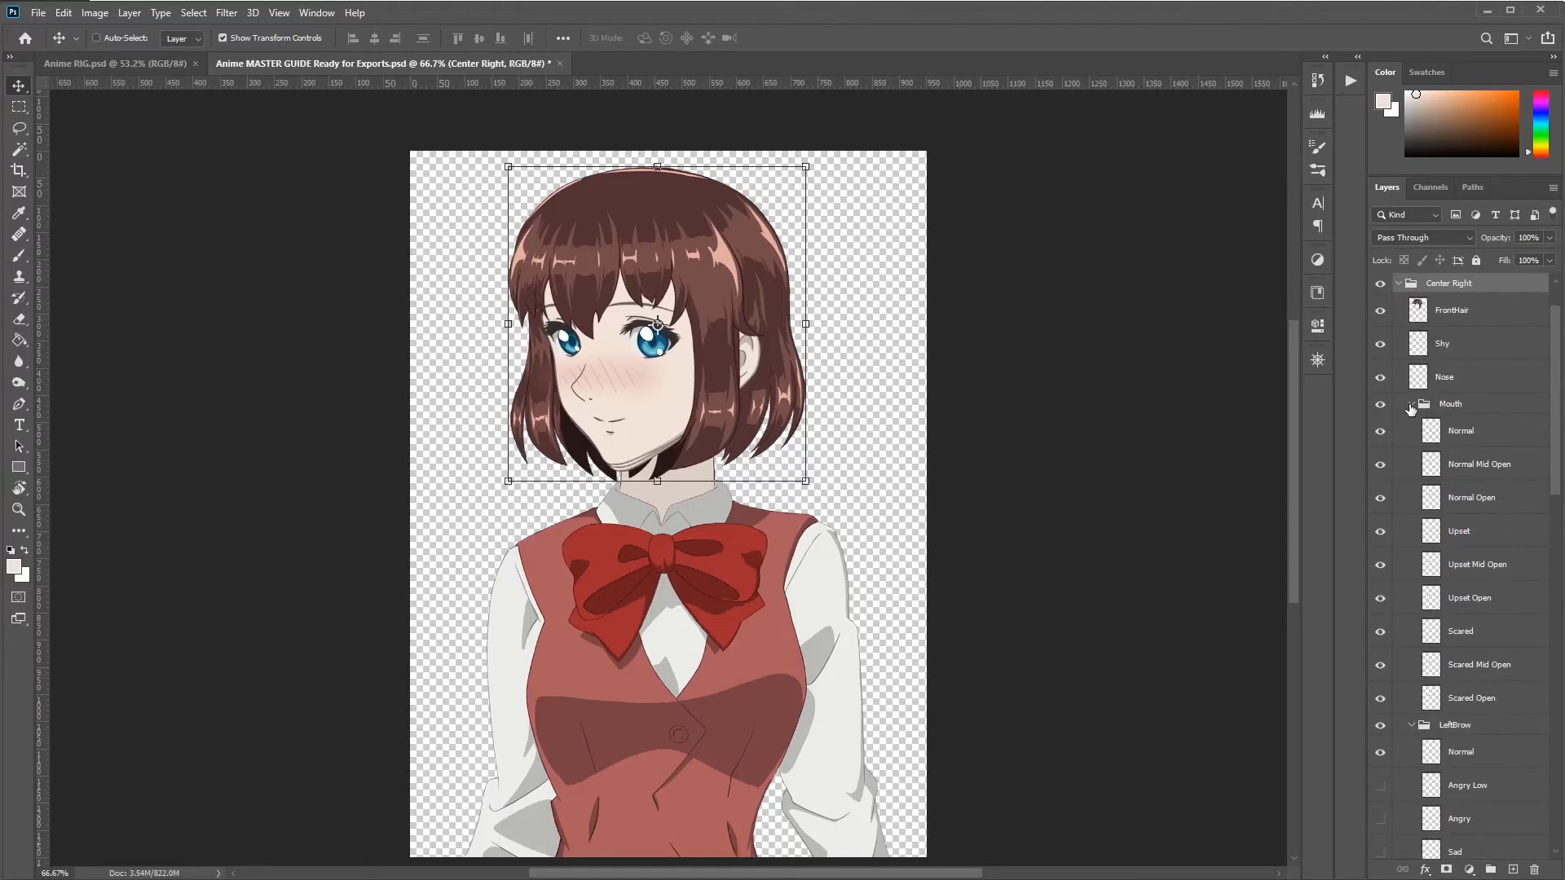
# Step: Collapse all subgroups inside Center Right at once and expand them again
pyautogui.keyDown('ctrl'); pyautogui.click(1411, 409); pyautogui.keyUp('ctrl')
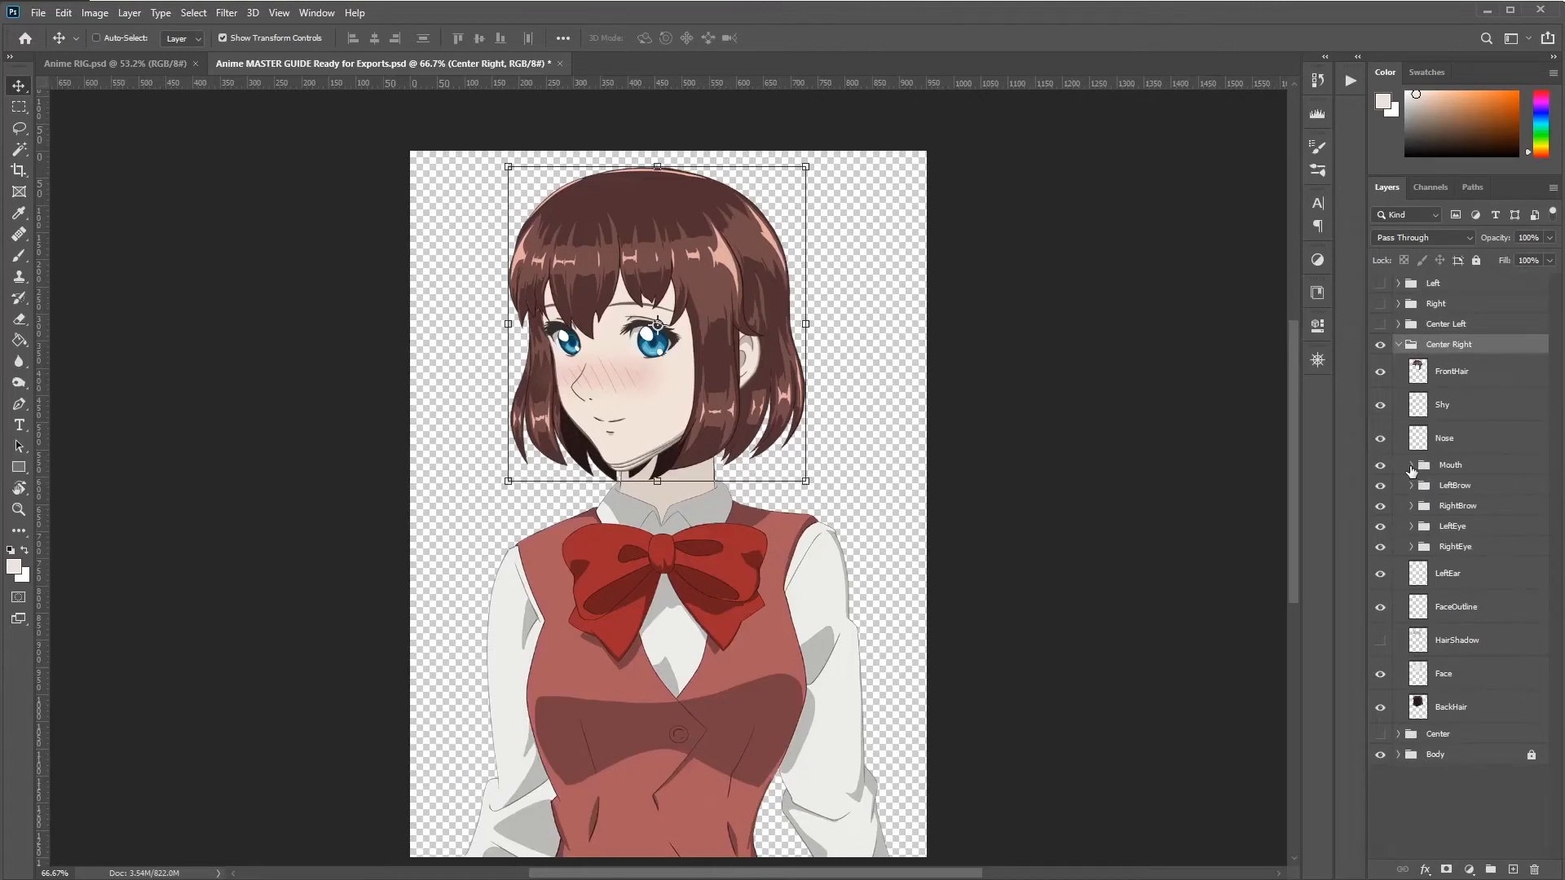
pyautogui.press('ctrl')
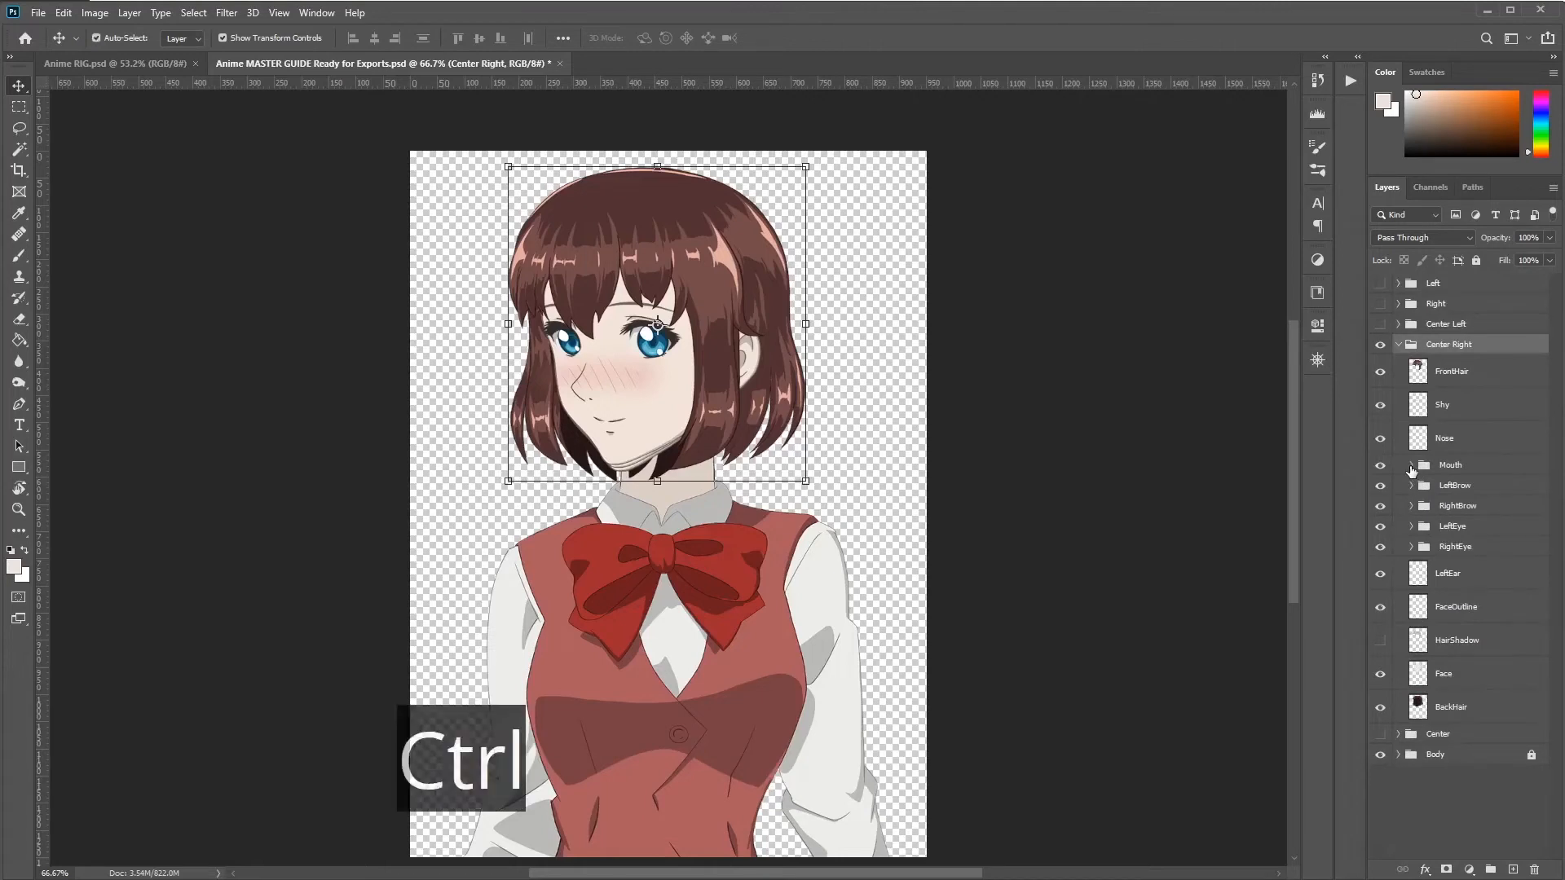
pyautogui.keyDown('ctrl'); pyautogui.click(1411, 472); pyautogui.keyUp('ctrl')
# Step: Make all hidden brow and eye layers in Center Right visible, along with the HairShadow layer
pyautogui.scroll(-3, 1480, 518)
pyautogui.scroll(-4, 1480, 519)
pyautogui.moveTo(1376, 364); pyautogui.dragTo(1370, 607)
pyautogui.scroll(-4, 1455, 477)
pyautogui.moveTo(1380, 401); pyautogui.dragTo(1376, 670)
pyautogui.scroll(-3, 1374, 571)
pyautogui.moveTo(1384, 520); pyautogui.dragTo(1377, 784)
pyautogui.scroll(-2, 1467, 677)
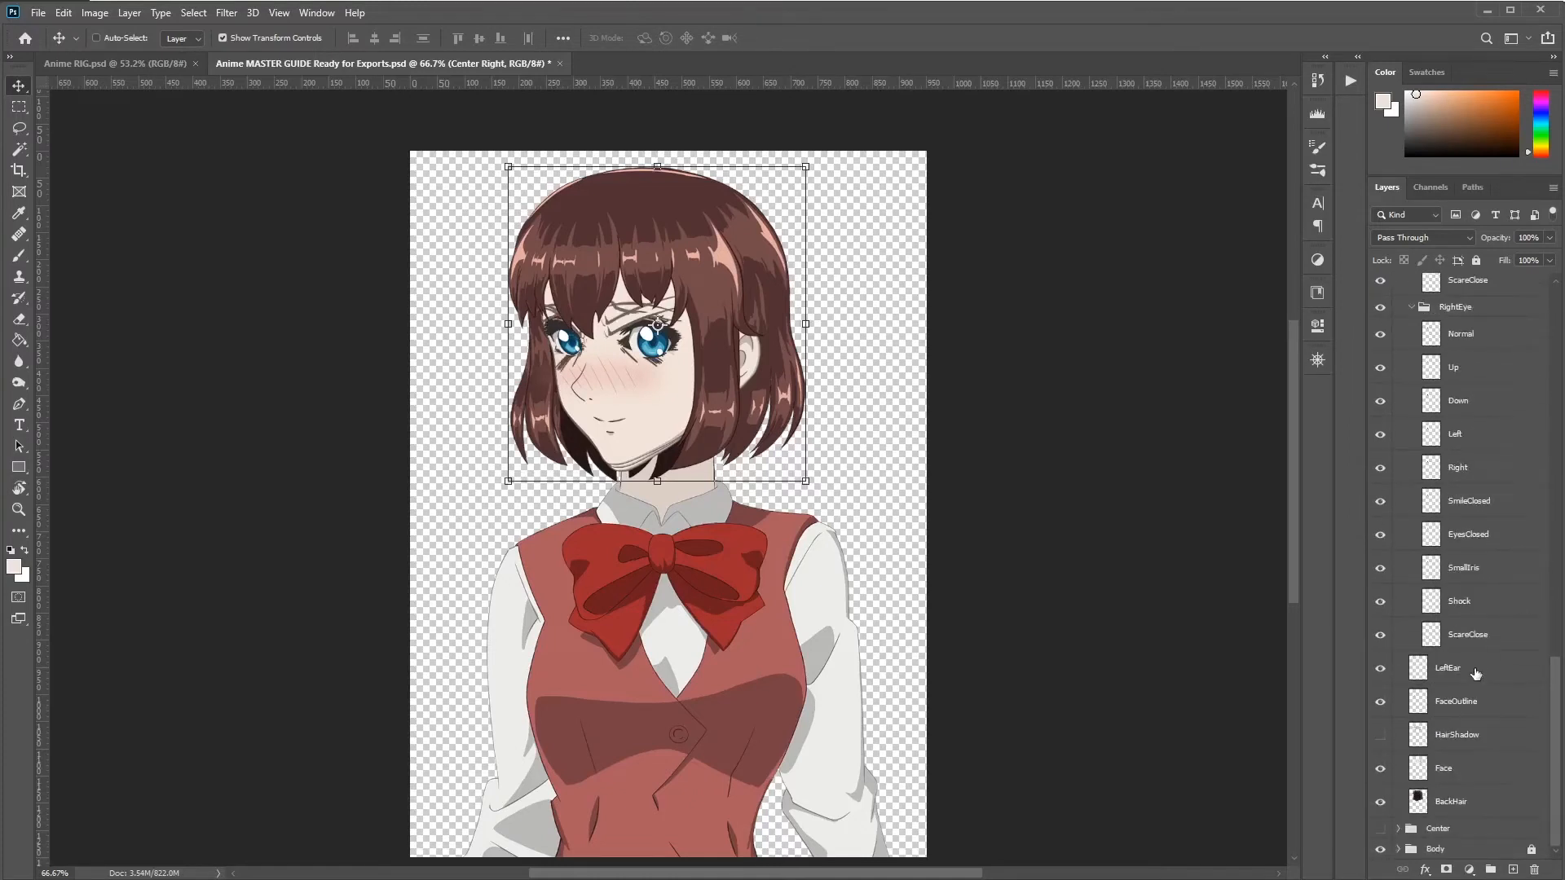
pyautogui.click(1380, 735)
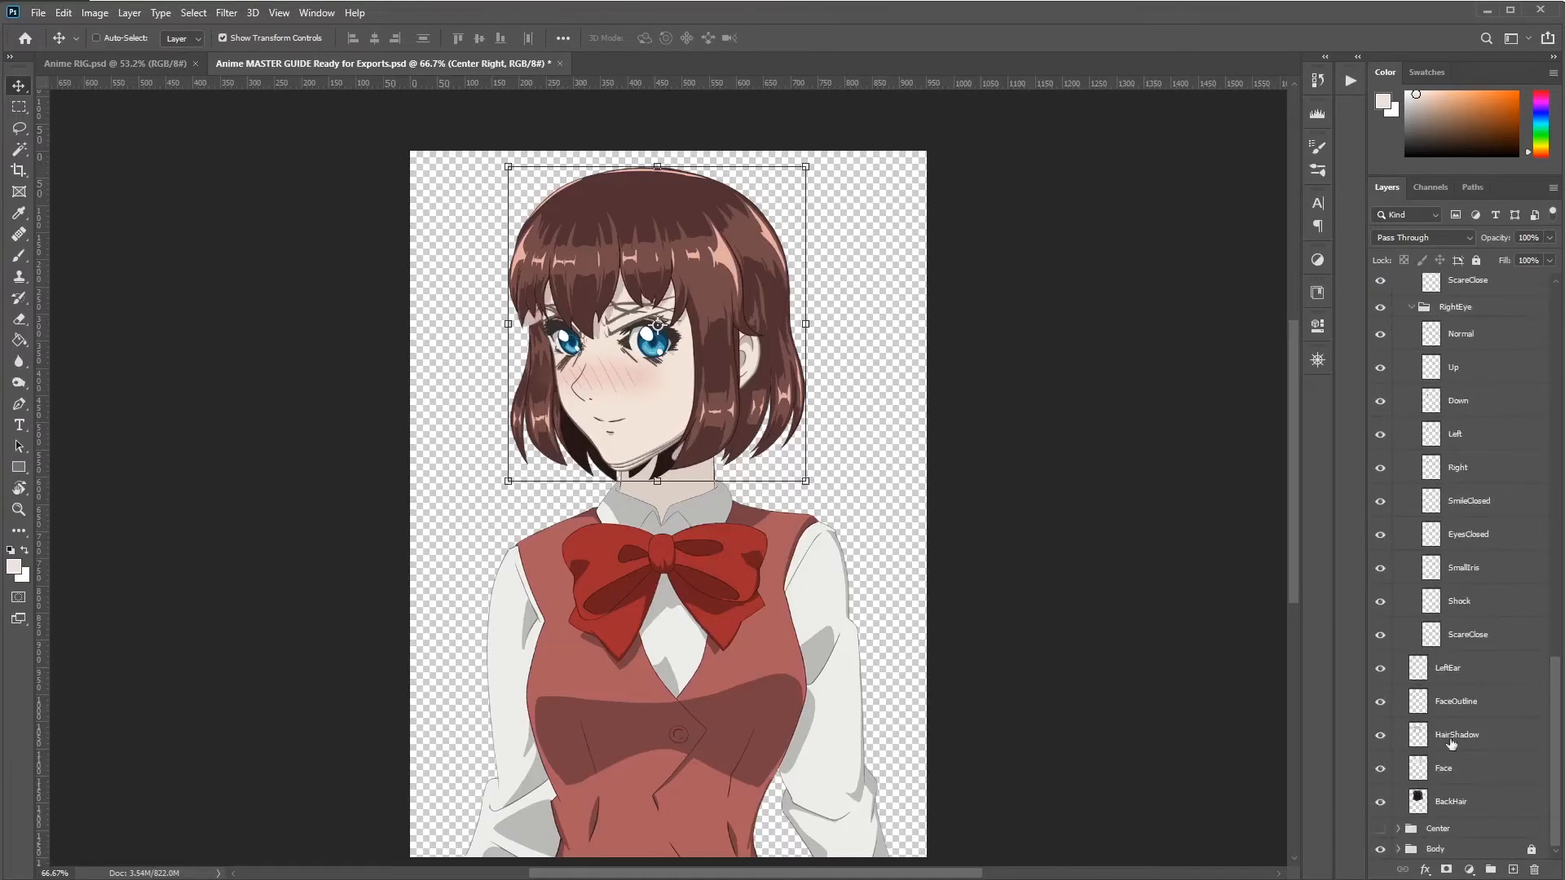
# Step: Review the Center Right layers and collapse all of the group's mouth, brow and eye subgroups at once
pyautogui.scroll(8, 1463, 636)
pyautogui.scroll(7, 1467, 610)
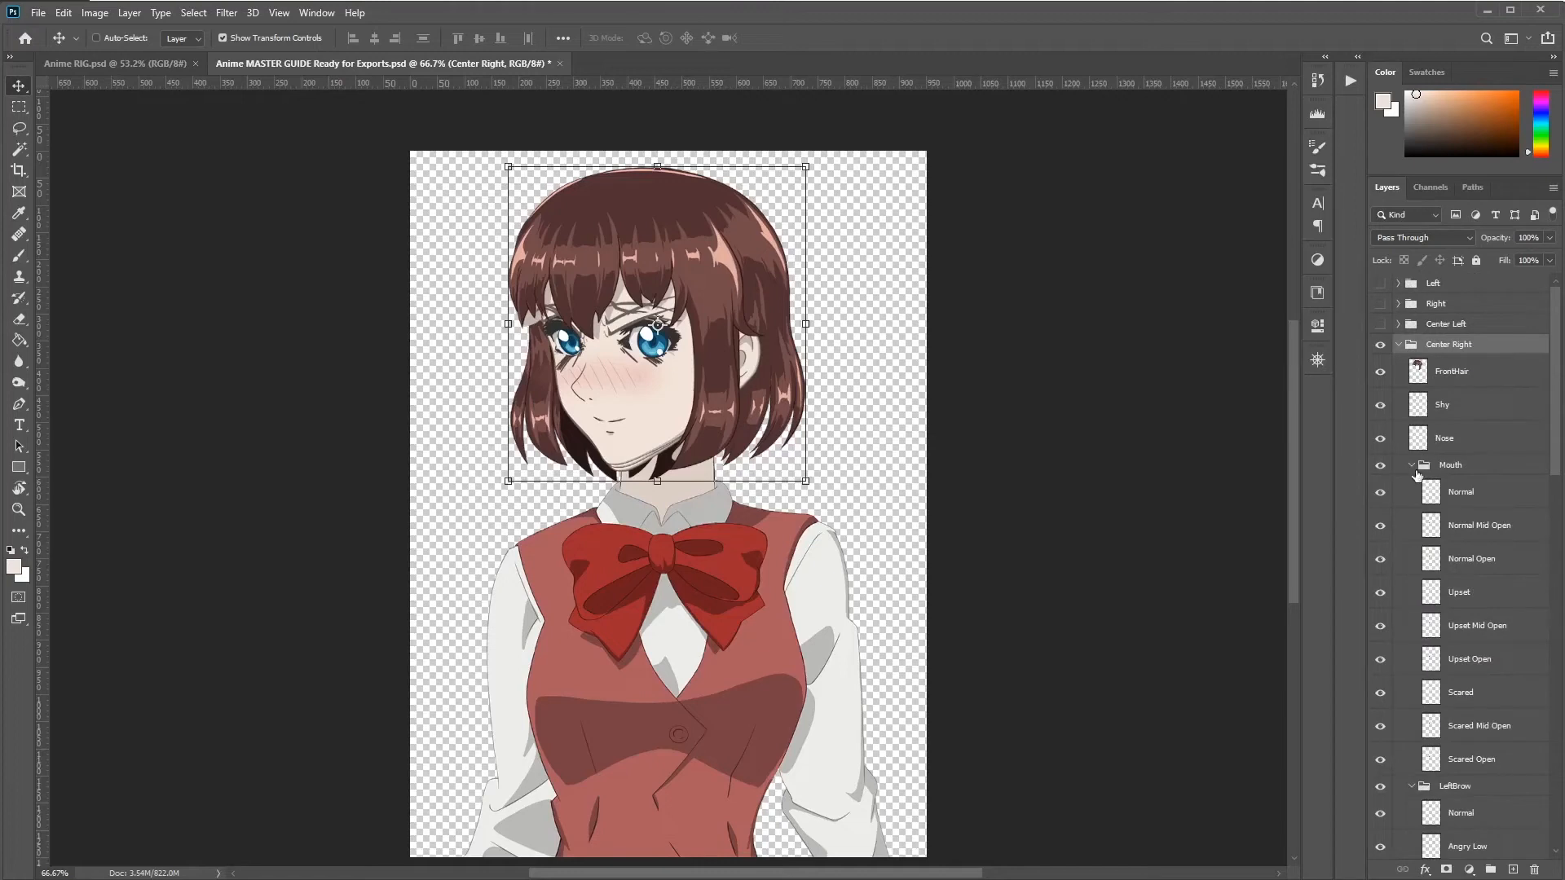
pyautogui.scroll(-8, 1468, 571)
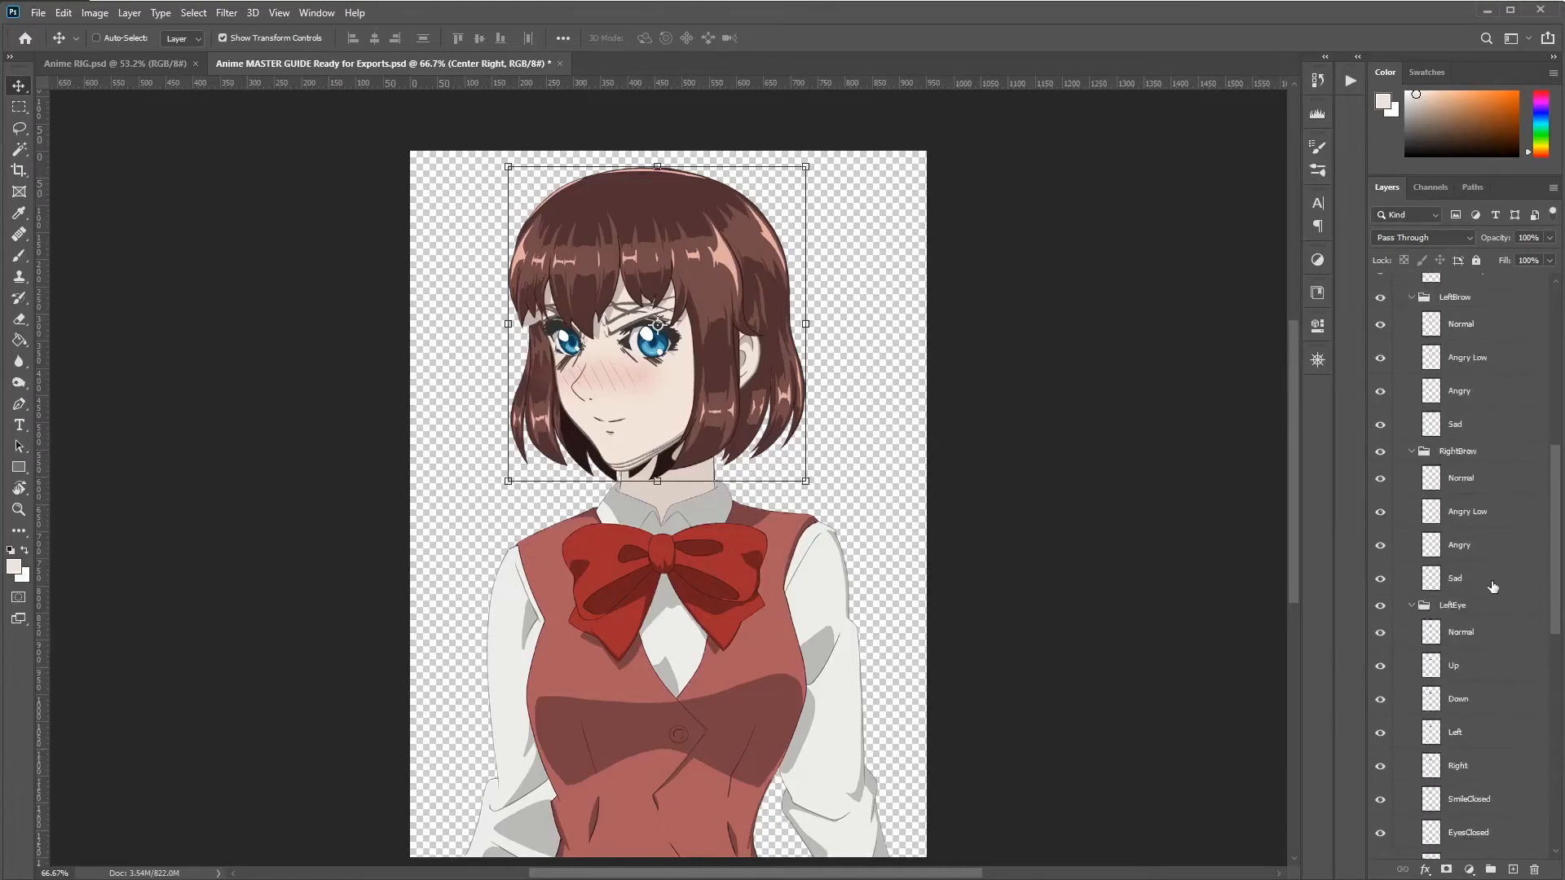
pyautogui.scroll(-10, 1485, 595)
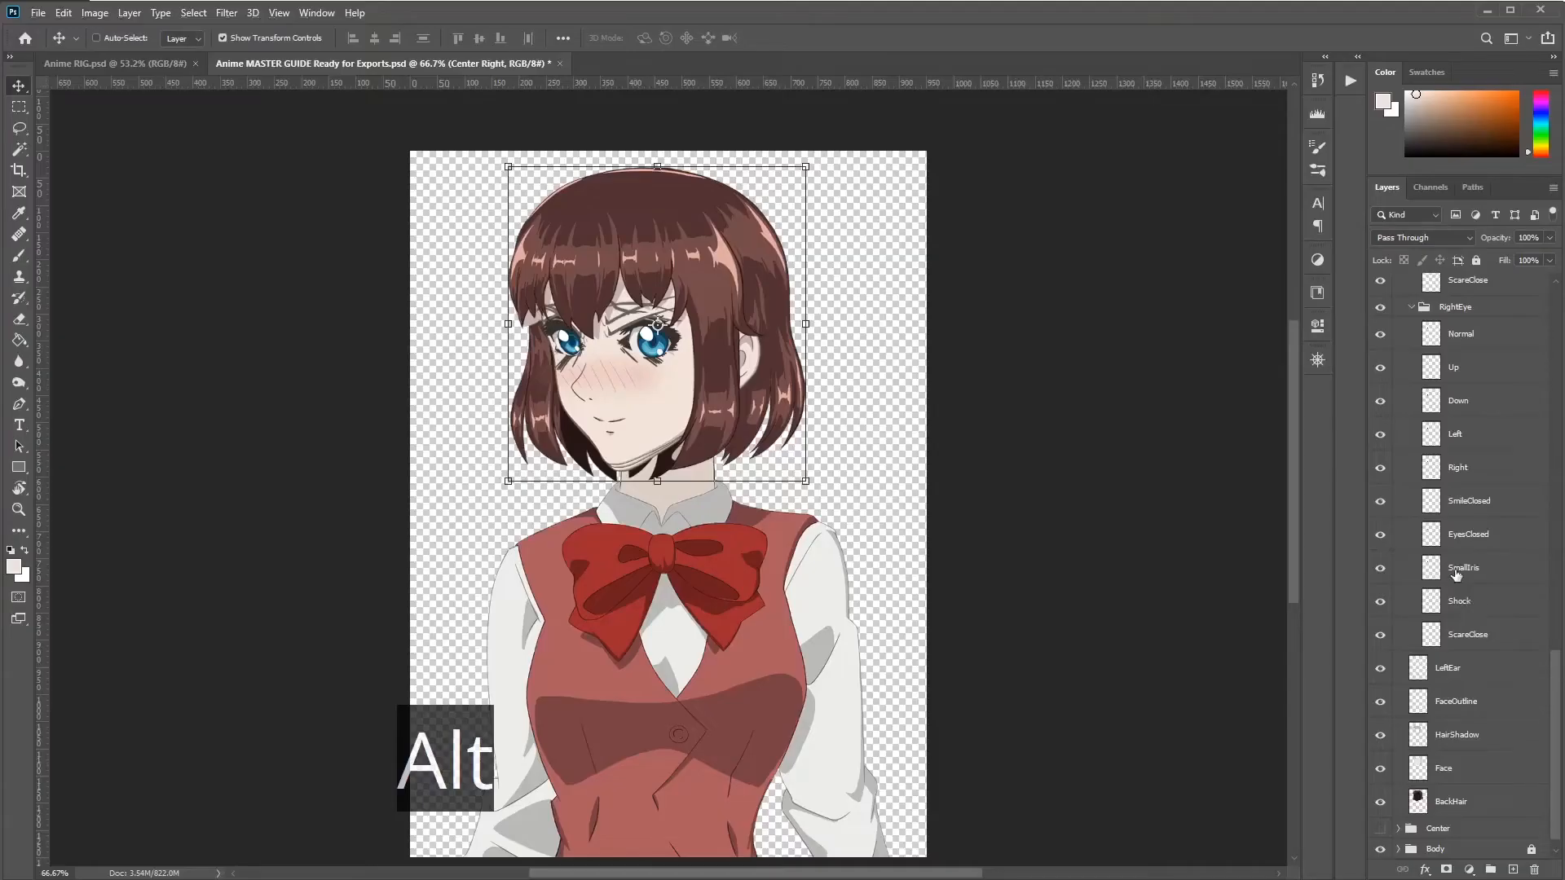
pyautogui.scroll(4, 1455, 575)
pyautogui.click(1441, 453)
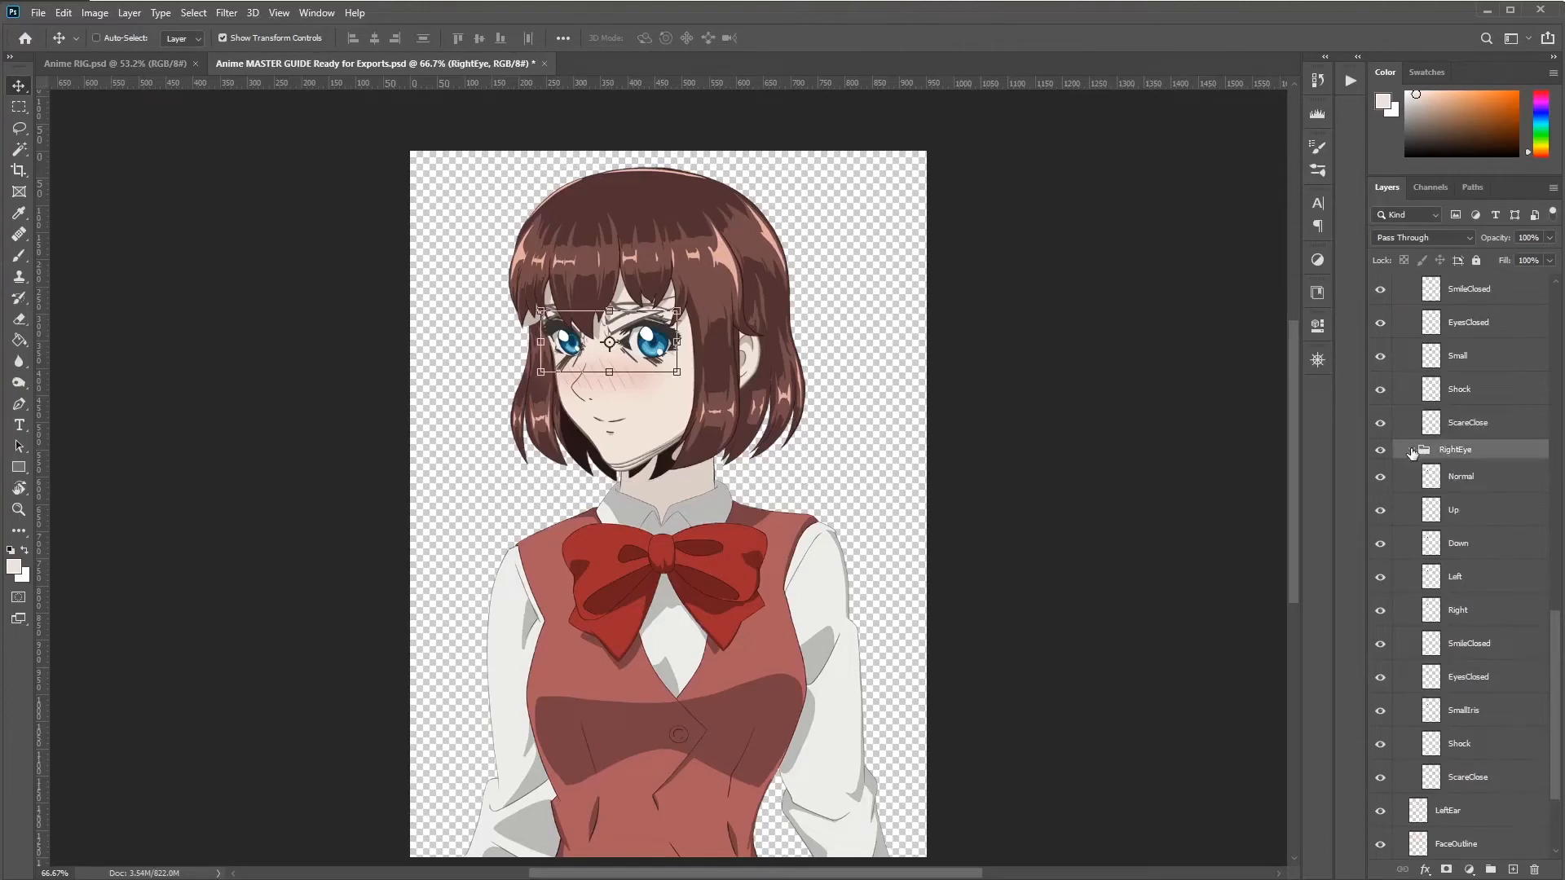
pyautogui.press('ctrl')
pyautogui.keyDown('ctrl'); pyautogui.click(1410, 454); pyautogui.keyUp('ctrl')
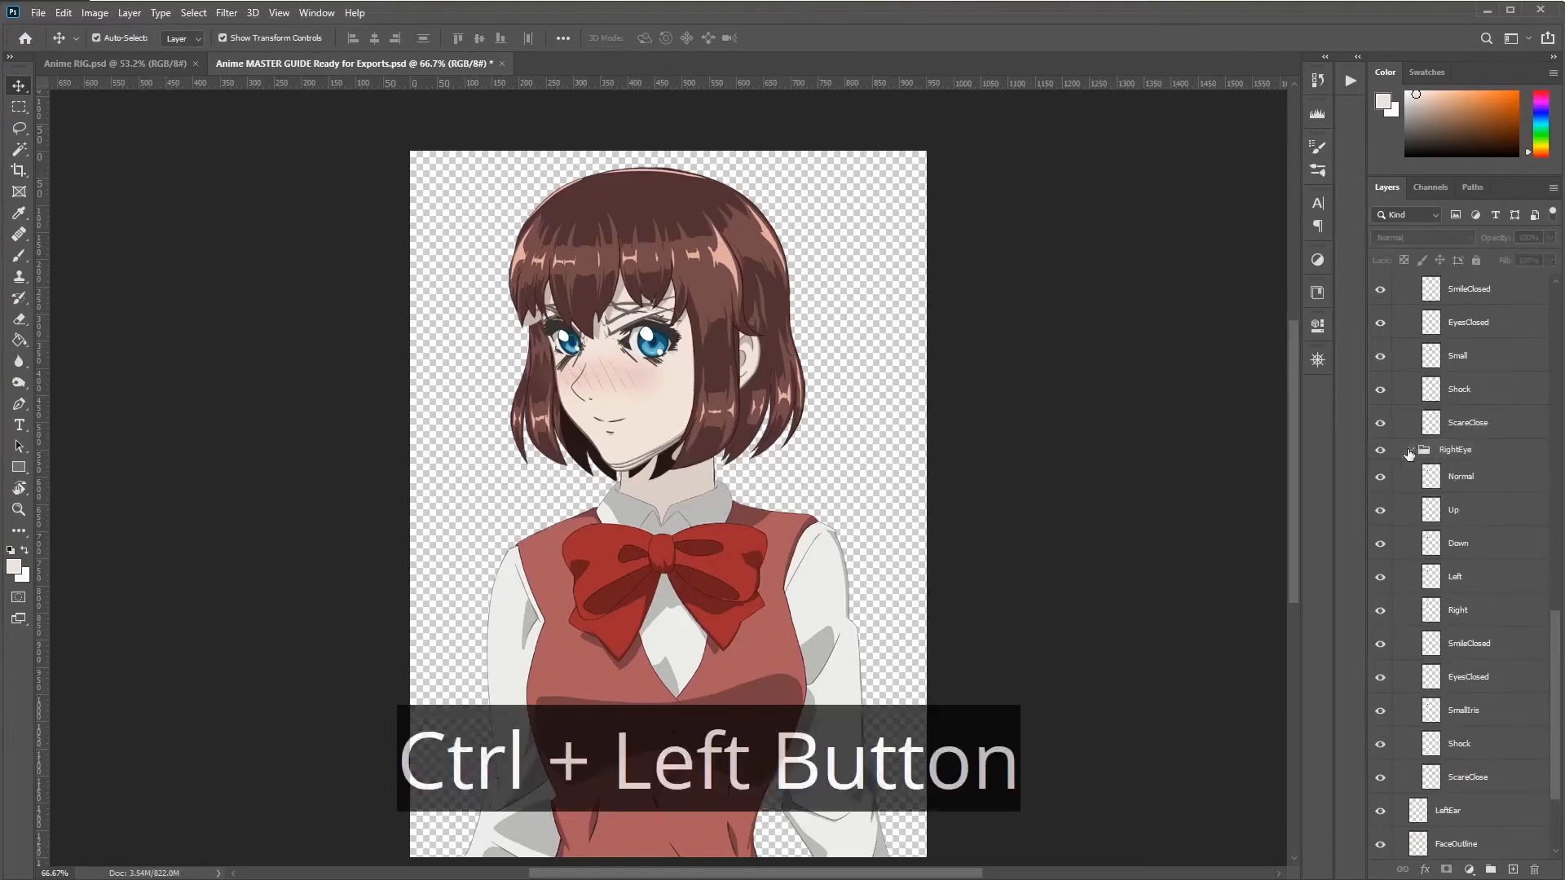
pyautogui.keyDown('ctrl'); pyautogui.click(1413, 450); pyautogui.keyUp('ctrl')
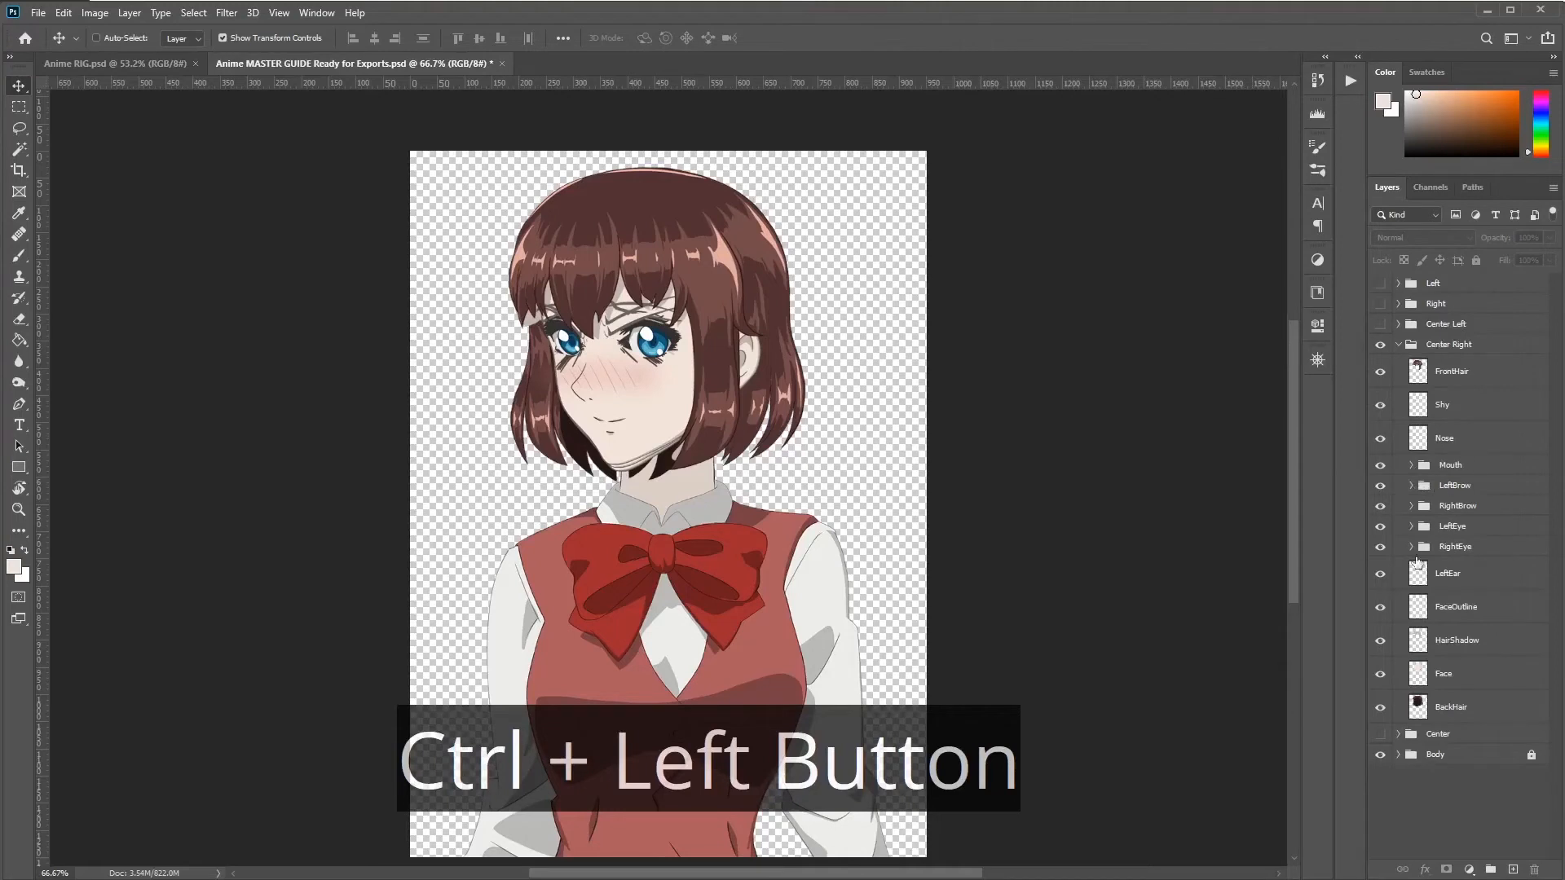
# Step: Go through the ungrouped Center Right layers one by one, ending with FrontHair selected
pyautogui.click(1453, 709)
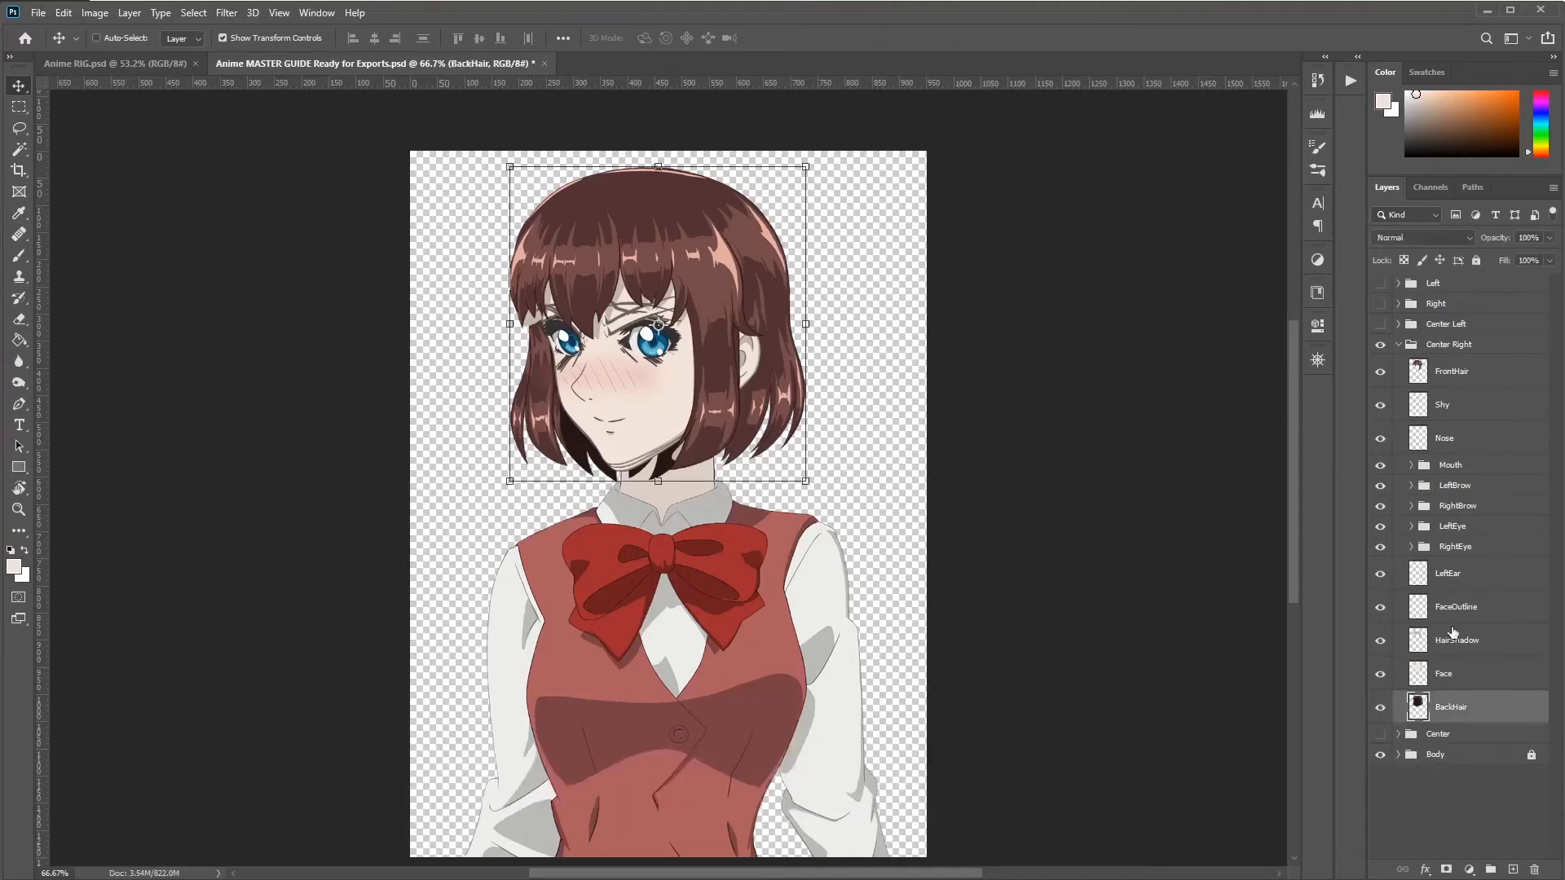
pyautogui.click(1448, 377)
pyautogui.click(1443, 405)
pyautogui.click(1444, 439)
pyautogui.click(1448, 573)
pyautogui.click(1447, 674)
pyautogui.click(1471, 708)
pyautogui.click(1460, 379)
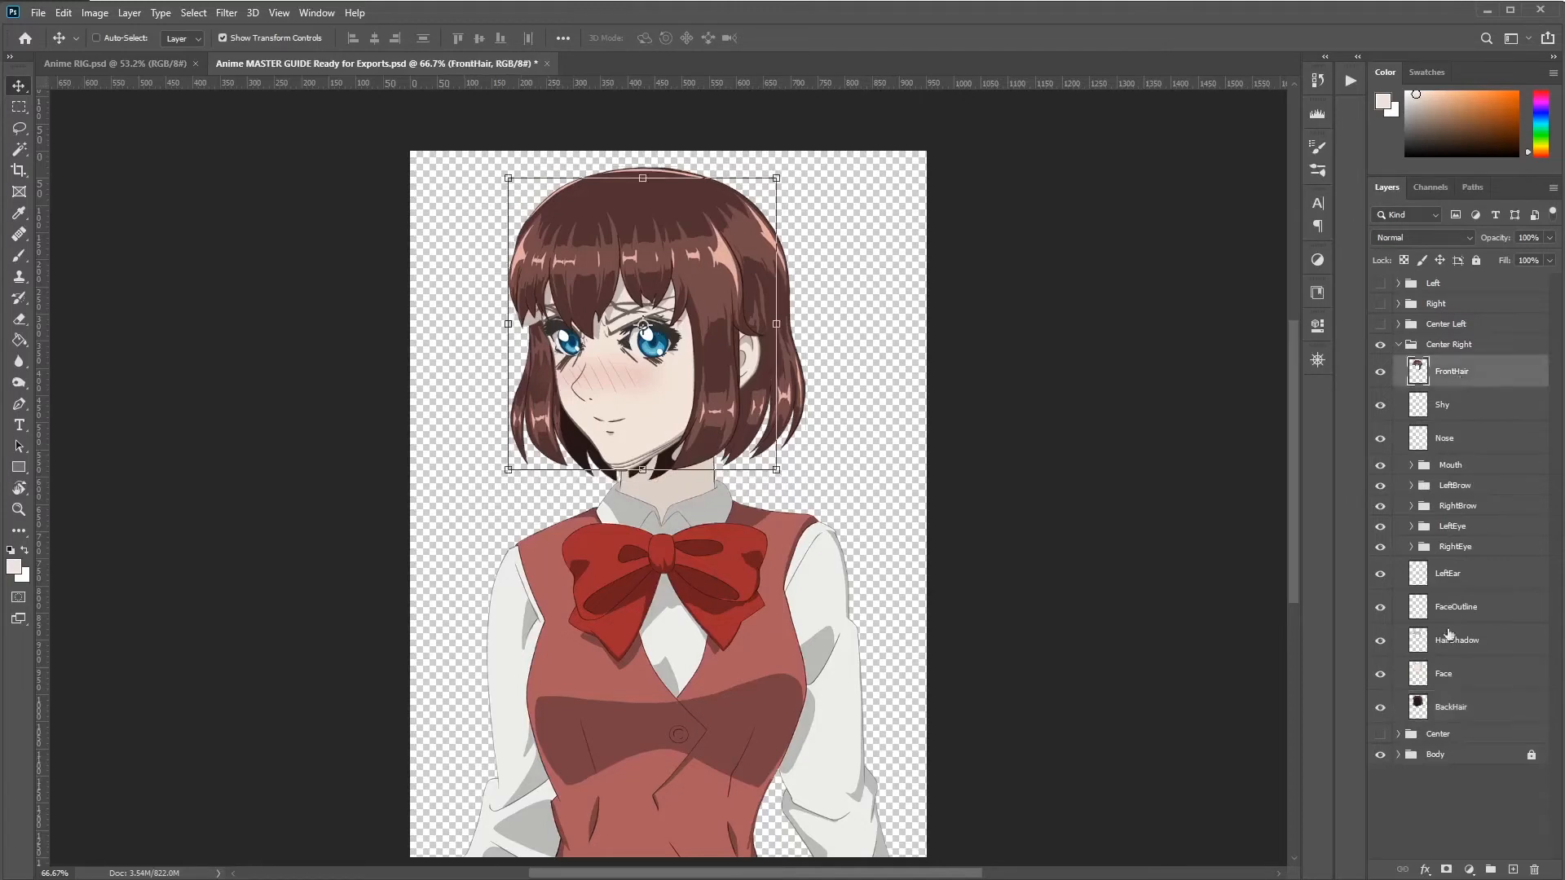
pyautogui.click(1473, 710)
pyautogui.click(1459, 380)
pyautogui.hotkey('ctrl', 'shift')
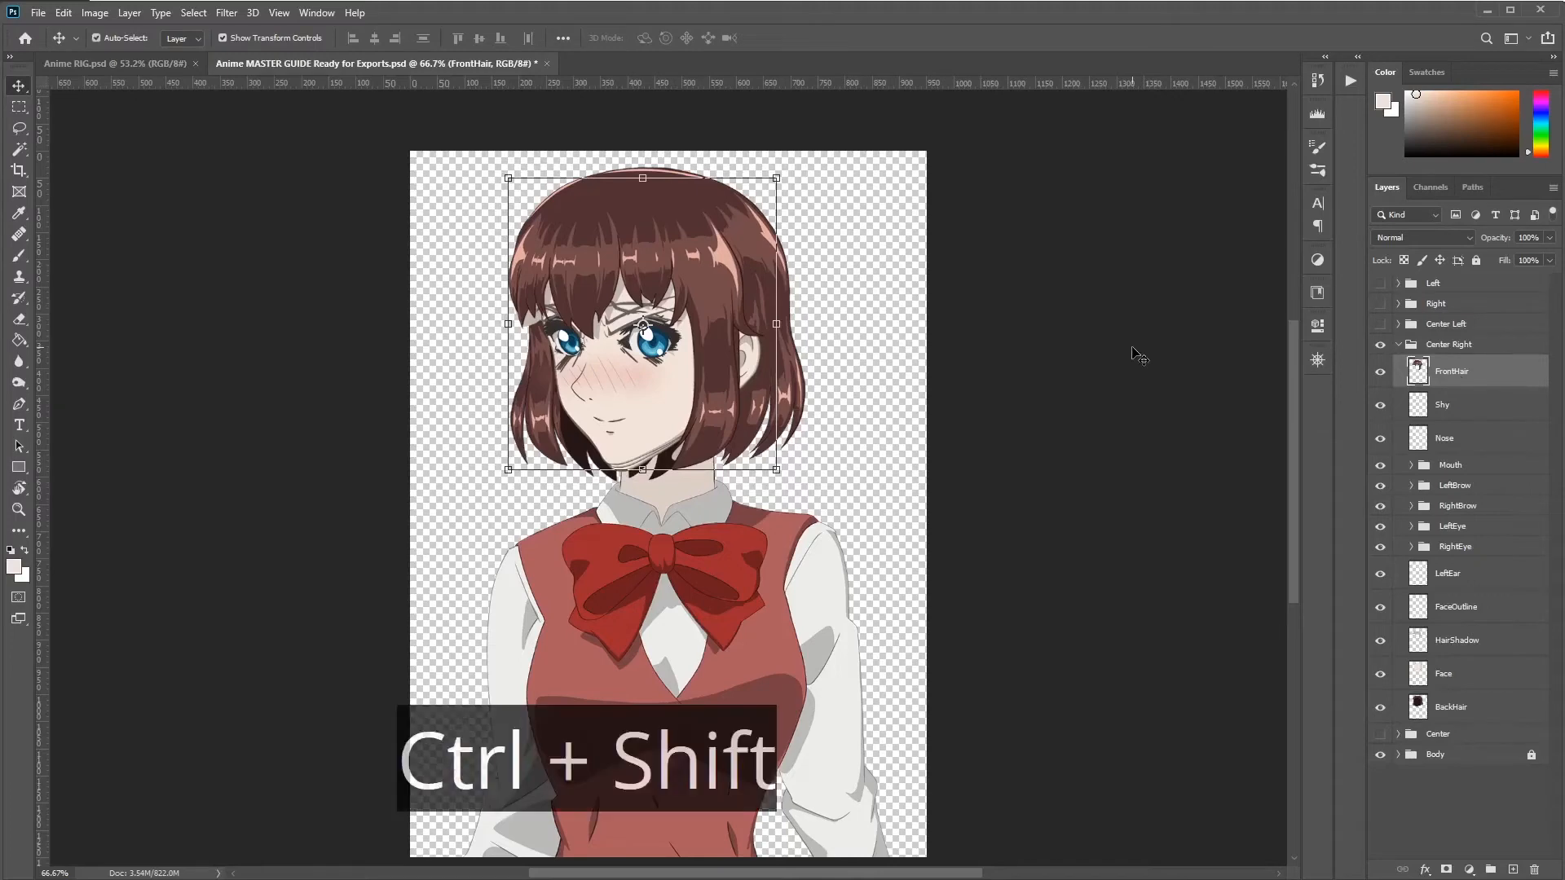
pyautogui.hotkey('ctrl', 'shift', "'")
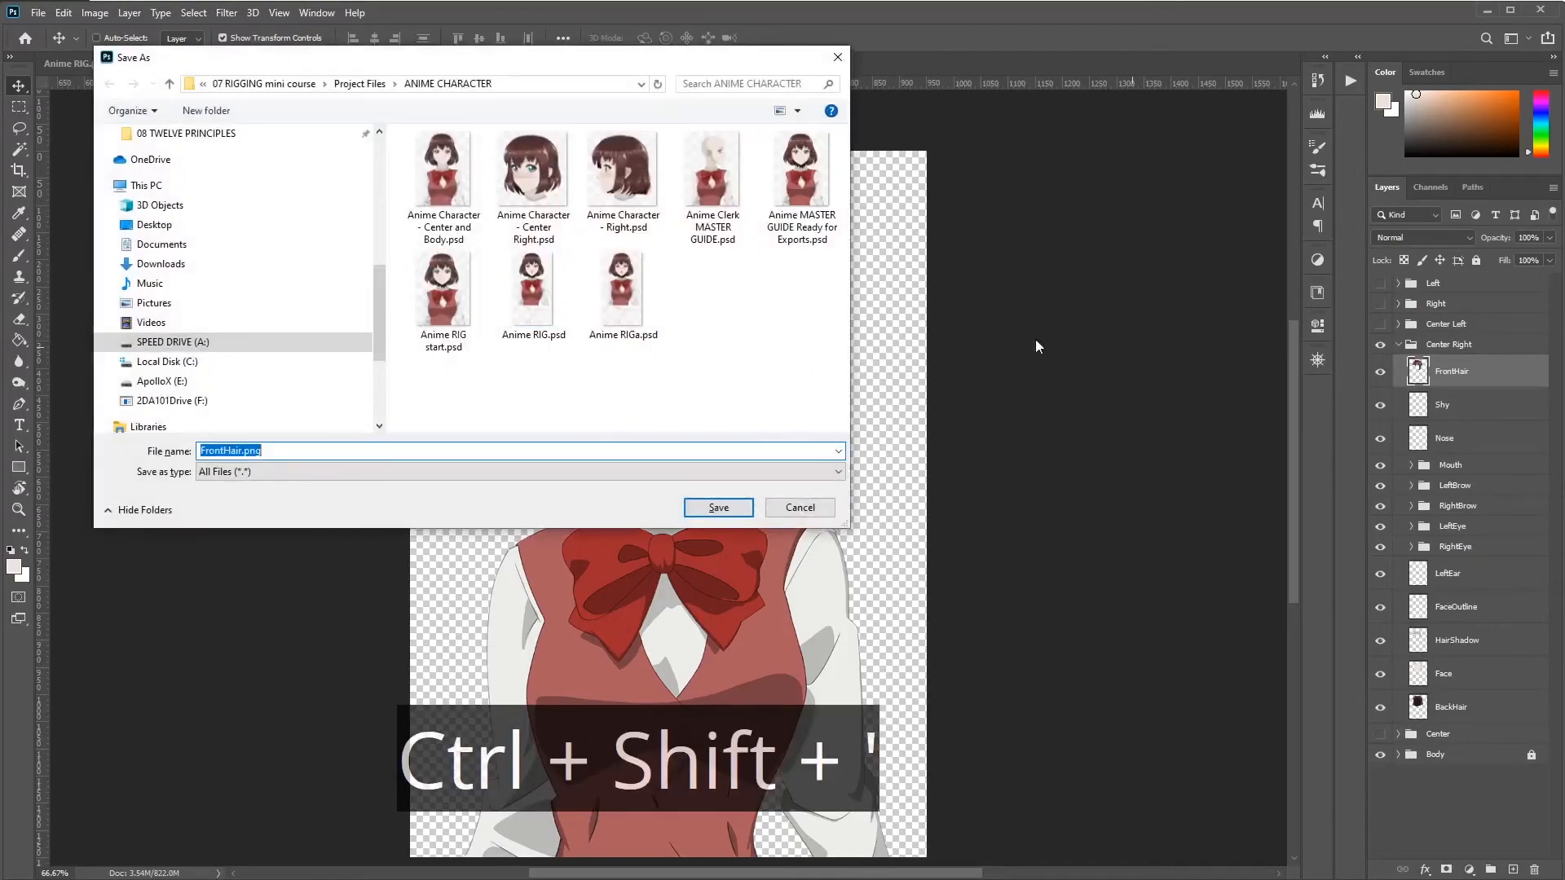
pyautogui.press('Escape')
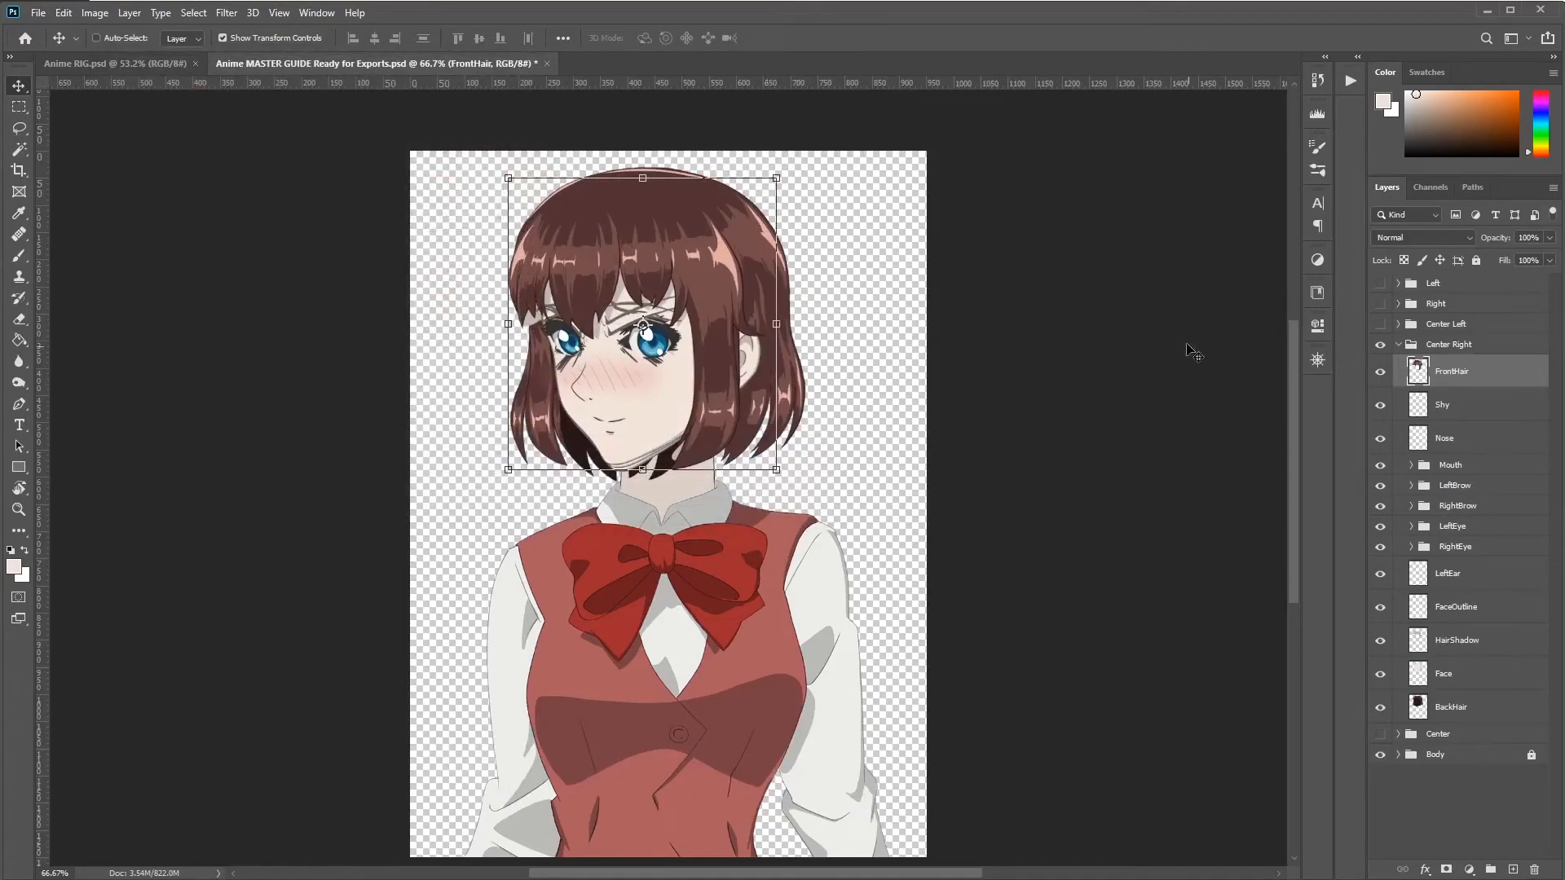
# Step: Start a Quick Export as PNG of the FrontHair layer and browse to the Project Files folder
pyautogui.click(130, 13)
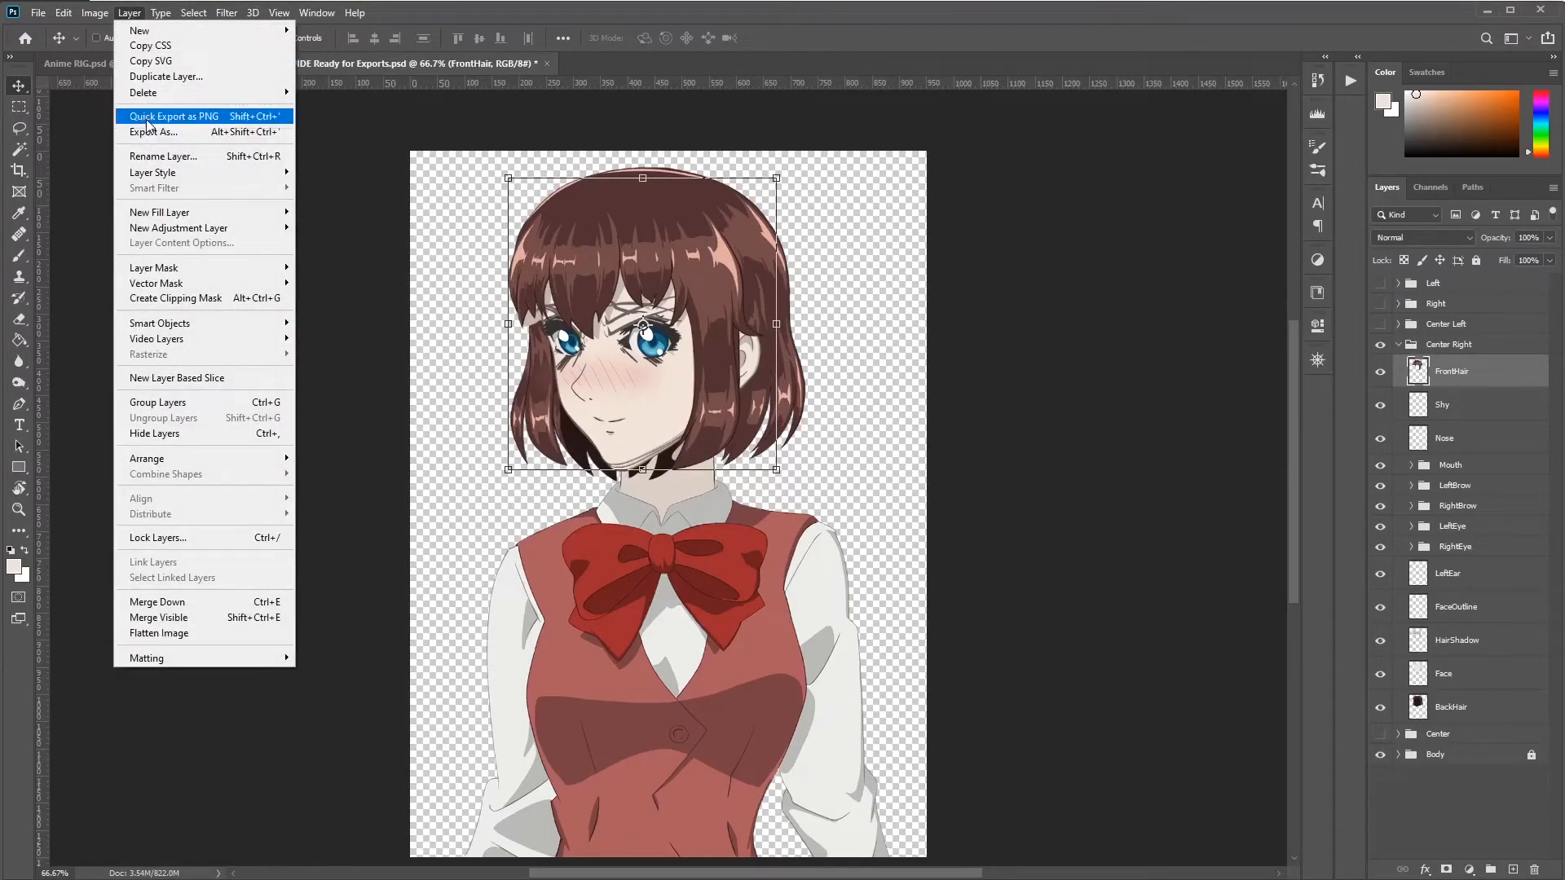
pyautogui.click(279, 118)
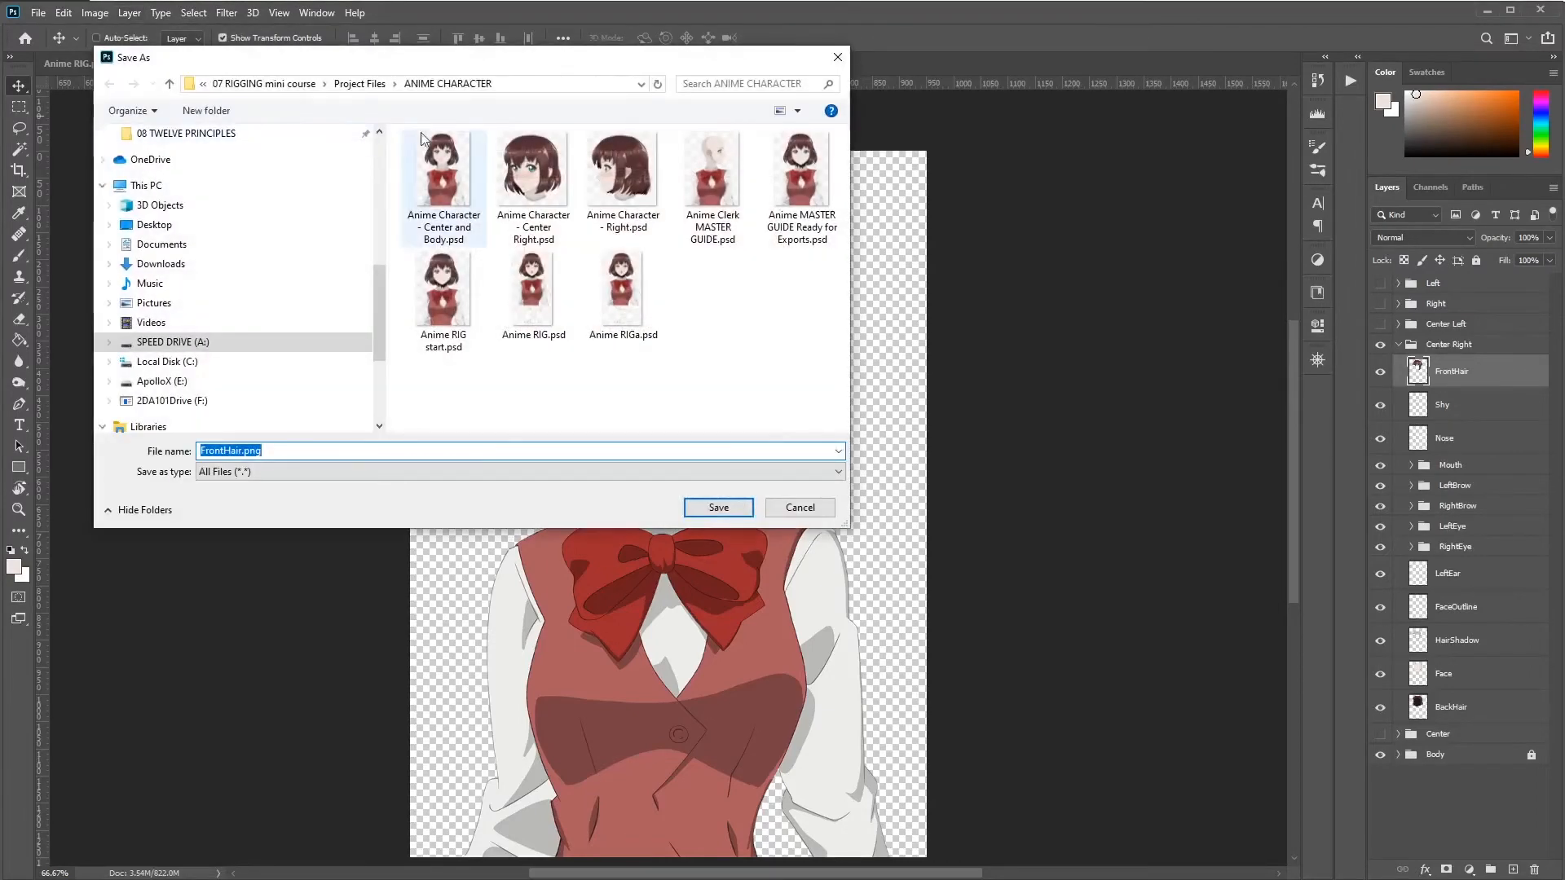
pyautogui.click(379, 86)
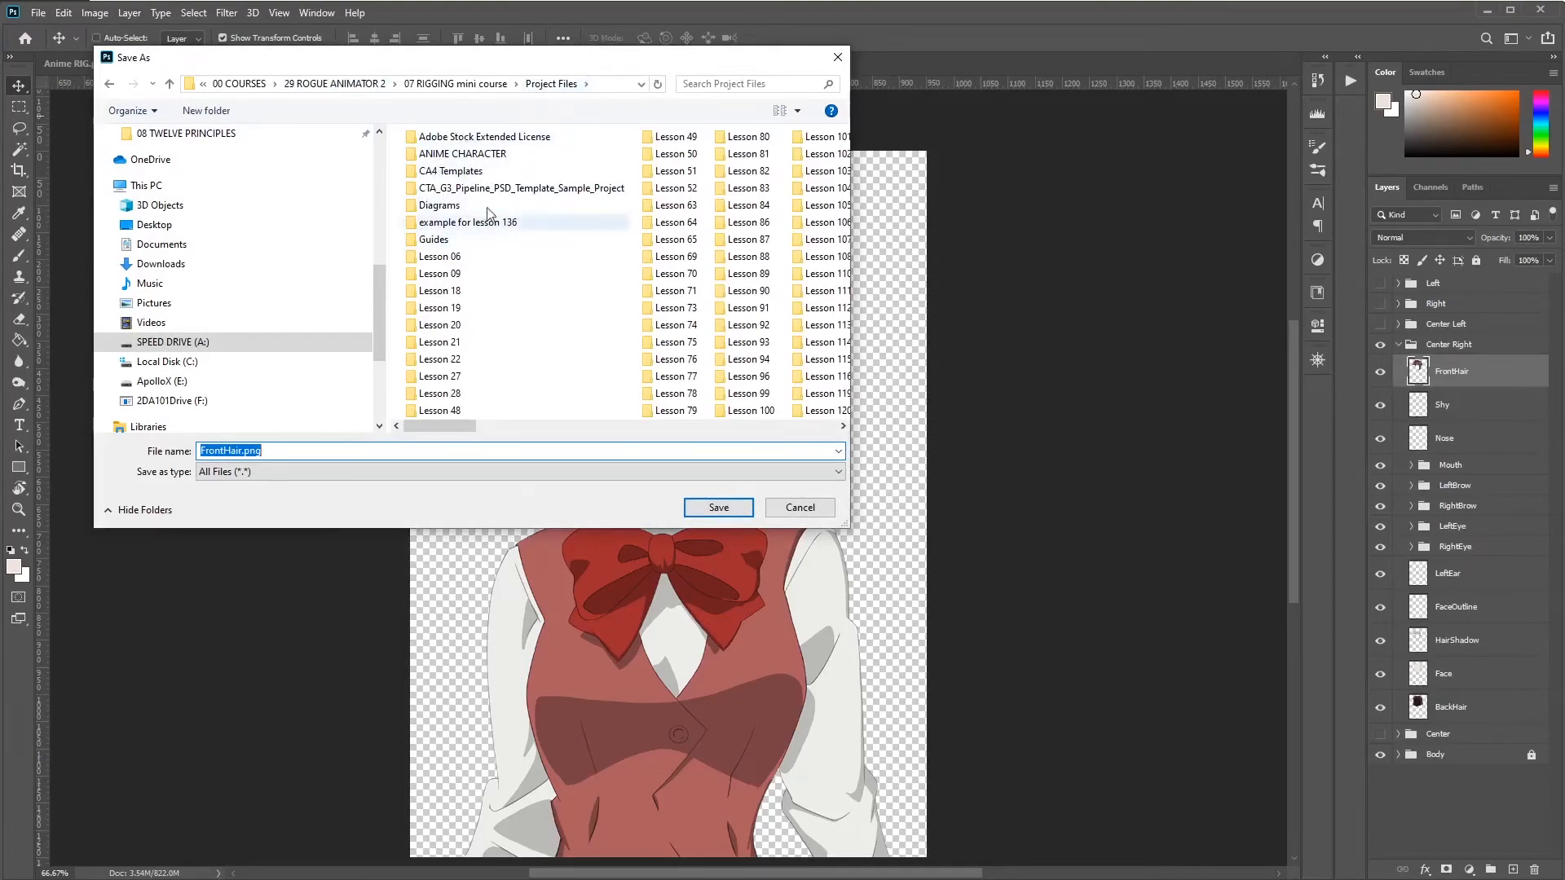
# Step: Create a new folder named ANIME Images inside Project Files
pyautogui.click(210, 111)
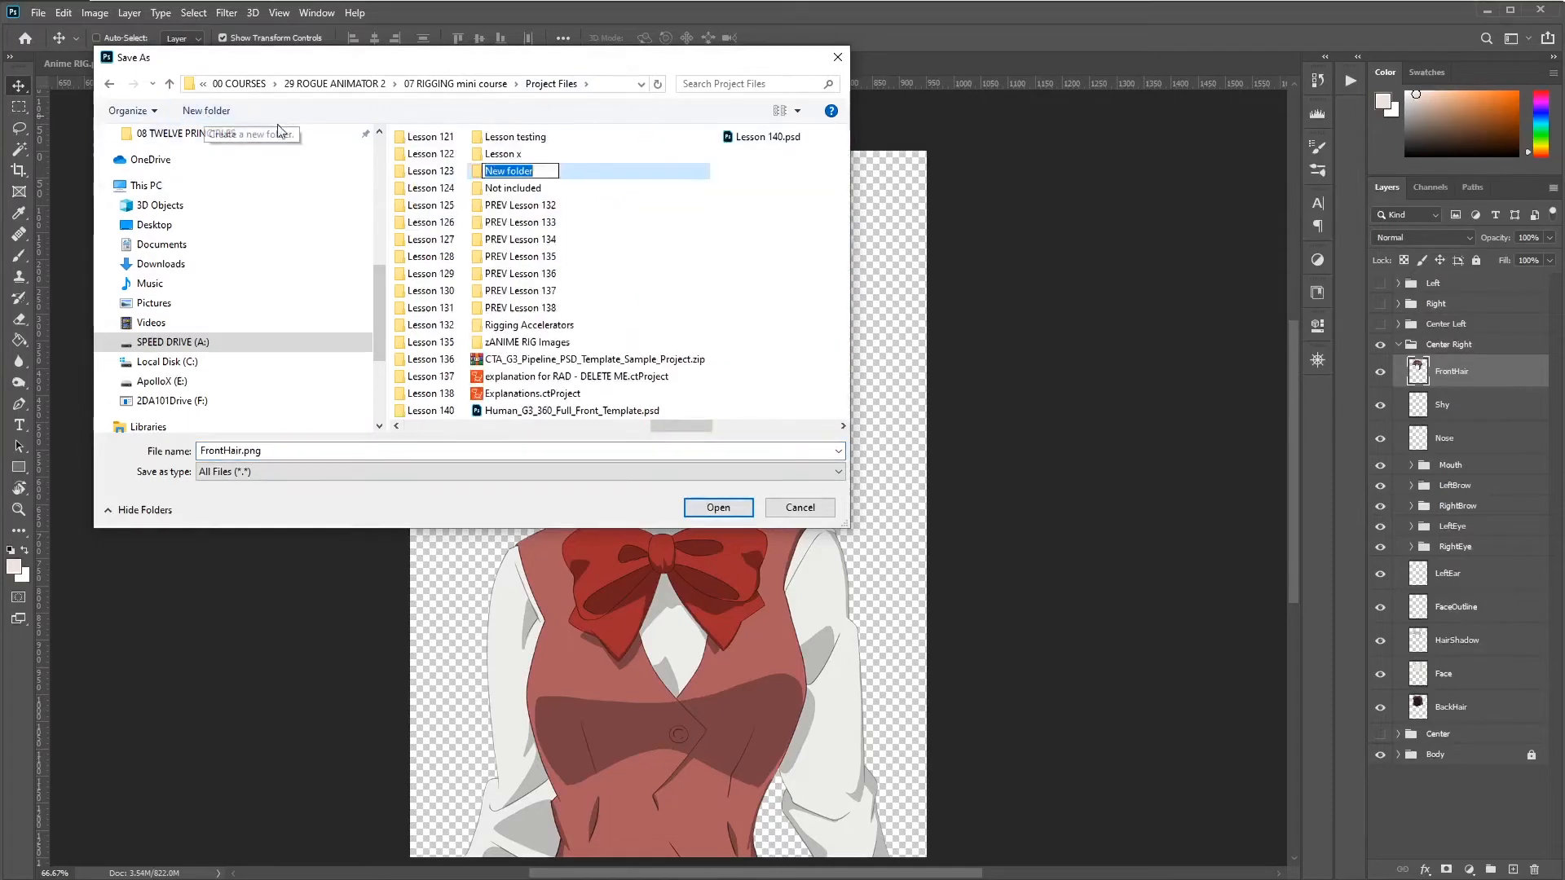
pyautogui.write('A')
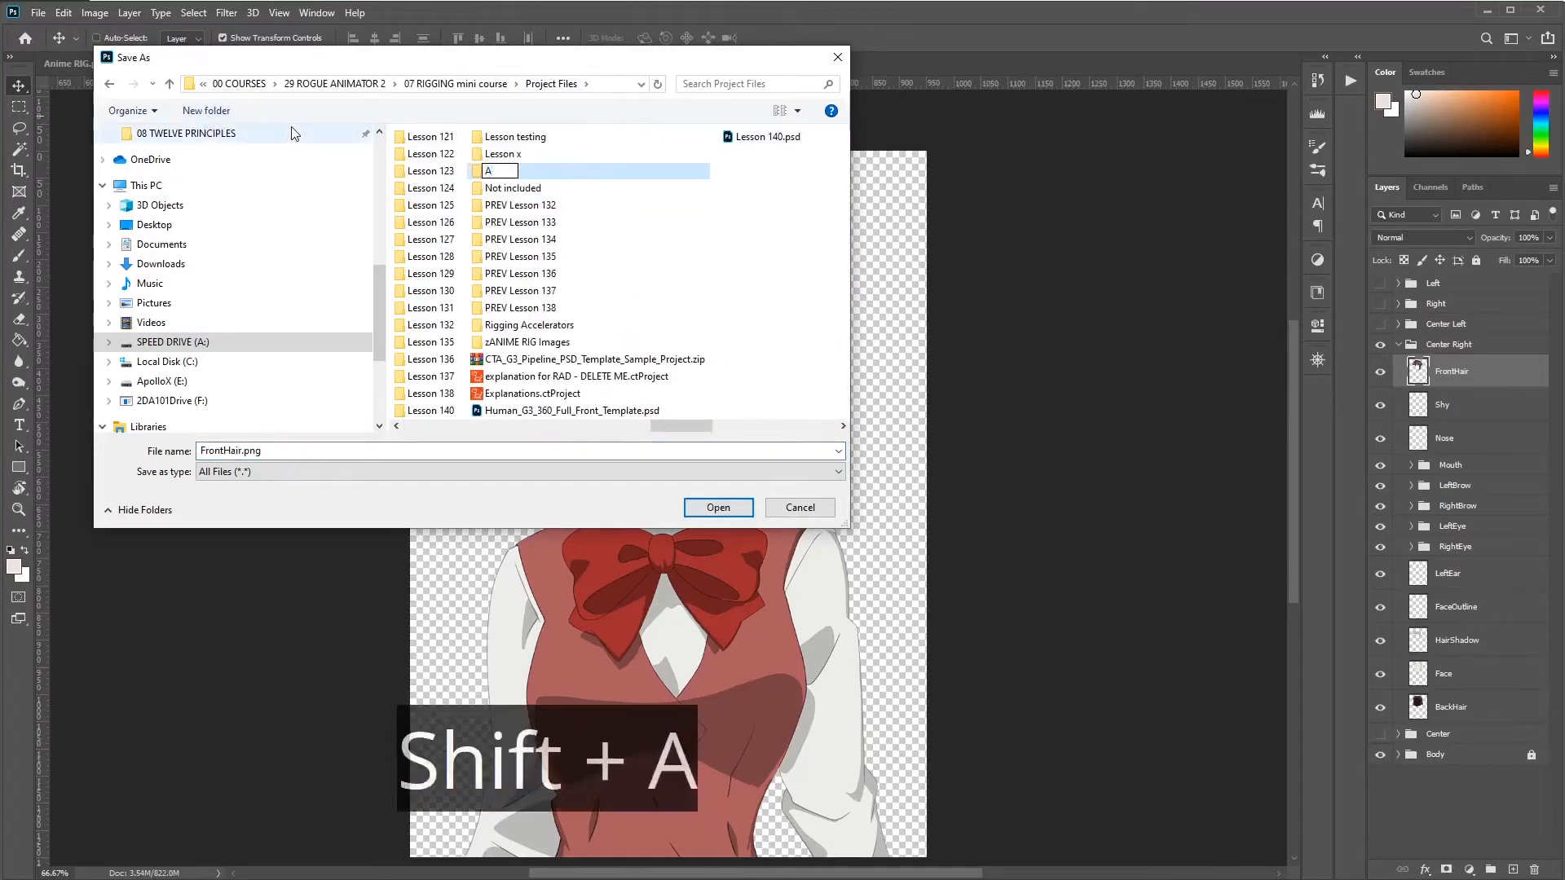
pyautogui.write('NIME CHAR')
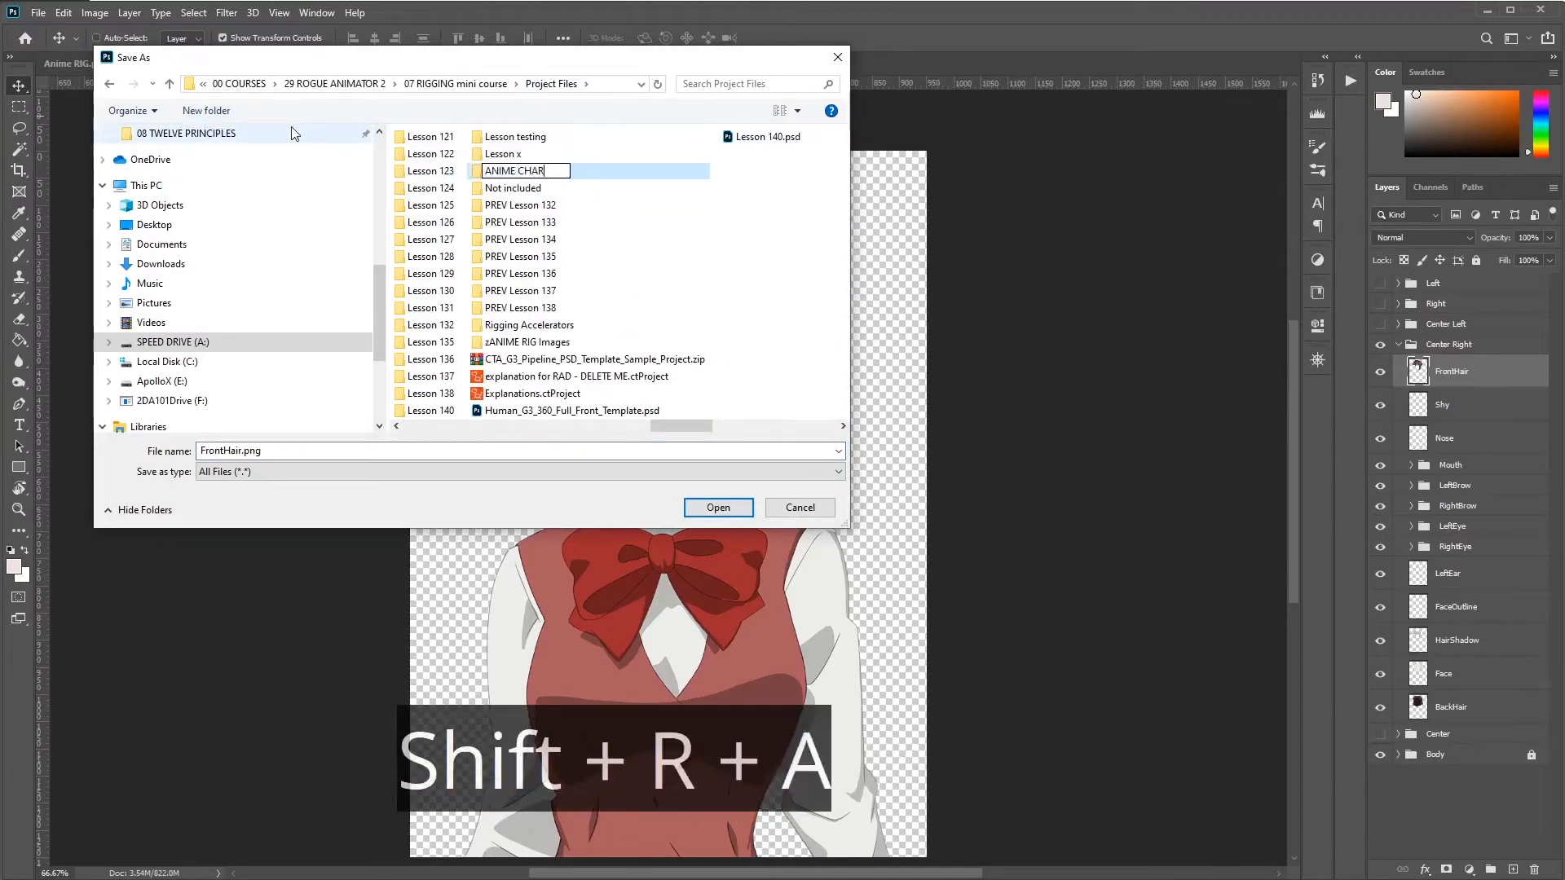
pyautogui.write('ACTER Images')
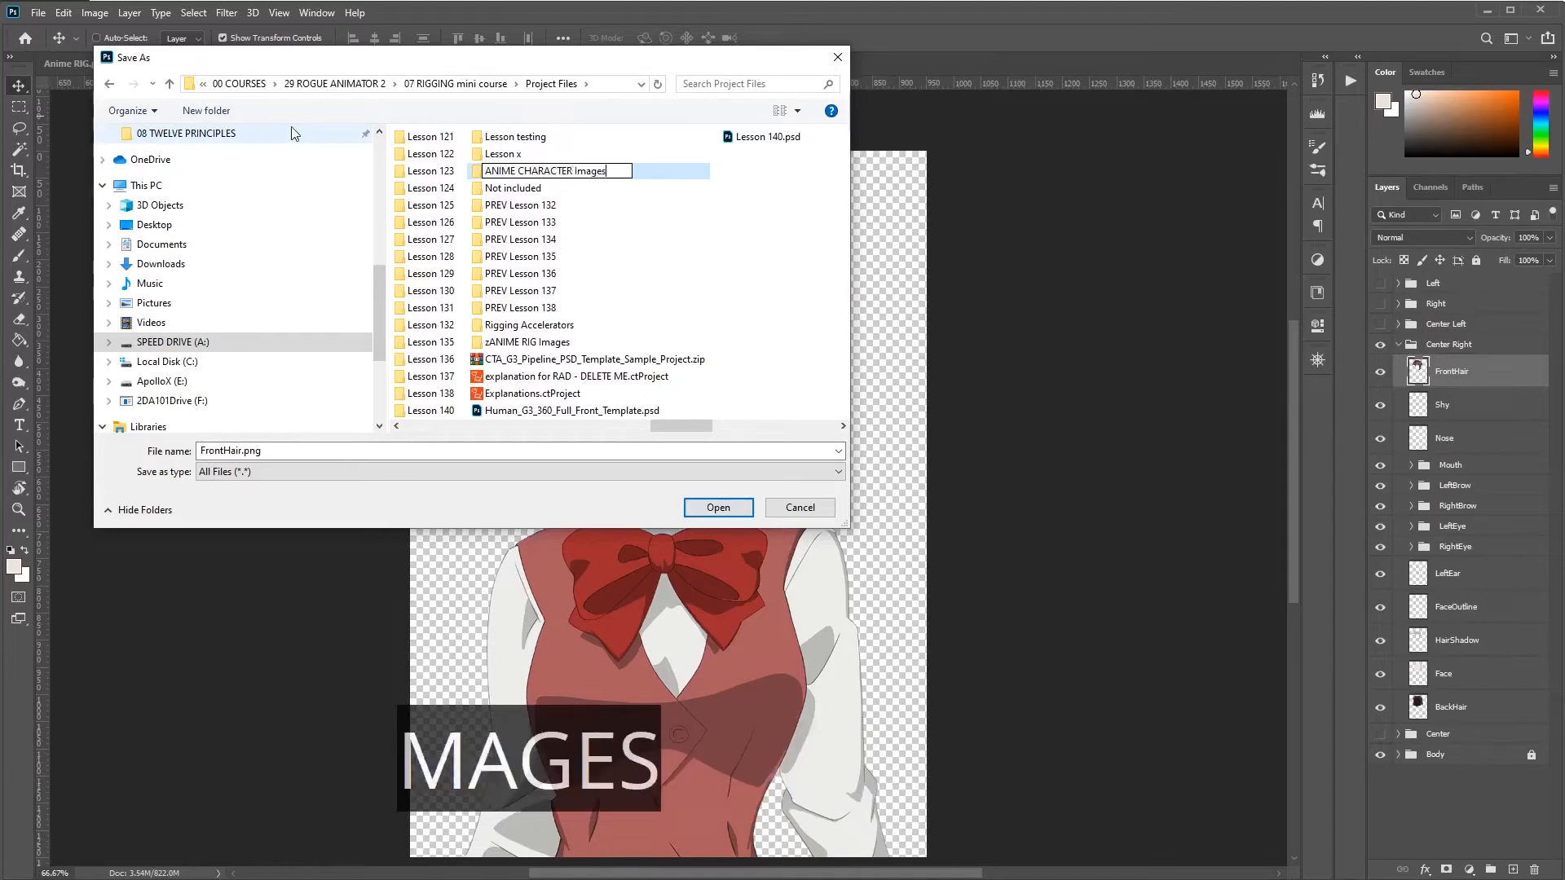
pyautogui.hotkey('ctrl', 'Left')
pyautogui.hotkey('ctrl', 'shift', 'Left')
pyautogui.press('BackSpace')
pyautogui.press('Return')
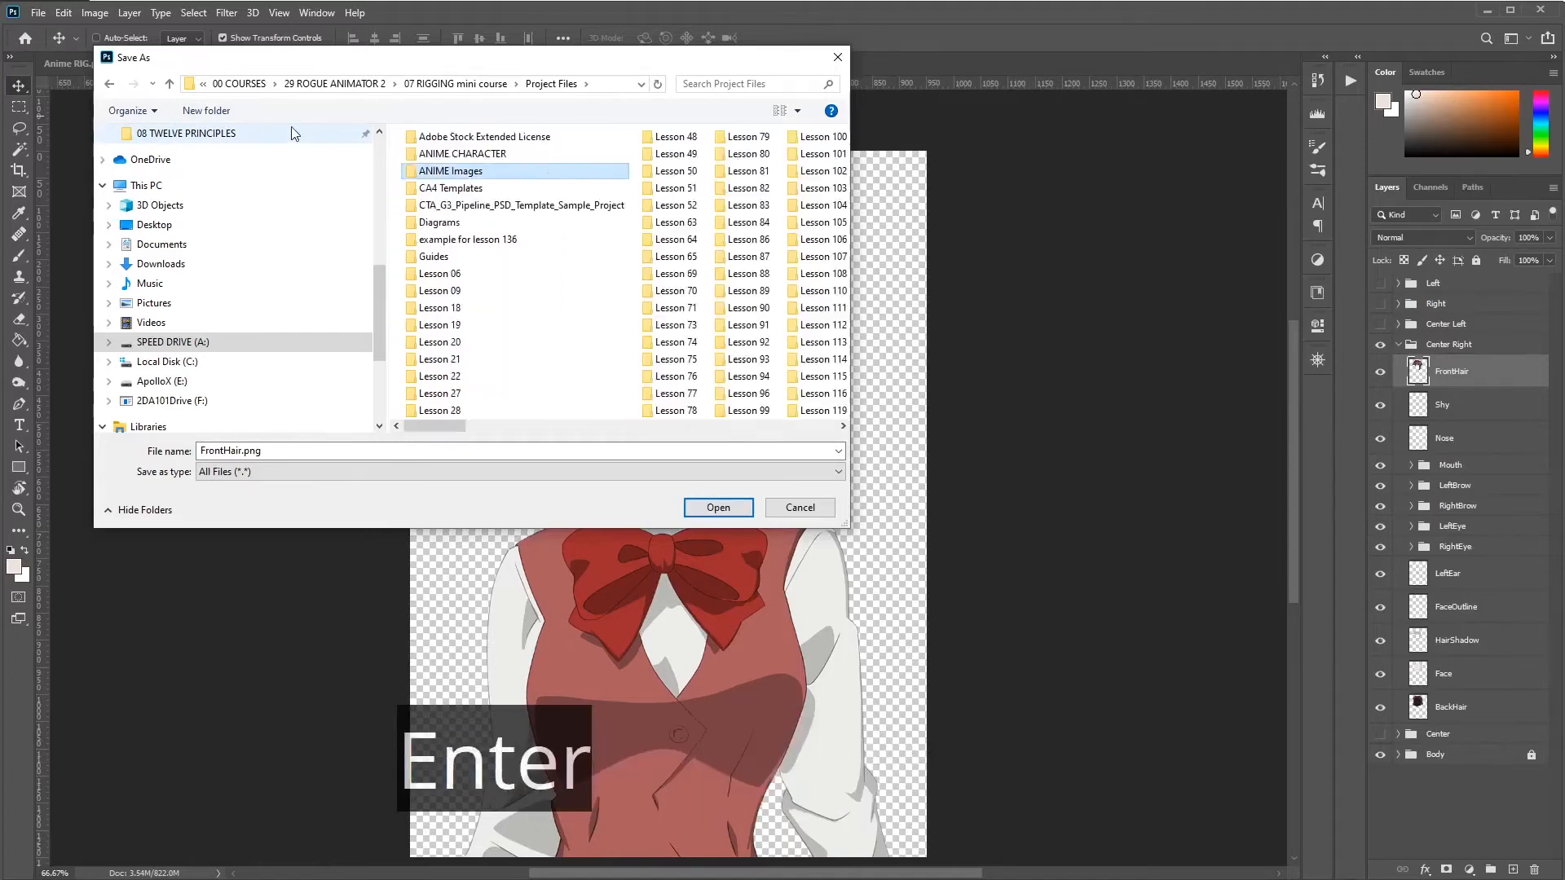
# Step: Open the ANIME Images folder and create subfolders named Center Right and Center Left in it
pyautogui.doubleClick(473, 177)
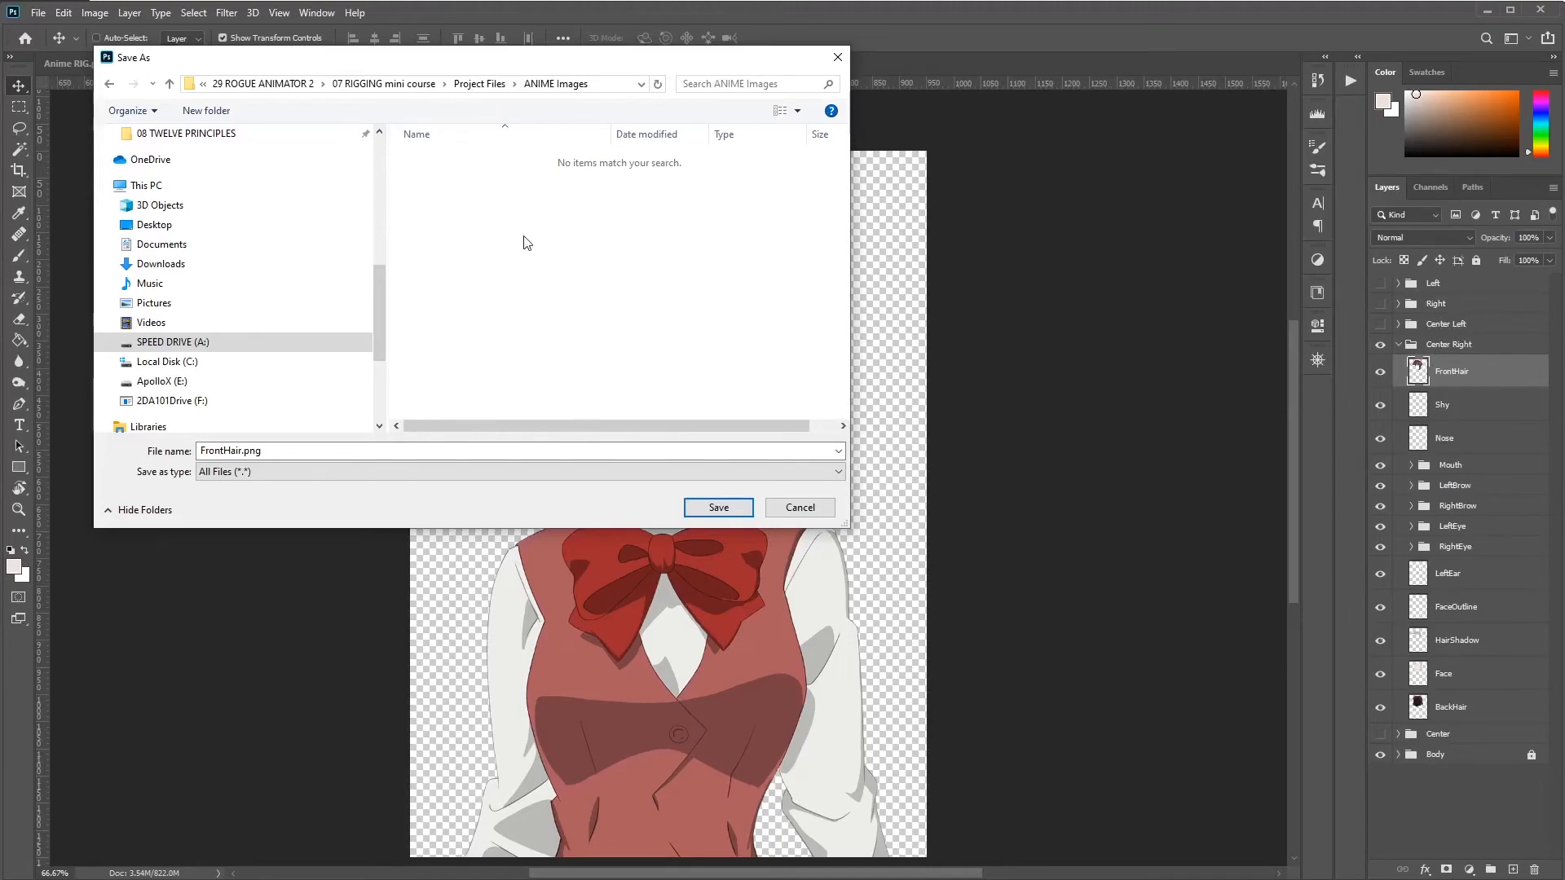
pyautogui.click(208, 112)
pyautogui.write('Center Right')
pyautogui.press('Return')
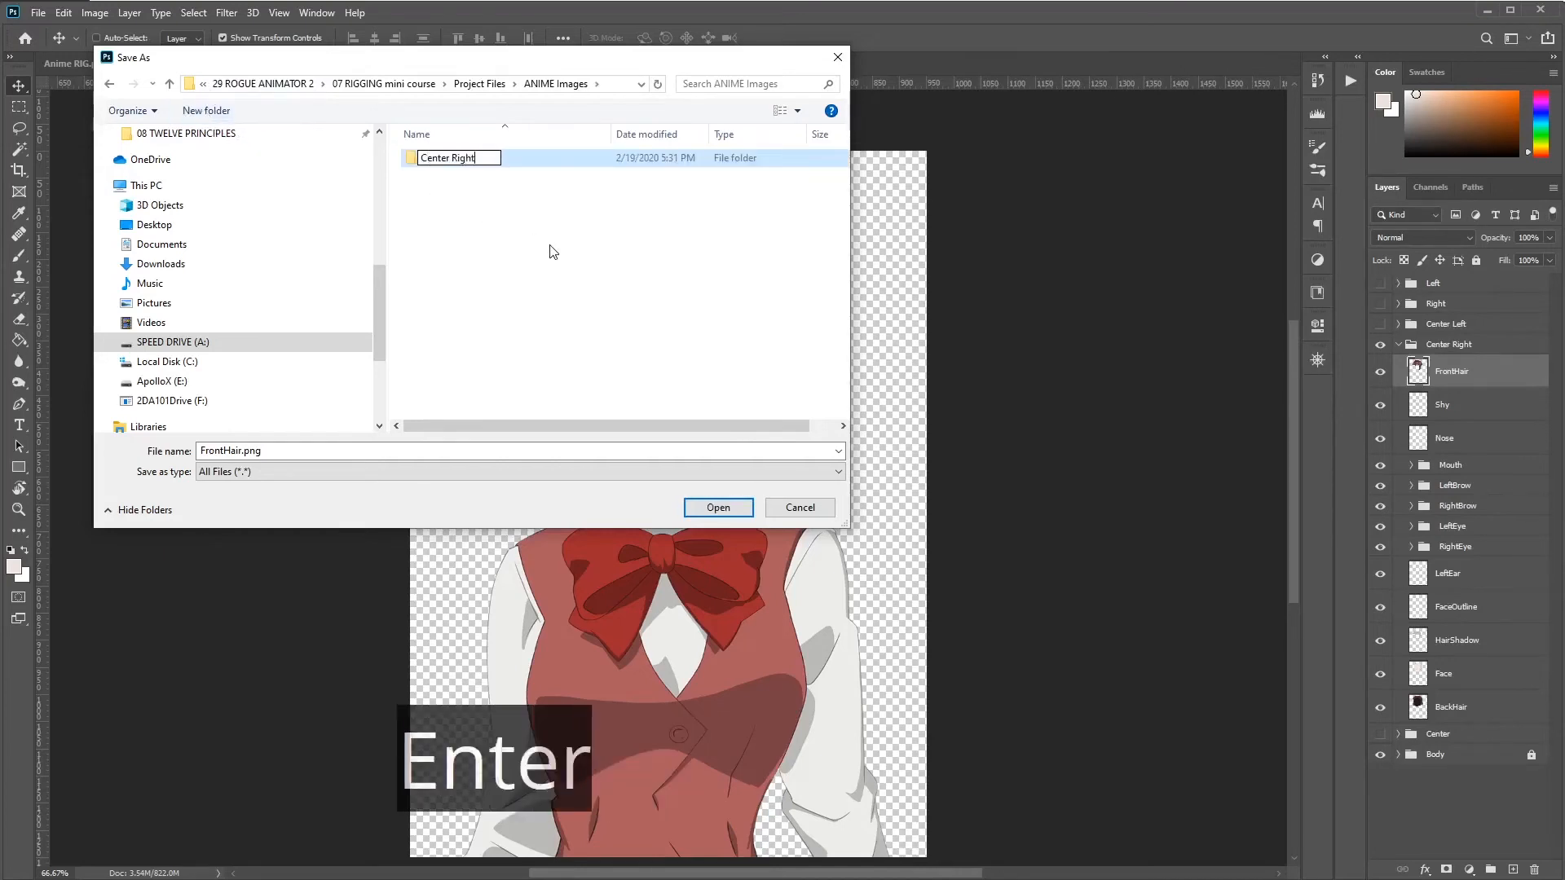
pyautogui.click(208, 116)
pyautogui.write('Cent')
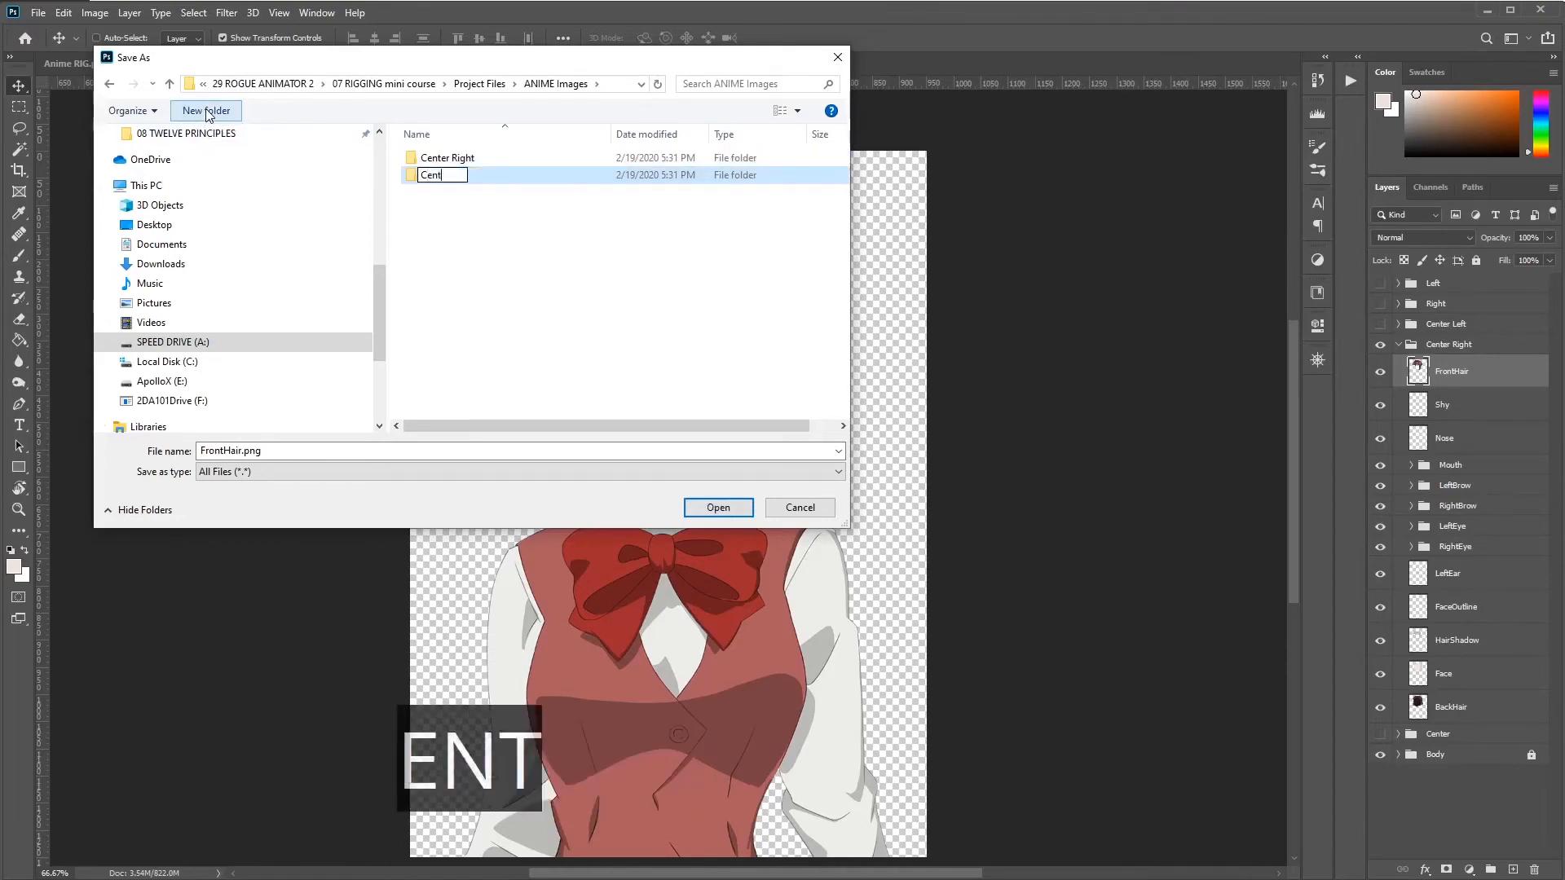
pyautogui.write('er Left')
# Step: Add two more subfolders named Right and Left to ANIME Images
pyautogui.click(199, 112)
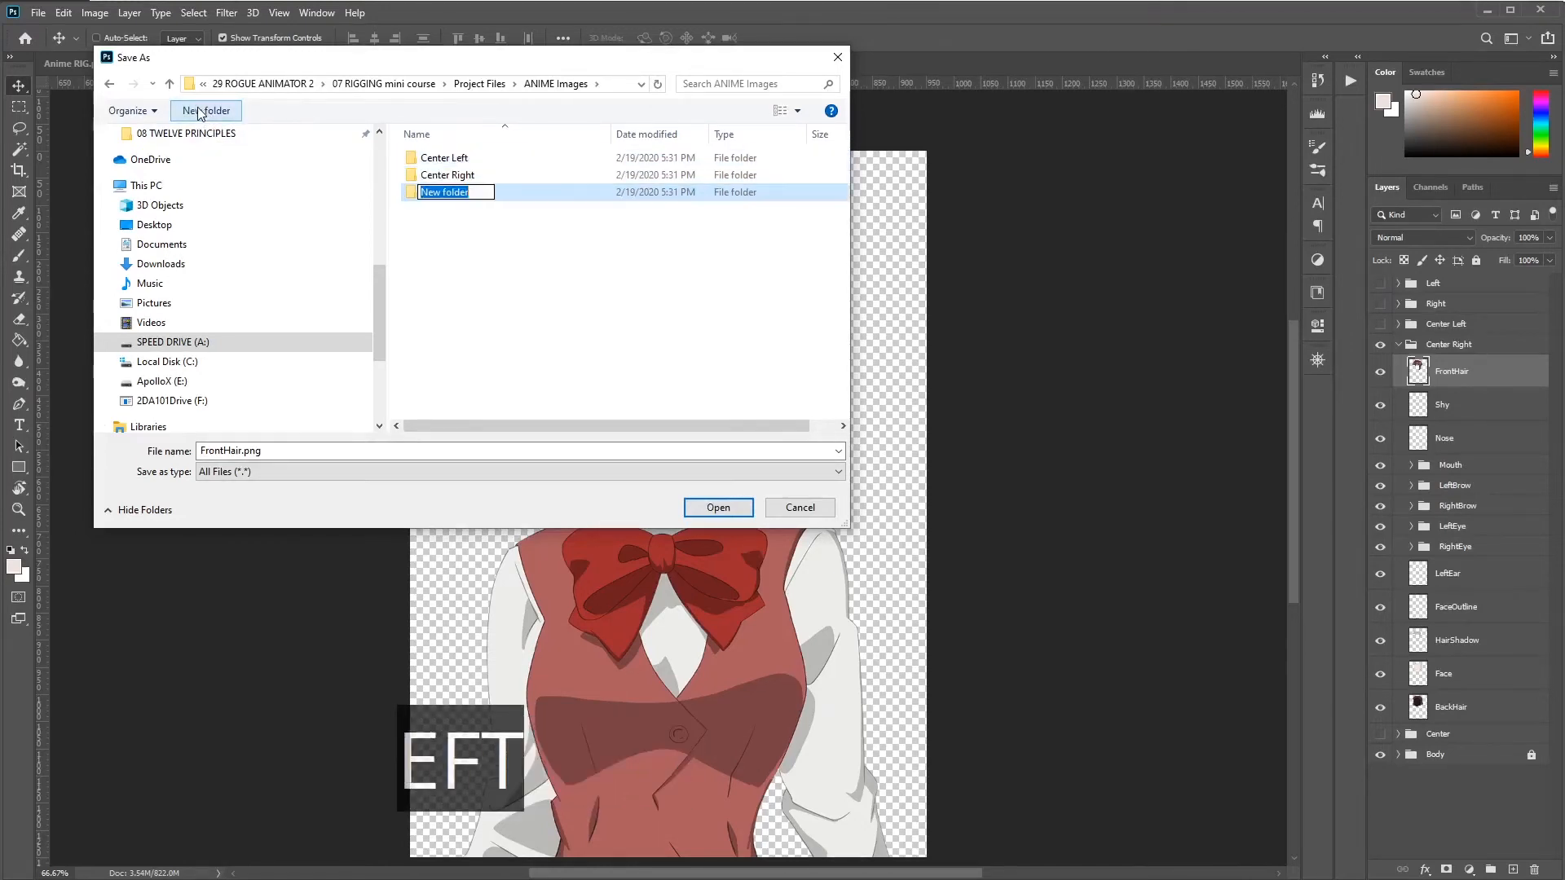
pyautogui.write('Right')
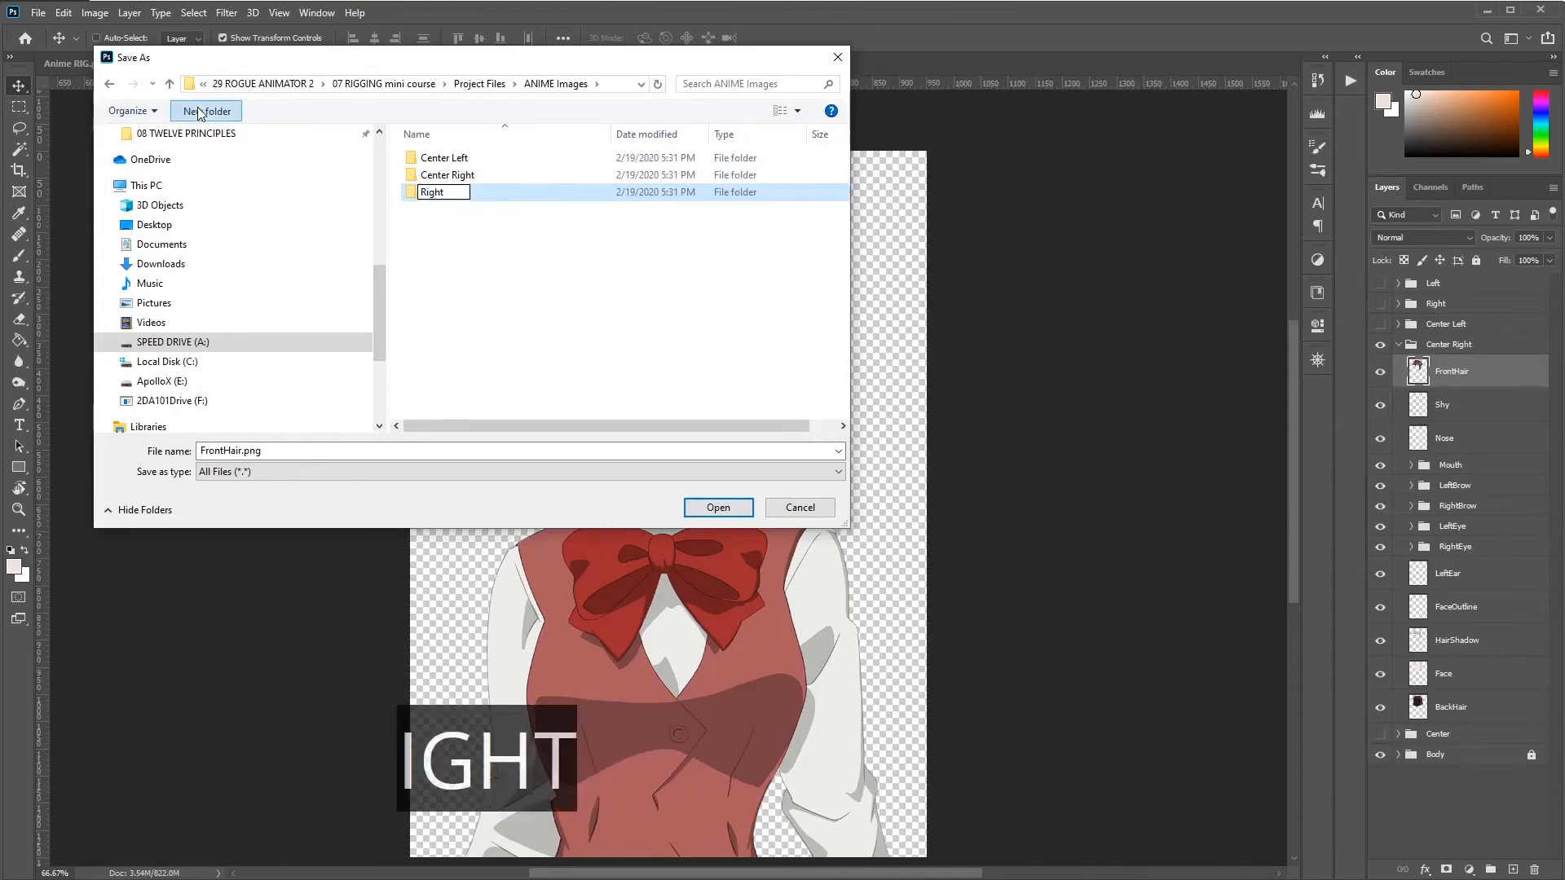
pyautogui.click(200, 112)
pyautogui.write('Left')
pyautogui.click(503, 239)
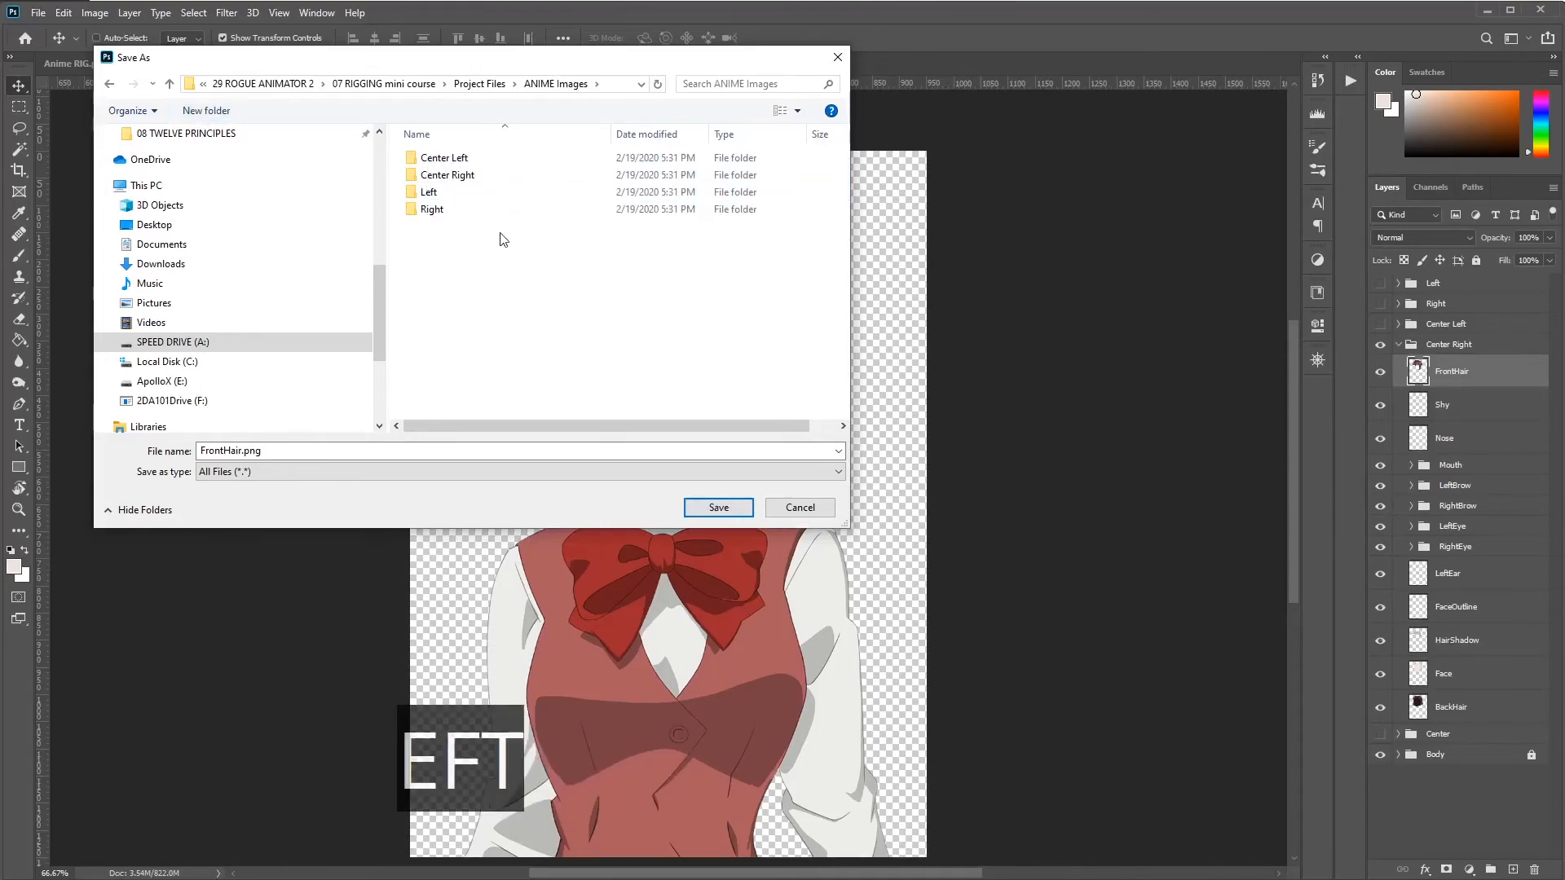
# Step: Save the FrontHair layer export as FrontHair.png in the Center Right folder
pyautogui.moveTo(299, 69); pyautogui.dragTo(362, 133)
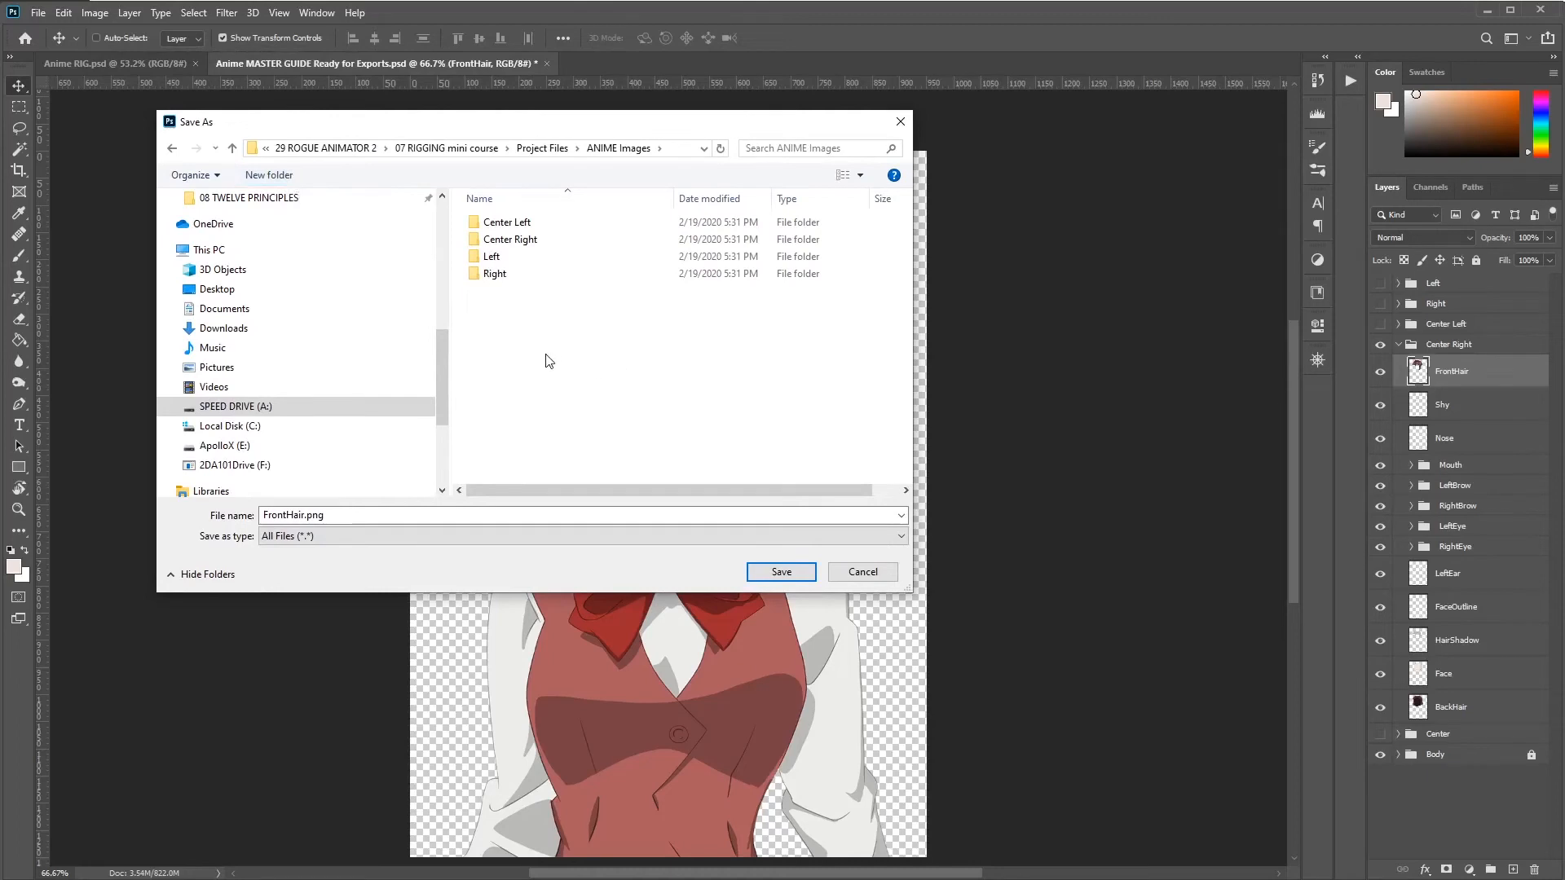
pyautogui.rightClick(554, 333)
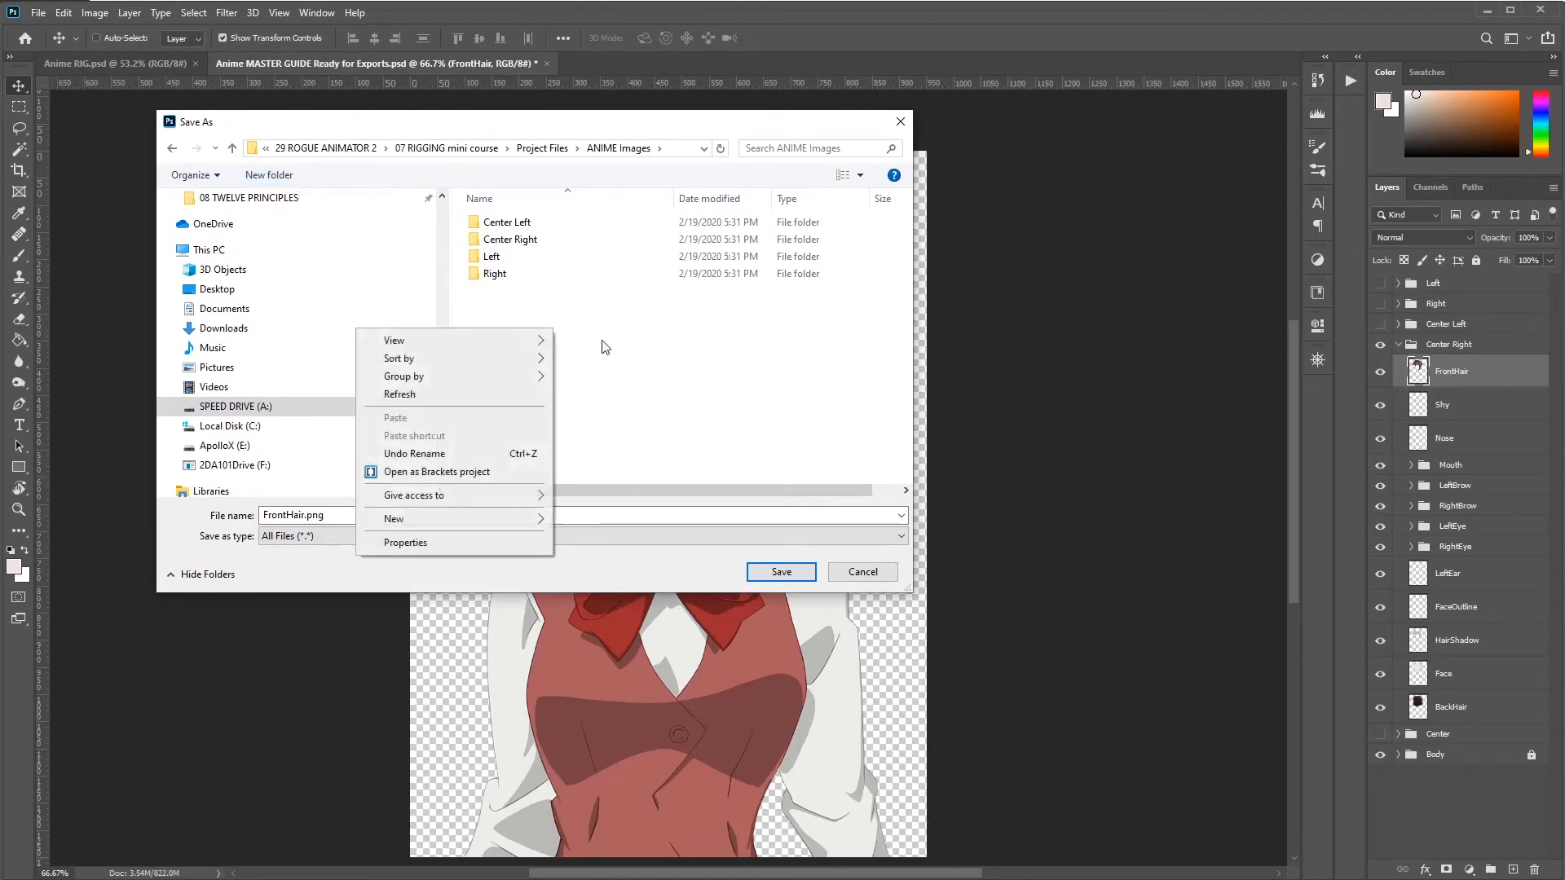
pyautogui.moveTo(527, 525)
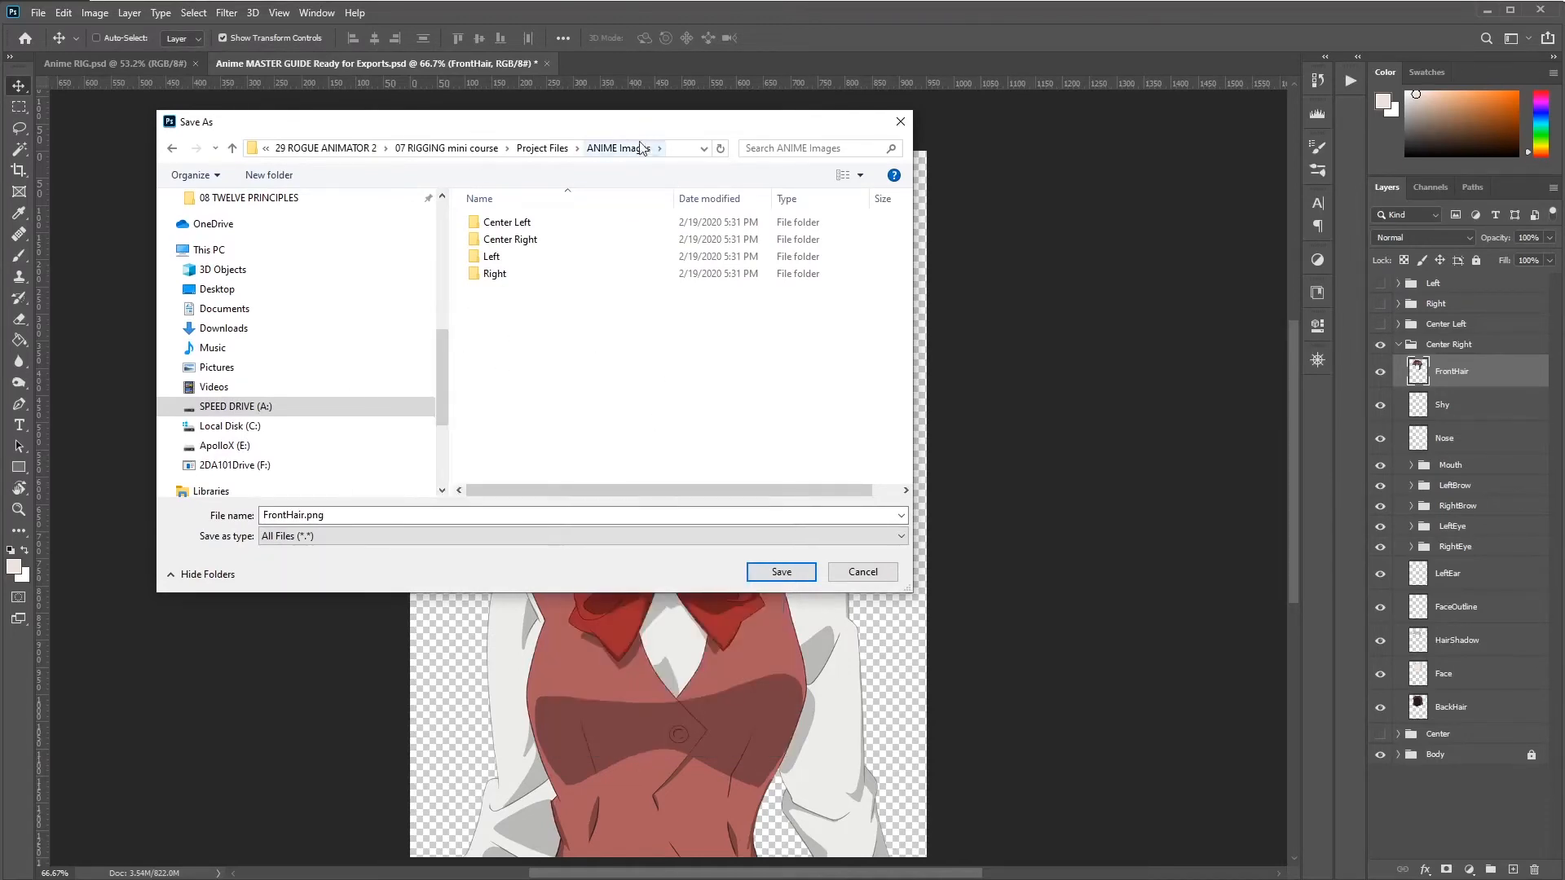
pyautogui.click(517, 241)
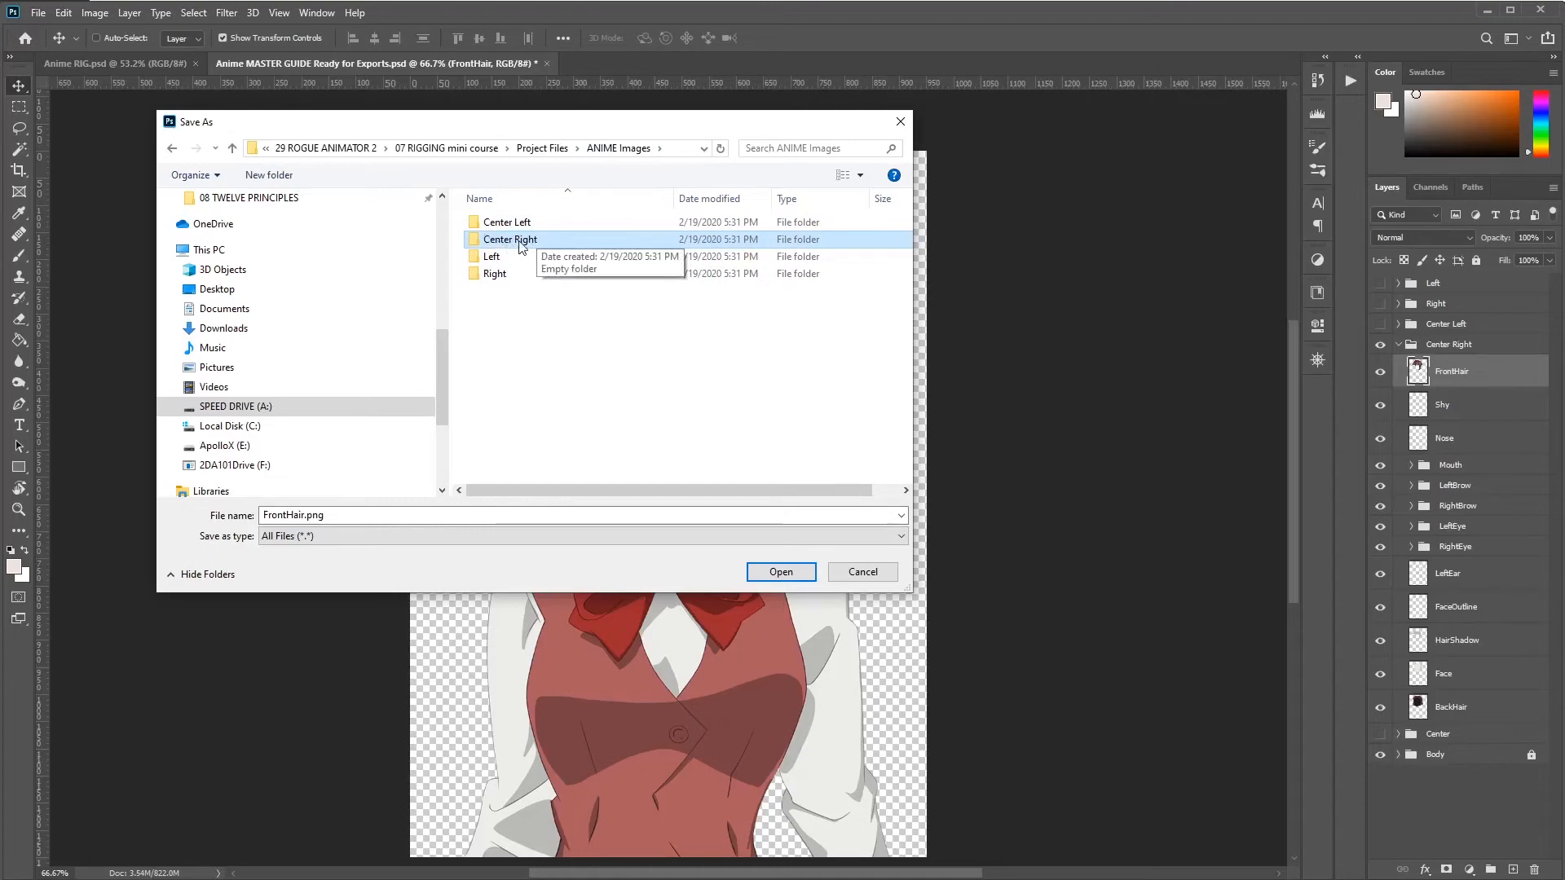
pyautogui.doubleClick(515, 240)
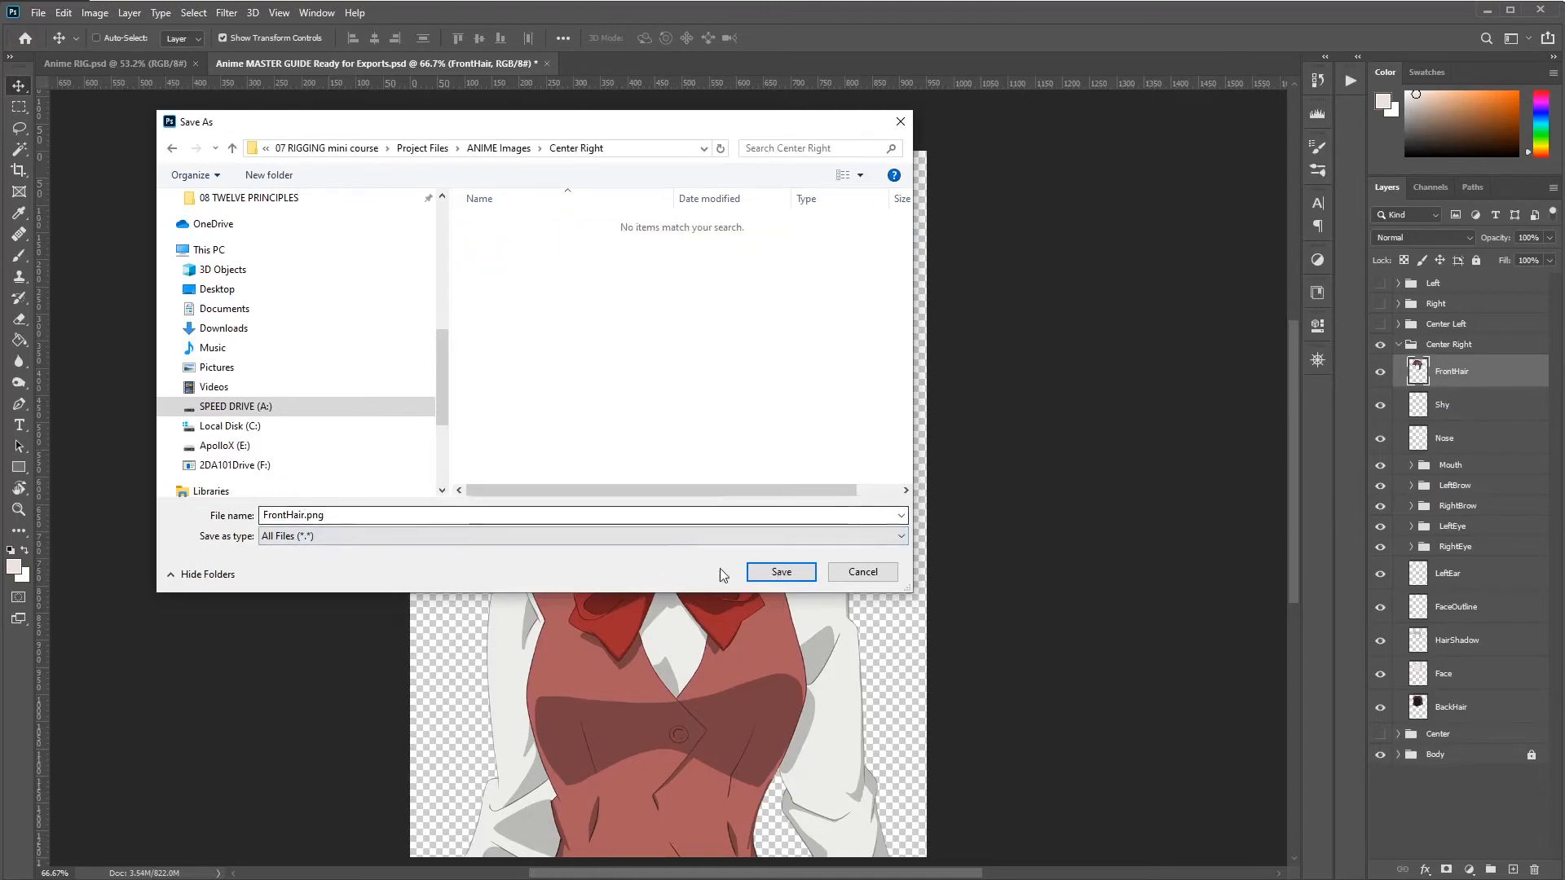
pyautogui.click(776, 573)
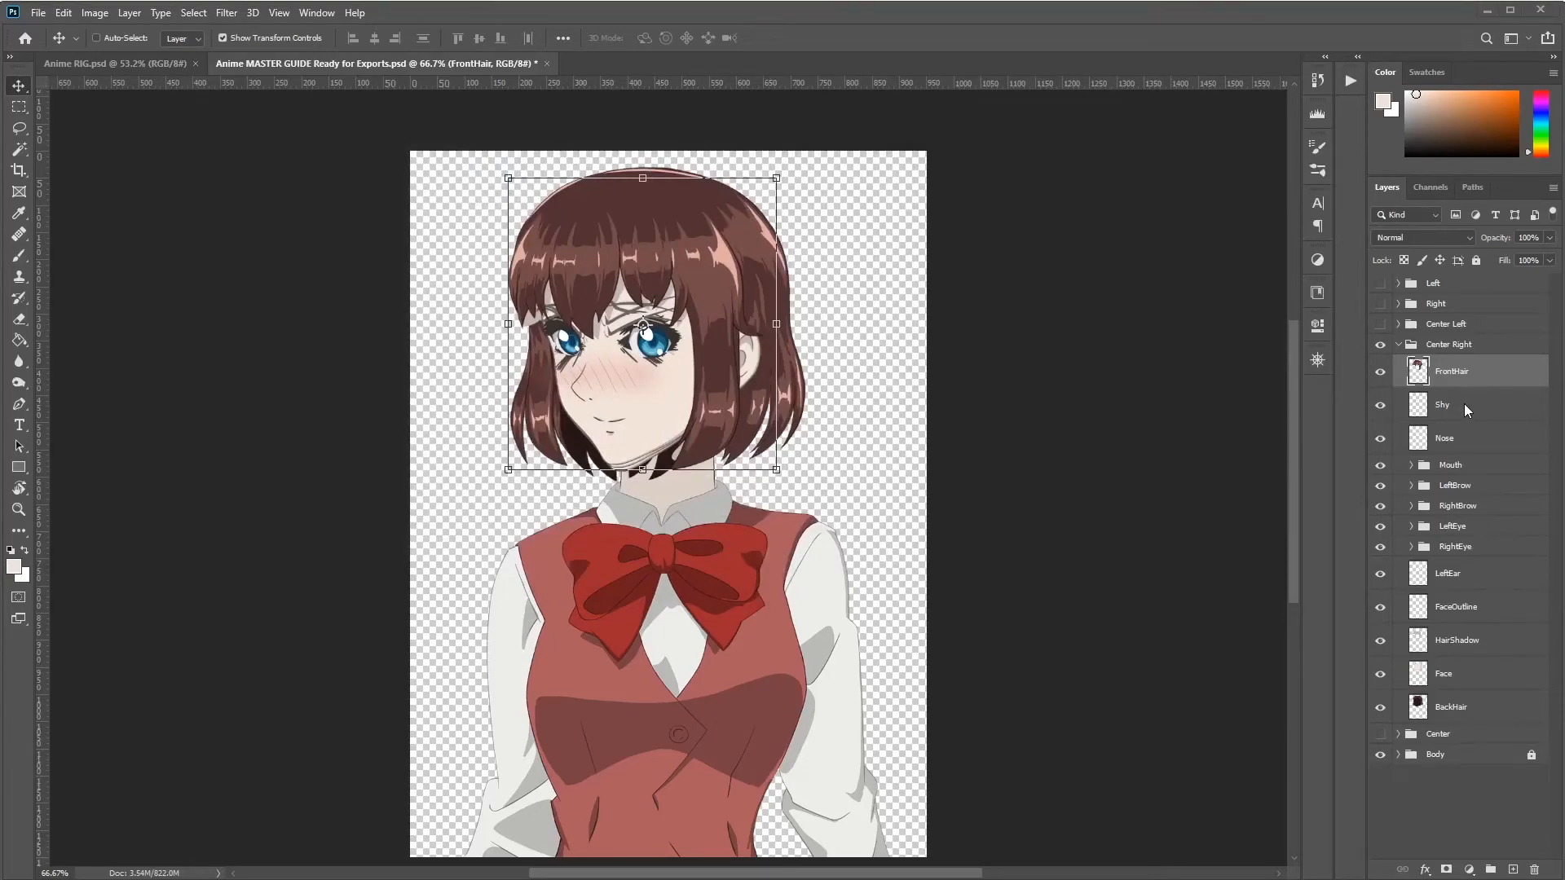
# Step: Quick-export the Shy and Nose layers of the Center Right group as separate PNGs into the Center Right folder
pyautogui.click(1439, 408)
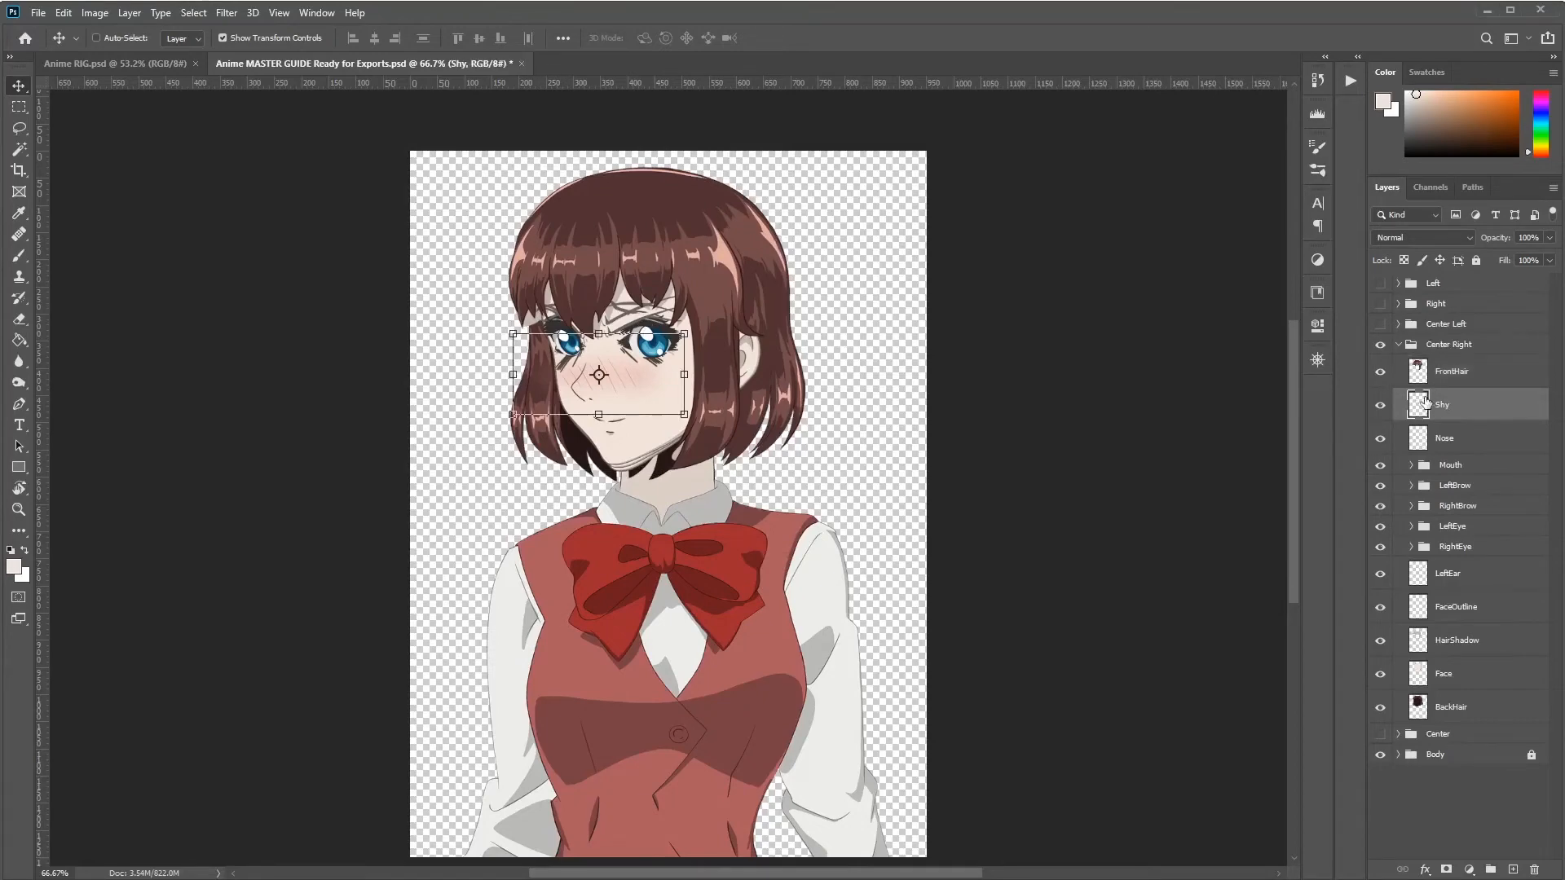
pyautogui.hotkey('ctrl', 'shift', "'")
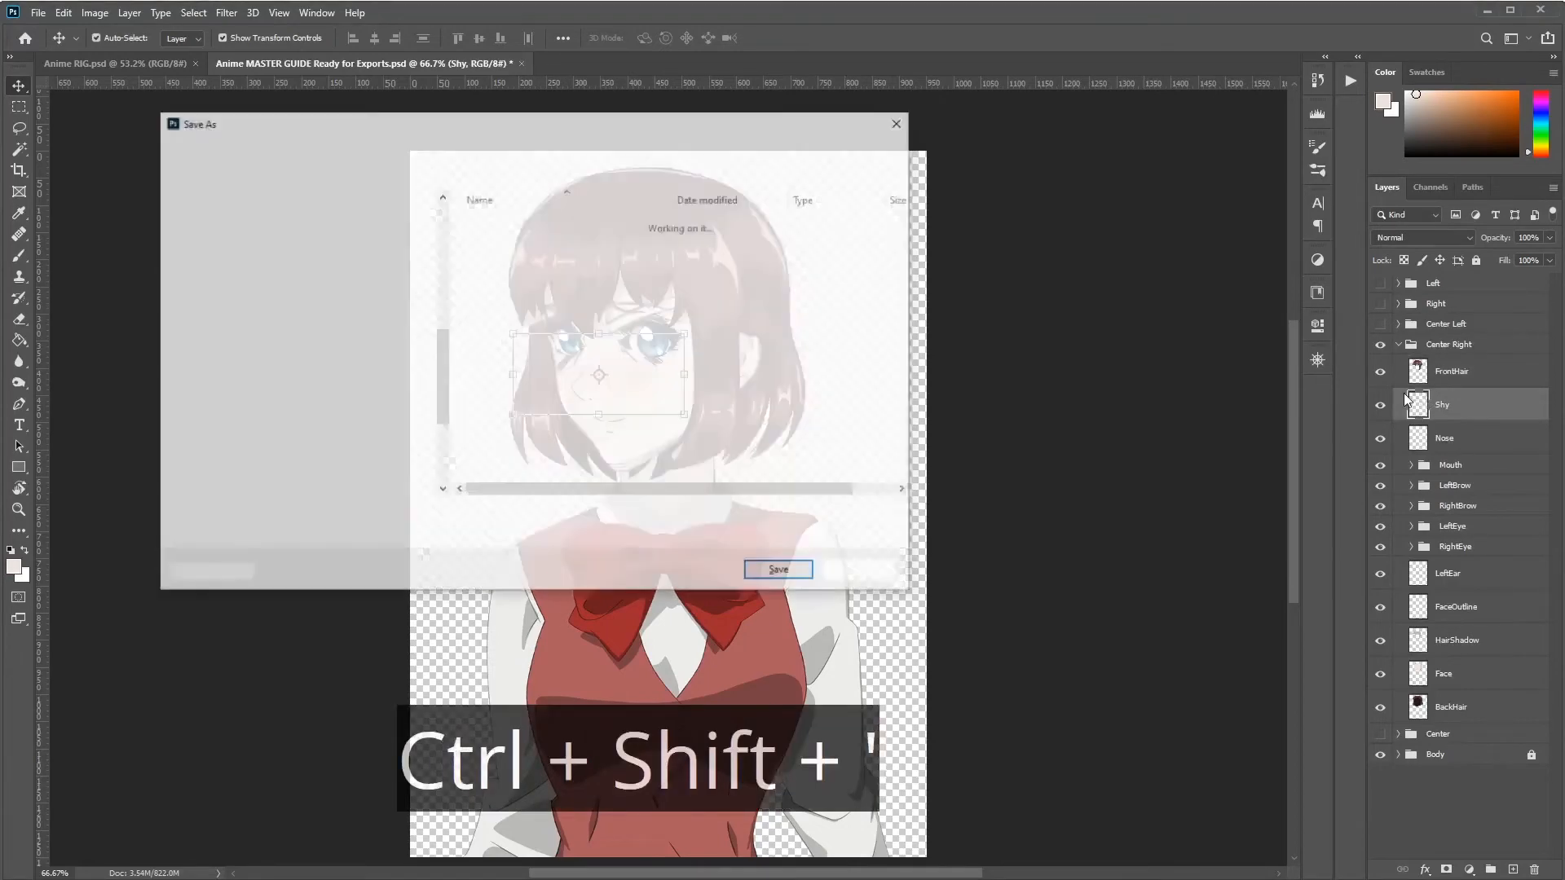
pyautogui.press('Return')
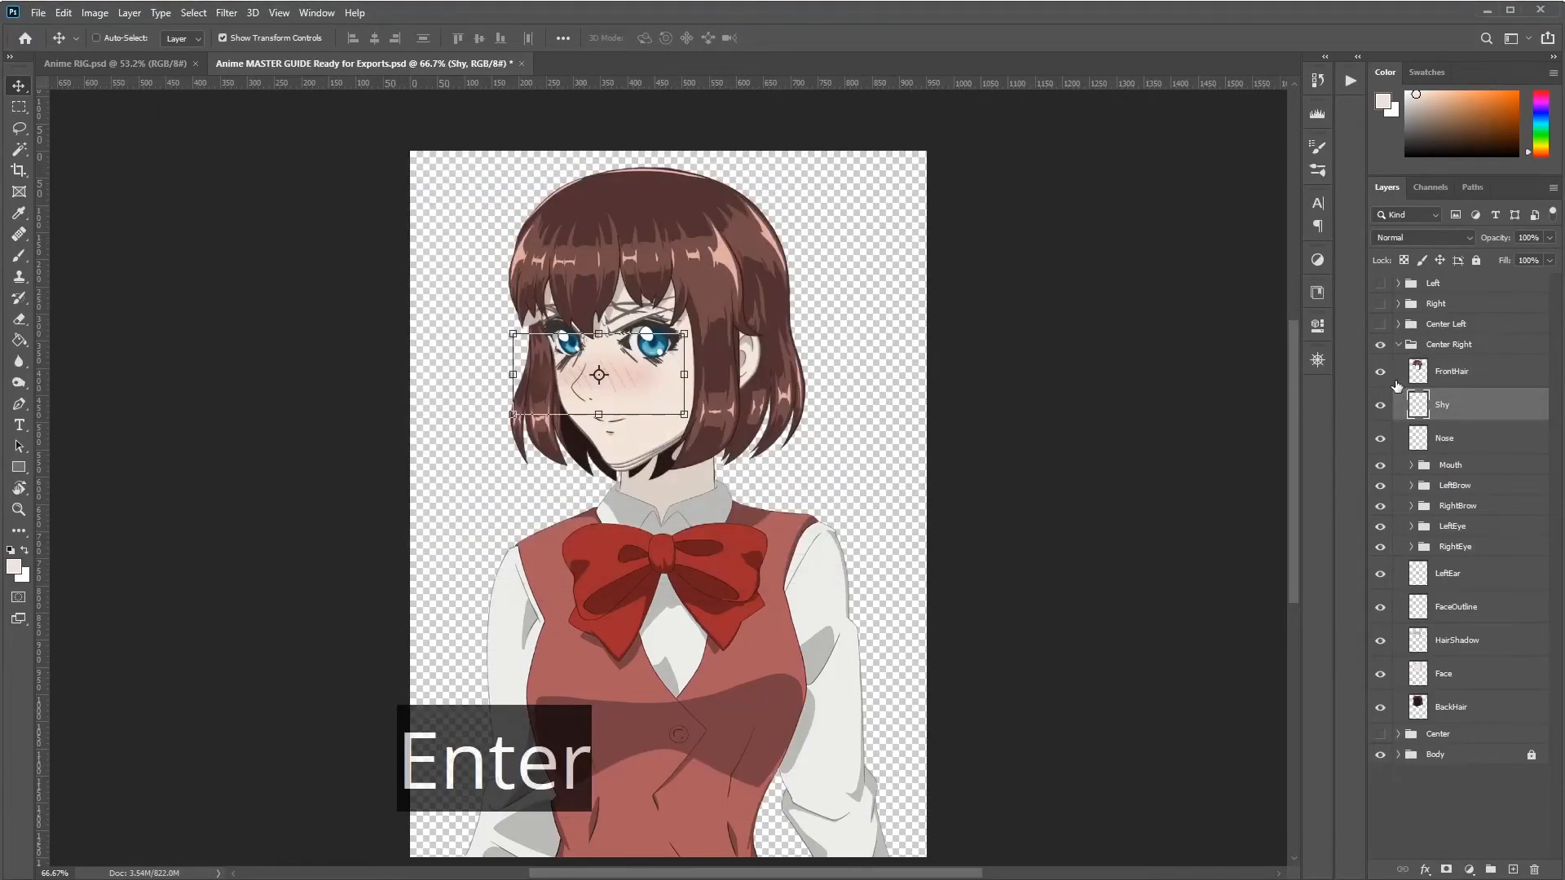
pyautogui.click(1455, 446)
pyautogui.hotkey('ctrl', 'shift', "'")
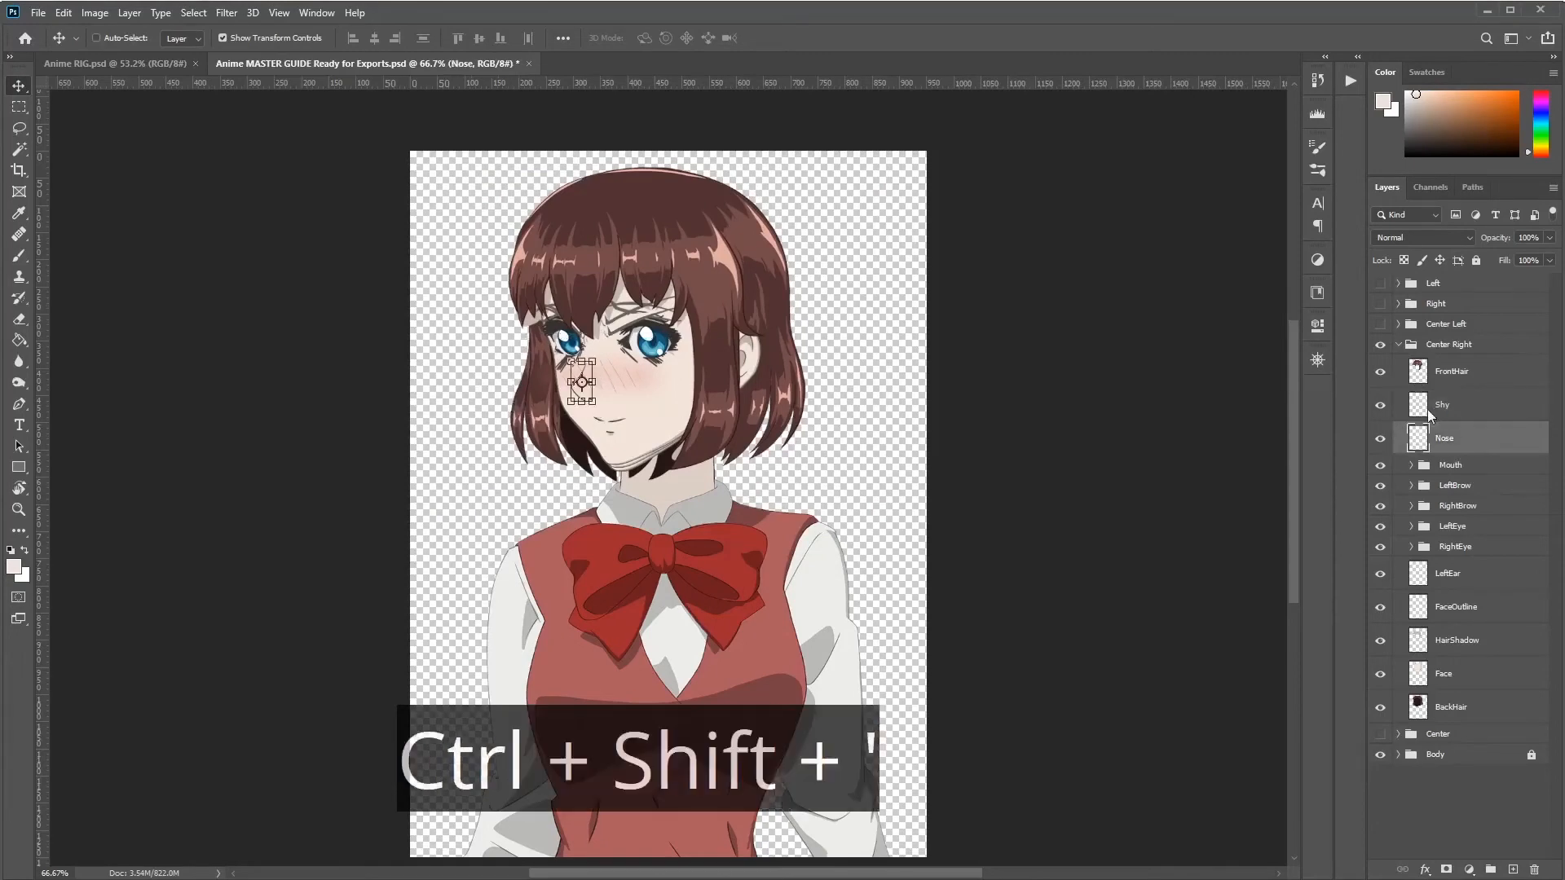
pyautogui.press('Return')
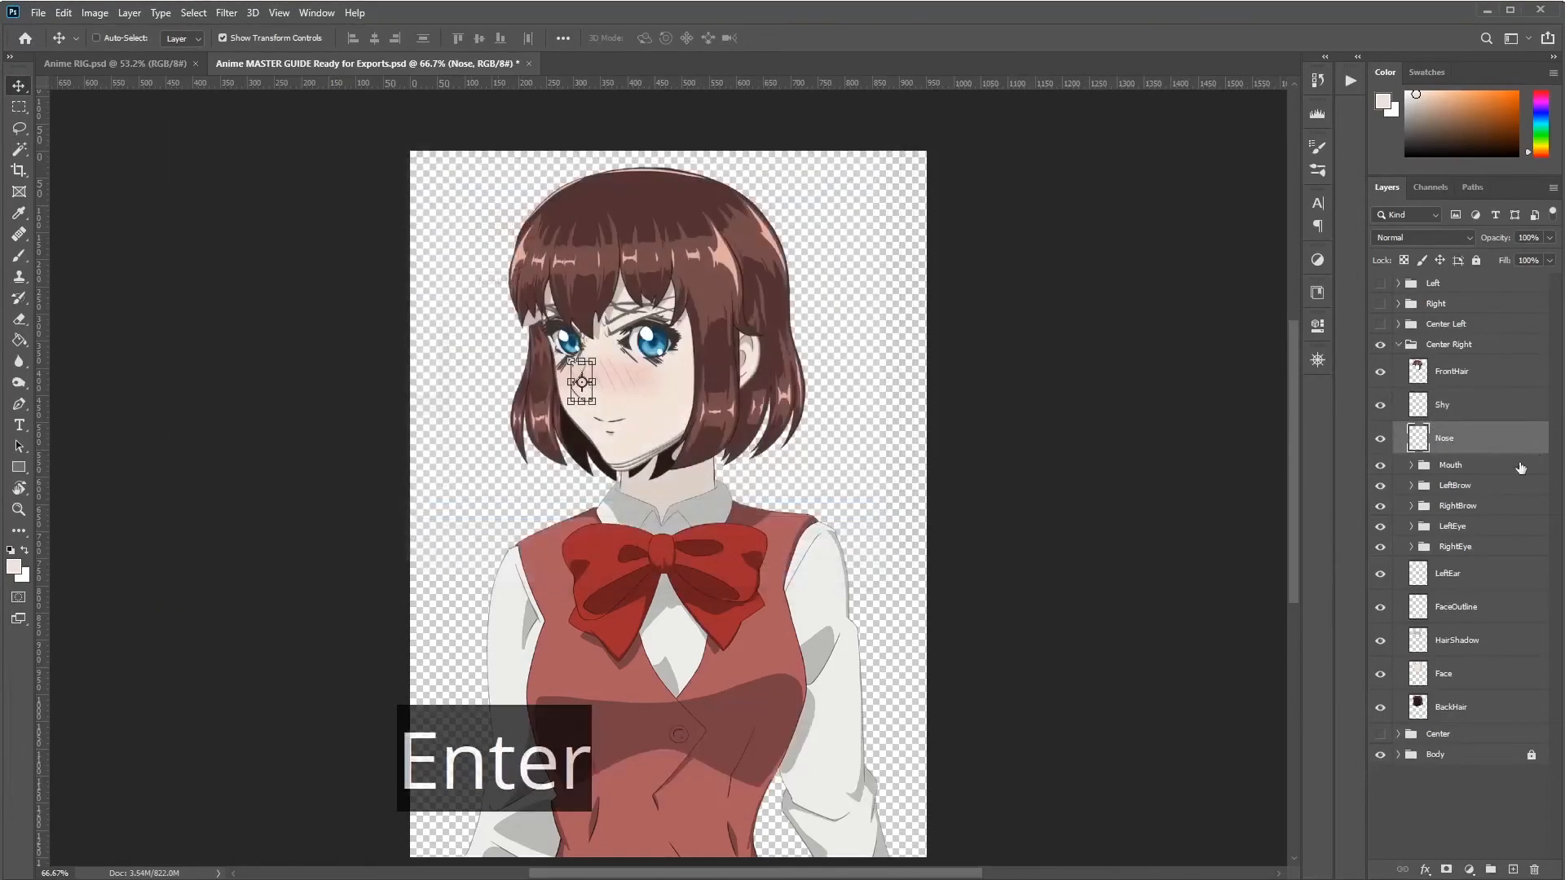
# Step: Quick-export the LeftEar and FaceOutline layers as separate PNGs into the same Center Right folder
pyautogui.click(1459, 580)
pyautogui.hotkey('ctrl', 'shift', "'")
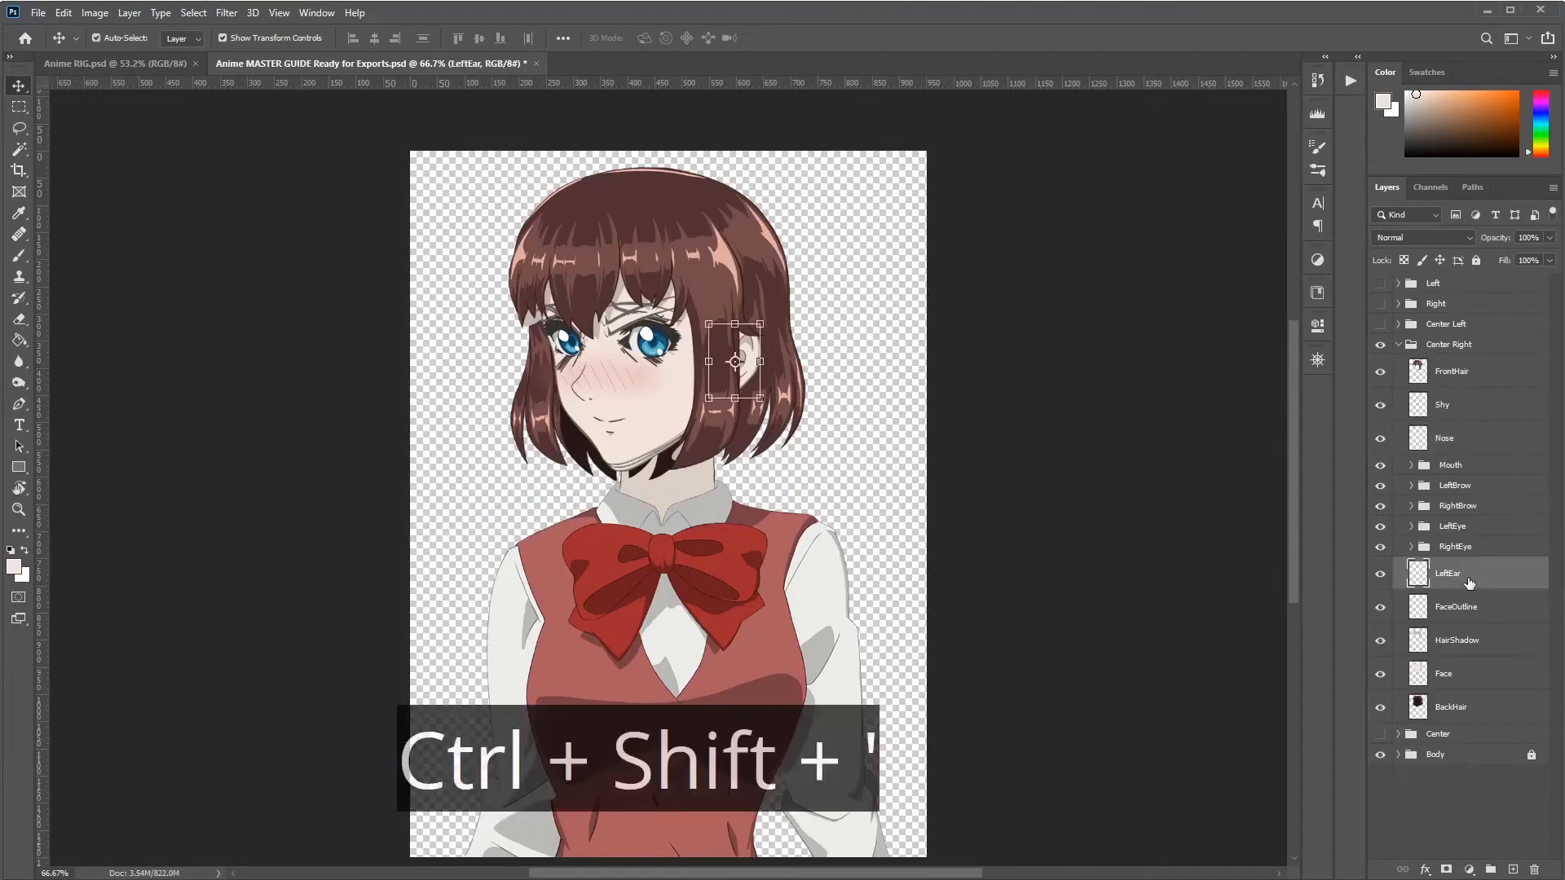
pyautogui.press('Return')
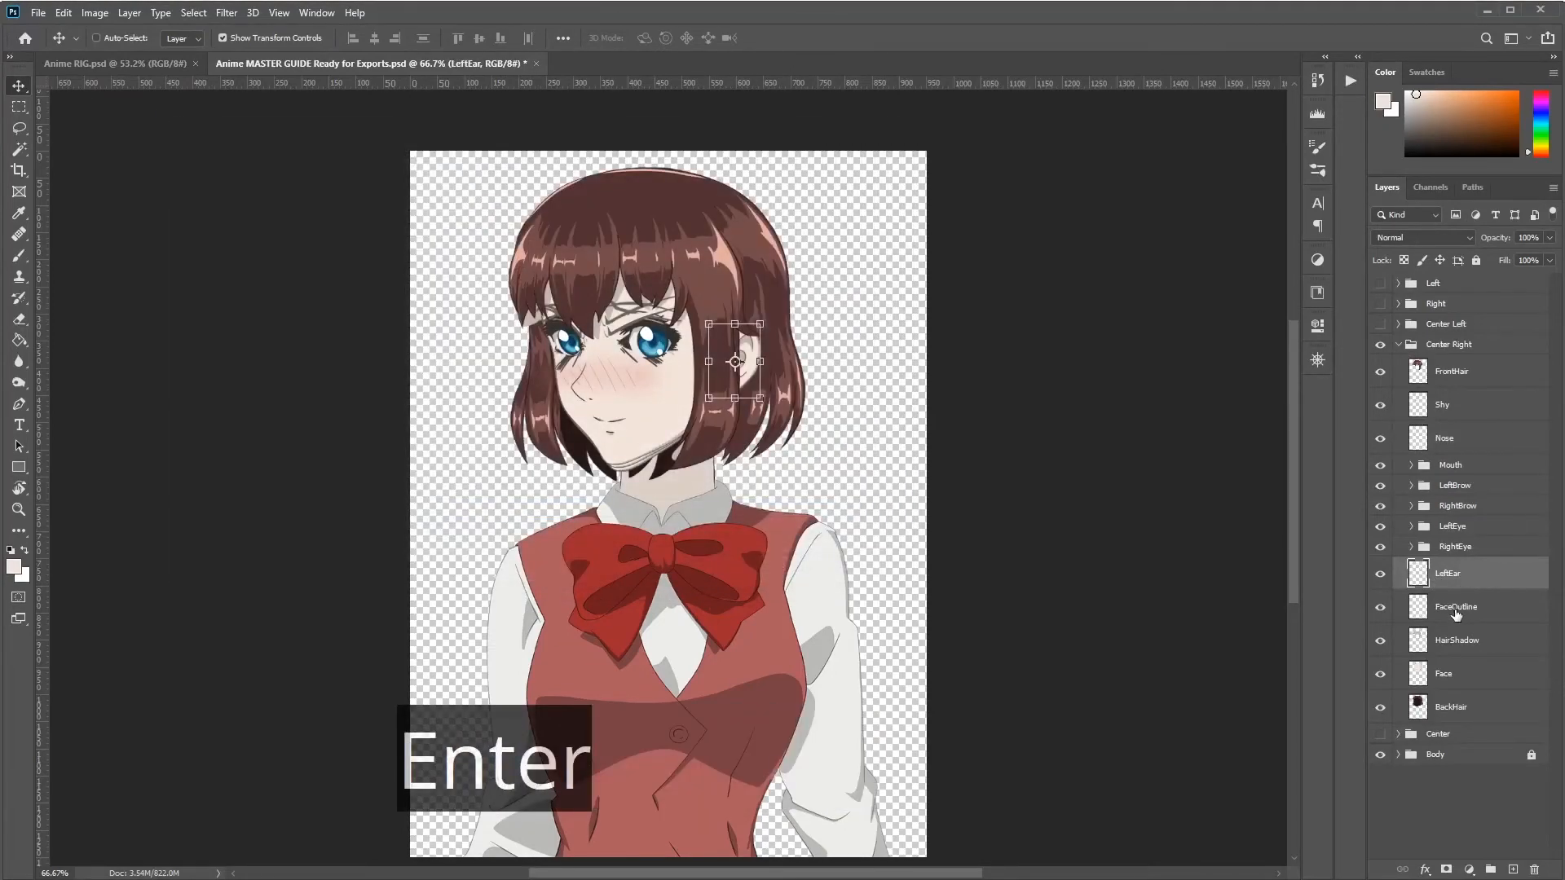
pyautogui.click(1456, 610)
pyautogui.hotkey('ctrl', 'shift', "'")
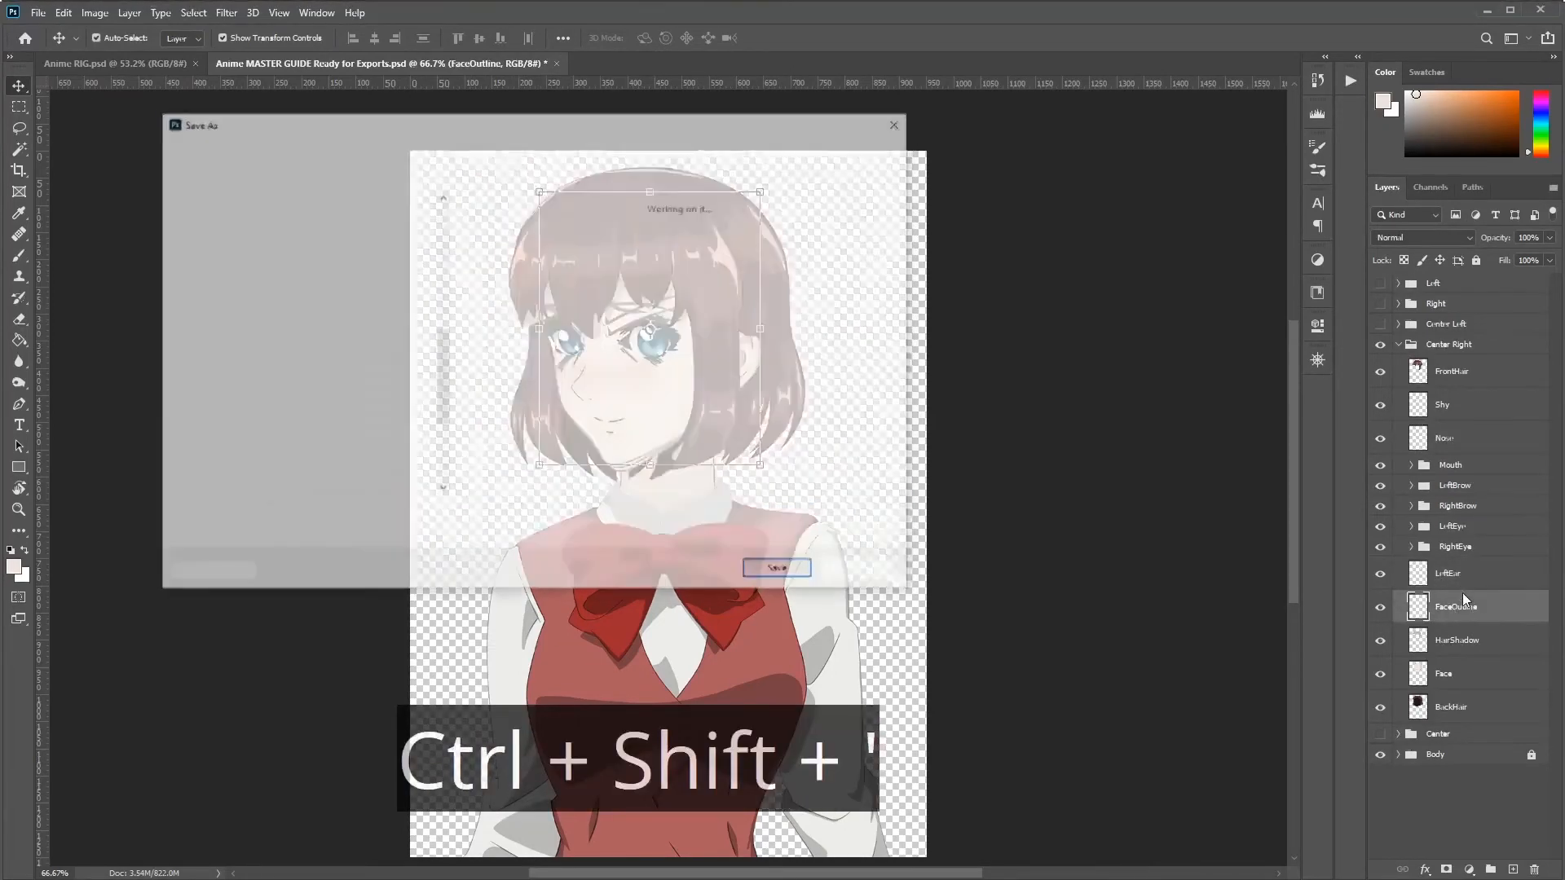
pyautogui.press('Return')
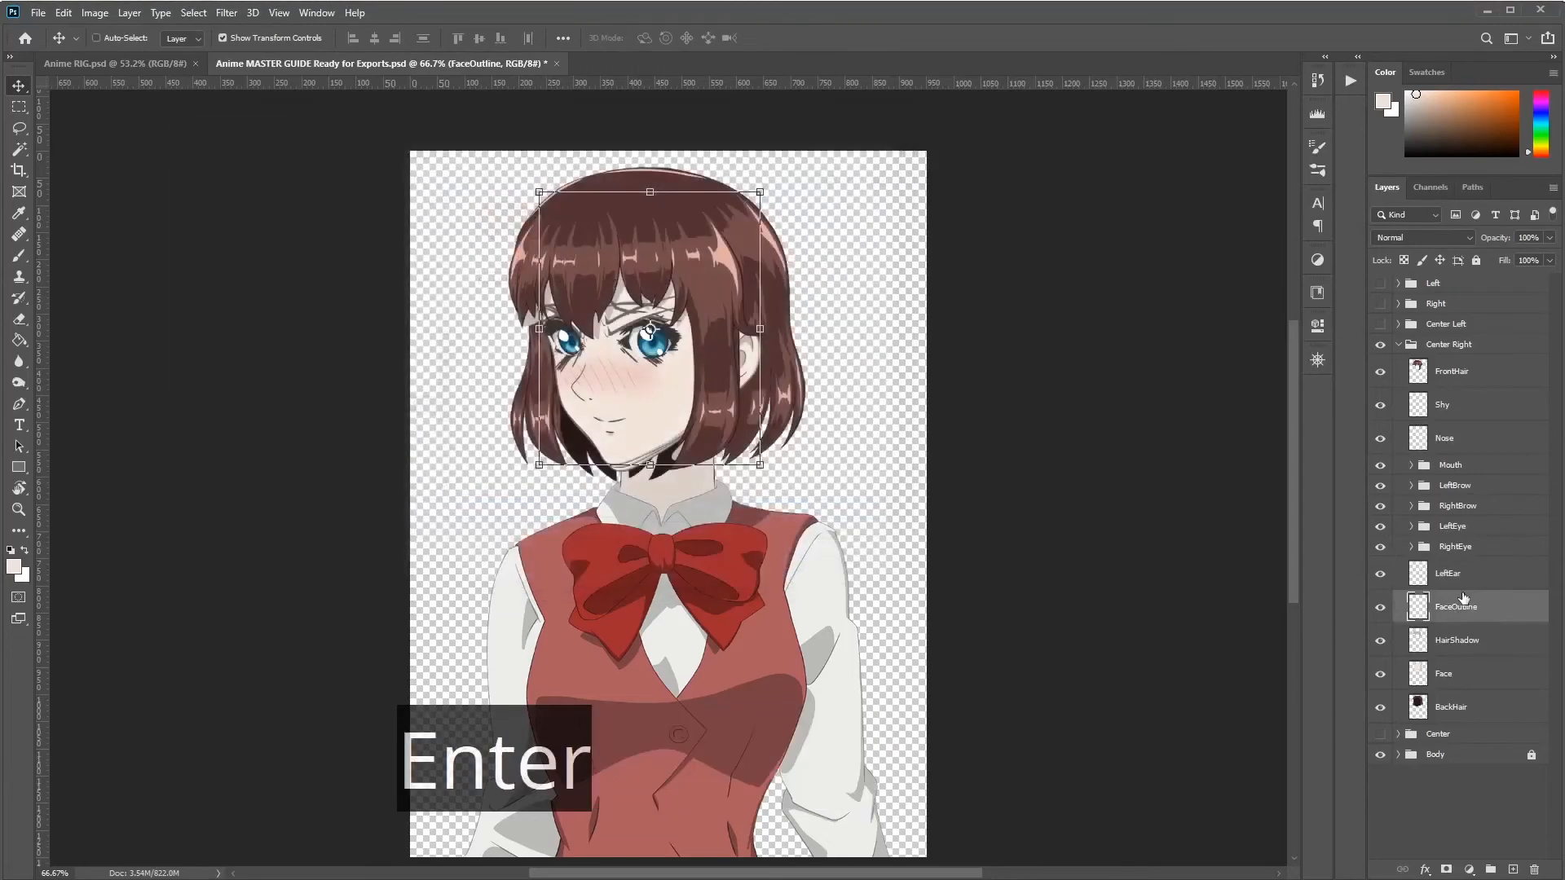
# Step: Quick-export the HairShadow, Face and BackHair layers as separate PNGs into the Center Right folder
pyautogui.click(1481, 642)
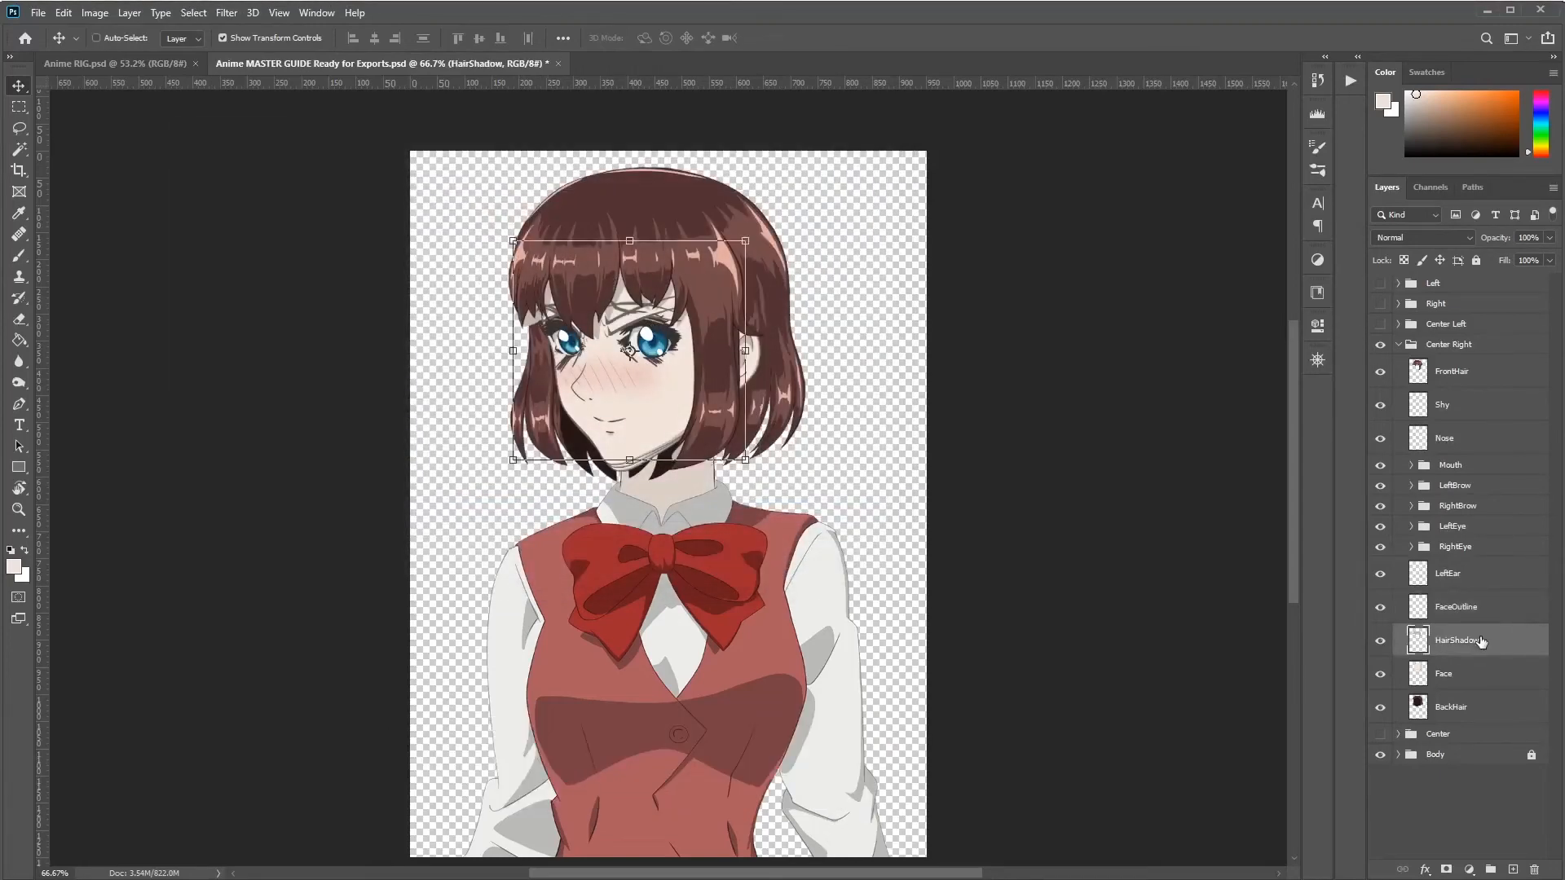
pyautogui.hotkey('ctrl', 'shift', "'")
pyautogui.press('Return')
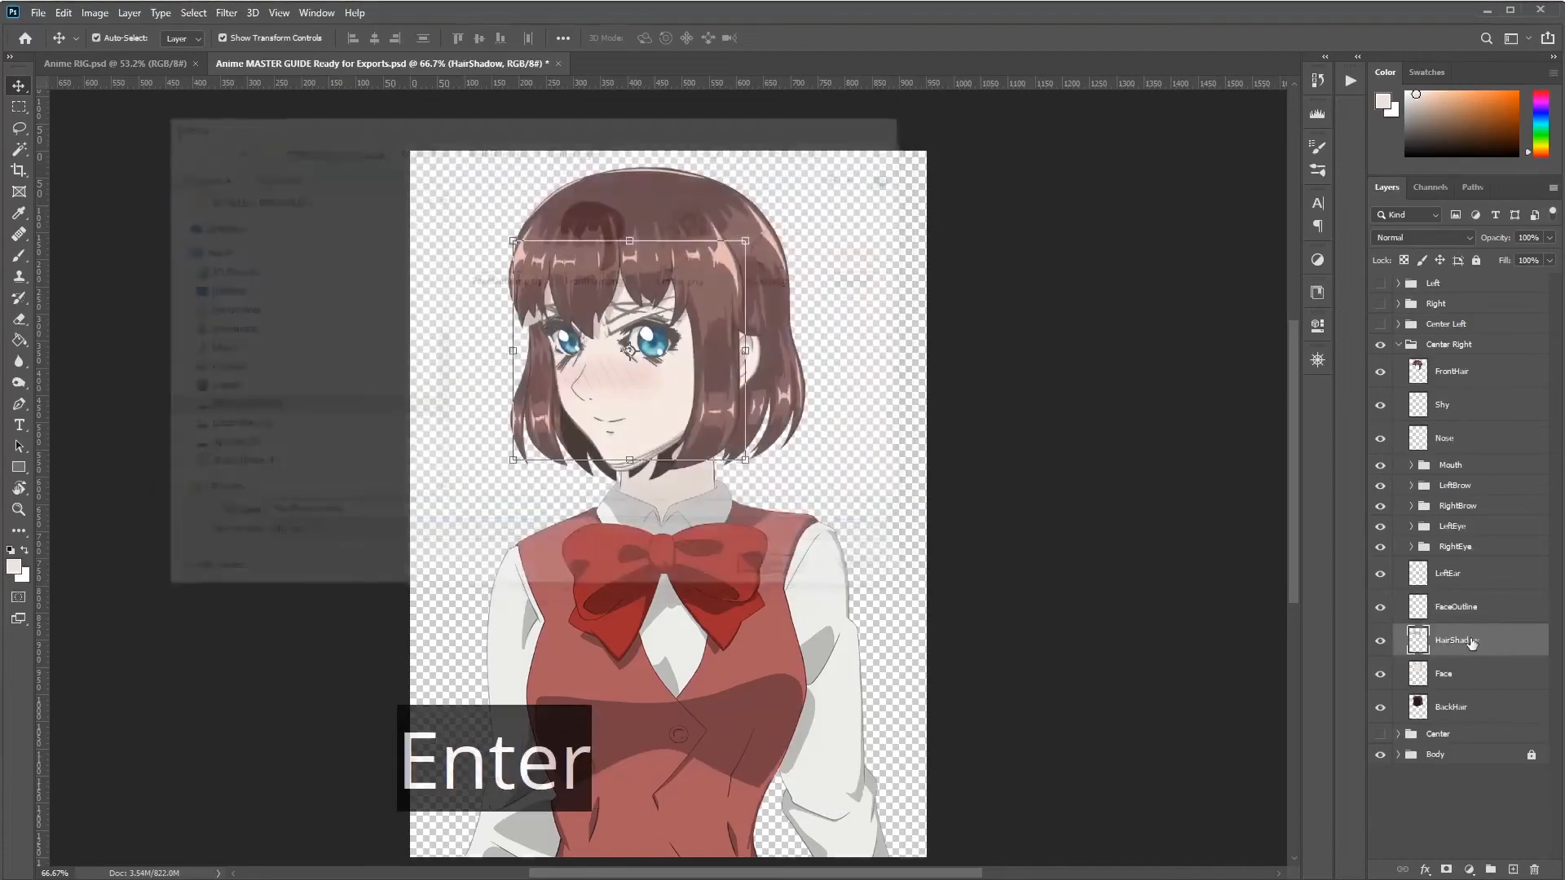
pyautogui.click(1447, 683)
pyautogui.hotkey('ctrl', 'shift', "'")
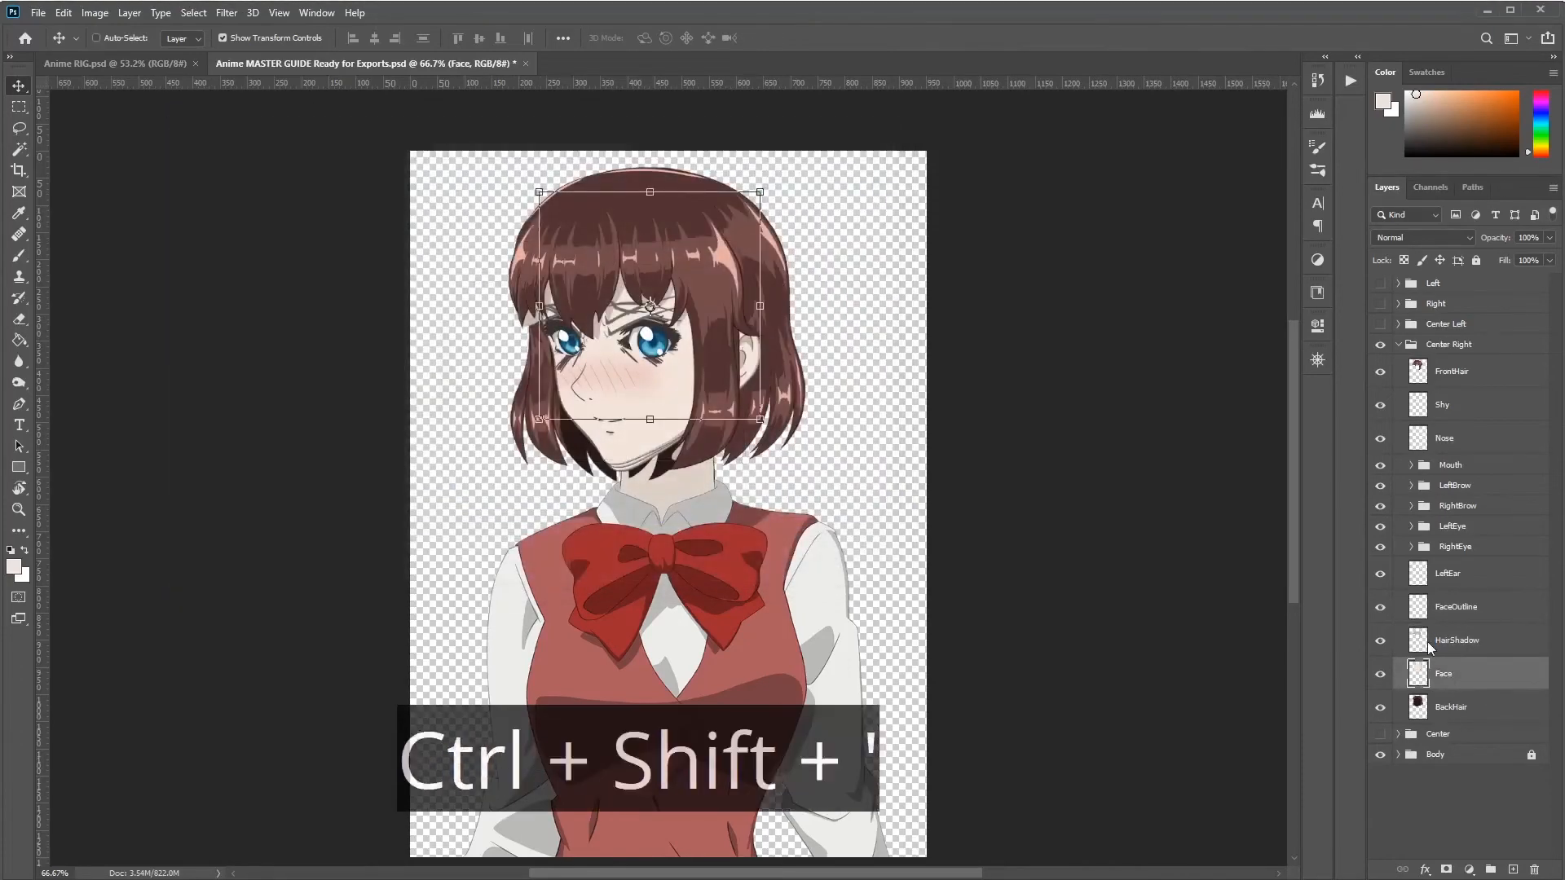
pyautogui.press('Return')
pyautogui.click(1463, 706)
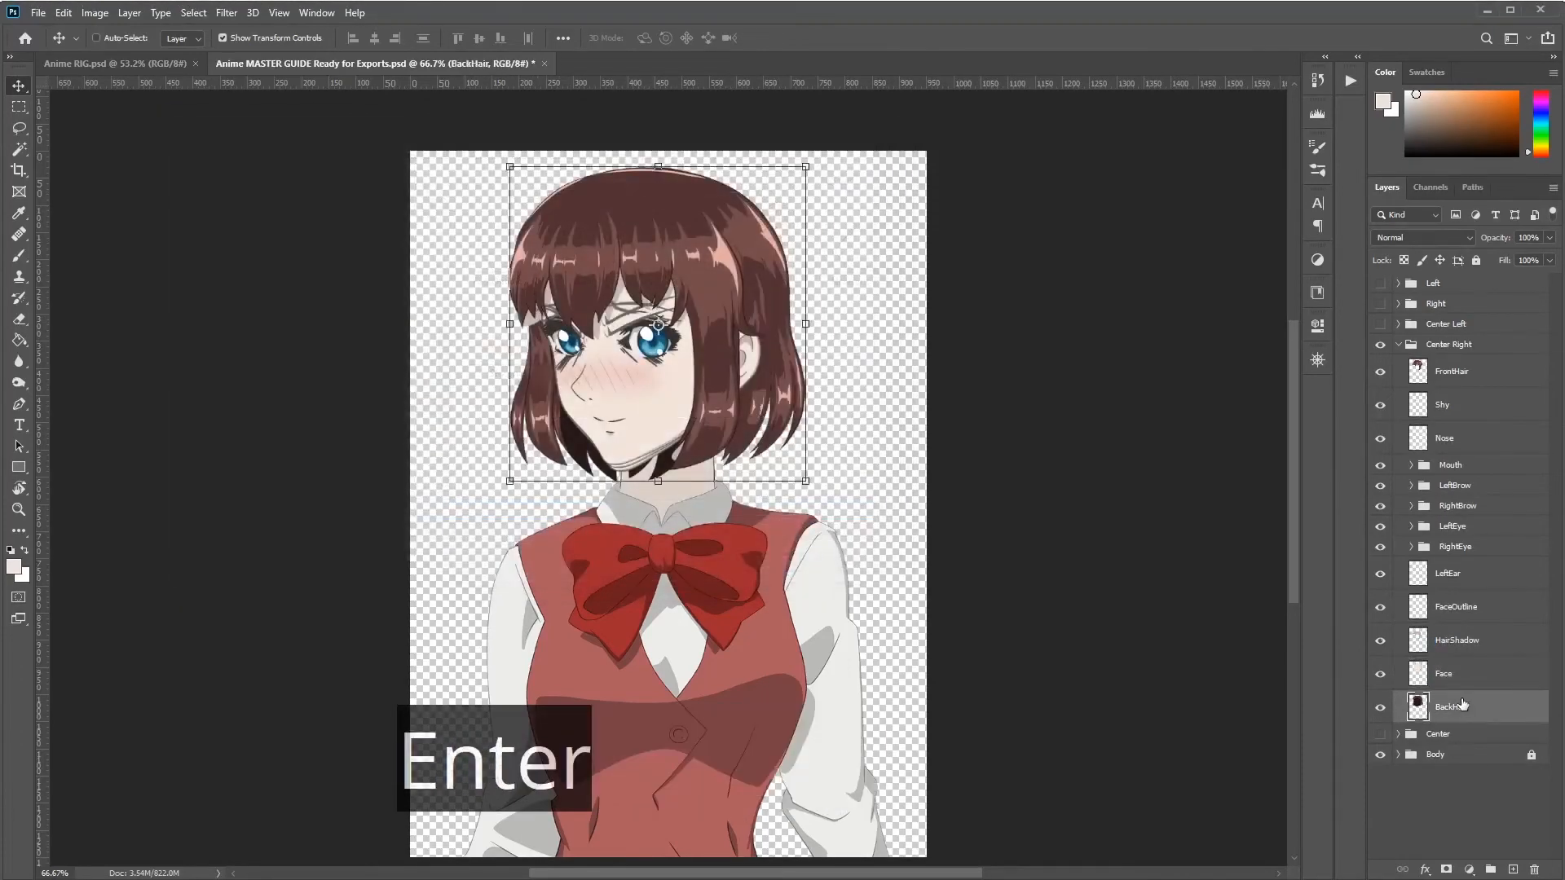
pyautogui.hotkey('ctrl', 'shift', "'")
pyautogui.press('Return')
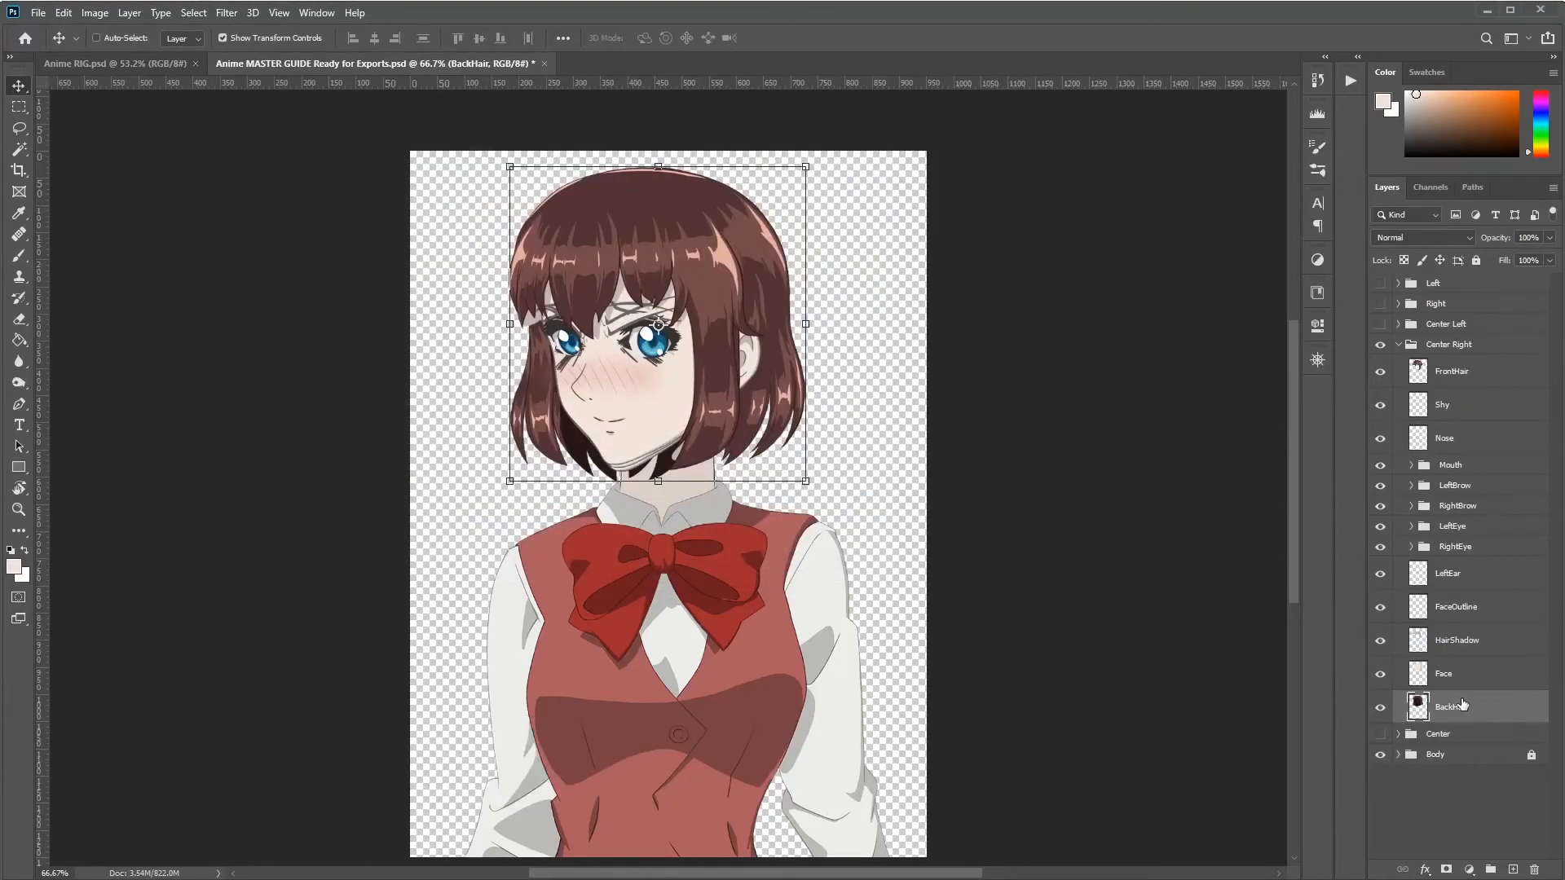
# Step: Switch to File Explorer and open the Center Right folder inside ANIME Images to check the exported PNGs
pyautogui.click(1448, 551)
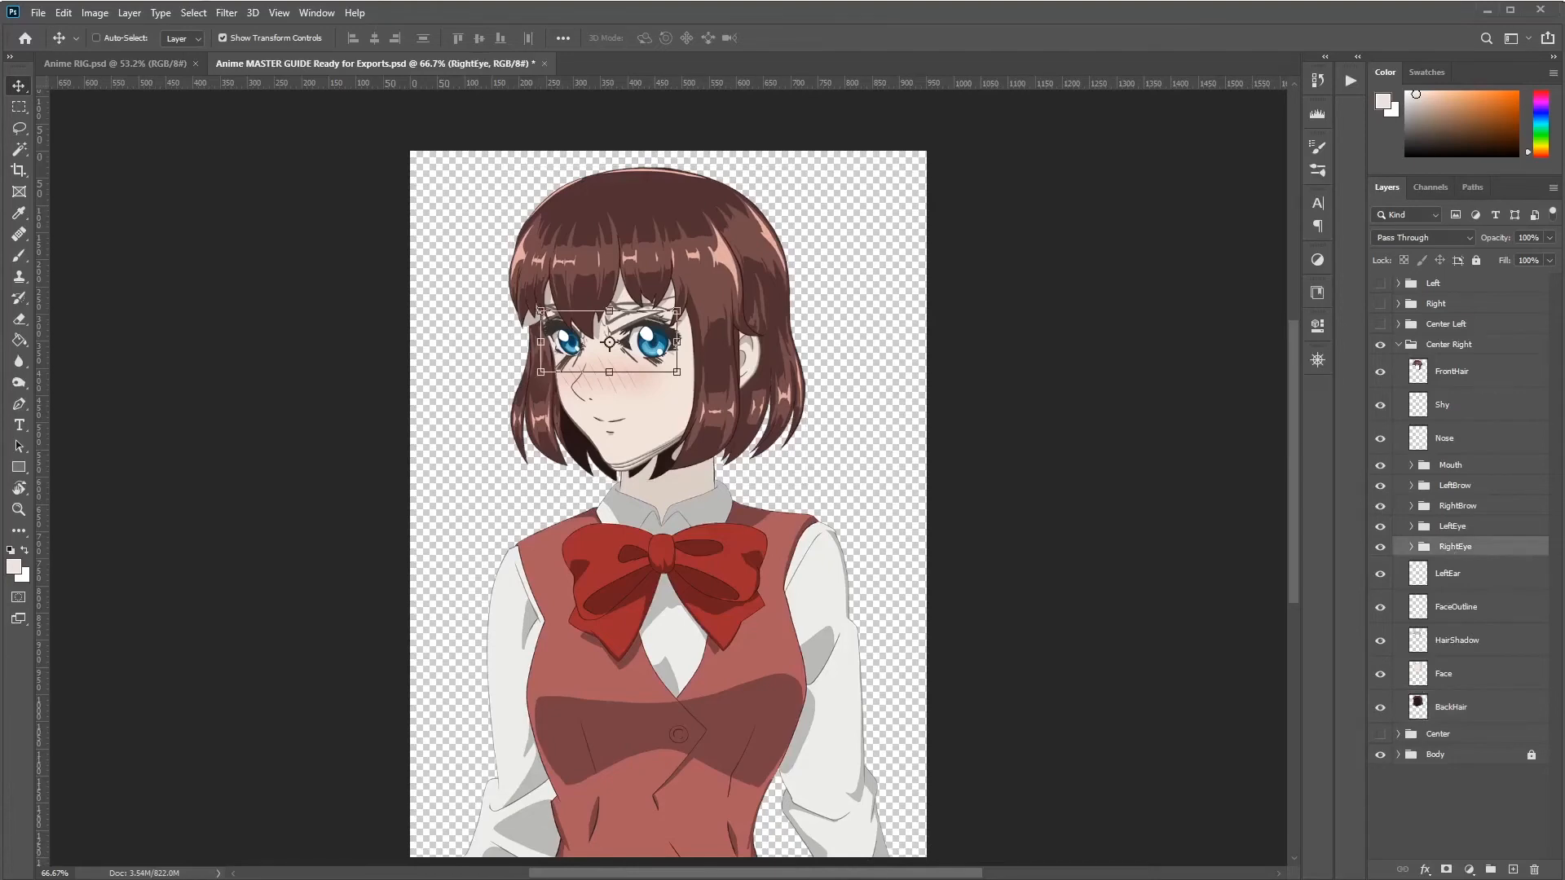
pyautogui.hotkey('alt', 'Tab')
pyautogui.doubleClick(930, 237)
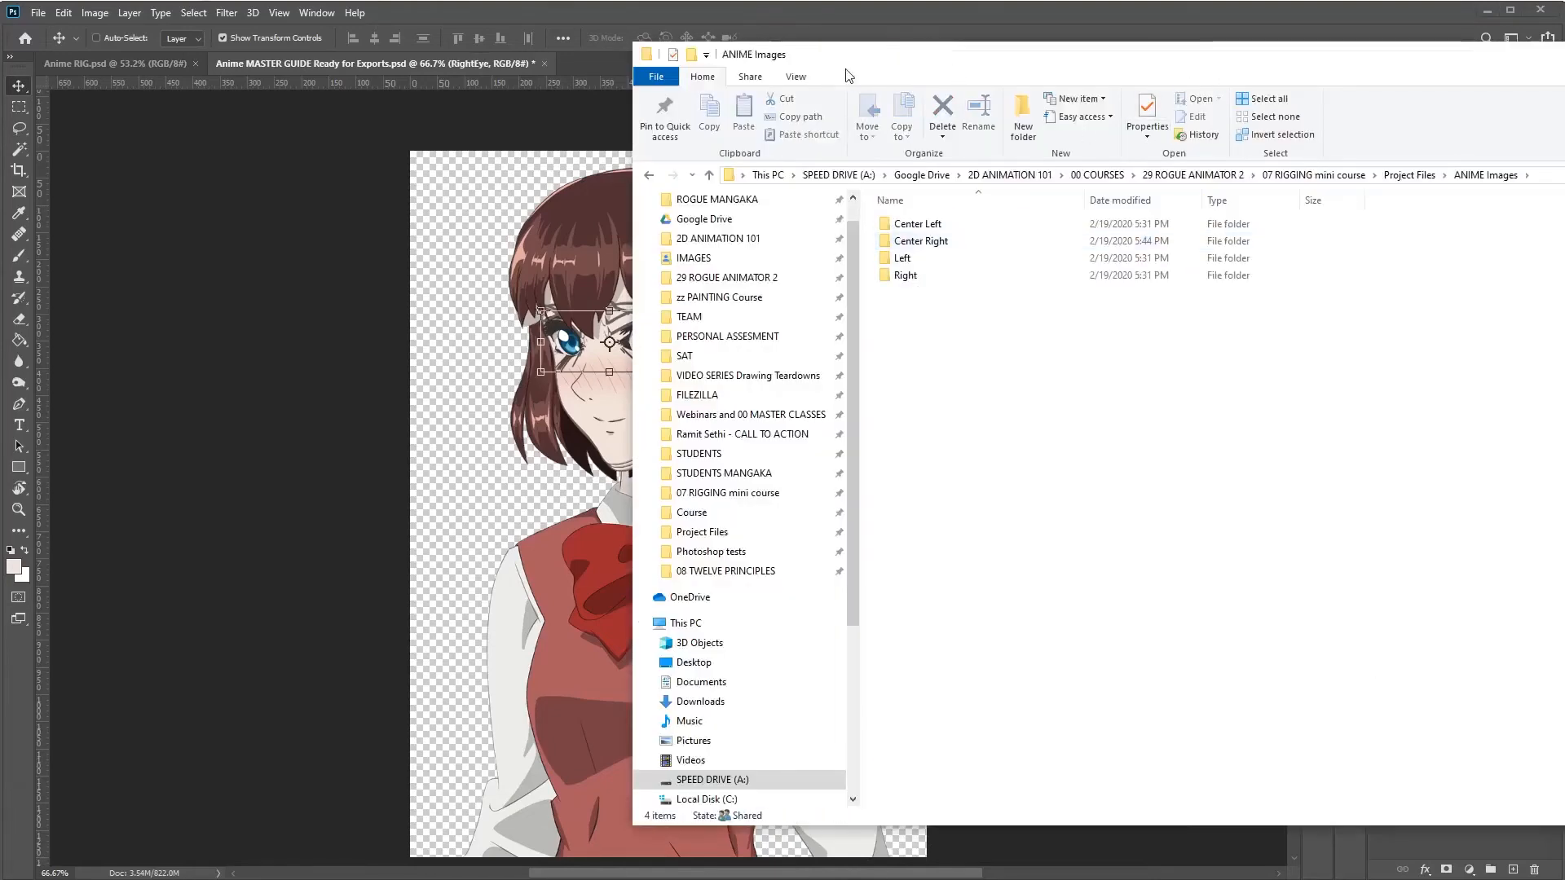
pyautogui.moveTo(1207, 71); pyautogui.dragTo(754, 76)
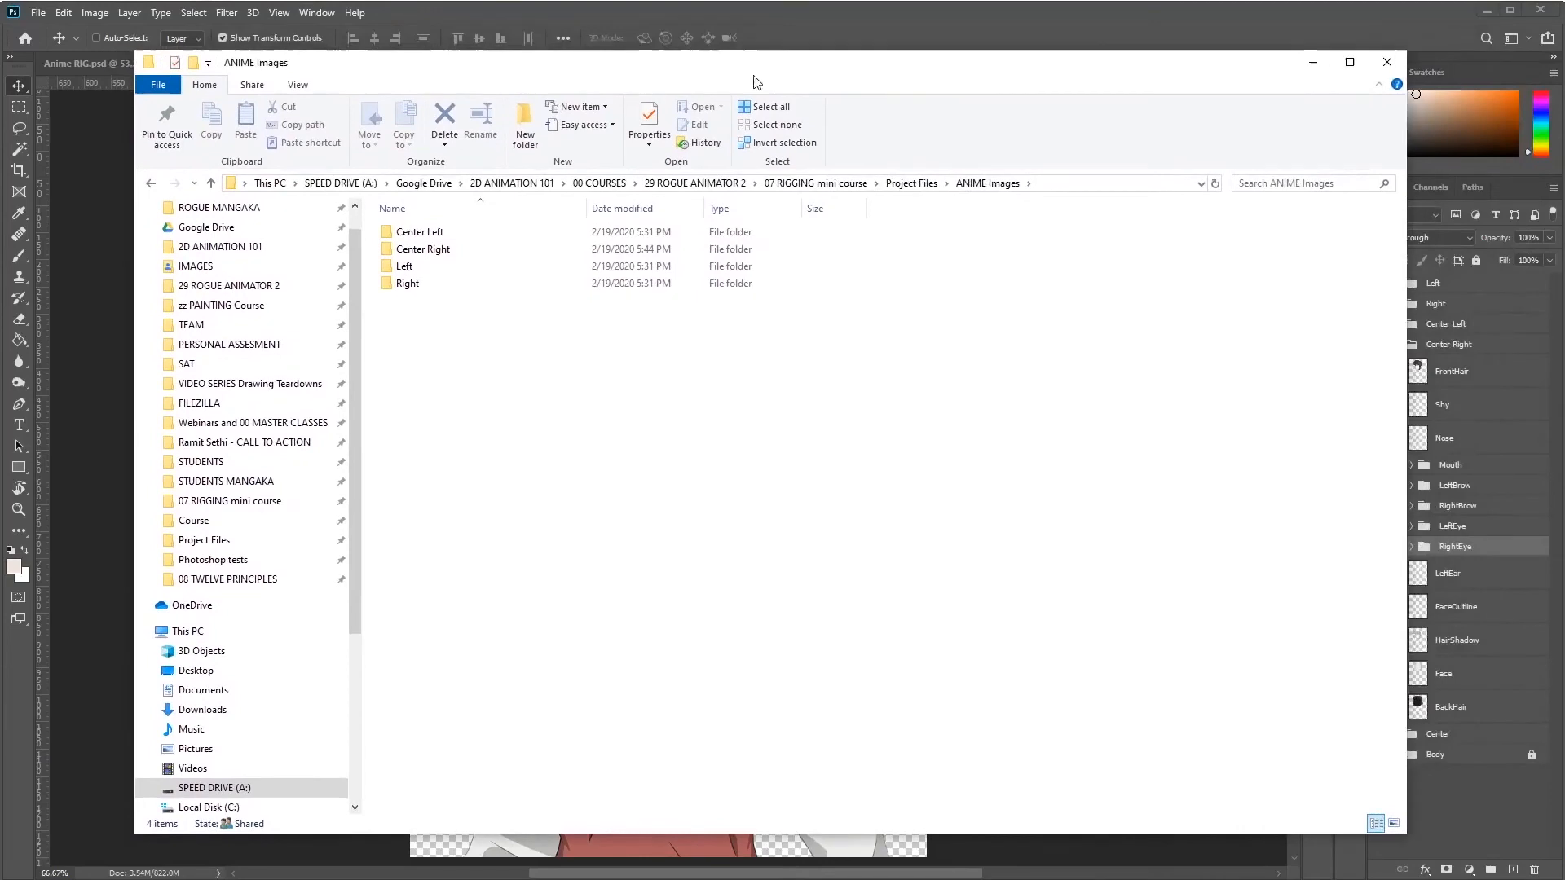
pyautogui.moveTo(1406, 448); pyautogui.dragTo(1304, 448)
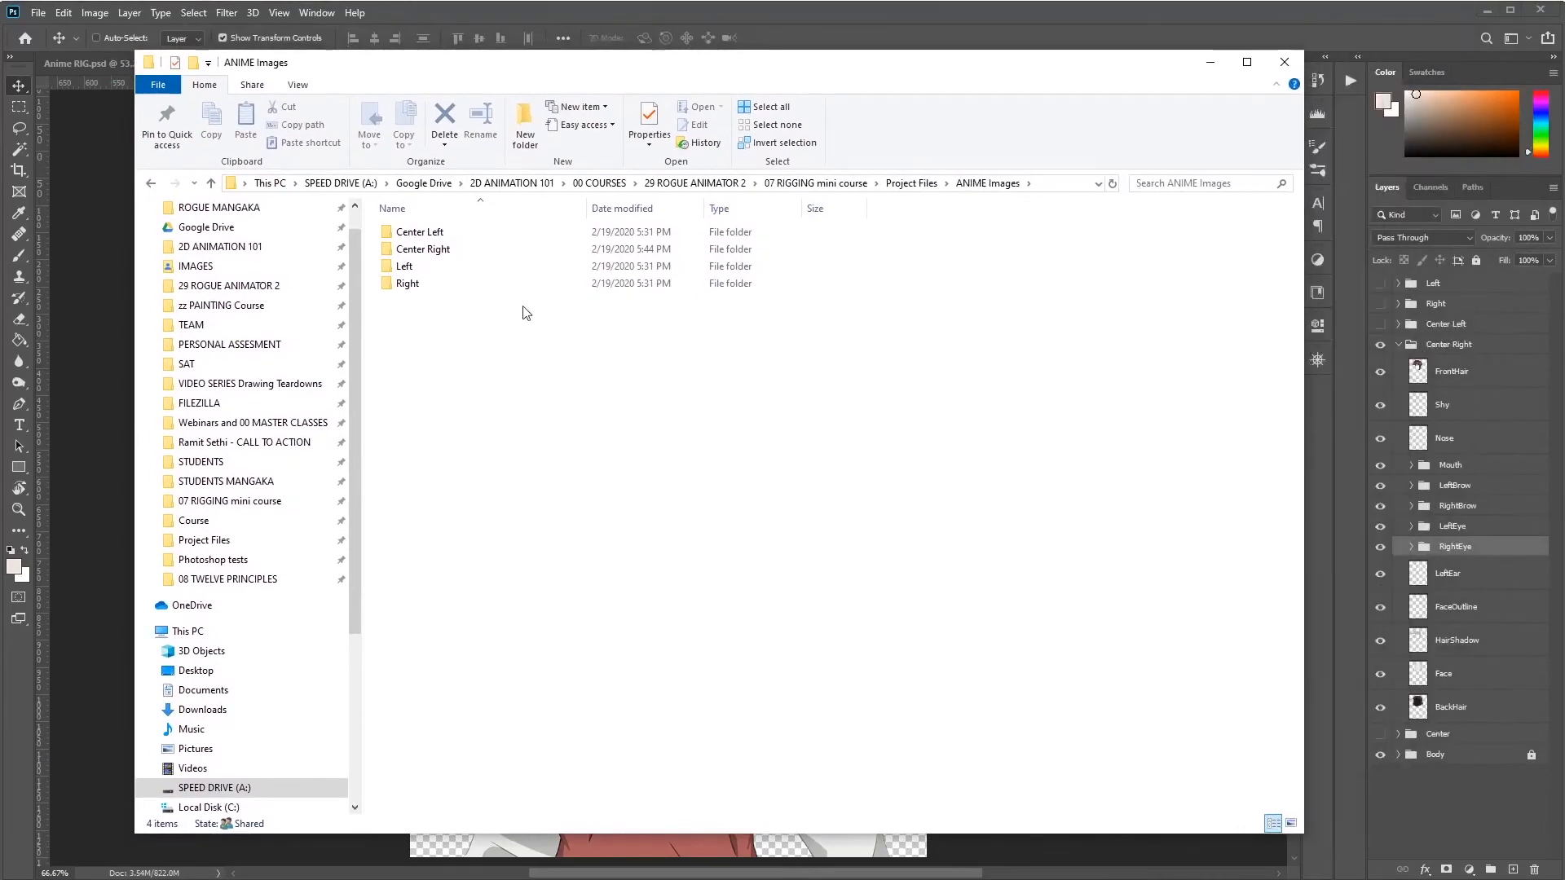
pyautogui.click(423, 253)
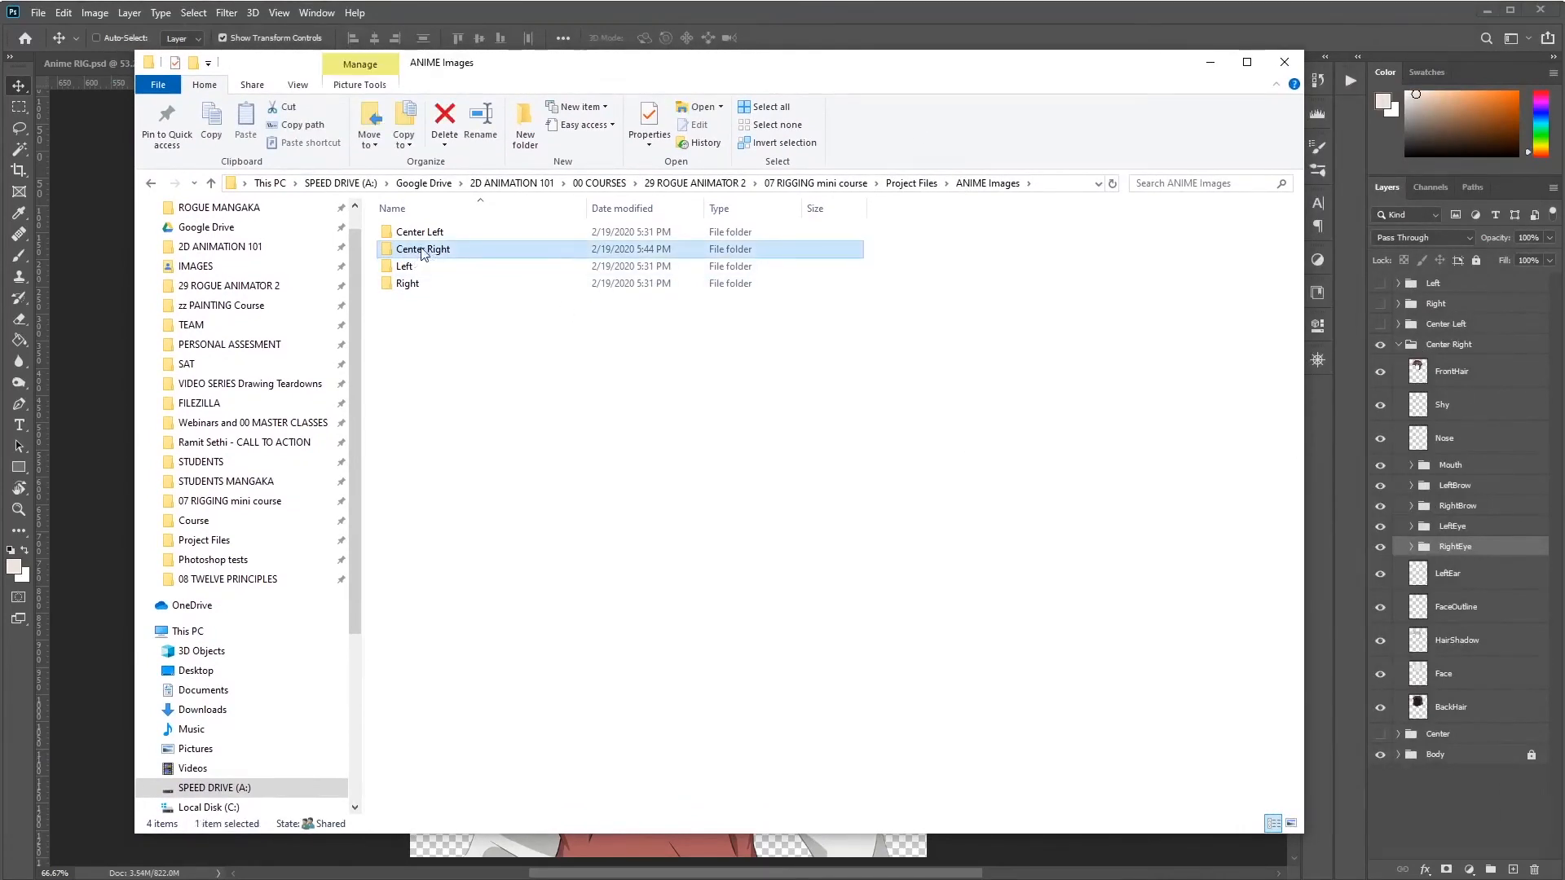
pyautogui.doubleClick(422, 253)
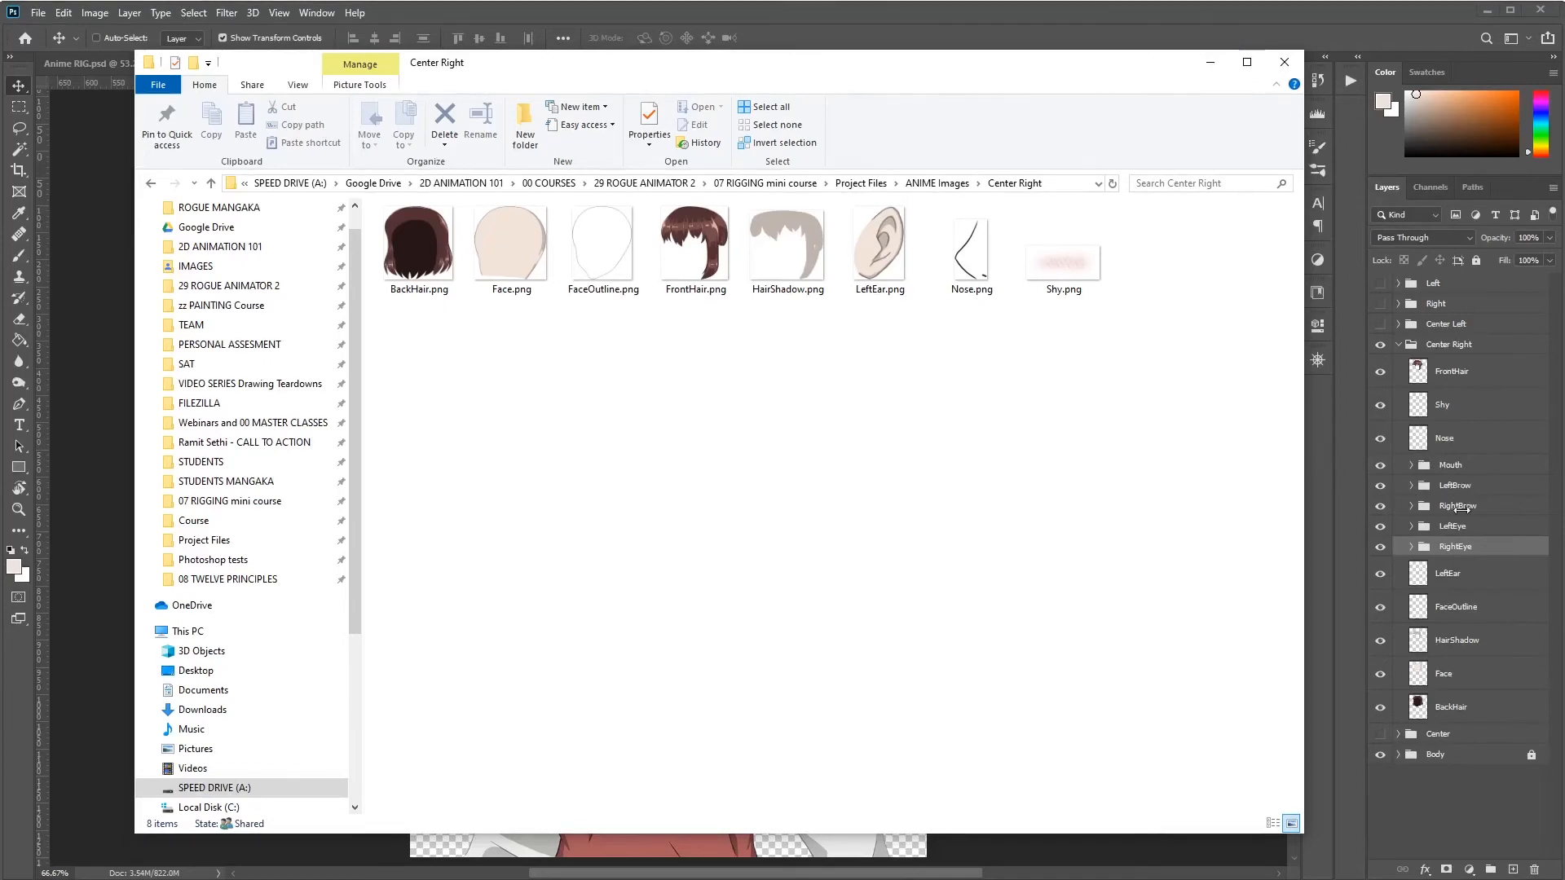
# Step: Return to Photoshop, select the Mouth subgroup of Center Right and expand it to show its mouth layers
pyautogui.click(1468, 464)
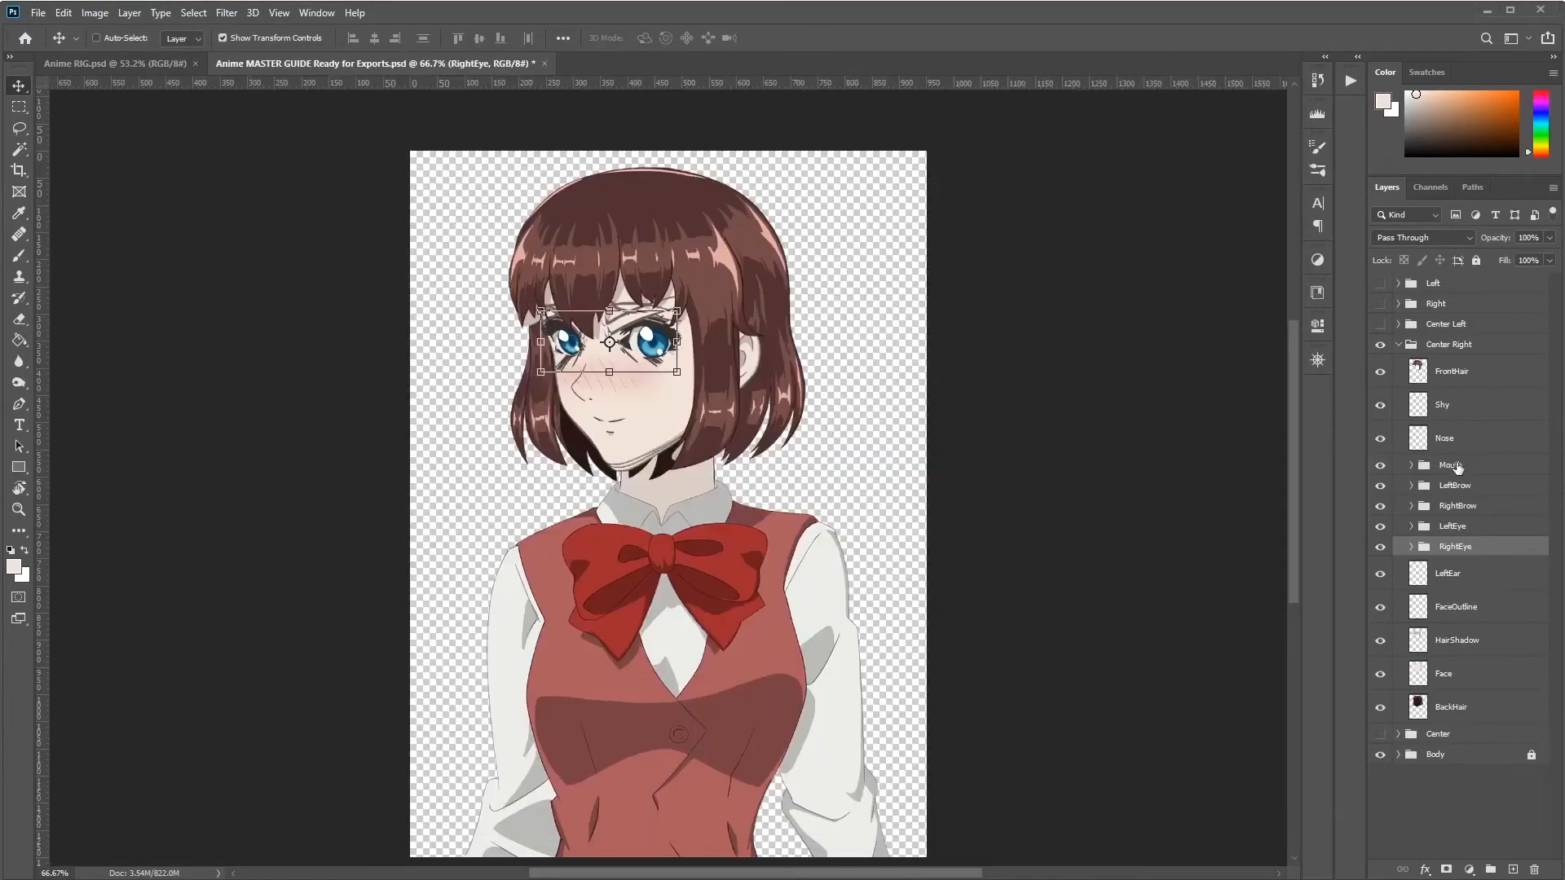
pyautogui.click(1454, 469)
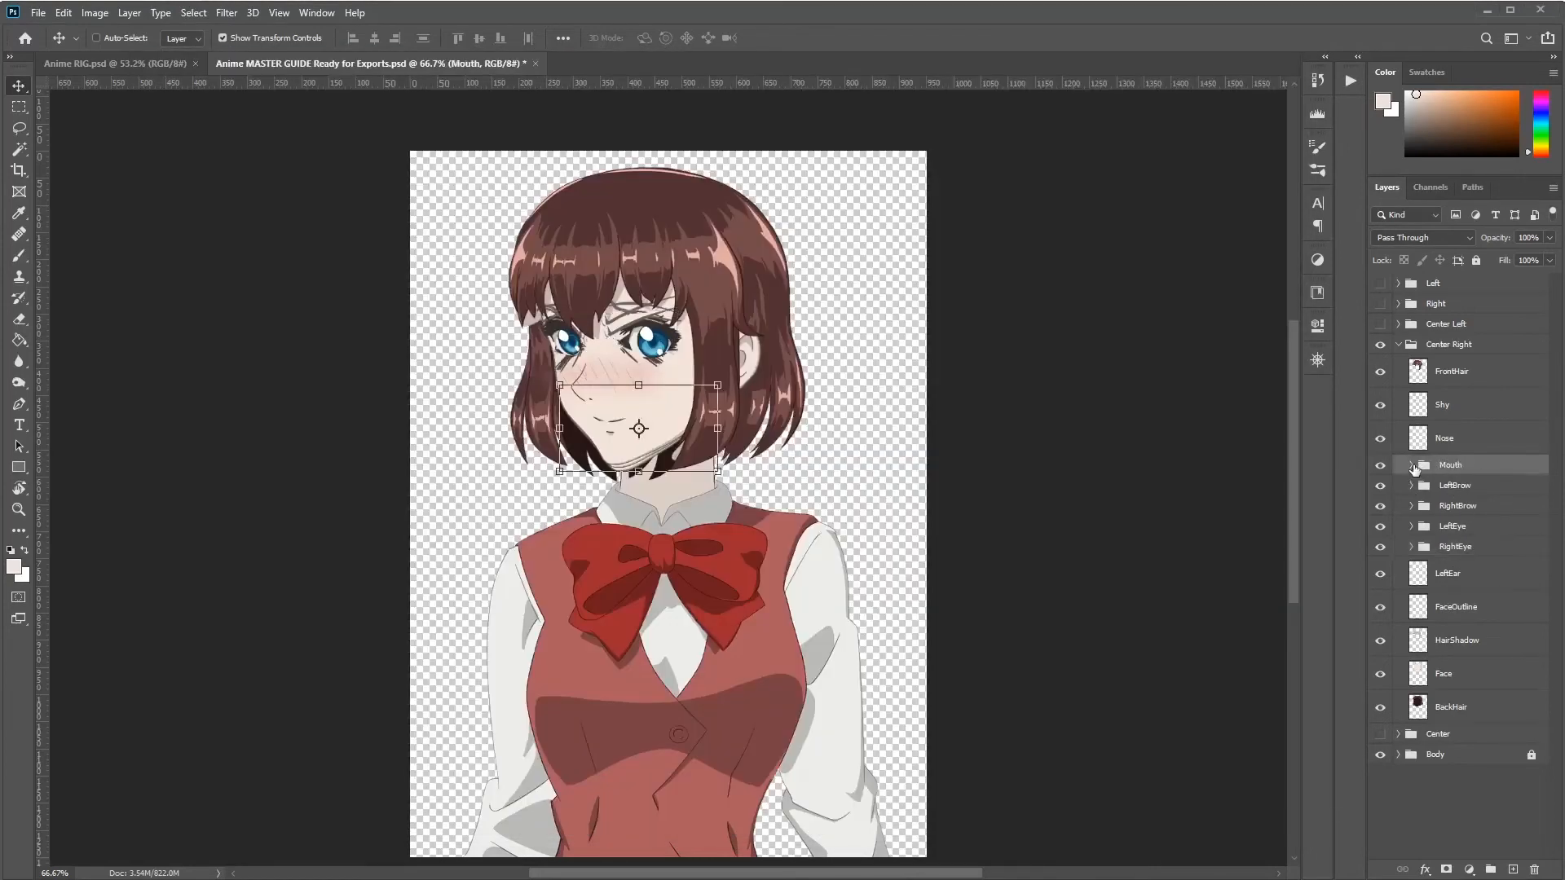
pyautogui.click(1413, 466)
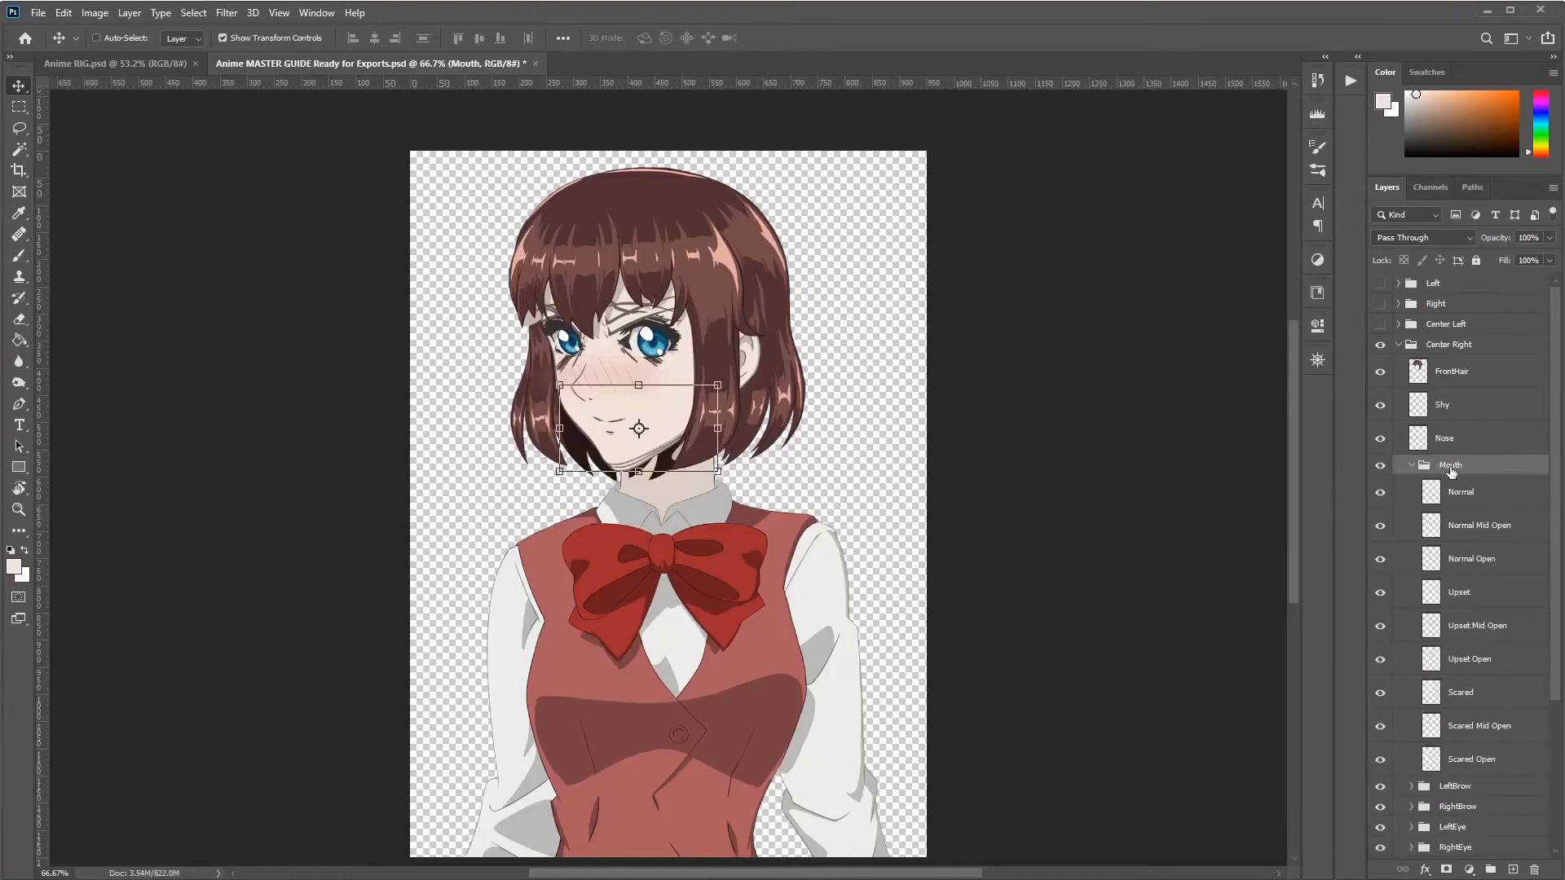
# Step: Quick-export the Mouth group's Normal layer as Normal.png into a new Mouth folder inside Center Right, reusing the group's copied name
pyautogui.doubleClick(1451, 468)
pyautogui.hotkey('ctrl', 'c')
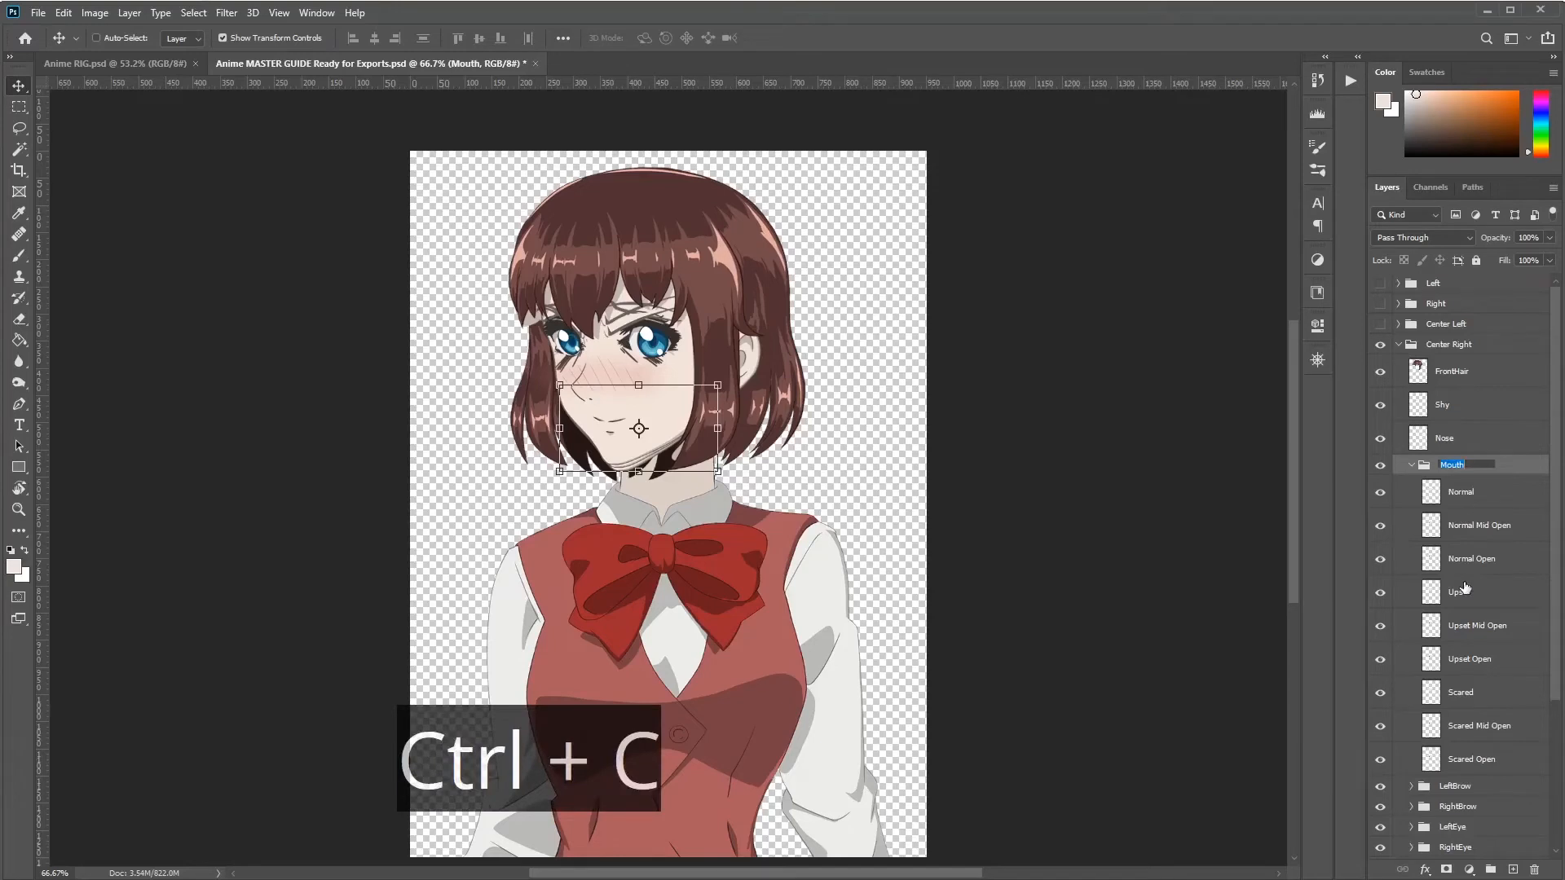
pyautogui.press('Return')
pyautogui.click(1467, 505)
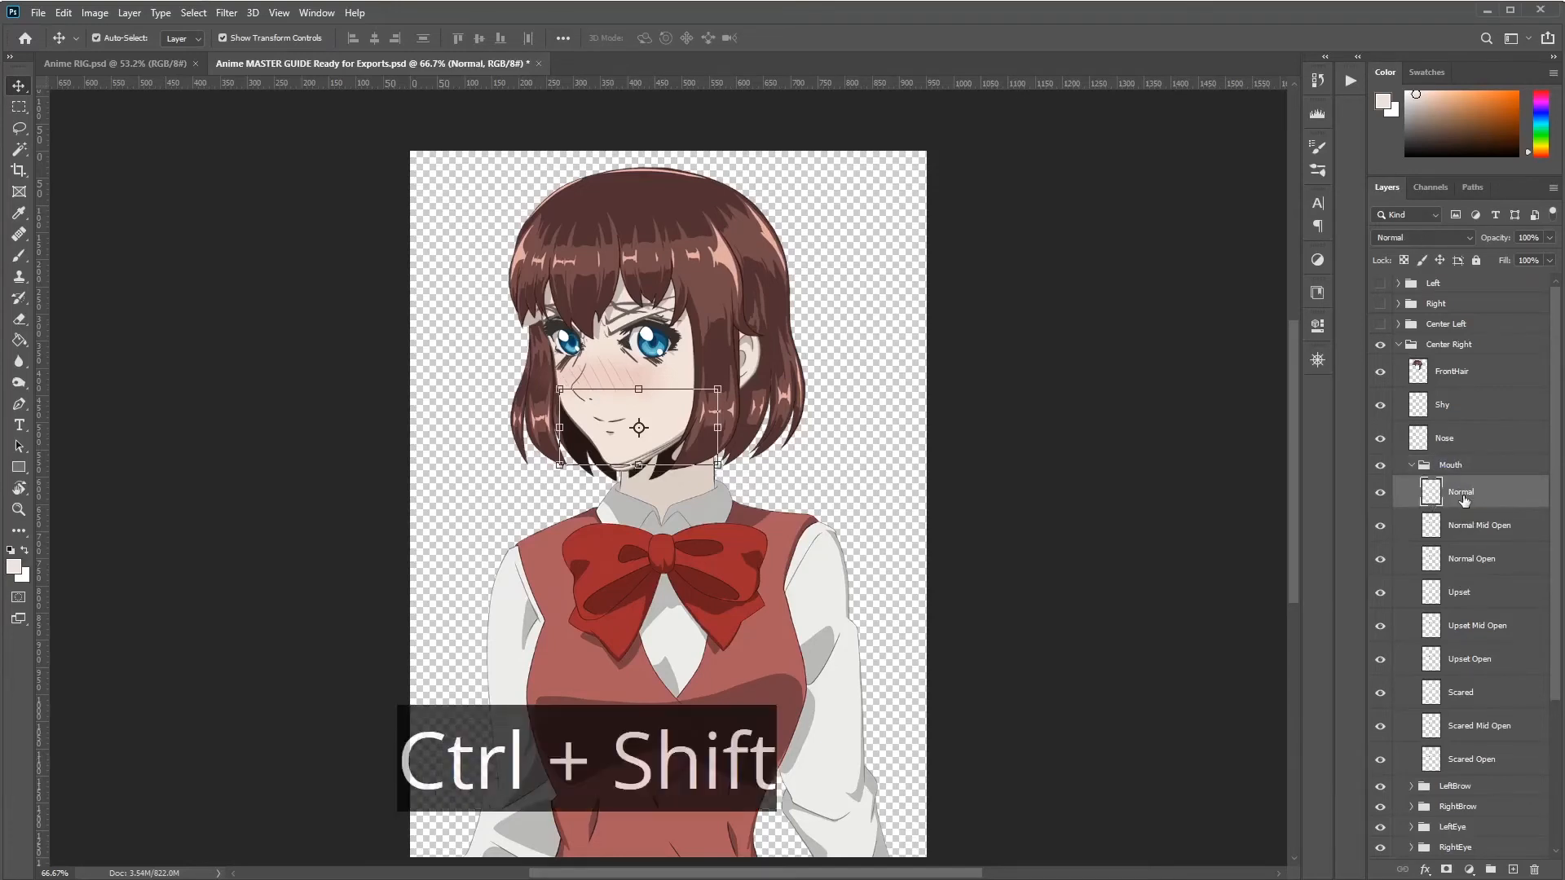
pyautogui.hotkey('ctrl', 'shift', "'")
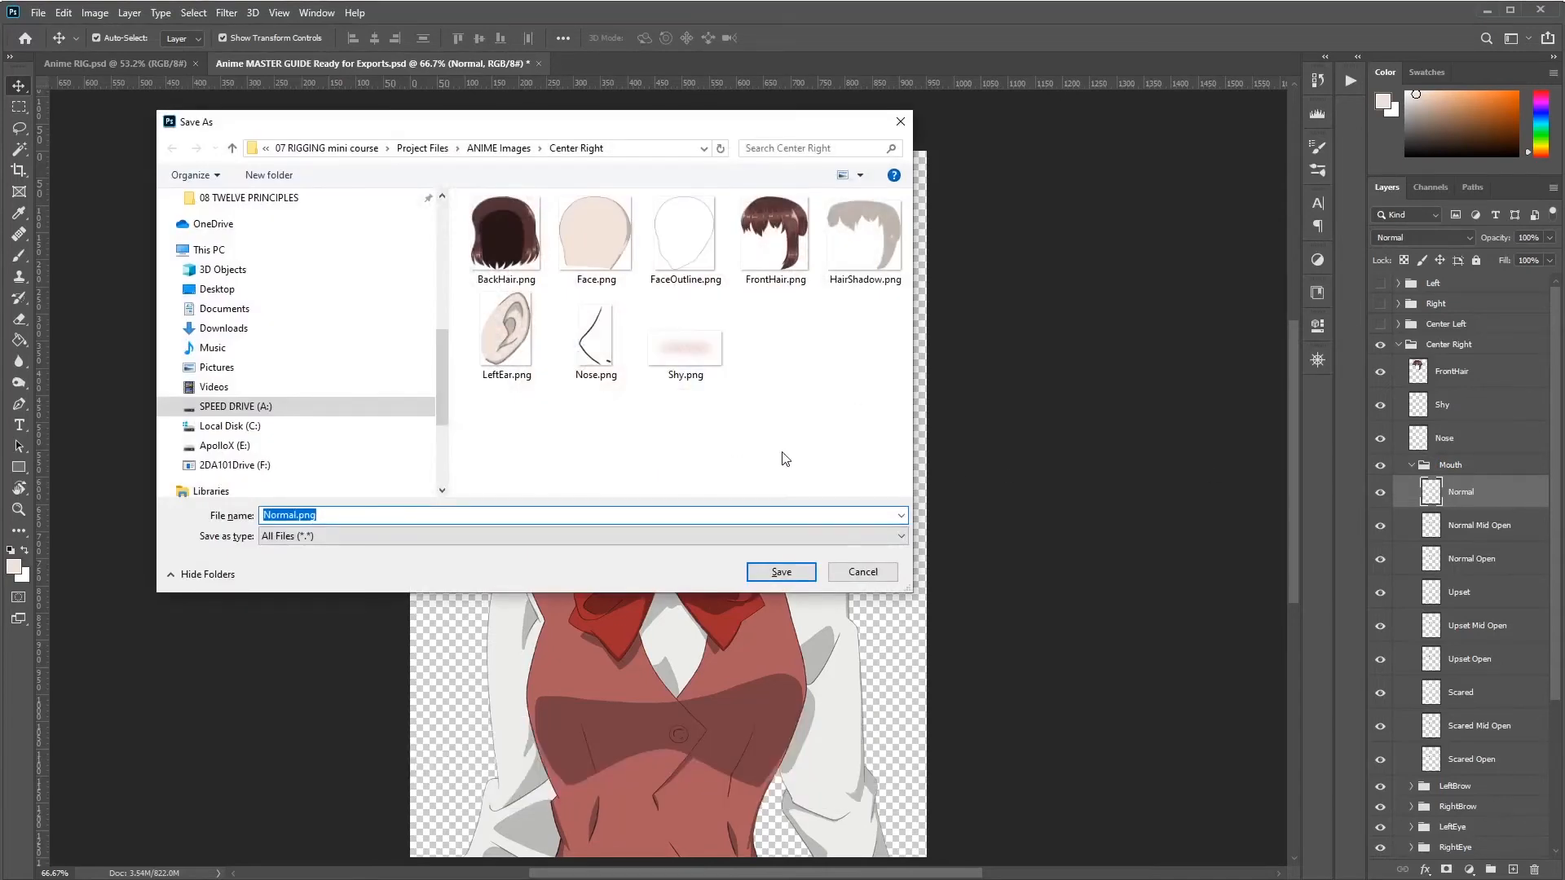
pyautogui.click(269, 174)
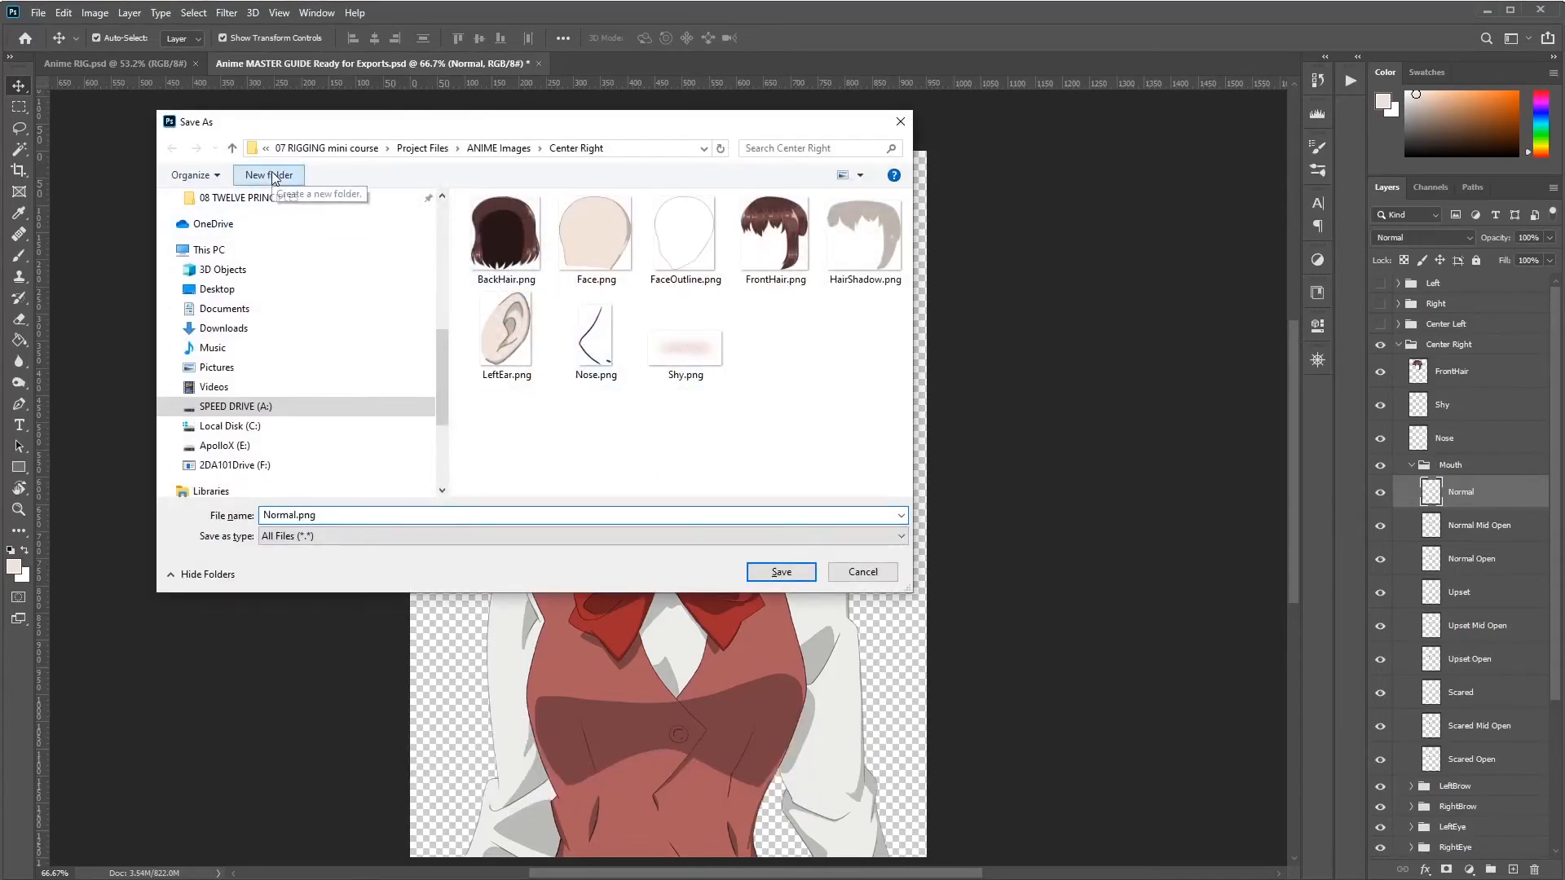
pyautogui.hotkey('ctrl', 'v')
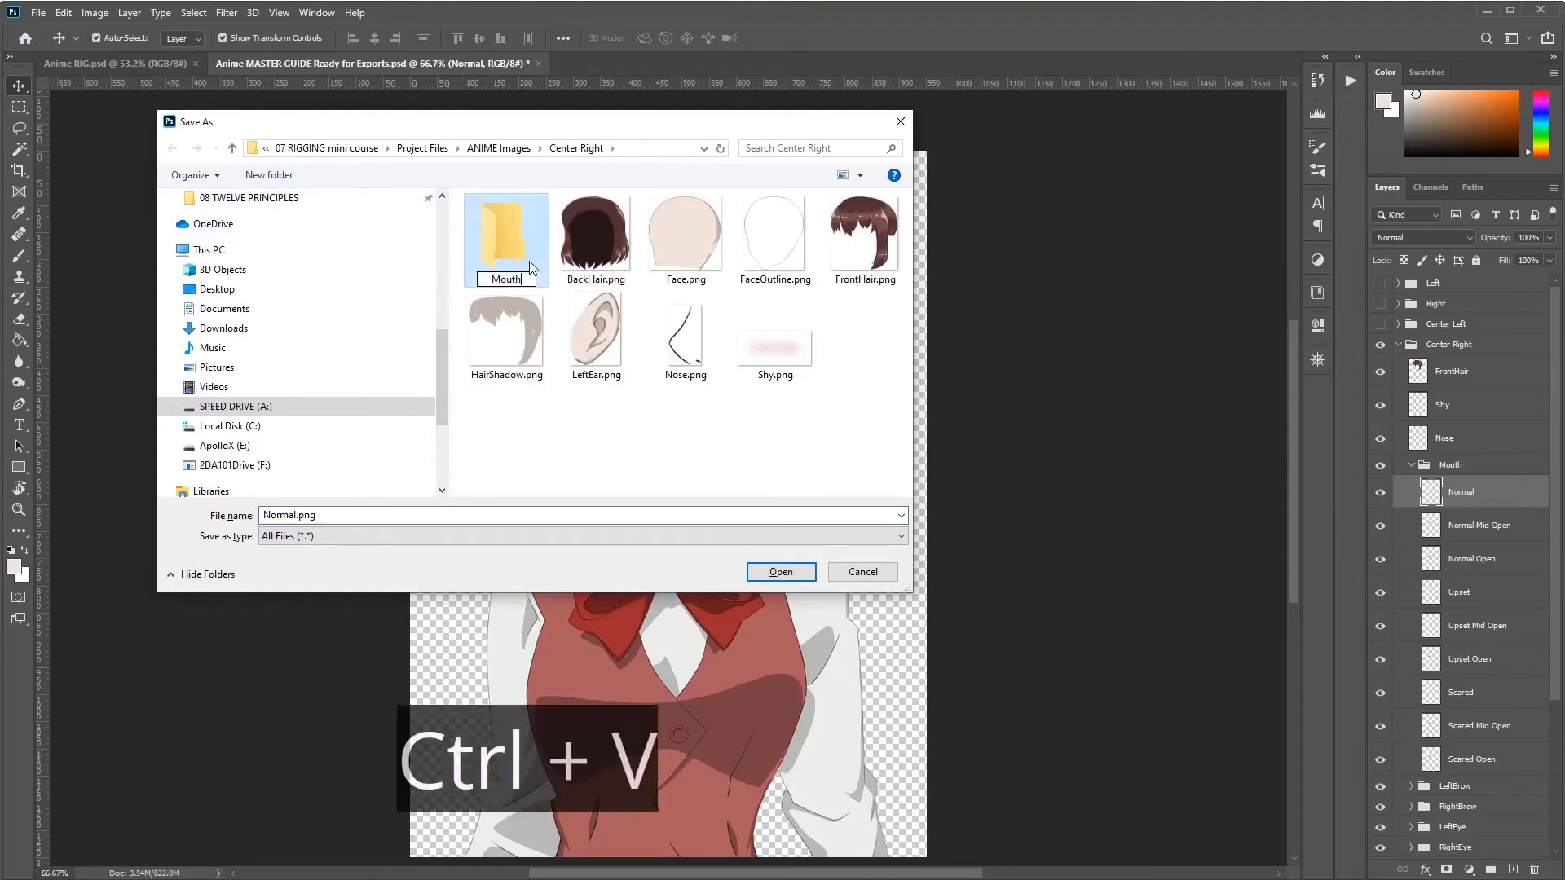
pyautogui.click(507, 225)
pyautogui.doubleClick(506, 234)
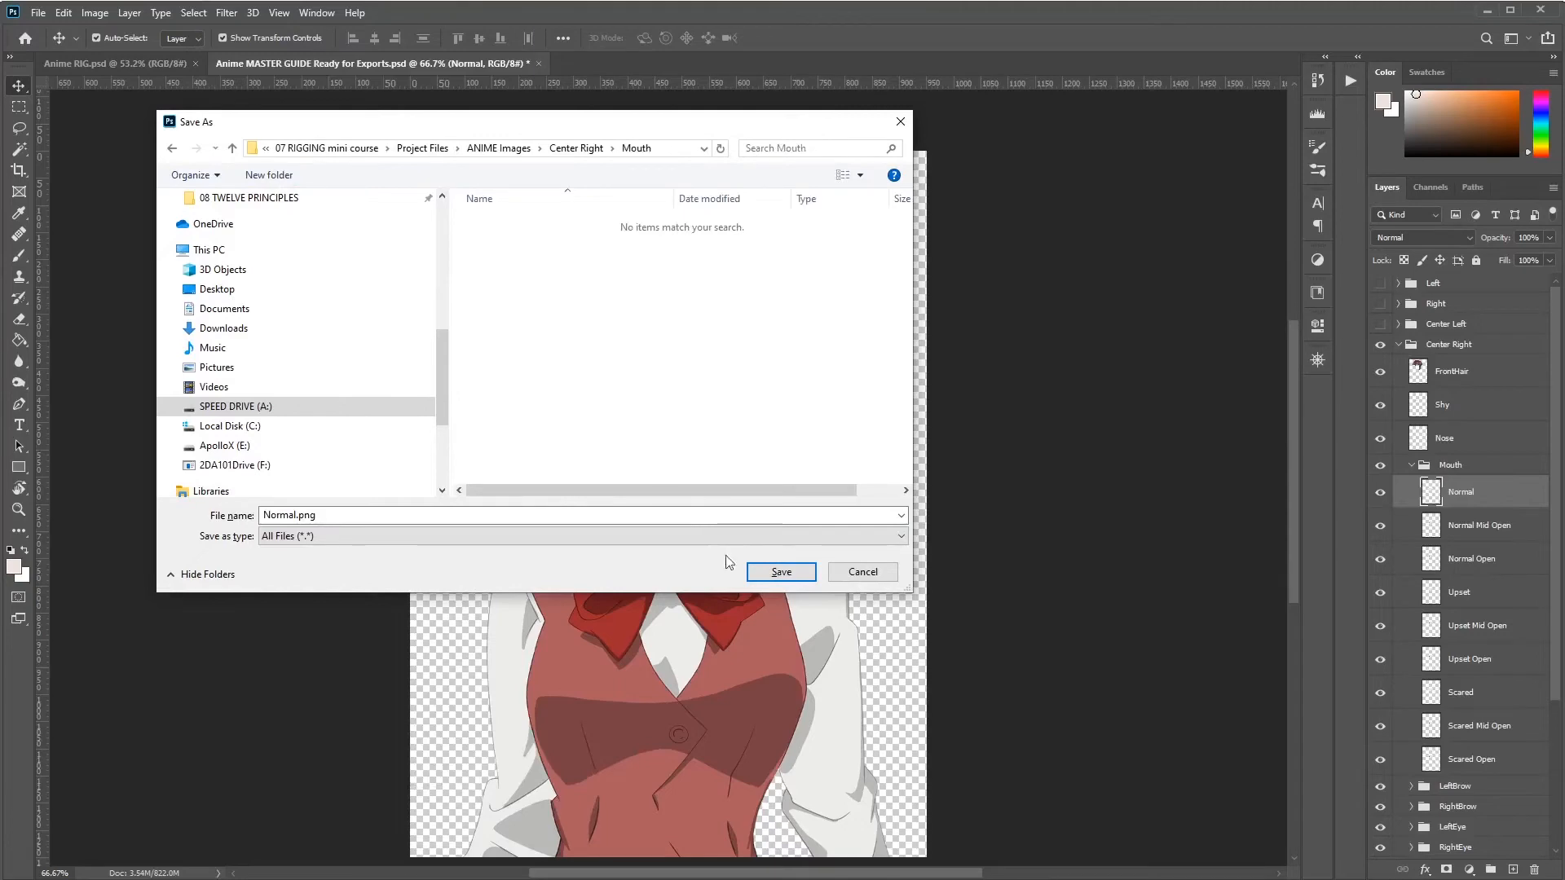
pyautogui.click(782, 572)
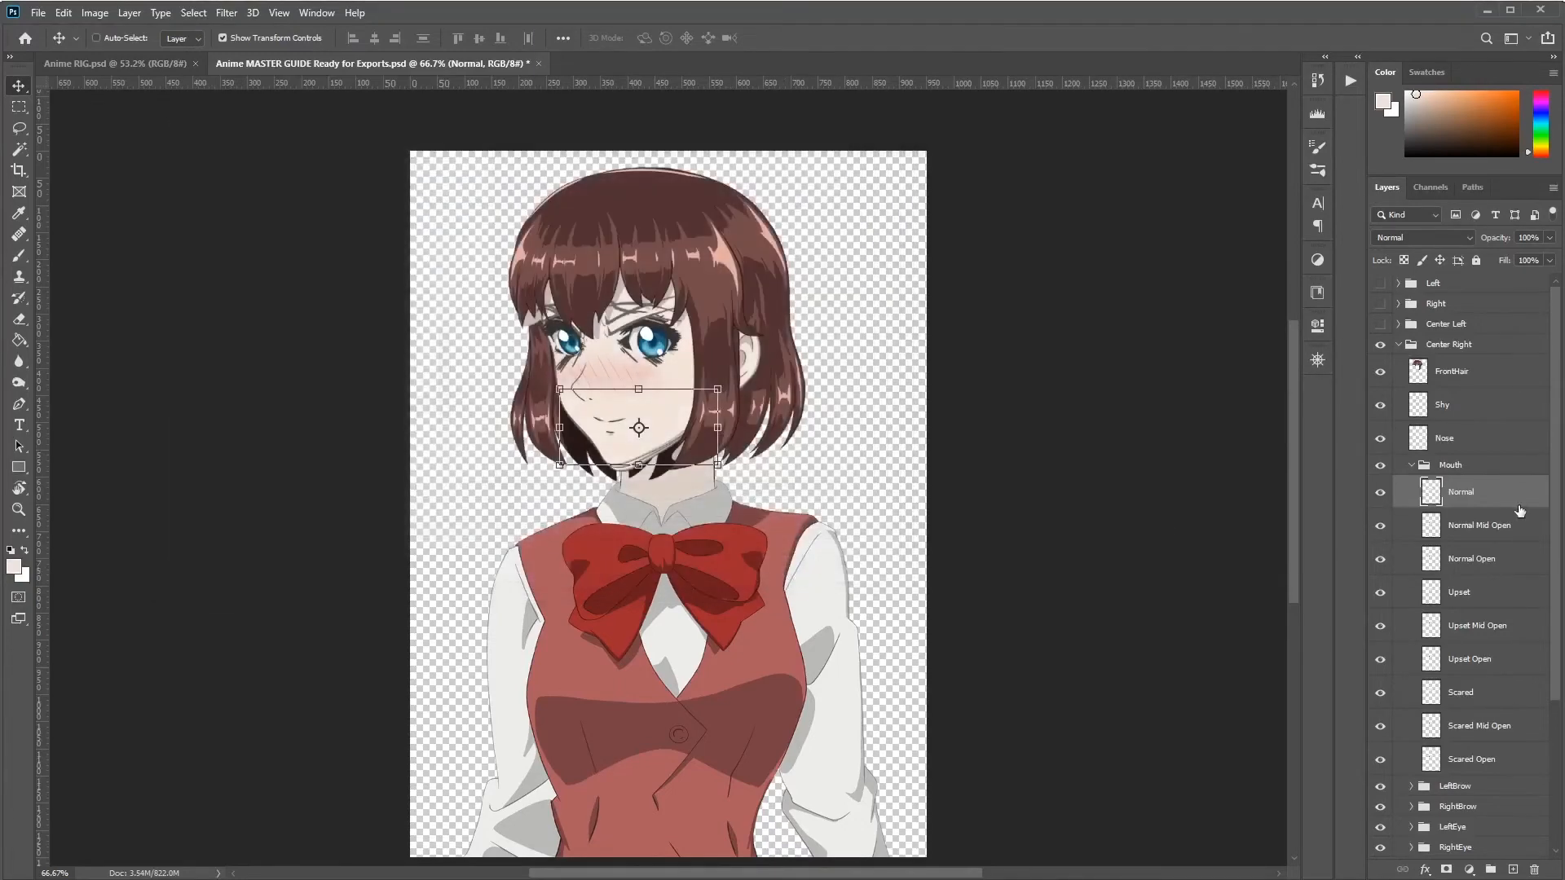
# Step: Quick-export the Normal Mid Open and Normal Open mouth layers as separate PNGs into the Mouth folder
pyautogui.click(1497, 530)
pyautogui.hotkey('ctrl', 'shift', "'")
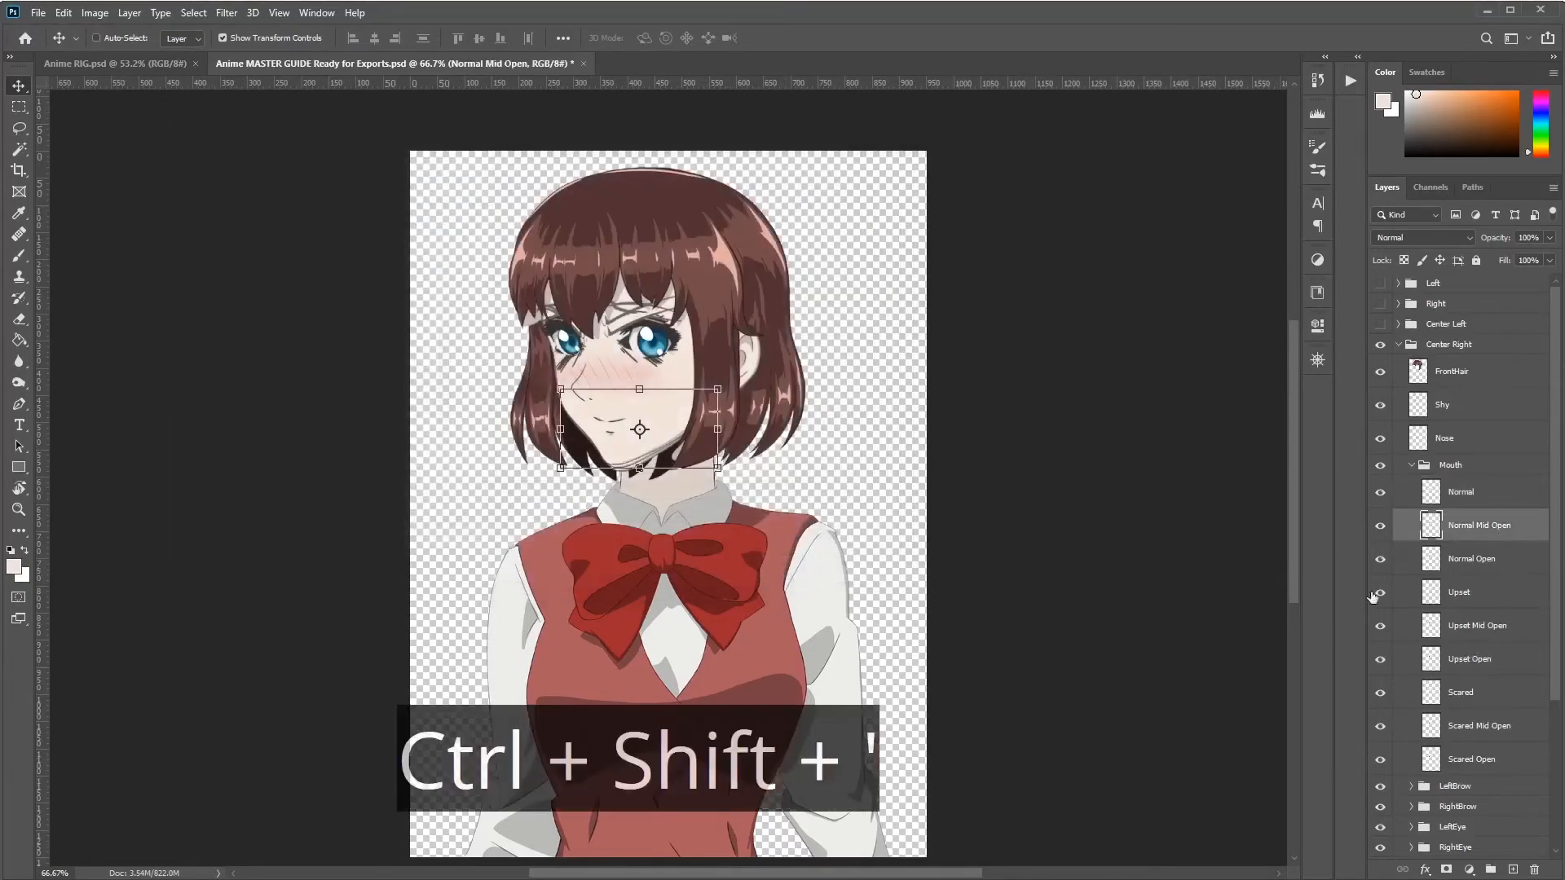
pyautogui.press('Return')
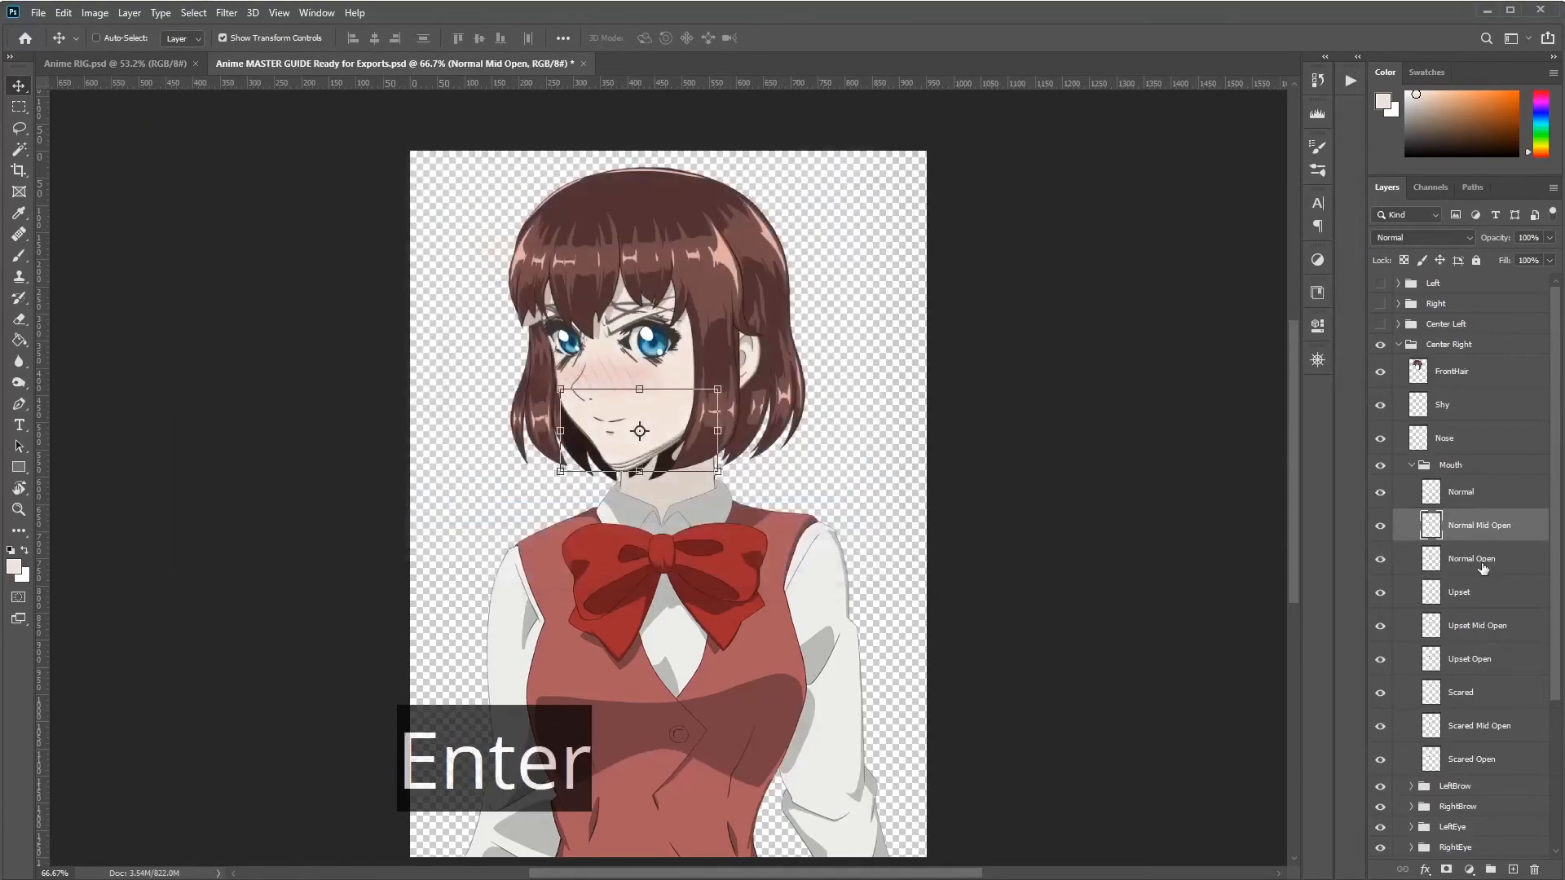
pyautogui.click(1480, 564)
pyautogui.hotkey('ctrl', 'shift', "'")
pyautogui.press('Return')
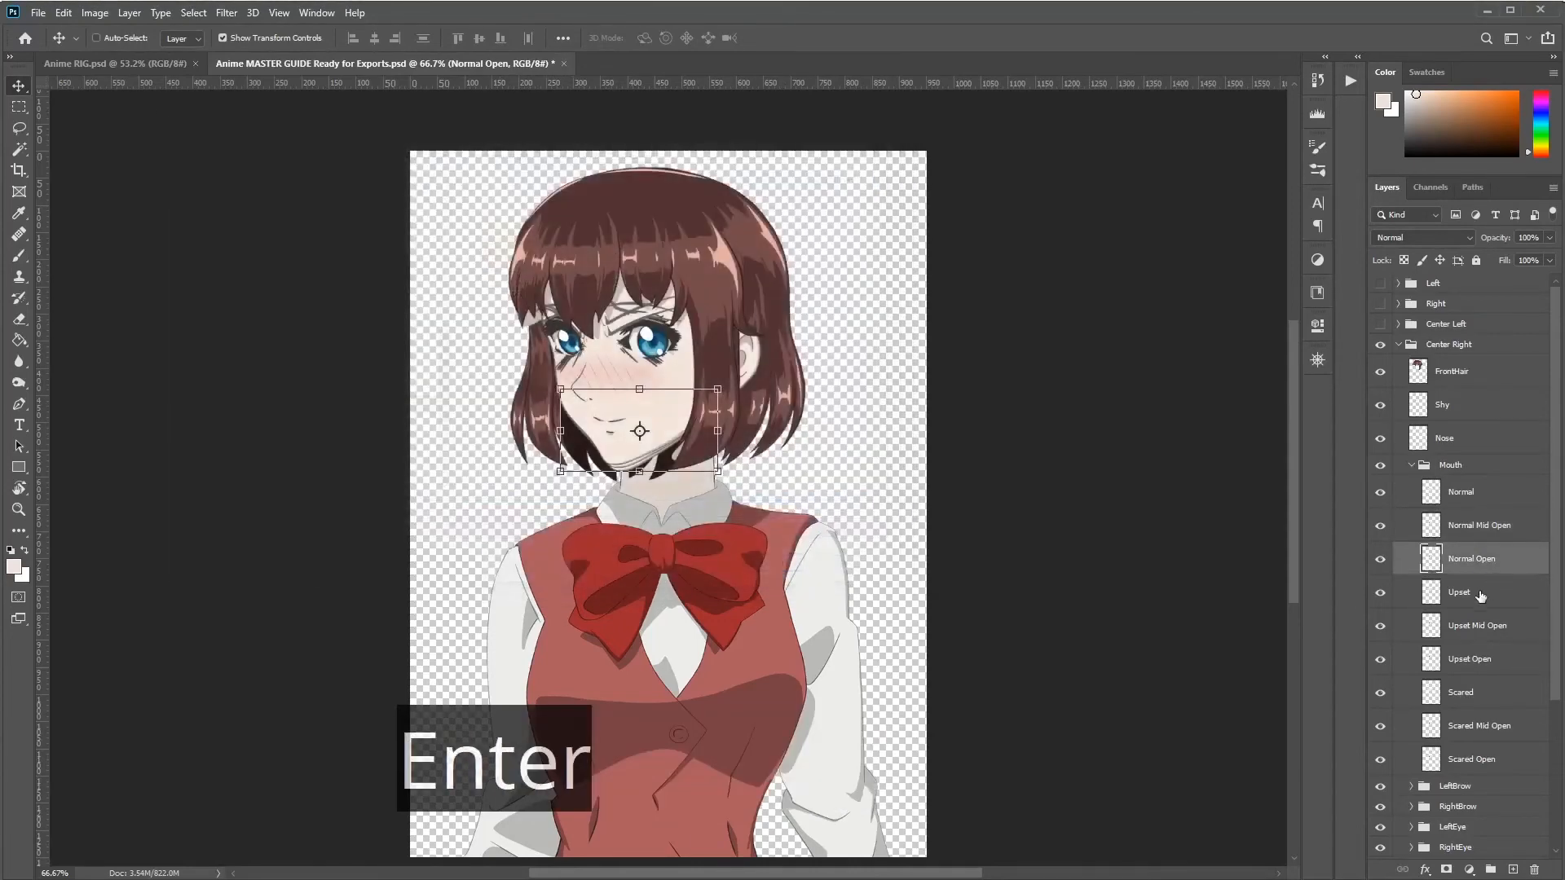
# Step: Quick-export the Upset, Upset Mid Open and Upset Open mouth layers as separate PNGs into the Mouth folder
pyautogui.click(1471, 601)
pyautogui.hotkey('ctrl', 'shift', "'")
pyautogui.press('Return')
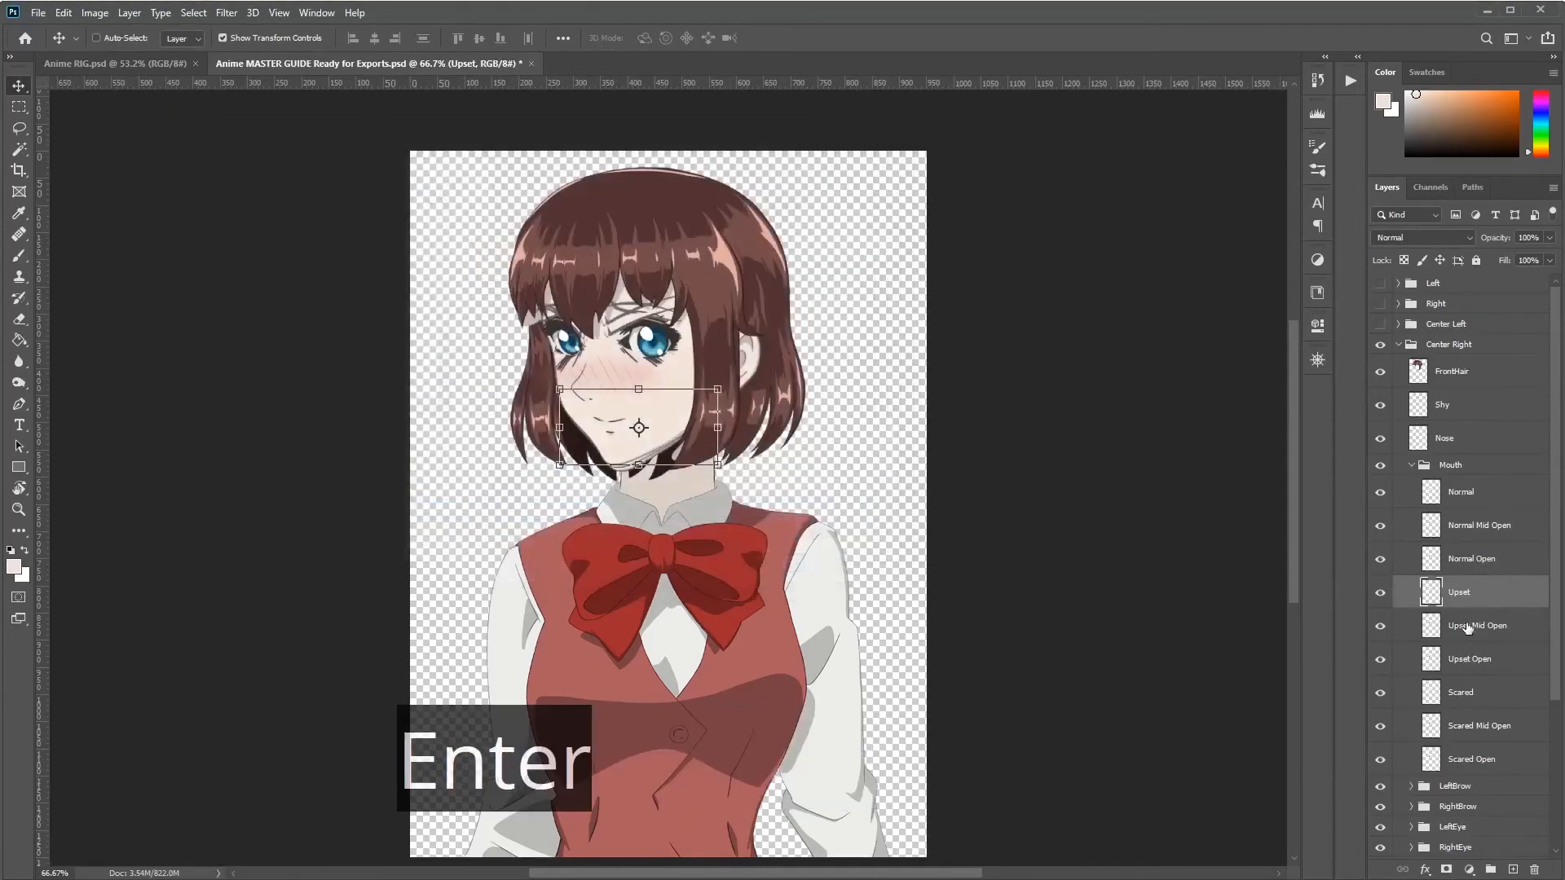
pyautogui.click(1469, 626)
pyautogui.hotkey('ctrl', 'shift', "'")
pyautogui.press('Return')
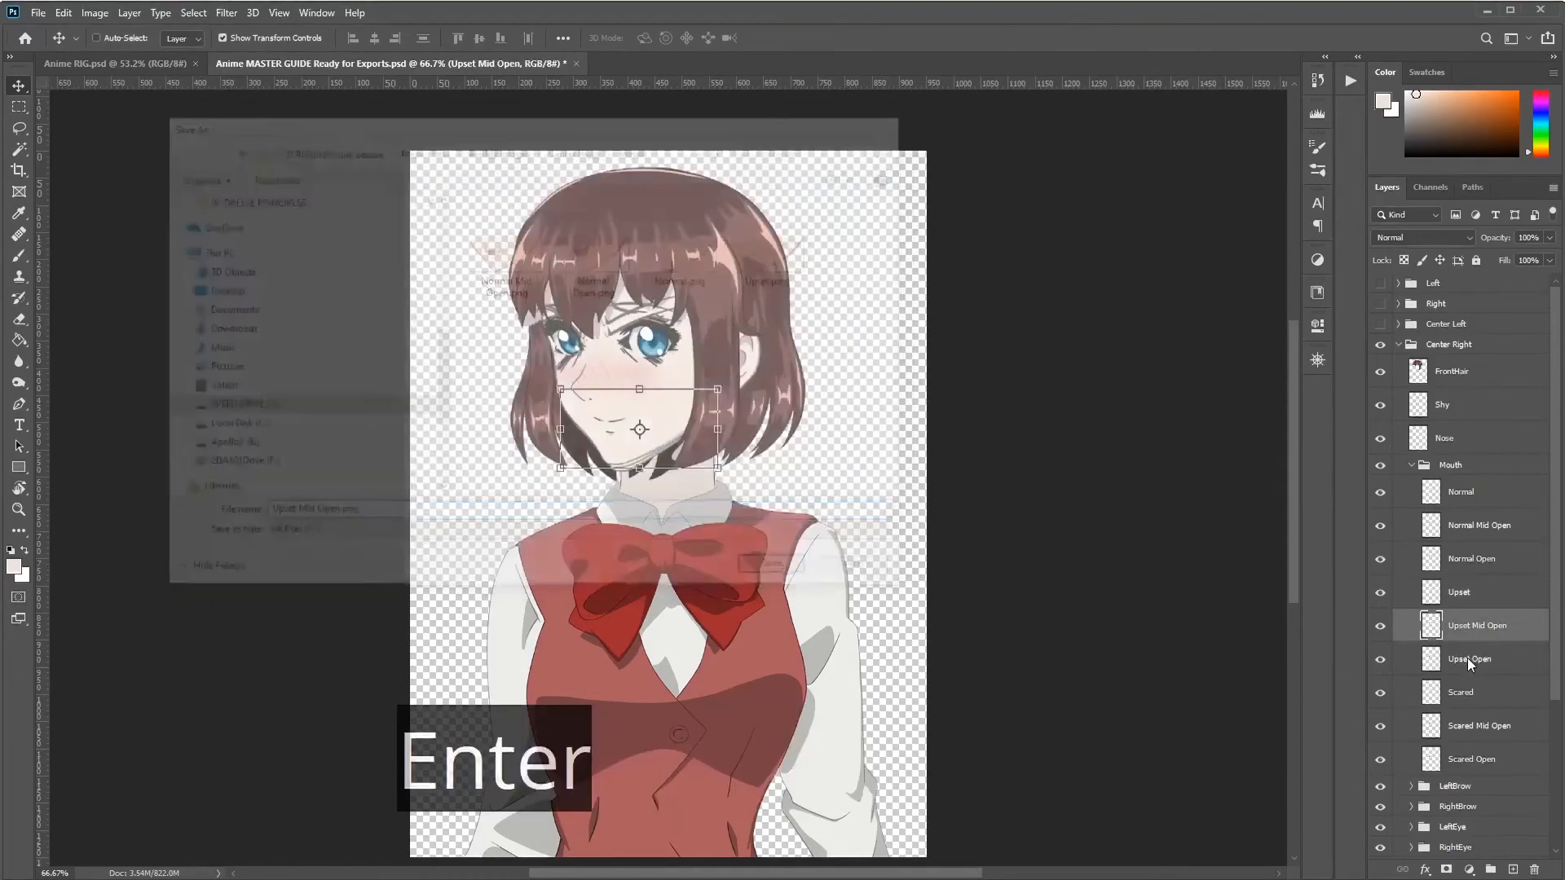
pyautogui.click(1467, 659)
pyautogui.hotkey('ctrl', 'shift', "'")
pyautogui.press('Return')
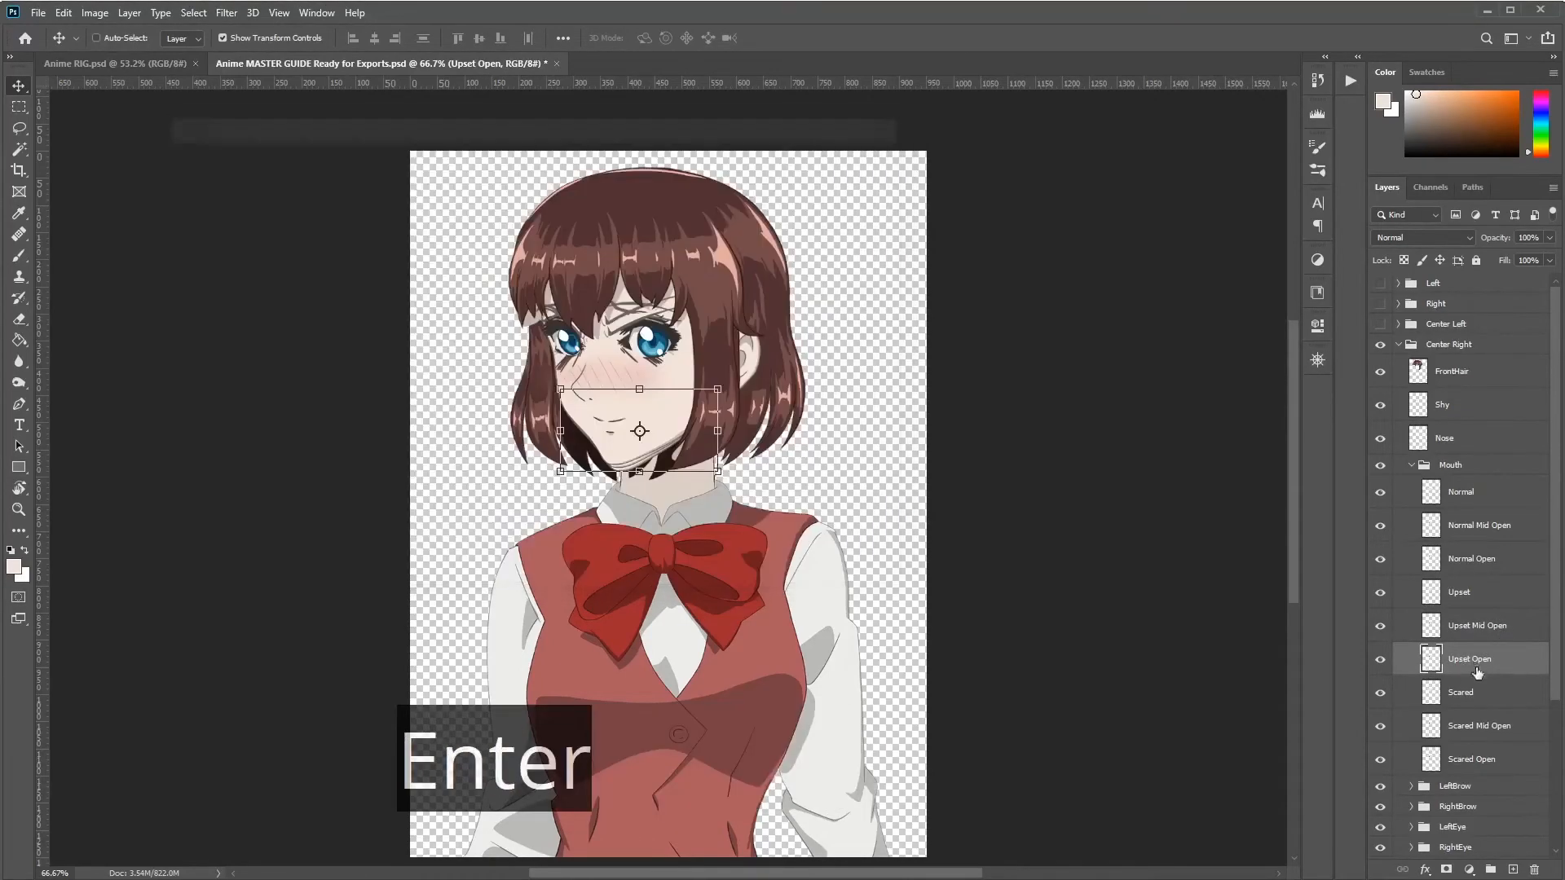
# Step: Quick-export the Scared, Scared Mid Open and Scared Open mouth layers as separate PNGs into the Mouth folder
pyautogui.click(1468, 692)
pyautogui.hotkey('ctrl', 'shift', "'")
pyautogui.press('Return')
pyautogui.click(1482, 756)
pyautogui.hotkey('ctrl', 'shift', "'")
pyautogui.press('Return')
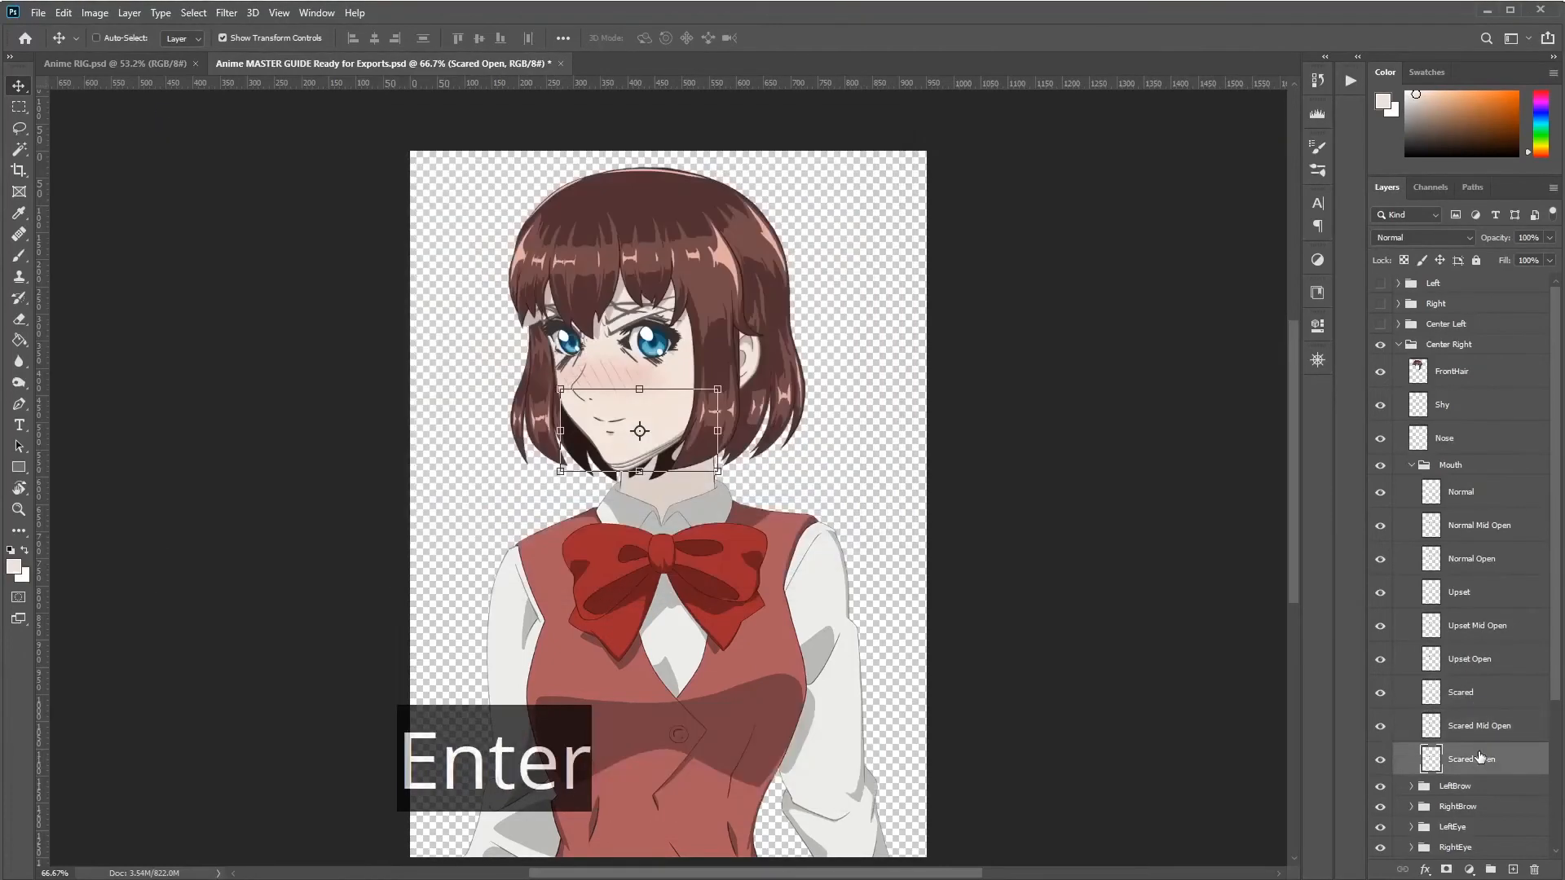
# Step: Collapse the Mouth group, then copy the LeftBrow group's name and expand it to show its brow layers
pyautogui.scroll(-4, 1471, 701)
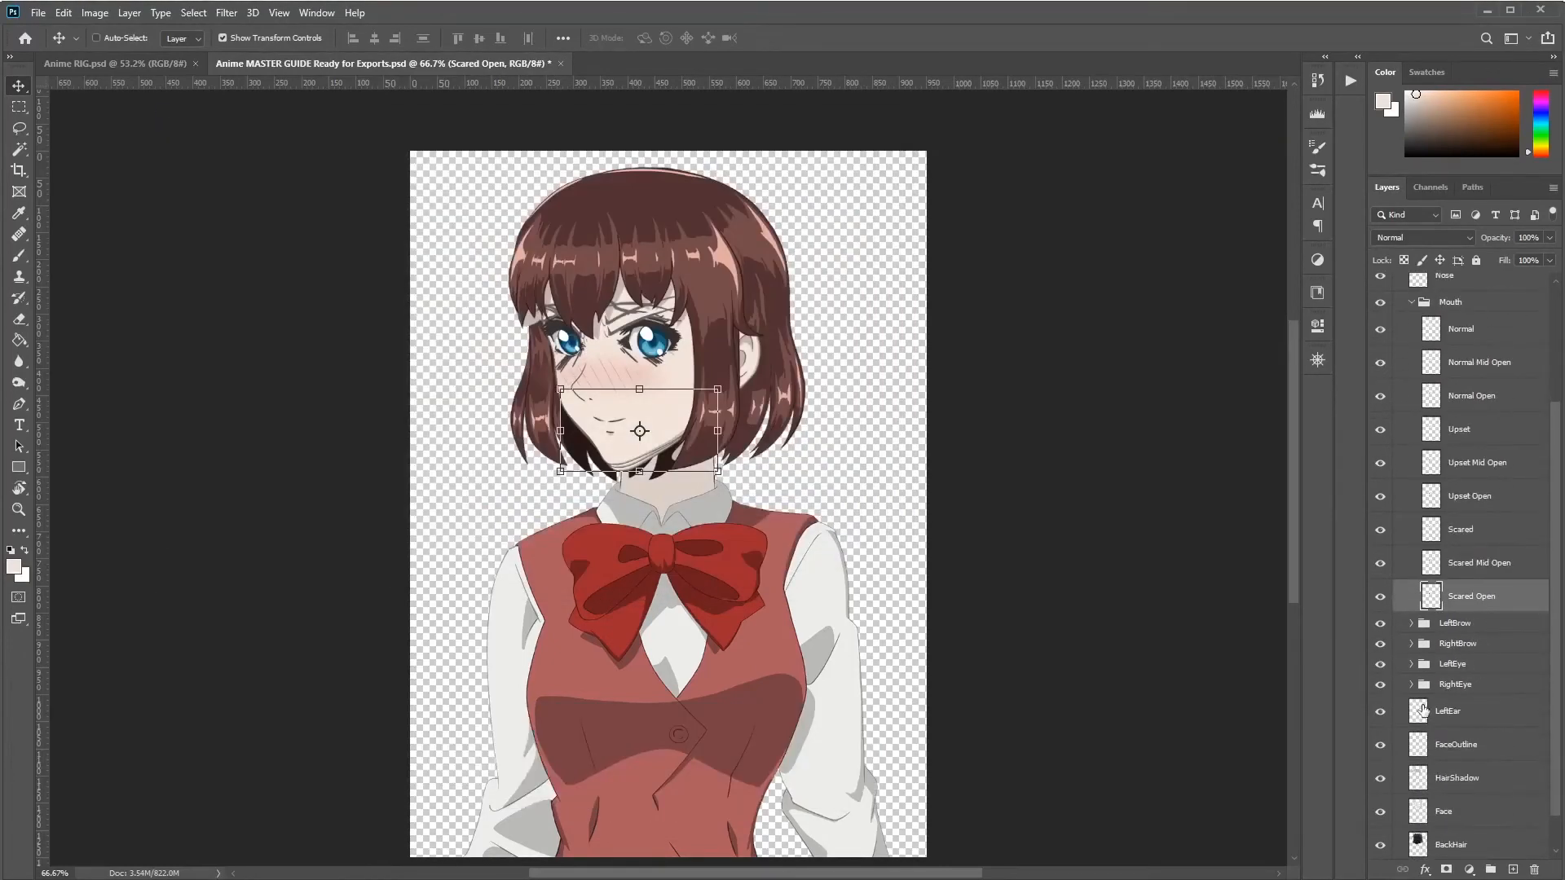
pyautogui.click(1412, 303)
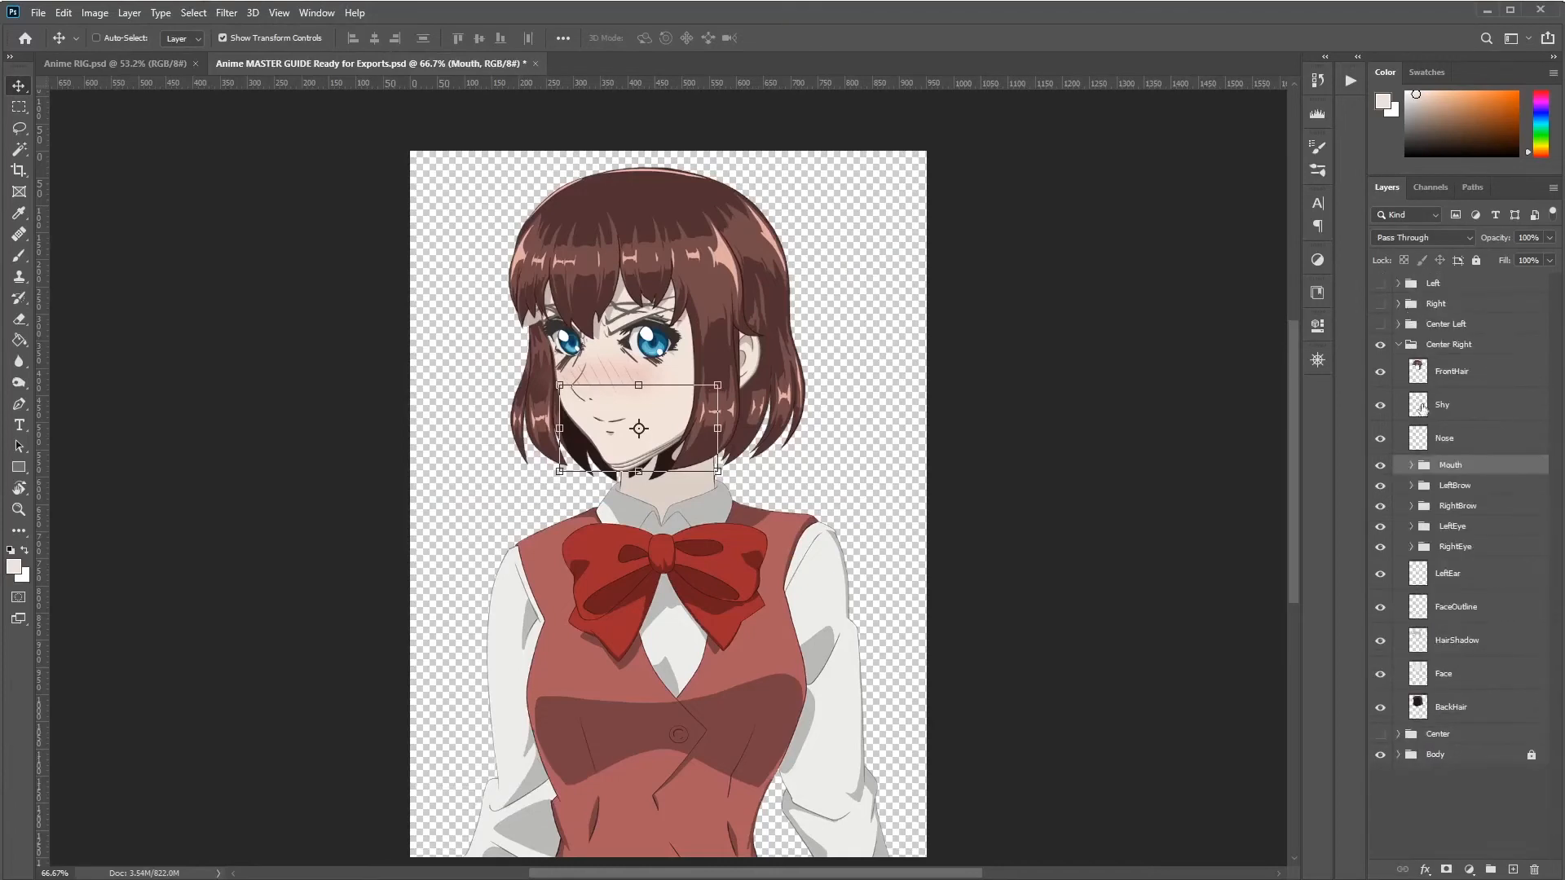
pyautogui.click(1457, 486)
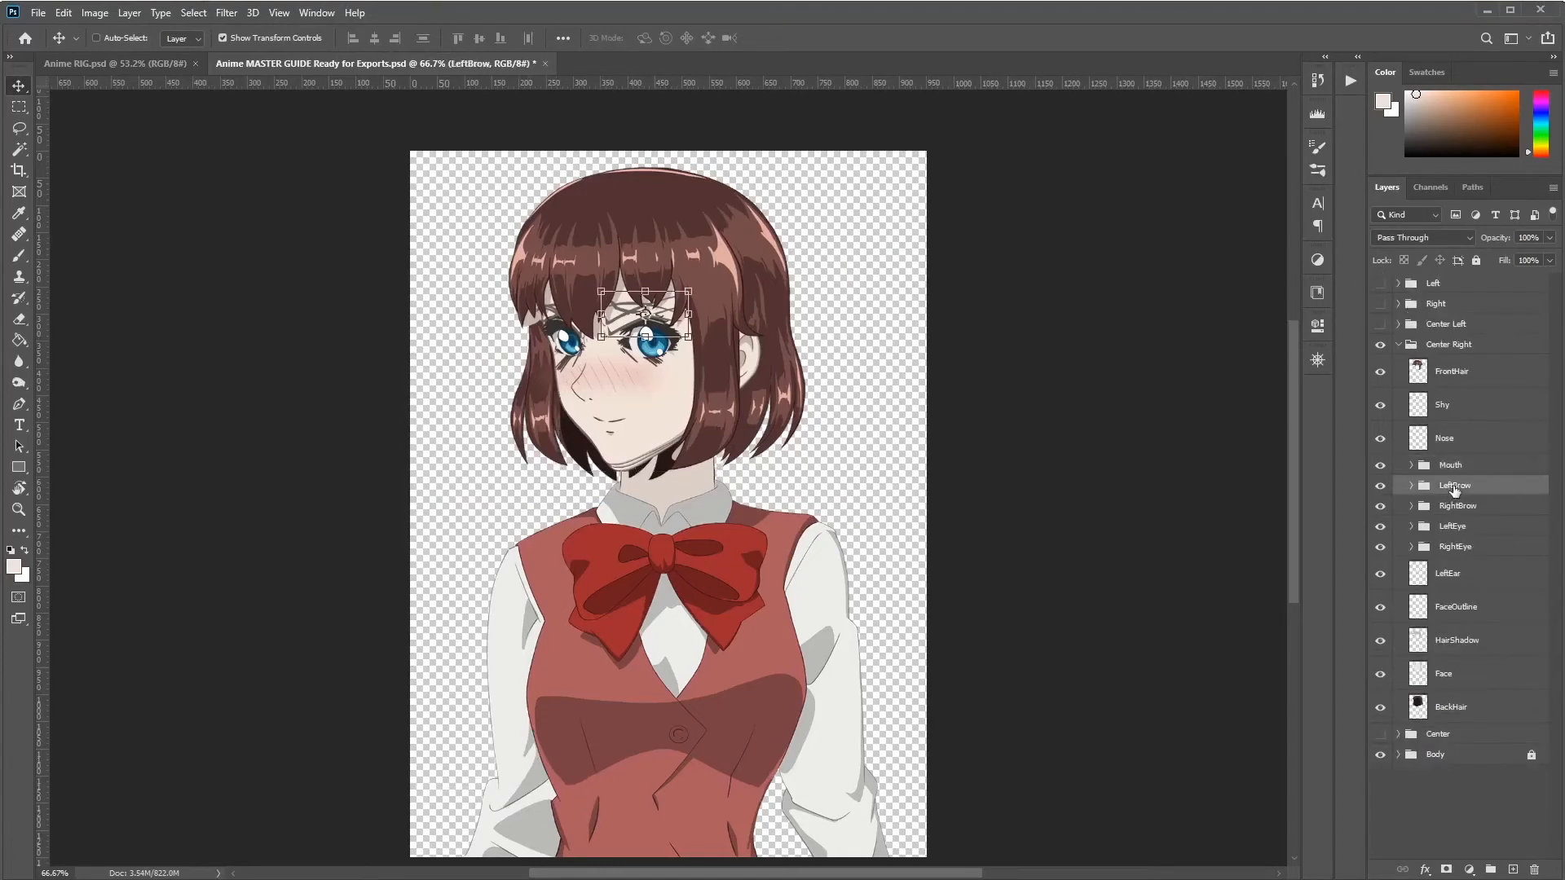
pyautogui.doubleClick(1455, 486)
pyautogui.hotkey('ctrl', 'c')
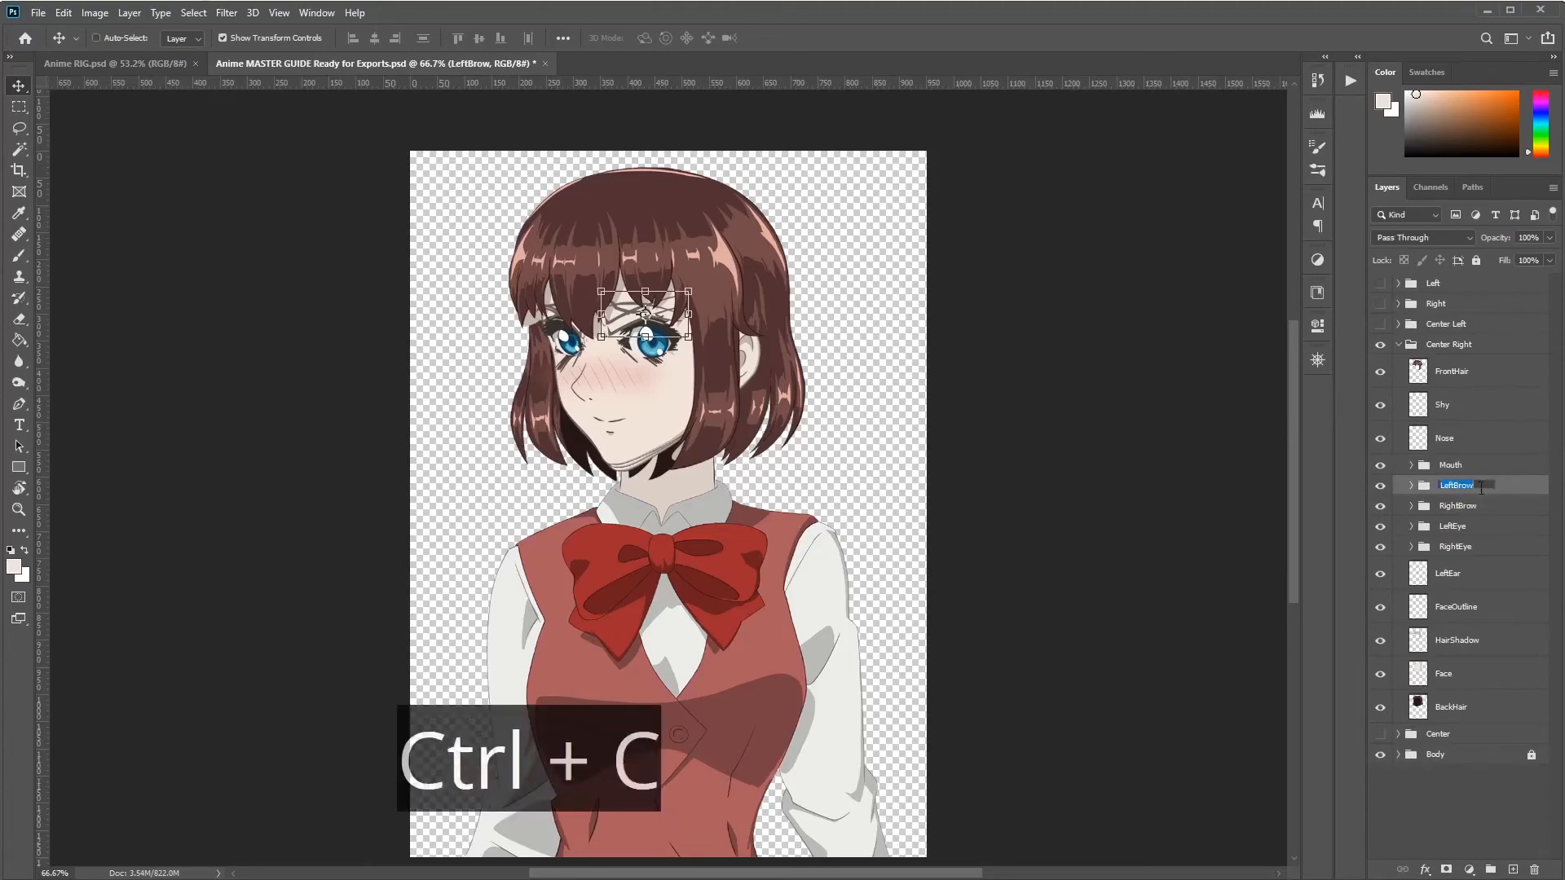
pyautogui.press('Return')
pyautogui.click(1411, 487)
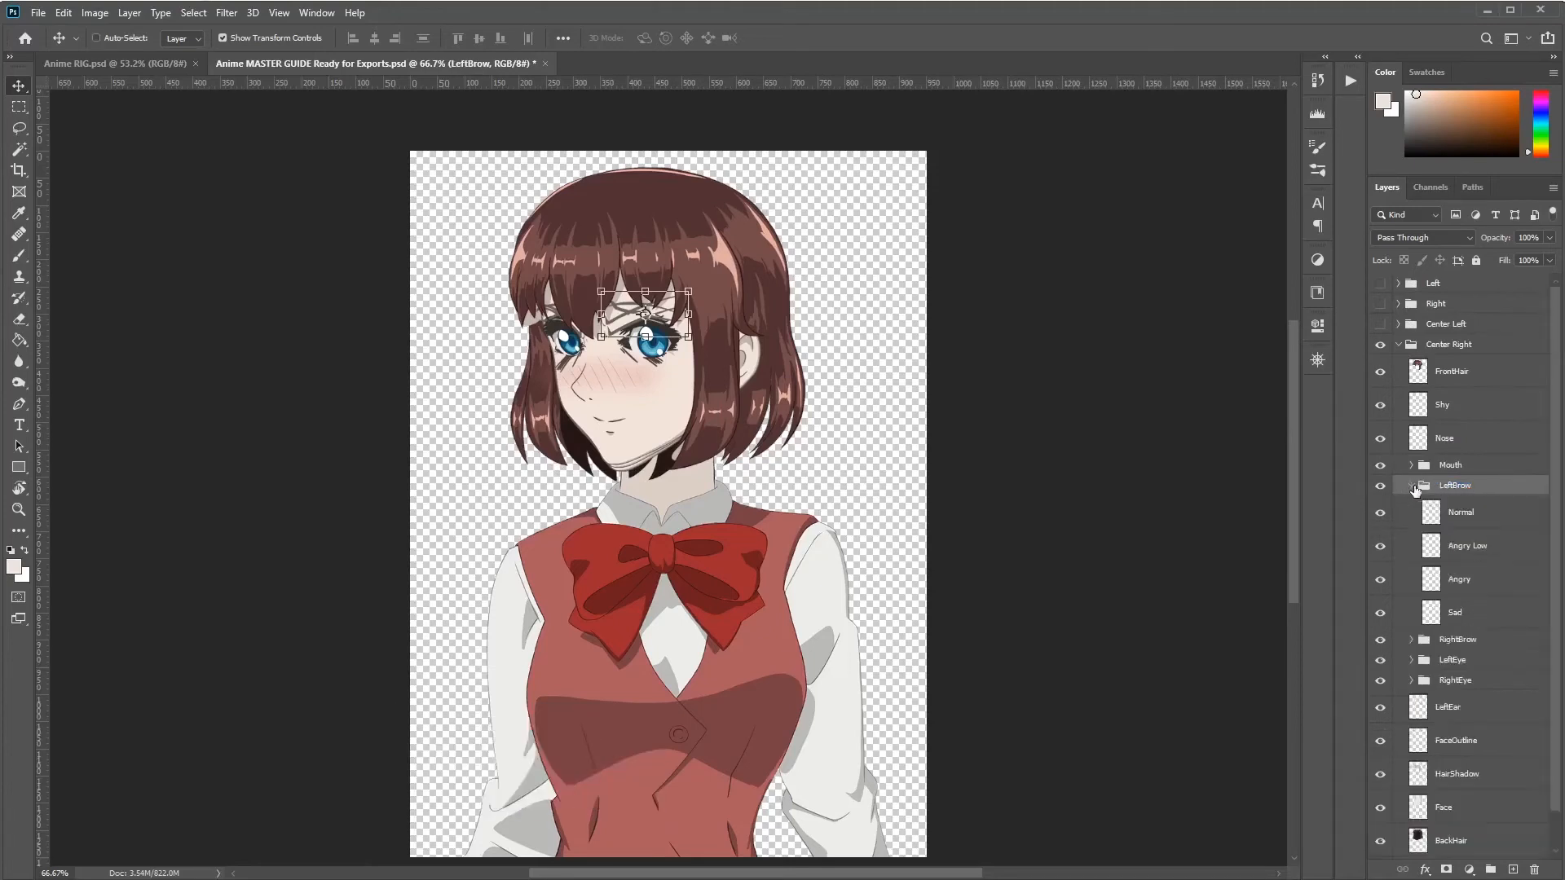
# Step: Quick-export LeftBrow's Normal layer as Normal.png into a new LeftBrow folder inside Center Right
pyautogui.click(1465, 522)
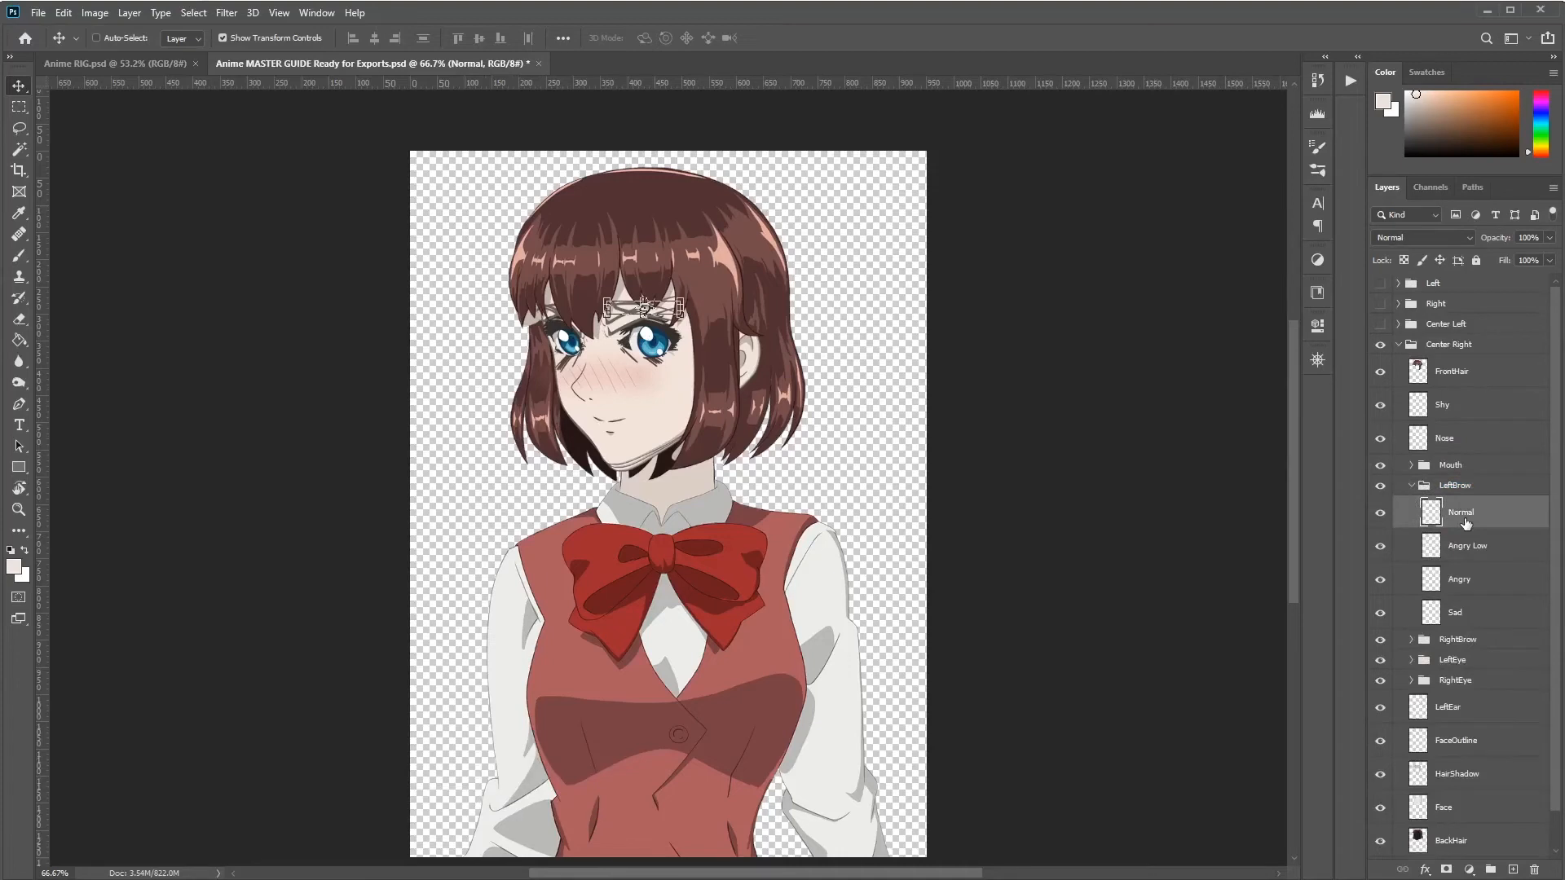
pyautogui.hotkey('ctrl', 'shift', "'")
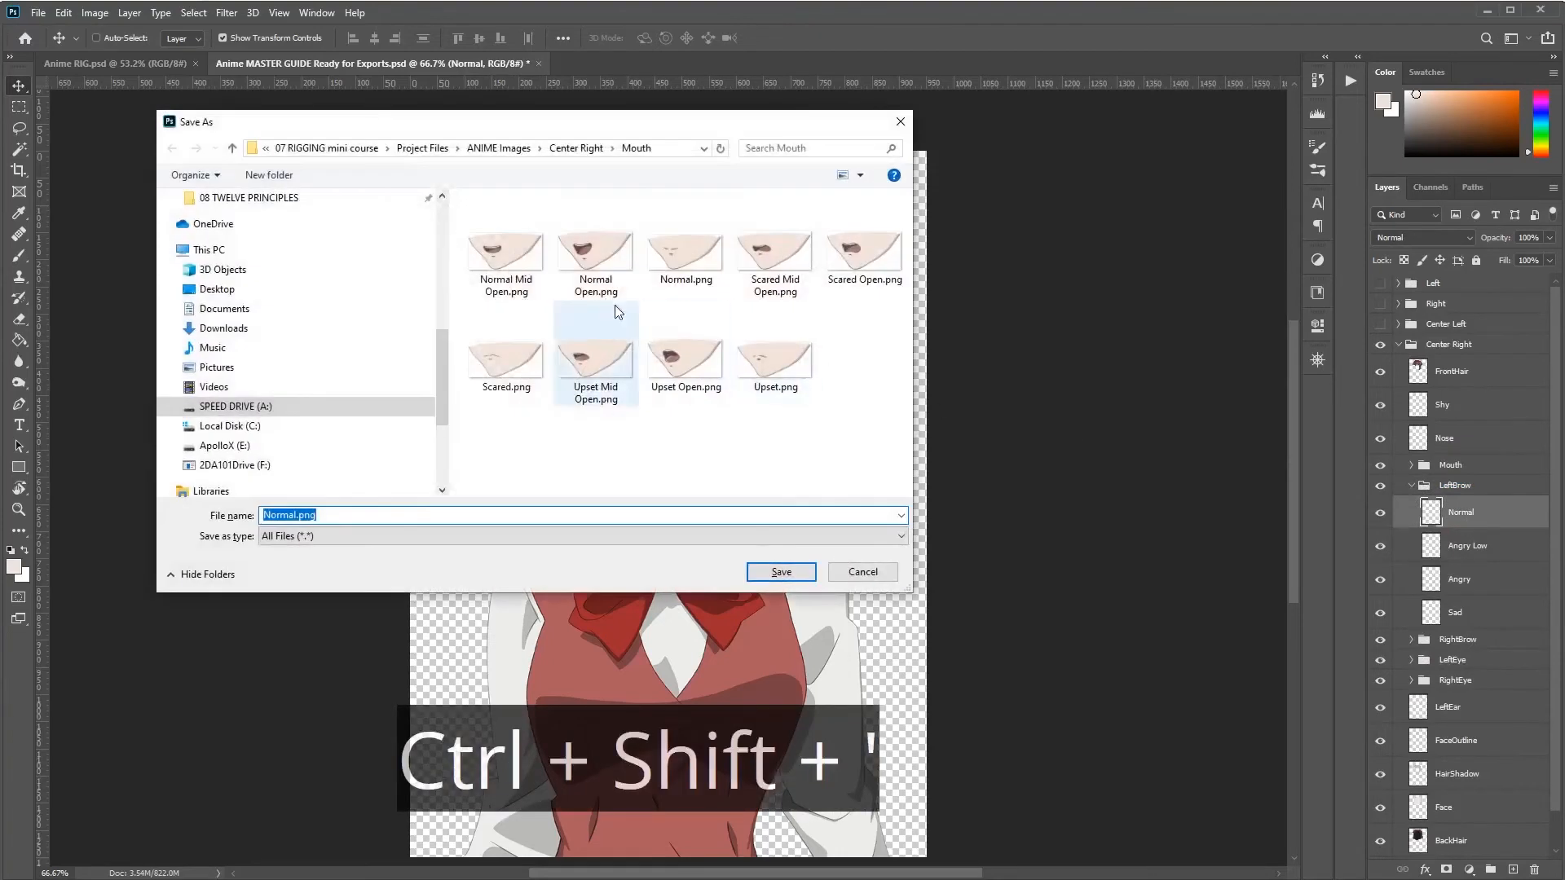
pyautogui.click(579, 149)
pyautogui.click(279, 176)
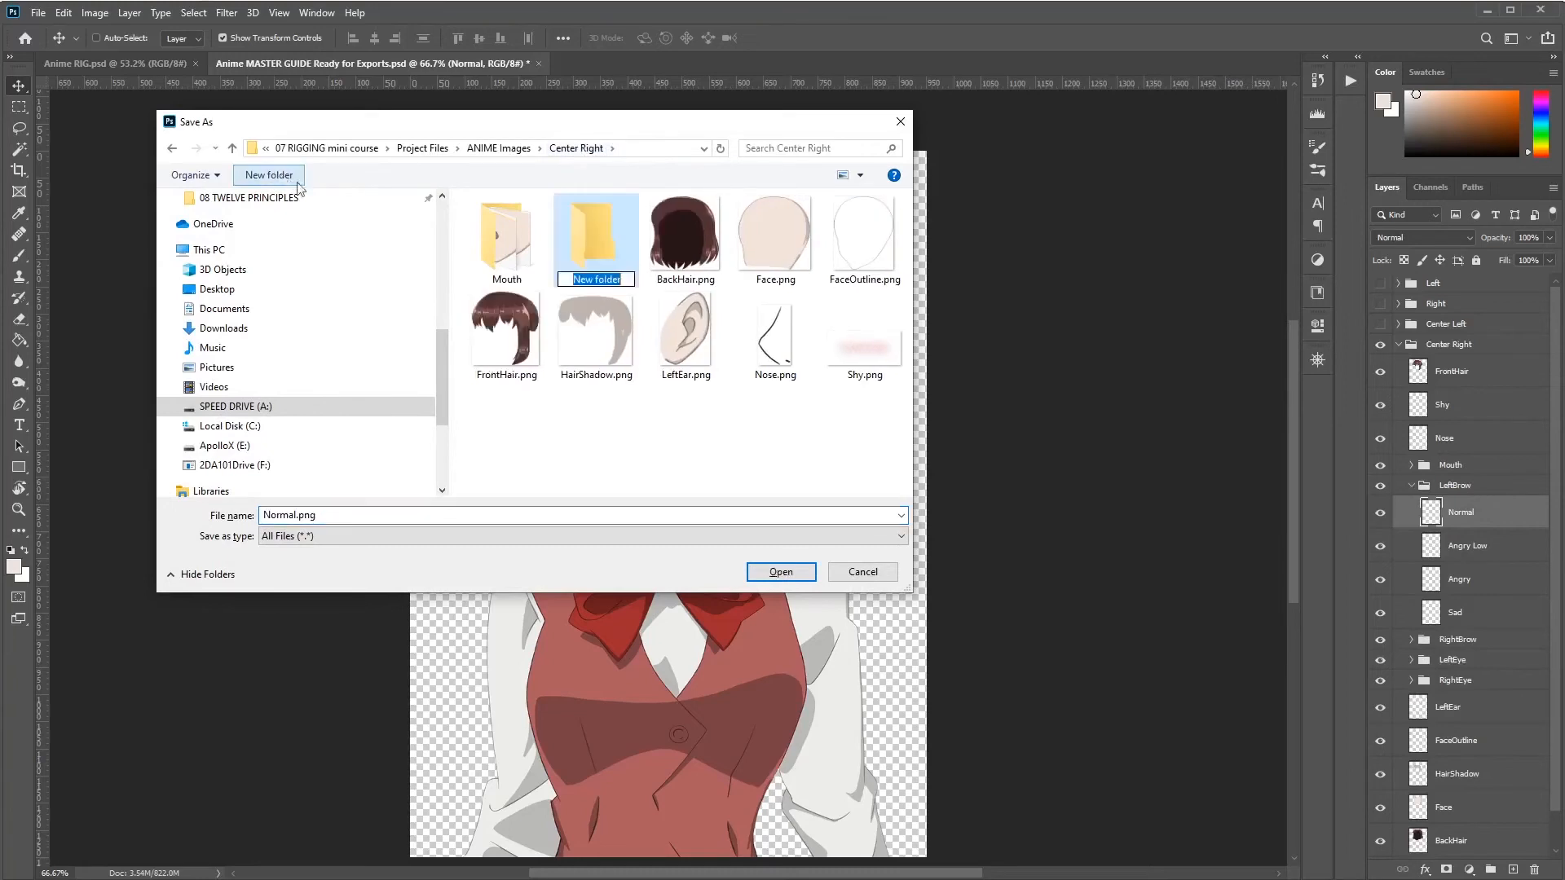
pyautogui.hotkey('ctrl', 'v')
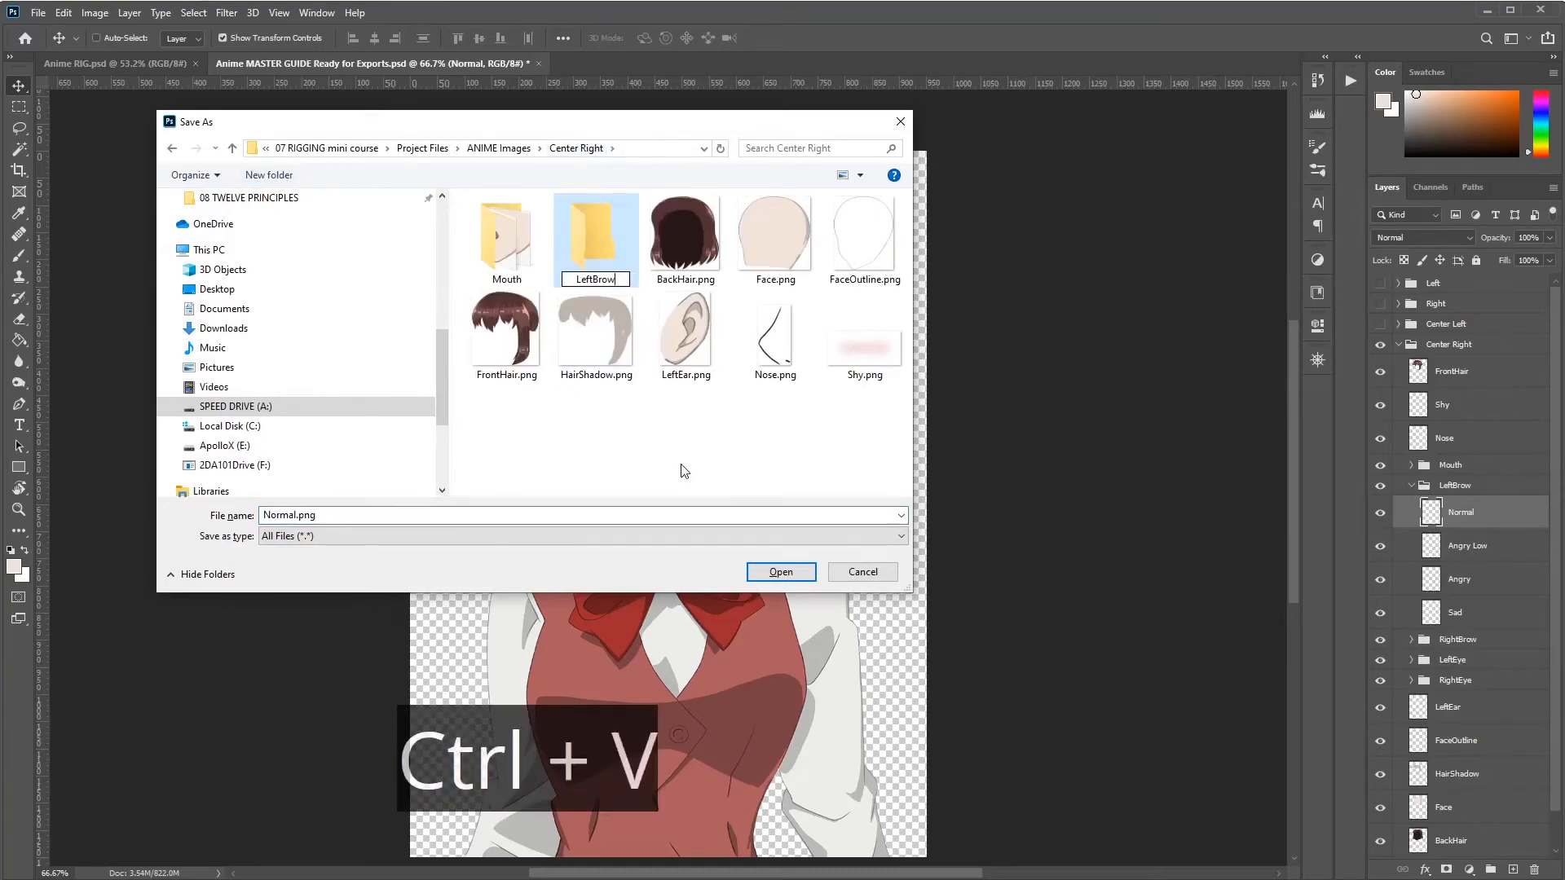
pyautogui.press('Return')
pyautogui.press('Return')
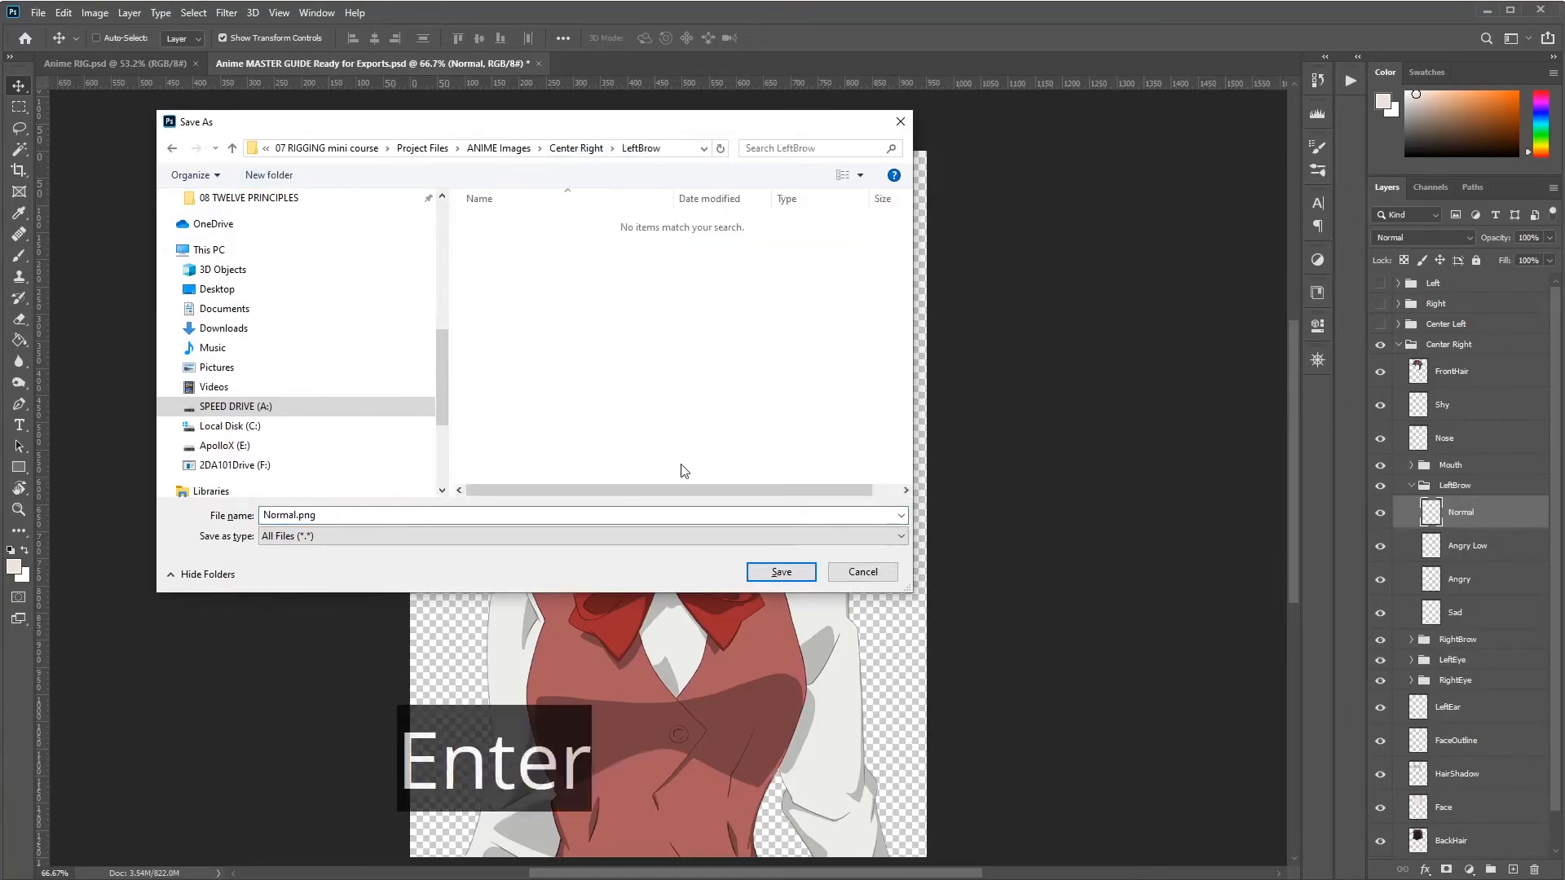
pyautogui.click(781, 573)
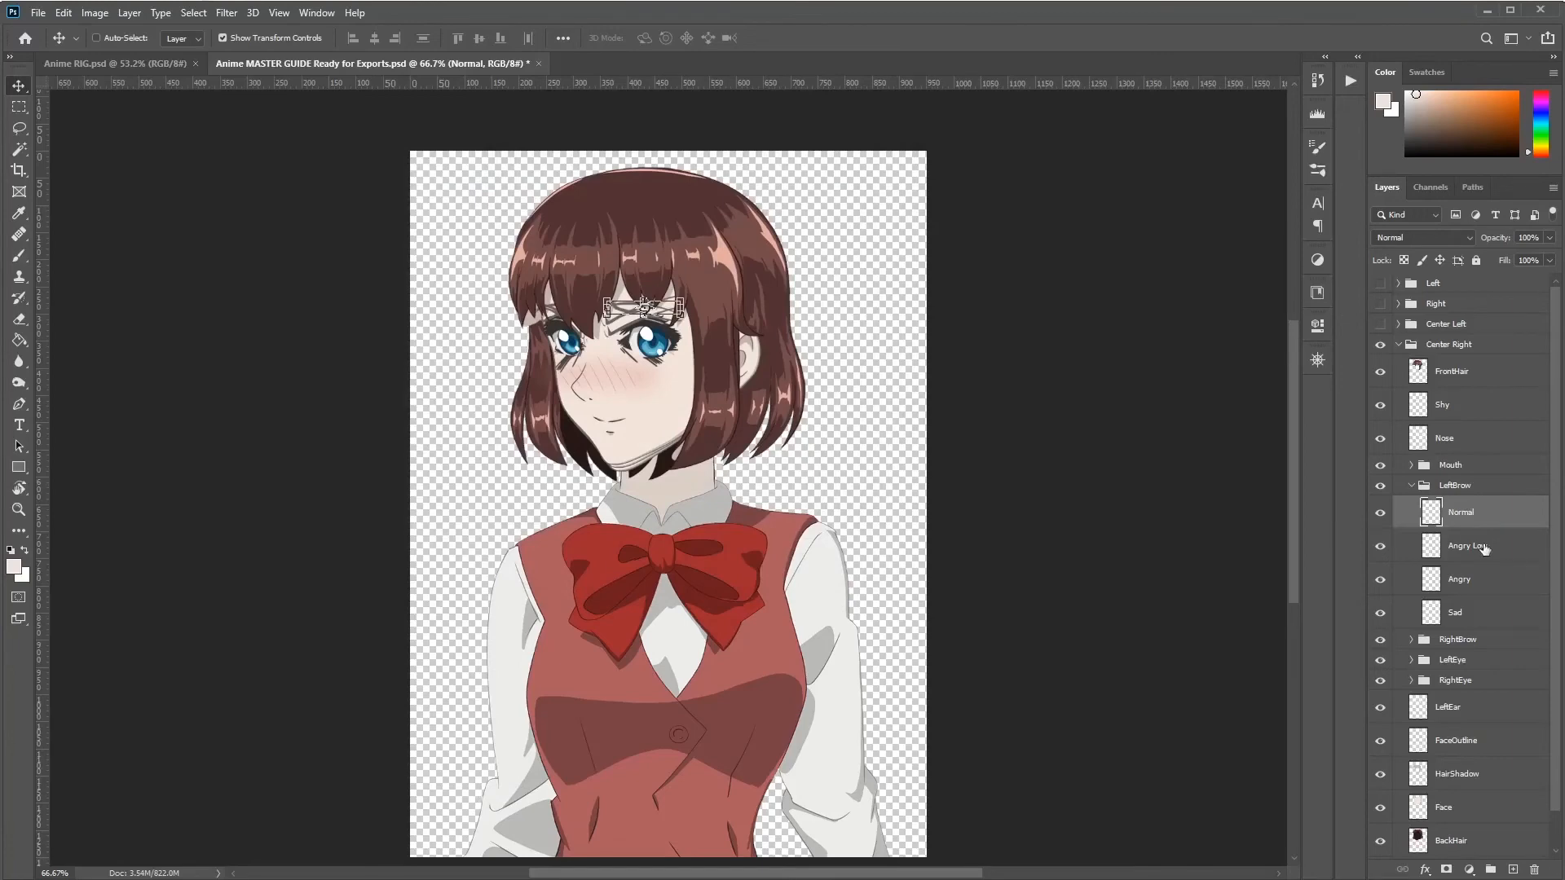
# Step: Quick-export LeftBrow's Angry Low, Angry and Sad layers as separate PNGs into the LeftBrow folder
pyautogui.click(1468, 553)
pyautogui.hotkey('ctrl', 'shift', "'")
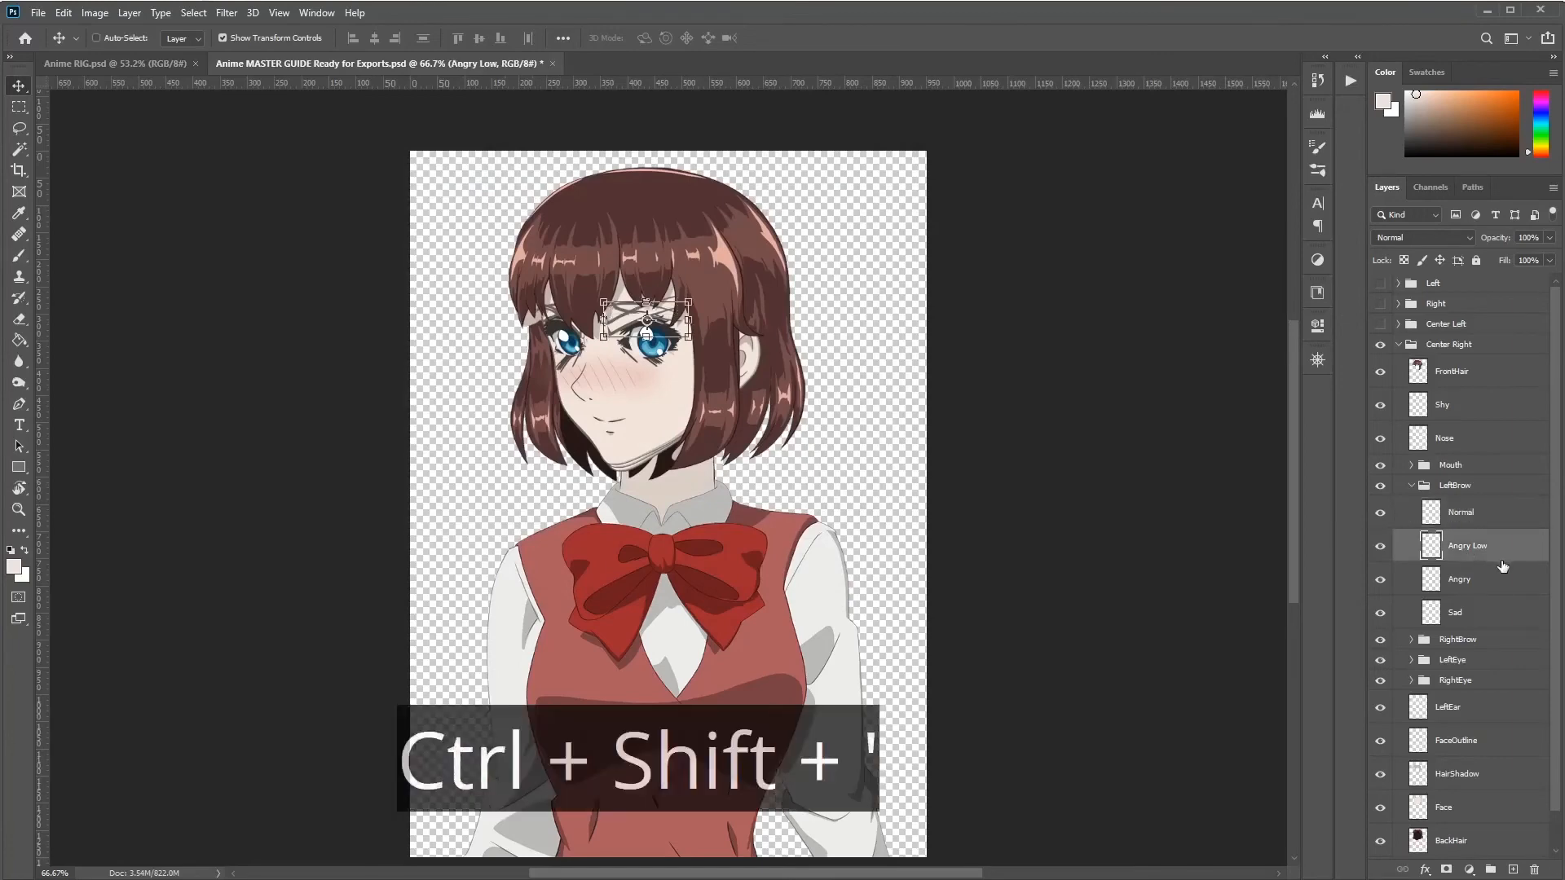
pyautogui.press('Return')
pyautogui.click(1463, 579)
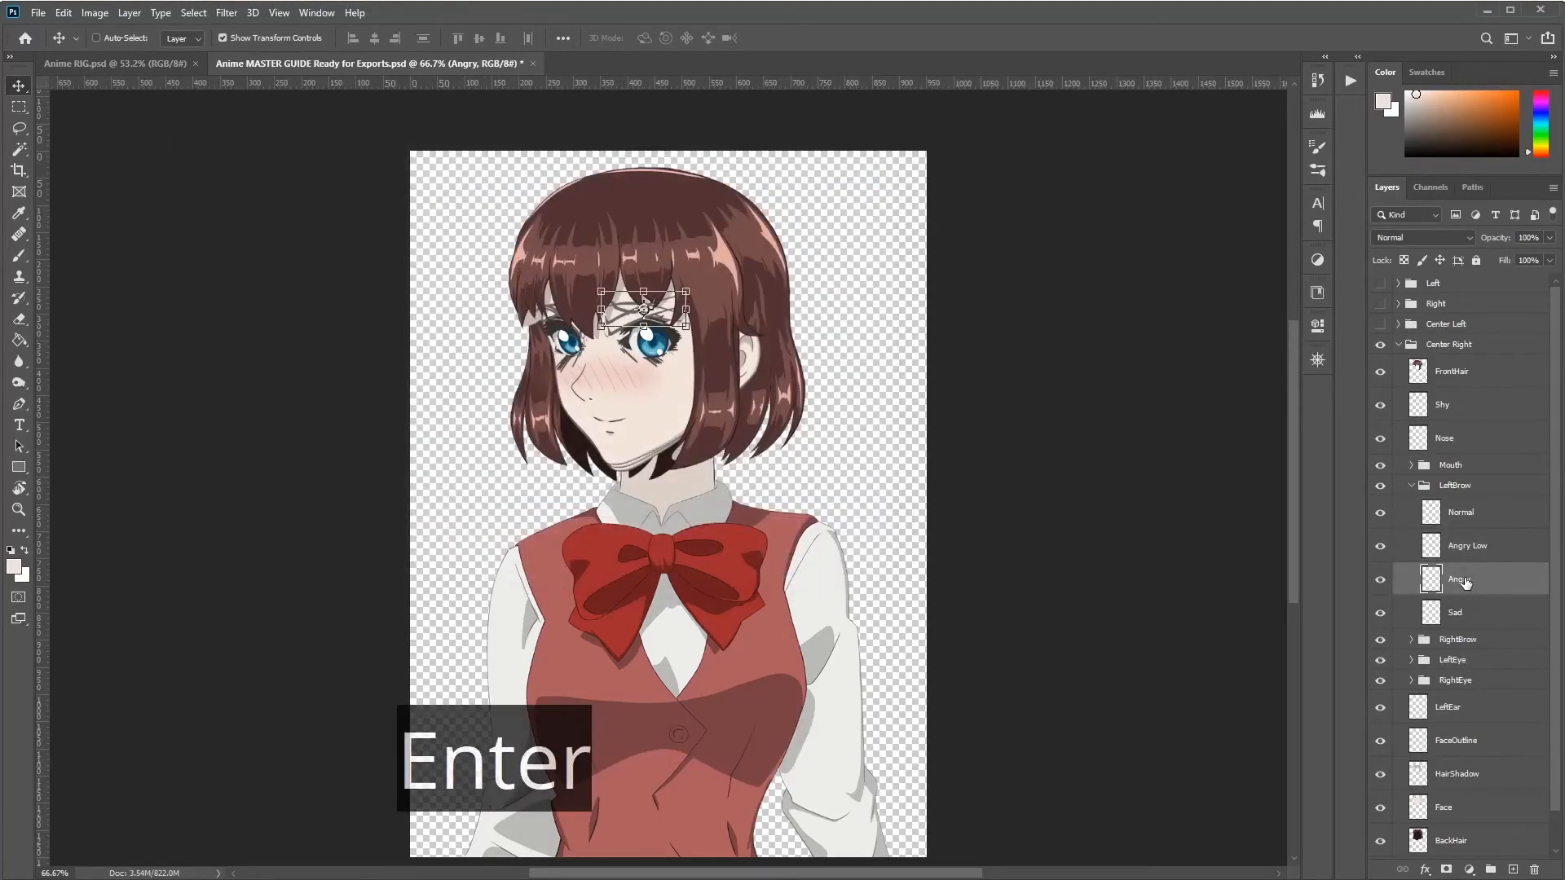
pyautogui.hotkey('ctrl', 'shift', "'")
pyautogui.press('Return')
pyautogui.click(1448, 614)
pyautogui.hotkey('ctrl', 'shift', "'")
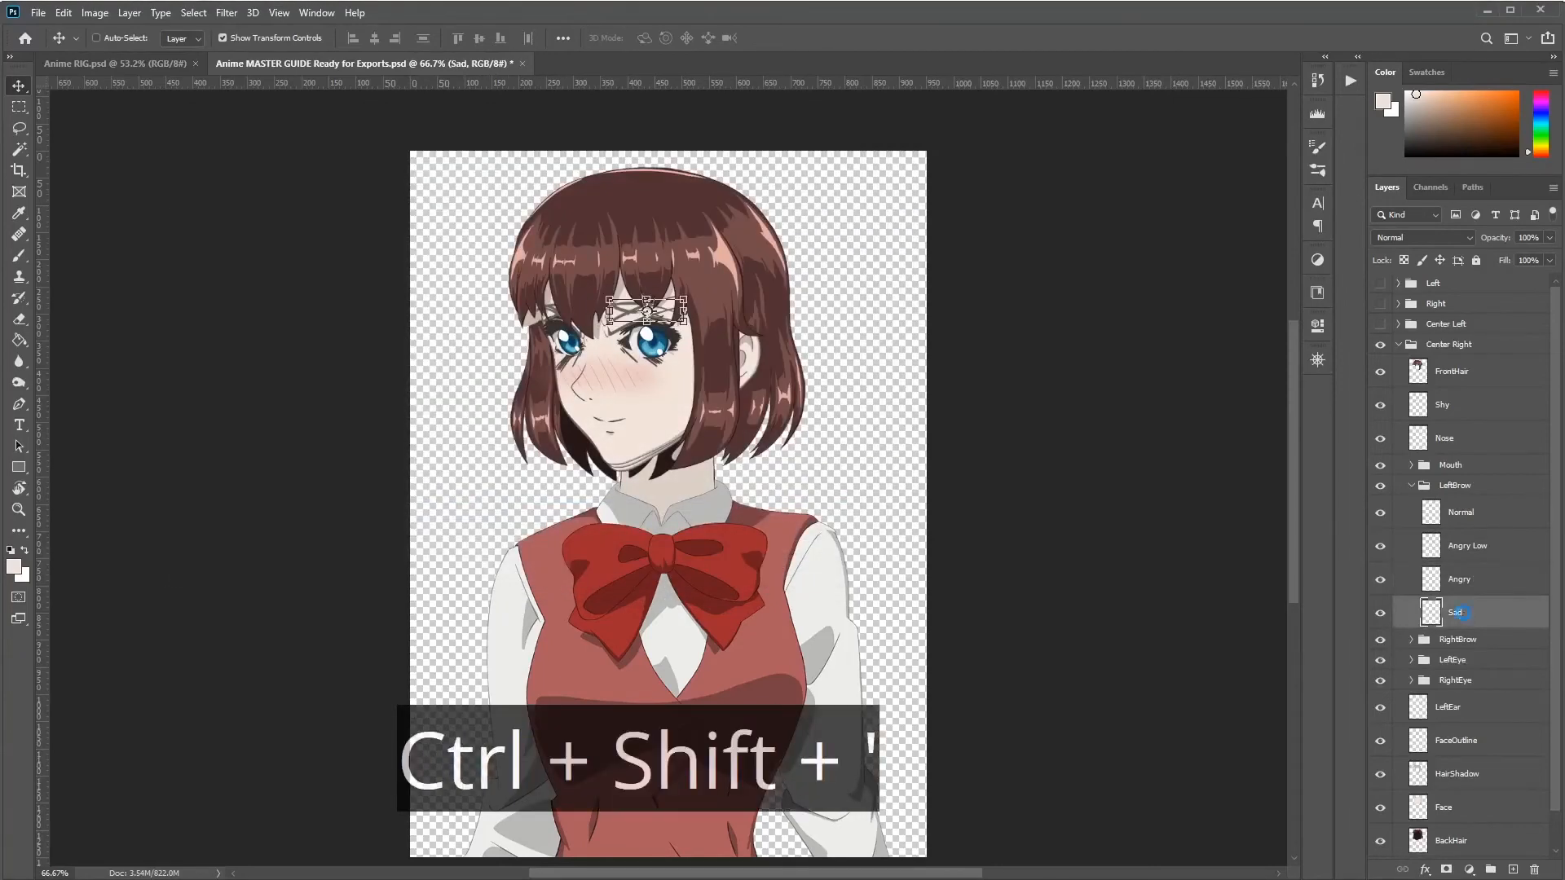
pyautogui.press('Return')
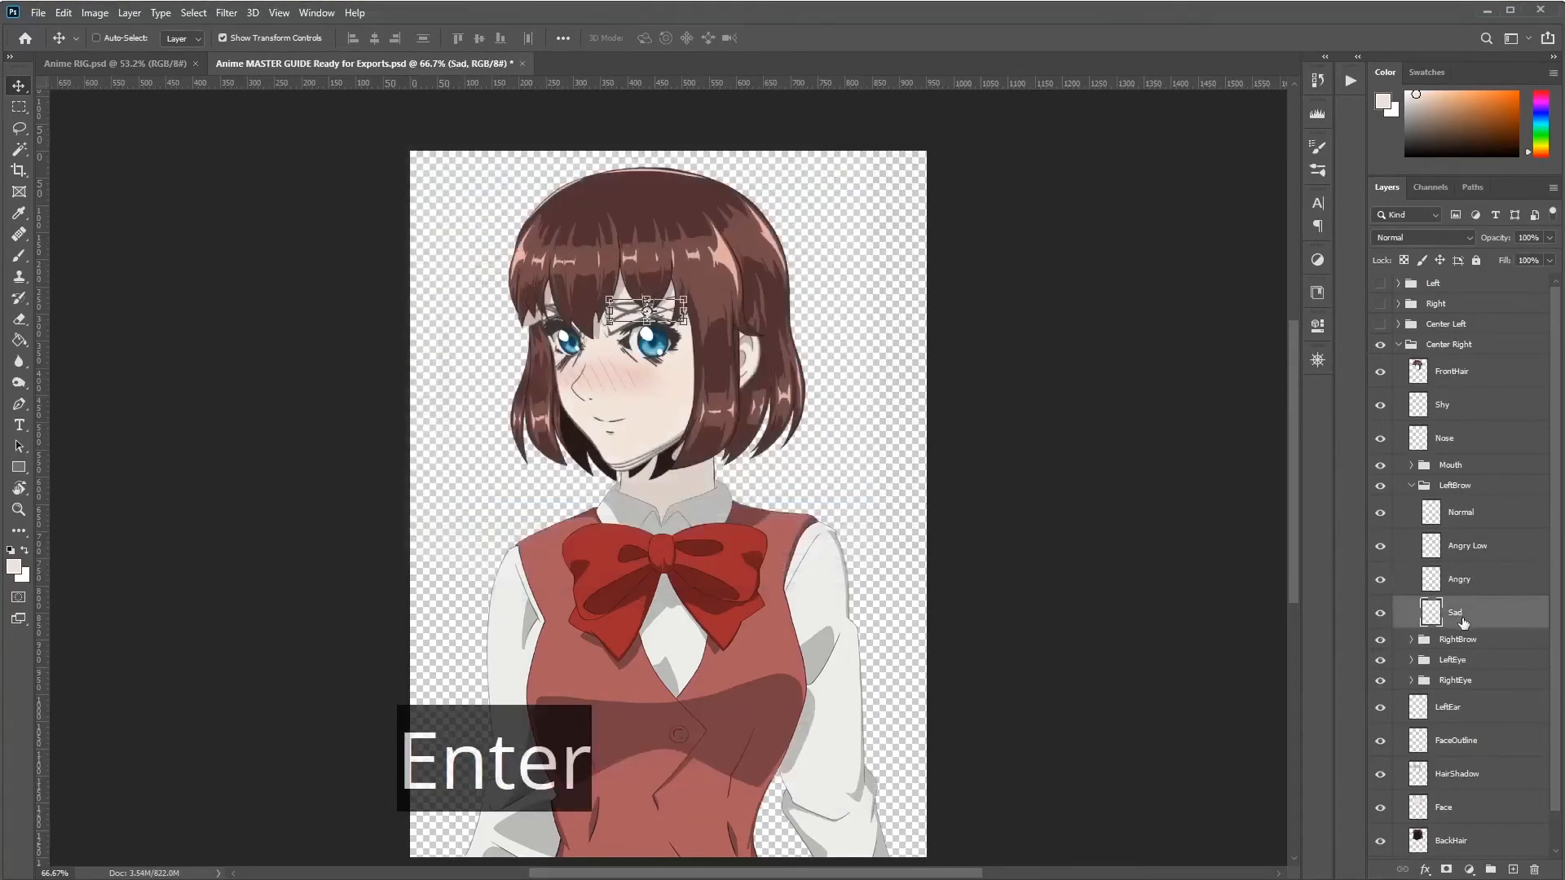
# Step: Collapse the LeftBrow group, then copy the RightBrow group's name and expand it to show its brow layers
pyautogui.click(1415, 492)
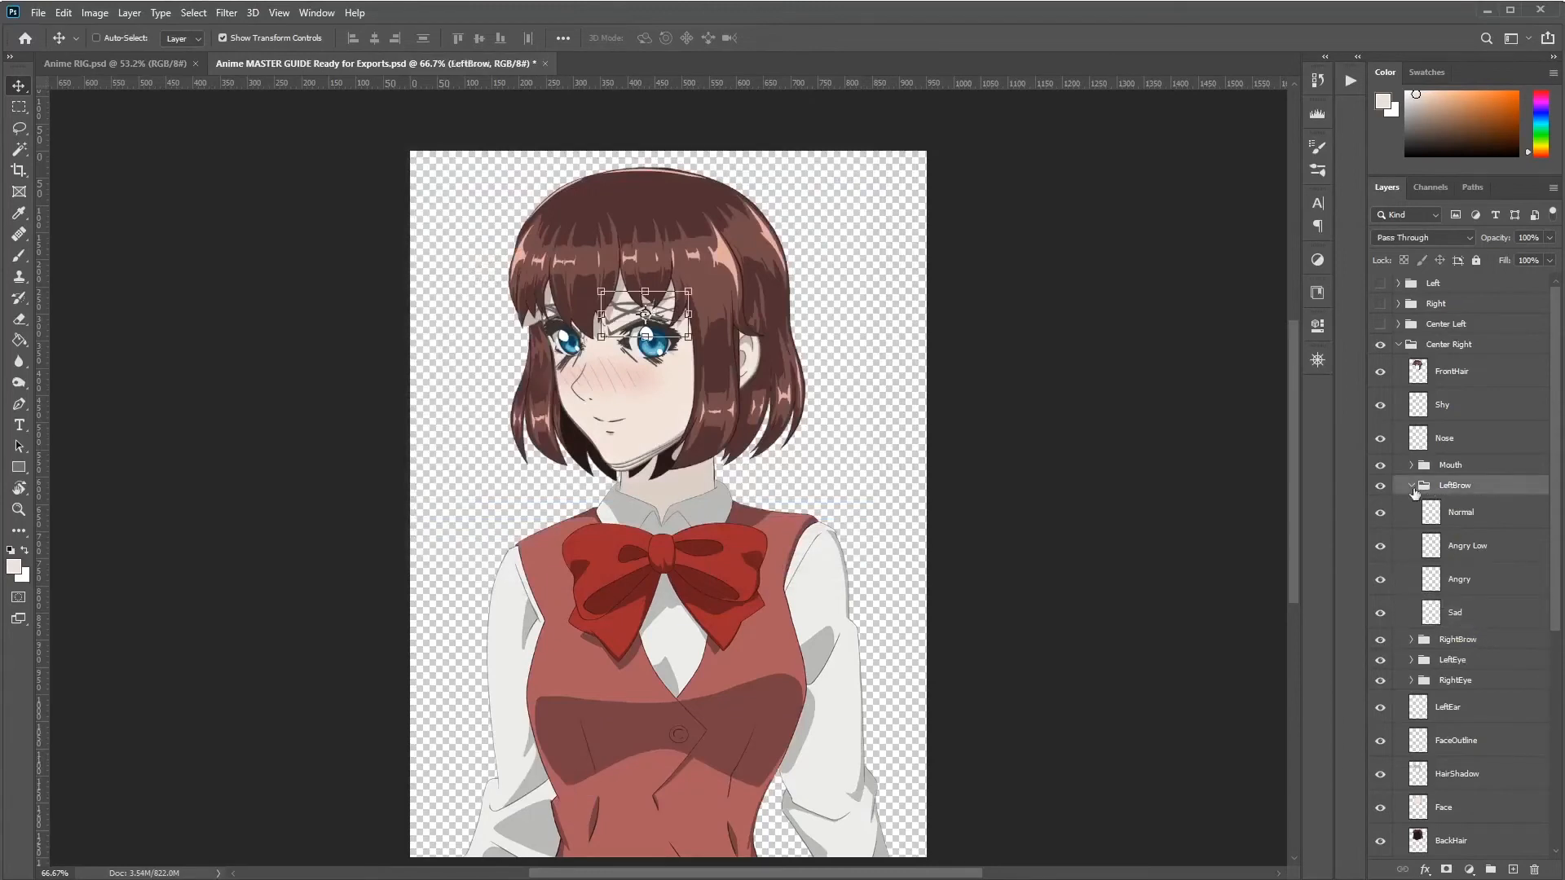
pyautogui.click(1412, 489)
pyautogui.click(1456, 508)
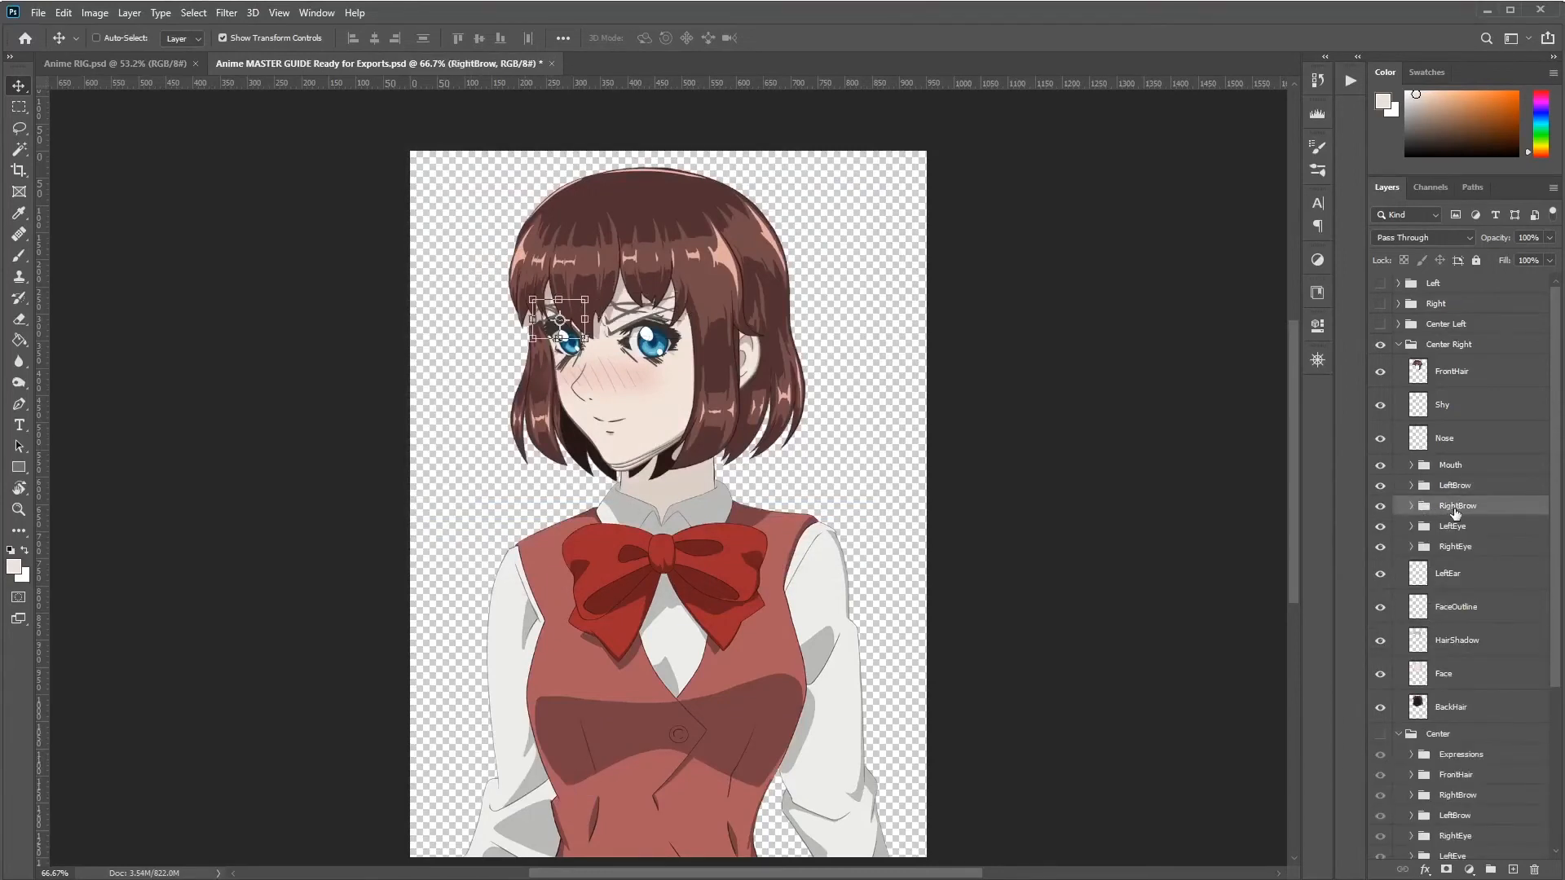
pyautogui.hotkey('ctrl', 'c')
pyautogui.press('Return')
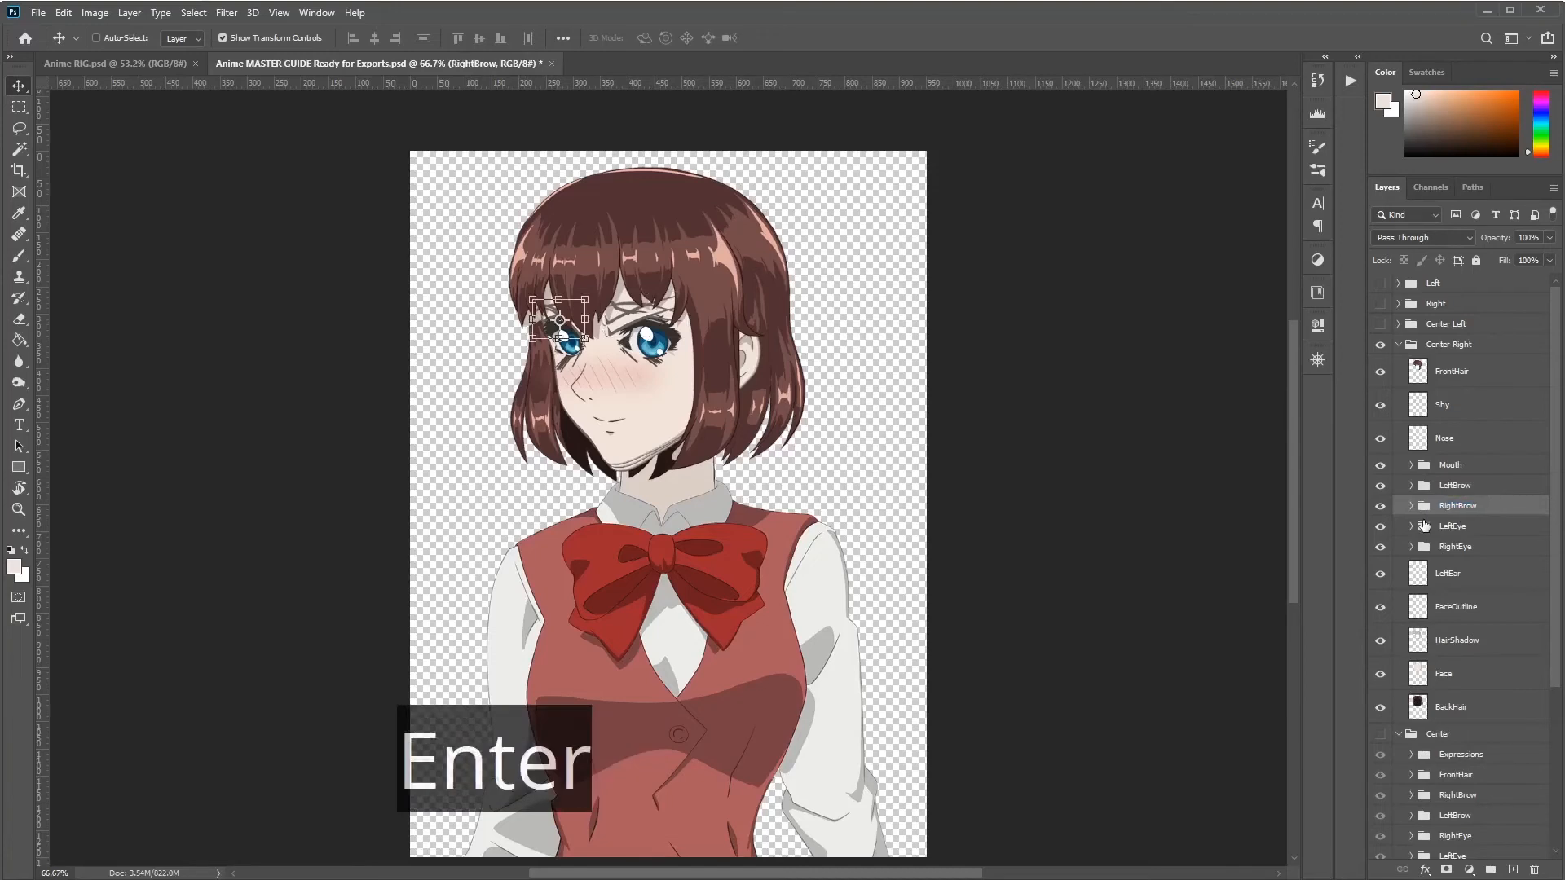
pyautogui.click(1410, 507)
# Step: Quick-export RightBrow's Normal layer as Normal.png into a new RightBrow folder inside Center Right
pyautogui.click(1461, 534)
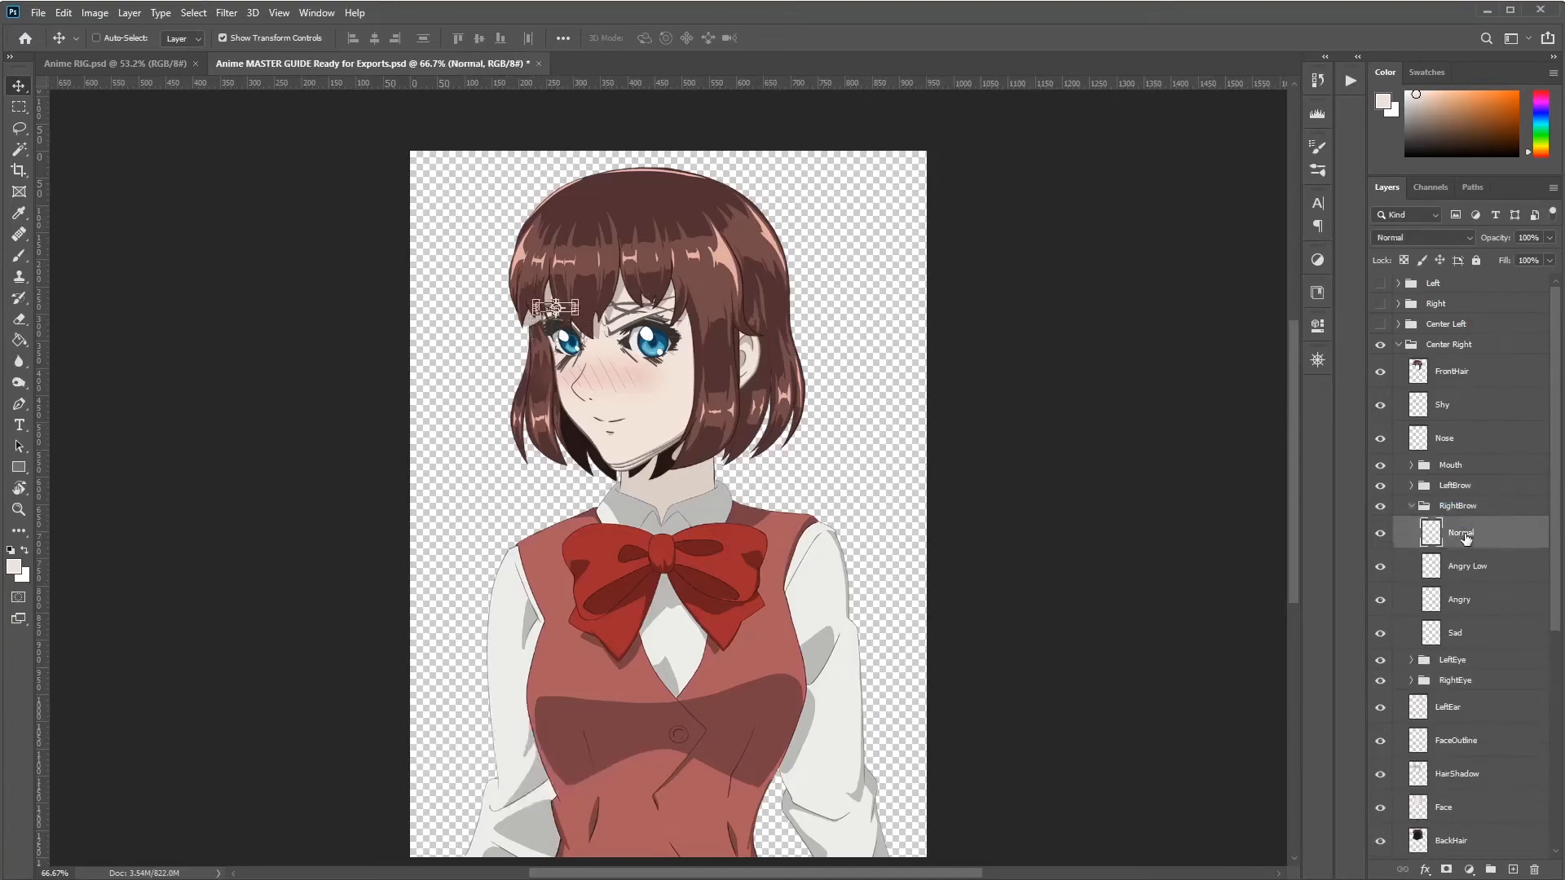
pyautogui.hotkey('ctrl', 'shift', "'")
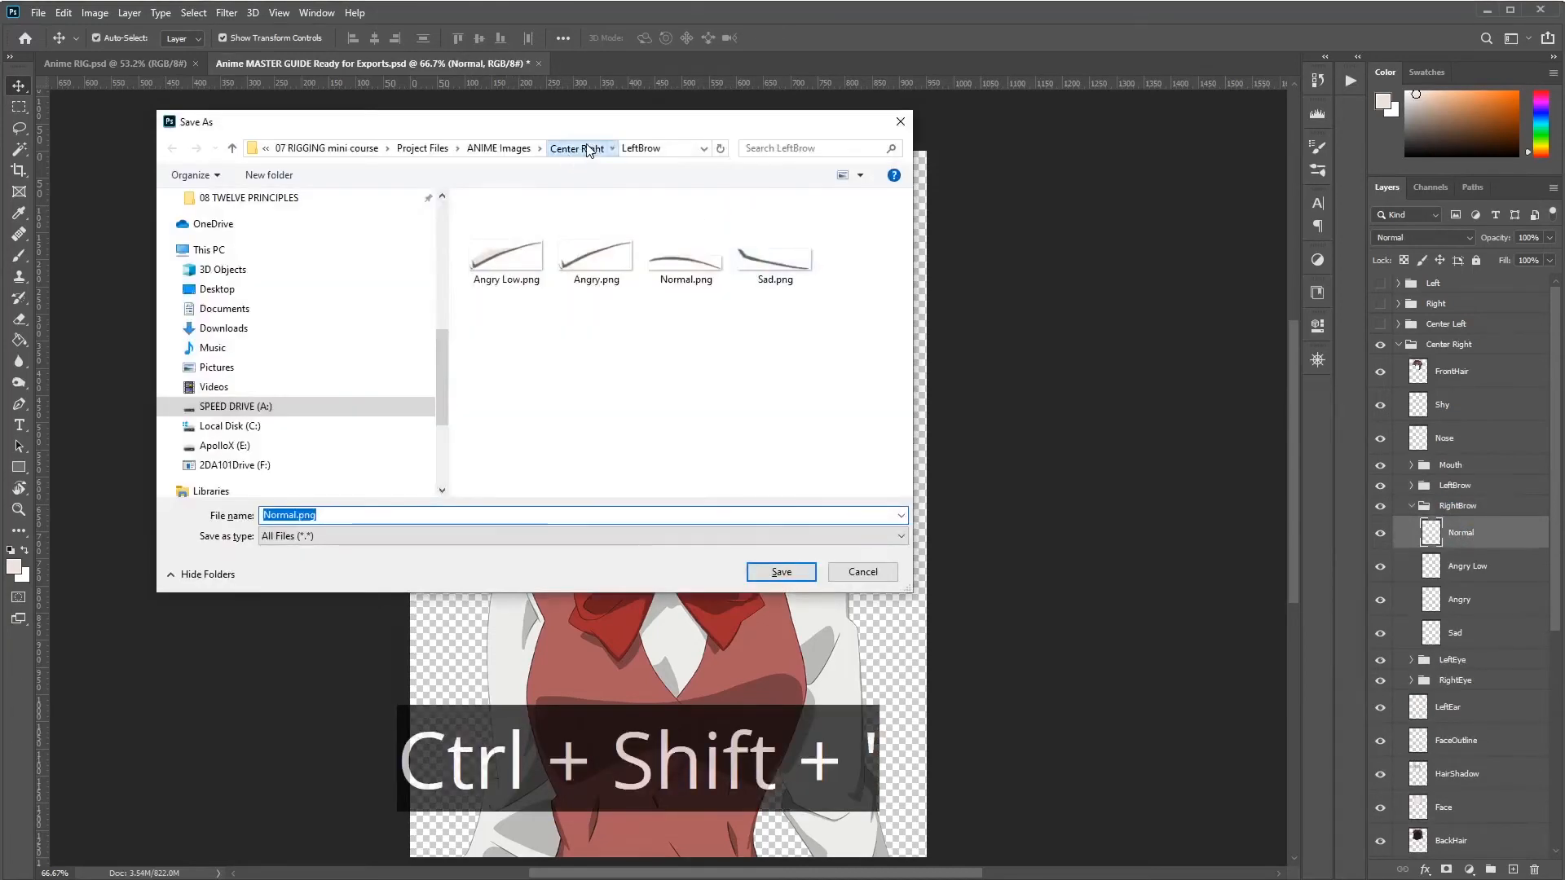
pyautogui.click(576, 147)
pyautogui.click(269, 174)
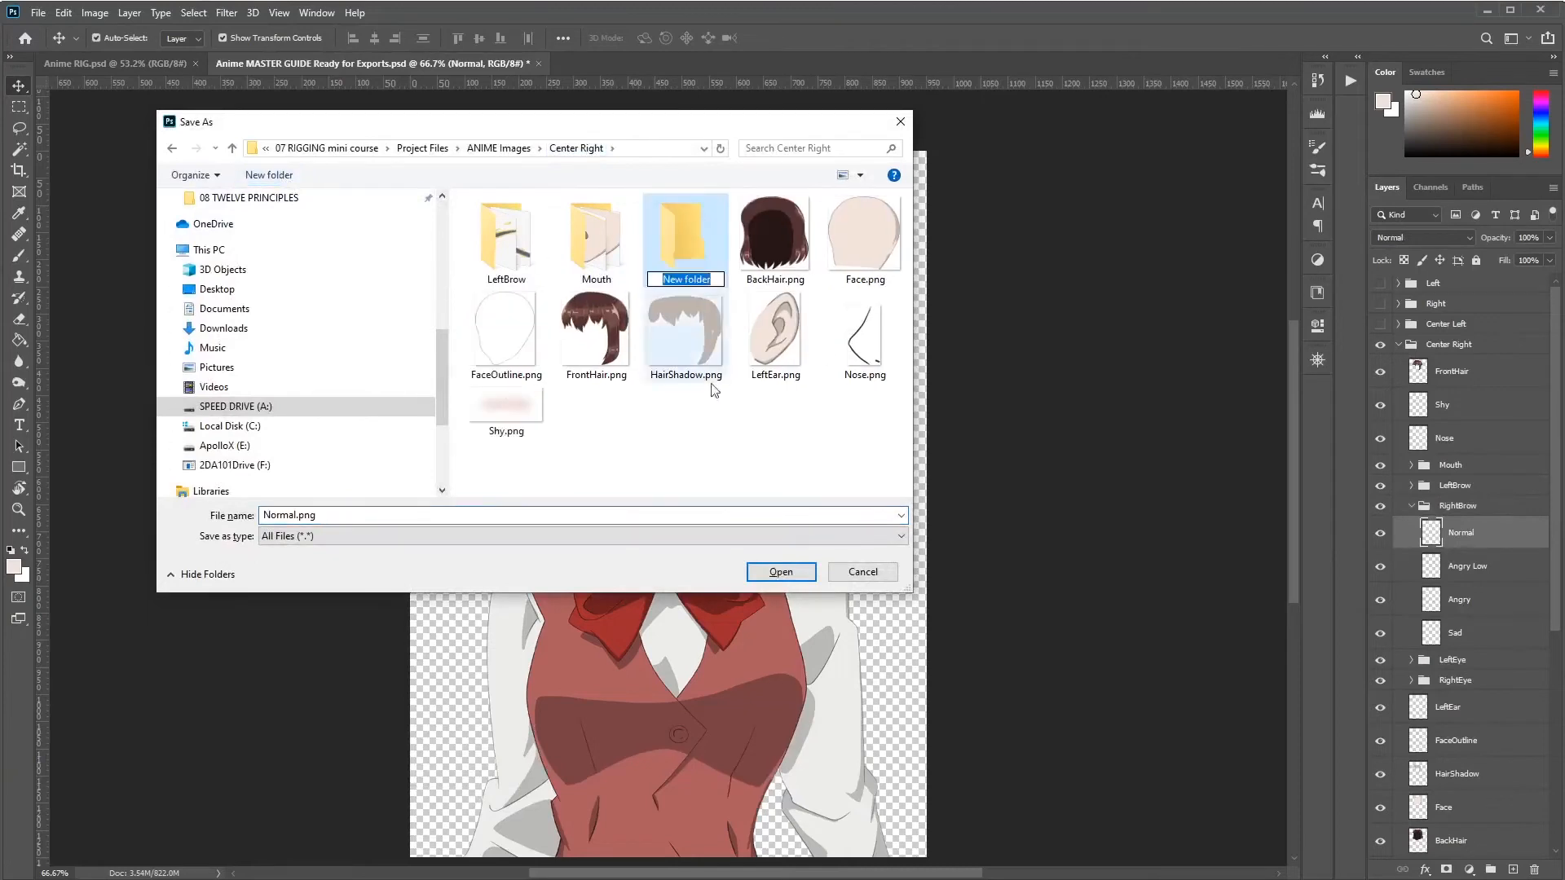
pyautogui.hotkey('ctrl', 'v')
pyautogui.press('Return')
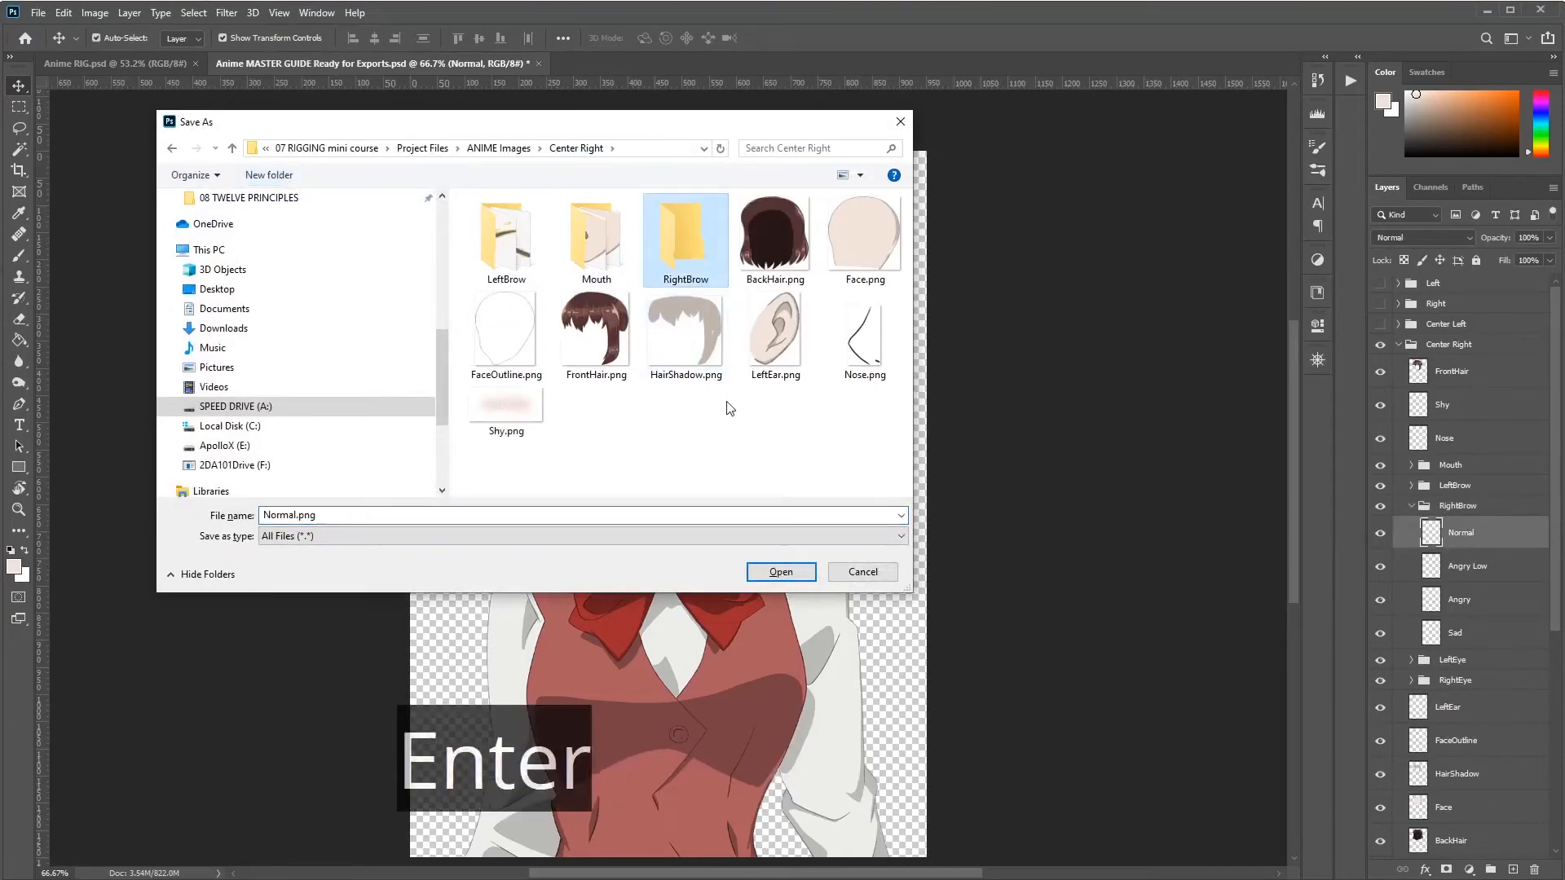
pyautogui.press('Return')
pyautogui.click(792, 571)
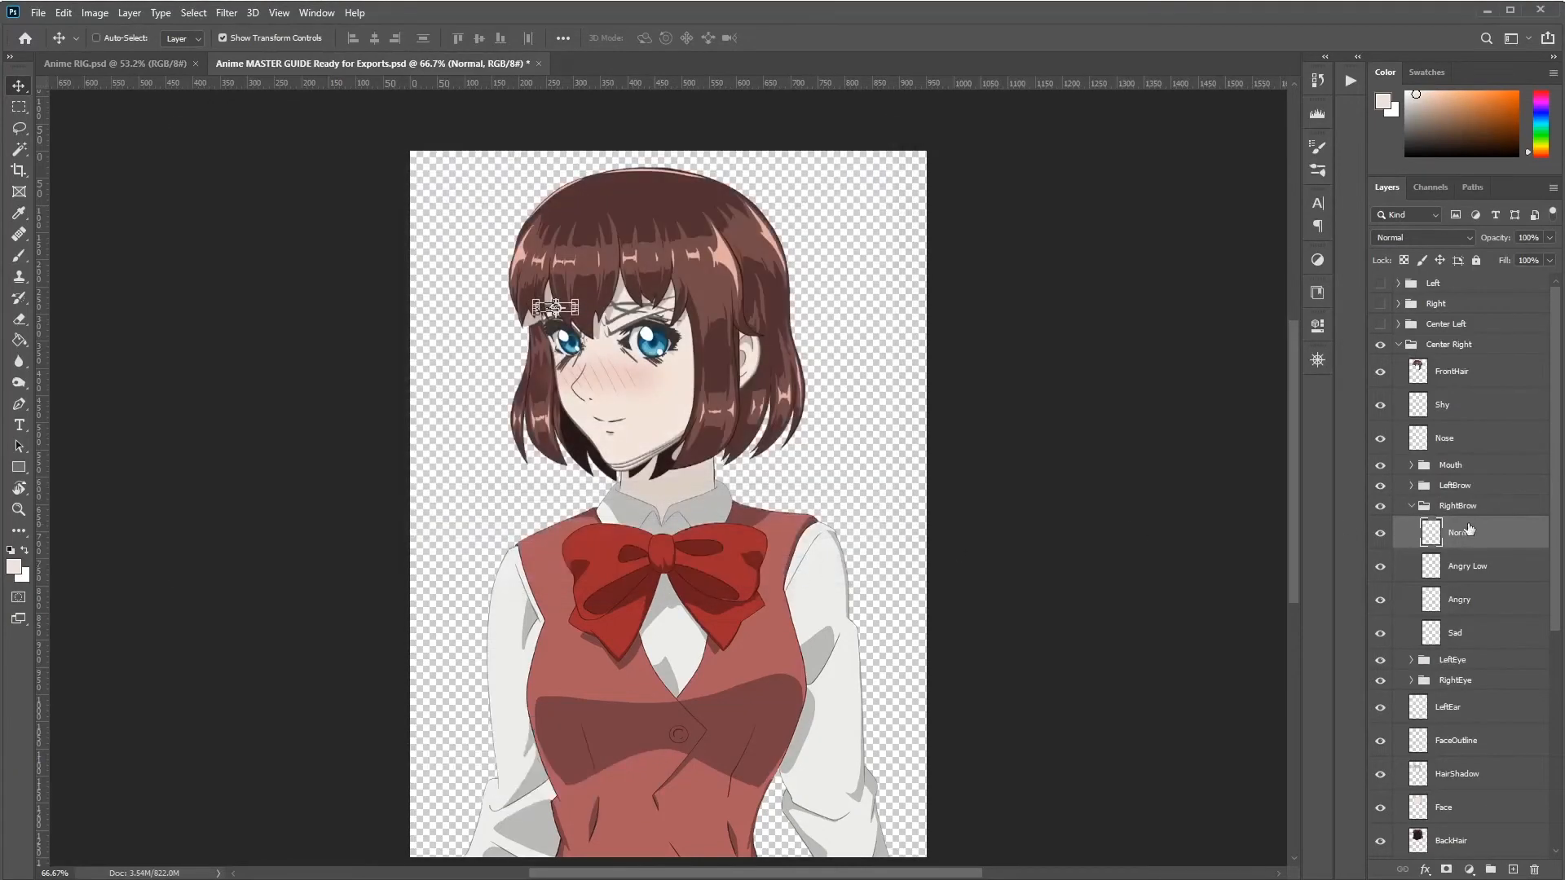
# Step: Quick-export RightBrow's Angry Low, Angry and Sad layers as separate PNGs into the RightBrow folder
pyautogui.click(1467, 569)
pyautogui.hotkey('ctrl', 'shift', "'")
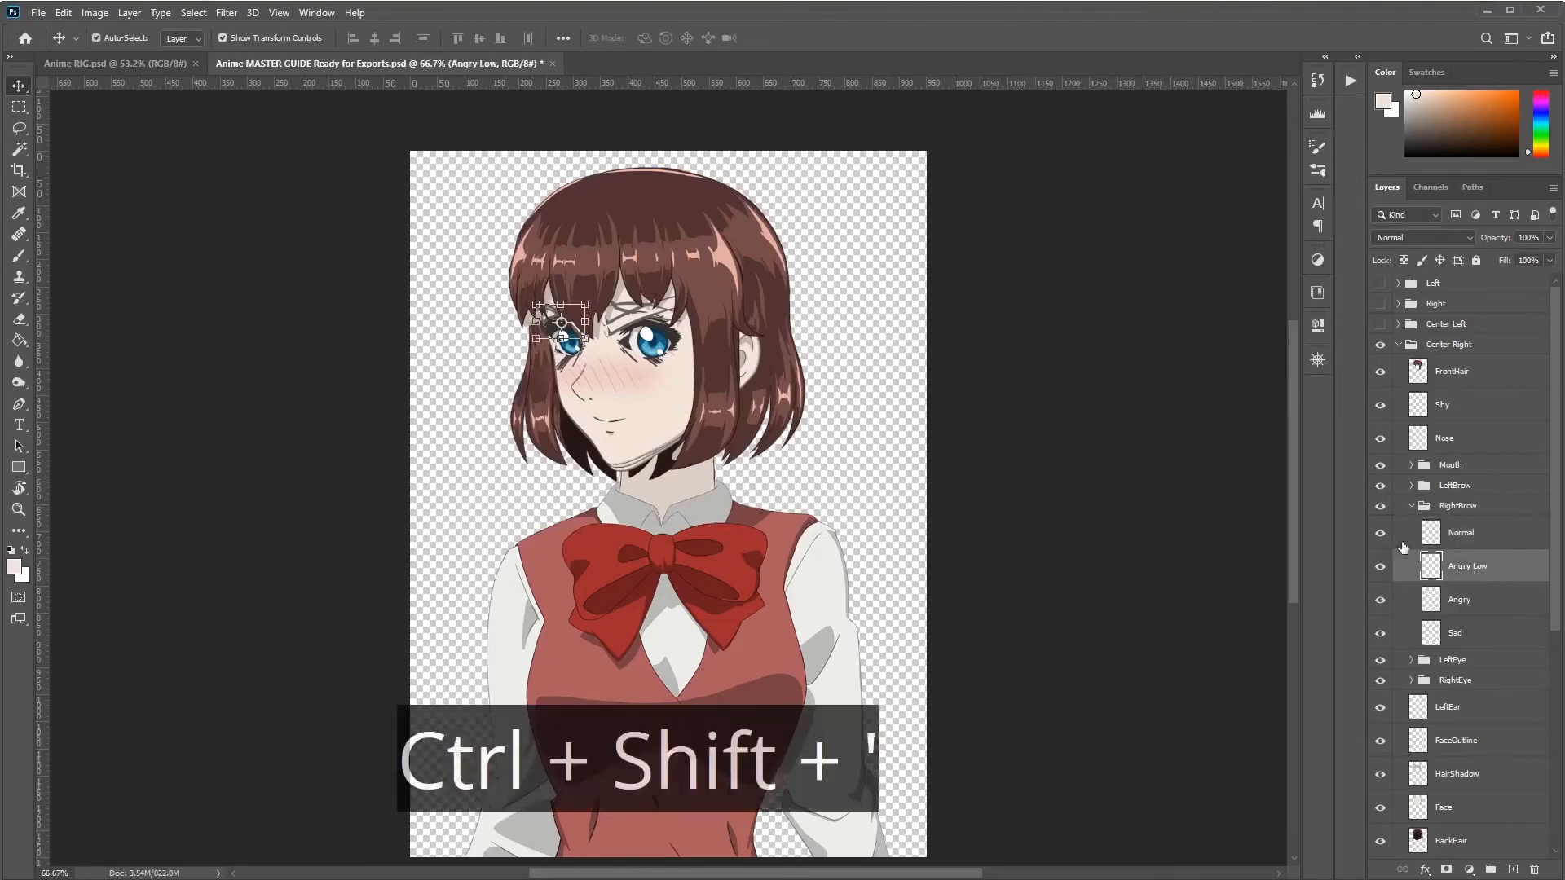
pyautogui.press('Return')
pyautogui.click(1465, 605)
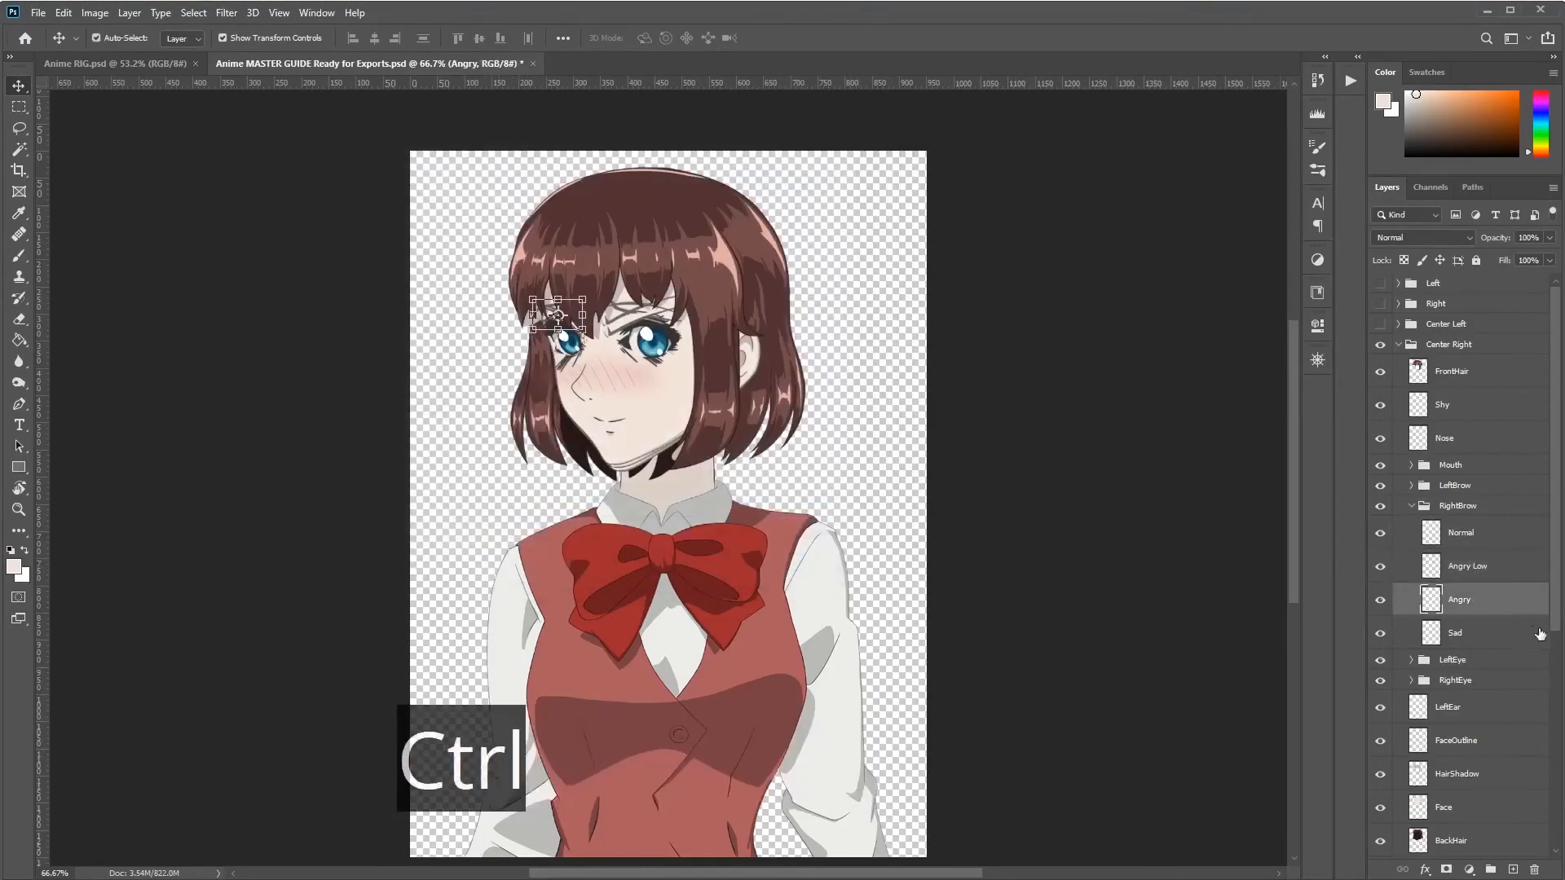
pyautogui.hotkey('ctrl', 'shift', "'")
pyautogui.press('Return')
pyautogui.click(1465, 633)
pyautogui.hotkey('ctrl', 'shift', "'")
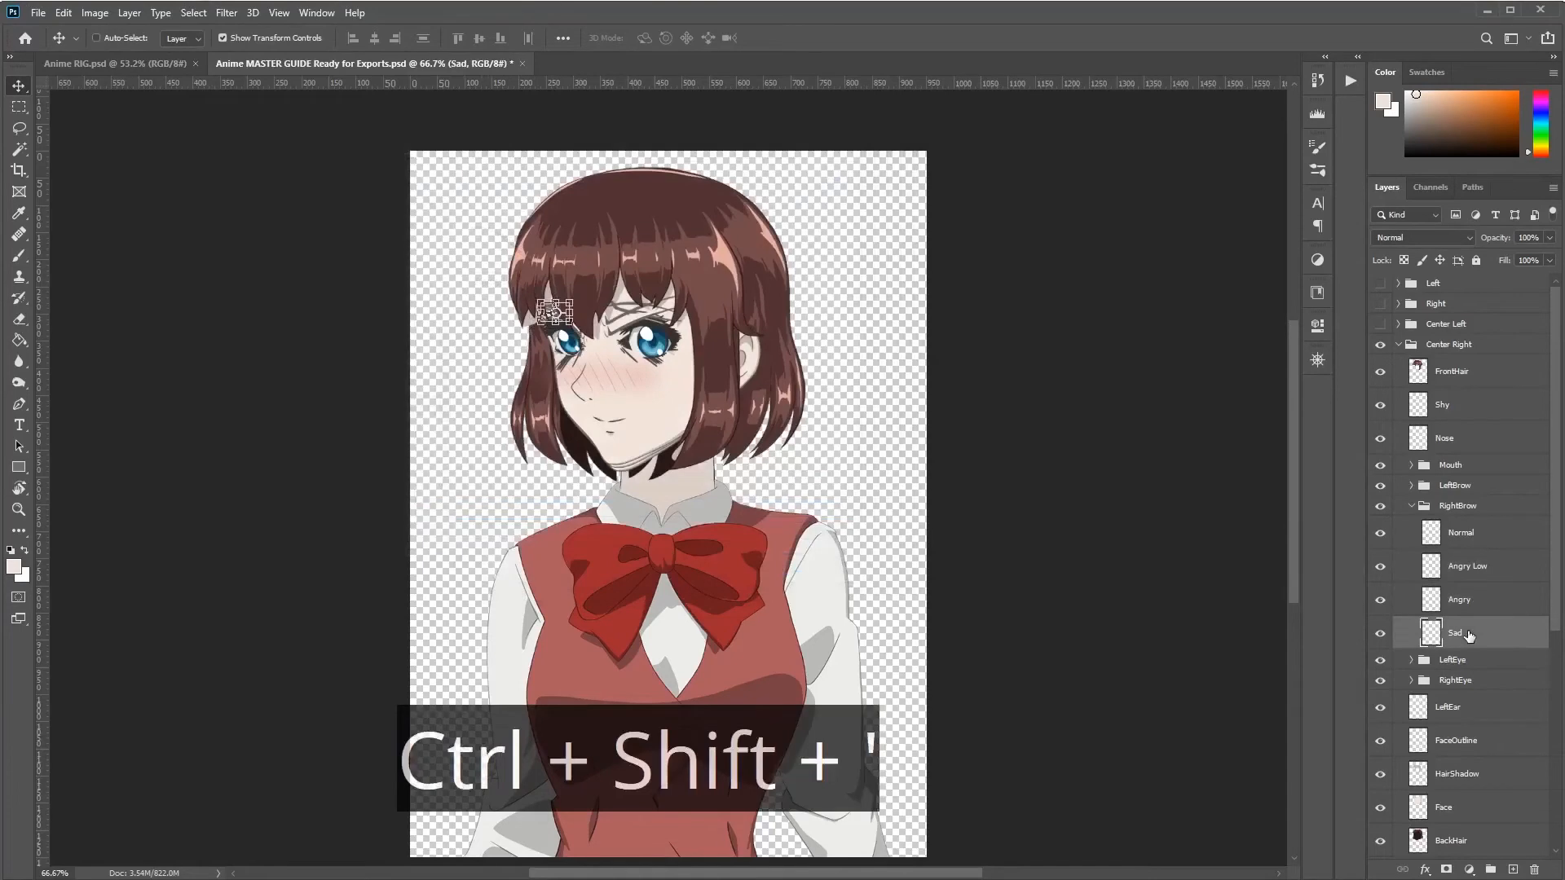
pyautogui.press('Return')
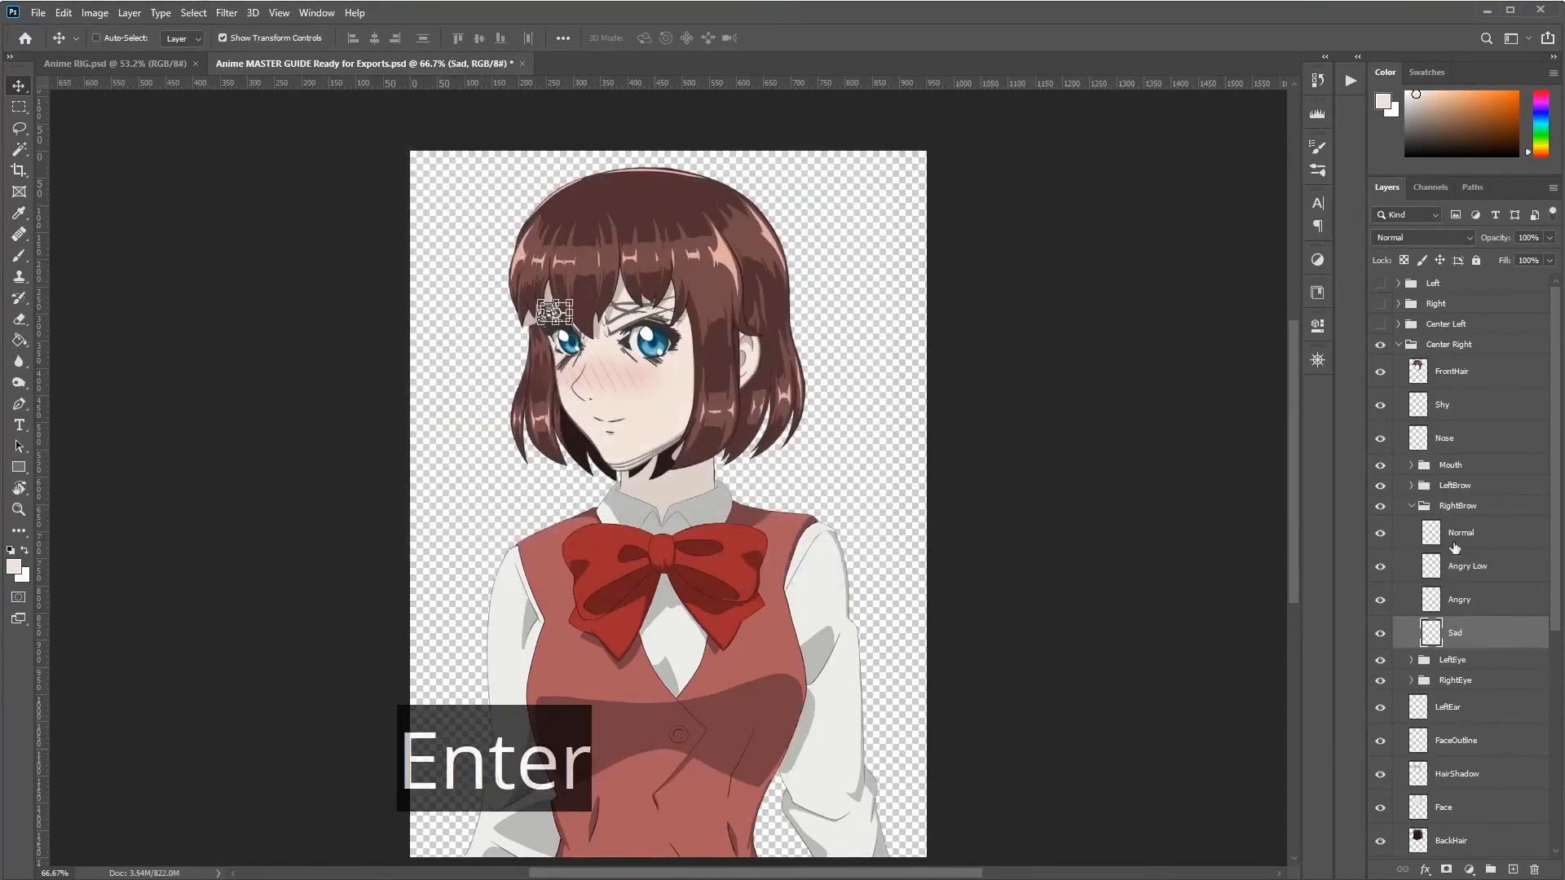
# Step: Collapse the RightBrow group, then copy the LeftEye group's name and expand it to show its eye layers
pyautogui.click(1448, 511)
pyautogui.click(1412, 506)
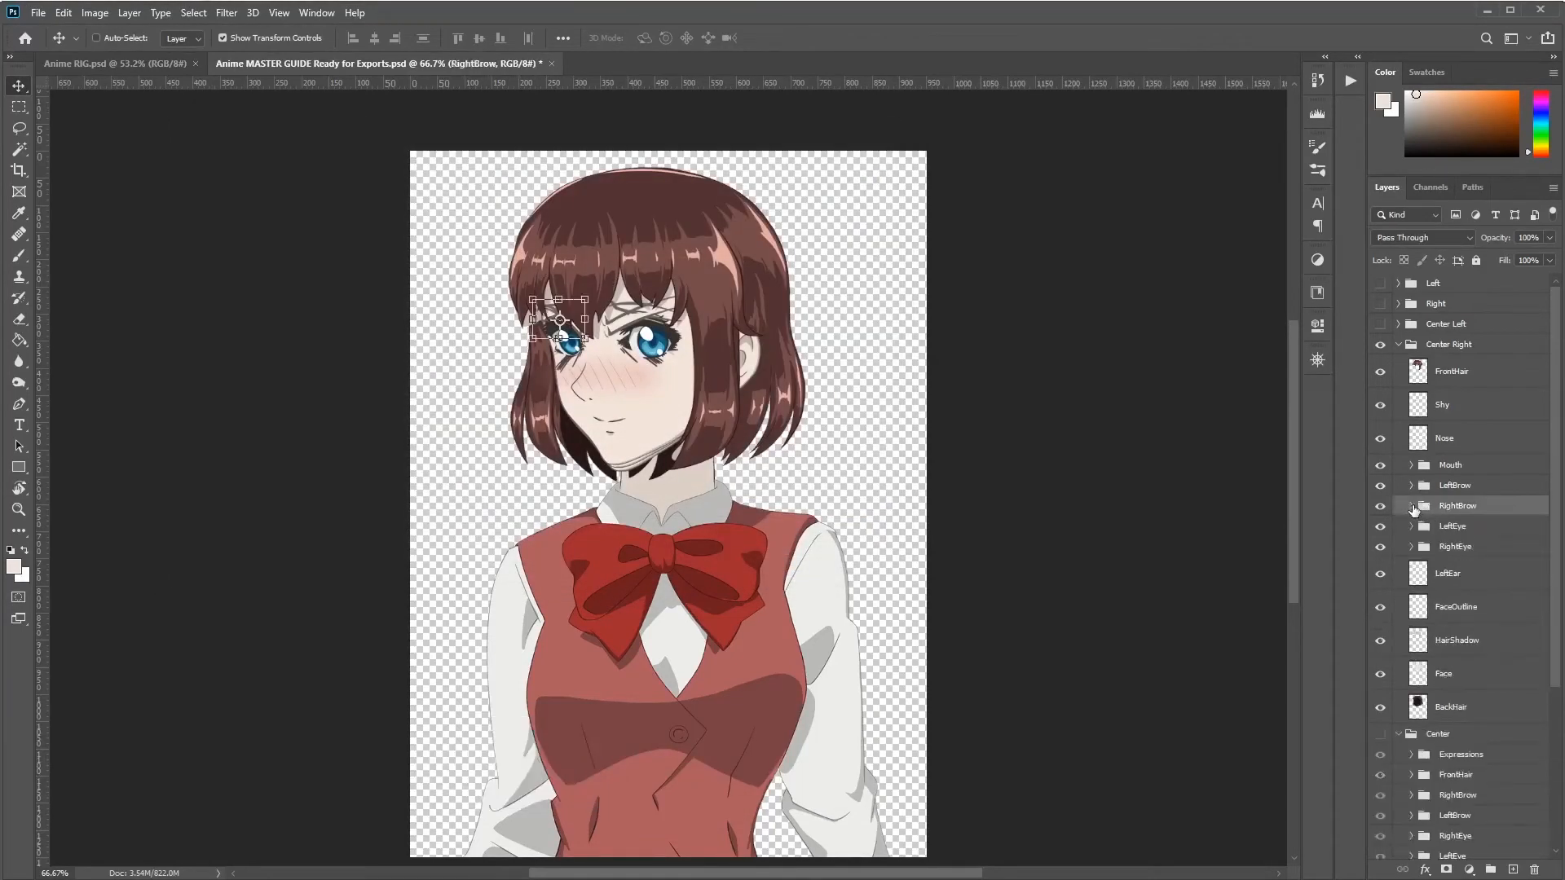
pyautogui.click(1451, 528)
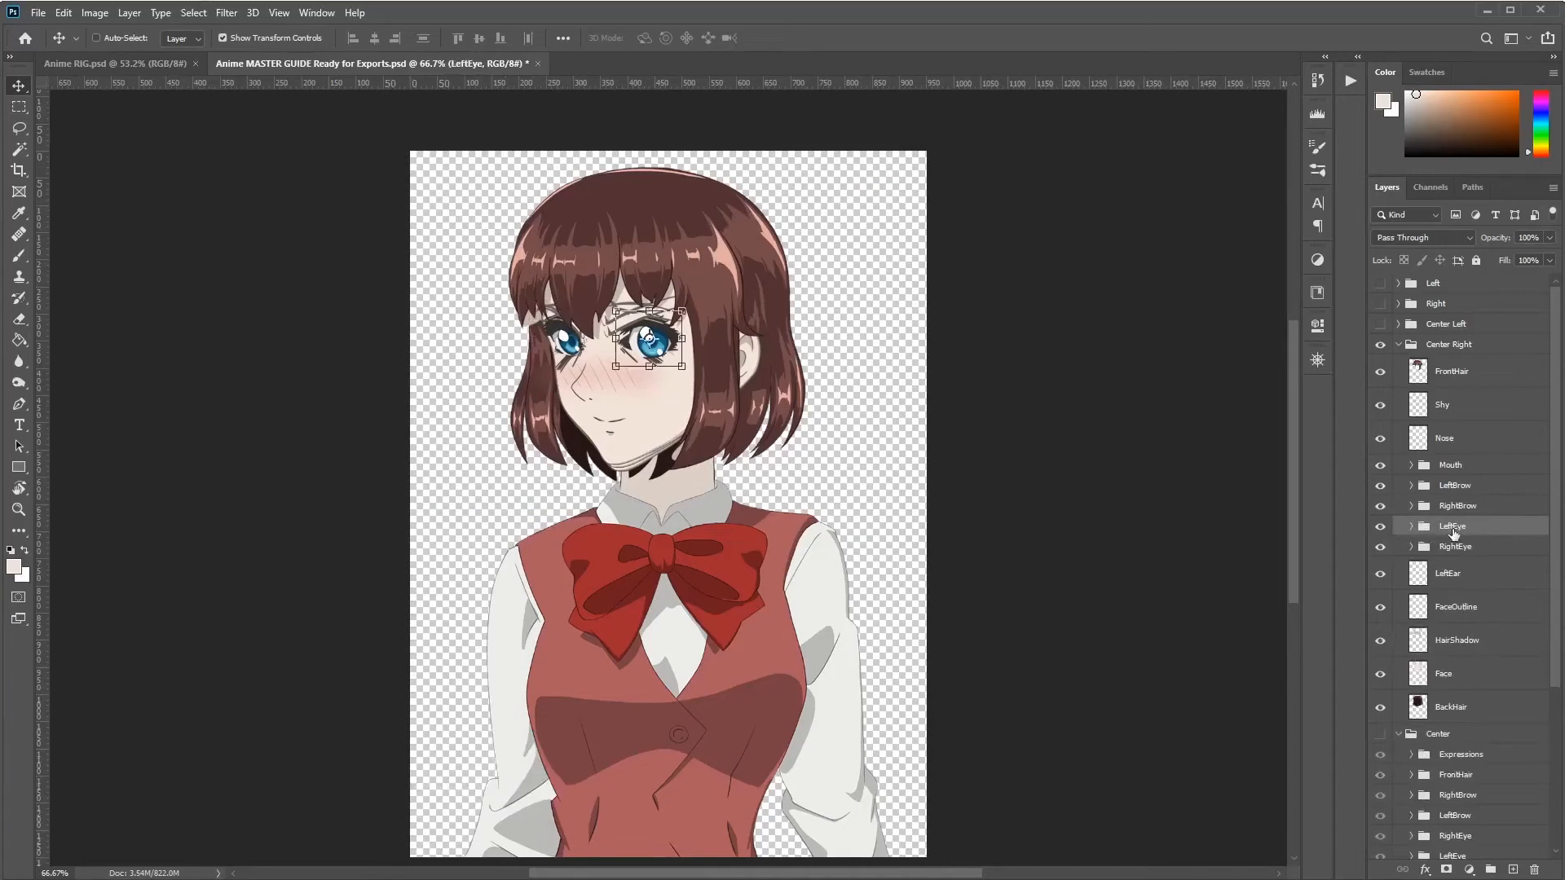
pyautogui.doubleClick(1452, 527)
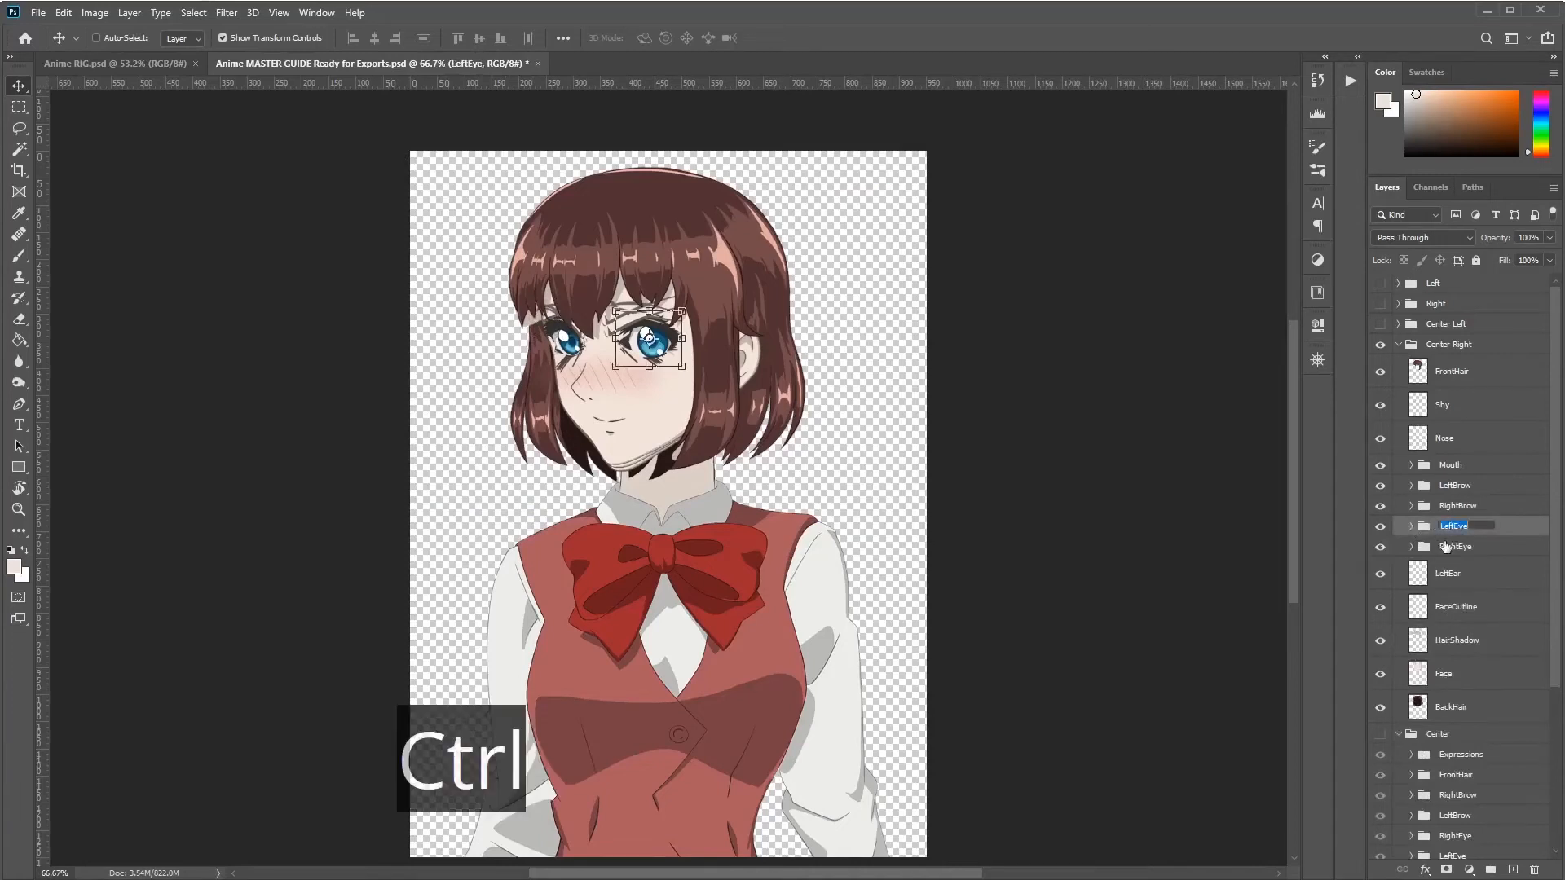
pyautogui.hotkey('ctrl', 'c')
pyautogui.press('Return')
pyautogui.click(1412, 526)
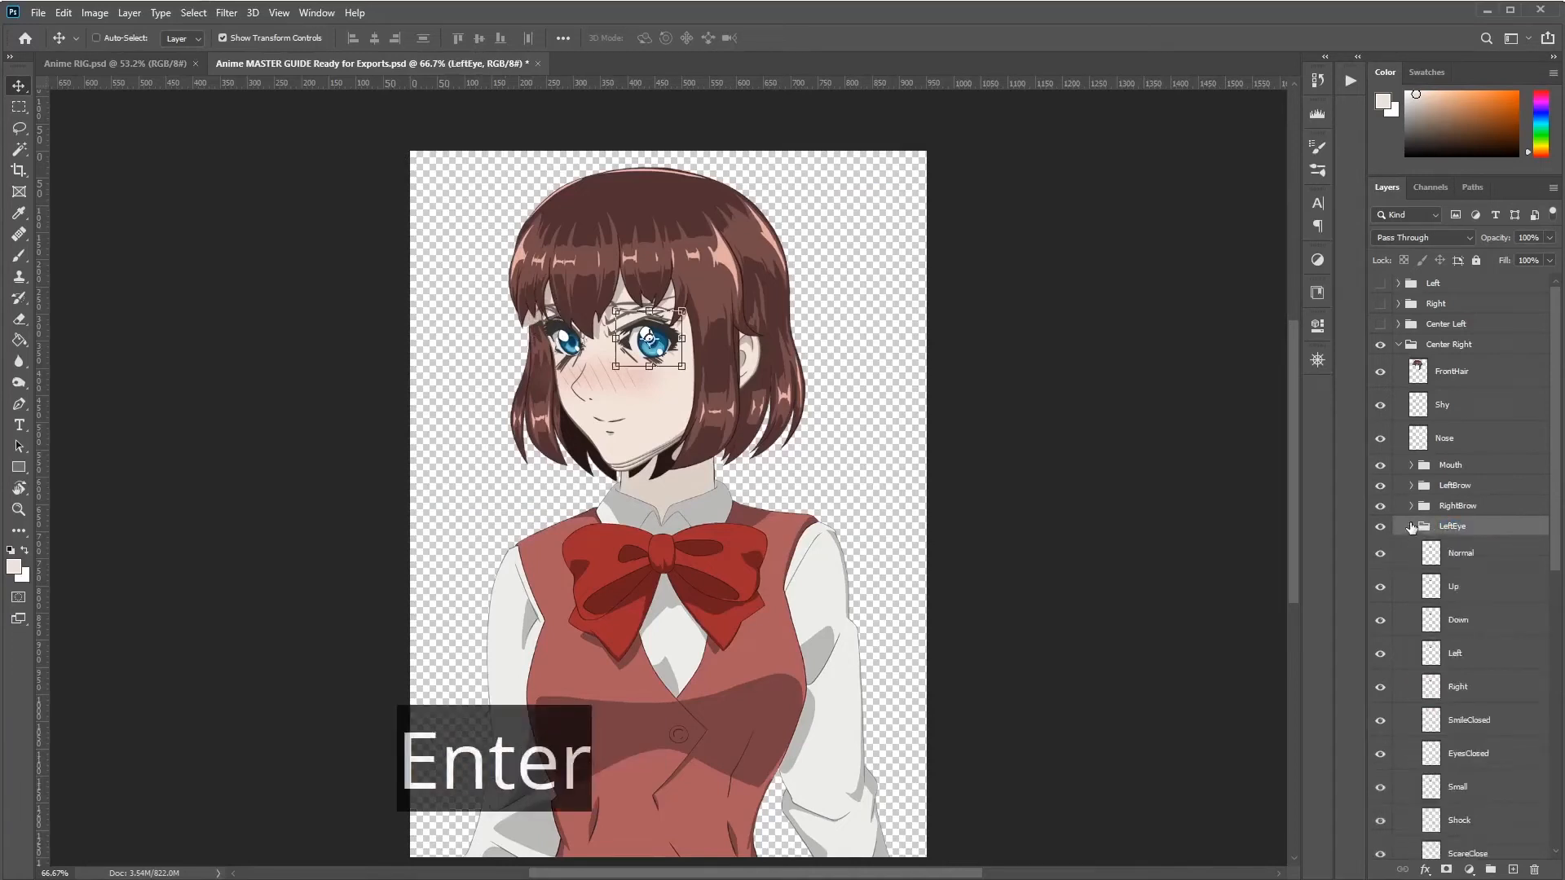
# Step: Quick-export LeftEye's Normal layer as Normal.png into a new LeftEye folder inside Center Right
pyautogui.click(1474, 561)
pyautogui.scroll(-3, 1475, 563)
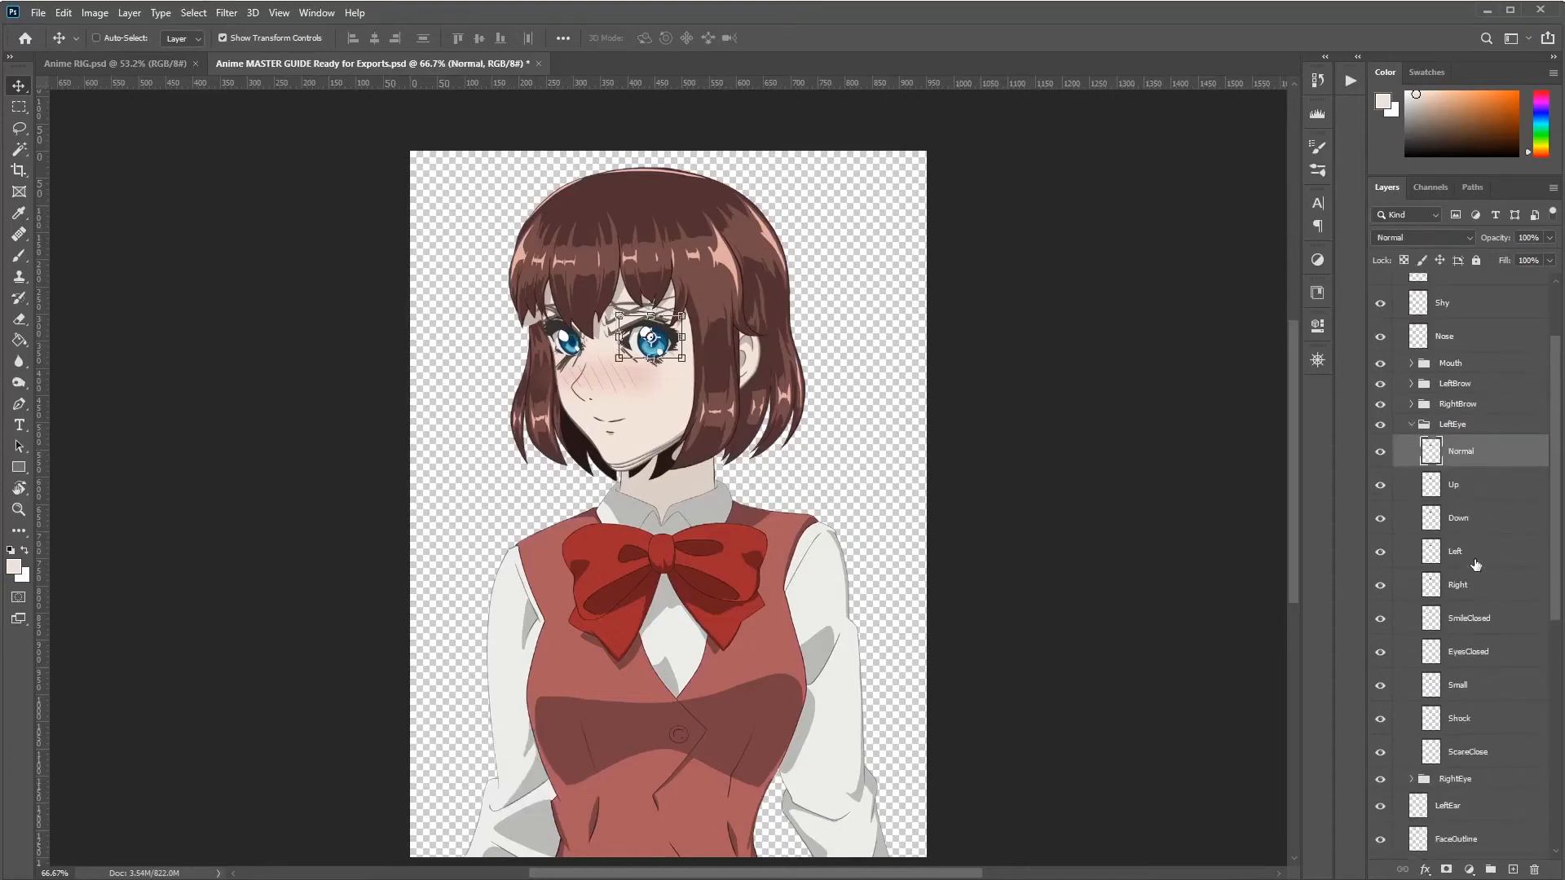
pyautogui.hotkey('ctrl', 'shift', "'")
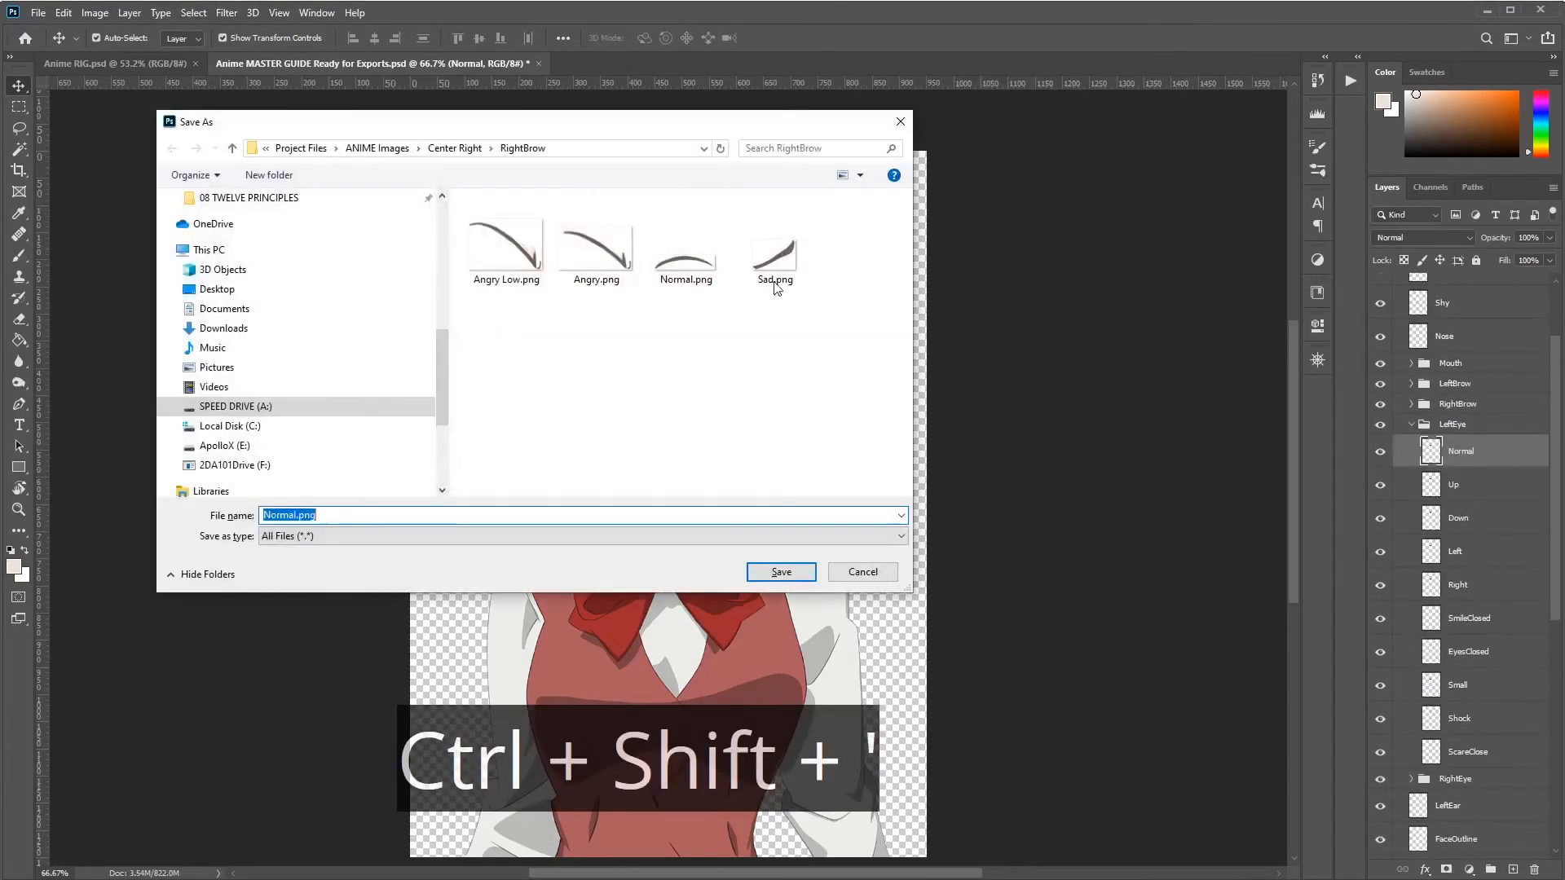
pyautogui.click(269, 175)
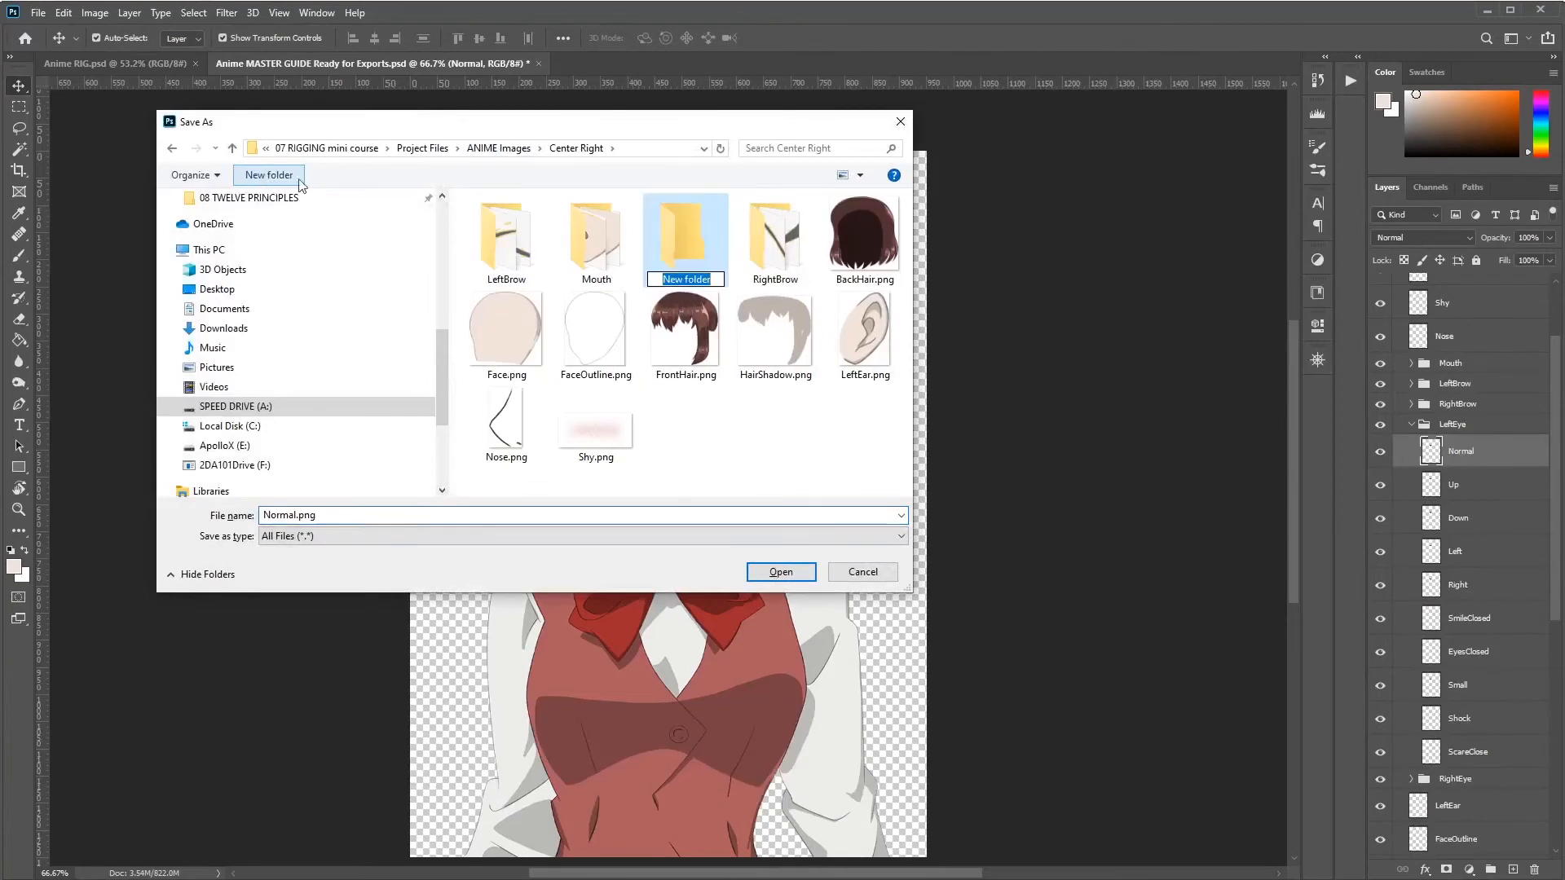
pyautogui.hotkey('ctrl', 'v')
pyautogui.press('Return')
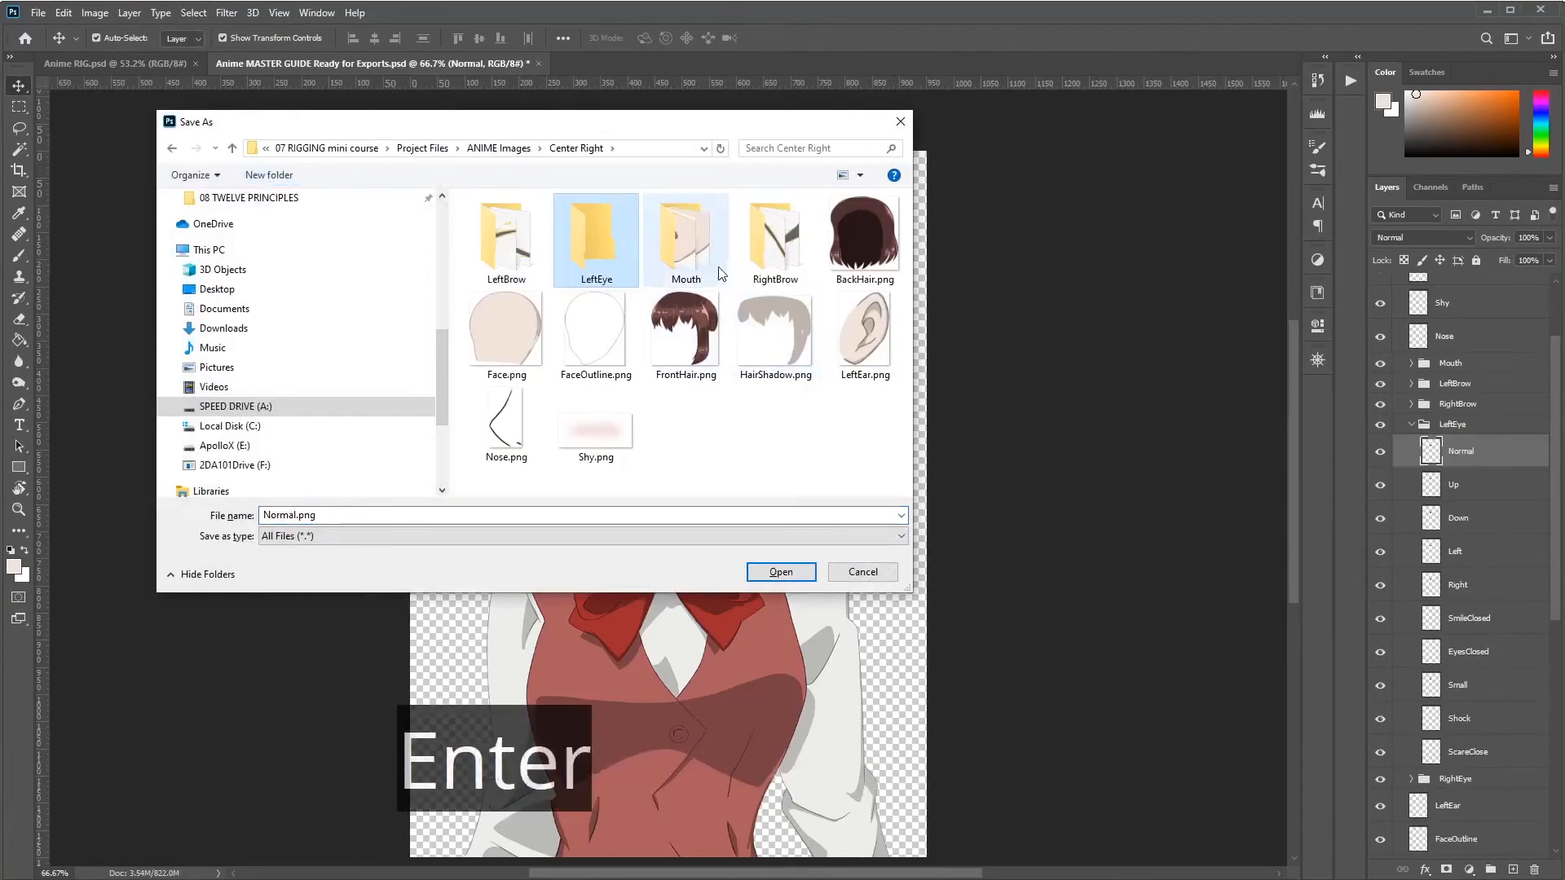
pyautogui.press('Return')
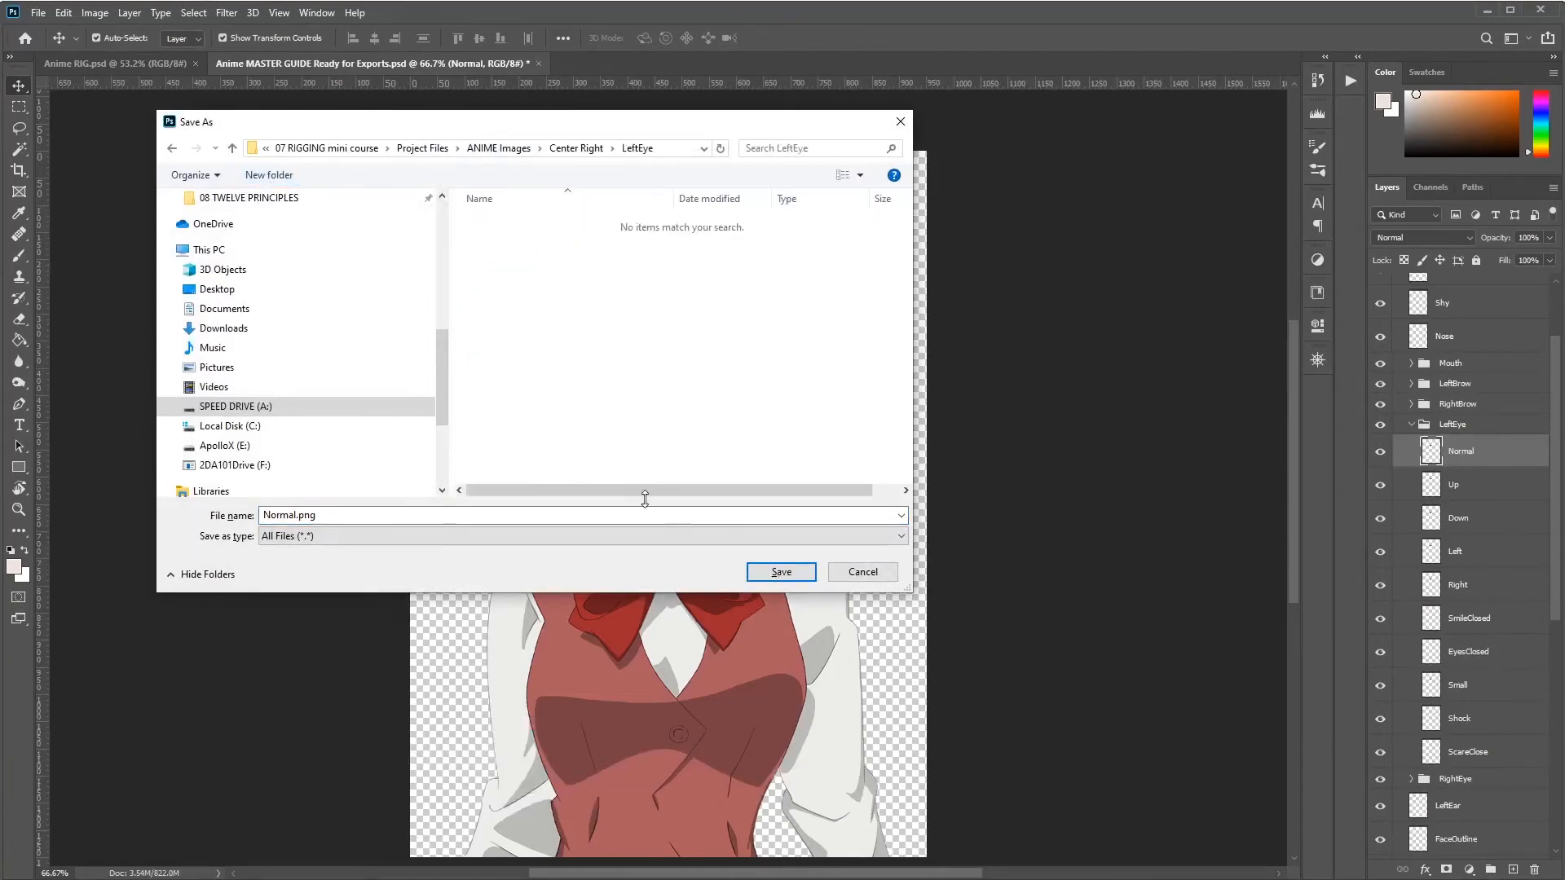
pyautogui.click(768, 573)
# Step: Quick-export LeftEye's Up and Down layers as separate PNGs into the LeftEye folder
pyautogui.click(1437, 484)
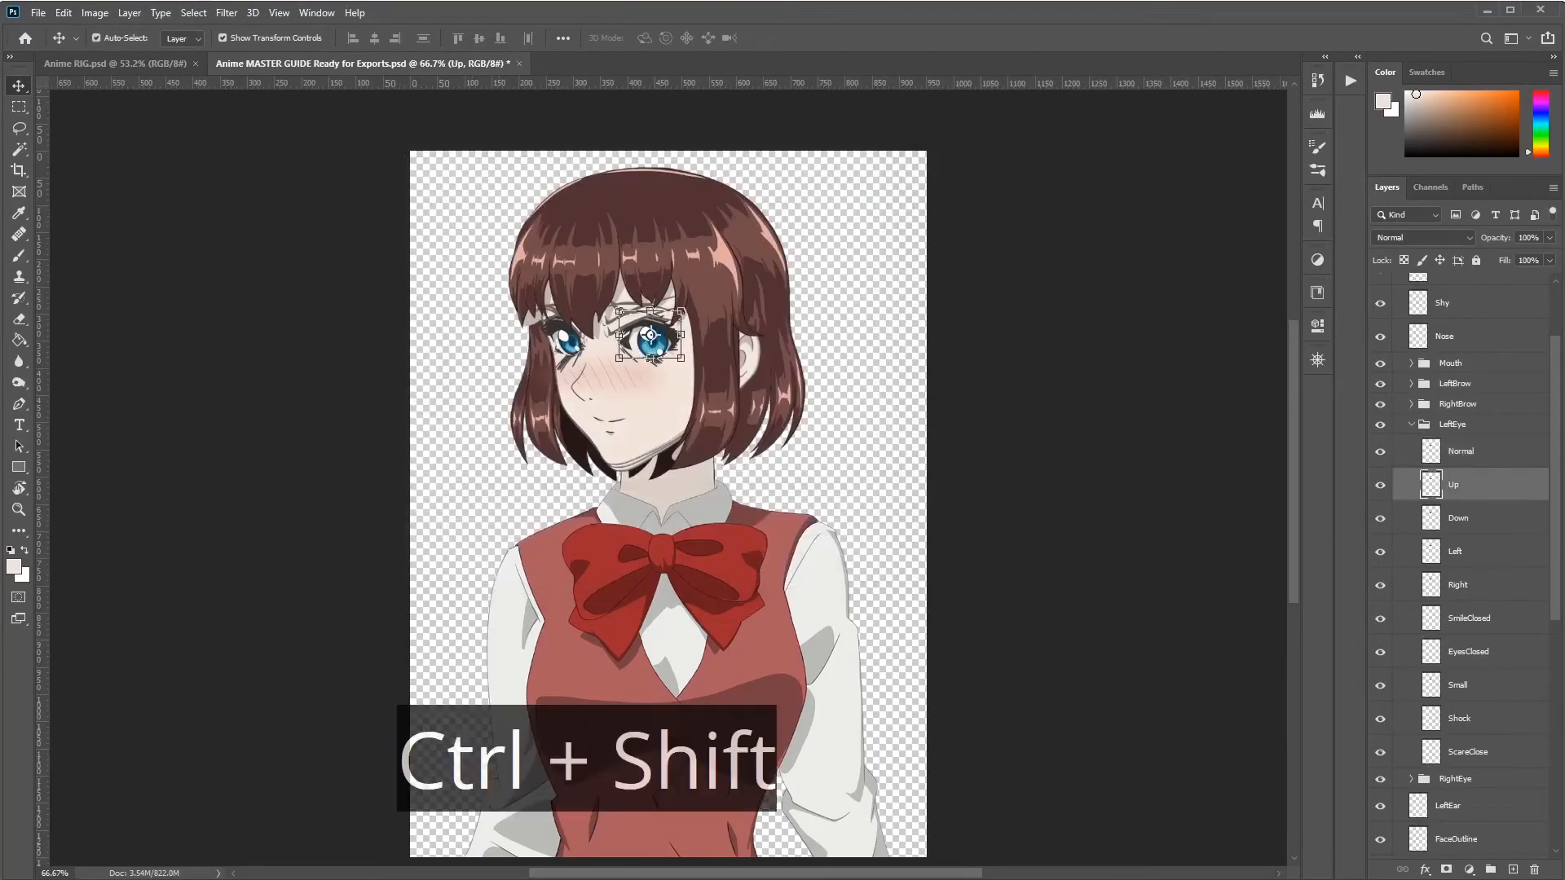
pyautogui.hotkey('ctrl', 'shift', "'")
pyautogui.press('Return')
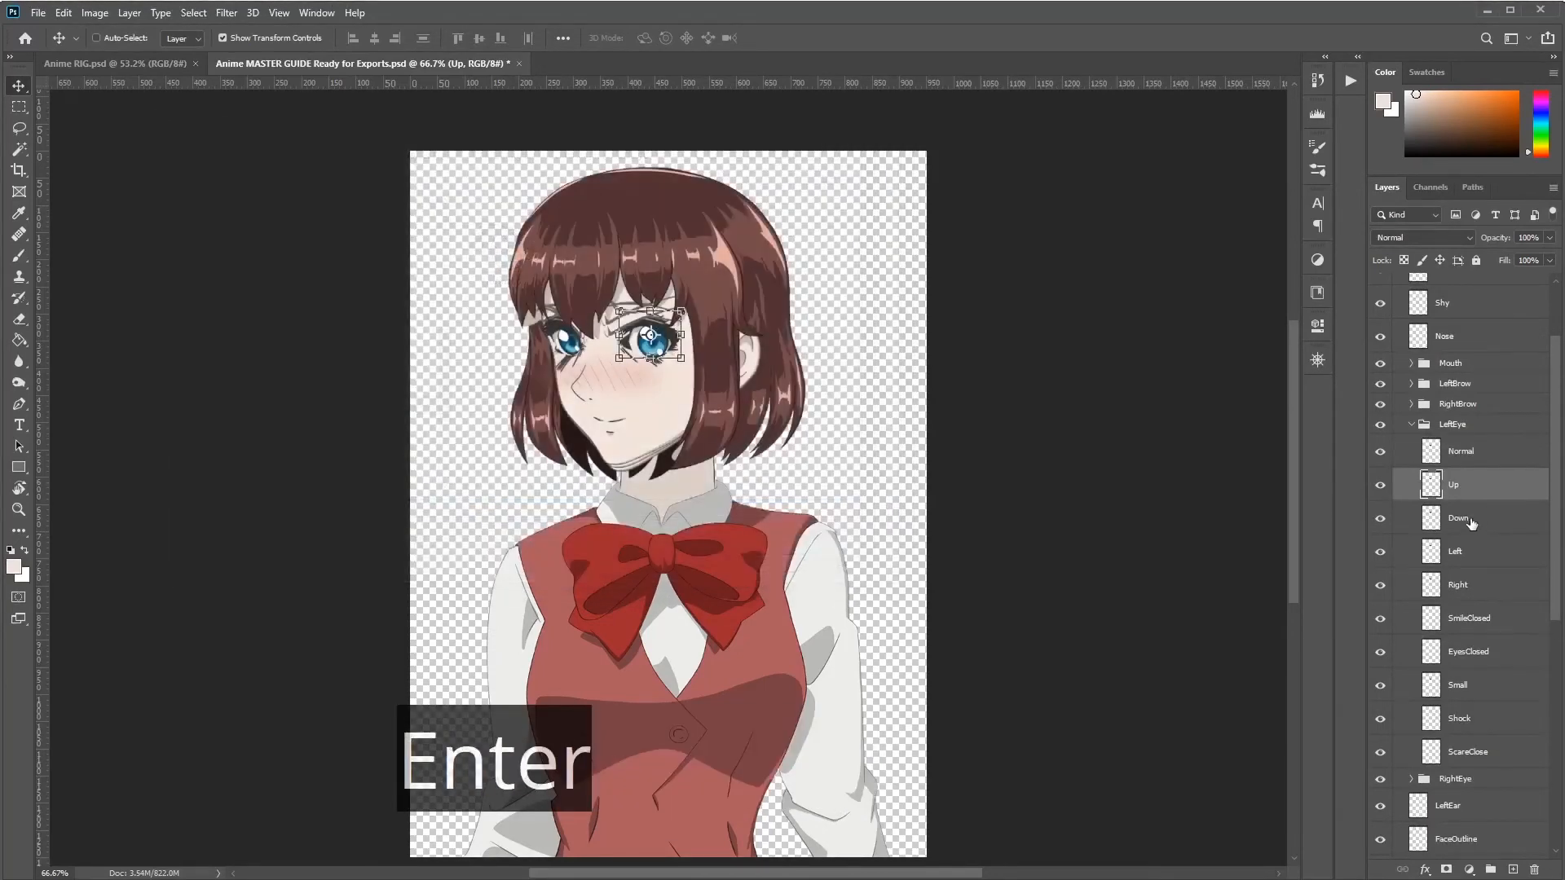
pyautogui.click(1472, 525)
pyautogui.hotkey('ctrl', 'shift', "'")
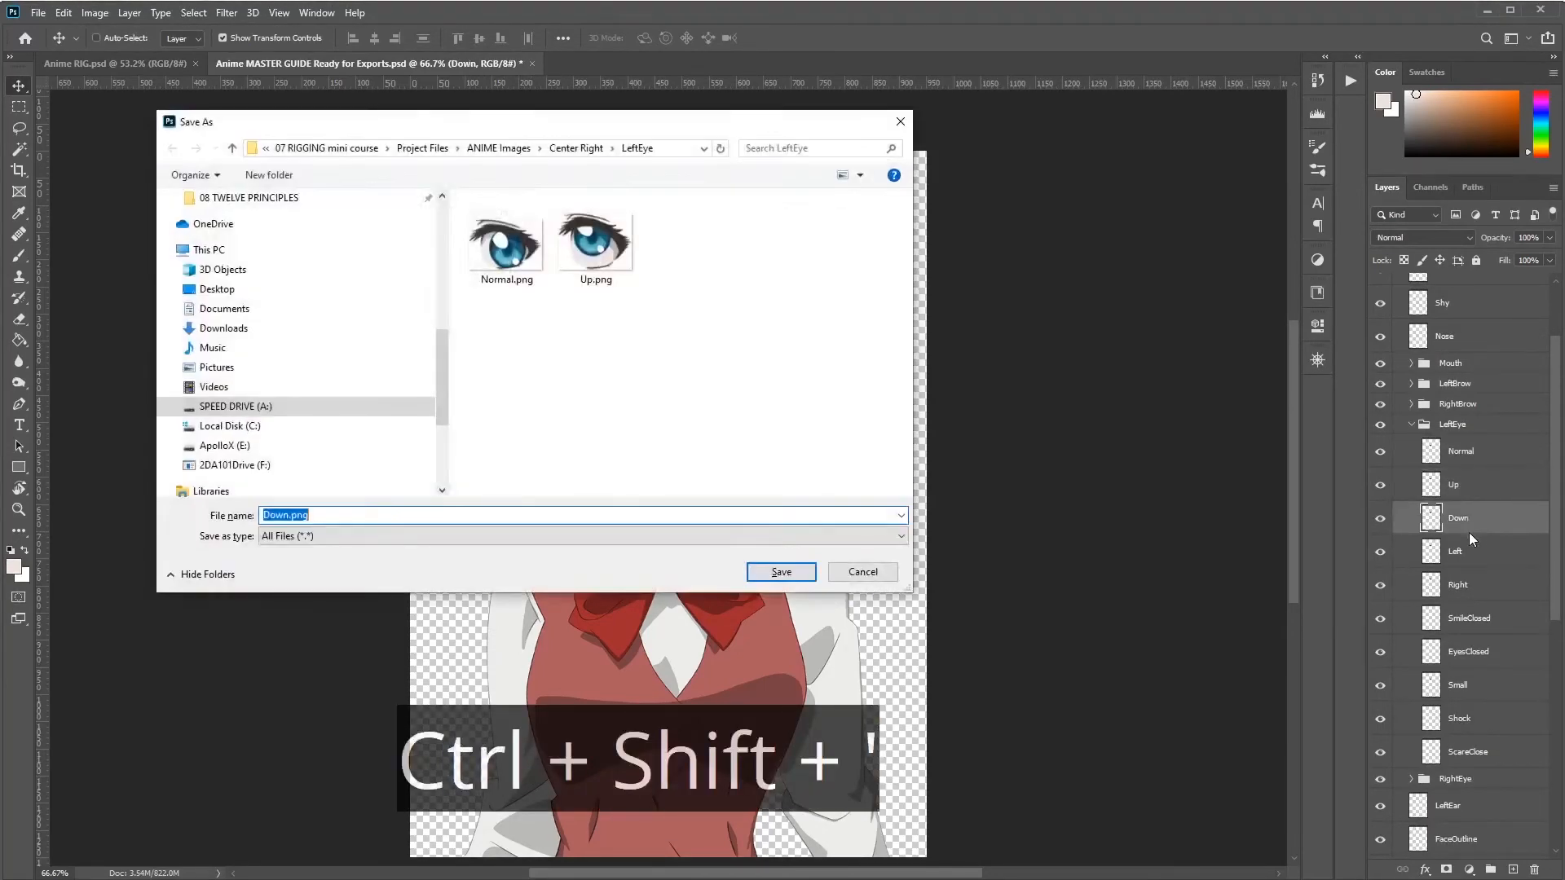
pyautogui.press('Return')
# Step: Quick-export LeftEye's remaining layers, from Left and Right through ScareClose, as separate PNGs into the LeftEye folder
pyautogui.click(1490, 554)
pyautogui.hotkey('ctrl', 'shift', "'")
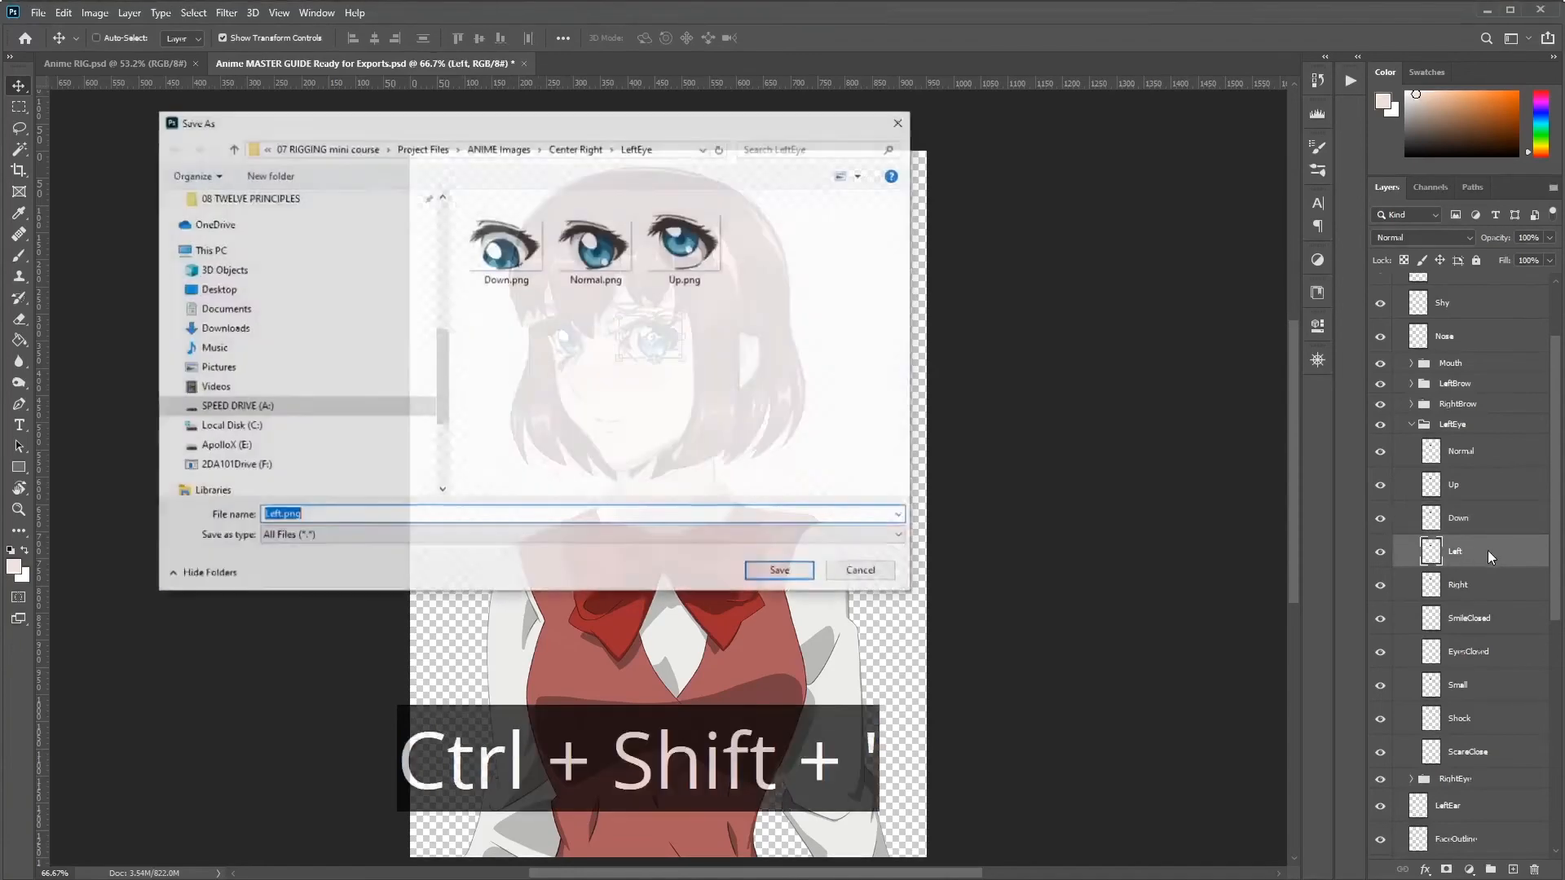
pyautogui.press('Return')
pyautogui.click(1476, 585)
pyautogui.hotkey('ctrl', 'shift', "'")
pyautogui.press('Return')
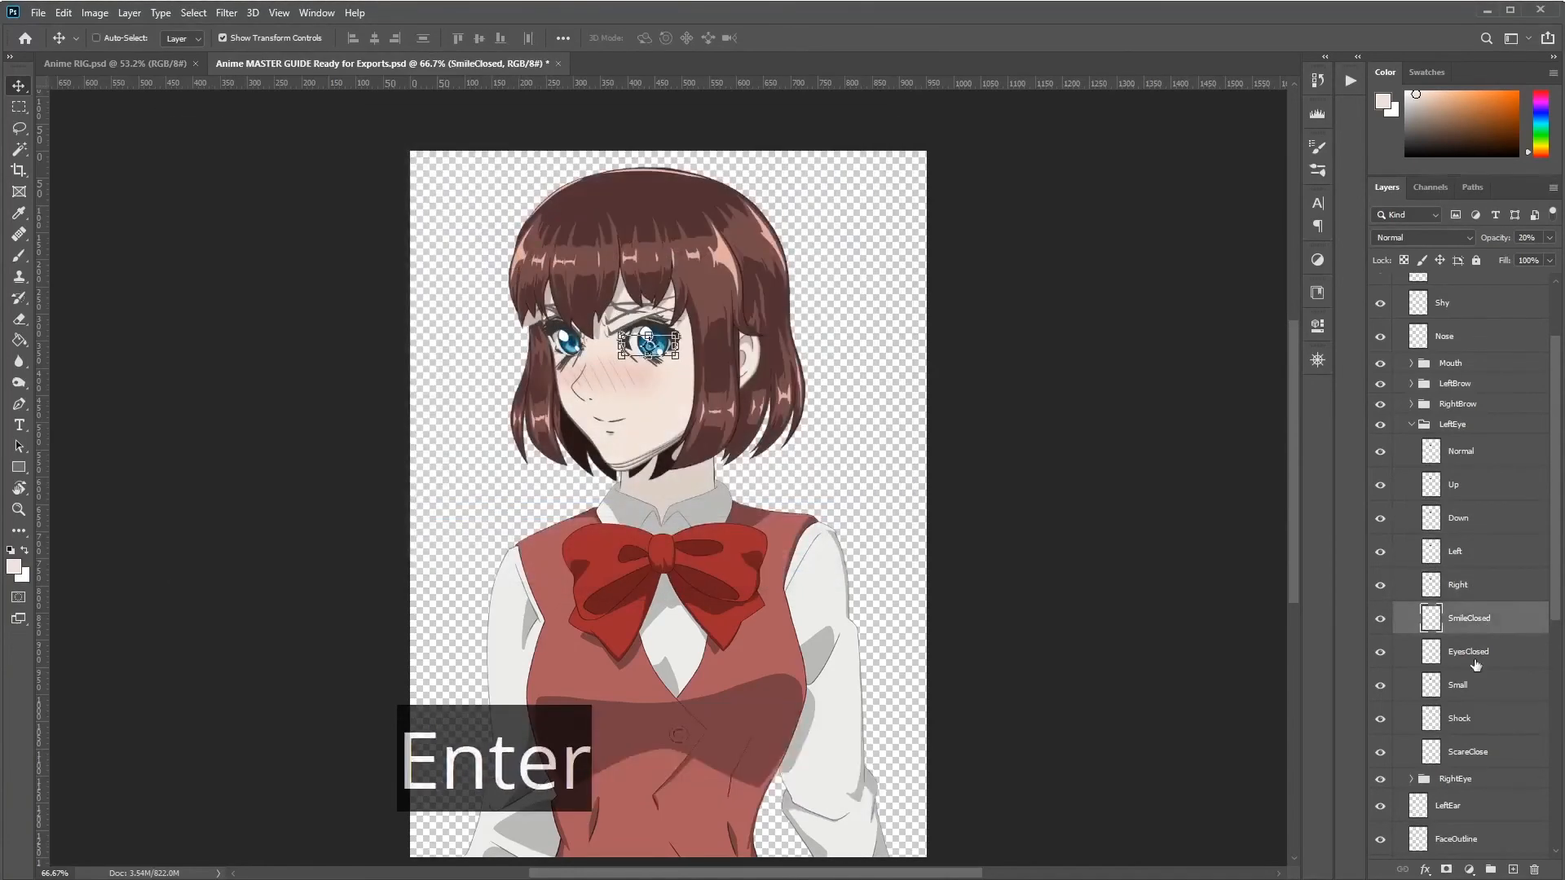
pyautogui.click(1467, 751)
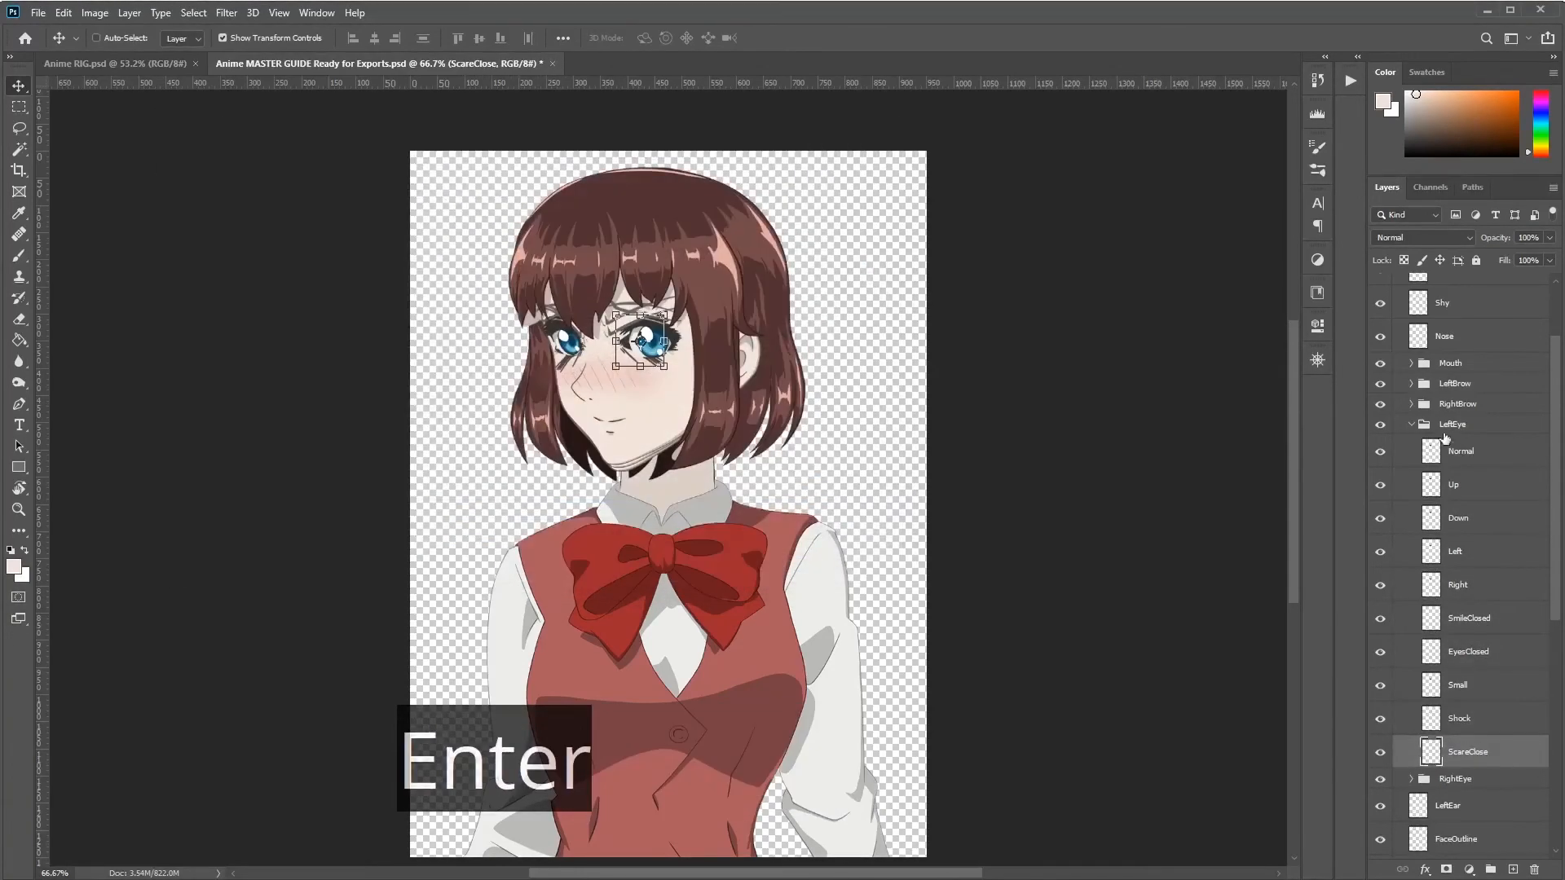
# Step: Collapse the LeftEye group, then expand the RightEye group and copy its name
pyautogui.click(1412, 427)
pyautogui.click(1456, 446)
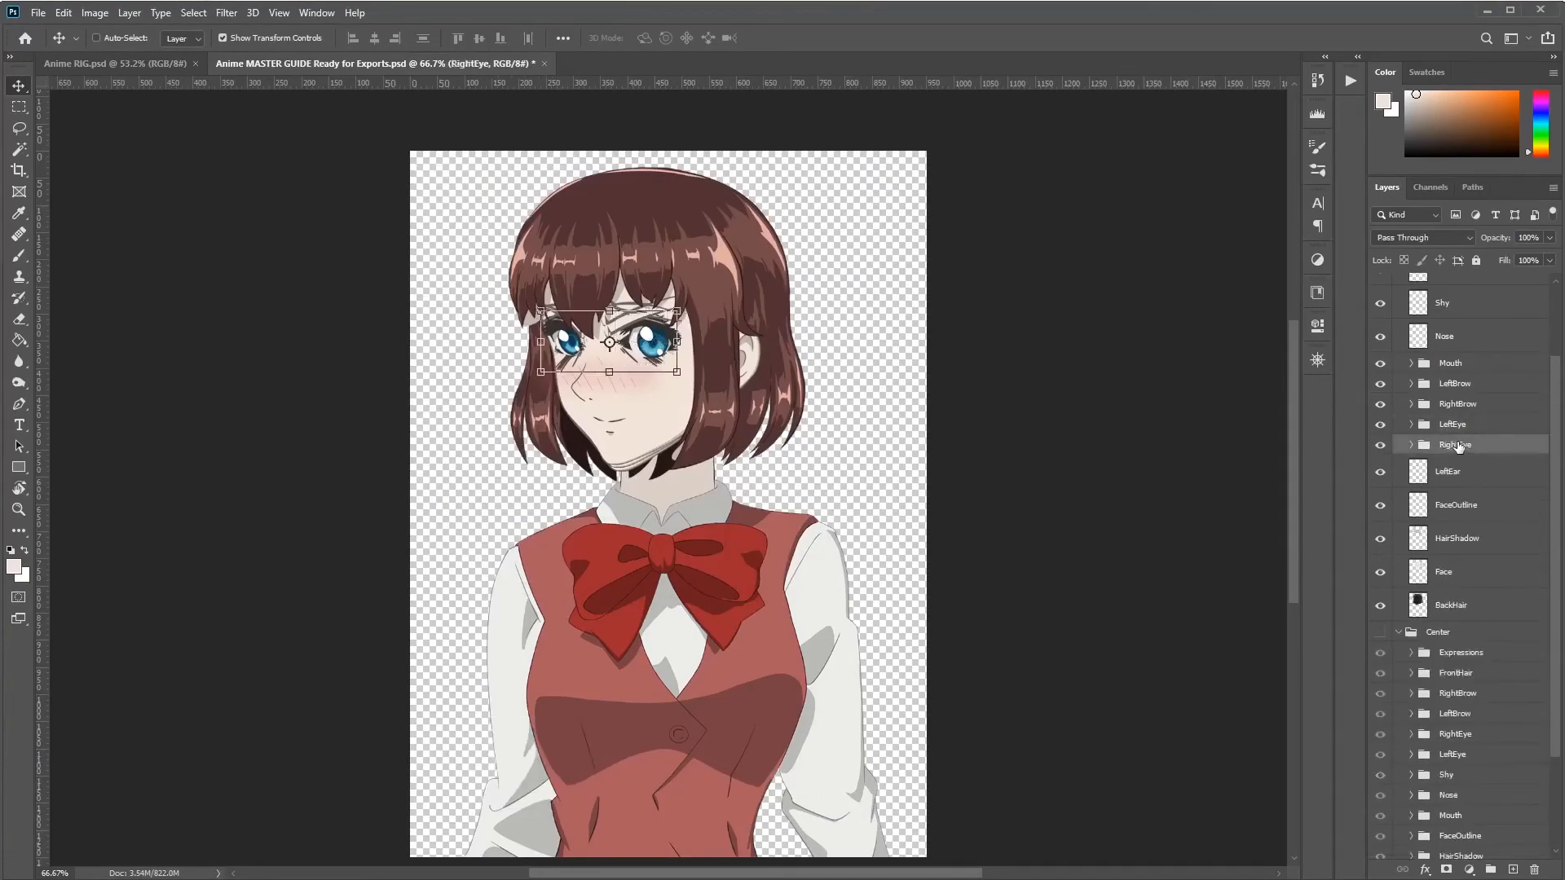
pyautogui.click(1412, 445)
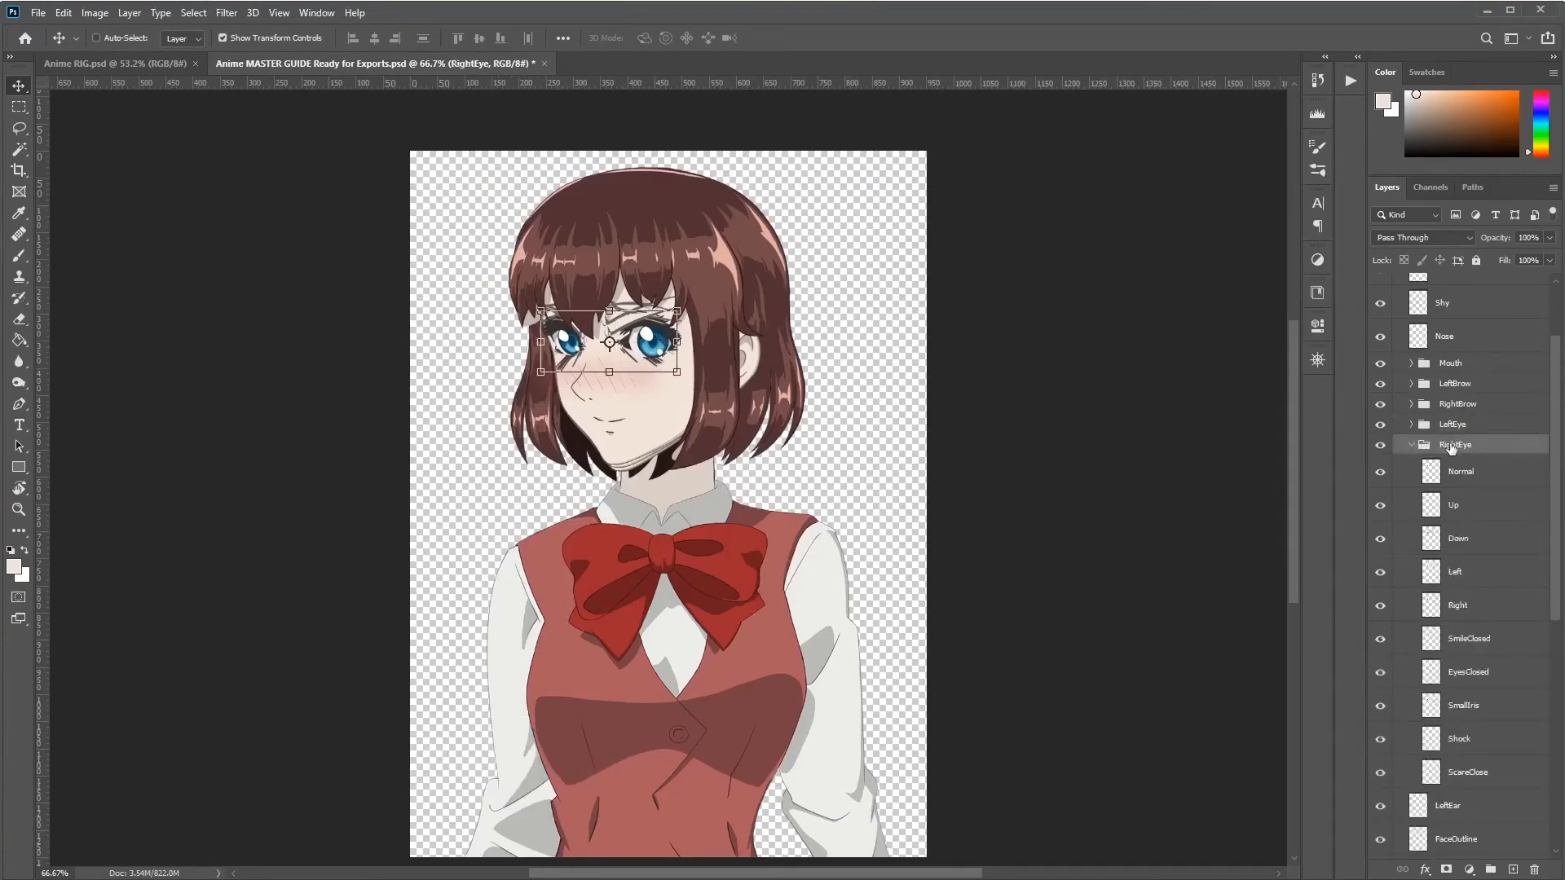
pyautogui.doubleClick(1455, 445)
pyautogui.hotkey('ctrl', 'c')
pyautogui.press('Return')
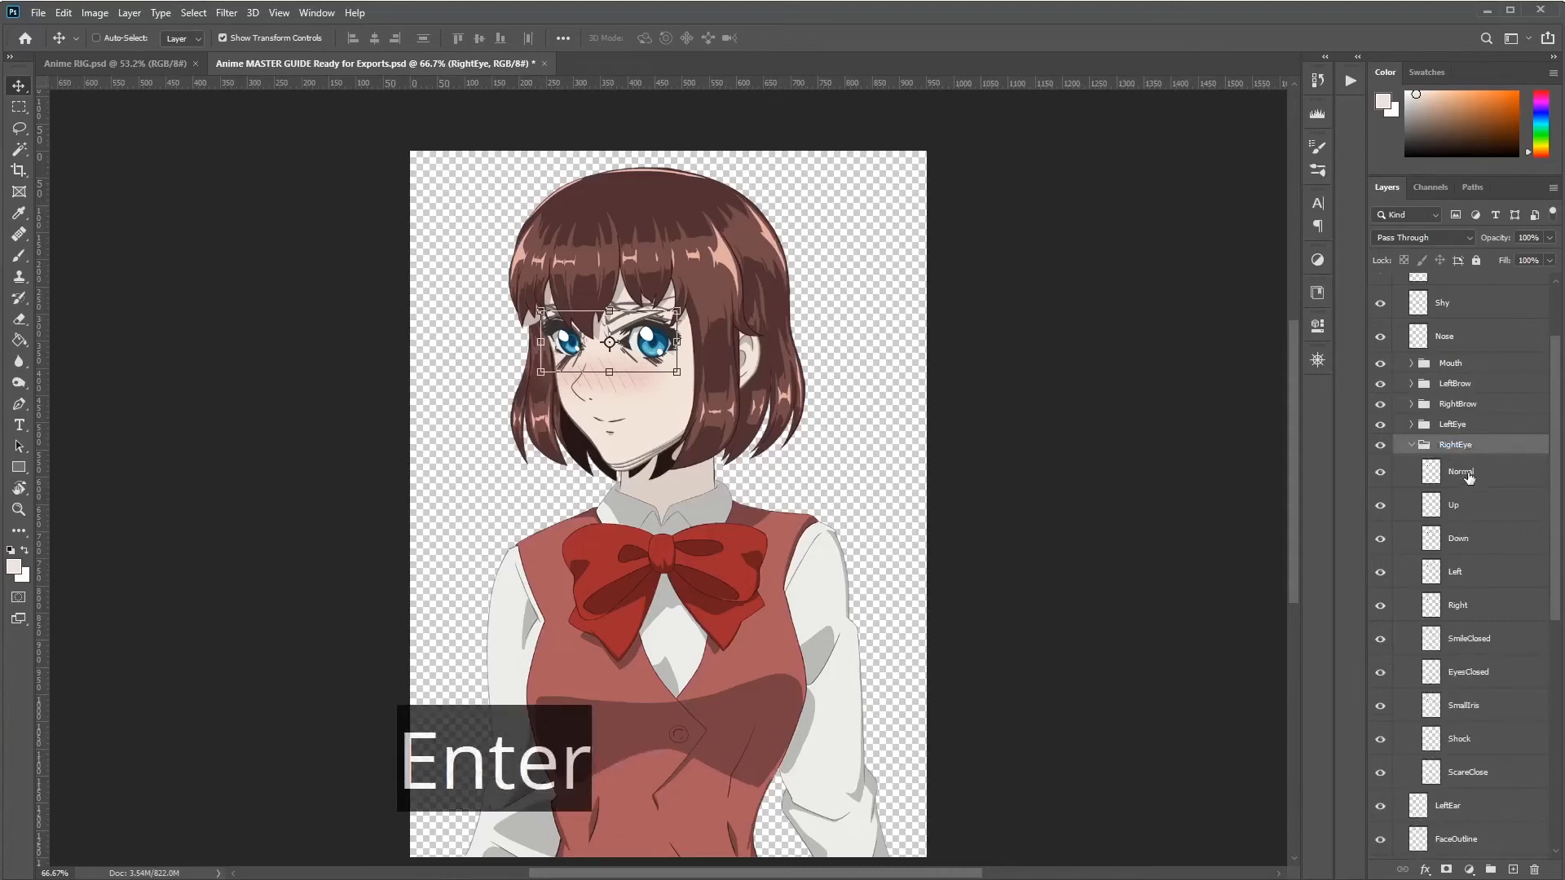
# Step: Quick-export RightEye's Normal layer as Normal.png into a new RightEye folder inside Center Right
pyautogui.click(1470, 481)
pyautogui.hotkey('ctrl', 'shift', "'")
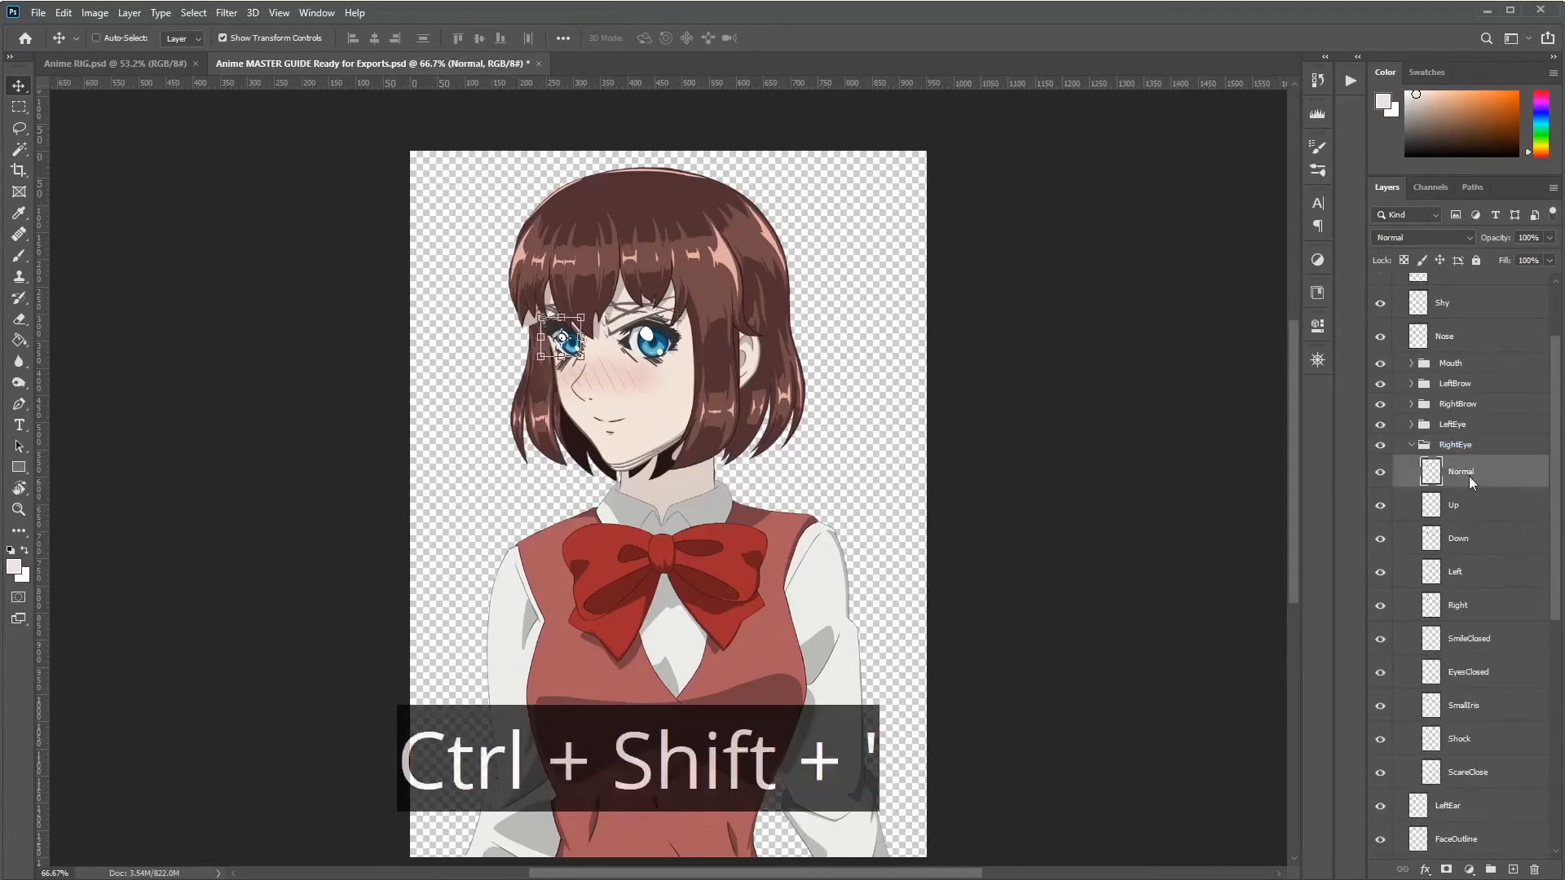
pyautogui.click(589, 147)
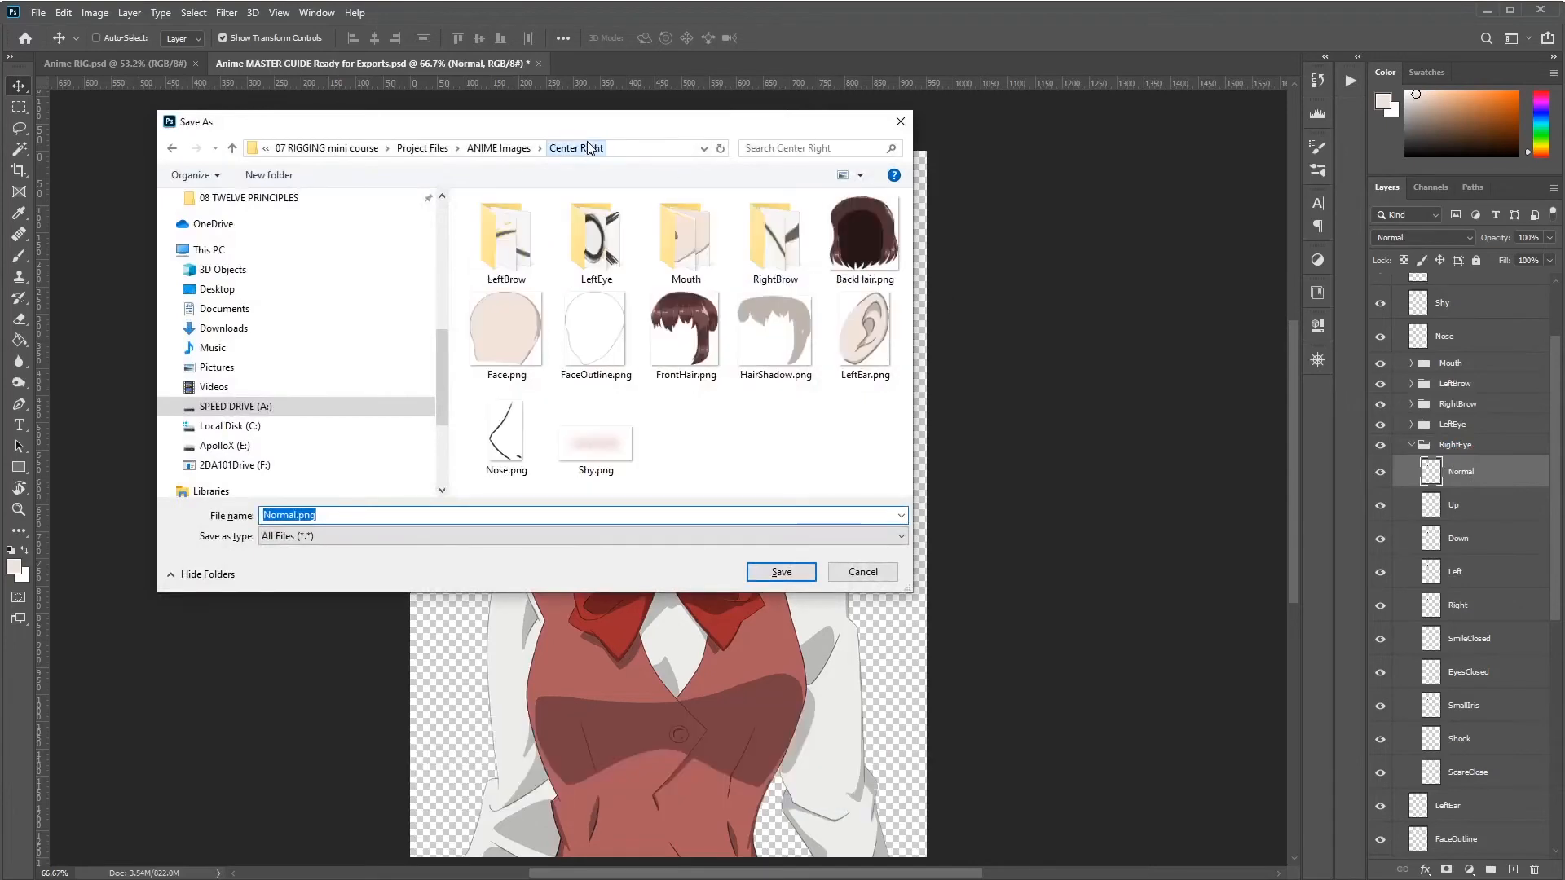
pyautogui.click(269, 174)
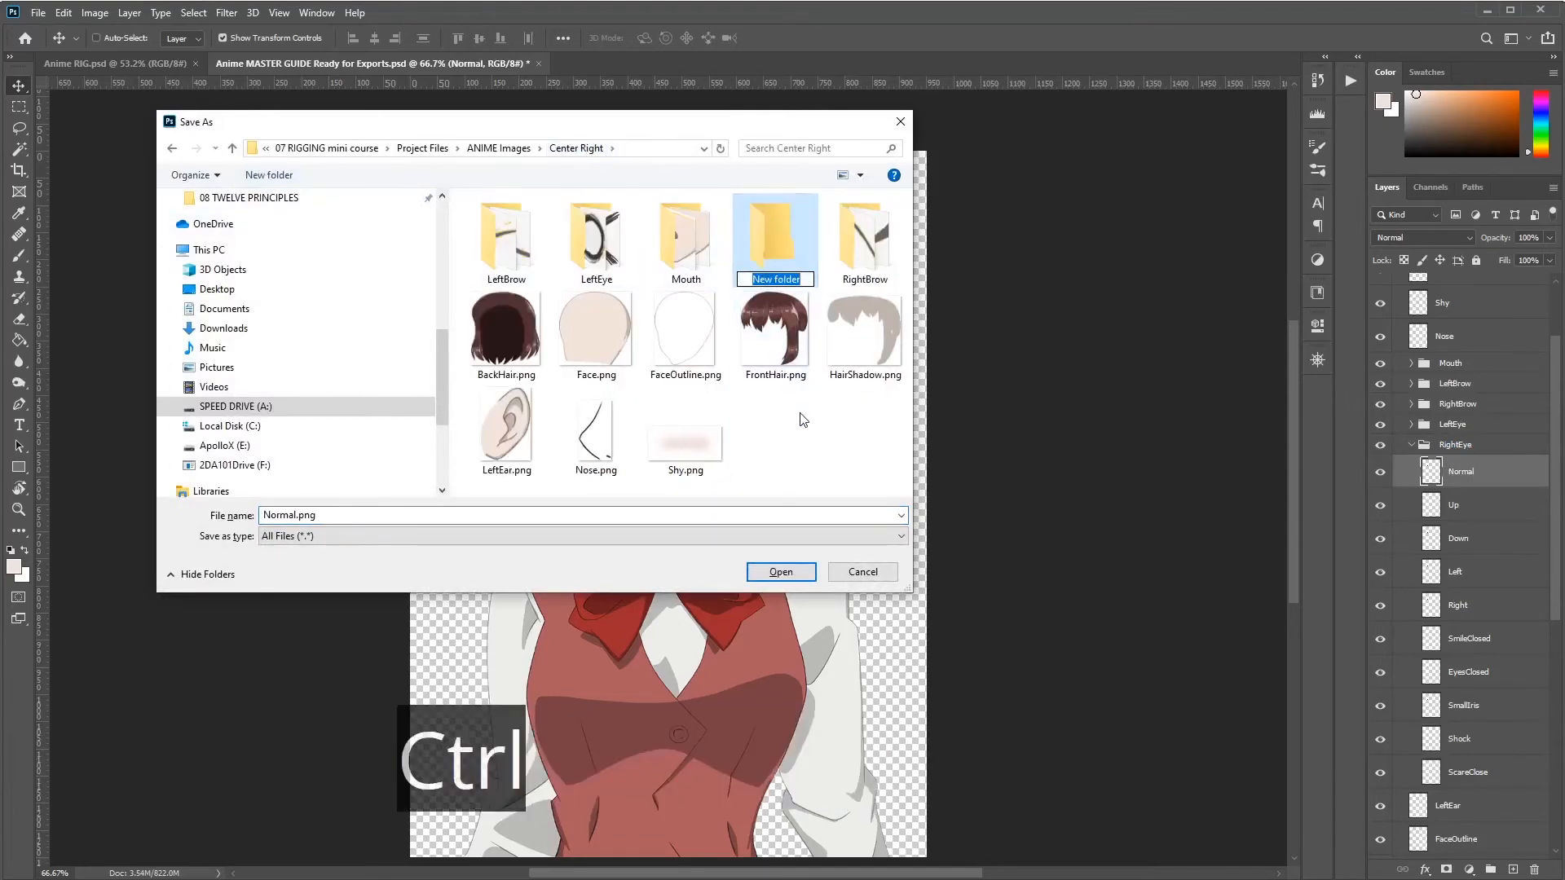
pyautogui.hotkey('ctrl', 'v')
pyautogui.press('Return')
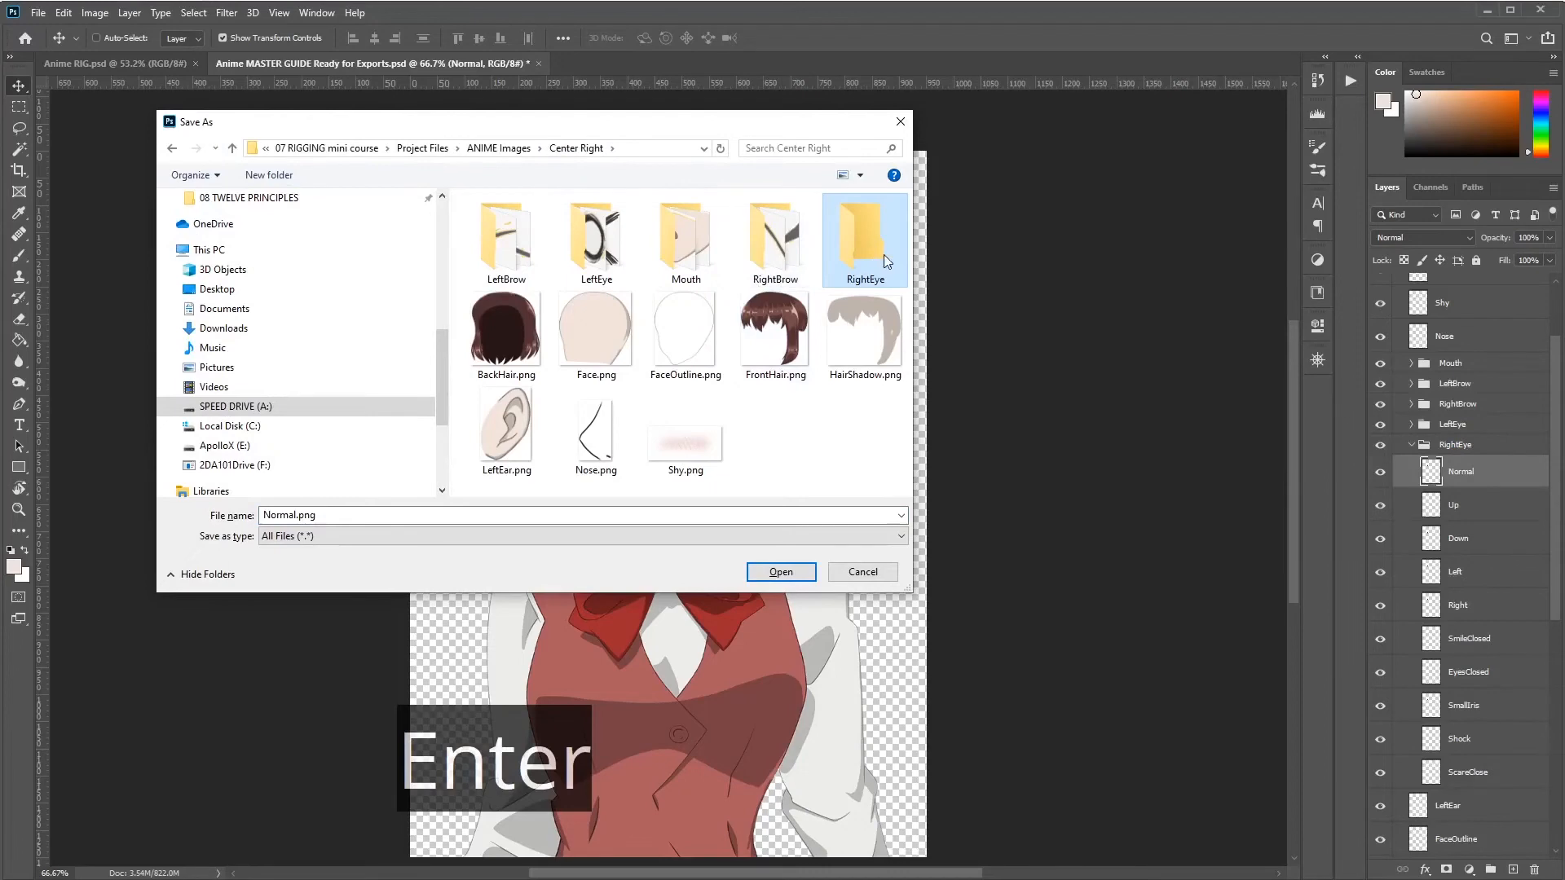
pyautogui.doubleClick(884, 254)
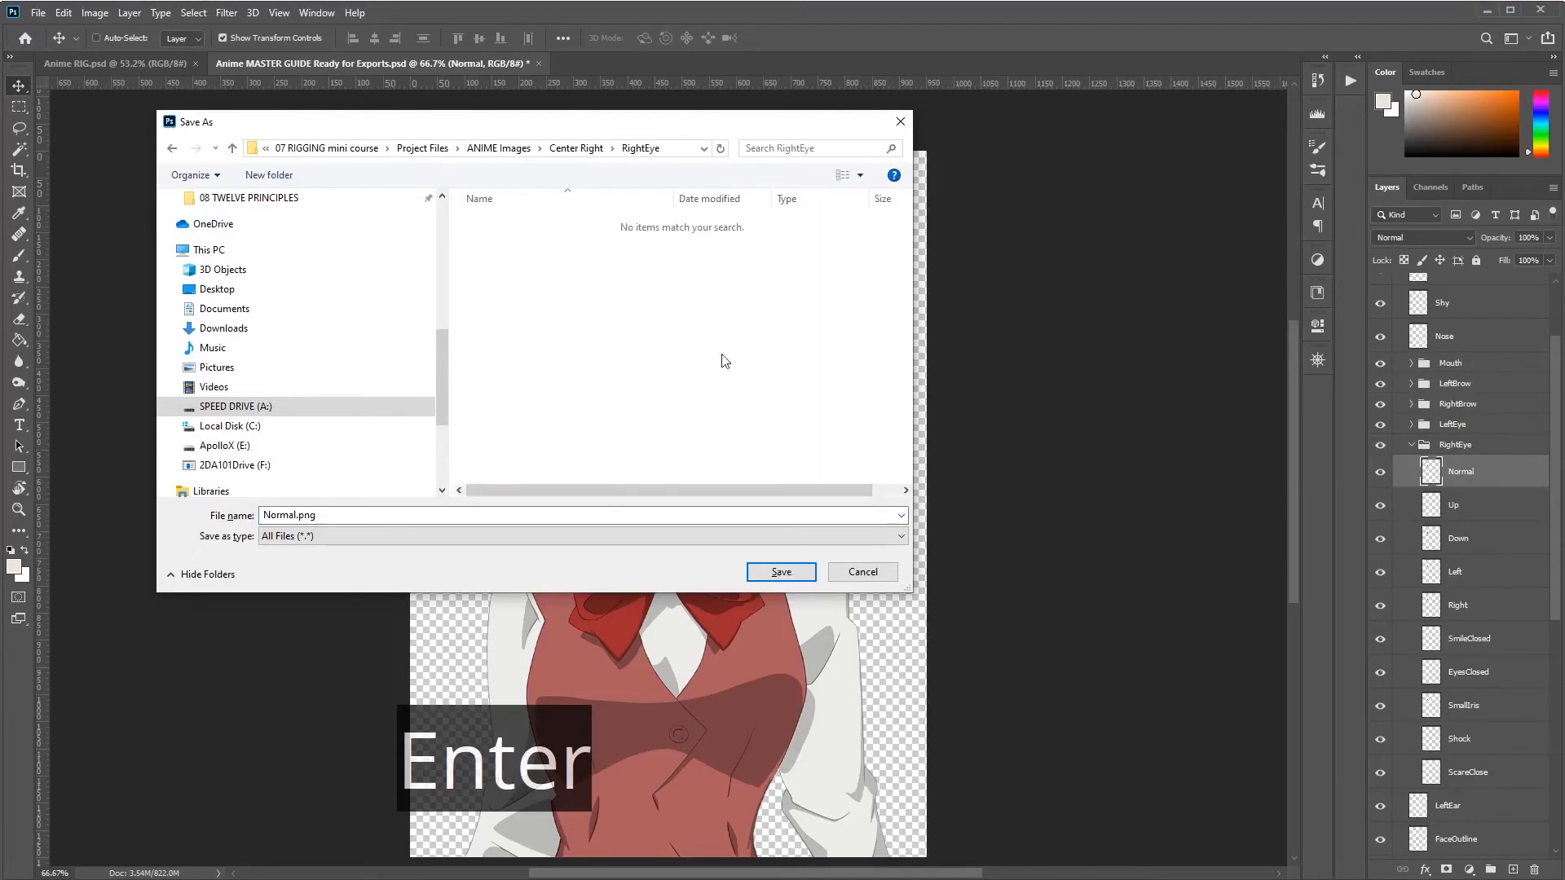
pyautogui.click(781, 573)
# Step: Quick-export RightEye's Up and Down layers as separate PNGs into the RightEye folder
pyautogui.click(1458, 506)
pyautogui.hotkey('ctrl', 'shift', "'")
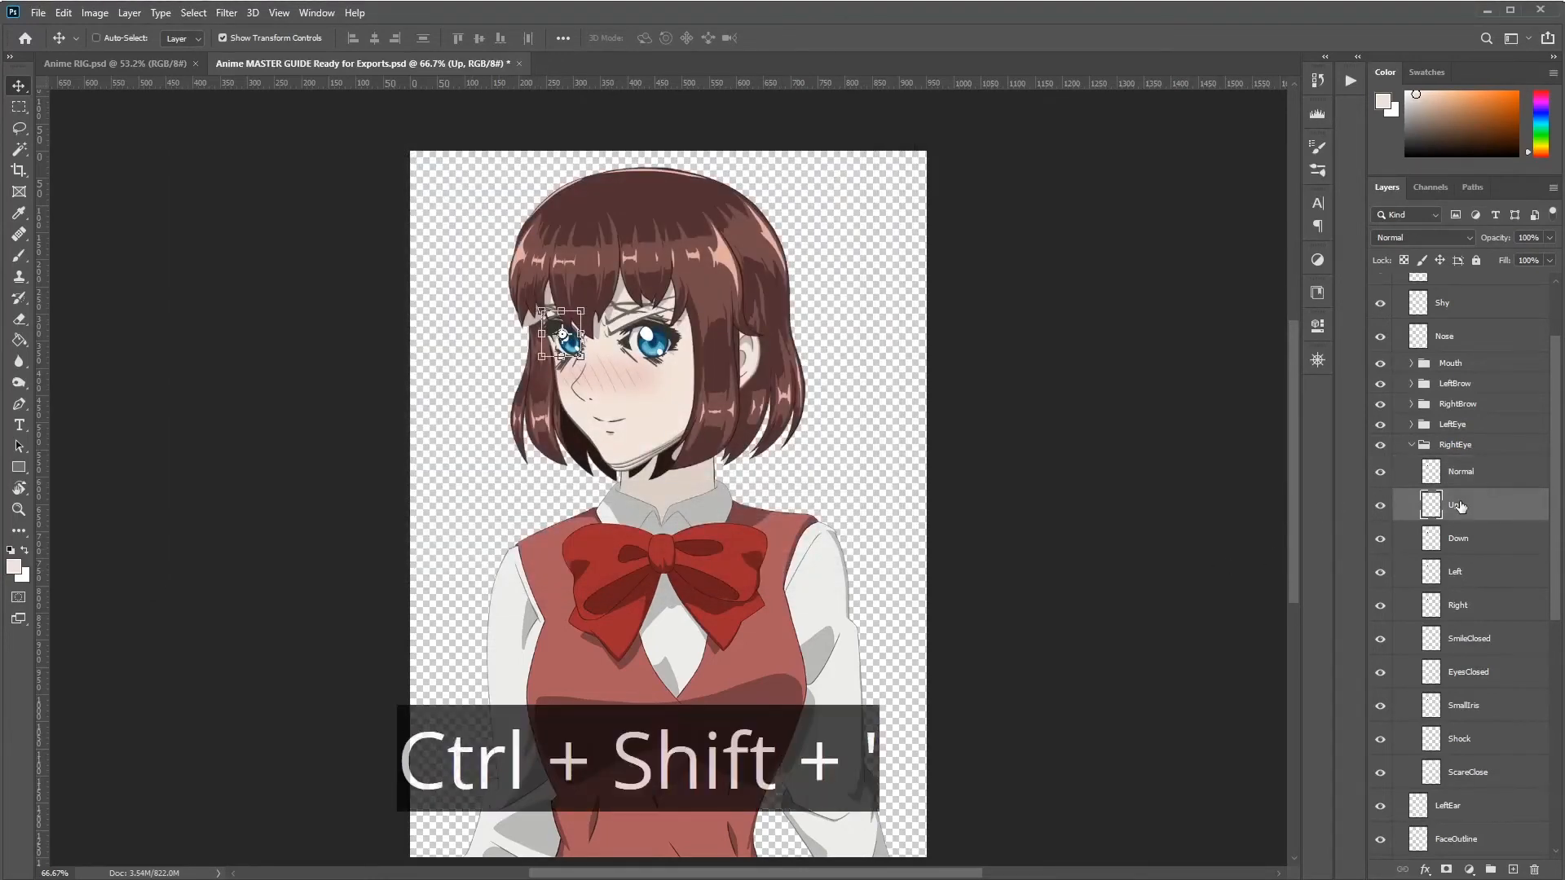
pyautogui.press('Return')
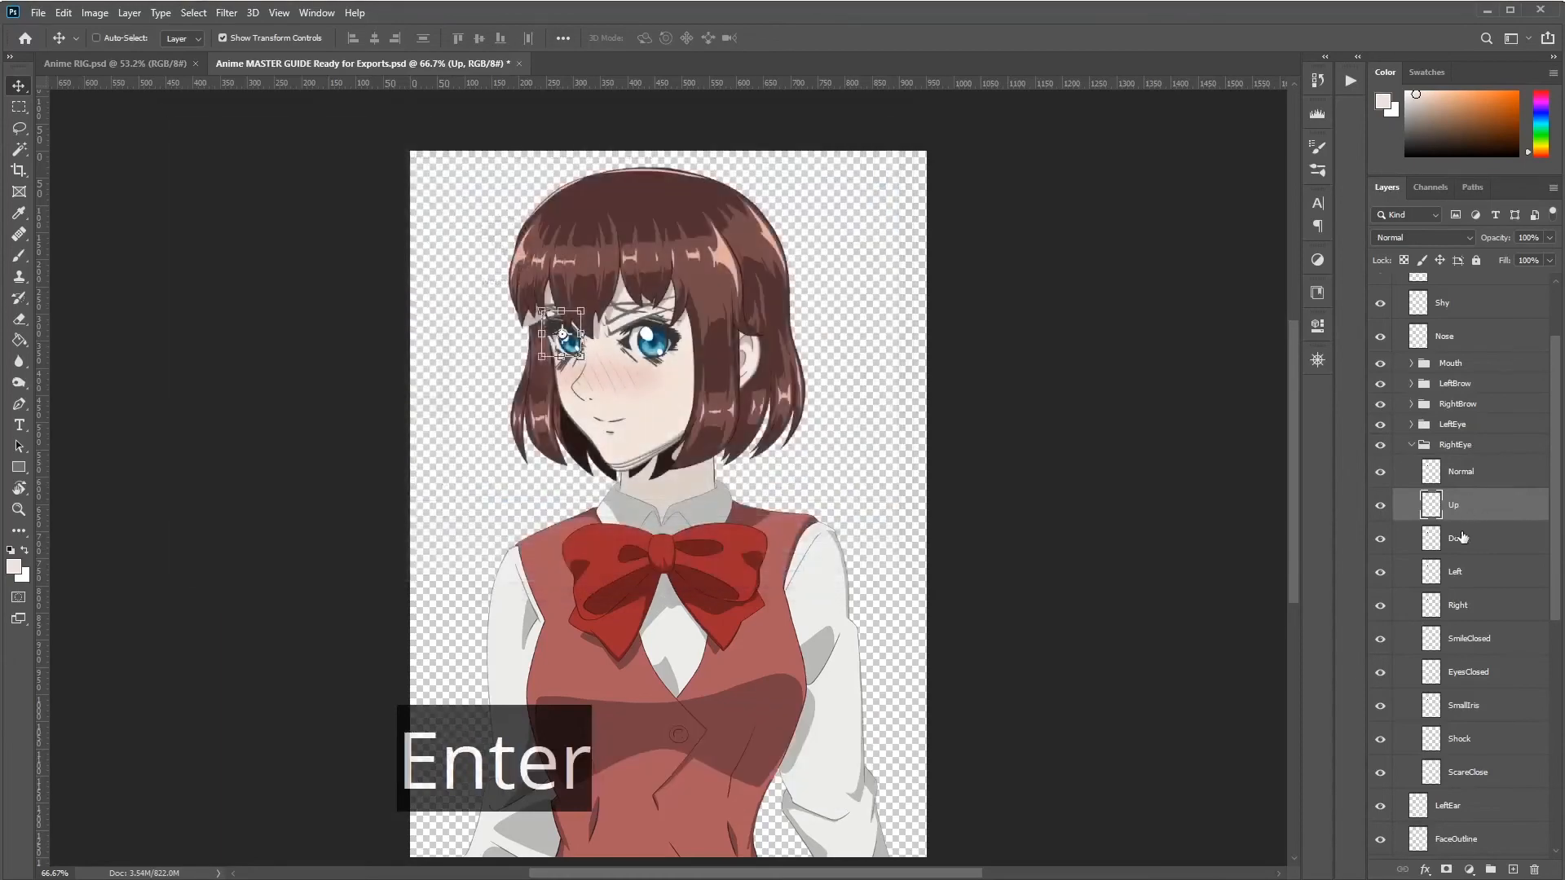
pyautogui.click(1463, 538)
pyautogui.hotkey('ctrl', 'shift', "'")
pyautogui.press('Return')
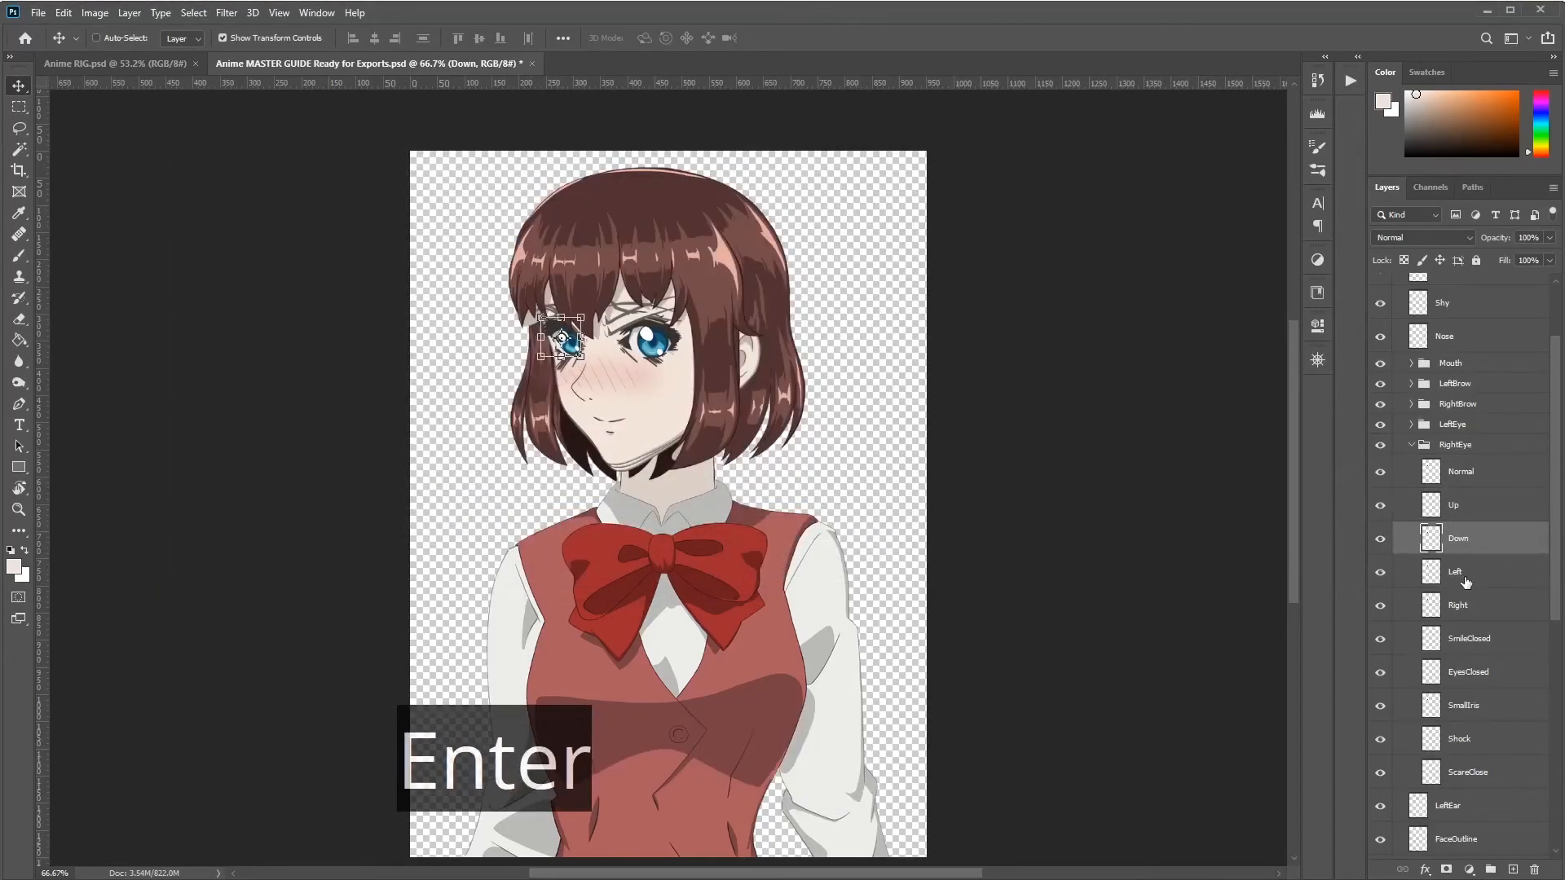
# Step: Quick-export RightEye's Left, Right, SmileClosed and EyesClosed layers as separate PNGs into the RightEye folder
pyautogui.click(1471, 575)
pyautogui.hotkey('ctrl', 'shift', "'")
pyautogui.press('Return')
# Step: Rename RightEye's SmallIris layer to Small and quick-export it as Small.png into the RightEye folder
pyautogui.doubleClick(1466, 706)
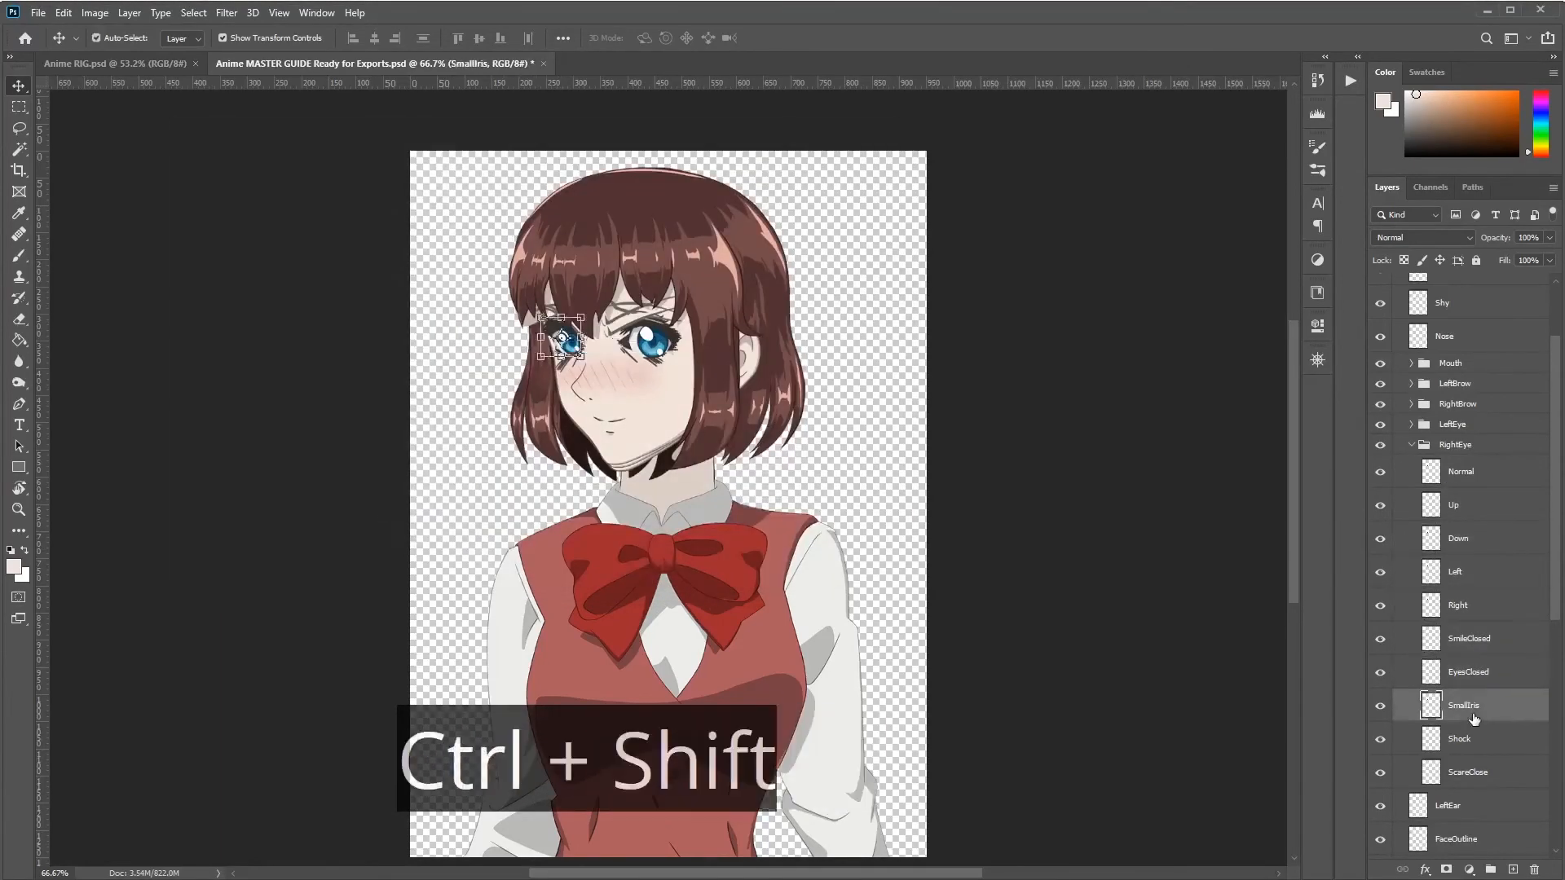
pyautogui.write('Small')
pyautogui.press('Return')
pyautogui.hotkey('ctrl', 'shift', "'")
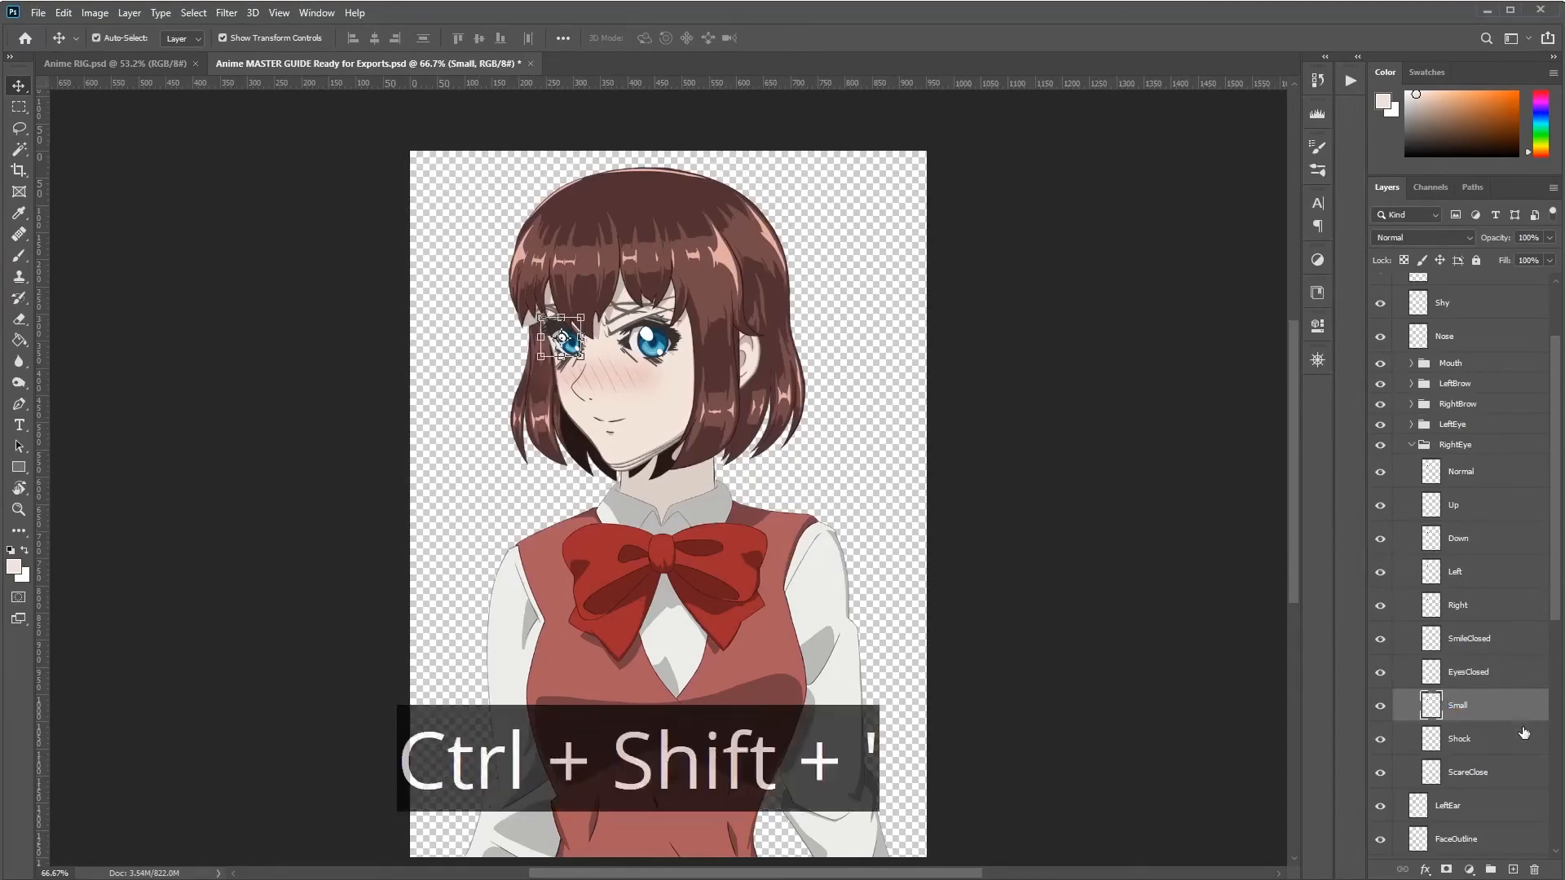
pyautogui.press('Return')
# Step: Quick-export RightEye's Shock and ScareClose layers as separate PNGs into the RightEye folder
pyautogui.click(1477, 739)
pyautogui.hotkey('ctrl', 'shift', "'")
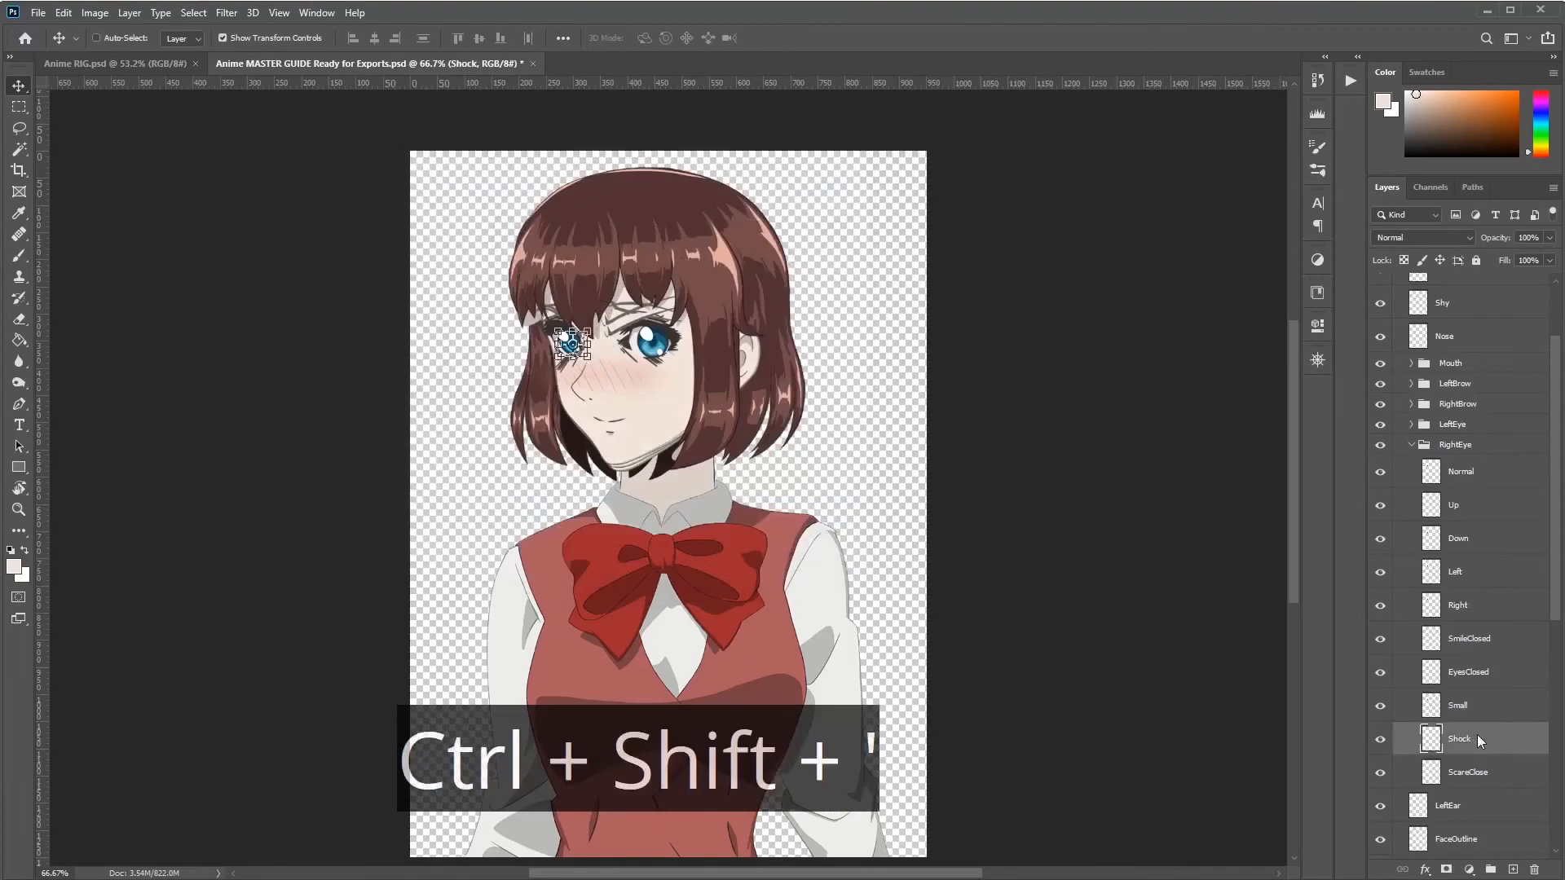
pyautogui.press('Return')
pyautogui.click(1467, 774)
pyautogui.hotkey('ctrl', 'shift', "'")
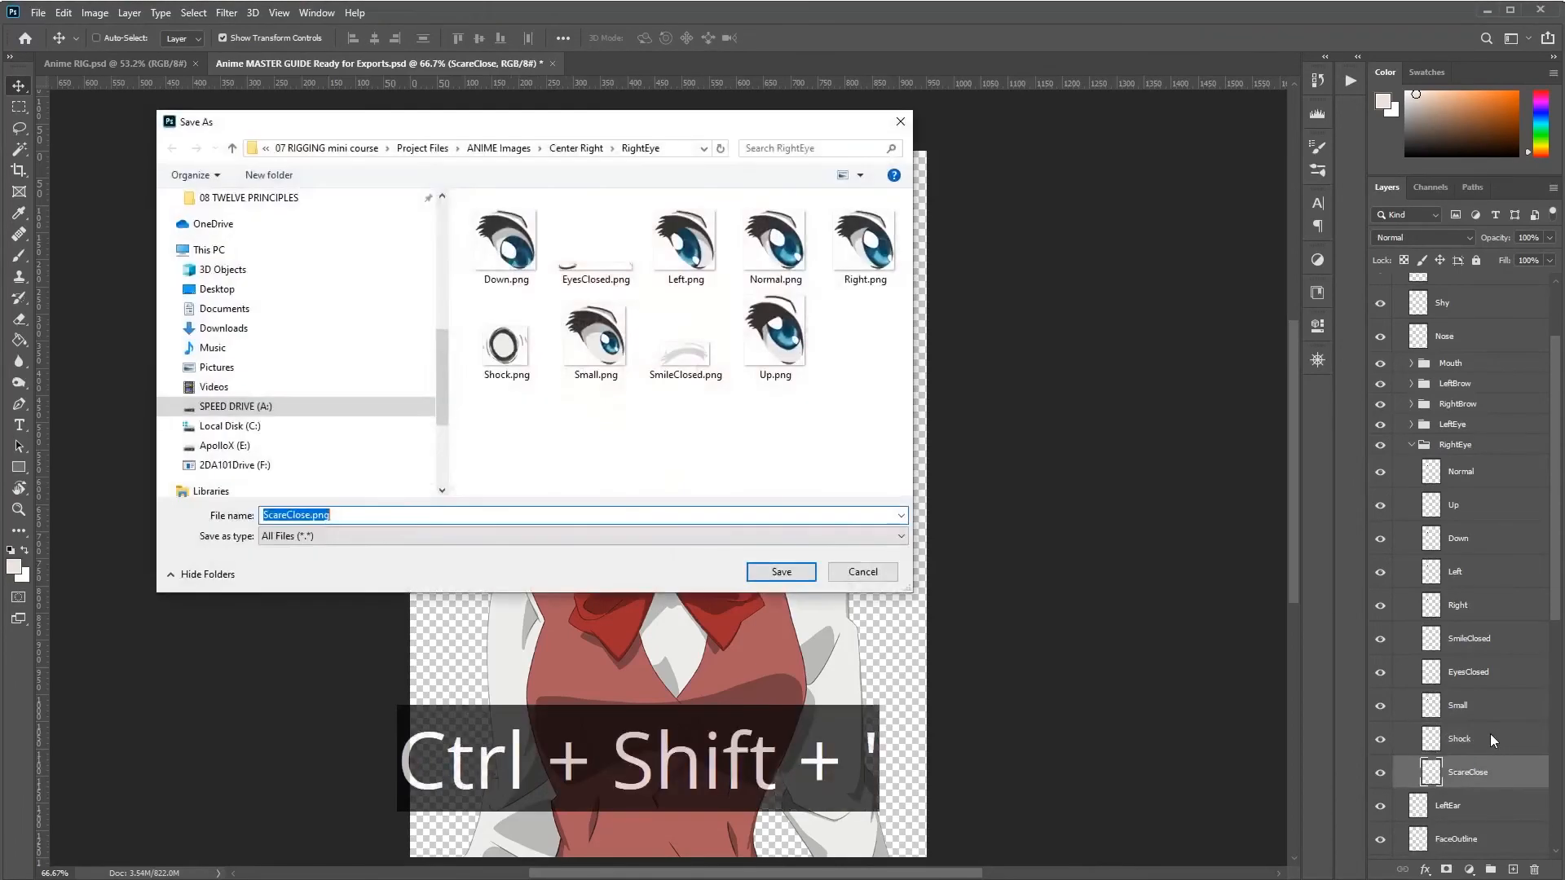
pyautogui.press('Return')
# Step: Compare the name of RightEye's Small layer with the matching item in the Center angle's RightEye group
pyautogui.scroll(-2, 1520, 671)
pyautogui.click(1458, 607)
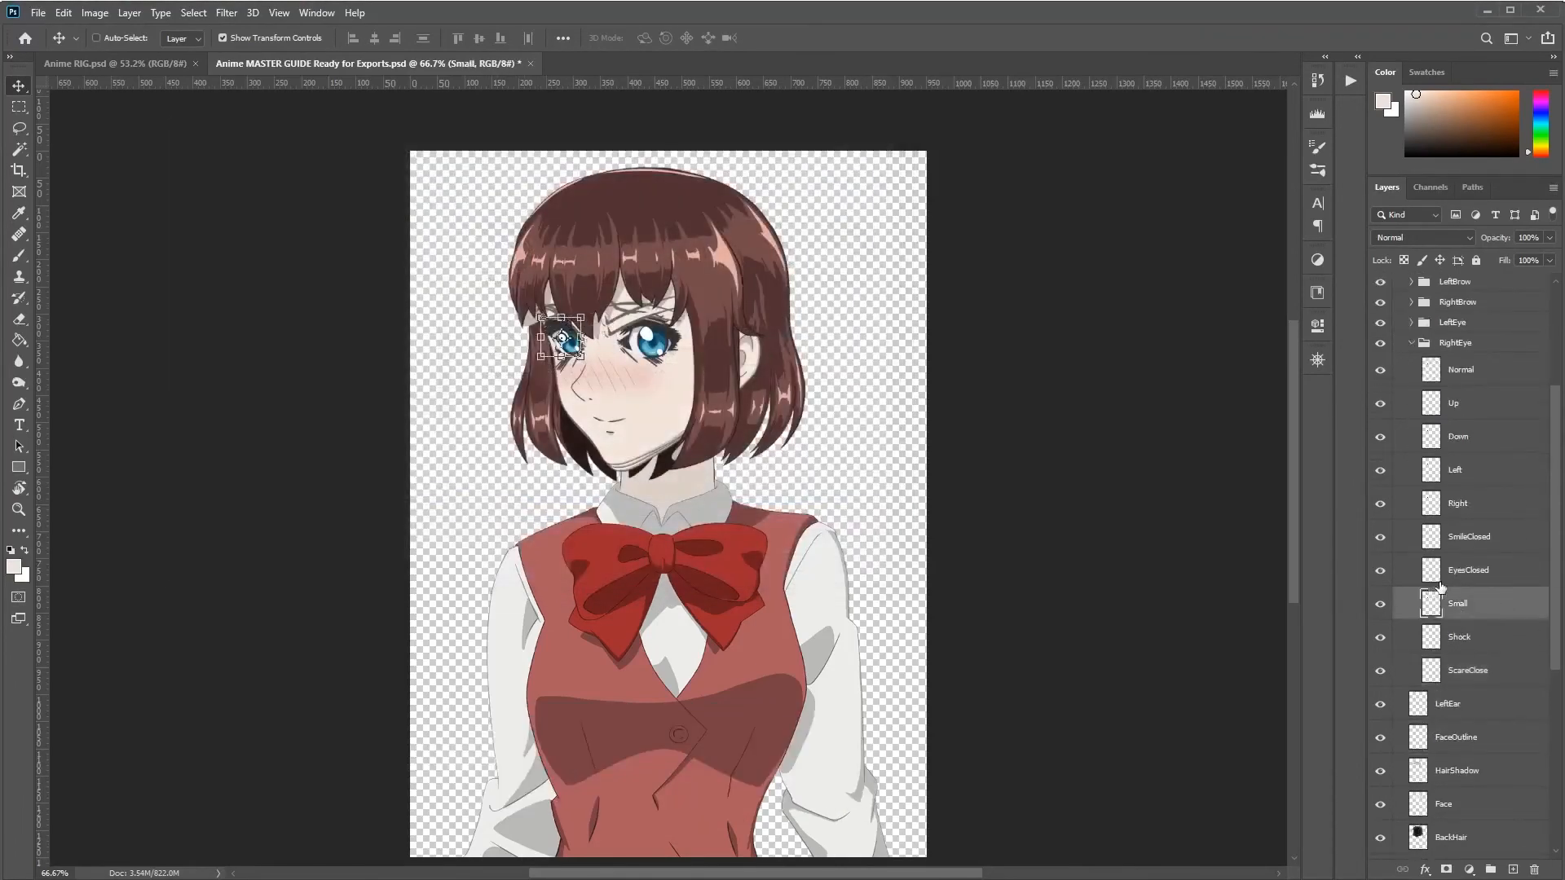
pyautogui.scroll(-5, 1451, 636)
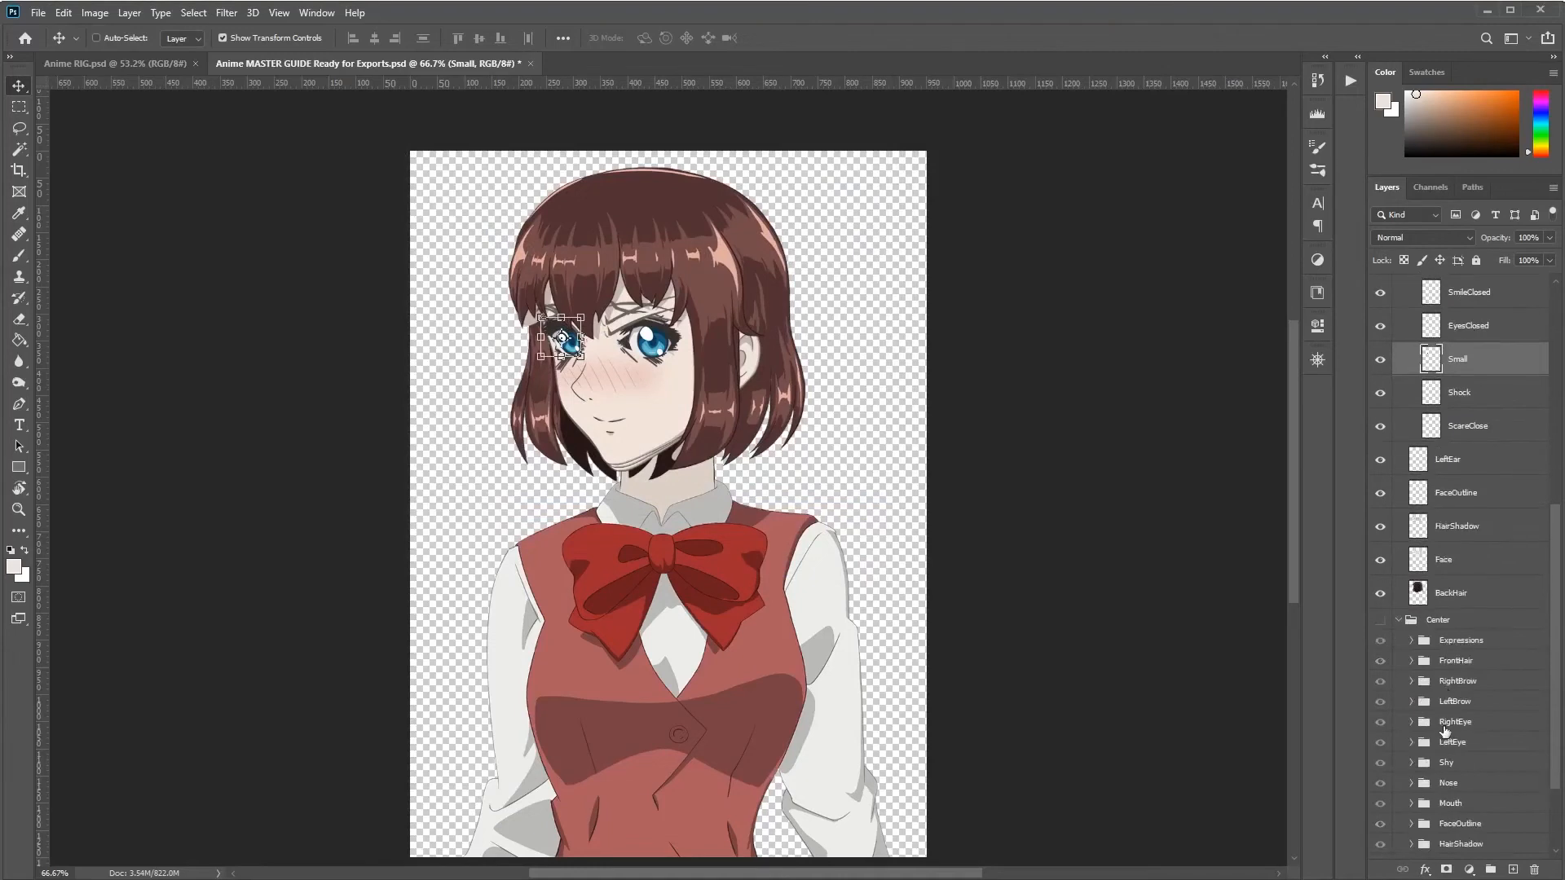
pyautogui.click(1412, 722)
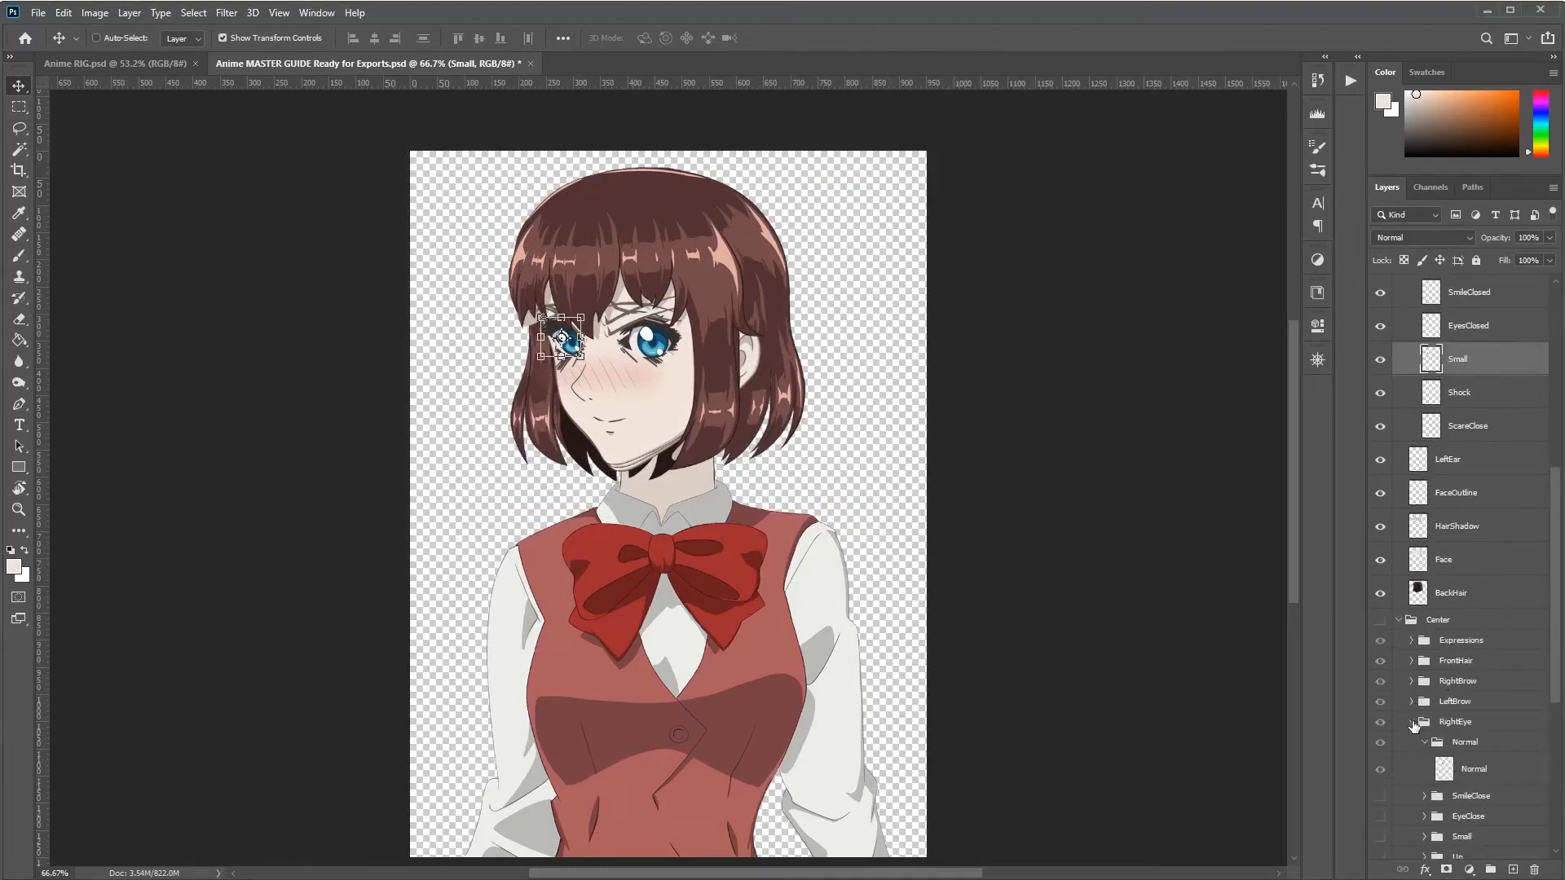
pyautogui.scroll(-1, 1459, 811)
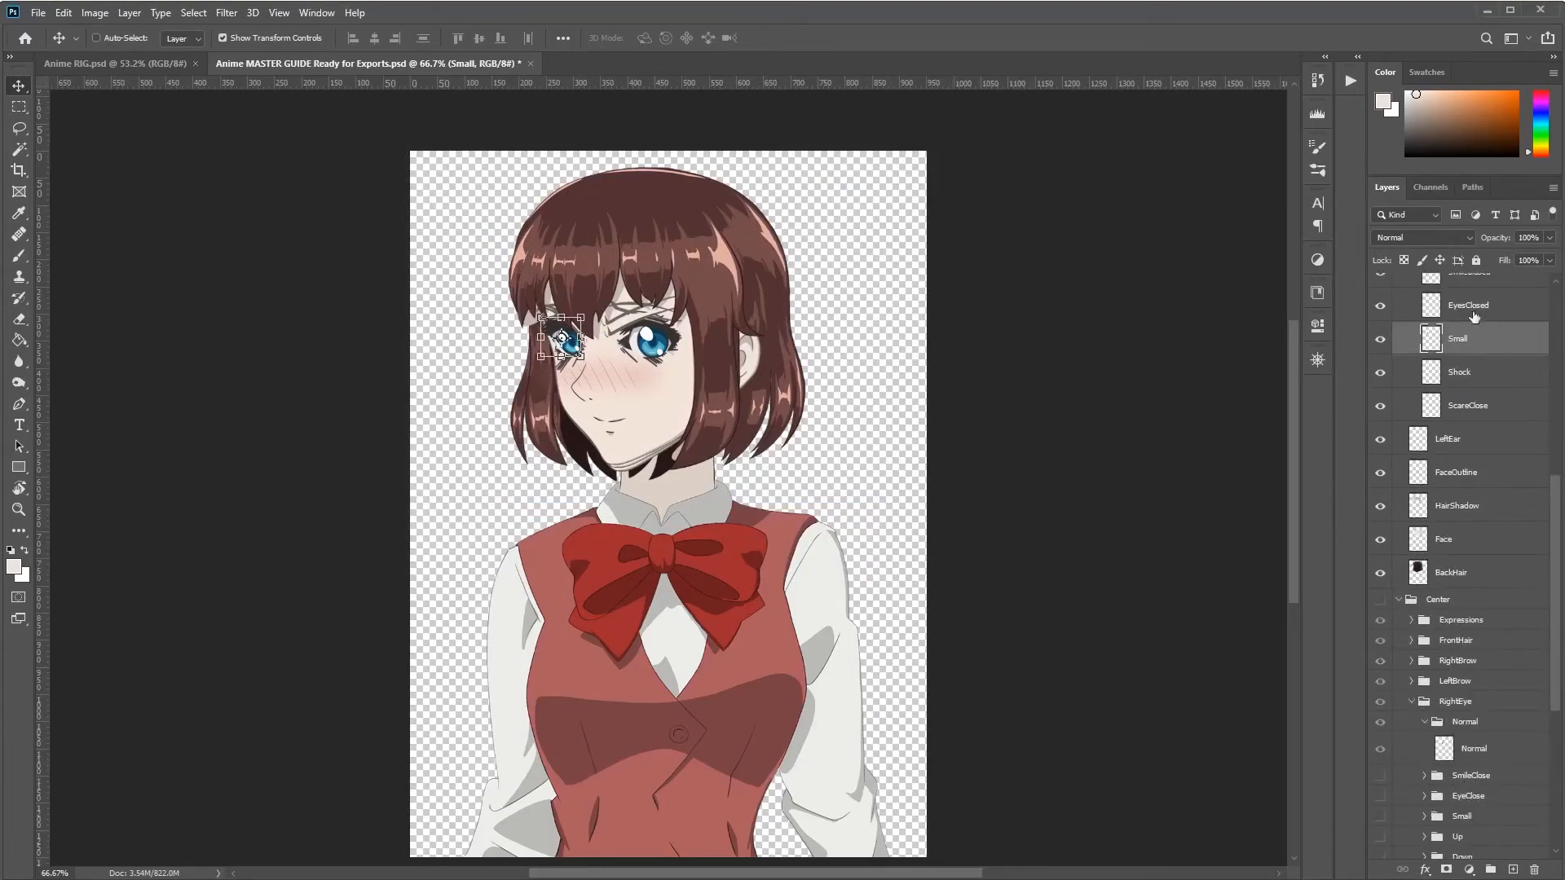
pyautogui.click(1467, 818)
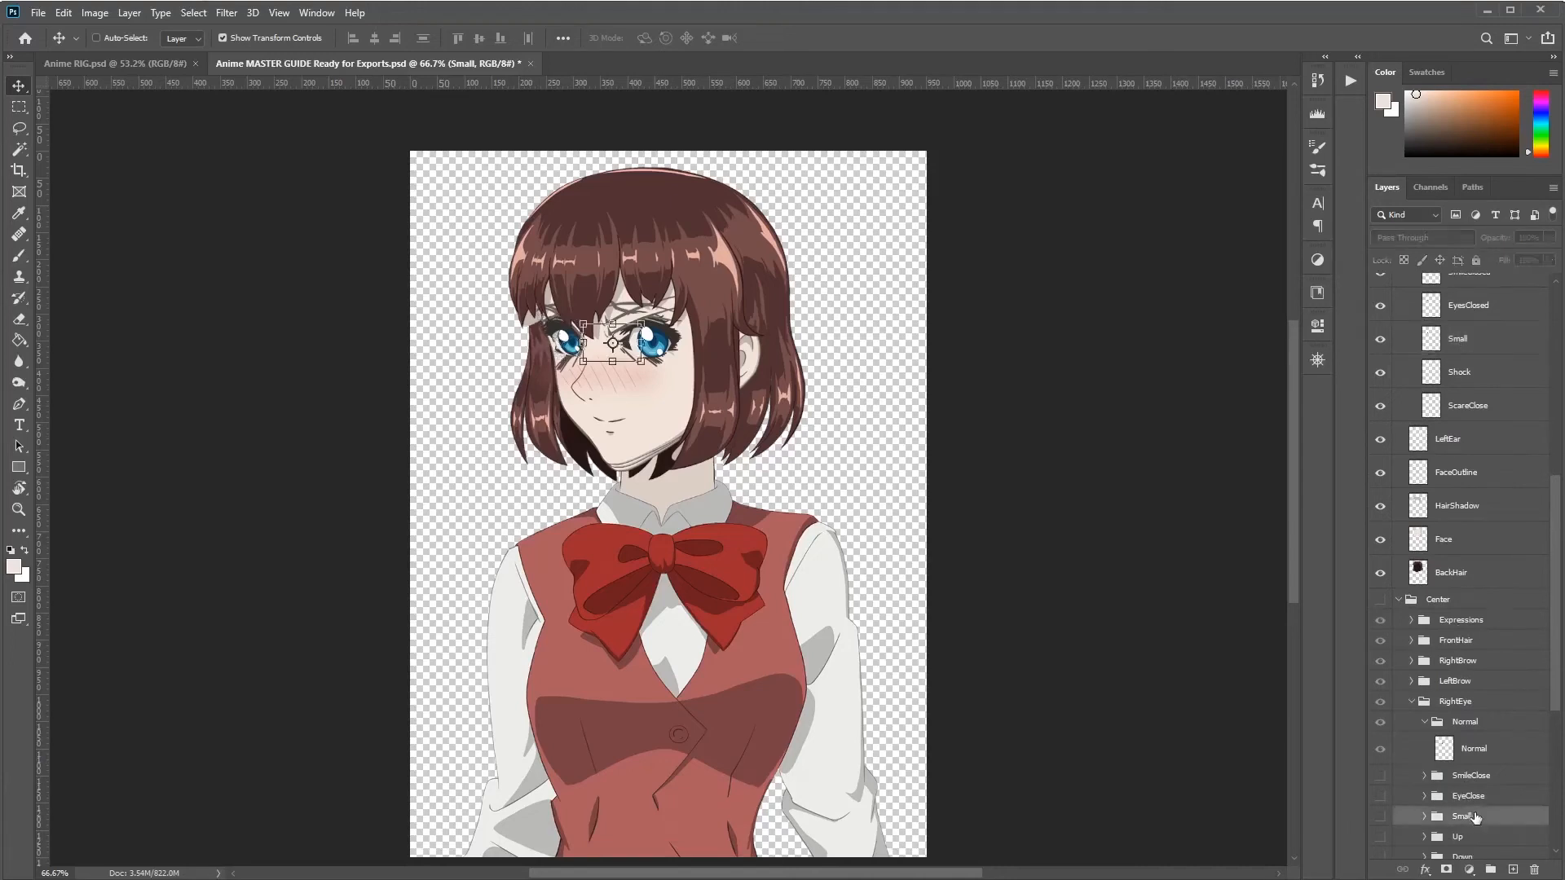
# Step: Collapse the Center group with its RightEye subgroup, as well as Center Right's RightEye group
pyautogui.click(1422, 722)
pyautogui.click(1414, 703)
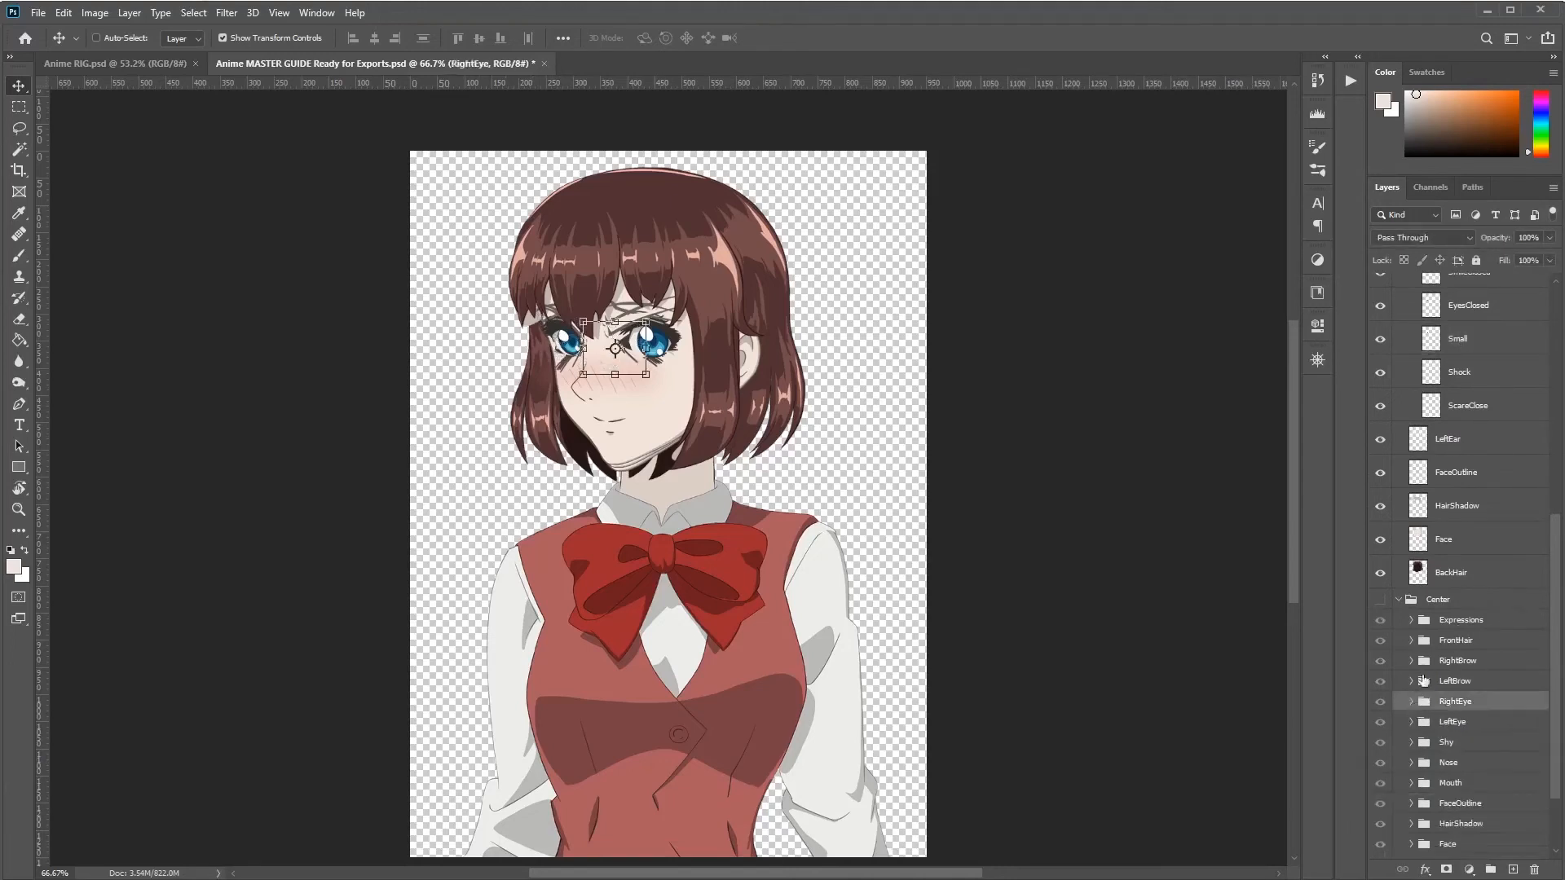
pyautogui.click(1435, 600)
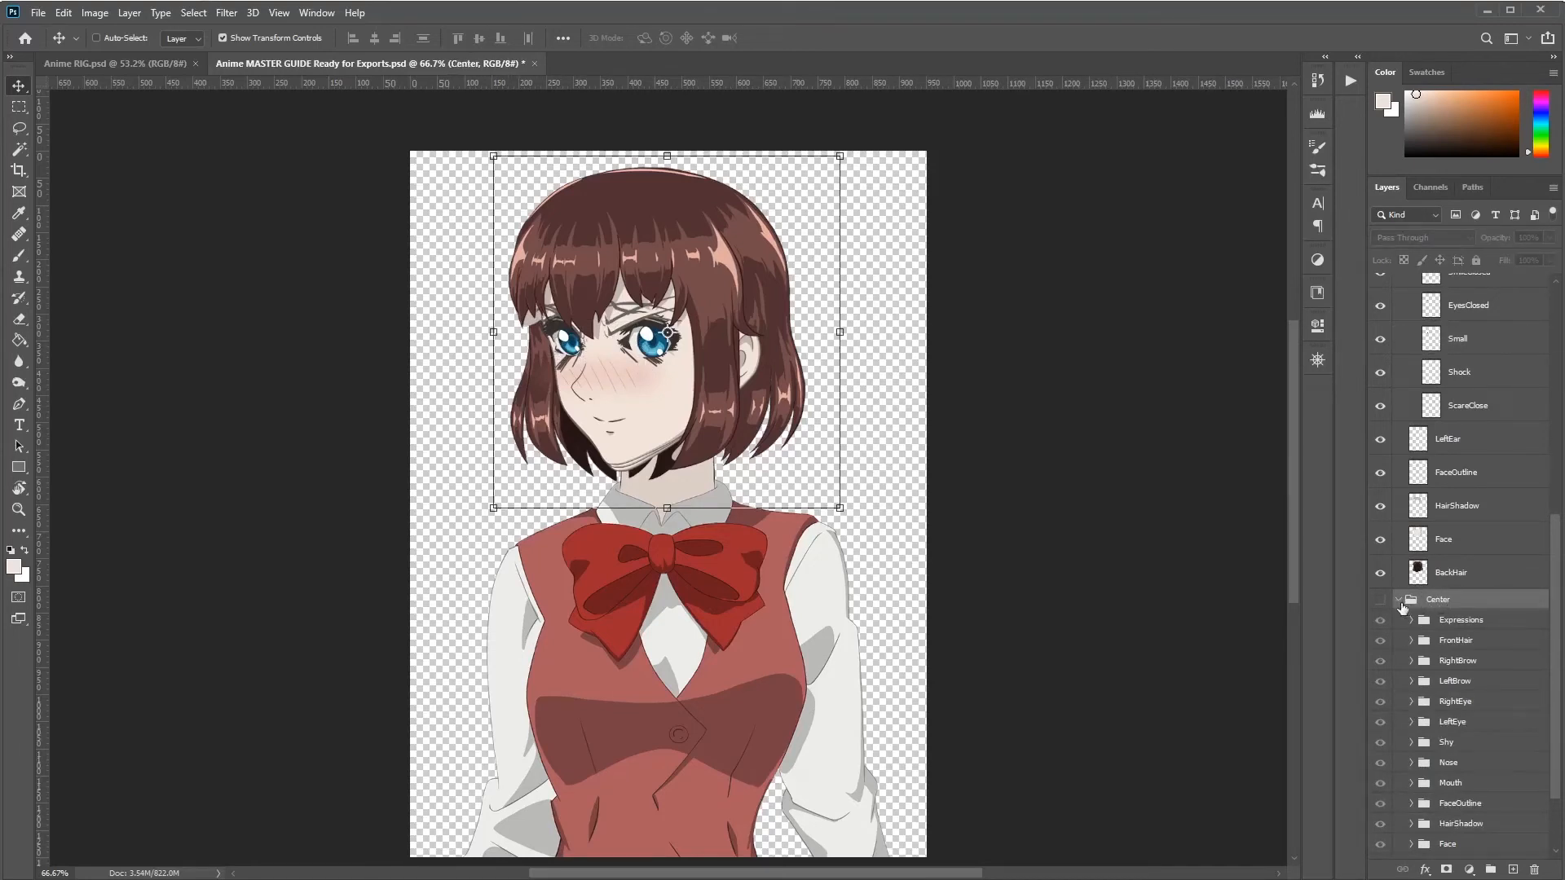
pyautogui.click(1401, 600)
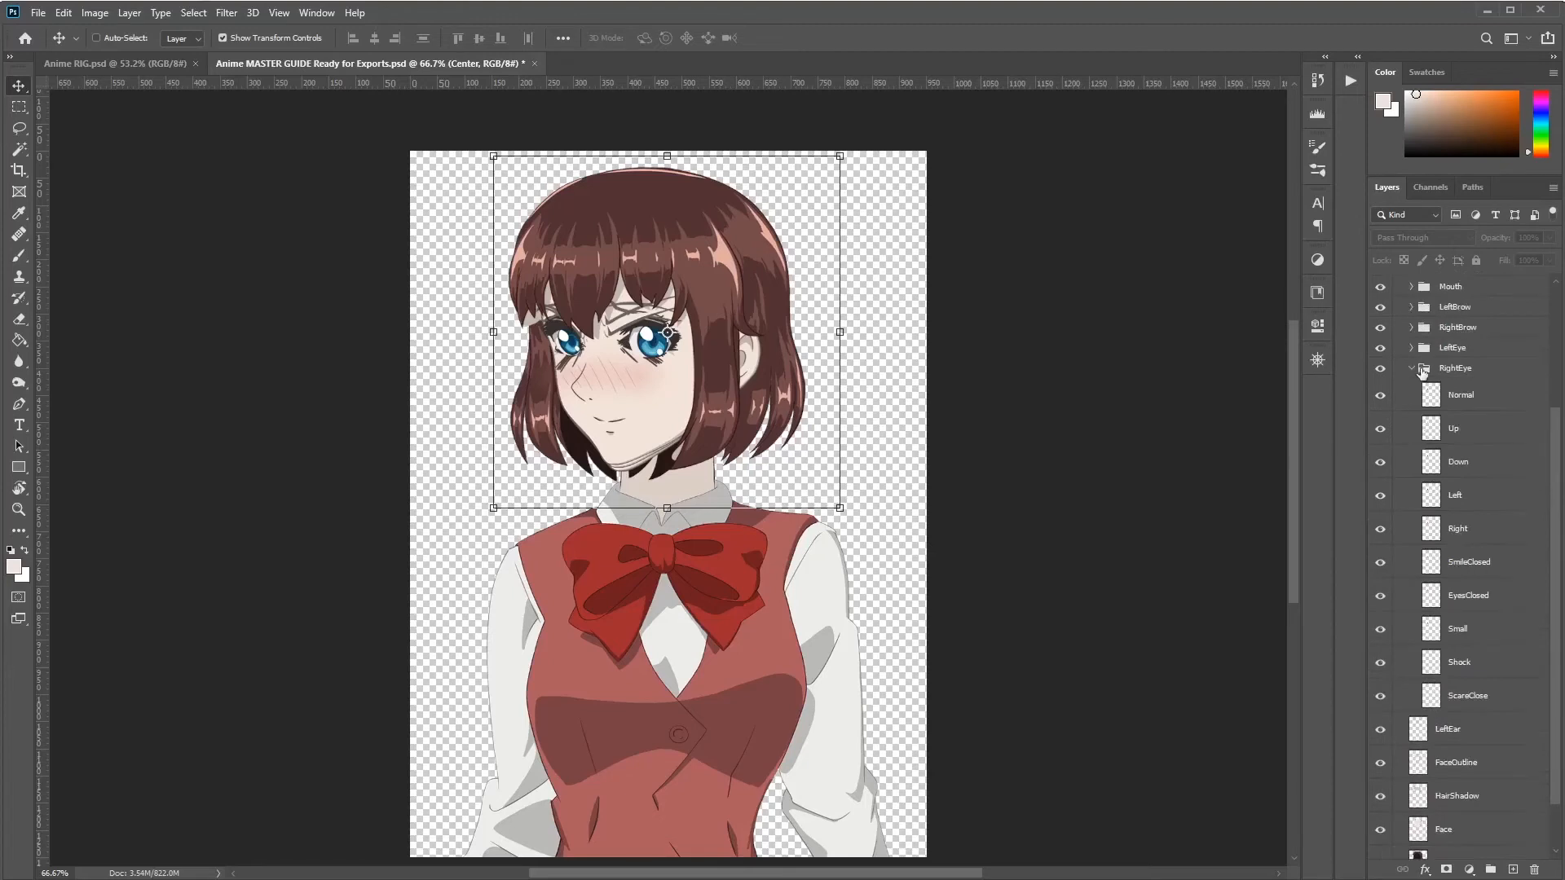
pyautogui.click(1409, 369)
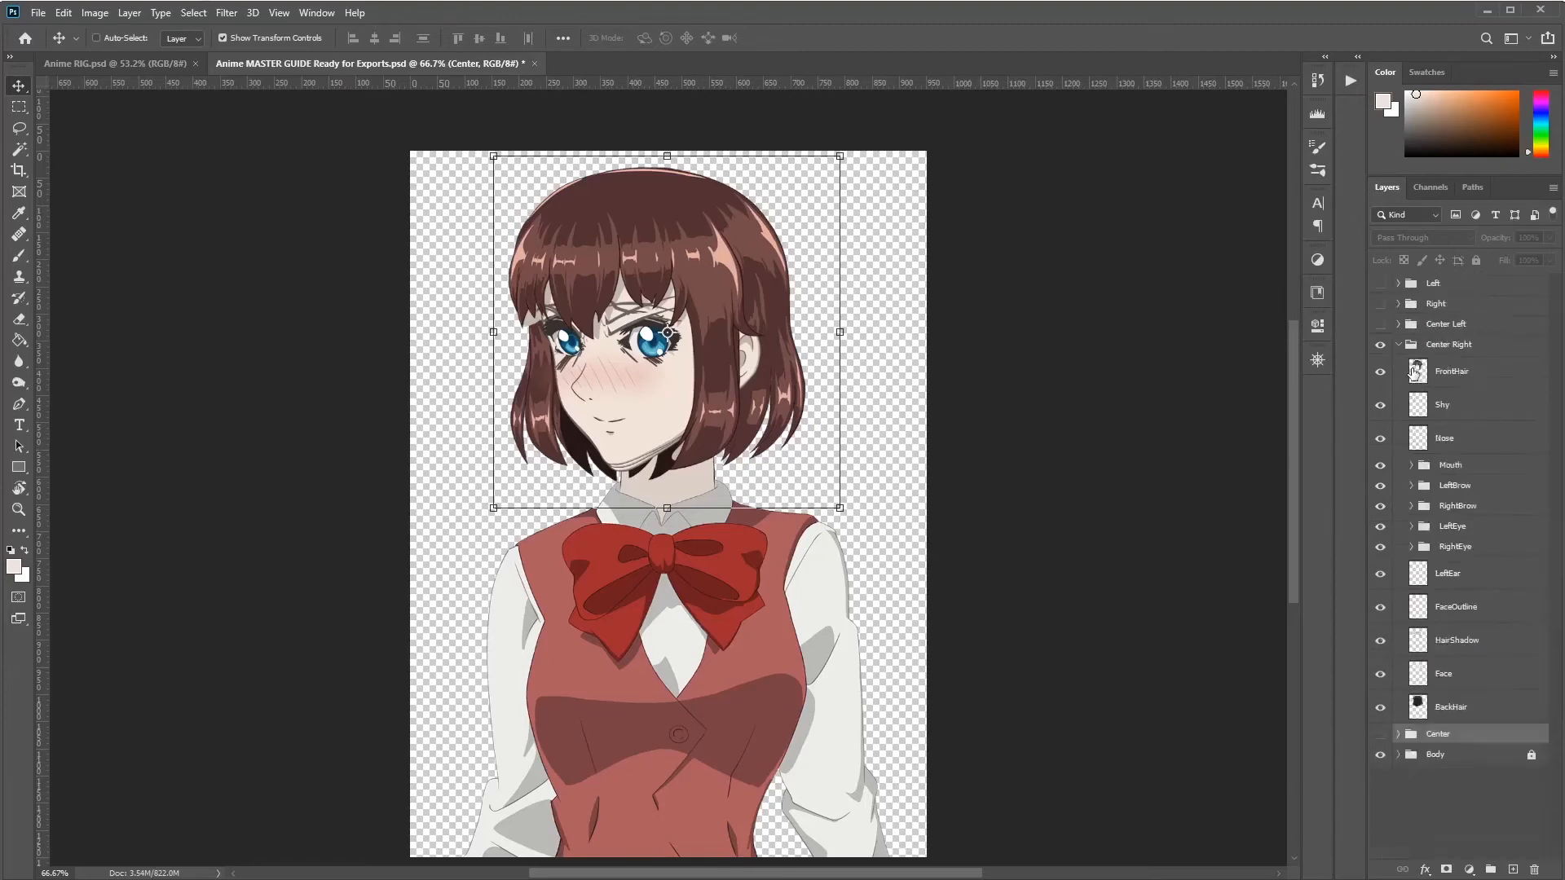
# Step: Check the Small layer's name in Center Right's LeftEye group and collapse LeftEye again
pyautogui.click(1439, 527)
pyautogui.click(1412, 526)
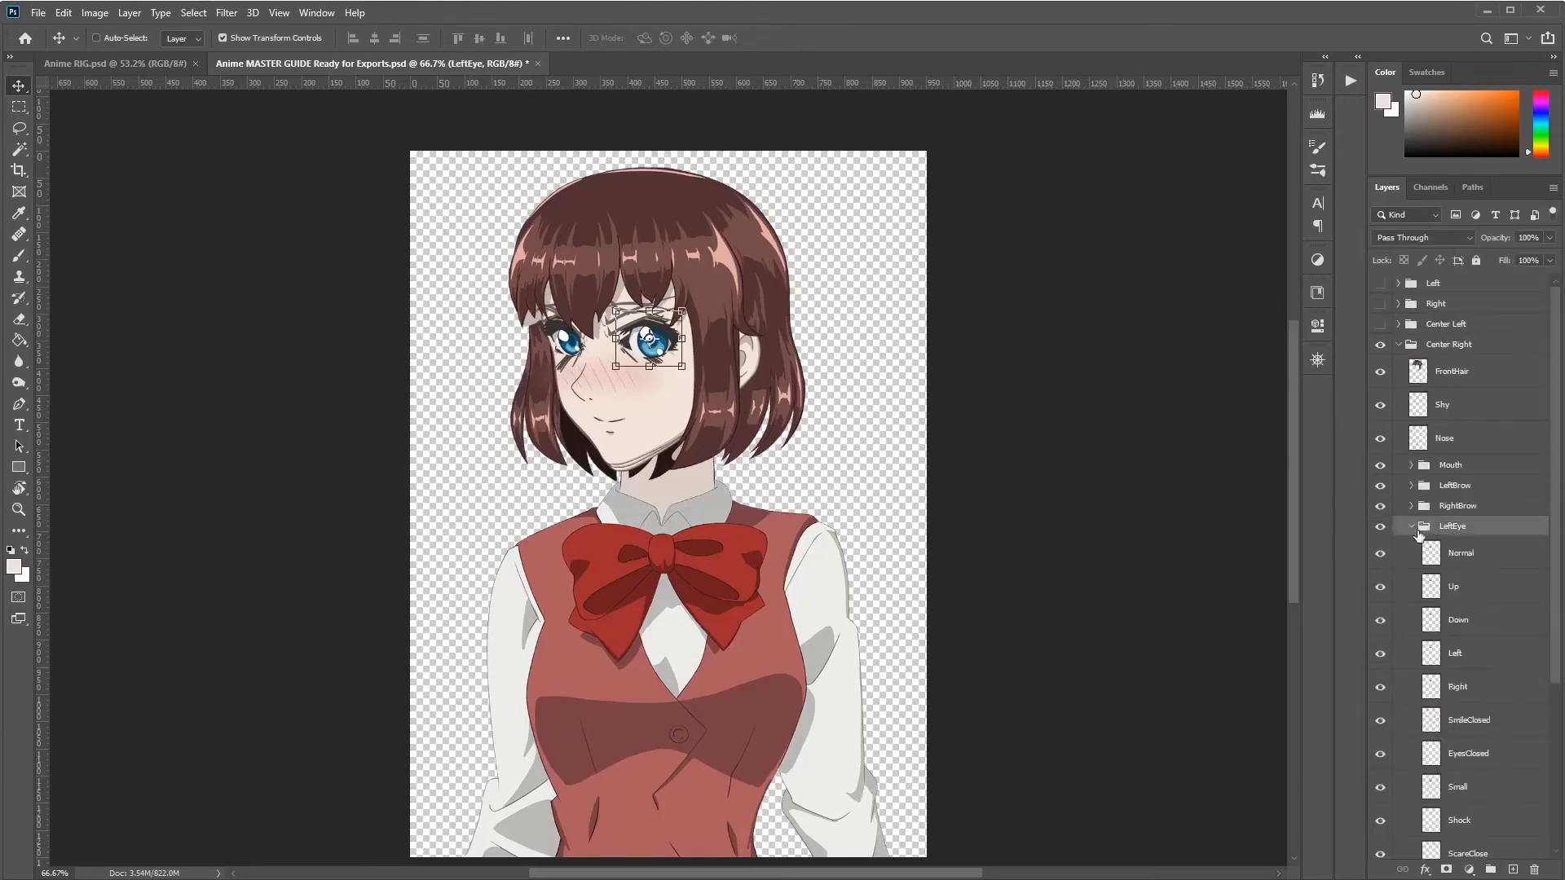
pyautogui.click(1459, 788)
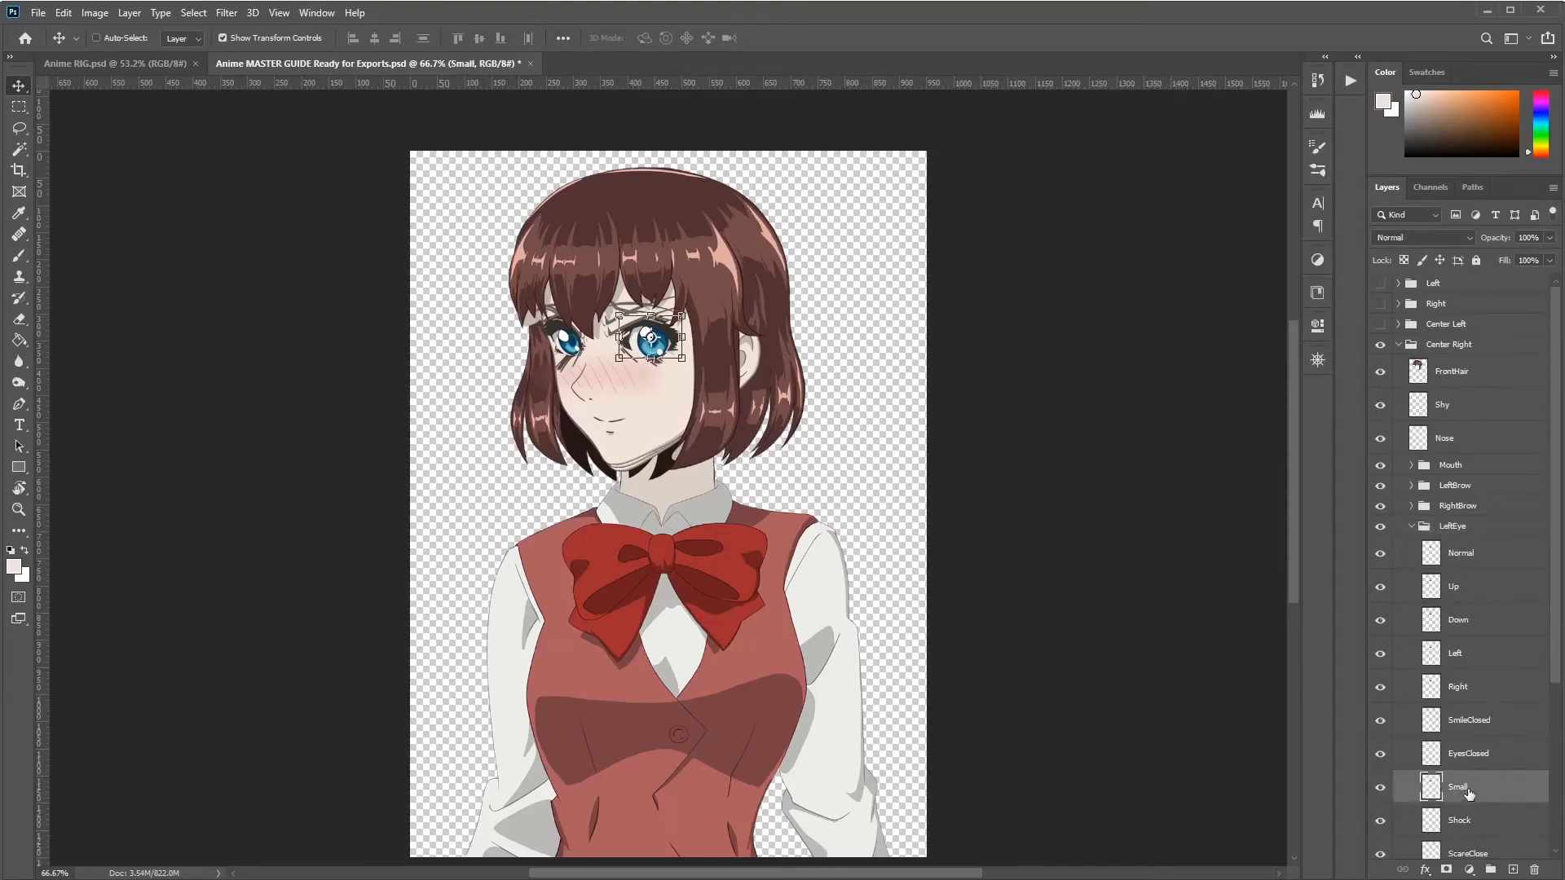
pyautogui.click(1418, 528)
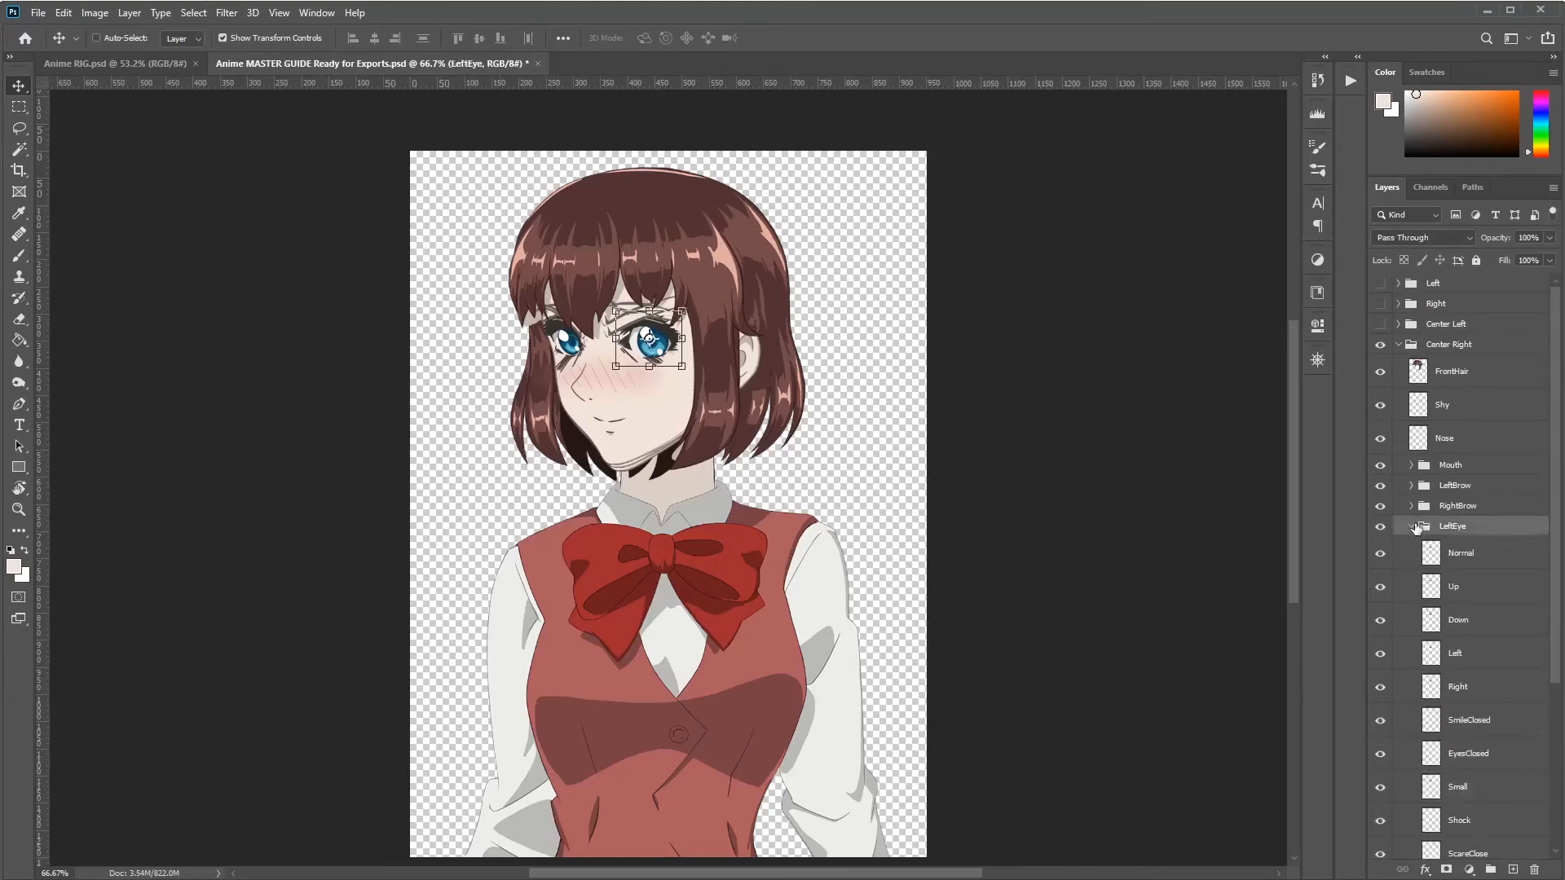
pyautogui.click(1411, 527)
pyautogui.click(1452, 548)
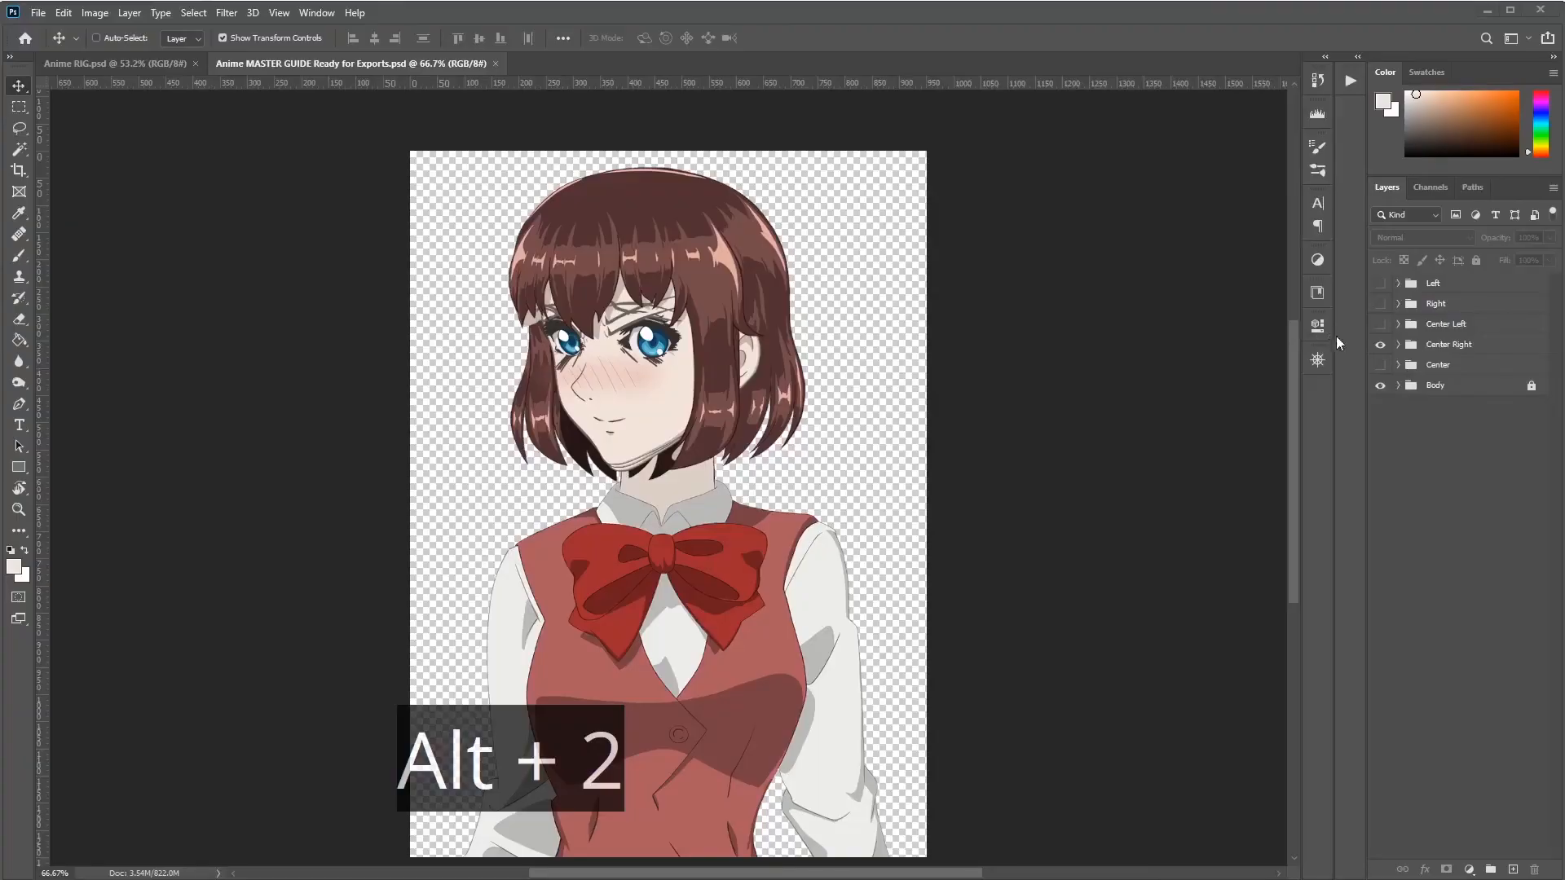
# Step: Hide the Center Right group and show the Center Left group instead
pyautogui.click(1379, 344)
pyautogui.click(1380, 345)
pyautogui.click(1381, 326)
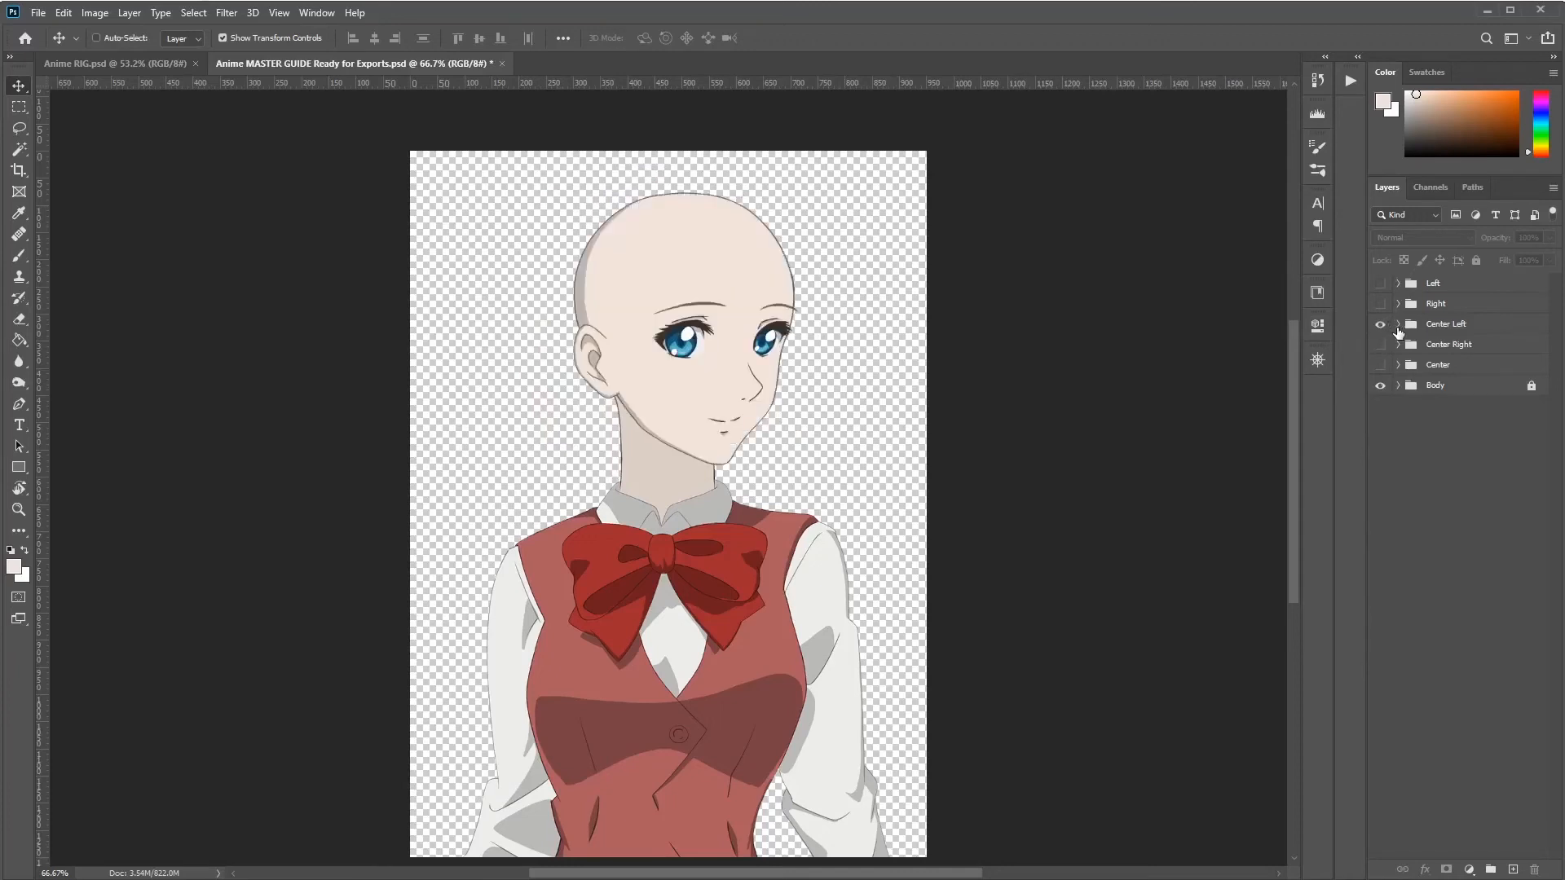
# Step: Expand the Center Left group together with all of its facial-feature subgroups
pyautogui.click(1398, 324)
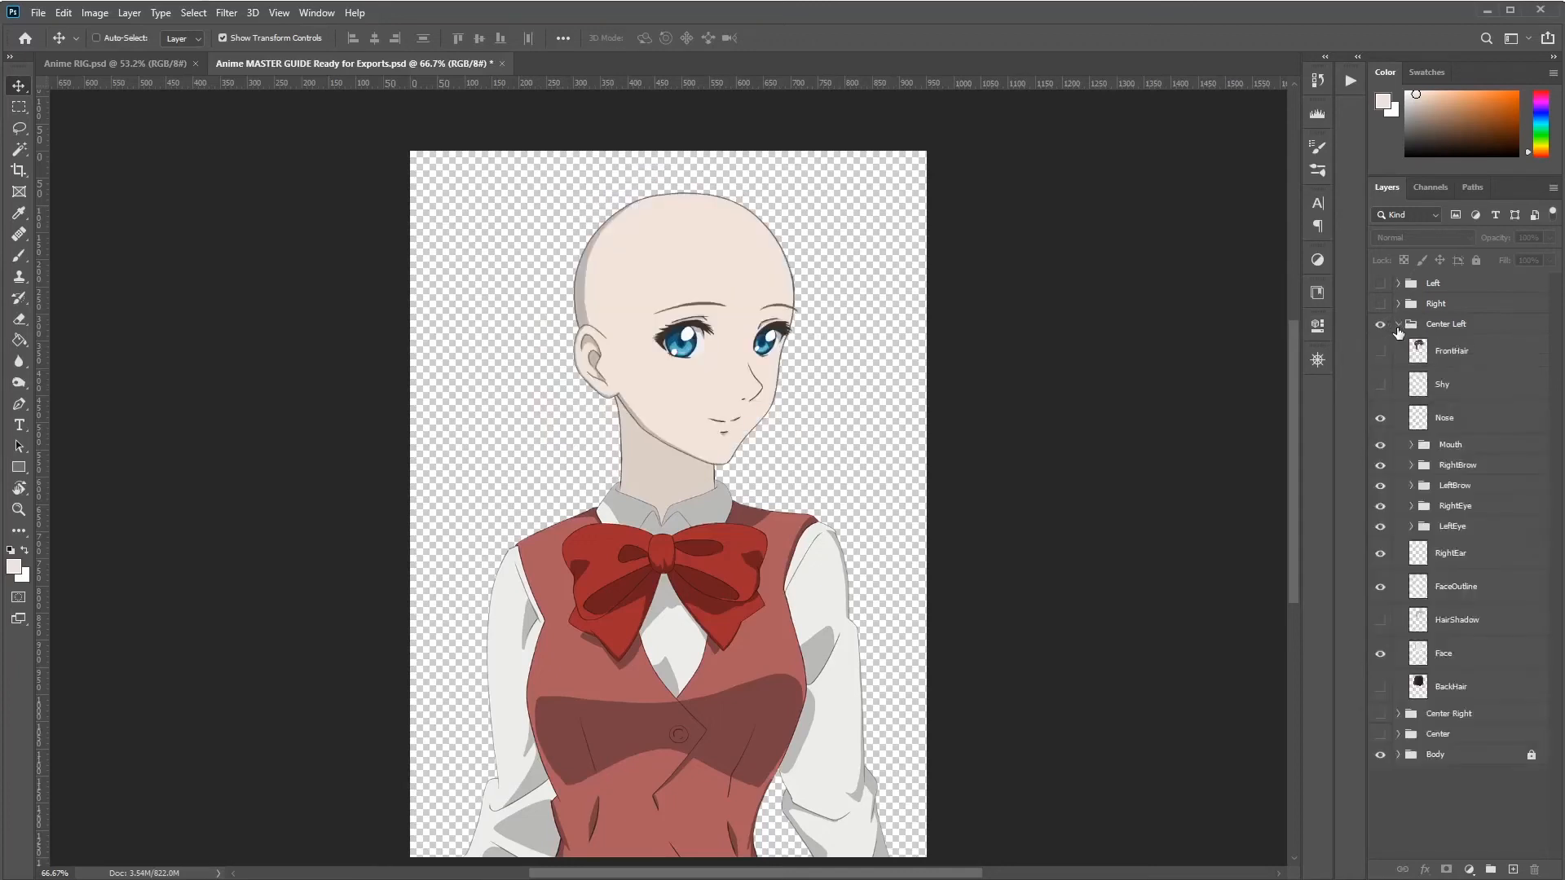
pyautogui.press('ctrl')
pyautogui.keyDown('ctrl'); pyautogui.click(1412, 445); pyautogui.keyUp('ctrl')
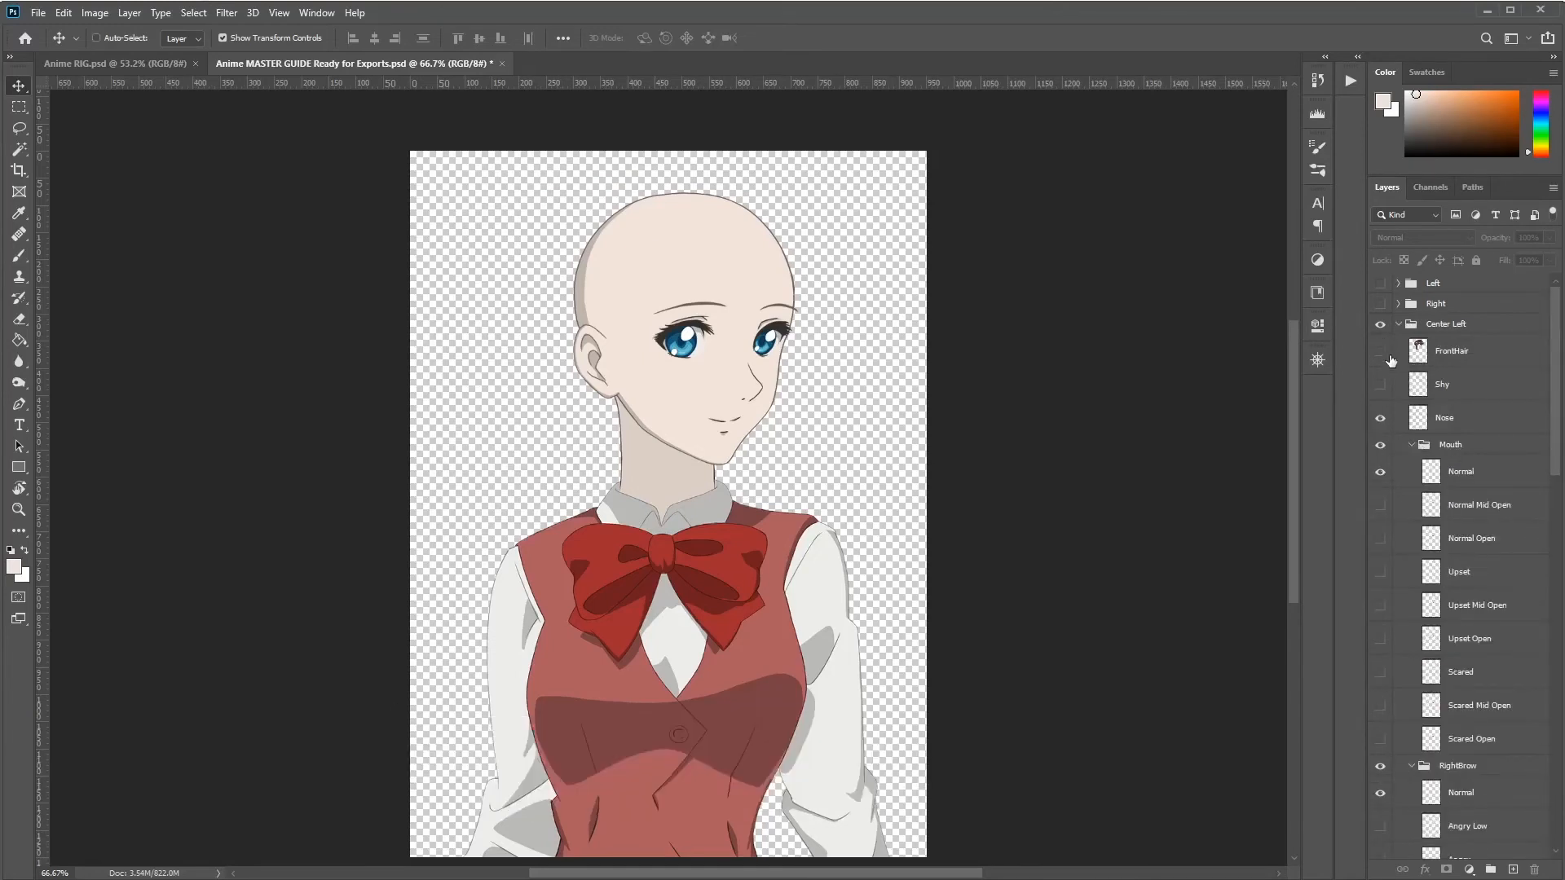
# Step: Make every hidden layer in Center Left visible, from FrontHair through the mouth, brow and eye variants to BackHair
pyautogui.moveTo(1381, 353); pyautogui.dragTo(1380, 740)
pyautogui.scroll(-5, 1478, 617)
pyautogui.moveTo(1380, 604); pyautogui.dragTo(1379, 708)
pyautogui.scroll(-4, 1435, 688)
pyautogui.moveTo(1384, 403); pyautogui.dragTo(1381, 766)
pyautogui.scroll(-2, 1386, 701)
pyautogui.click(1381, 634)
pyautogui.scroll(-3, 1381, 766)
pyautogui.moveTo(1380, 560); pyautogui.dragTo(1380, 657)
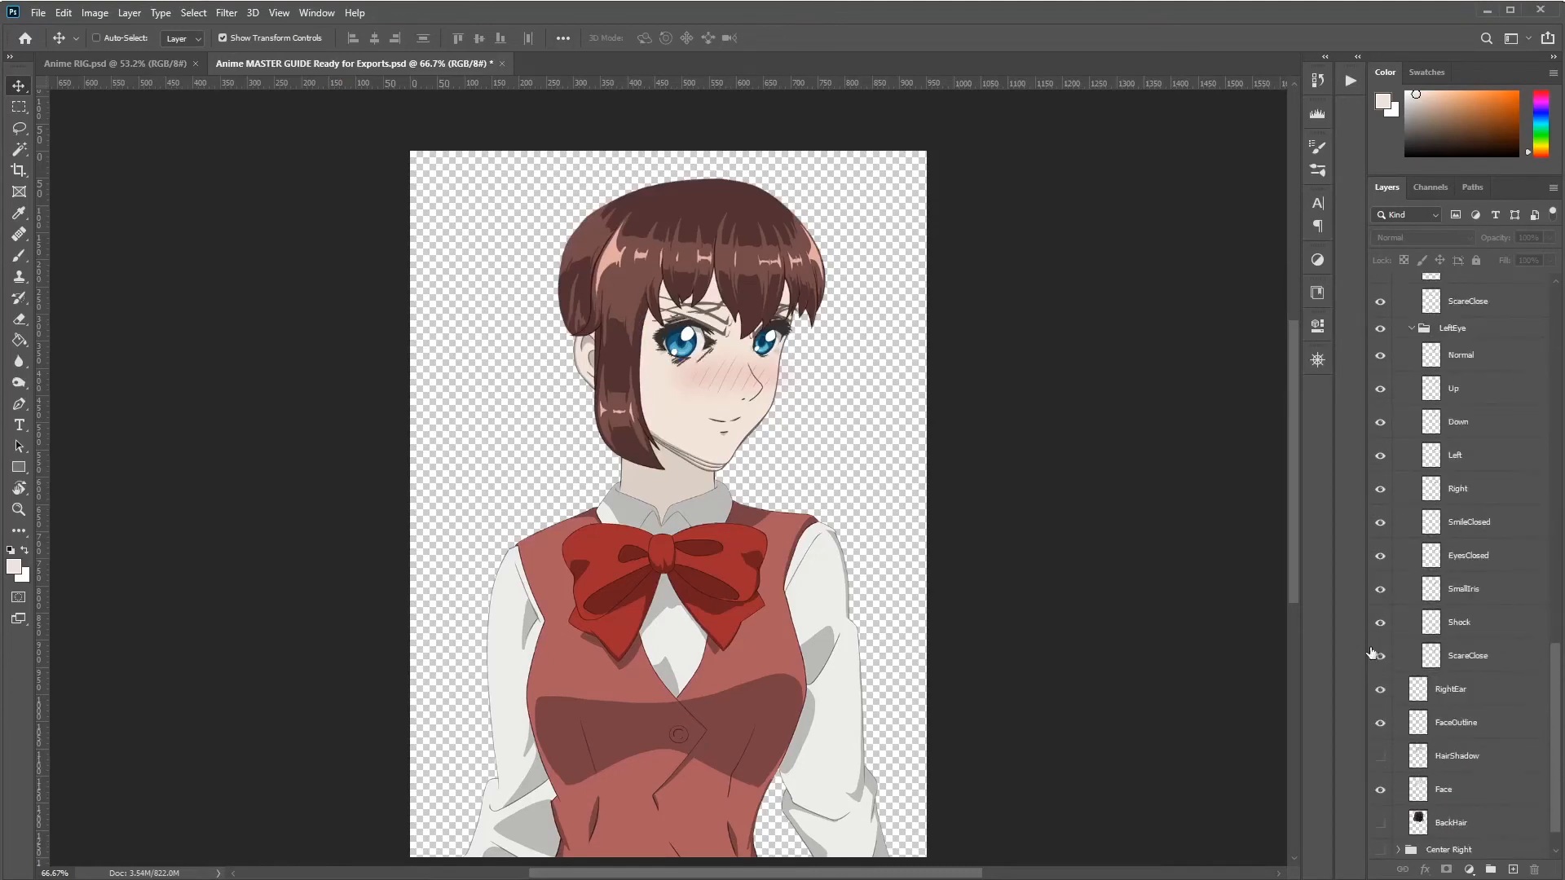
pyautogui.scroll(-1, 1443, 743)
pyautogui.moveTo(1385, 721); pyautogui.dragTo(1381, 781)
# Step: Collapse all of Center Left's facial-feature subgroups at once
pyautogui.scroll(5, 1445, 593)
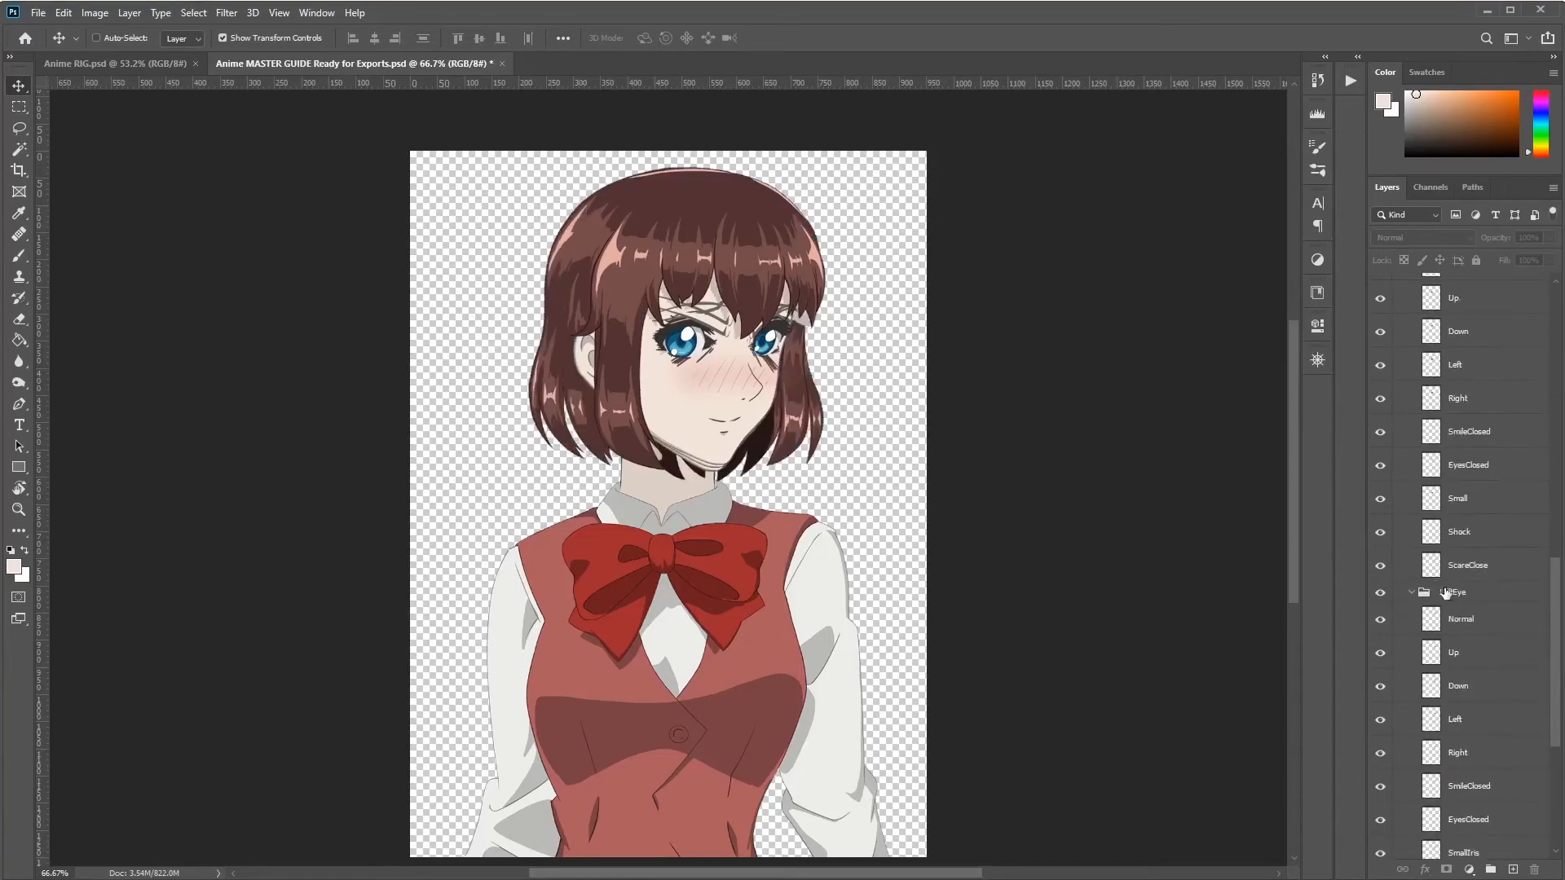
pyautogui.keyDown('ctrl'); pyautogui.click(1412, 593); pyautogui.keyUp('ctrl')
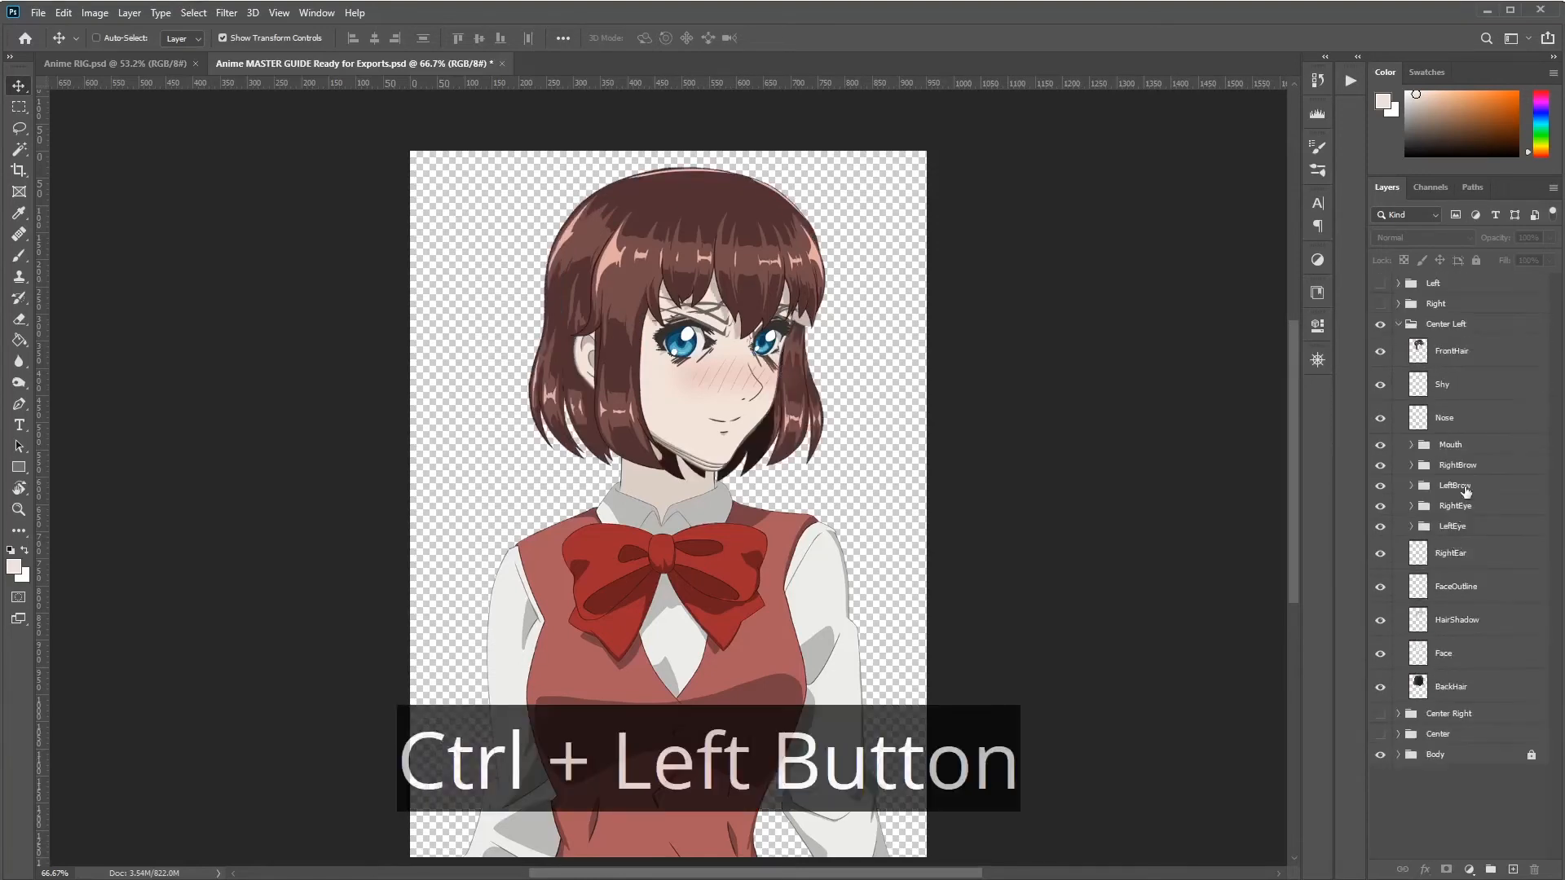
pyautogui.click(1455, 692)
# Step: Quick-export Center Left's FrontHair layer as FrontHair.png into the Center Left folder inside ANIME Images
pyautogui.click(1451, 356)
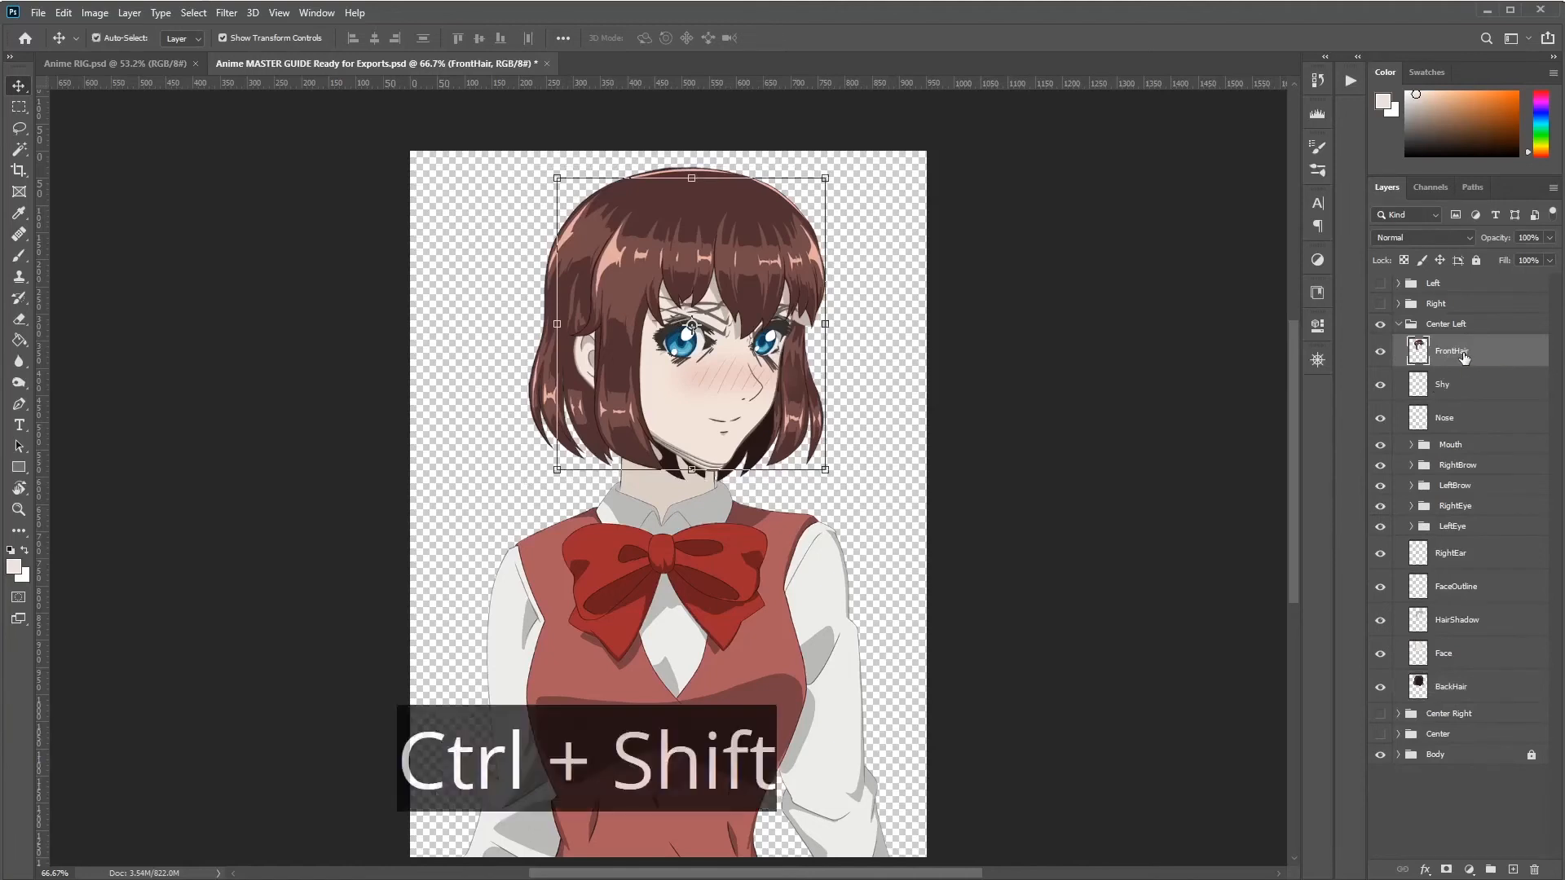
pyautogui.hotkey('ctrl', 'shift', "'")
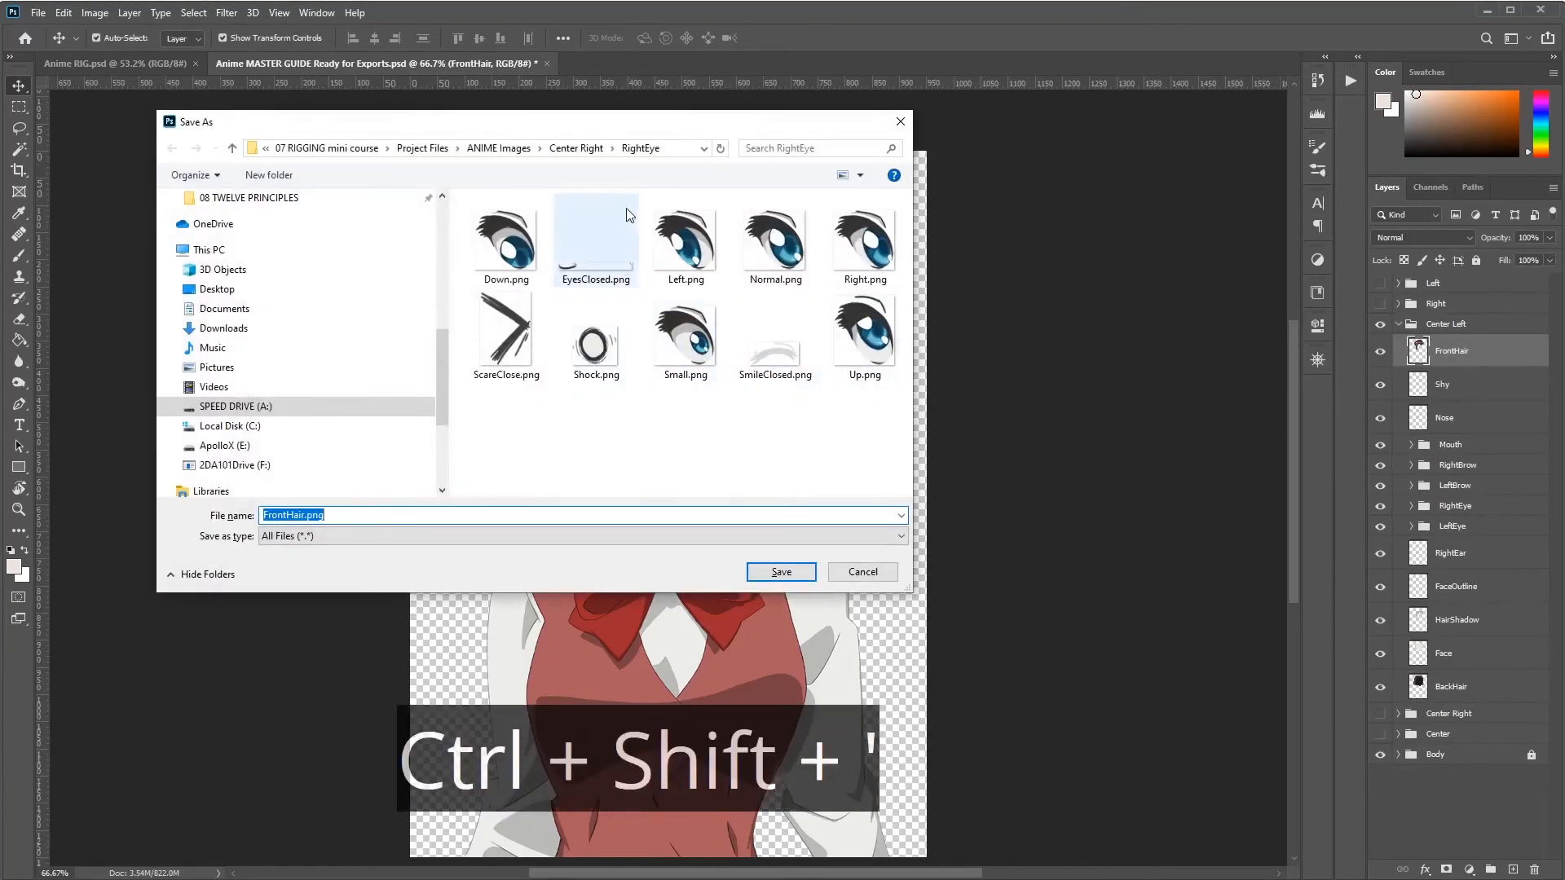
pyautogui.click(578, 149)
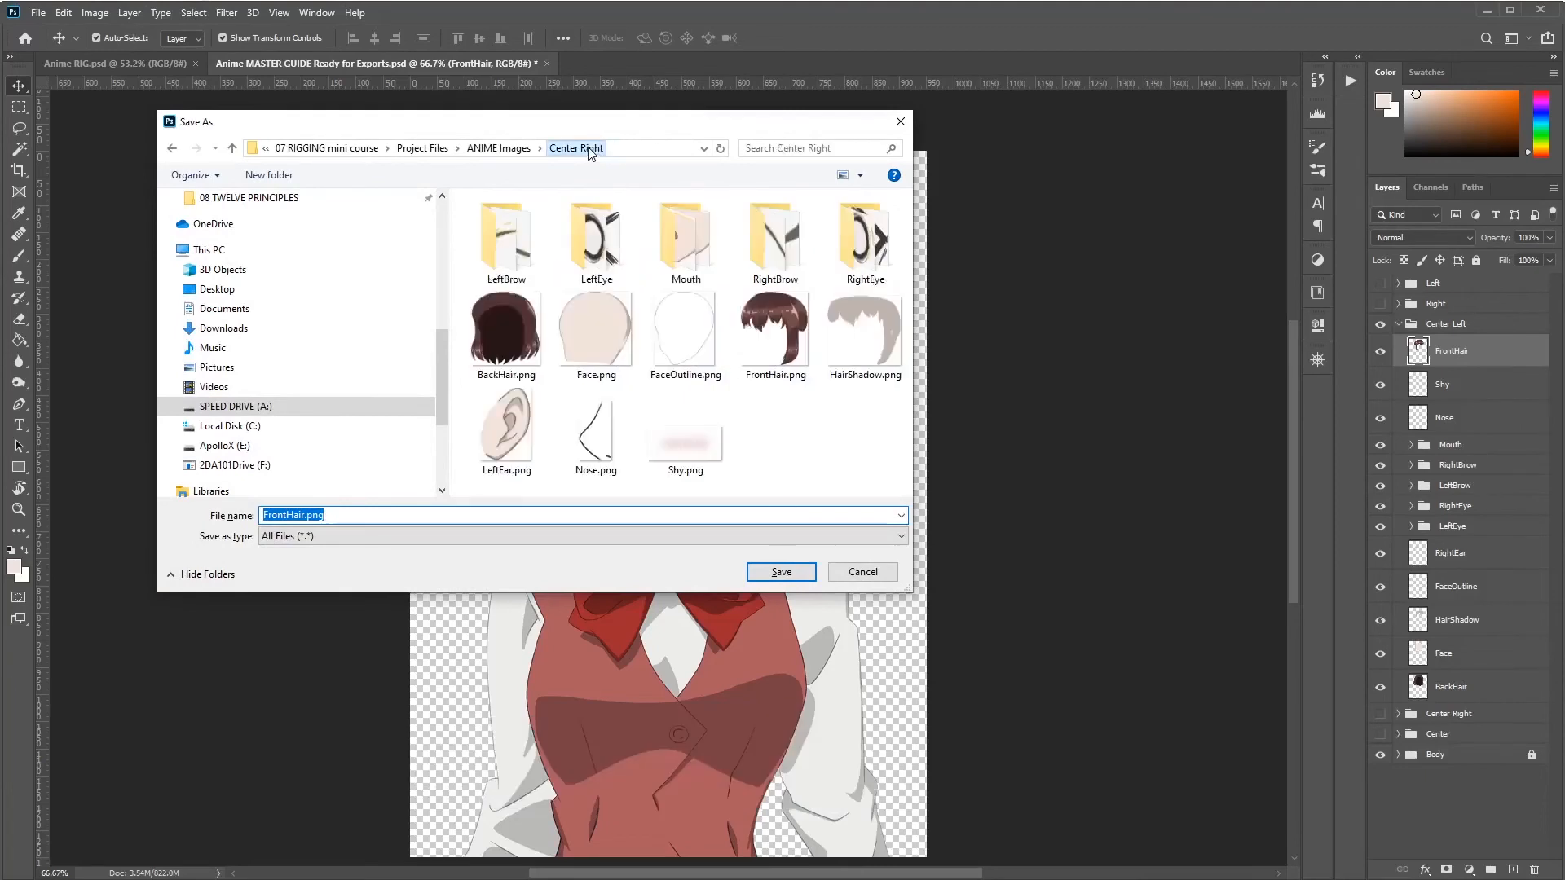
pyautogui.click(498, 148)
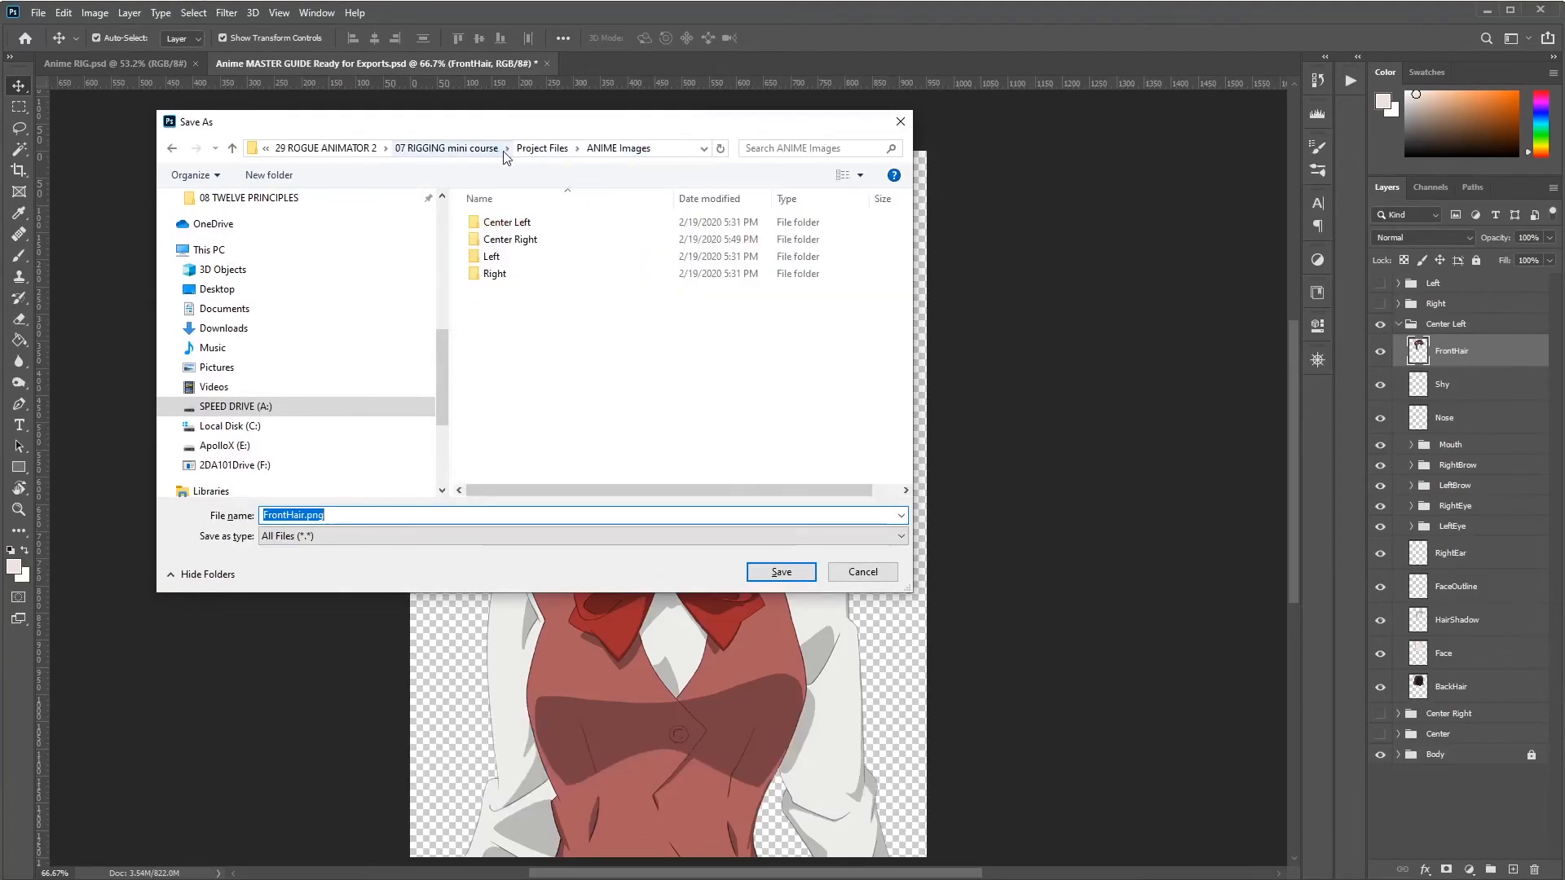
pyautogui.doubleClick(509, 222)
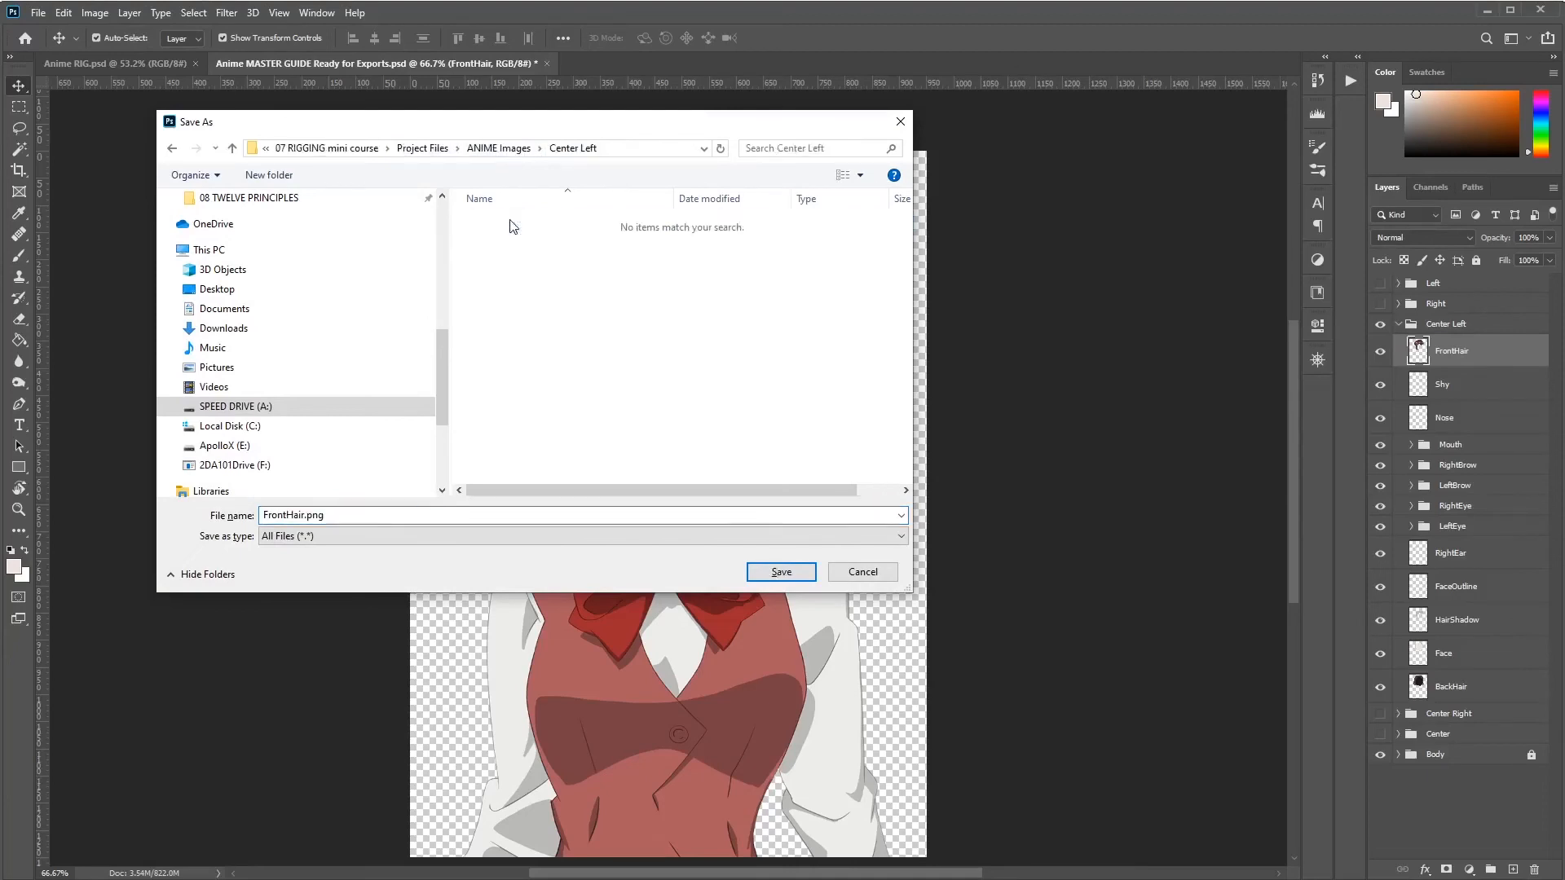
pyautogui.click(781, 572)
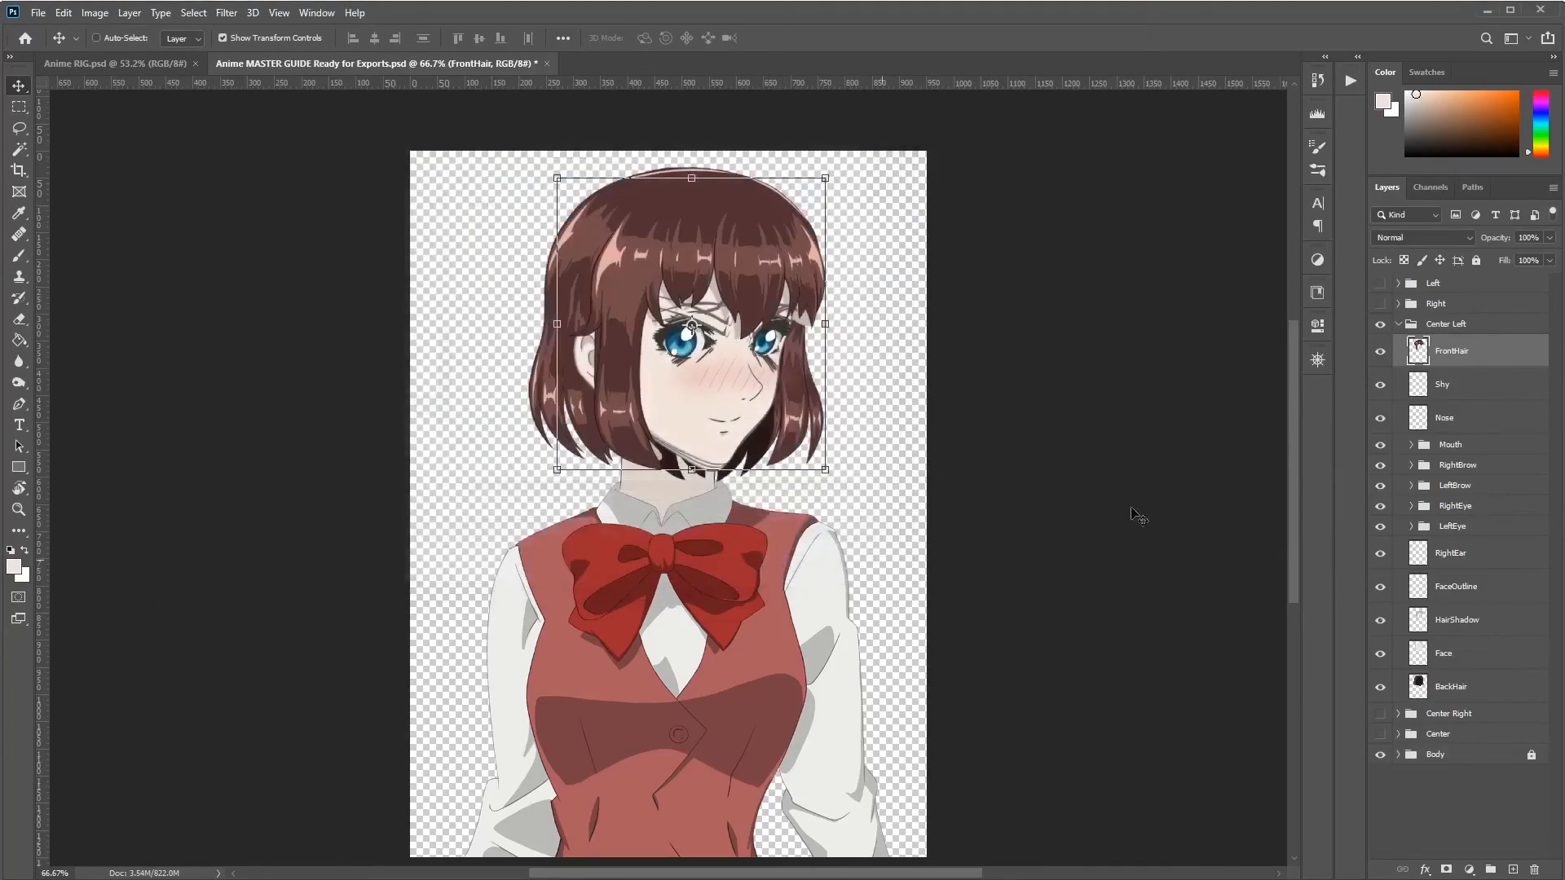
# Step: Quick-export Center Left's Shy and Nose layers as separate PNGs into the Center Left folder
pyautogui.click(1469, 392)
pyautogui.hotkey('ctrl', 'shift', "'")
pyautogui.press('Return')
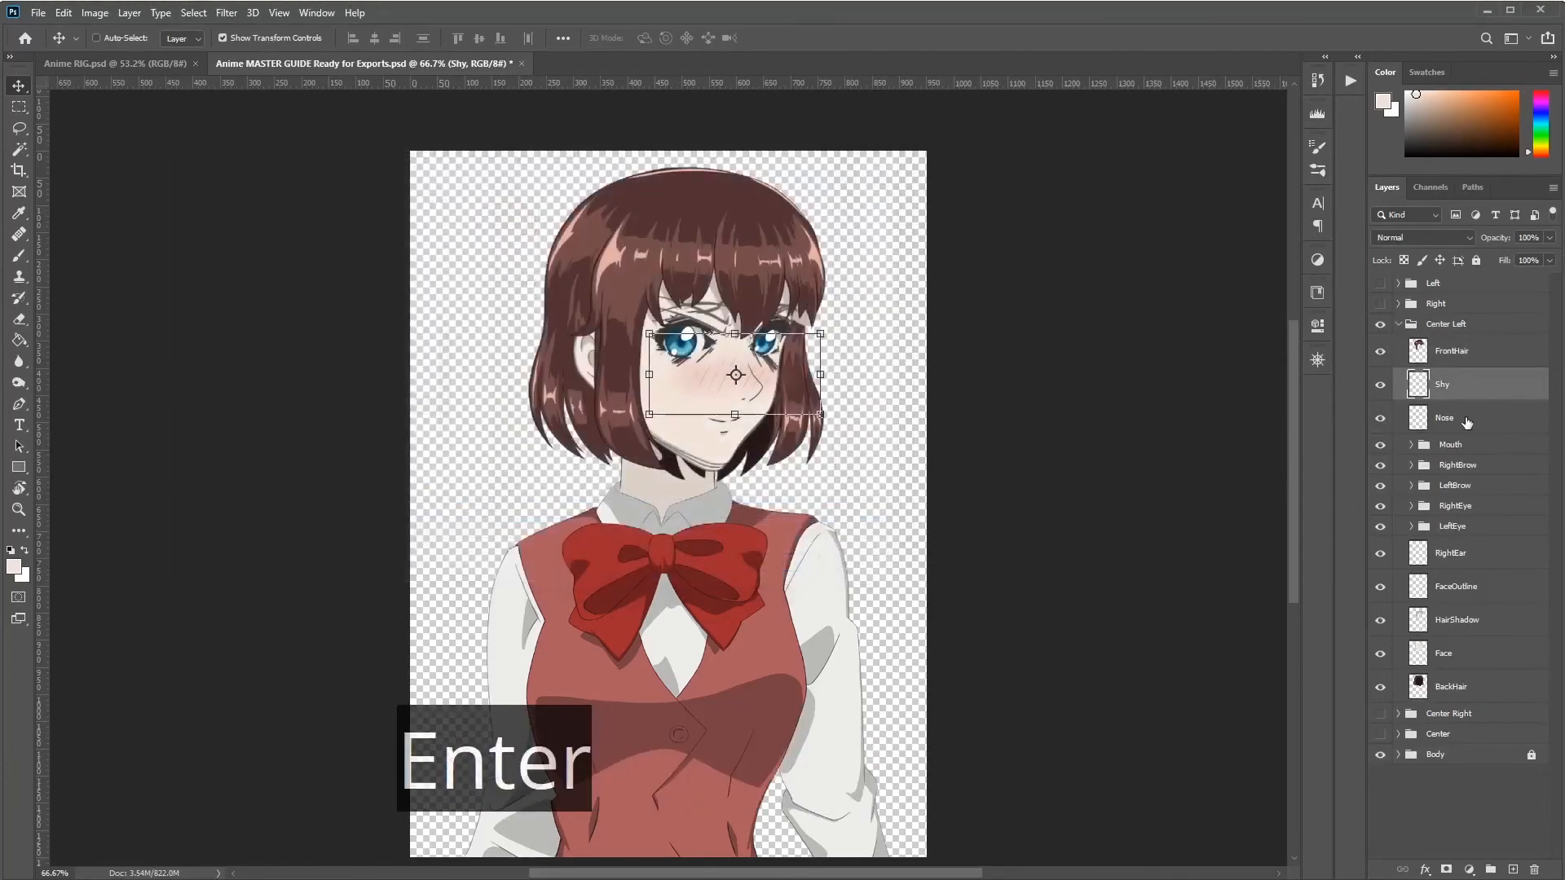
pyautogui.click(1465, 419)
pyautogui.hotkey('ctrl', 'shift', "'")
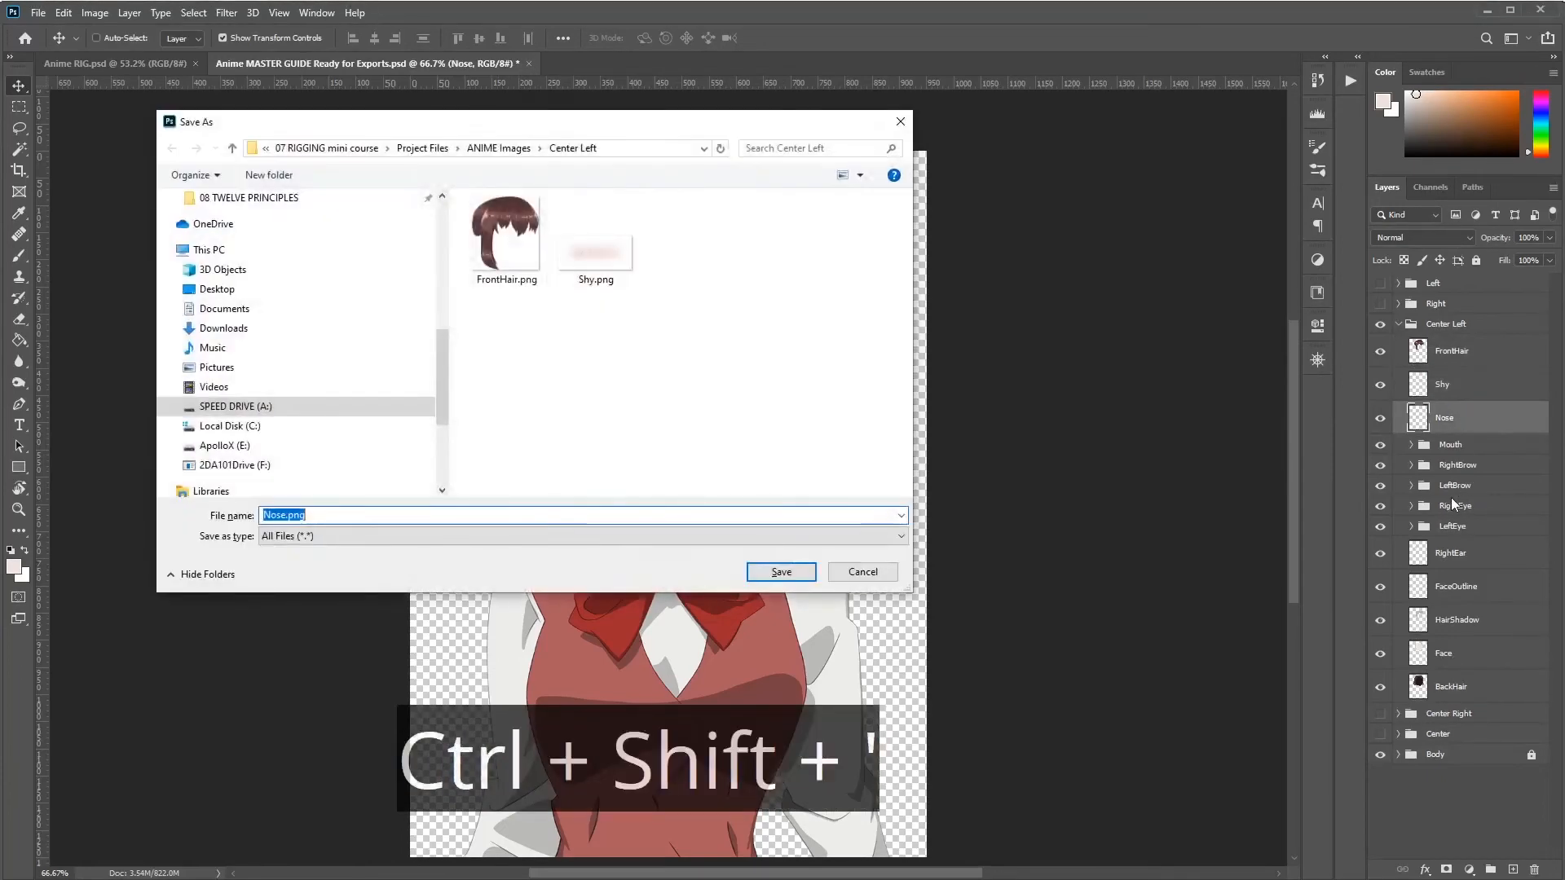
pyautogui.press('Return')
# Step: Quick-export Center Left's RightEar, FaceOutline and HairShadow layers as separate PNGs into the Center Left folder
pyautogui.click(1477, 555)
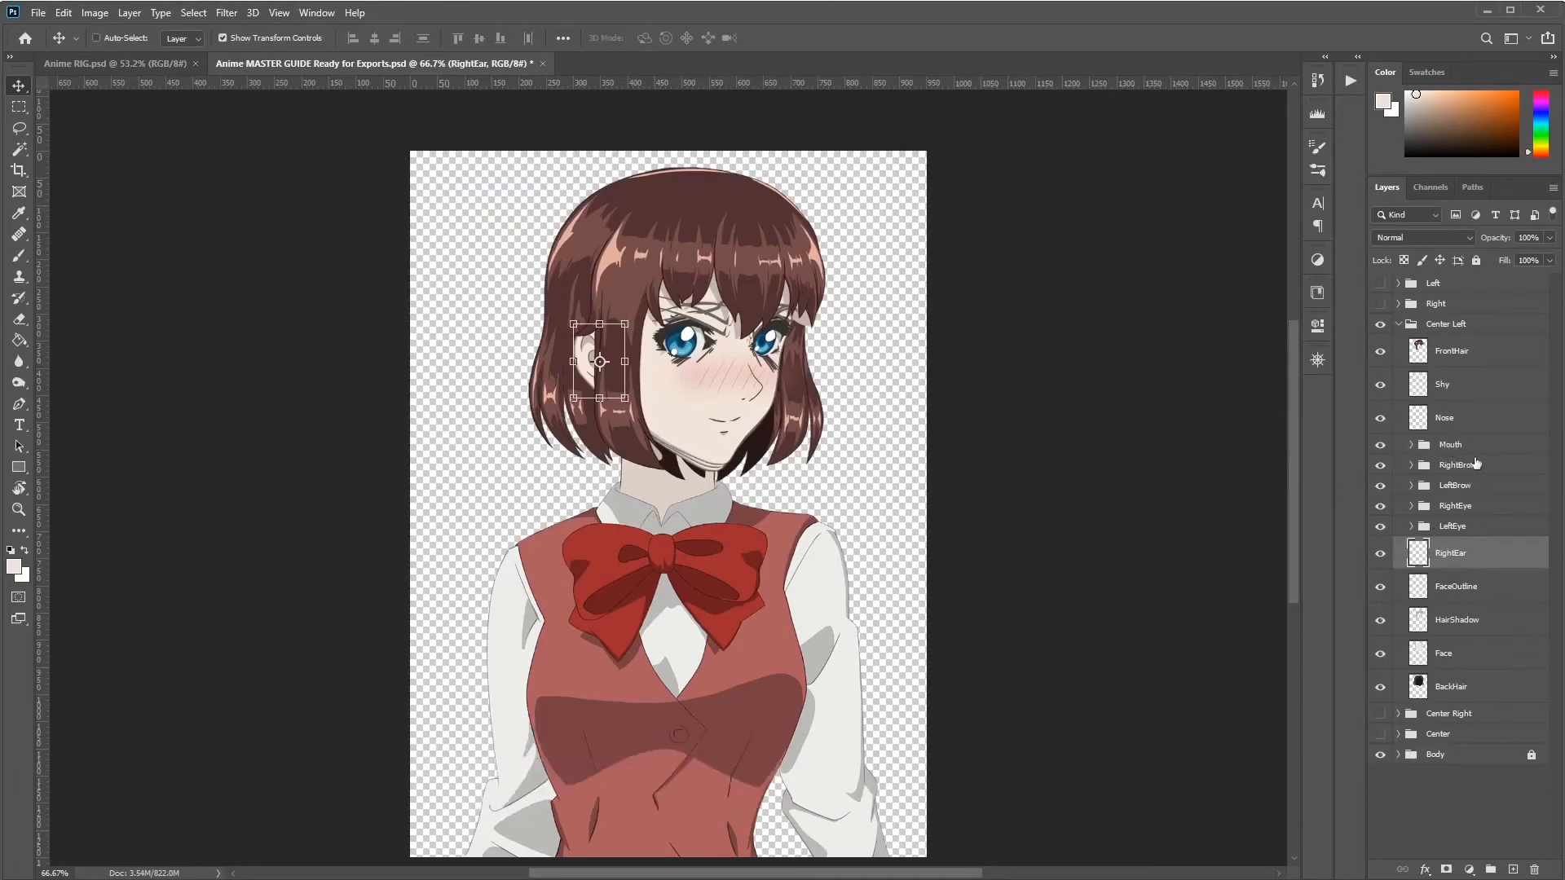
pyautogui.hotkey('ctrl', 'shift', "'")
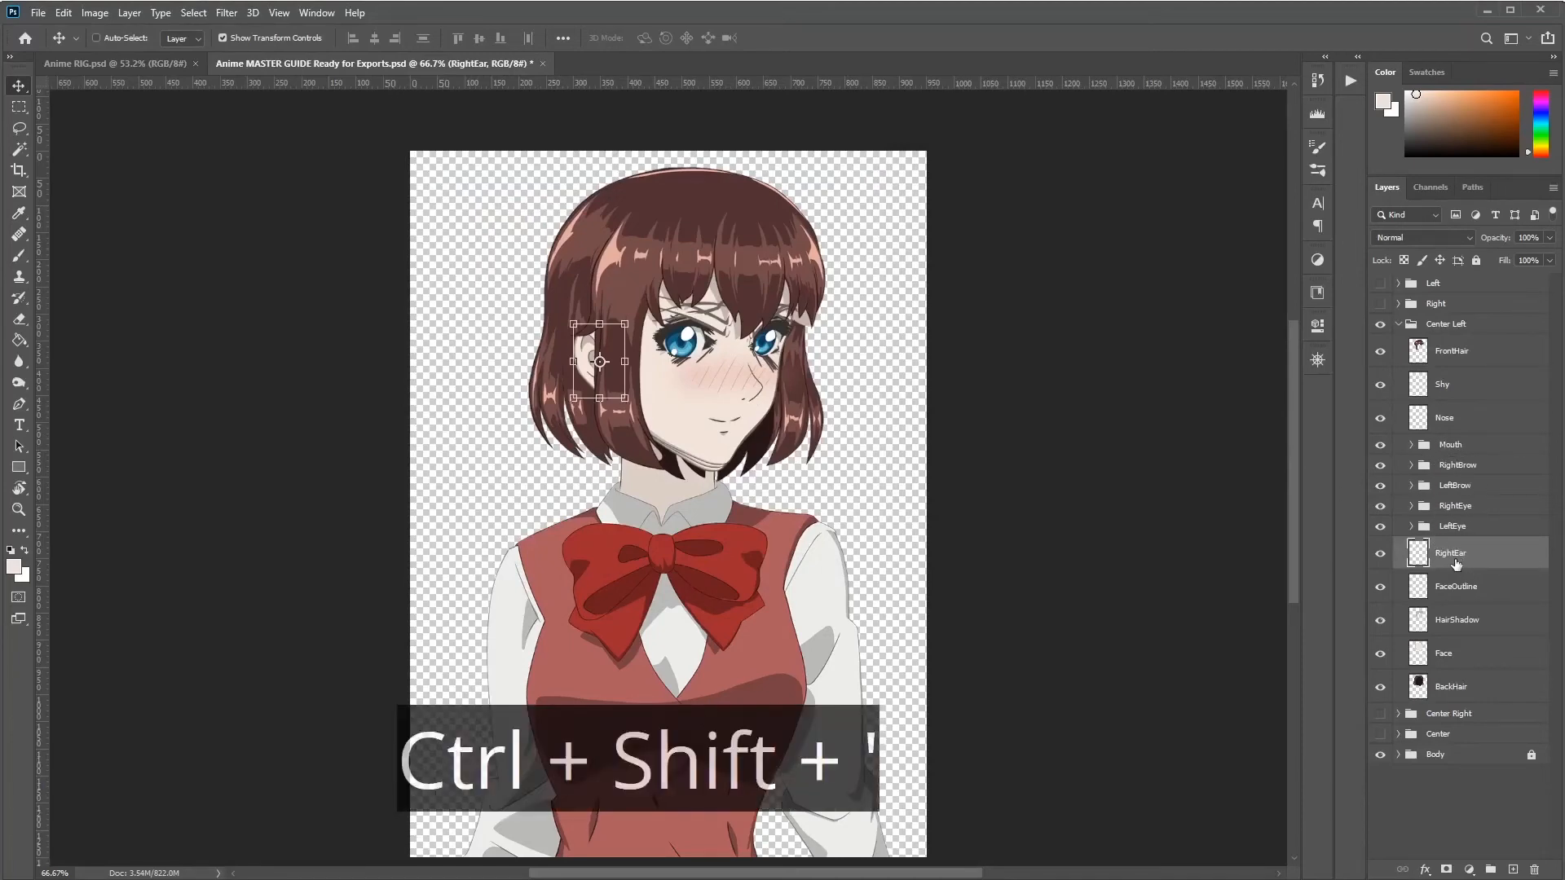
pyautogui.press('Return')
pyautogui.click(1458, 589)
pyautogui.hotkey('ctrl', 'shift', "'")
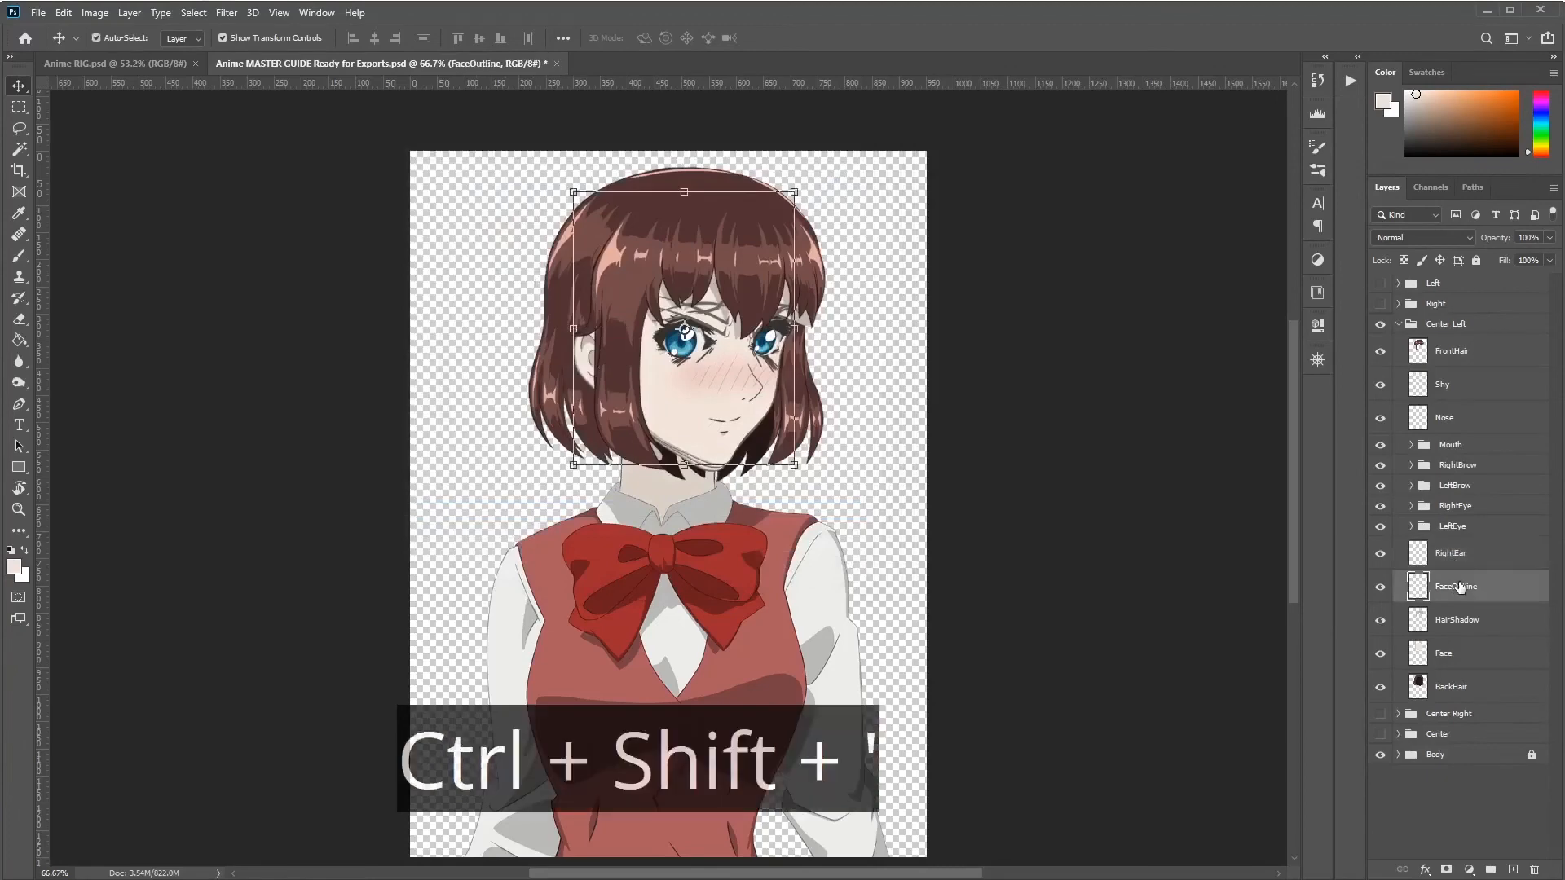
pyautogui.press('Return')
pyautogui.click(1453, 625)
pyautogui.hotkey('ctrl', 'shift', "'")
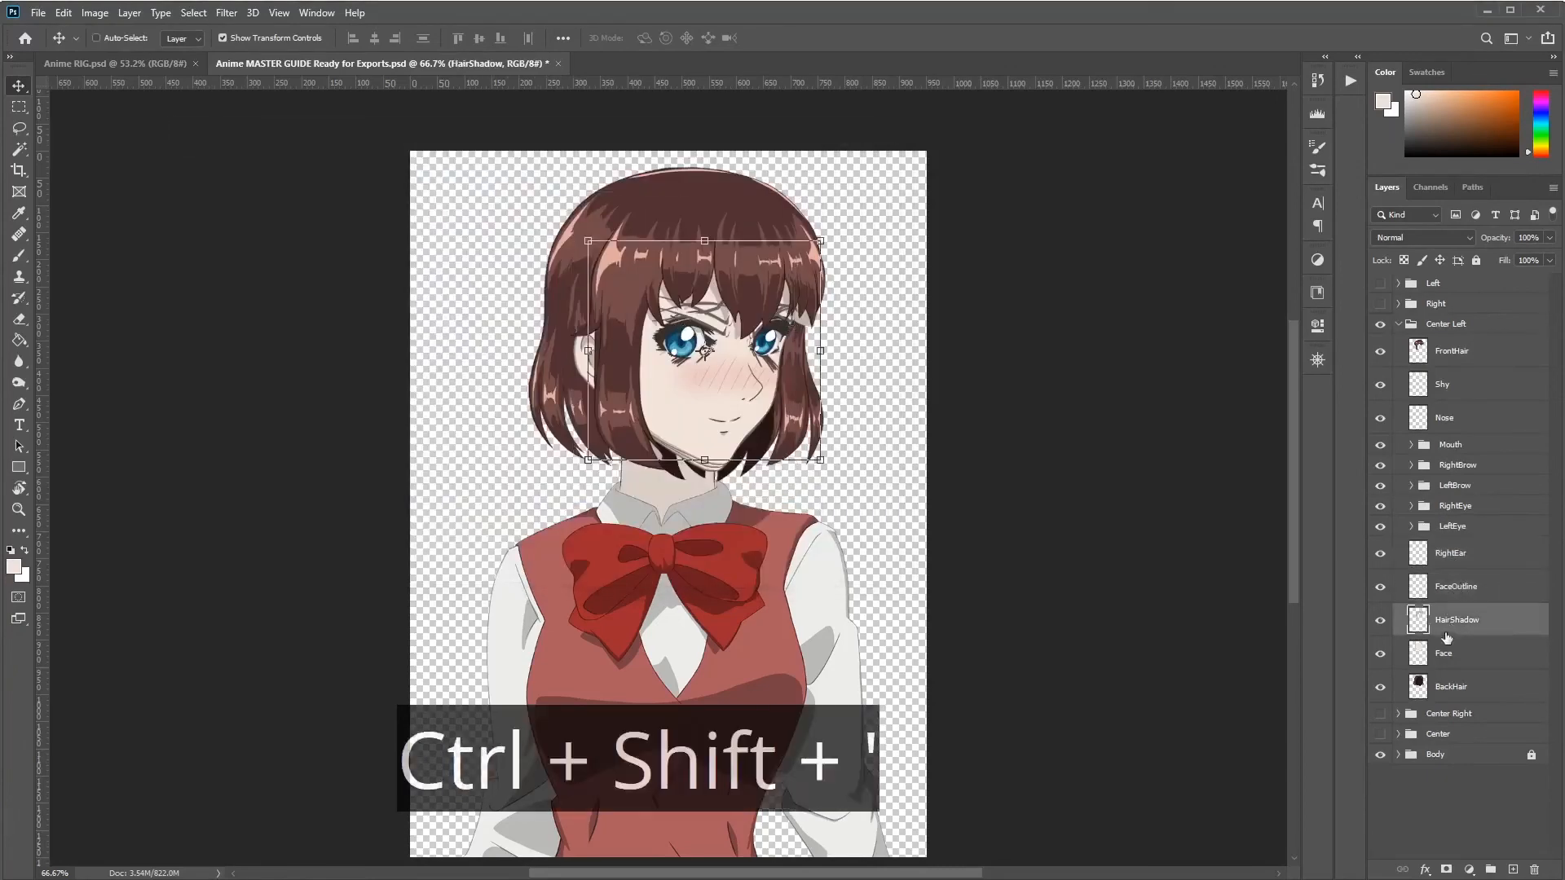
pyautogui.press('Return')
# Step: Quick-export Center Left's Face and BackHair layers as separate PNGs into the Center Left folder
pyautogui.click(1447, 657)
pyautogui.hotkey('ctrl', 'shift', "'")
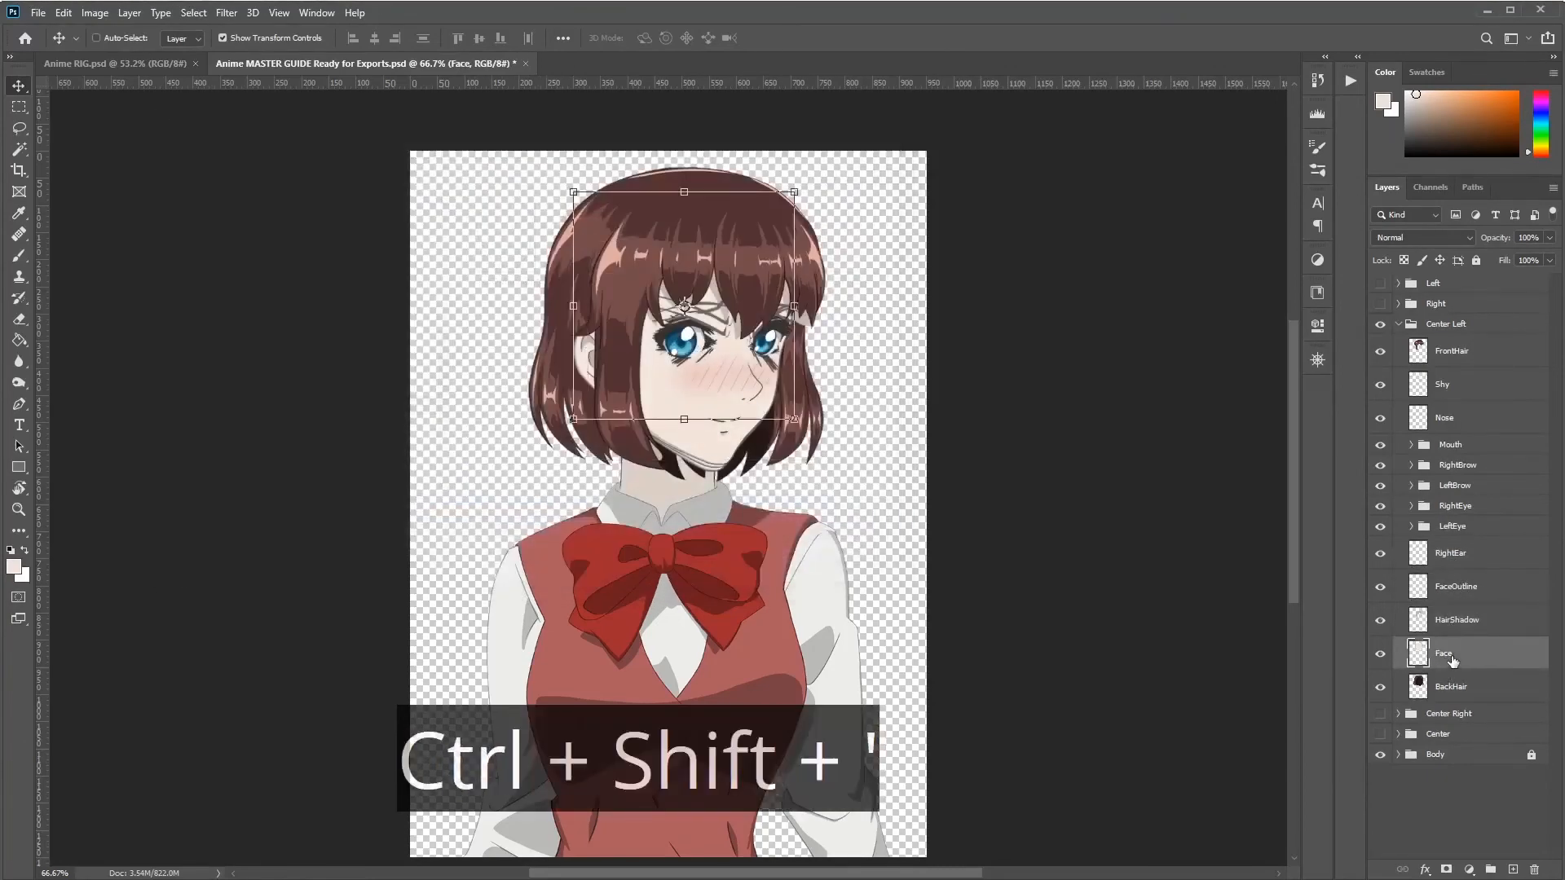
pyautogui.press('Return')
pyautogui.click(1442, 692)
pyautogui.hotkey('ctrl', 'shift', "'")
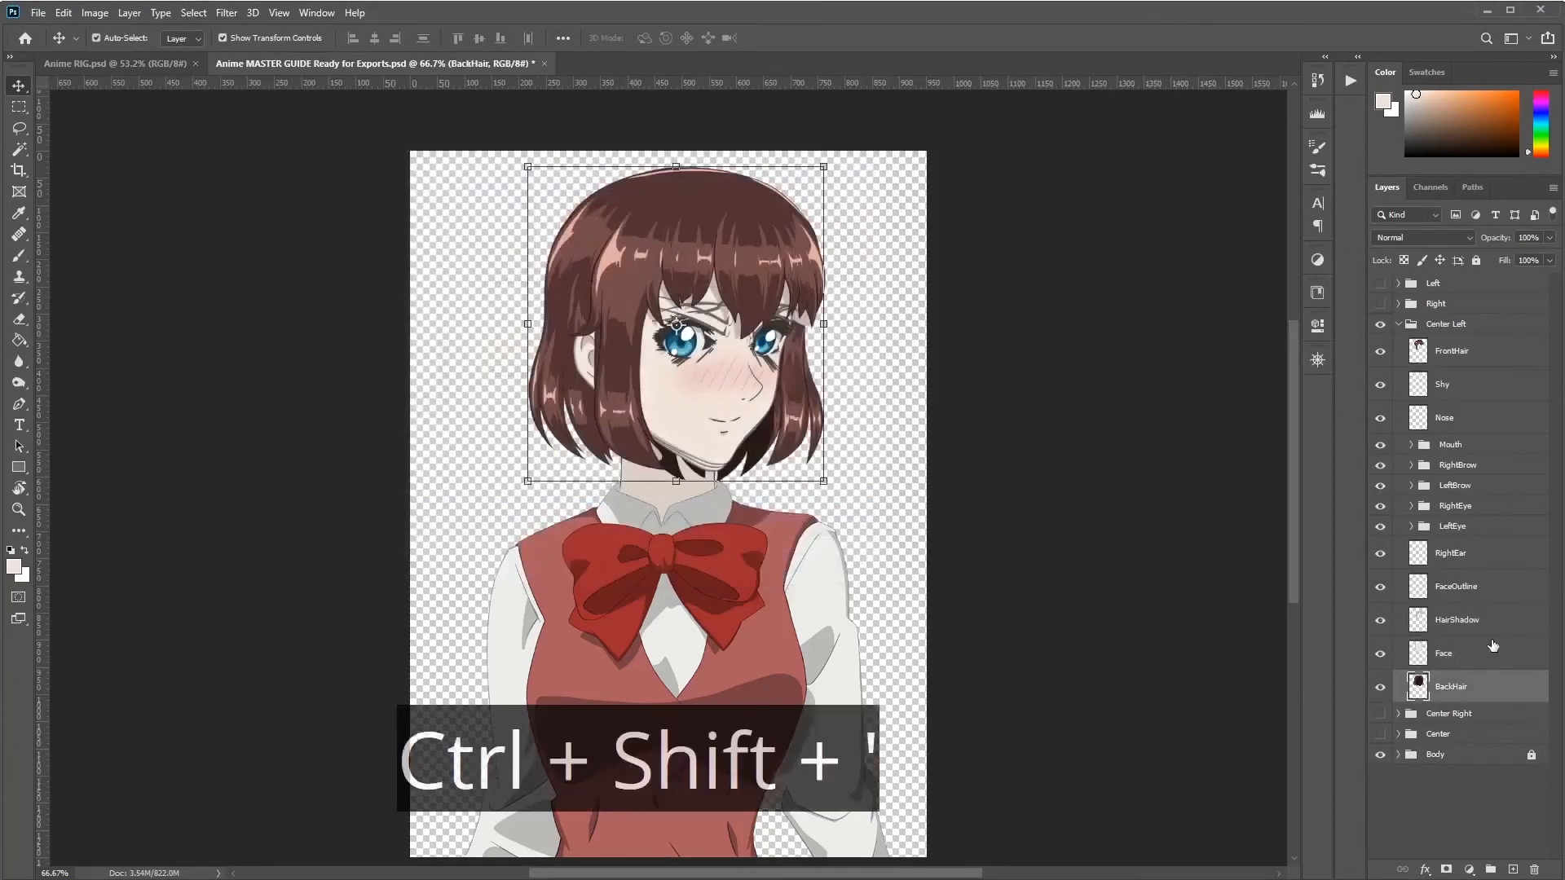
pyautogui.press('Return')
# Step: Copy the name of Center Left's Mouth group and expand the group to list its mouth variants
pyautogui.click(1447, 446)
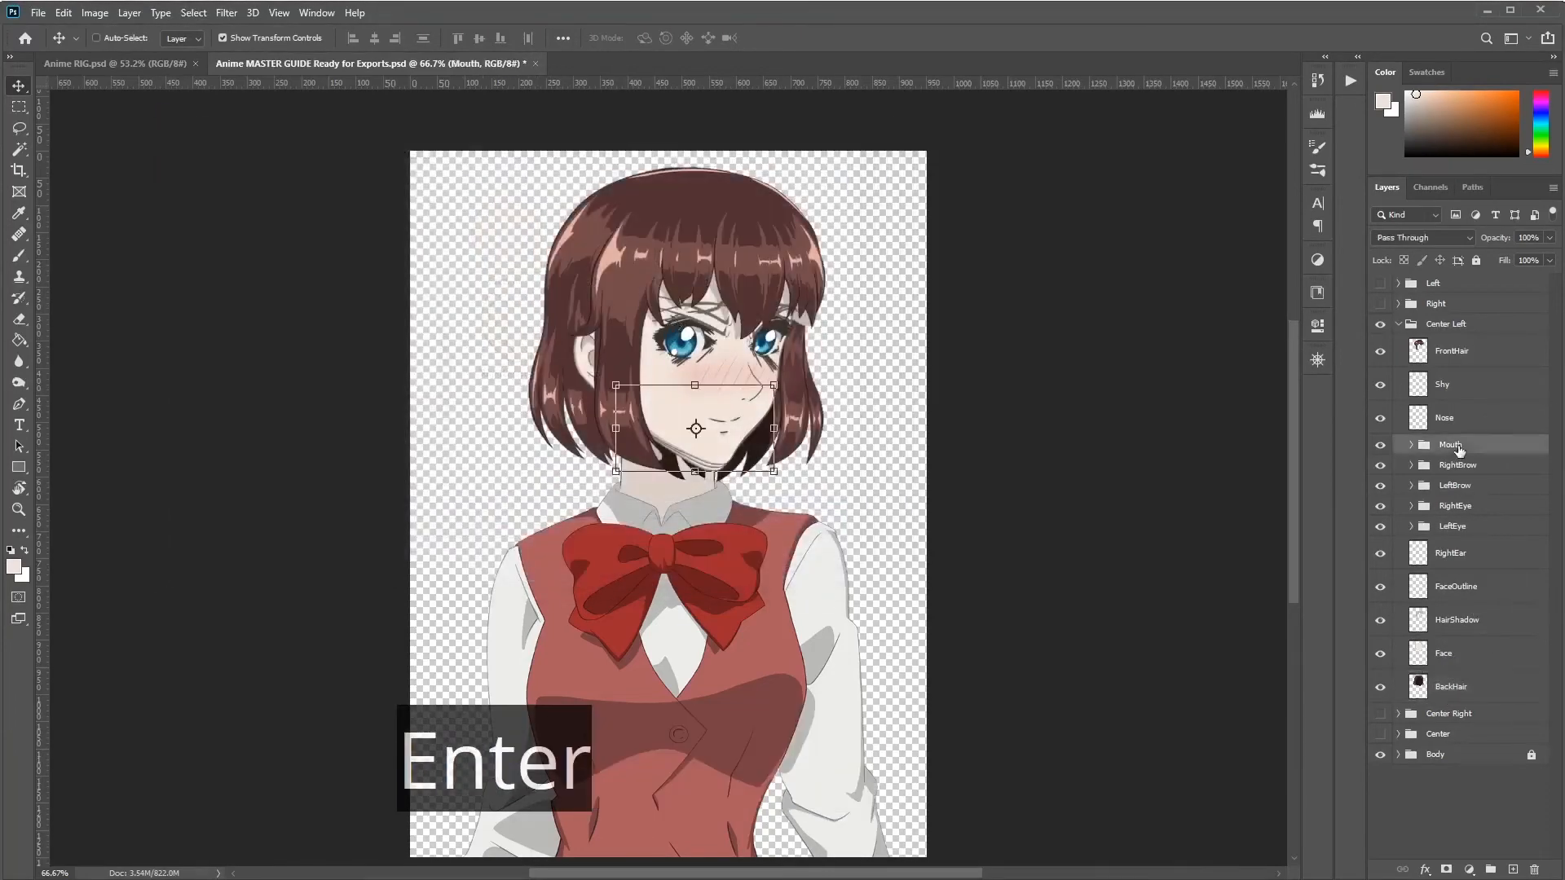
pyautogui.doubleClick(1454, 446)
pyautogui.hotkey('ctrl', 'c')
pyautogui.press('Return')
pyautogui.click(1411, 445)
# Step: Quick-export the Mouth group's Normal layer as Normal.png into a new Mouth folder inside Center Left
pyautogui.click(1460, 476)
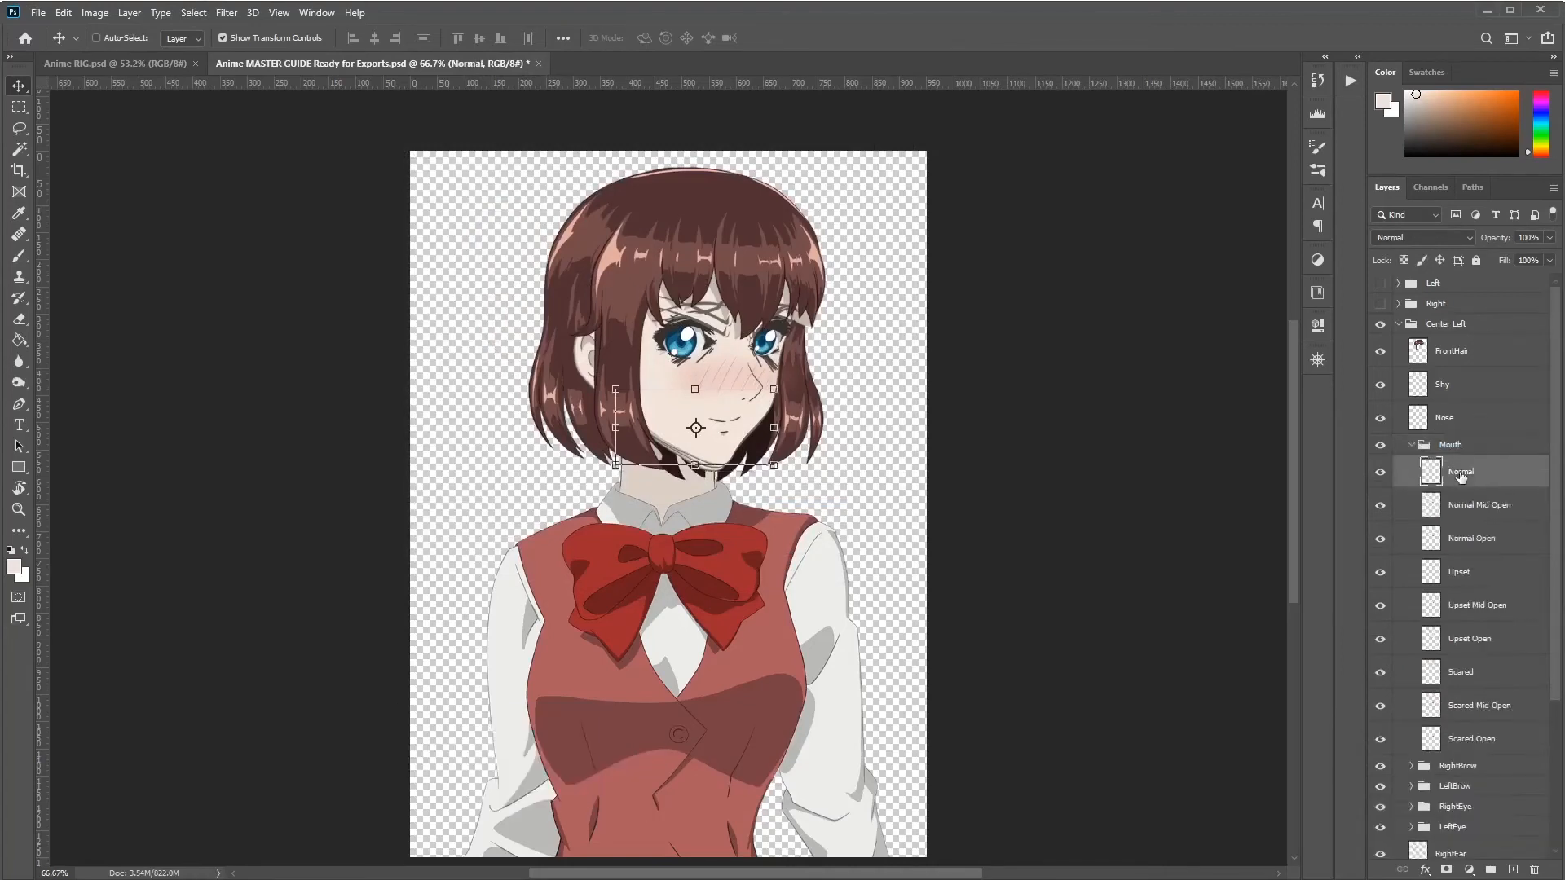
pyautogui.hotkey('ctrl', 'shift', "'")
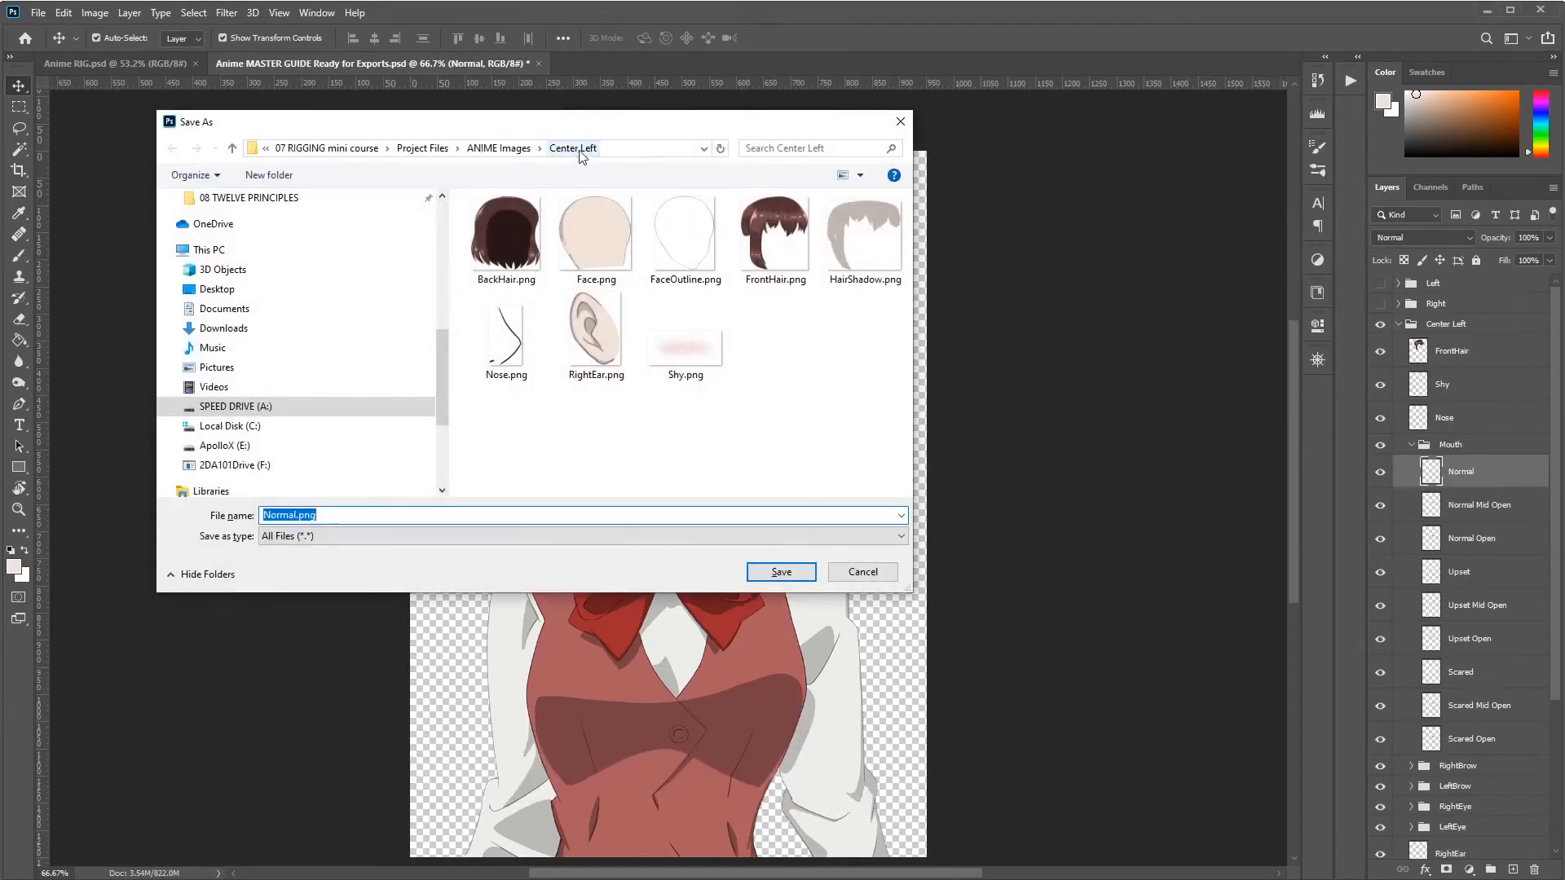
pyautogui.click(269, 175)
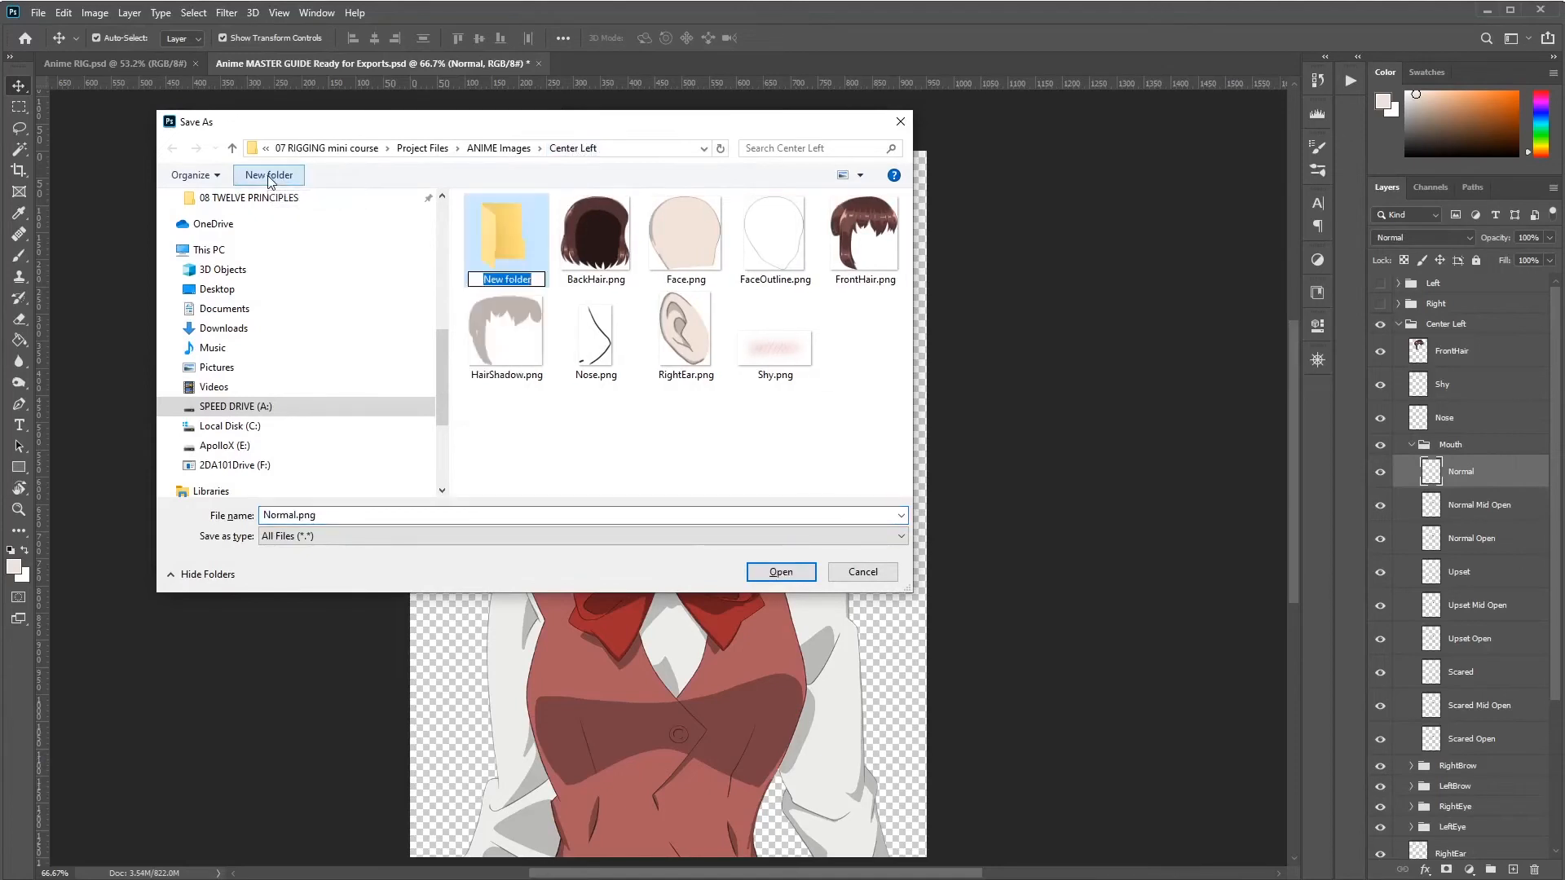
pyautogui.hotkey('ctrl', 'v')
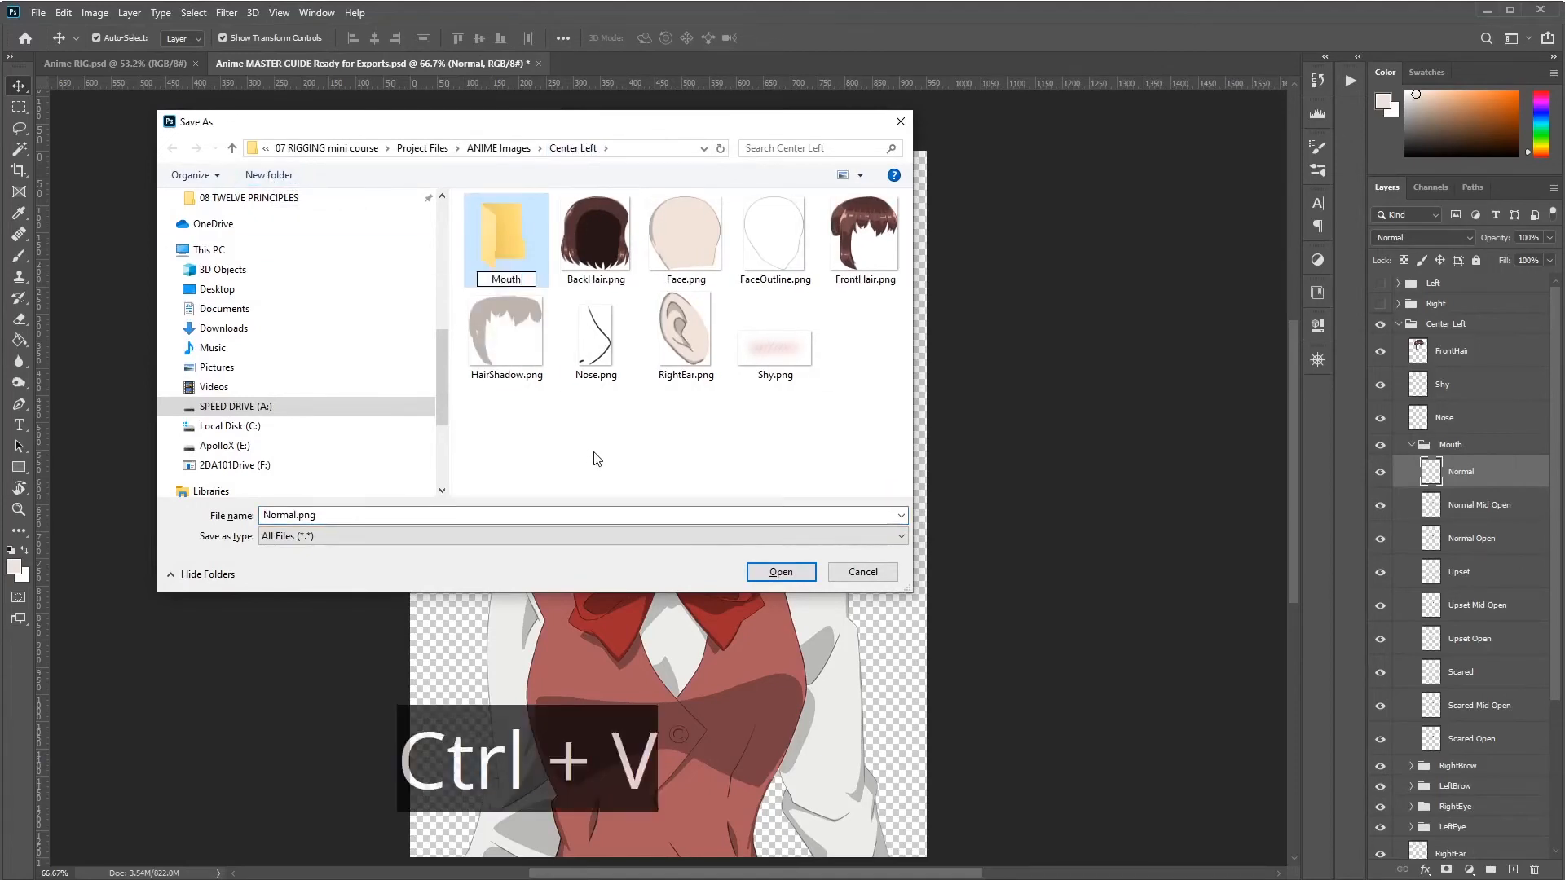
pyautogui.press('Return')
pyautogui.press('Return')
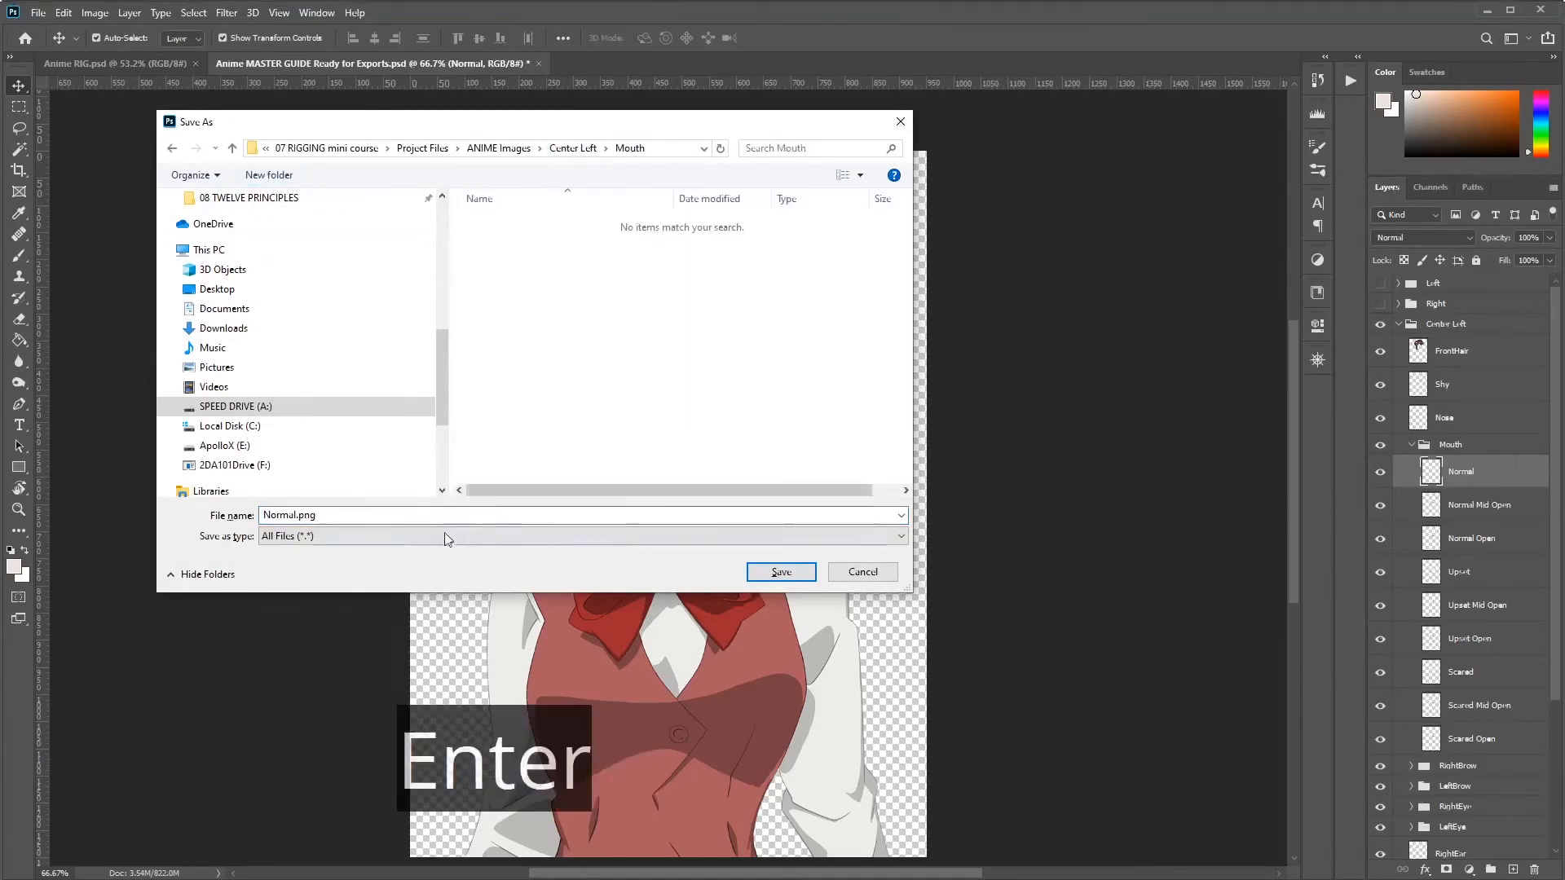
pyautogui.click(771, 573)
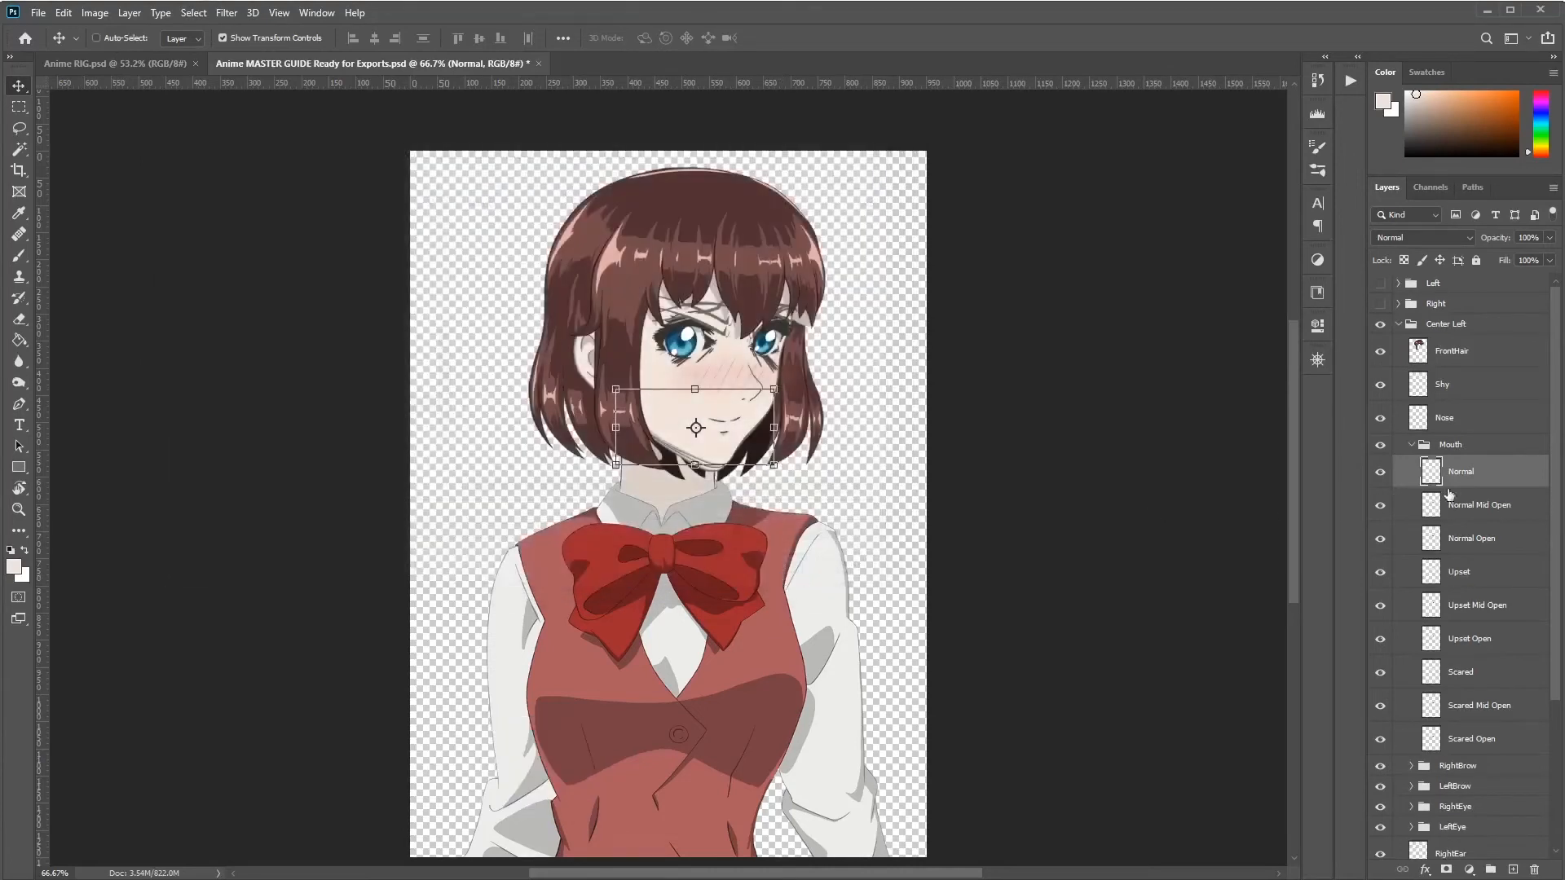
# Step: Quick-export the Normal Mid Open and Normal Open mouth layers as PNGs into Center Left's Mouth folder
pyautogui.click(1478, 508)
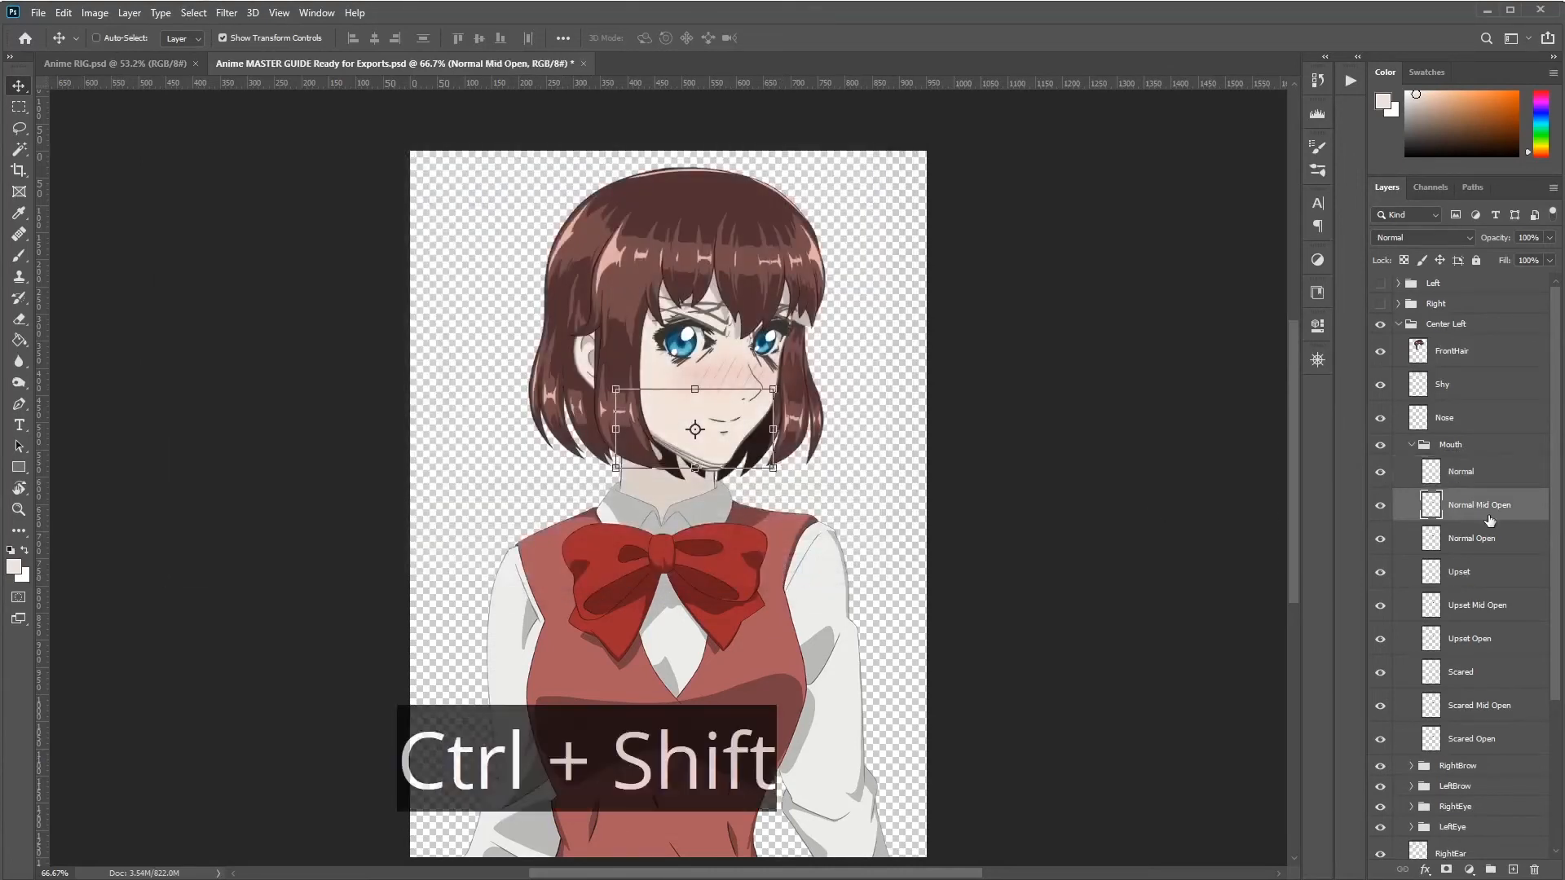
pyautogui.hotkey('ctrl', 'shift', "'")
pyautogui.press('Return')
pyautogui.press('Return')
pyautogui.click(1474, 542)
pyautogui.hotkey('ctrl', 'shift', "'")
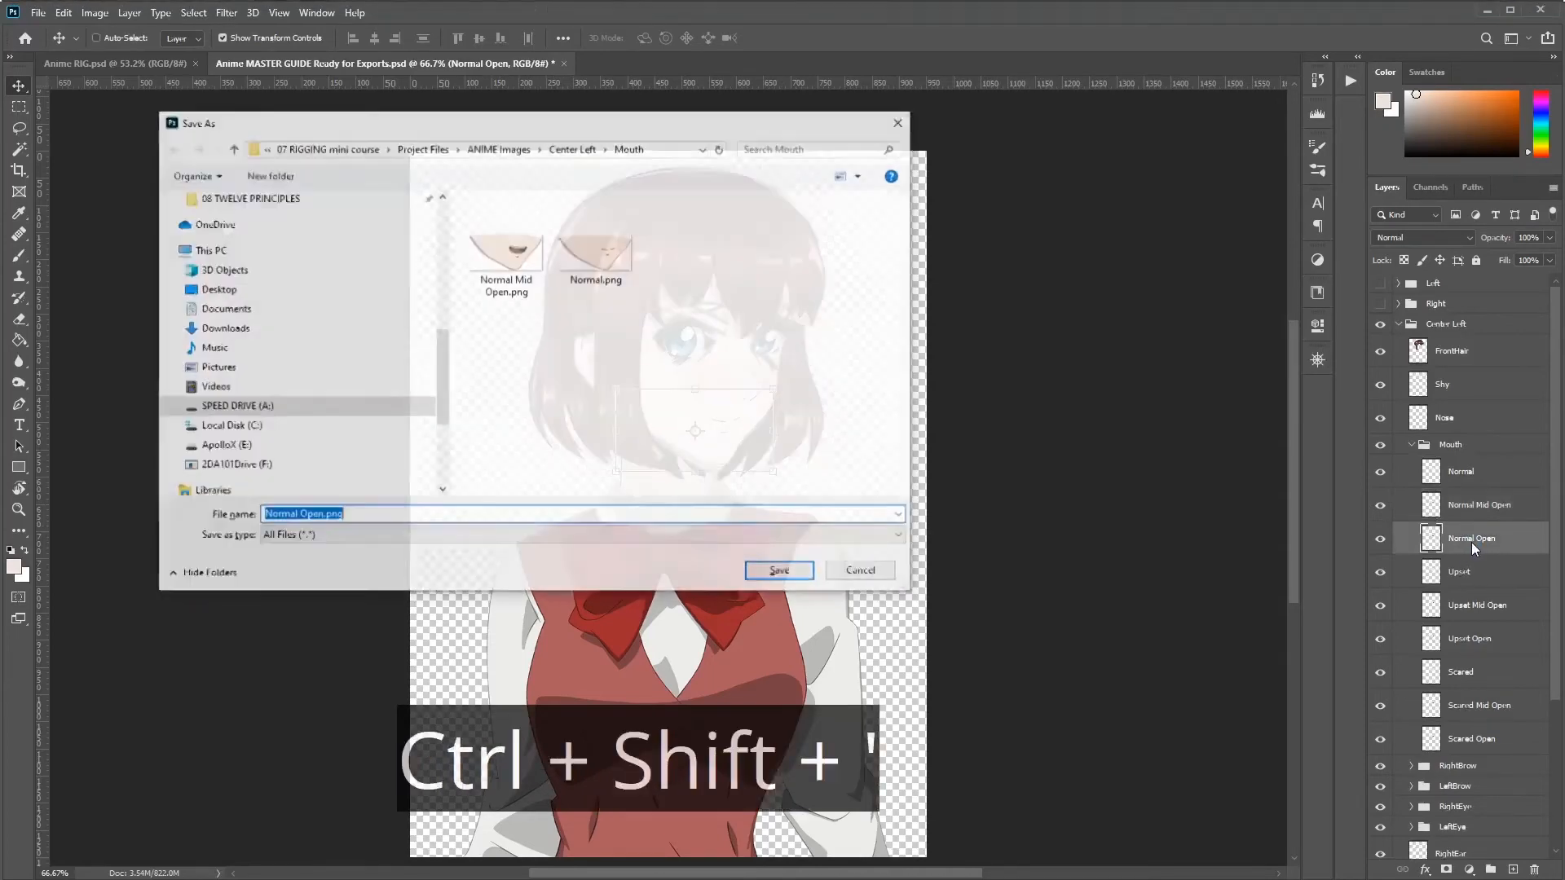
pyautogui.press('Return')
# Step: Quick-export the Upset and Upset Open mouth layers as PNGs into Center Left's Mouth folder
pyautogui.click(1470, 576)
pyautogui.hotkey('ctrl', 'shift', "'")
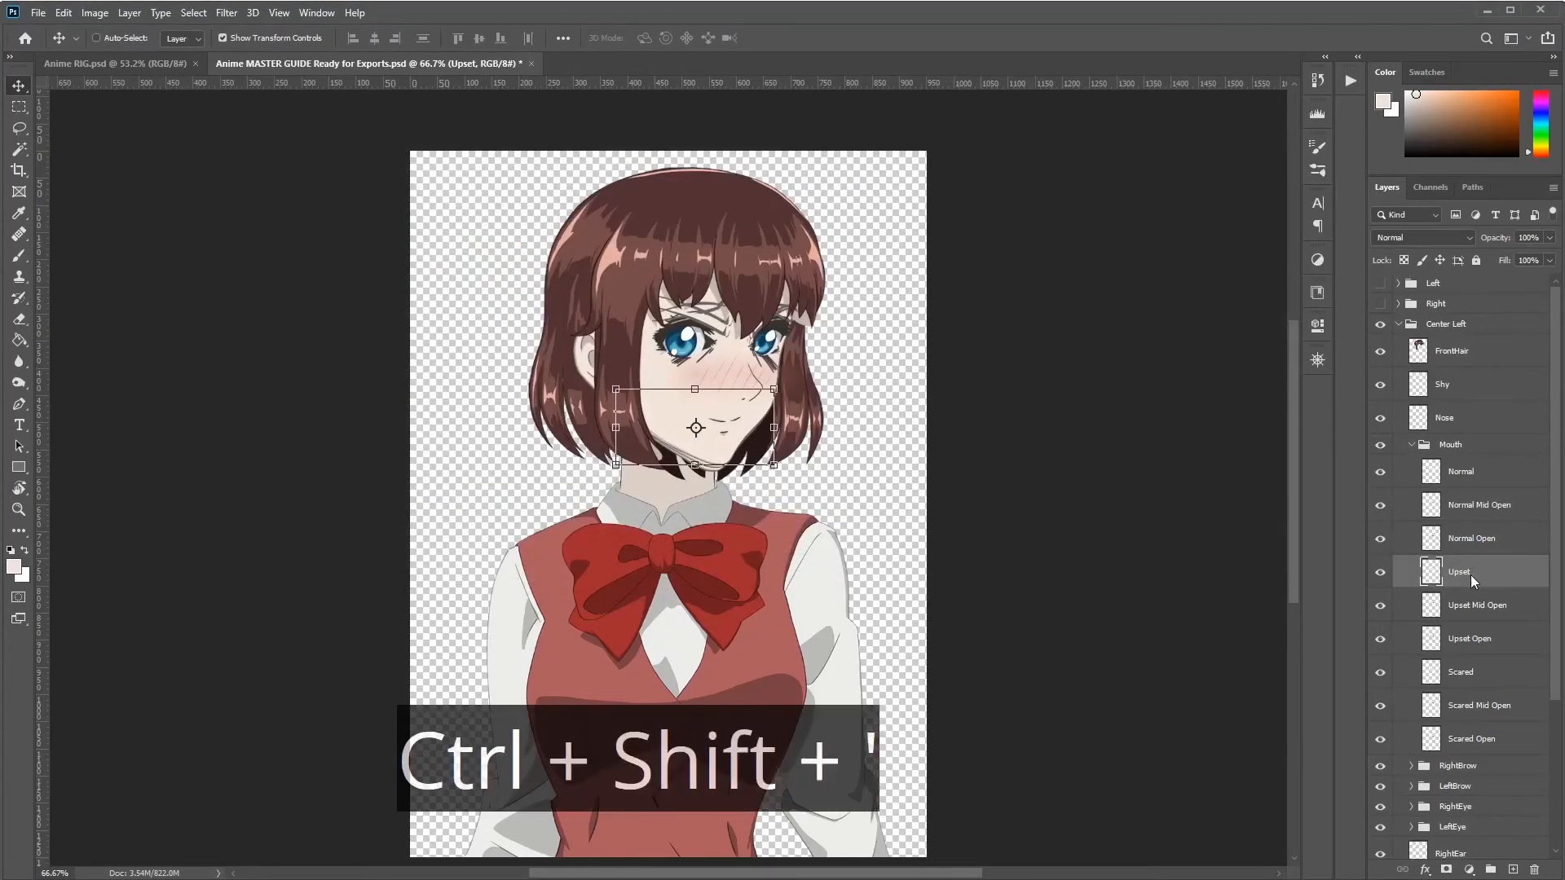
pyautogui.press('Return')
pyautogui.click(1475, 640)
pyautogui.hotkey('ctrl', 'shift', "'")
pyautogui.press('Return')
# Step: Quick-export the Scared Mid Open and Scared Open mouth layers as PNGs into Center Left's Mouth folder
pyautogui.click(1478, 708)
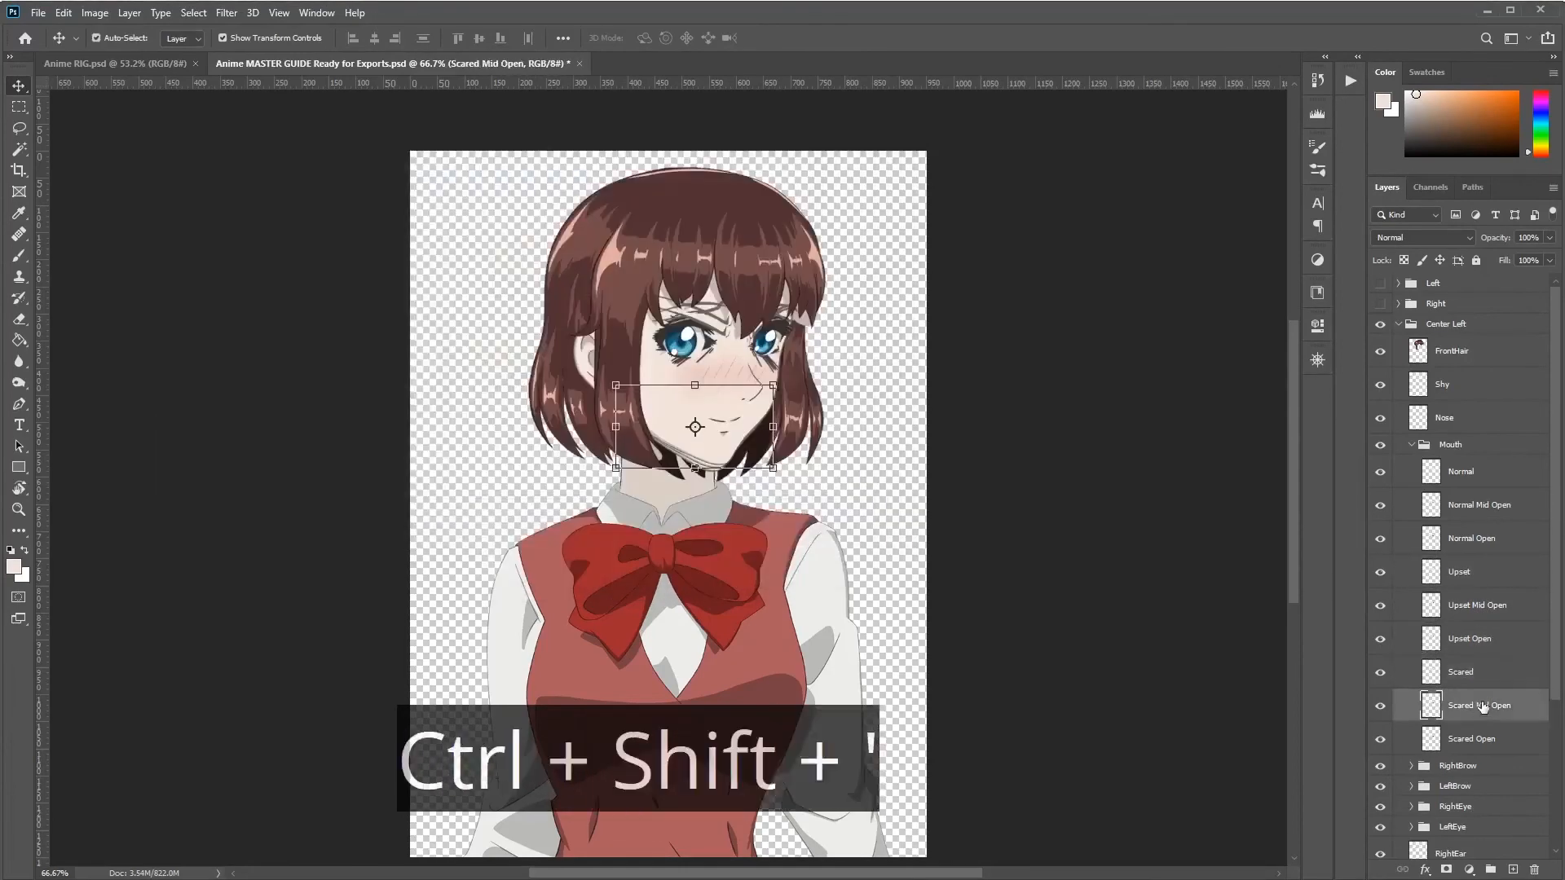
pyautogui.hotkey('ctrl', 'shift', "'")
pyautogui.press('Return')
pyautogui.click(1474, 738)
pyautogui.hotkey('ctrl', 'shift', "'")
pyautogui.press('Return')
pyautogui.hotkey('alt', 'p')
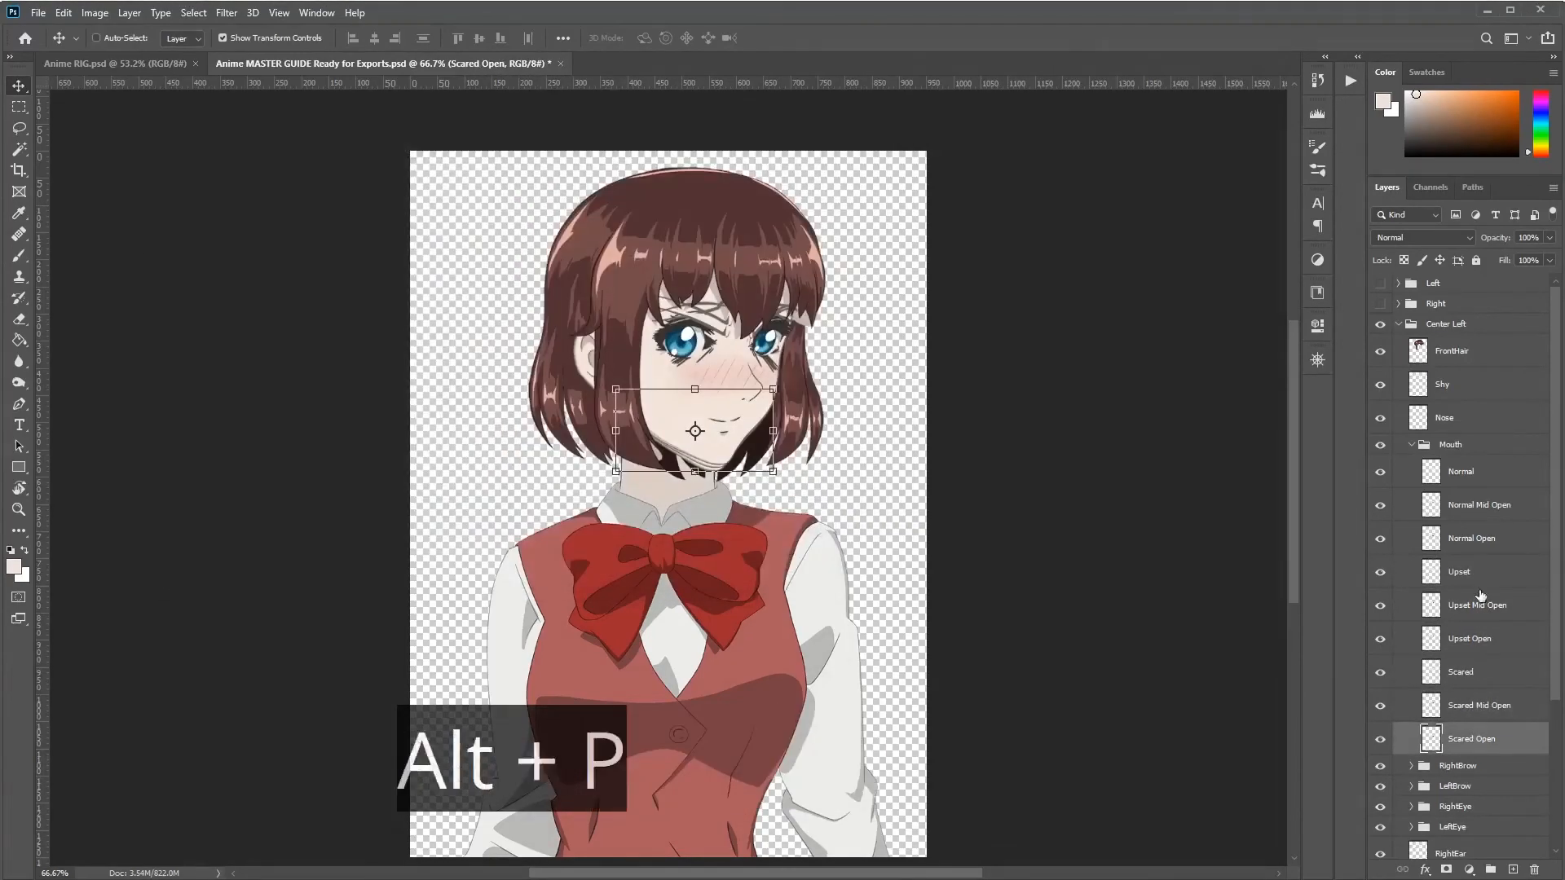
# Step: Collapse Center Left's Mouth group and expand its RightBrow group
pyautogui.click(1436, 430)
pyautogui.click(1413, 447)
pyautogui.click(1418, 471)
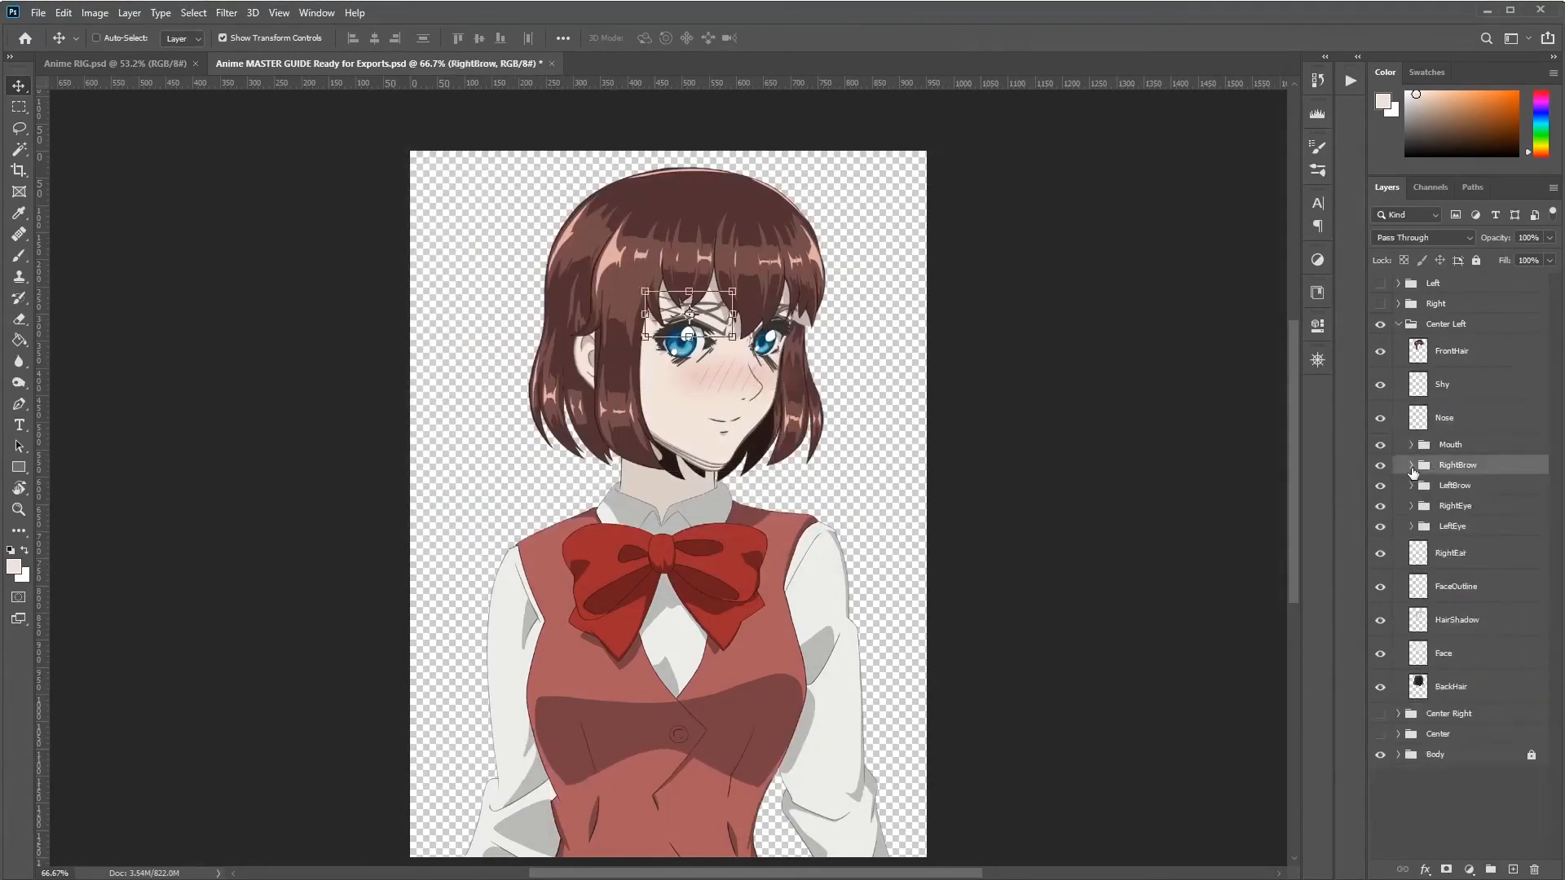
pyautogui.click(1411, 466)
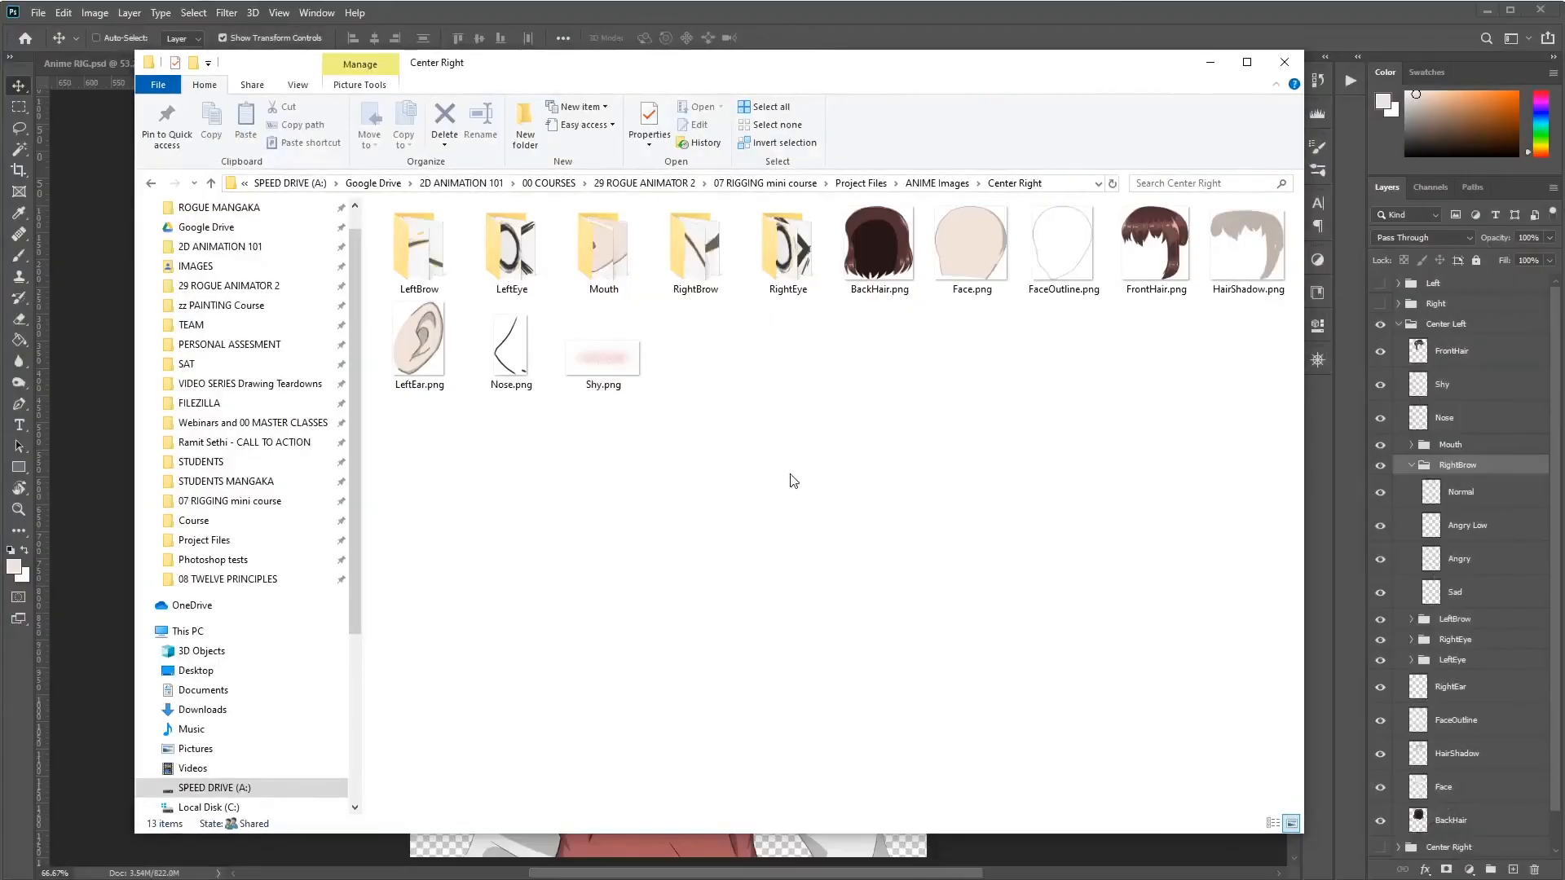
# Step: Switch to File Explorer, open the Center Left folder in ANIME Images, and create a RightBrow subfolder
pyautogui.click(952, 189)
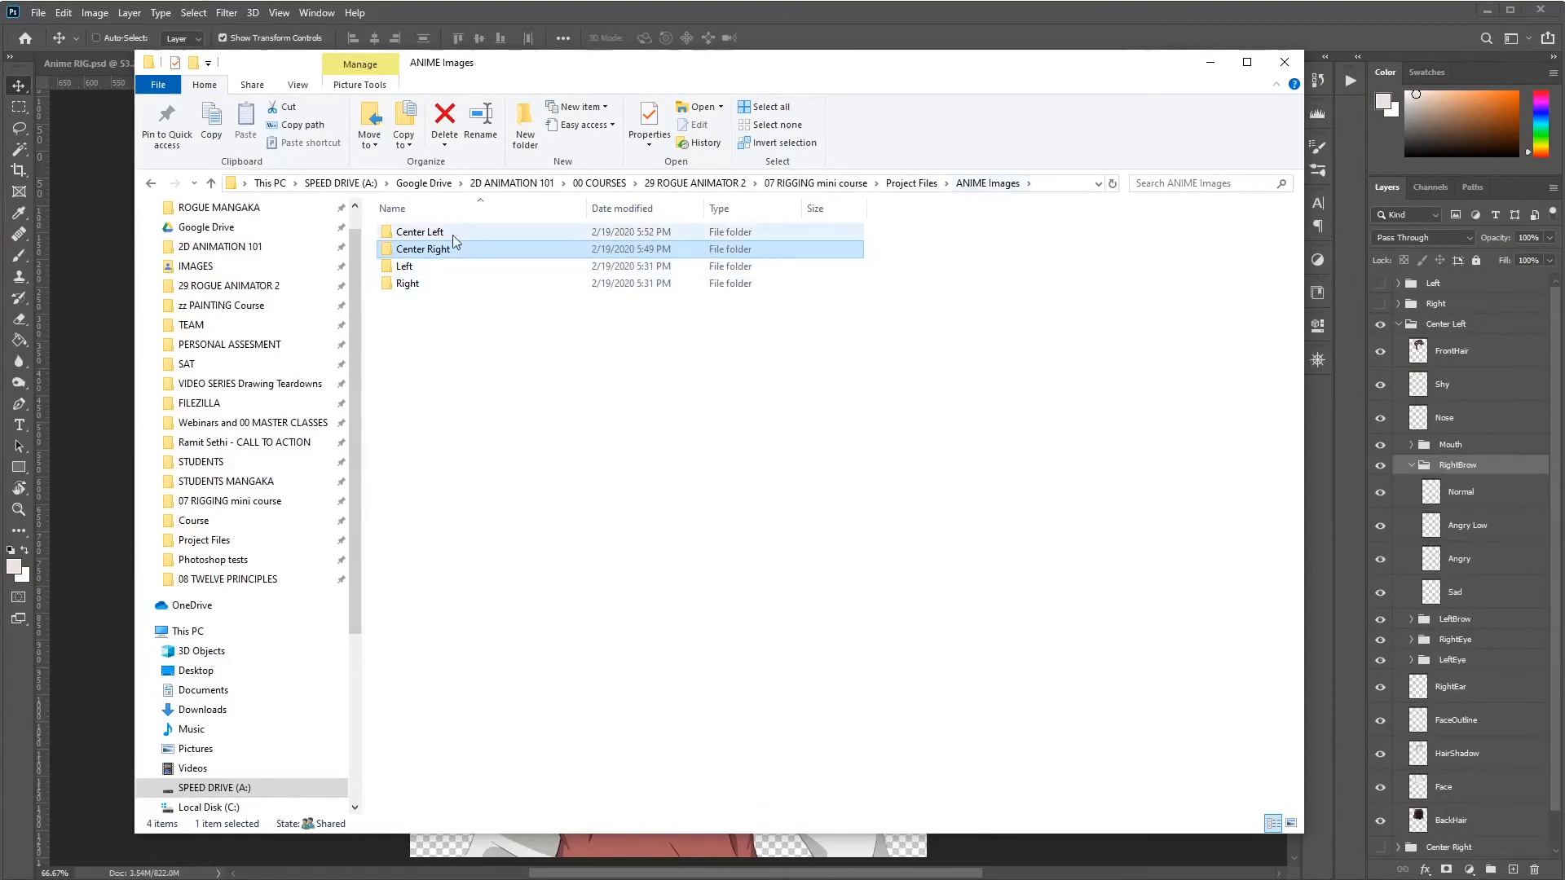
pyautogui.doubleClick(424, 235)
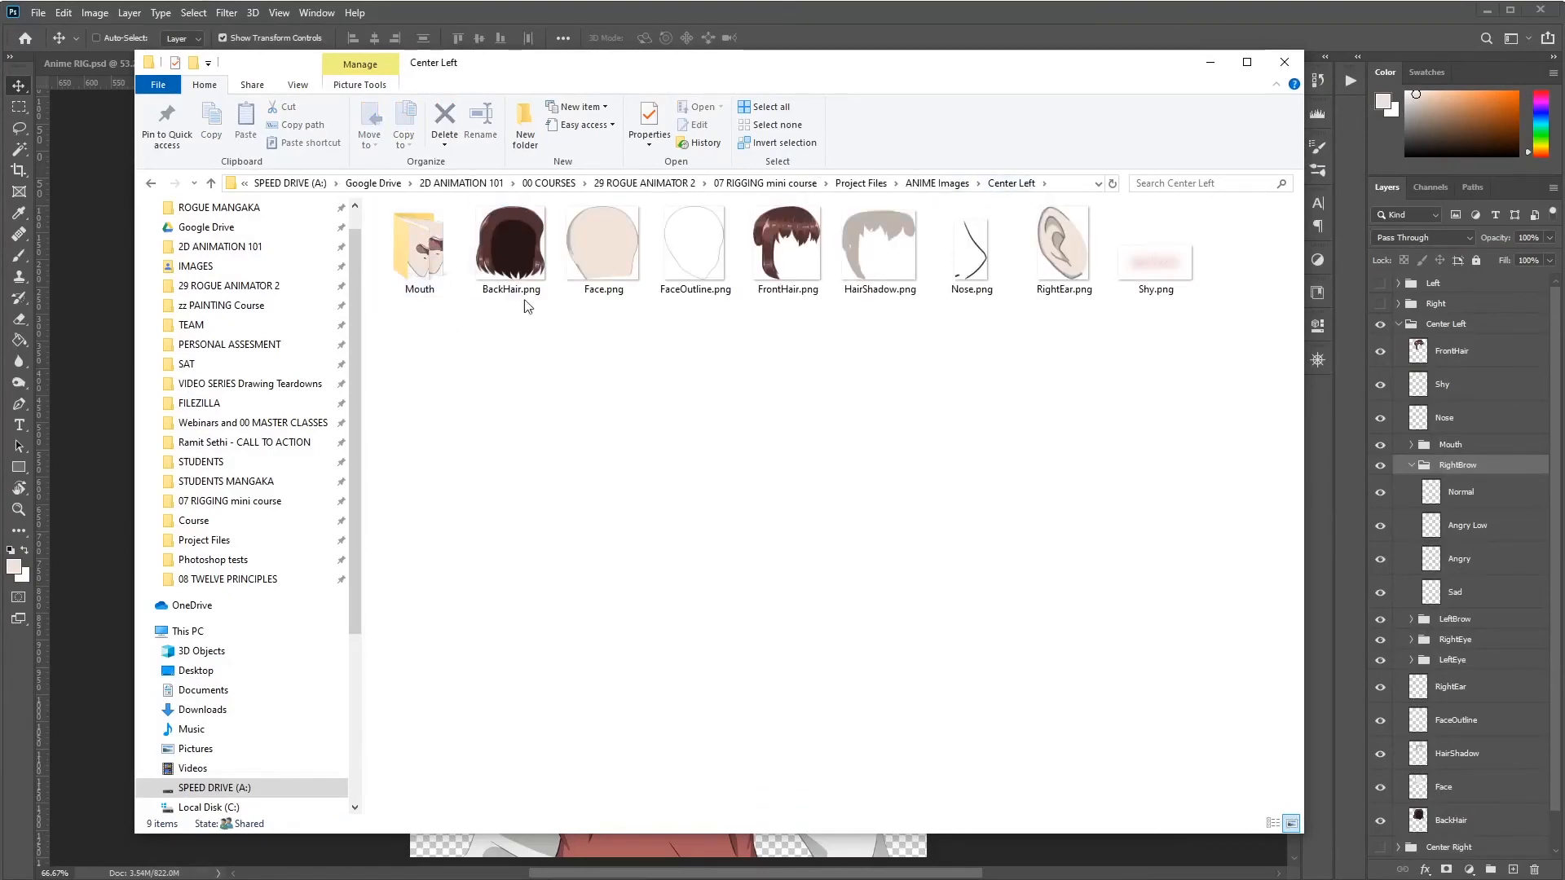
pyautogui.click(526, 123)
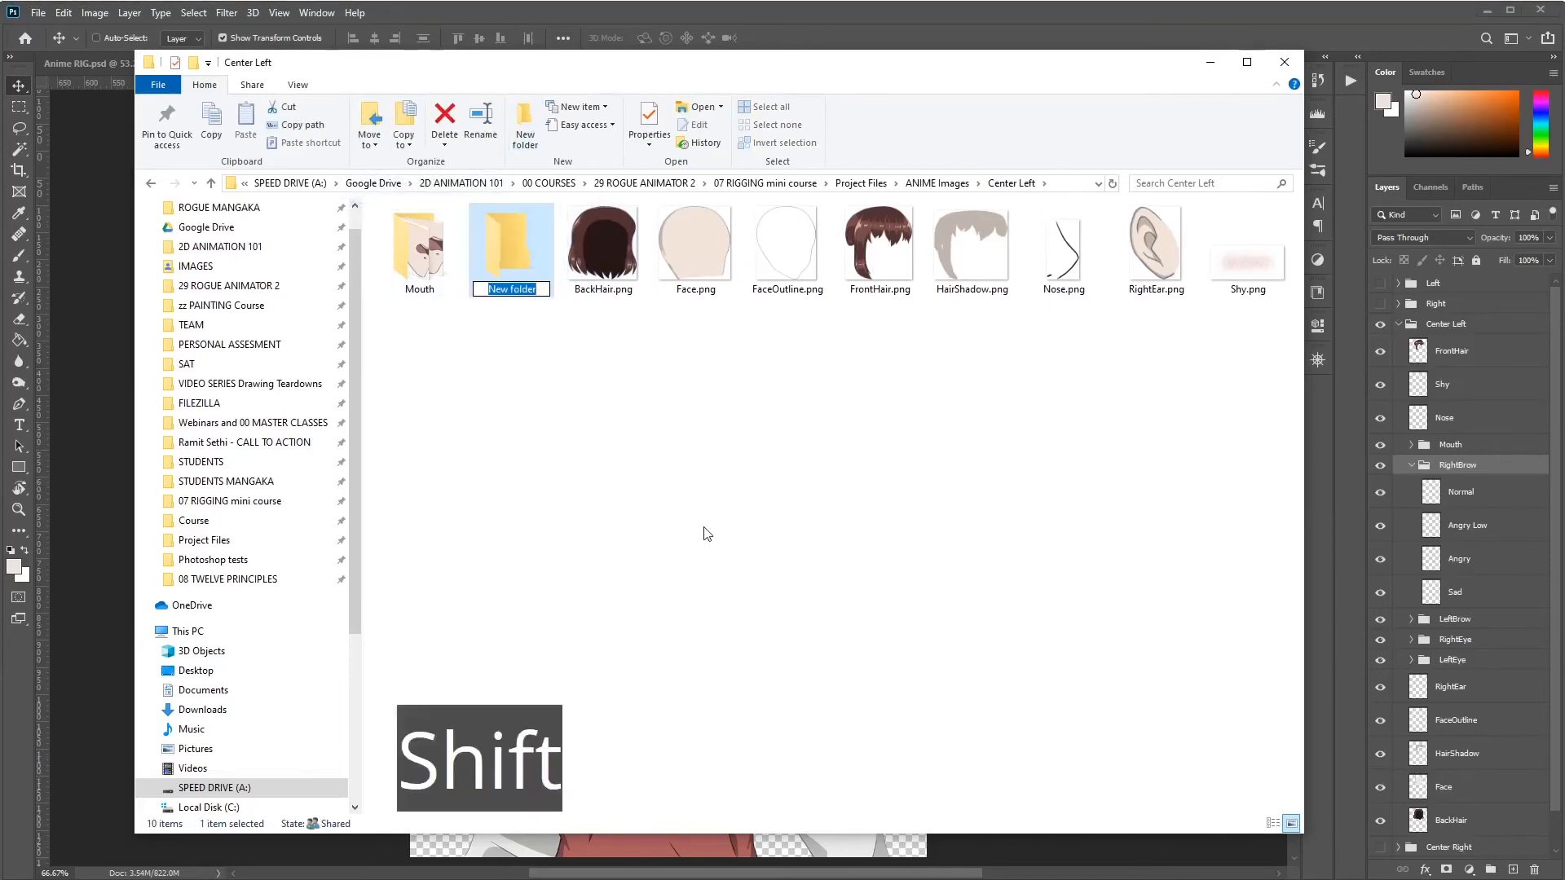
pyautogui.write('RightBrow')
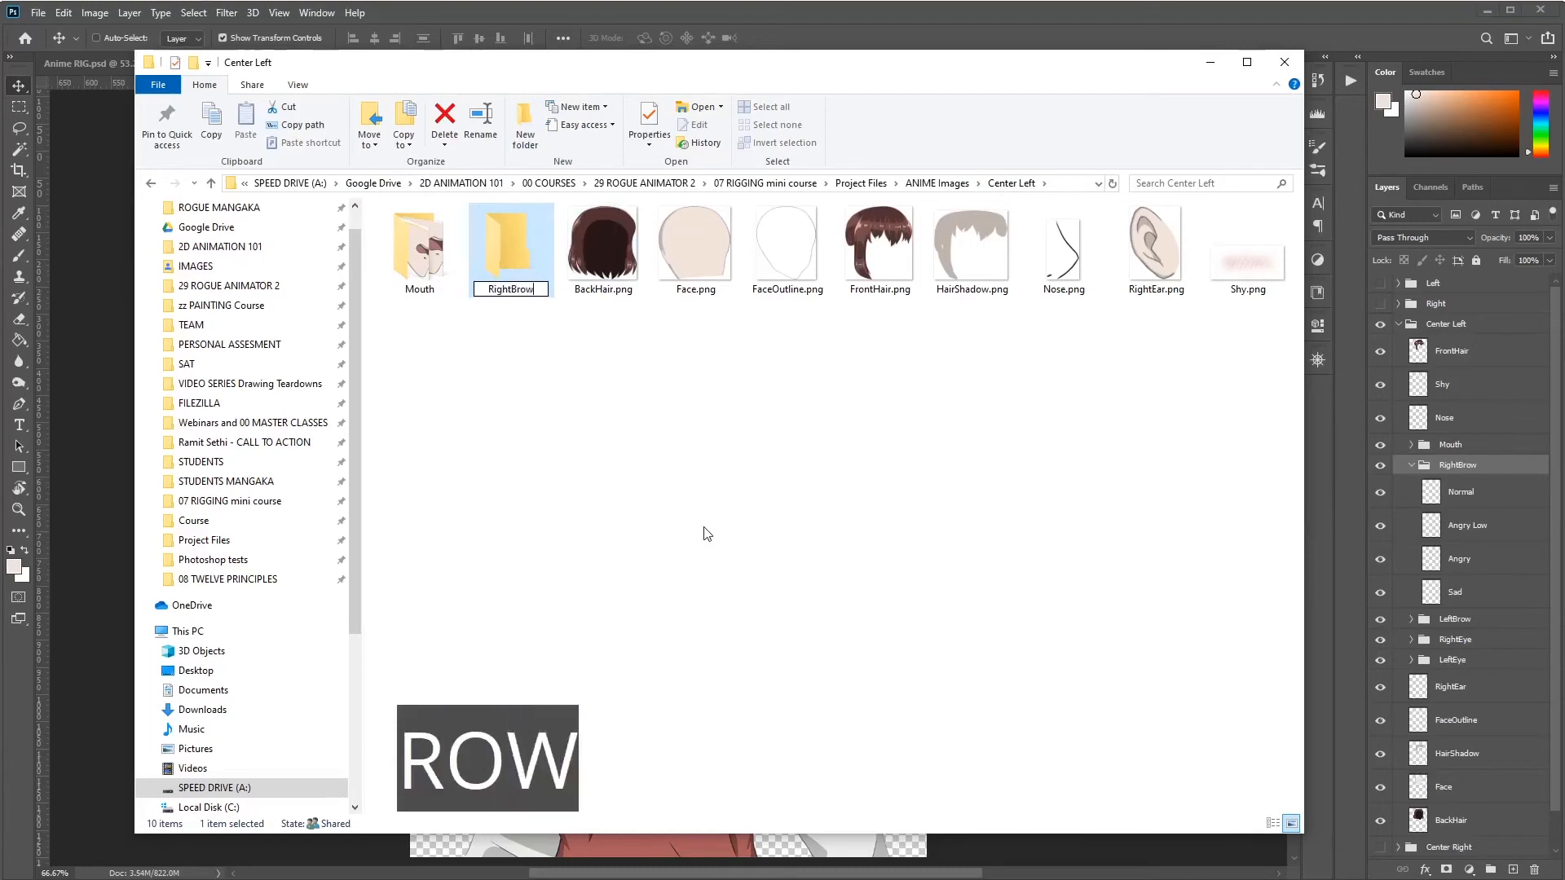
pyautogui.press('Return')
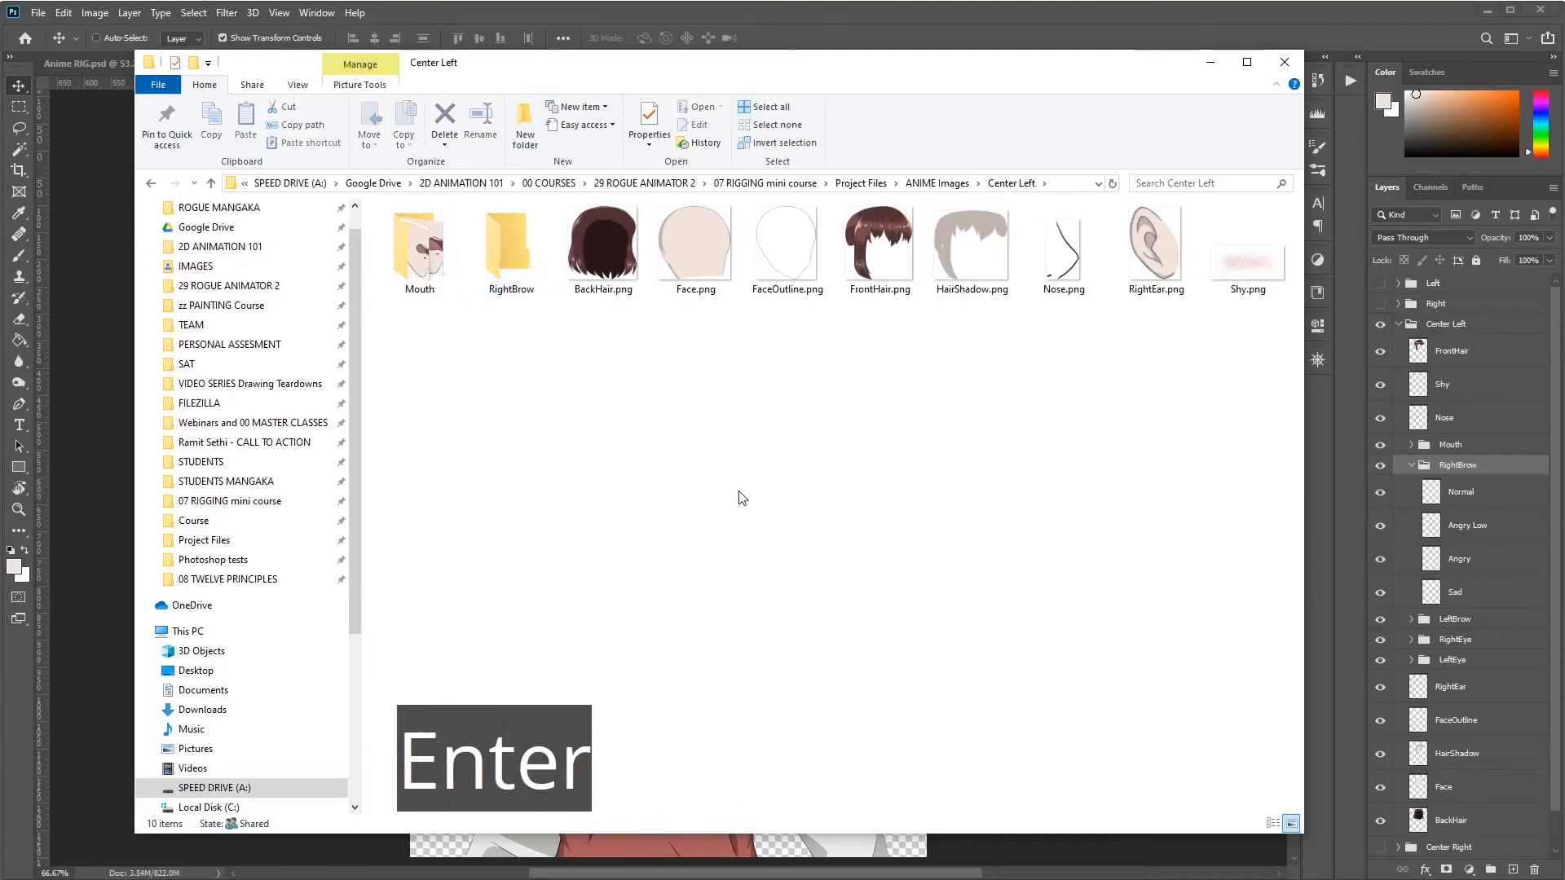
# Step: Create a LeftBrow subfolder inside the Center Left folder
pyautogui.hotkey('ctrl', 'shift', 'n')
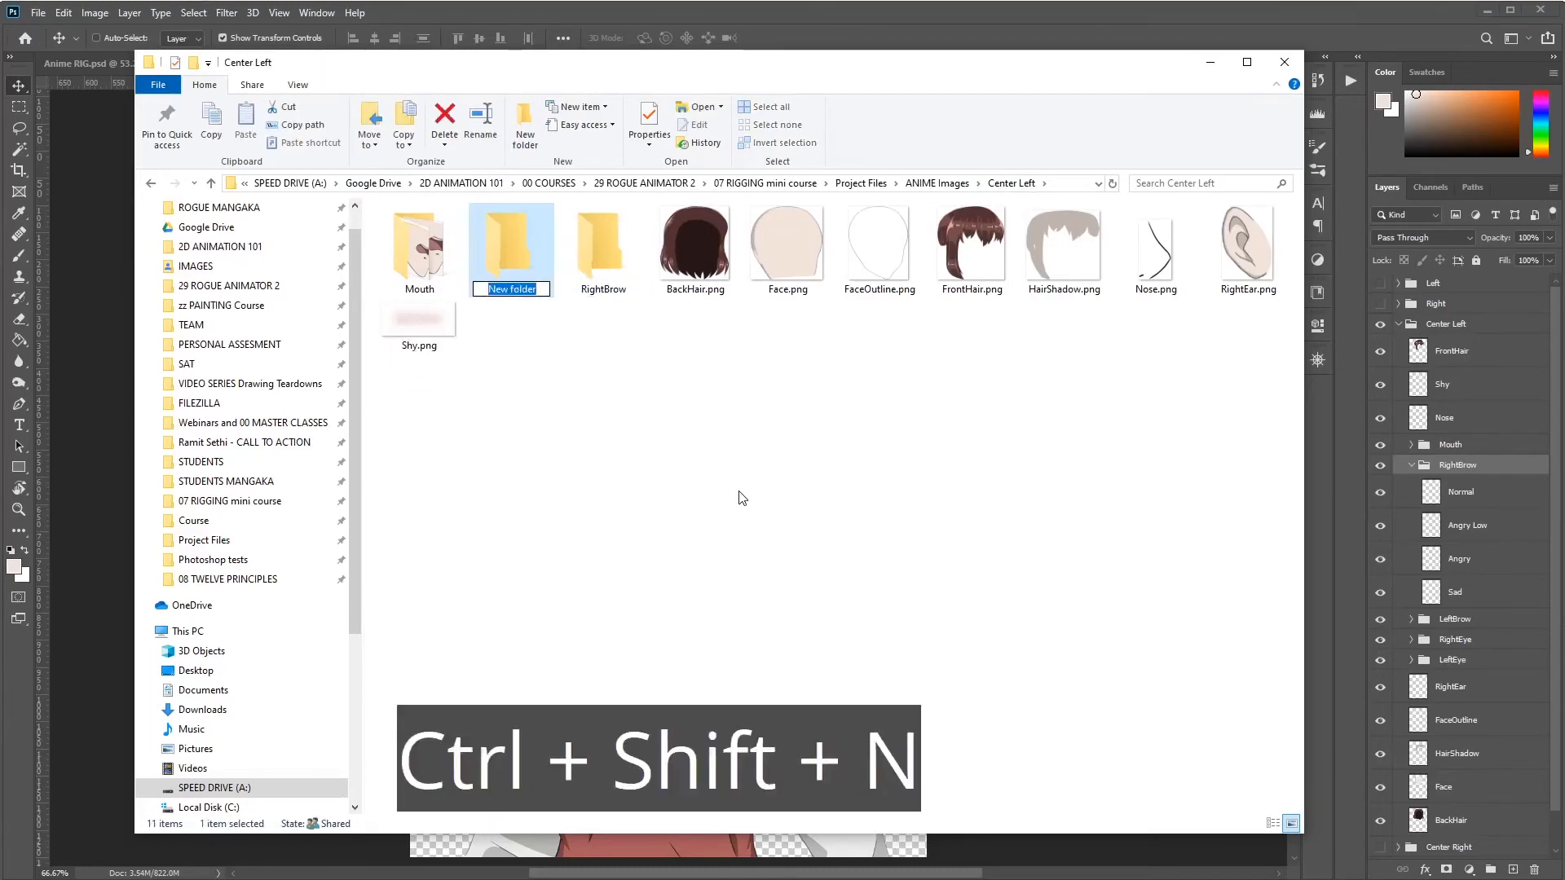
pyautogui.write('Left')
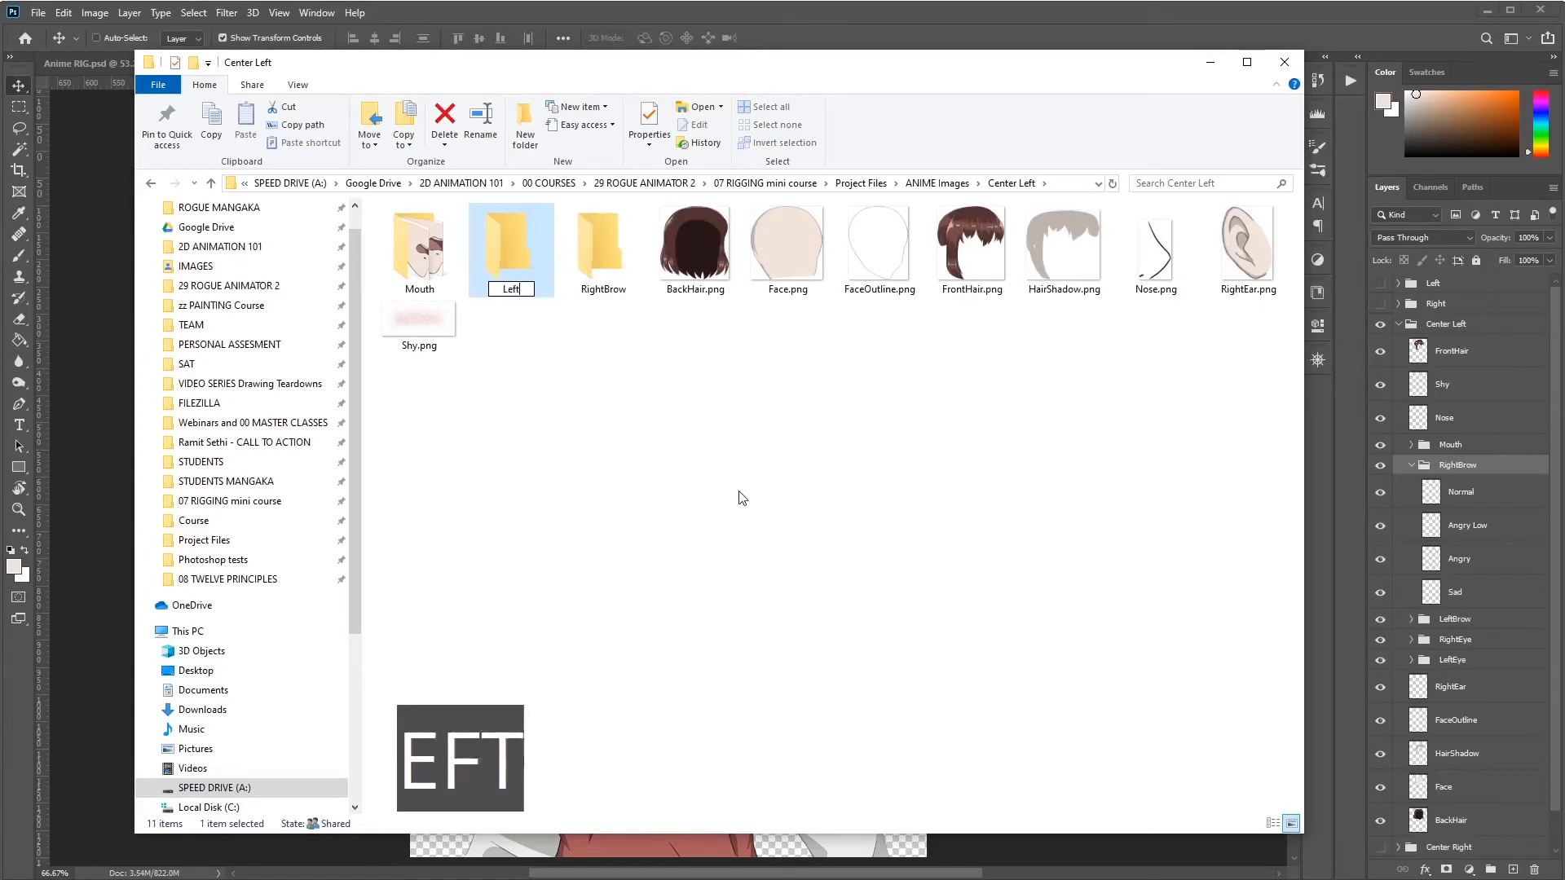
pyautogui.write('Brow')
pyautogui.press('Return')
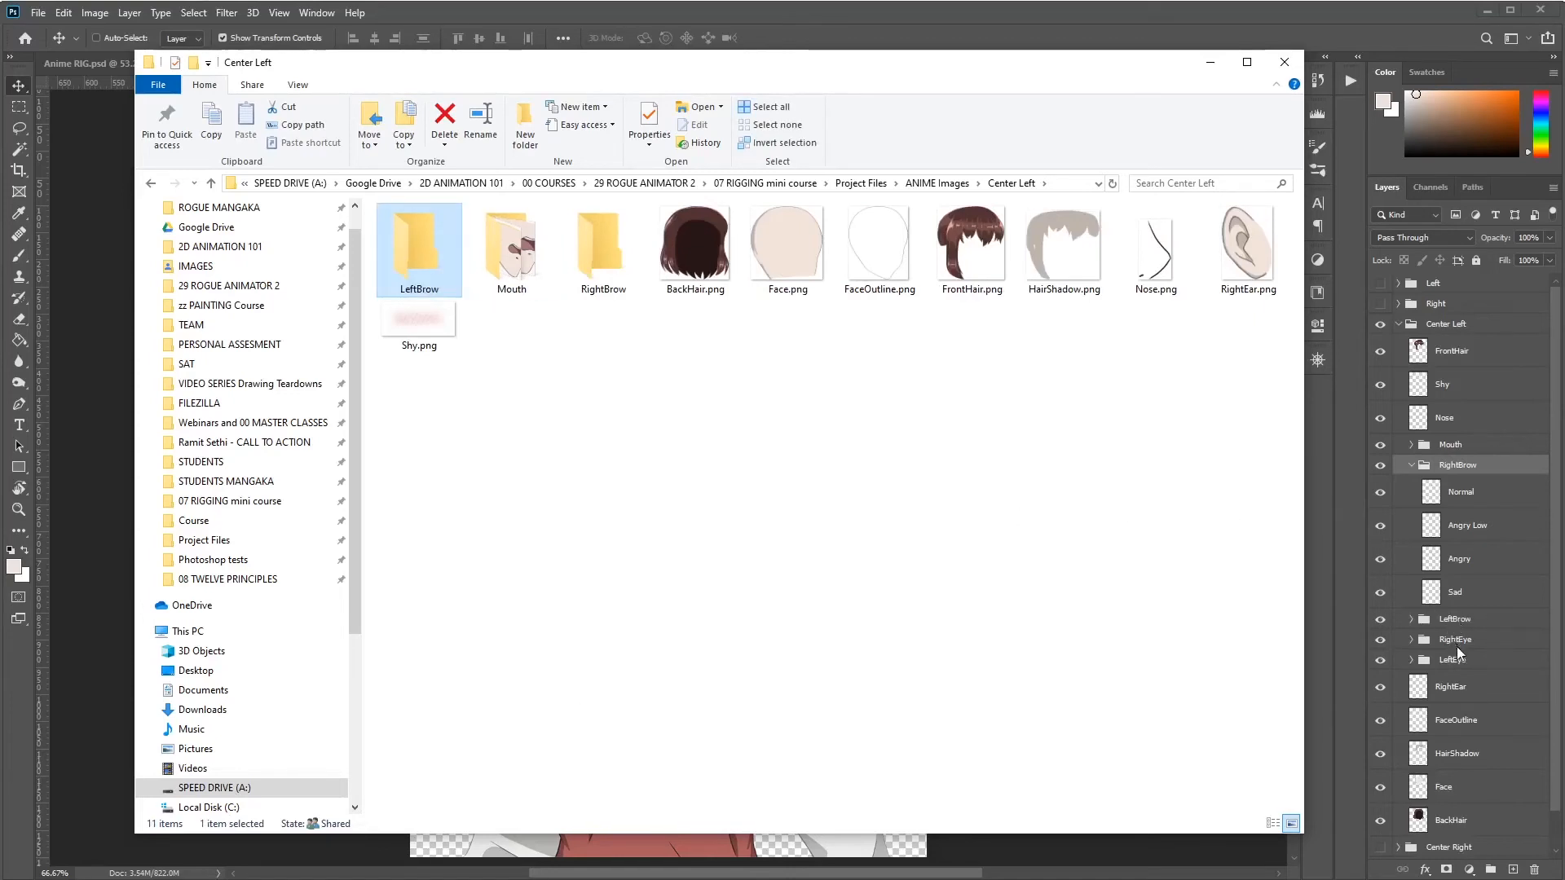
# Step: Create a RightEye subfolder inside the Center Left folder
pyautogui.press('ctrl')
pyautogui.hotkey('ctrl', 'shift', 'n')
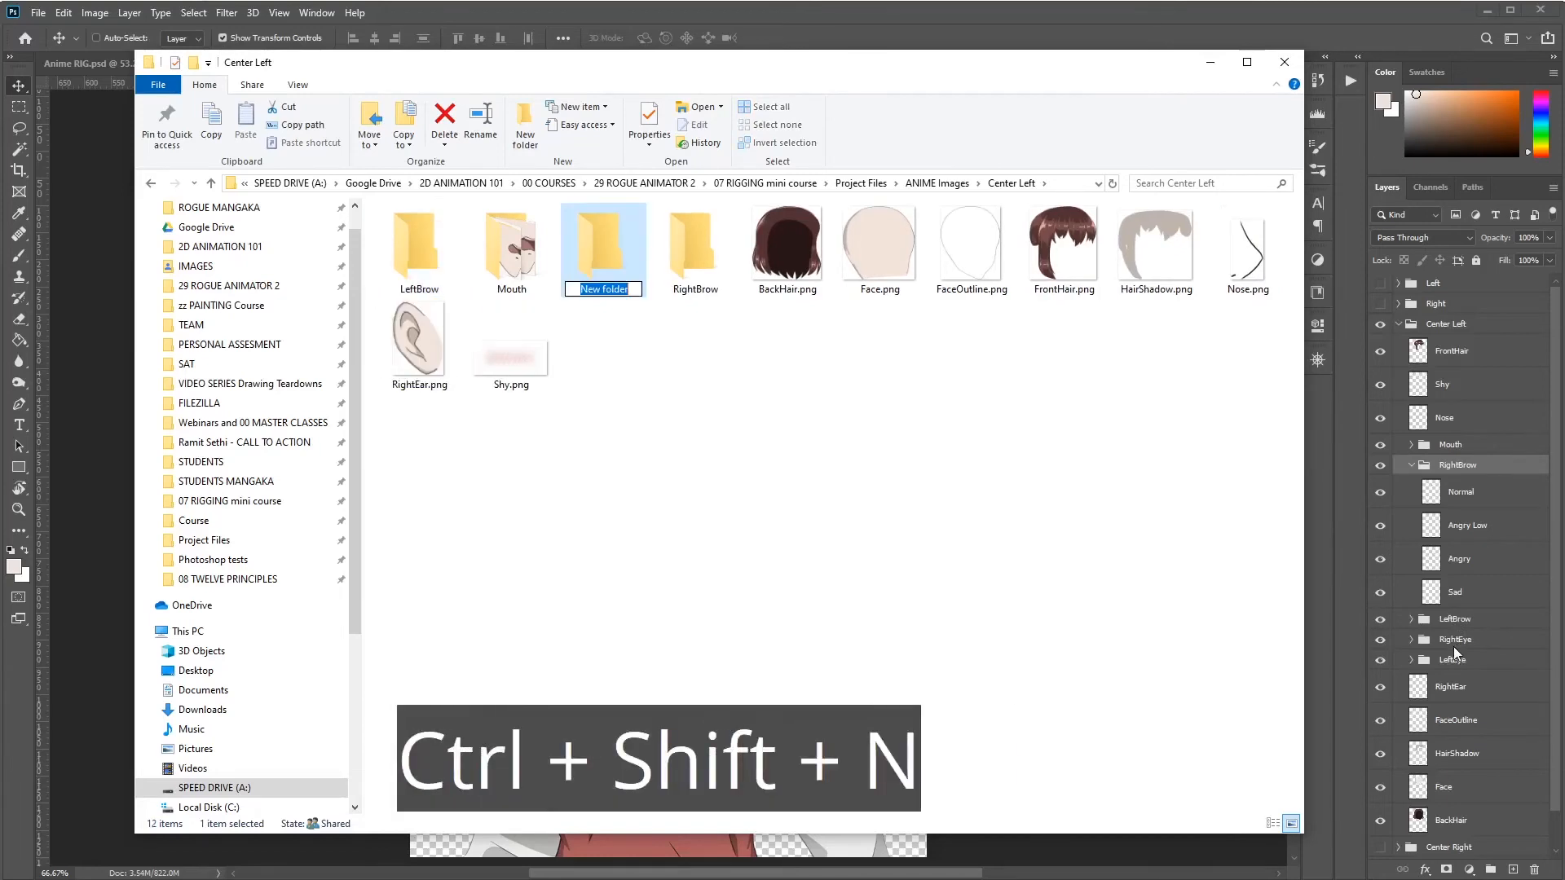
pyautogui.write('RightEye')
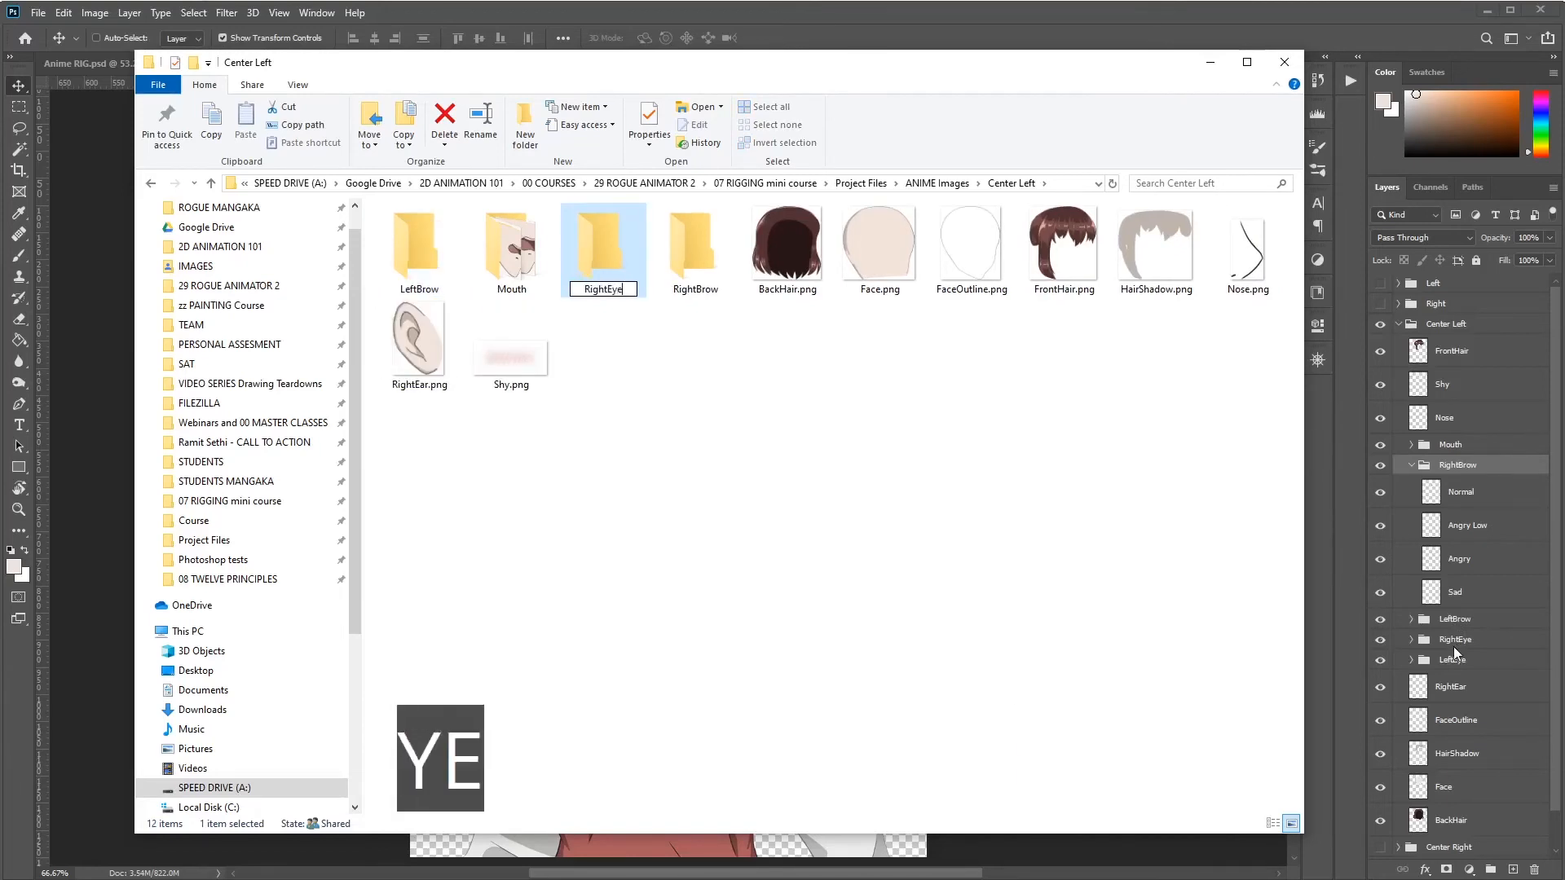
pyautogui.press('Return')
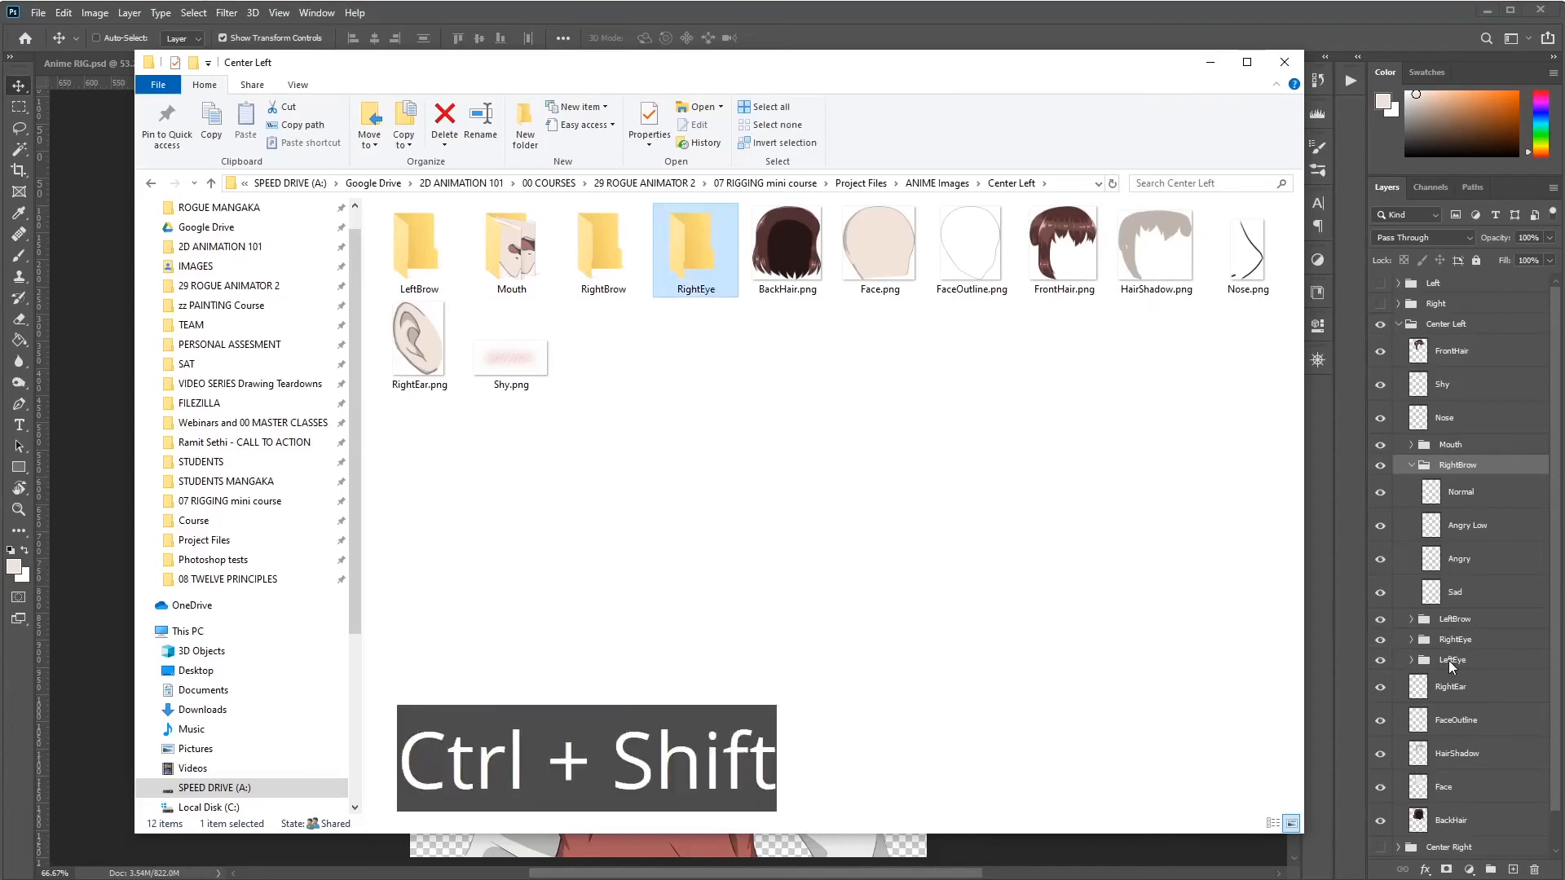
# Step: Add another subfolder to Center Left and name it LeftEye
pyautogui.hotkey('ctrl', 'shift', 'n')
pyautogui.write('RightEye')
pyautogui.press('Return')
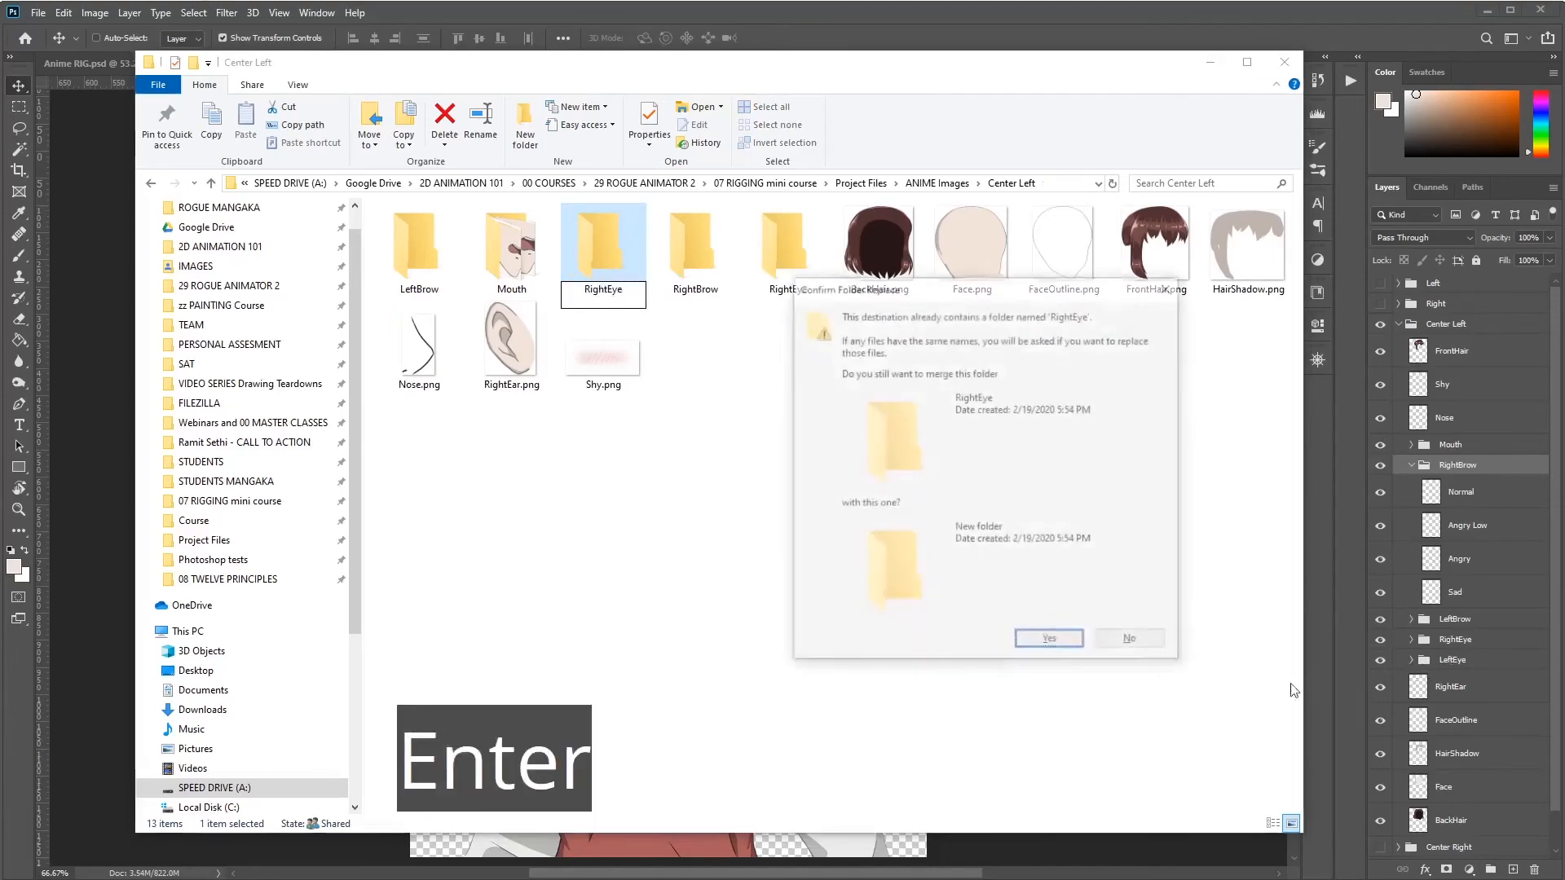
pyautogui.press('Escape')
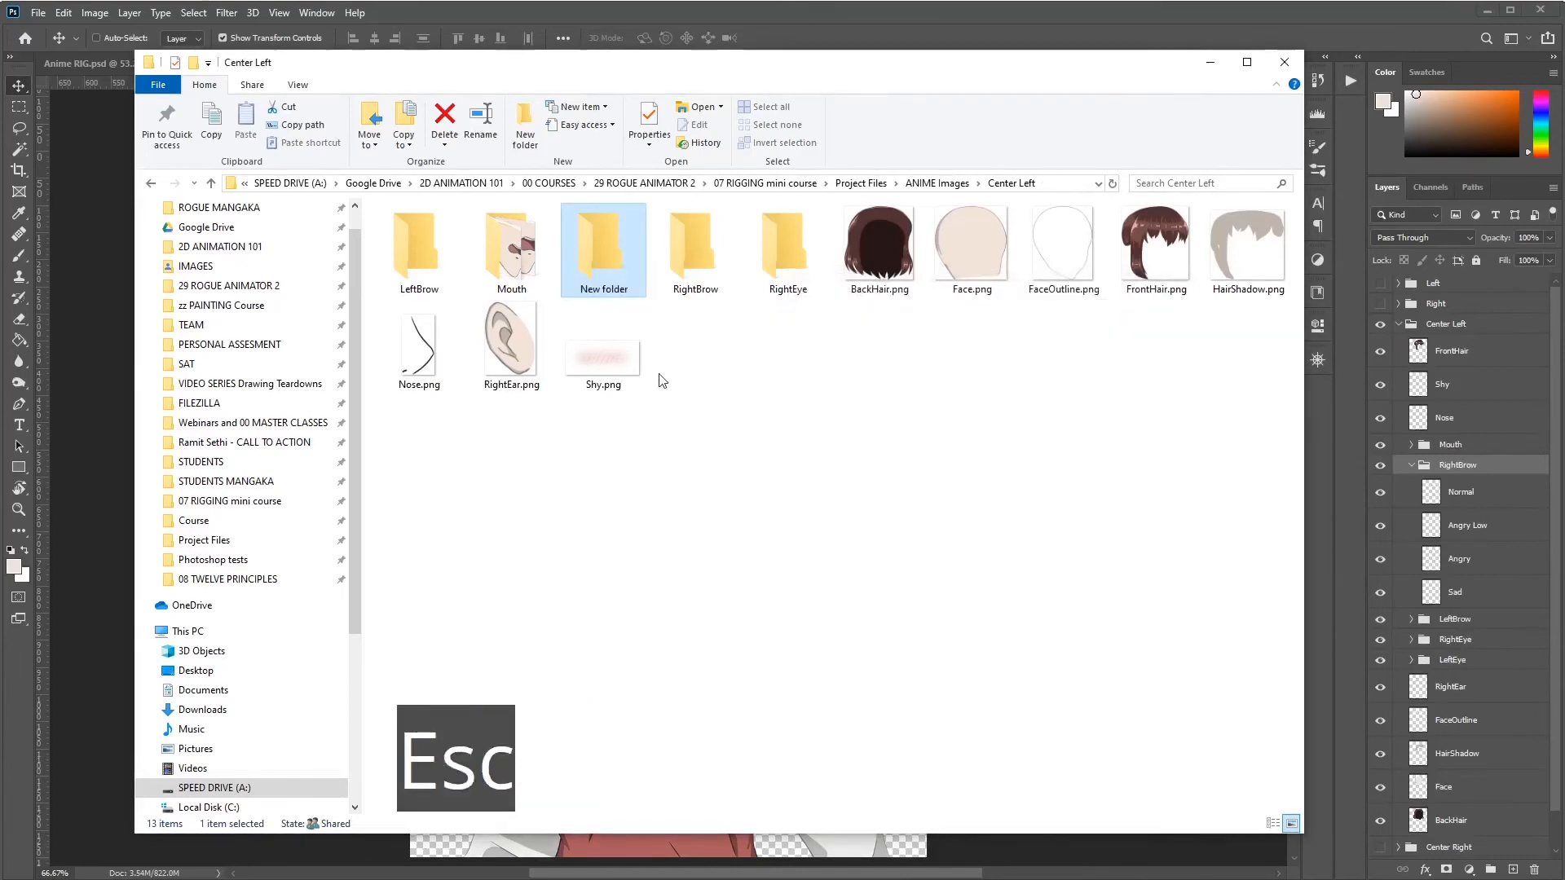
pyautogui.press('F2')
pyautogui.write('LeftEye')
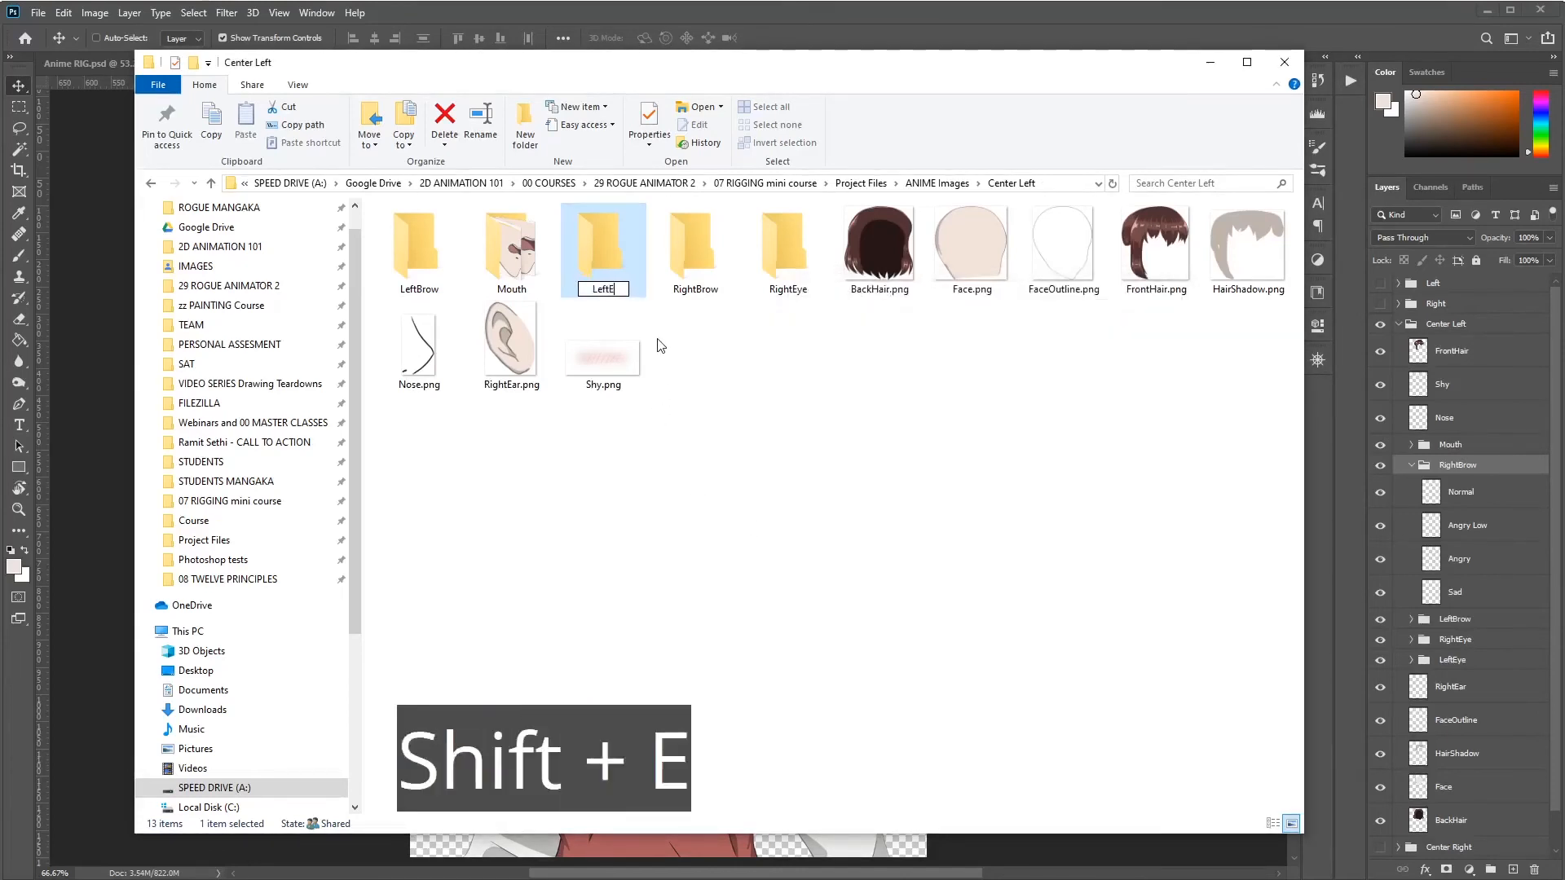
pyautogui.press('Return')
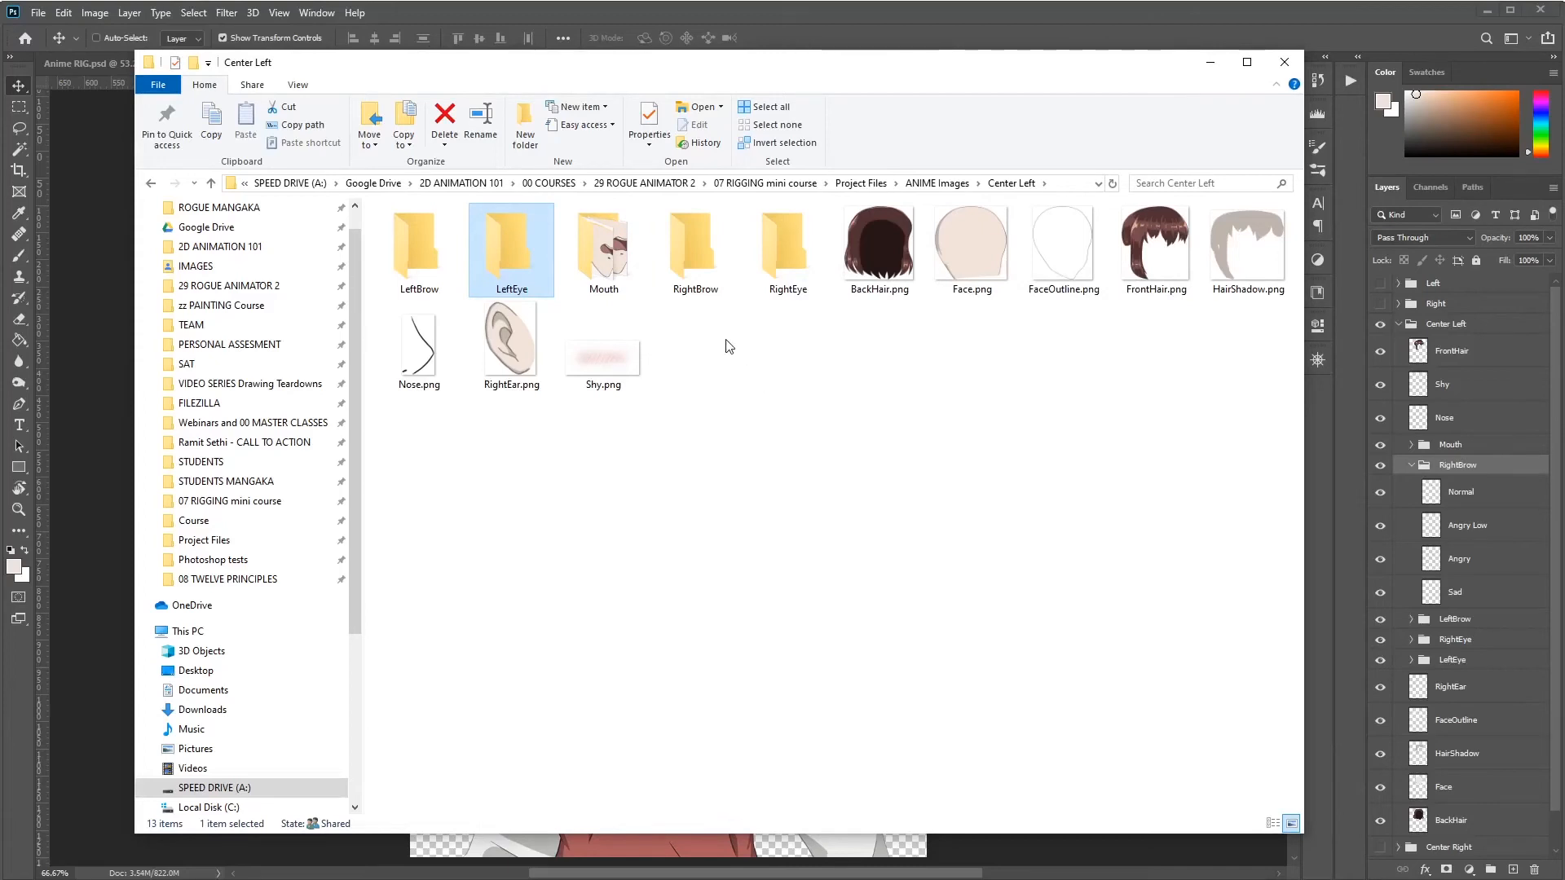
pyautogui.rightClick(724, 341)
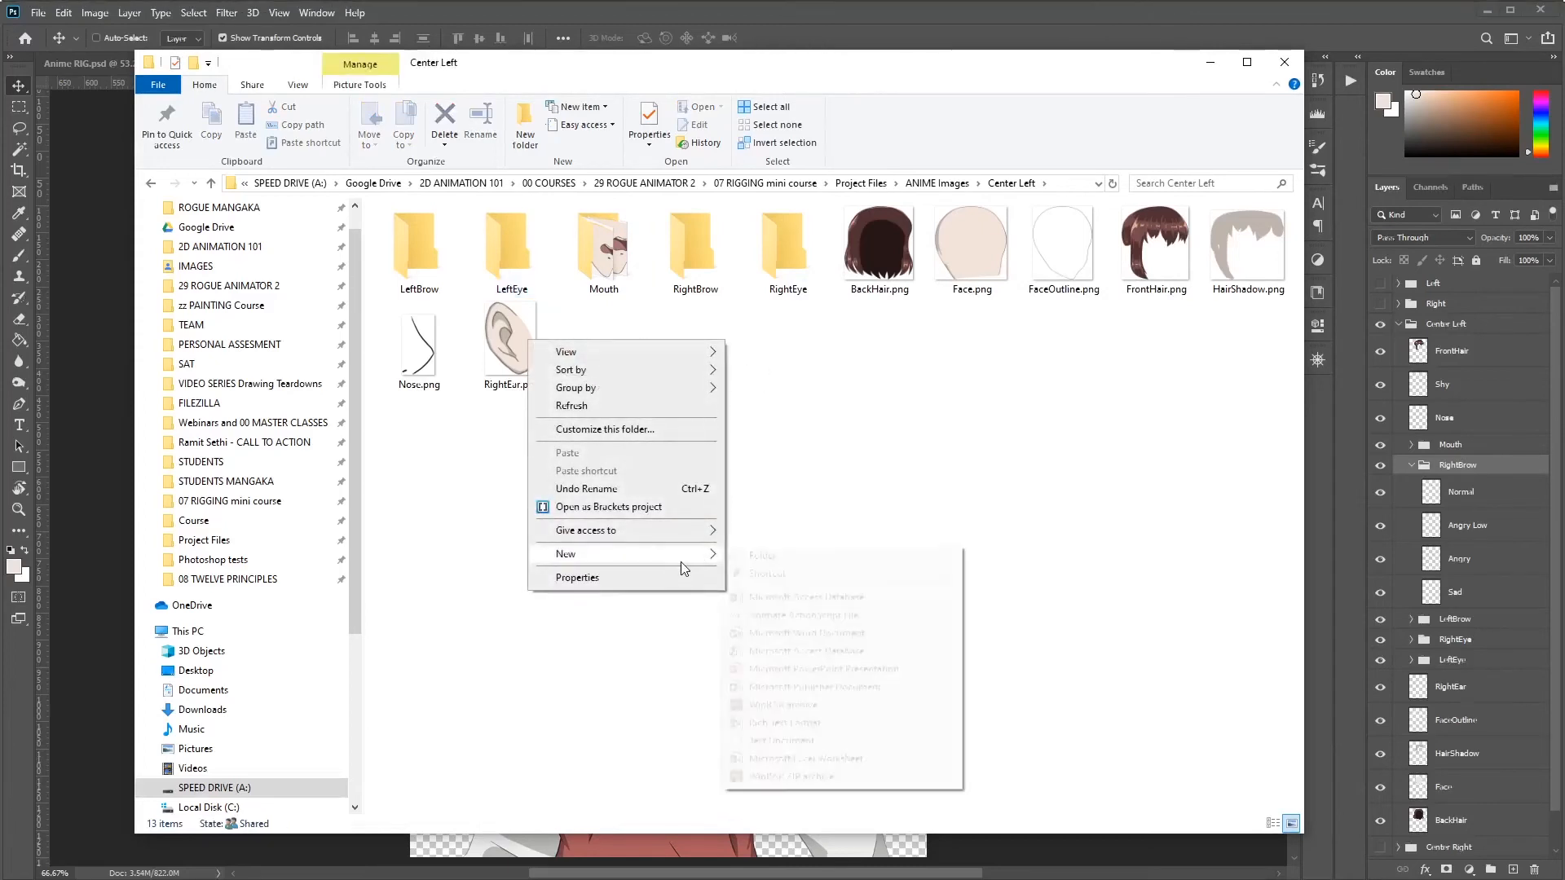
pyautogui.moveTo(682, 560)
pyautogui.click(911, 435)
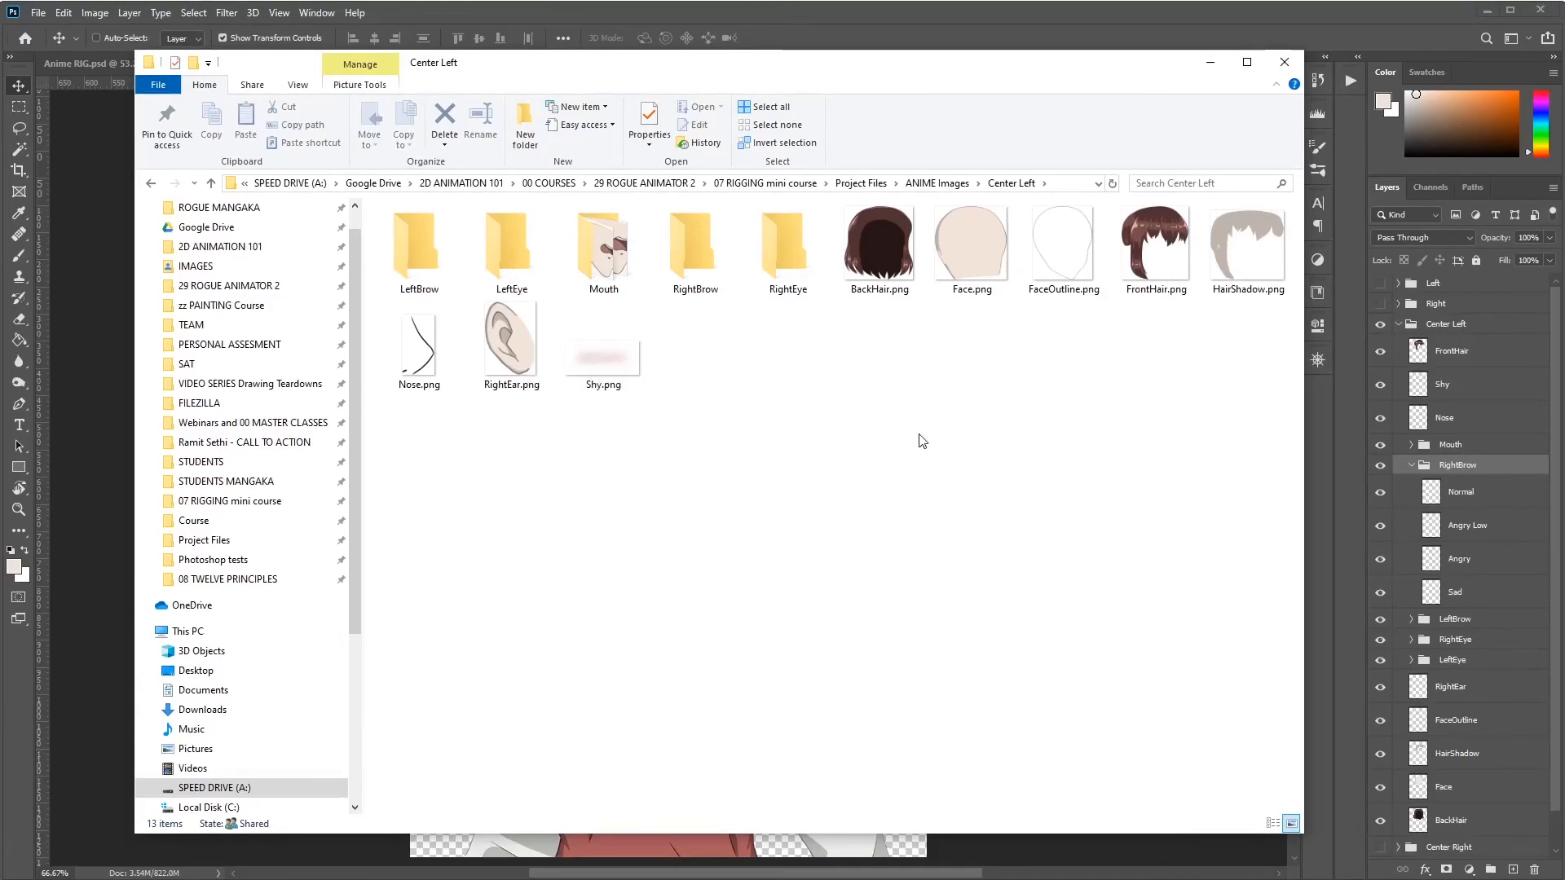
# Step: Switch to Photoshop and export the RightBrow group's Normal layer as Normal.png into the Center Left > RightBrow folder
pyautogui.click(1469, 465)
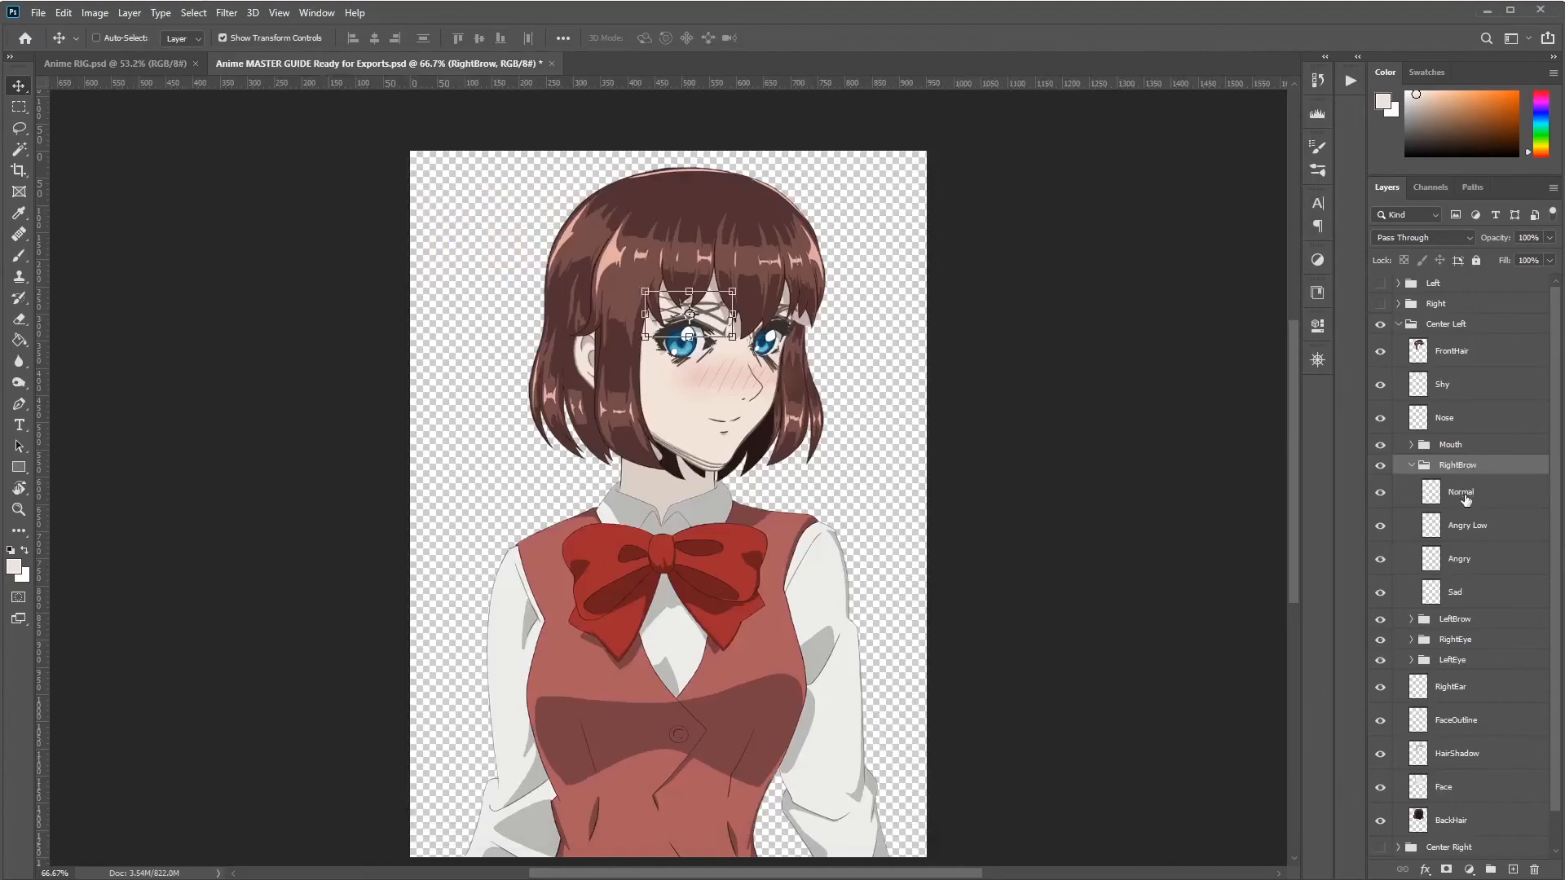
pyautogui.click(1463, 495)
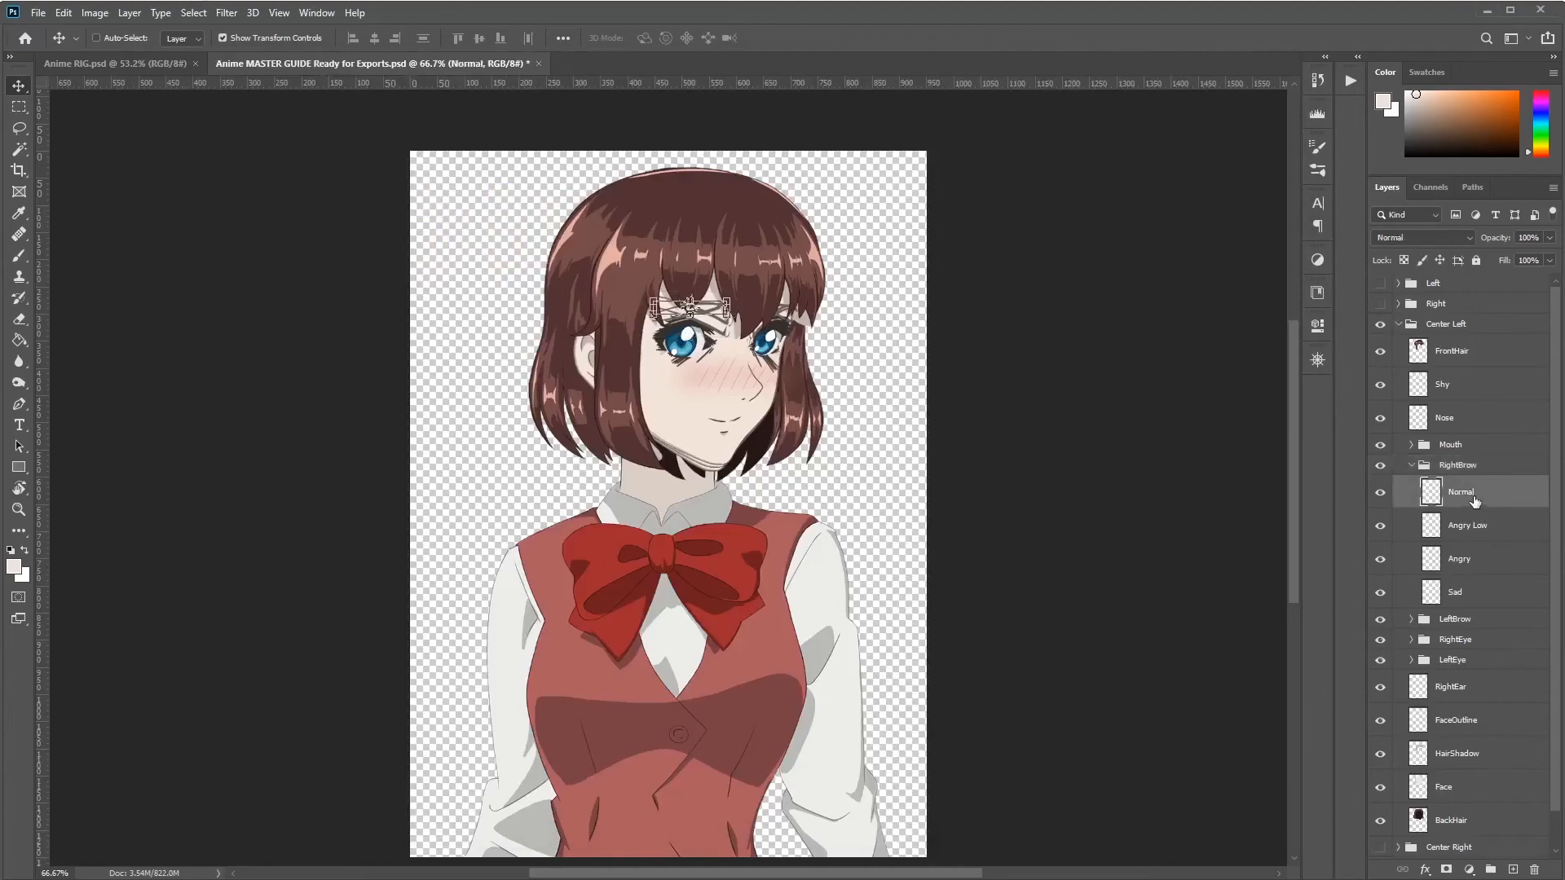
pyautogui.hotkey('ctrl', 'shift', "'")
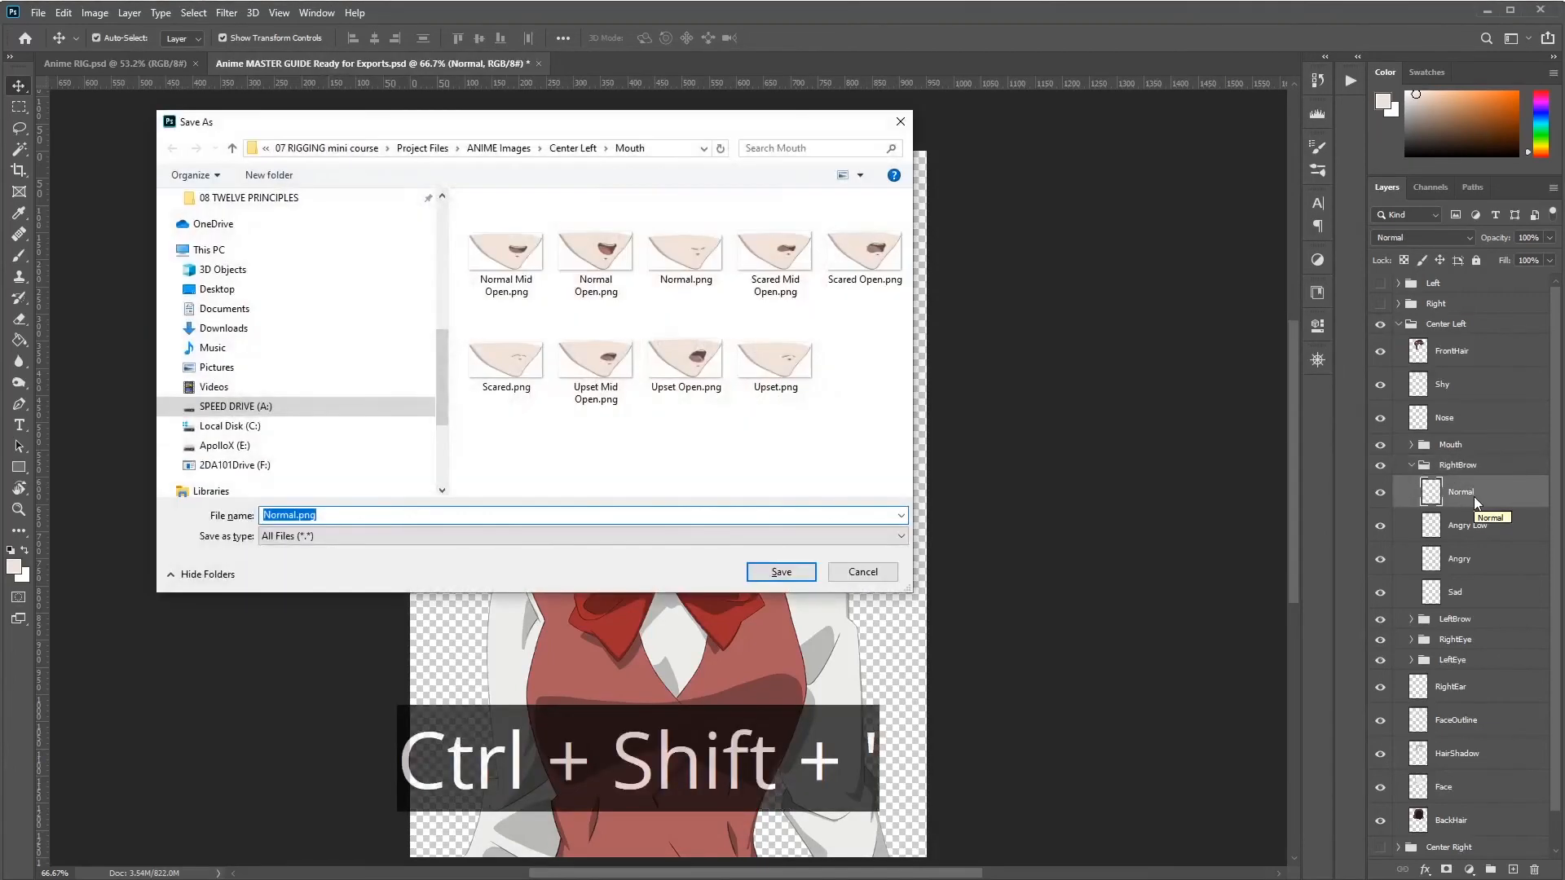
pyautogui.click(576, 149)
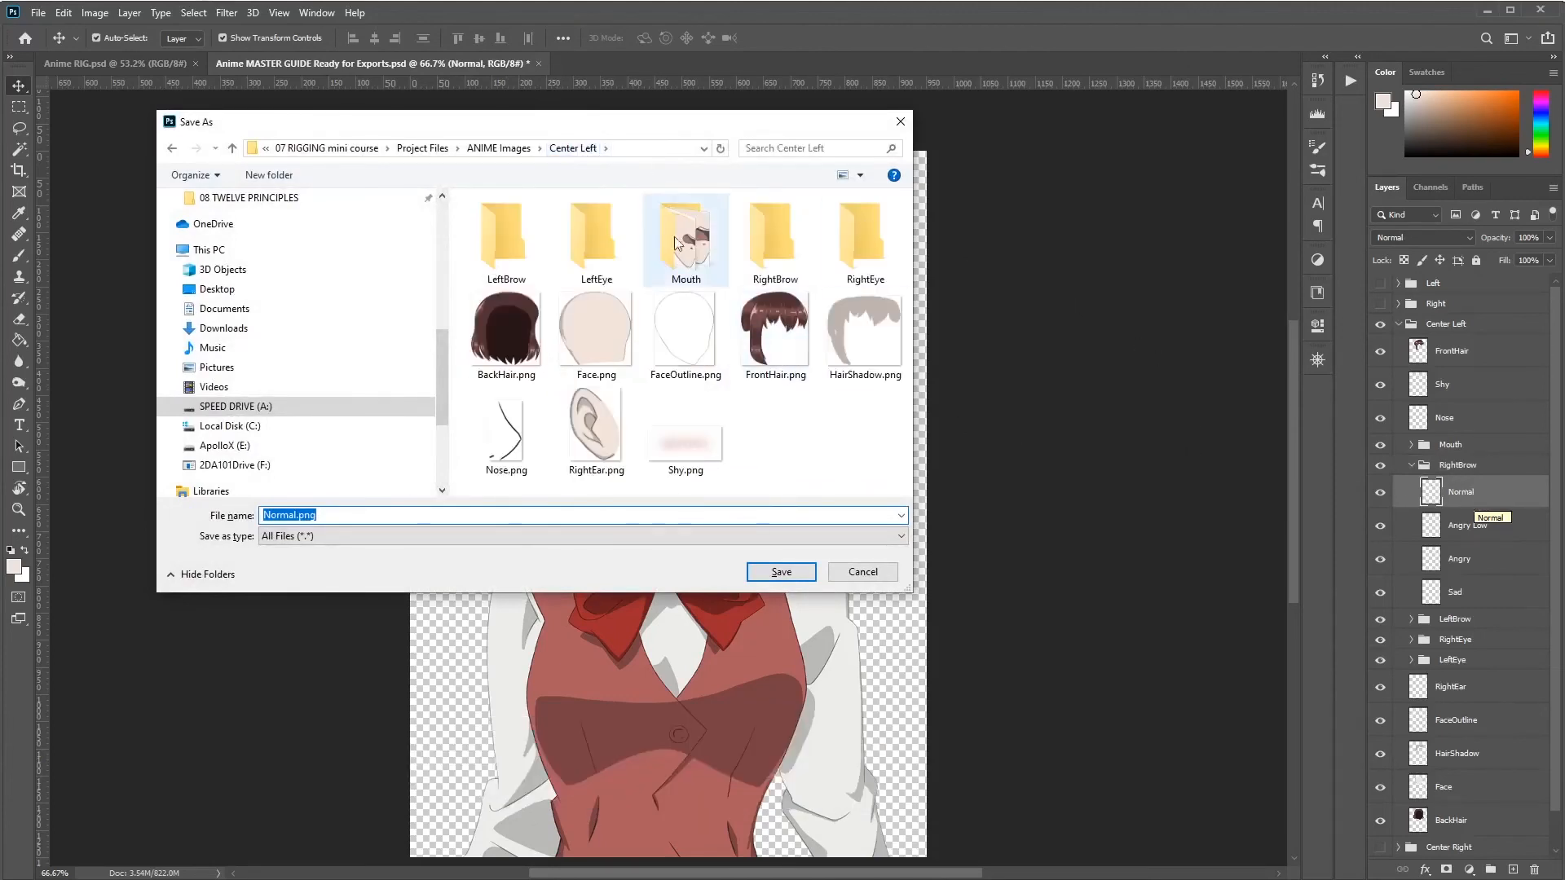
pyautogui.doubleClick(790, 246)
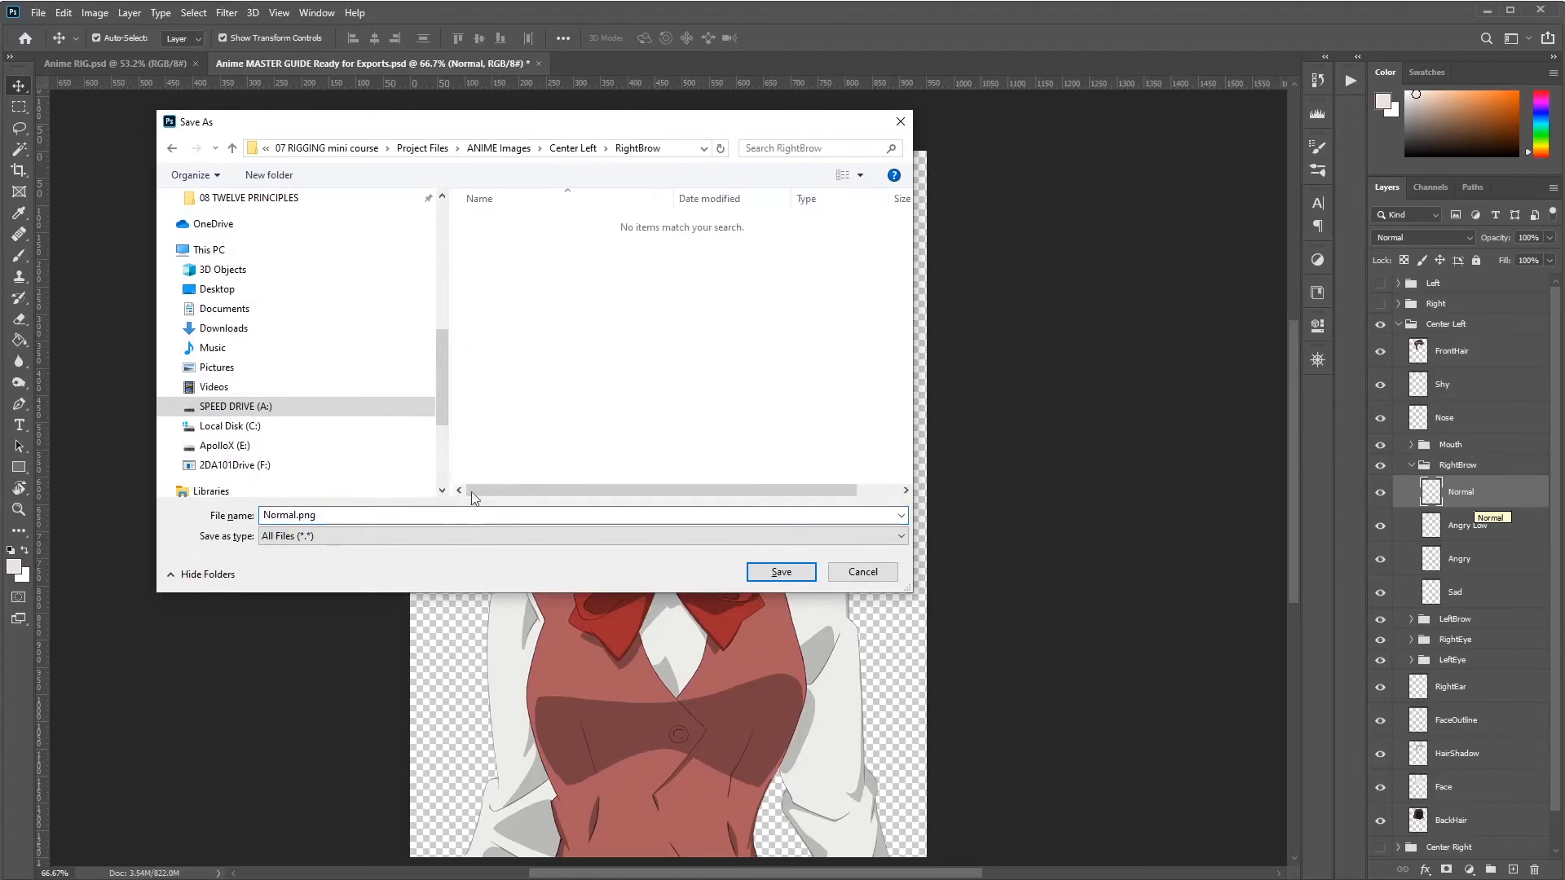
pyautogui.click(781, 571)
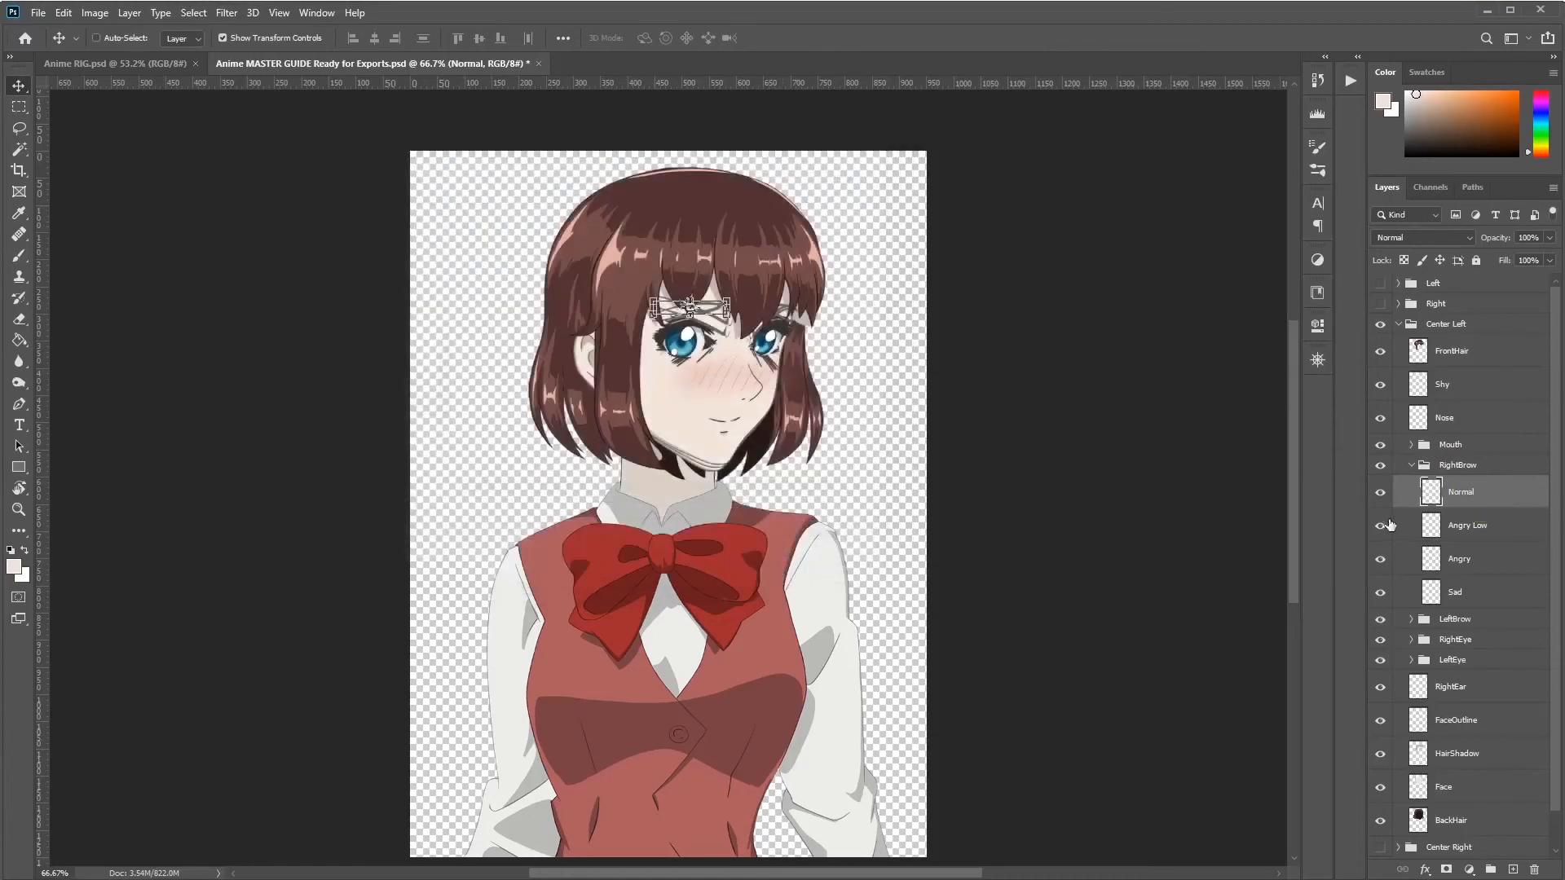
# Step: Export the RightBrow group's Angry Low, Angry and Sad layers as separate PNGs into the RightBrow folder
pyautogui.click(1473, 525)
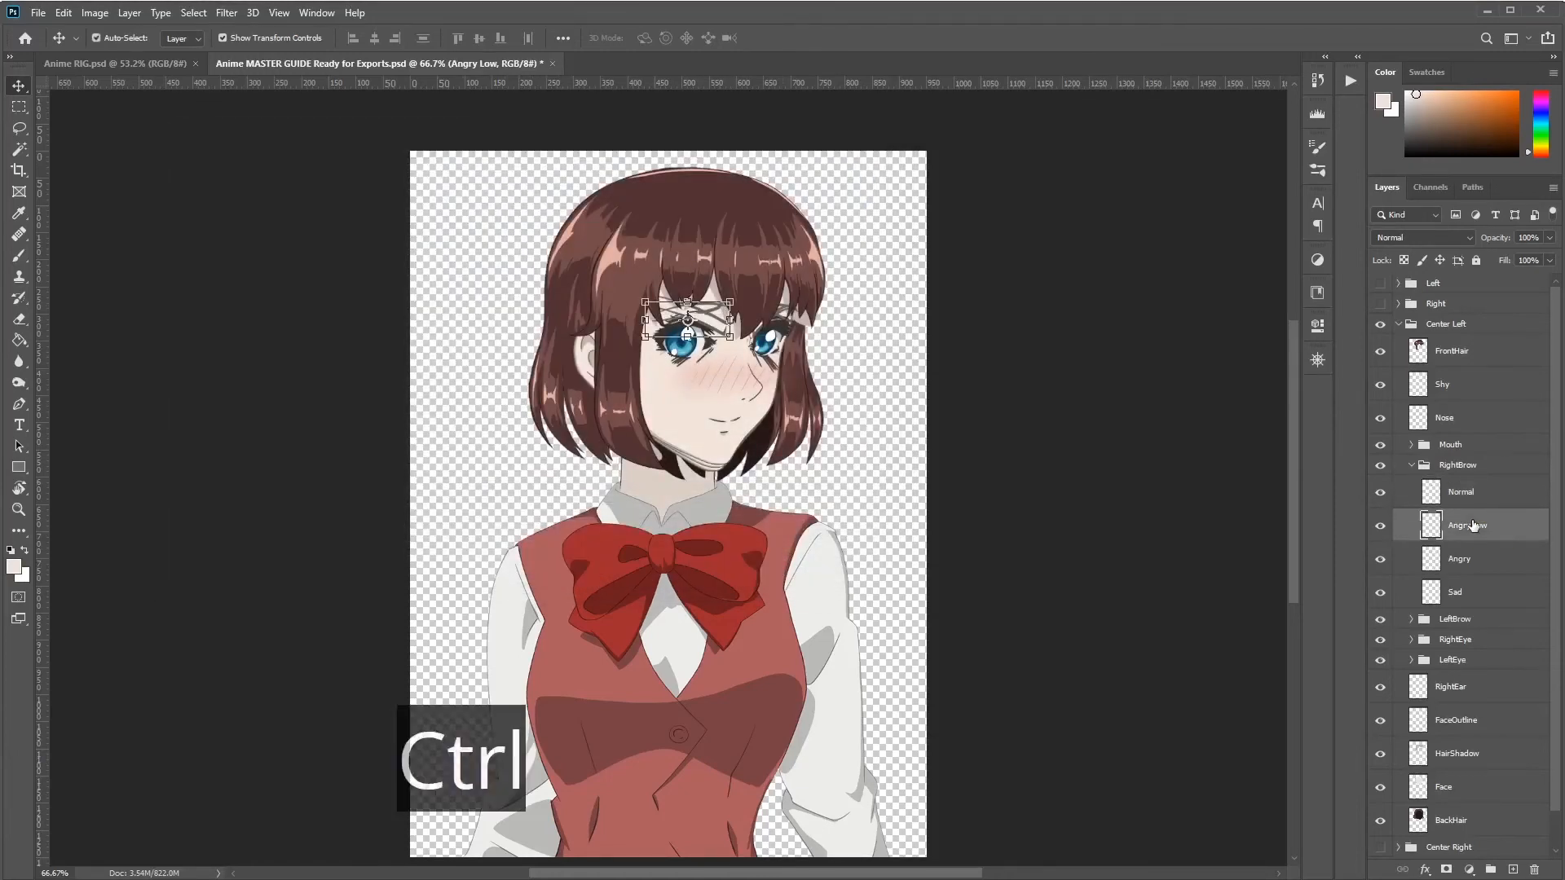
pyautogui.hotkey('ctrl', 'shift', "'")
pyautogui.press('Return')
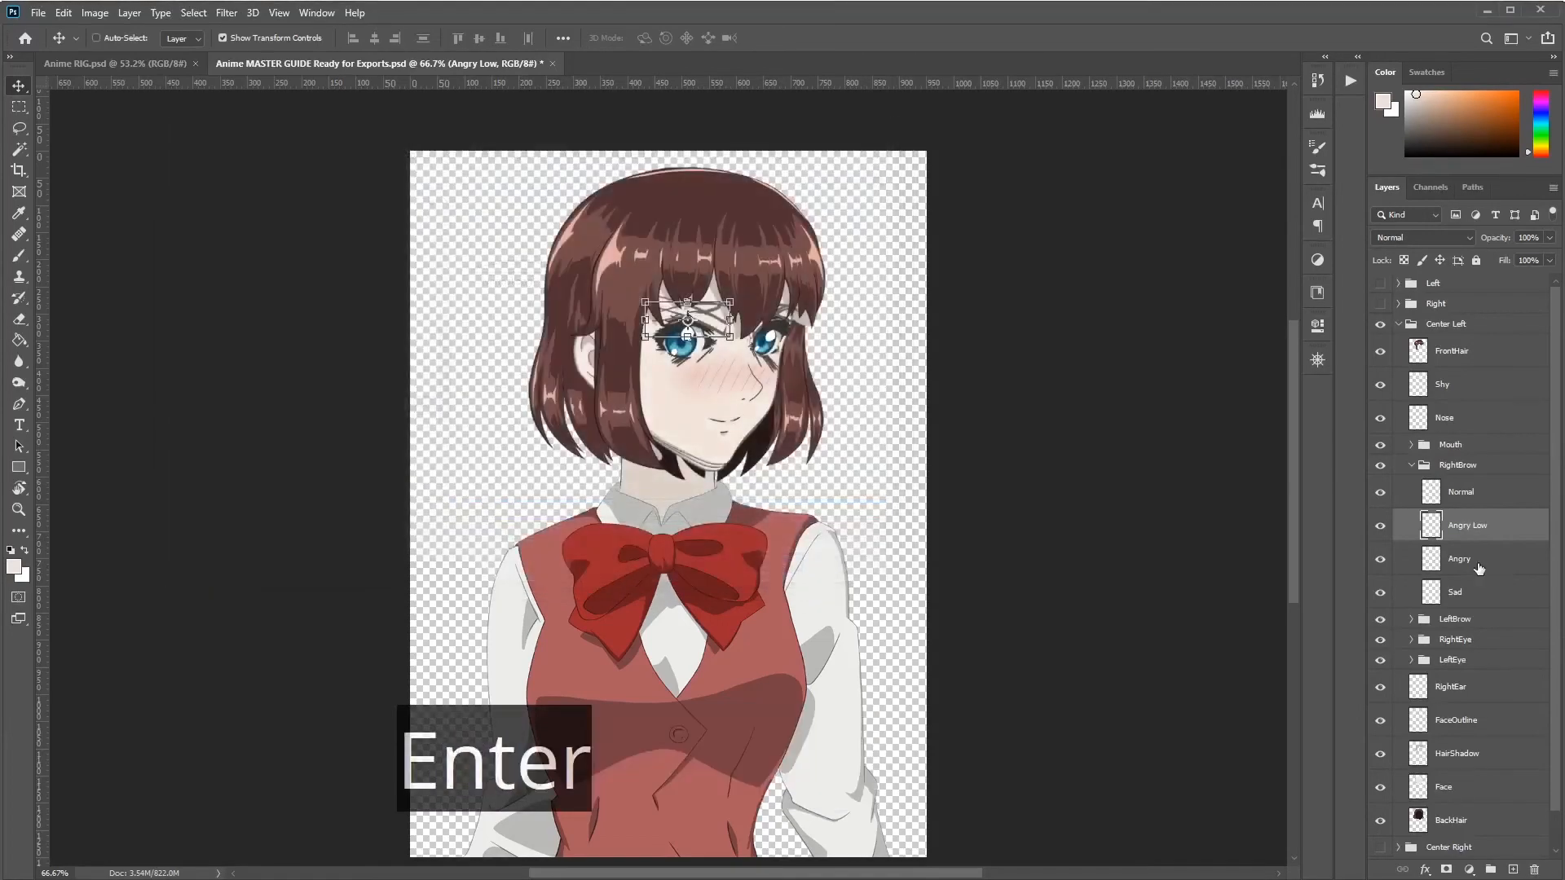
pyautogui.click(1483, 564)
pyautogui.hotkey('ctrl', 'shift', "'")
pyautogui.press('Return')
pyautogui.click(1474, 594)
pyautogui.hotkey('ctrl', 'shift', "'")
pyautogui.press('Return')
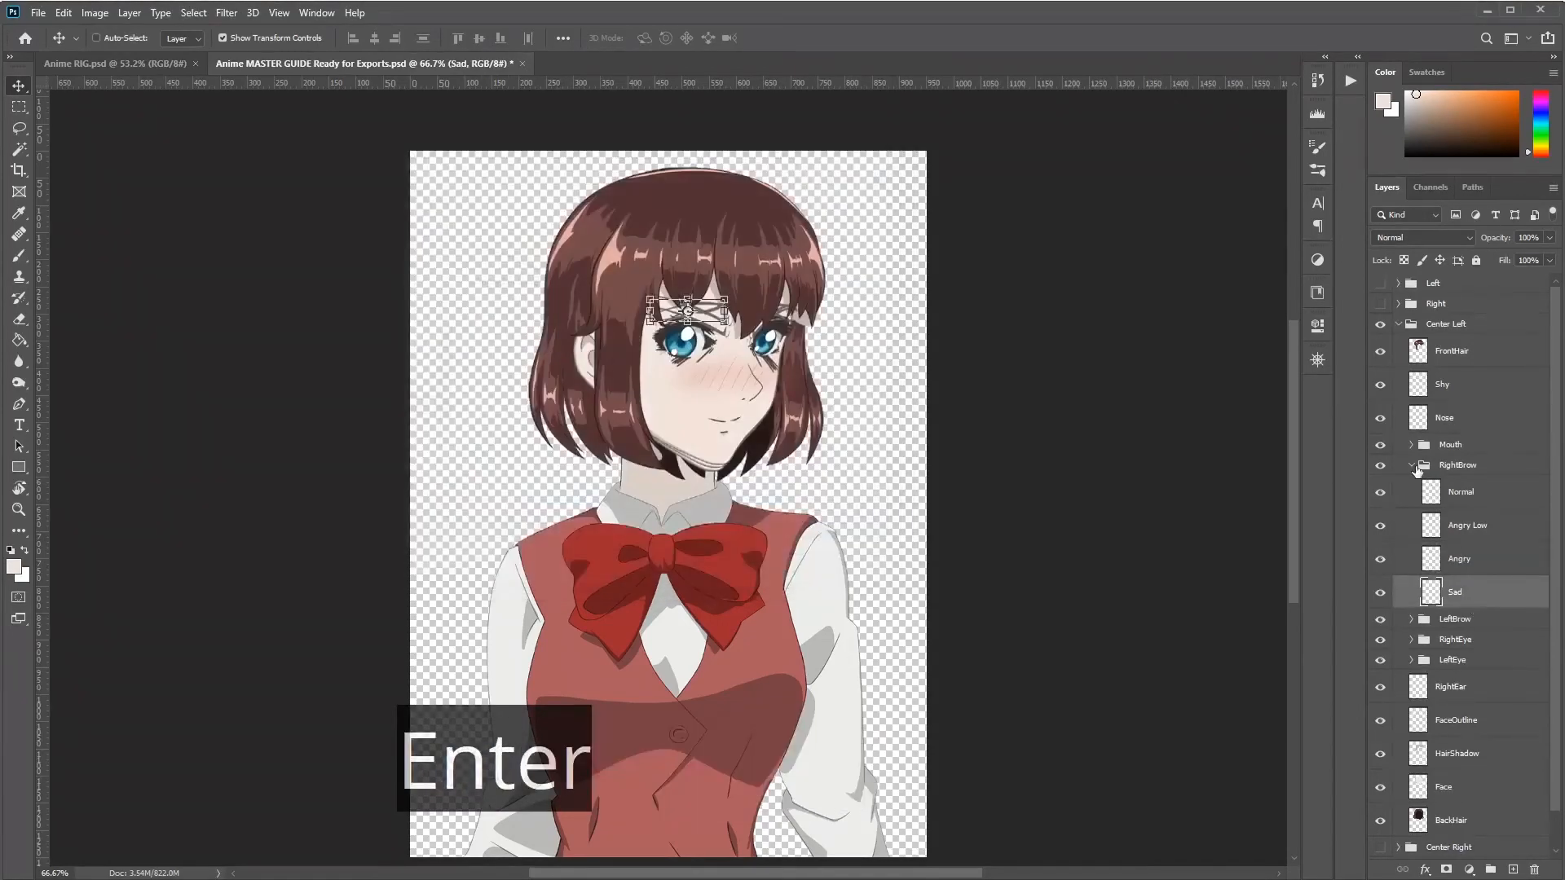
# Step: Collapse the RightBrow group, expand LeftBrow, and export its Normal layer as Normal.png into the Center Left > LeftBrow folder
pyautogui.click(1413, 465)
pyautogui.click(1411, 486)
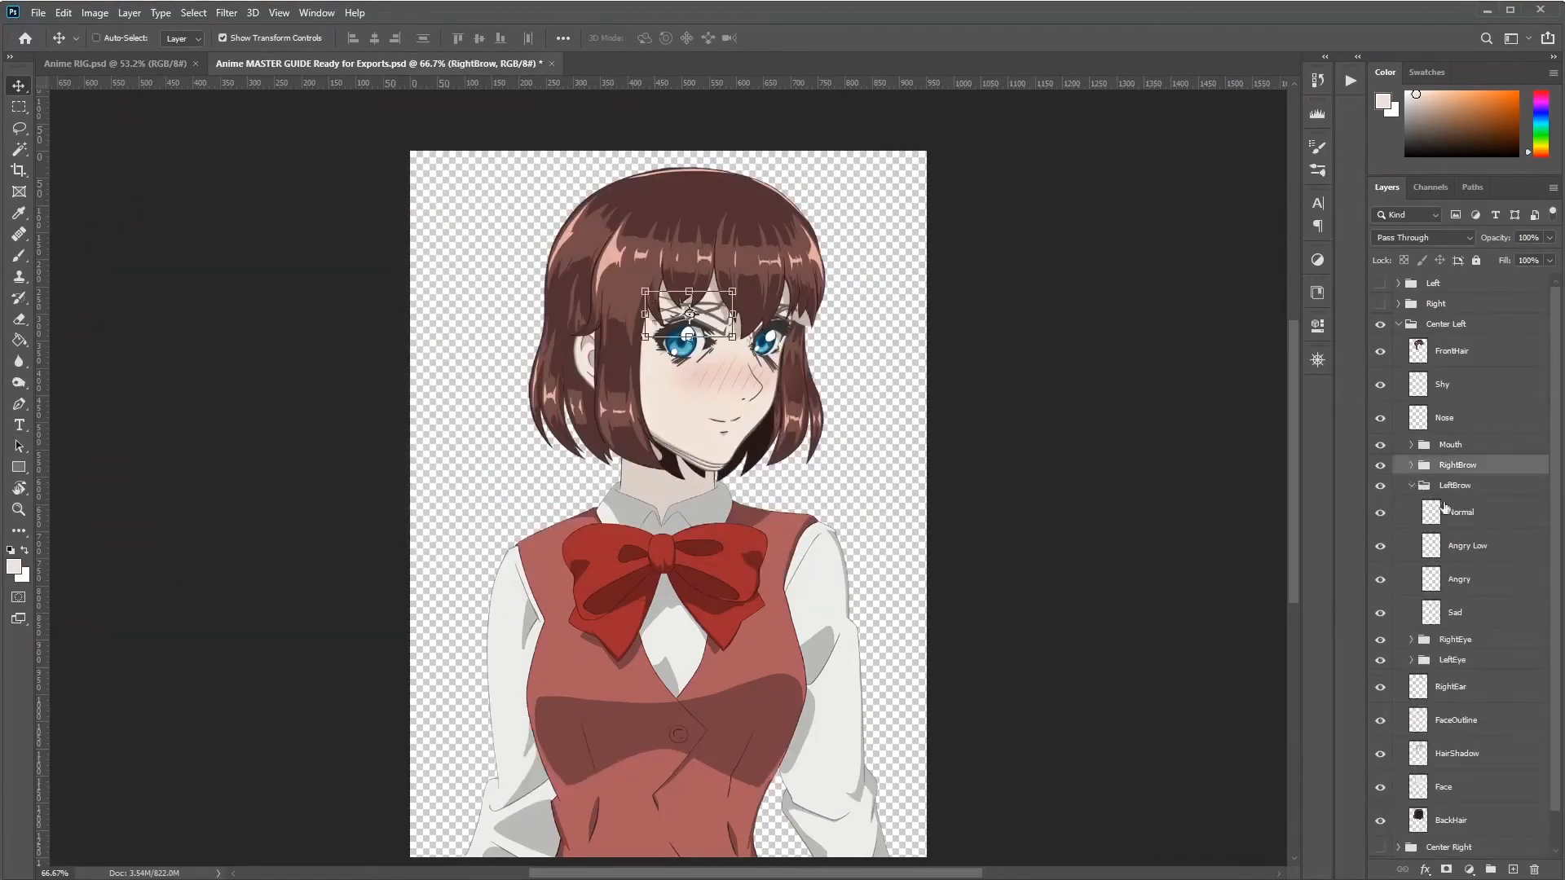
pyautogui.click(1476, 515)
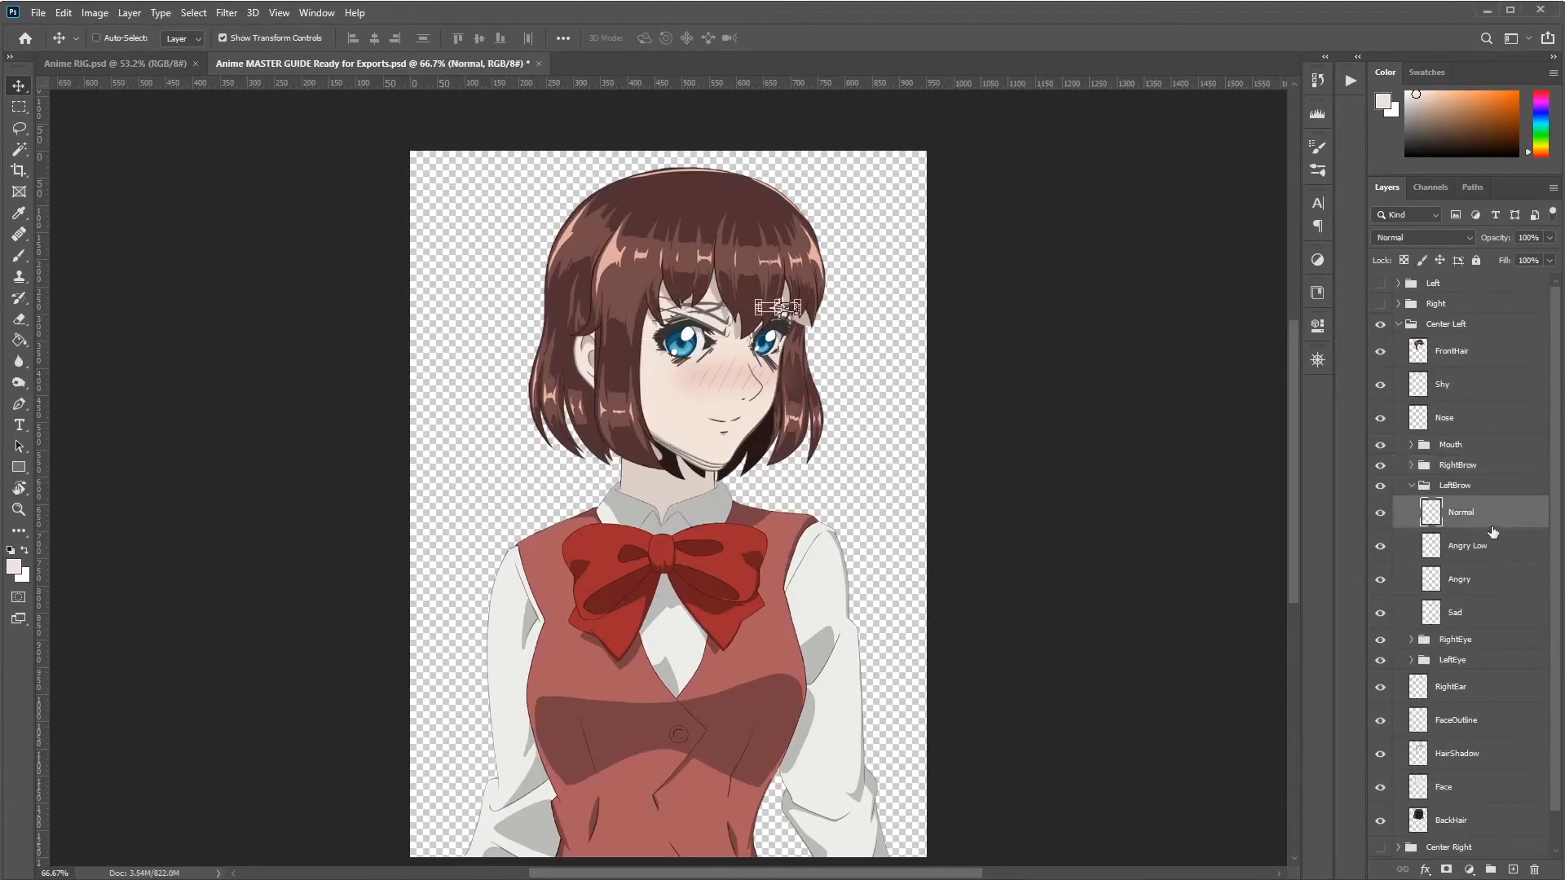
pyautogui.hotkey('ctrl', 'shift', "'")
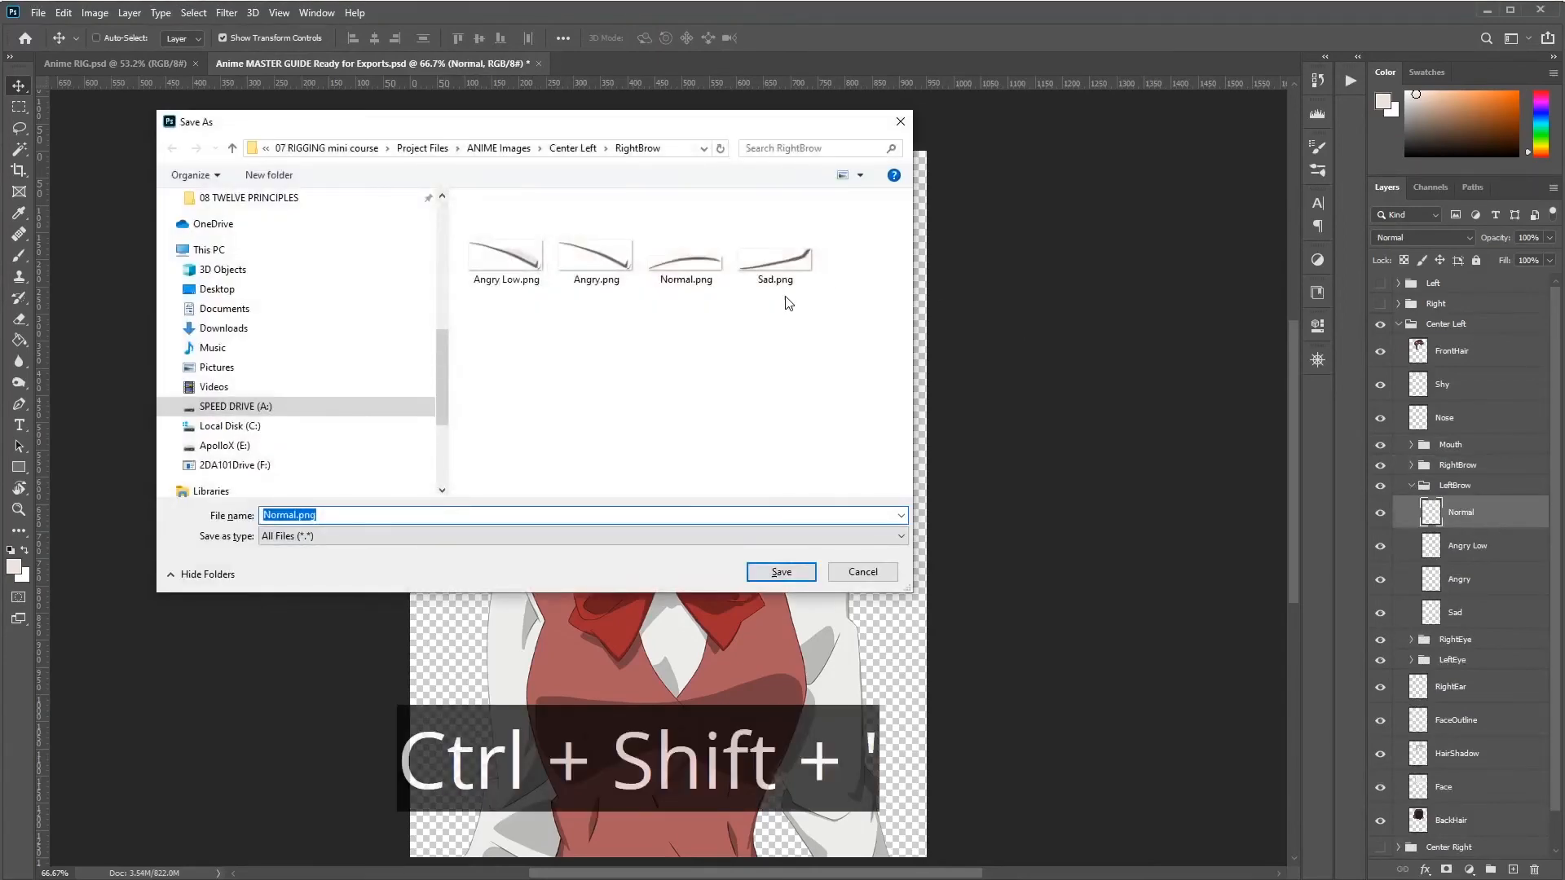
pyautogui.click(580, 150)
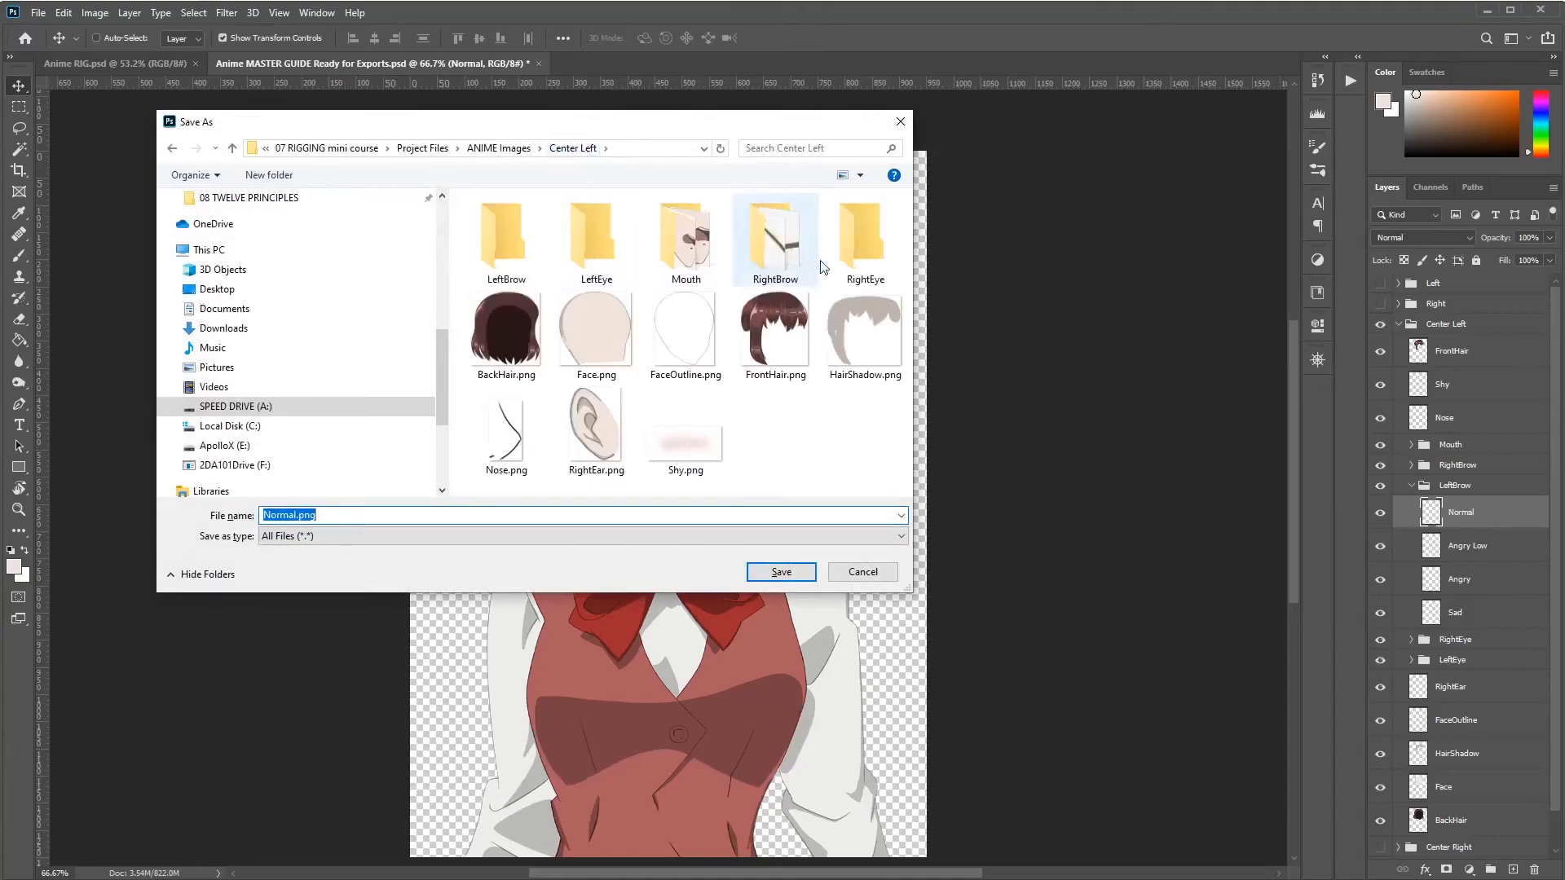
pyautogui.click(505, 235)
pyautogui.doubleClick(505, 238)
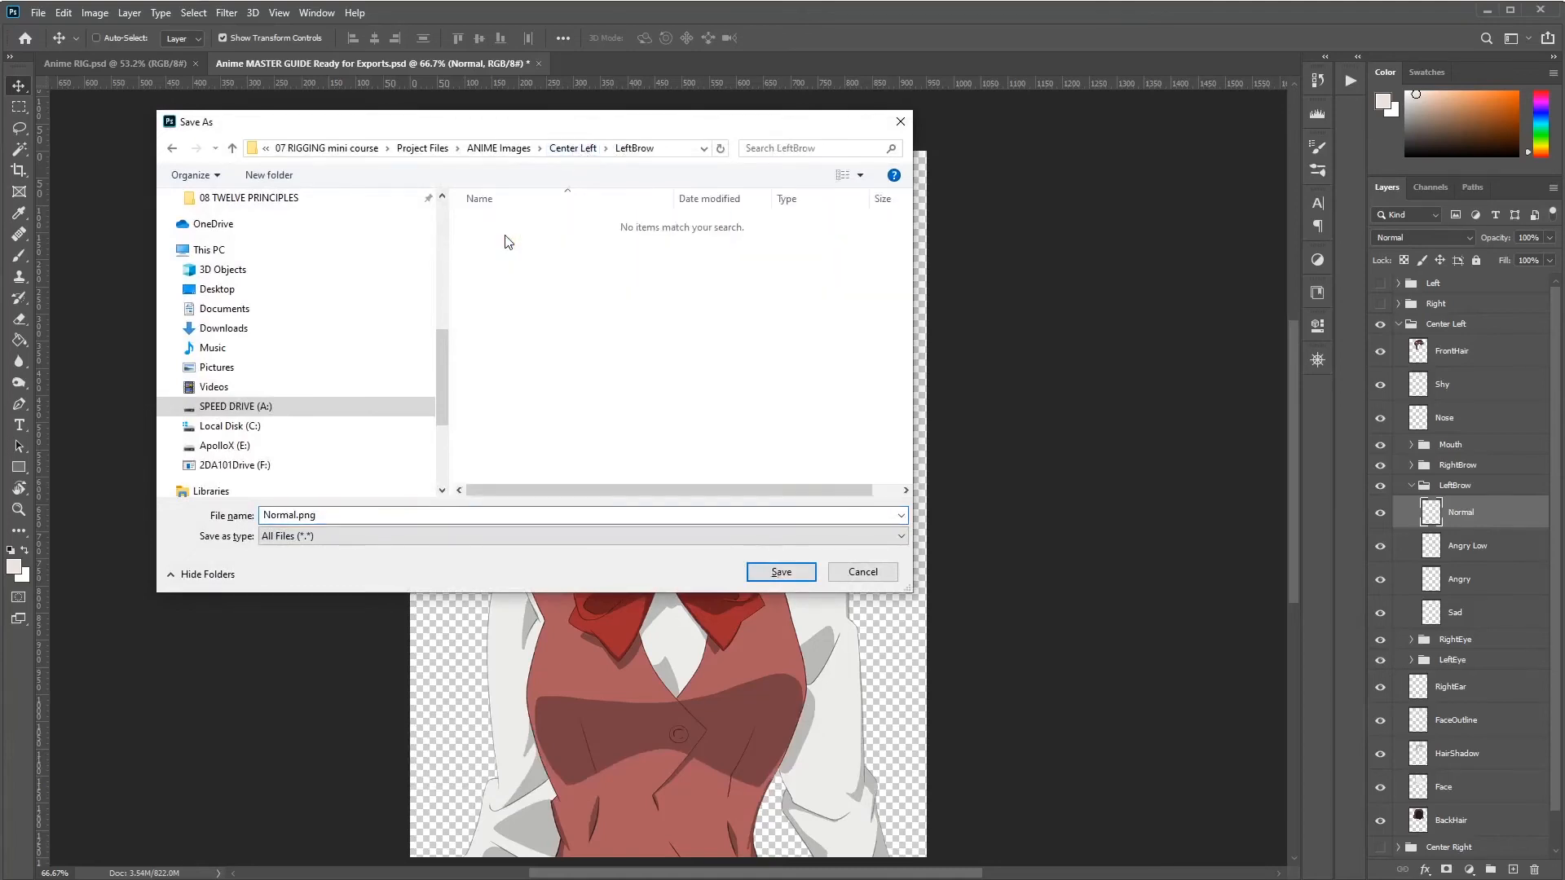
pyautogui.click(784, 571)
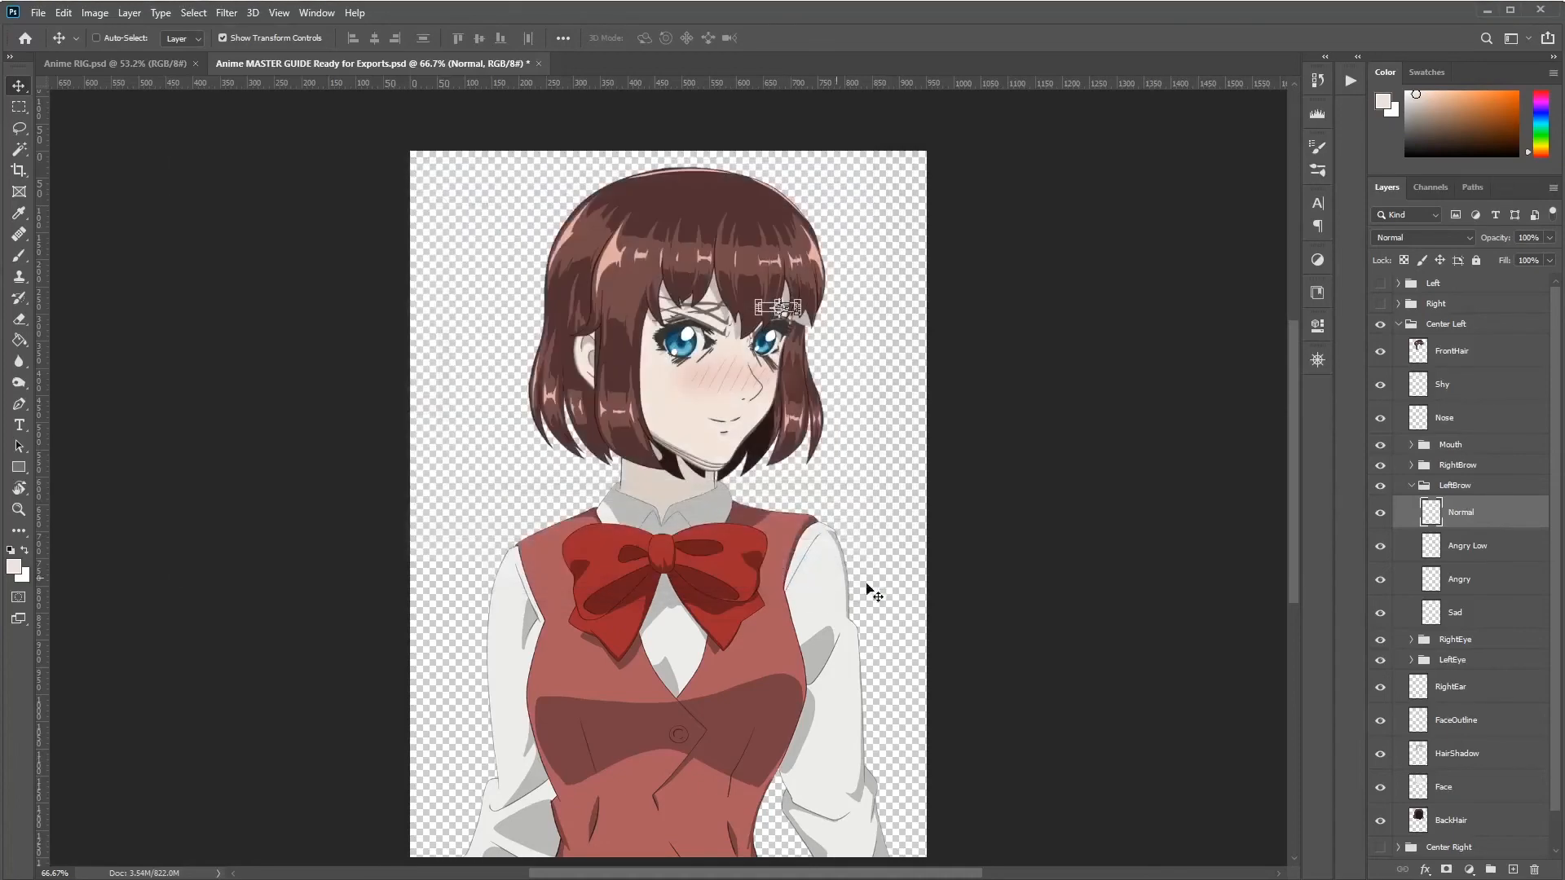
# Step: Export the LeftBrow group's Angry Low, Angry and Sad layers as separate PNGs into the LeftBrow folder
pyautogui.click(1463, 553)
pyautogui.hotkey('ctrl', 'shift', "'")
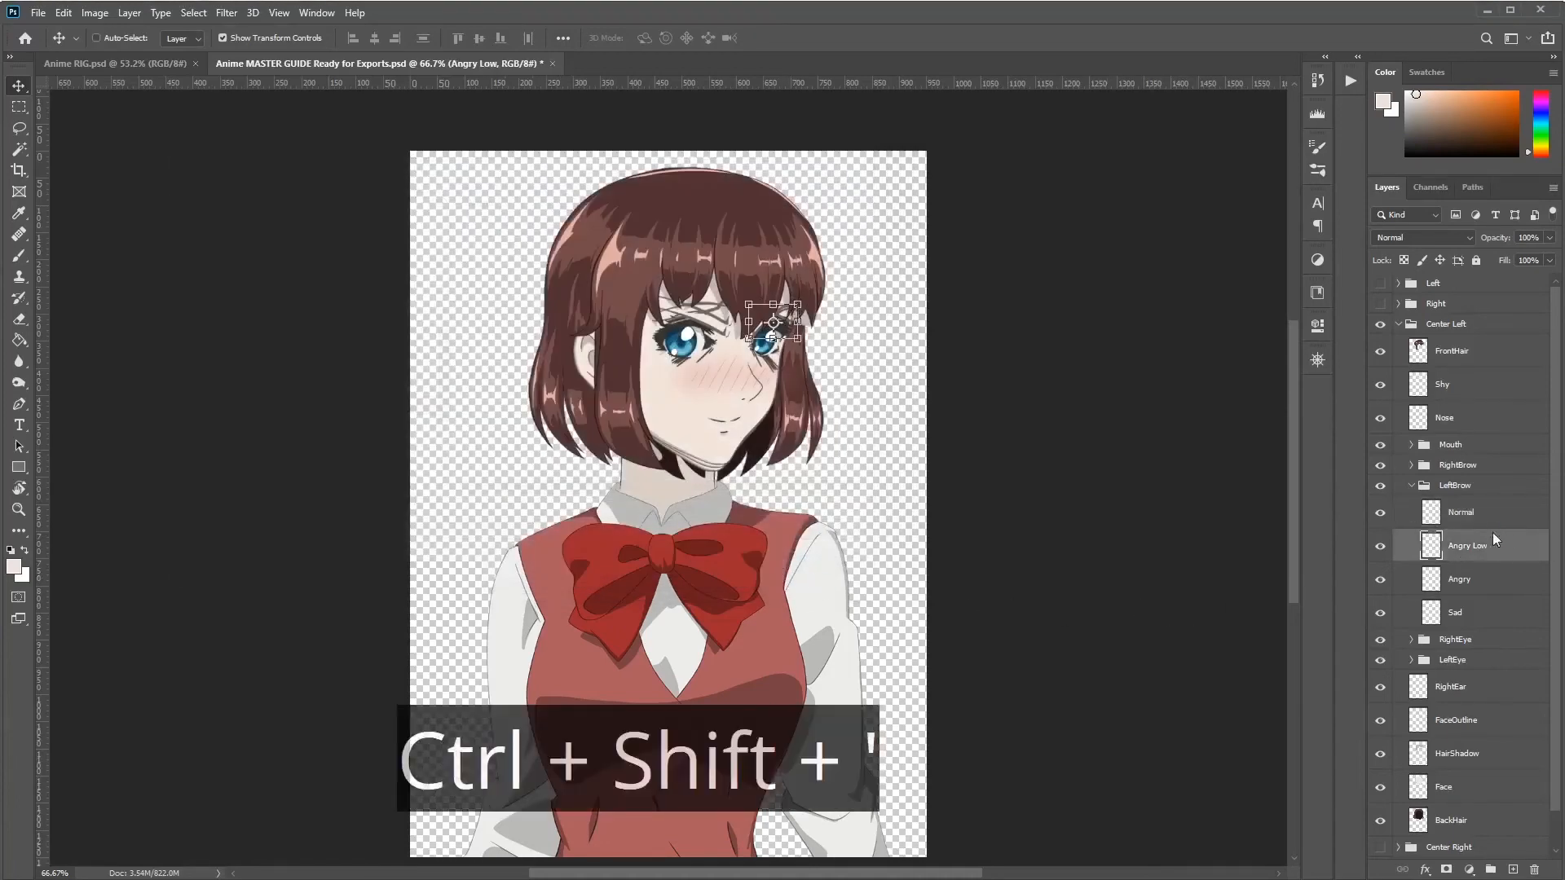
pyautogui.press('Return')
pyautogui.click(1463, 578)
pyautogui.hotkey('ctrl', 'shift', "'")
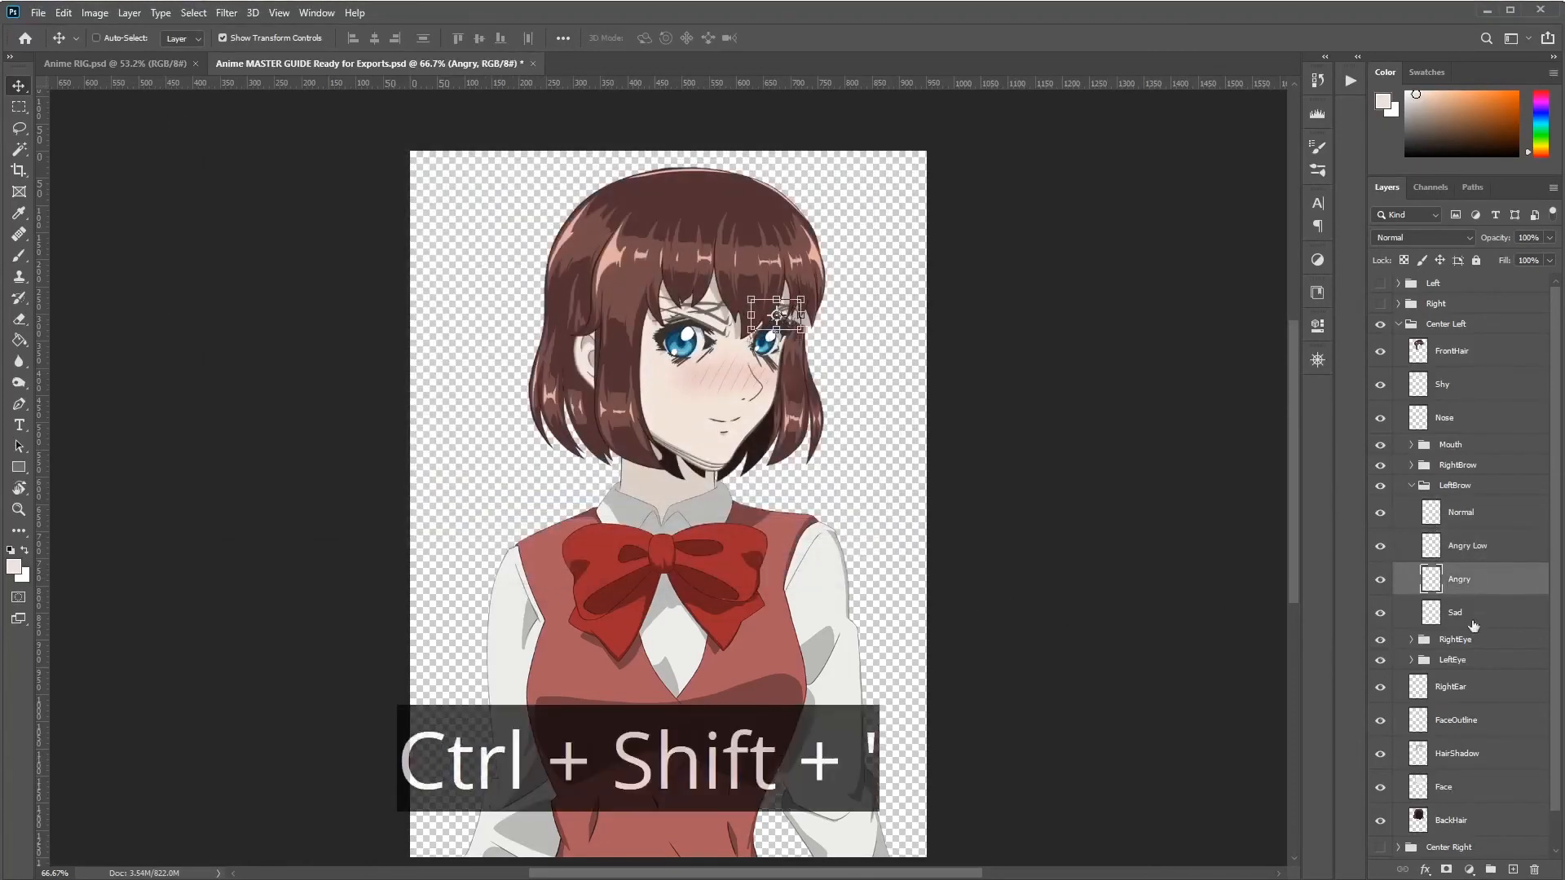
pyautogui.press('Return')
pyautogui.click(1459, 615)
pyautogui.hotkey('ctrl', 'shift', "'")
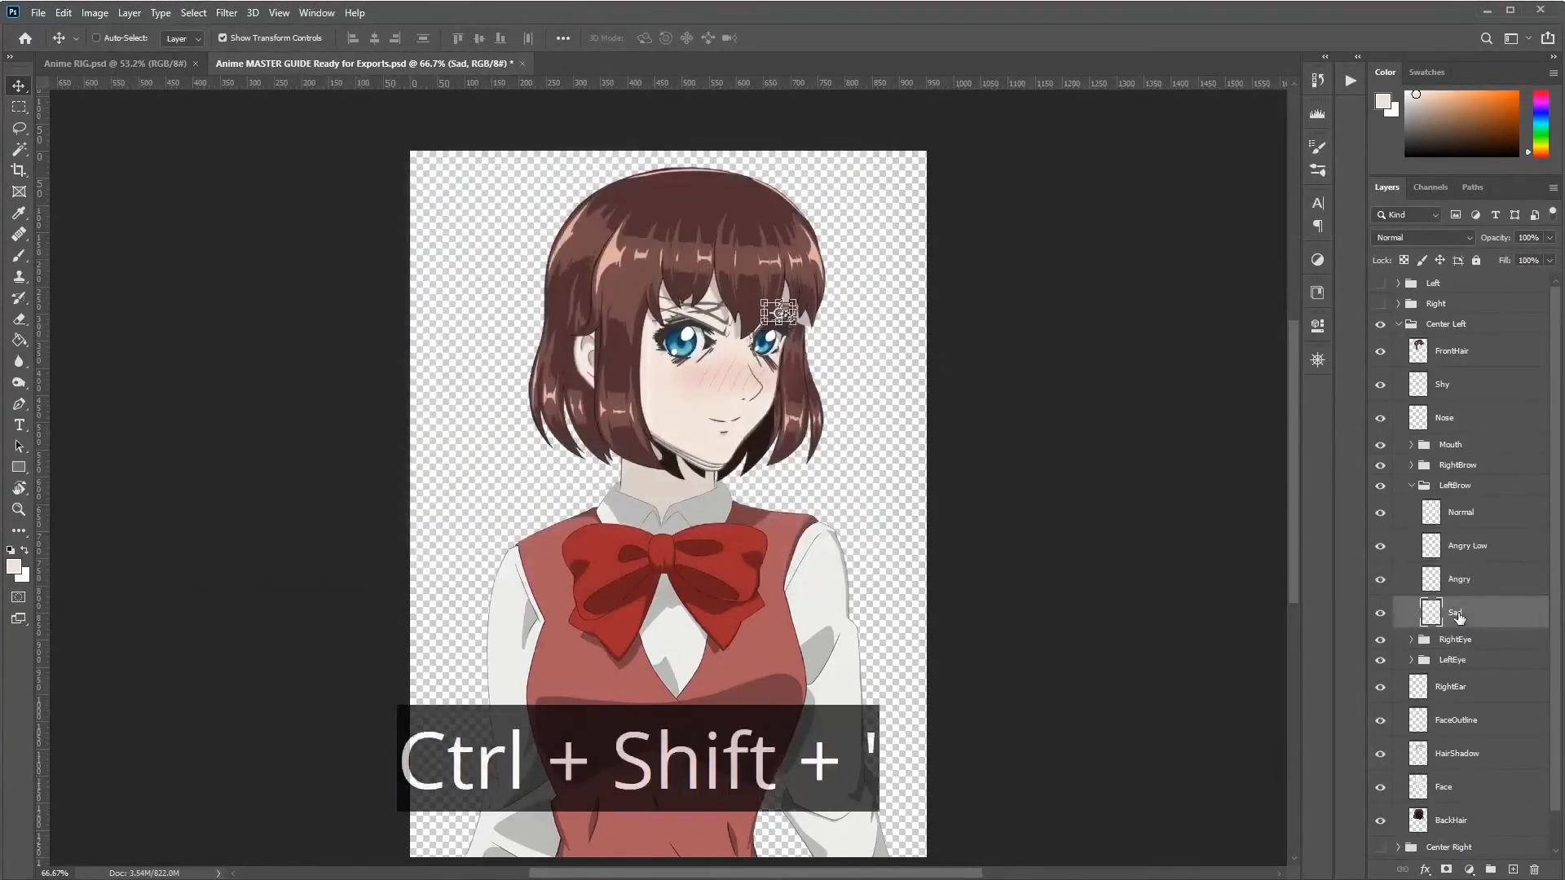
pyautogui.press('Return')
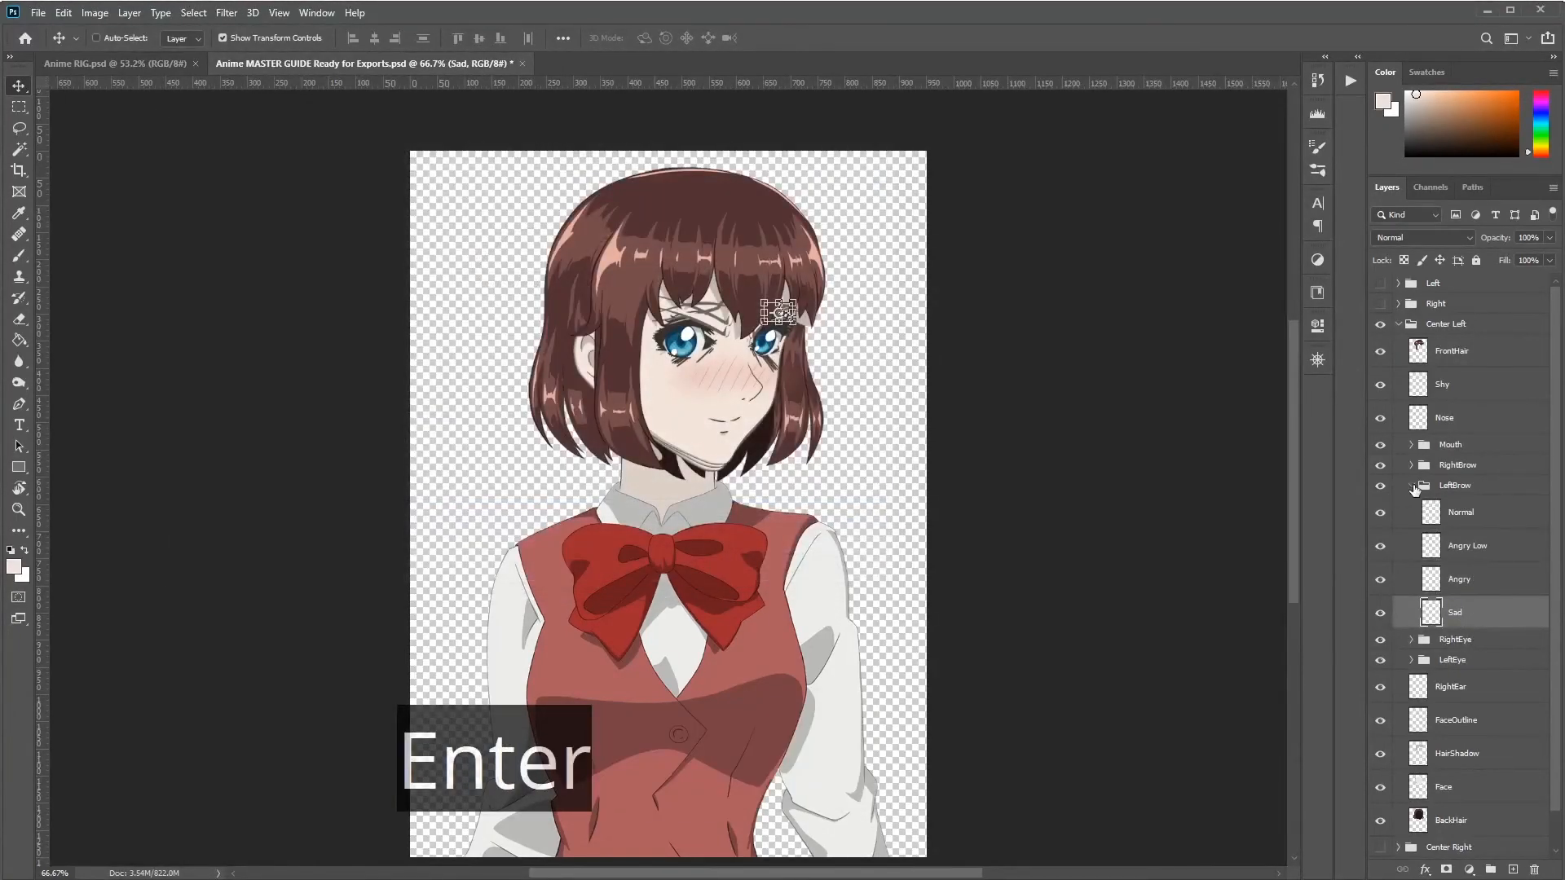
# Step: Collapse the LeftBrow group, expand RightEye, and export its Normal layer as Normal.png into the Center Left > RightEye folder
pyautogui.click(1414, 486)
pyautogui.click(1455, 507)
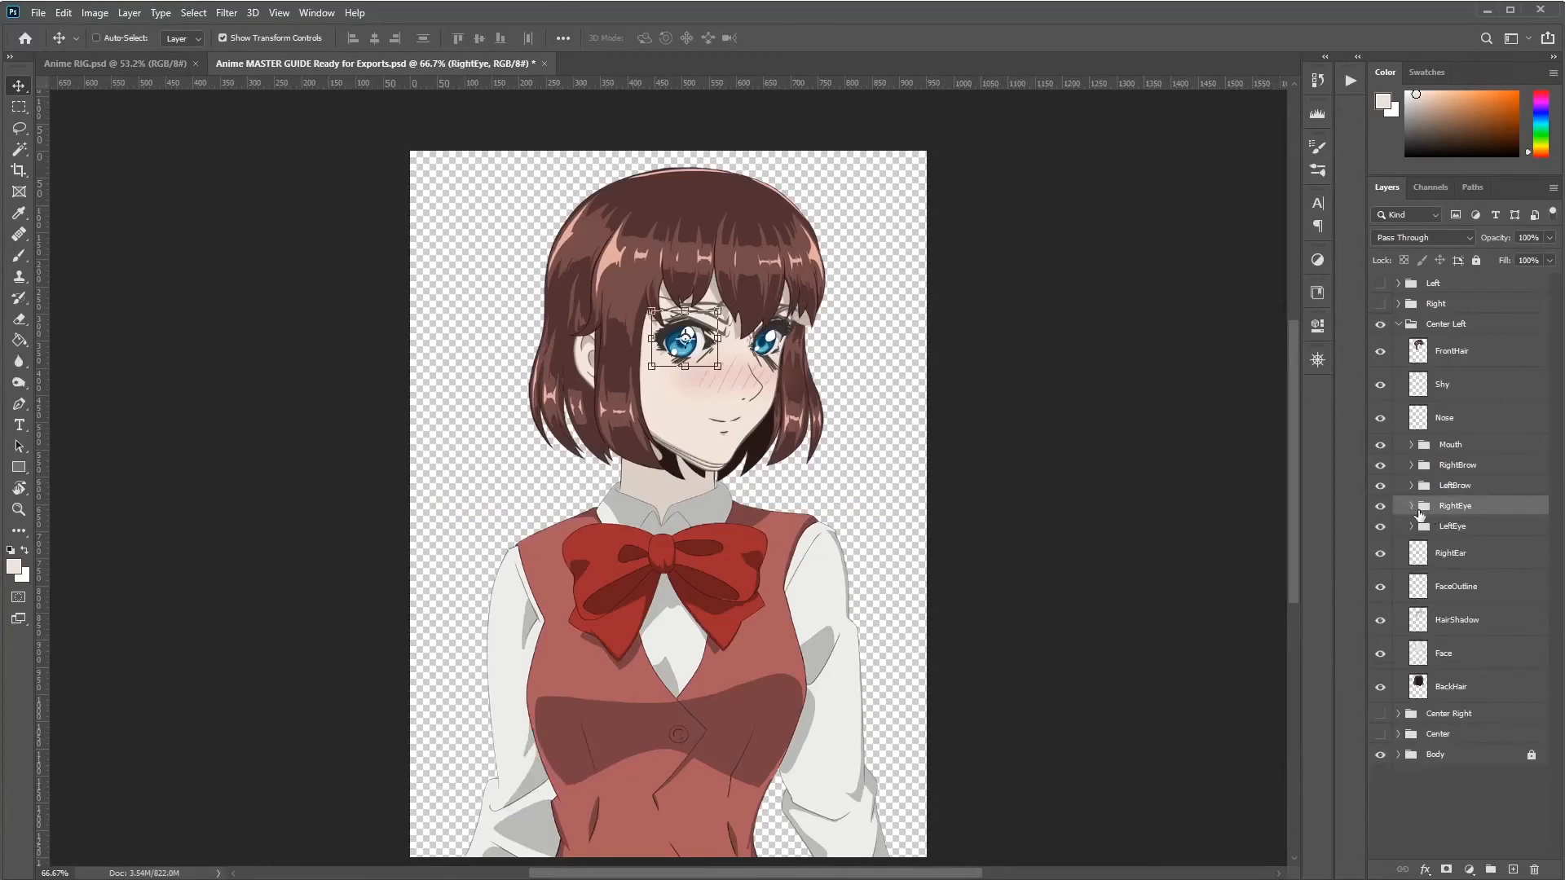
pyautogui.click(1411, 507)
pyautogui.click(1460, 534)
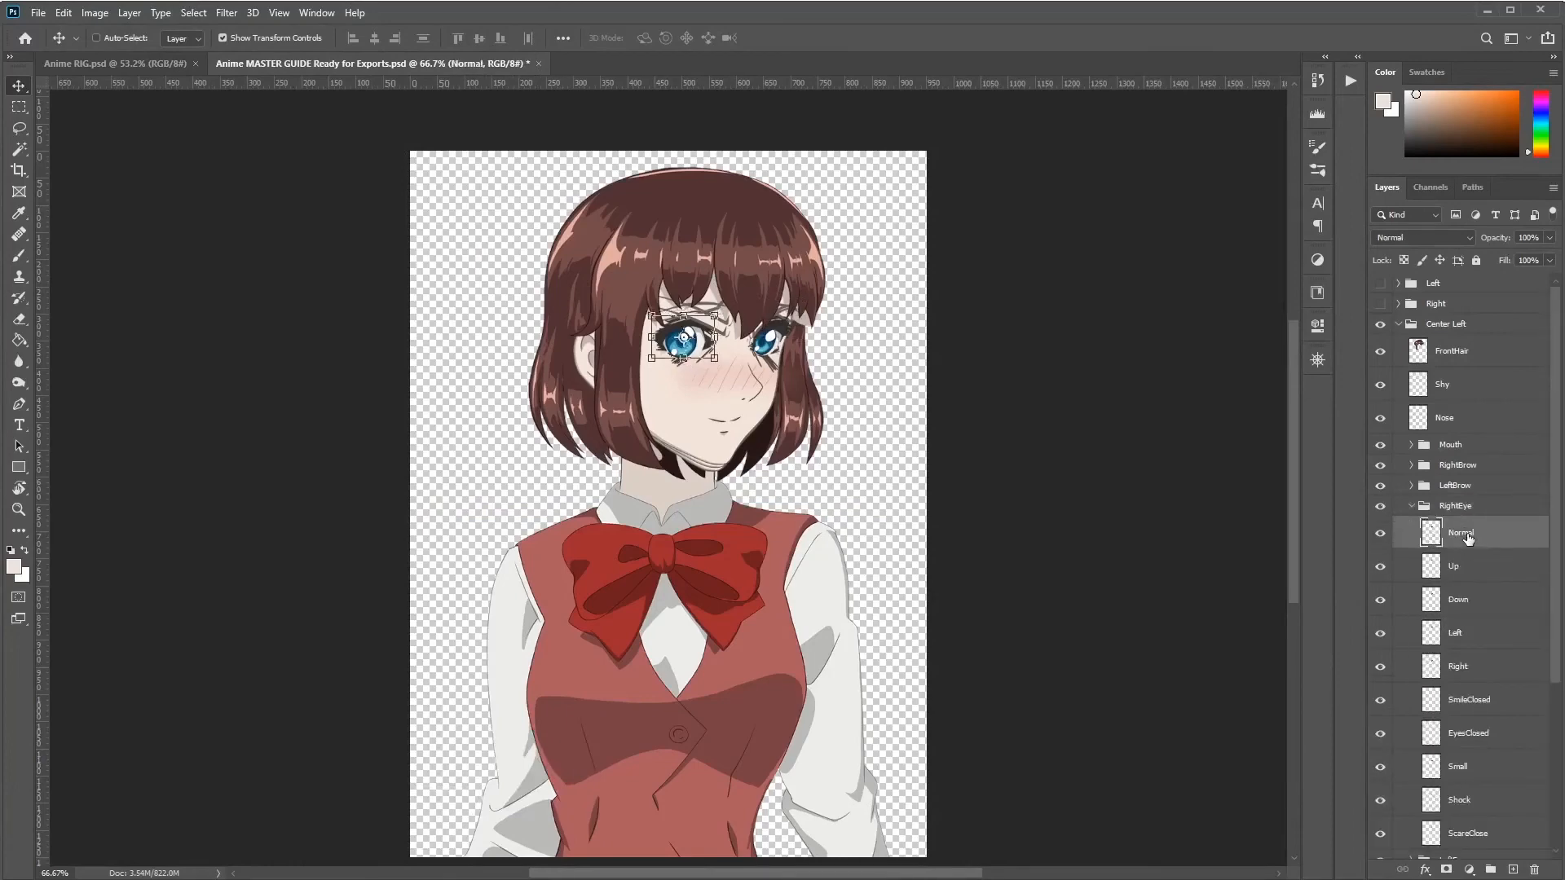
pyautogui.hotkey('ctrl', 'shift', "'")
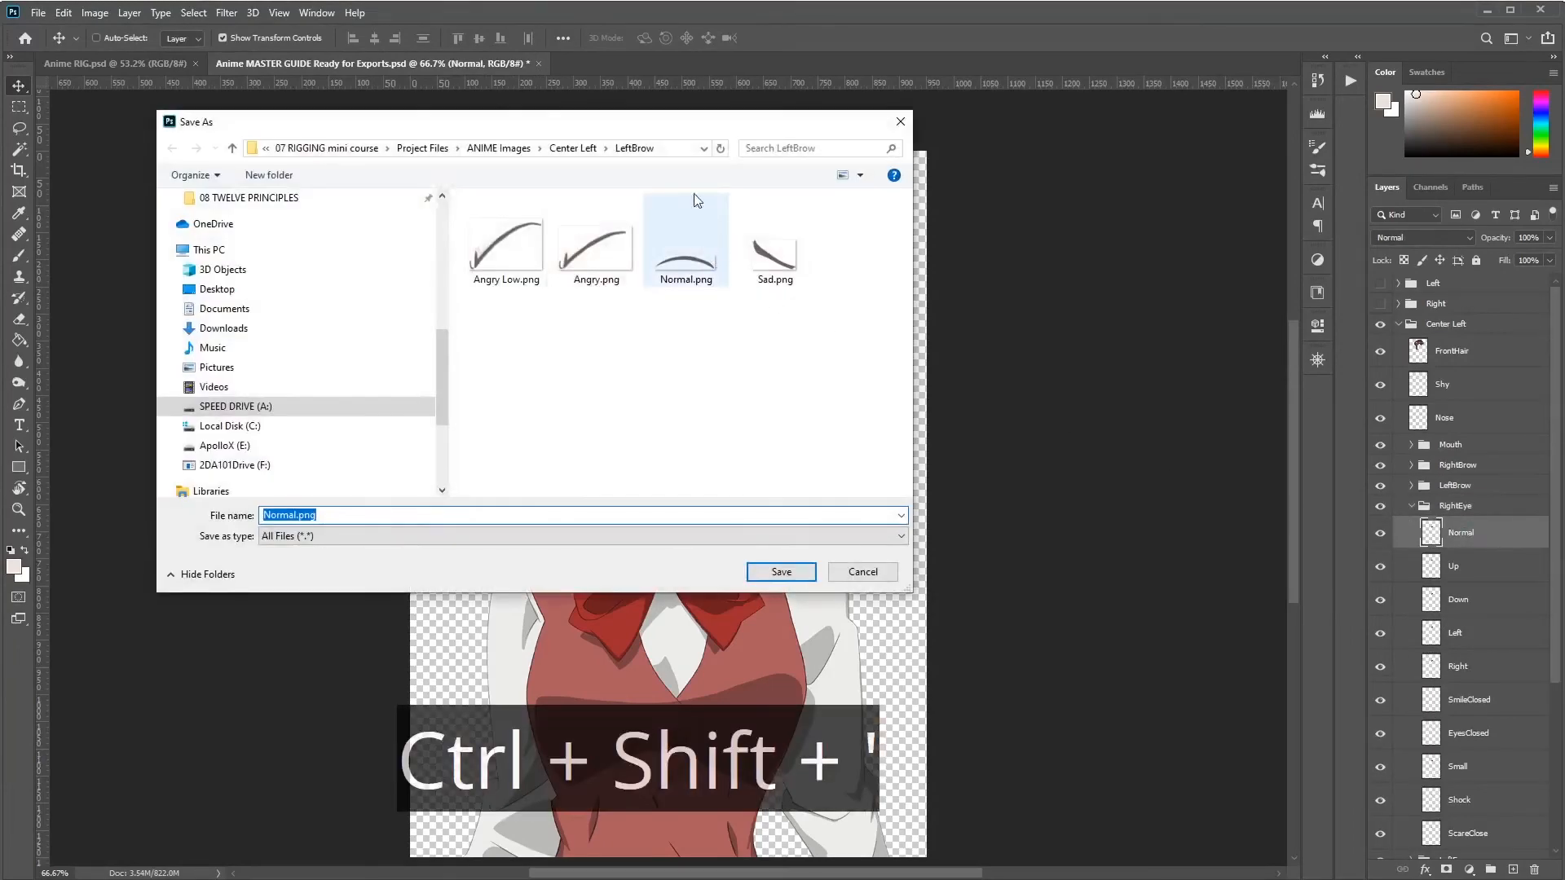
pyautogui.click(572, 149)
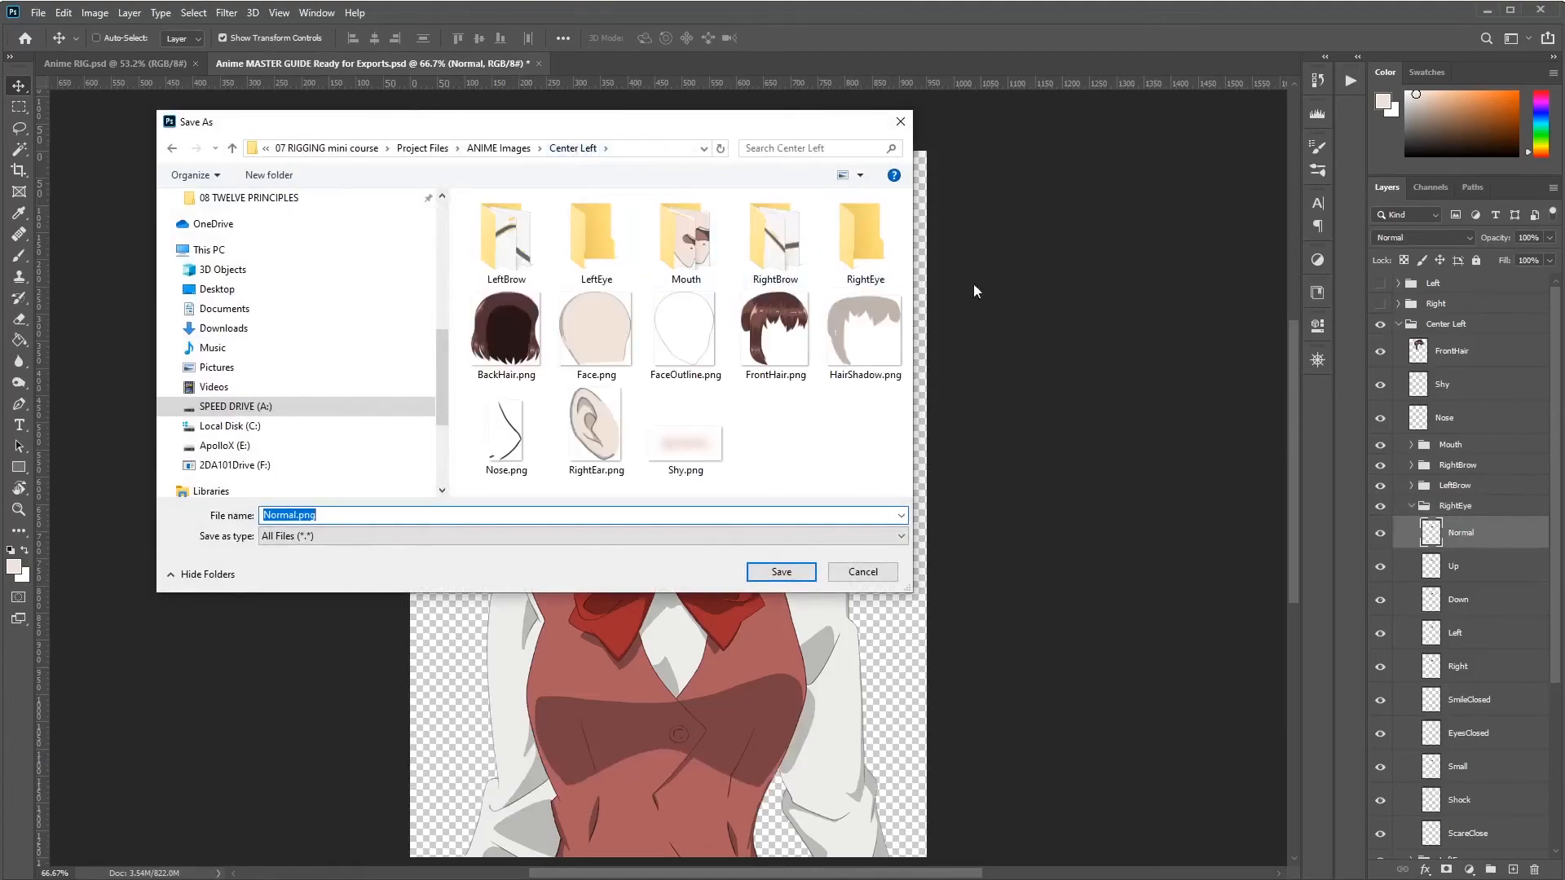
pyautogui.doubleClick(880, 228)
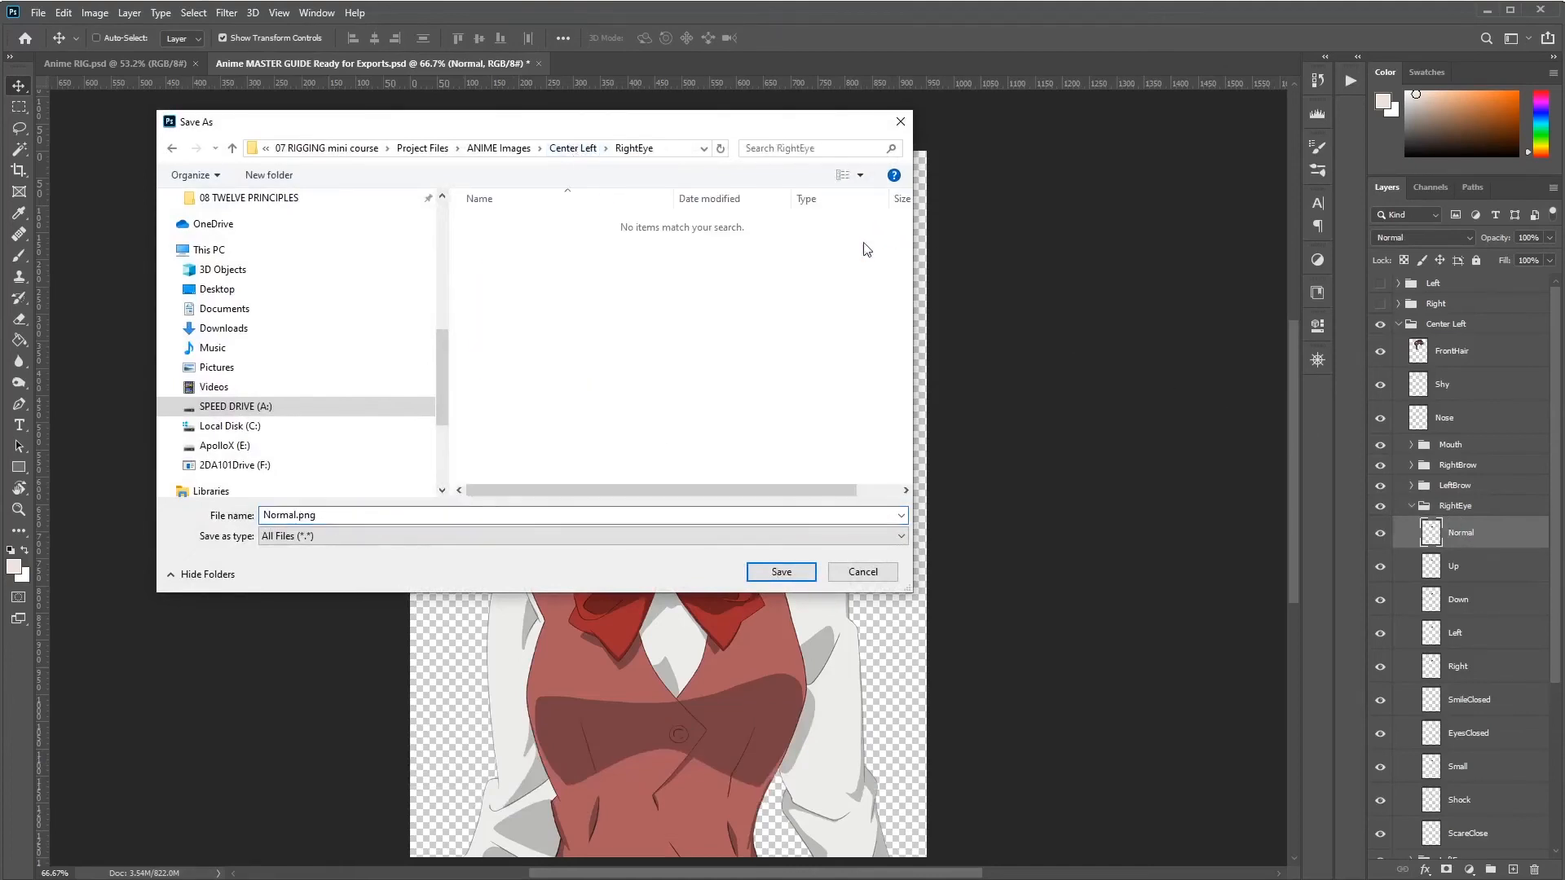
pyautogui.click(781, 572)
# Step: Export the RightEye layers Up, Down, Left, Right, SmileClosed, EyesClosed, Small, Shock and ScareClose as separate PNGs into the RightEye folder
pyautogui.click(1478, 569)
pyautogui.hotkey('ctrl', 'shift', "'")
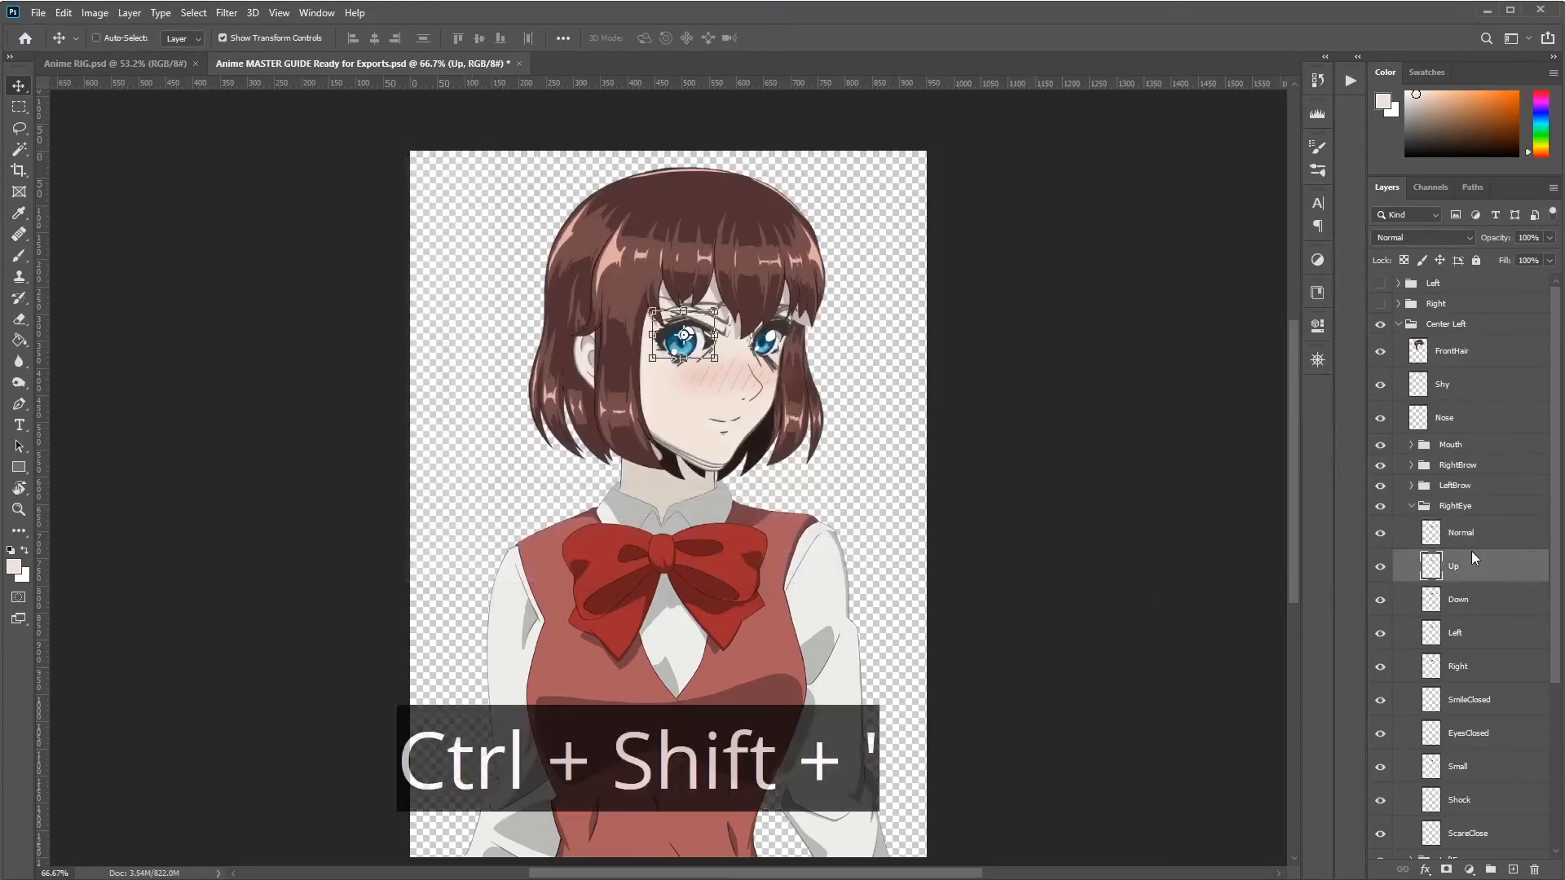
pyautogui.press('Return')
pyautogui.click(1459, 601)
pyautogui.hotkey('ctrl', 'shift', "'")
pyautogui.press('Return')
pyautogui.click(1464, 633)
pyautogui.click(1469, 703)
pyautogui.click(1473, 733)
pyautogui.click(1477, 767)
pyautogui.press('Return')
pyautogui.click(1479, 833)
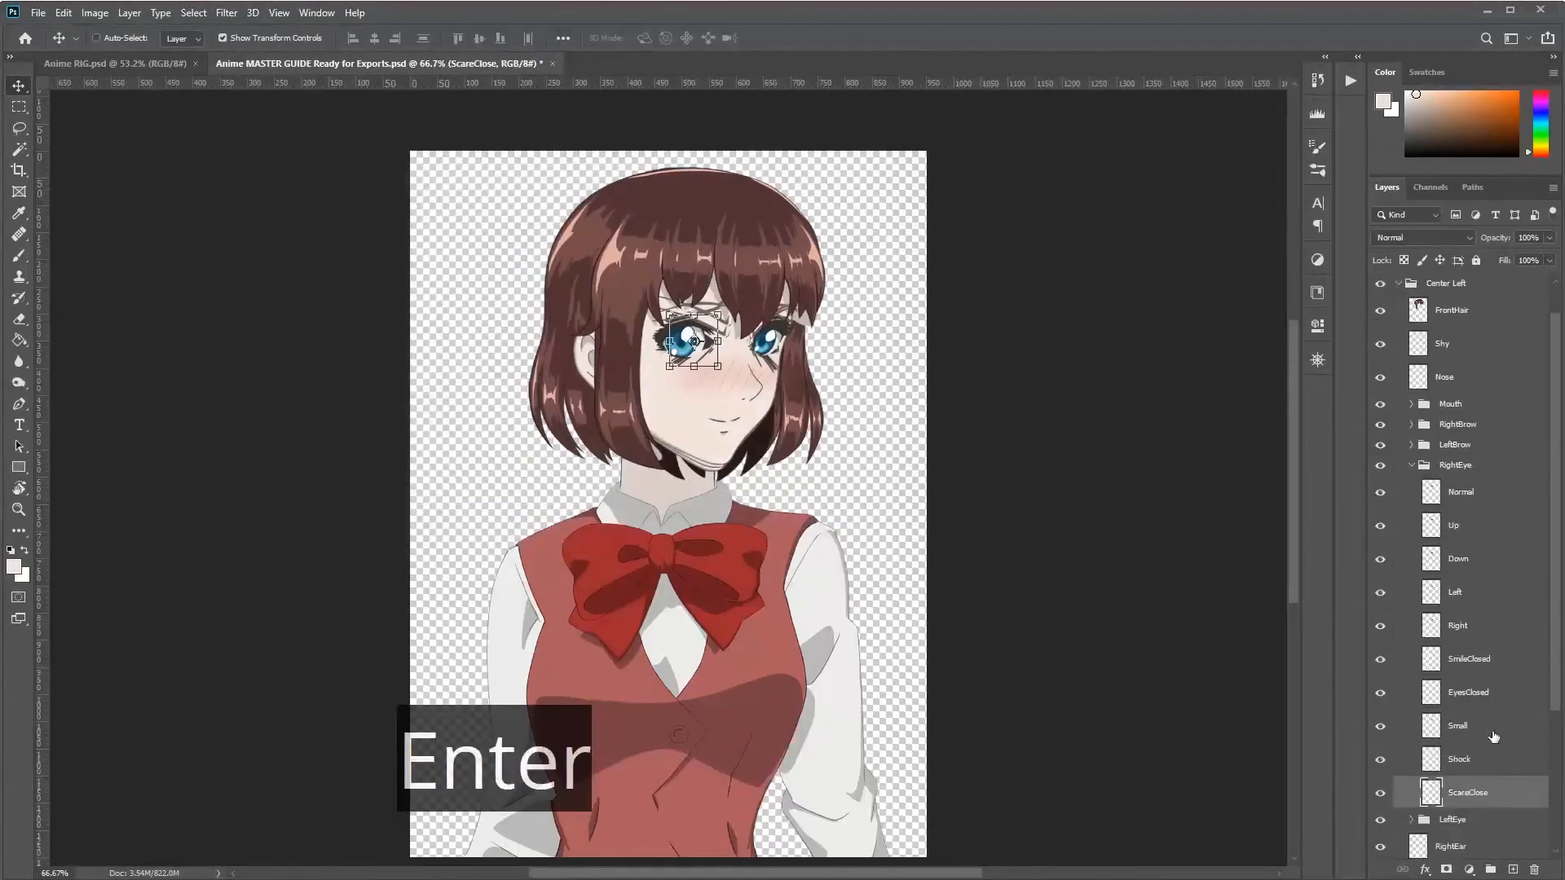
# Step: Collapse the RightEye group and expand the LeftEye group inside Center Left
pyautogui.scroll(1, 1493, 737)
pyautogui.click(1451, 489)
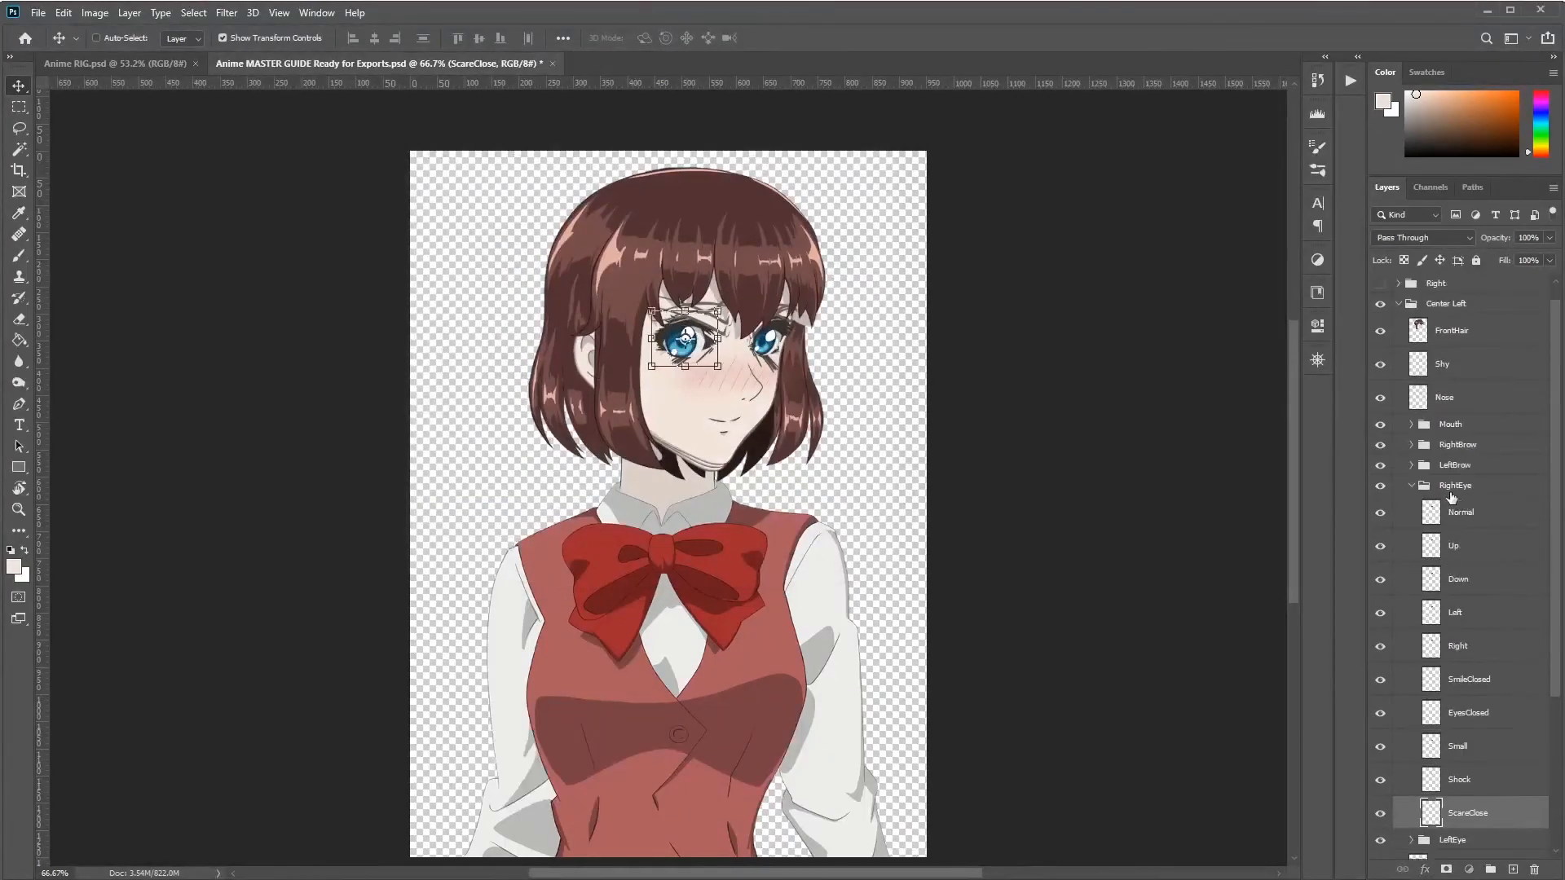
pyautogui.click(1411, 486)
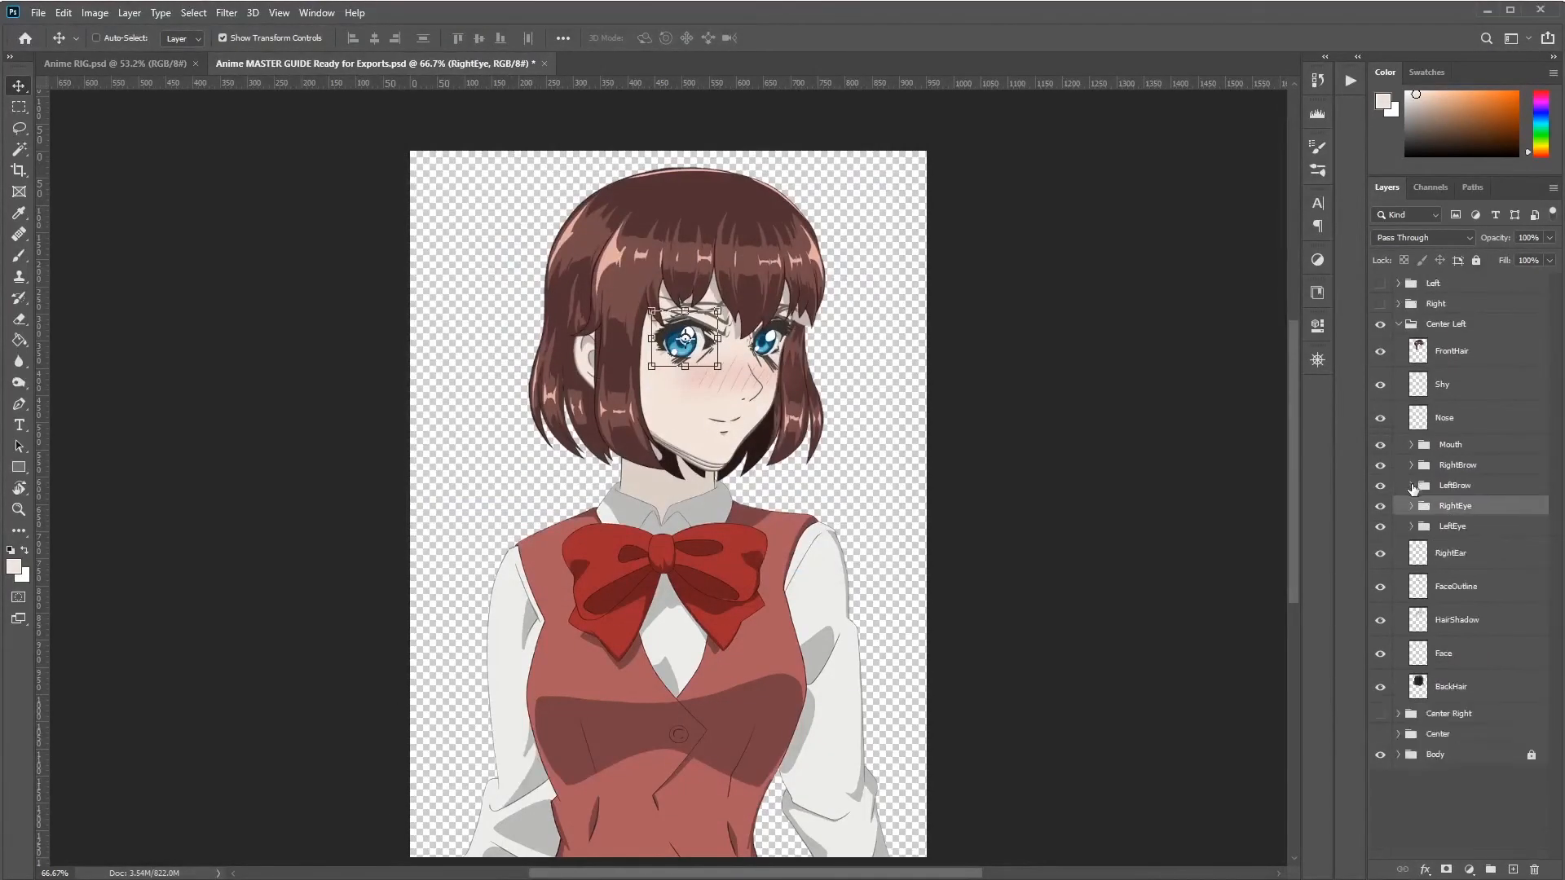
pyautogui.click(1421, 527)
pyautogui.click(1411, 526)
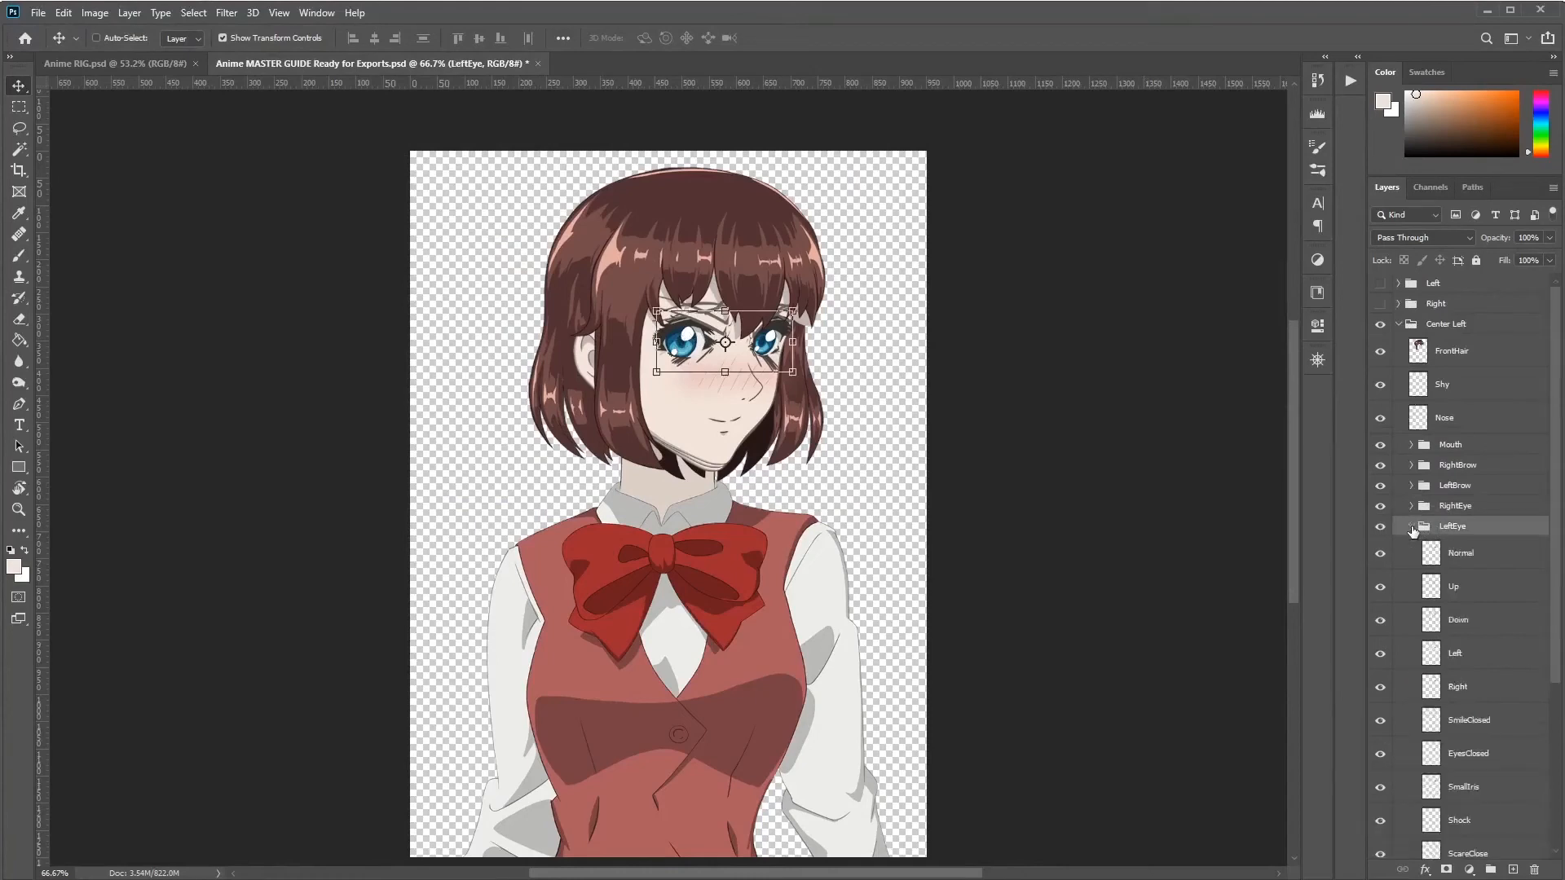
# Step: Export the LeftEye group's Normal layer as Normal.png into the Center Left > LeftEye folder
pyautogui.click(1476, 559)
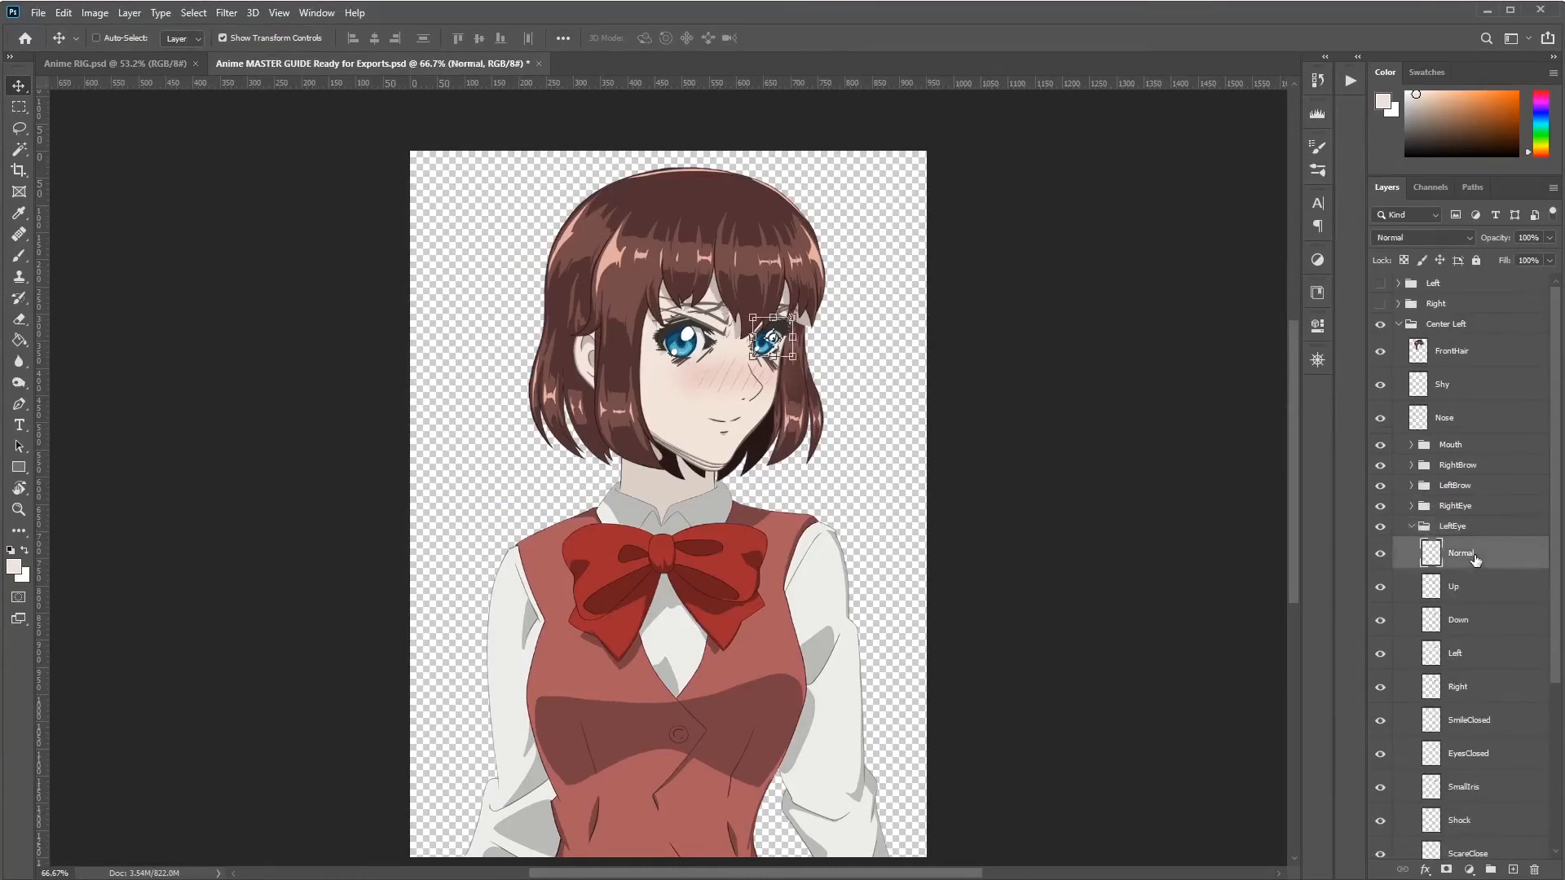
pyautogui.hotkey('ctrl', 'shift', "'")
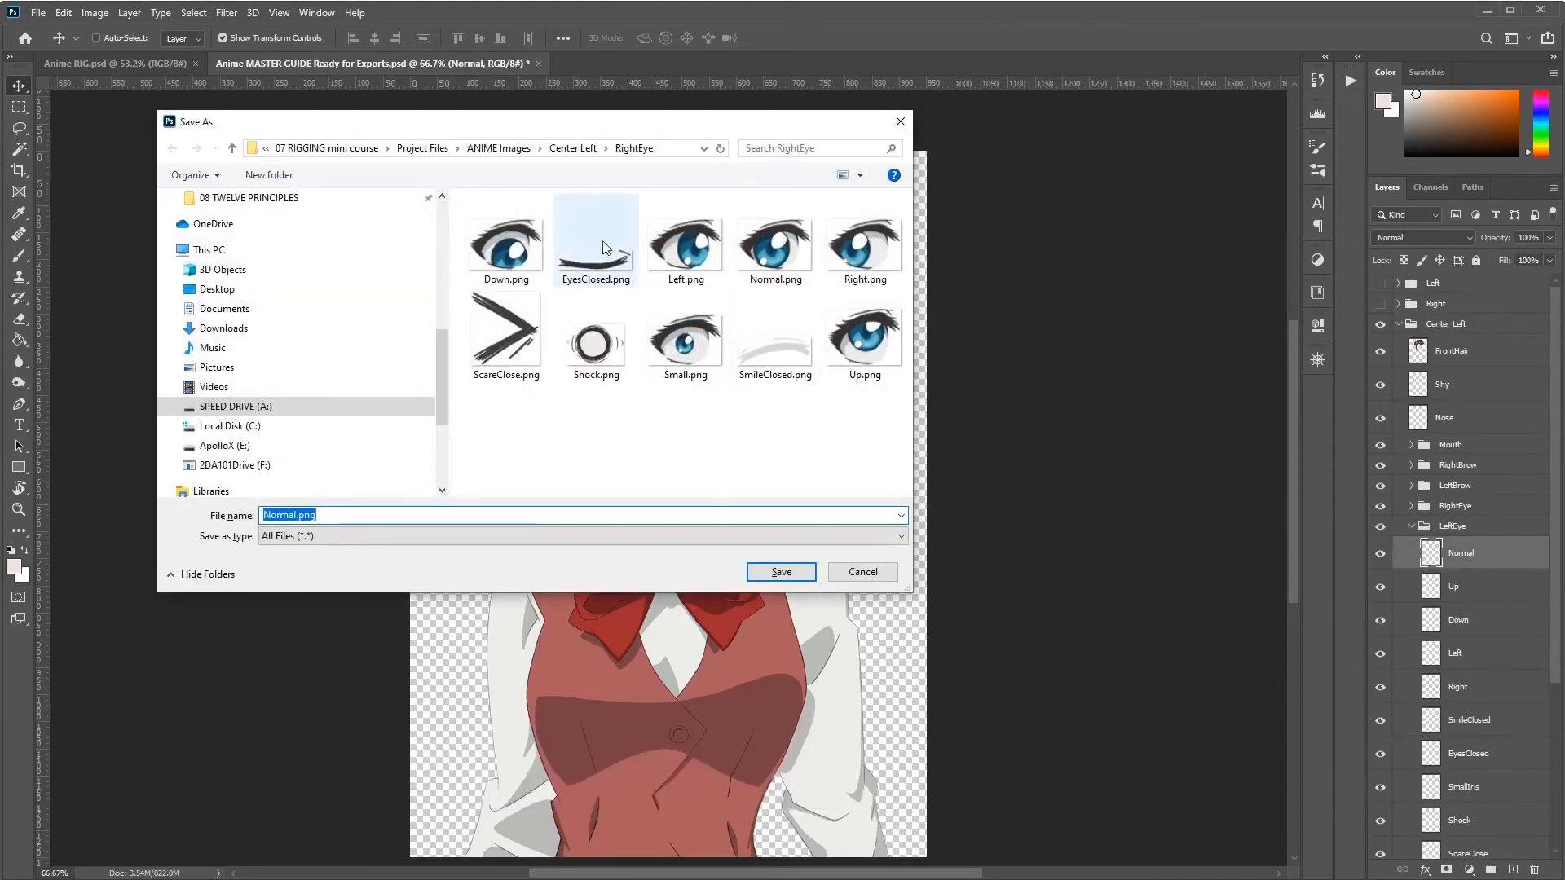
pyautogui.click(587, 150)
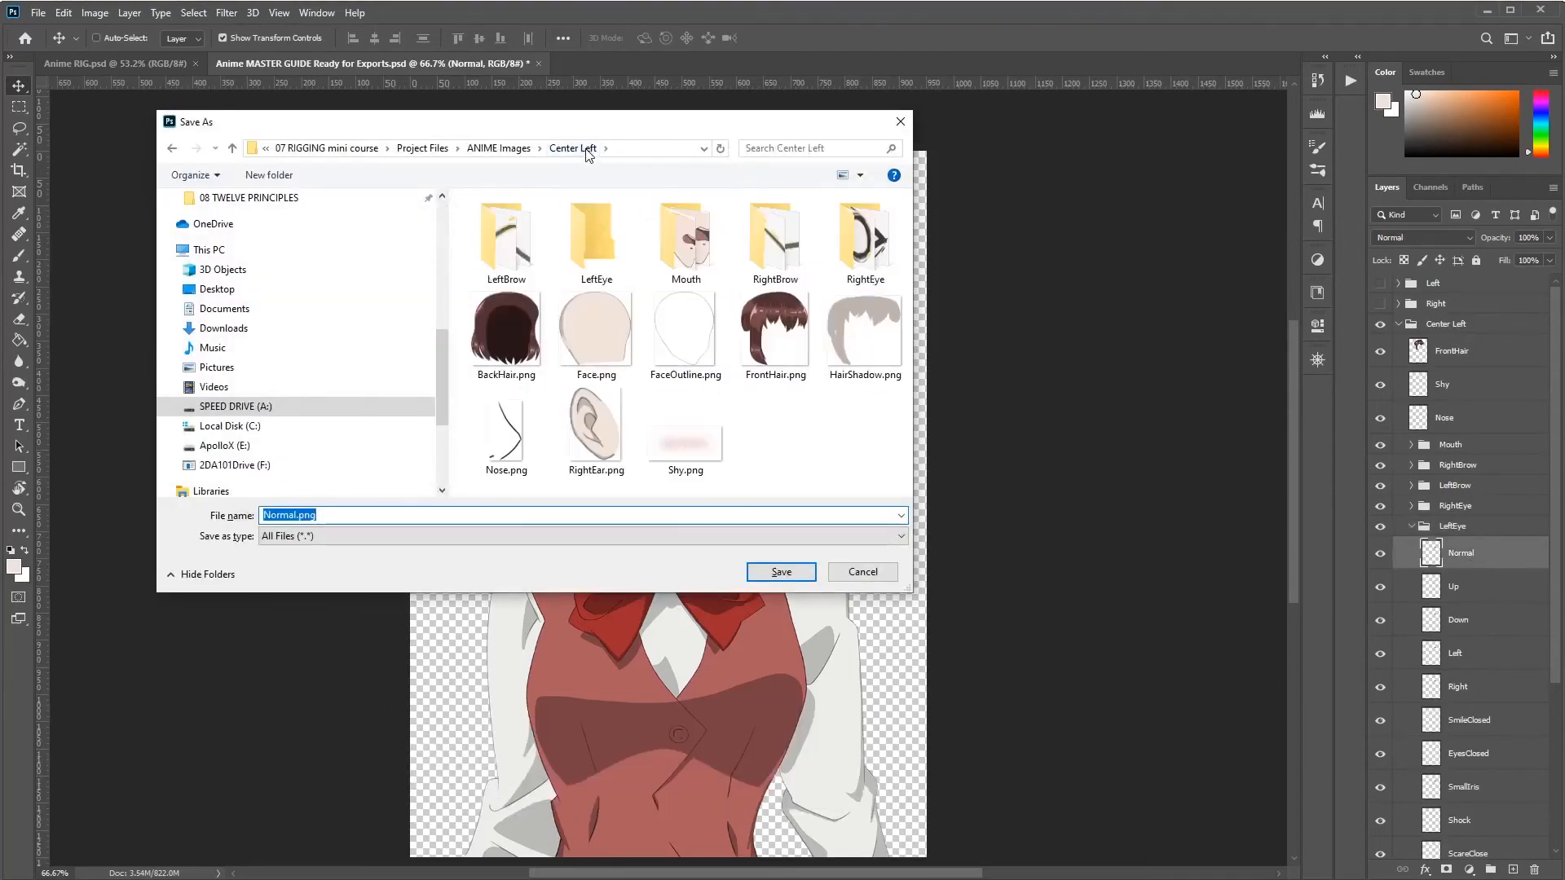
pyautogui.click(597, 238)
pyautogui.doubleClick(597, 238)
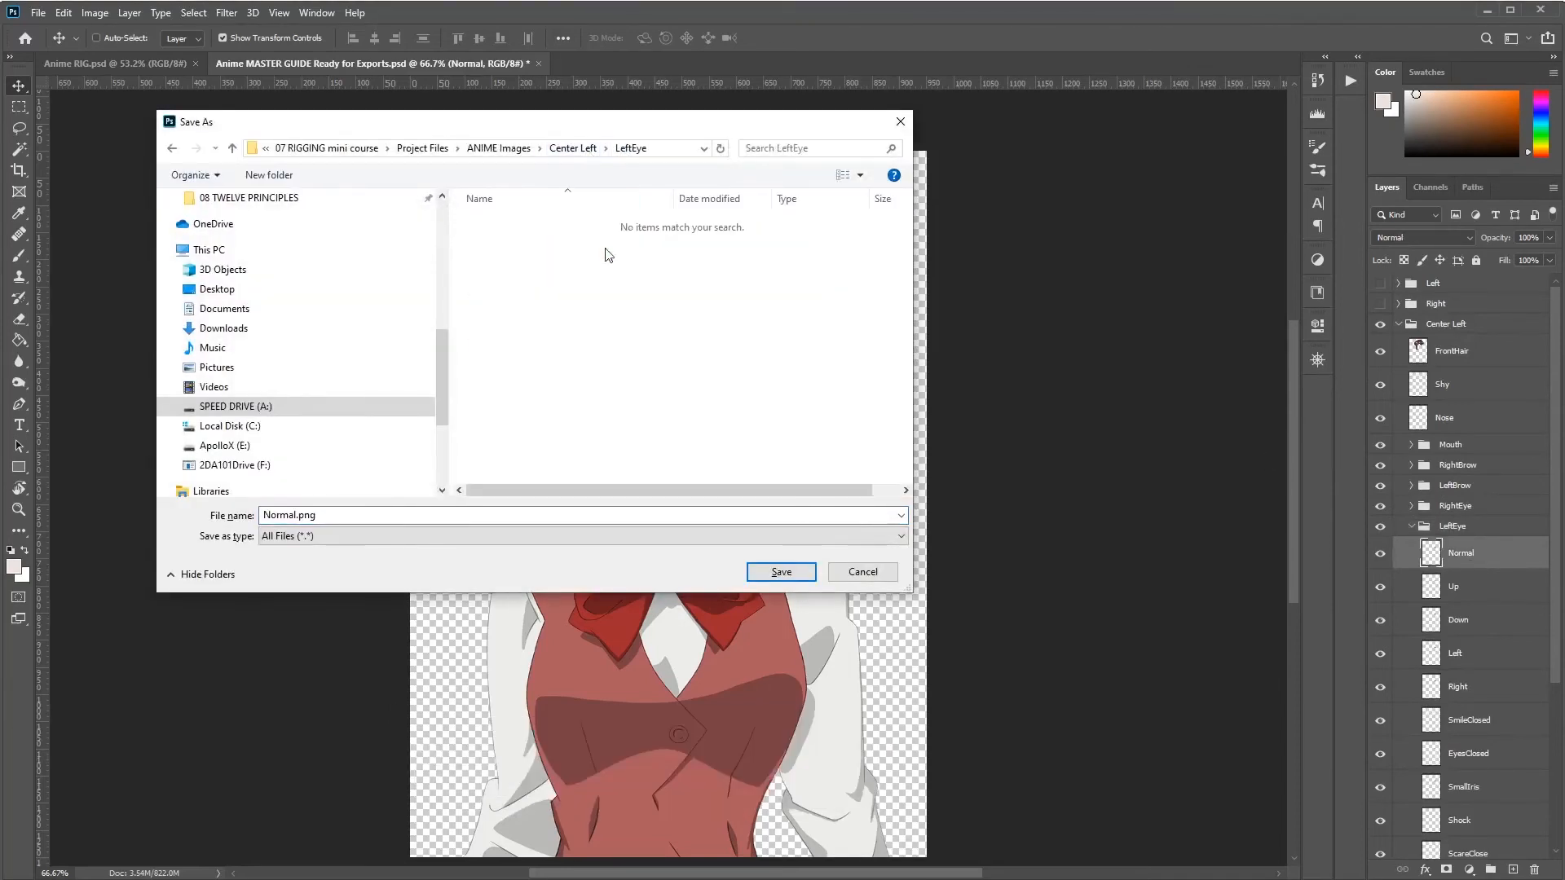
pyautogui.click(780, 571)
# Step: Export the LeftEye layers Up, Down, Left, Right, SmileClosed and EyesClosed as separate PNGs into the LeftEye folder
pyautogui.click(1459, 586)
pyautogui.hotkey('ctrl', 'shift', "'")
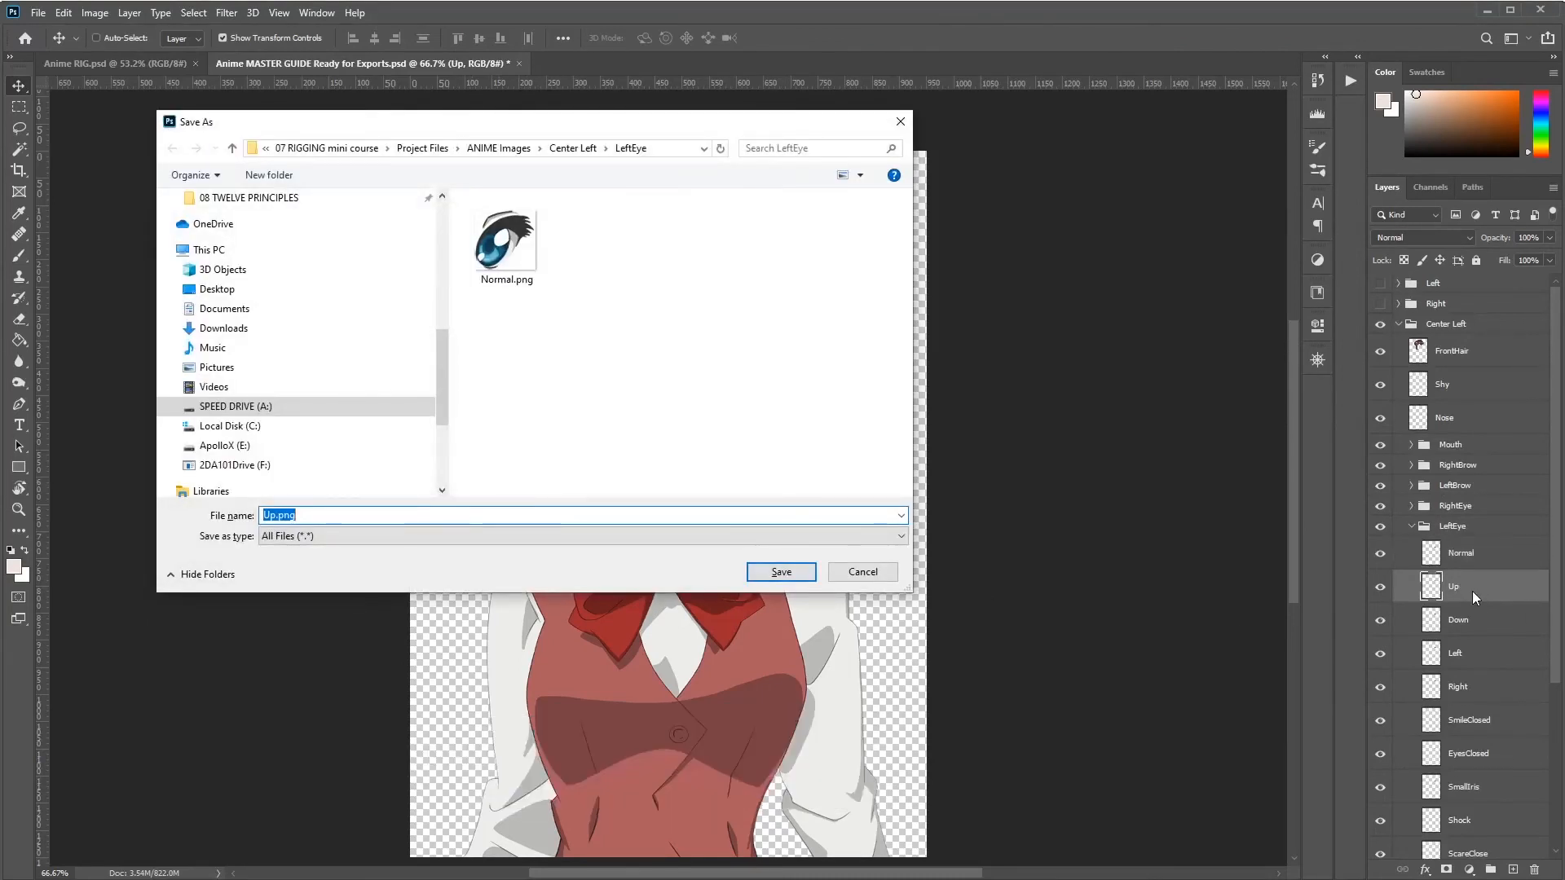
pyautogui.press('Return')
pyautogui.click(1487, 628)
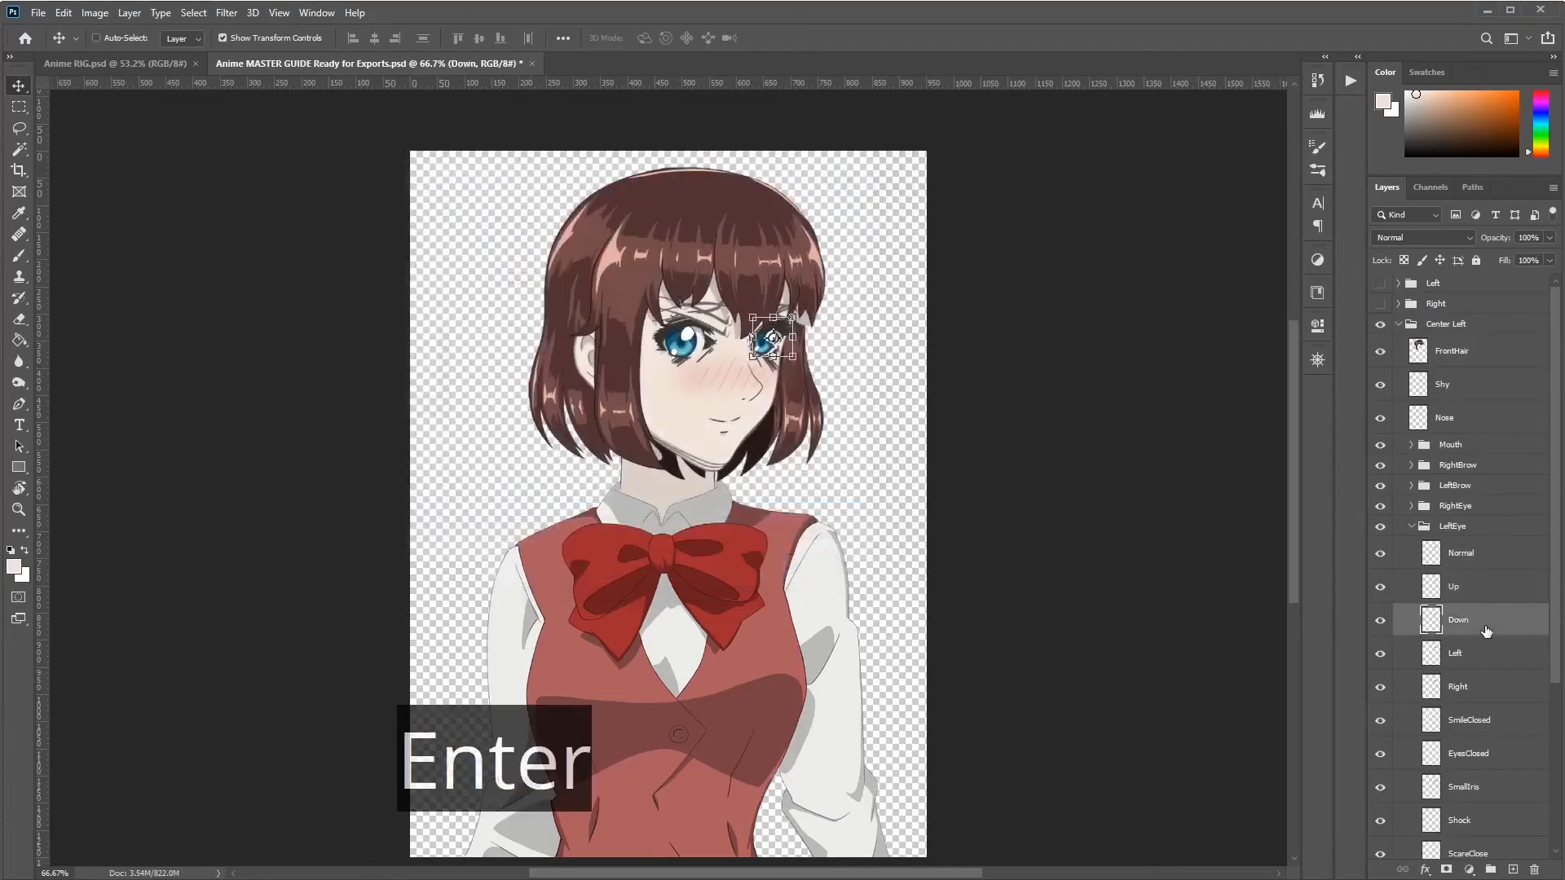
pyautogui.hotkey('ctrl', 'shift', "'")
pyautogui.press('Return')
pyautogui.click(1484, 657)
pyautogui.hotkey('ctrl', 'shift', "'")
pyautogui.scroll(-3, 1485, 657)
pyautogui.press('Return')
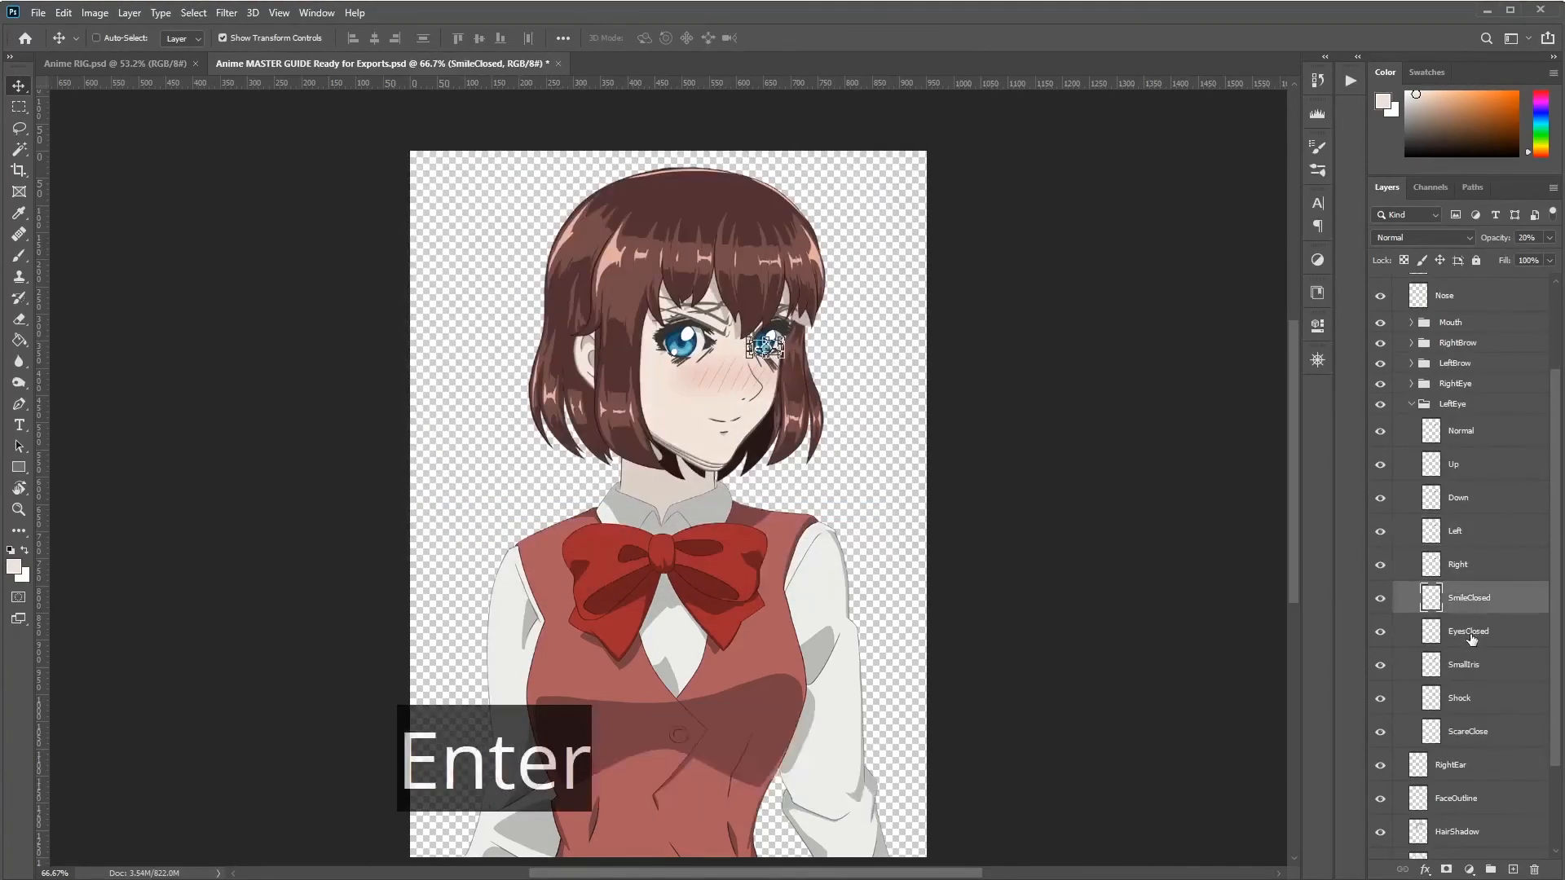
# Step: Rename the LeftEye group's SmallIris layer to Small and export it as a PNG into the LeftEye folder
pyautogui.click(1476, 667)
pyautogui.doubleClick(1459, 665)
pyautogui.write('SMAll')
pyautogui.press('Return')
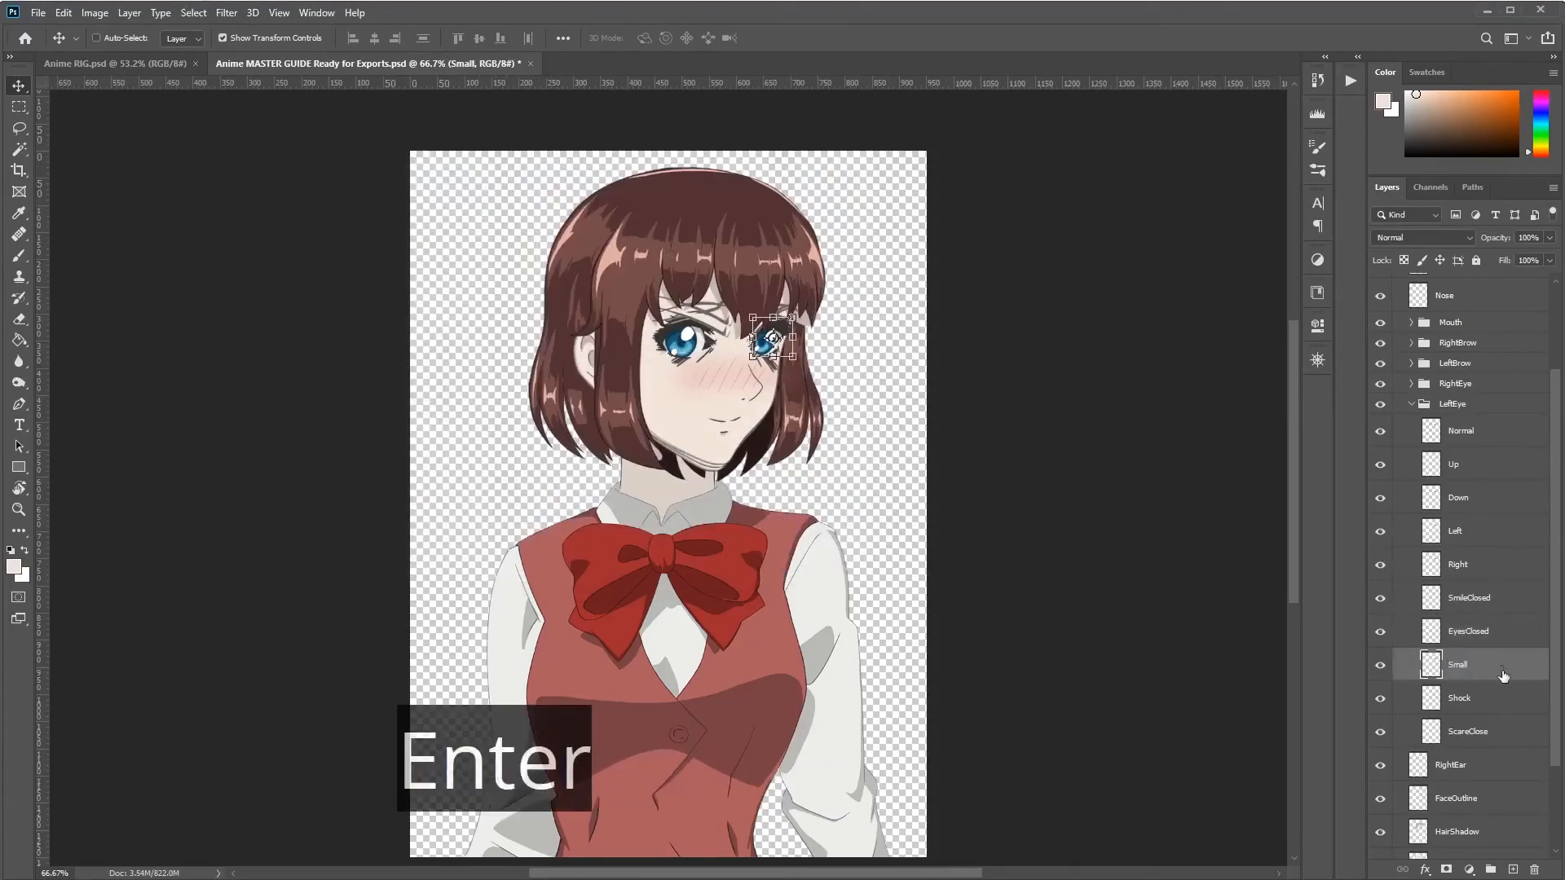
pyautogui.hotkey('ctrl', 'shift', "'")
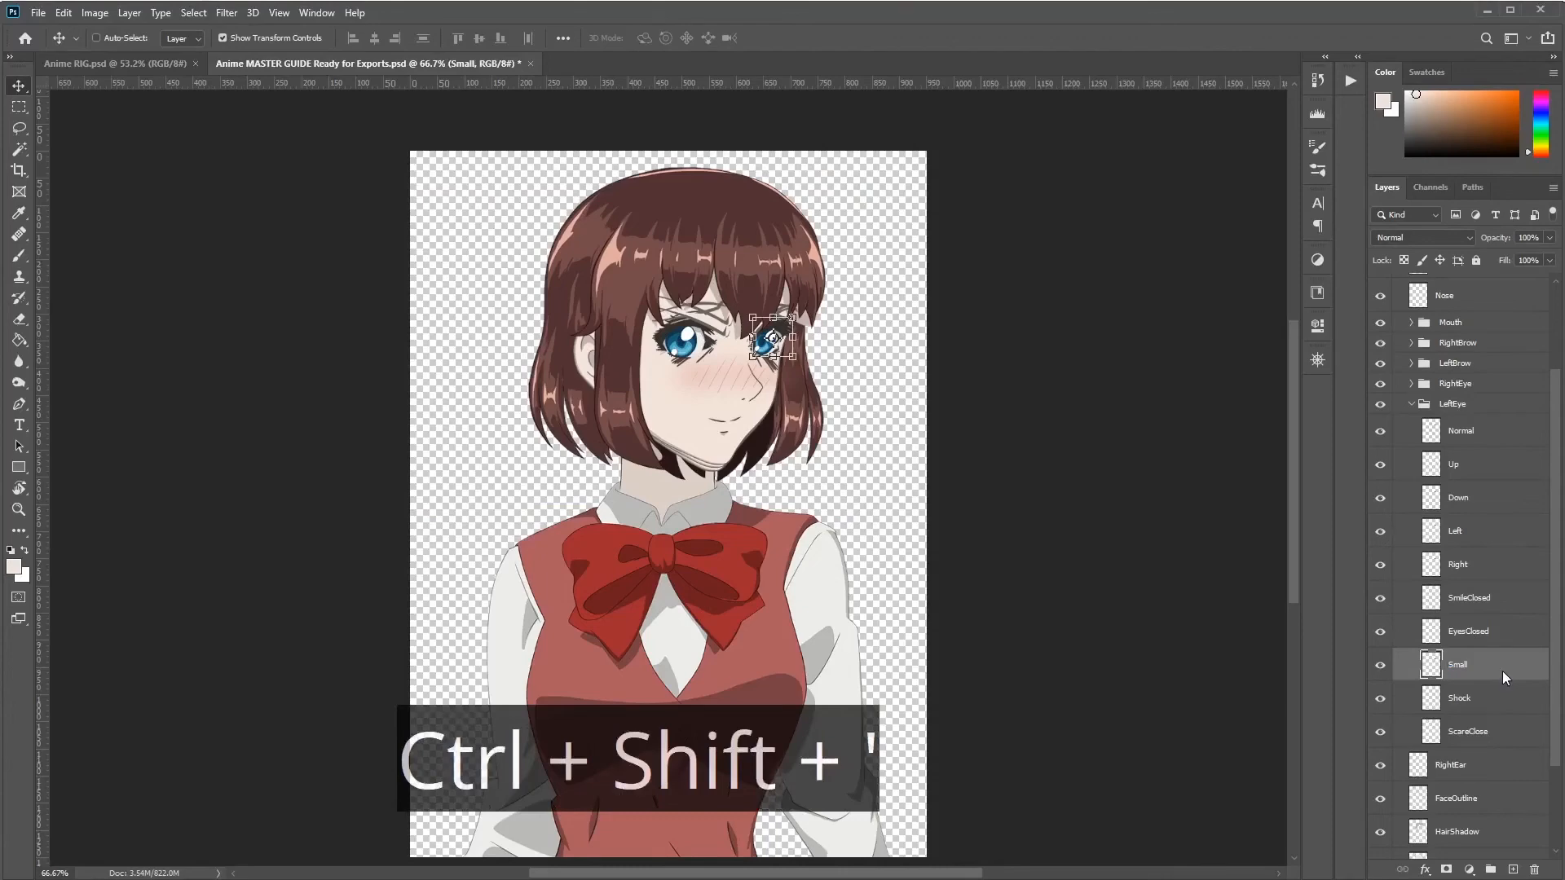
pyautogui.press('Return')
# Step: Export the LeftEye group's Shock and ScareClose layers as separate PNGs into the LeftEye folder
pyautogui.click(1467, 699)
pyautogui.hotkey('ctrl', 'shift', "'")
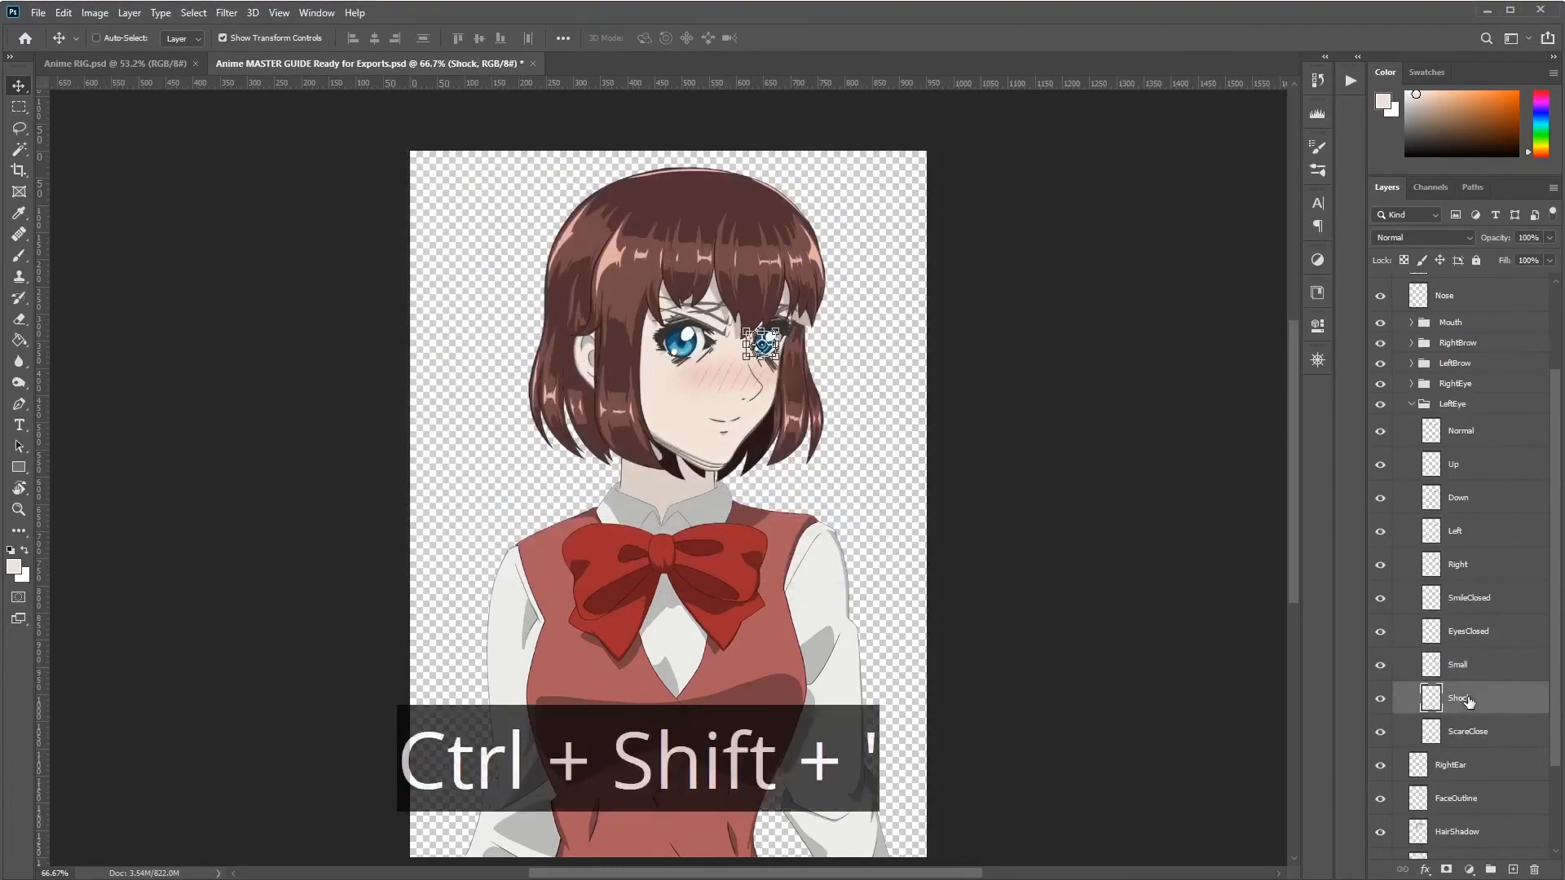
pyautogui.press('Return')
pyautogui.click(1471, 731)
pyautogui.hotkey('ctrl', 'shift', "'")
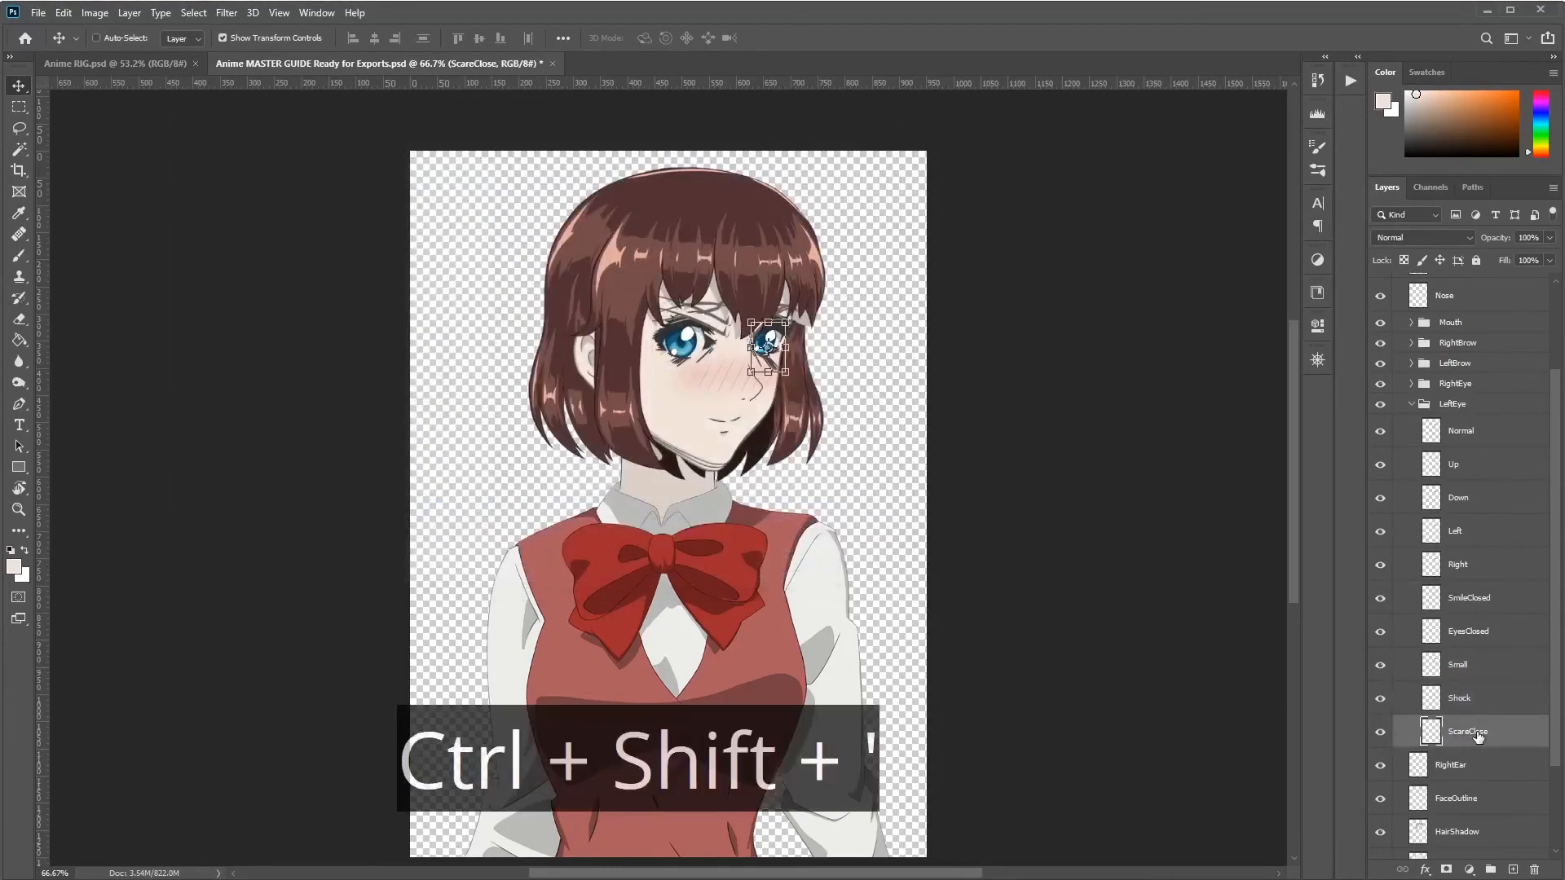
pyautogui.press('Return')
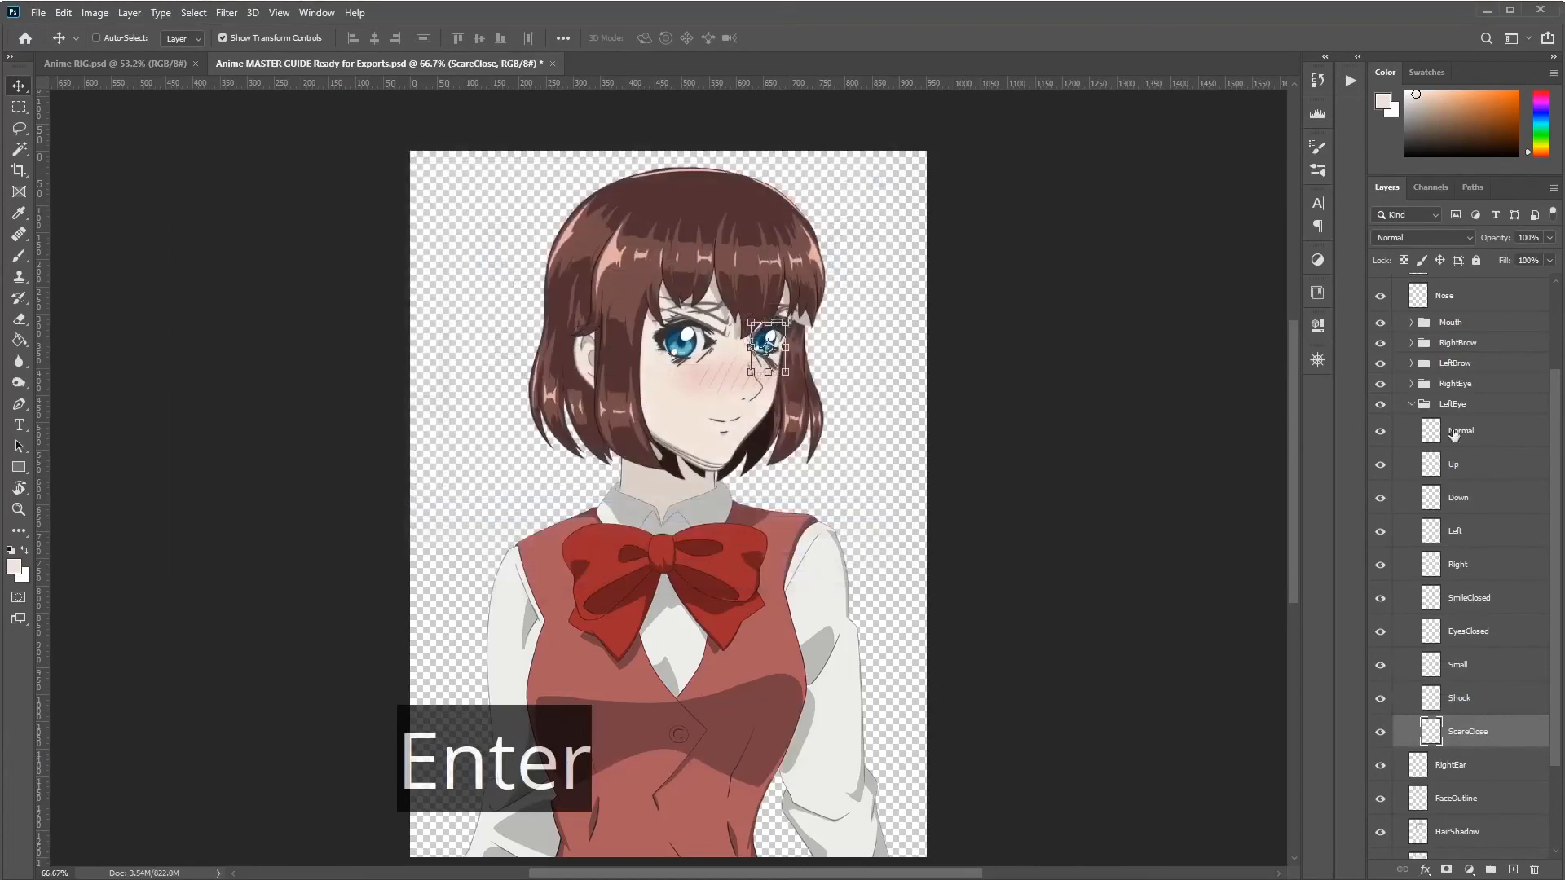
# Step: Collapse the LeftEye group and its parent Center Left group
pyautogui.click(1415, 407)
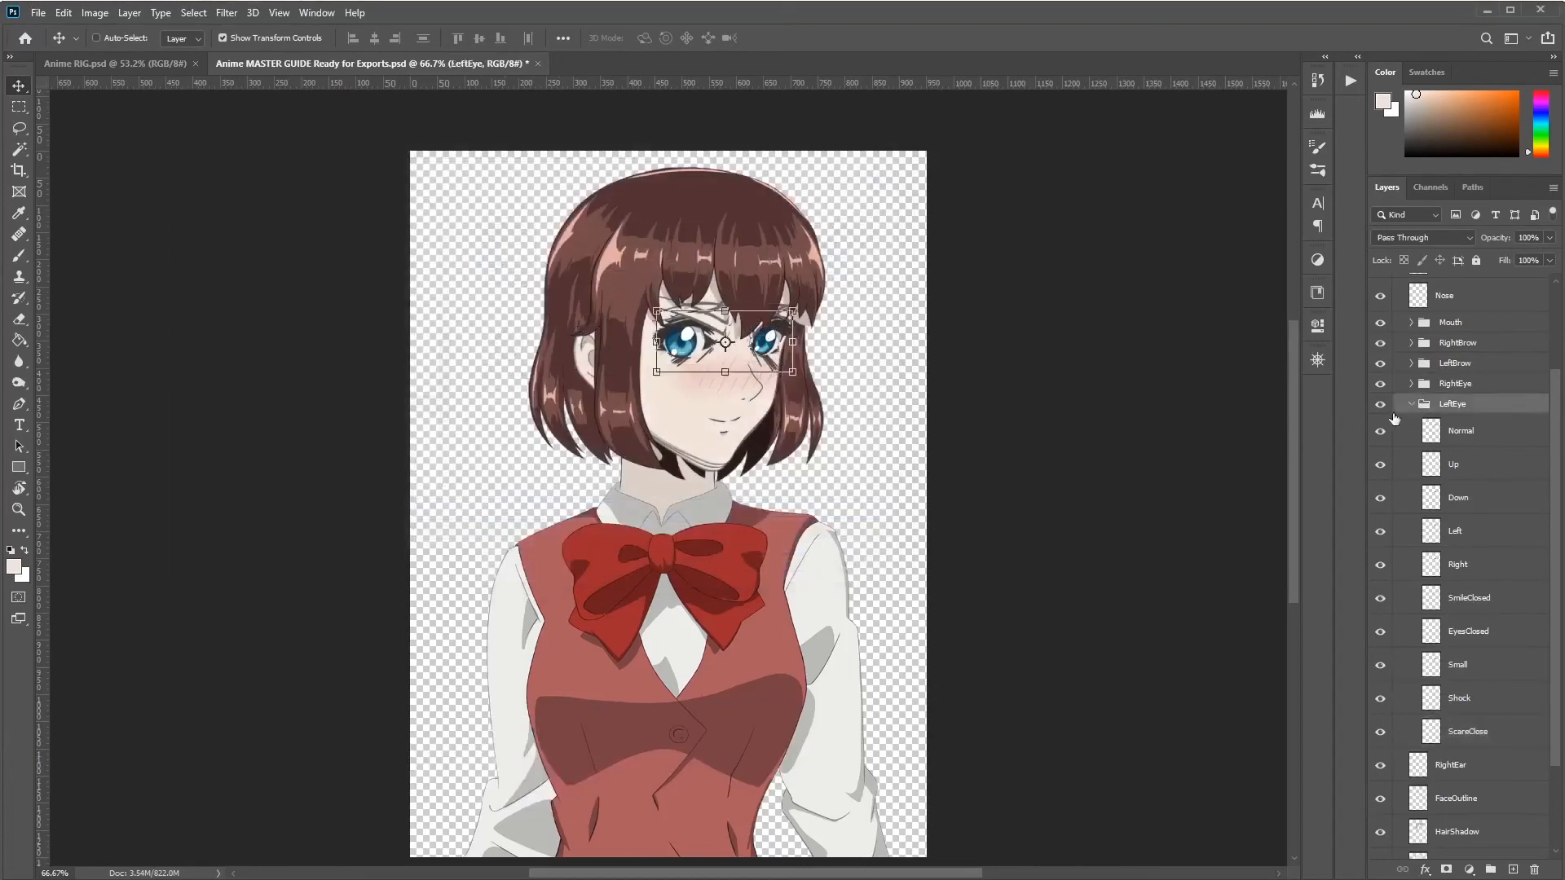
pyautogui.click(1410, 404)
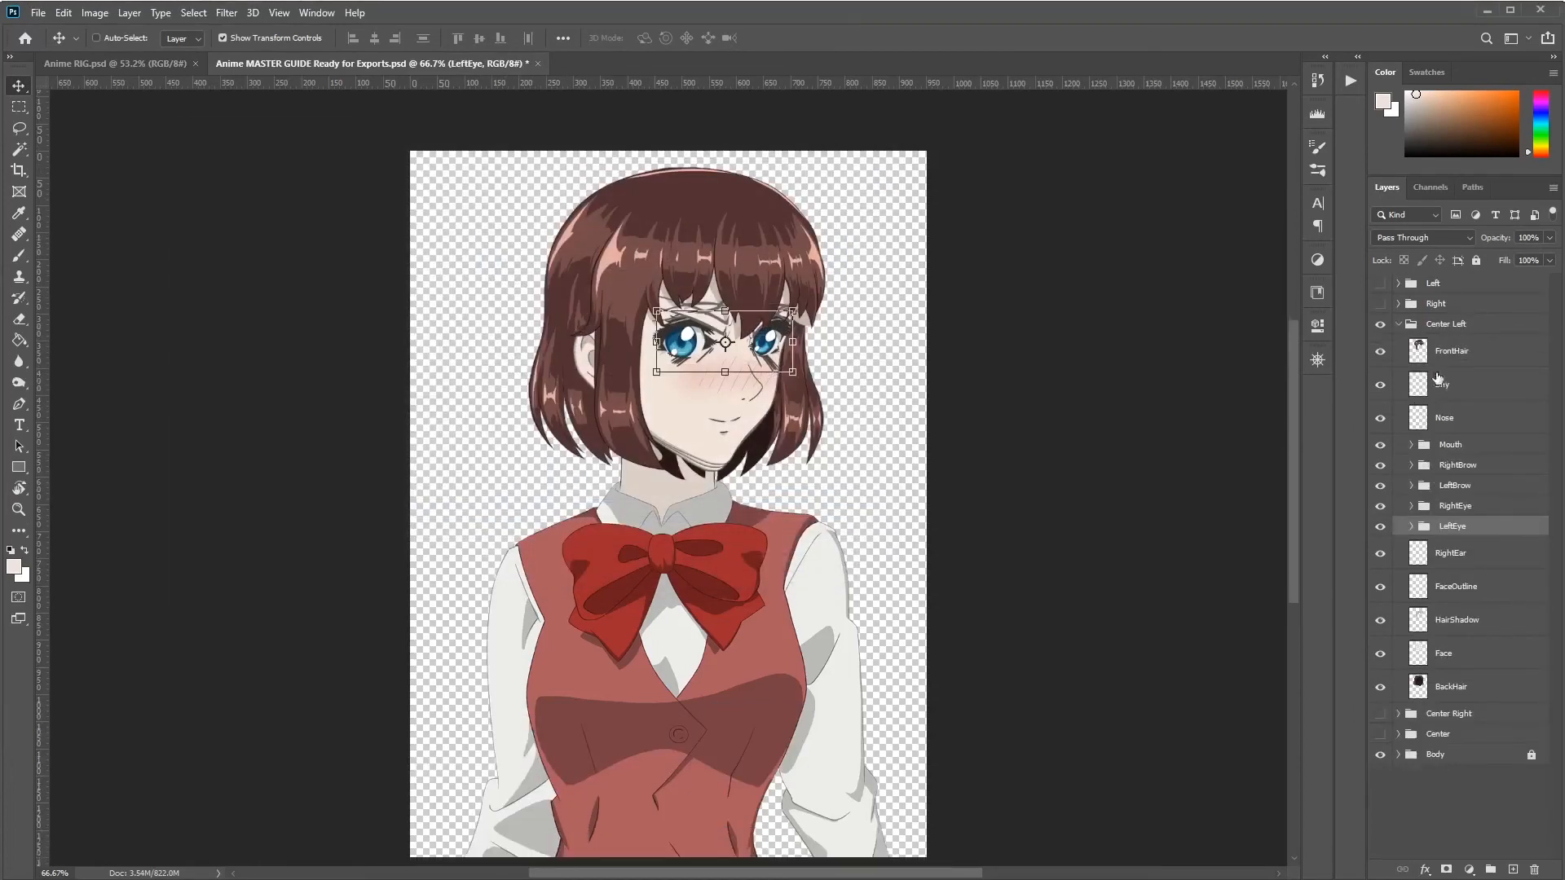
pyautogui.click(1399, 326)
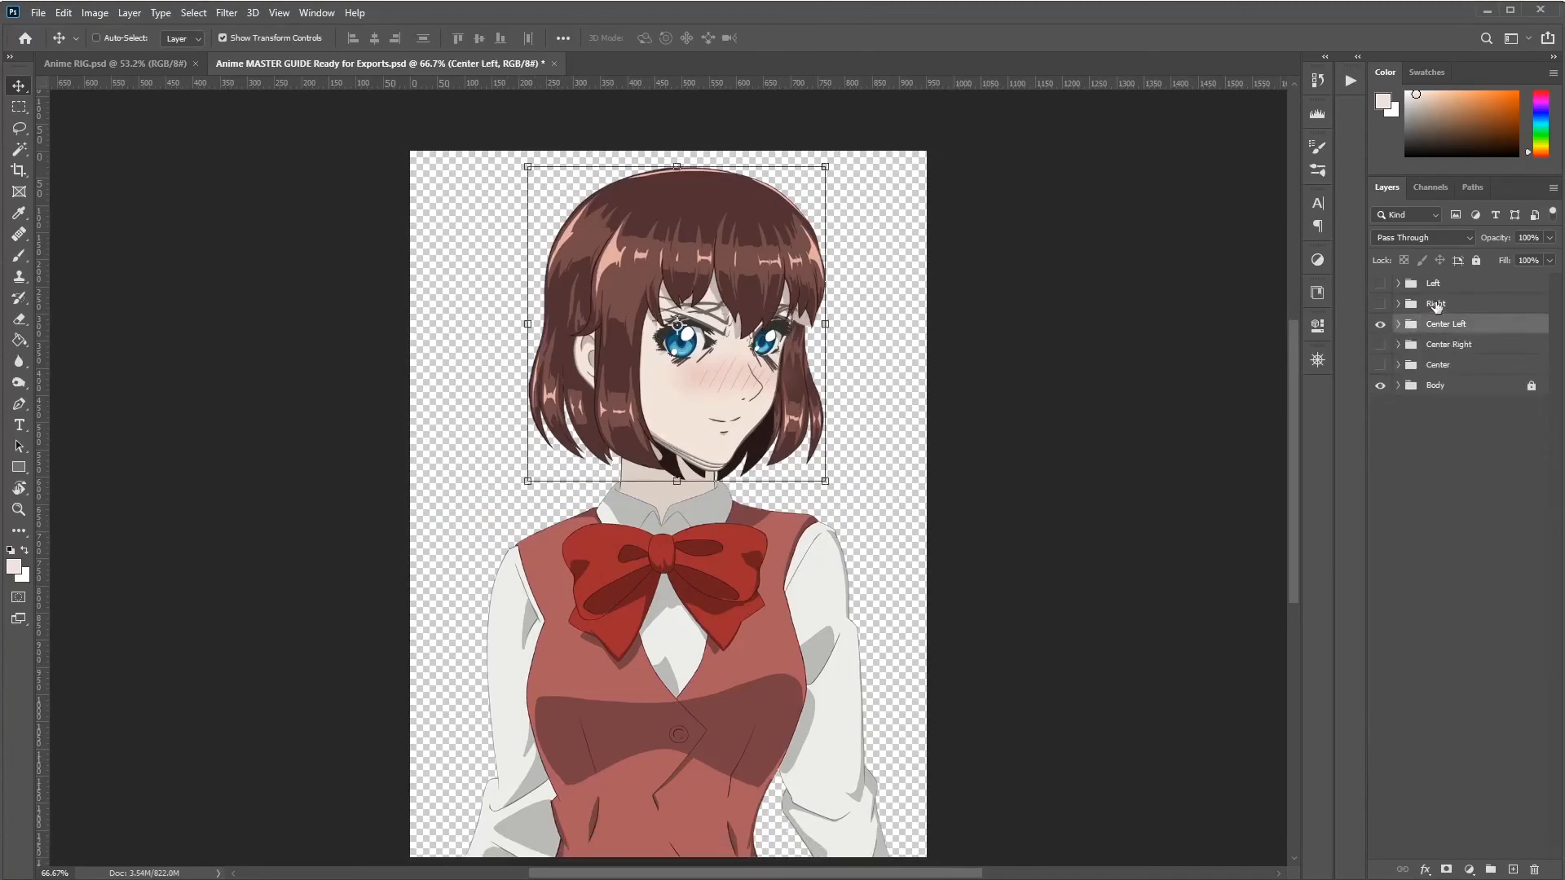
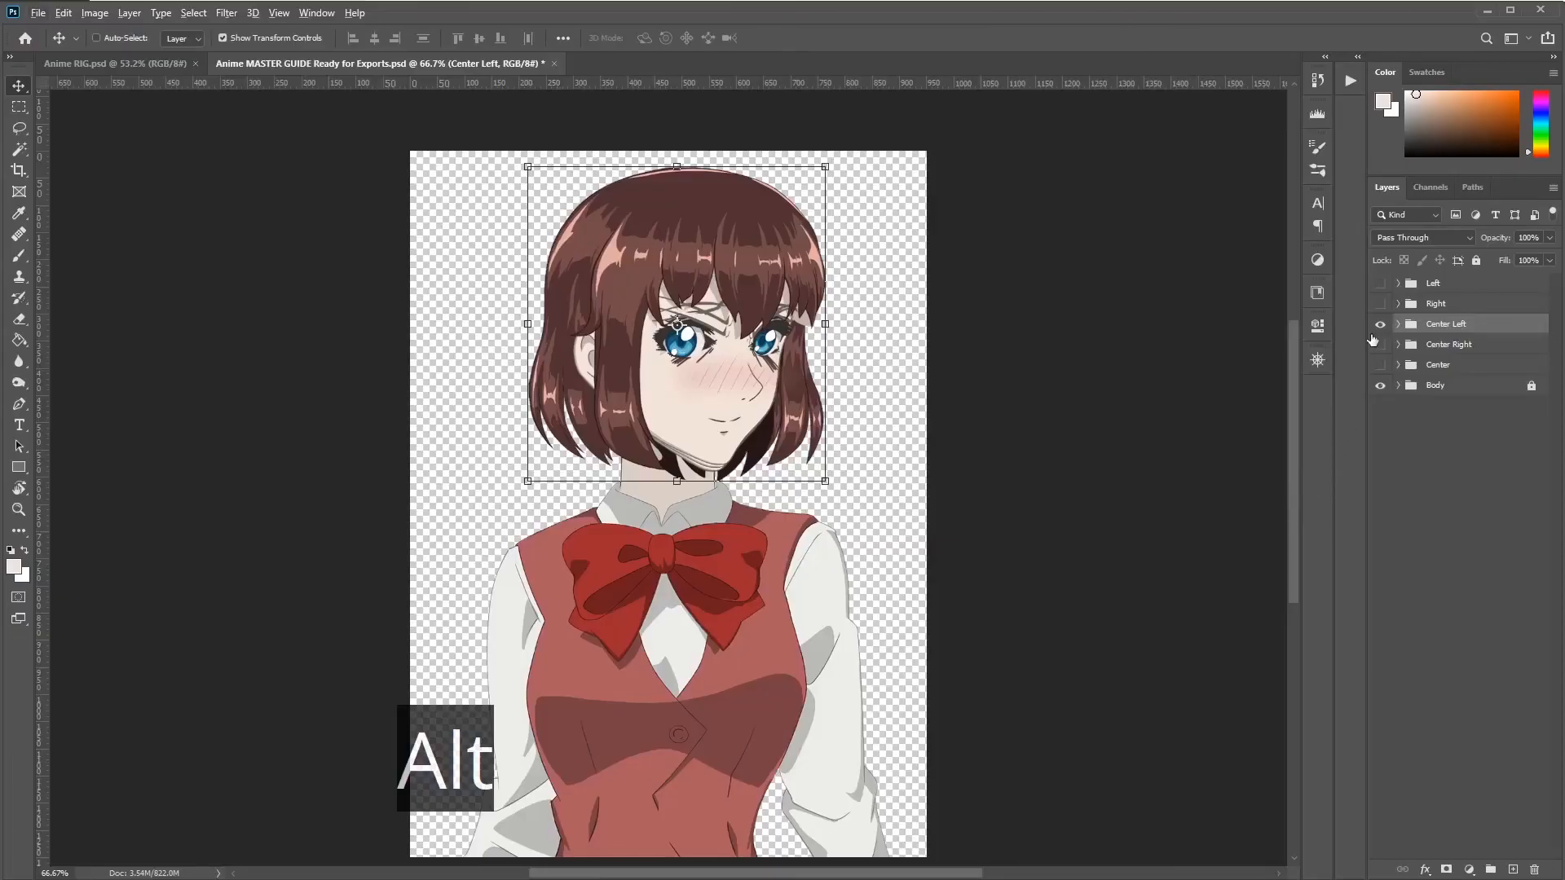
# Step: Hide the Center Left group, then show and expand the Right group
pyautogui.click(1381, 323)
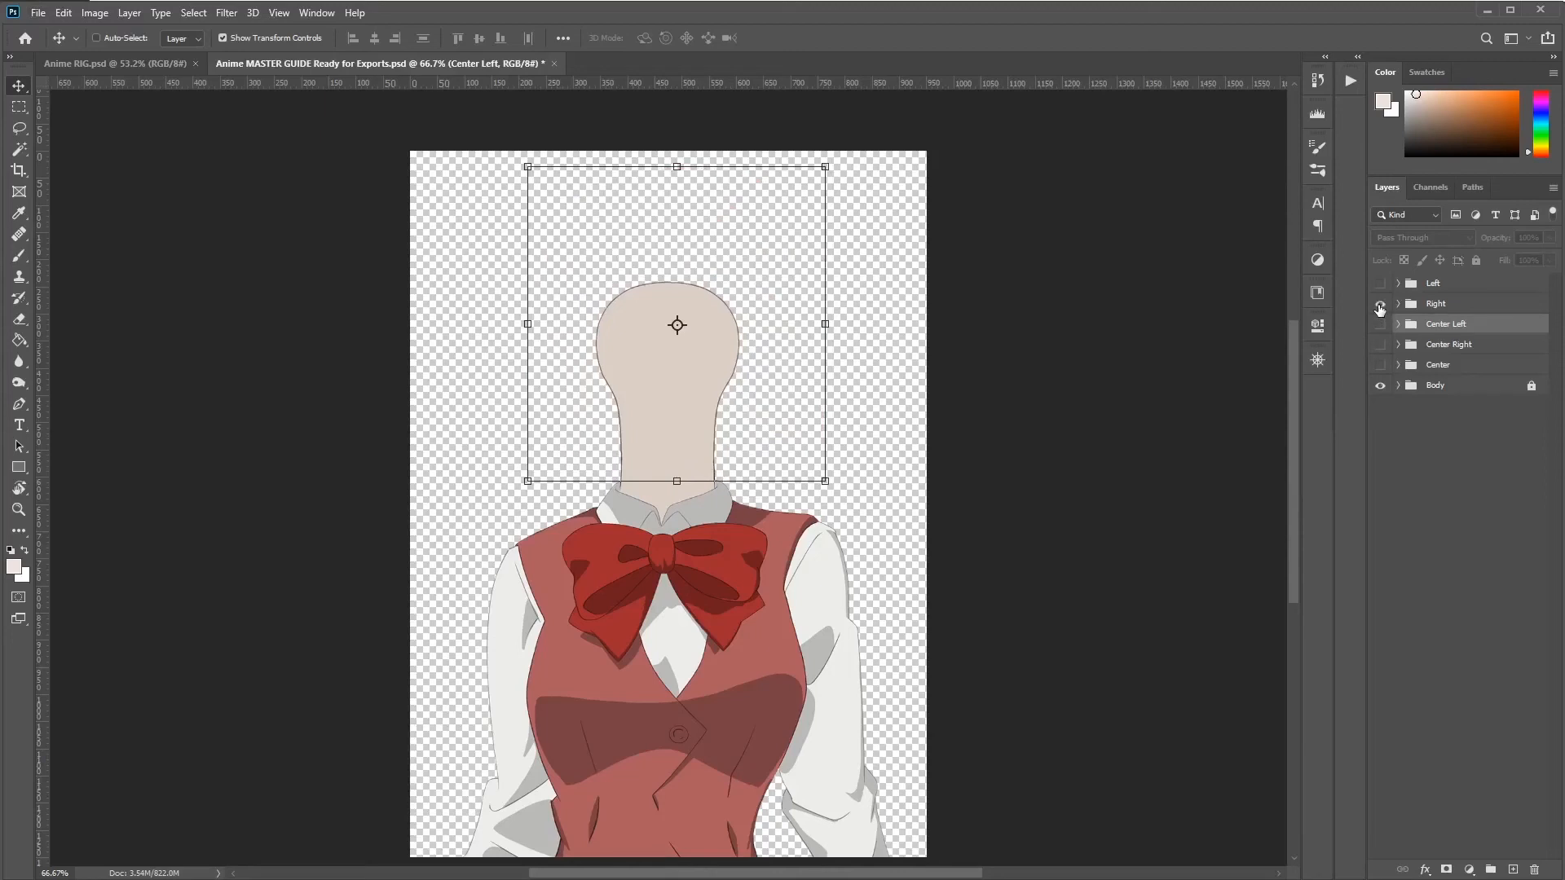
pyautogui.click(1380, 304)
pyautogui.click(1399, 304)
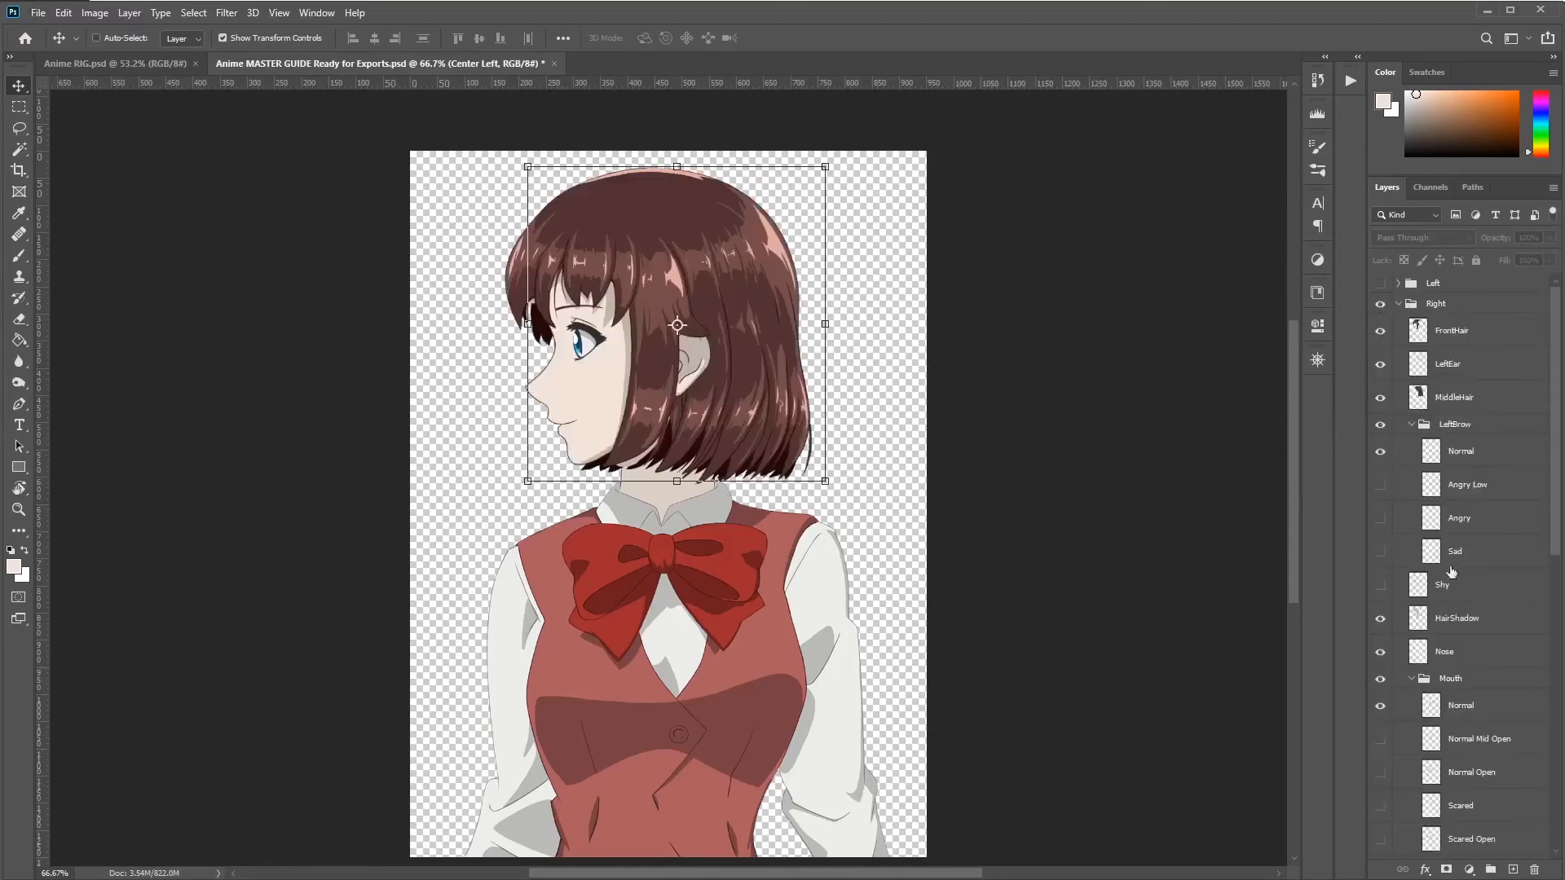
# Step: Show the Right group's Shy layer and all hidden LeftBrow, Mouth and LeftEye layers, and collapse its subgroups
pyautogui.keyDown('ctrl'); pyautogui.click(1412, 424); pyautogui.keyUp('ctrl')
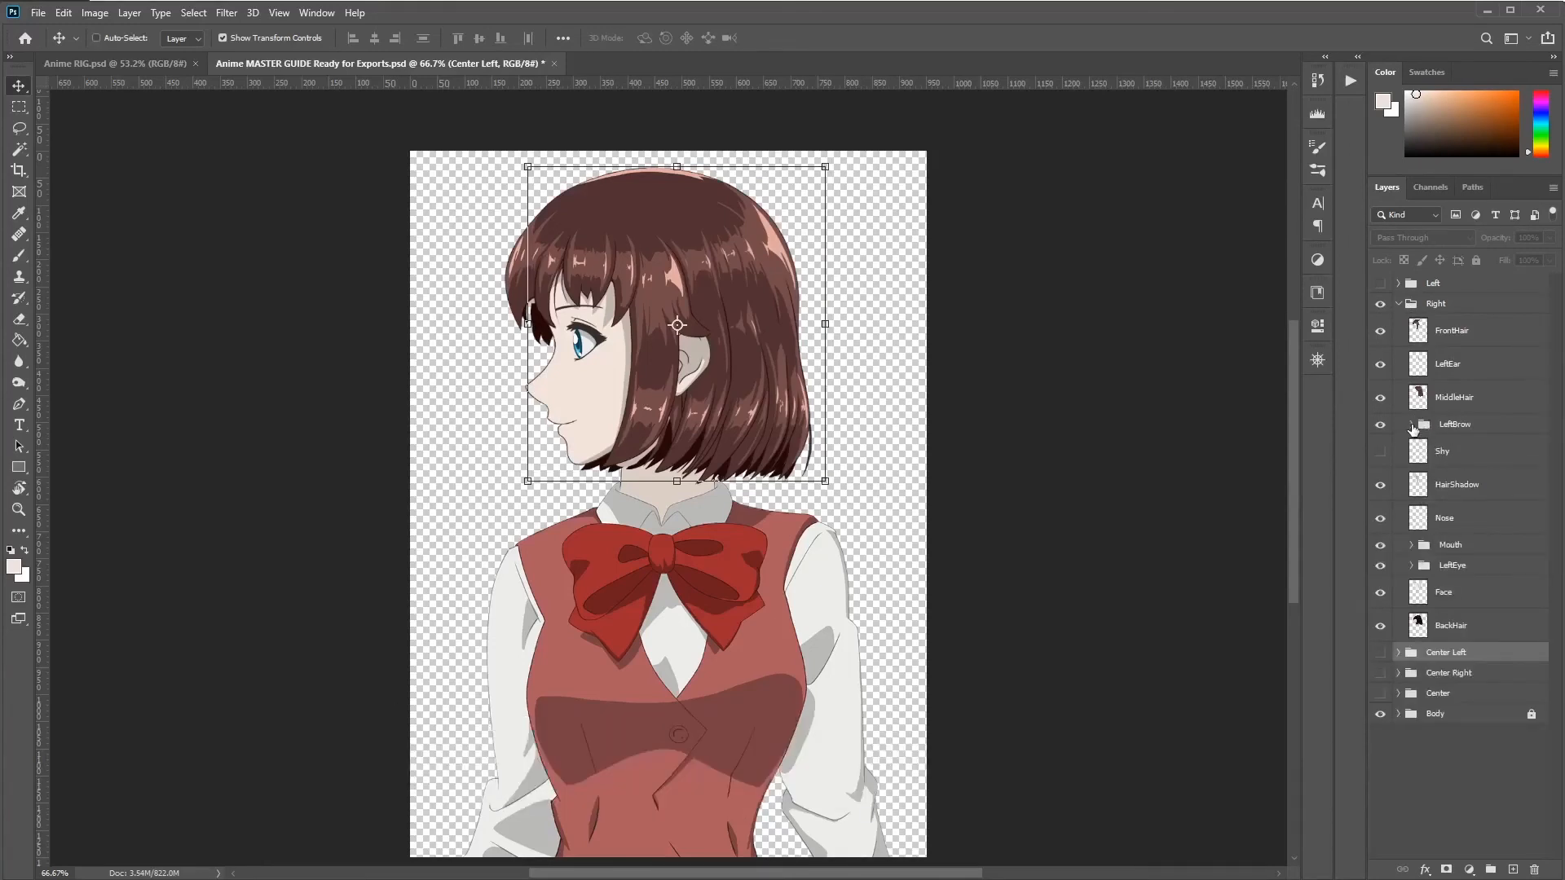
pyautogui.keyDown('ctrl'); pyautogui.click(1412, 424); pyautogui.keyUp('ctrl')
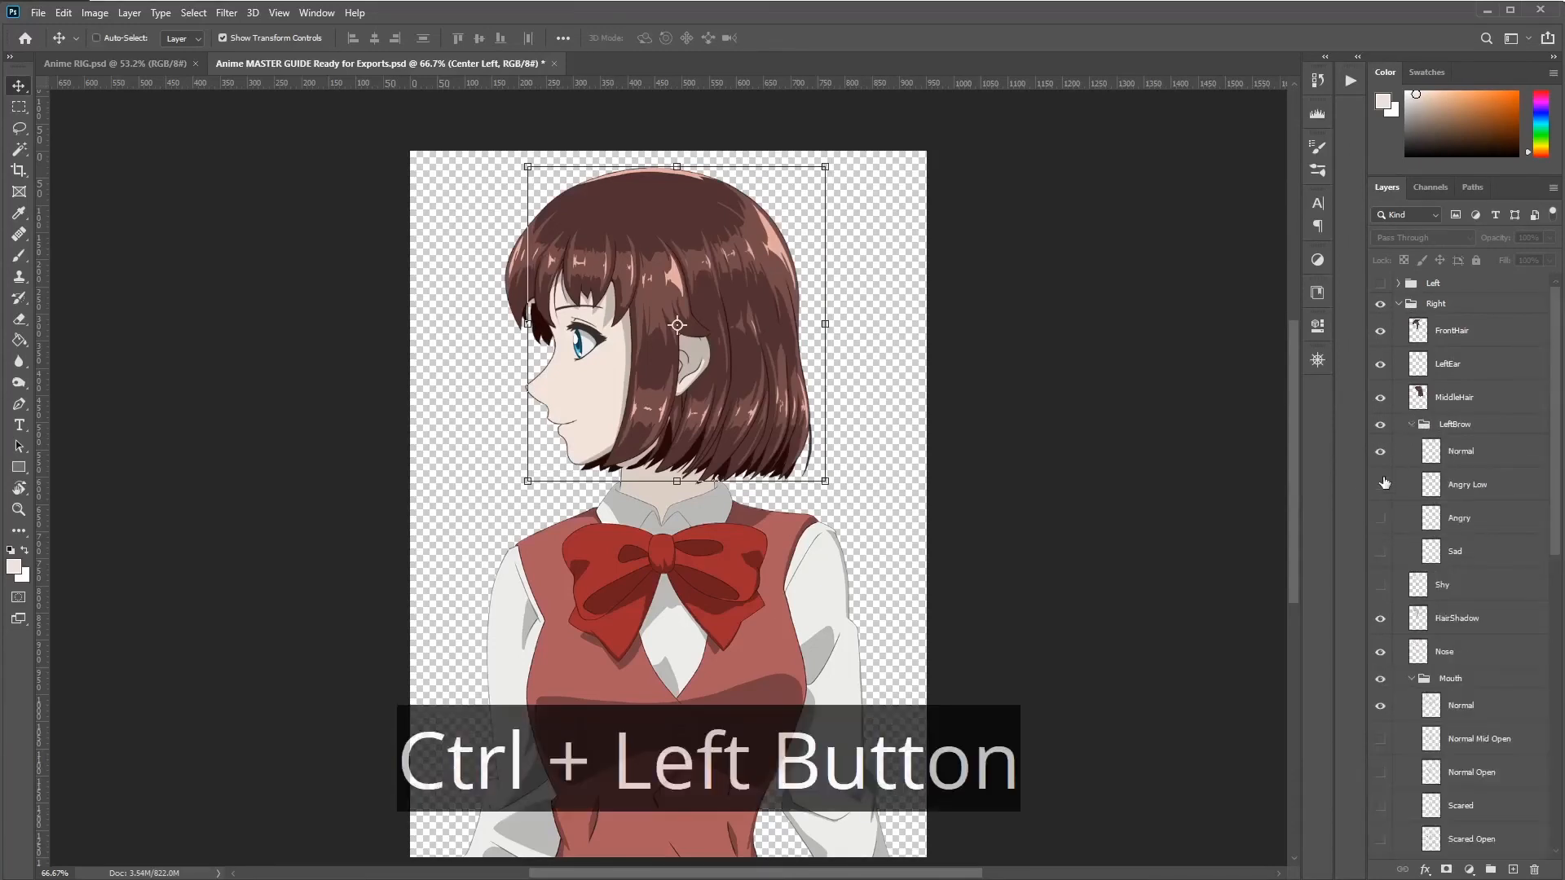
pyautogui.moveTo(1380, 484); pyautogui.dragTo(1400, 615)
pyautogui.scroll(-5, 1501, 612)
pyautogui.scroll(-2, 1463, 477)
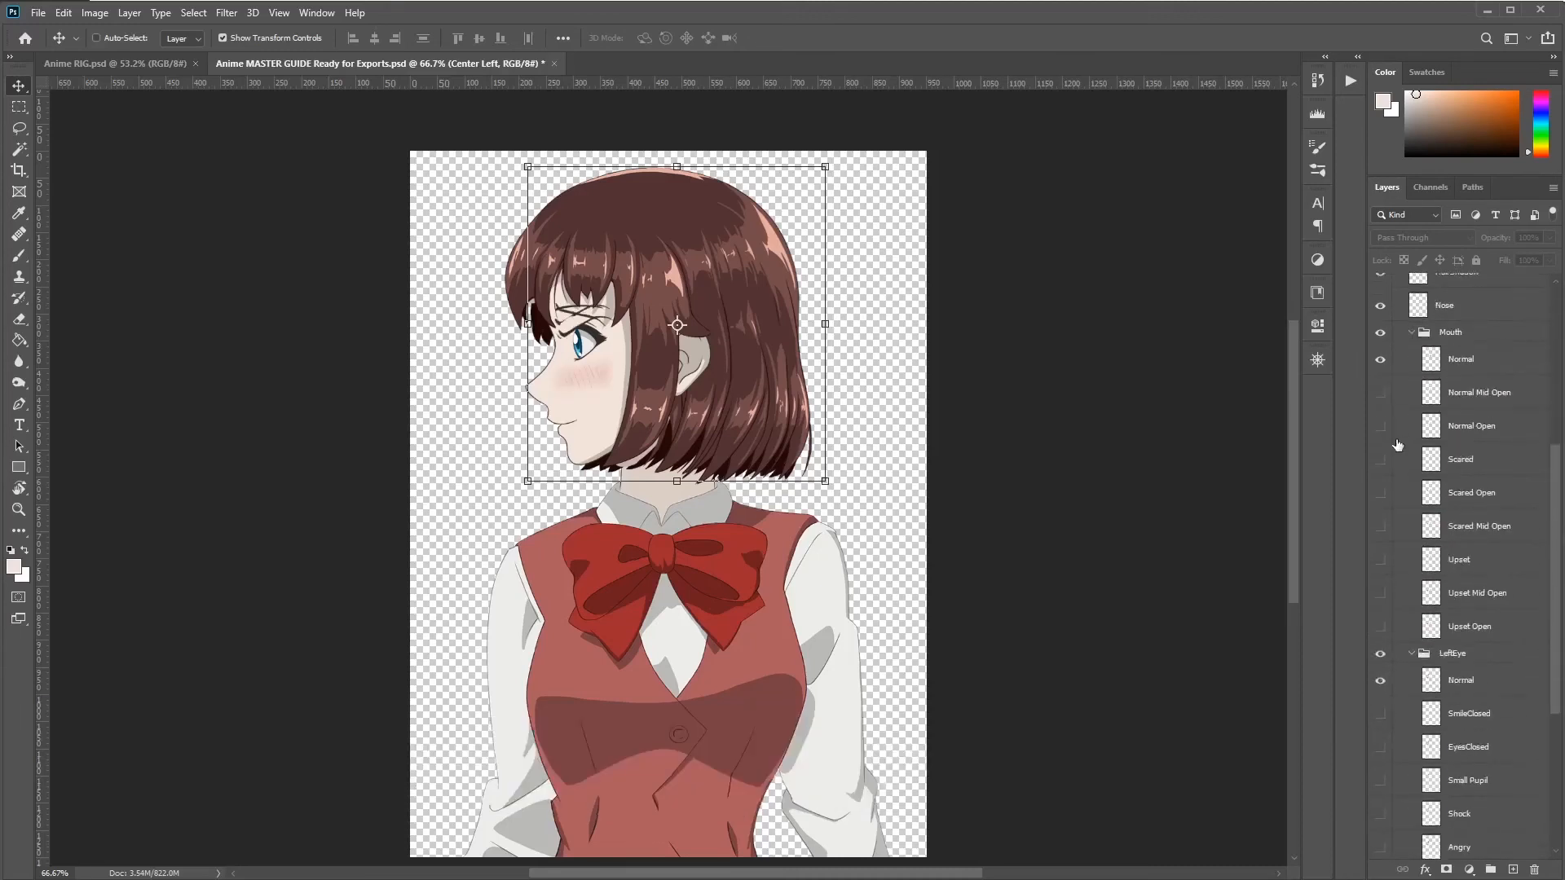
pyautogui.moveTo(1384, 400); pyautogui.dragTo(1386, 629)
pyautogui.scroll(-6, 1411, 514)
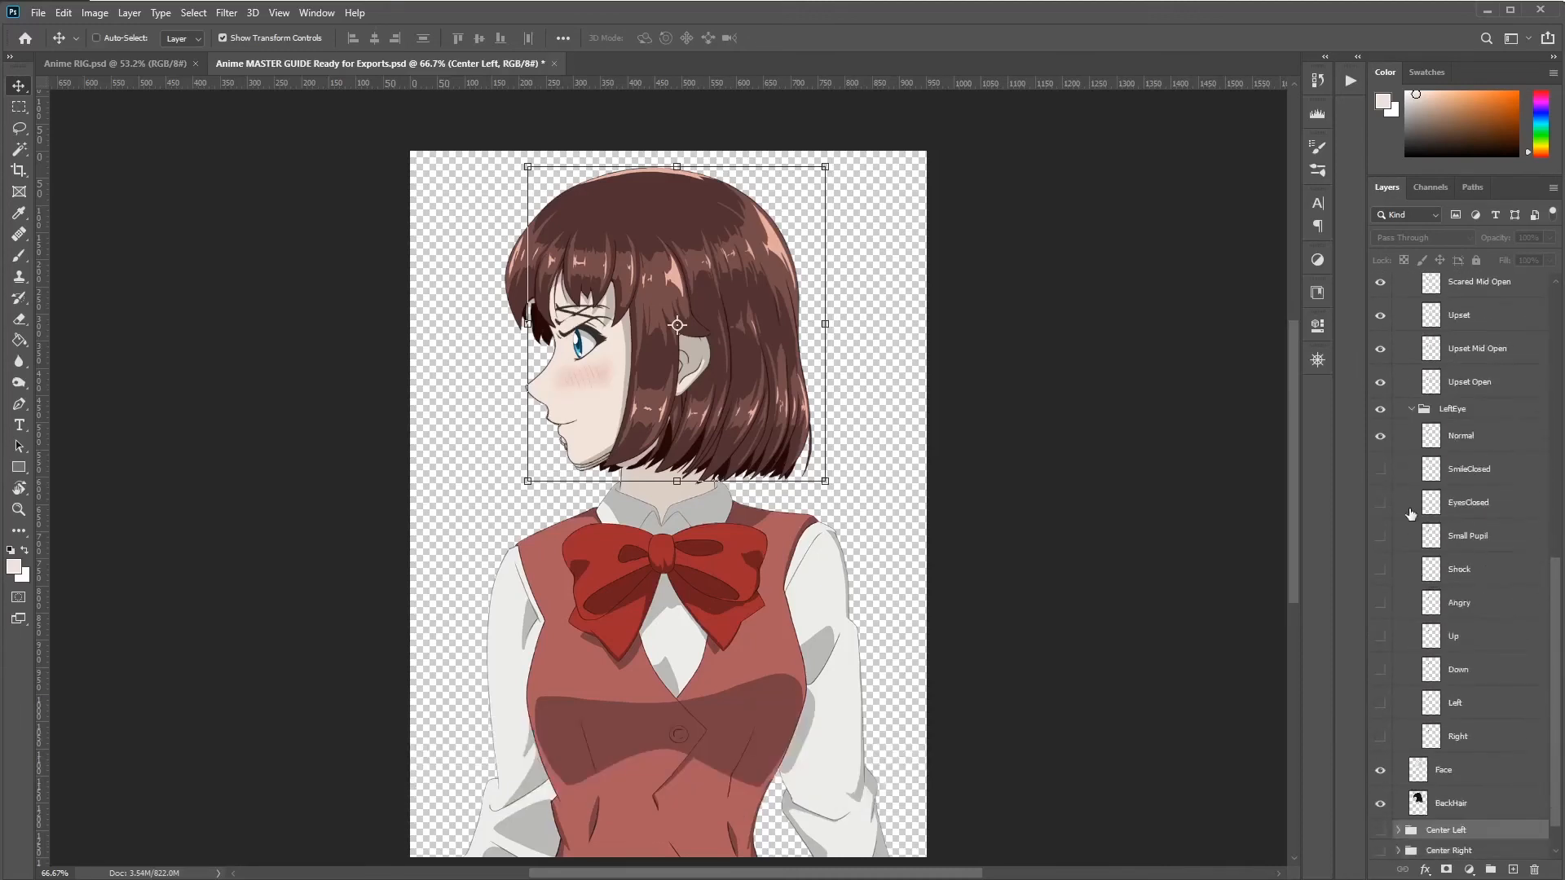
pyautogui.moveTo(1377, 464); pyautogui.dragTo(1382, 746)
pyautogui.scroll(1, 1418, 733)
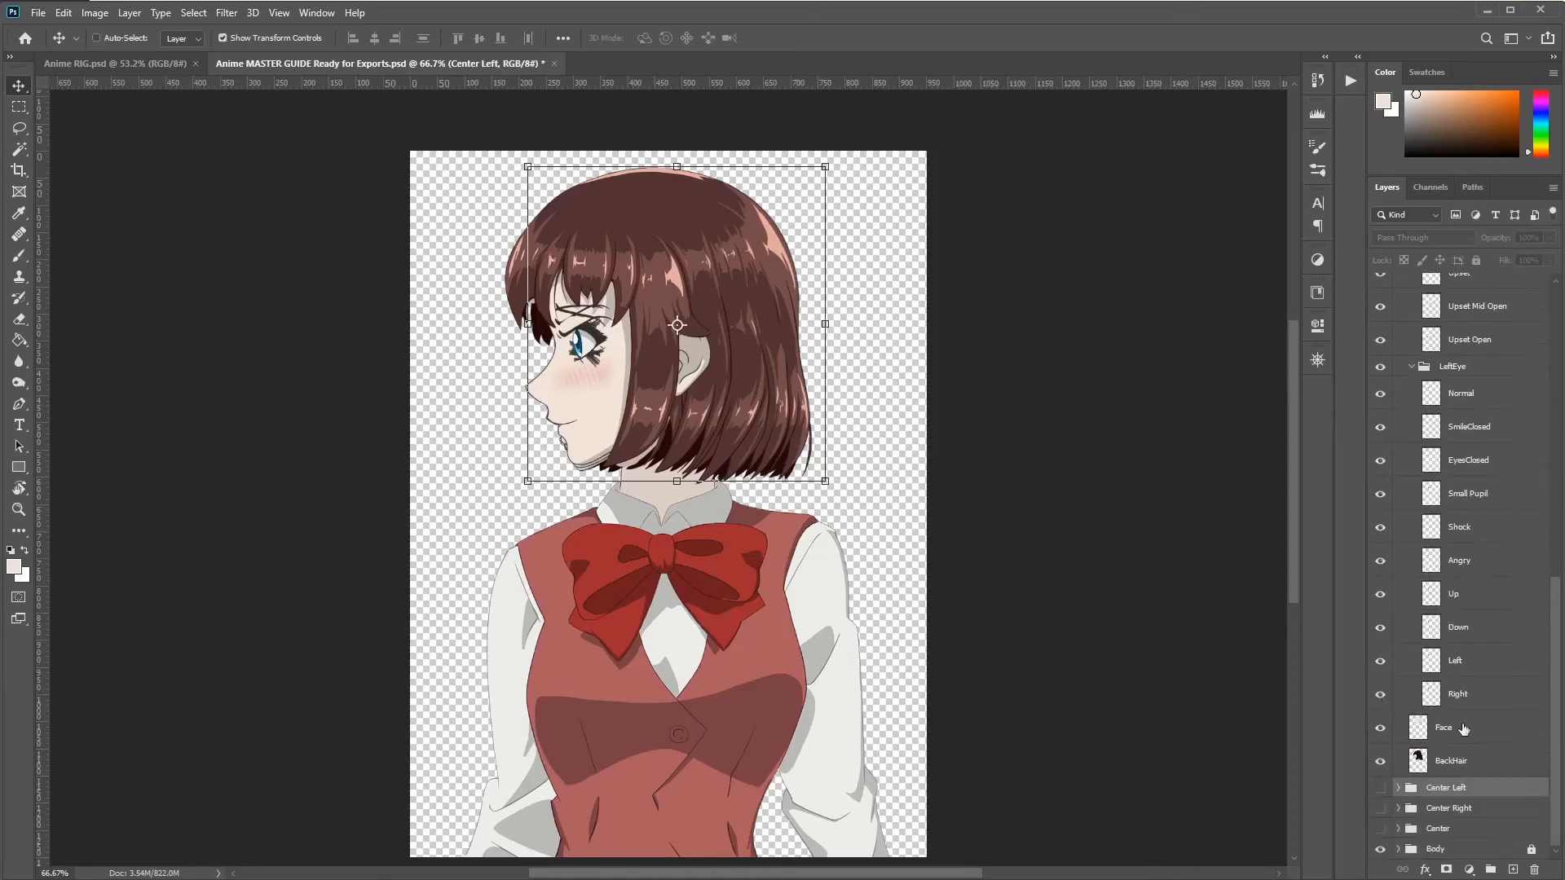
pyautogui.scroll(12, 1458, 658)
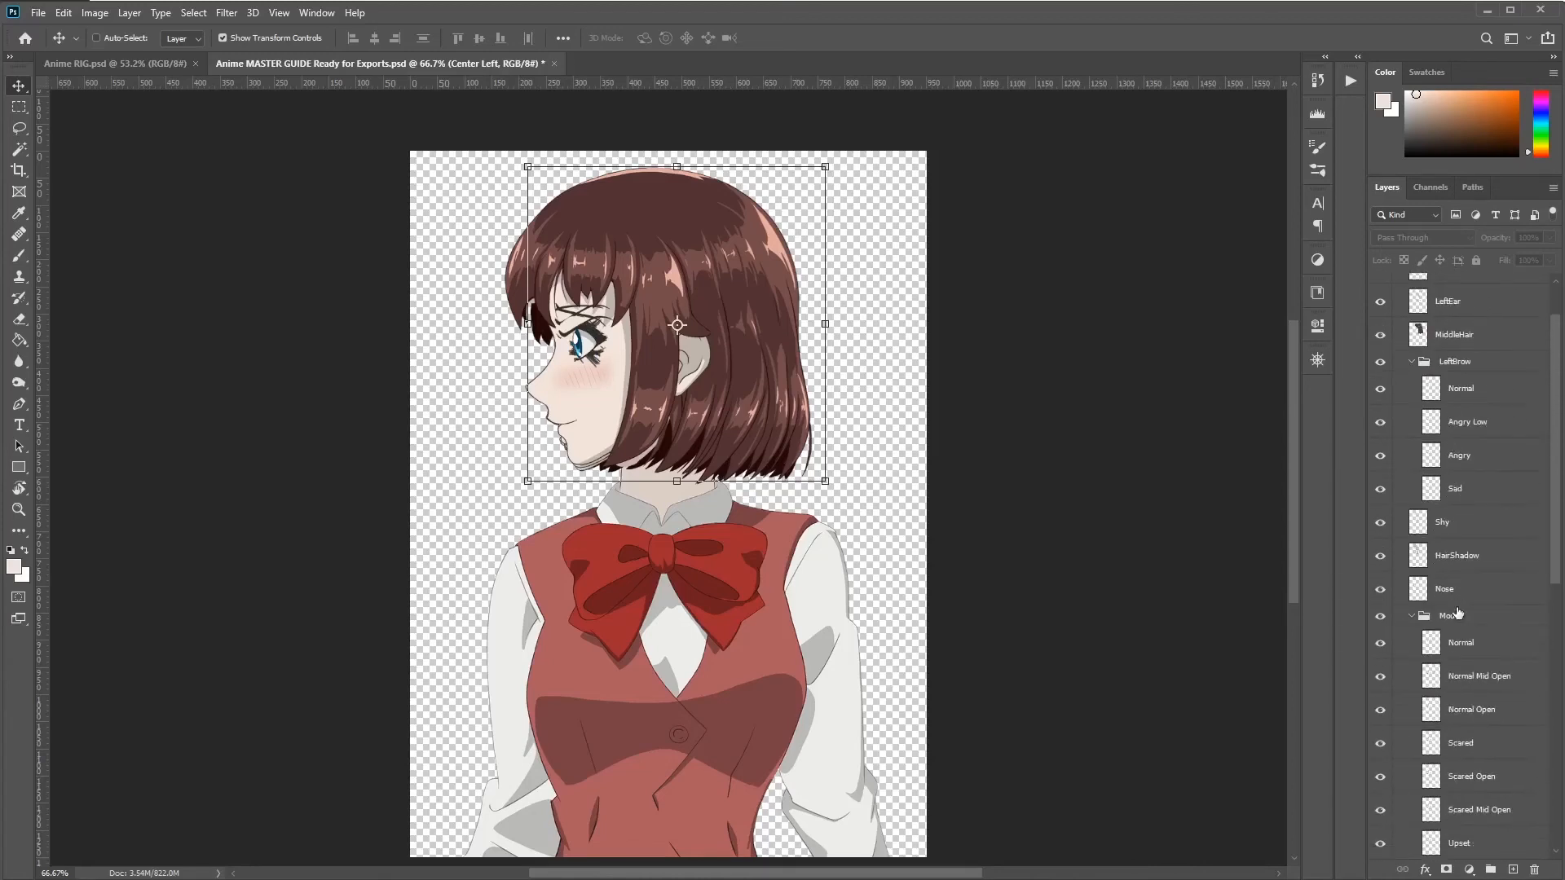
pyautogui.scroll(2, 1424, 429)
pyautogui.keyDown('ctrl'); pyautogui.click(1414, 424); pyautogui.keyUp('ctrl')
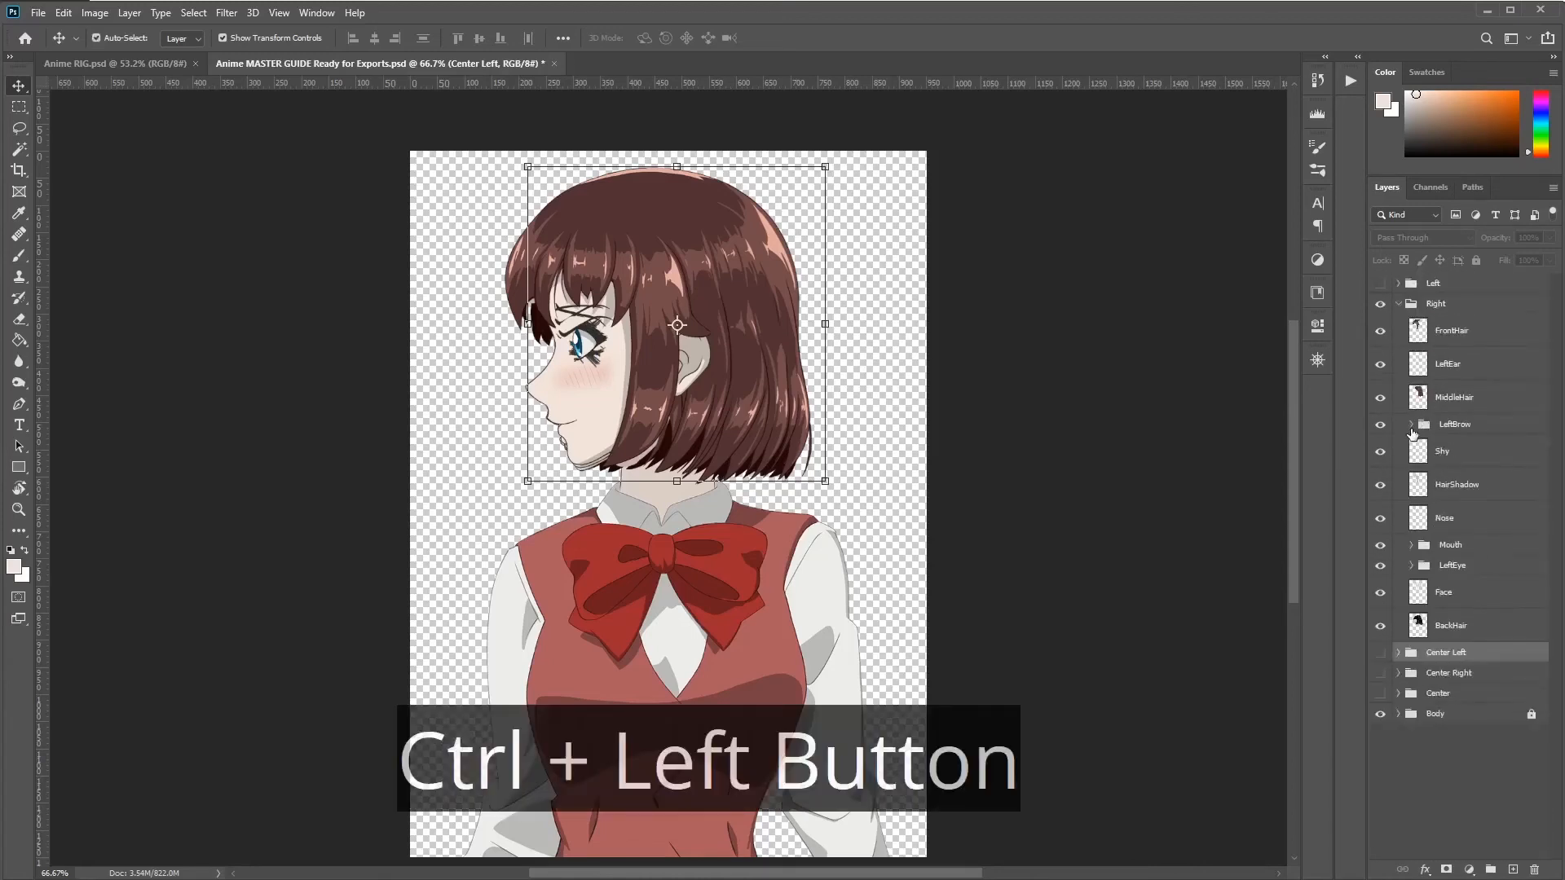
# Step: Export the Right group's FrontHair layer as FrontHair.png into the ANIME Images > Right folder
pyautogui.click(1451, 334)
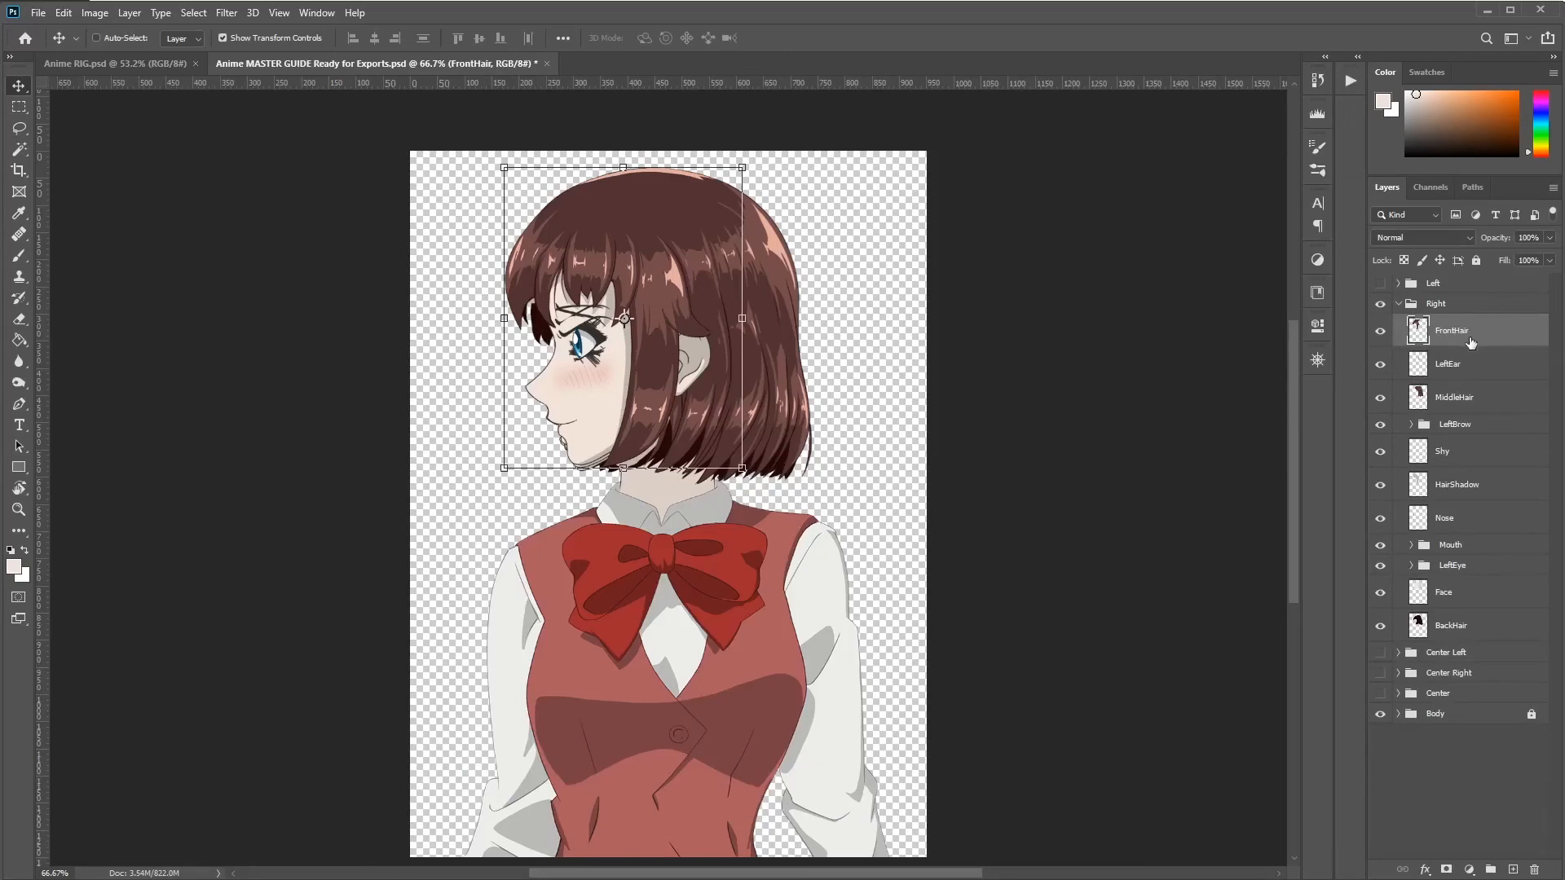
pyautogui.hotkey('ctrl', 'shift', "'")
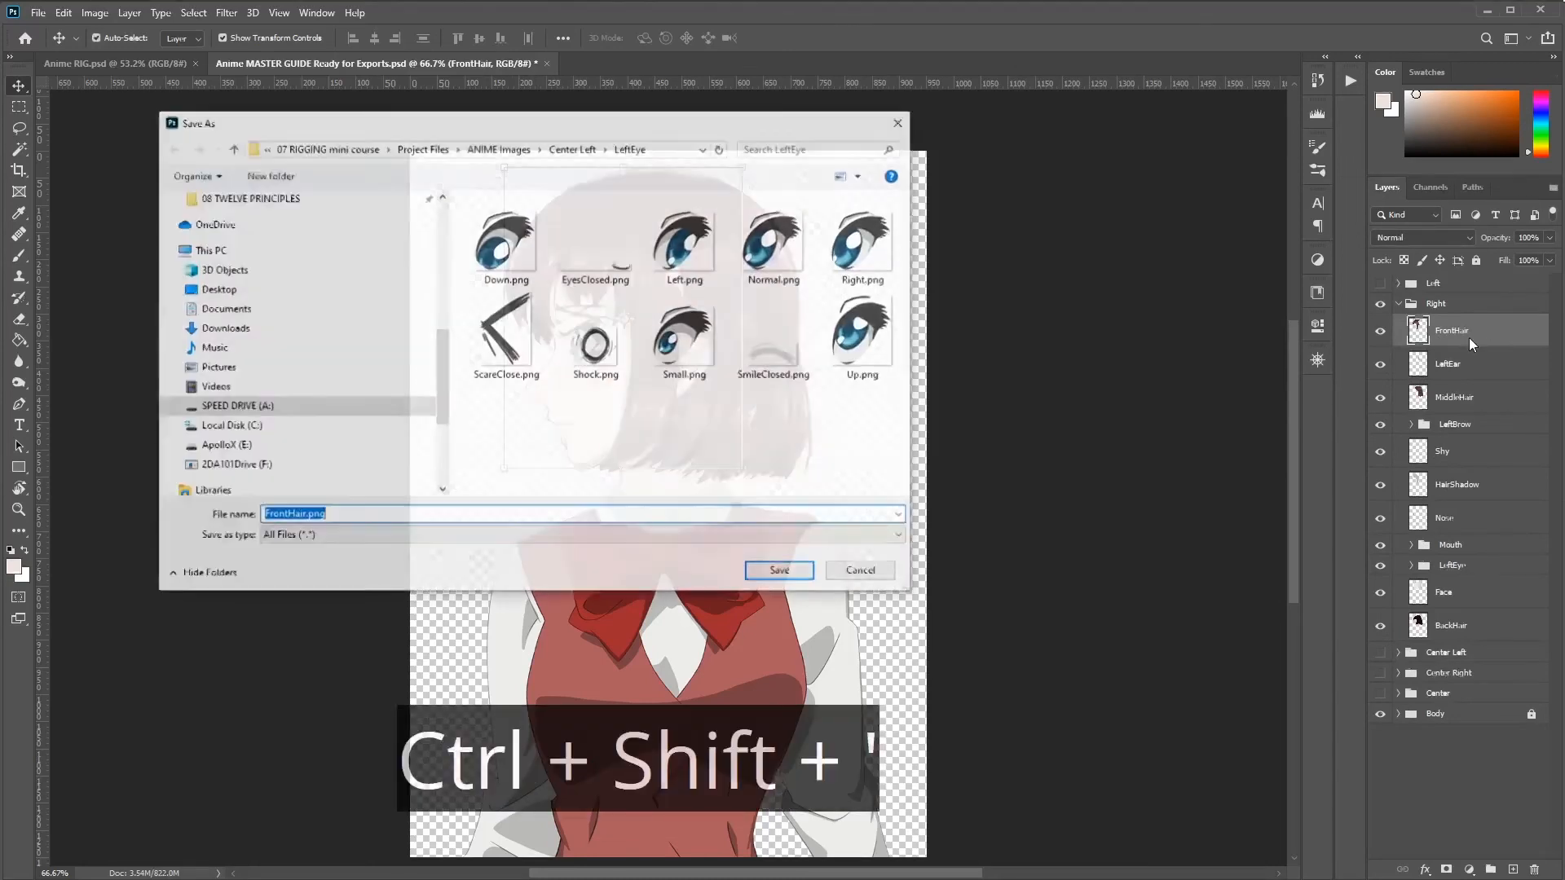
pyautogui.click(499, 148)
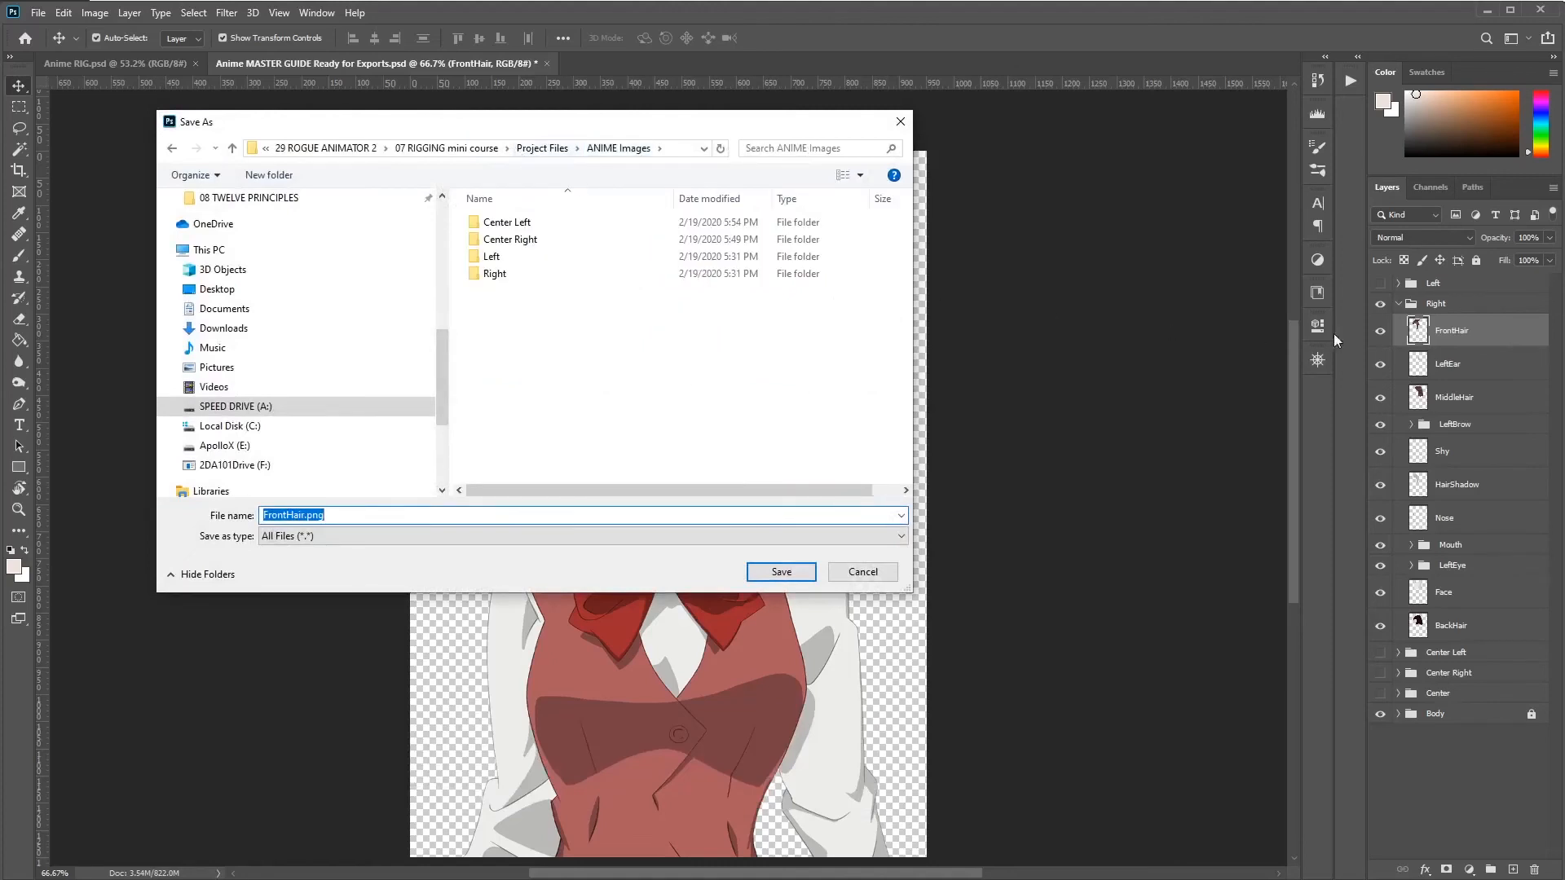
pyautogui.doubleClick(492, 274)
pyautogui.click(781, 573)
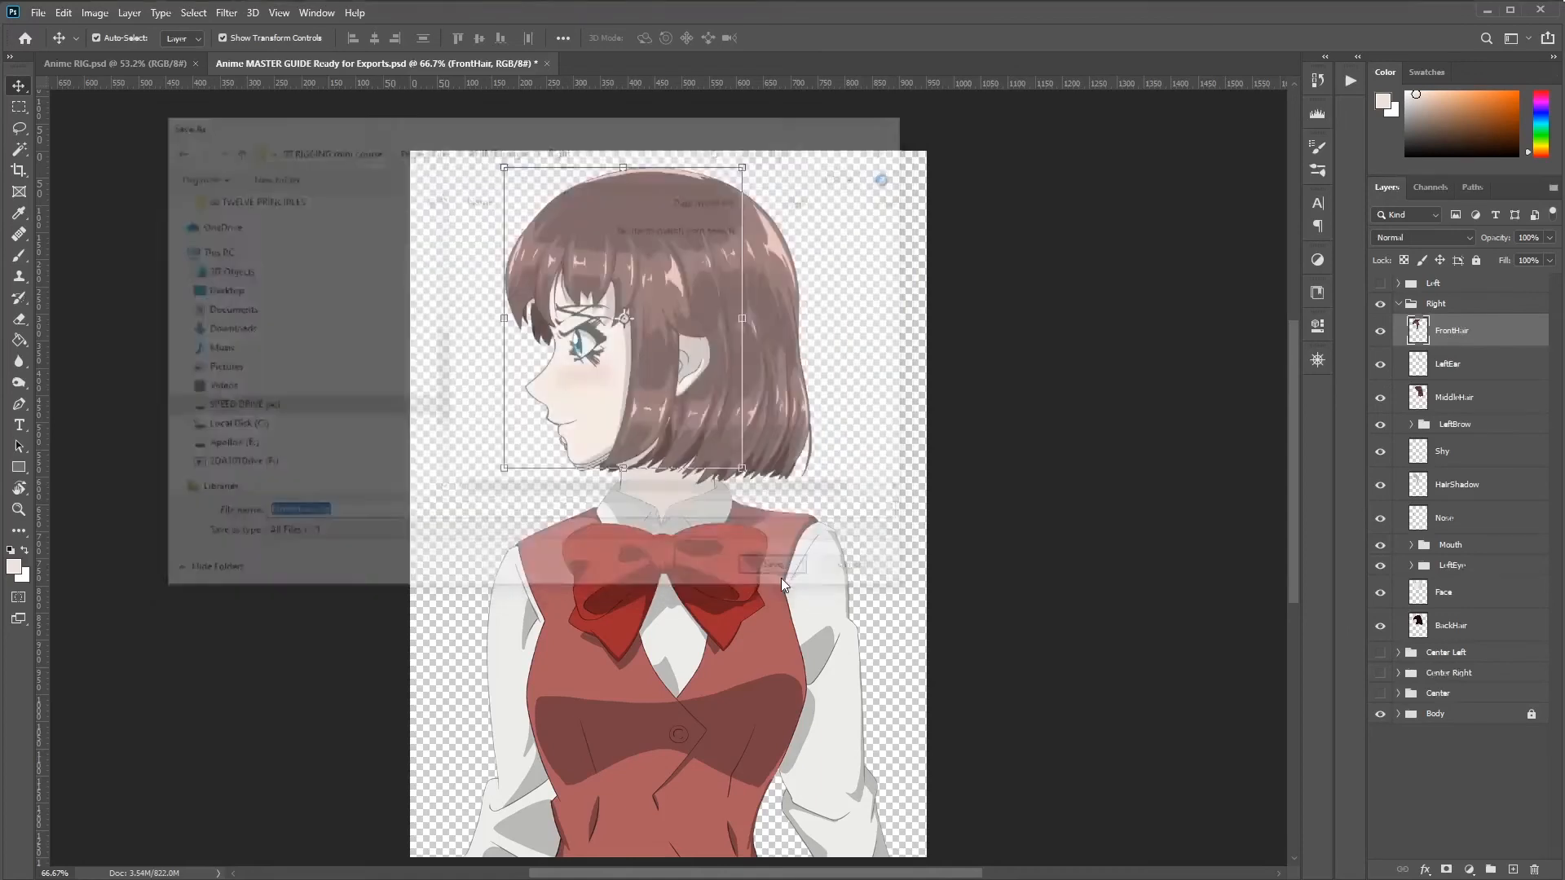
# Step: Export the Right group's LeftEar and MiddleHair layers as PNGs into the ANIME Images > Right folder
pyautogui.click(1451, 374)
pyautogui.hotkey('ctrl', 'shift', "'")
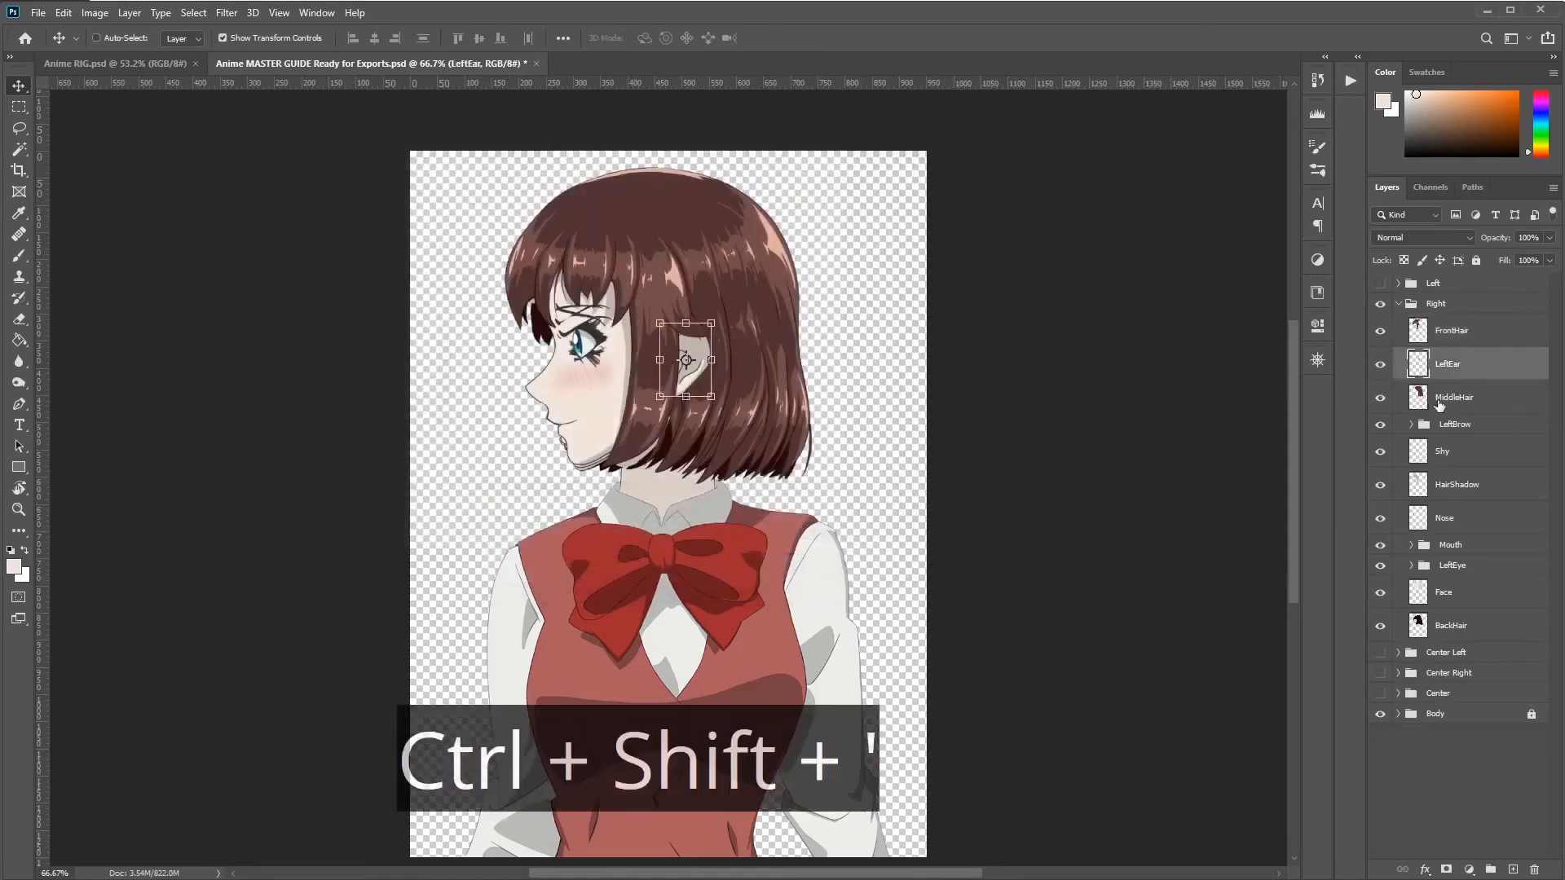
pyautogui.press('Return')
pyautogui.click(1454, 397)
pyautogui.hotkey('ctrl', 'shift', "'")
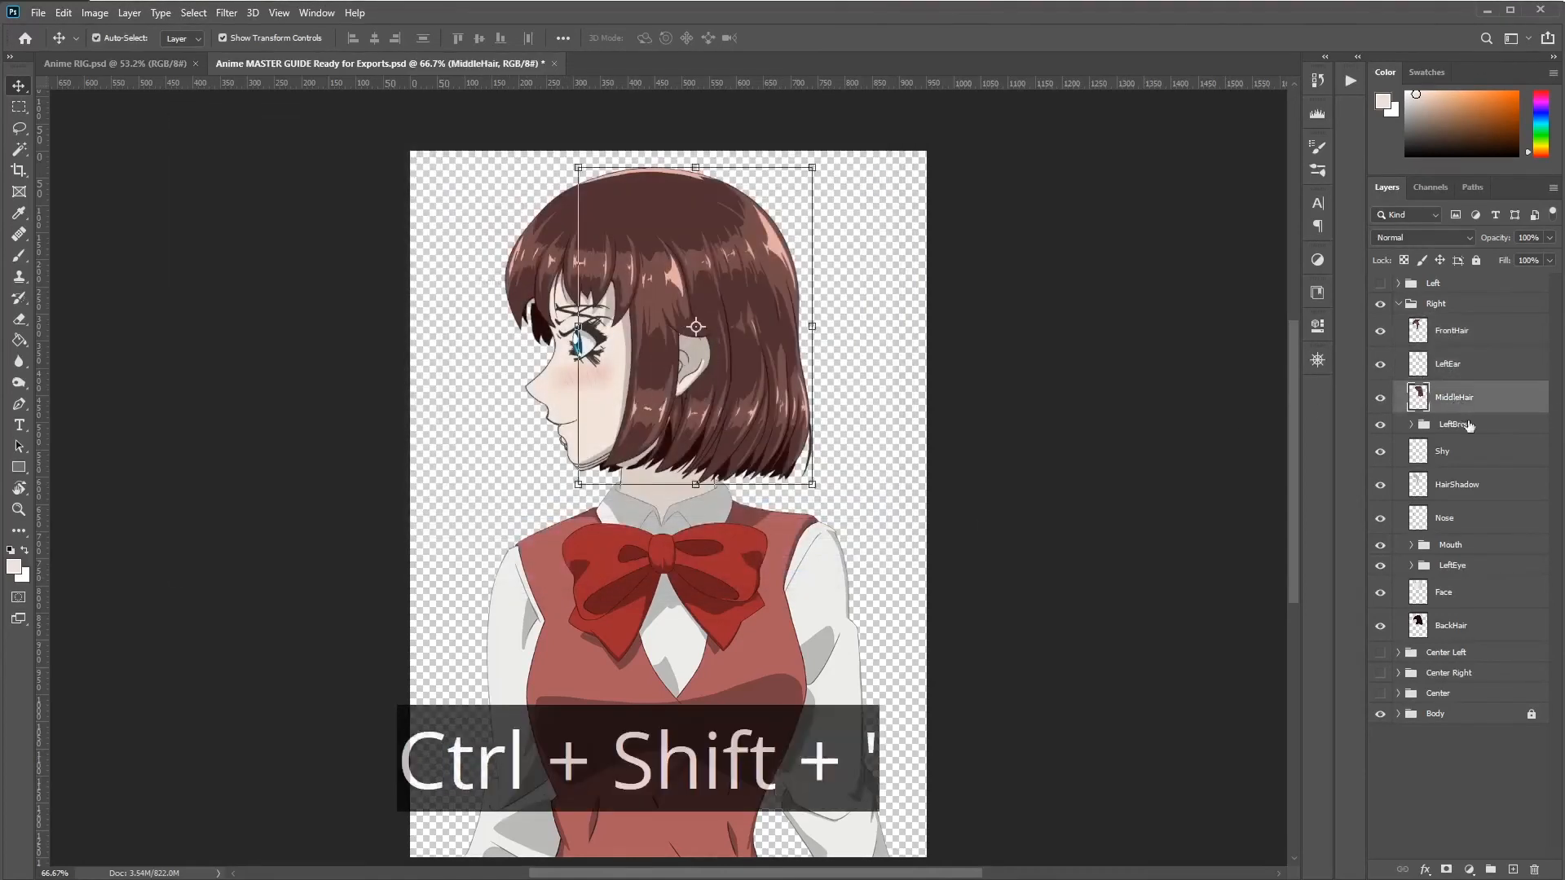
pyautogui.press('Return')
# Step: Export the Right group's Shy, HairShadow, Nose, Face and BackHair layers as individual PNGs into the Right folder
pyautogui.click(1459, 484)
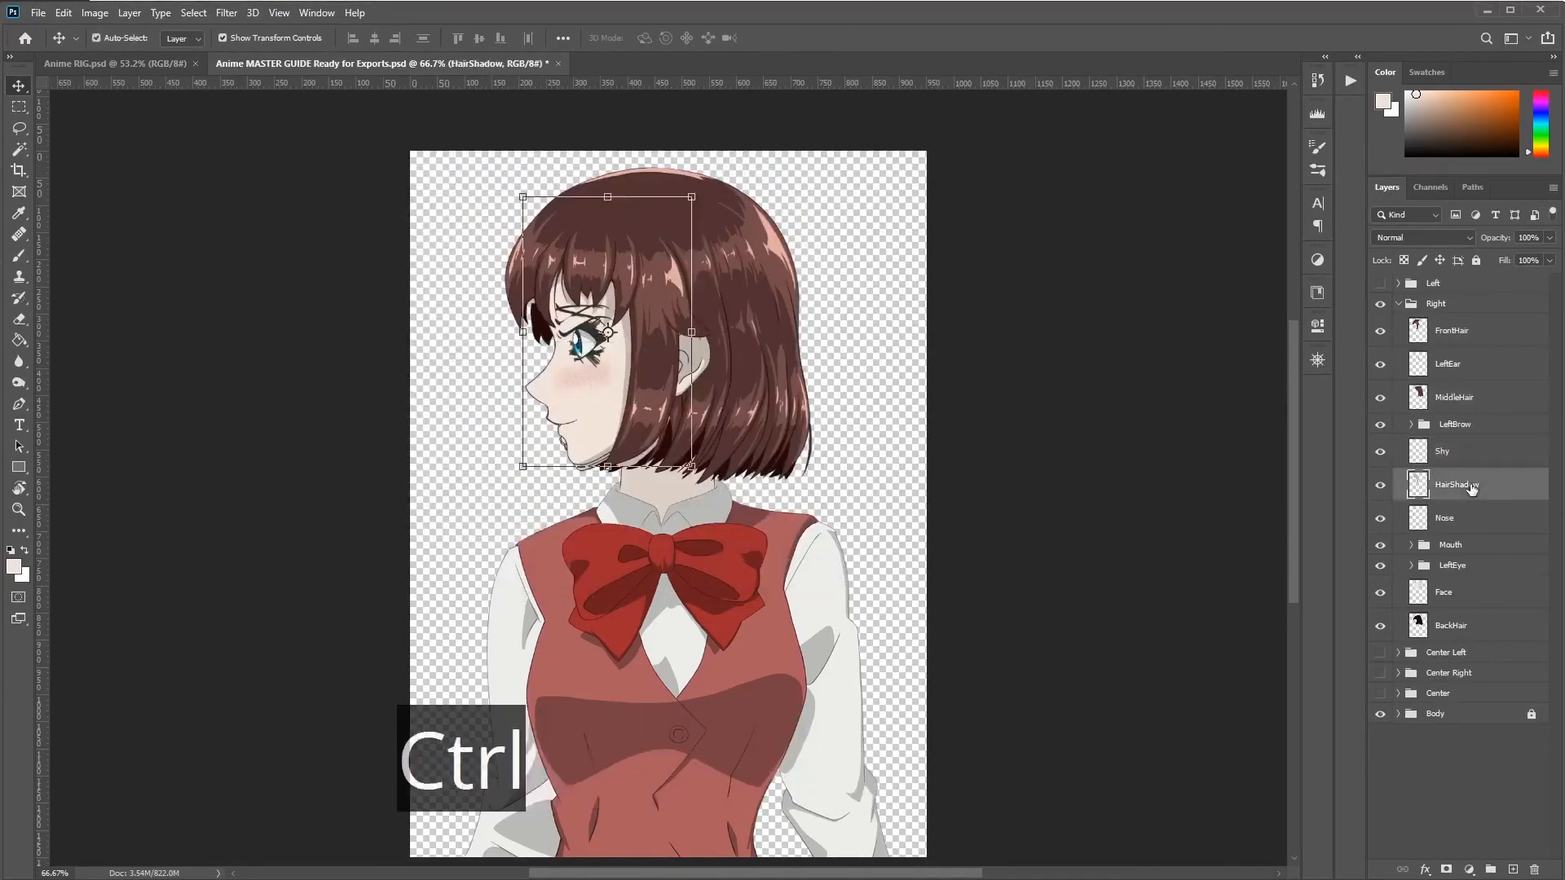
pyautogui.hotkey('ctrl', 'shift', "'")
pyautogui.press('Return')
pyautogui.click(1459, 520)
pyautogui.hotkey('ctrl', 'shift', "'")
pyautogui.press('Return')
pyautogui.click(1466, 626)
pyautogui.hotkey('ctrl', 'shift', "'")
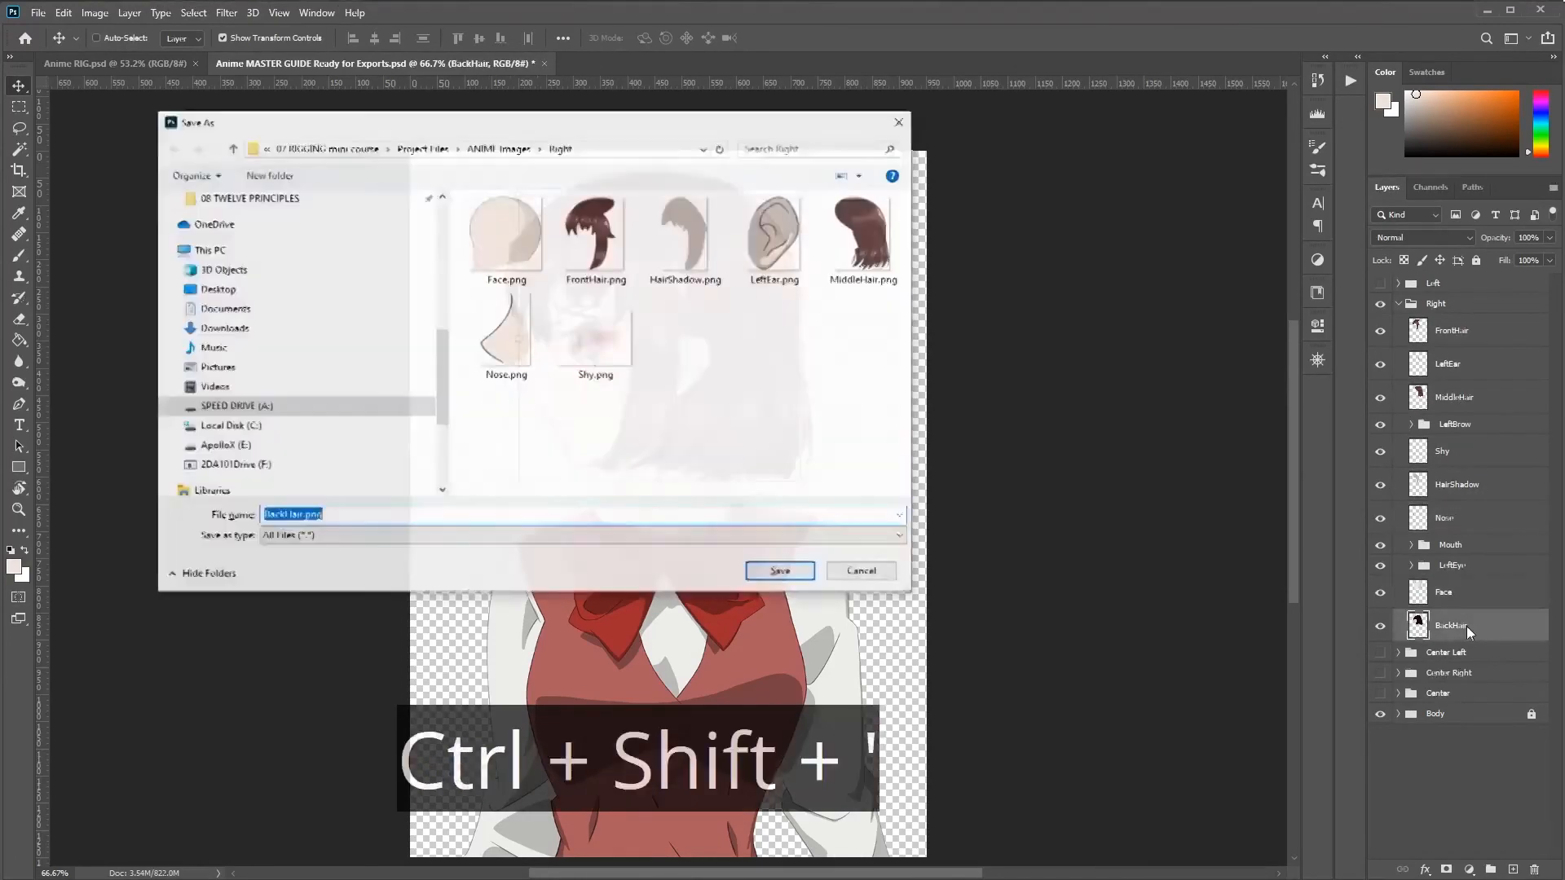
pyautogui.press('Return')
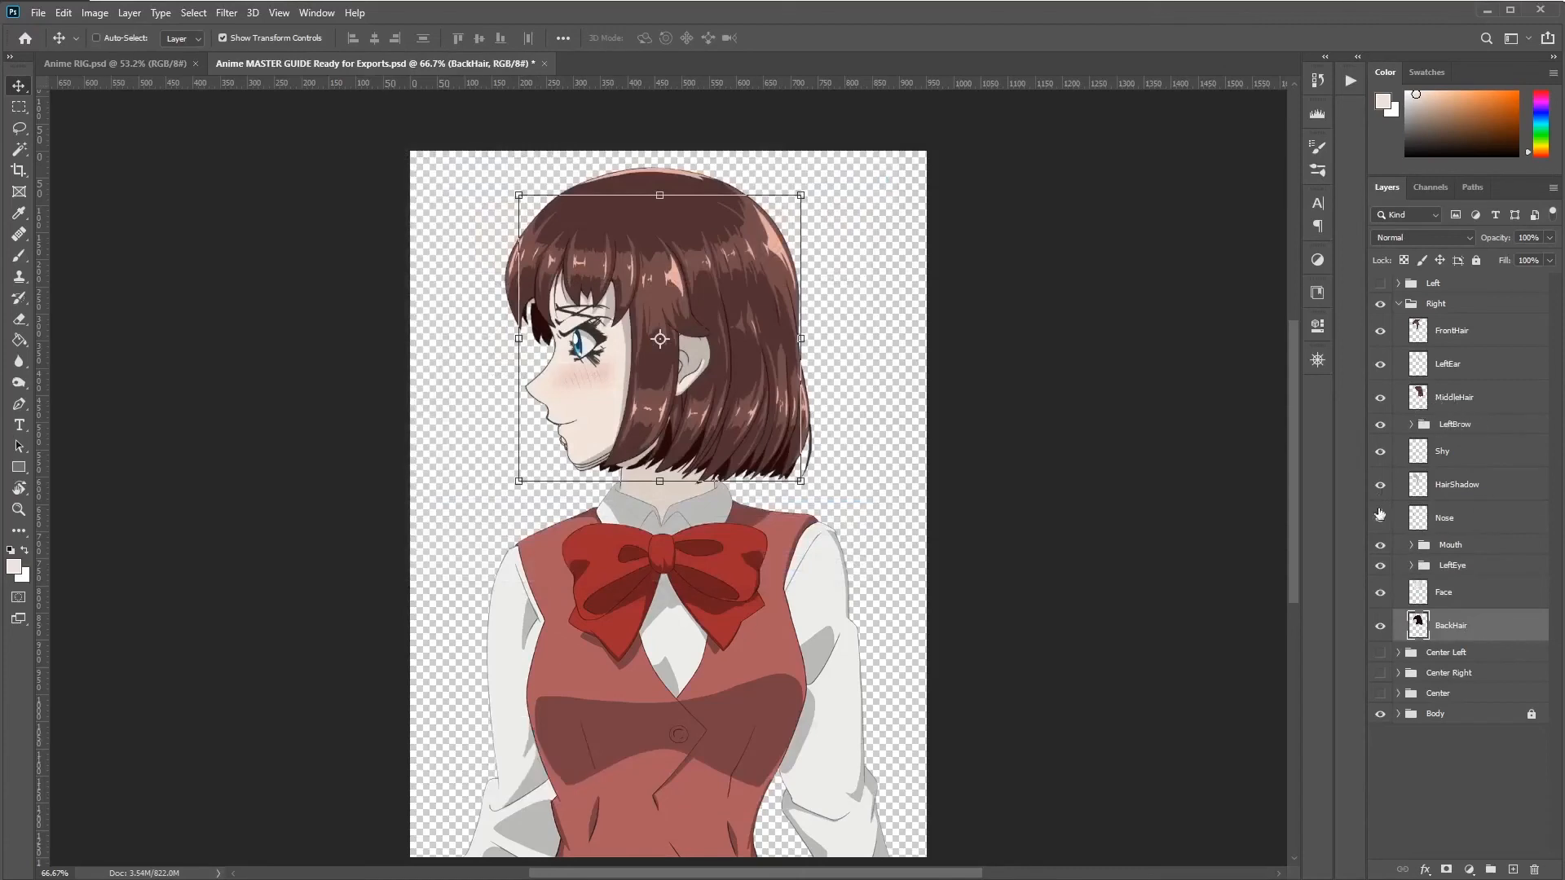
# Step: Expand the Right group's LeftBrow subgroup and copy its name without changing it
pyautogui.click(1445, 427)
pyautogui.click(1413, 425)
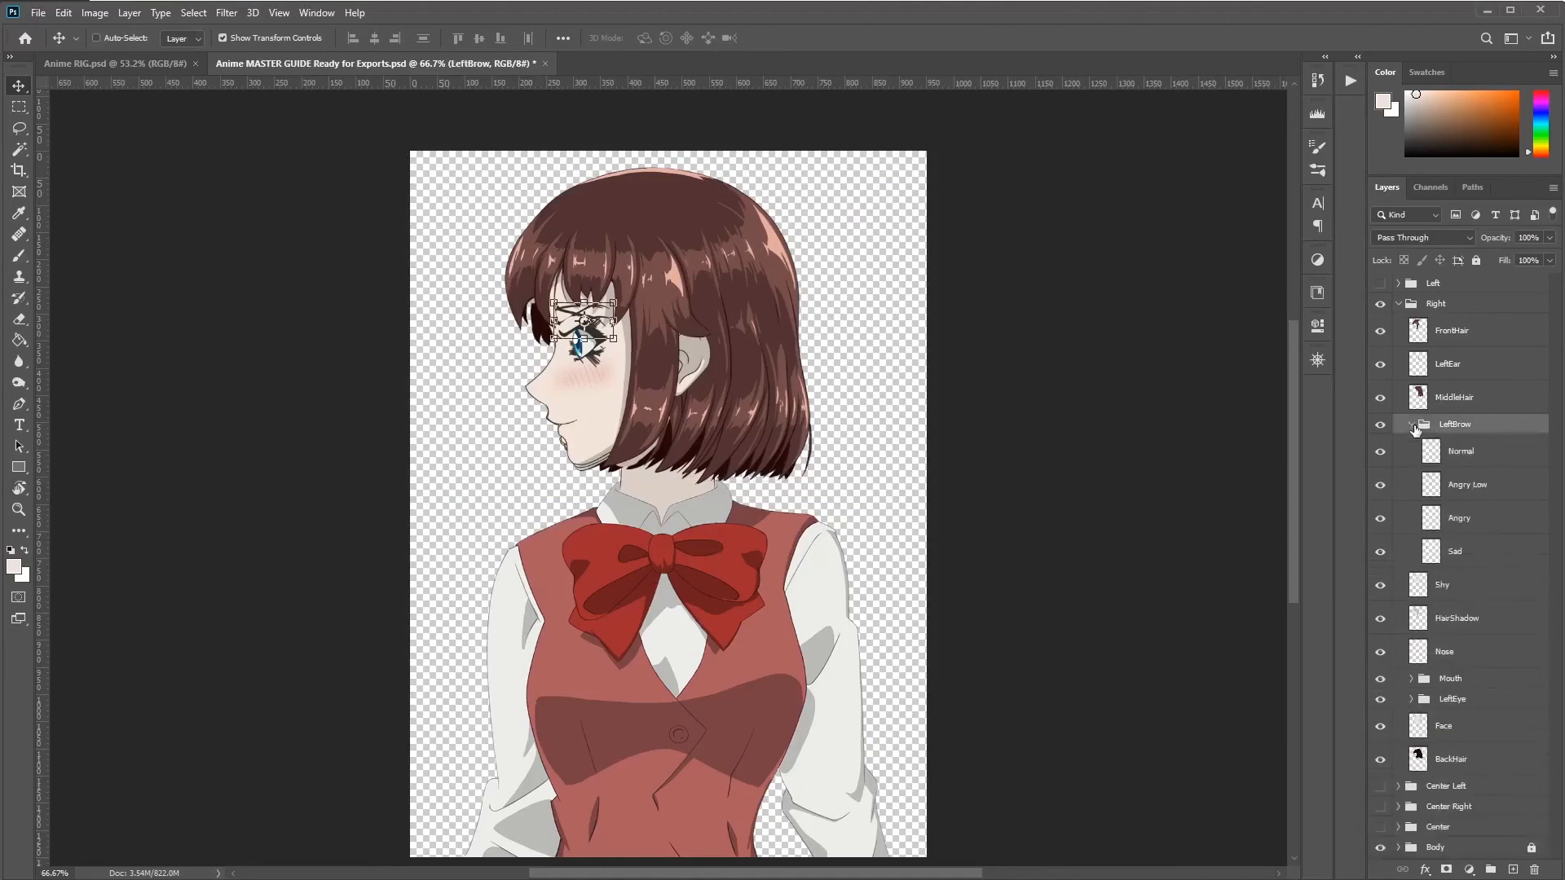
pyautogui.doubleClick(1457, 425)
pyautogui.hotkey('ctrl', 'c')
pyautogui.press('ctrl')
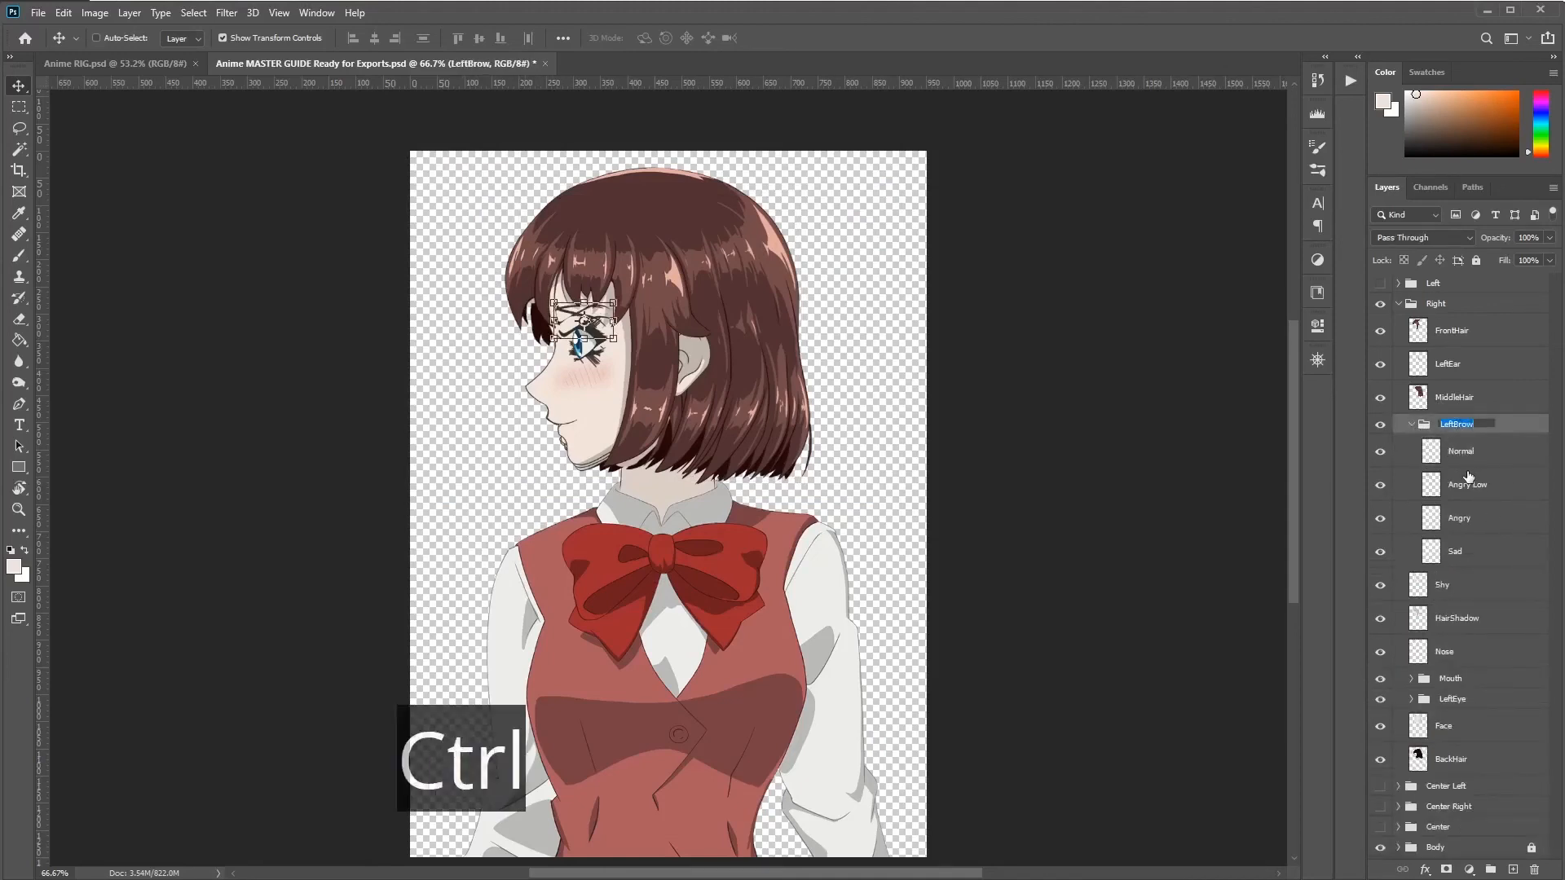
pyautogui.press('Return')
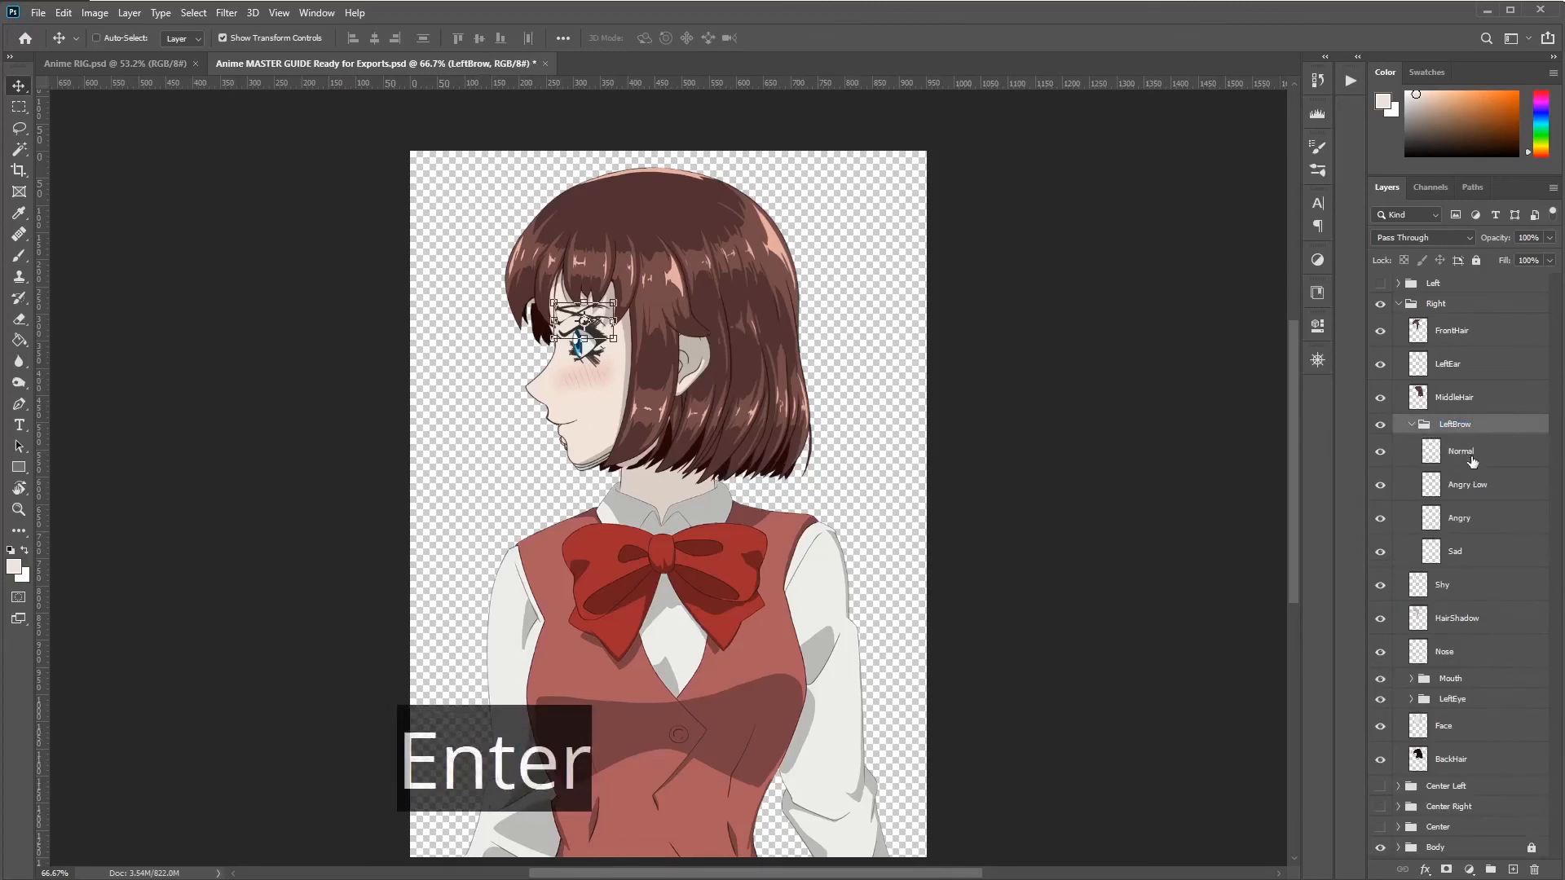
# Step: Start exporting LeftBrow's Normal layer and create three new folders inside ANIME Images > Right
pyautogui.click(1473, 461)
pyautogui.hotkey('ctrl', 'shift', "'")
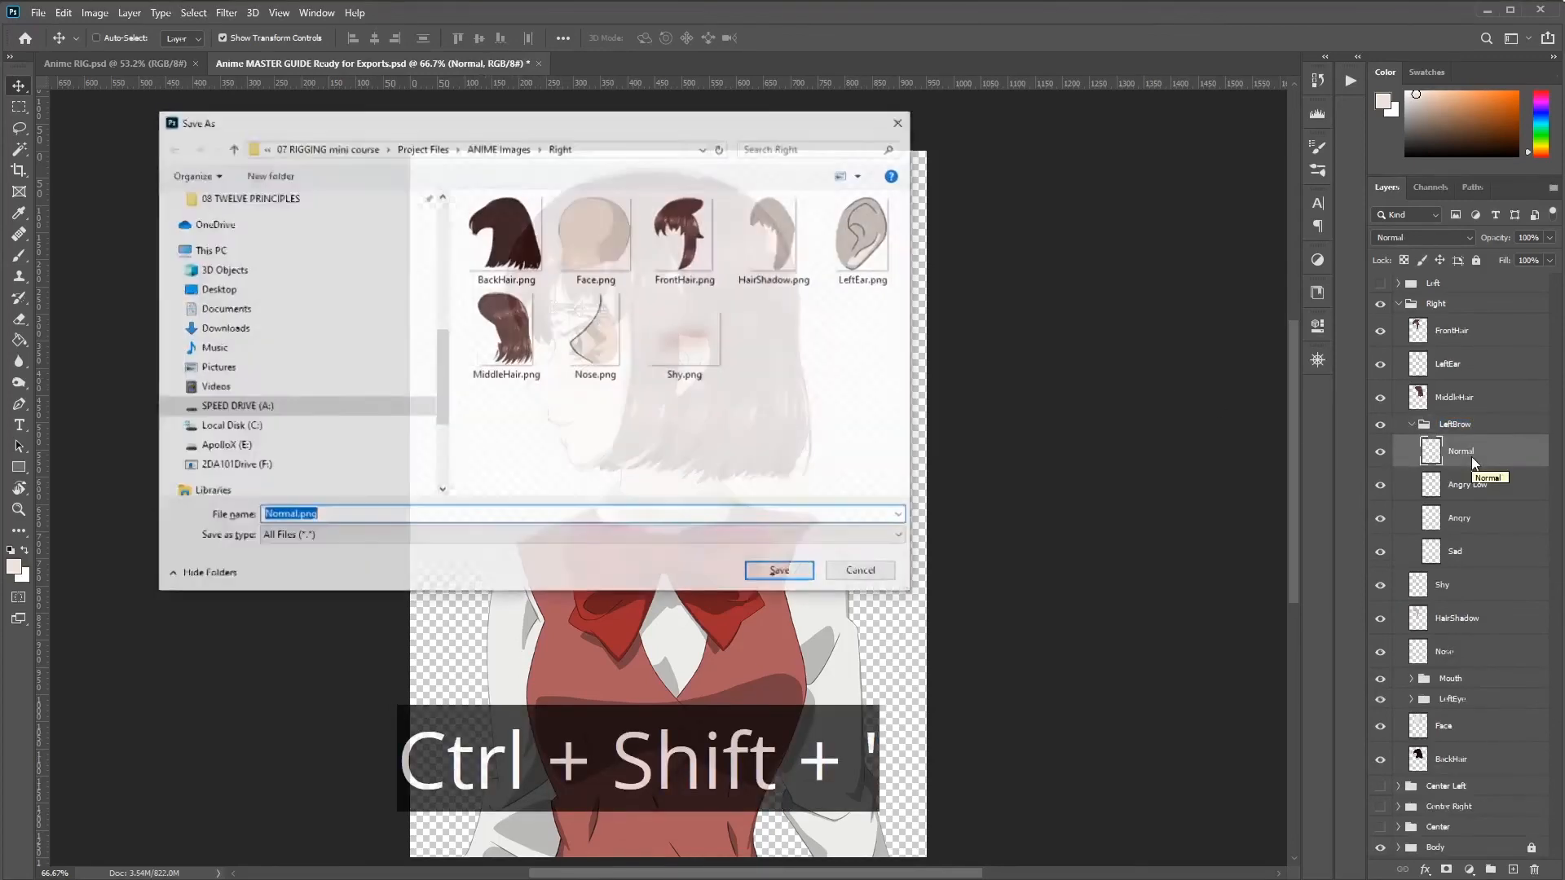
pyautogui.click(512, 150)
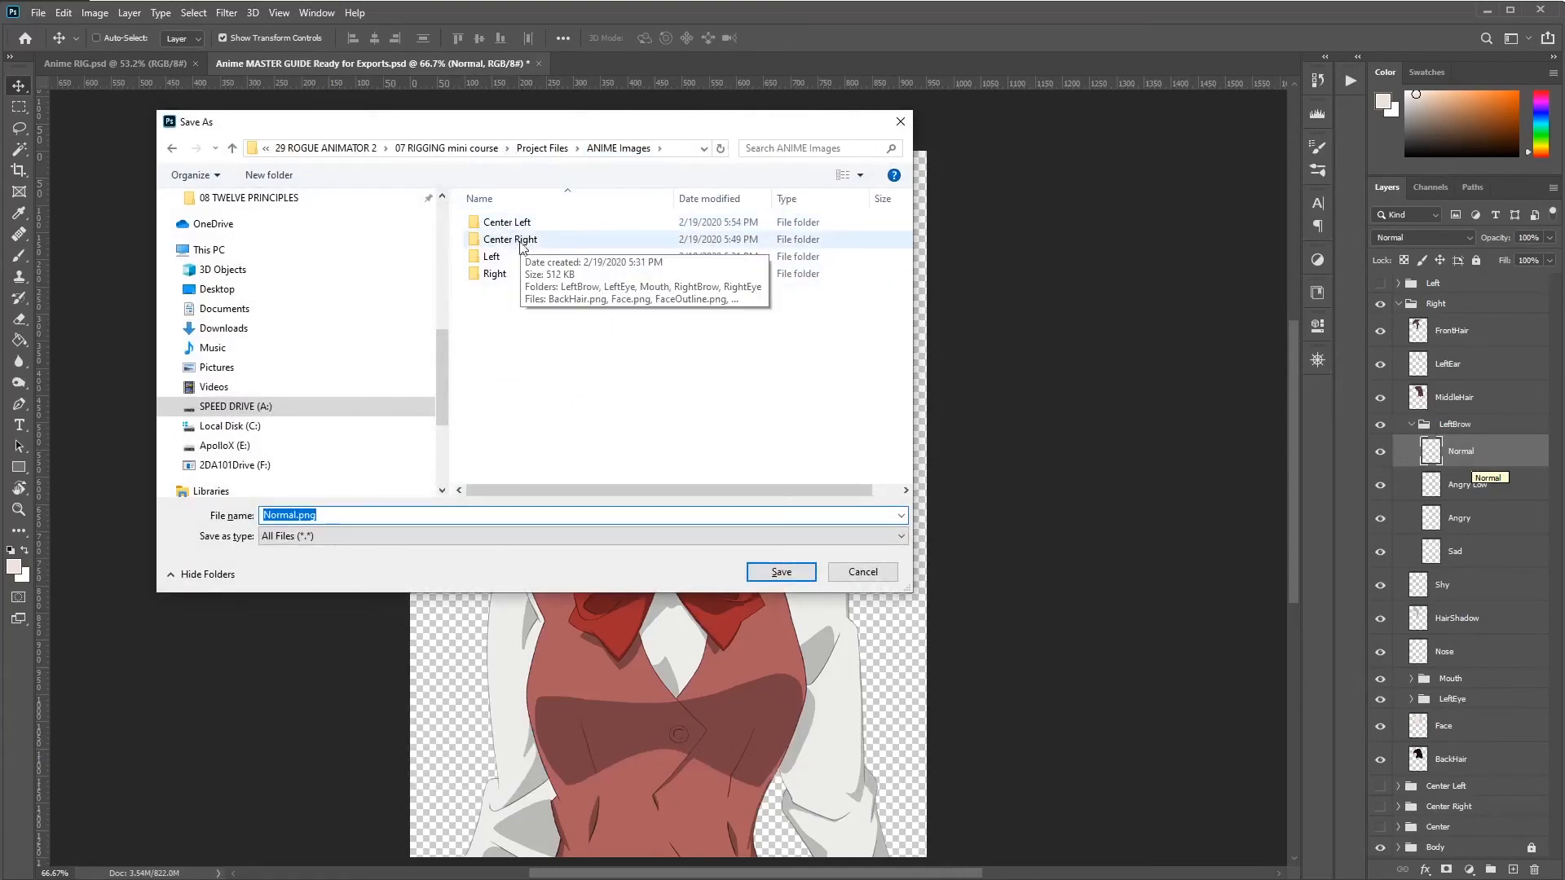
pyautogui.doubleClick(495, 274)
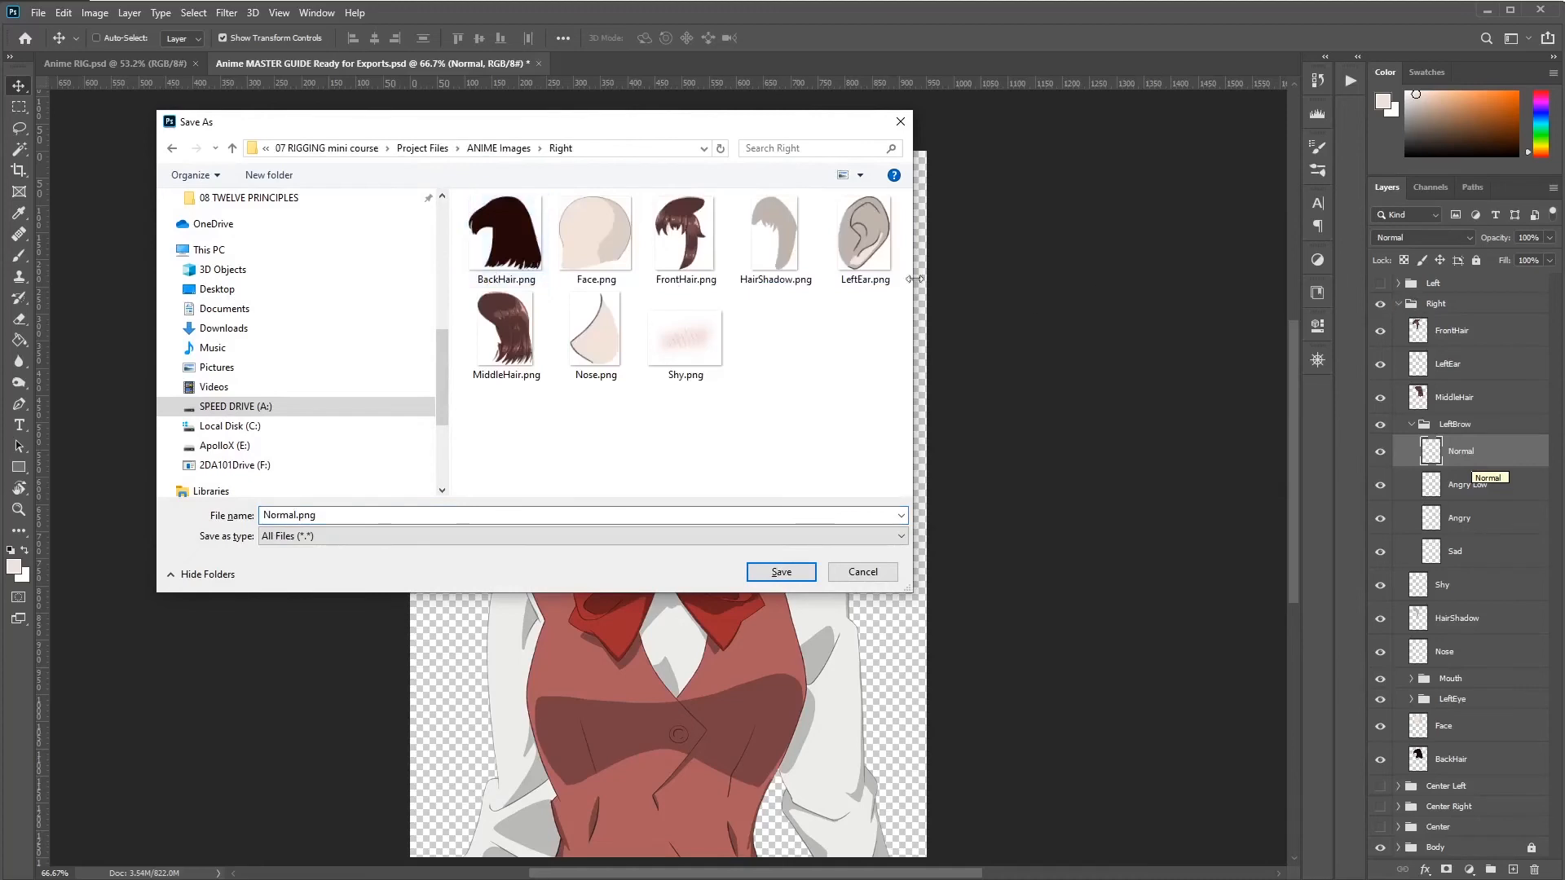
pyautogui.click(275, 180)
pyautogui.click(274, 179)
pyautogui.click(274, 179)
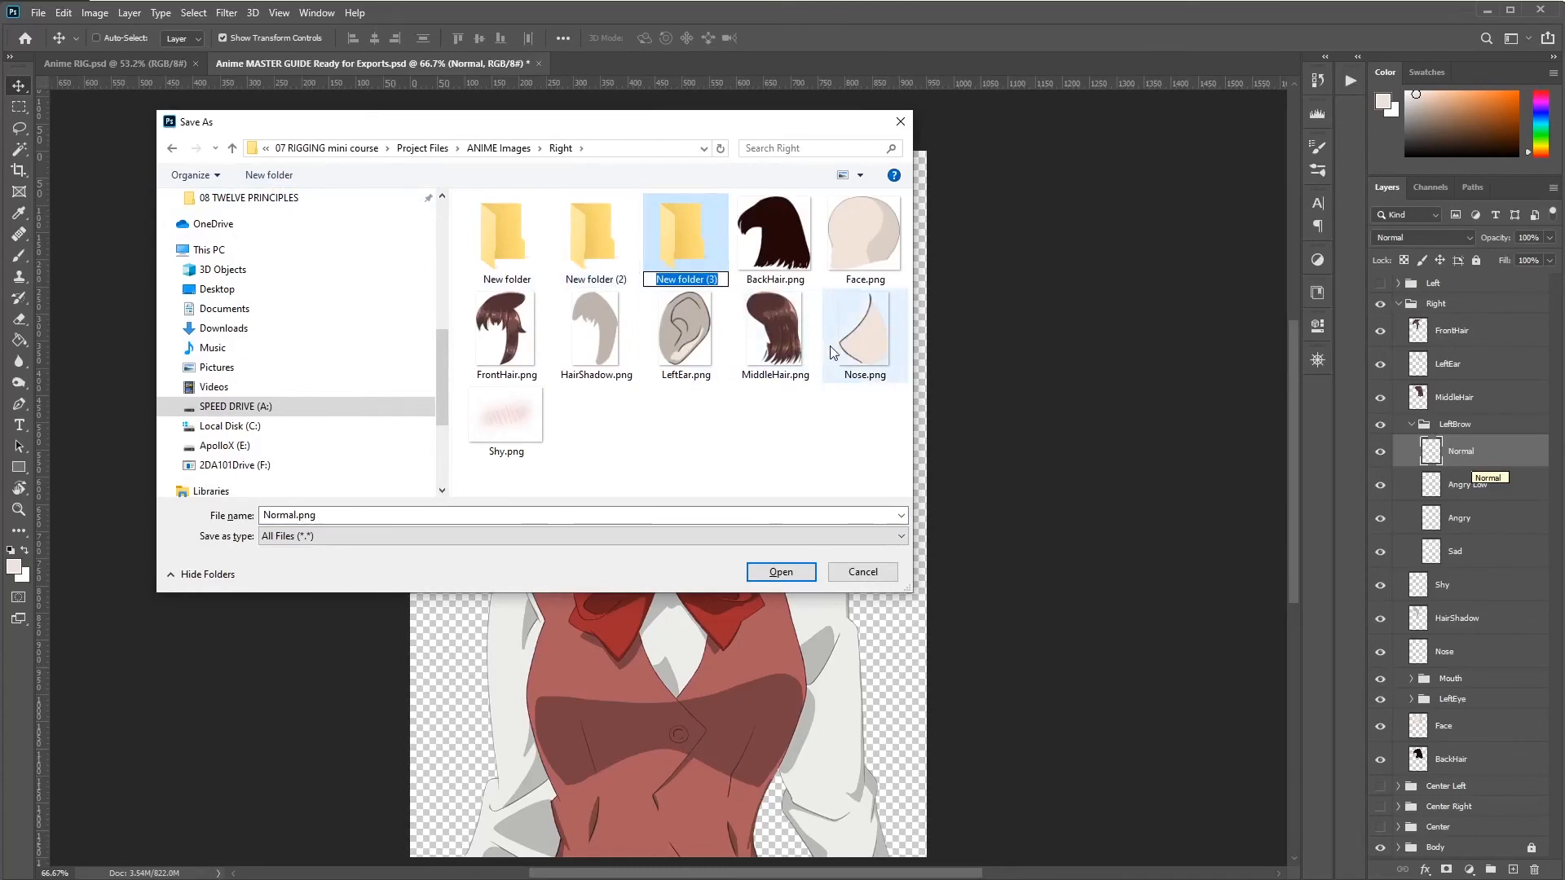
# Step: Name the three new folders inside Right LeftBrow, Mouth and LeftEye
pyautogui.hotkey('ctrl', 'v')
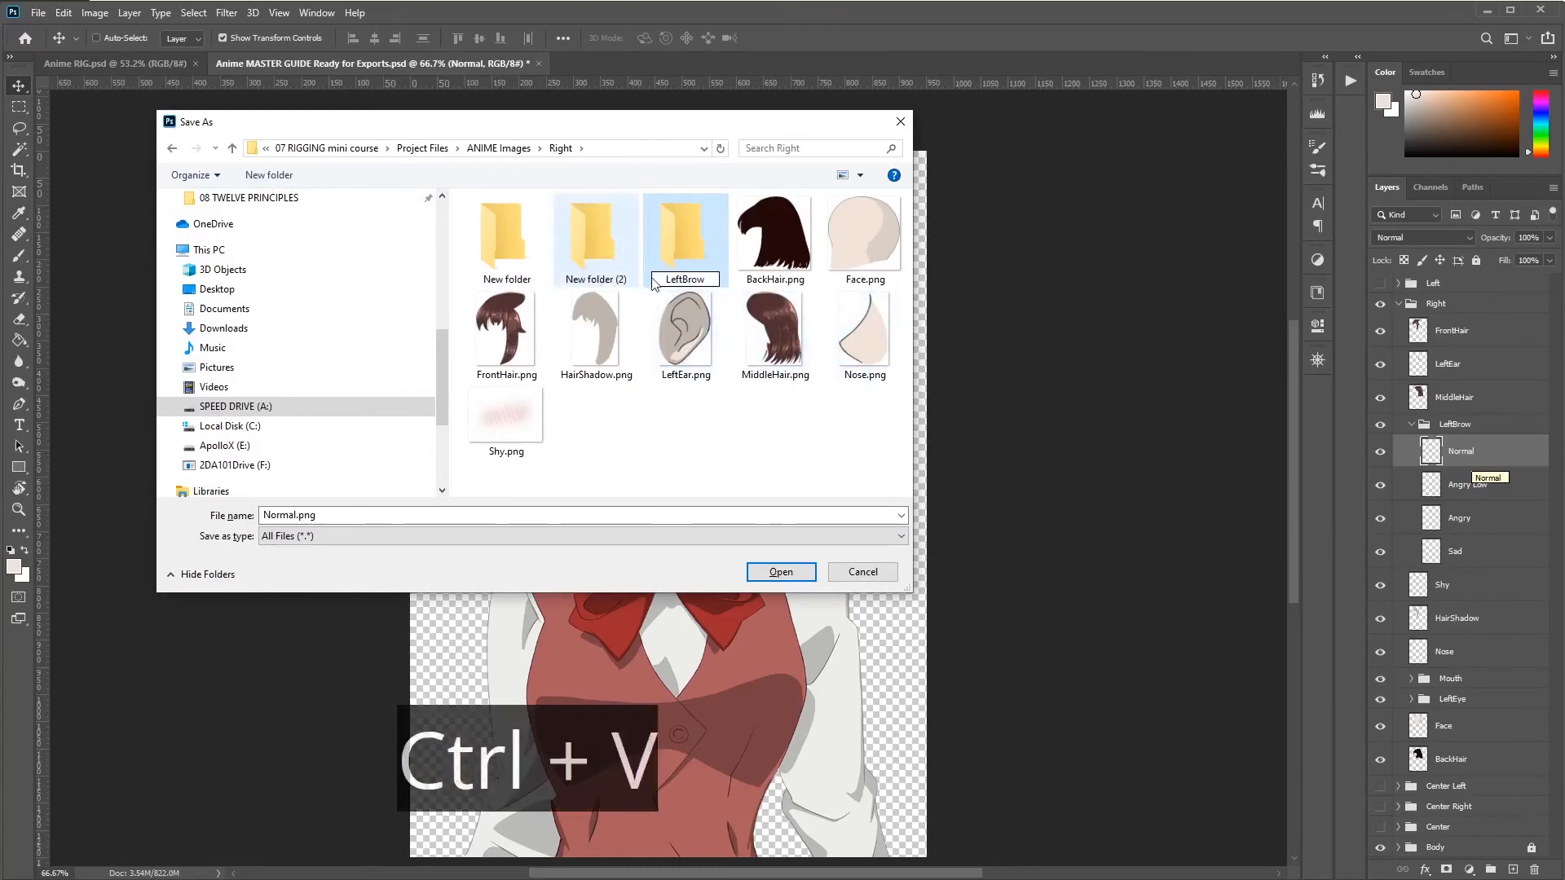
pyautogui.click(613, 261)
pyautogui.press('F2')
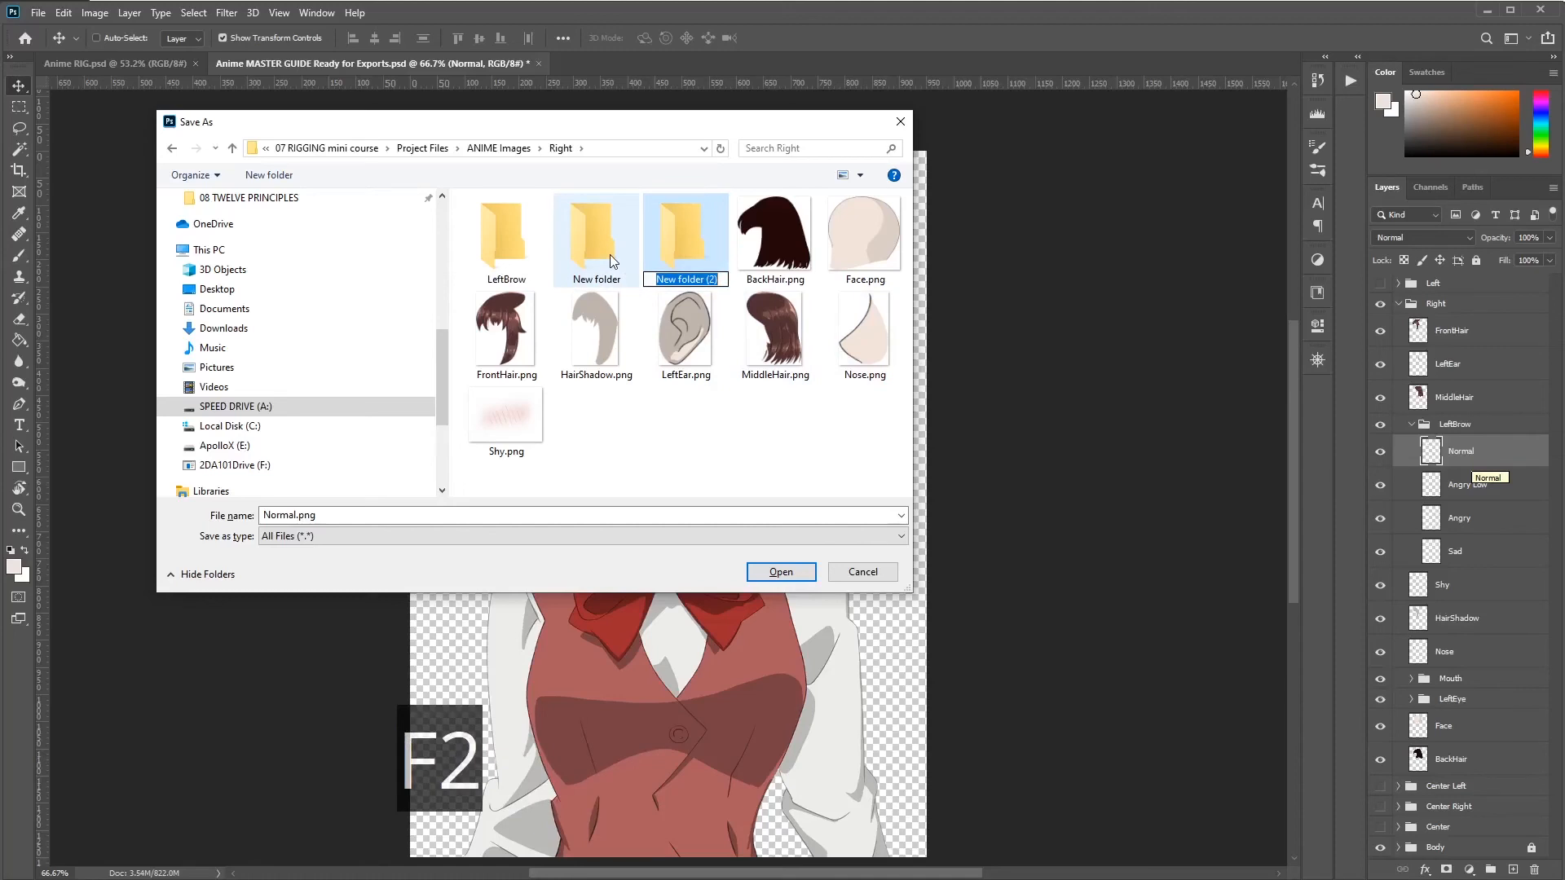
pyautogui.write('Mouth')
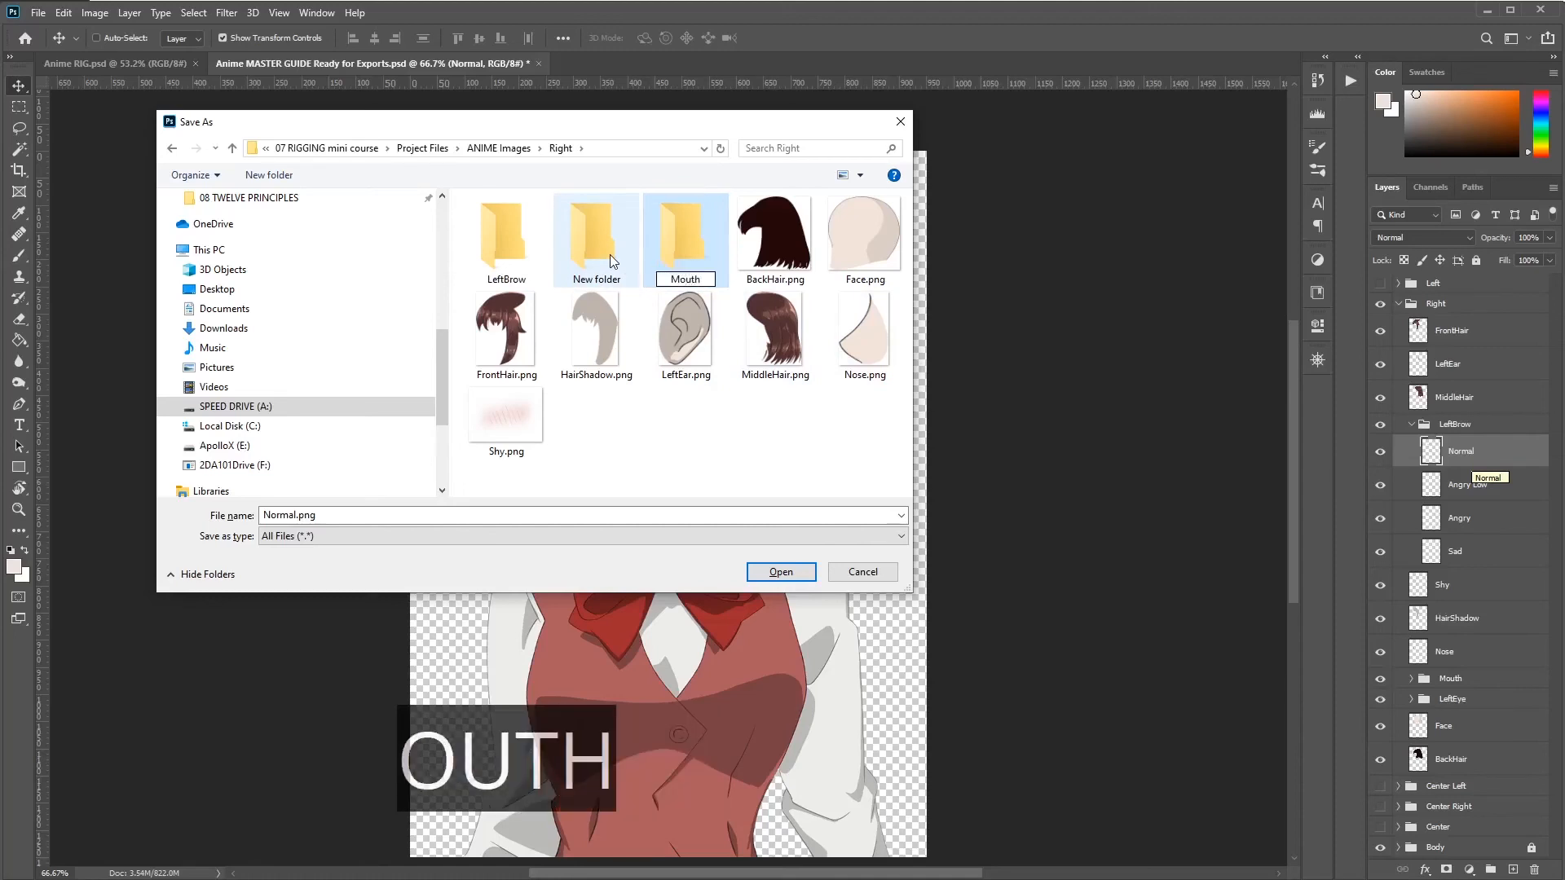
pyautogui.click(610, 255)
pyautogui.press('F2')
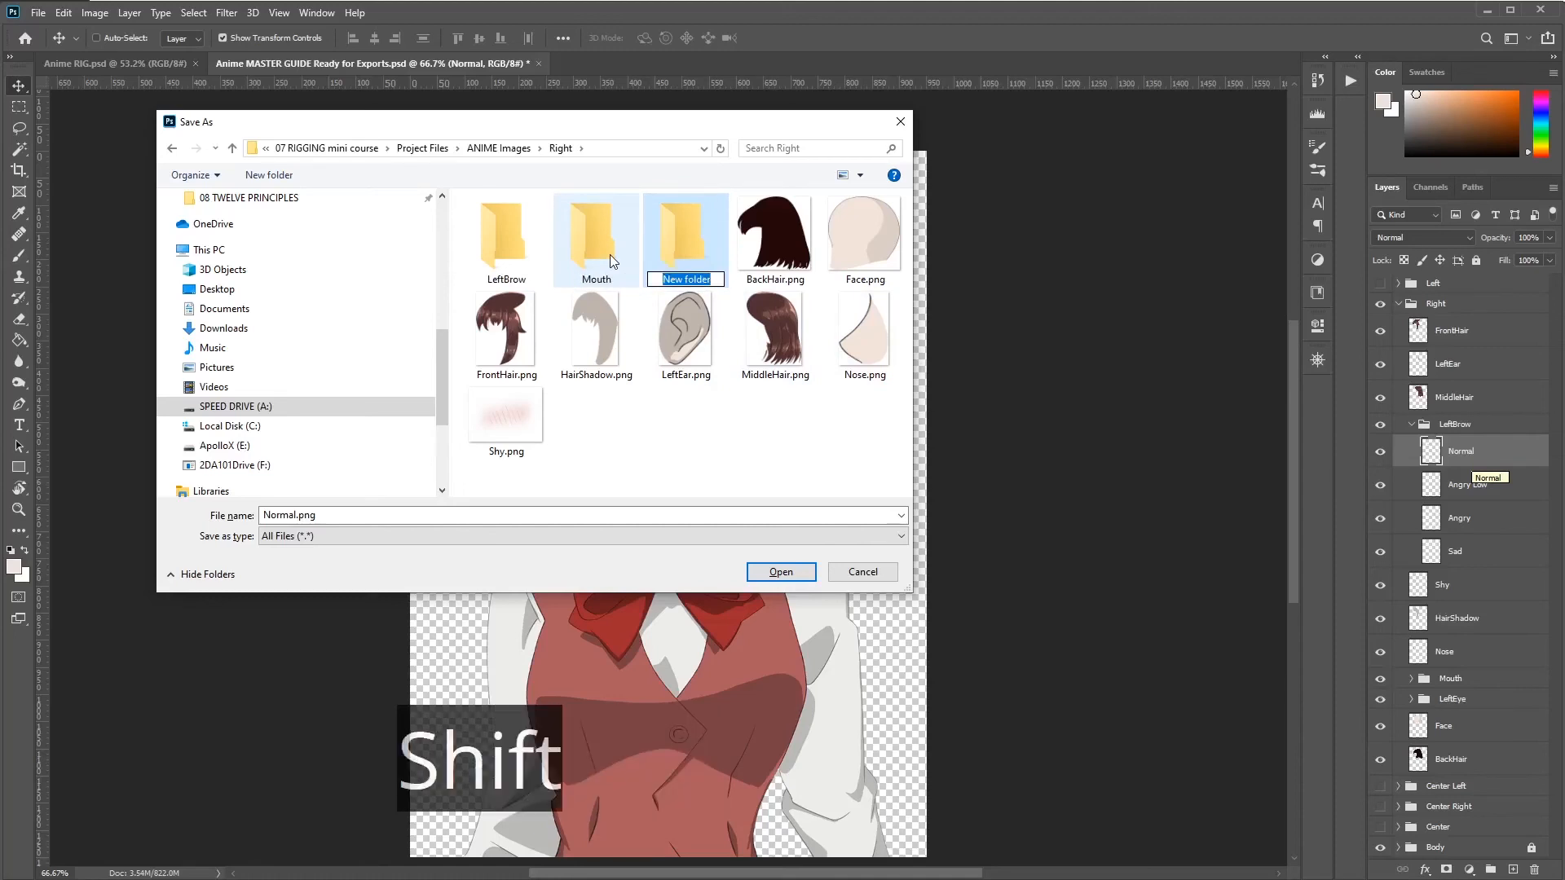
pyautogui.write('LeftEye')
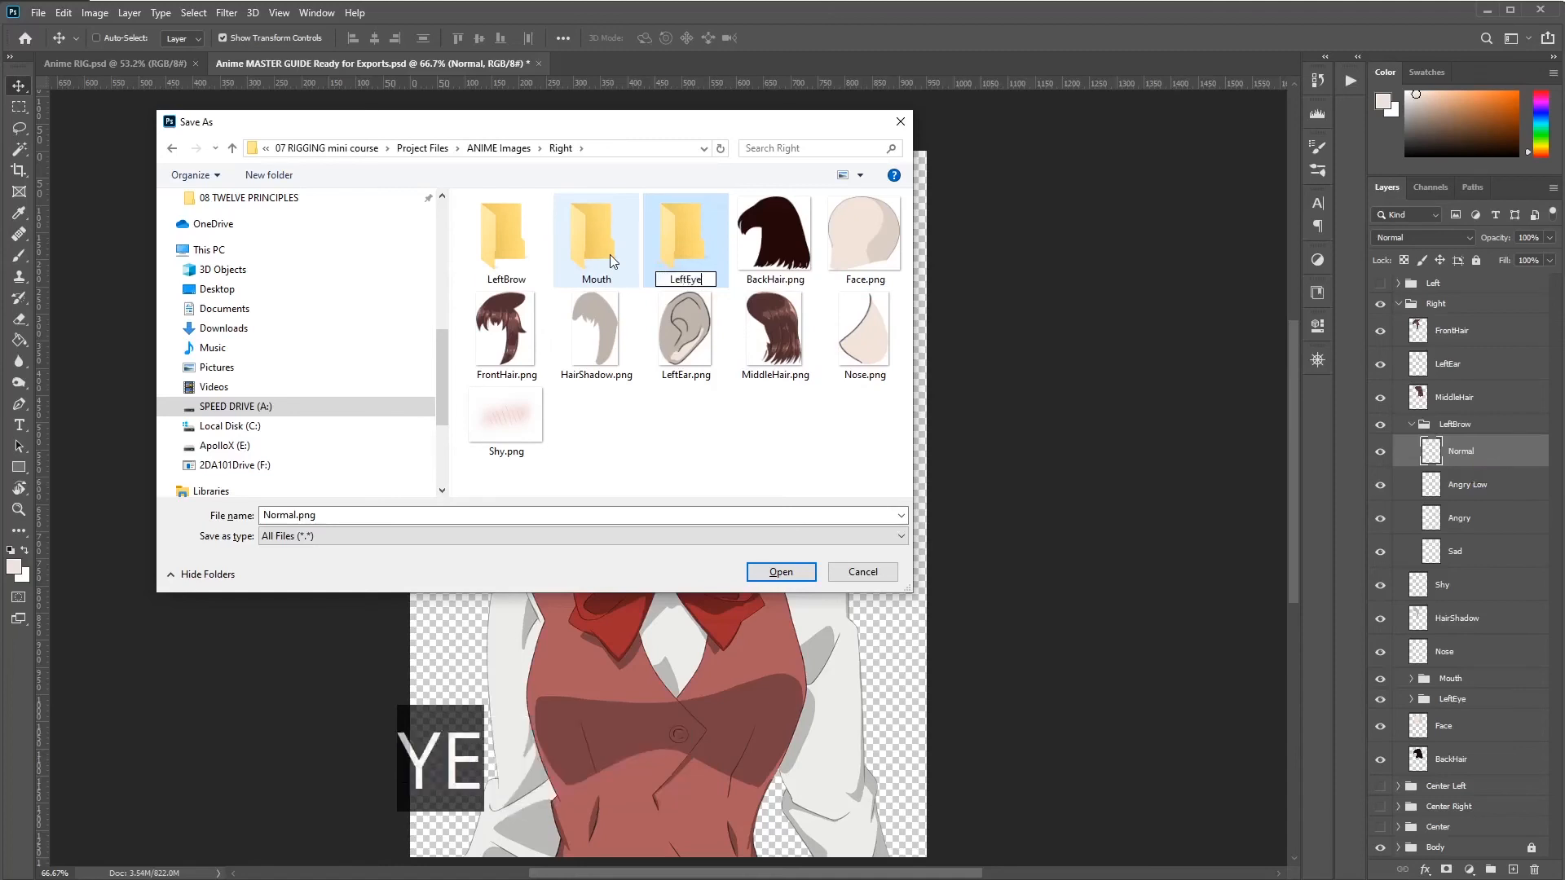
pyautogui.press('Return')
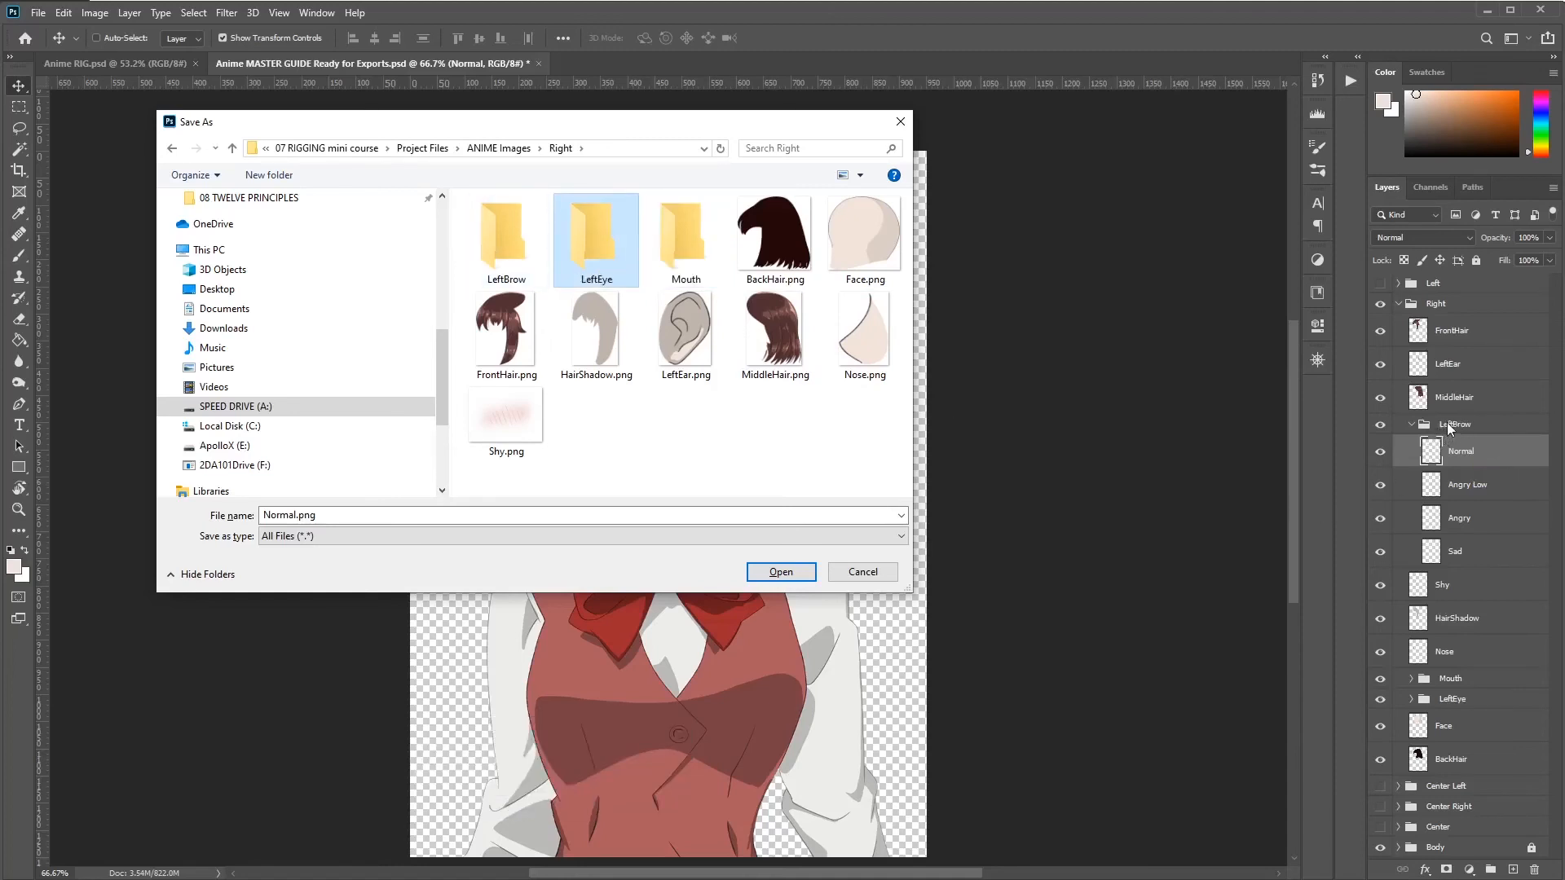
# Step: Export LeftBrow's Normal, Angry Low, Angry and Sad layers as PNGs into the Right > LeftBrow folder
pyautogui.doubleClick(499, 231)
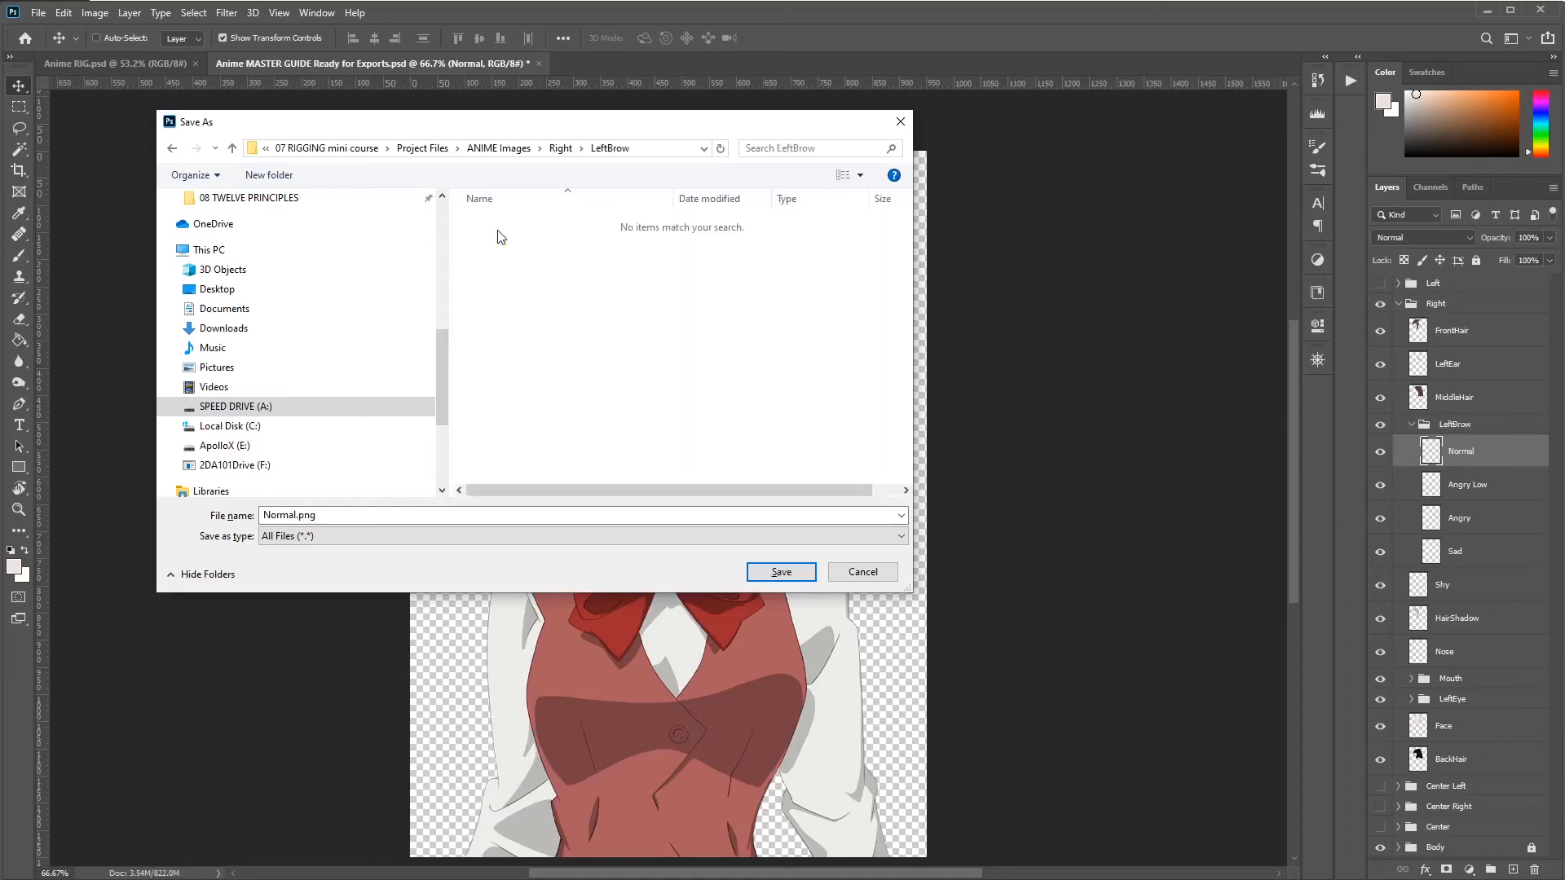
pyautogui.click(760, 572)
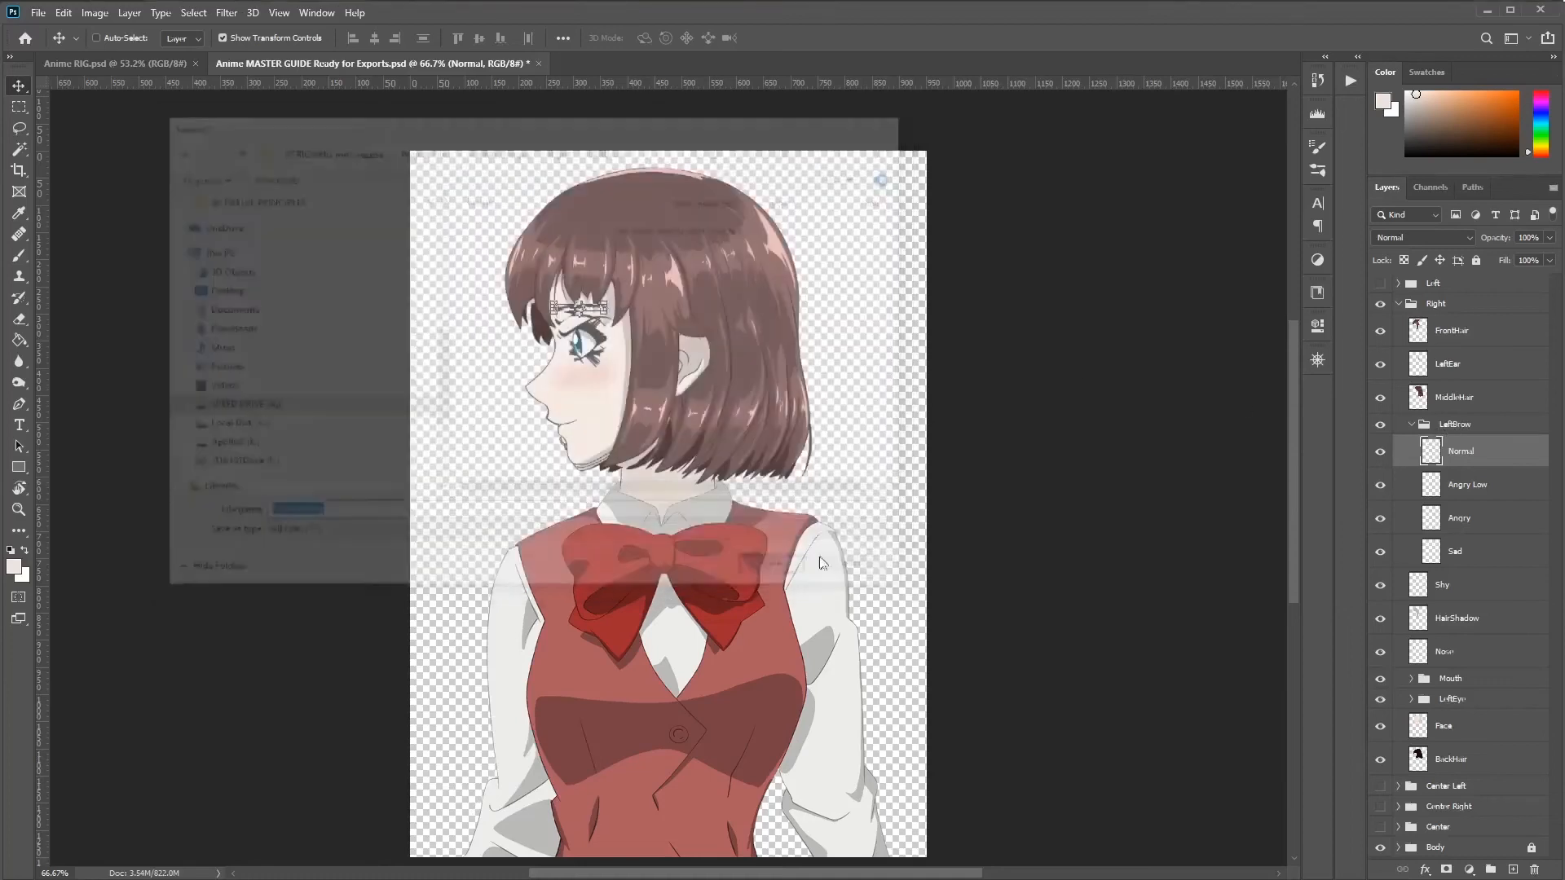
pyautogui.click(1454, 486)
pyautogui.hotkey('ctrl', 'shift', "'")
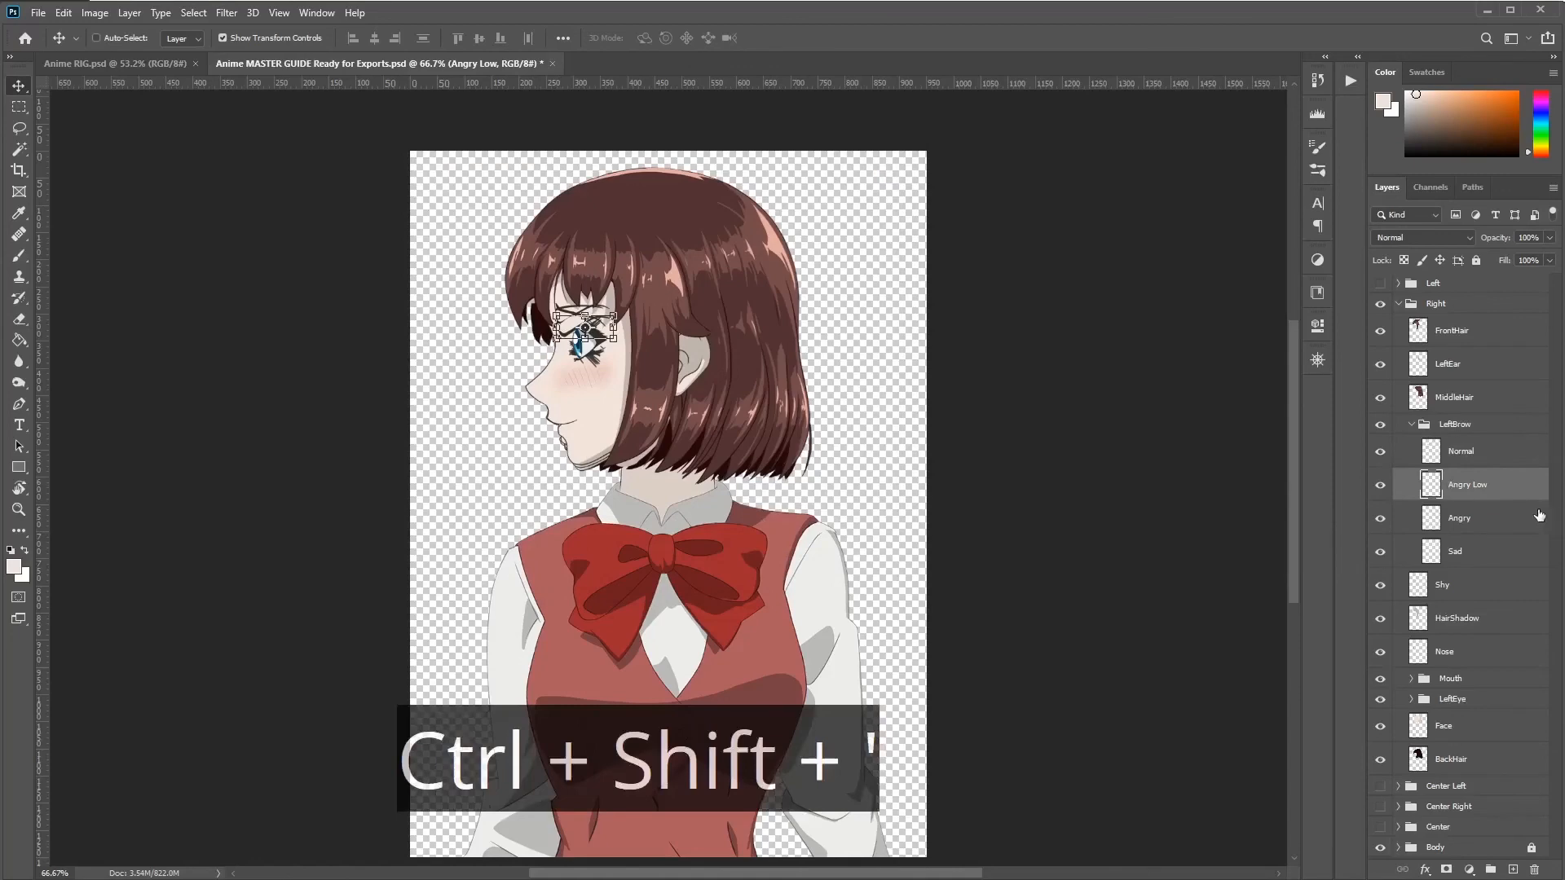
pyautogui.press('Return')
pyautogui.click(1471, 521)
pyautogui.hotkey('ctrl', 'shift', "'")
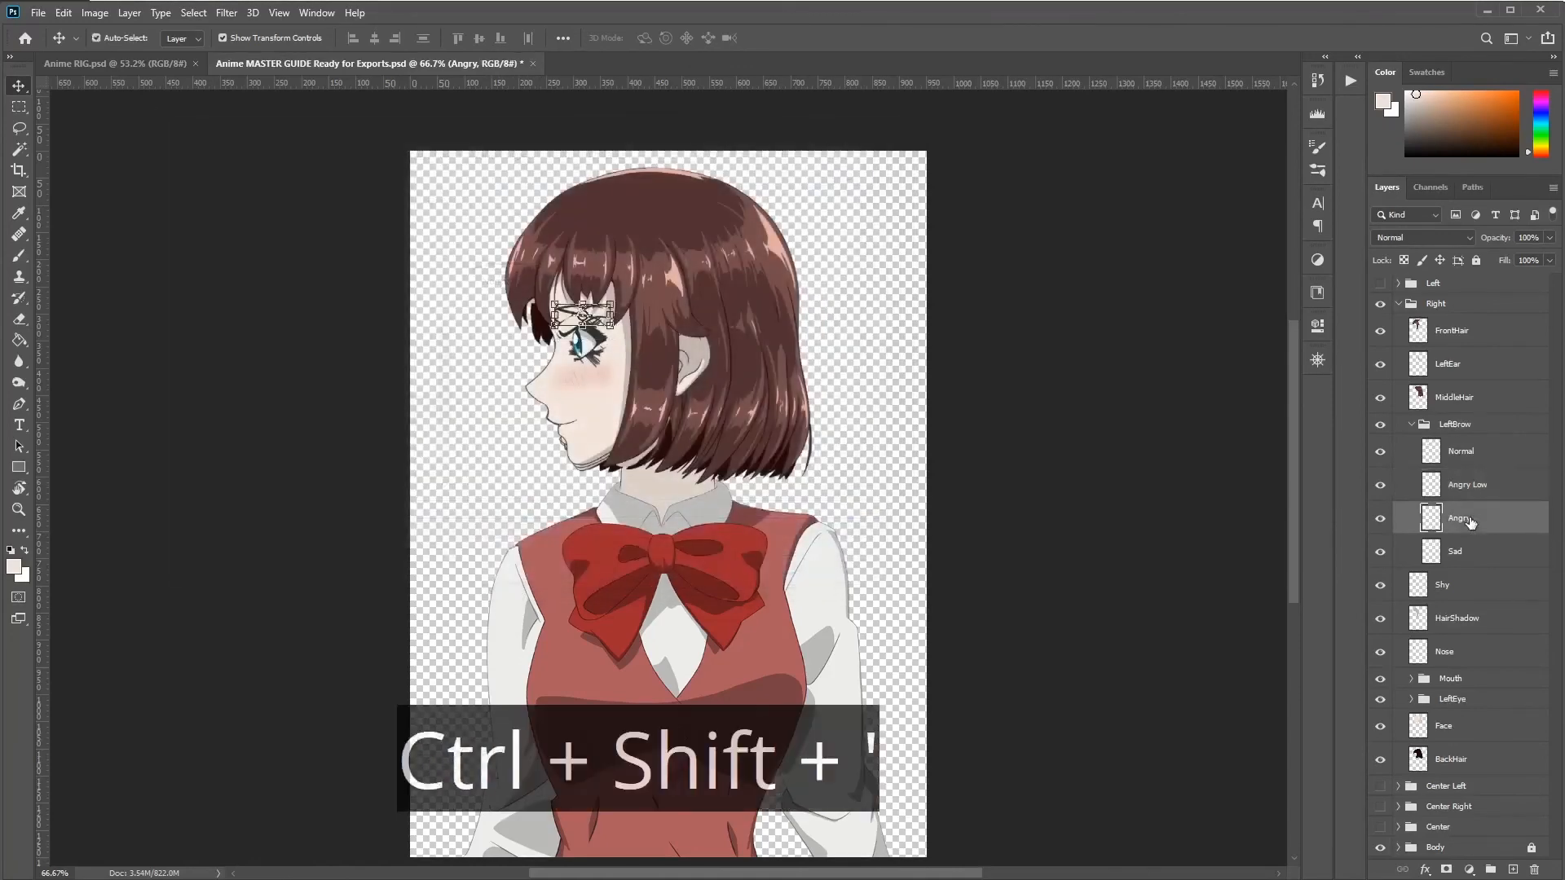
pyautogui.press('Return')
pyautogui.click(1482, 557)
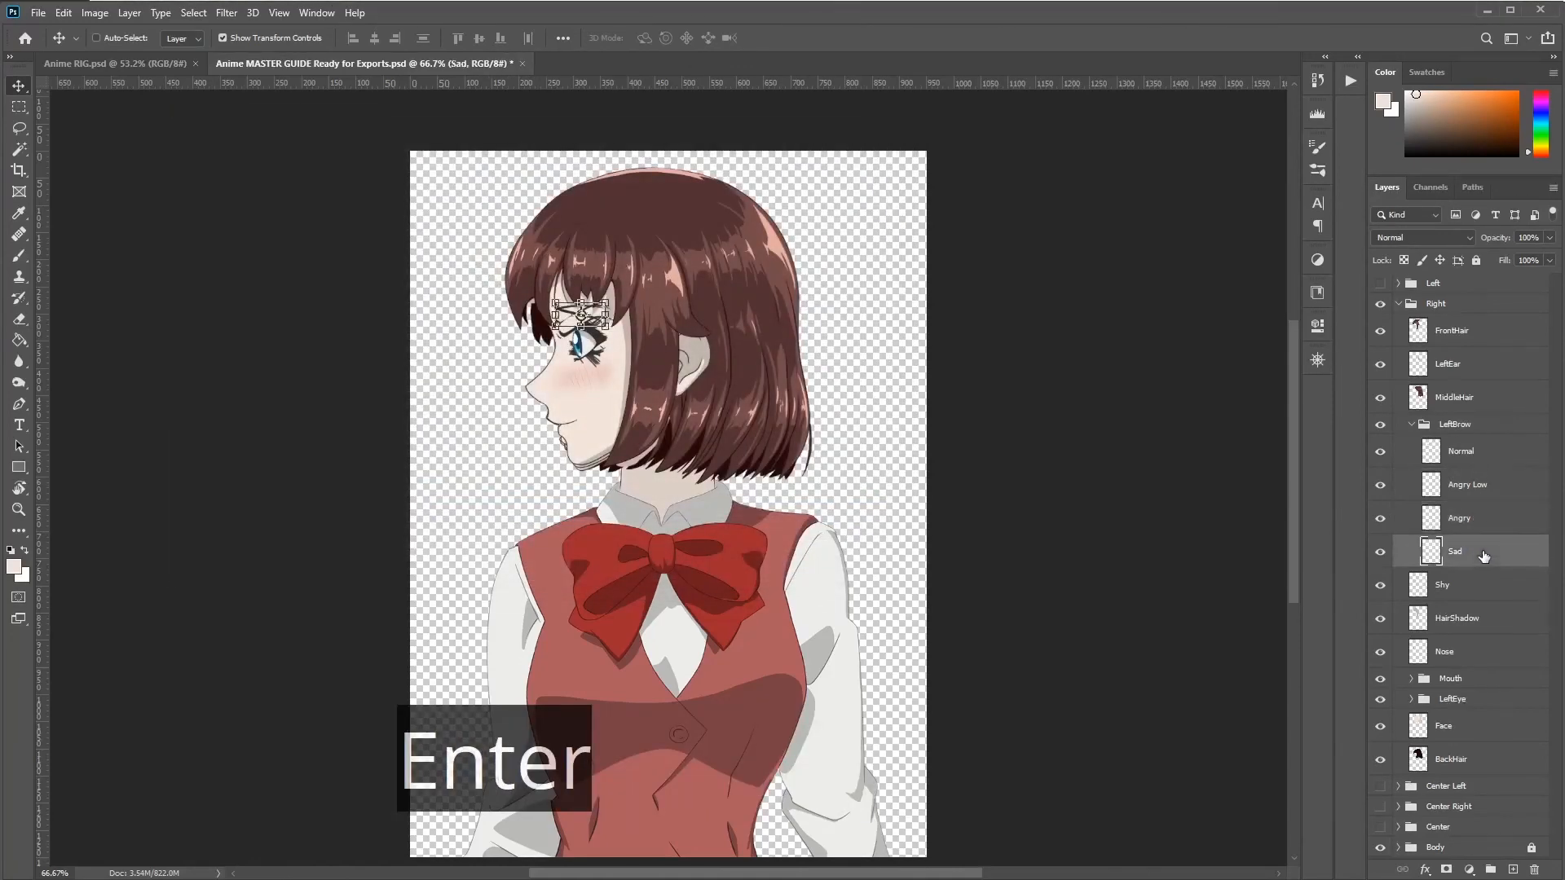
pyautogui.hotkey('ctrl', 'shift', "'")
pyautogui.press('Return')
# Step: Collapse the LeftBrow subgroup and expand the Right group's Mouth subgroup
pyautogui.click(1417, 432)
pyautogui.click(1413, 425)
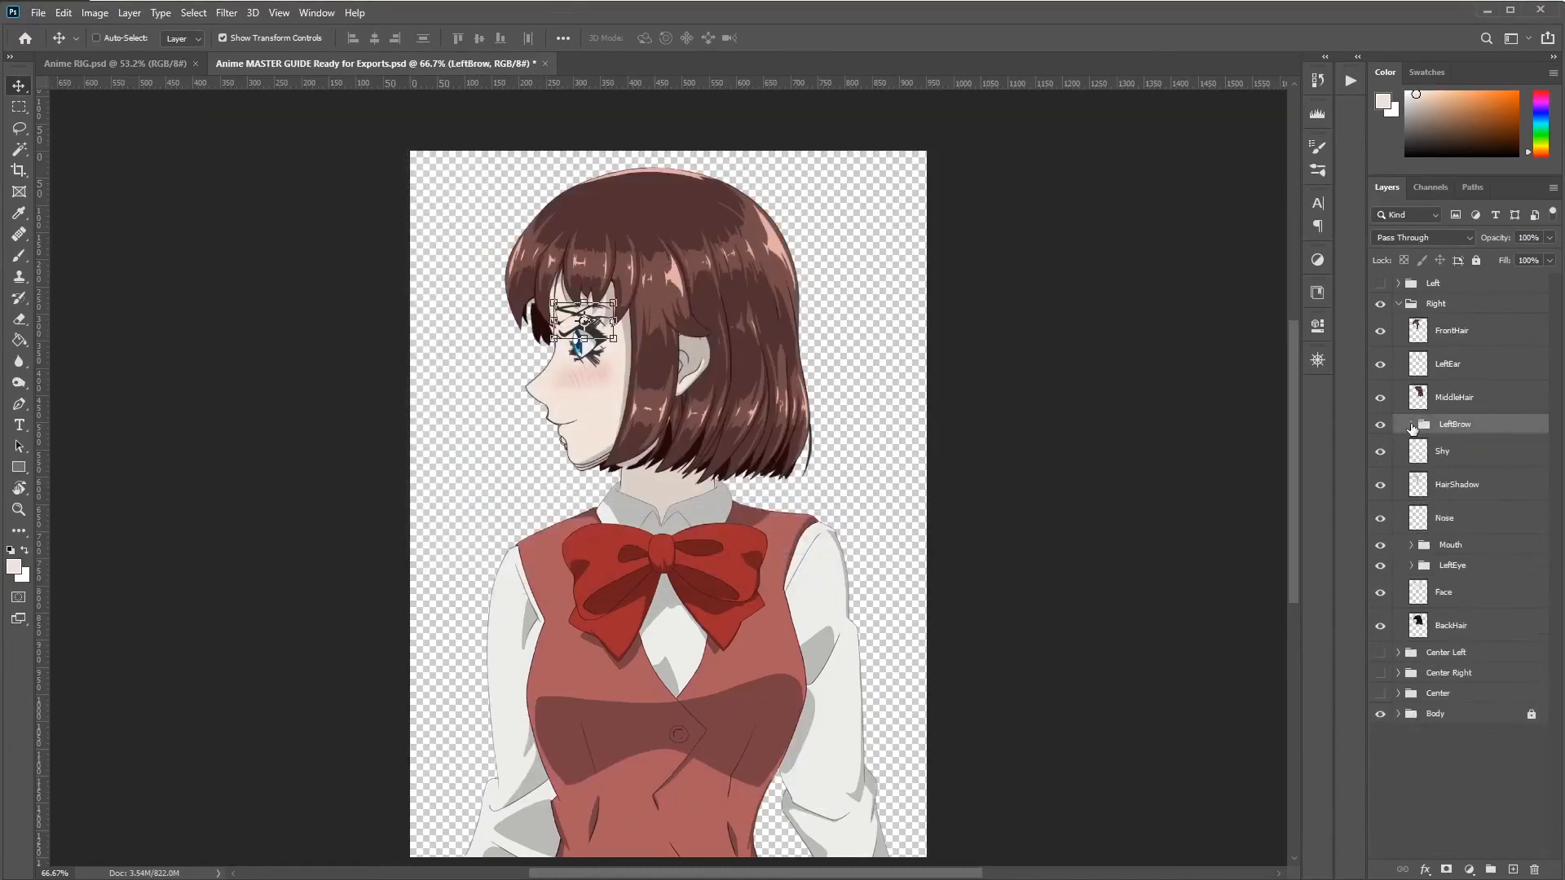
pyautogui.click(1445, 544)
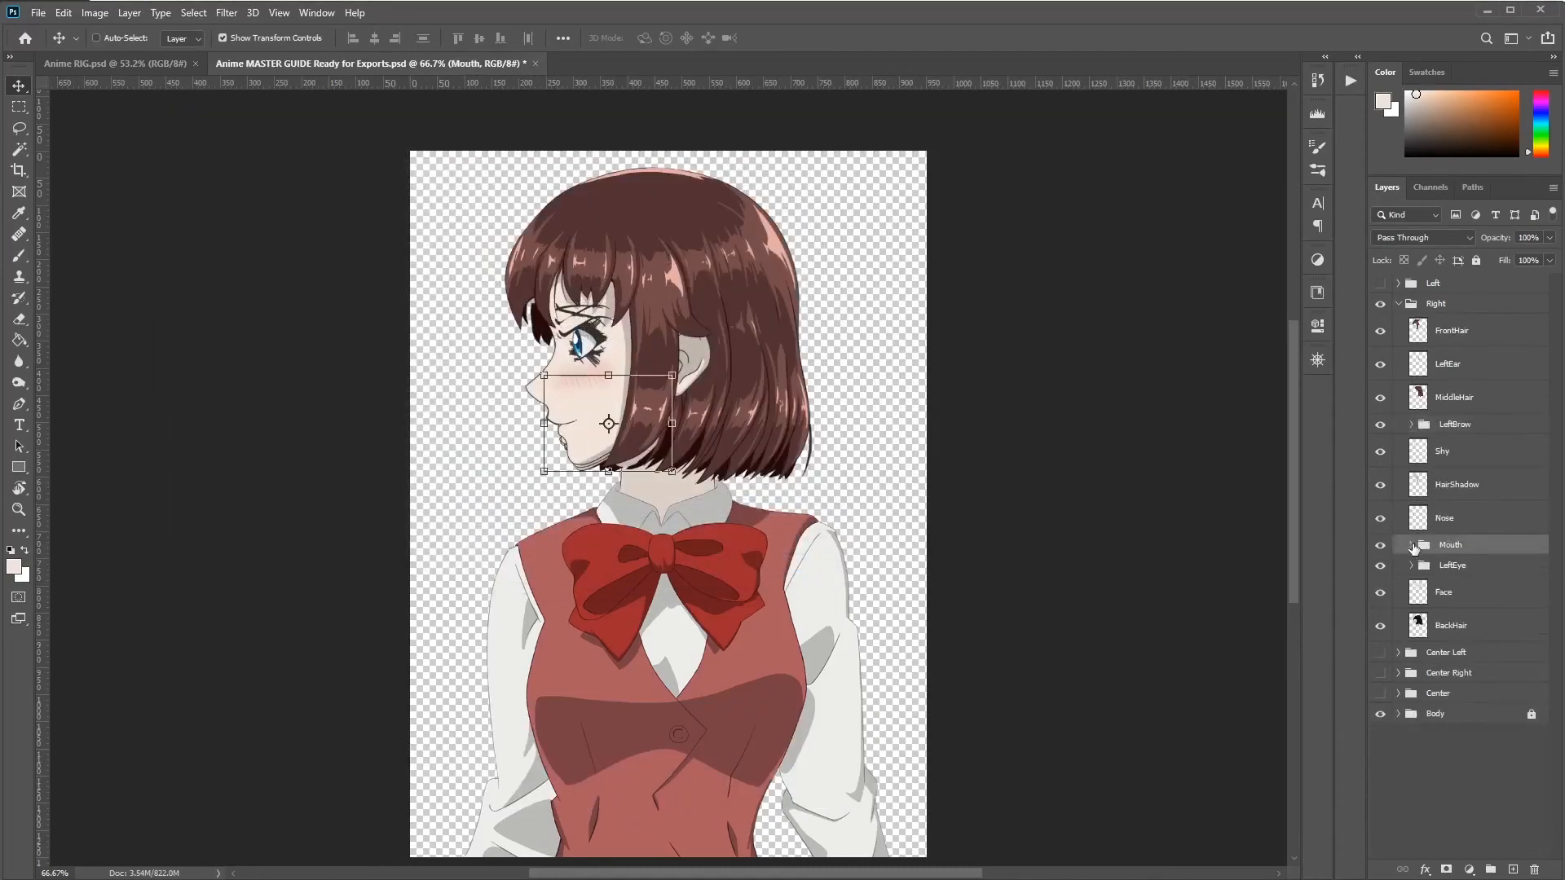
pyautogui.click(1412, 544)
pyautogui.scroll(-2, 1464, 526)
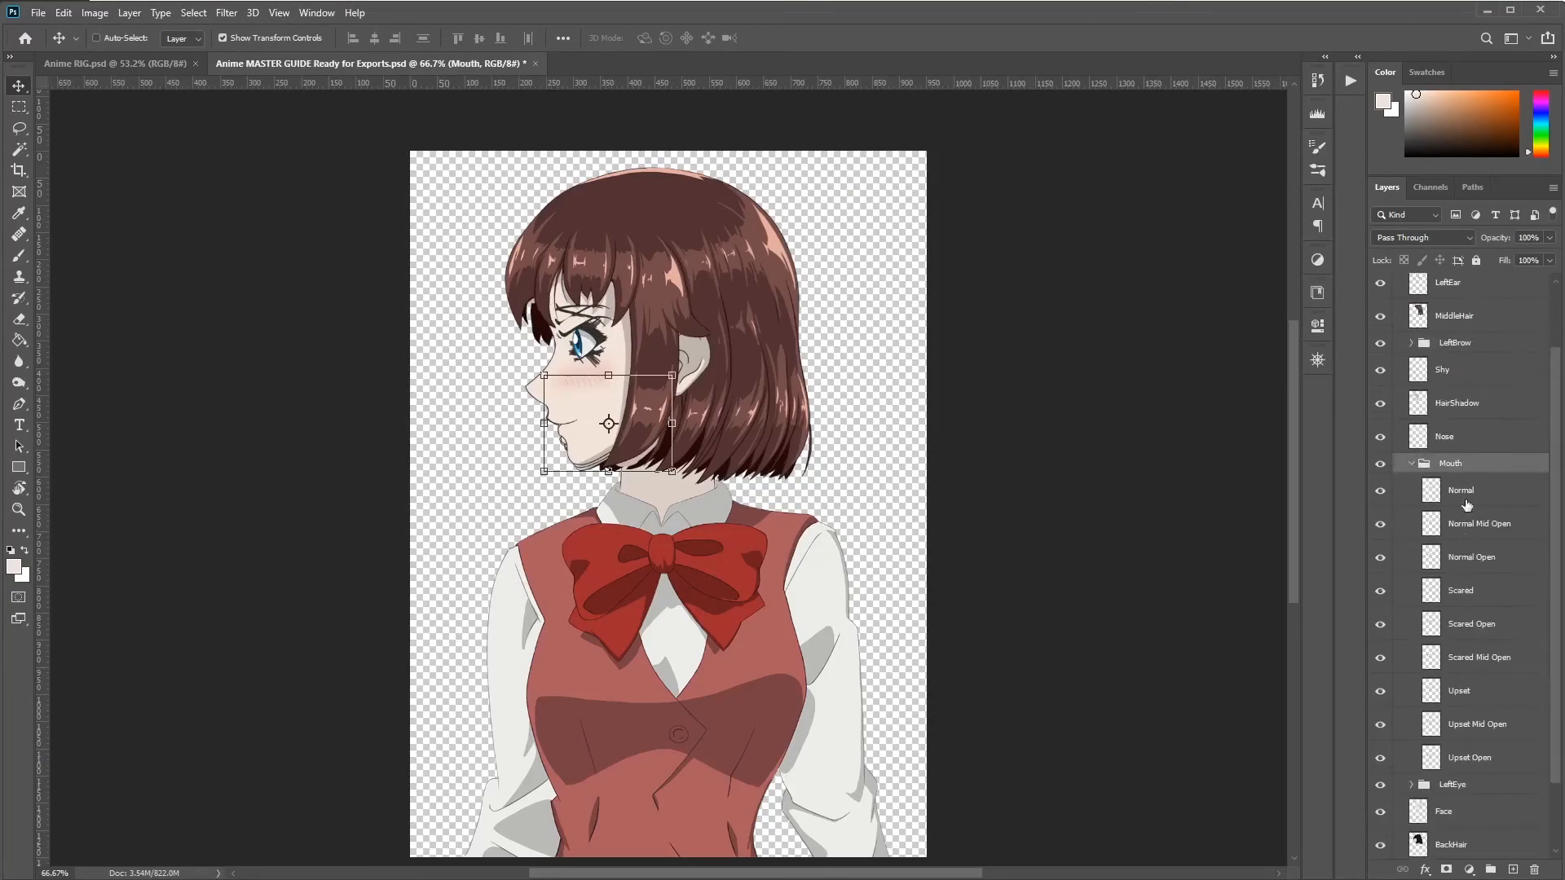
# Step: Export the Mouth subgroup's Normal layer as Normal.png into the Right > Mouth folder
pyautogui.click(1473, 491)
pyautogui.hotkey('ctrl', 'shift', "'")
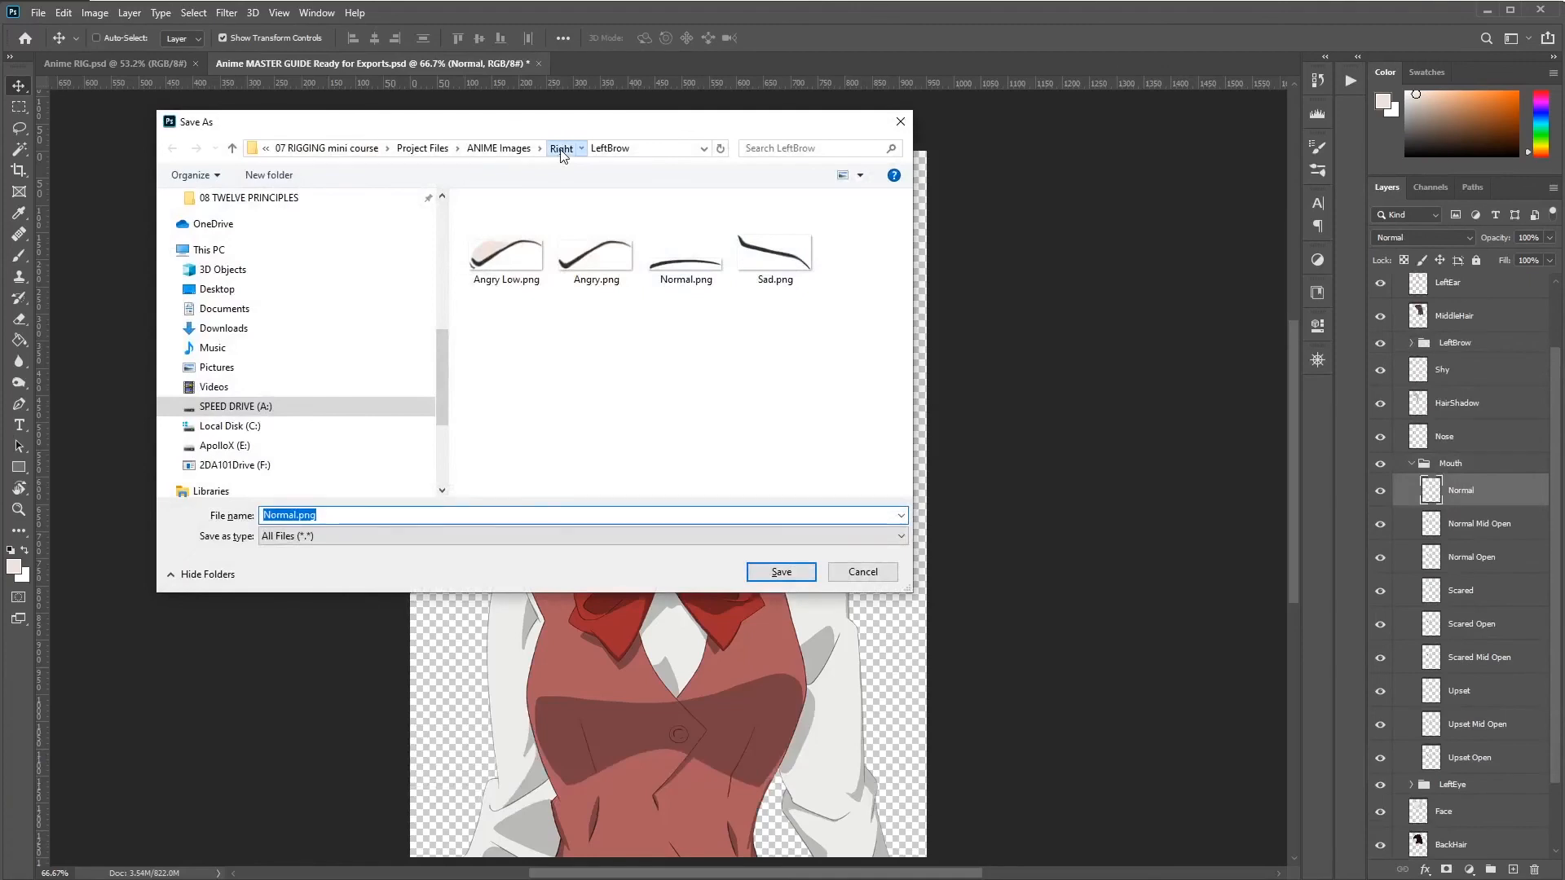
pyautogui.click(561, 153)
pyautogui.doubleClick(659, 246)
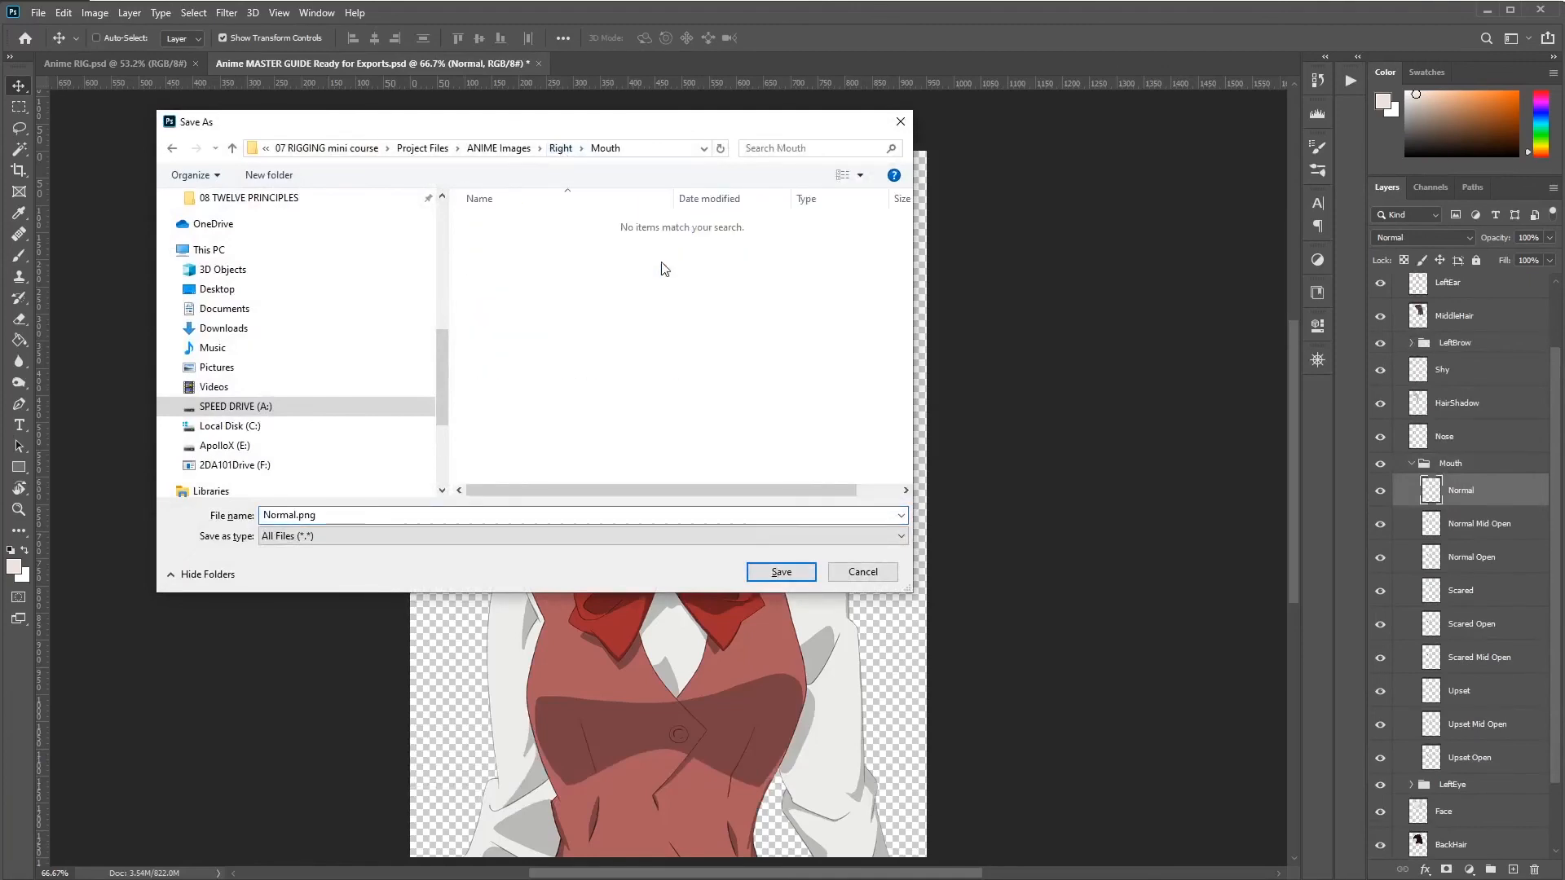
pyautogui.click(780, 571)
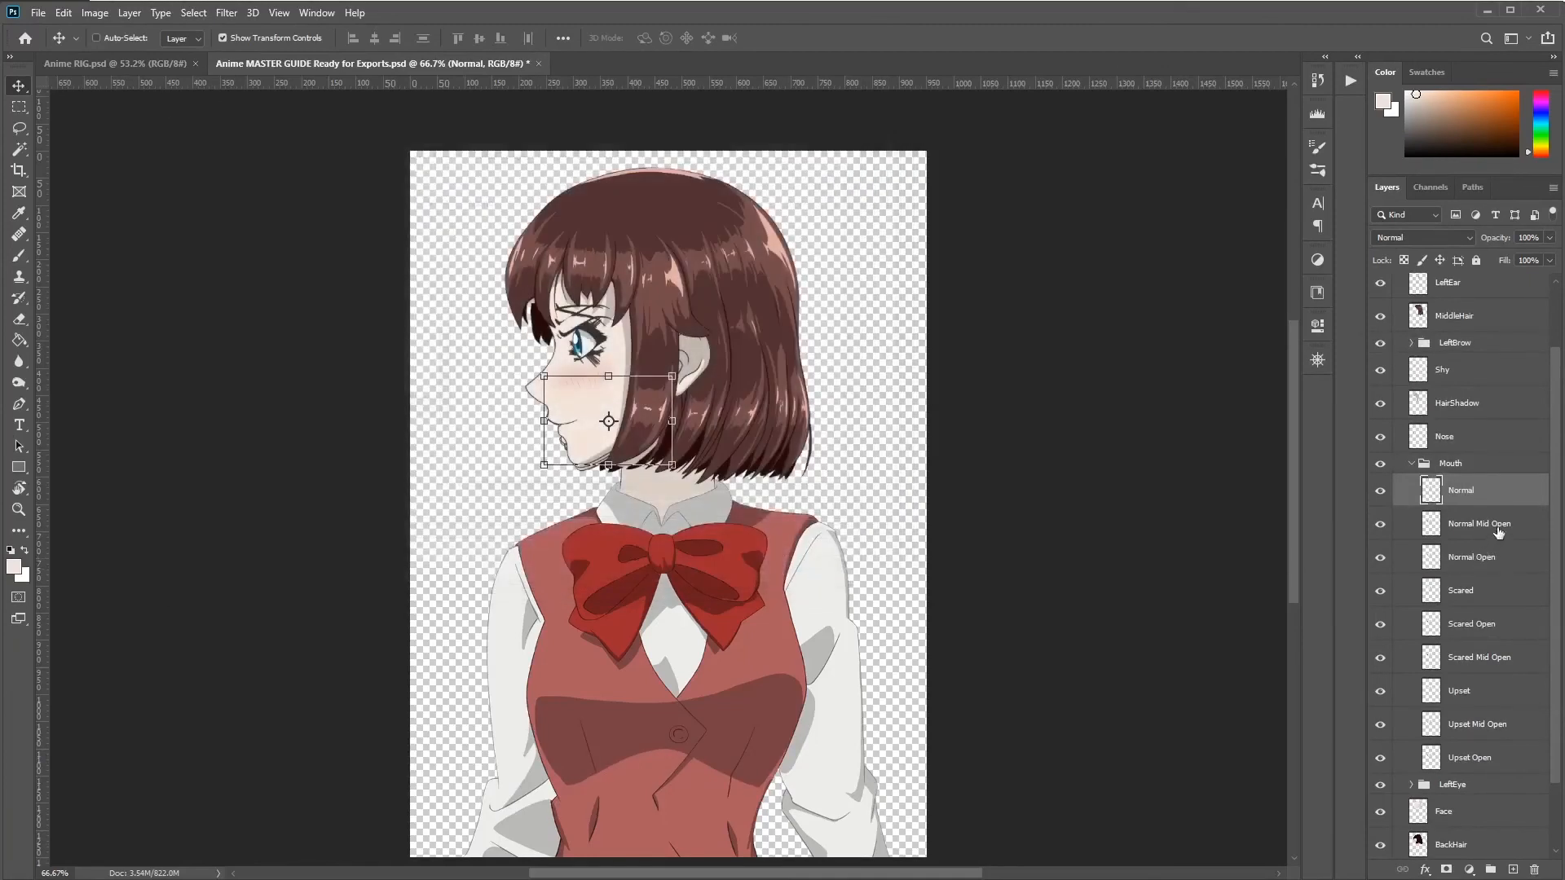
# Step: Export all remaining Normal, Scared and Upset mouth layers, including their Mid Open and Open variants, as PNGs into the Right > Mouth folder
pyautogui.click(1498, 532)
pyautogui.hotkey('ctrl', 'shift', "'")
pyautogui.press('Return')
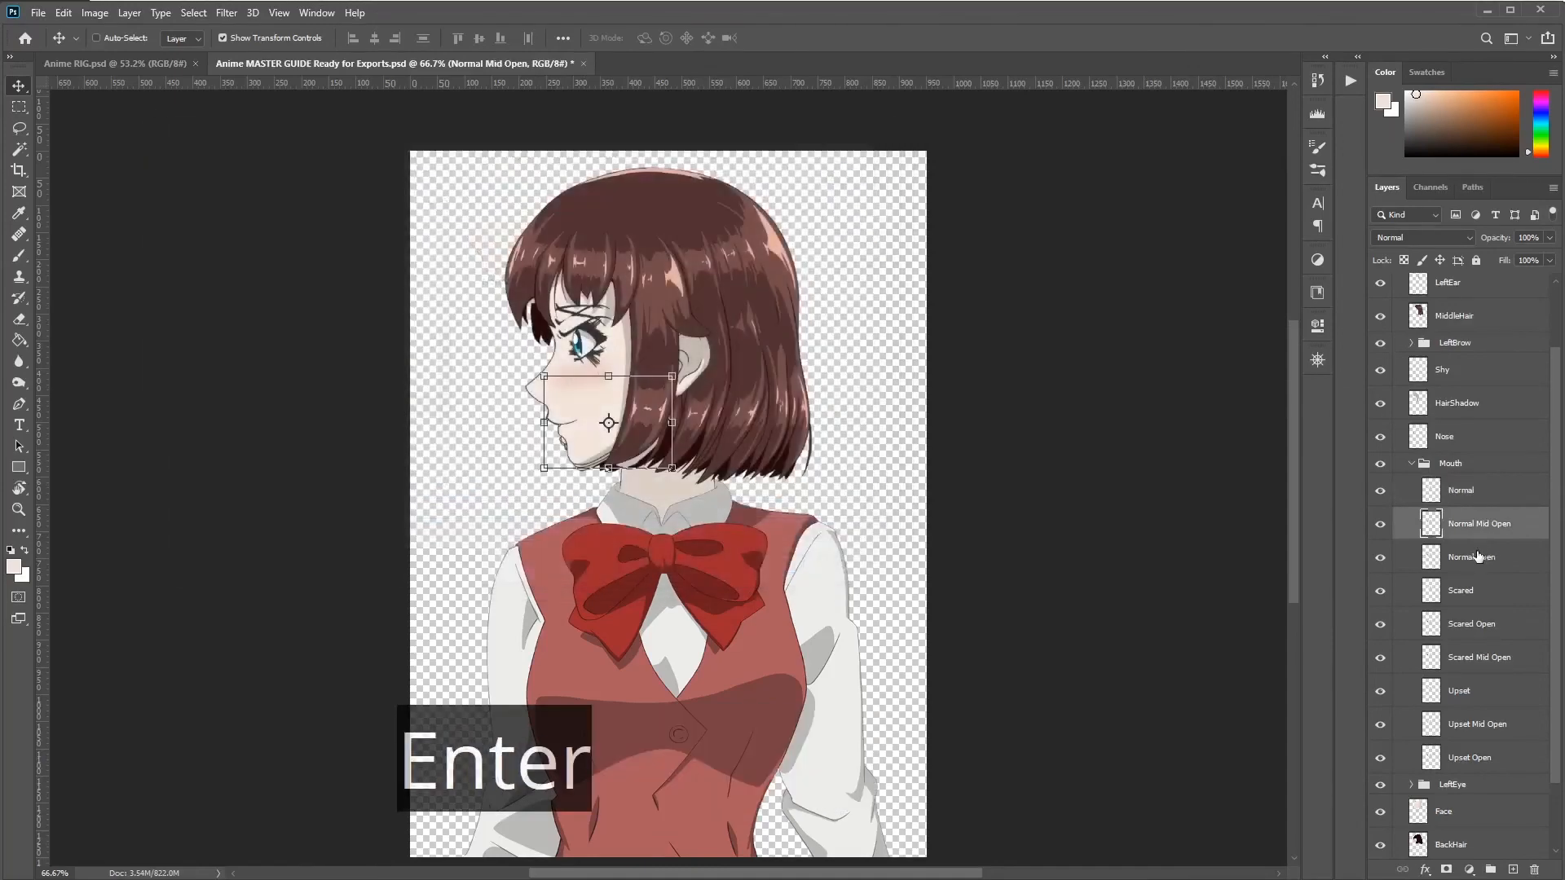
pyautogui.click(1479, 557)
pyautogui.hotkey('ctrl', 'shift', "'")
pyautogui.press('Return')
pyautogui.click(1472, 592)
pyautogui.click(1460, 693)
pyautogui.hotkey('ctrl', 'shift', "'")
pyautogui.press('Return')
pyautogui.click(1461, 757)
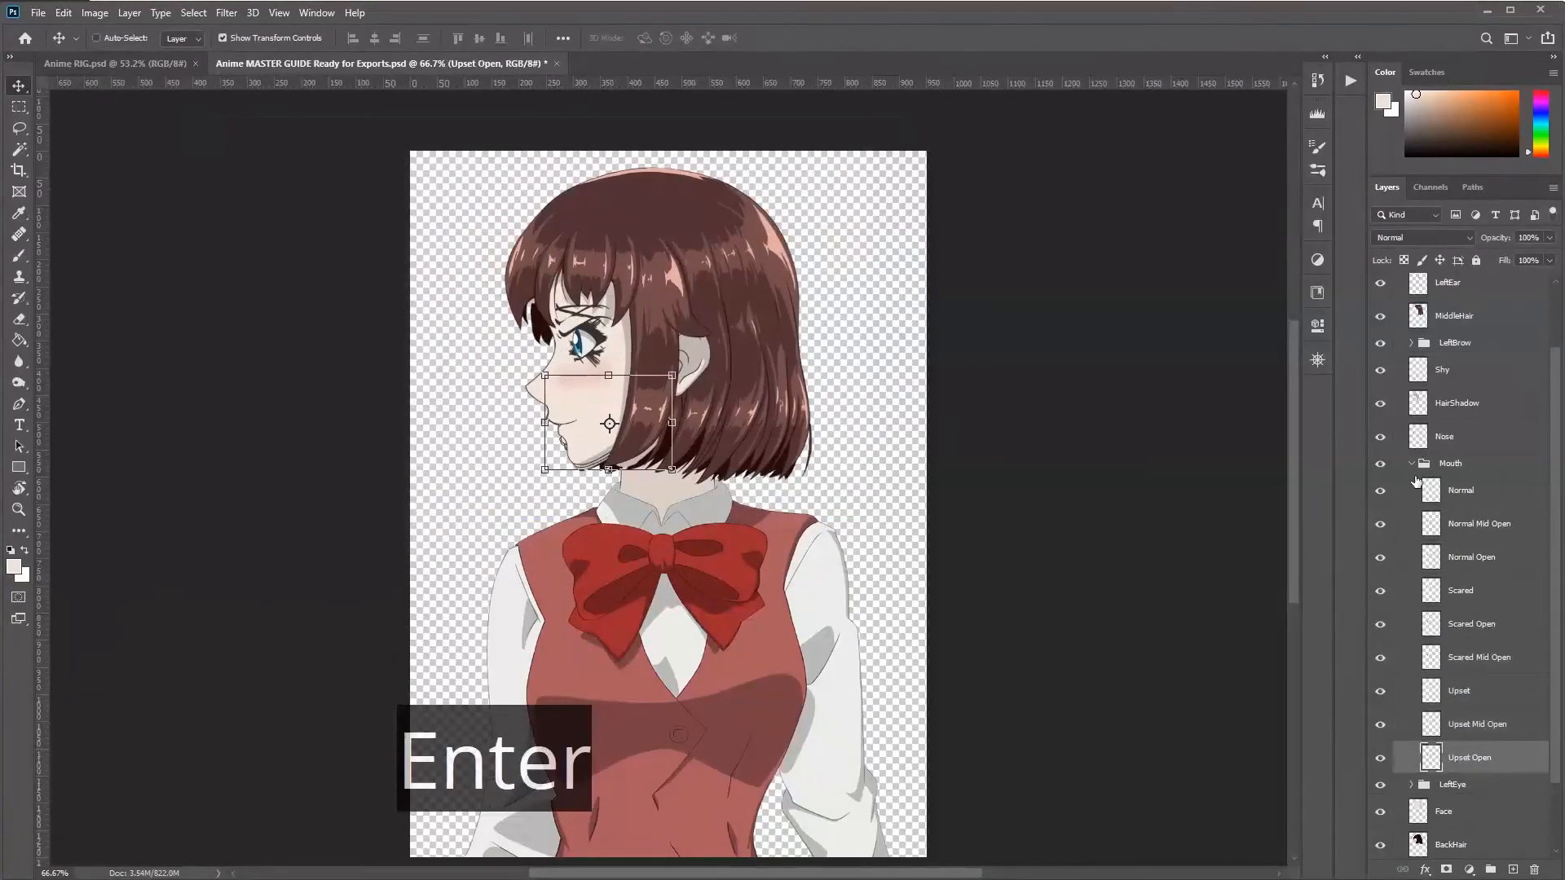
# Step: Collapse the Mouth subgroup and expand the Right group's LeftEye subgroup
pyautogui.click(1411, 465)
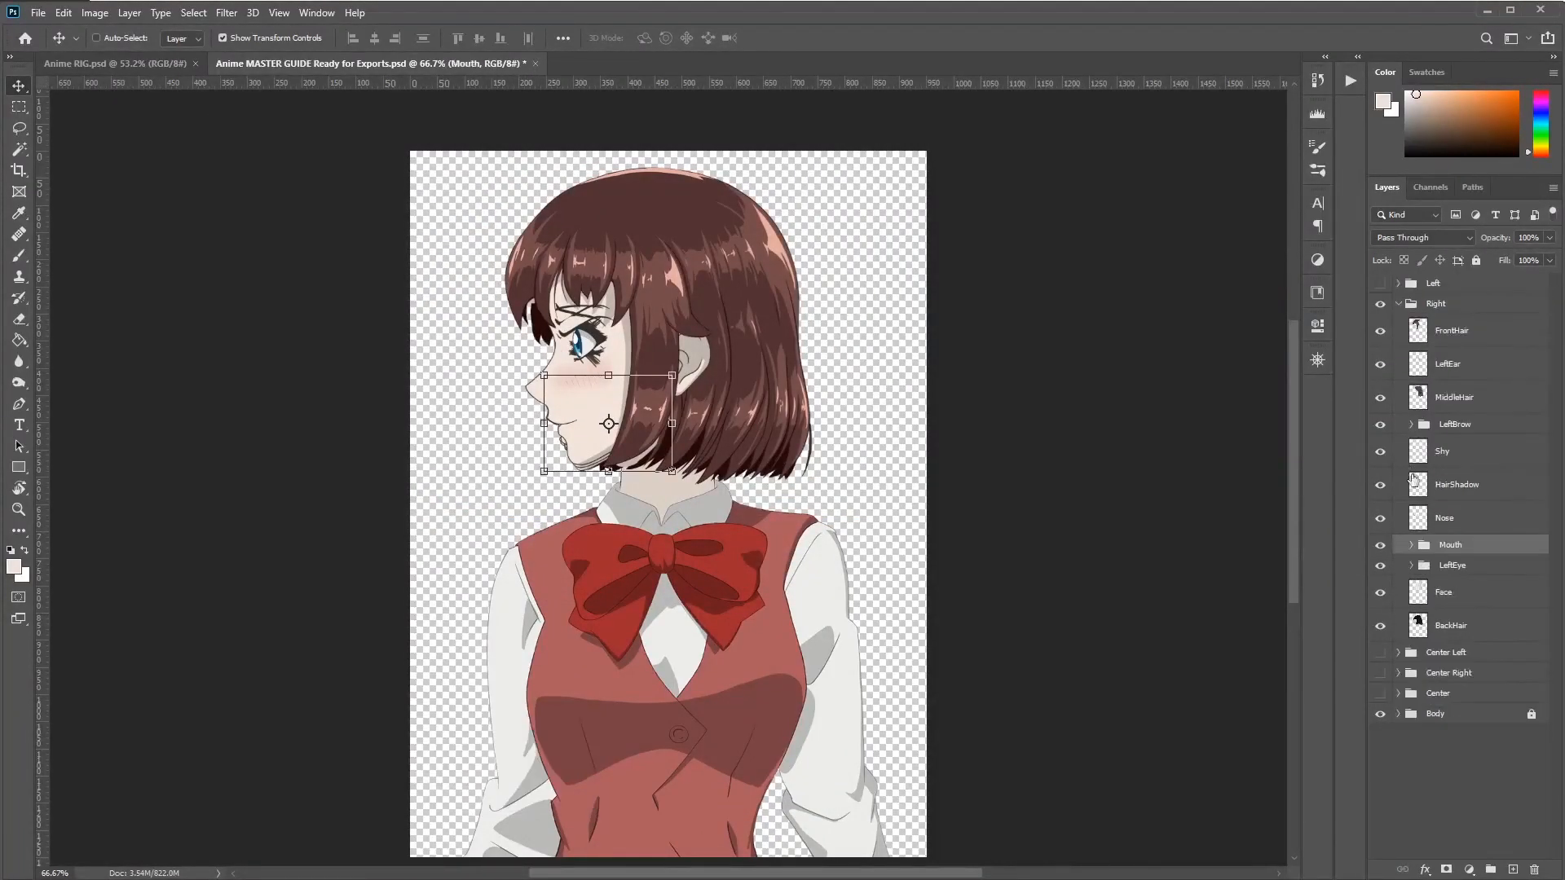
pyautogui.click(1437, 566)
pyautogui.click(1411, 566)
# Step: Export the LeftEye subgroup's Normal layer as Normal.png into the Right > LeftEye folder
pyautogui.click(1459, 531)
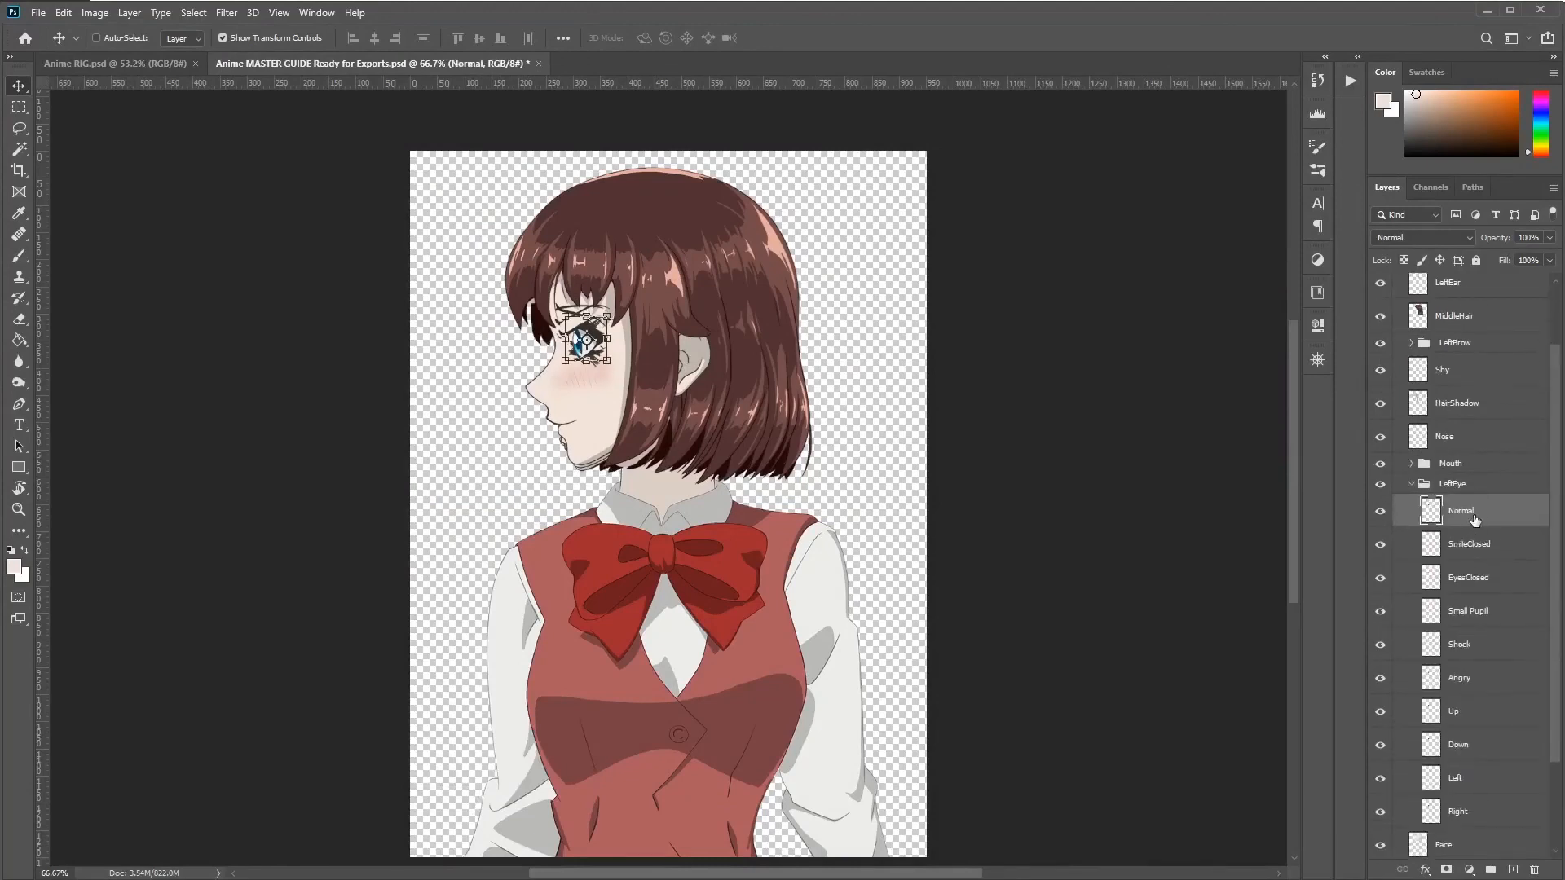
pyautogui.hotkey('ctrl', 'shift', "'")
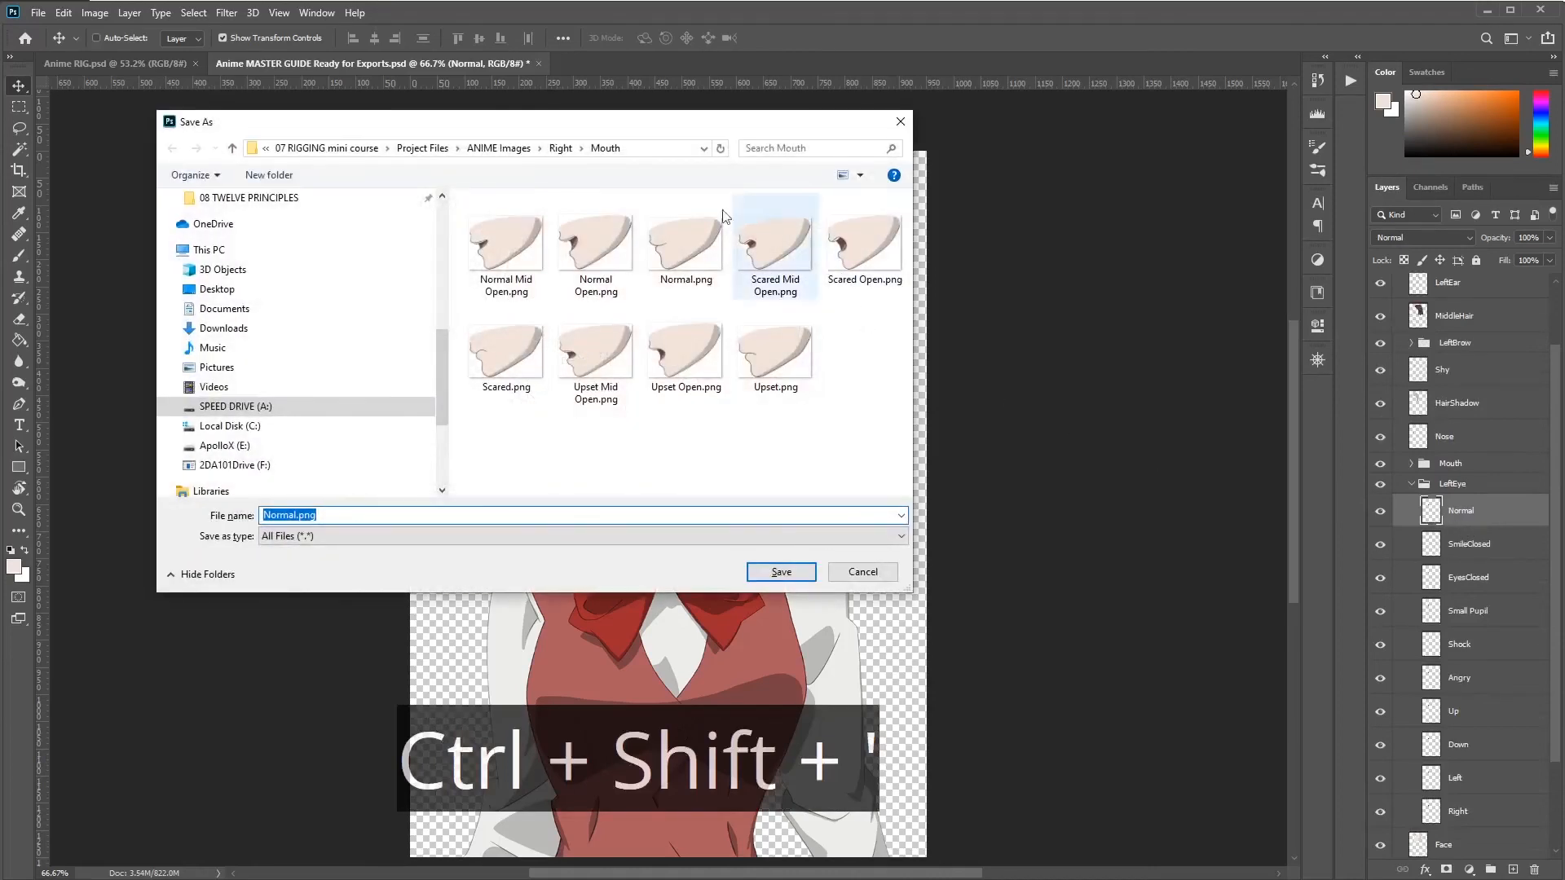
pyautogui.click(561, 148)
pyautogui.doubleClick(590, 237)
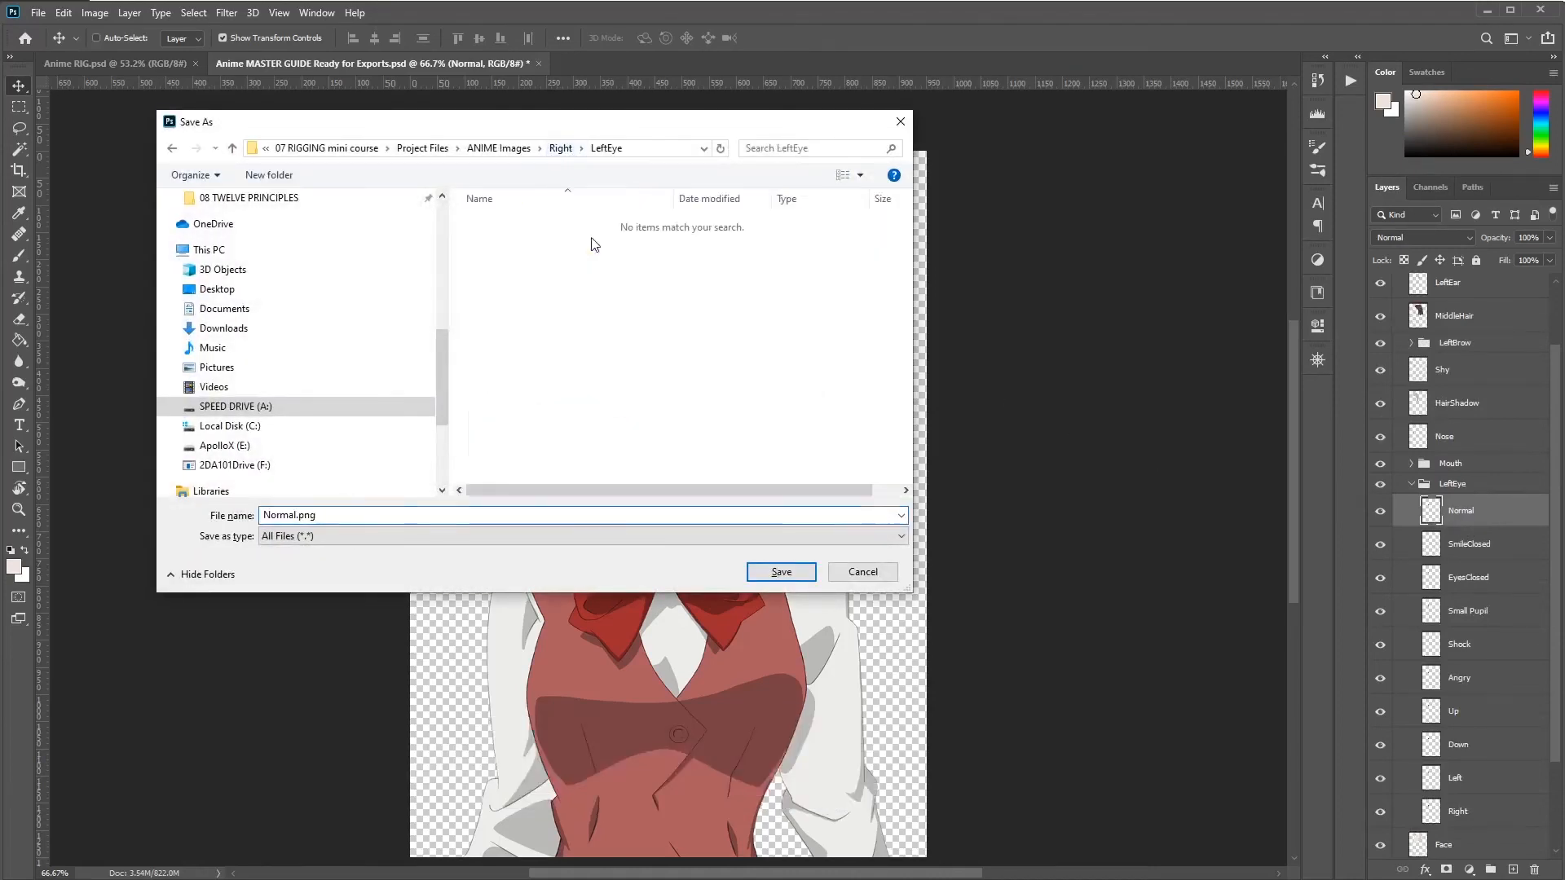
pyautogui.click(782, 573)
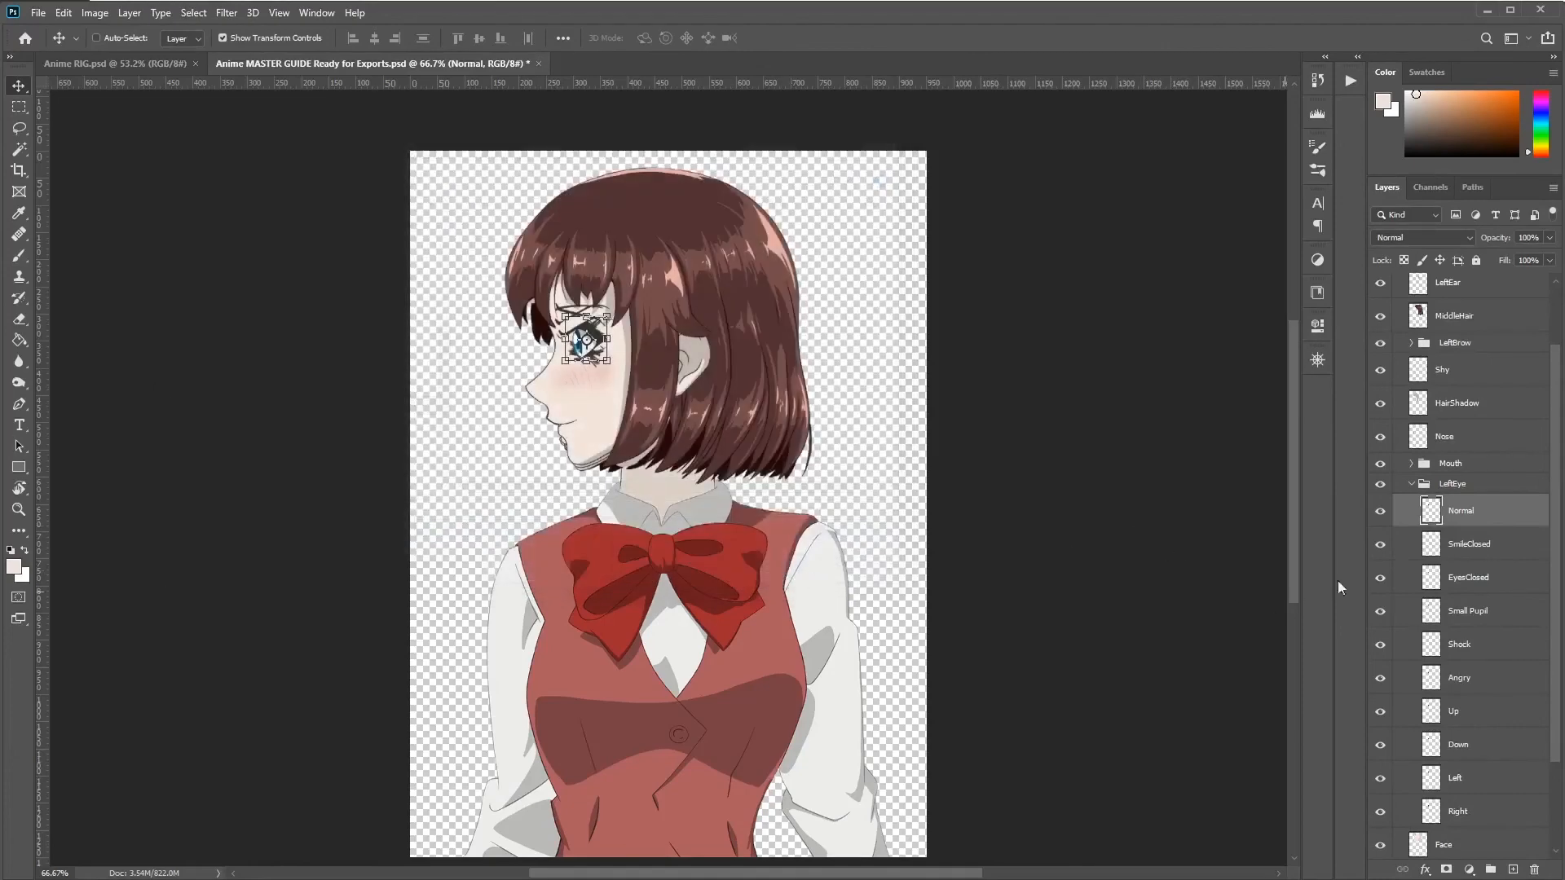
# Step: Export the SmileClosed and EyesClosed eye layers as PNGs into the Right > LeftEye folder
pyautogui.click(1454, 558)
pyautogui.hotkey('ctrl', 'shift', "'")
pyautogui.press('Return')
pyautogui.click(1464, 579)
pyautogui.hotkey('ctrl', 'shift', "'")
pyautogui.press('Return')
# Step: Rename the Small Pupil eye layer to Small and export the Small and Shock layers as PNGs into Right > LeftEye
pyautogui.click(1477, 615)
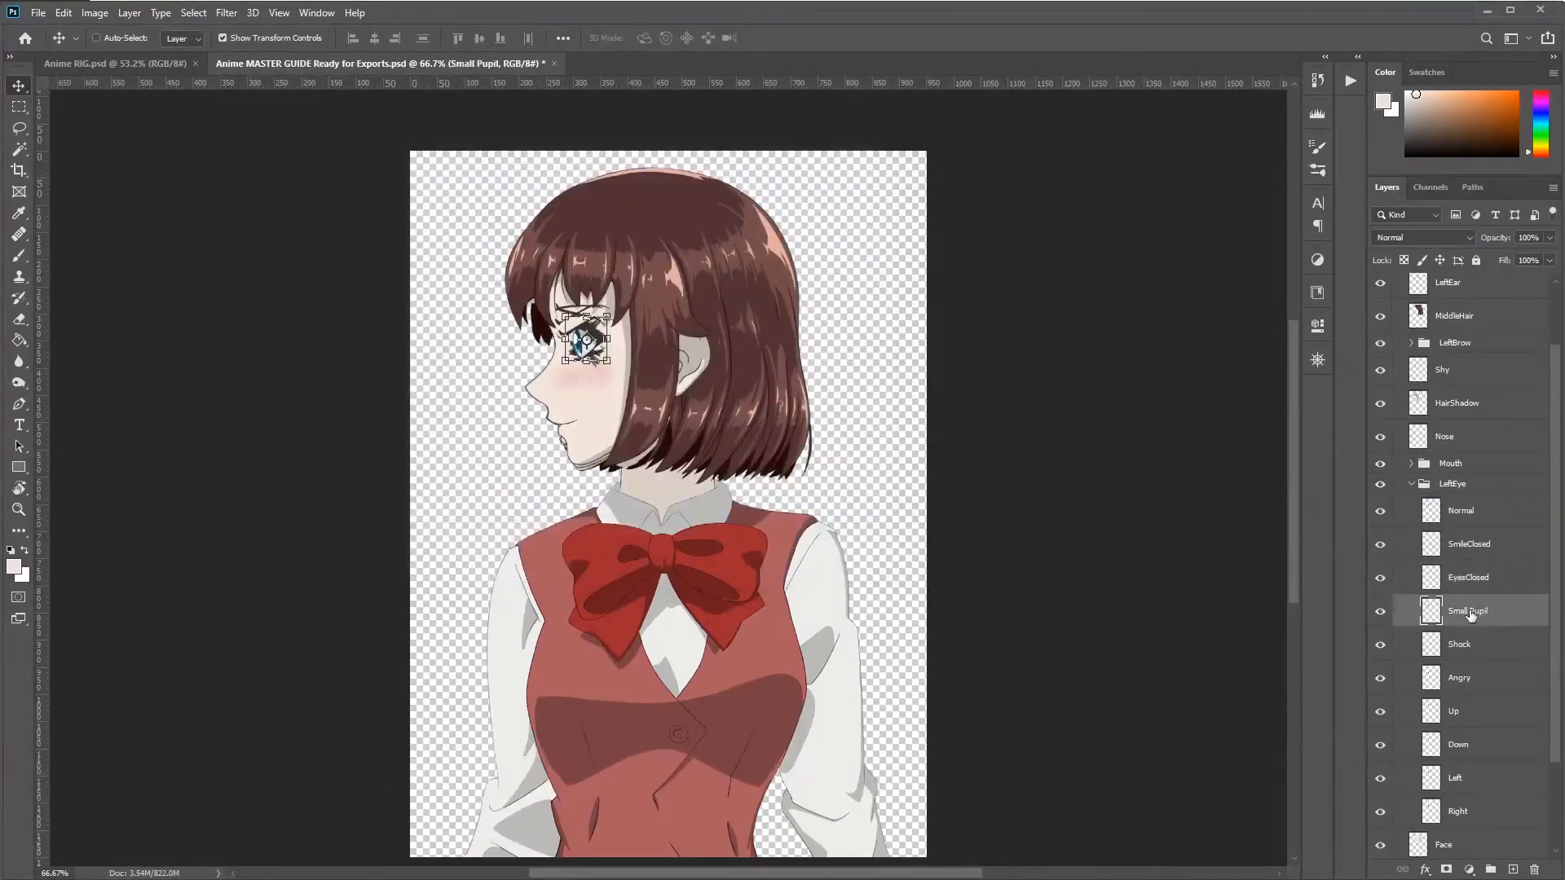
pyautogui.doubleClick(1472, 613)
pyautogui.write('Smal')
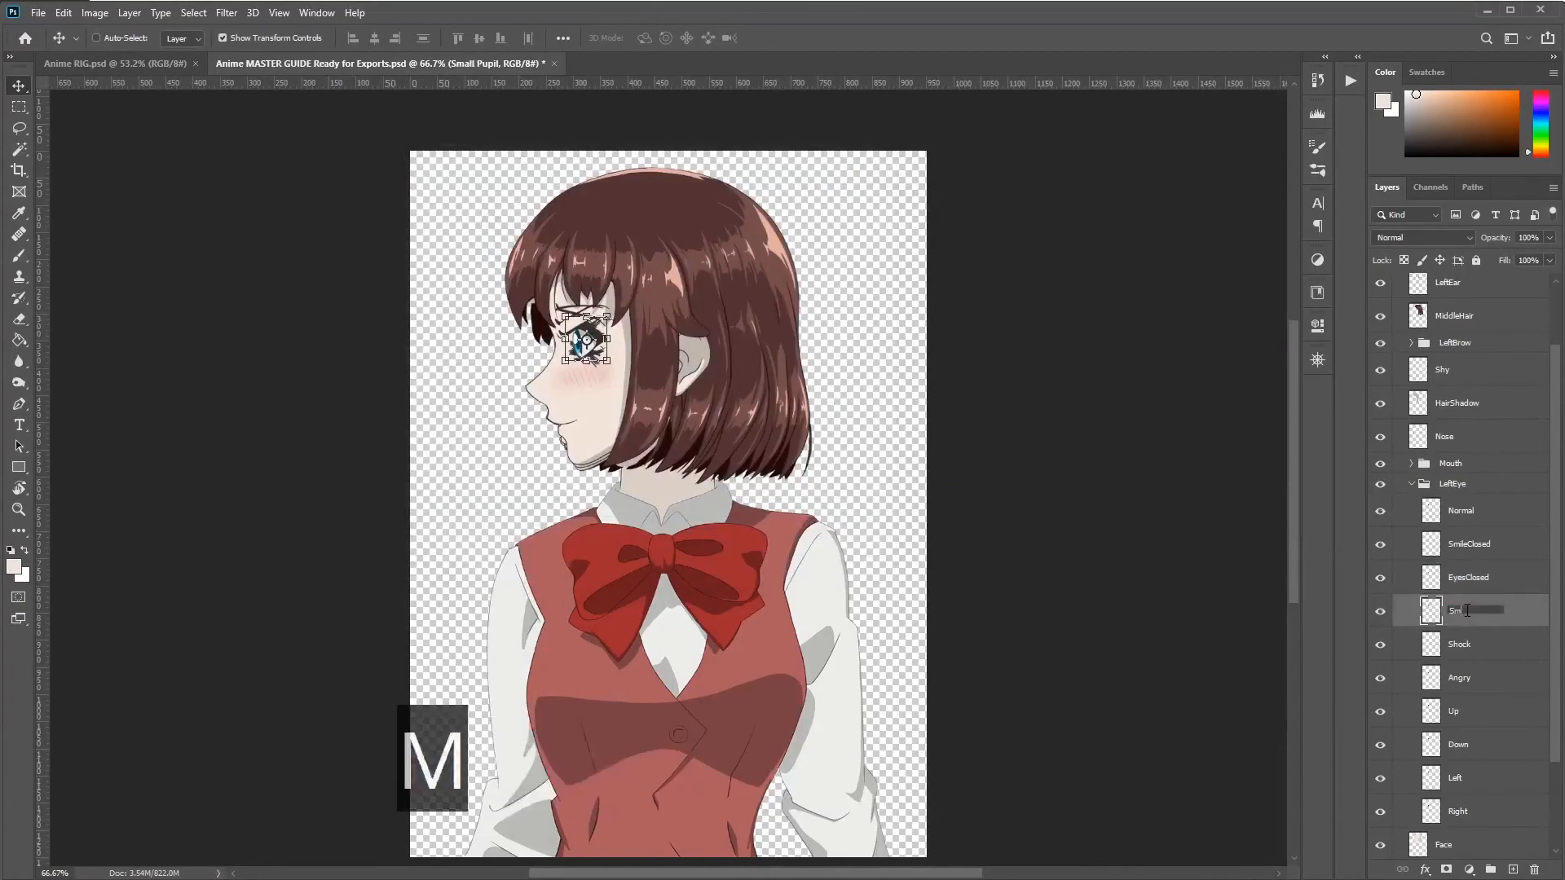
pyautogui.write('l')
pyautogui.press('Return')
pyautogui.scroll(-2, 1487, 614)
pyautogui.hotkey('ctrl', 'shift', "'")
# Step: Expand the Center group's LeftEye subgroup to check its eye-state names against the Right group's Angry eye layer
pyautogui.click(1464, 598)
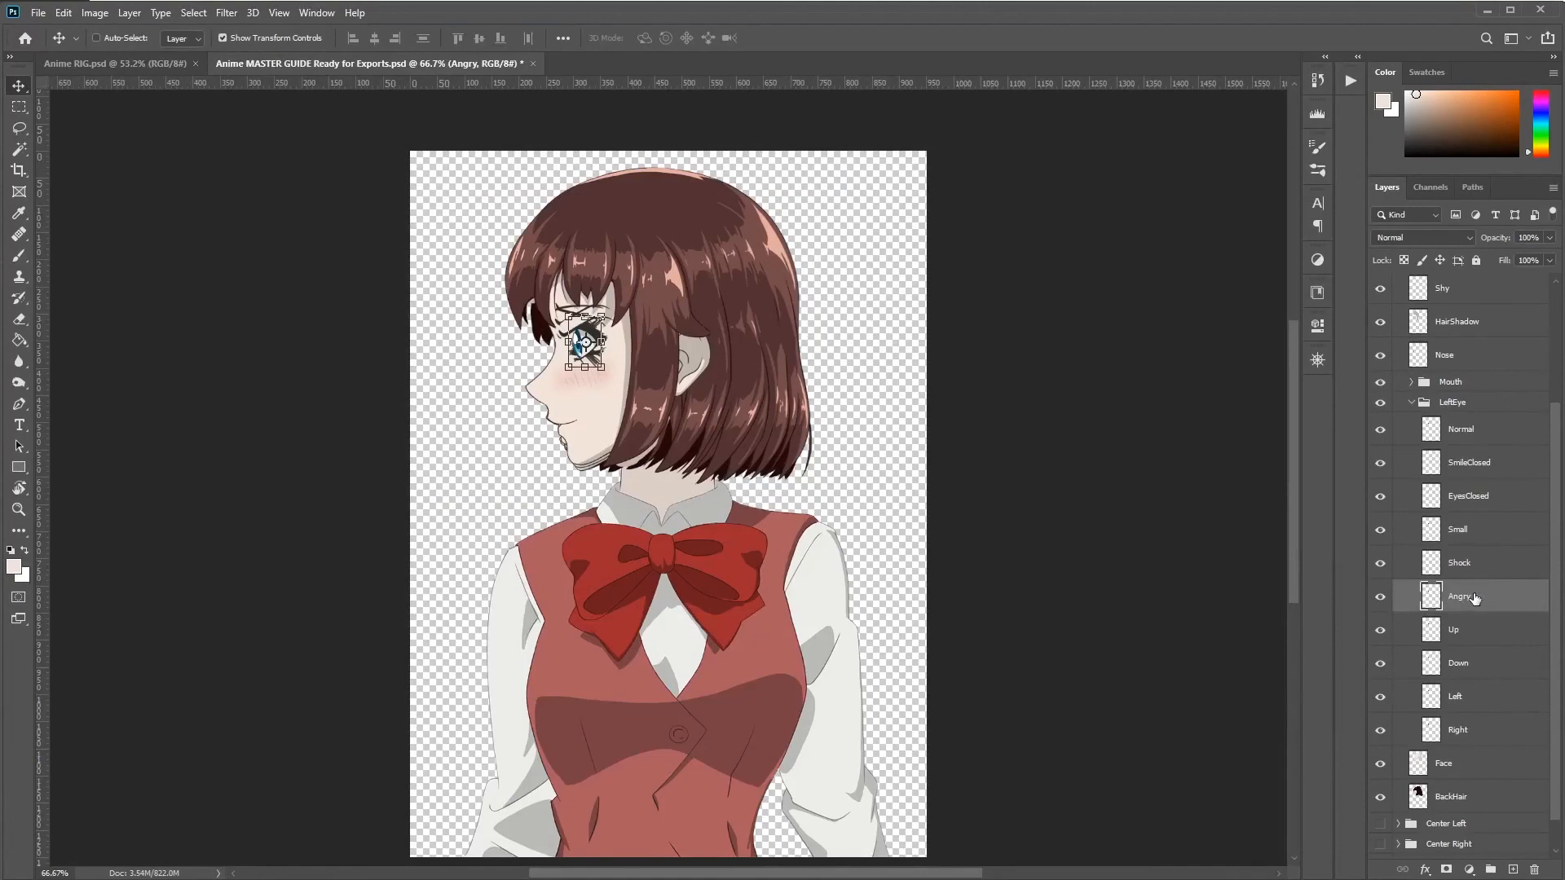
pyautogui.scroll(-1, 1465, 598)
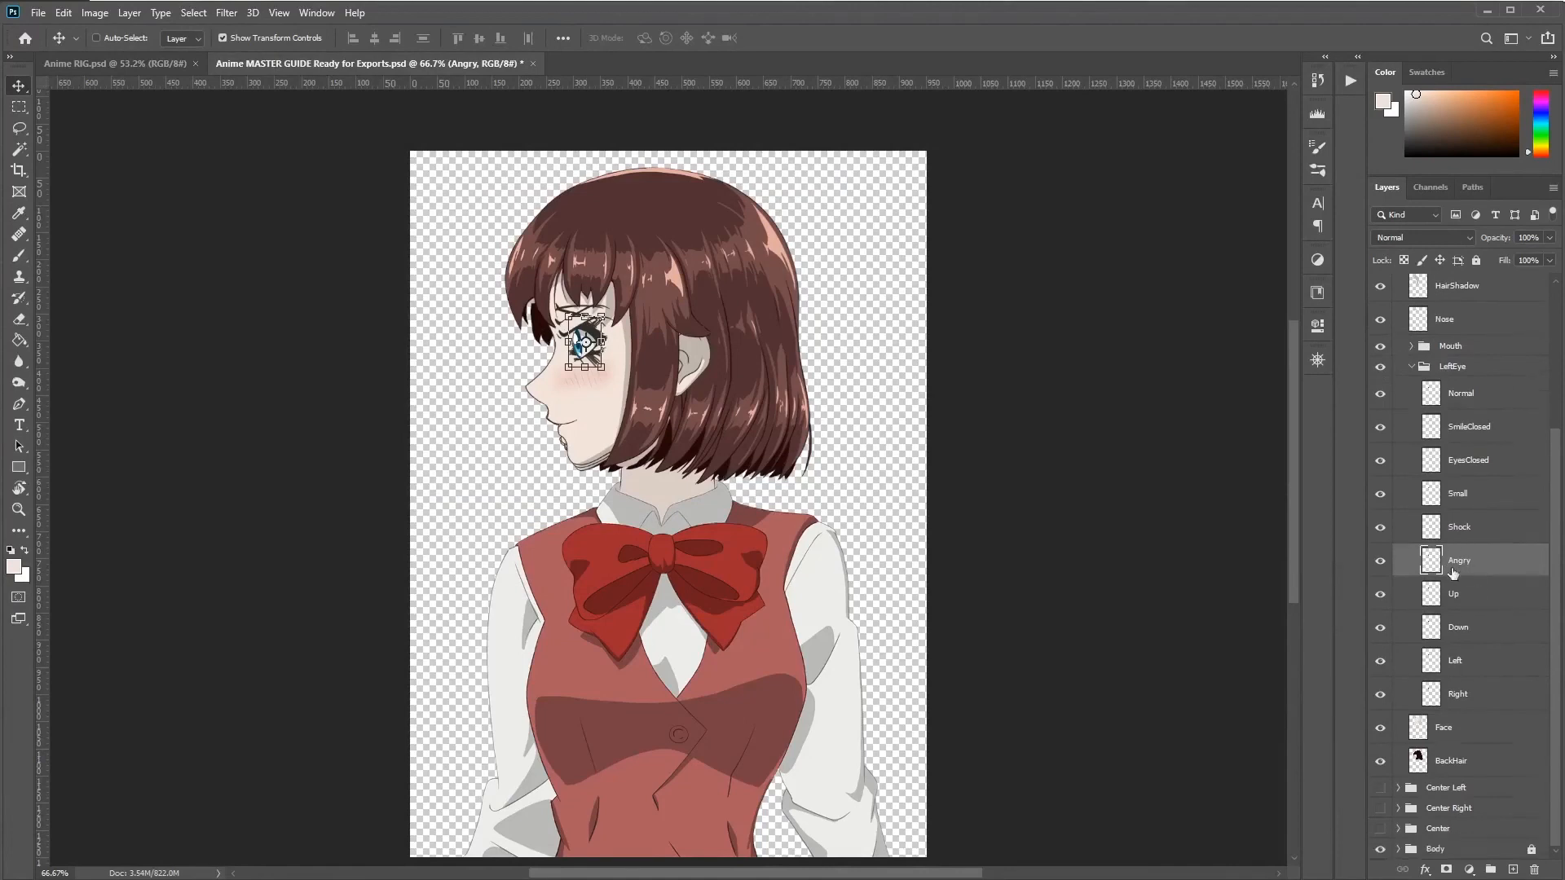
pyautogui.click(1397, 829)
pyautogui.scroll(-8, 1468, 733)
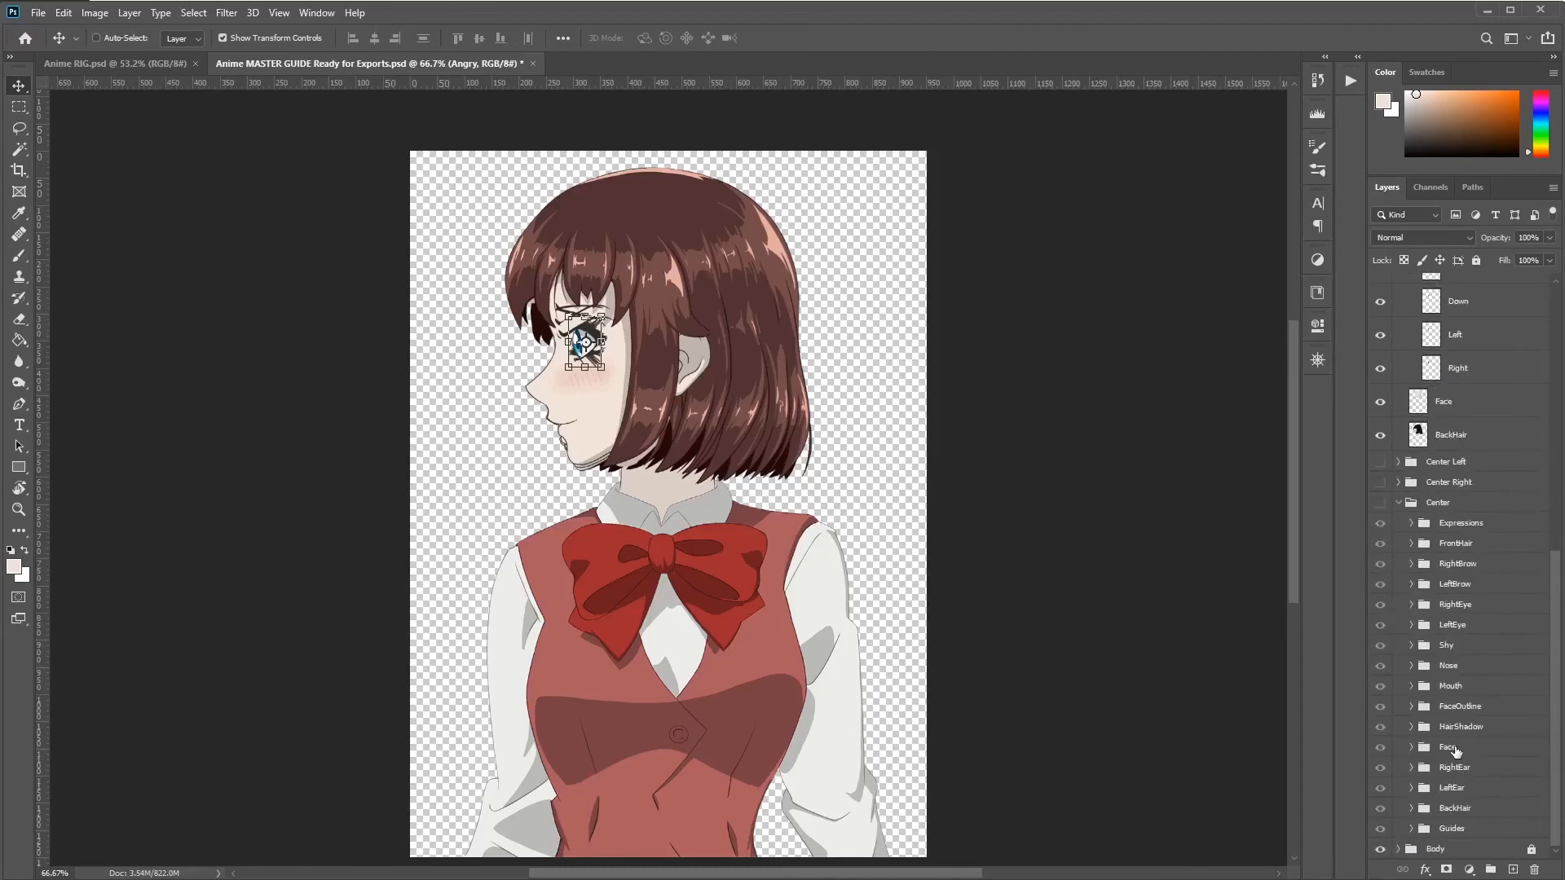
pyautogui.click(1411, 626)
pyautogui.scroll(-2, 1455, 709)
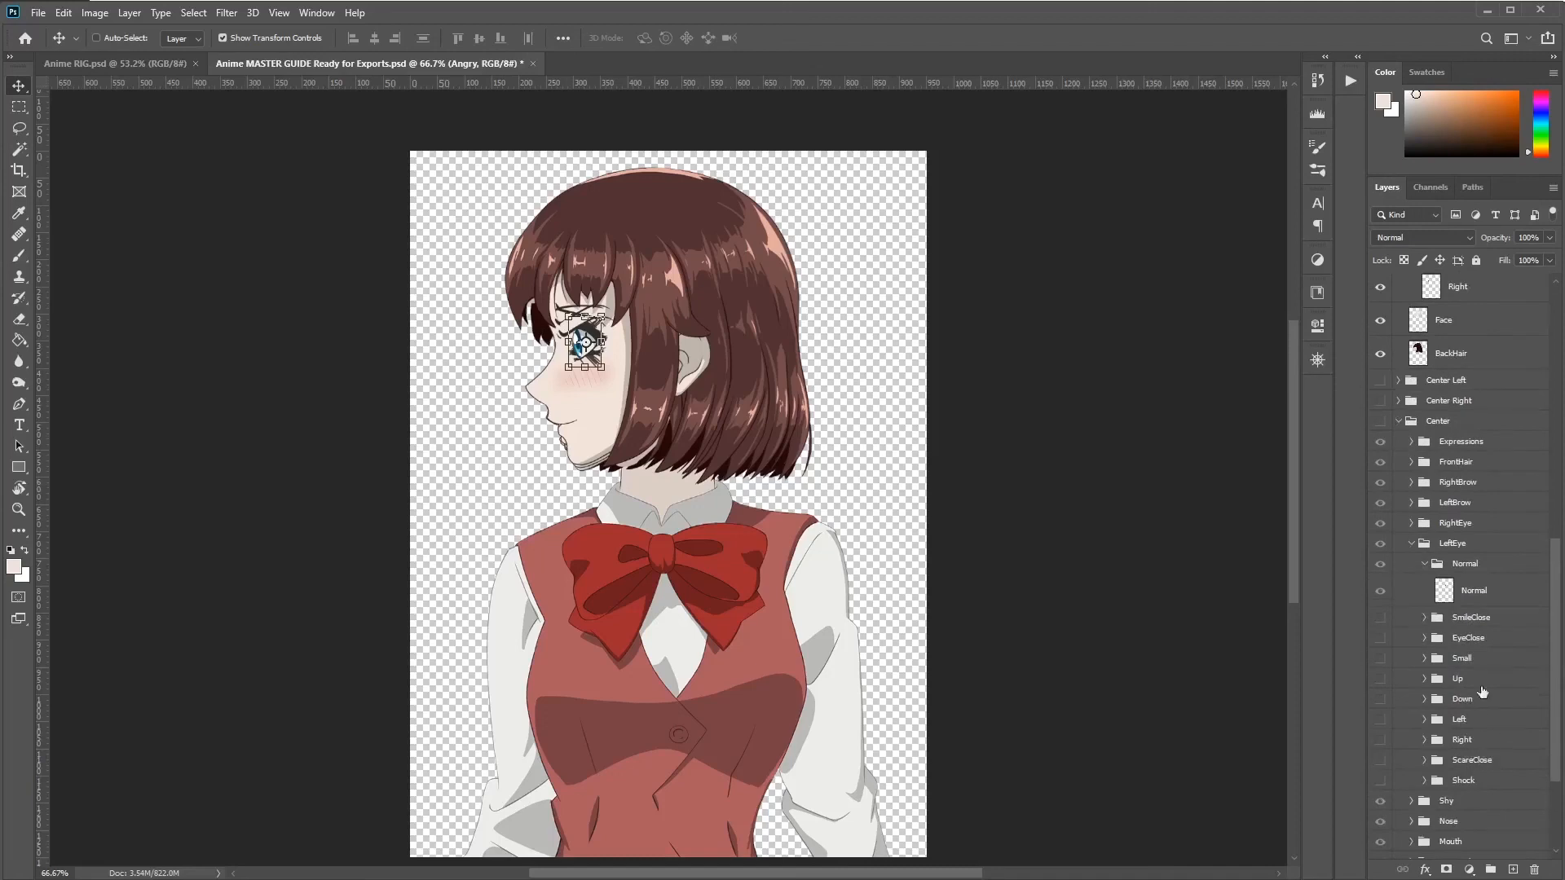
# Step: Rename the Right group's Angry eye layer to ScaredClosed and export it as a PNG into Right > LeftEye
pyautogui.scroll(5, 1467, 571)
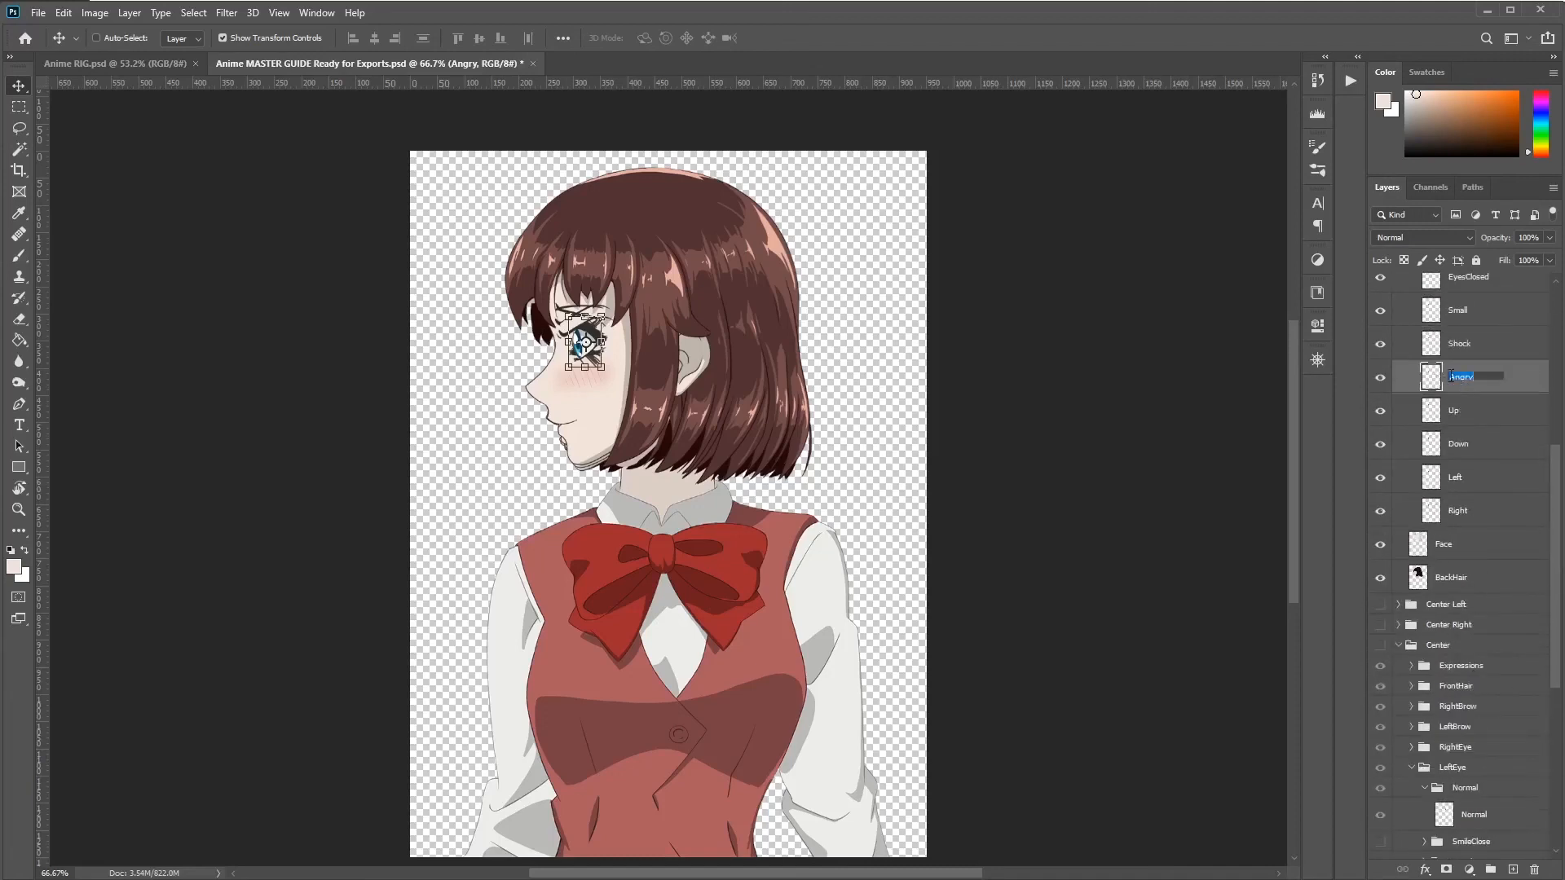
pyautogui.write('Scare')
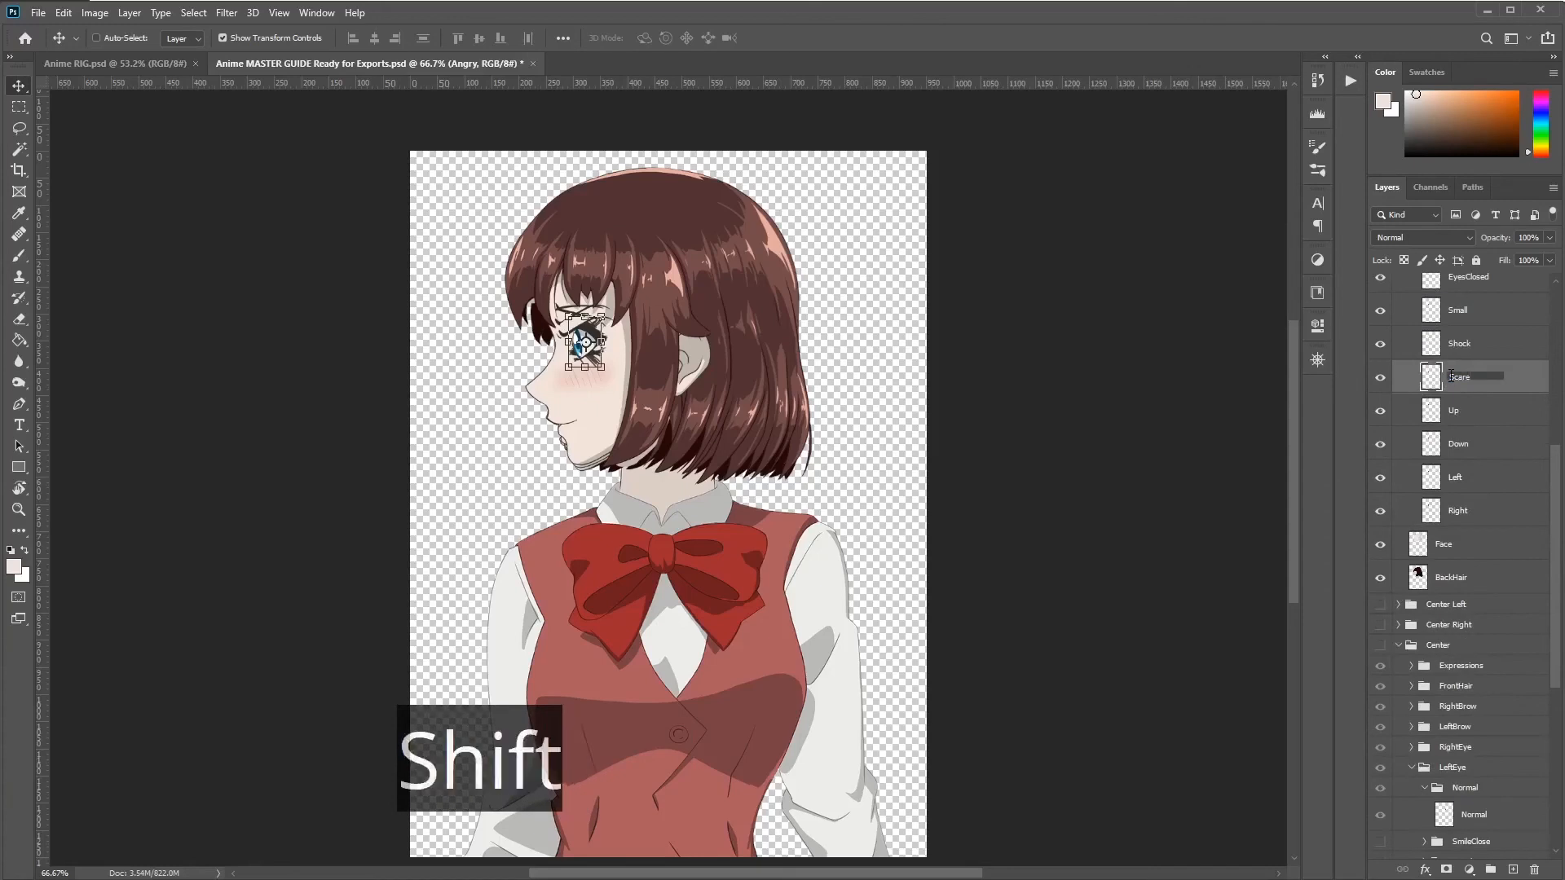
pyautogui.write('Closed')
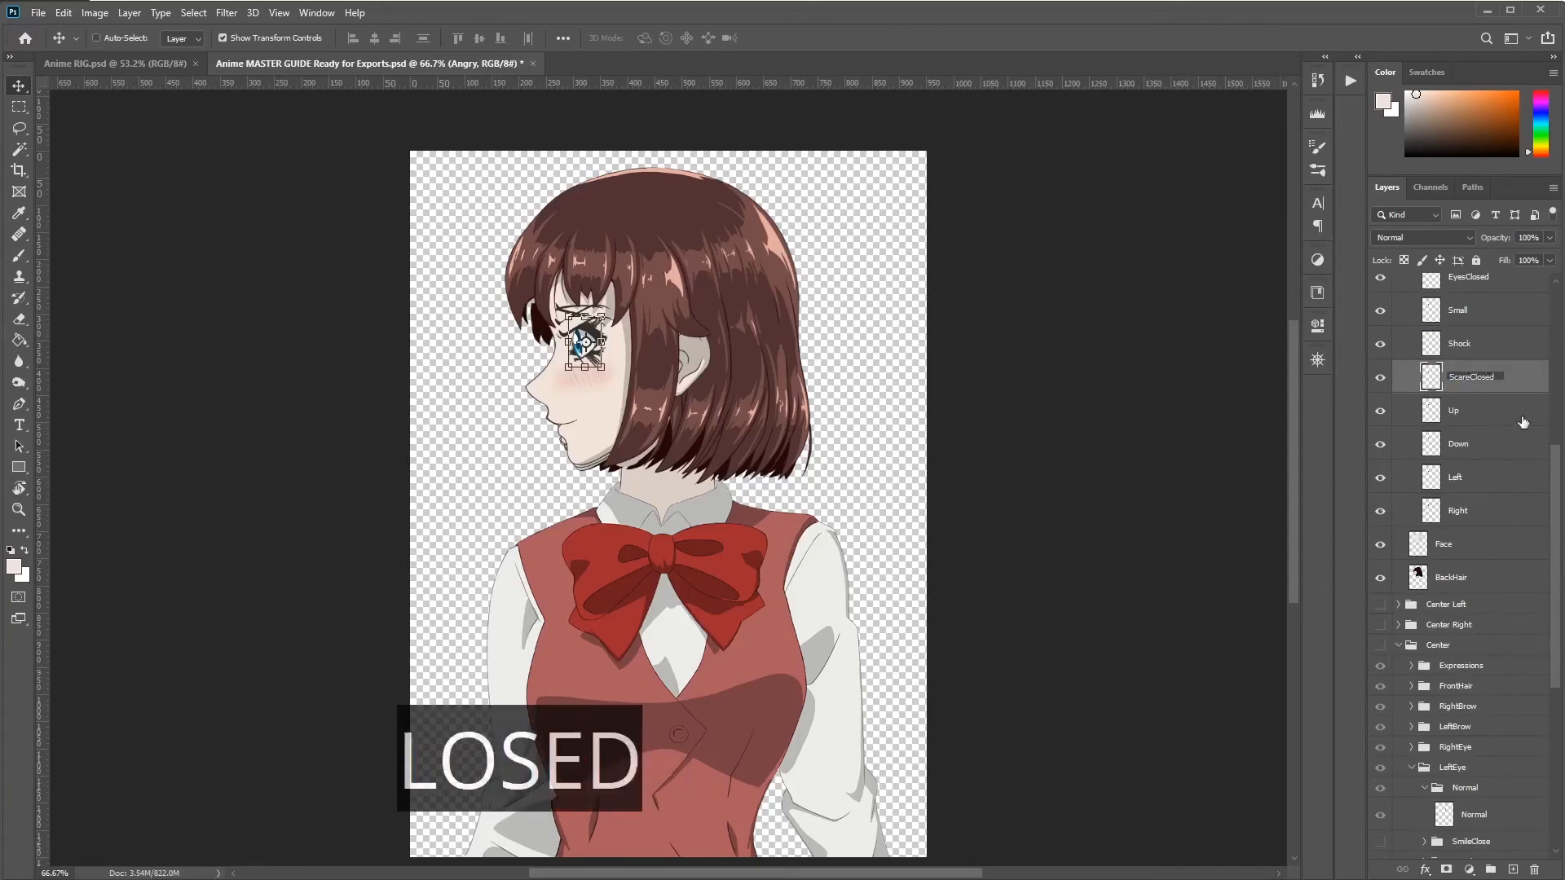
pyautogui.write('d')
pyautogui.press('Return')
pyautogui.hotkey('ctrl', 'shift', "'")
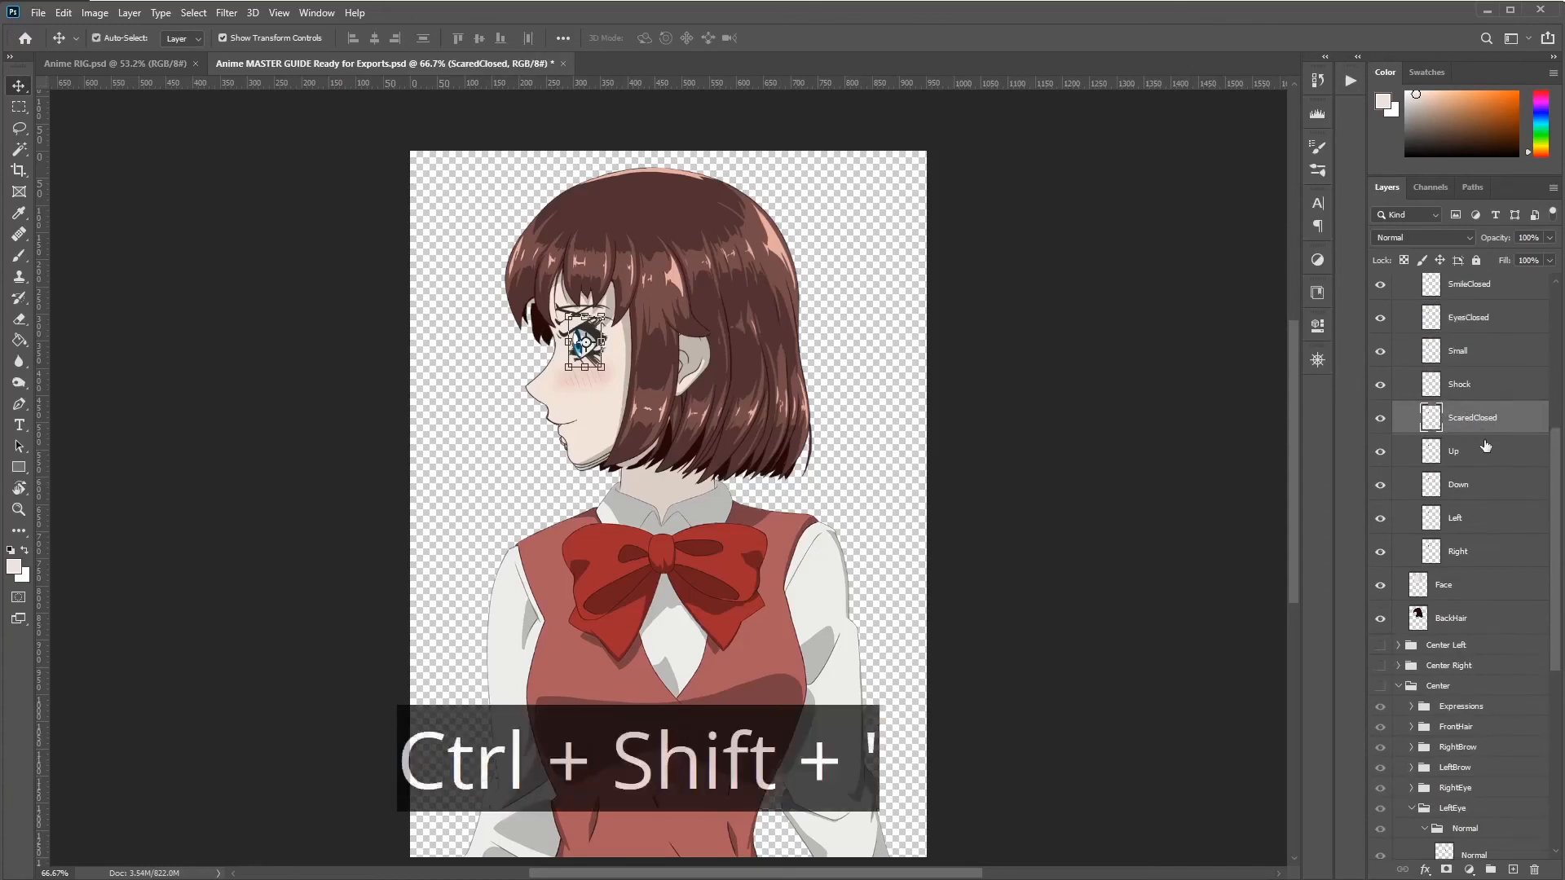
pyautogui.press('Return')
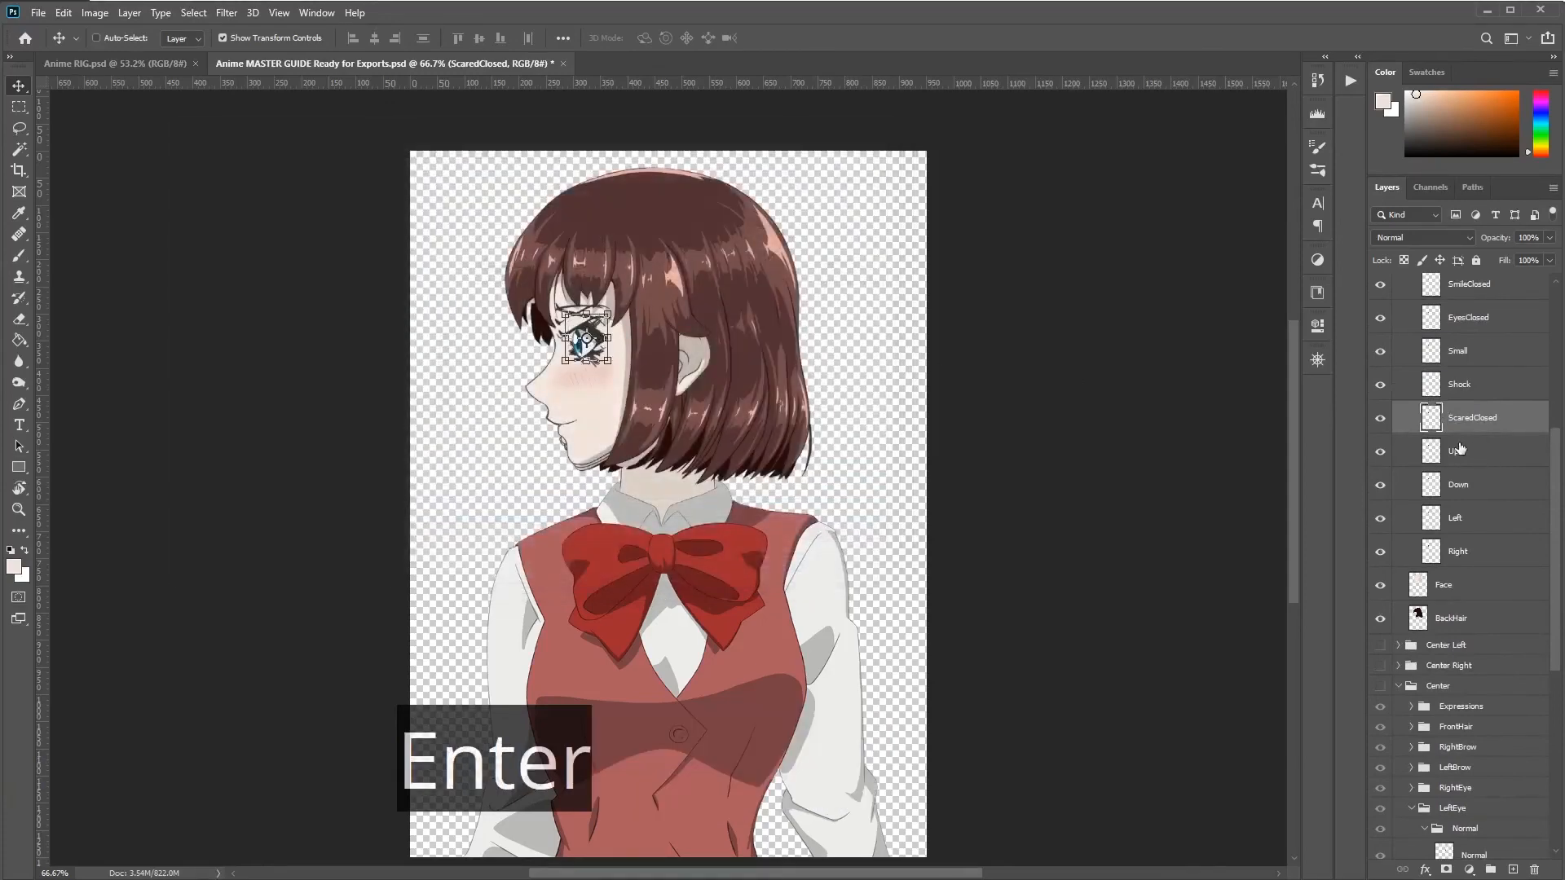
# Step: Export the Up, Down, Left and Right eye layers as PNGs into the Right > LeftEye folder
pyautogui.click(1459, 449)
pyautogui.hotkey('ctrl', 'shift', "'")
pyautogui.press('Return')
pyautogui.click(1469, 494)
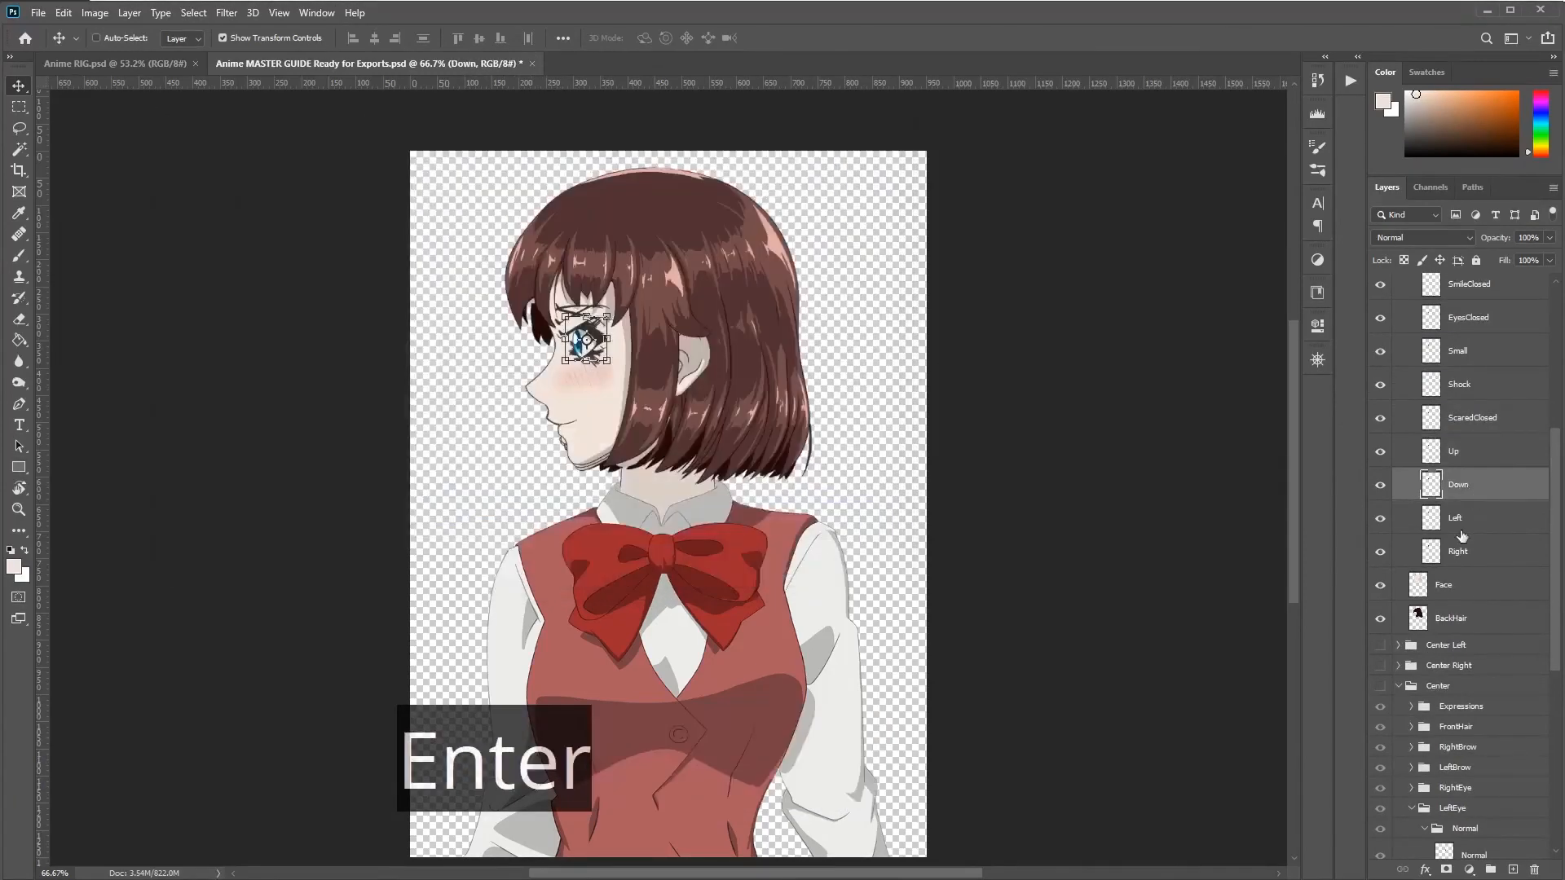
pyautogui.click(1467, 528)
pyautogui.hotkey('ctrl', 'shift', "'")
pyautogui.press('Return')
pyautogui.click(1474, 554)
pyautogui.hotkey('ctrl', 'shift', "'")
pyautogui.press('Return')
# Step: Collapse the Right group's LeftEye subgroup and all the top-level head groups
pyautogui.scroll(2, 1471, 530)
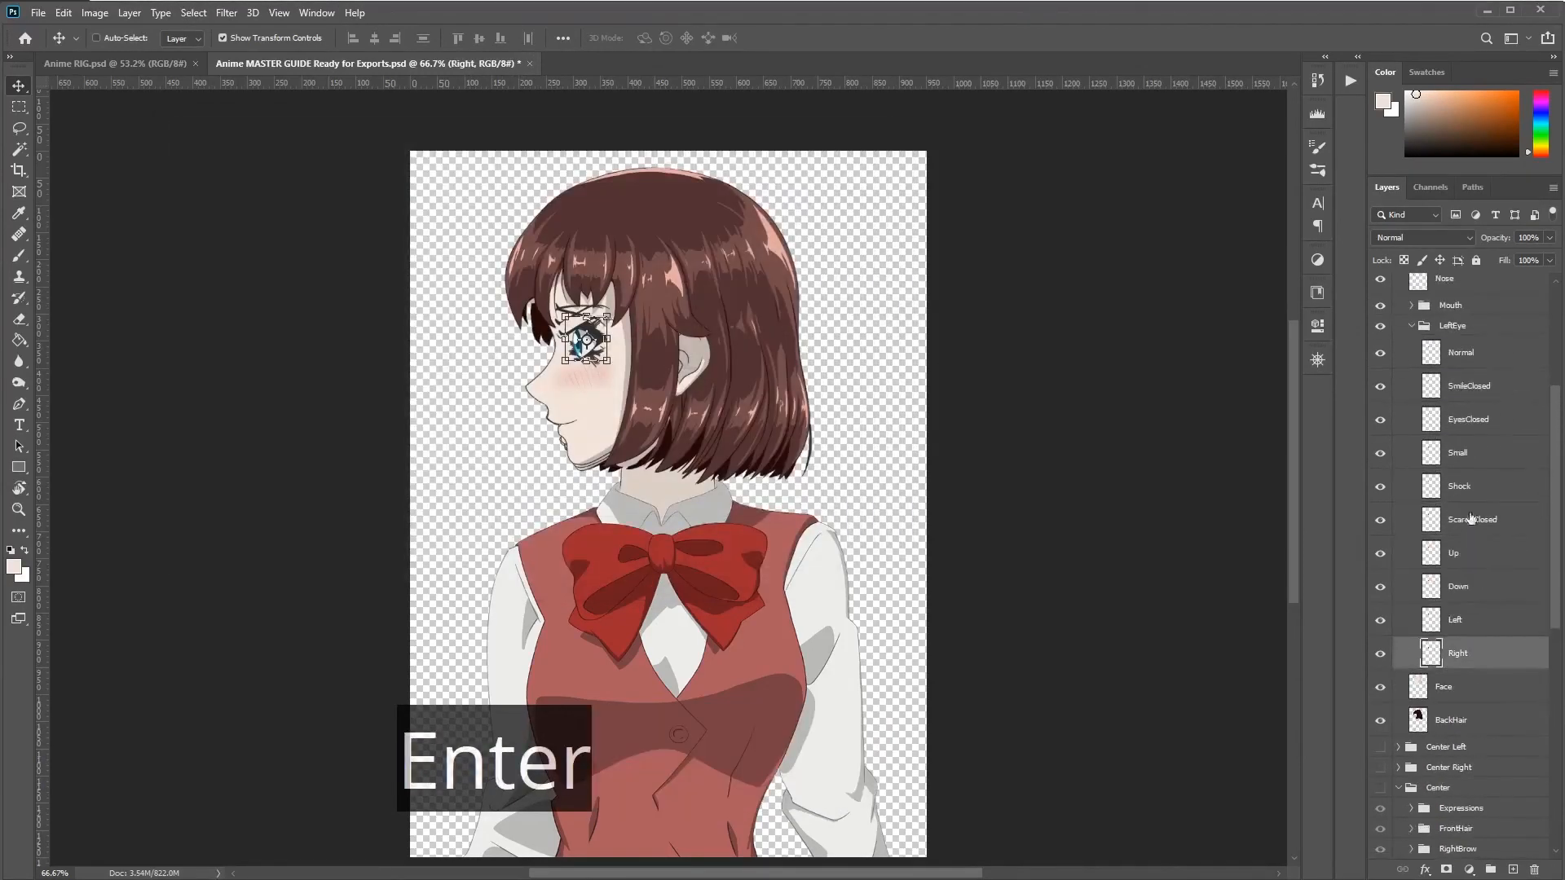
pyautogui.scroll(1, 1472, 518)
pyautogui.click(1414, 389)
pyautogui.scroll(2, 1415, 487)
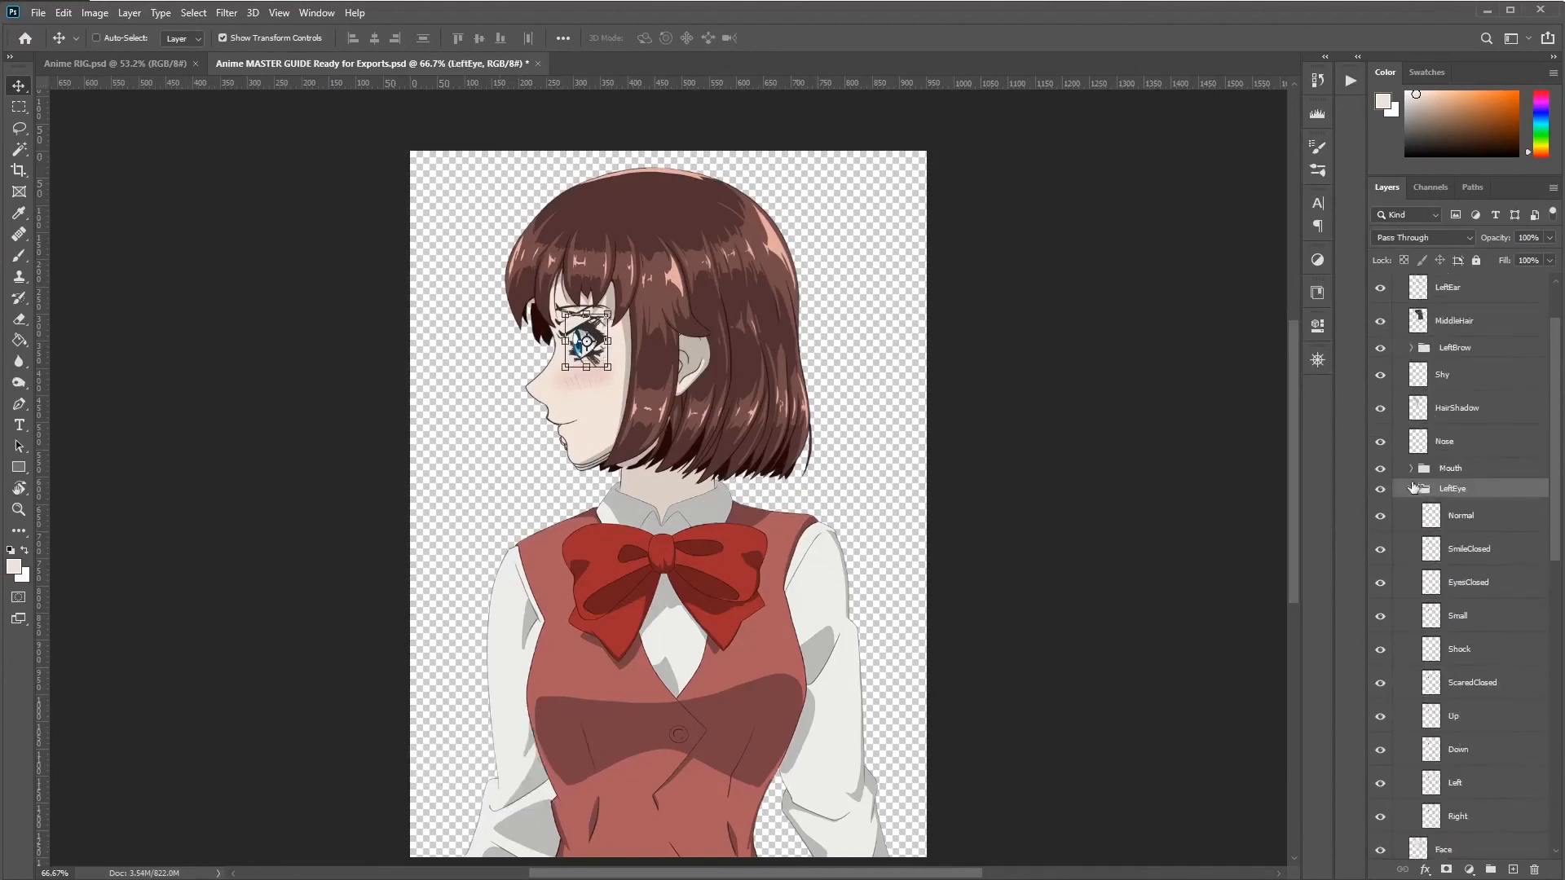
pyautogui.click(1412, 489)
pyautogui.scroll(2, 1442, 403)
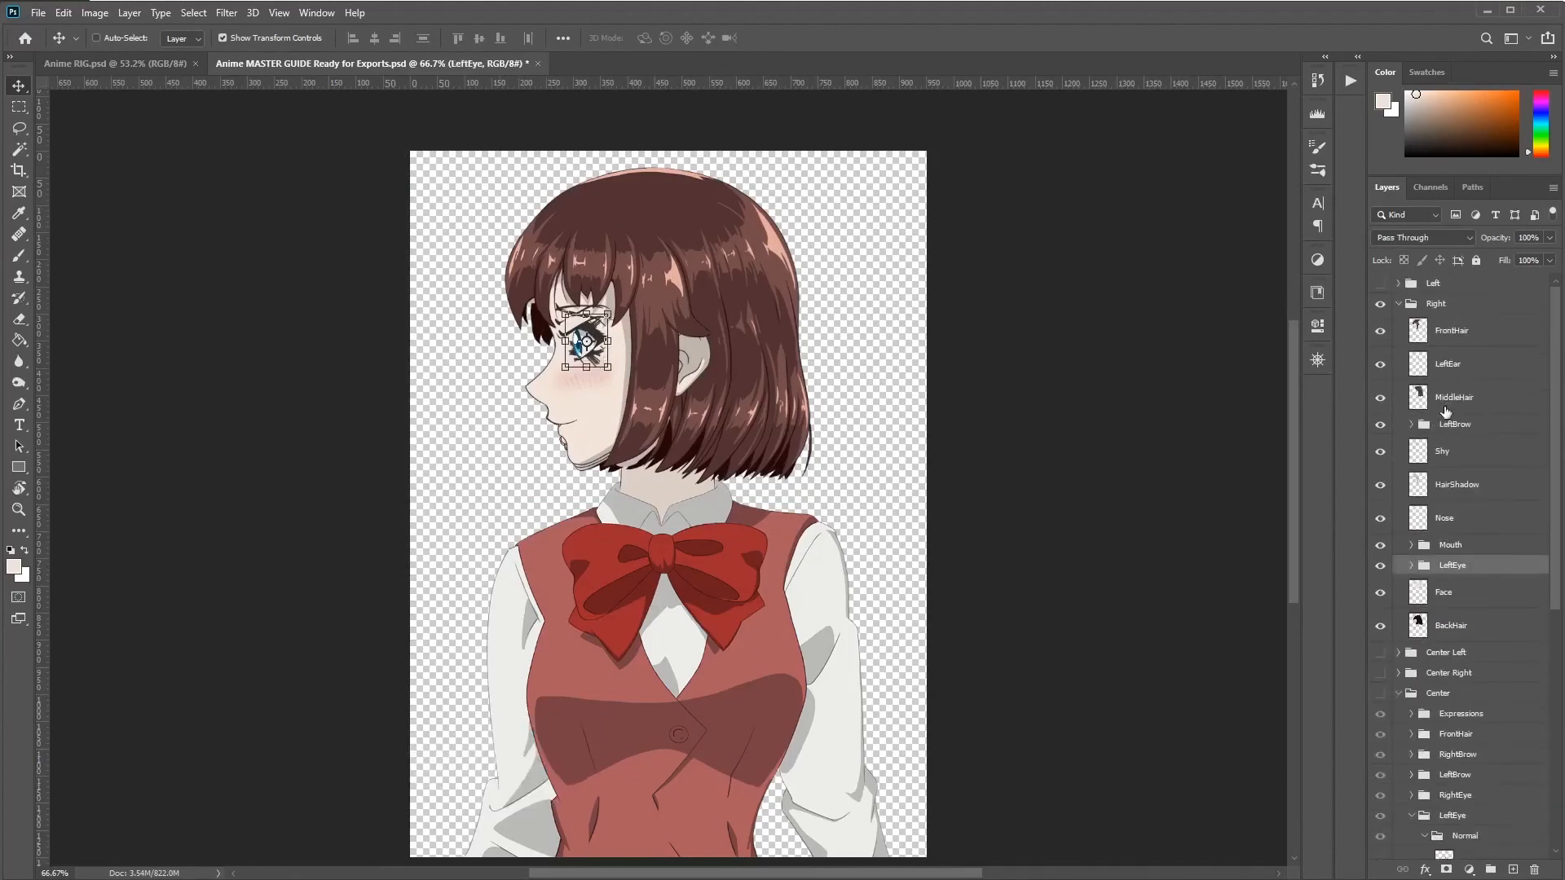
pyautogui.click(1399, 306)
pyautogui.click(1434, 298)
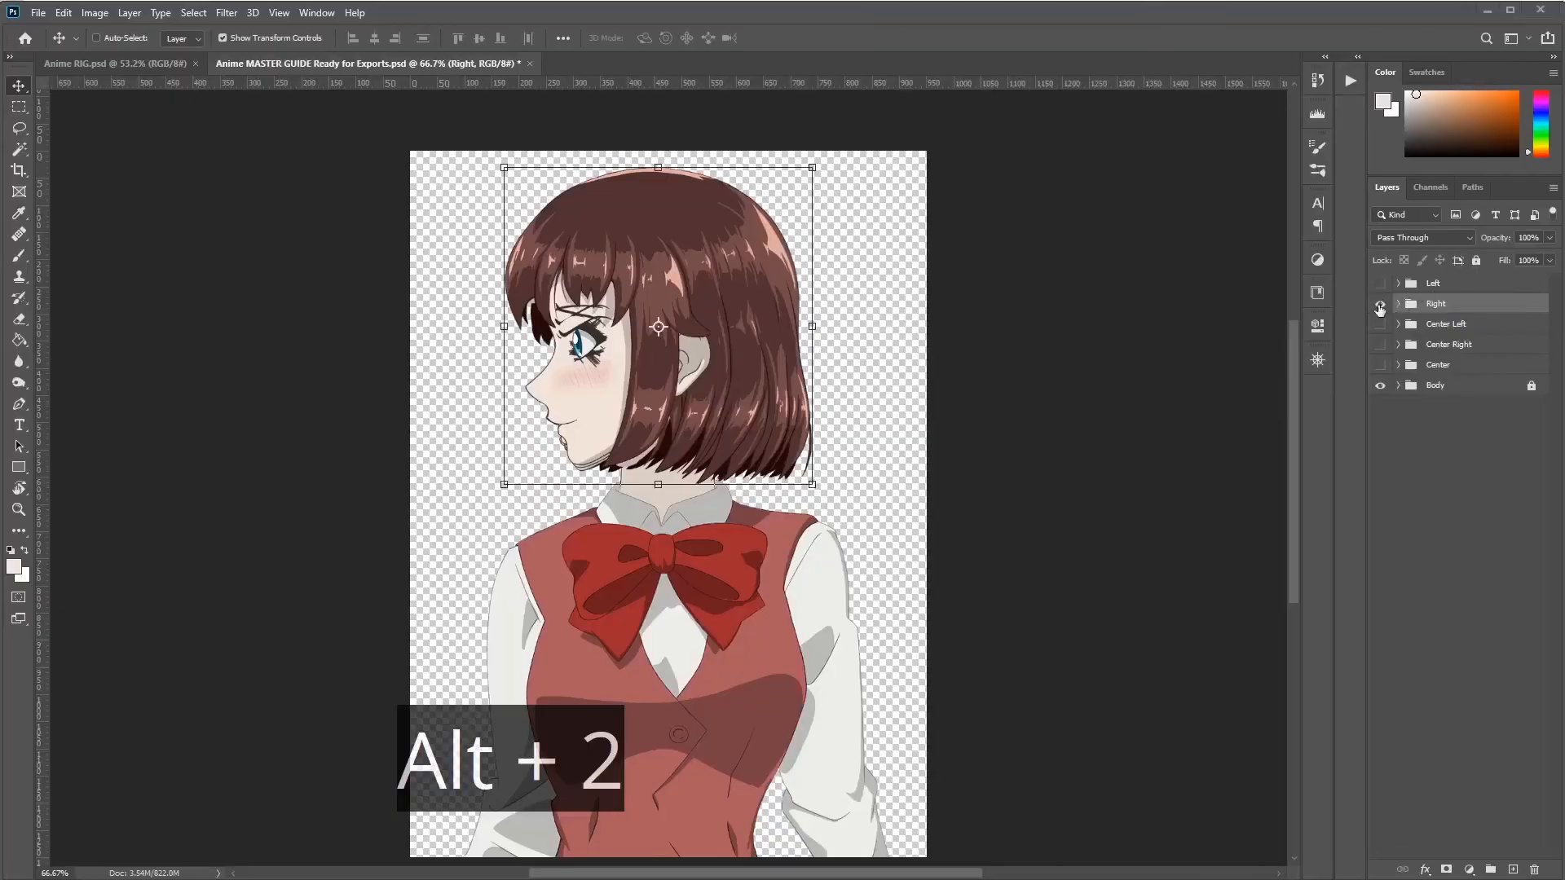
# Step: Hide the Right group, show the Left group, and expand it along with its subgroups
pyautogui.click(1380, 305)
pyautogui.click(1381, 285)
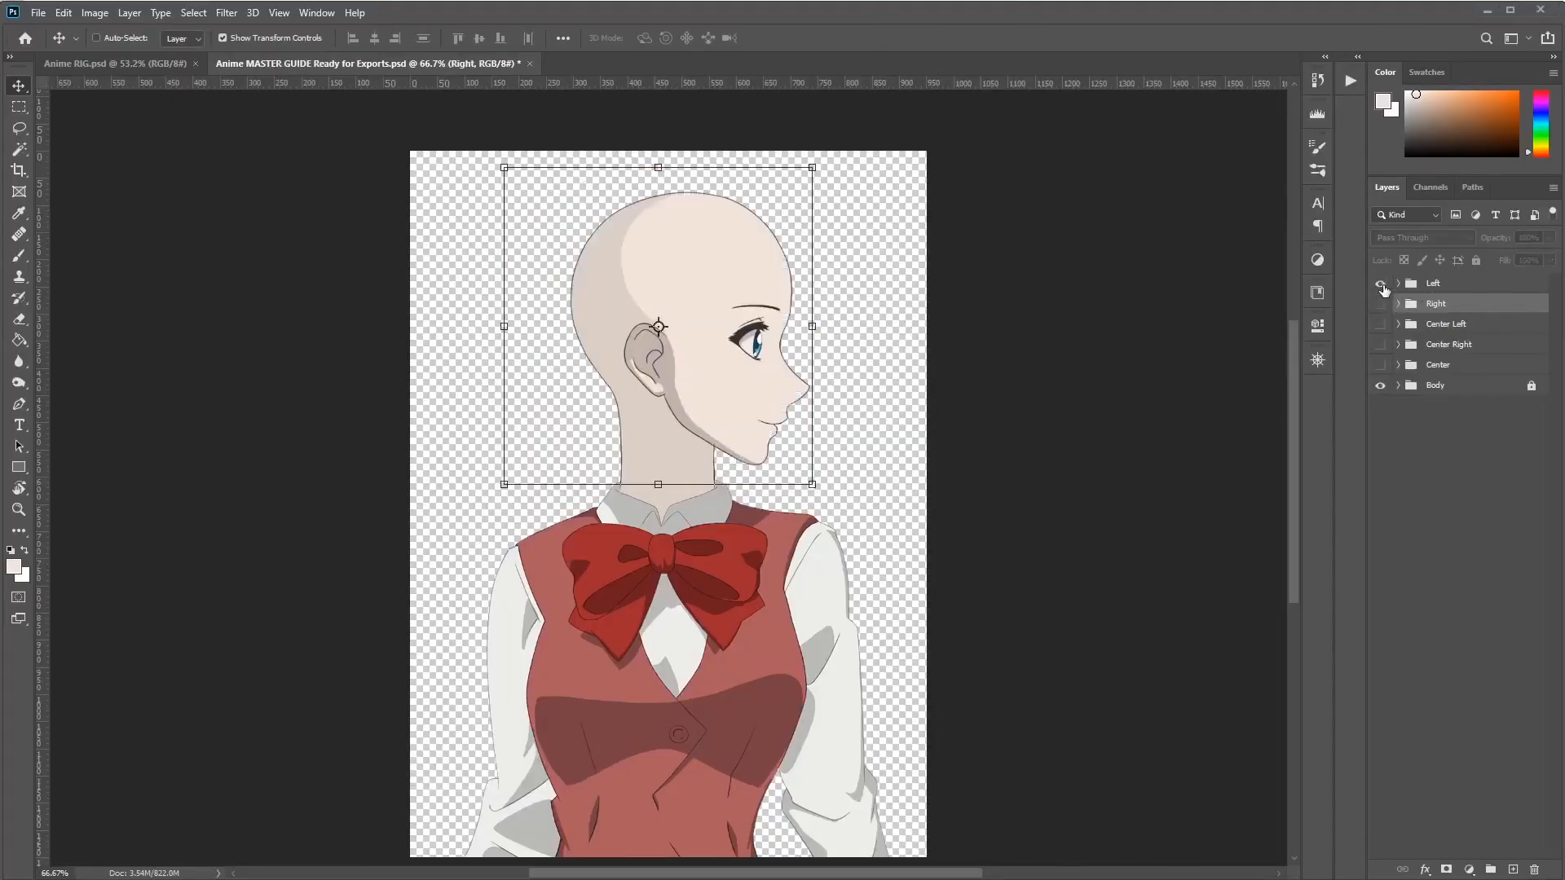
pyautogui.click(1398, 285)
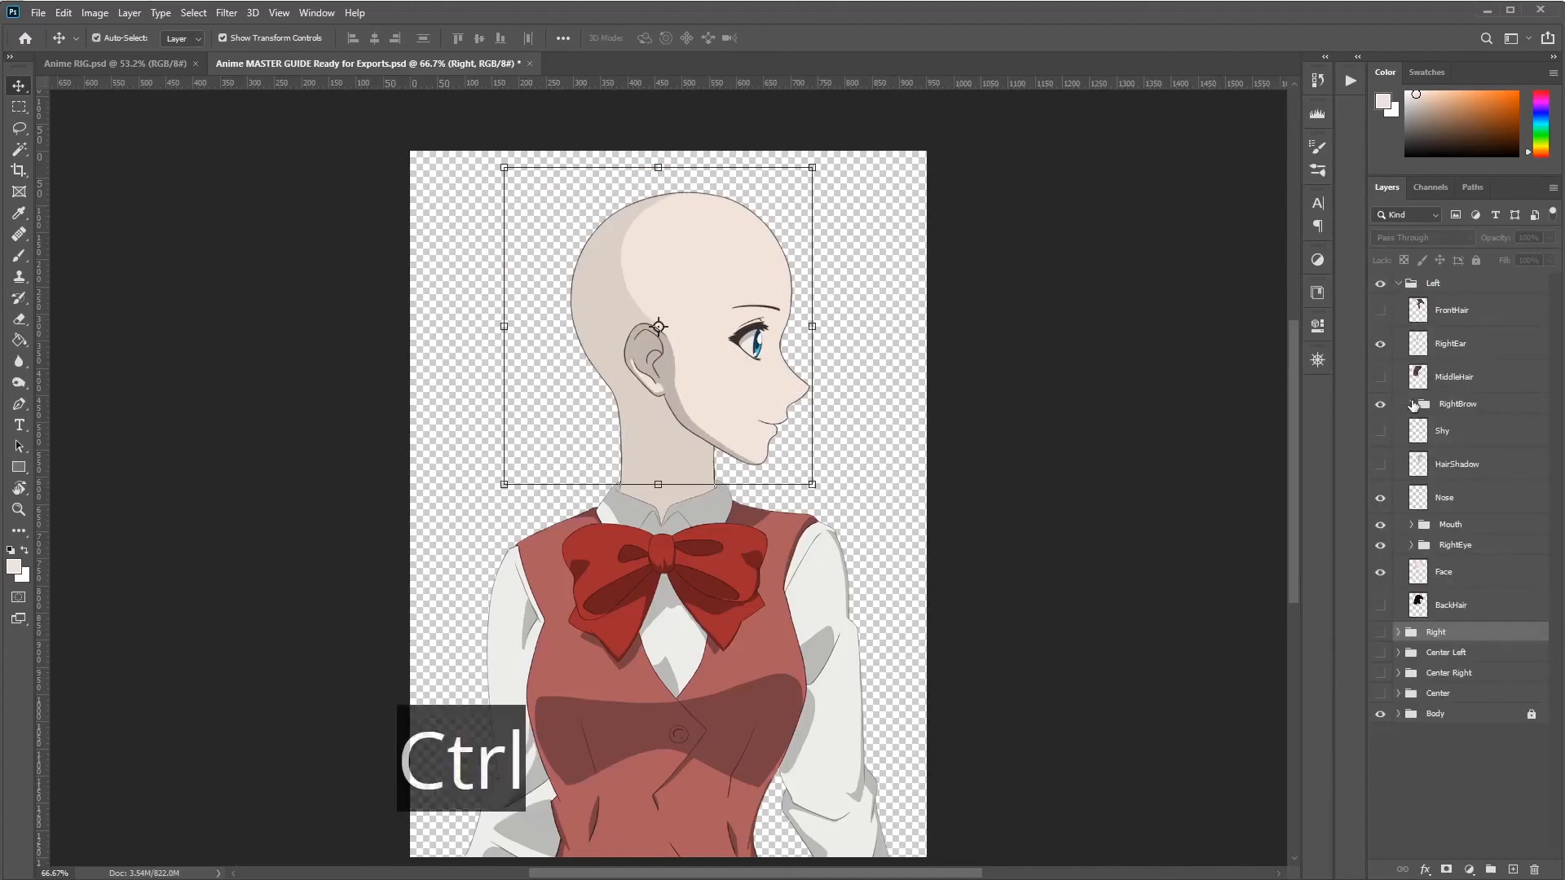
pyautogui.keyDown('ctrl'); pyautogui.click(1412, 405); pyautogui.keyUp('ctrl')
# Step: Turn on the visibility of every hidden hair, brow, shading, mouth and eye layer in the Left group, and collapse its subgroups
pyautogui.moveTo(1377, 313); pyautogui.dragTo(1380, 754)
pyautogui.scroll(-1, 1482, 691)
pyautogui.scroll(-3, 1482, 692)
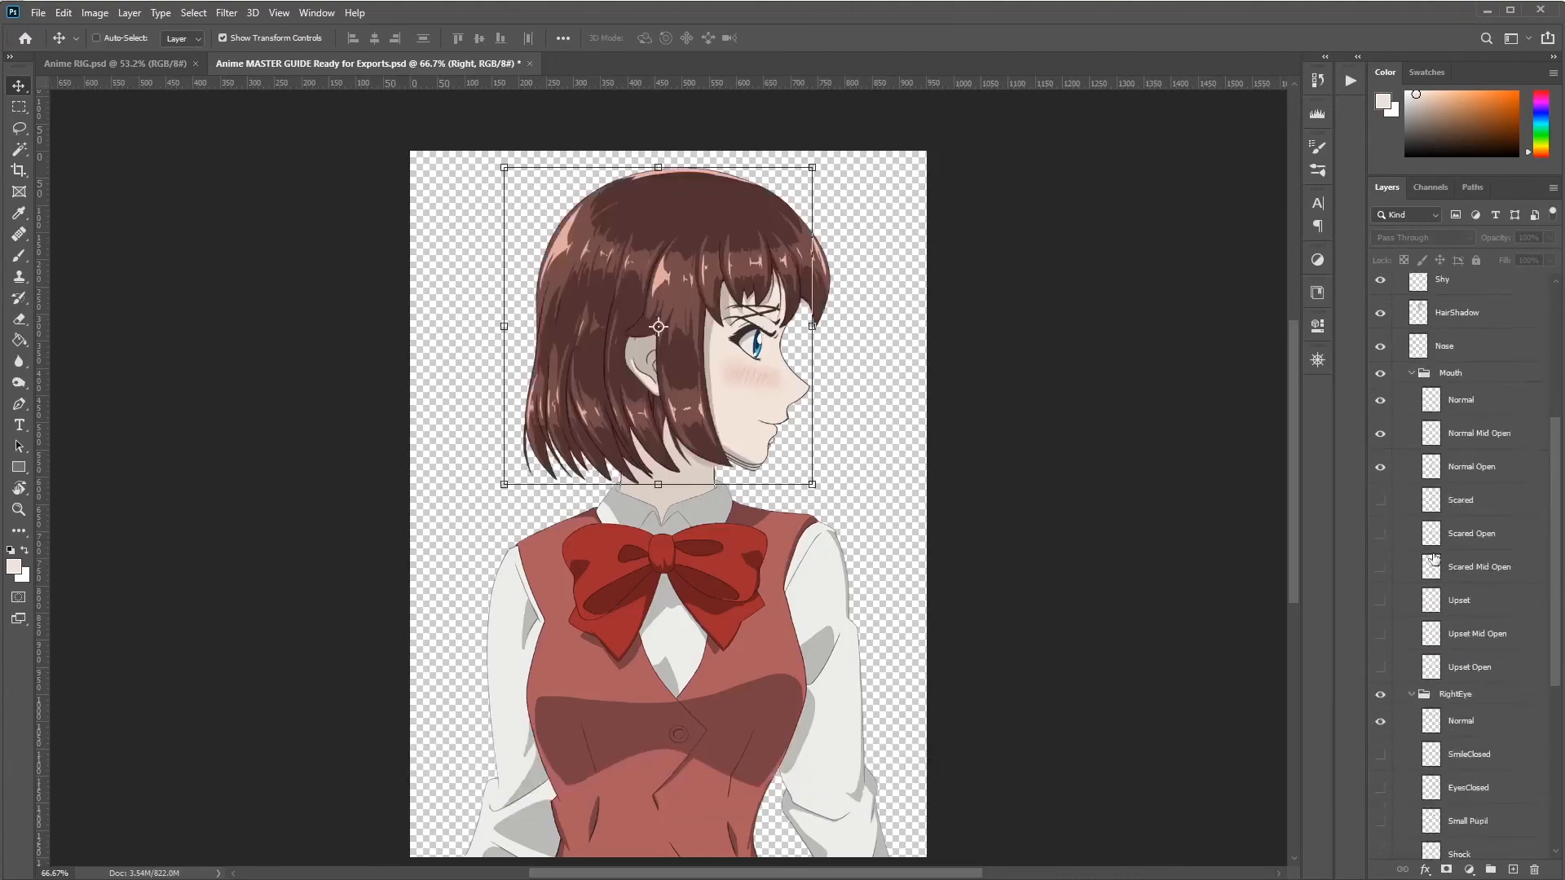
pyautogui.moveTo(1380, 498); pyautogui.dragTo(1381, 673)
pyautogui.scroll(-4, 1386, 489)
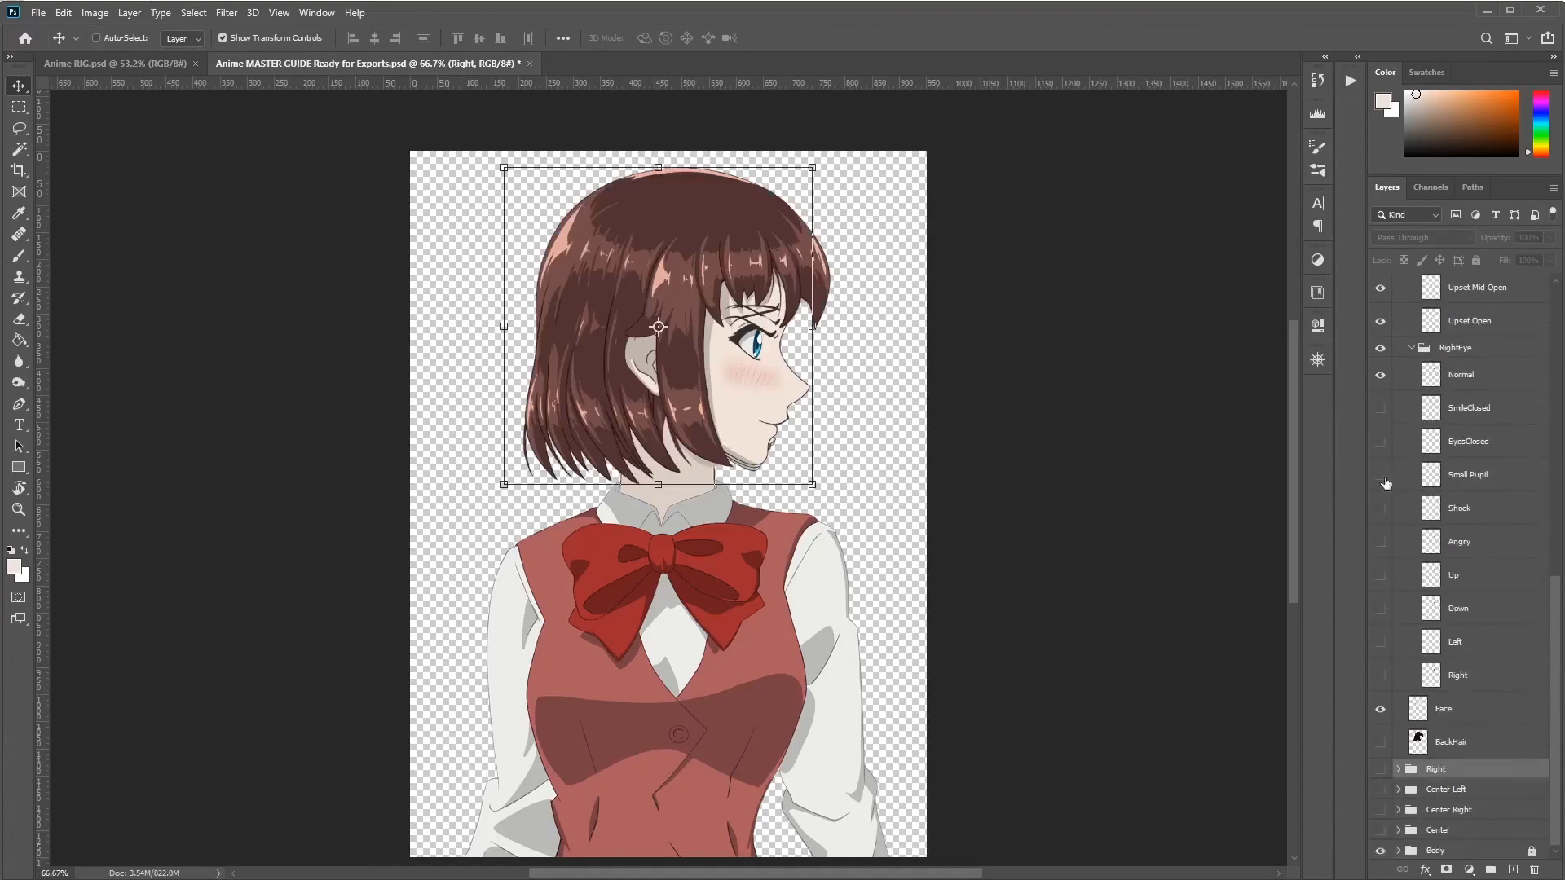
pyautogui.moveTo(1373, 422); pyautogui.dragTo(1376, 454)
pyautogui.click(1380, 747)
pyautogui.scroll(4, 1477, 714)
pyautogui.scroll(5, 1405, 459)
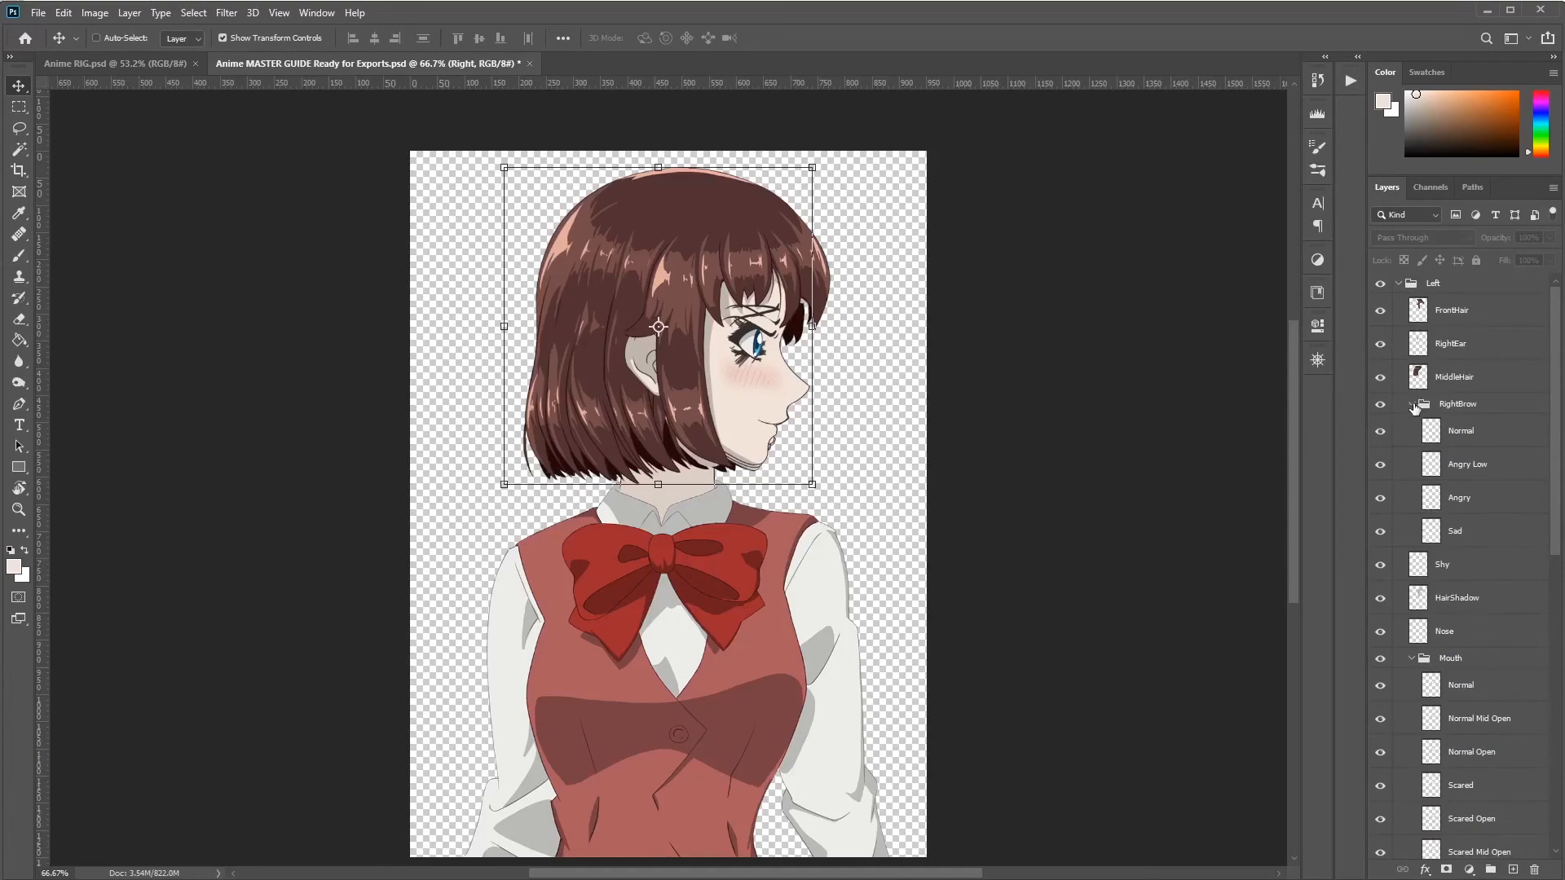
pyautogui.press('ctrl')
pyautogui.keyDown('ctrl'); pyautogui.click(1413, 405); pyautogui.keyUp('ctrl')
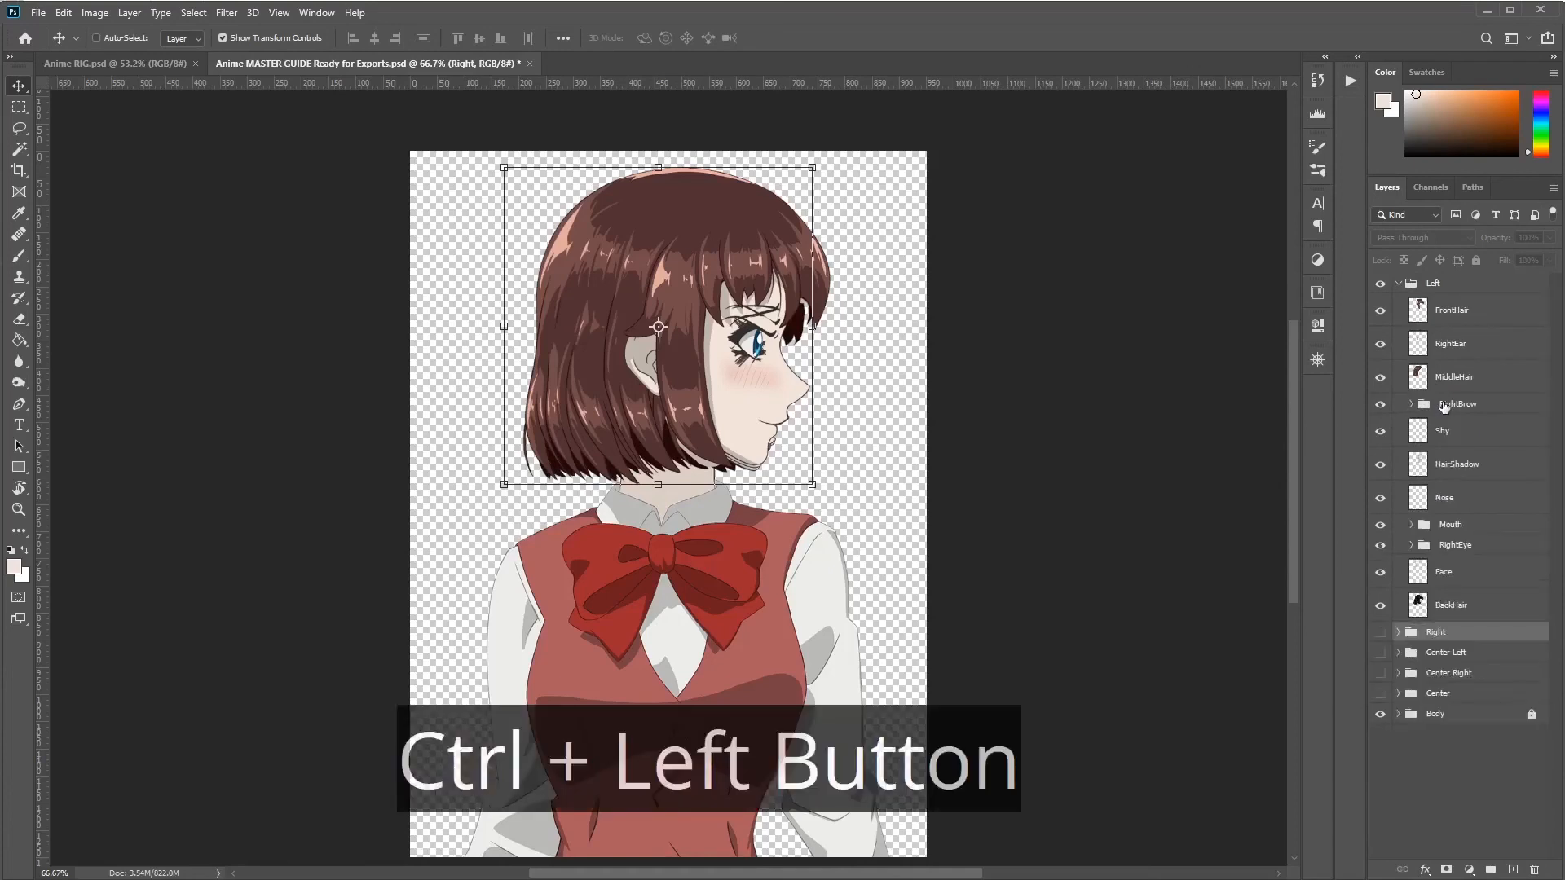
# Step: Export the Left group's FrontHair layer as FrontHair.png into the ANIME Images > Left folder
pyautogui.click(1450, 314)
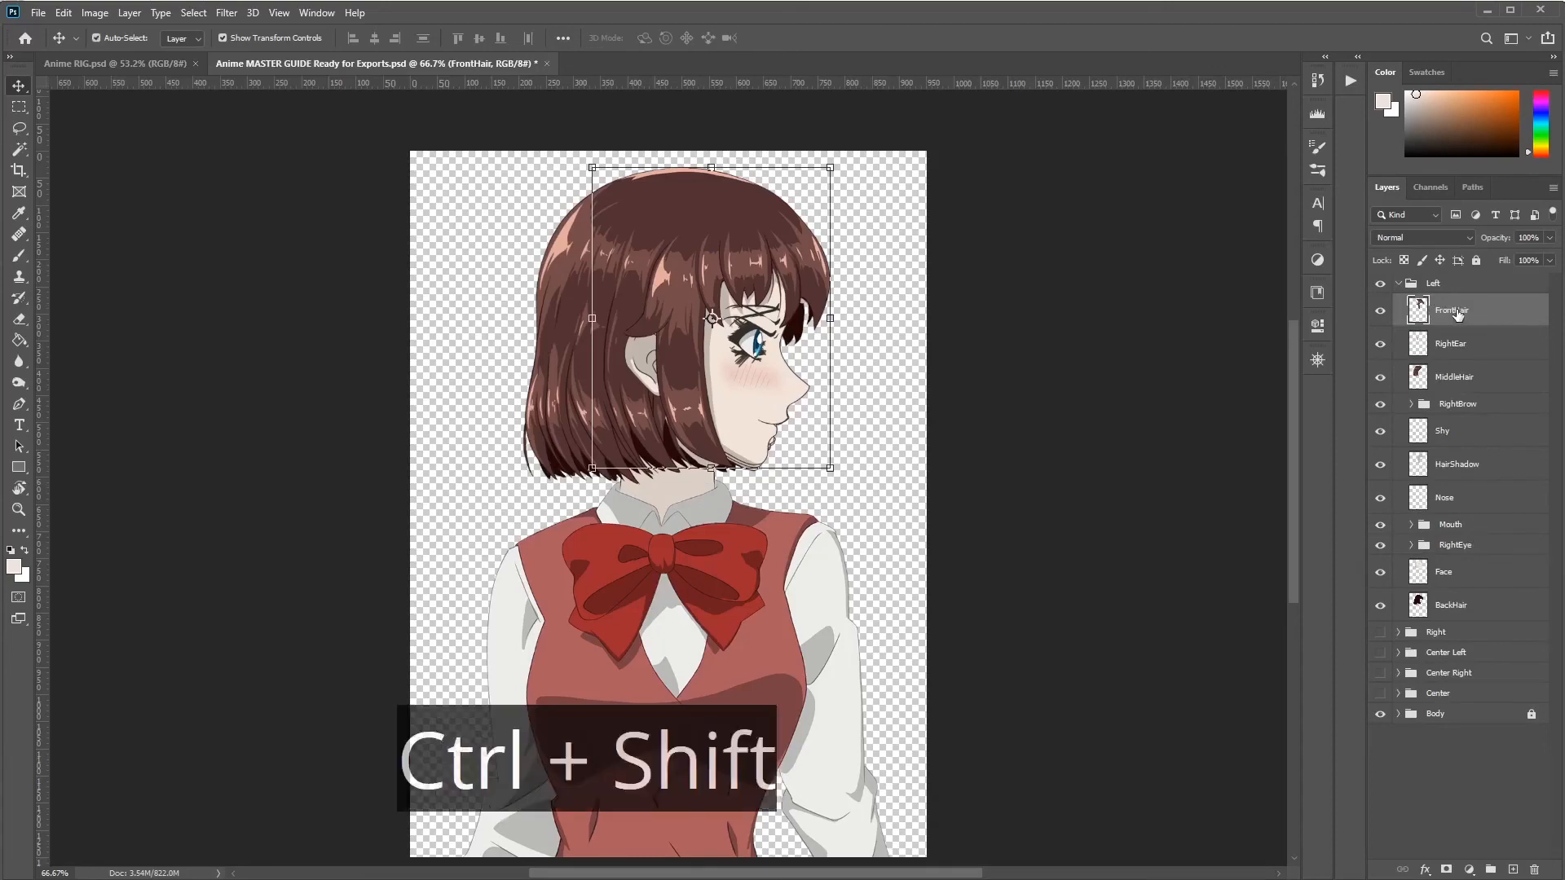
pyautogui.hotkey('ctrl', 'shift', "'")
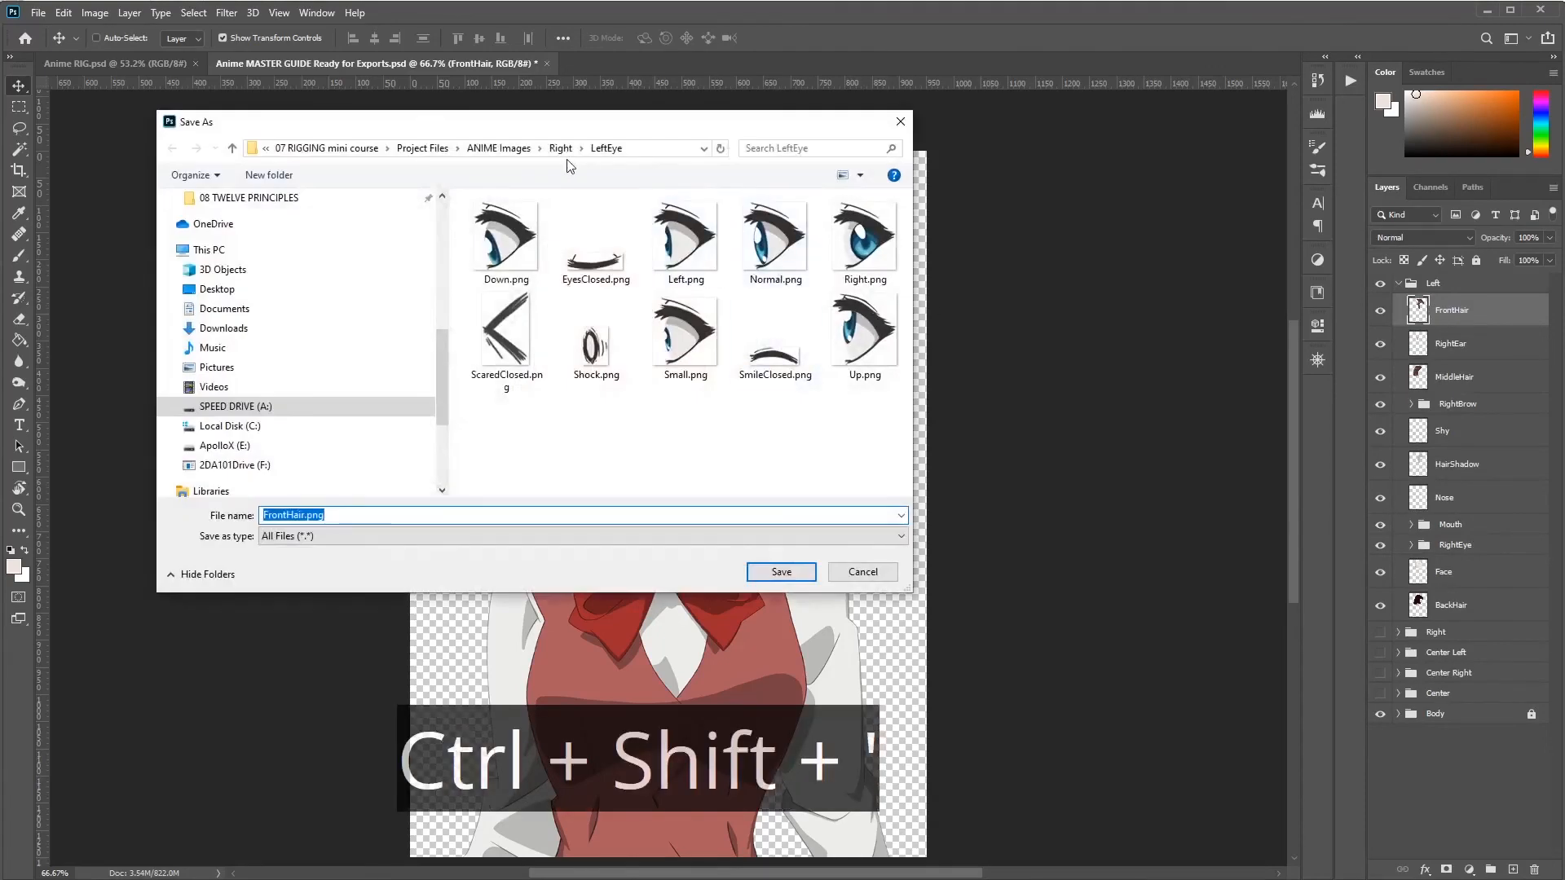
pyautogui.click(499, 147)
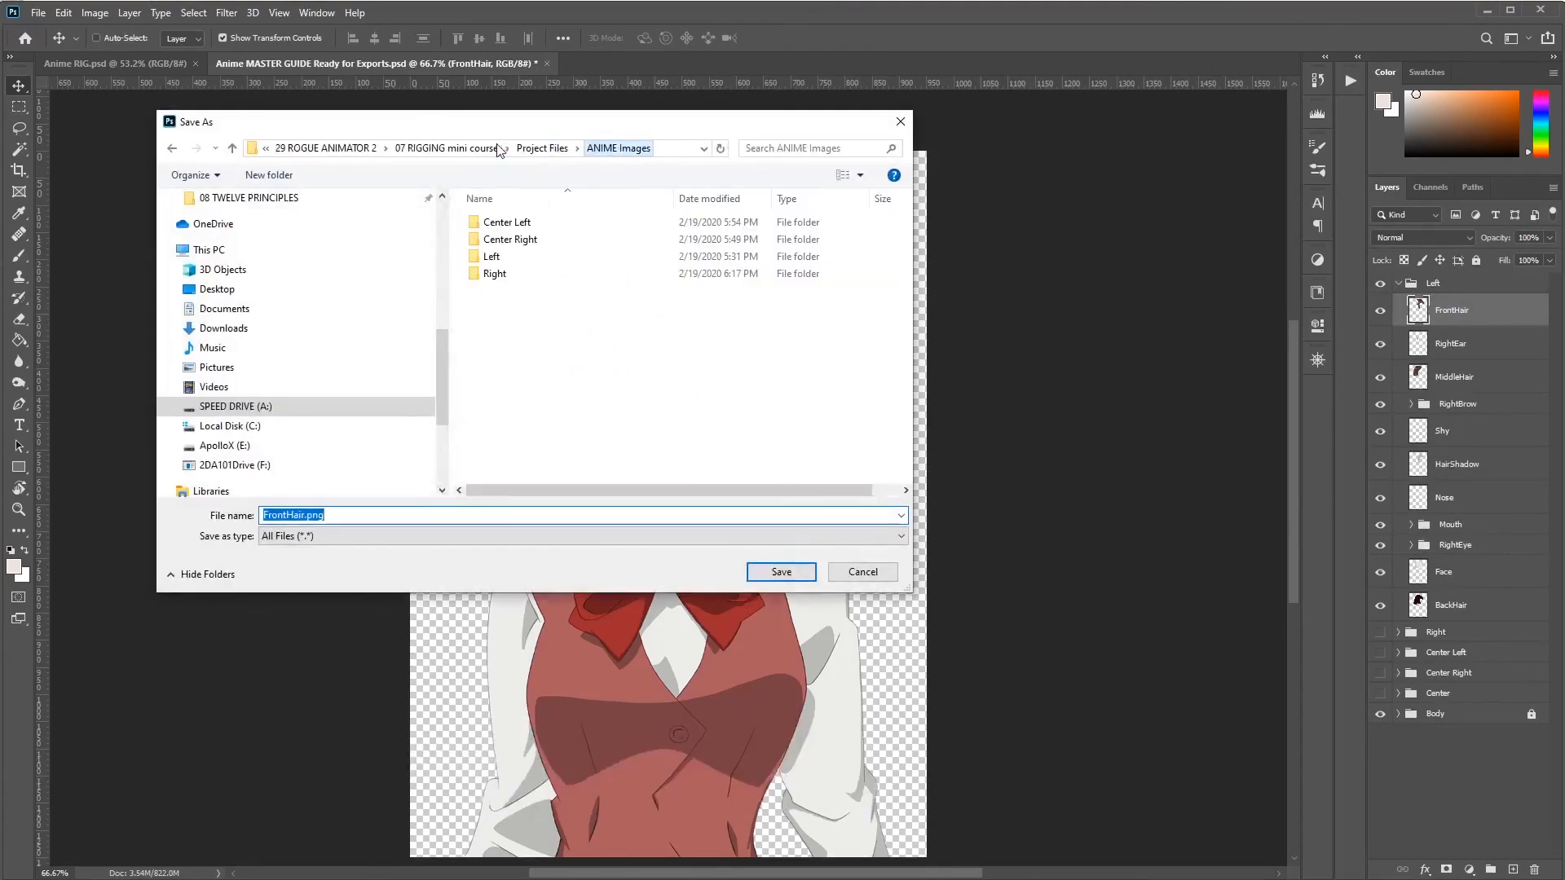
pyautogui.doubleClick(491, 260)
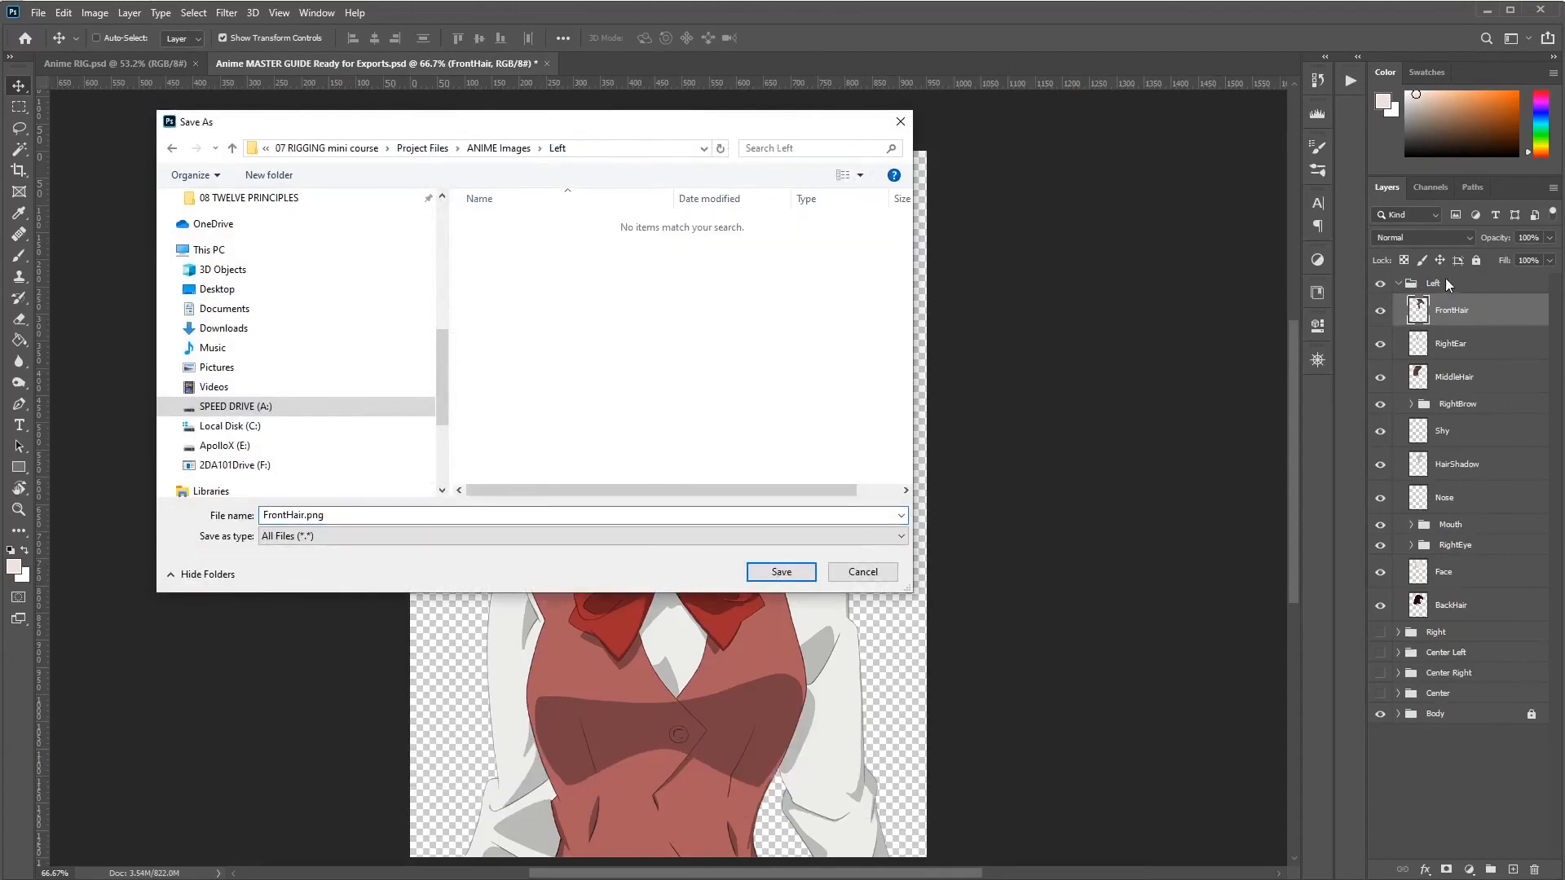
pyautogui.click(783, 573)
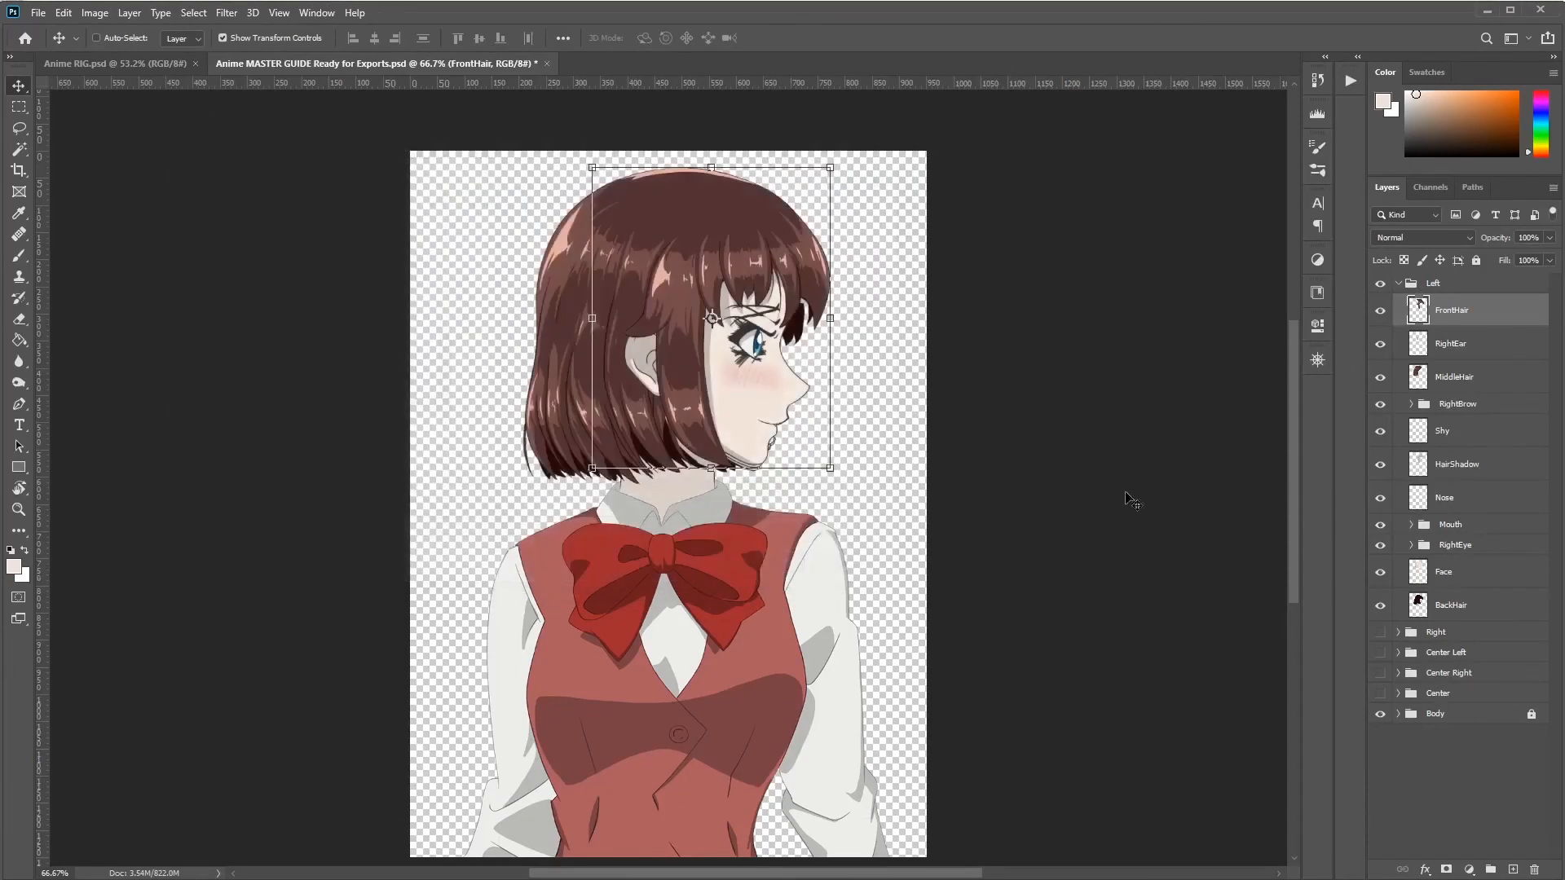
# Step: Export the Left group's RightEar and MiddleHair layers as PNGs into the ANIME Images > Left folder
pyautogui.click(1447, 348)
pyautogui.hotkey('ctrl', 'shift', "'")
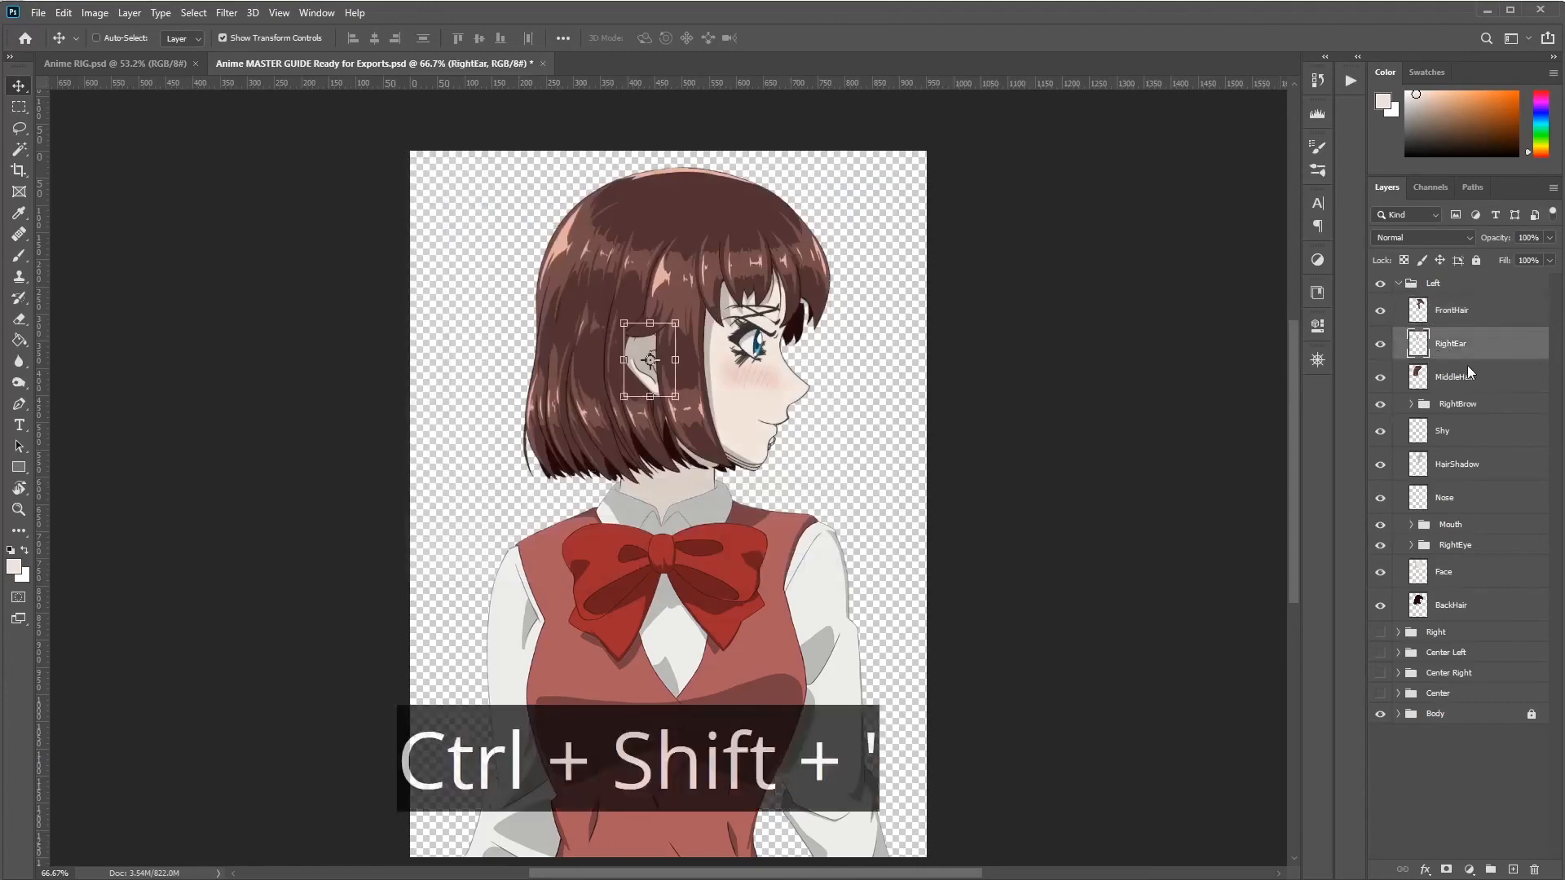
pyautogui.press('Return')
pyautogui.click(1465, 381)
pyautogui.hotkey('ctrl', 'shift', "'")
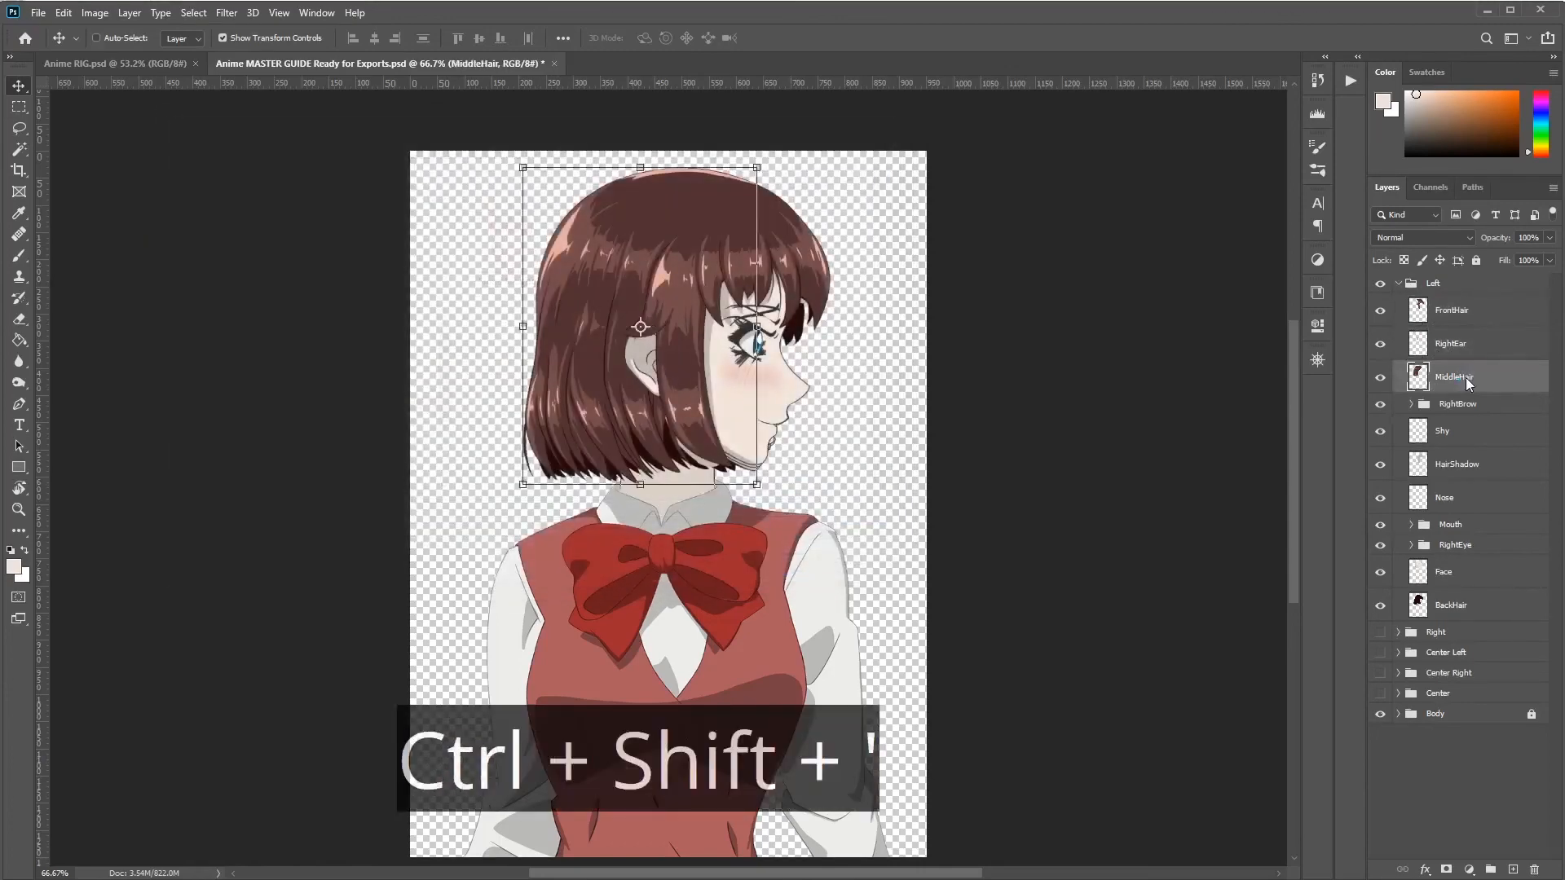
pyautogui.press('Return')
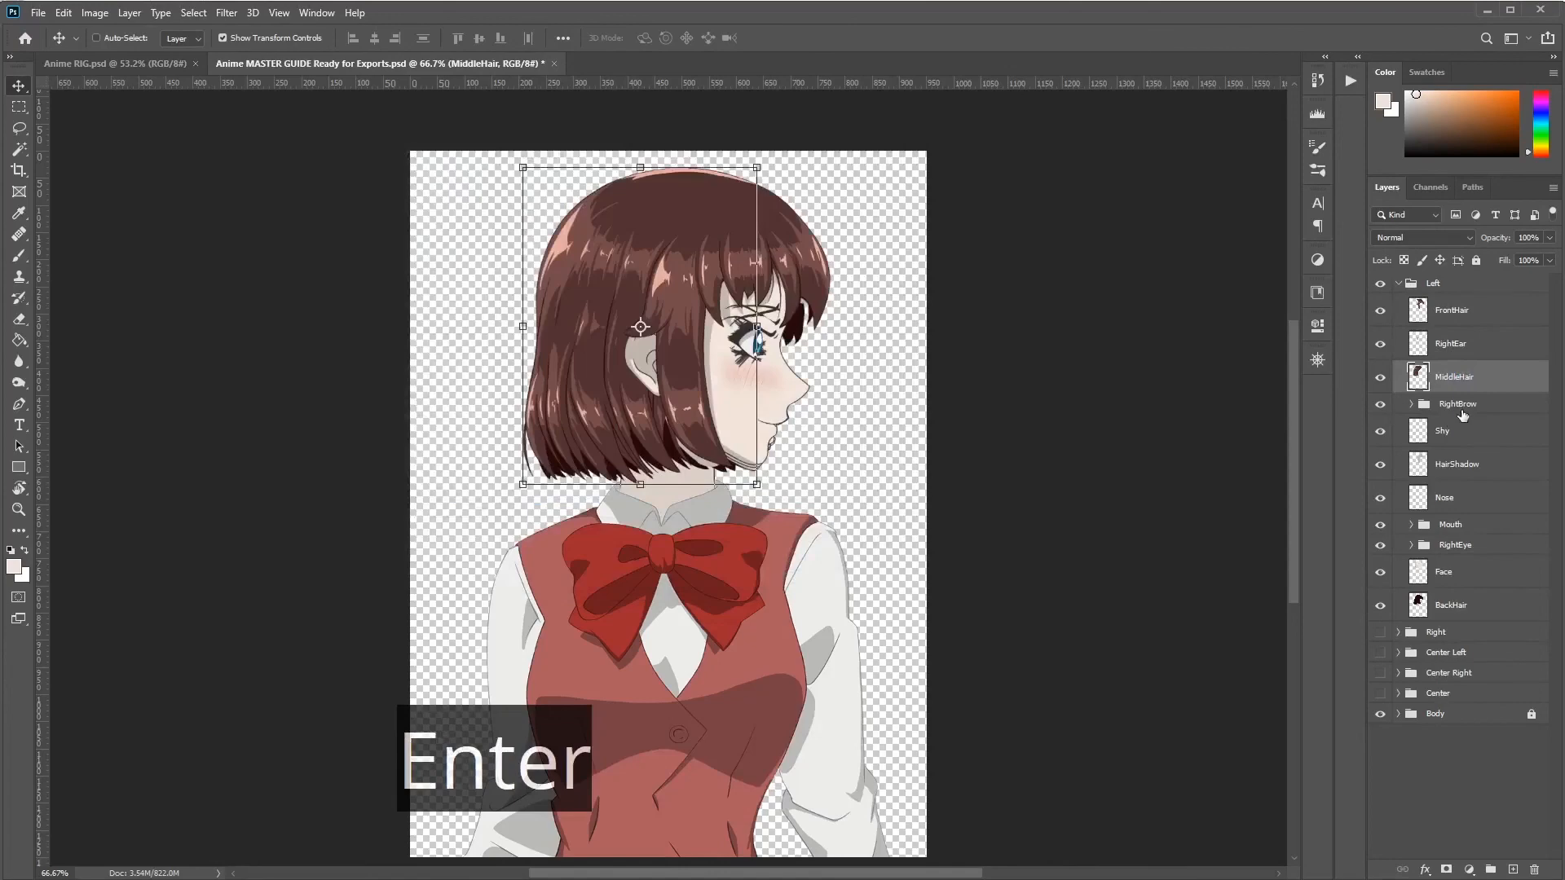
# Step: Export the Left group's Shy, HairShadow, Nose, Face and BackHair layers as PNGs into the Left folder
pyautogui.click(1443, 435)
pyautogui.hotkey('ctrl', 'shift', "'")
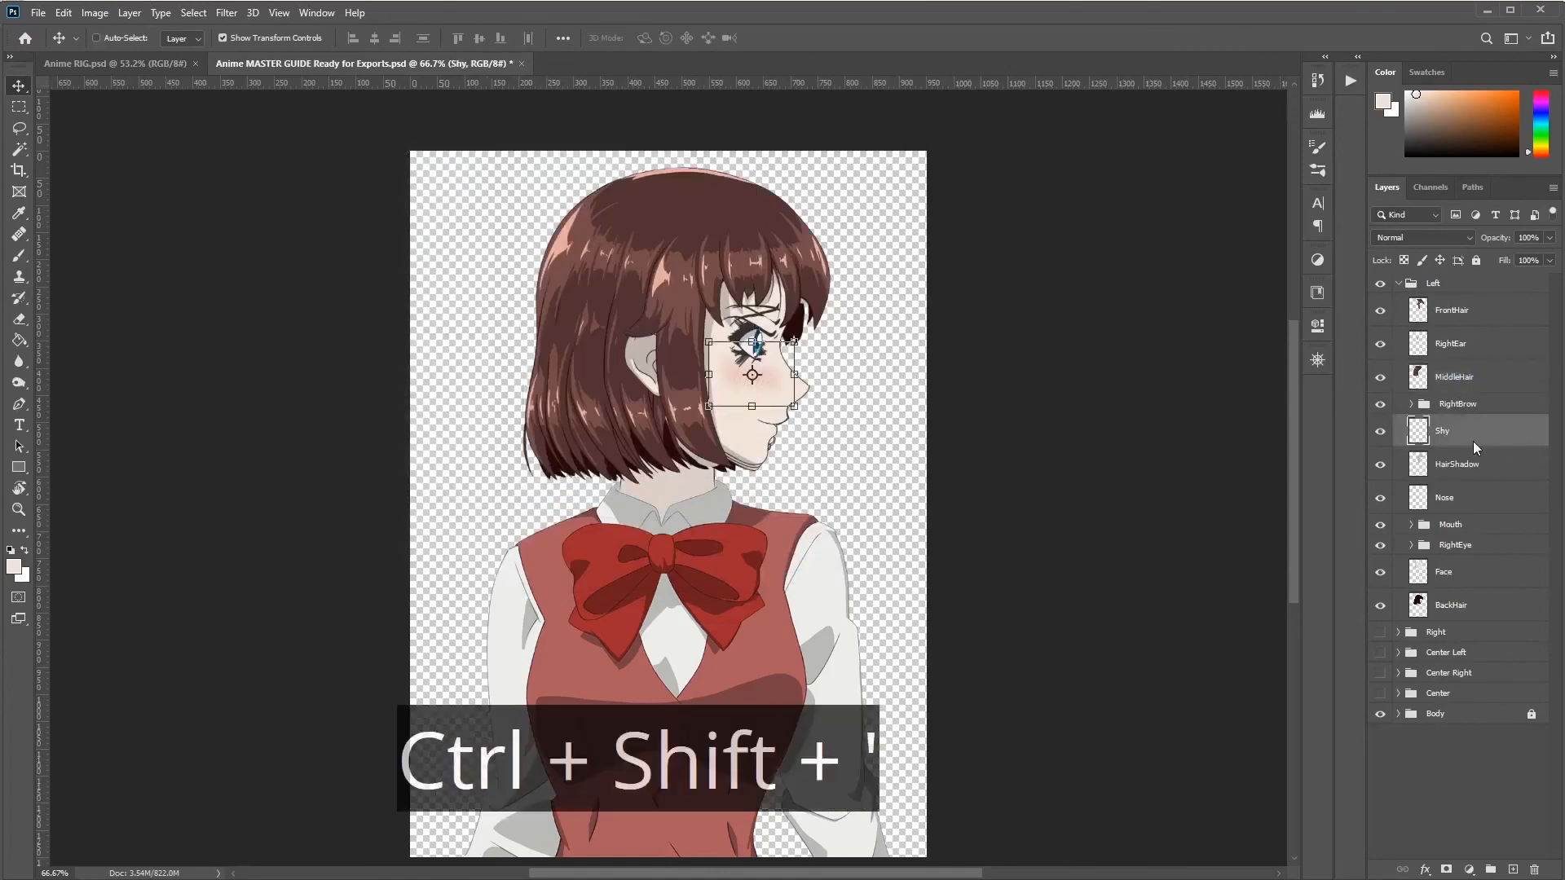
pyautogui.press('Return')
pyautogui.click(1480, 476)
pyautogui.hotkey('ctrl', 'shift', "'")
pyautogui.press('Return')
pyautogui.click(1457, 499)
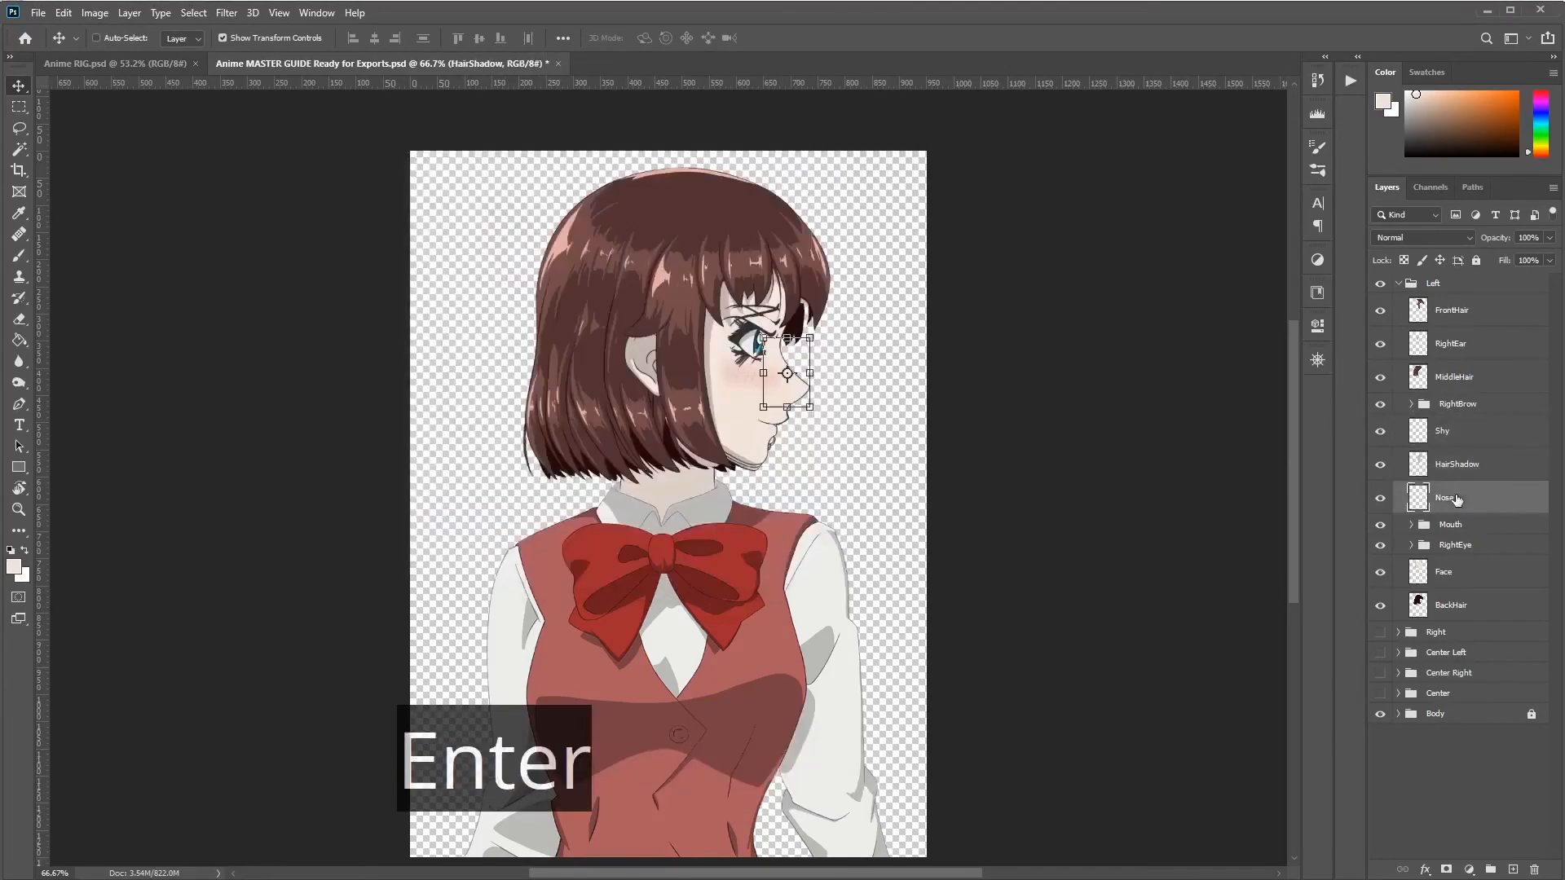
pyautogui.hotkey('ctrl', 'shift', "'")
pyautogui.press('Return')
pyautogui.click(1465, 571)
pyautogui.press('Return')
# Step: Copy the RightBrow group's name, start exporting its Normal layer, and create a RightBrow subfolder inside the Left folder
pyautogui.click(1451, 405)
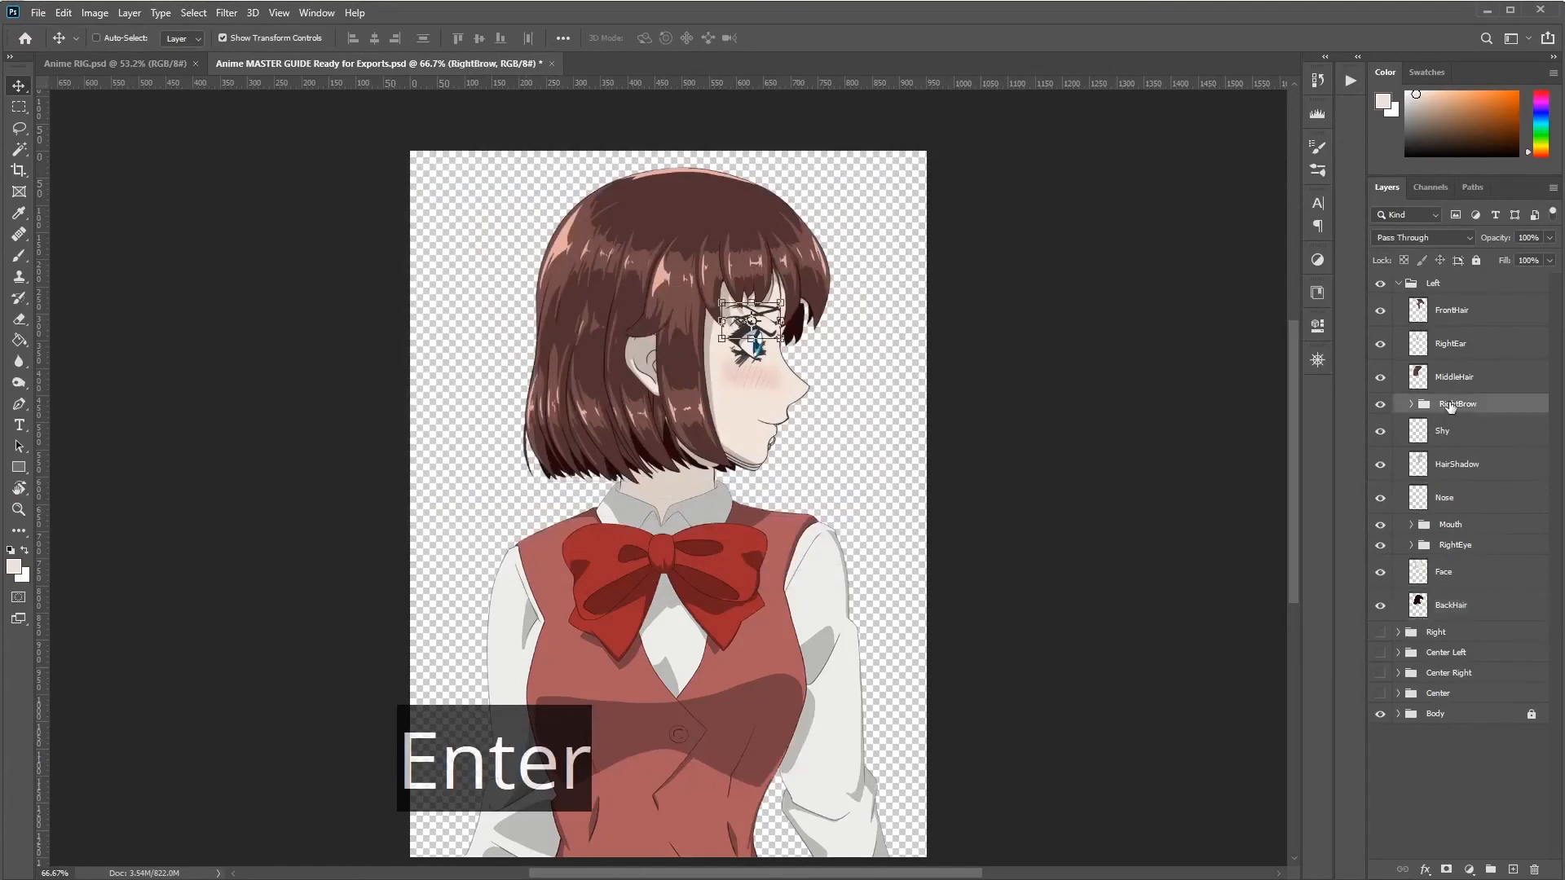
pyautogui.doubleClick(1456, 404)
pyautogui.hotkey('ctrl', 'c')
pyautogui.press('Return')
pyautogui.click(1412, 405)
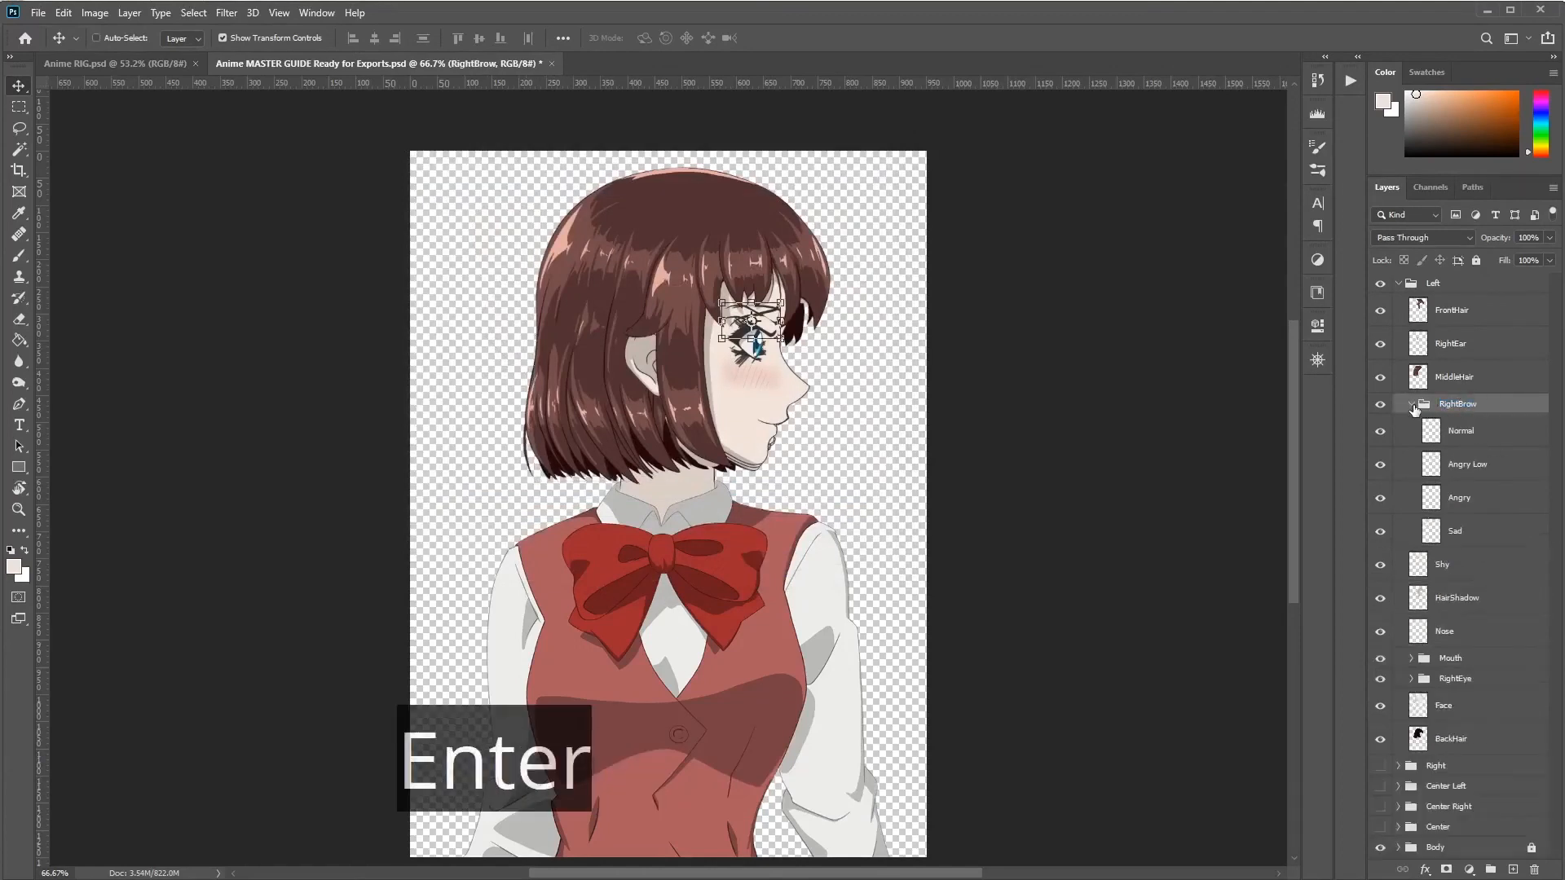
pyautogui.click(1455, 430)
pyautogui.hotkey('ctrl', 'shift', "'")
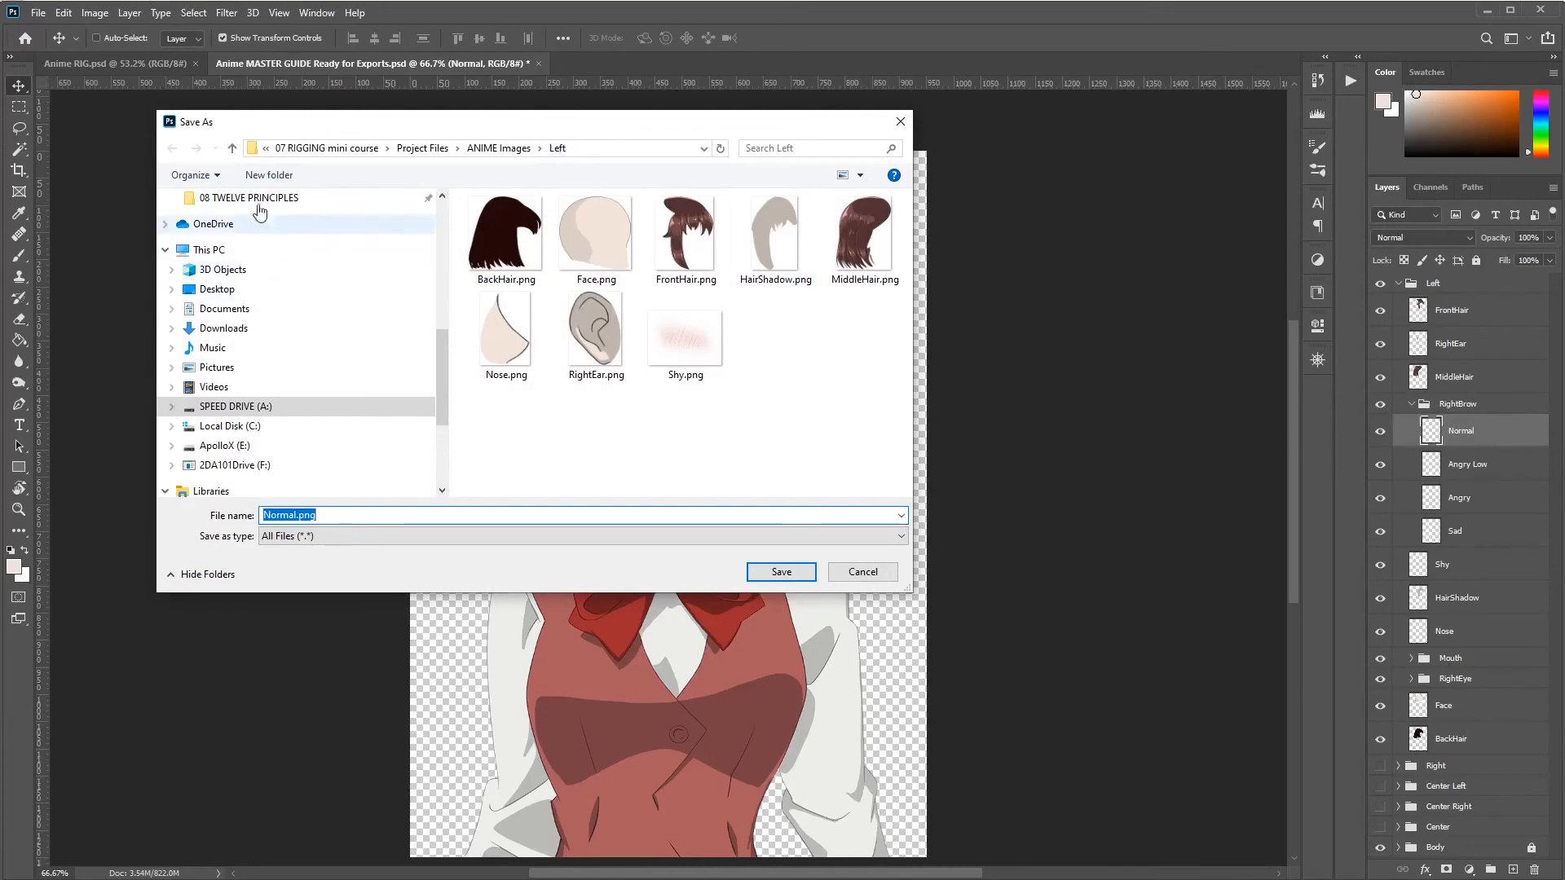
pyautogui.click(269, 174)
pyautogui.hotkey('ctrl', 'v')
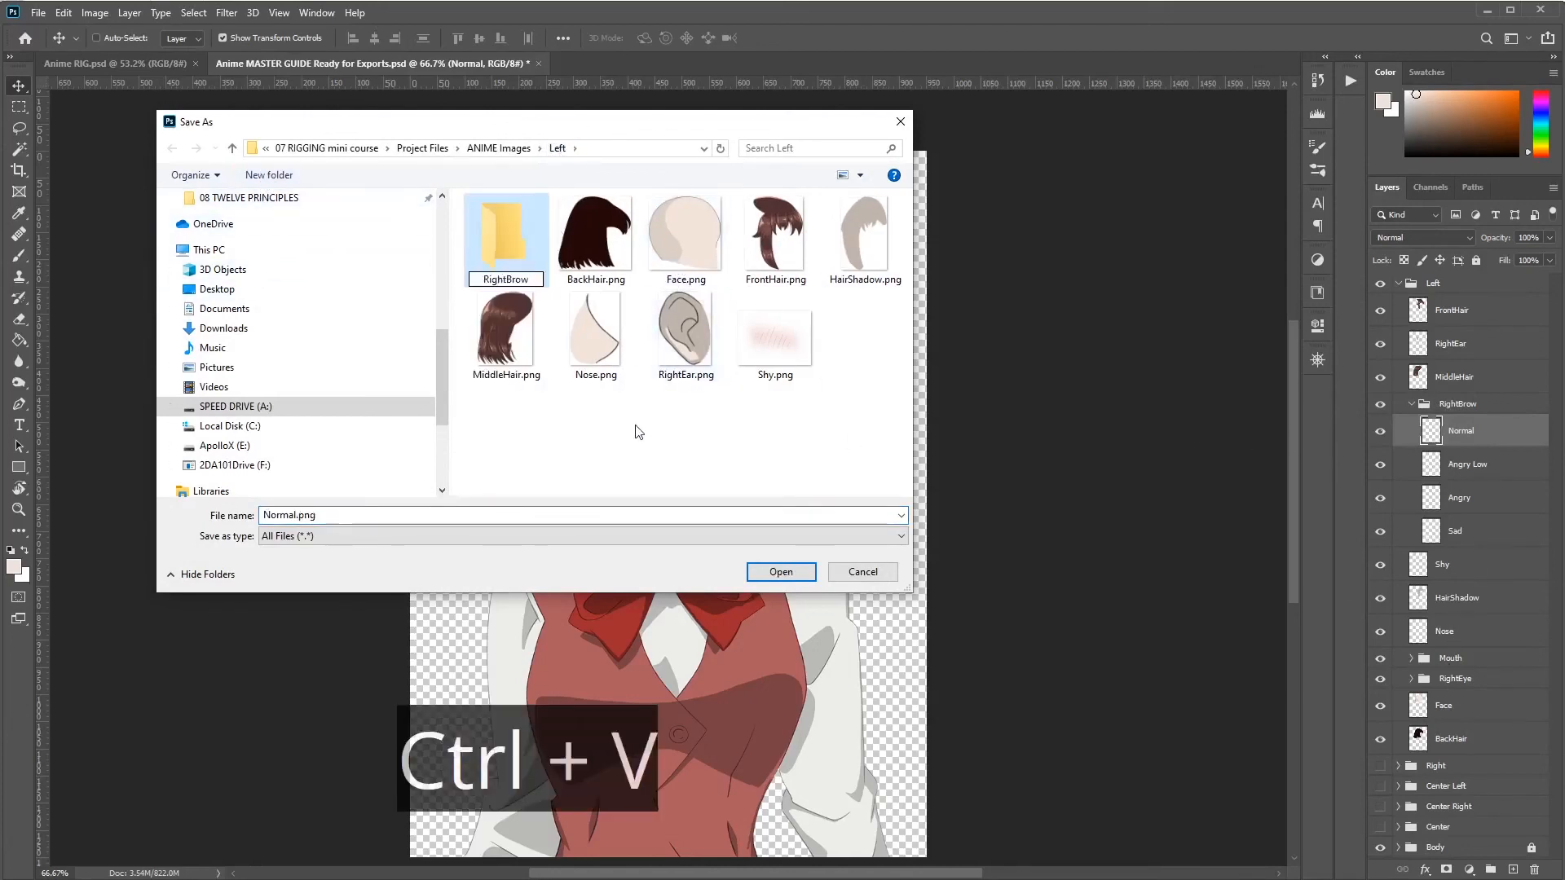
pyautogui.press('Return')
# Step: Create two more subfolders named Mouth and RightEye inside the Left folder
pyautogui.click(274, 176)
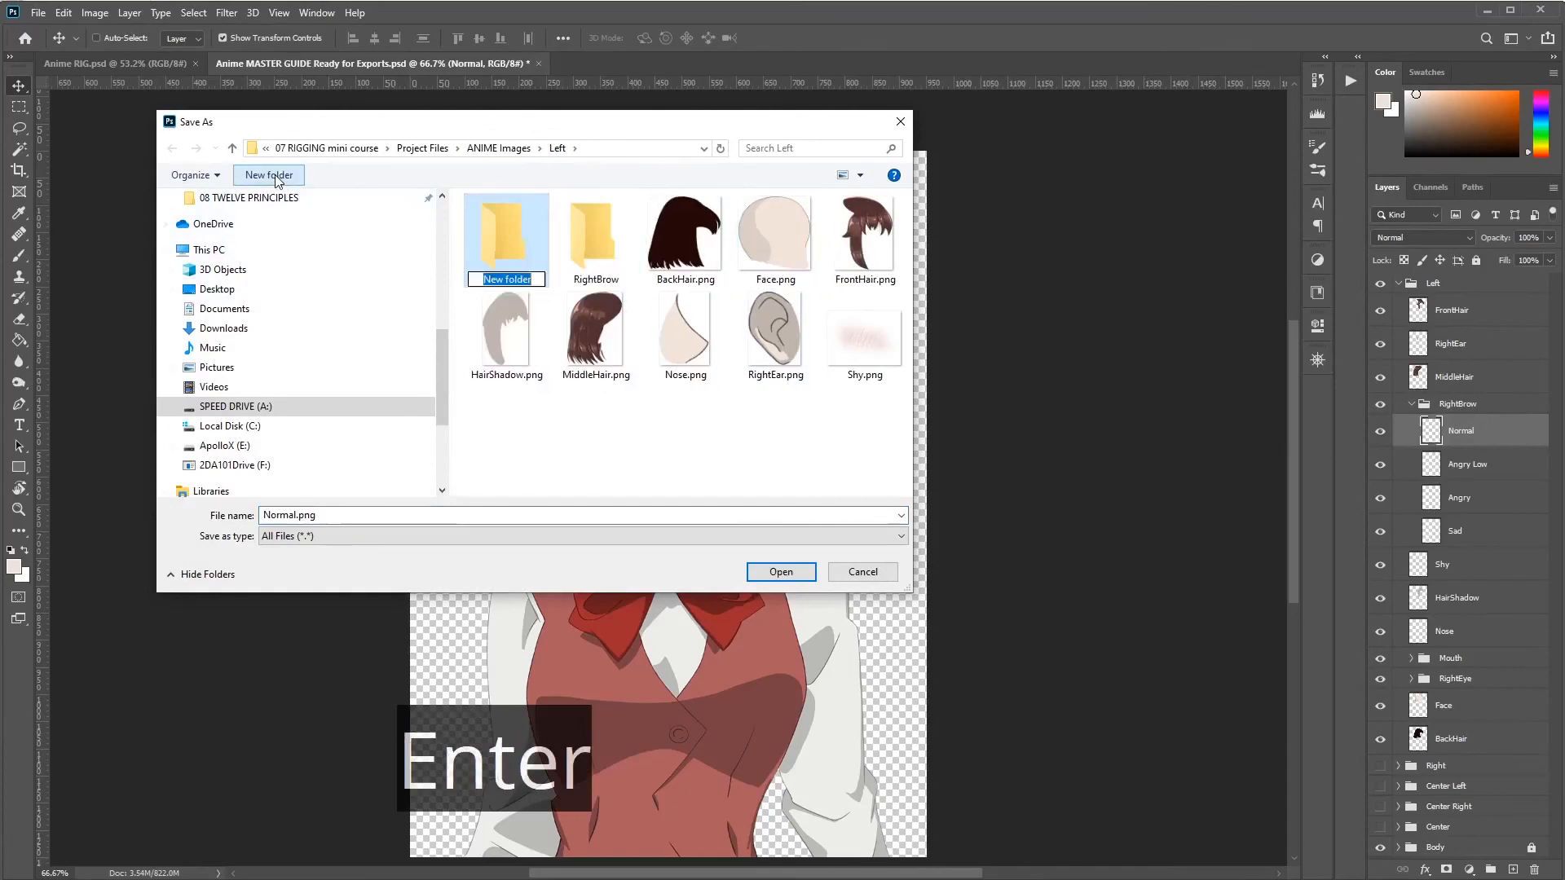
pyautogui.write('Mouth')
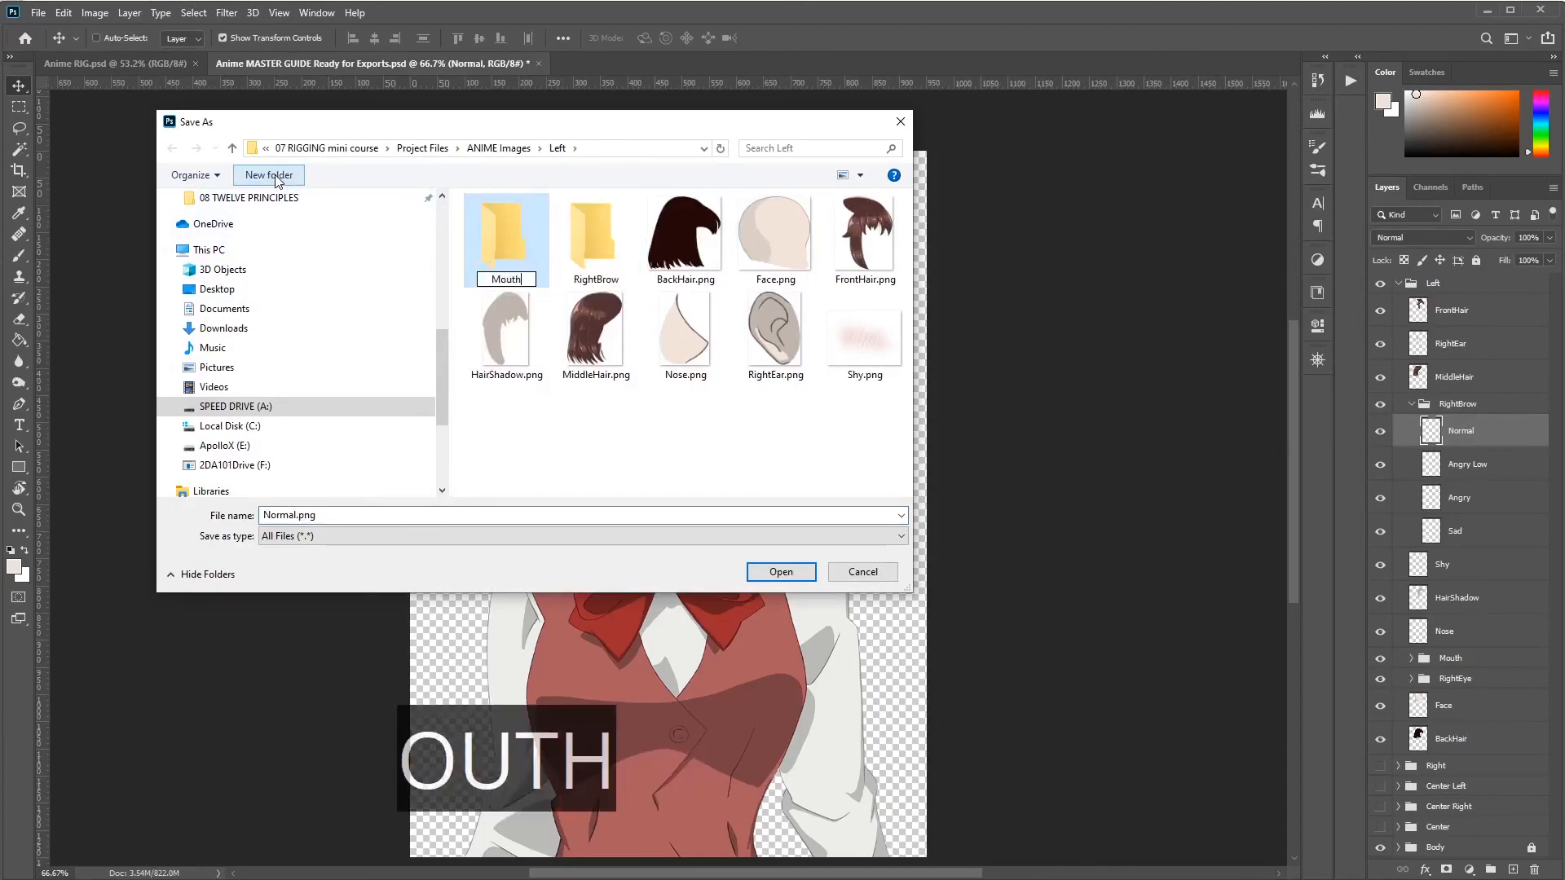
pyautogui.press('Return')
pyautogui.click(275, 174)
pyautogui.write('RightEye')
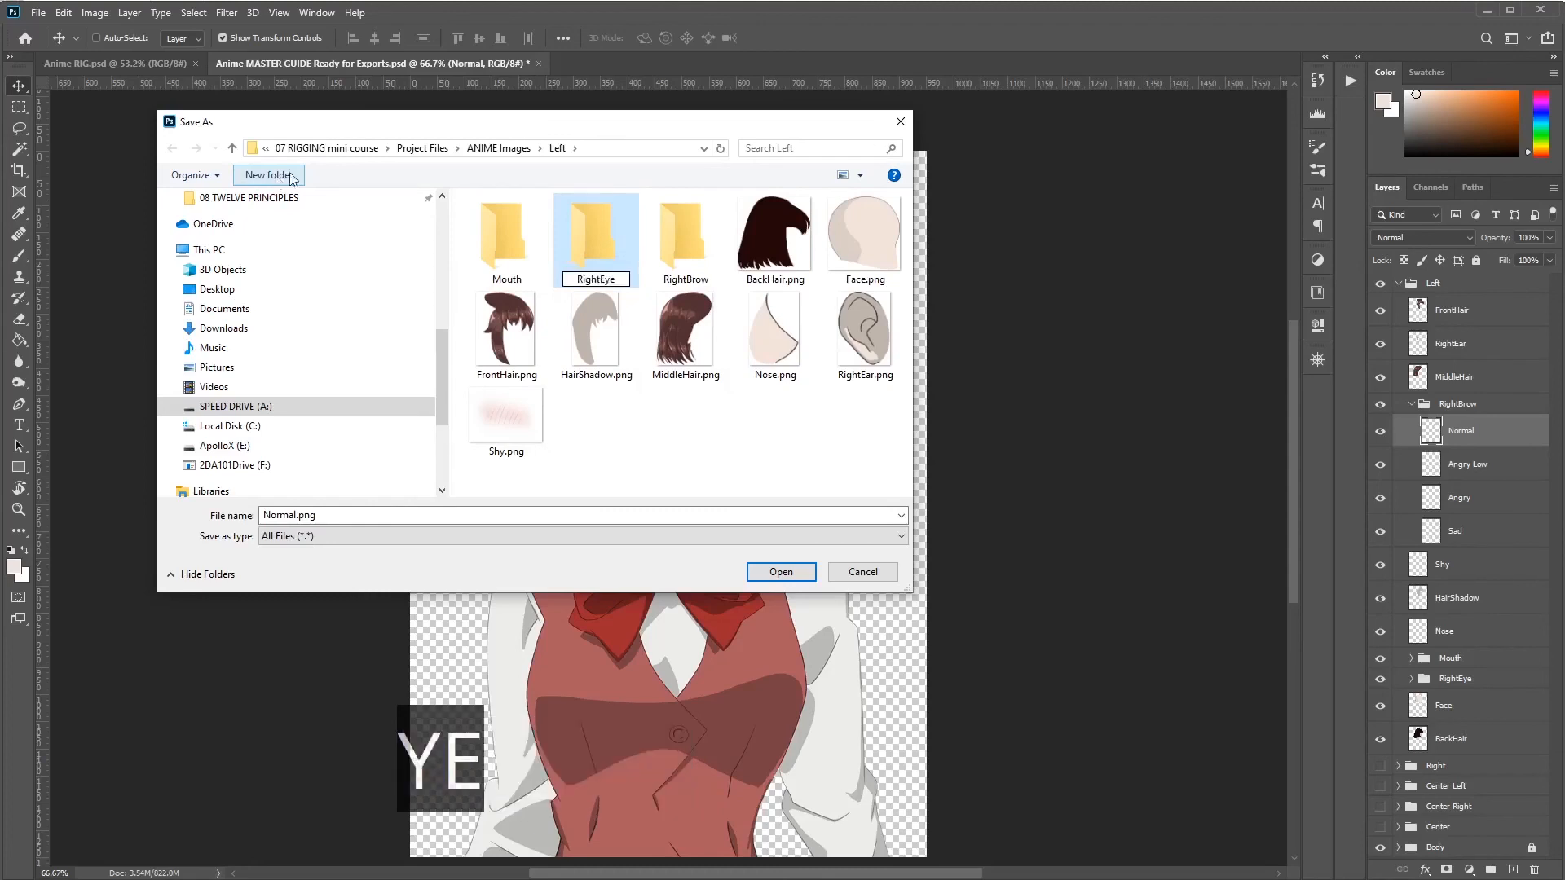
pyautogui.press('Return')
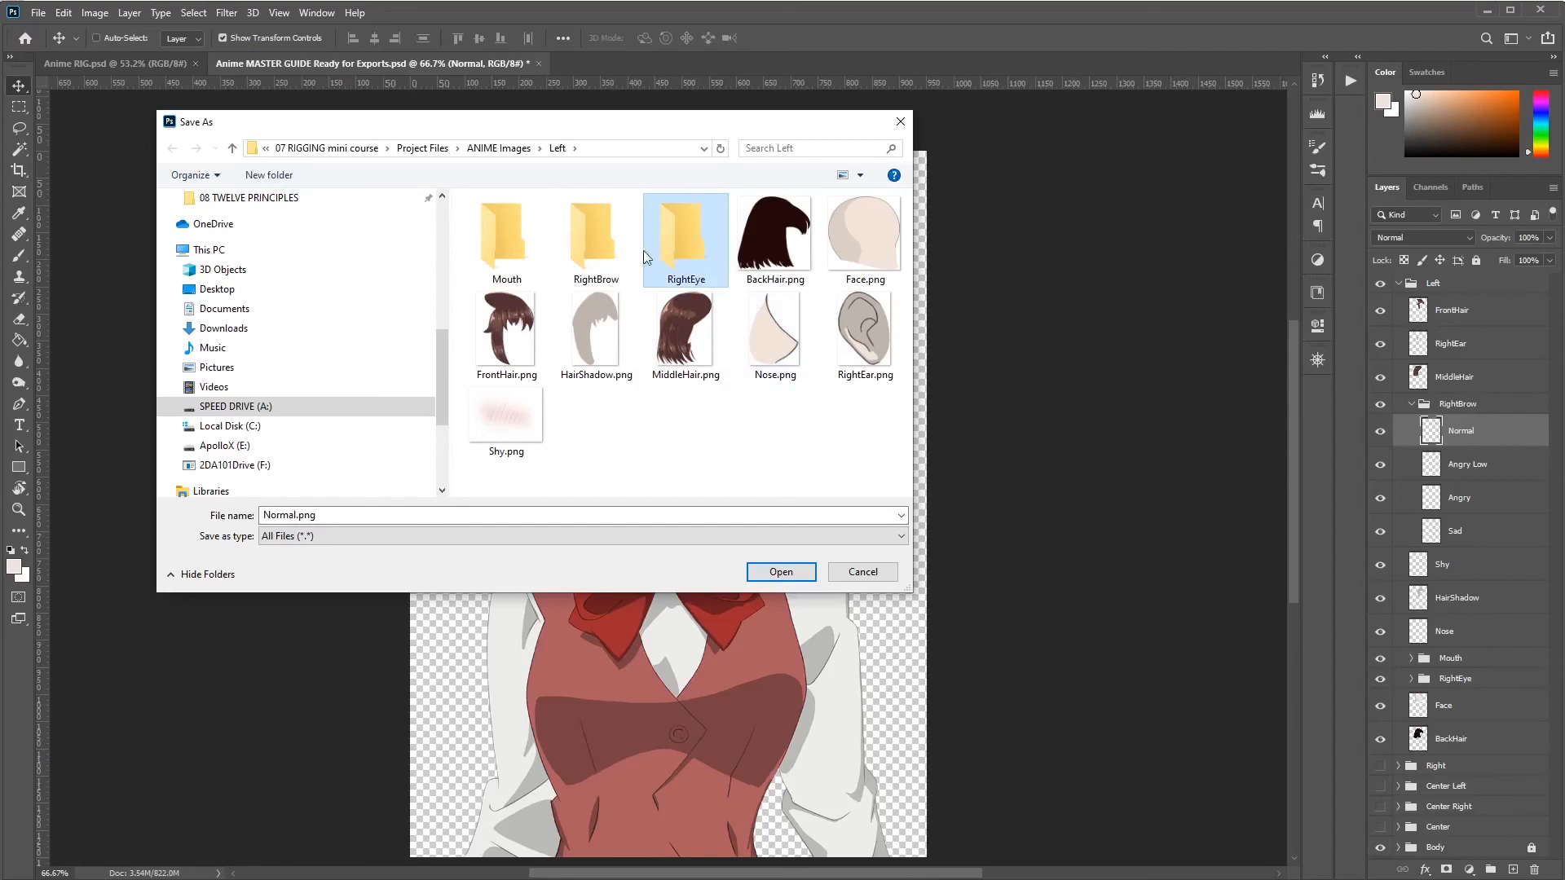
# Step: Export the brow layers Normal, Angry Low, Angry and Sad as PNGs into the RightBrow folder, and collapse the RightBrow group
pyautogui.doubleClick(582, 237)
pyautogui.click(775, 566)
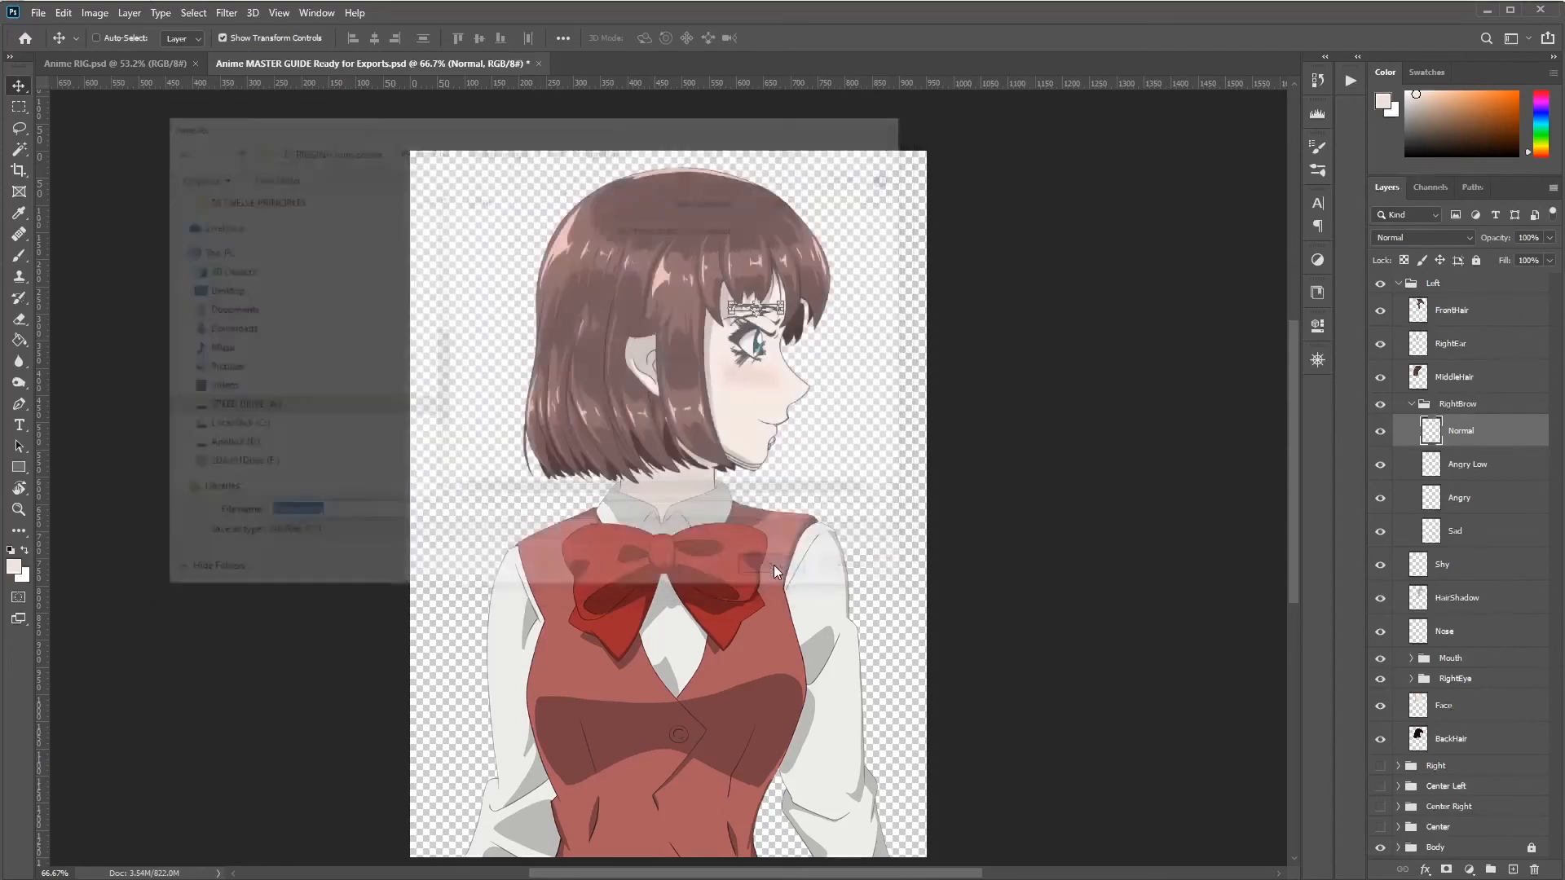
pyautogui.click(1471, 468)
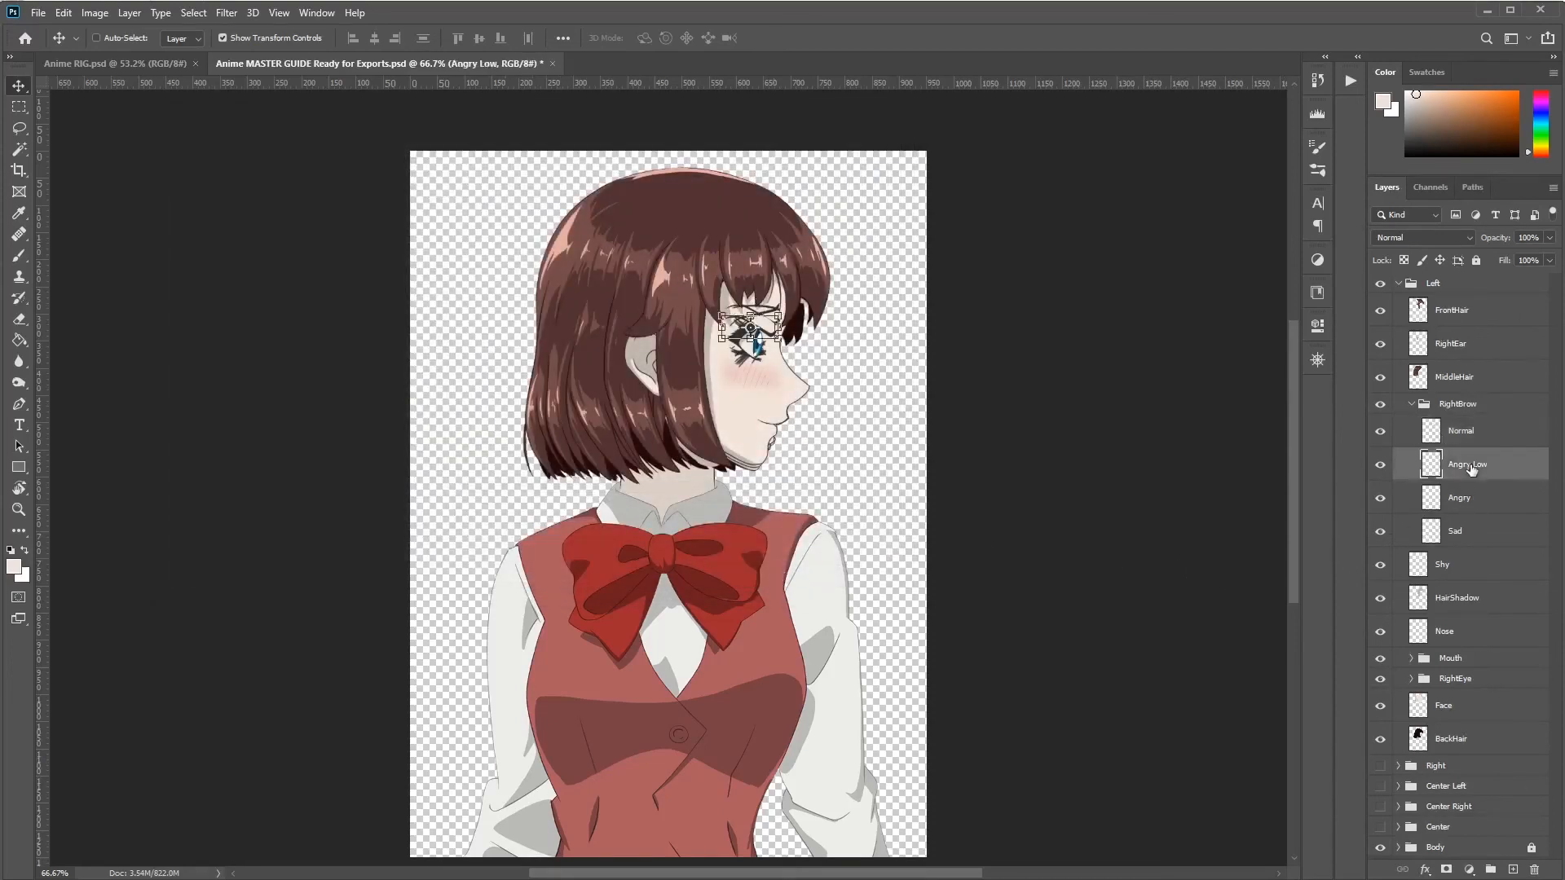
pyautogui.hotkey('ctrl', 'shift', "'")
pyautogui.click(1461, 502)
pyautogui.hotkey('ctrl', 'shift', "'")
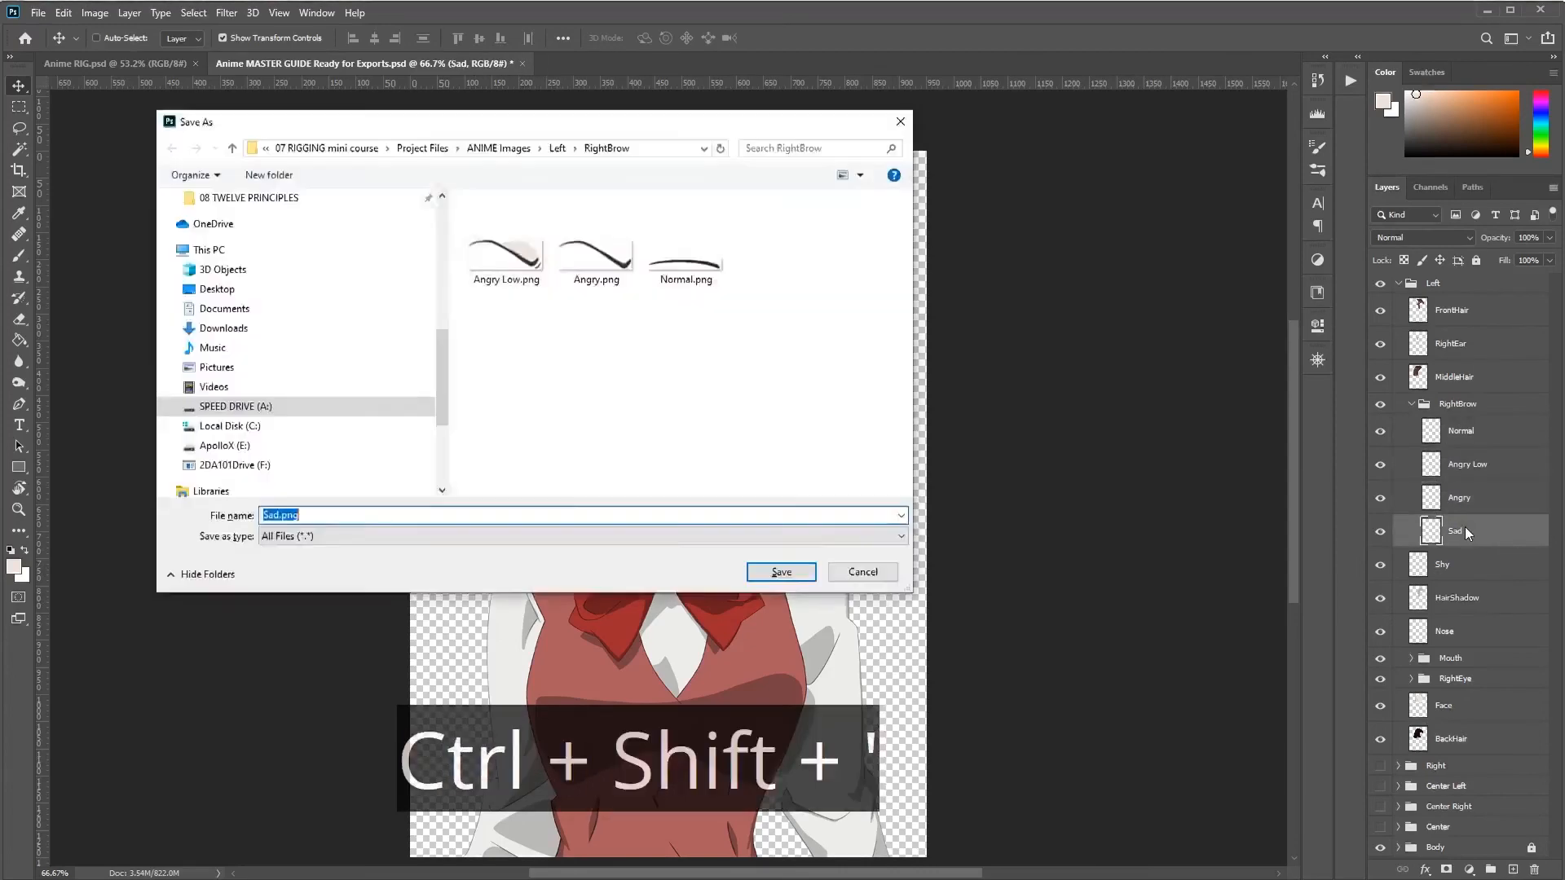
pyautogui.press('Return')
pyautogui.click(1465, 523)
pyautogui.click(1433, 412)
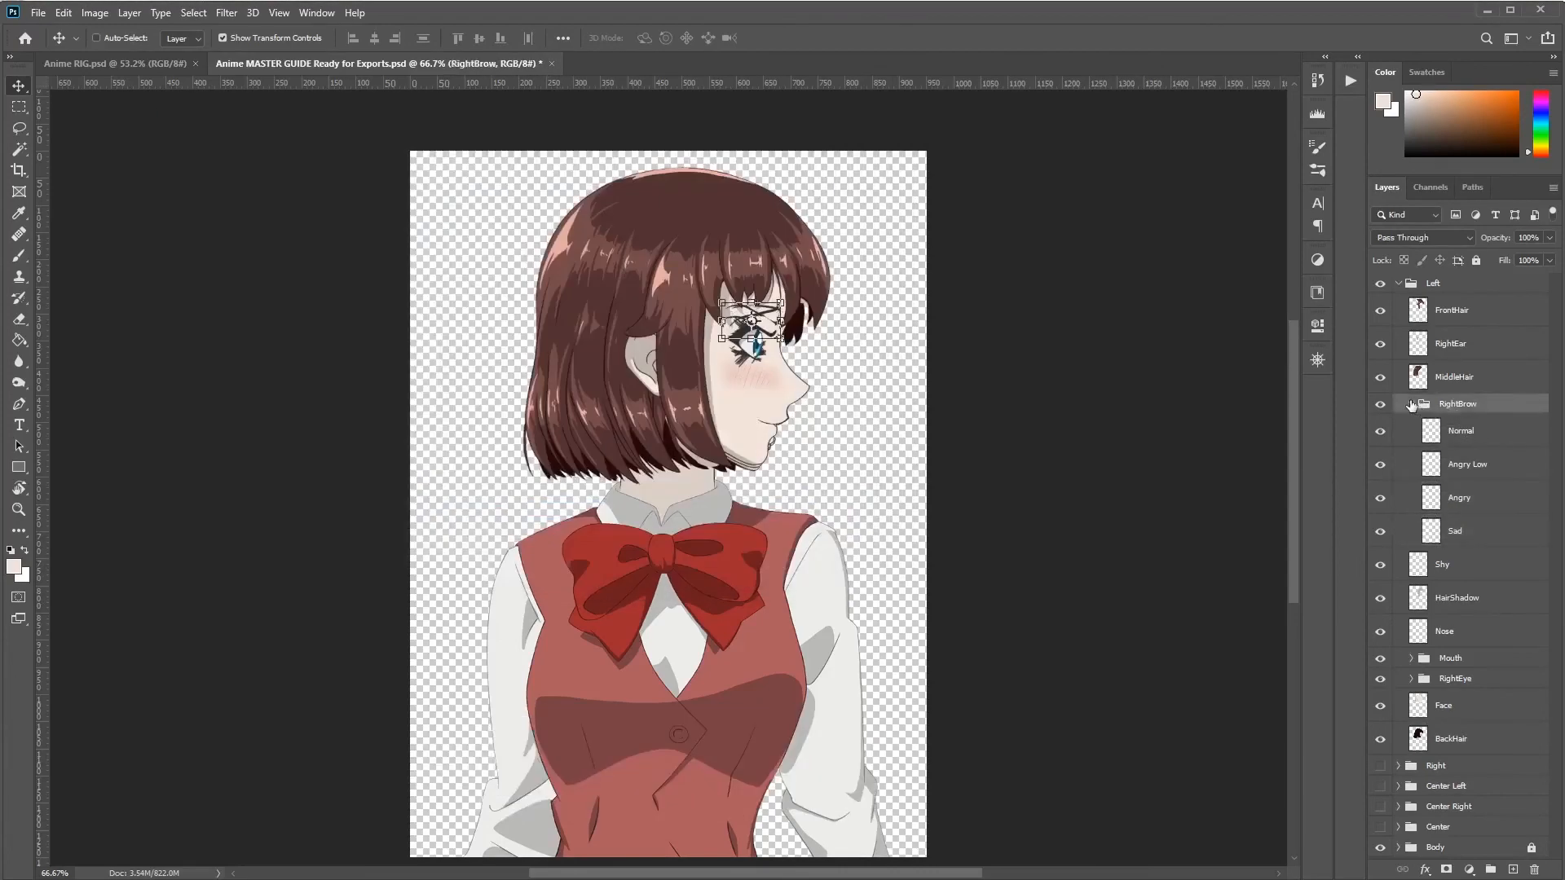
pyautogui.click(1411, 404)
# Step: Expand the Left group's Mouth subgroup and export its Normal layer as Normal.png into the Left > Mouth folder
pyautogui.click(1449, 530)
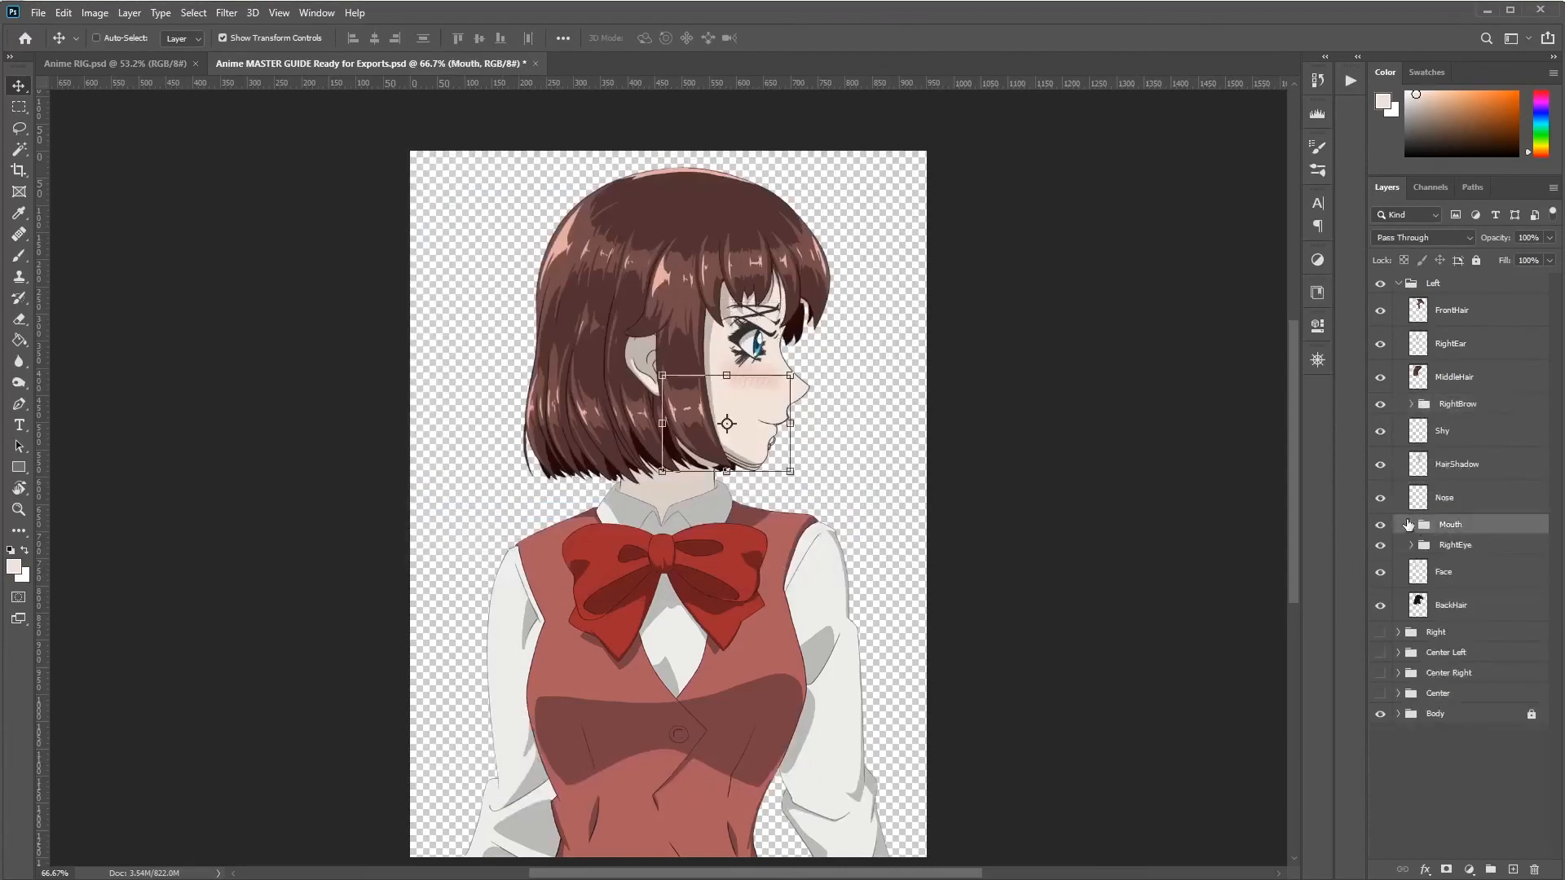
pyautogui.click(1413, 525)
pyautogui.click(1461, 552)
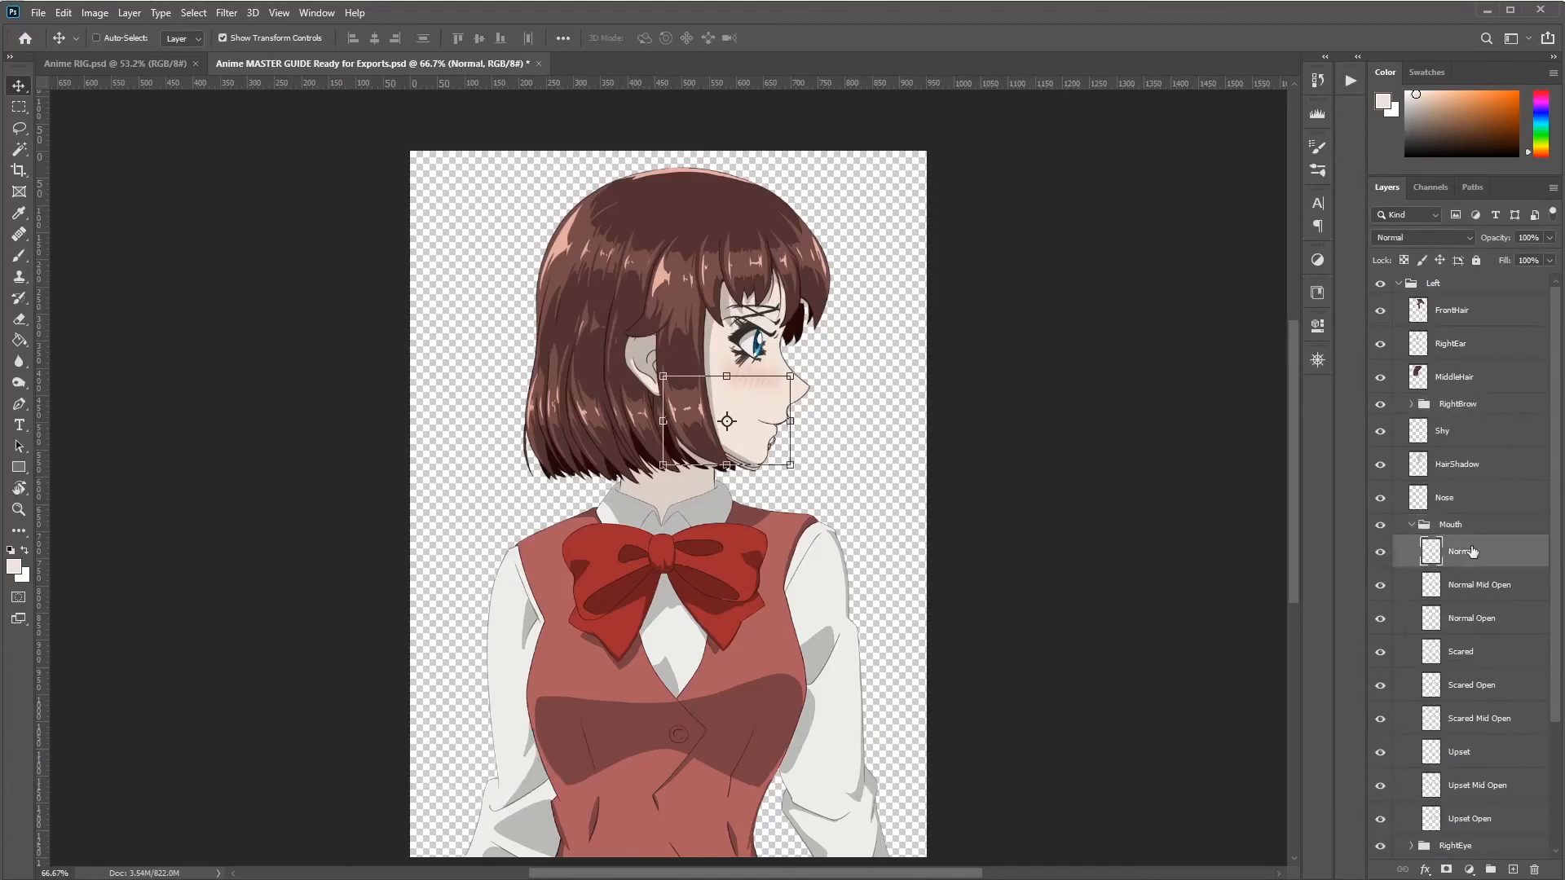
pyautogui.scroll(-2, 1467, 559)
pyautogui.hotkey('ctrl', 'shift')
pyautogui.hotkey('ctrl', 'shift', "'")
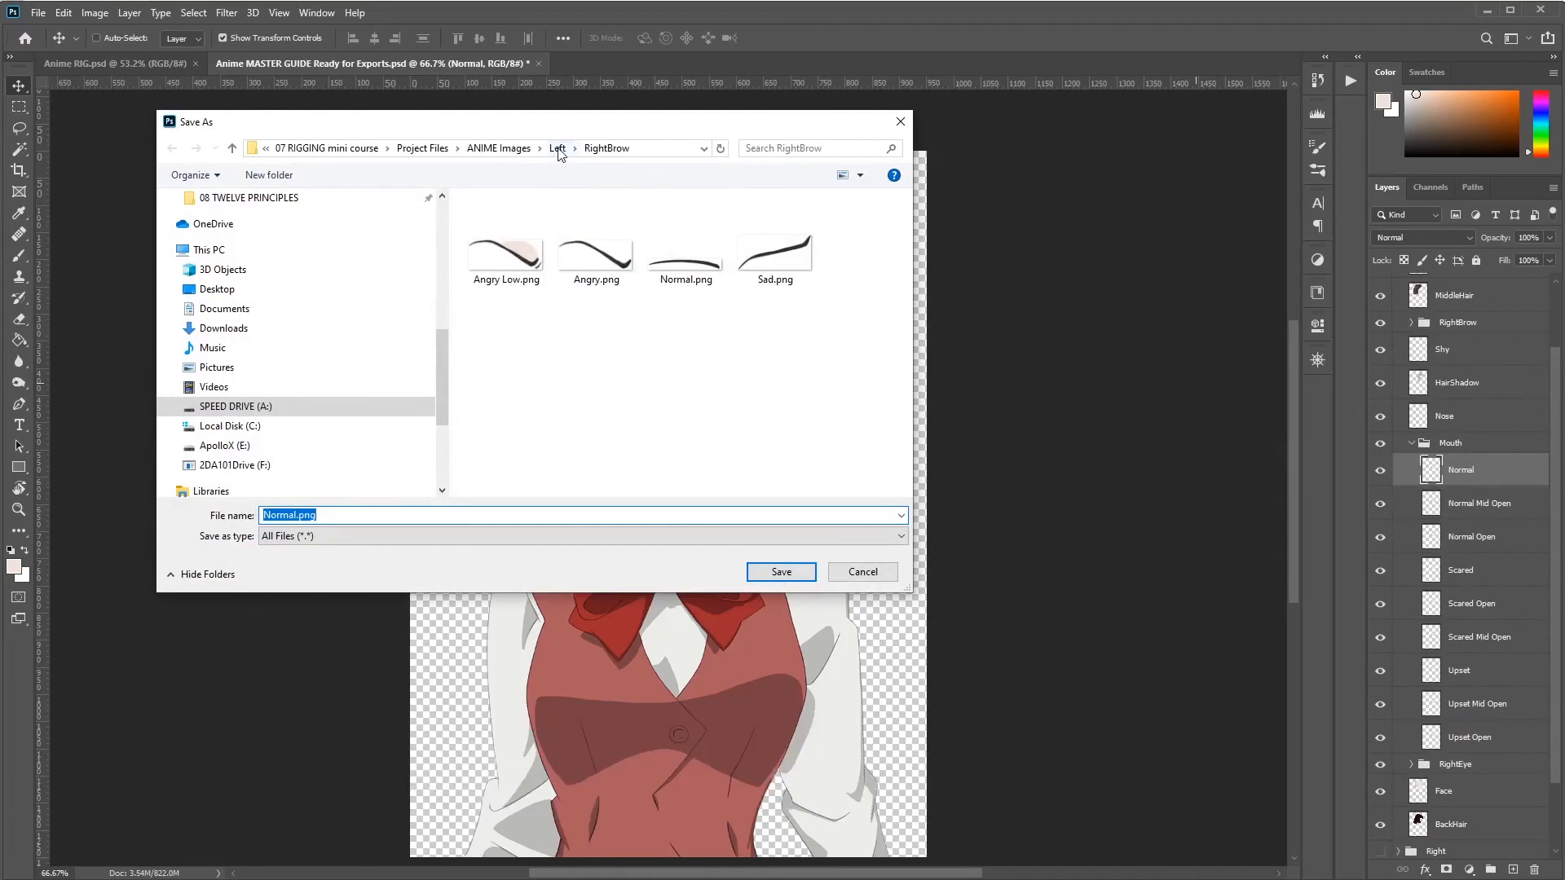
pyautogui.click(558, 148)
pyautogui.doubleClick(495, 242)
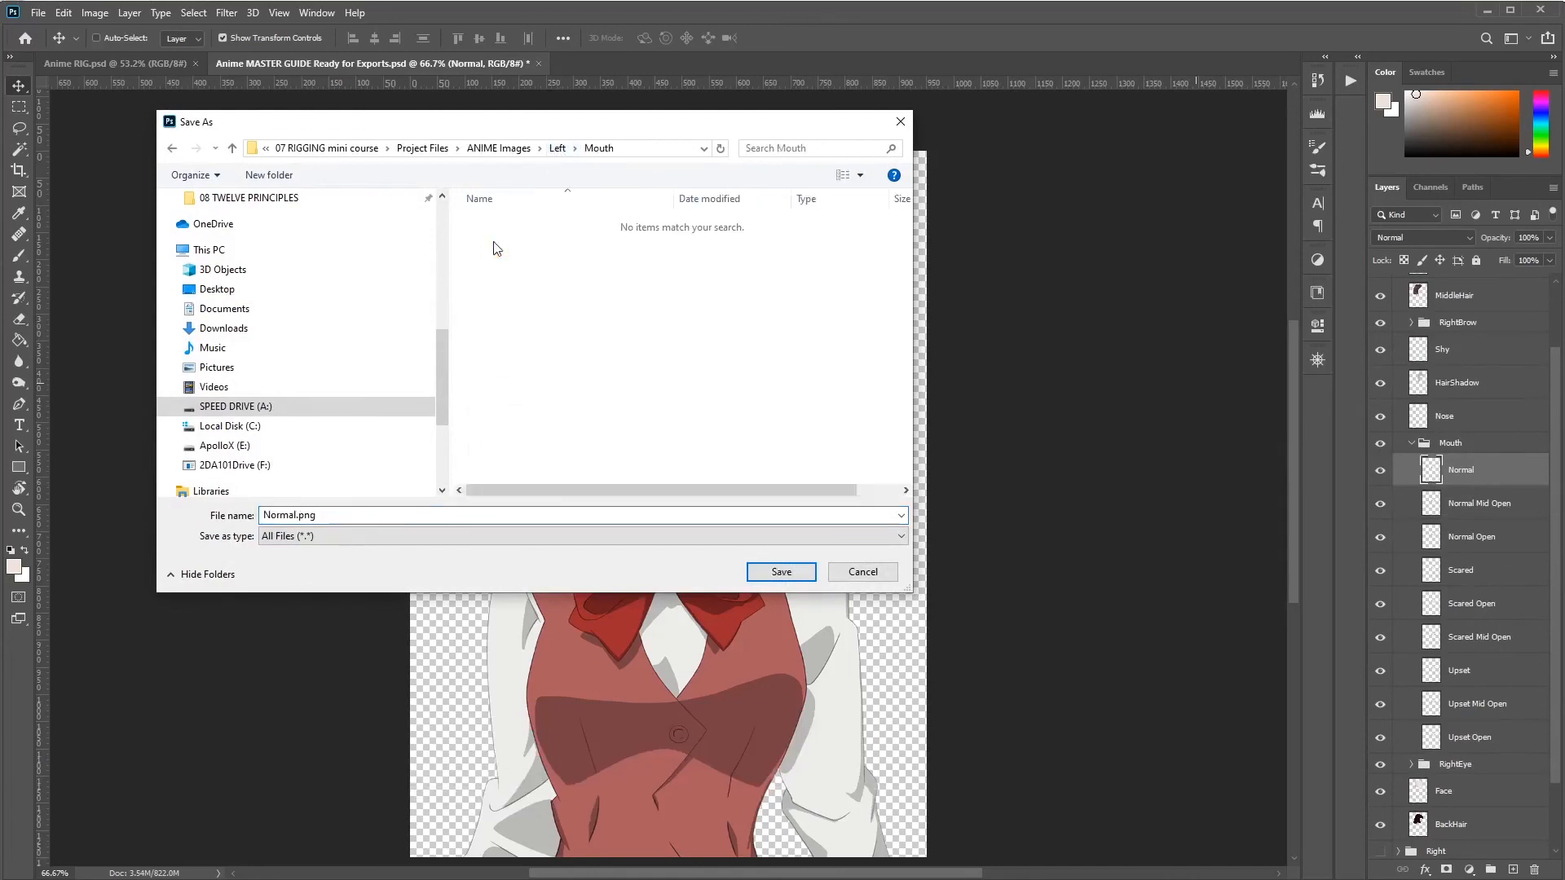
pyautogui.click(795, 580)
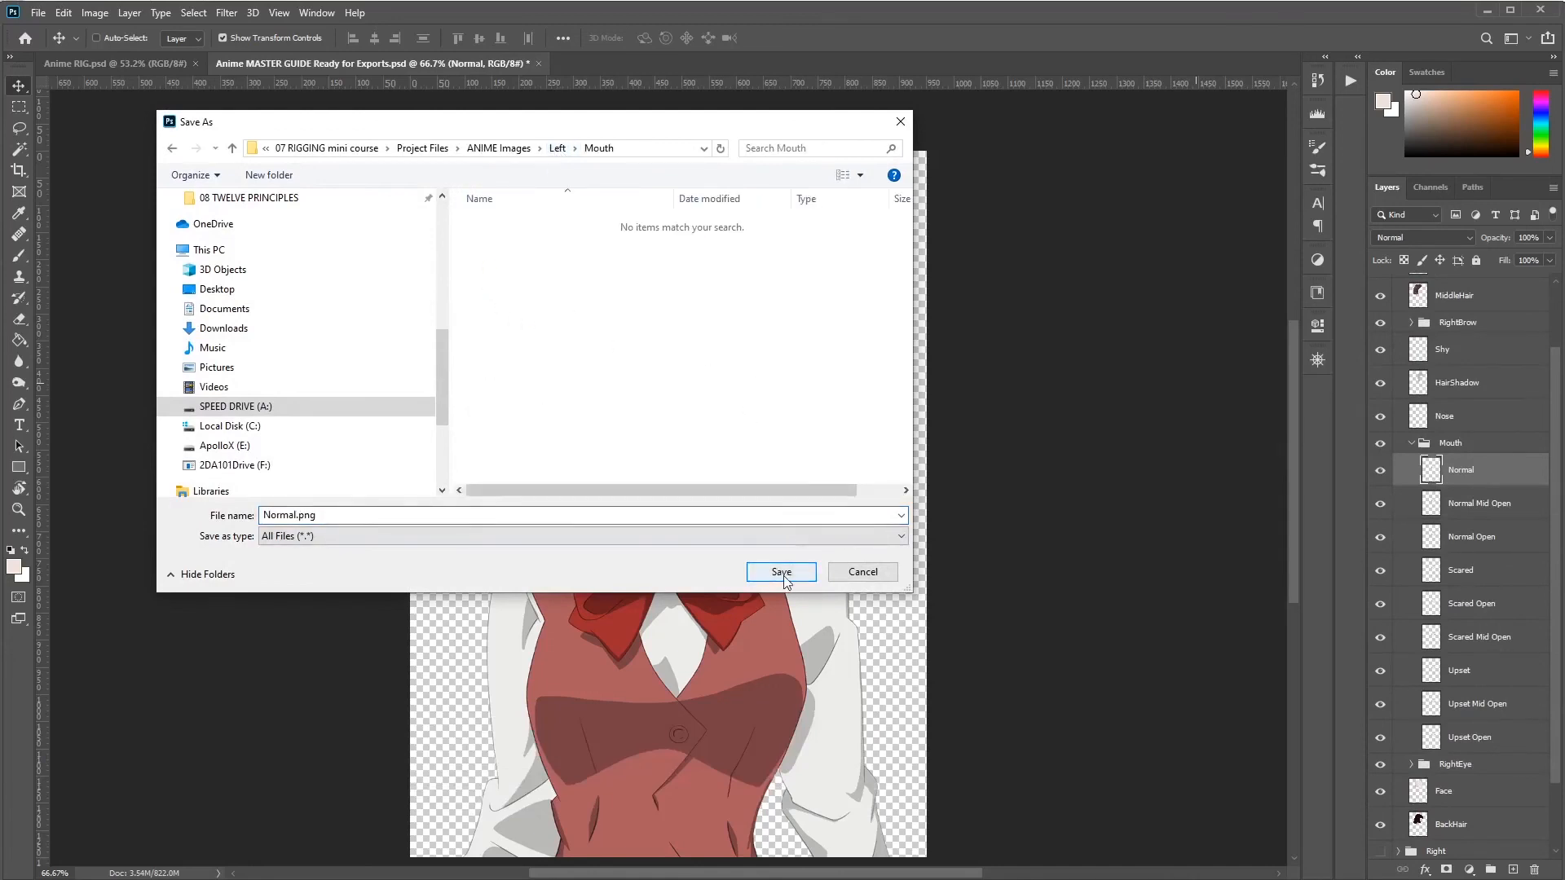
# Step: Export the remaining Normal, Scared and Upset mouth layers, including open and mid-open versions, as PNGs into the Mouth folder, and collapse the Mouth subgroup
pyautogui.click(1495, 510)
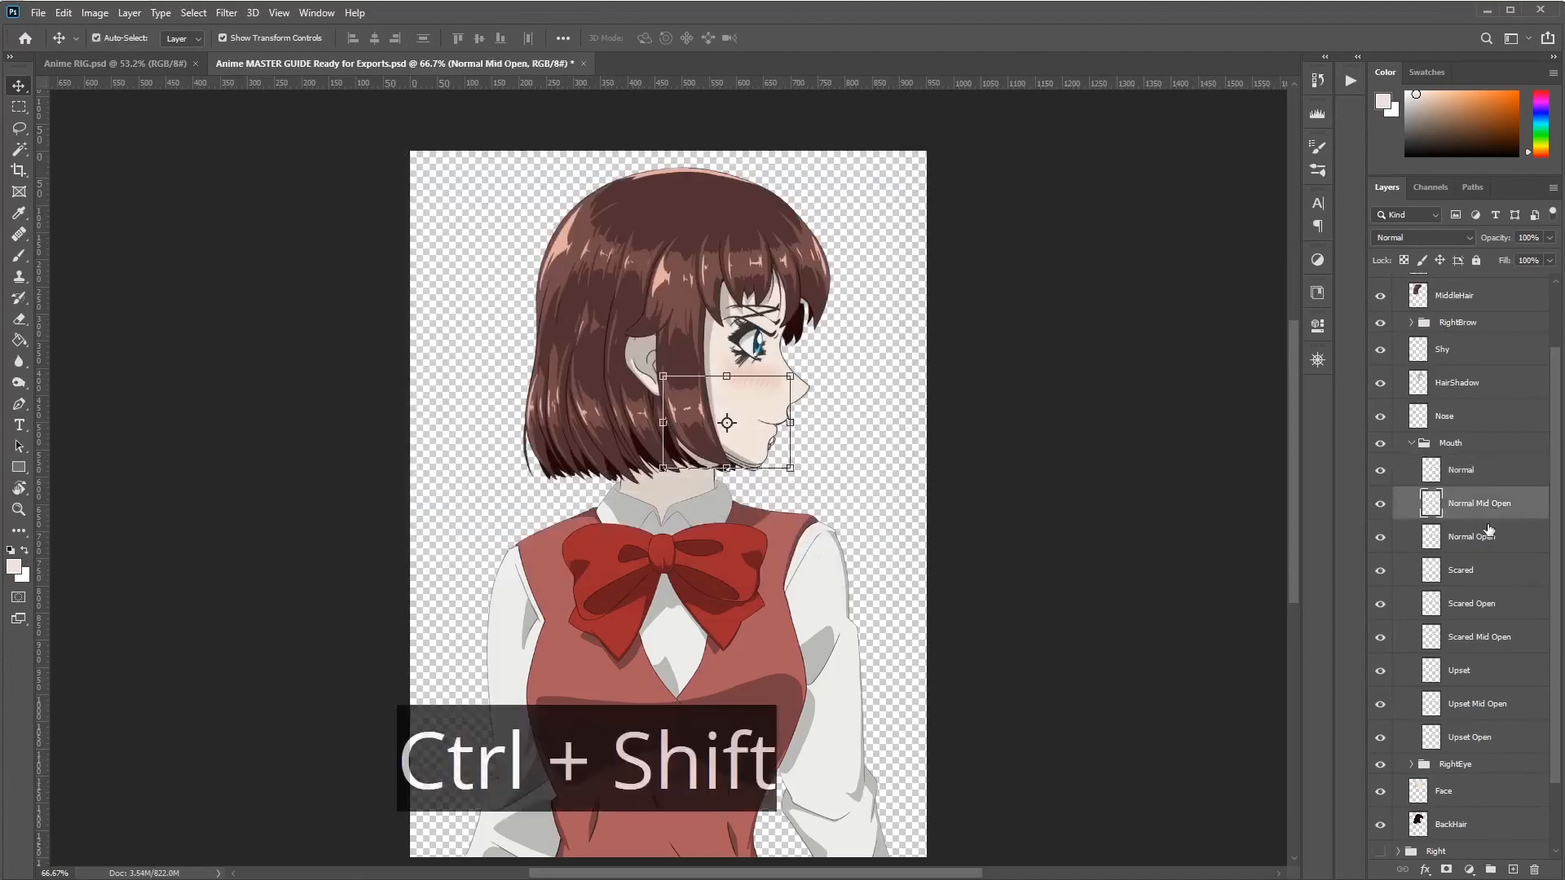
pyautogui.press("ctrl+shift+'")
pyautogui.click(1489, 534)
pyautogui.press('Return')
pyautogui.click(1482, 573)
pyautogui.click(1474, 637)
pyautogui.click(1465, 668)
pyautogui.press("ctrl+shift+'")
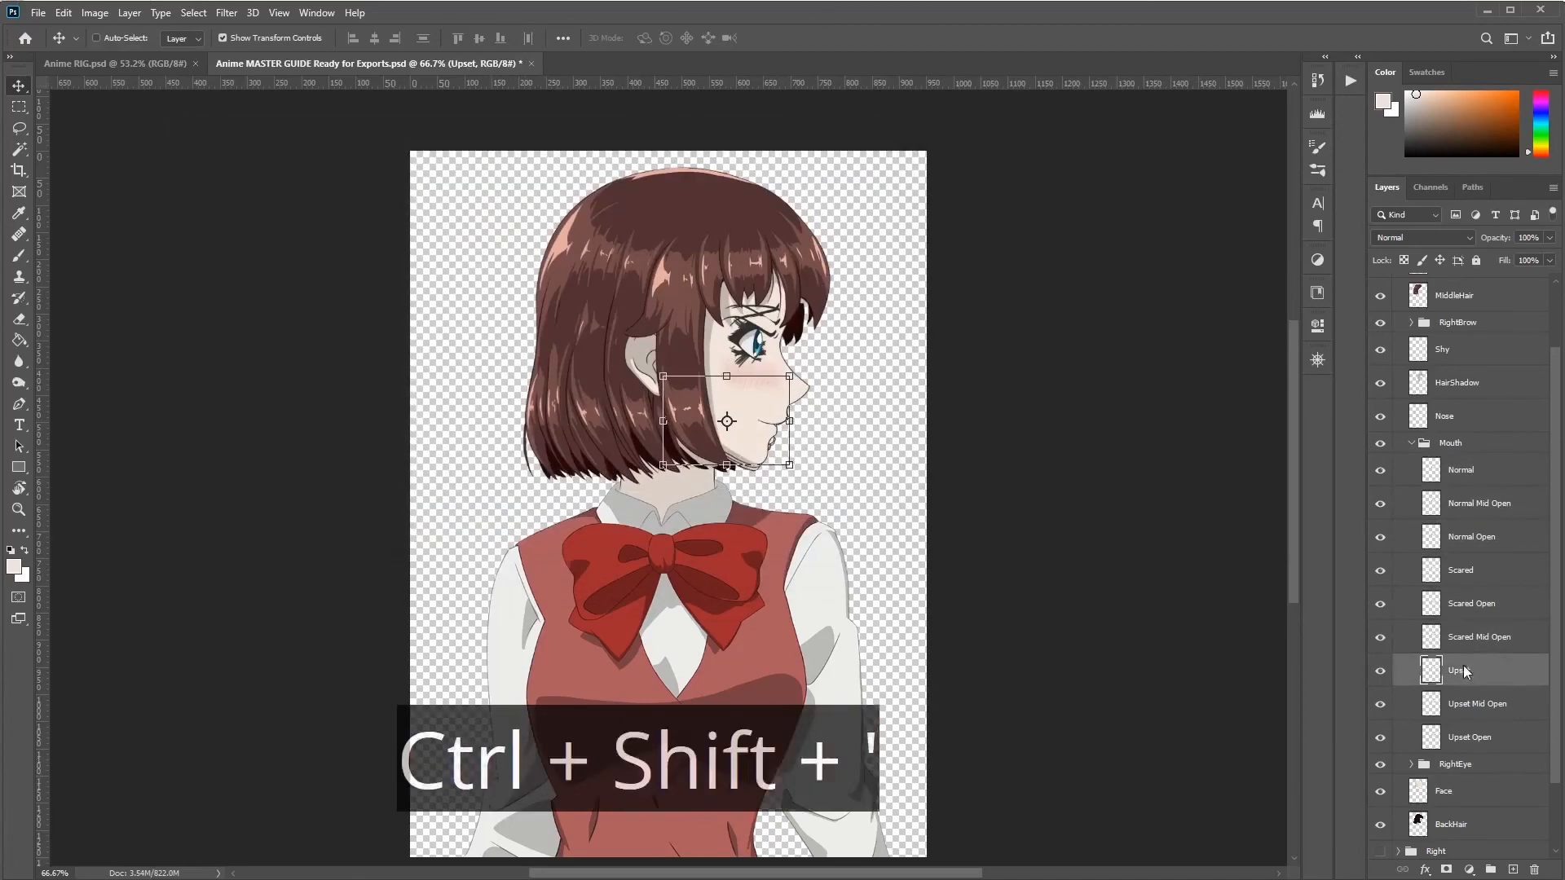
pyautogui.press('Return')
pyautogui.click(1464, 734)
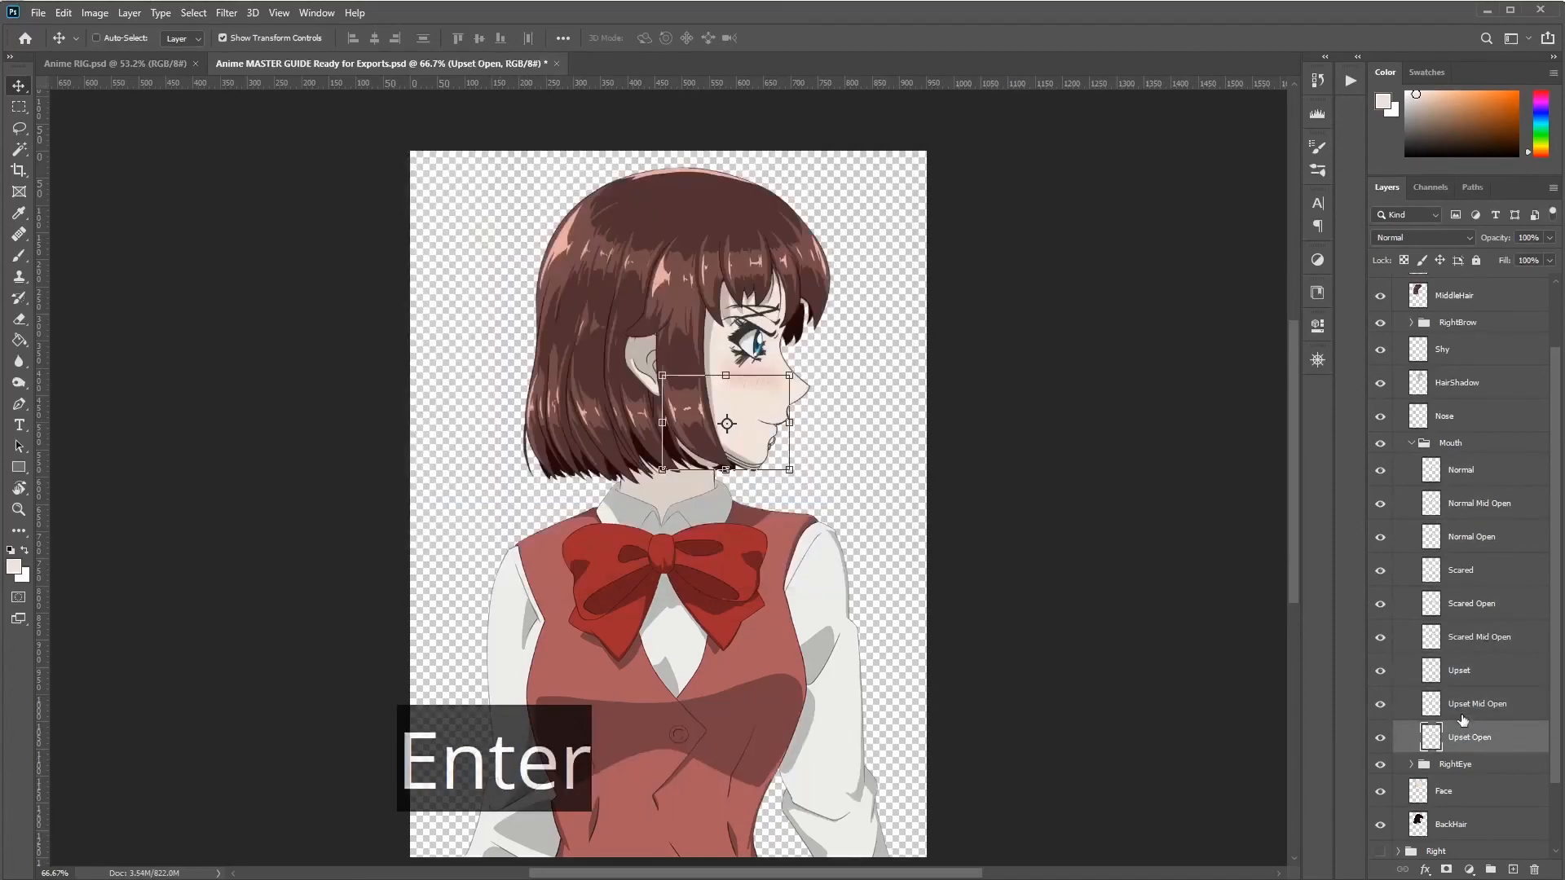
pyautogui.click(1455, 451)
pyautogui.click(1411, 443)
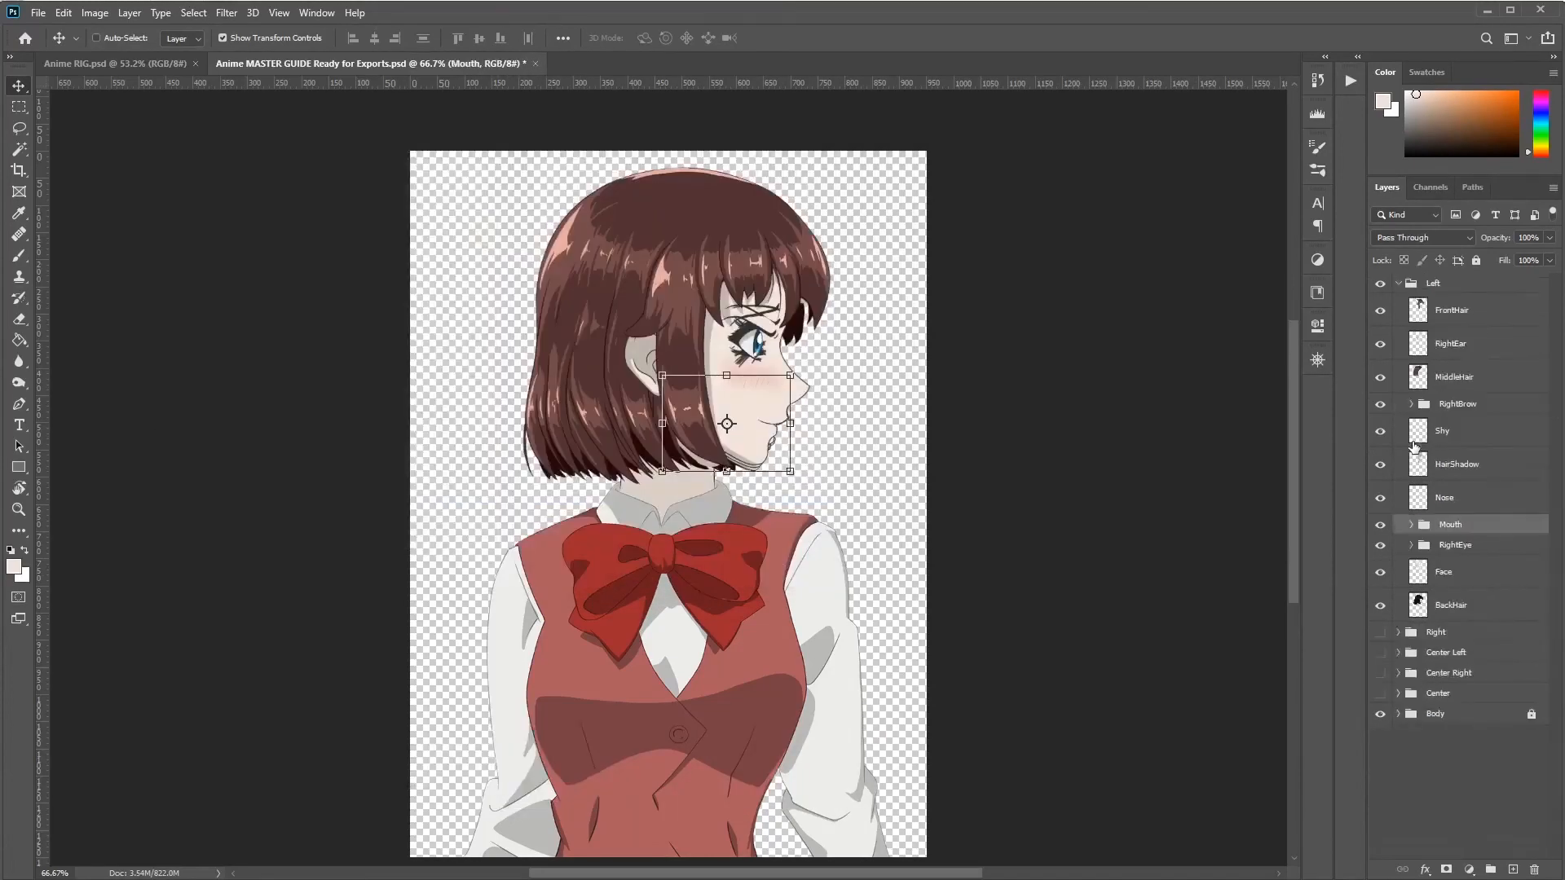
# Step: Expand the Left group's RightEye subgroup and export its Normal layer as Normal.png into the Left > RightEye folder
pyautogui.click(1411, 546)
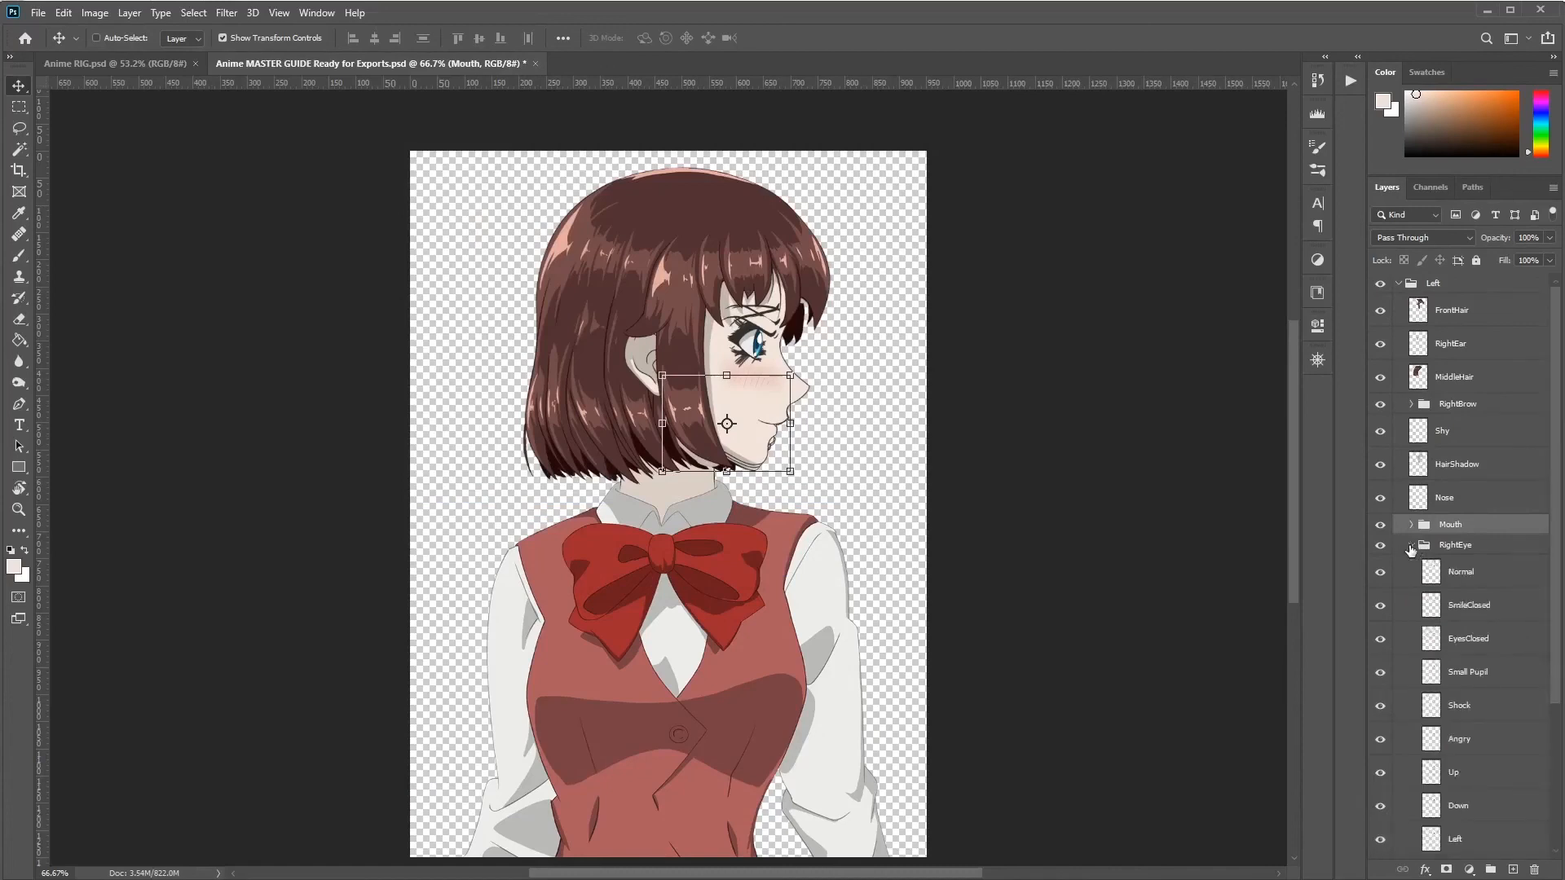
pyautogui.click(1462, 575)
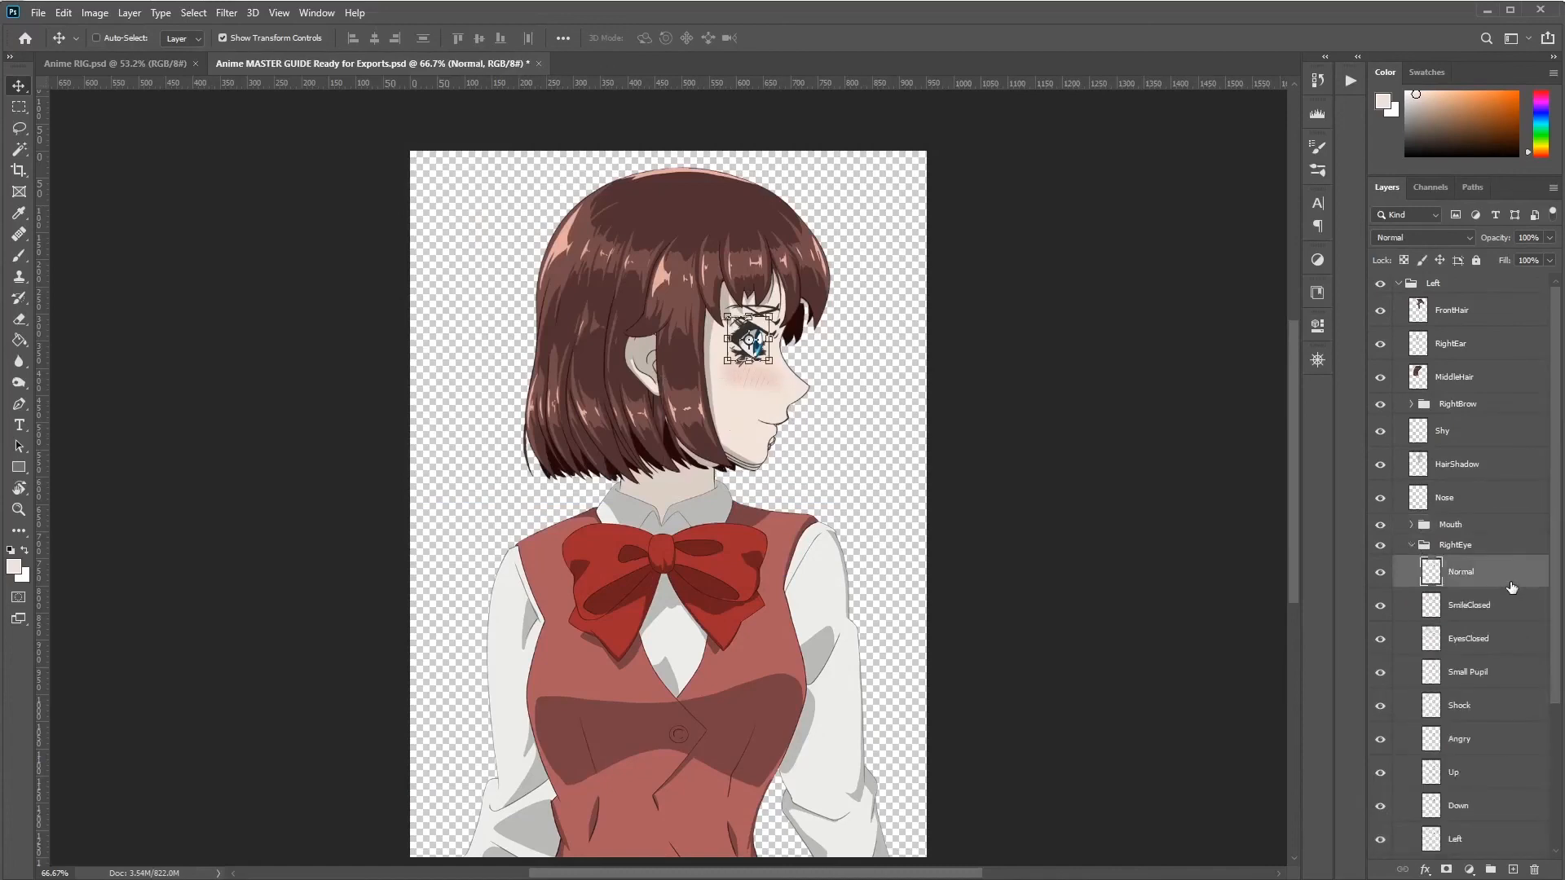
pyautogui.hotkey('ctrl', 'shift', "'")
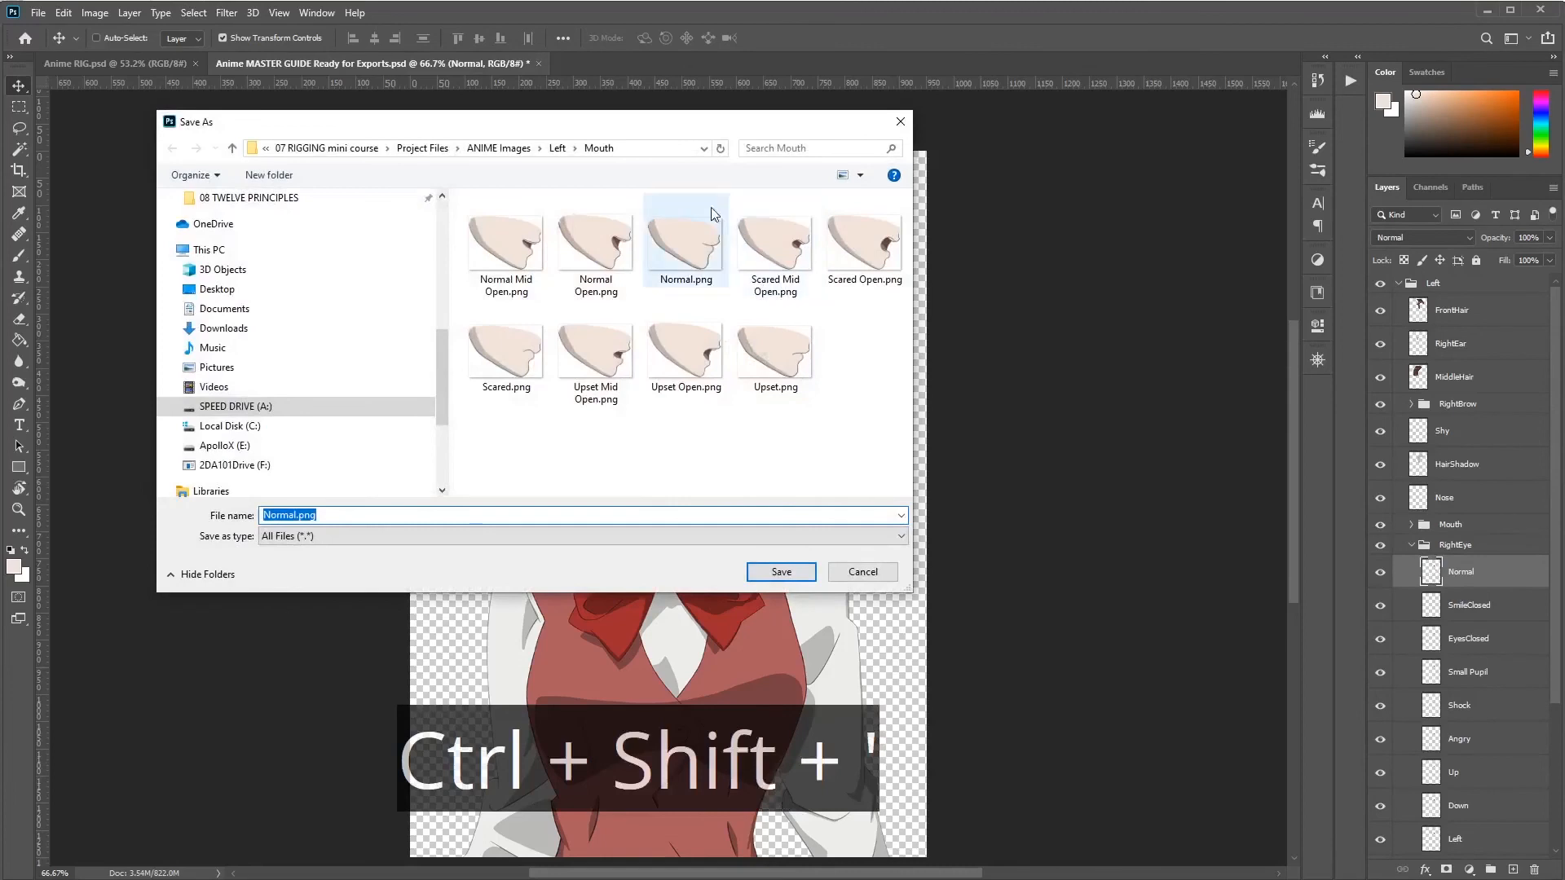
pyautogui.click(557, 148)
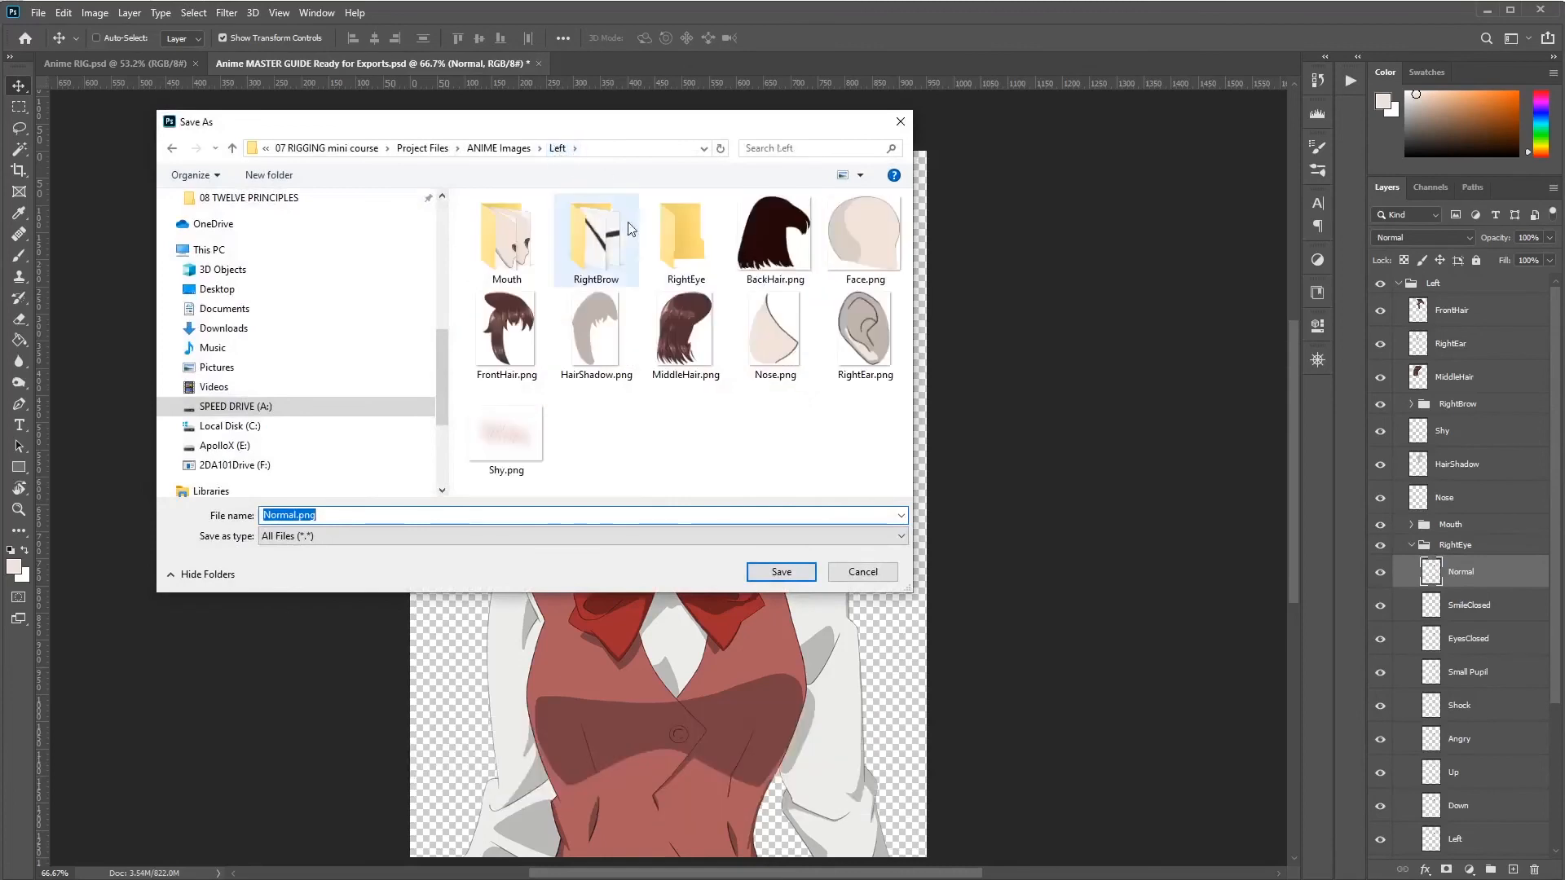
pyautogui.doubleClick(678, 241)
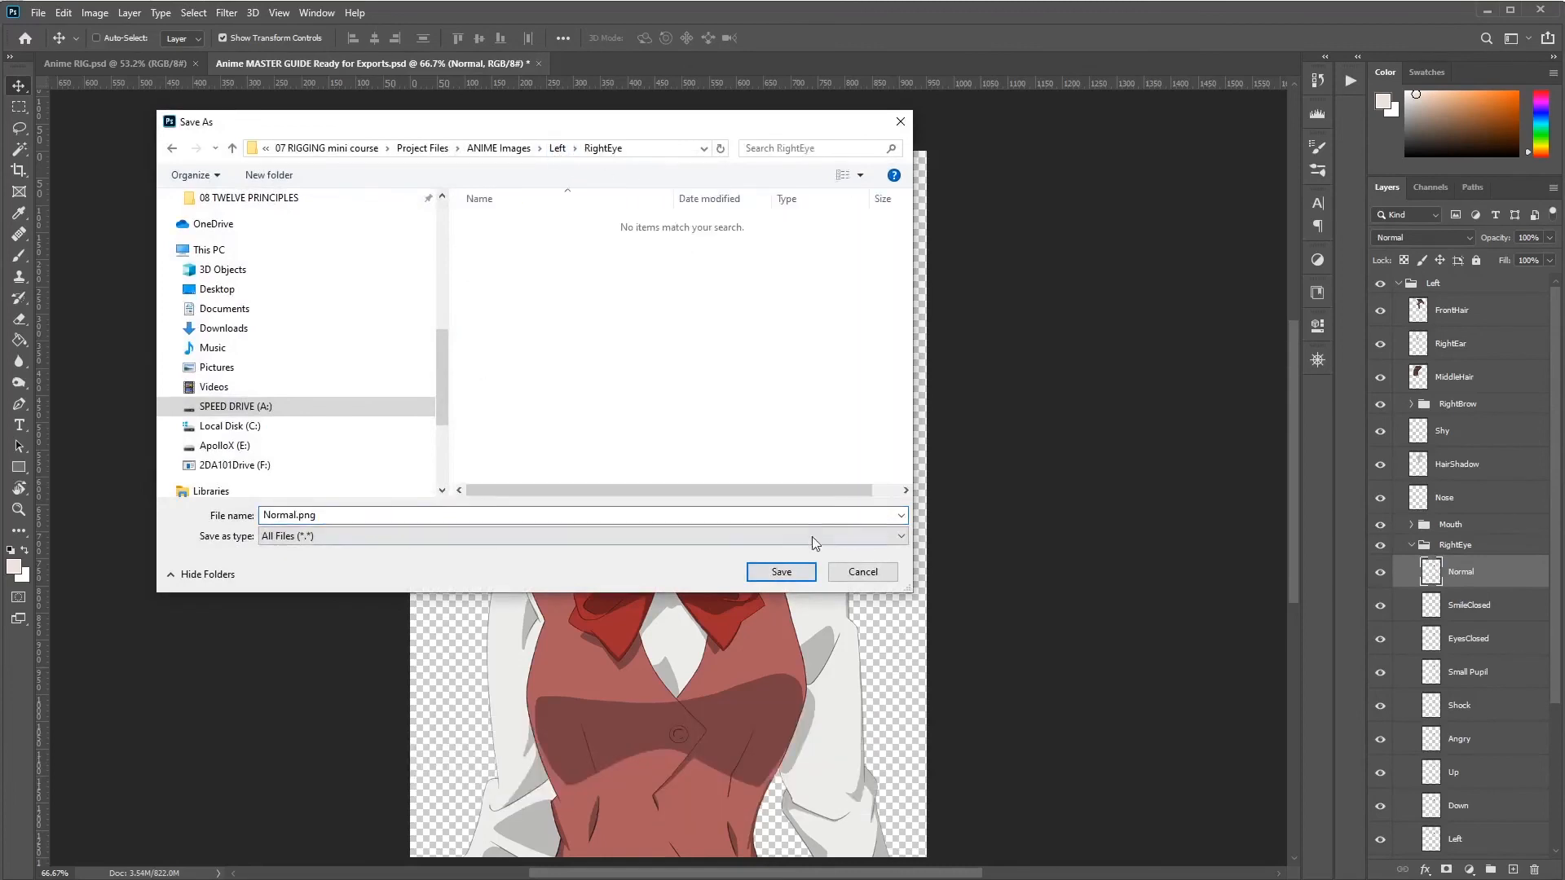
pyautogui.click(794, 567)
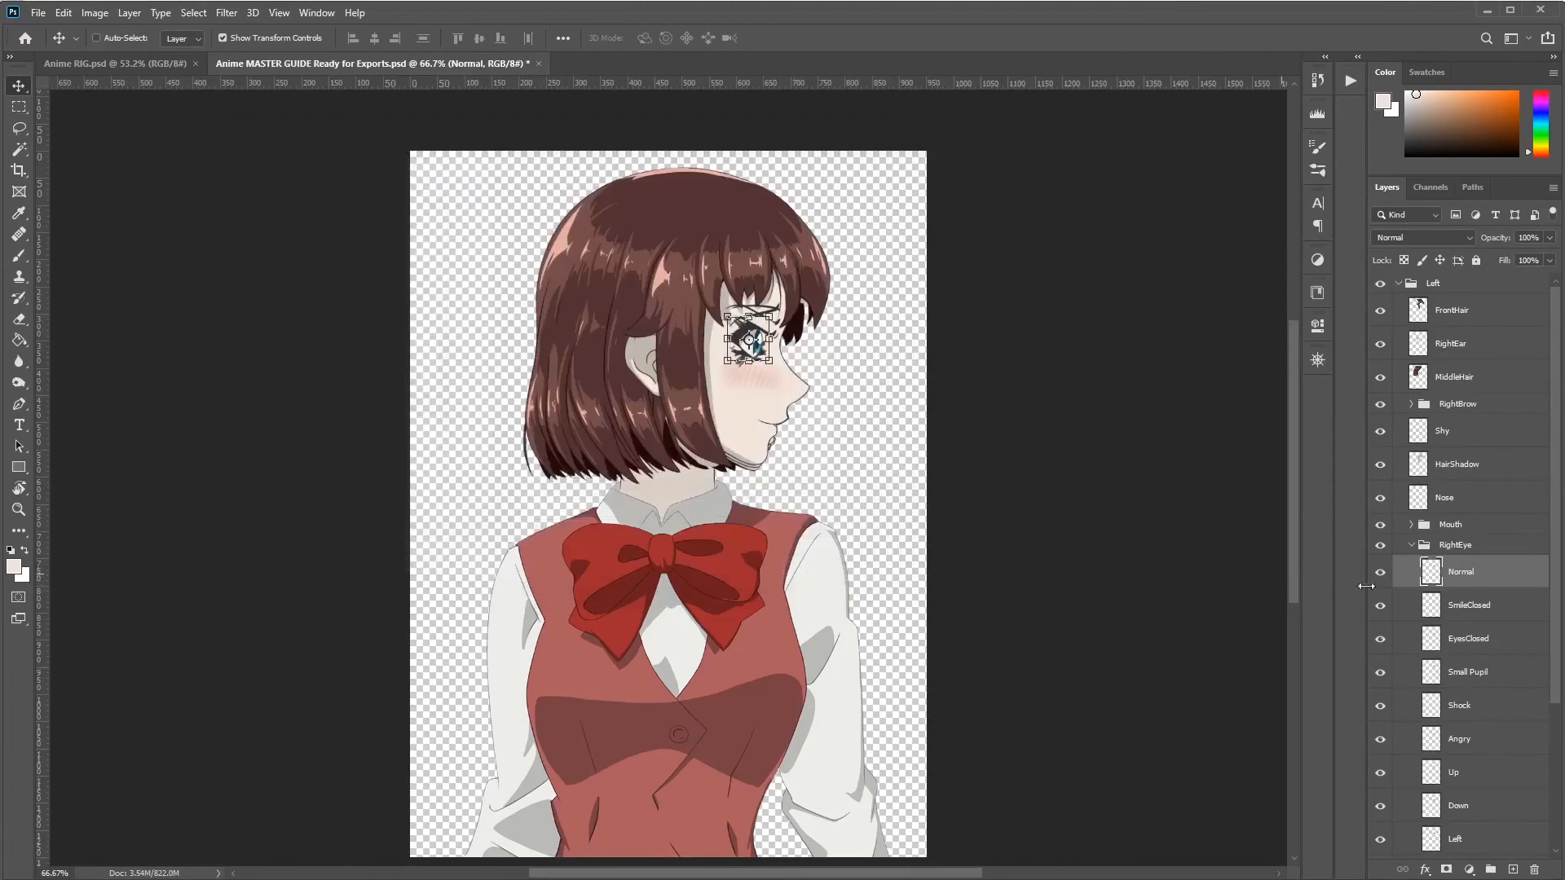
# Step: Export the RightEye subgroup's SmileClosed and EyesClosed layers as PNGs into the RightEye folder
pyautogui.click(1481, 616)
pyautogui.scroll(-3, 1477, 570)
pyautogui.hotkey('ctrl', 'shift', "'")
pyautogui.press('Return')
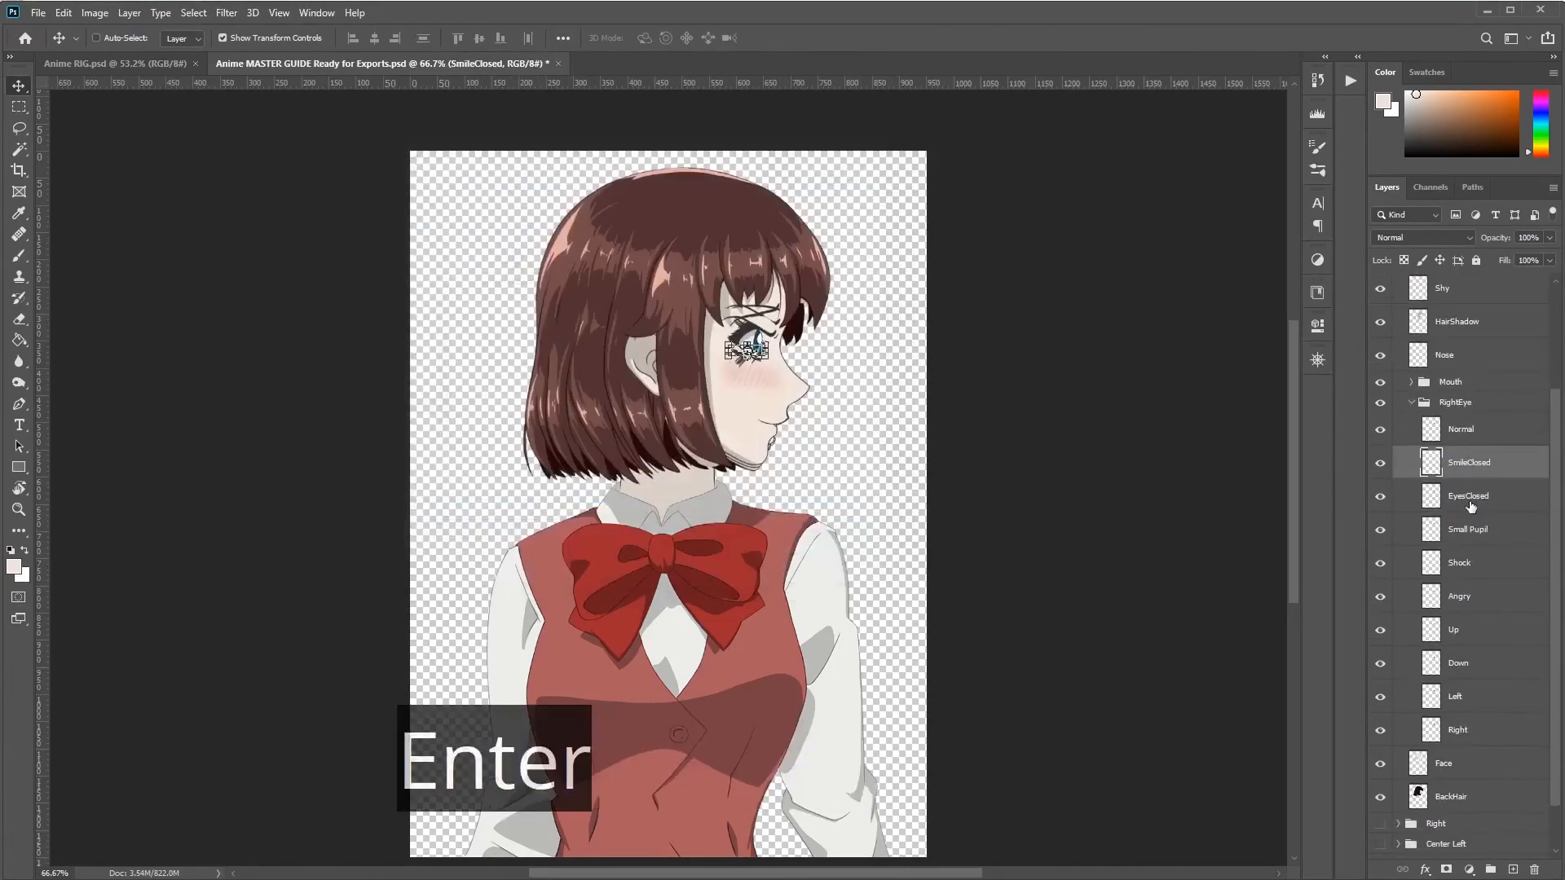
pyautogui.click(1469, 501)
pyautogui.hotkey('ctrl', 'shift', "'")
pyautogui.press('Return')
# Step: Rename the RightEye subgroup's Small Pupil layer to Small
pyautogui.doubleClick(1485, 530)
pyautogui.doubleClick(1485, 529)
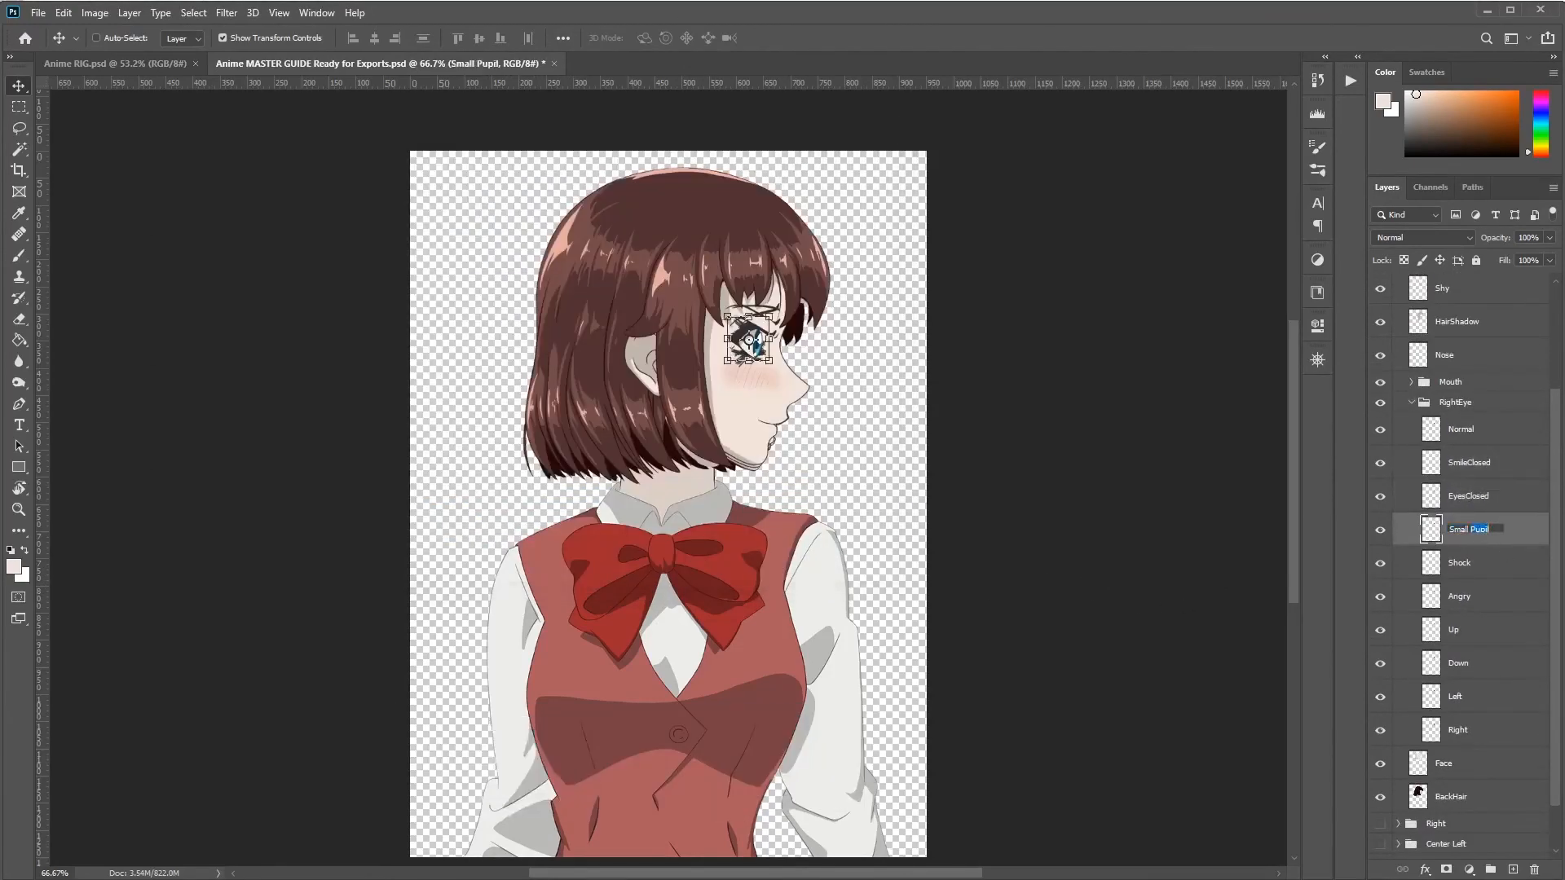
pyautogui.press('BackSpace')
pyautogui.press('Return')
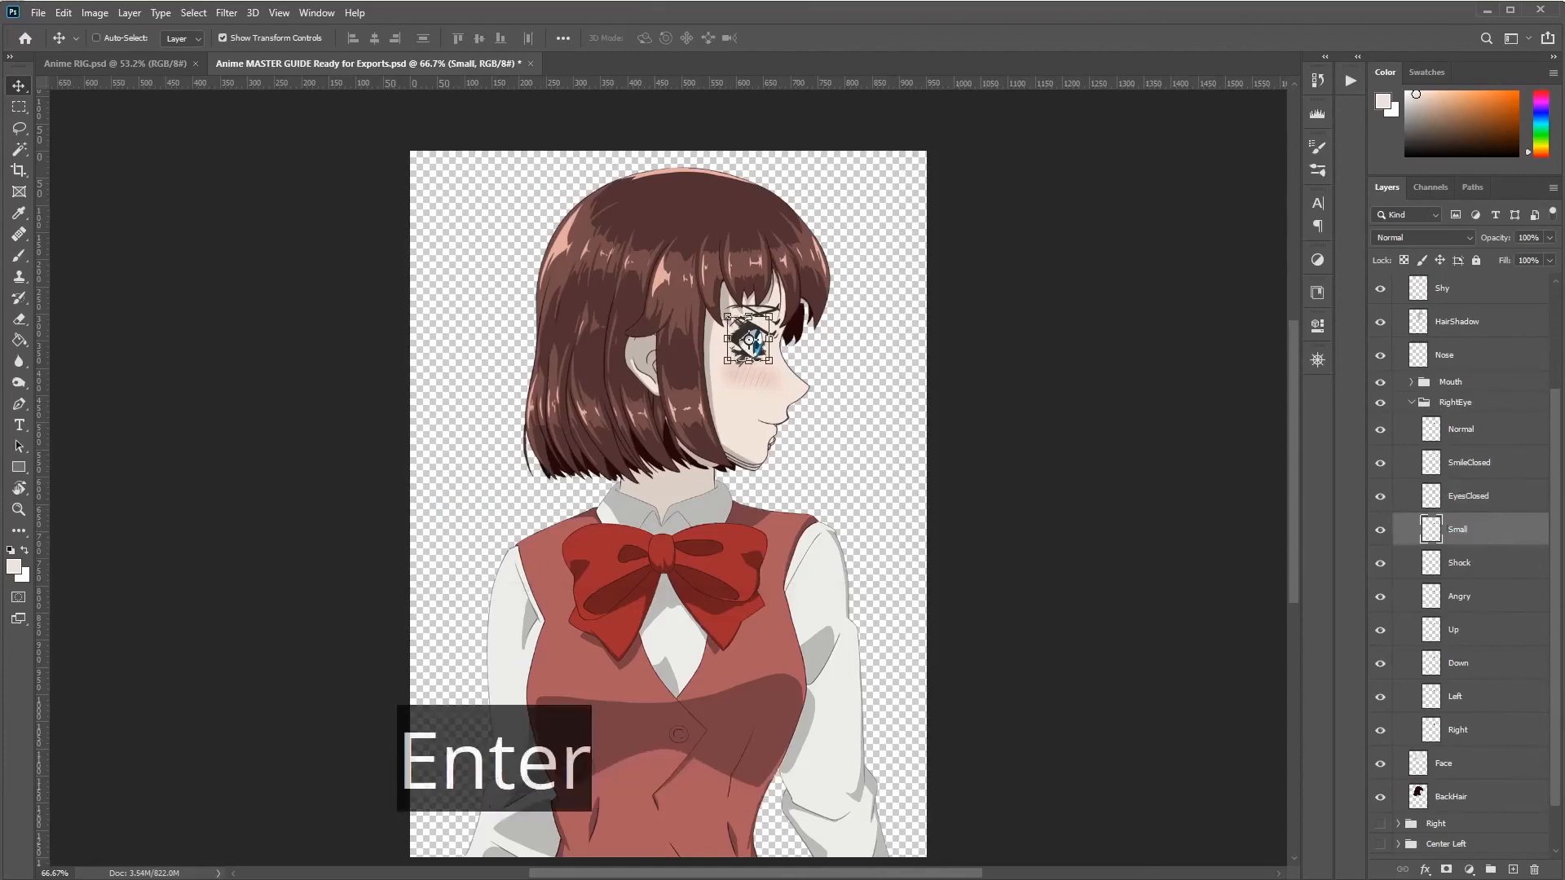
# Step: Export the RightEye subgroup's Small and Shock layers as PNGs into the RightEye folder
pyautogui.hotkey('ctrl', 'shift', "'")
pyautogui.press('Return')
pyautogui.click(1490, 563)
pyautogui.hotkey('ctrl', 'shift', "'")
pyautogui.press('Return')
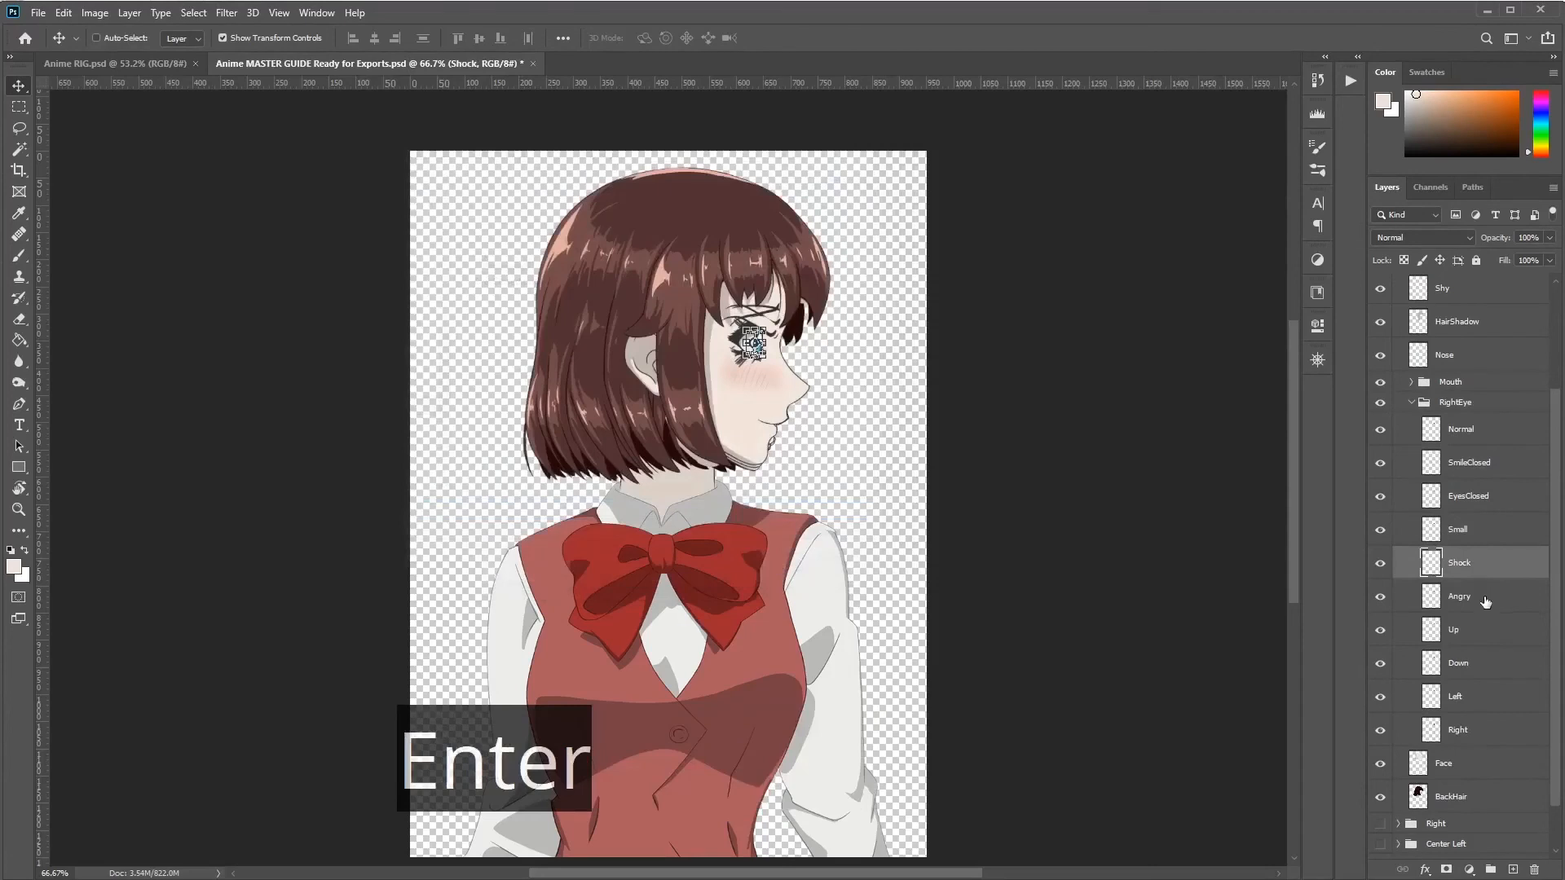
# Step: Rename the RightEye subgroup's Angry layer to ScaredClosed
pyautogui.click(1464, 603)
pyautogui.doubleClick(1458, 606)
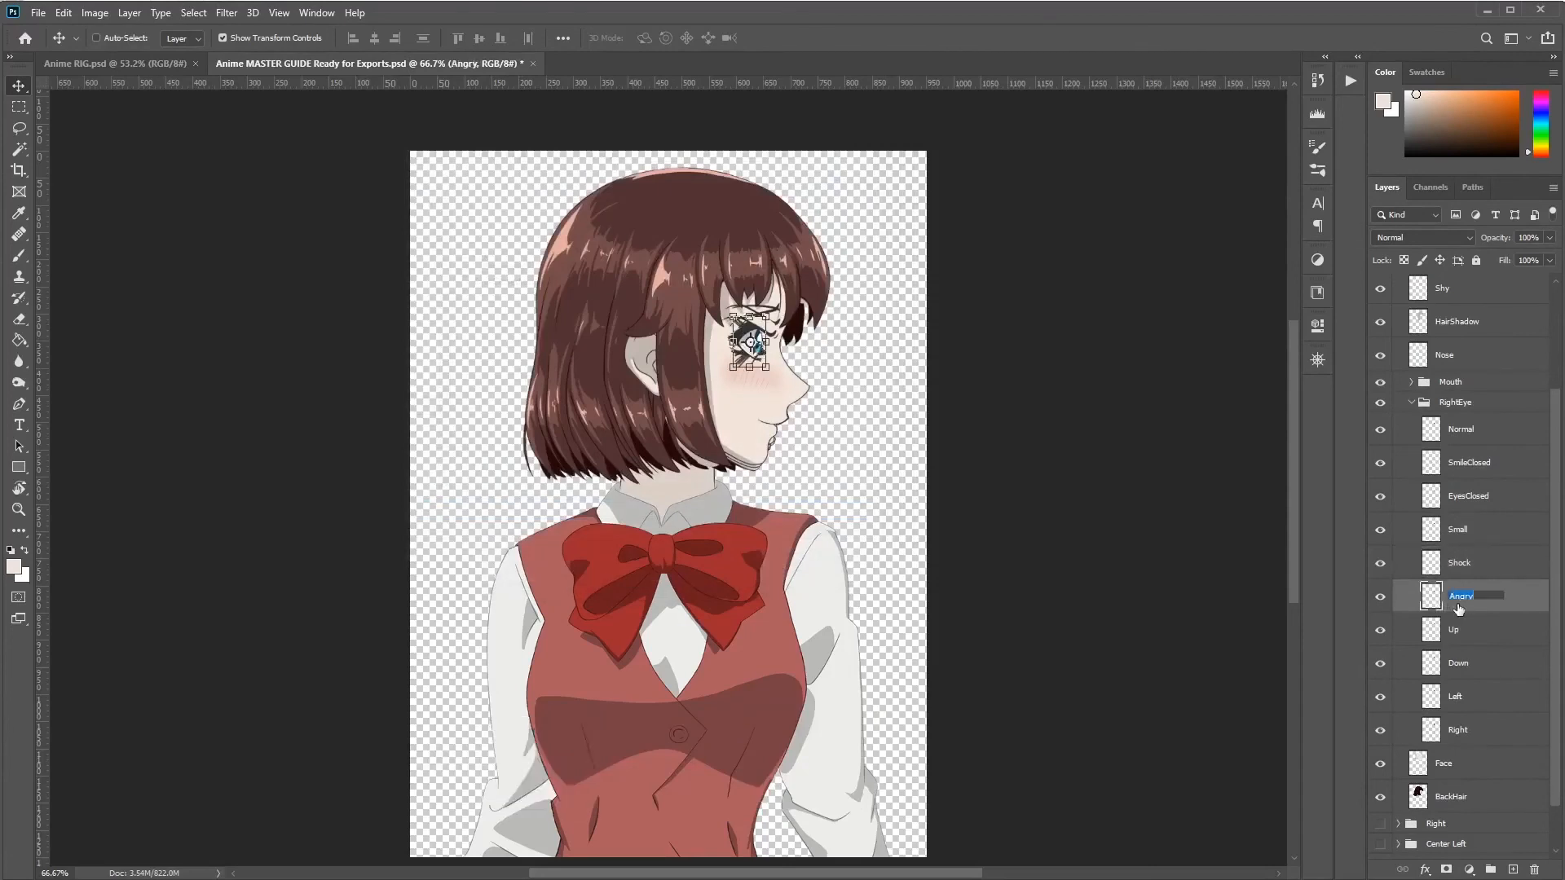
pyautogui.write('ScaredClosed')
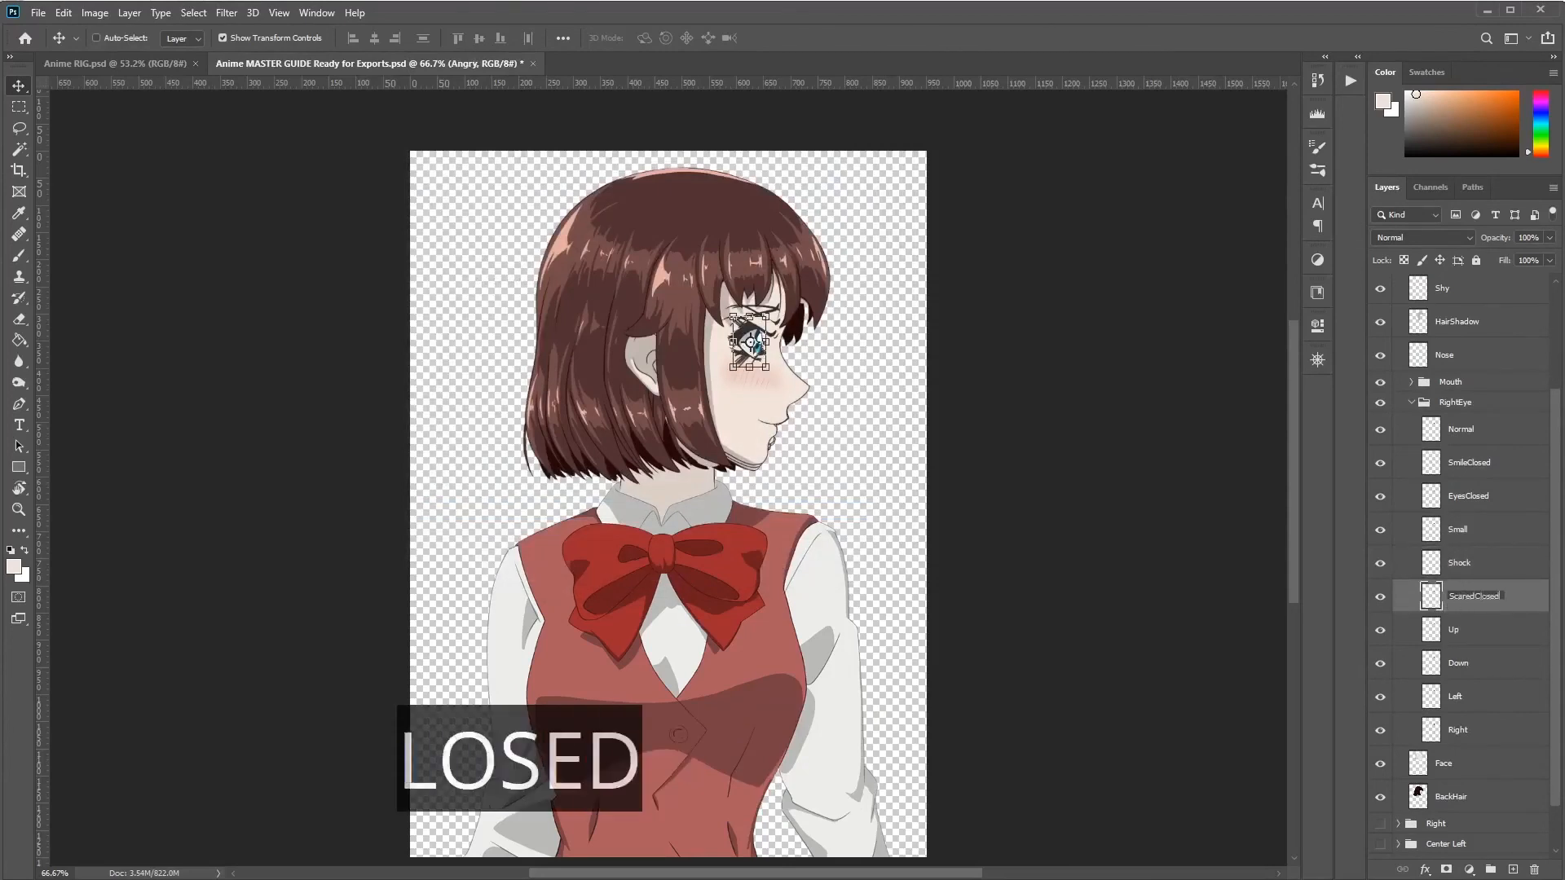
pyautogui.press('Return')
# Step: Export the RightEye subgroup's ScaredClosed, Up, Down, Left and Right layers as PNGs into the RightEye folder
pyautogui.hotkey('ctrl', 'shift', "'")
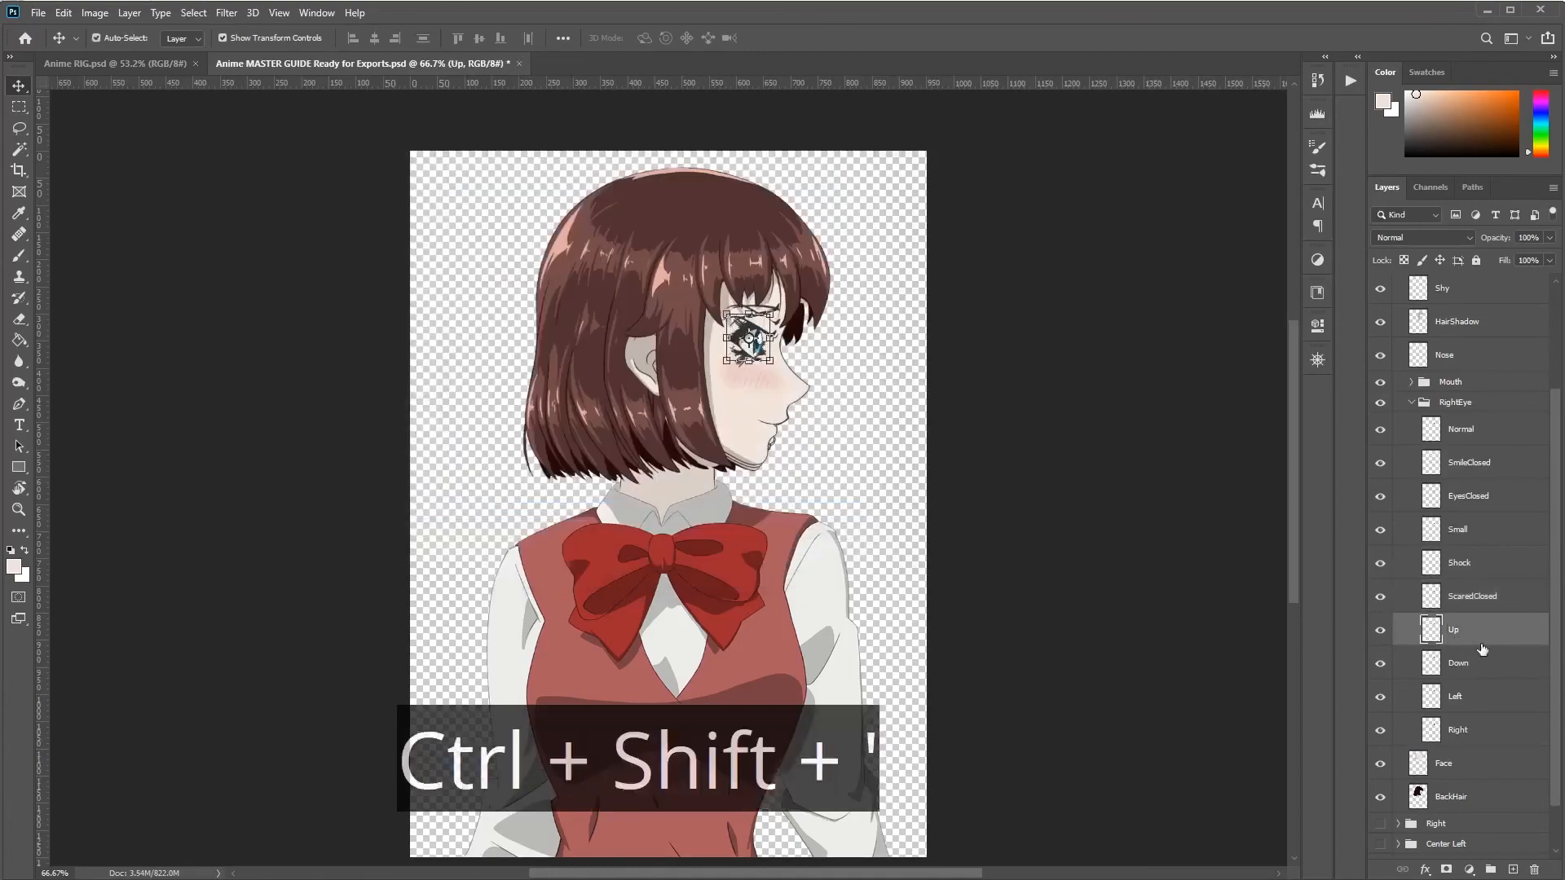
pyautogui.press('Return')
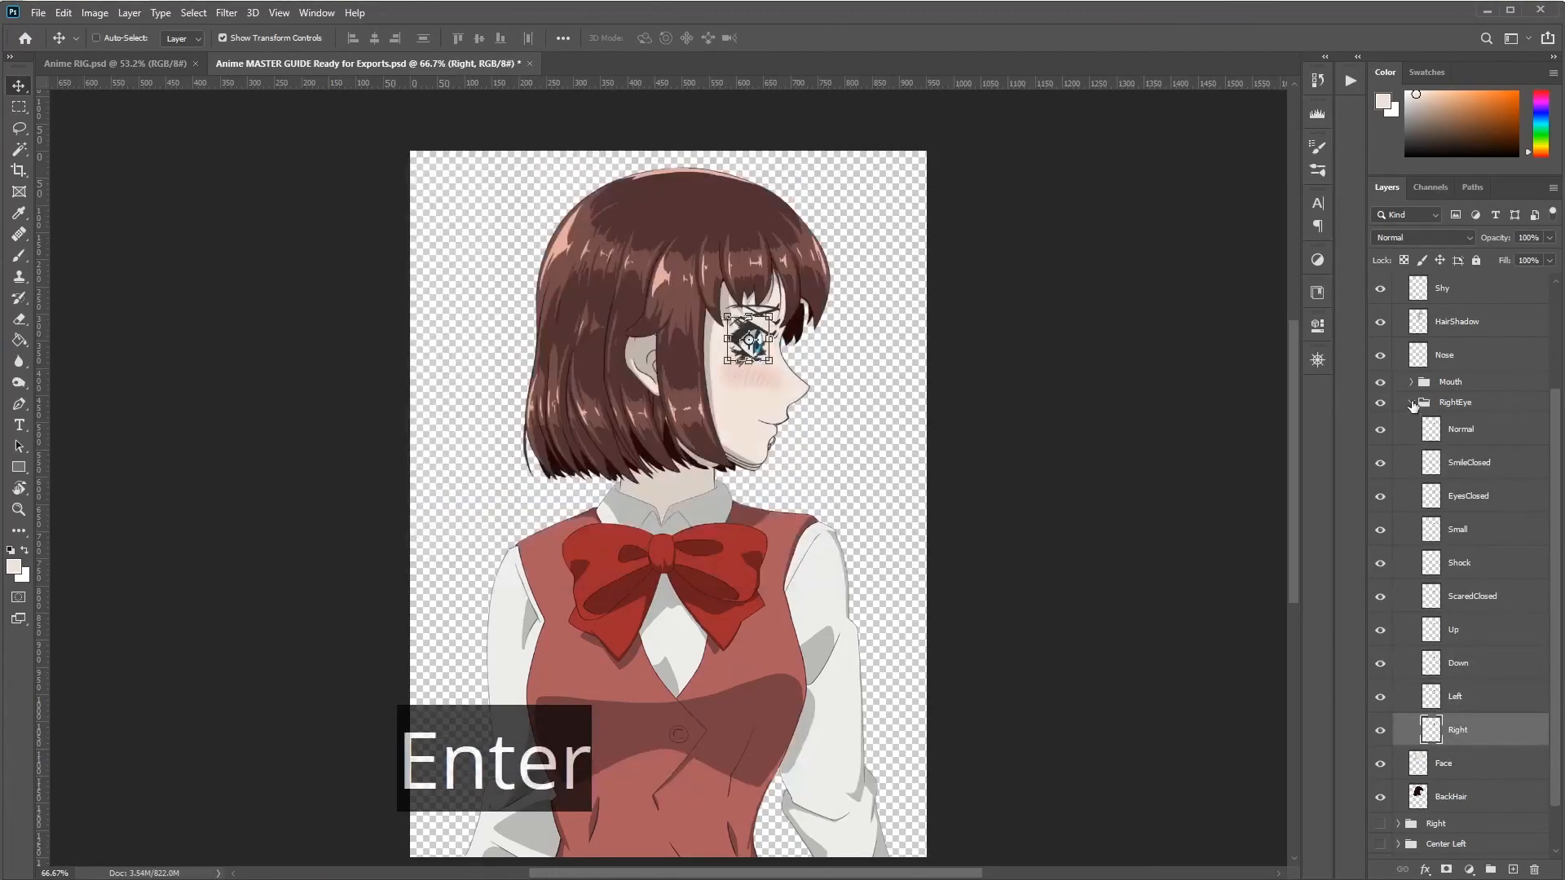
# Step: Select the RightEye subgroup's ScaredClosed layer
pyautogui.click(1464, 607)
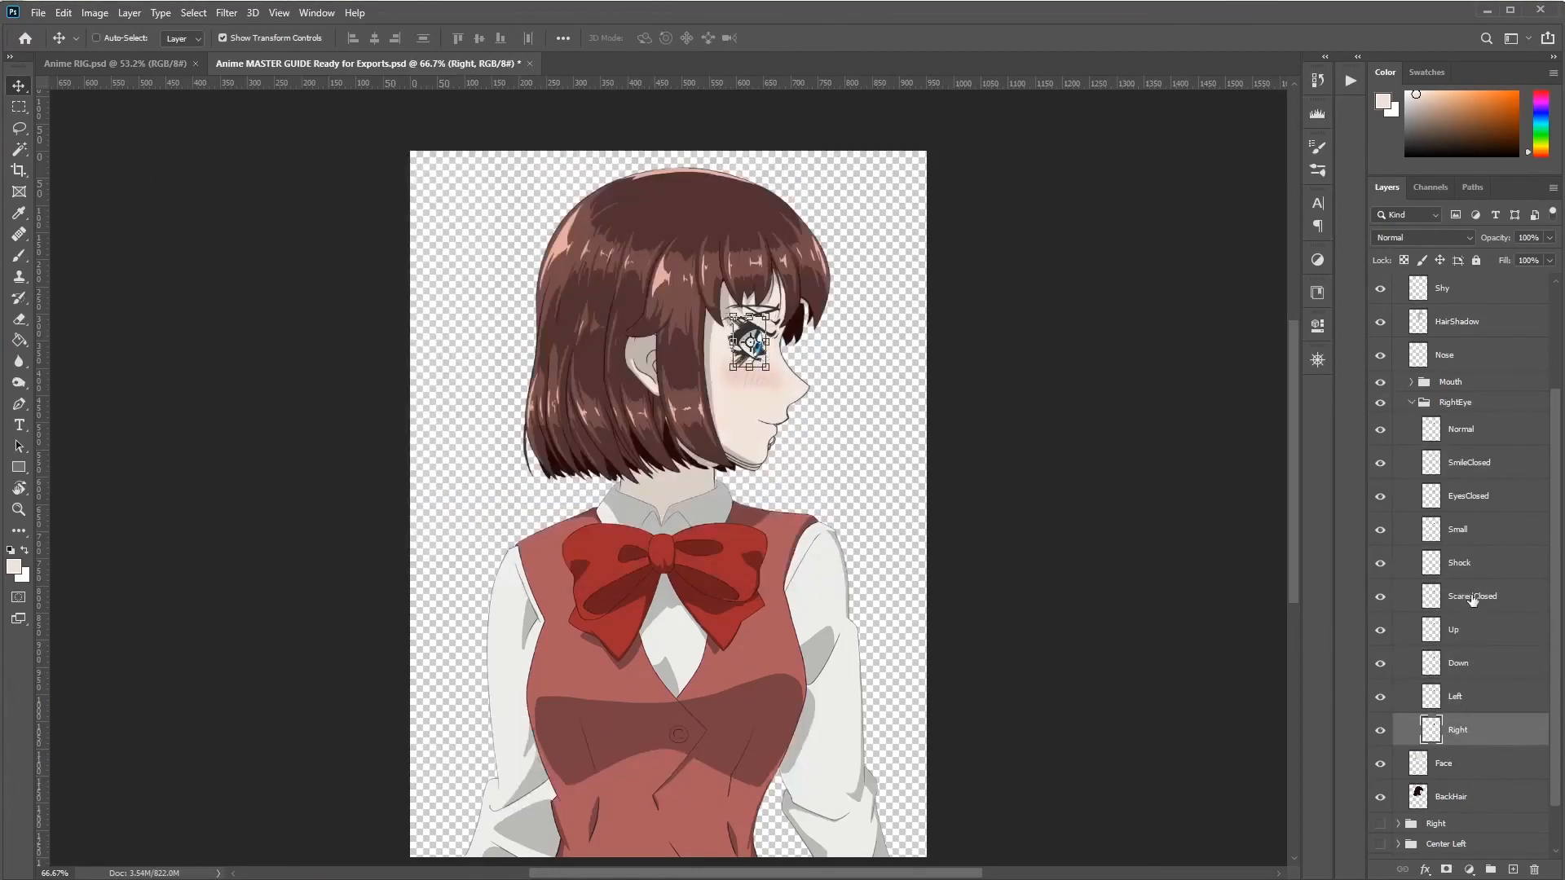